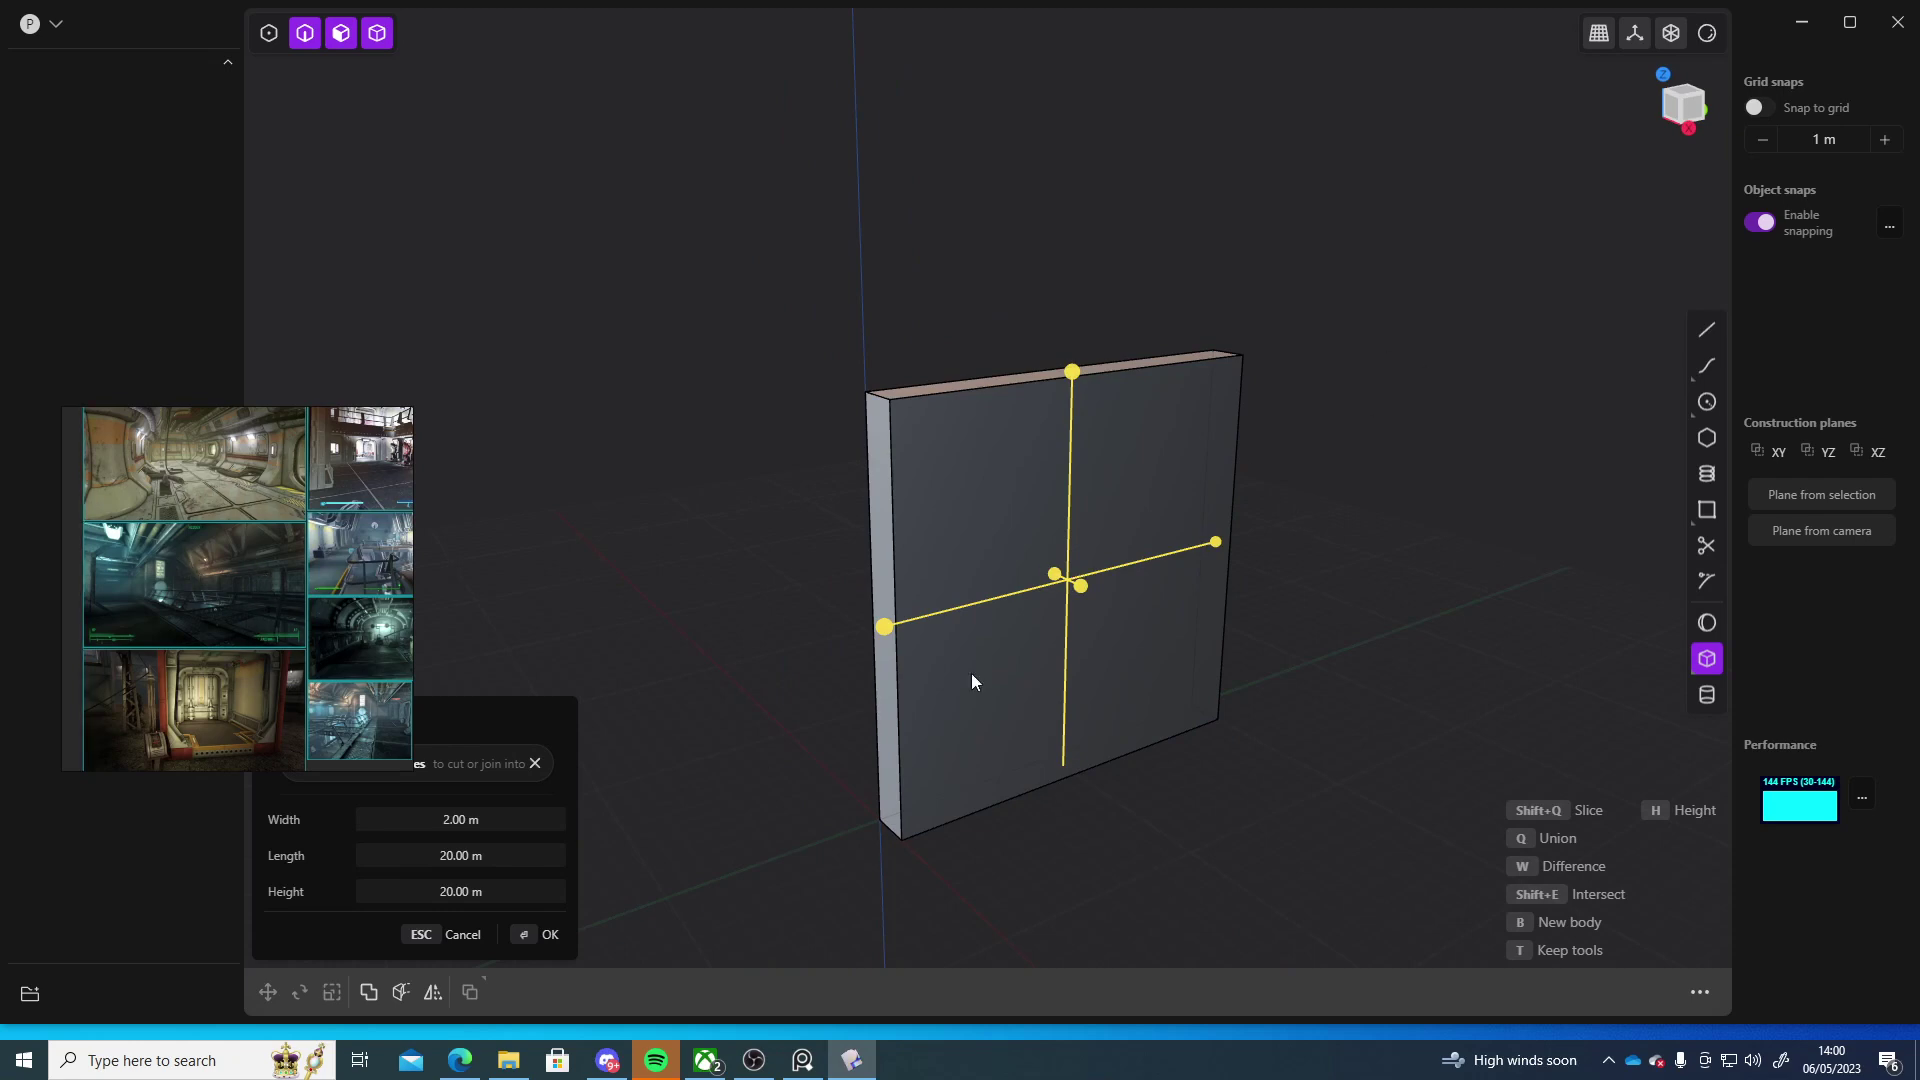
# - Finish the box for the wall slab, 2 m wide, 20 m long and 20 m high
pyautogui.press('Escape')
pyautogui.moveTo(1318, 720); pyautogui.dragTo(1190, 752, button='middle')
pyautogui.scroll(-5, 178, 571)
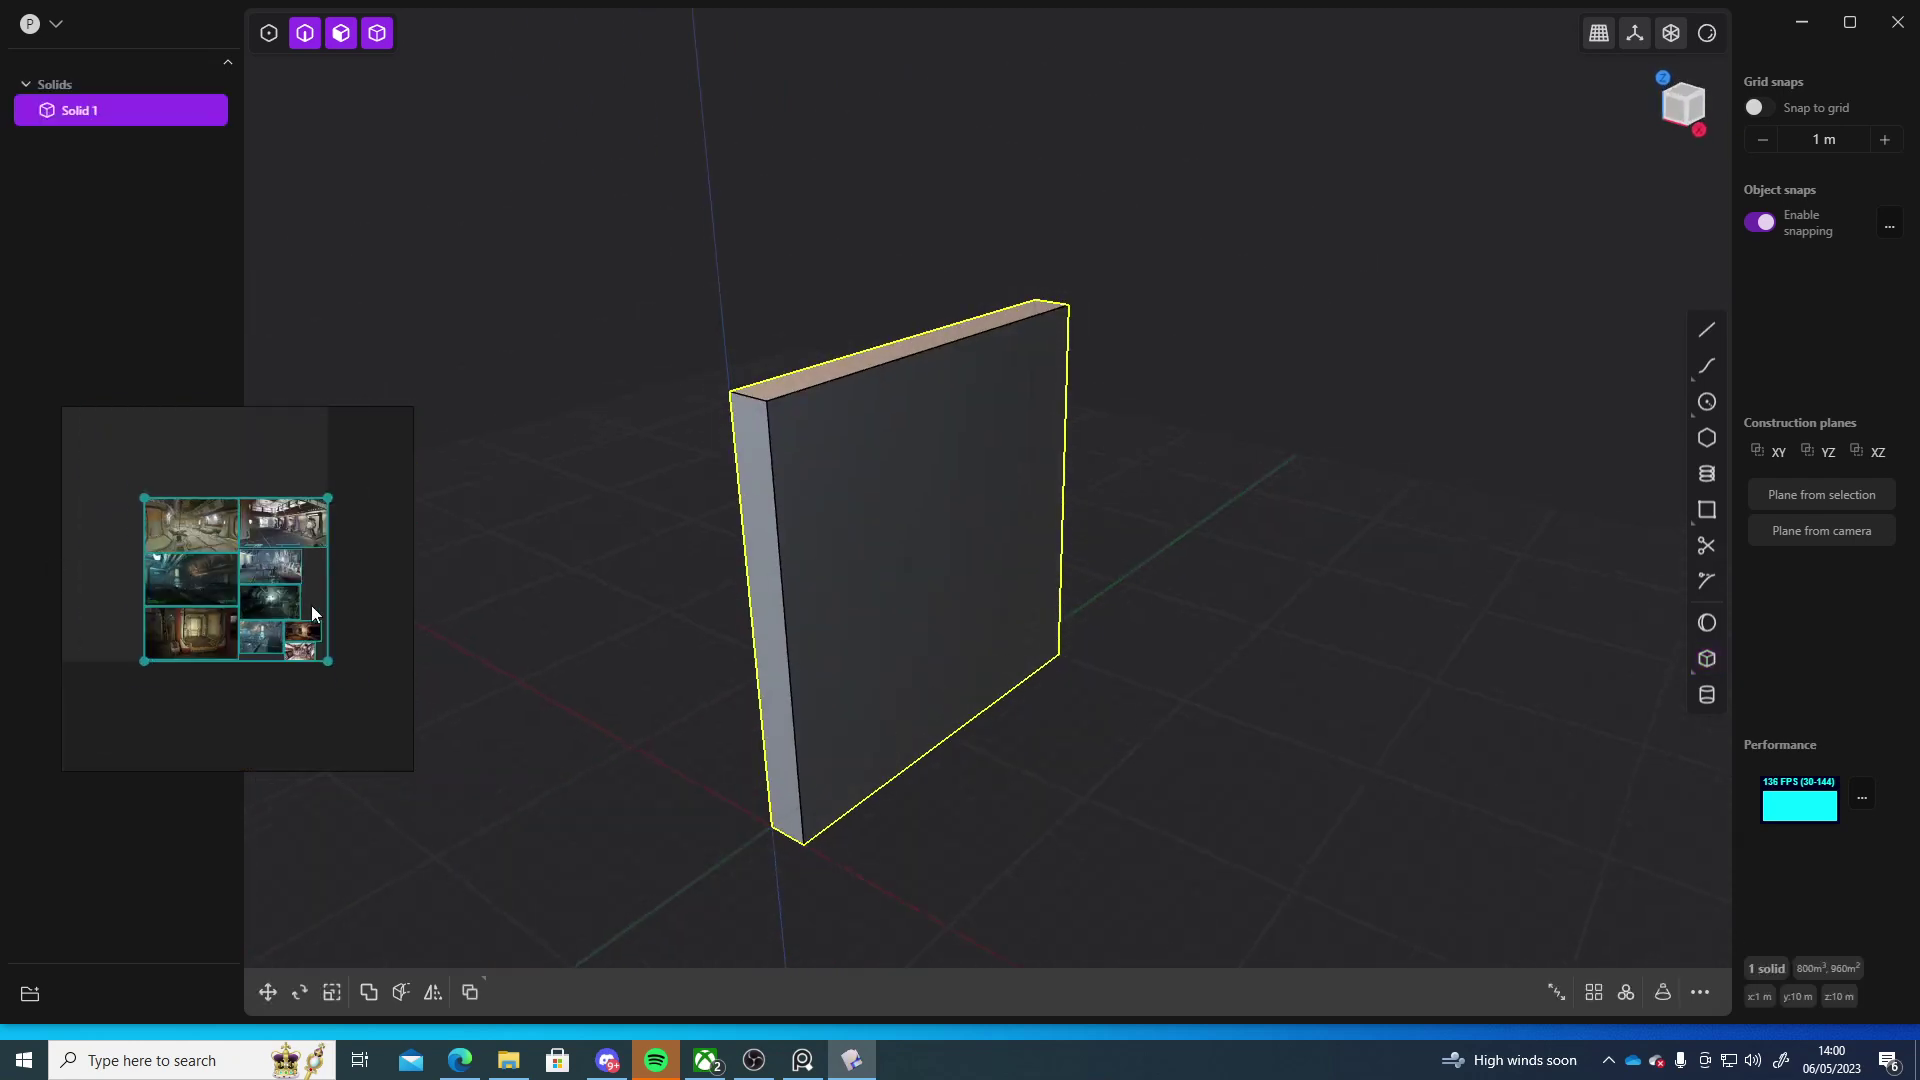
# - Examine the first corridor reference image's wall, pillar and panel shapes and compare them with the slab
pyautogui.moveTo(206, 540); pyautogui.dragTo(196, 598, button='middle')
pyautogui.scroll(8, 206, 591)
pyautogui.moveTo(296, 680); pyautogui.dragTo(260, 590, button='middle')
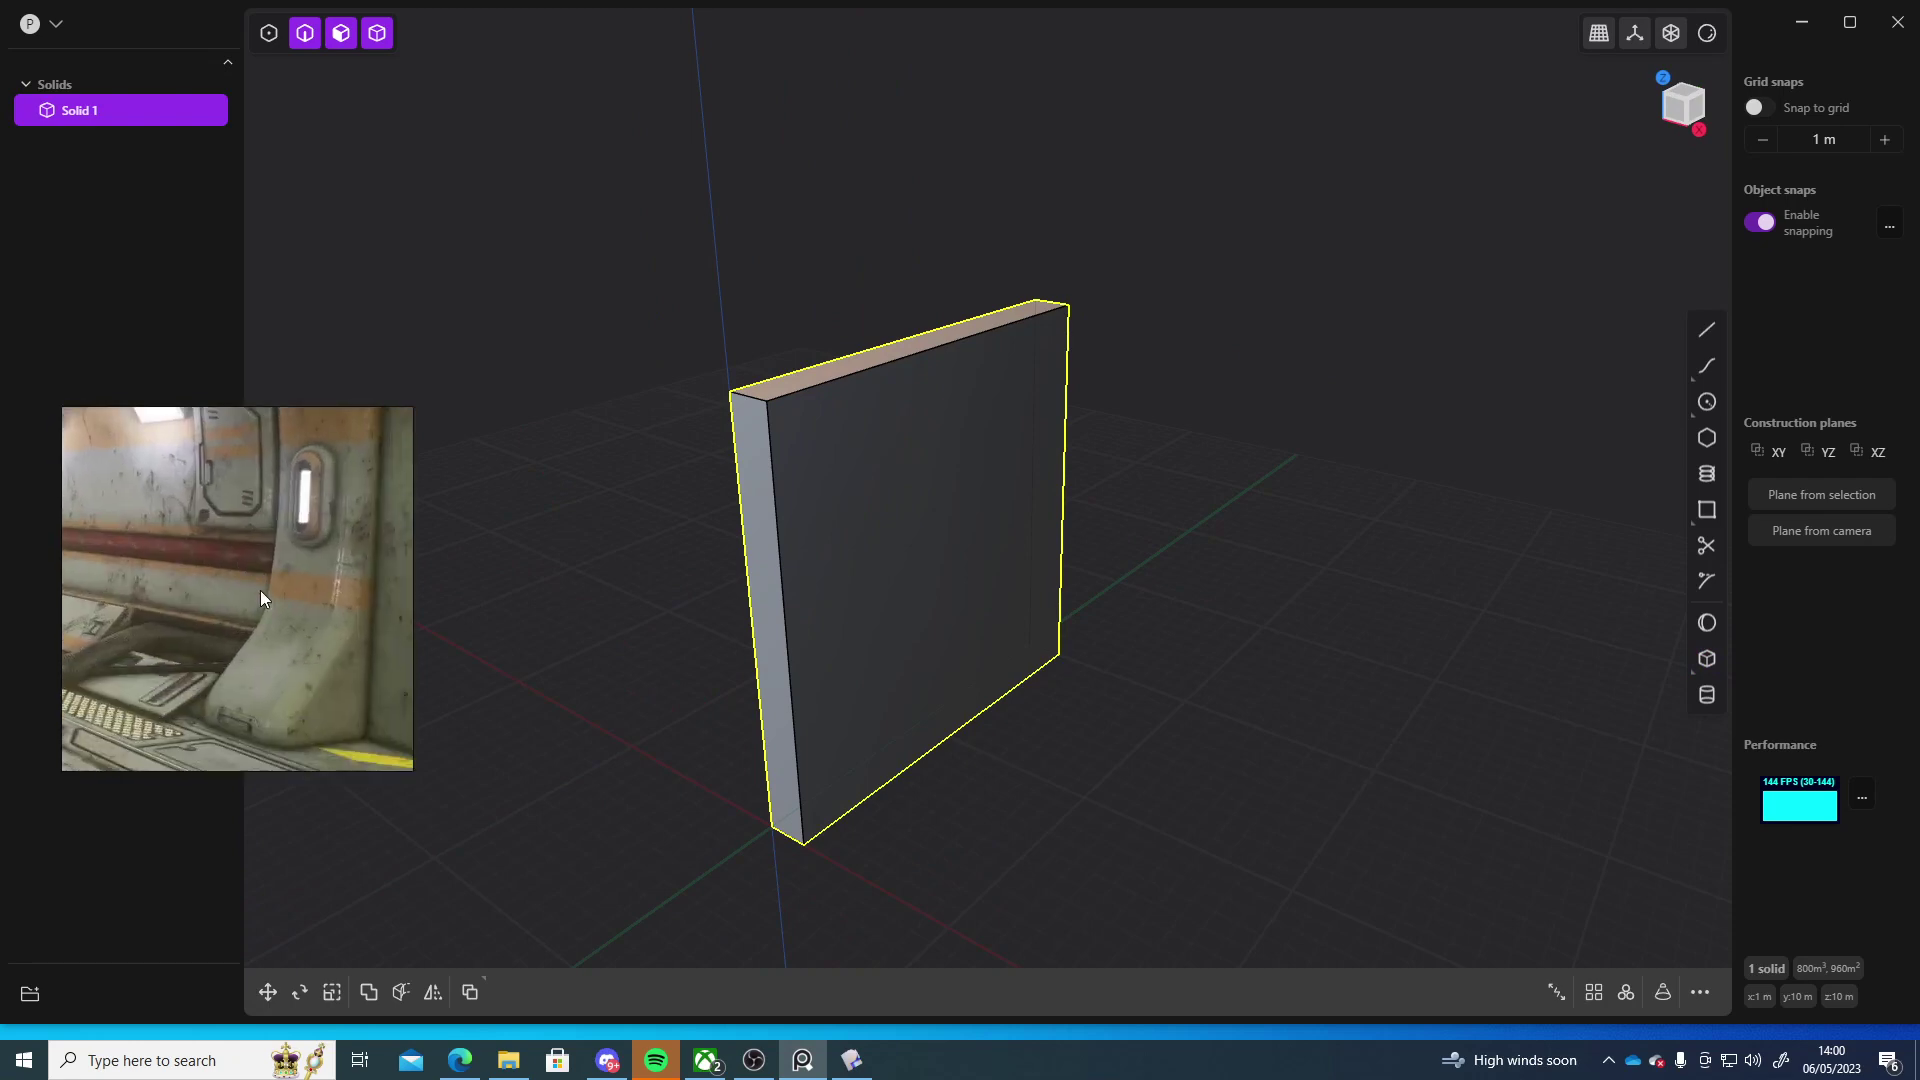
pyautogui.scroll(-3, 260, 590)
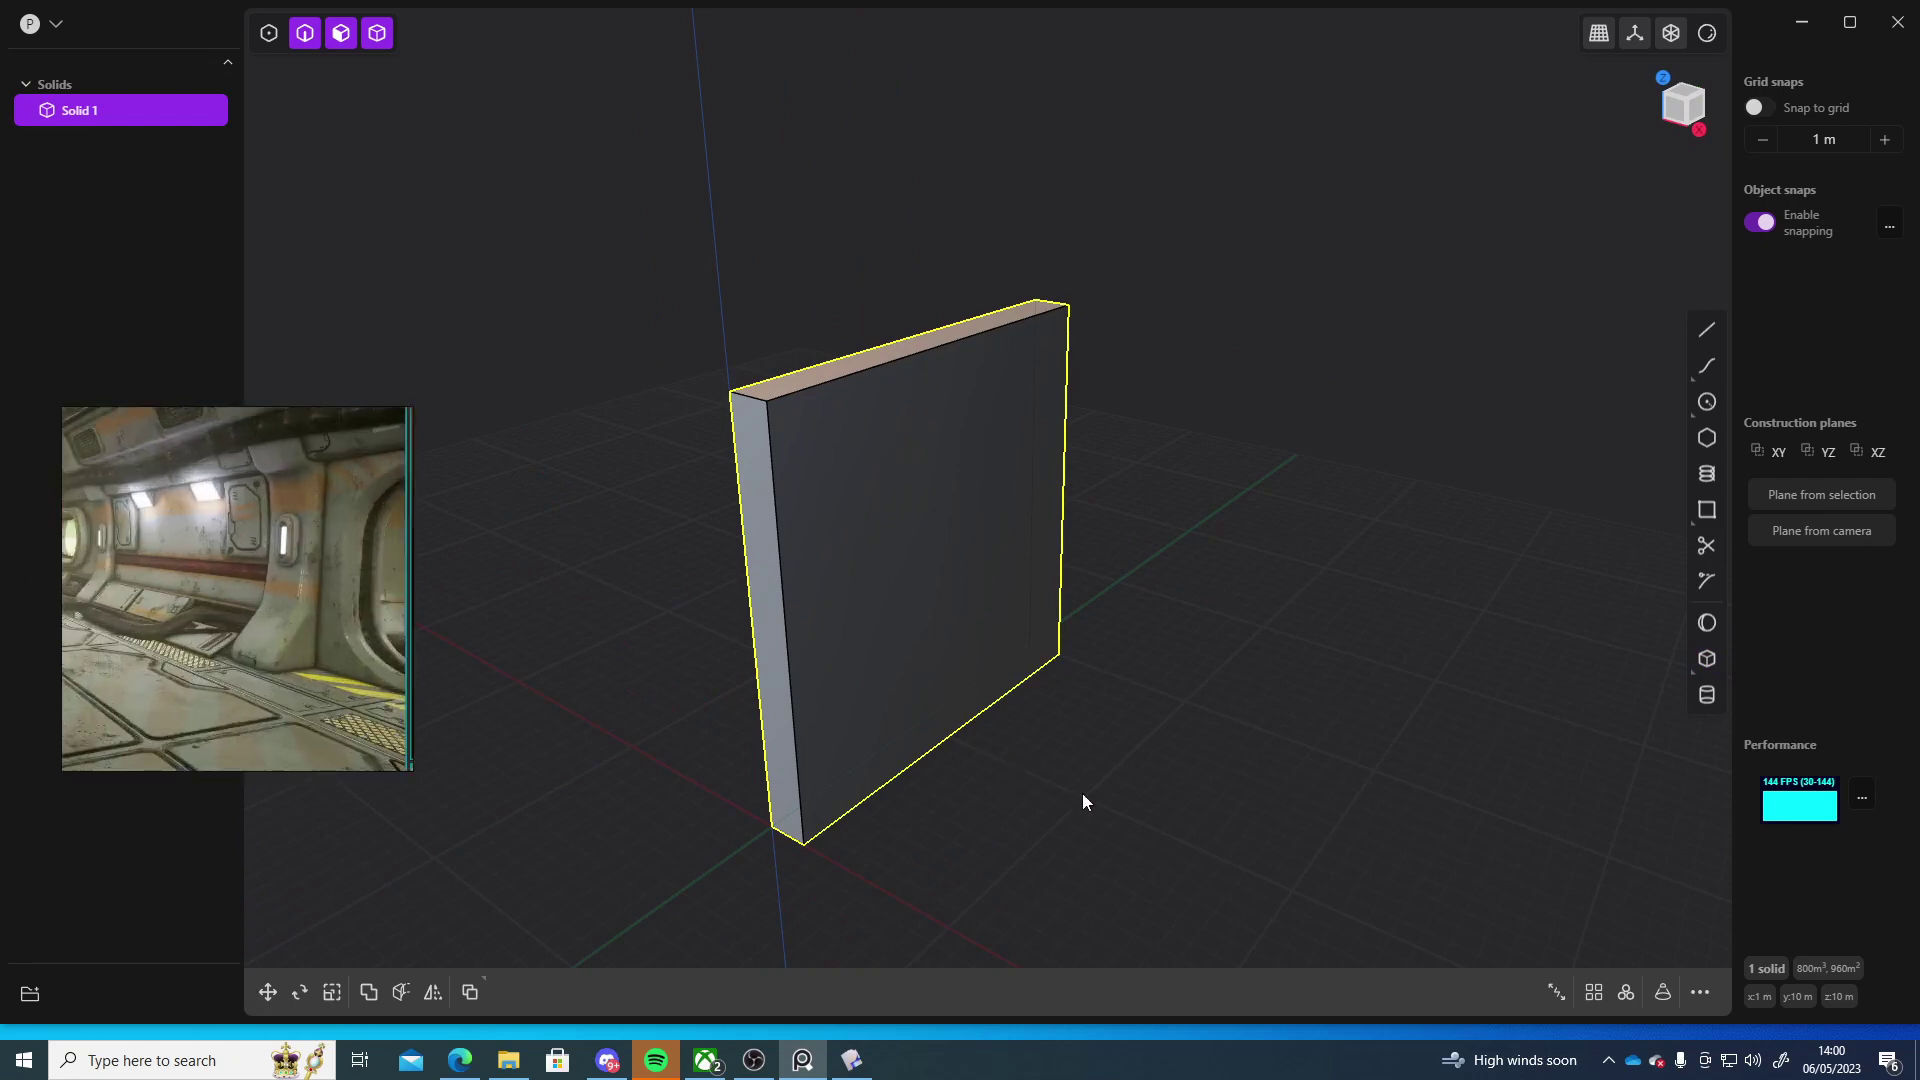
pyautogui.moveTo(1082, 794); pyautogui.dragTo(1030, 794, button='middle')
pyautogui.scroll(-3, 948, 722)
pyautogui.scroll(5, 976, 706)
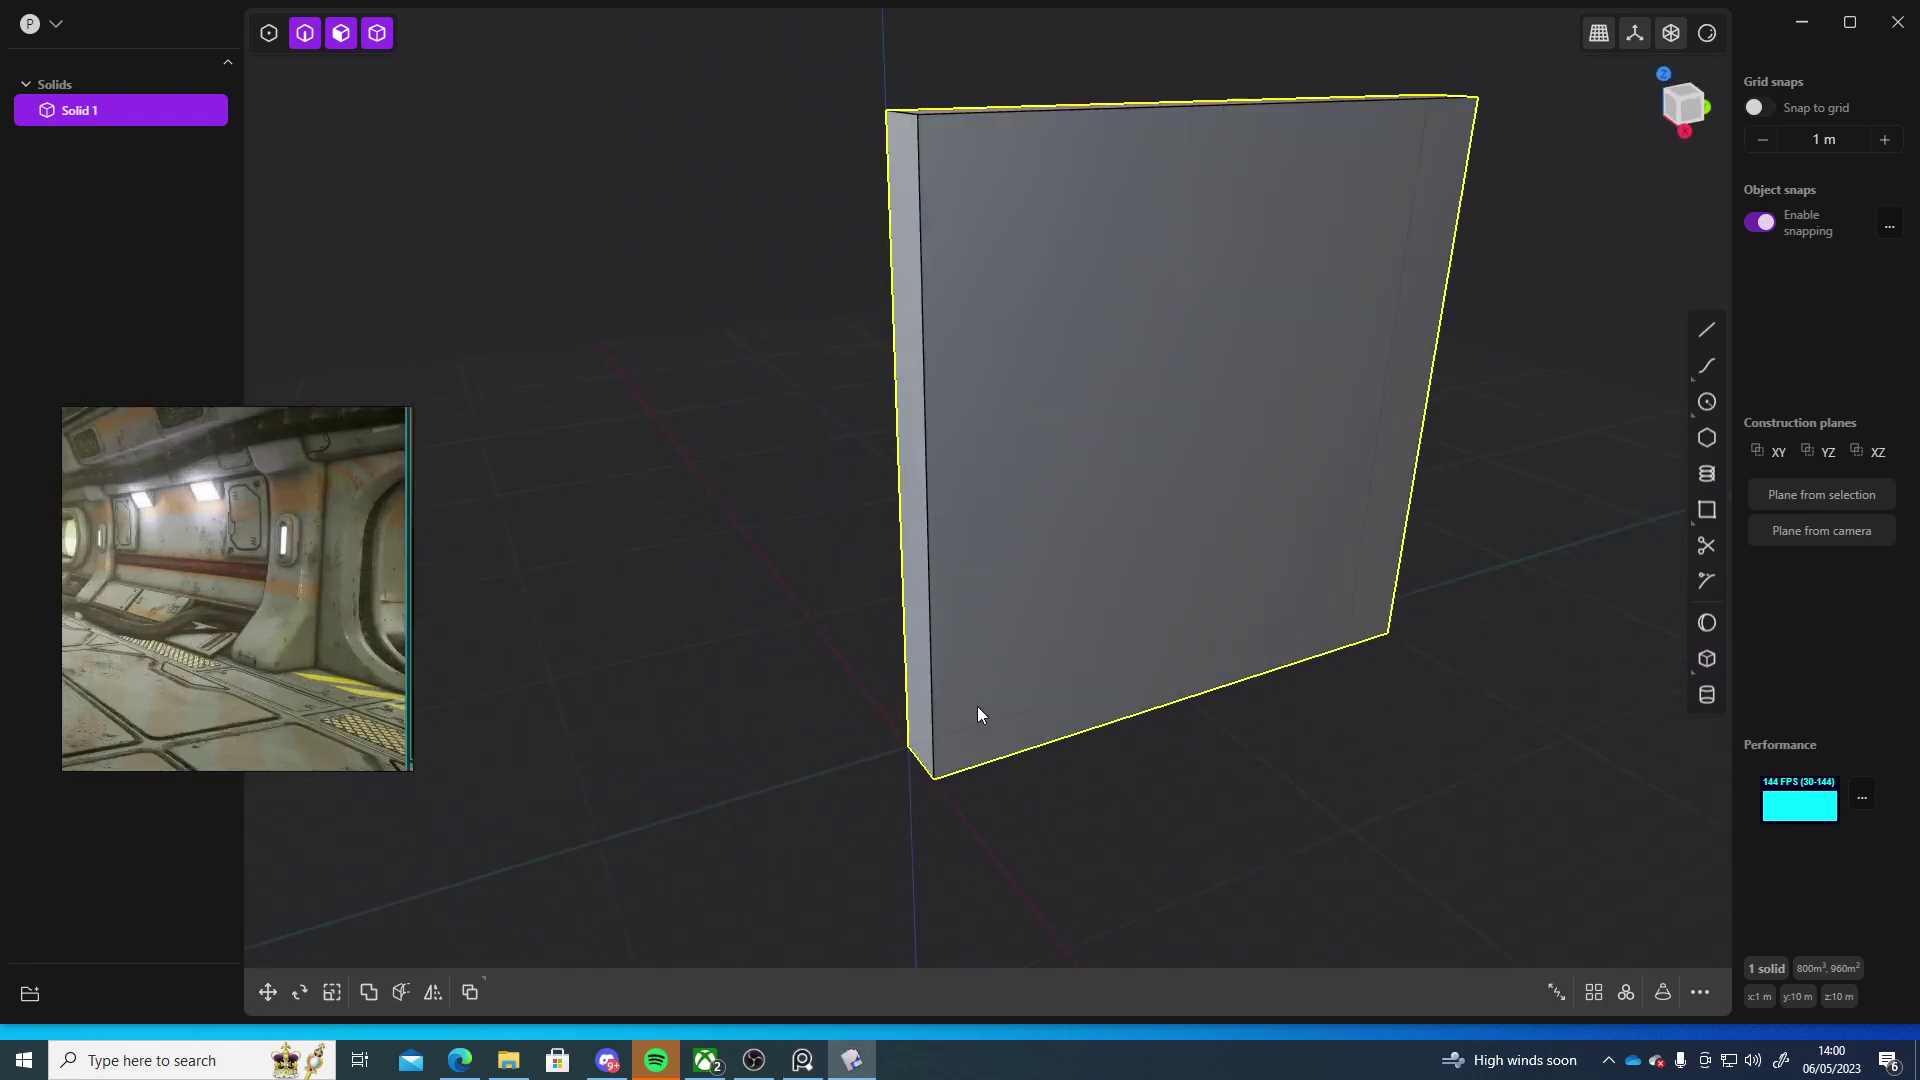
pyautogui.moveTo(976, 706); pyautogui.dragTo(948, 709, button='middle')
pyautogui.scroll(-6, 949, 708)
pyautogui.moveTo(1089, 662); pyautogui.dragTo(1004, 720, button='middle')
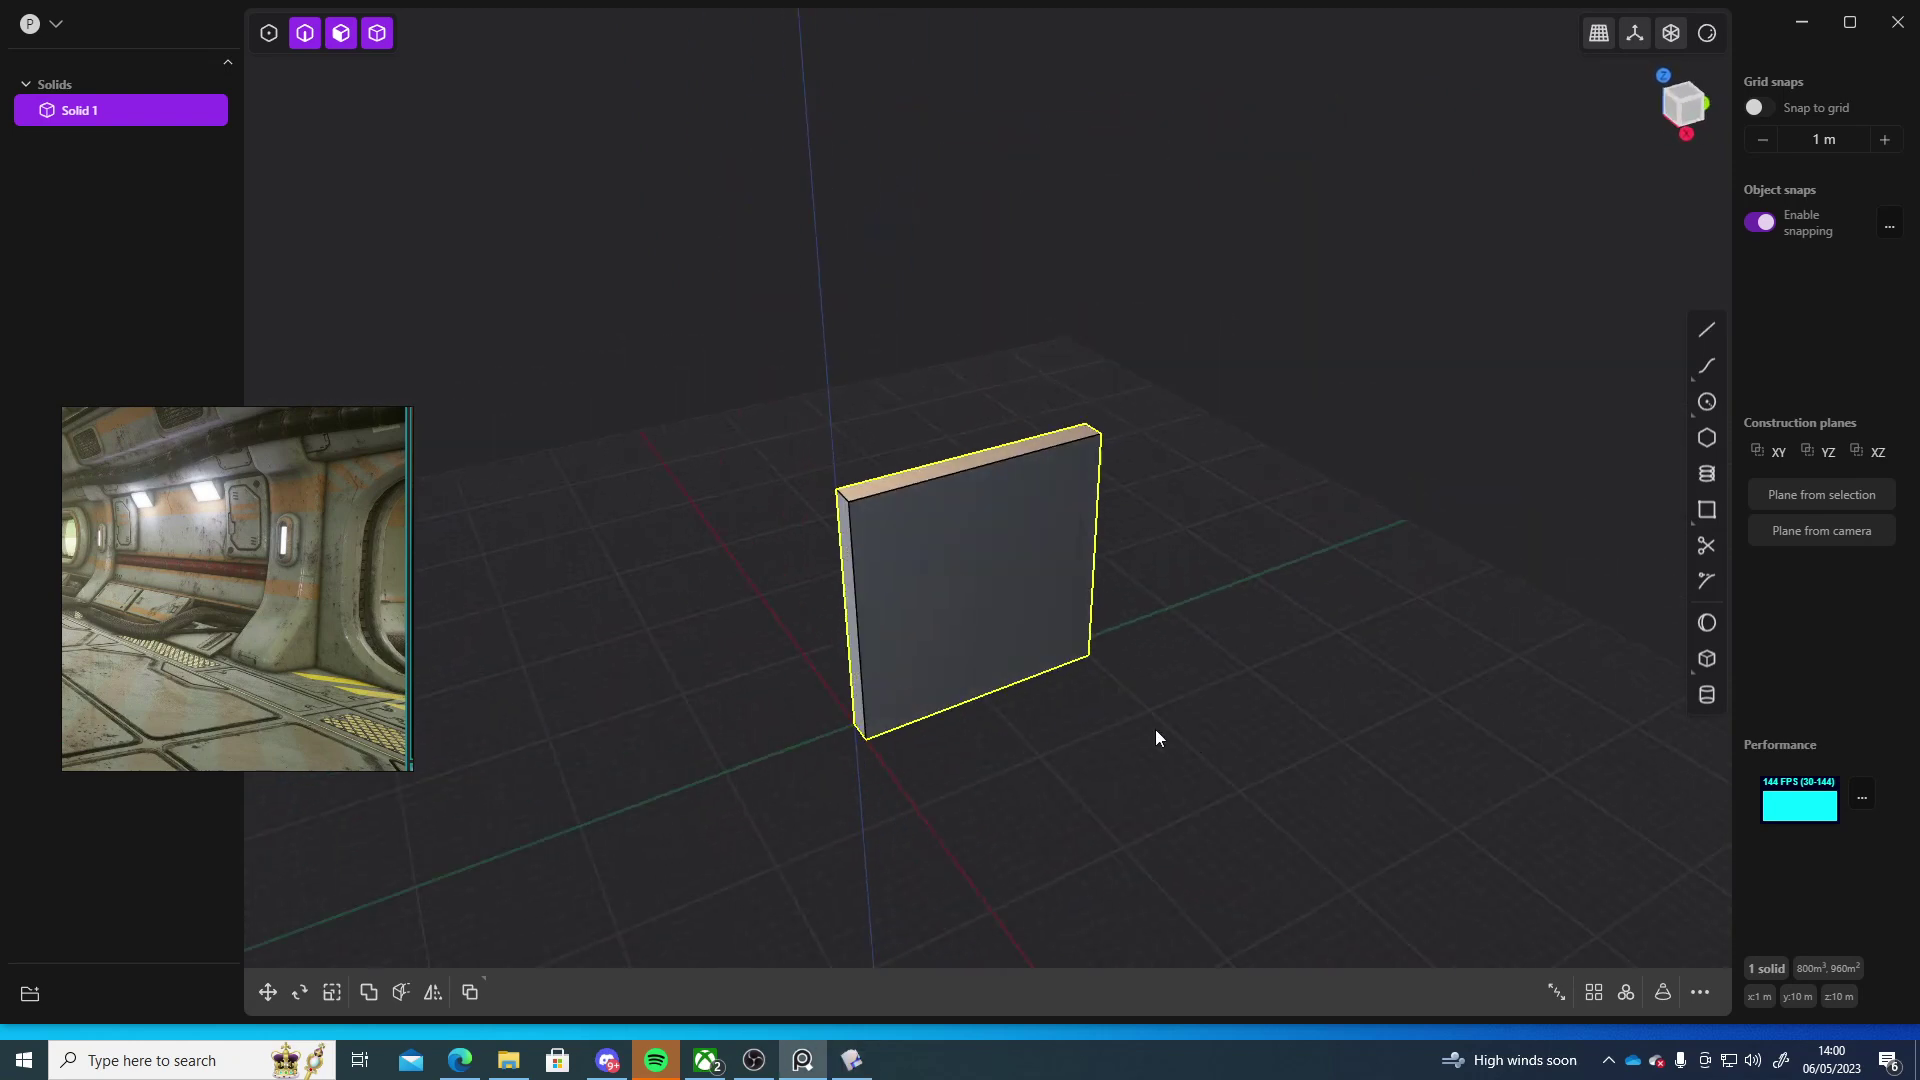
pyautogui.moveTo(1155, 737); pyautogui.dragTo(871, 673, button='middle')
pyautogui.scroll(3, 878, 710)
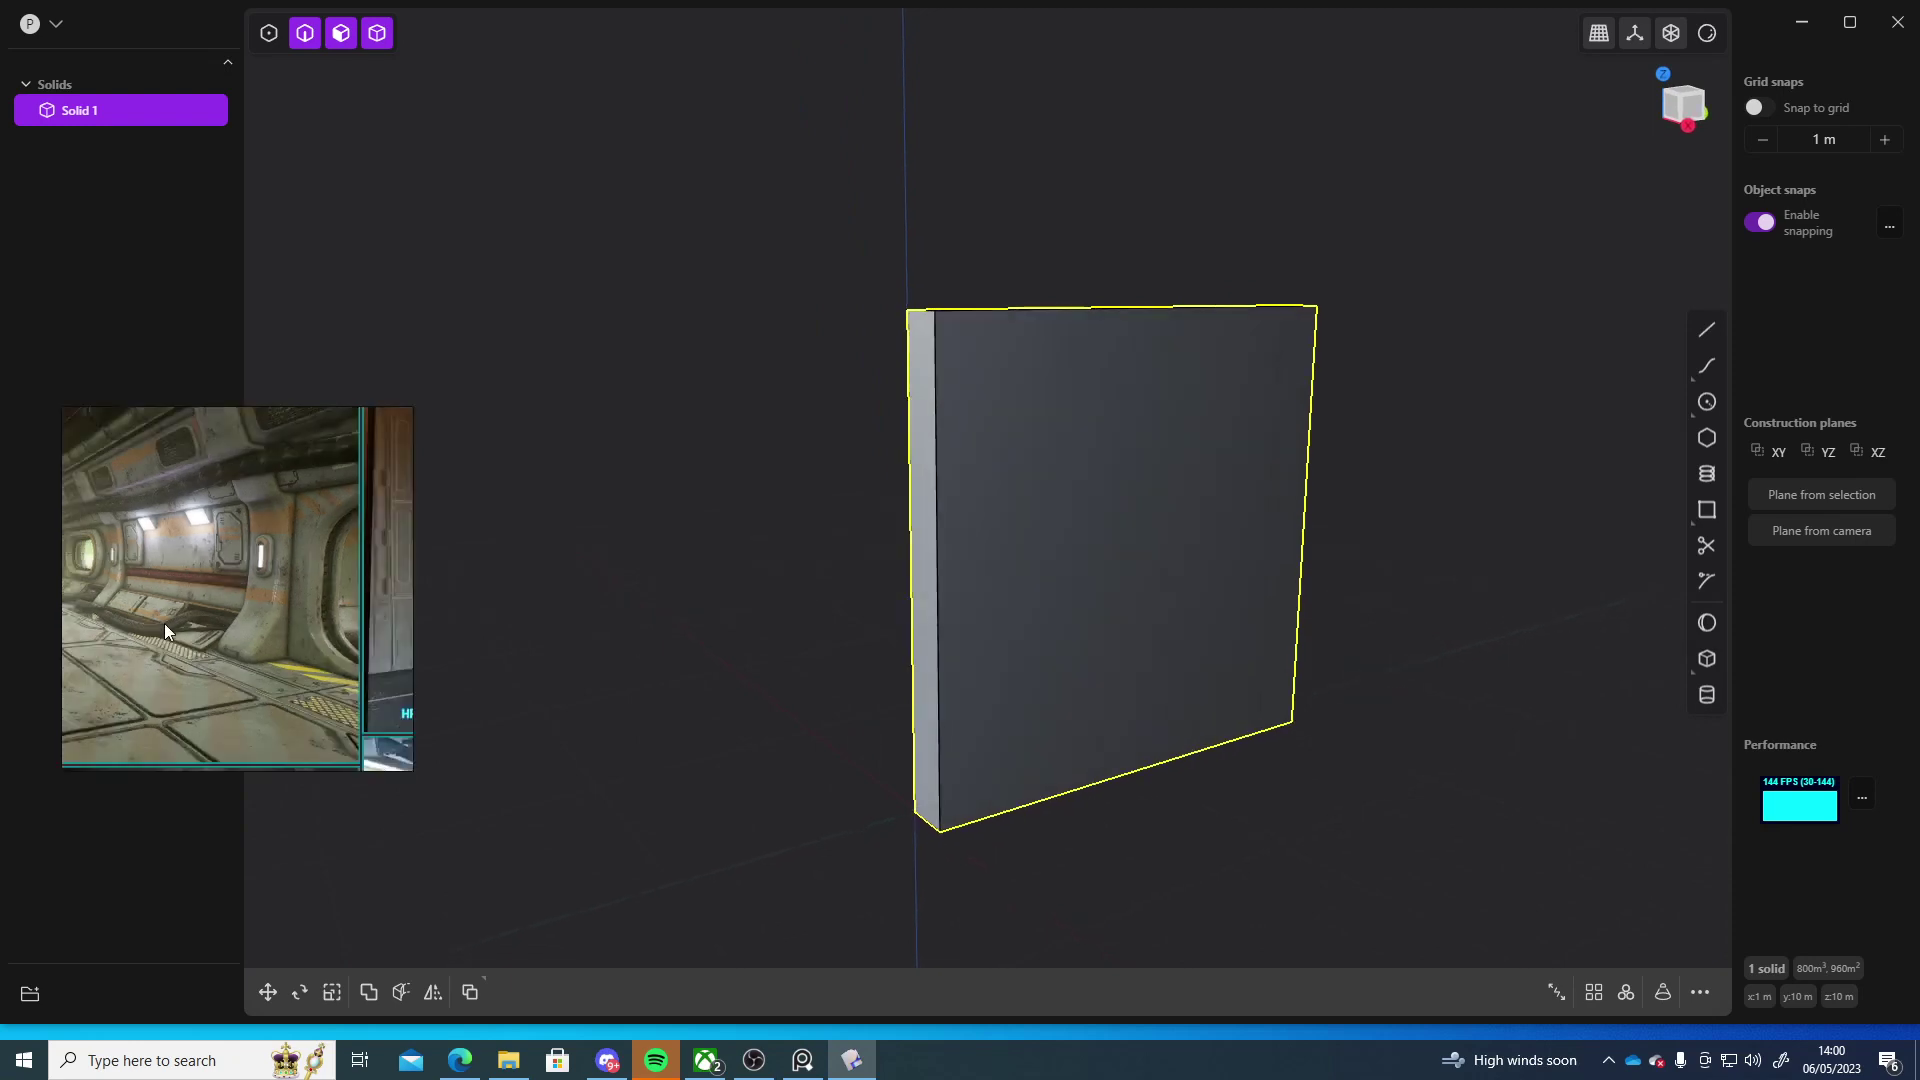
pyautogui.scroll(-5, 165, 630)
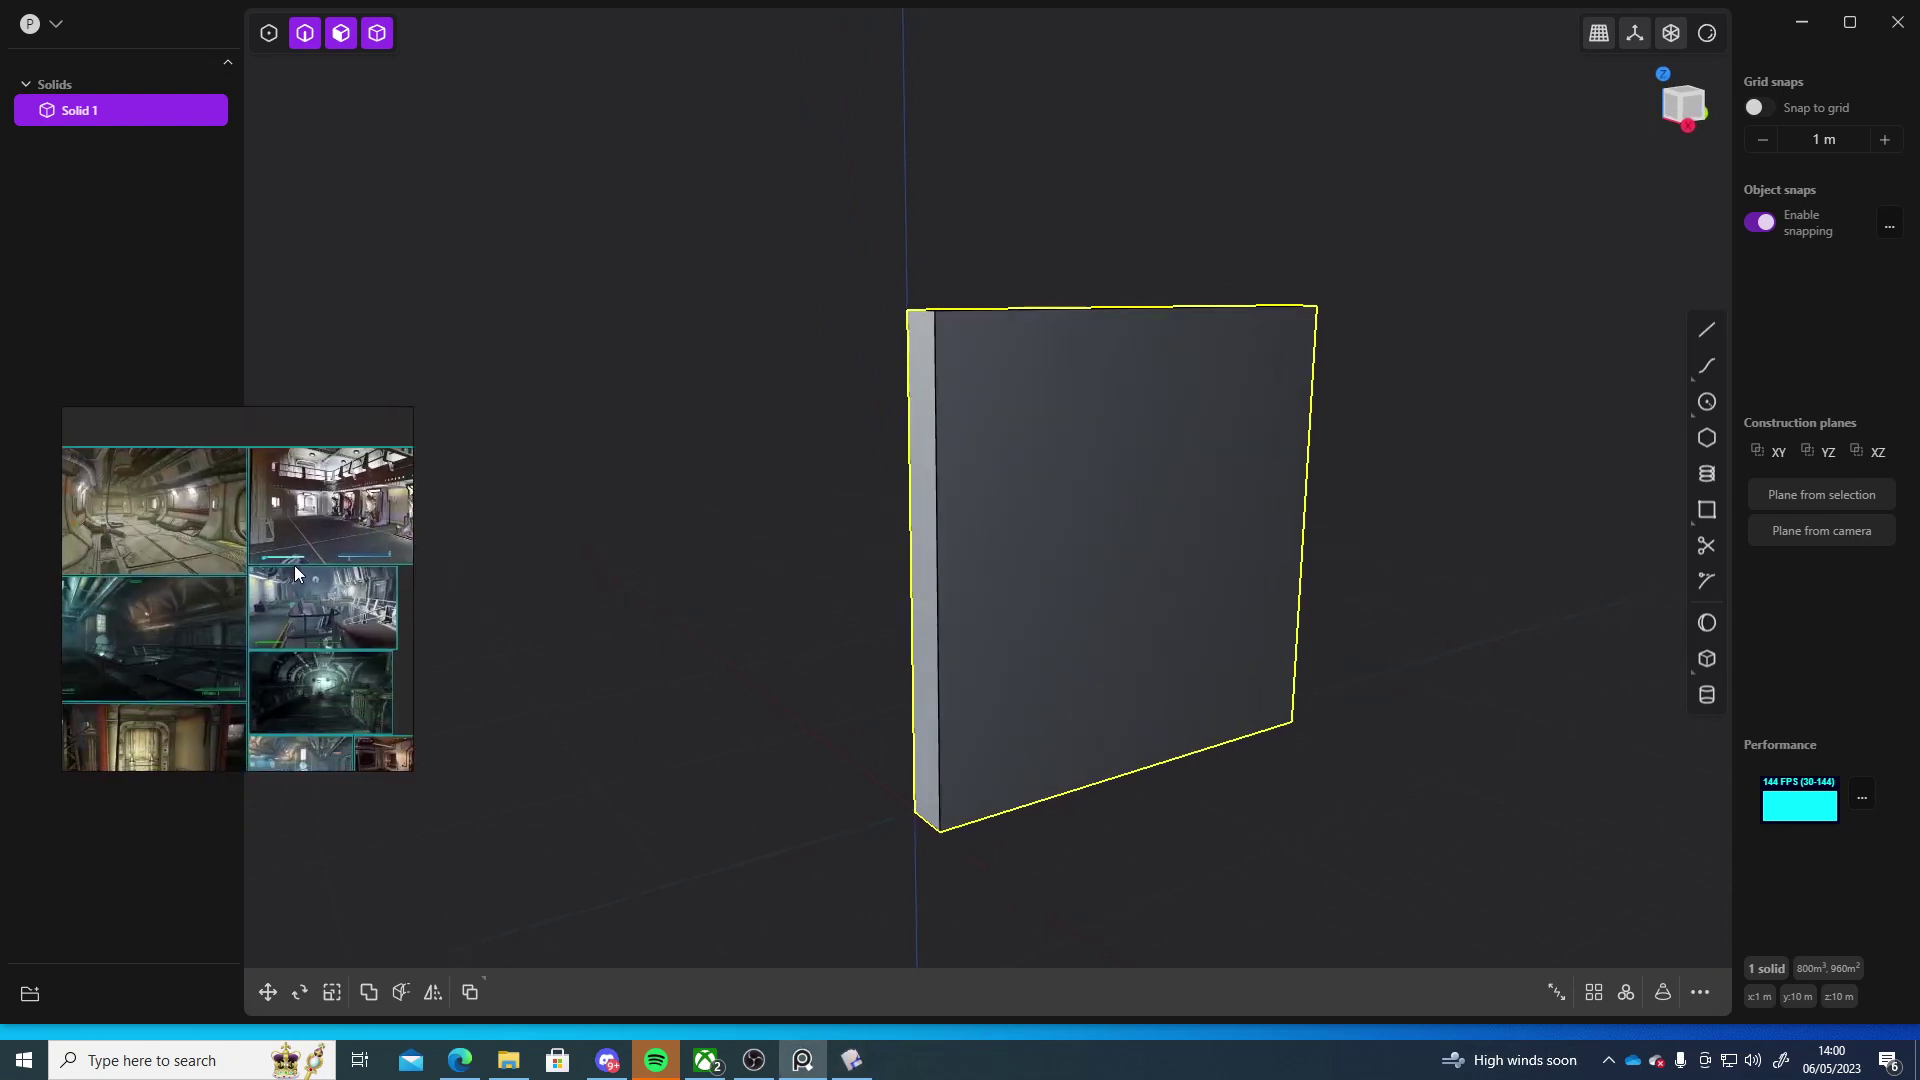
pyautogui.scroll(8, 290, 590)
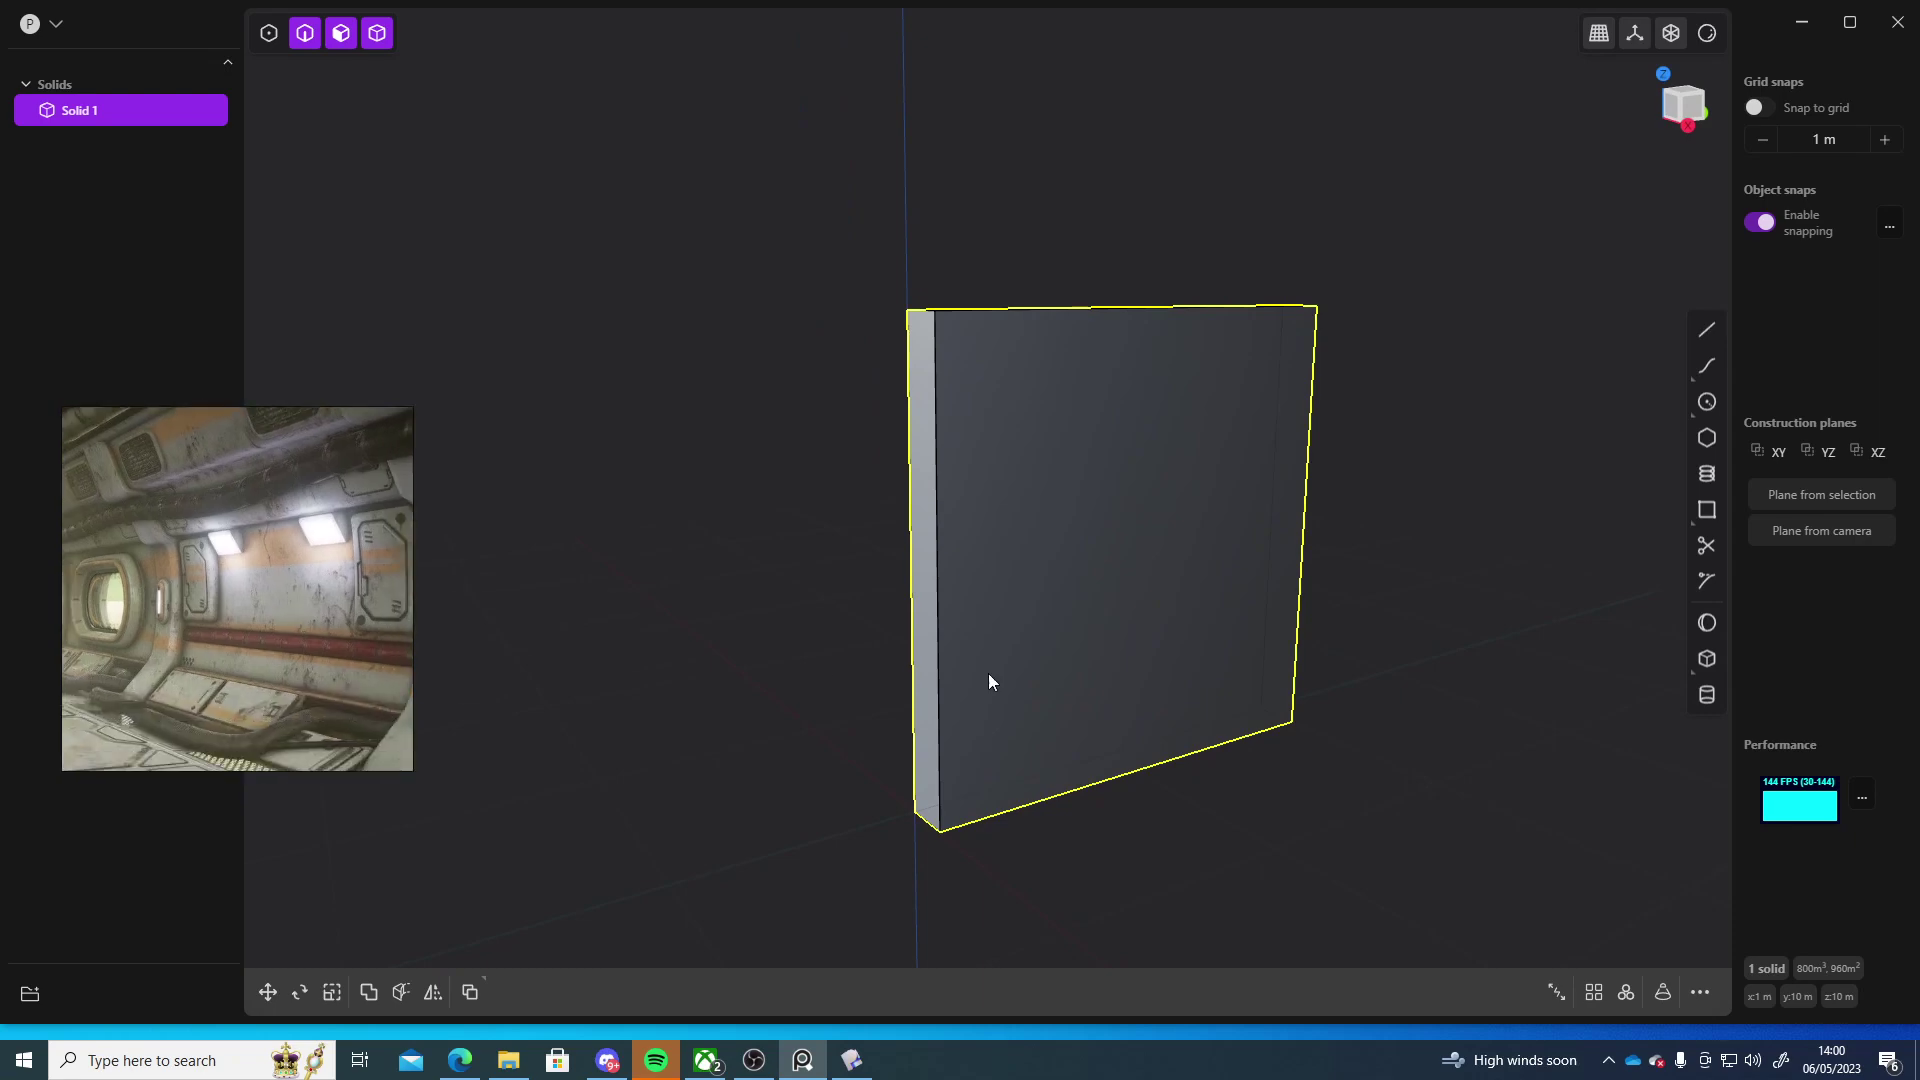
pyautogui.moveTo(990, 682); pyautogui.dragTo(1294, 711, button='middle')
pyautogui.moveTo(1264, 496); pyautogui.dragTo(882, 617, button='middle')
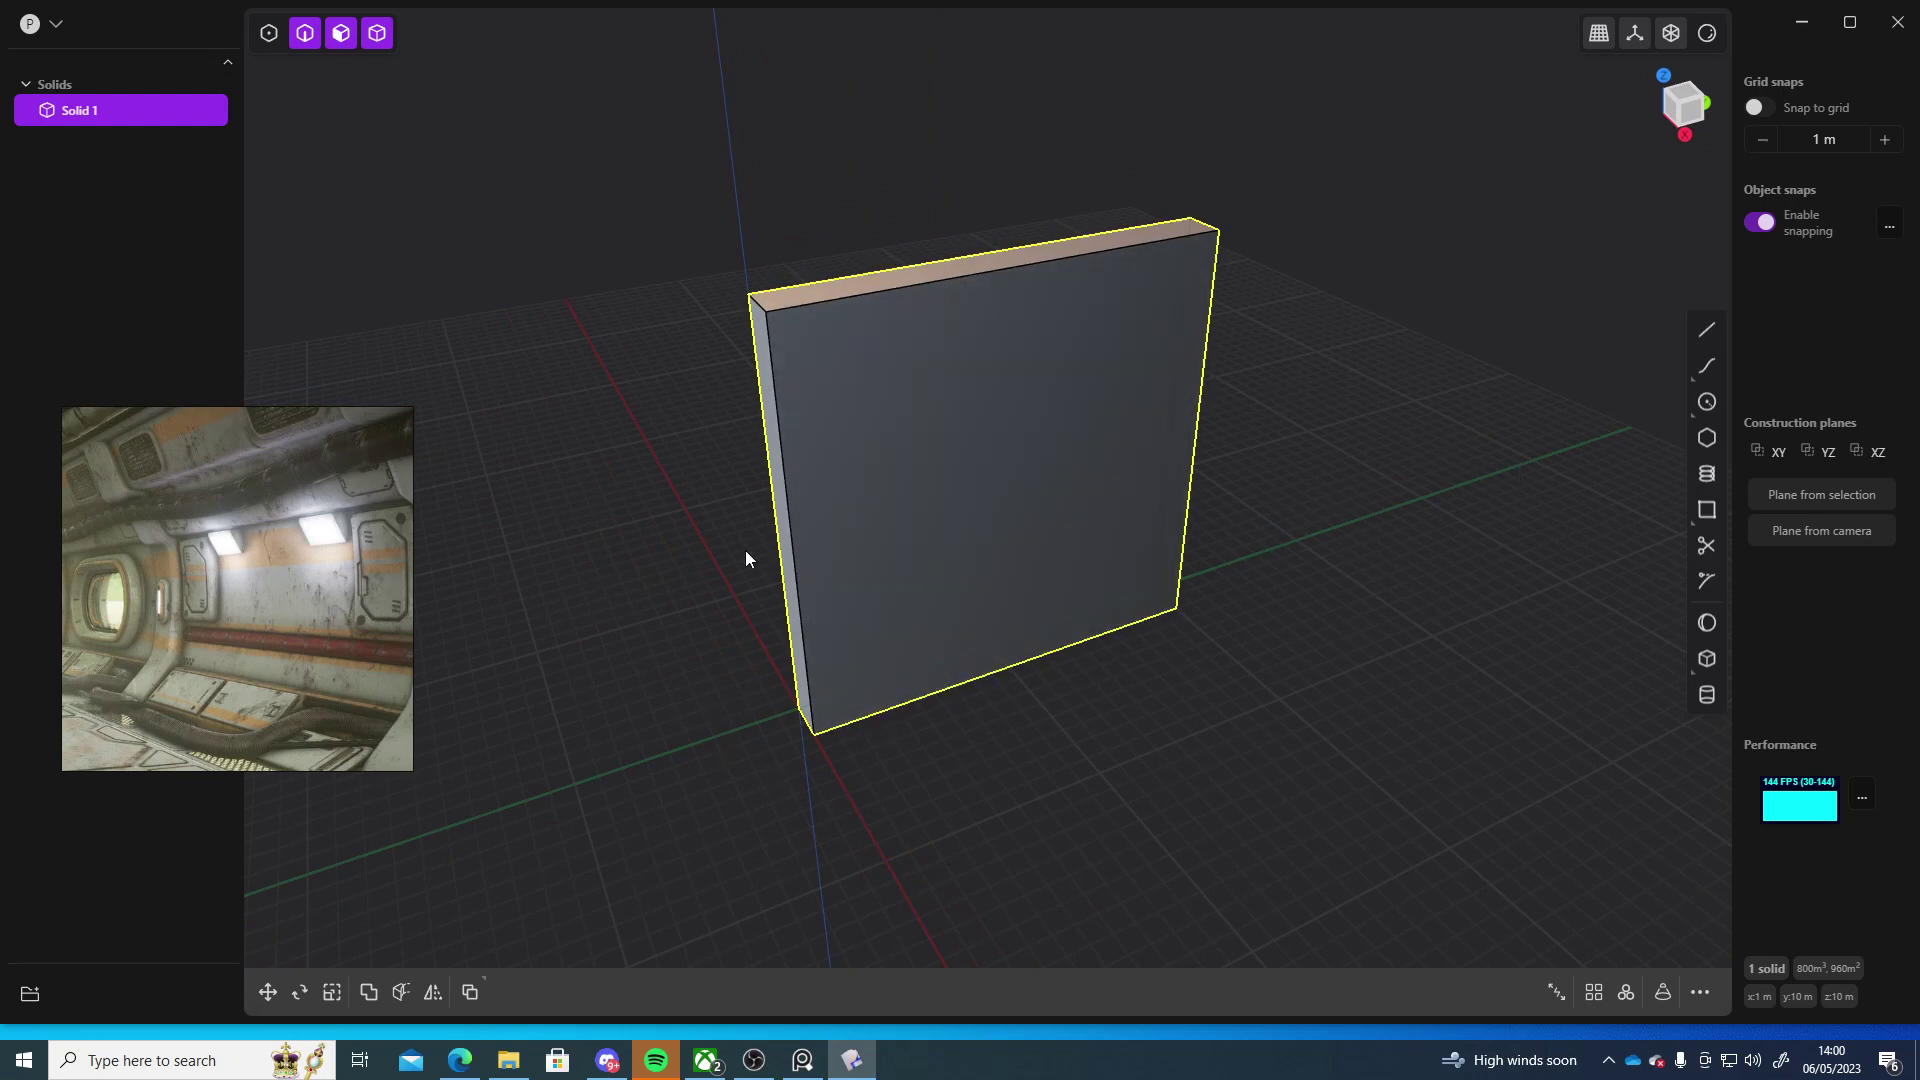
pyautogui.moveTo(746, 550); pyautogui.dragTo(938, 766, button='middle')
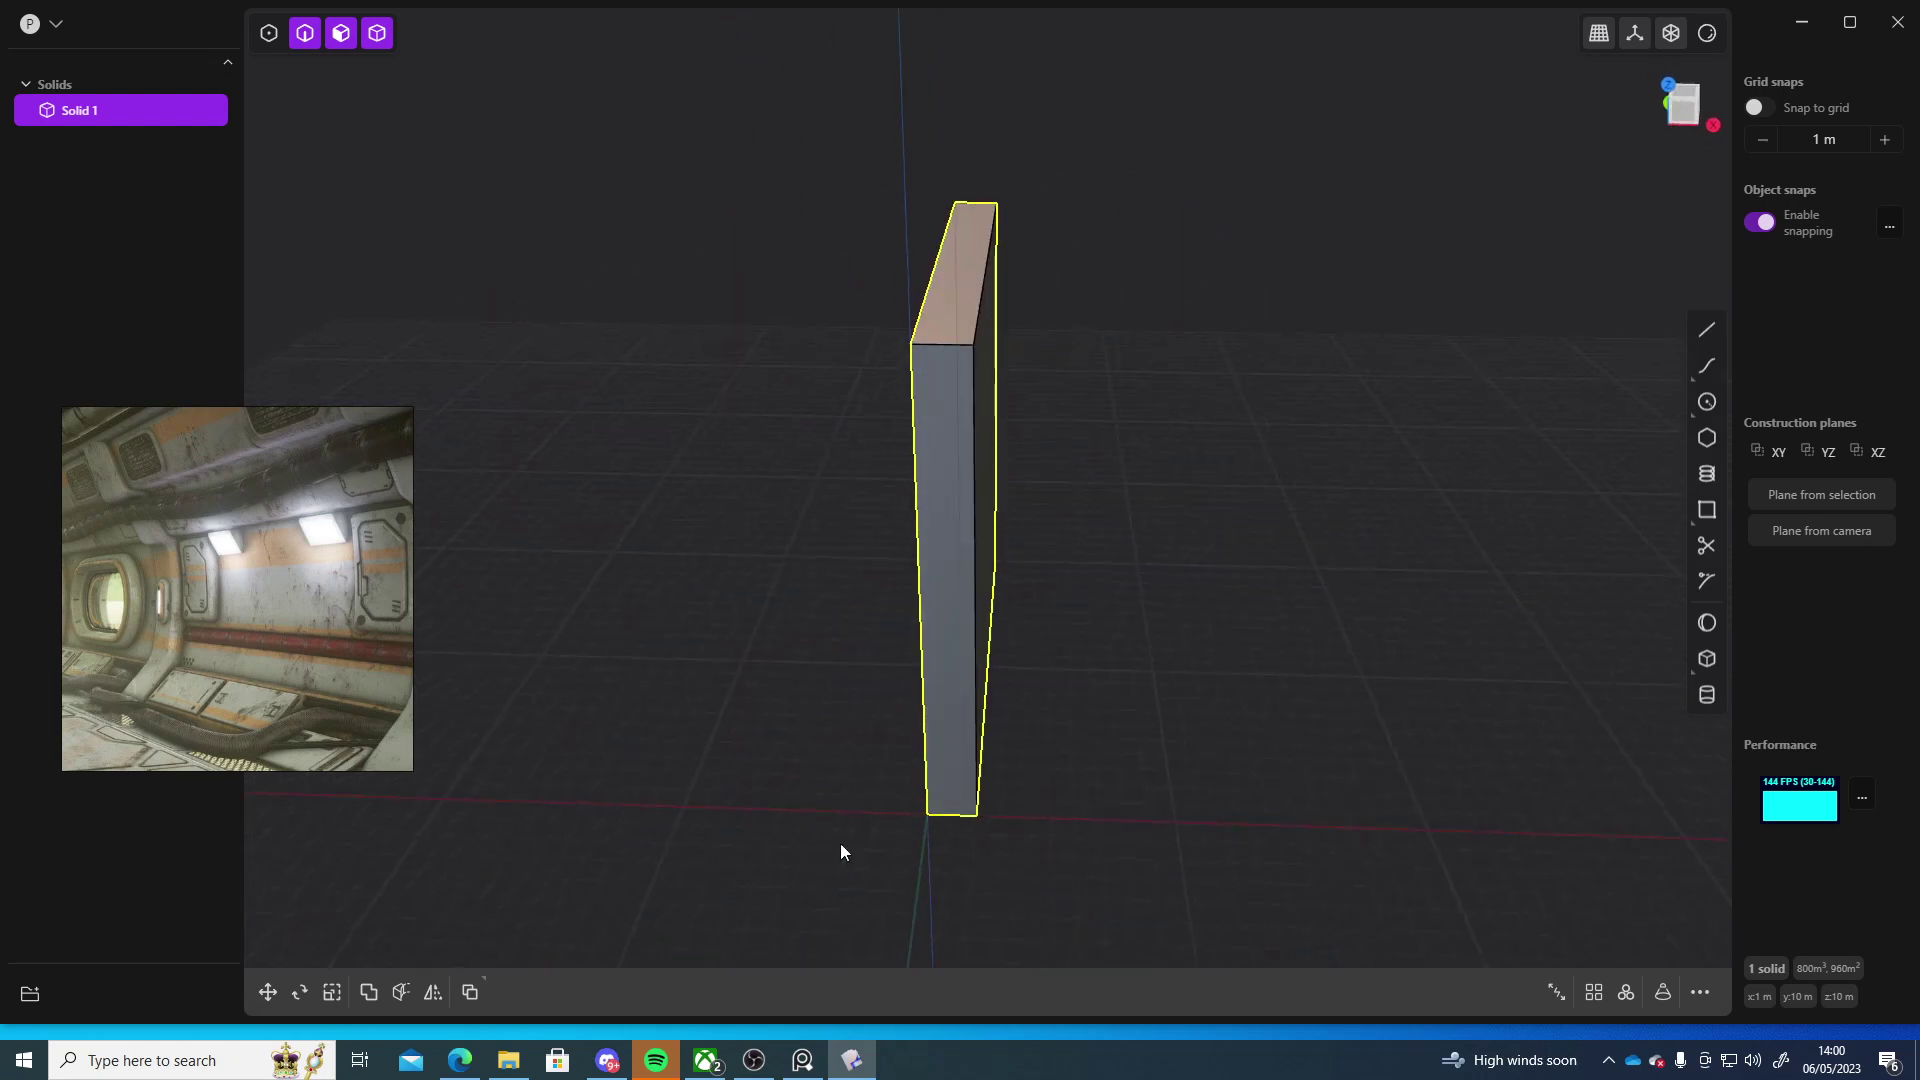
pyautogui.moveTo(699, 861); pyautogui.dragTo(900, 754, button='middle')
pyautogui.scroll(-5, 978, 691)
pyautogui.scroll(5, 978, 692)
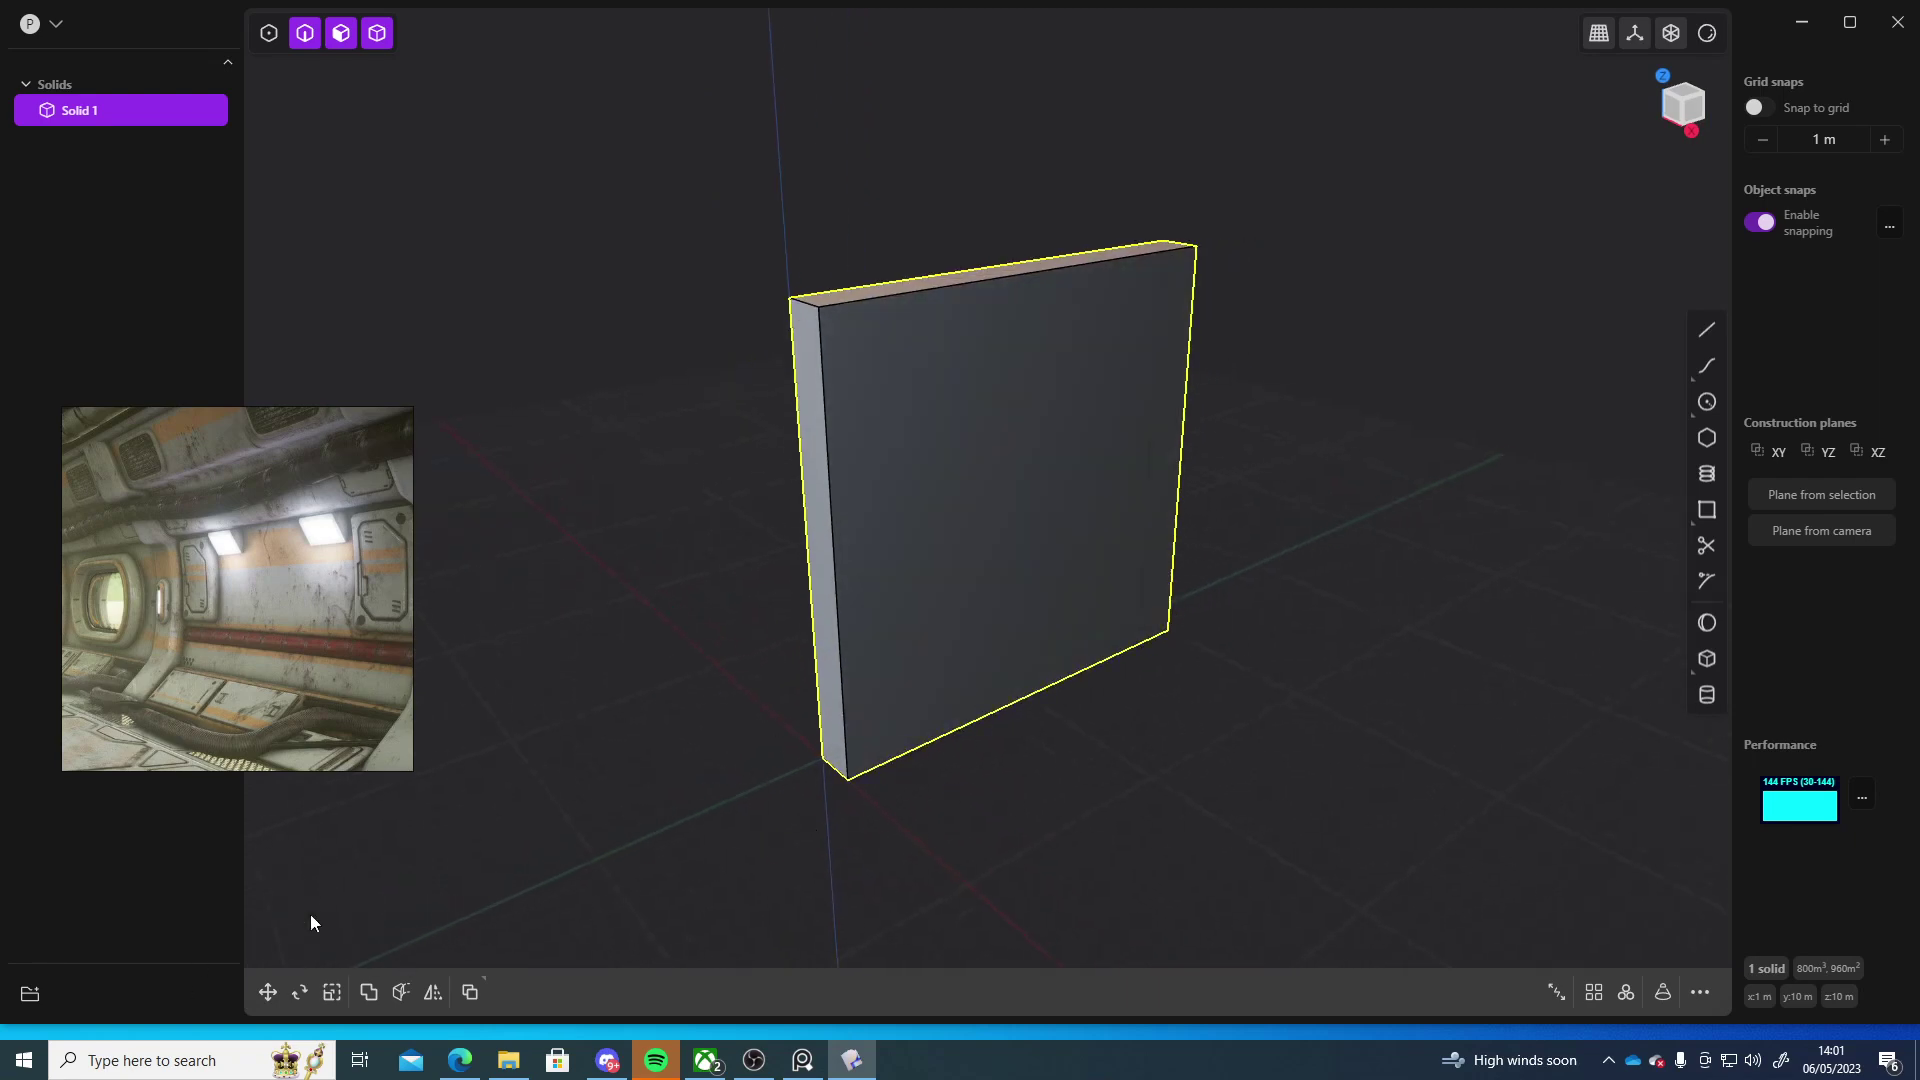
pyautogui.moveTo(1000, 860); pyautogui.dragTo(695, 342, button='middle')
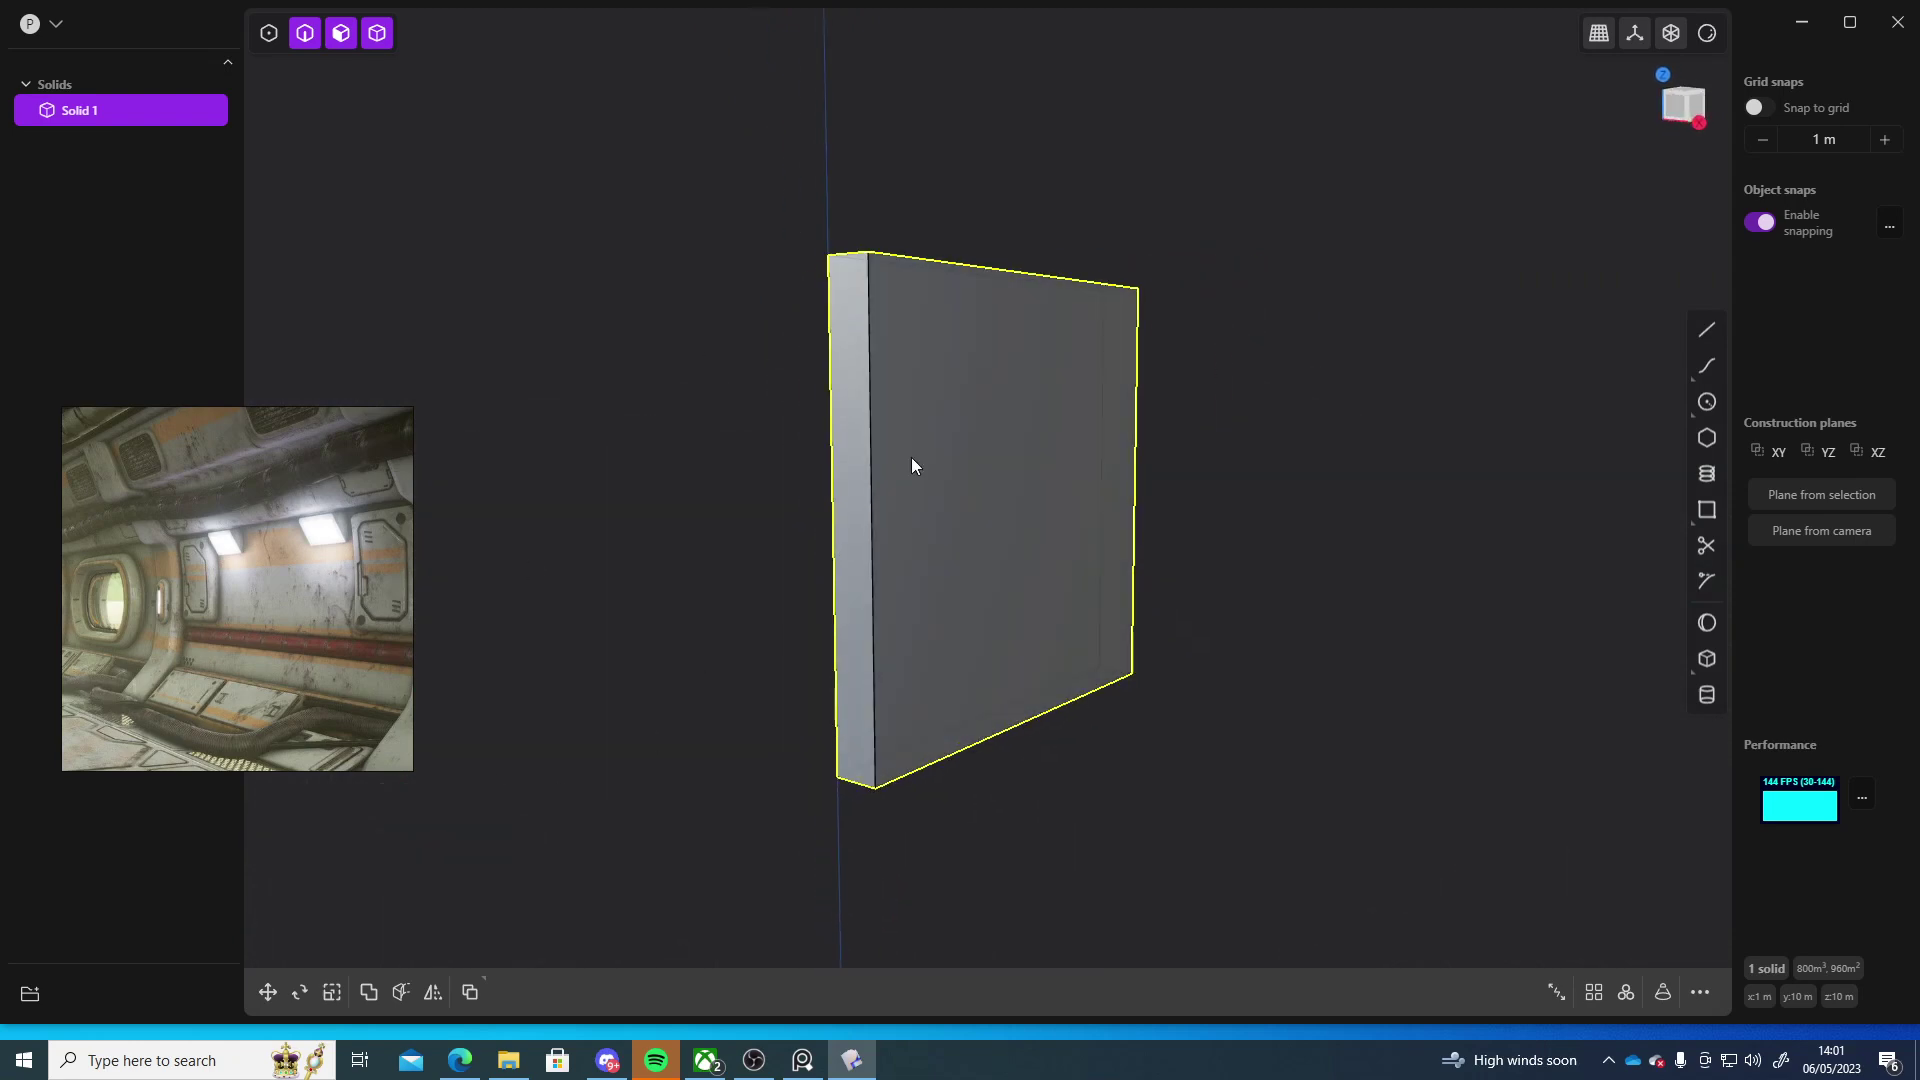
pyautogui.keyDown('shift'); pyautogui.moveTo(1093, 490); pyautogui.dragTo(947, 407, button='middle'); pyautogui.keyUp('shift')
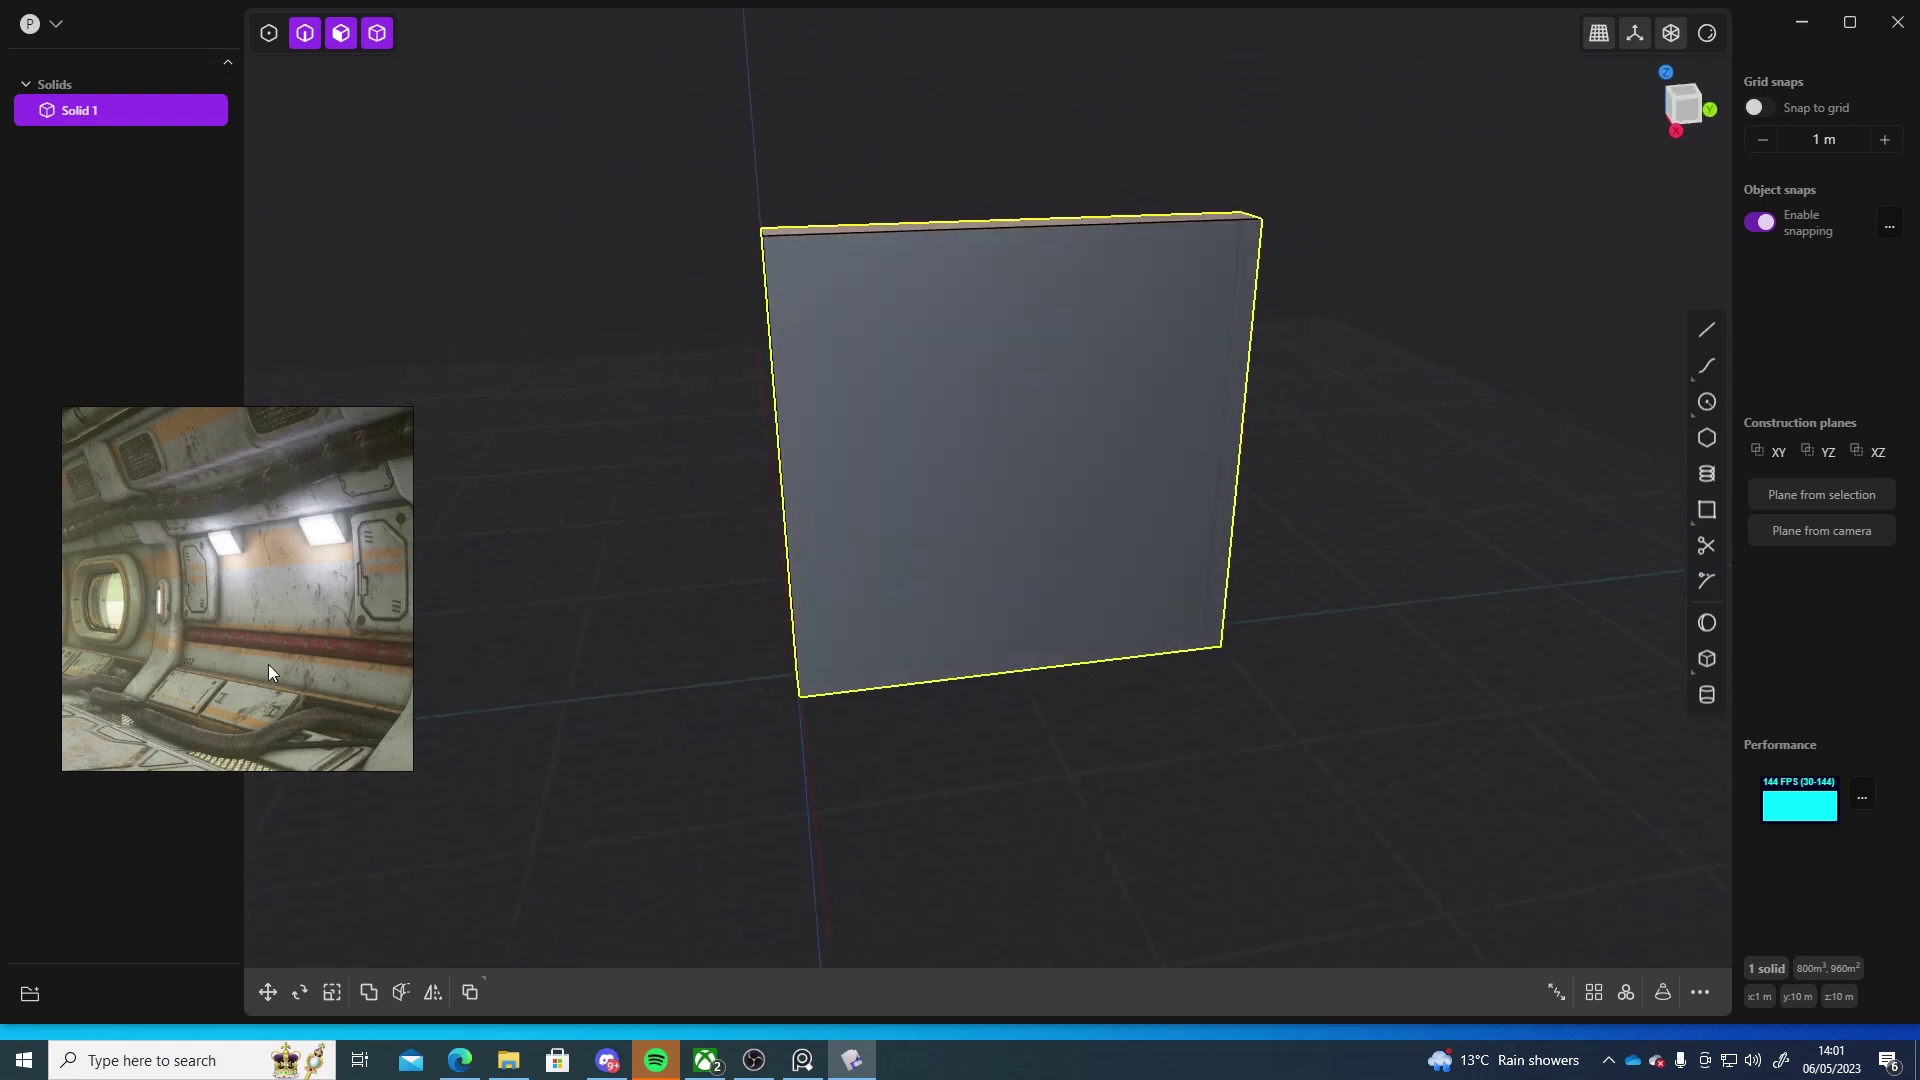
pyautogui.moveTo(930, 800); pyautogui.dragTo(942, 752, button='middle')
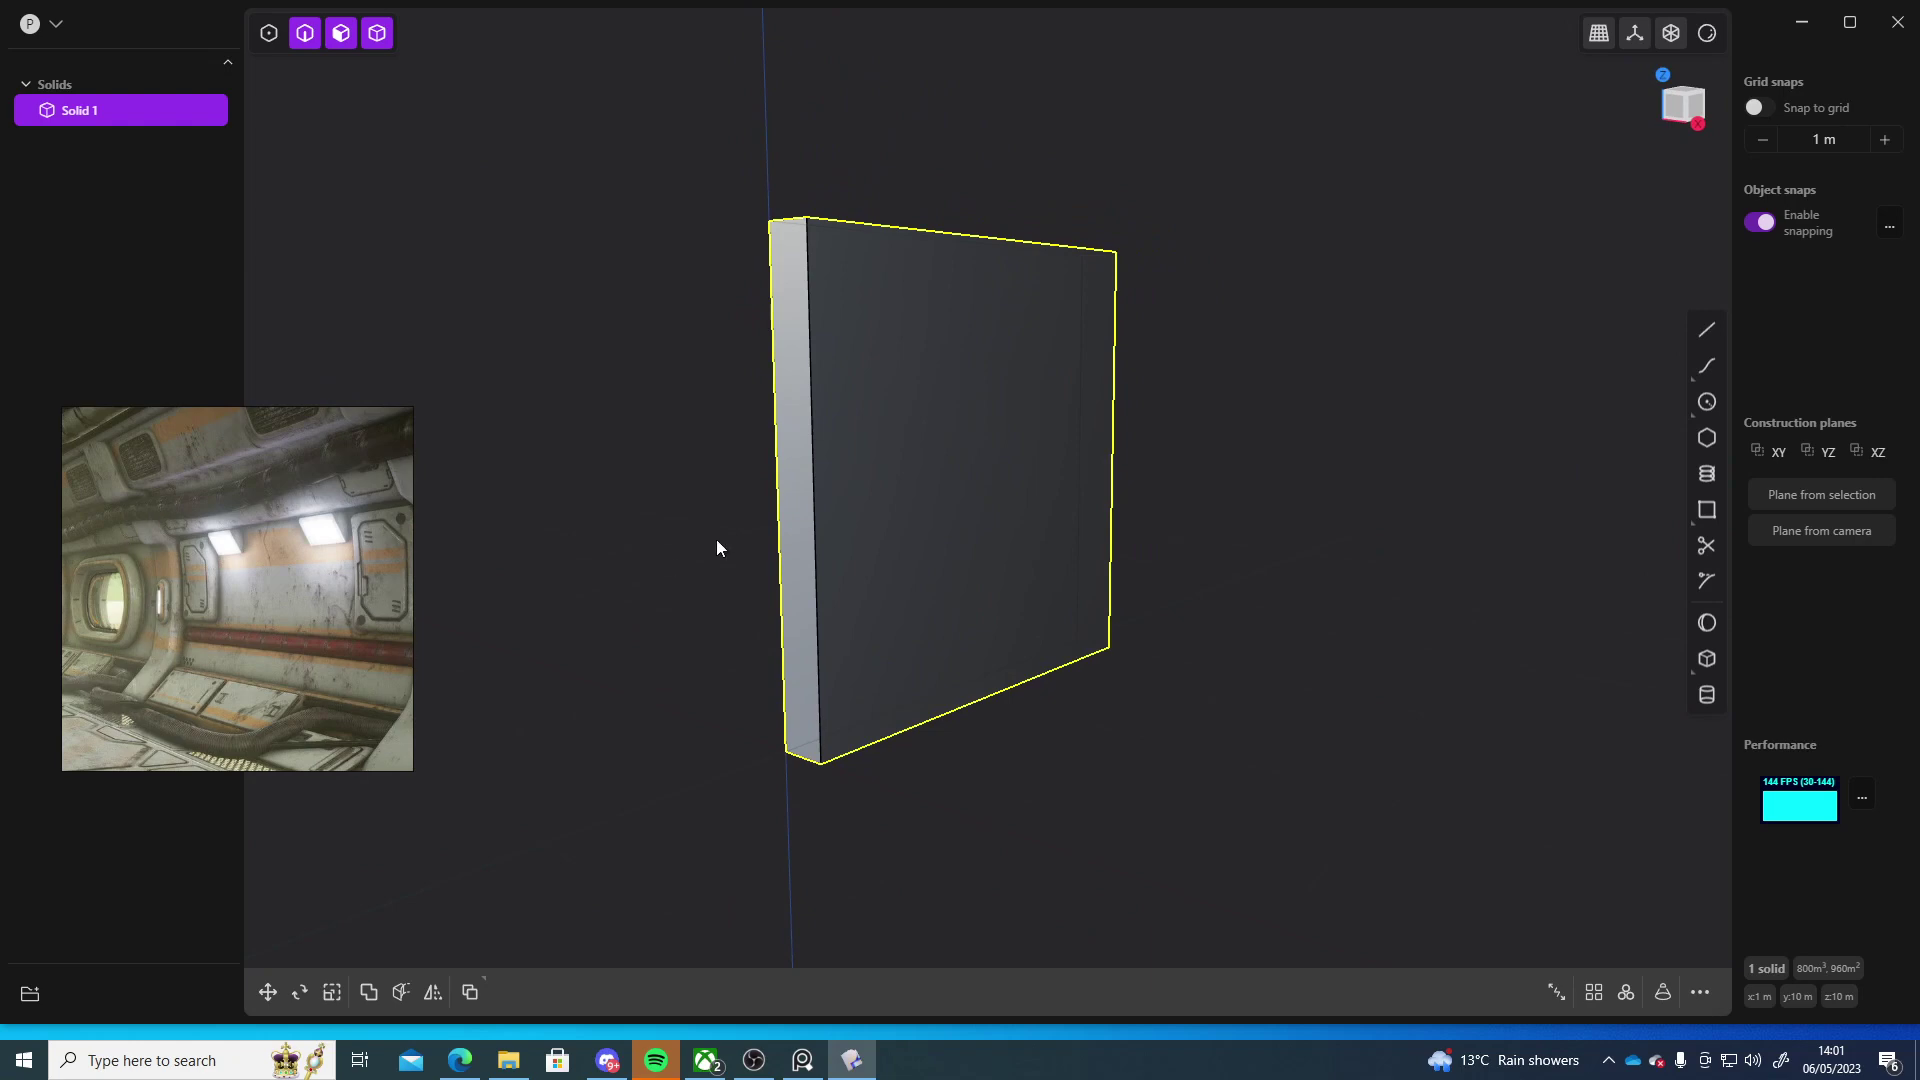
pyautogui.moveTo(717, 541); pyautogui.dragTo(825, 682, button='middle')
# - Examine the dark corridor and red-framed doorway images on the reference board for wall and ceiling details
pyautogui.scroll(-5, 184, 675)
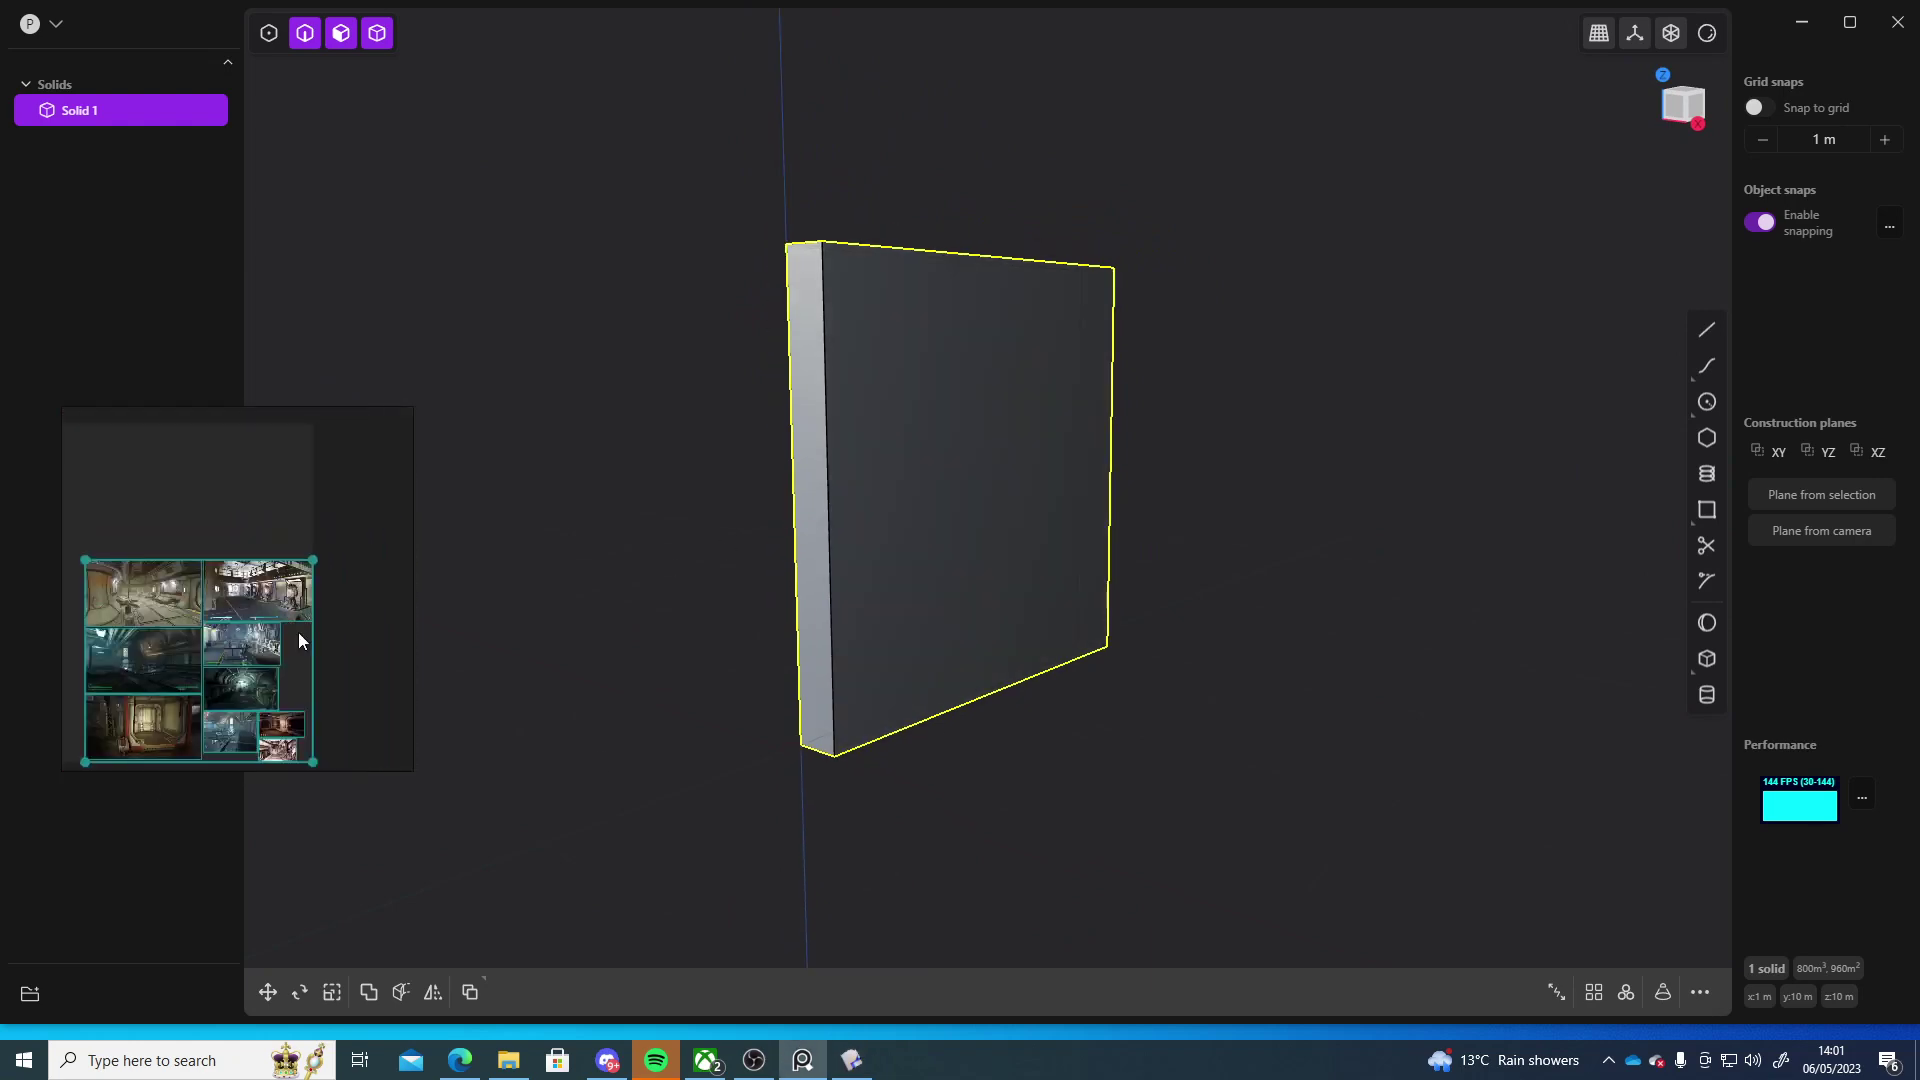
pyautogui.scroll(10, 210, 648)
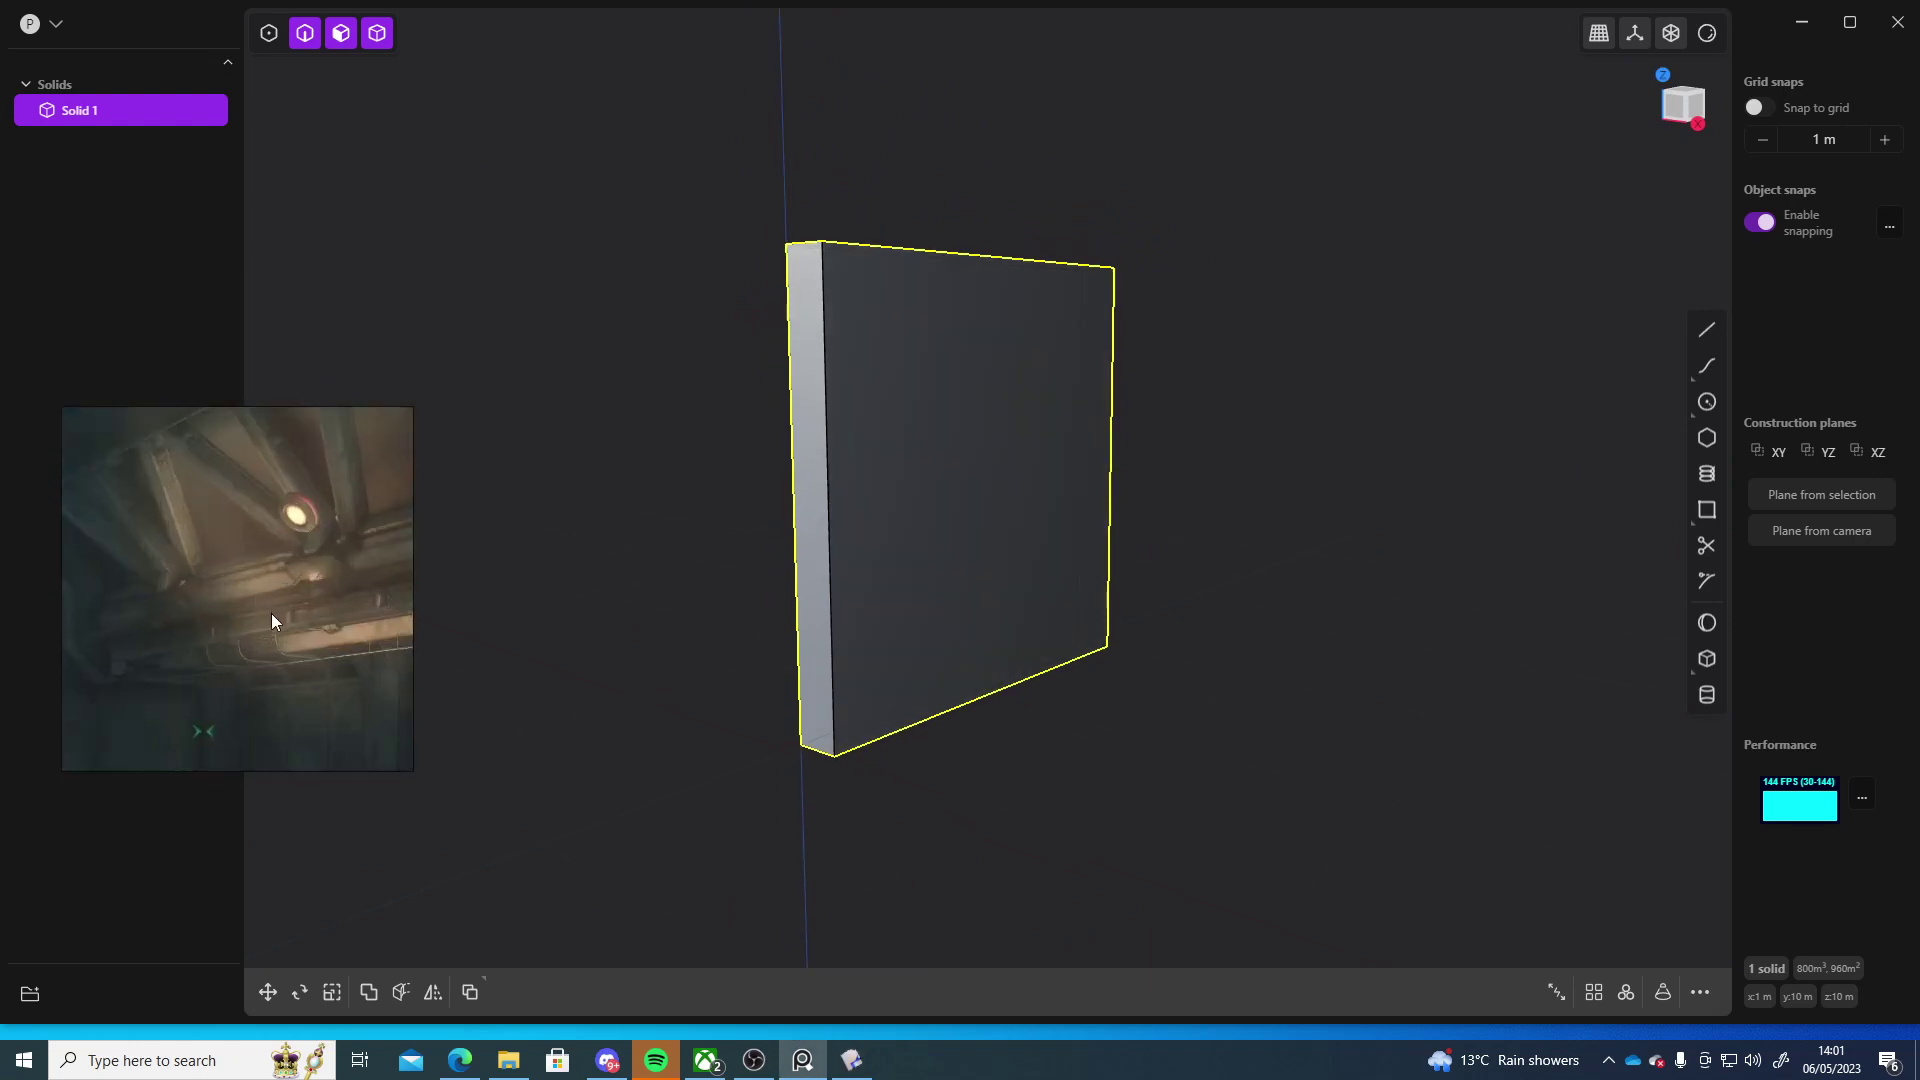
pyautogui.moveTo(272, 614); pyautogui.dragTo(407, 619, button='middle')
pyautogui.moveTo(210, 600); pyautogui.dragTo(217, 683, button='middle')
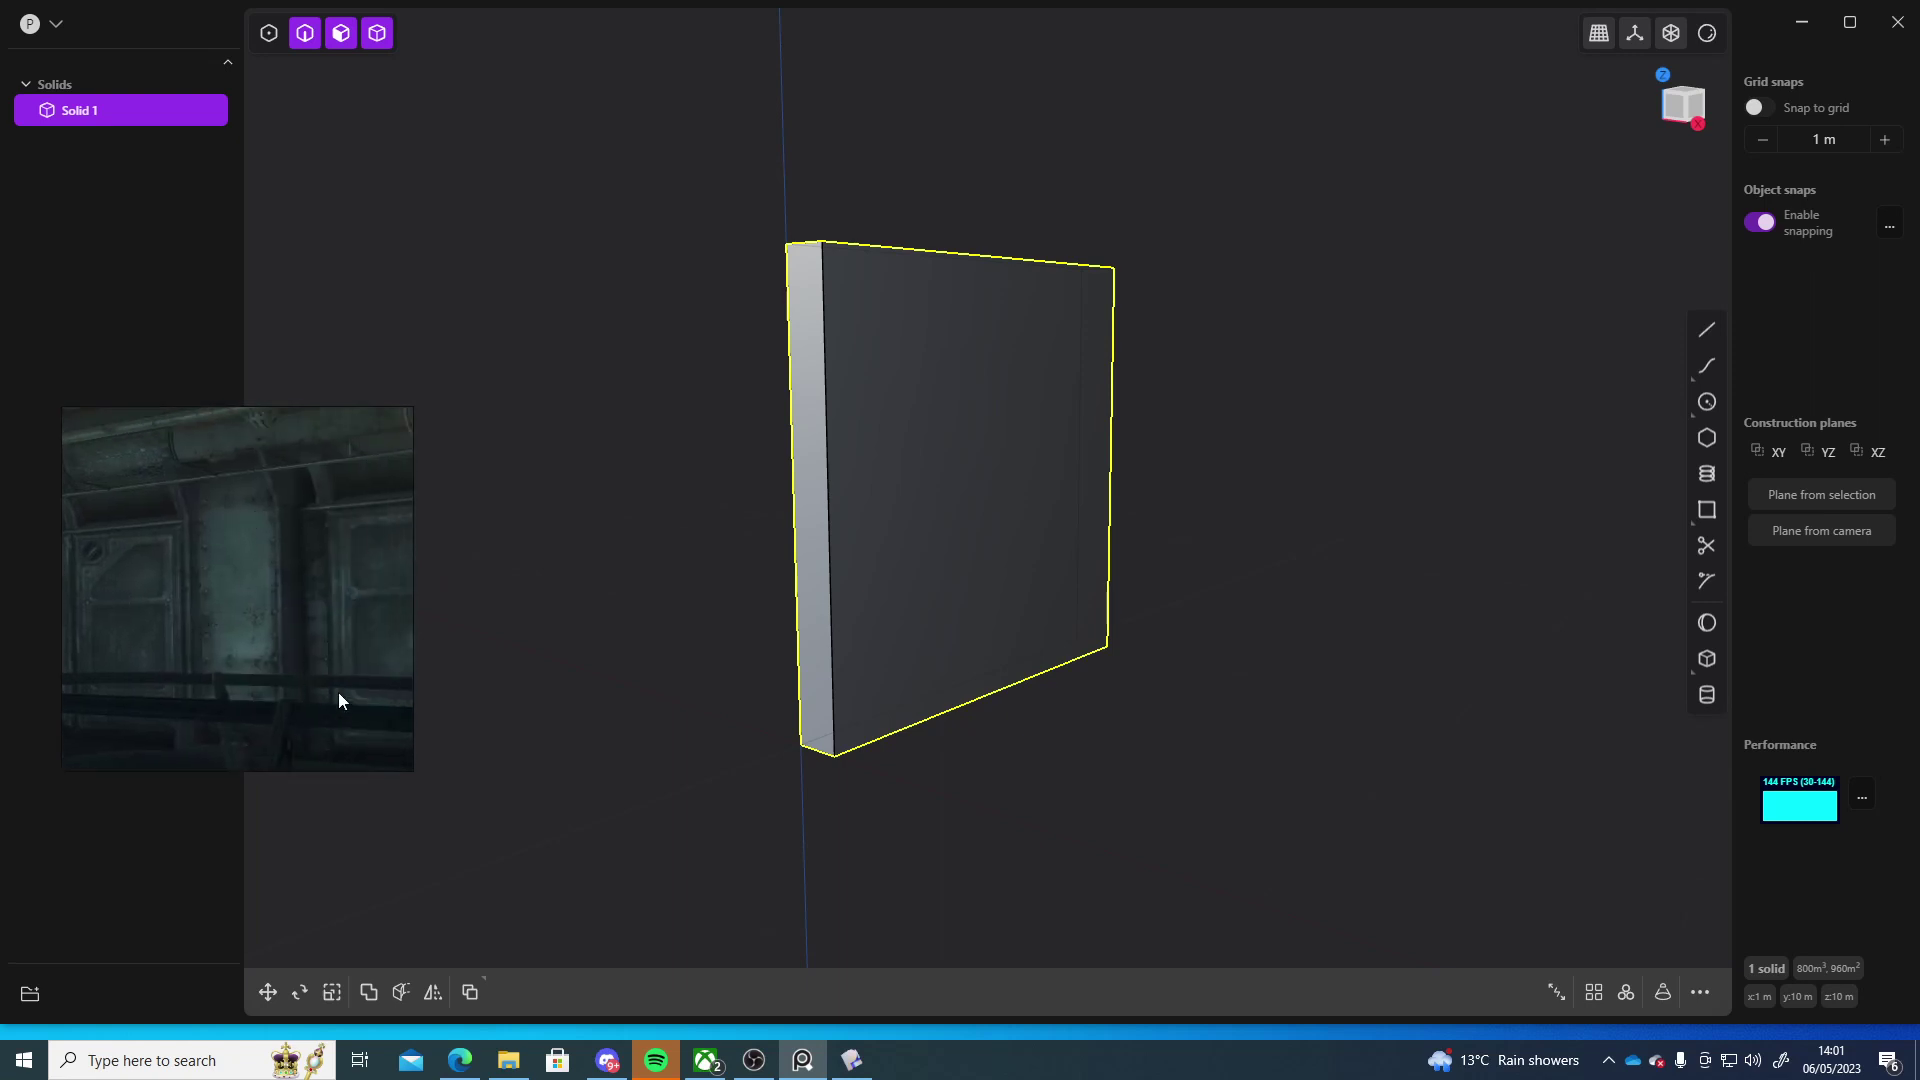
pyautogui.scroll(-6, 218, 620)
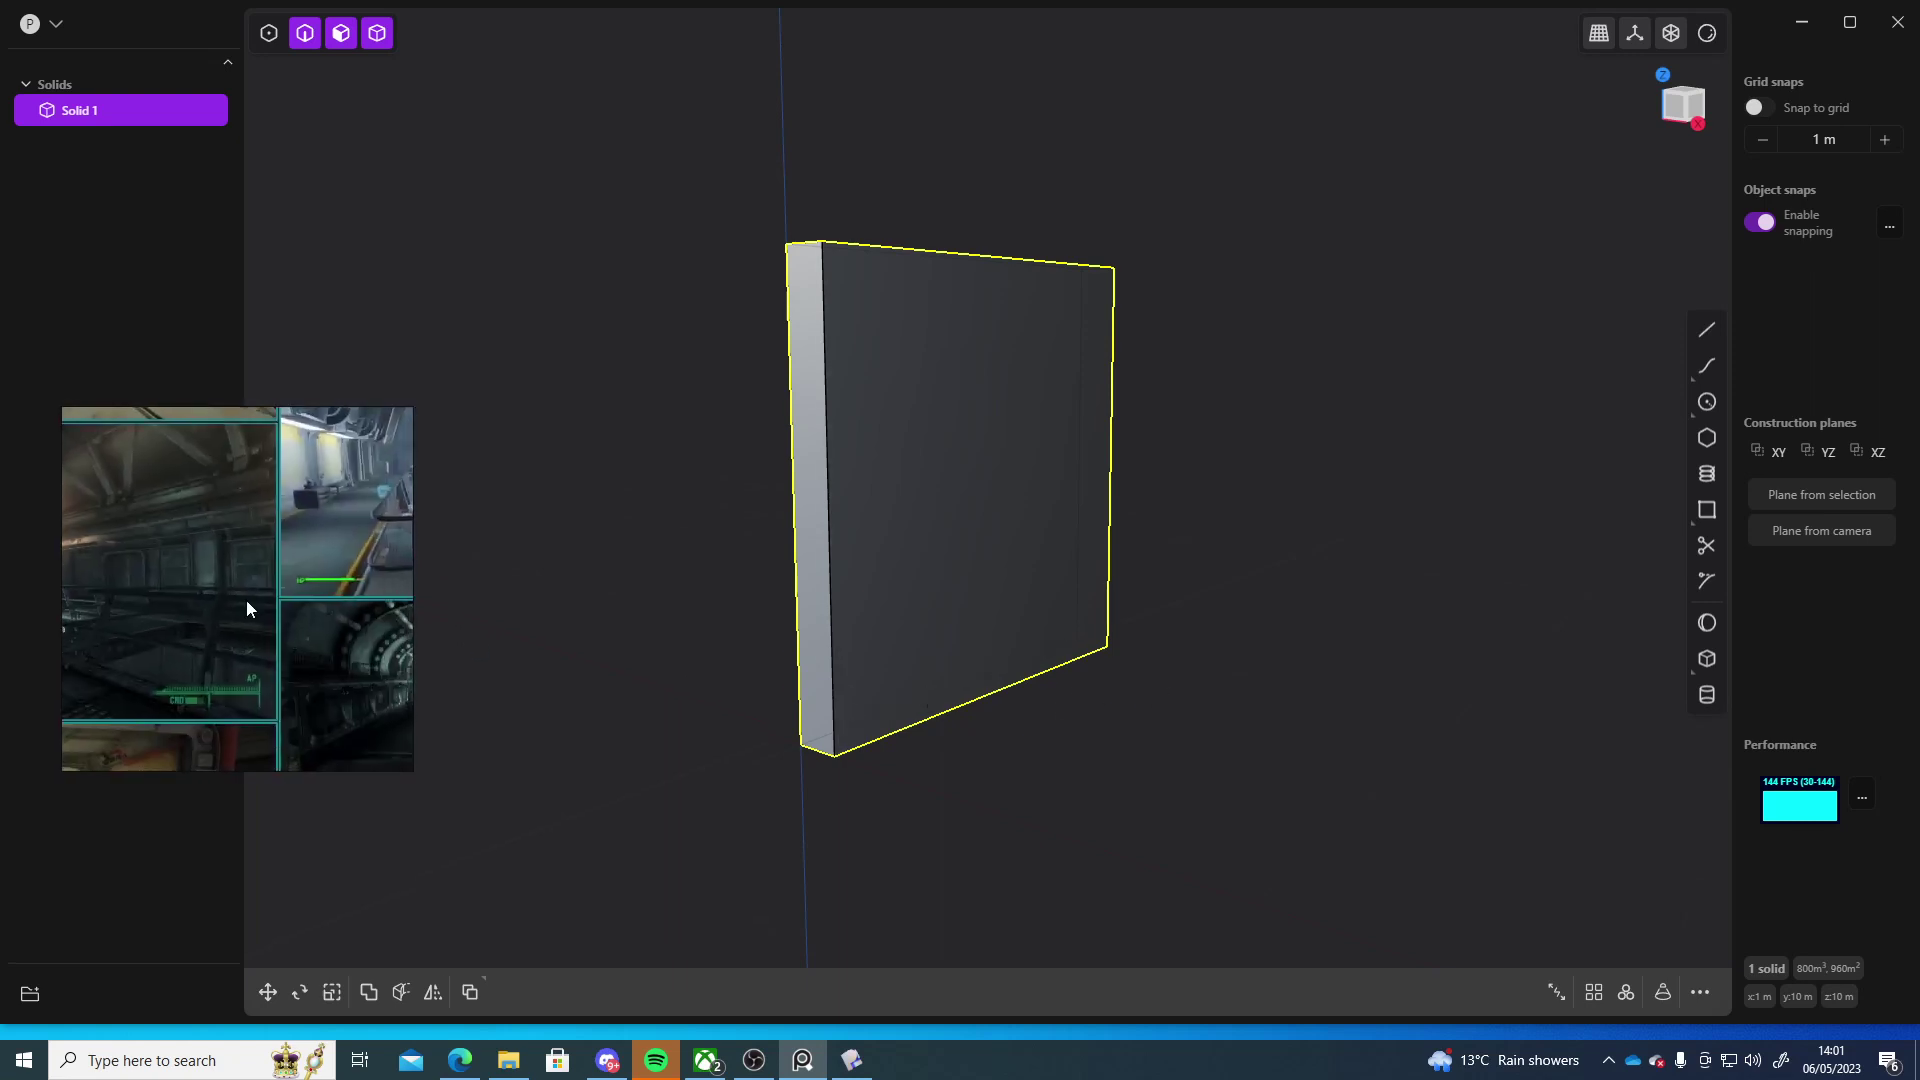
pyautogui.moveTo(247, 605); pyautogui.dragTo(346, 535, button='middle')
pyautogui.scroll(5, 243, 542)
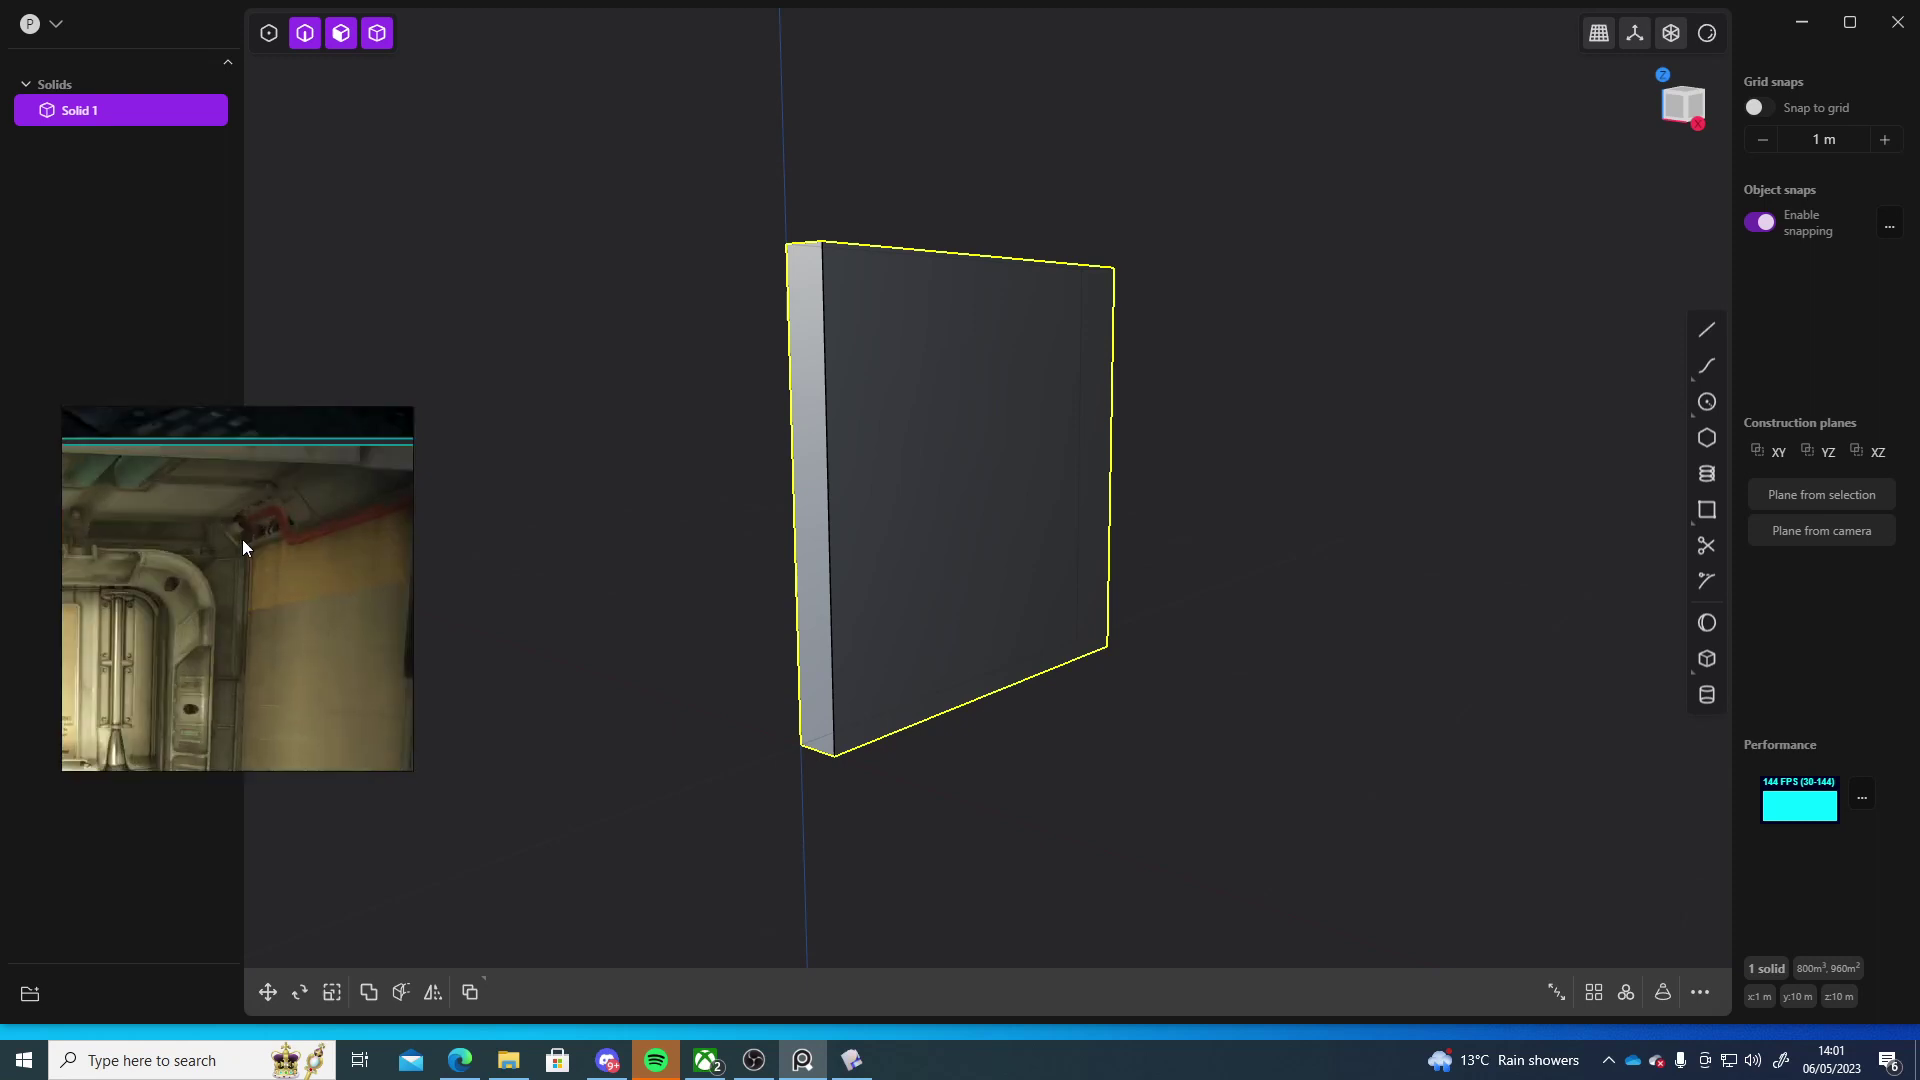
pyautogui.moveTo(183, 714); pyautogui.dragTo(202, 592, button='middle')
pyautogui.moveTo(260, 658); pyautogui.dragTo(204, 534, button='middle')
pyautogui.scroll(-6, 240, 566)
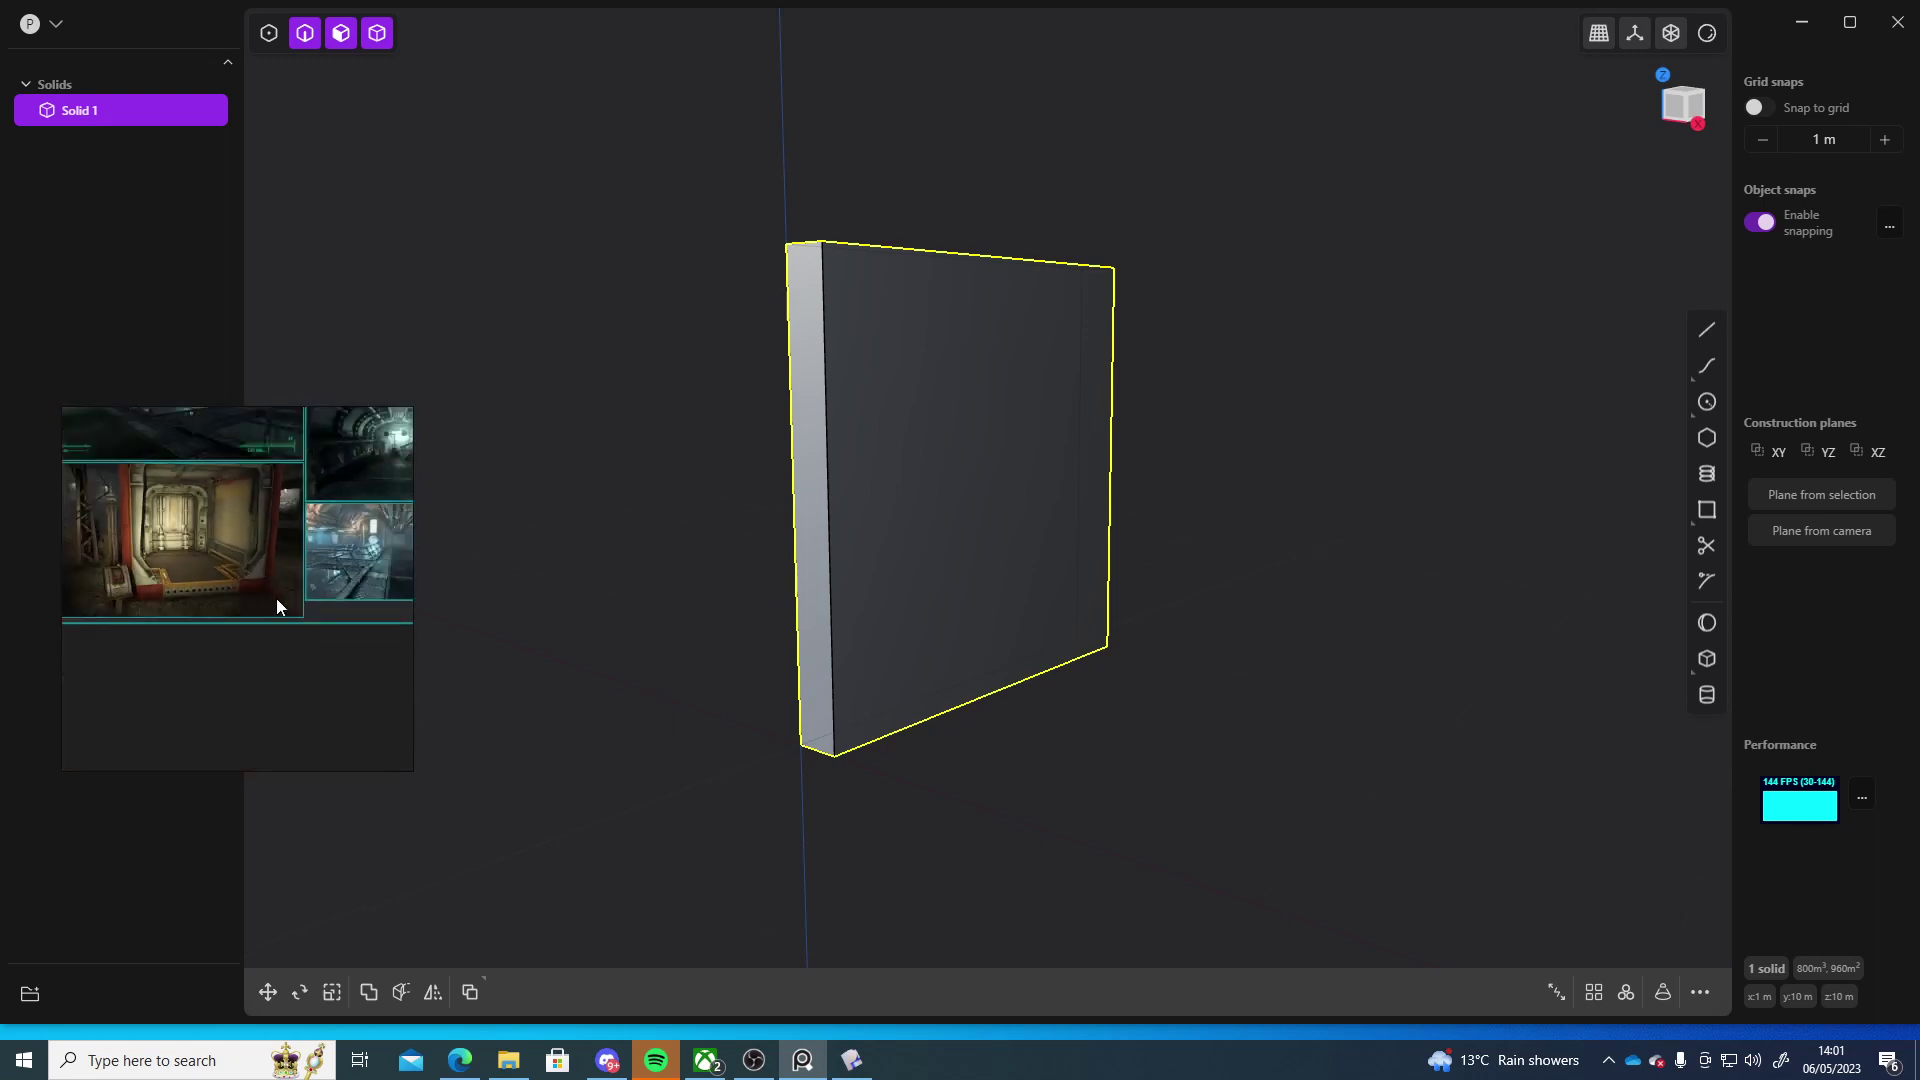
# - Examine the blue corridor image, the game room screenshot and the ship interior sketch on the reference board
pyautogui.scroll(2, 256, 638)
pyautogui.moveTo(381, 546); pyautogui.dragTo(193, 620, button='middle')
pyautogui.scroll(5, 256, 638)
pyautogui.moveTo(376, 592); pyautogui.dragTo(250, 579, button='middle')
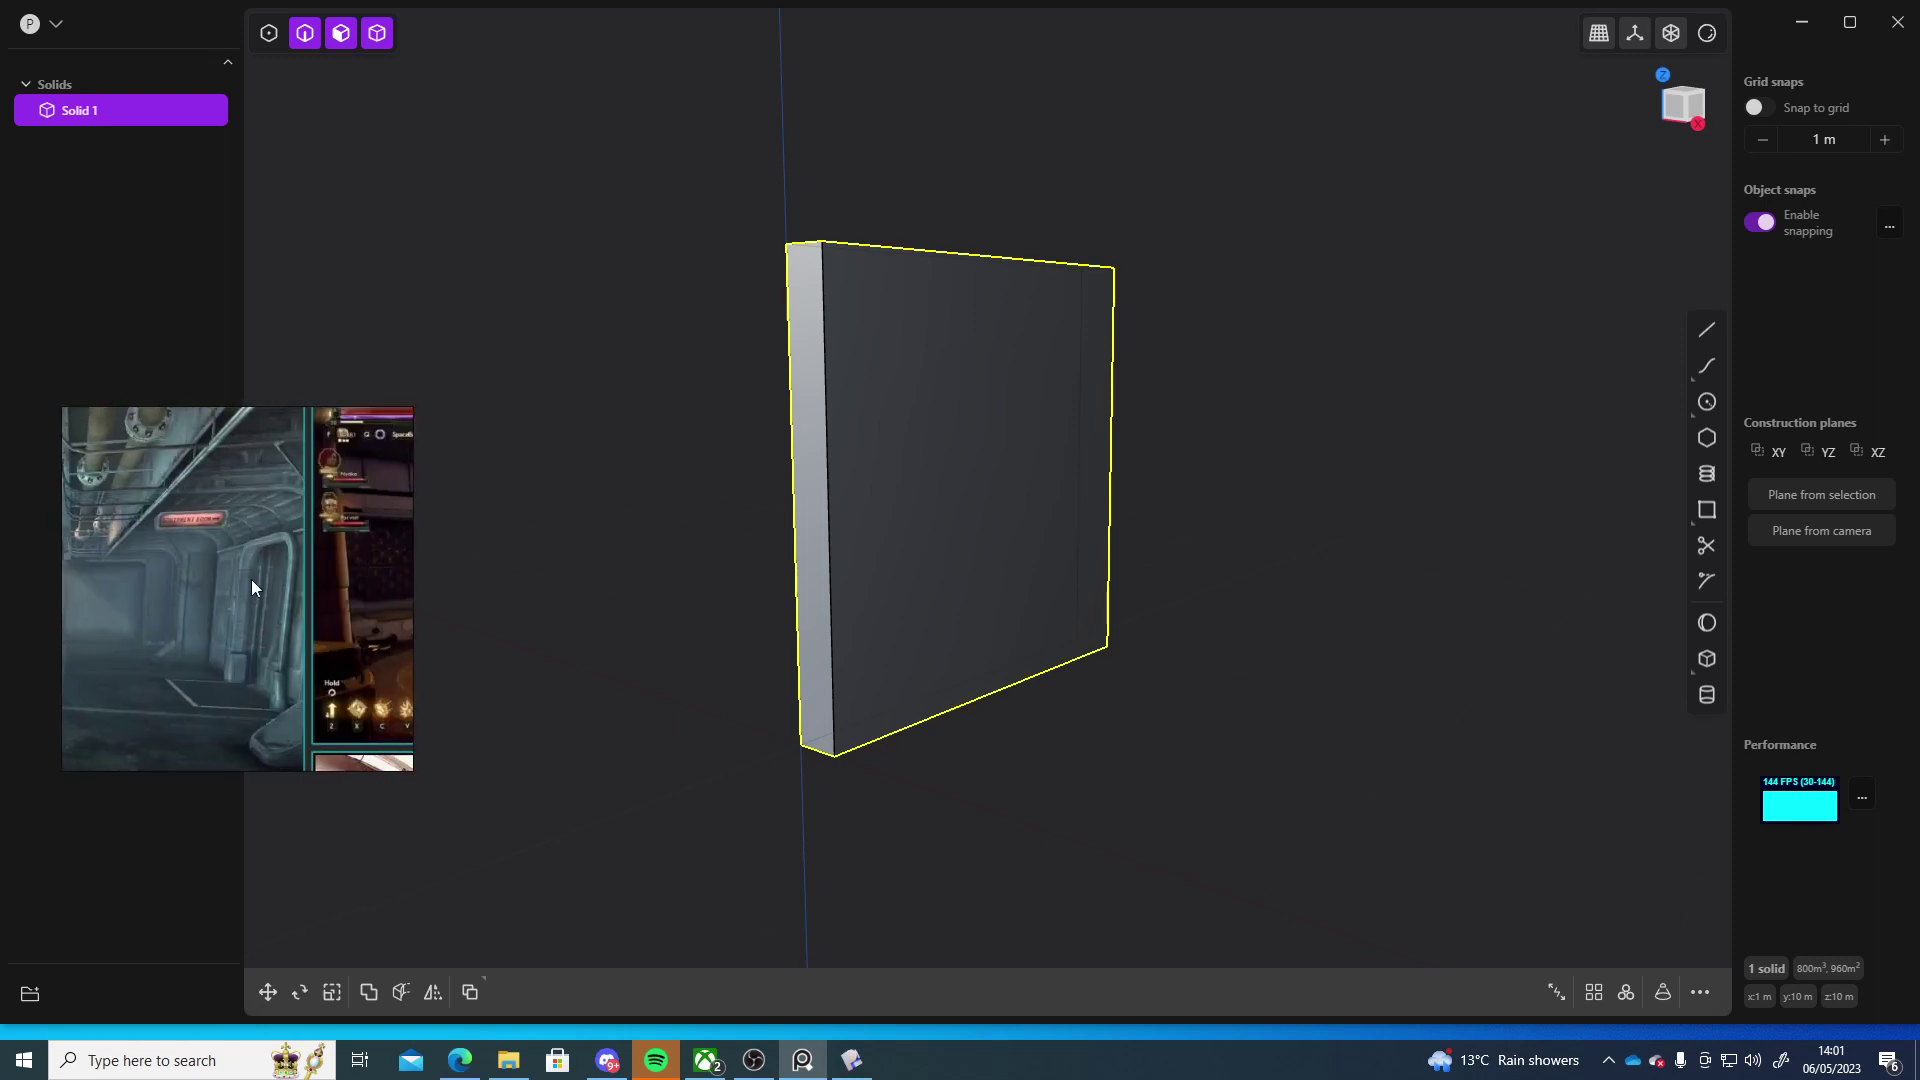
pyautogui.scroll(3, 254, 583)
pyautogui.scroll(-6, 292, 615)
pyautogui.moveTo(366, 604)
pyautogui.mouseDown(button='middle')
pyautogui.moveTo(230, 574)
pyautogui.moveTo(226, 621)
pyautogui.moveTo(177, 449)
pyautogui.mouseUp(button='middle')
pyautogui.scroll(2, 226, 622)
pyautogui.scroll(4, 138, 650)
pyautogui.moveTo(138, 650)
pyautogui.mouseDown(button='middle')
pyautogui.moveTo(246, 646)
pyautogui.moveTo(230, 687)
pyautogui.mouseUp(button='middle')
pyautogui.scroll(-4, 230, 687)
pyautogui.moveTo(388, 648); pyautogui.dragTo(291, 614, button='middle')
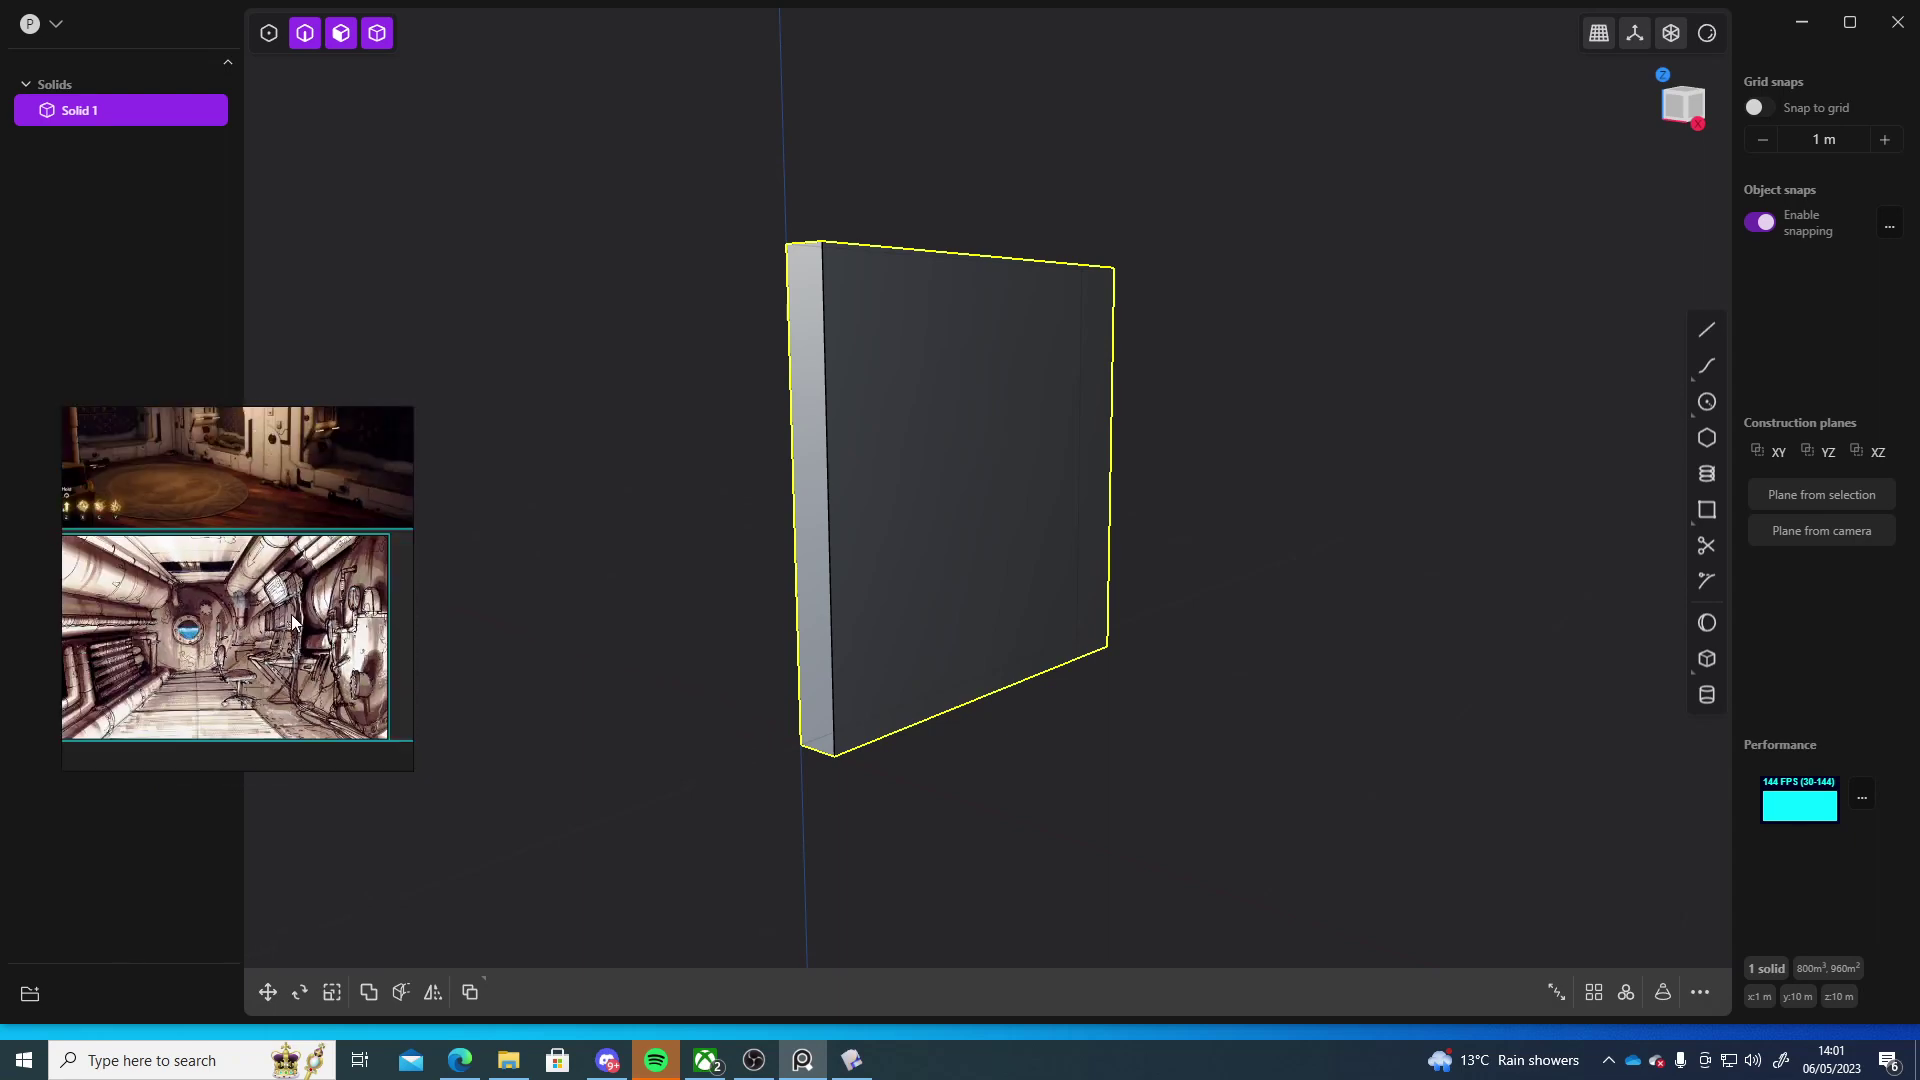
# - Examine the dark tunnel and armour room reference images, then return to the first corridor image
pyautogui.moveTo(238, 415); pyautogui.dragTo(235, 577, button='middle')
pyautogui.moveTo(152, 430); pyautogui.dragTo(490, 753, button='middle')
pyautogui.moveTo(262, 597); pyautogui.dragTo(334, 652, button='middle')
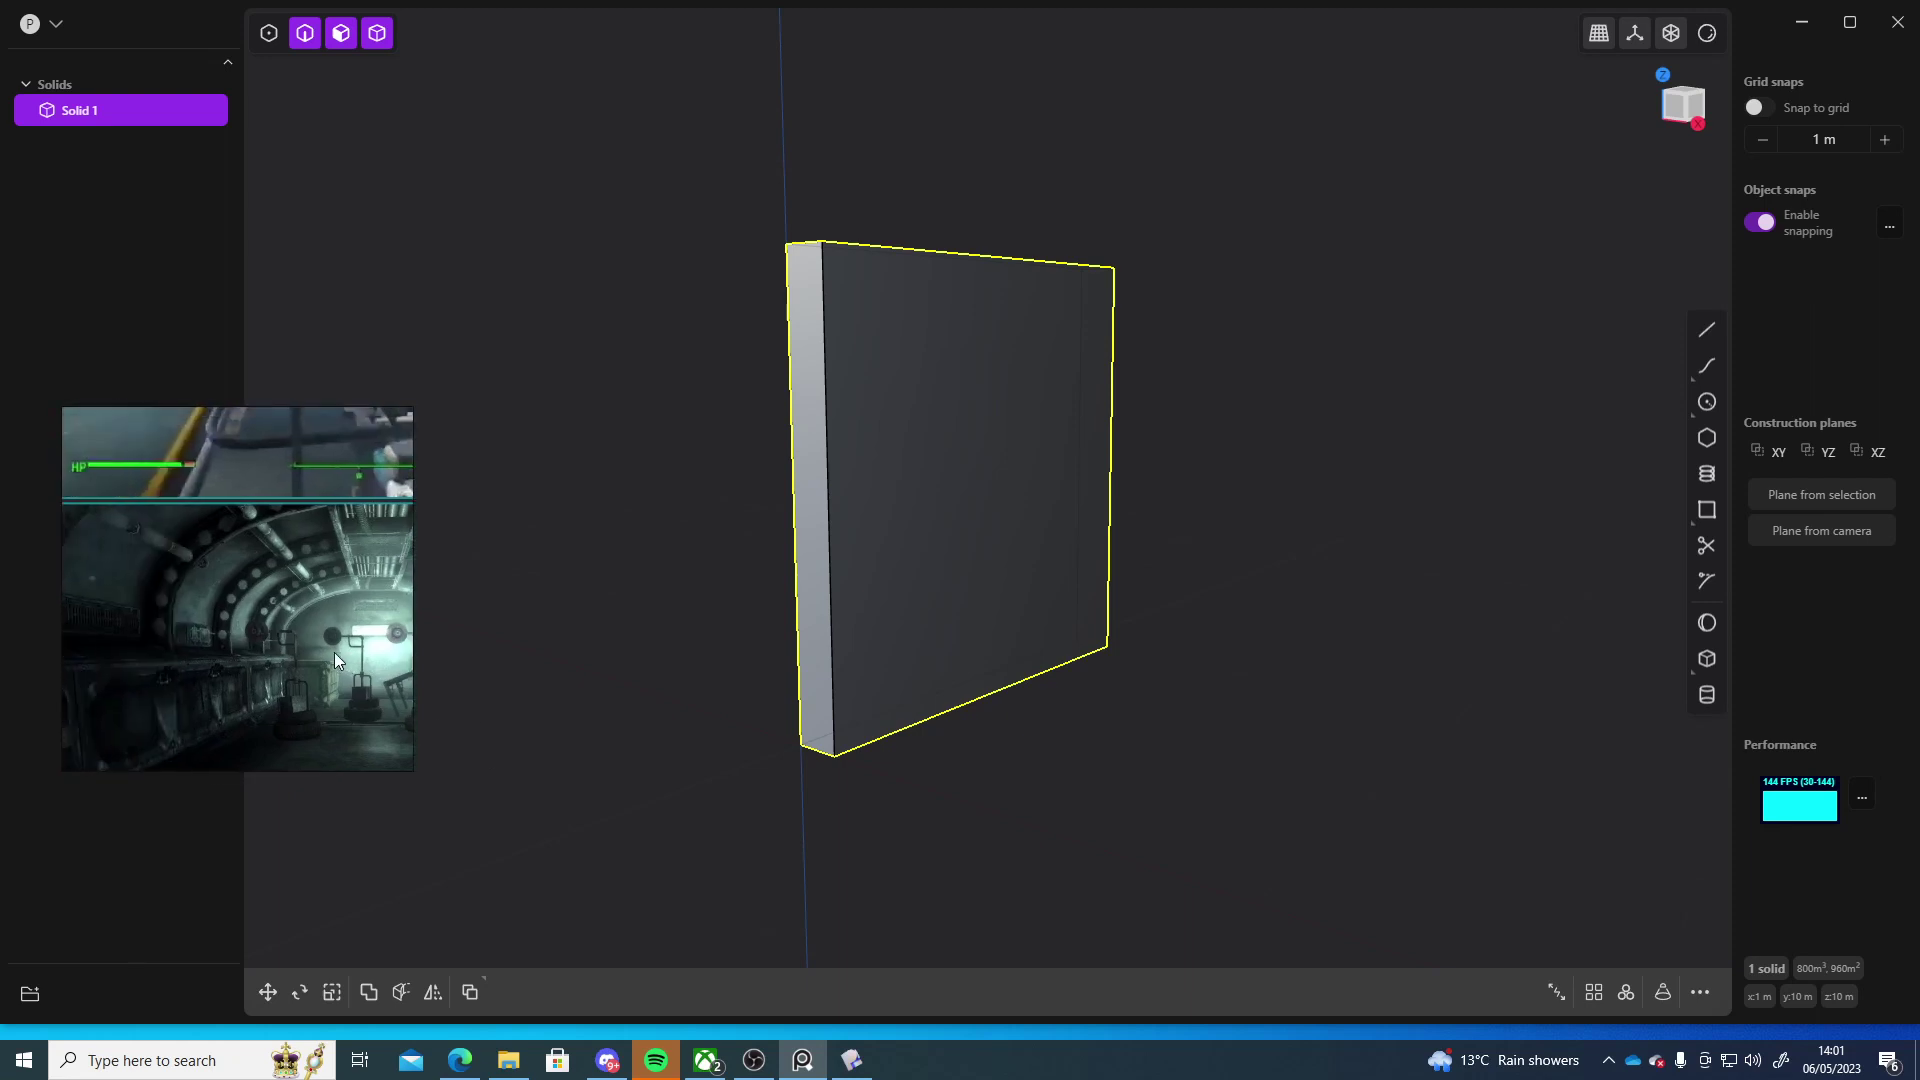
pyautogui.scroll(-5, 309, 642)
pyautogui.scroll(5, 302, 602)
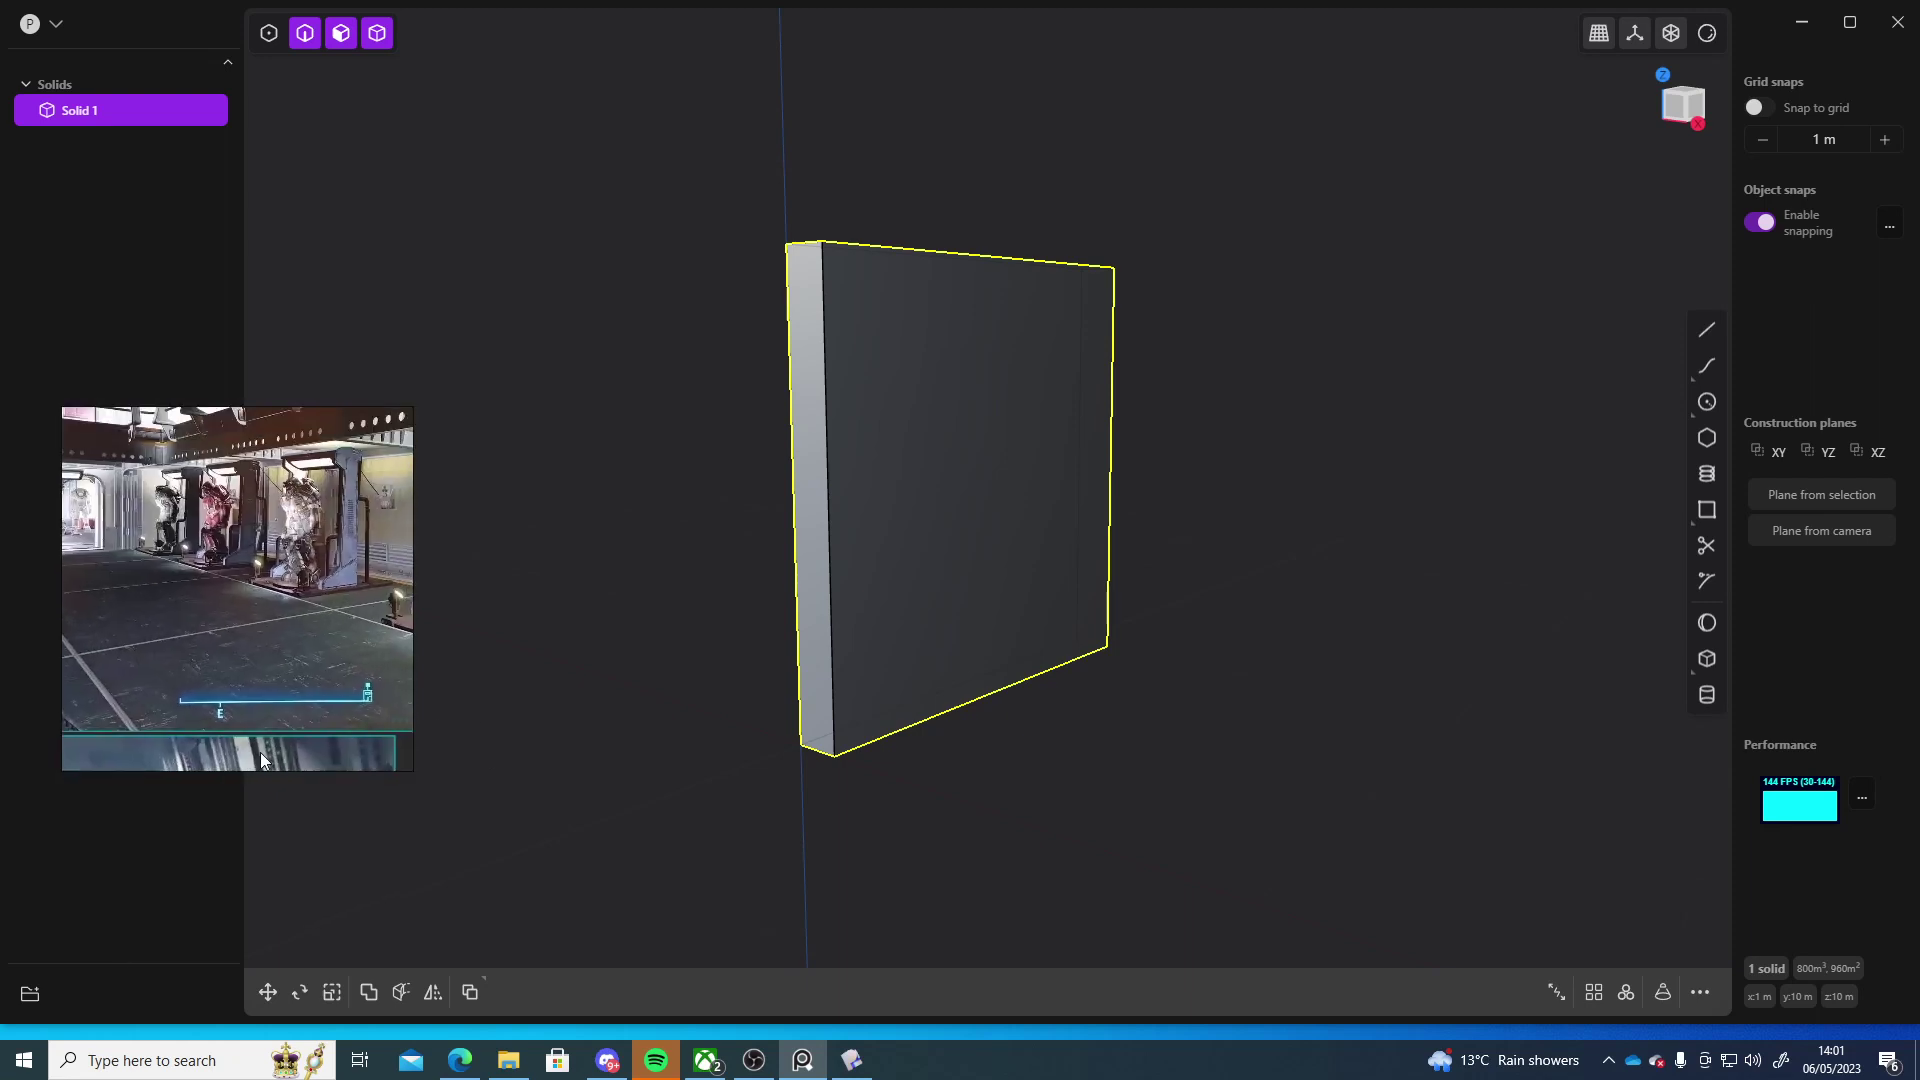
pyautogui.scroll(-1, 297, 480)
pyautogui.moveTo(297, 480); pyautogui.dragTo(320, 380, button='middle')
pyautogui.scroll(-4, 336, 627)
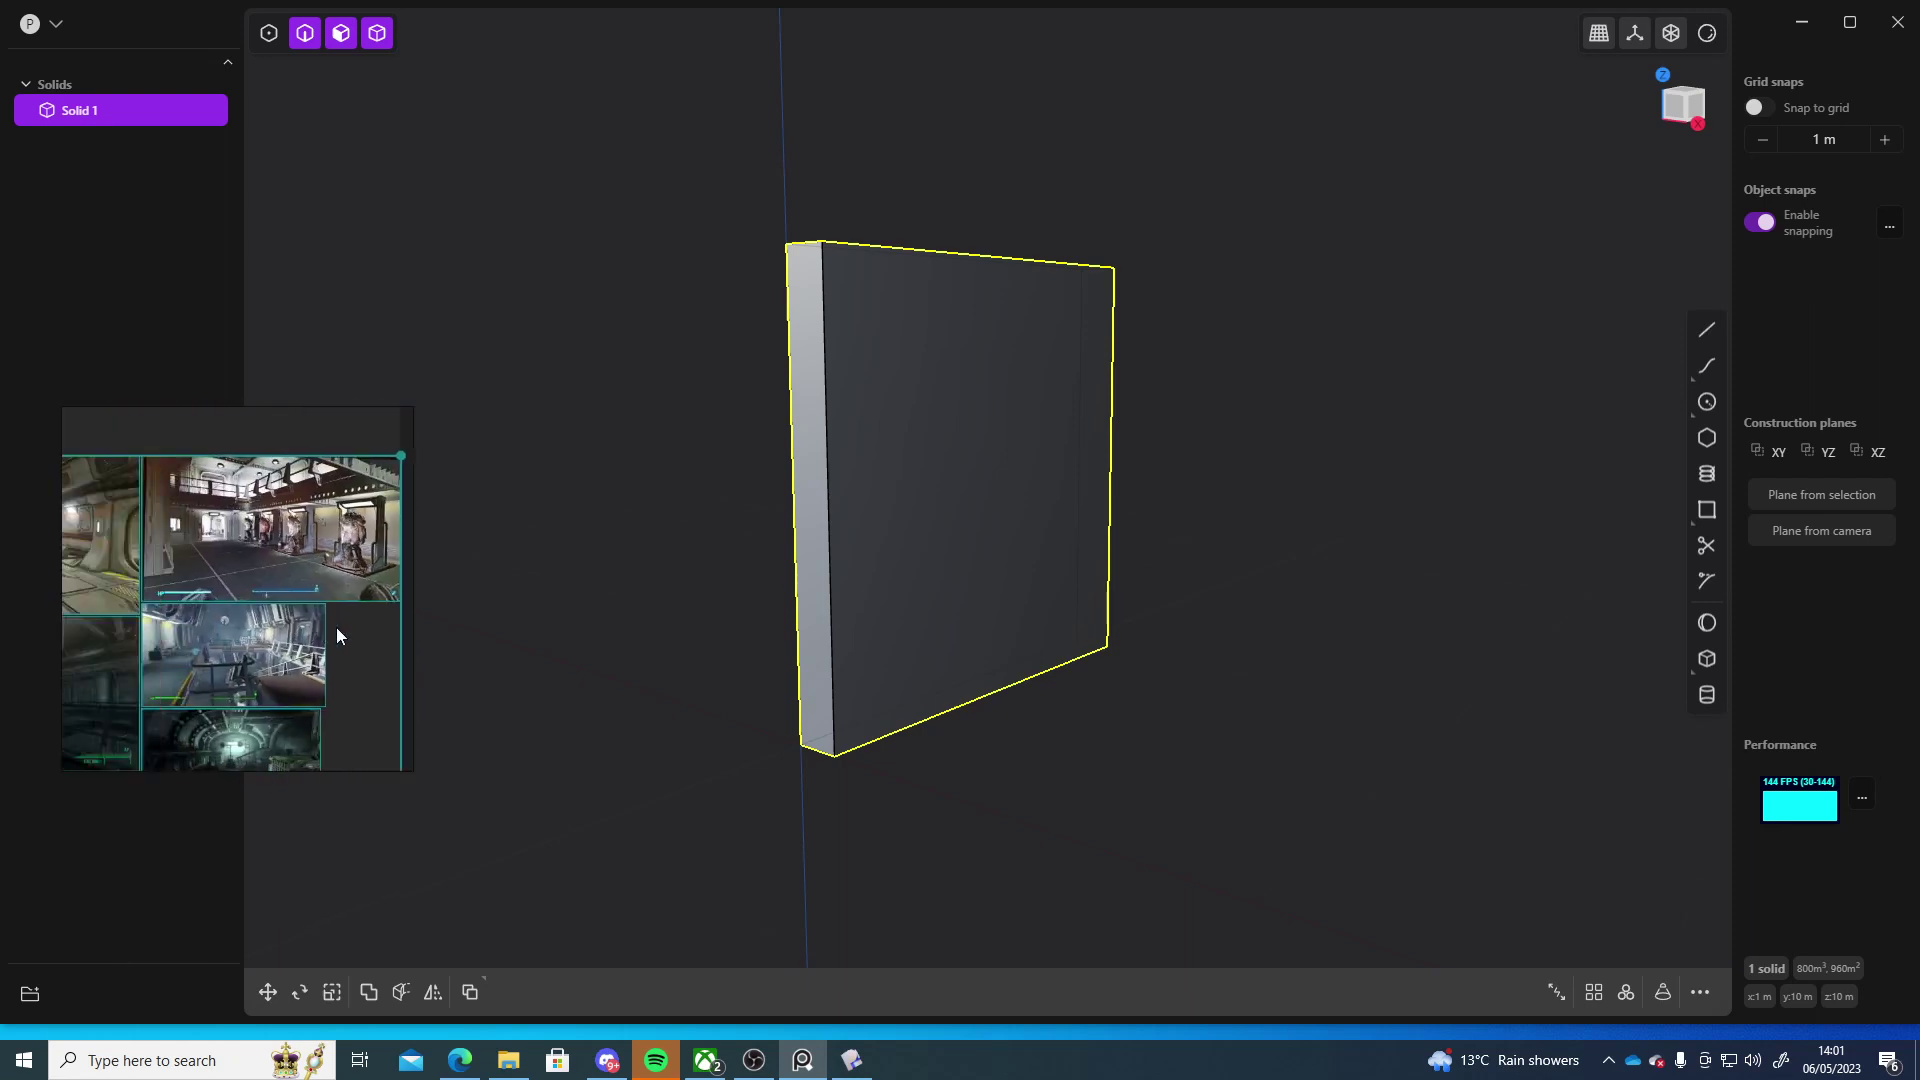
pyautogui.moveTo(336, 627); pyautogui.dragTo(516, 636, button='middle')
pyautogui.scroll(4, 334, 540)
pyautogui.moveTo(334, 541); pyautogui.dragTo(237, 590, button='middle')
pyautogui.scroll(2, 260, 592)
pyautogui.scroll(-2, 260, 591)
# - Sketch a closed rectangle of lines on the slab's large face, spanning its full 20 m length across the middle
pyautogui.moveTo(1432, 588); pyautogui.dragTo(806, 537, button='middle')
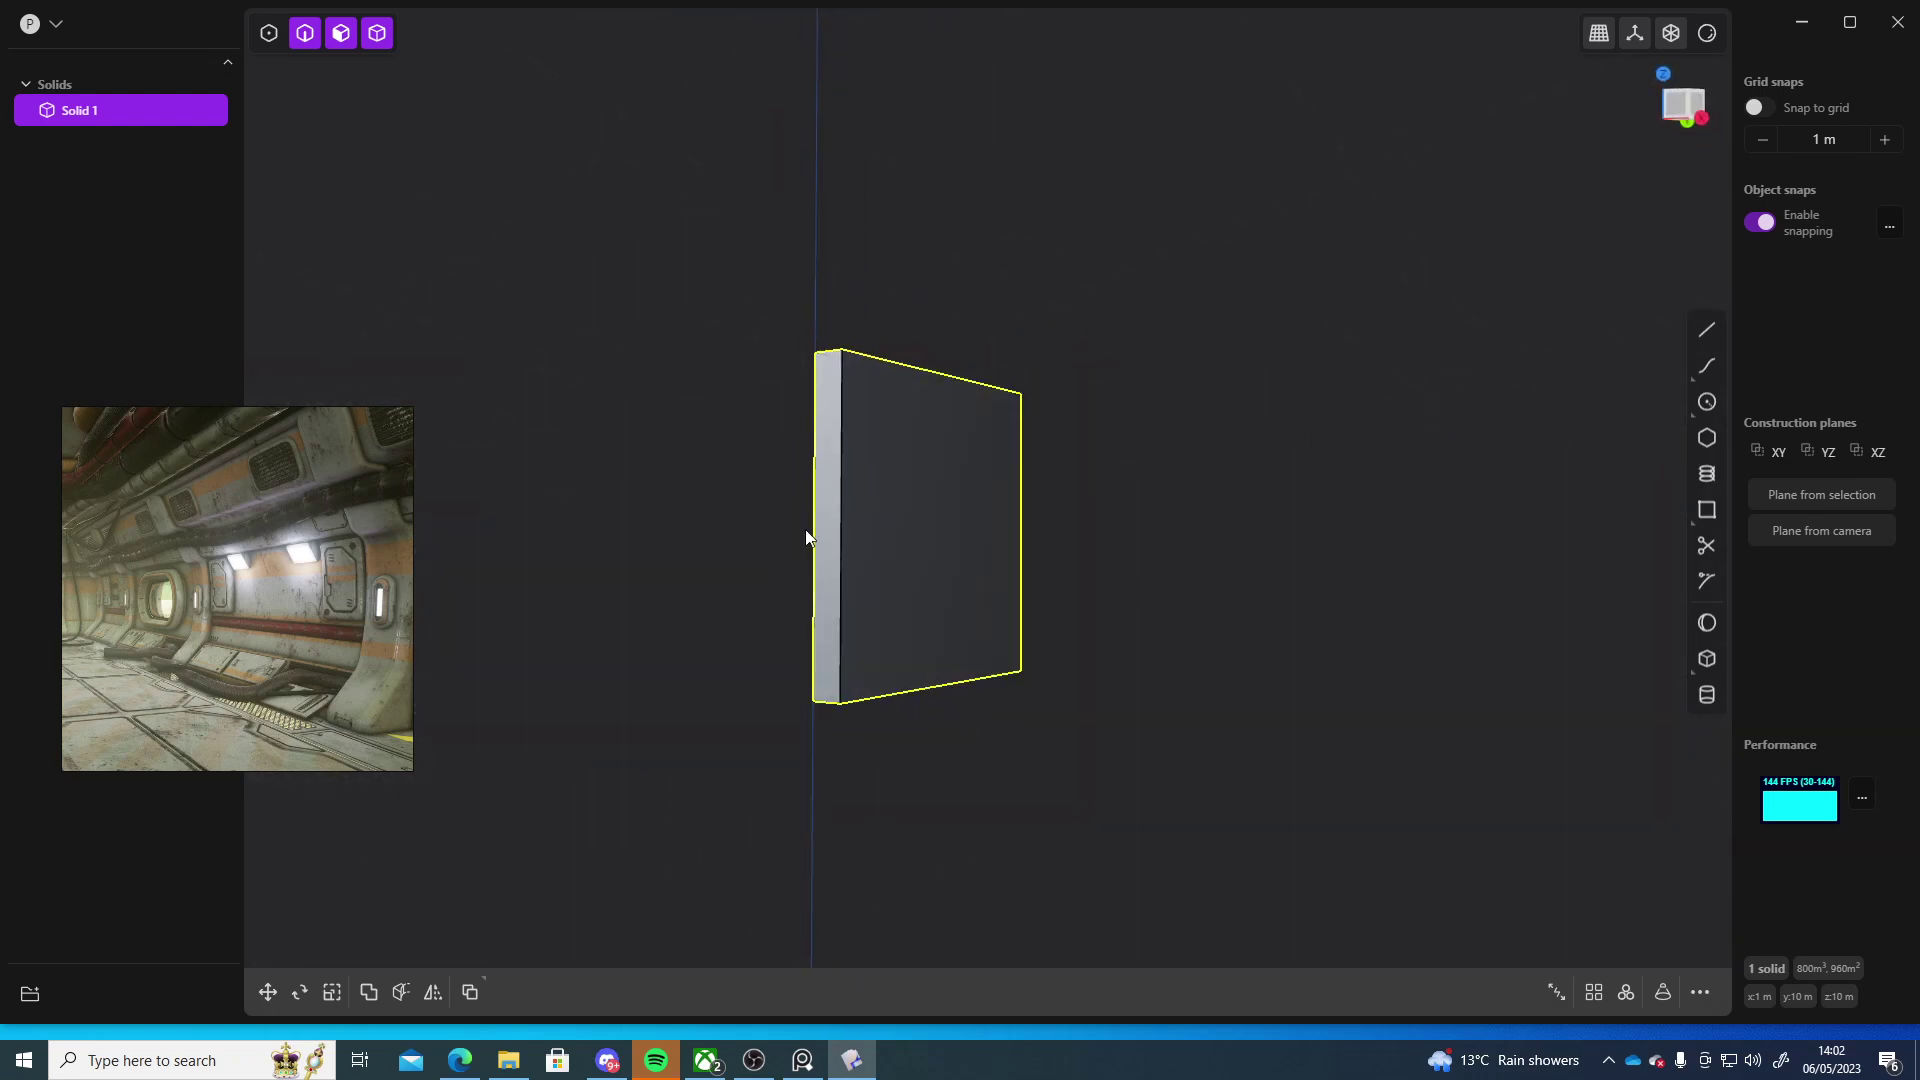
pyautogui.moveTo(1042, 600); pyautogui.dragTo(926, 674, button='middle')
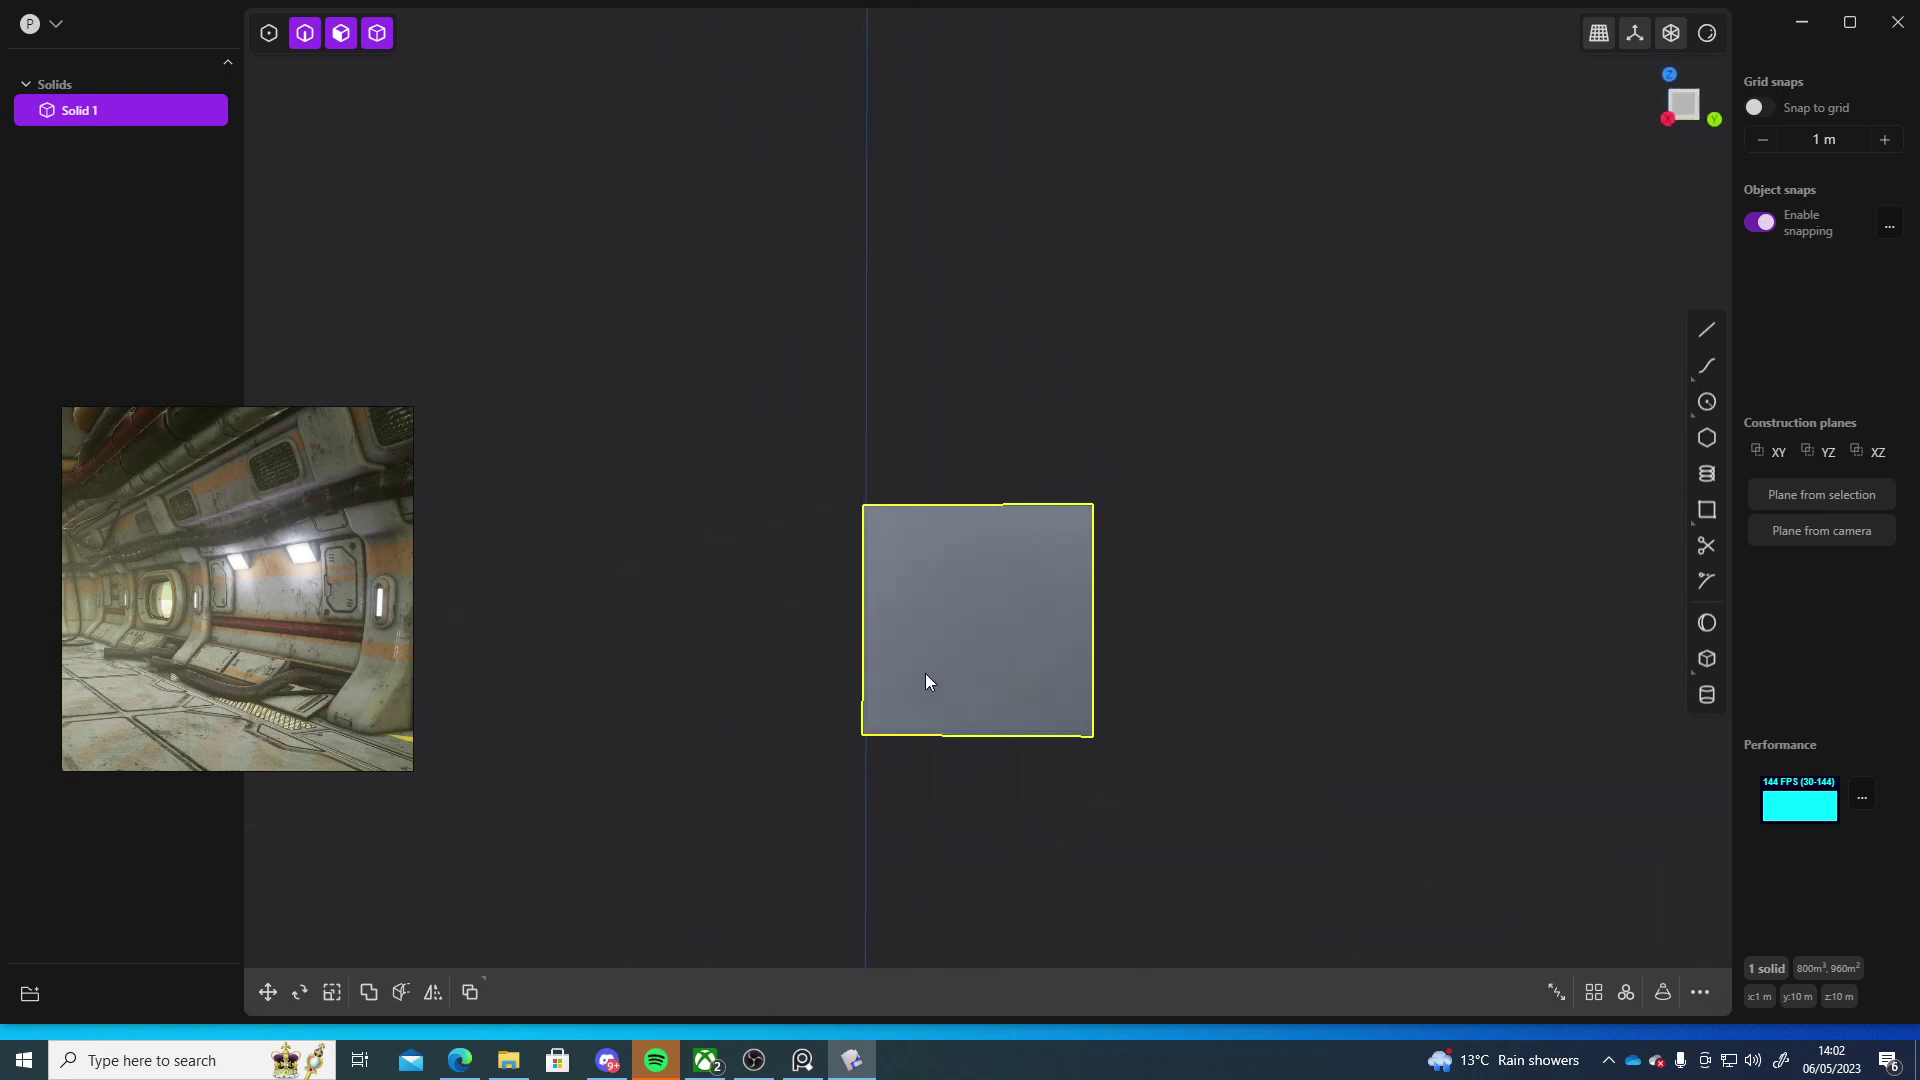
pyautogui.click(1676, 118)
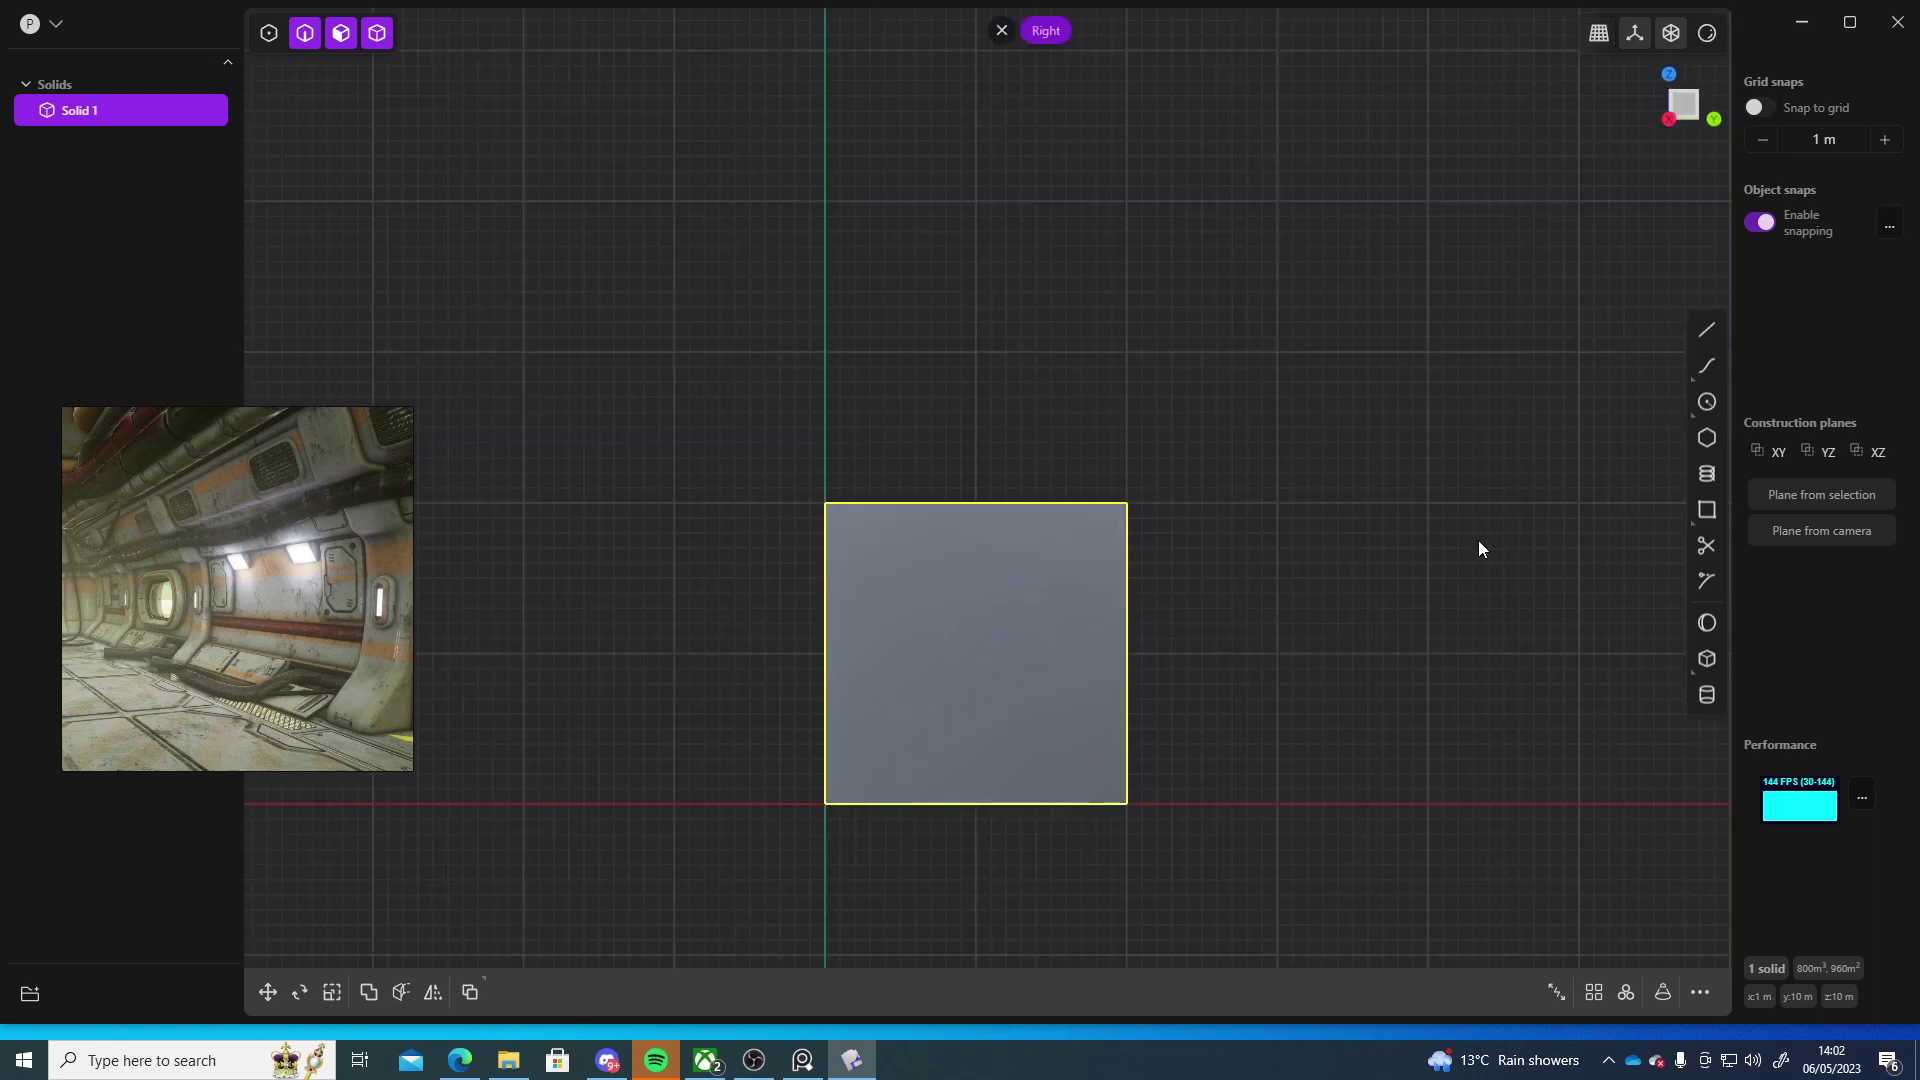
pyautogui.scroll(5, 1025, 485)
pyautogui.scroll(-4, 1340, 520)
pyautogui.scroll(3, 1360, 586)
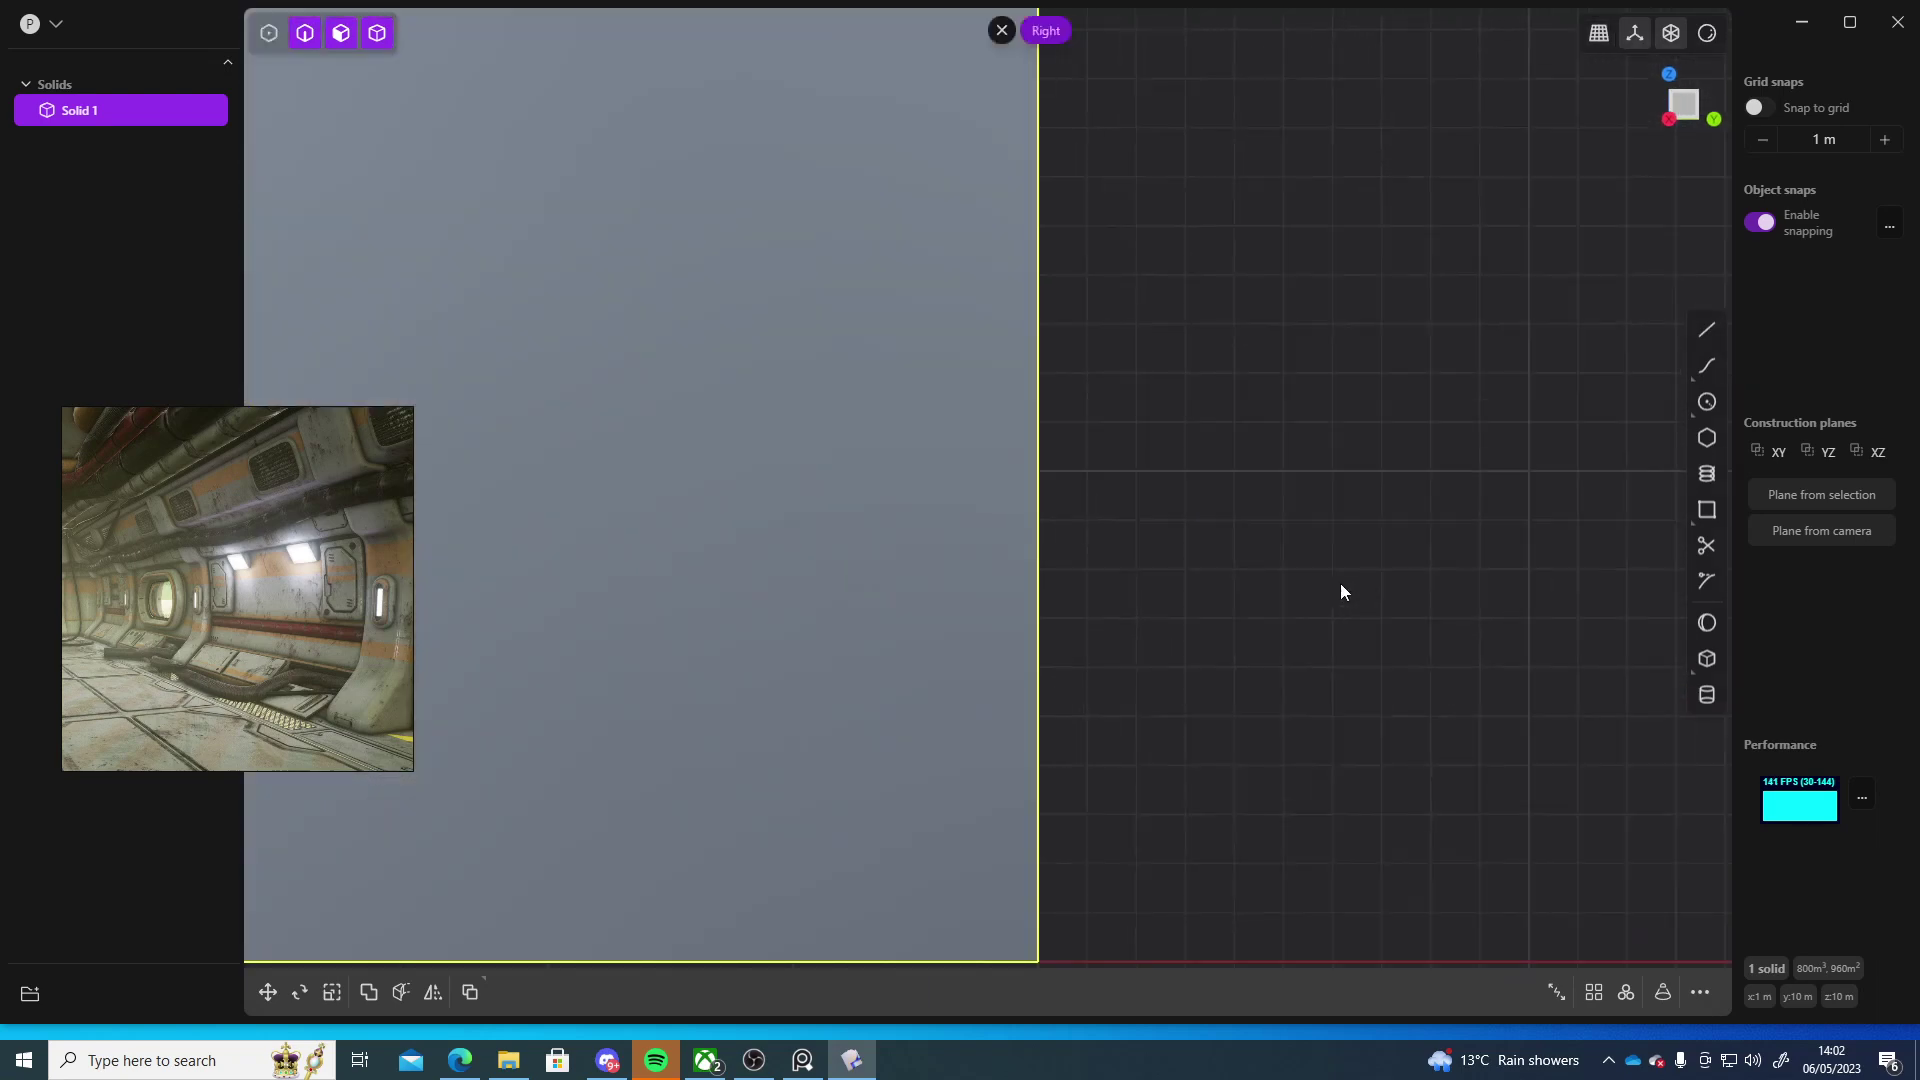
pyautogui.scroll(-4, 1366, 550)
pyautogui.keyDown('shift'); pyautogui.moveTo(1368, 544); pyautogui.dragTo(1306, 534, button='middle'); pyautogui.keyUp('shift')
pyautogui.scroll(2, 1071, 538)
pyautogui.scroll(2, 1074, 532)
pyautogui.click(1708, 331)
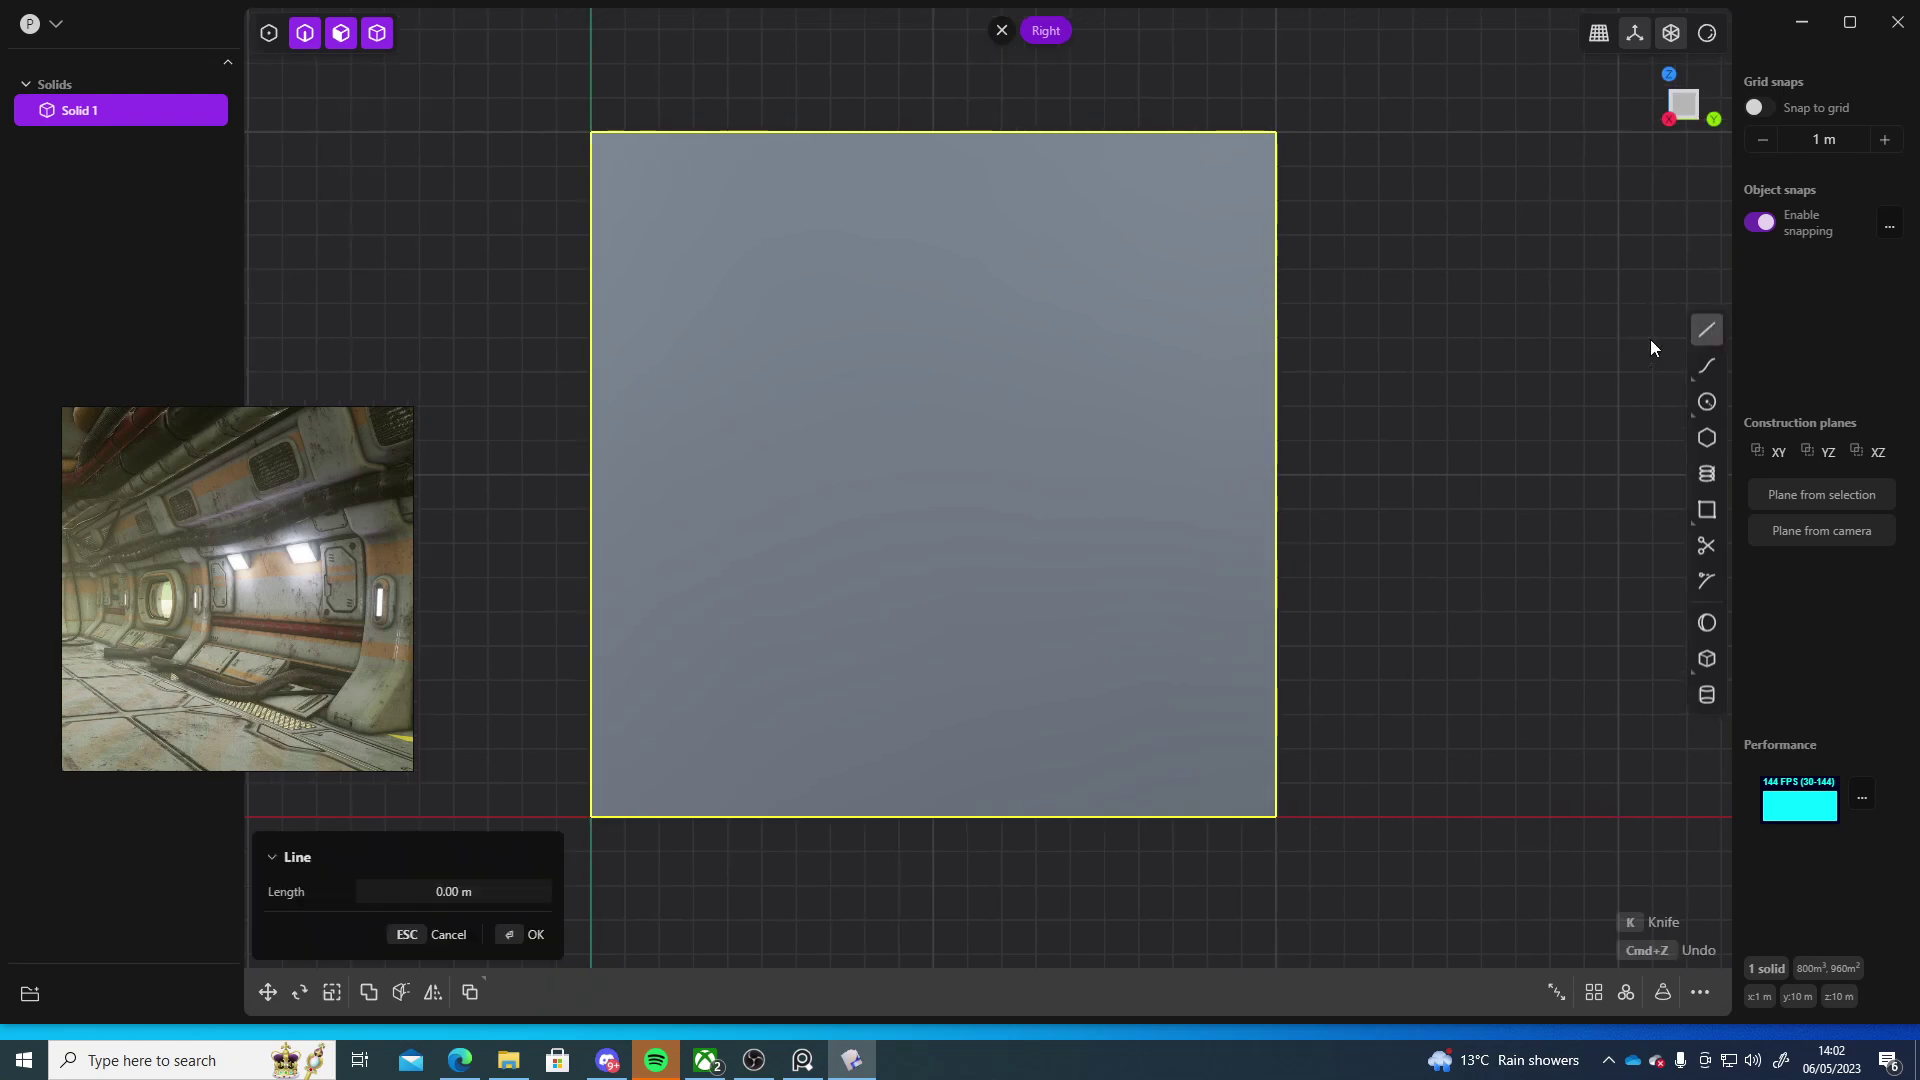
pyautogui.click(592, 365)
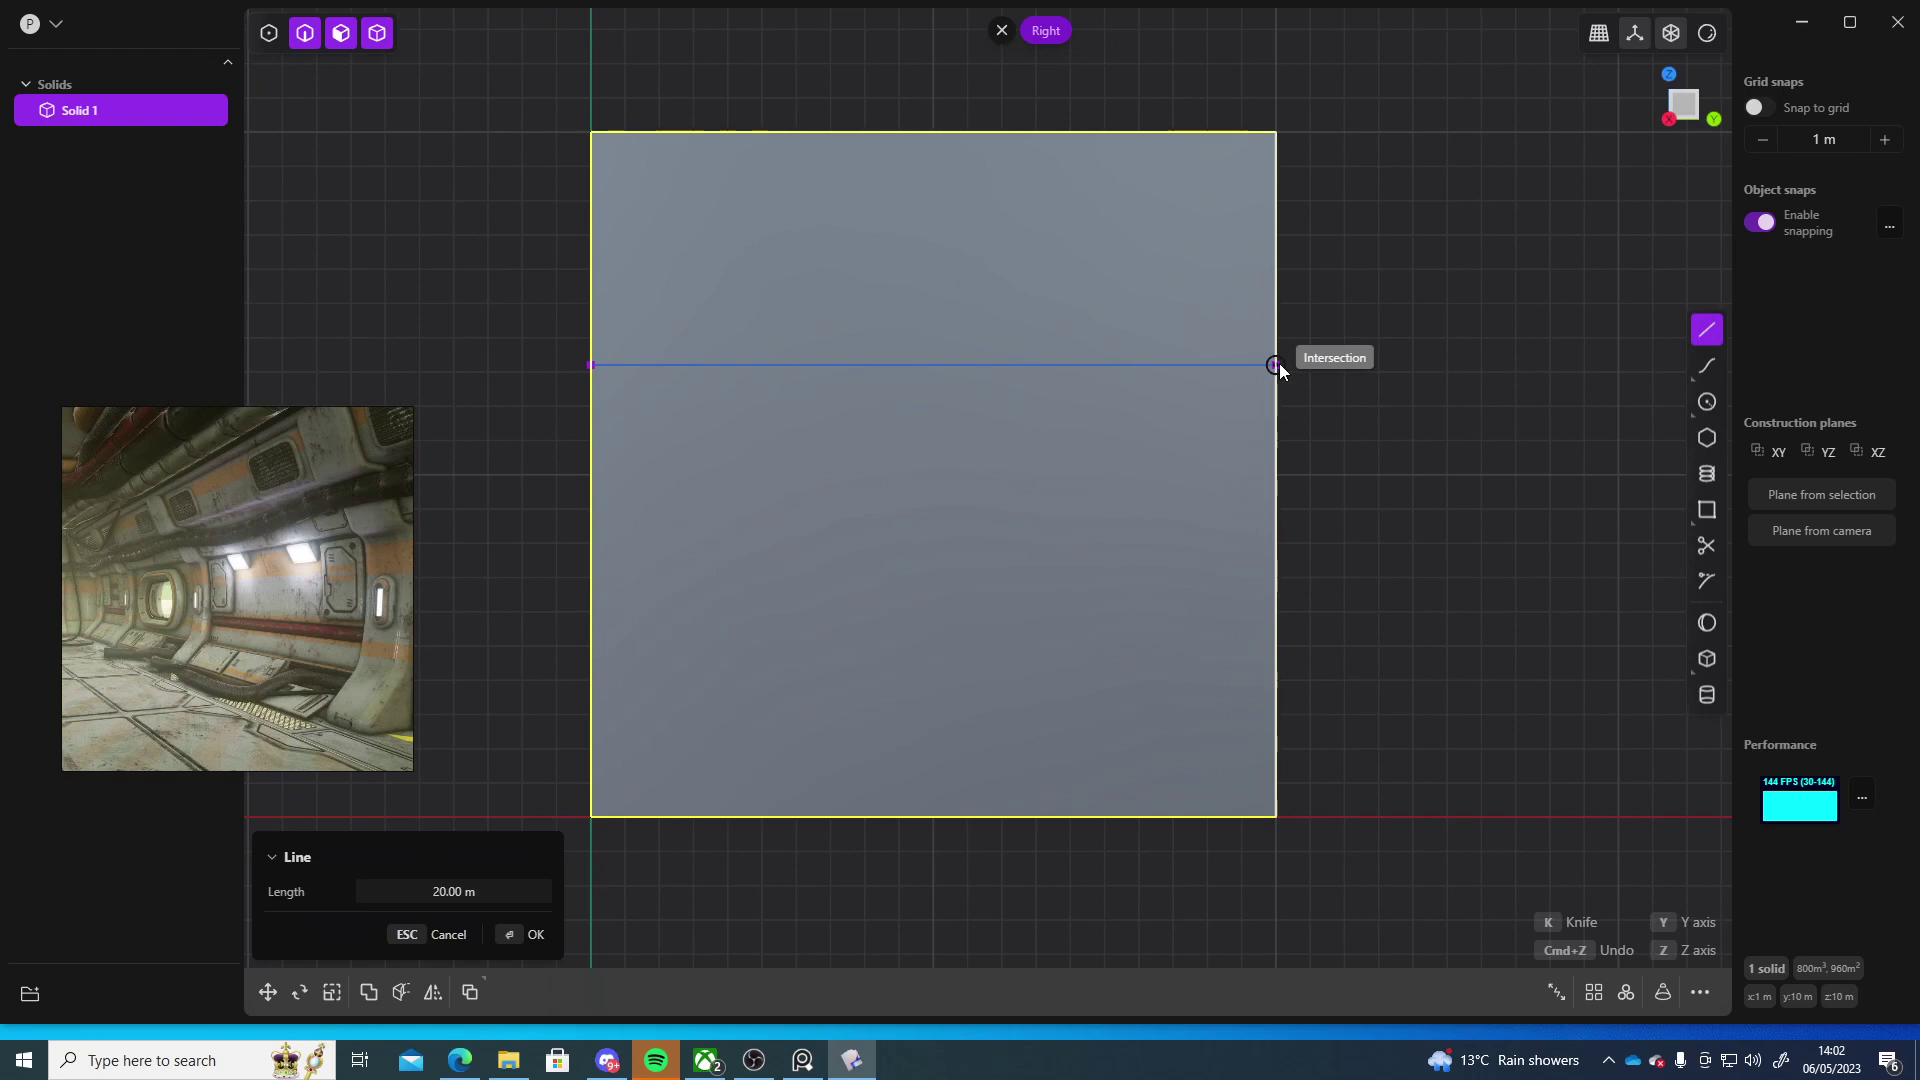
pyautogui.click(1276, 365)
pyautogui.click(1274, 636)
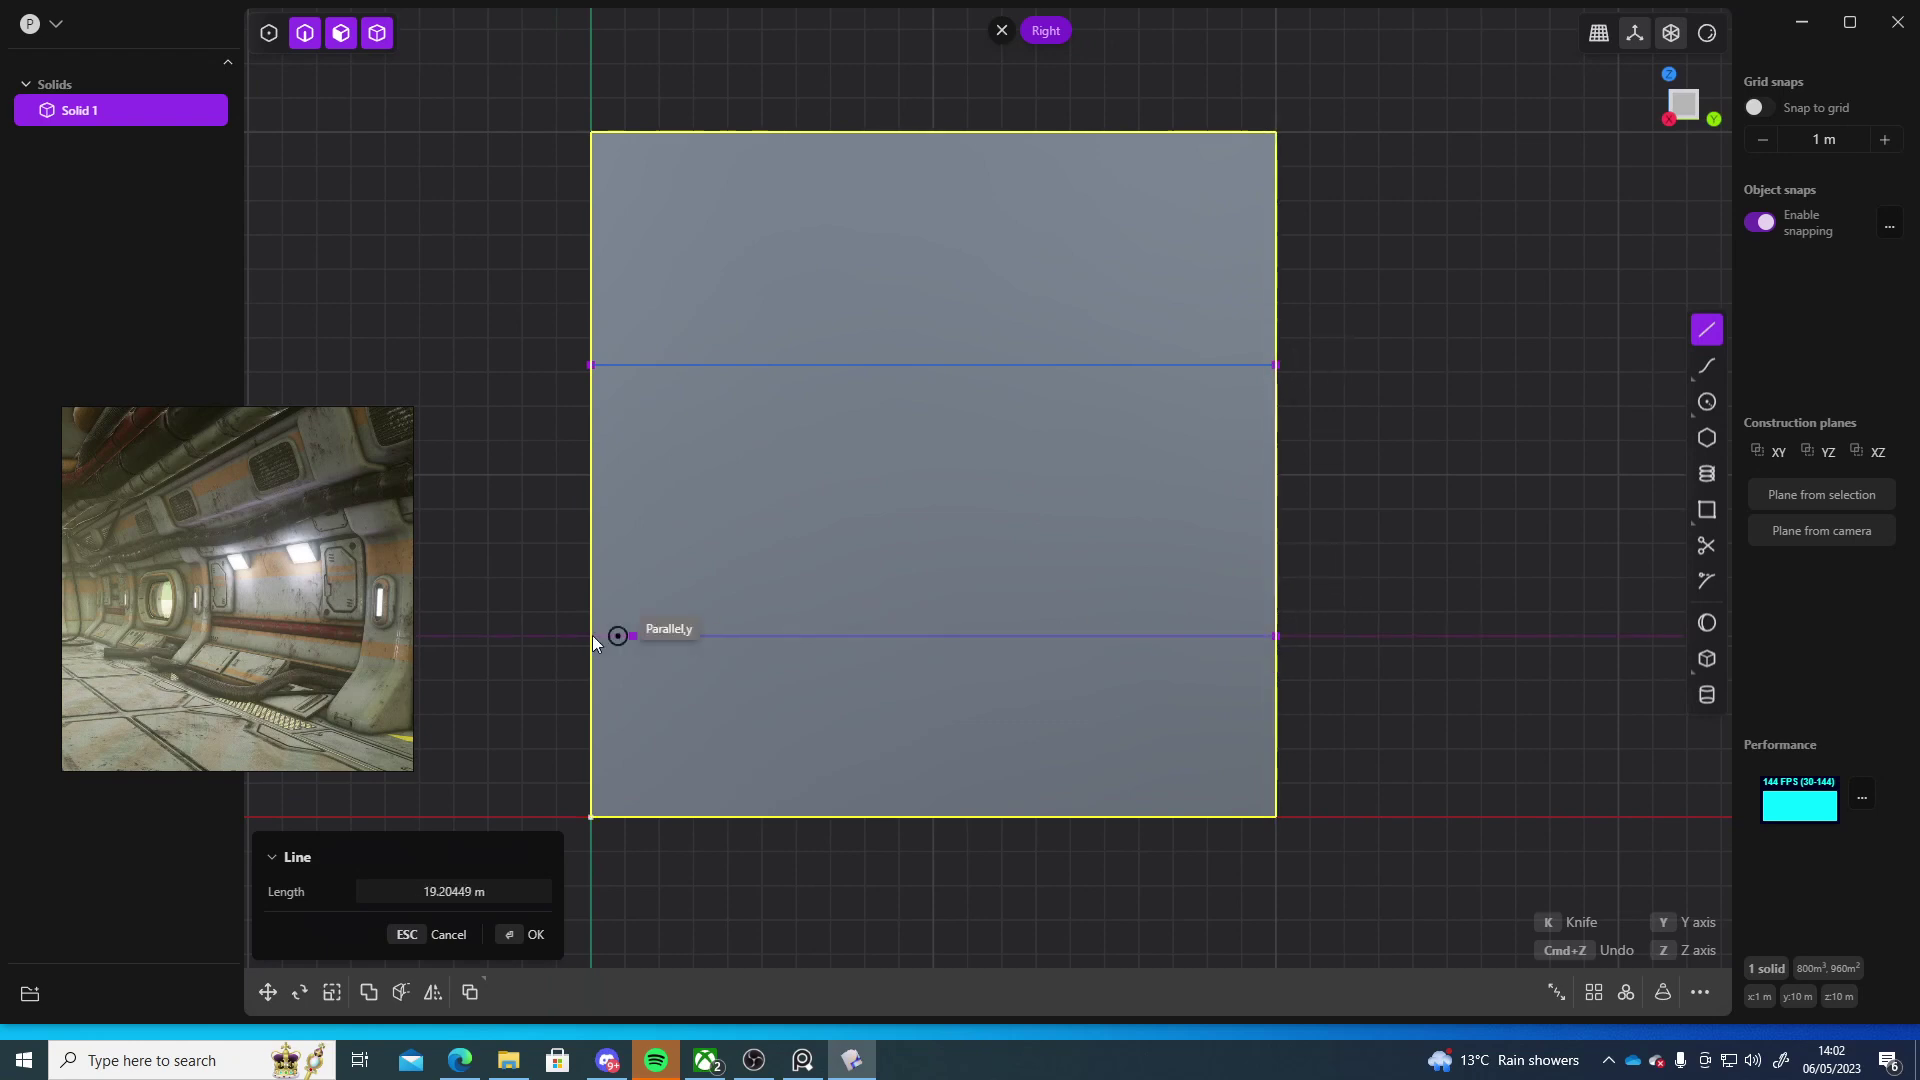
pyautogui.click(592, 636)
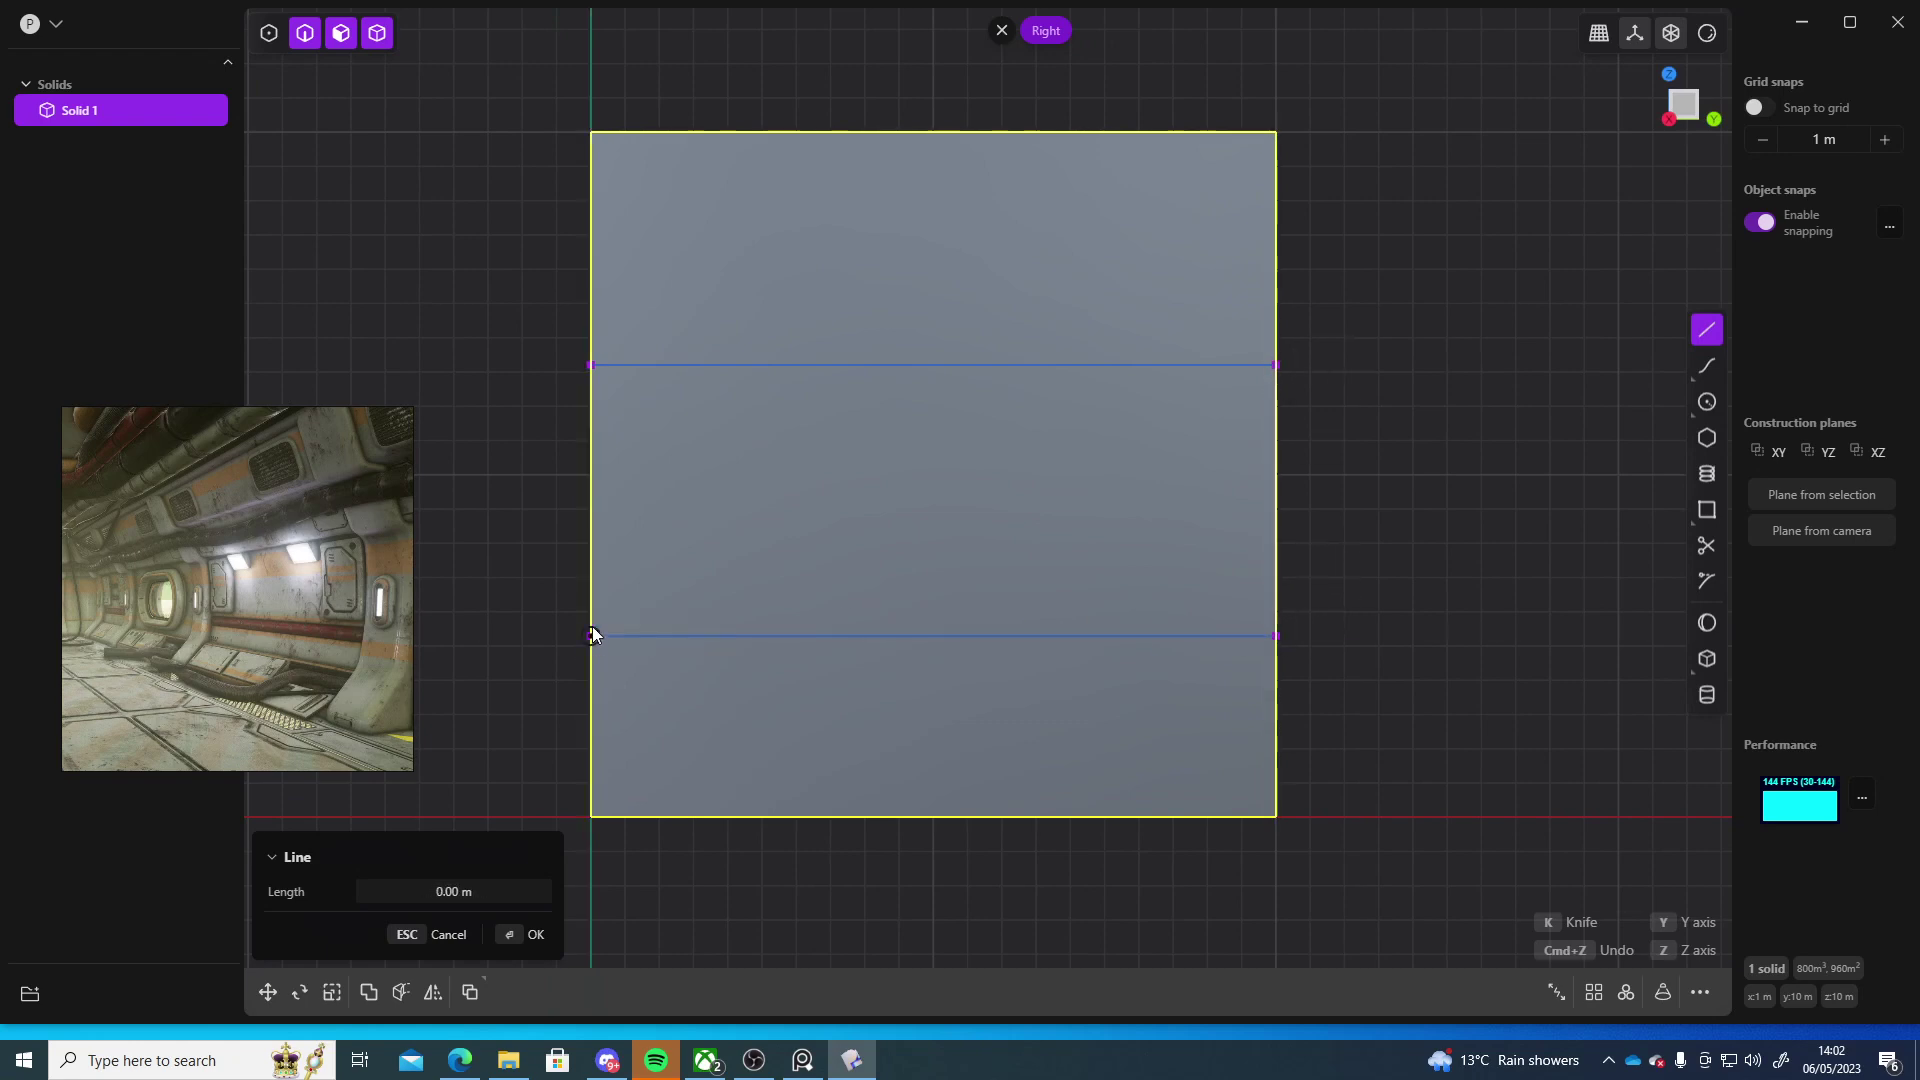
pyautogui.click(593, 365)
pyautogui.moveTo(1396, 538); pyautogui.dragTo(1400, 591, button='middle')
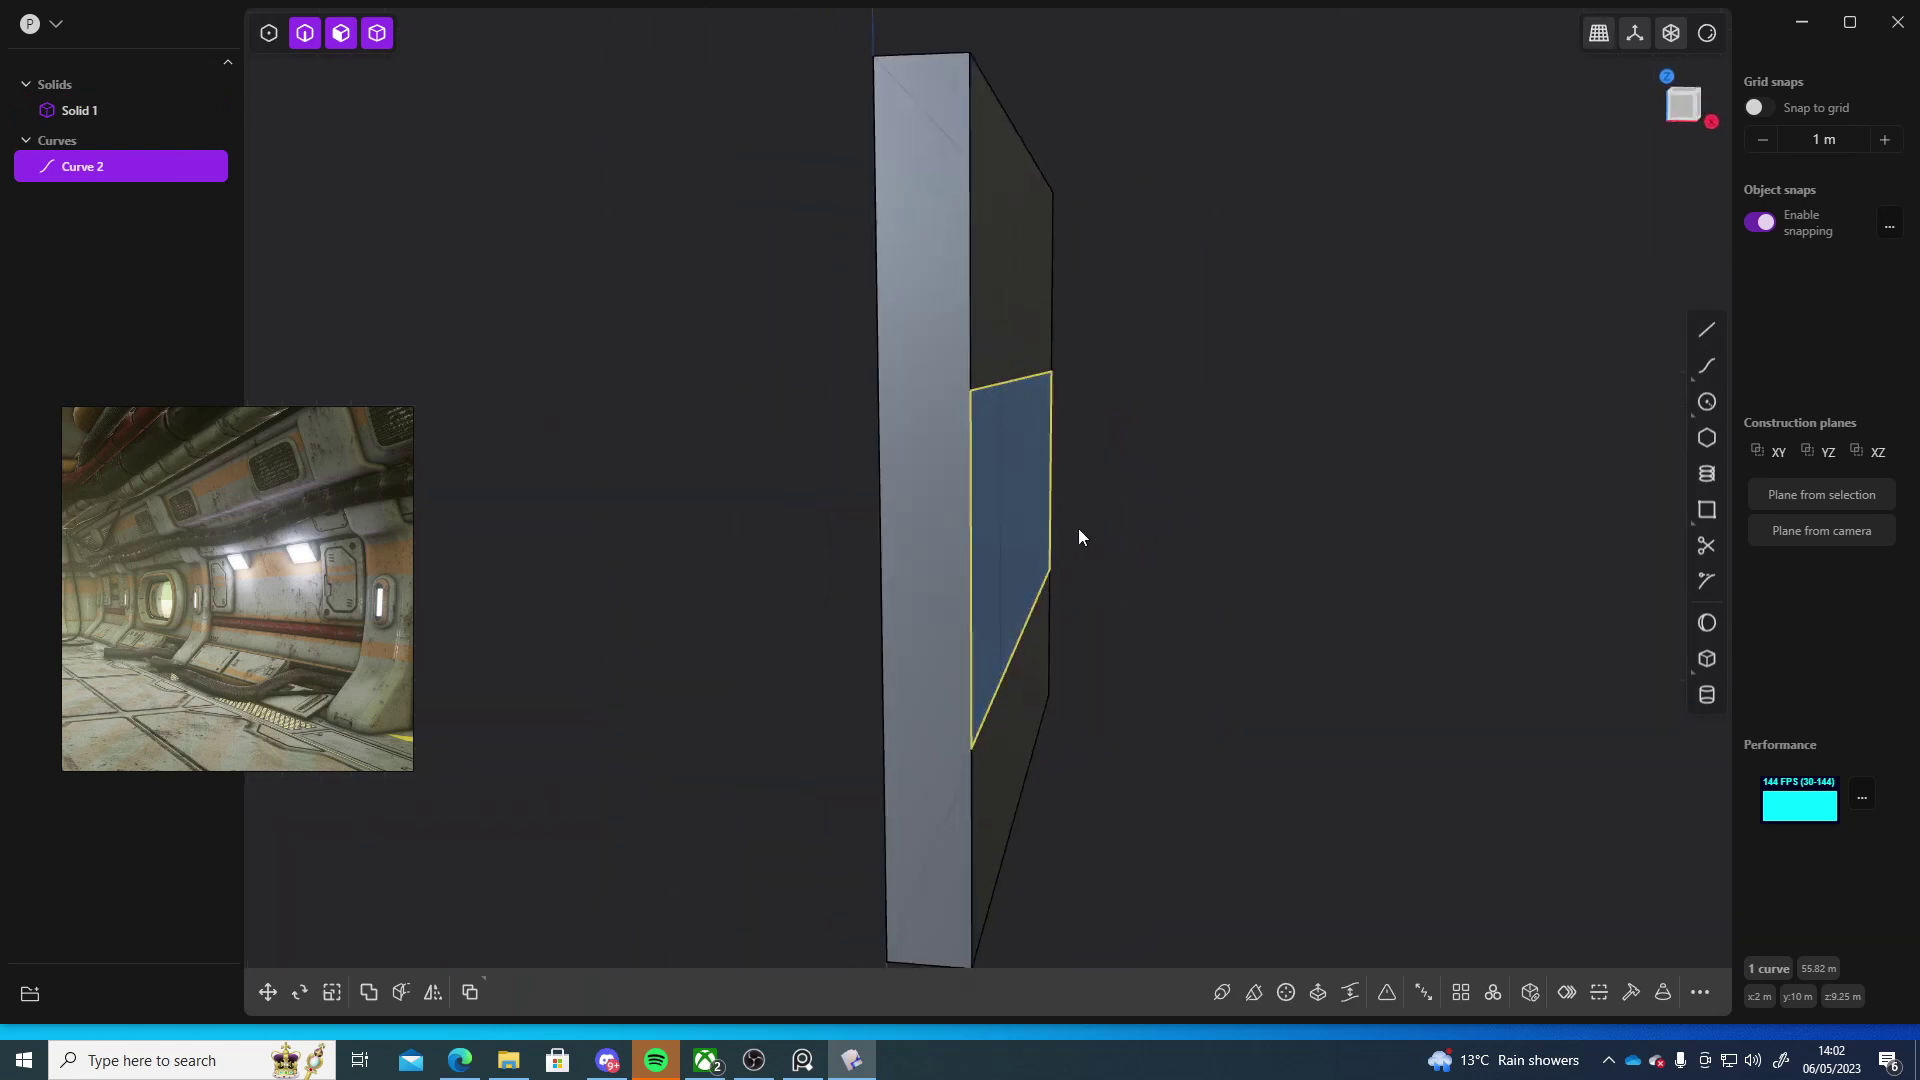
# - Extrude the rectangular region outward from the slab's face into a separate solid block
pyautogui.press('e')
pyautogui.moveTo(920, 533); pyautogui.dragTo(1042, 554)
pyautogui.press('Return')
# - Move the extruded block along the X axis into the slab and scale it wider along X so it projects from both faces
pyautogui.moveTo(1352, 597); pyautogui.dragTo(1240, 546, button='middle')
pyautogui.press('g')
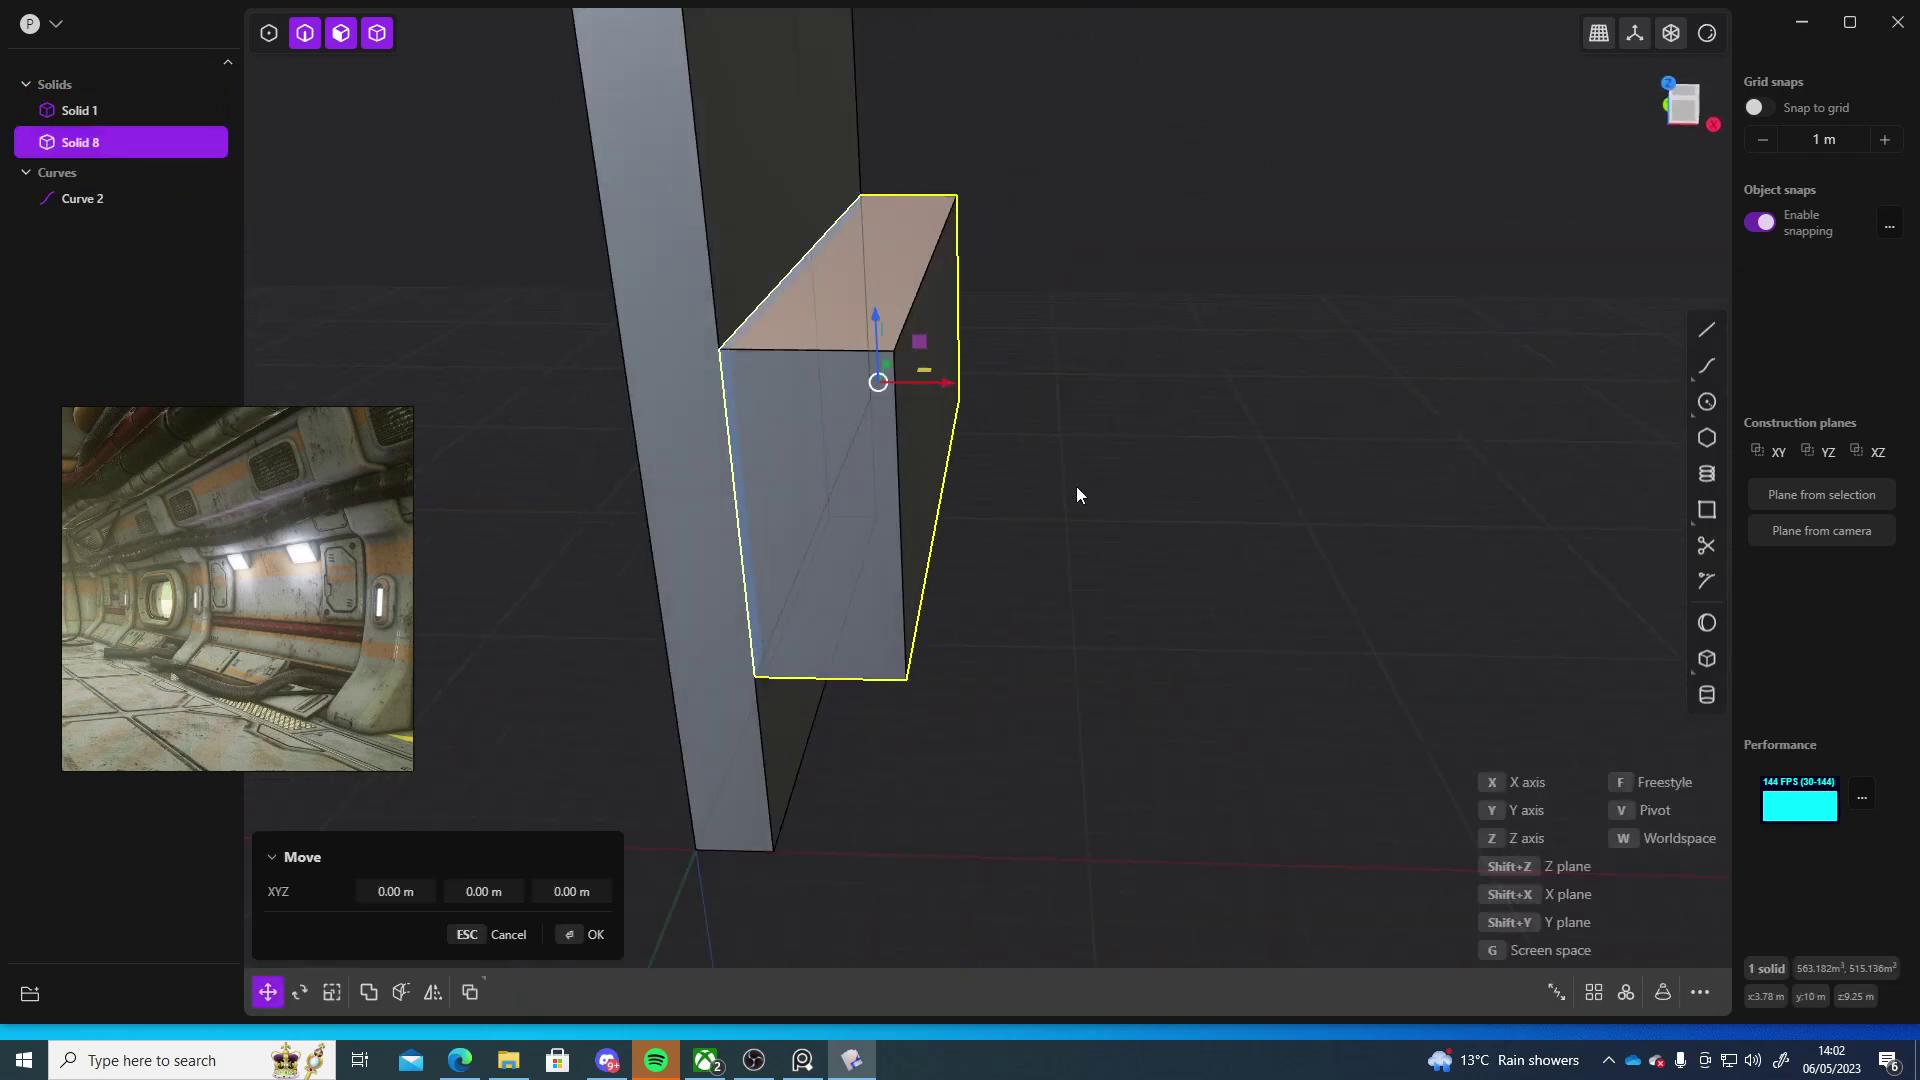
pyautogui.moveTo(938, 380); pyautogui.dragTo(870, 374)
pyautogui.press('s')
pyautogui.moveTo(870, 374); pyautogui.dragTo(980, 355, button='middle')
pyautogui.scroll(-4, 1220, 490)
pyautogui.press('Return')
pyautogui.scroll(3, 1300, 535)
pyautogui.press('4')
pyautogui.click(1328, 406)
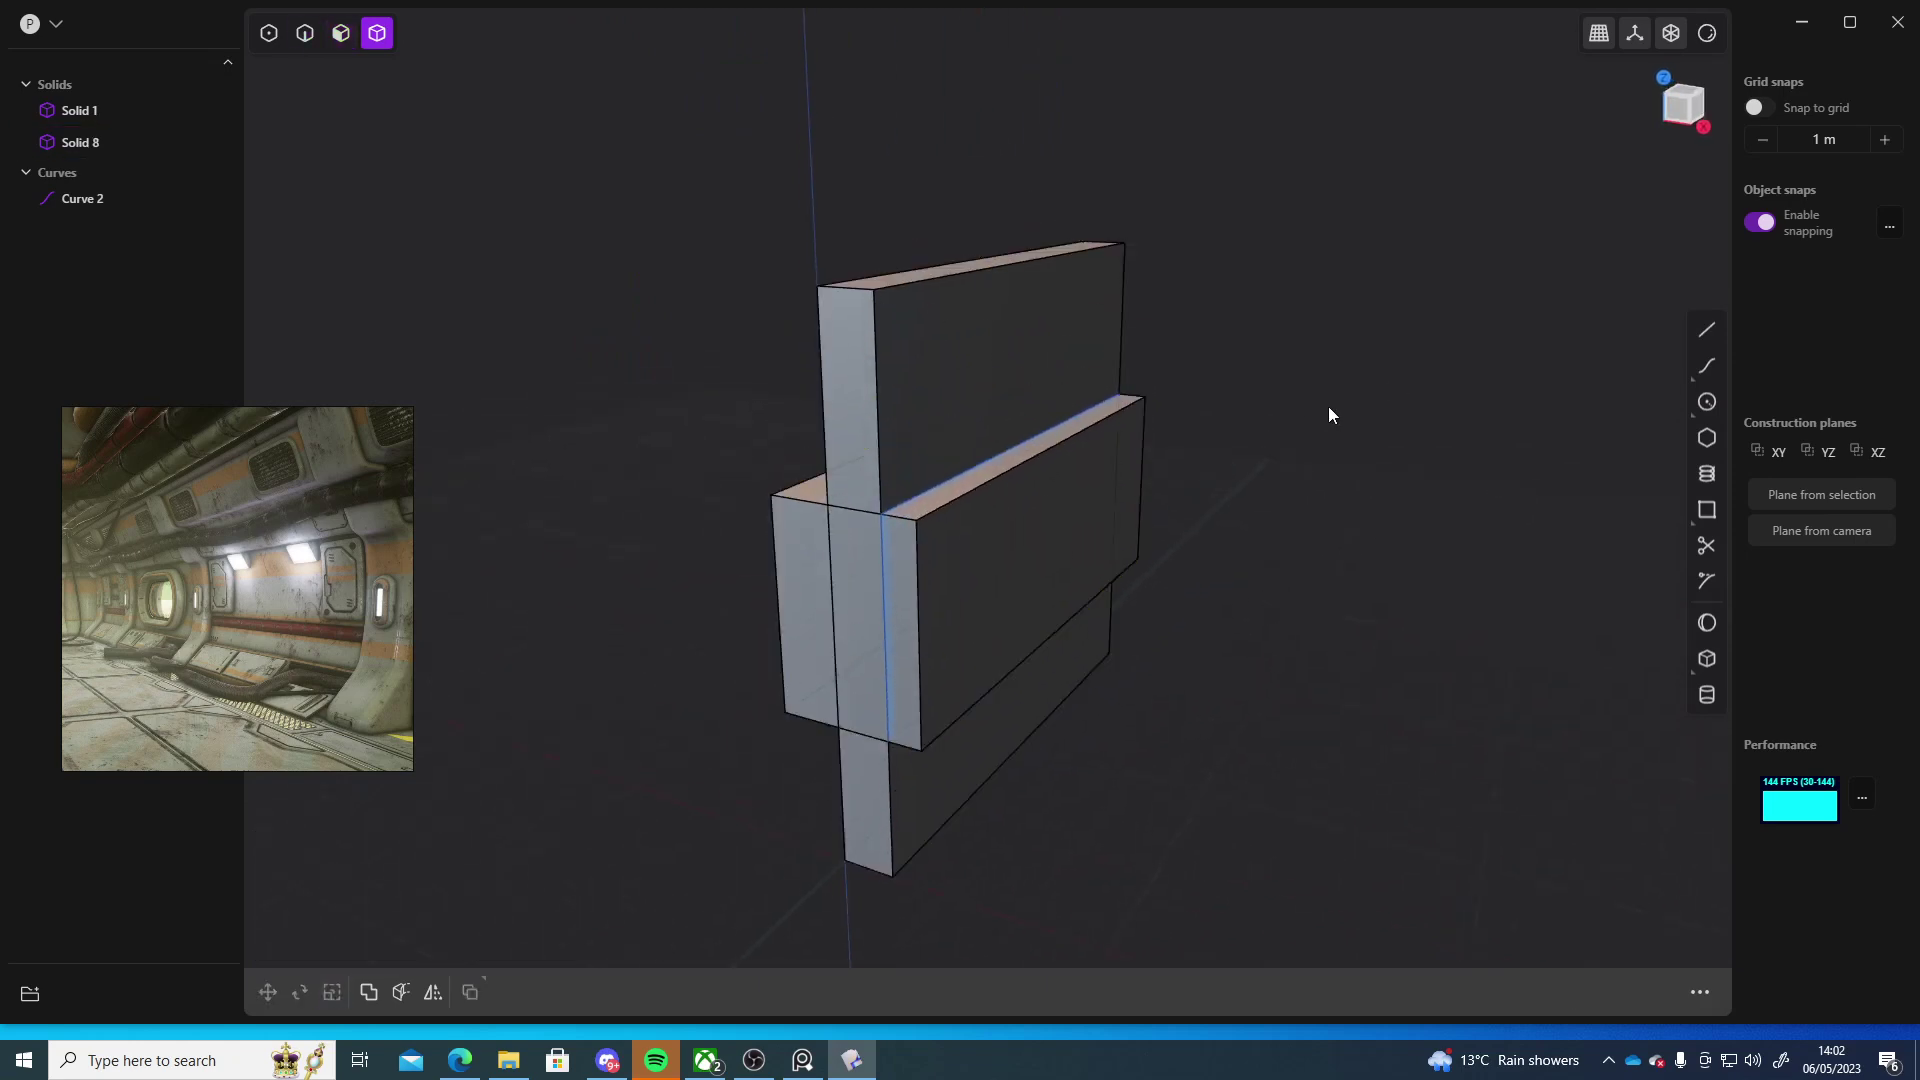
# - Union the slab with the crossing block and delete the leftover rectangle curve
pyautogui.click(894, 370)
pyautogui.click(1028, 590)
pyautogui.hotkey('shift', '=')
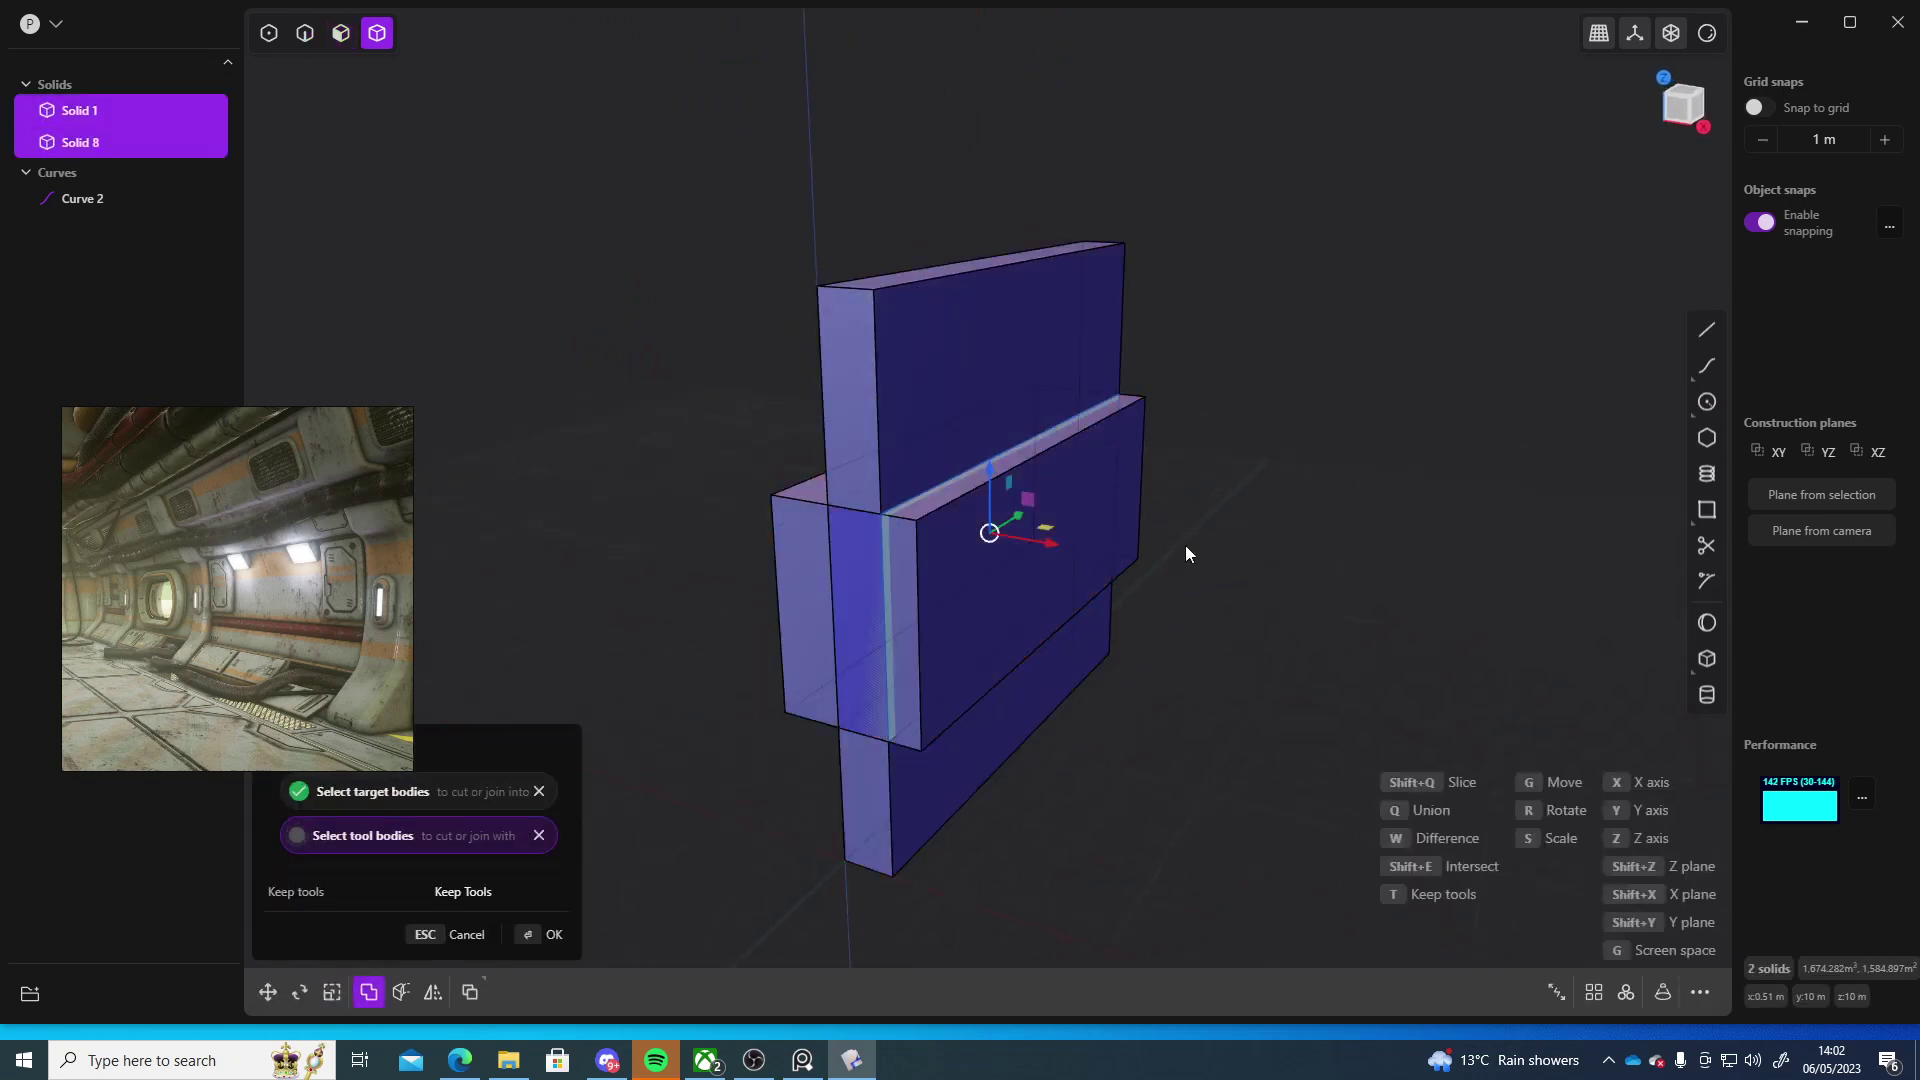
pyautogui.press('Return')
pyautogui.click(116, 178)
pyautogui.press('Delete')
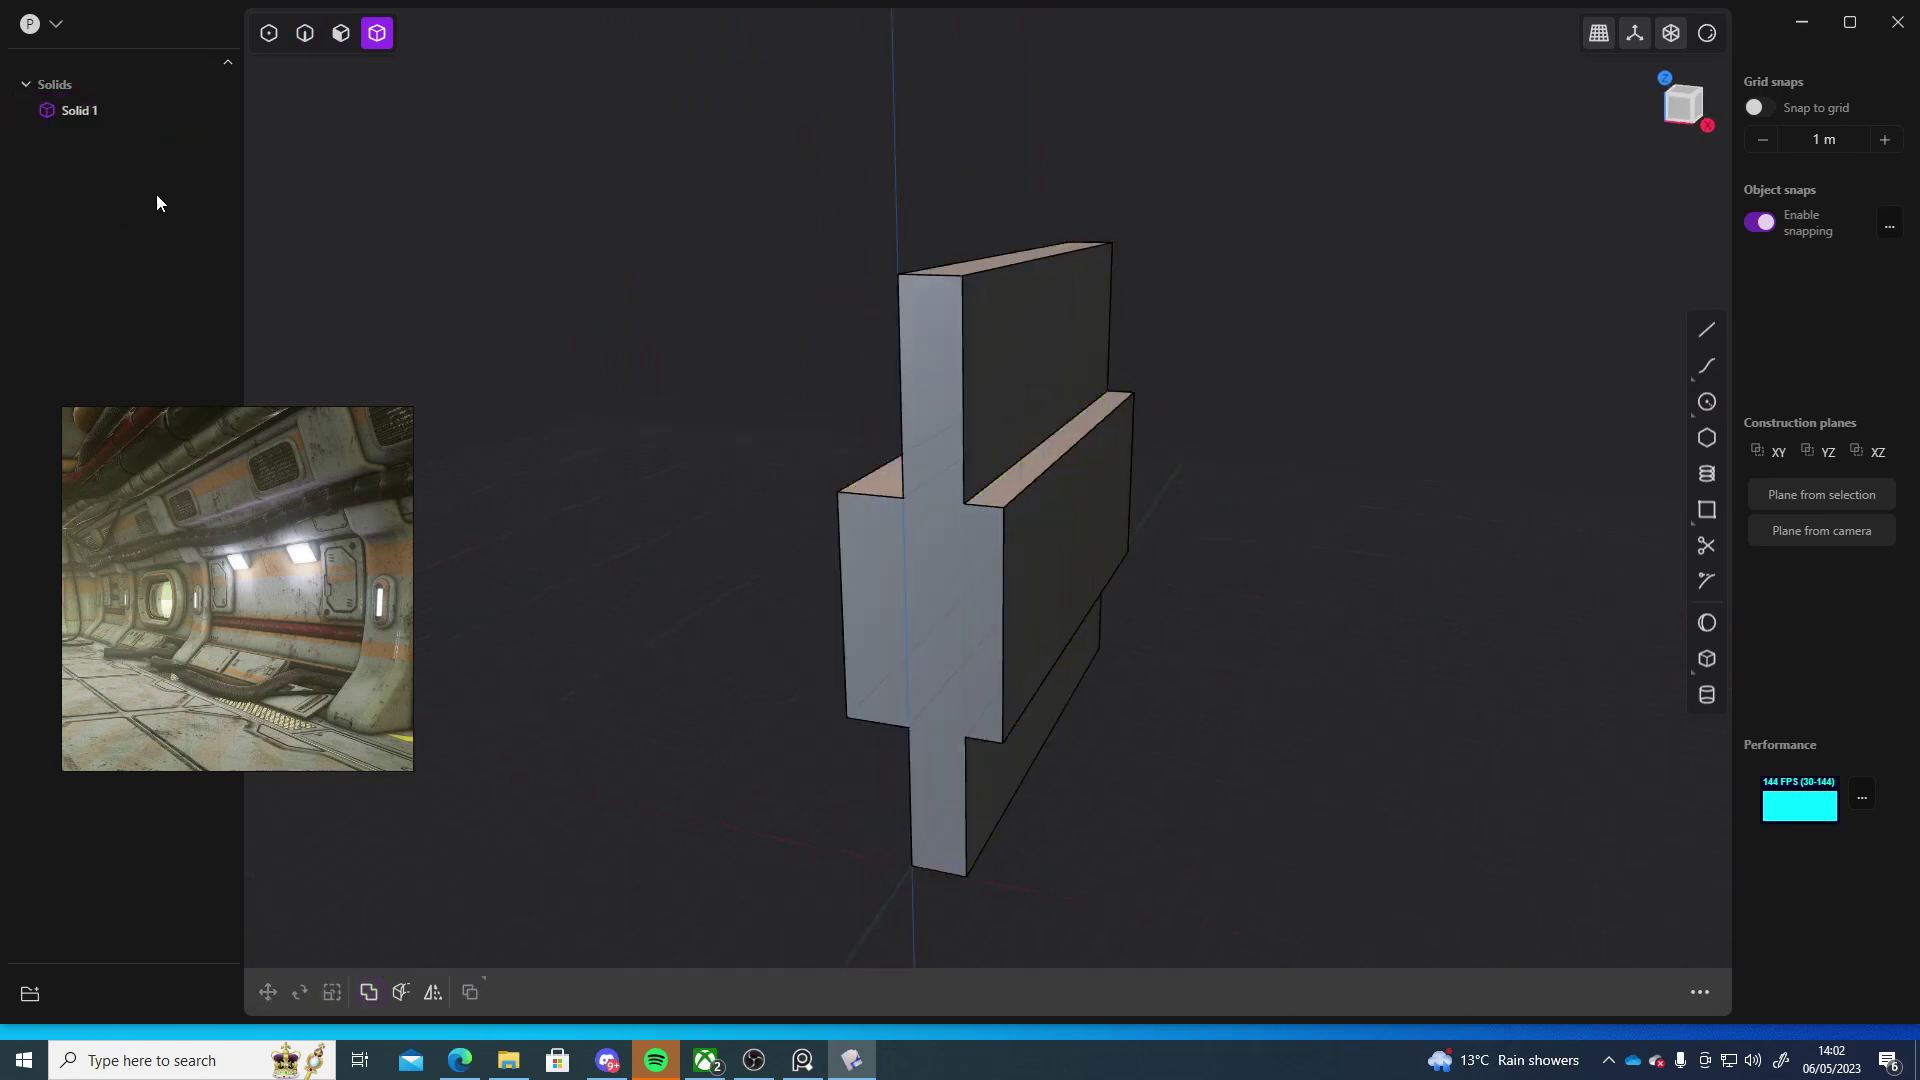
# - In the front view, draw an open polyline over the block's outer side: a slanted line, a vertical of about 3.8 m, and a horizontal line running outward
pyautogui.moveTo(1218, 537); pyautogui.dragTo(1173, 536, button='middle')
pyautogui.click(1697, 92)
pyautogui.scroll(10, 1270, 410)
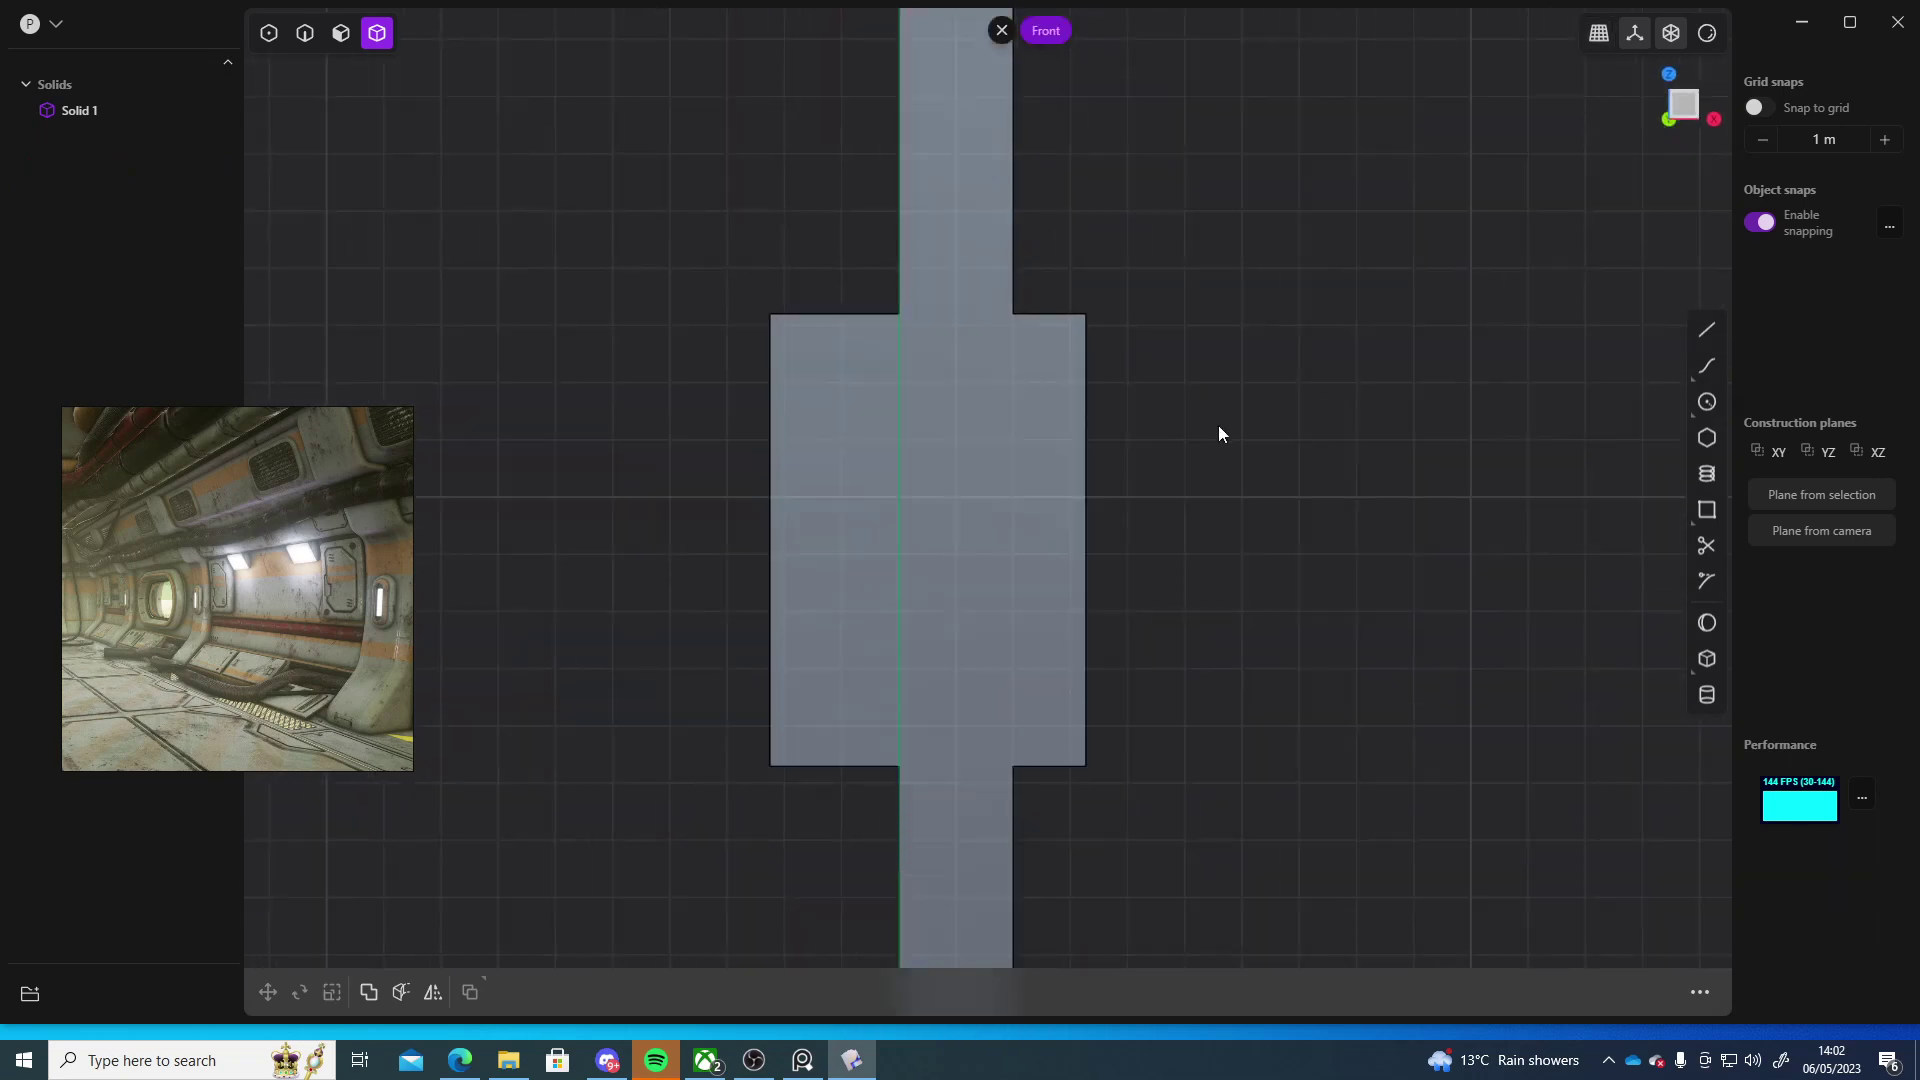
pyautogui.scroll(-4, 1104, 448)
pyautogui.click(1707, 328)
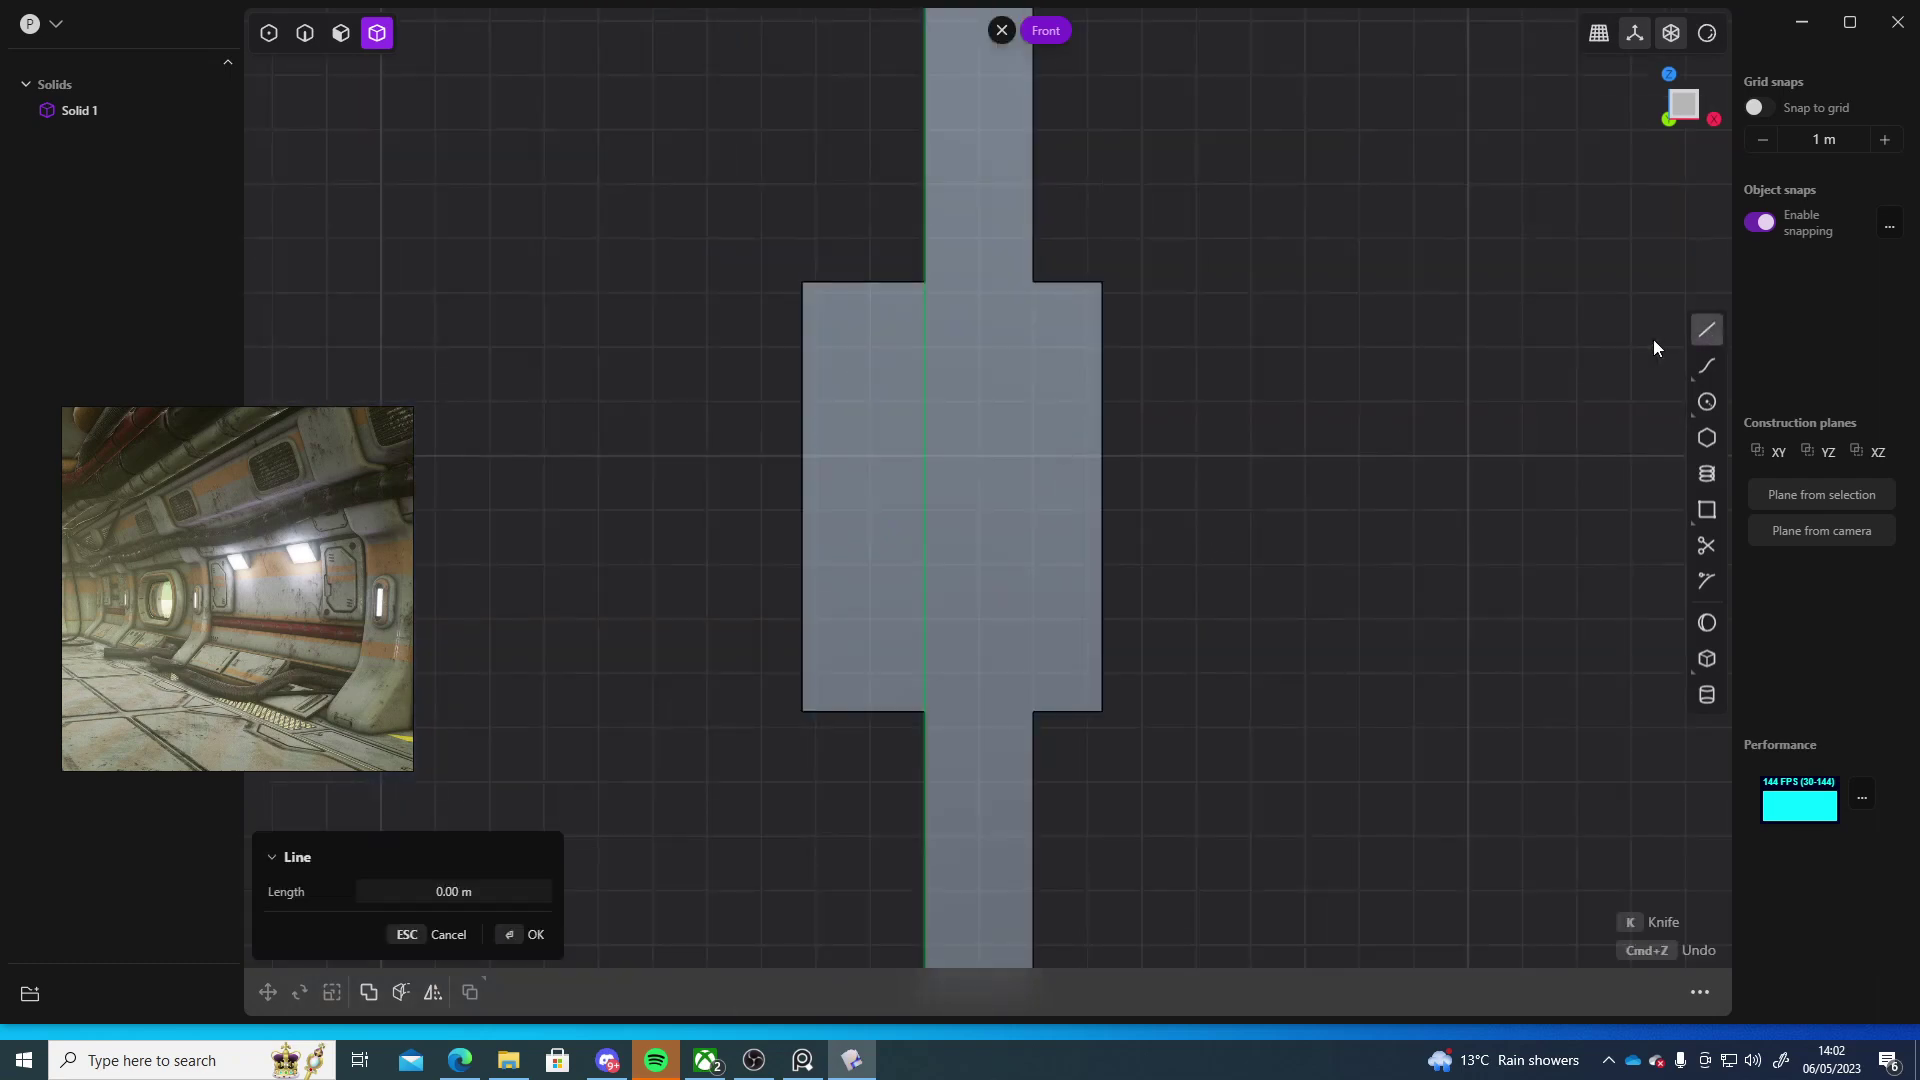
pyautogui.click(1211, 247)
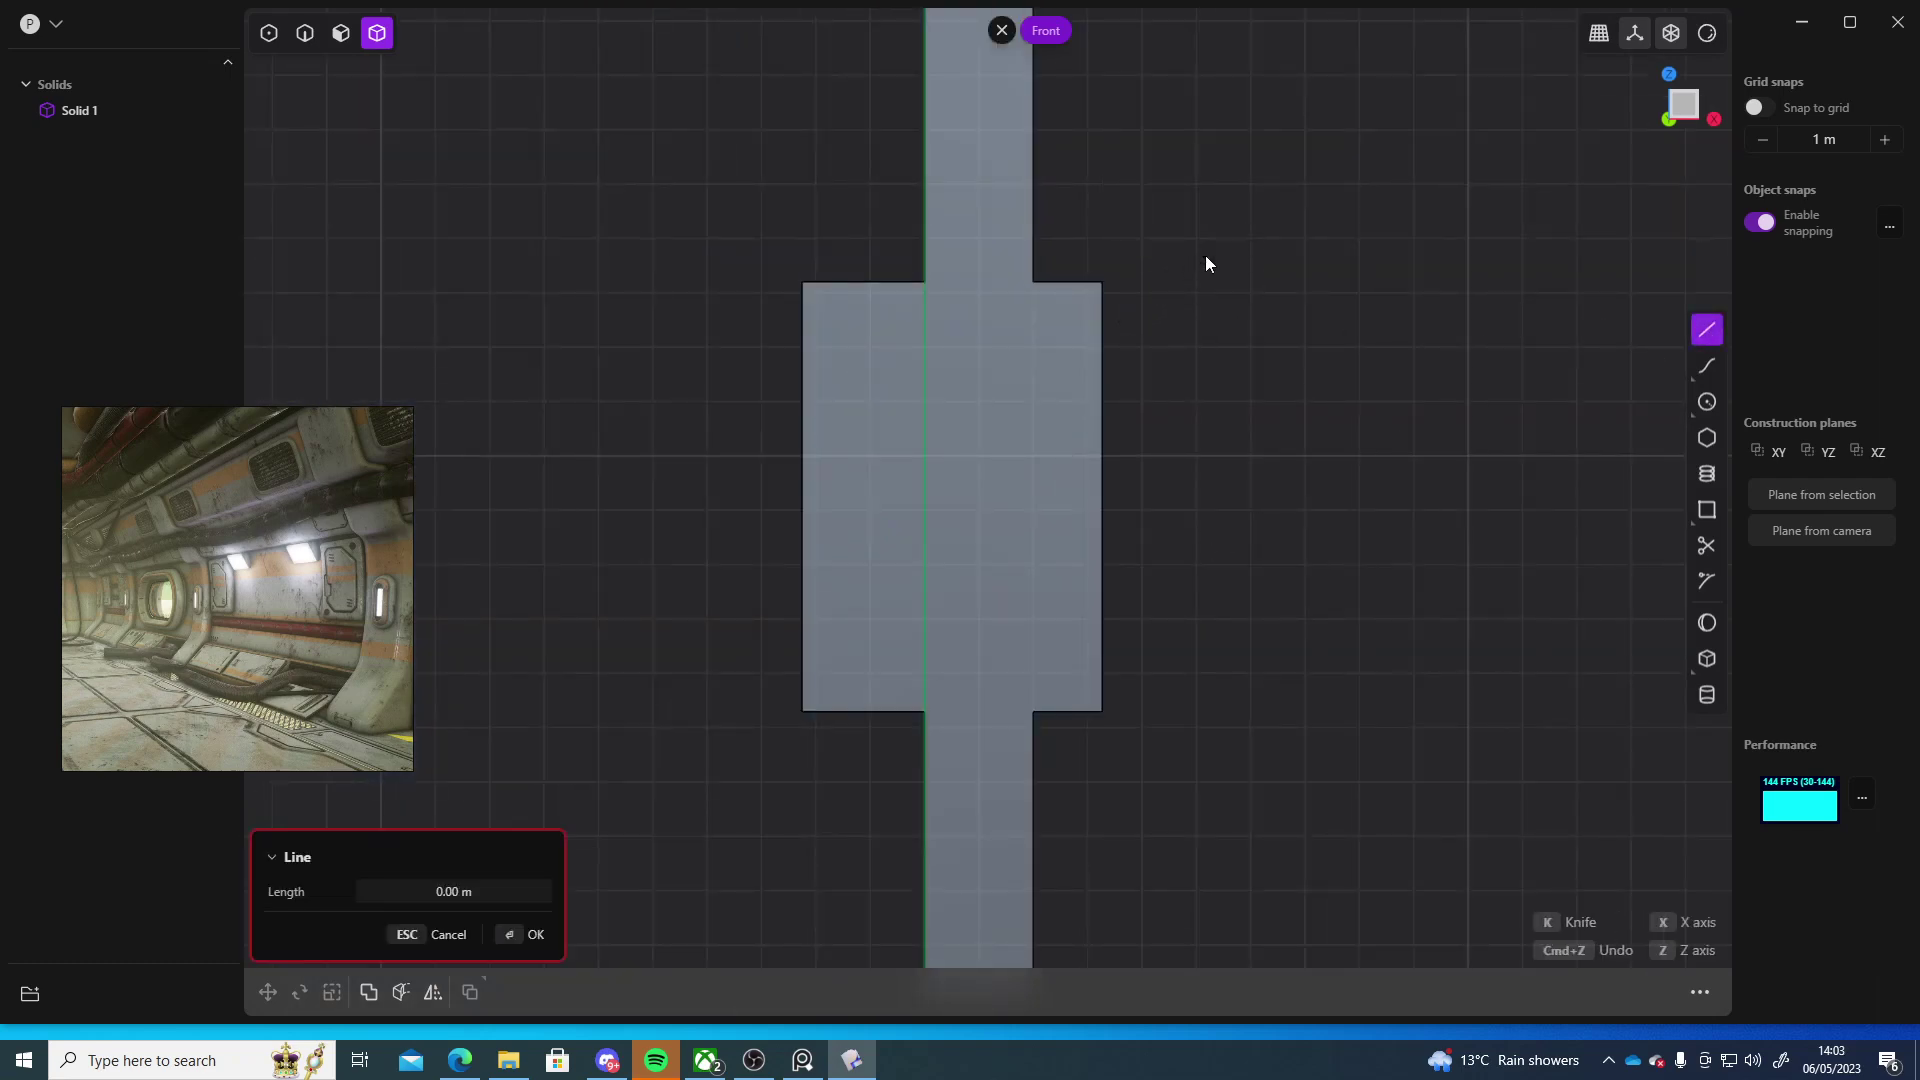
pyautogui.click(1006, 411)
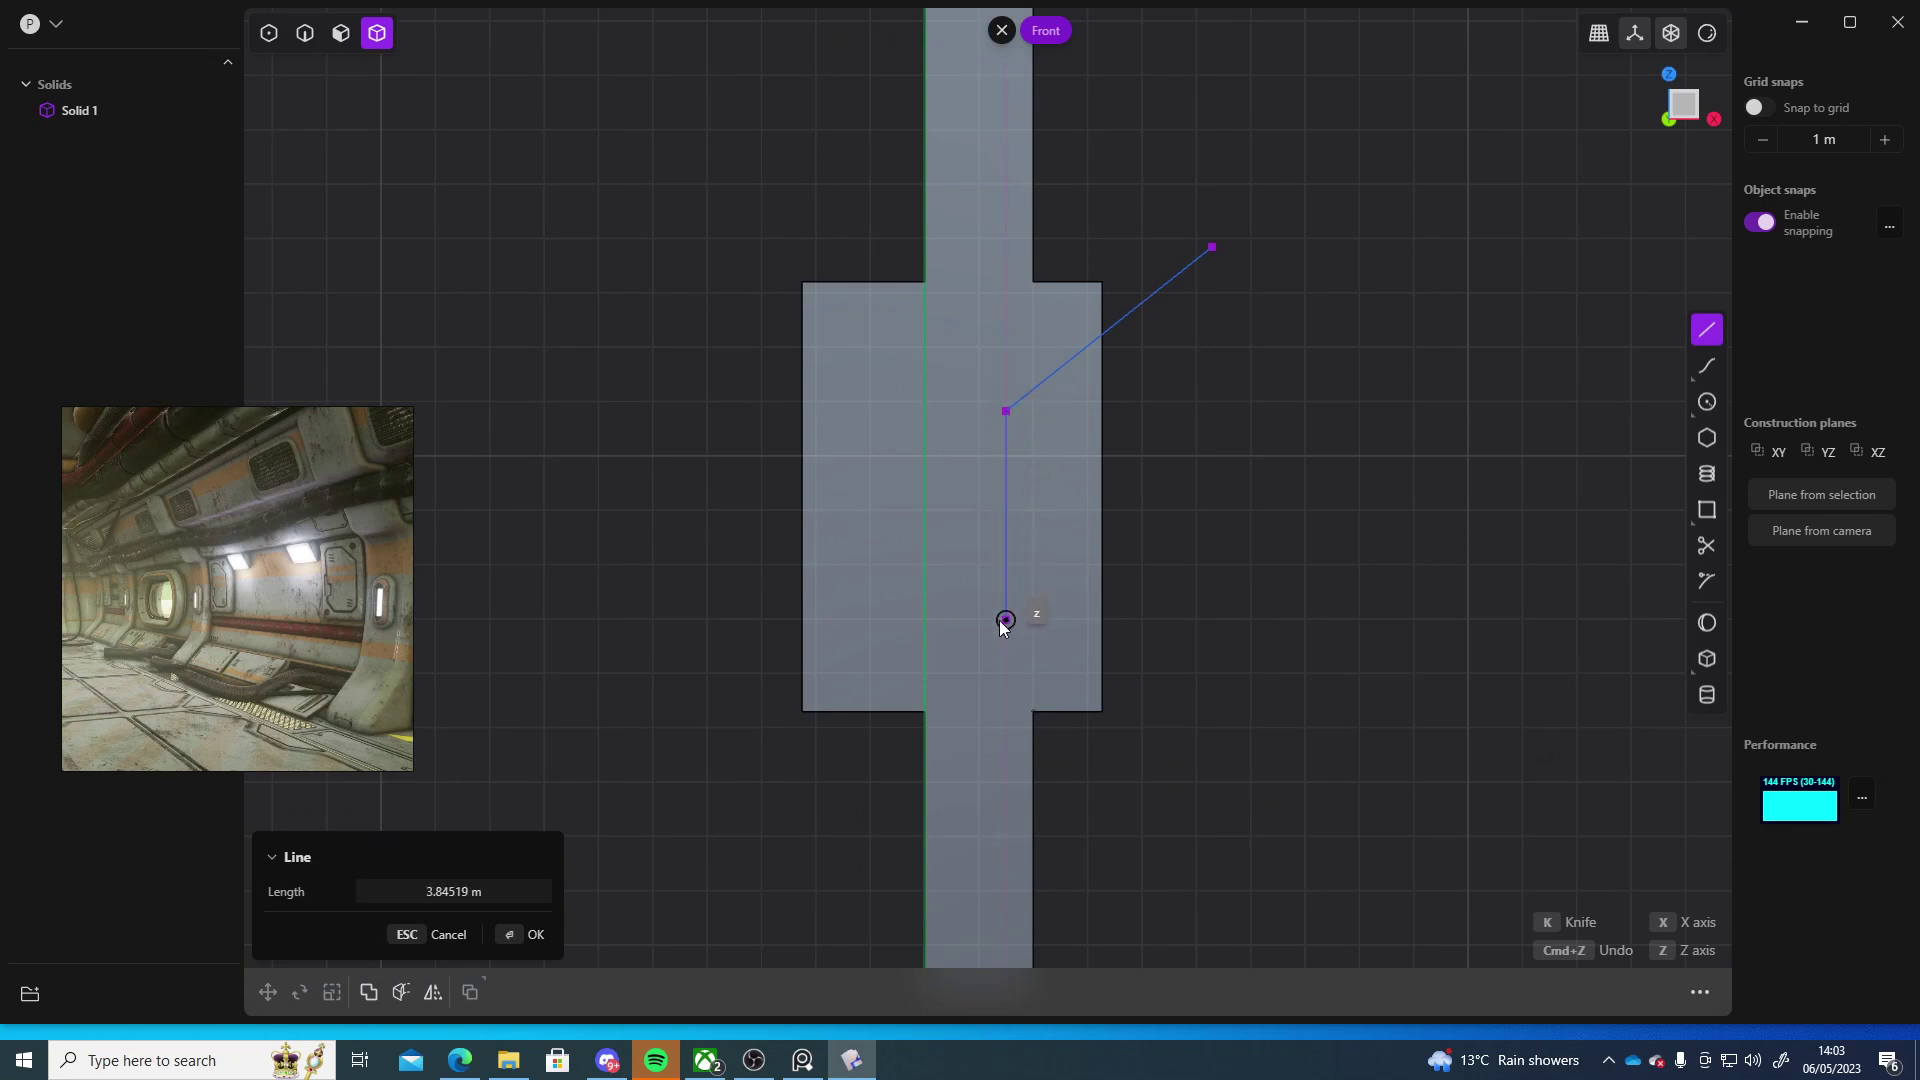
pyautogui.click(1006, 617)
pyautogui.click(1394, 616)
pyautogui.press('Return')
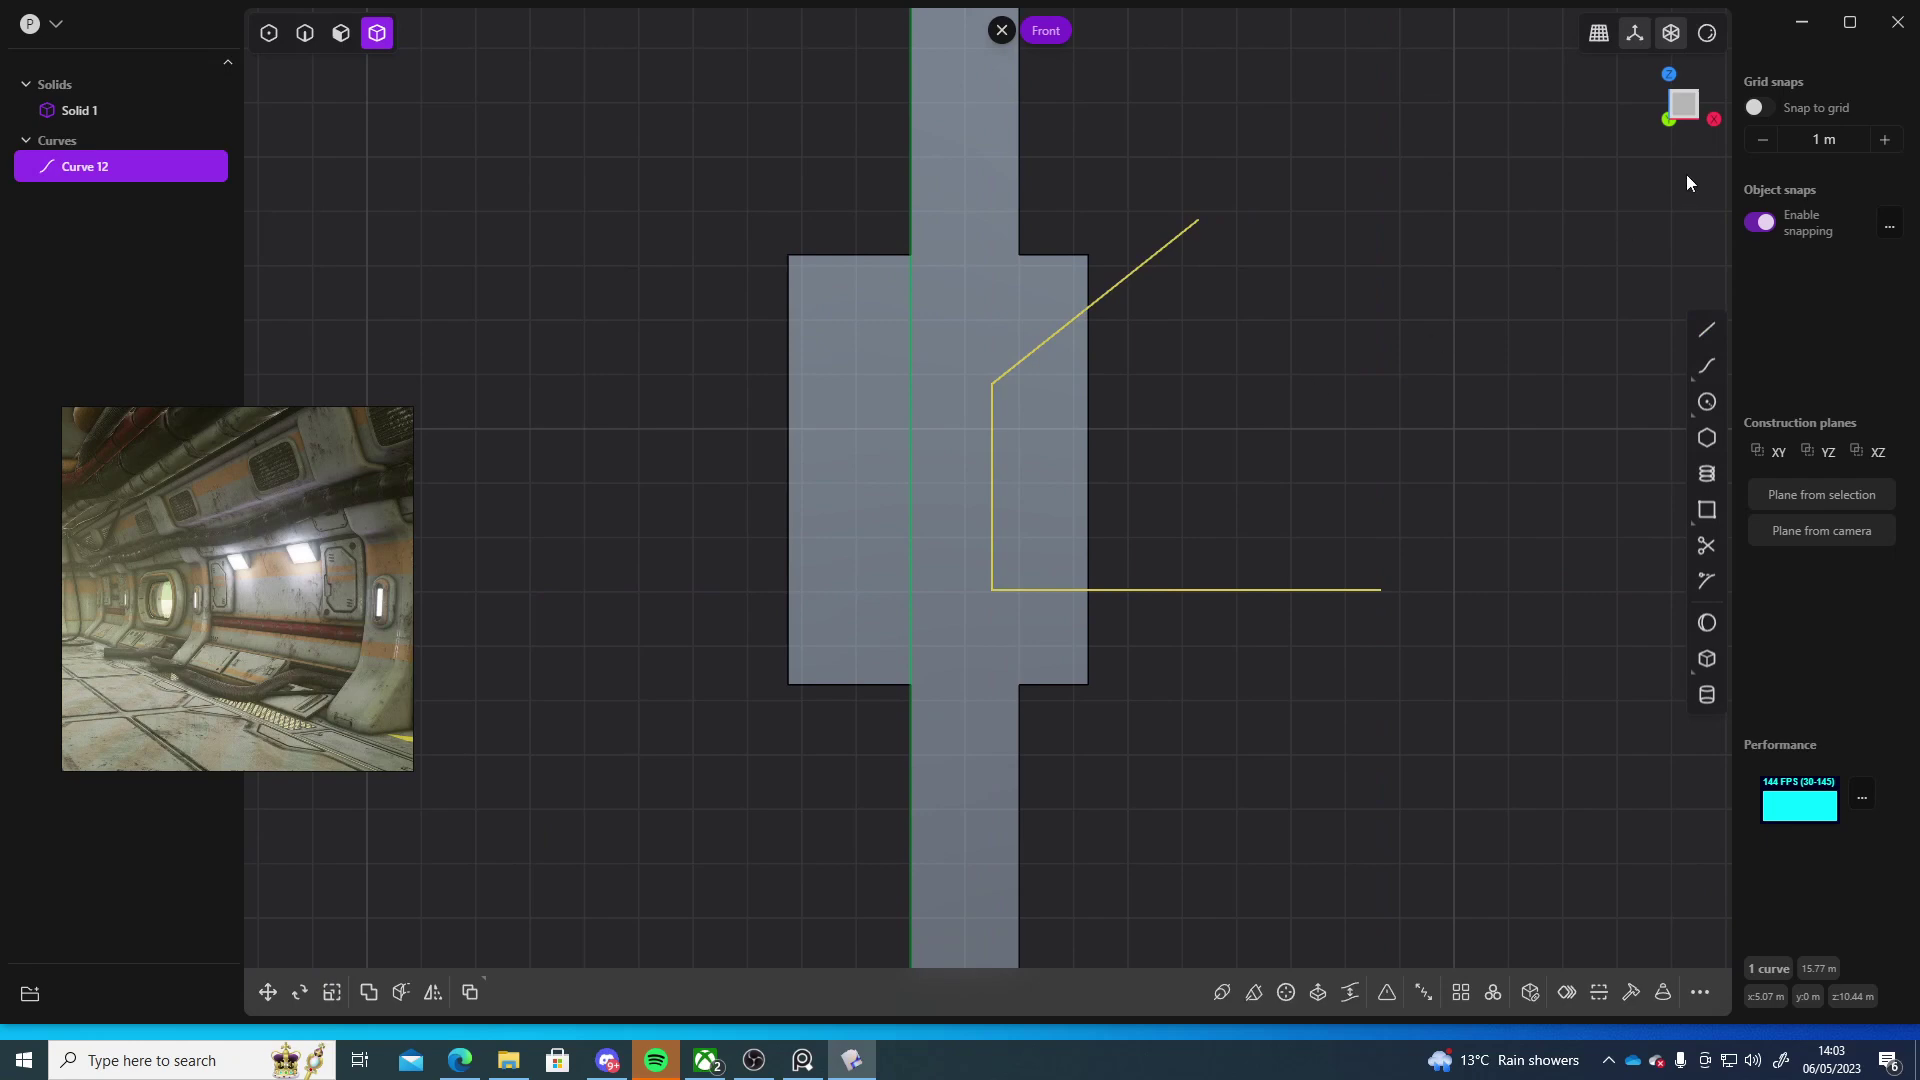
# - Cut the wall solid with the open polyline to separate the trapezoidal piece
pyautogui.click(1079, 425)
pyautogui.press('c')
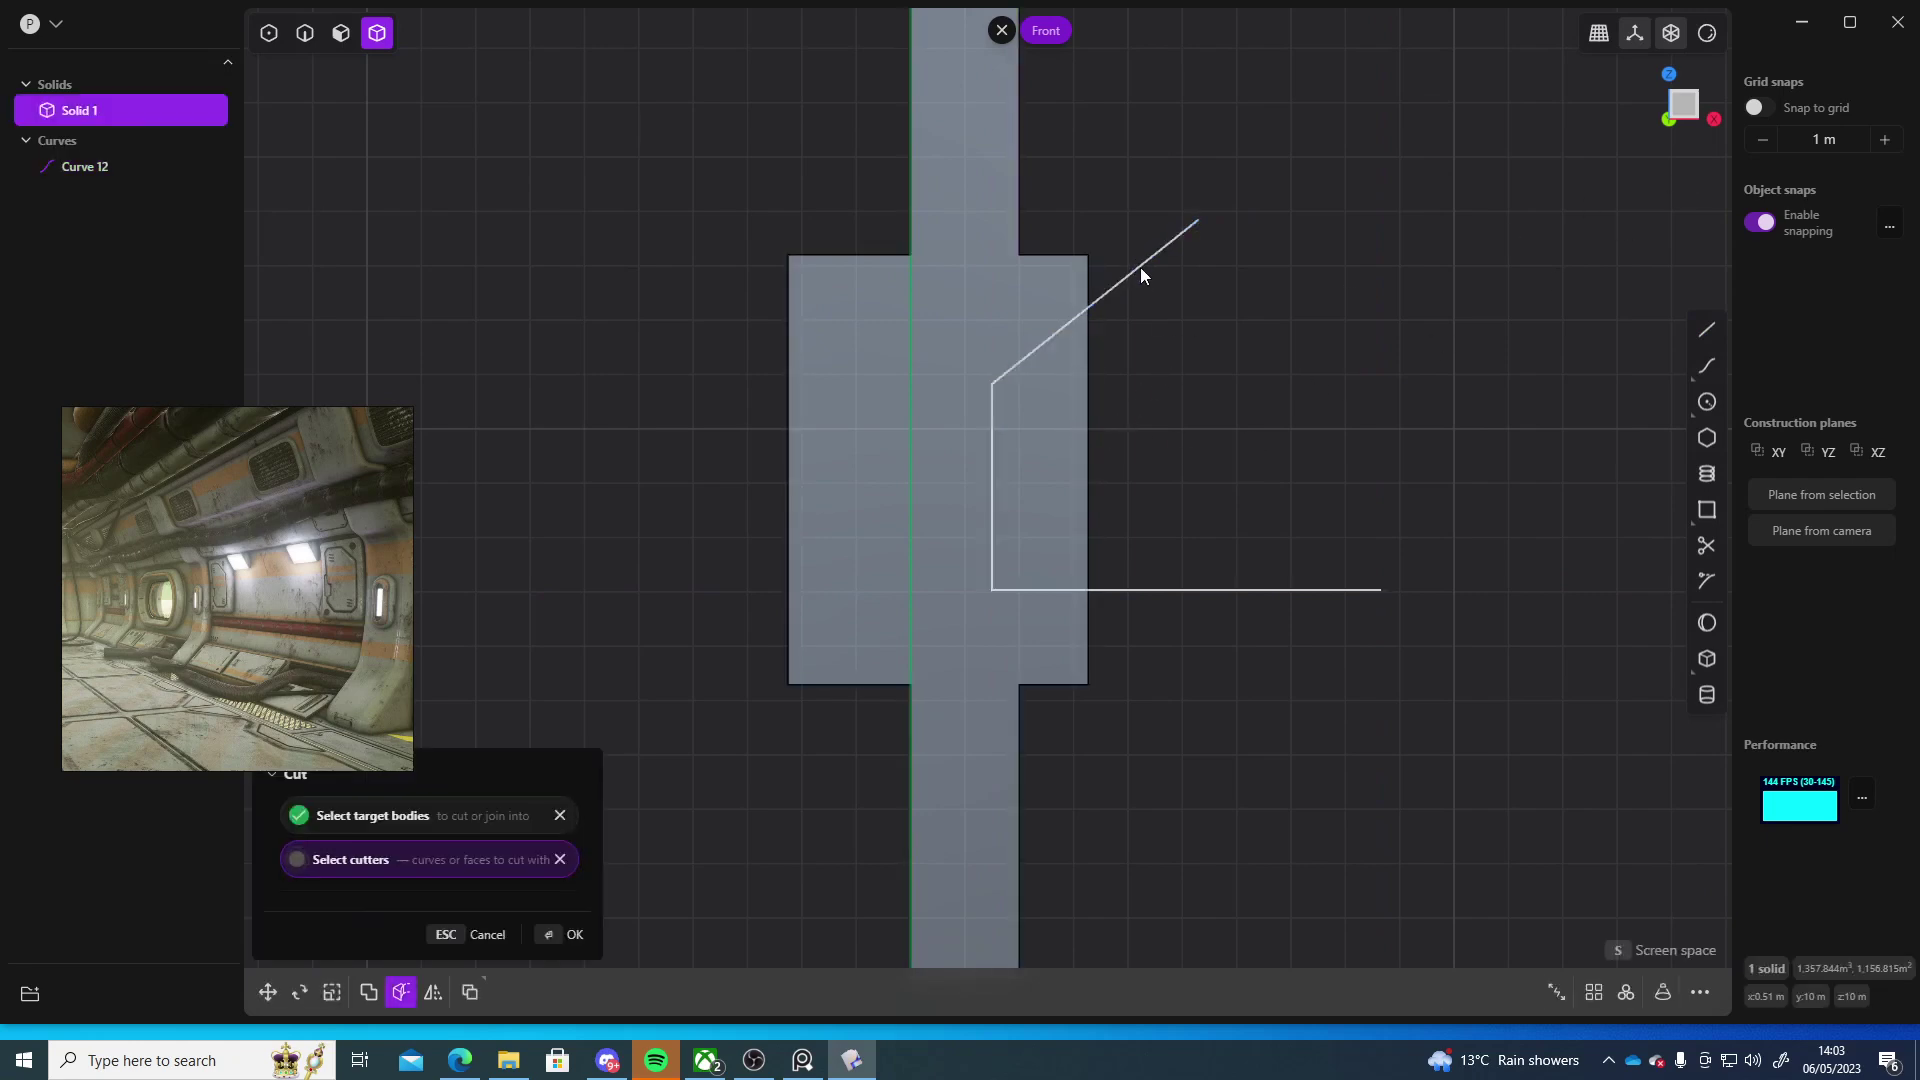
pyautogui.click(1140, 267)
pyautogui.rightClick(1332, 364)
pyautogui.click(1386, 477)
# - Delete the separated trapezoidal solid and the cutting polyline
pyautogui.click(1028, 450)
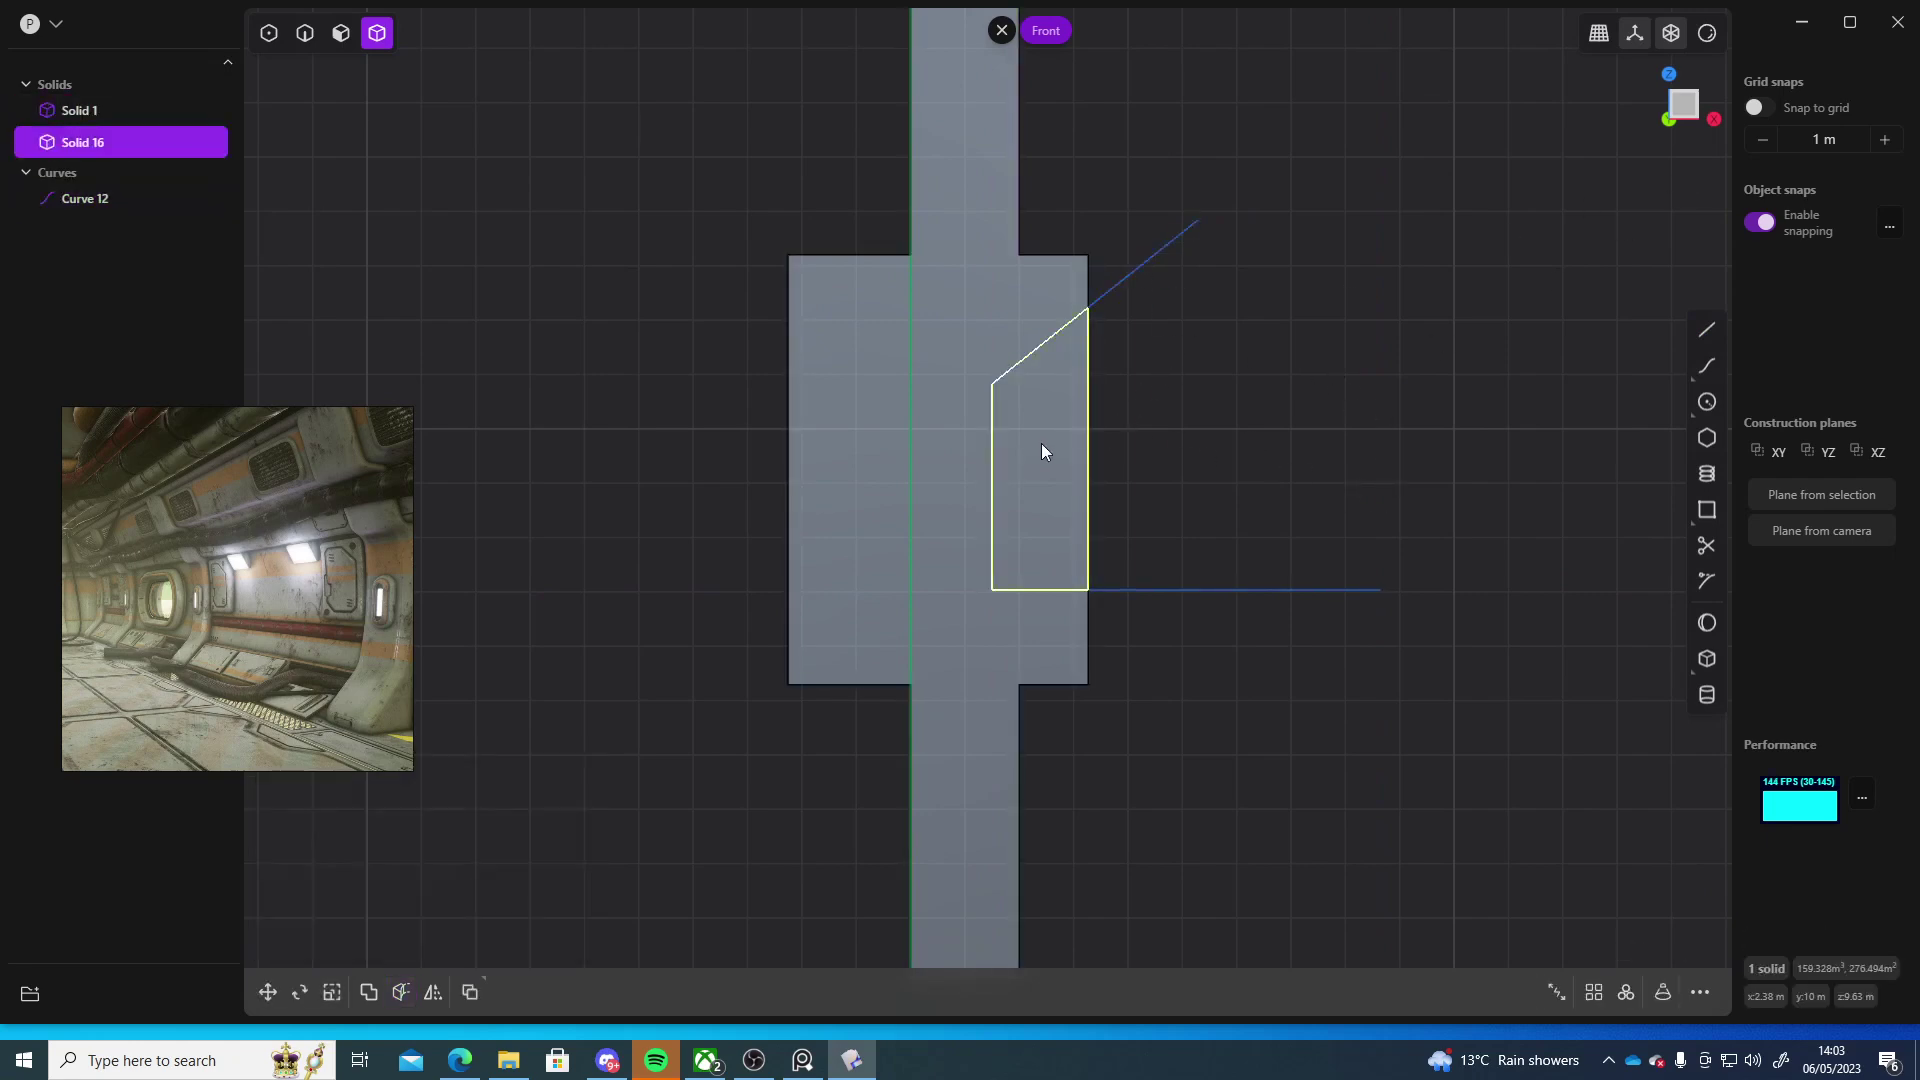
pyautogui.press('Delete')
pyautogui.click(98, 176)
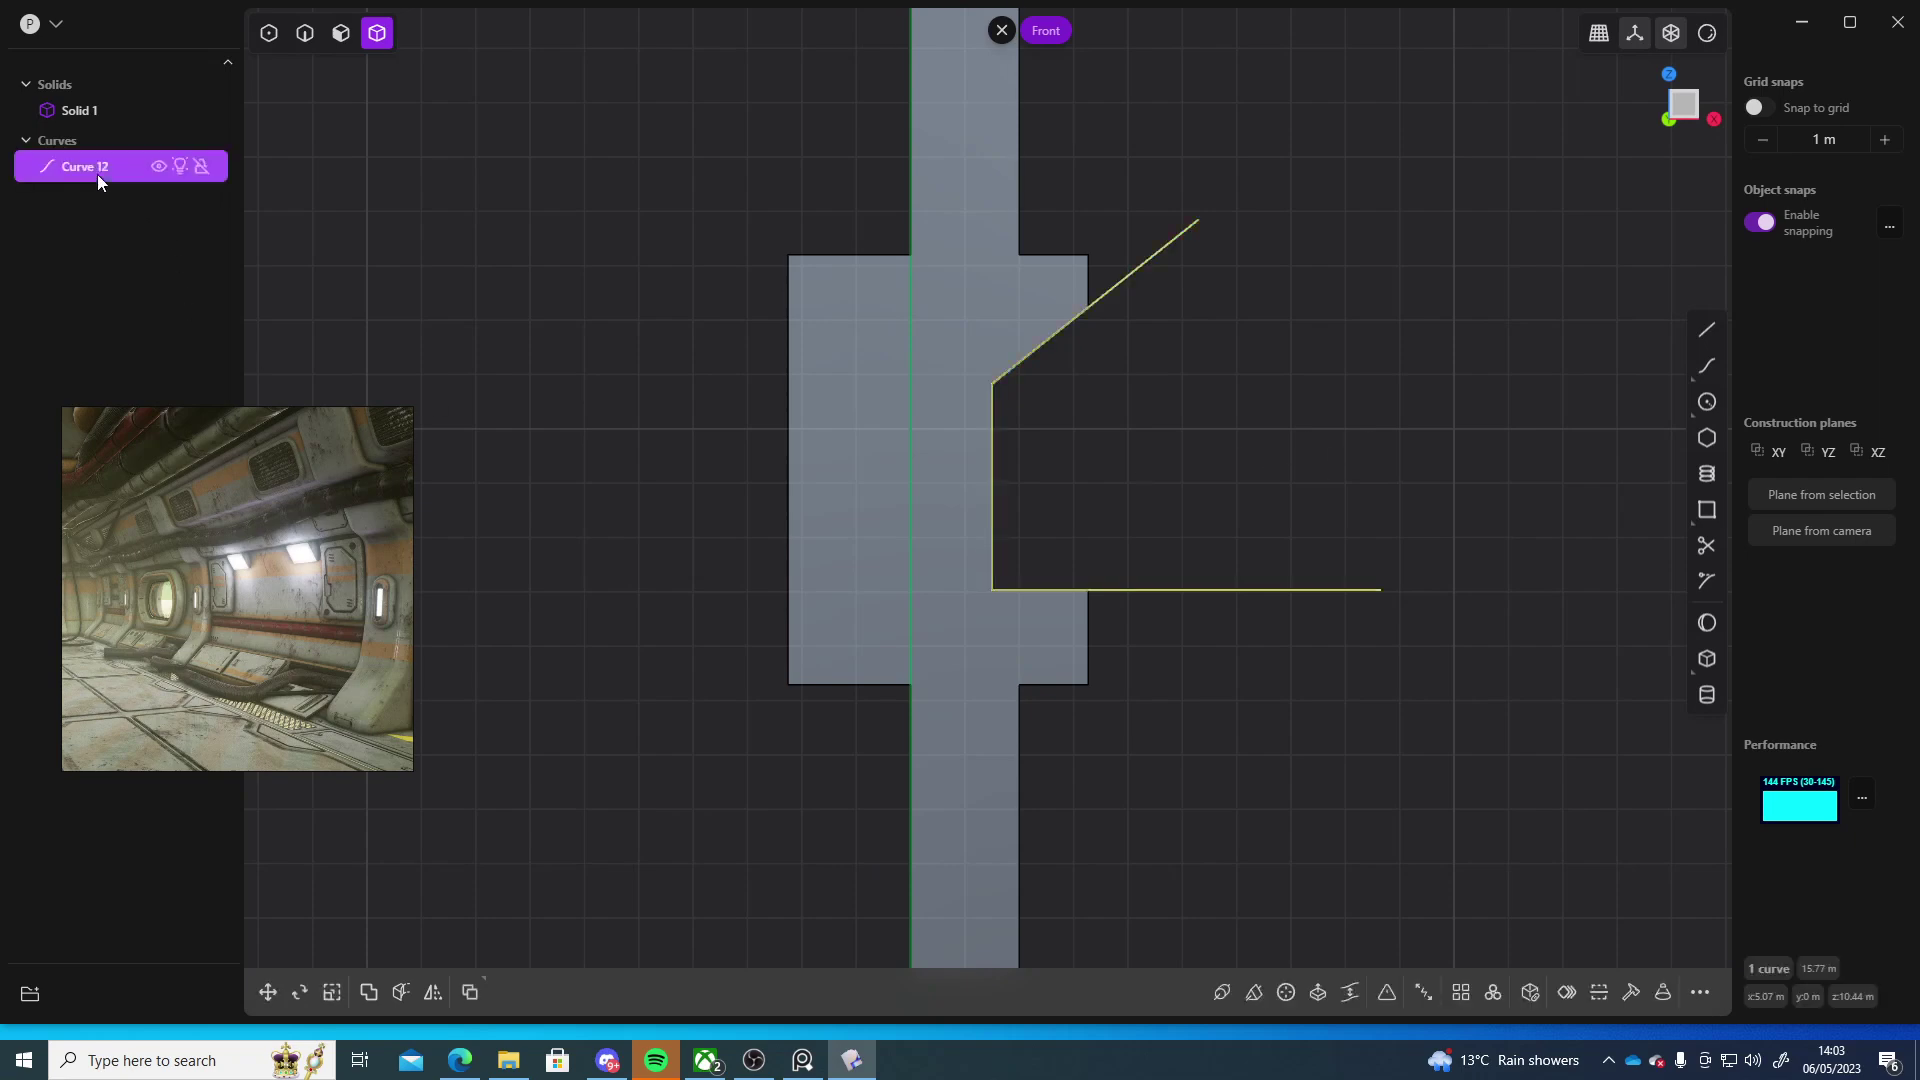
pyautogui.press('Delete')
# - Offset the block's protruding rear face inward until it is about level with the slab's back
pyautogui.moveTo(1268, 428); pyautogui.dragTo(977, 501, button='middle')
pyautogui.press('3')
pyautogui.click(977, 501)
pyautogui.press('o')
pyautogui.moveTo(1068, 474); pyautogui.dragTo(984, 474)
# - In the top view, turn on grid snapping for offsetting the wall's rear face
pyautogui.moveTo(1240, 565); pyautogui.dragTo(1196, 836, button='middle')
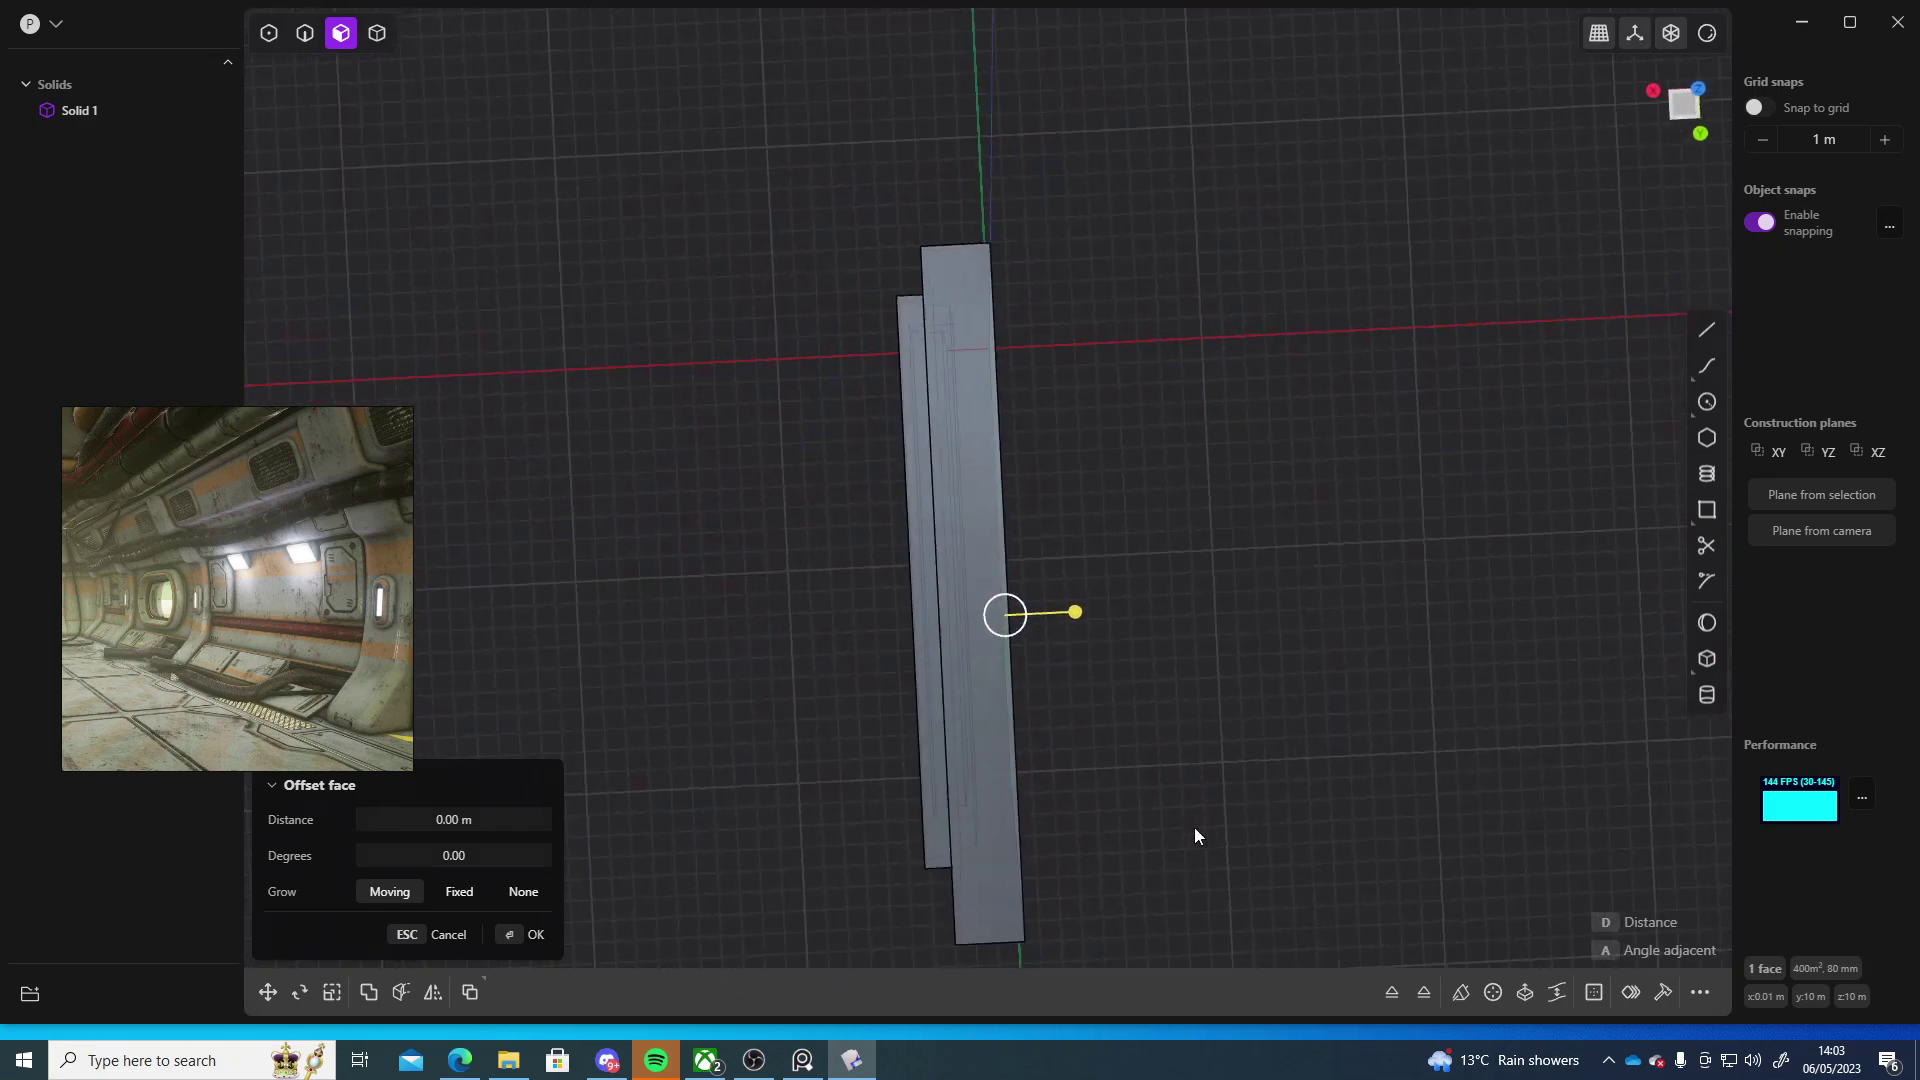
pyautogui.click(1677, 104)
pyautogui.keyDown('shift'); pyautogui.moveTo(1118, 441); pyautogui.dragTo(1130, 800, button='middle'); pyautogui.keyUp('shift')
pyautogui.scroll(6, 1210, 390)
pyautogui.keyDown('shift'); pyautogui.moveTo(1079, 572); pyautogui.dragTo(1065, 405, button='middle'); pyautogui.keyUp('shift')
pyautogui.keyDown('shift'); pyautogui.moveTo(1060, 620); pyautogui.dragTo(1058, 231, button='middle'); pyautogui.keyUp('shift')
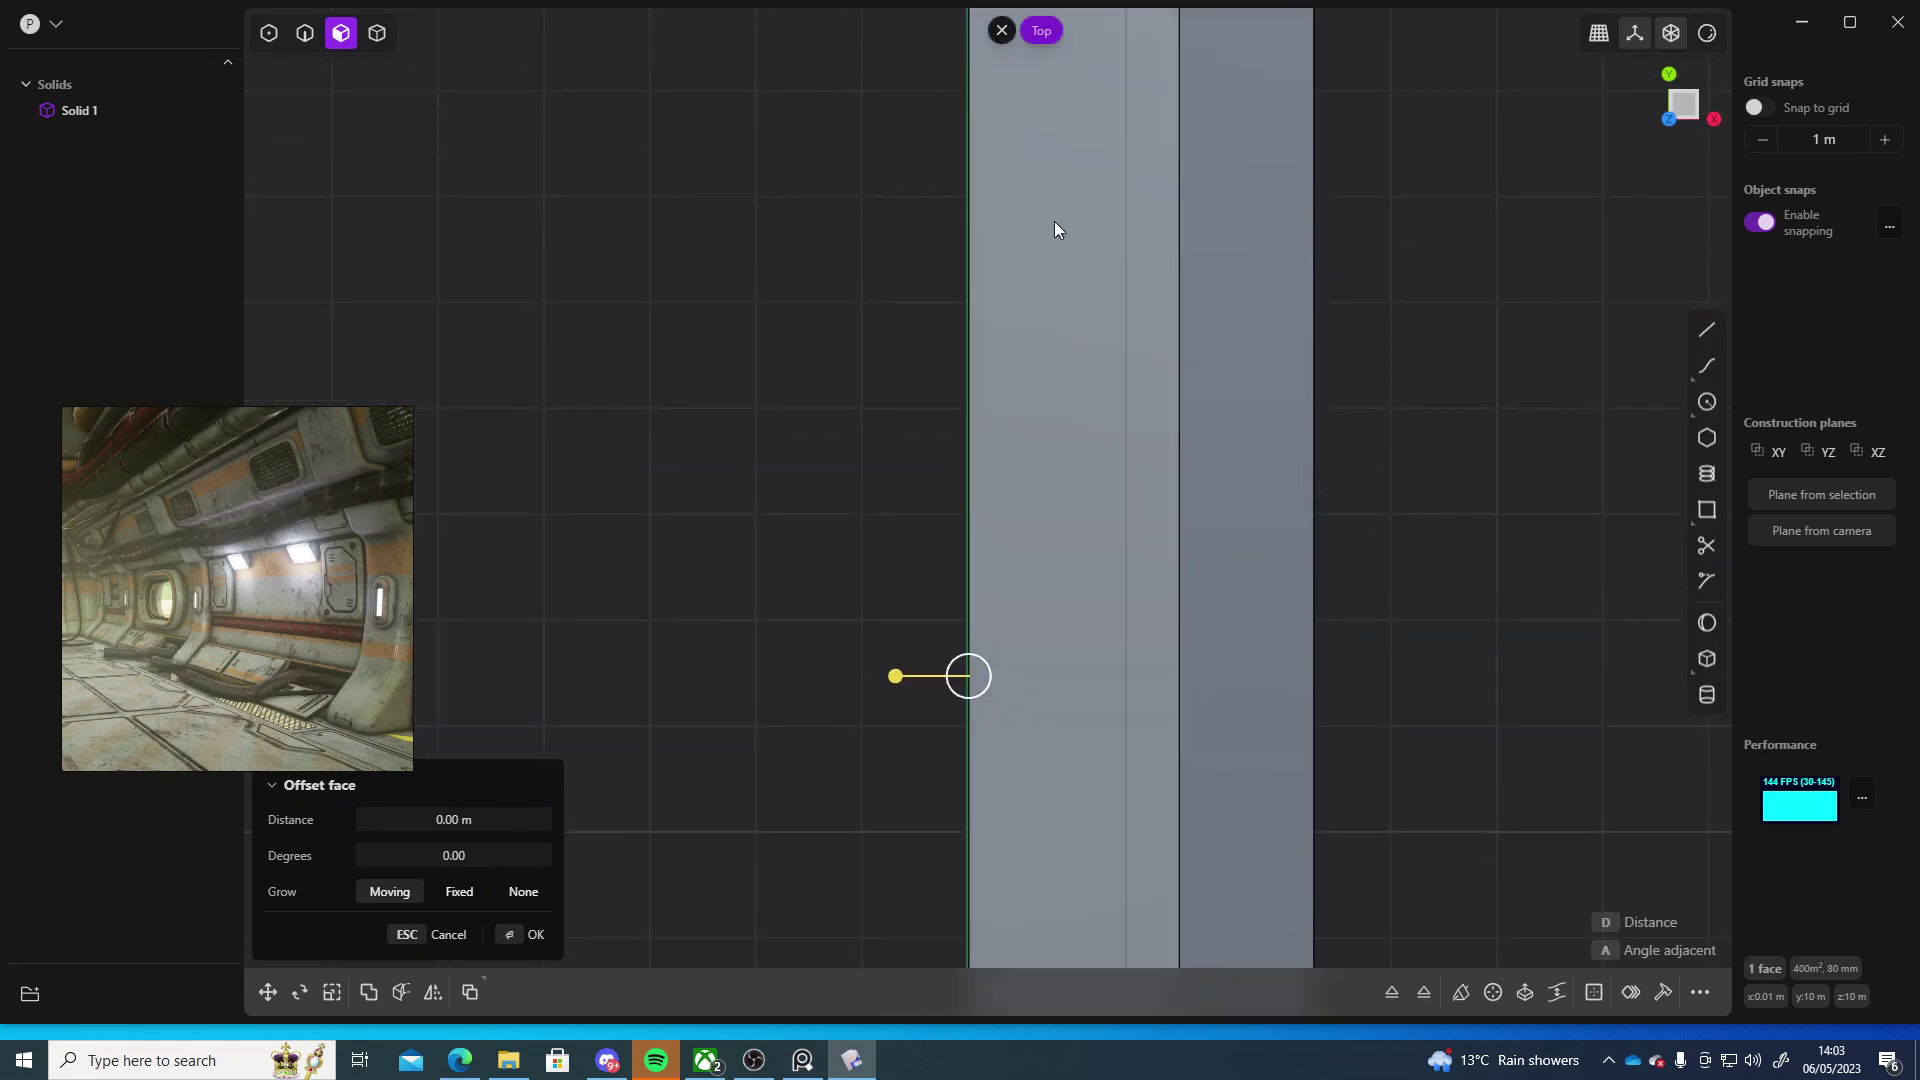
pyautogui.keyDown('shift'); pyautogui.moveTo(1002, 719); pyautogui.dragTo(1213, 746, button='middle'); pyautogui.keyUp('shift')
pyautogui.scroll(5, 1213, 746)
pyautogui.scroll(5, 1084, 646)
pyautogui.moveTo(1065, 640)
pyautogui.keyDown('shift'); pyautogui.mouseDown(button='middle')
pyautogui.moveTo(1376, 664)
pyautogui.moveTo(1355, 578)
pyautogui.moveTo(1084, 656)
pyautogui.mouseUp(button='middle'); pyautogui.keyUp('shift')
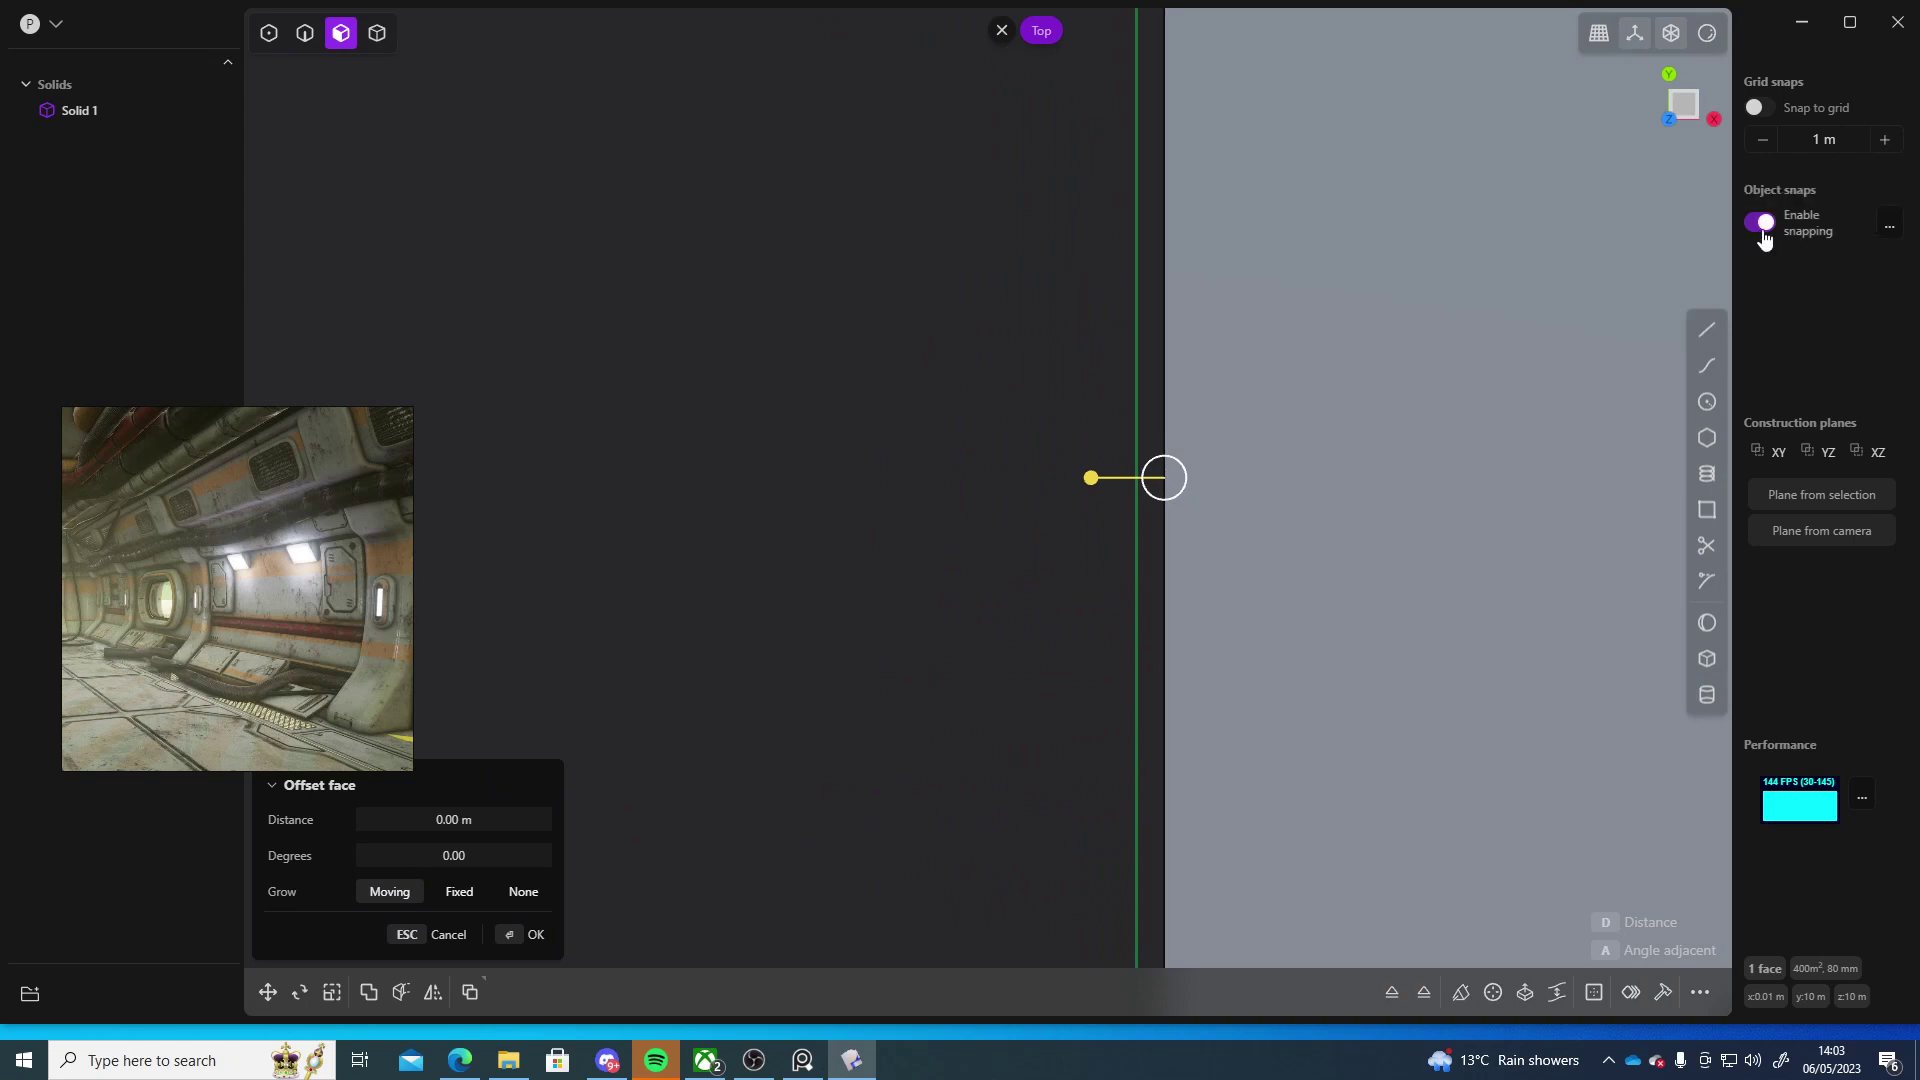
pyautogui.click(1892, 227)
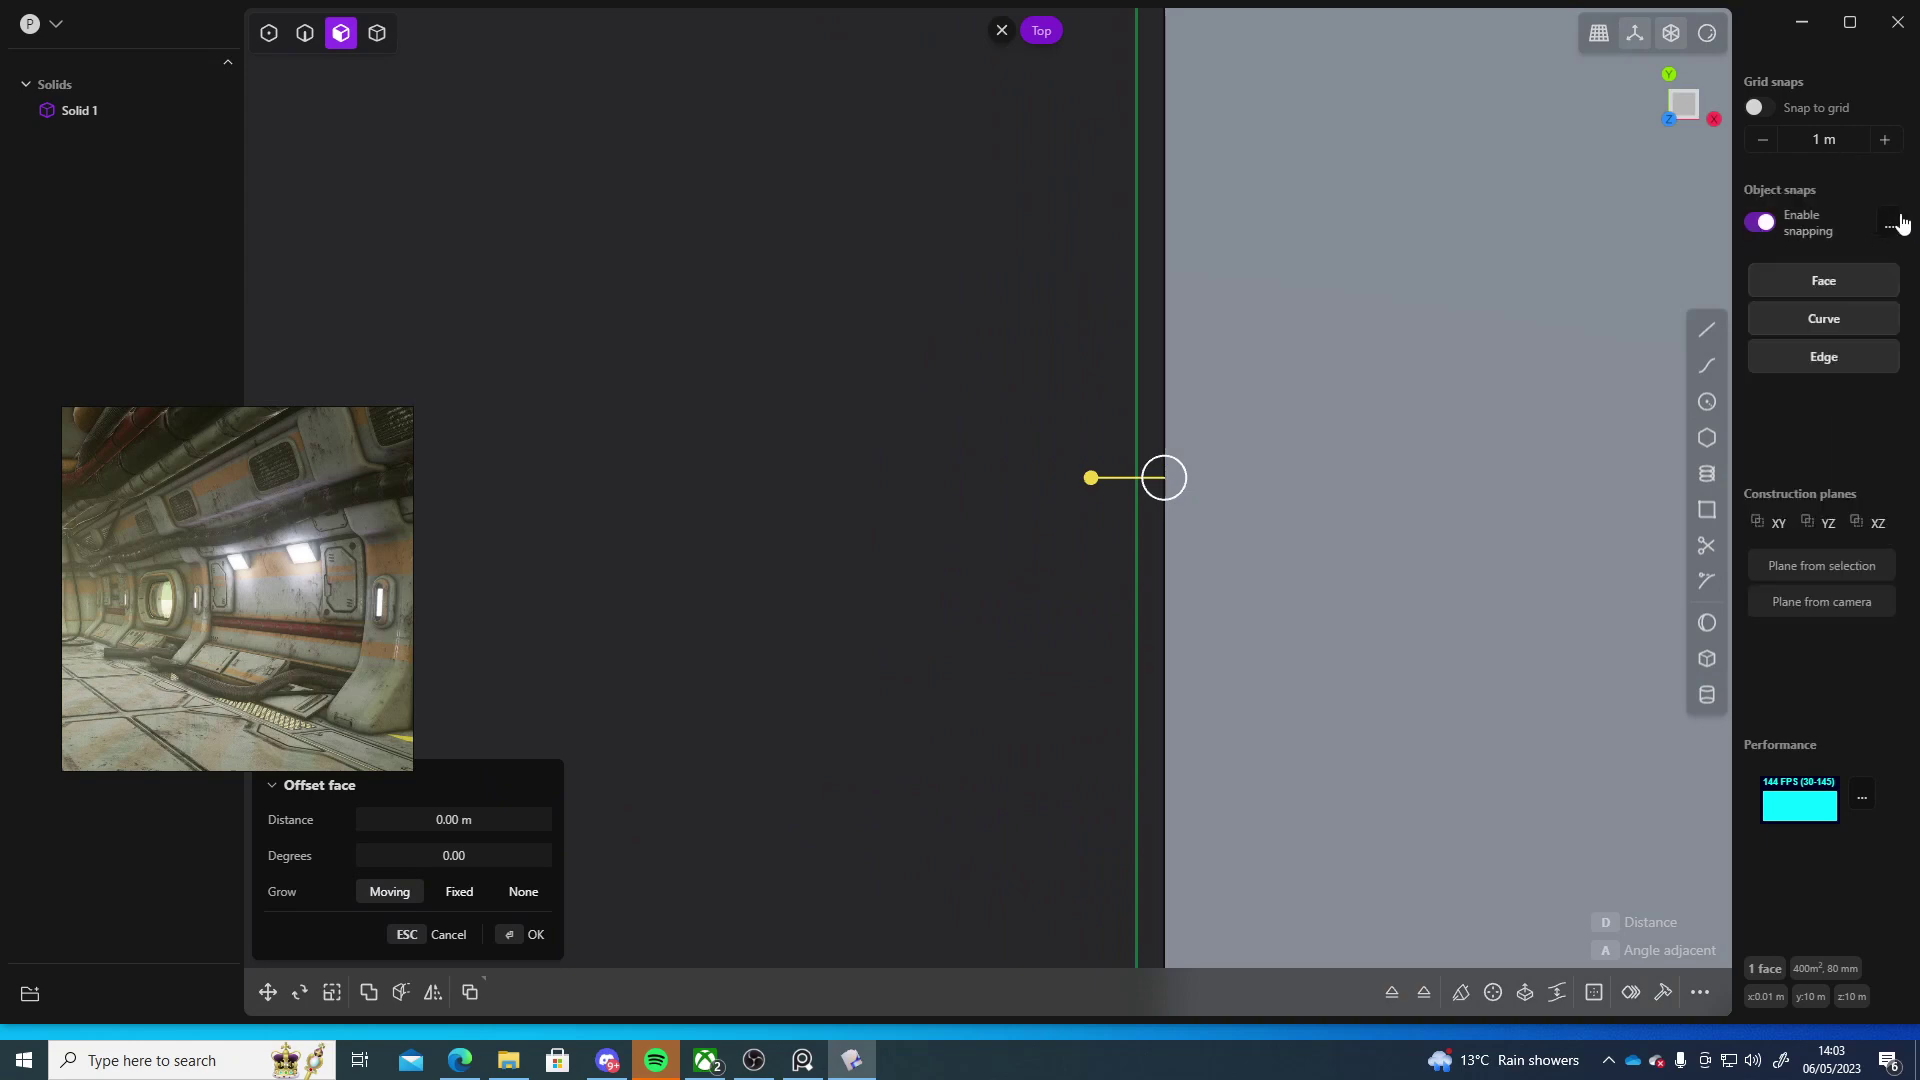
pyautogui.click(1890, 238)
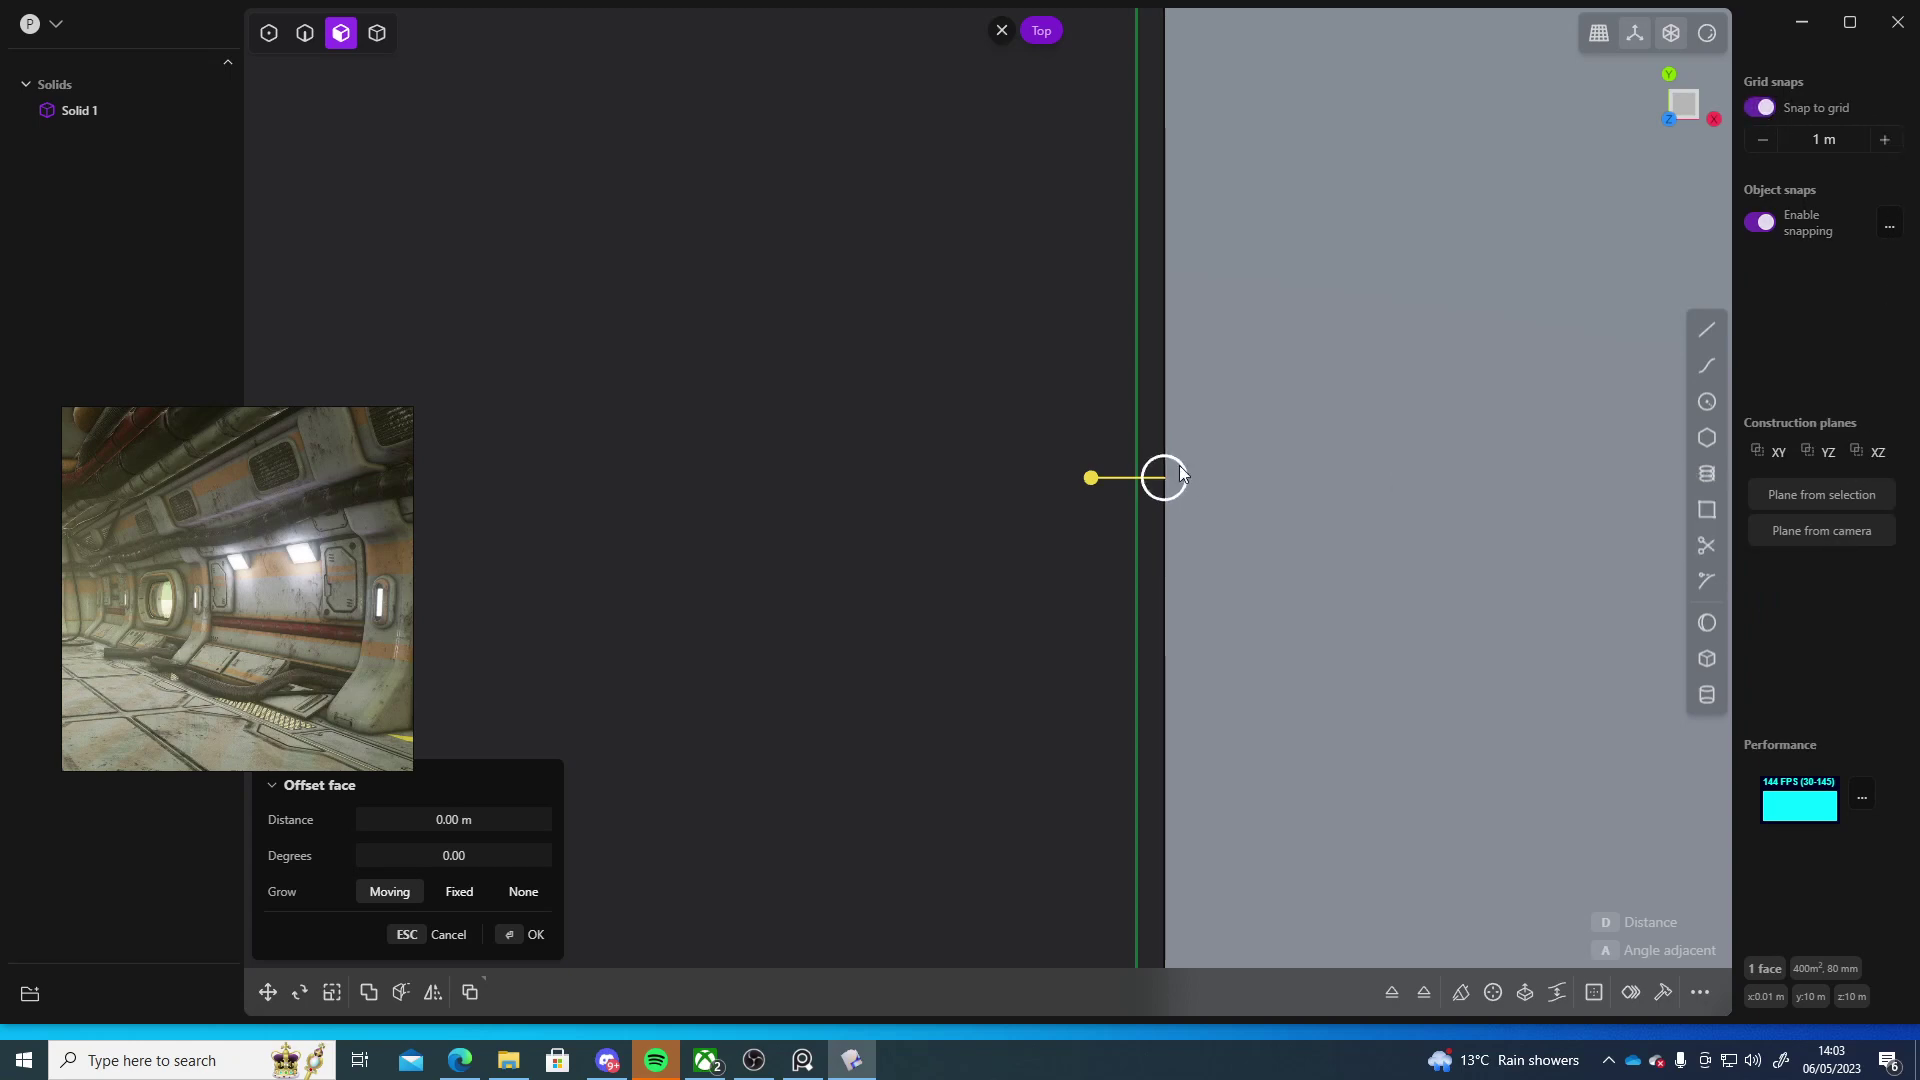
# - Set the grid snap increment to 0.005 m and offset the rear face 0.01 m toward the Y axis line
pyautogui.moveTo(1090, 478); pyautogui.dragTo(1090, 481)
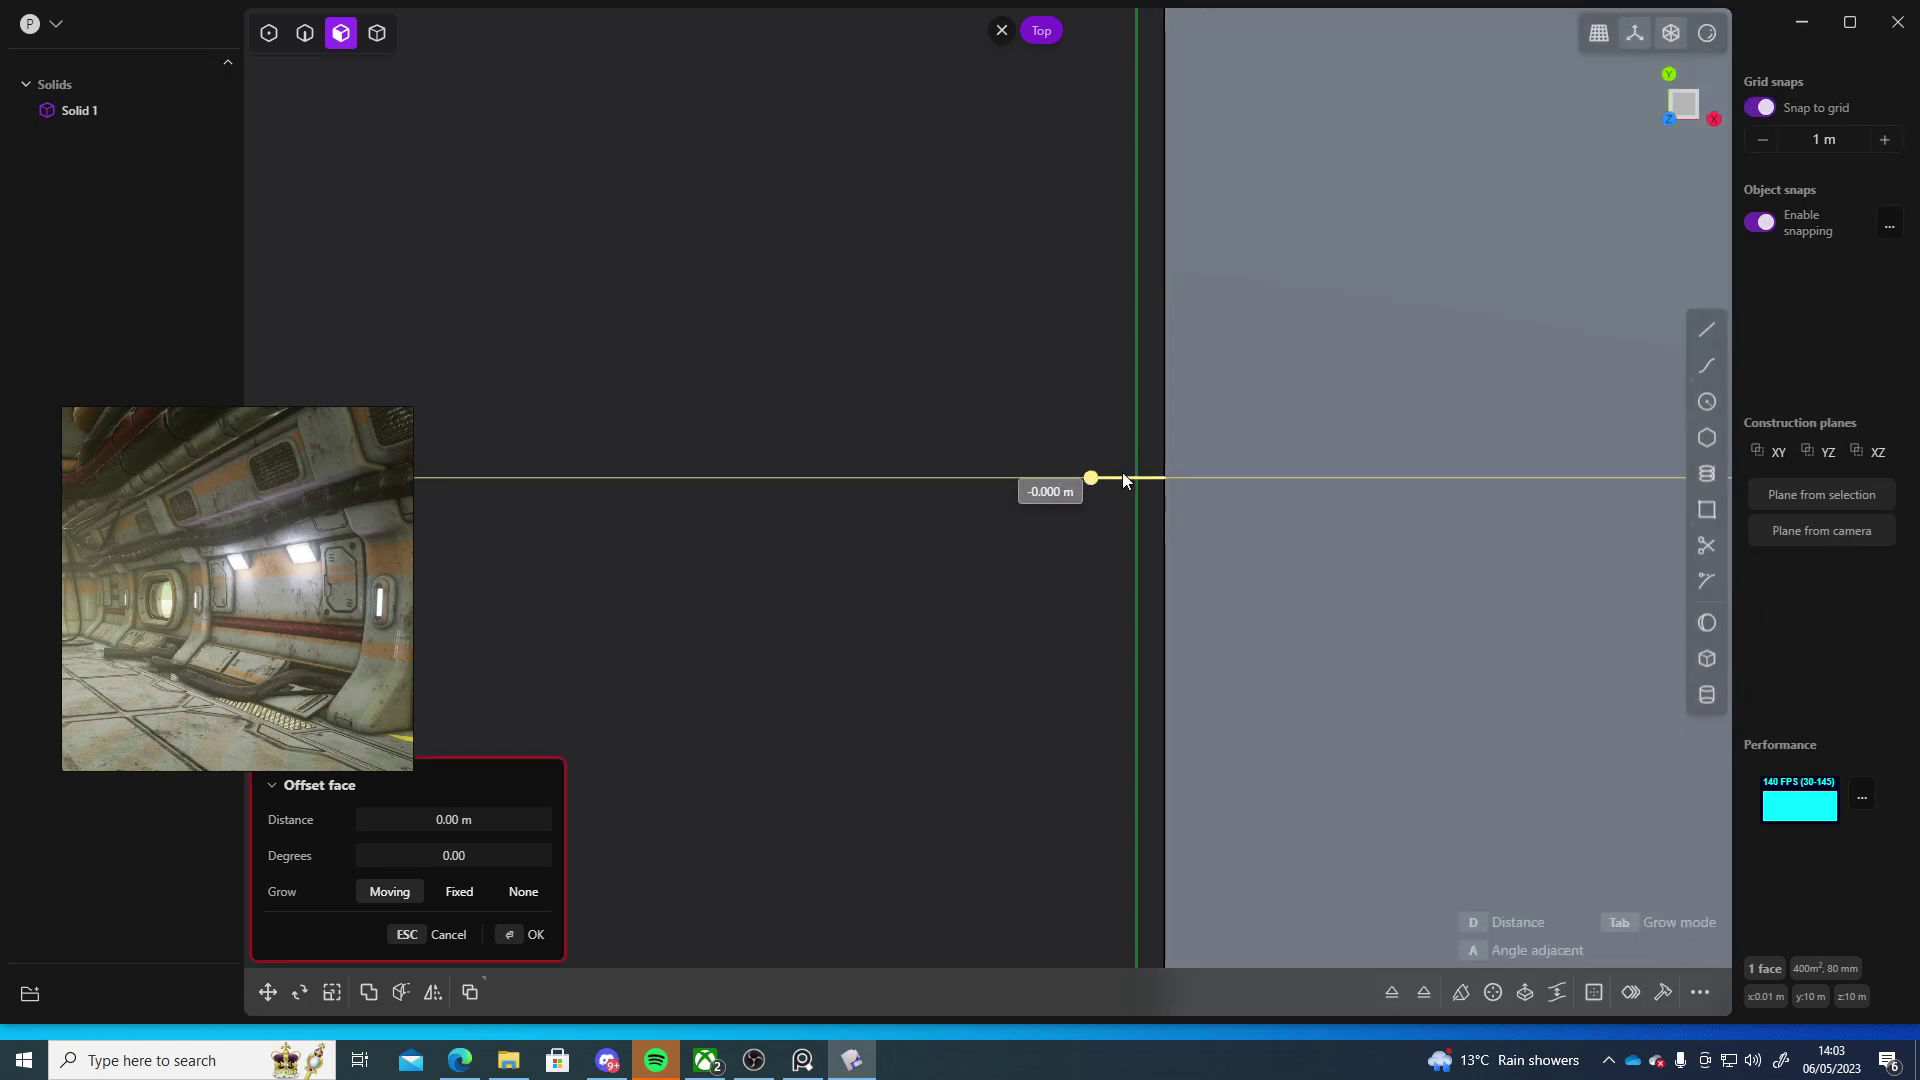
pyautogui.moveTo(1081, 487); pyautogui.dragTo(1065, 482)
pyautogui.click(1764, 150)
pyautogui.click(1764, 150)
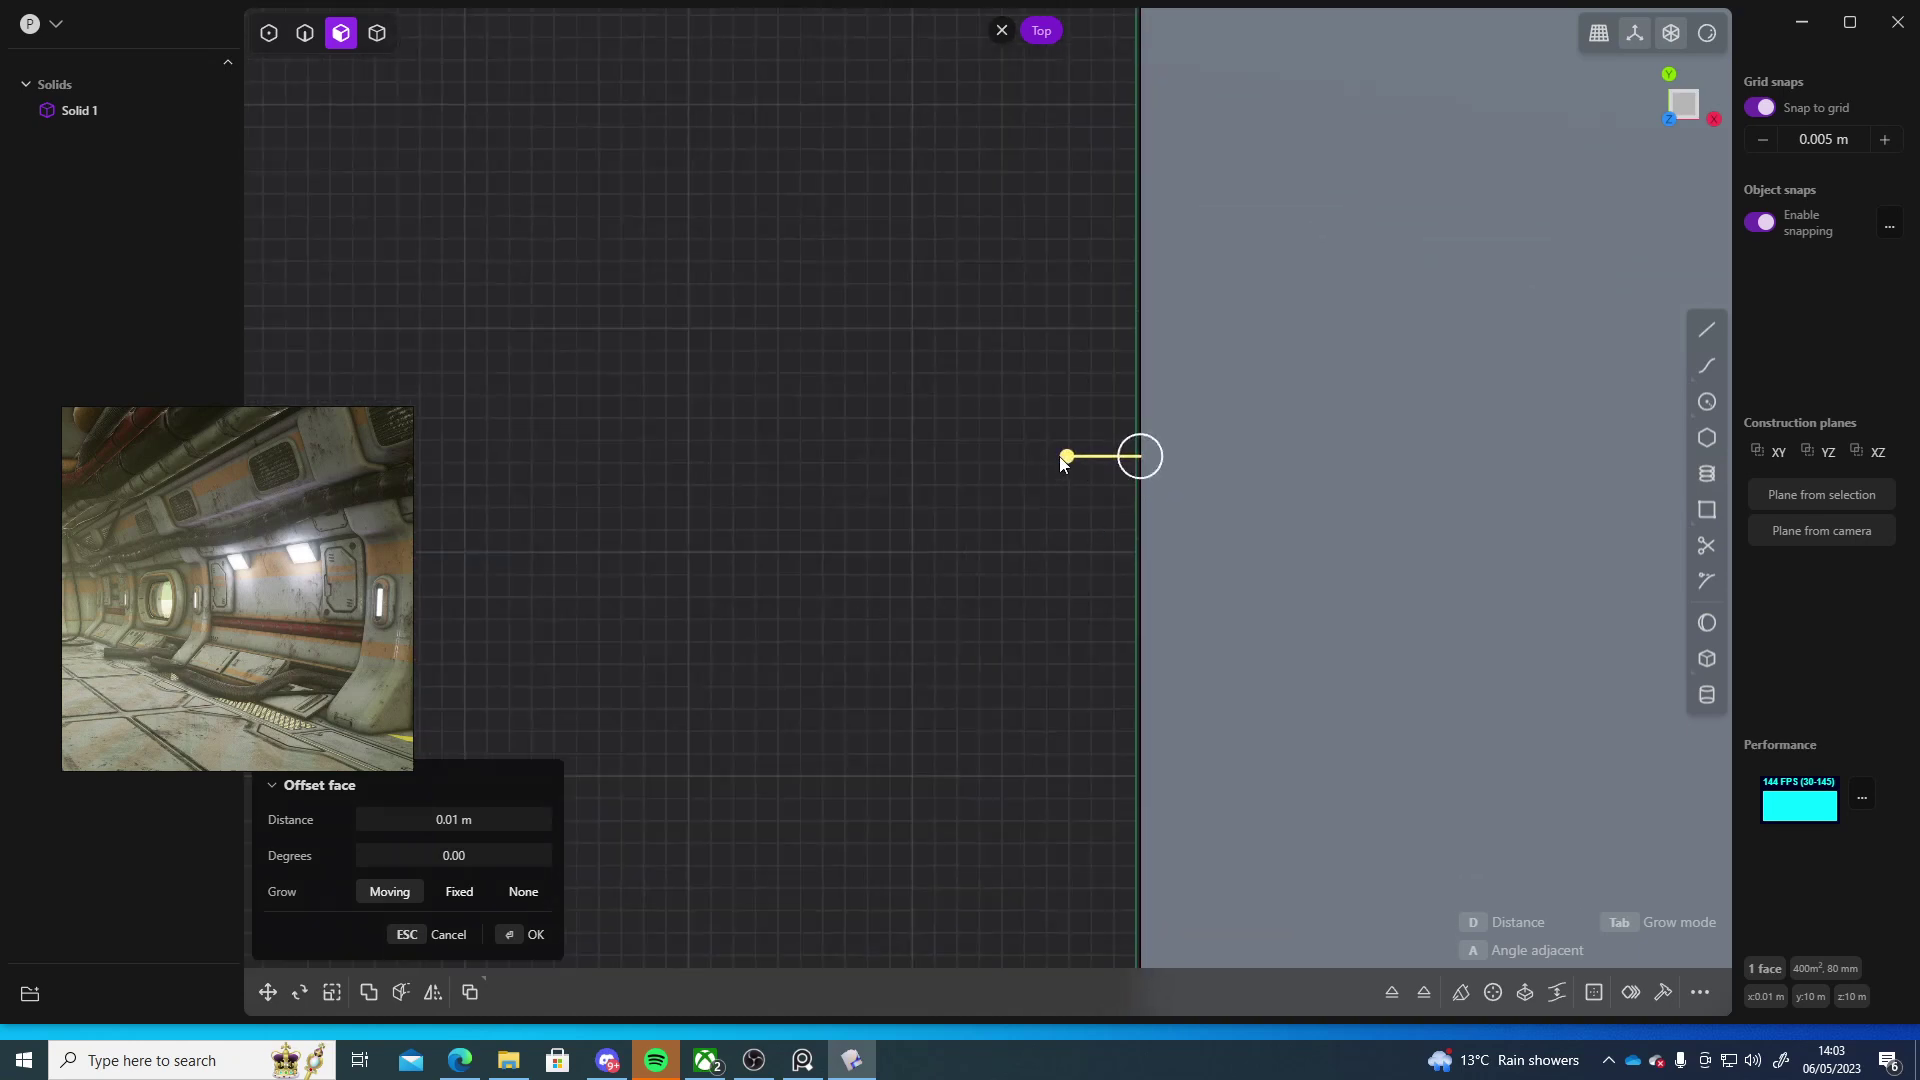
pyautogui.moveTo(1062, 461)
pyautogui.mouseDown()
pyautogui.moveTo(1085, 462)
pyautogui.moveTo(1066, 462)
pyautogui.mouseUp()
# - Reset the rear face's offset distance to 0
pyautogui.click(519, 817)
pyautogui.write('0')
pyautogui.press('Return')
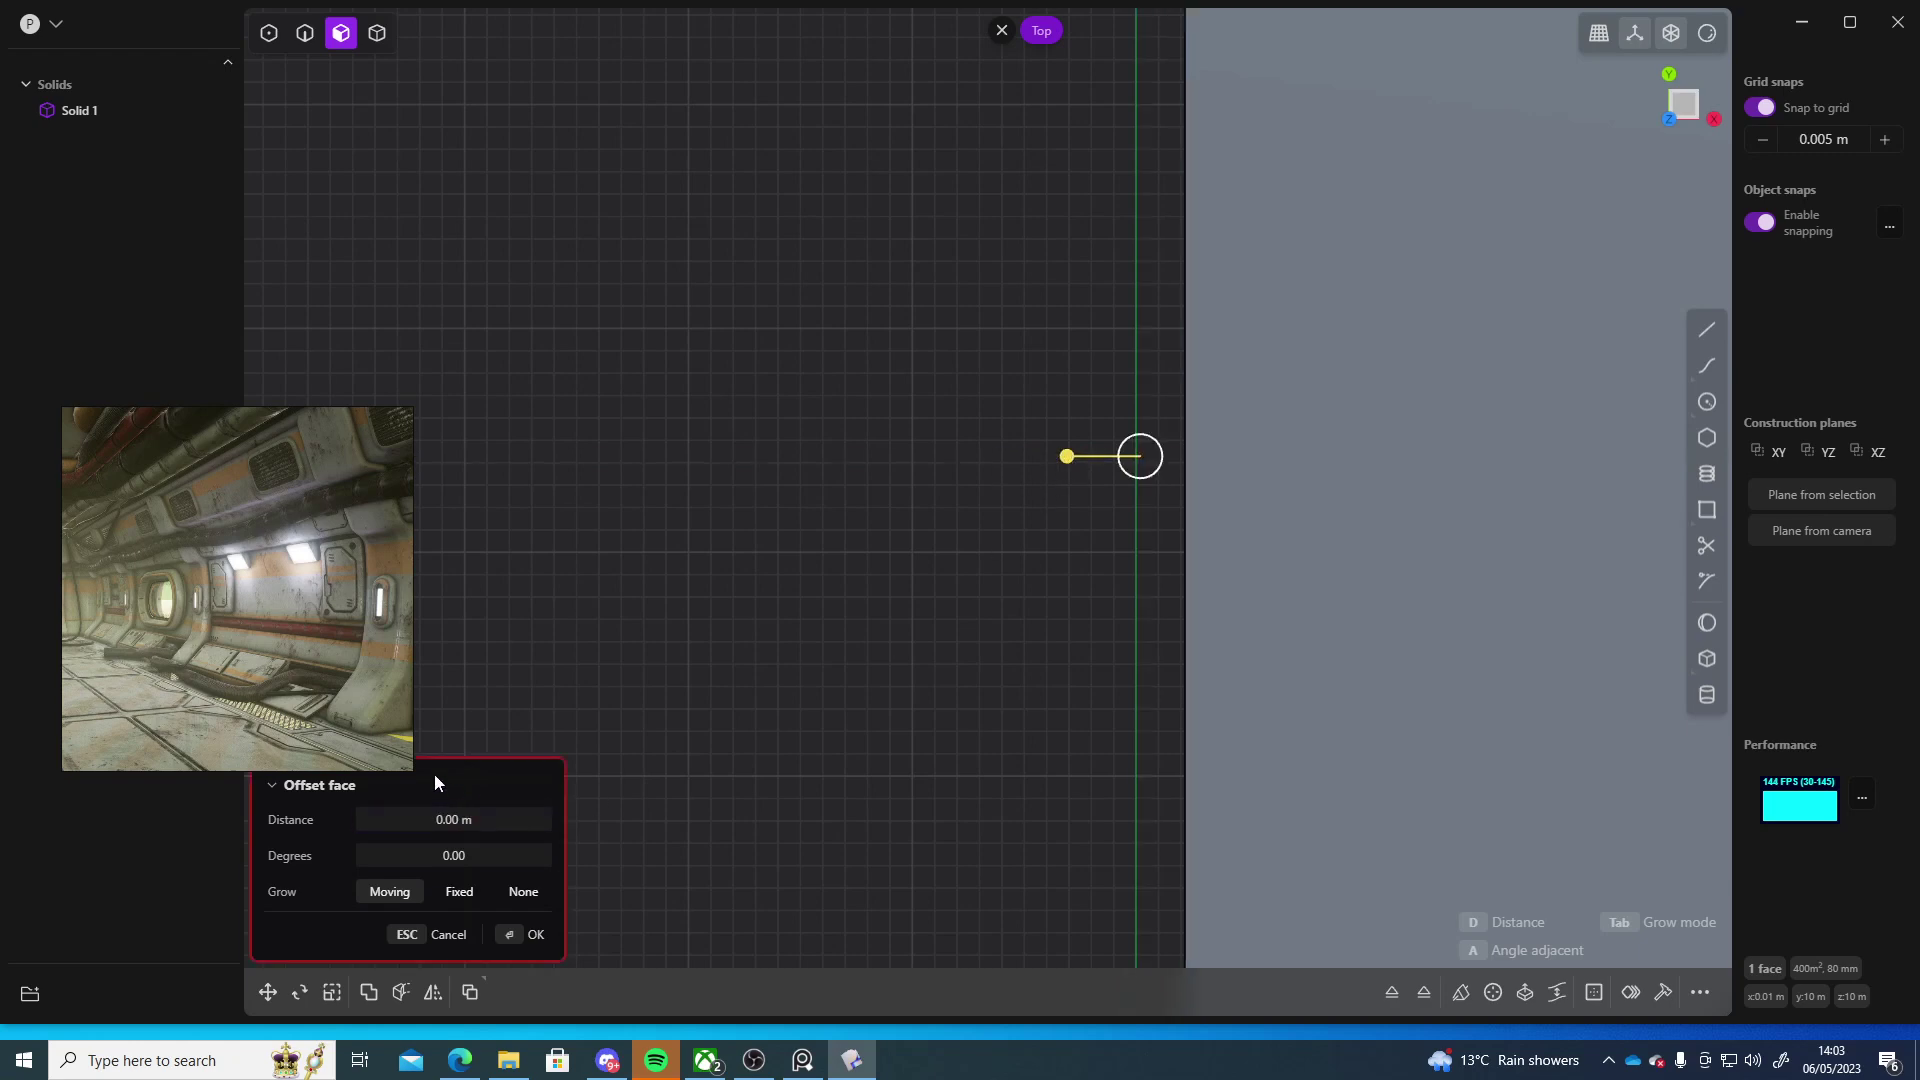
pyautogui.click(523, 891)
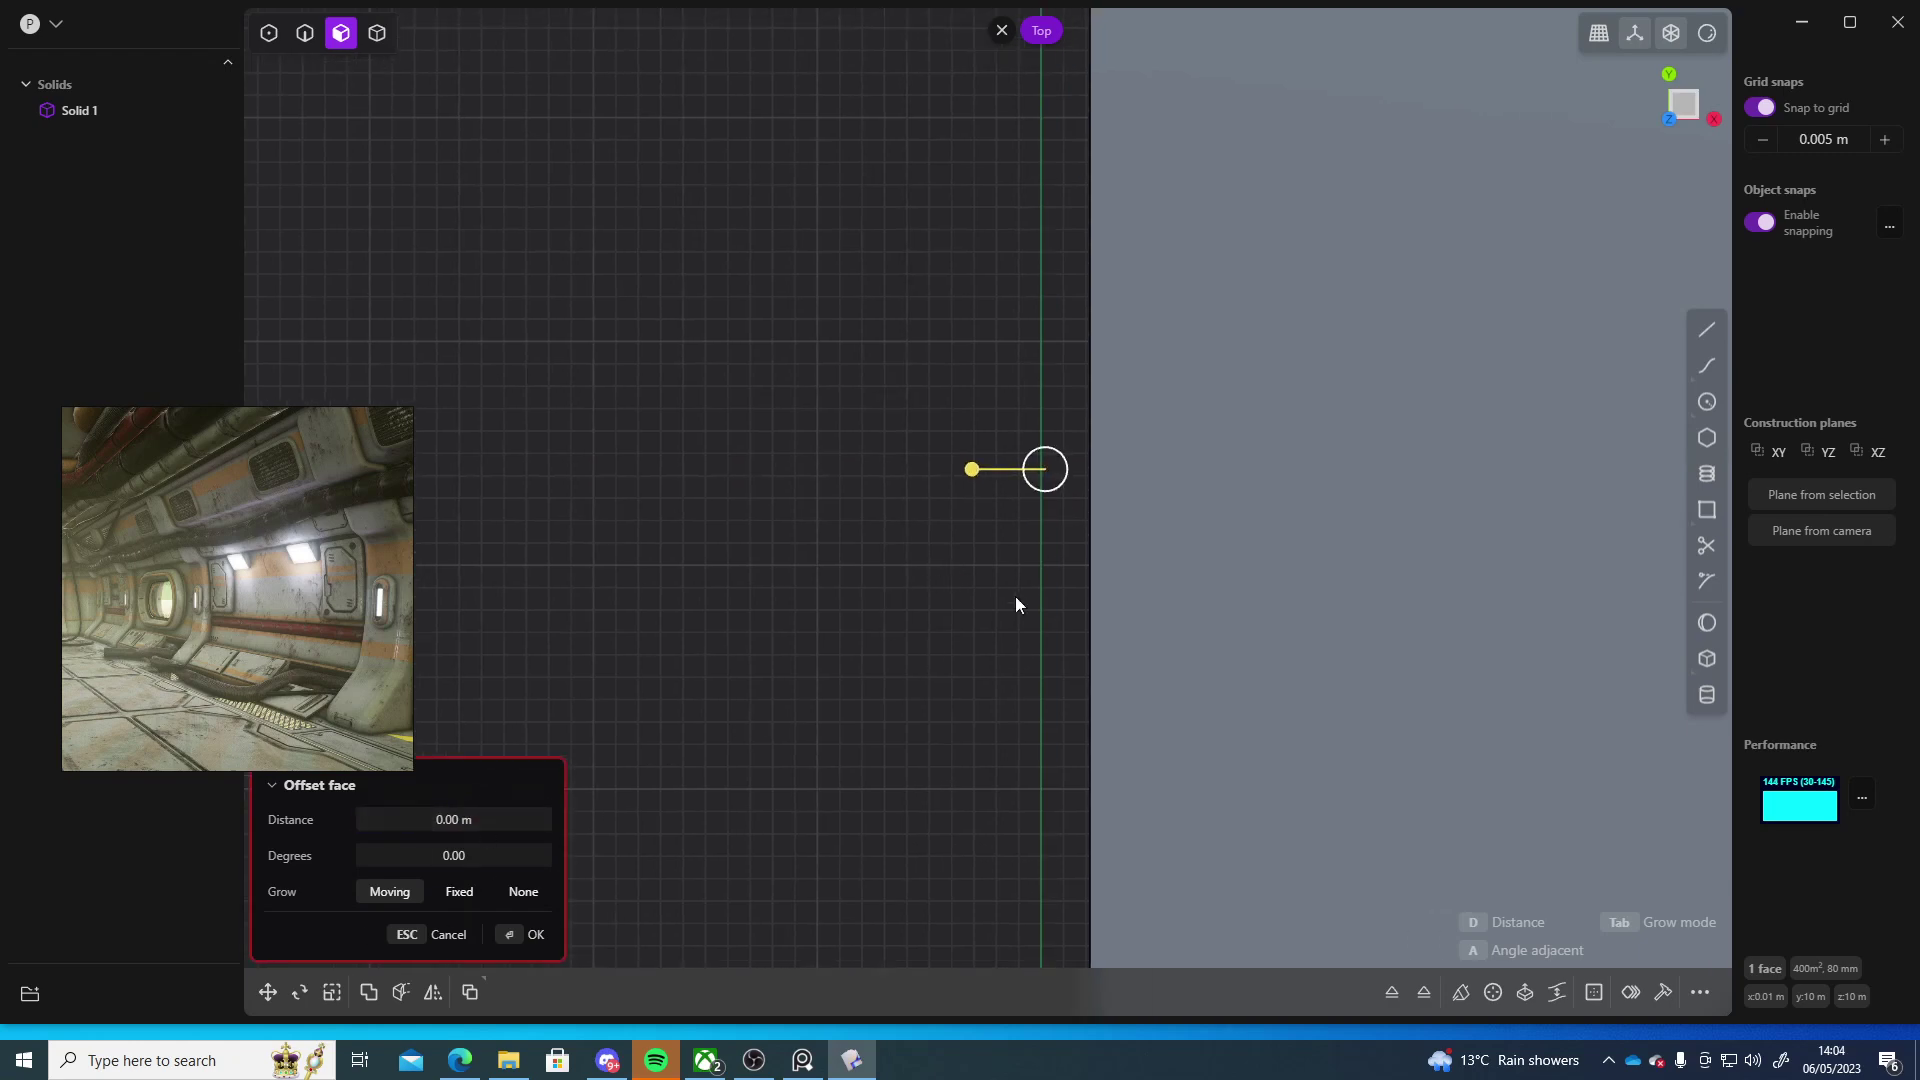
# - Offset the rear face 0.01 m outward to meet the Y axis line
pyautogui.moveTo(971, 470)
pyautogui.mouseDown()
pyautogui.moveTo(950, 476)
pyautogui.moveTo(974, 470)
pyautogui.mouseUp()
pyautogui.scroll(6, 969, 525)
pyautogui.scroll(-7, 958, 674)
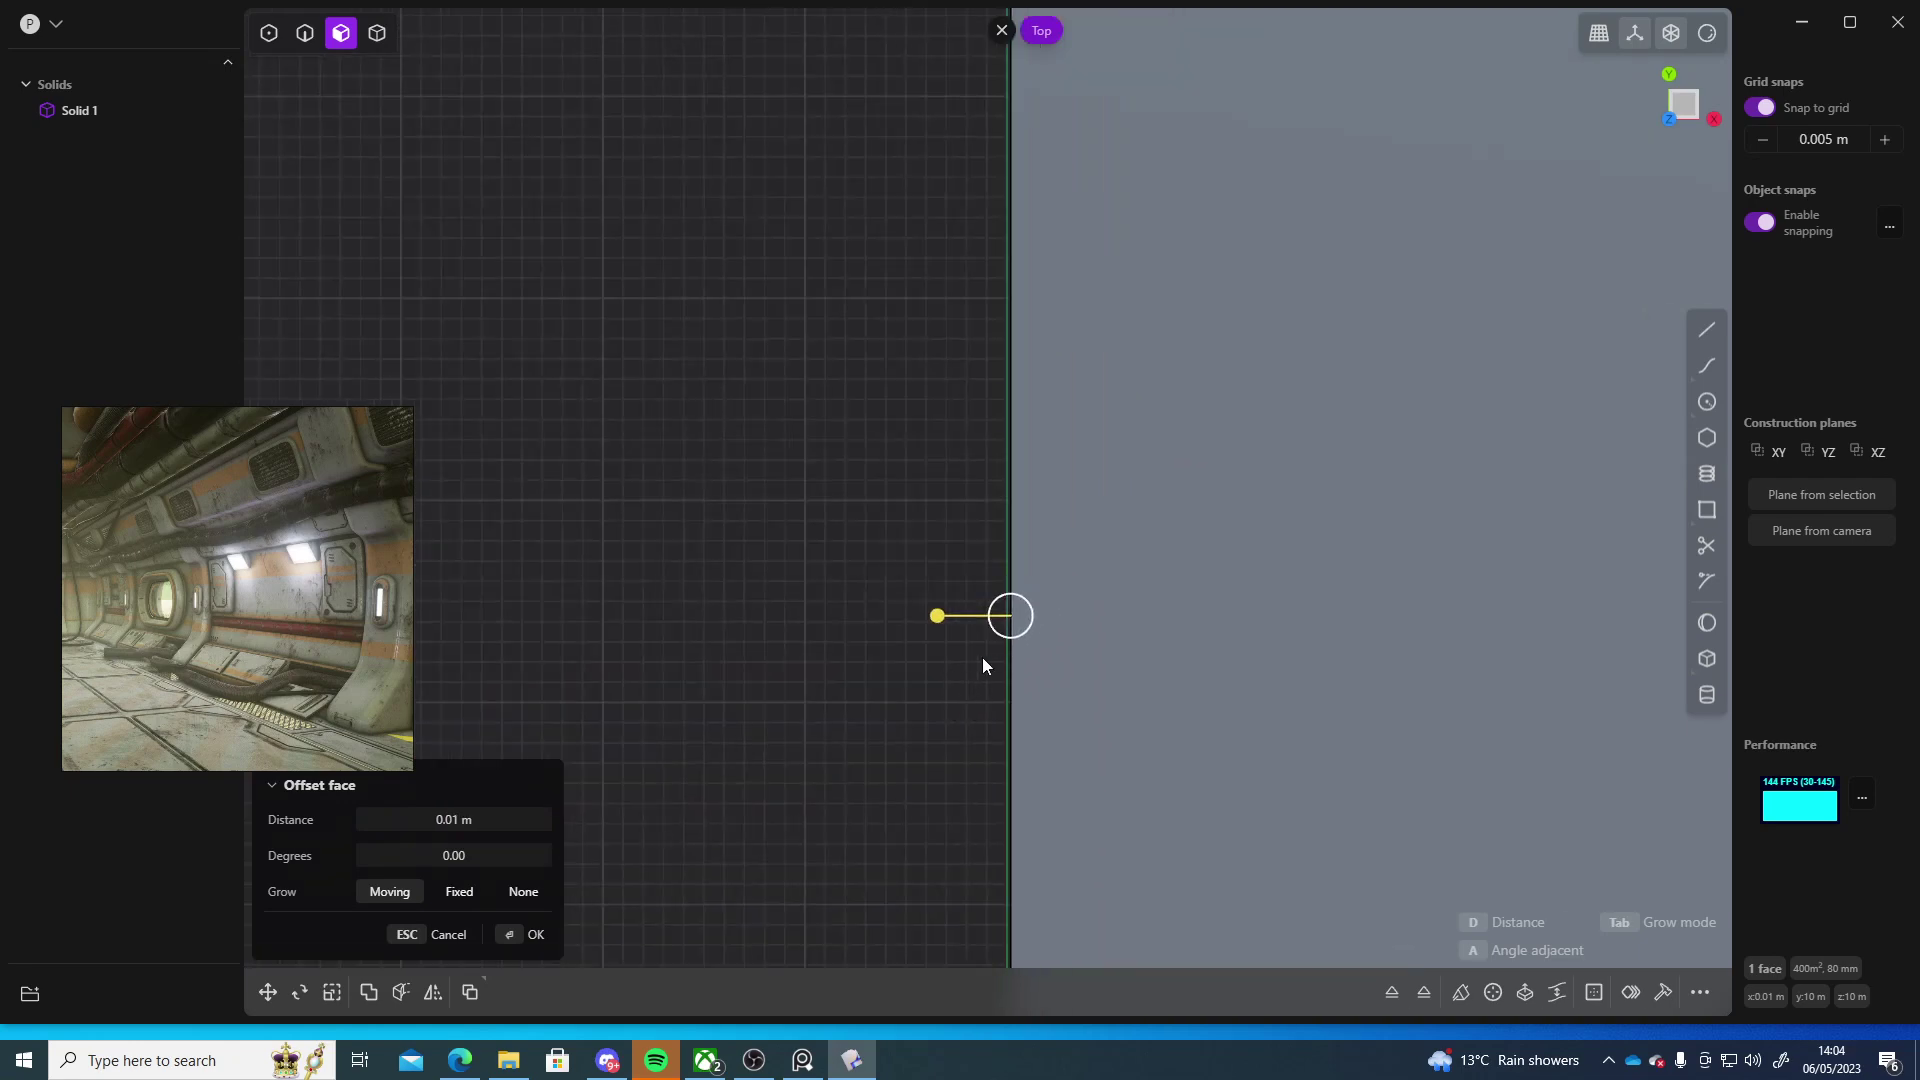
pyautogui.scroll(6, 960, 658)
pyautogui.moveTo(1020, 657); pyautogui.dragTo(1420, 656, button='middle')
pyautogui.scroll(-6, 1296, 656)
pyautogui.moveTo(1286, 630); pyautogui.dragTo(1058, 574, button='middle')
pyautogui.scroll(3, 1100, 580)
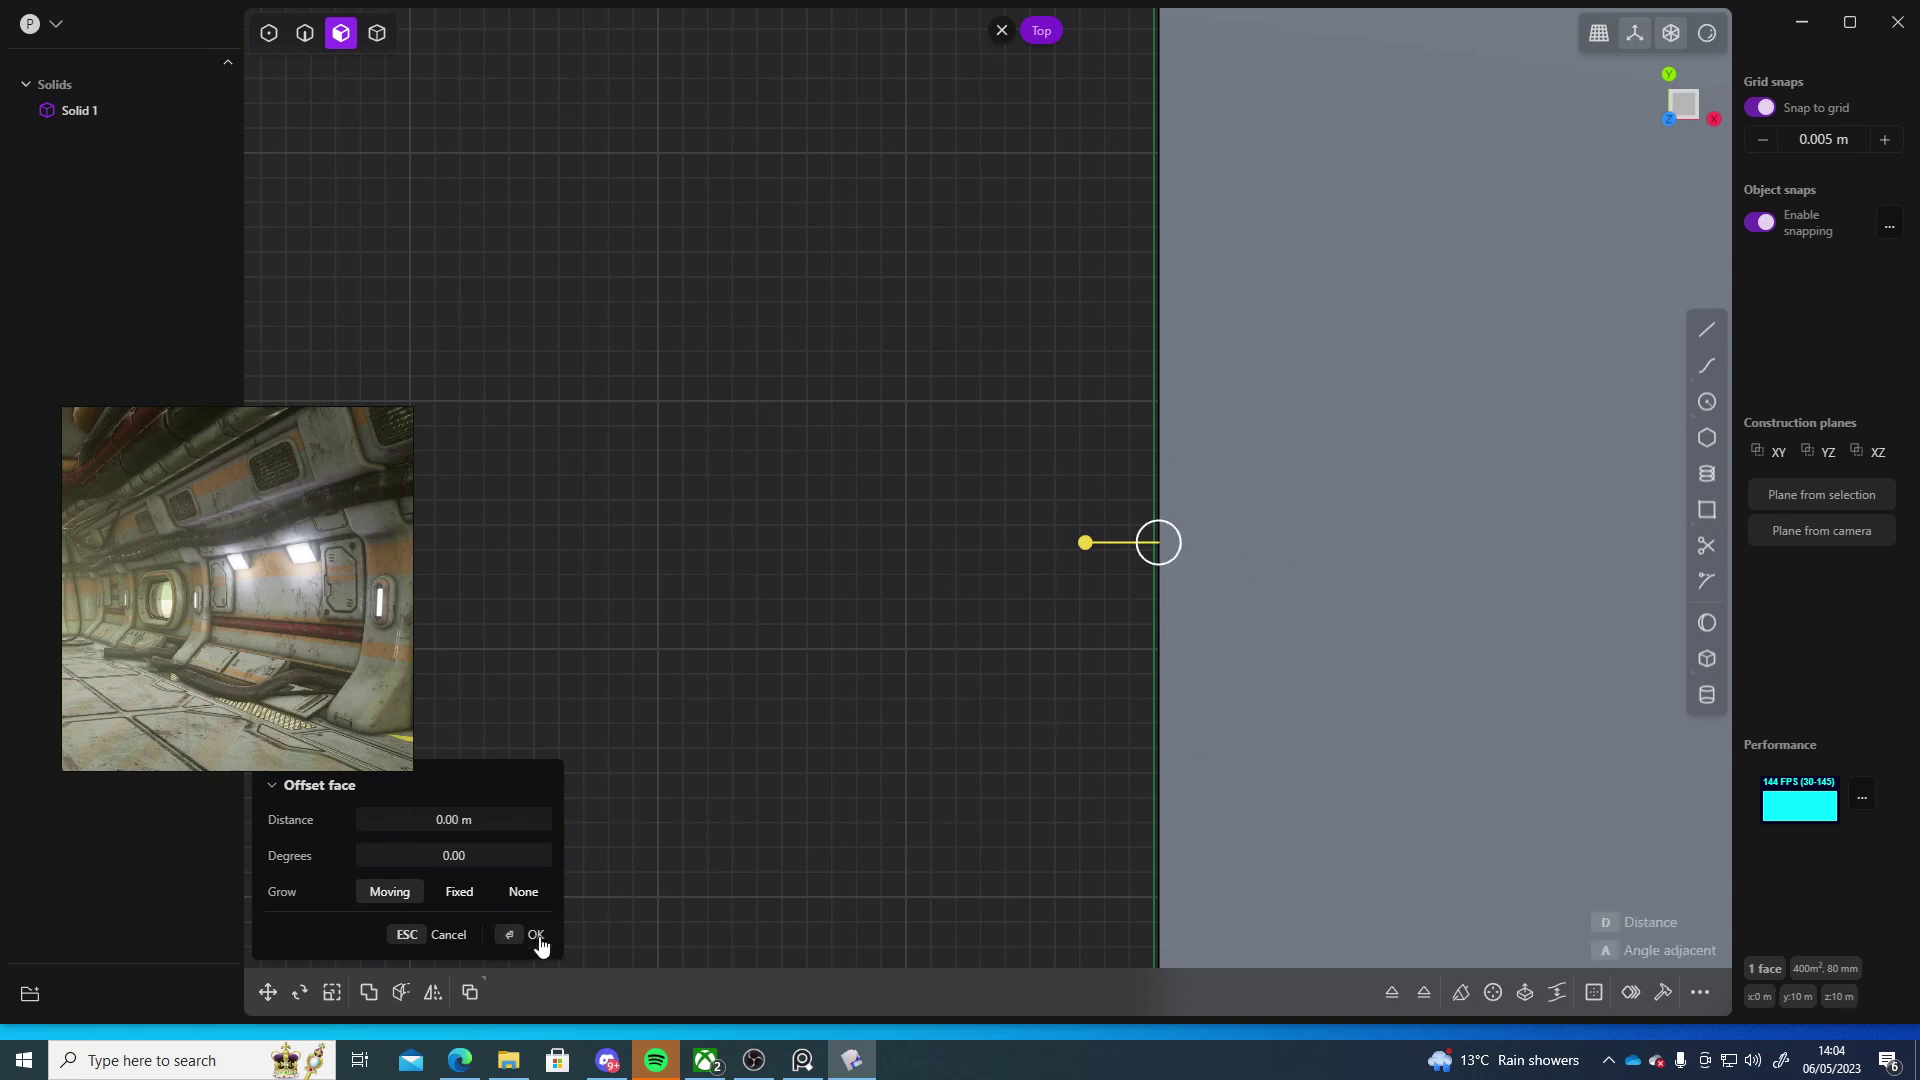
# - Turn off grid snapping and try a further rear face offset of 0.00081 m
pyautogui.click(1754, 108)
pyautogui.moveTo(1082, 544); pyautogui.dragTo(1077, 551)
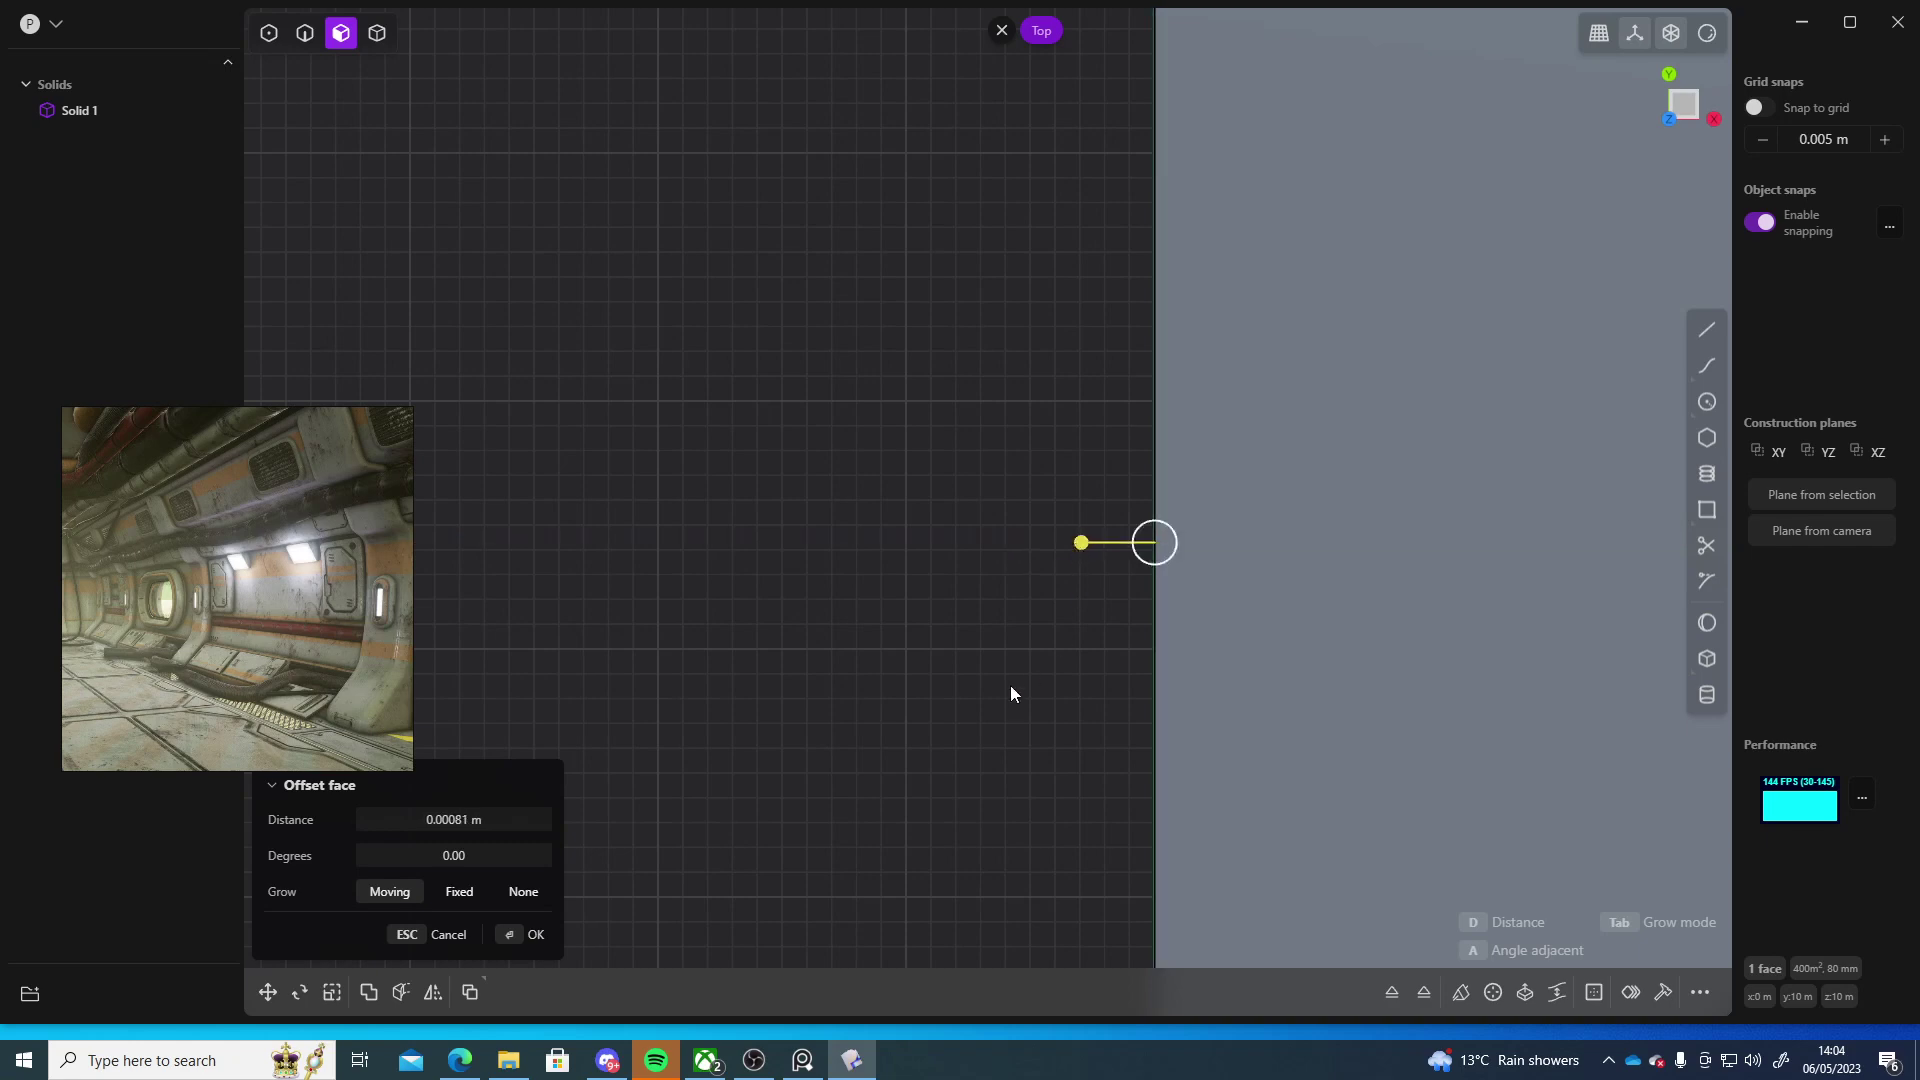
pyautogui.press('Escape')
# - Move the upper ledge's inner edge up along the wall face so the ledge's top becomes a slope
pyautogui.scroll(-10, 1341, 664)
pyautogui.moveTo(701, 483); pyautogui.dragTo(1209, 578, button='middle')
pyautogui.press('2')
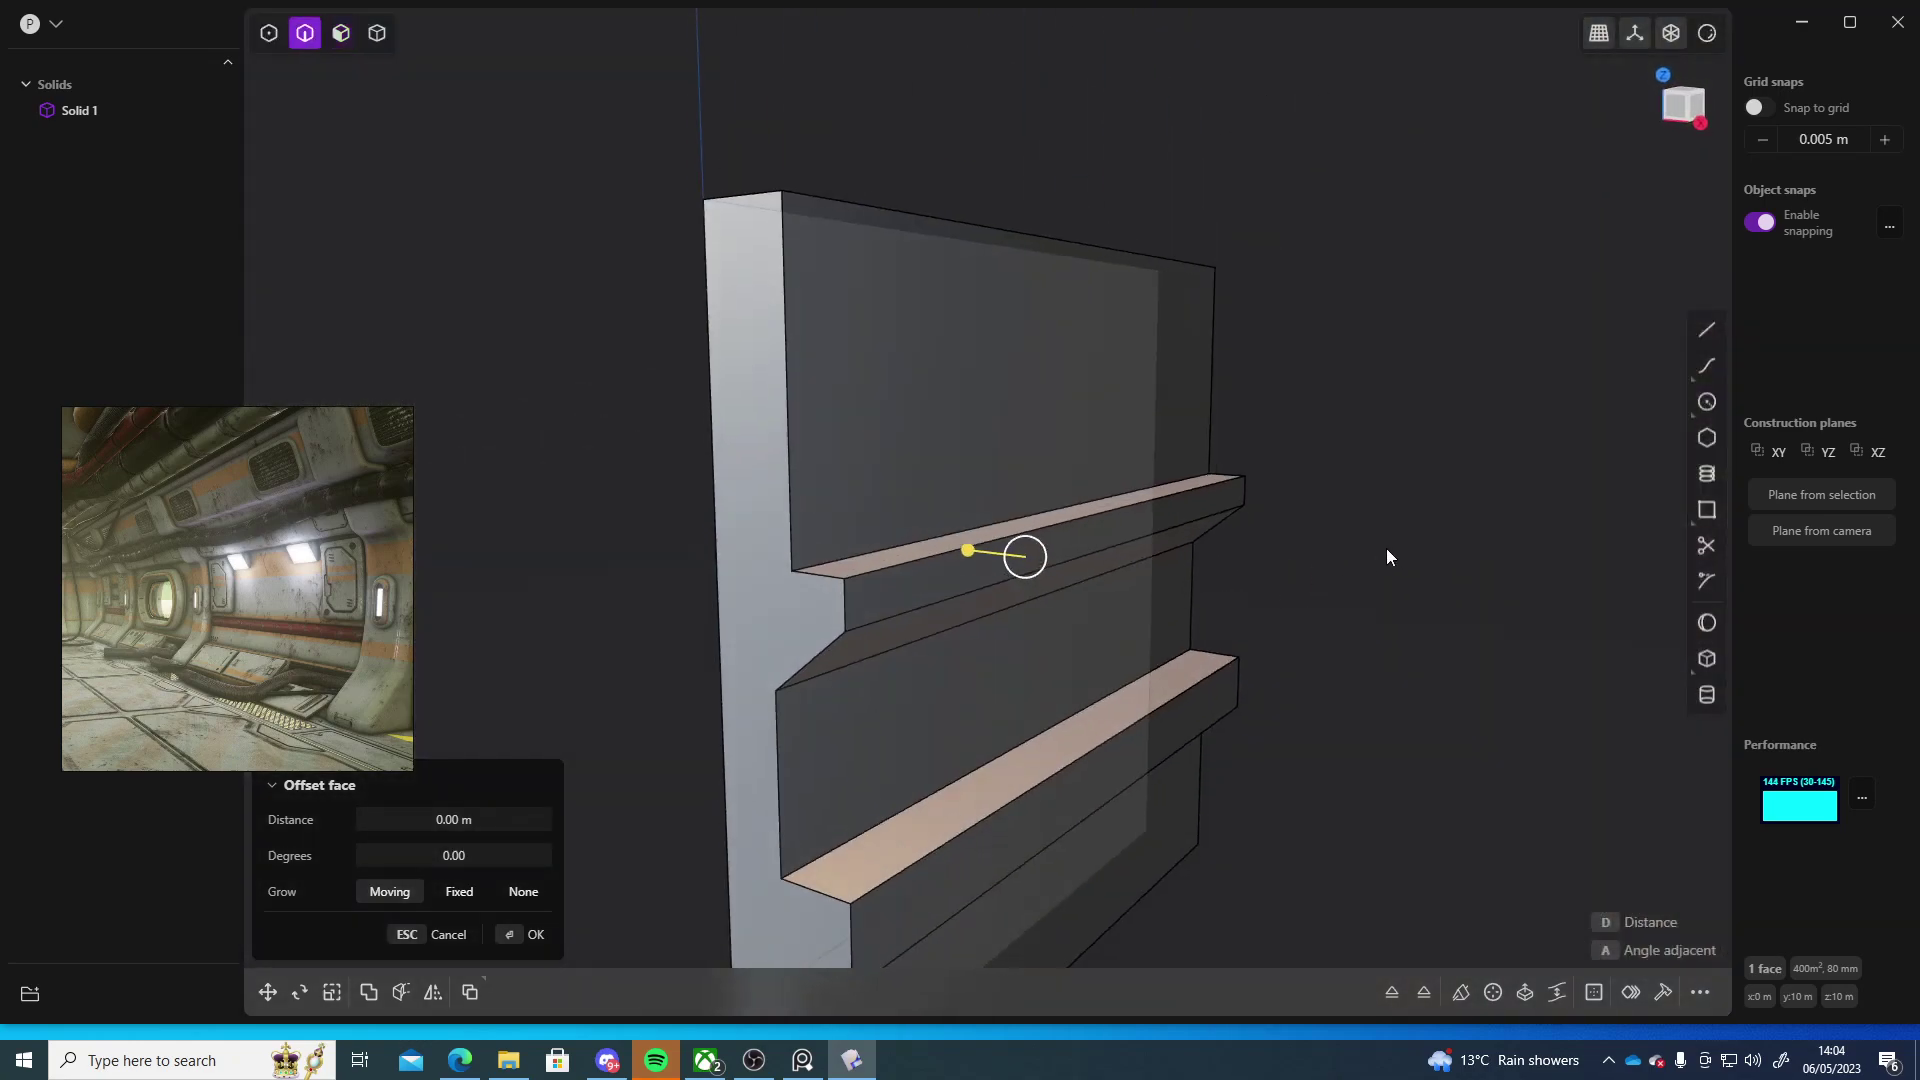
pyautogui.moveTo(1386, 548); pyautogui.dragTo(1418, 640, button='middle')
pyautogui.click(986, 557)
pyautogui.press('f')
pyautogui.moveTo(986, 558); pyautogui.dragTo(1301, 645, button='middle')
pyautogui.press('g')
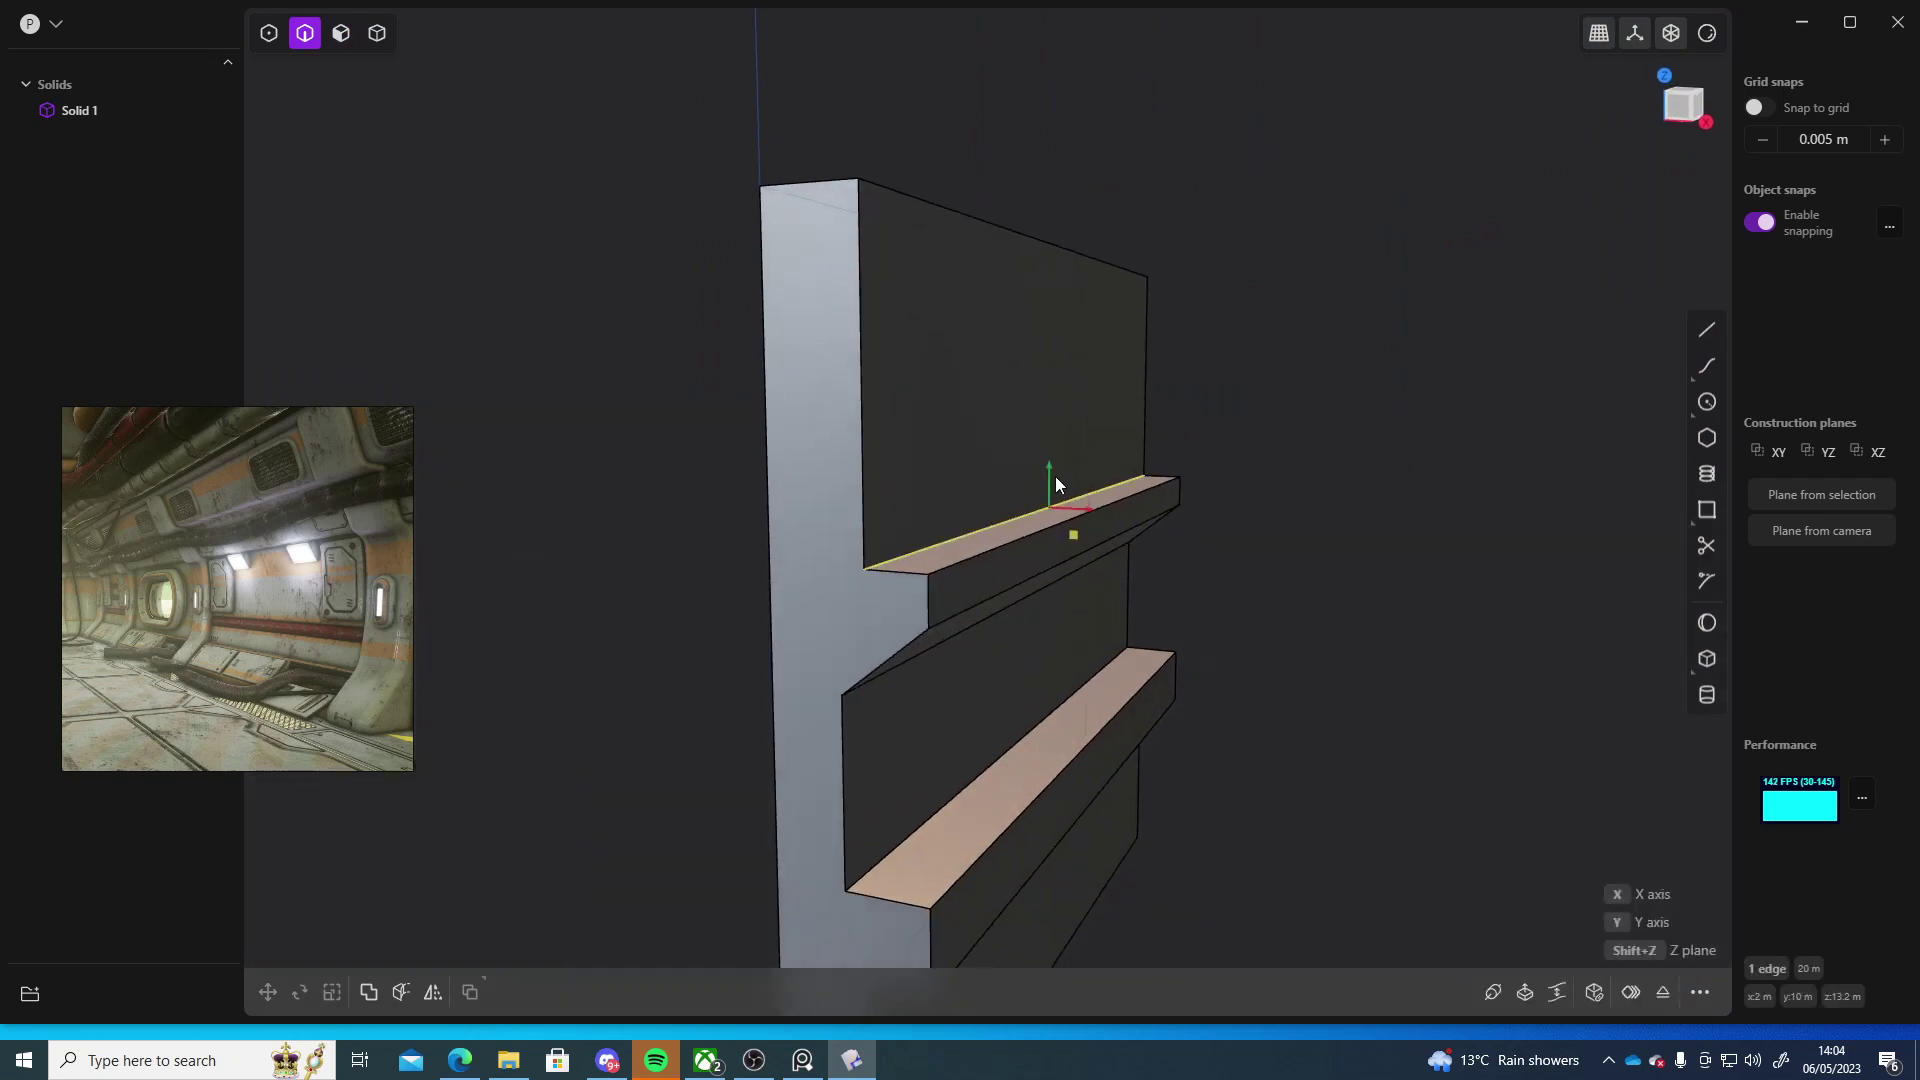
pyautogui.click(1056, 417)
# - Move the wall's top front edge outward so the upper face leans out over the ledge
pyautogui.moveTo(1423, 655); pyautogui.dragTo(1004, 588, button='middle')
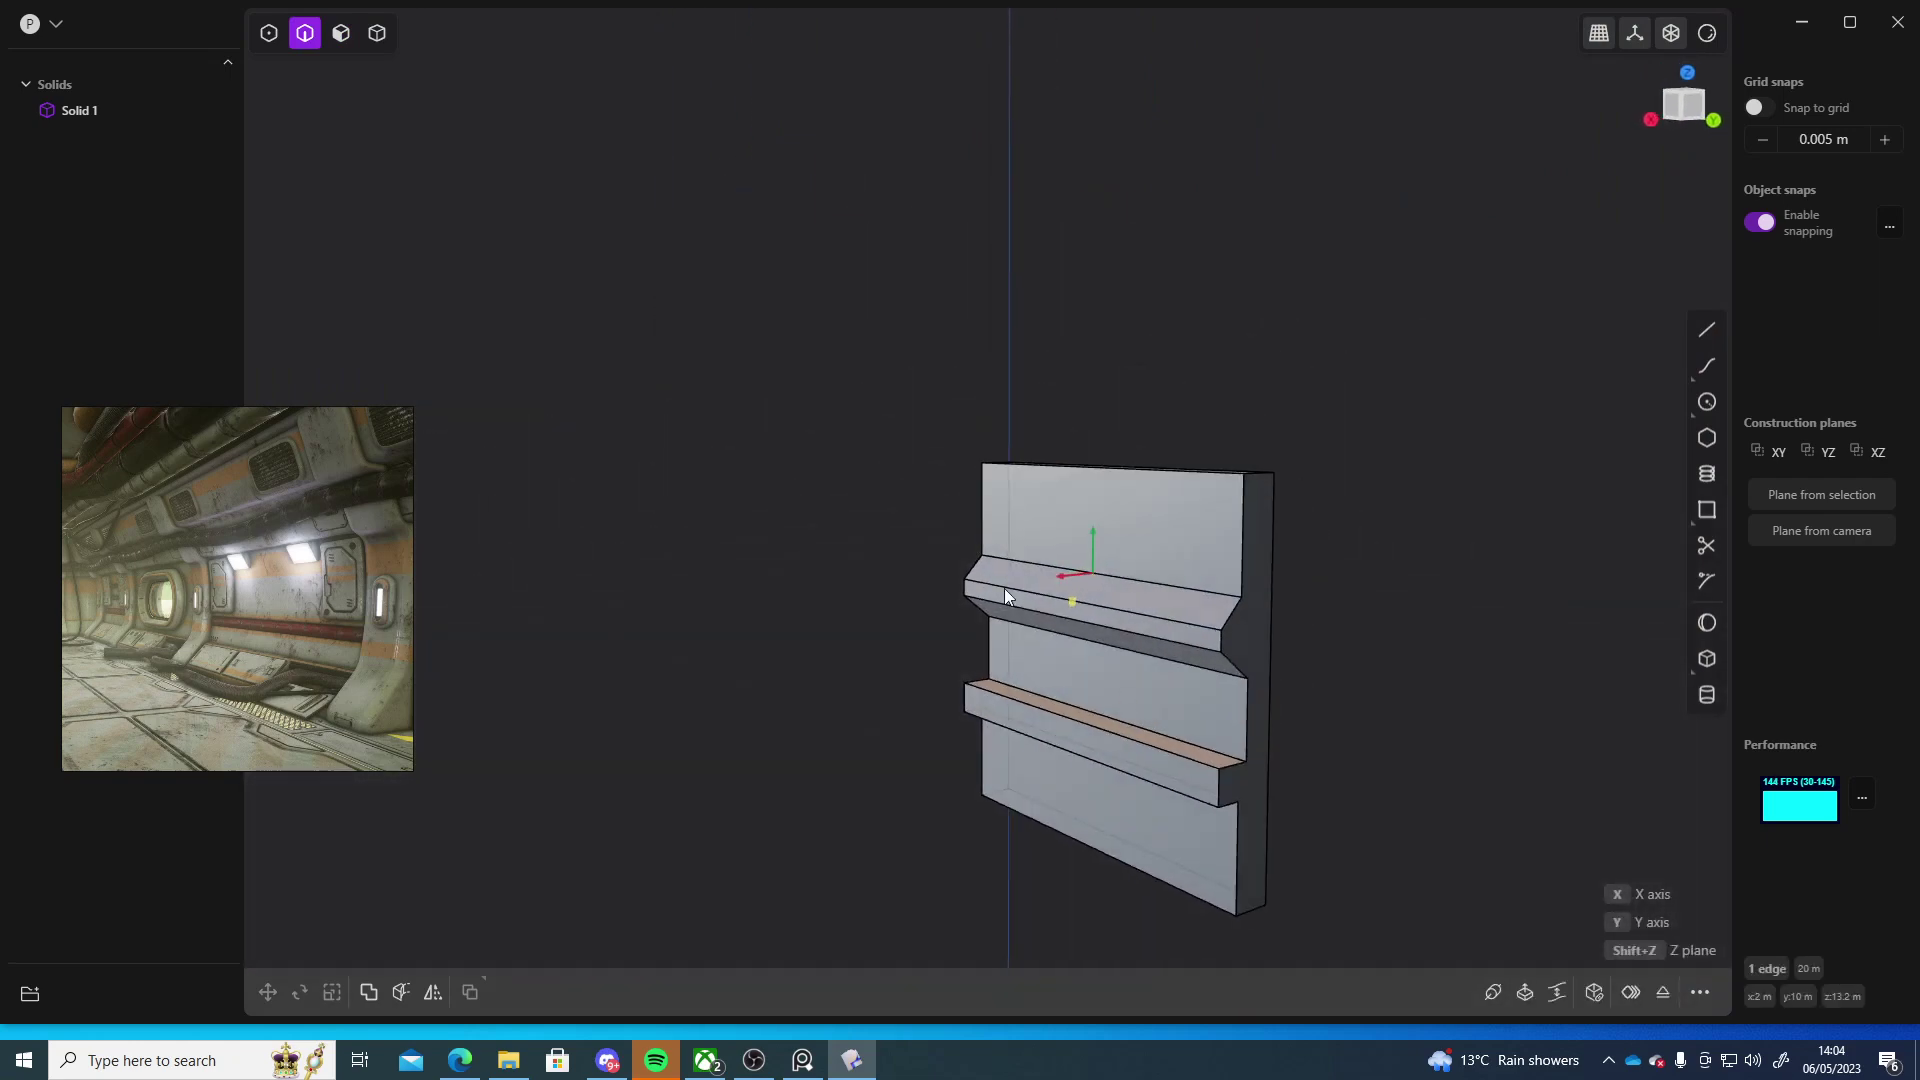
pyautogui.scroll(5, 1259, 677)
pyautogui.scroll(-4, 1341, 737)
pyautogui.scroll(-4, 1184, 681)
pyautogui.moveTo(1090, 667); pyautogui.dragTo(1196, 770, button='middle')
pyautogui.scroll(5, 1166, 663)
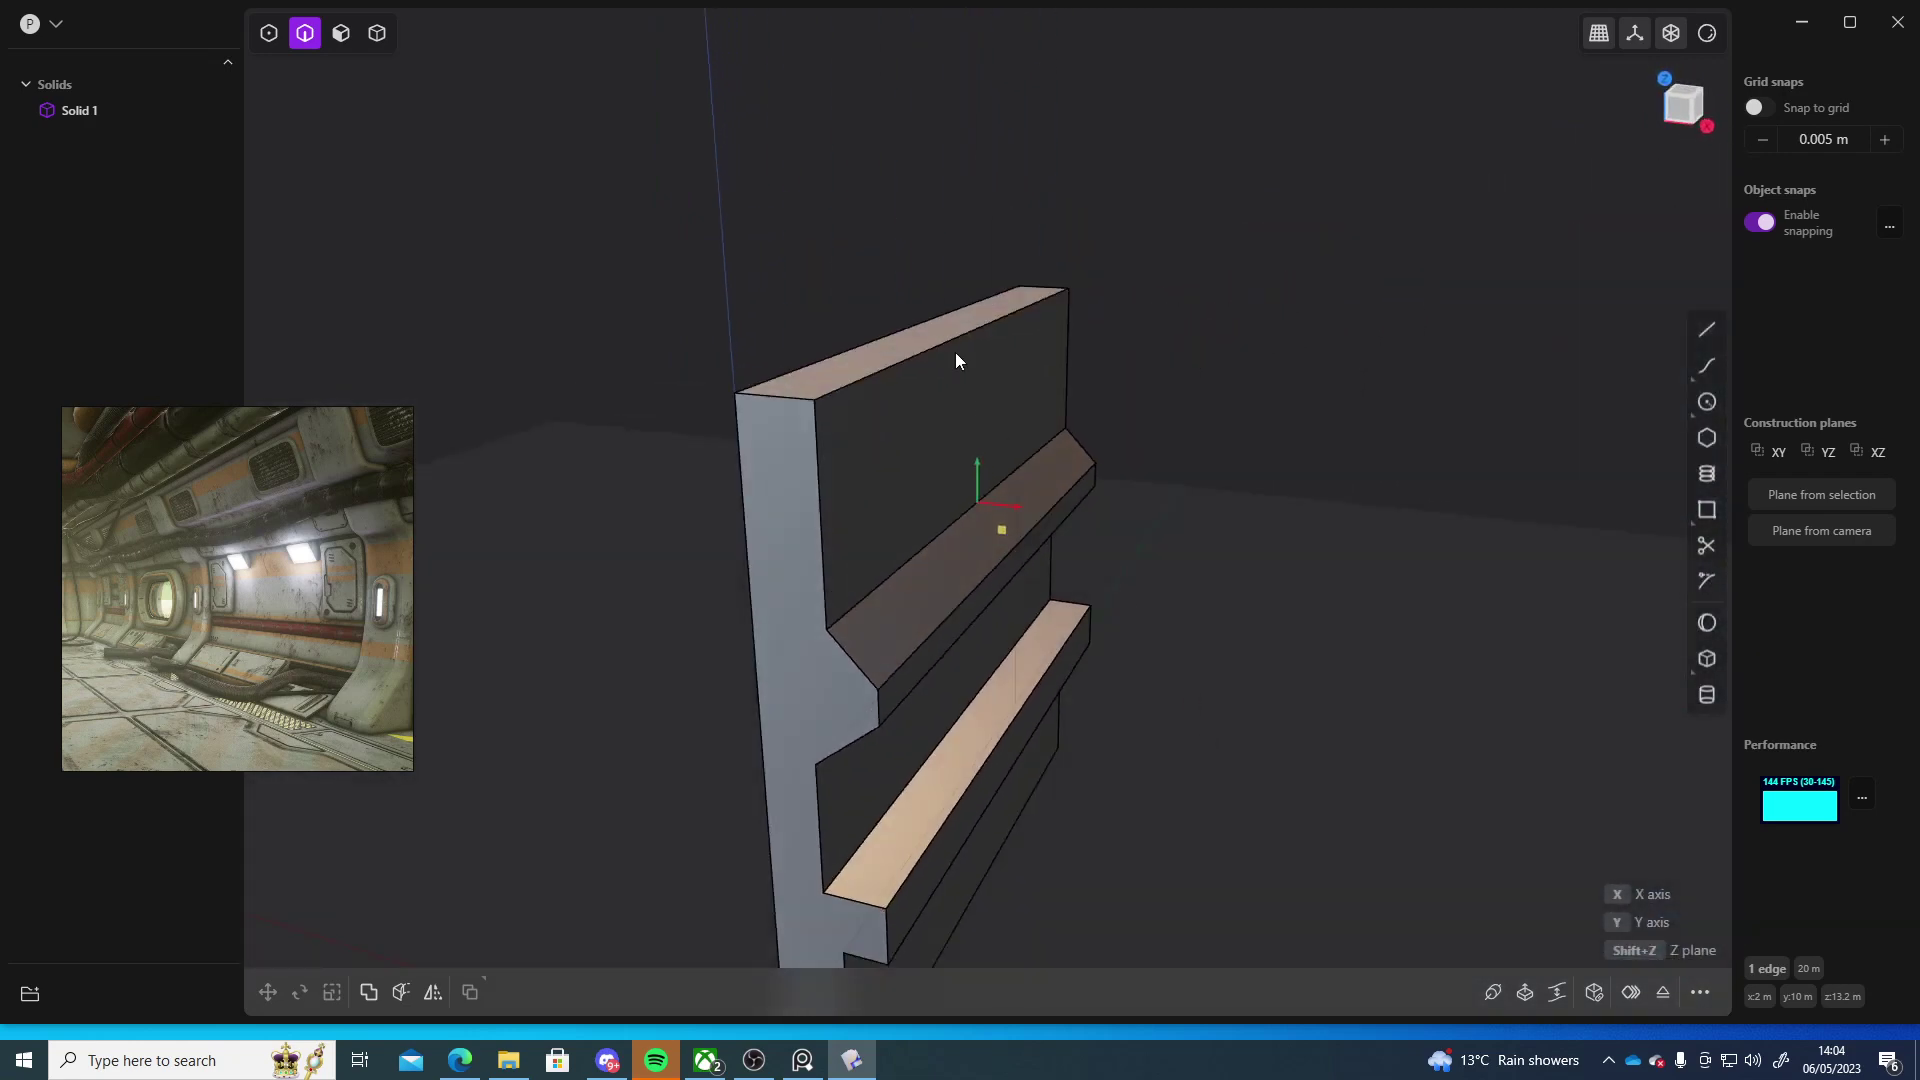
pyautogui.click(956, 340)
pyautogui.moveTo(956, 340); pyautogui.dragTo(1110, 416, button='middle')
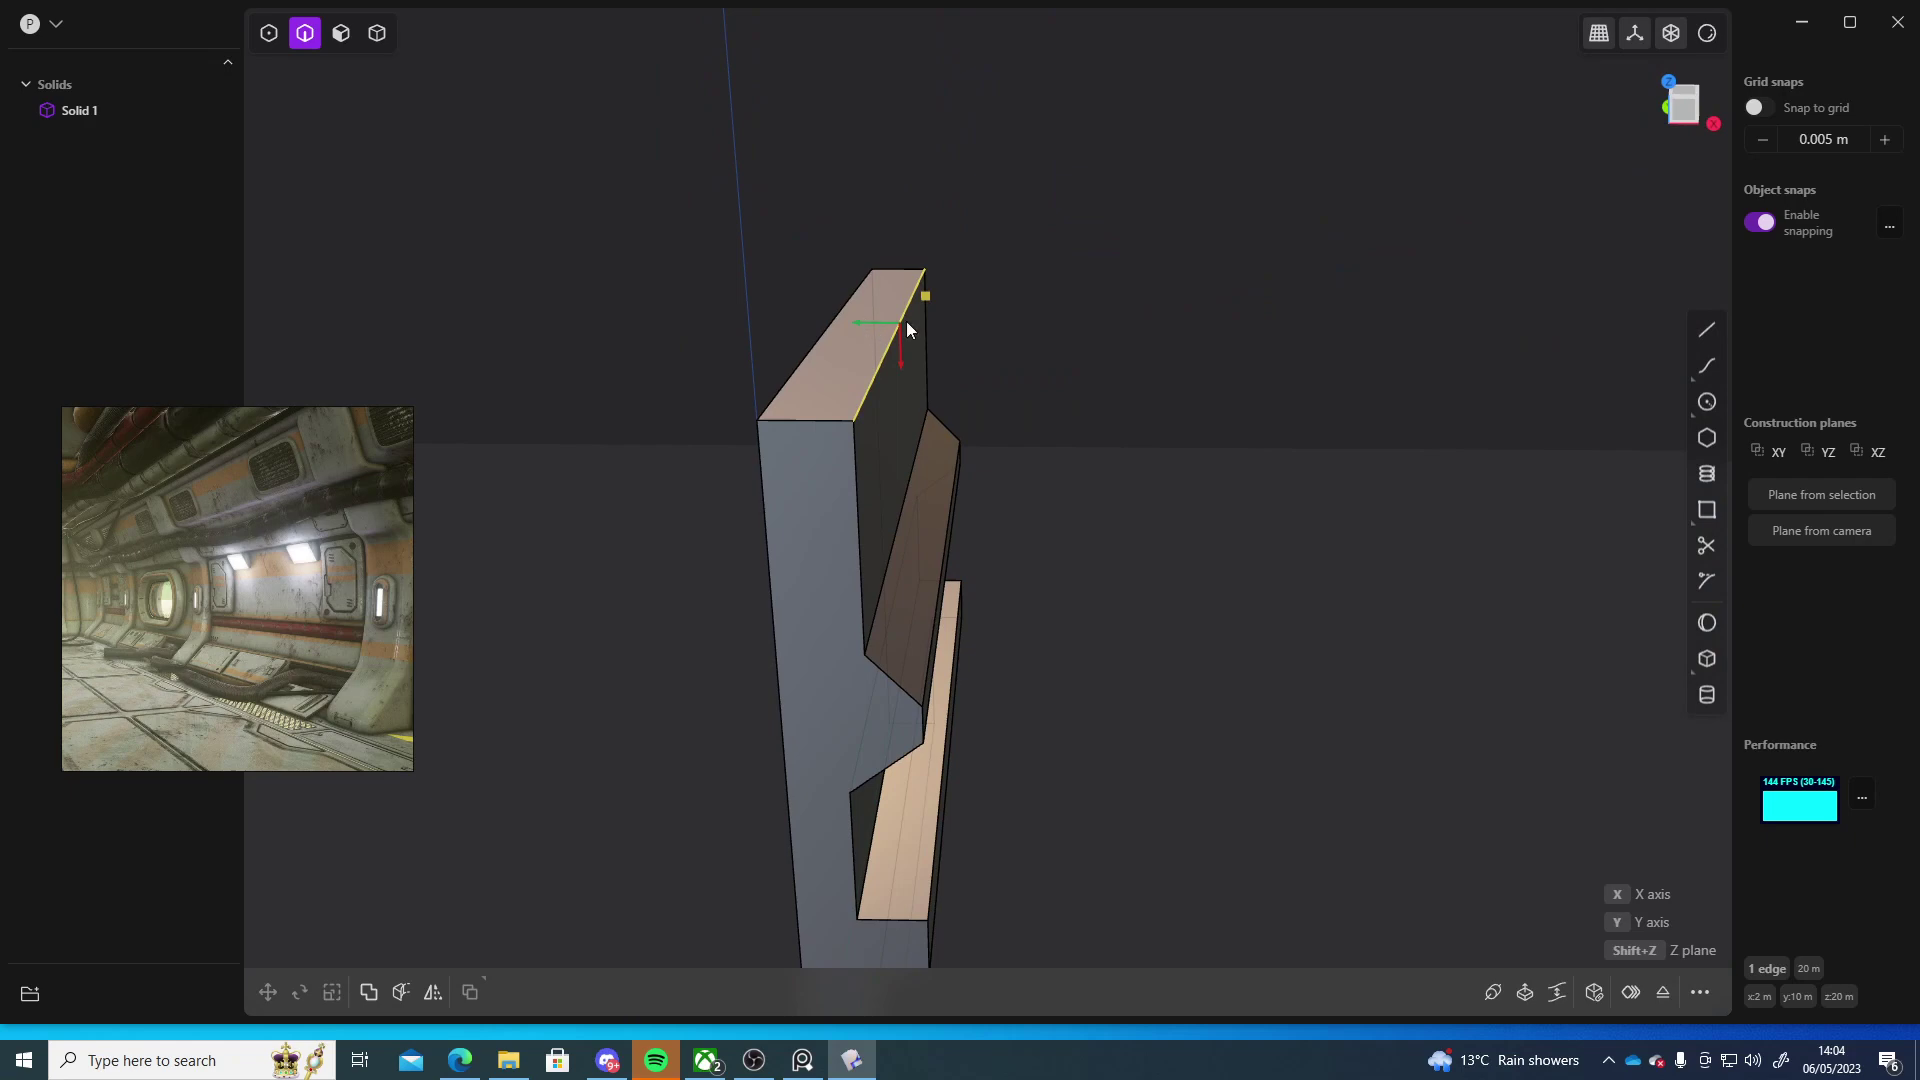
pyautogui.moveTo(906, 321); pyautogui.dragTo(1016, 354)
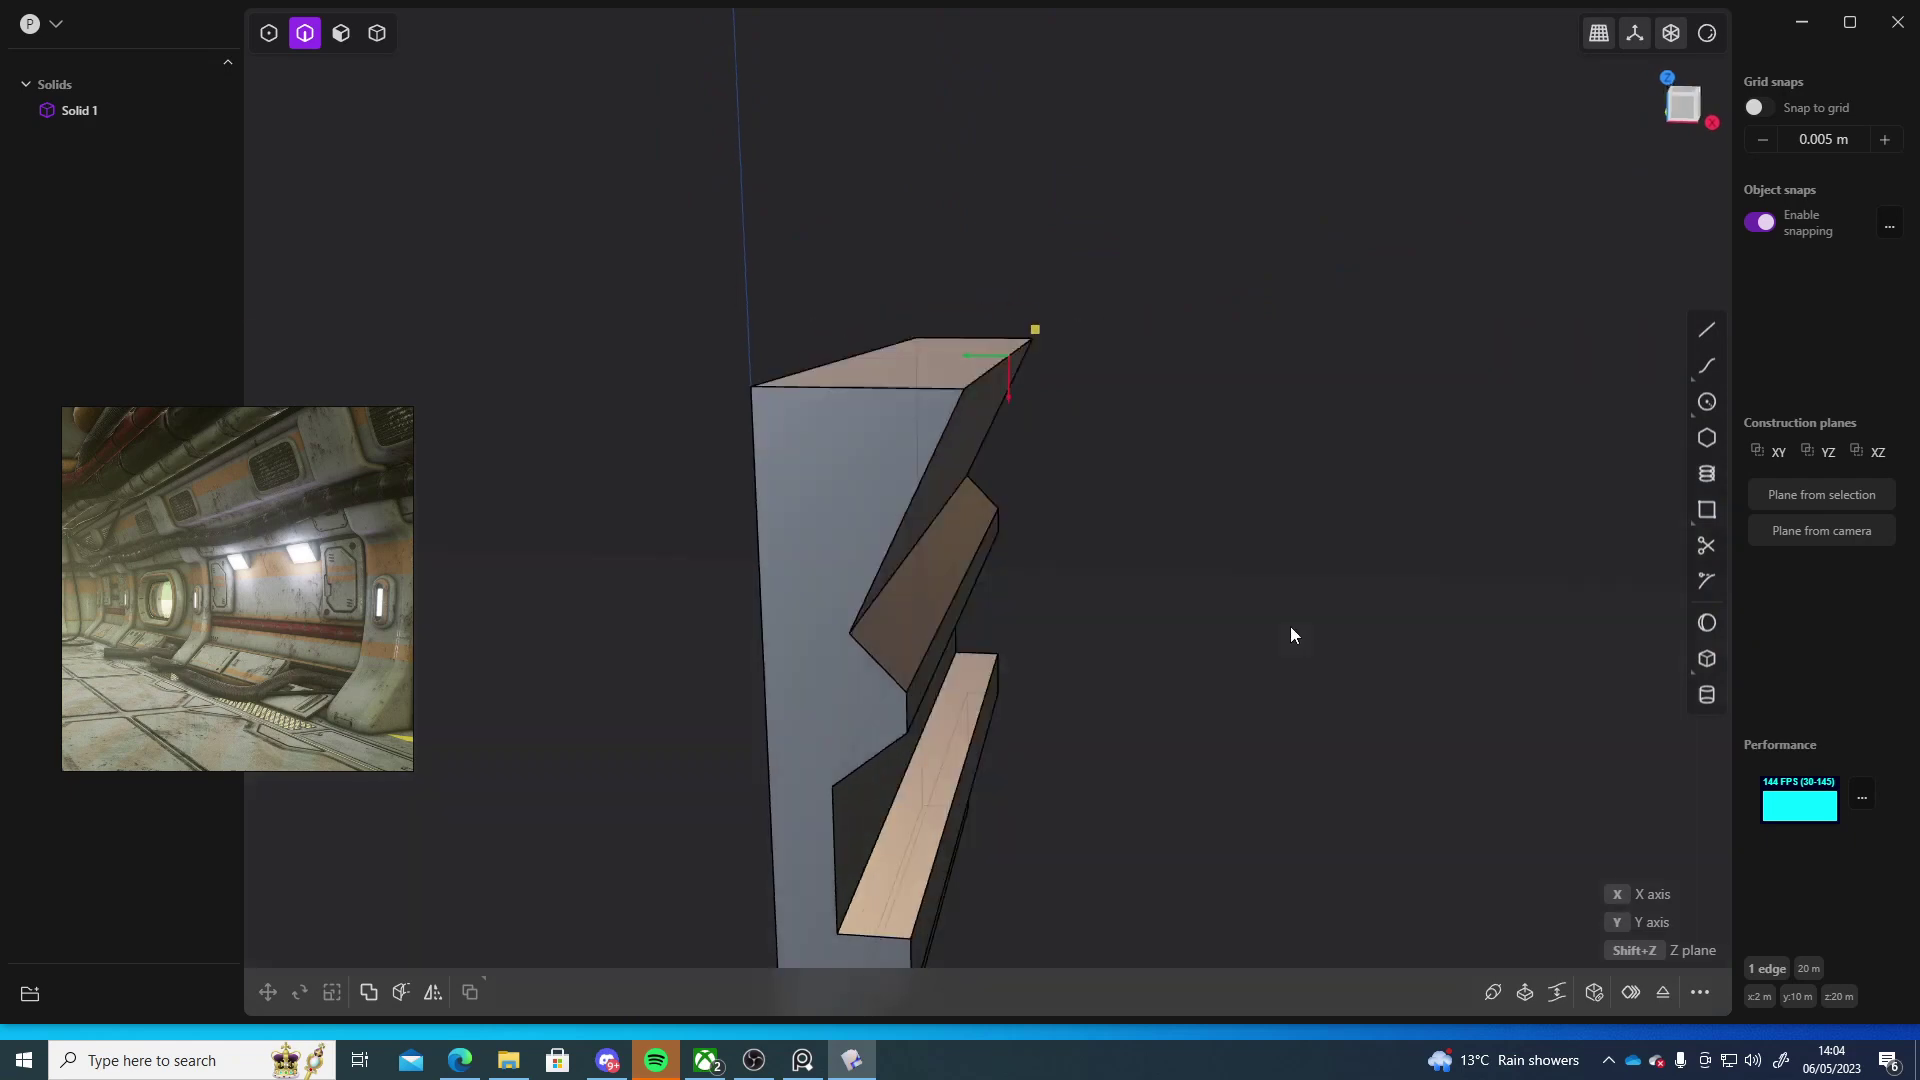
pyautogui.moveTo(1290, 626); pyautogui.dragTo(910, 552, button='middle')
pyautogui.scroll(-6, 1054, 621)
pyautogui.click(1068, 642)
# - In the front view, draw a circle of about 1.41 m radius centred on the wall profile's upper slanted edge
pyautogui.keyDown('shift'); pyautogui.moveTo(1058, 812); pyautogui.dragTo(1100, 588, button='middle'); pyautogui.keyUp('shift')
pyautogui.click(1685, 106)
pyautogui.scroll(3, 1099, 550)
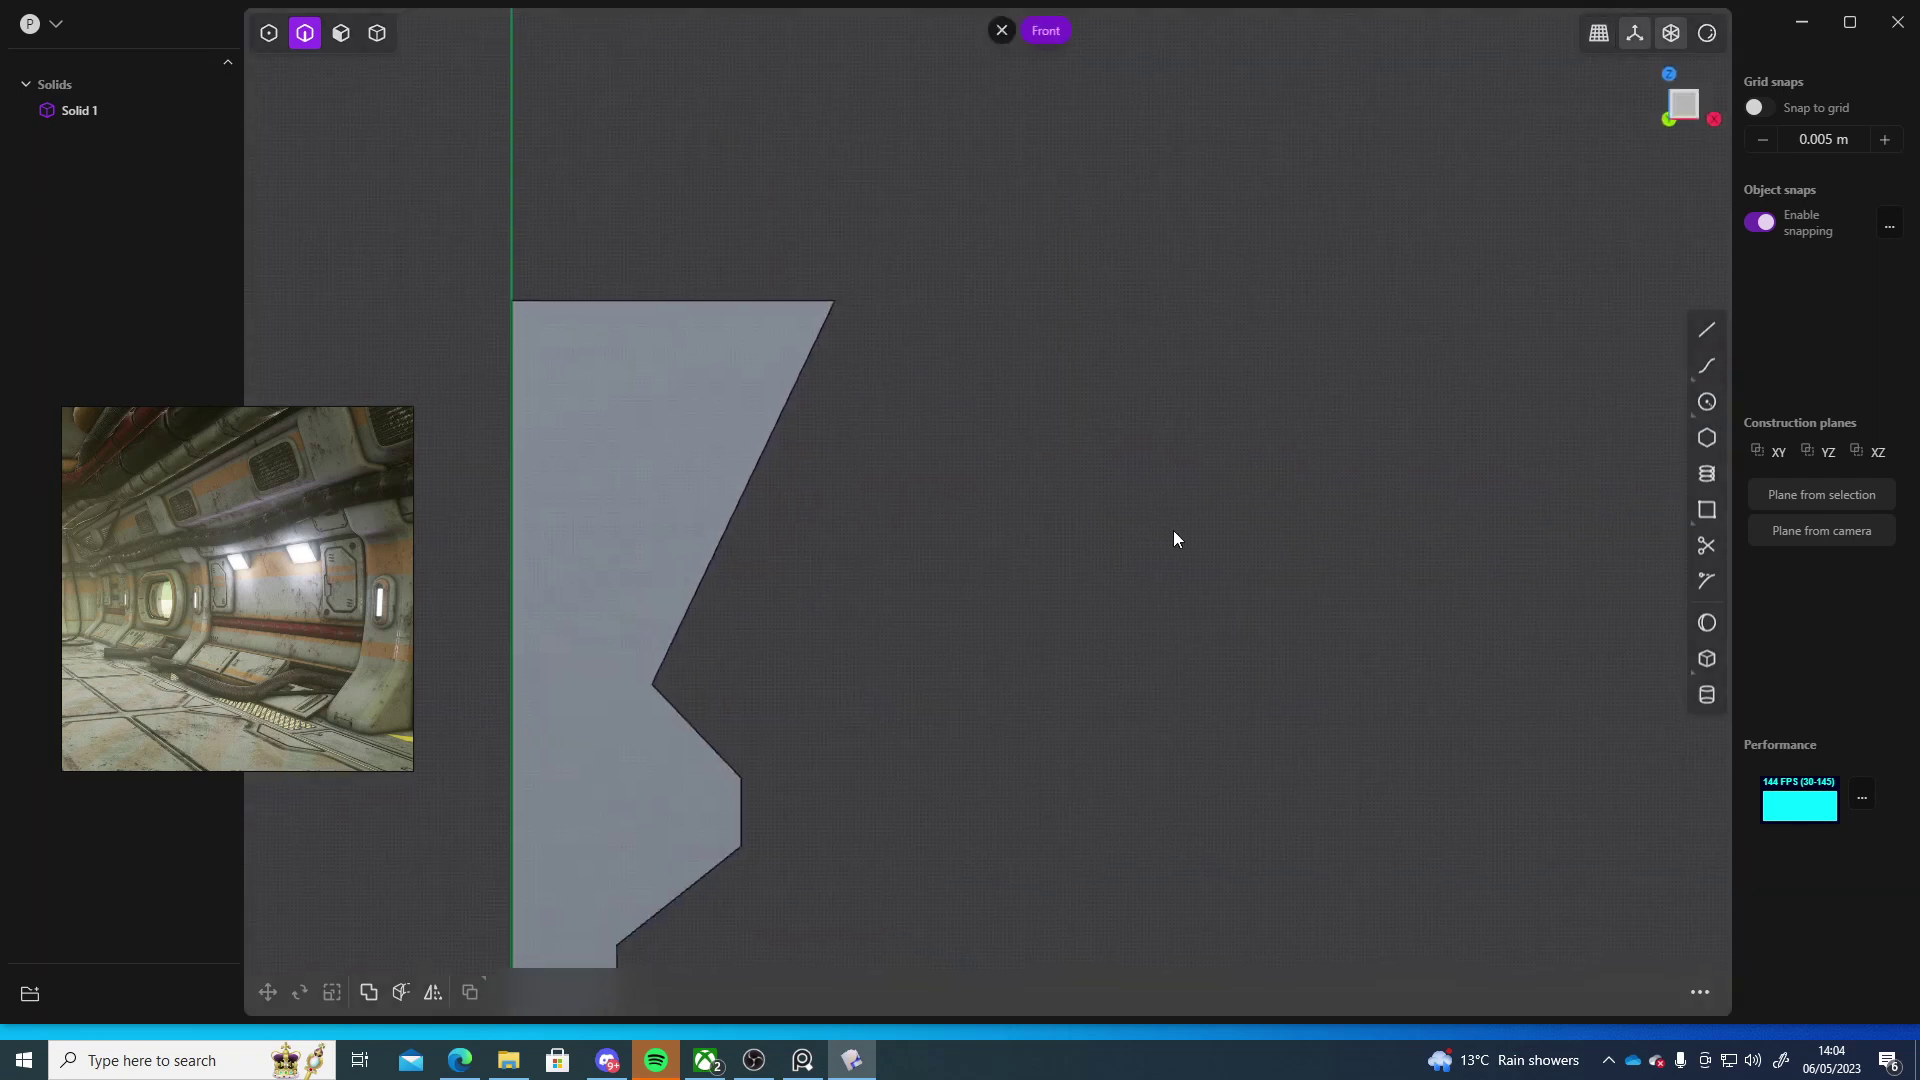
pyautogui.click(753, 457)
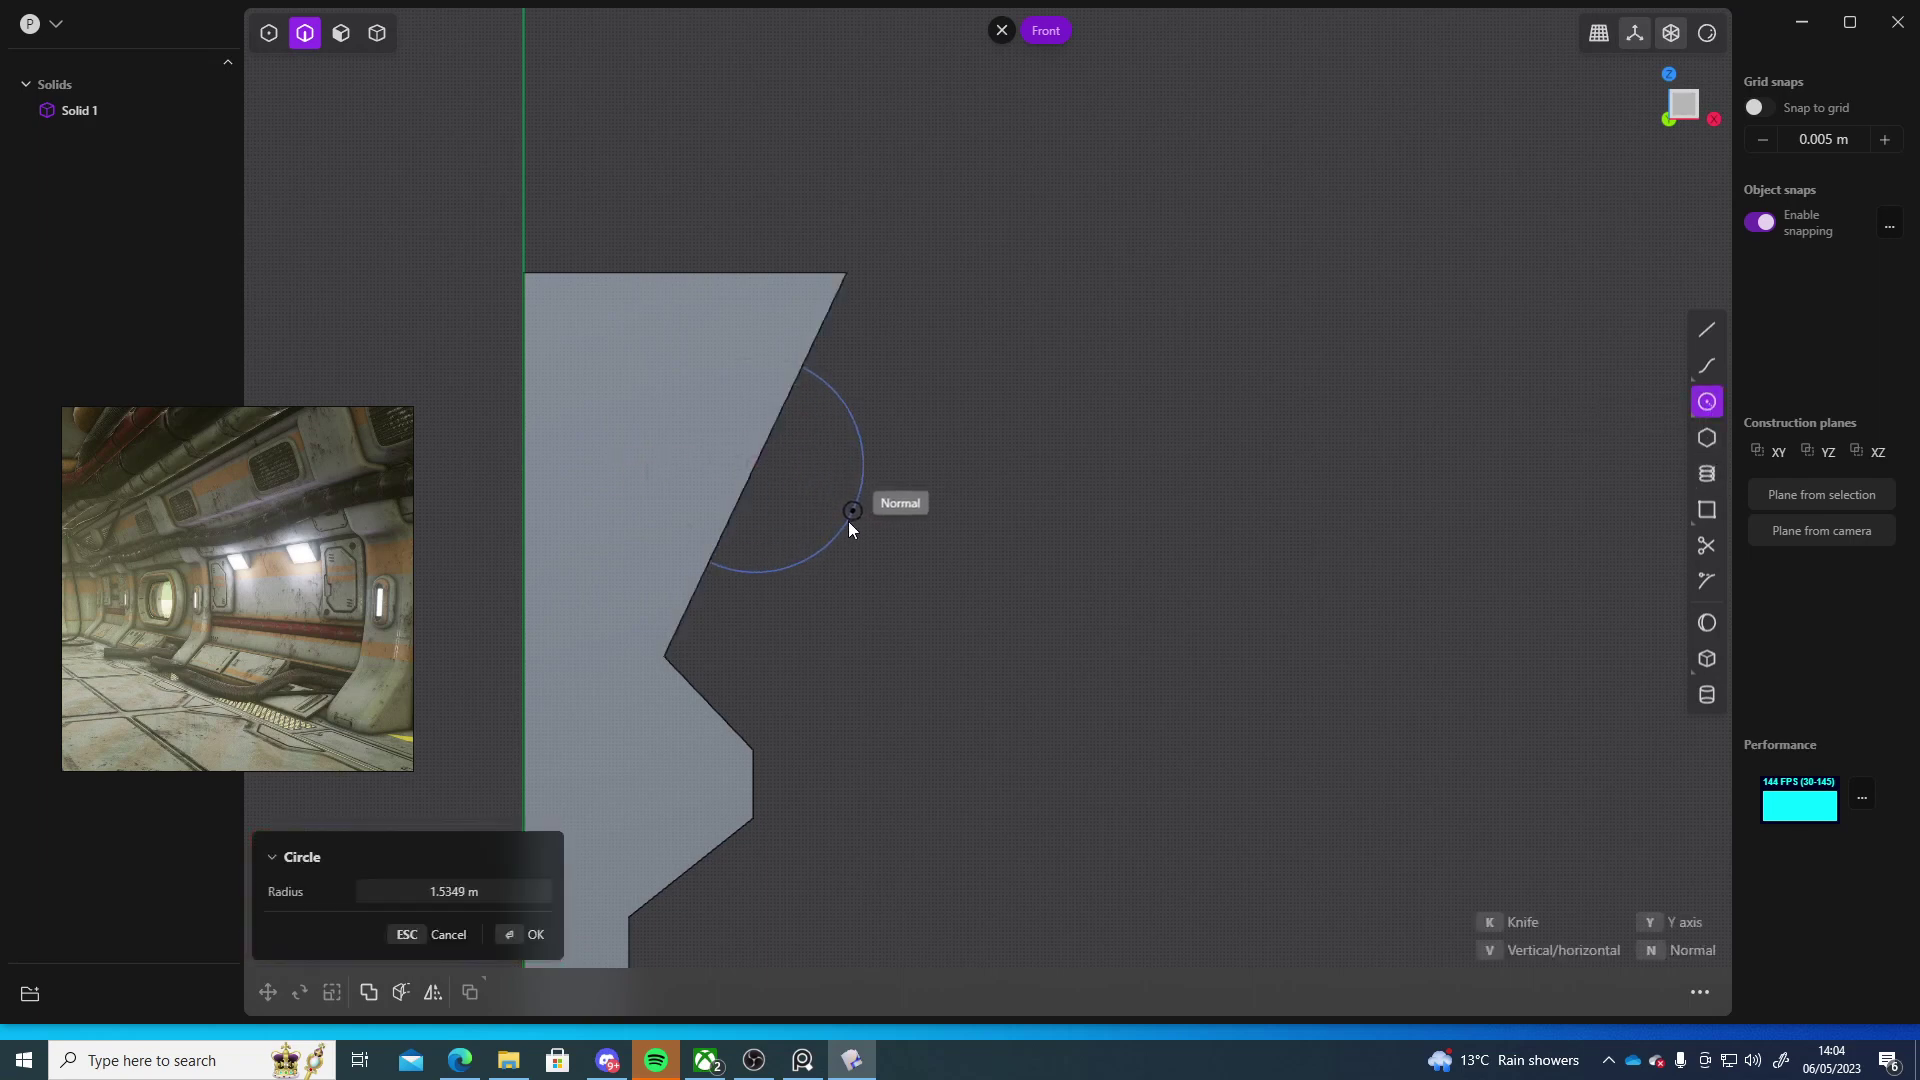
pyautogui.click(842, 515)
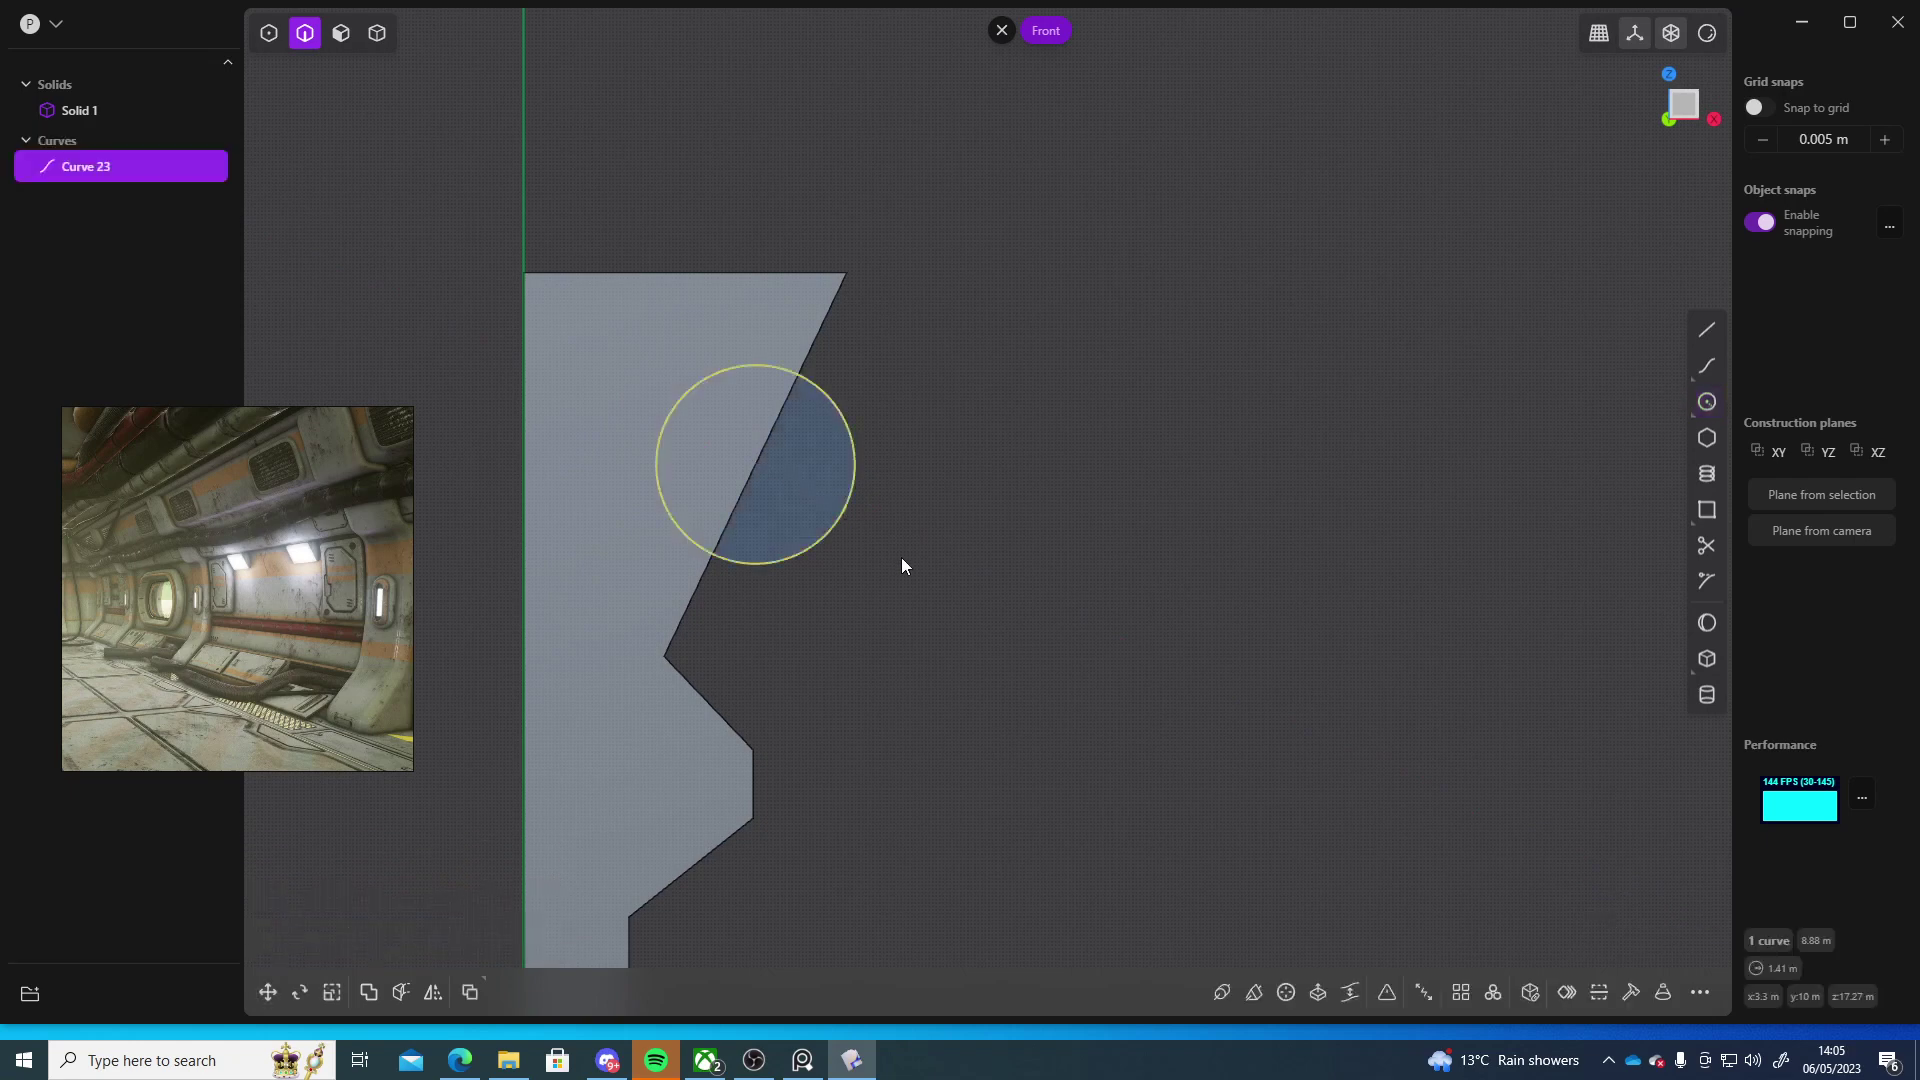
pyautogui.moveTo(963, 560); pyautogui.dragTo(900, 598, button='middle')
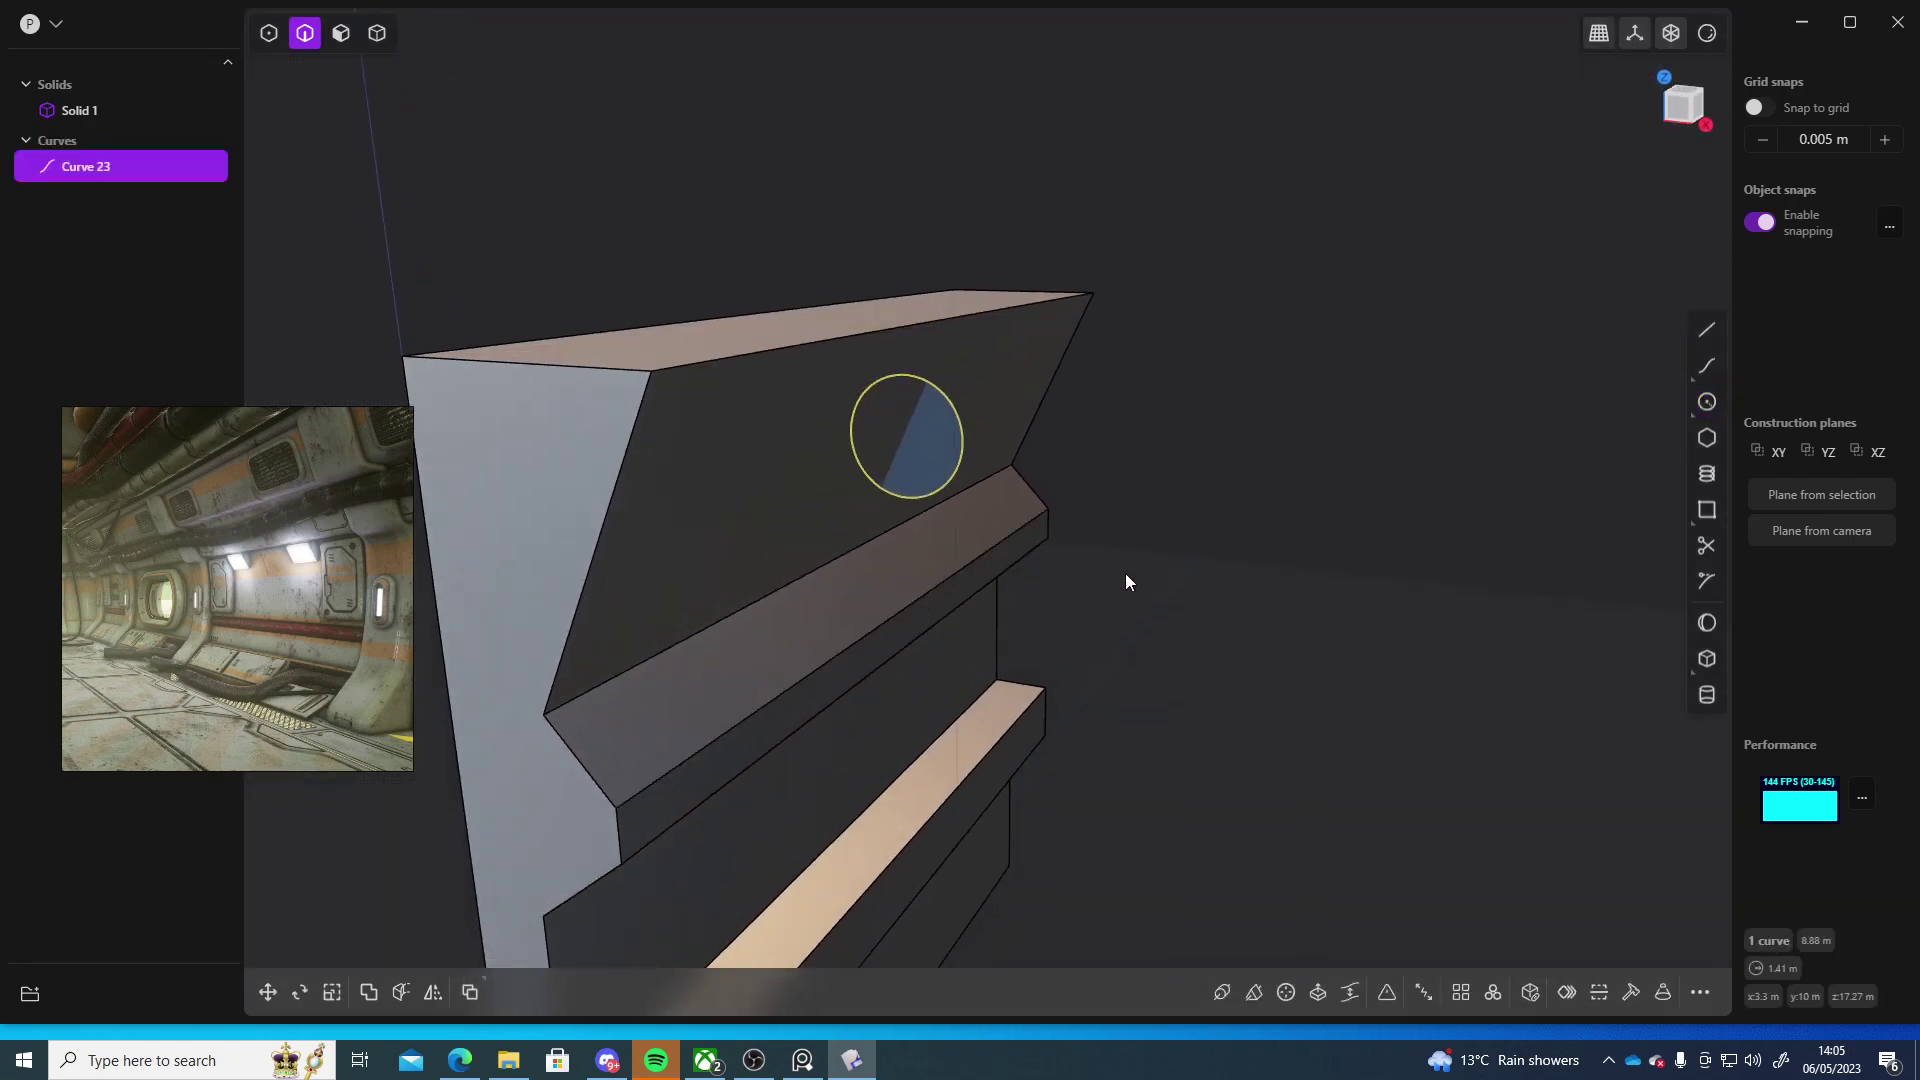
pyautogui.moveTo(1125, 572); pyautogui.dragTo(1204, 552, button='middle')
pyautogui.click(1685, 110)
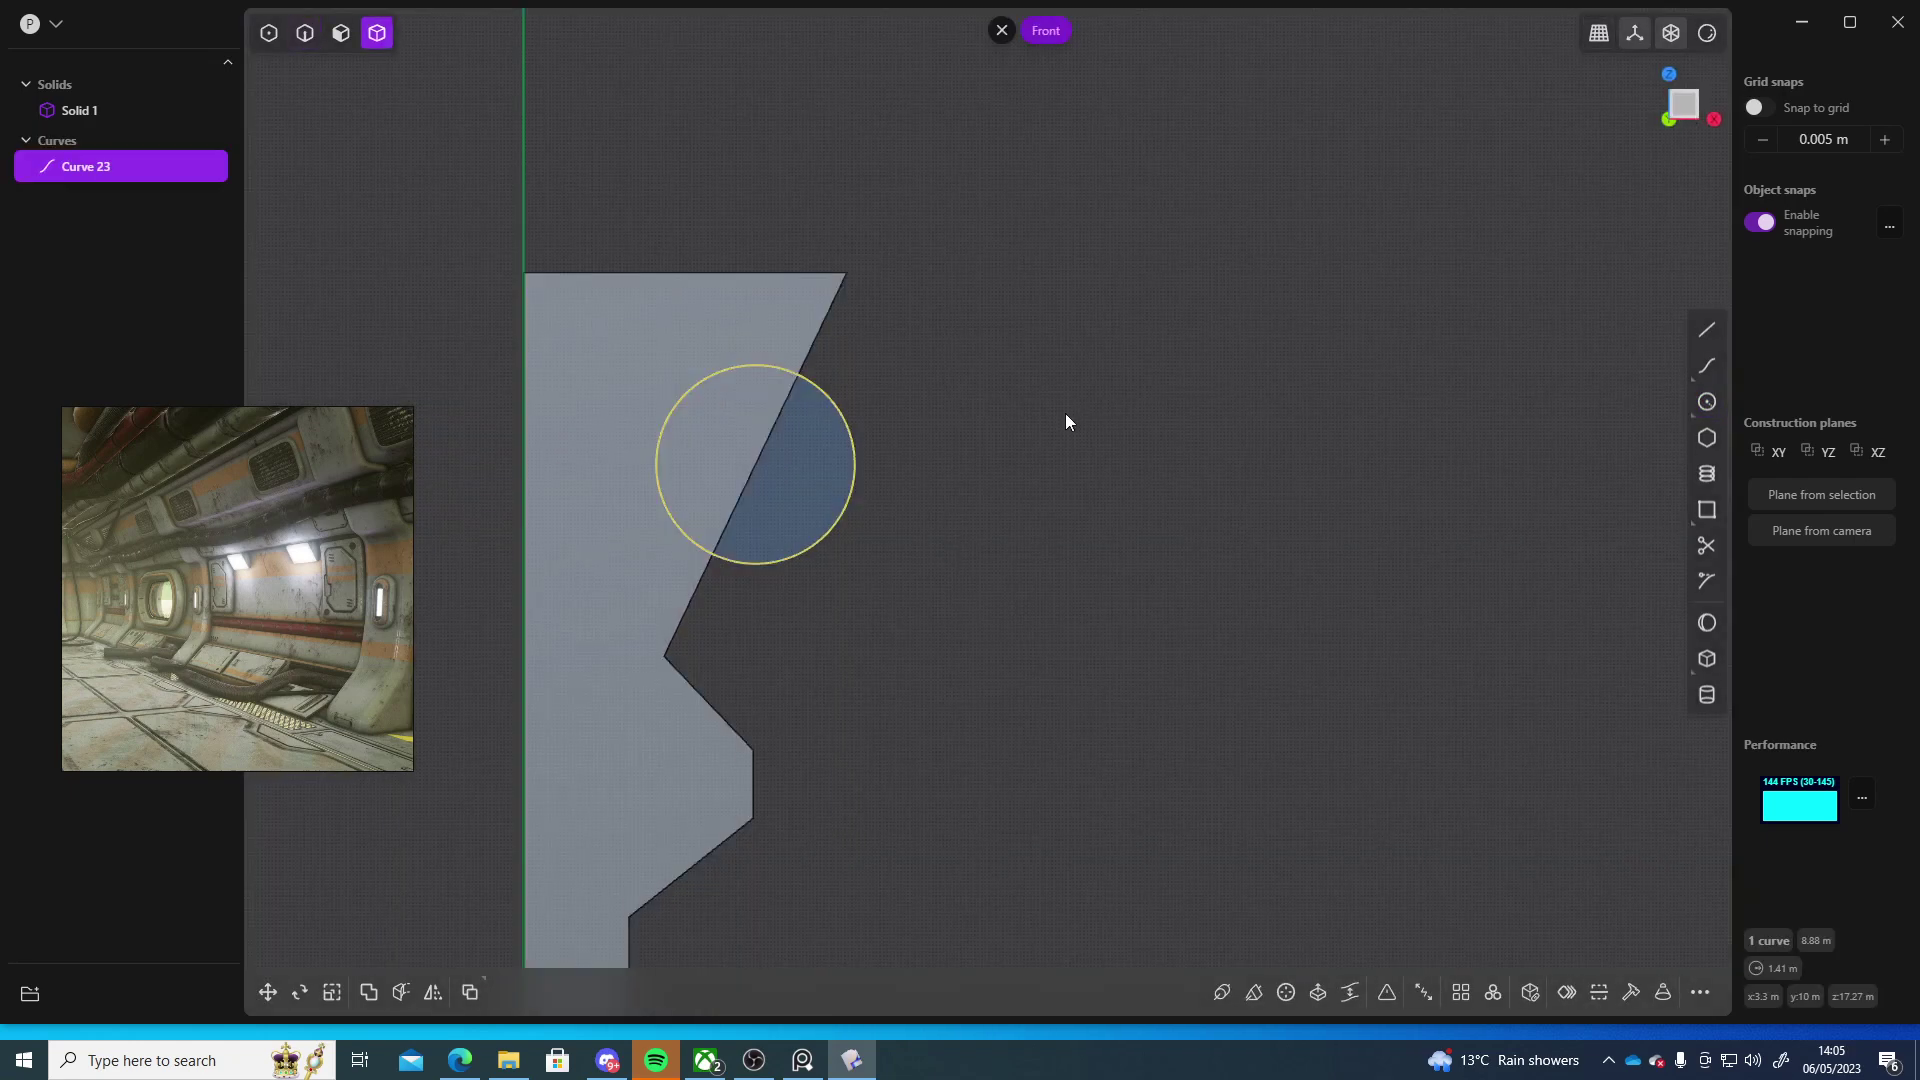
# - Cut the wall solid with the circle on its upper slanted face
pyautogui.click(746, 342)
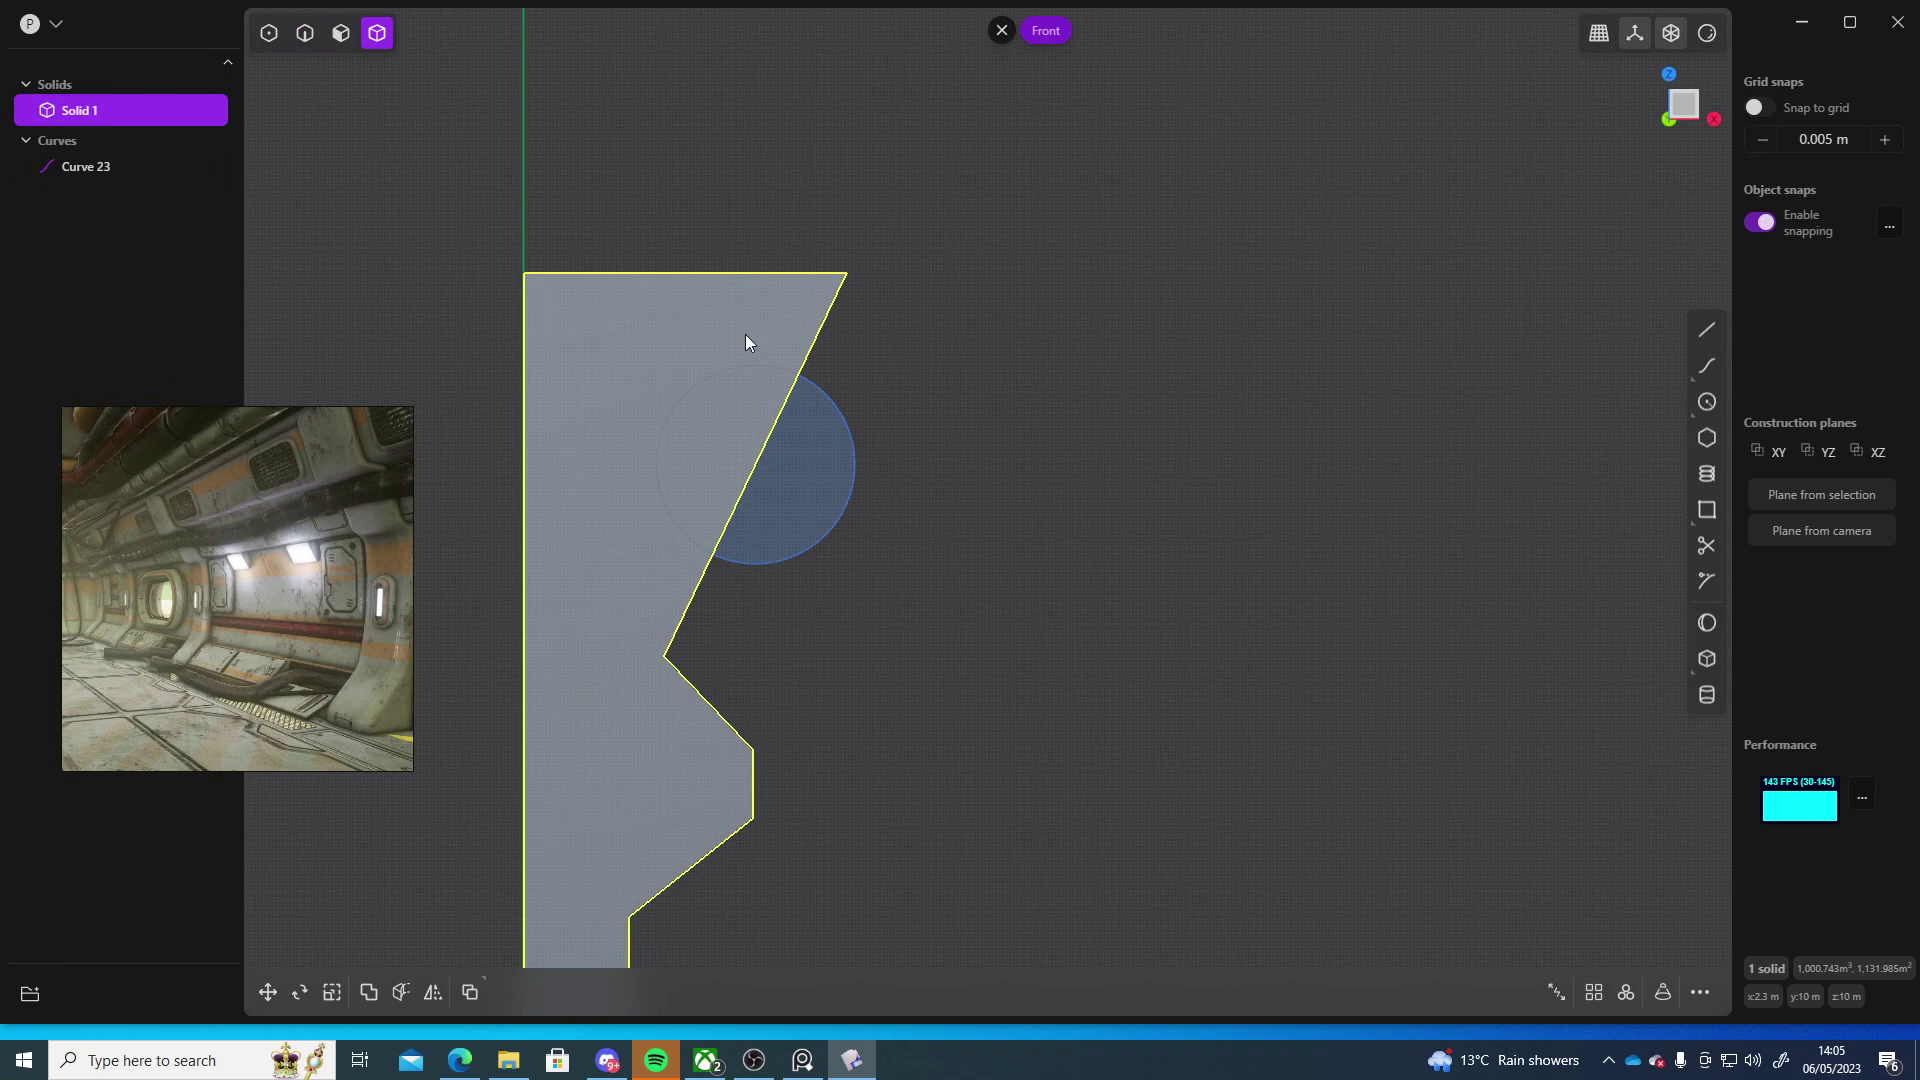
pyautogui.hotkey('shift', 'd')
pyautogui.click(849, 495)
pyautogui.press('Return')
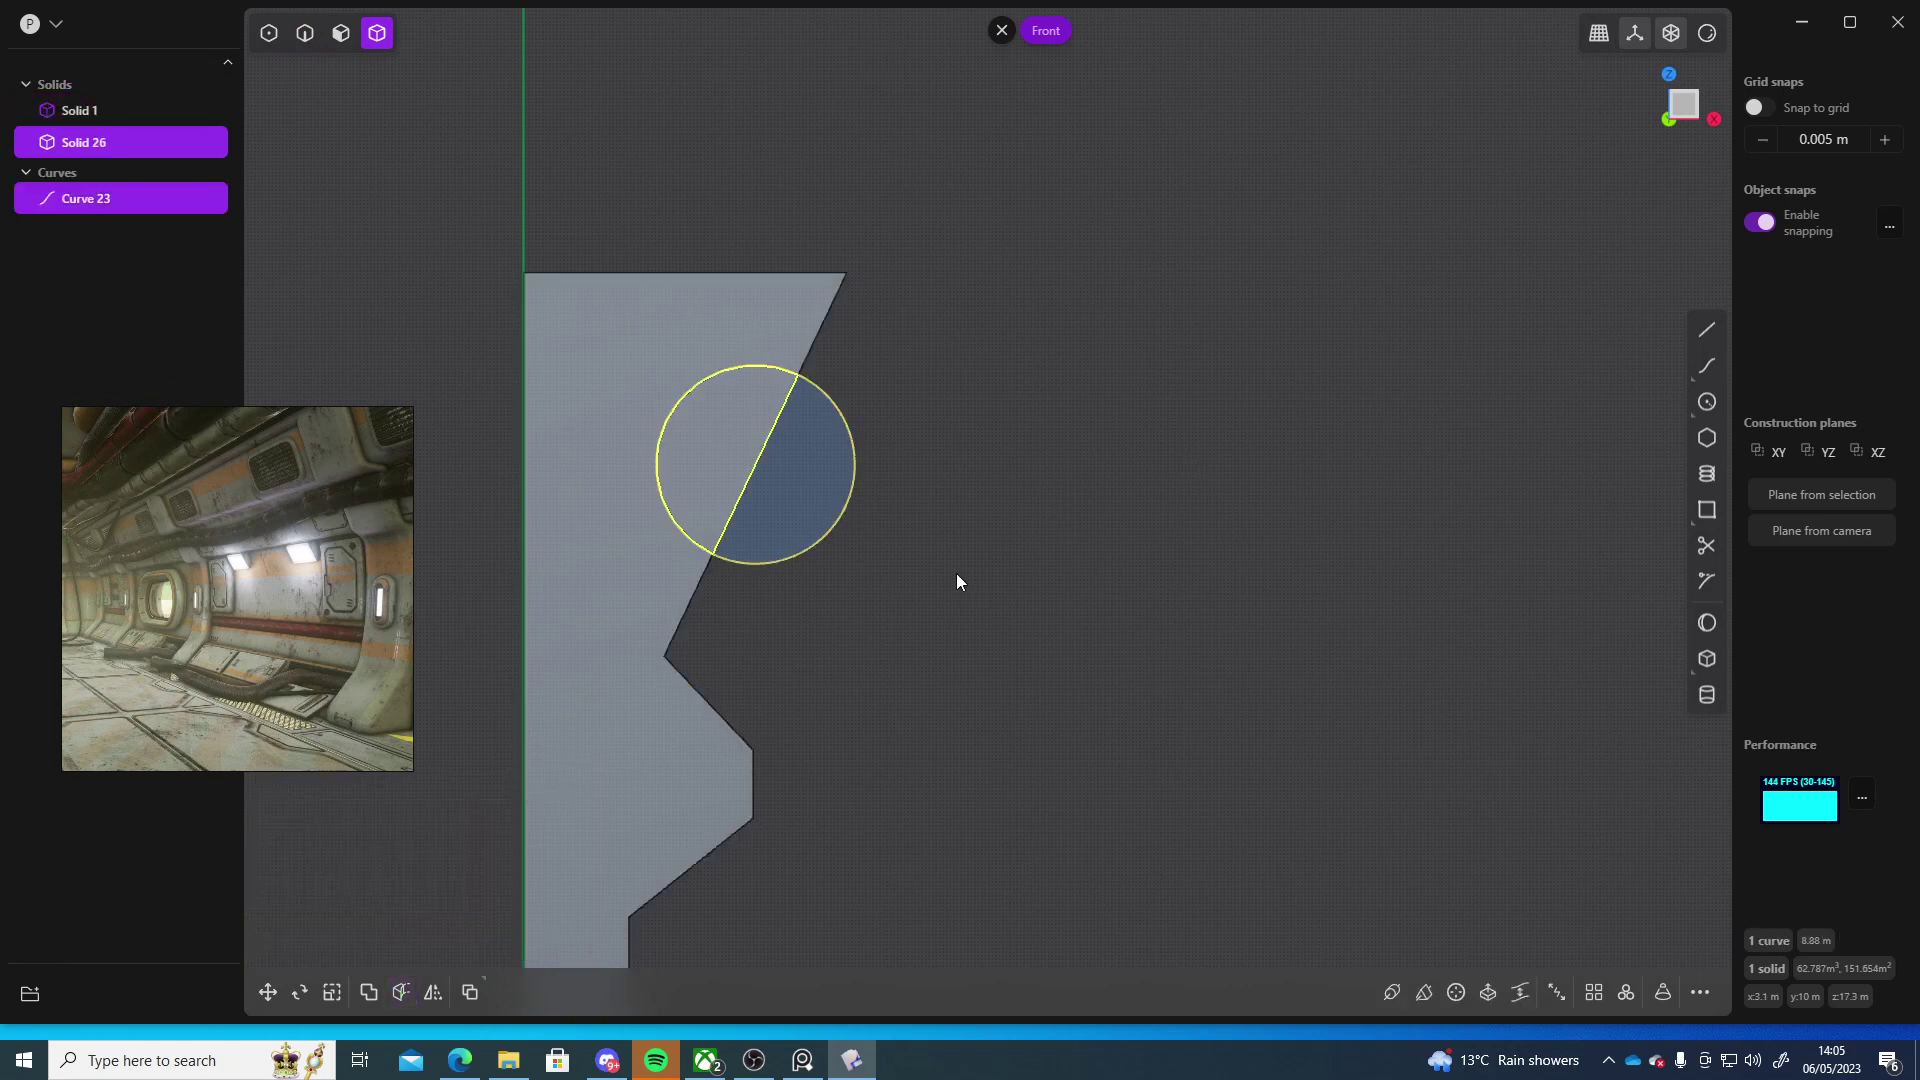
# - Delete the cut-out cylindrical piece and the circle curve, leaving a rounded groove along the upper wall
pyautogui.keyDown('shift'); pyautogui.moveTo(956, 573); pyautogui.dragTo(1015, 534, button='middle'); pyautogui.keyUp('shift')
pyautogui.click(790, 381)
pyautogui.click(782, 382)
pyautogui.press('Delete')
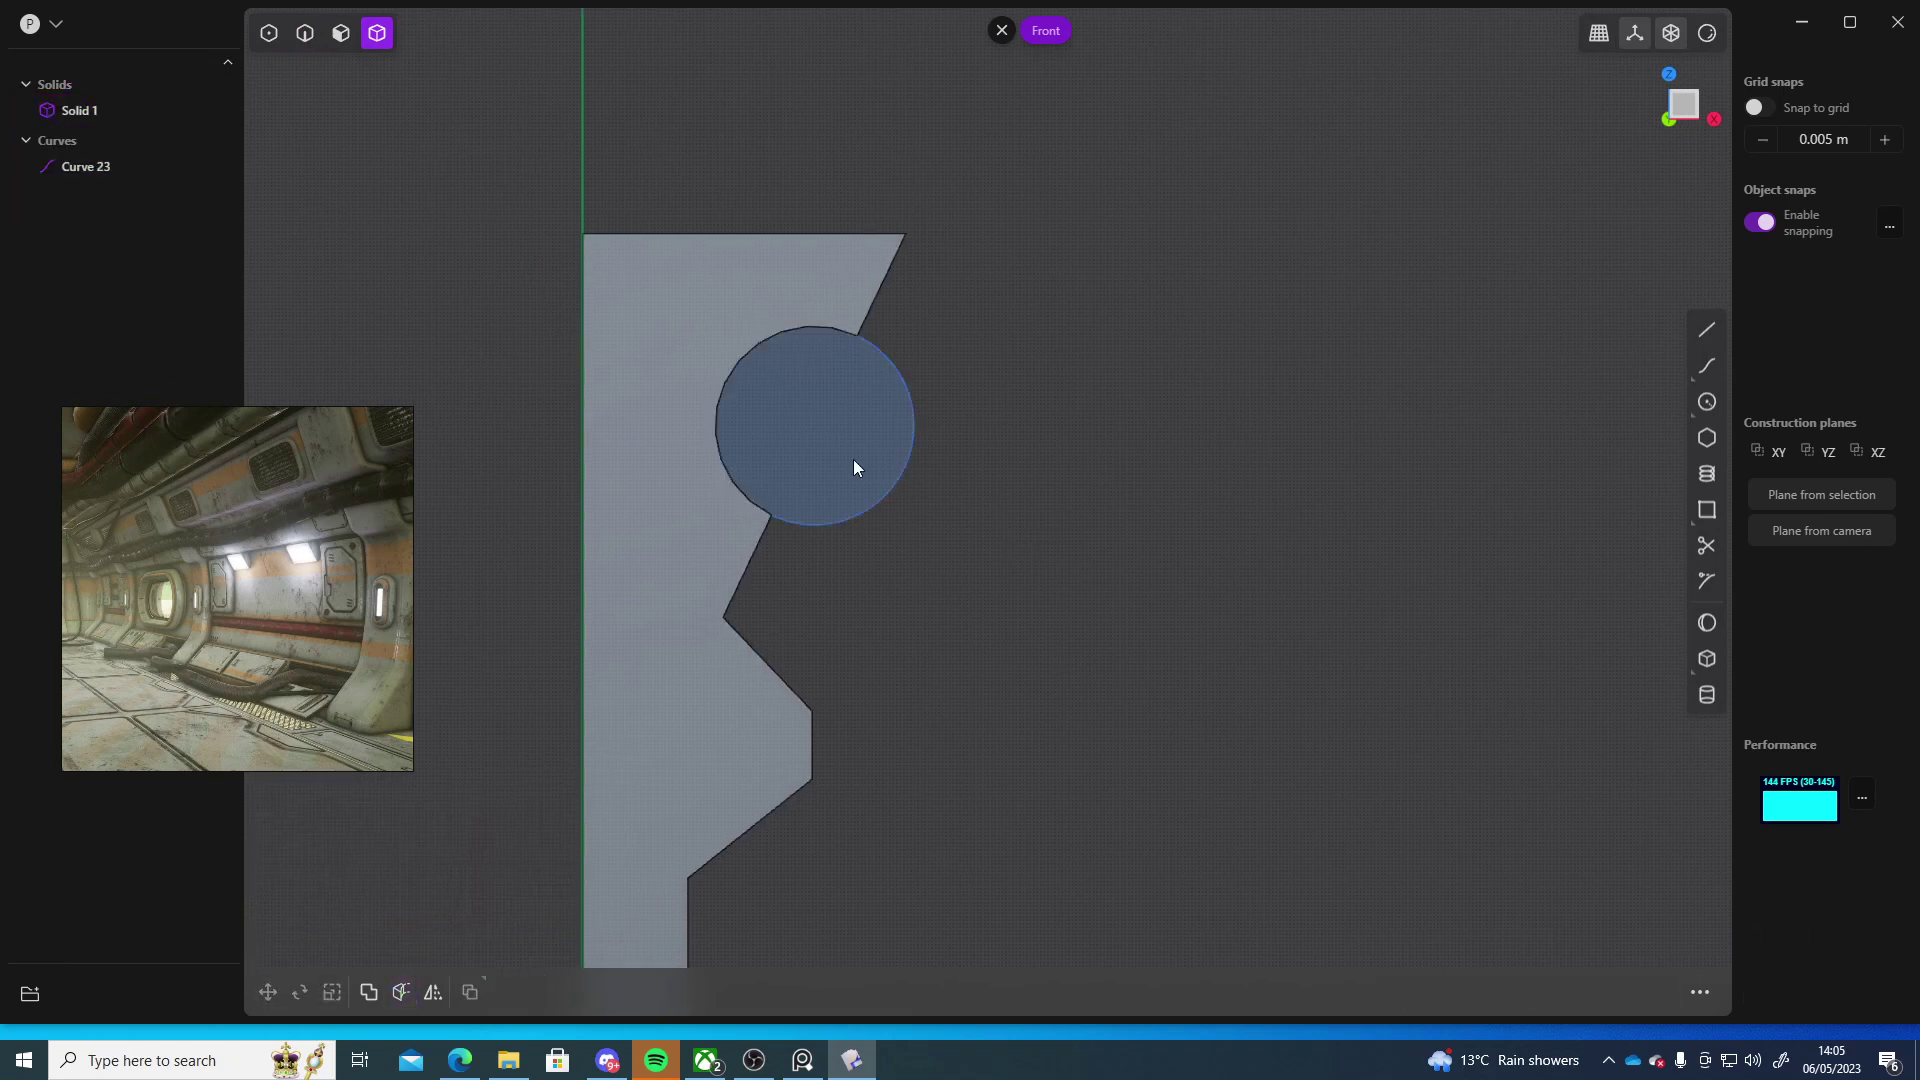
pyautogui.click(94, 170)
pyautogui.press('Delete')
# - Move the inner edge beneath the lower ledge down the wall face so the ledge's underside becomes a slope
pyautogui.moveTo(904, 411); pyautogui.dragTo(1329, 530, button='middle')
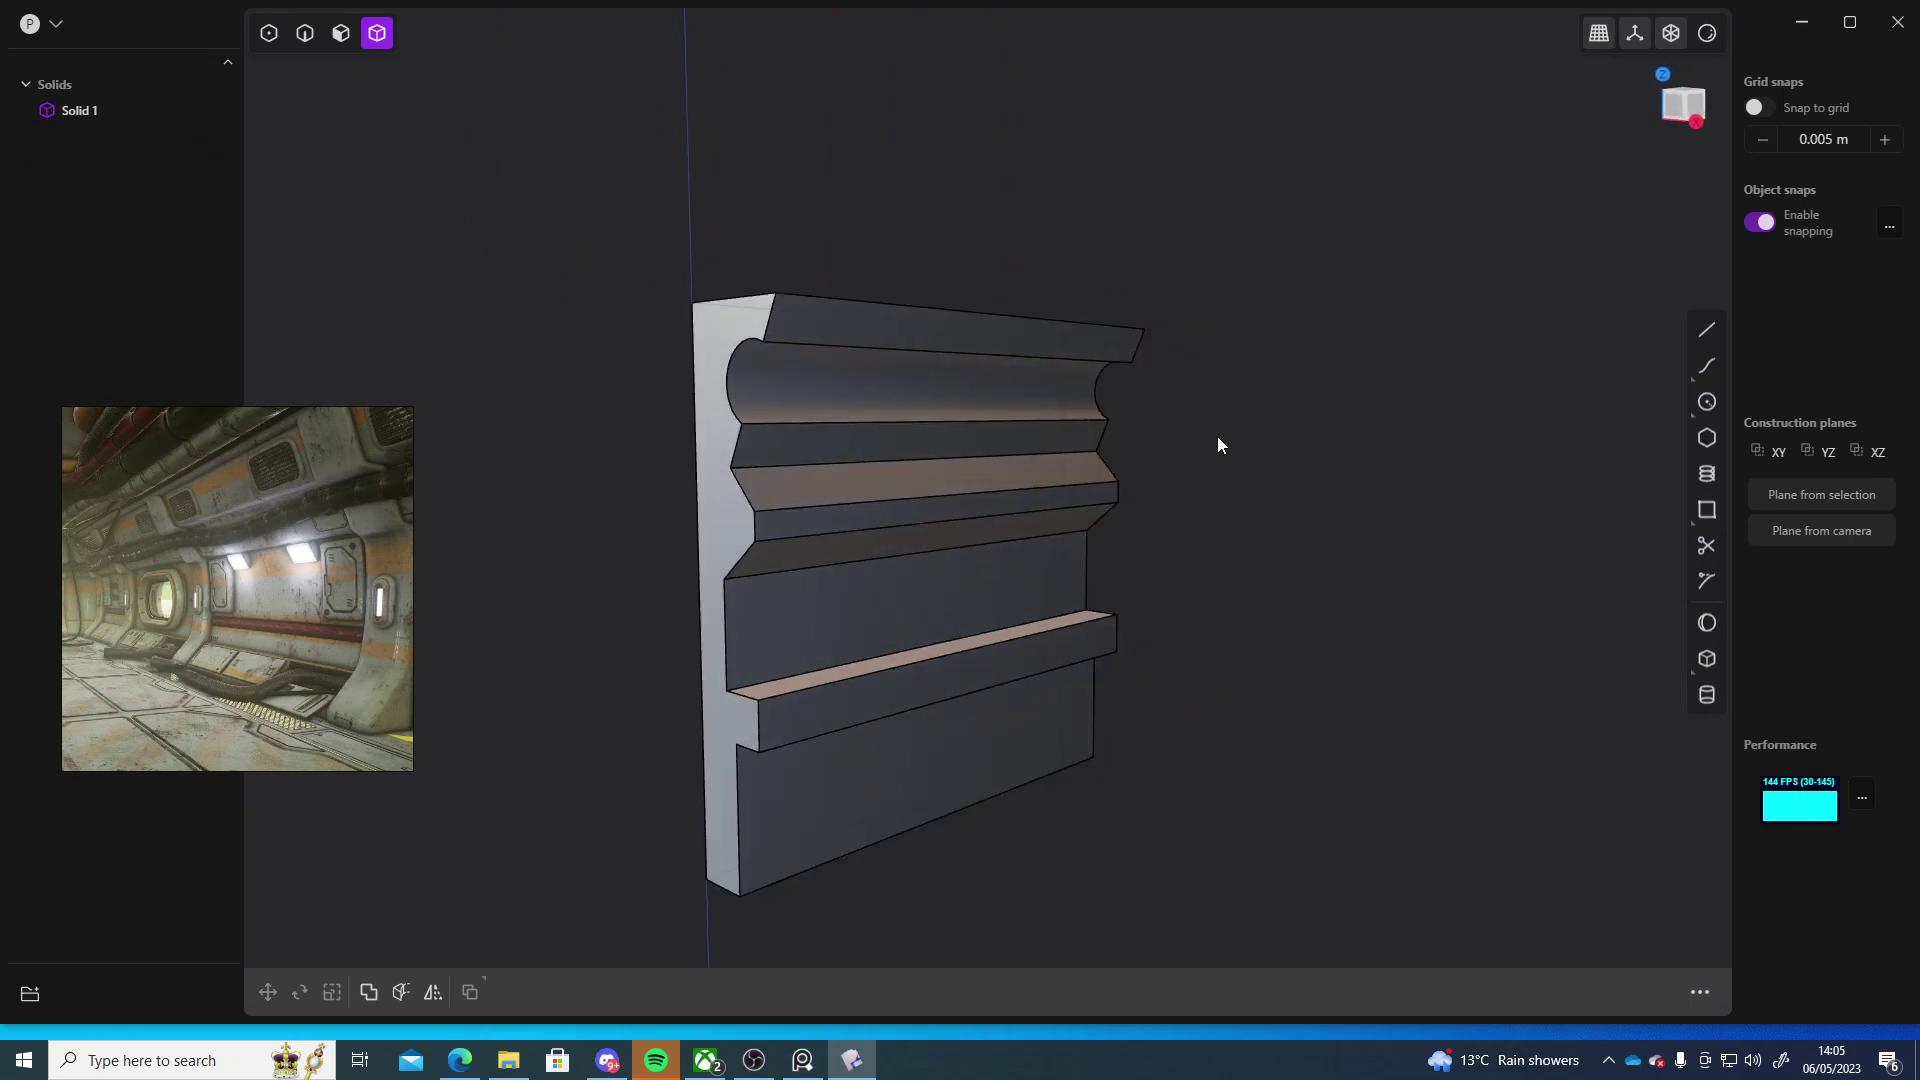
pyautogui.moveTo(1183, 472); pyautogui.dragTo(1041, 506, button='middle')
pyautogui.scroll(-3, 1220, 520)
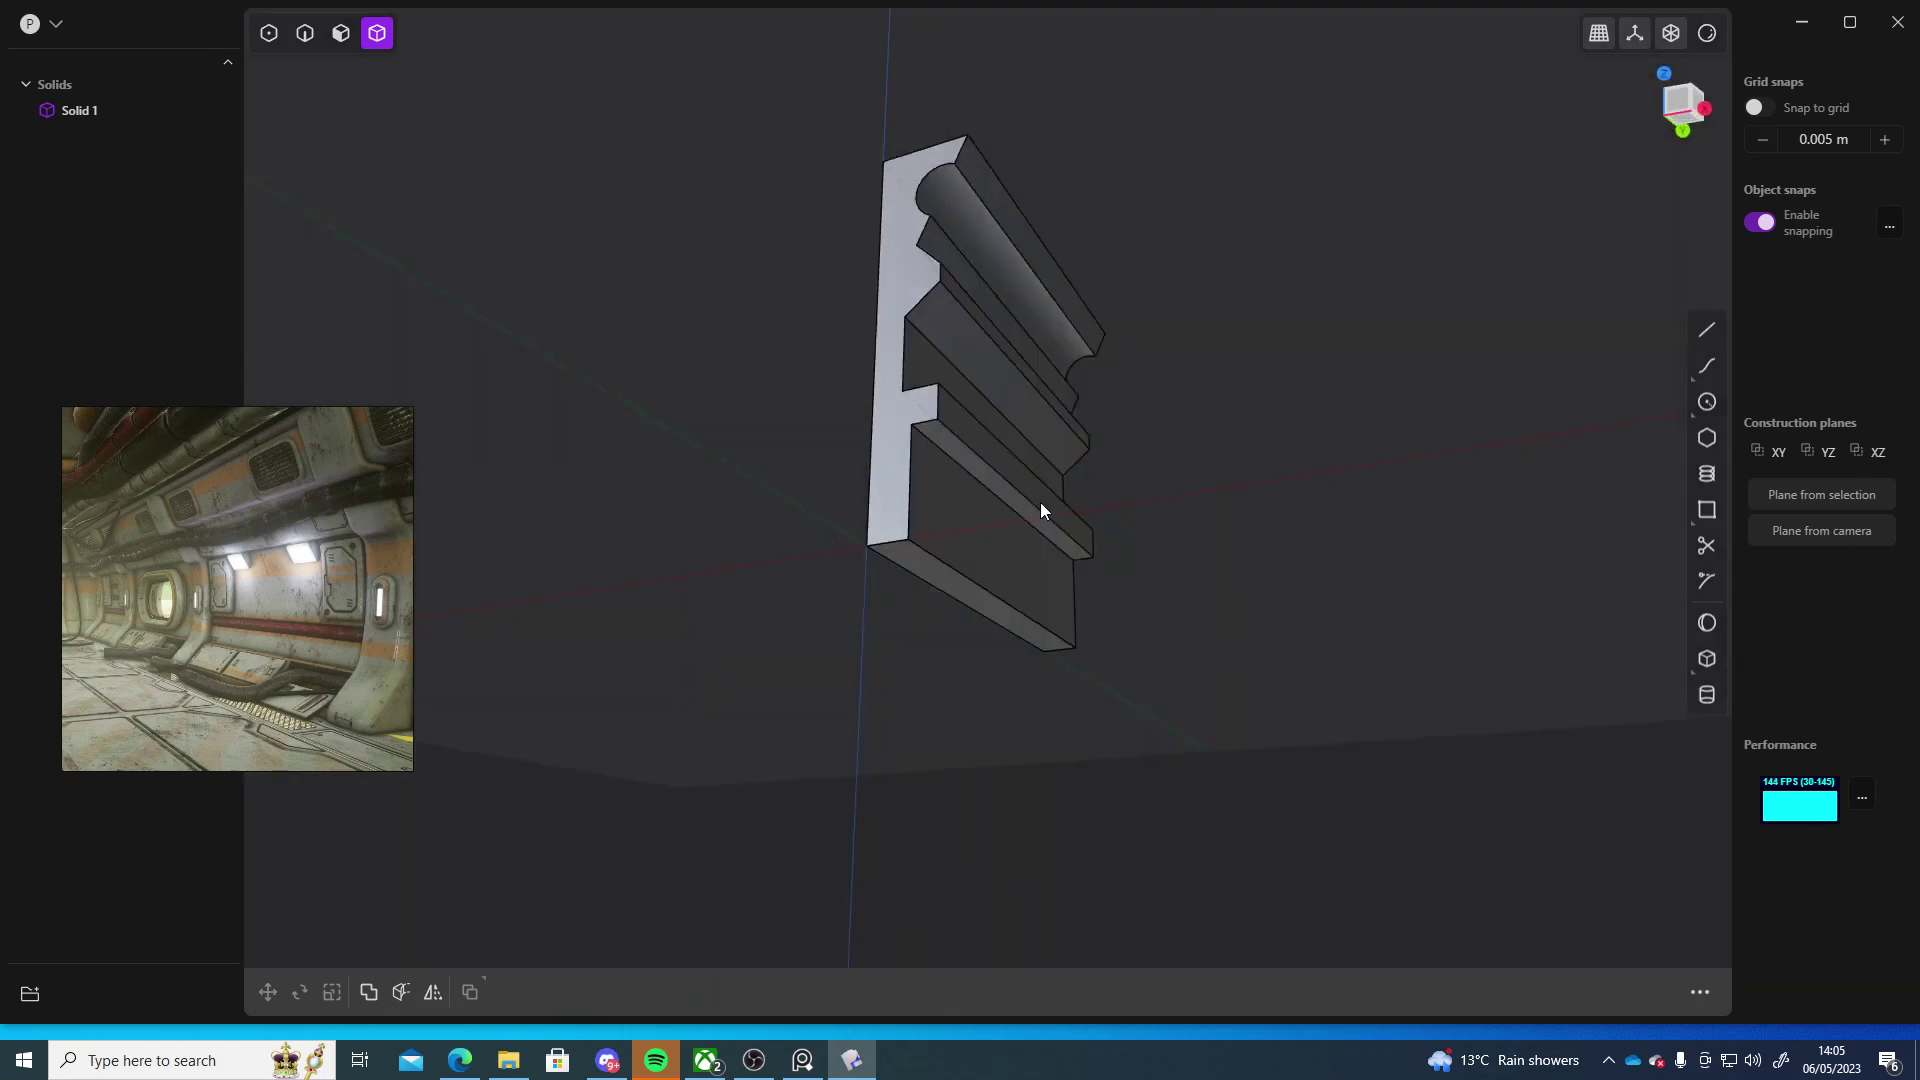
pyautogui.scroll(5, 932, 587)
pyautogui.moveTo(932, 586); pyautogui.dragTo(813, 561, button='middle')
pyautogui.press('2')
pyautogui.click(814, 558)
pyautogui.press('f')
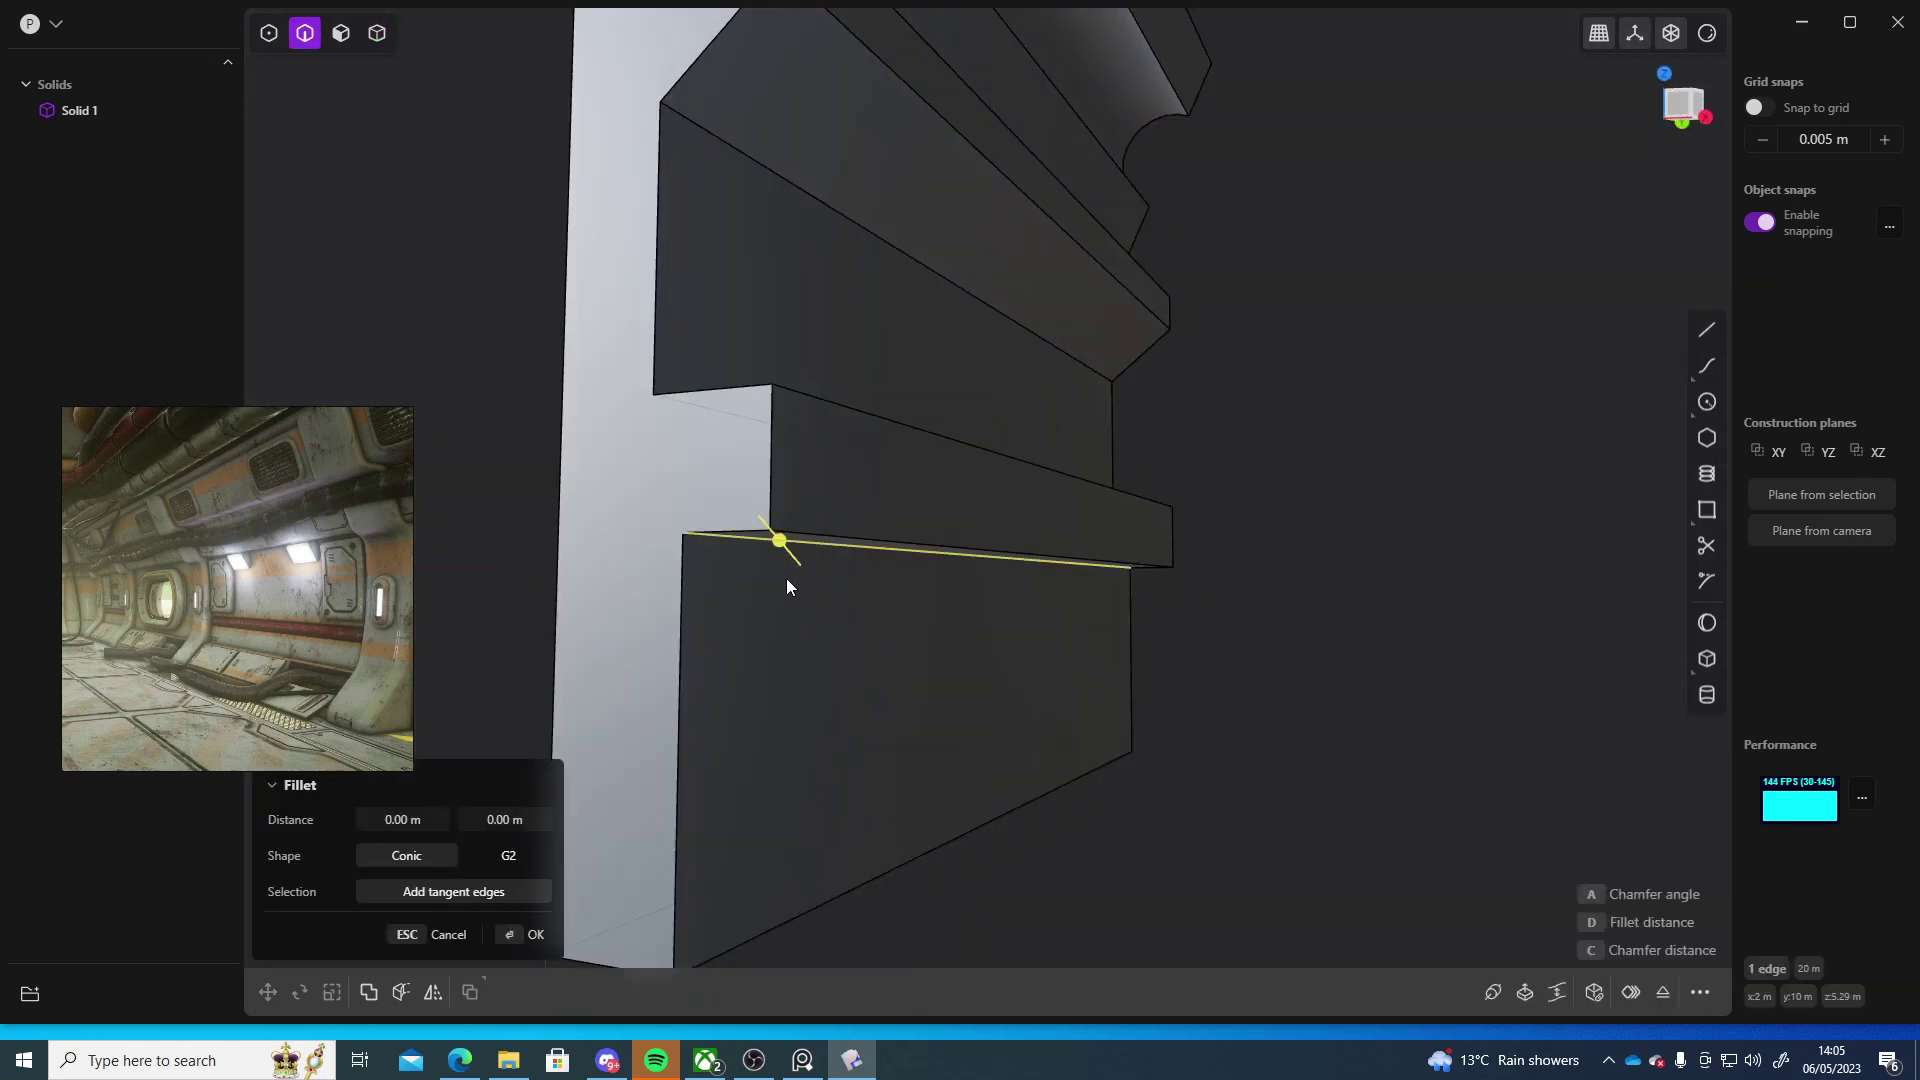
pyautogui.press('g')
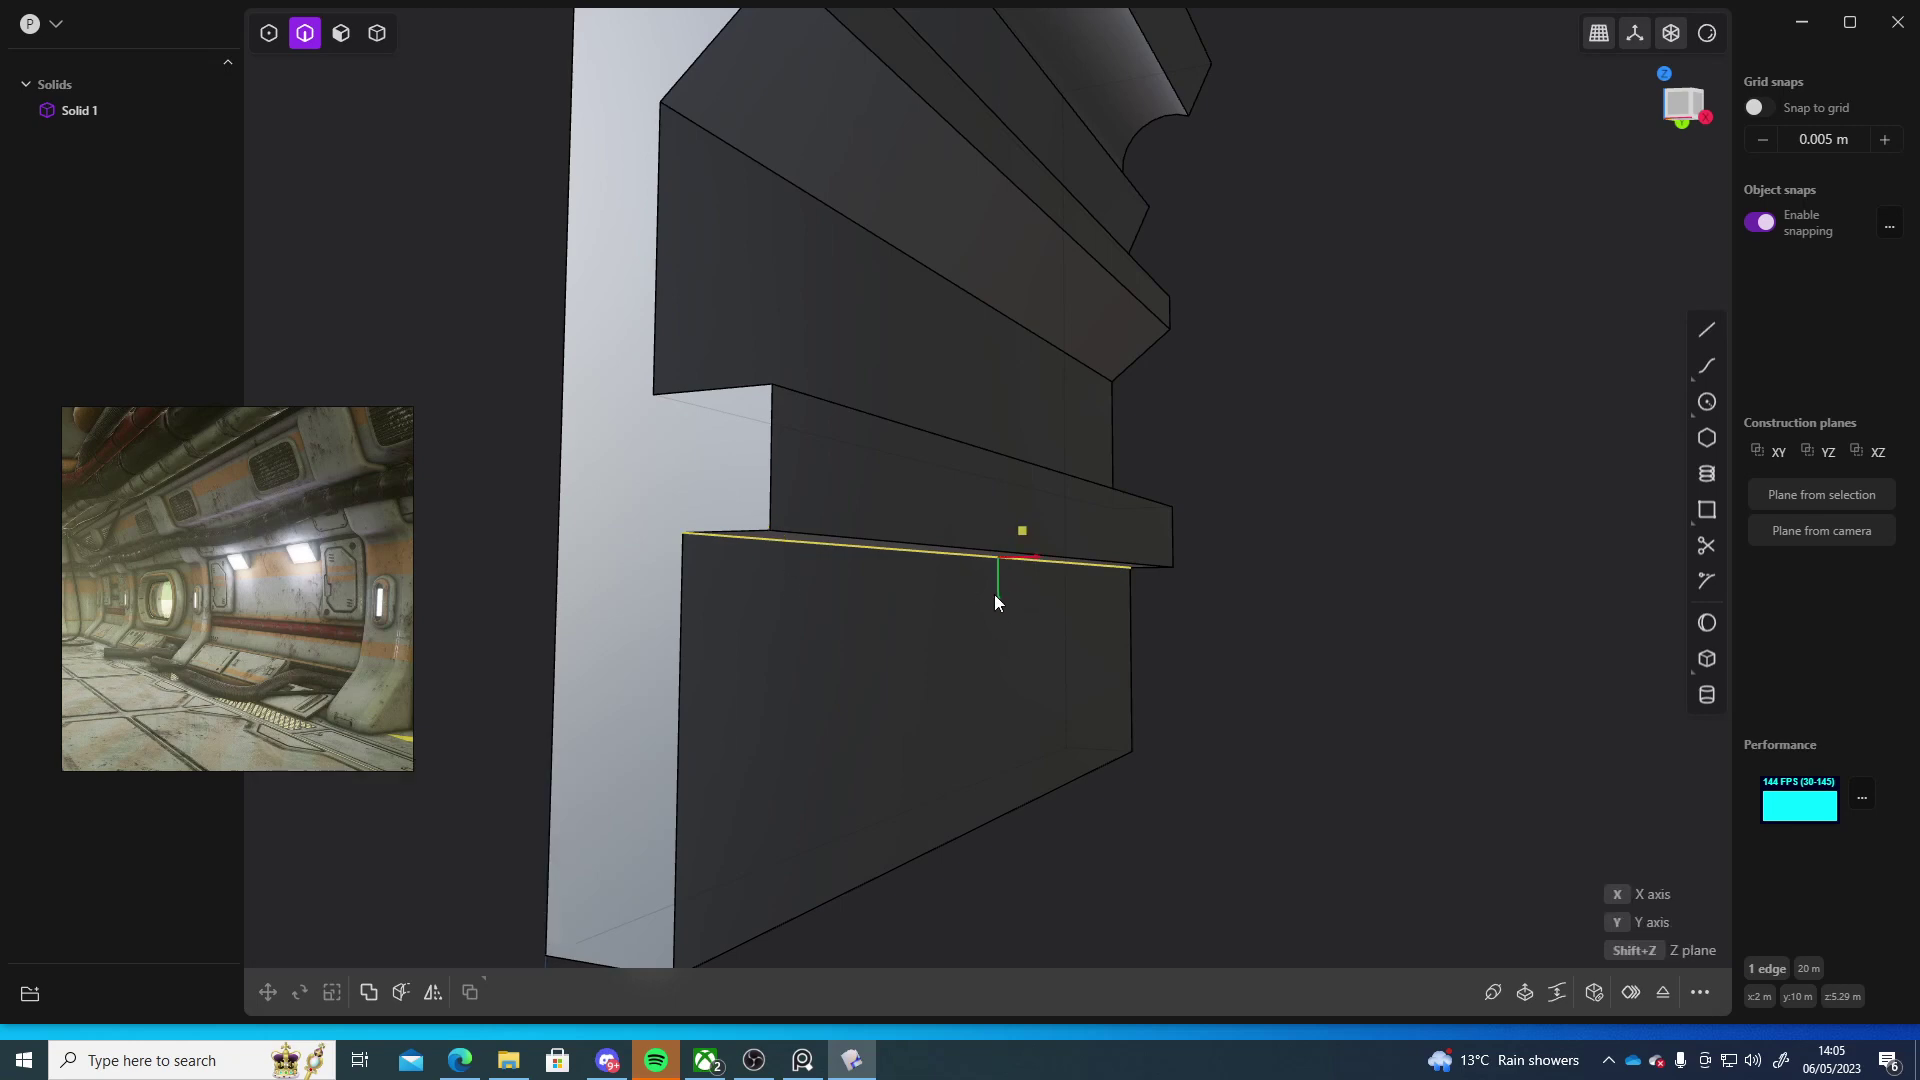
pyautogui.moveTo(998, 597); pyautogui.dragTo(994, 678)
pyautogui.scroll(-5, 993, 678)
pyautogui.moveTo(994, 678); pyautogui.dragTo(1198, 648, button='middle')
pyautogui.click(1252, 536)
pyautogui.keyDown('shift'); pyautogui.moveTo(1252, 536); pyautogui.dragTo(1240, 500, button='middle'); pyautogui.keyUp('shift')
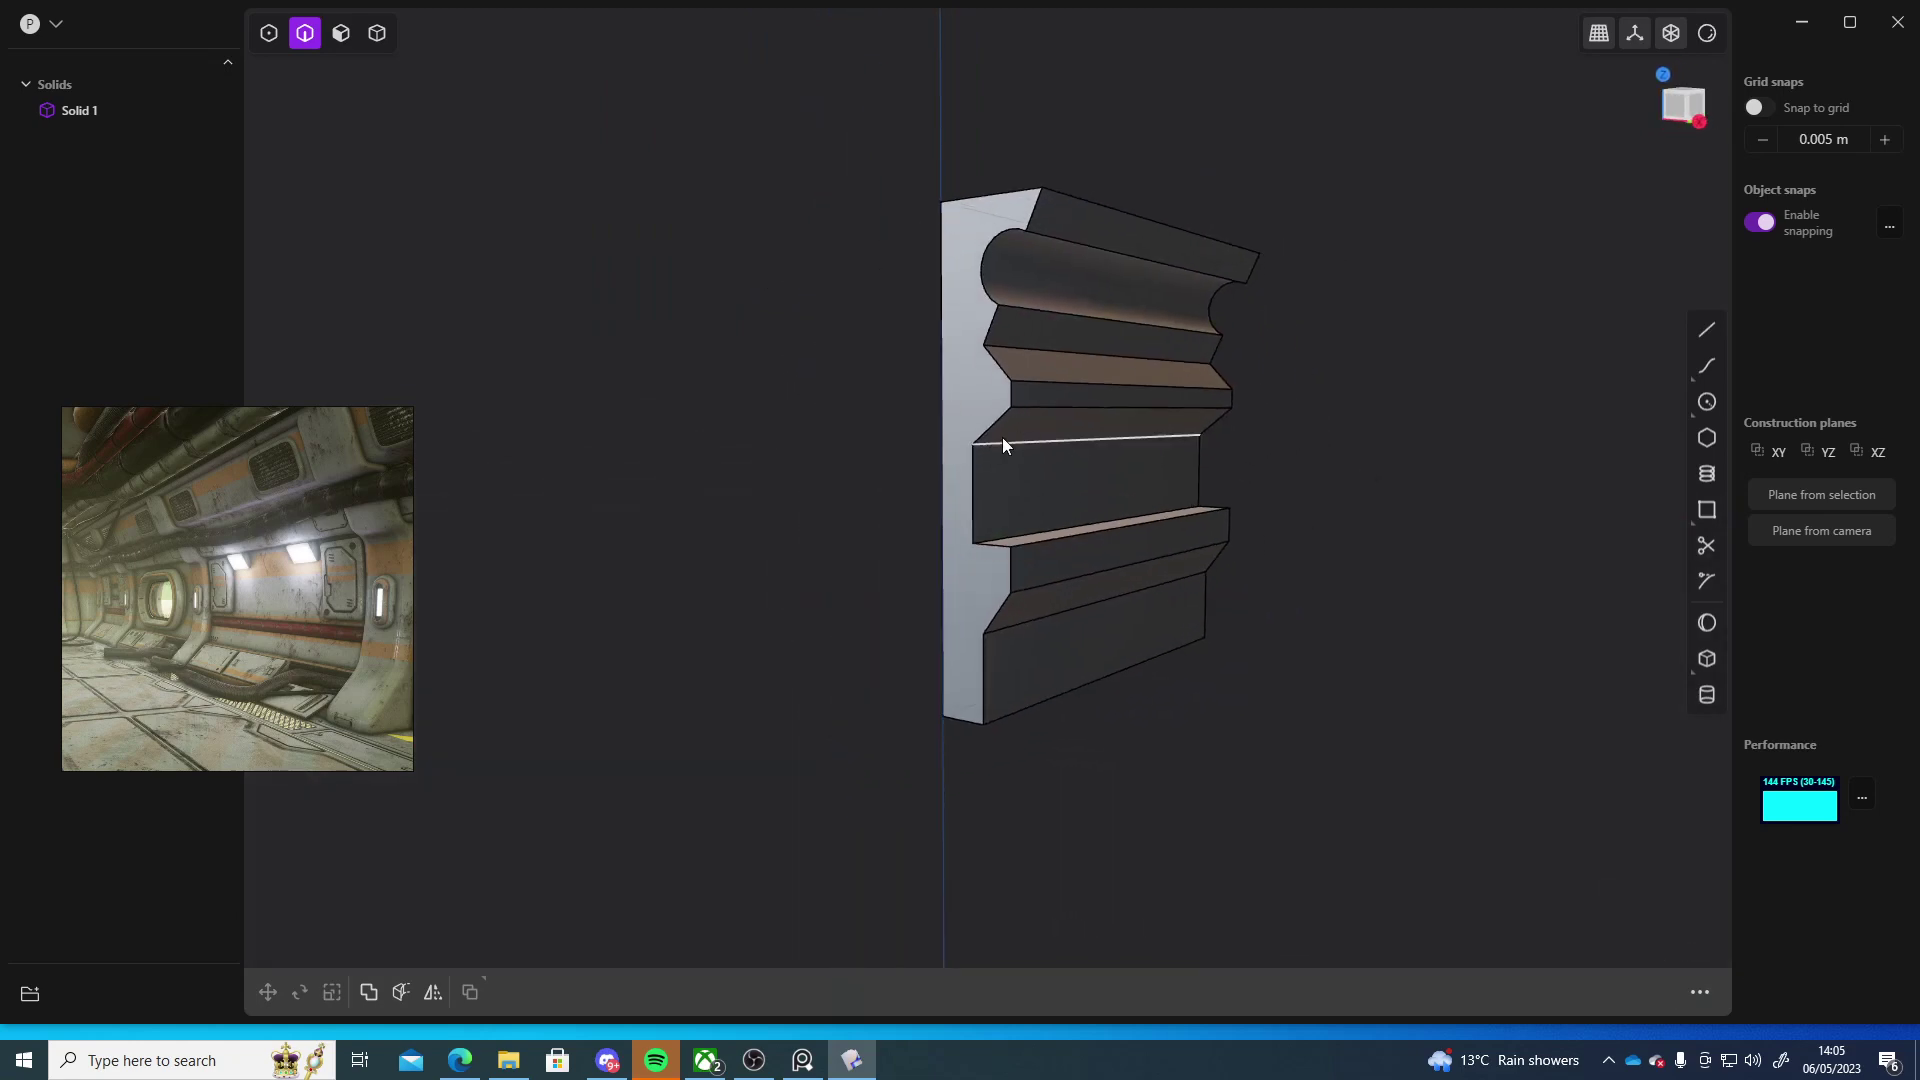
# - Move the inner edge beneath the upper ledge up the wall face by about 1 m to flatten its underside slope
pyautogui.moveTo(1108, 592); pyautogui.dragTo(960, 467, button='middle')
pyautogui.scroll(3, 960, 467)
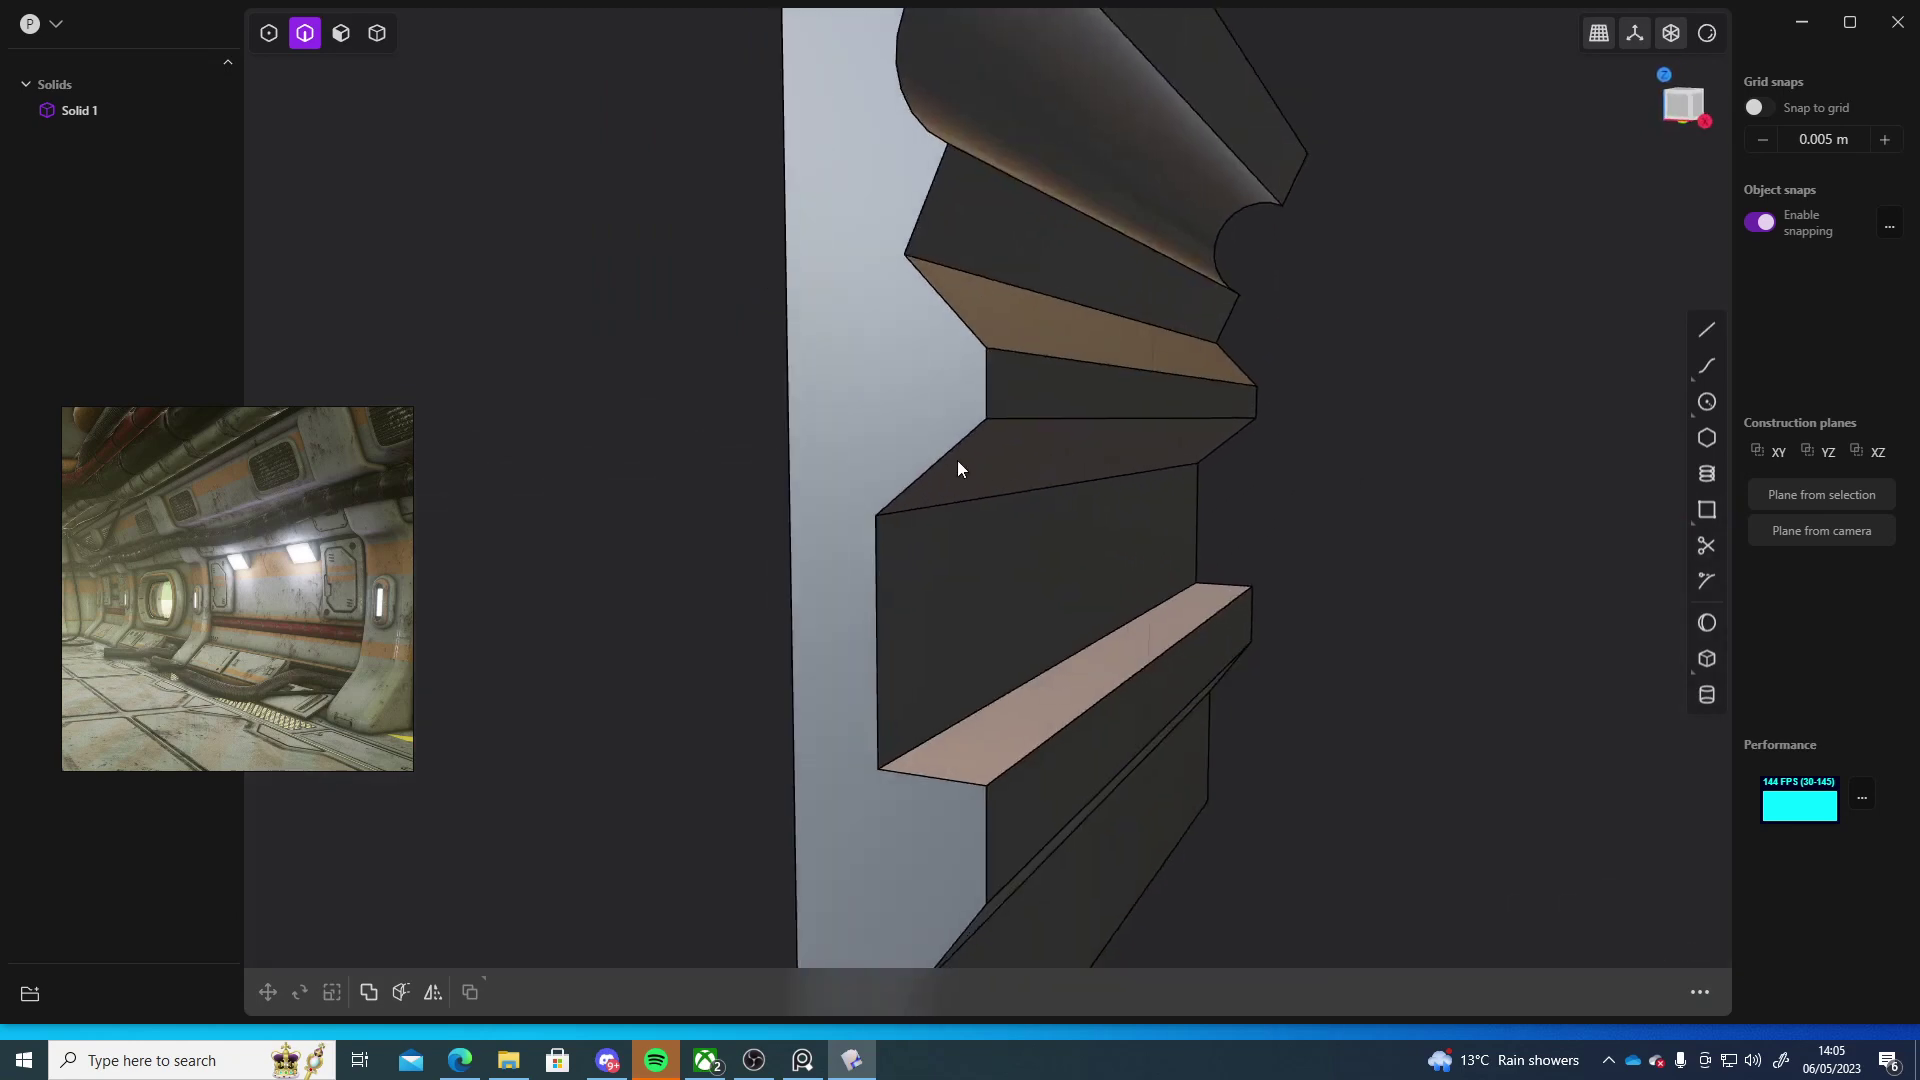
pyautogui.scroll(-4, 1122, 484)
pyautogui.scroll(6, 1200, 488)
pyautogui.moveTo(1199, 488); pyautogui.dragTo(1120, 488, button='middle')
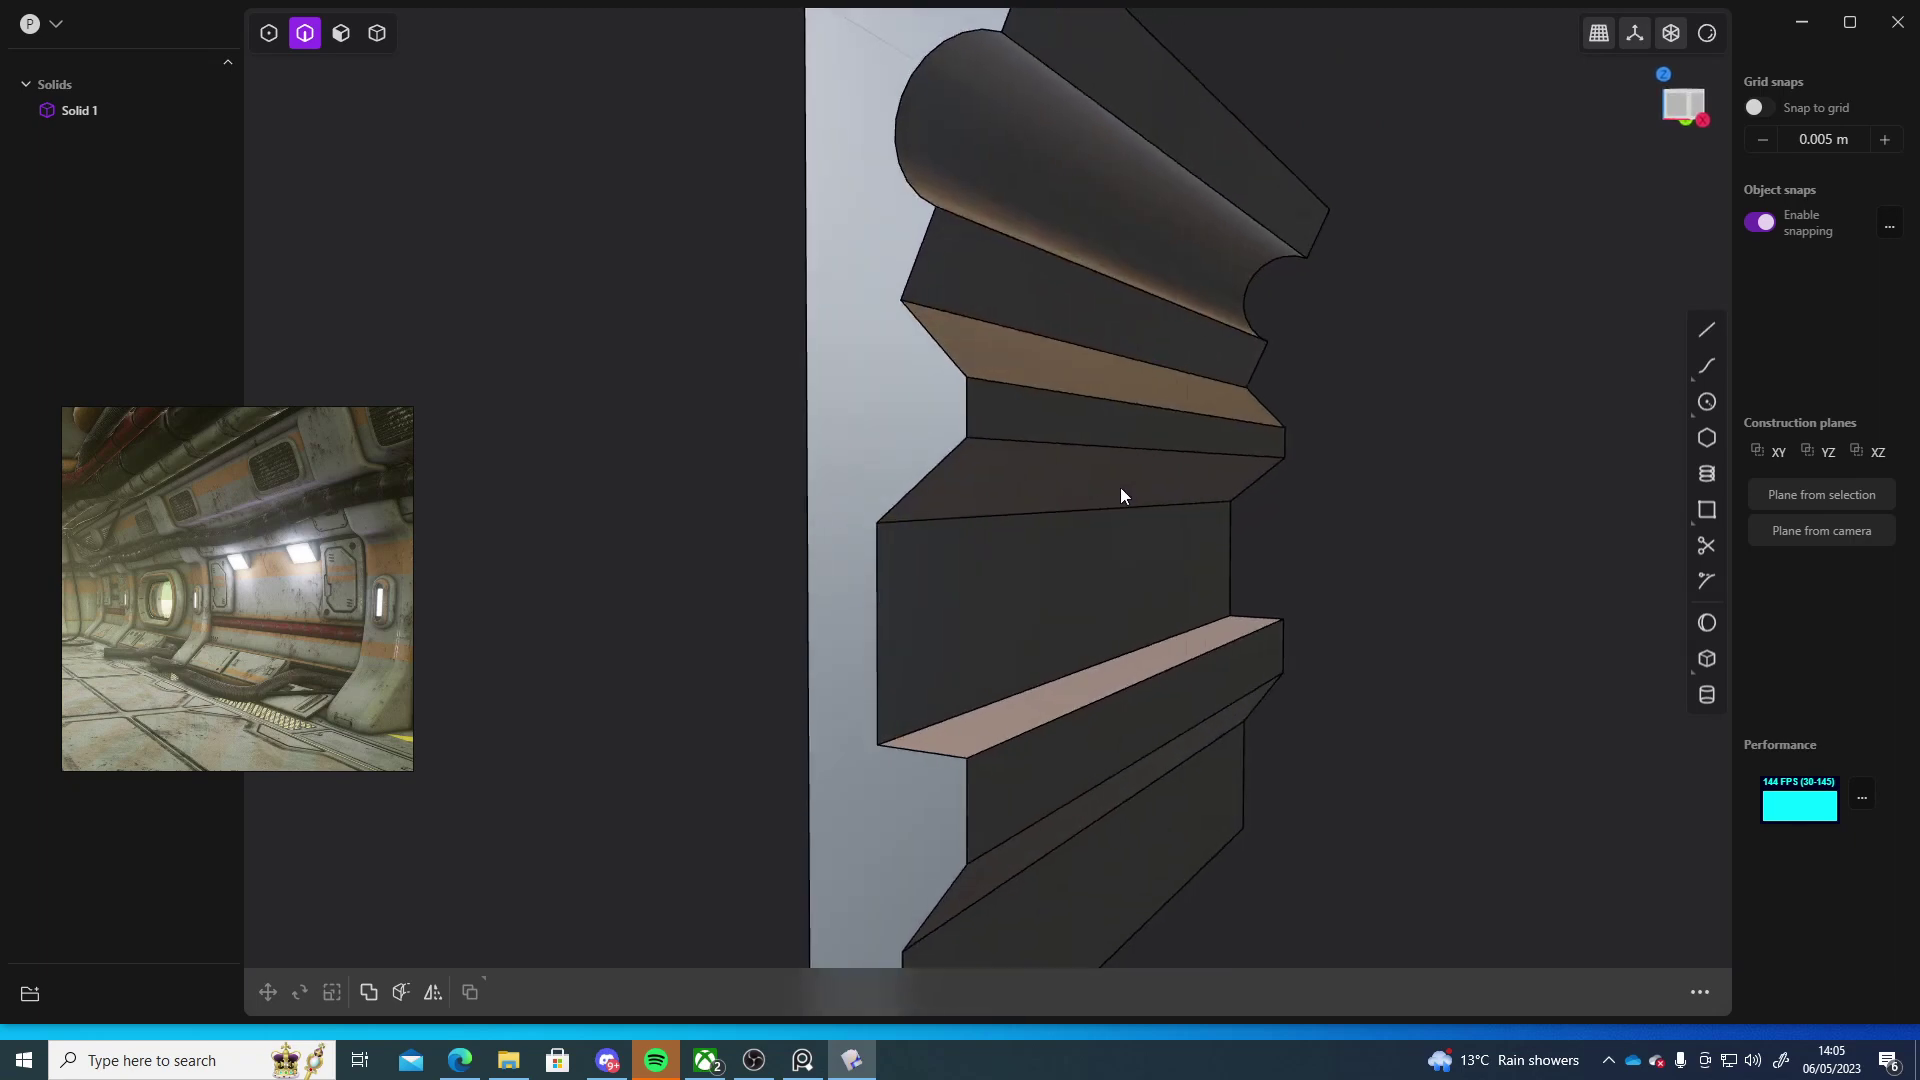
pyautogui.click(1054, 514)
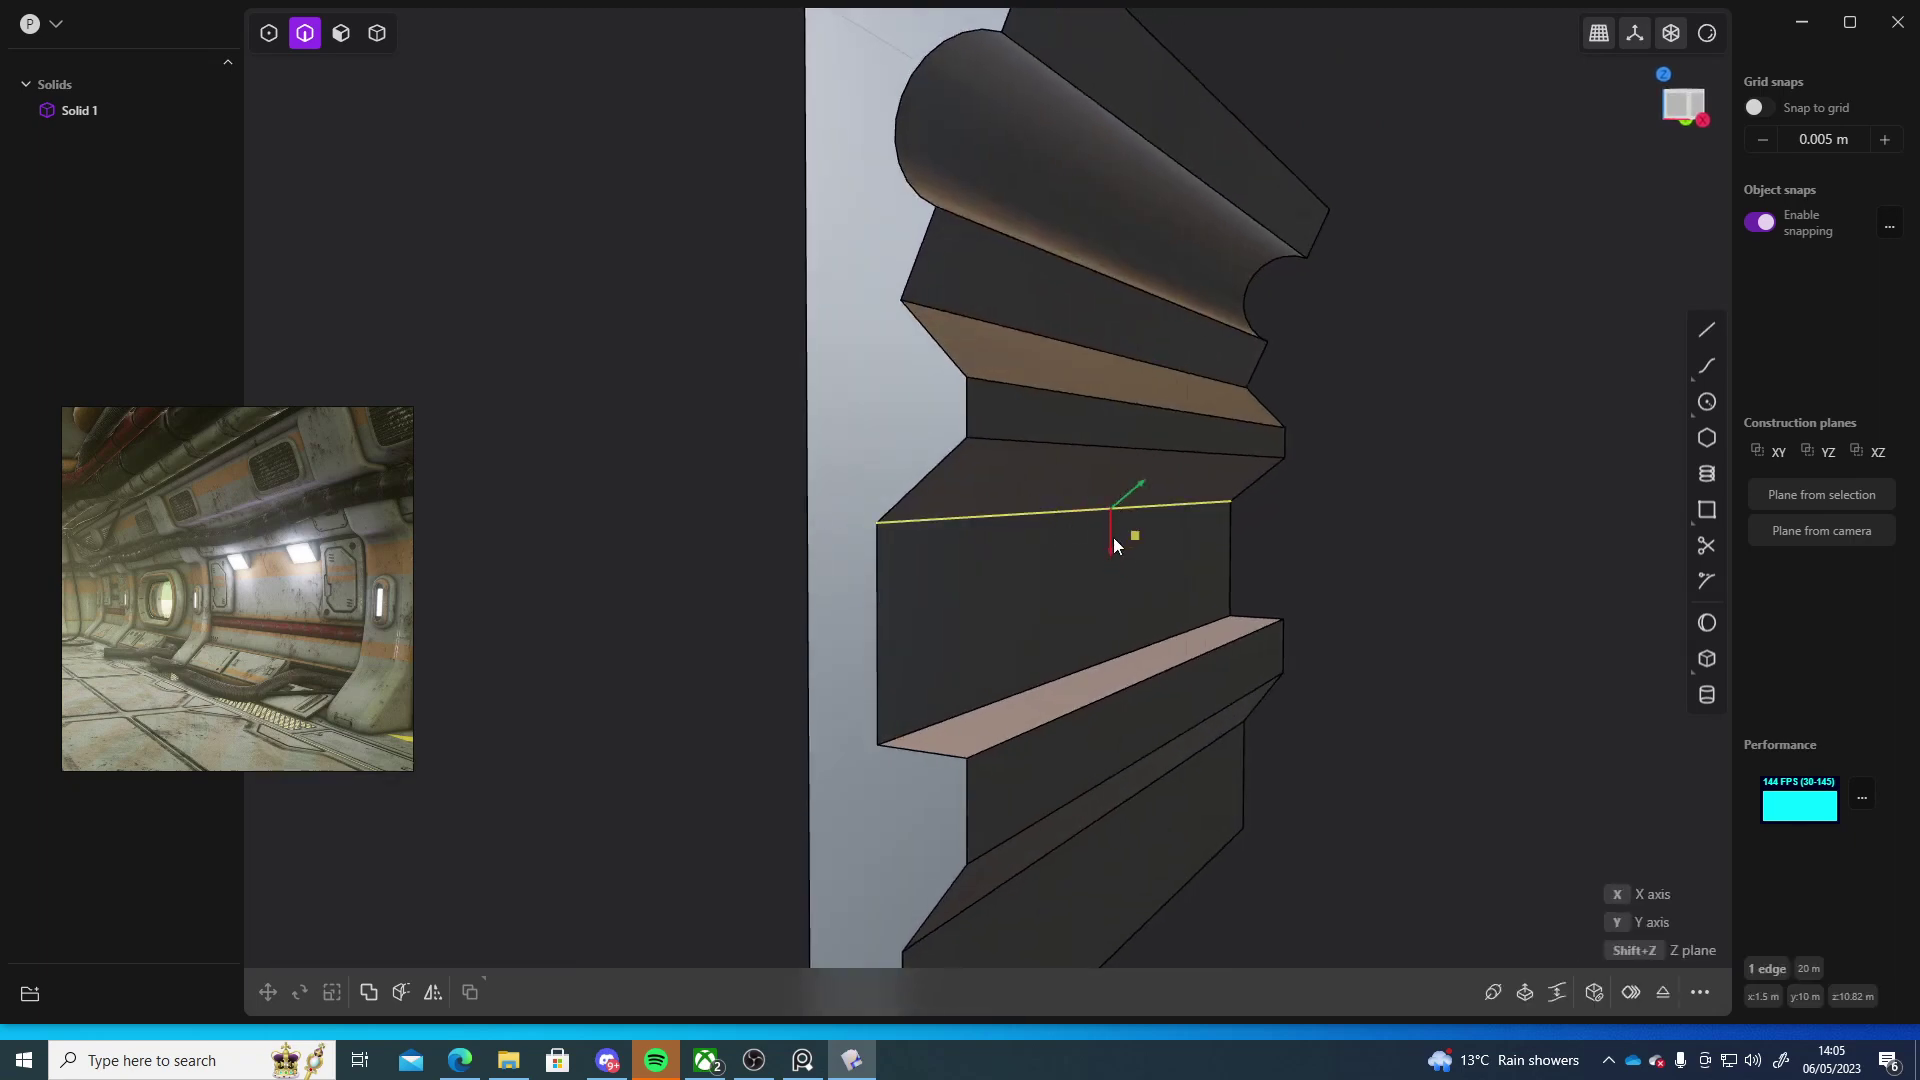
pyautogui.moveTo(1114, 532); pyautogui.dragTo(1110, 510)
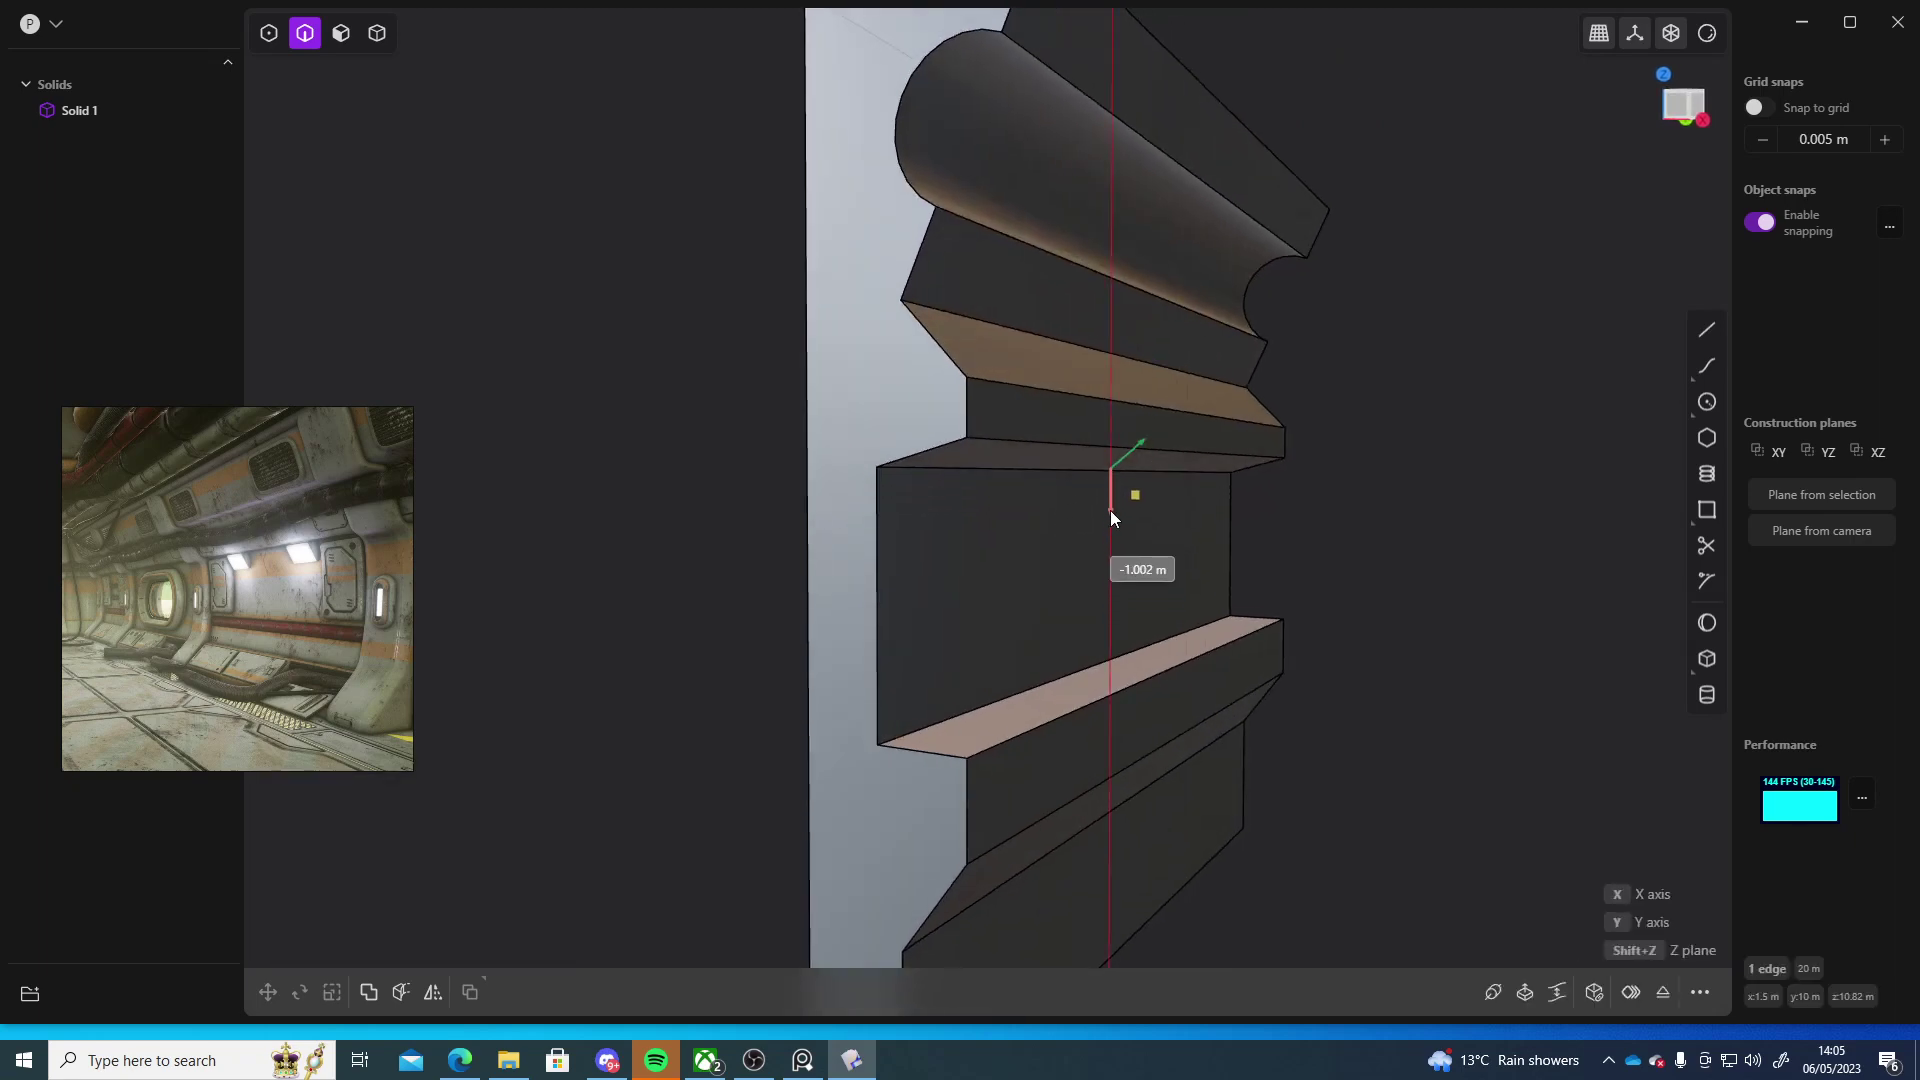
pyautogui.press('Escape')
# - Try to move the upper ledge's two front edges together by about 0.31 m
pyautogui.click(1018, 447)
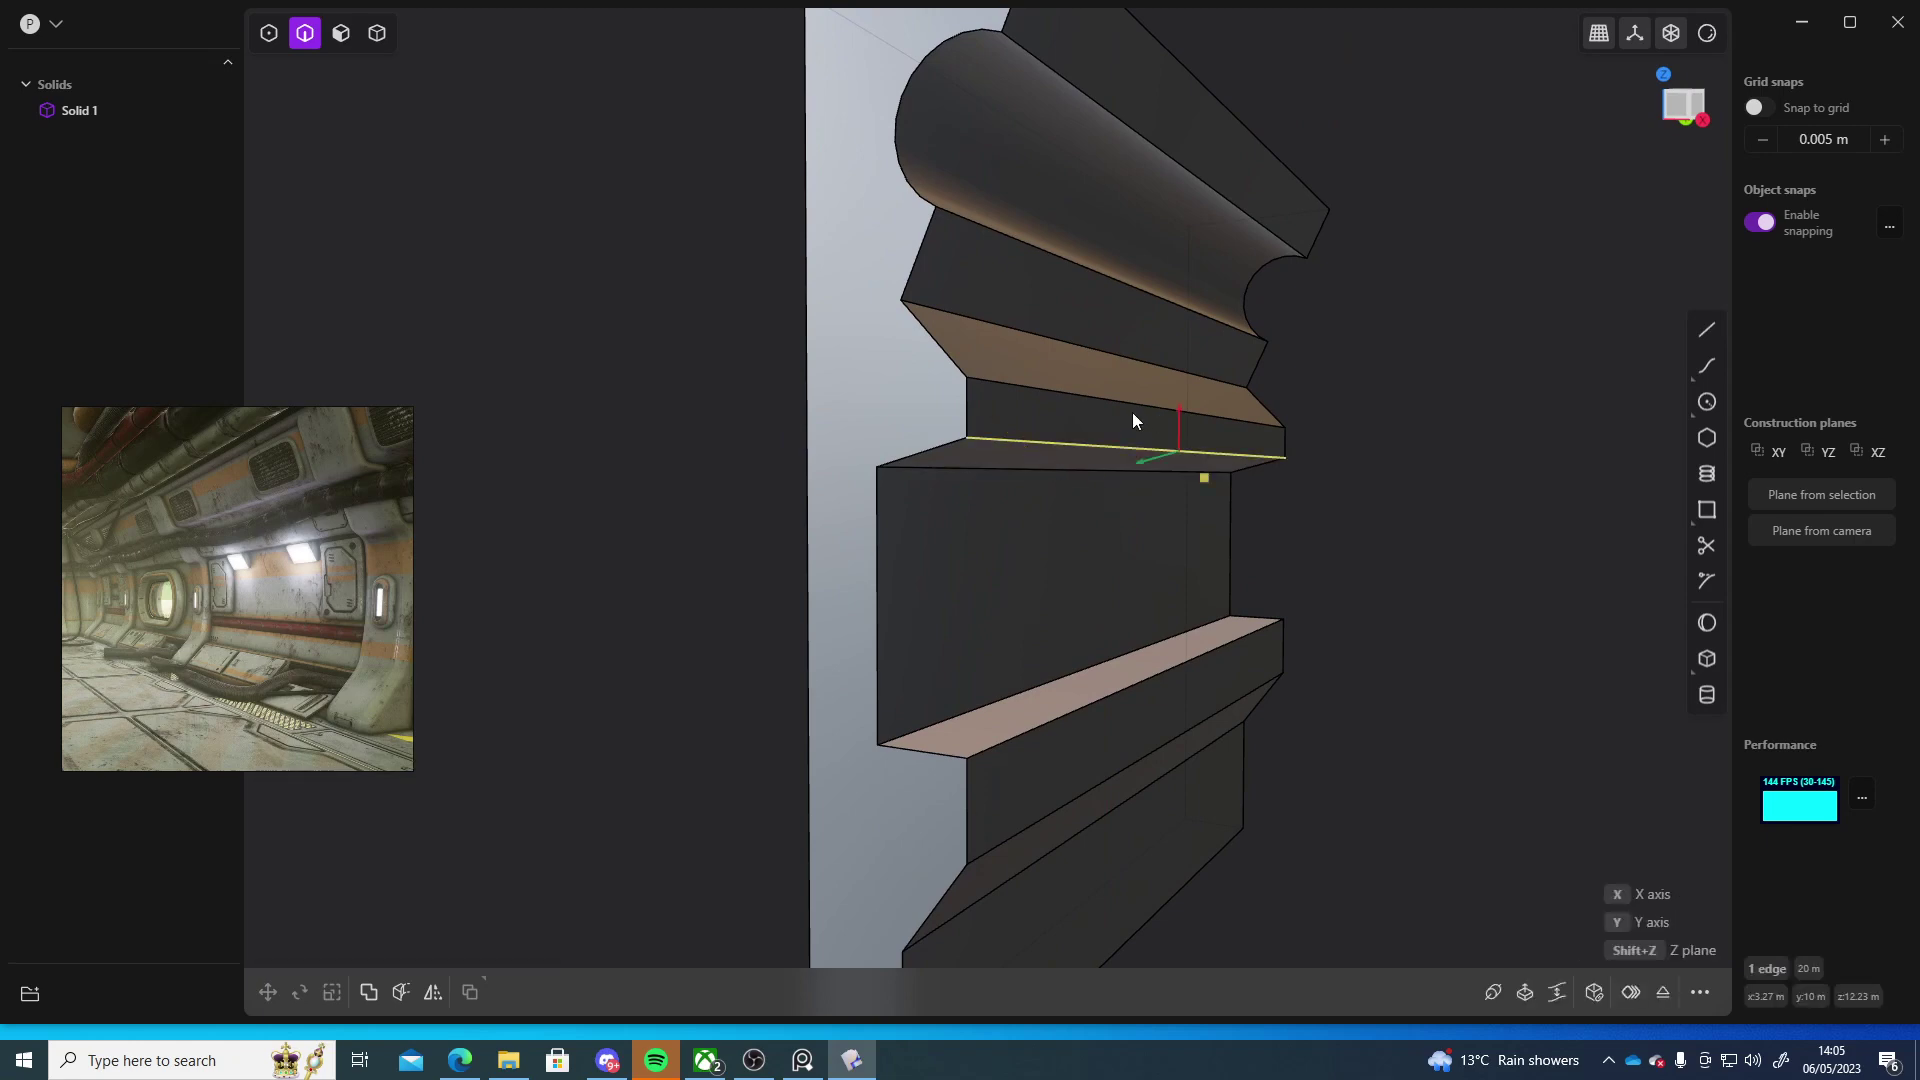
pyautogui.click(1382, 441)
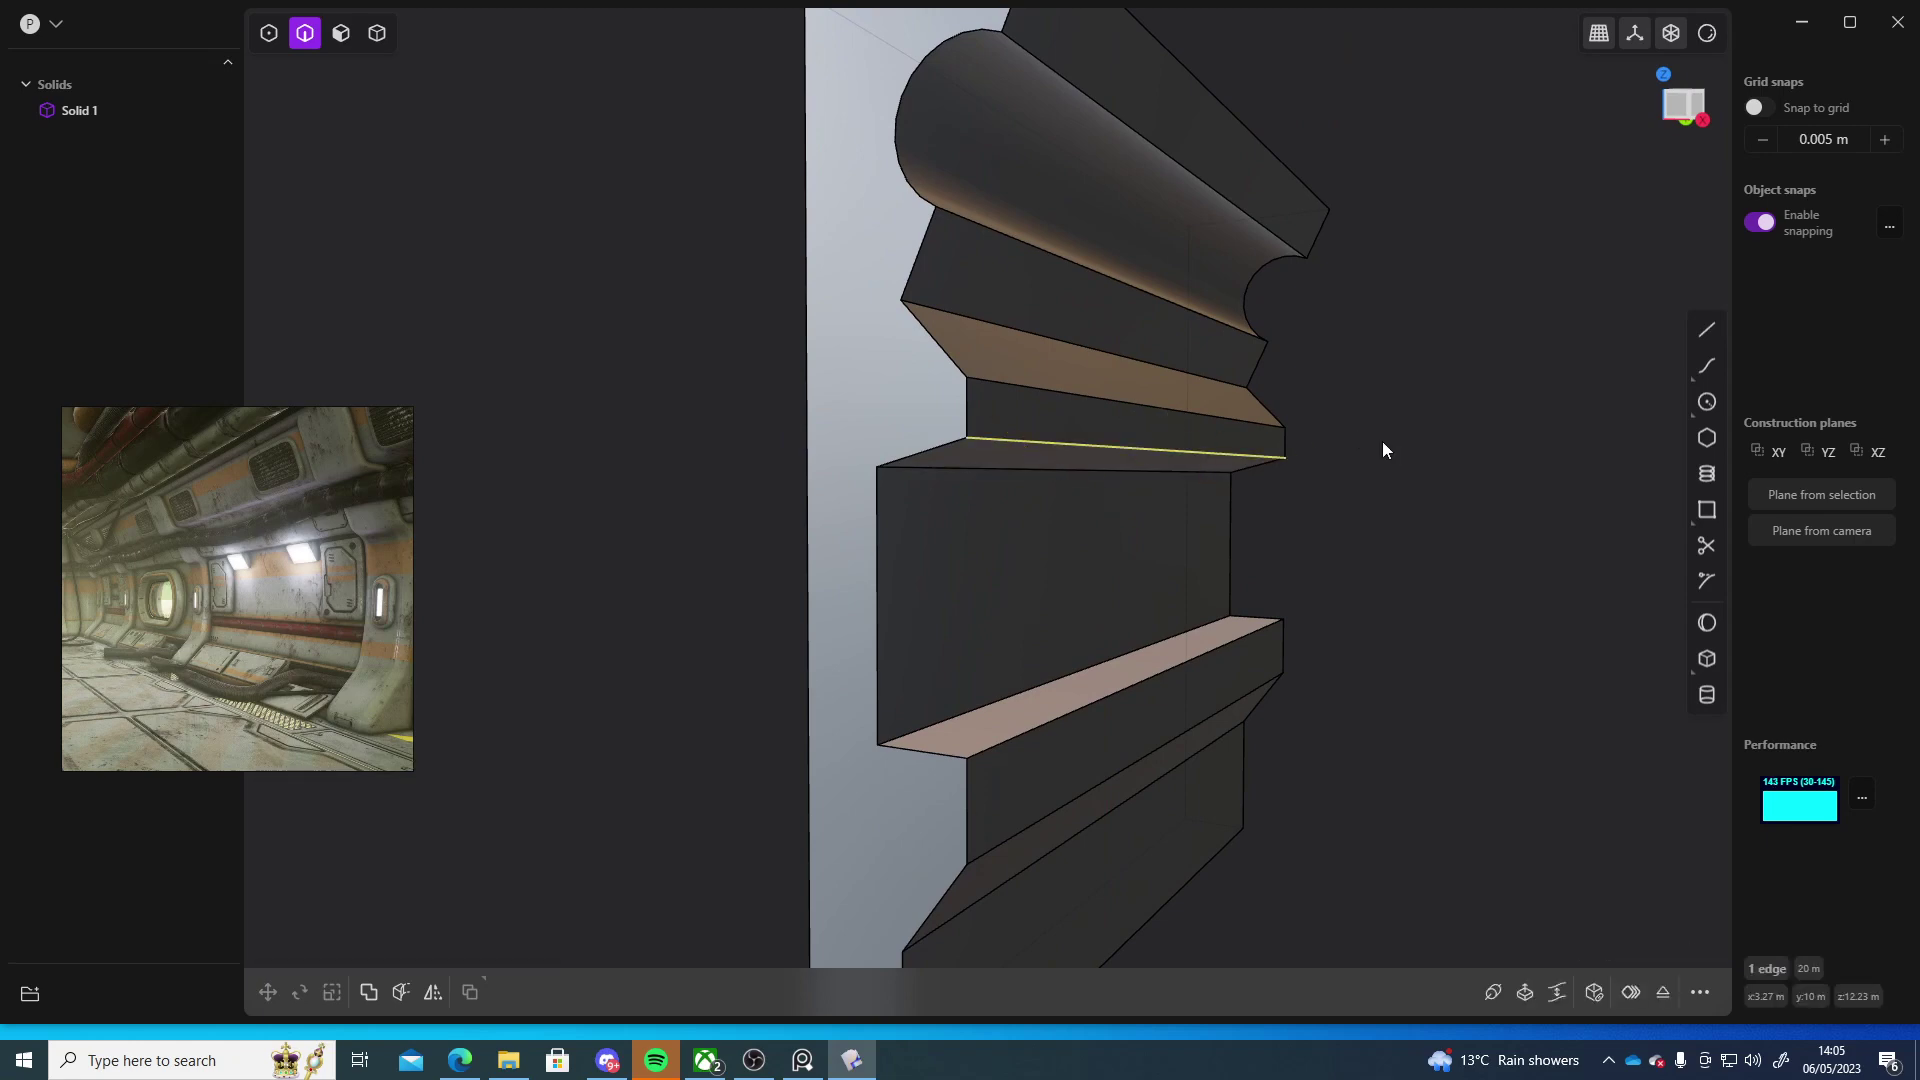
pyautogui.click(1136, 418)
pyautogui.press('f')
pyautogui.keyDown('shift'); pyautogui.click(1126, 458); pyautogui.keyUp('shift')
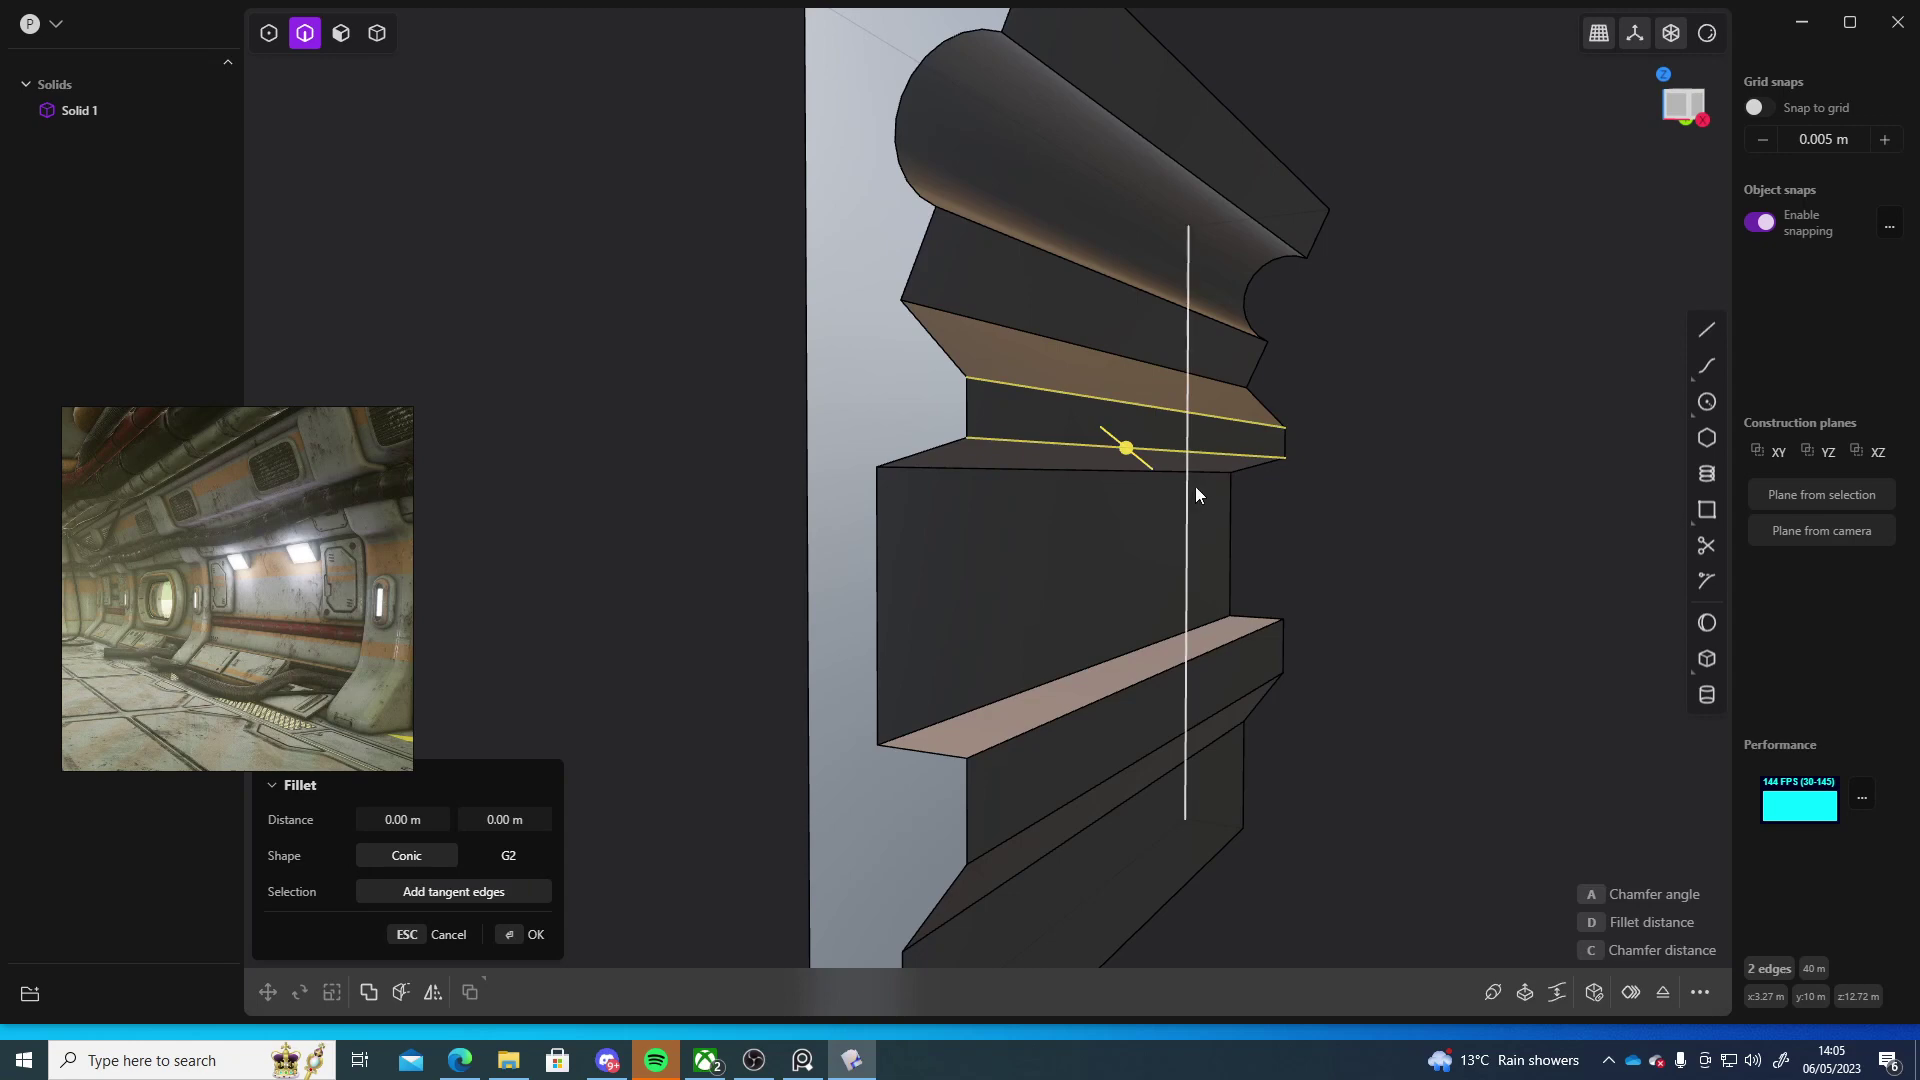
pyautogui.press('g')
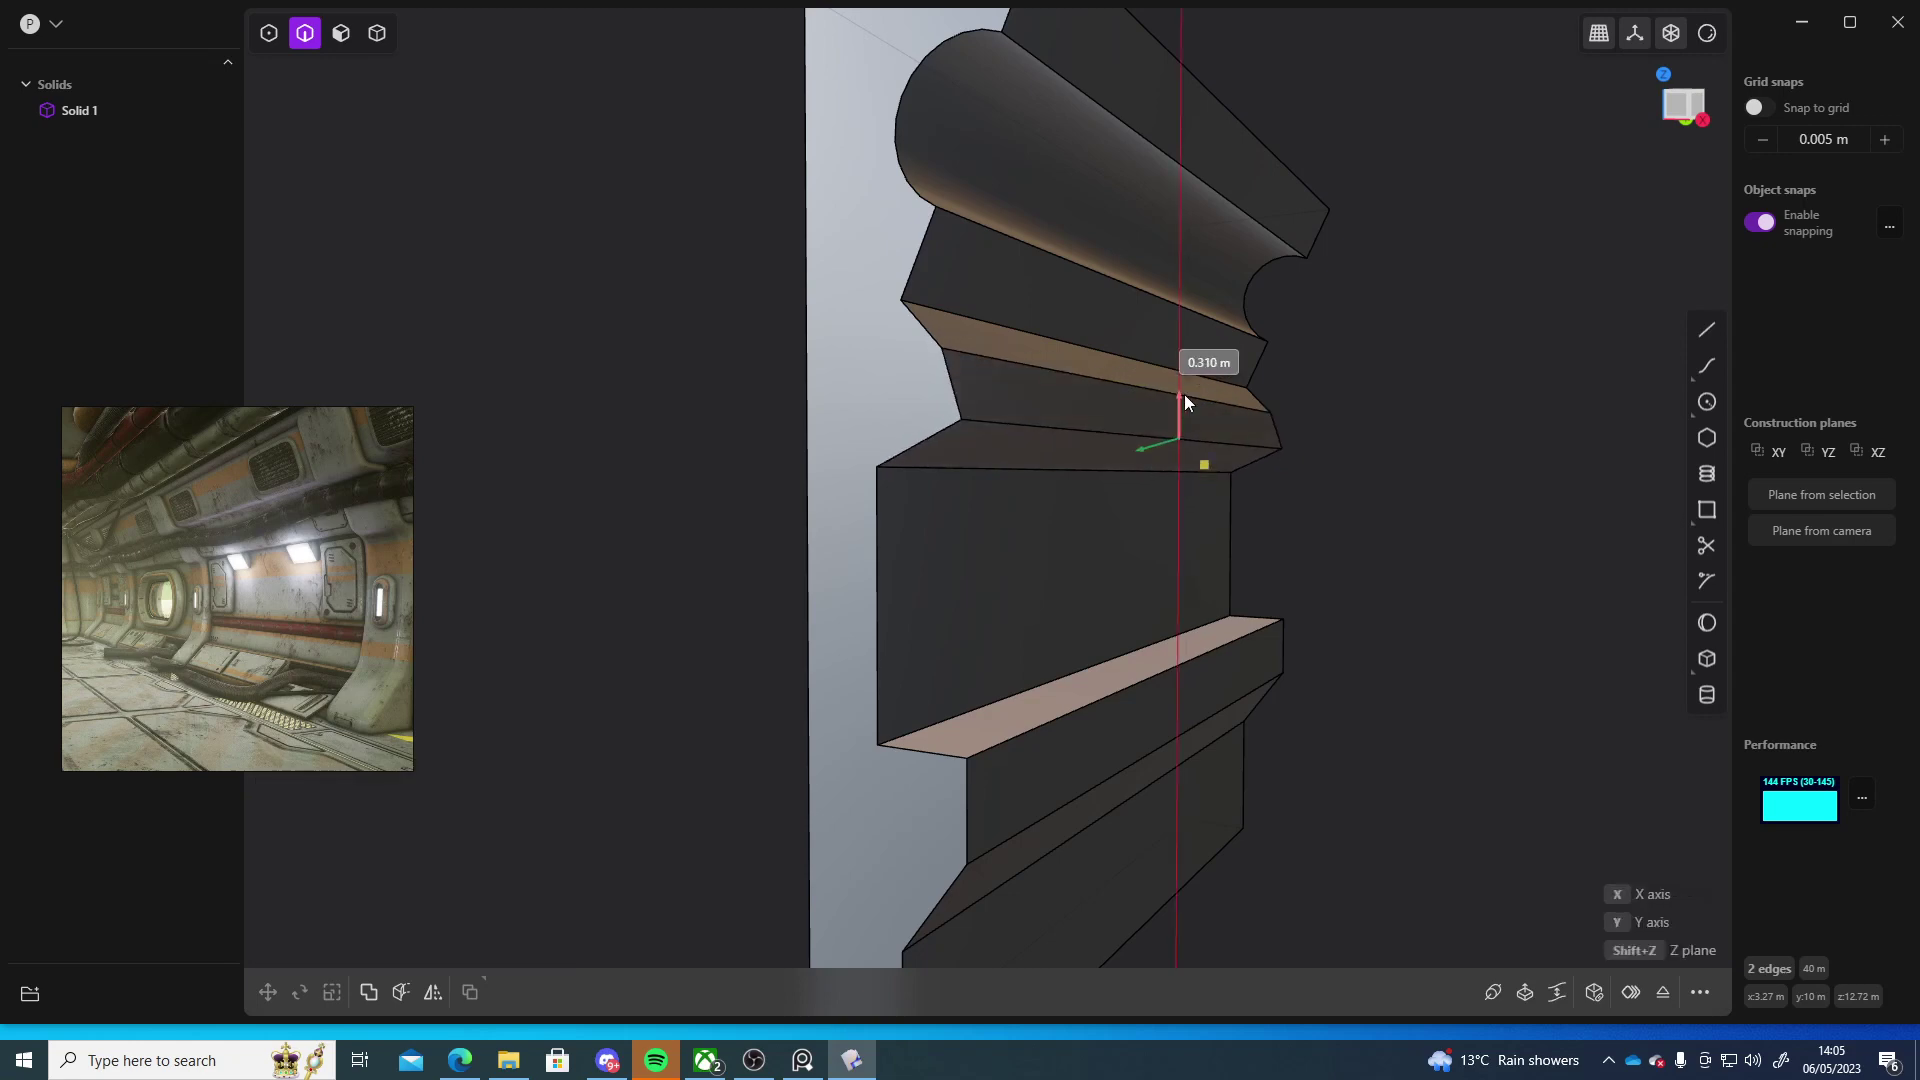
pyautogui.click(1184, 394)
pyautogui.moveTo(1370, 447); pyautogui.dragTo(1426, 462, button='middle')
pyautogui.click(1426, 462)
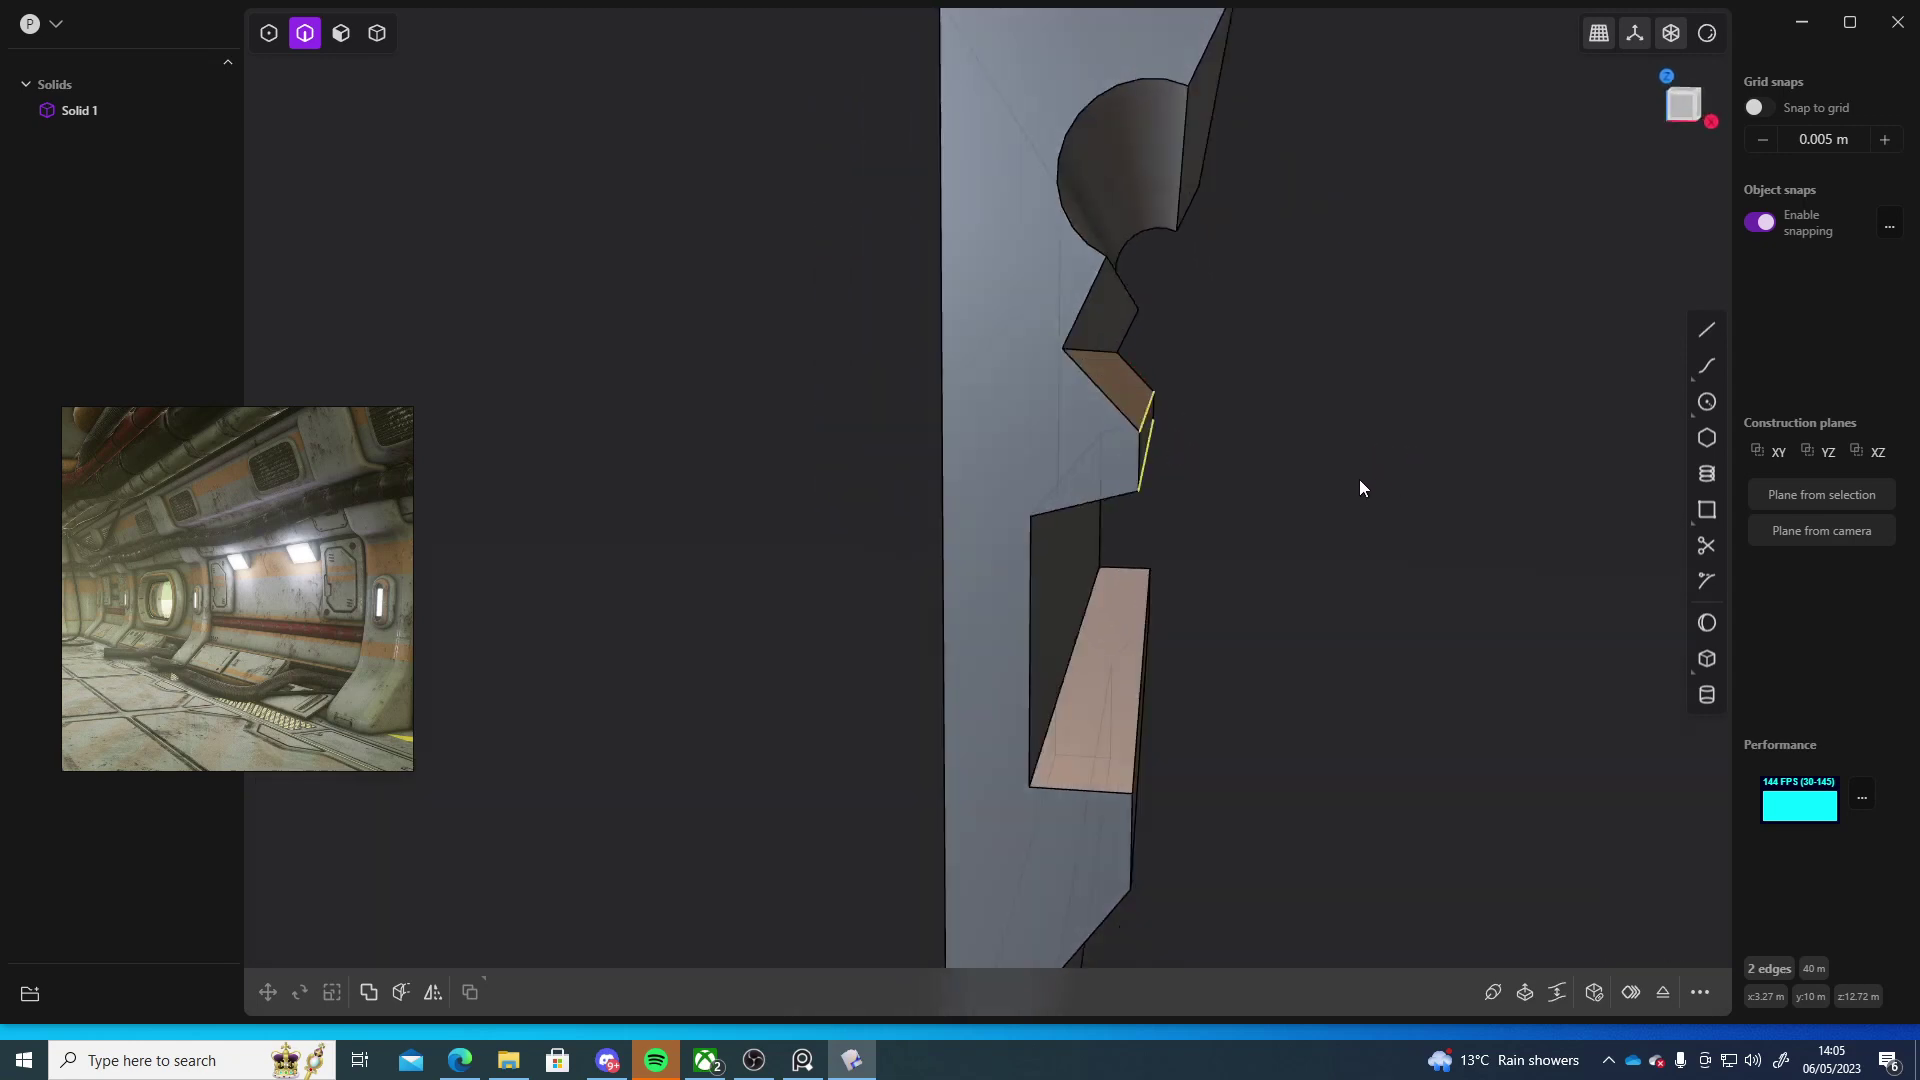
# - Fillet the lower ledge's top front edge with a distance of about 1.09 m
pyautogui.moveTo(1311, 574); pyautogui.dragTo(942, 565, button='middle')
pyautogui.click(962, 498)
pyautogui.press('f')
pyautogui.moveTo(1187, 639); pyautogui.dragTo(1260, 651, button='middle')
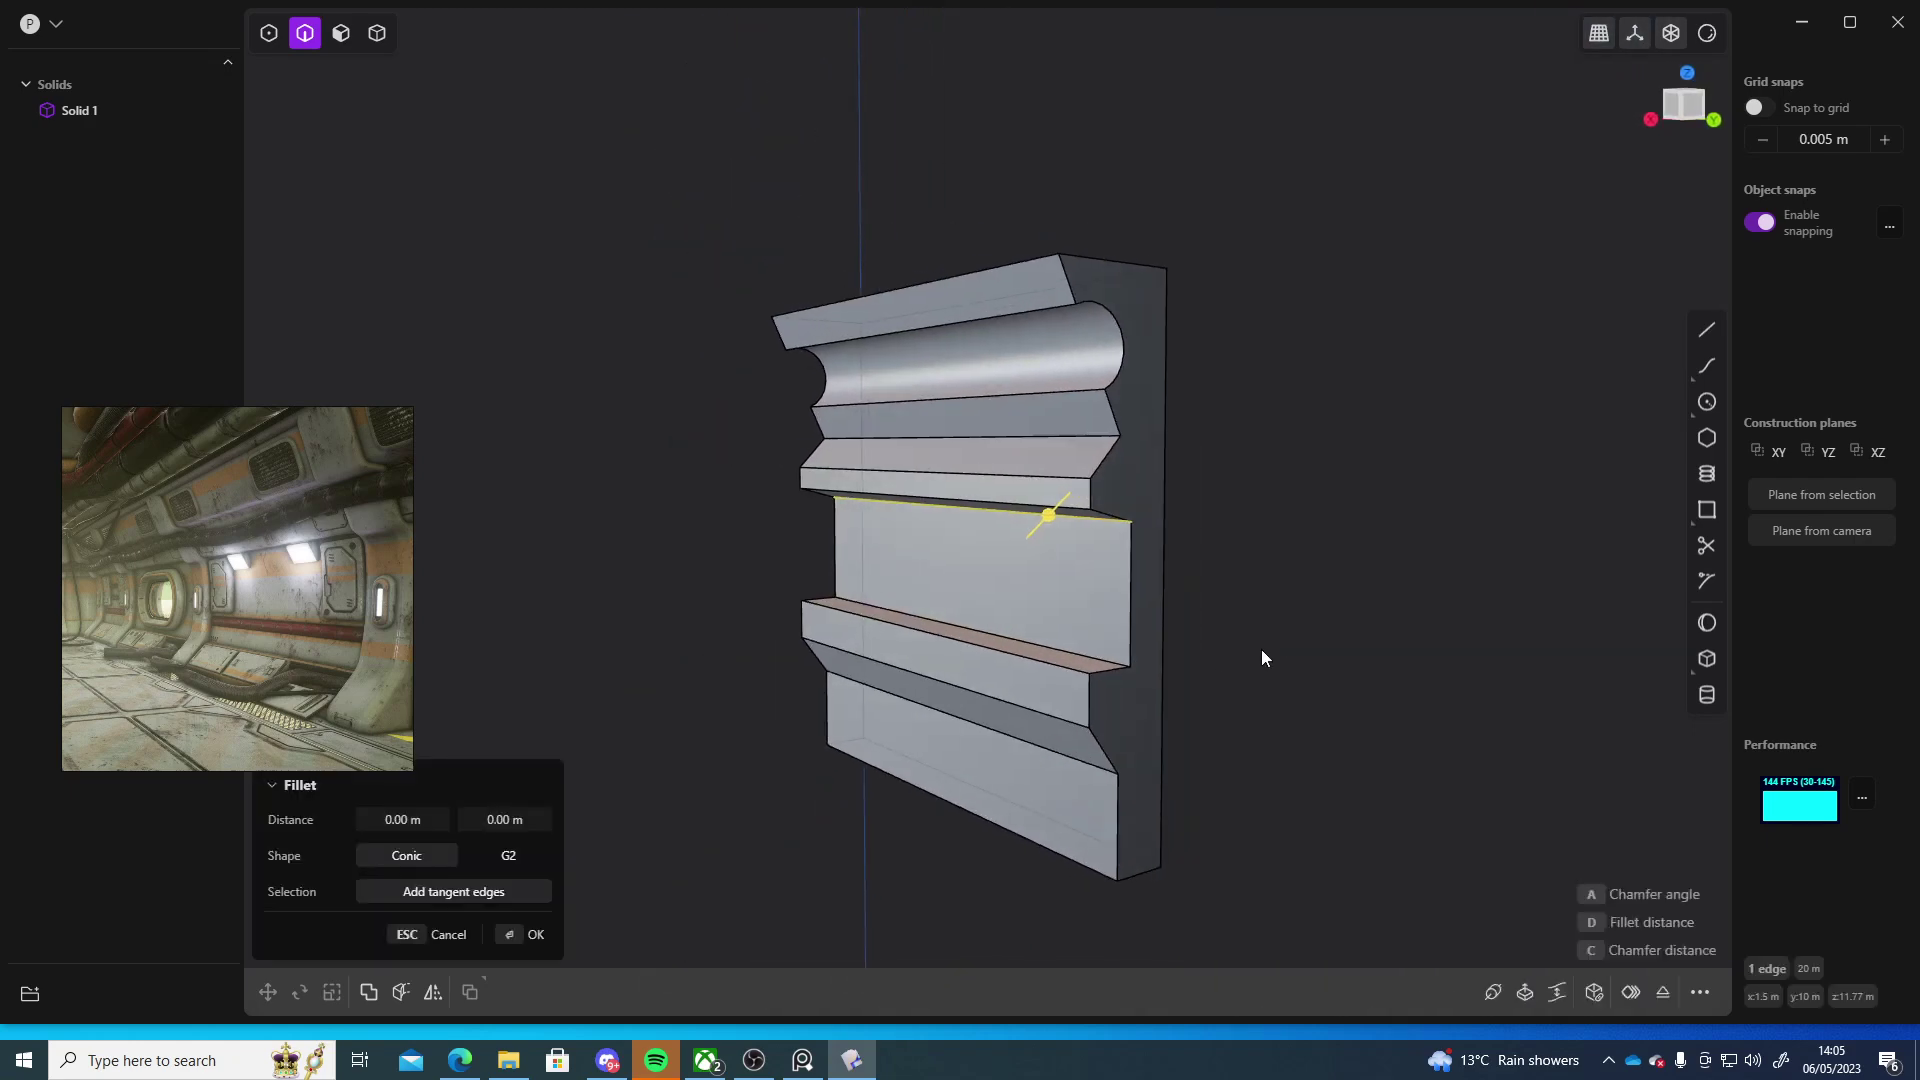
pyautogui.moveTo(951, 647); pyautogui.dragTo(933, 562, button='middle')
pyautogui.moveTo(825, 470); pyautogui.dragTo(849, 436)
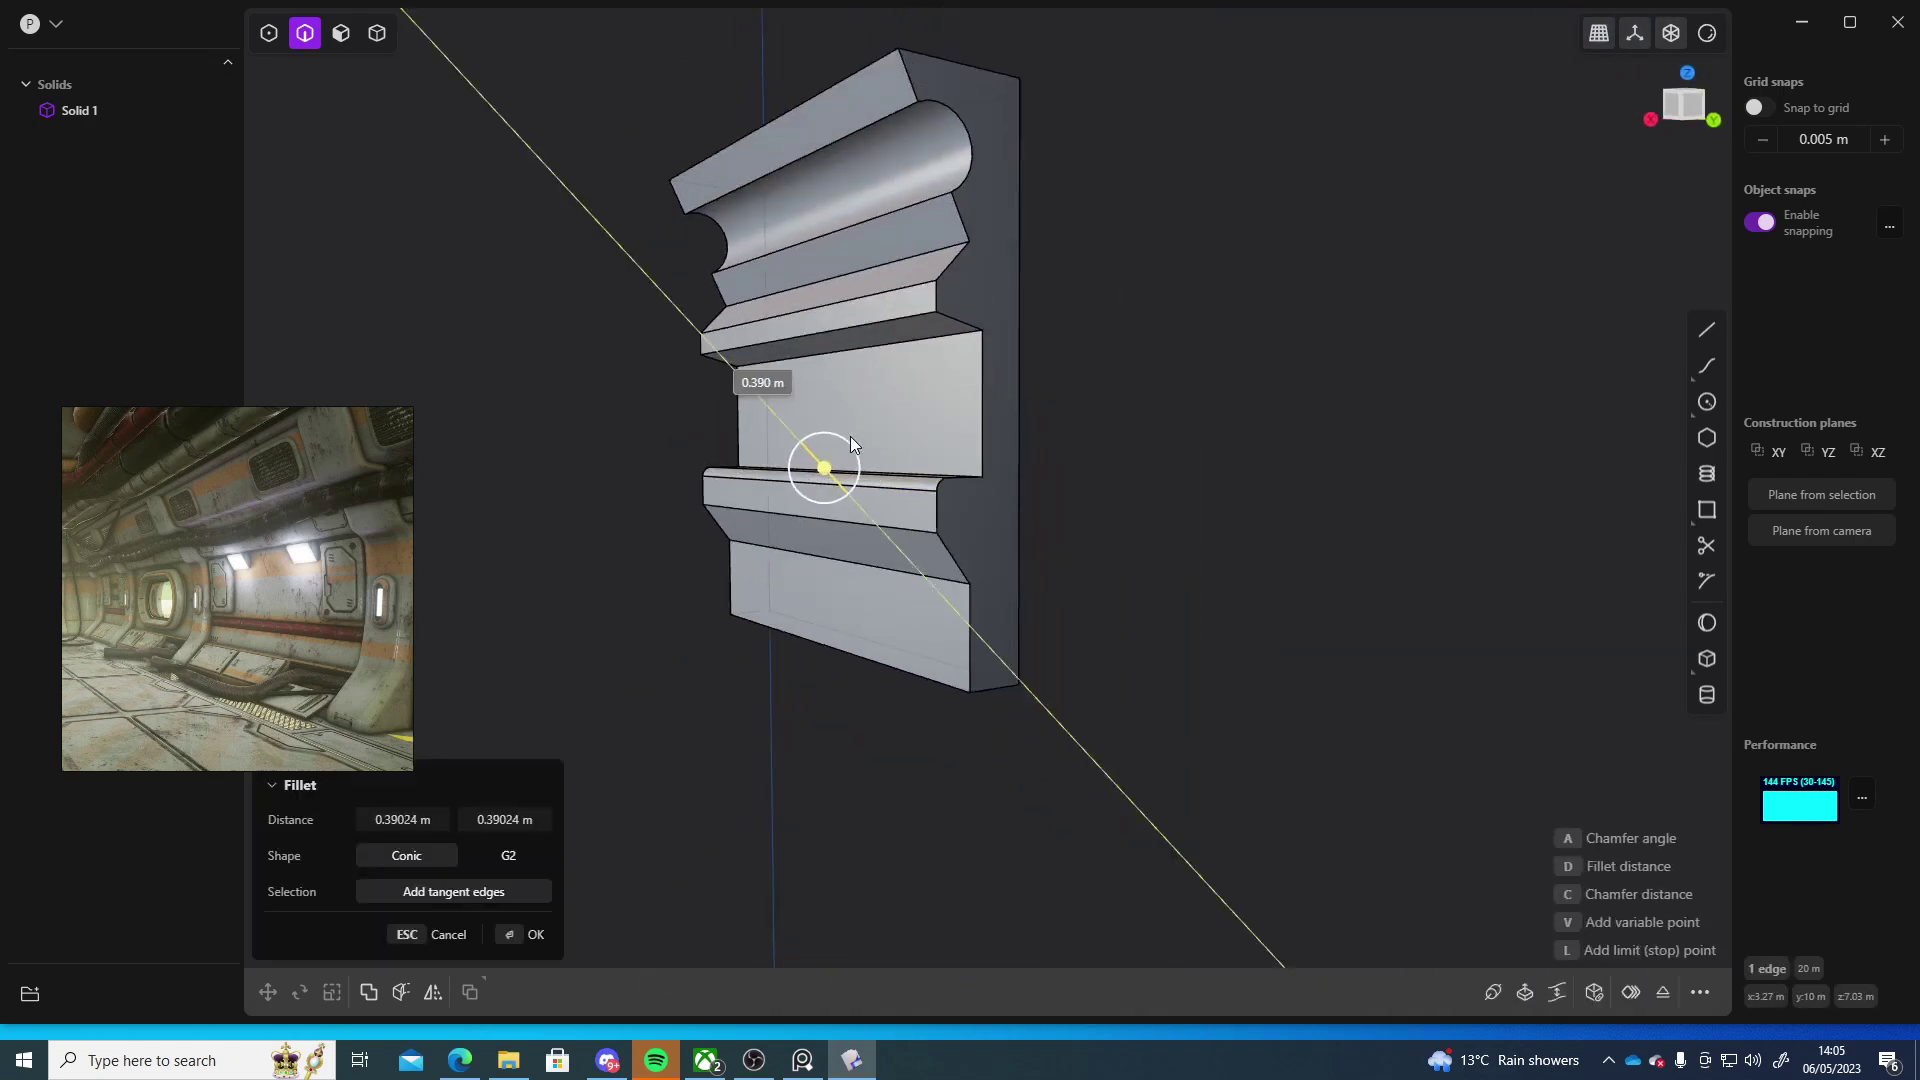
pyautogui.moveTo(910, 377); pyautogui.dragTo(892, 374)
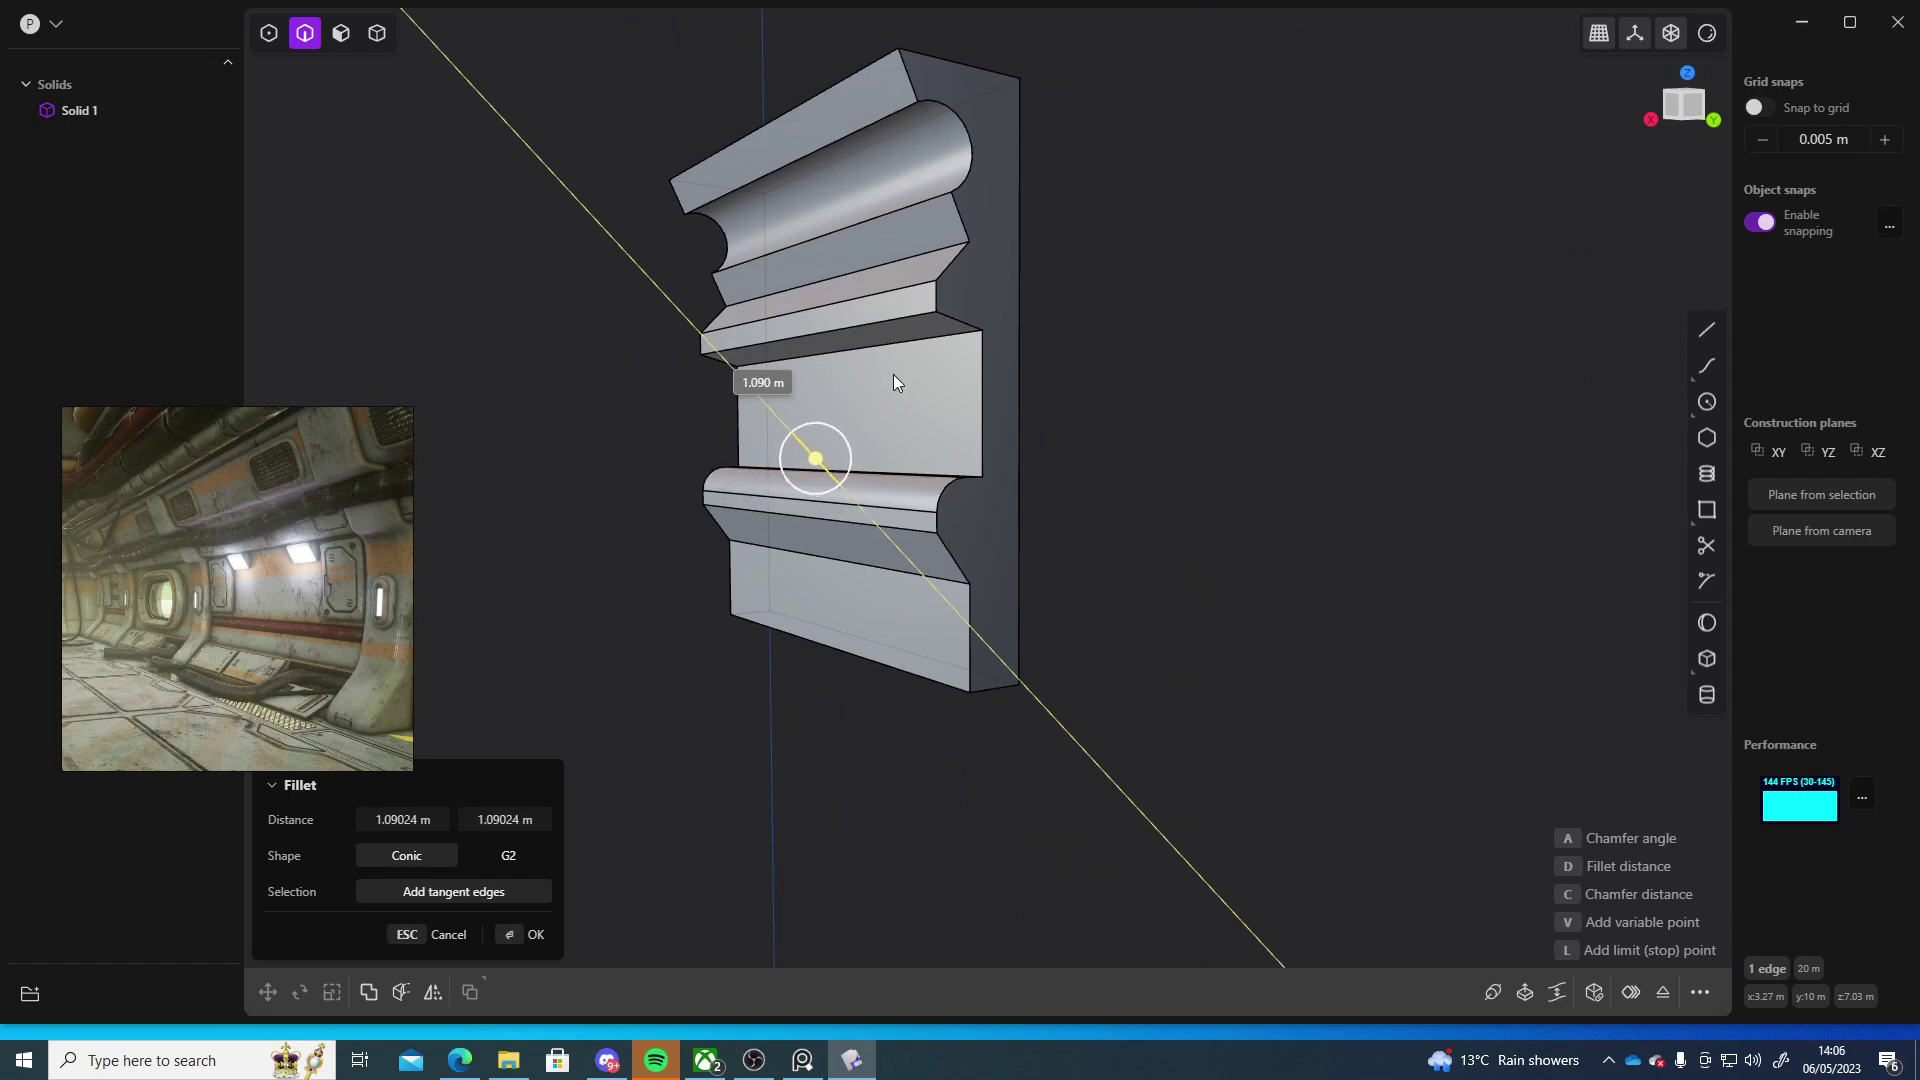
pyautogui.press('Return')
# - Extrude the wall's bottom front face outward to form a protruding base block below the lower ledge
pyautogui.moveTo(892, 374); pyautogui.dragTo(914, 428, button='middle')
pyautogui.click(914, 418)
pyautogui.click(742, 484)
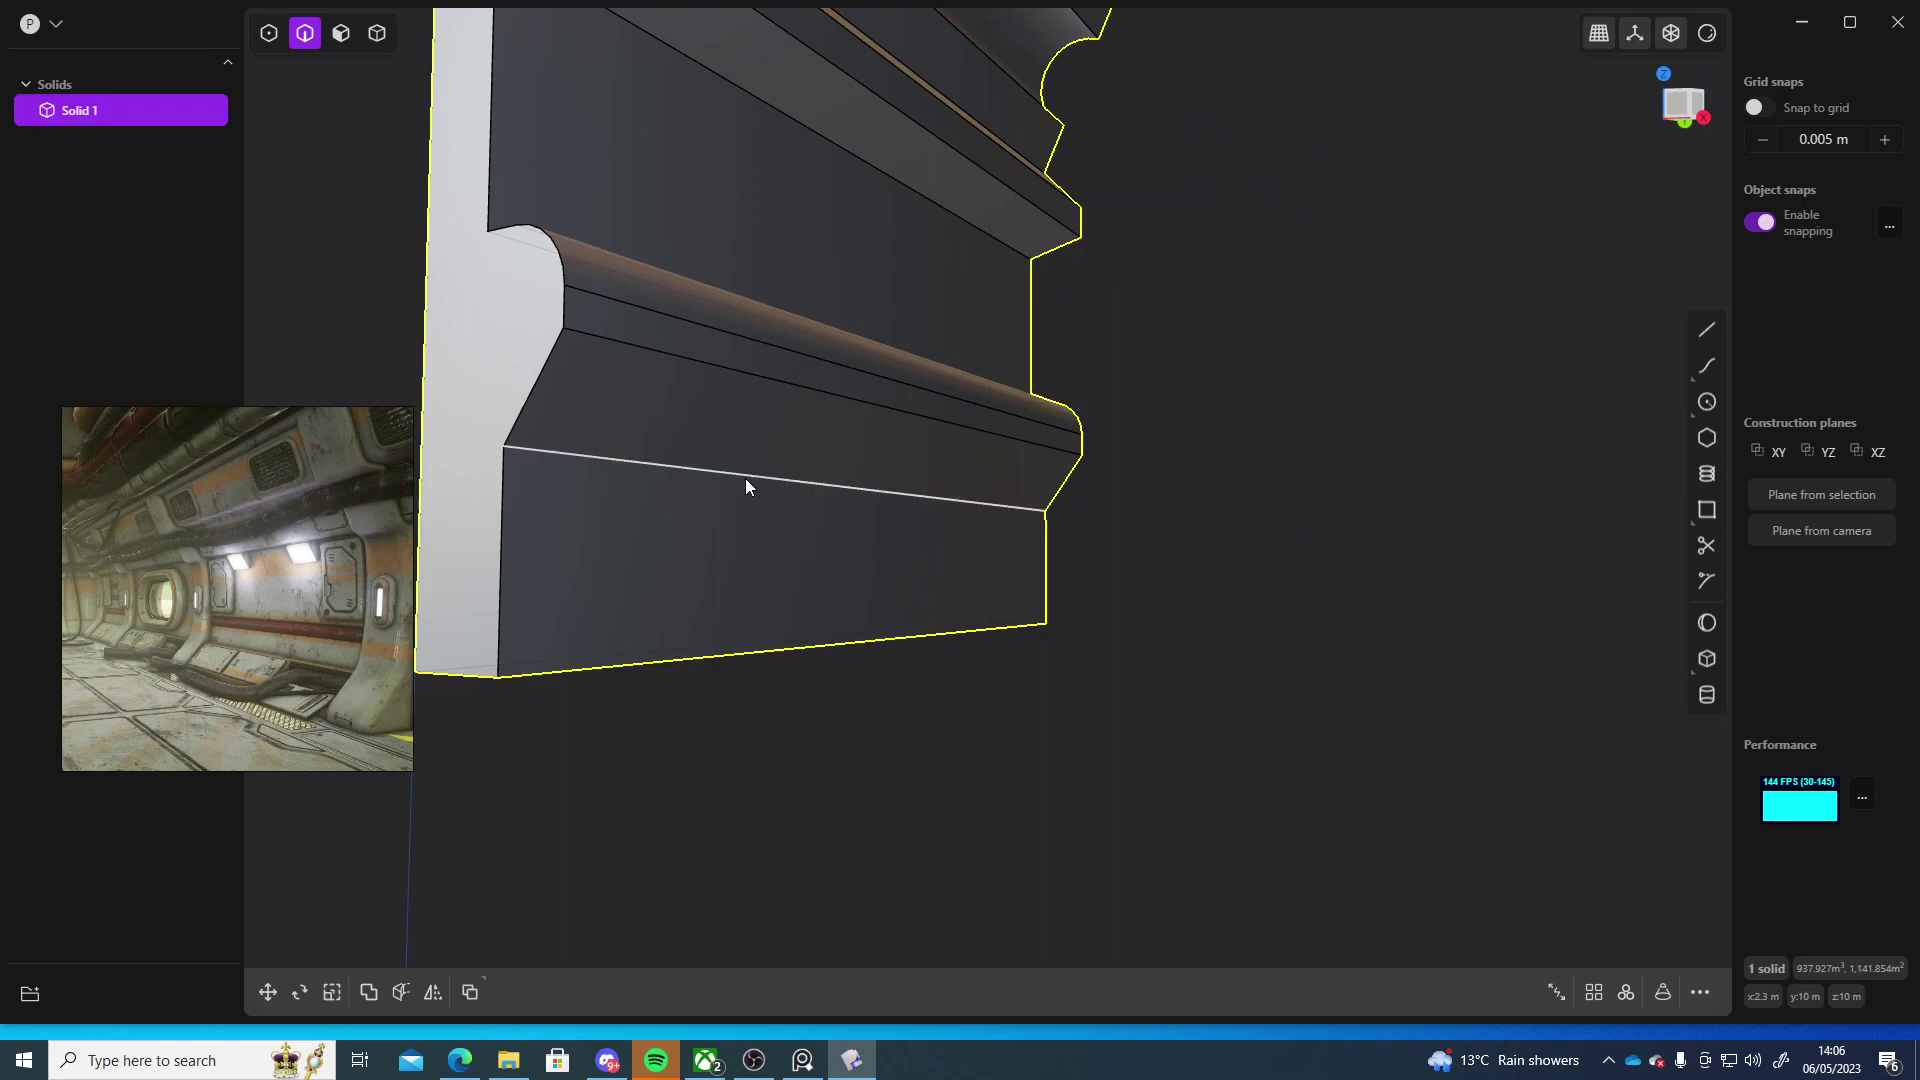
pyautogui.click(698, 470)
pyautogui.moveTo(698, 470); pyautogui.dragTo(981, 636, button='middle')
pyautogui.press('3')
pyautogui.click(823, 514)
pyautogui.moveTo(935, 572); pyautogui.dragTo(1028, 608)
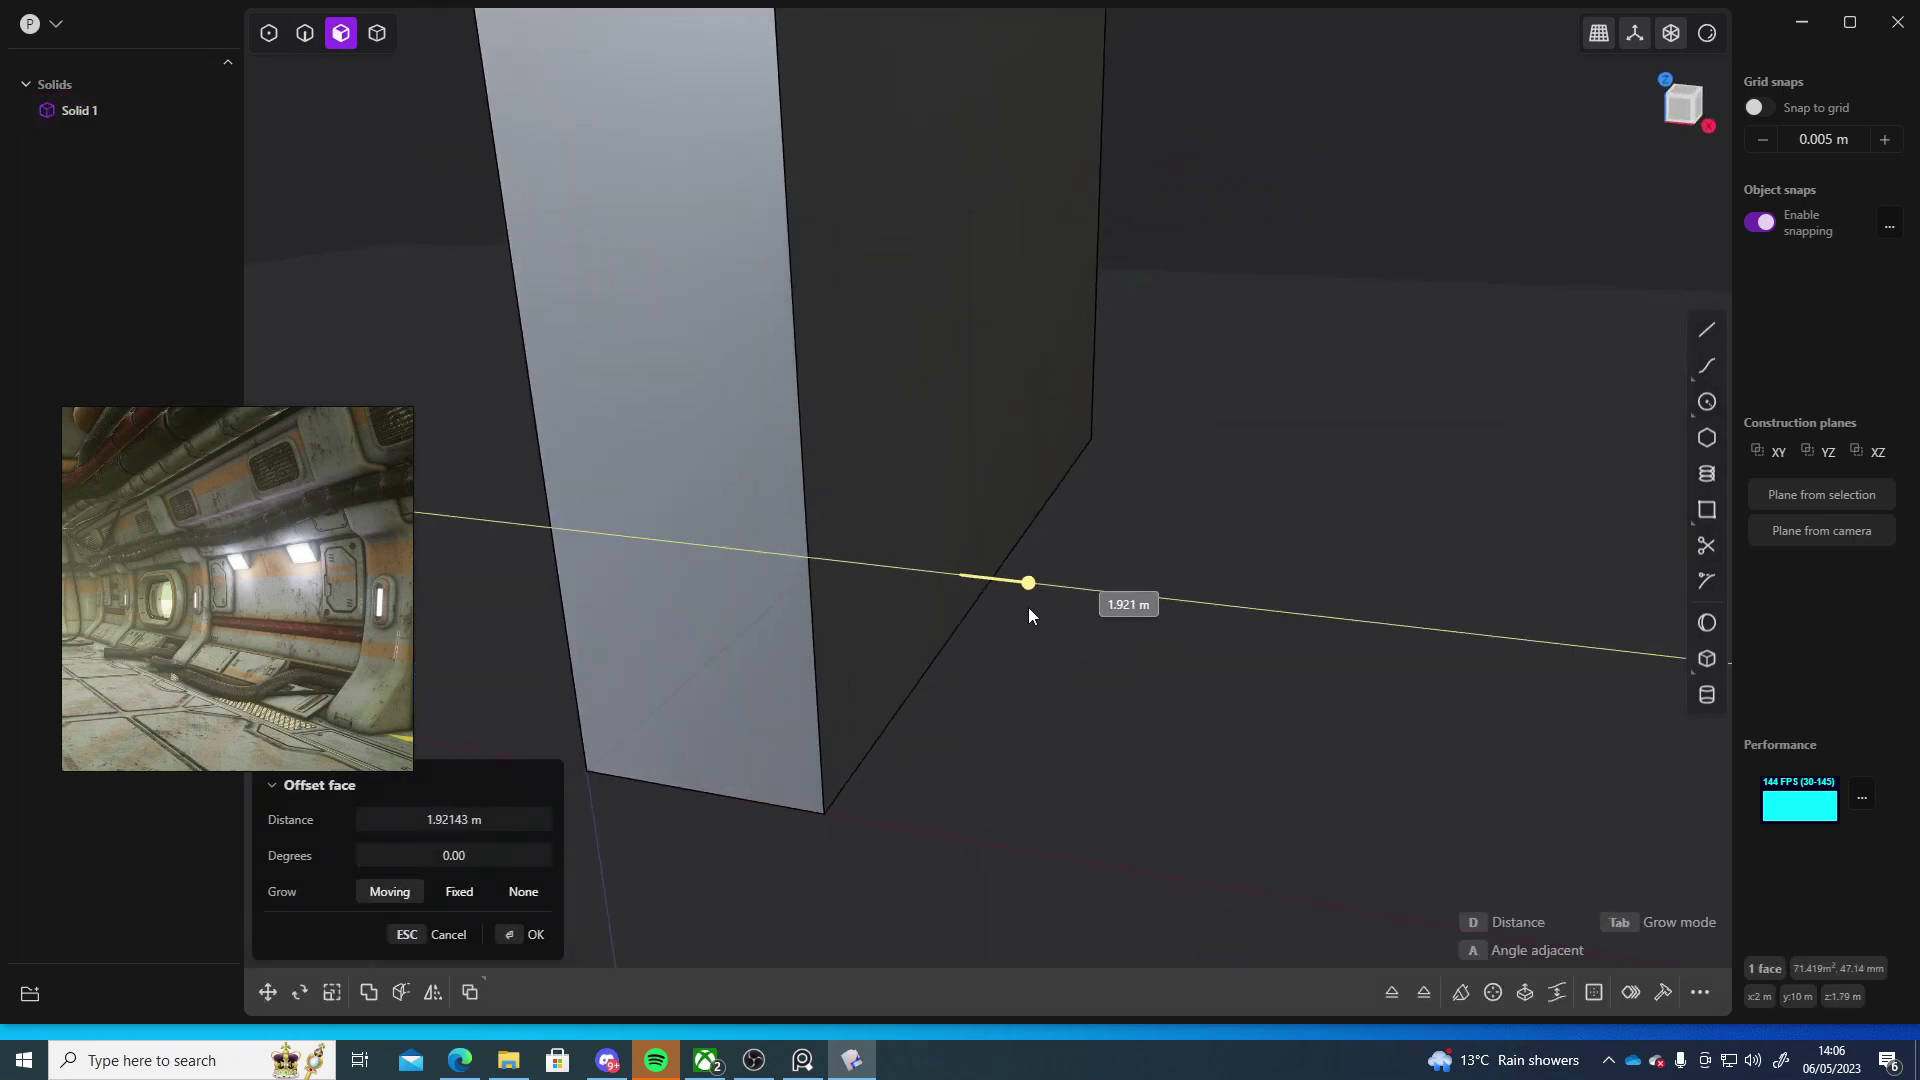
pyautogui.press('Escape')
pyautogui.keyDown('shift'); pyautogui.moveTo(1086, 690); pyautogui.dragTo(1055, 586, button='middle'); pyautogui.keyUp('shift')
pyautogui.press('e')
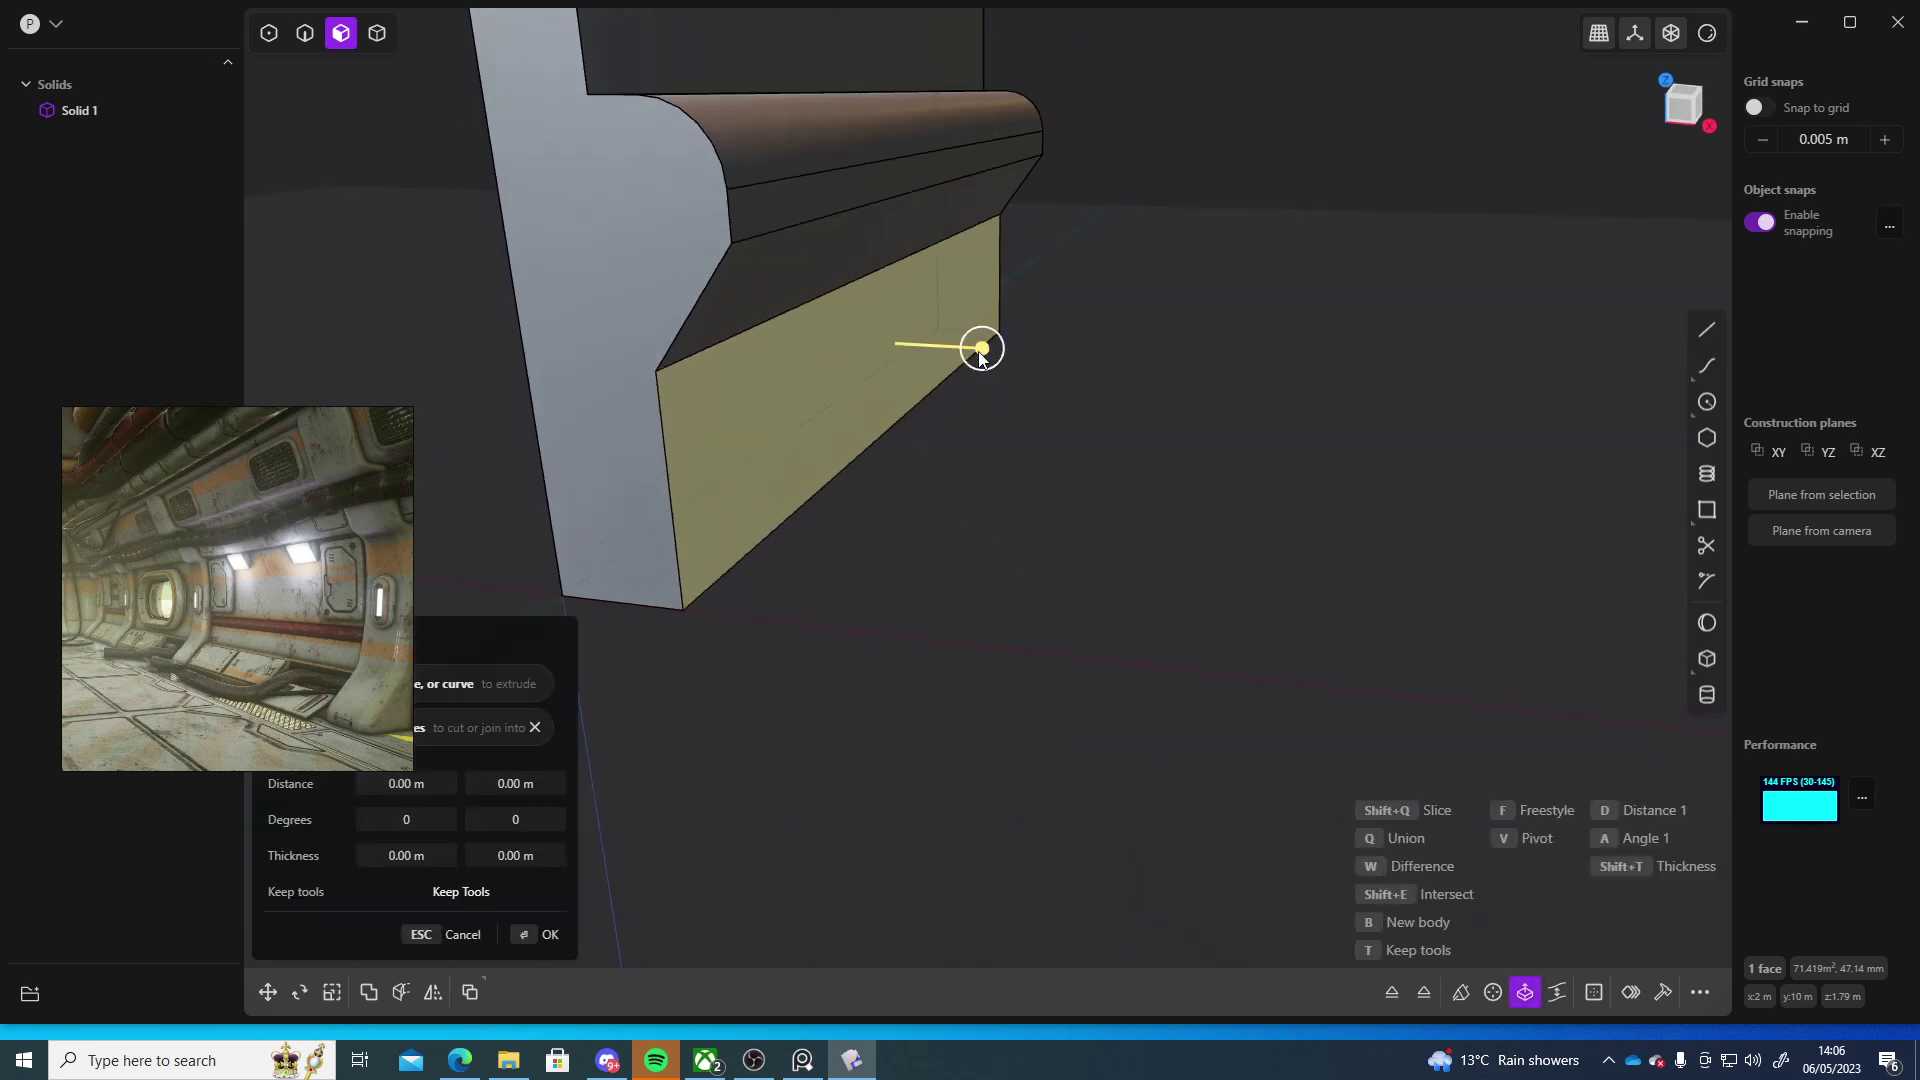
pyautogui.moveTo(981, 358); pyautogui.dragTo(1080, 352)
pyautogui.press('Return')
# - Fillet the inner edge where the slope meets the base block's top with a distance of about 0.62 m
pyautogui.moveTo(1101, 540); pyautogui.dragTo(1090, 550, button='middle')
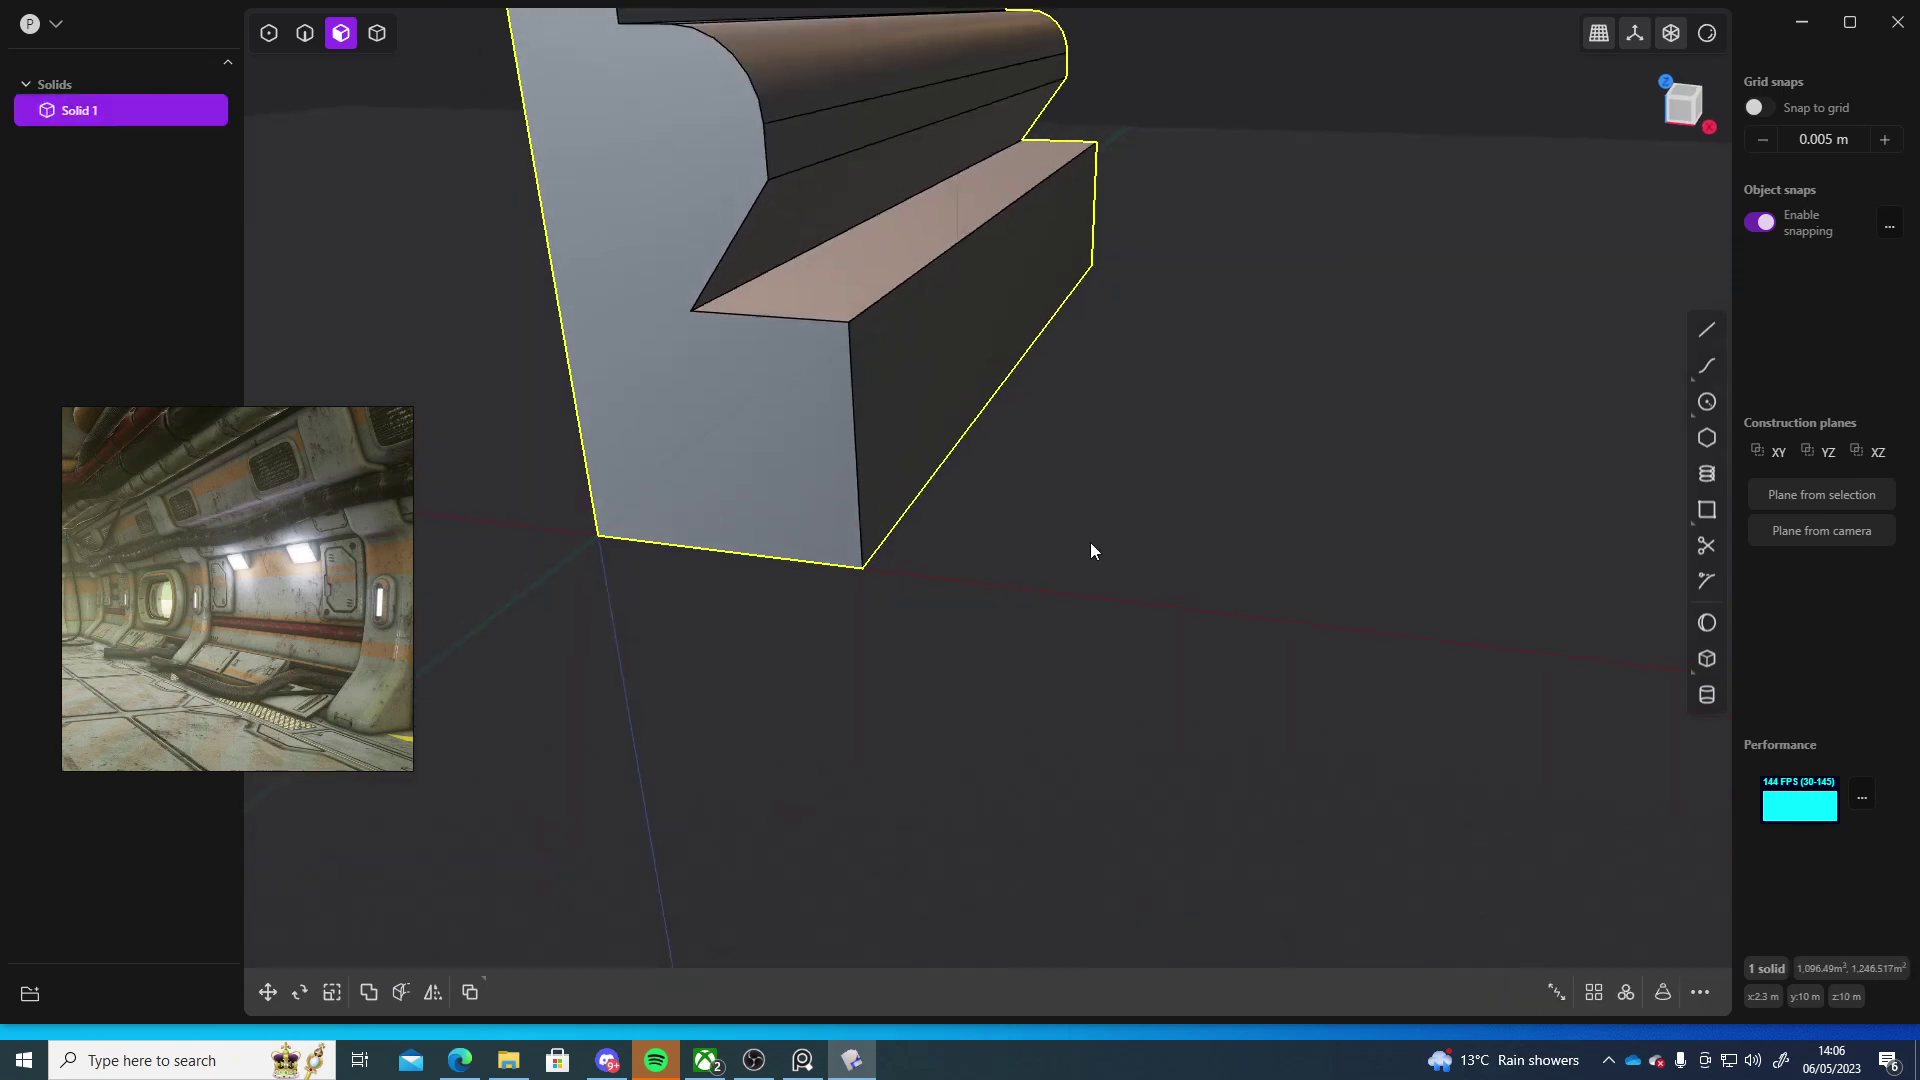
pyautogui.click(836, 267)
pyautogui.press('f')
pyautogui.moveTo(870, 280); pyautogui.dragTo(789, 107)
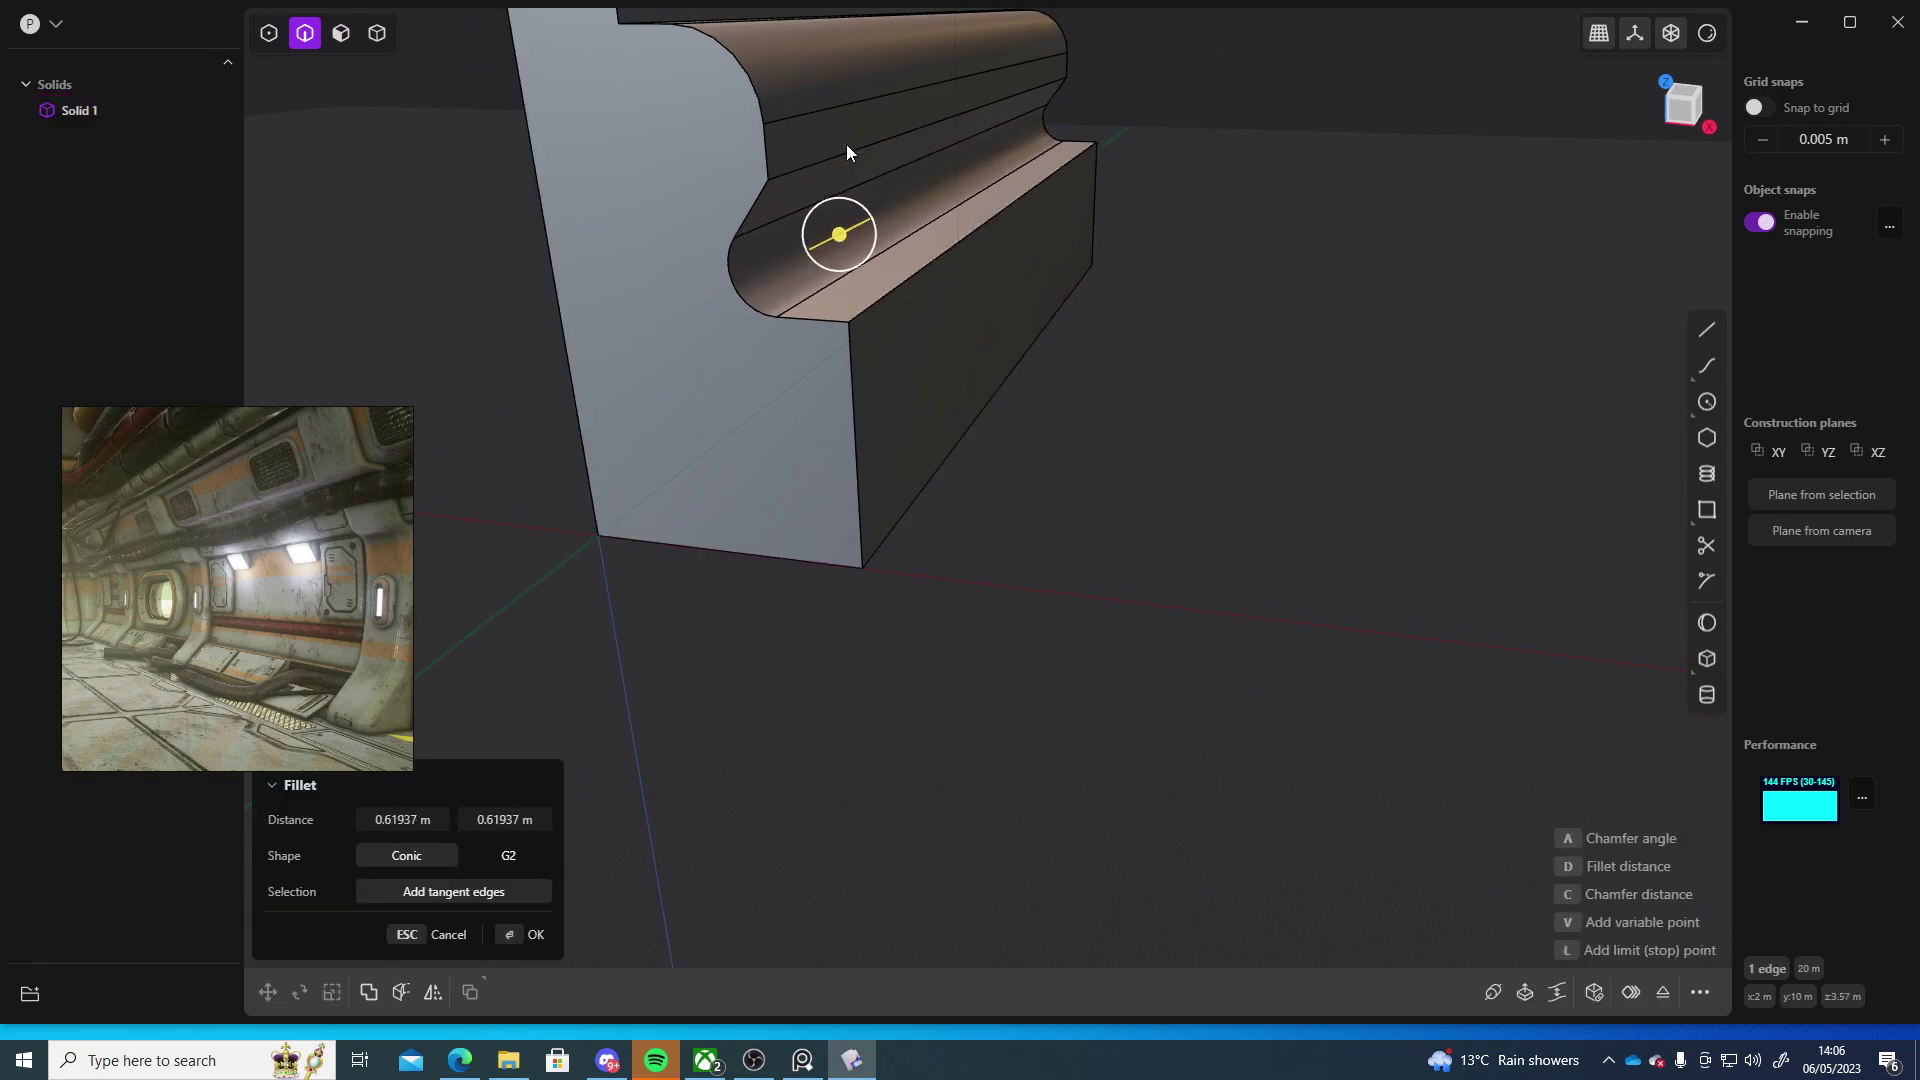
pyautogui.moveTo(846, 152); pyautogui.dragTo(1238, 403, button='middle')
pyautogui.press('Return')
# - In the front view, draw an open three-segment trapezoidal line about 1.7 m long in total, dipping into the base block's top
pyautogui.moveTo(1204, 523); pyautogui.dragTo(1228, 686, button='middle')
pyautogui.click(1682, 110)
pyautogui.scroll(8, 1010, 596)
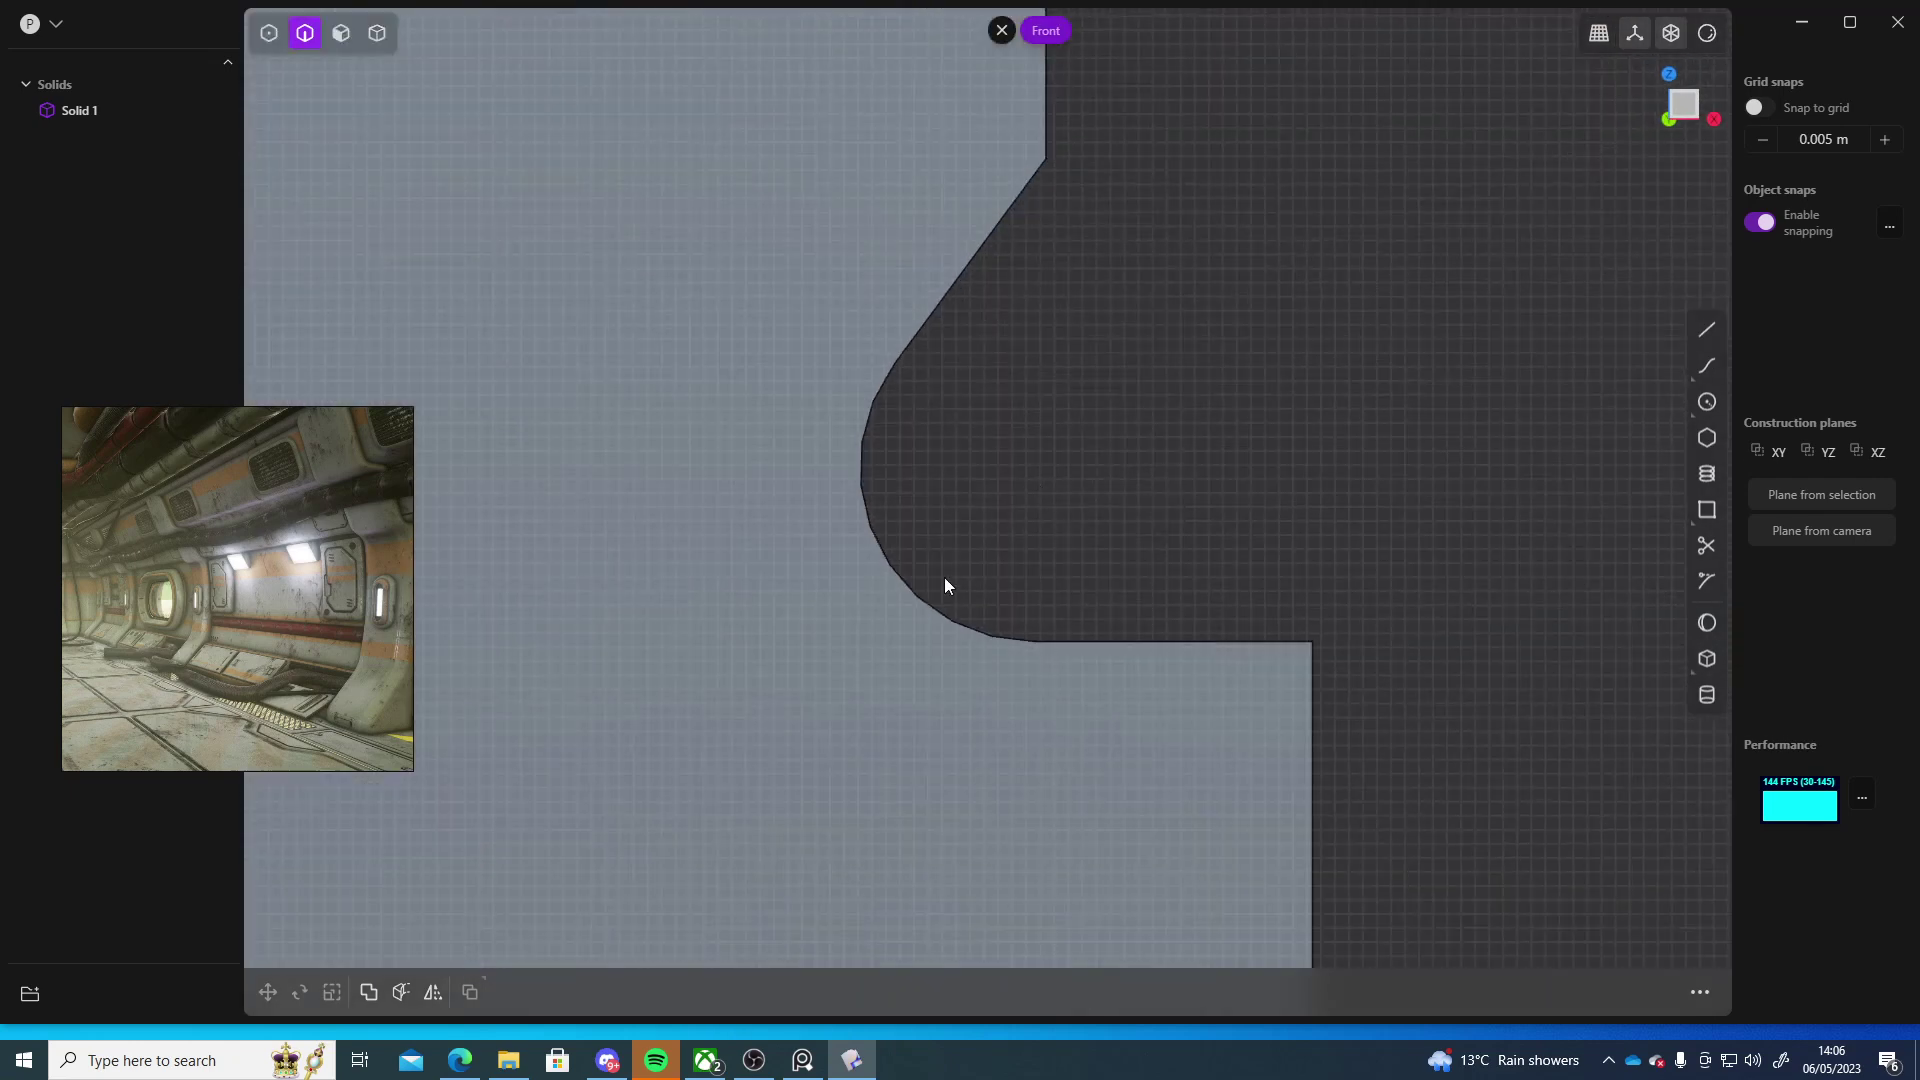
pyautogui.keyDown('shift'); pyautogui.moveTo(945, 579); pyautogui.dragTo(884, 469, button='middle'); pyautogui.keyUp('shift')
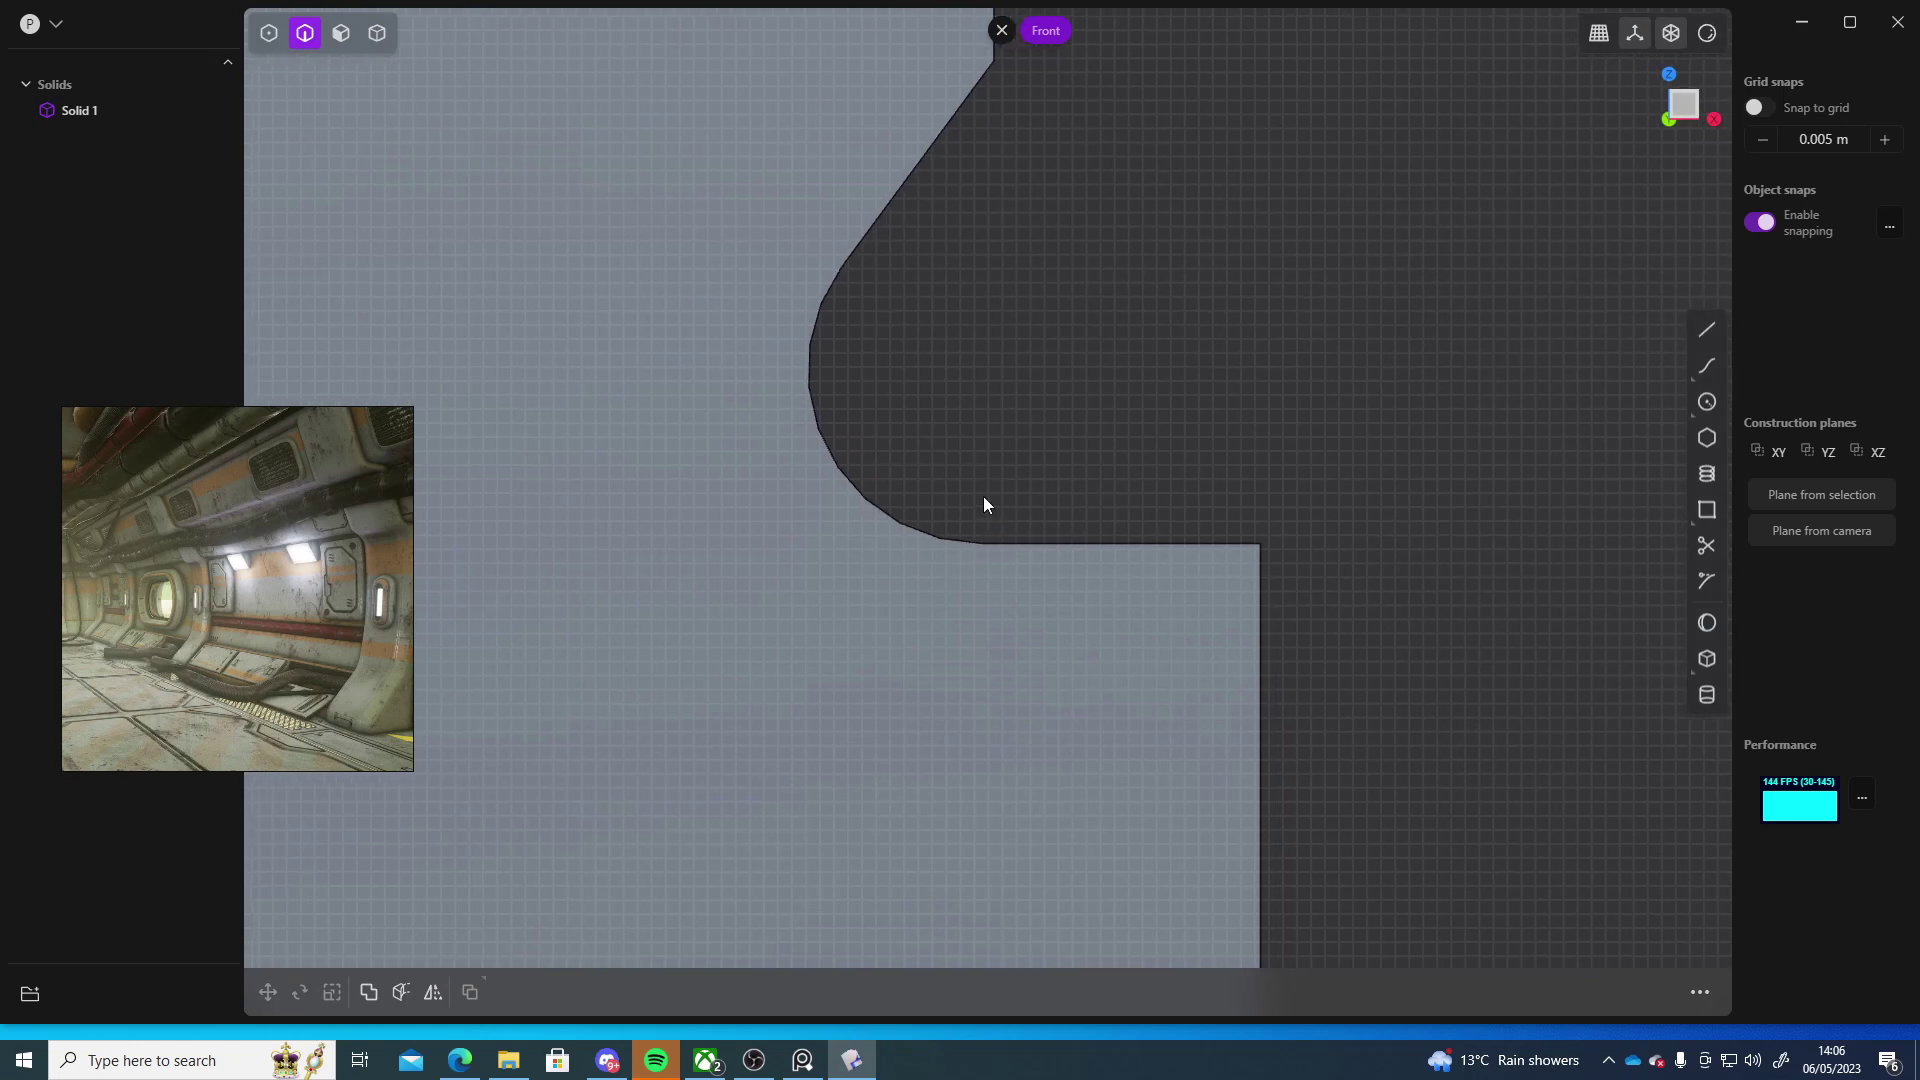
pyautogui.click(1707, 330)
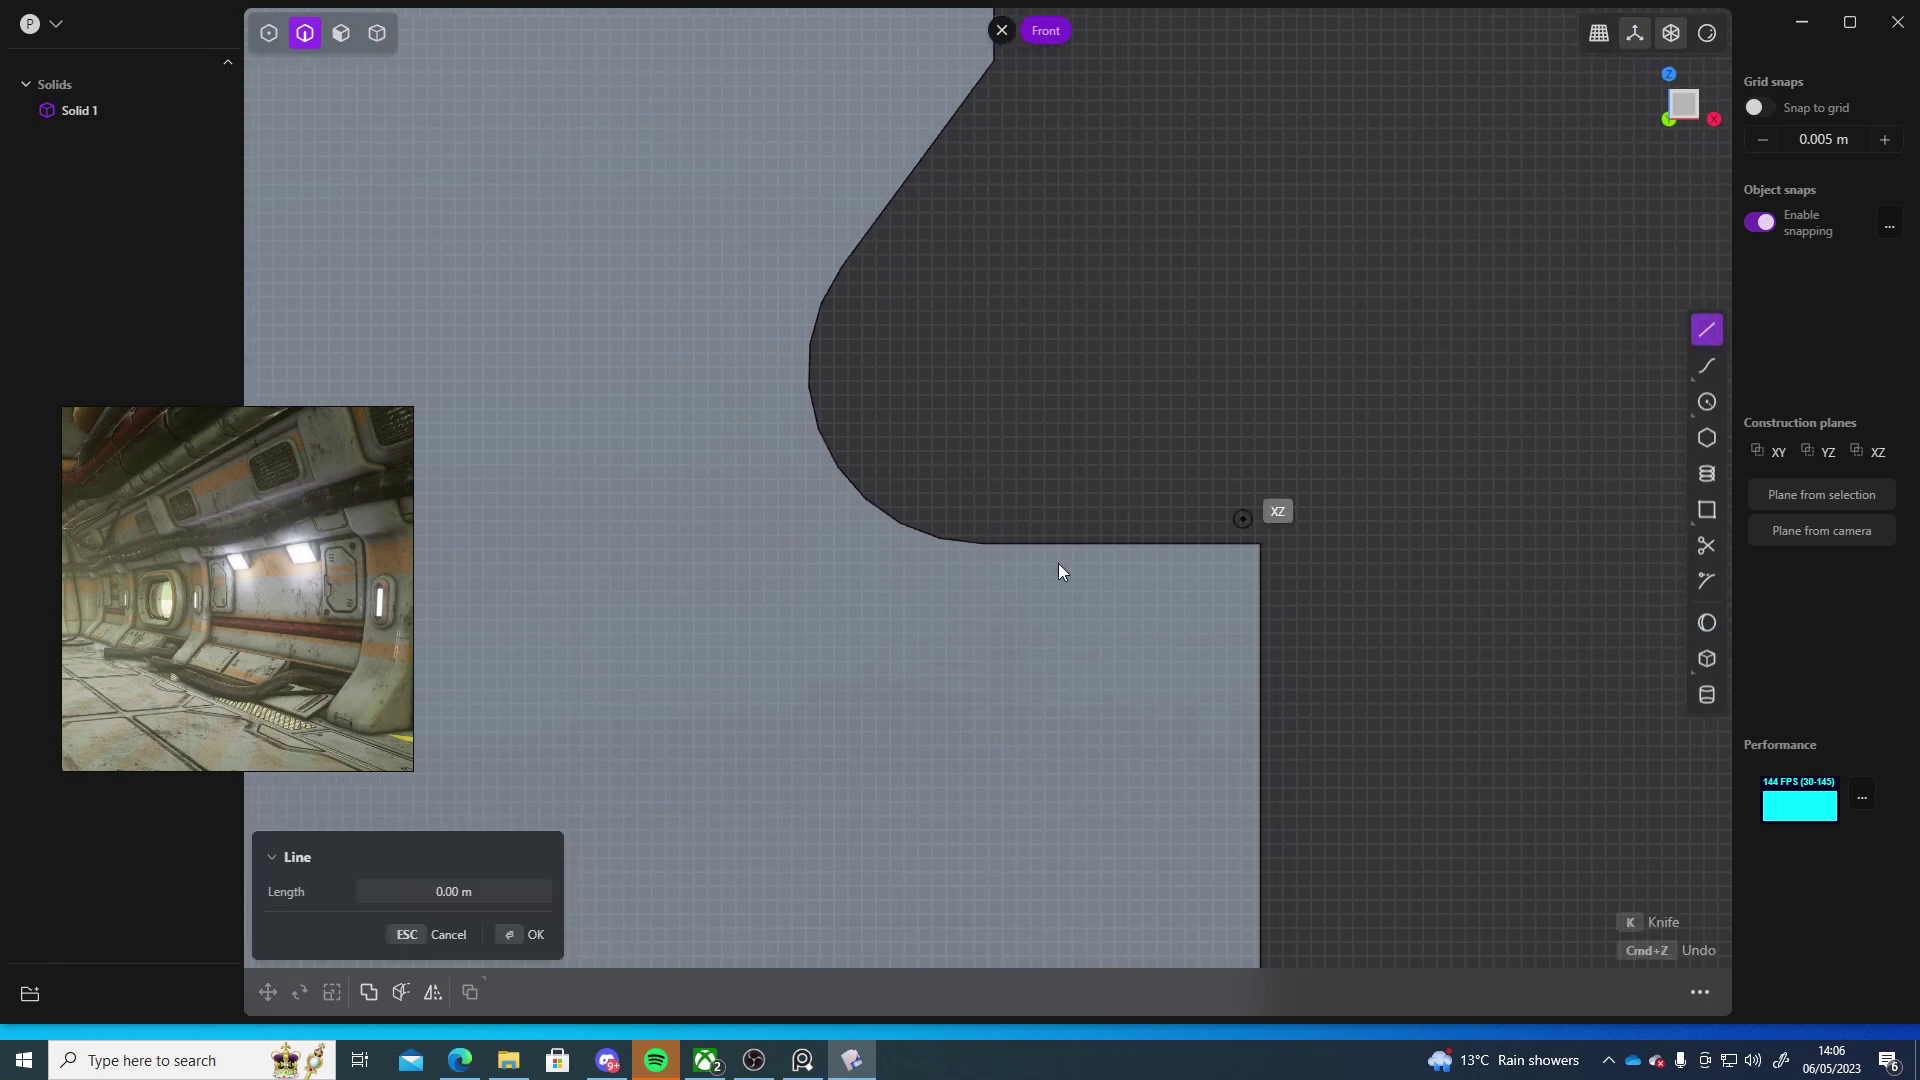
pyautogui.click(985, 542)
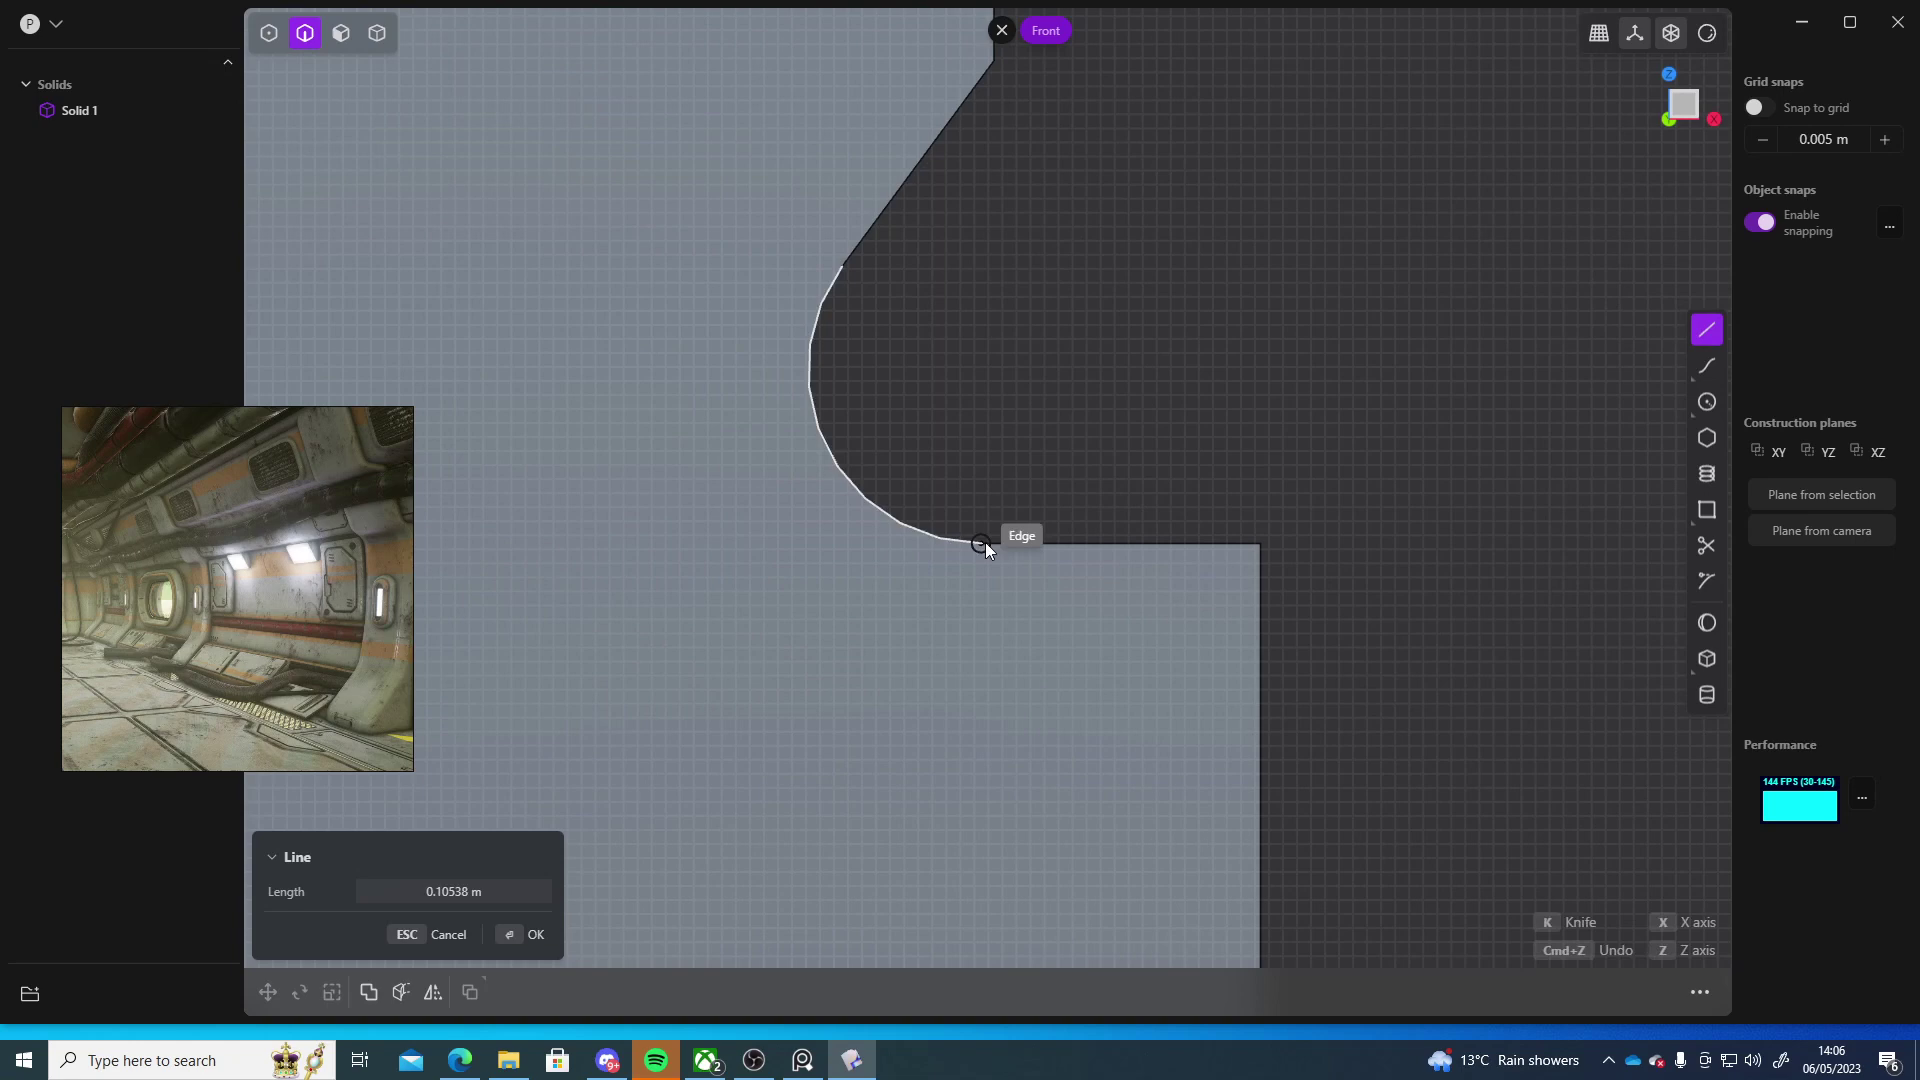
pyautogui.click(1051, 618)
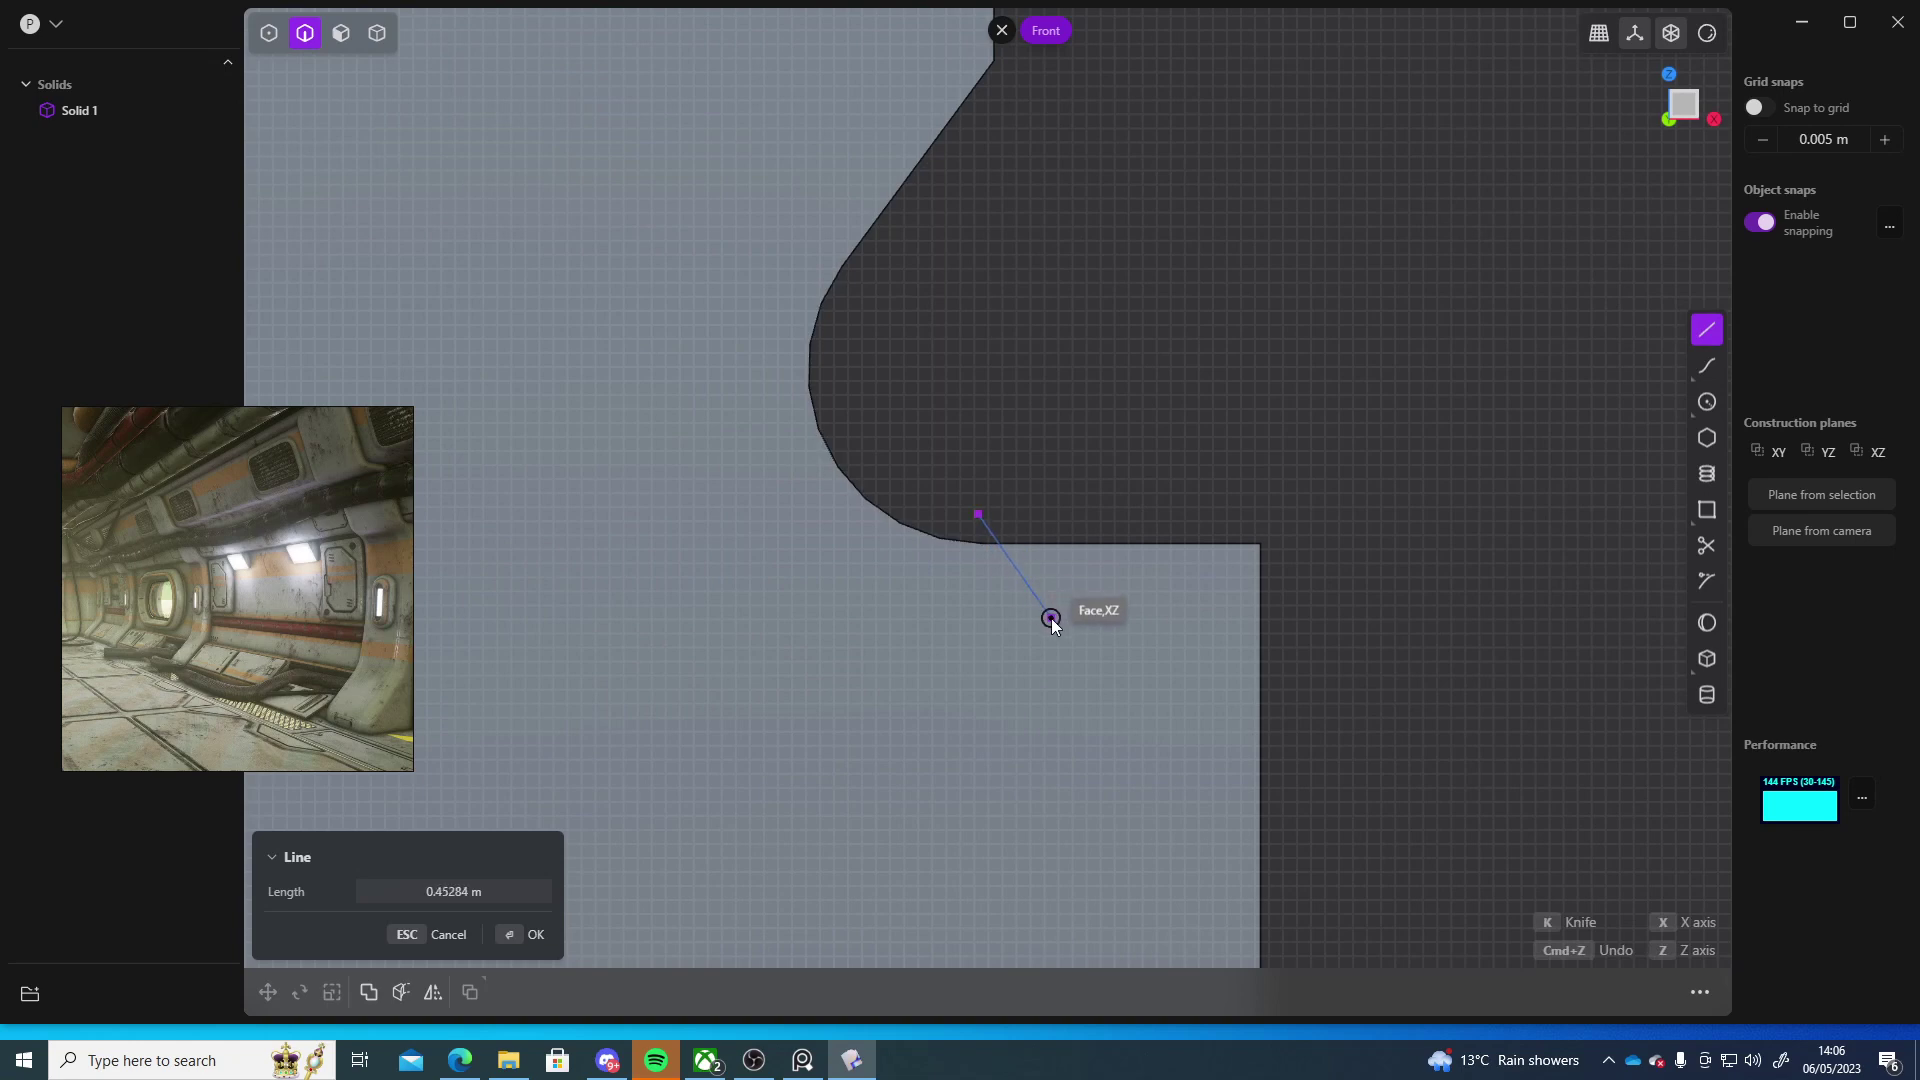
pyautogui.click(1191, 618)
pyautogui.click(1304, 454)
pyautogui.rightClick(1366, 560)
# - Cut the wall solid with the trapezoidal line
pyautogui.keyDown('shift'); pyautogui.moveTo(1386, 663); pyautogui.dragTo(1282, 564, button='middle'); pyautogui.keyUp('shift')
pyautogui.click(1683, 108)
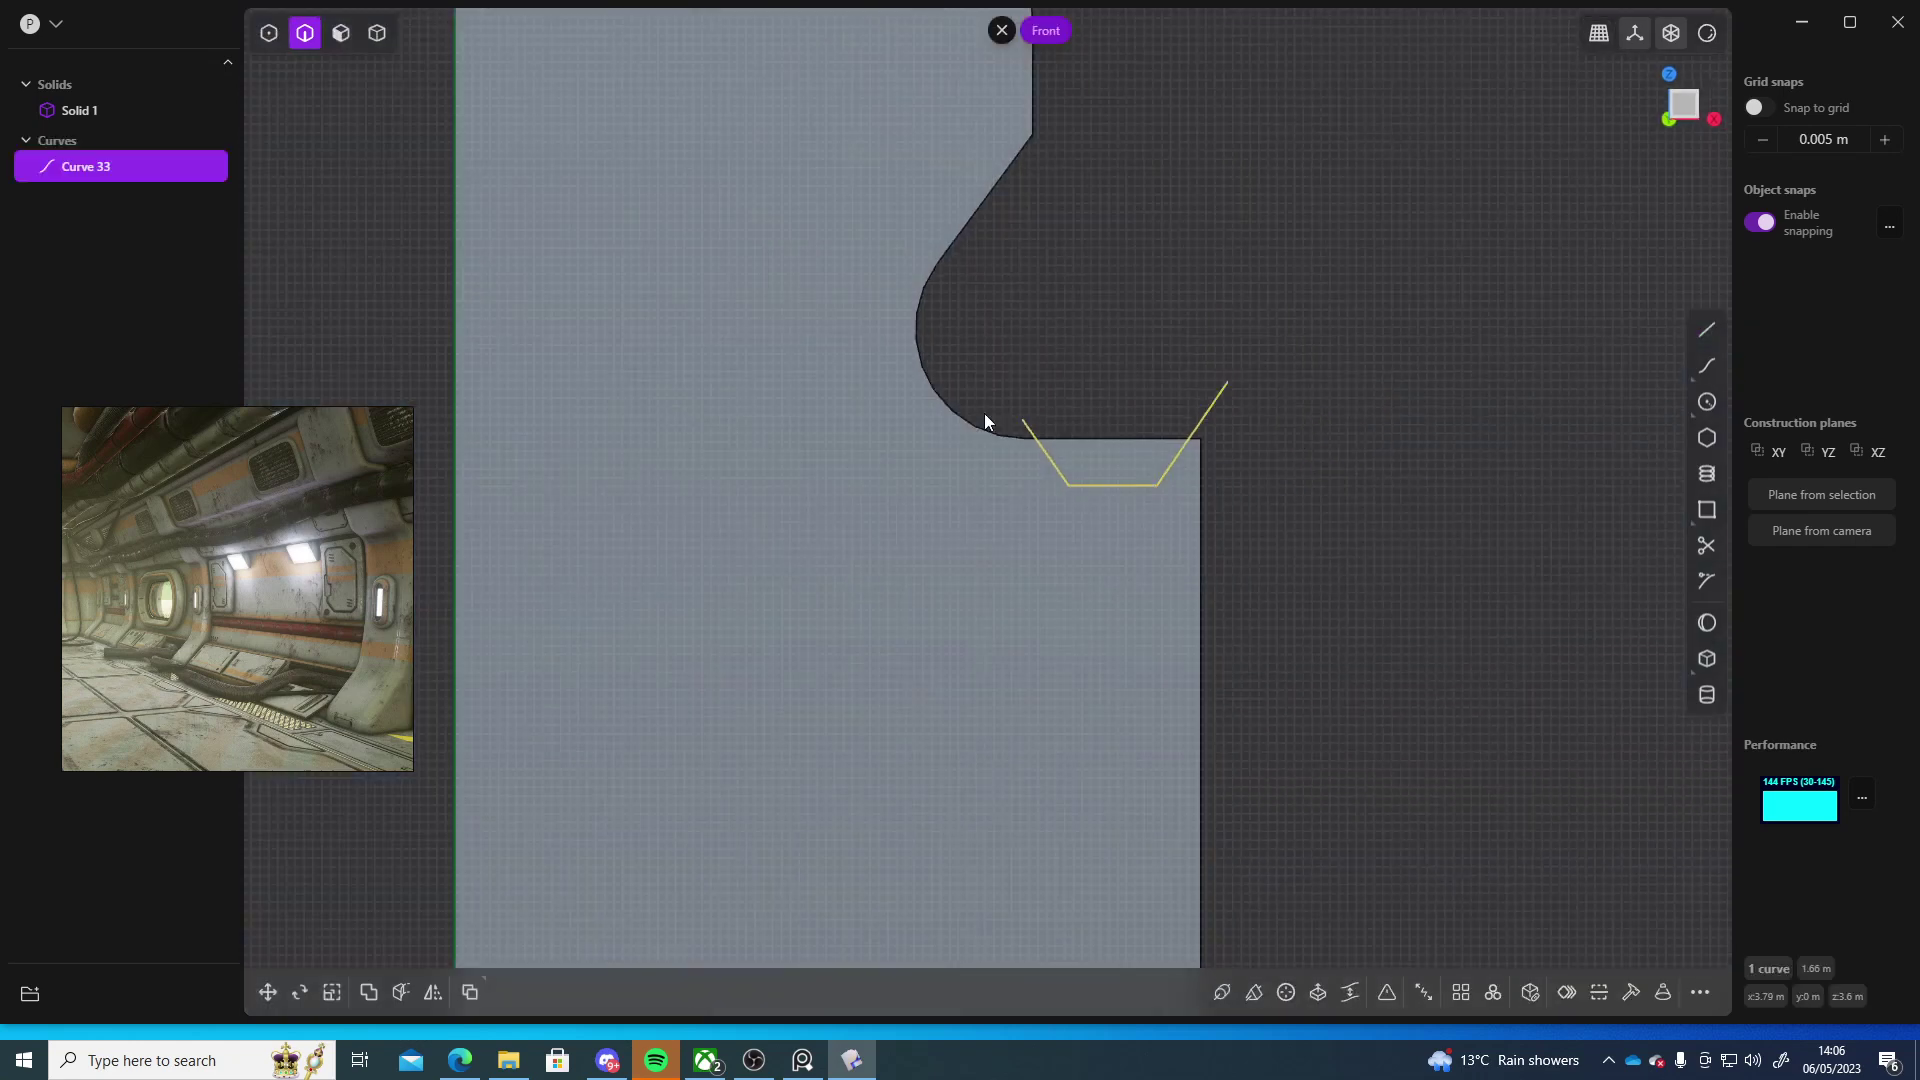
pyautogui.click(1310, 543)
pyautogui.click(1102, 530)
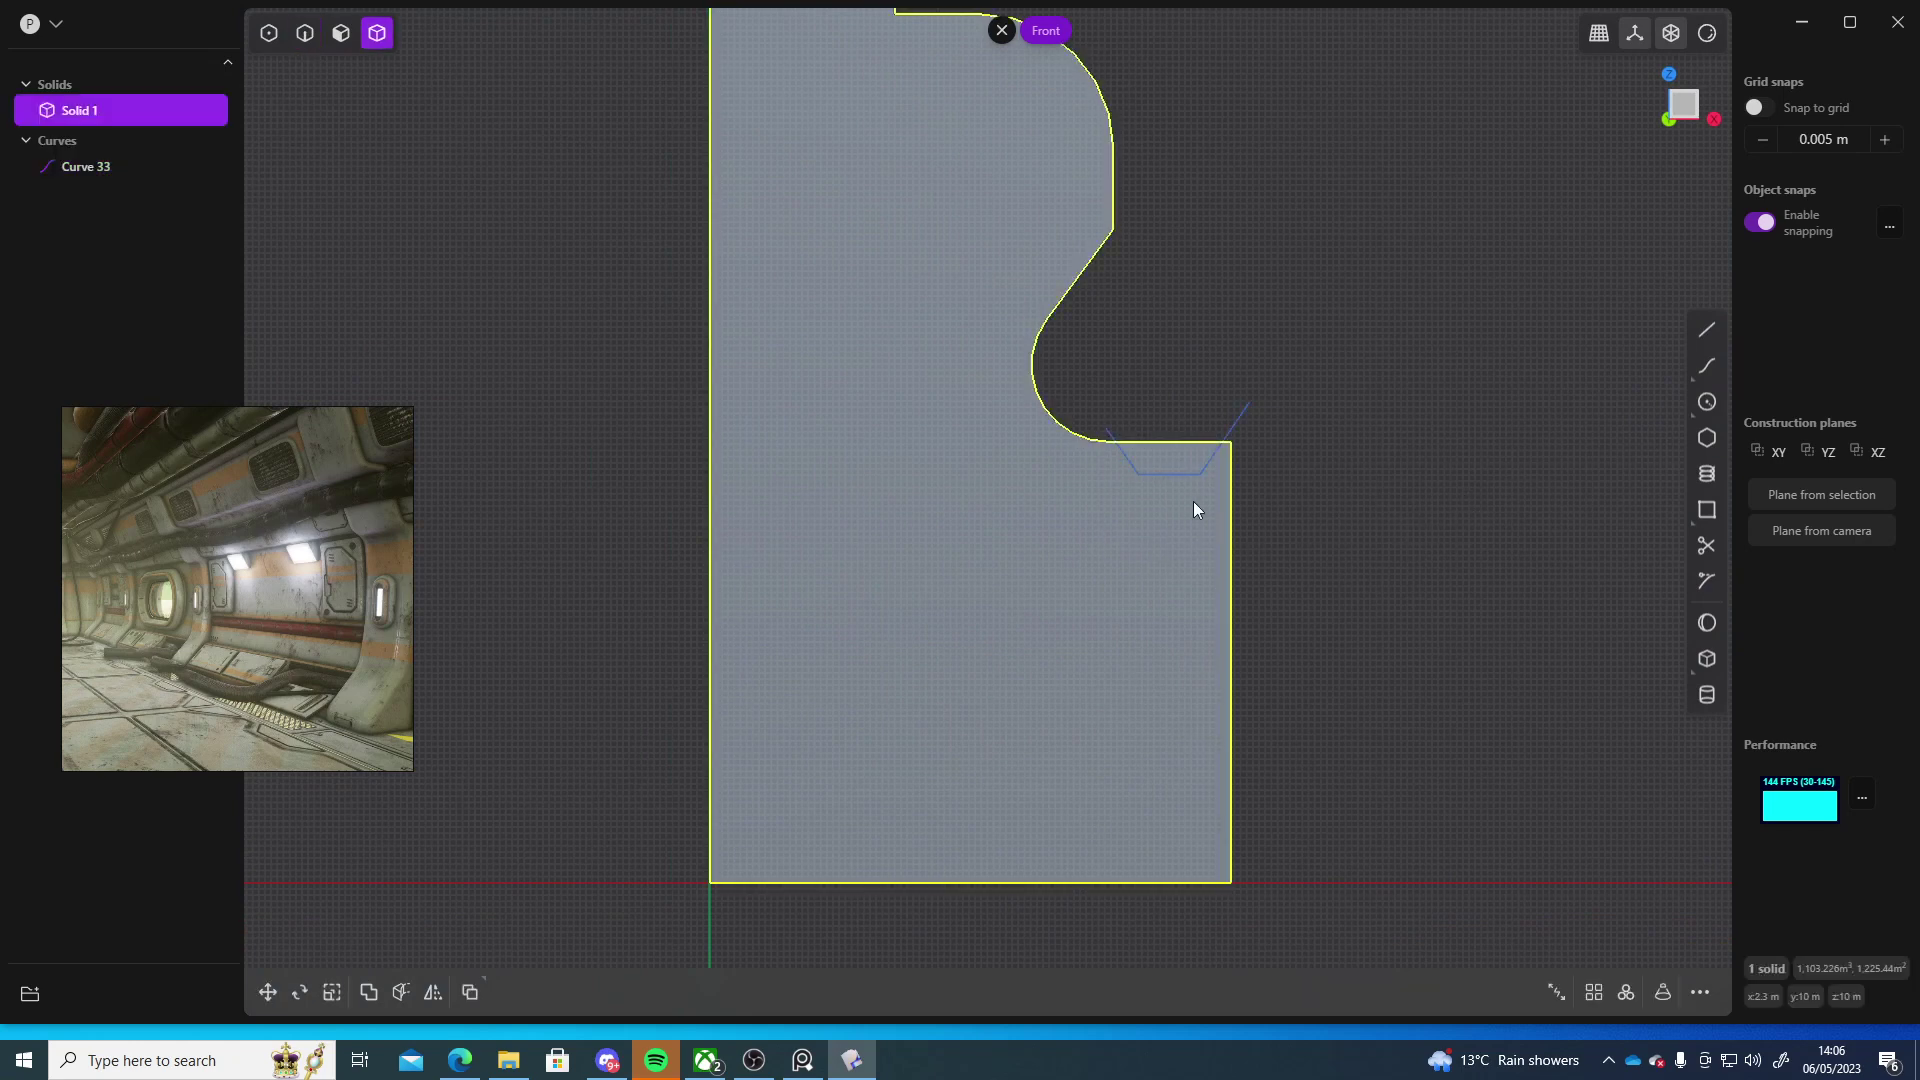
pyautogui.press('c')
pyautogui.click(1234, 423)
pyautogui.rightClick(1408, 472)
# - Delete the cut-off trapezoidal piece and the cutting curve, leaving a channel along the base block's top
pyautogui.click(1240, 428)
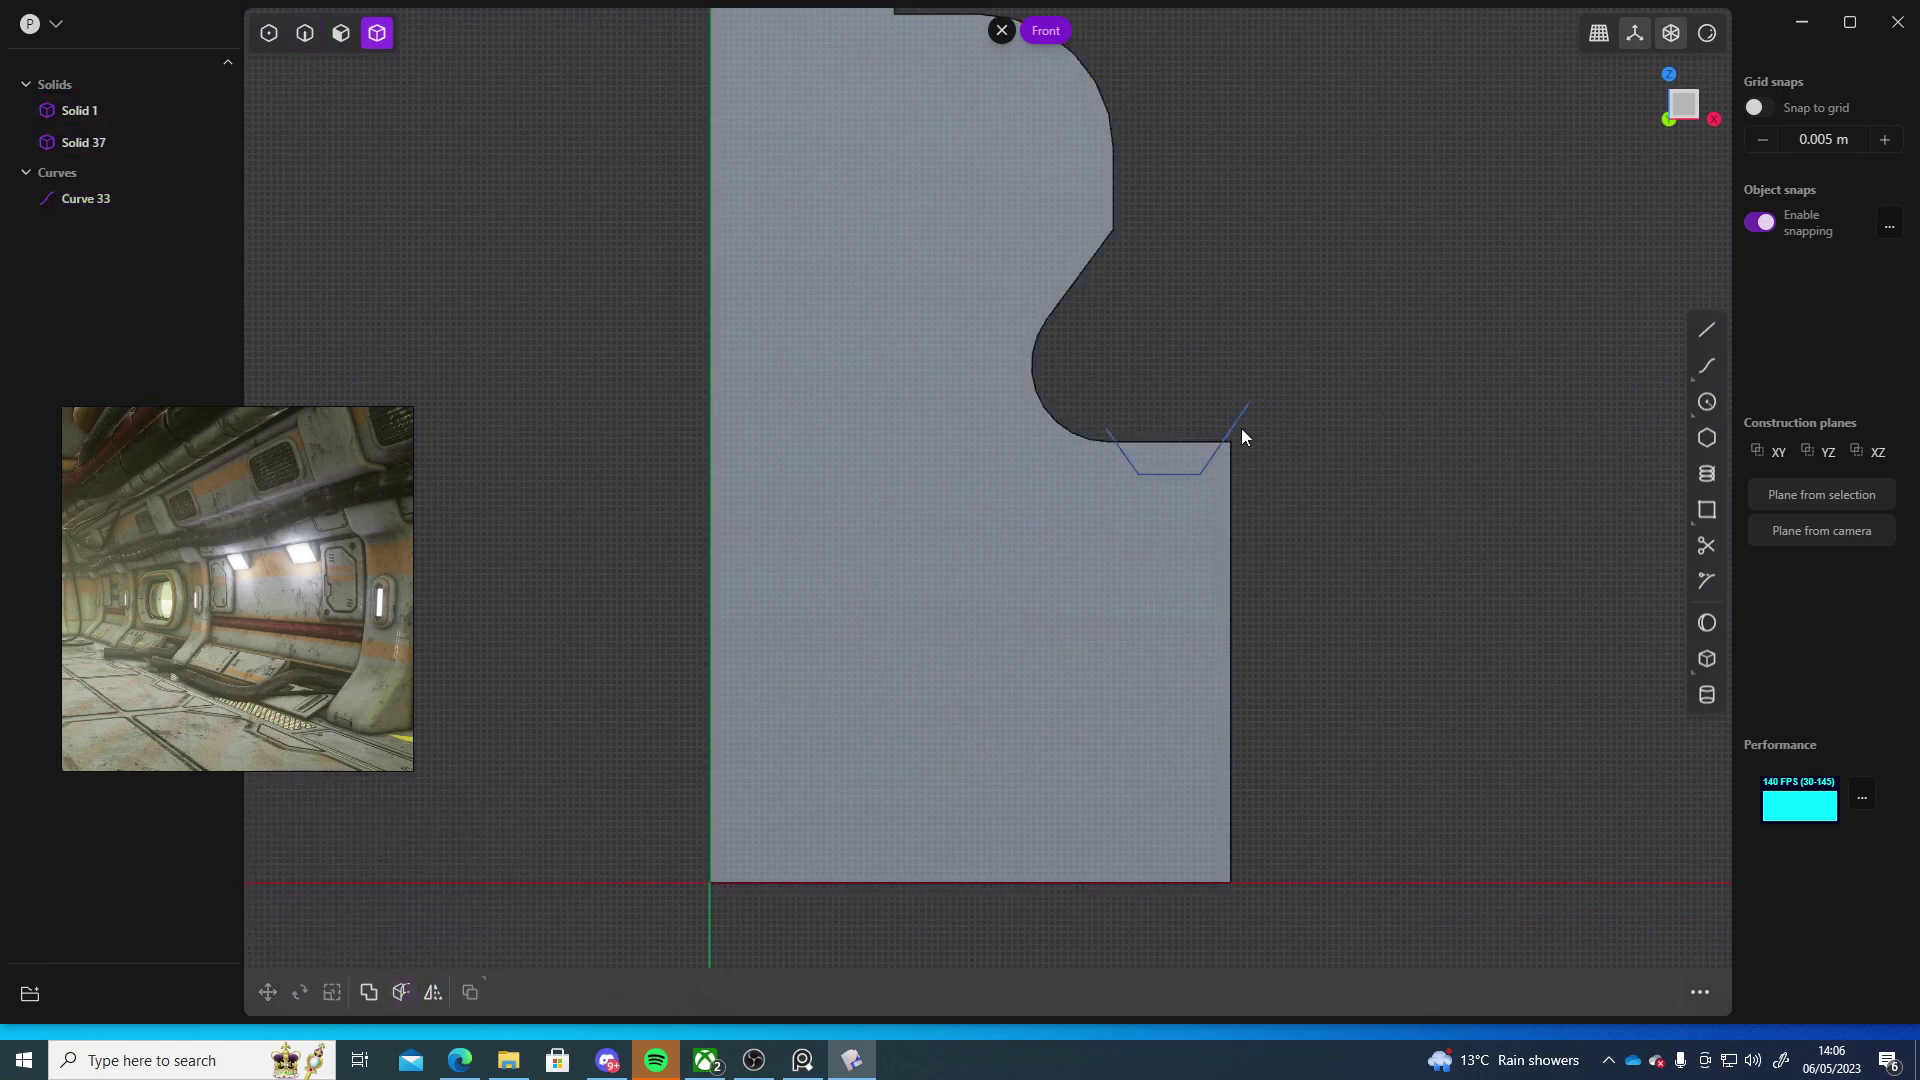
pyautogui.click(1178, 446)
pyautogui.press('Delete')
pyautogui.click(102, 168)
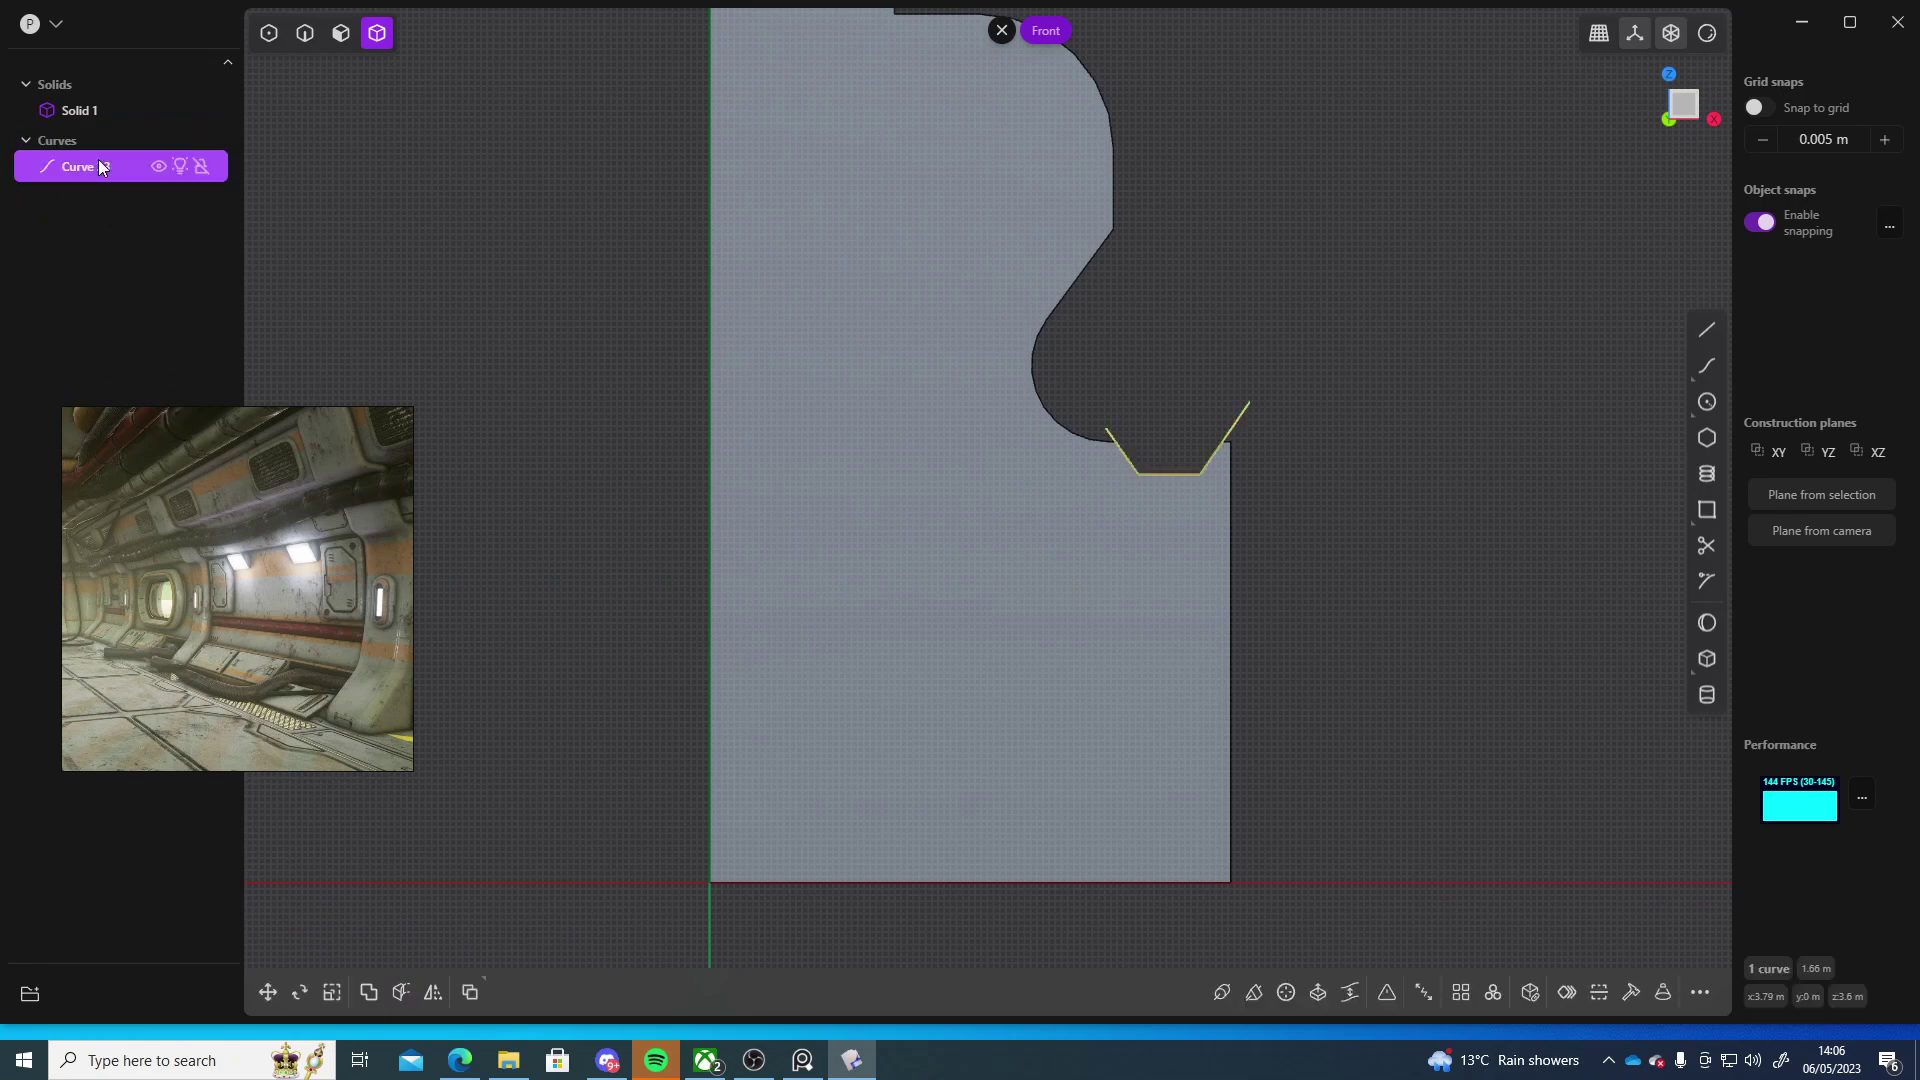
pyautogui.press('x')
pyautogui.moveTo(1376, 430); pyautogui.dragTo(1095, 531, button='middle')
pyautogui.press('3')
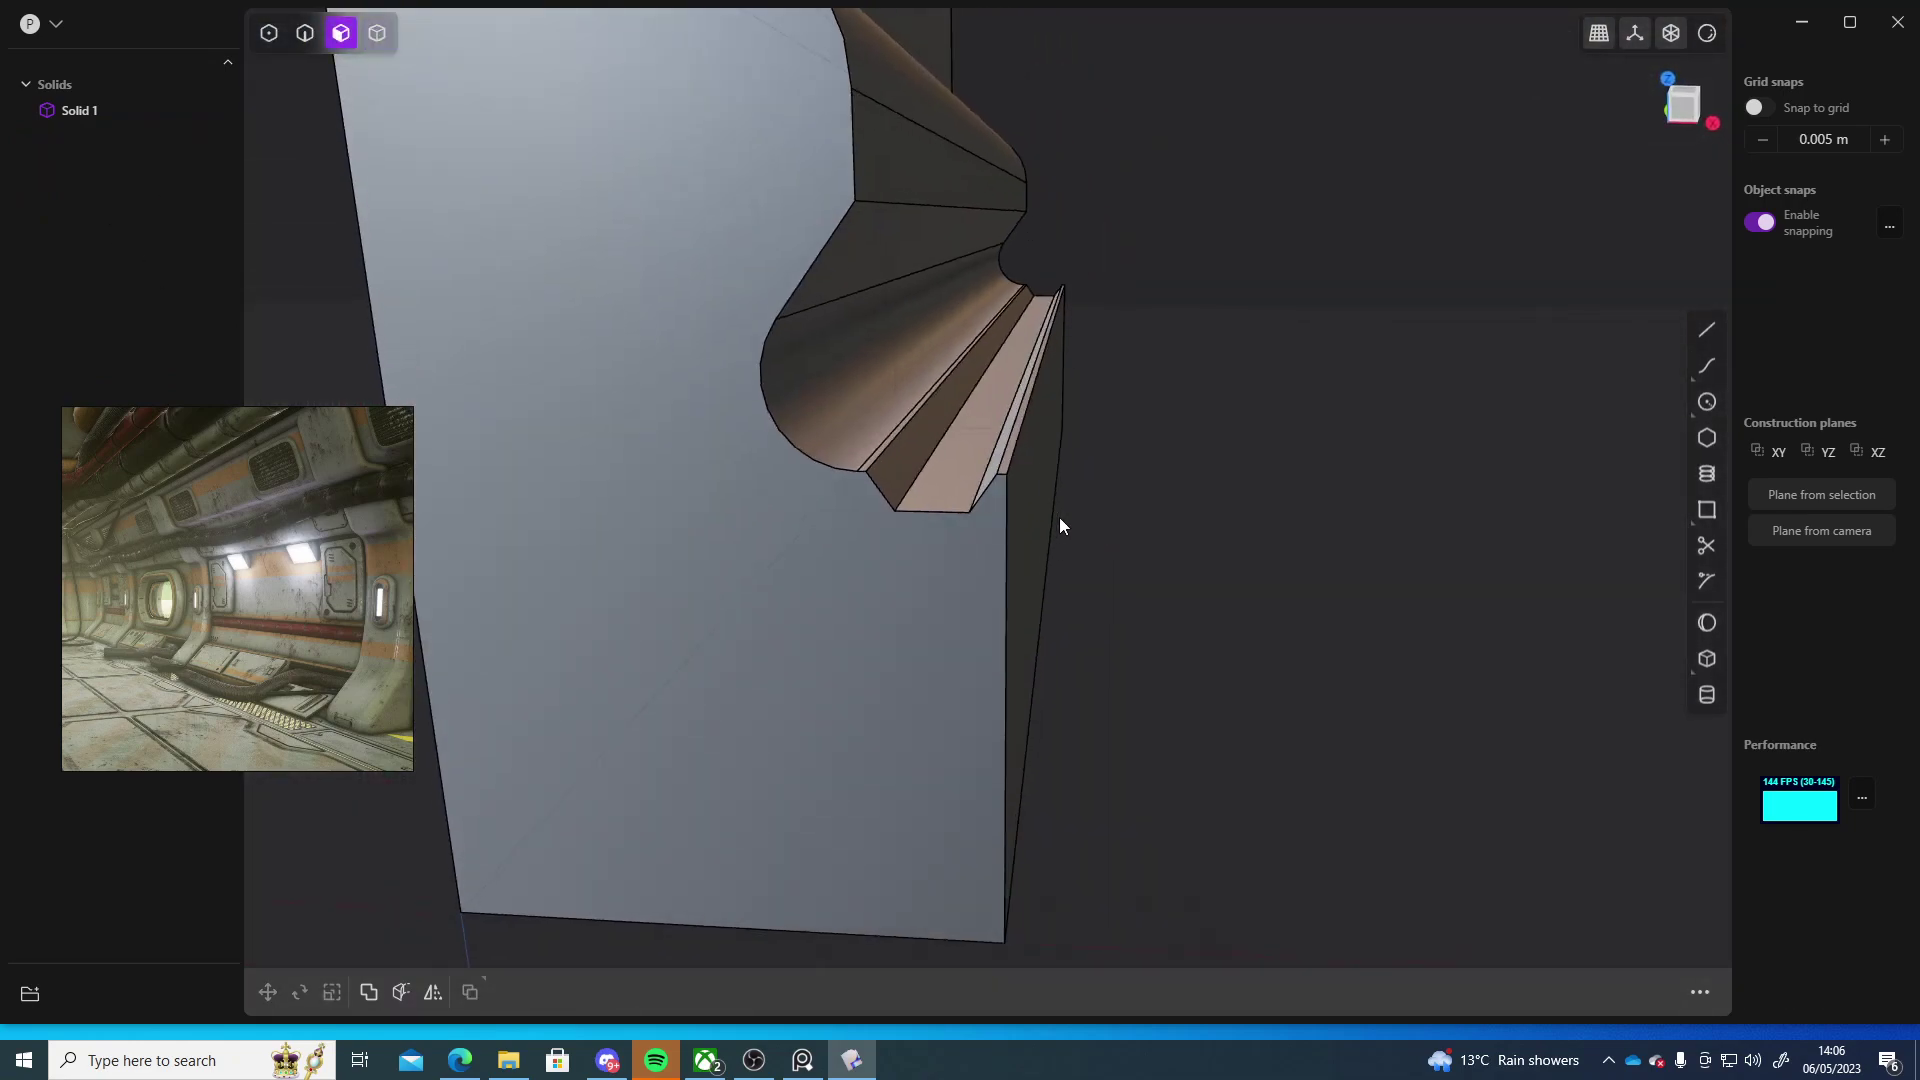
# - Offset the base block's front face outward to widen its top
pyautogui.click(1038, 520)
pyautogui.moveTo(1112, 517); pyautogui.dragTo(1182, 534)
pyautogui.rightClick(1386, 558)
pyautogui.moveTo(1386, 558); pyautogui.dragTo(1364, 545, button='middle')
# - Chamfer the base block's outer top edge by about 0.75 m
pyautogui.press('2')
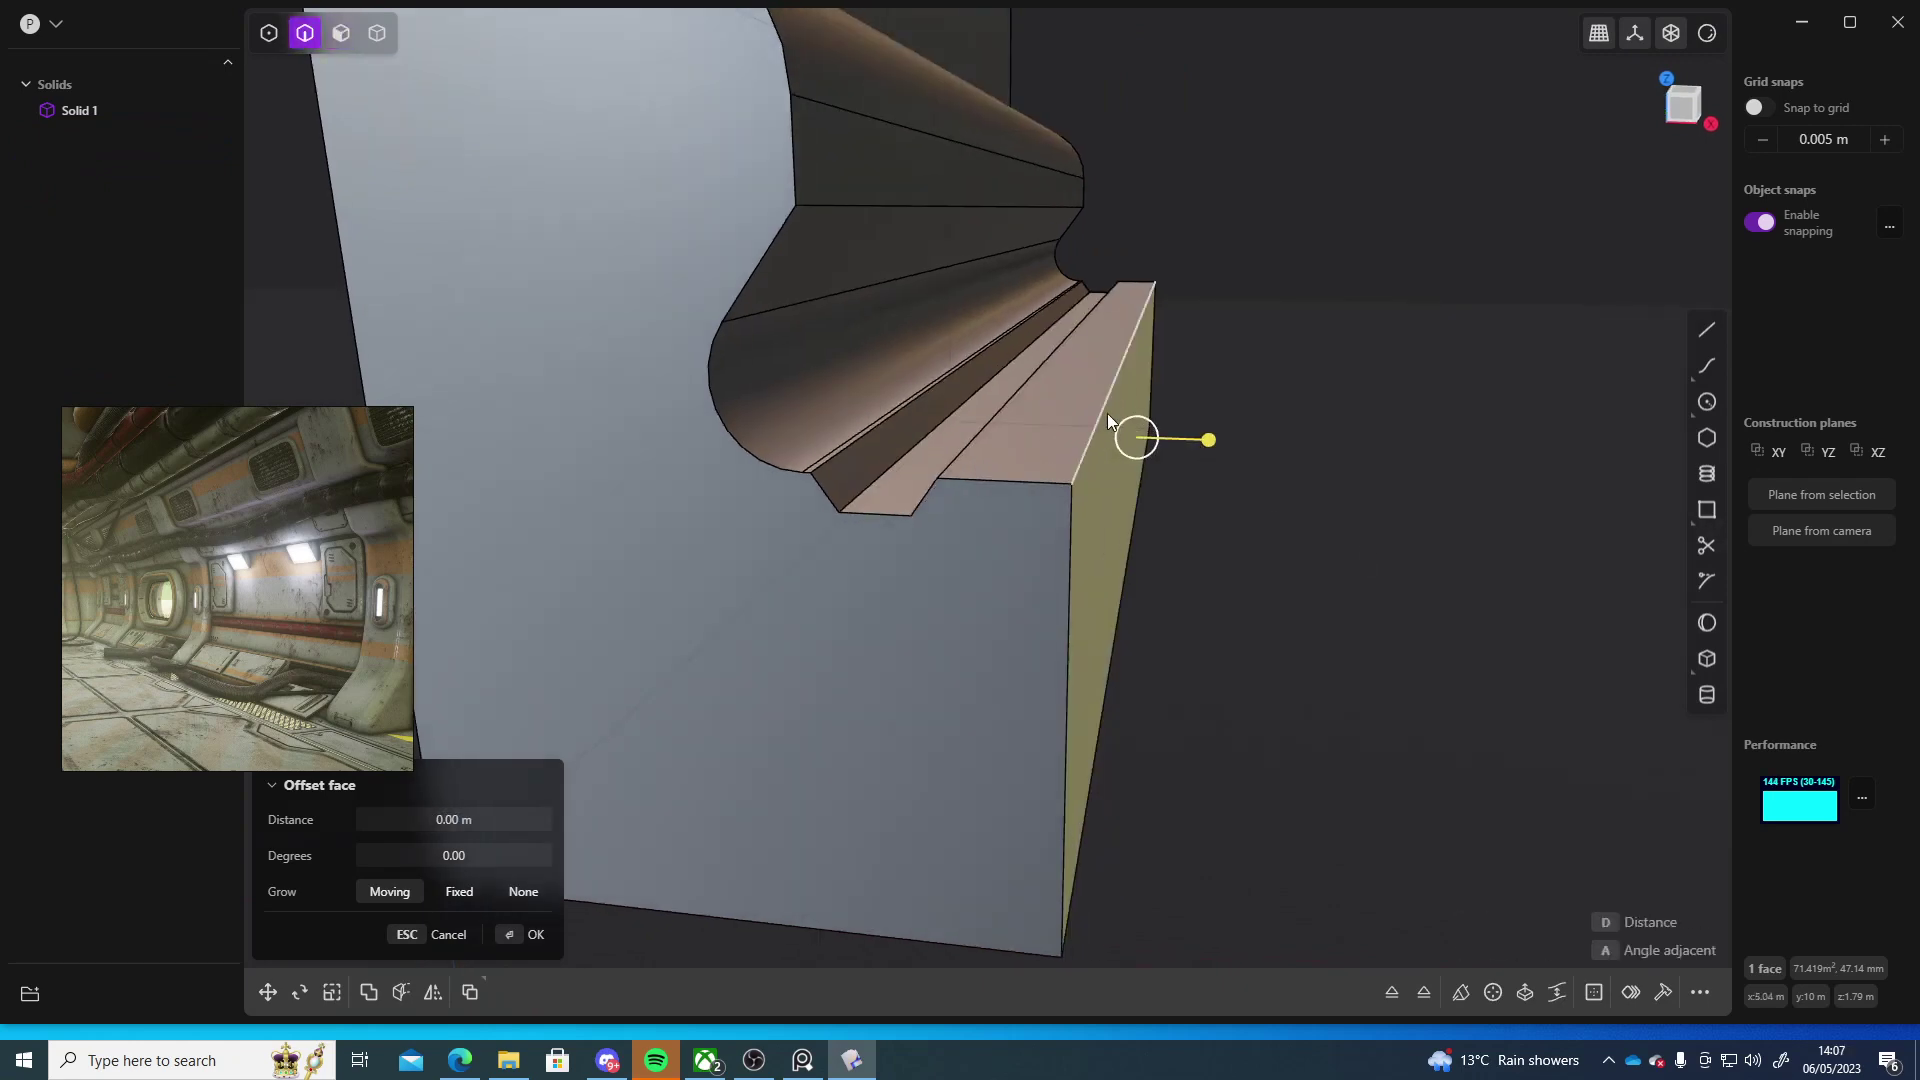
pyautogui.click(1108, 400)
pyautogui.moveTo(1100, 404); pyautogui.dragTo(1136, 568)
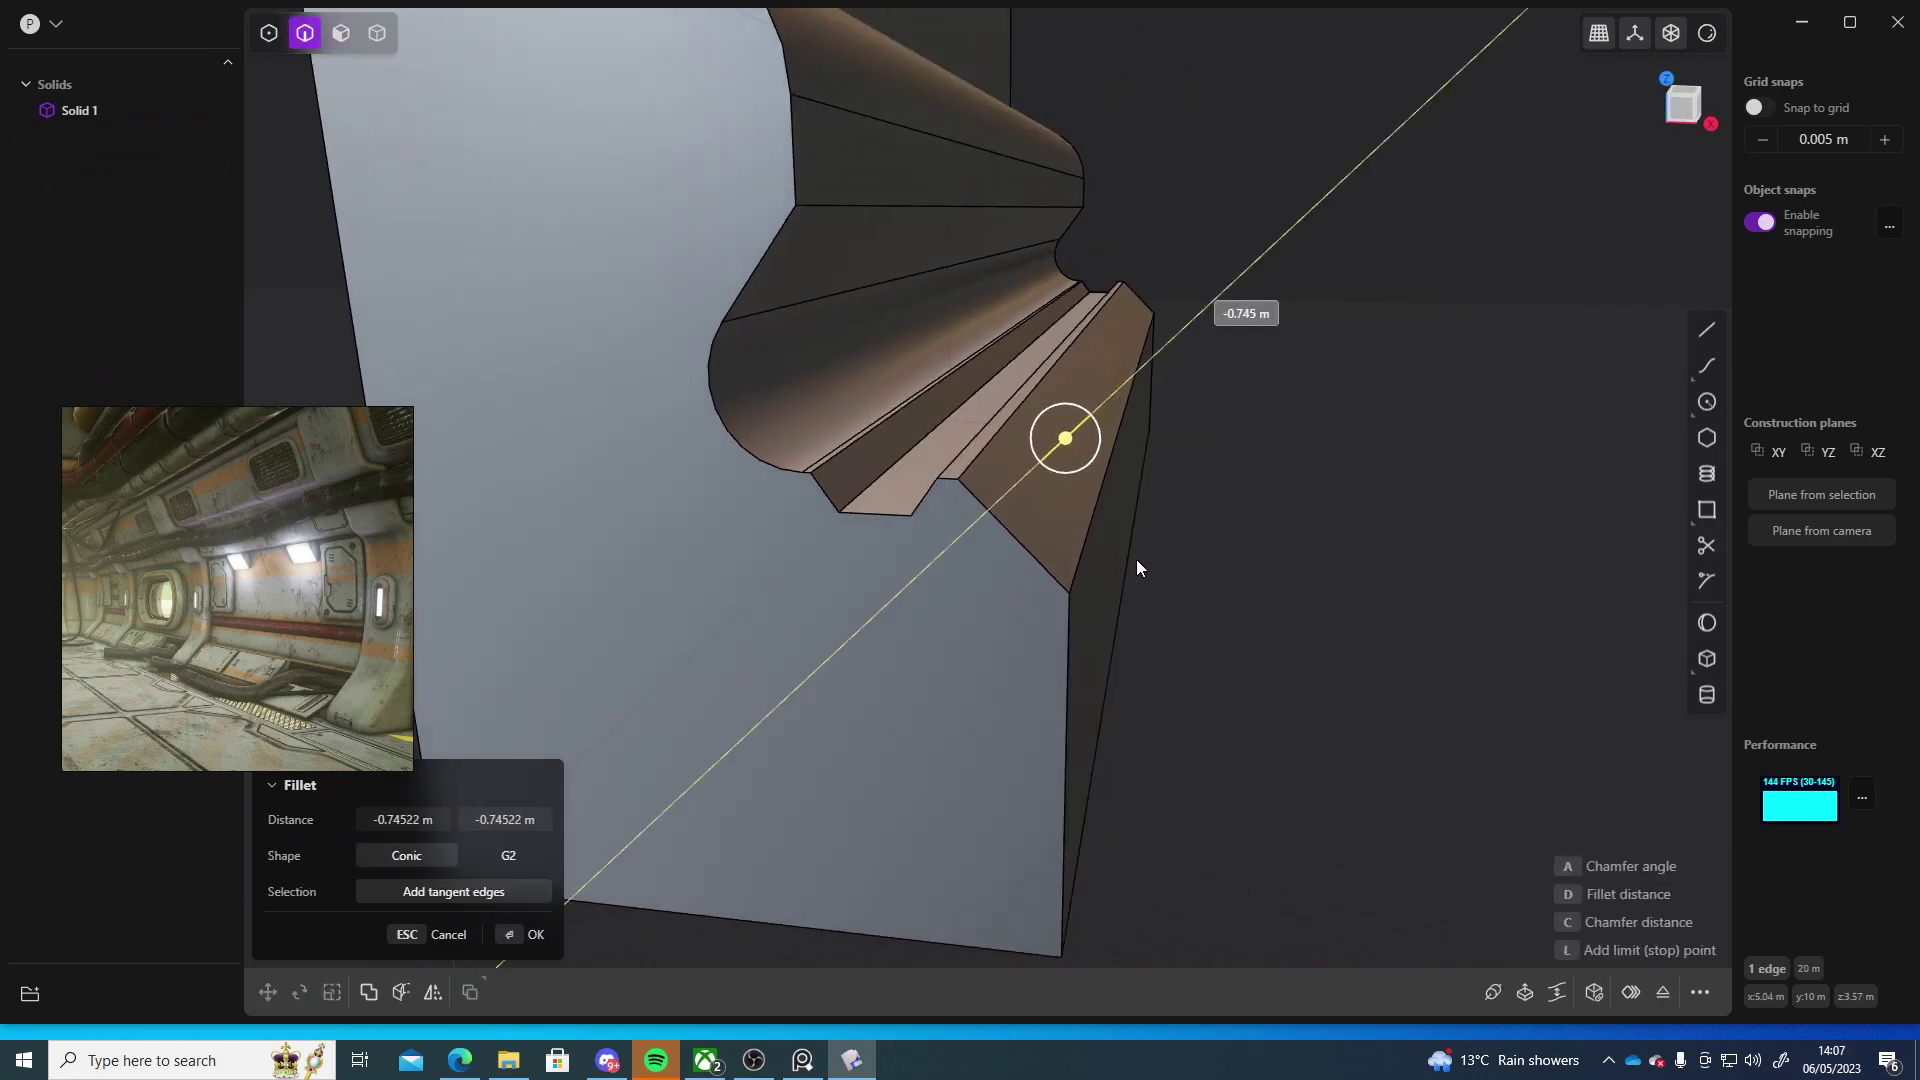
pyautogui.moveTo(1138, 568); pyautogui.dragTo(1009, 632, button='middle')
pyautogui.press('Return')
# - Offset the base block's front face slightly inward
pyautogui.scroll(-5, 1120, 688)
pyautogui.scroll(5, 1148, 632)
pyautogui.moveTo(1148, 632); pyautogui.dragTo(1071, 528, button='middle')
pyautogui.press('3')
pyautogui.click(1046, 570)
pyautogui.moveTo(1071, 536); pyautogui.dragTo(1054, 536)
pyautogui.moveTo(1298, 566); pyautogui.dragTo(880, 572, button='middle')
pyautogui.moveTo(852, 514); pyautogui.dragTo(862, 516)
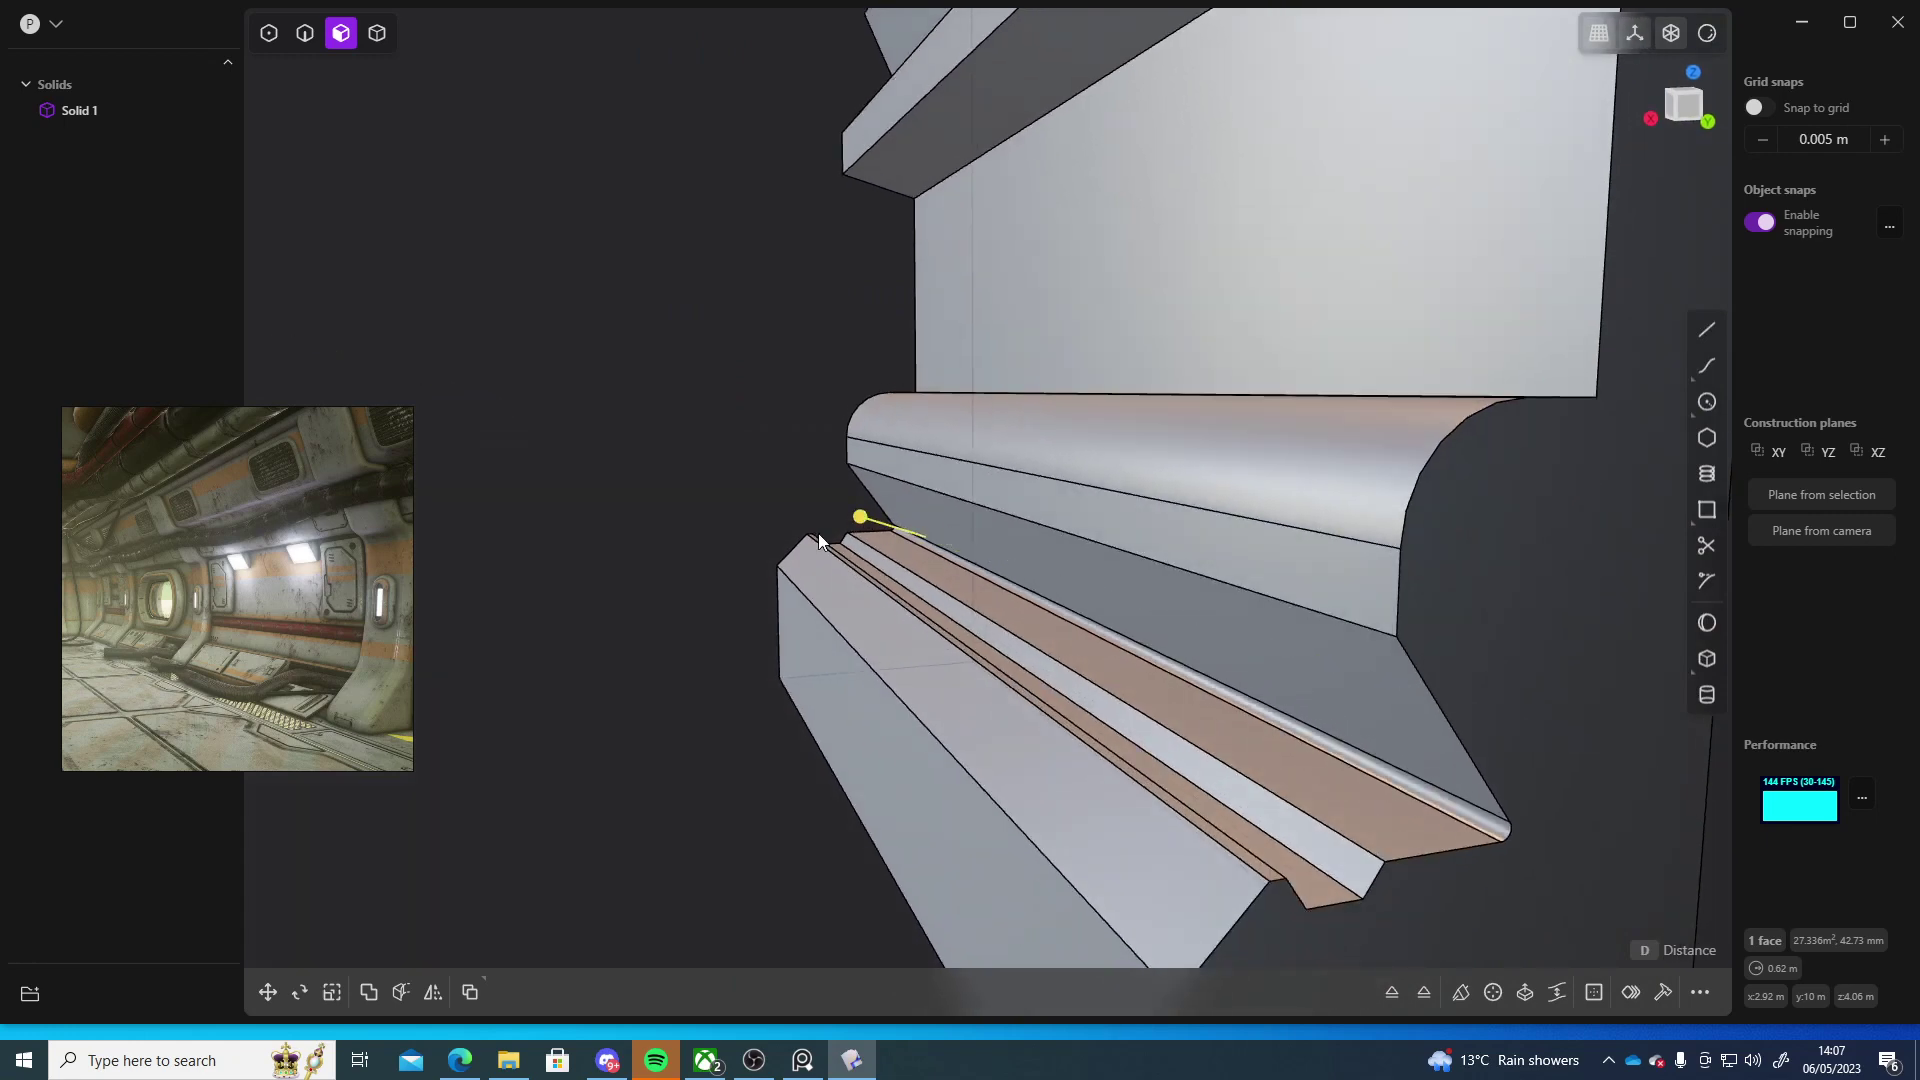
pyautogui.rightClick(817, 536)
pyautogui.moveTo(816, 545); pyautogui.dragTo(886, 515, button='middle')
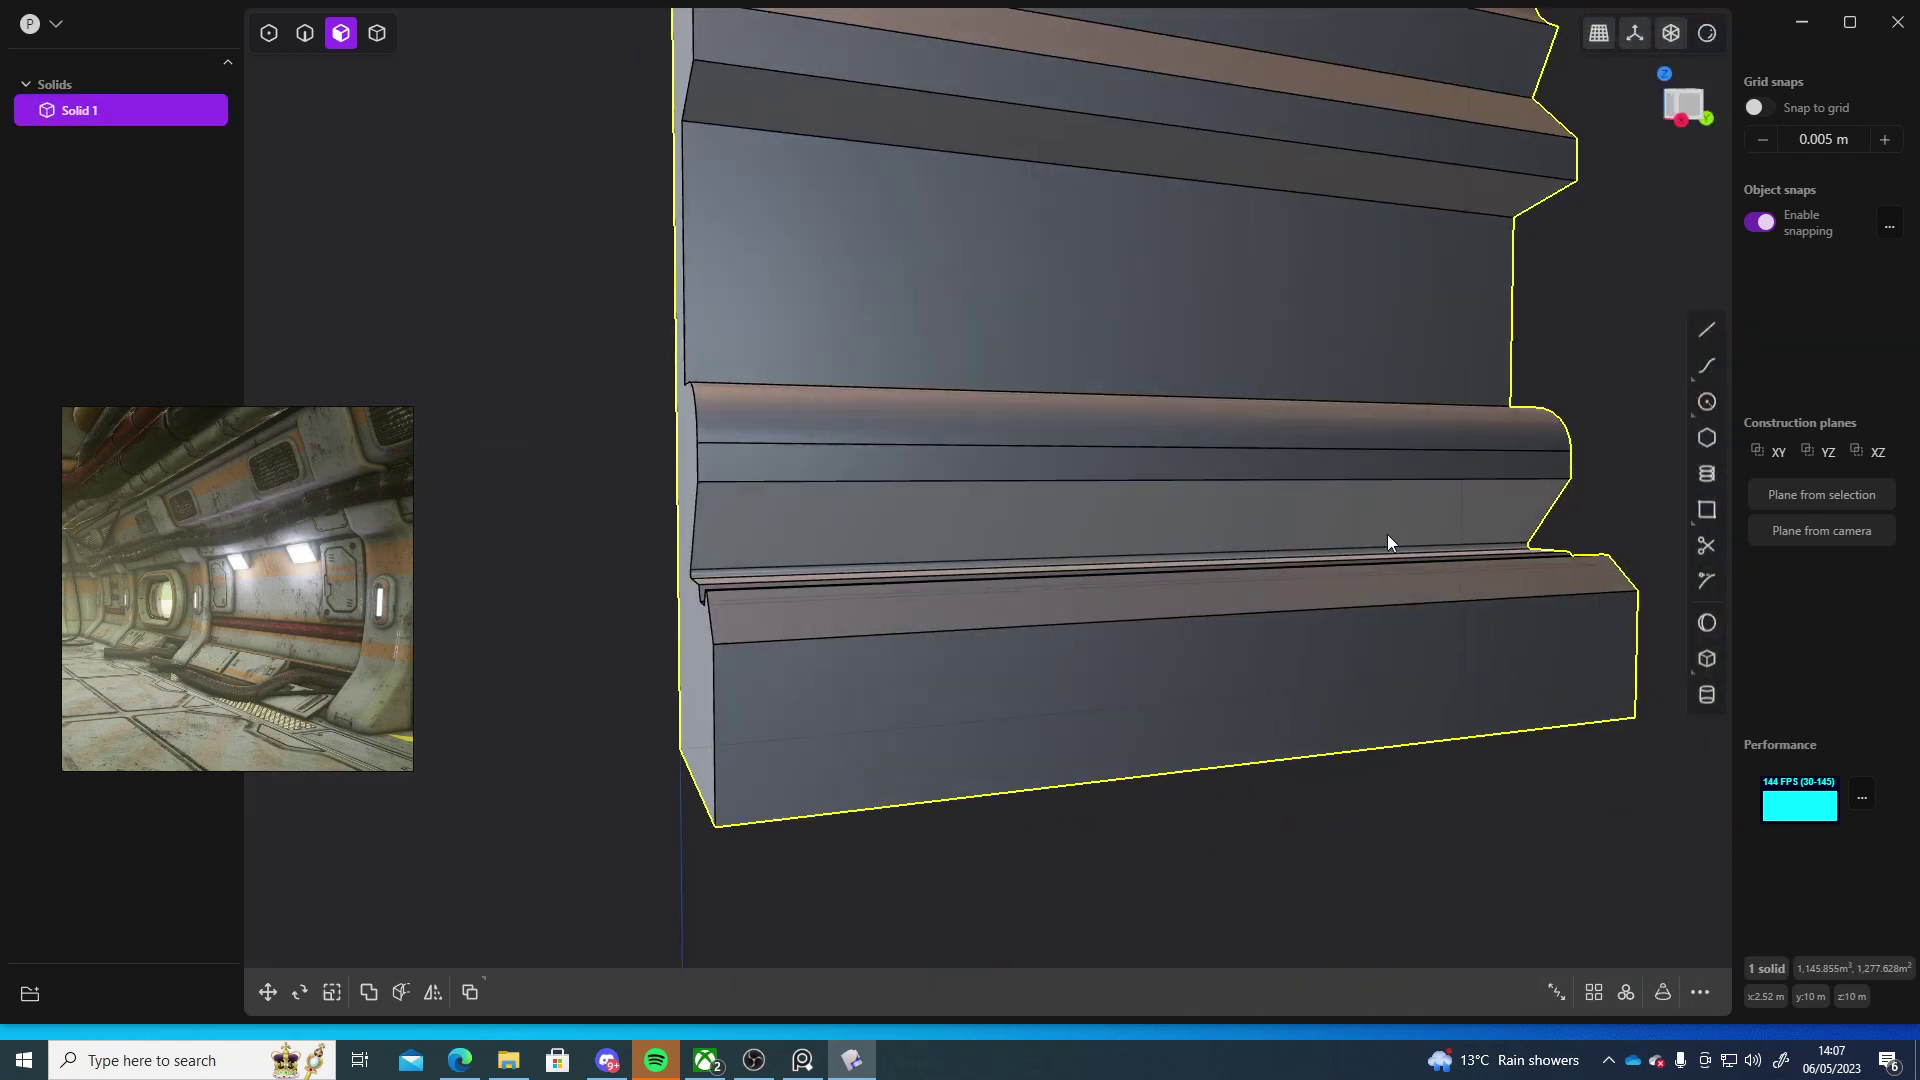
# - Offset the front face of the ledge above the recessed middle panel inward by about 0.88 m
pyautogui.scroll(-10, 1389, 540)
pyautogui.moveTo(1218, 526); pyautogui.dragTo(808, 558, button='middle')
pyautogui.scroll(5, 900, 557)
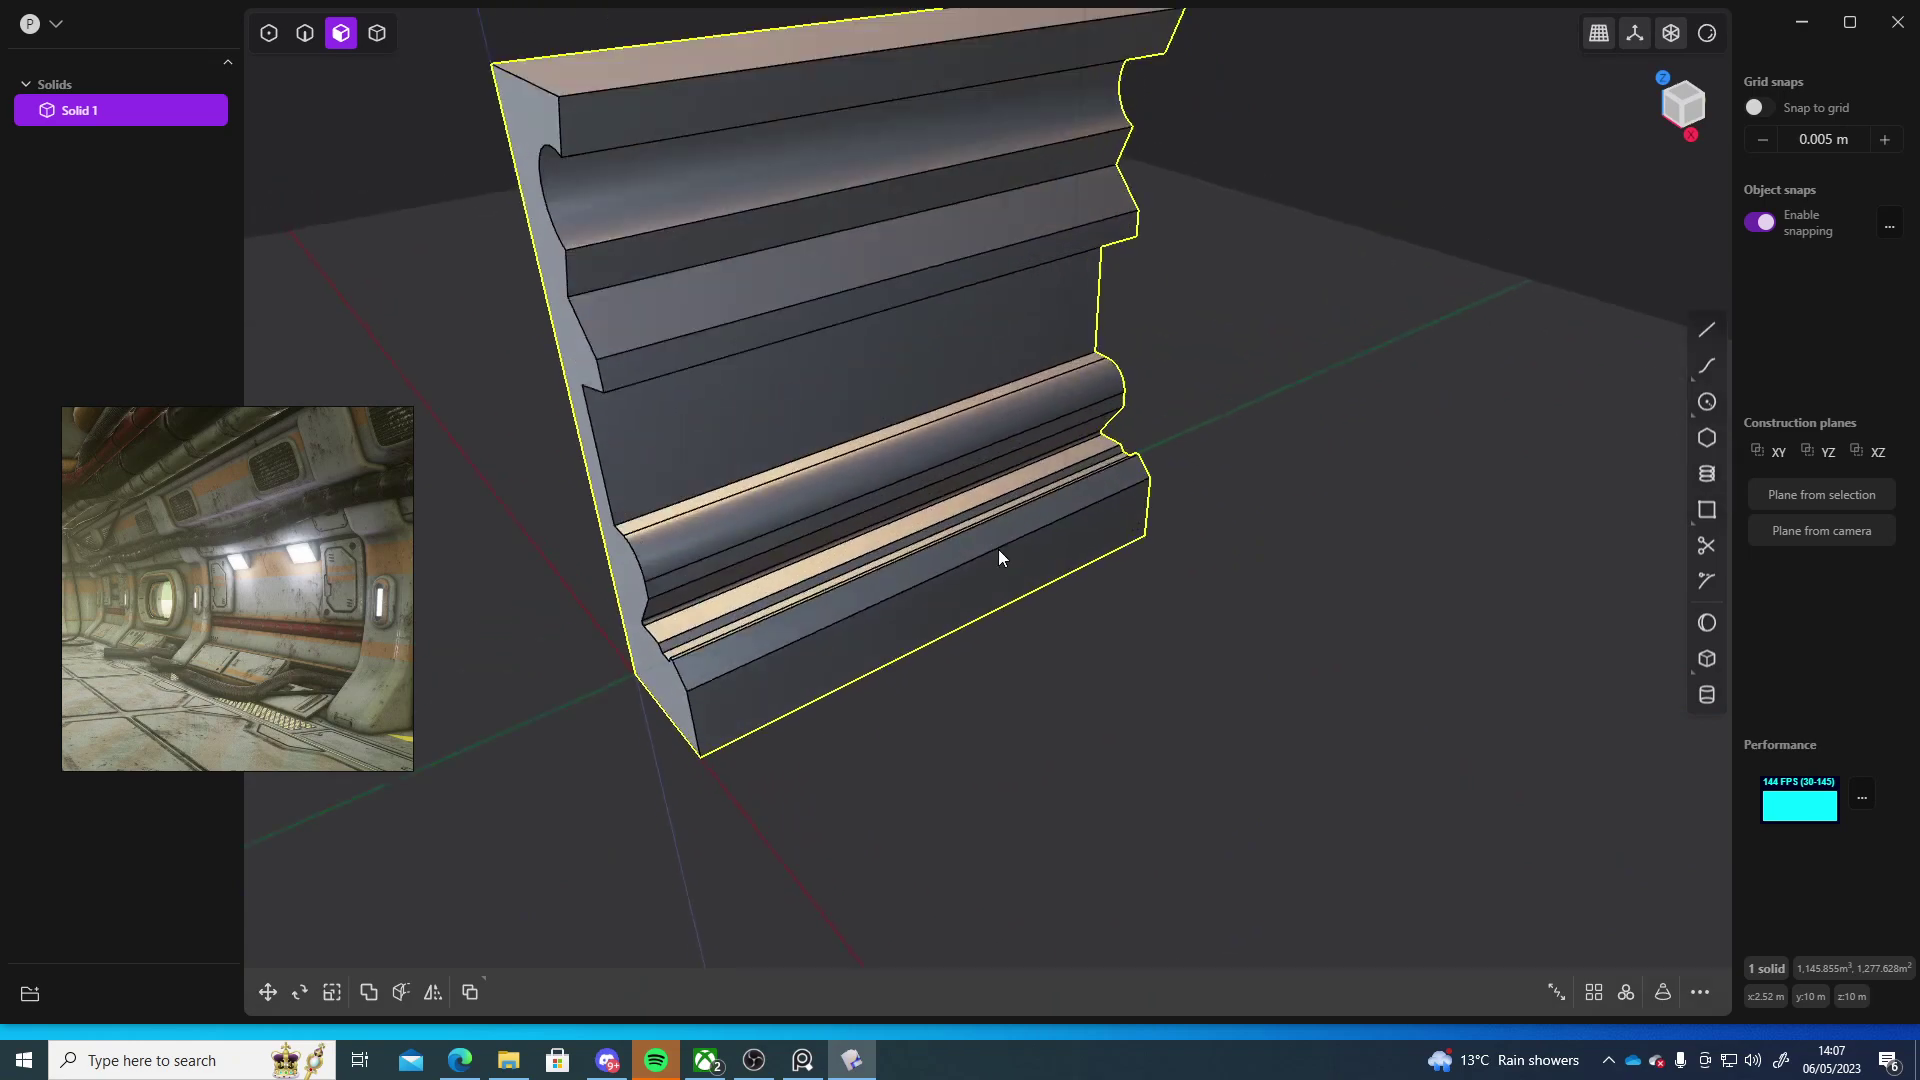
pyautogui.moveTo(998, 557); pyautogui.dragTo(1046, 512, button='middle')
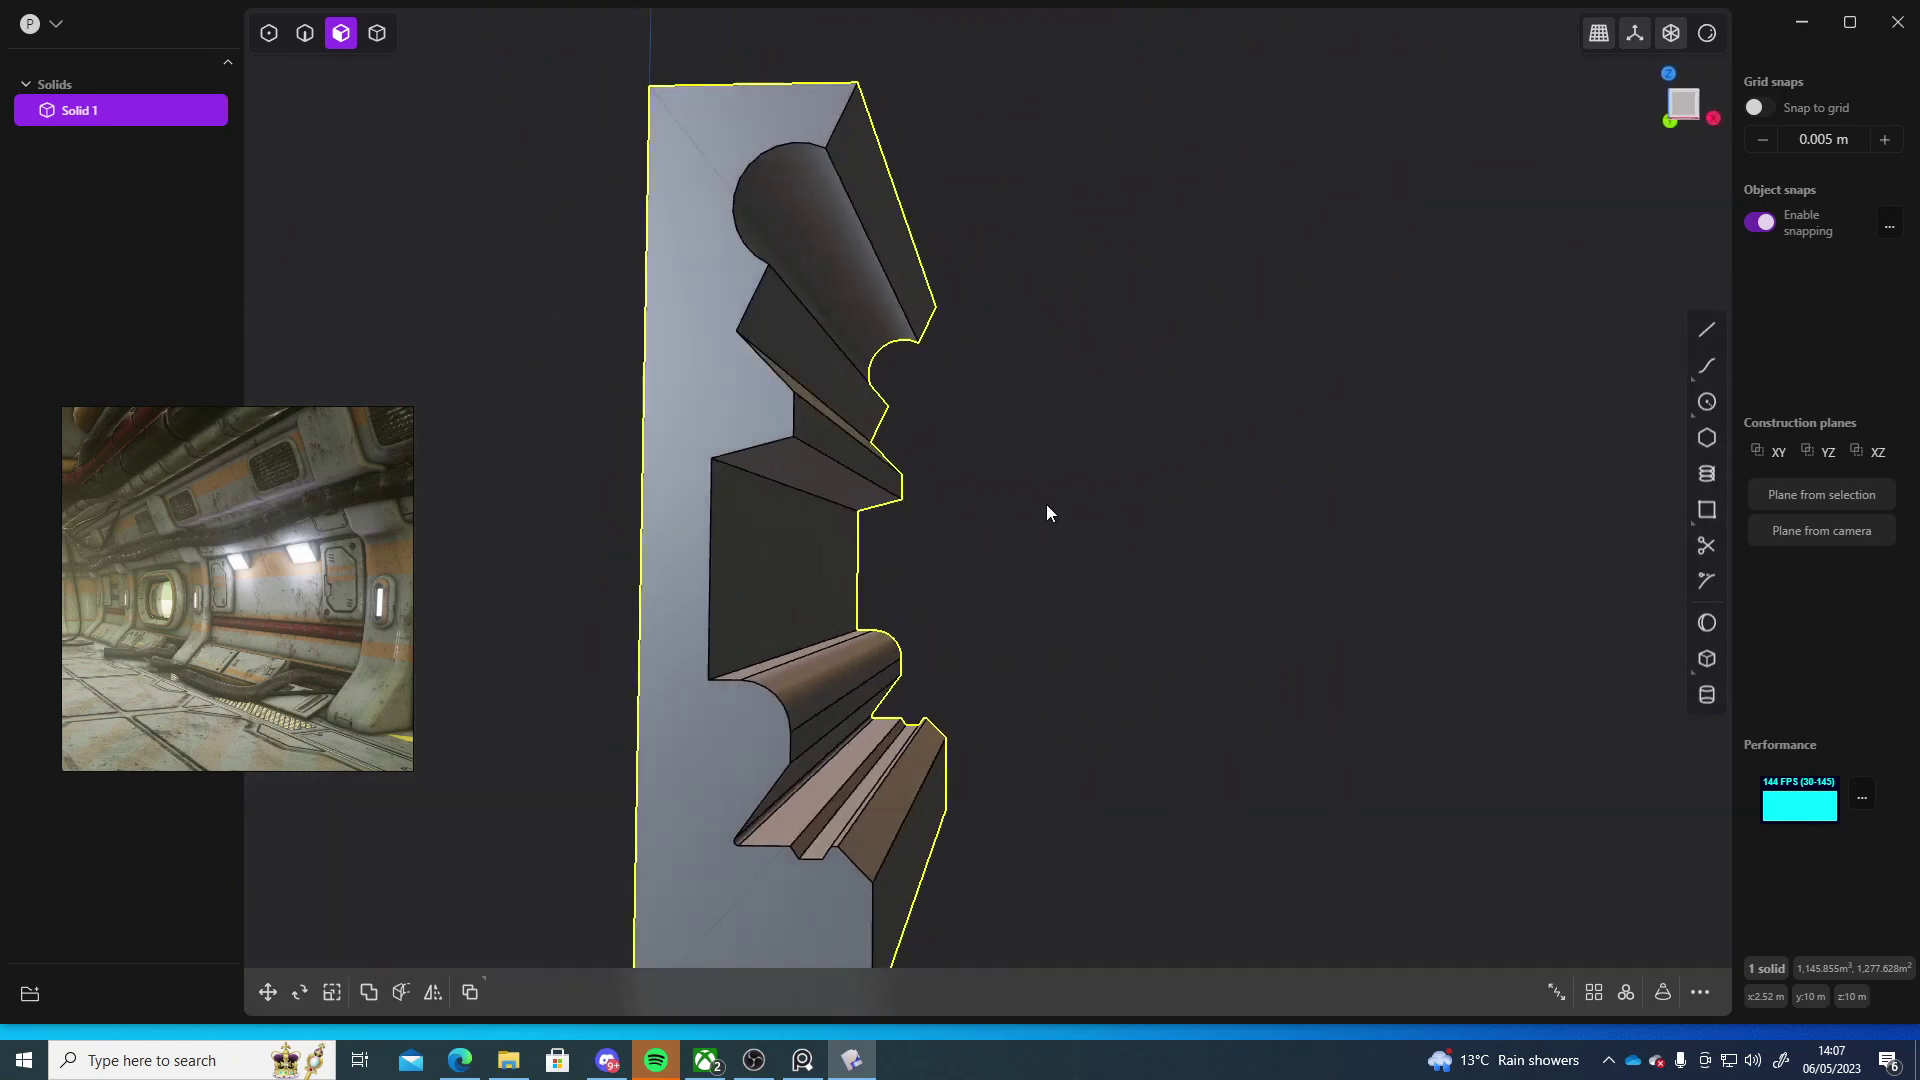
pyautogui.click(819, 437)
pyautogui.moveTo(822, 438); pyautogui.dragTo(828, 462, button='middle')
pyautogui.moveTo(892, 457); pyautogui.dragTo(846, 457)
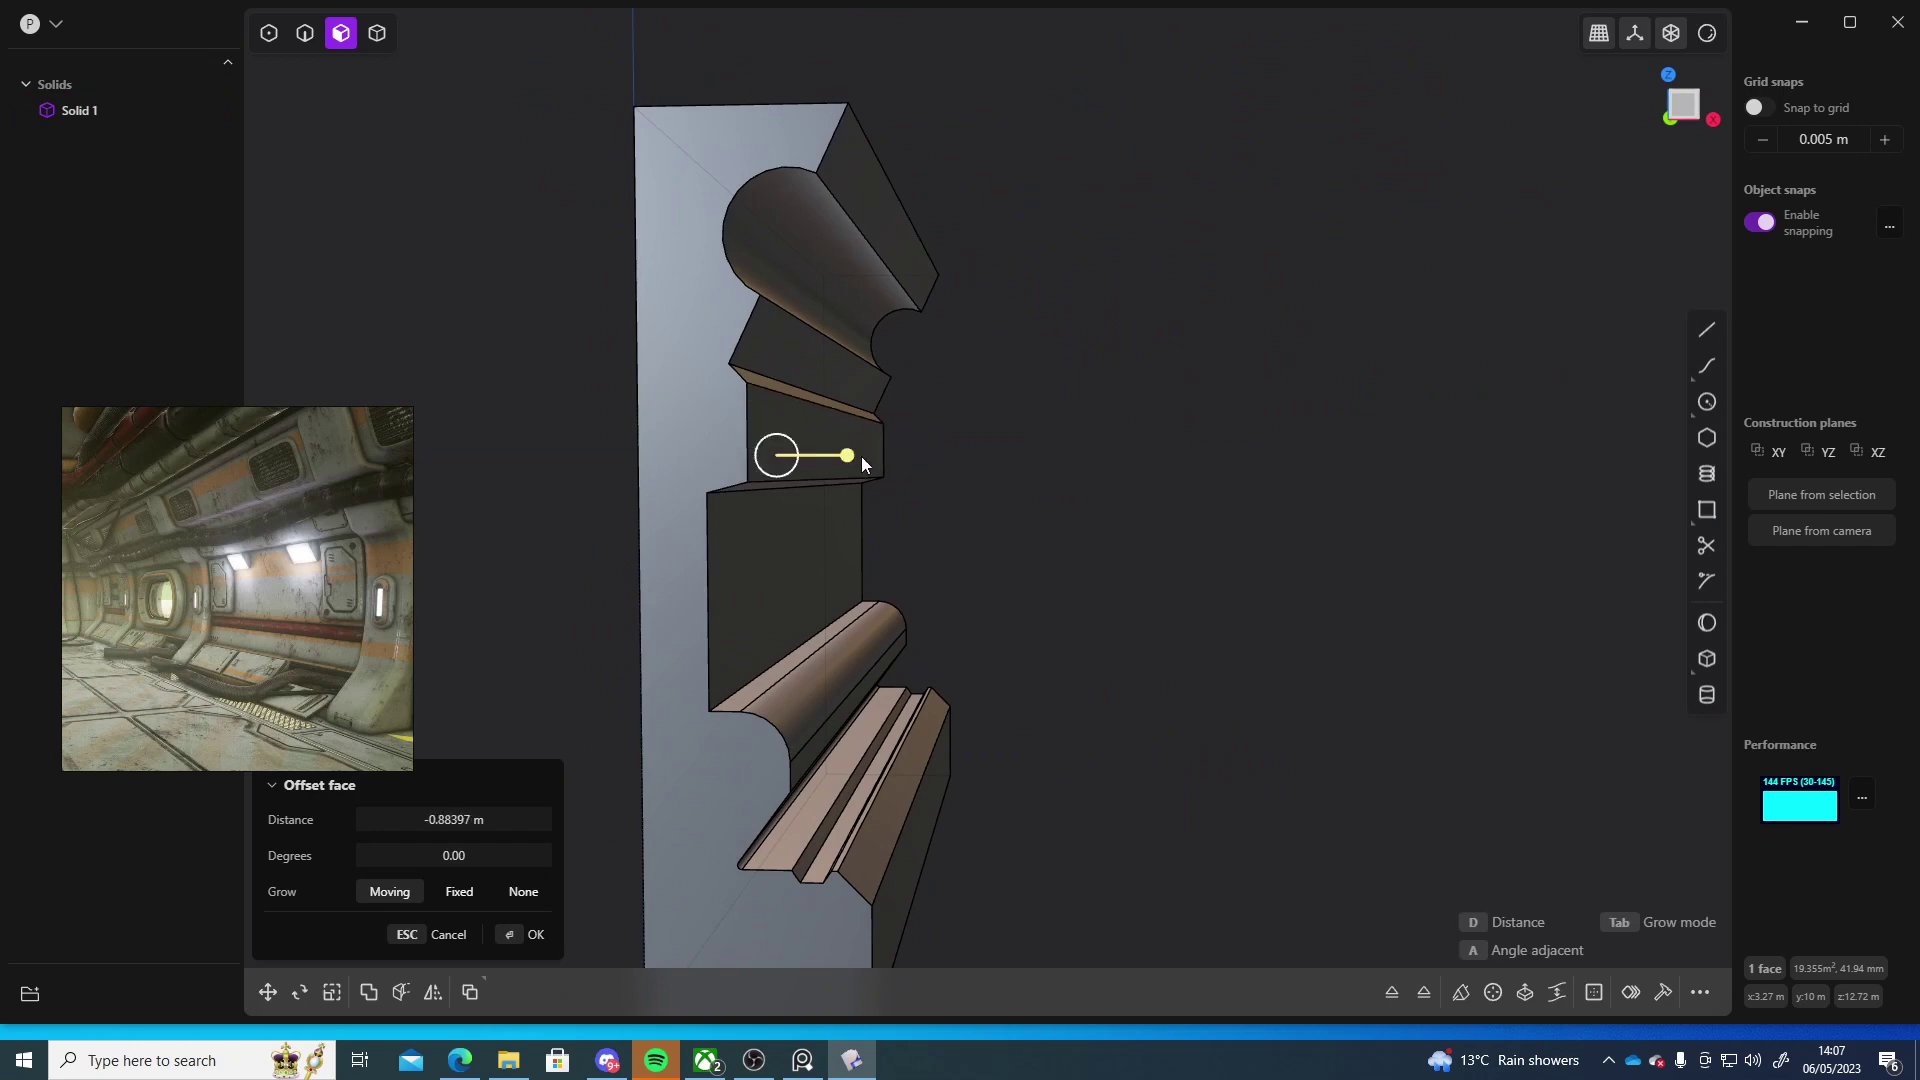
pyautogui.moveTo(846, 457); pyautogui.dragTo(1337, 626, button='middle')
pyautogui.rightClick(770, 452)
pyautogui.press('Escape')
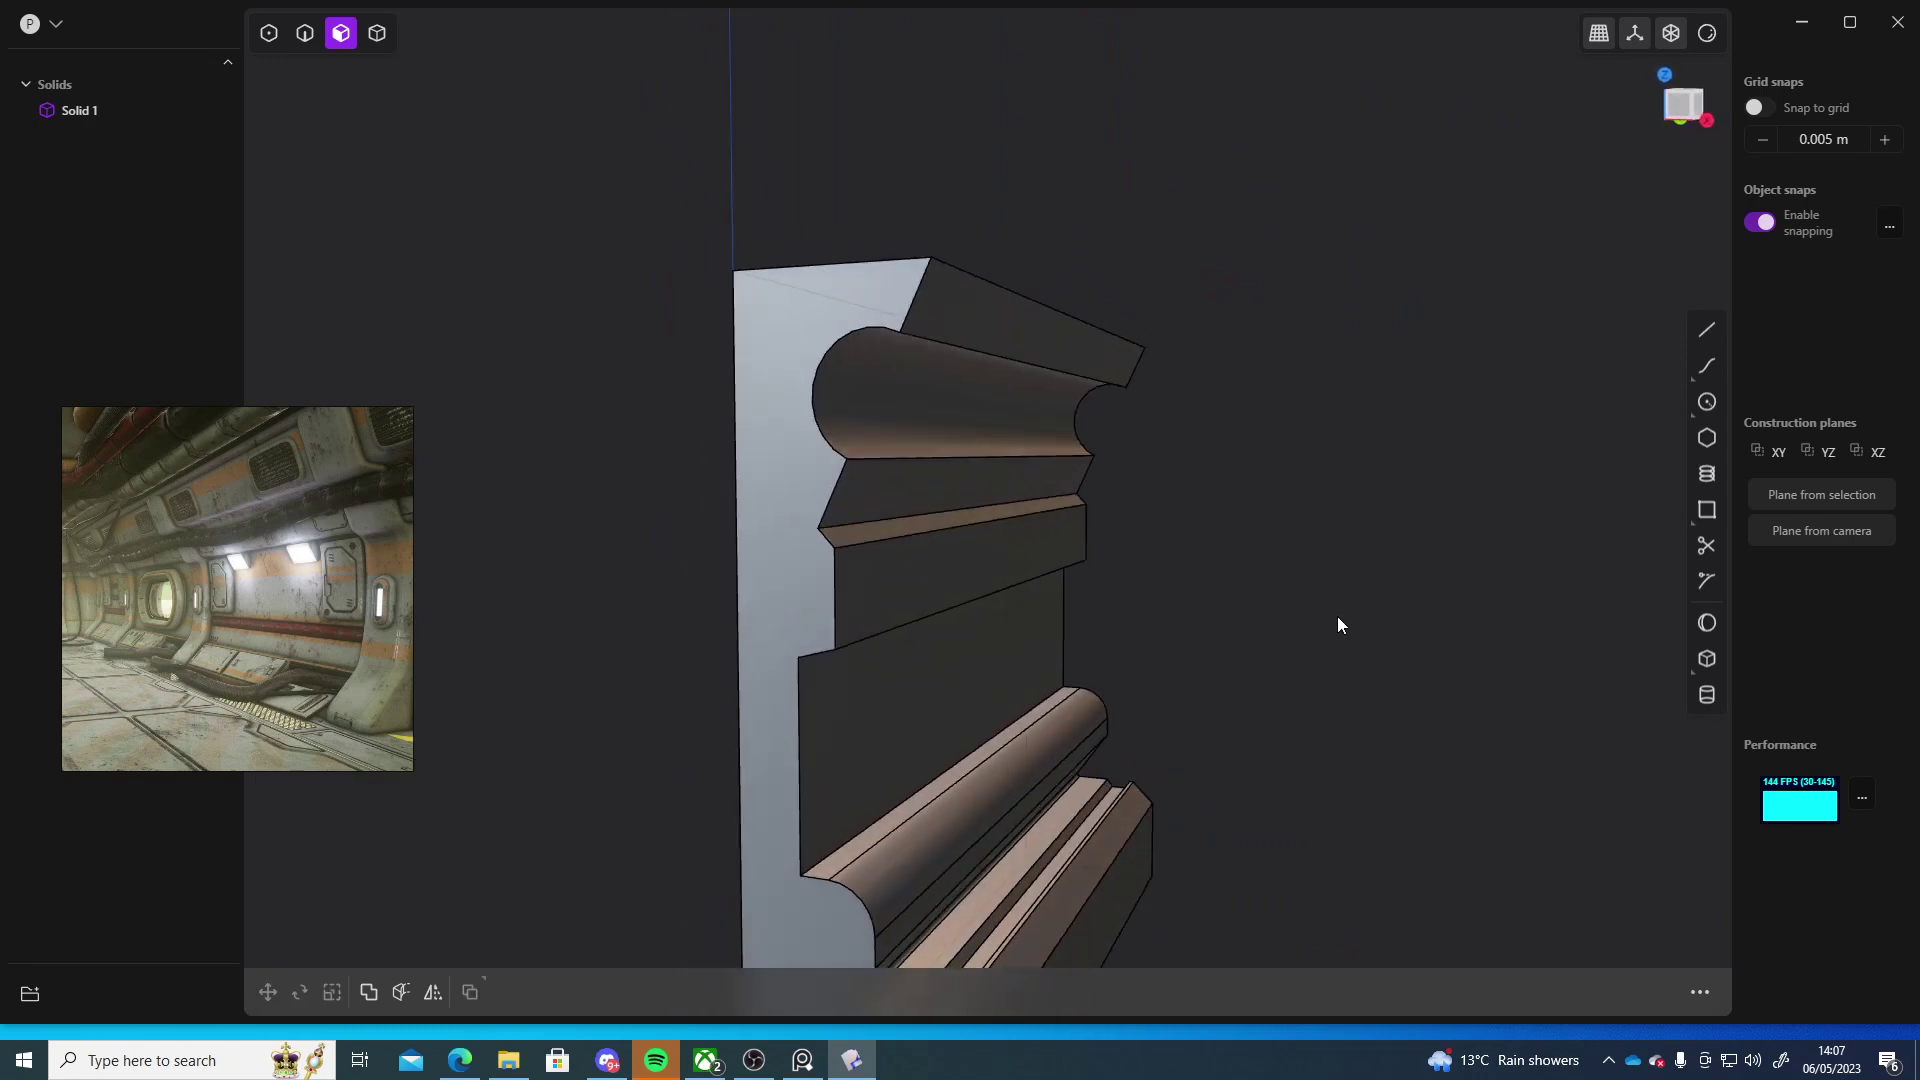
# - Chamfer the lower edge of the large rounded upper groove by about 0.25 m
pyautogui.press('2')
pyautogui.click(938, 461)
pyautogui.press('f')
pyautogui.moveTo(940, 462); pyautogui.dragTo(921, 477)
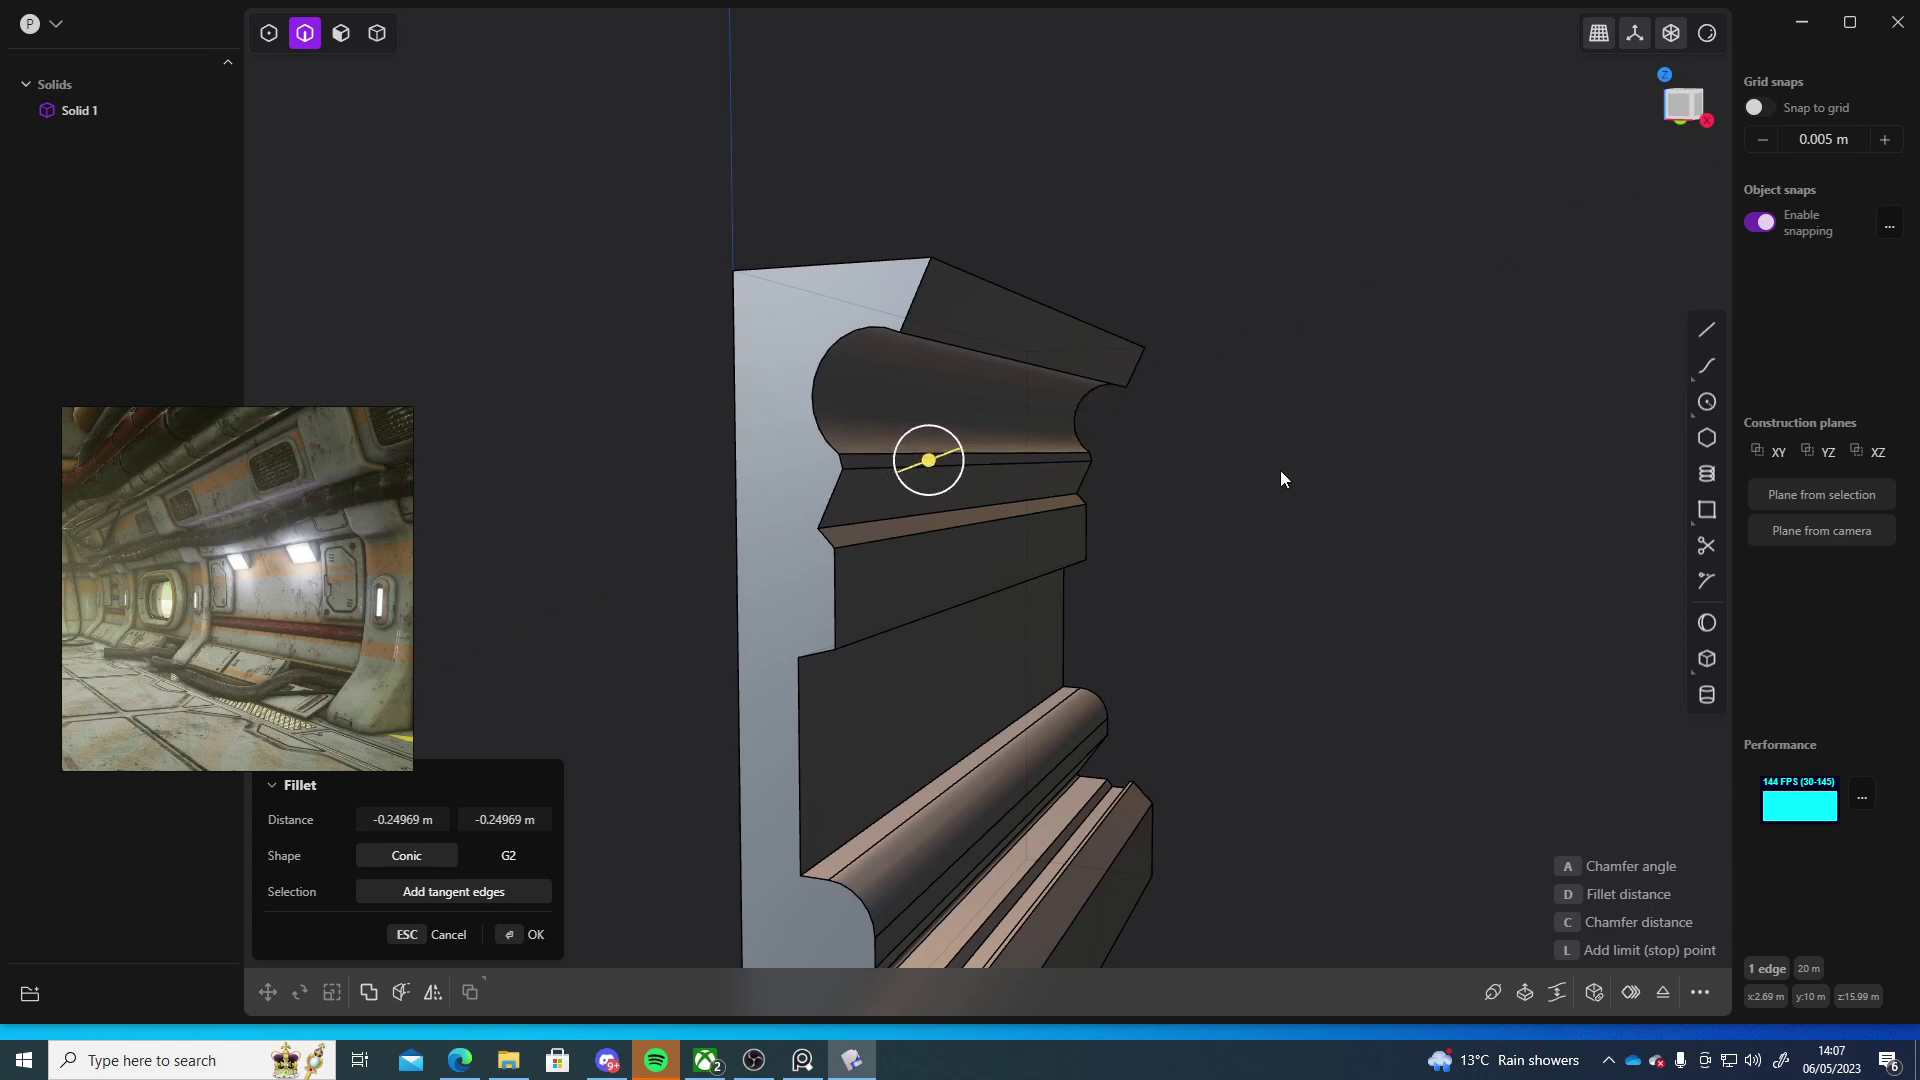
pyautogui.press('Return')
# - Chamfer the upper edge of the large rounded groove by about 0.39 m
pyautogui.moveTo(1280, 476); pyautogui.dragTo(896, 428, button='middle')
pyautogui.click(932, 449)
pyautogui.press('f')
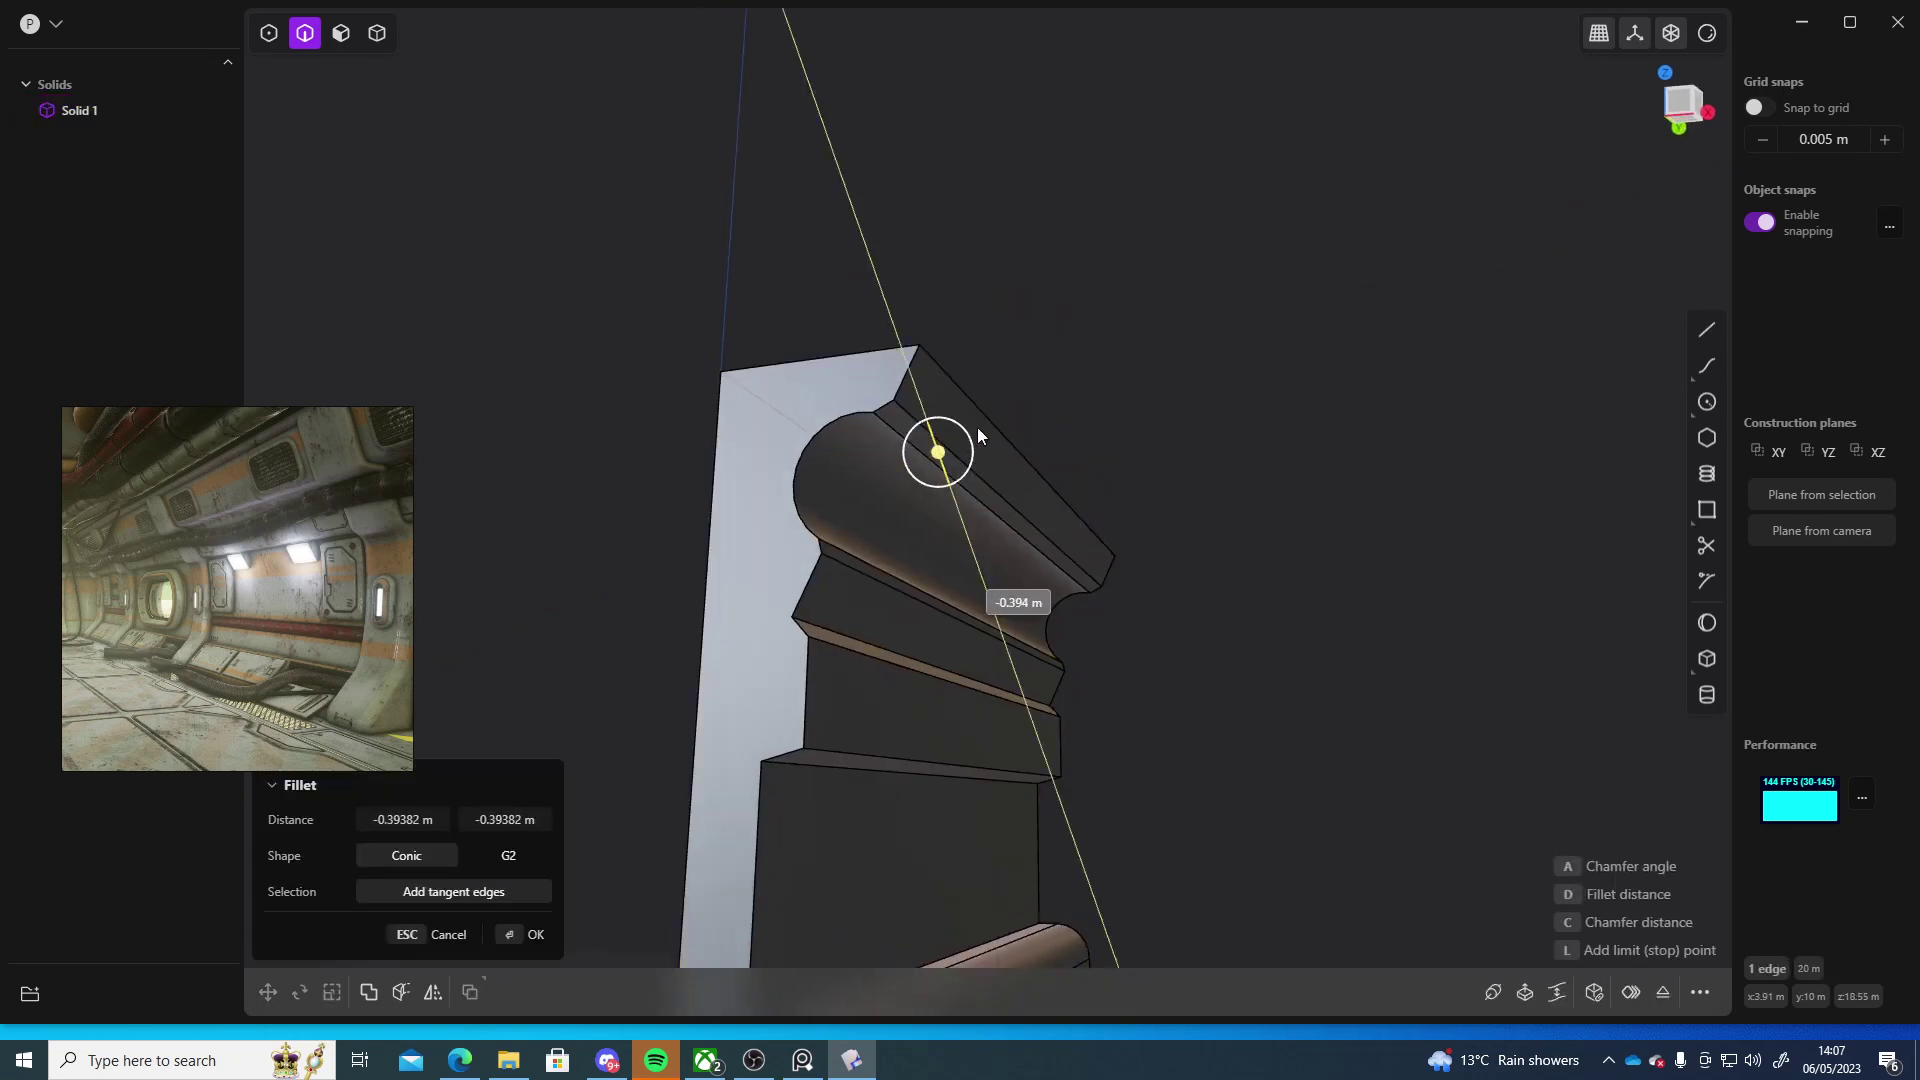
pyautogui.moveTo(937, 506); pyautogui.dragTo(996, 462)
pyautogui.press('Return')
pyautogui.moveTo(1016, 441); pyautogui.dragTo(1012, 498, button='middle')
pyautogui.press('Escape')
# - Offset the flat front face of the rounded ledge below the middle panel inward
pyautogui.scroll(-5, 1007, 518)
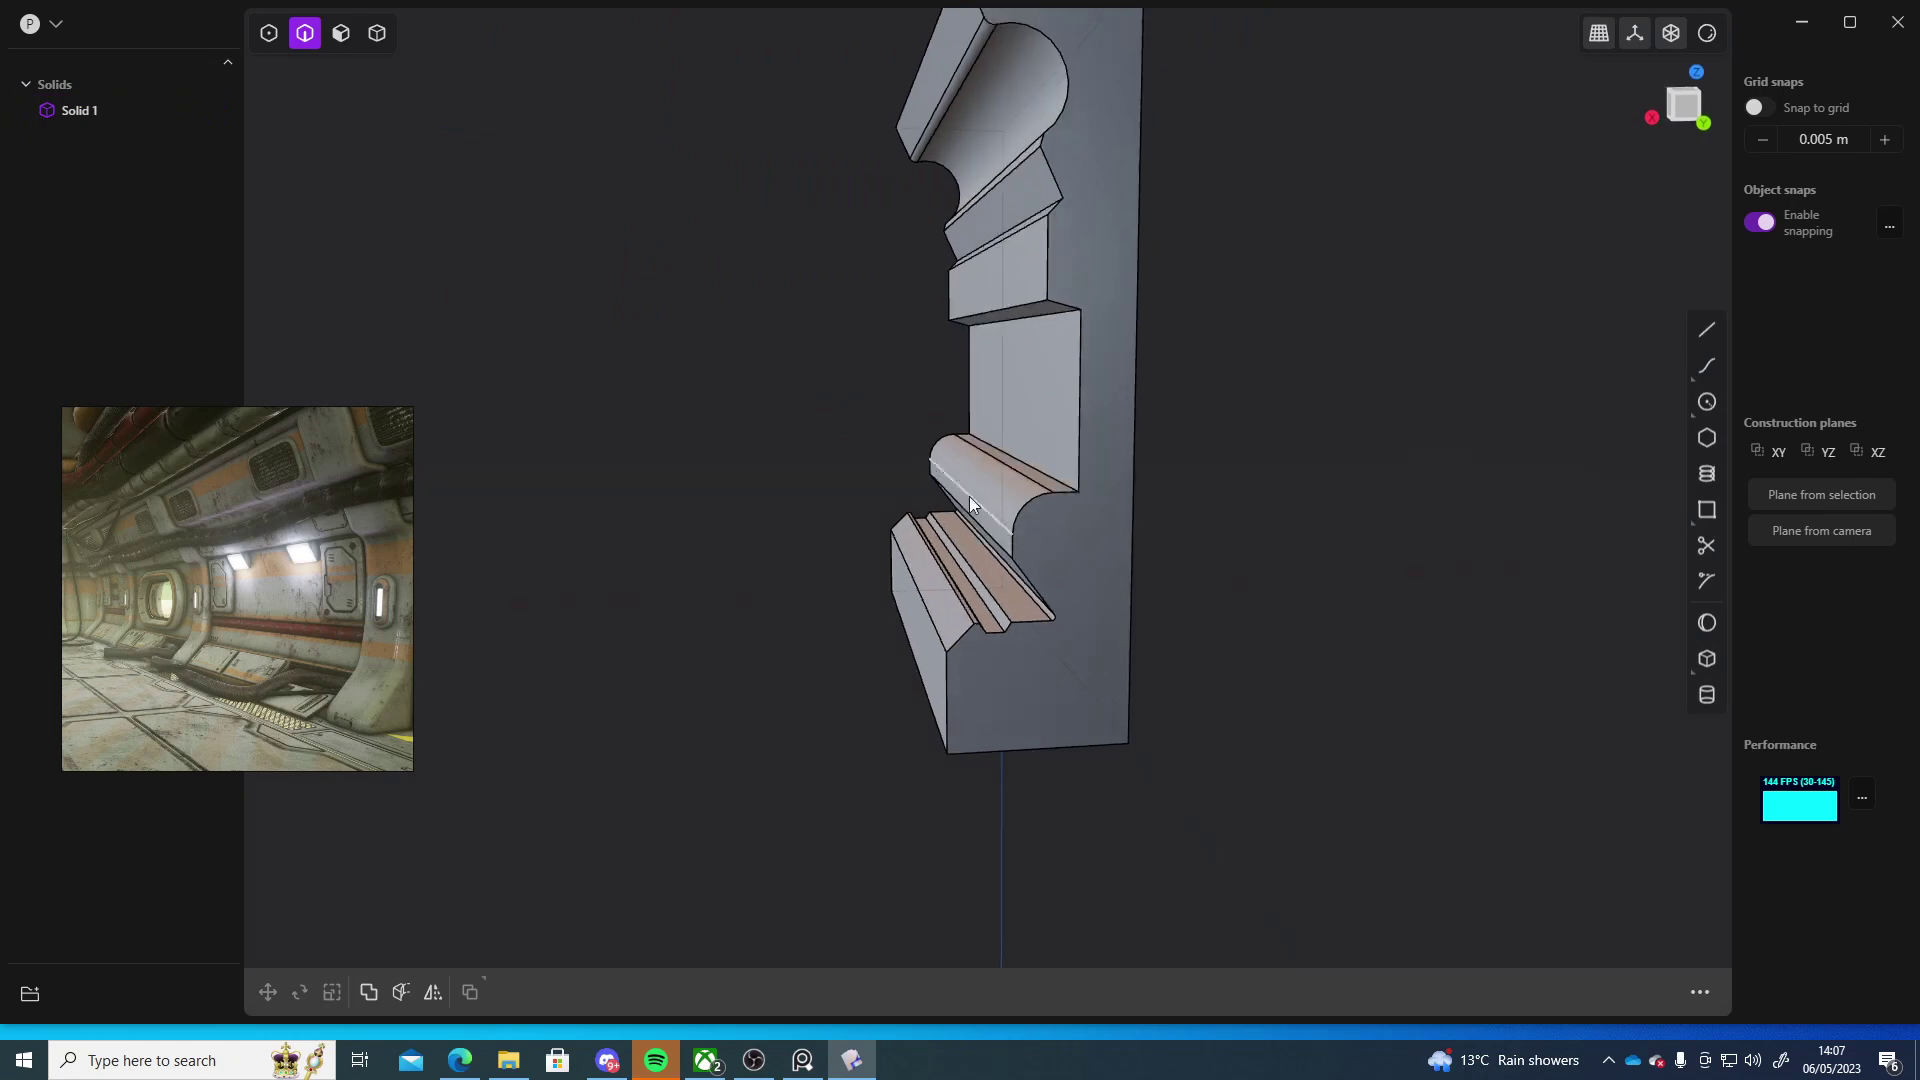
pyautogui.press('3')
pyautogui.click(986, 516)
pyautogui.press('o')
pyautogui.scroll(5, 982, 584)
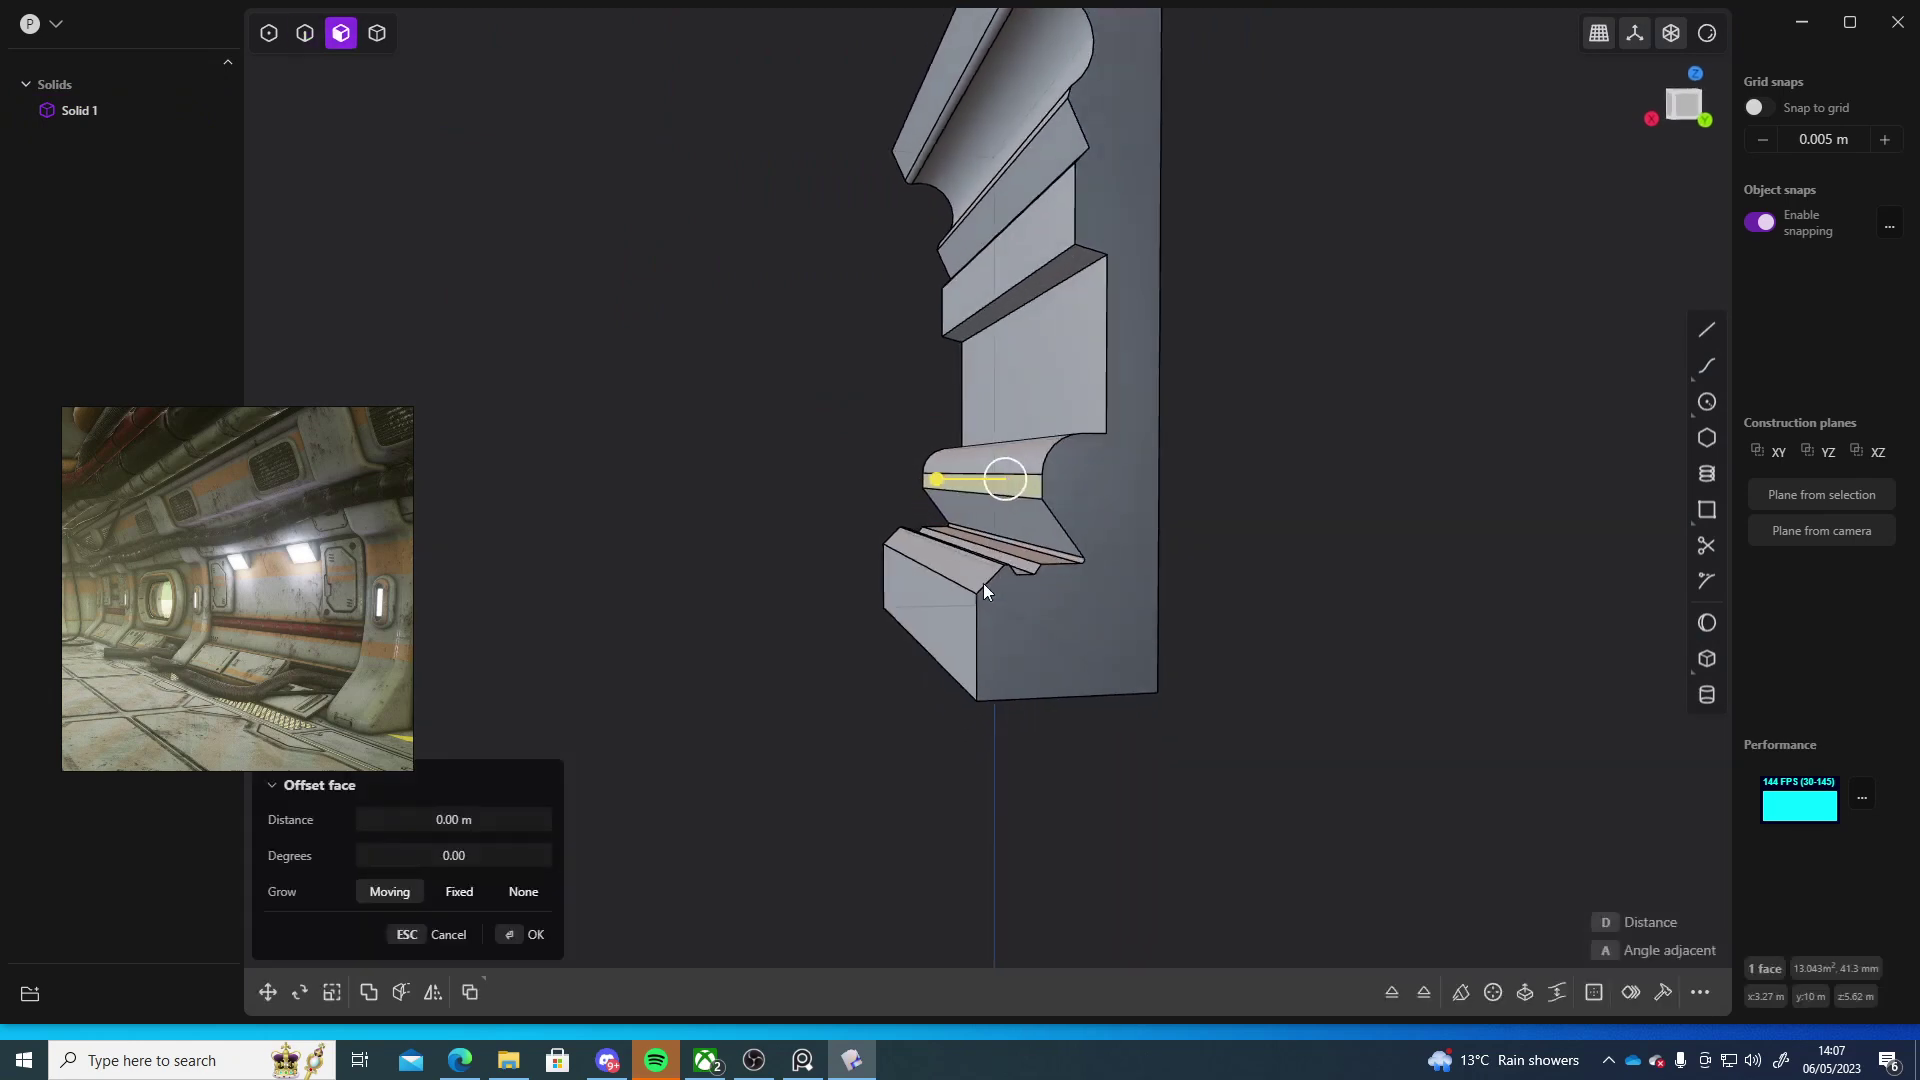
pyautogui.moveTo(982, 584); pyautogui.dragTo(1132, 490, button='middle')
pyautogui.moveTo(1132, 490)
pyautogui.mouseDown()
pyautogui.moveTo(1118, 482)
pyautogui.moveTo(1138, 482)
pyautogui.mouseUp()
pyautogui.scroll(-5, 1144, 483)
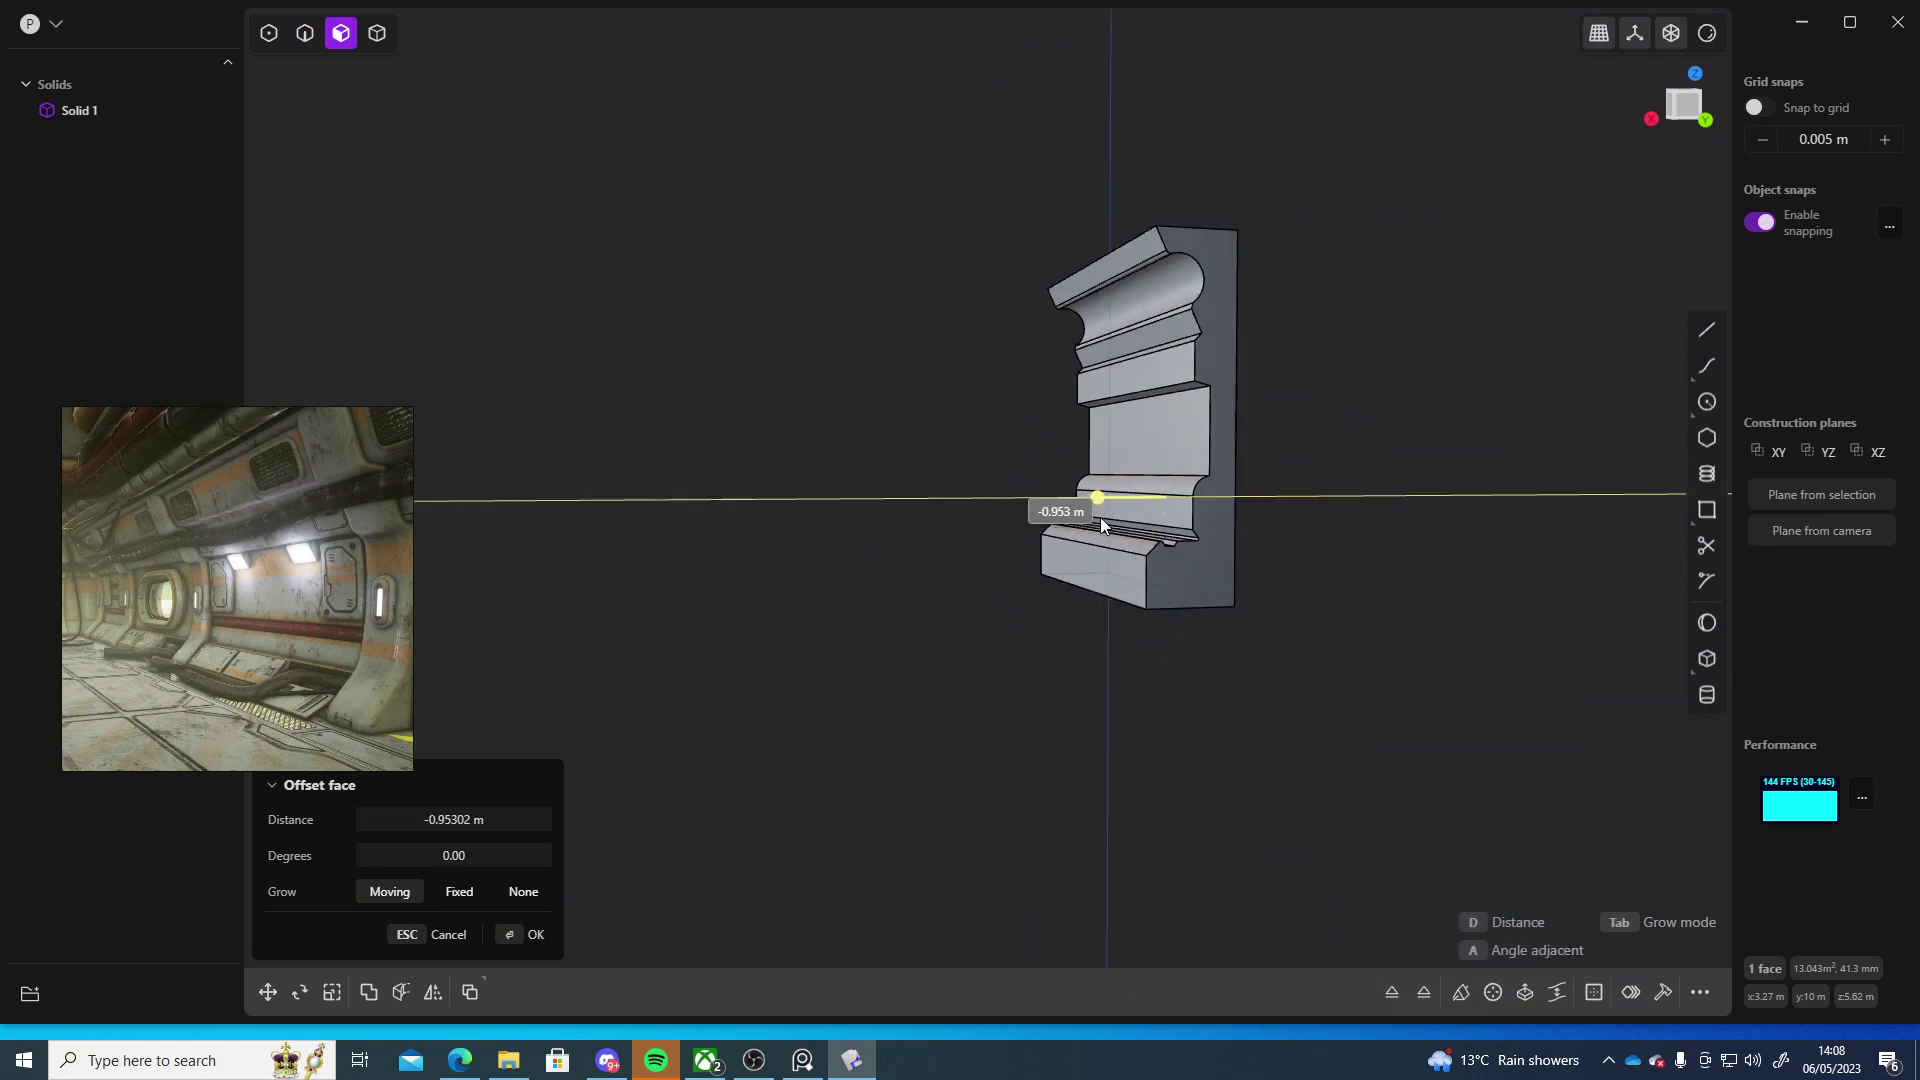
pyautogui.click(1240, 527)
pyautogui.scroll(5, 1299, 525)
pyautogui.moveTo(1358, 519); pyautogui.dragTo(852, 572, button='middle')
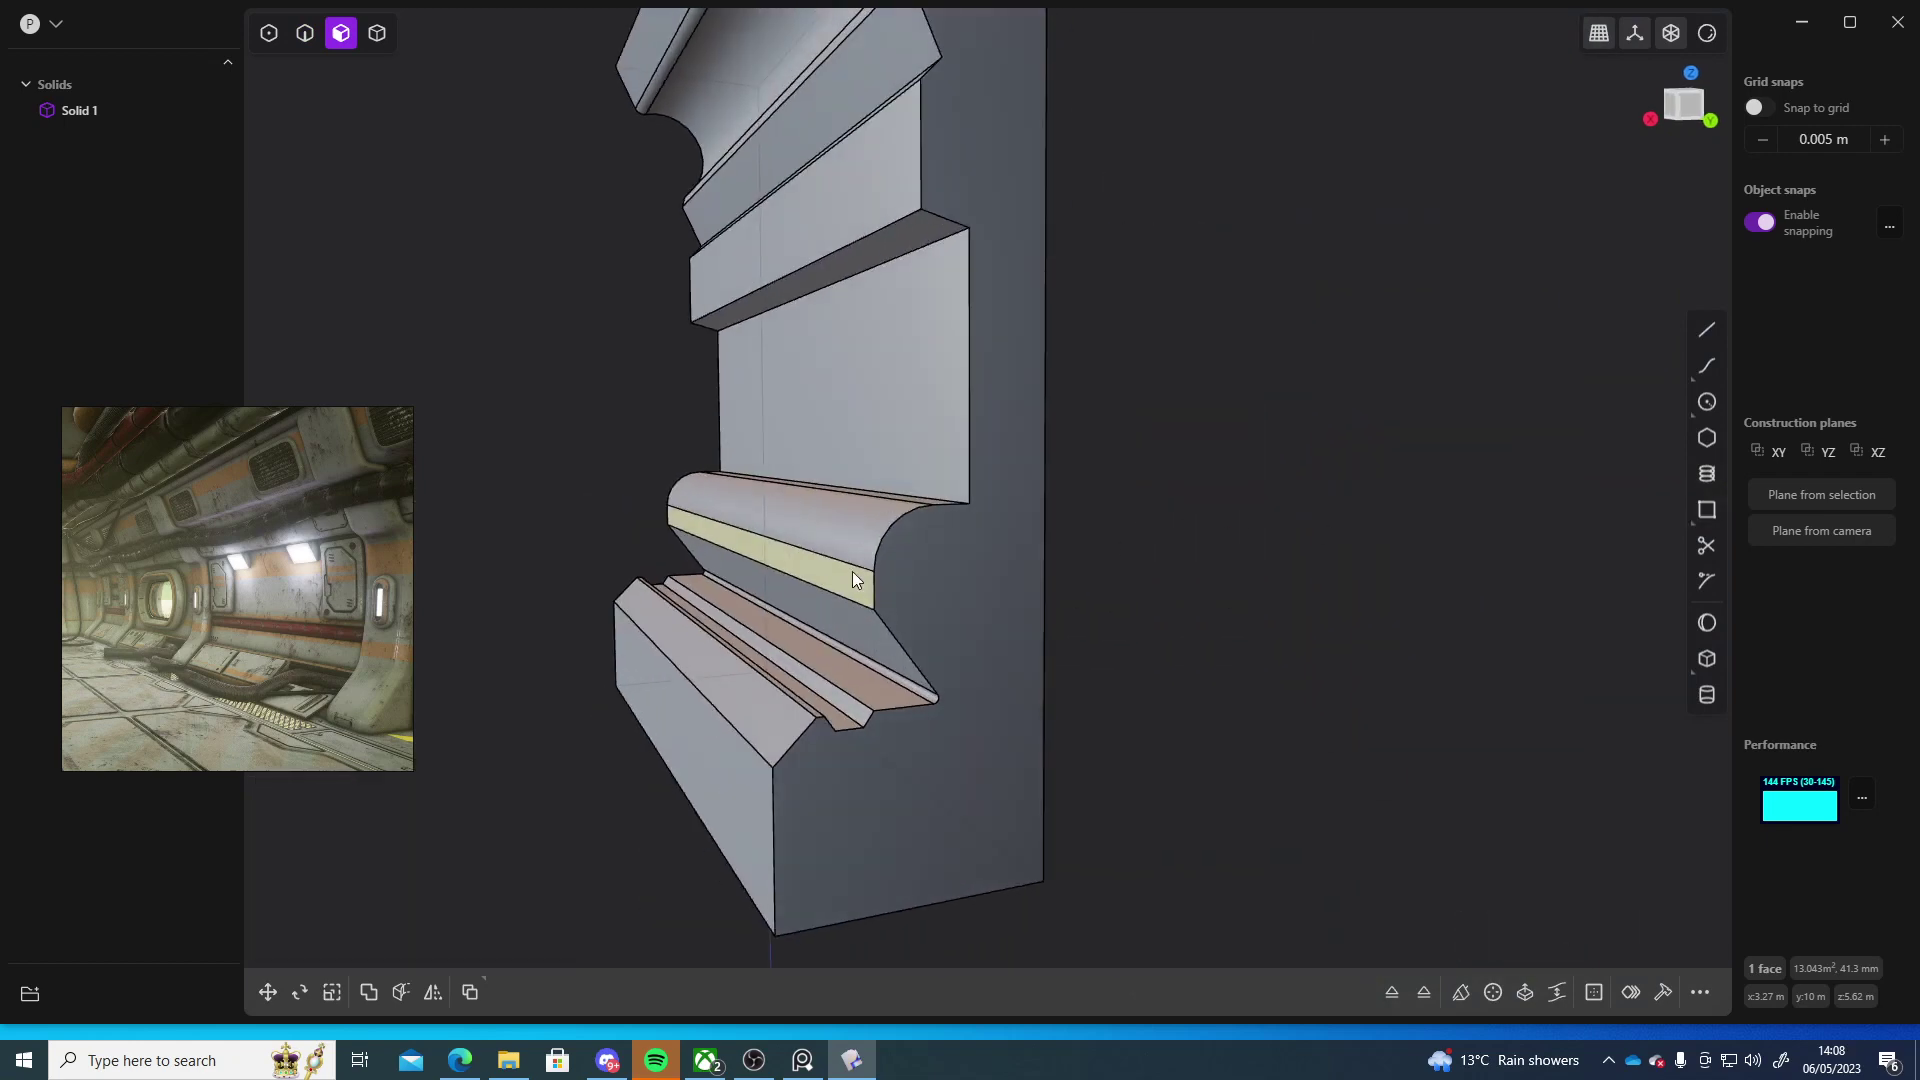
pyautogui.press('o')
pyautogui.moveTo(770, 577); pyautogui.dragTo(812, 568)
pyautogui.moveTo(1256, 564); pyautogui.dragTo(1590, 570, button='middle')
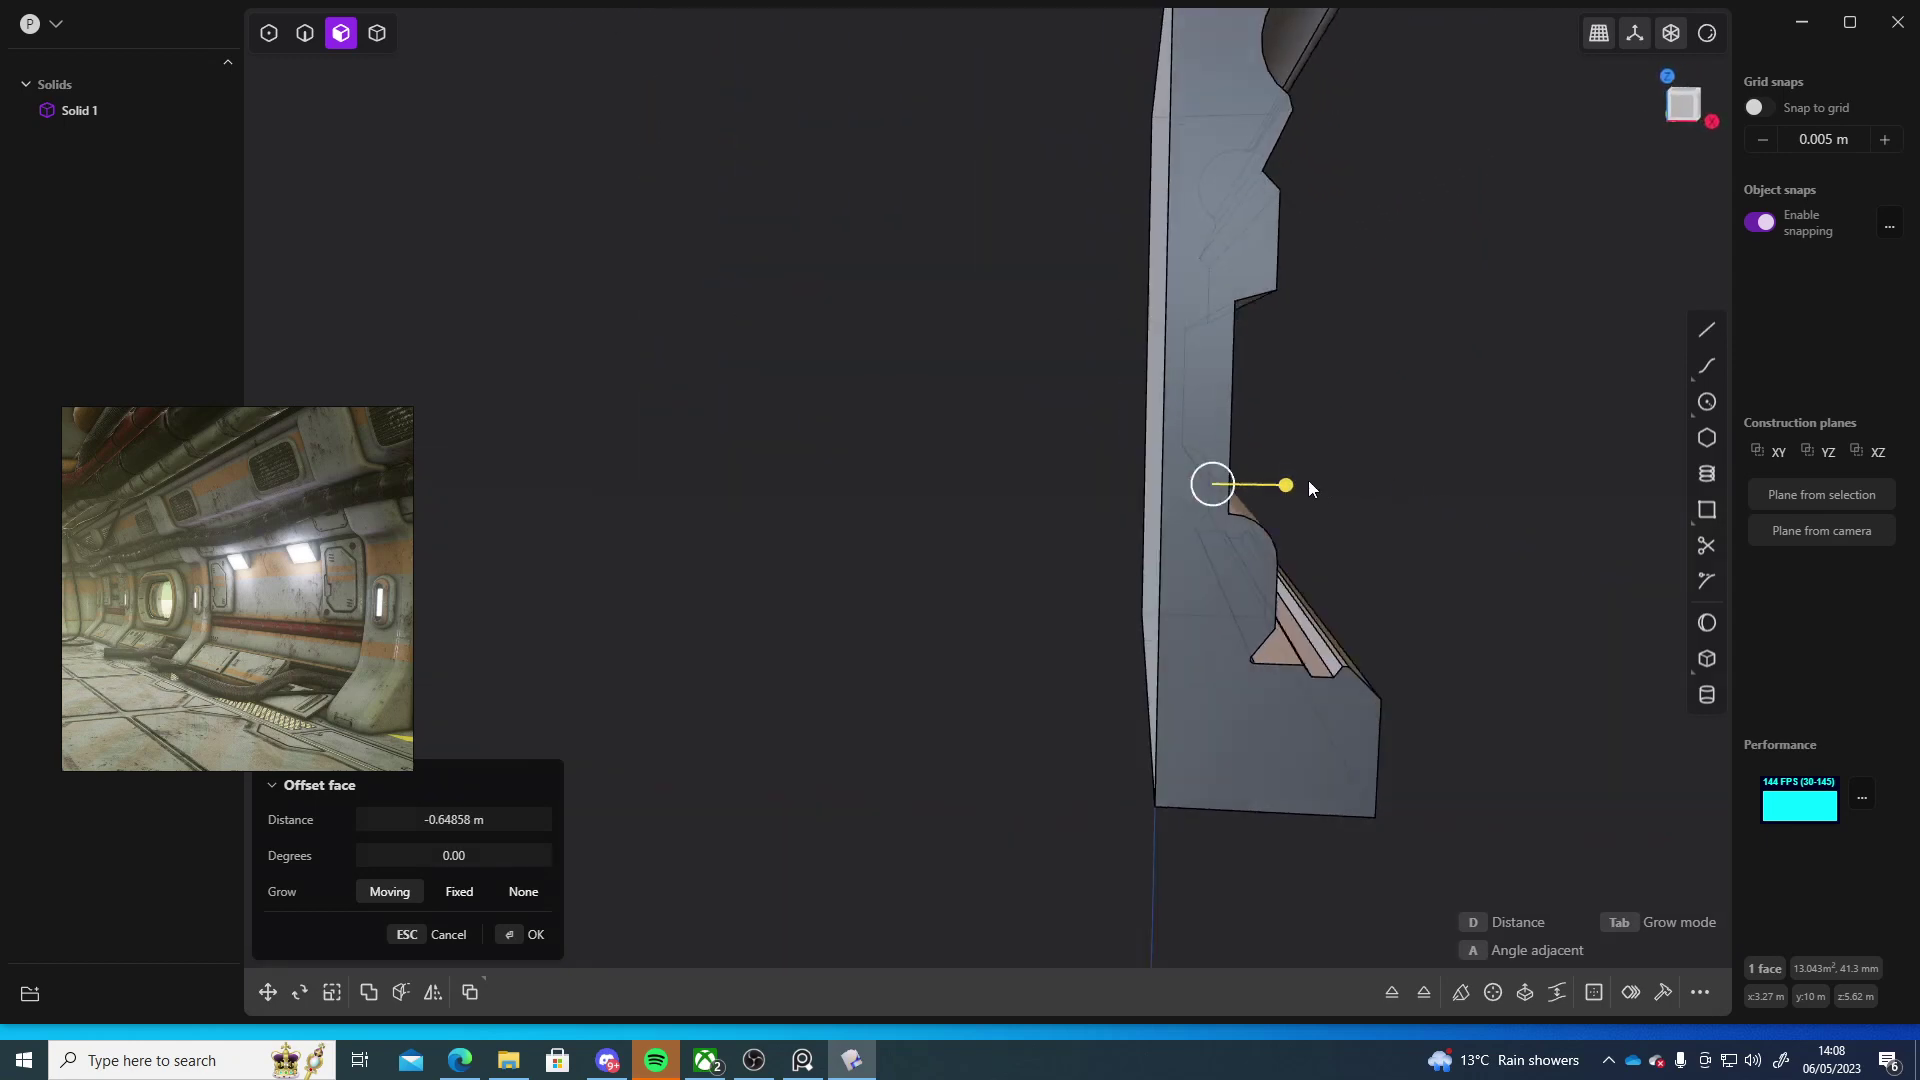
pyautogui.moveTo(1308, 486); pyautogui.dragTo(1288, 485)
pyautogui.moveTo(1622, 560); pyautogui.dragTo(921, 562, button='middle')
pyautogui.press('Escape')
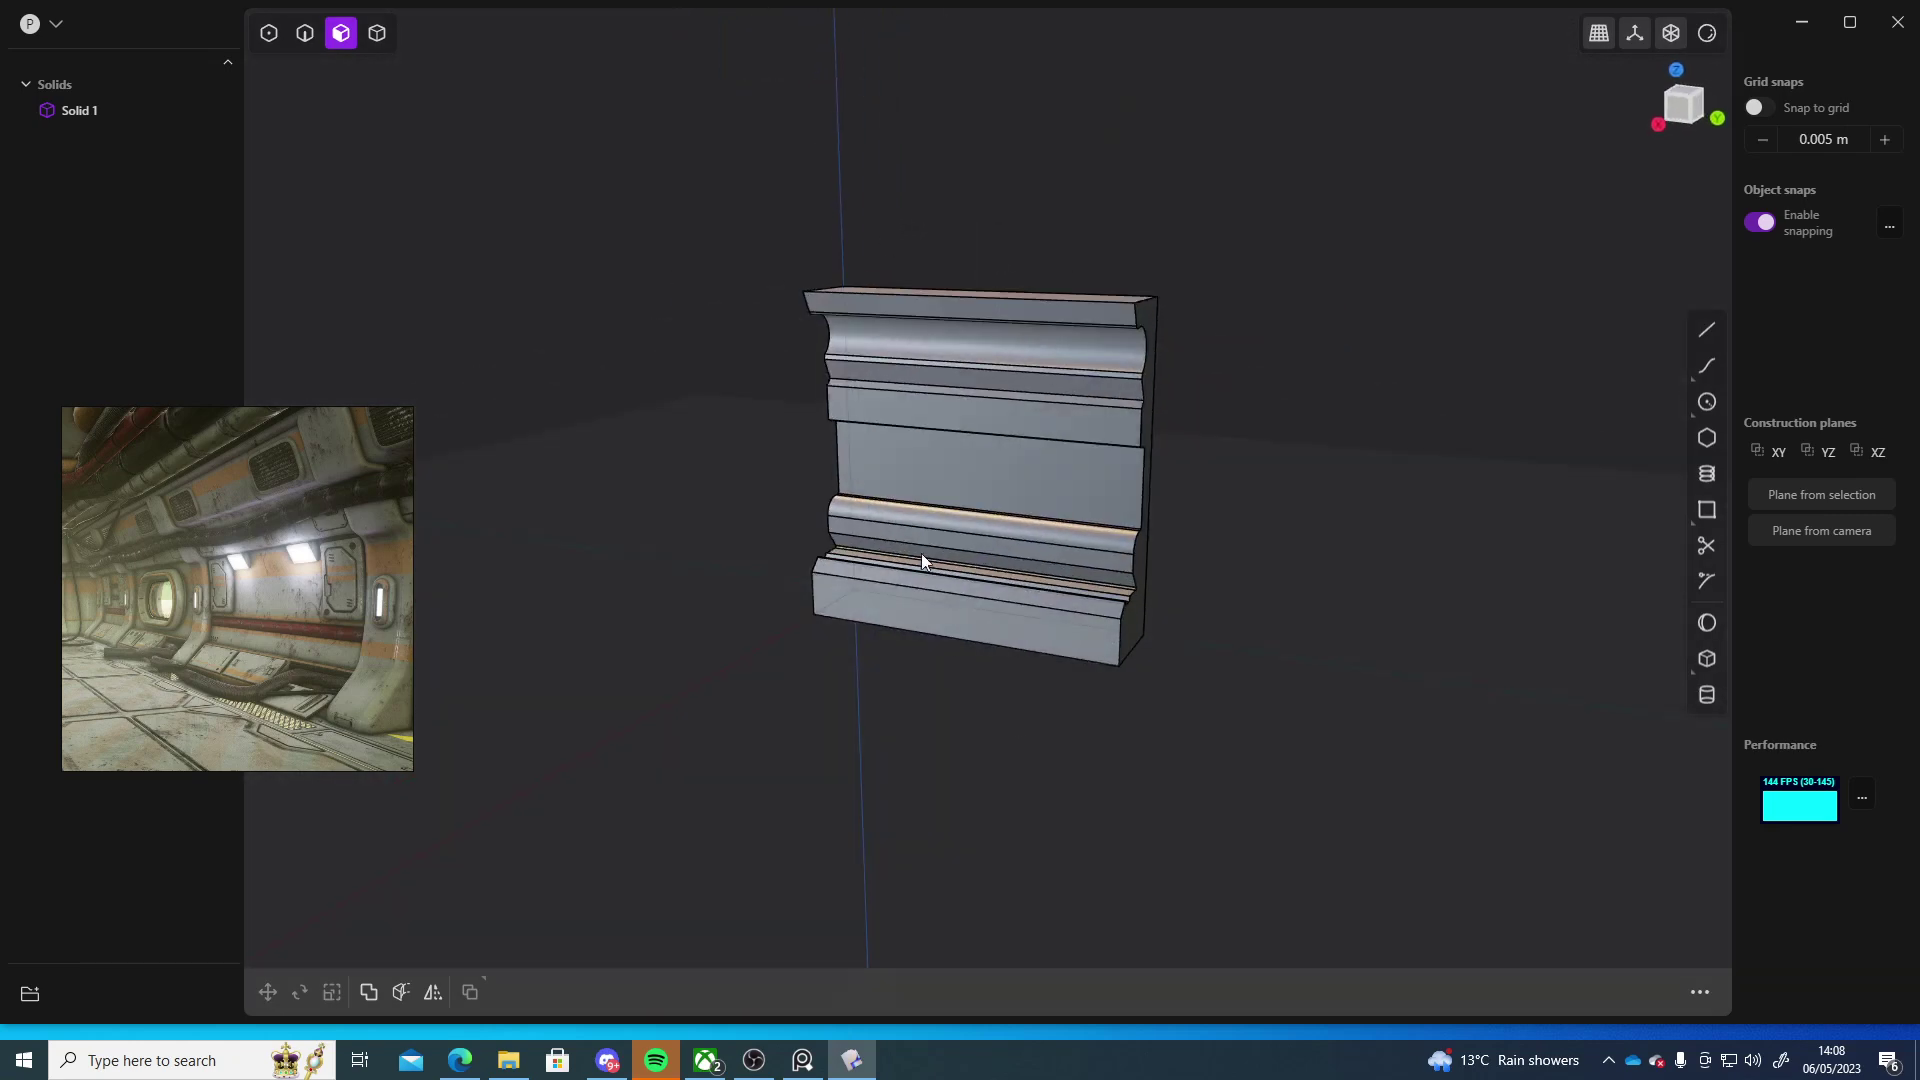
# - Duplicate the underside face of the ledge above the middle panel as a separate sheet
pyautogui.moveTo(962, 640); pyautogui.dragTo(912, 468, button='middle')
pyautogui.click(911, 474)
pyautogui.moveTo(1228, 560); pyautogui.dragTo(1354, 500, button='middle')
pyautogui.hotkey('ctrl', 'd')
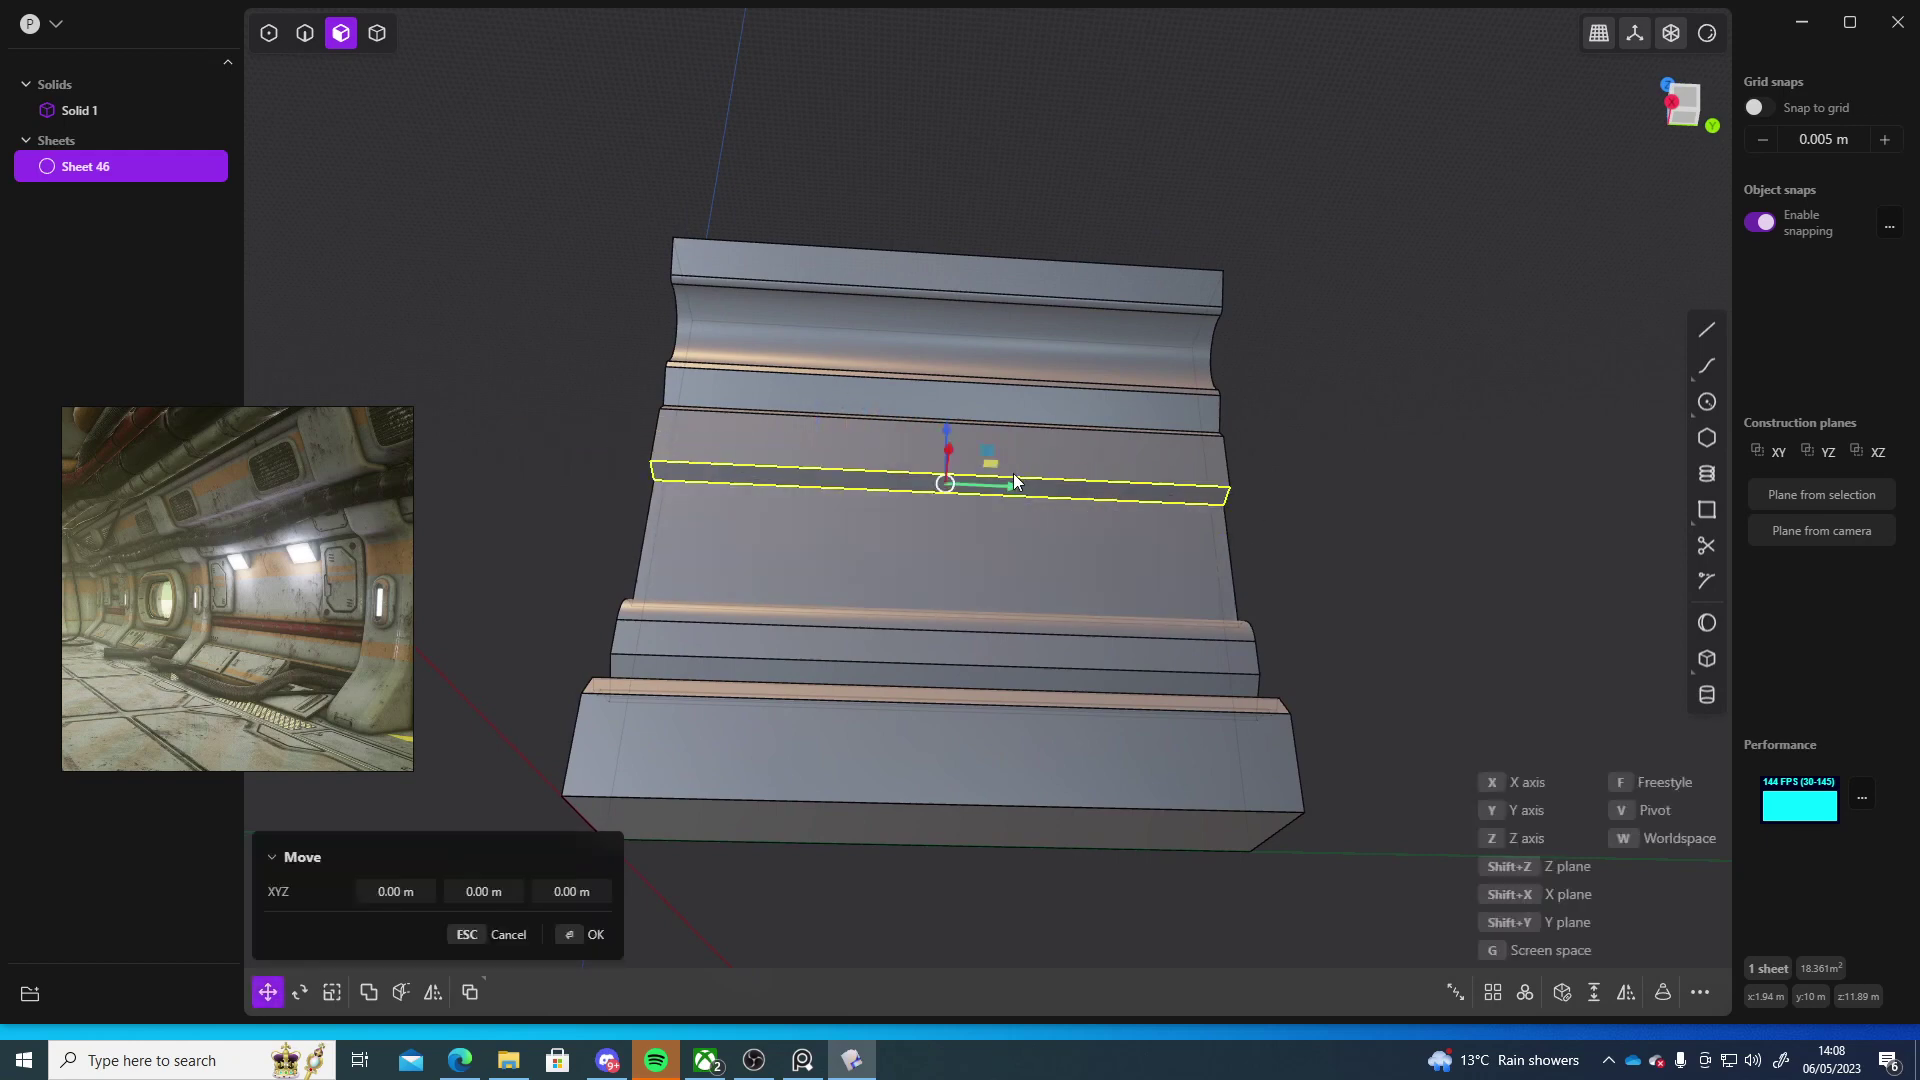
# - Scale the duplicated sheet to about 0.344 along Y and move it about -4.62 m along Y
pyautogui.press('s')
pyautogui.moveTo(1013, 484); pyautogui.dragTo(968, 496)
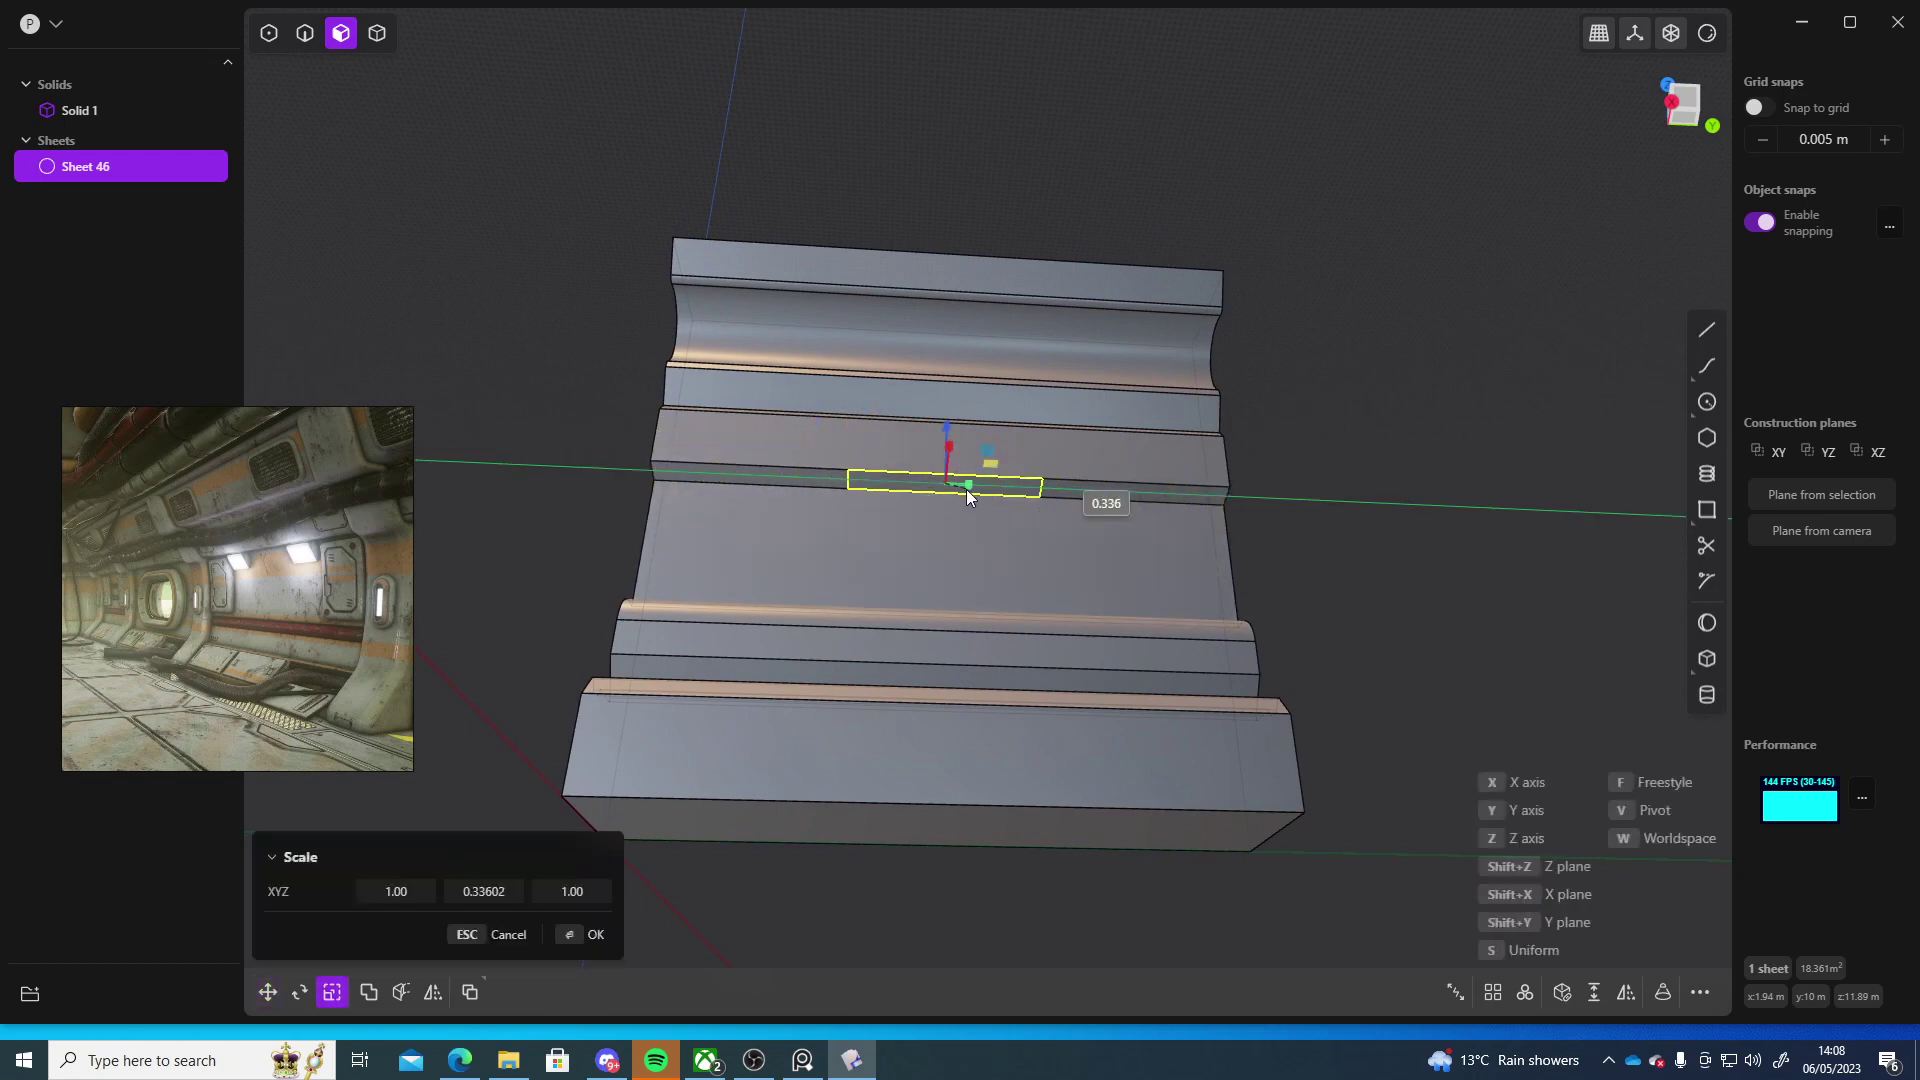
pyautogui.moveTo(967, 490); pyautogui.dragTo(1064, 588, button='middle')
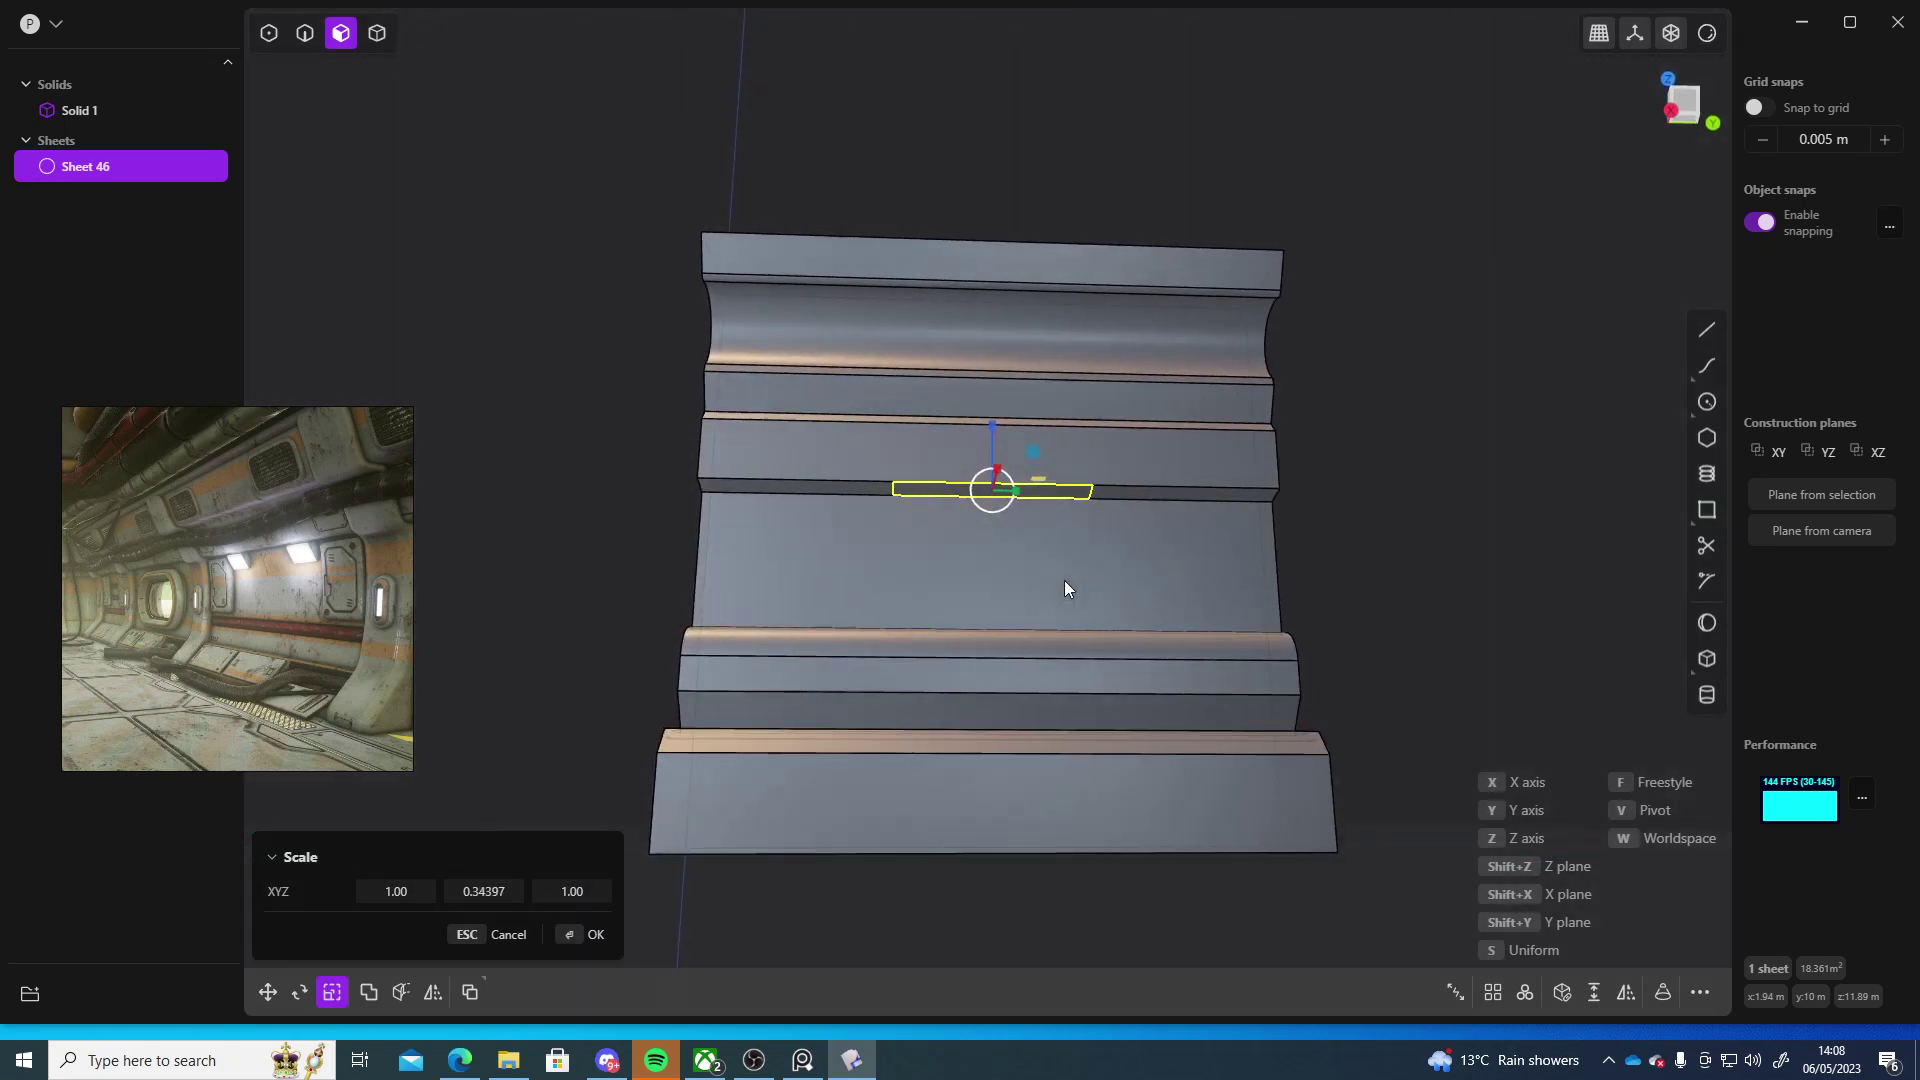
pyautogui.press('g')
pyautogui.press('y')
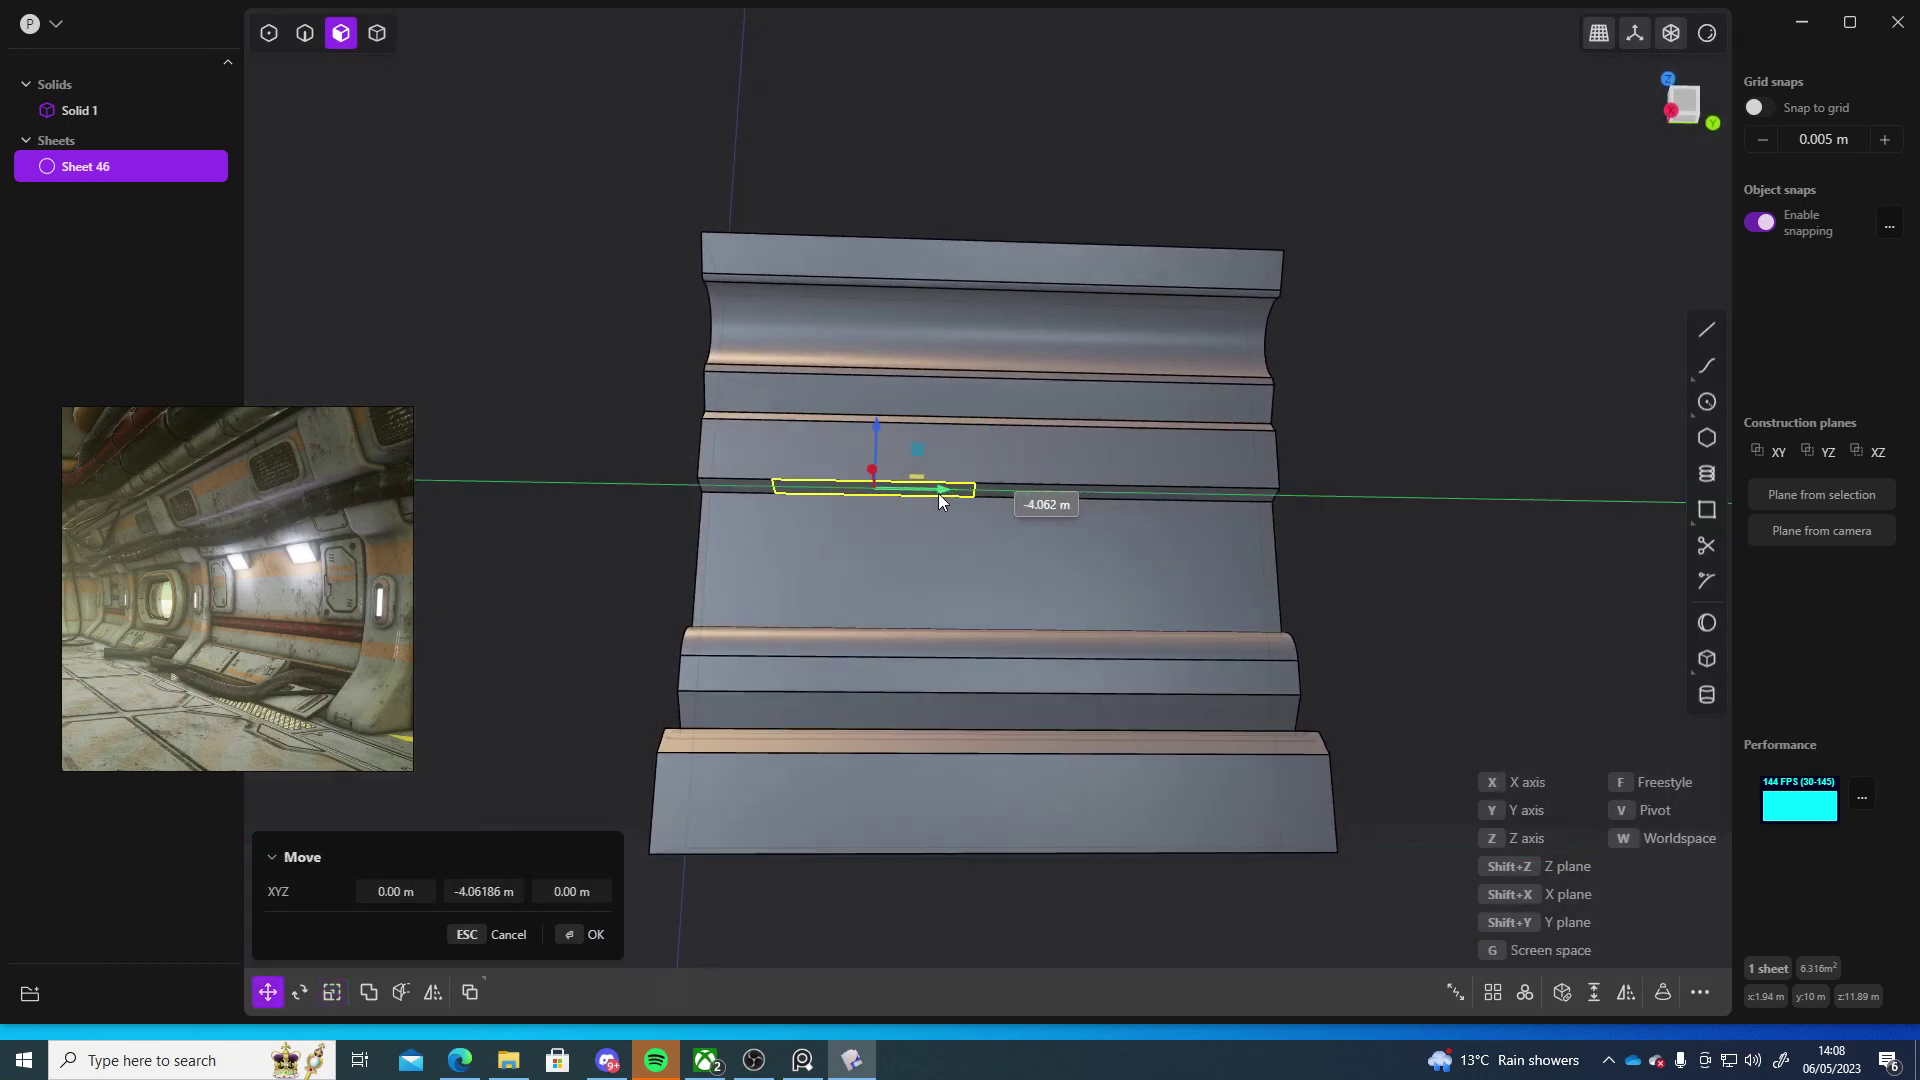
pyautogui.click(922, 489)
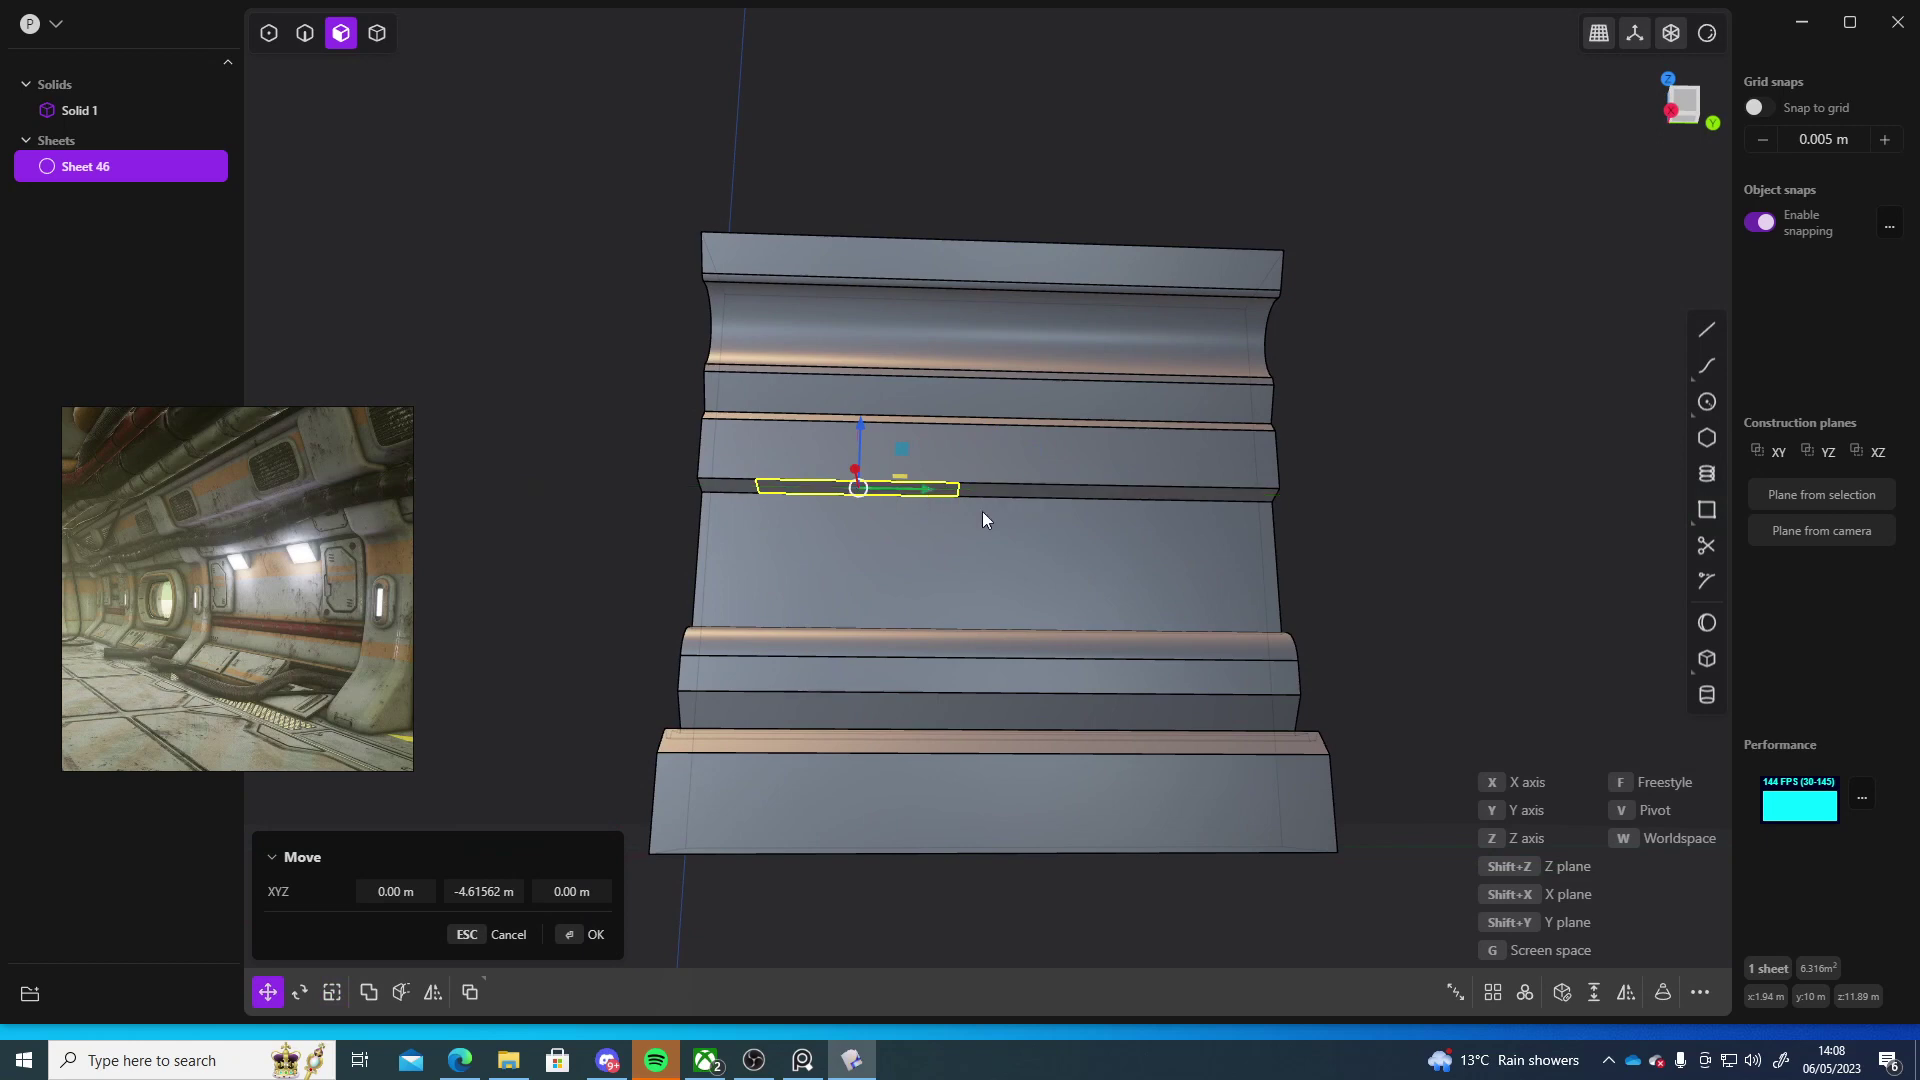
pyautogui.moveTo(982, 512); pyautogui.dragTo(1313, 483, button='middle')
pyautogui.scroll(5, 1358, 380)
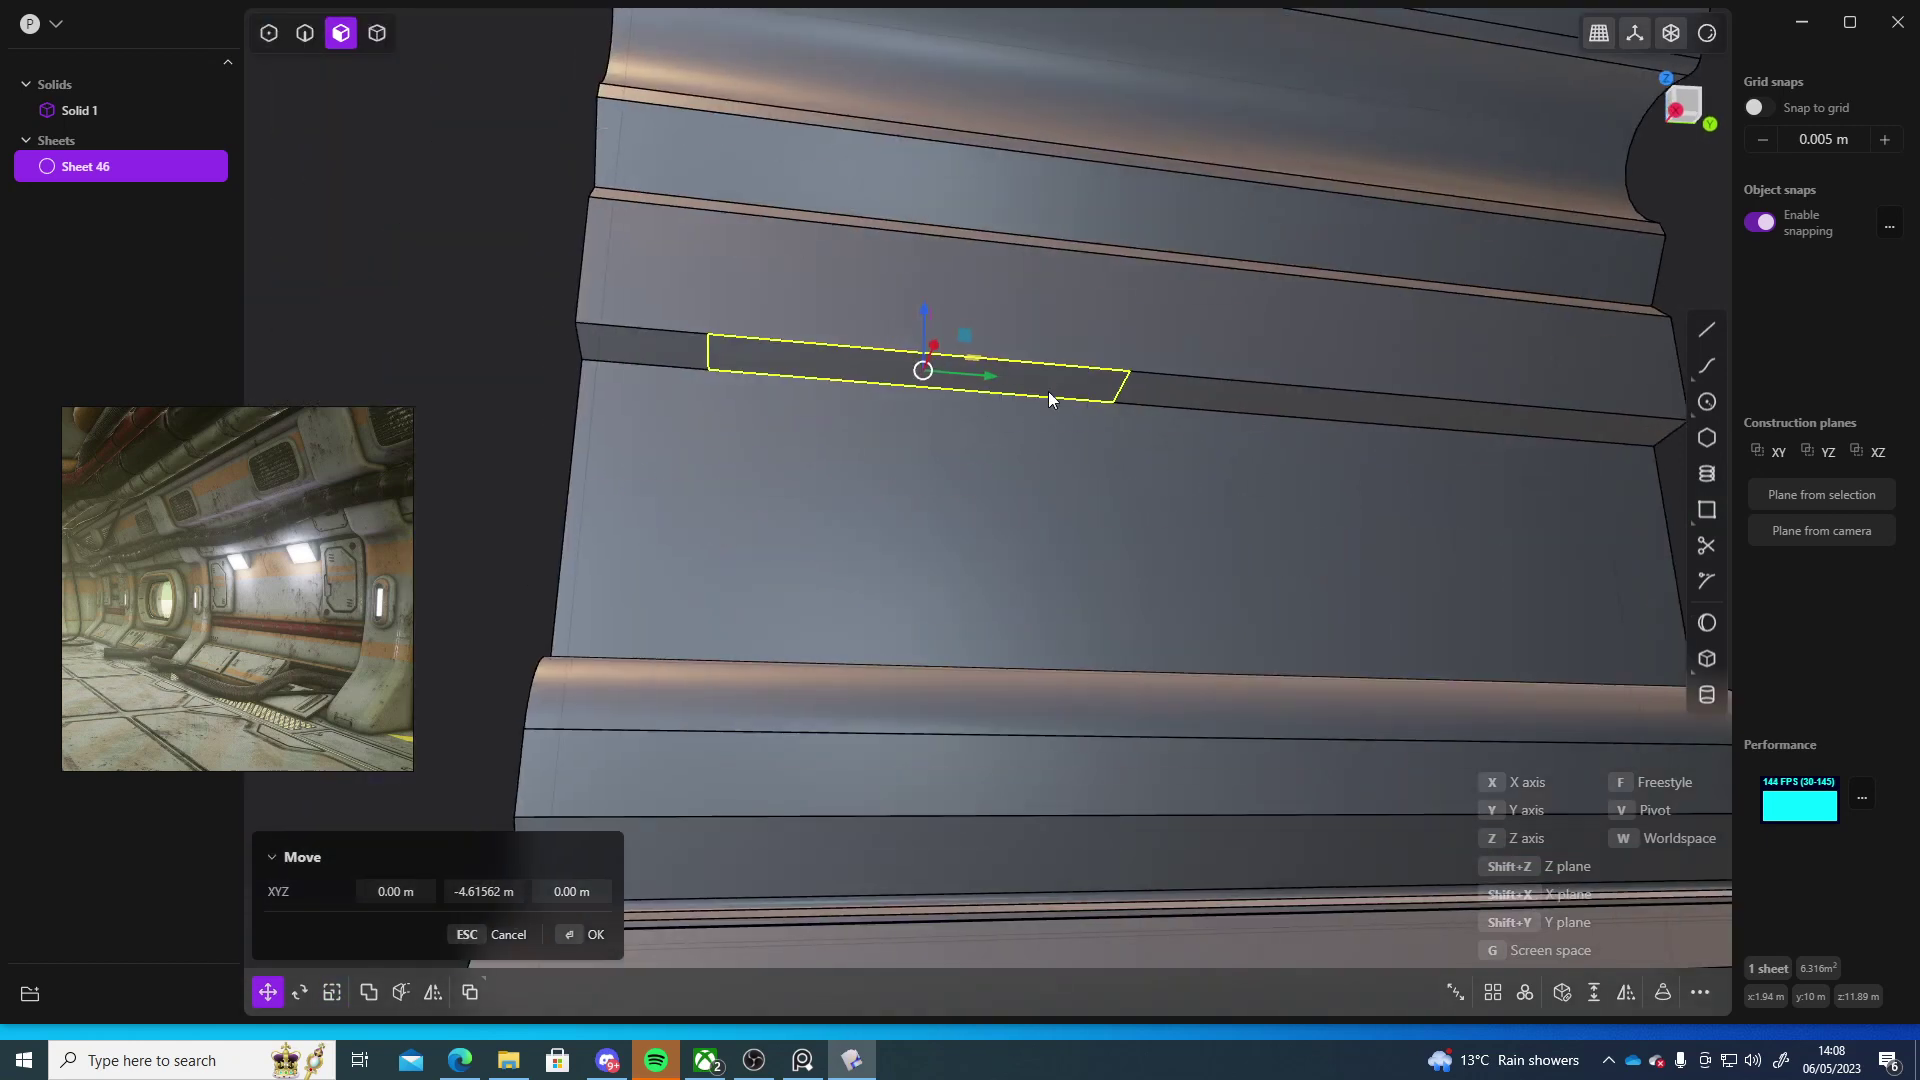
pyautogui.click(933, 378)
pyautogui.press('o')
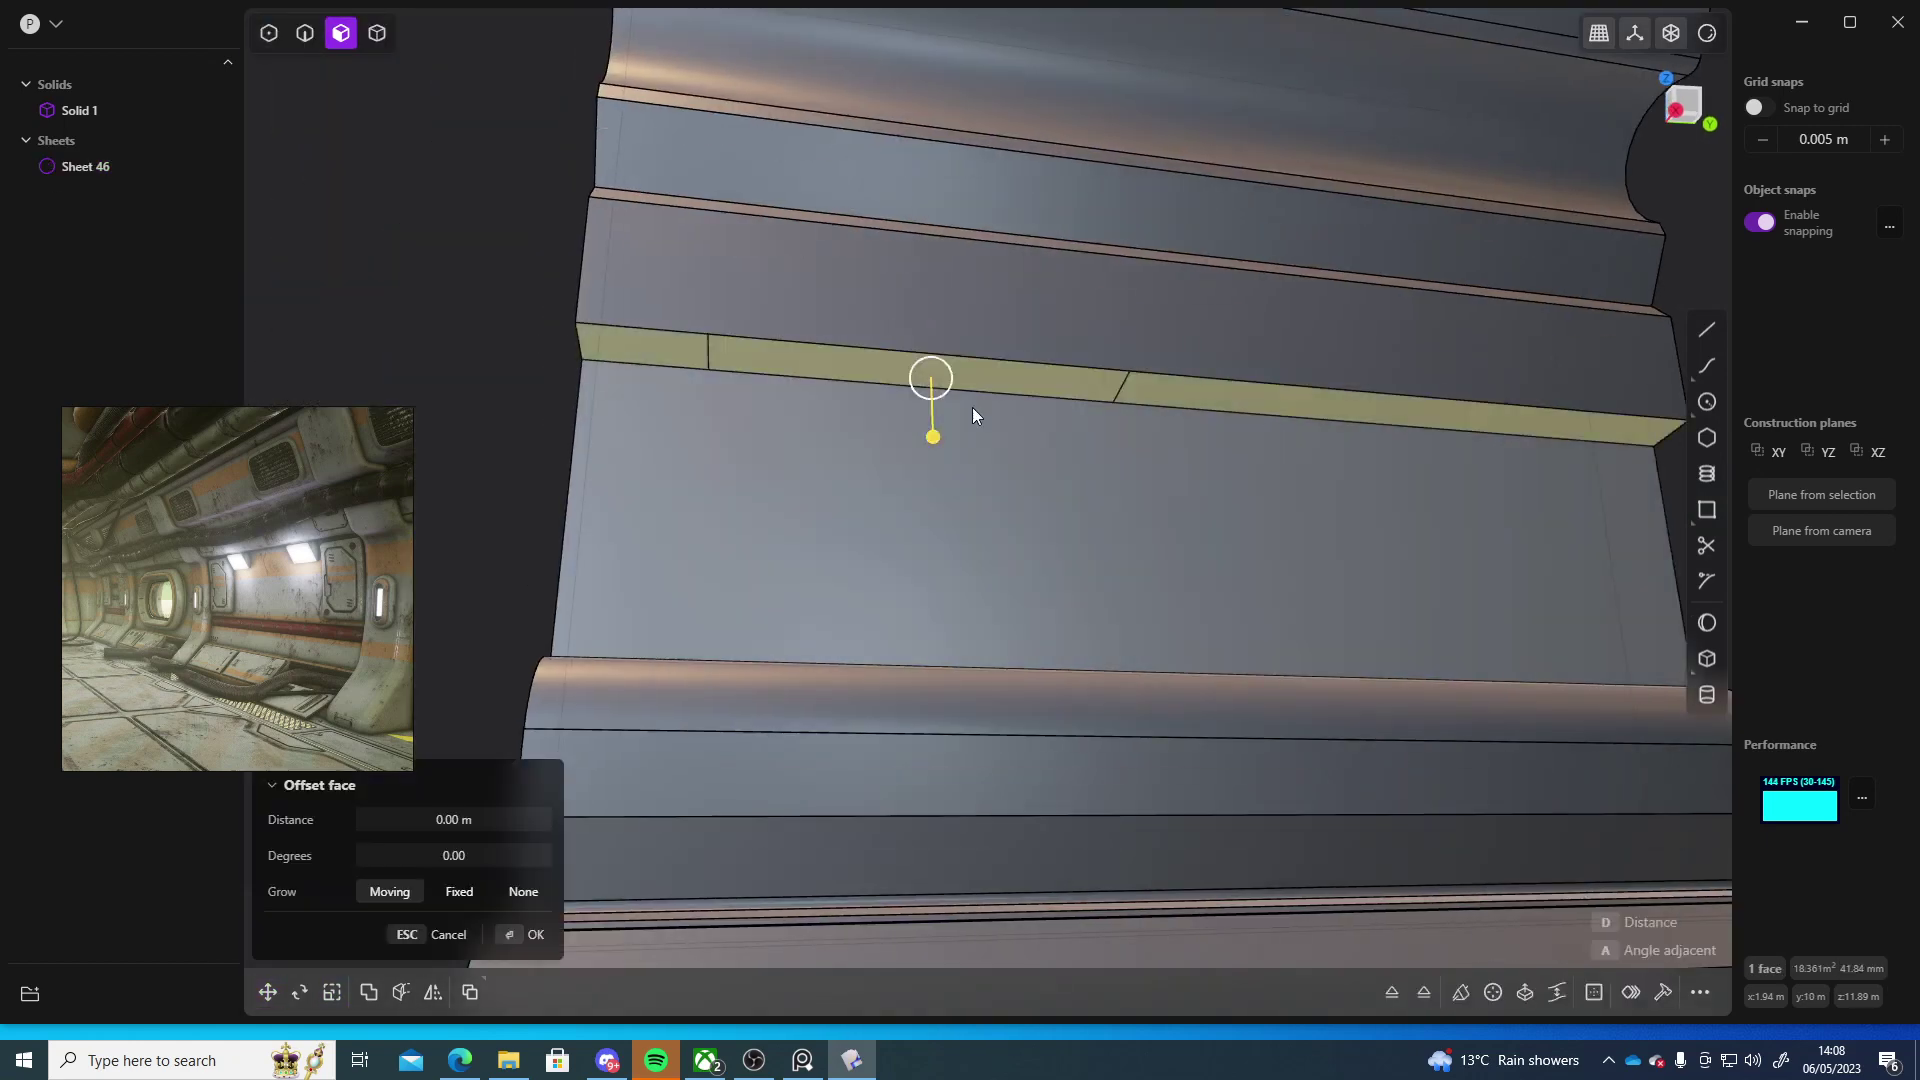
pyautogui.moveTo(942, 430); pyautogui.dragTo(1060, 472)
pyautogui.press('Escape')
pyautogui.press('o')
pyautogui.press('Escape')
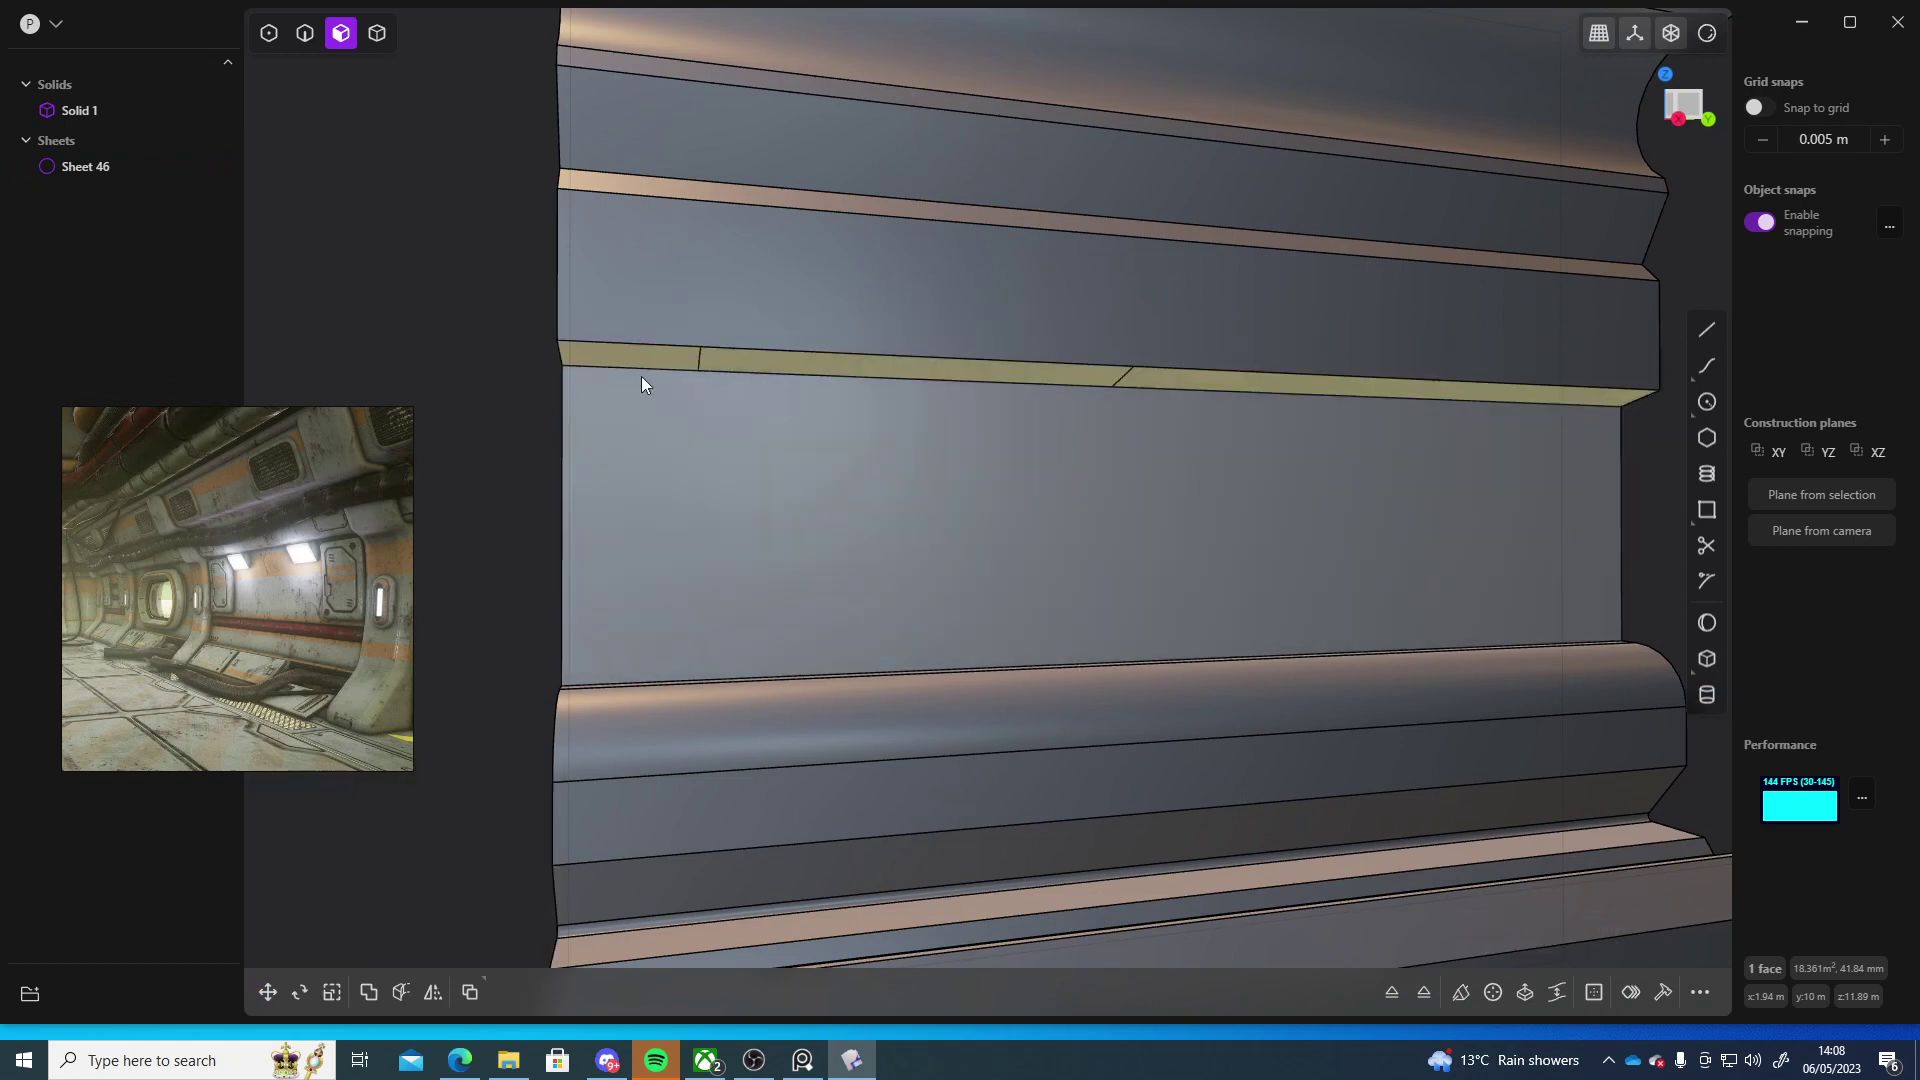
pyautogui.press('o')
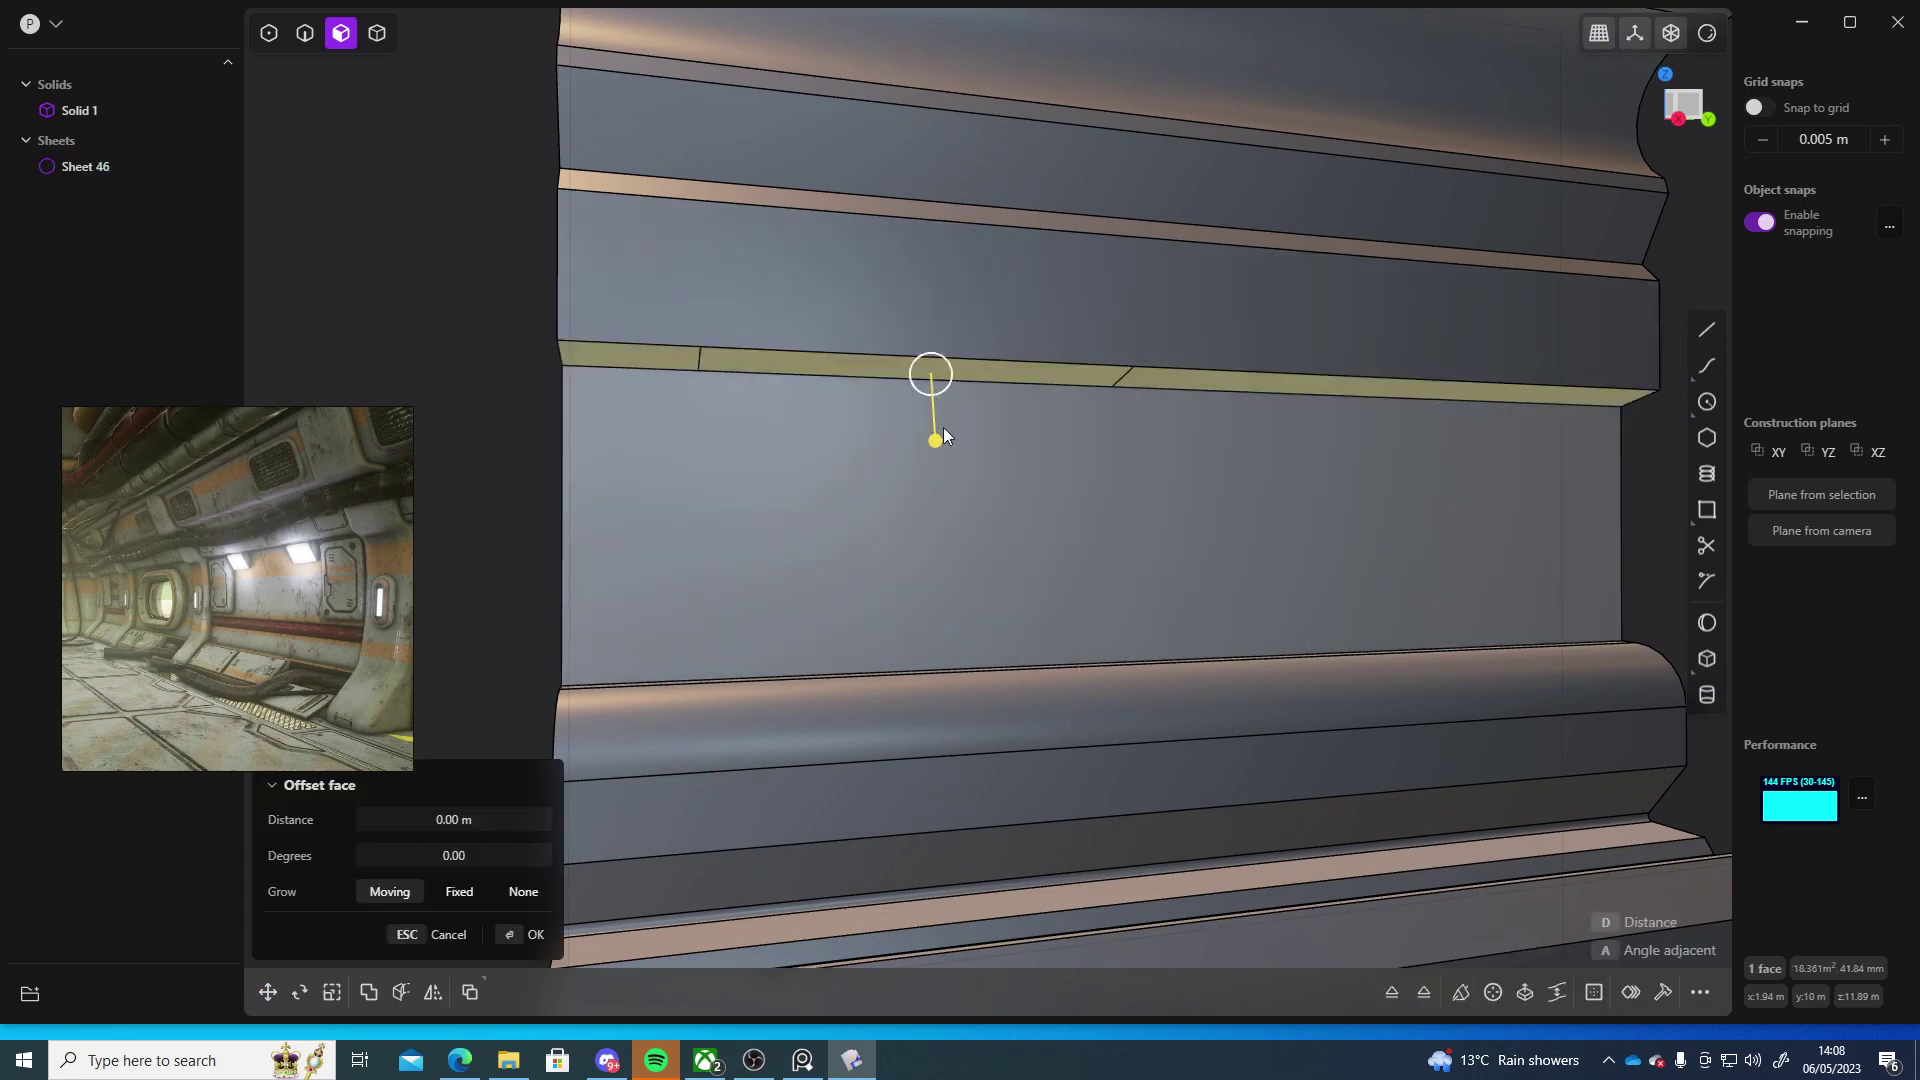
pyautogui.press('Escape')
# - Hide the wall solid and try to offset the duplicated sheet's face
pyautogui.click(85, 166)
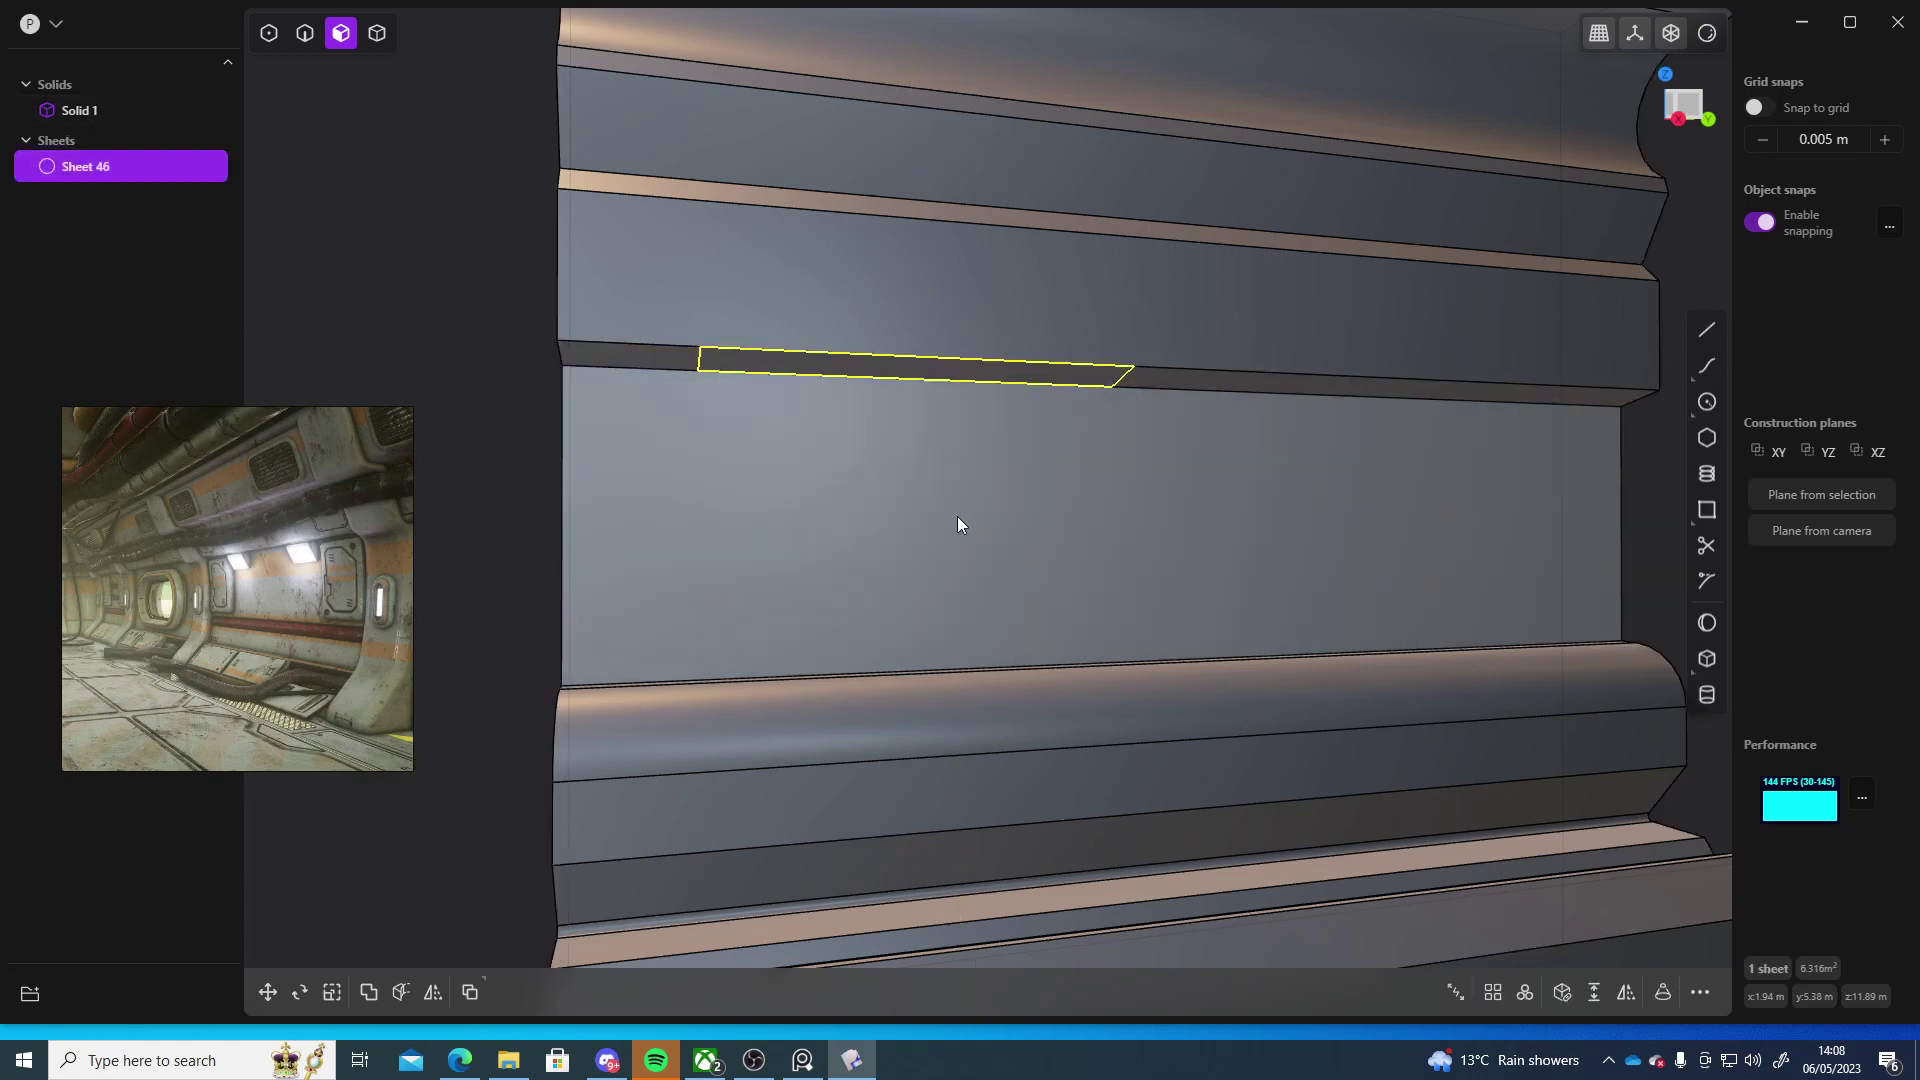
pyautogui.moveTo(682, 446); pyautogui.dragTo(699, 417, button='middle')
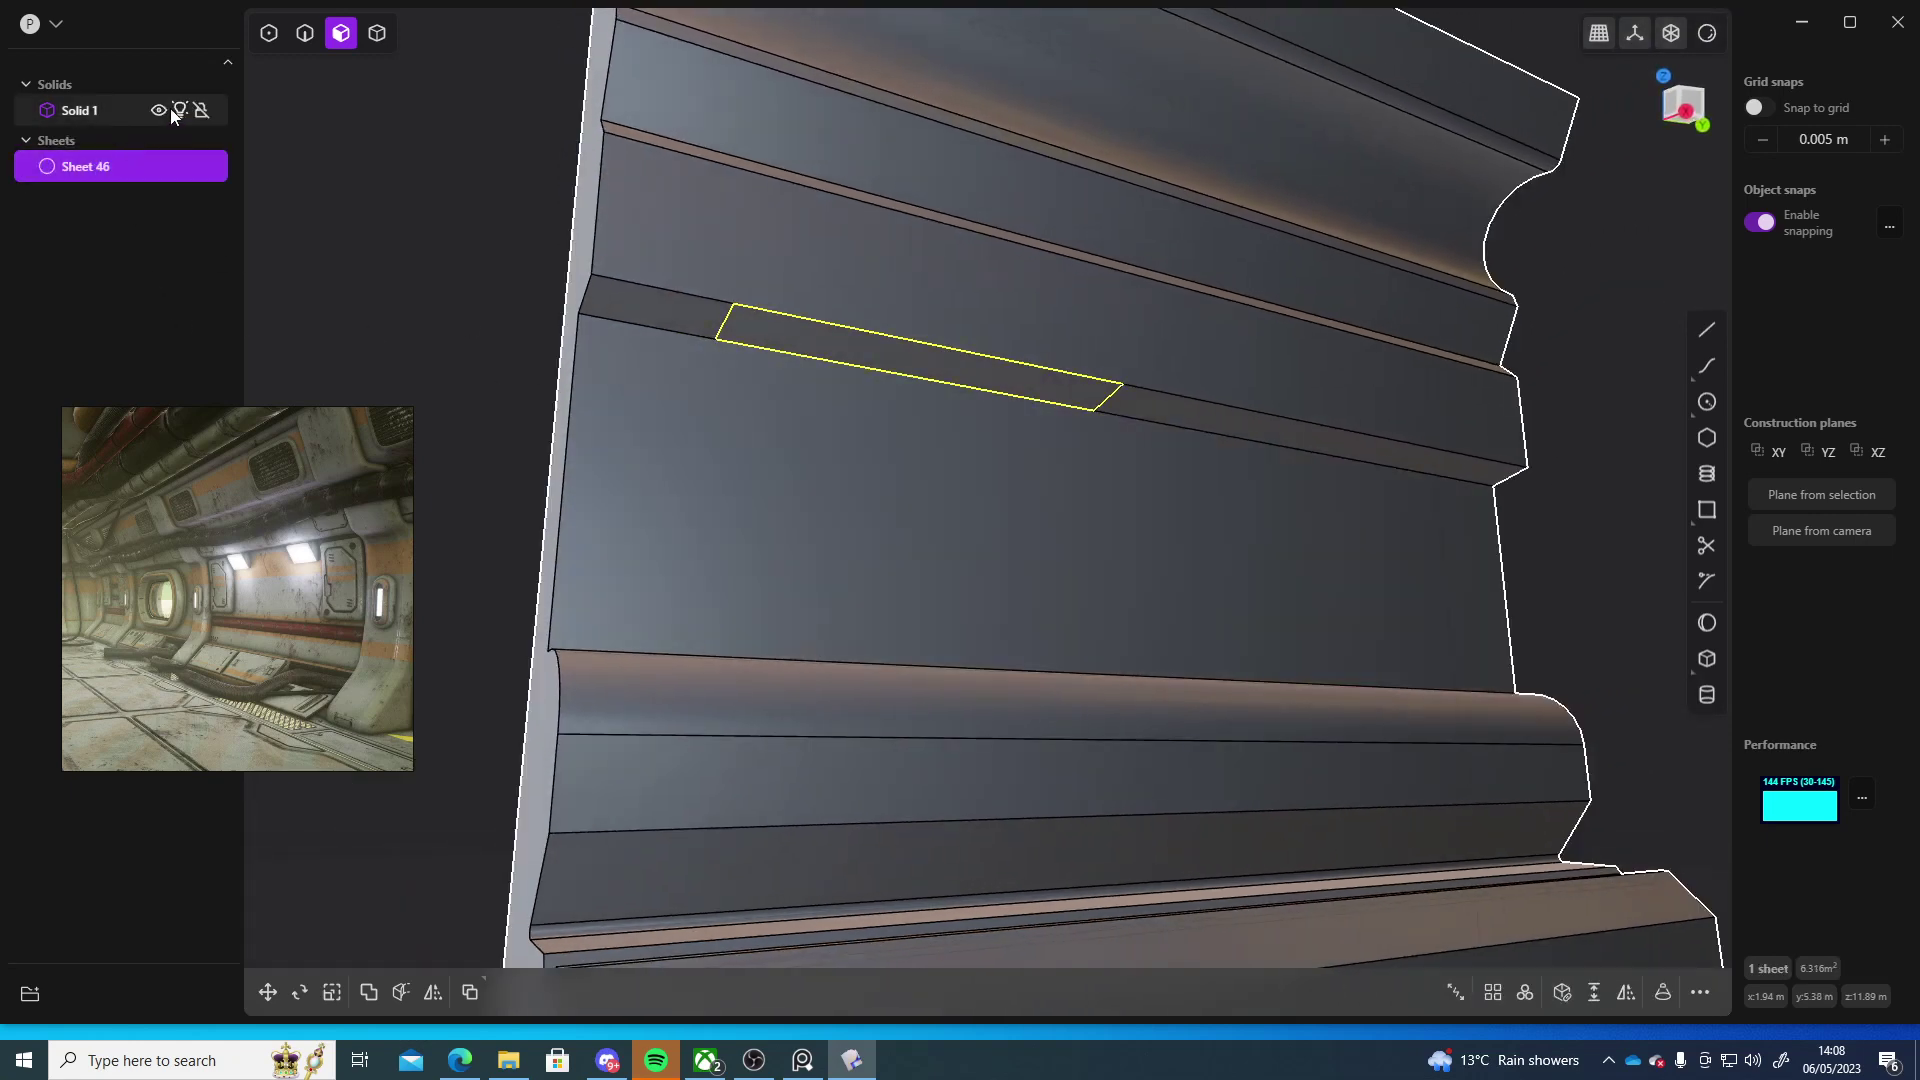
pyautogui.click(158, 110)
pyautogui.click(884, 350)
pyautogui.press('o')
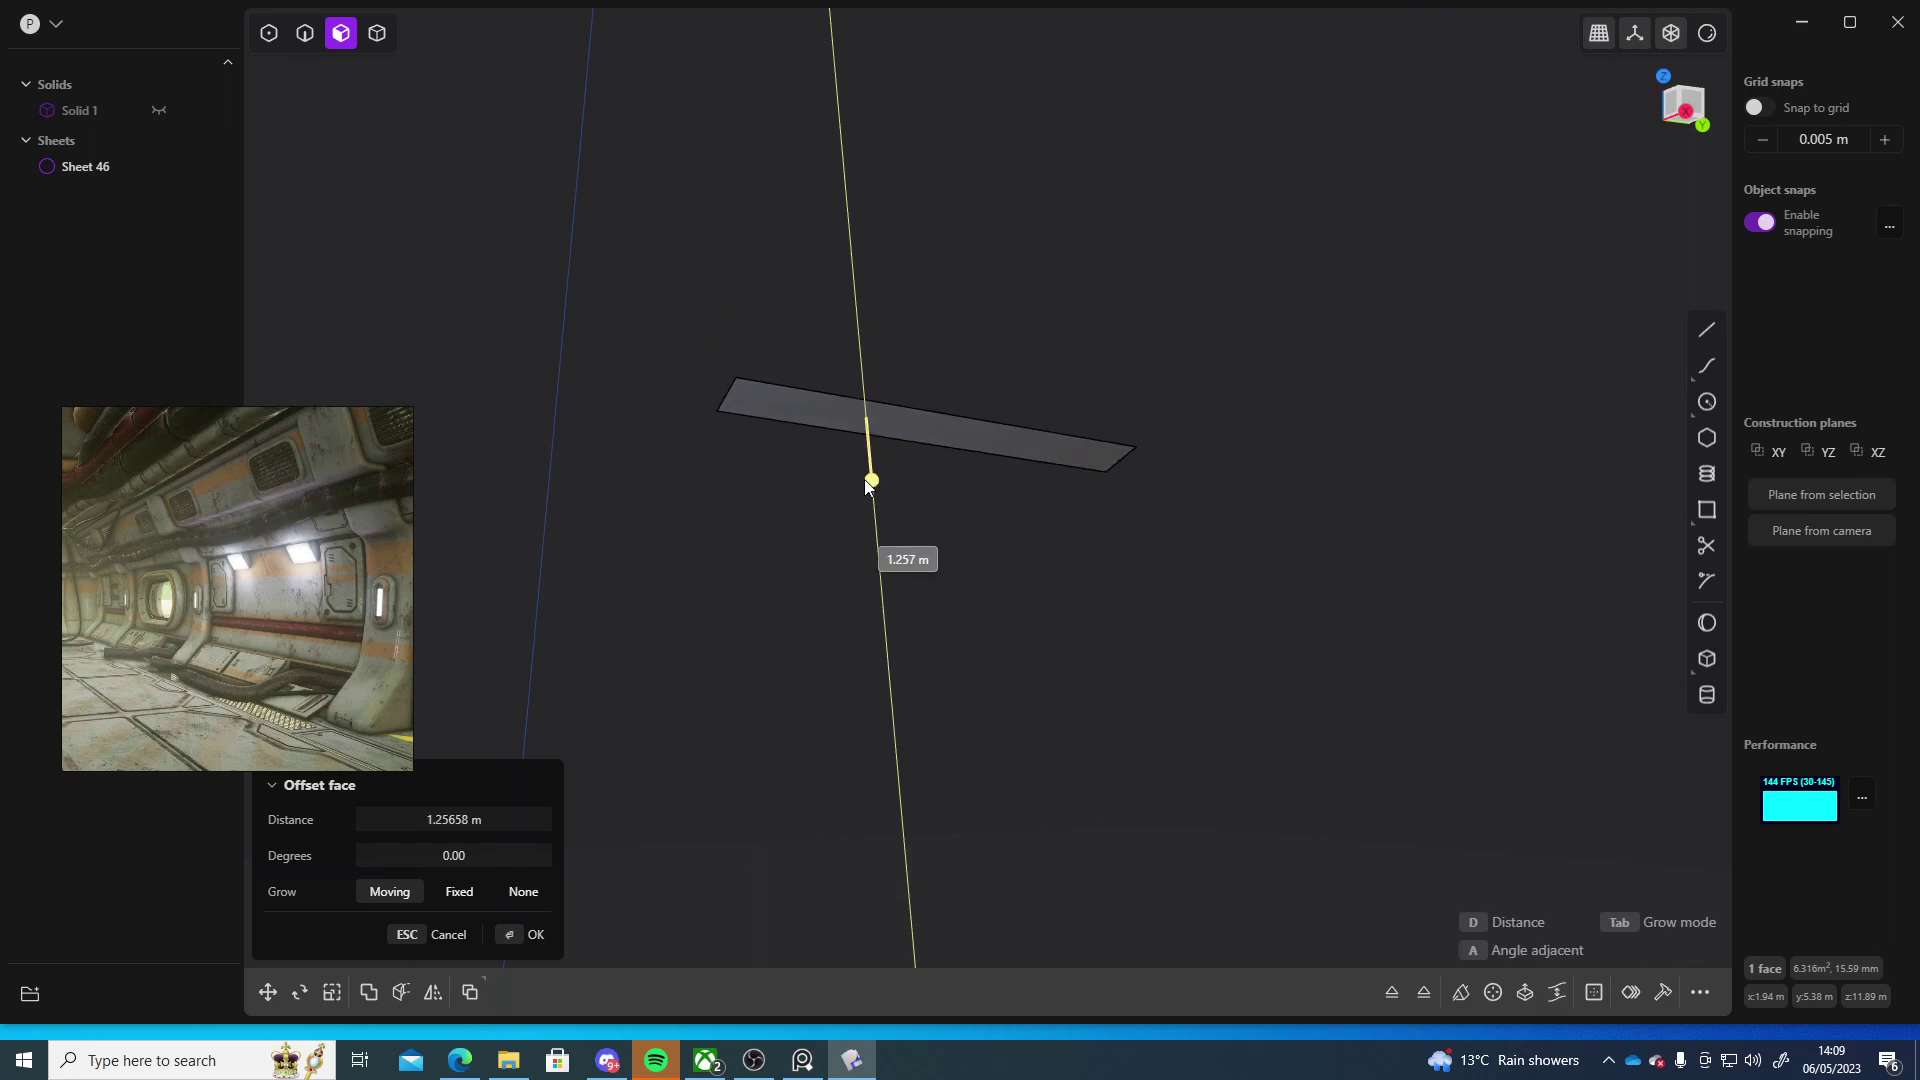
pyautogui.press('Escape')
# - Extrude the duplicated sheet downward by about 1.99 m
pyautogui.press('e')
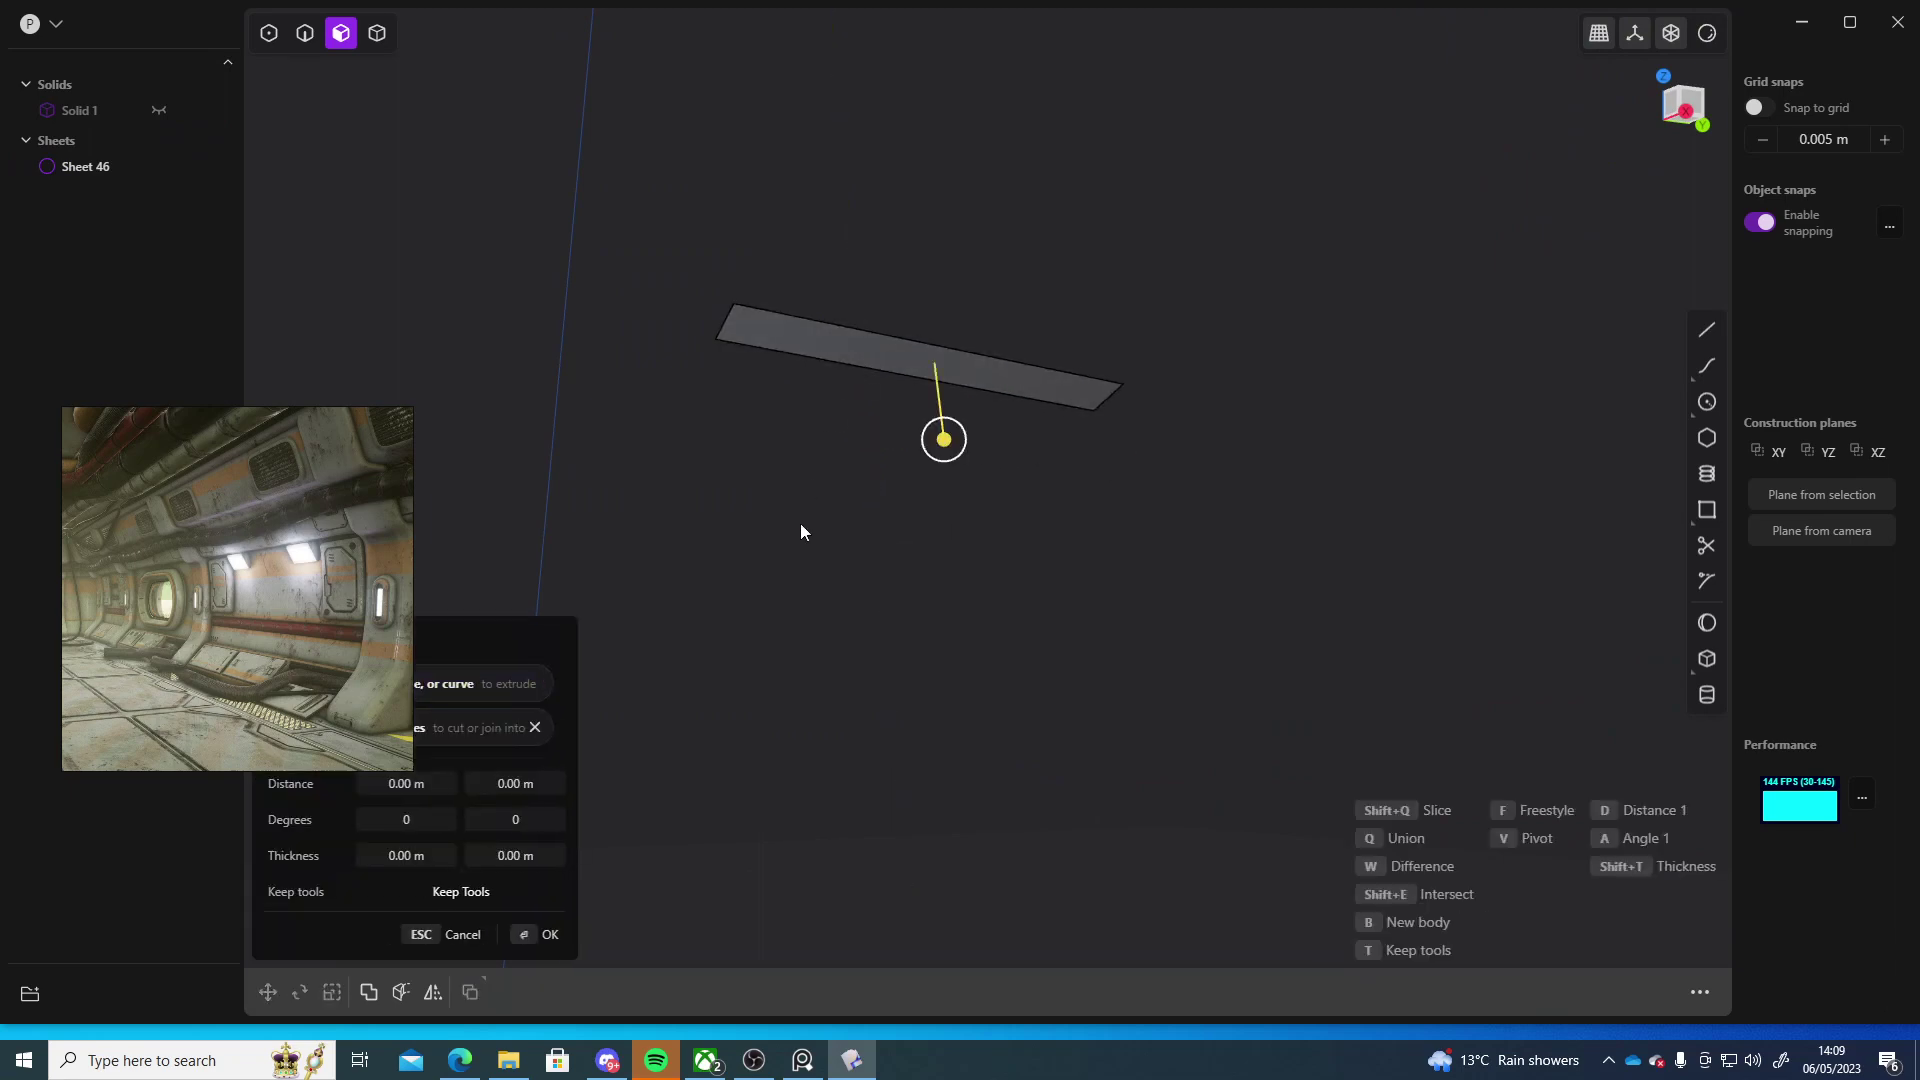
pyautogui.click(913, 409)
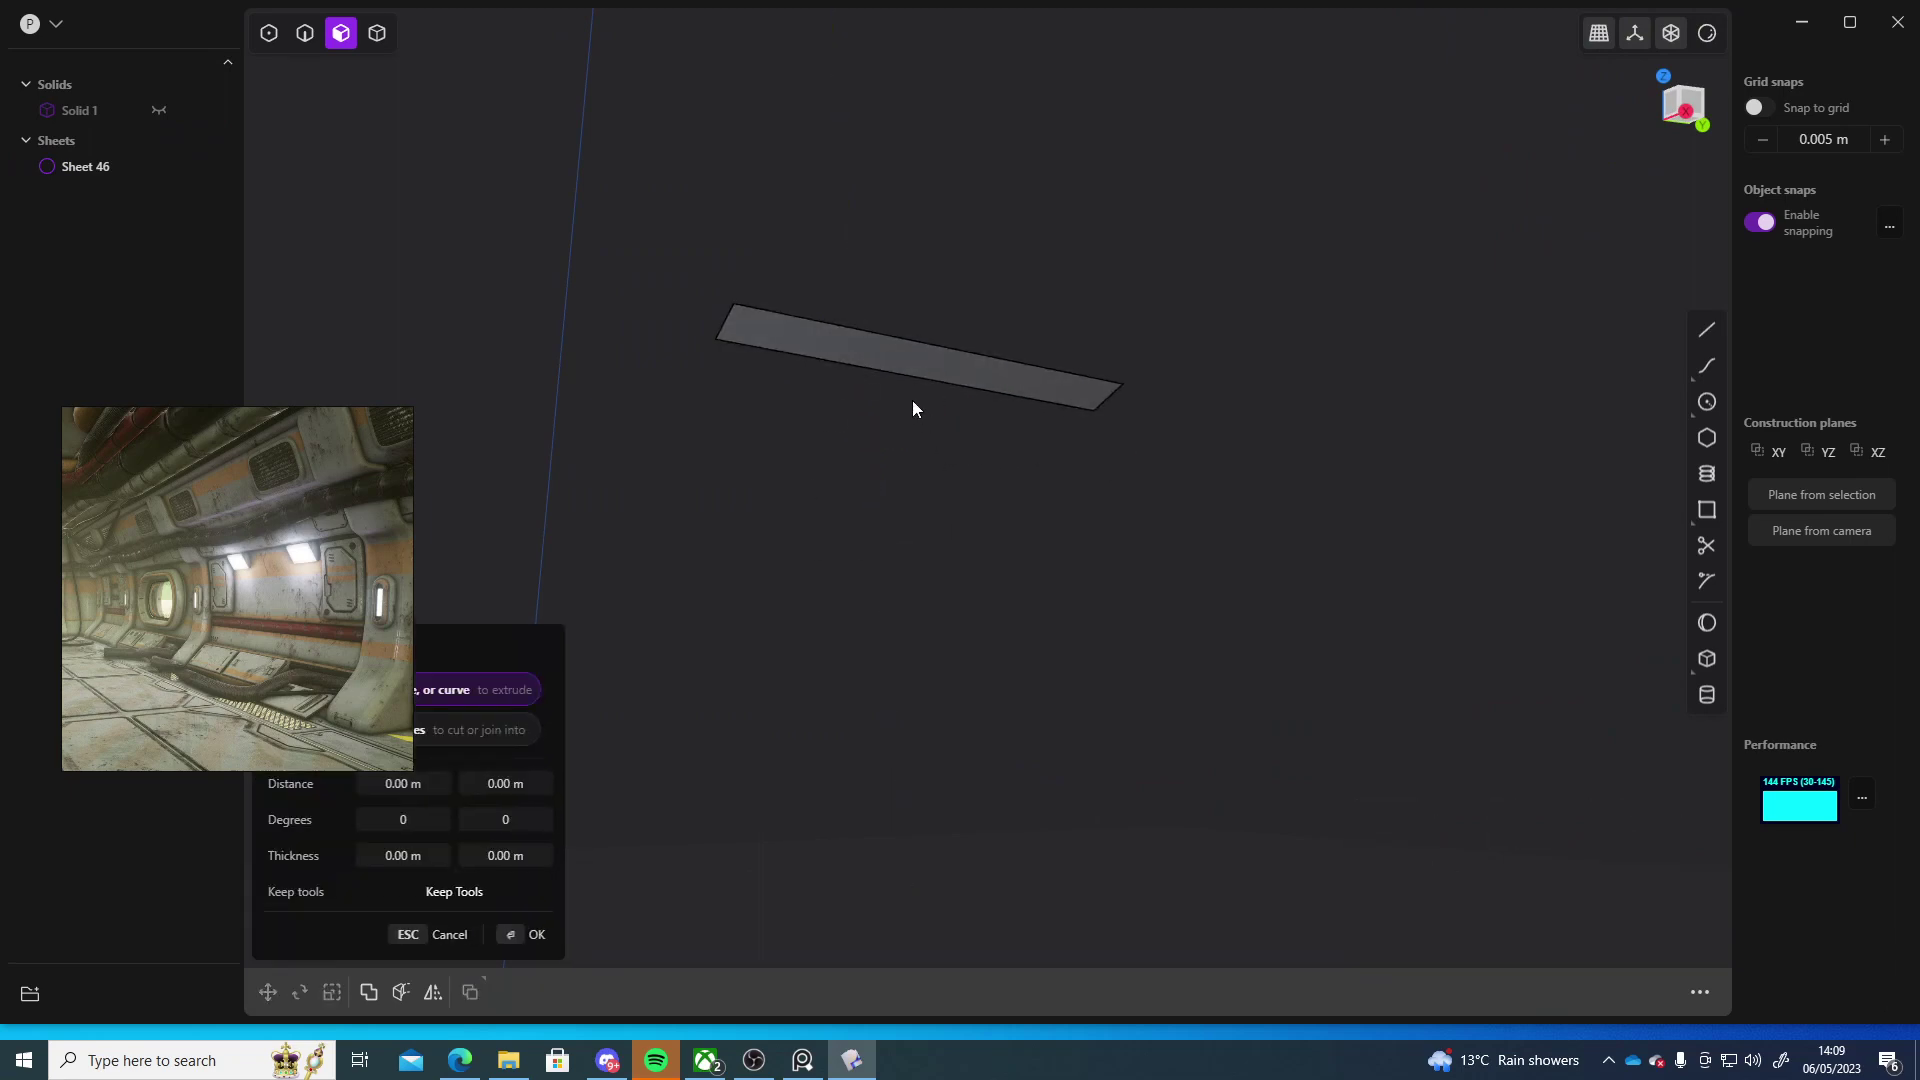
pyautogui.click(883, 358)
pyautogui.moveTo(941, 443); pyautogui.dragTo(958, 556)
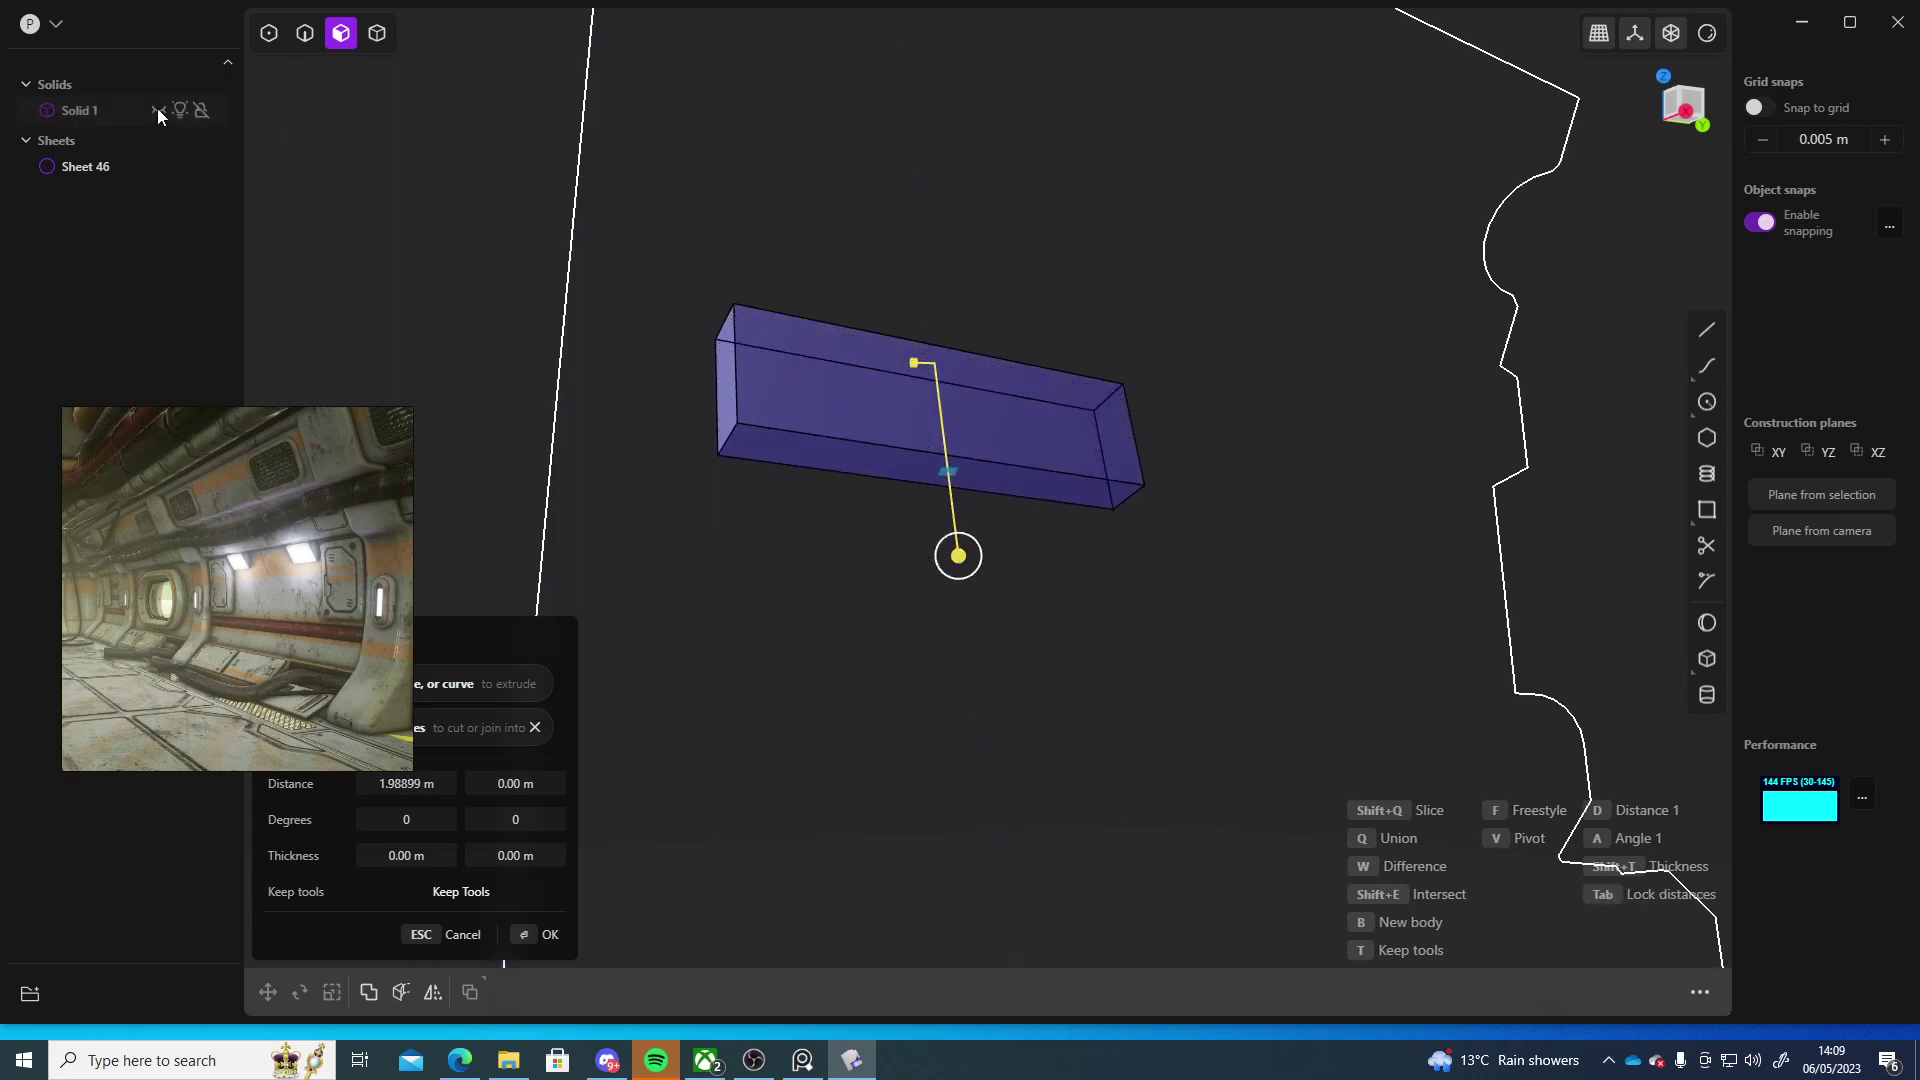
pyautogui.click(158, 110)
pyautogui.press('Return')
# - Undo the extrusion of the duplicated sheet
pyautogui.moveTo(950, 282); pyautogui.dragTo(1134, 330, button='middle')
pyautogui.hotkey('shift', 'h')
pyautogui.hotkey('ctrl', 'z')
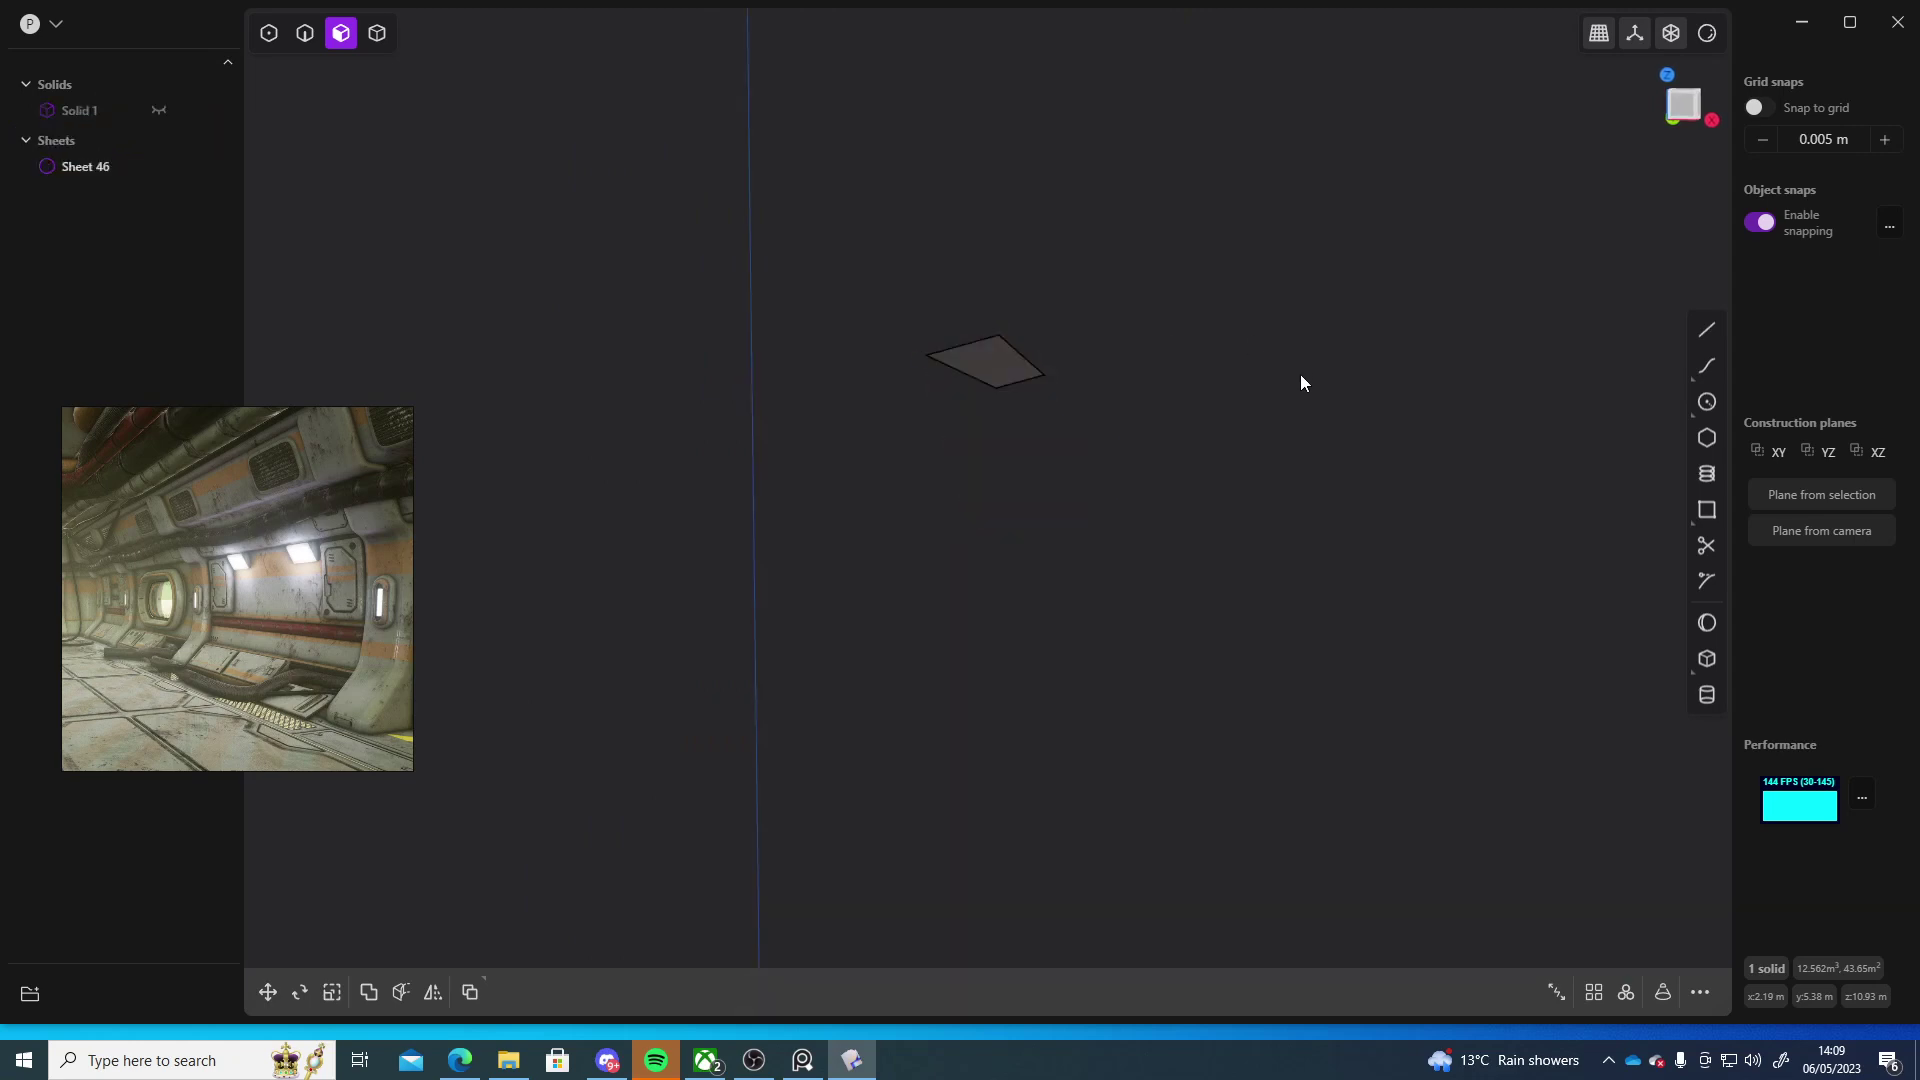
pyautogui.moveTo(1302, 375); pyautogui.dragTo(1250, 370, button='middle')
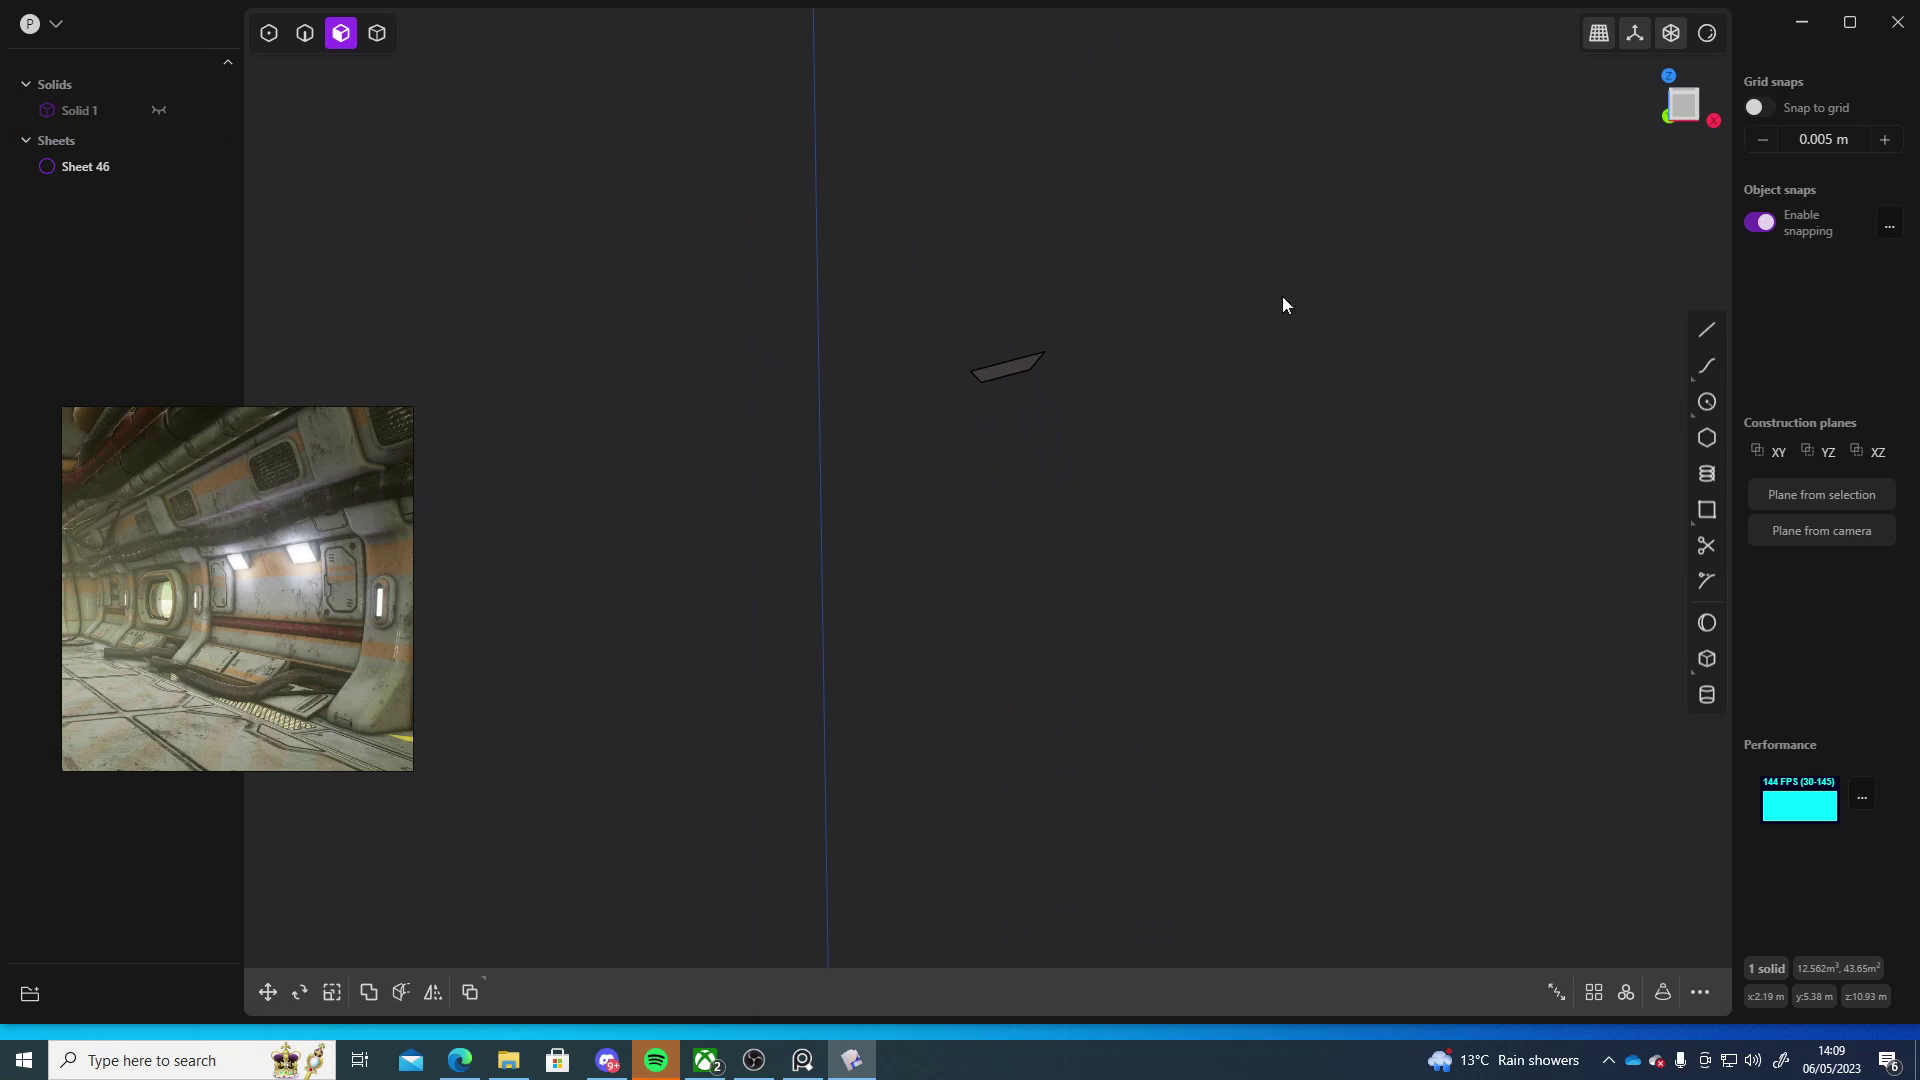
pyautogui.moveTo(1282, 296); pyautogui.dragTo(1299, 303, button='middle')
# - Show the wall solid again and delete the duplicated sheet
pyautogui.click(158, 110)
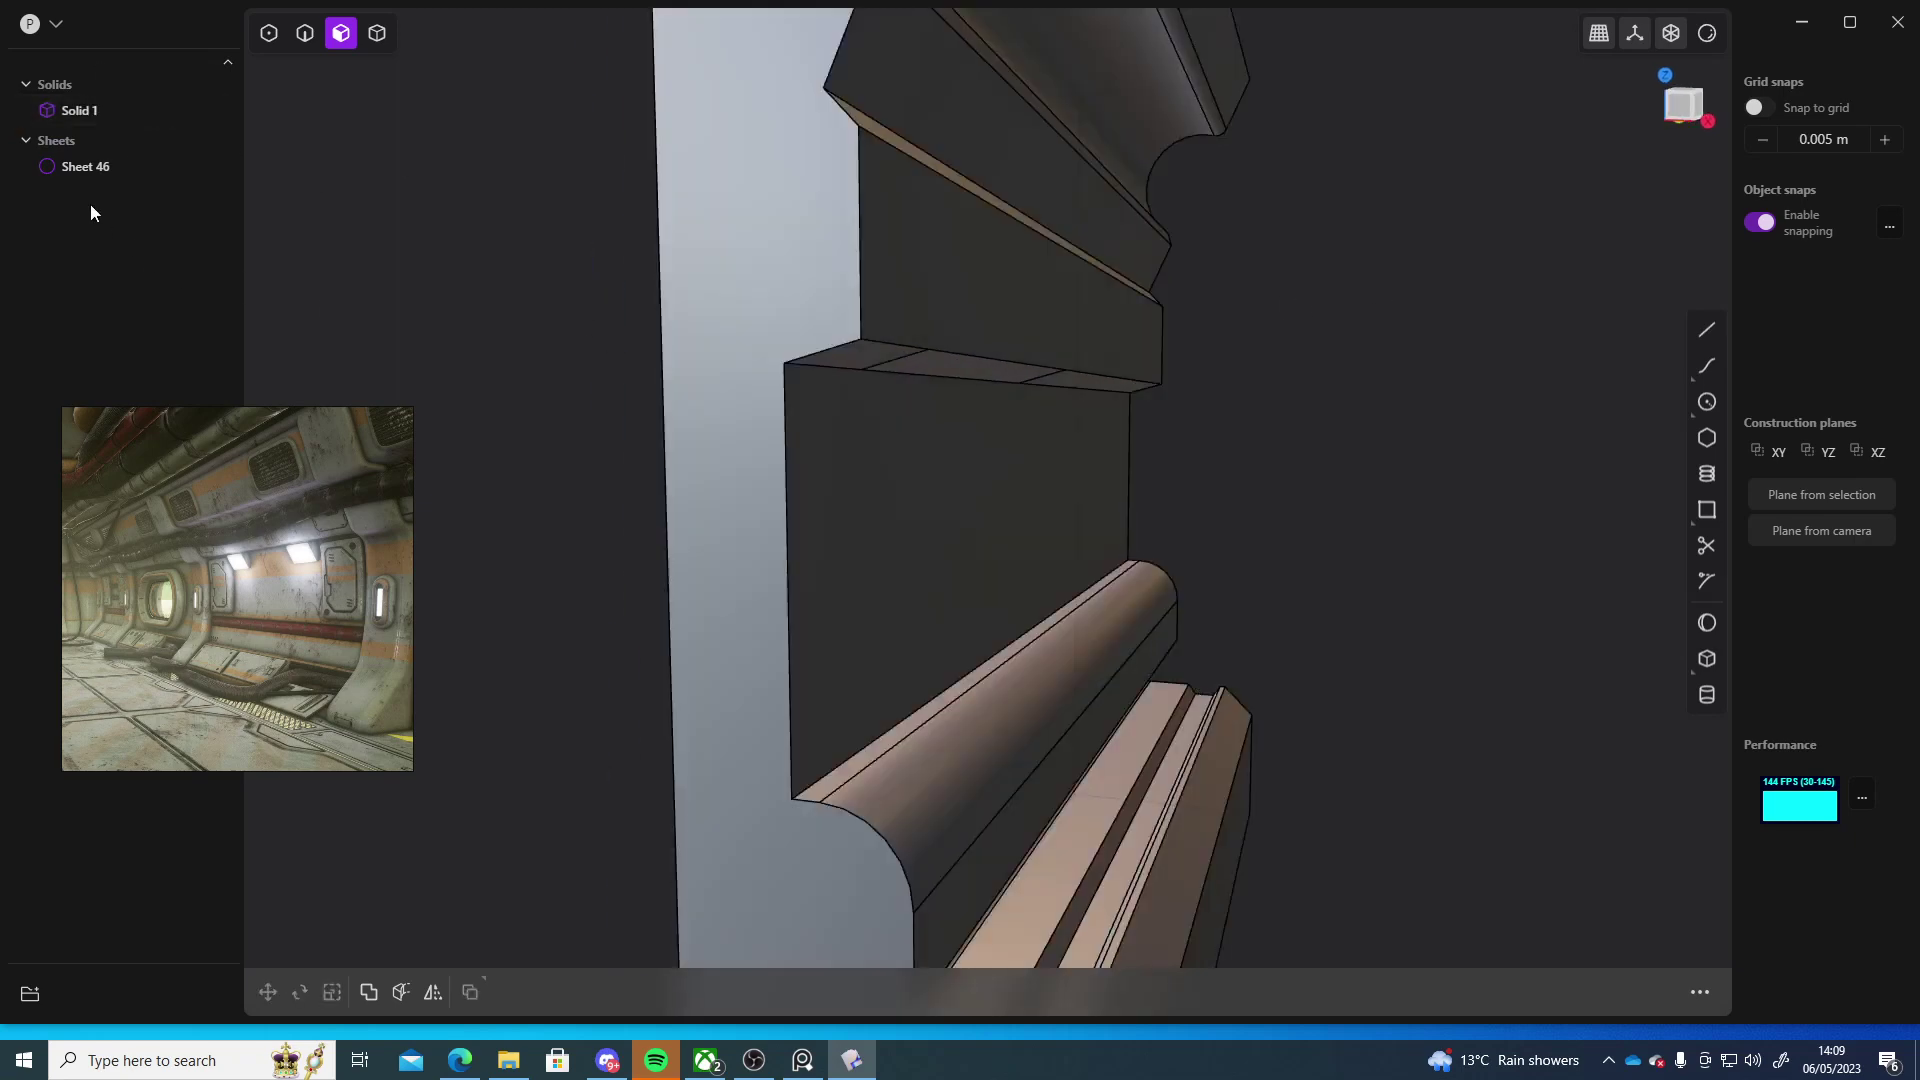
pyautogui.click(85, 166)
pyautogui.press('Delete')
pyautogui.moveTo(1371, 501); pyautogui.dragTo(960, 525, button='middle')
pyautogui.scroll(-5, 1240, 481)
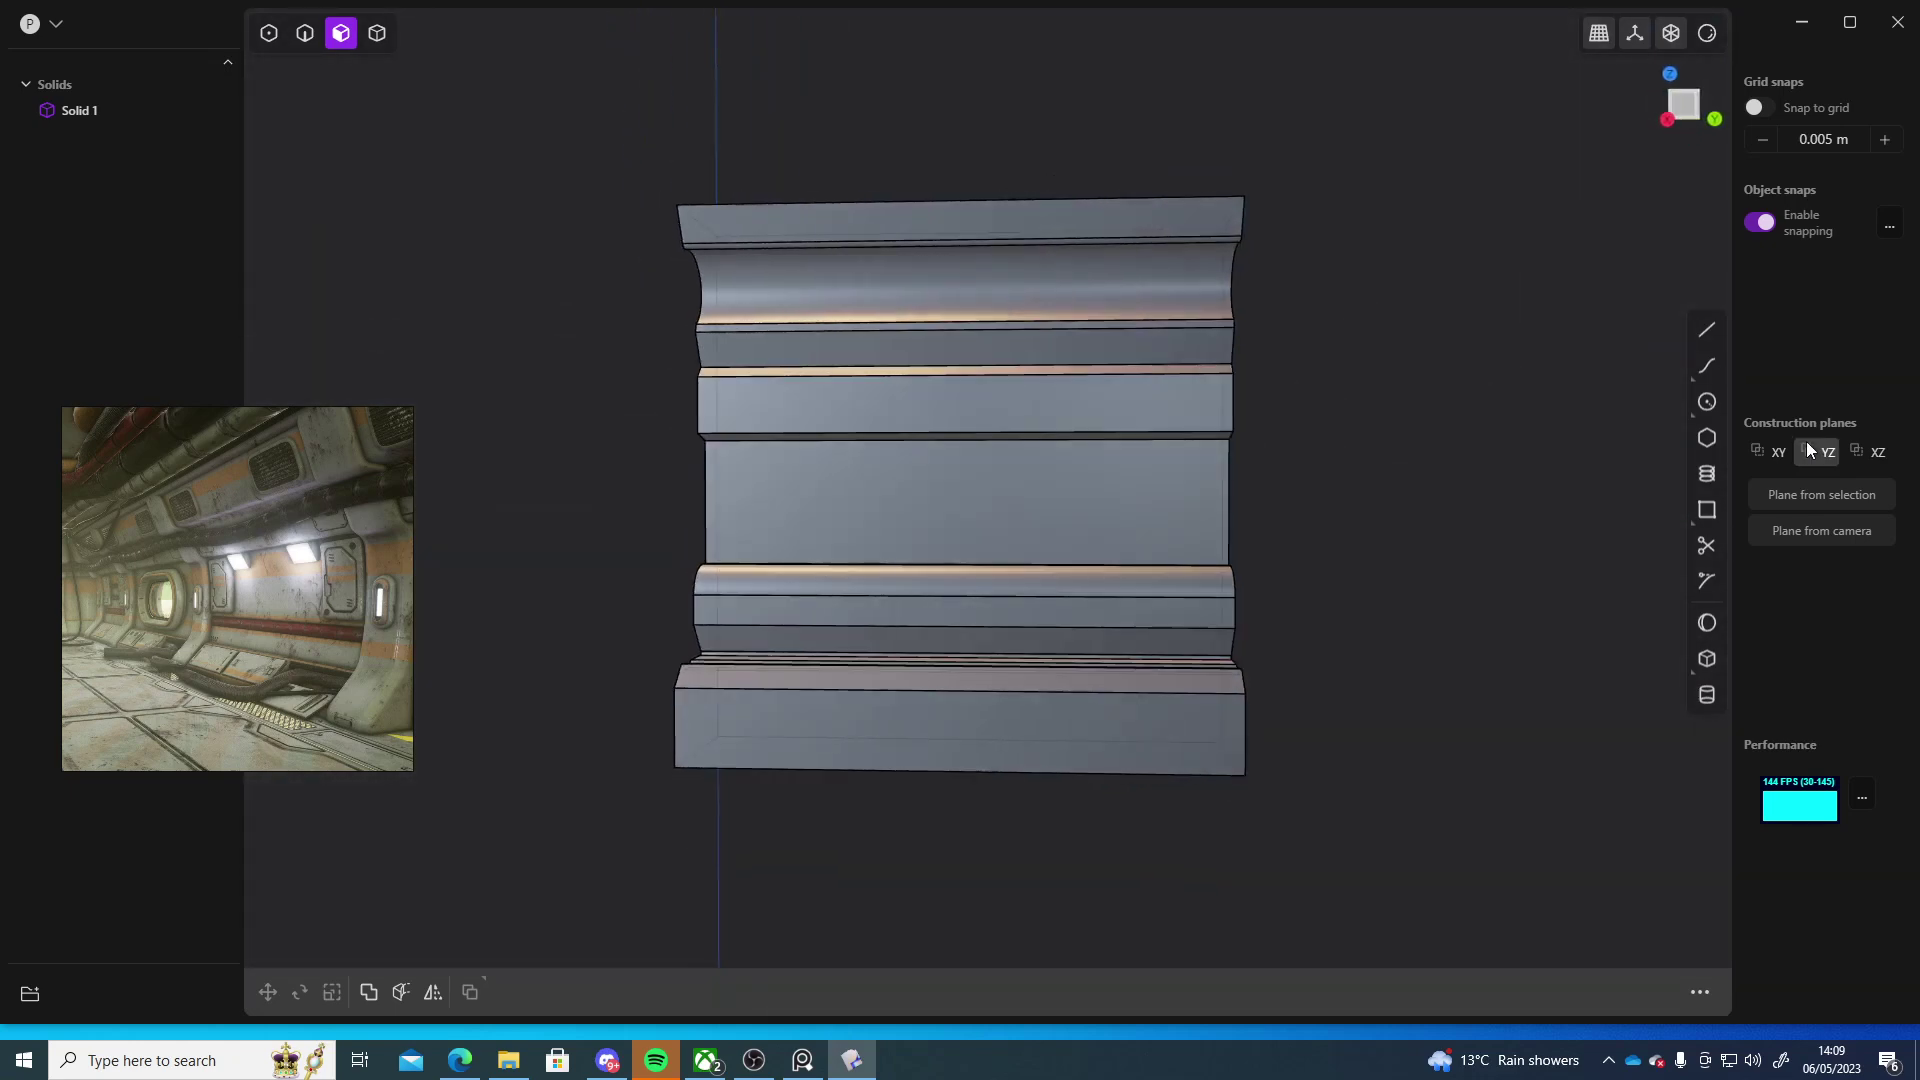
# - Sketch a closed trapezoid on the narrow underside face of the middle ledge, with its lower edge about 7.8 m long
pyautogui.click(1686, 106)
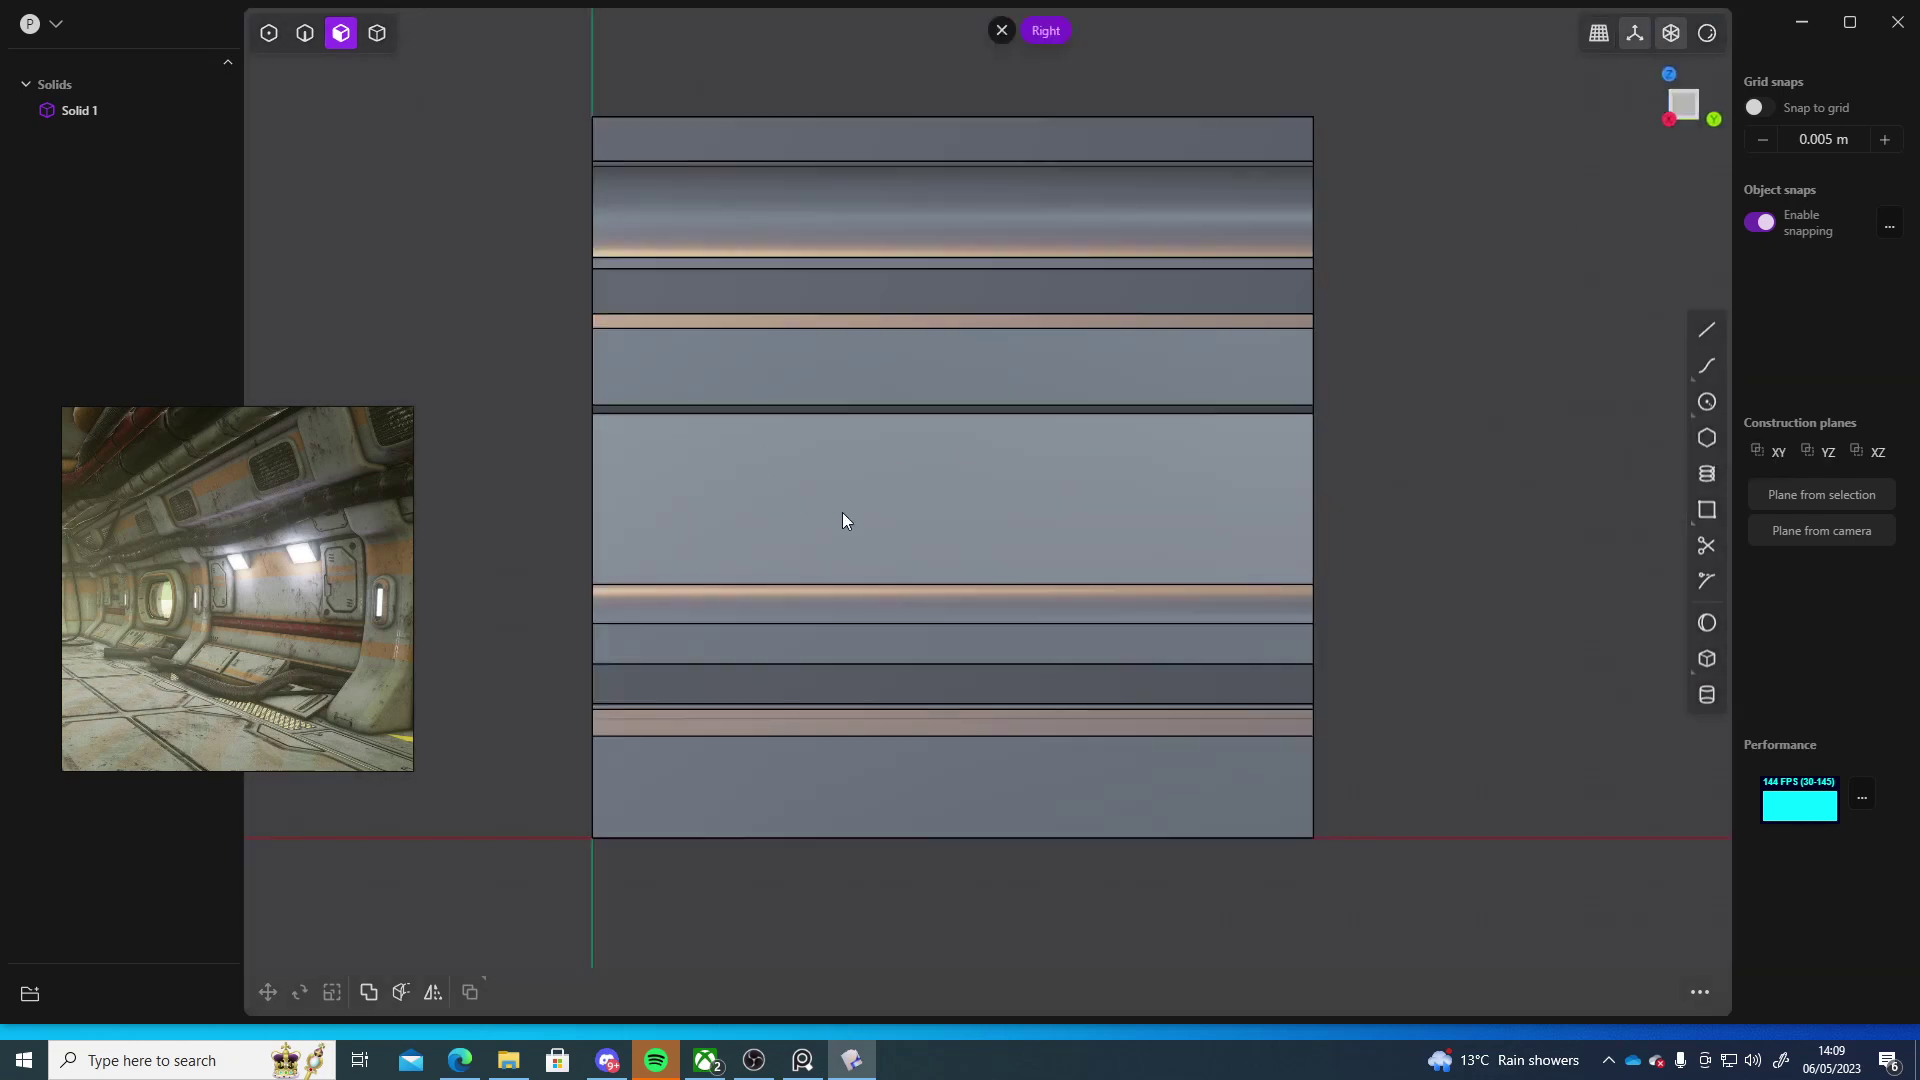
pyautogui.moveTo(843, 513); pyautogui.dragTo(966, 454, button='middle')
pyautogui.click(1706, 329)
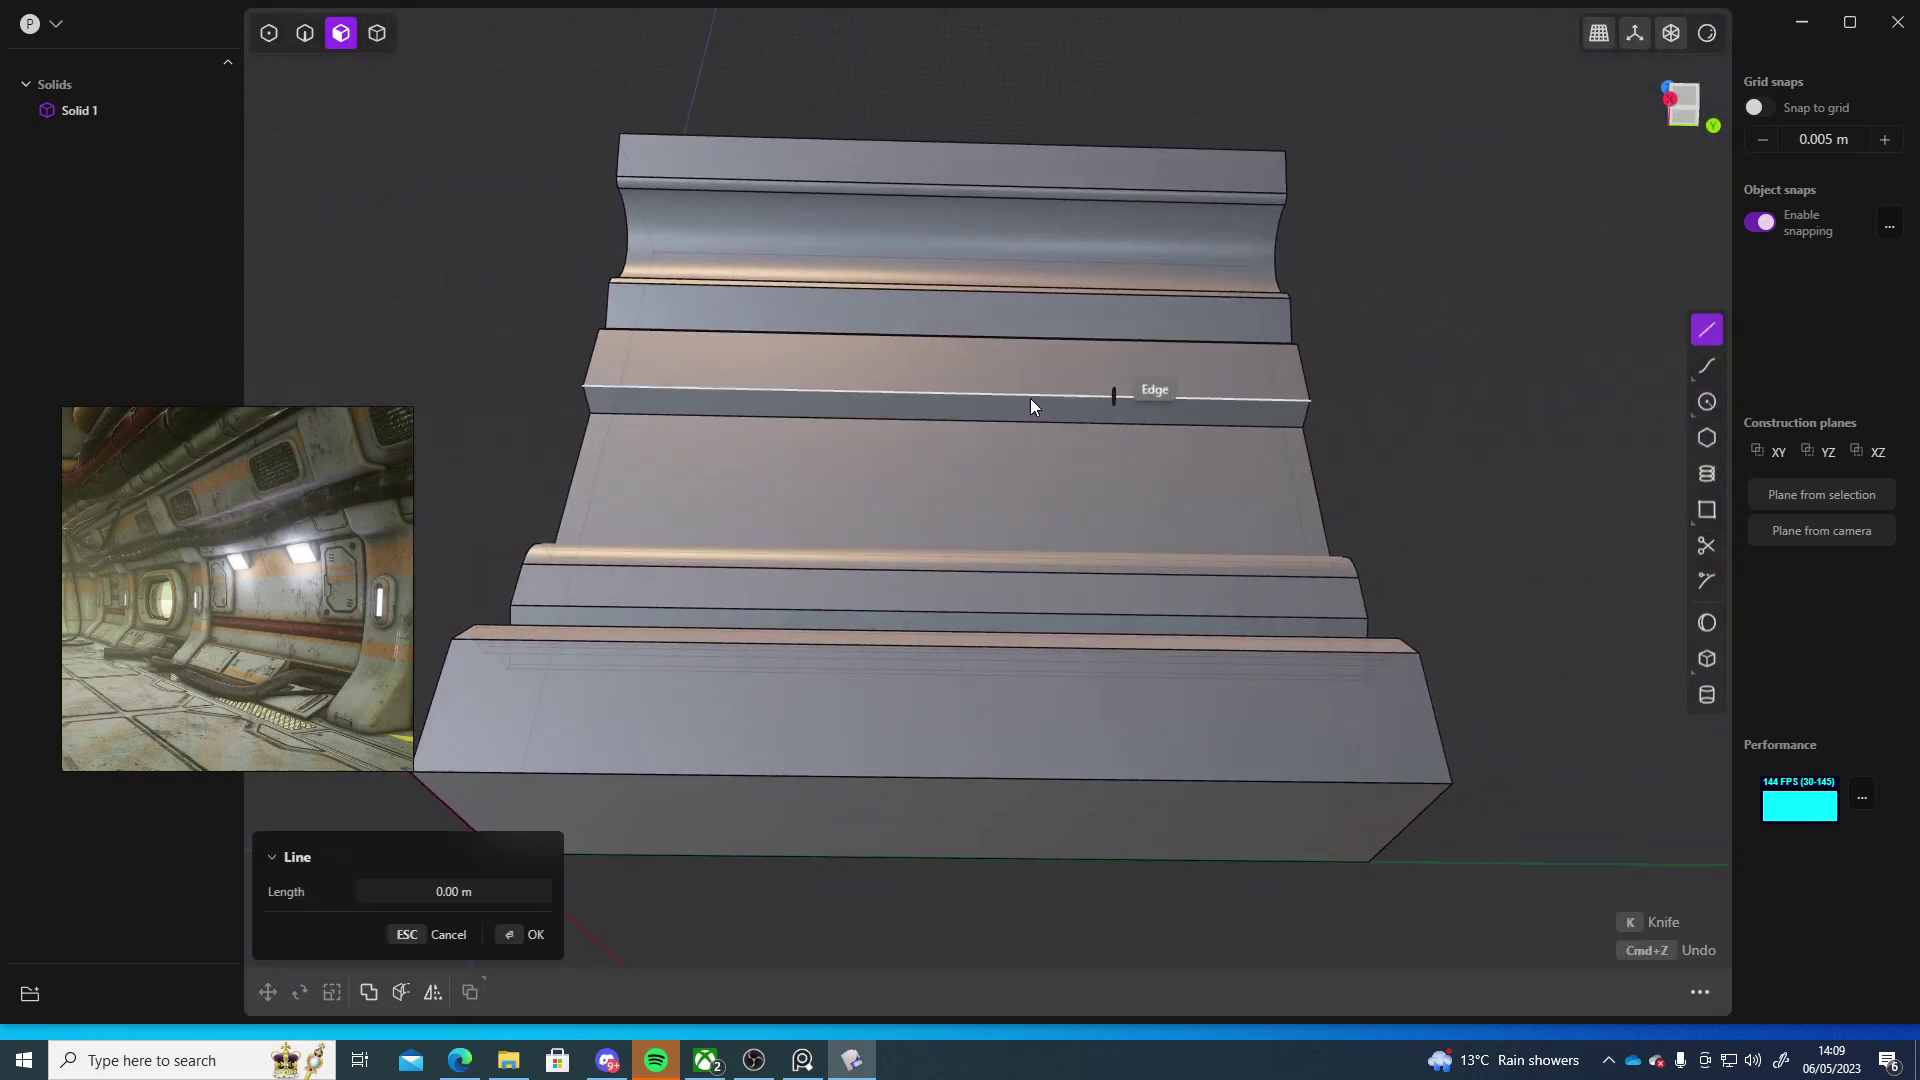
pyautogui.click(730, 387)
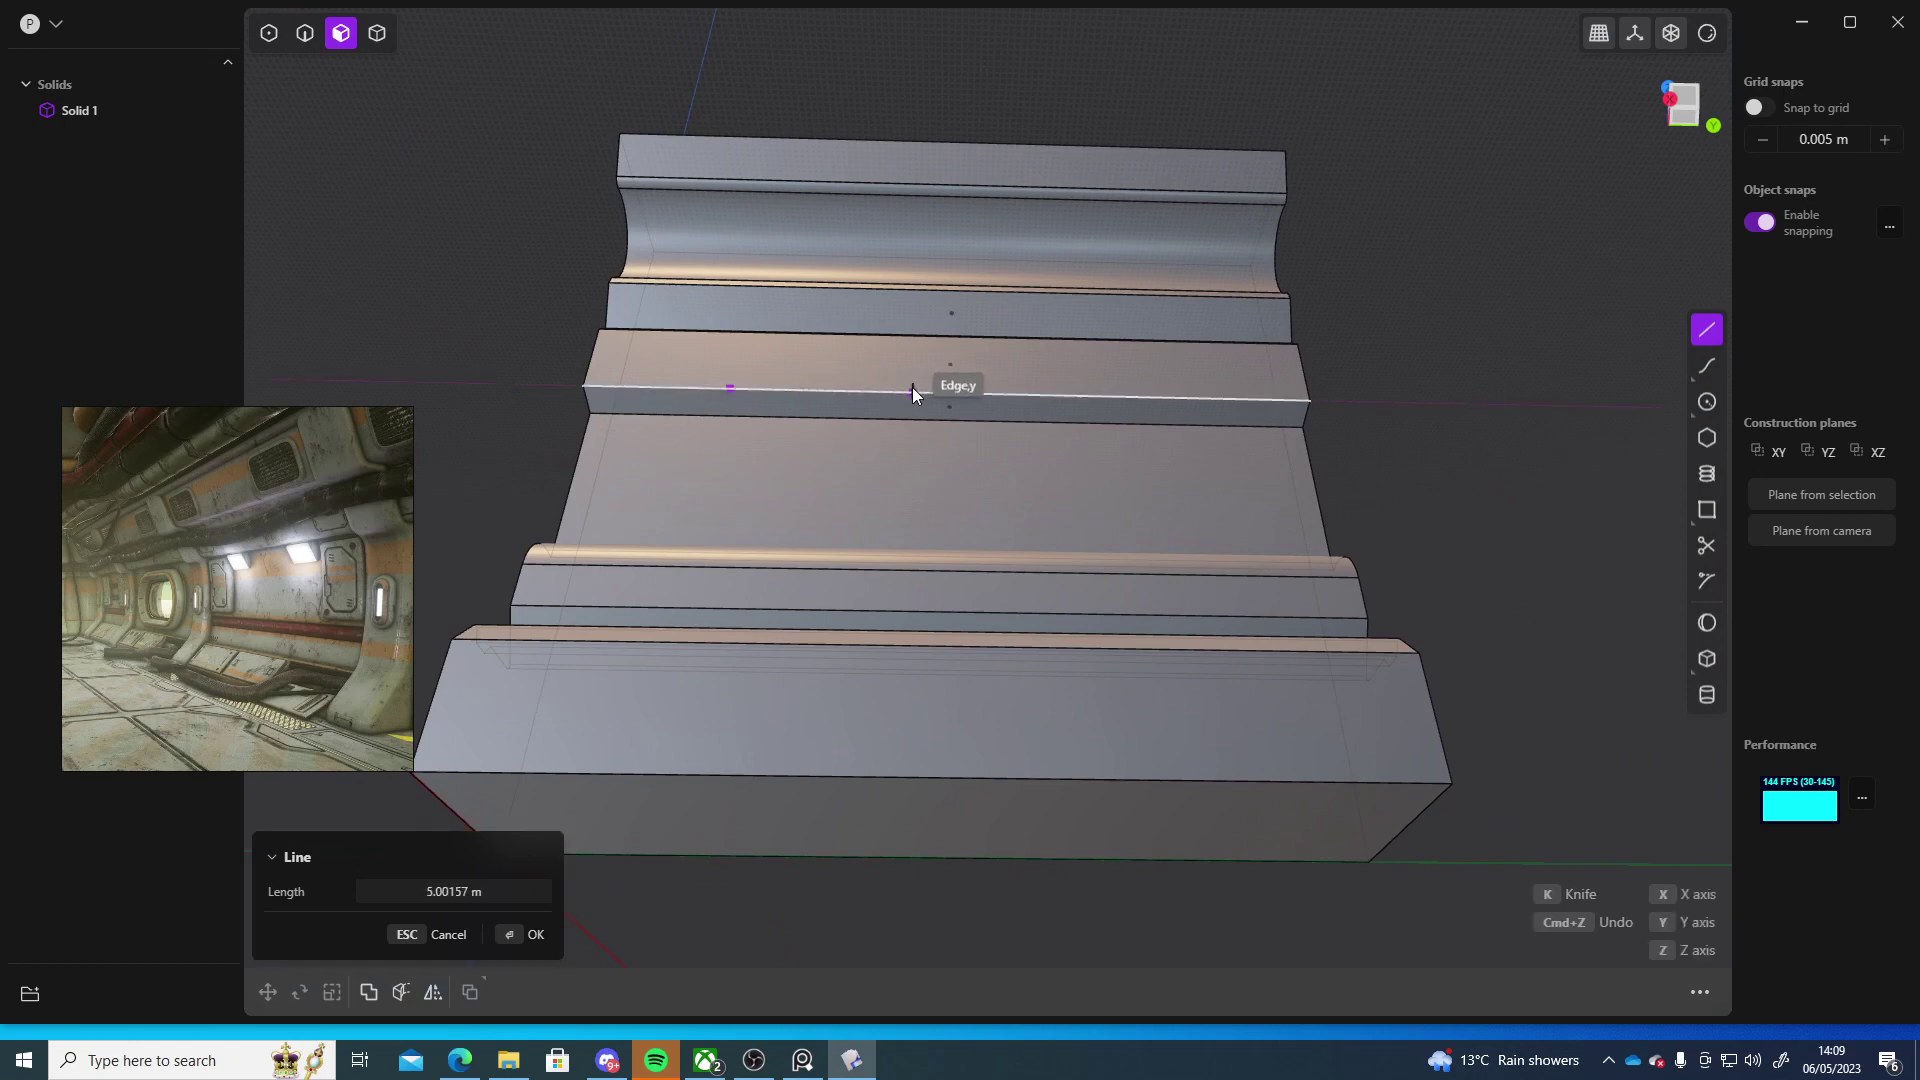
pyautogui.click(879, 390)
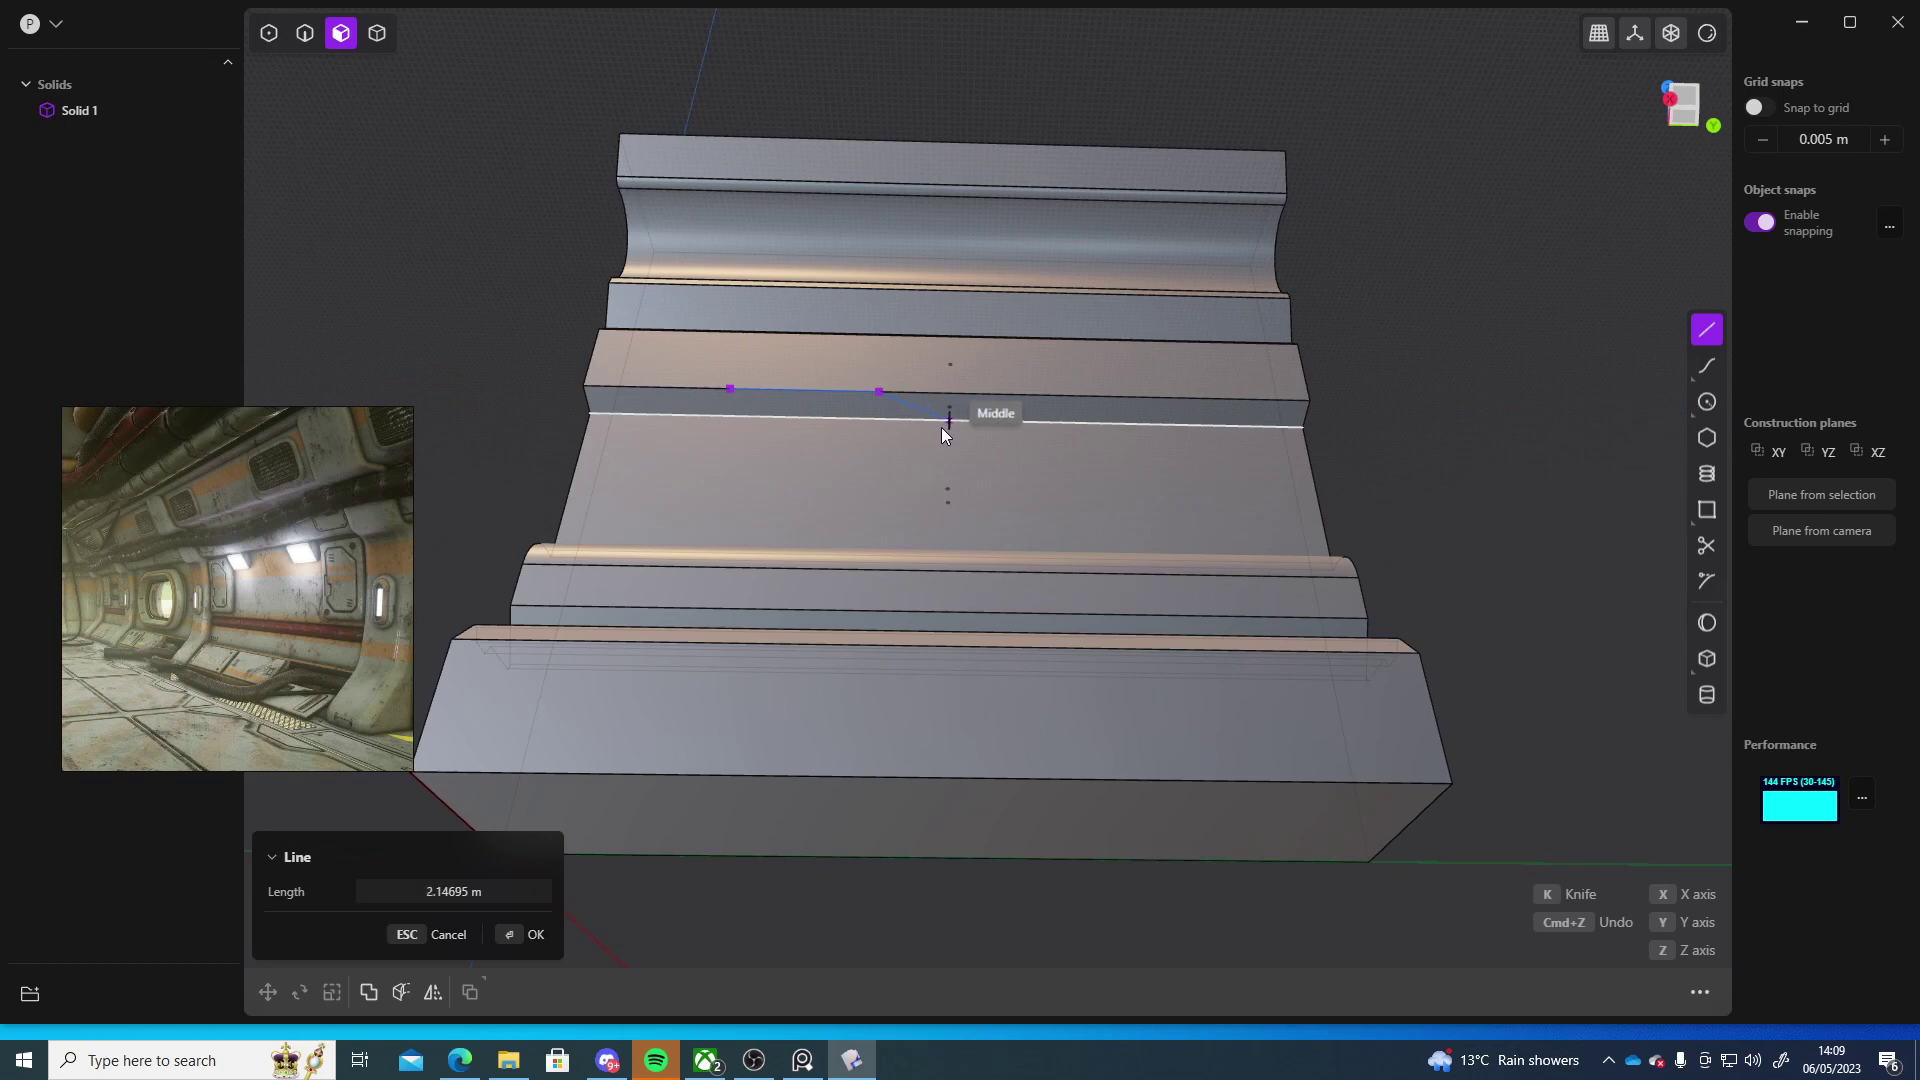
pyautogui.click(943, 430)
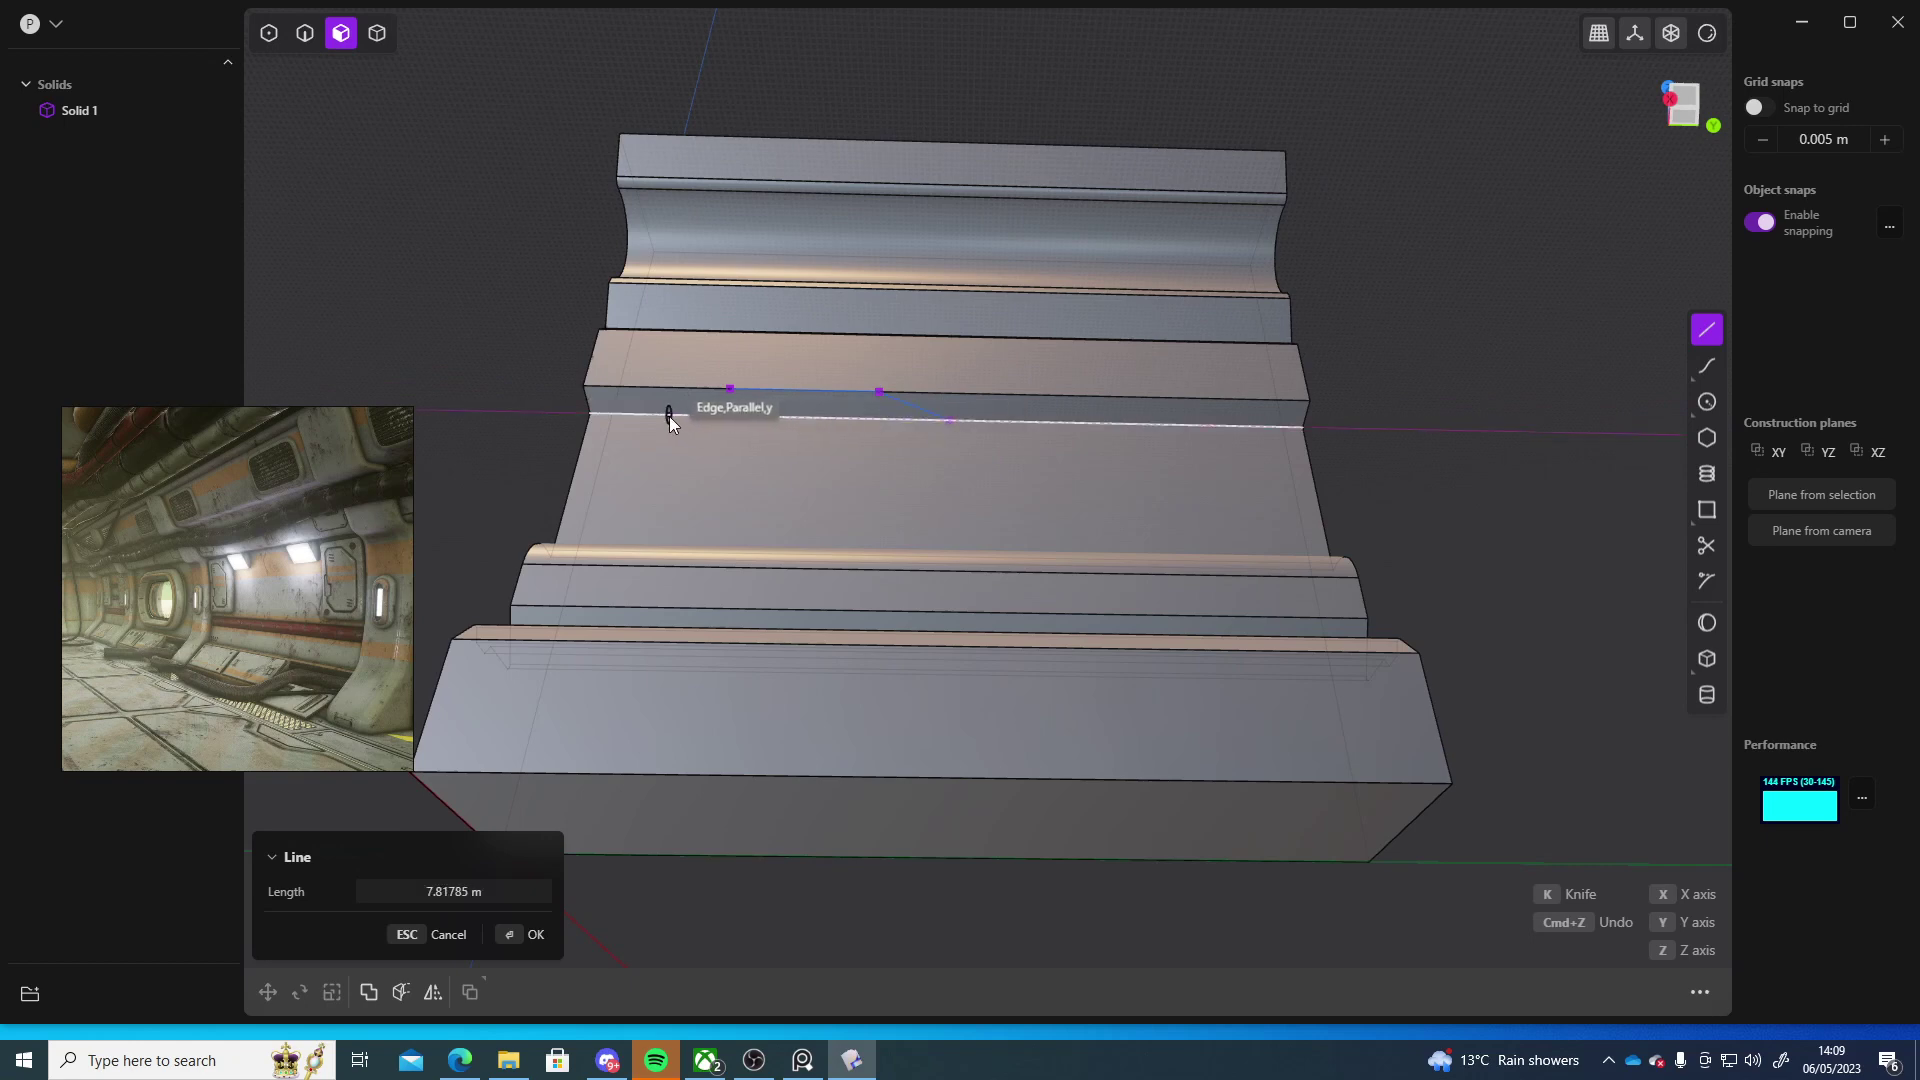
pyautogui.click(670, 417)
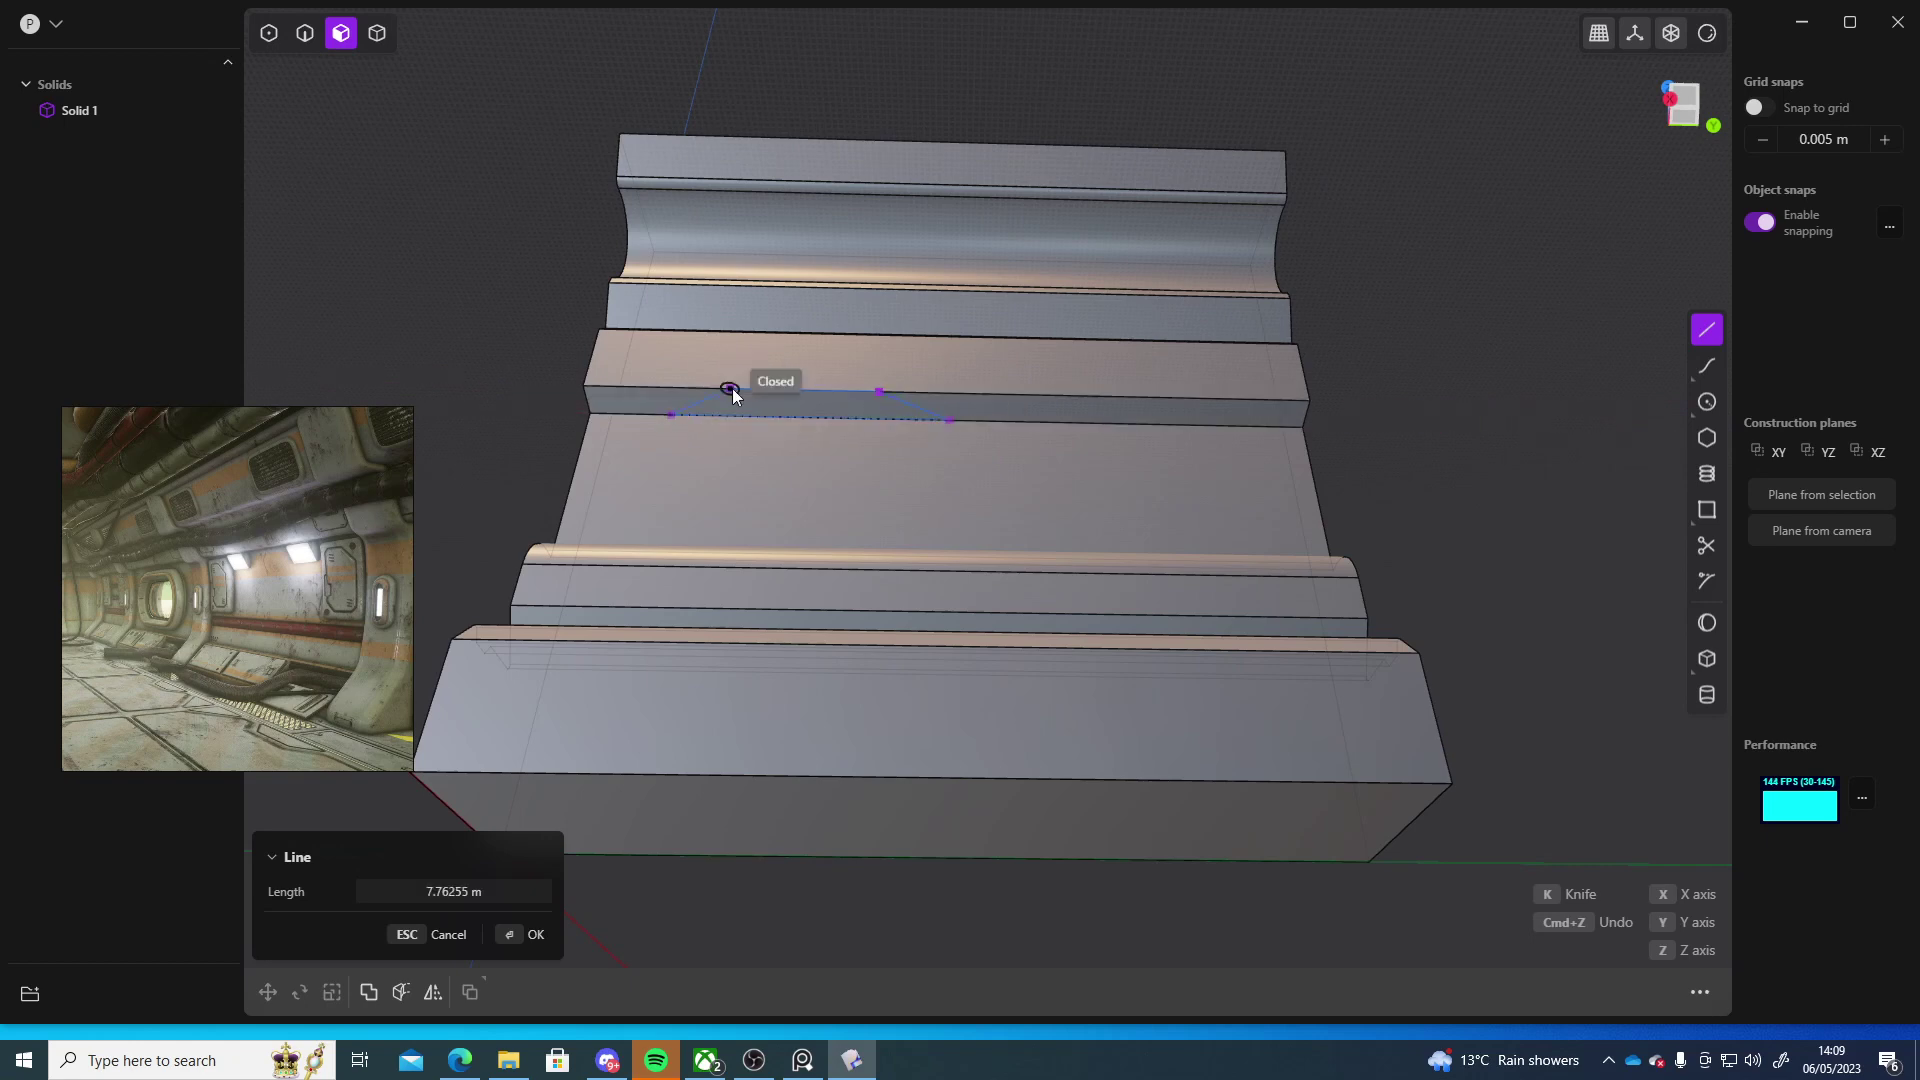
pyautogui.click(731, 388)
# - Move one lower corner of the trapezoid along the ledge edge to even out its slanted sides
pyautogui.moveTo(1294, 394); pyautogui.dragTo(1244, 384, button='middle')
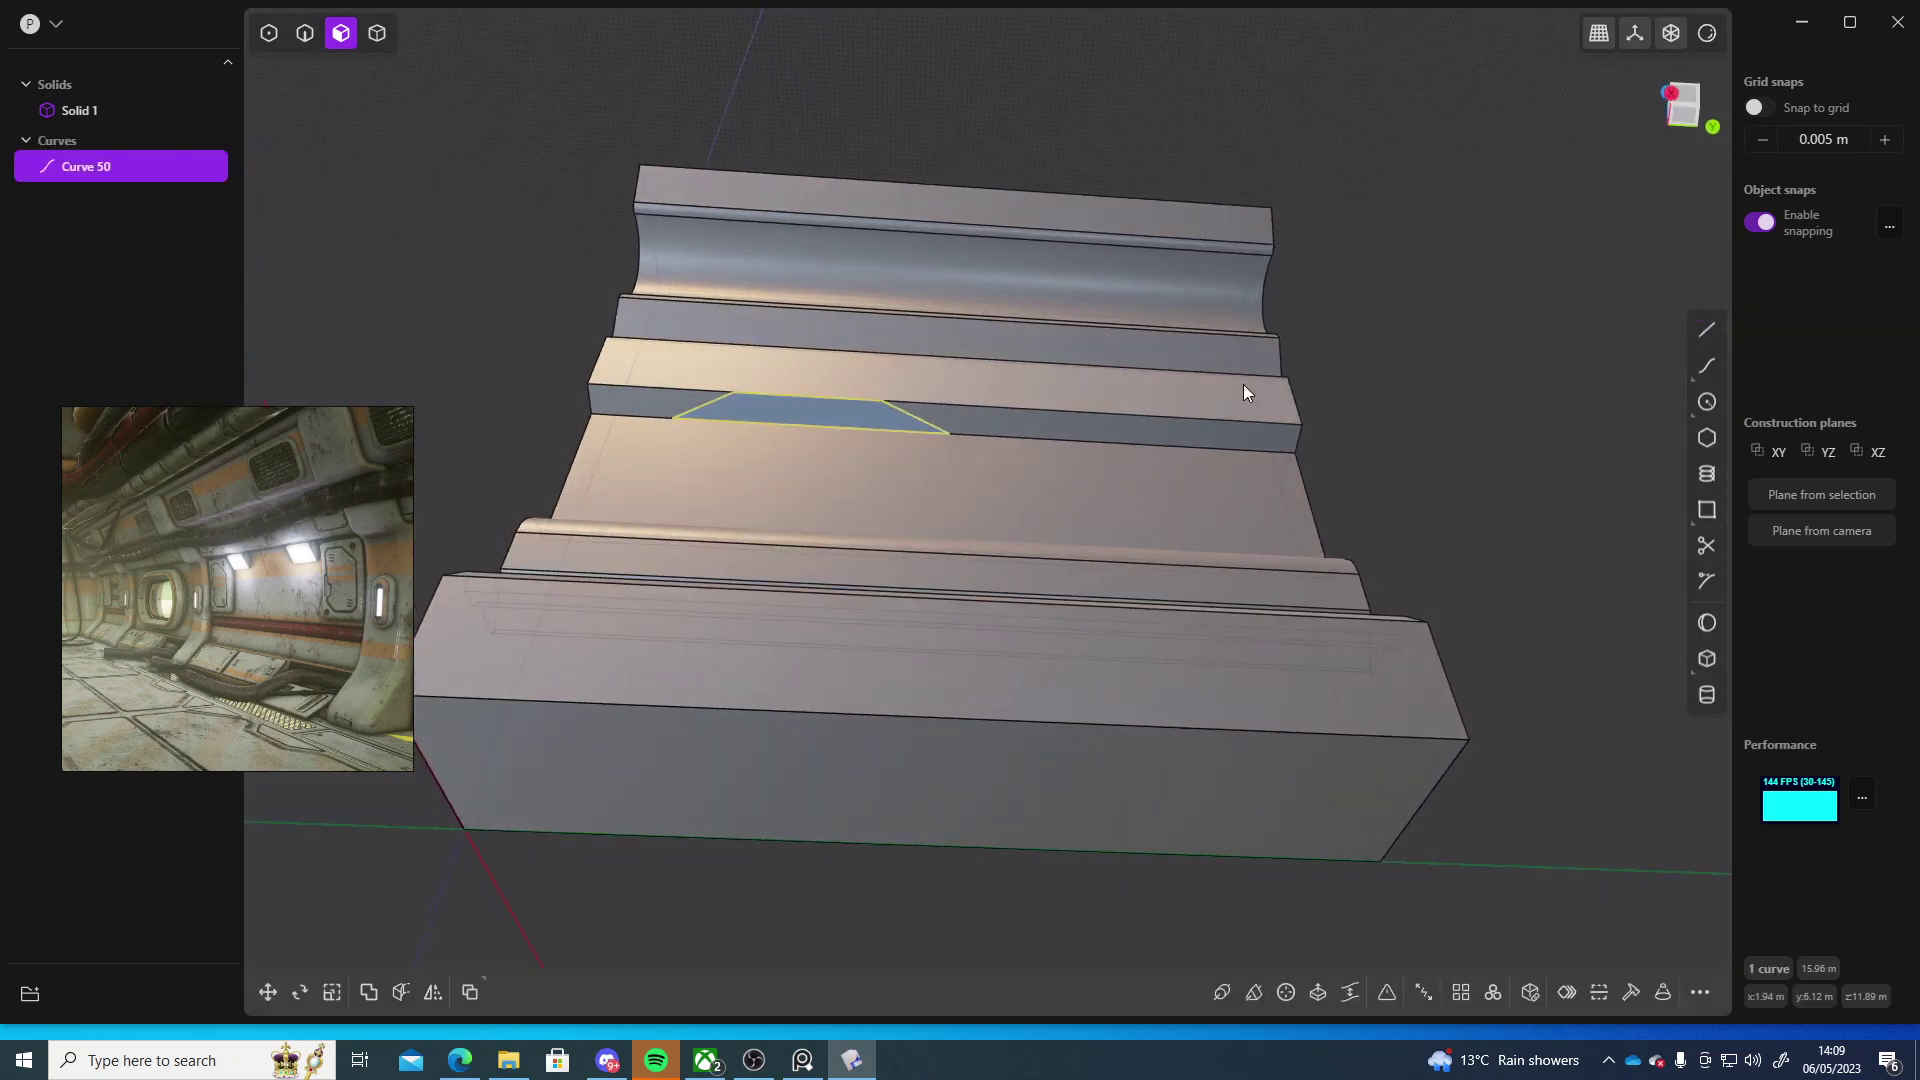
pyautogui.scroll(5, 1152, 420)
pyautogui.keyDown('shift'); pyautogui.moveTo(1020, 390); pyautogui.dragTo(1174, 350, button='middle'); pyautogui.keyUp('shift')
pyautogui.press('1')
pyautogui.moveTo(1442, 411); pyautogui.dragTo(1333, 474)
pyautogui.press('g')
pyautogui.moveTo(1438, 429); pyautogui.dragTo(1400, 432)
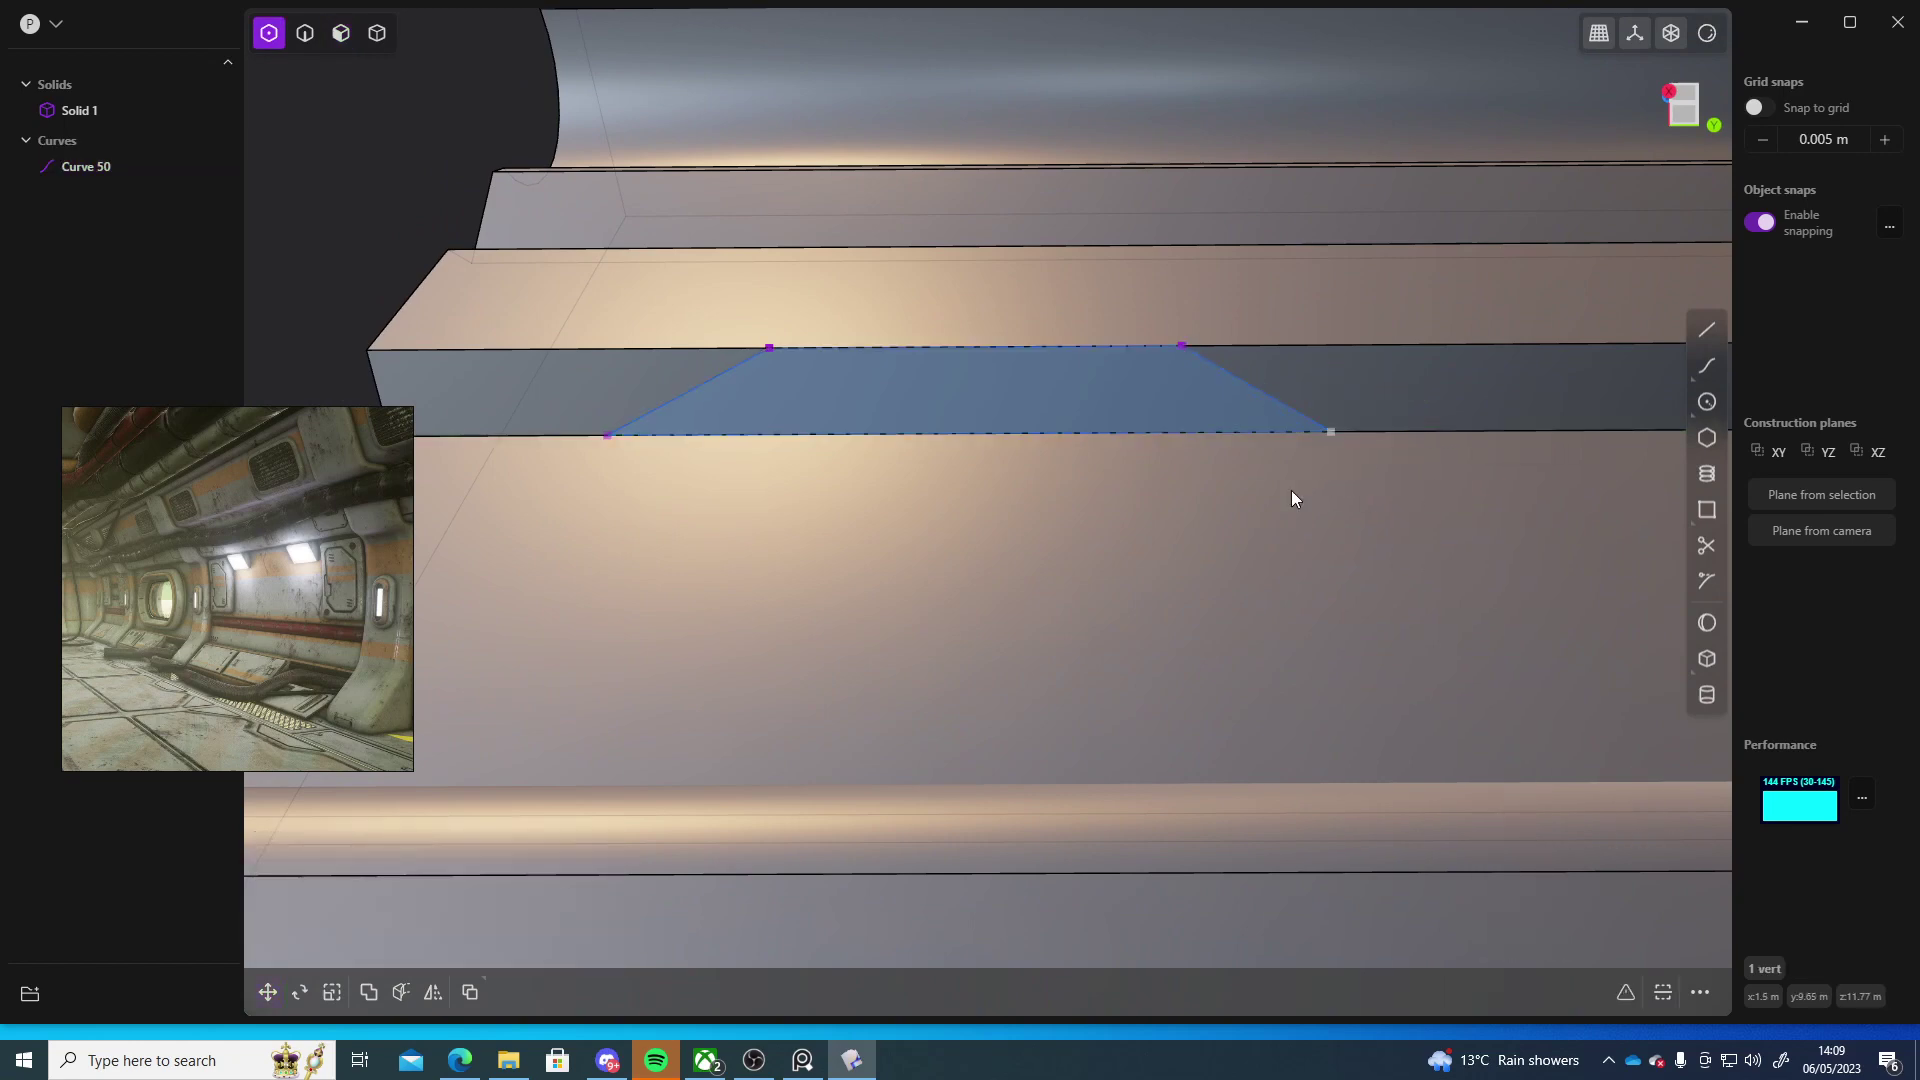
pyautogui.moveTo(1292, 490); pyautogui.dragTo(1070, 422, button='middle')
pyautogui.press('3')
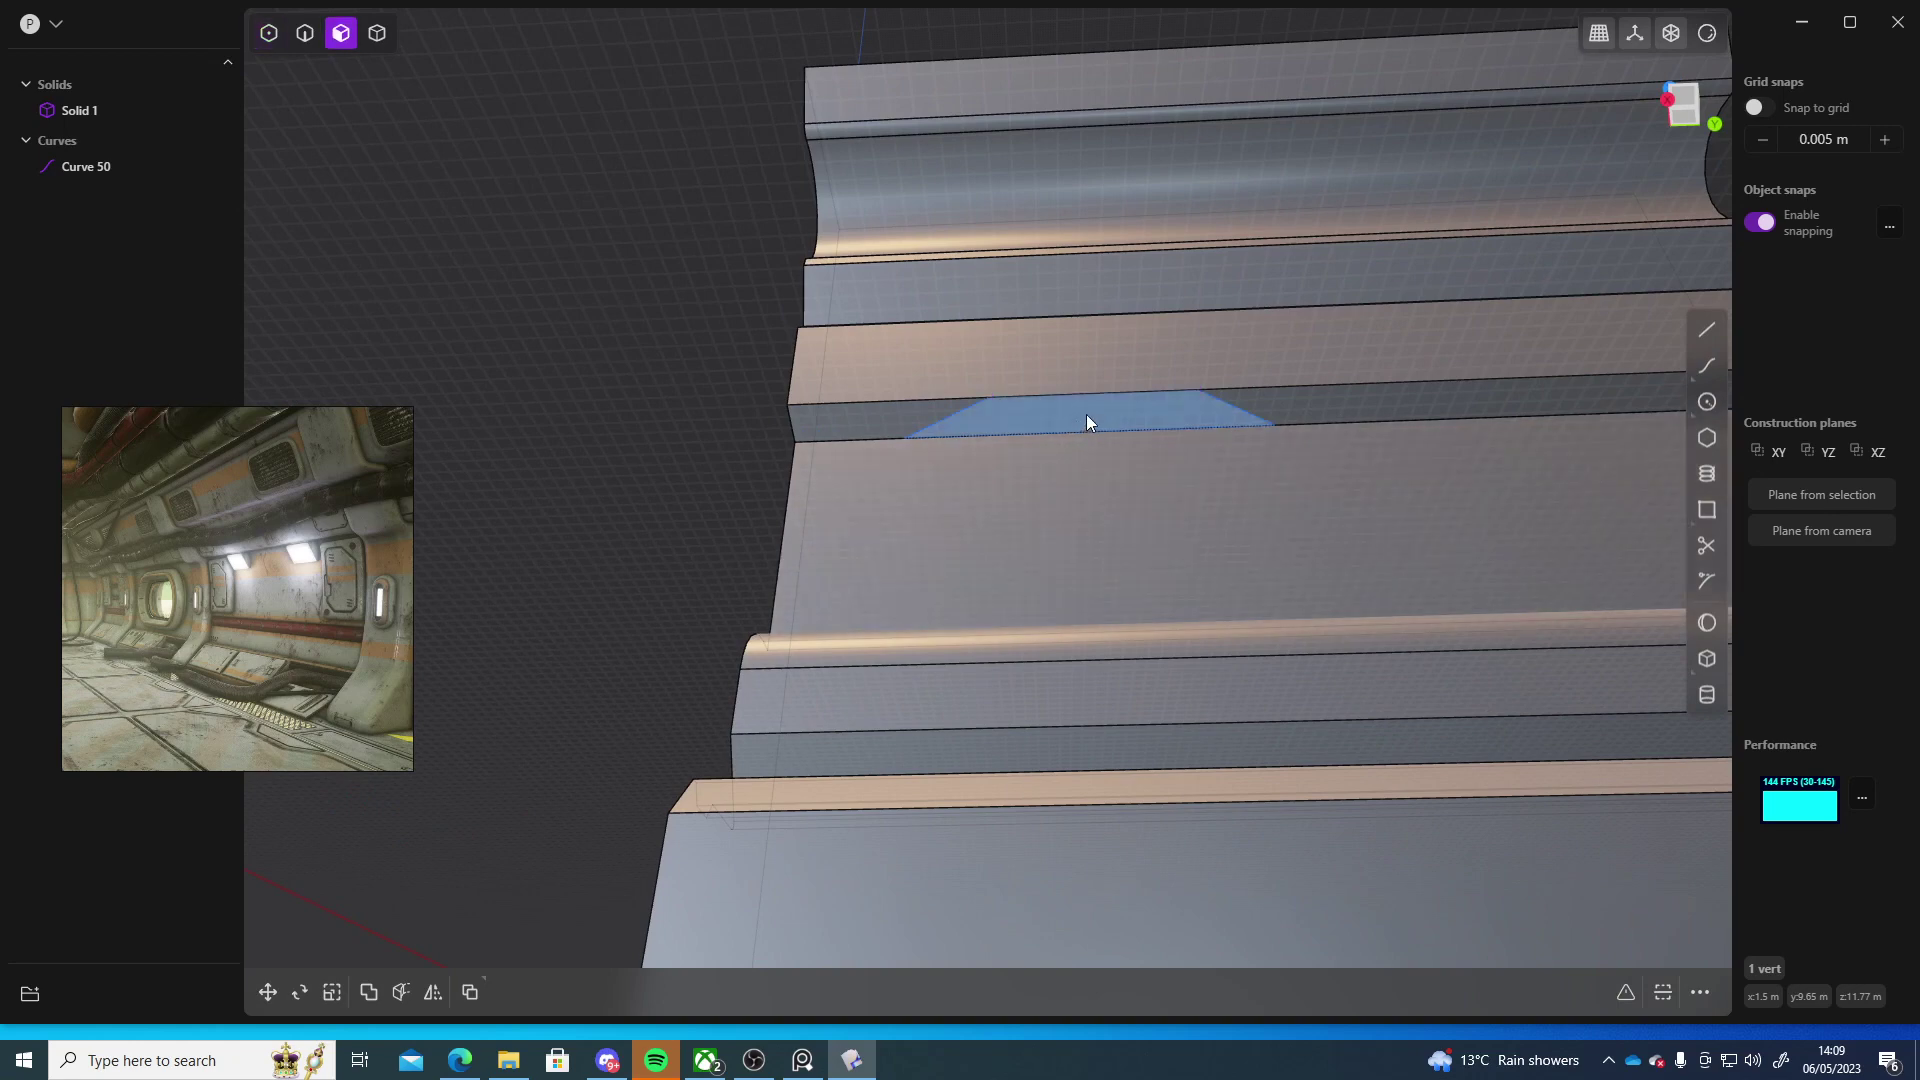
pyautogui.press('e')
pyautogui.moveTo(1206, 430); pyautogui.dragTo(1101, 438, button='middle')
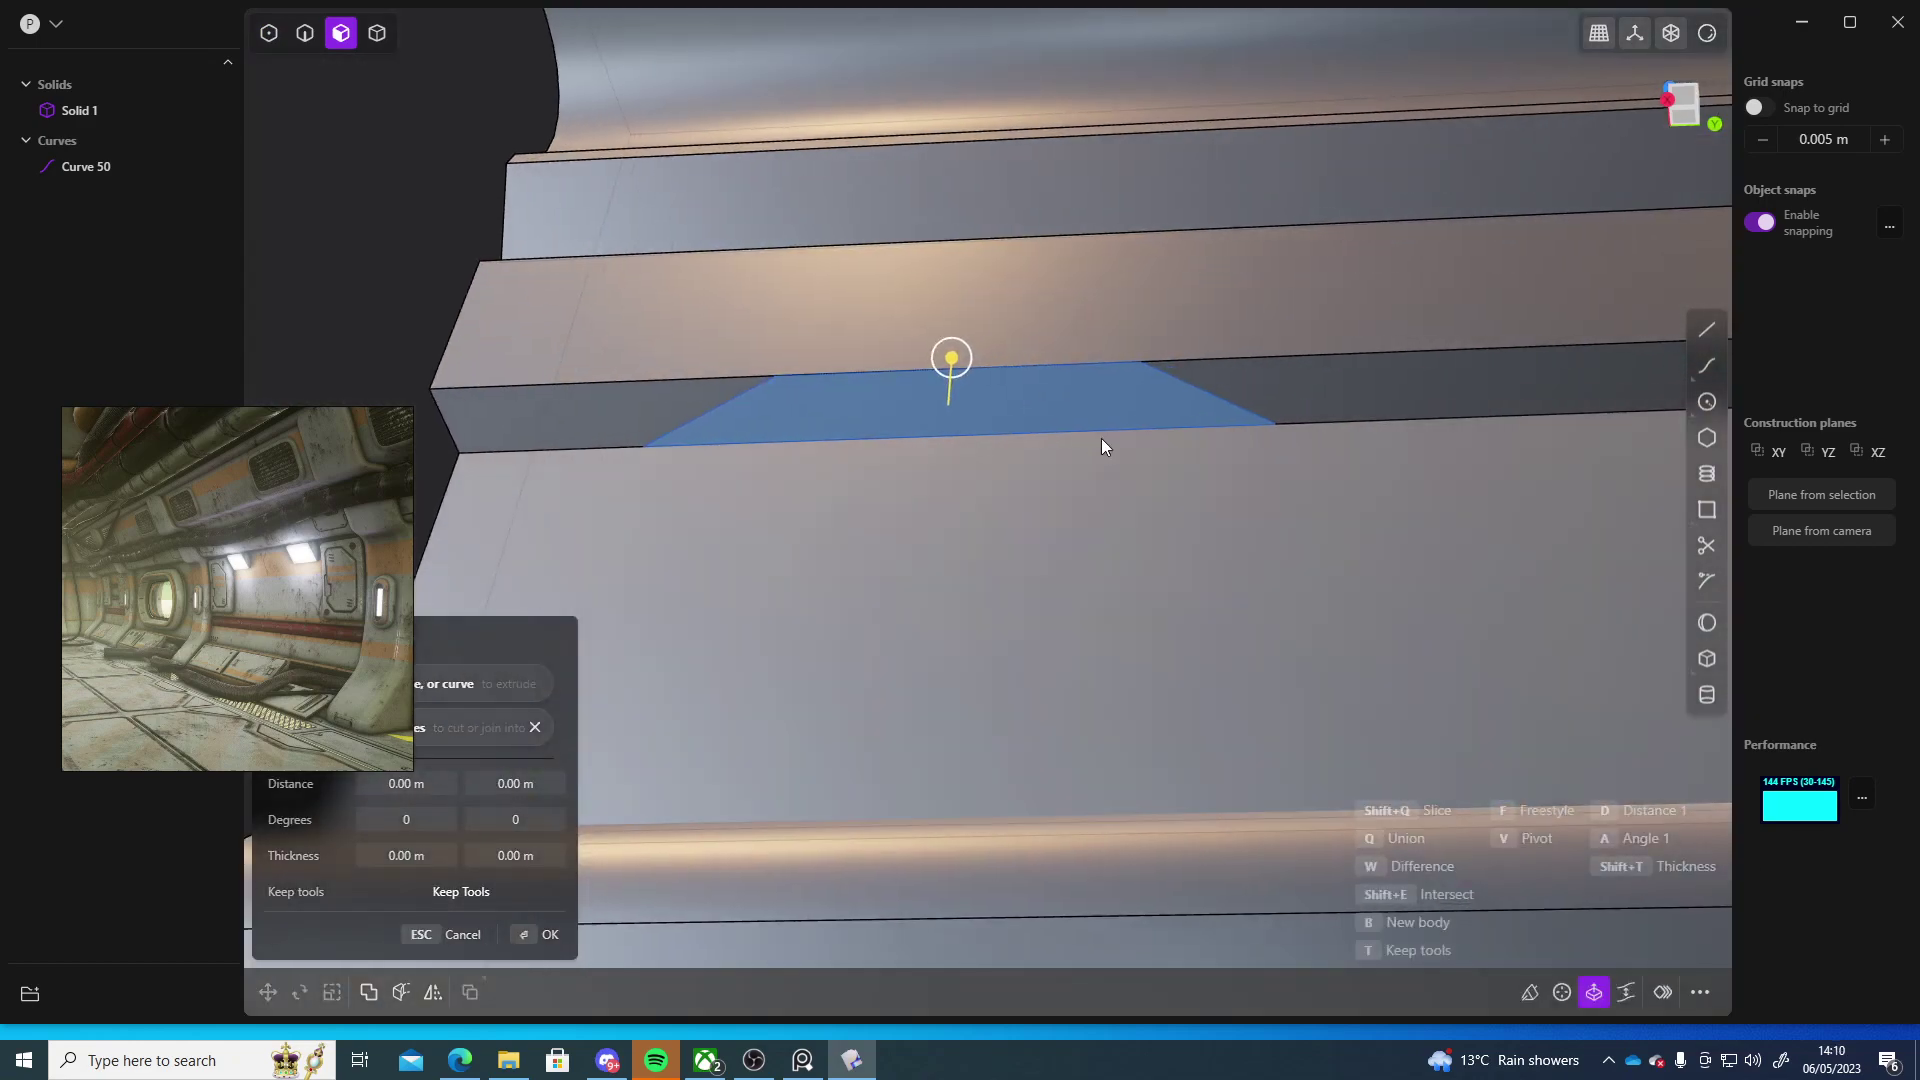
# - Scale the trapezoid's two lower corners inward until the lower edge is shorter than the upper one
pyautogui.press('1')
pyautogui.moveTo(1200, 472); pyautogui.dragTo(592, 521)
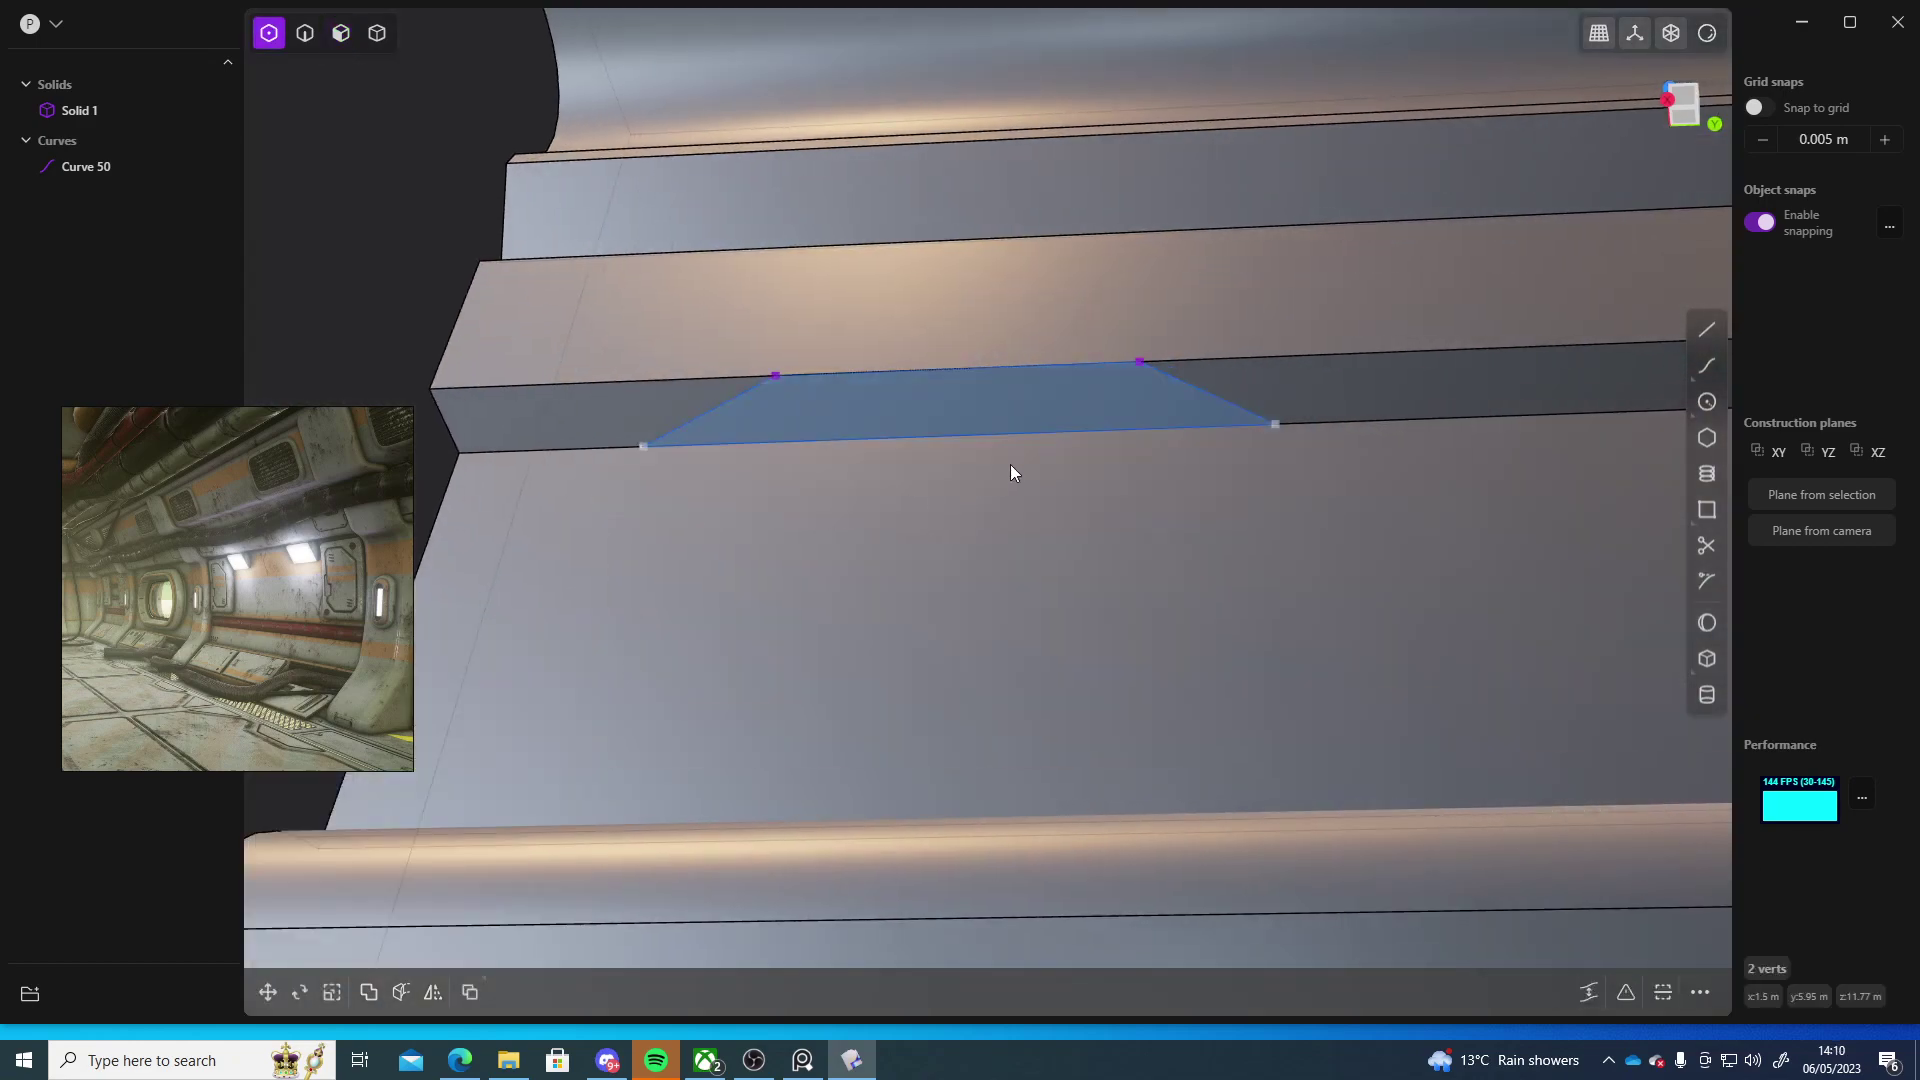
pyautogui.press('s')
pyautogui.moveTo(1030, 433); pyautogui.dragTo(974, 438)
pyautogui.rightClick(973, 438)
pyautogui.moveTo(1207, 303); pyautogui.dragTo(710, 394)
# - Try to extrude the trapezoid upward into the wall by about 2.38 m, with added thickness
pyautogui.press('3')
pyautogui.click(994, 386)
pyautogui.press('e')
pyautogui.moveTo(994, 386); pyautogui.dragTo(1030, 670, button='middle')
pyautogui.moveTo(998, 216); pyautogui.dragTo(981, 6)
pyautogui.moveTo(984, 240); pyautogui.dragTo(761, 456, button='middle')
pyautogui.moveTo(737, 411); pyautogui.dragTo(740, 427, button='middle')
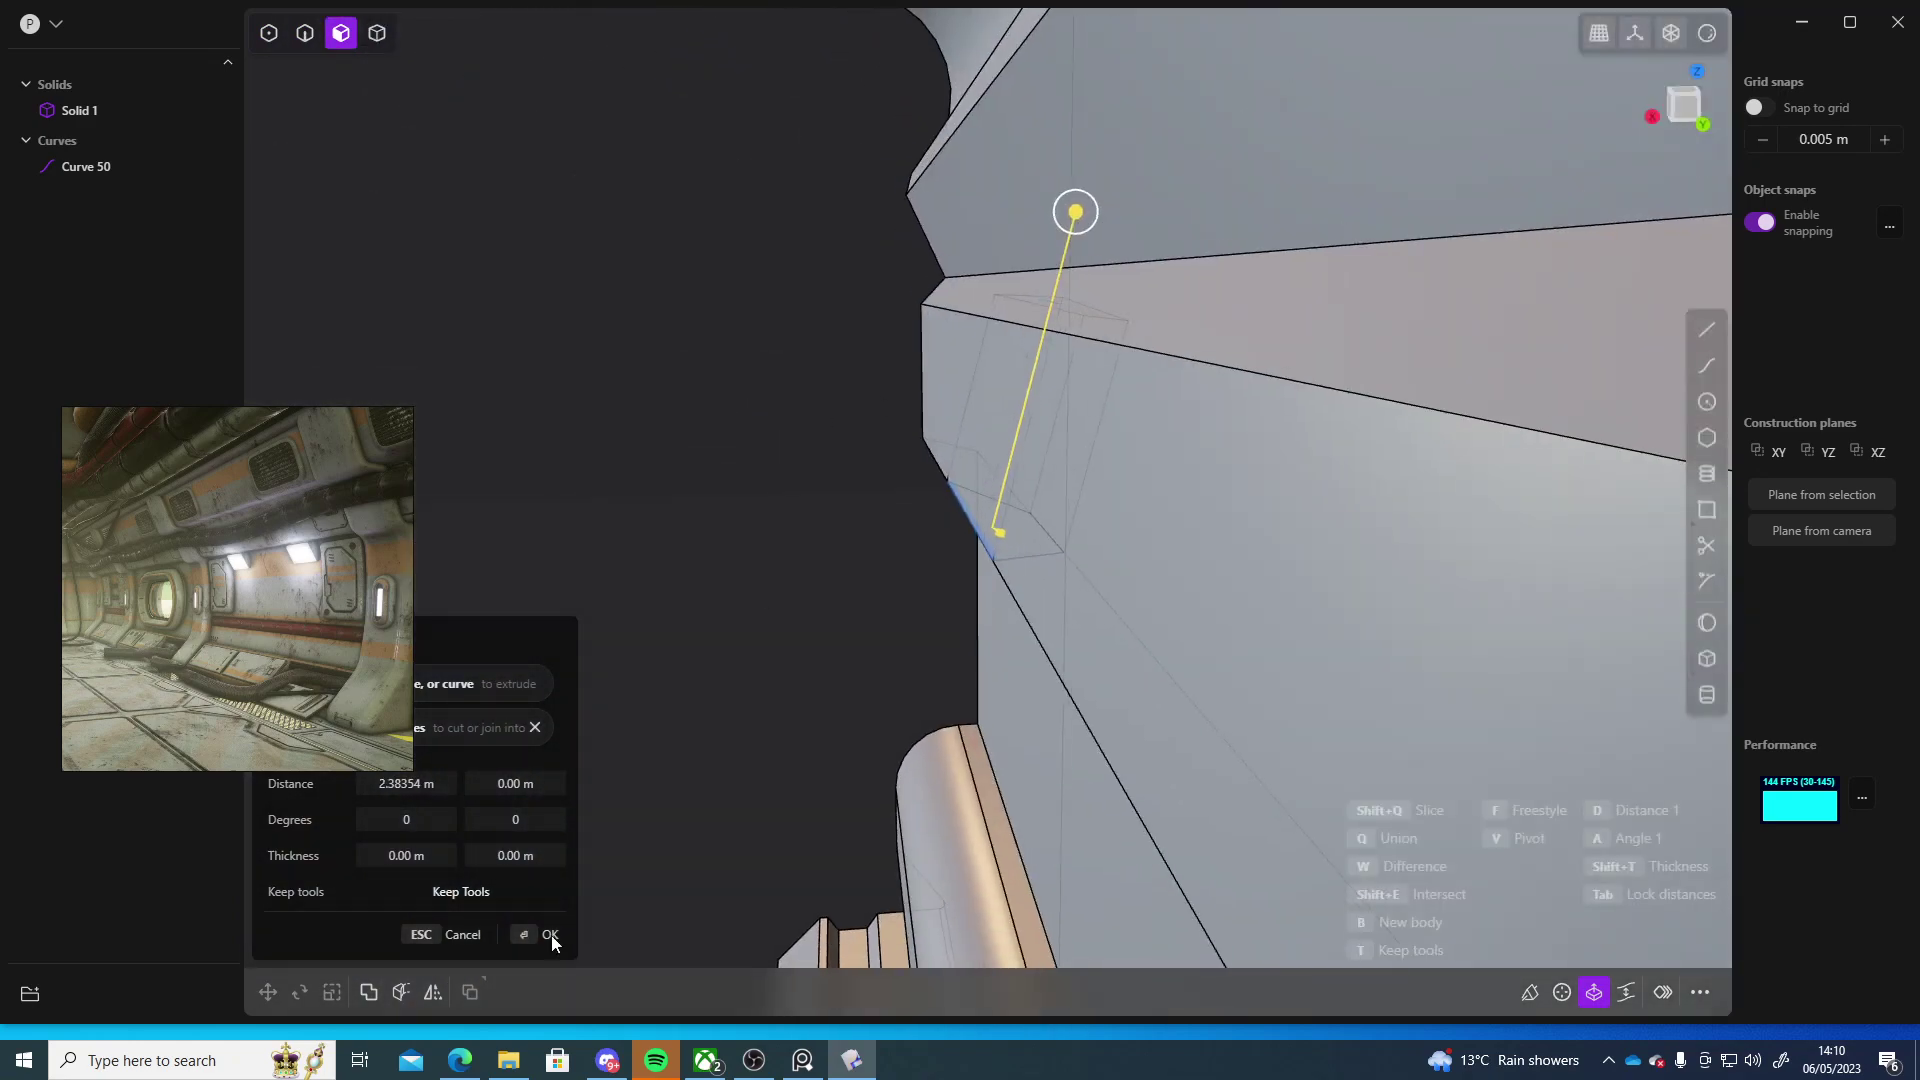
pyautogui.moveTo(204, 635); pyautogui.dragTo(81, 489)
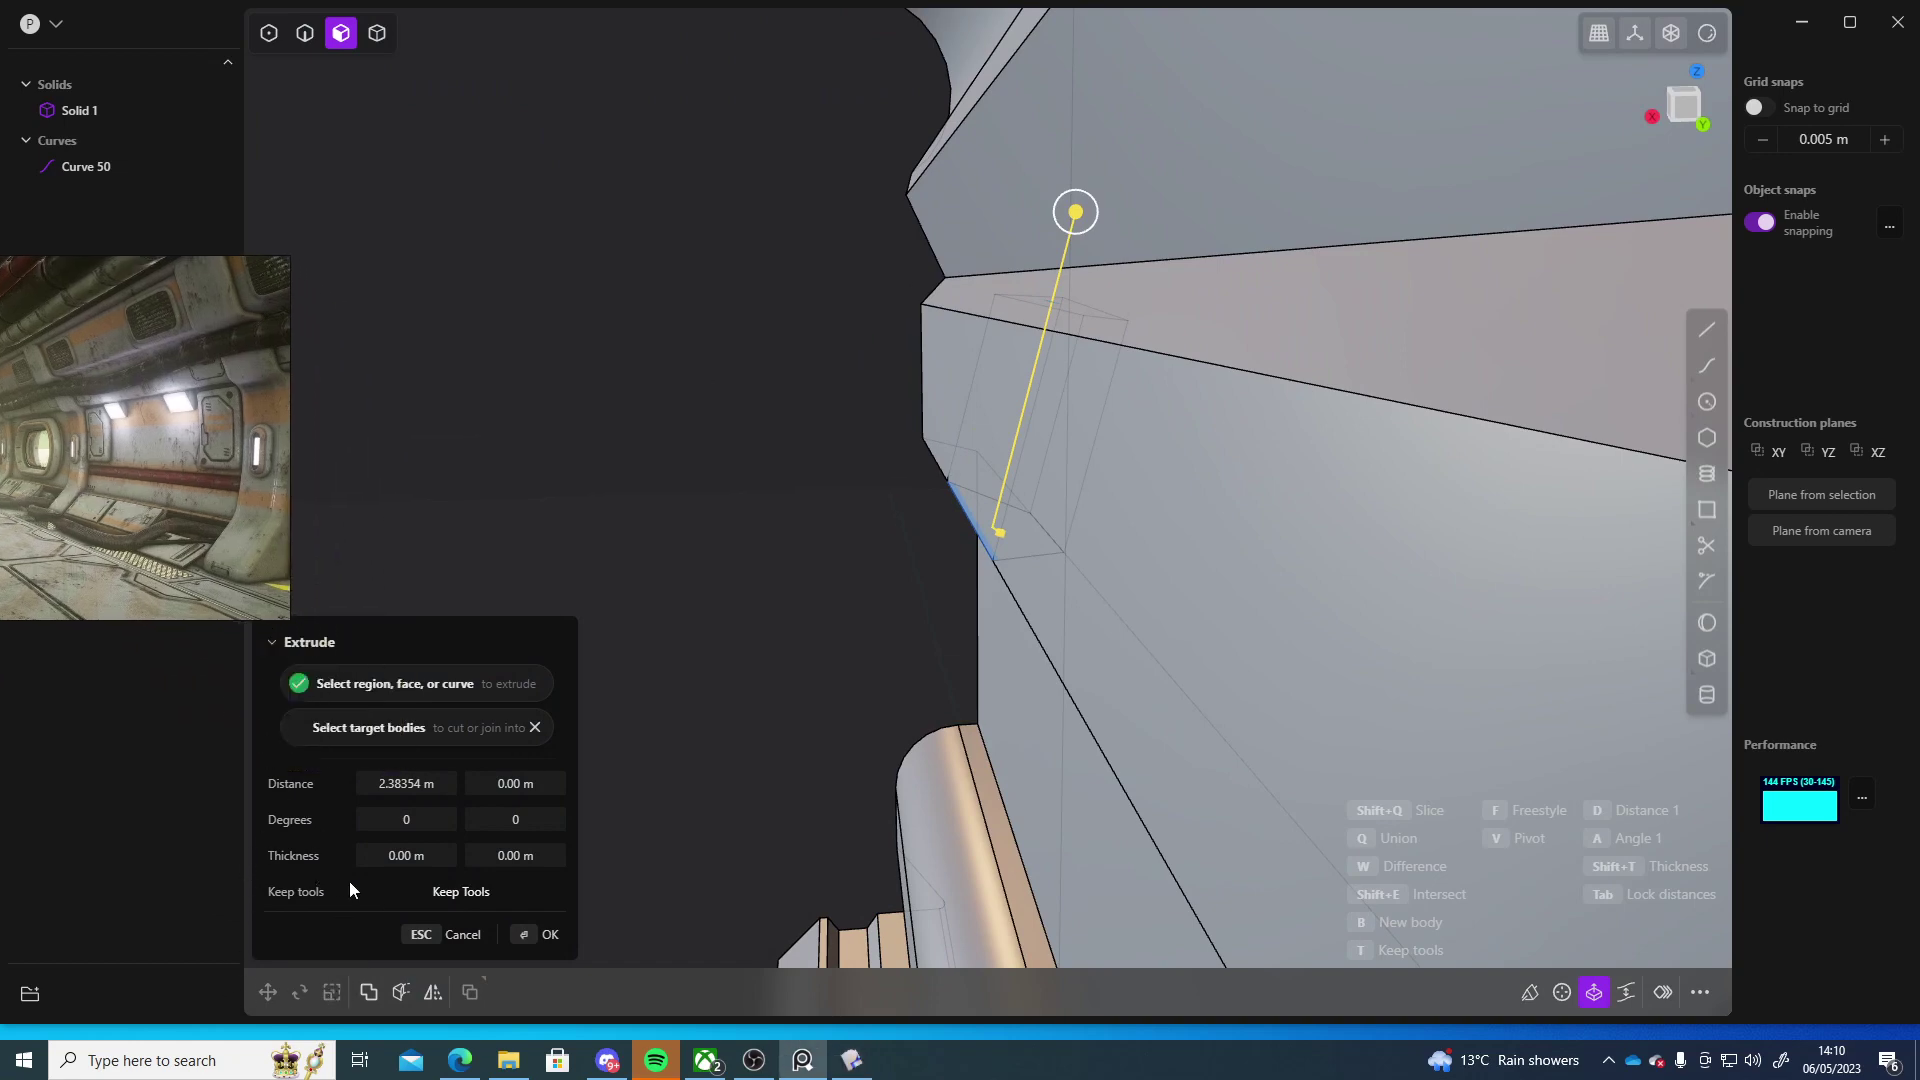
pyautogui.hotkey('shift', 't')
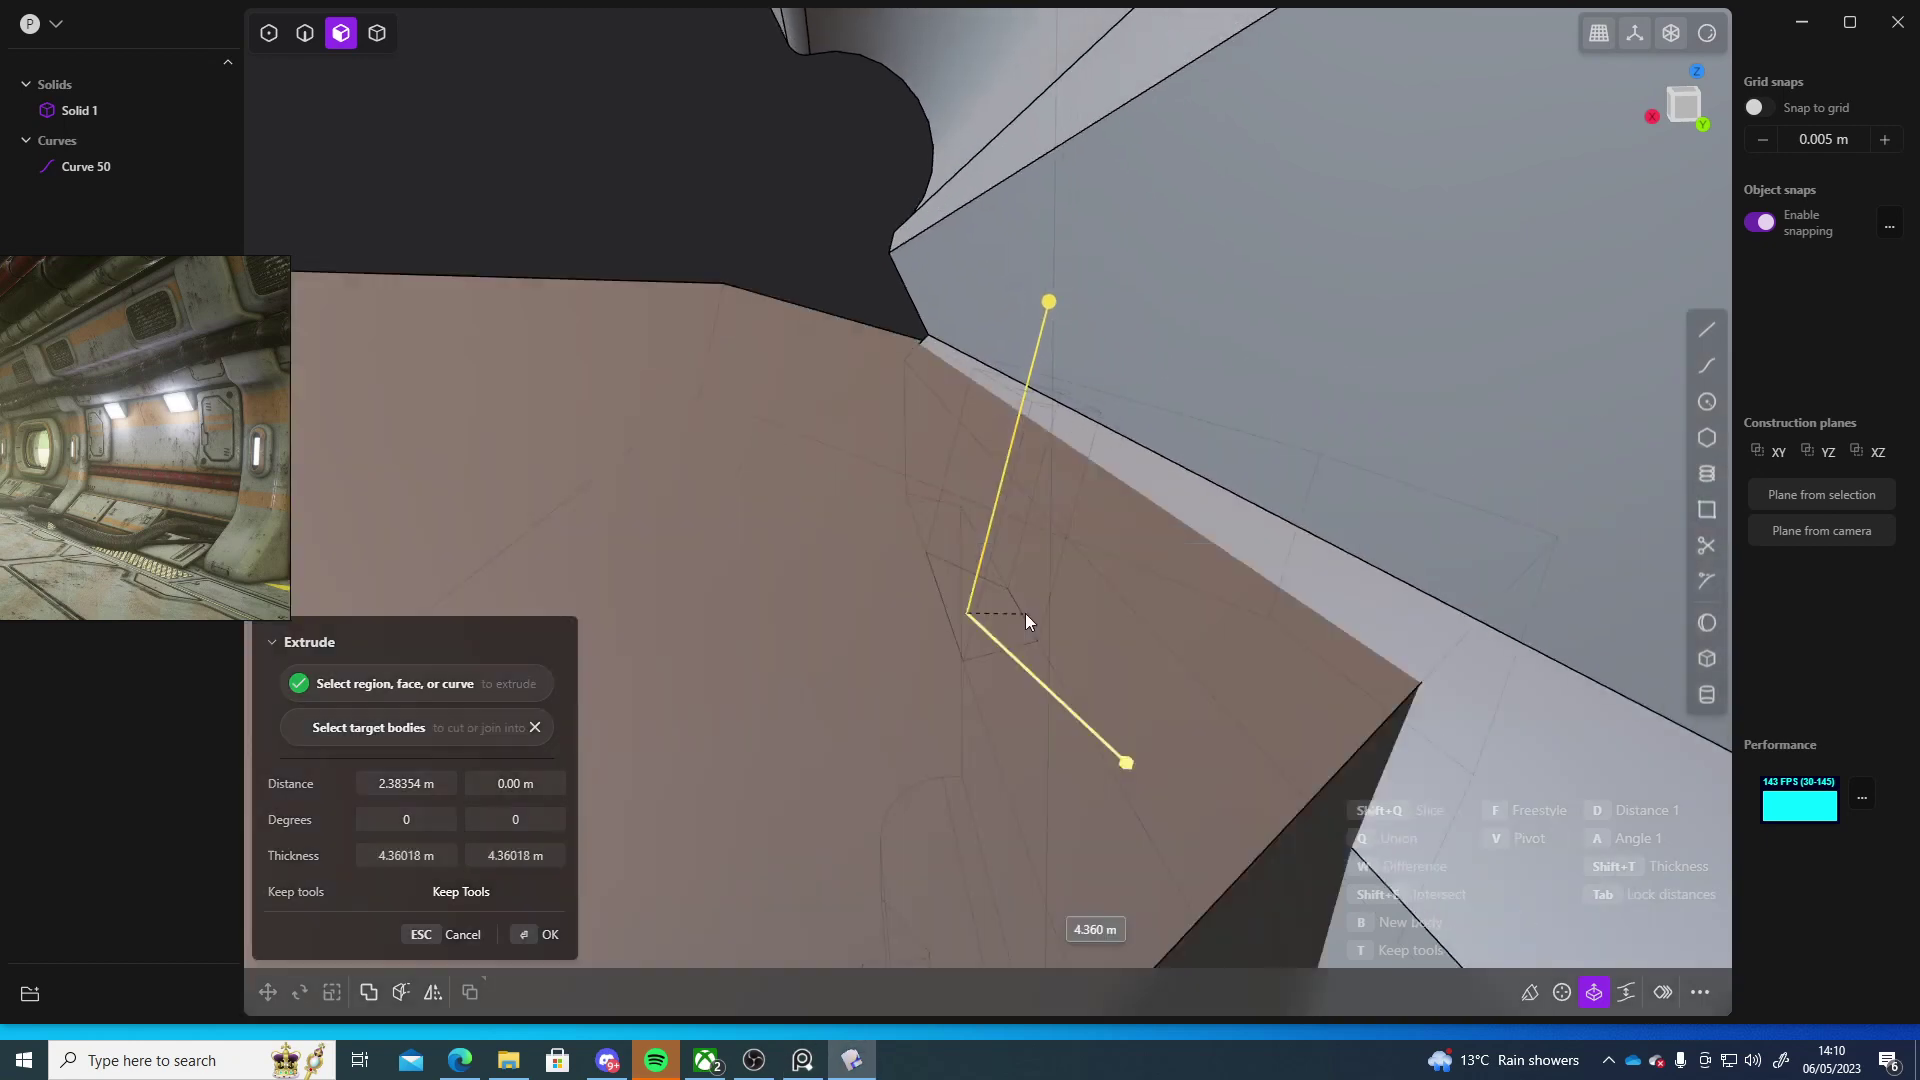
pyautogui.press('Escape')
pyautogui.press('Escape')
# - Duplicate the trapezoid curve and move the copy straight up by about 2.48 m
pyautogui.moveTo(786, 614); pyautogui.dragTo(1324, 471, button='middle')
pyautogui.press('4')
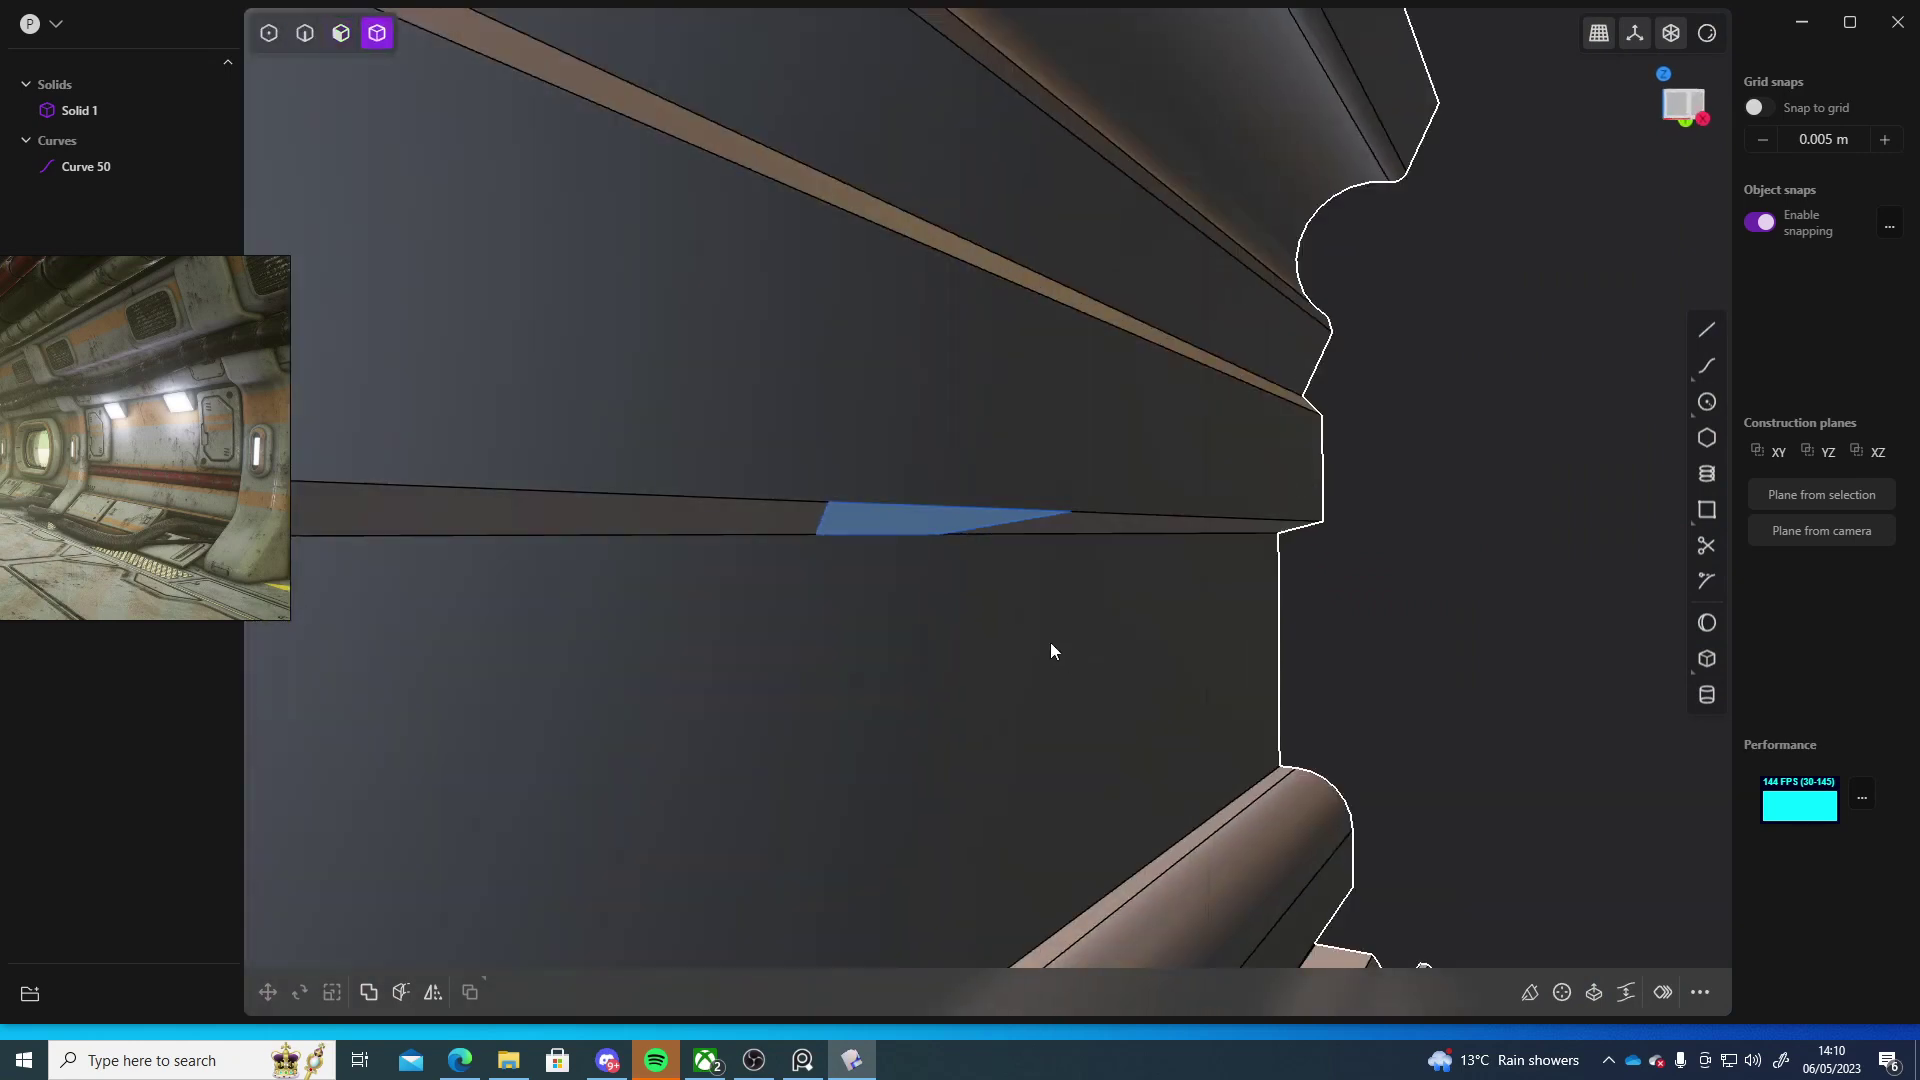
pyautogui.click(922, 527)
pyautogui.click(98, 168)
pyautogui.moveTo(855, 345); pyautogui.dragTo(1062, 372, button='middle')
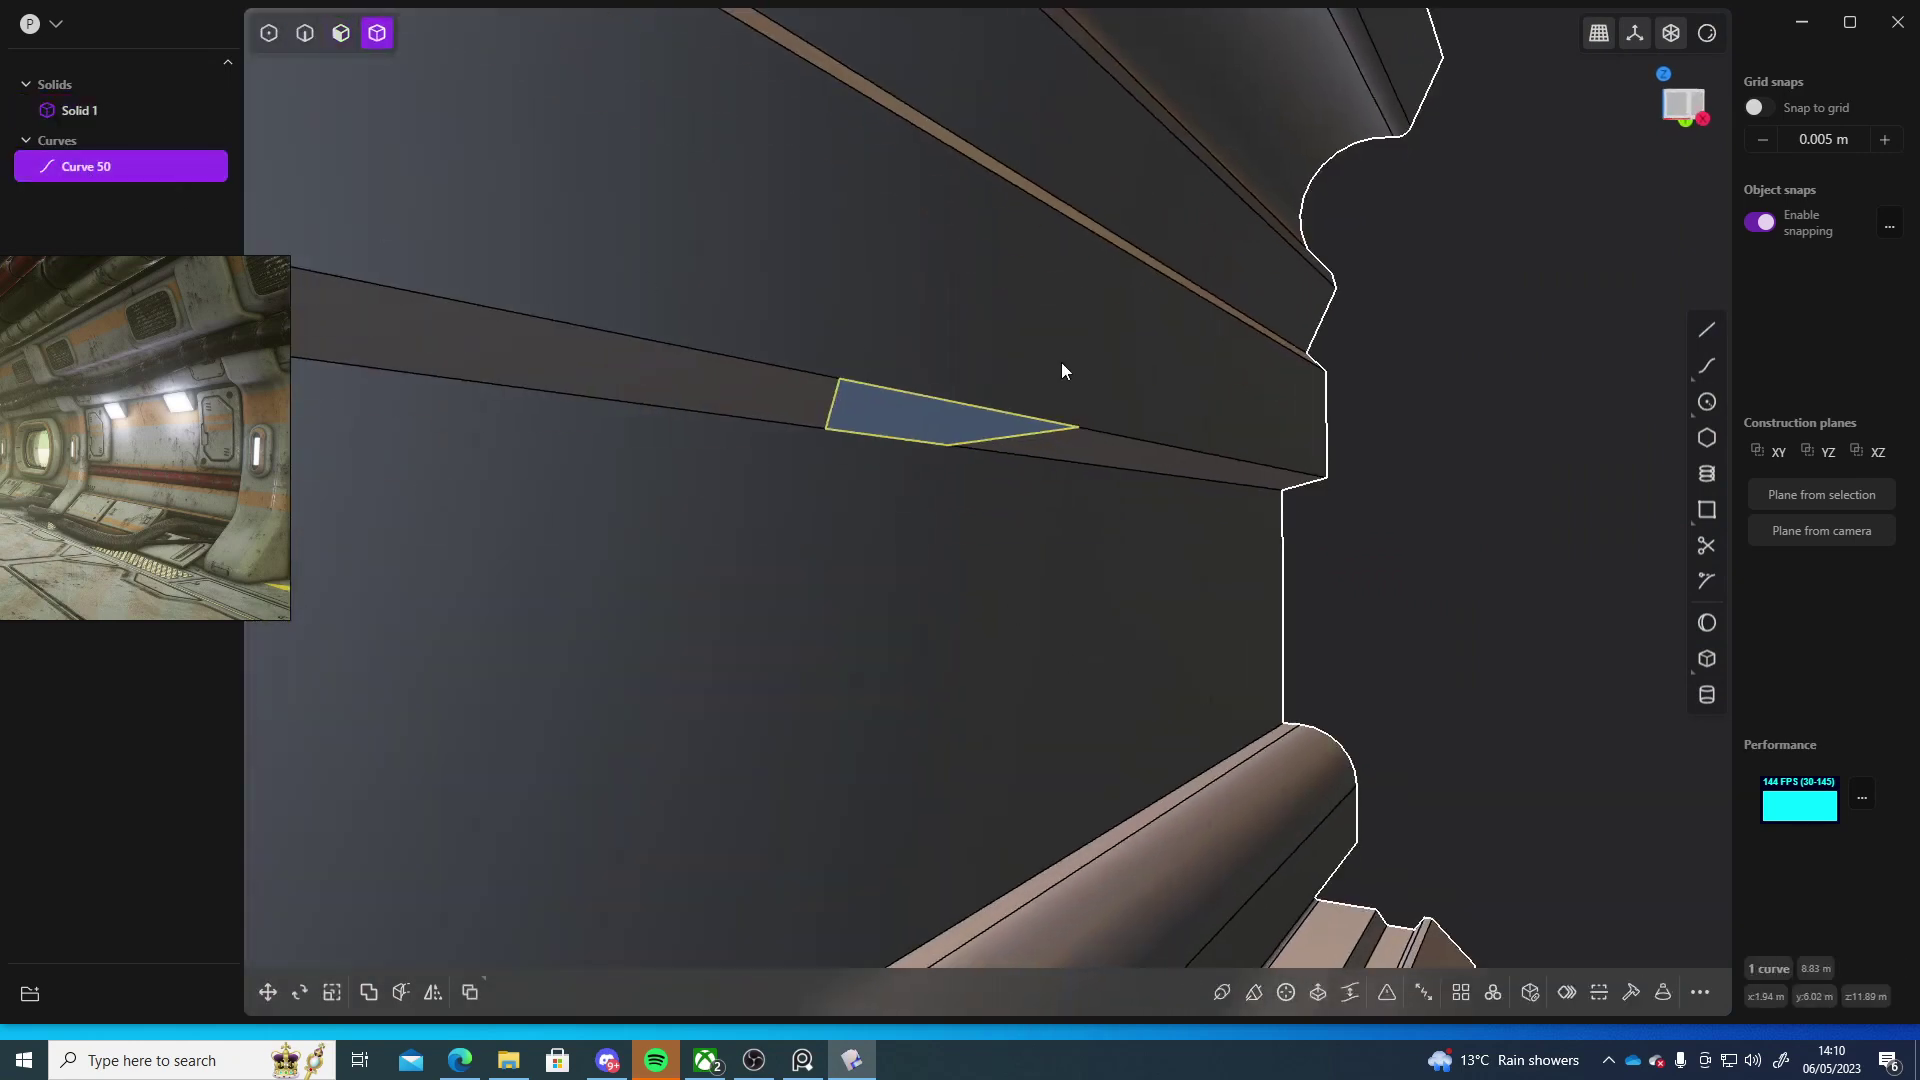
pyautogui.hotkey('ctrl', 'd')
pyautogui.moveTo(944, 340); pyautogui.dragTo(998, 50)
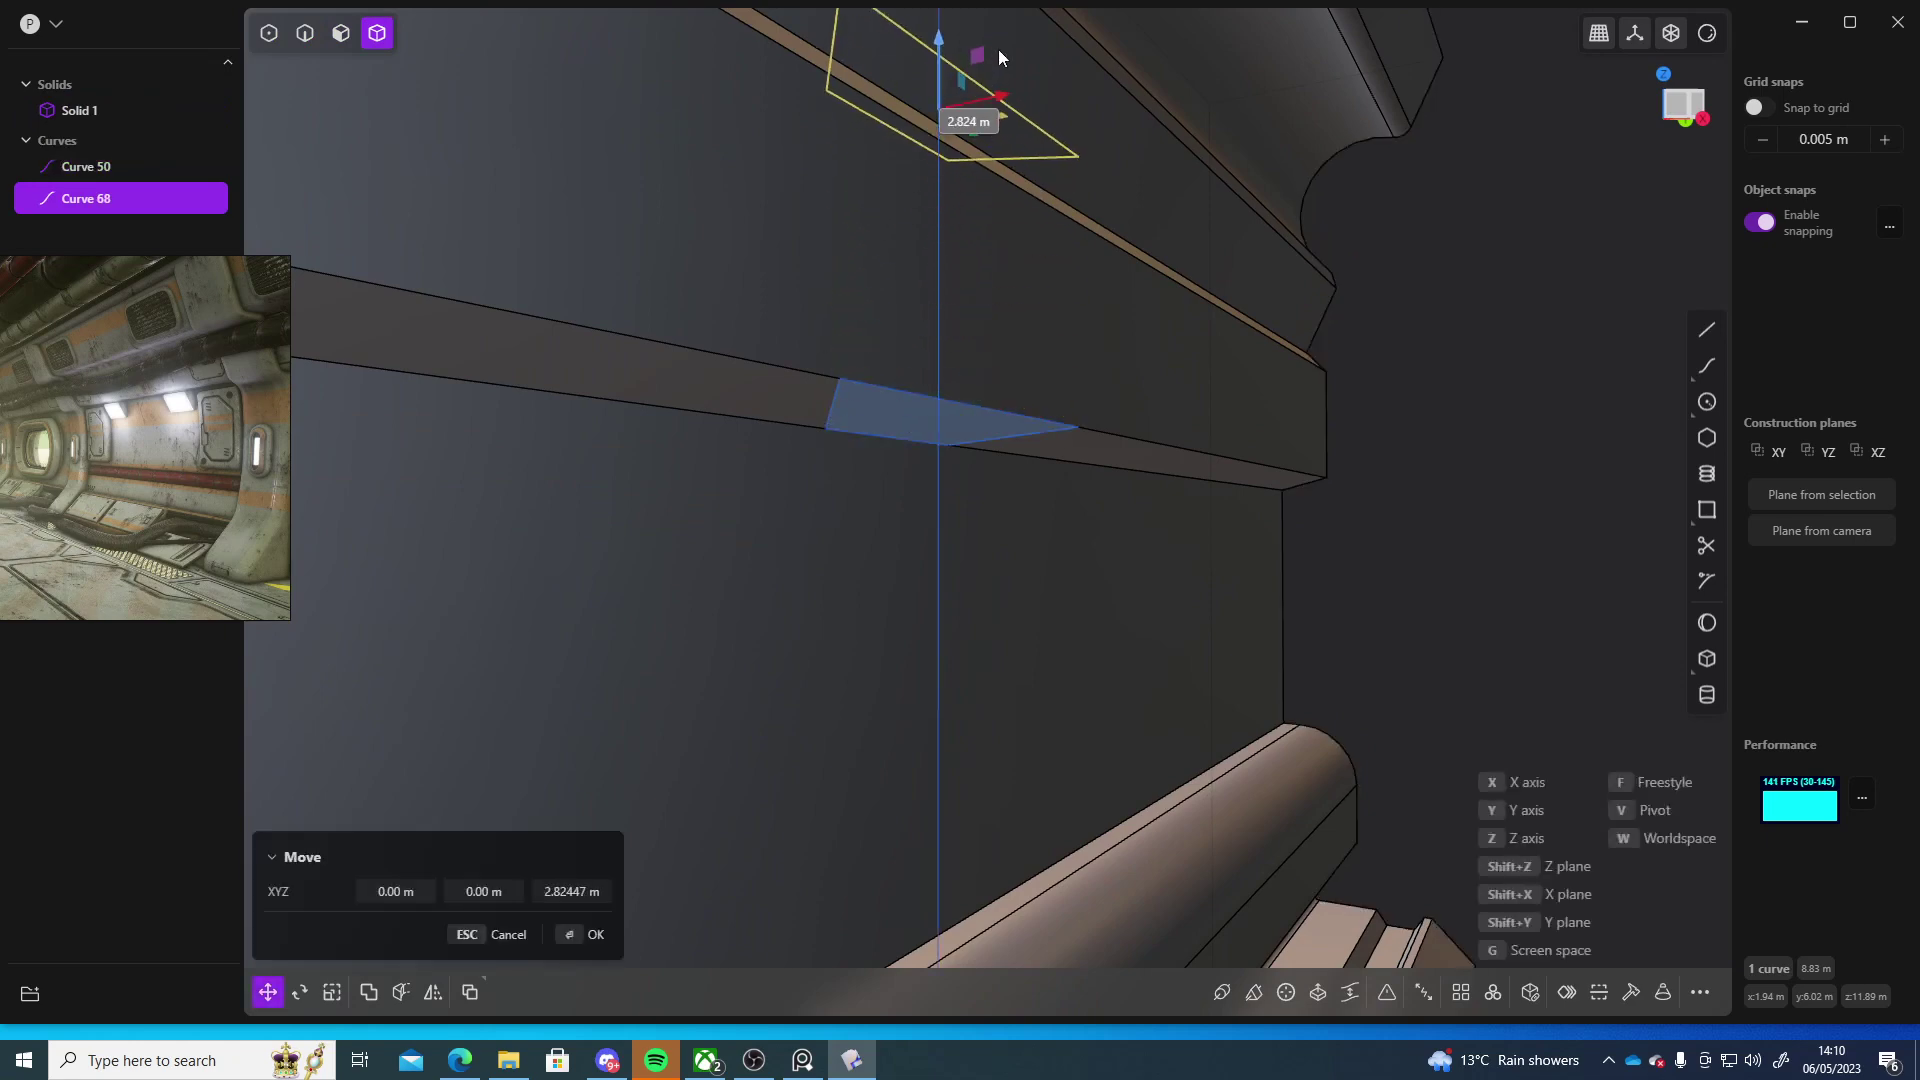
pyautogui.moveTo(997, 50); pyautogui.dragTo(1044, 462, button='middle')
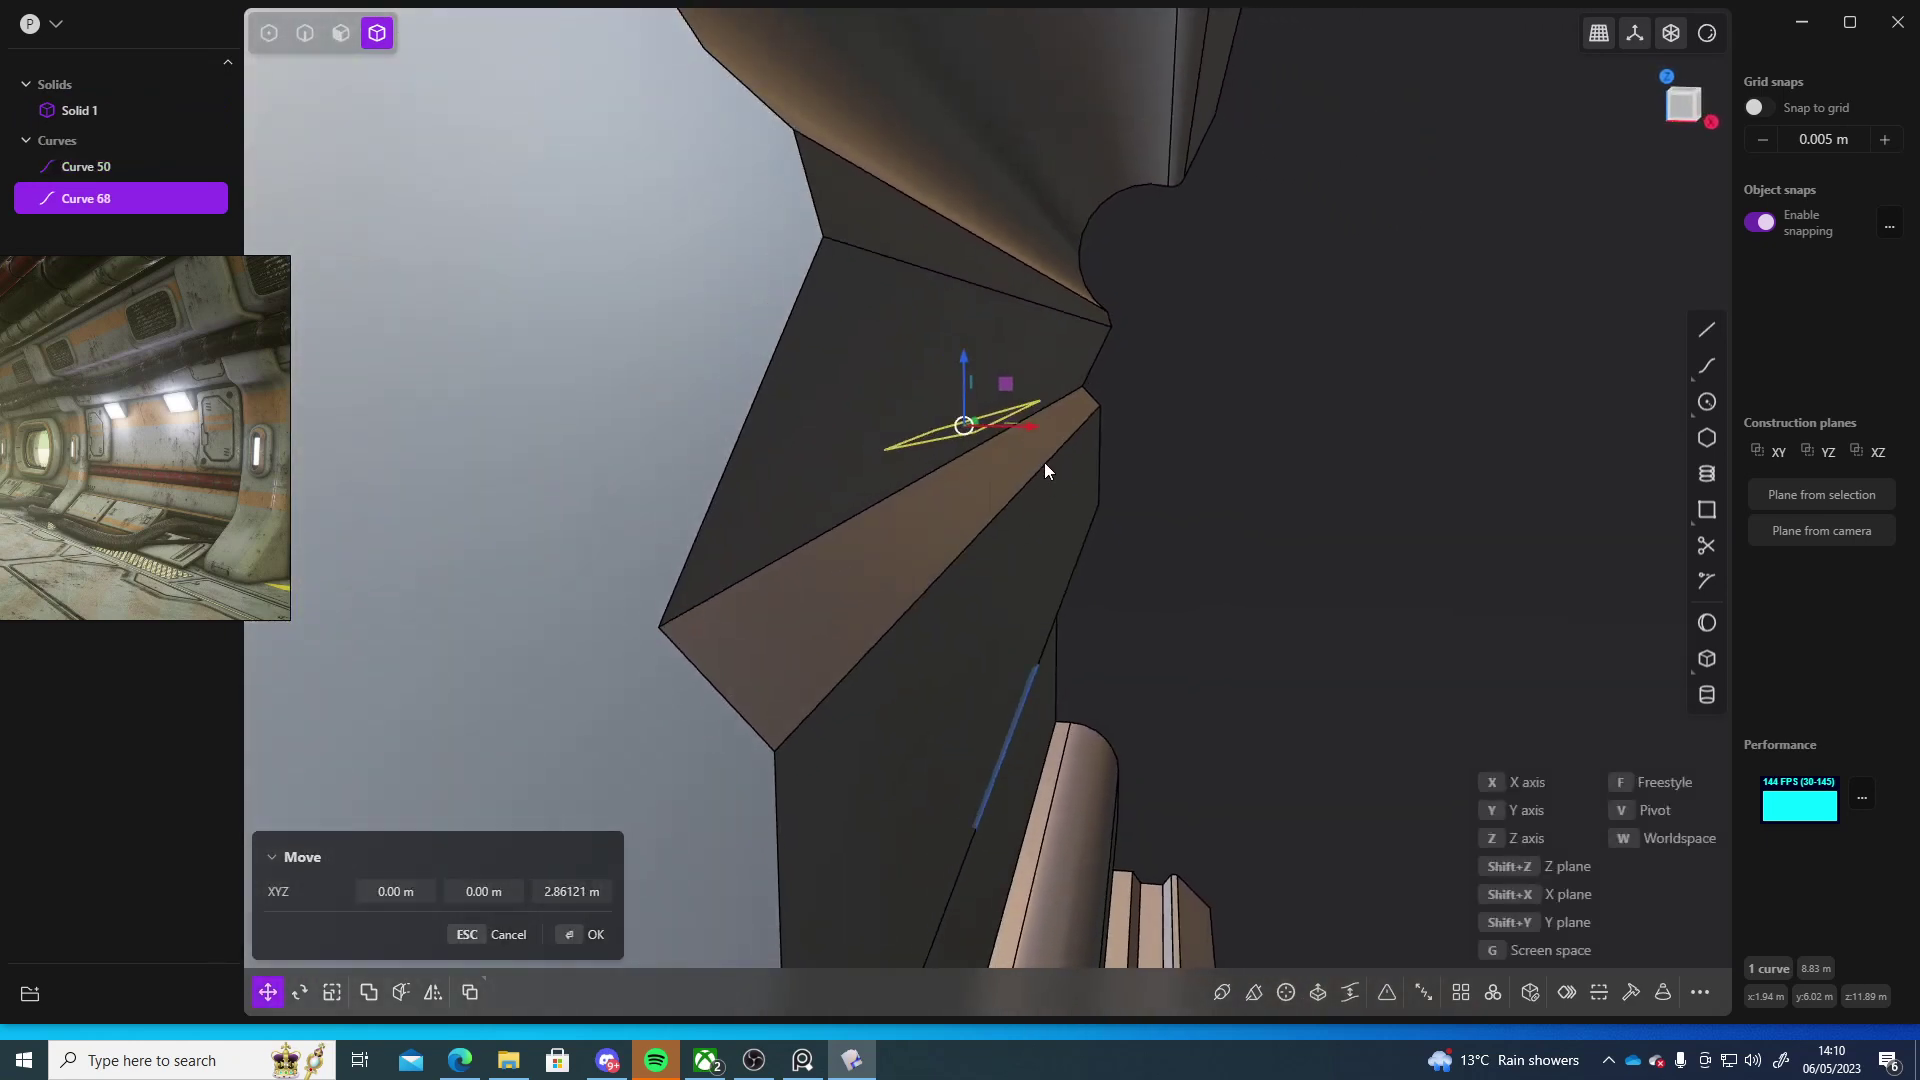
pyautogui.moveTo(964, 362); pyautogui.dragTo(964, 405)
pyautogui.moveTo(964, 404); pyautogui.dragTo(1015, 456, button='middle')
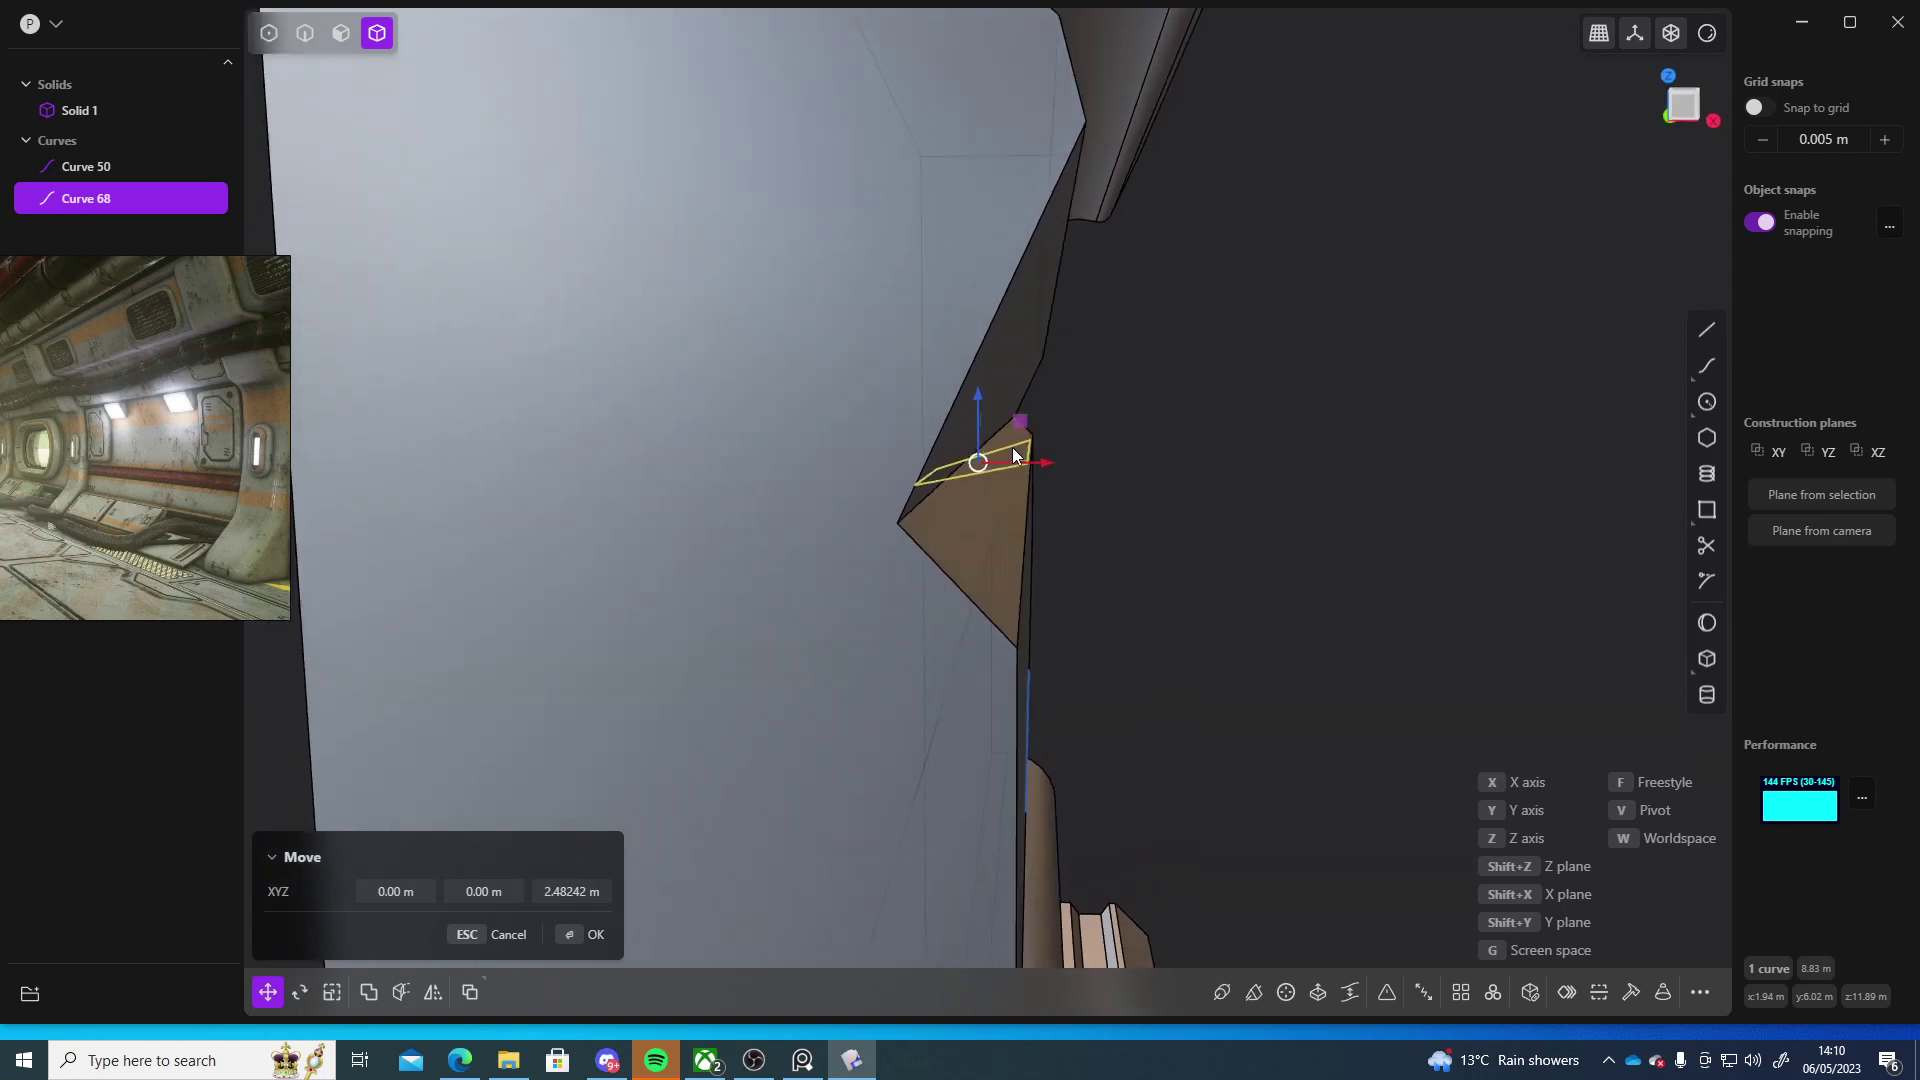
# - Raise the copied trapezoid slightly in the front view until it crosses the inner corner of the notch above the ledge
pyautogui.click(1679, 103)
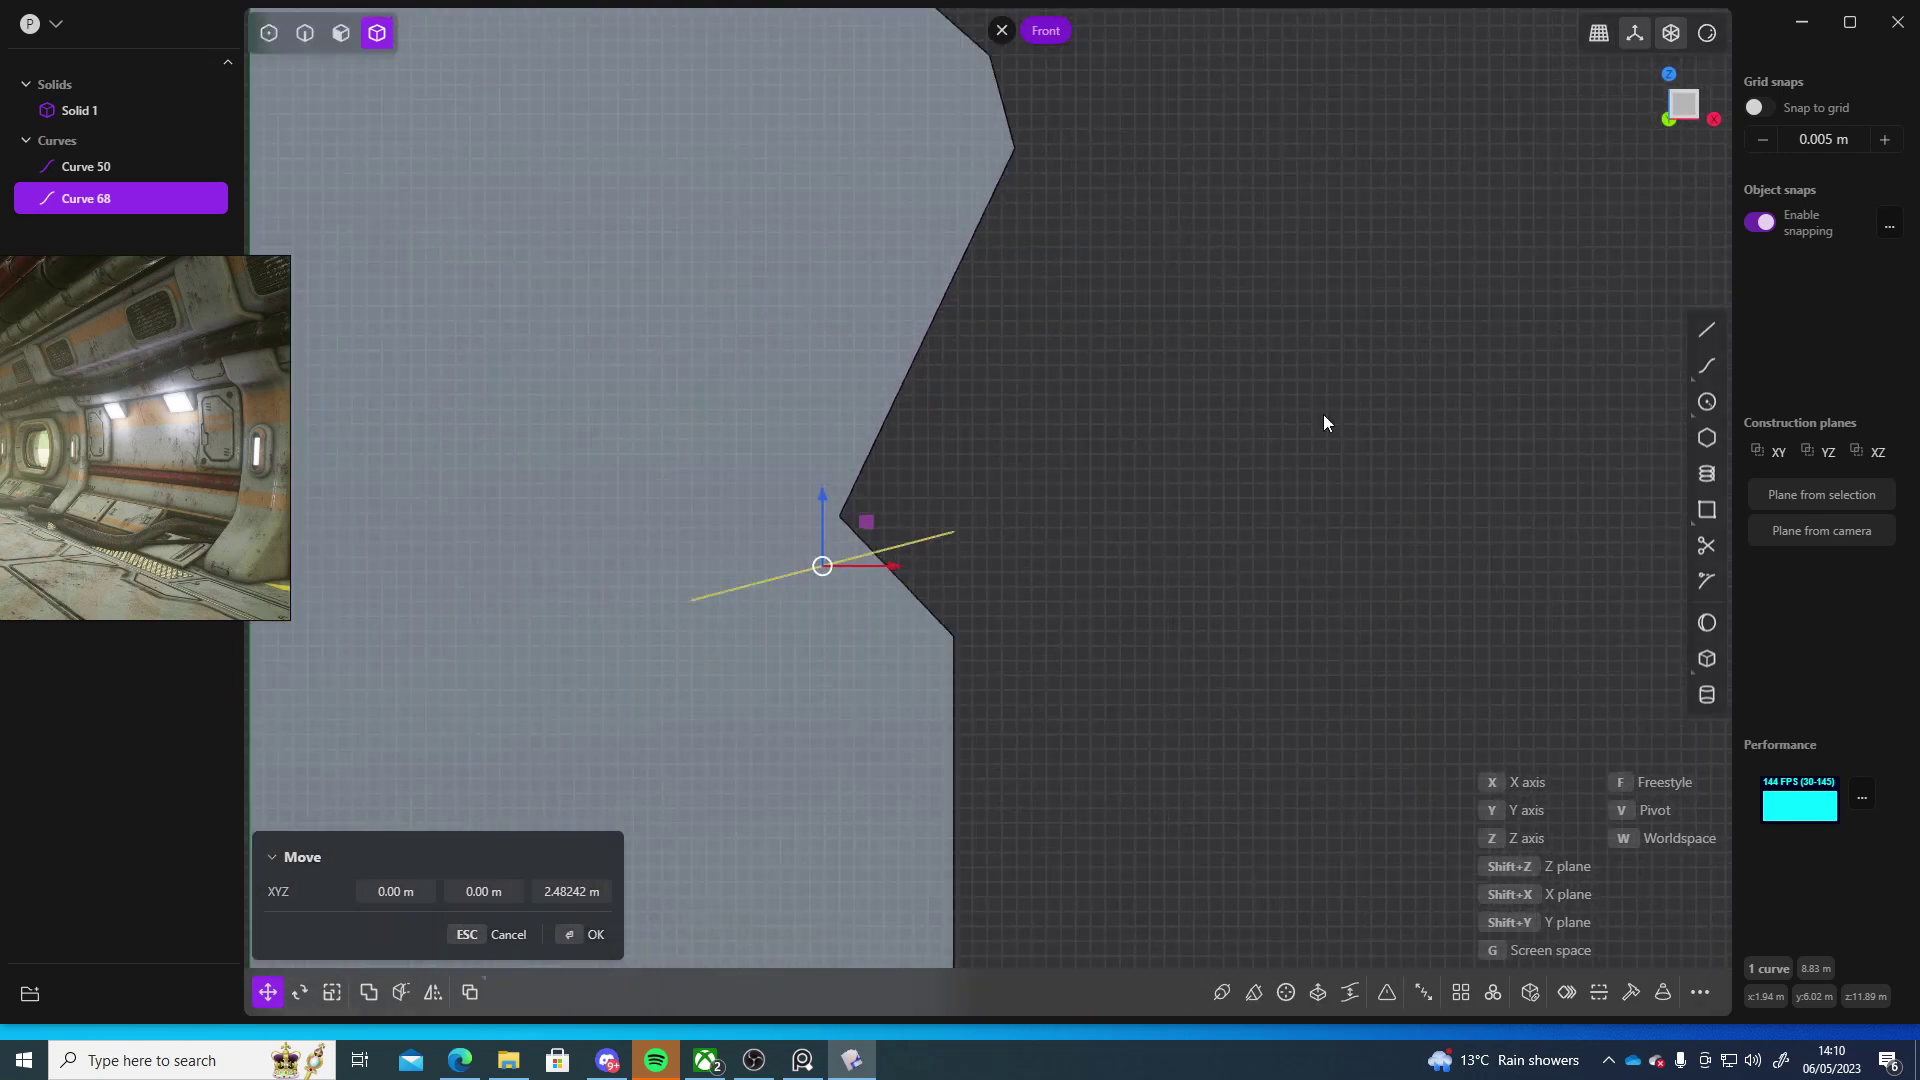
pyautogui.scroll(4, 1017, 525)
pyautogui.scroll(-9, 1017, 525)
pyautogui.keyDown('shift'); pyautogui.moveTo(842, 520); pyautogui.dragTo(988, 237, button='middle'); pyautogui.keyUp('shift')
pyautogui.scroll(-1, 988, 237)
pyautogui.keyDown('shift'); pyautogui.moveTo(1196, 422); pyautogui.dragTo(1017, 518, button='middle'); pyautogui.keyUp('shift')
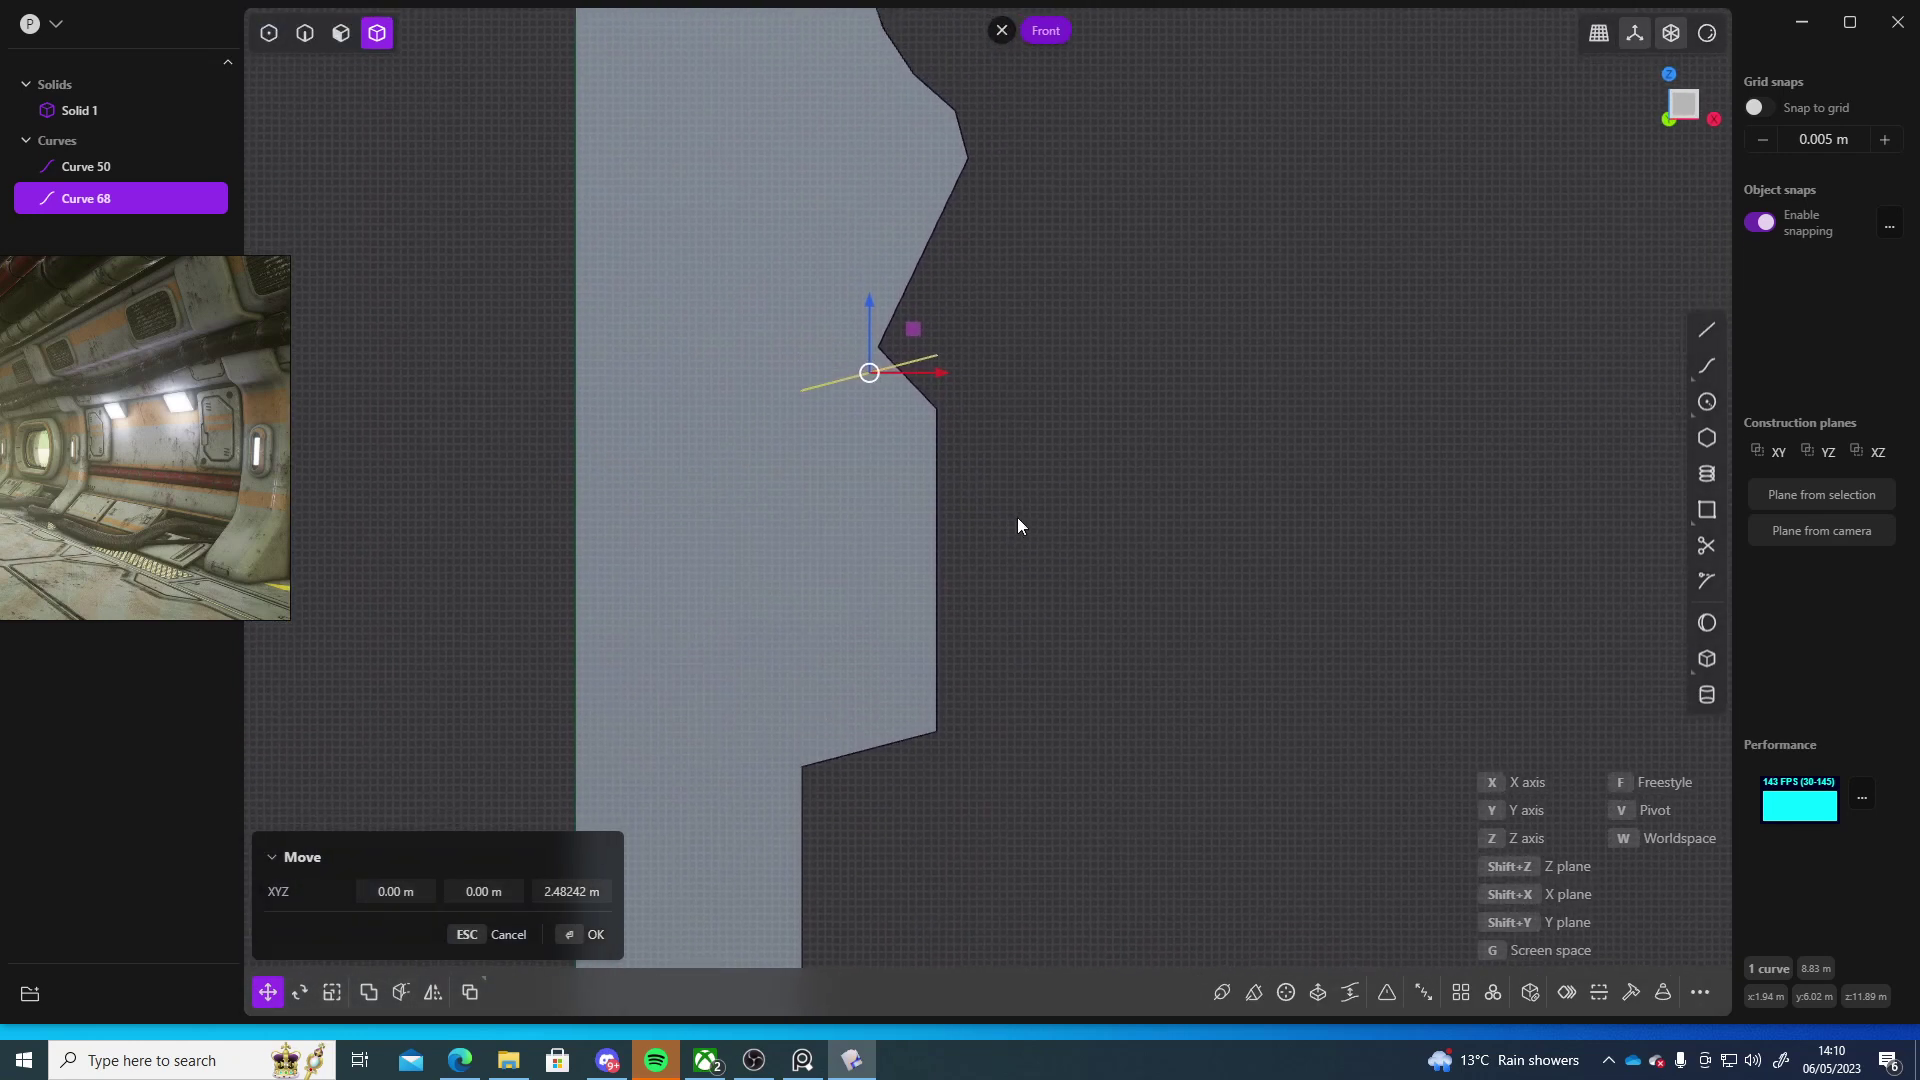
pyautogui.moveTo(866, 298); pyautogui.dragTo(871, 276)
pyautogui.press('Return')
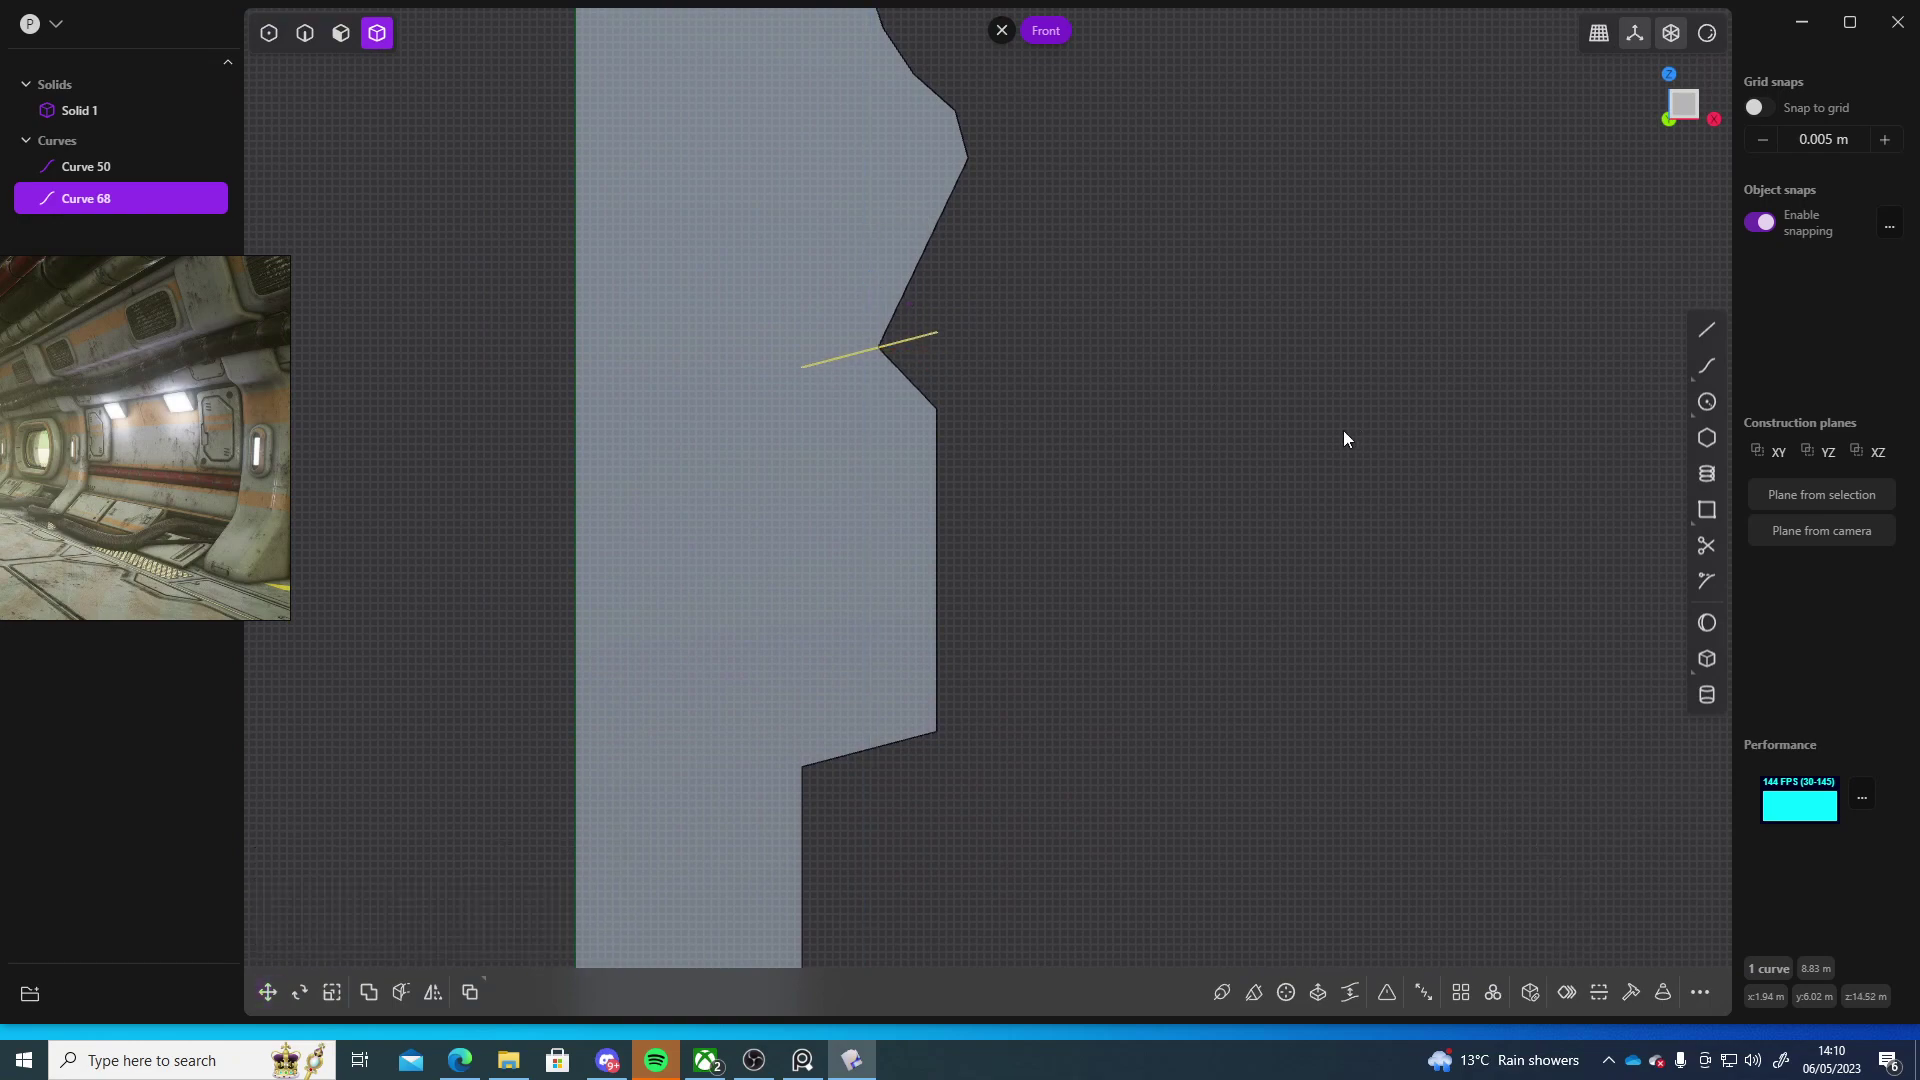
# - Hide the wall solid and loft a sheet between the two trapezoid curves
pyautogui.moveTo(1346, 433); pyautogui.dragTo(1088, 351, button='middle')
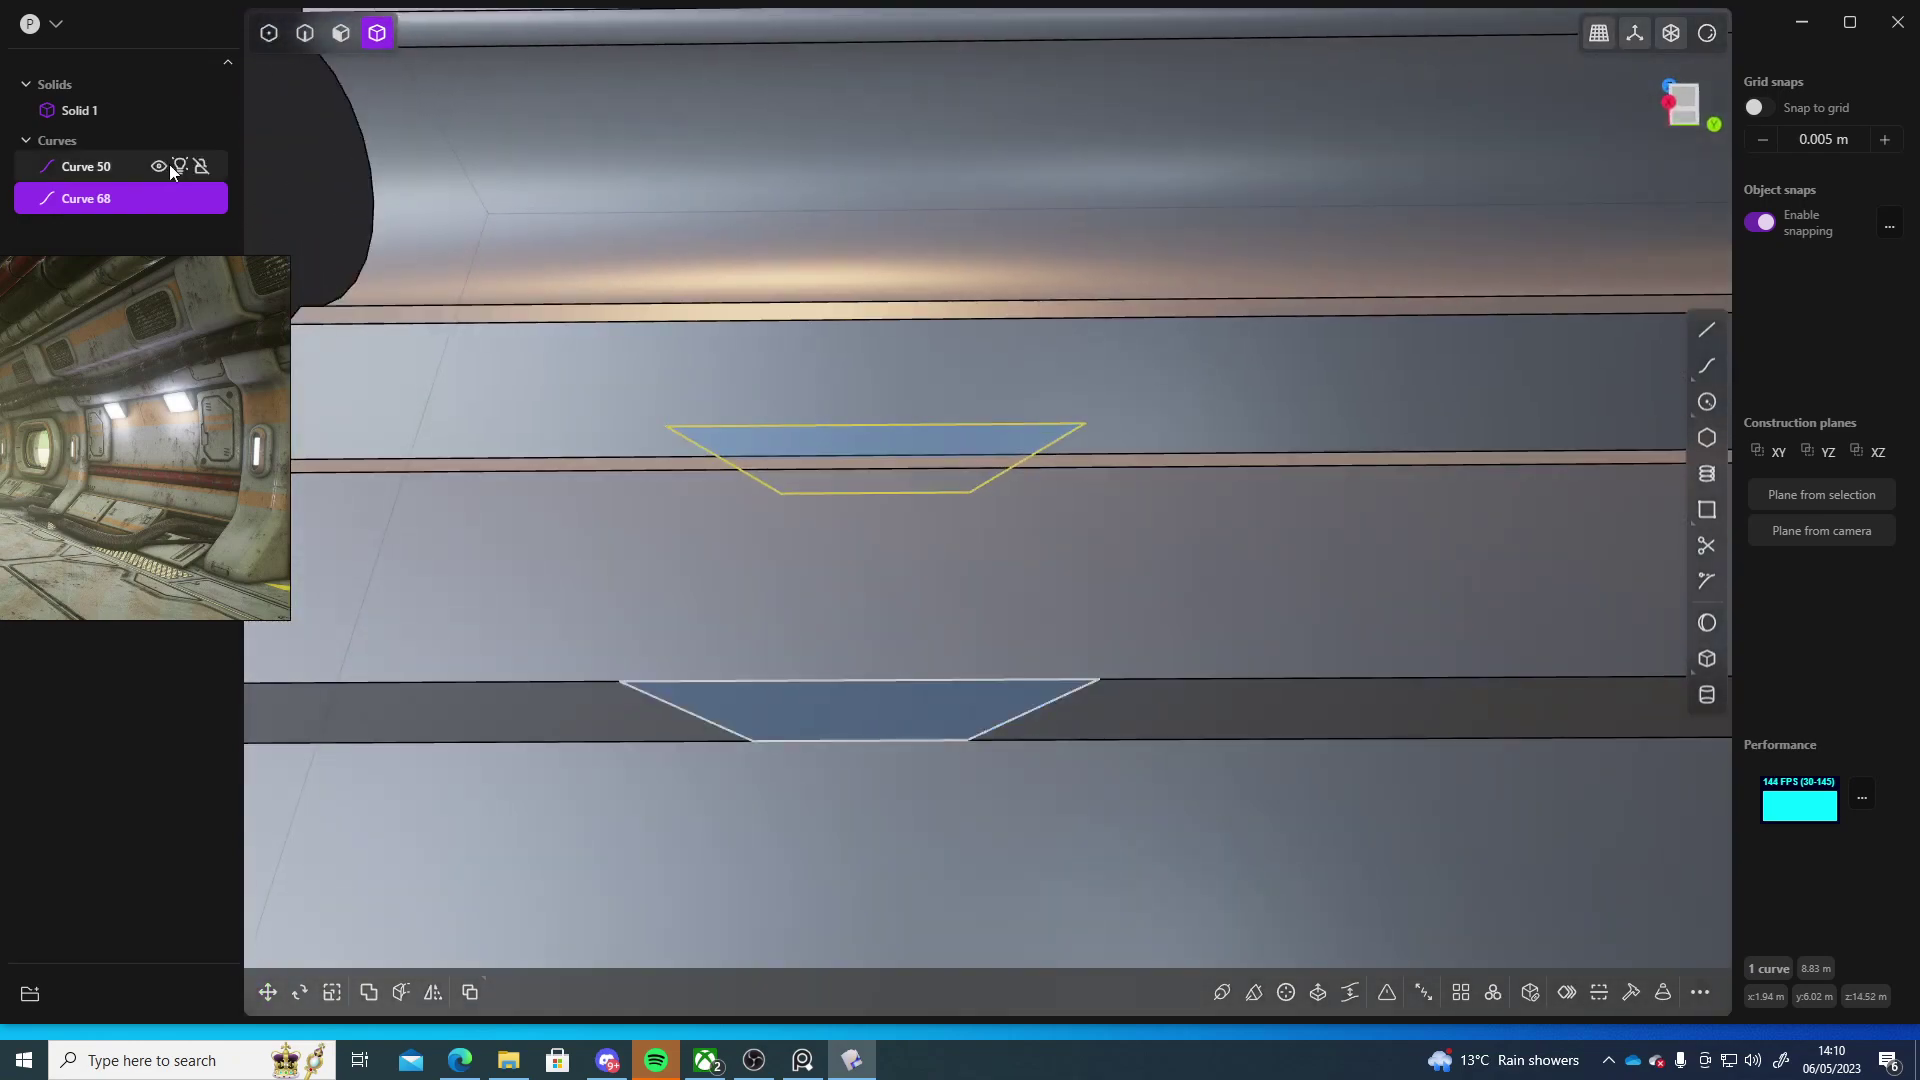
pyautogui.click(153, 113)
pyautogui.moveTo(614, 304); pyautogui.dragTo(1104, 439, button='middle')
pyautogui.press('Escape')
pyautogui.press('2')
pyautogui.click(885, 328)
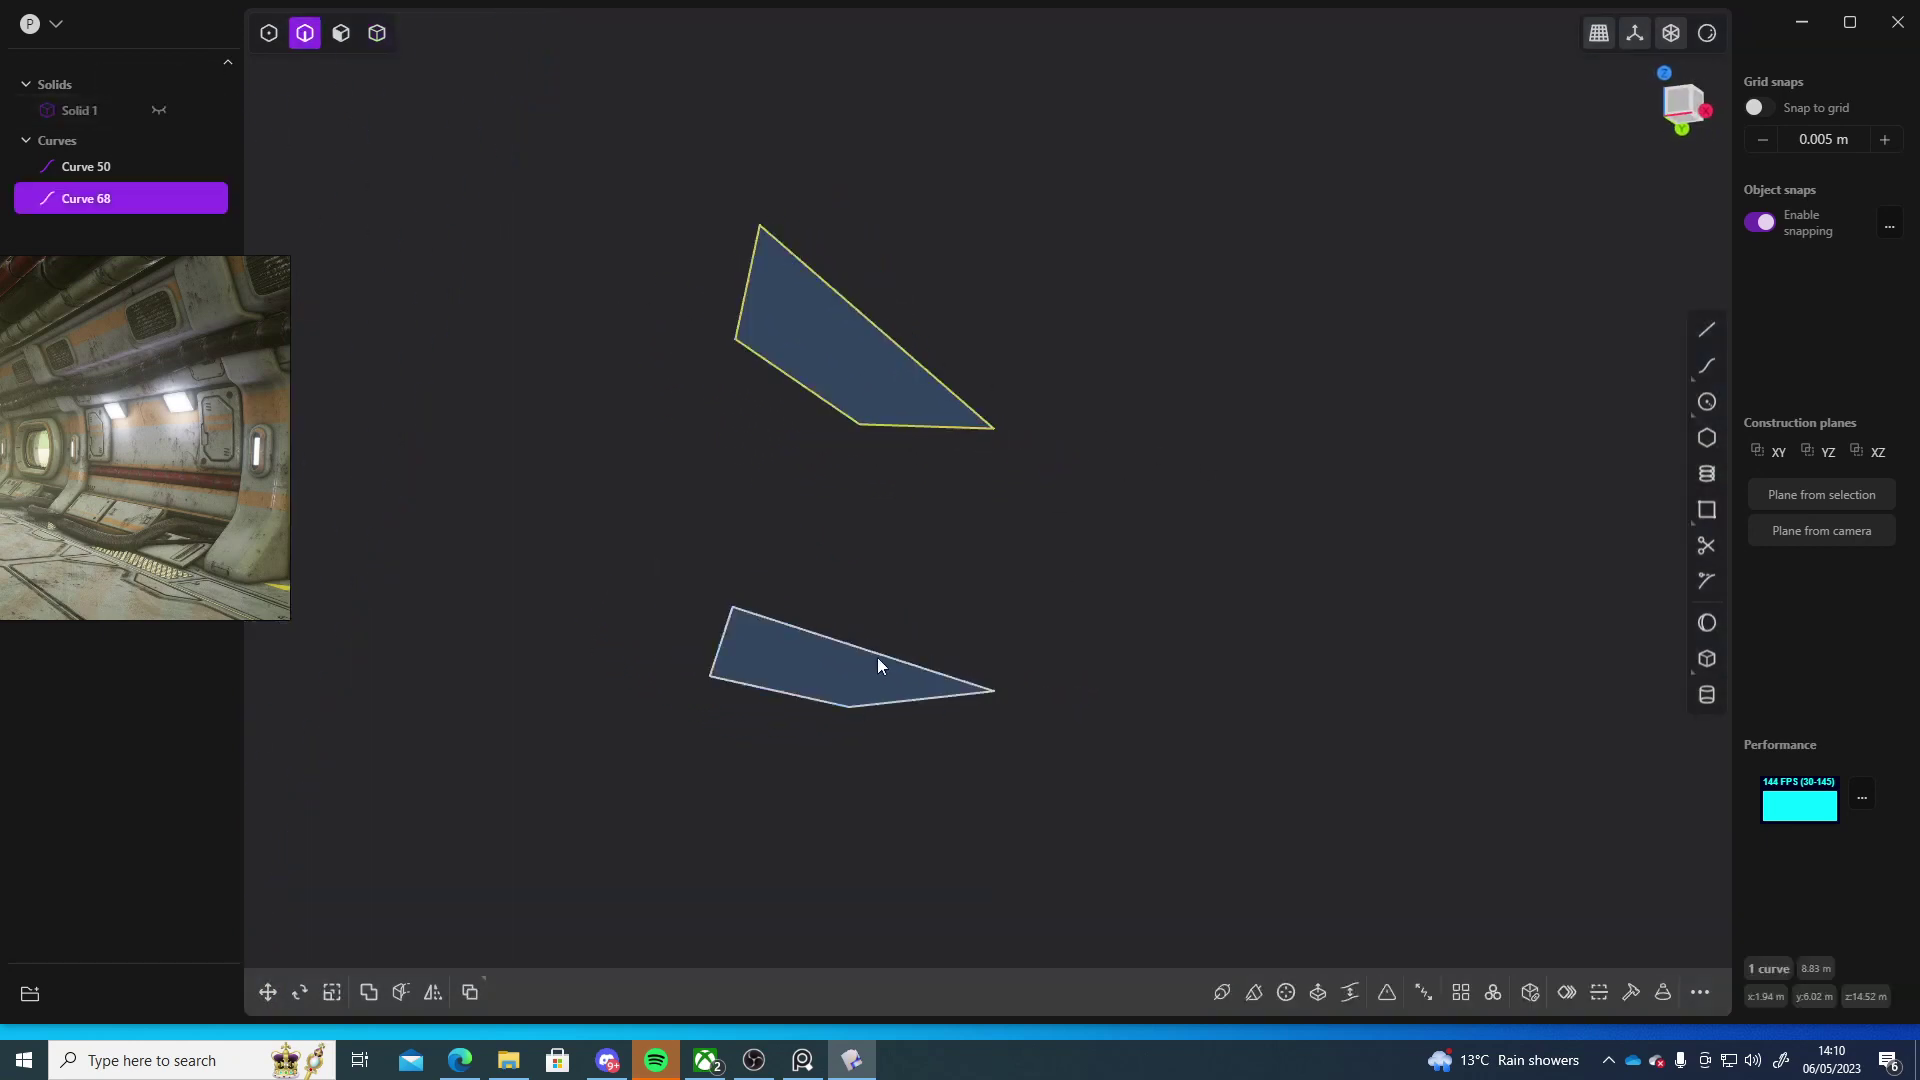
pyautogui.click(922, 660)
pyautogui.press('l')
pyautogui.moveTo(1158, 670); pyautogui.dragTo(1400, 676, button='middle')
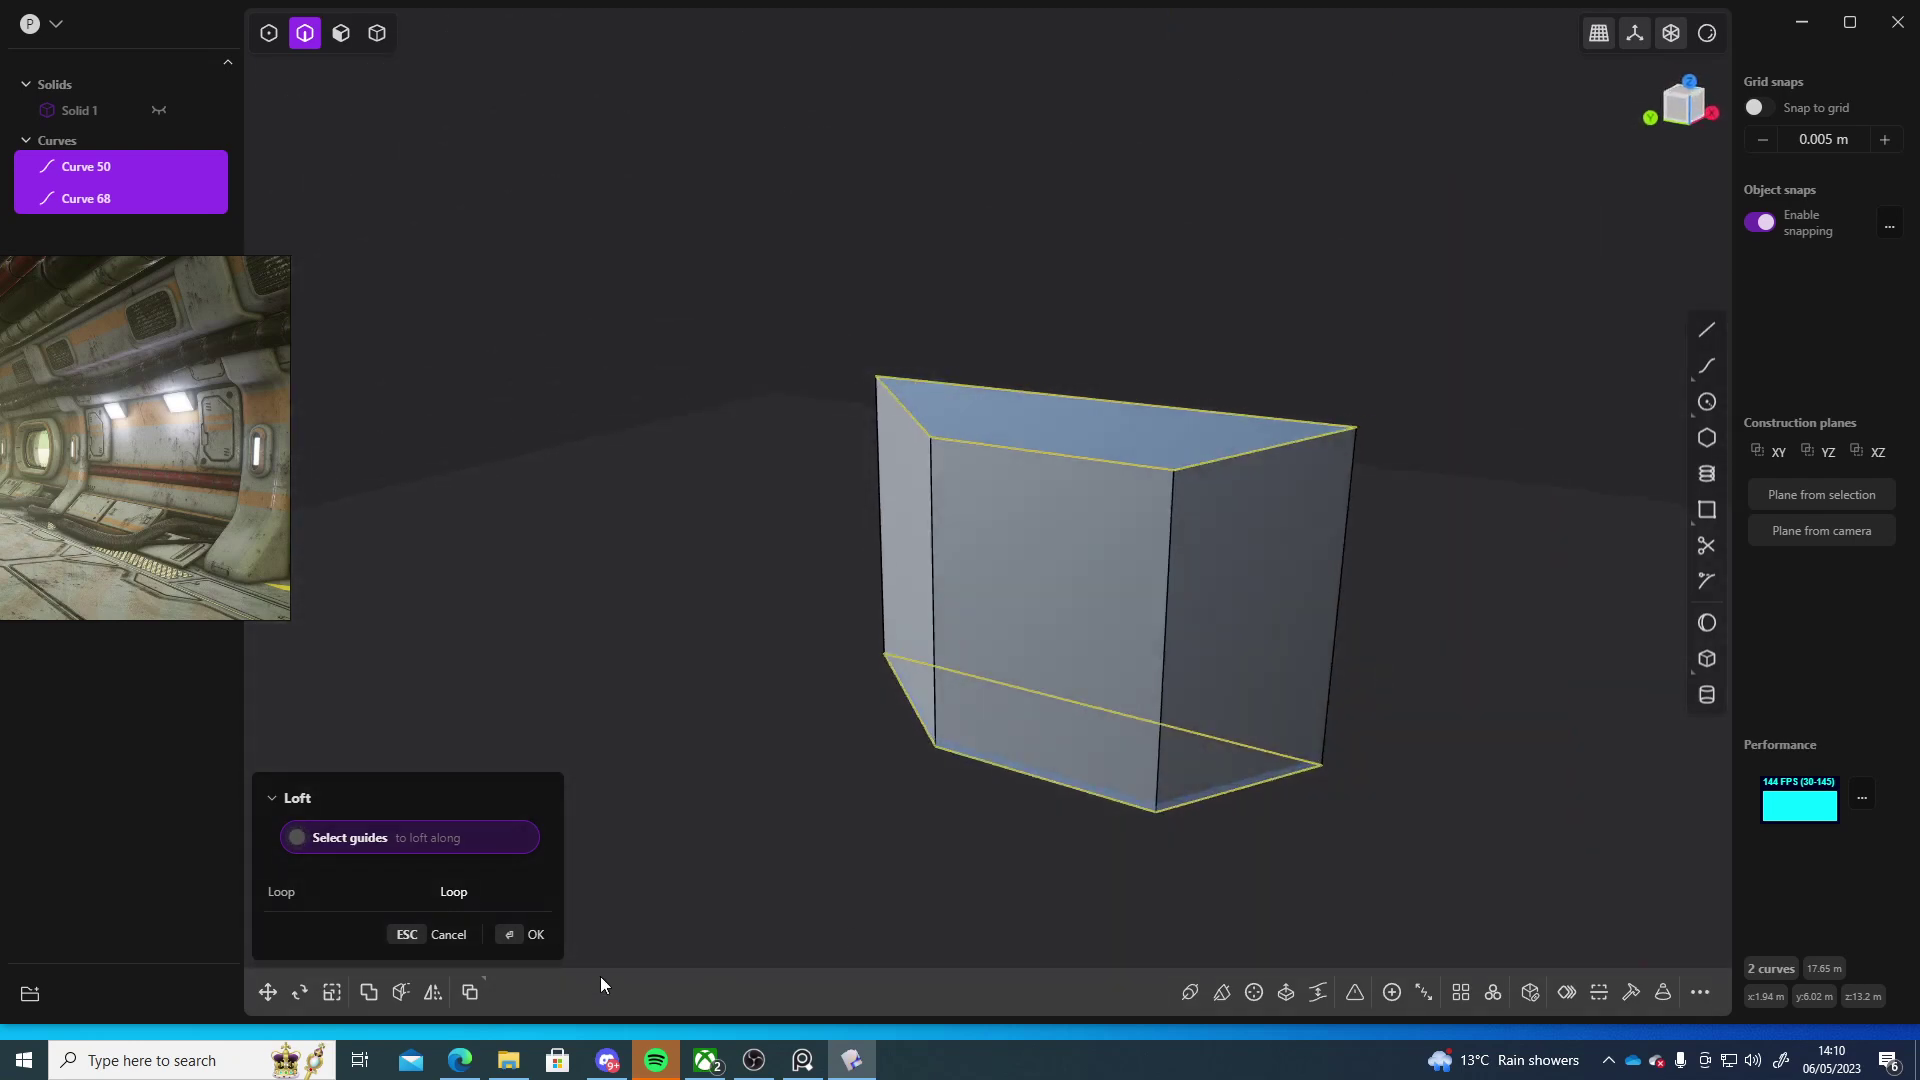
pyautogui.click(522, 934)
# - Delete the two source trapezoid curves, keeping the lofted sheet
pyautogui.moveTo(580, 890); pyautogui.dragTo(964, 694, button='middle')
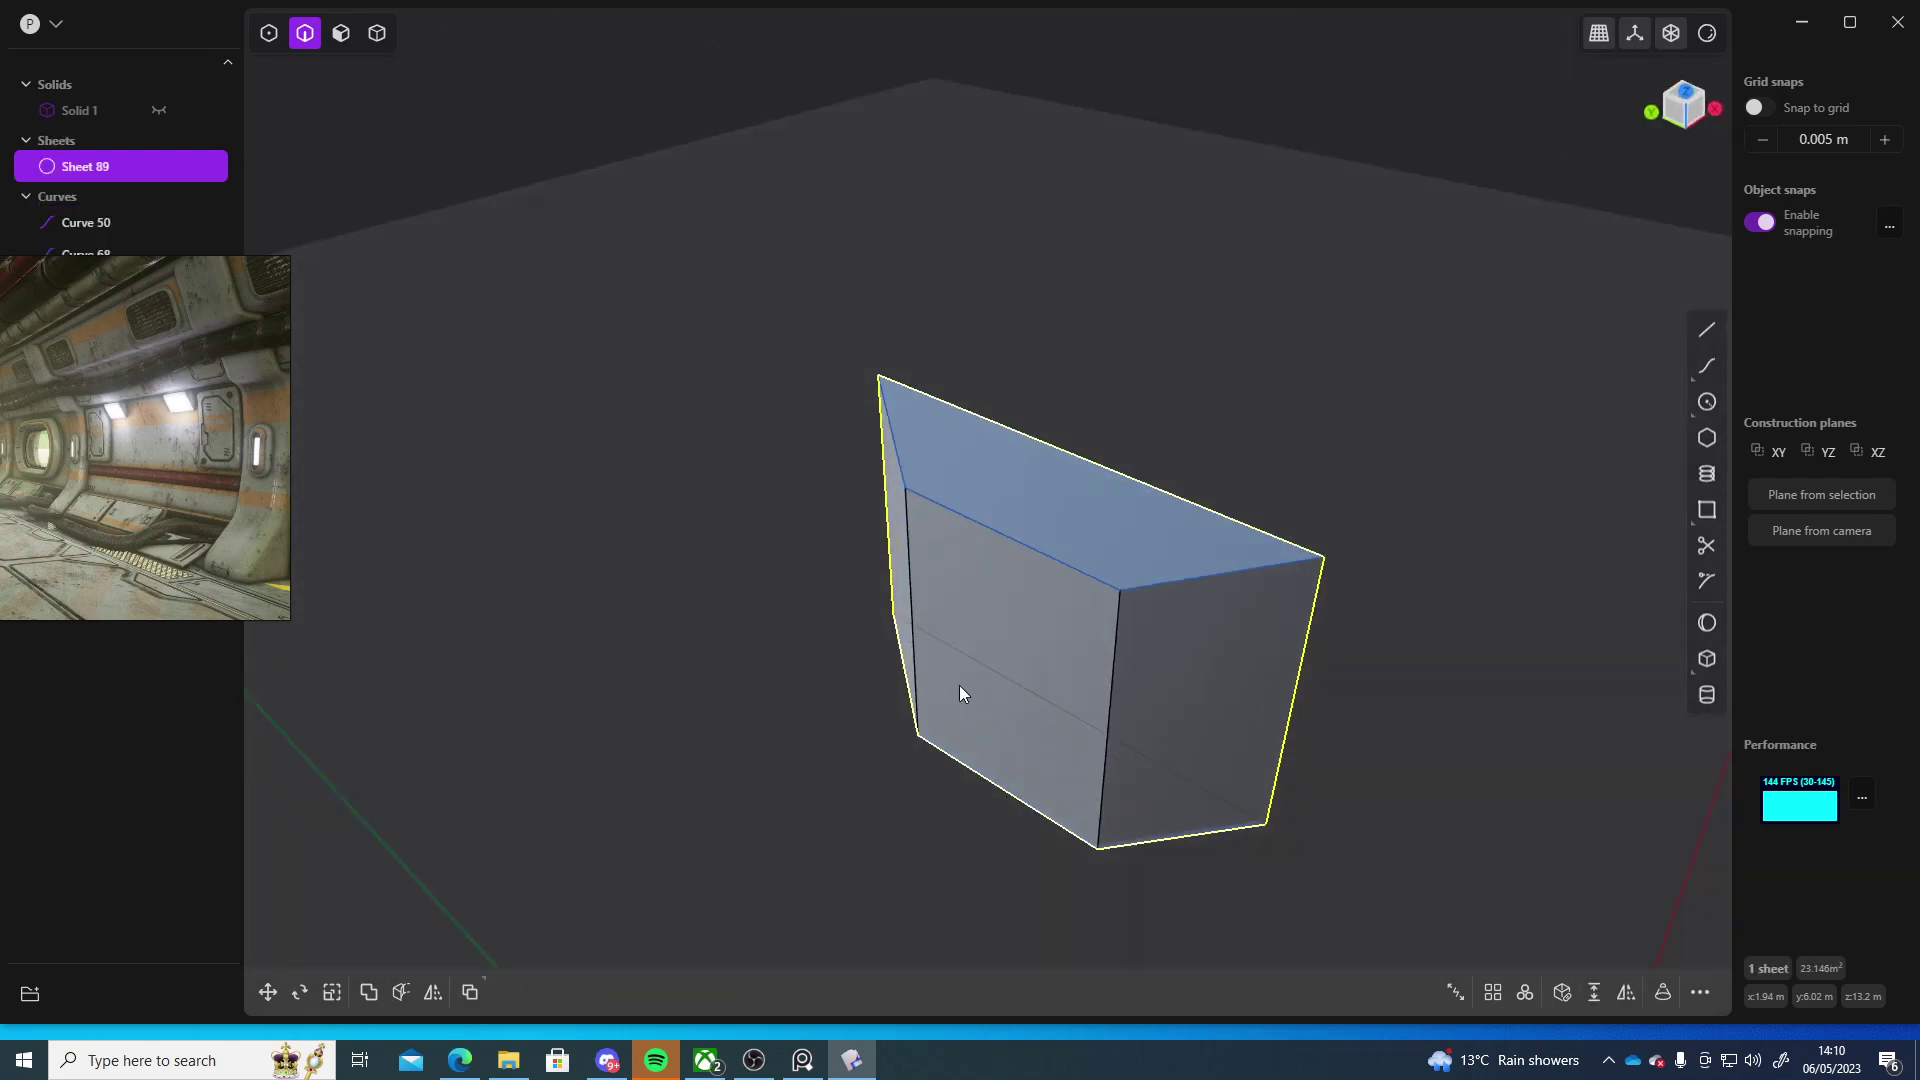
pyautogui.click(52, 232)
pyautogui.keyDown('shift'); pyautogui.click(98, 256); pyautogui.keyUp('shift')
pyautogui.press('Delete')
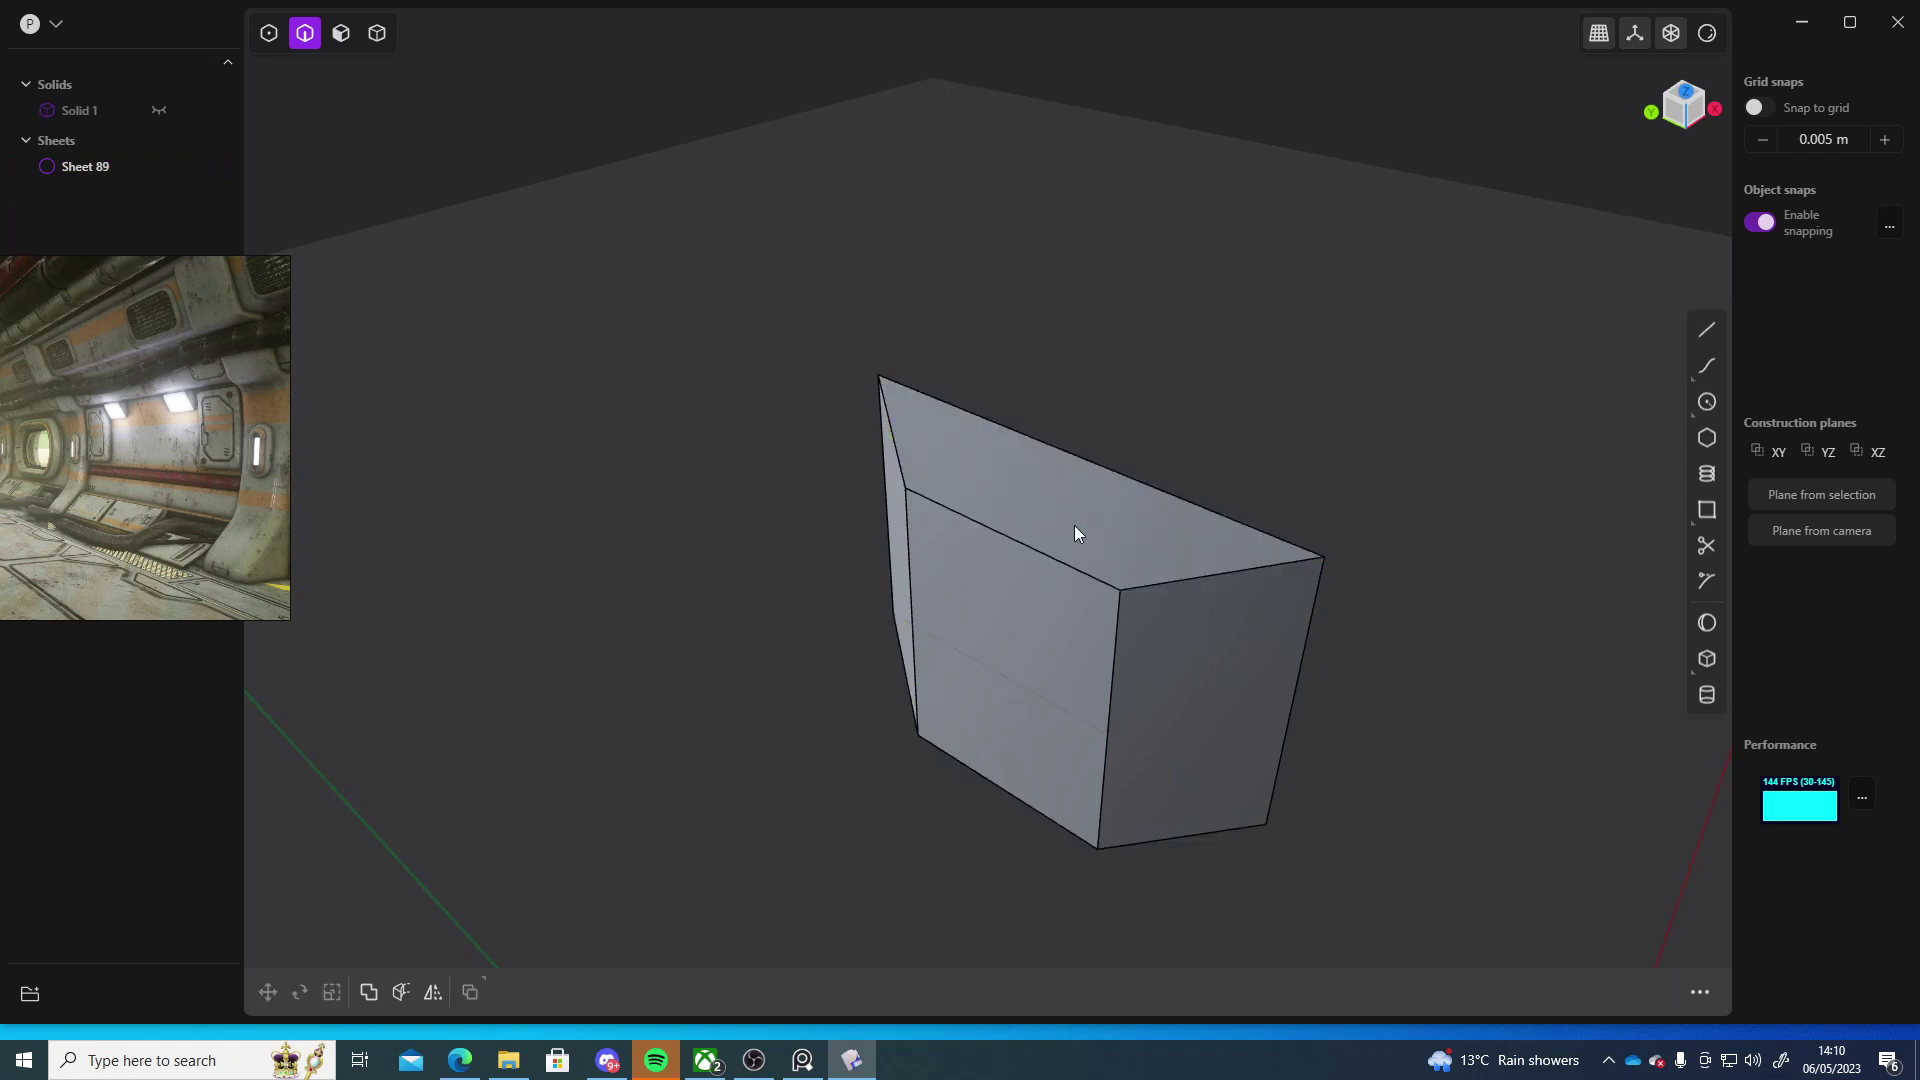
# - Cap the open upper end of the lofted sheet with a flat loft between its long edges, using G0 continuity at both ends
pyautogui.moveTo(1074, 530); pyautogui.dragTo(868, 537, button='middle')
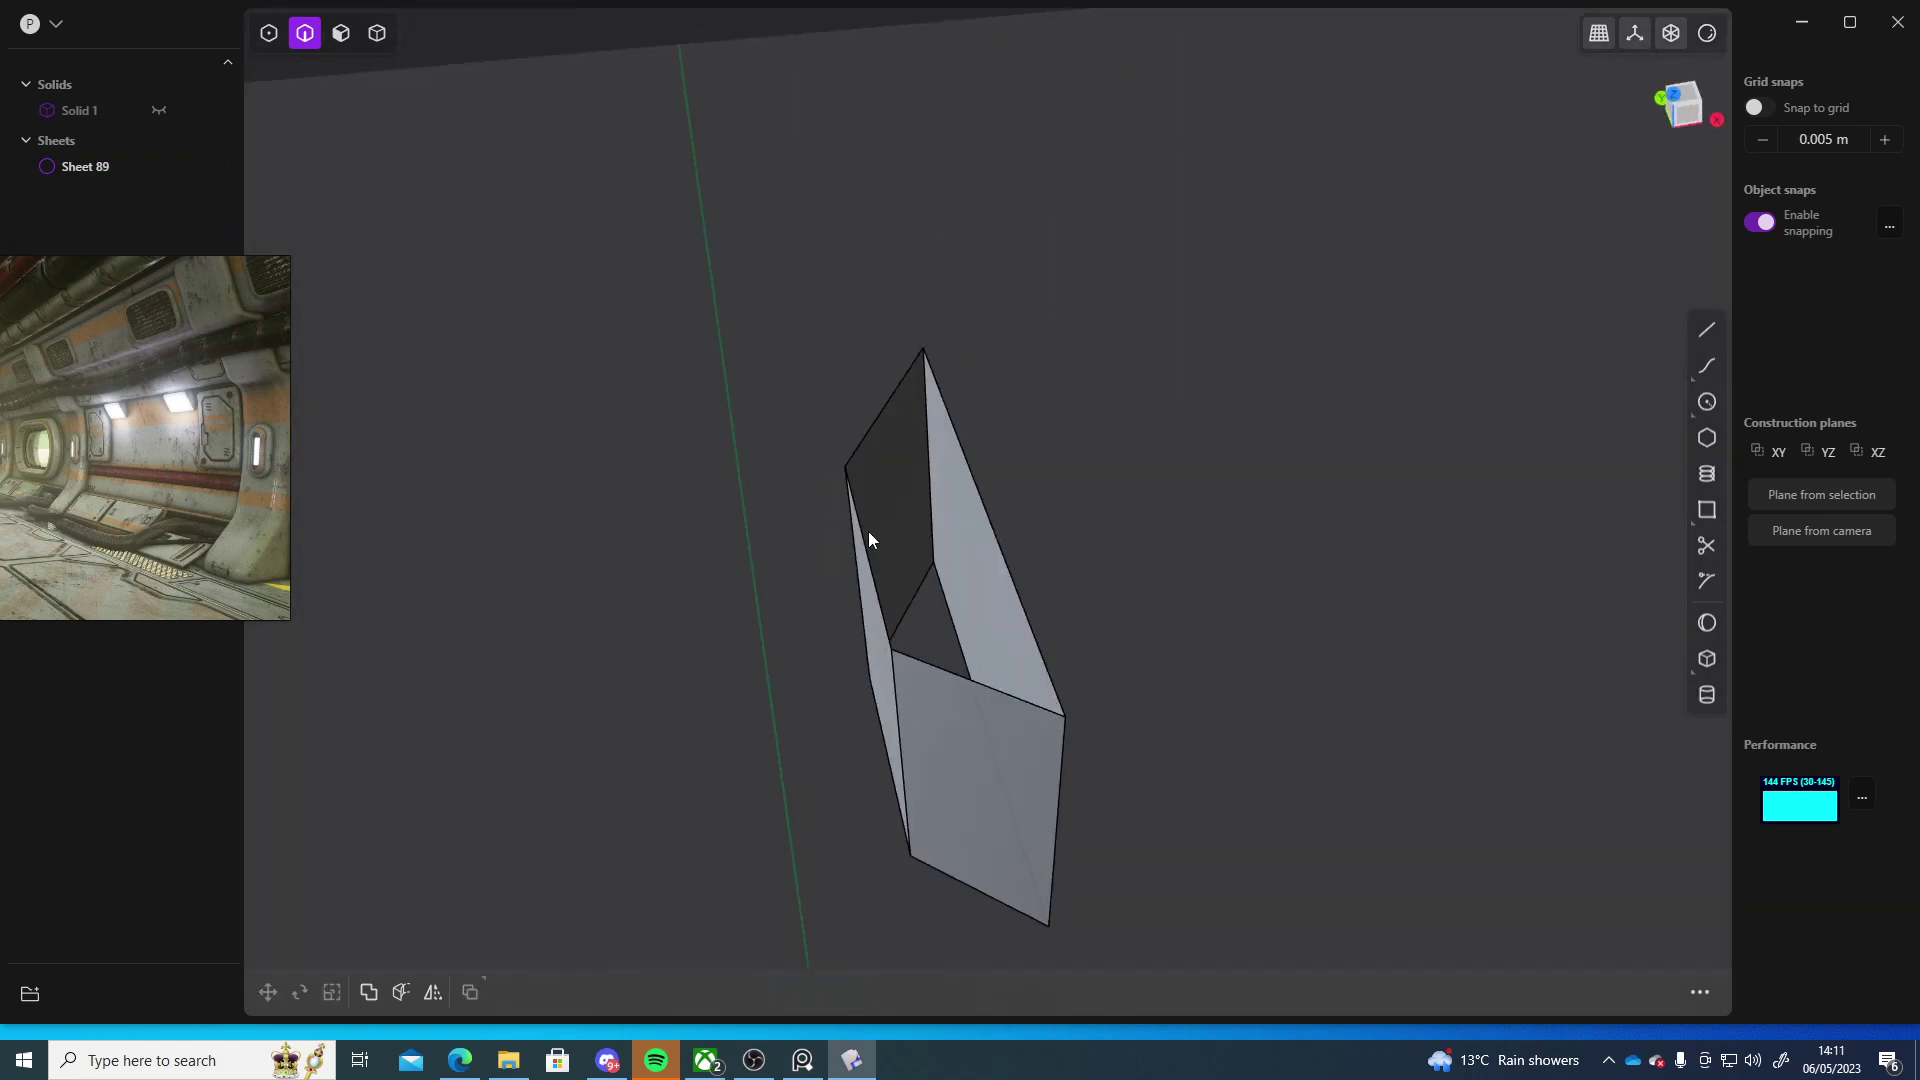
pyautogui.click(862, 529)
pyautogui.click(984, 504)
pyautogui.press('l')
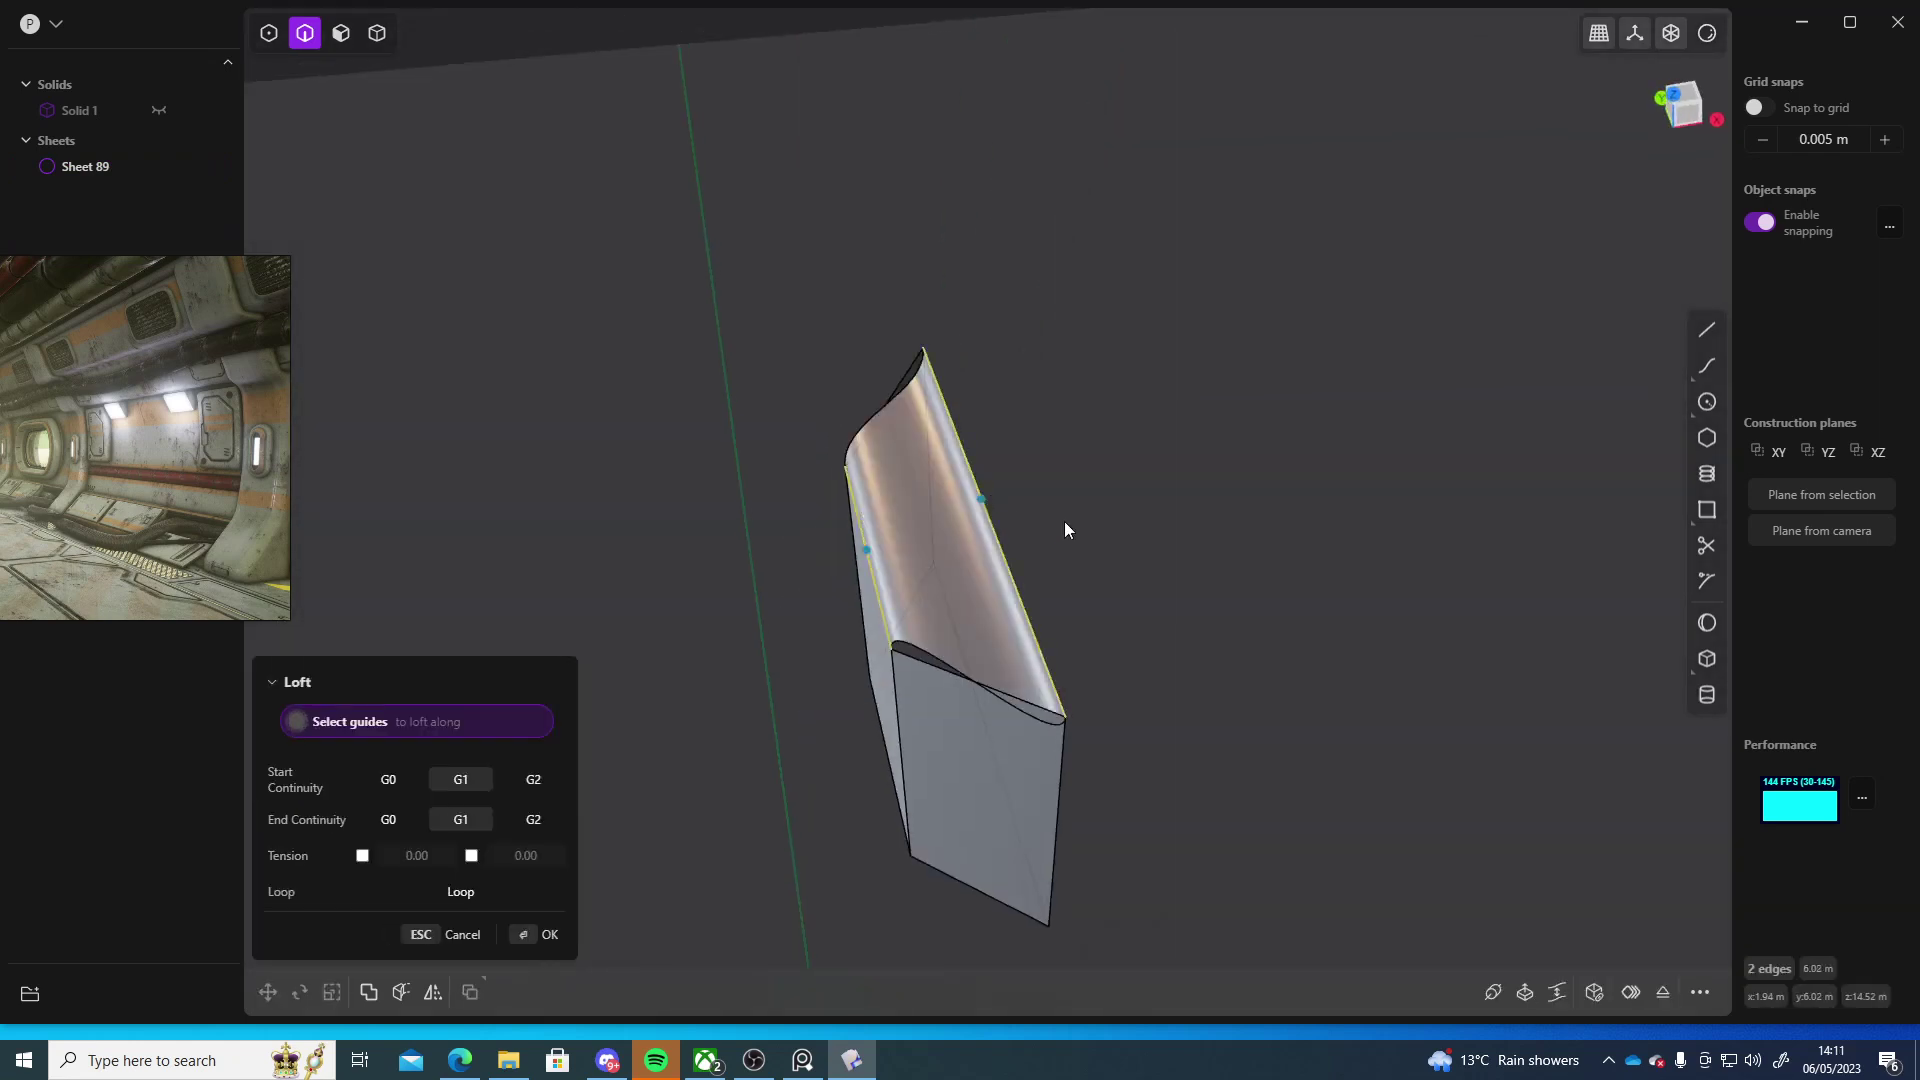
pyautogui.click(388, 779)
pyautogui.click(388, 819)
pyautogui.moveTo(1062, 768); pyautogui.dragTo(827, 536, button='middle')
pyautogui.press('Return')
# - Close the open lower end of the sheet with a loft between its long edges, using G0 start and end continuity
pyautogui.click(830, 518)
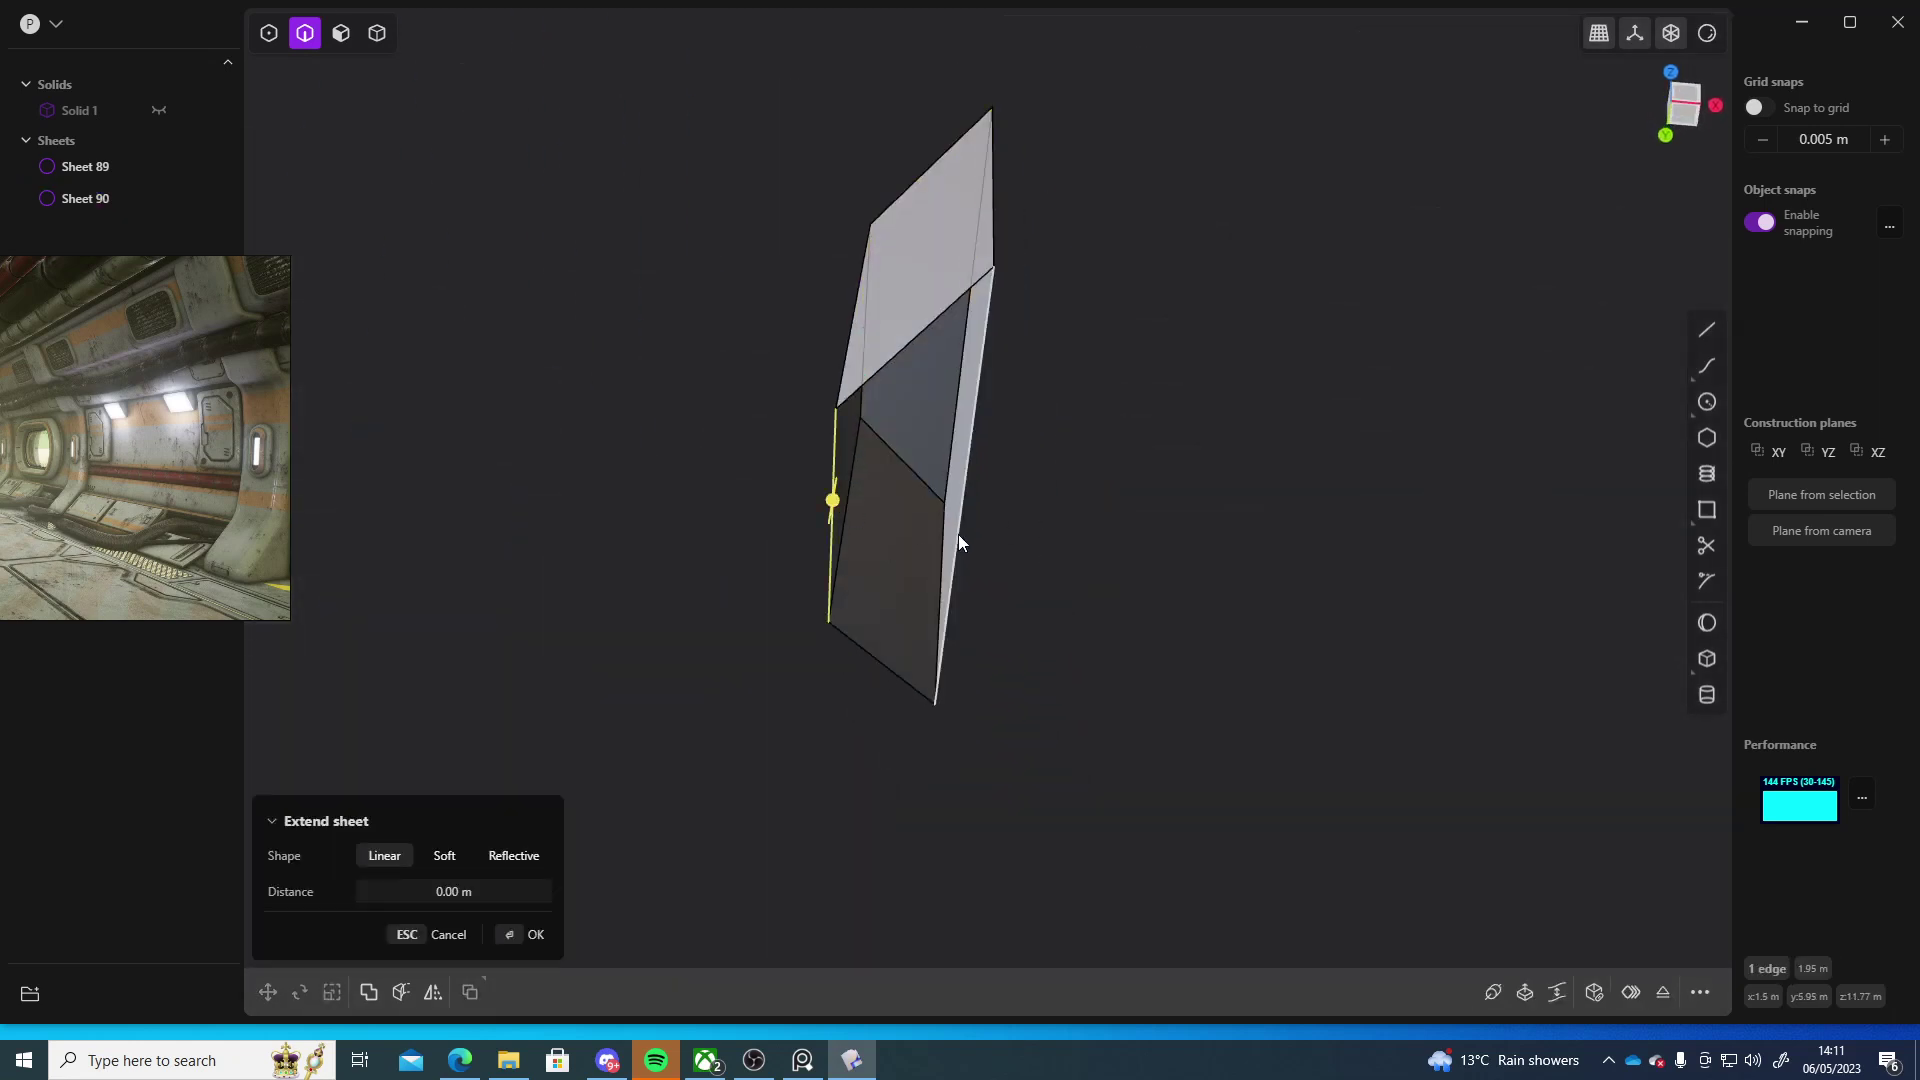
pyautogui.click(958, 538)
pyautogui.press('l')
pyautogui.click(388, 778)
pyautogui.click(388, 819)
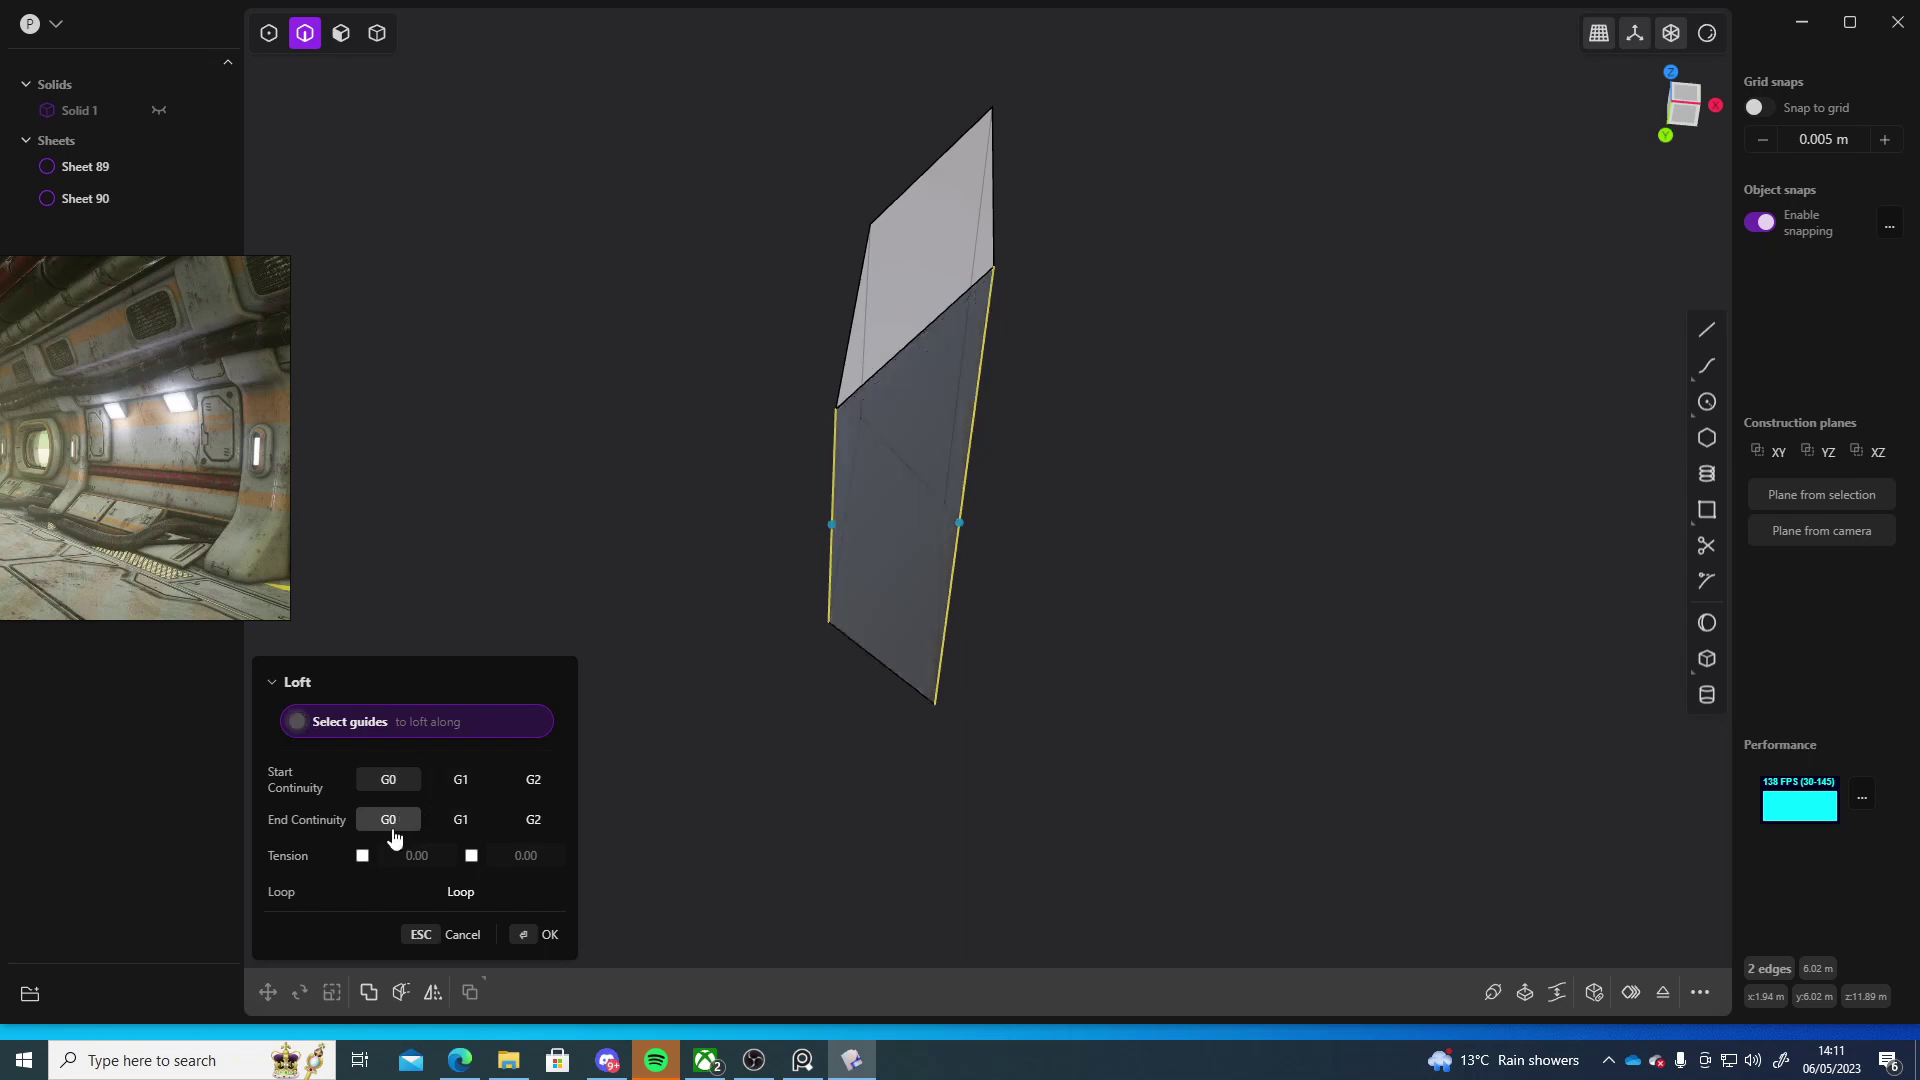
pyautogui.click(547, 934)
# - Show the wall solid again and join the three sheets into one closed body
pyautogui.moveTo(993, 646); pyautogui.dragTo(1094, 484, button='middle')
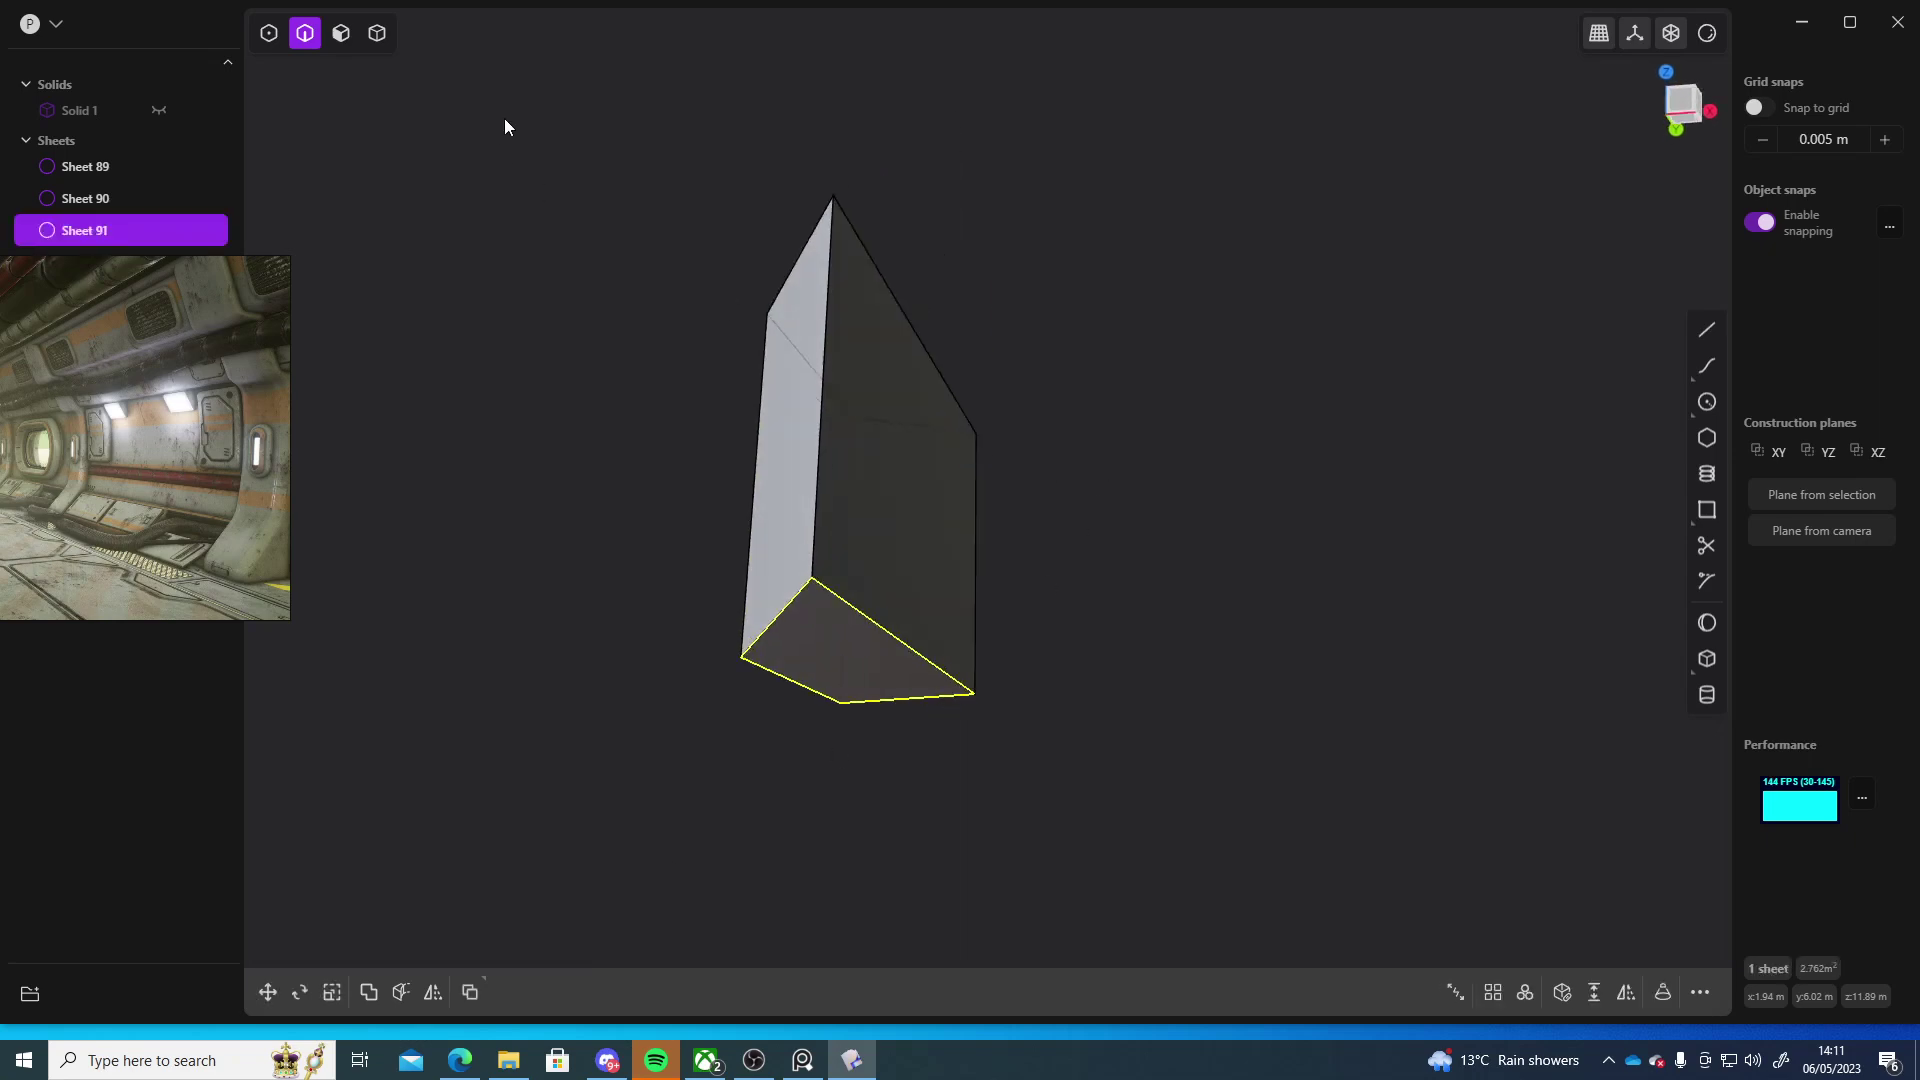
pyautogui.click(160, 108)
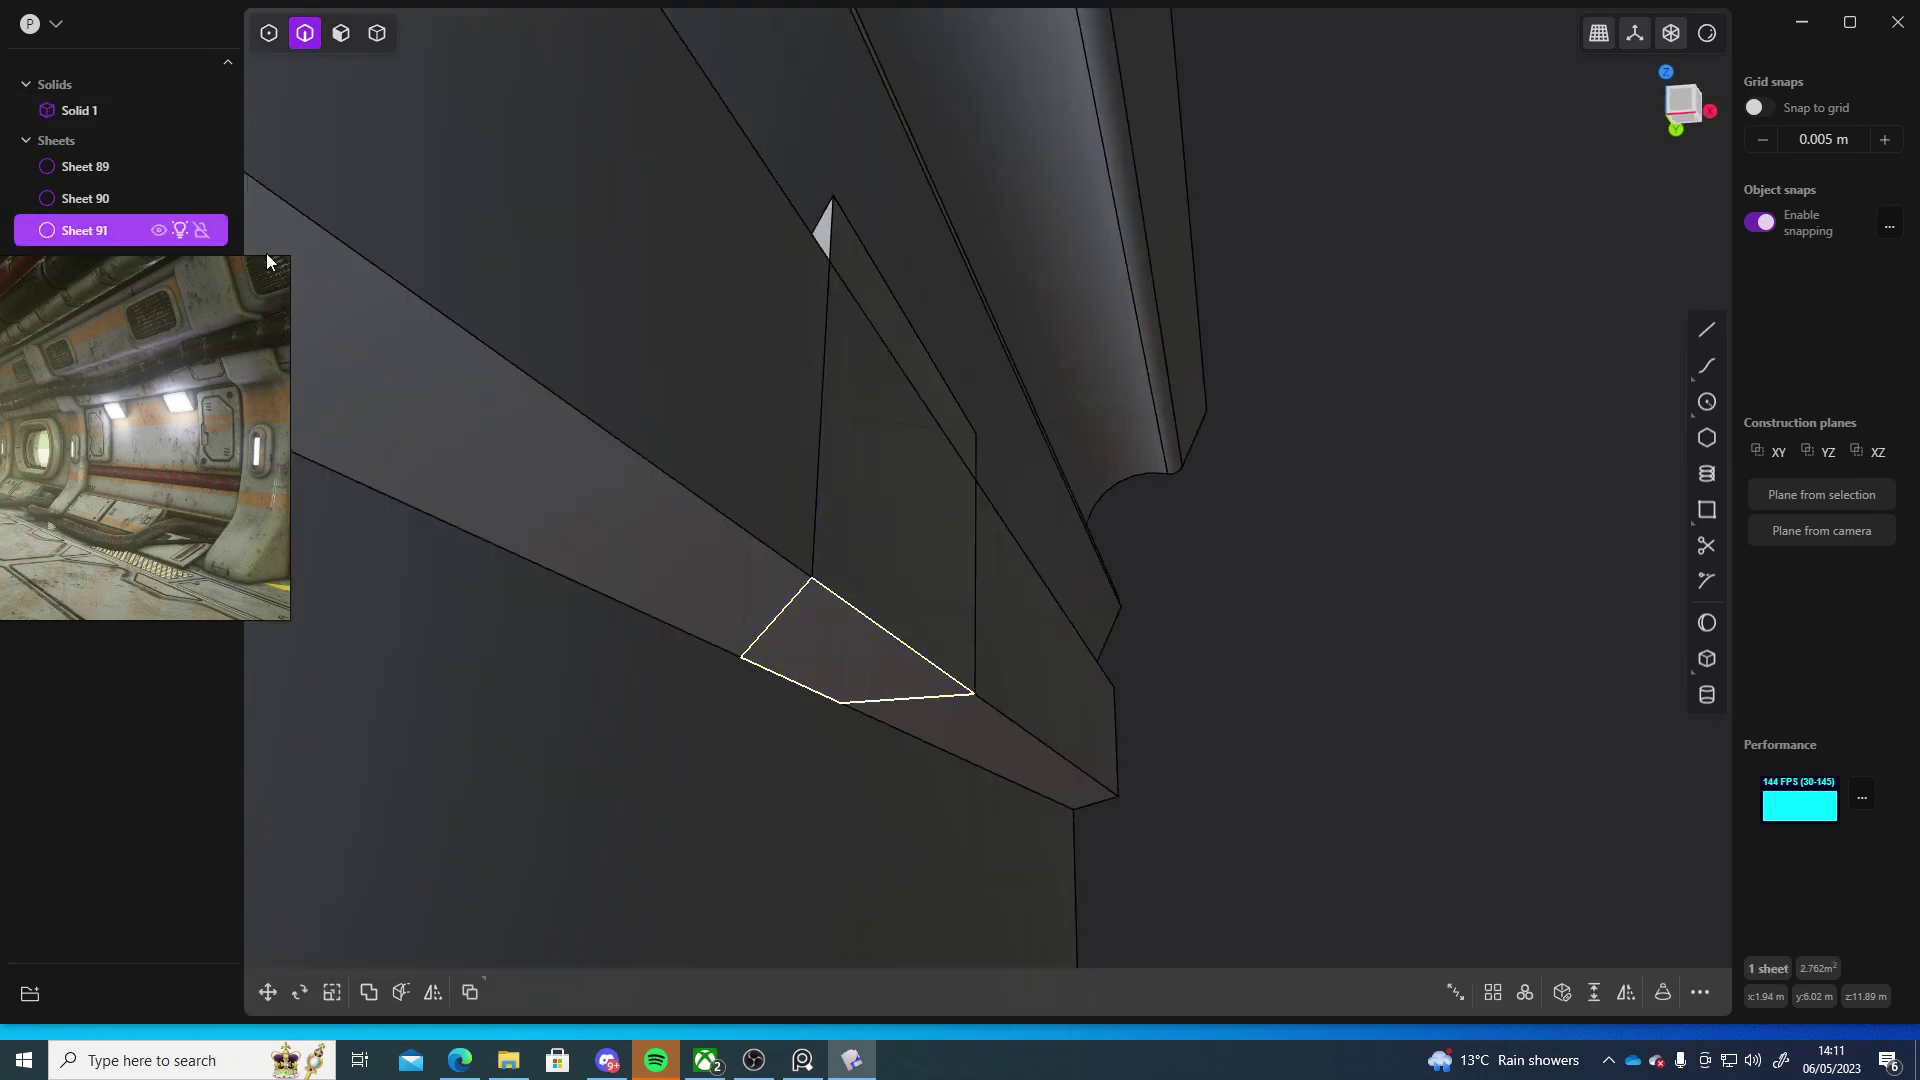
pyautogui.scroll(3, 1036, 370)
pyautogui.keyDown('shift'); pyautogui.click(92, 170); pyautogui.keyUp('shift')
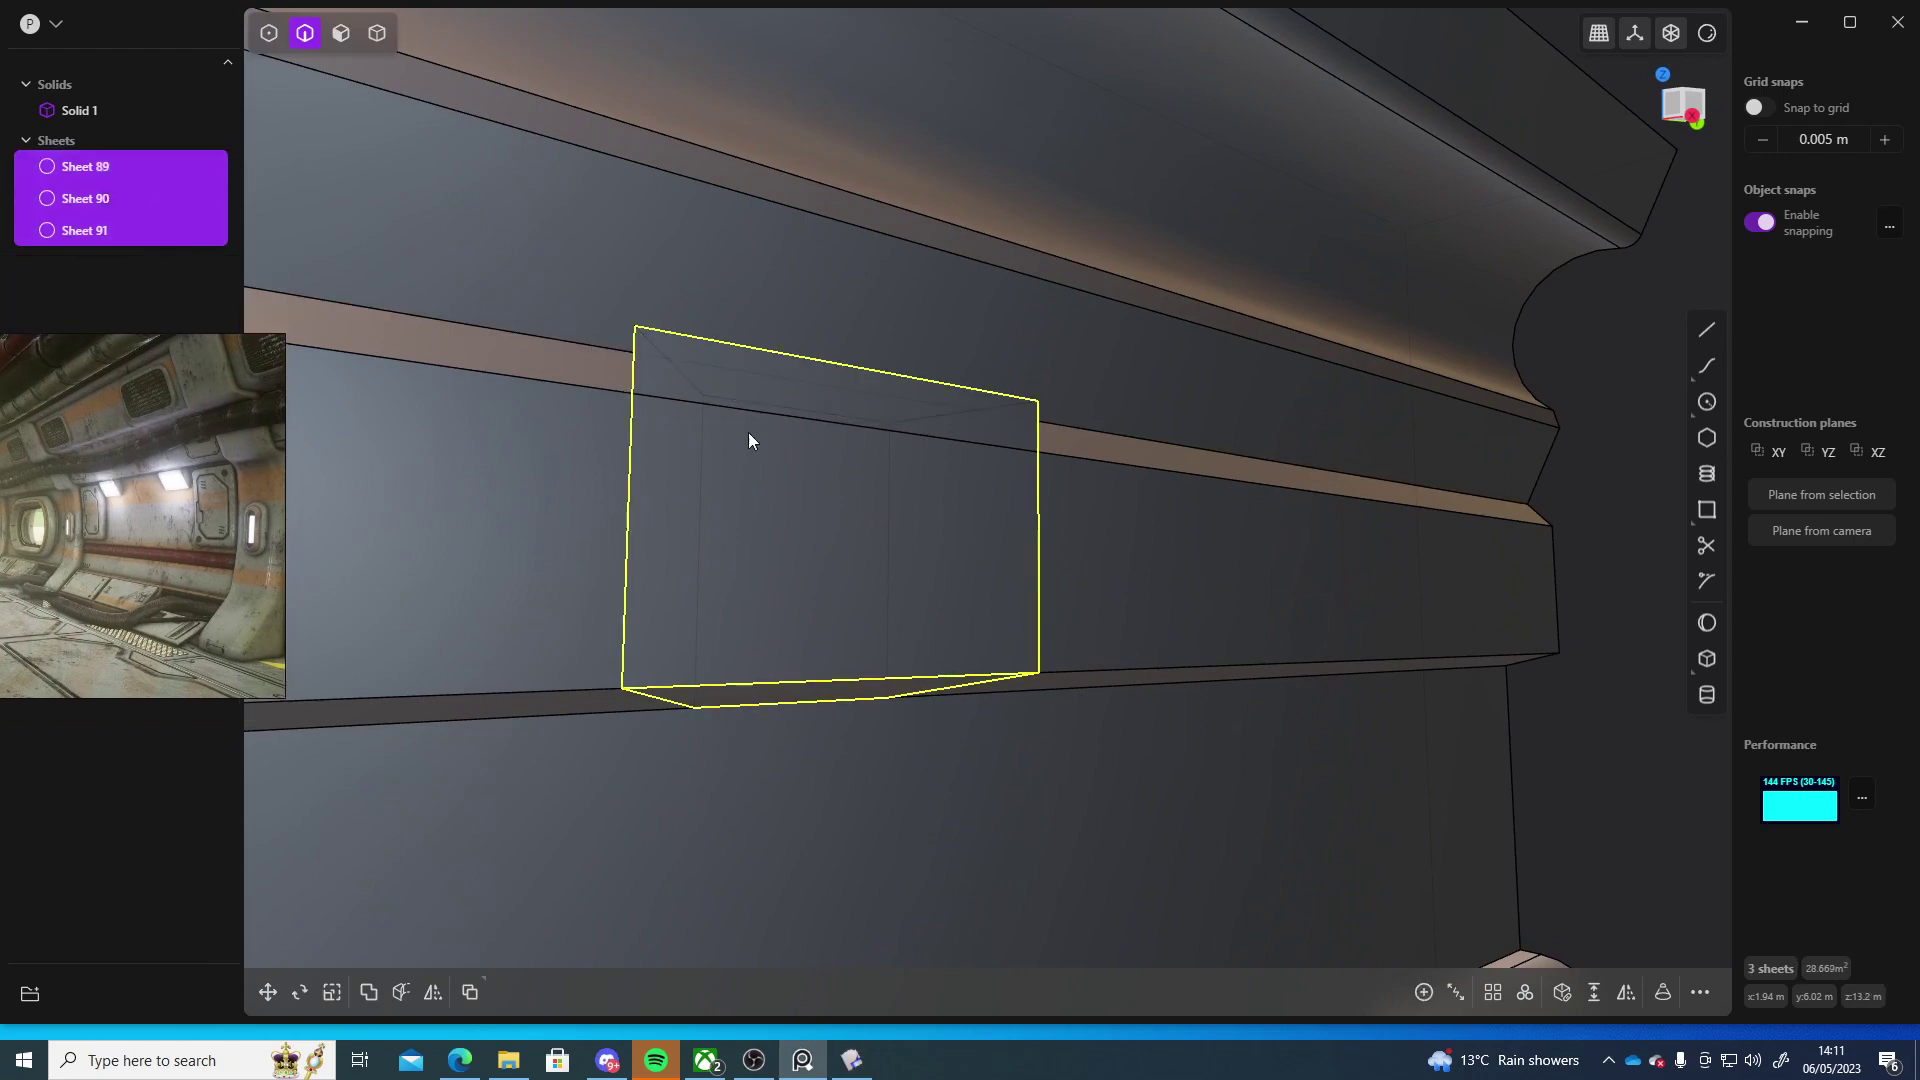
pyautogui.scroll(2, 925, 474)
pyautogui.press('j')
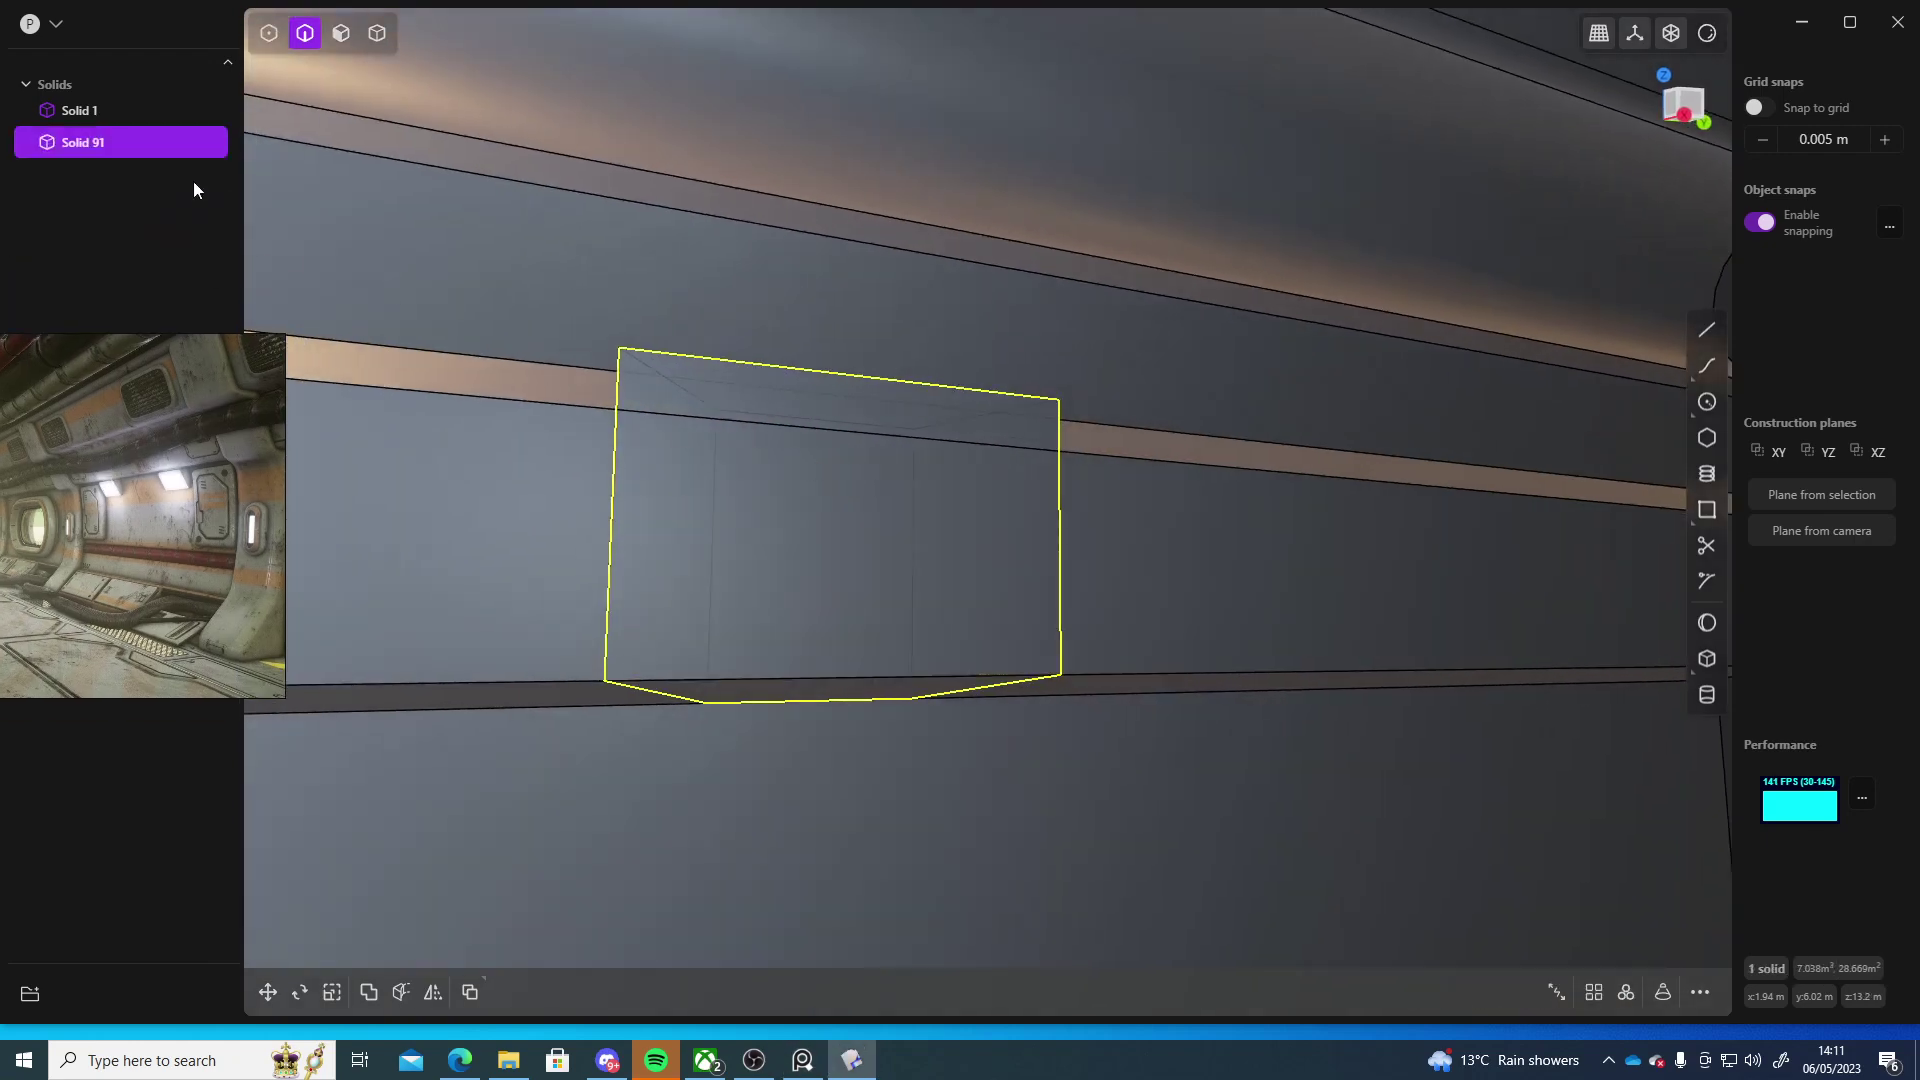
# - Try to subtract the tapered cutter body from the wall solid, and undo the cut
pyautogui.moveTo(976, 454); pyautogui.dragTo(1143, 562, button='middle')
pyautogui.scroll(-4, 1005, 526)
pyautogui.press('4')
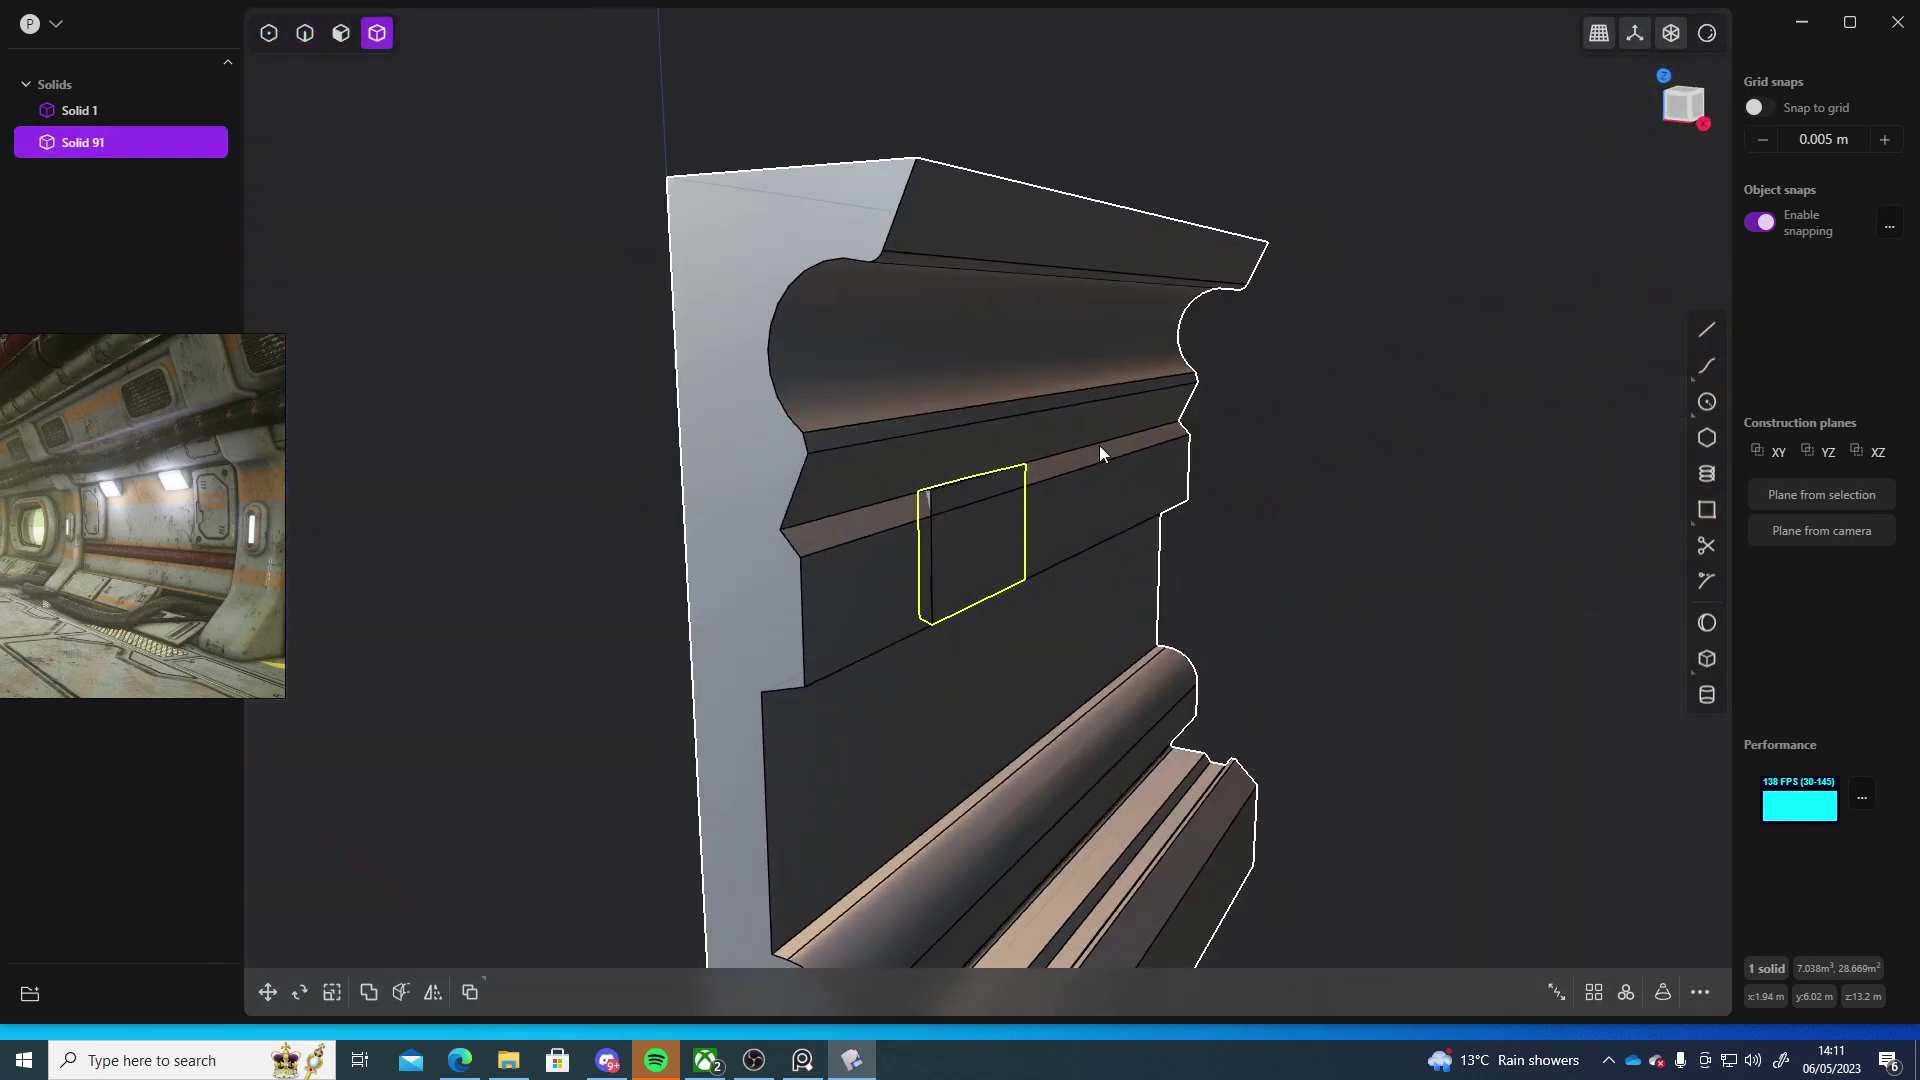
pyautogui.keyDown('shift'); pyautogui.click(1100, 448); pyautogui.keyUp('shift')
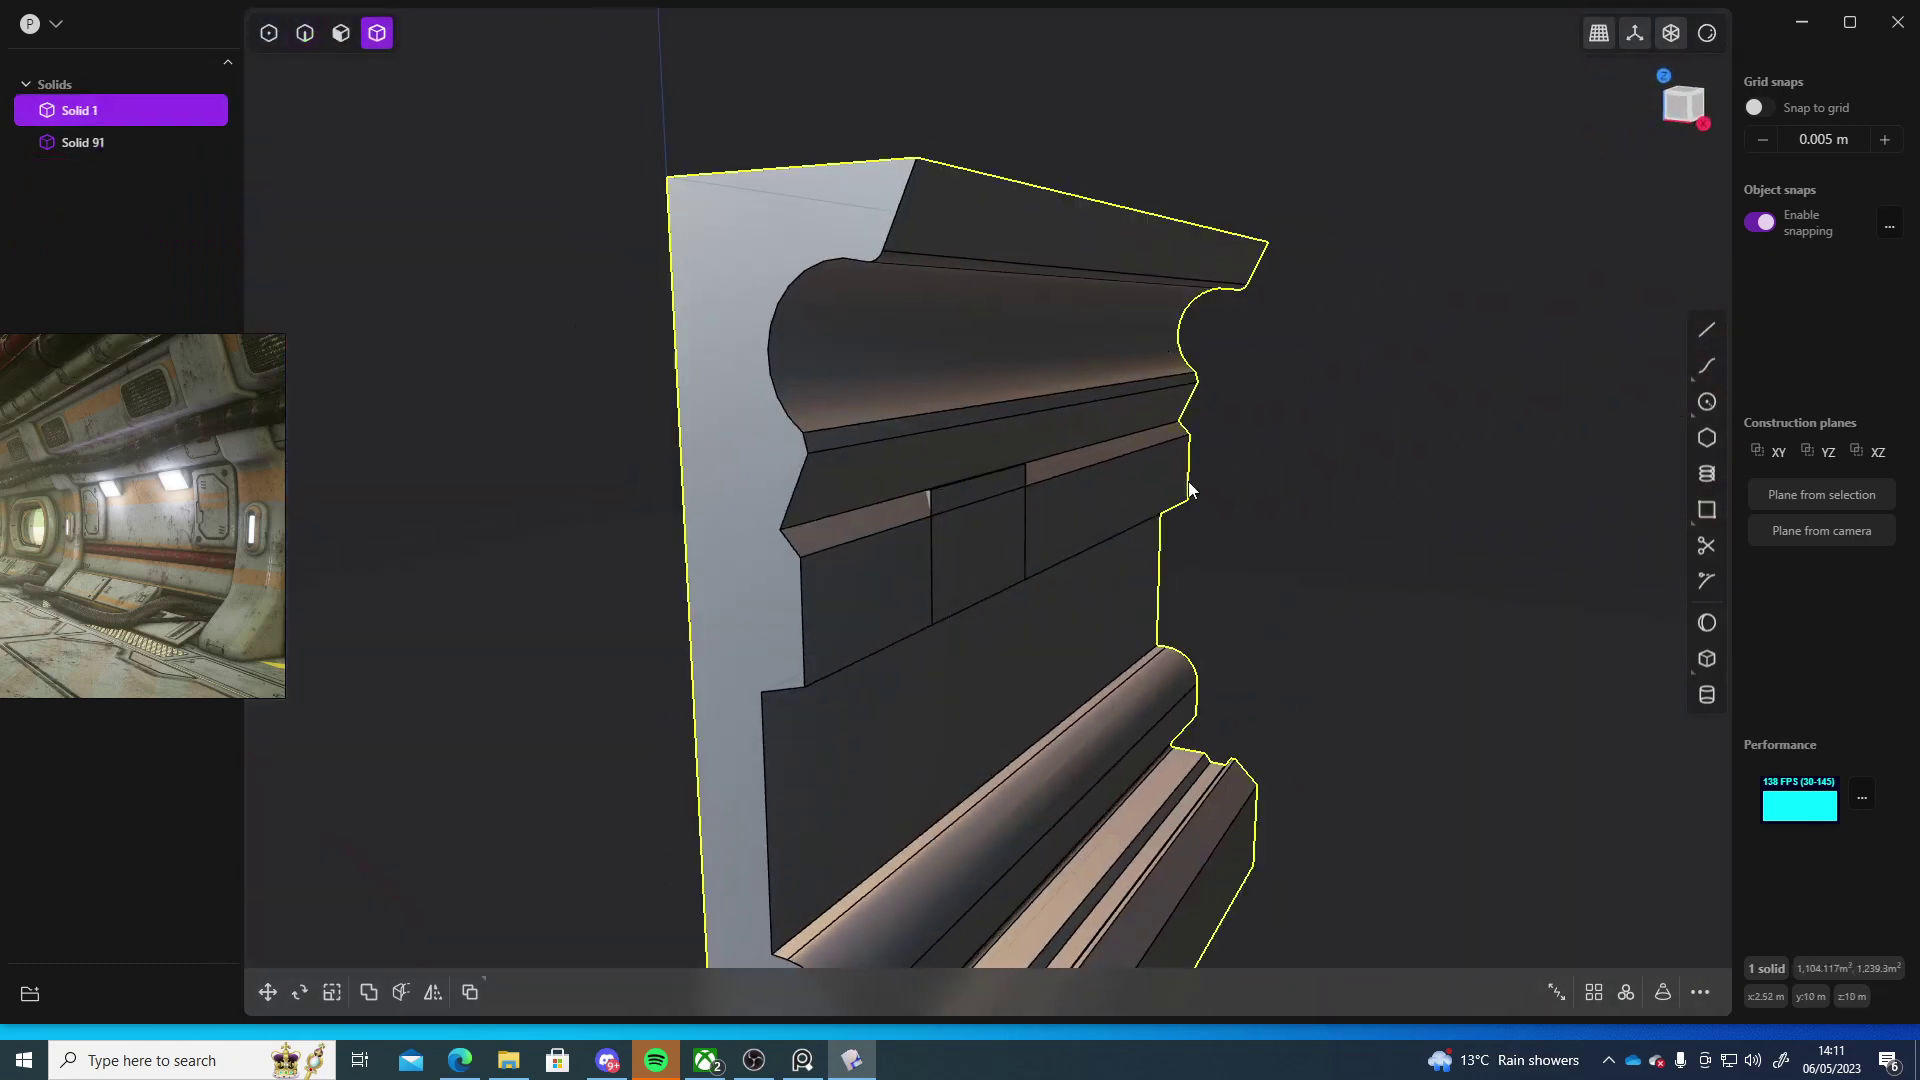
pyautogui.press('q')
pyautogui.rightClick(1299, 532)
pyautogui.moveTo(1371, 453)
pyautogui.mouseDown(button='middle')
pyautogui.moveTo(1310, 530)
pyautogui.moveTo(1197, 446)
pyautogui.moveTo(1274, 477)
pyautogui.mouseUp(button='middle')
pyautogui.hotkey('ctrl', 'z')
pyautogui.scroll(3, 1149, 460)
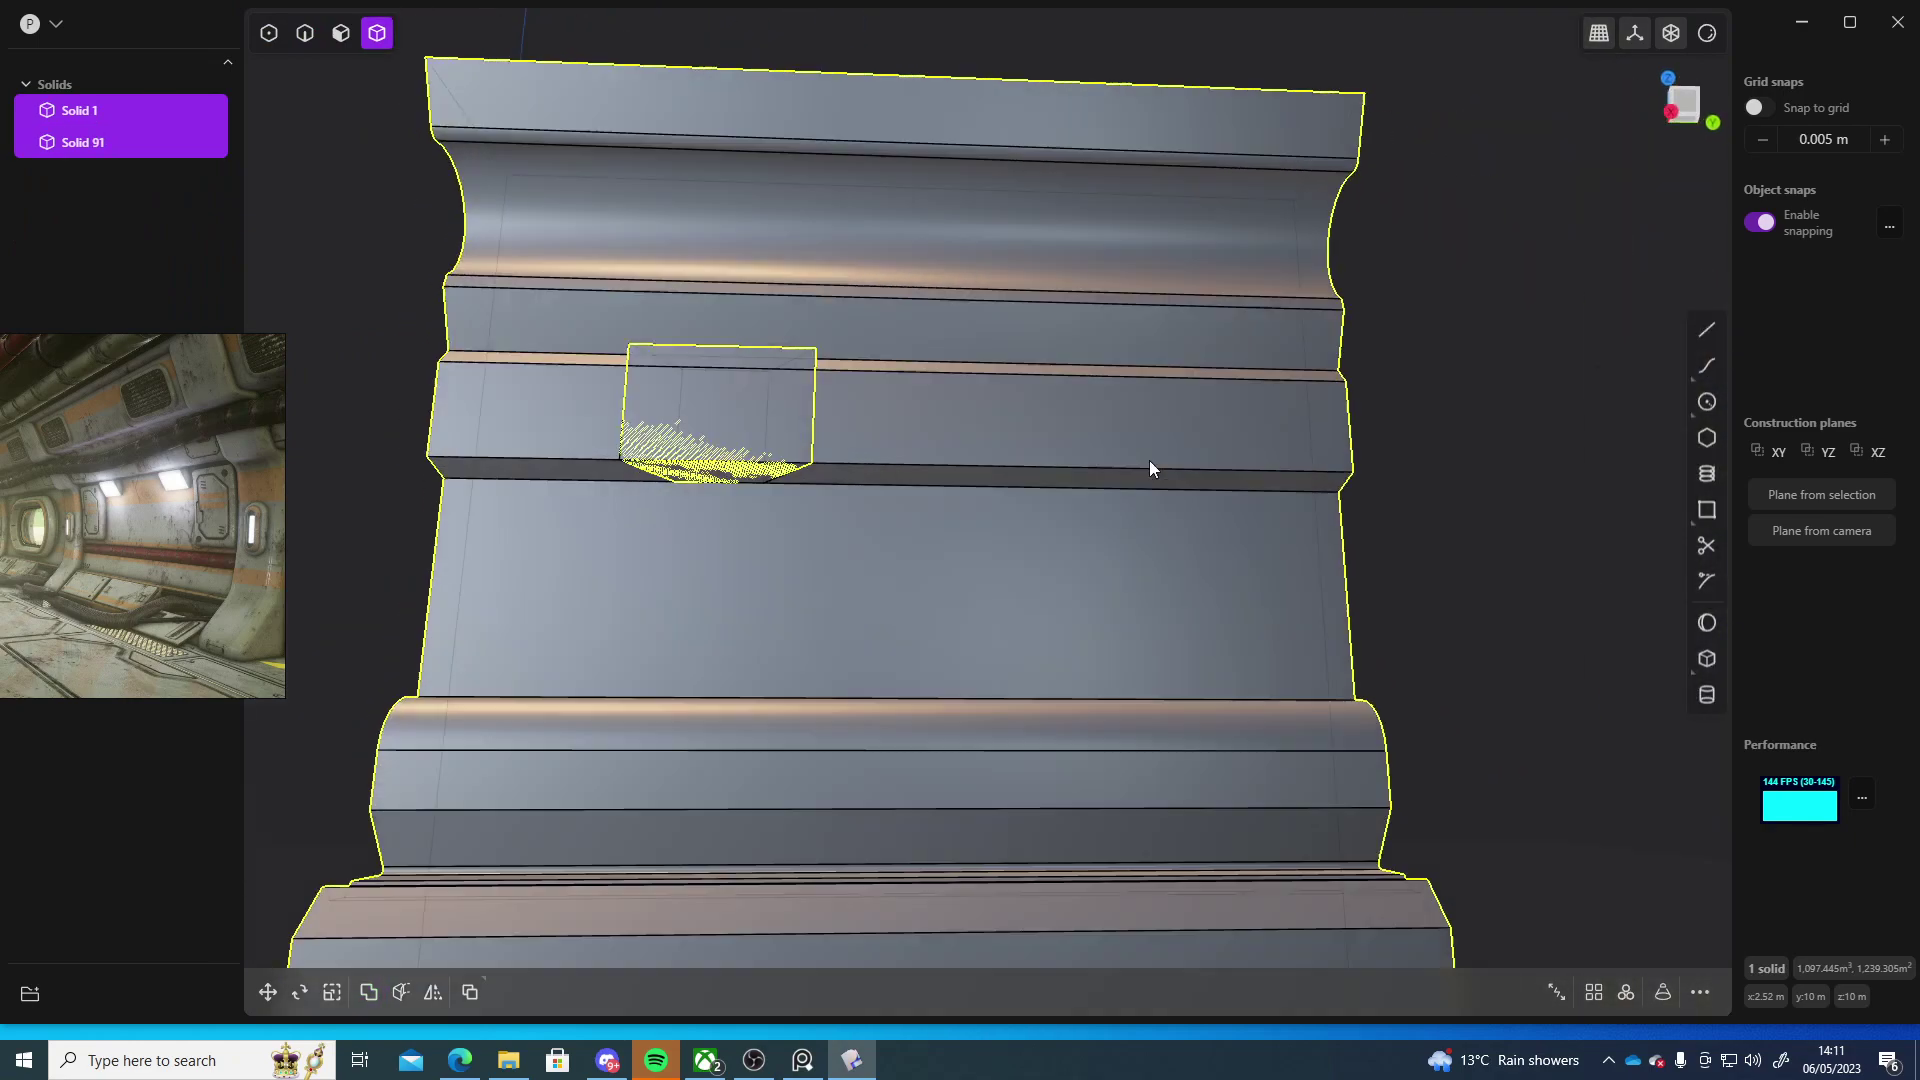
# - Duplicate the tapered cutter body and move the copy about 8 m along Y on the wall's ledge
pyautogui.moveTo(1149, 461); pyautogui.dragTo(1141, 454, button='middle')
pyautogui.click(766, 368)
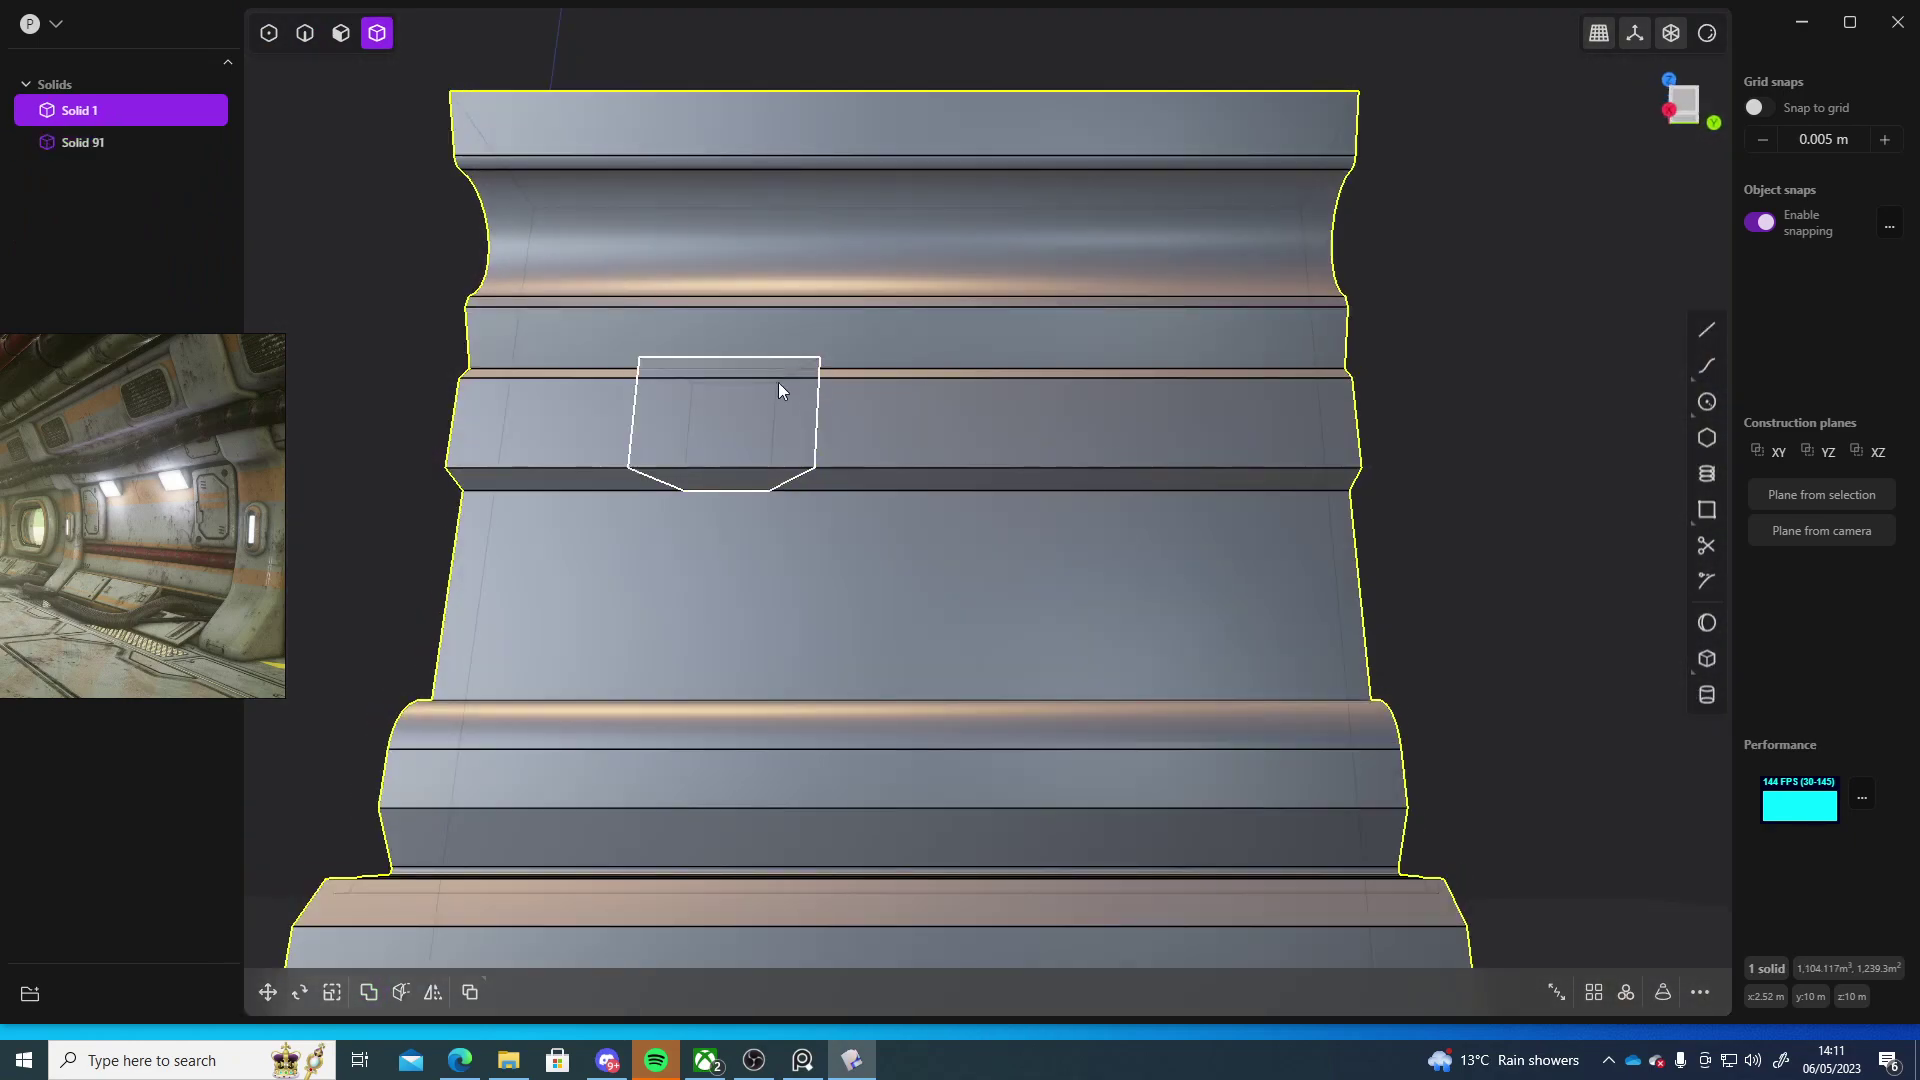
pyautogui.click(781, 371)
pyautogui.keyDown('shift'); pyautogui.moveTo(1008, 452); pyautogui.dragTo(878, 399, button='middle'); pyautogui.keyUp('shift')
pyautogui.hotkey('shift', 'd')
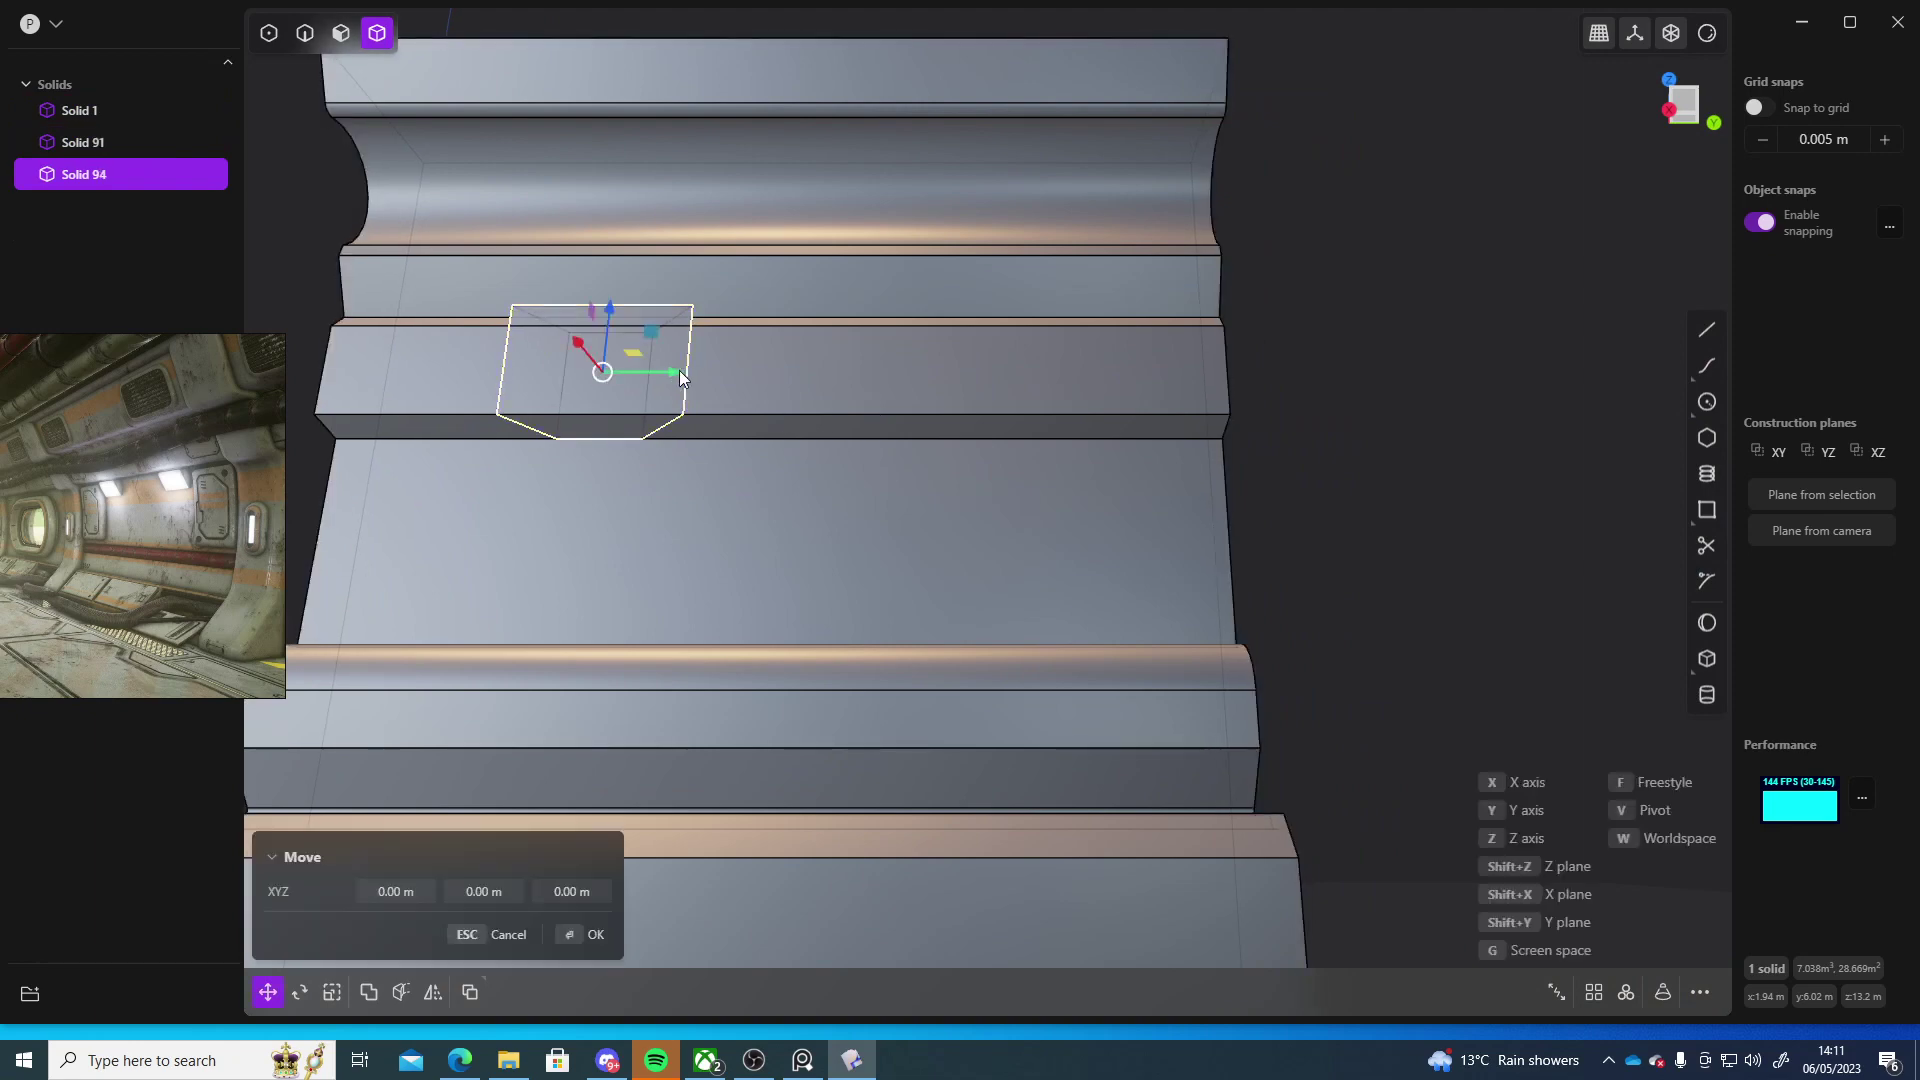
pyautogui.moveTo(669, 373); pyautogui.dragTo(1062, 447)
pyautogui.scroll(-4, 1000, 440)
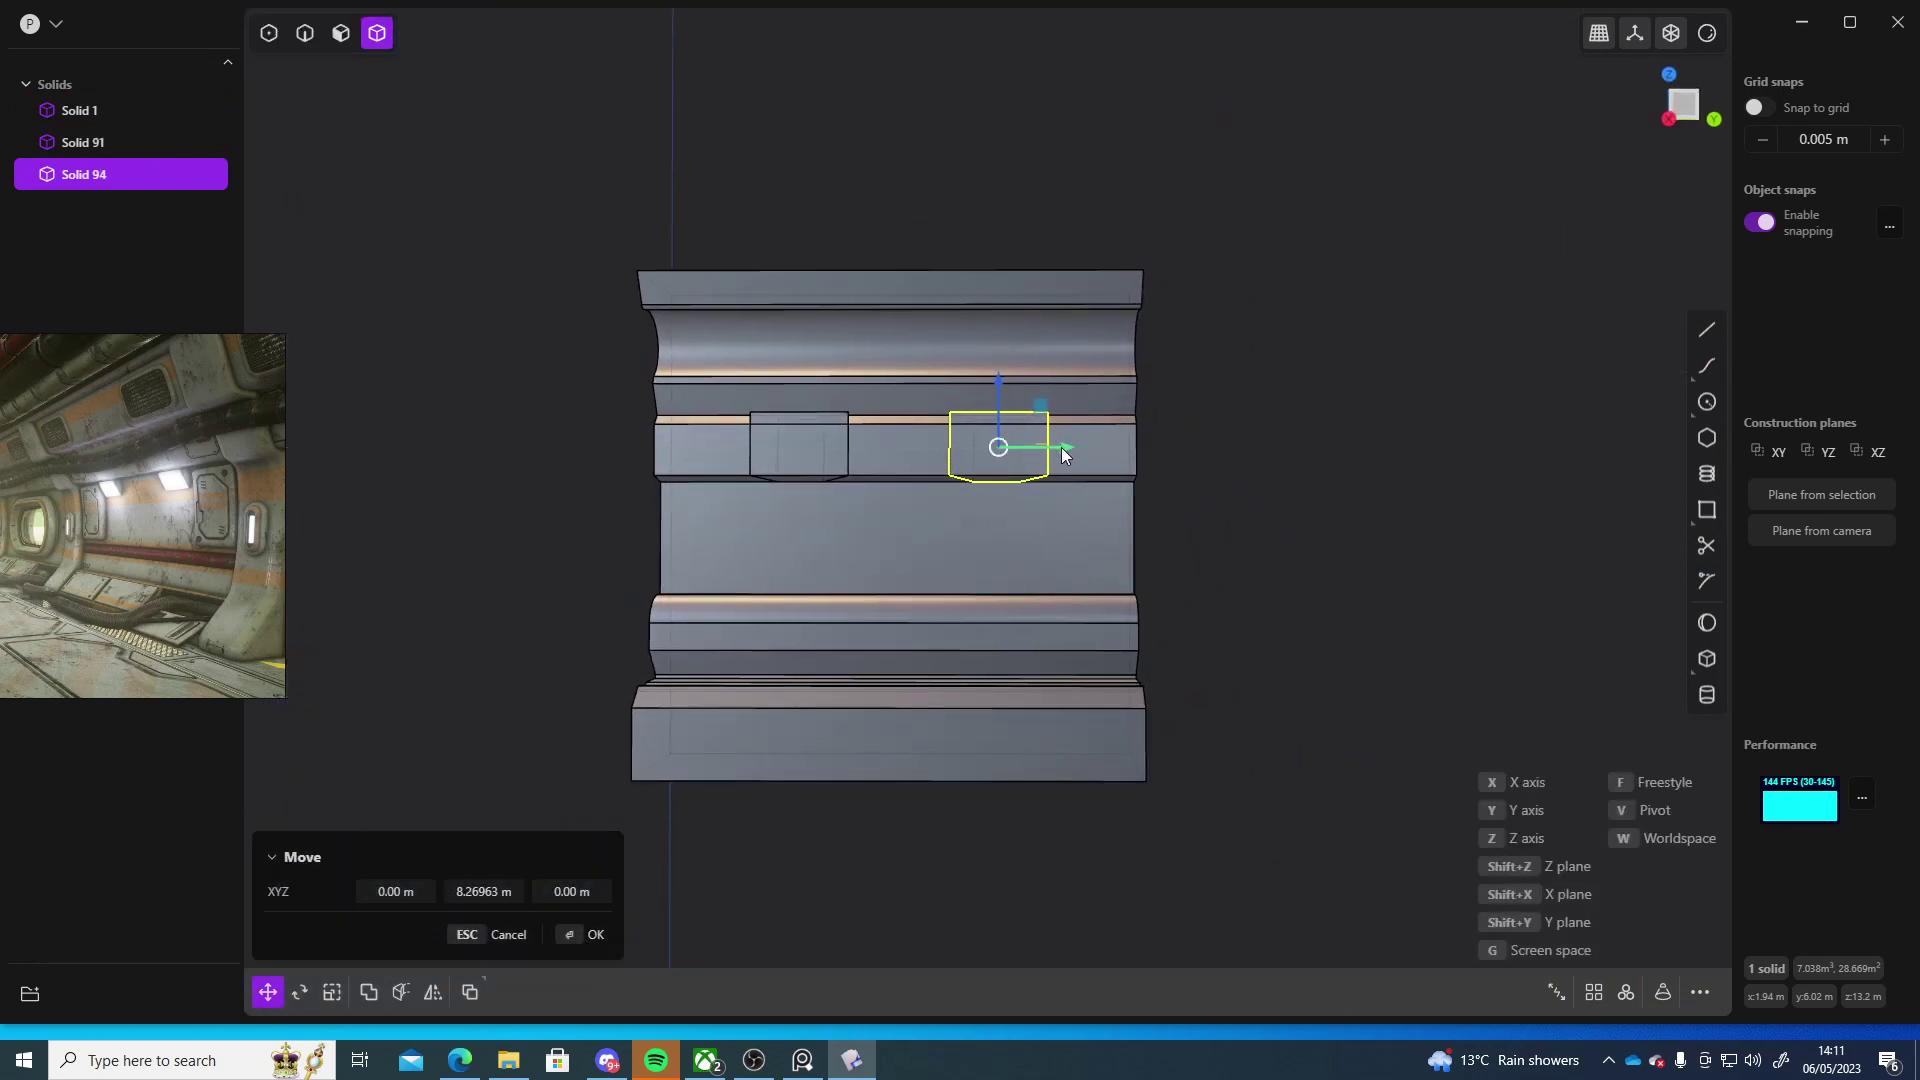
pyautogui.keyDown('shift'); pyautogui.moveTo(900, 572); pyautogui.dragTo(1045, 689, button='middle'); pyautogui.keyUp('shift')
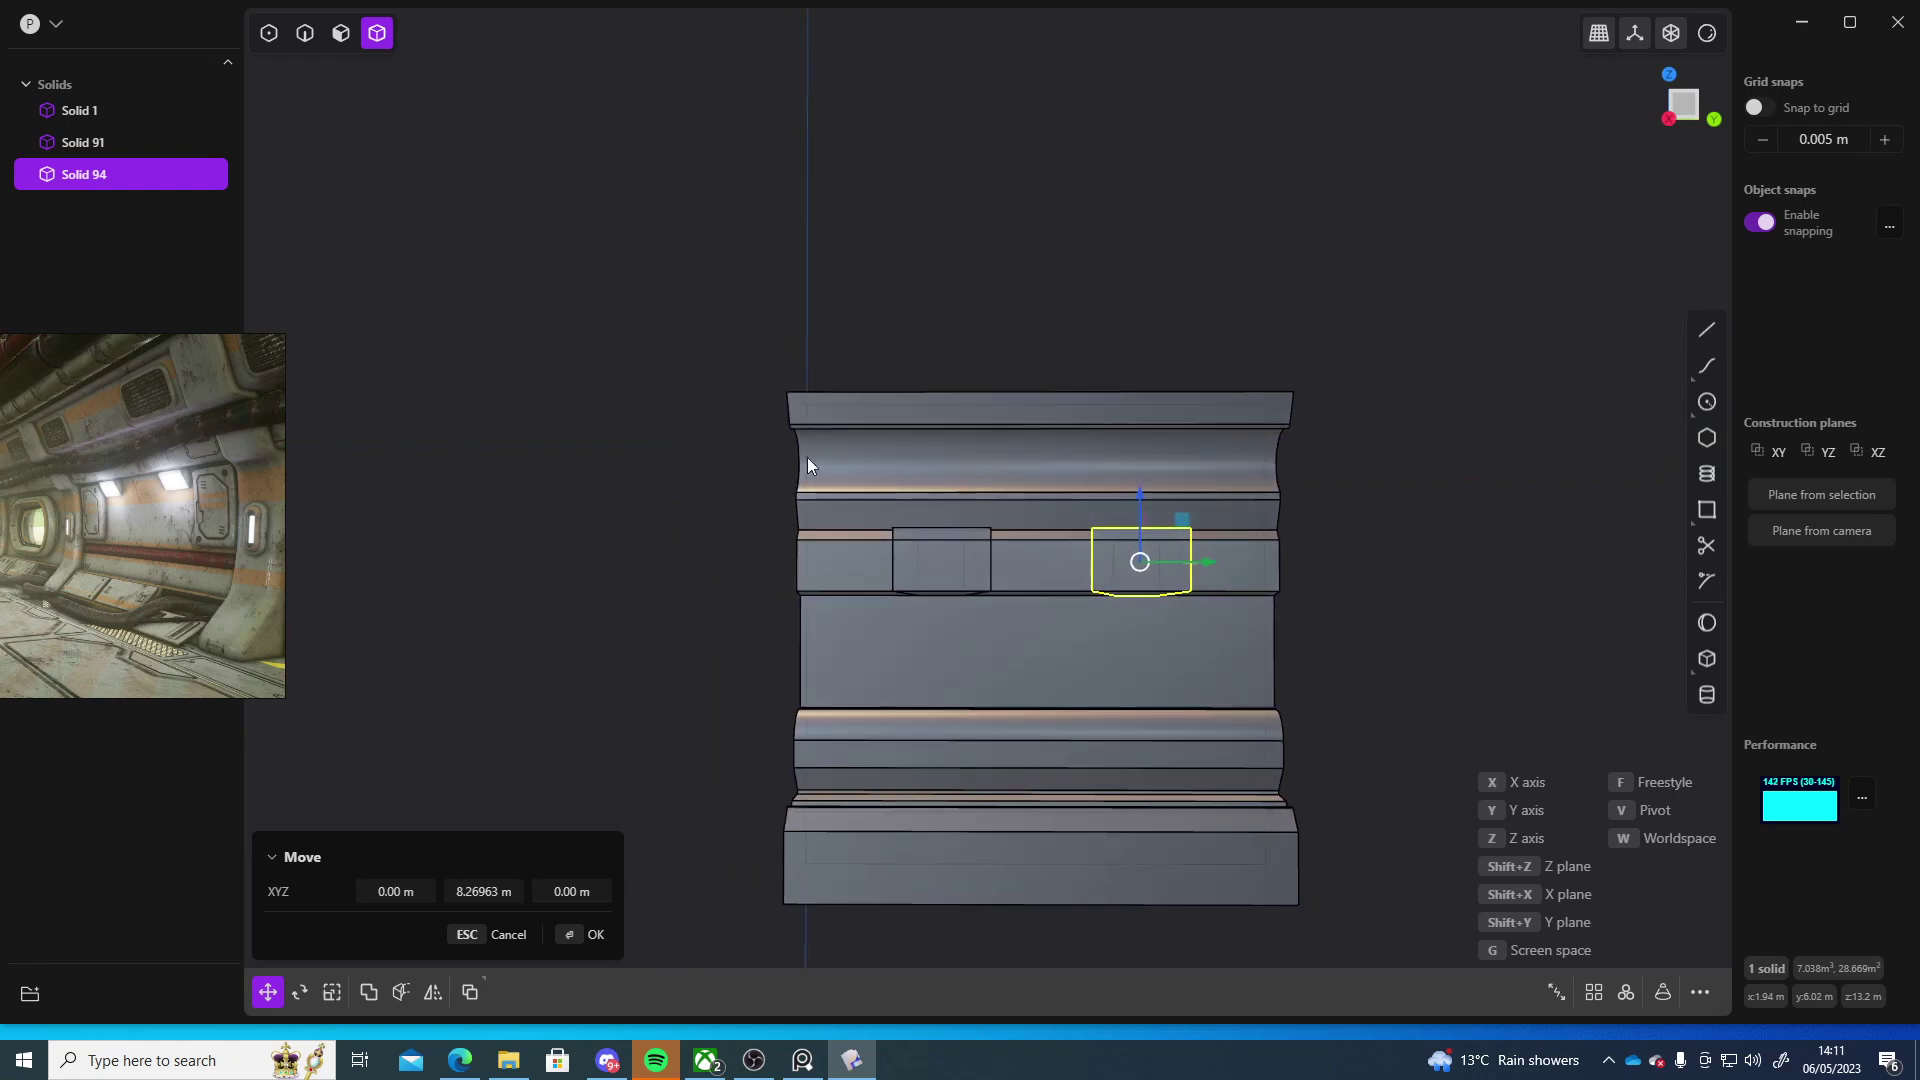
pyautogui.keyDown('shift'); pyautogui.moveTo(1329, 578); pyautogui.dragTo(1231, 433, button='middle'); pyautogui.keyUp('shift')
pyautogui.moveTo(1100, 418); pyautogui.dragTo(1090, 416)
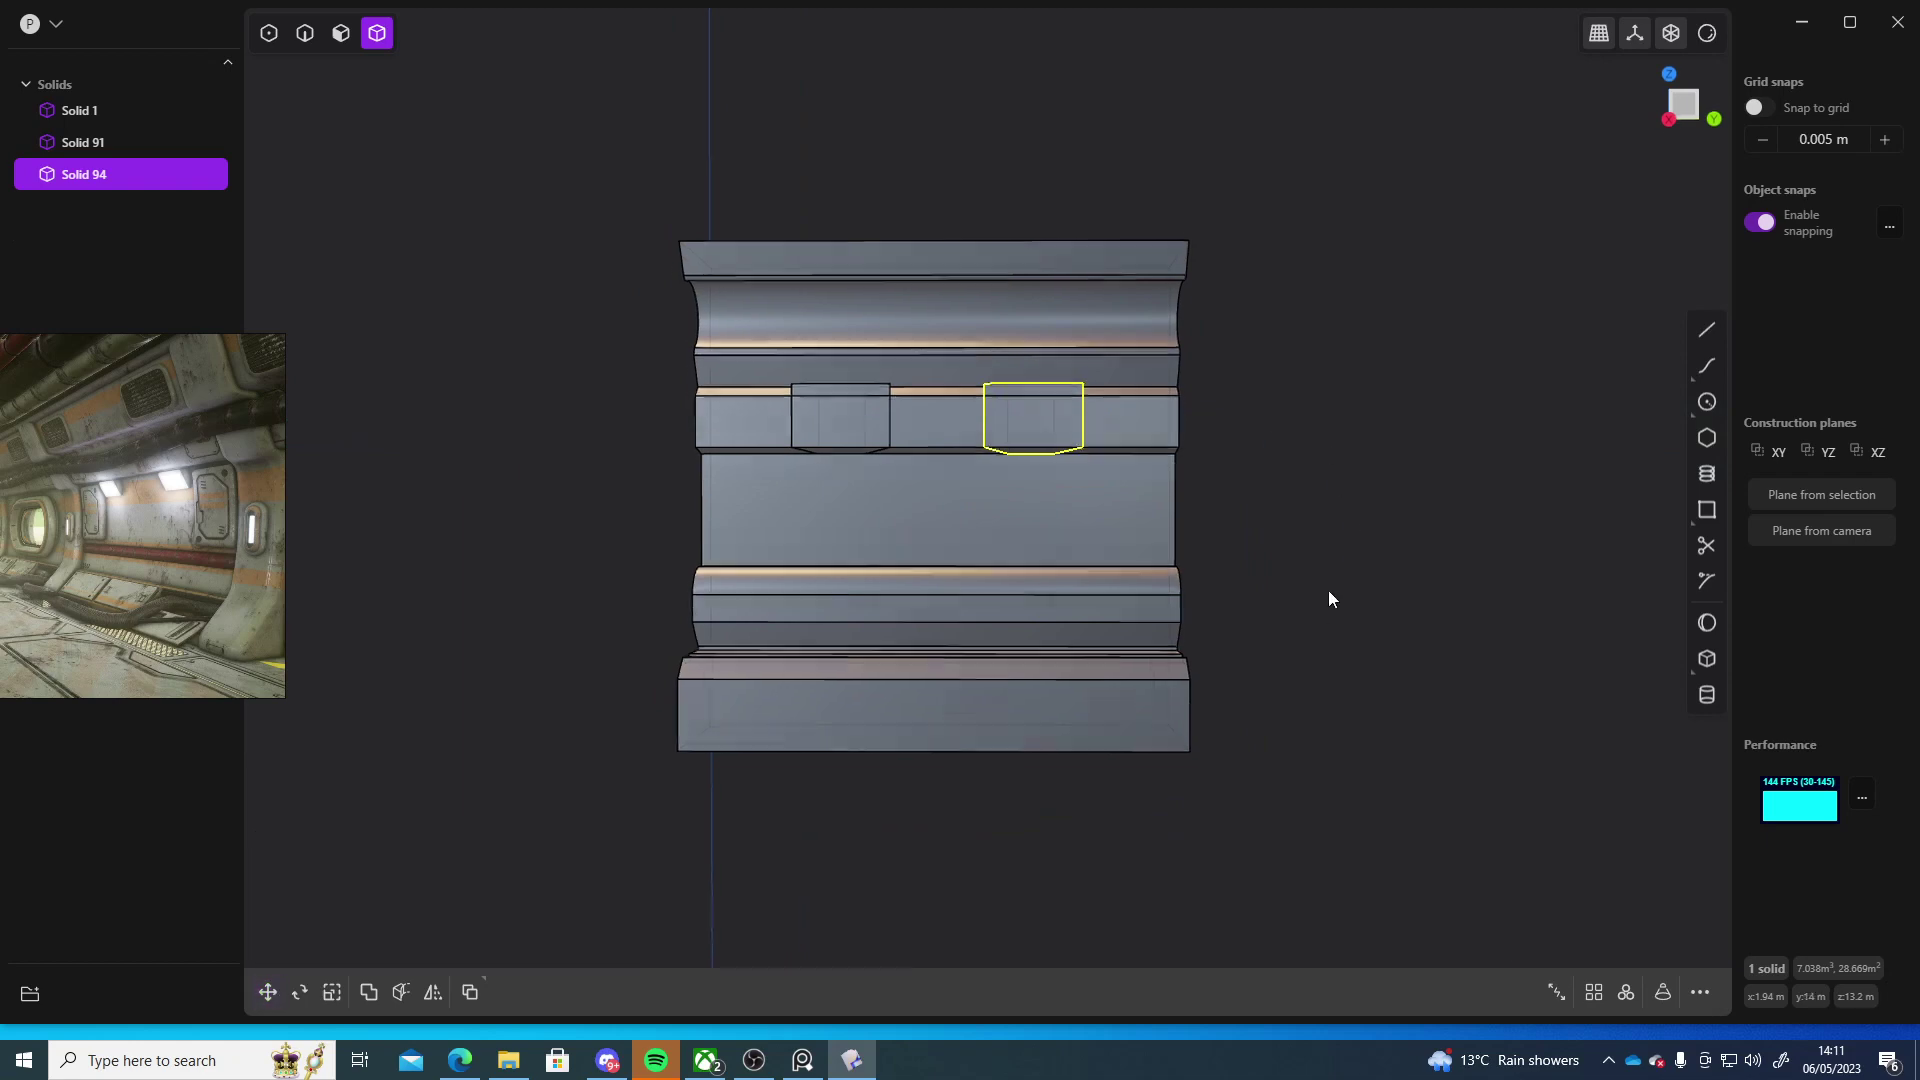
# - Fine-tune the copied cutter's position by moving it about -0.128 m along Y
pyautogui.moveTo(1328, 589)
pyautogui.mouseDown(button='middle')
pyautogui.moveTo(1329, 676)
pyautogui.moveTo(1312, 596)
pyautogui.mouseUp(button='middle')
pyautogui.scroll(5, 1042, 318)
pyautogui.click(1080, 380)
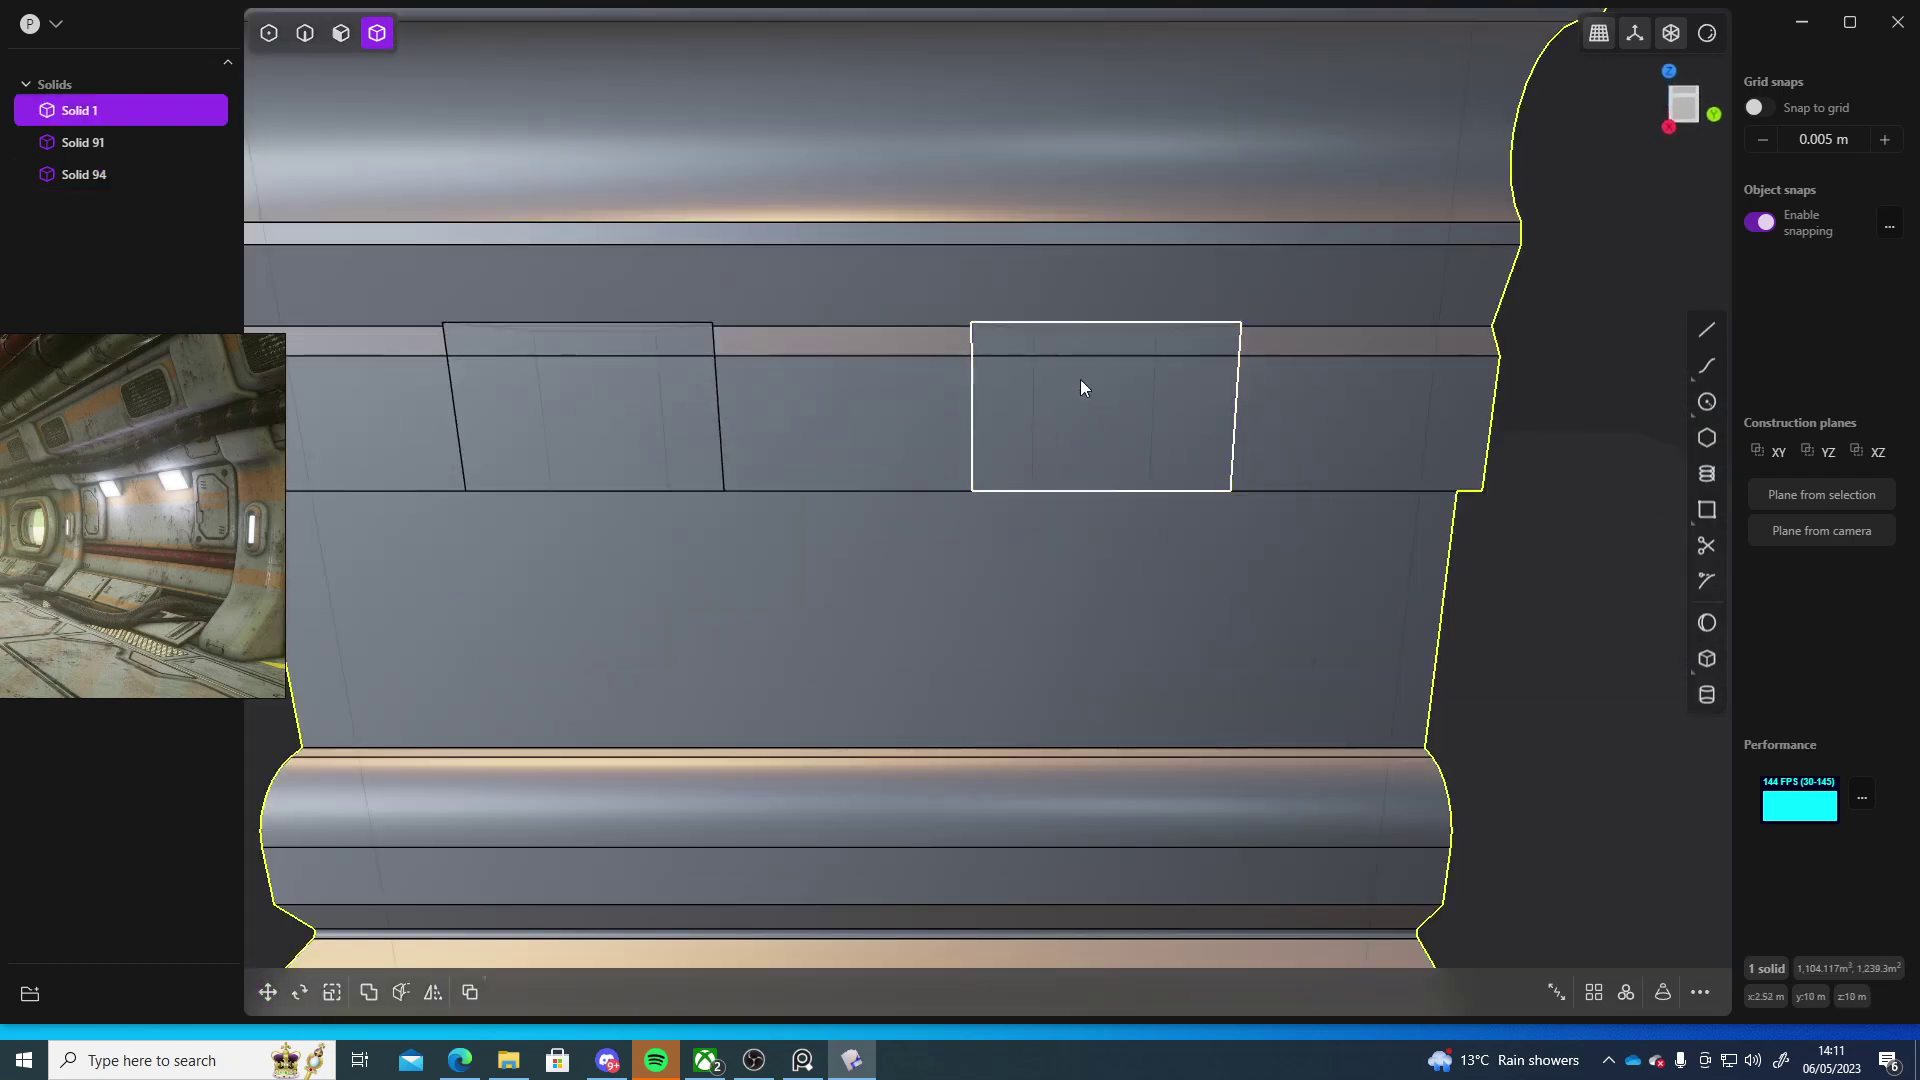
pyautogui.click(1060, 346)
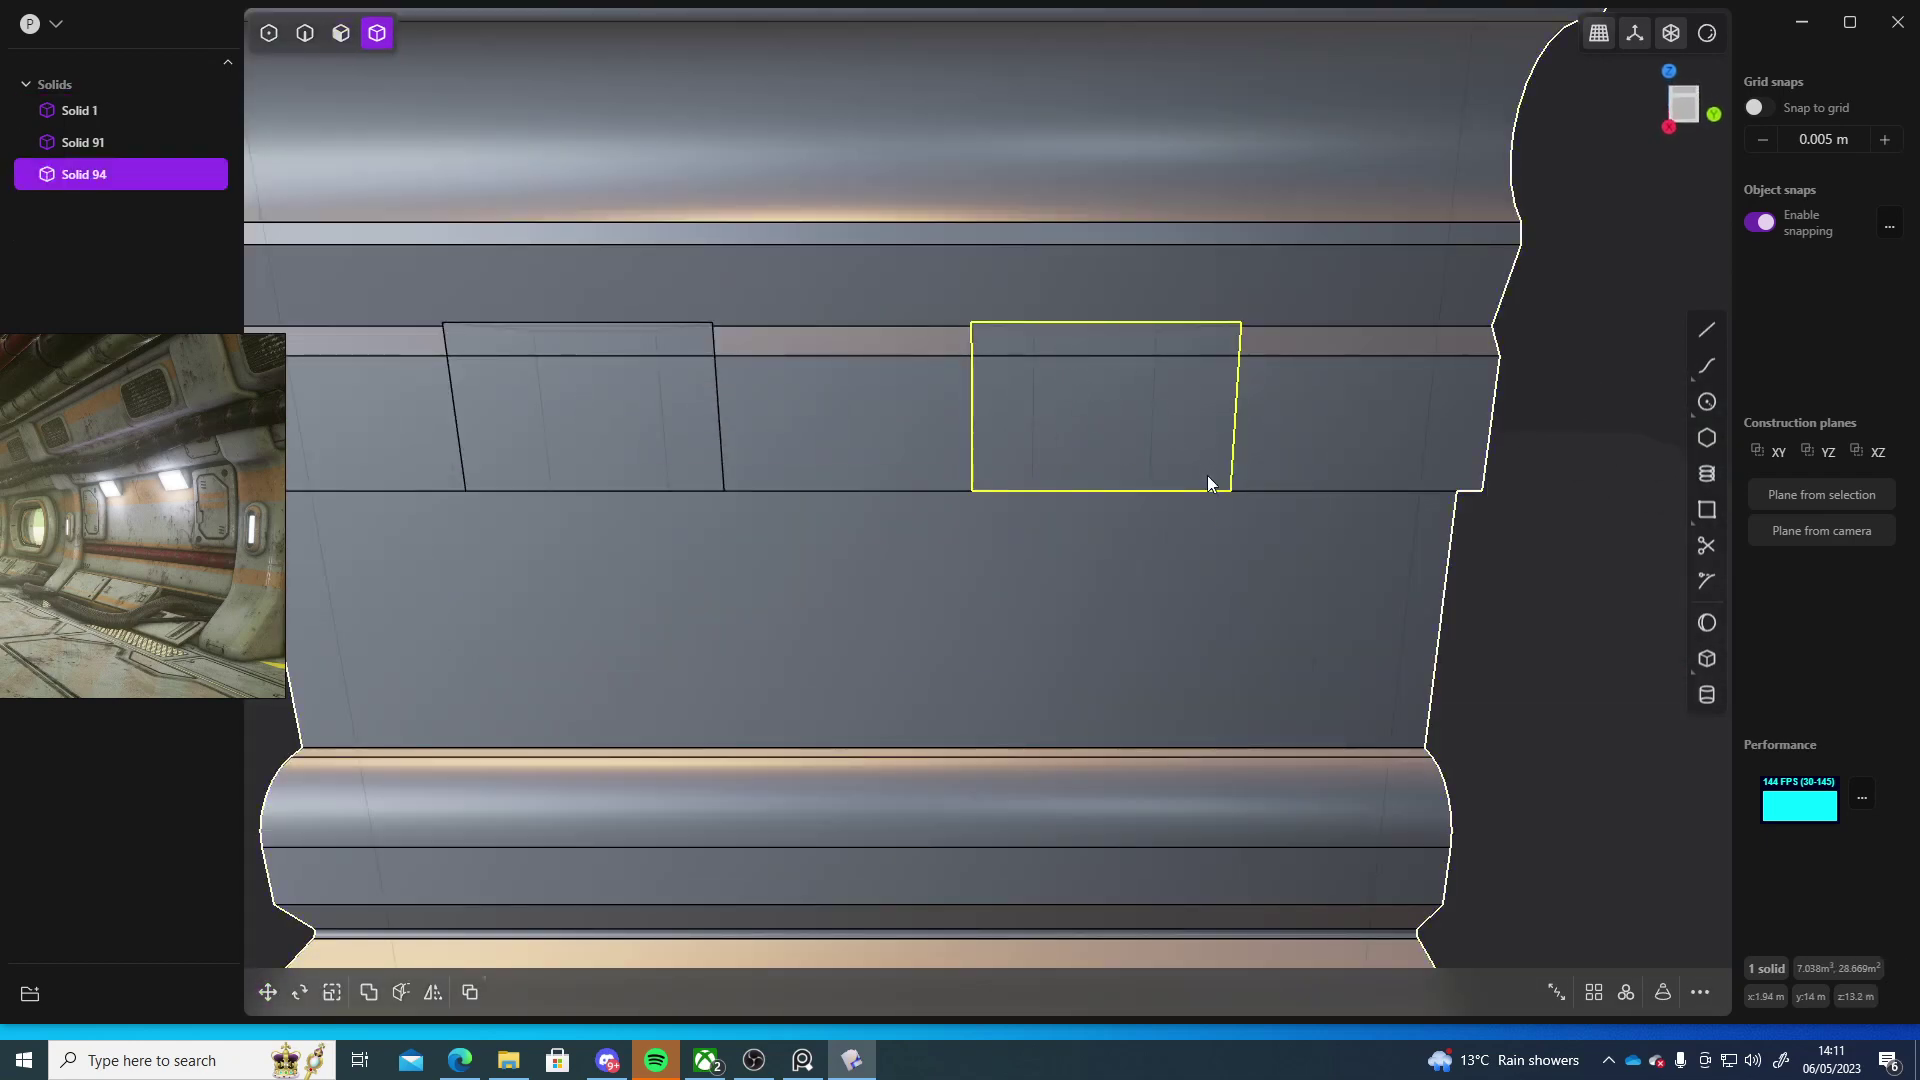
pyautogui.press('g')
pyautogui.moveTo(1157, 410); pyautogui.dragTo(1150, 406)
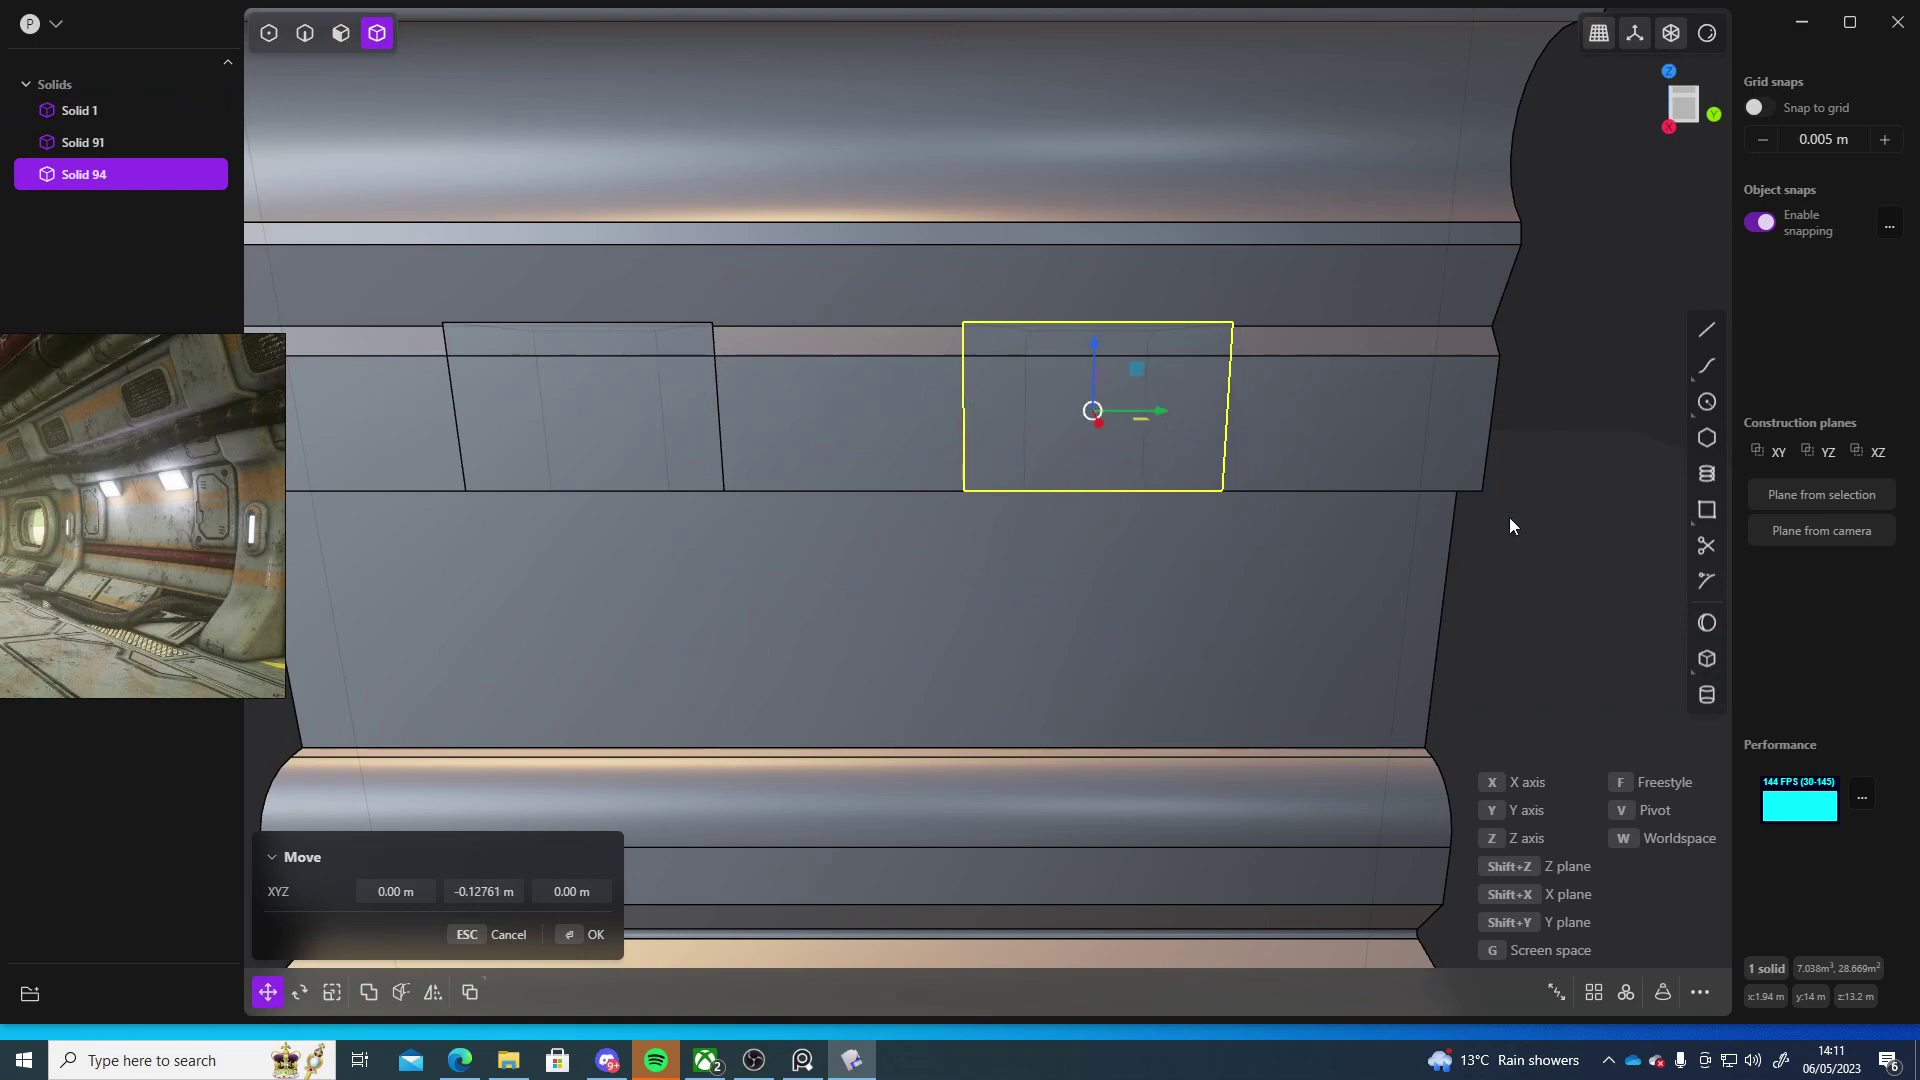
pyautogui.rightClick(1509, 518)
# - Subtract both tapered cutter bodies from the wall solid with a Boolean difference to form two ledge recesses
pyautogui.moveTo(1509, 518)
pyautogui.mouseDown(button='middle')
pyautogui.moveTo(1512, 555)
pyautogui.moveTo(1480, 530)
pyautogui.mouseUp(button='middle')
pyautogui.scroll(-8, 1480, 530)
pyautogui.moveTo(1278, 514); pyautogui.dragTo(1046, 580, button='middle')
pyautogui.scroll(4, 886, 464)
pyautogui.click(916, 471)
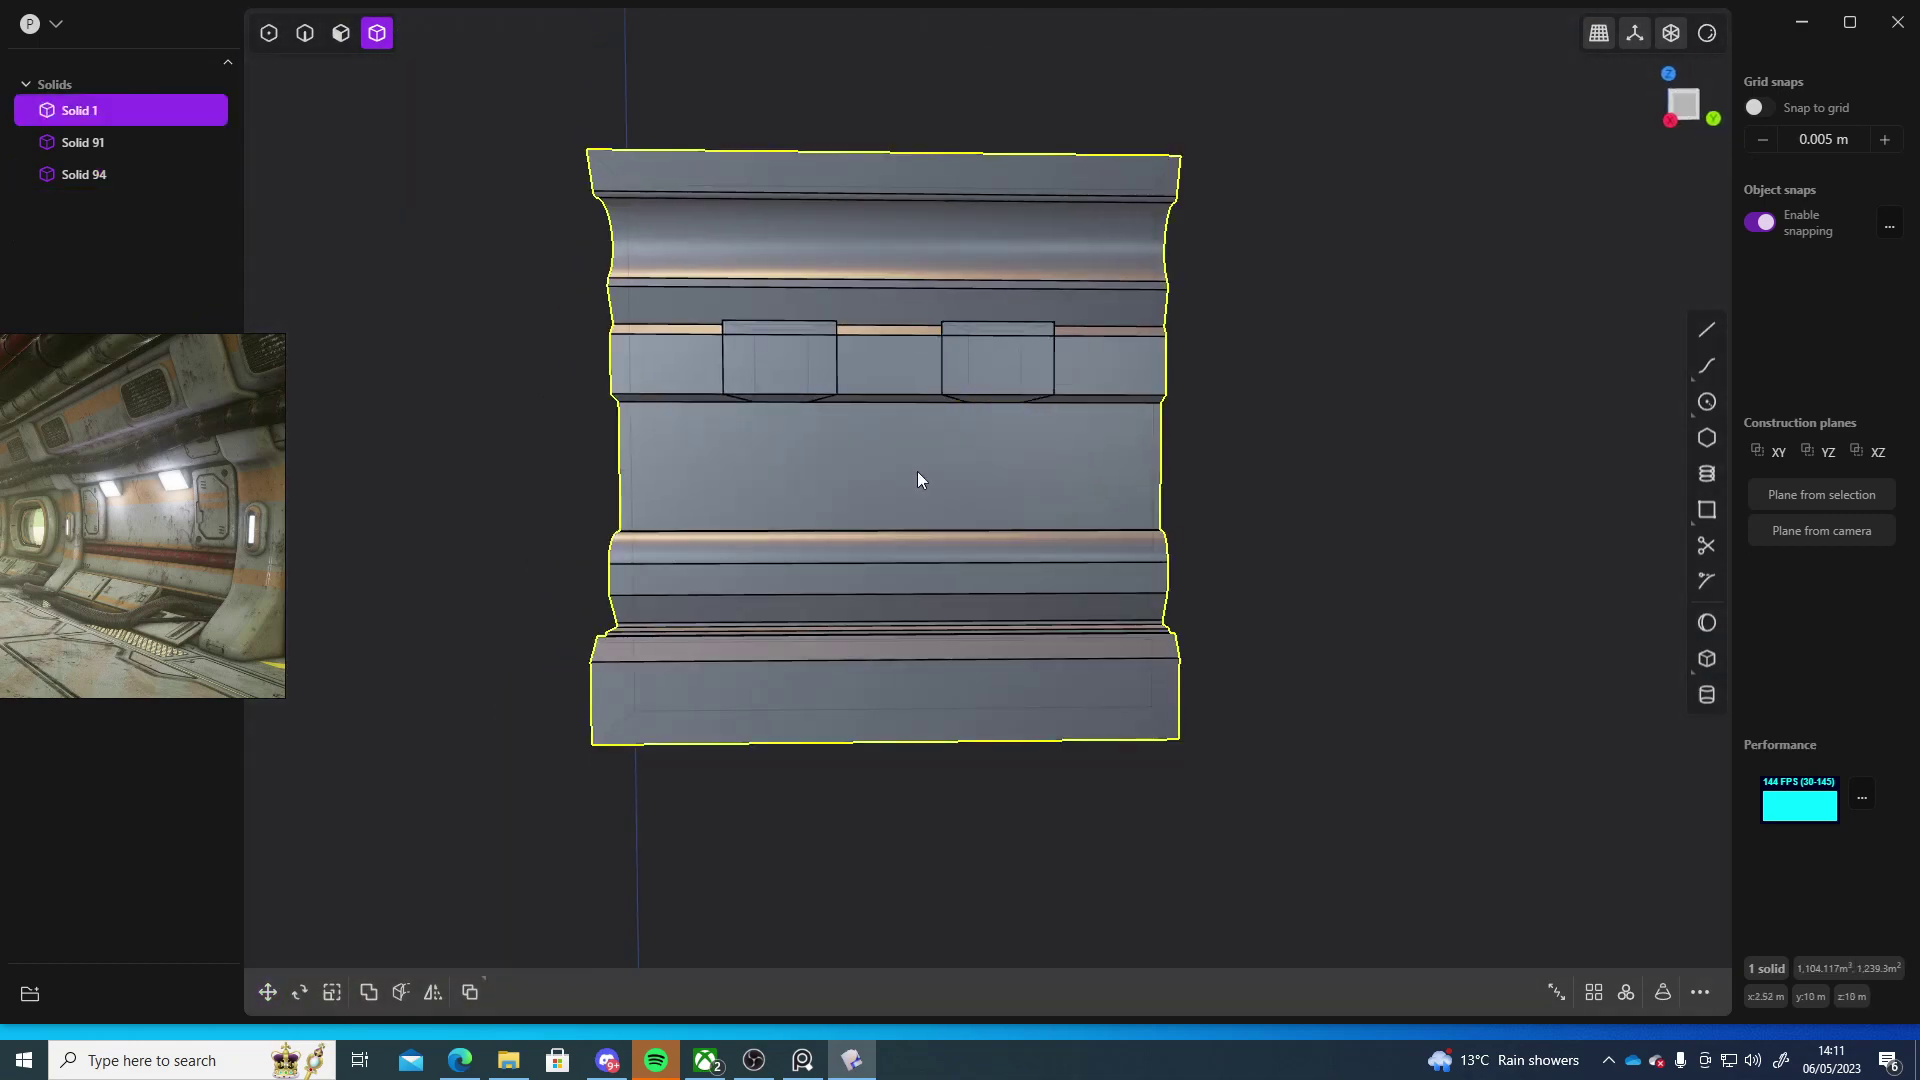
pyautogui.keyDown('shift'); pyautogui.moveTo(918, 478); pyautogui.dragTo(941, 555, button='middle'); pyautogui.keyUp('shift')
pyautogui.press('c')
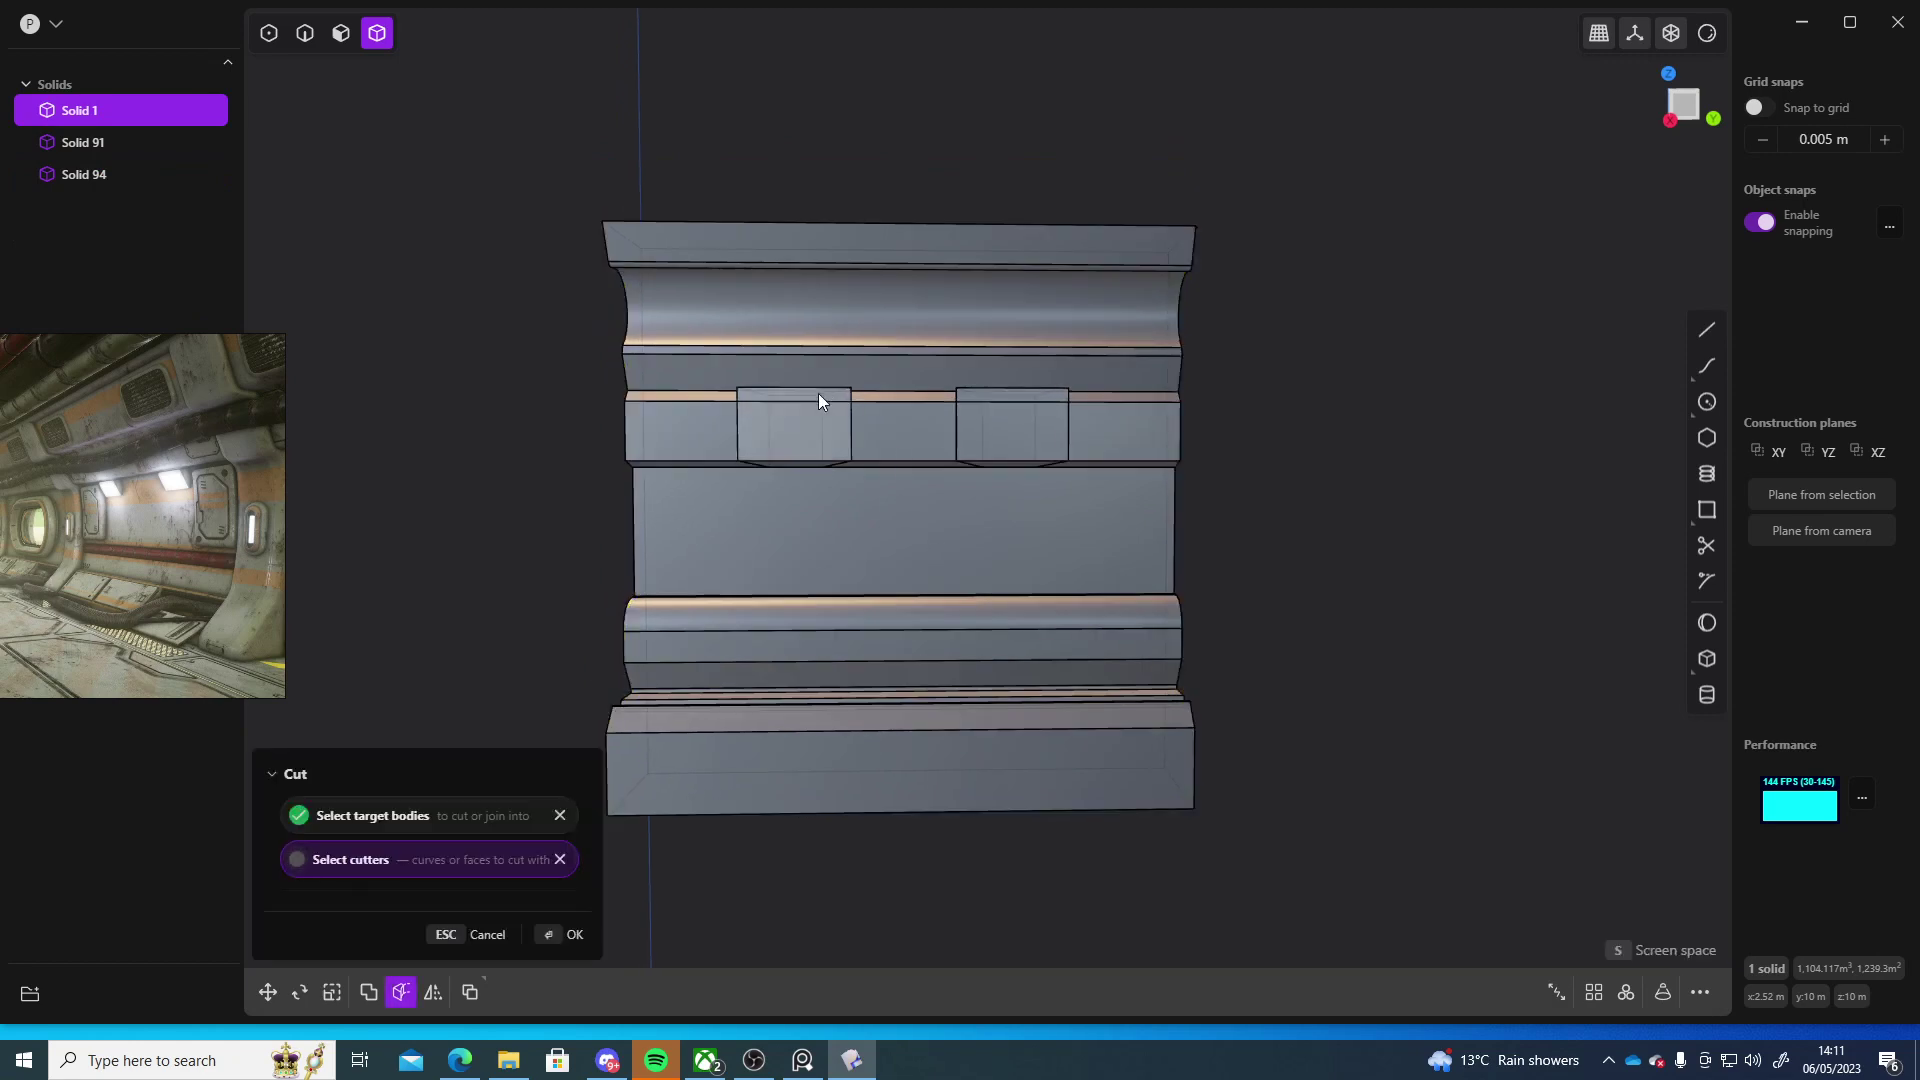
pyautogui.press('Escape')
pyautogui.press('b')
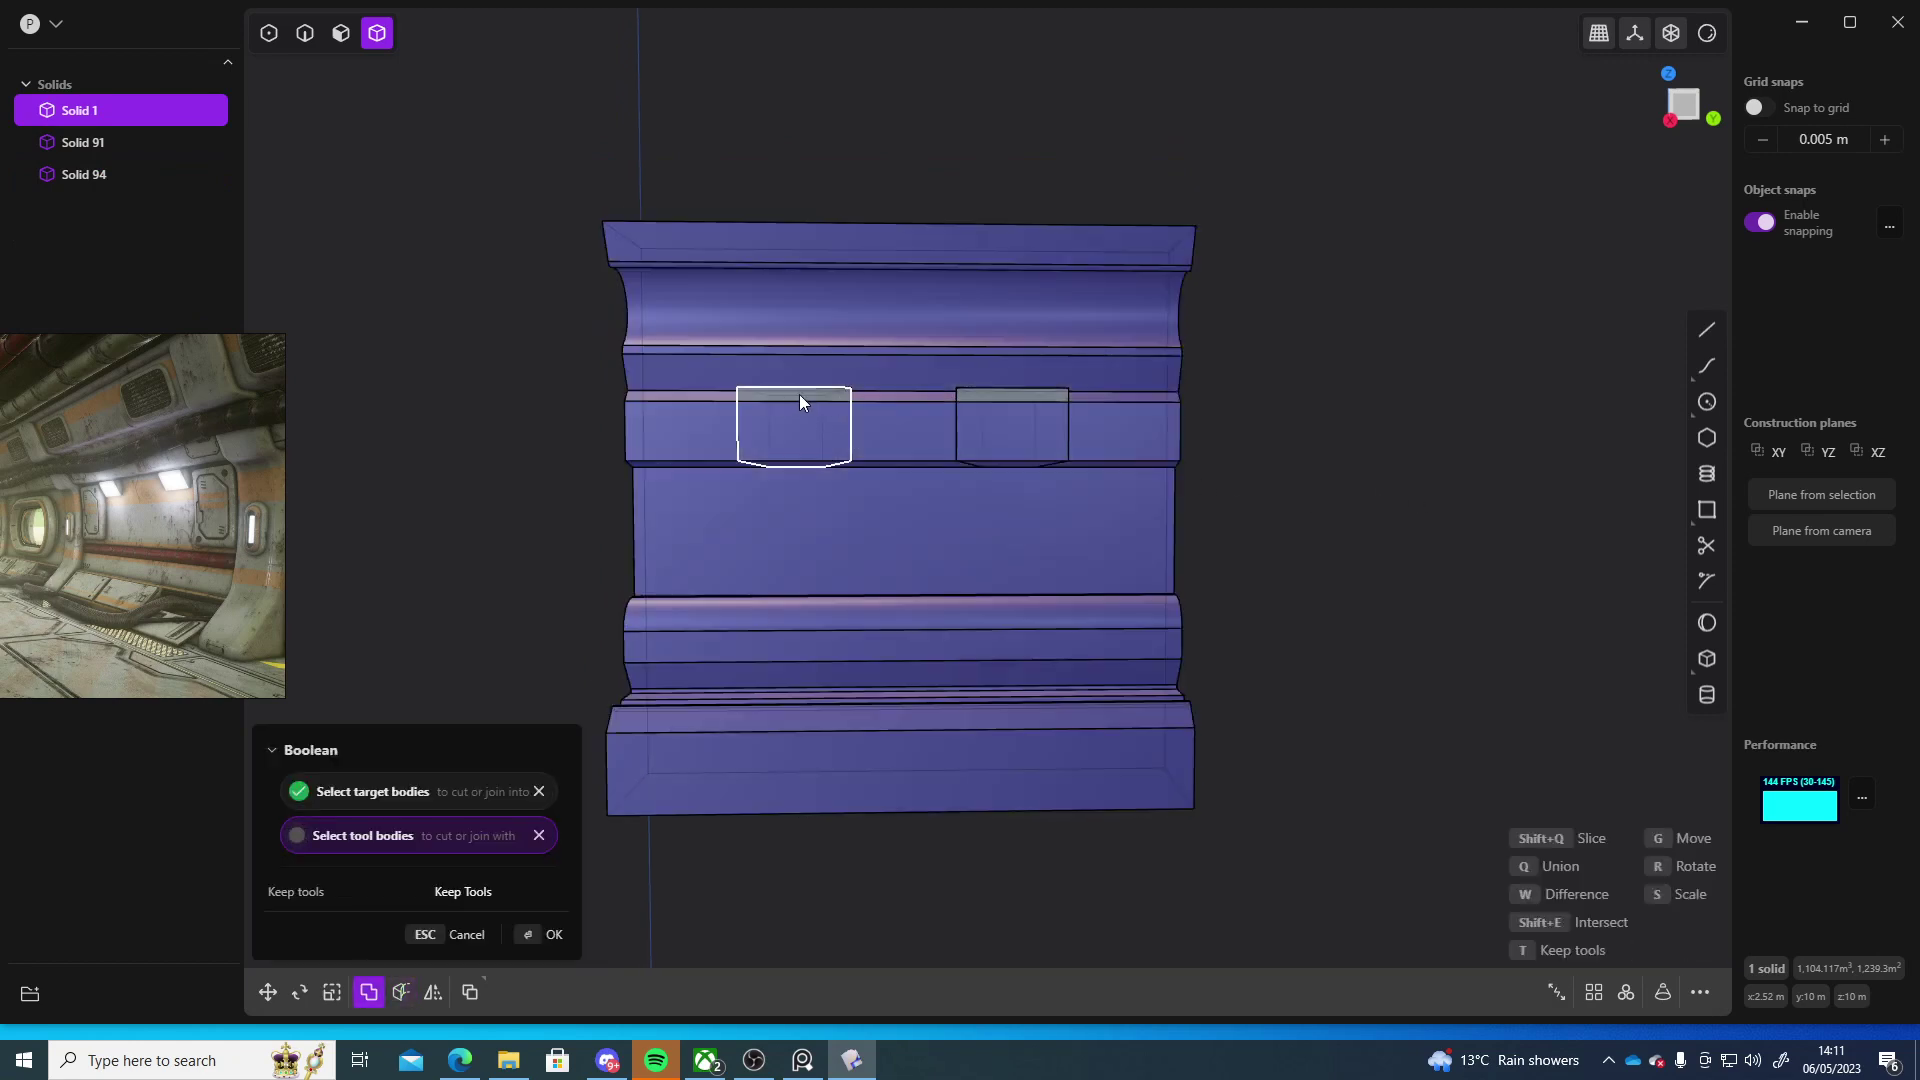
pyautogui.click(800, 398)
pyautogui.click(1045, 400)
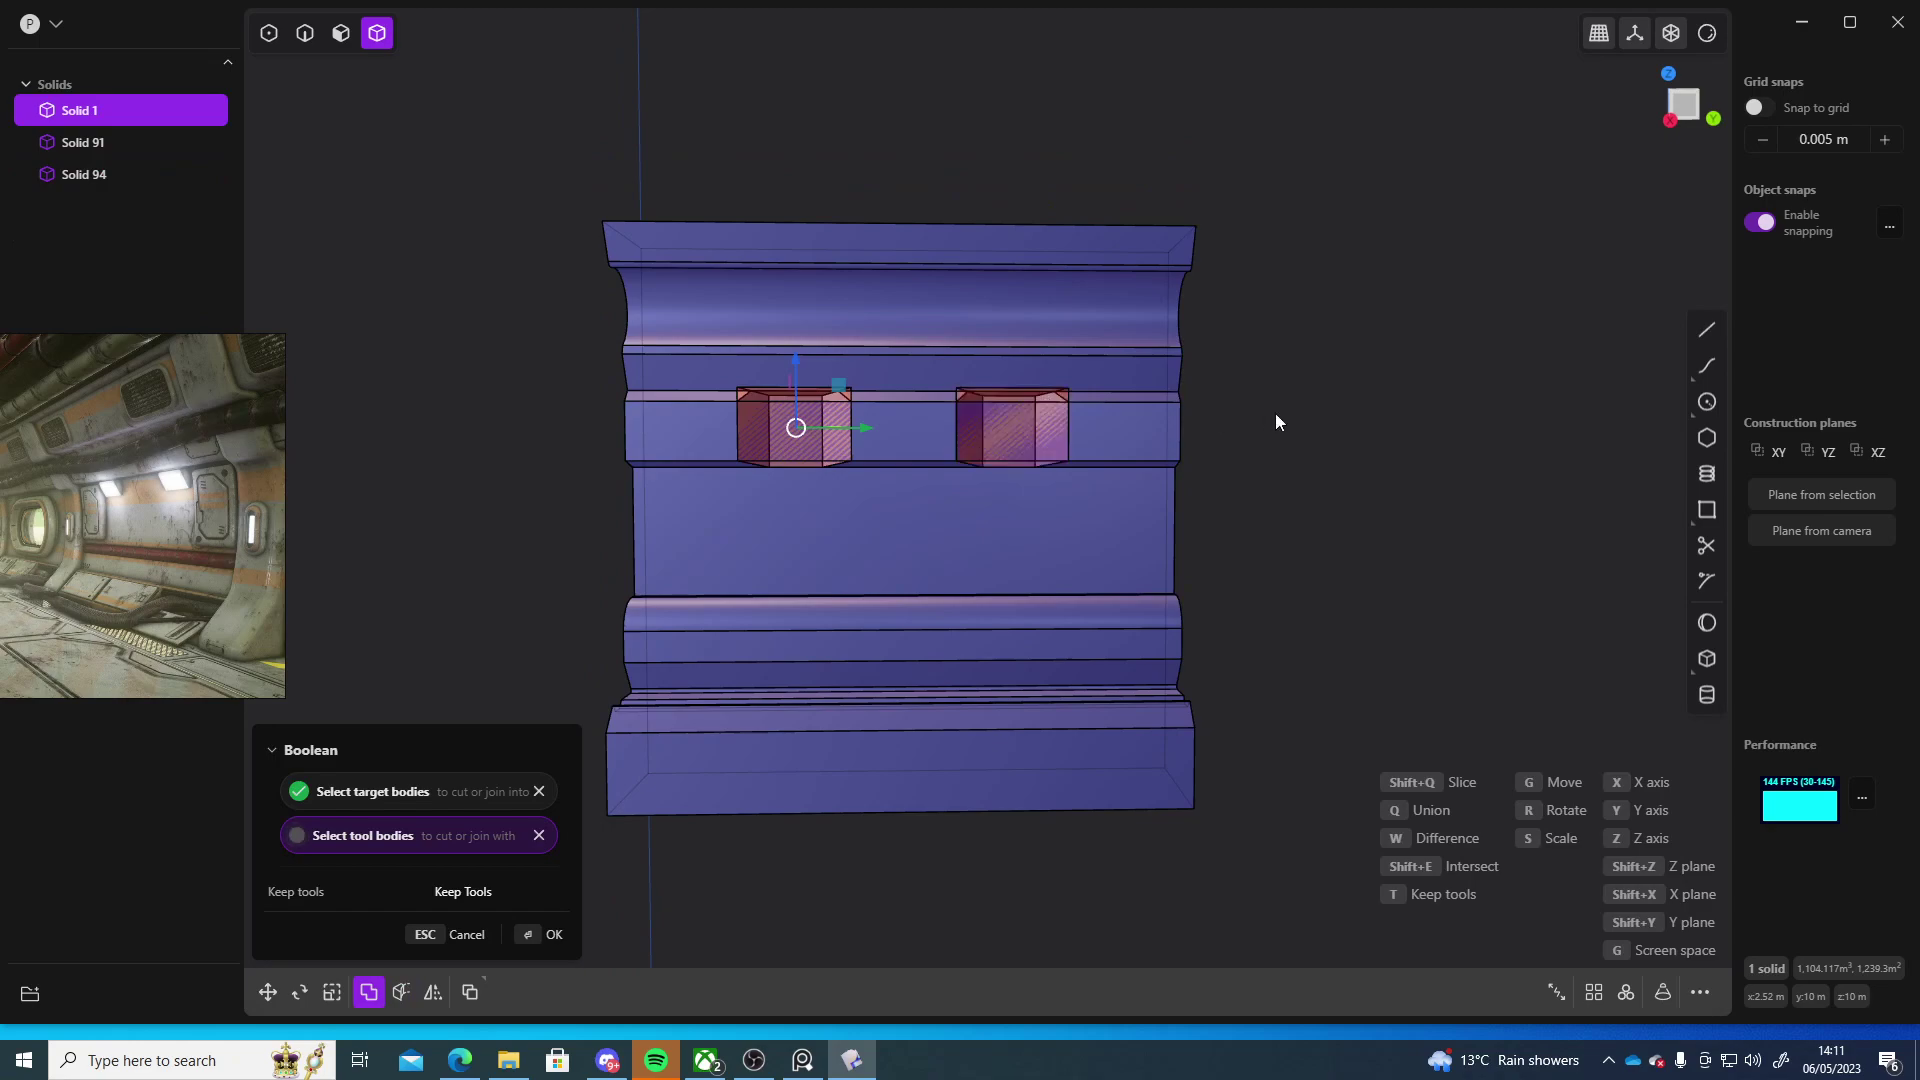
pyautogui.press('Return')
# - Examine the two recesses in the wall's ledge from several angles
pyautogui.moveTo(1366, 500); pyautogui.dragTo(868, 458, button='middle')
pyautogui.scroll(5, 1093, 536)
pyautogui.scroll(-5, 1094, 536)
pyautogui.moveTo(1187, 590); pyautogui.dragTo(1143, 506, button='middle')
pyautogui.scroll(6, 1160, 430)
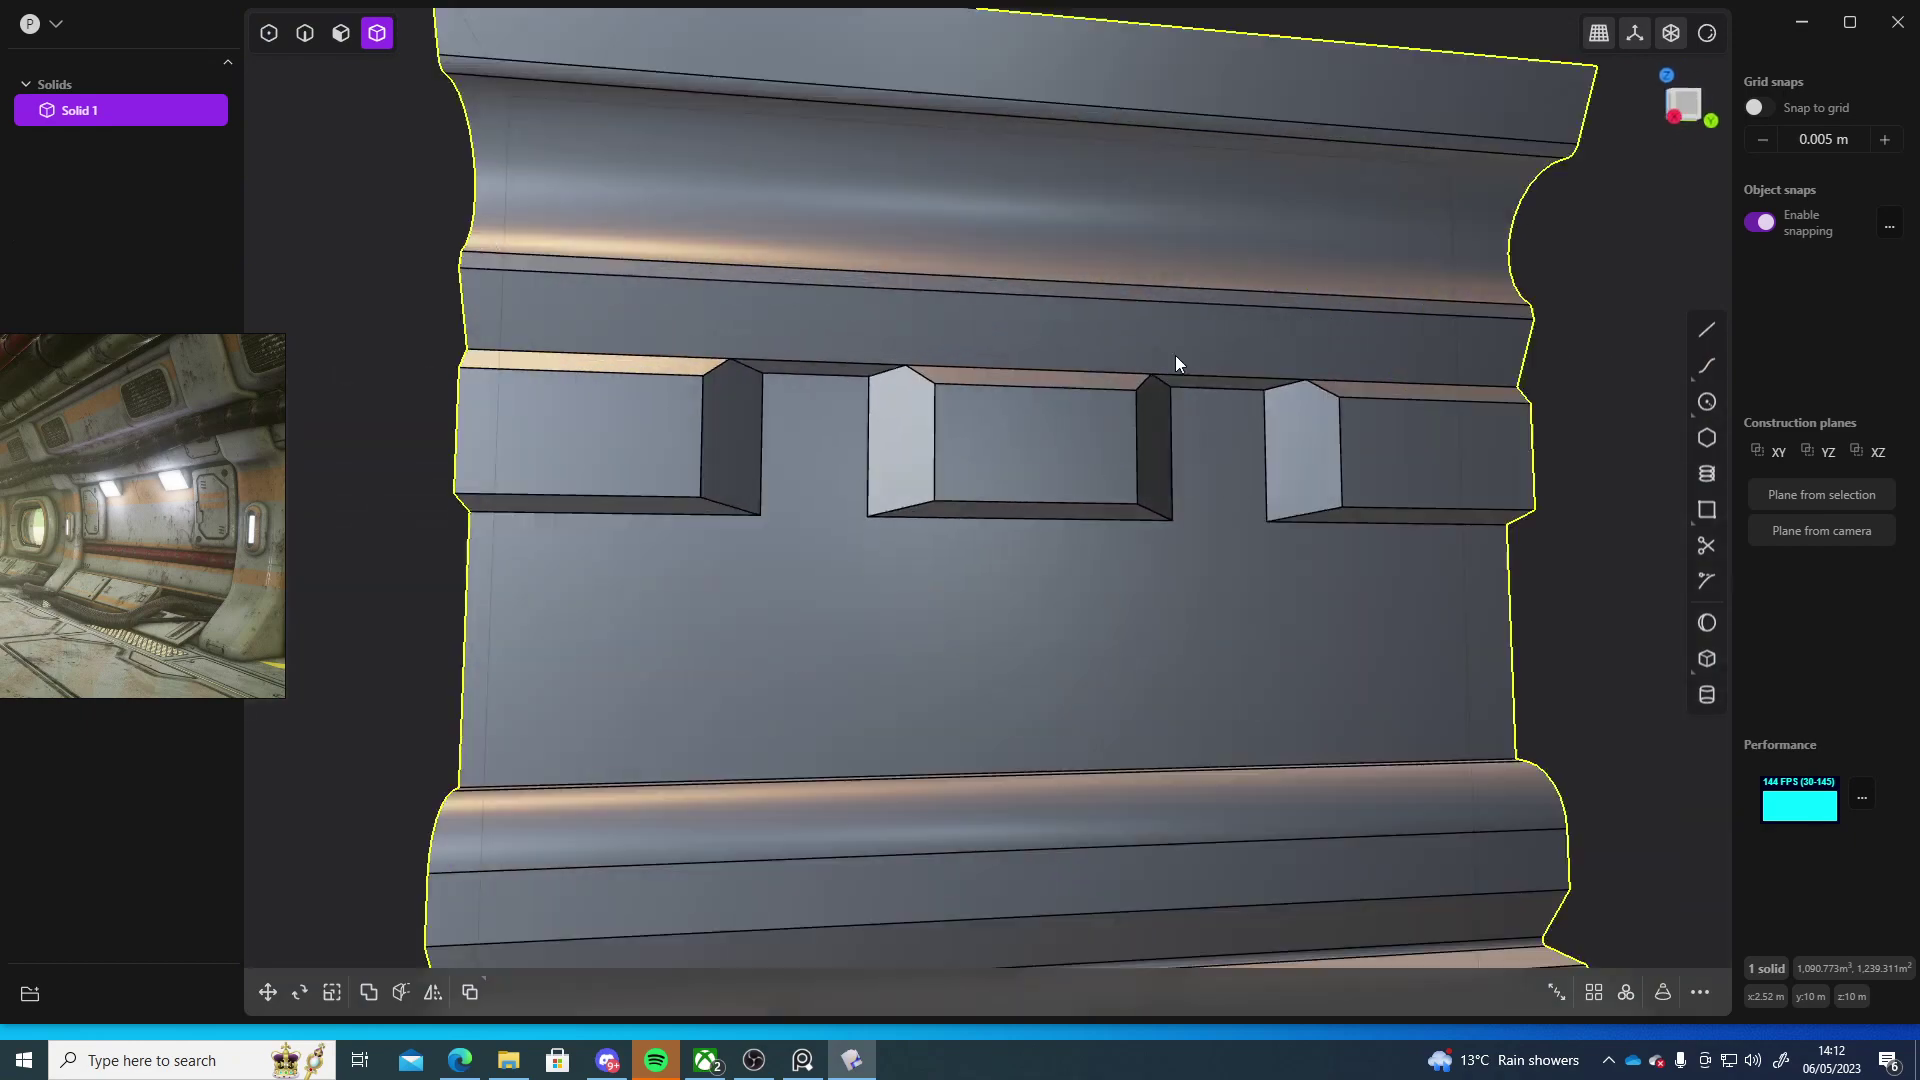
pyautogui.moveTo(918, 424); pyautogui.dragTo(1084, 519, button='middle')
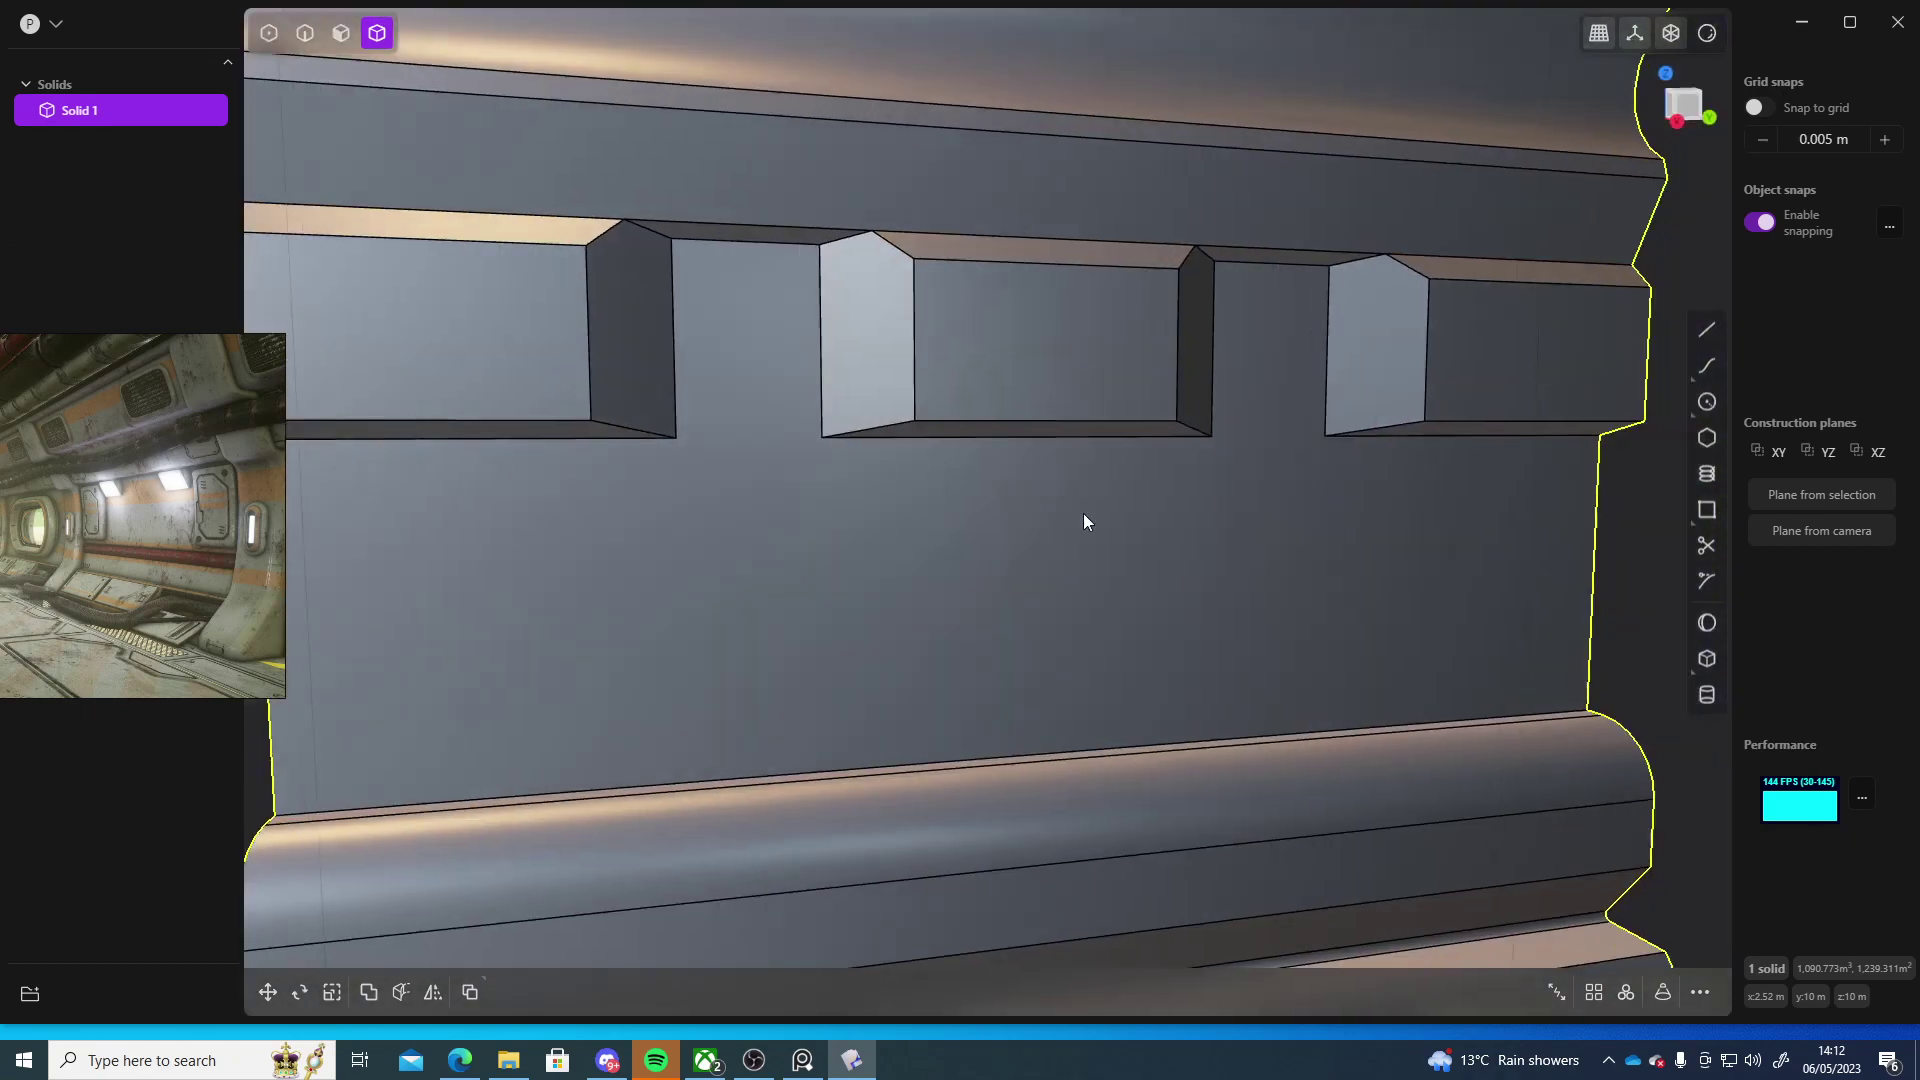
pyautogui.scroll(-3, 1088, 519)
pyautogui.press('Escape')
# - Offset the outline of the flat middle wall face inward by about 0.37 m with round gap fill
pyautogui.press('3')
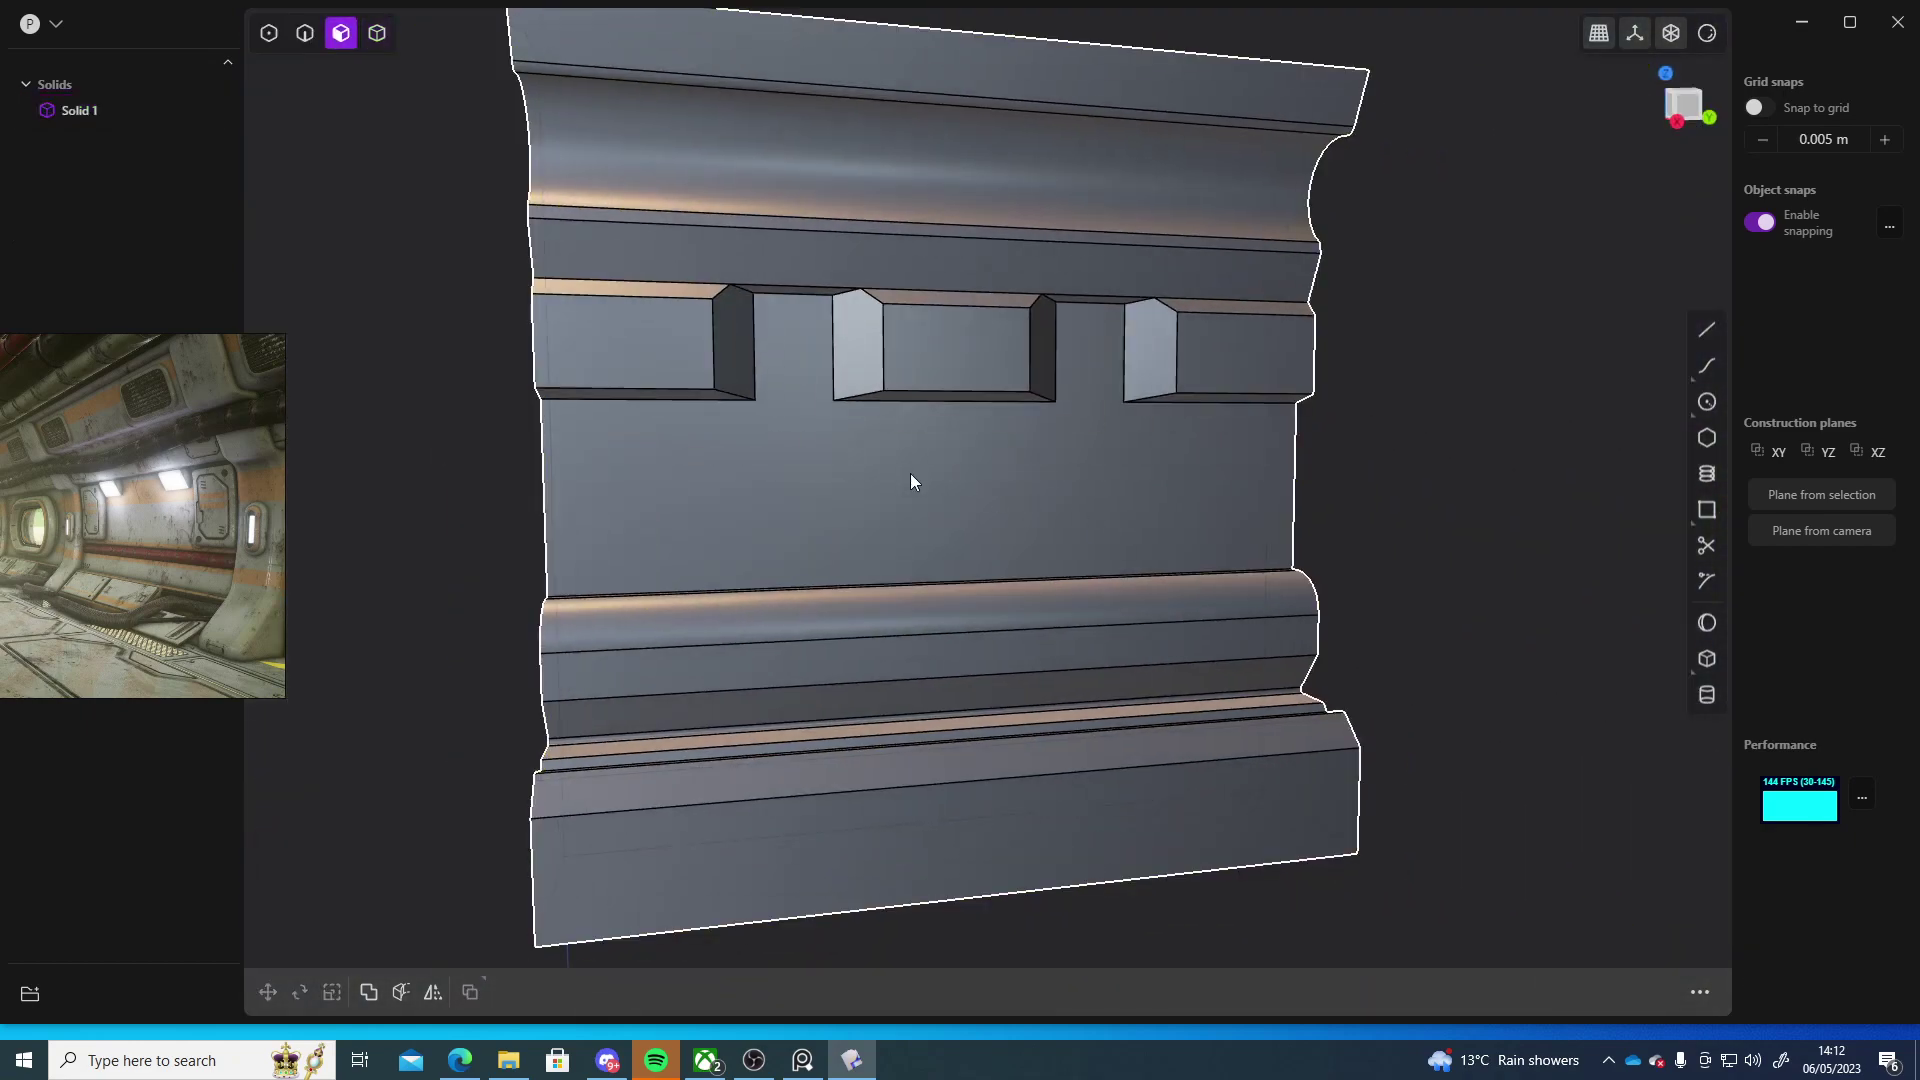
pyautogui.click(910, 472)
pyautogui.press('o')
pyautogui.moveTo(1230, 574); pyautogui.dragTo(1088, 463, button='middle')
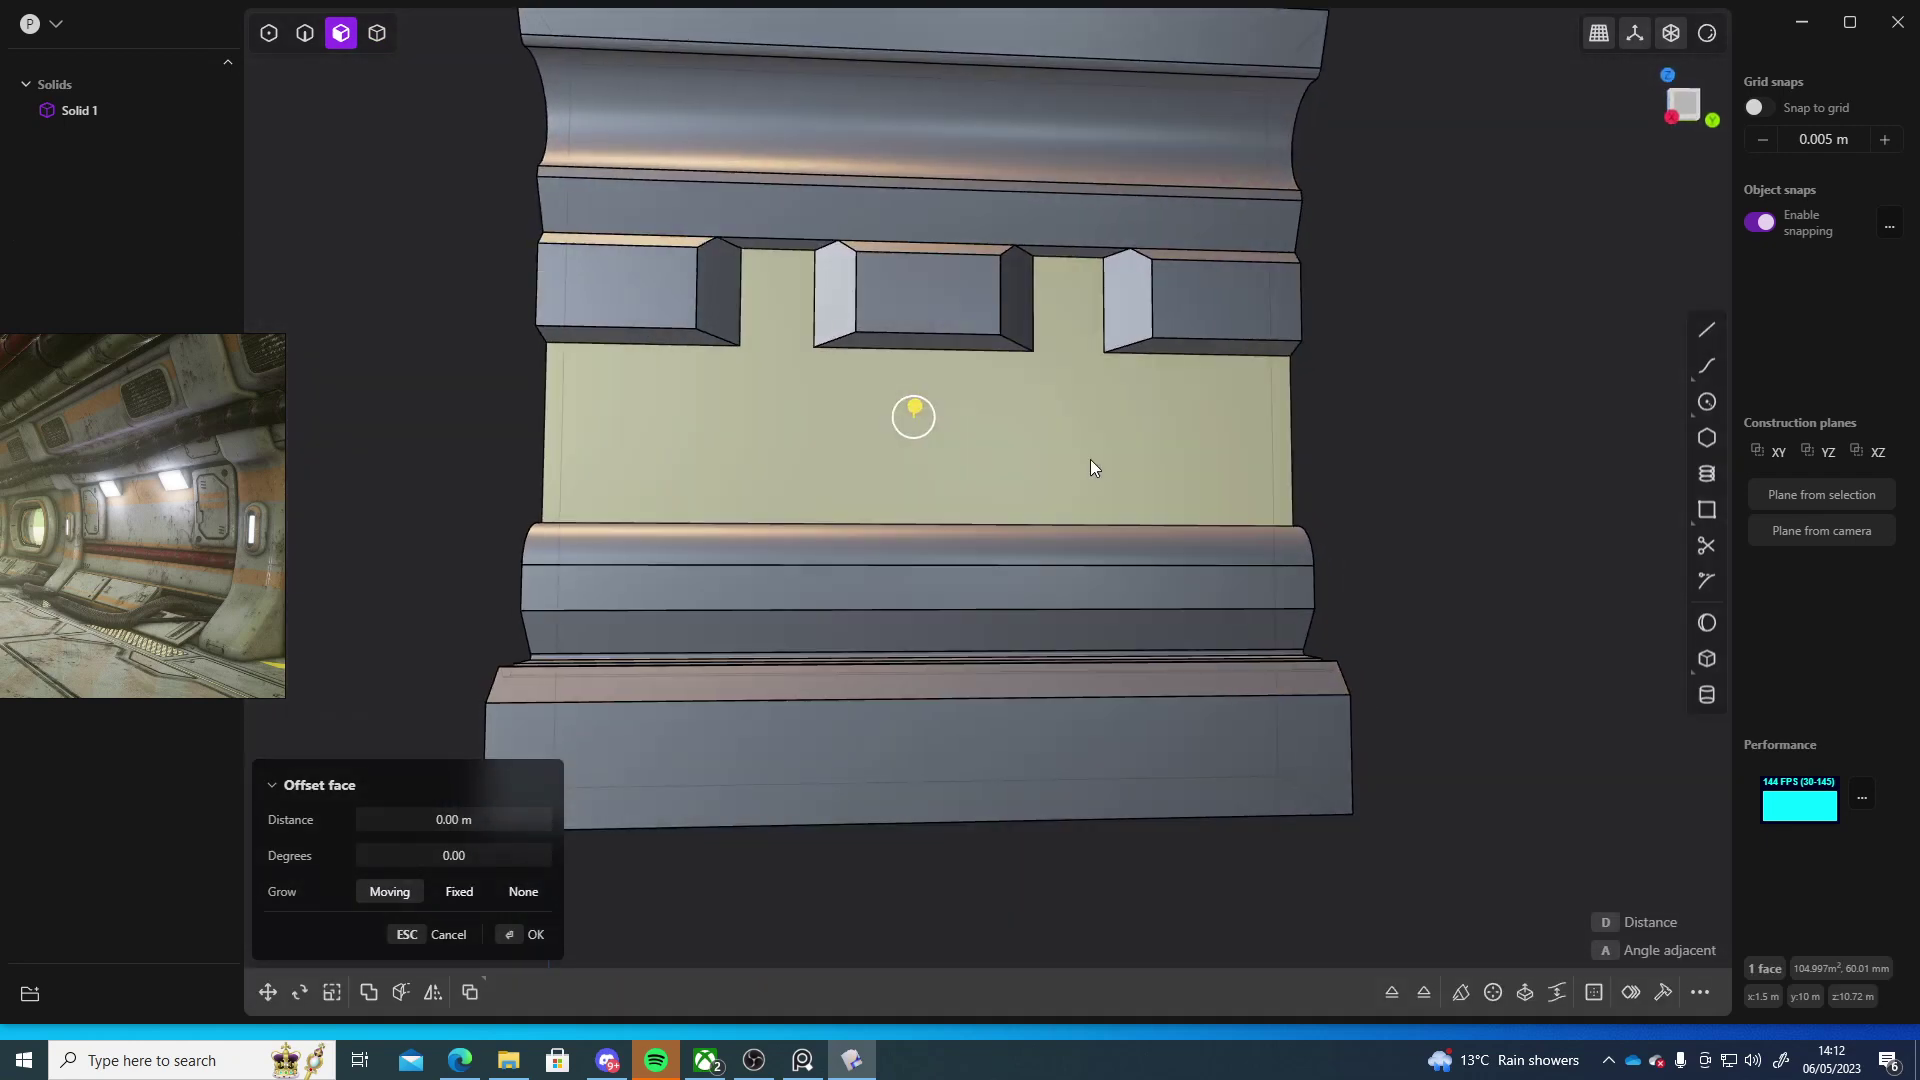
pyautogui.press('o')
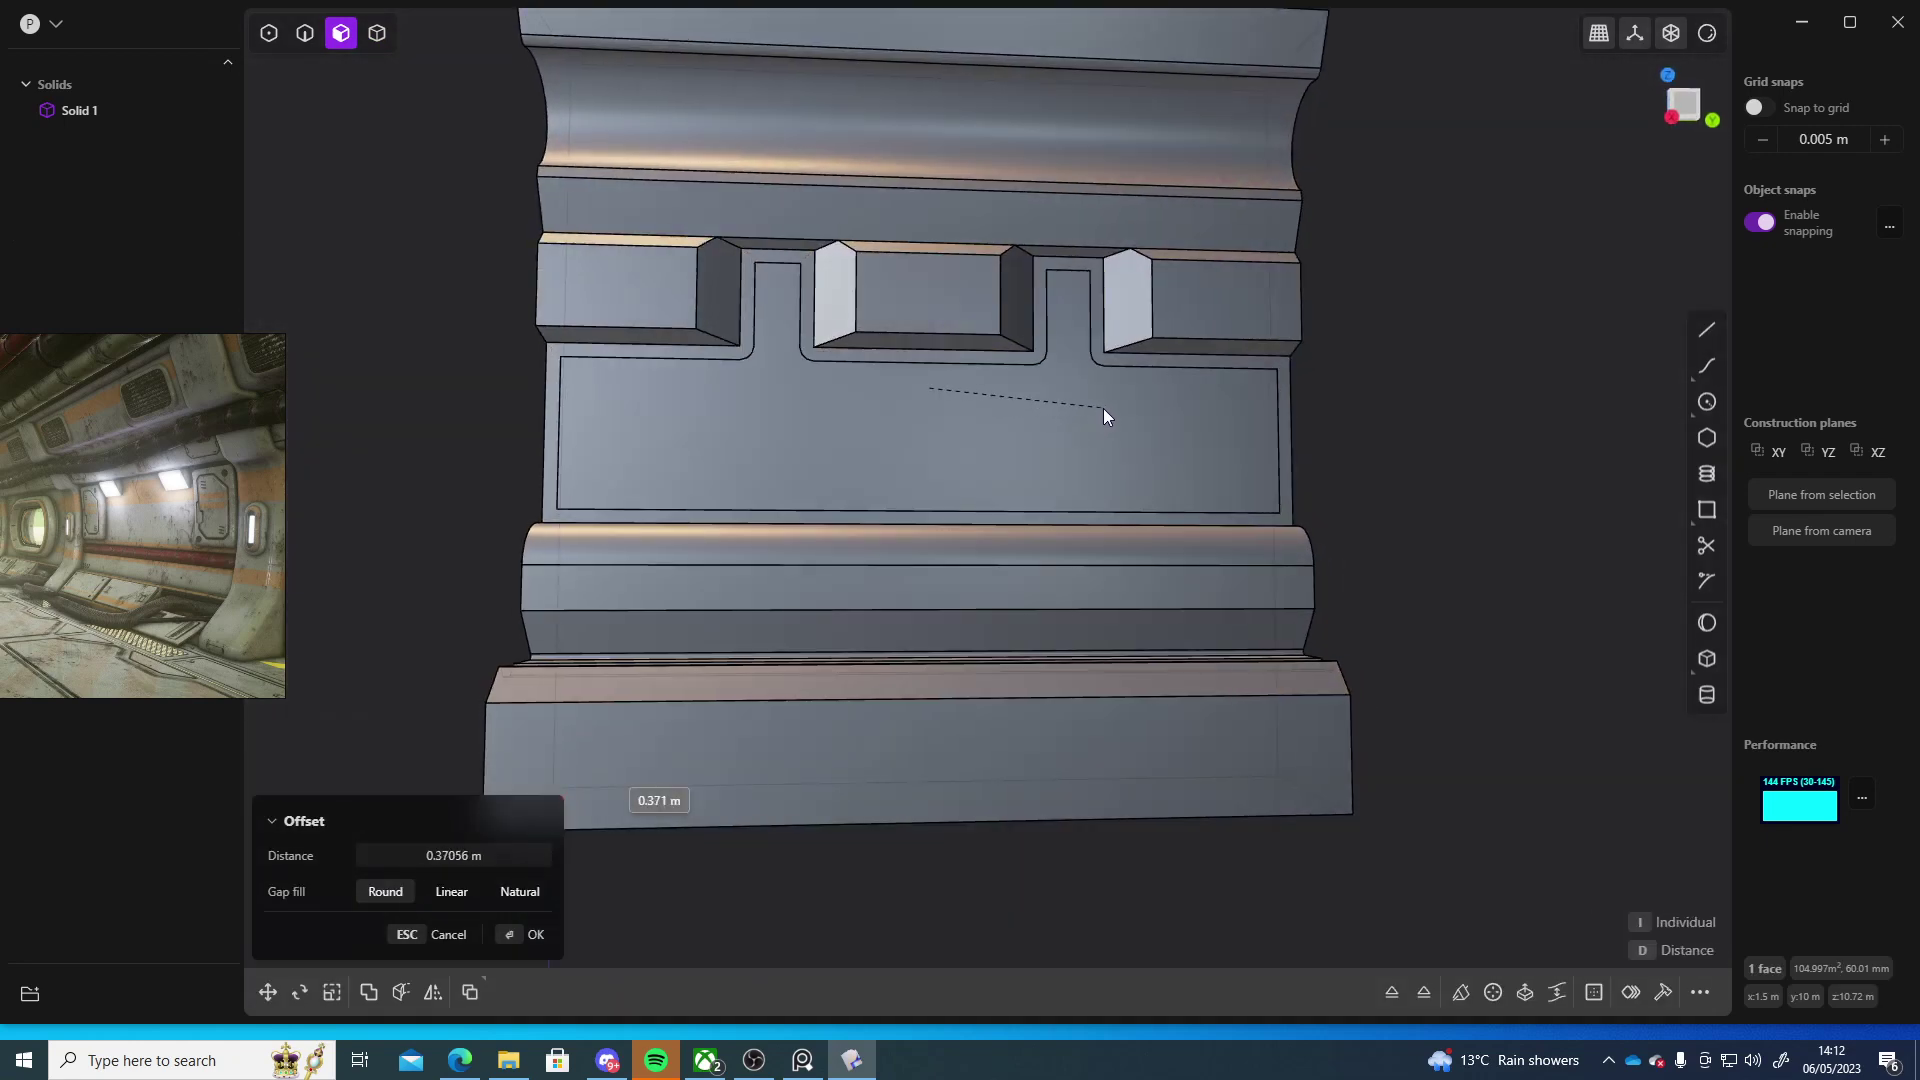
pyautogui.press('o')
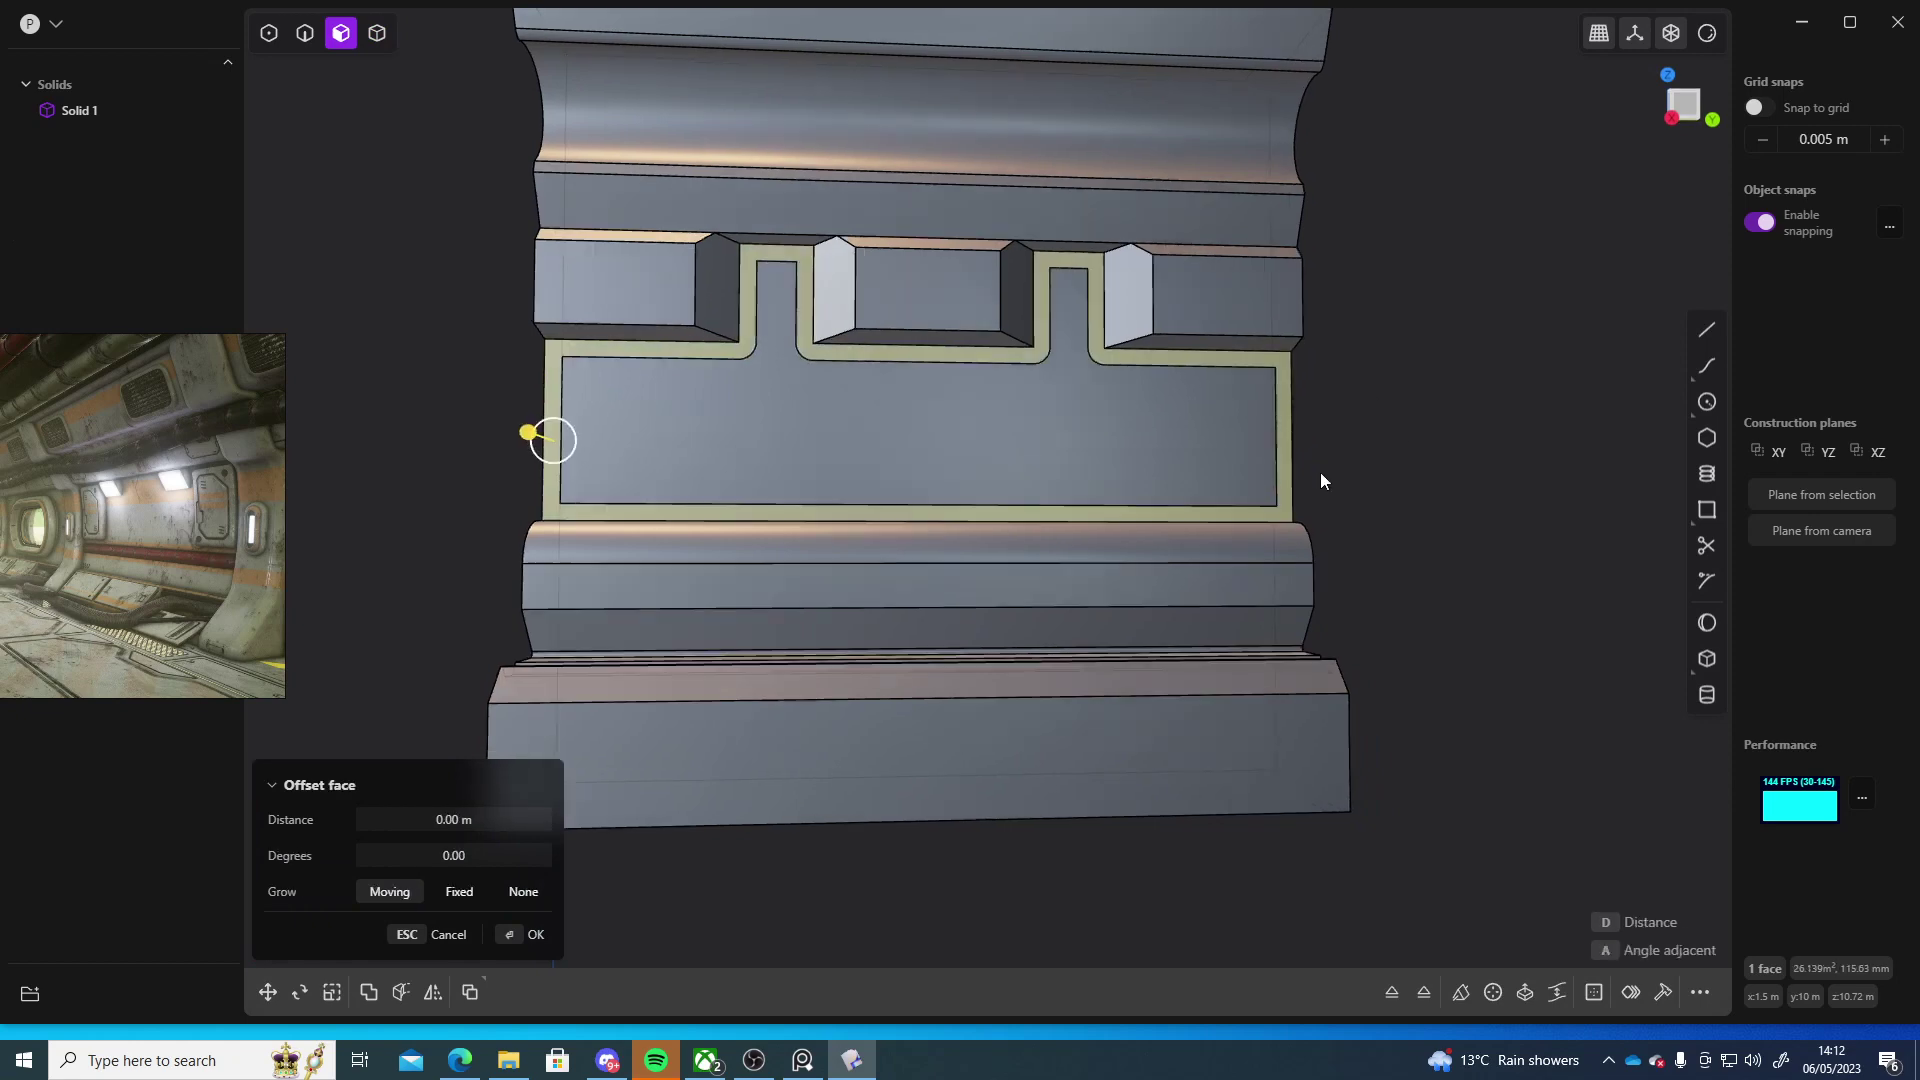
pyautogui.moveTo(1320, 472); pyautogui.dragTo(785, 335, button='middle')
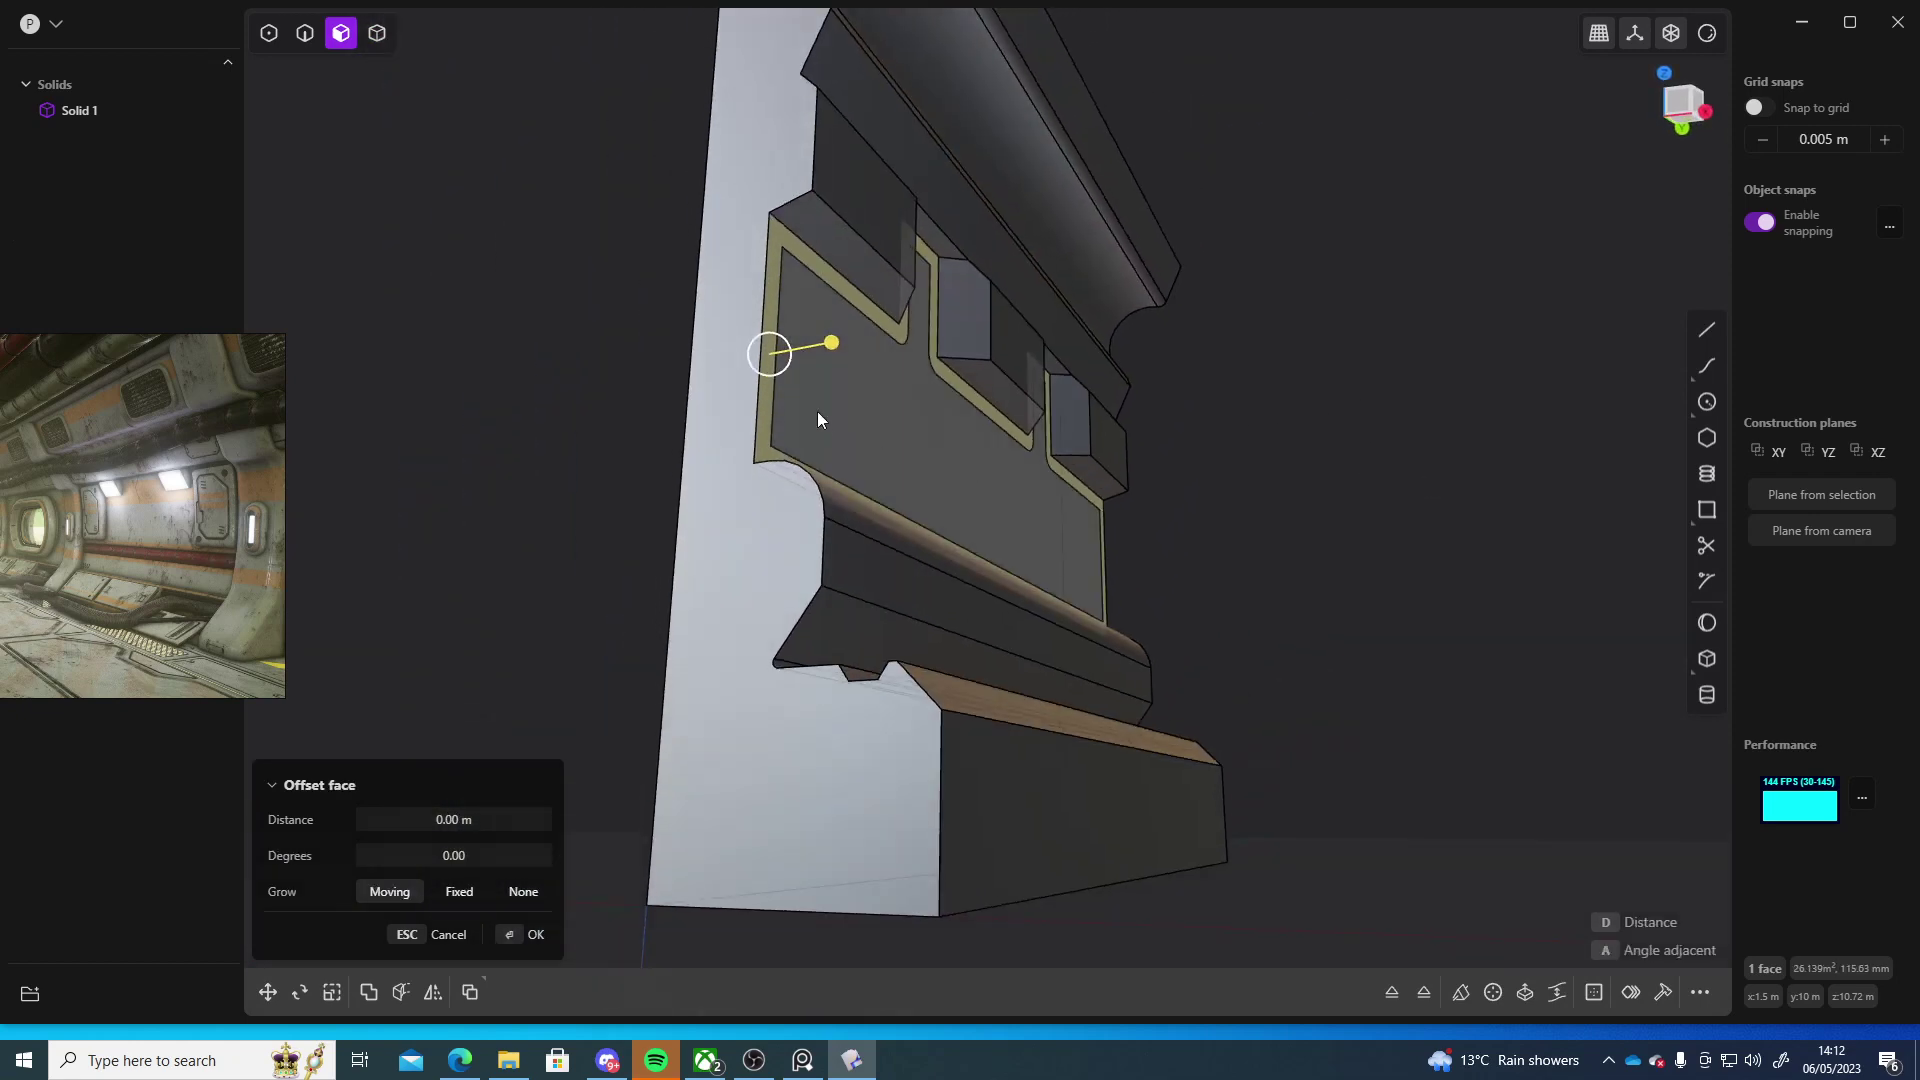
pyautogui.moveTo(785, 335); pyautogui.dragTo(840, 339)
pyautogui.moveTo(839, 338); pyautogui.dragTo(1114, 507, button='middle')
pyautogui.scroll(-5, 1154, 544)
pyautogui.scroll(5, 1328, 520)
pyautogui.click(1118, 504)
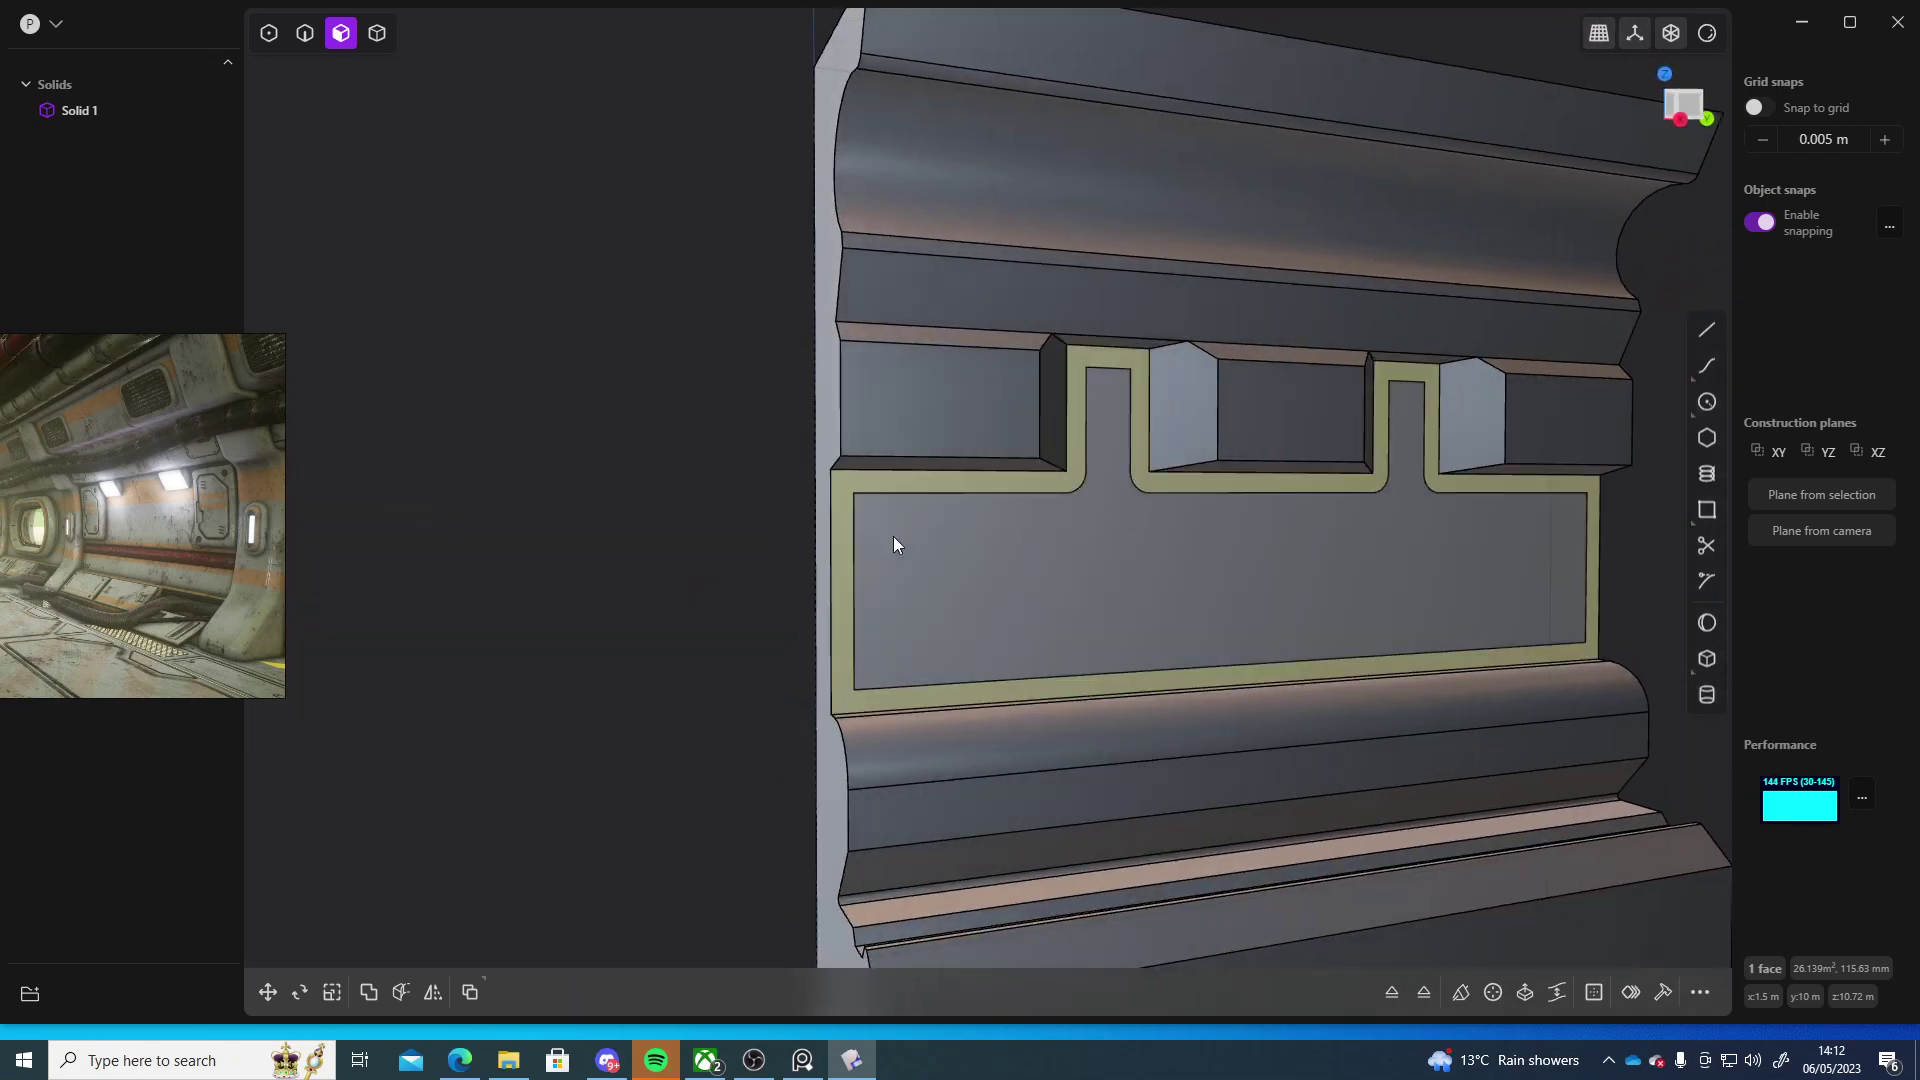
# - Offset the inner panel face about 0.3 m into the wall, leaving a raised border around it
pyautogui.moveTo(896, 540); pyautogui.dragTo(1188, 556, button='middle')
pyautogui.press('o')
pyautogui.moveTo(1188, 556); pyautogui.dragTo(1160, 560)
pyautogui.scroll(3, 1244, 546)
pyautogui.moveTo(1245, 546); pyautogui.dragTo(1065, 572, button='middle')
pyautogui.moveTo(1066, 572); pyautogui.dragTo(1034, 558)
pyautogui.scroll(-3, 1034, 550)
pyautogui.moveTo(1034, 550); pyautogui.dragTo(942, 573, button='middle')
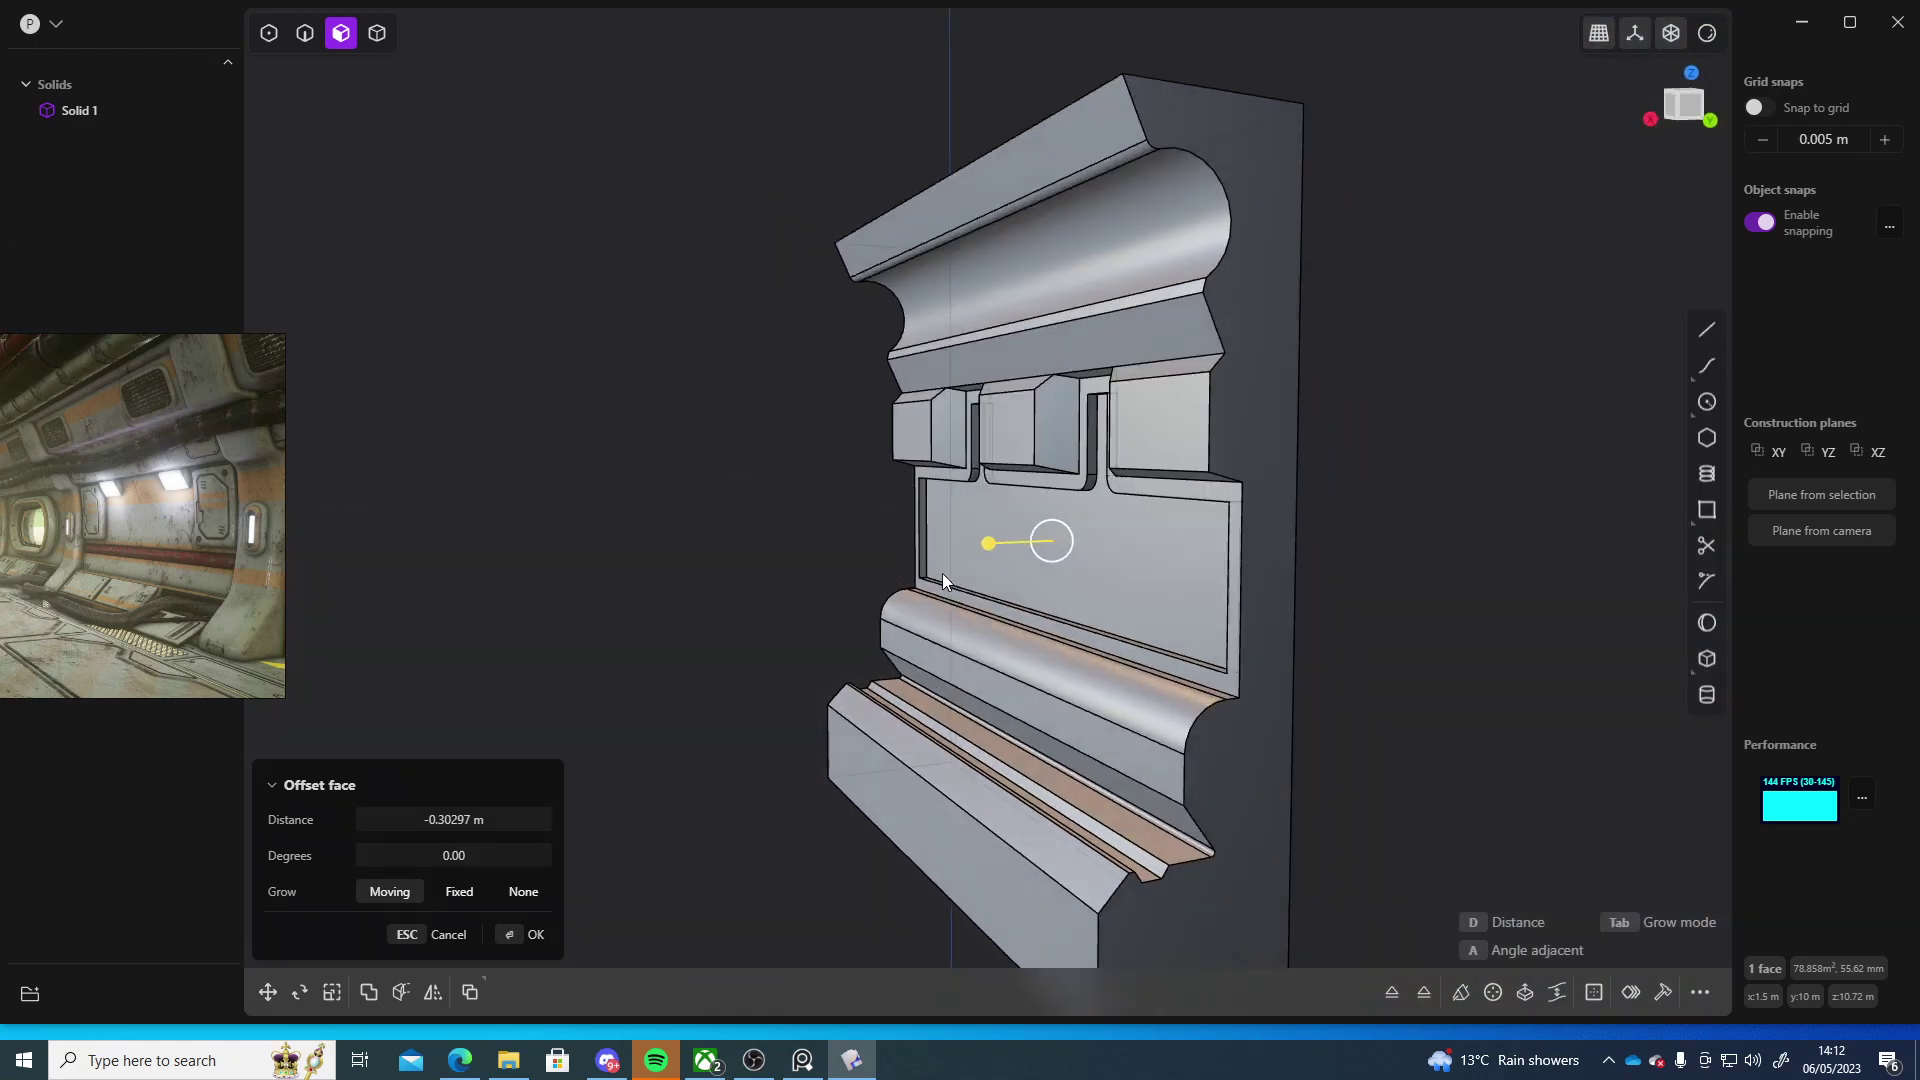
pyautogui.moveTo(942, 573); pyautogui.dragTo(673, 513)
pyautogui.scroll(6, 674, 513)
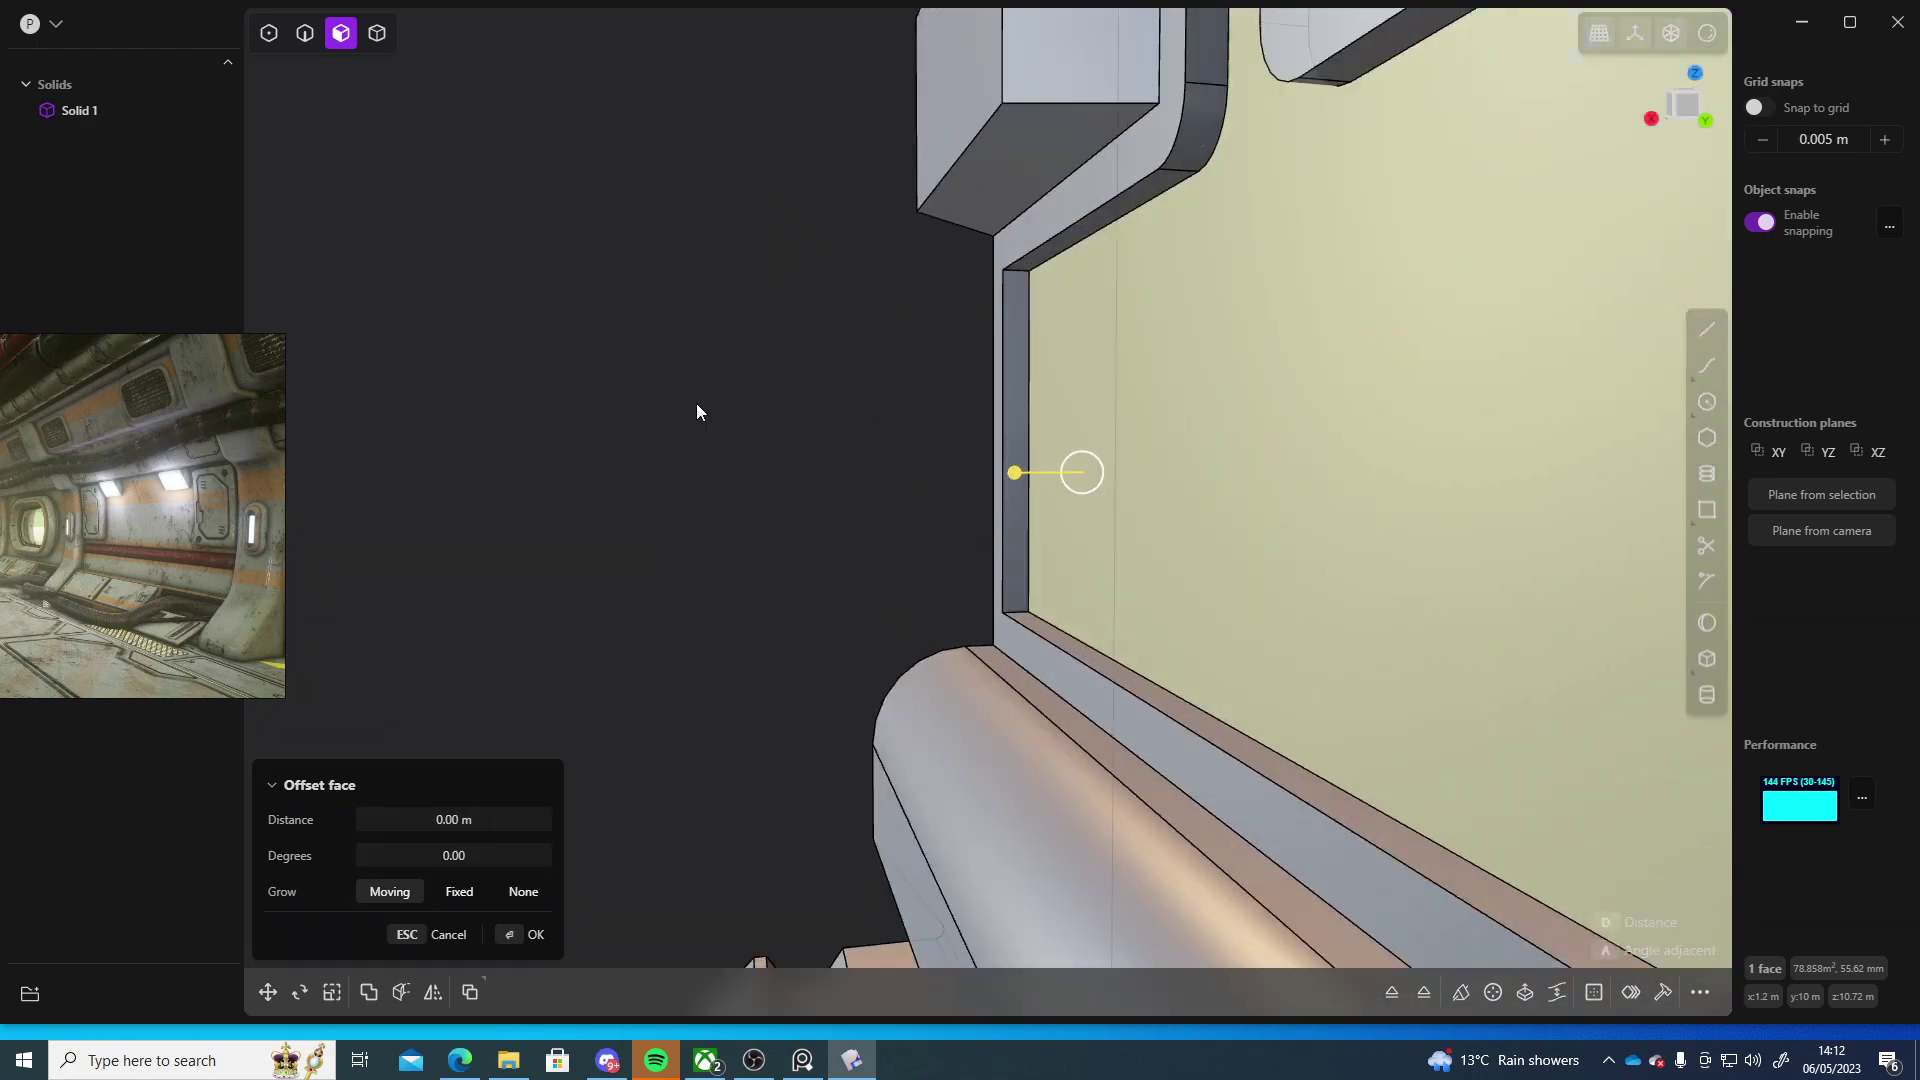
pyautogui.press('Escape')
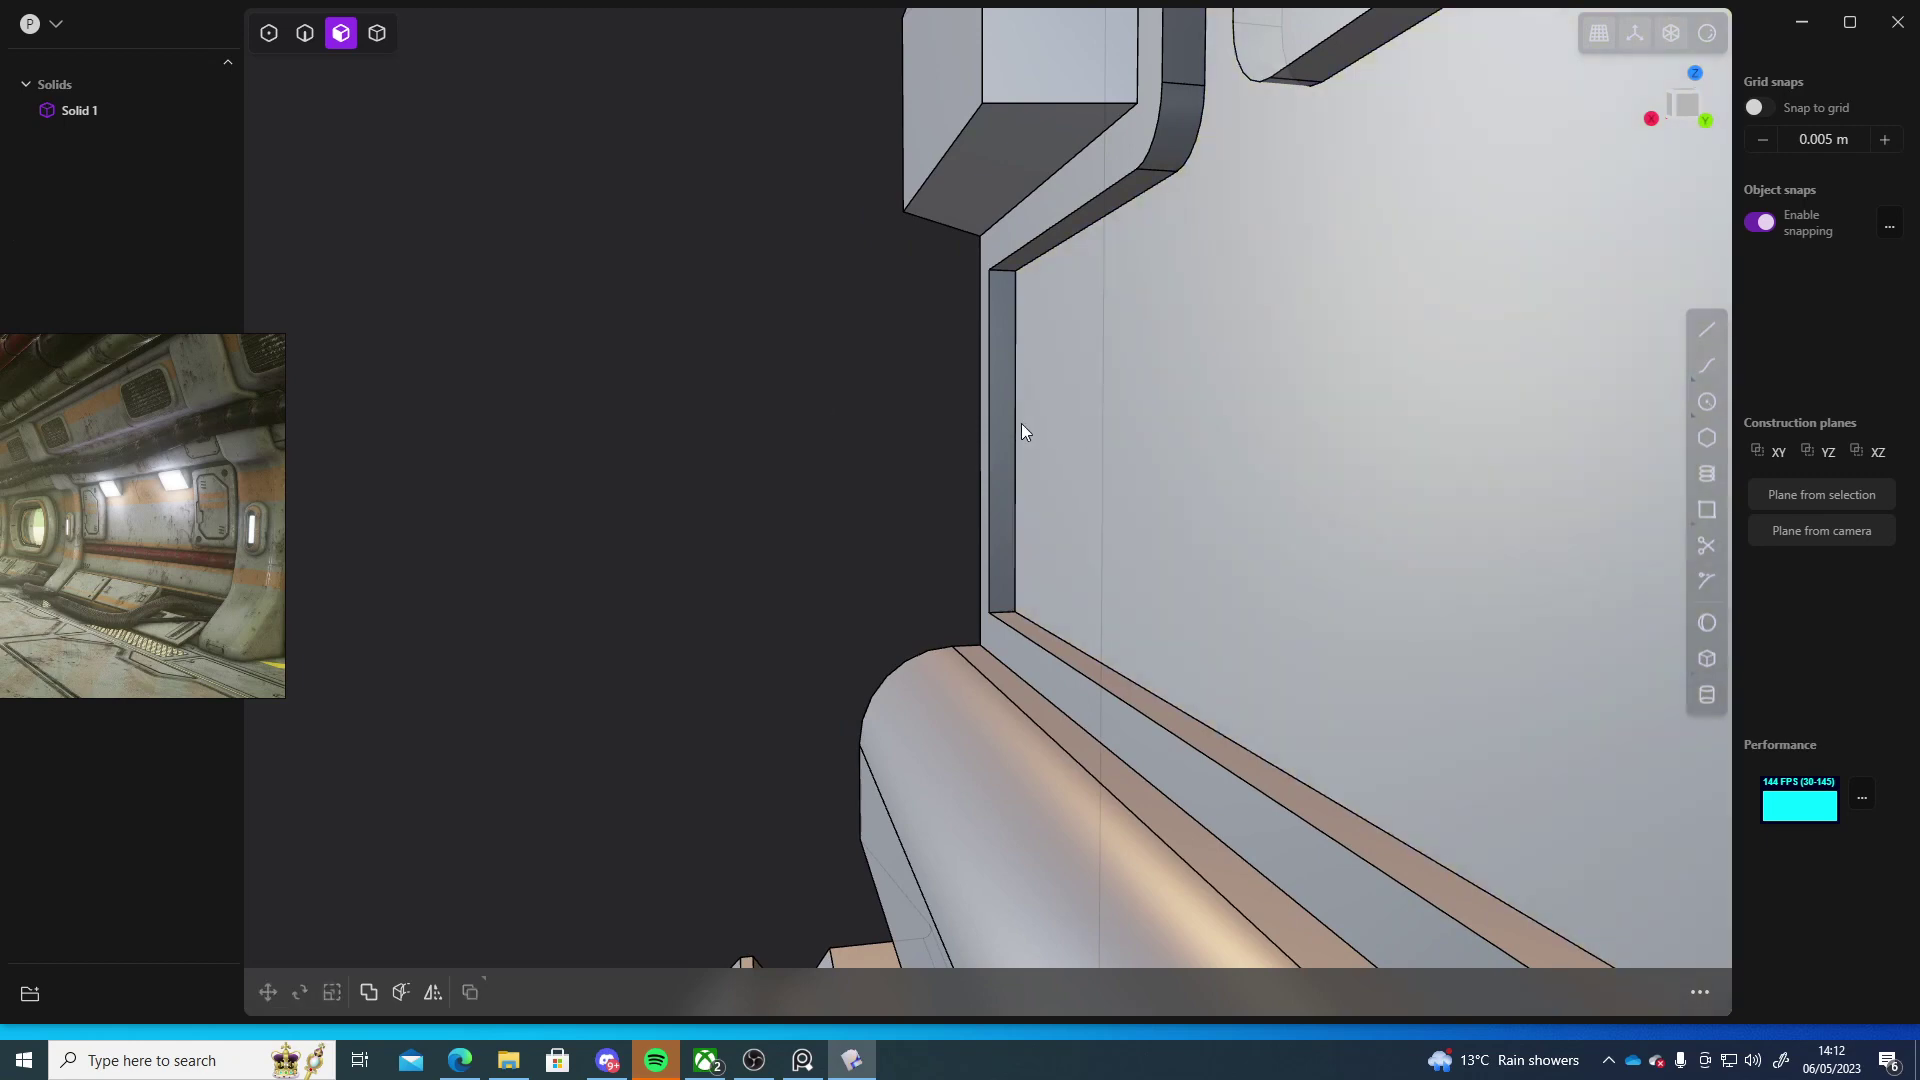
# - Duplicate the narrow vertical side face at one end of the panel recess as a separate sheet
pyautogui.click(1022, 423)
pyautogui.hotkey('shift', 'd')
pyautogui.moveTo(874, 508); pyautogui.dragTo(890, 548, button='middle')
# - Try to extrude the duplicated side sheet about 25.3 m along the panel and beyond the wall's far end
pyautogui.press('e')
pyautogui.scroll(-5, 840, 490)
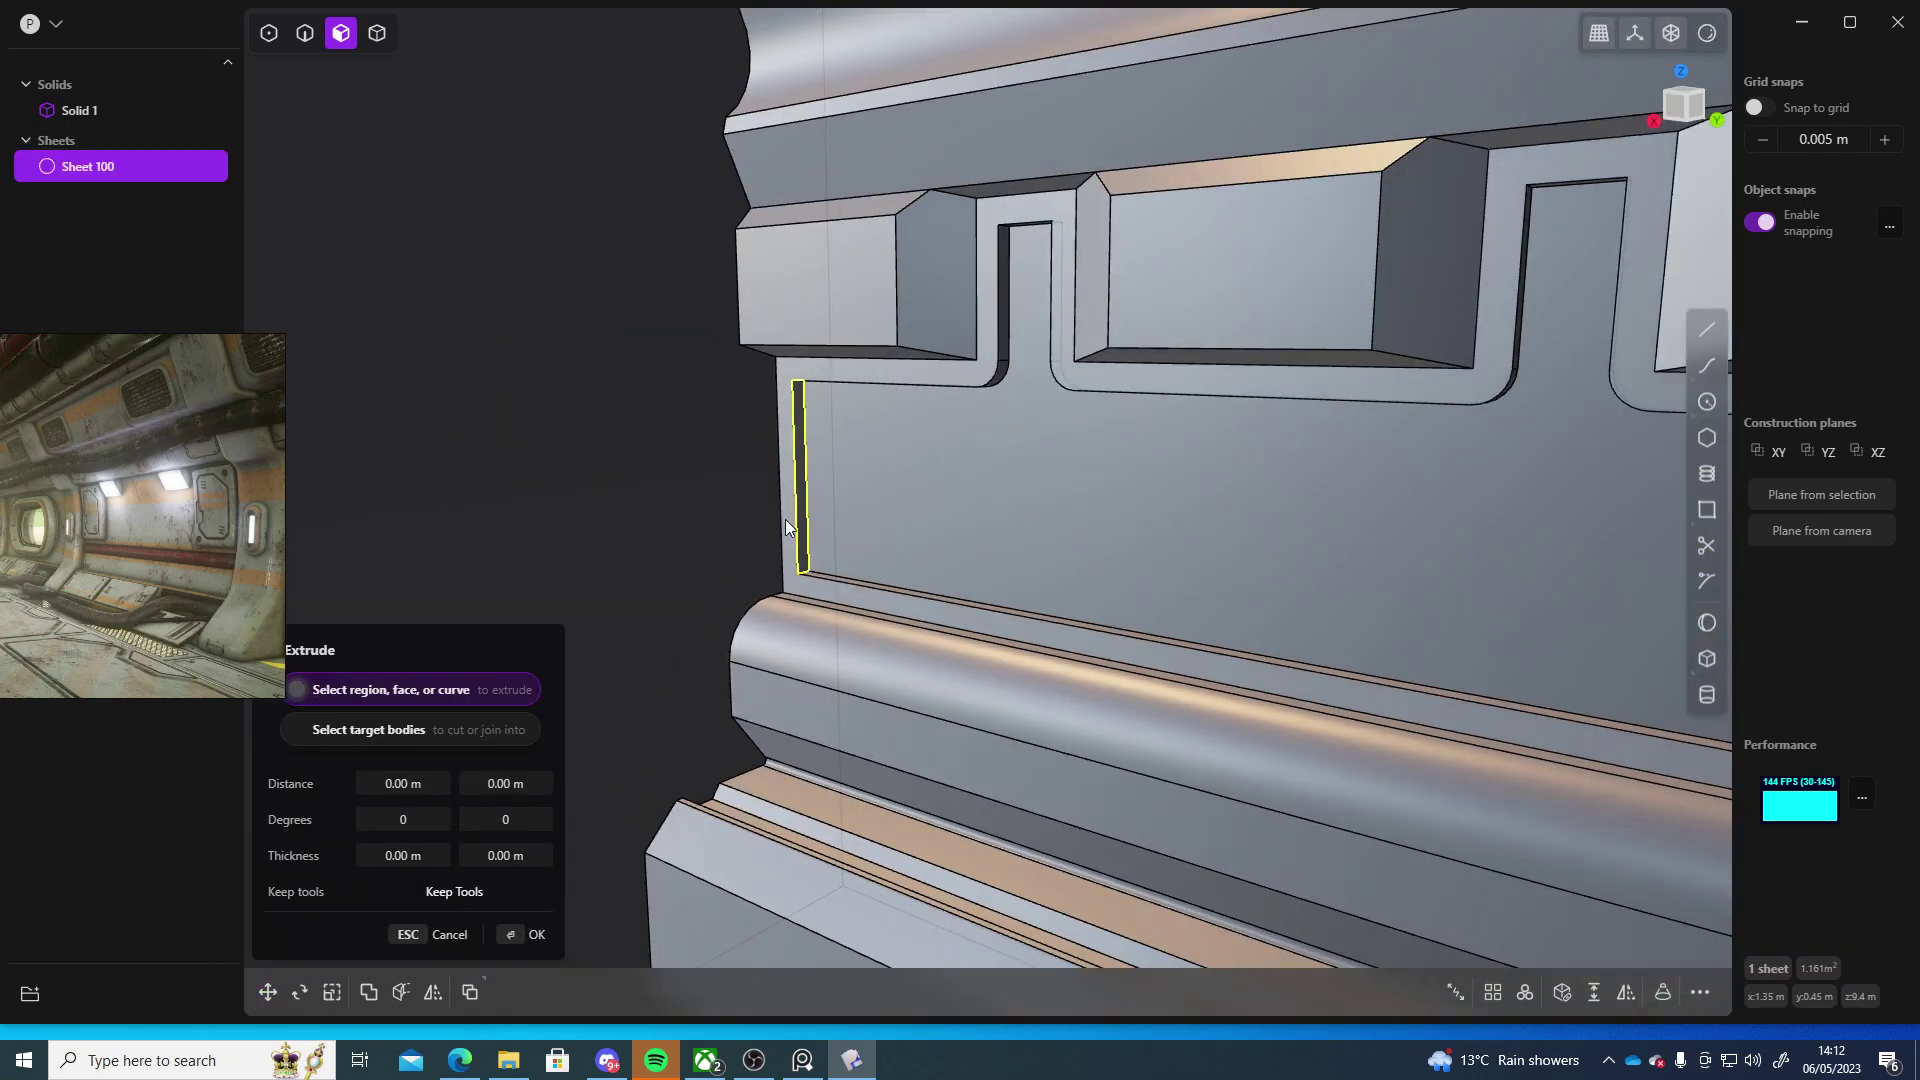
pyautogui.click(825, 501)
pyautogui.moveTo(890, 487); pyautogui.dragTo(1208, 518)
pyautogui.scroll(-5, 1520, 570)
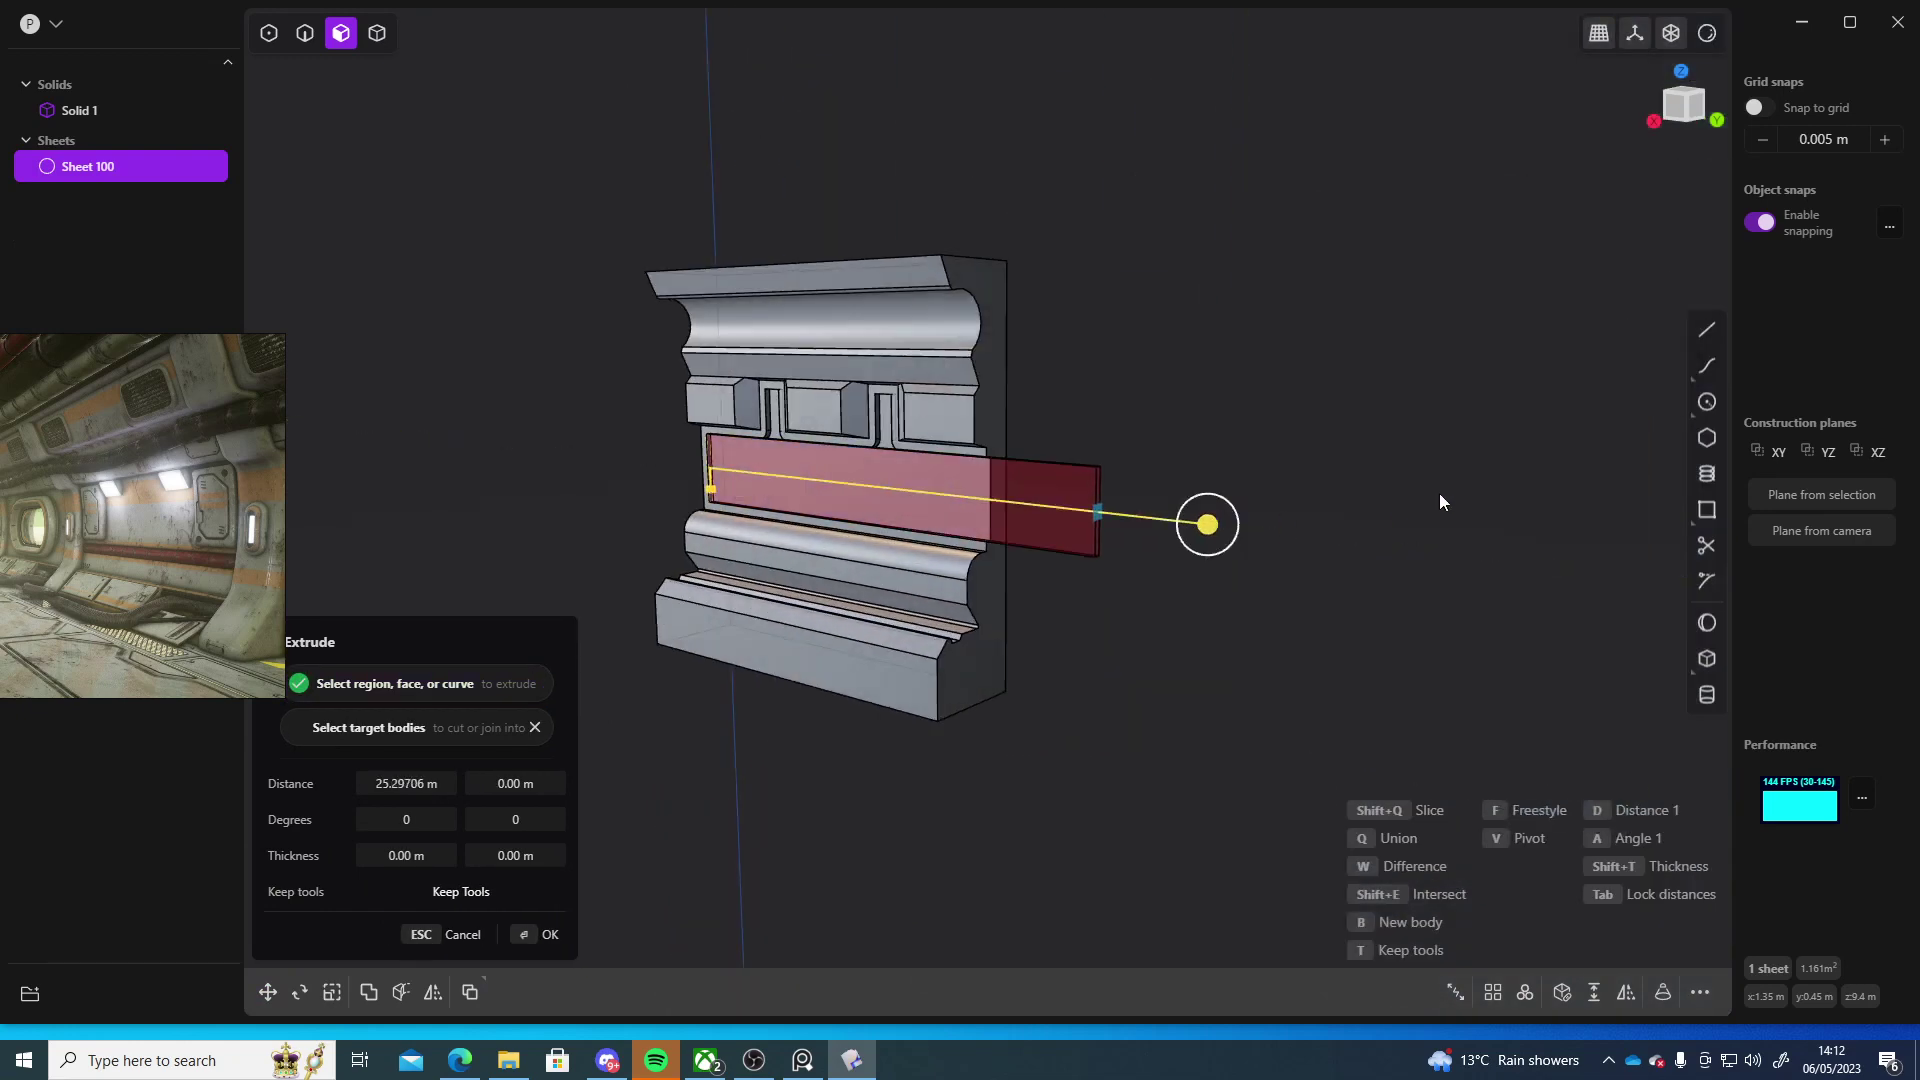
pyautogui.press('Return')
# - Try to extrude the recess's narrow side face about 18.18 m across the panel
pyautogui.click(711, 461)
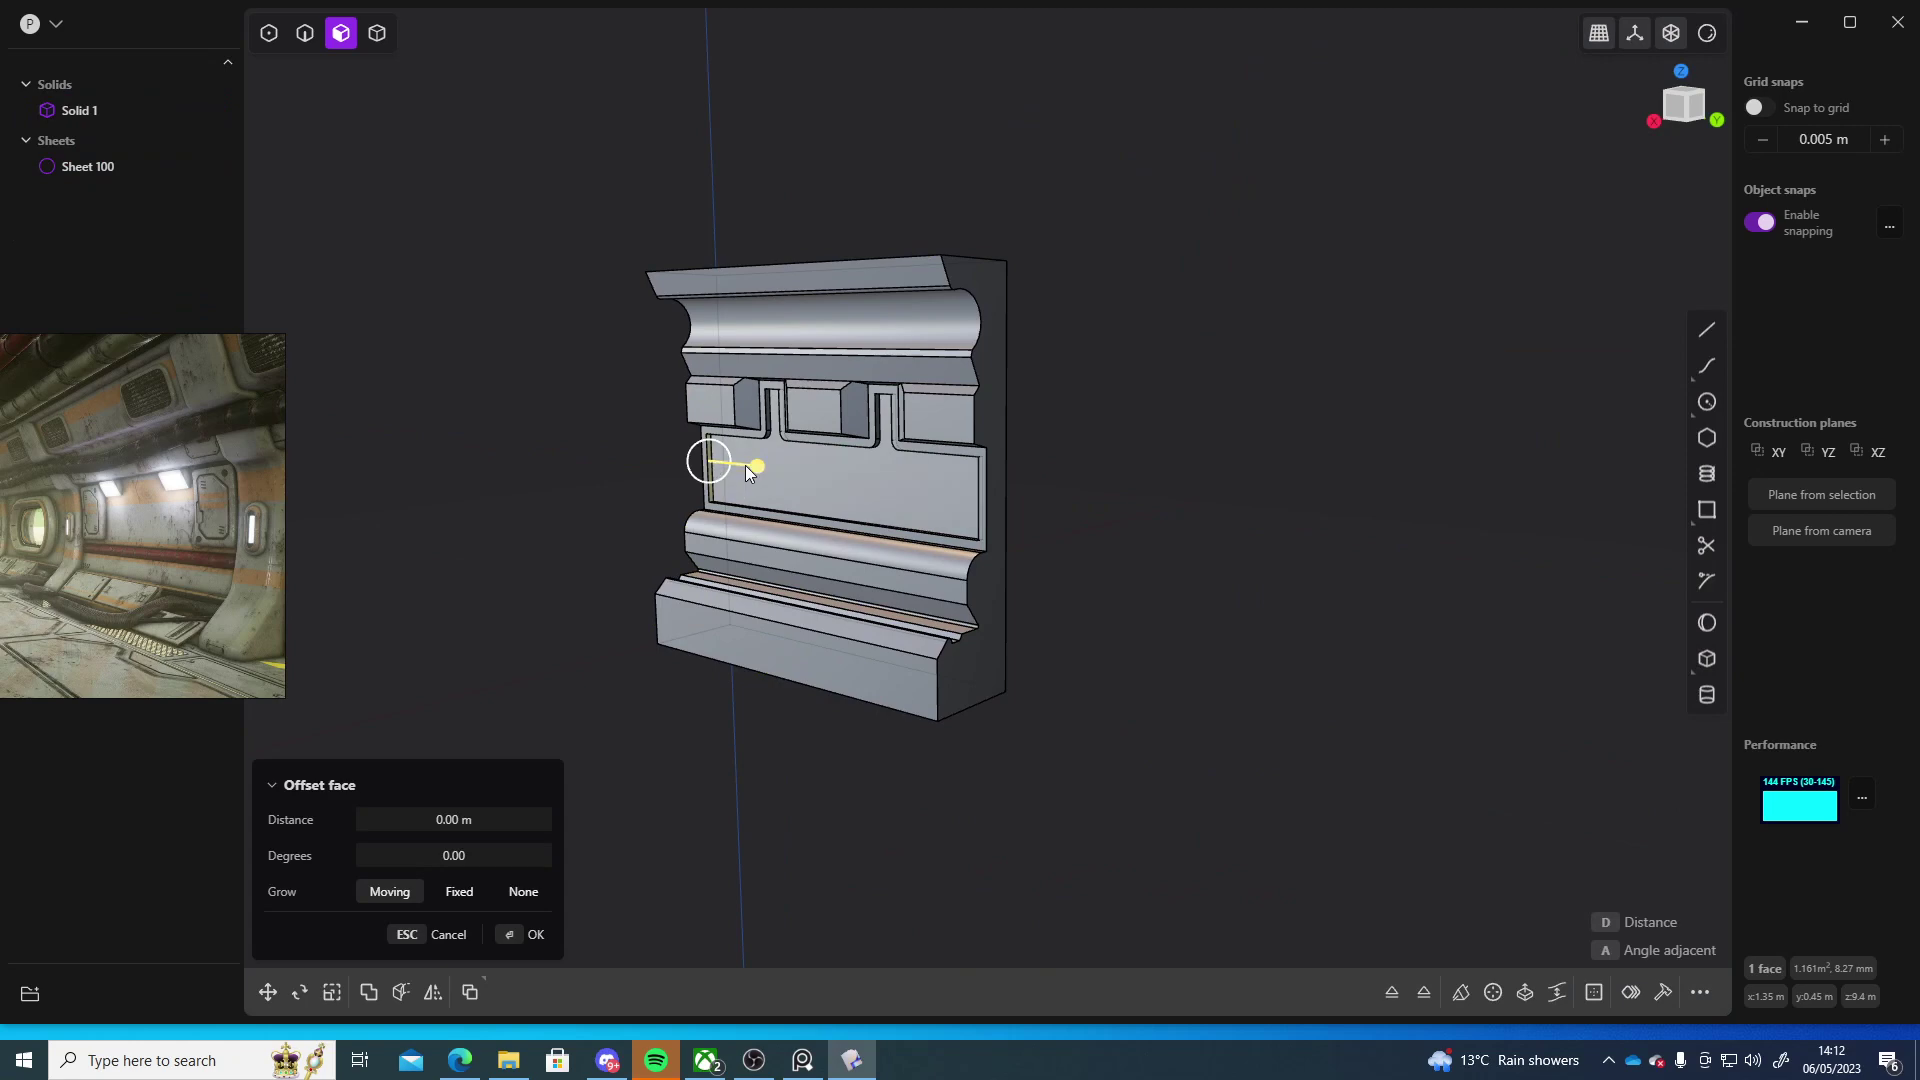
pyautogui.moveTo(746, 465); pyautogui.dragTo(1055, 514)
pyautogui.press('Return')
pyautogui.press('e')
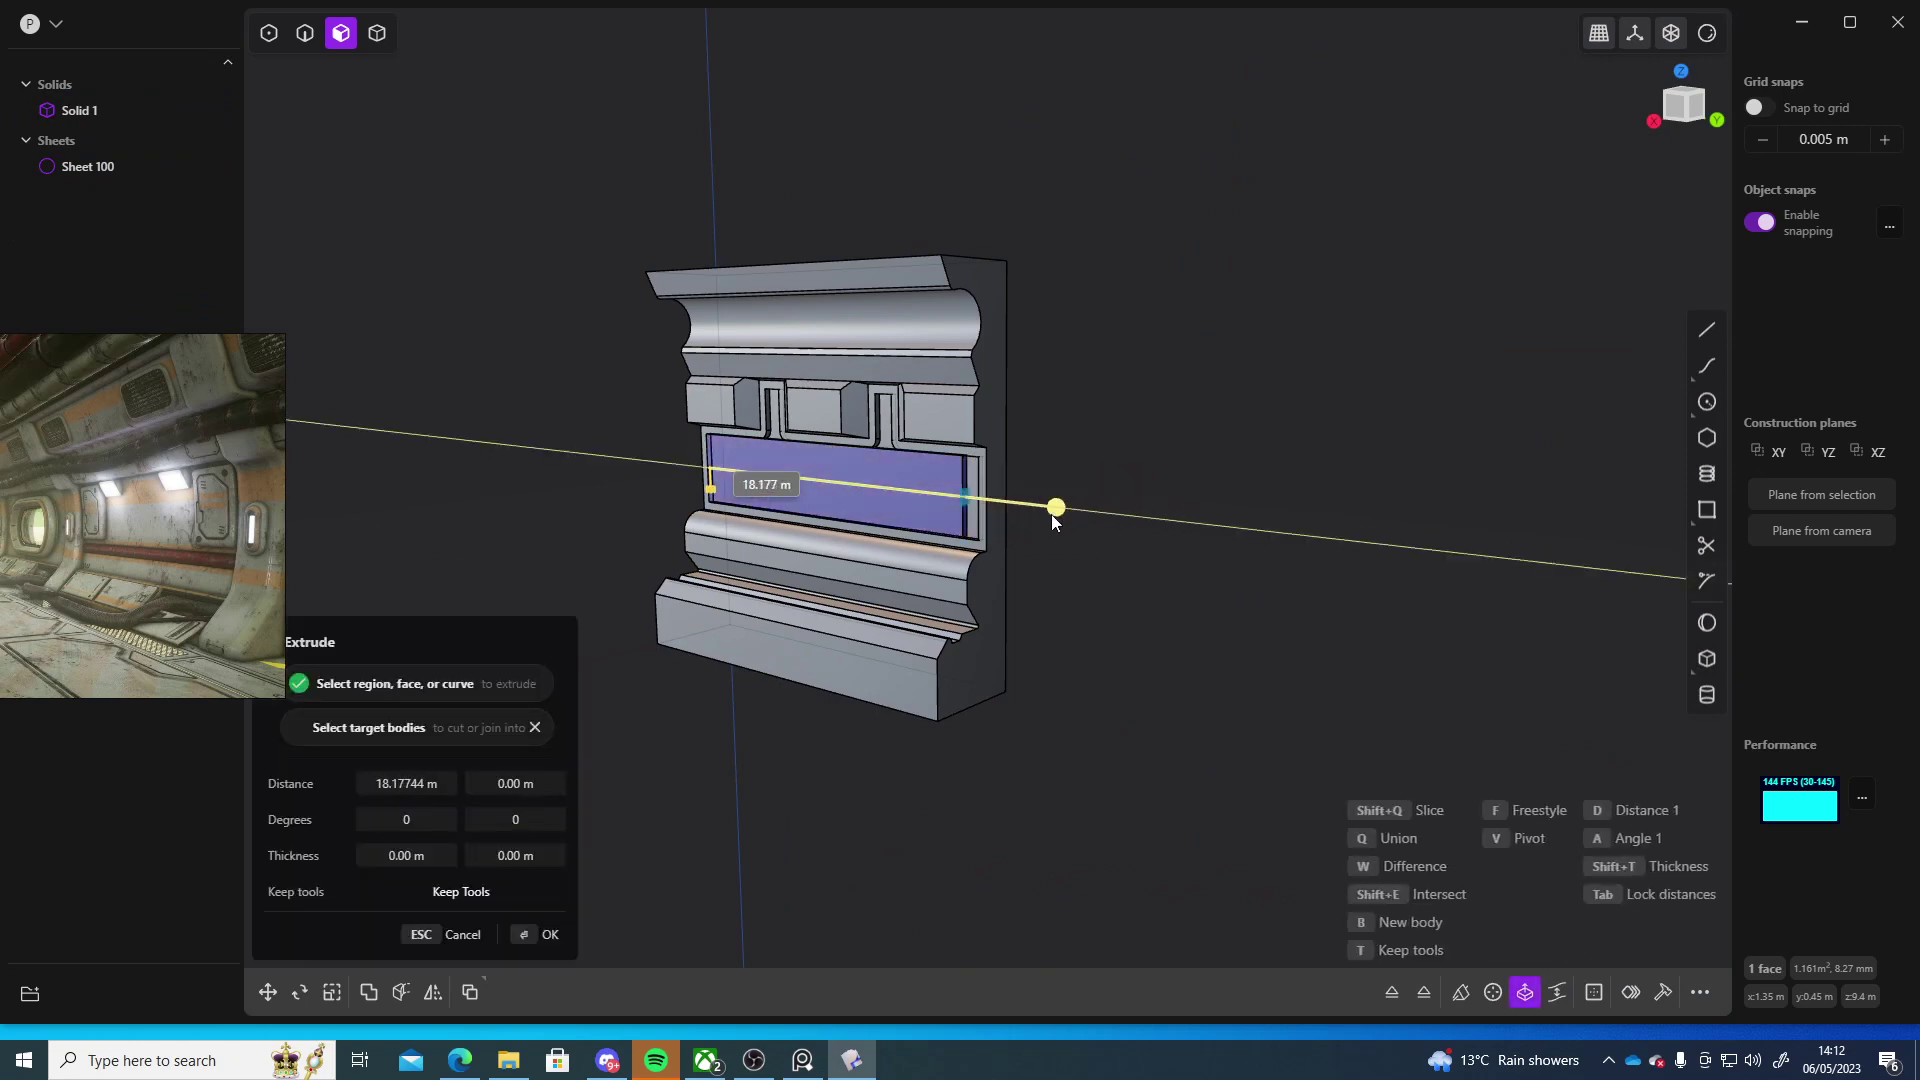
pyautogui.press('Return')
# - Inspect the filled panel recess and undo the side-face extrusion
pyautogui.press('KP_1')
pyautogui.press('4')
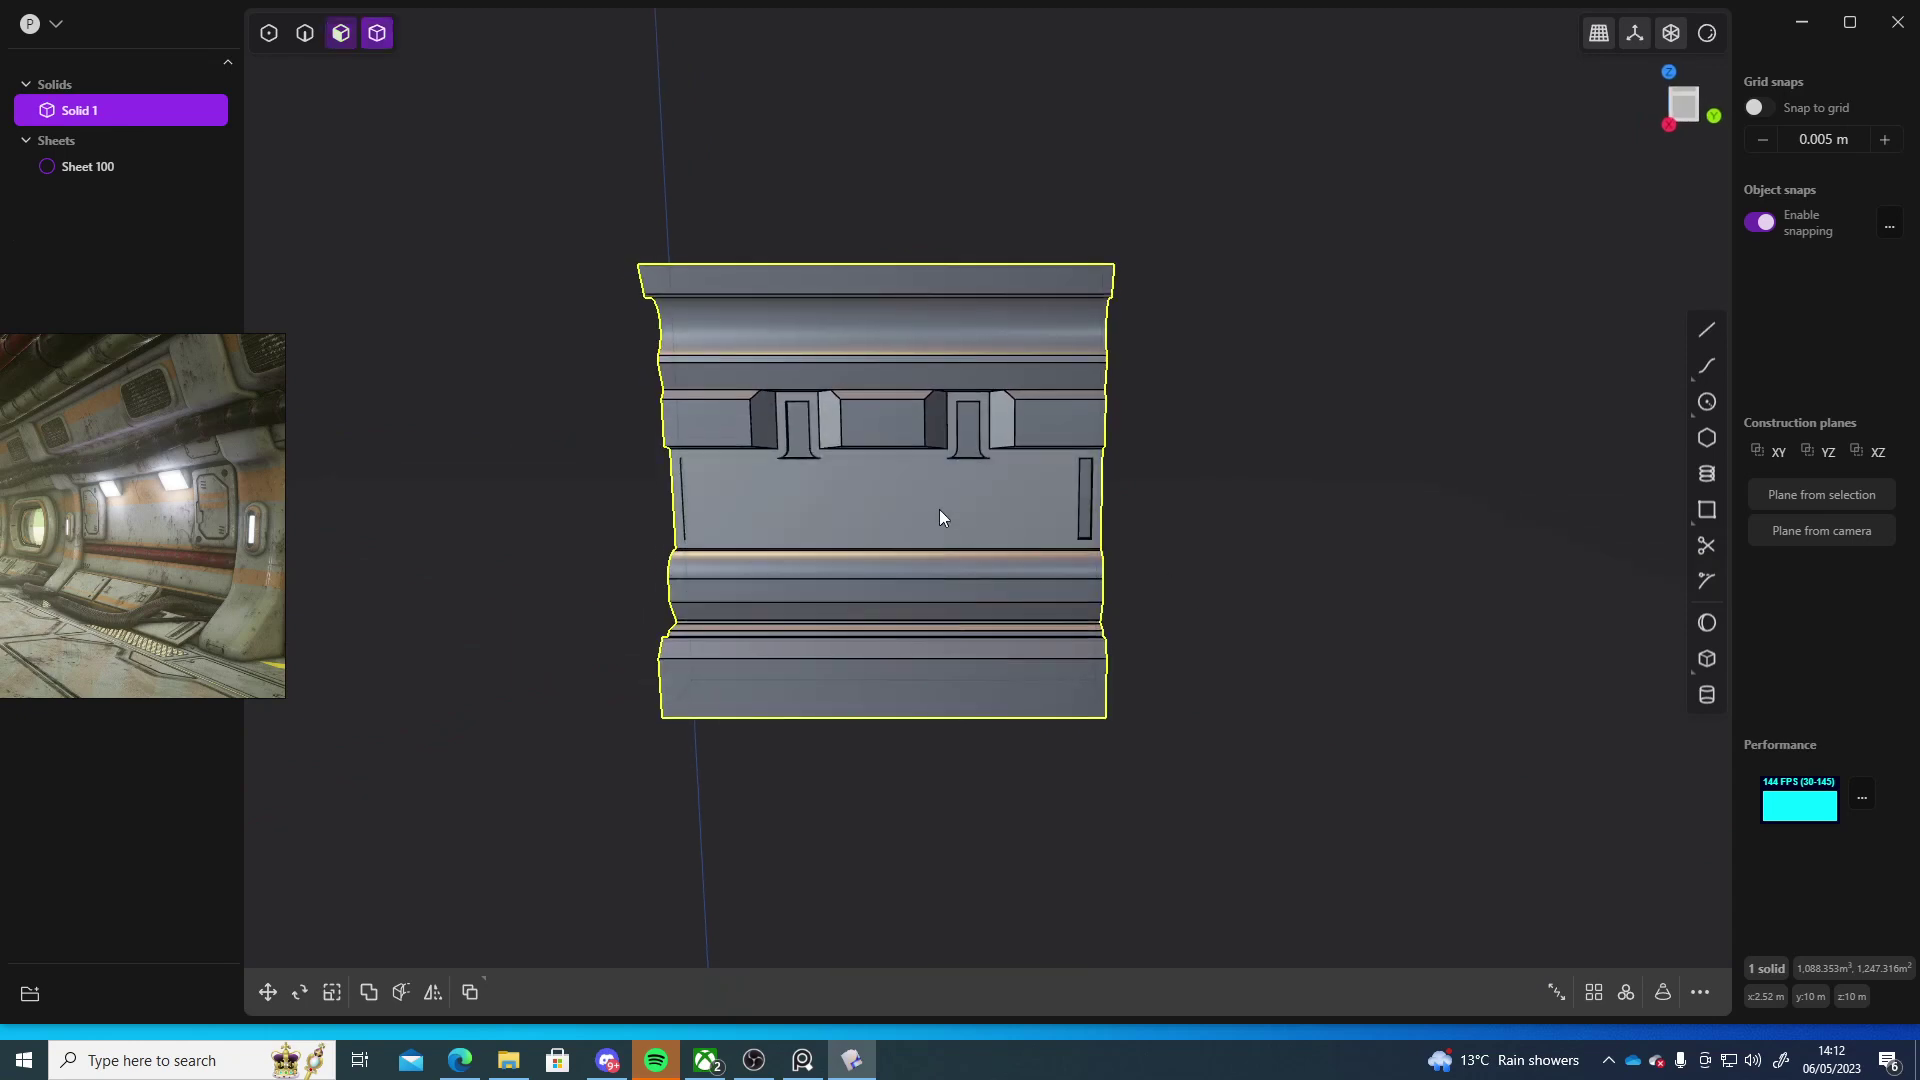
pyautogui.click(141, 170)
pyautogui.moveTo(947, 490); pyautogui.dragTo(1156, 538, button='middle')
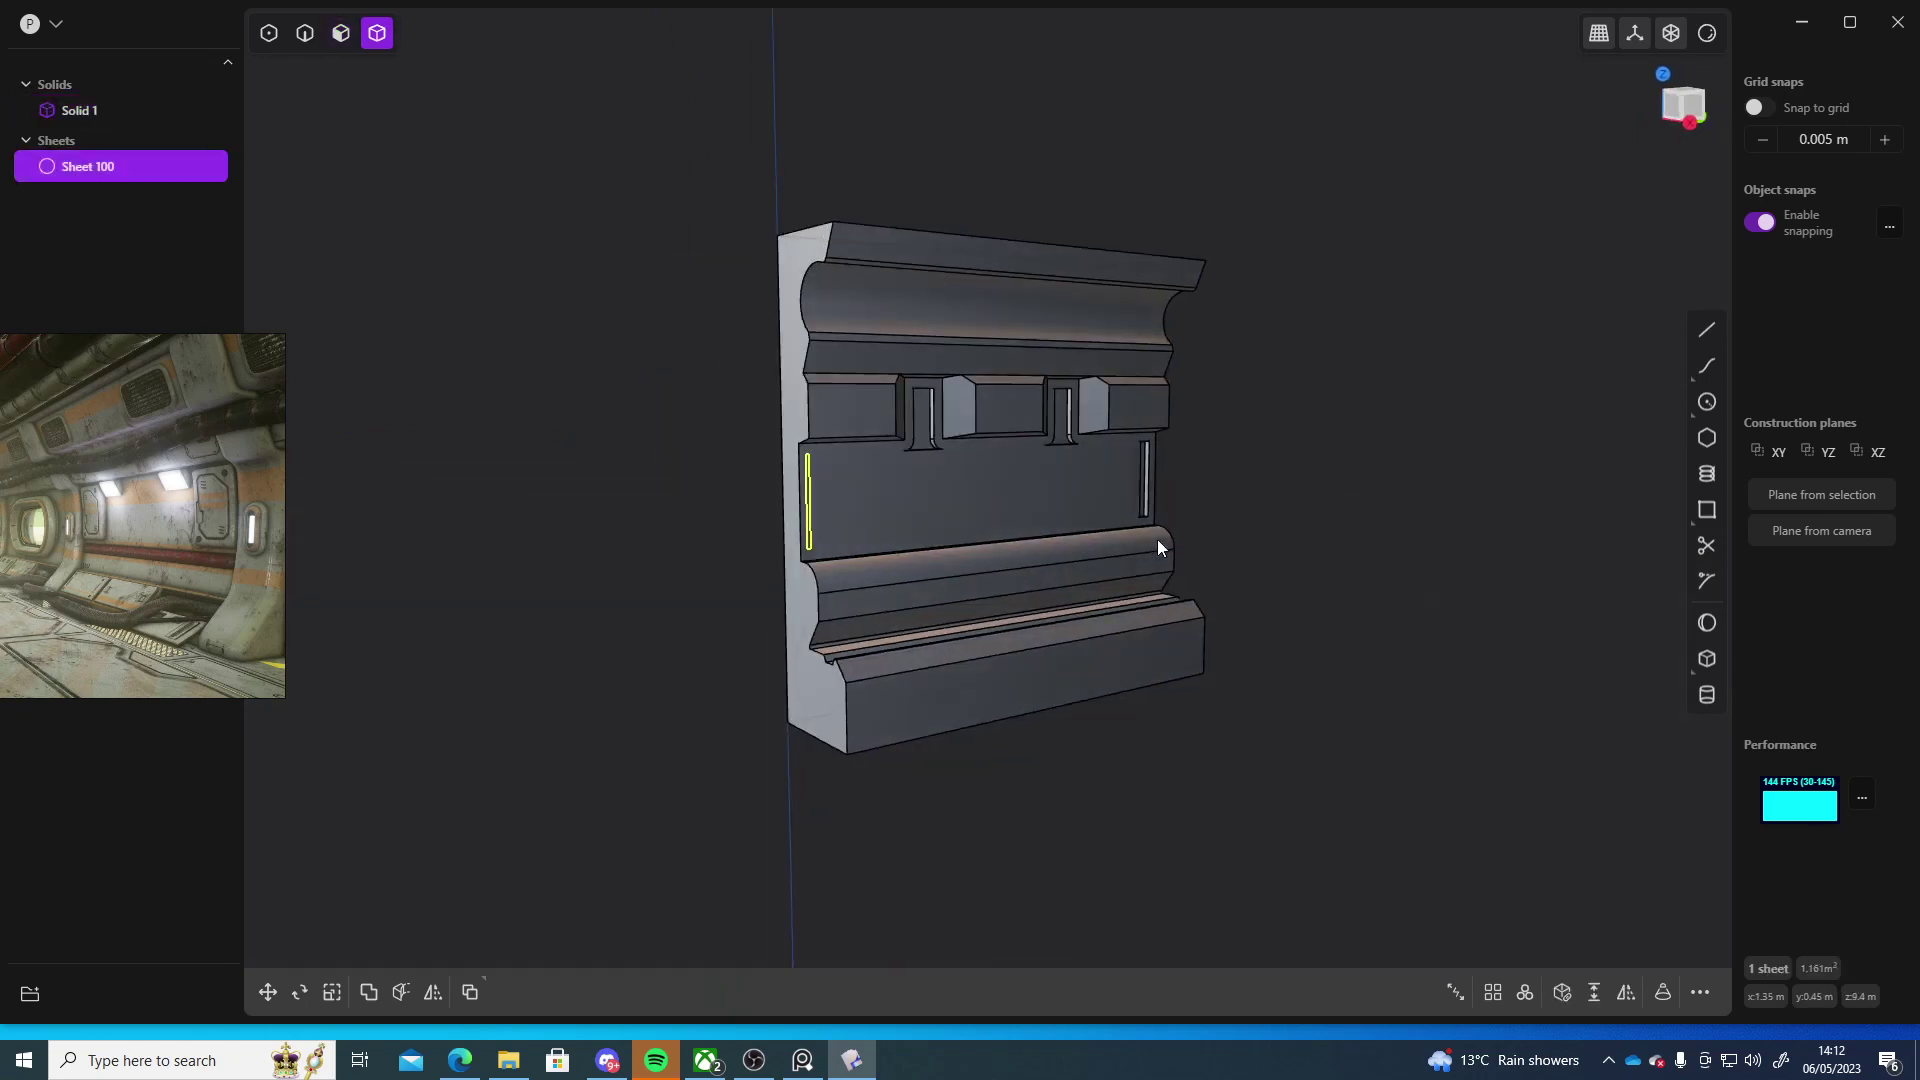
pyautogui.scroll(5, 1130, 524)
pyautogui.moveTo(930, 494); pyautogui.dragTo(687, 436, button='middle')
pyautogui.click(1008, 462)
pyautogui.scroll(-5, 687, 542)
pyautogui.hotkey('ctrl', 'z')
pyautogui.hotkey('ctrl', 'z')
# - Hide the wall solid so that only the duplicated narrow side sheet is shown
pyautogui.click(74, 164)
pyautogui.press('e')
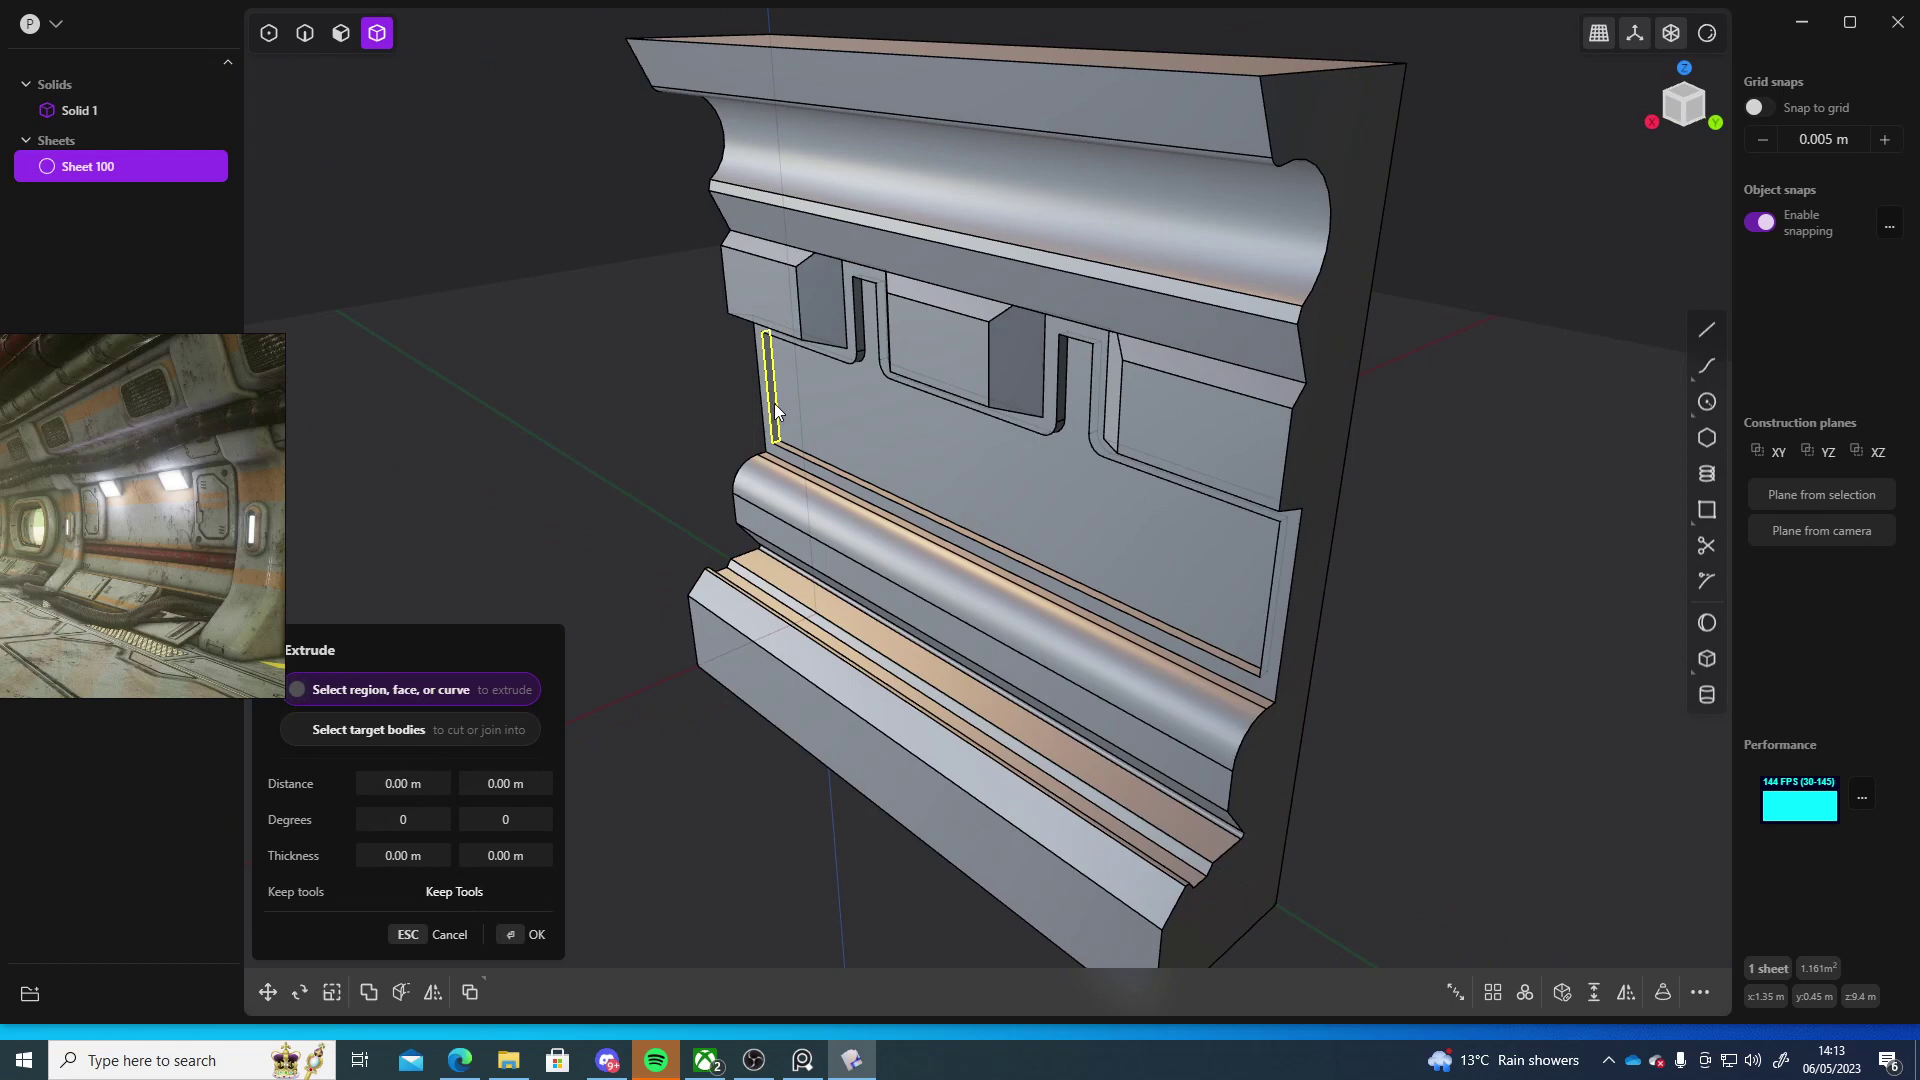
pyautogui.click(157, 111)
pyautogui.press('Escape')
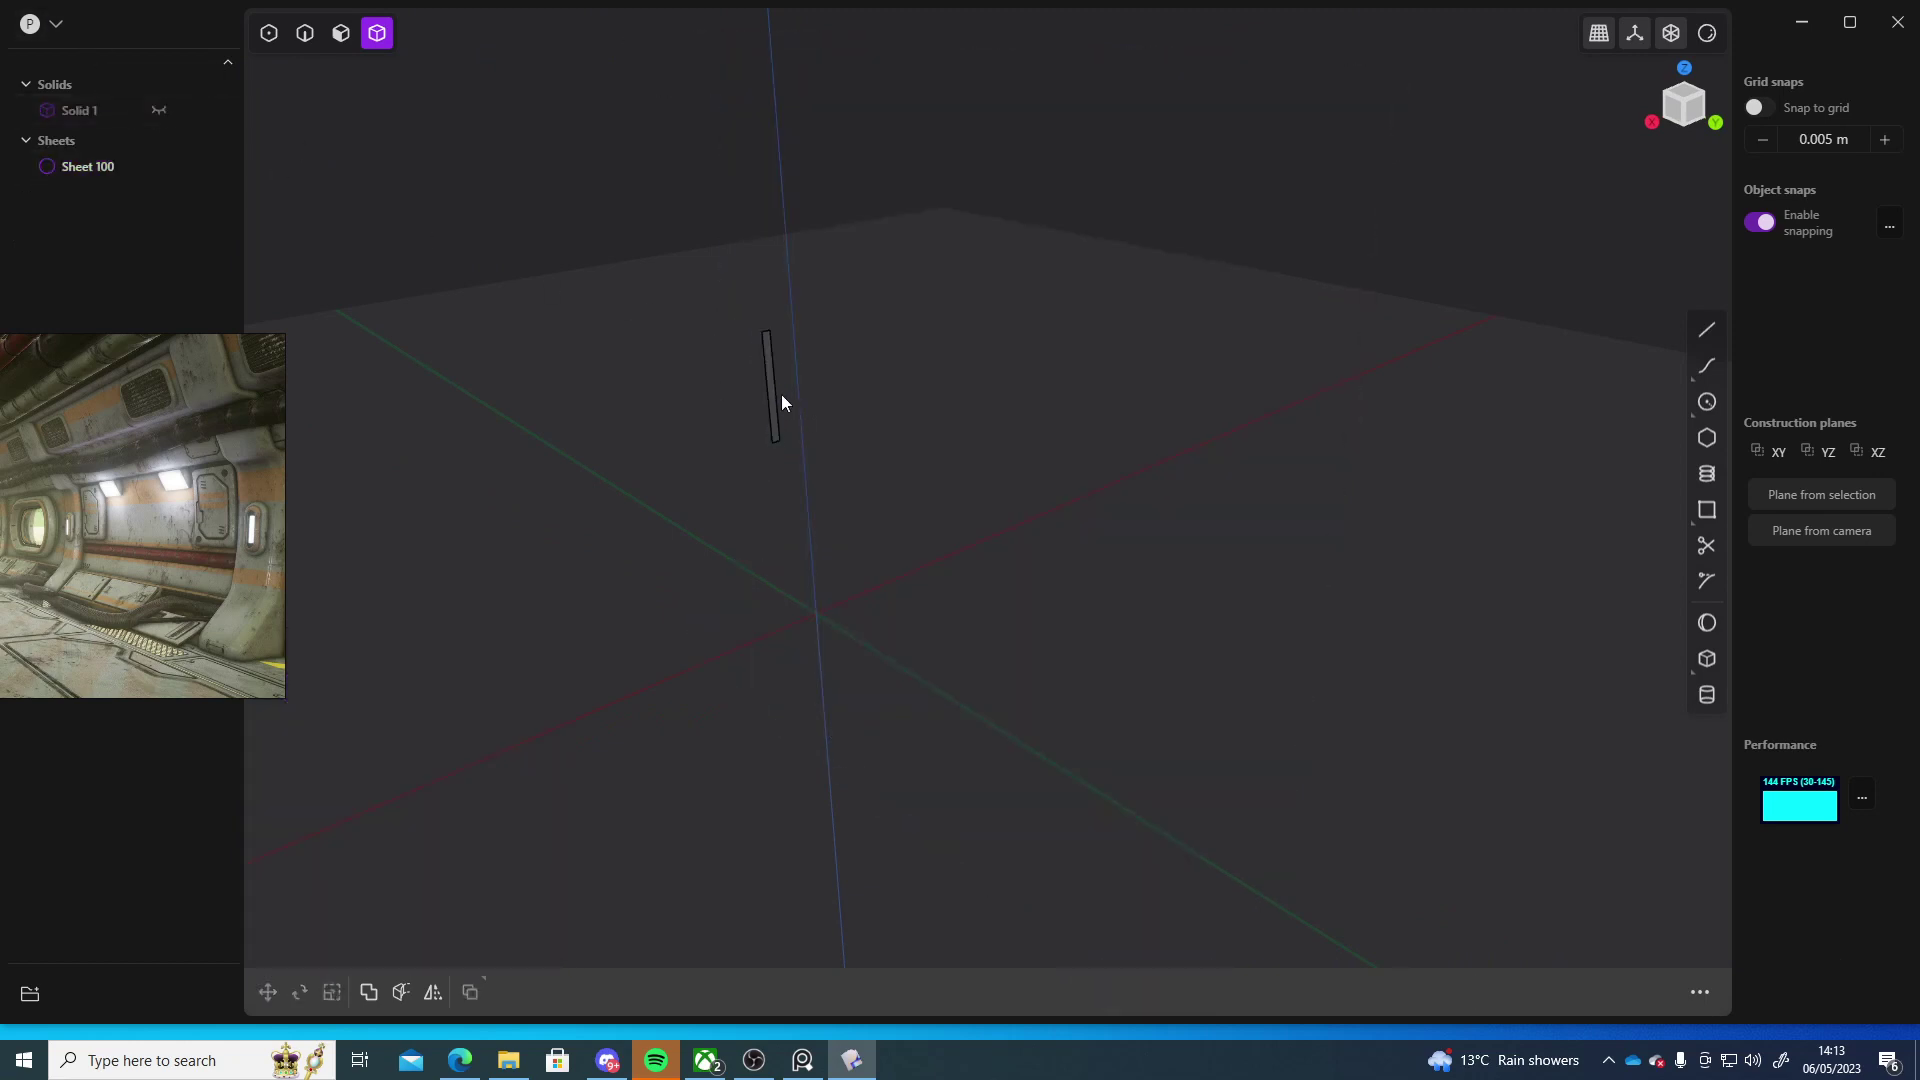
# - Extrude the face of the duplicated sheet about 3 m into a short bar and show the wall solid again
pyautogui.click(782, 403)
pyautogui.press('e')
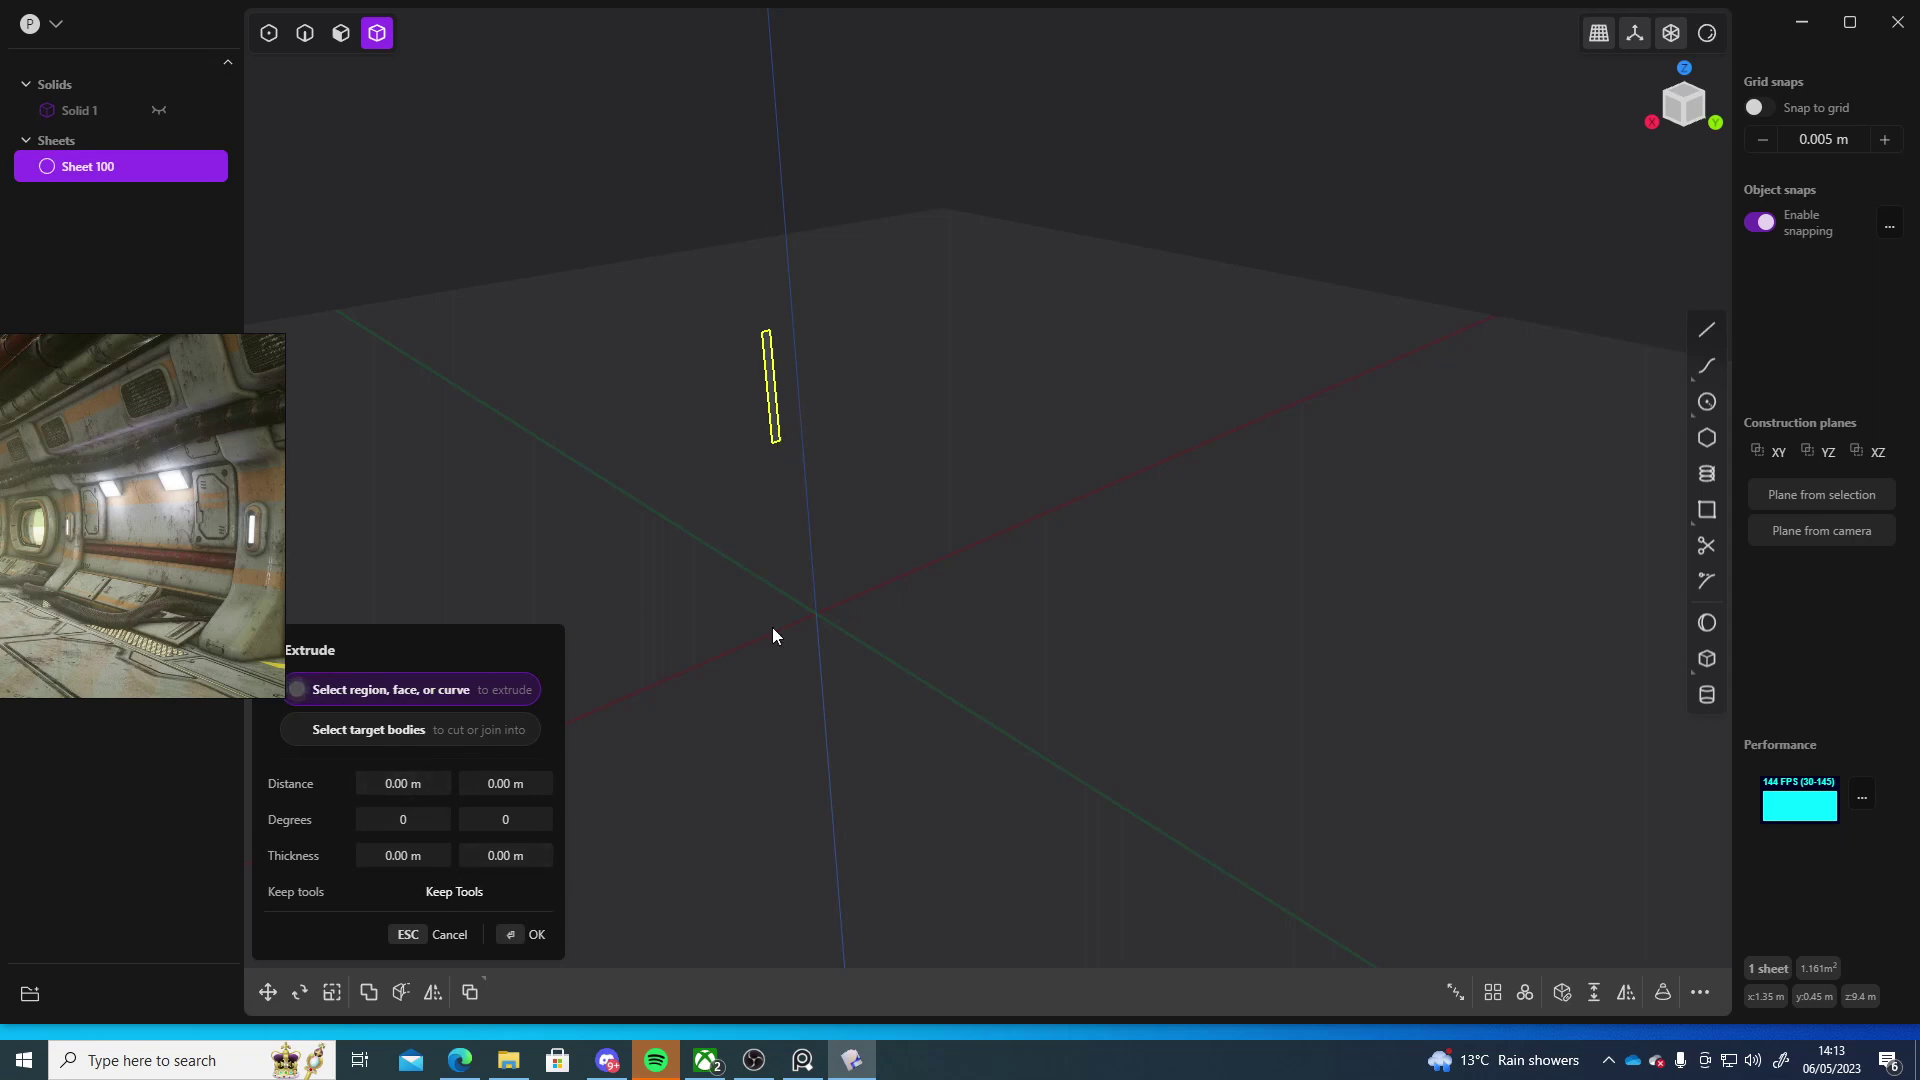
pyautogui.moveTo(843, 541); pyautogui.dragTo(1175, 507, button='middle')
pyautogui.press('3')
pyautogui.click(1115, 485)
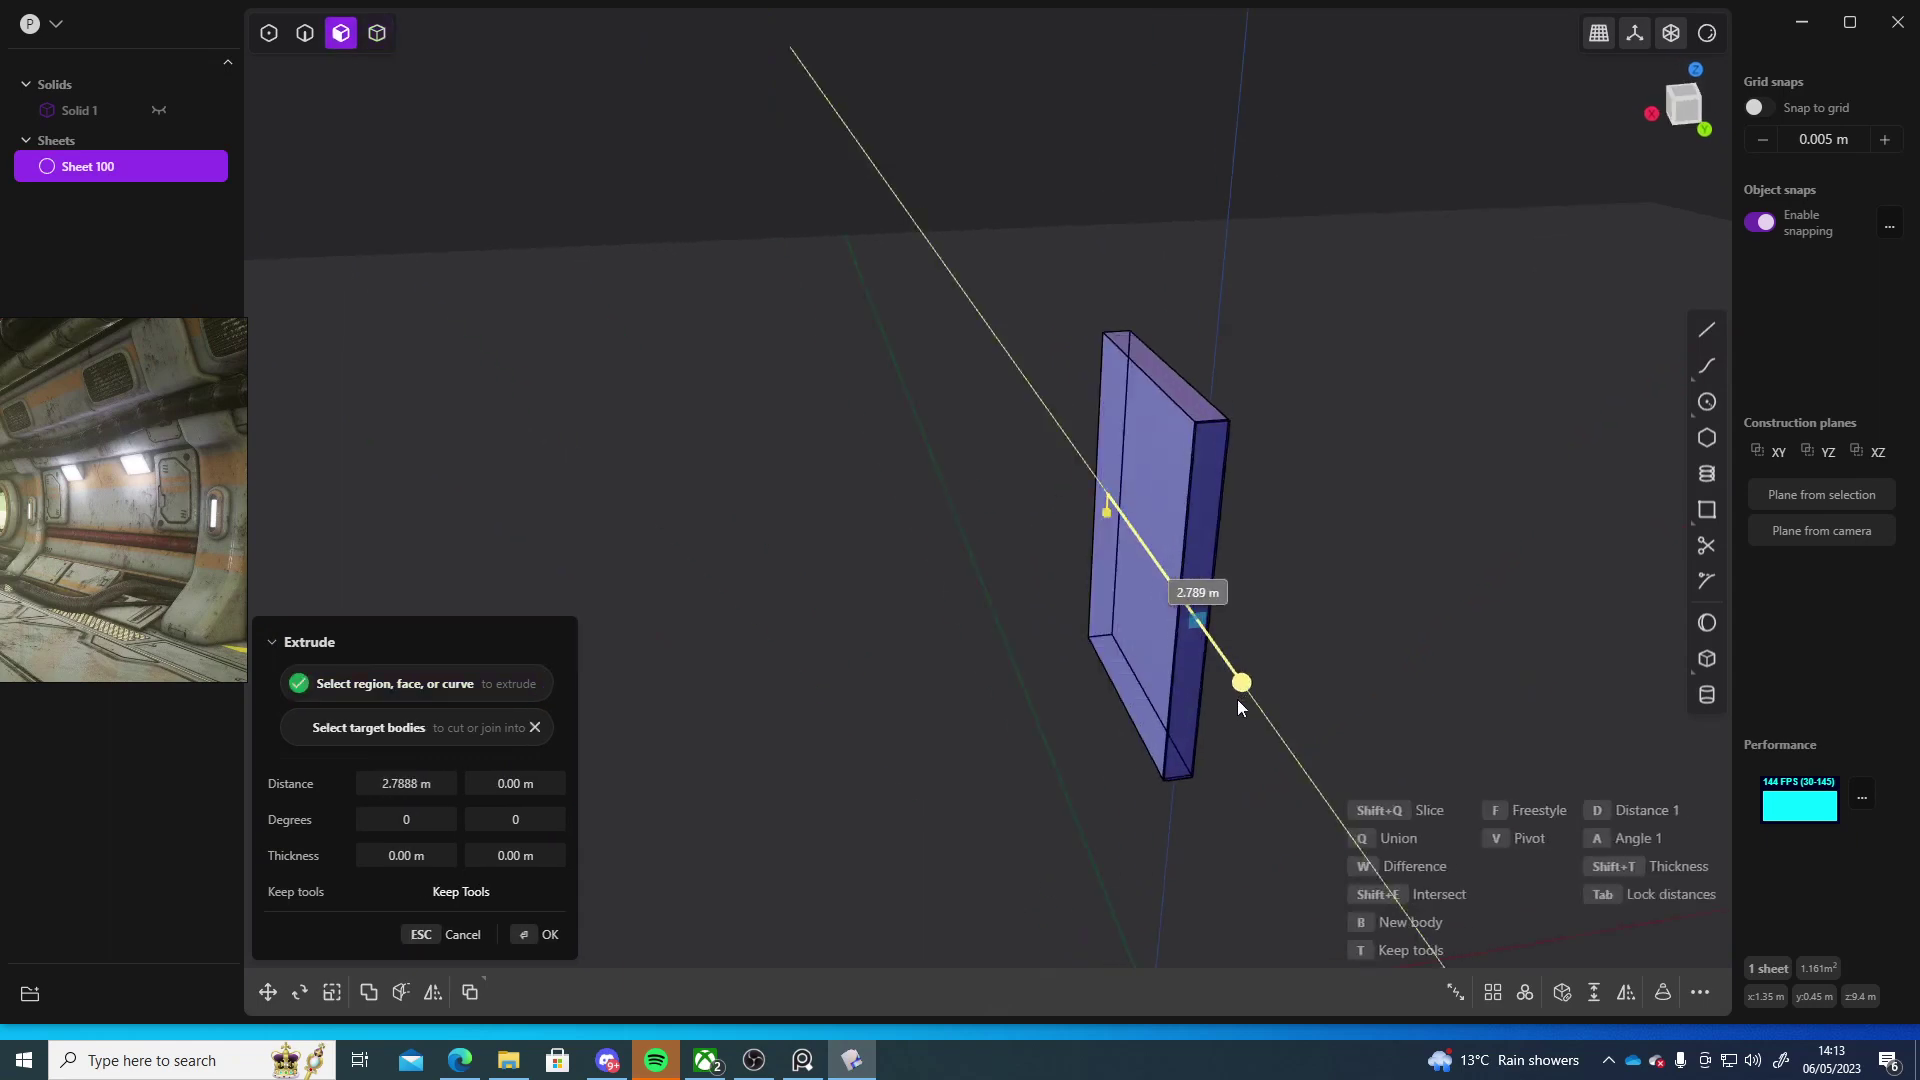
pyautogui.click(159, 111)
# - Scale the extruded bar along the Y axis by about 13.94 so it runs through the wall's full length
pyautogui.scroll(-5, 820, 260)
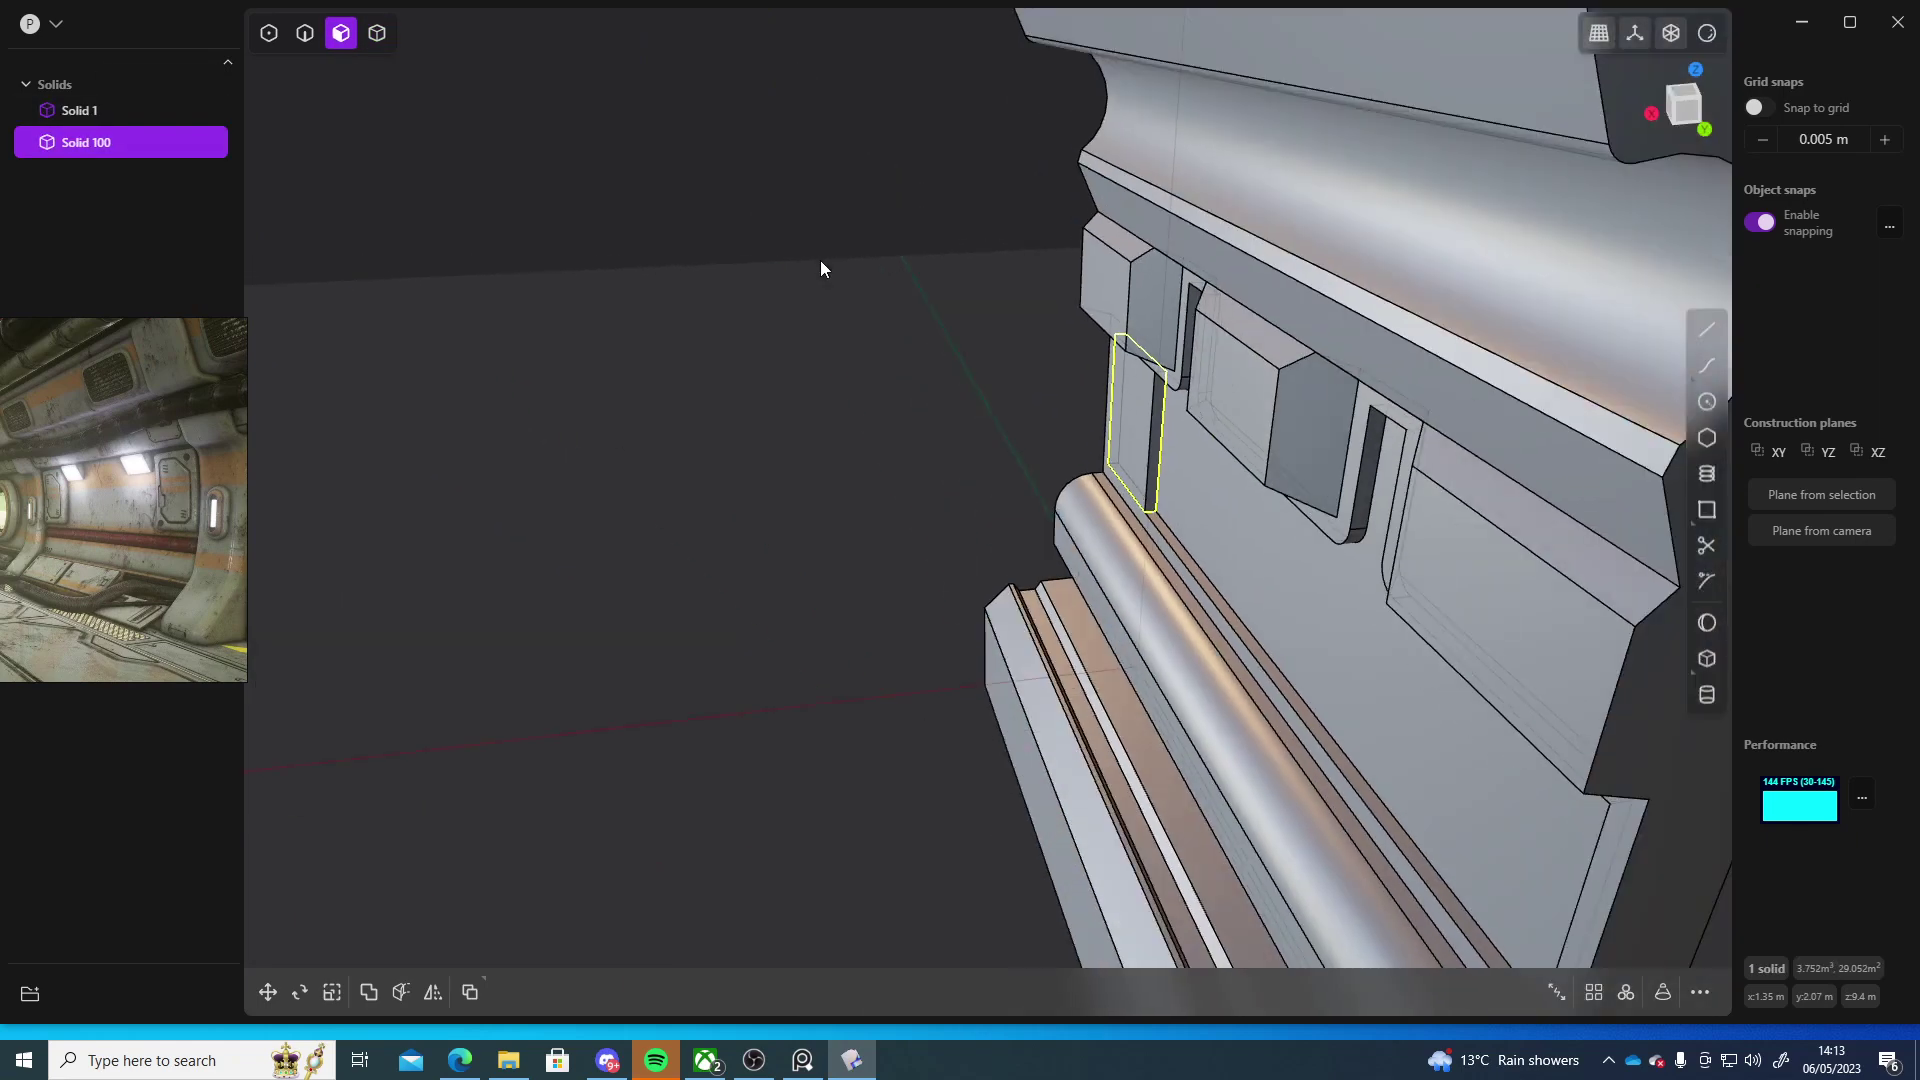
pyautogui.moveTo(1069, 440); pyautogui.dragTo(968, 405, button='middle')
pyautogui.press('s')
pyautogui.moveTo(892, 482); pyautogui.dragTo(1012, 490, button='middle')
pyautogui.moveTo(998, 414); pyautogui.dragTo(1856, 387)
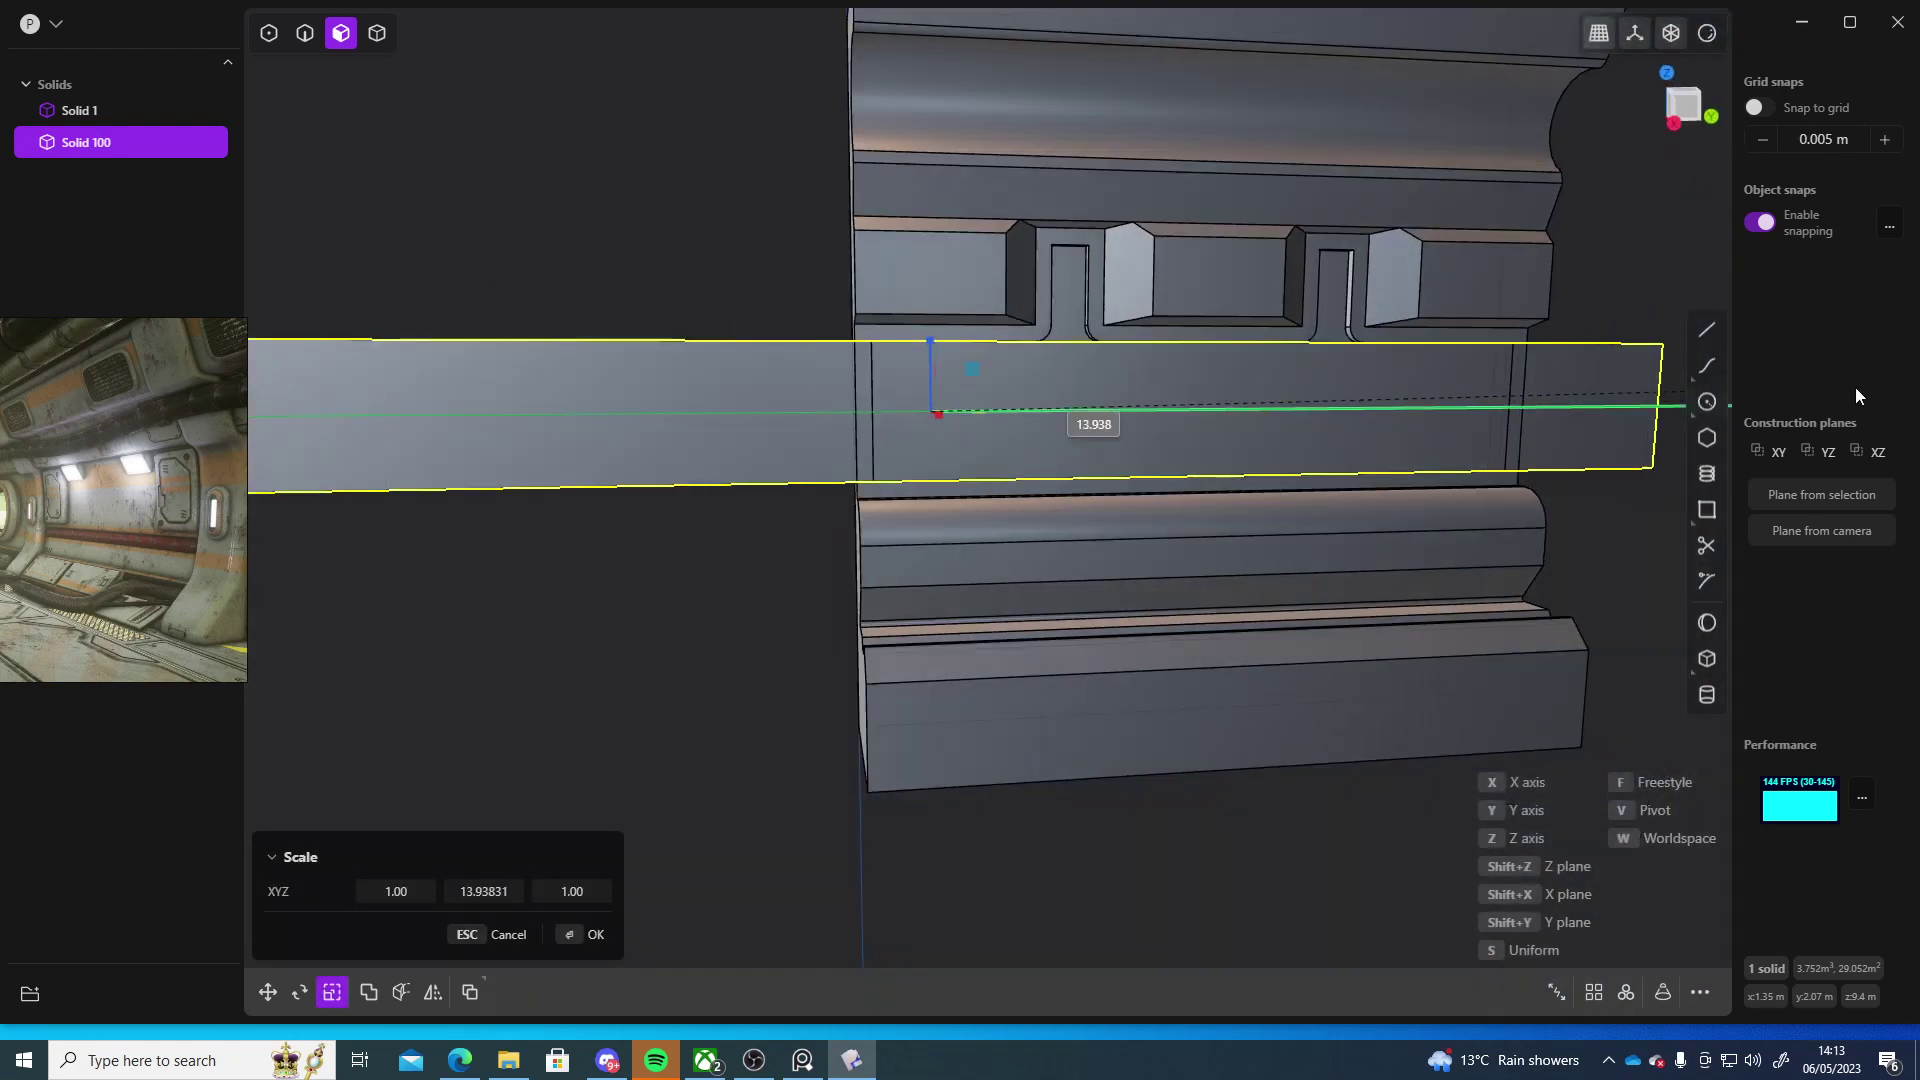
pyautogui.keyDown('shift'); pyautogui.moveTo(1545, 424); pyautogui.dragTo(1281, 527, button='middle'); pyautogui.keyUp('shift')
pyautogui.press('Return')
pyautogui.press('4')
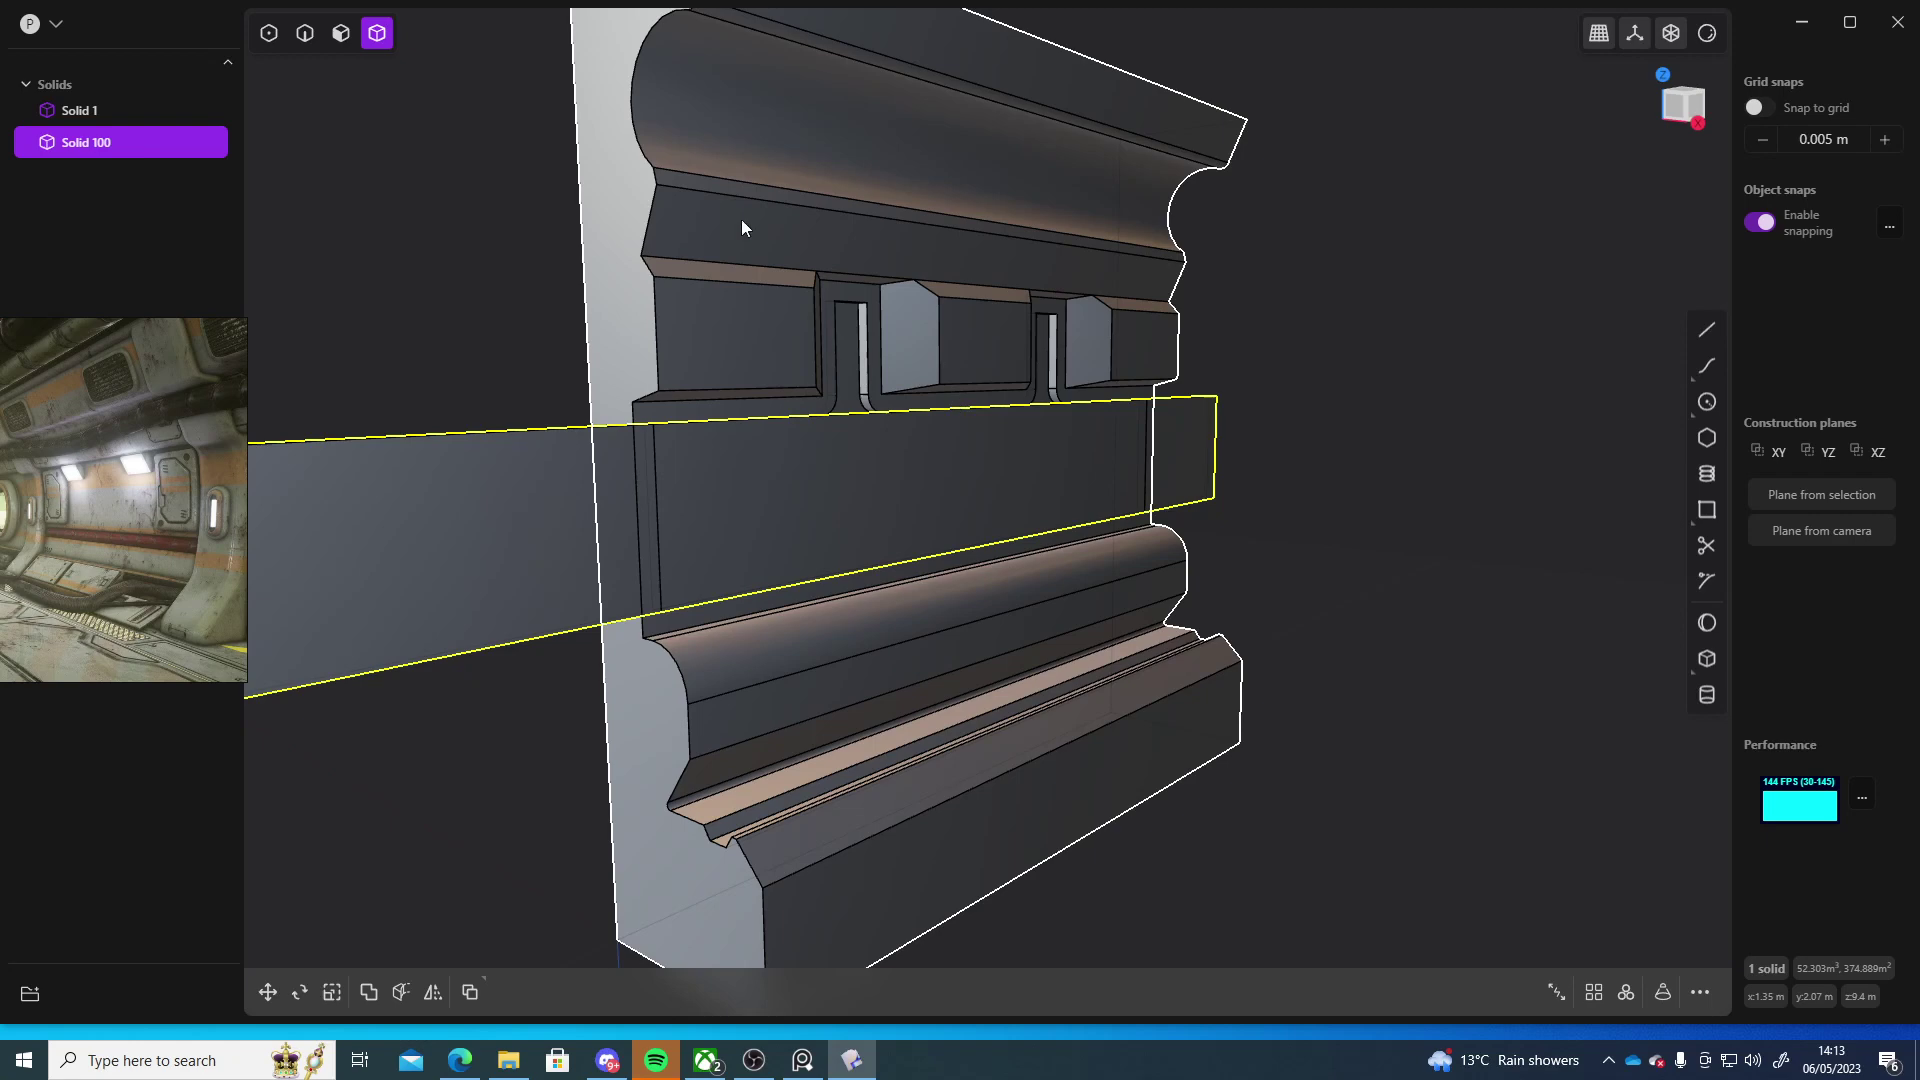
# - Subtract the stretched bar from the wall solid with a Boolean difference
pyautogui.click(874, 164)
pyautogui.press('c')
pyautogui.click(562, 933)
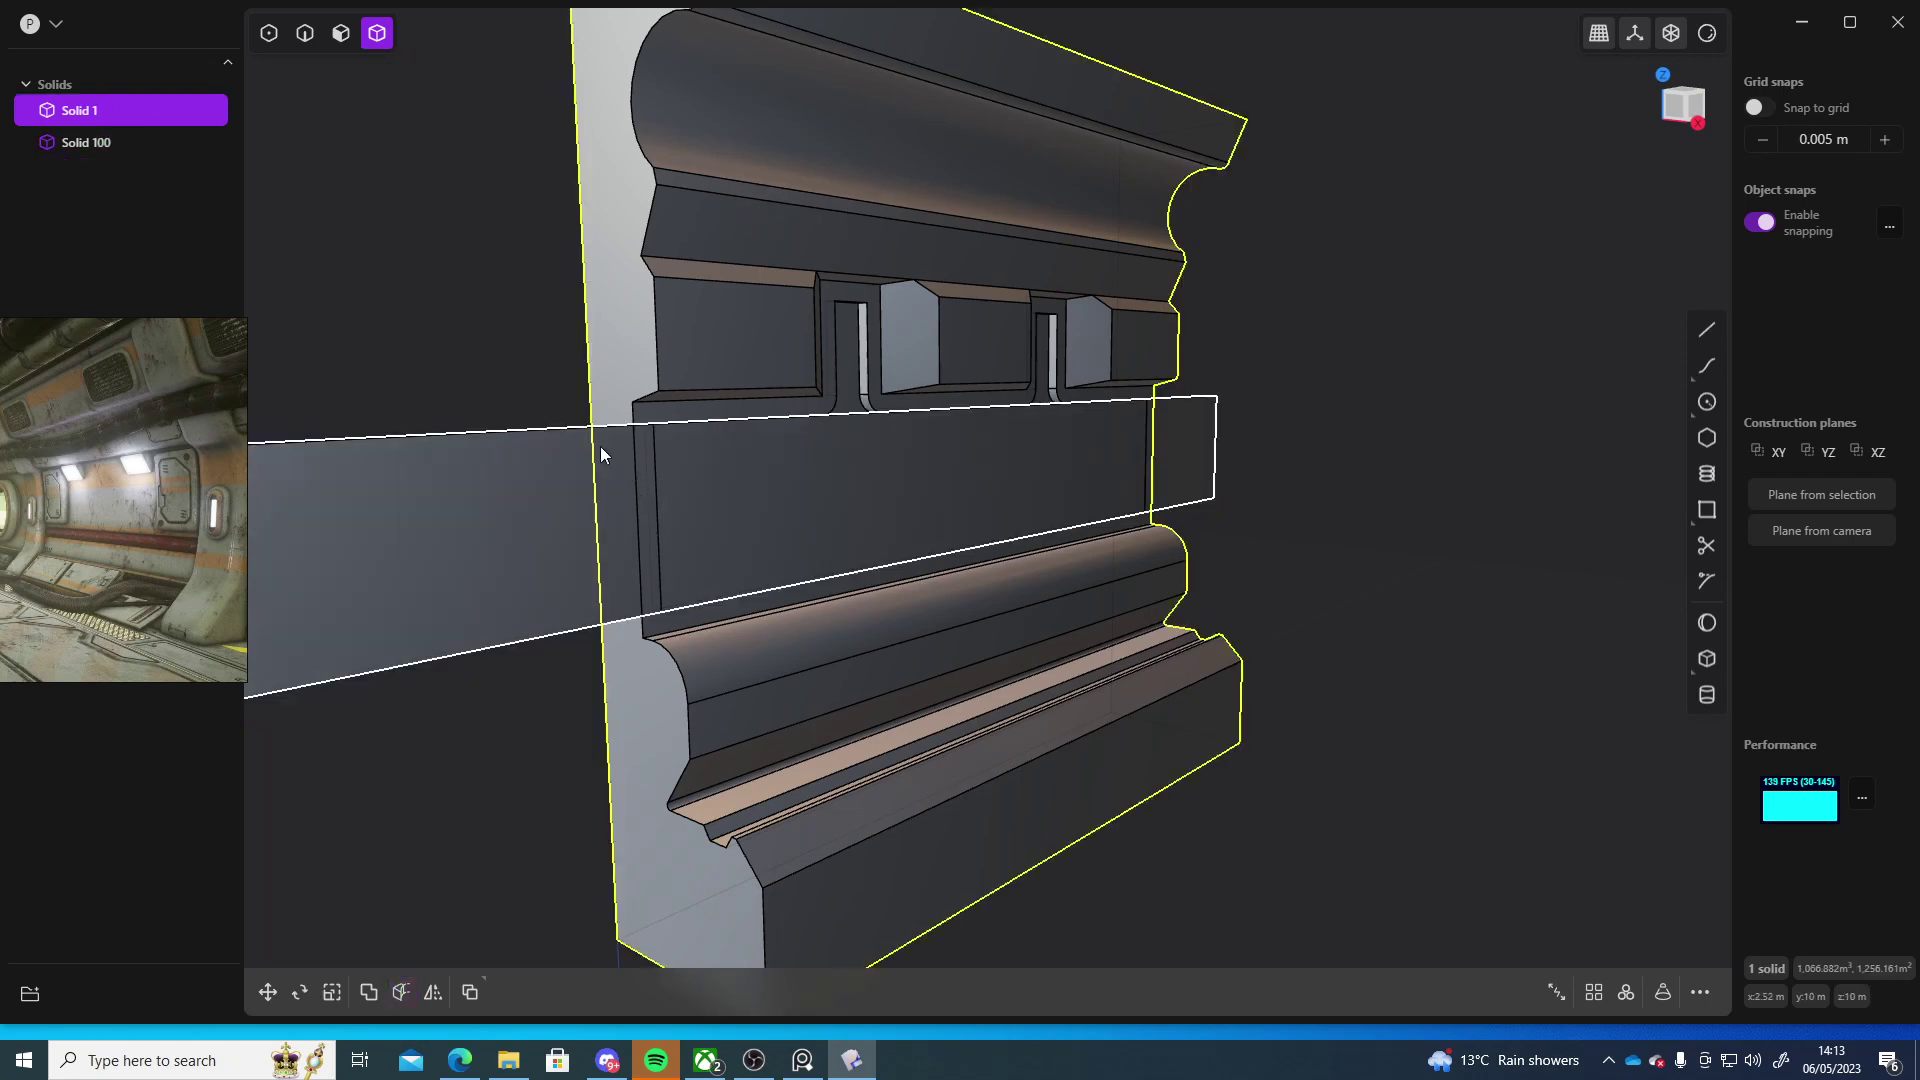
pyautogui.press('b')
pyautogui.click(435, 540)
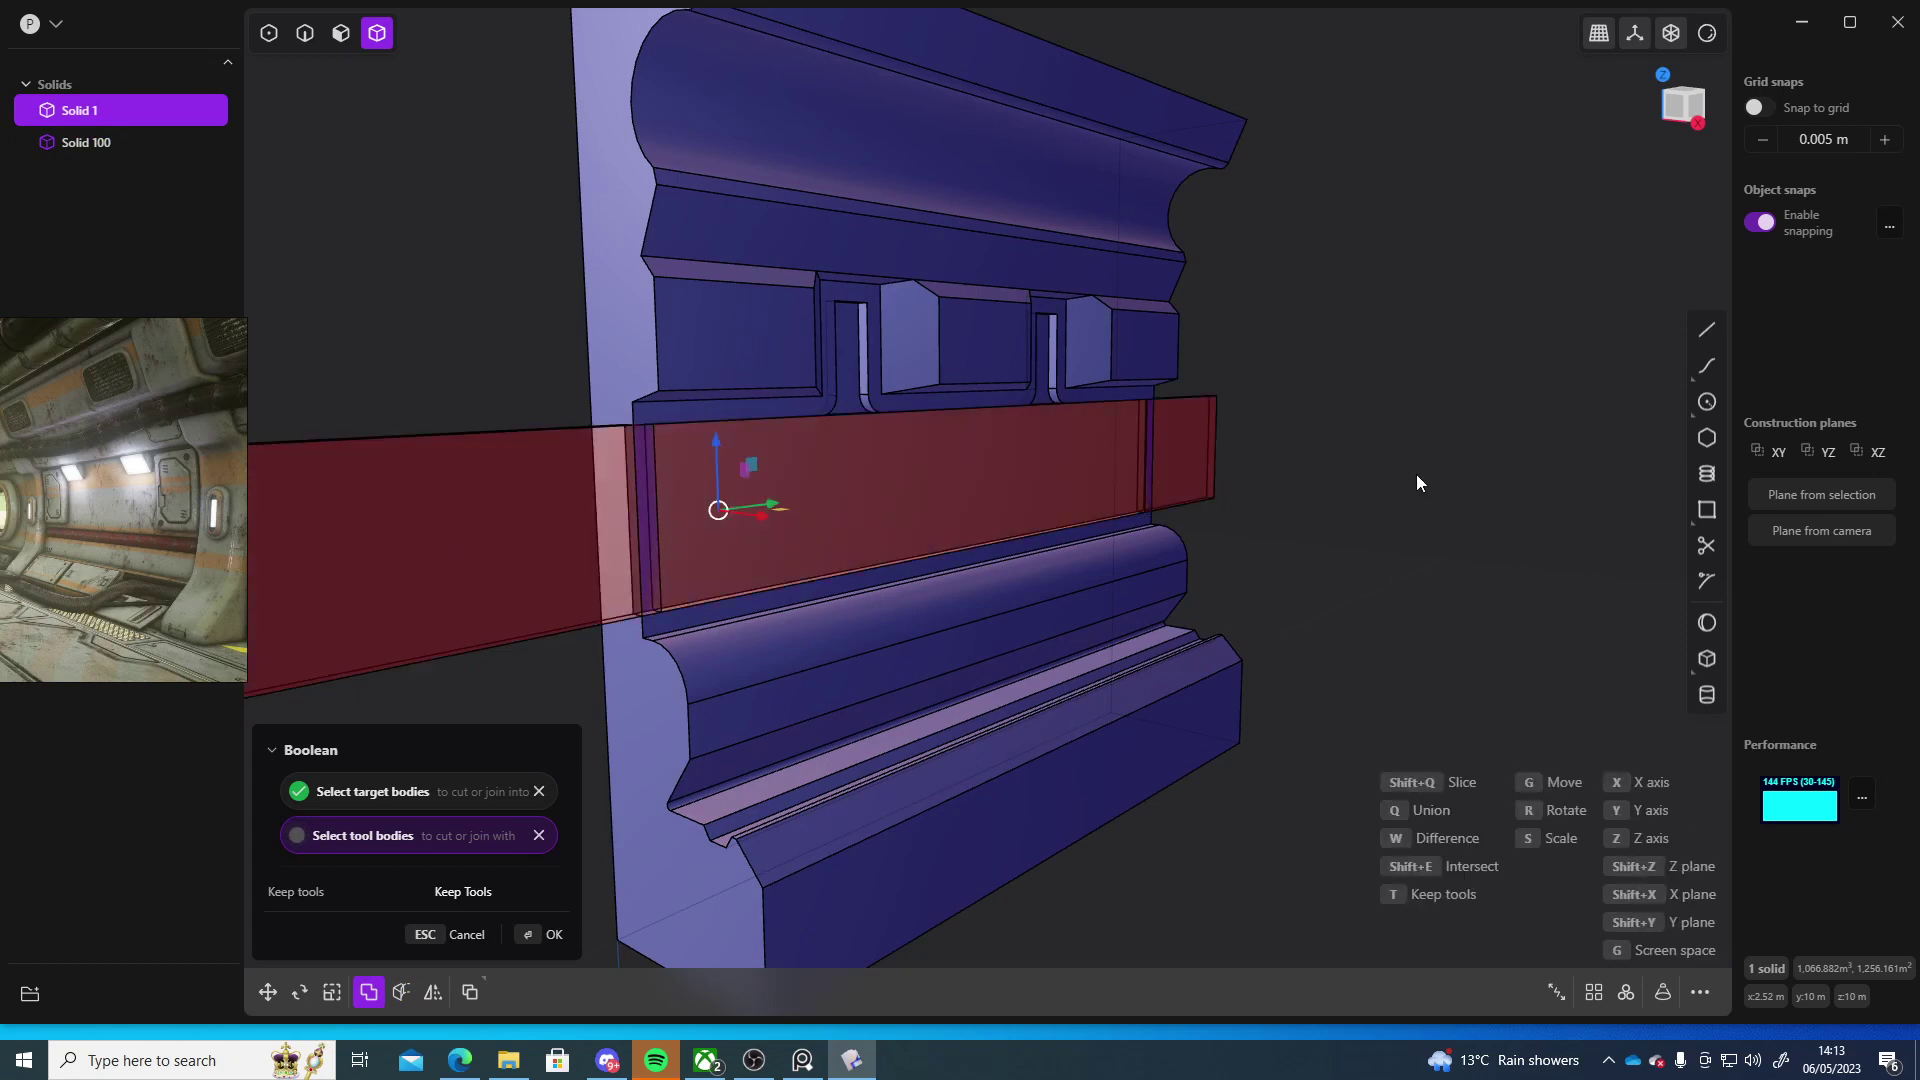
pyautogui.moveTo(1424, 488); pyautogui.dragTo(1151, 597, button='middle')
# - Examine the cut middle panel and the recess ends of the wall from several angles
pyautogui.scroll(-5, 1316, 565)
pyautogui.scroll(5, 1289, 538)
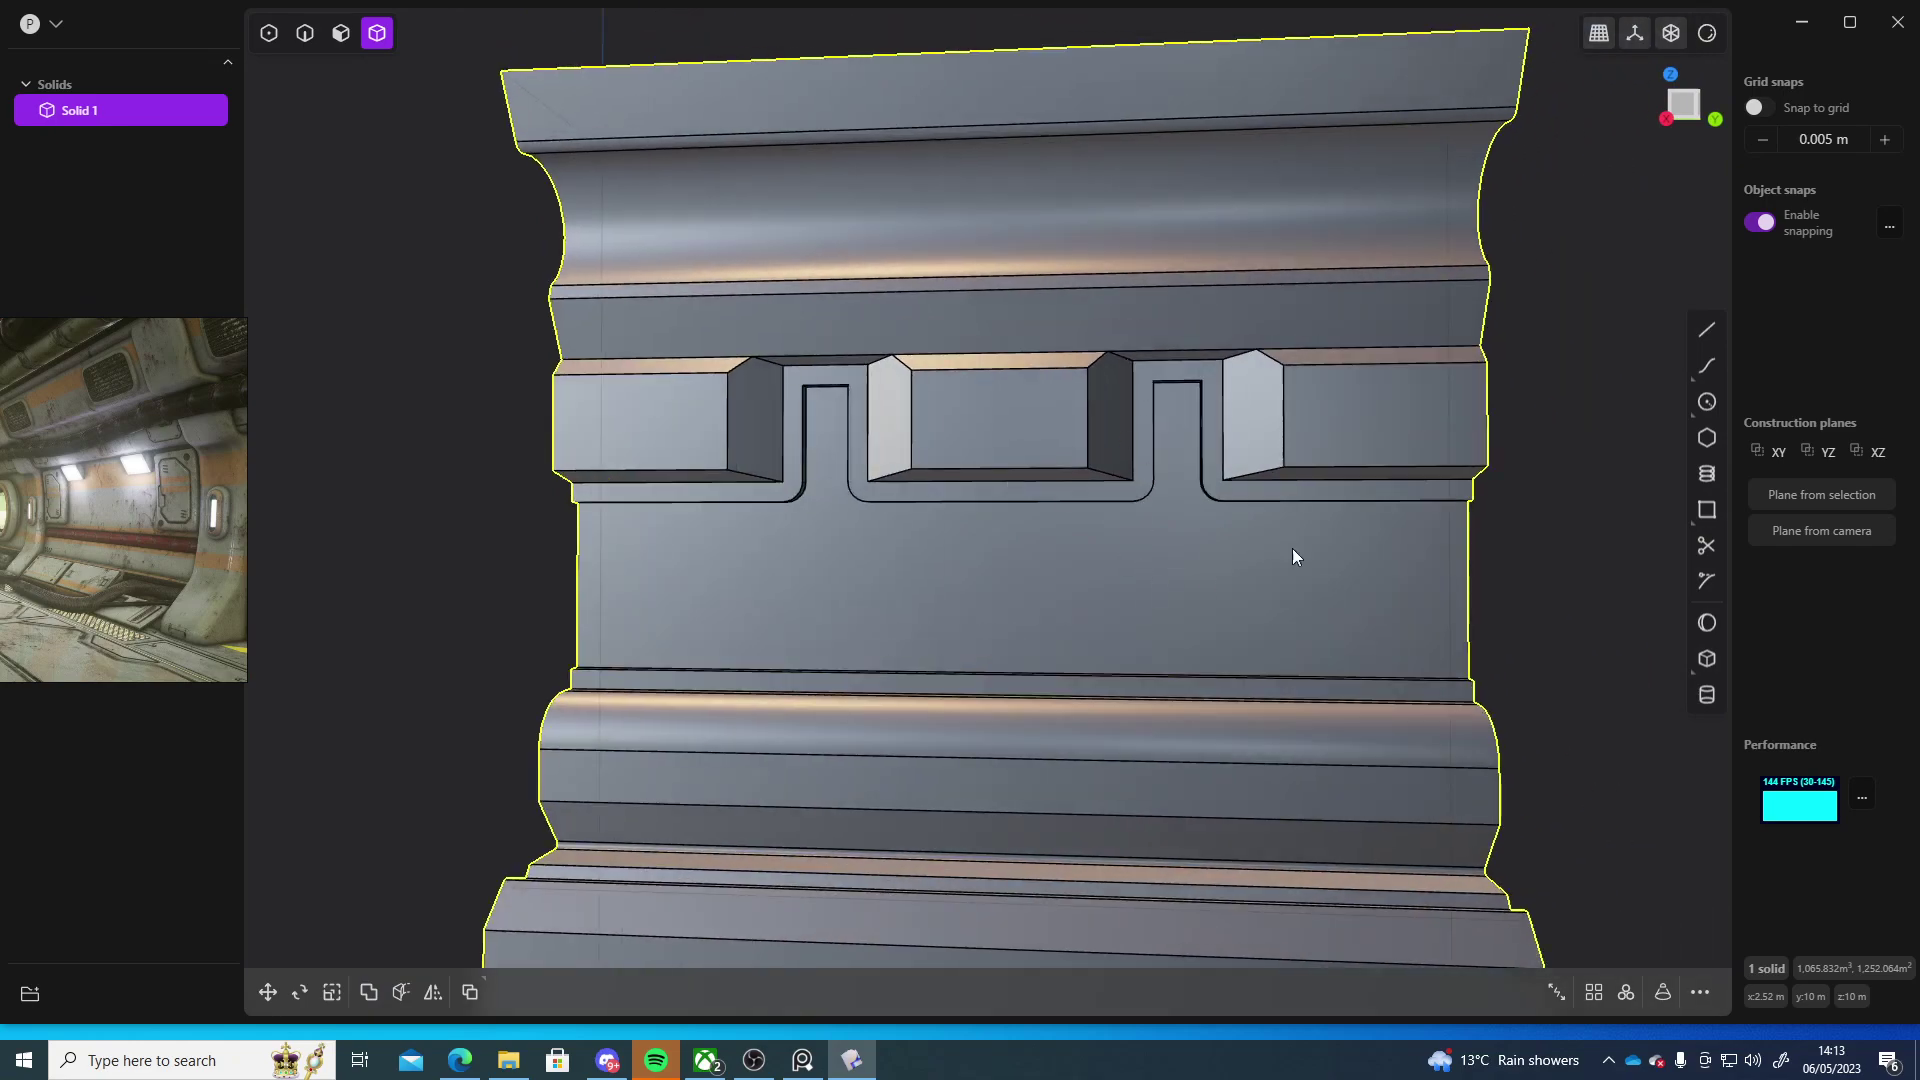
pyautogui.moveTo(1292, 549); pyautogui.dragTo(975, 473, button='middle')
pyautogui.moveTo(1058, 580); pyautogui.dragTo(1010, 496, button='middle')
pyautogui.scroll(-5, 1157, 549)
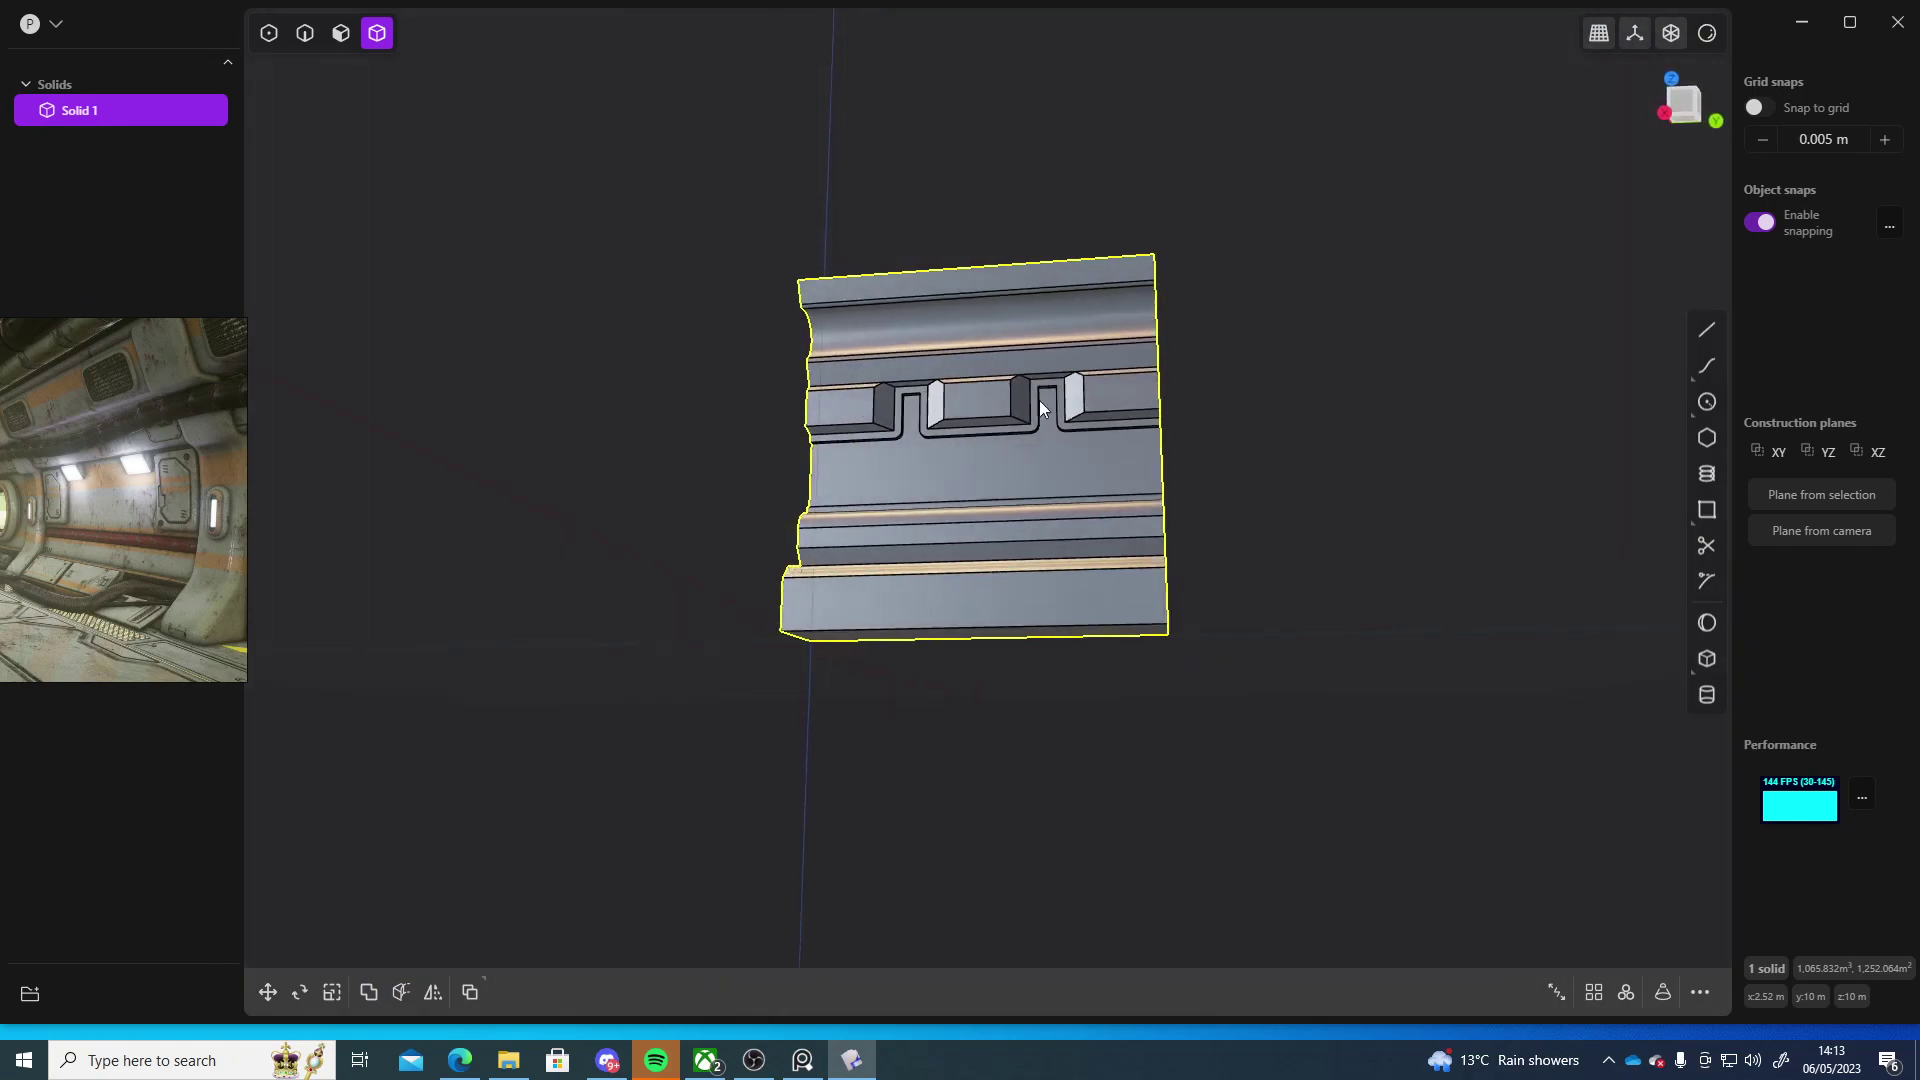
pyautogui.moveTo(1040, 406); pyautogui.dragTo(1384, 561, button='middle')
pyautogui.scroll(5, 1209, 543)
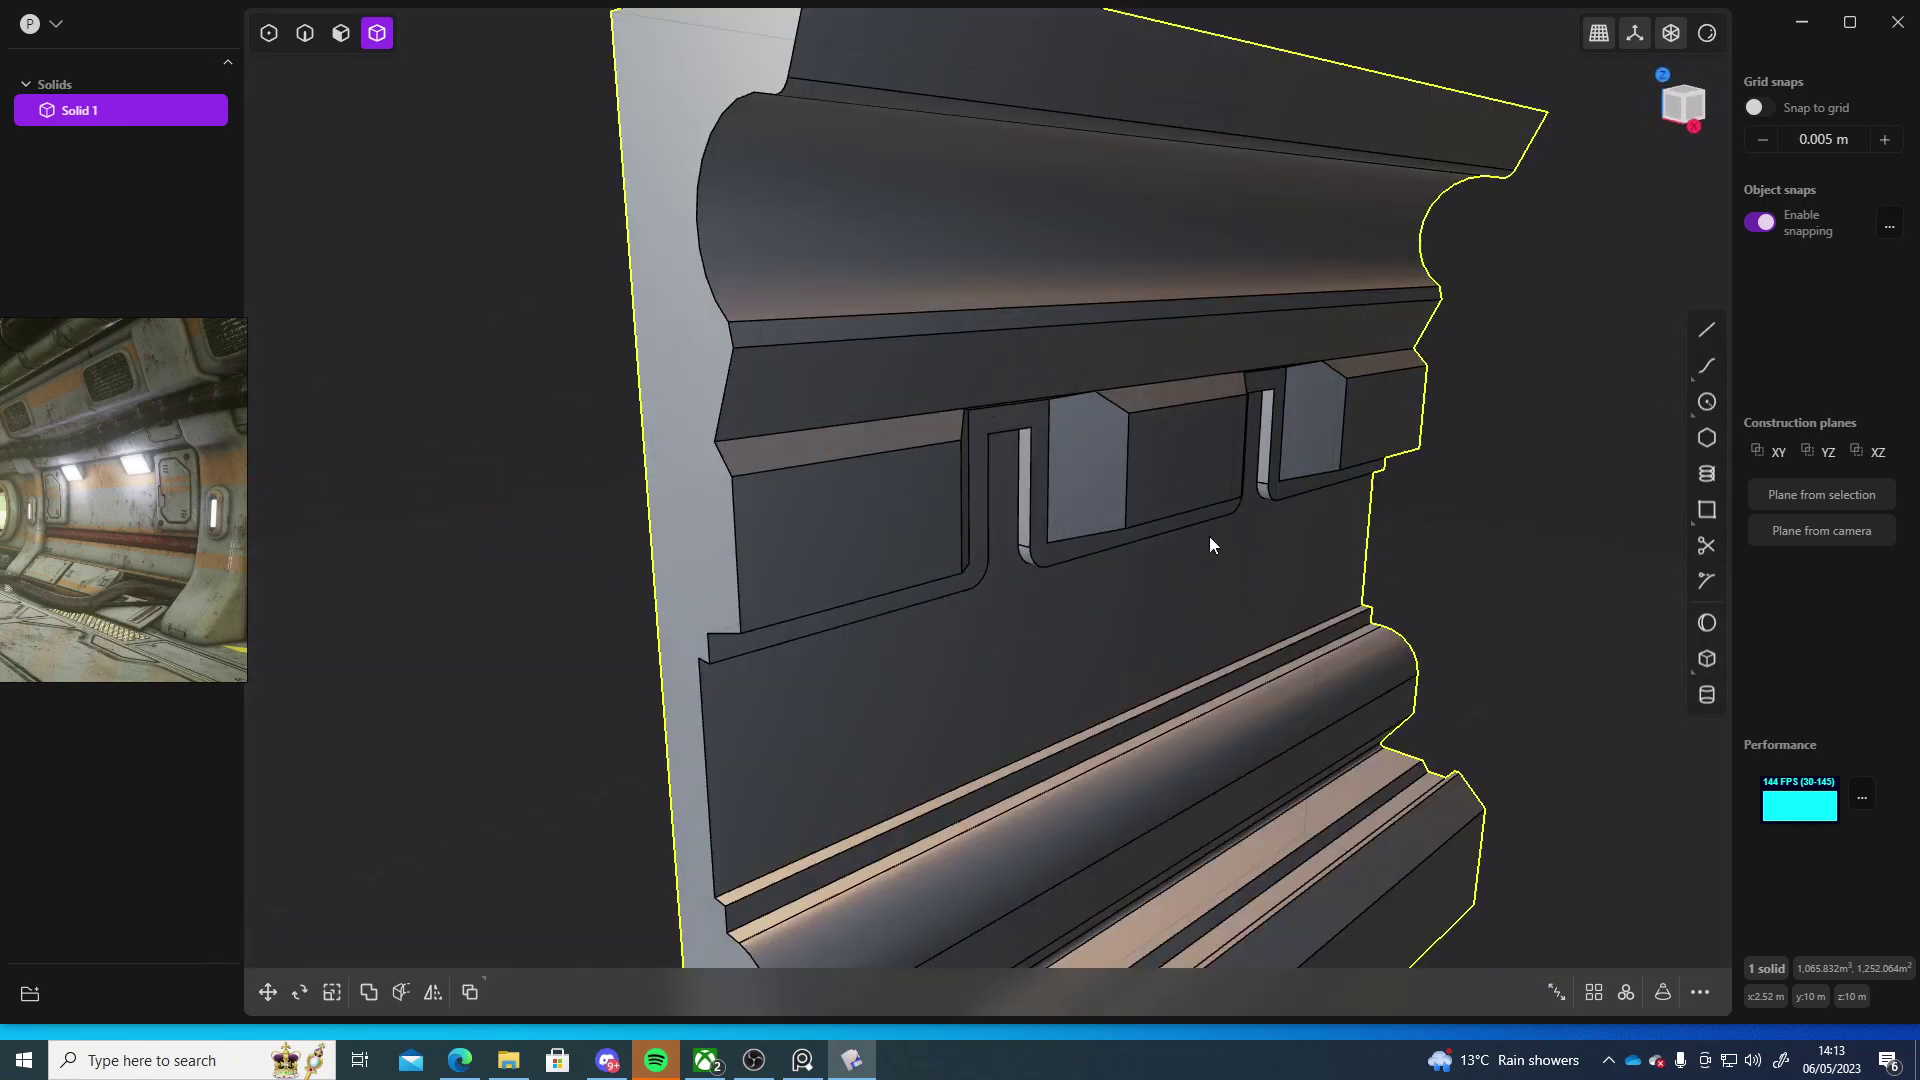
pyautogui.moveTo(1210, 538); pyautogui.dragTo(1071, 570, button='middle')
pyautogui.scroll(-5, 1020, 480)
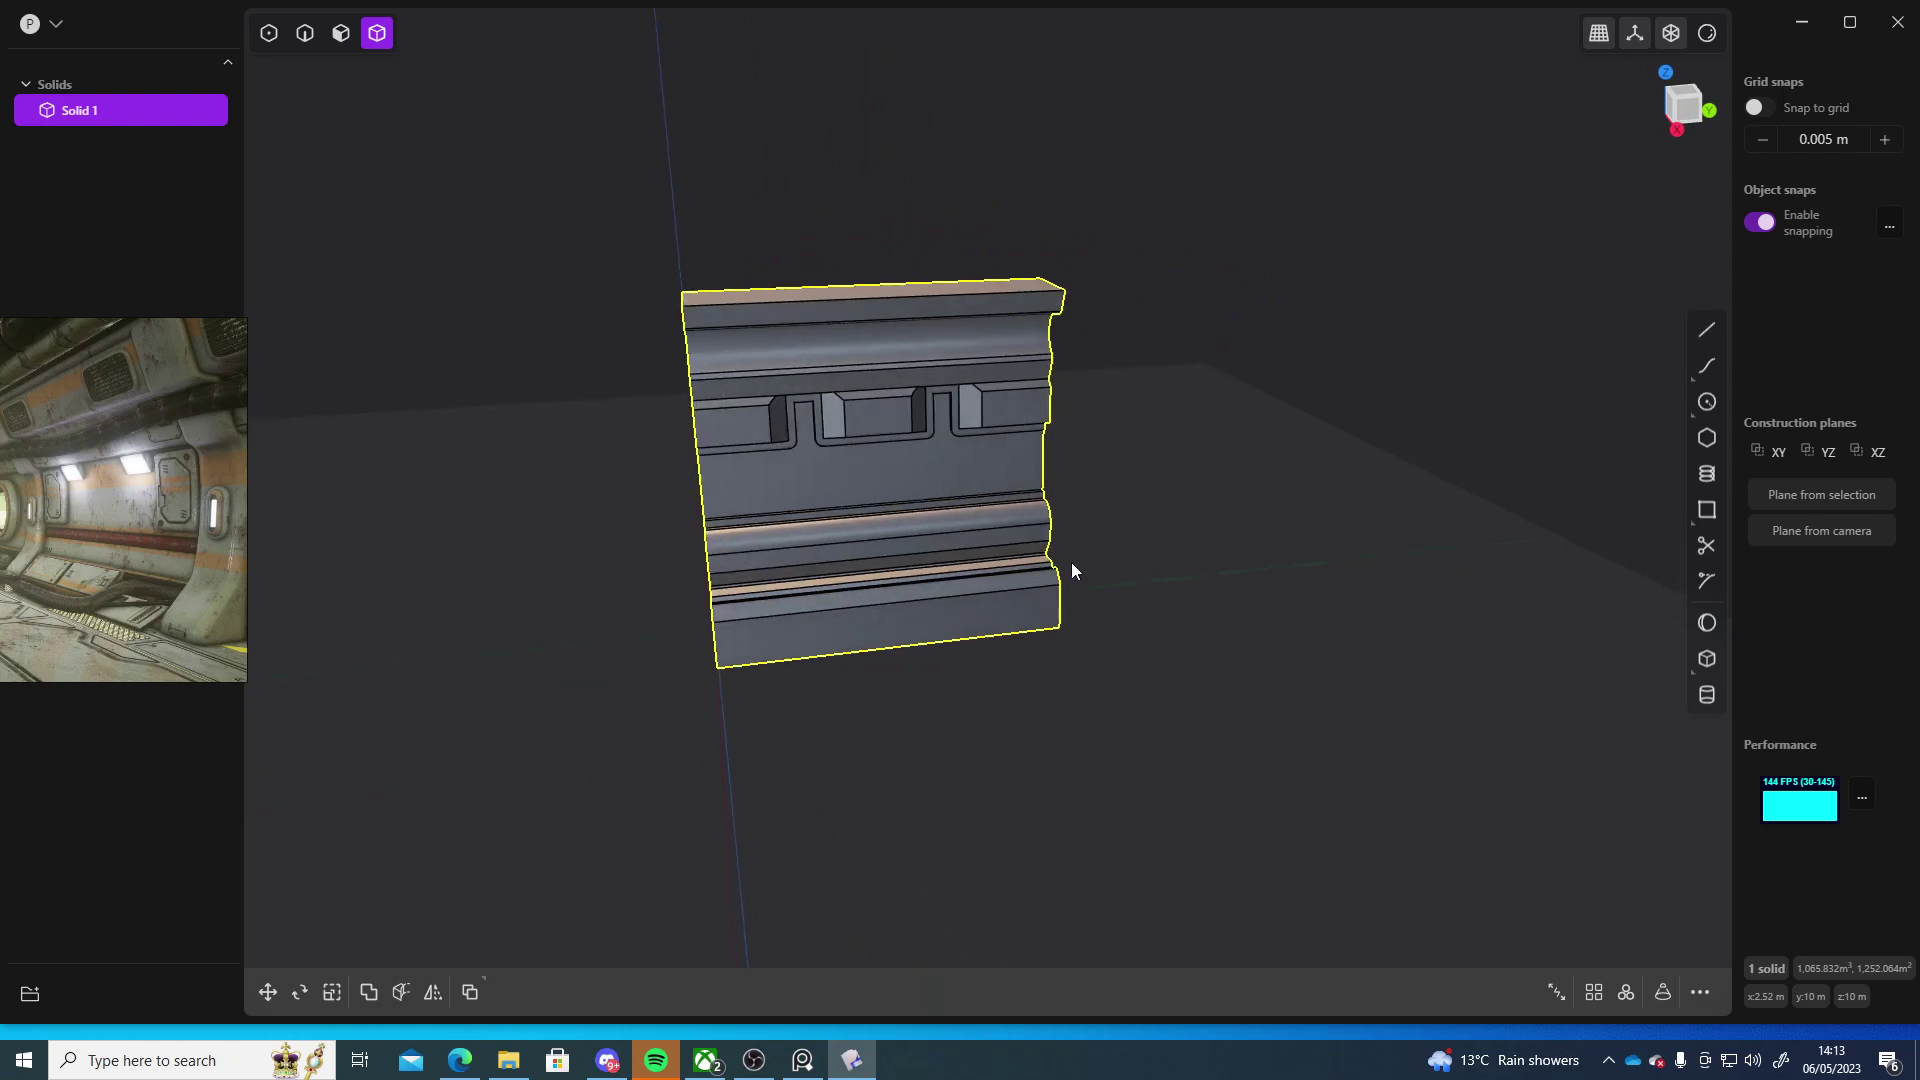
# - Duplicate the wall and try to place the copy about 20.3 m away along the Y axis
pyautogui.hotkey('ctrl', 'd')
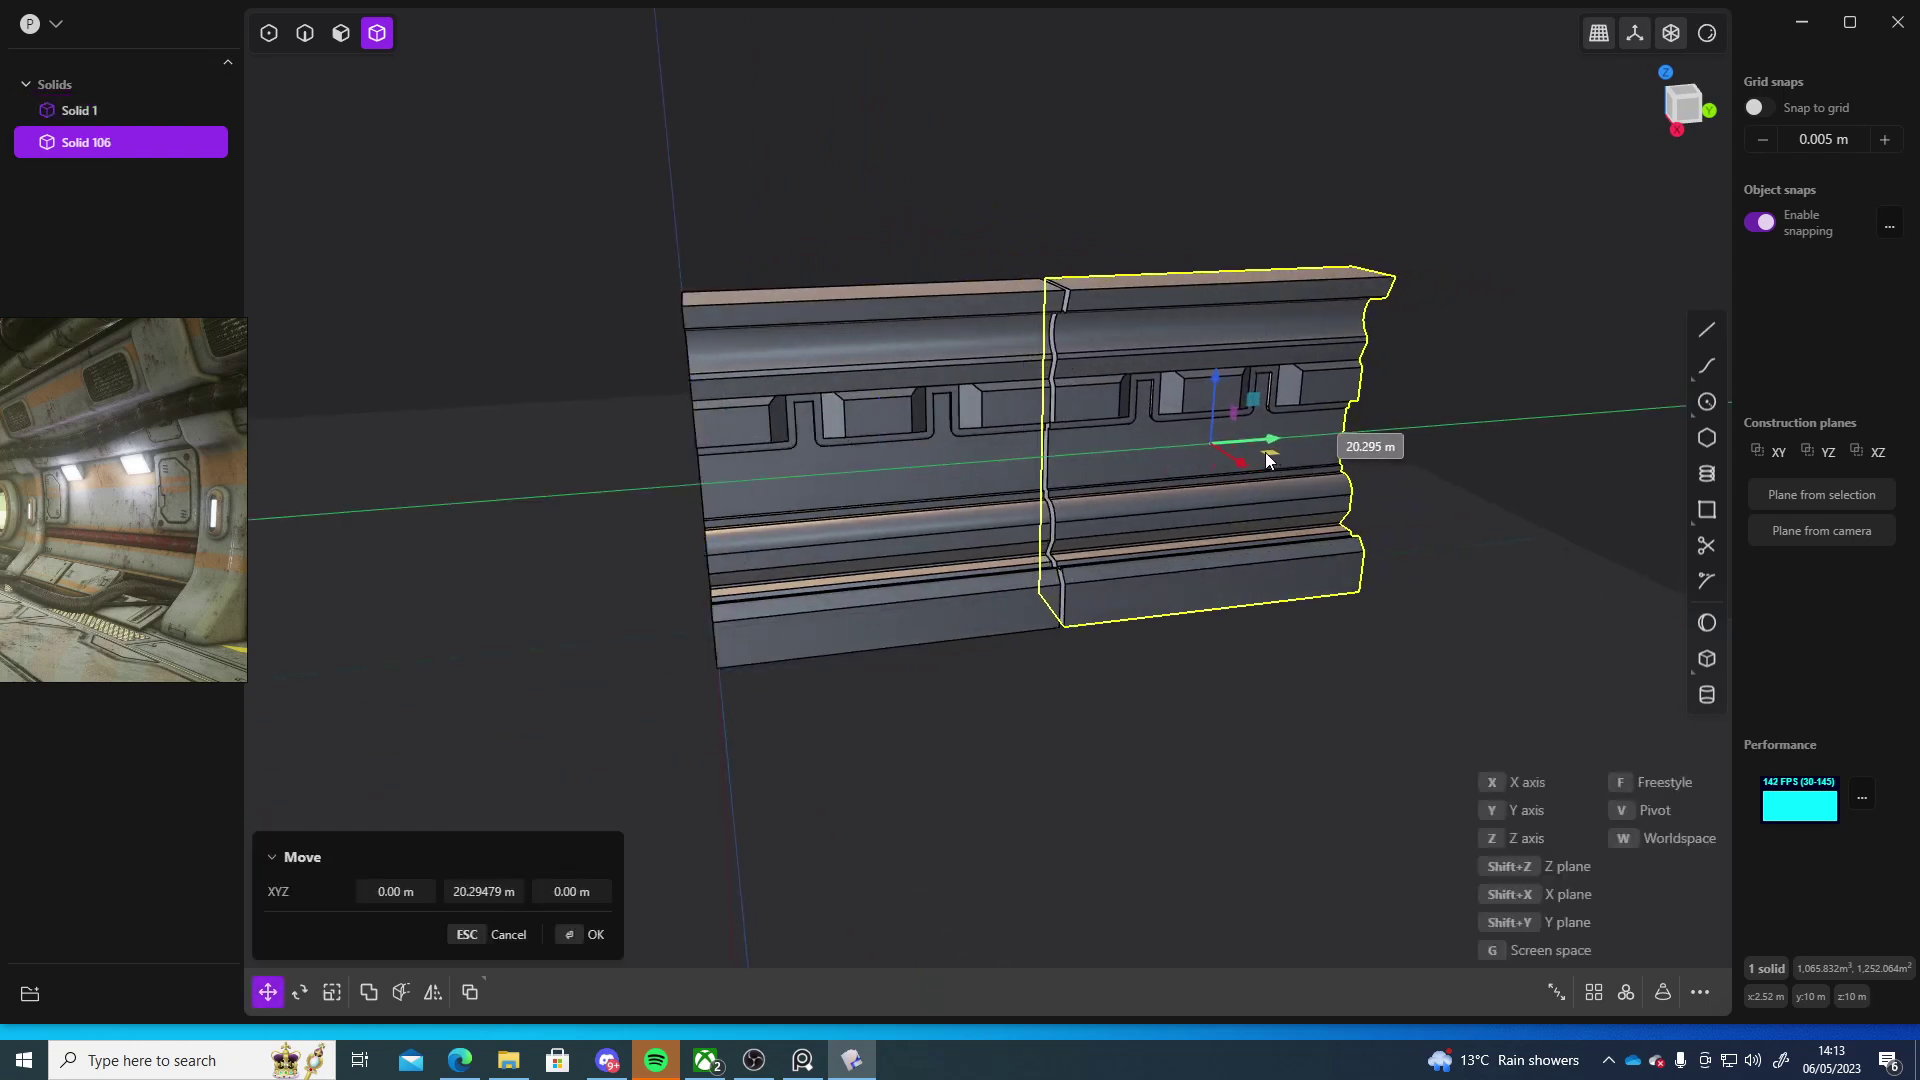
pyautogui.moveTo(1323, 490); pyautogui.dragTo(1272, 474, button='middle')
pyautogui.press('Escape')
# - Try to offset the front face of the middle raised block inward by about 0.4 m
pyautogui.scroll(3, 1272, 474)
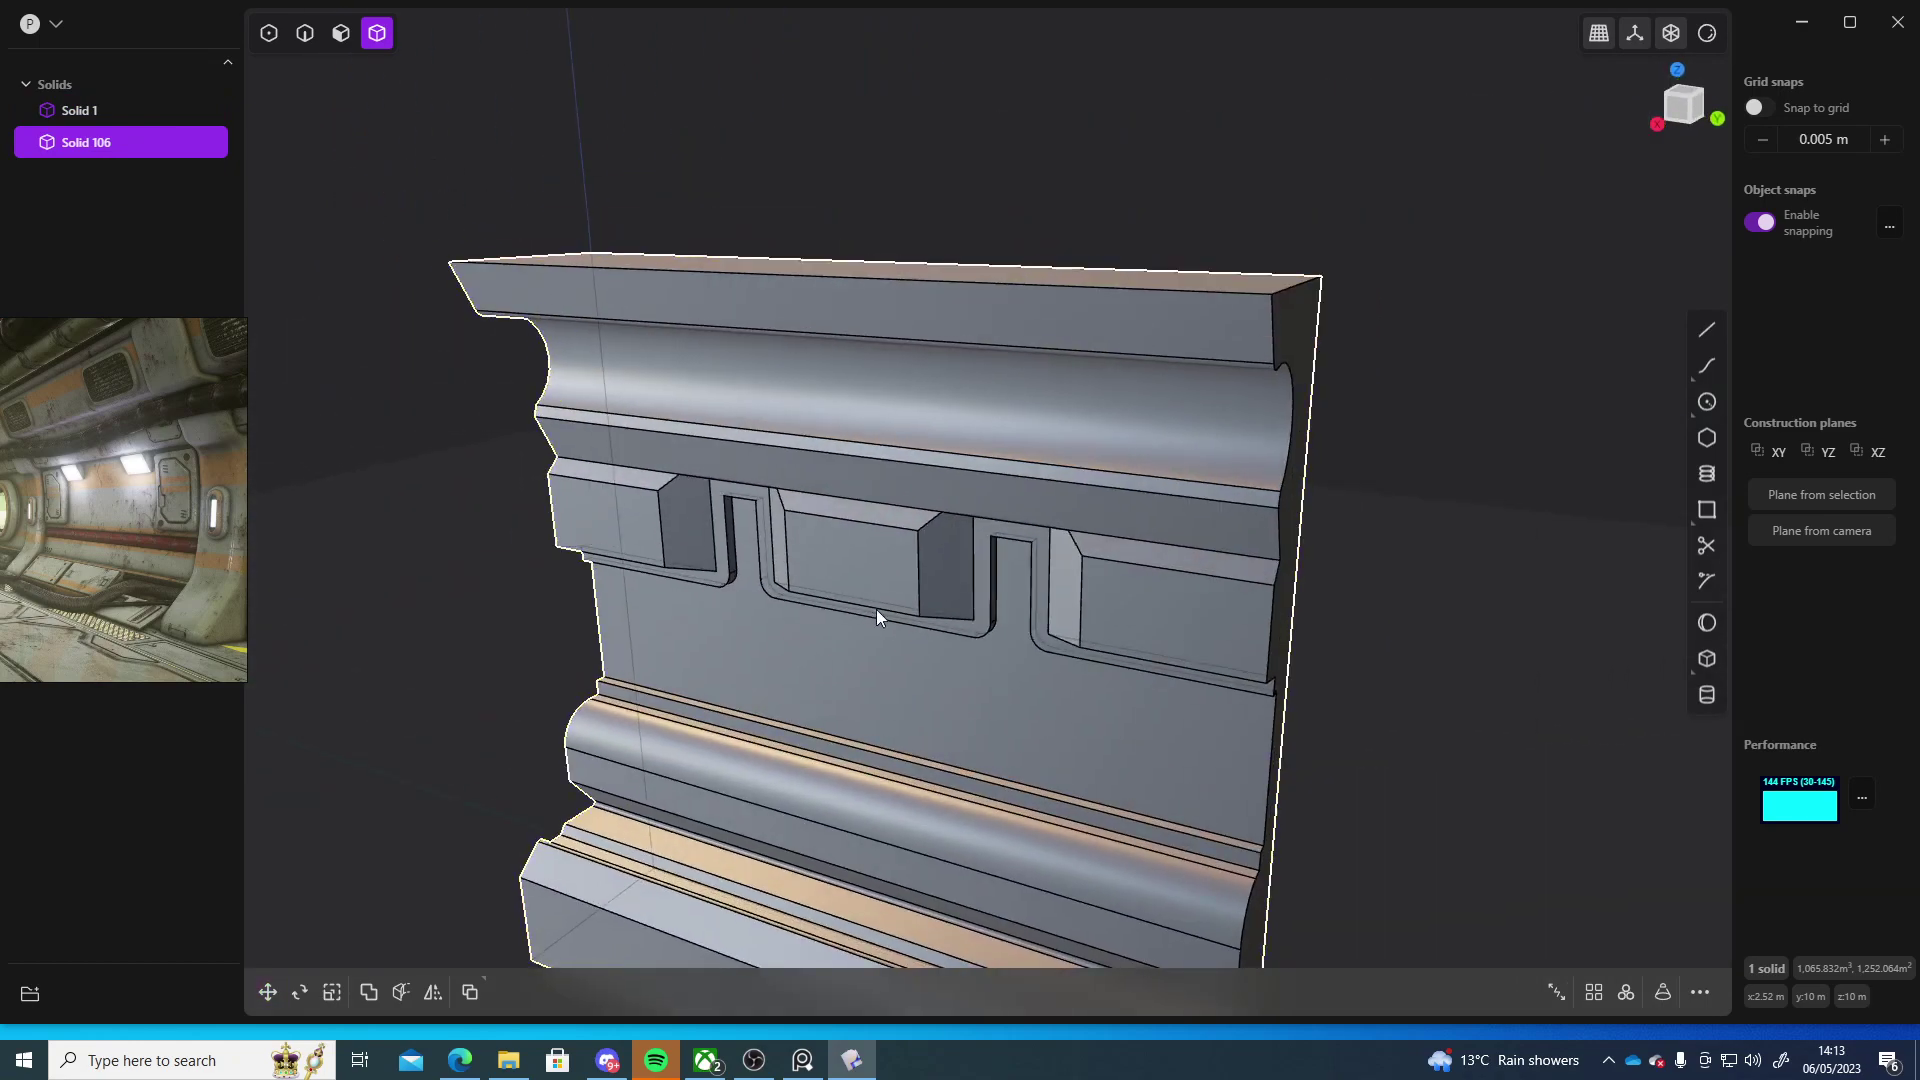
pyautogui.scroll(3, 878, 612)
pyautogui.scroll(3, 801, 570)
pyautogui.moveTo(621, 564); pyautogui.dragTo(662, 406, button='middle')
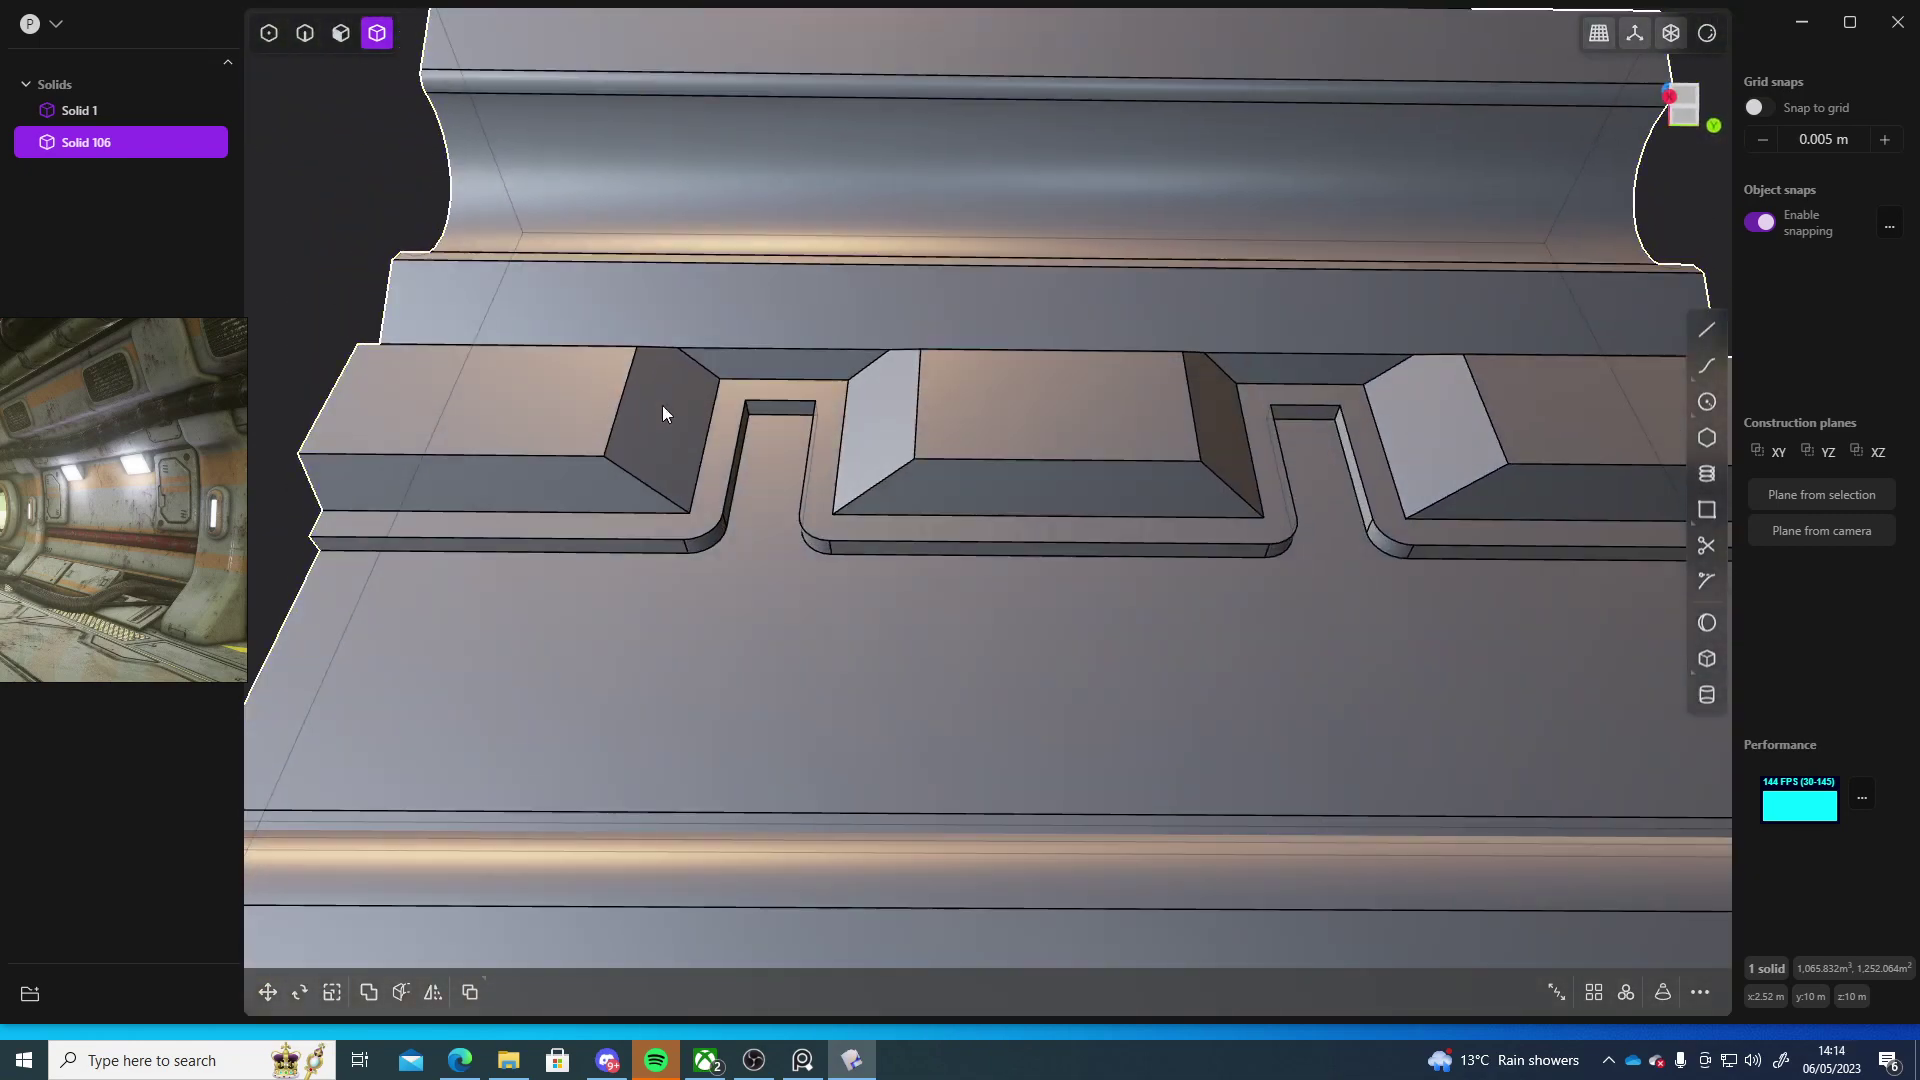
pyautogui.click(898, 435)
pyautogui.click(1134, 433)
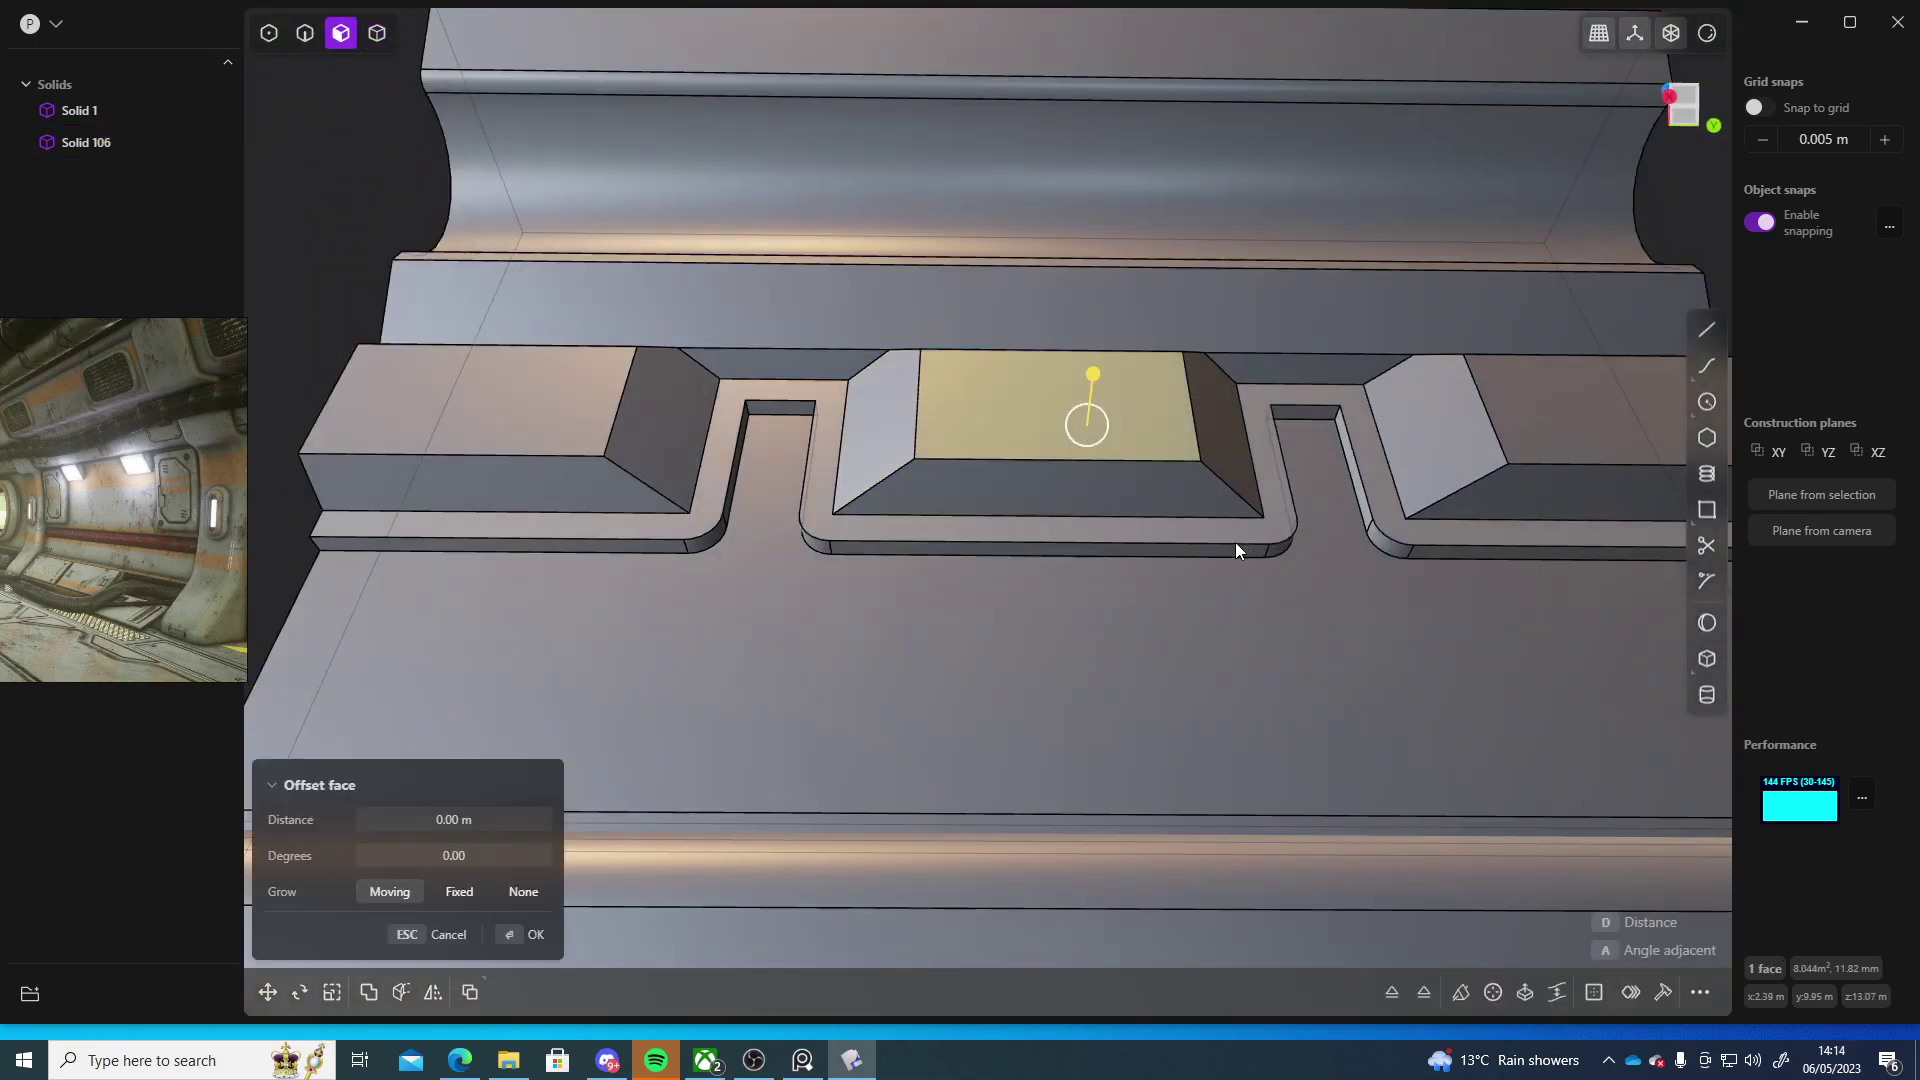
pyautogui.moveTo(1234, 542); pyautogui.dragTo(1149, 338, button='middle')
pyautogui.moveTo(1124, 309); pyautogui.dragTo(1112, 340)
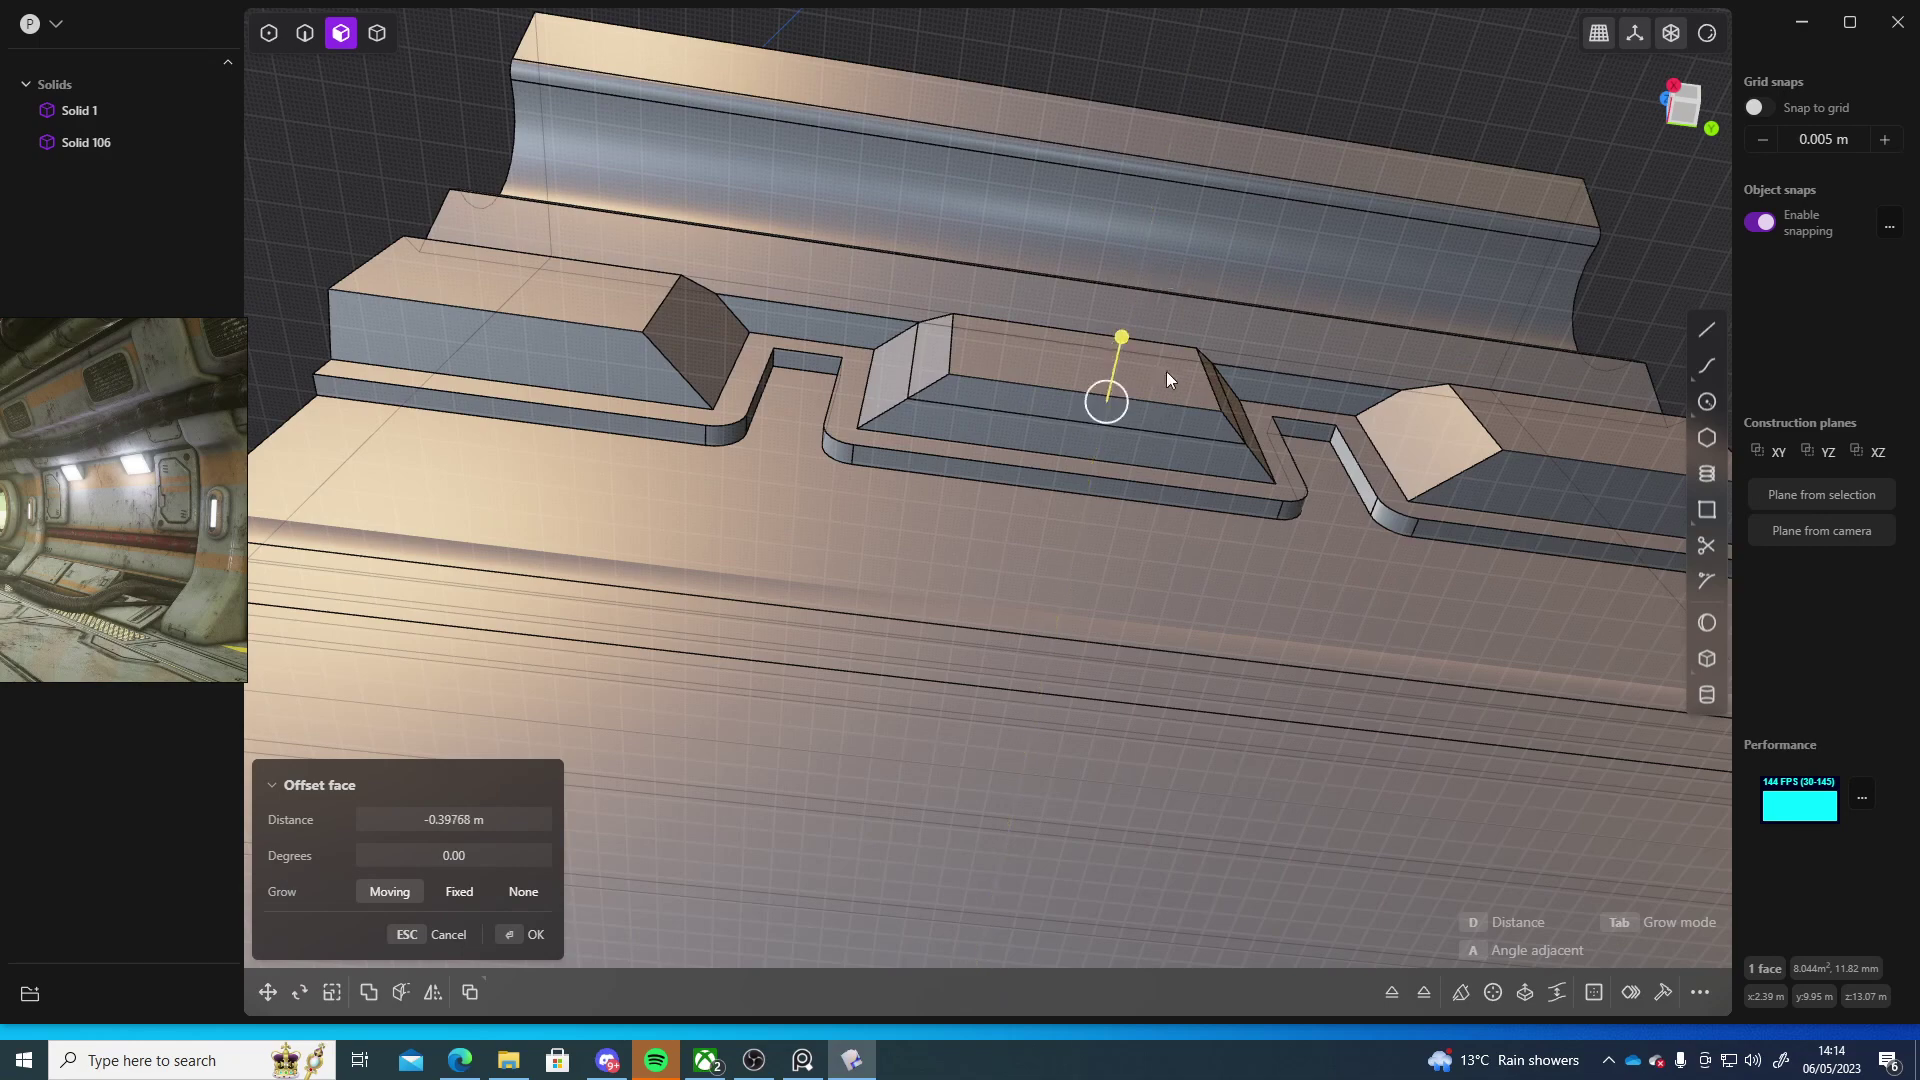
pyautogui.moveTo(1166, 370); pyautogui.dragTo(1192, 567, button='middle')
pyautogui.press('Return')
pyautogui.press('o')
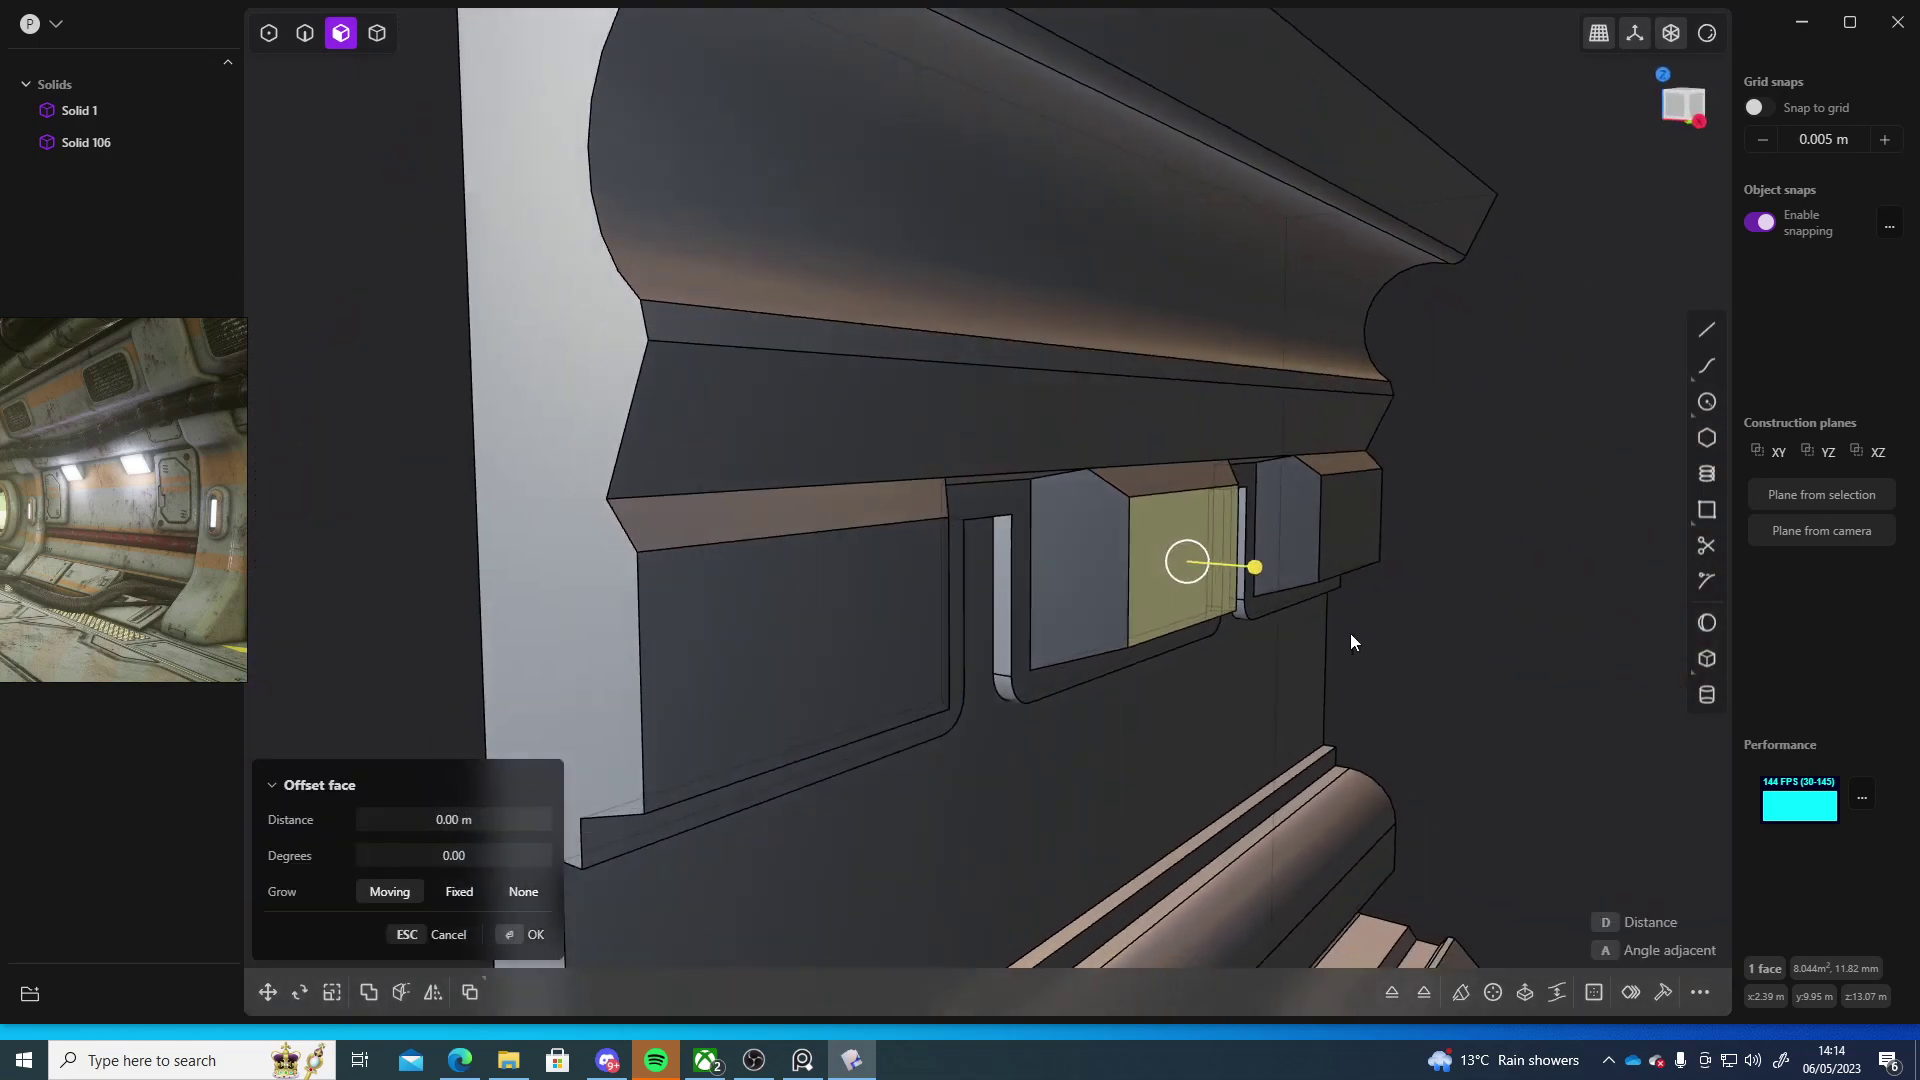
pyautogui.moveTo(1350, 633); pyautogui.dragTo(1305, 615, button='middle')
# - Move the duplicate wall about 11.17 m along the X axis, clear of the original, and delete it
pyautogui.click(102, 143)
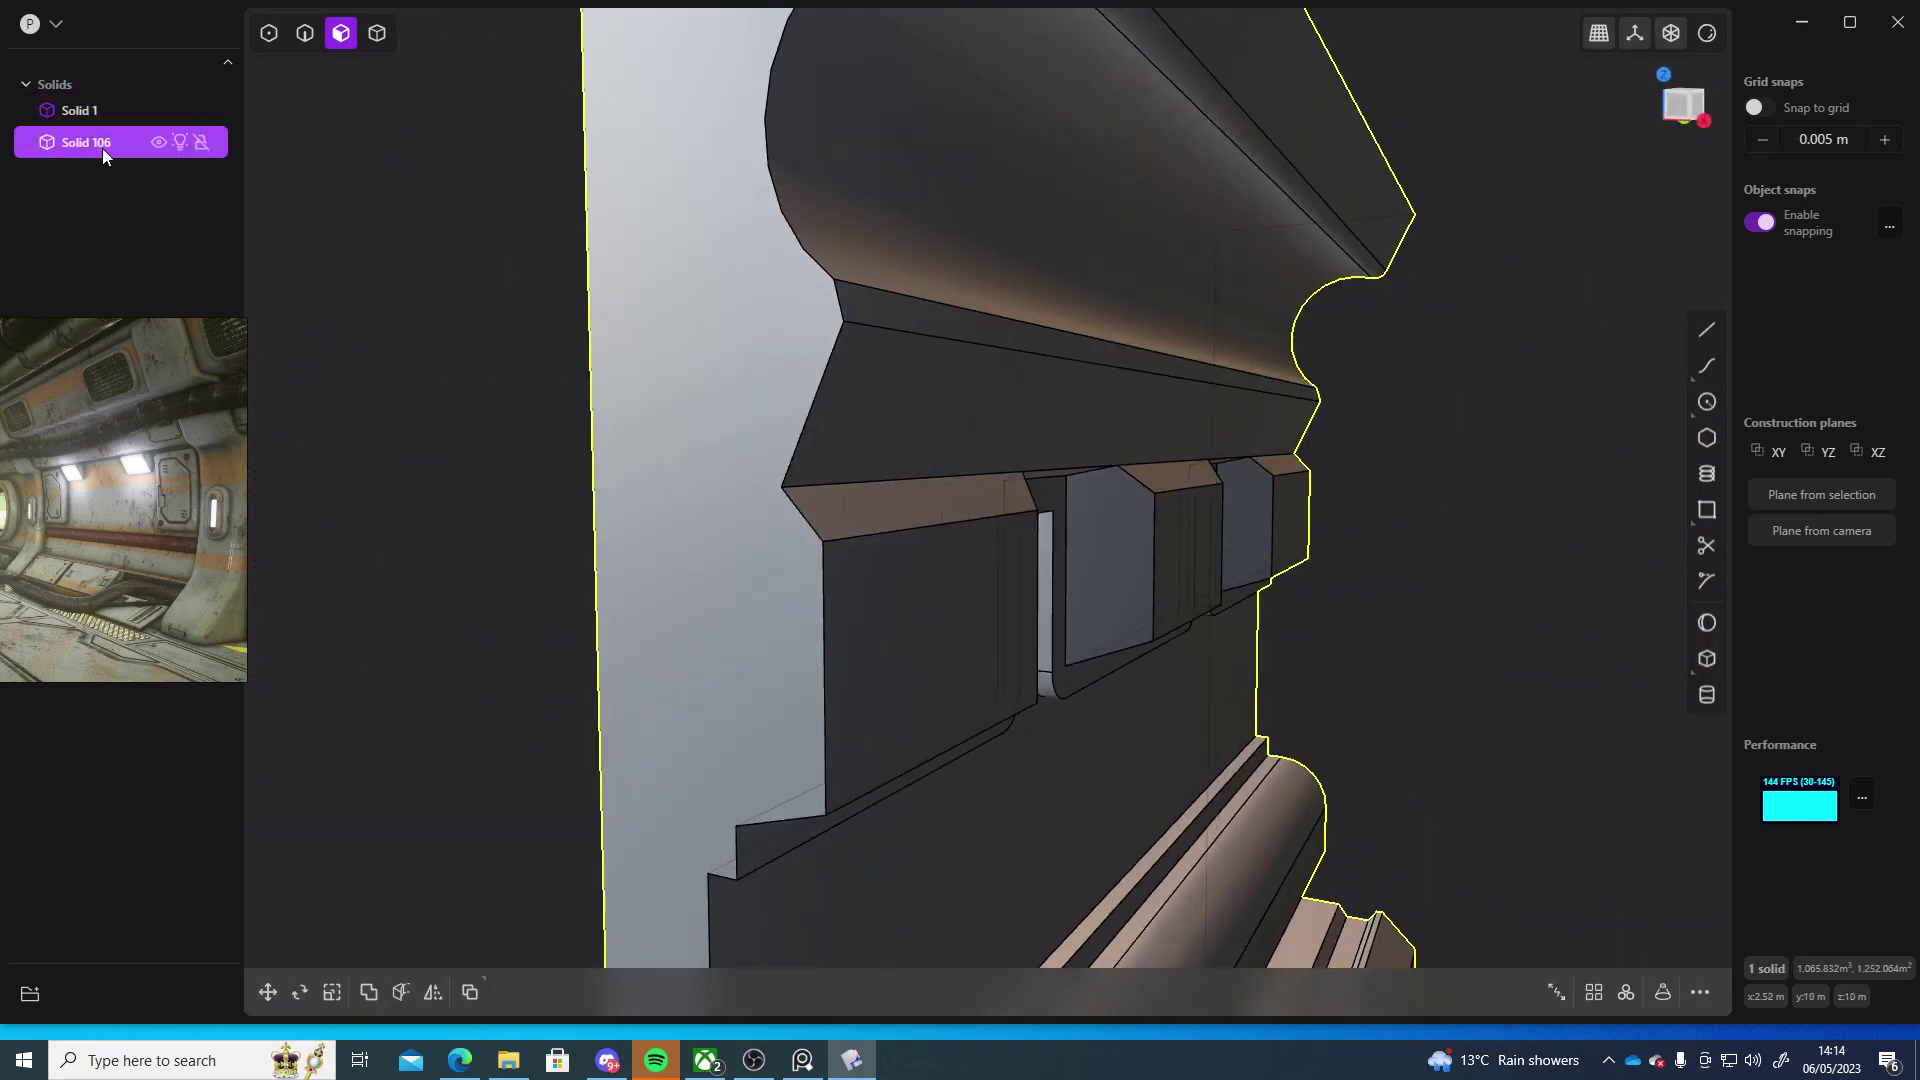
pyautogui.press('/')
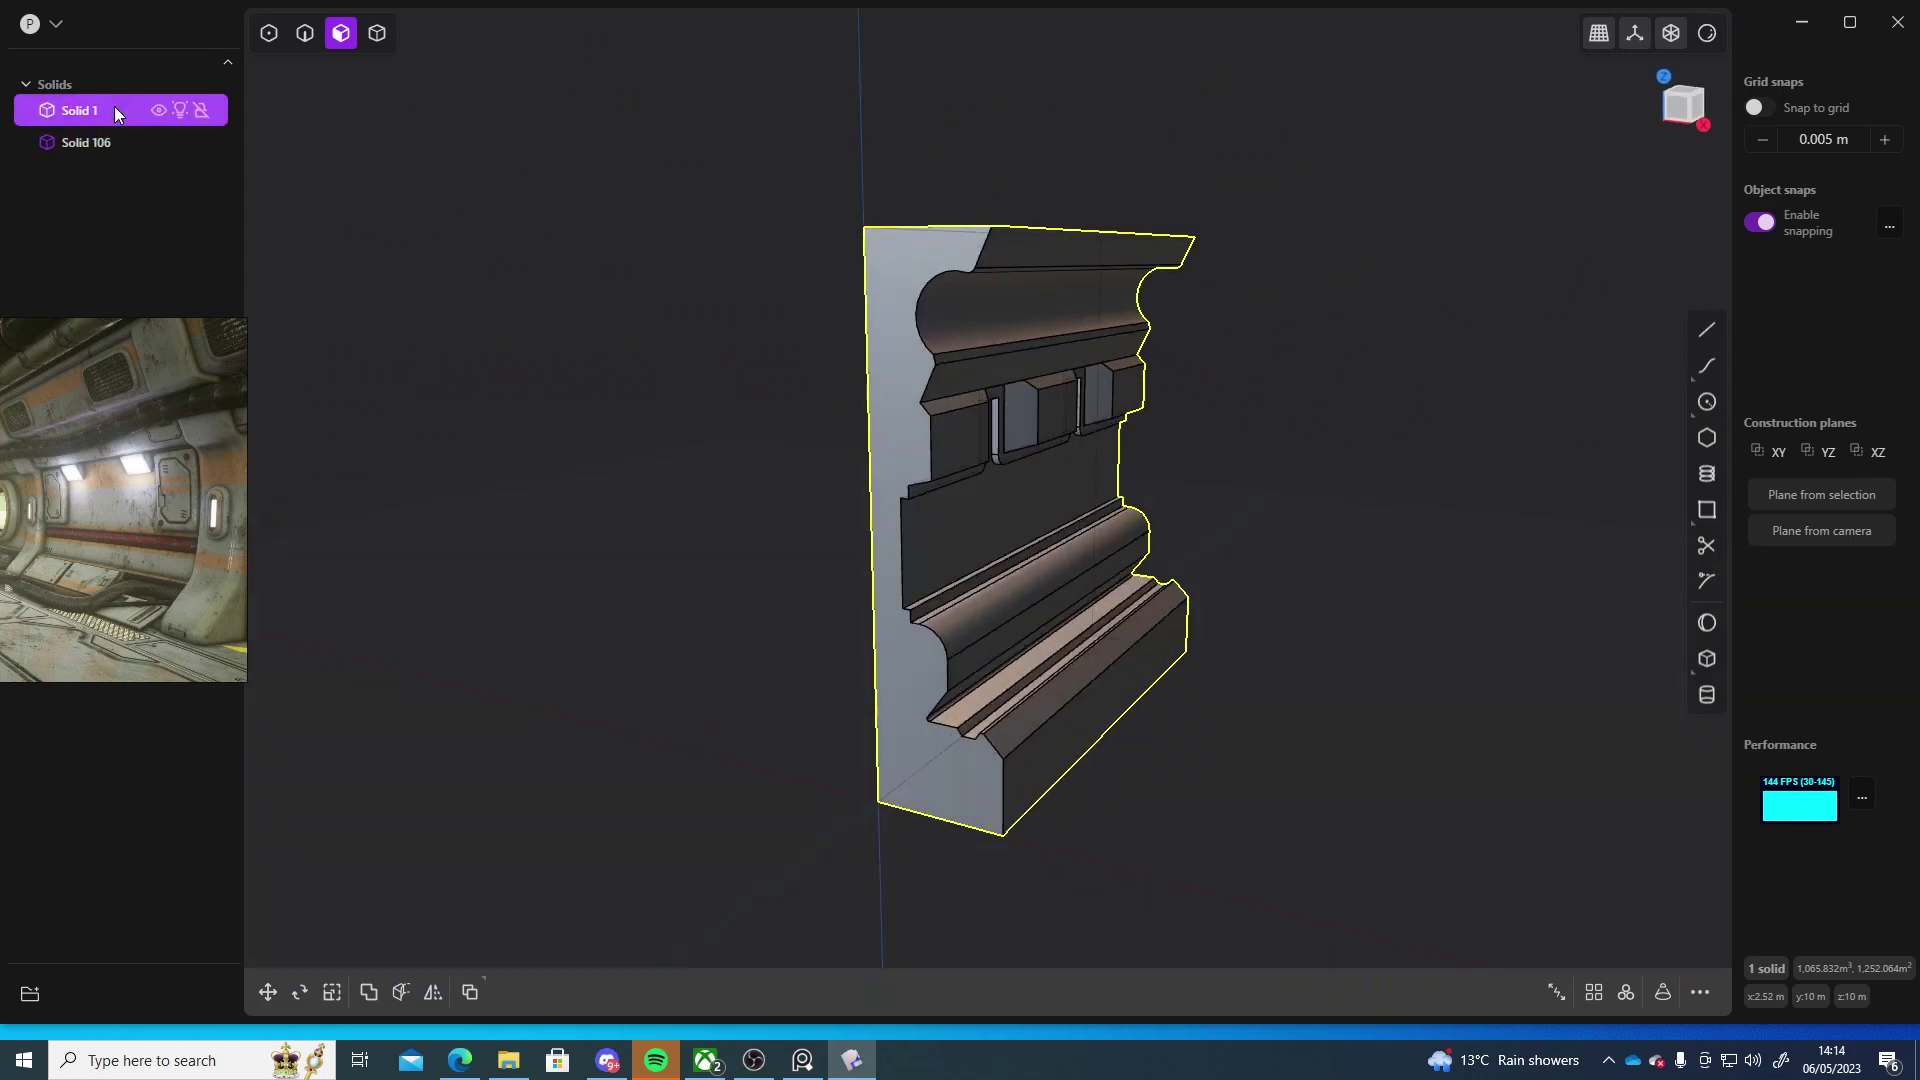
pyautogui.click(122, 142)
pyautogui.press('g')
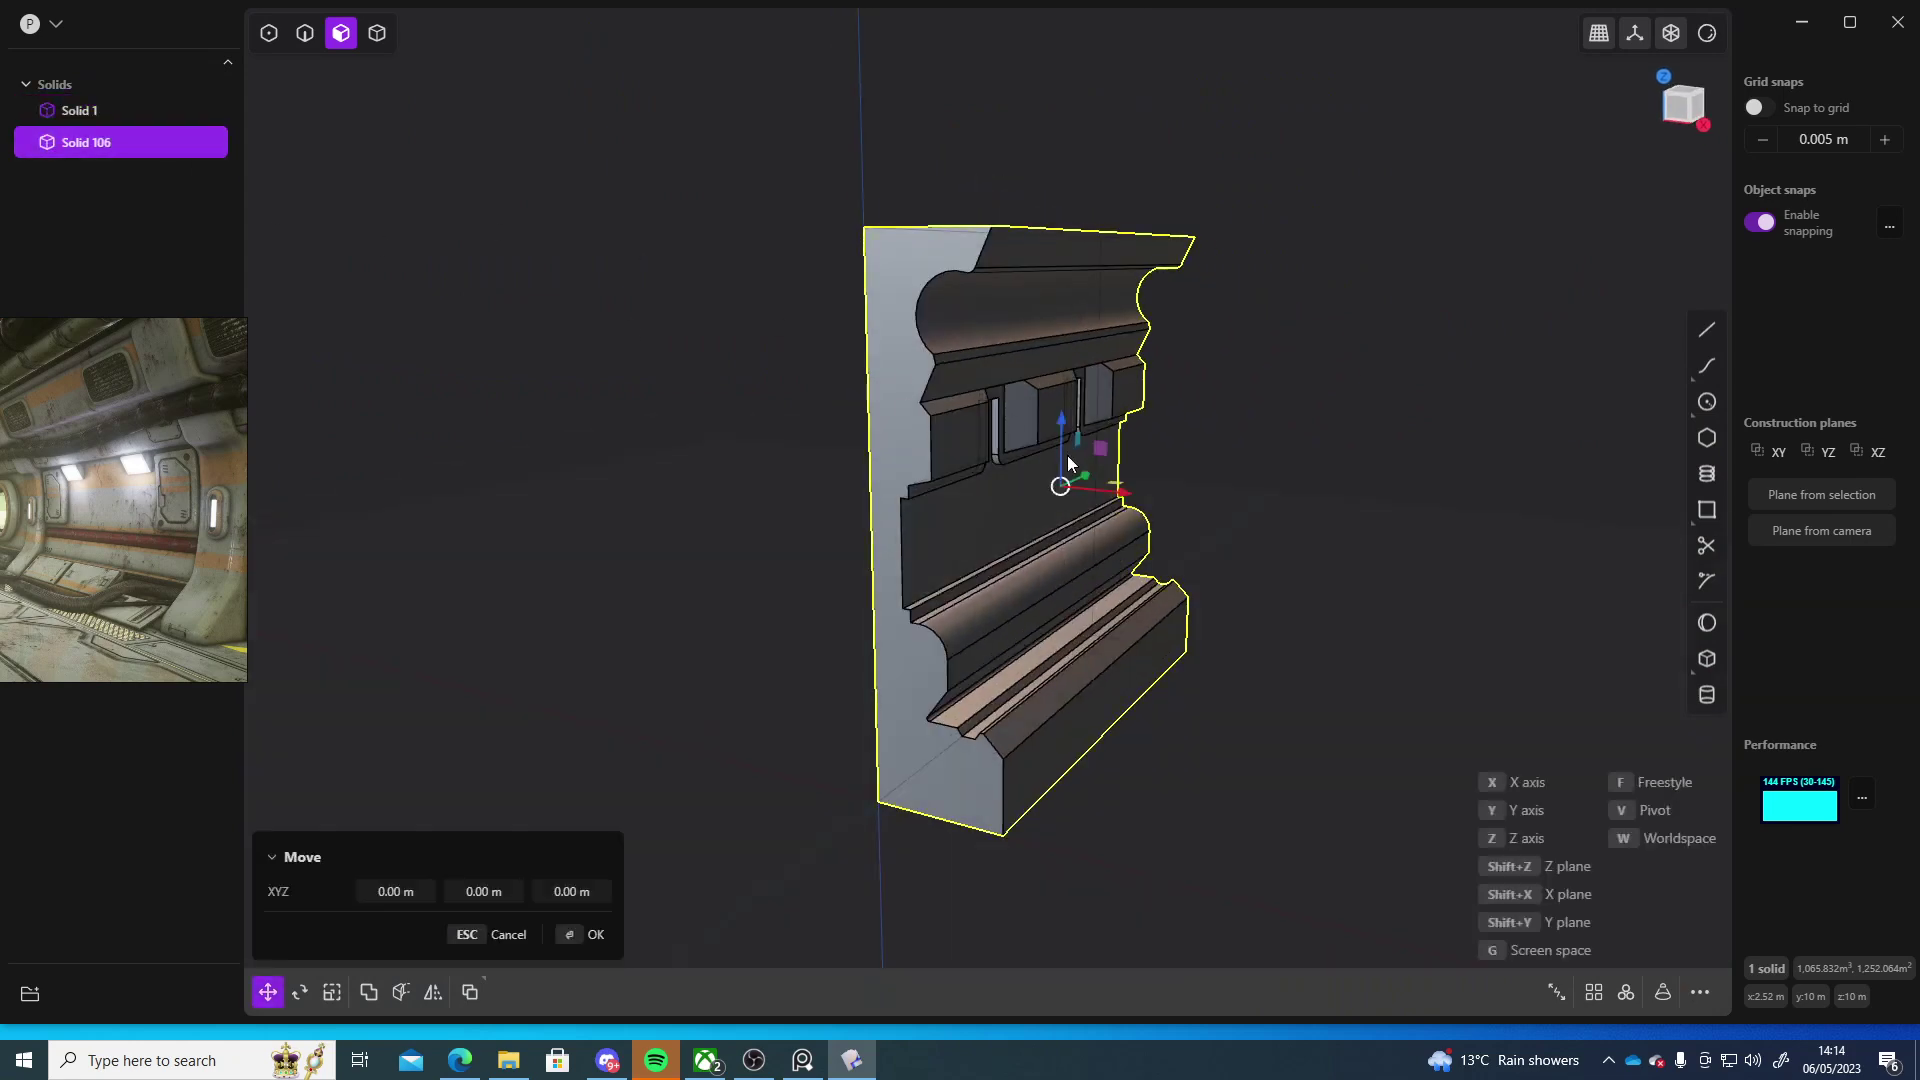
pyautogui.moveTo(1118, 490); pyautogui.dragTo(1414, 536)
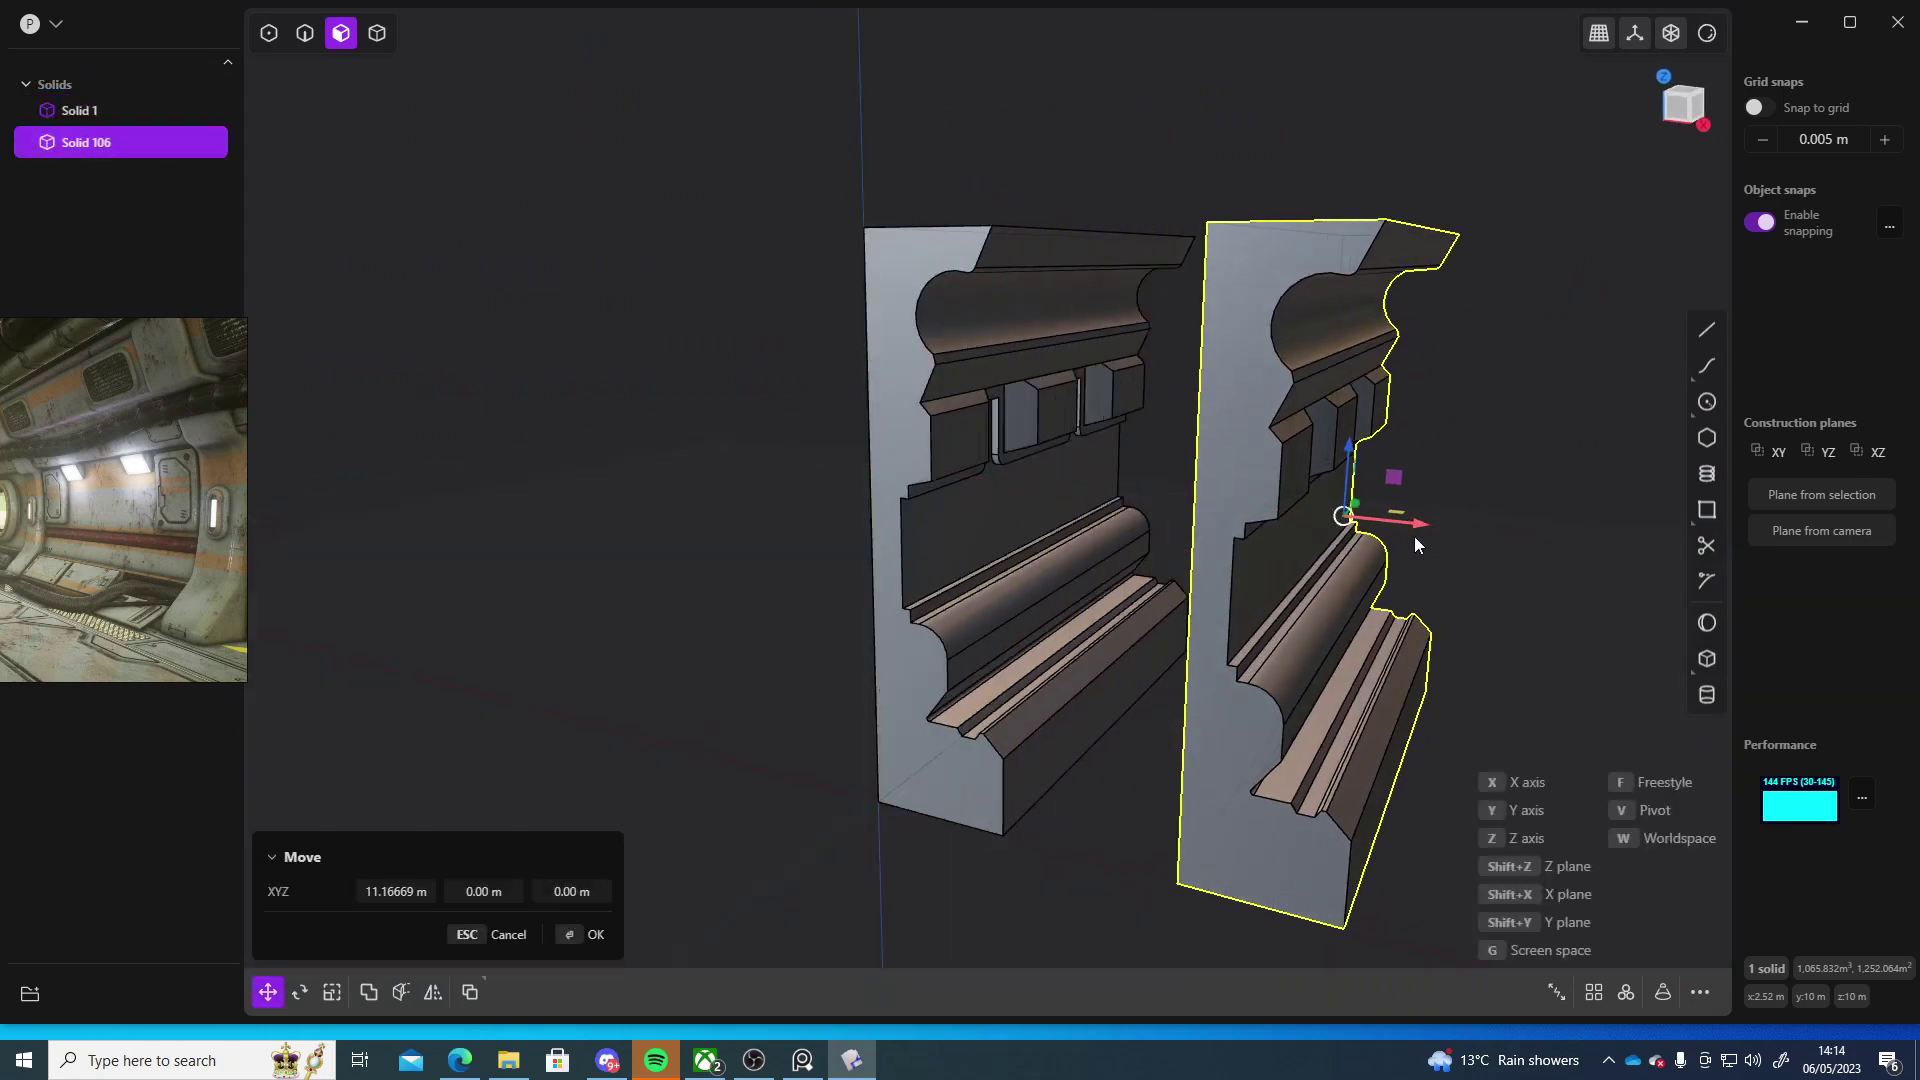
pyautogui.press('Delete')
# - Try to offset the middle block's front face on the original wall
pyautogui.click(81, 110)
pyautogui.scroll(5, 1156, 330)
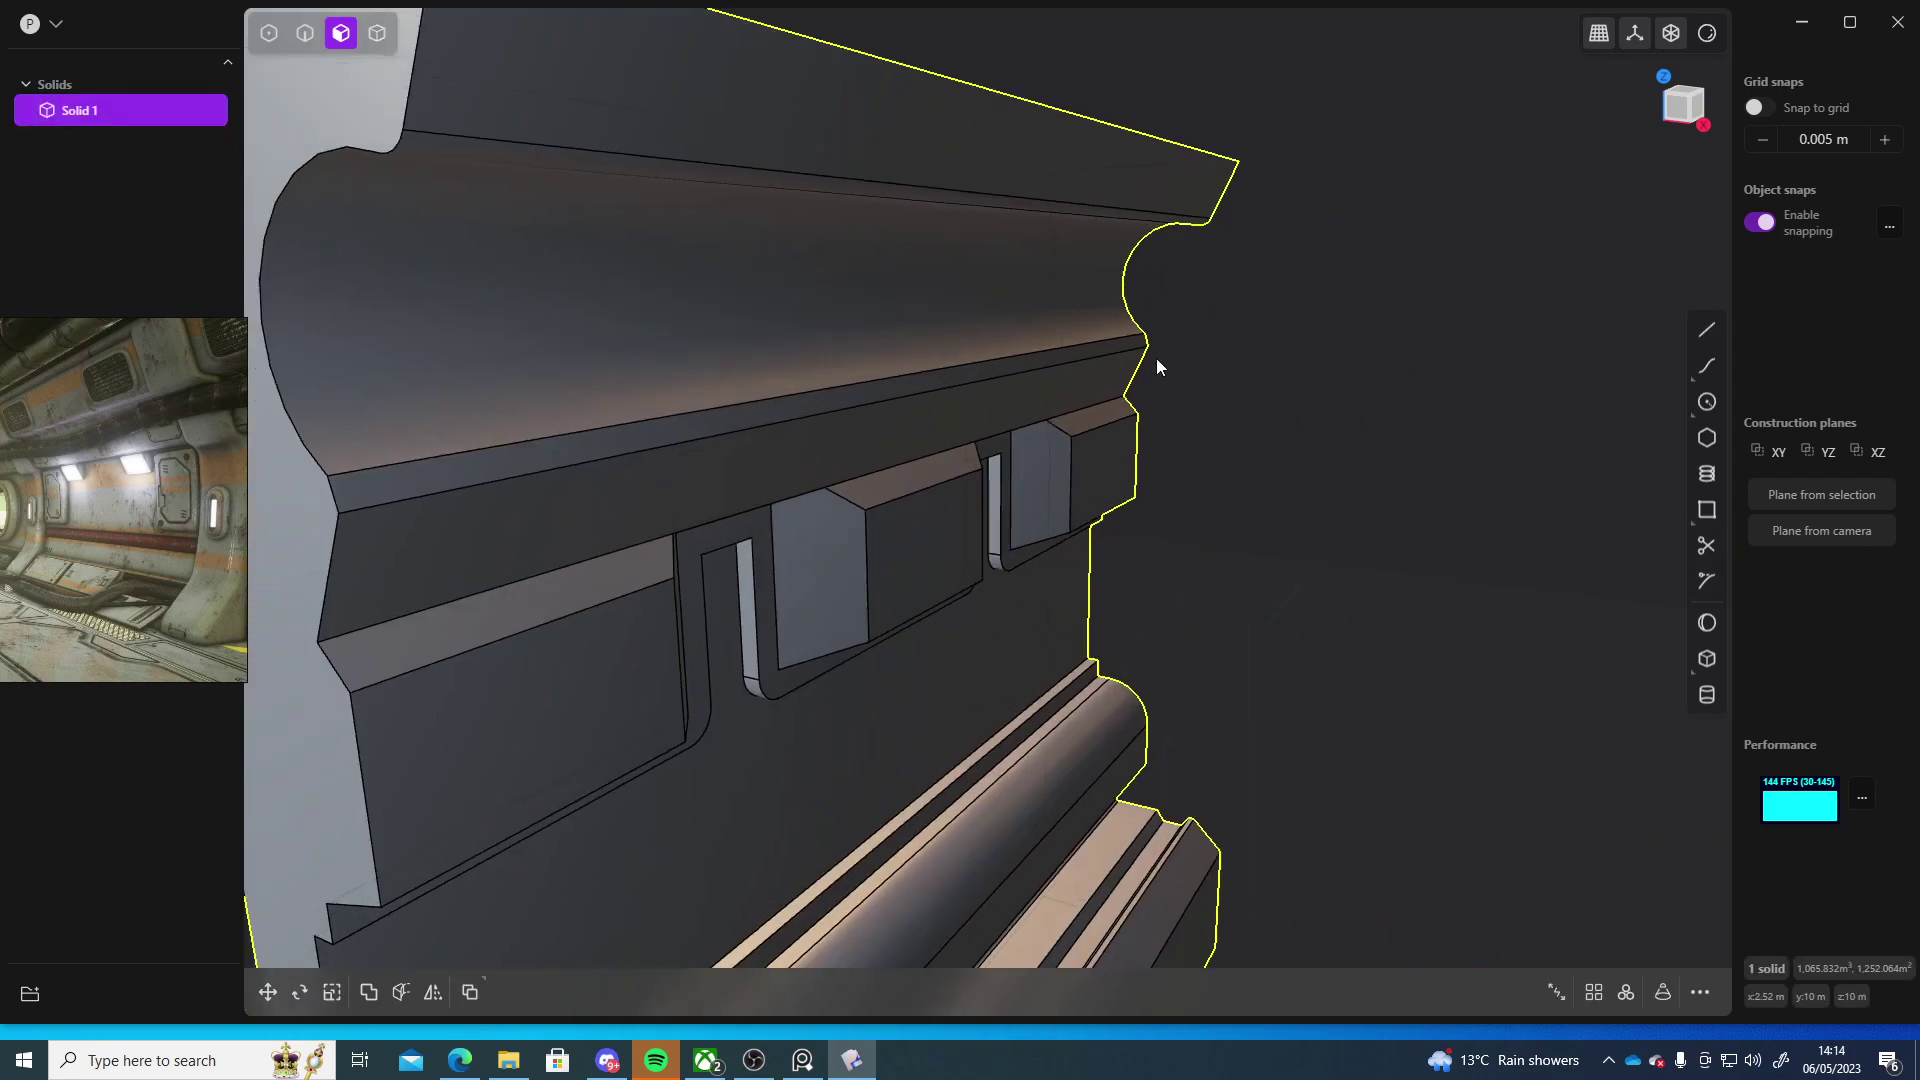
pyautogui.click(982, 470)
pyautogui.moveTo(1014, 486); pyautogui.dragTo(1026, 434, button='middle')
pyautogui.moveTo(1024, 434); pyautogui.dragTo(976, 423)
pyautogui.moveTo(976, 424); pyautogui.dragTo(1366, 458, button='middle')
pyautogui.scroll(-5, 1192, 430)
pyautogui.moveTo(1192, 430); pyautogui.dragTo(1192, 381, button='middle')
pyautogui.press('Return')
# - Try to offset the sloped top faces of the raised blocks inward by about 0.39 m
pyautogui.scroll(8, 1192, 381)
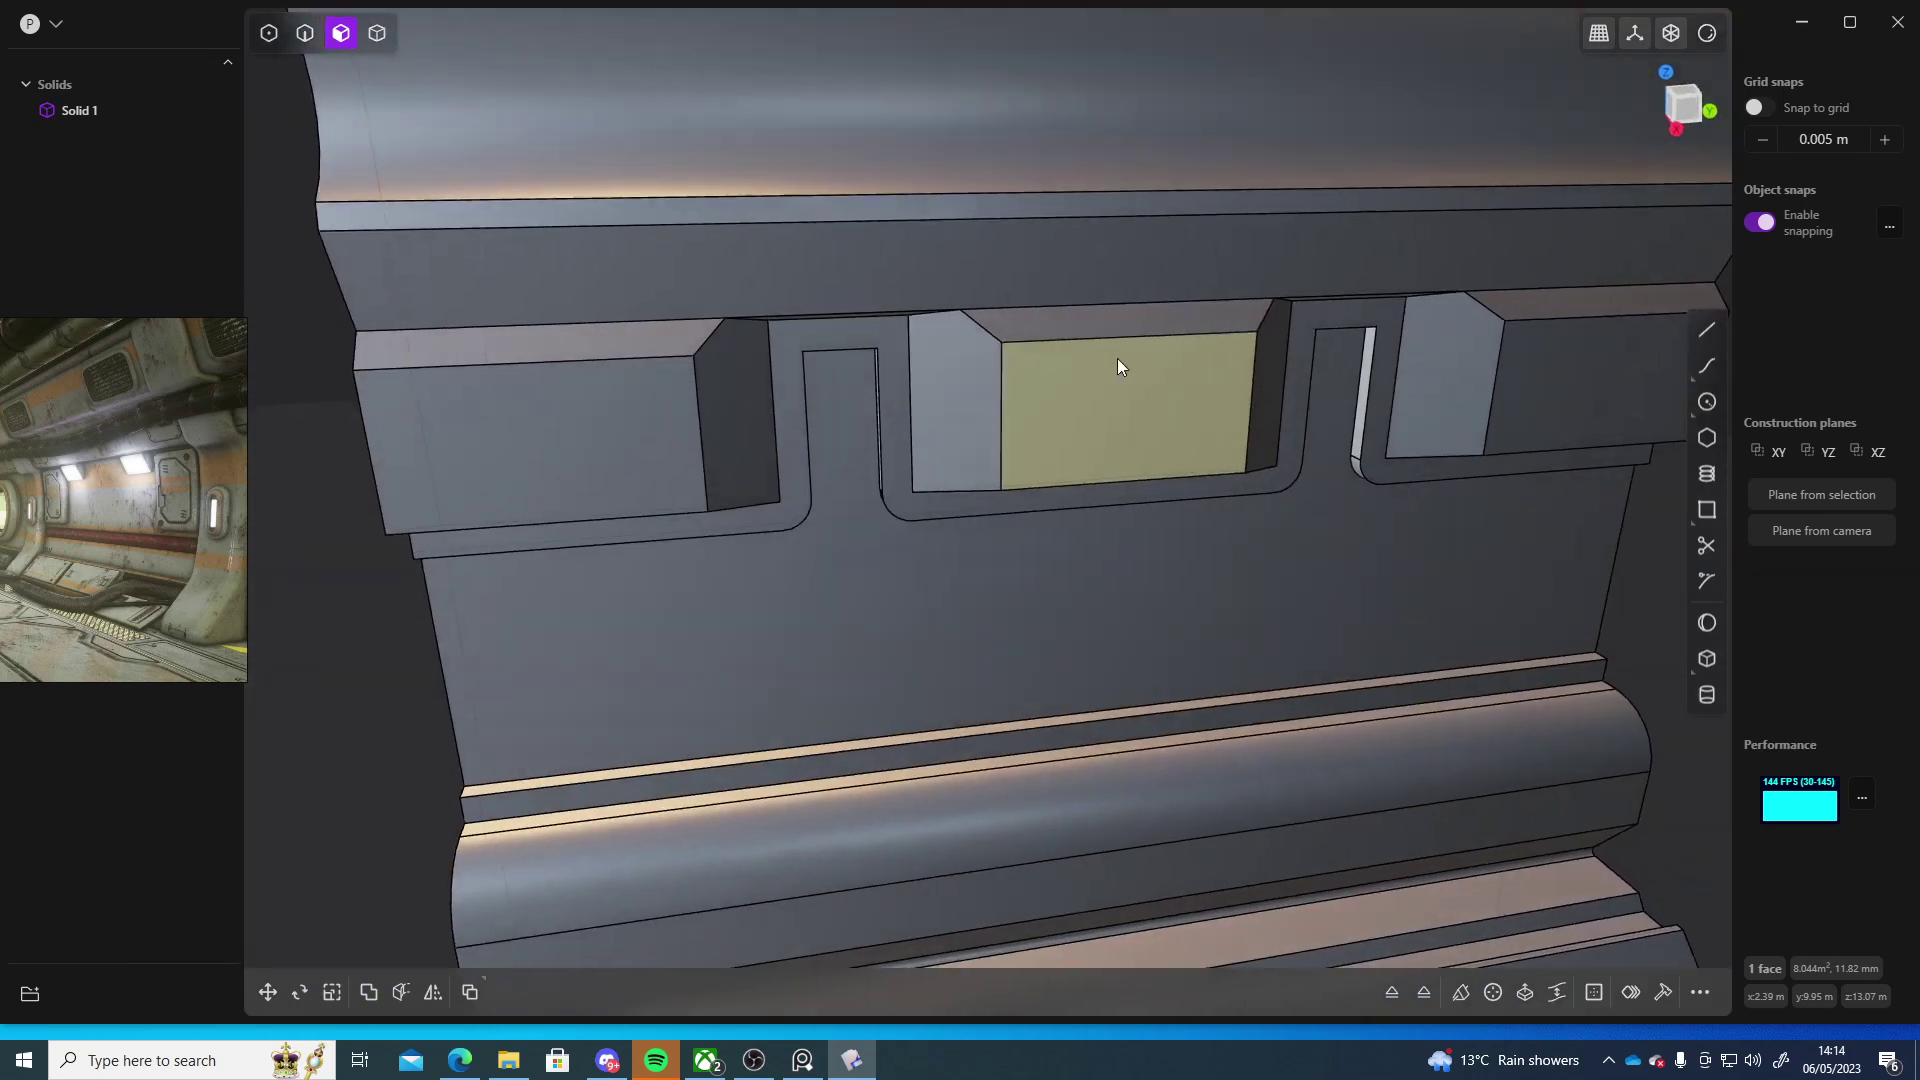
pyautogui.moveTo(1118, 366); pyautogui.dragTo(1116, 246)
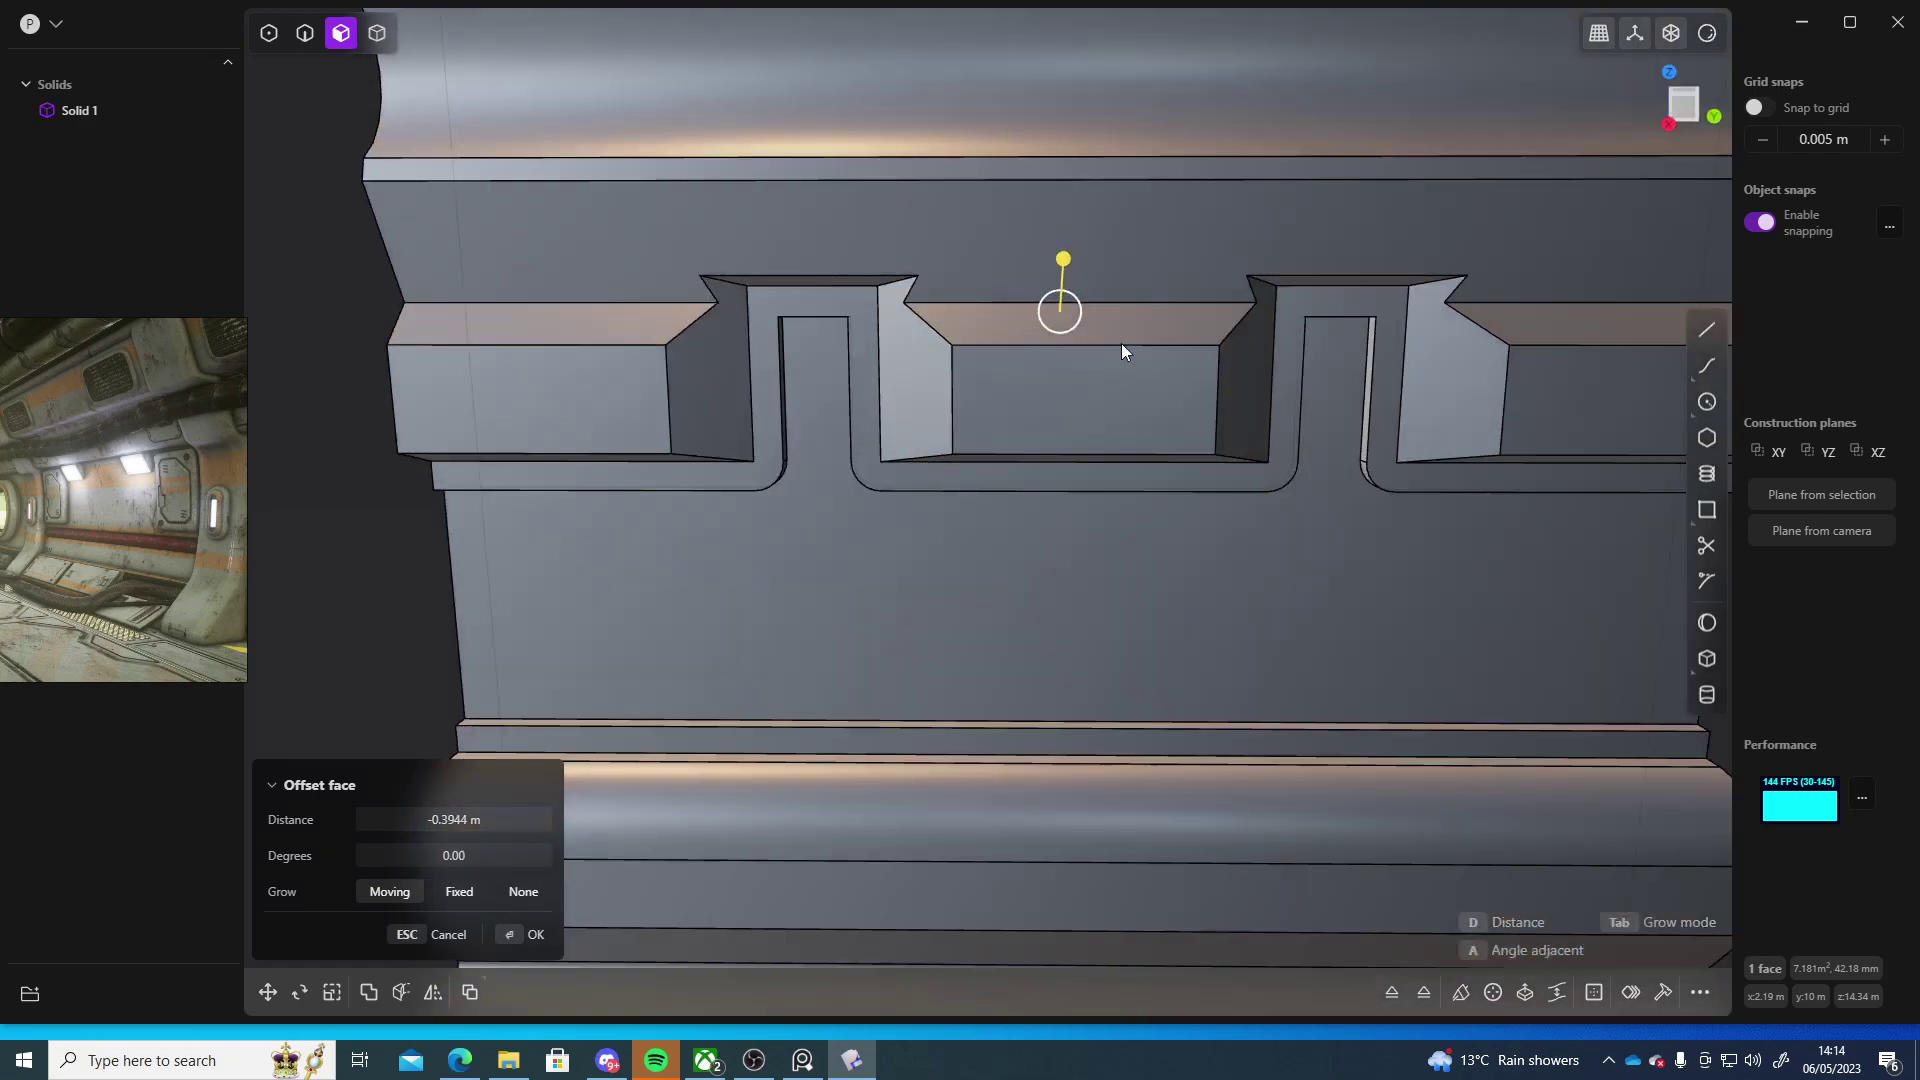
pyautogui.scroll(-6, 1122, 350)
pyautogui.moveTo(1131, 360); pyautogui.dragTo(978, 407, button='middle')
pyautogui.scroll(5, 1280, 262)
pyautogui.scroll(3, 1062, 370)
pyautogui.moveTo(1062, 368); pyautogui.dragTo(957, 386)
pyautogui.press('Escape')
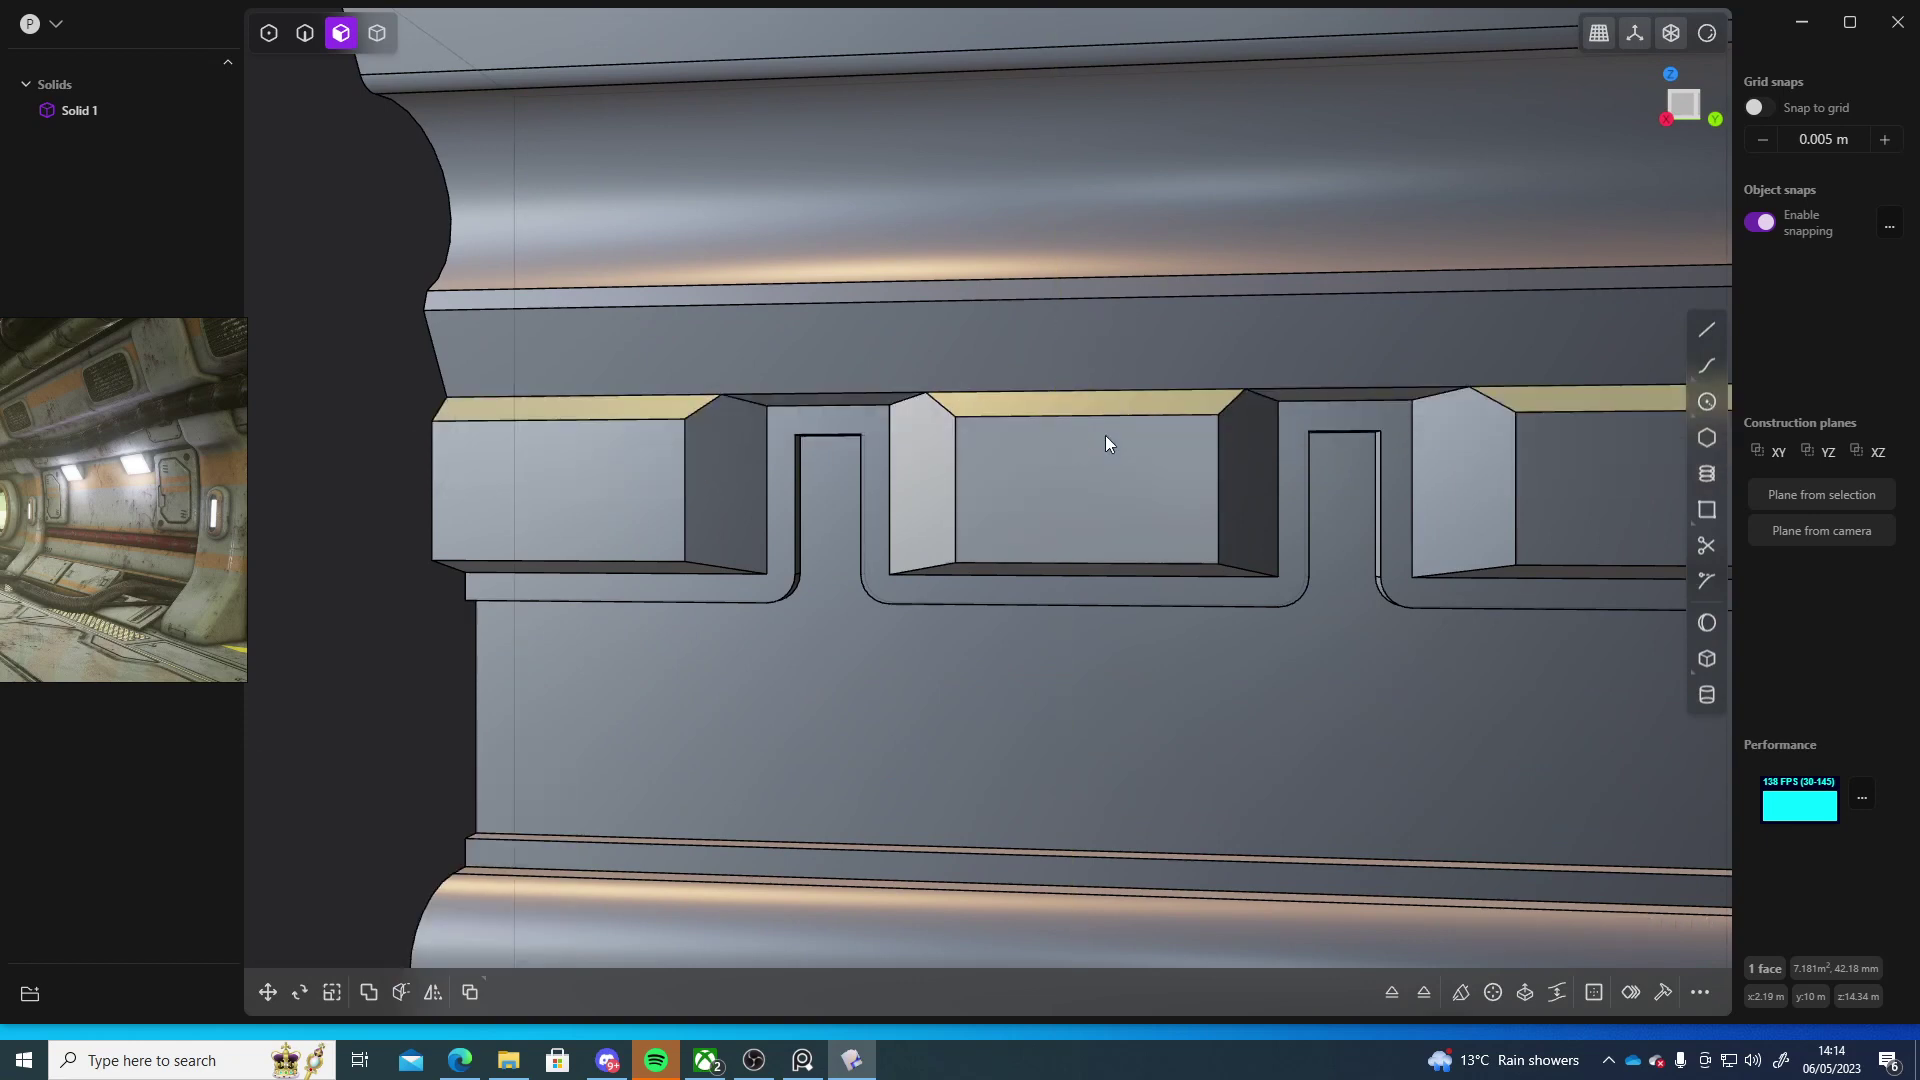
# - Try to offset the sloped underside faces of all three raised blocks together
pyautogui.click(1114, 570)
pyautogui.press('q')
pyautogui.click(616, 568)
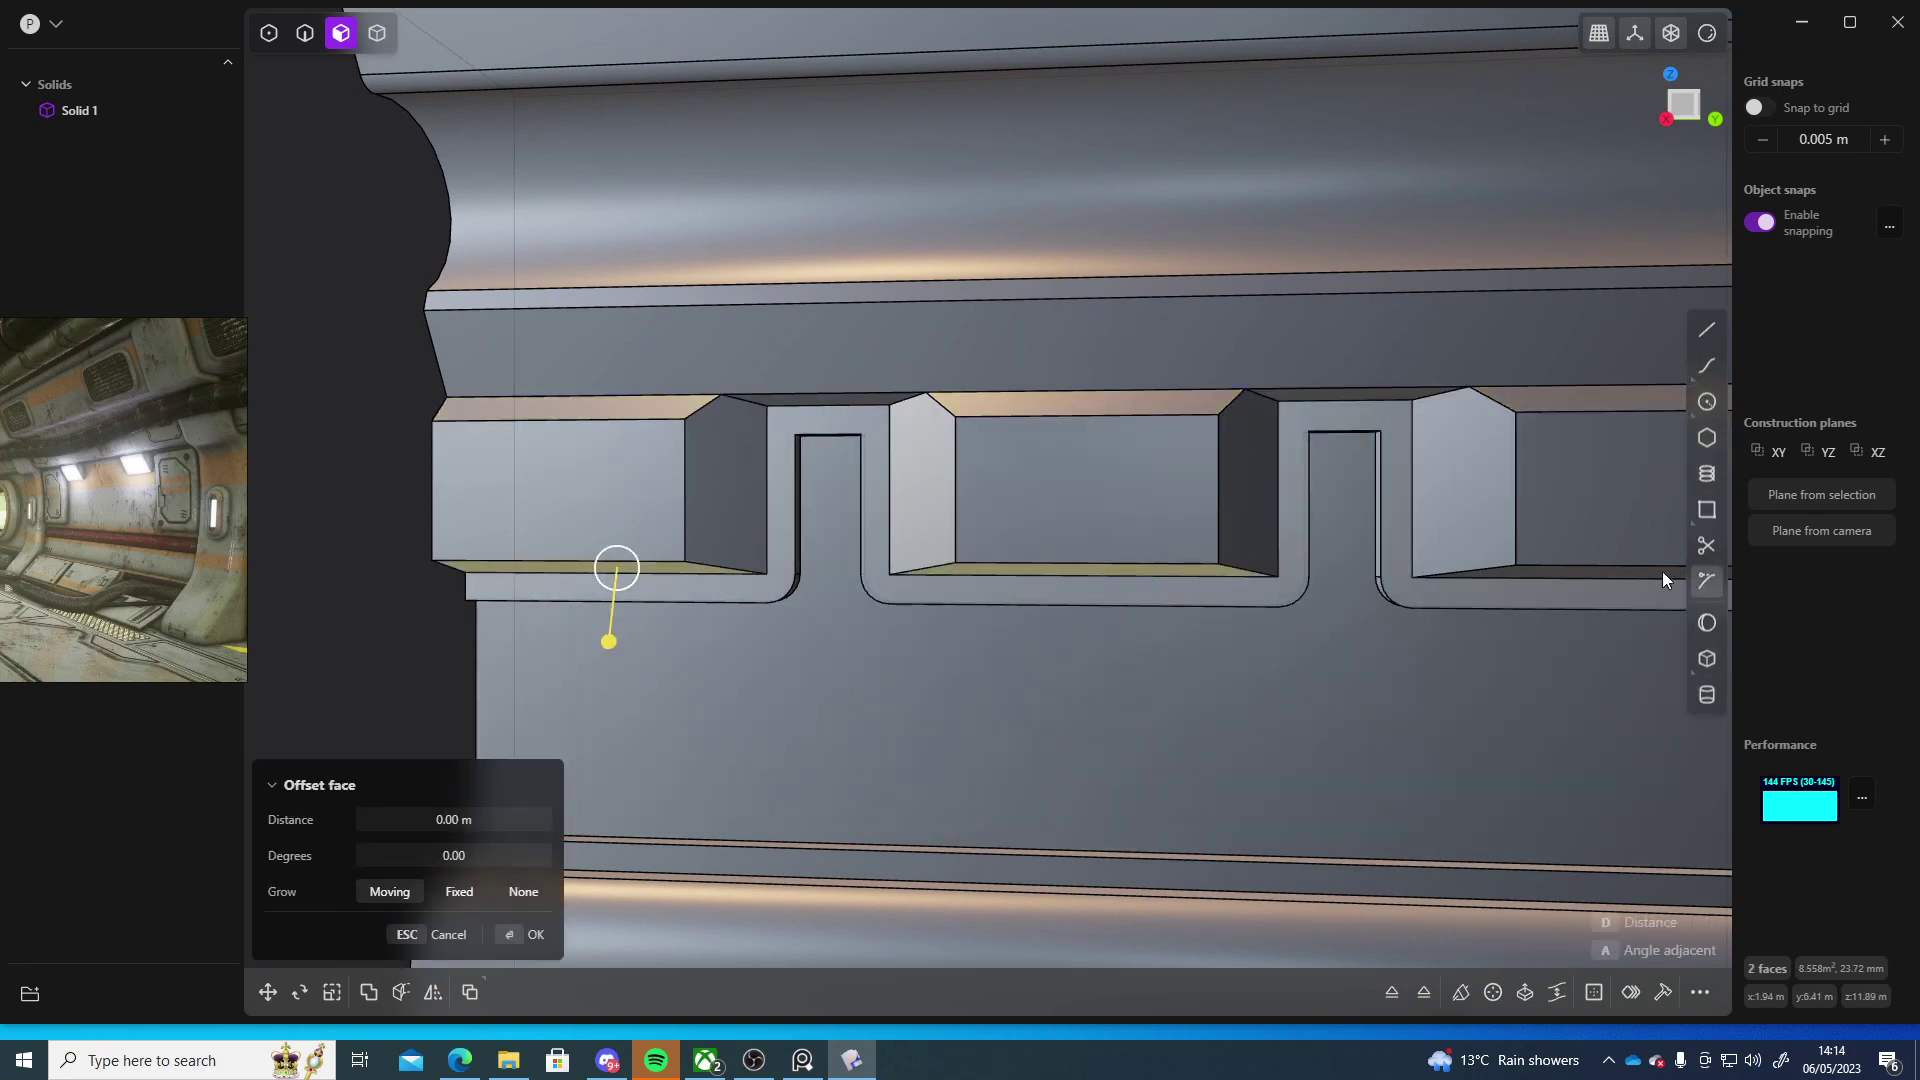
pyautogui.click(1662, 572)
pyautogui.moveTo(1610, 652); pyautogui.dragTo(1603, 607)
pyautogui.press('Escape')
# - Try to offset both slanted side faces of the middle raised block together
pyautogui.scroll(-5, 1170, 447)
pyautogui.moveTo(1170, 447); pyautogui.dragTo(1332, 488, button='middle')
pyautogui.scroll(5, 1332, 488)
pyautogui.moveTo(1095, 466); pyautogui.dragTo(1101, 396, button='middle')
pyautogui.click(1103, 398)
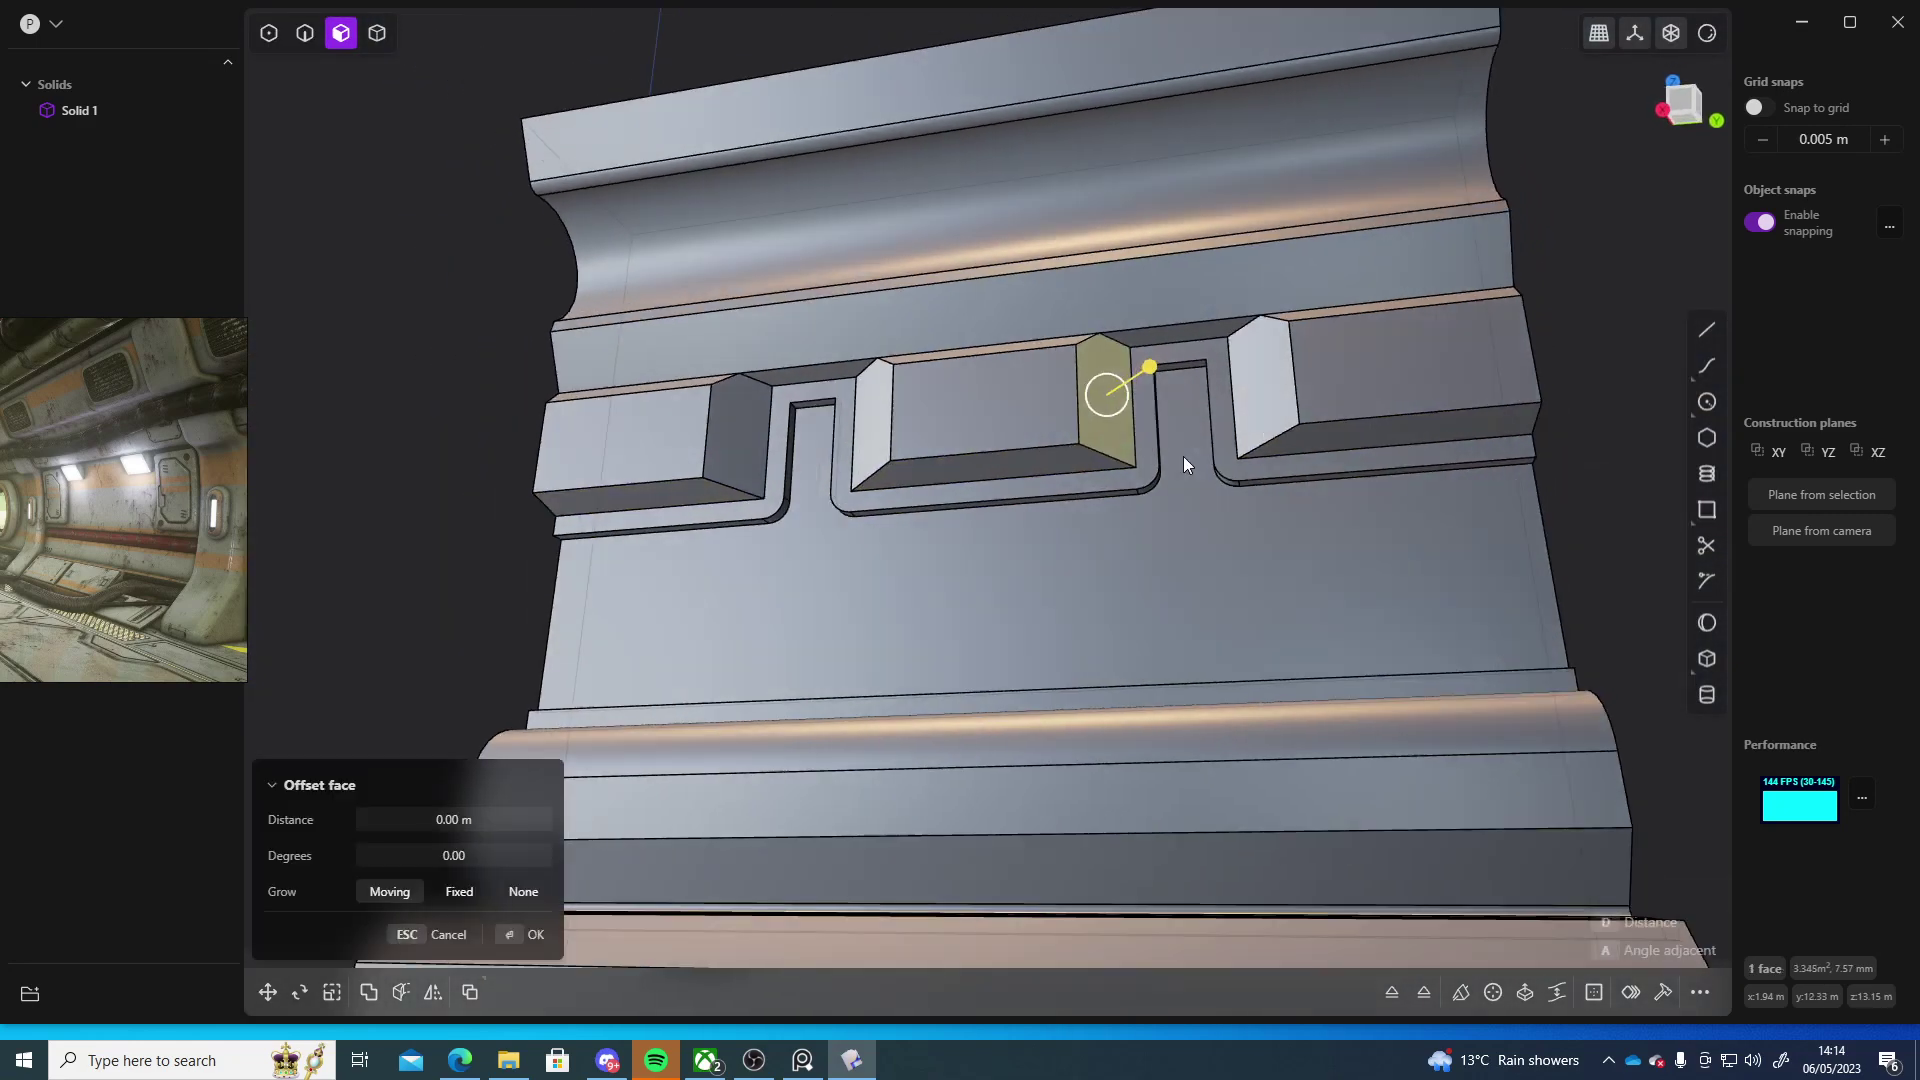
pyautogui.moveTo(1184, 456); pyautogui.dragTo(998, 438, button='middle')
pyautogui.moveTo(876, 386); pyautogui.dragTo(882, 525)
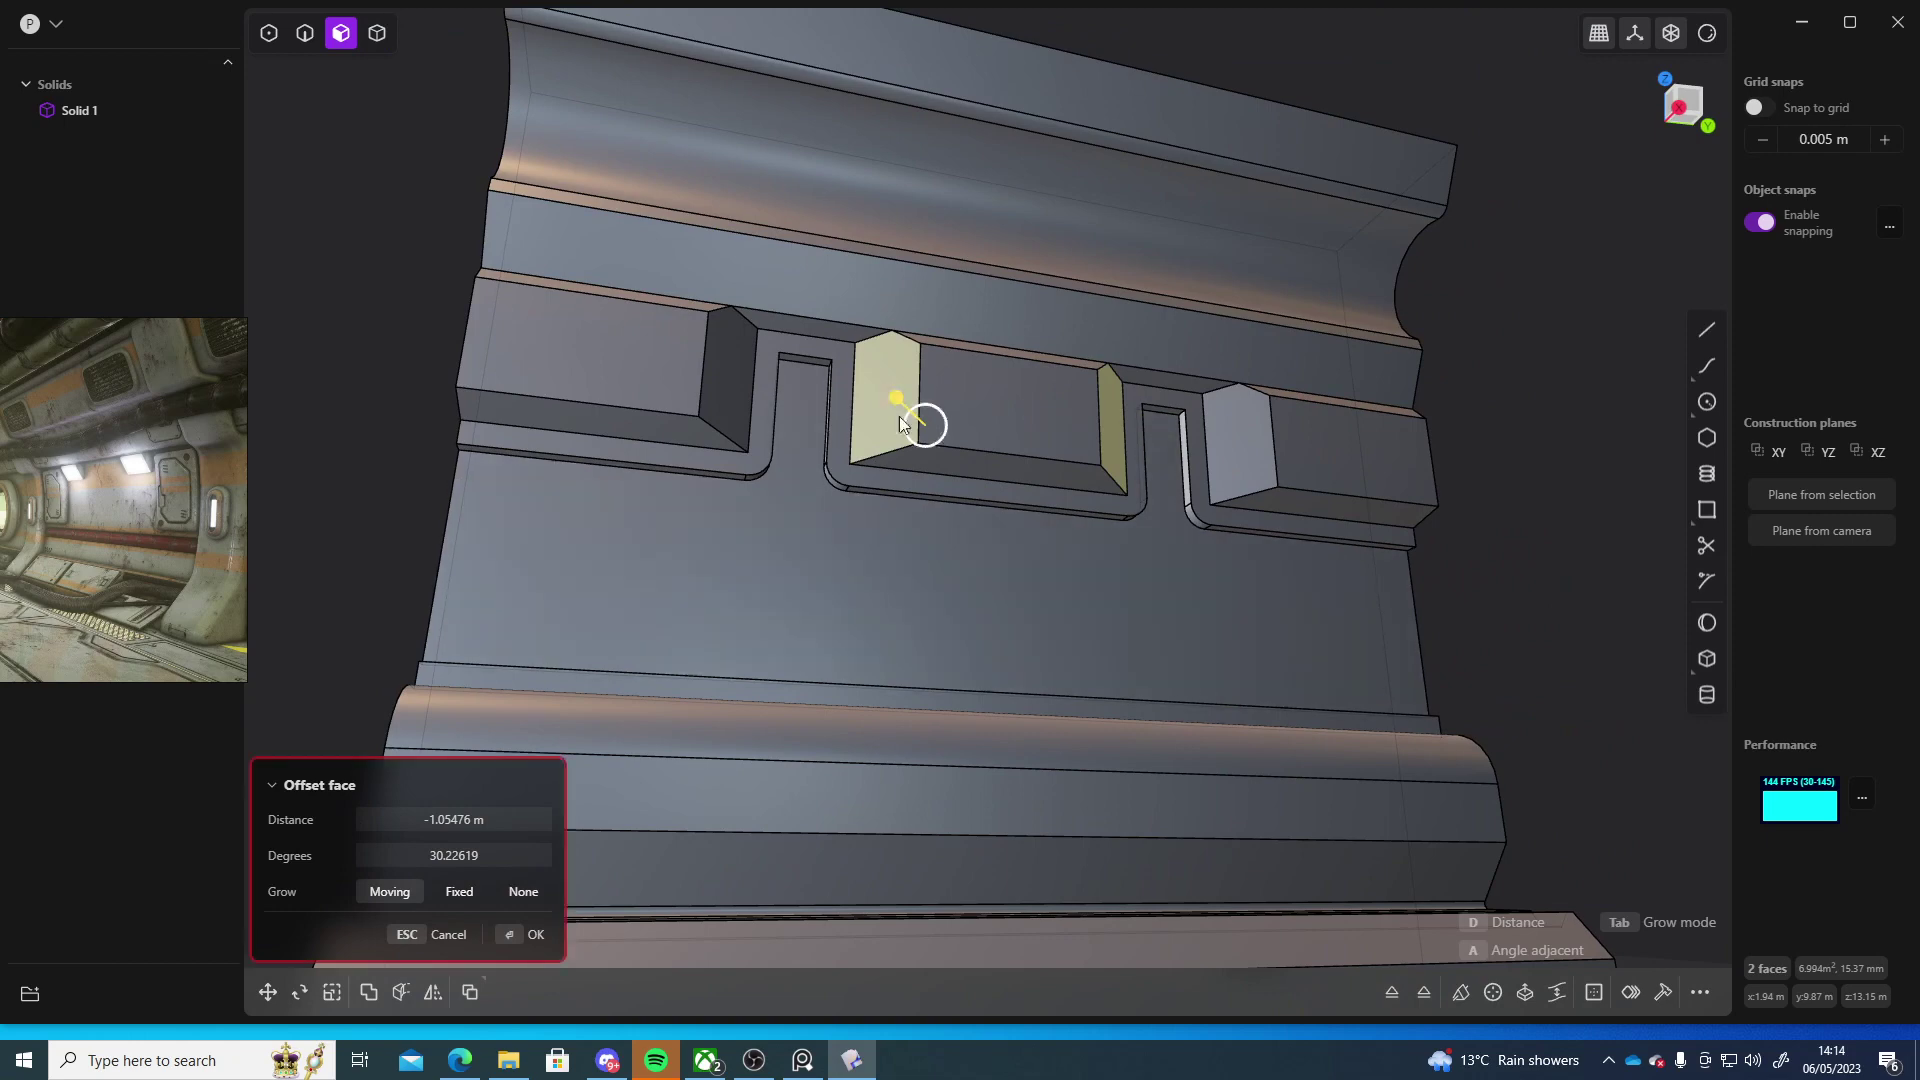
pyautogui.moveTo(897, 397); pyautogui.dragTo(866, 386)
pyautogui.press('Escape')
pyautogui.click(1550, 526)
pyautogui.moveTo(1550, 526); pyautogui.dragTo(1557, 610, button='middle')
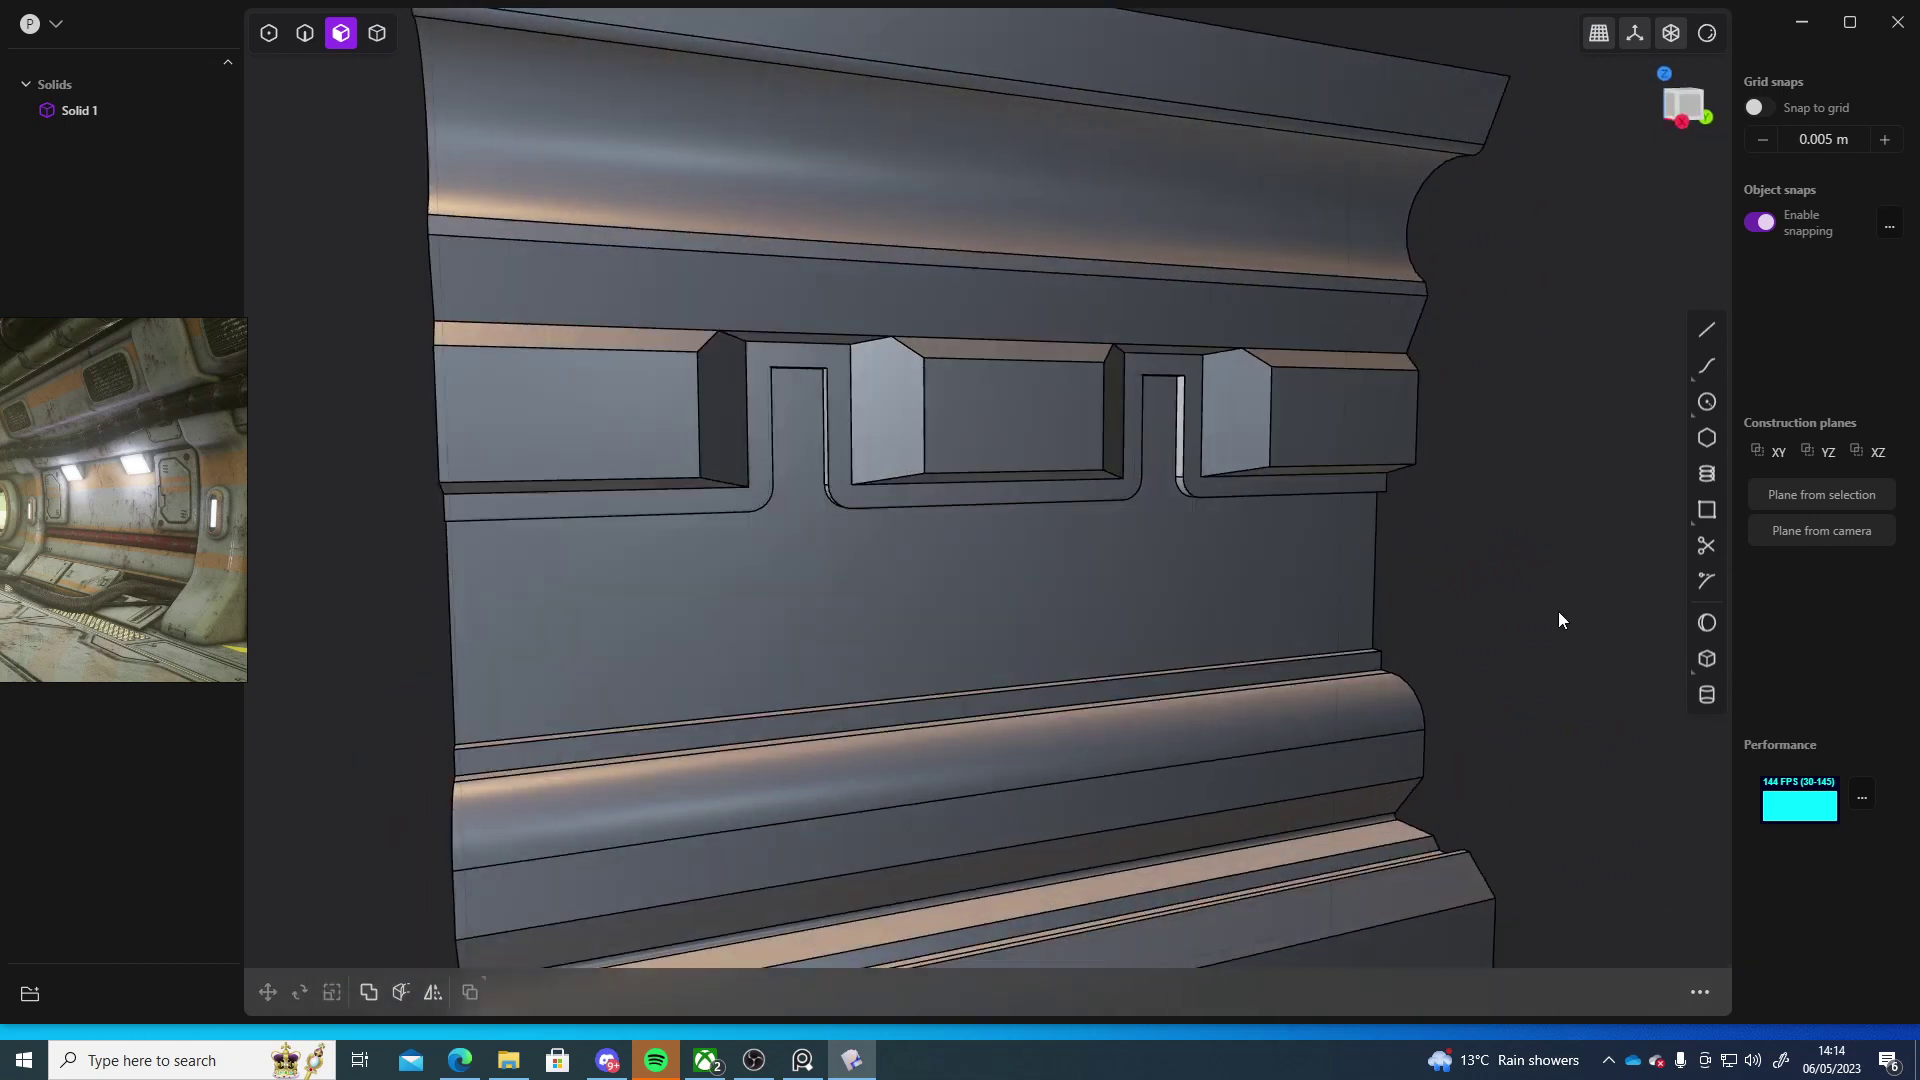
# - Move the long edge where the middle panel meets the lower ledge upward, turning the ledge into a slope
pyautogui.scroll(-5, 1558, 610)
pyautogui.keyDown('shift'); pyautogui.moveTo(1400, 545); pyautogui.dragTo(1144, 408, button='middle'); pyautogui.keyUp('shift')
pyautogui.moveTo(996, 697); pyautogui.dragTo(793, 643, button='middle')
pyautogui.scroll(5, 1155, 637)
pyautogui.moveTo(1155, 637); pyautogui.dragTo(955, 487, button='middle')
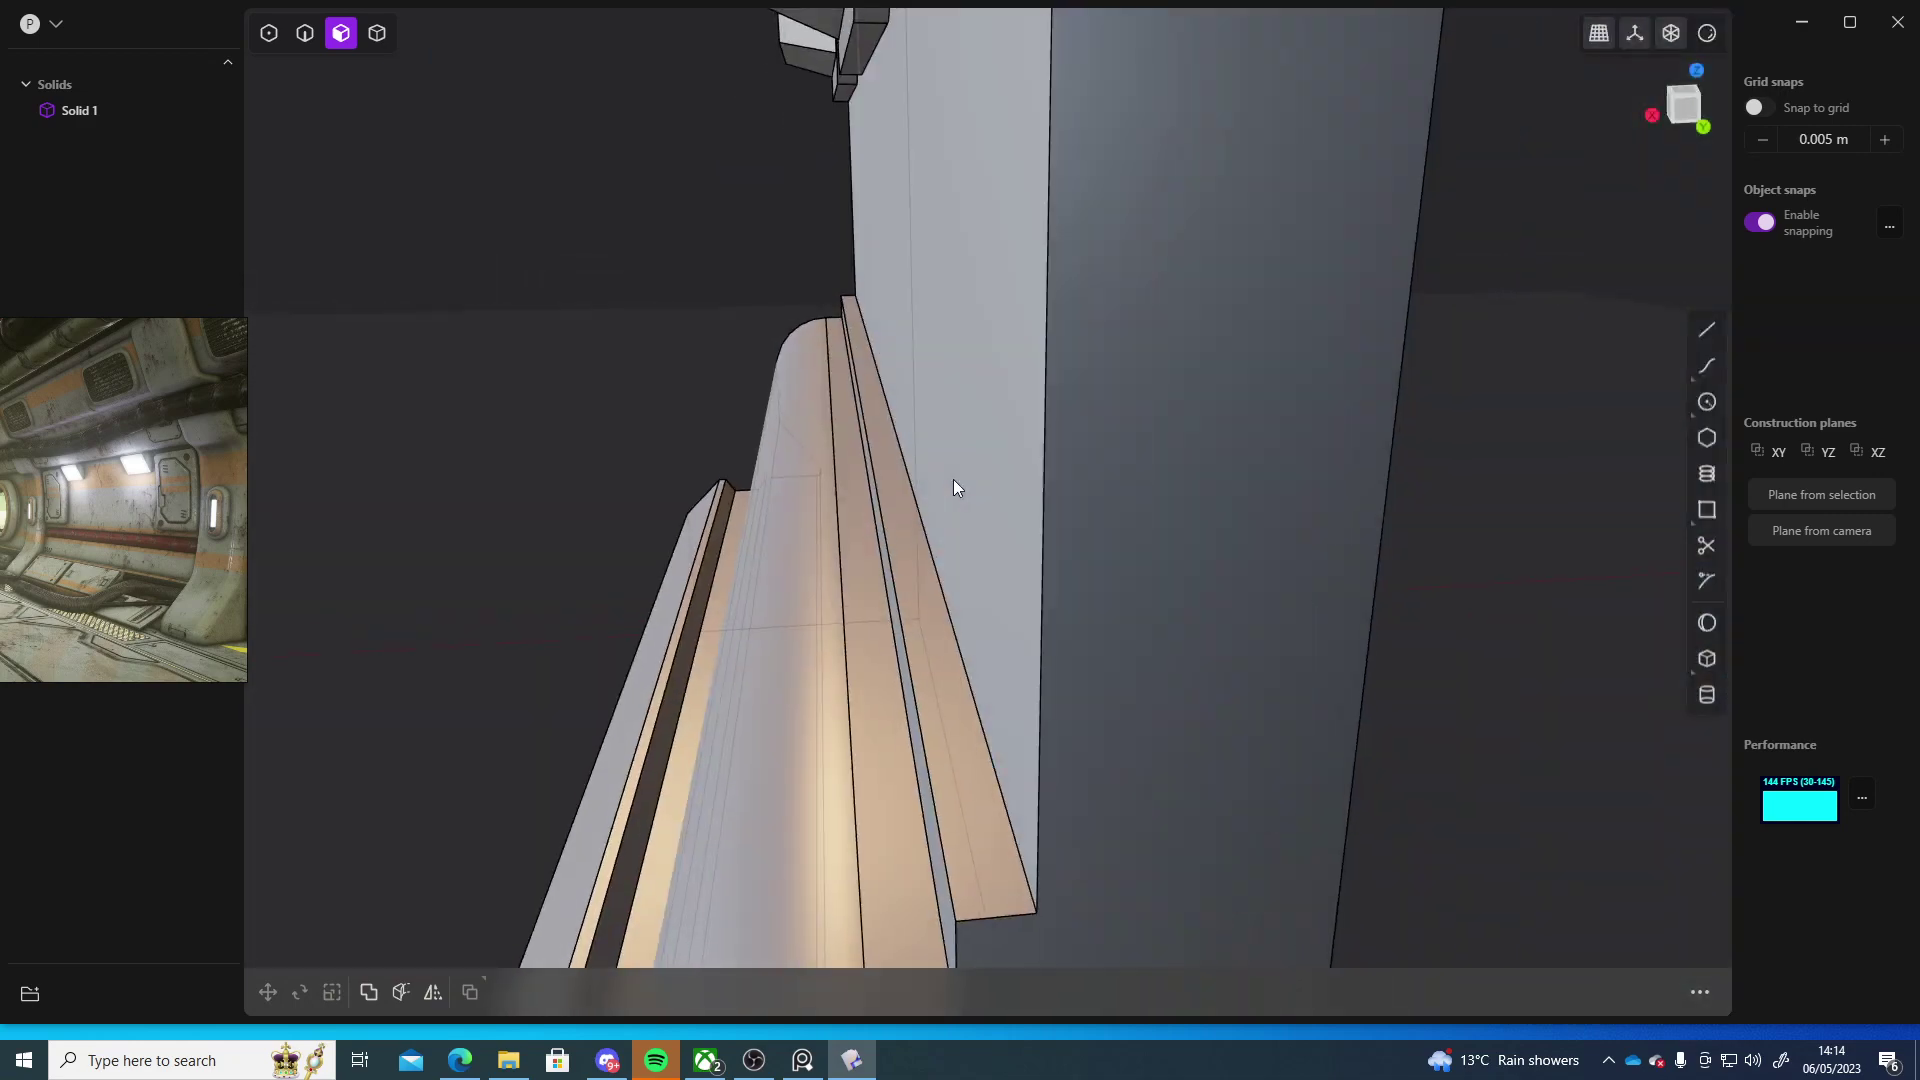
pyautogui.press('2')
pyautogui.click(914, 495)
pyautogui.moveTo(928, 590); pyautogui.dragTo(1059, 462, button='middle')
pyautogui.press('g')
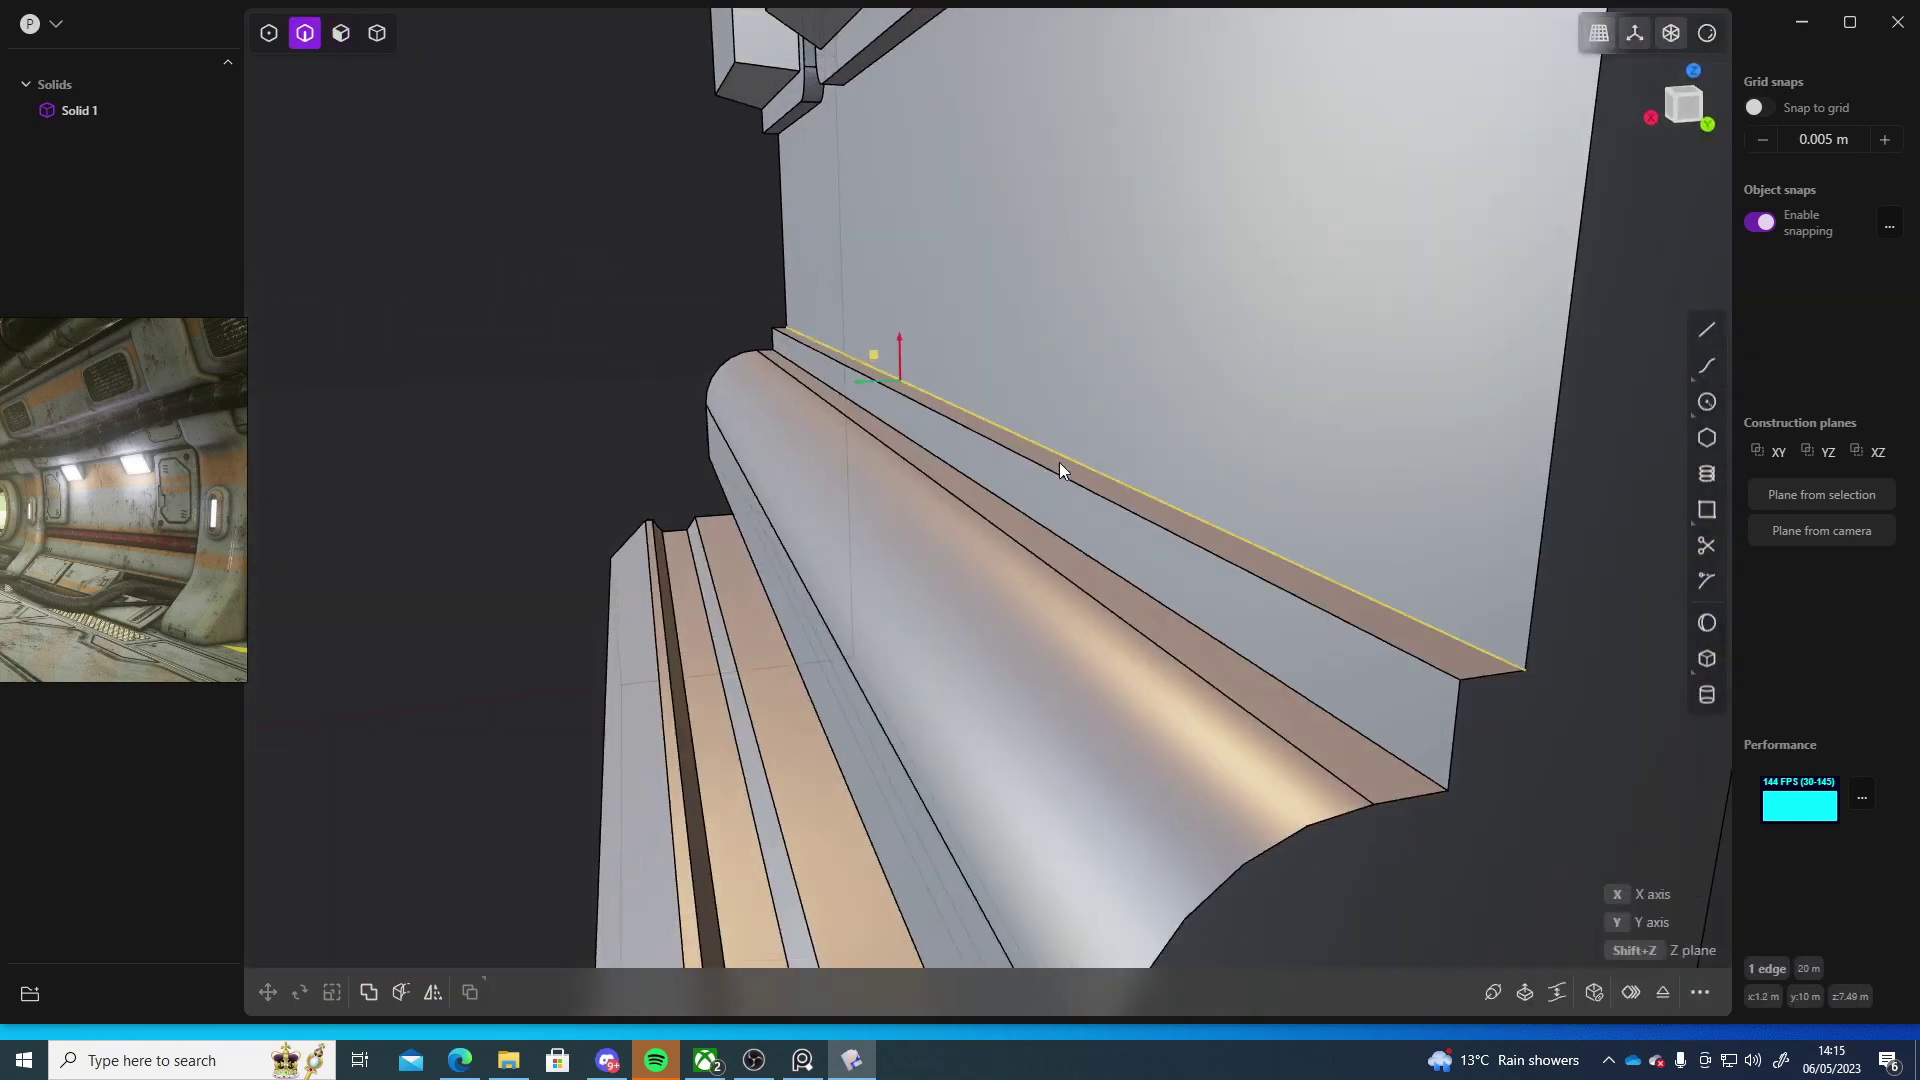
pyautogui.moveTo(890, 340); pyautogui.dragTo(921, 297)
pyautogui.moveTo(1045, 410); pyautogui.dragTo(951, 352, button='middle')
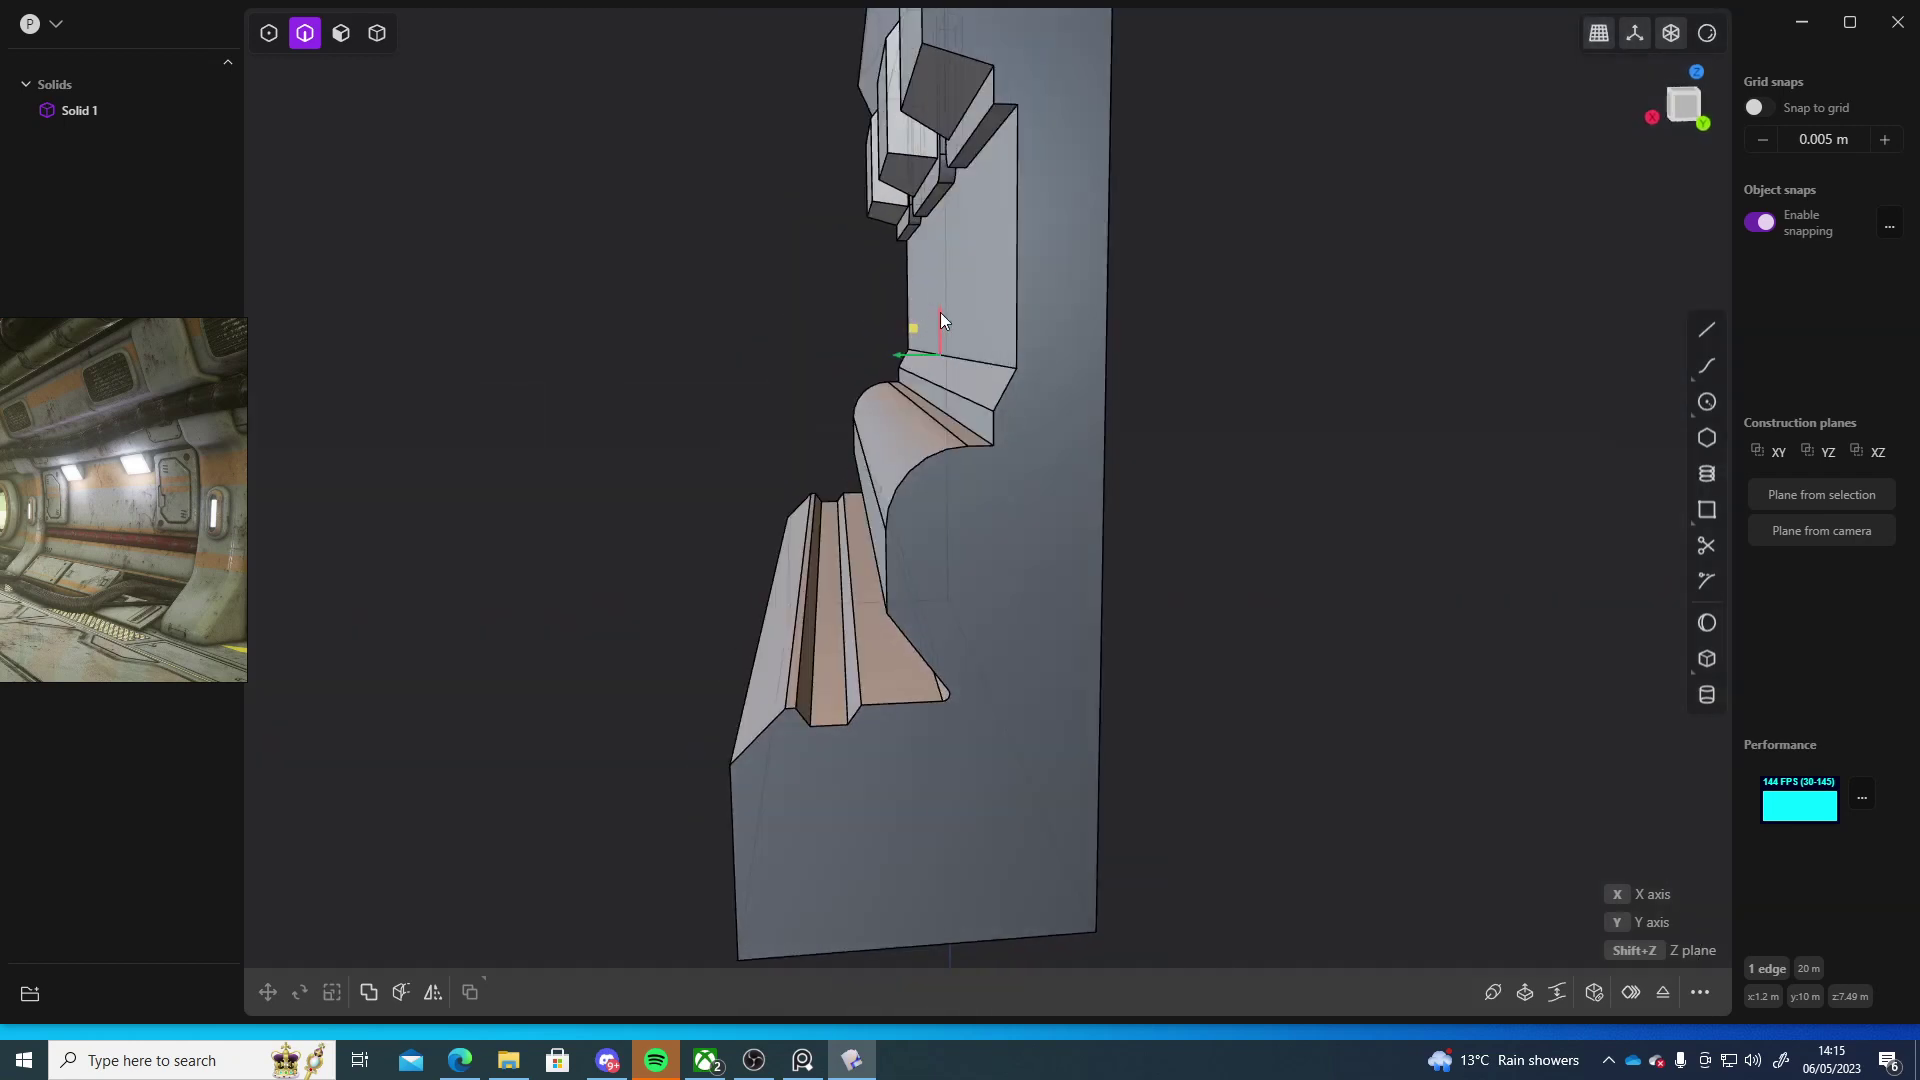
pyautogui.click(1240, 340)
pyautogui.scroll(6, 988, 412)
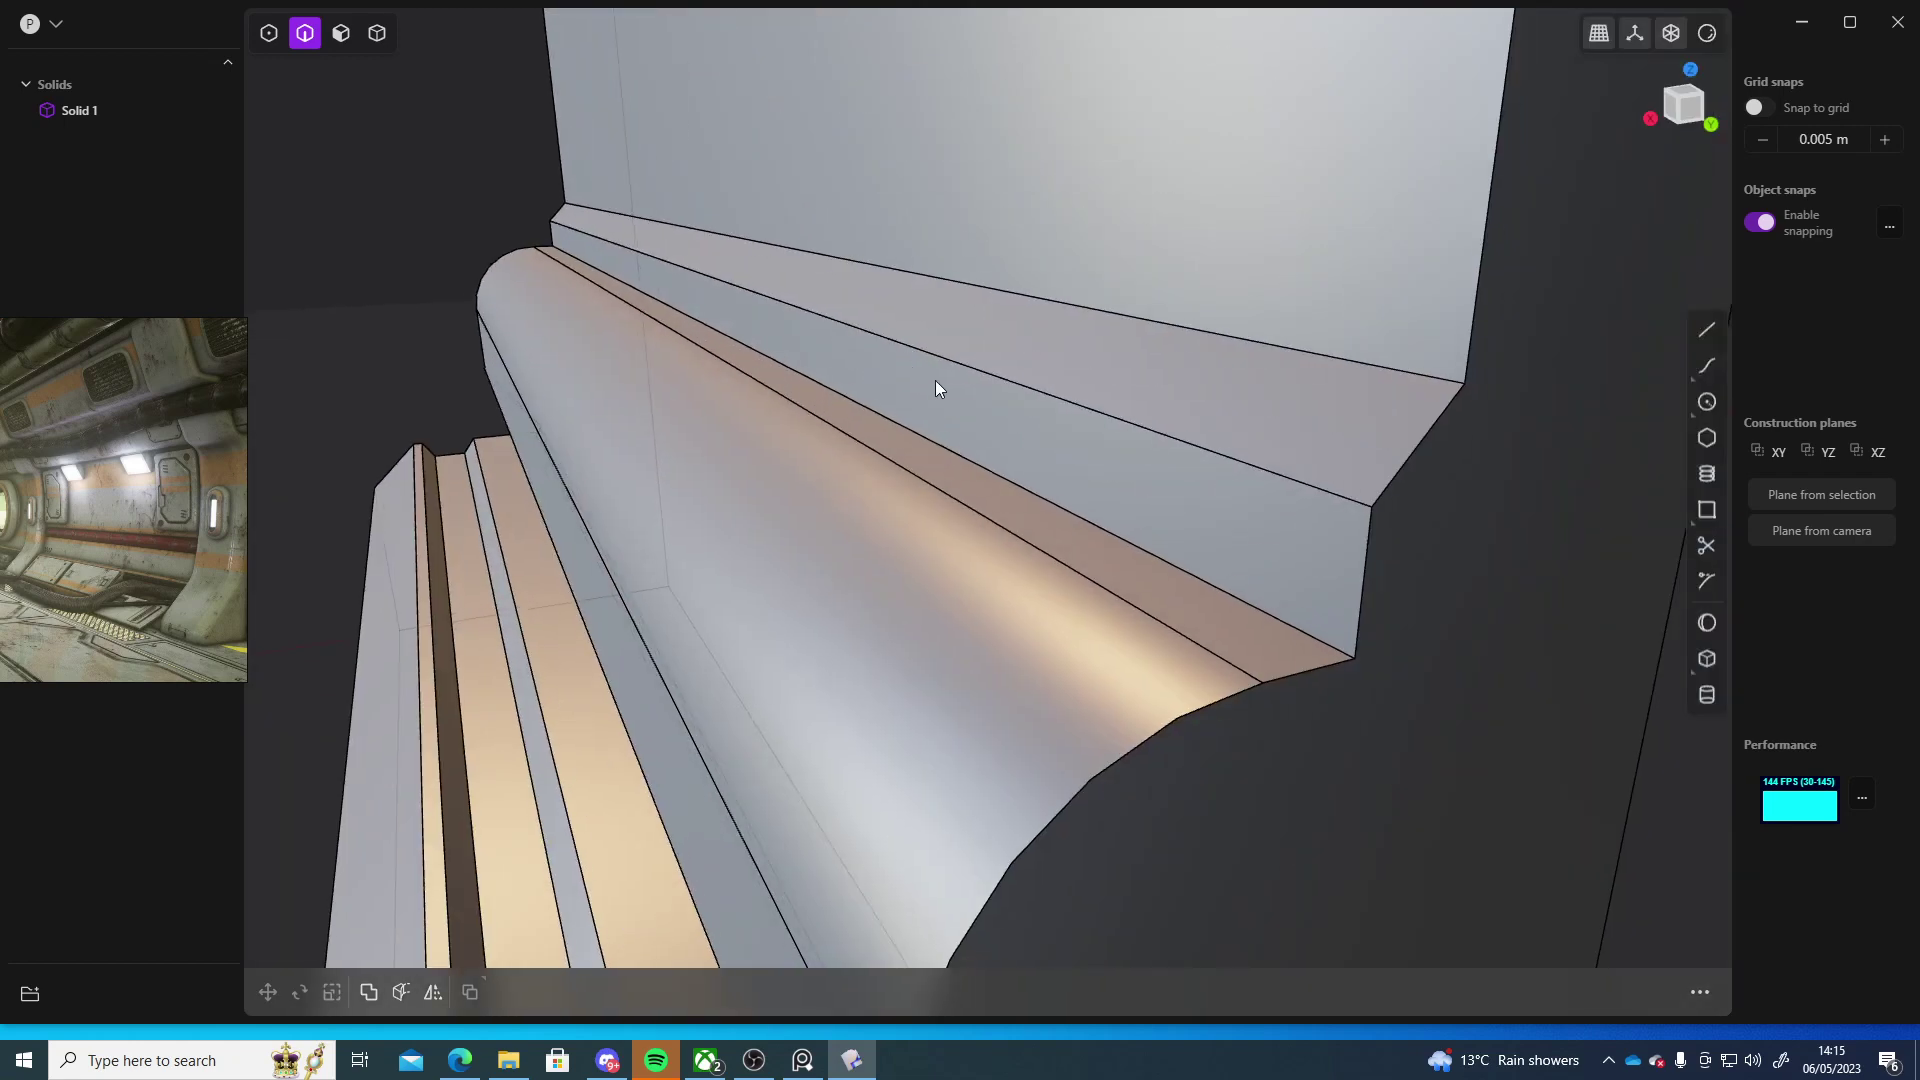
# - In front view, draw a horizontal line about 26 m long straight across the wall profile at the middle panel
pyautogui.scroll(-10, 936, 388)
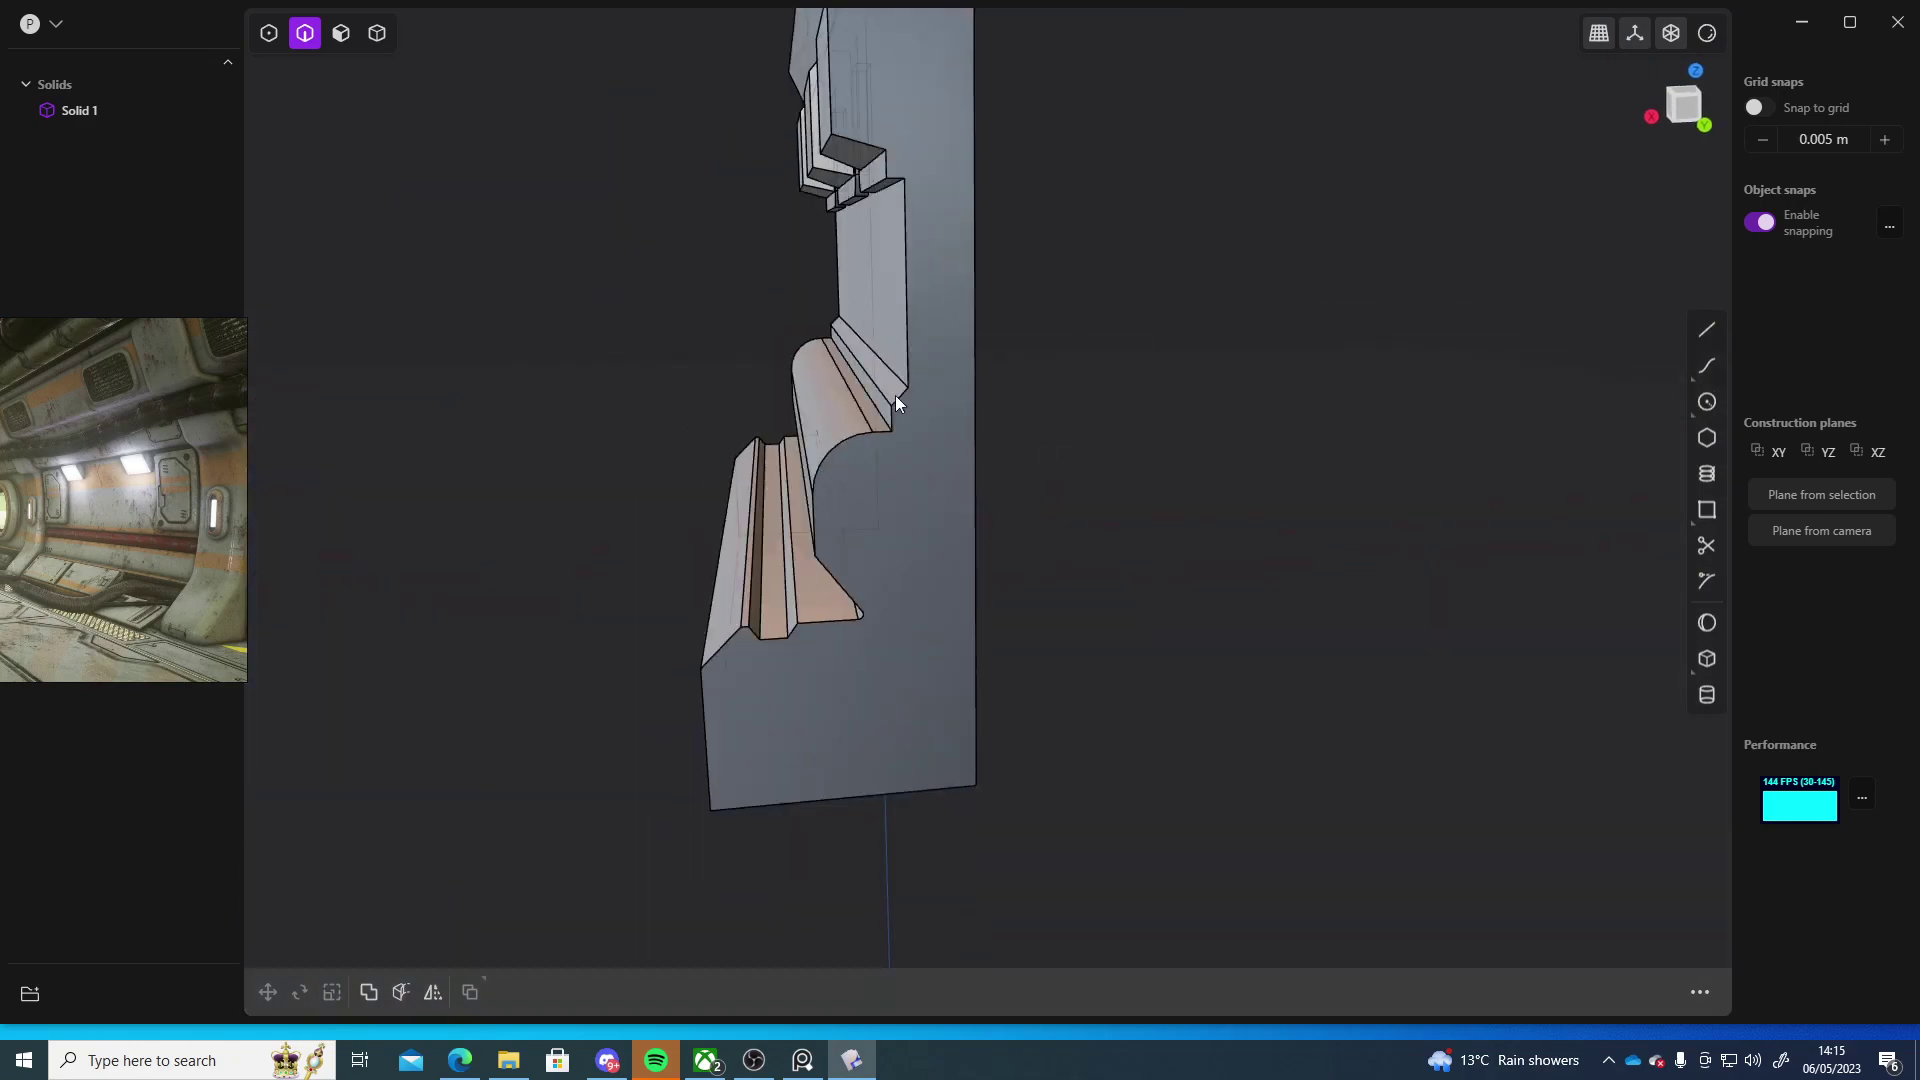
pyautogui.moveTo(896, 394); pyautogui.dragTo(1622, 292, button='middle')
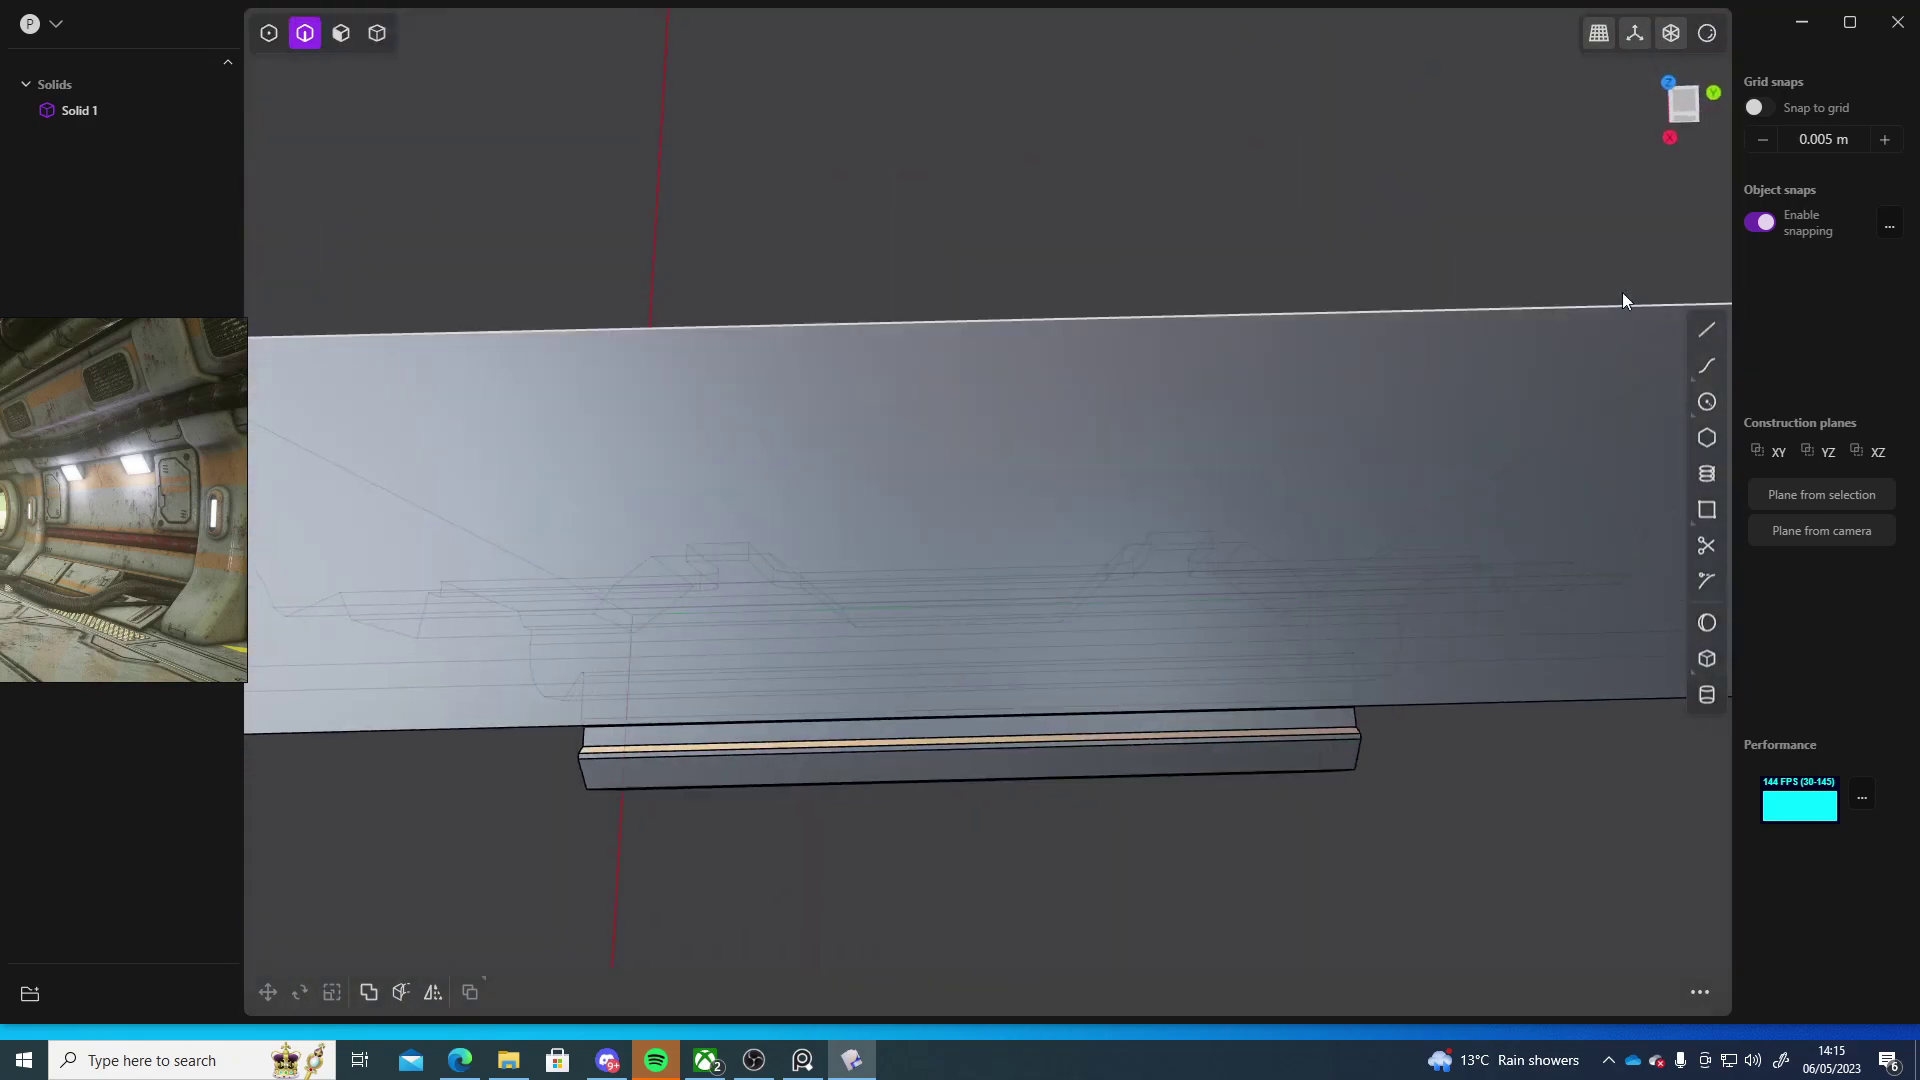
pyautogui.click(1681, 104)
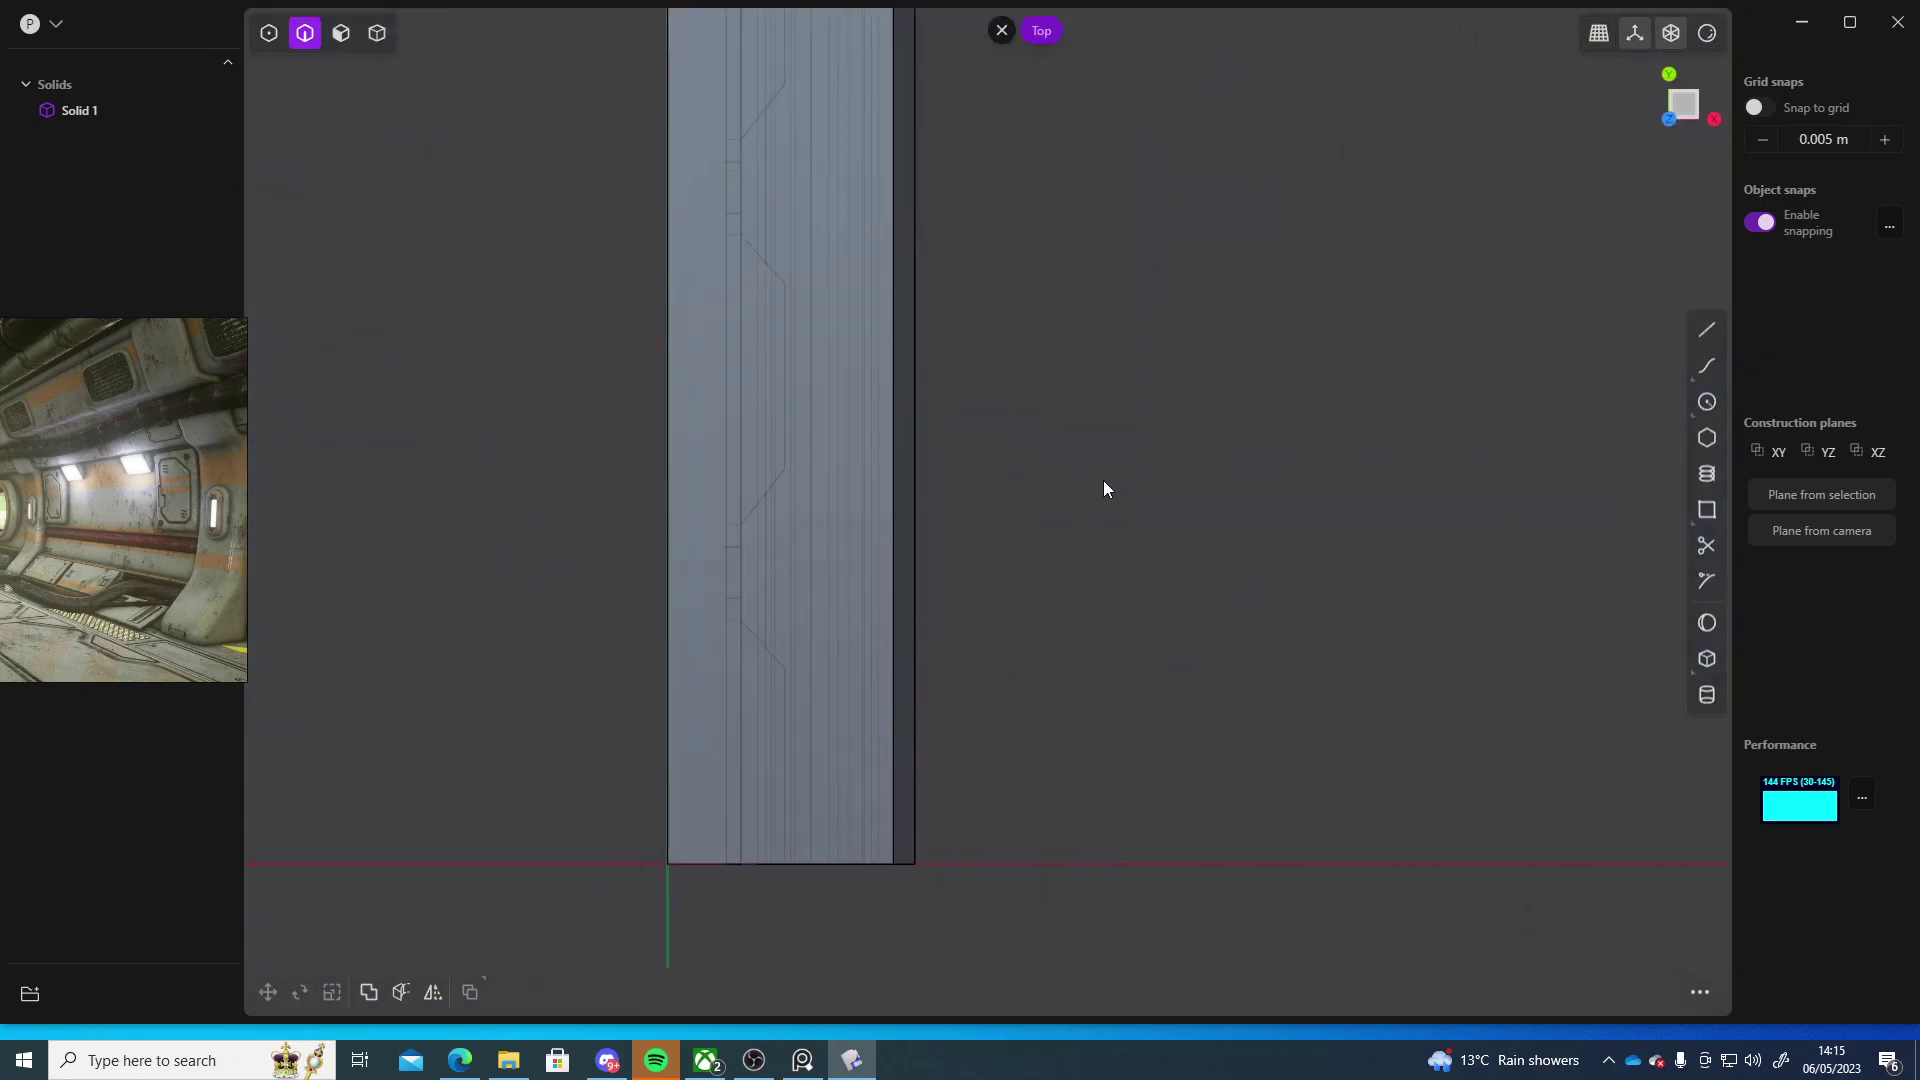
pyautogui.moveTo(1113, 490); pyautogui.dragTo(1033, 339, button='middle')
pyautogui.scroll(3, 1230, 510)
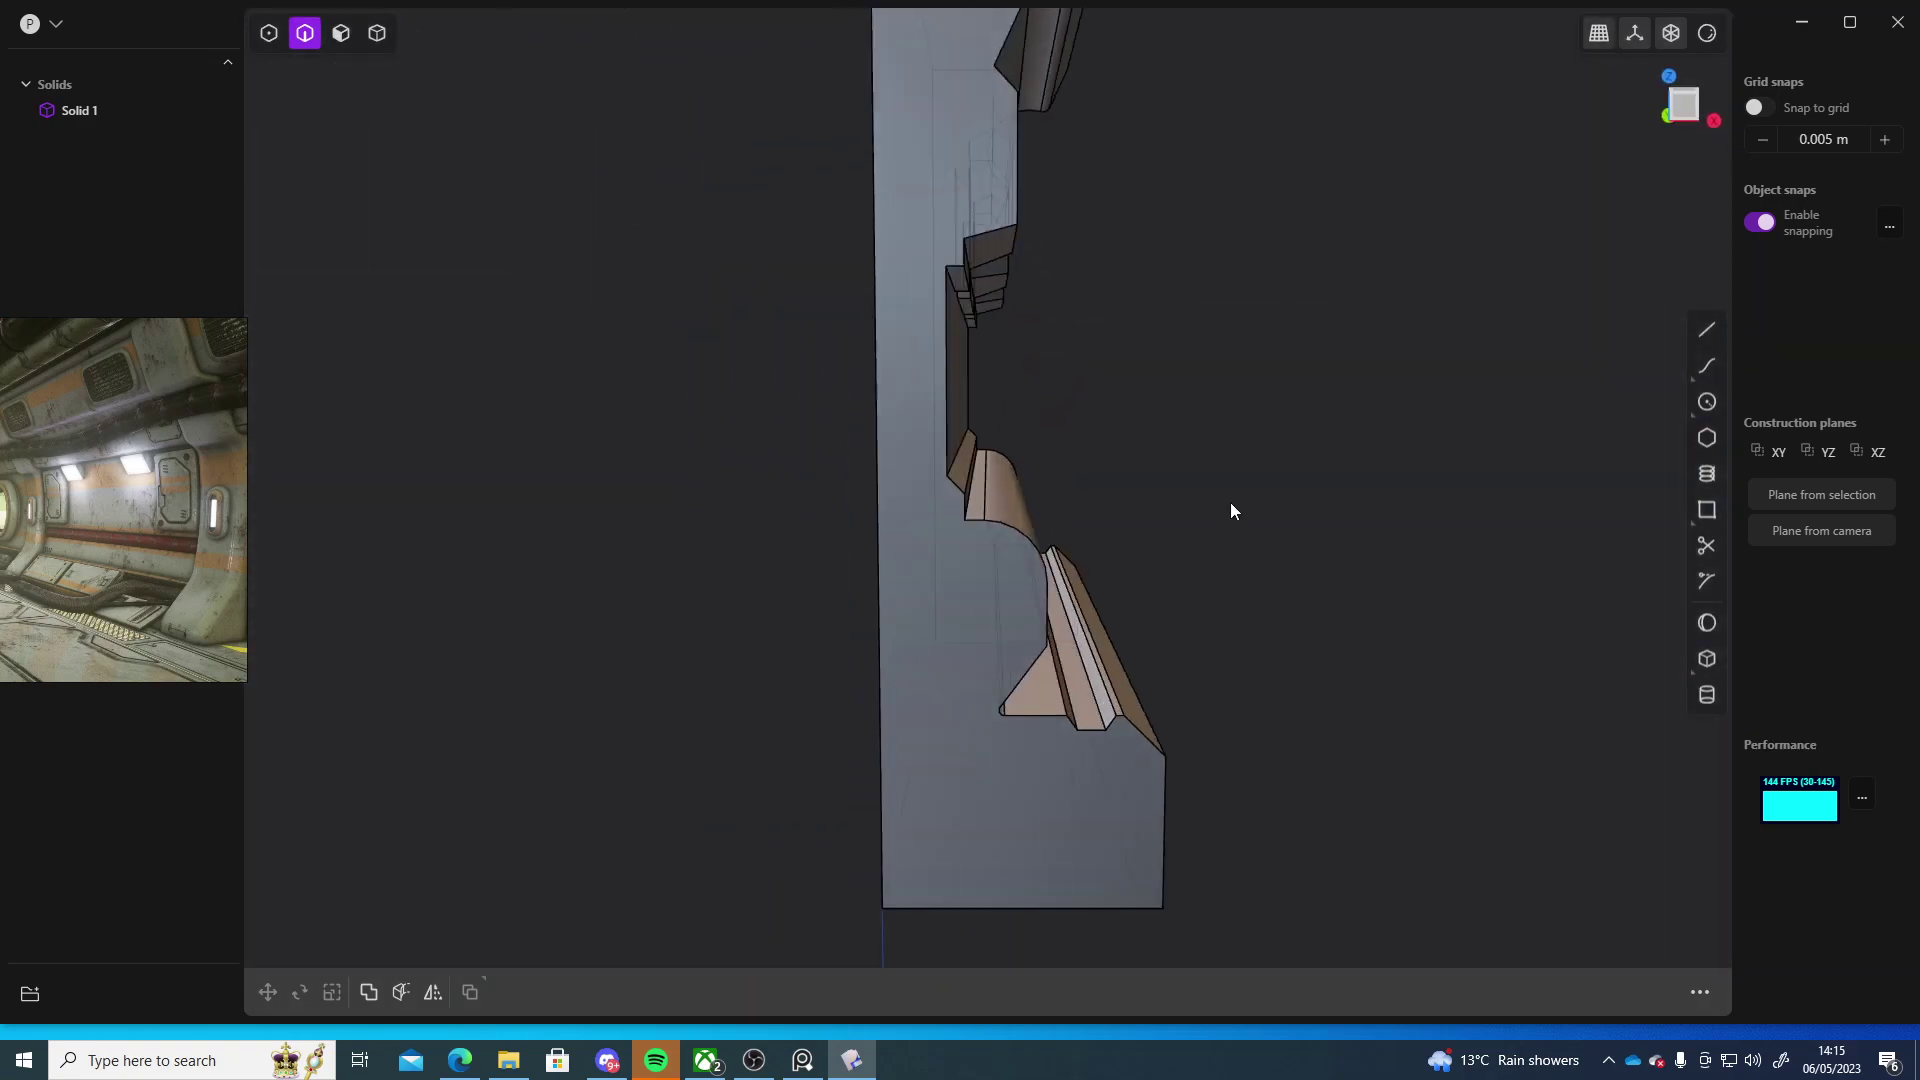
pyautogui.click(1683, 106)
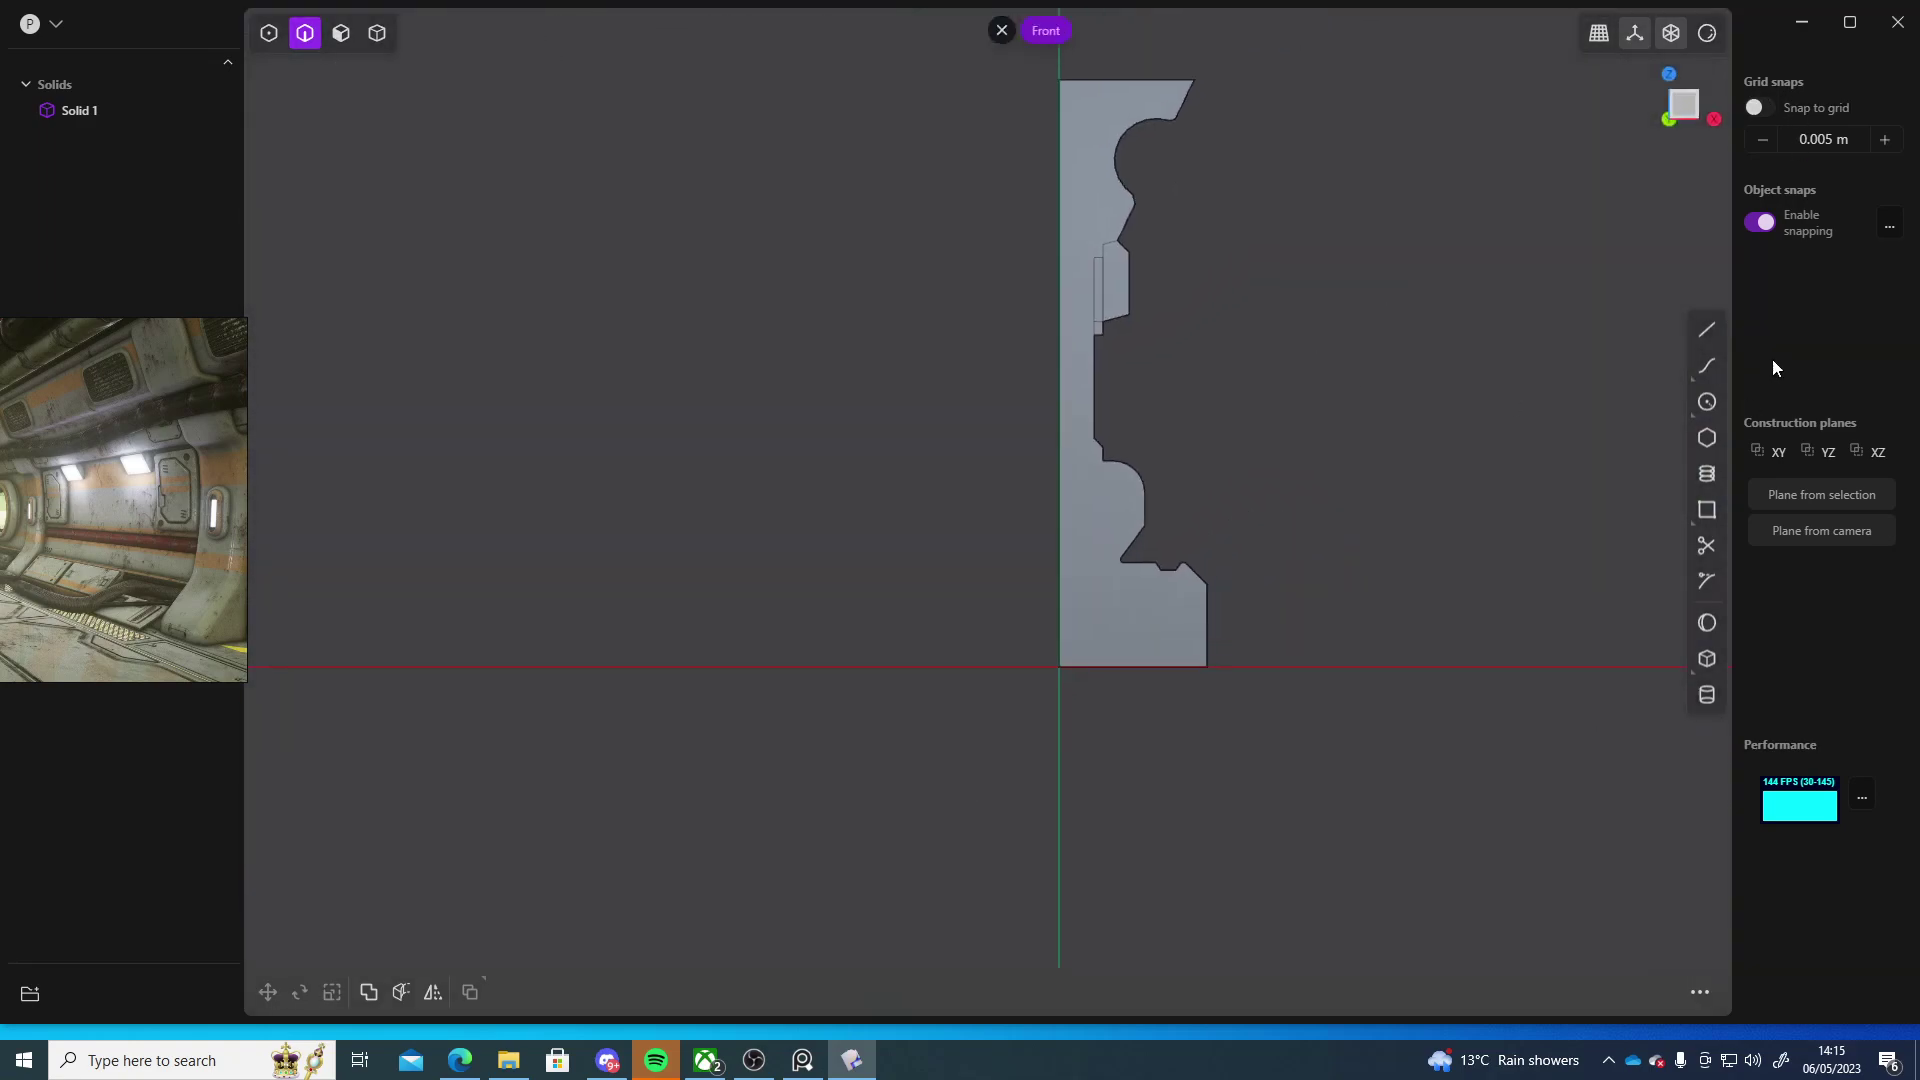
pyautogui.click(1707, 330)
pyautogui.click(825, 396)
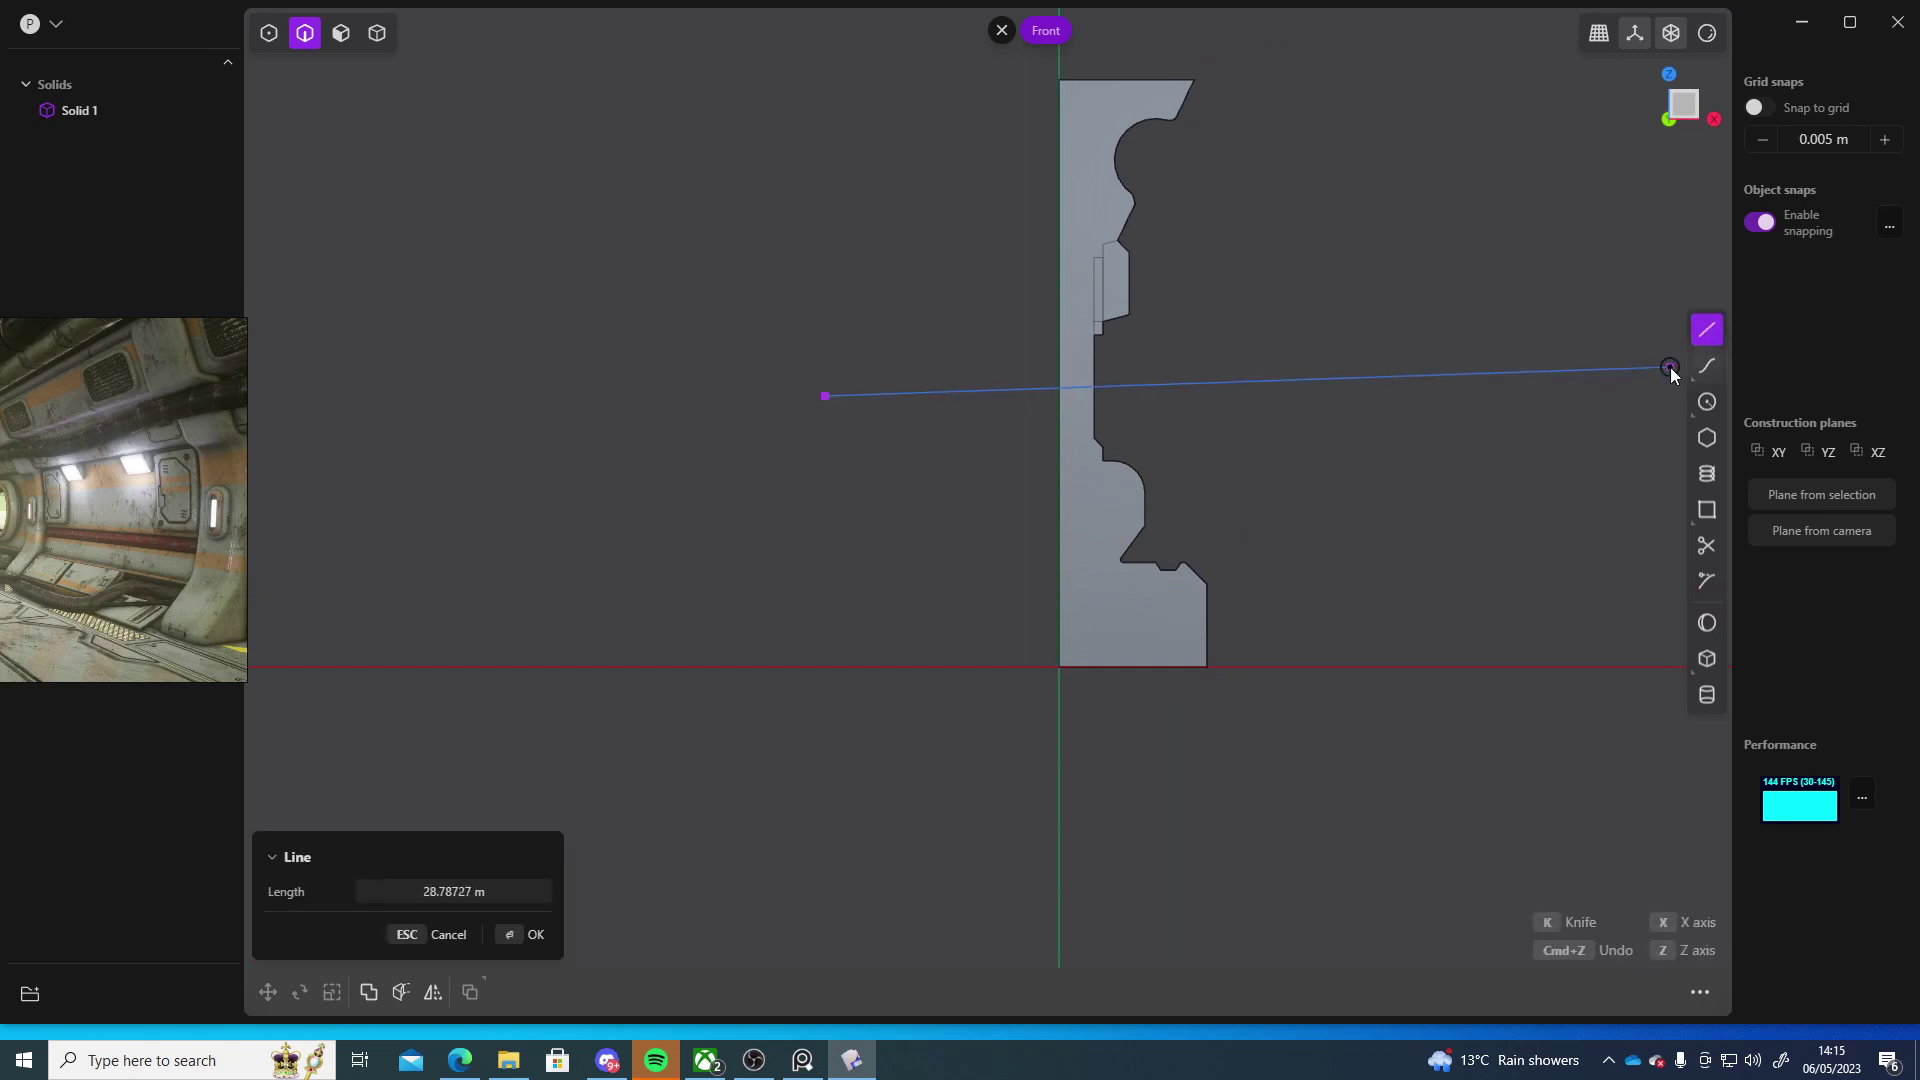
pyautogui.click(1591, 401)
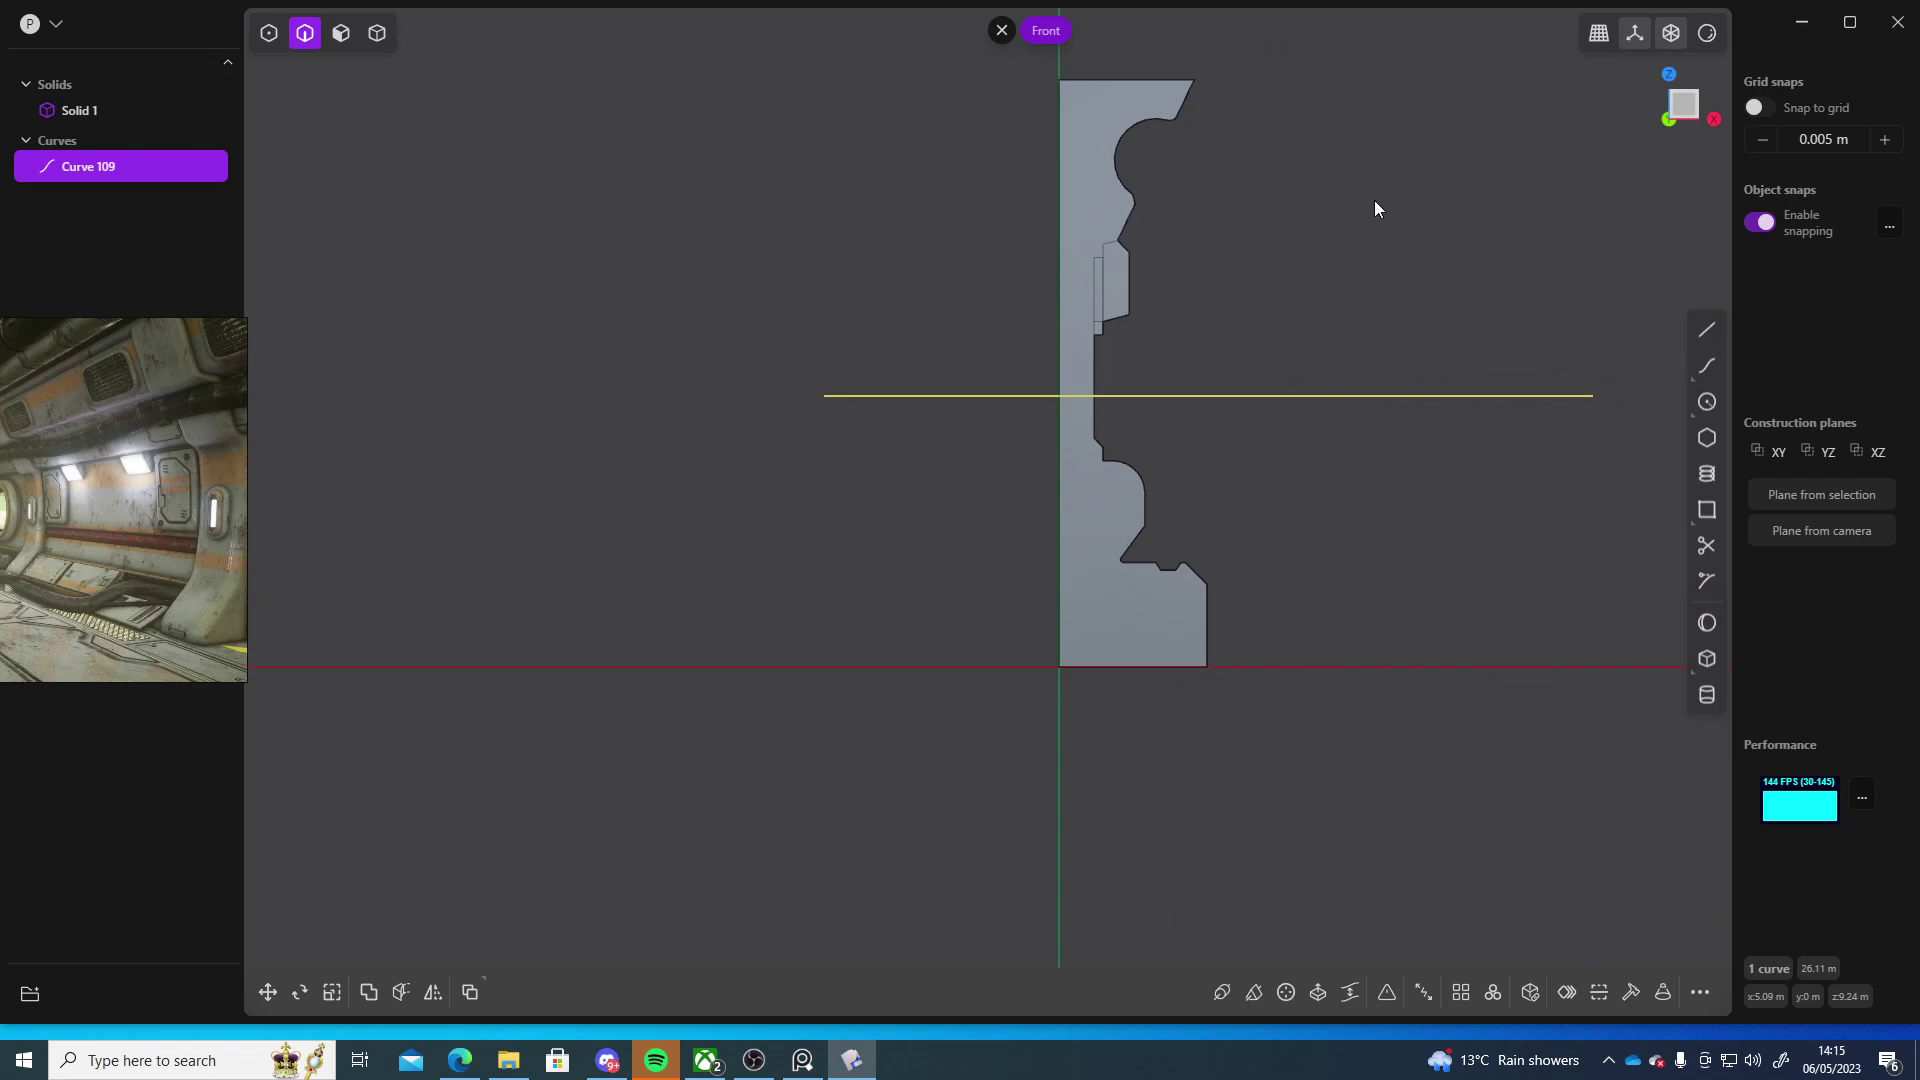
# - Cut the wall solid into upper and lower halves, using the horizontal line as the cutter
pyautogui.click(1091, 249)
pyautogui.press('c')
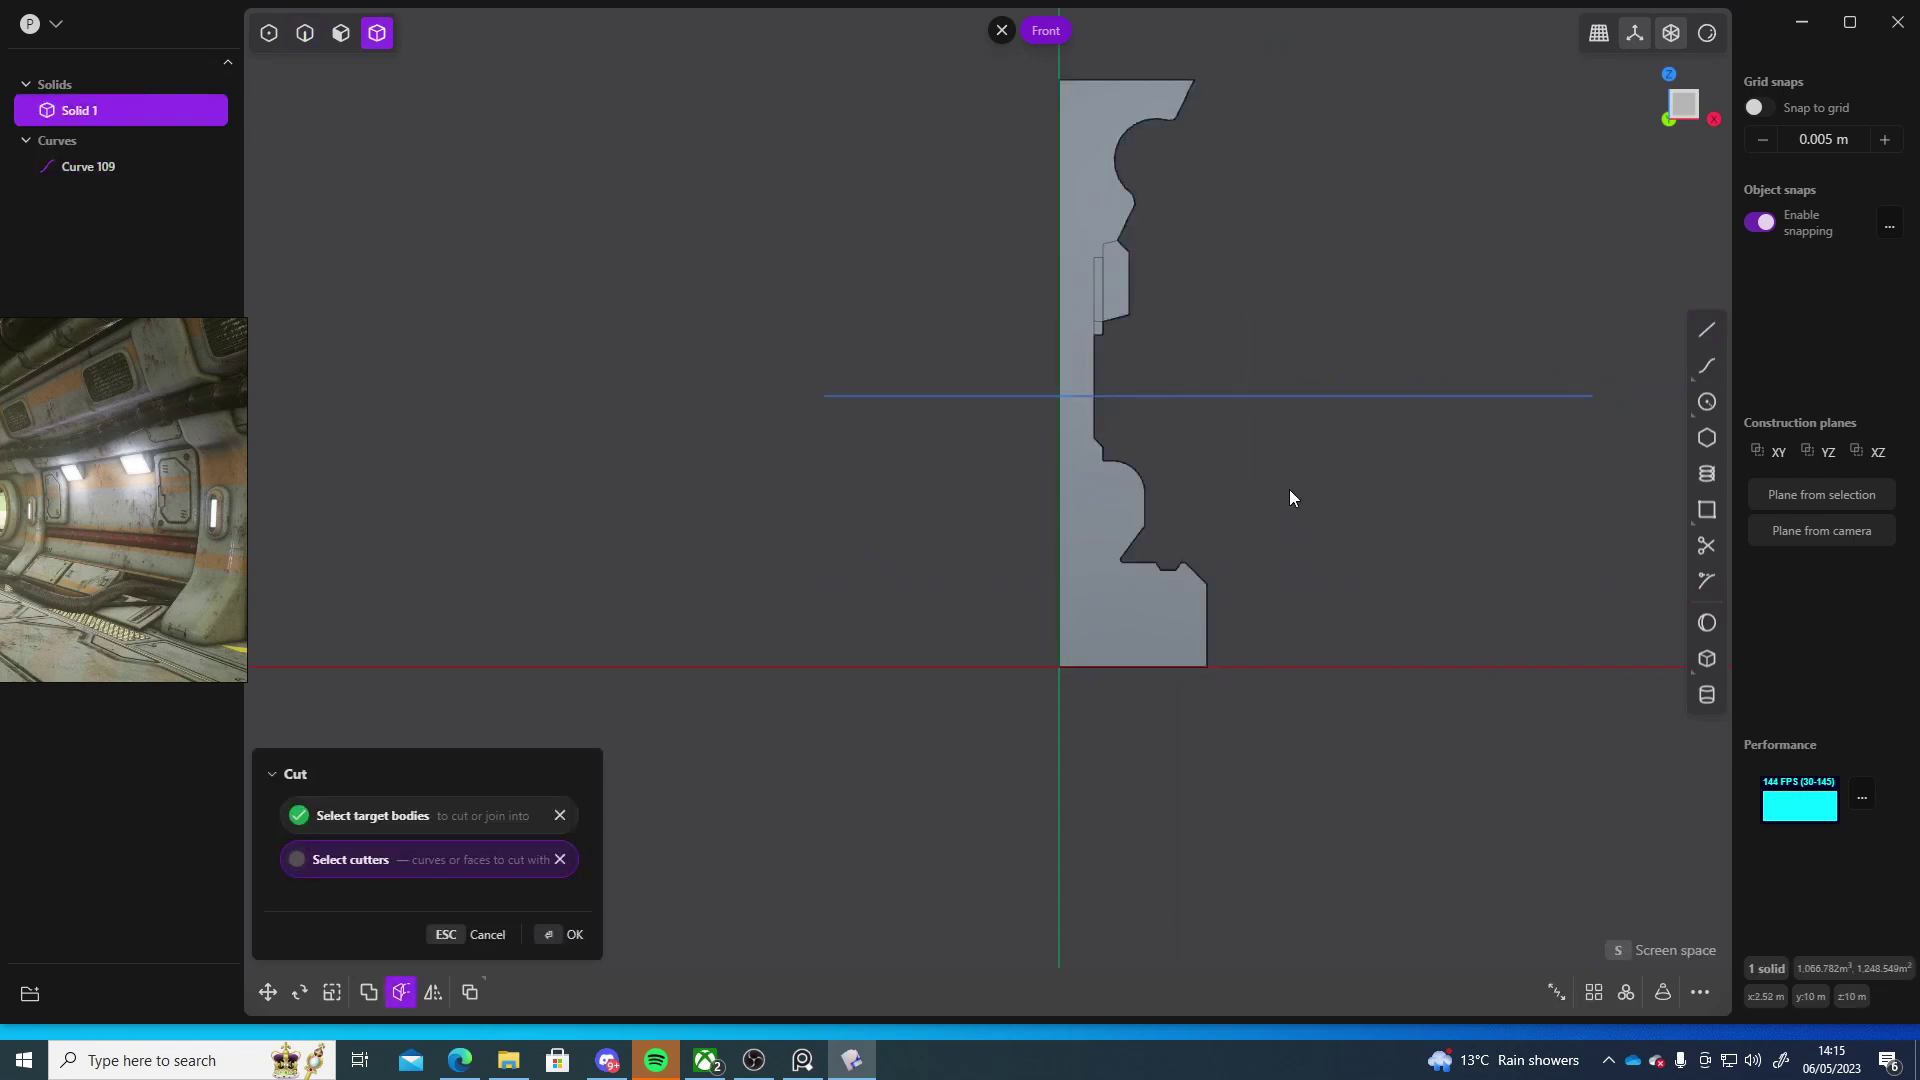
pyautogui.press('Return')
pyautogui.keyDown('shift'); pyautogui.moveTo(1286, 526); pyautogui.dragTo(1222, 568, button='middle'); pyautogui.keyUp('shift')
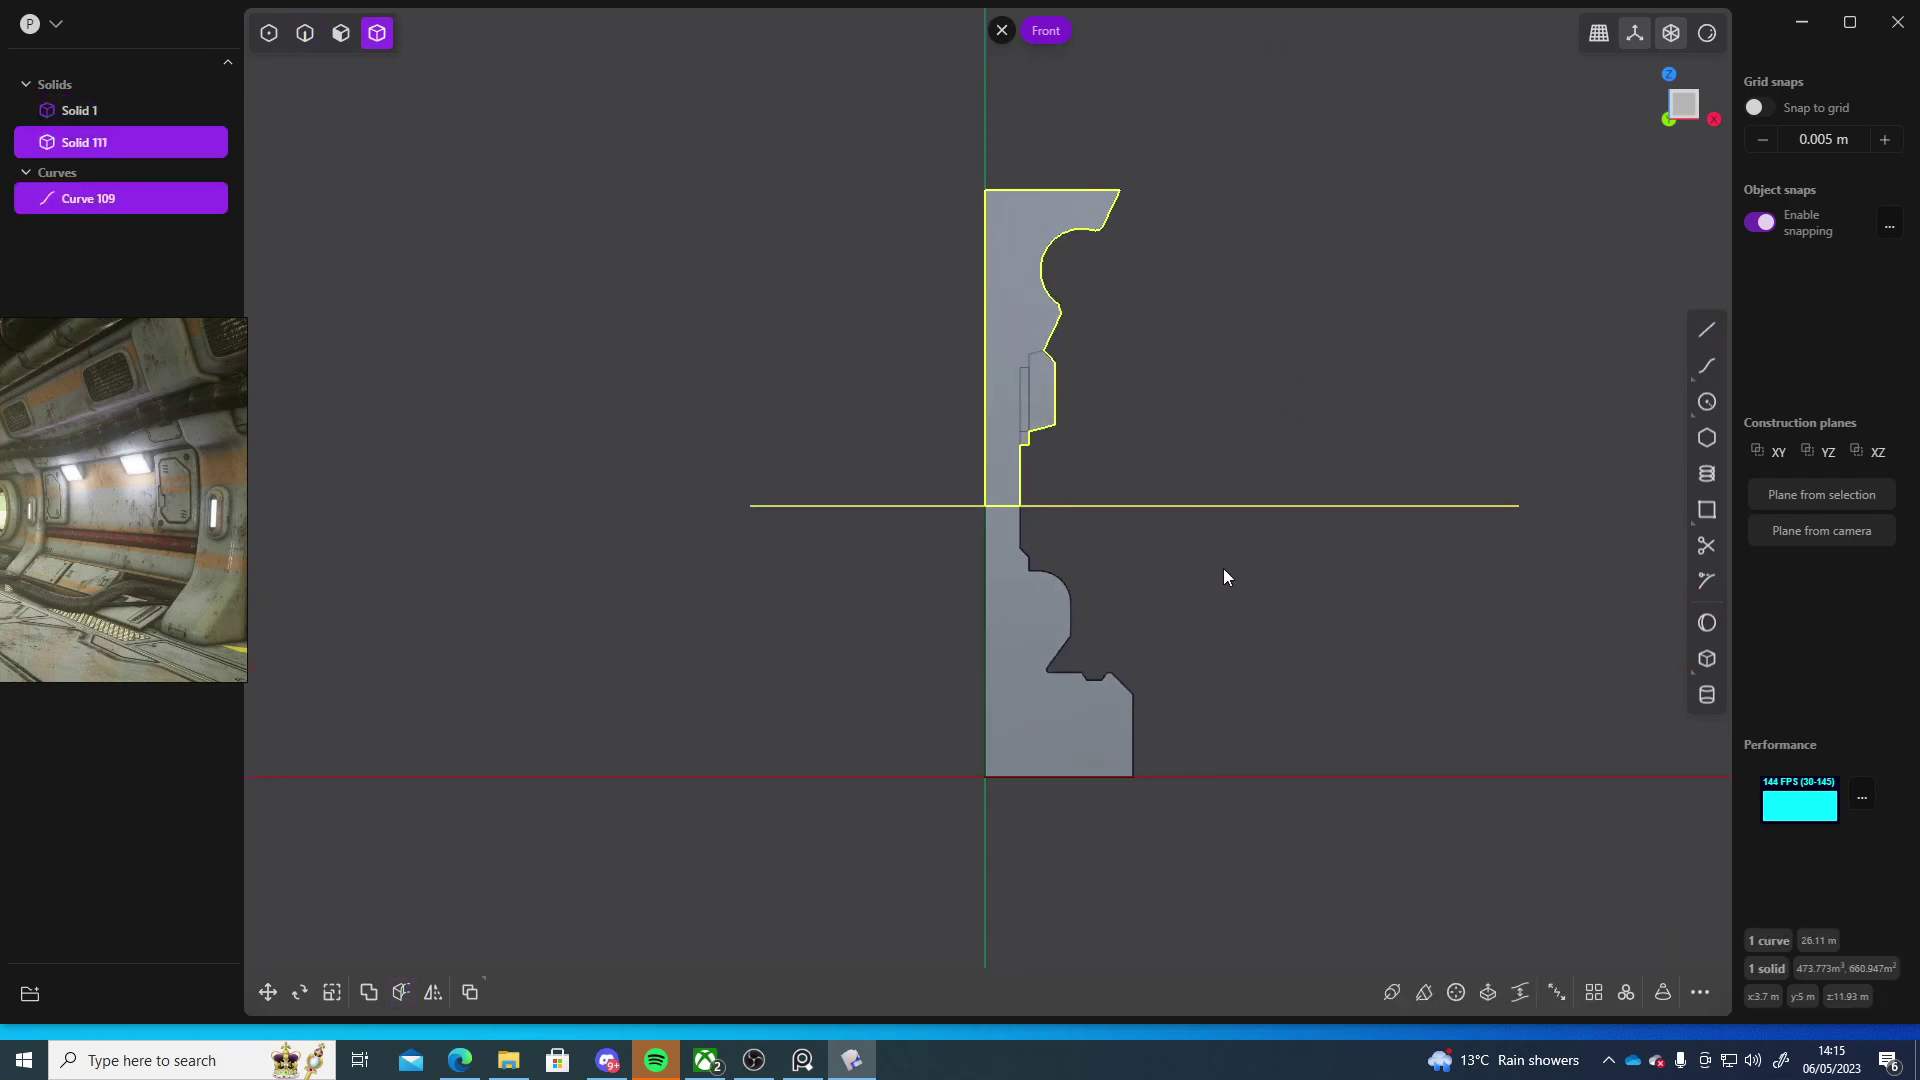
# - Delete the cutting line and hide the upper half of the wall
pyautogui.click(1263, 616)
pyautogui.click(90, 198)
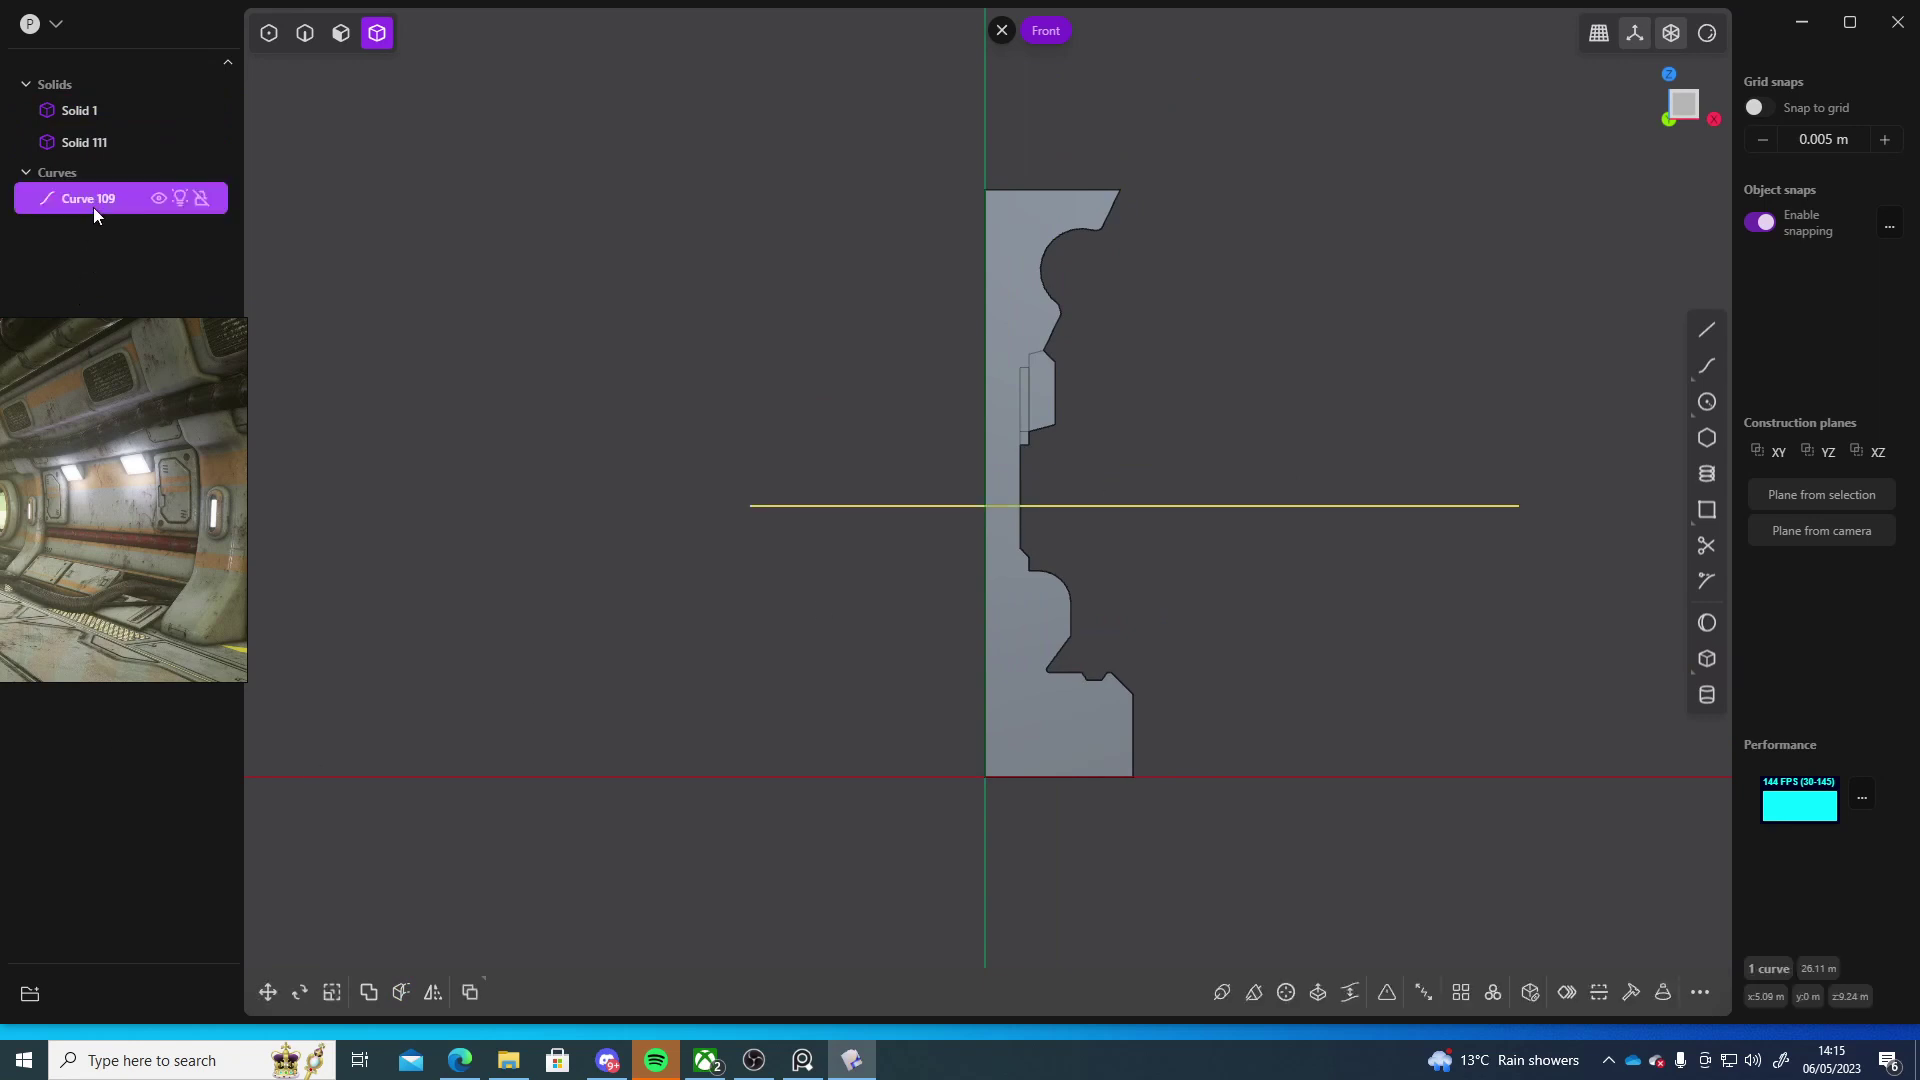
pyautogui.press('Delete')
pyautogui.click(1047, 636)
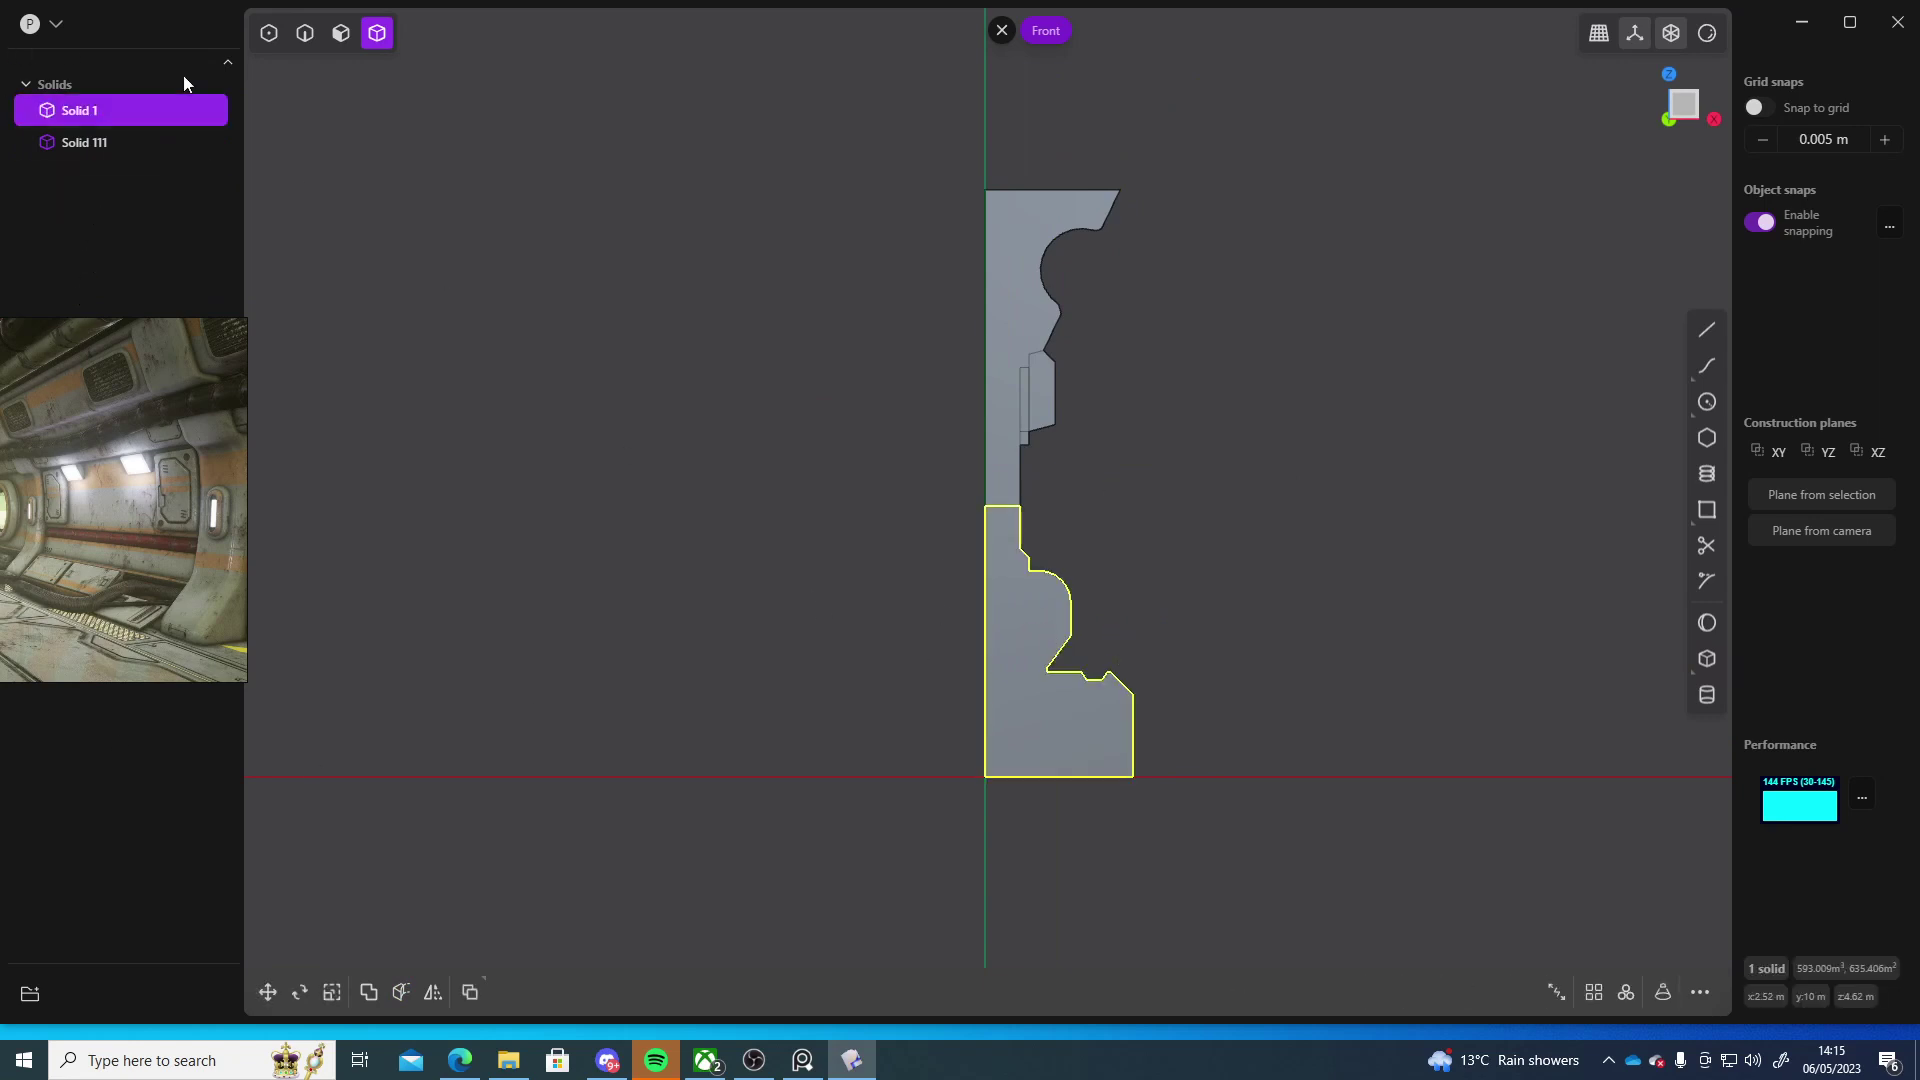
pyautogui.click(185, 141)
# - In top view, draw a circle of about 0.365 m radius on the front edge of the rounded band, near the wall's end at the origin
pyautogui.moveTo(1294, 520); pyautogui.dragTo(1490, 385, button='middle')
pyautogui.click(1686, 99)
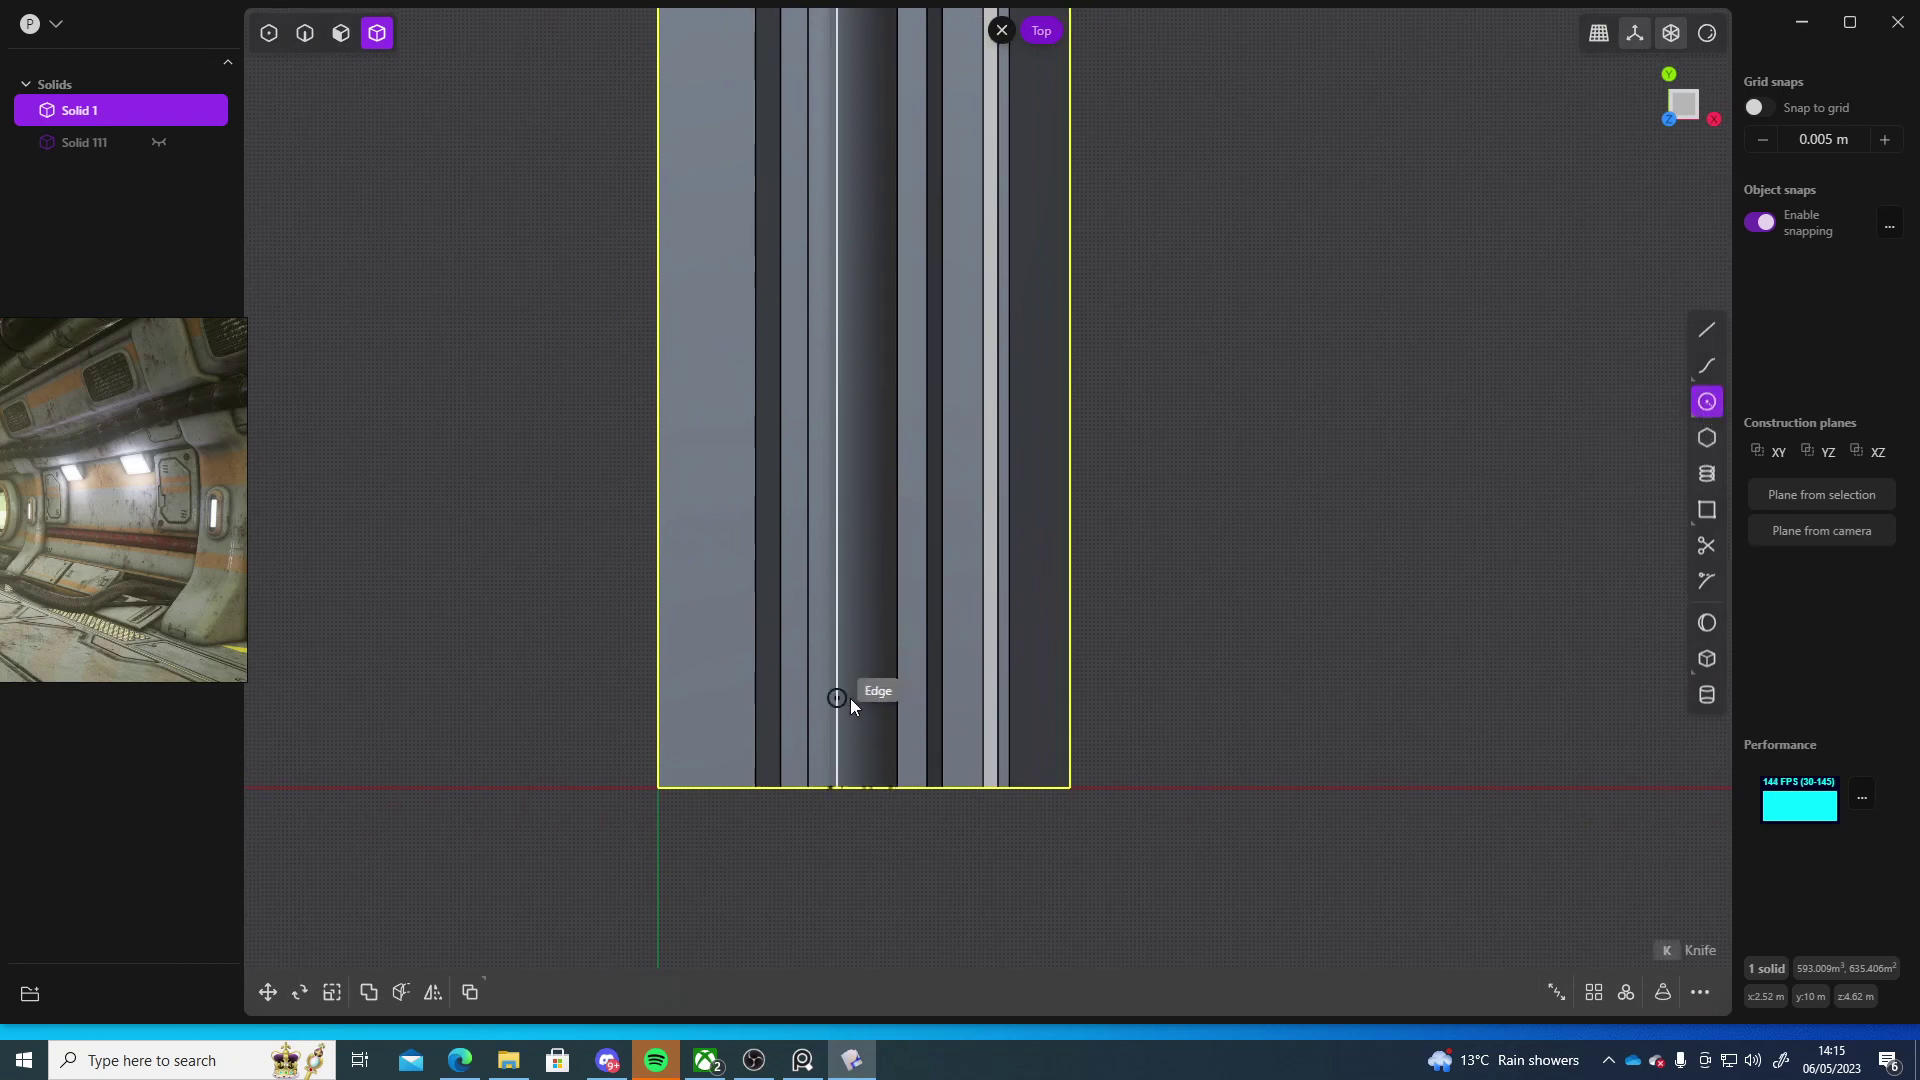
pyautogui.click(896, 729)
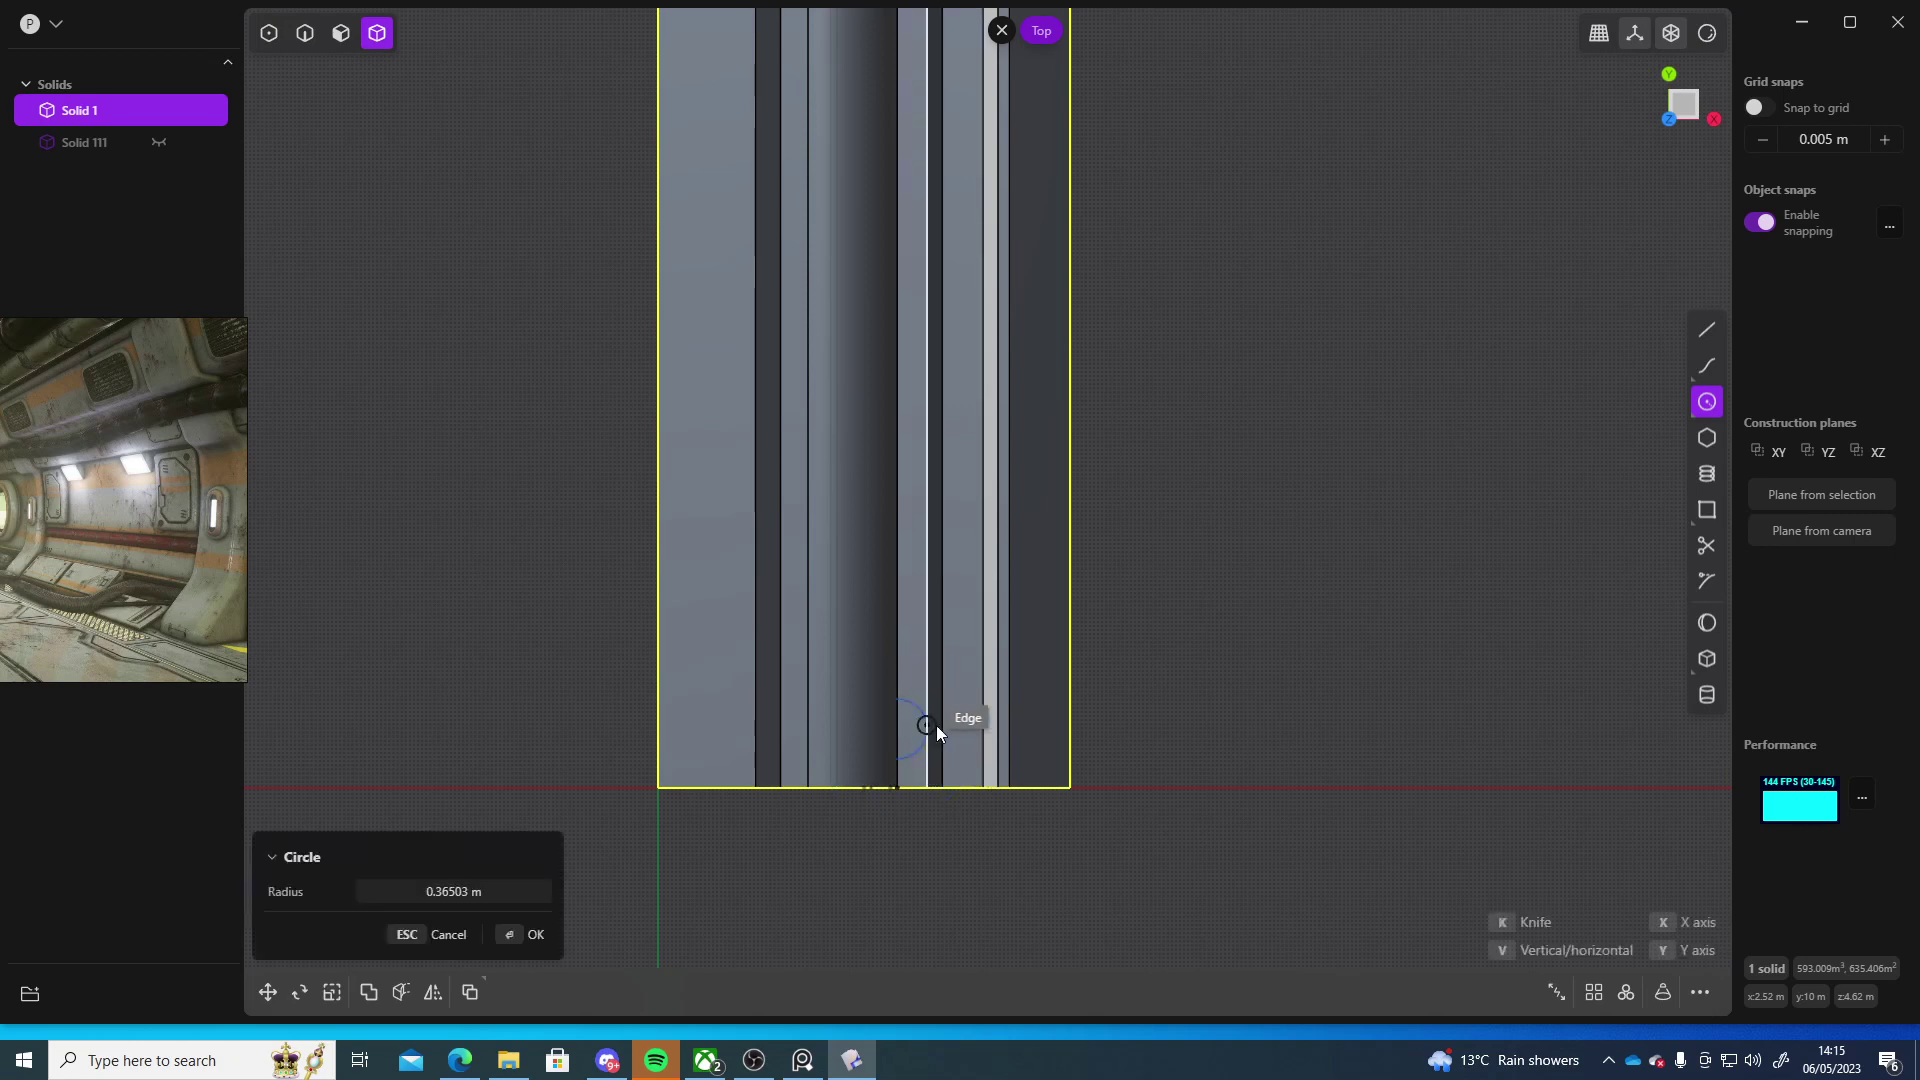
pyautogui.click(937, 725)
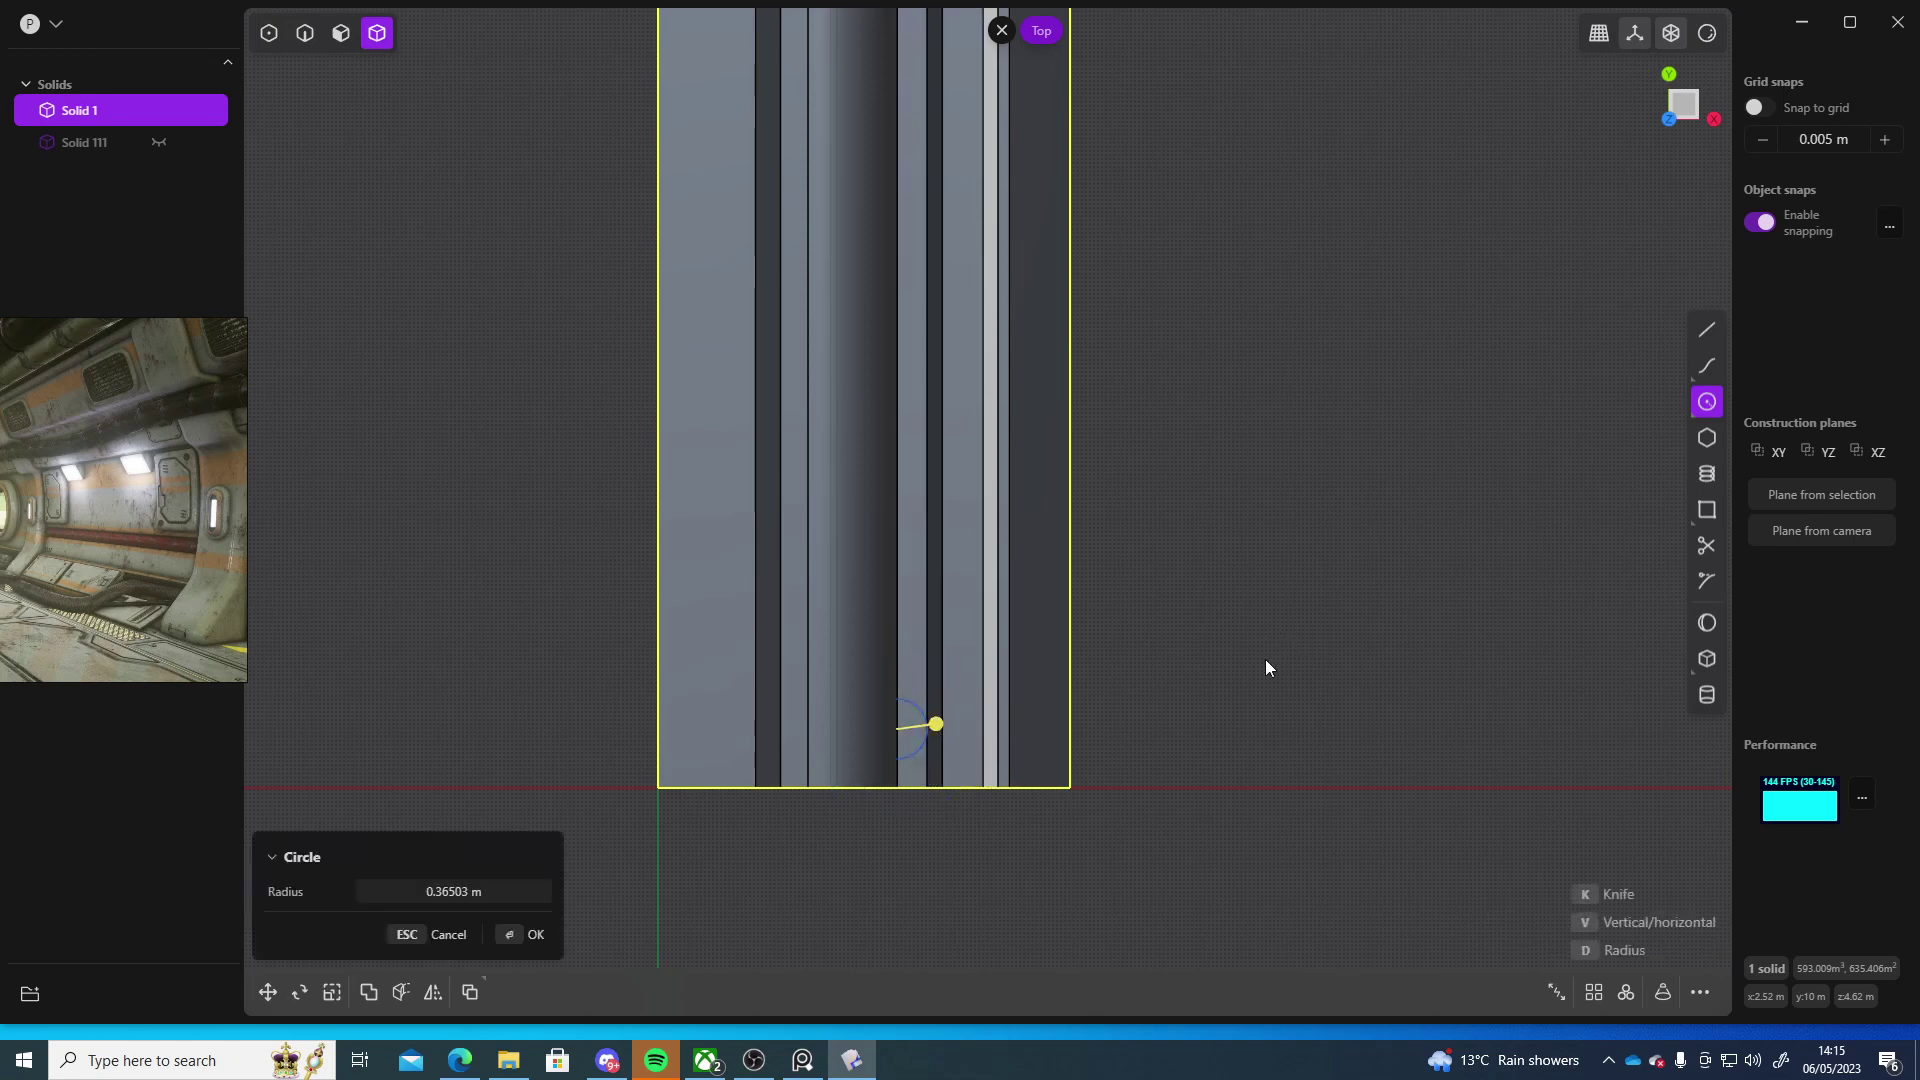
pyautogui.moveTo(1264, 660); pyautogui.dragTo(1100, 560, button='middle')
pyautogui.rightClick(952, 664)
# - Extrude the circle into an upright cylinder against the rounded band
pyautogui.scroll(5, 900, 580)
pyautogui.click(858, 537)
pyautogui.press('e')
pyautogui.moveTo(1245, 486); pyautogui.dragTo(1141, 544, button='middle')
pyautogui.press('Return')
pyautogui.scroll(-5, 974, 386)
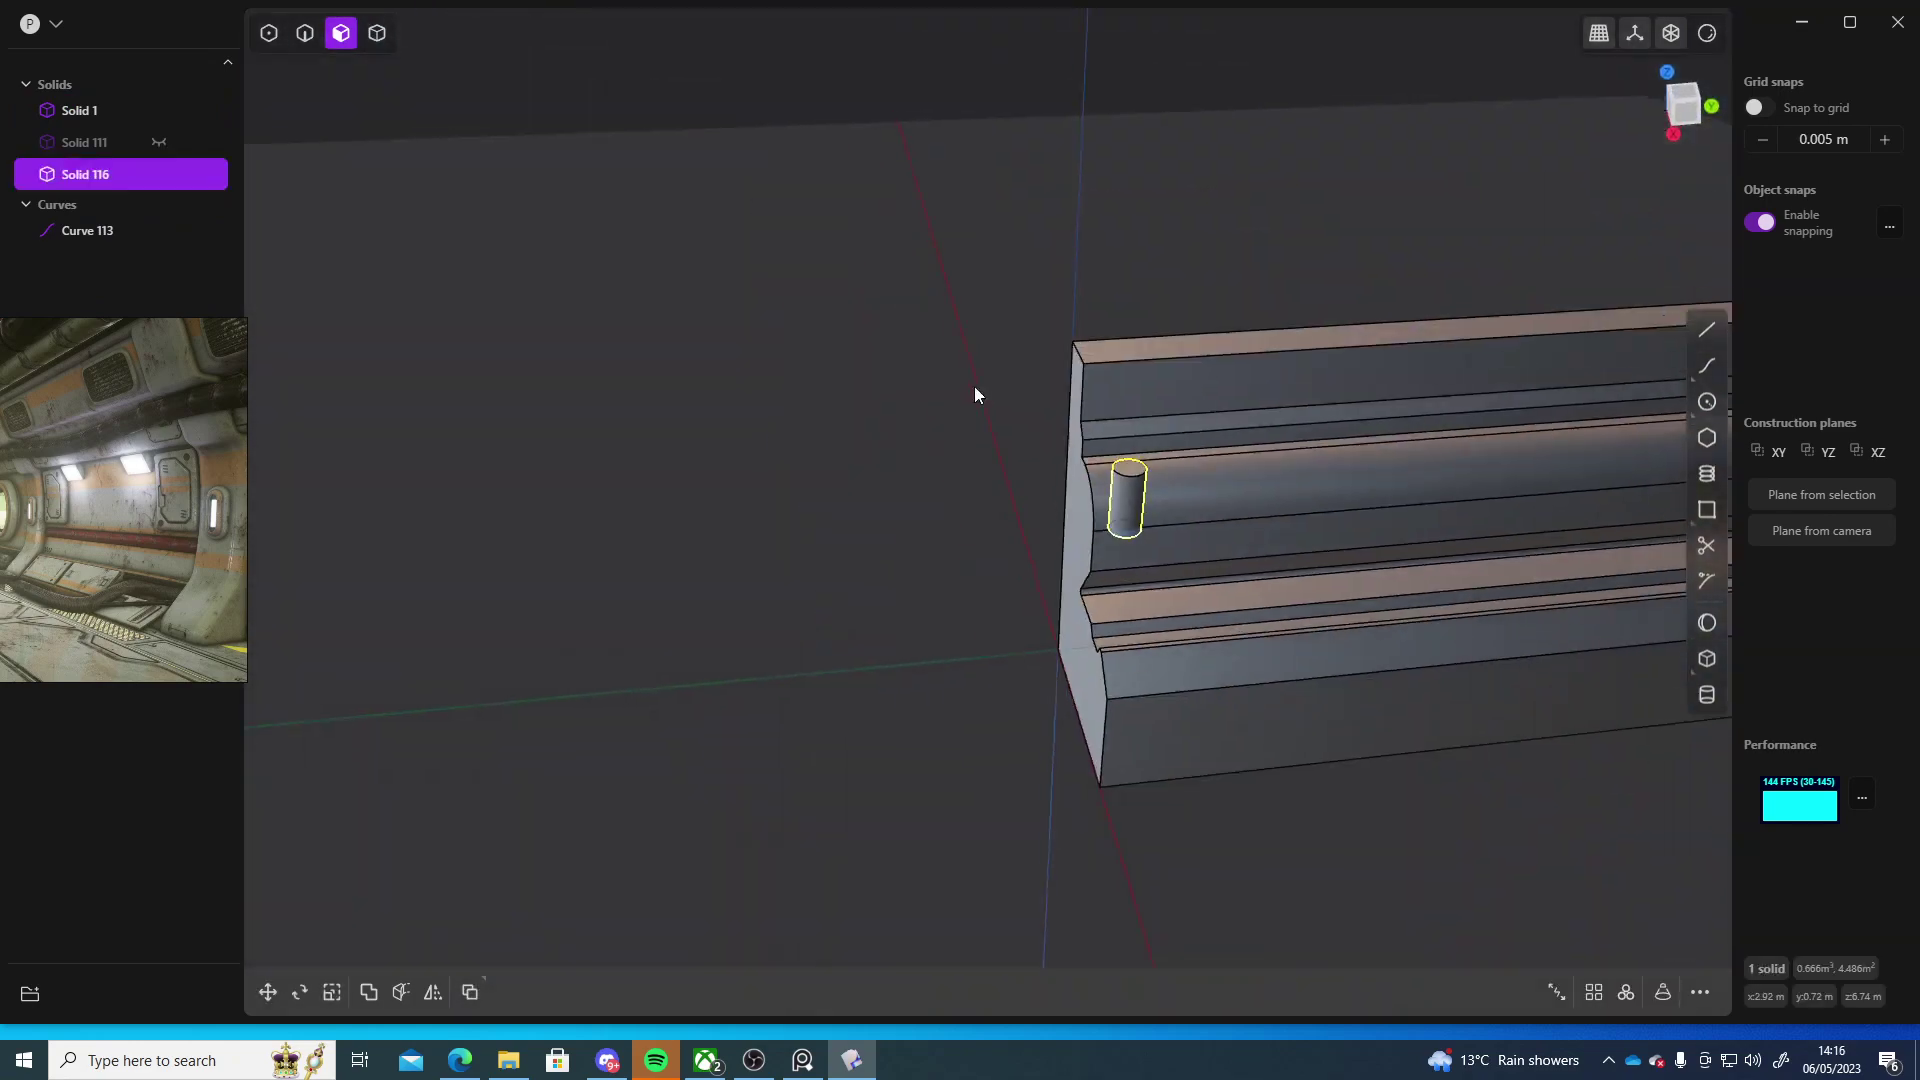
# - In right view, draw a 20 m line along the rounded band's lower edge, spanning the full wall length
pyautogui.moveTo(974, 386); pyautogui.dragTo(1388, 588, button='middle')
pyautogui.click(1678, 90)
pyautogui.keyDown('shift'); pyautogui.moveTo(1690, 596); pyautogui.dragTo(1029, 561, button='middle'); pyautogui.keyUp('shift')
pyautogui.scroll(-6, 1362, 556)
pyautogui.scroll(5, 860, 500)
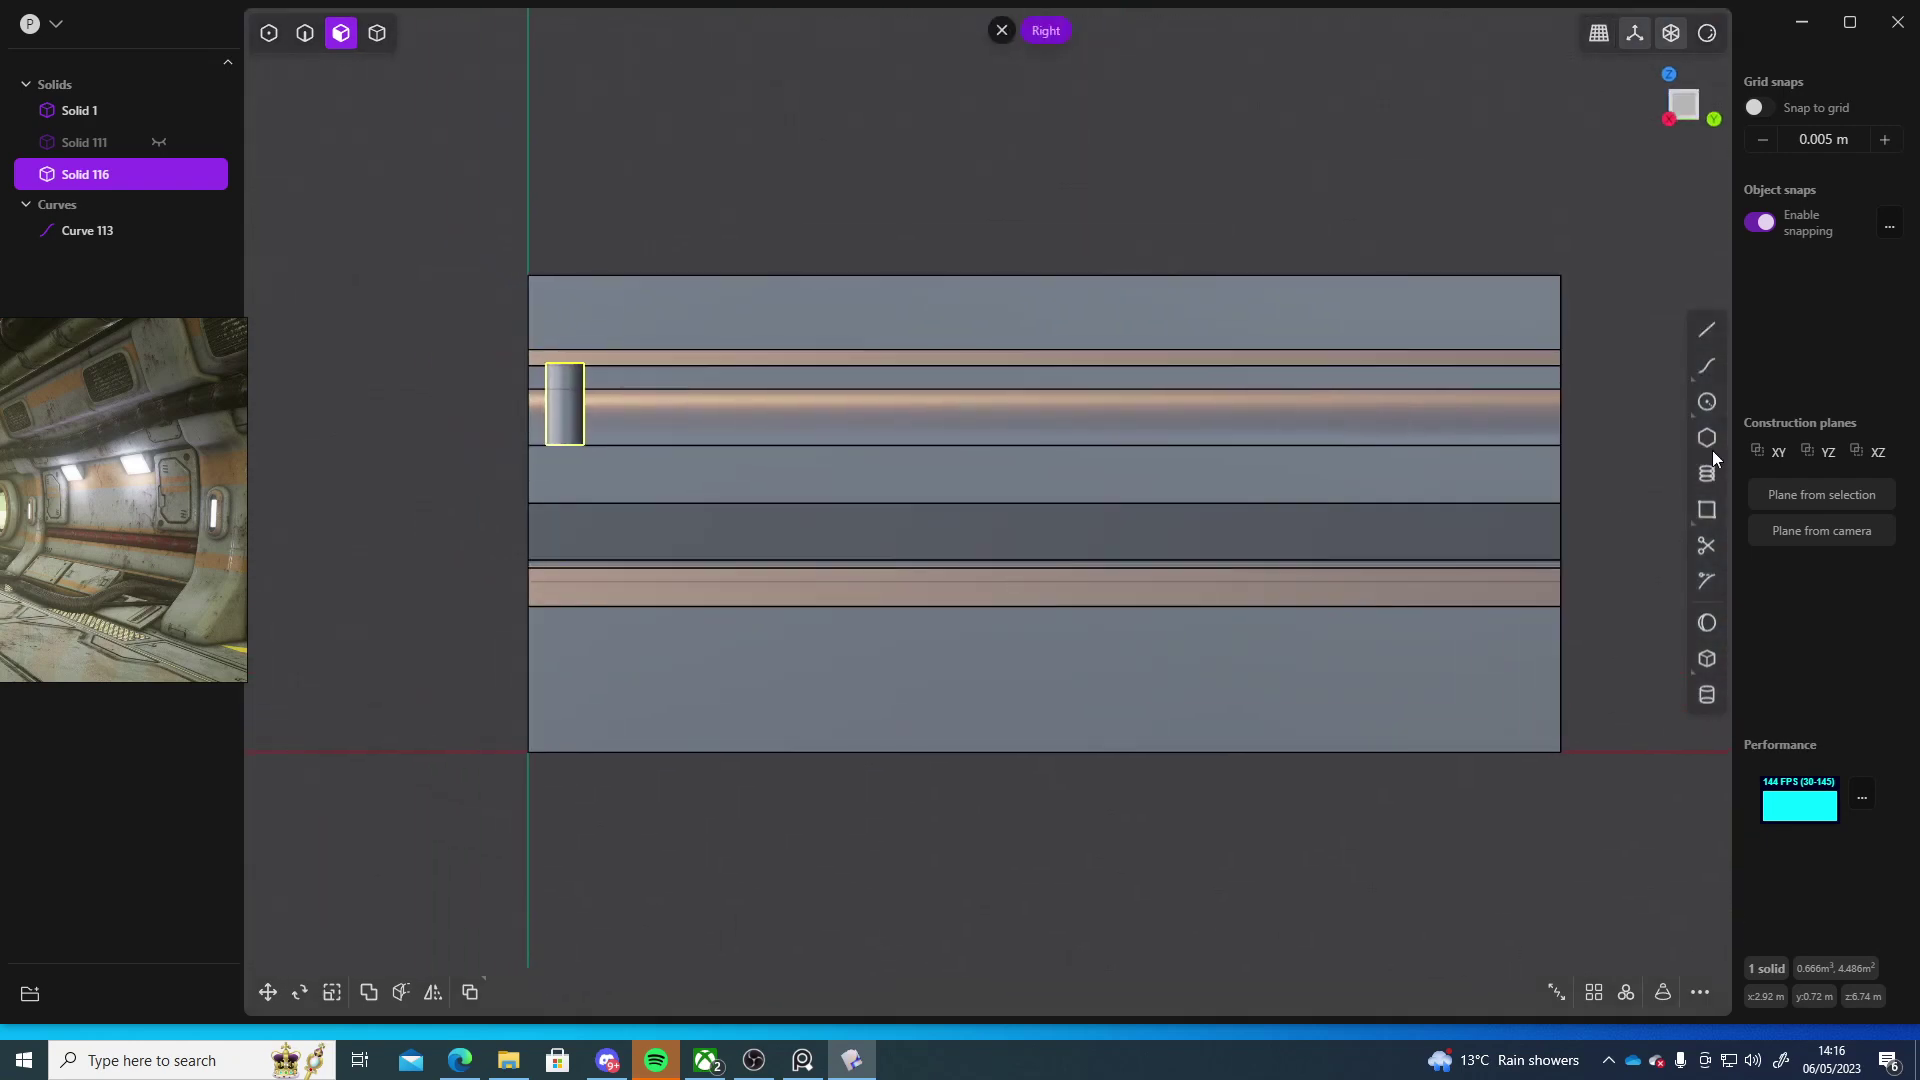
pyautogui.click(1705, 330)
pyautogui.click(528, 446)
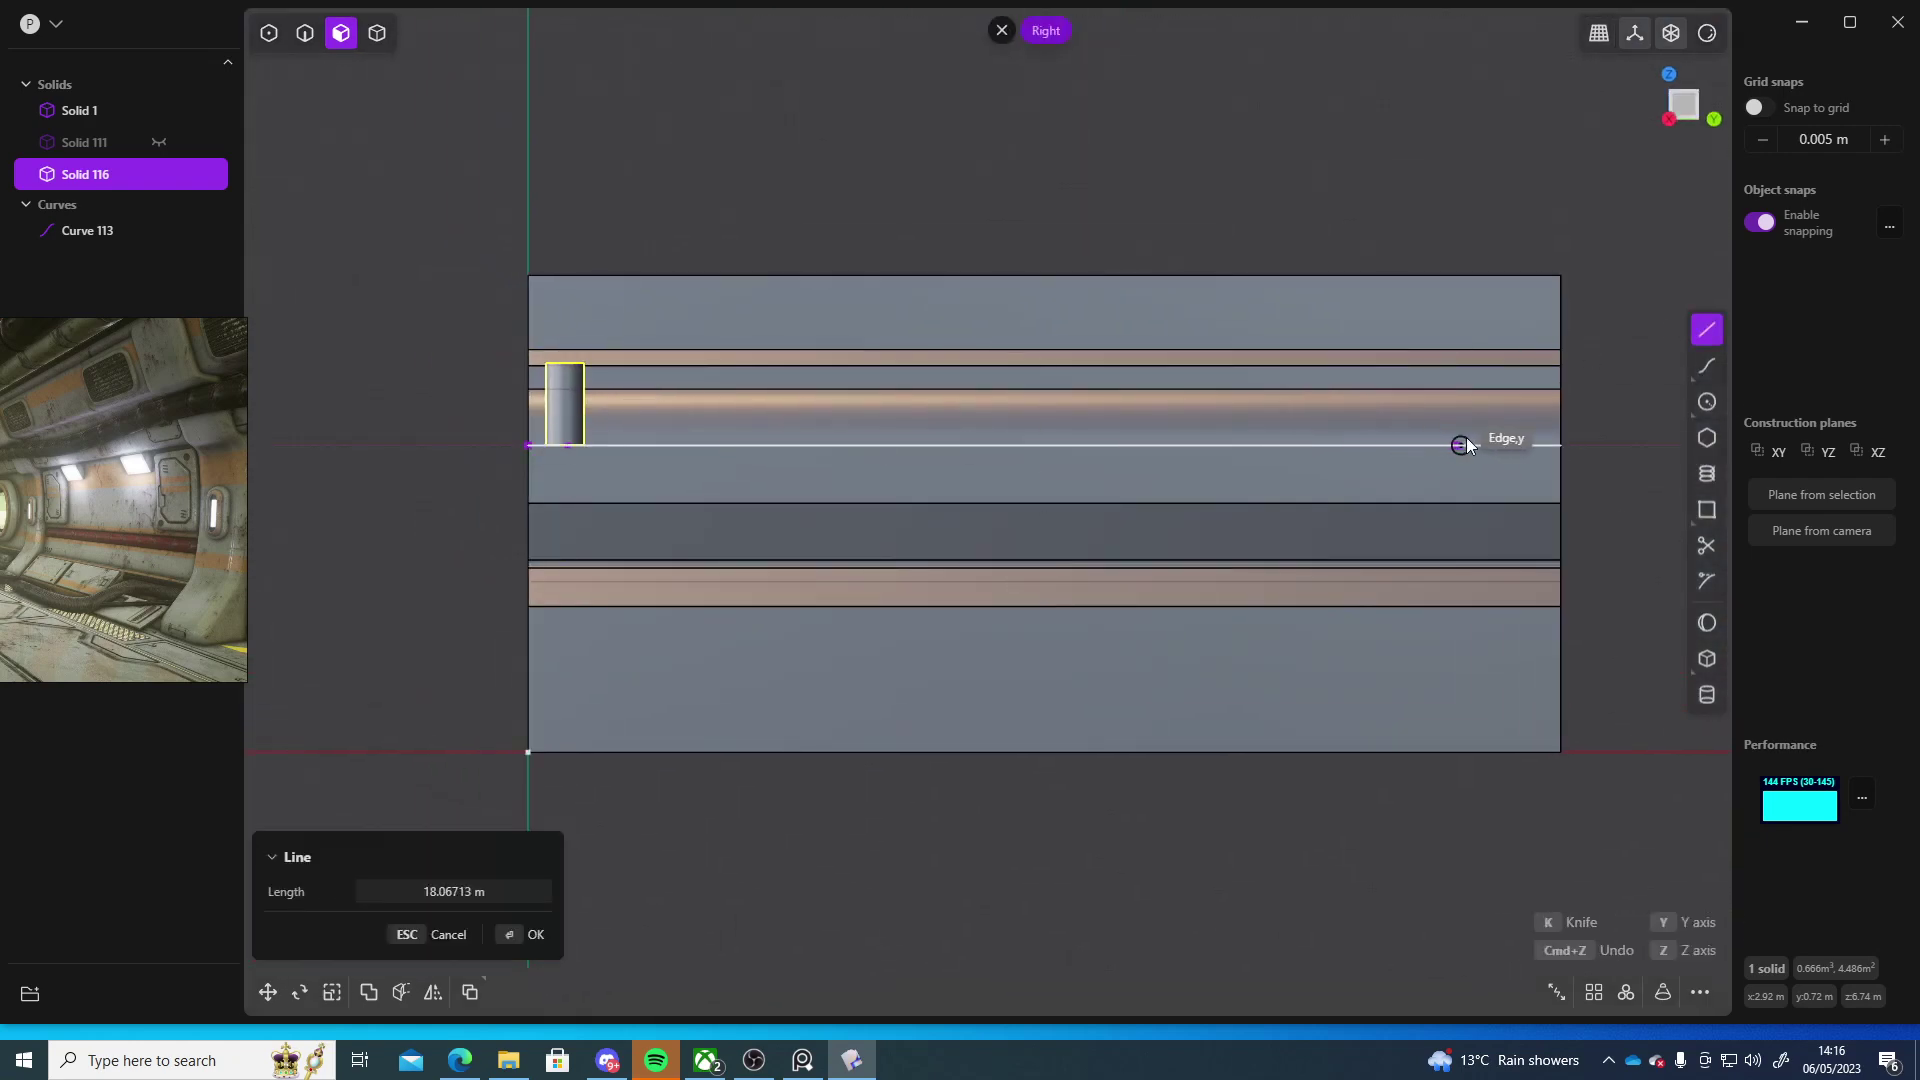
pyautogui.click(1571, 441)
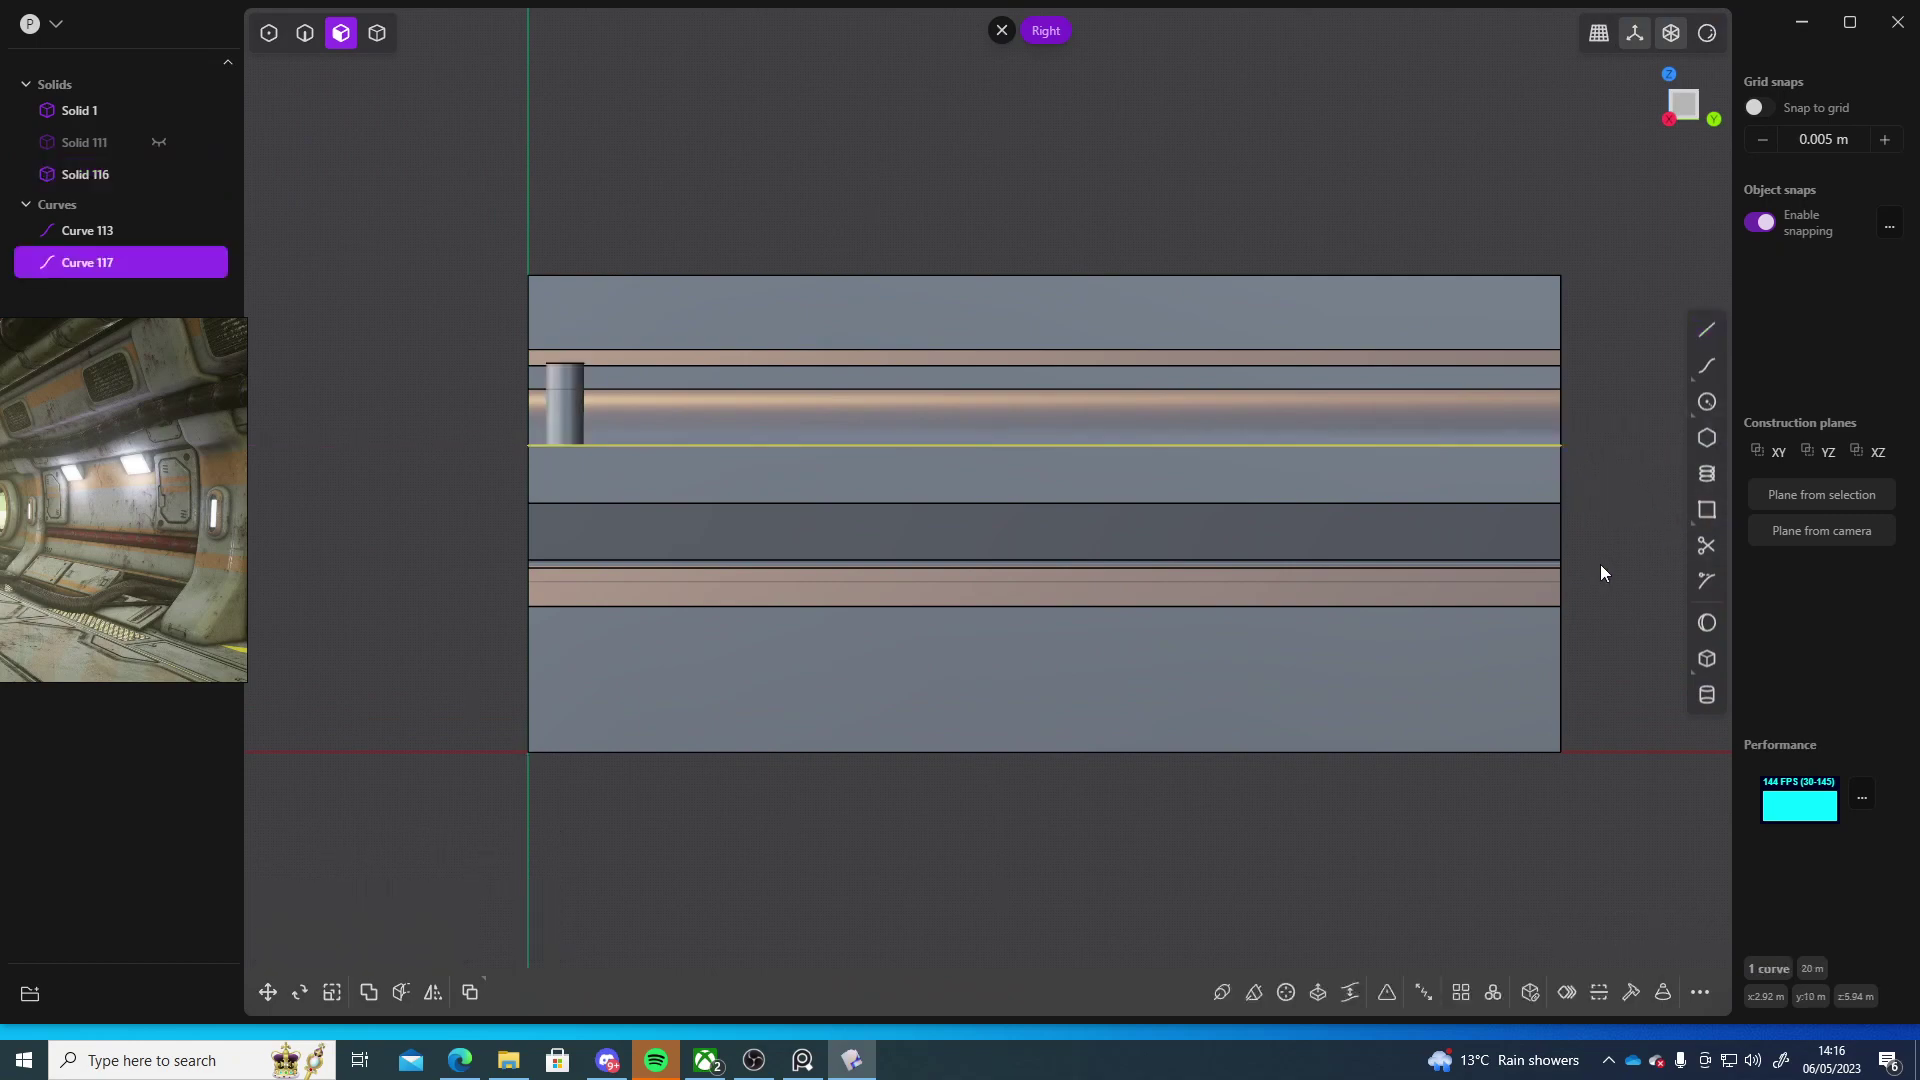
pyautogui.keyDown('shift'); pyautogui.moveTo(1600, 564); pyautogui.dragTo(1688, 615, button='middle'); pyautogui.keyUp('shift')
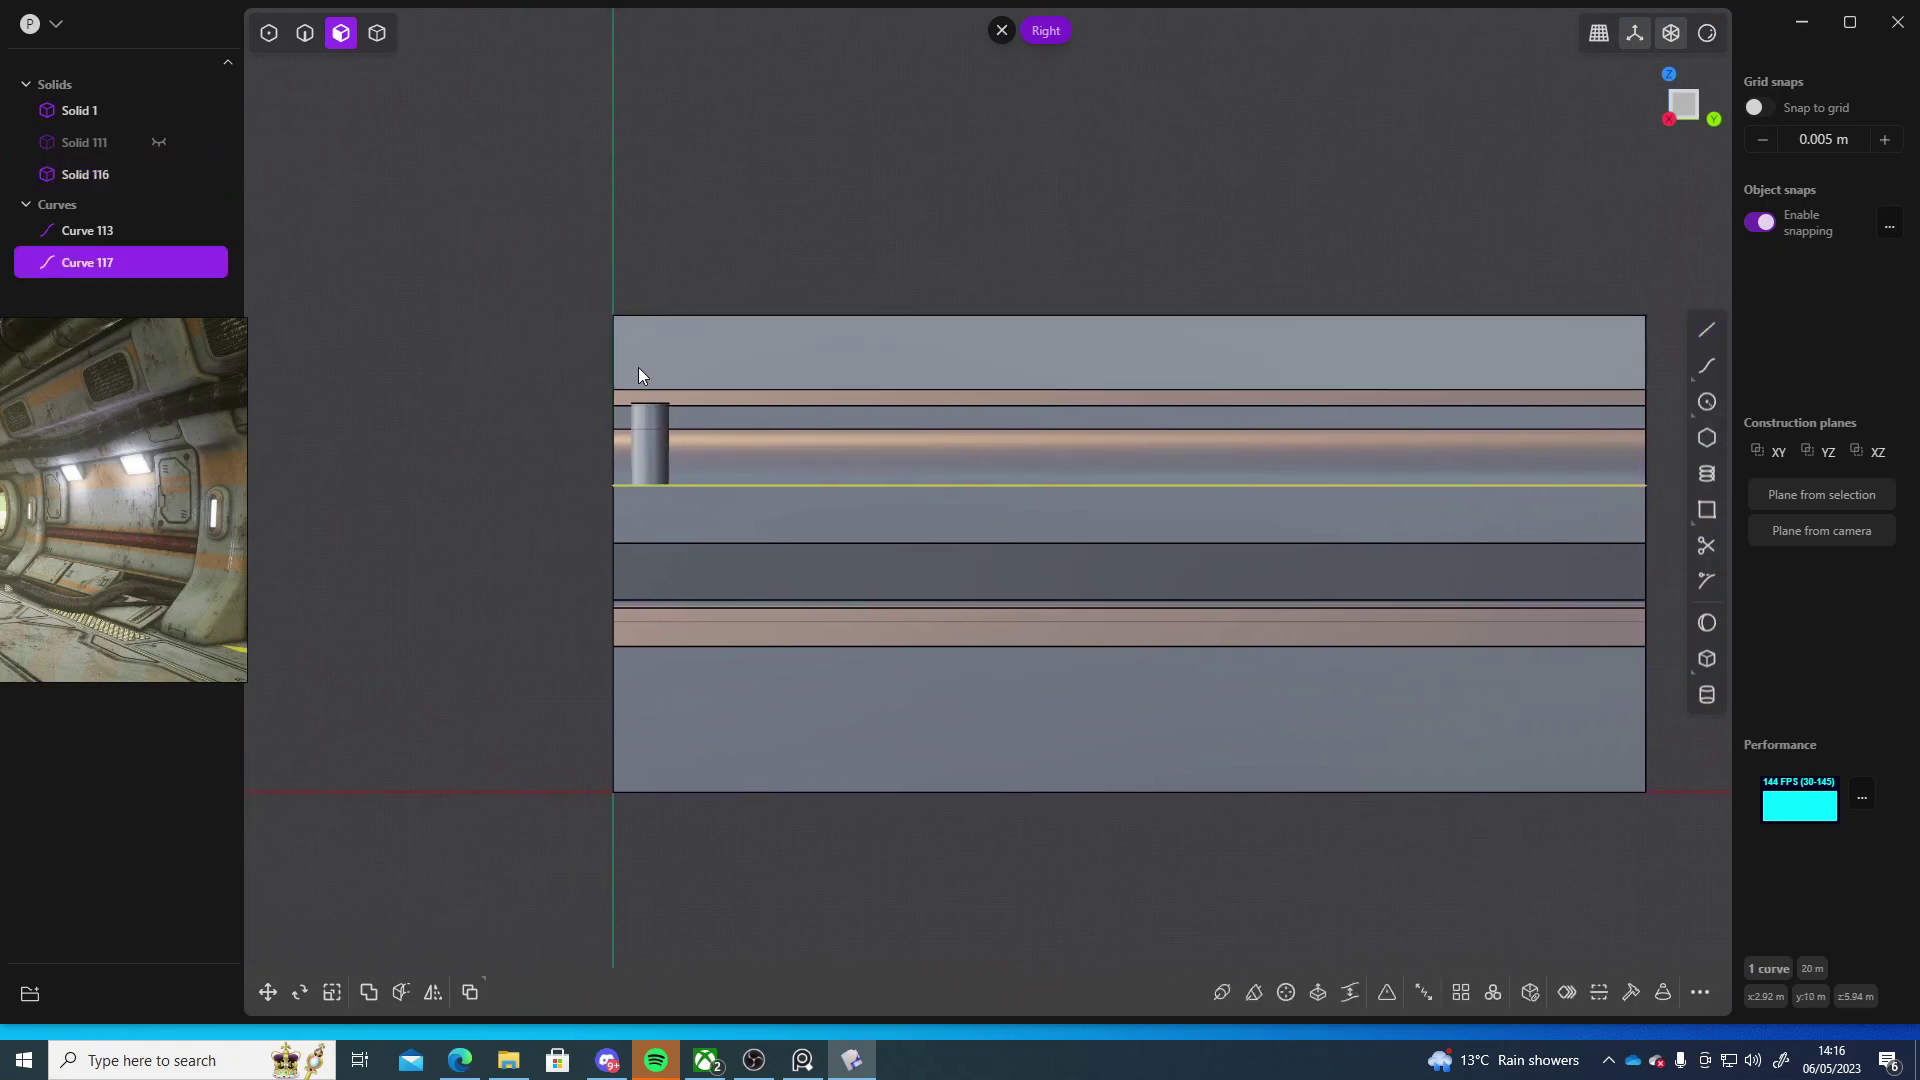
# - Move the cylinder about 1.18 m along the Y axis, away from the wall's end
pyautogui.click(86, 176)
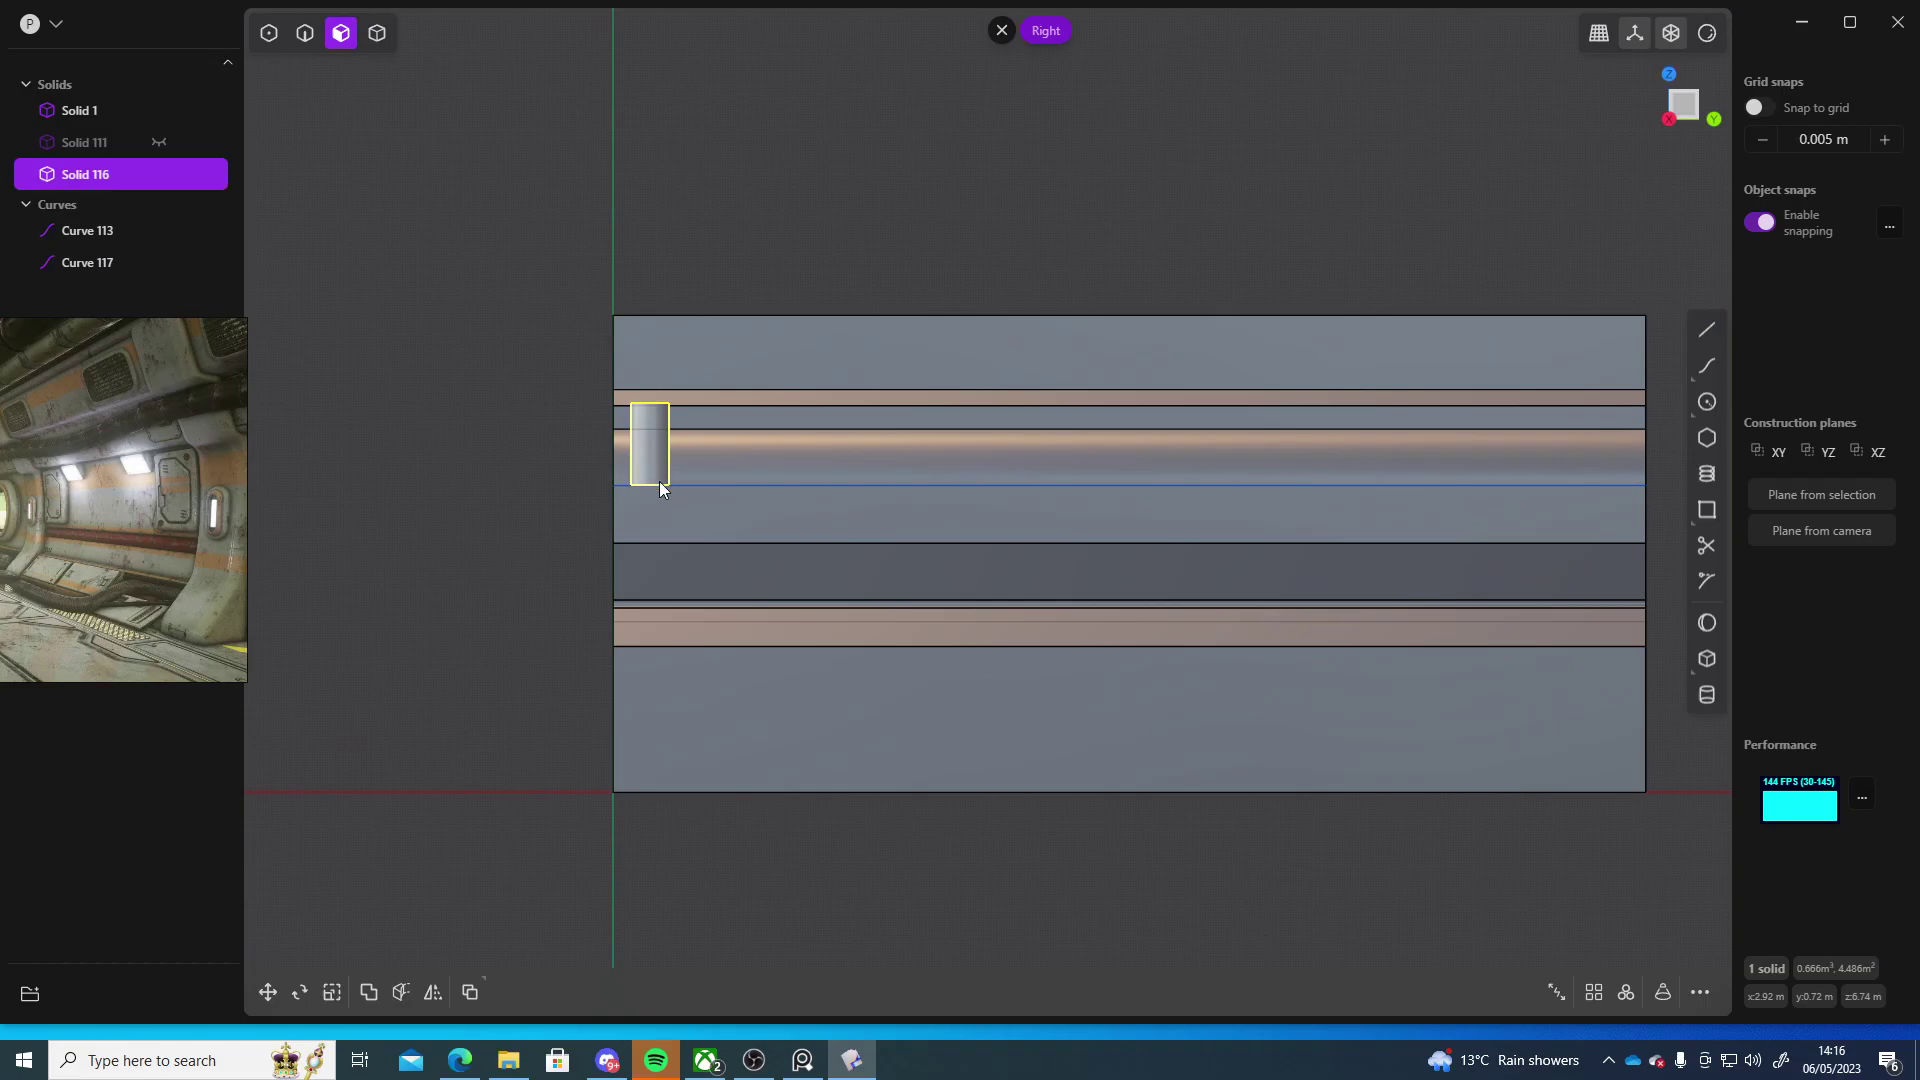
pyautogui.press('g')
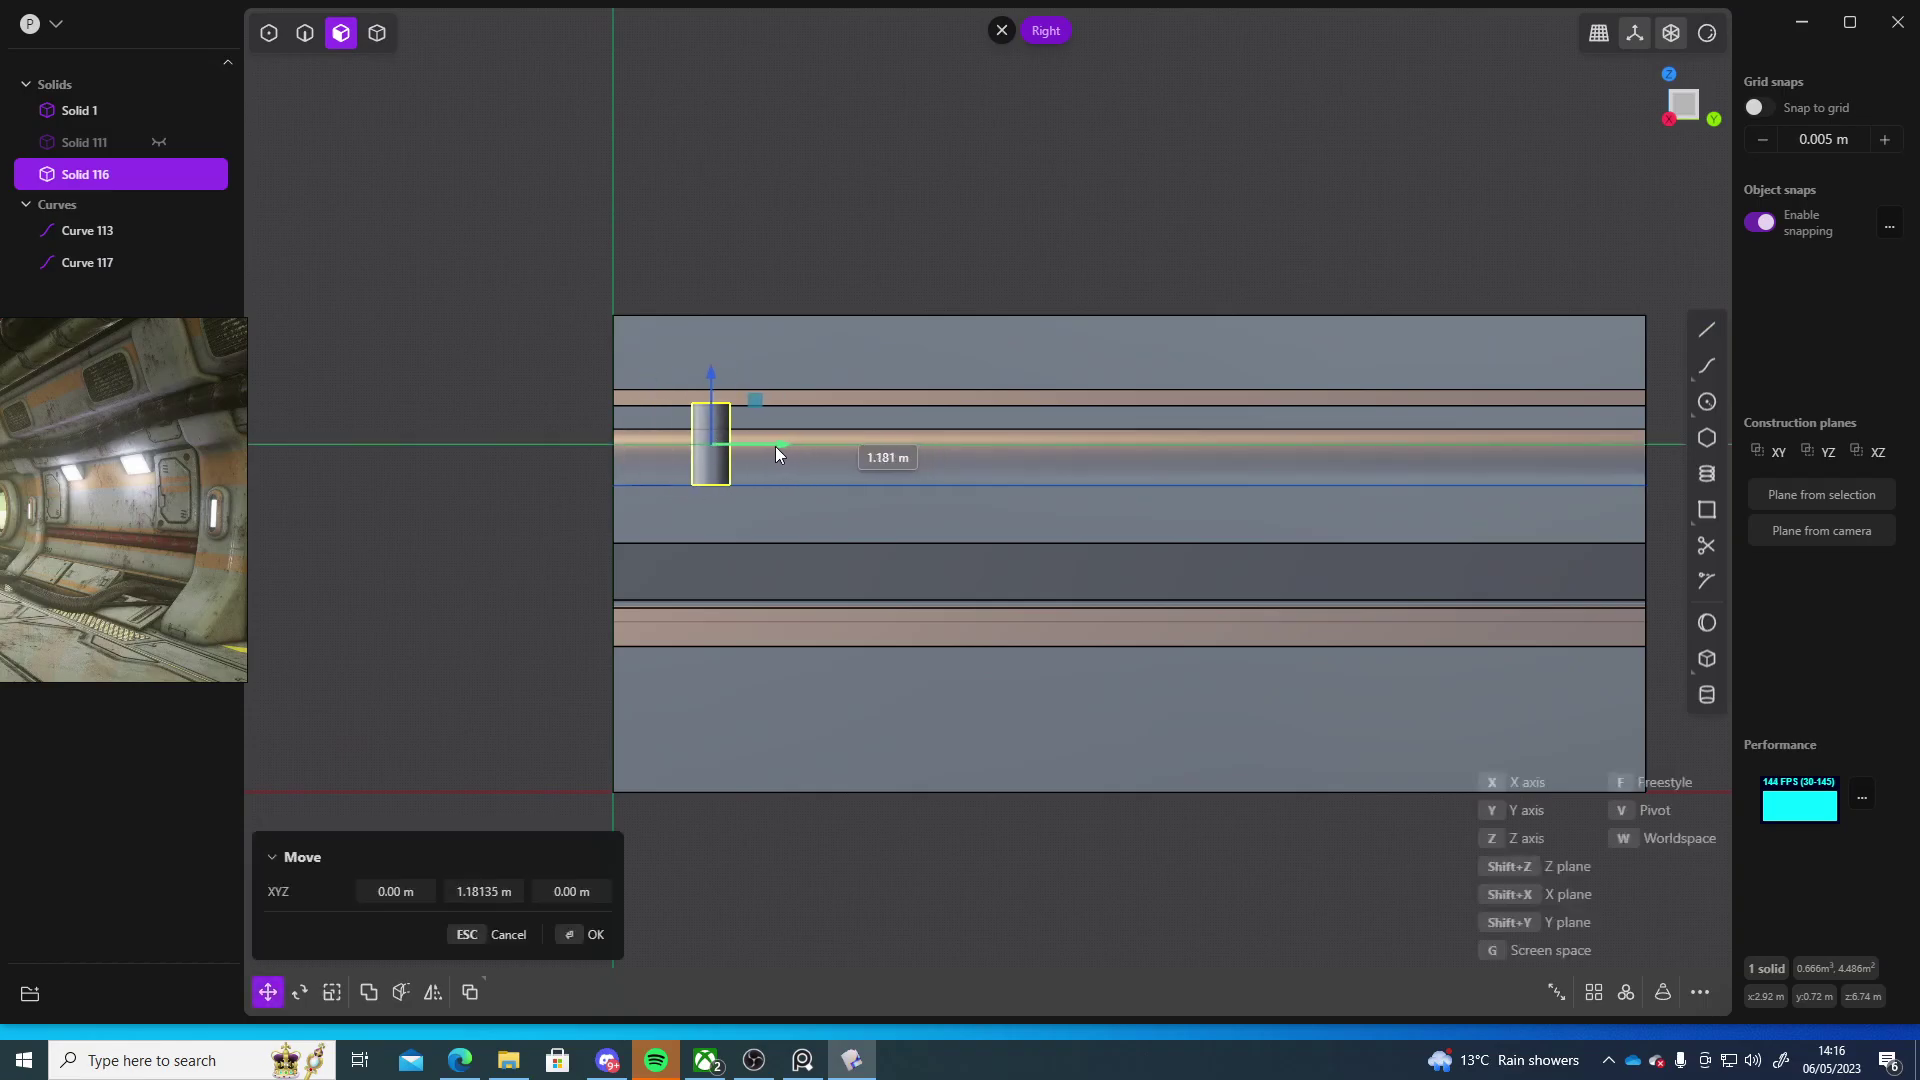
pyautogui.click(777, 447)
pyautogui.hotkey('shift', 'x')
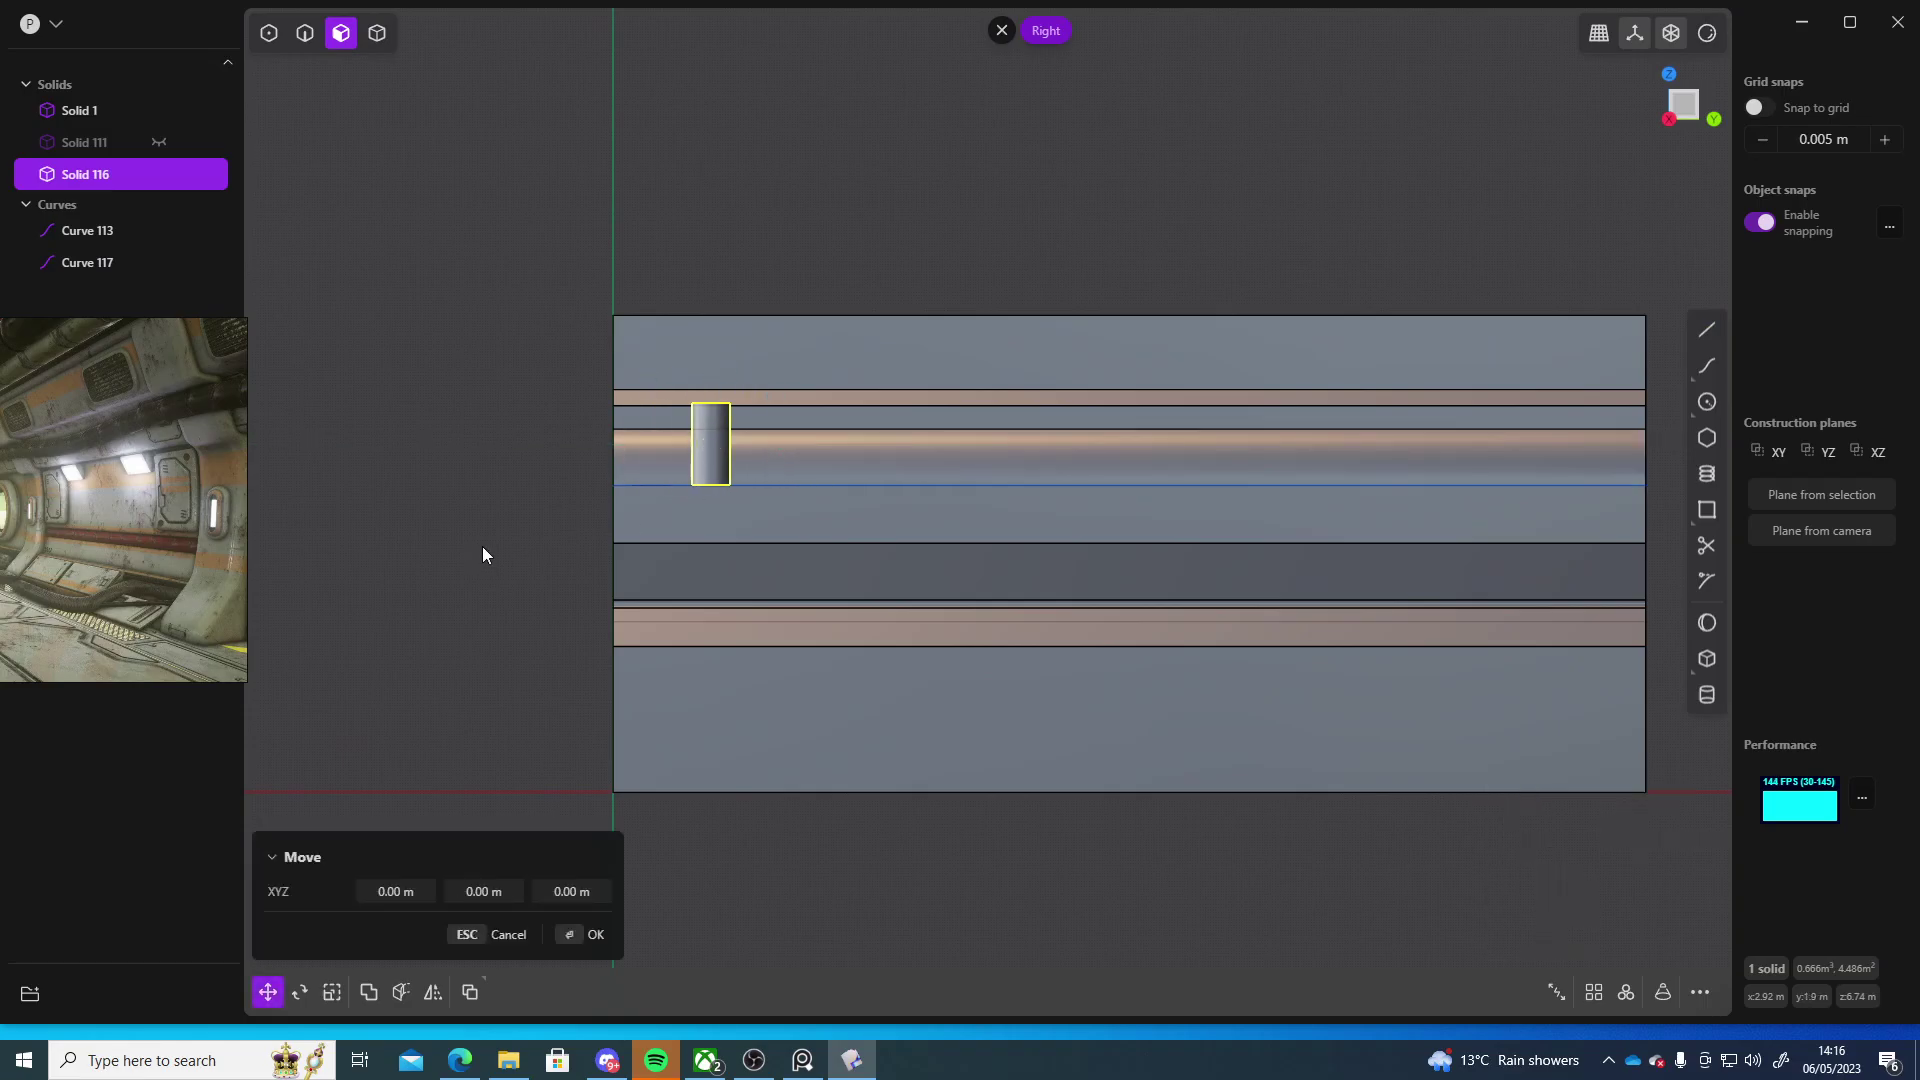
pyautogui.click(714, 453)
pyautogui.click(714, 446)
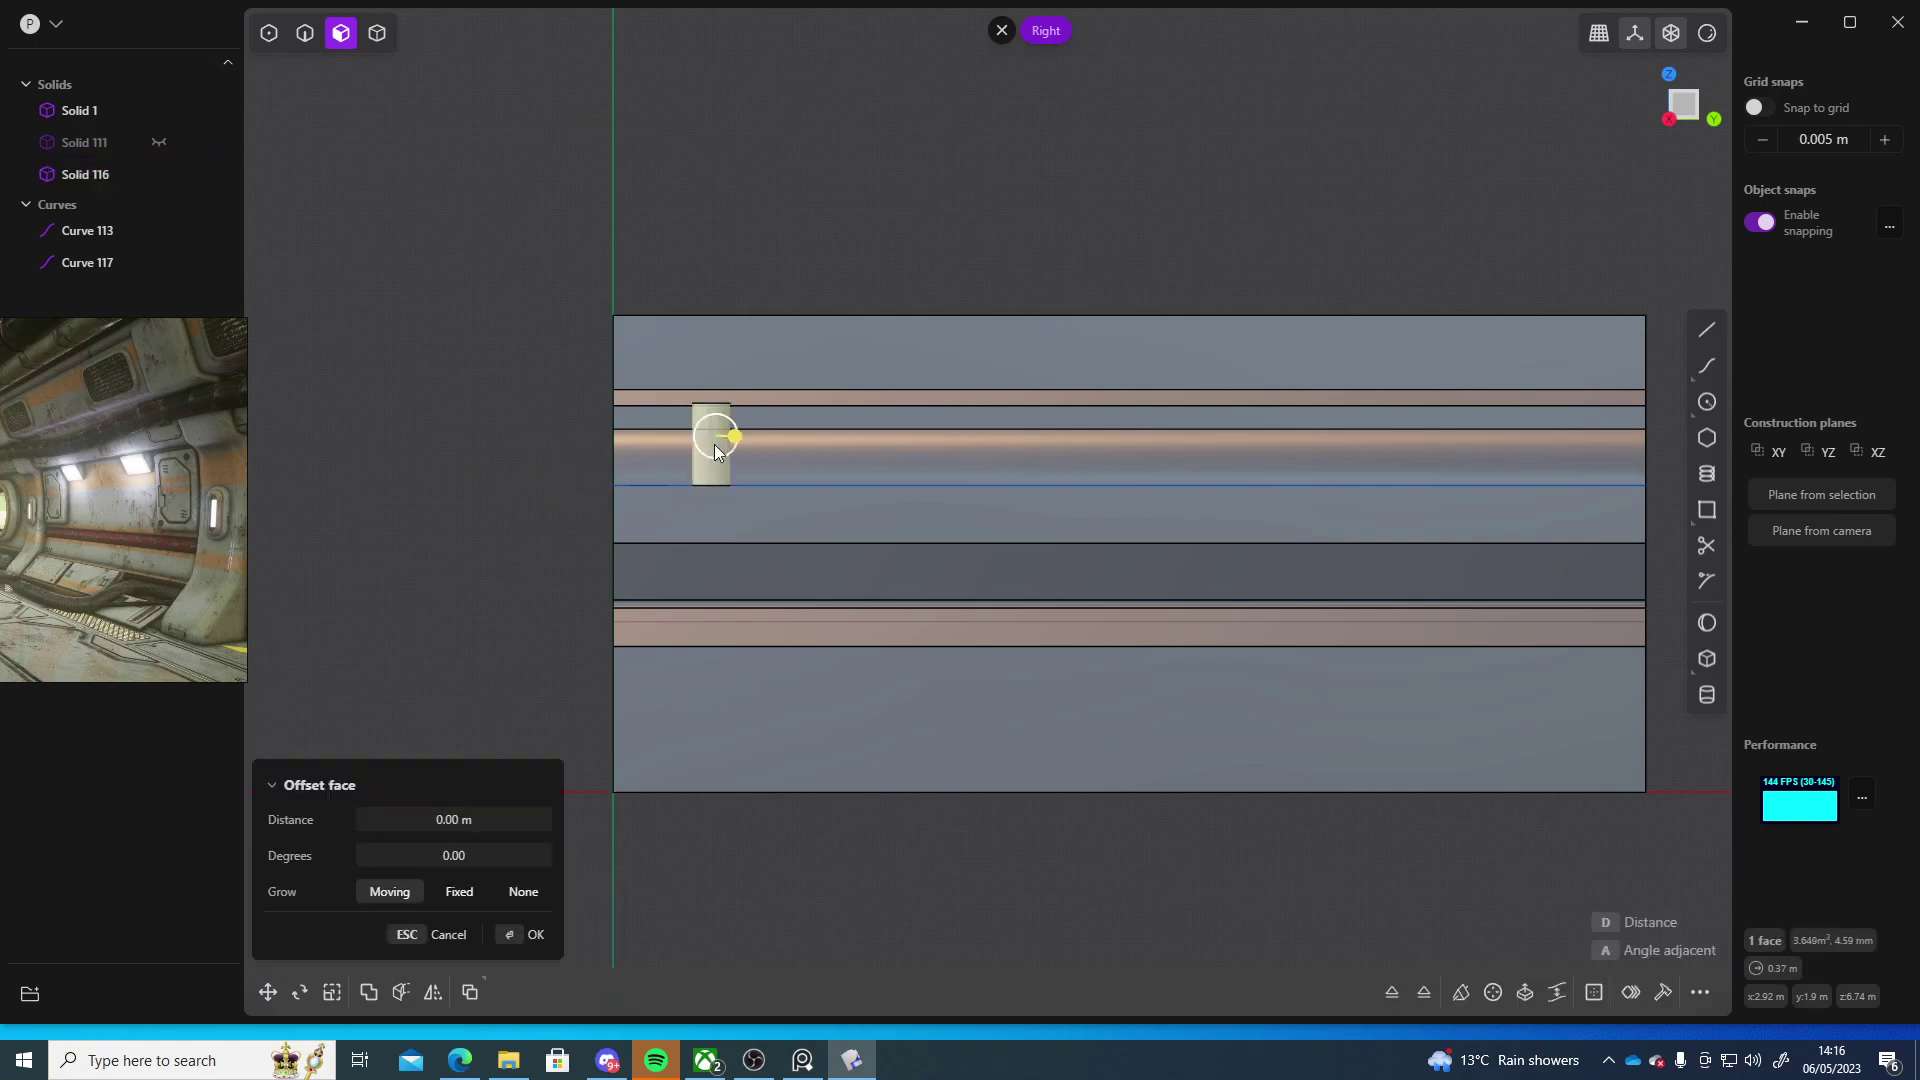
# - Create a curve array of the cylinder along the 20 m line, with Number 5 and Normal alignment
pyautogui.press('4')
pyautogui.click(442, 478)
pyautogui.click(721, 444)
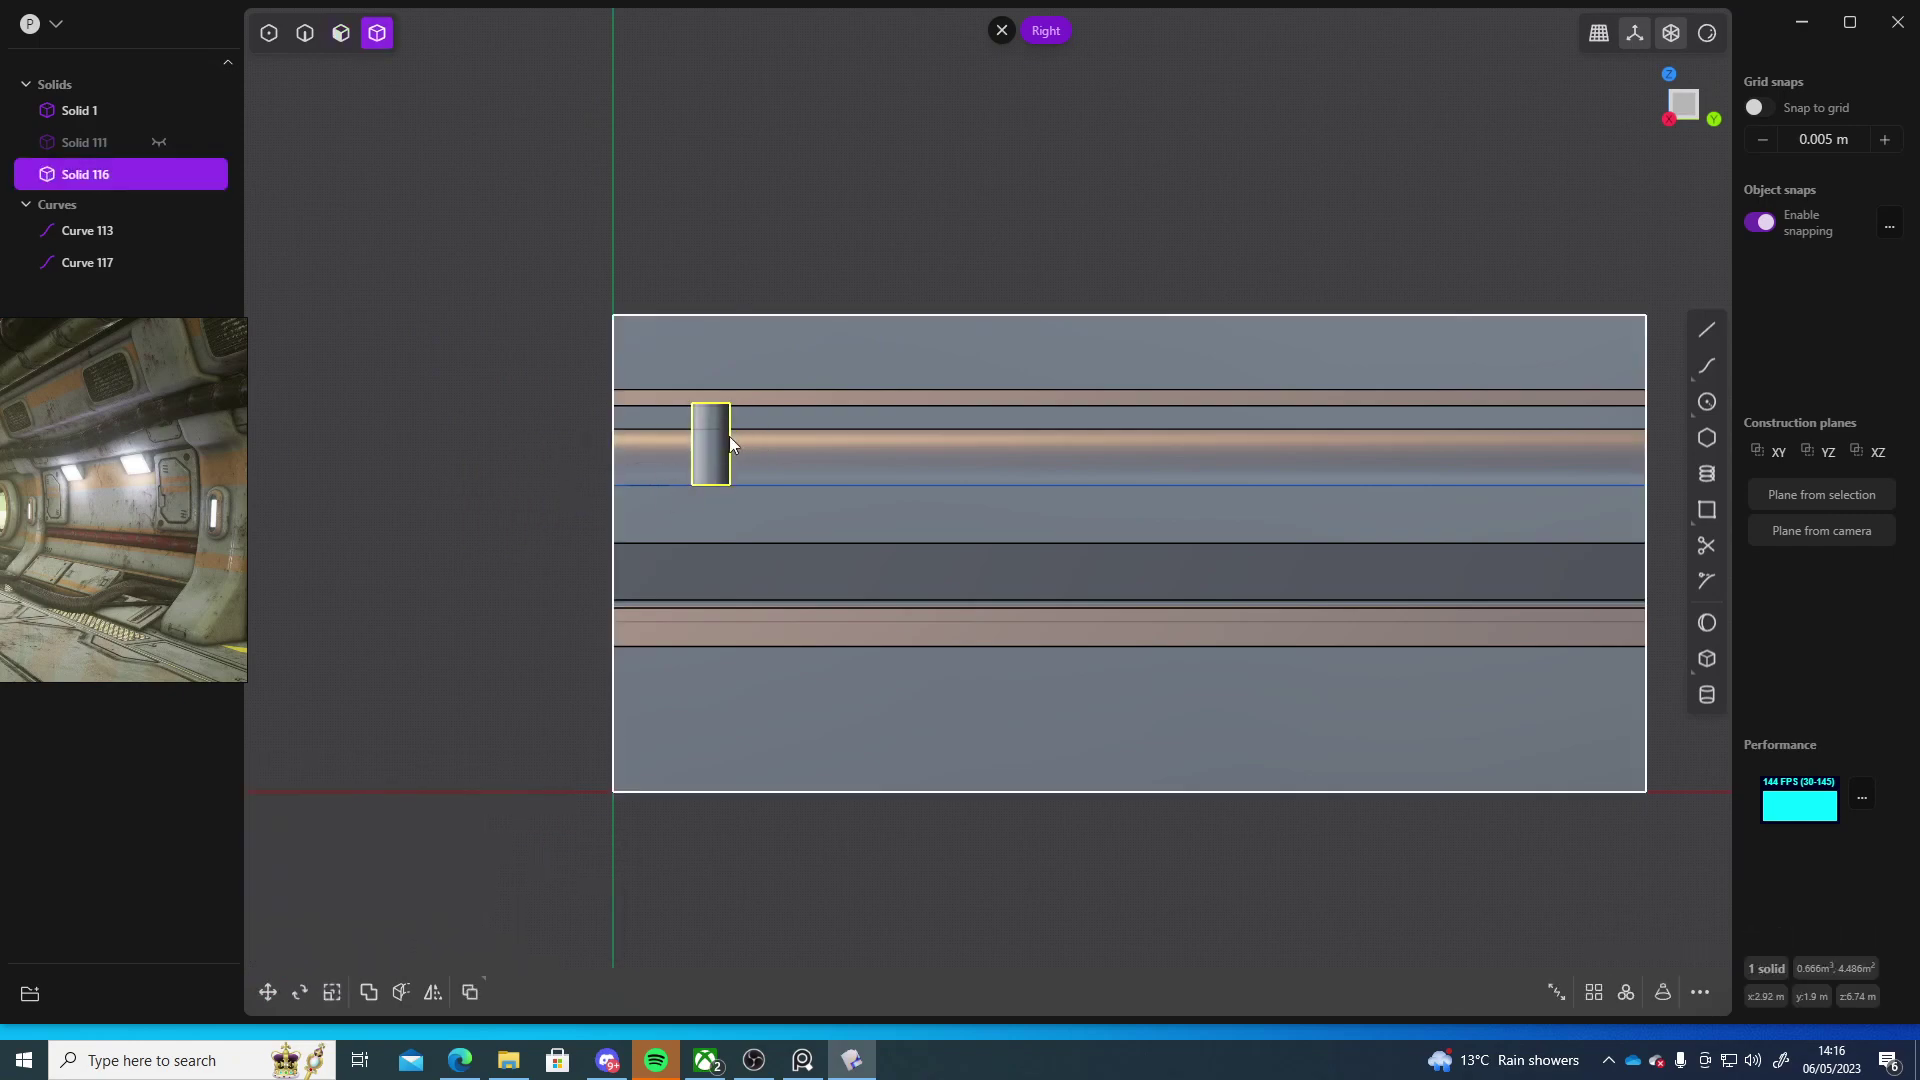
pyautogui.write('farra')
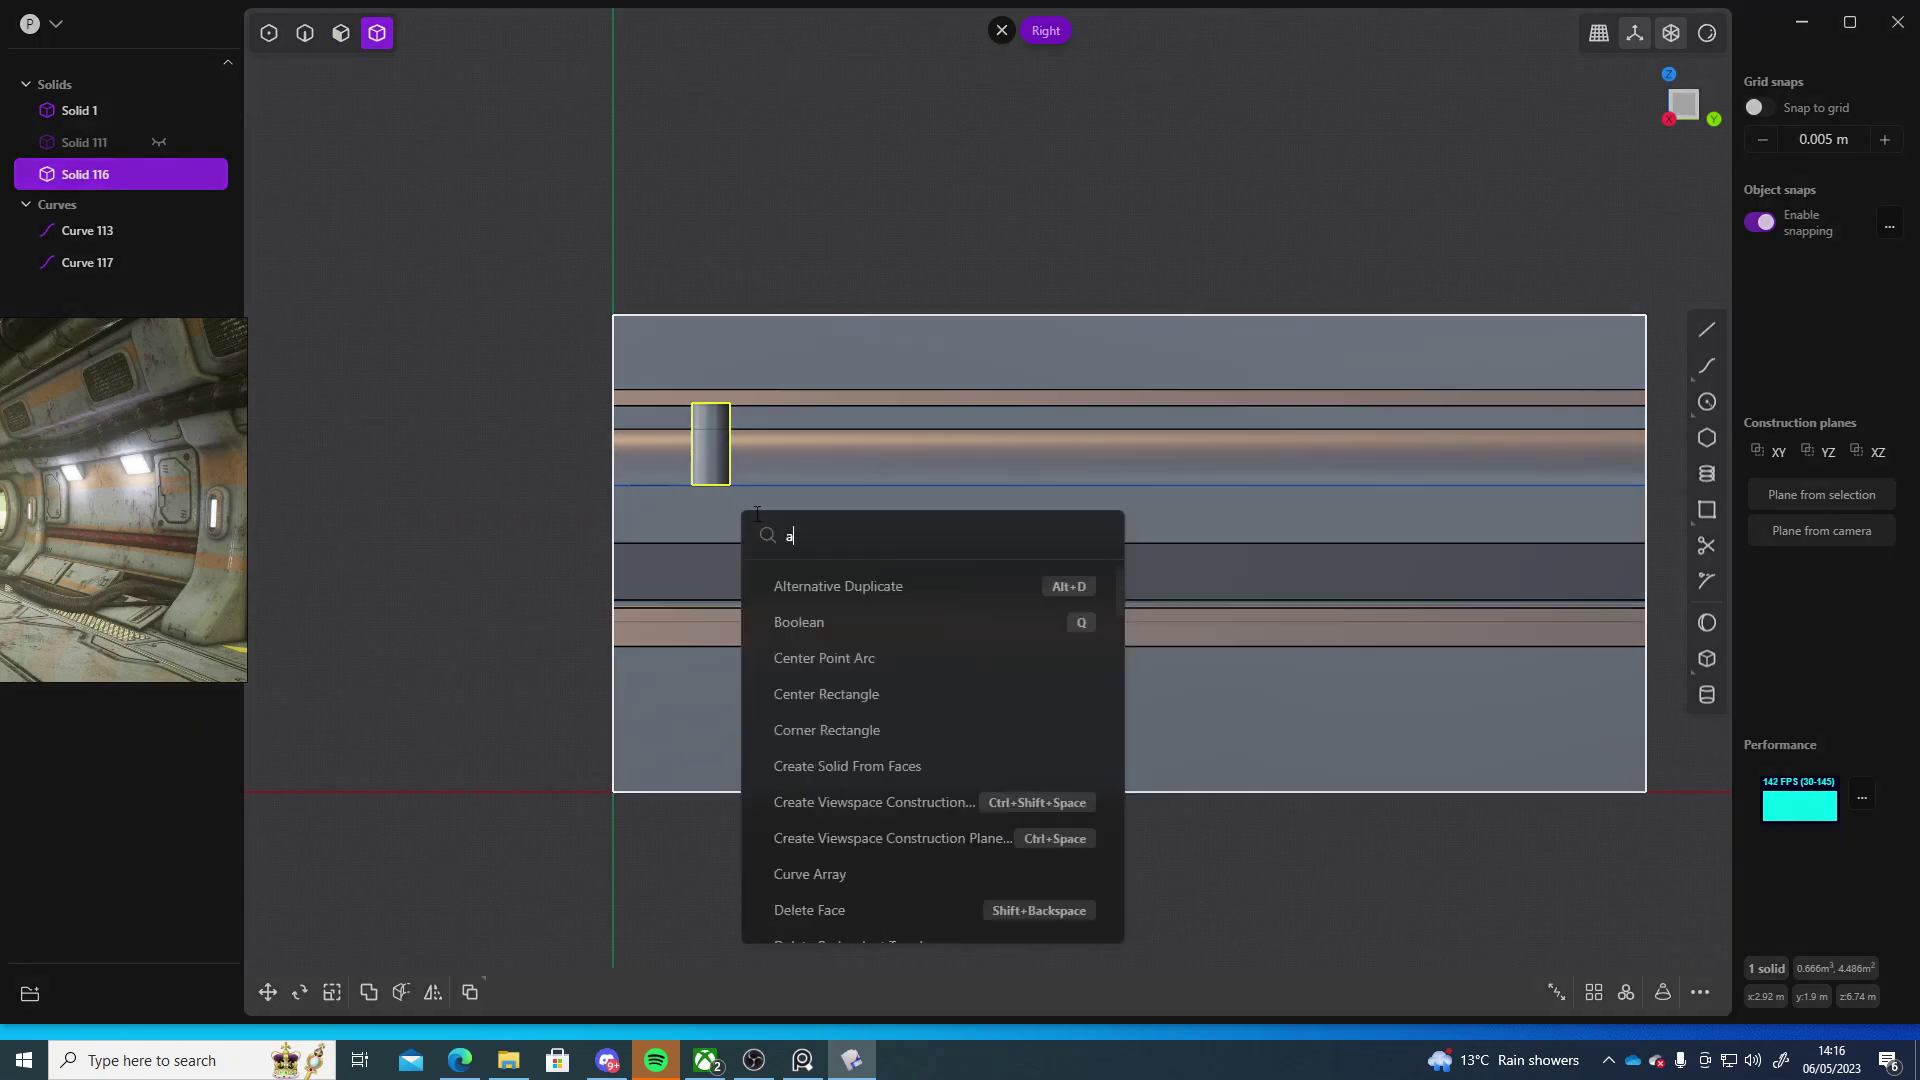
pyautogui.click(842, 574)
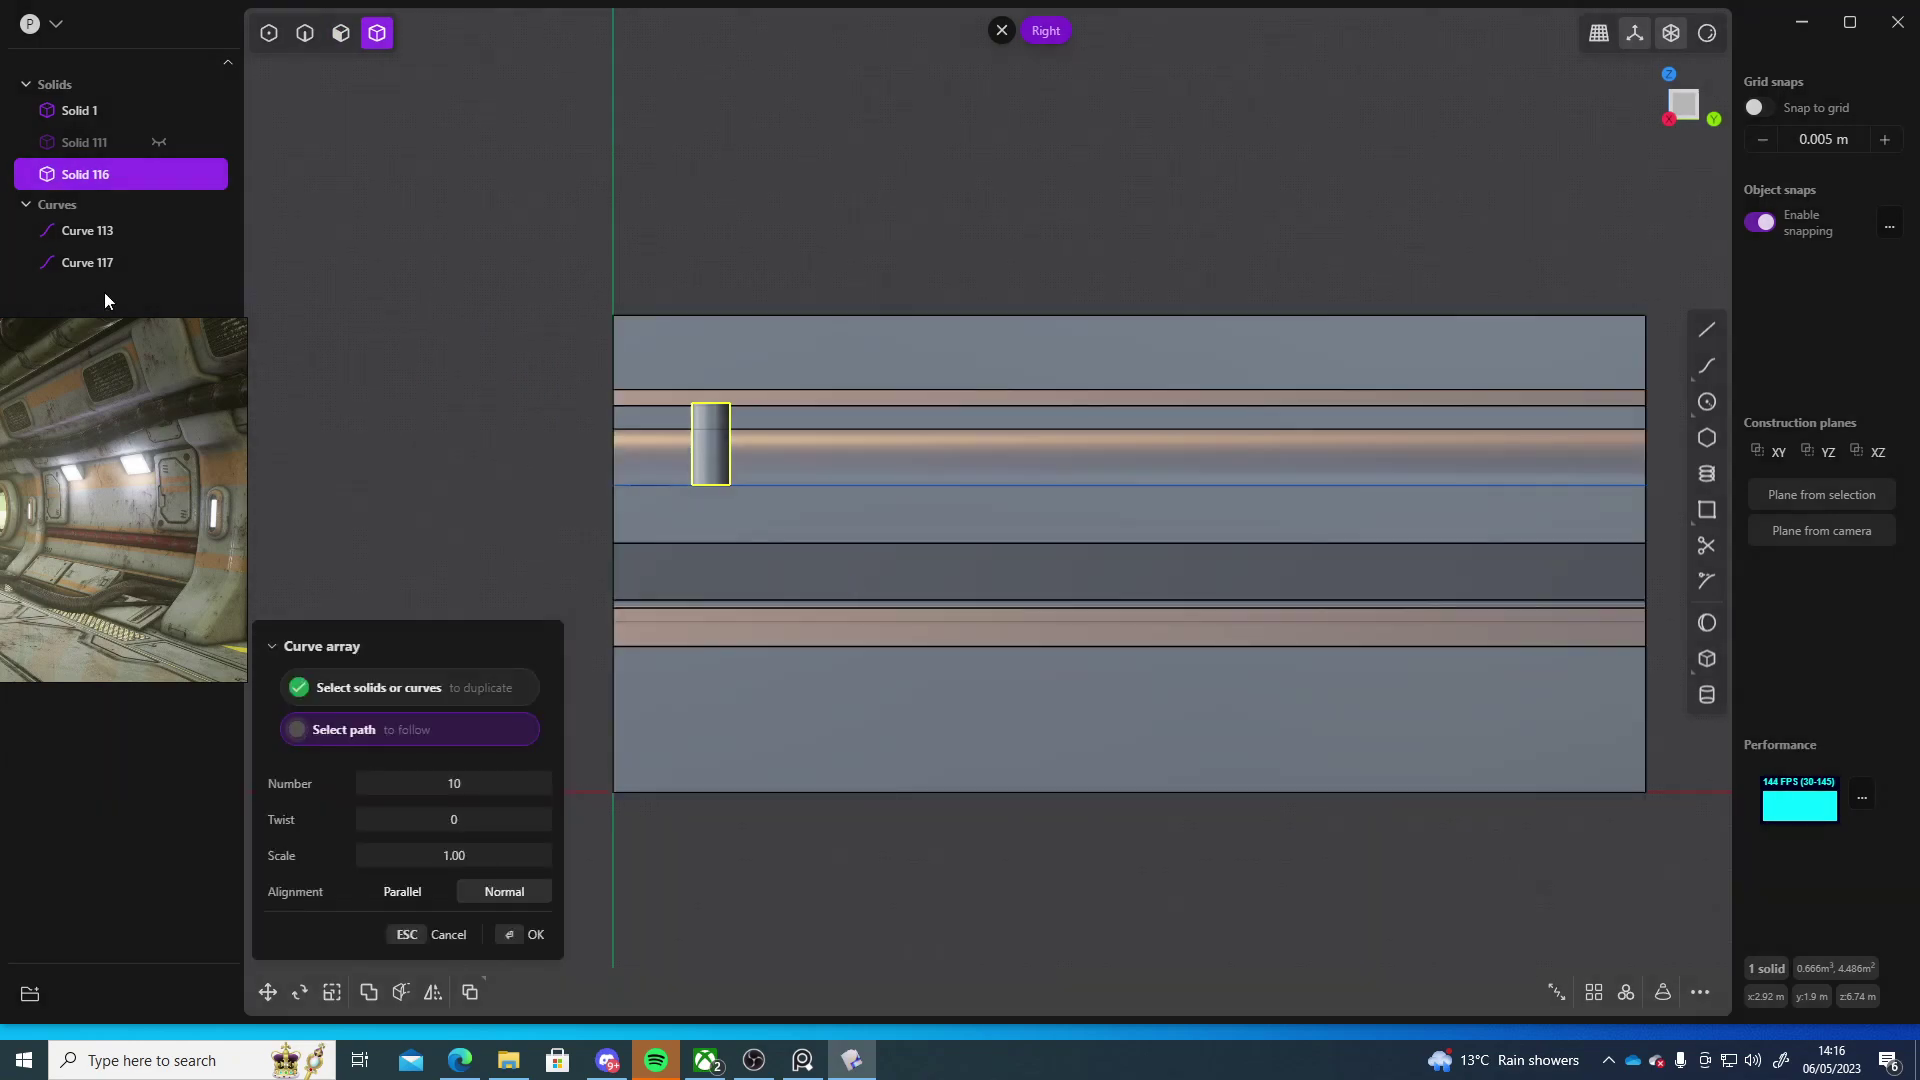
pyautogui.click(670, 485)
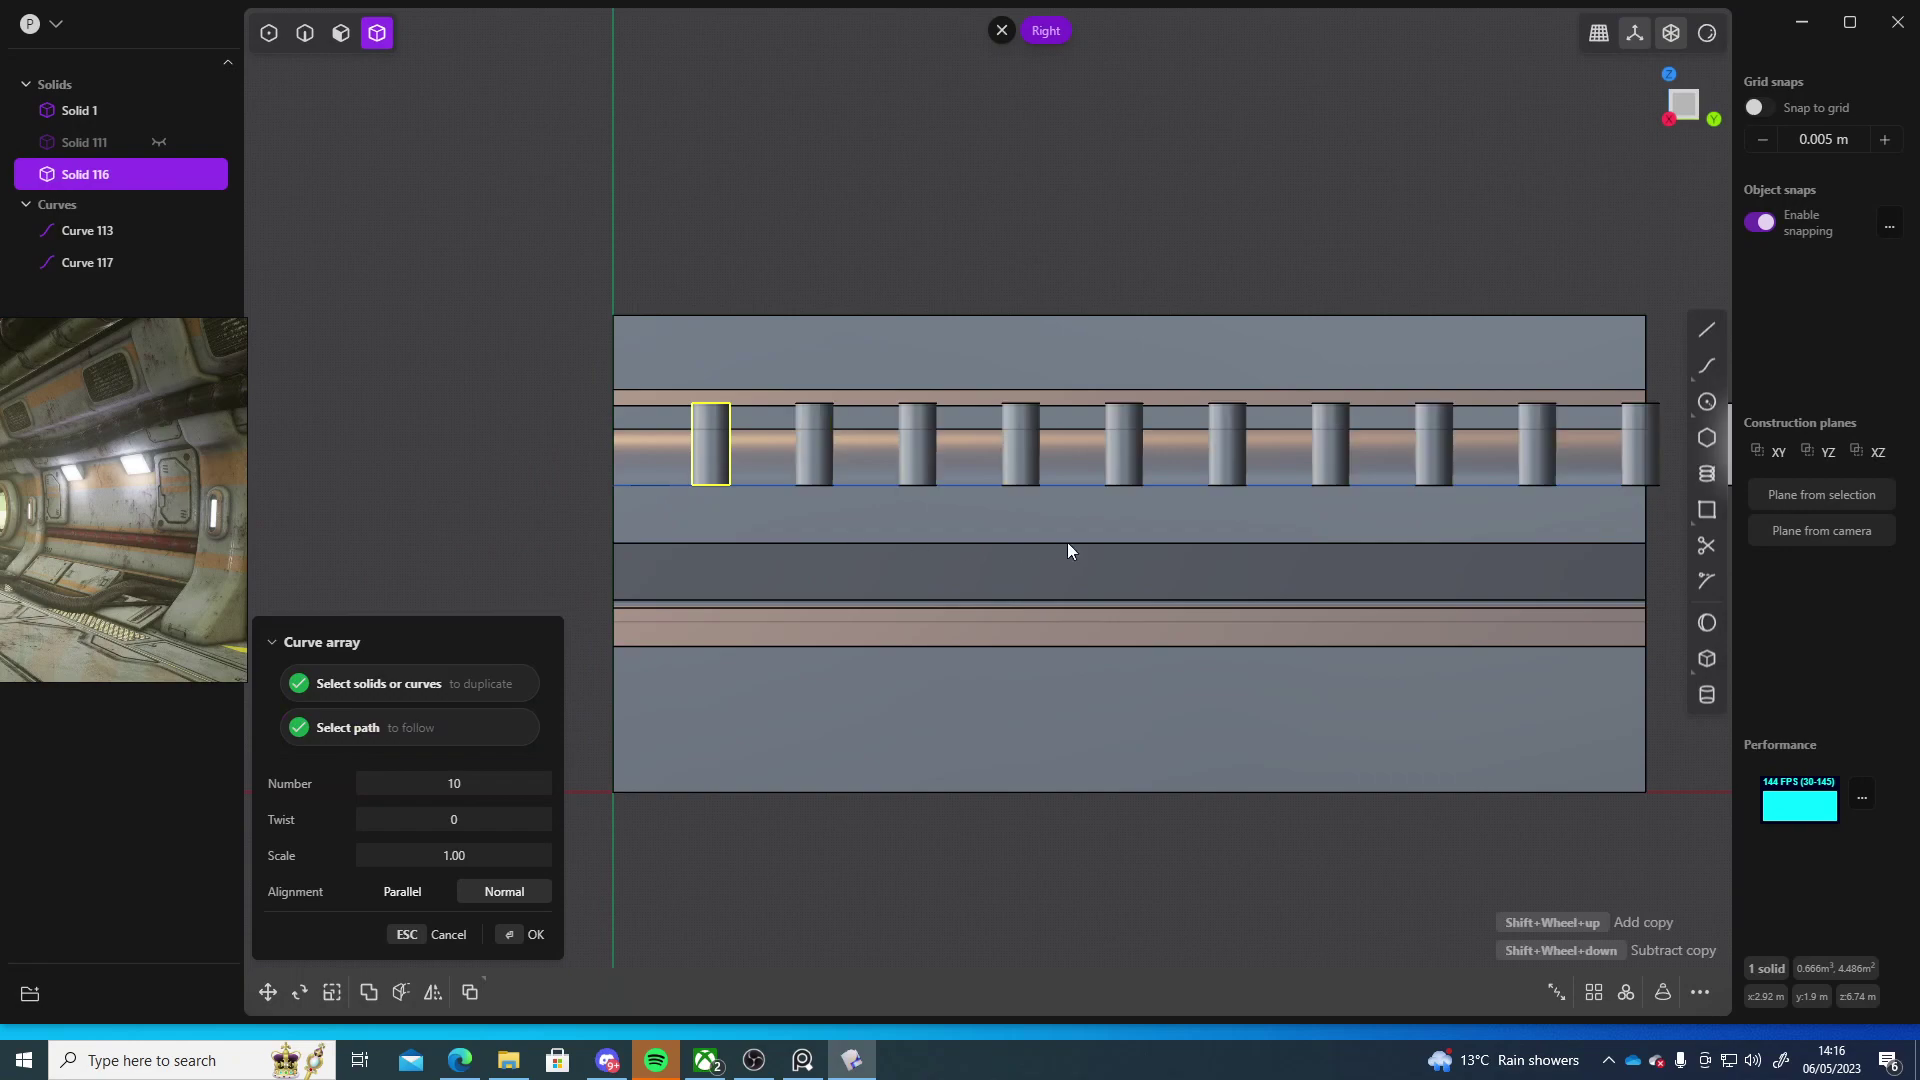
pyautogui.scroll(-3, 1010, 542)
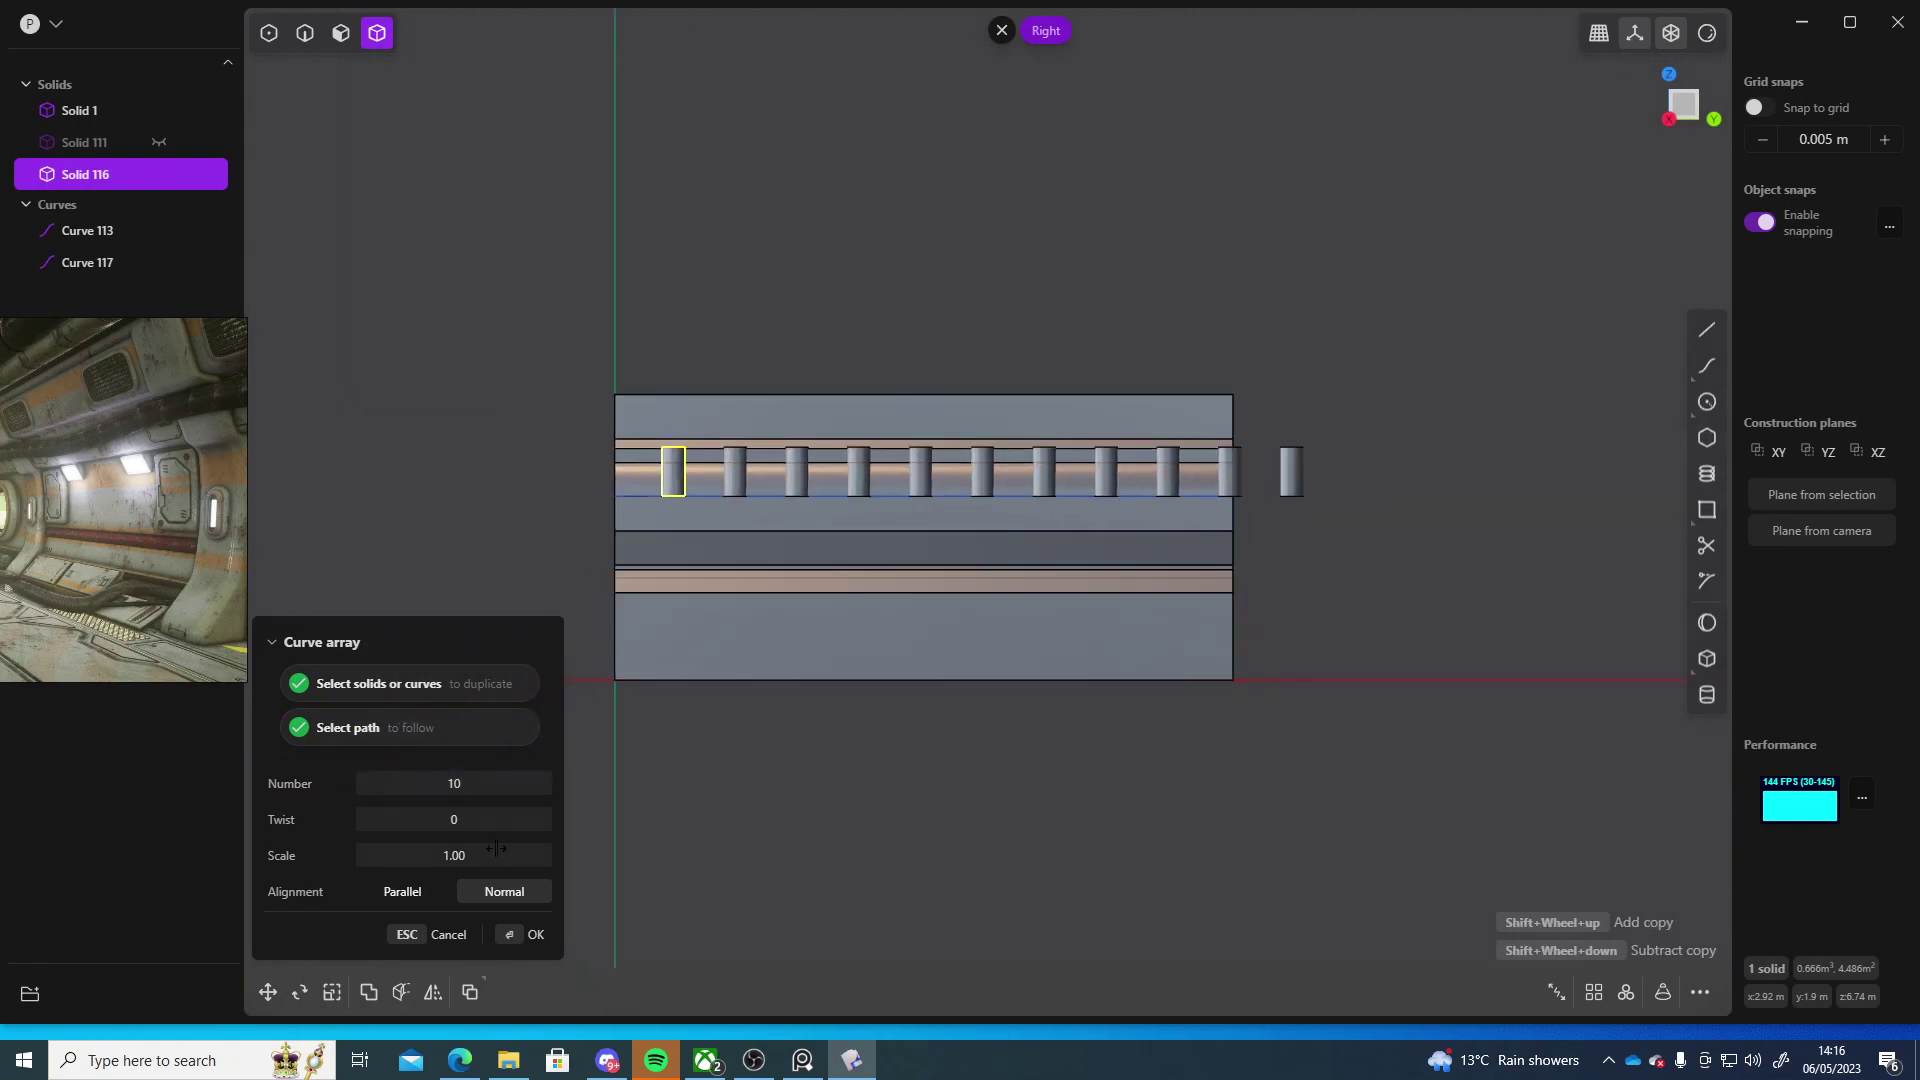
pyautogui.keyDown('shift'); pyautogui.scroll(-1, 512, 785); pyautogui.keyUp('shift')
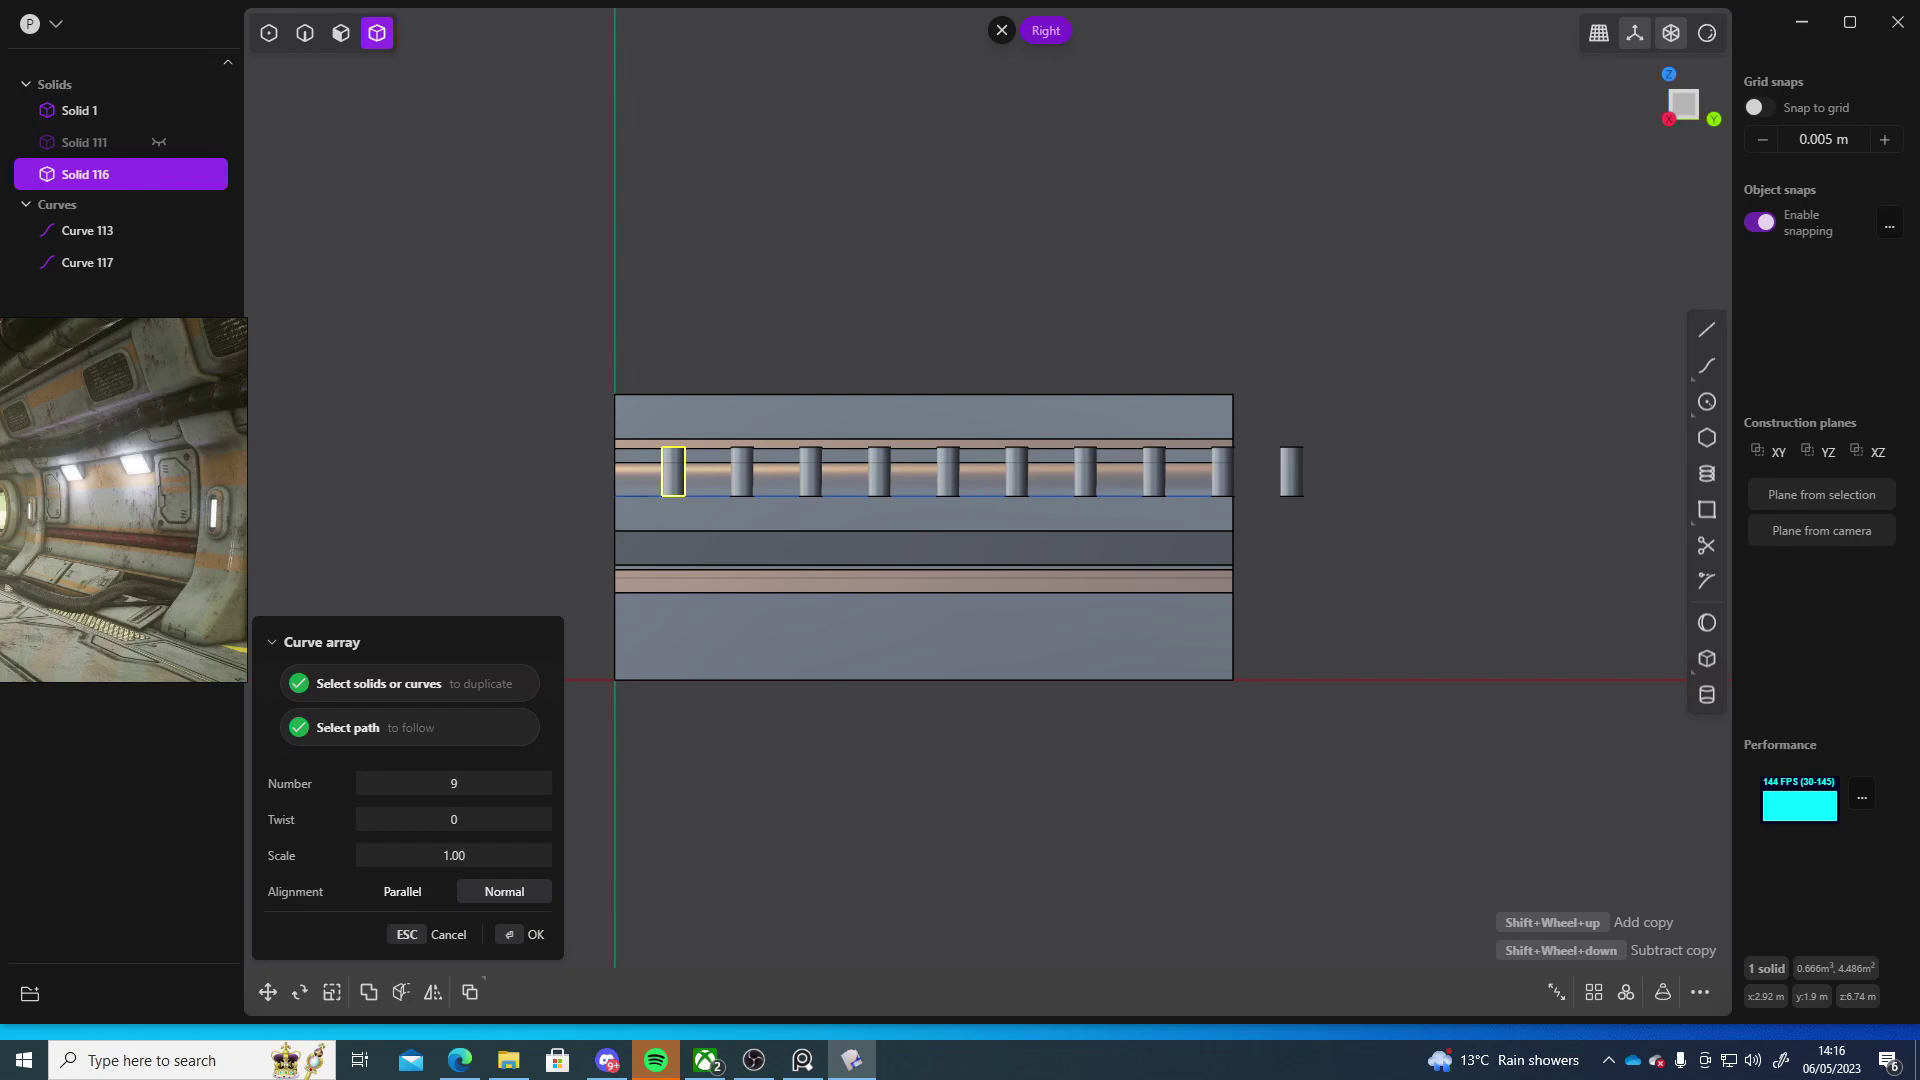
pyautogui.keyDown('shift'); pyautogui.scroll(-1, 924, 471); pyautogui.keyUp('shift')
pyautogui.keyDown('shift'); pyautogui.scroll(-2, 923, 471); pyautogui.keyUp('shift')
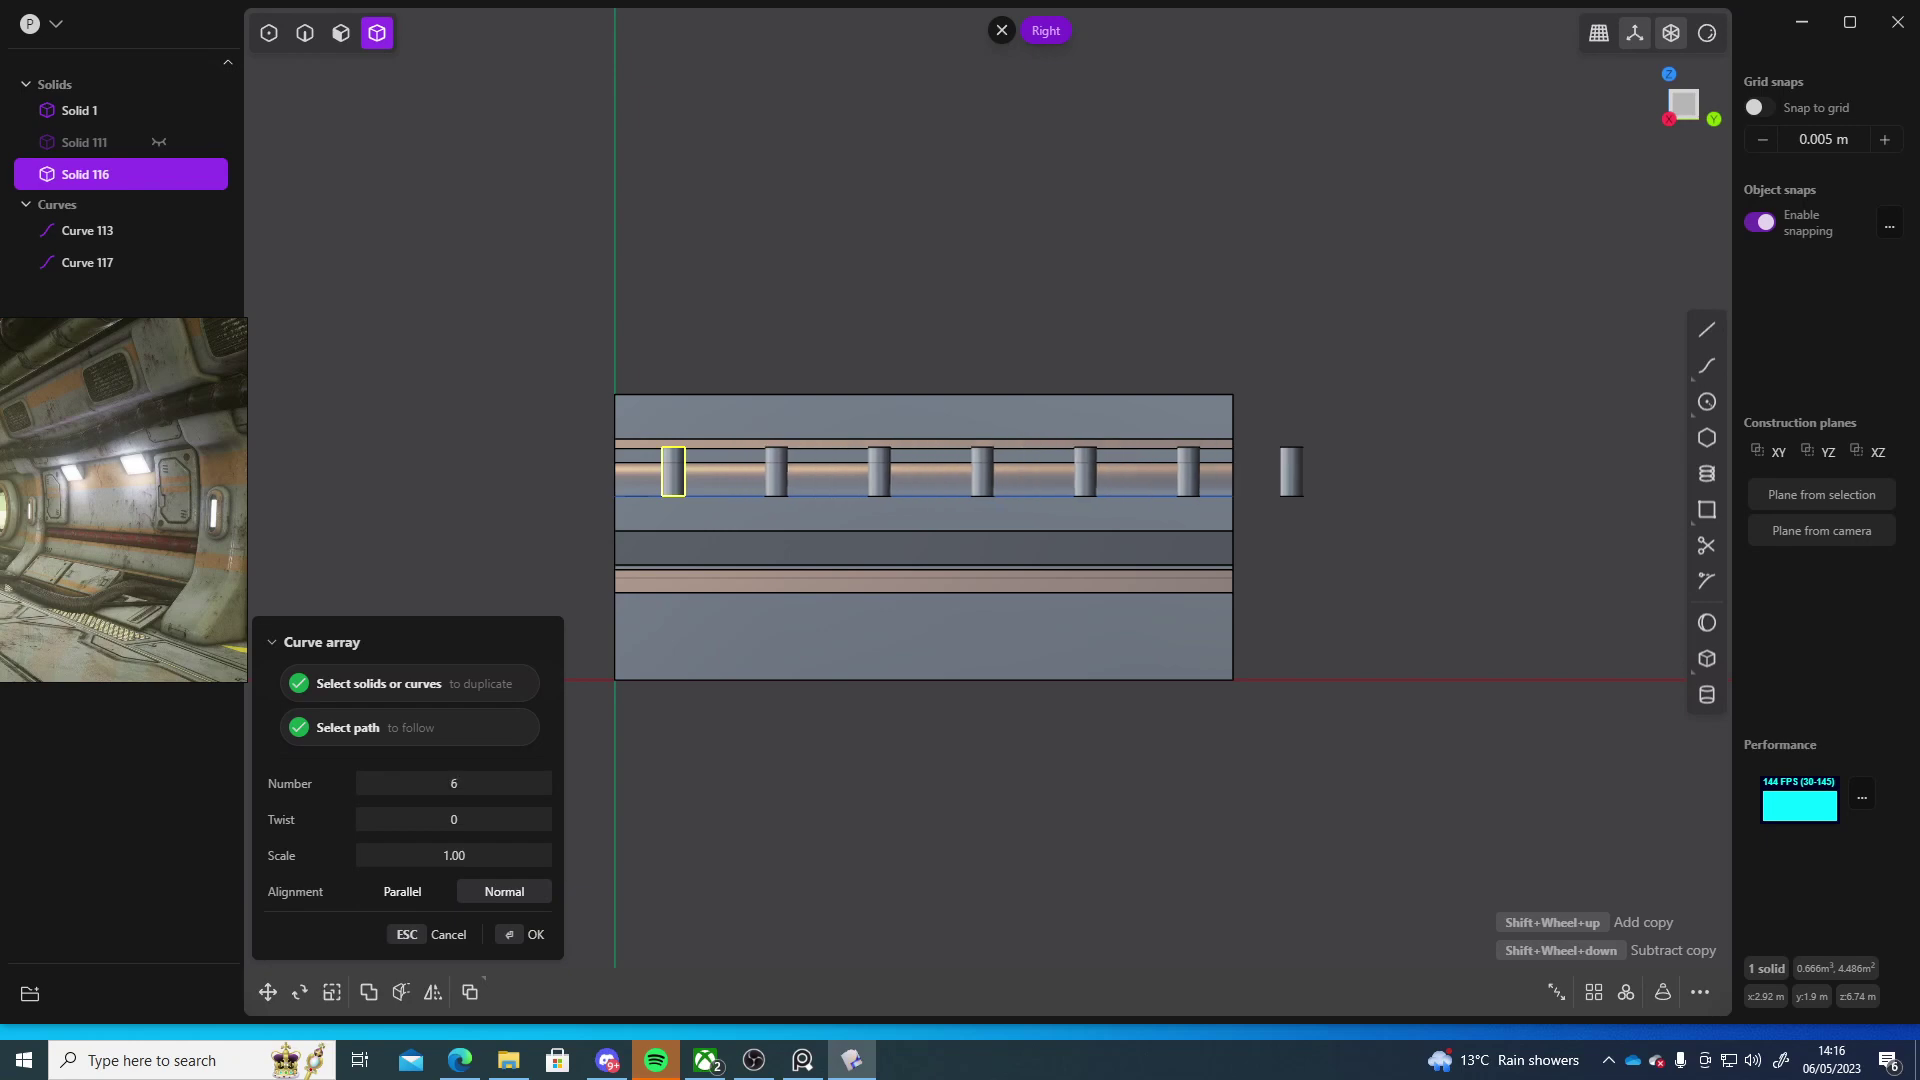
pyautogui.keyDown('shift'); pyautogui.scroll(-1, 924, 470); pyautogui.keyUp('shift')
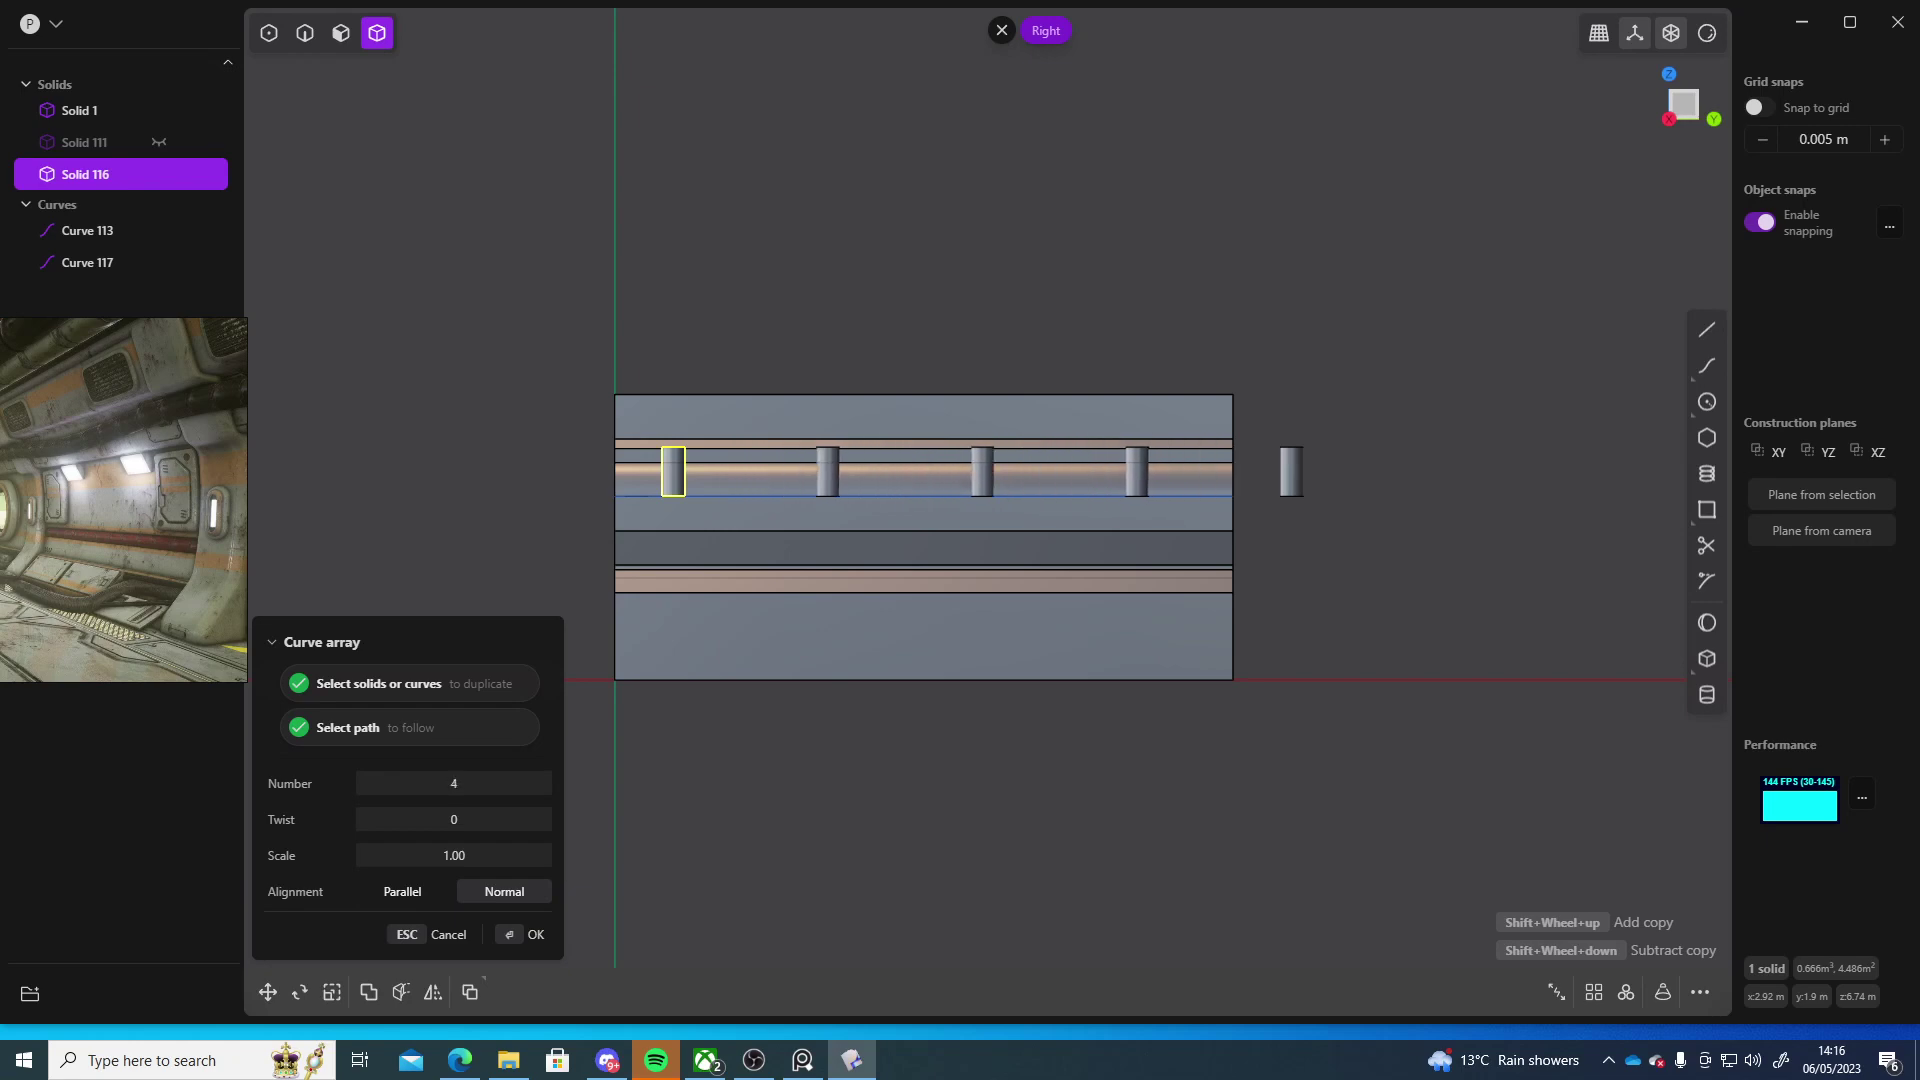
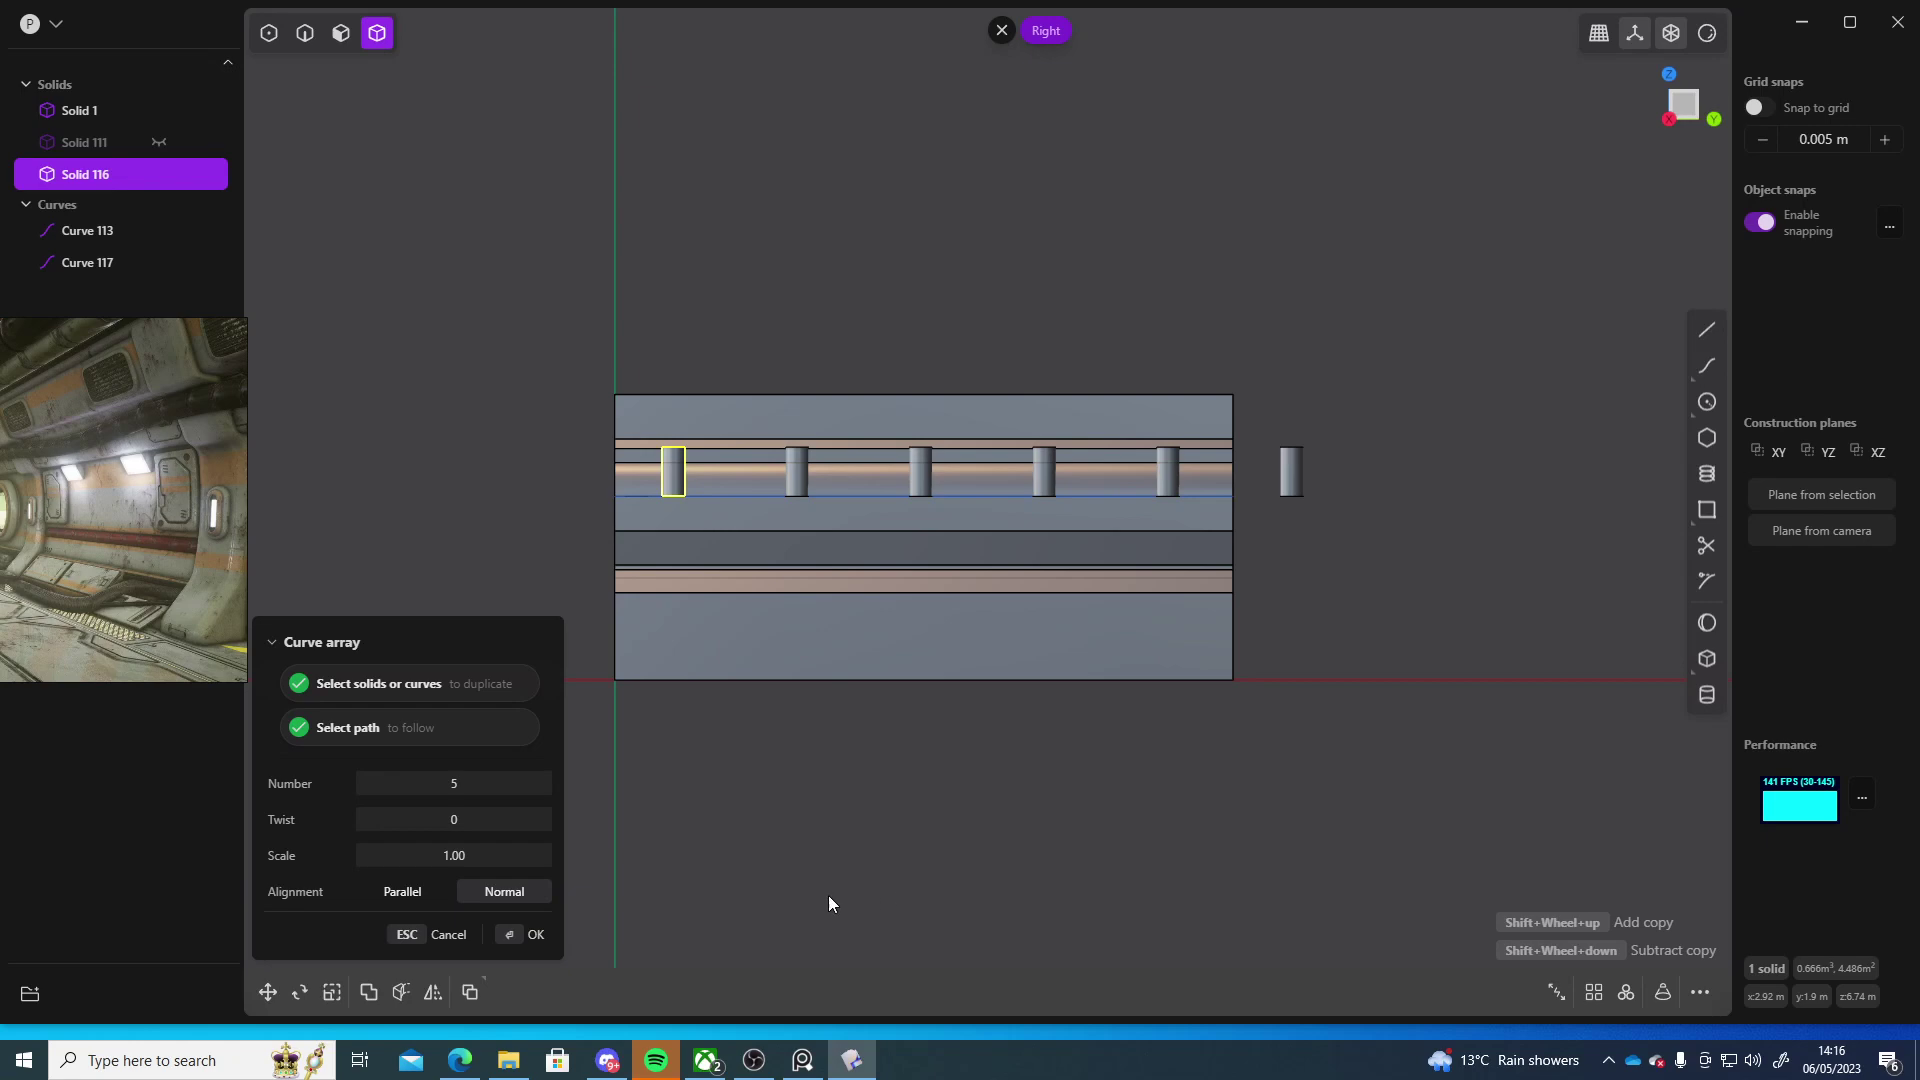
pyautogui.click(523, 945)
# - Delete the last arrayed cylinder that lies beyond the far end of the wall
pyautogui.moveTo(856, 858); pyautogui.dragTo(1000, 746, button='middle')
pyautogui.scroll(5, 1000, 746)
pyautogui.keyDown('shift'); pyautogui.moveTo(1250, 600); pyautogui.dragTo(992, 760, button='middle'); pyautogui.keyUp('shift')
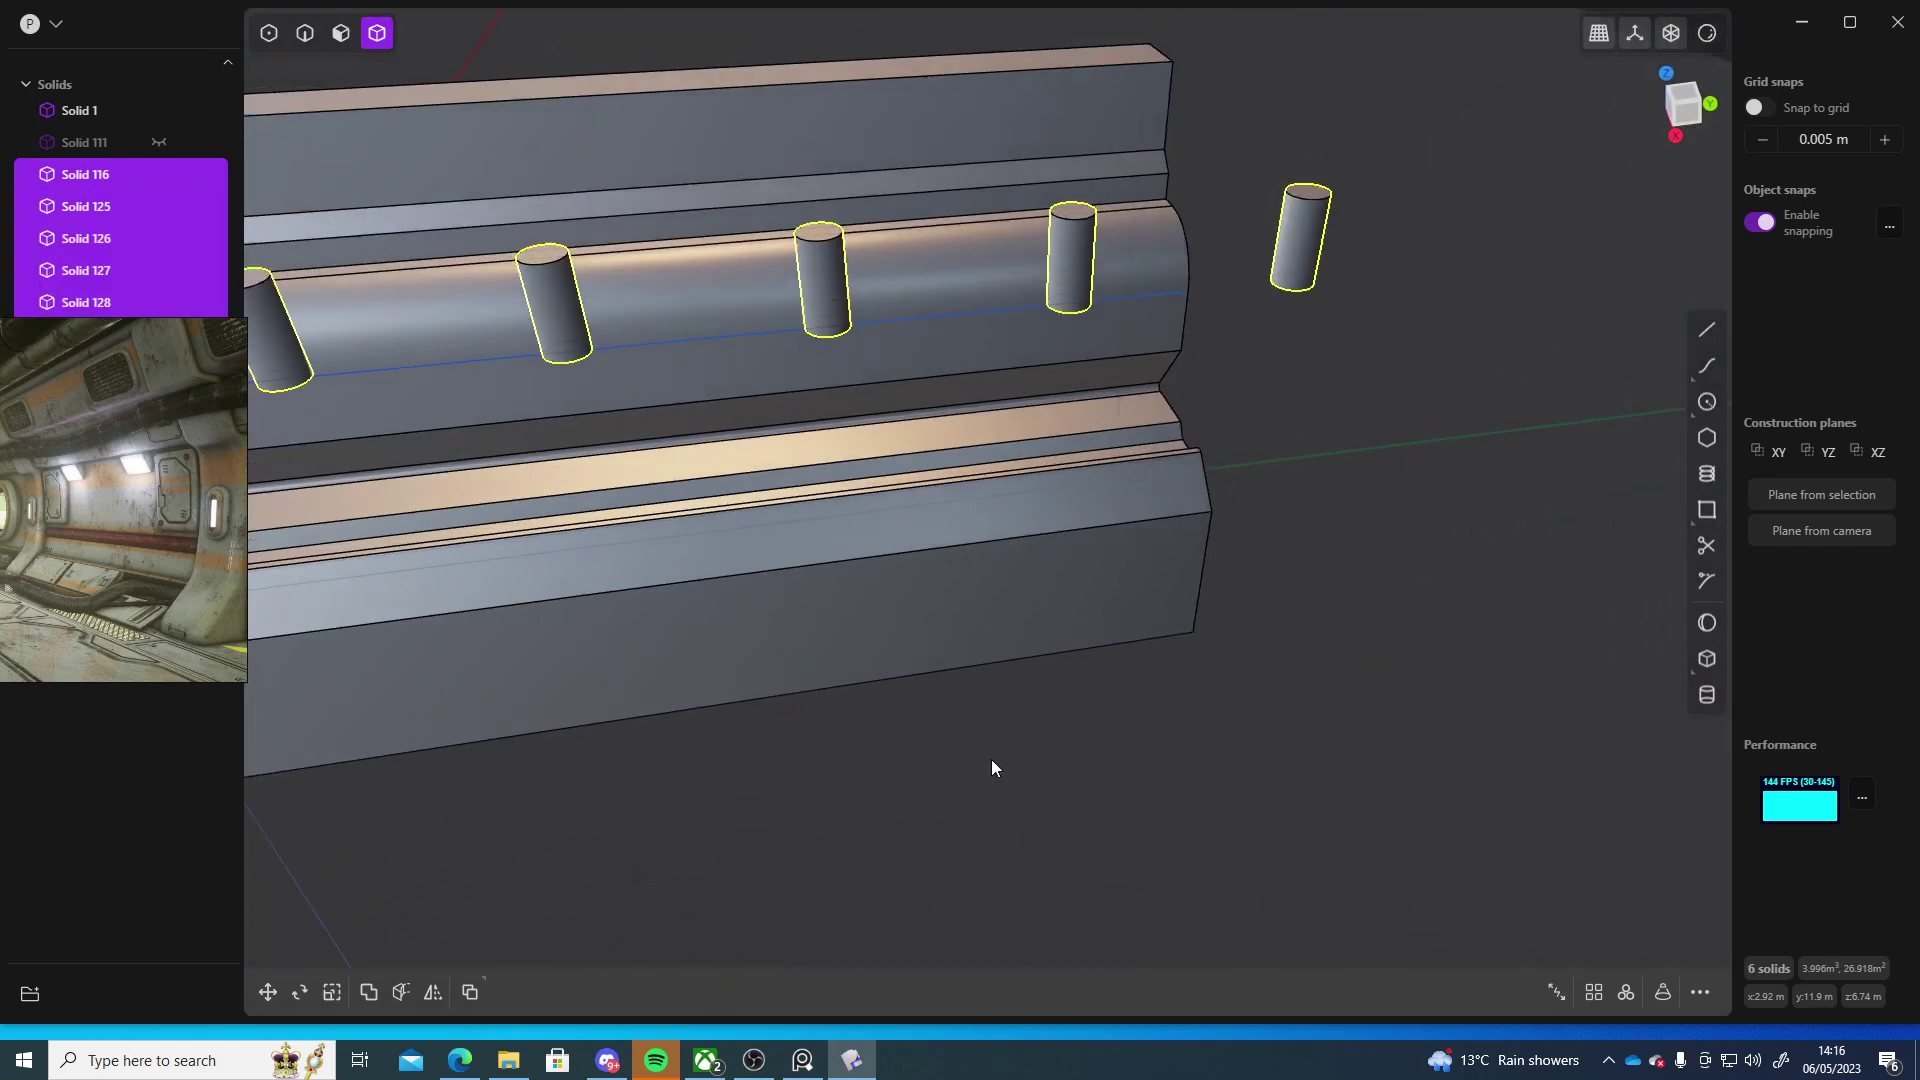
pyautogui.scroll(-2, 992, 760)
pyautogui.click(1218, 416)
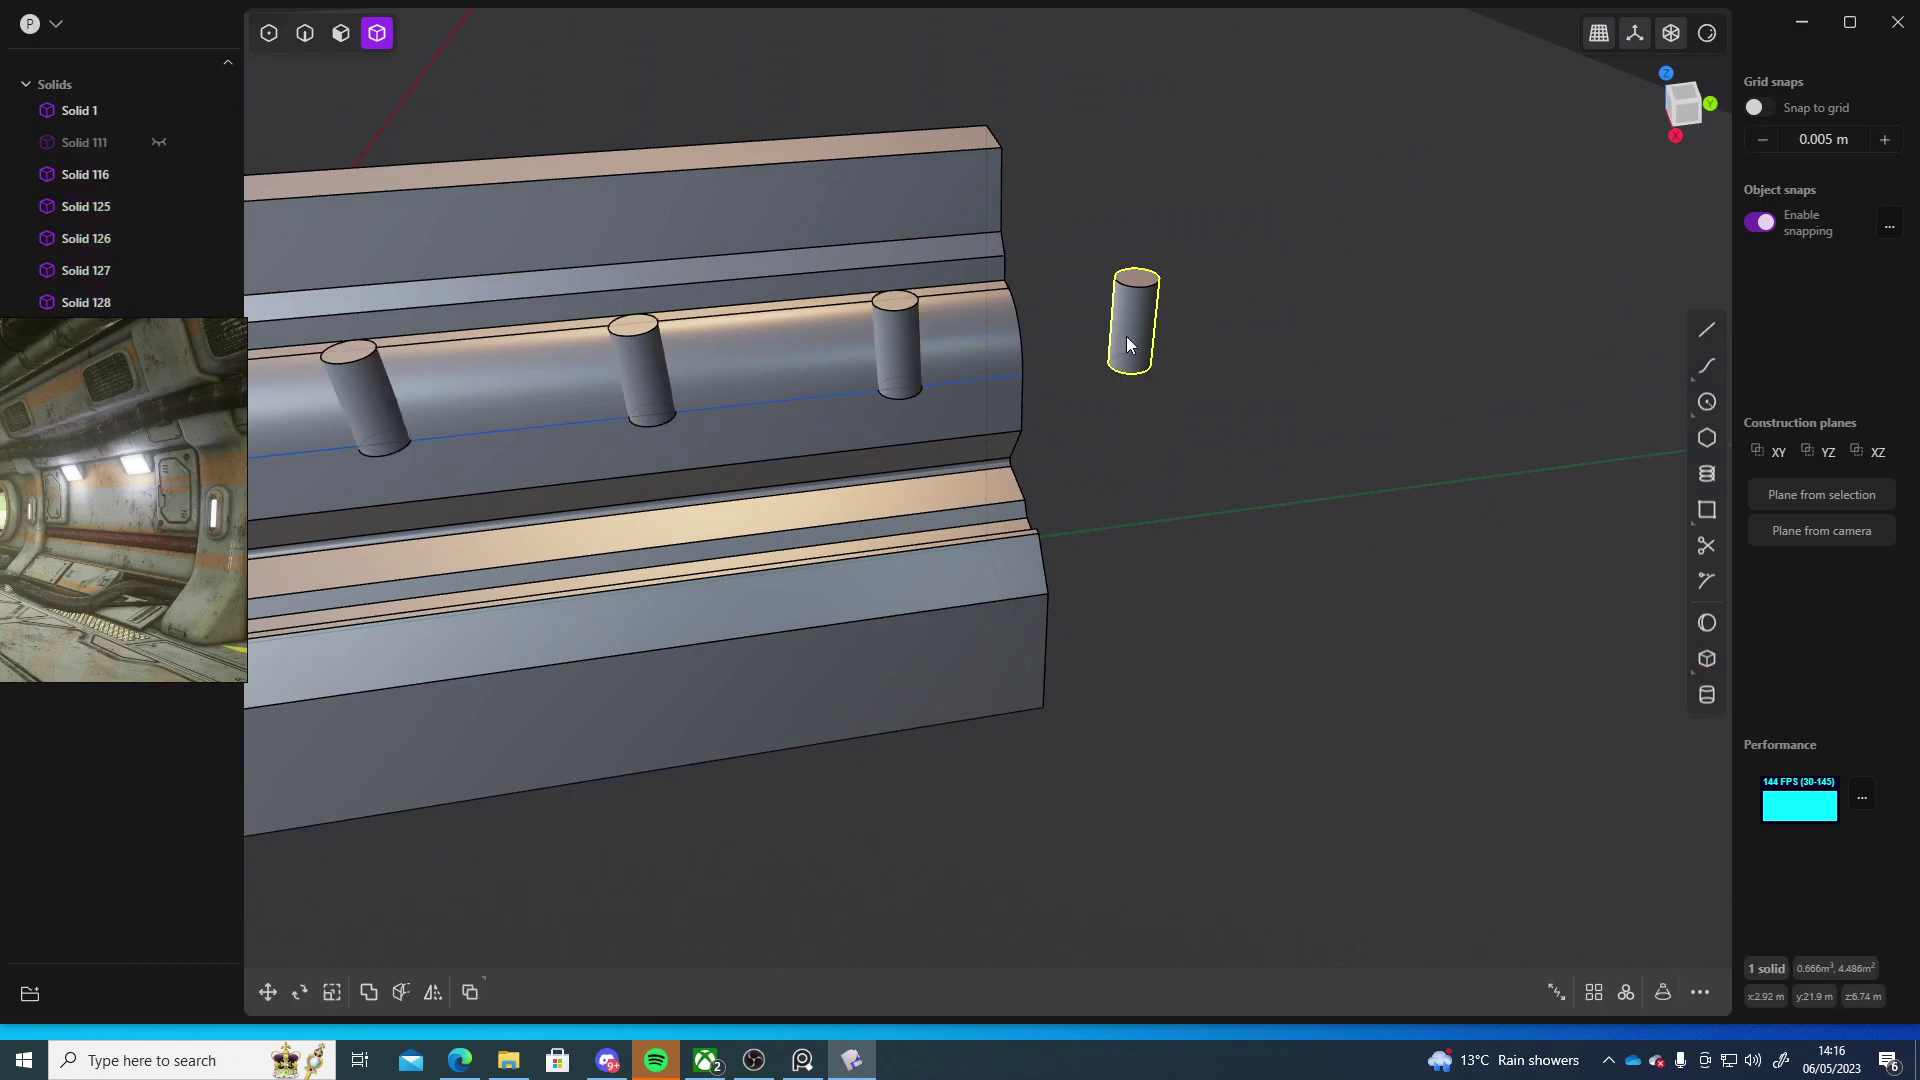
pyautogui.press('Delete')
pyautogui.moveTo(1190, 462); pyautogui.dragTo(1278, 490, button='middle')
# - Subtract all five arrayed cylinders from the lower wall half's rounded band with a Boolean difference
pyautogui.click(580, 577)
pyautogui.scroll(-5, 786, 676)
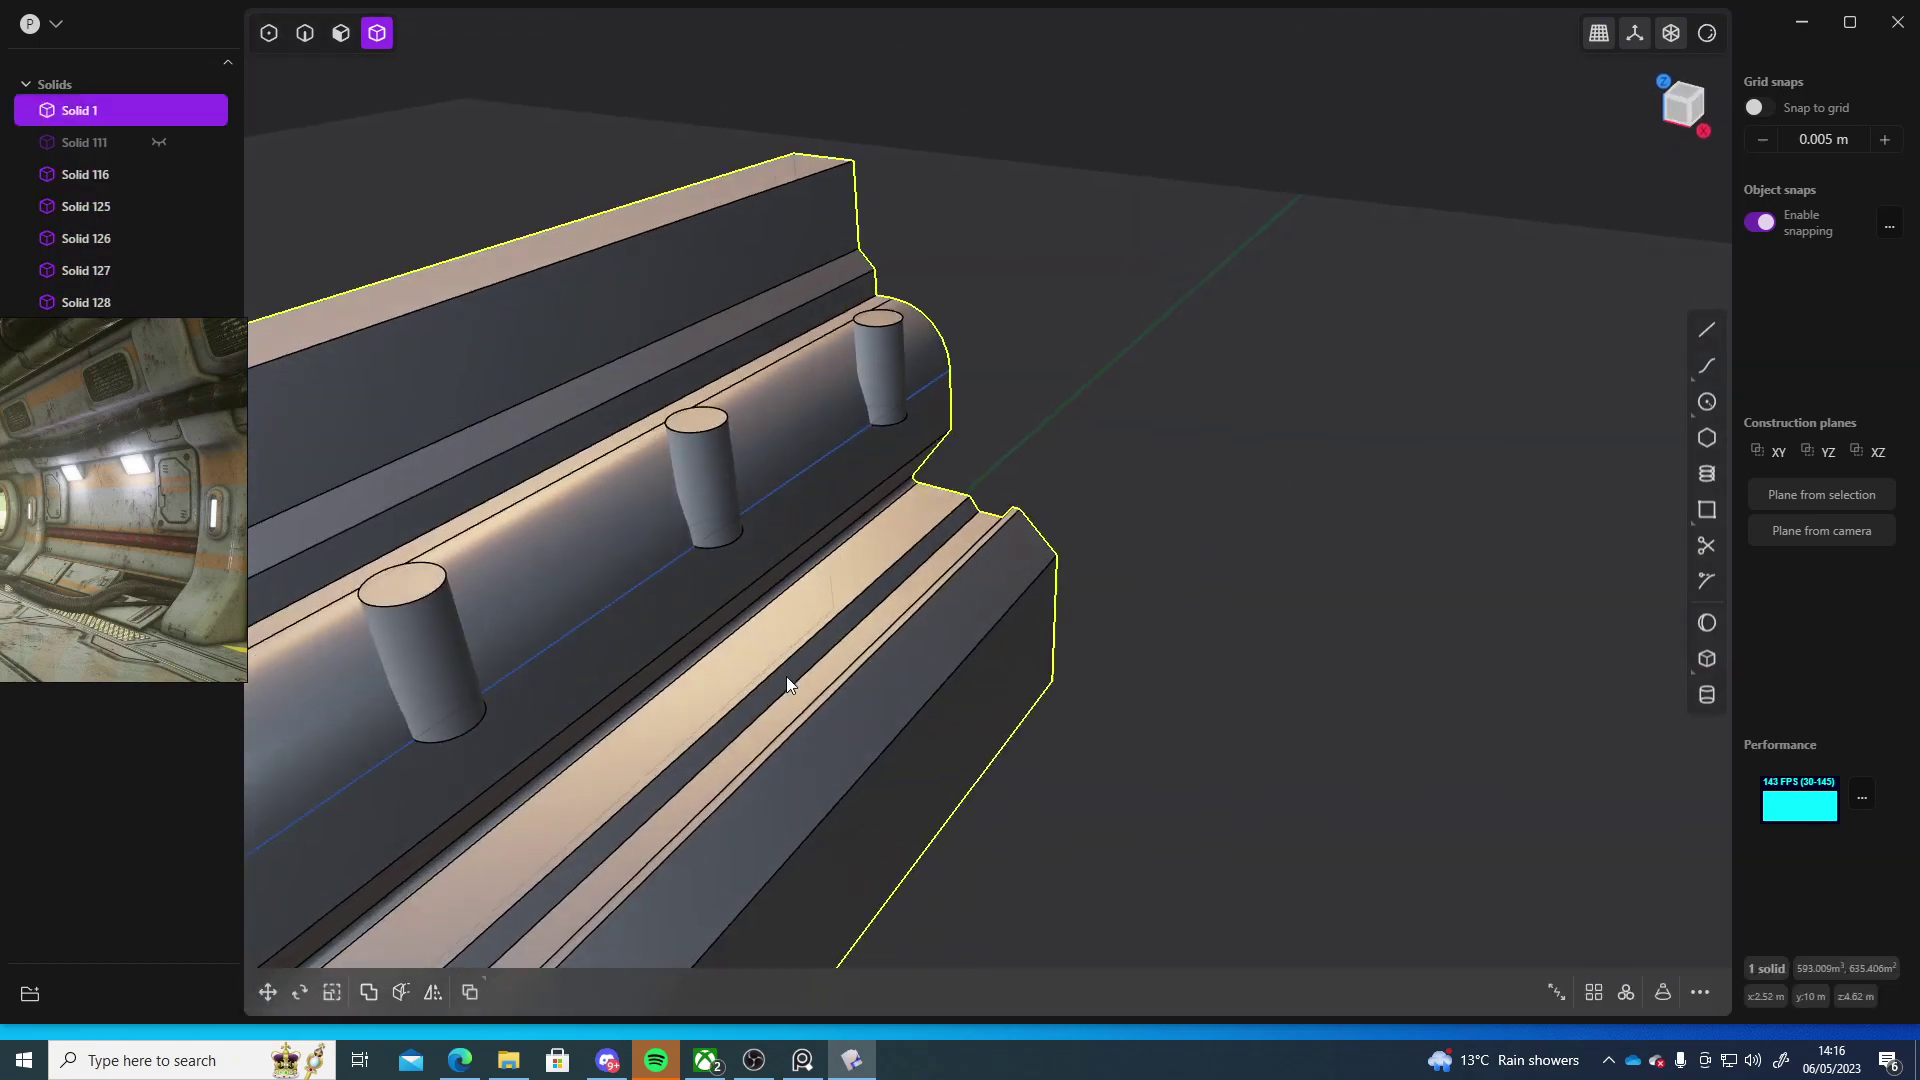
pyautogui.moveTo(860, 708); pyautogui.dragTo(810, 542, button='middle')
pyautogui.scroll(5, 800, 542)
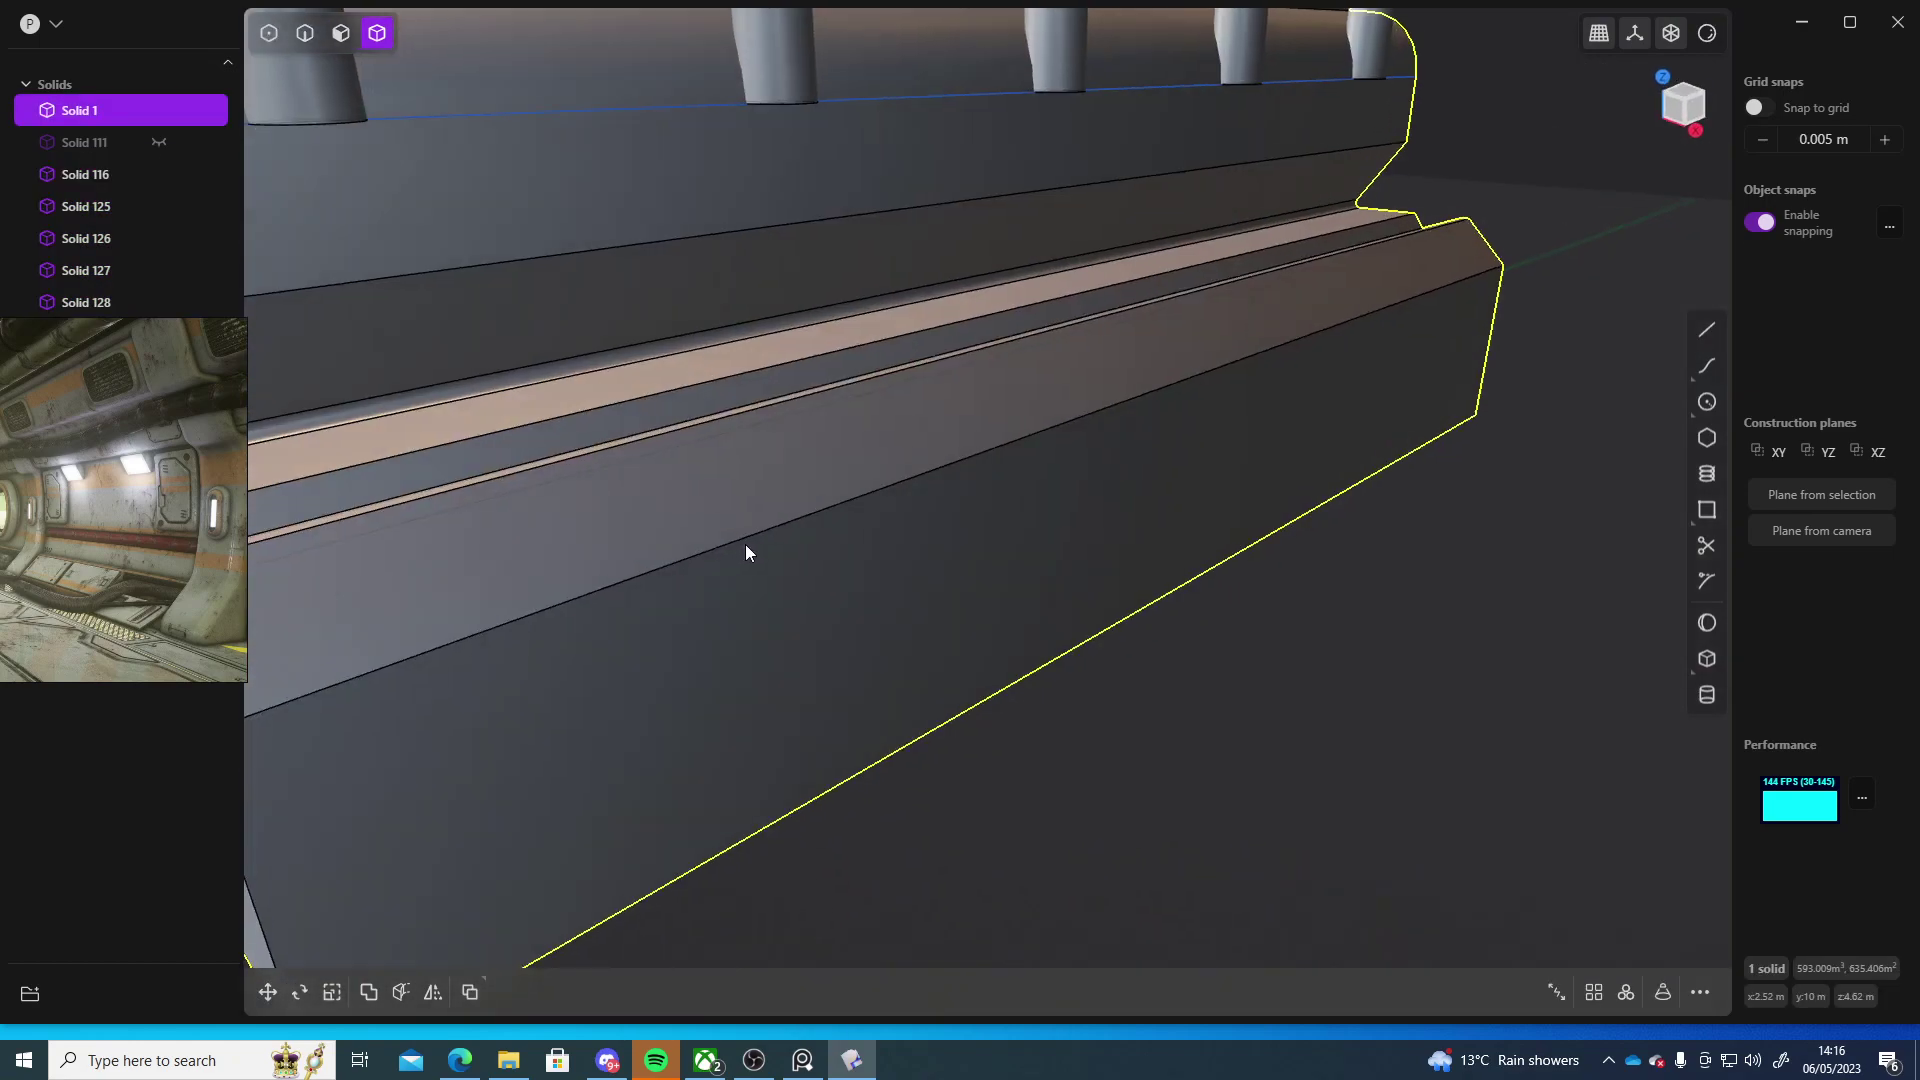
pyautogui.scroll(-4, 746, 544)
pyautogui.scroll(4, 828, 560)
pyautogui.press('q')
pyautogui.click(733, 500)
pyautogui.click(1102, 375)
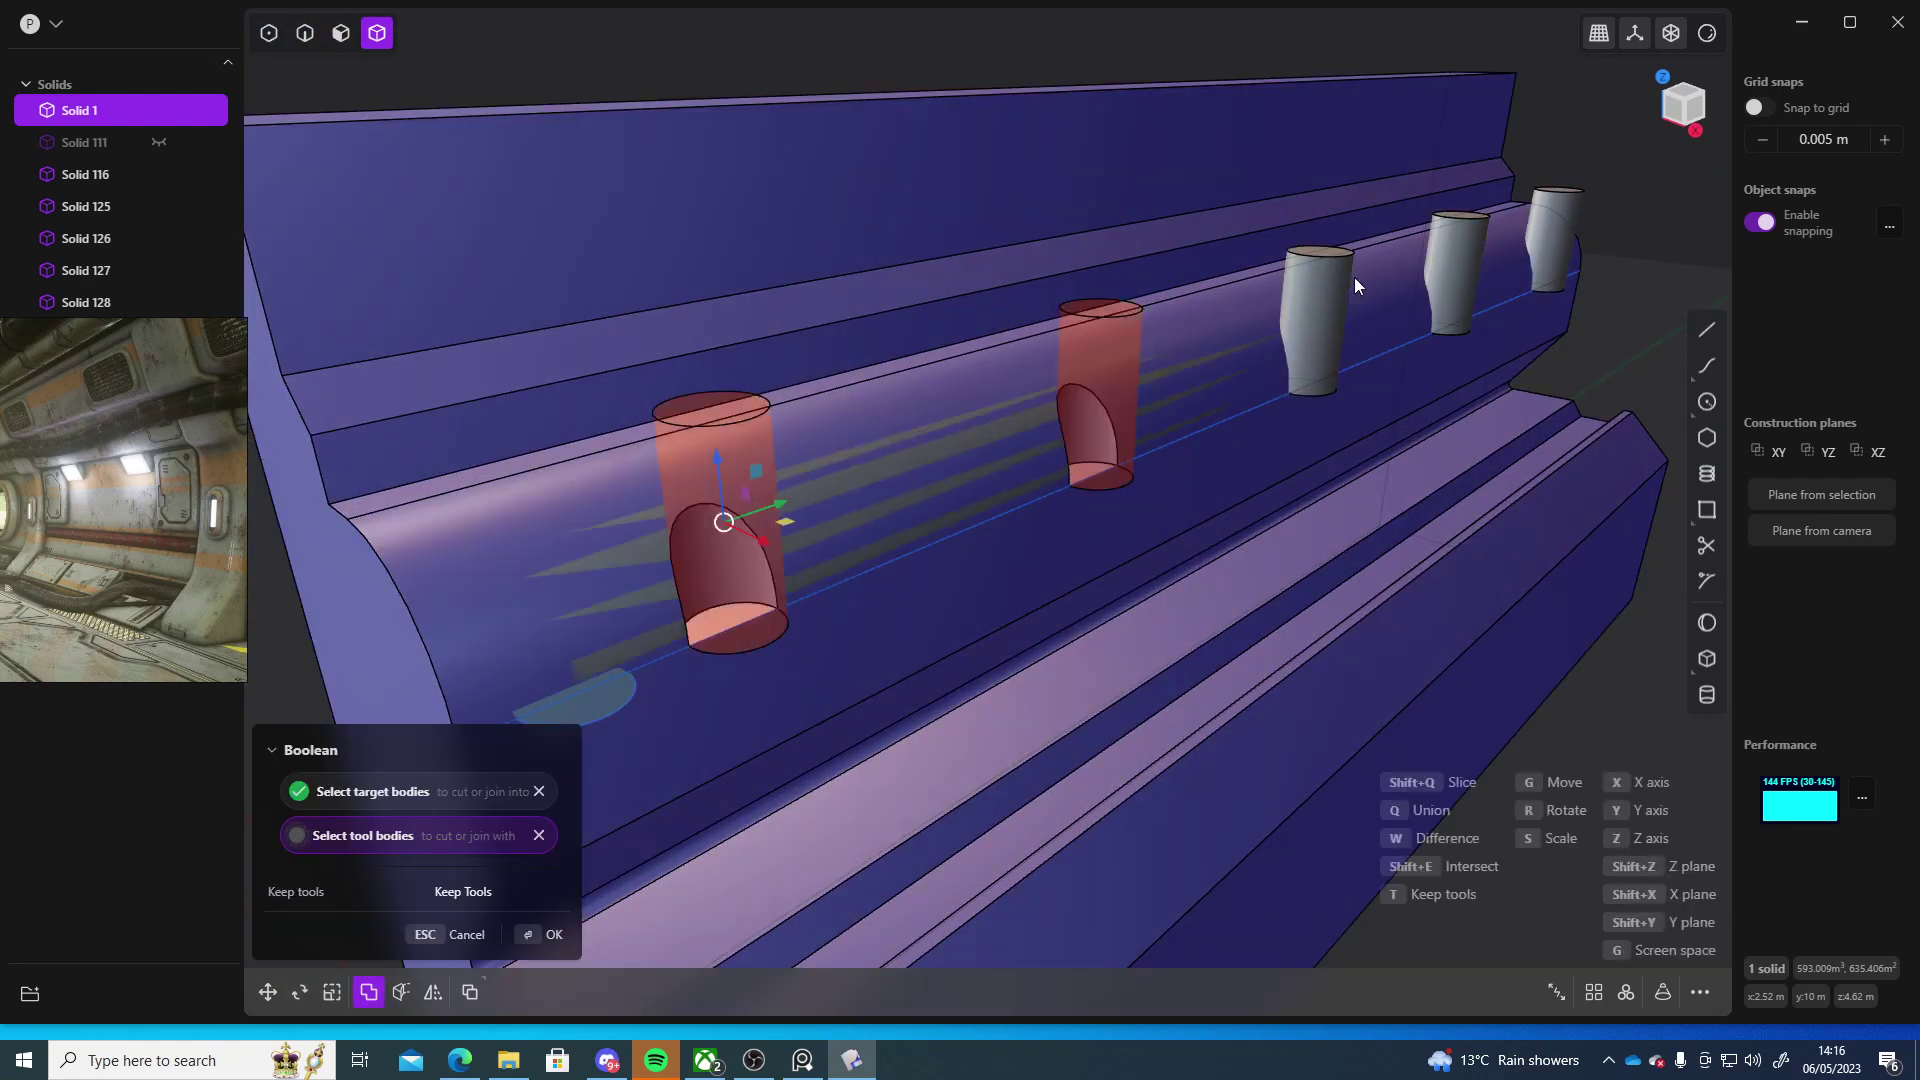
pyautogui.click(1338, 292)
pyautogui.click(1470, 248)
pyautogui.click(1564, 232)
pyautogui.moveTo(1570, 500); pyautogui.dragTo(1130, 600, button='middle')
pyautogui.scroll(-5, 1119, 602)
pyautogui.press('Return')
# - Delete the two leftover construction curves and unhide the upper wall half (Solid 111)
pyautogui.moveTo(1514, 482); pyautogui.dragTo(1230, 609, button='middle')
pyautogui.click(108, 237)
pyautogui.press('Delete')
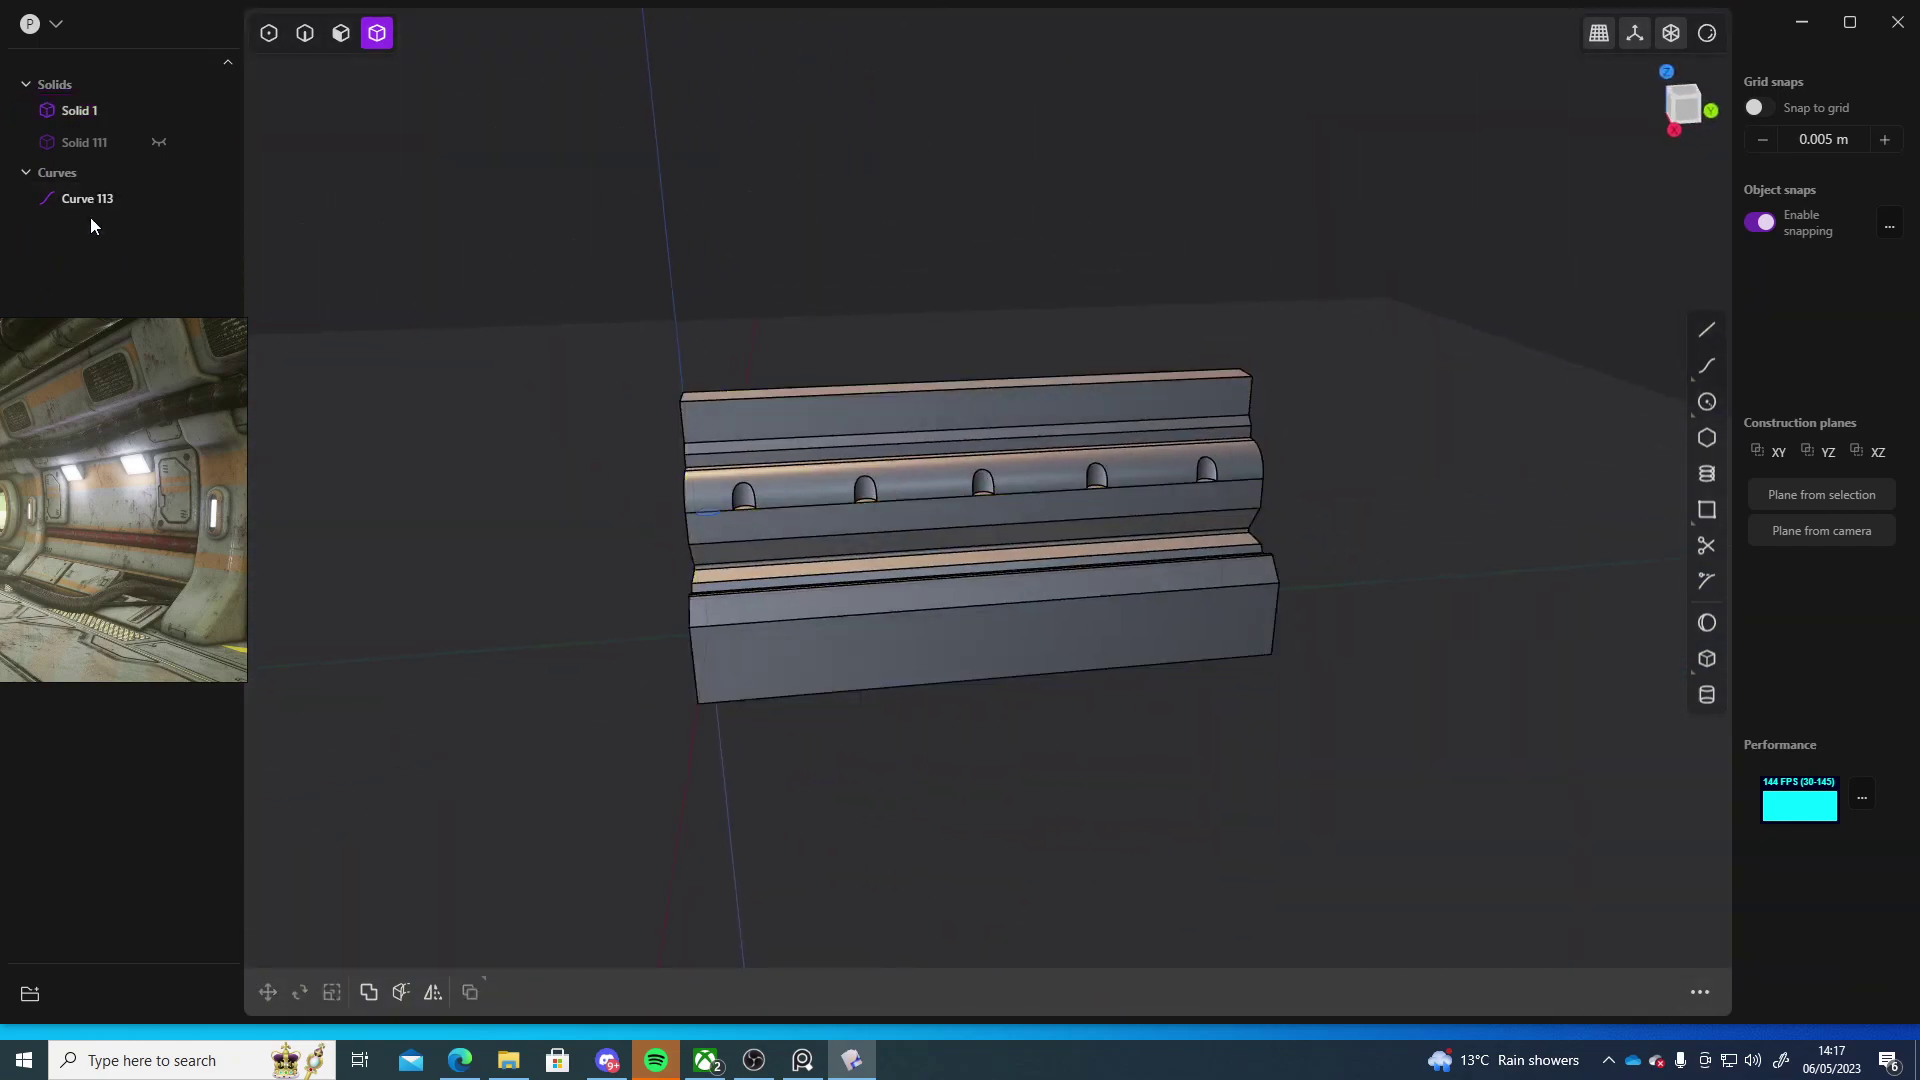
pyautogui.click(93, 206)
pyautogui.press('Delete')
pyautogui.click(160, 145)
pyautogui.moveTo(1020, 640); pyautogui.dragTo(912, 638, button='middle')
pyautogui.scroll(5, 1000, 700)
pyautogui.scroll(-5, 1000, 696)
pyautogui.moveTo(1004, 752); pyautogui.dragTo(920, 602, button='middle')
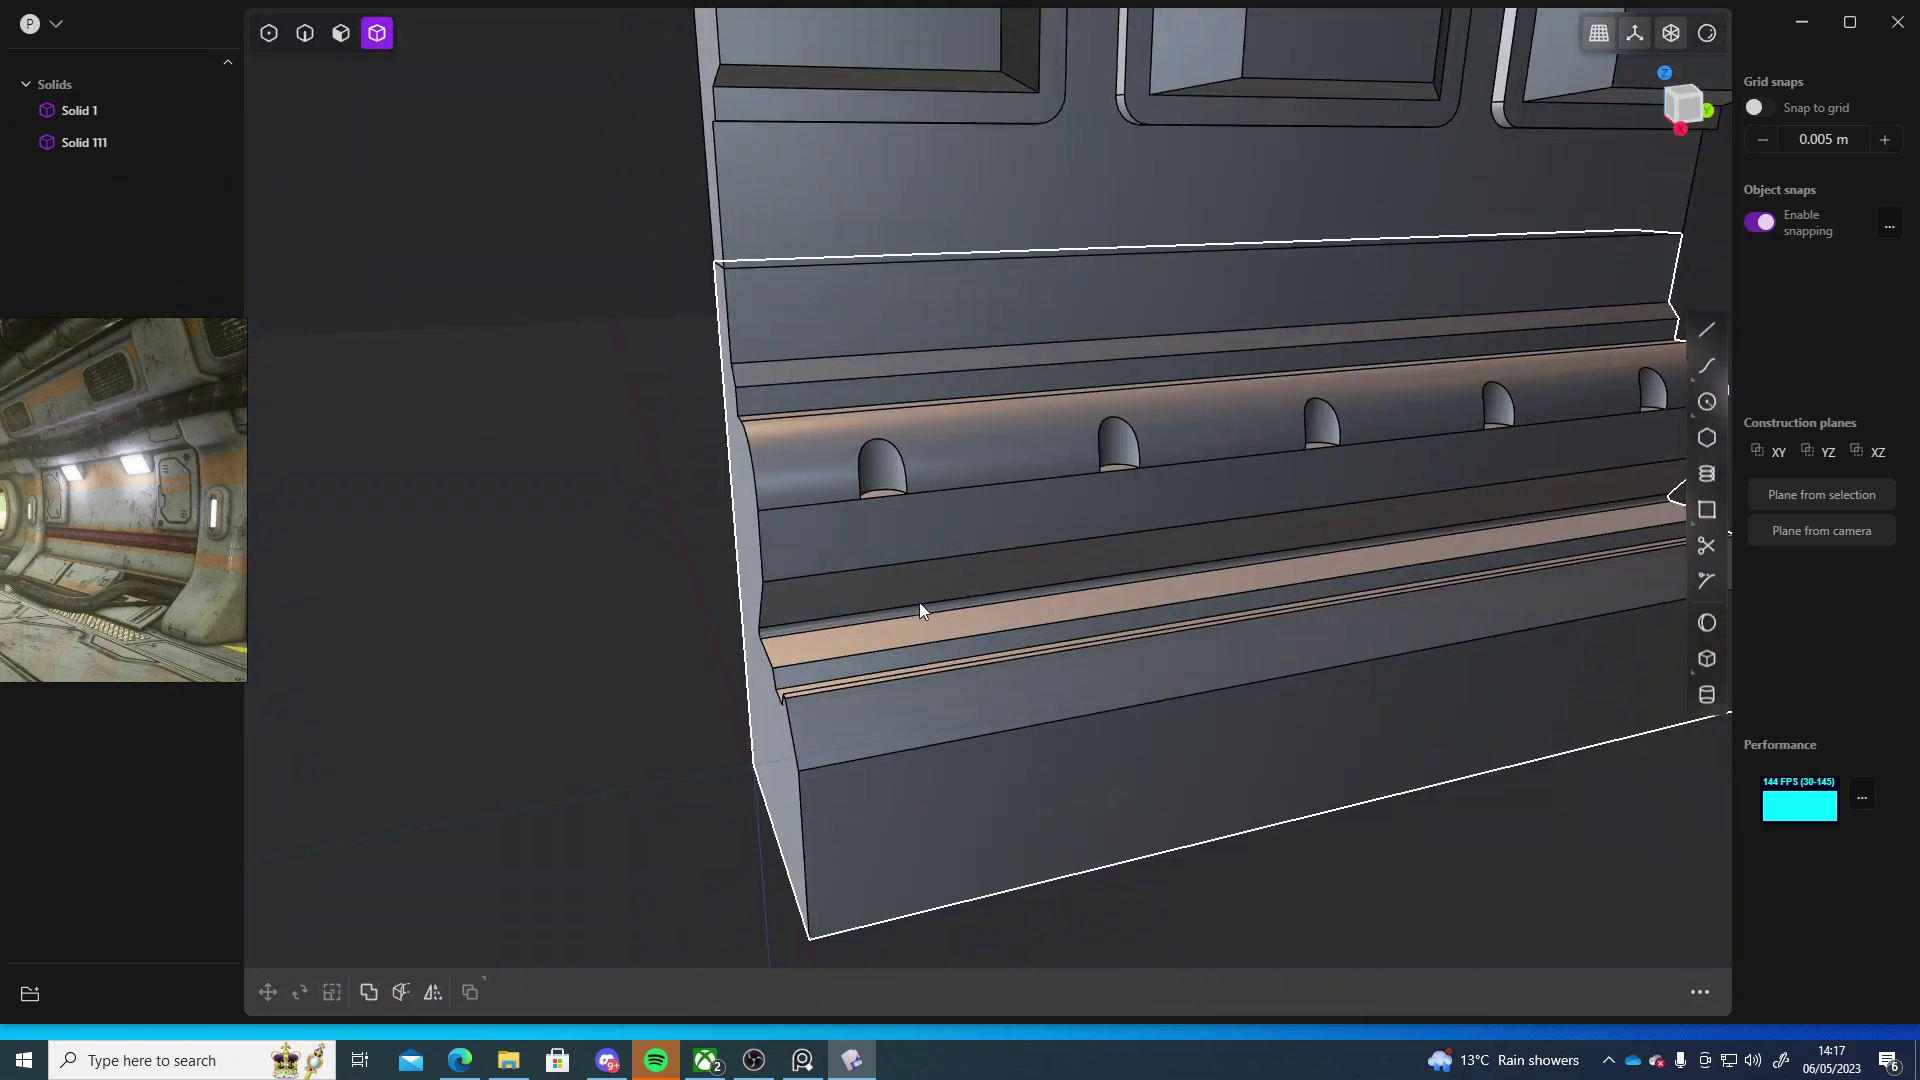
pyautogui.scroll(5, 934, 618)
pyautogui.scroll(-3, 1034, 648)
pyautogui.press('3')
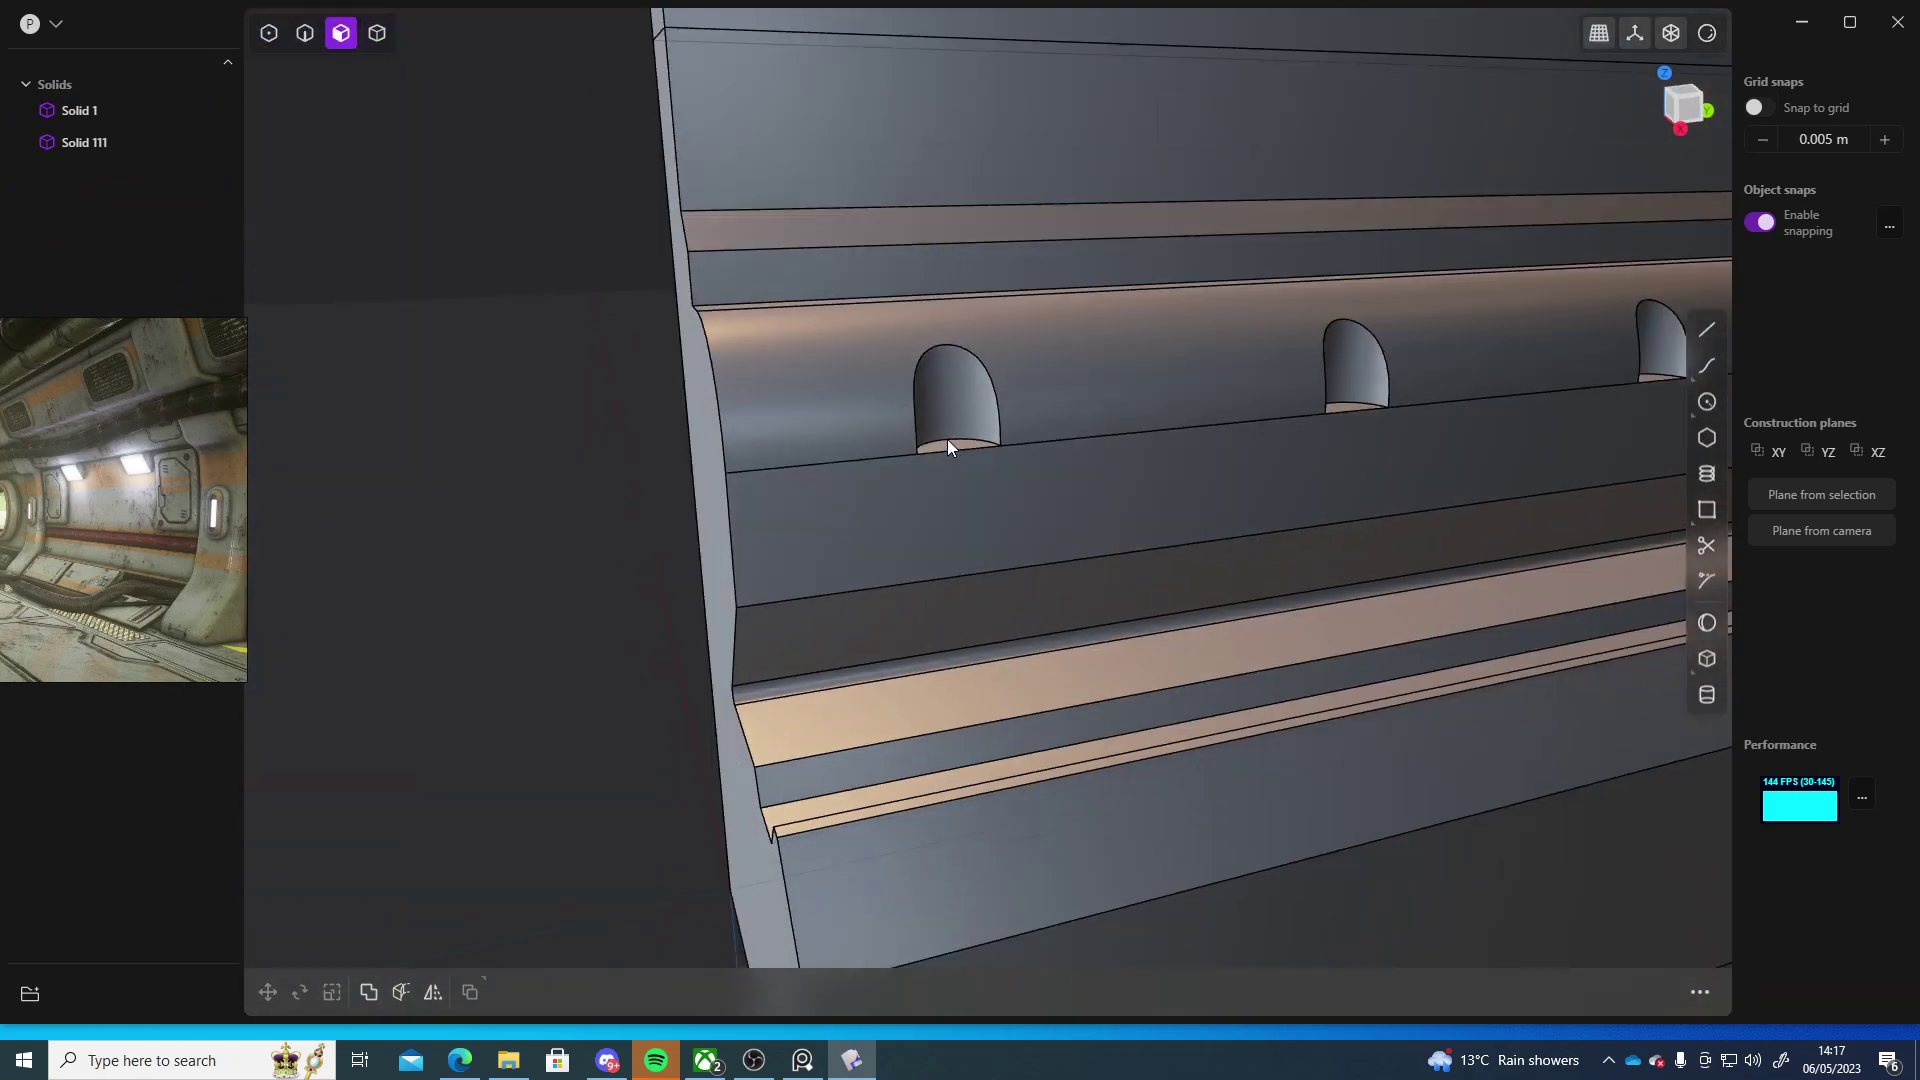
pyautogui.click(946, 440)
pyautogui.press('o')
pyautogui.keyDown('shift'); pyautogui.moveTo(946, 440); pyautogui.dragTo(910, 714, button='middle'); pyautogui.keyUp('shift')
pyautogui.click(919, 689)
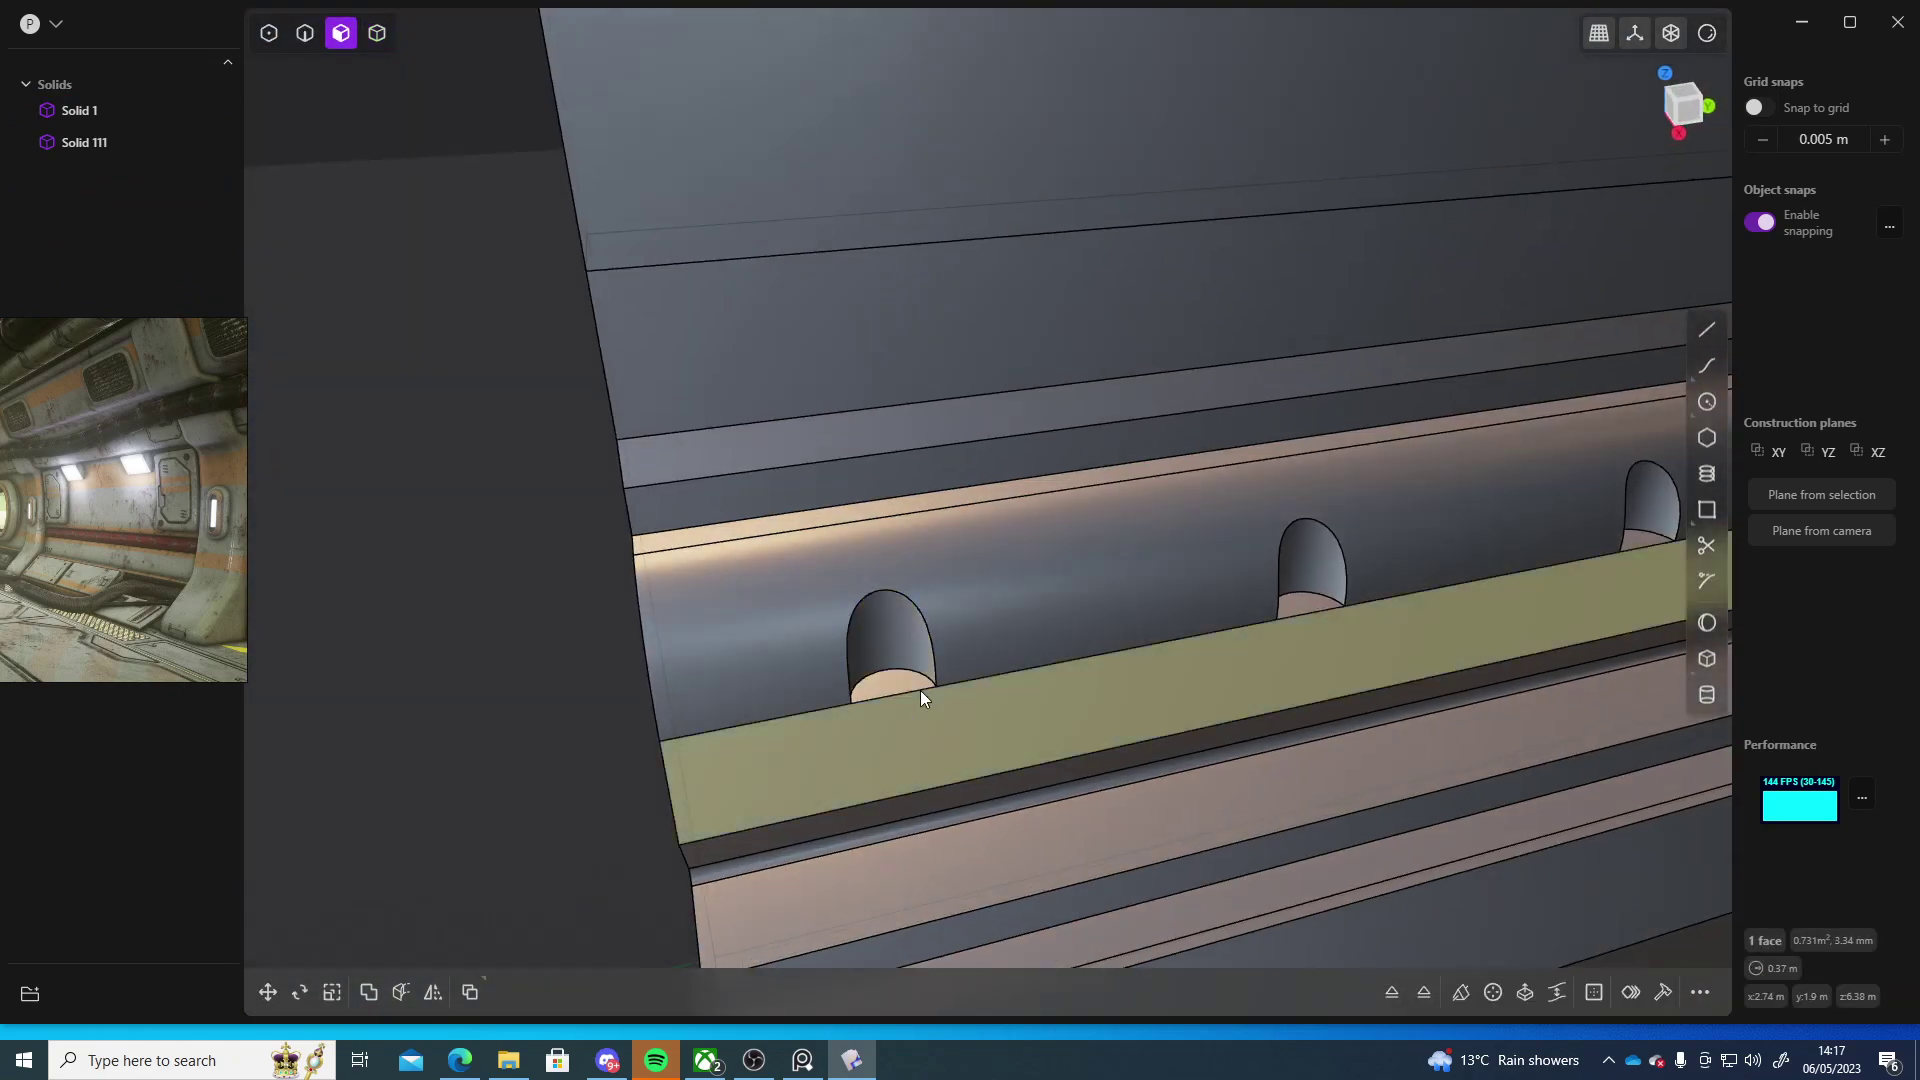
pyautogui.click(877, 678)
pyautogui.moveTo(877, 678); pyautogui.dragTo(861, 654)
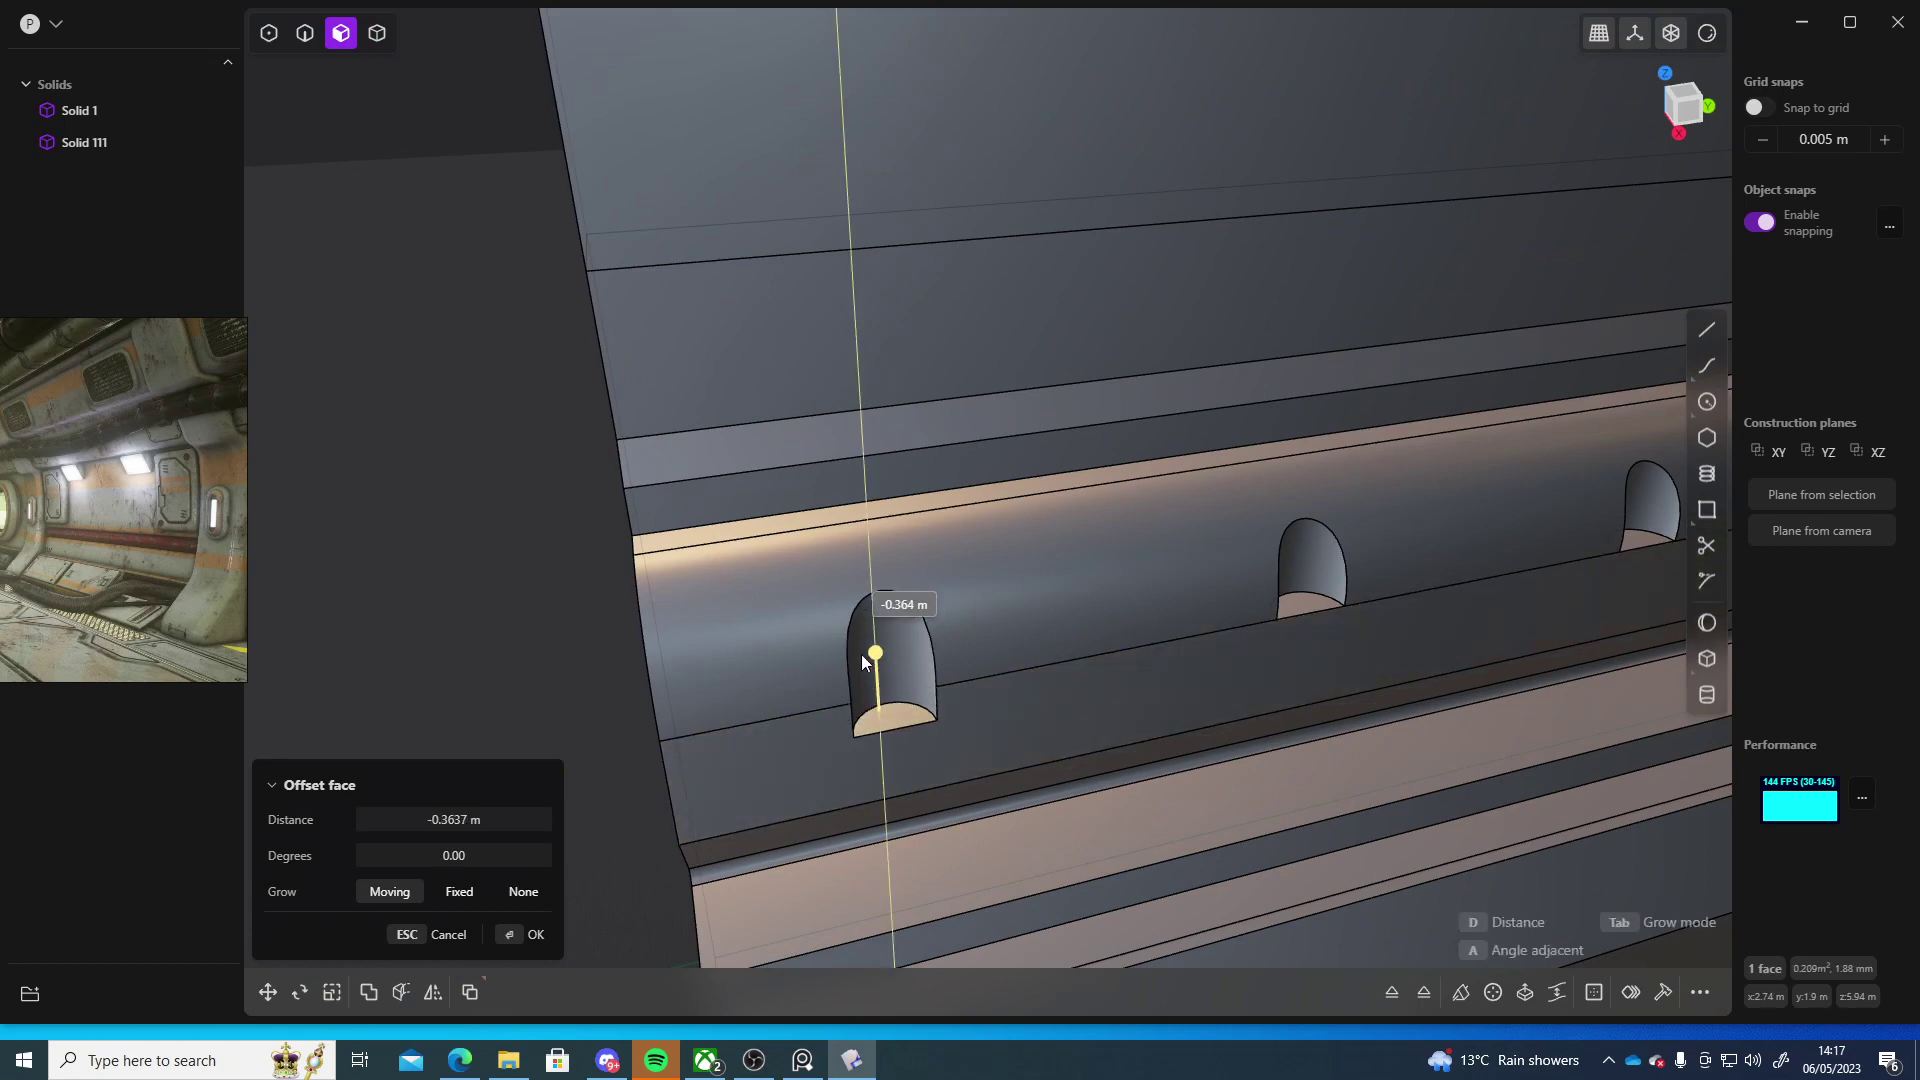
pyautogui.moveTo(860, 654); pyautogui.dragTo(1083, 590, button='middle')
pyautogui.press('Return')
# - Offset the floor faces of all five notches about -0.435 m together to deepen the notches downward
pyautogui.click(1062, 516)
pyautogui.press('o')
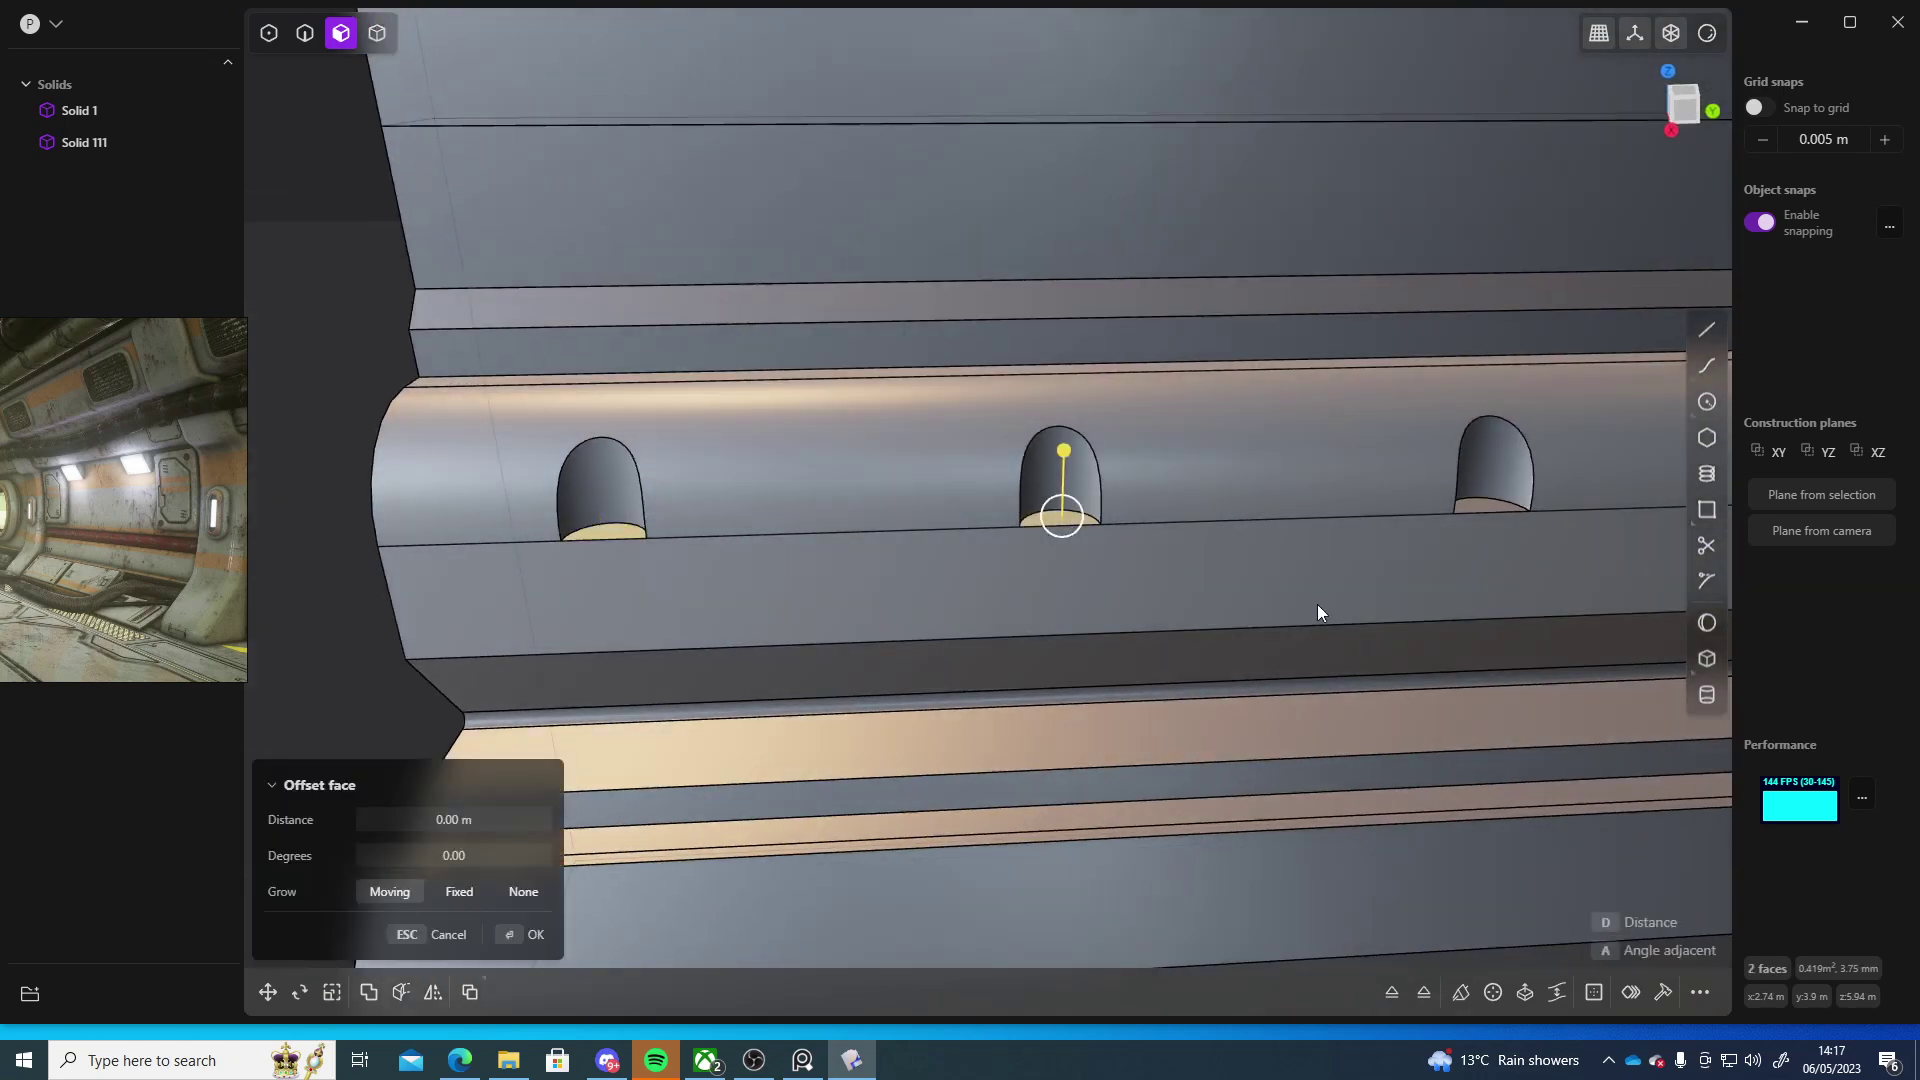
pyautogui.moveTo(1317, 604); pyautogui.dragTo(1064, 630, button='middle')
pyautogui.click(873, 664)
pyautogui.click(1310, 700)
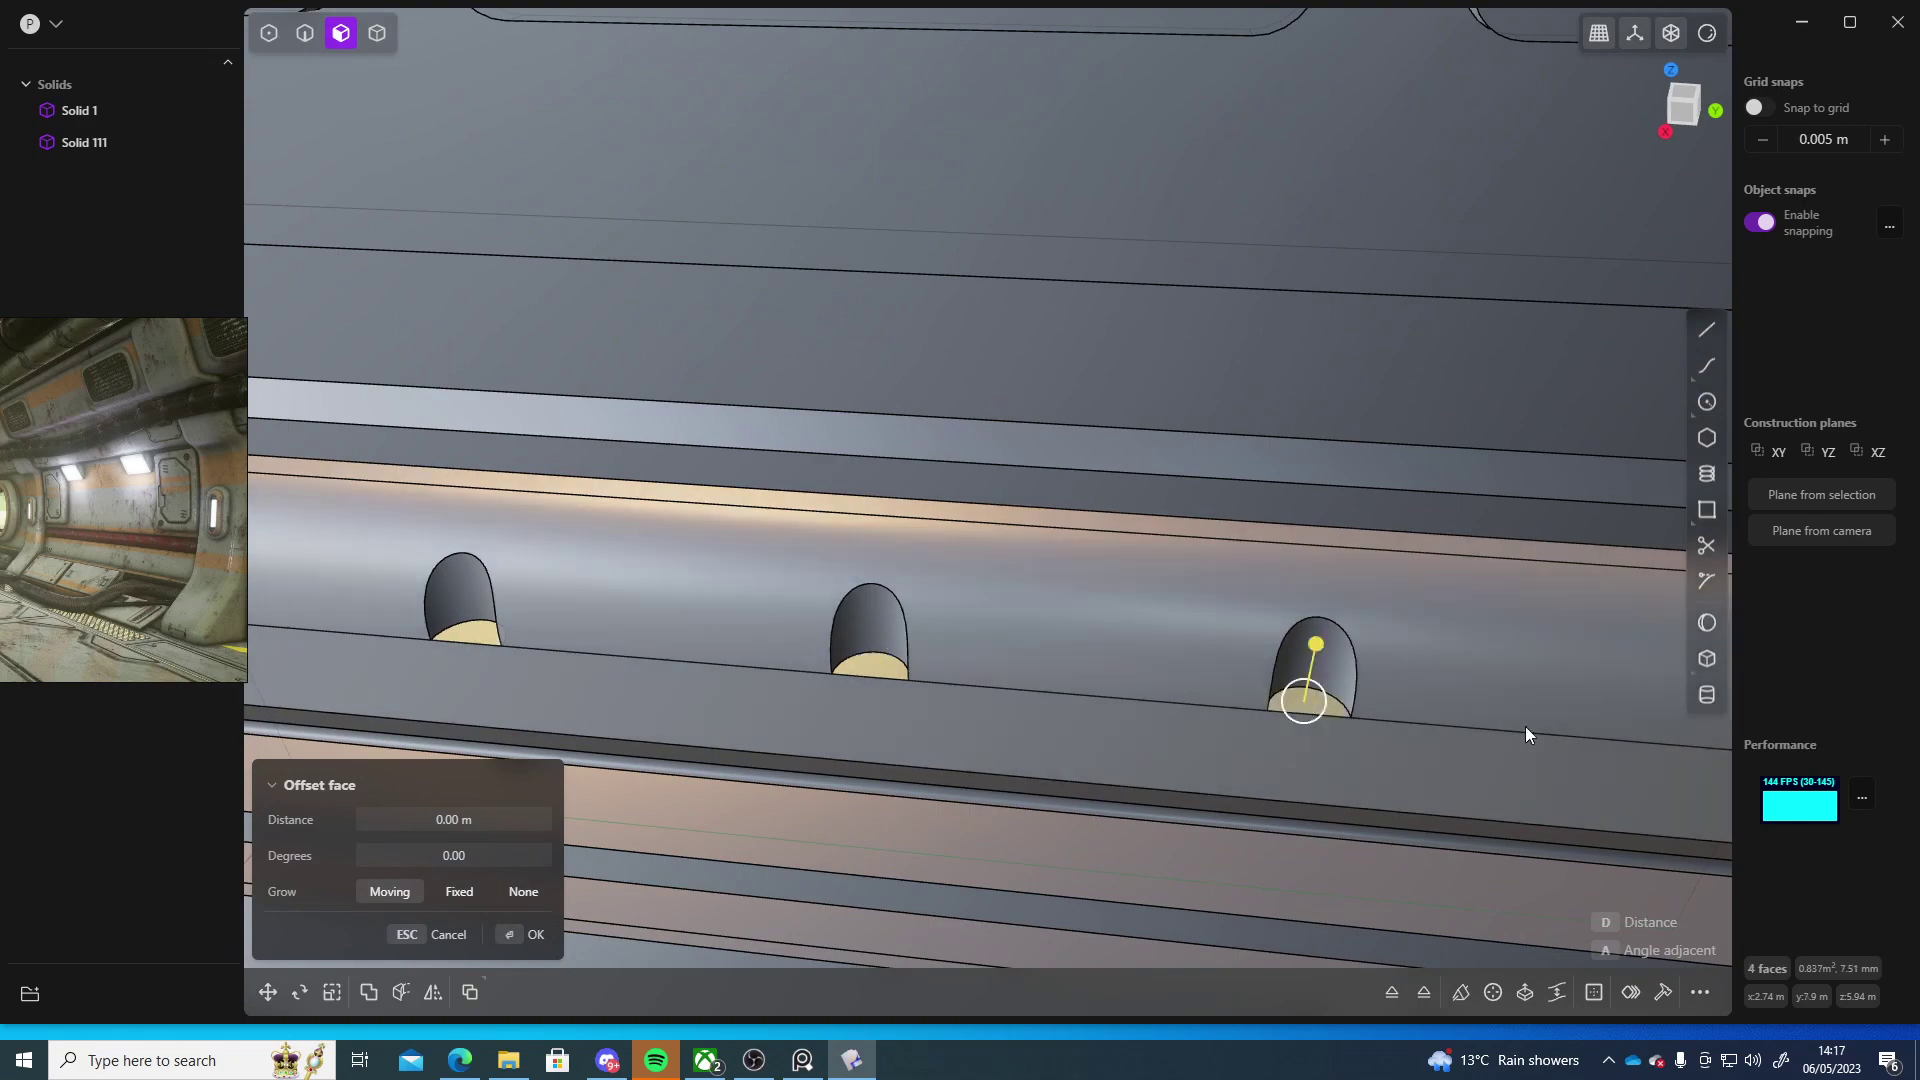
pyautogui.moveTo(1526, 726); pyautogui.dragTo(1053, 640, button='middle')
pyautogui.click(1011, 650)
pyautogui.scroll(-5, 1011, 650)
pyautogui.scroll(5, 1041, 651)
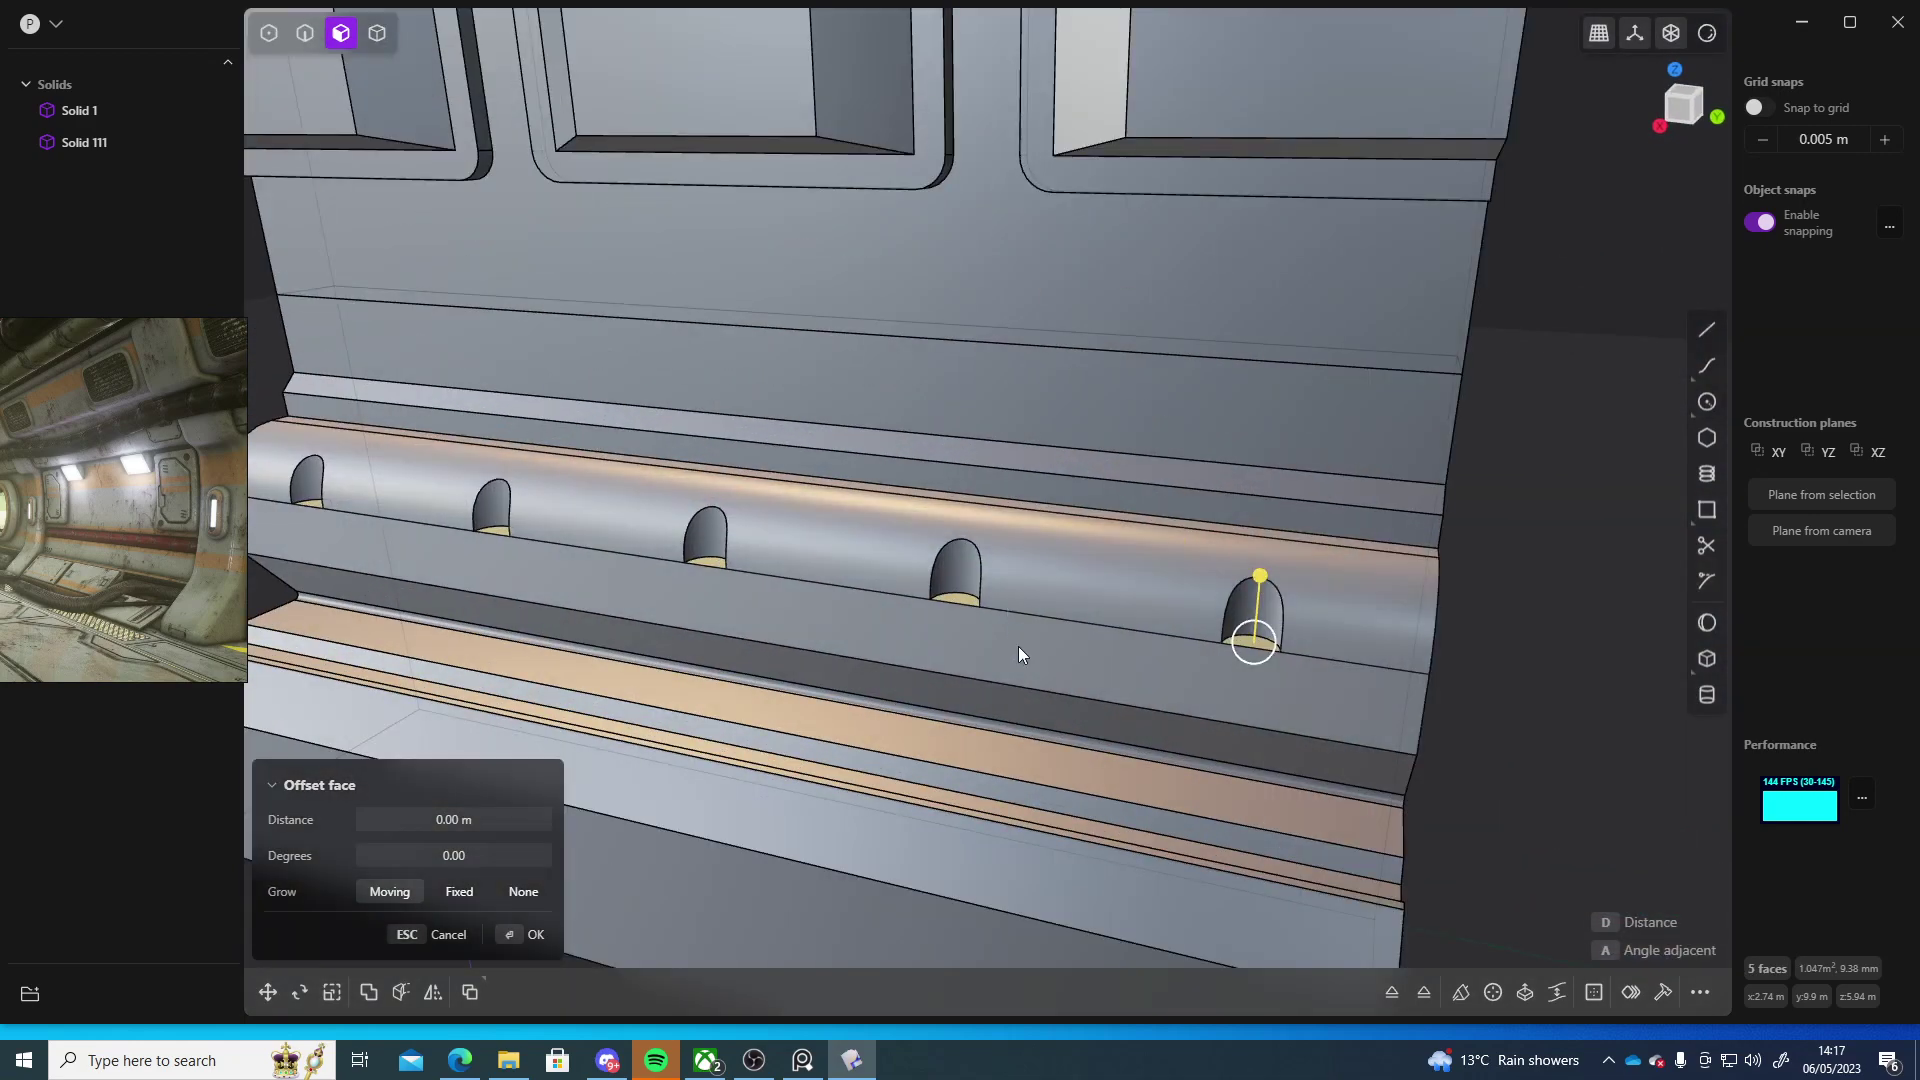
pyautogui.scroll(2, 1262, 418)
pyautogui.moveTo(1230, 402)
pyautogui.mouseDown()
pyautogui.moveTo(1217, 452)
pyautogui.moveTo(1221, 427)
pyautogui.mouseUp()
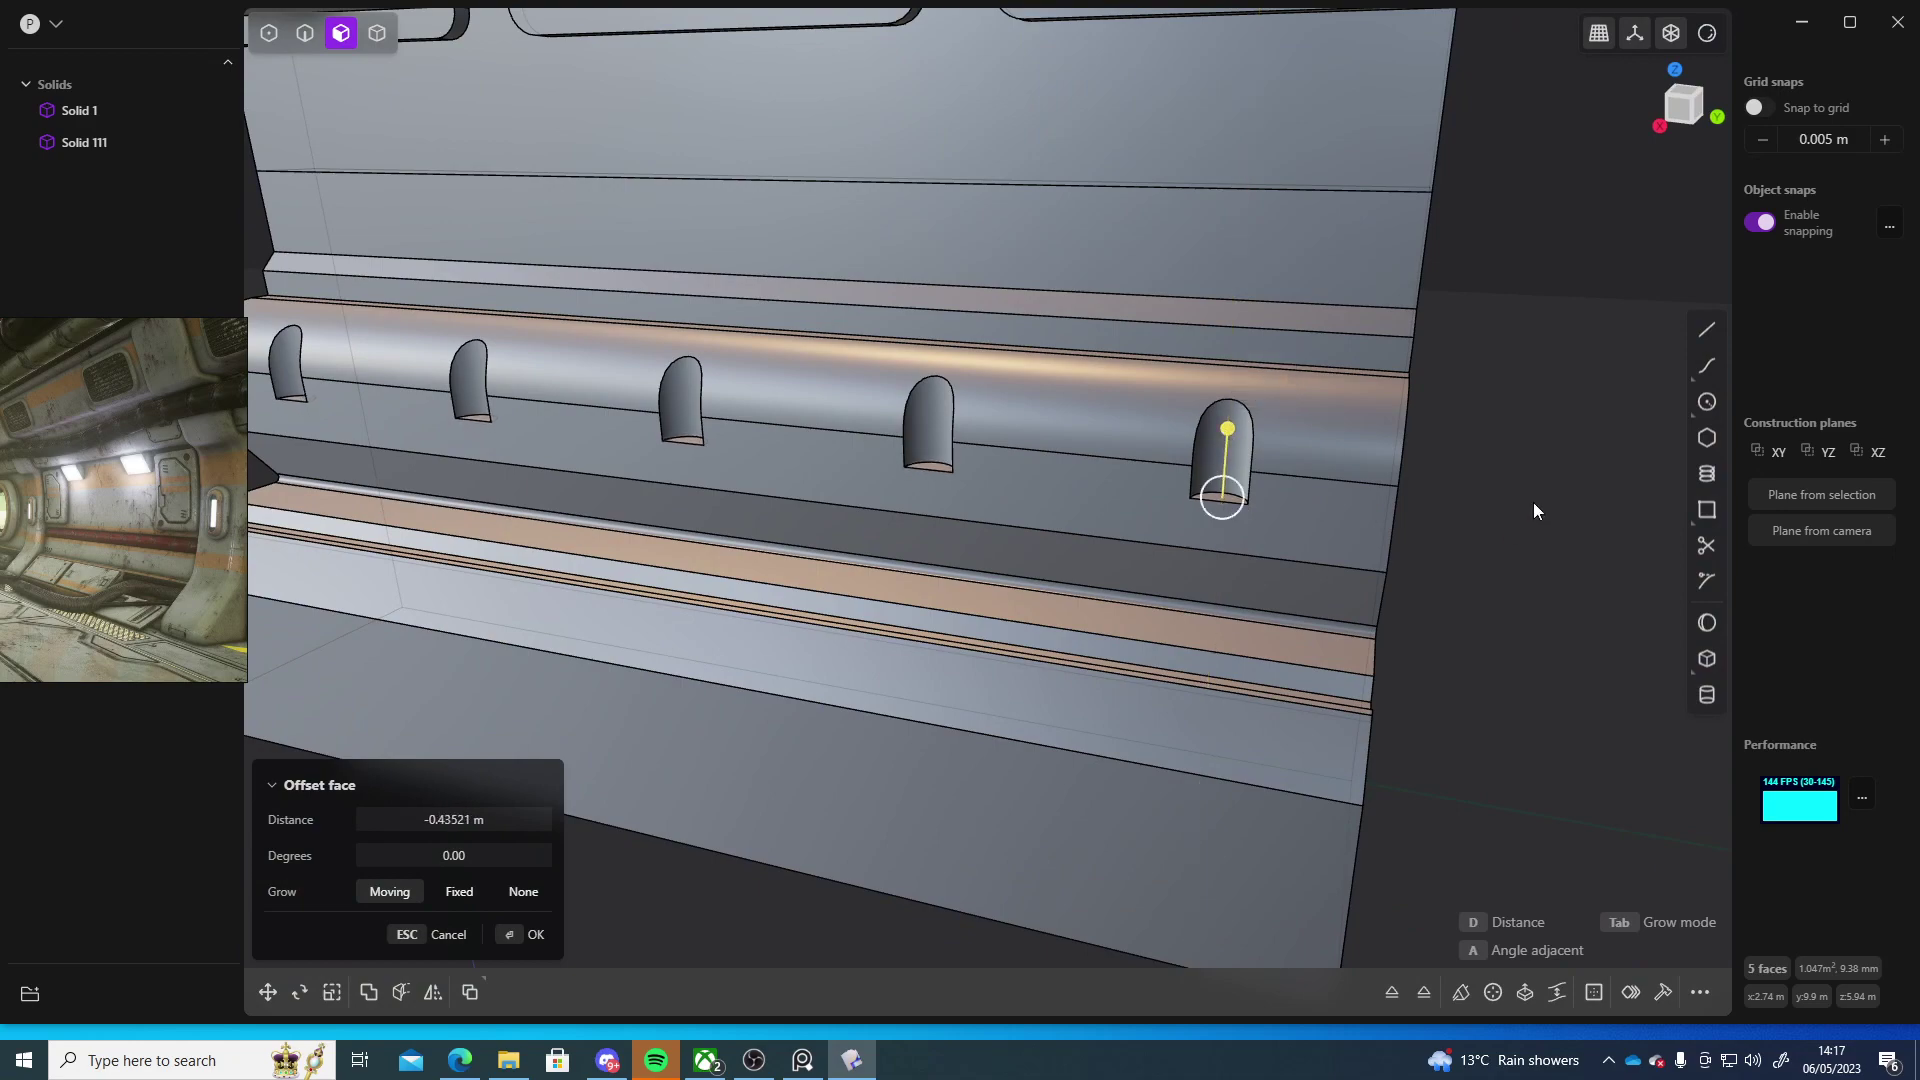
pyautogui.moveTo(1534, 506); pyautogui.dragTo(843, 681, button='middle')
# - Fillet the front rim and floor edges of all five notches by about 0.061 m
pyautogui.press('2')
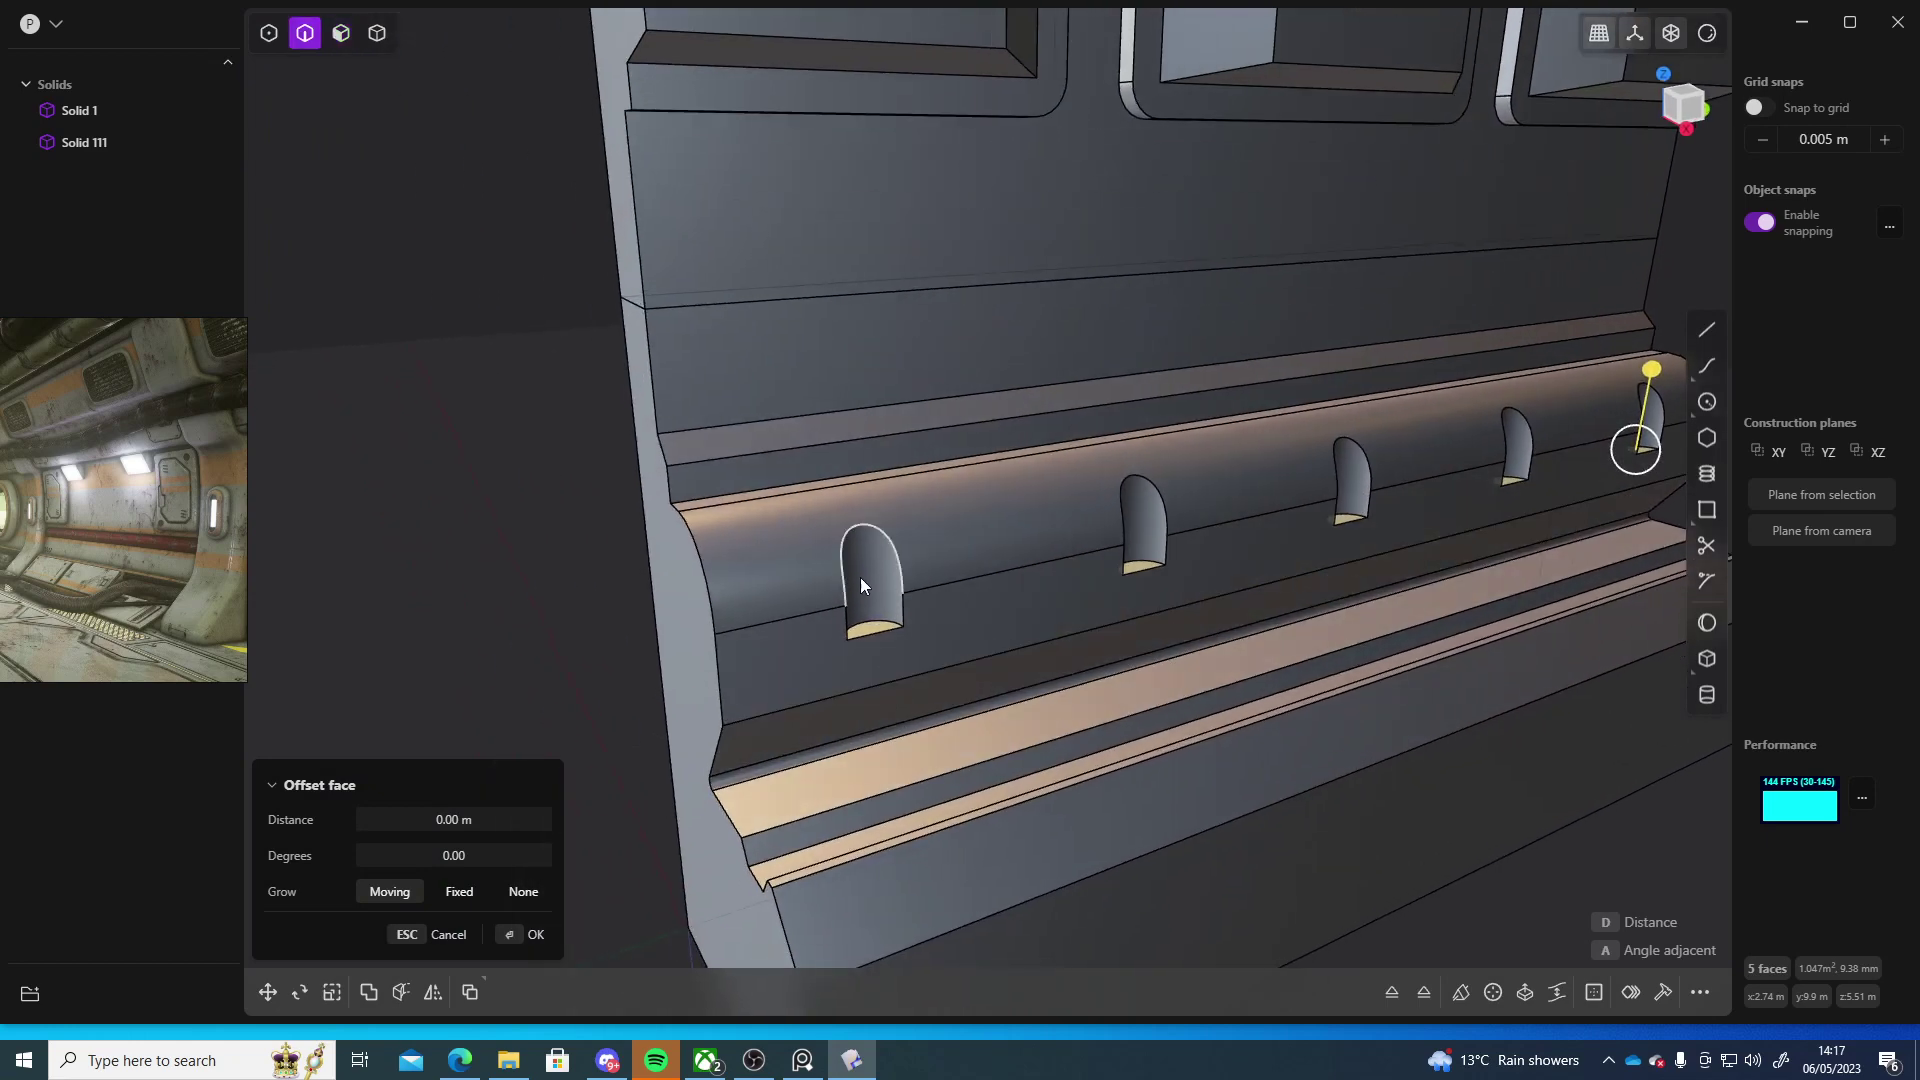
pyautogui.click(846, 587)
pyautogui.press('f')
pyautogui.click(866, 632)
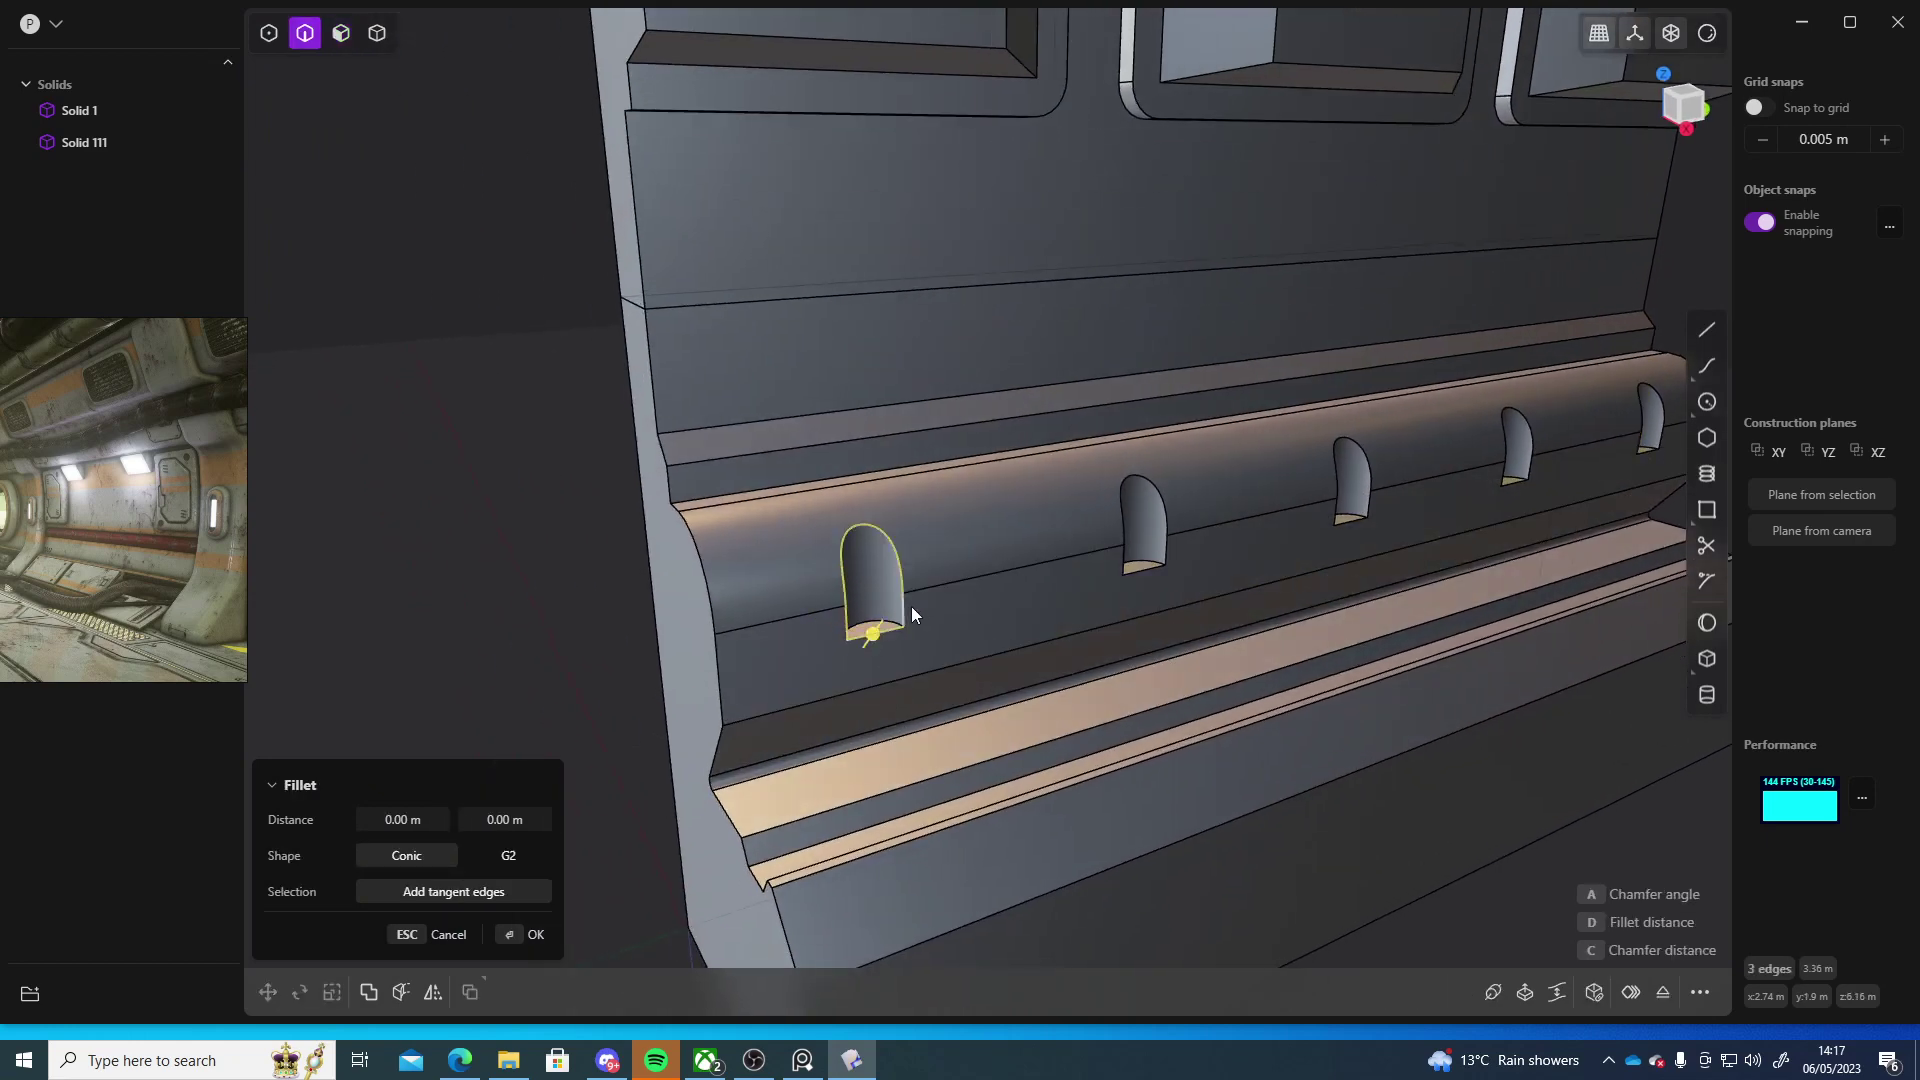
pyautogui.click(1124, 525)
pyautogui.click(1138, 567)
pyautogui.moveTo(1302, 590); pyautogui.dragTo(1239, 624, button='middle')
pyautogui.click(879, 512)
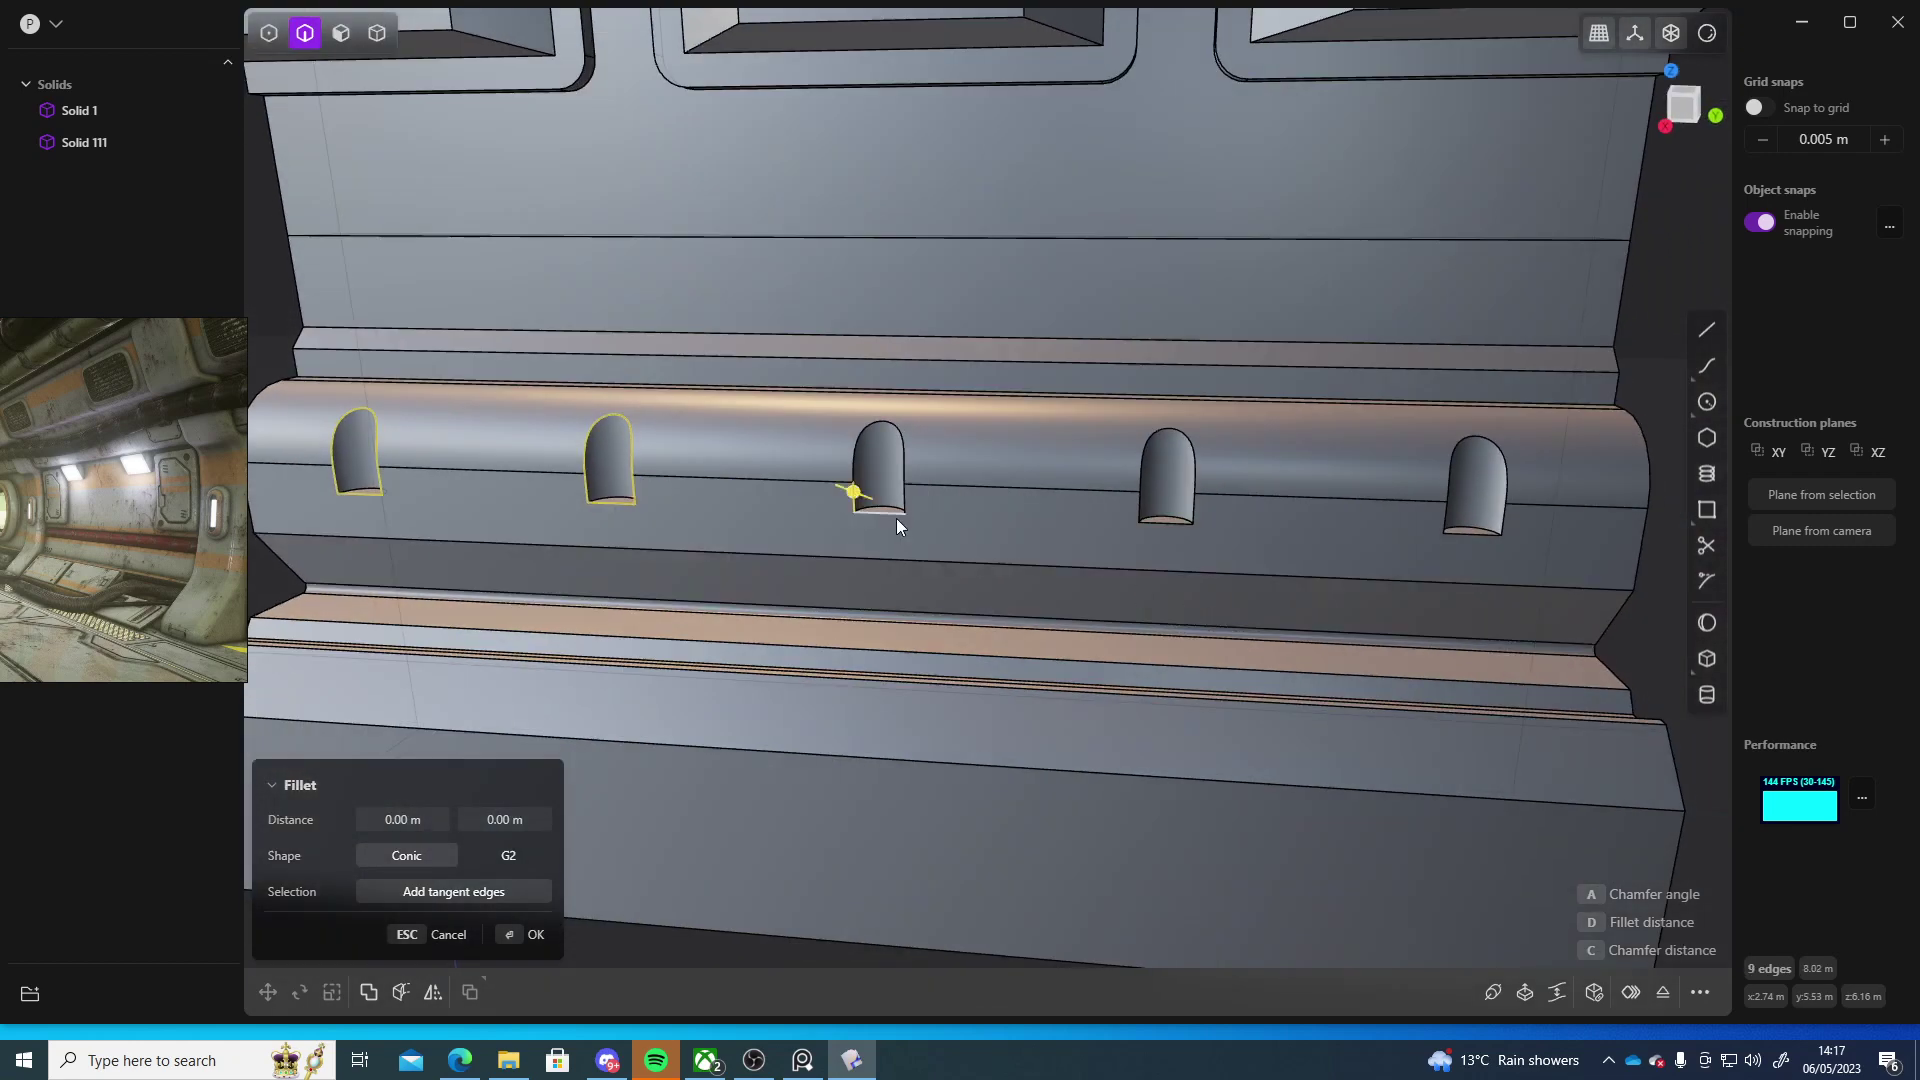
pyautogui.click(902, 510)
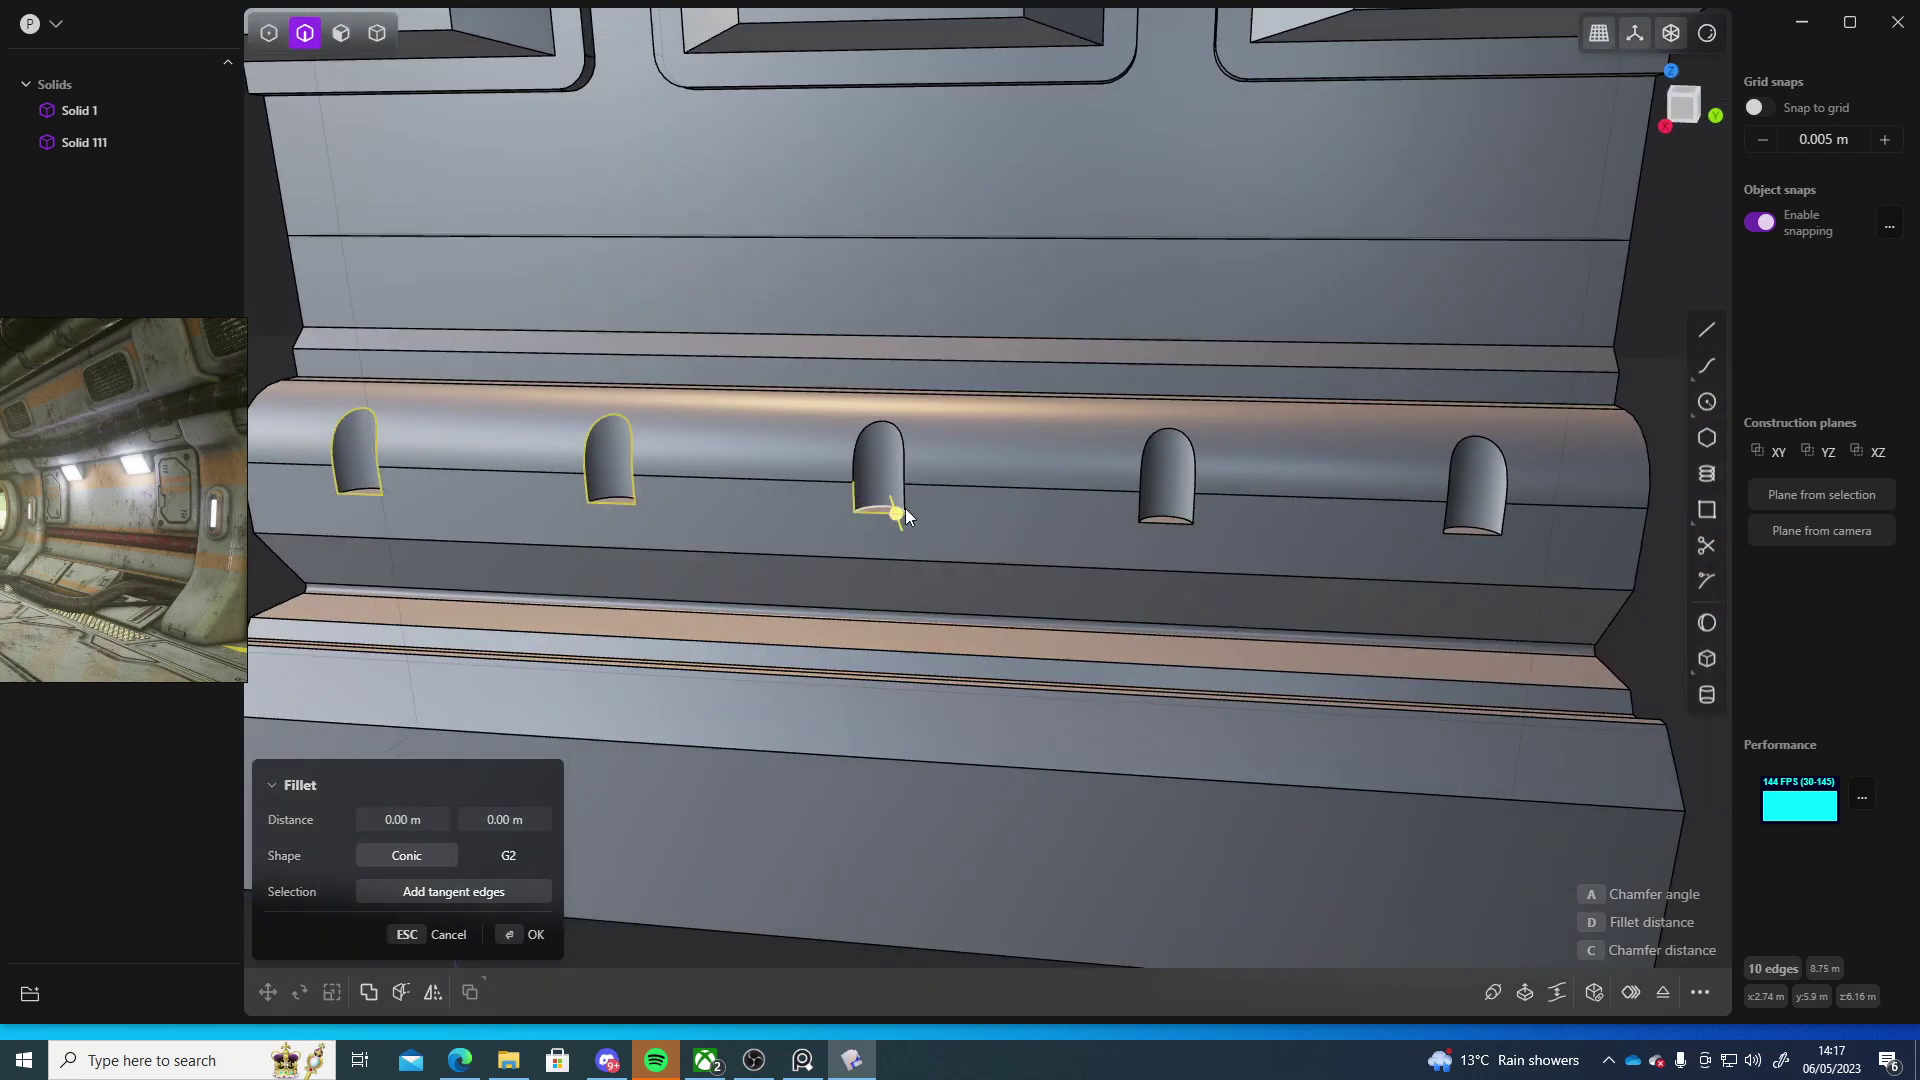
pyautogui.click(1133, 512)
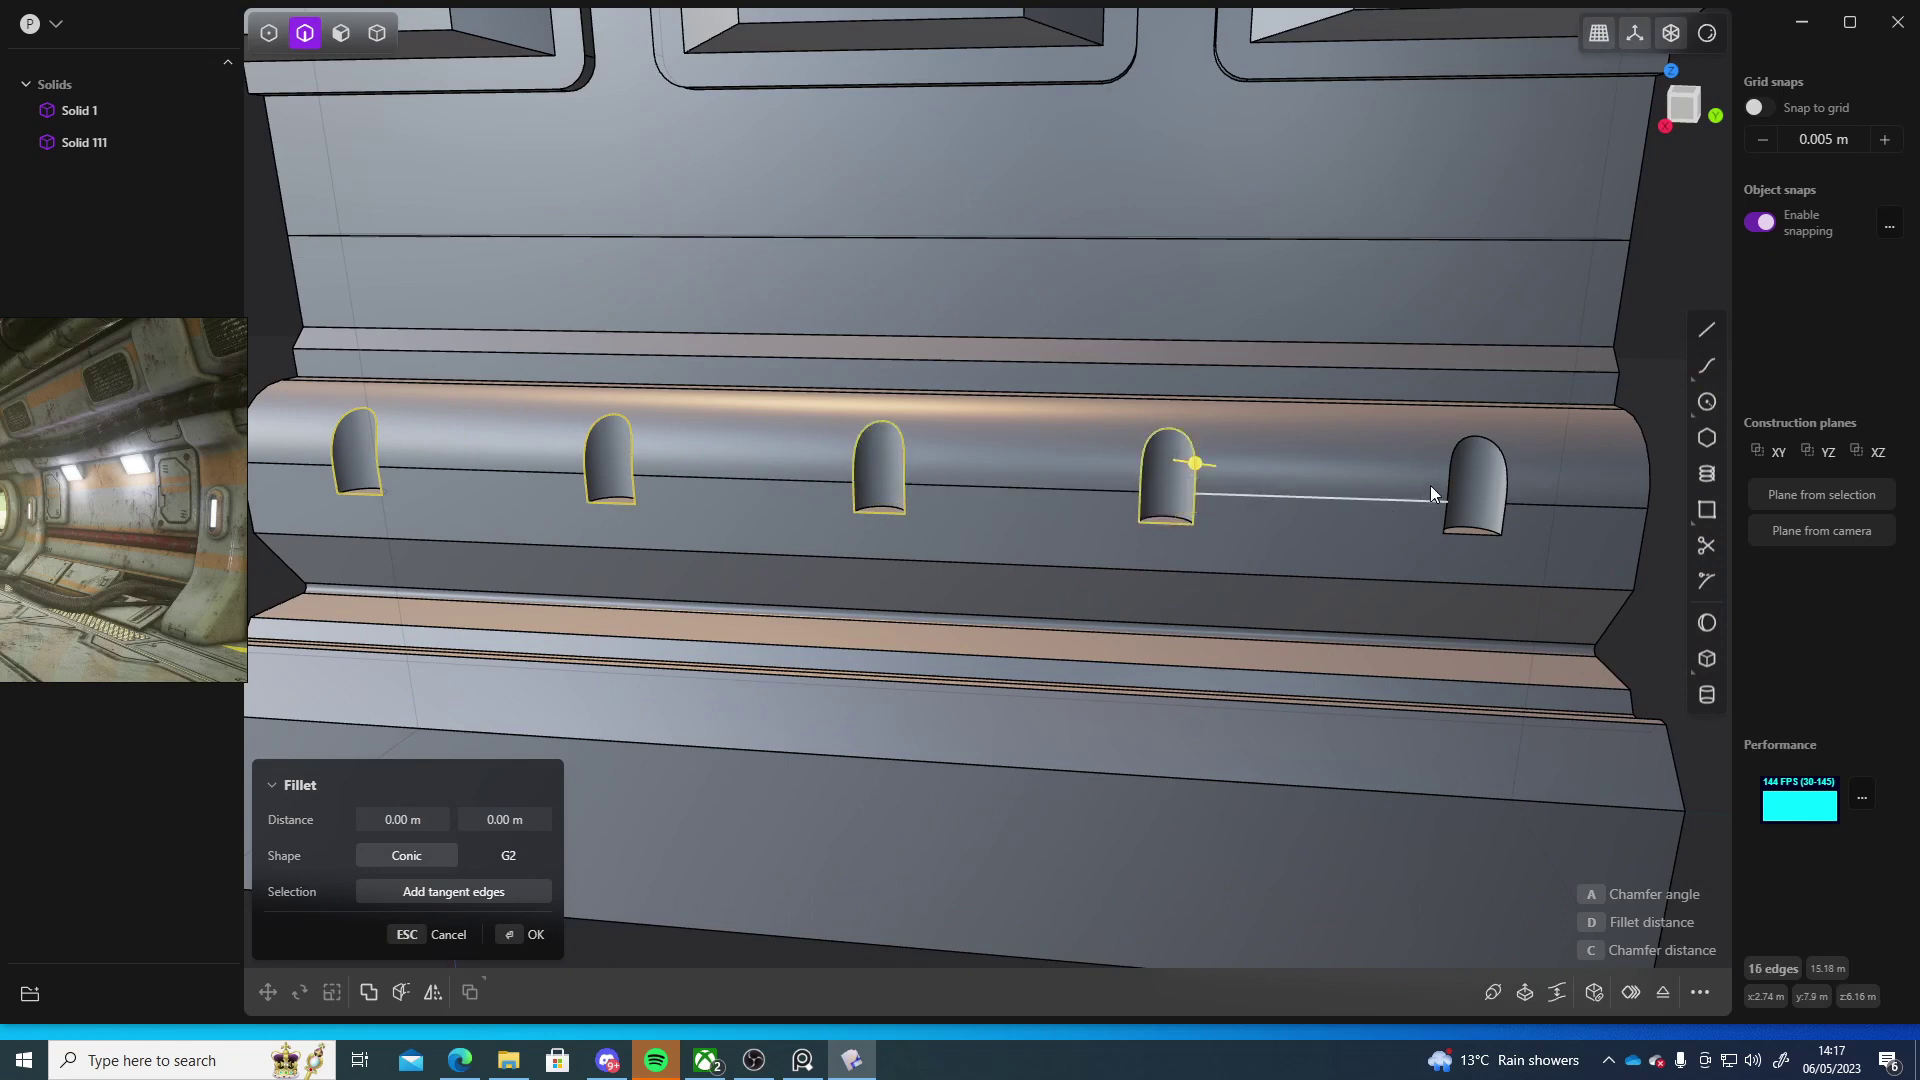
pyautogui.click(1444, 518)
pyautogui.click(1466, 539)
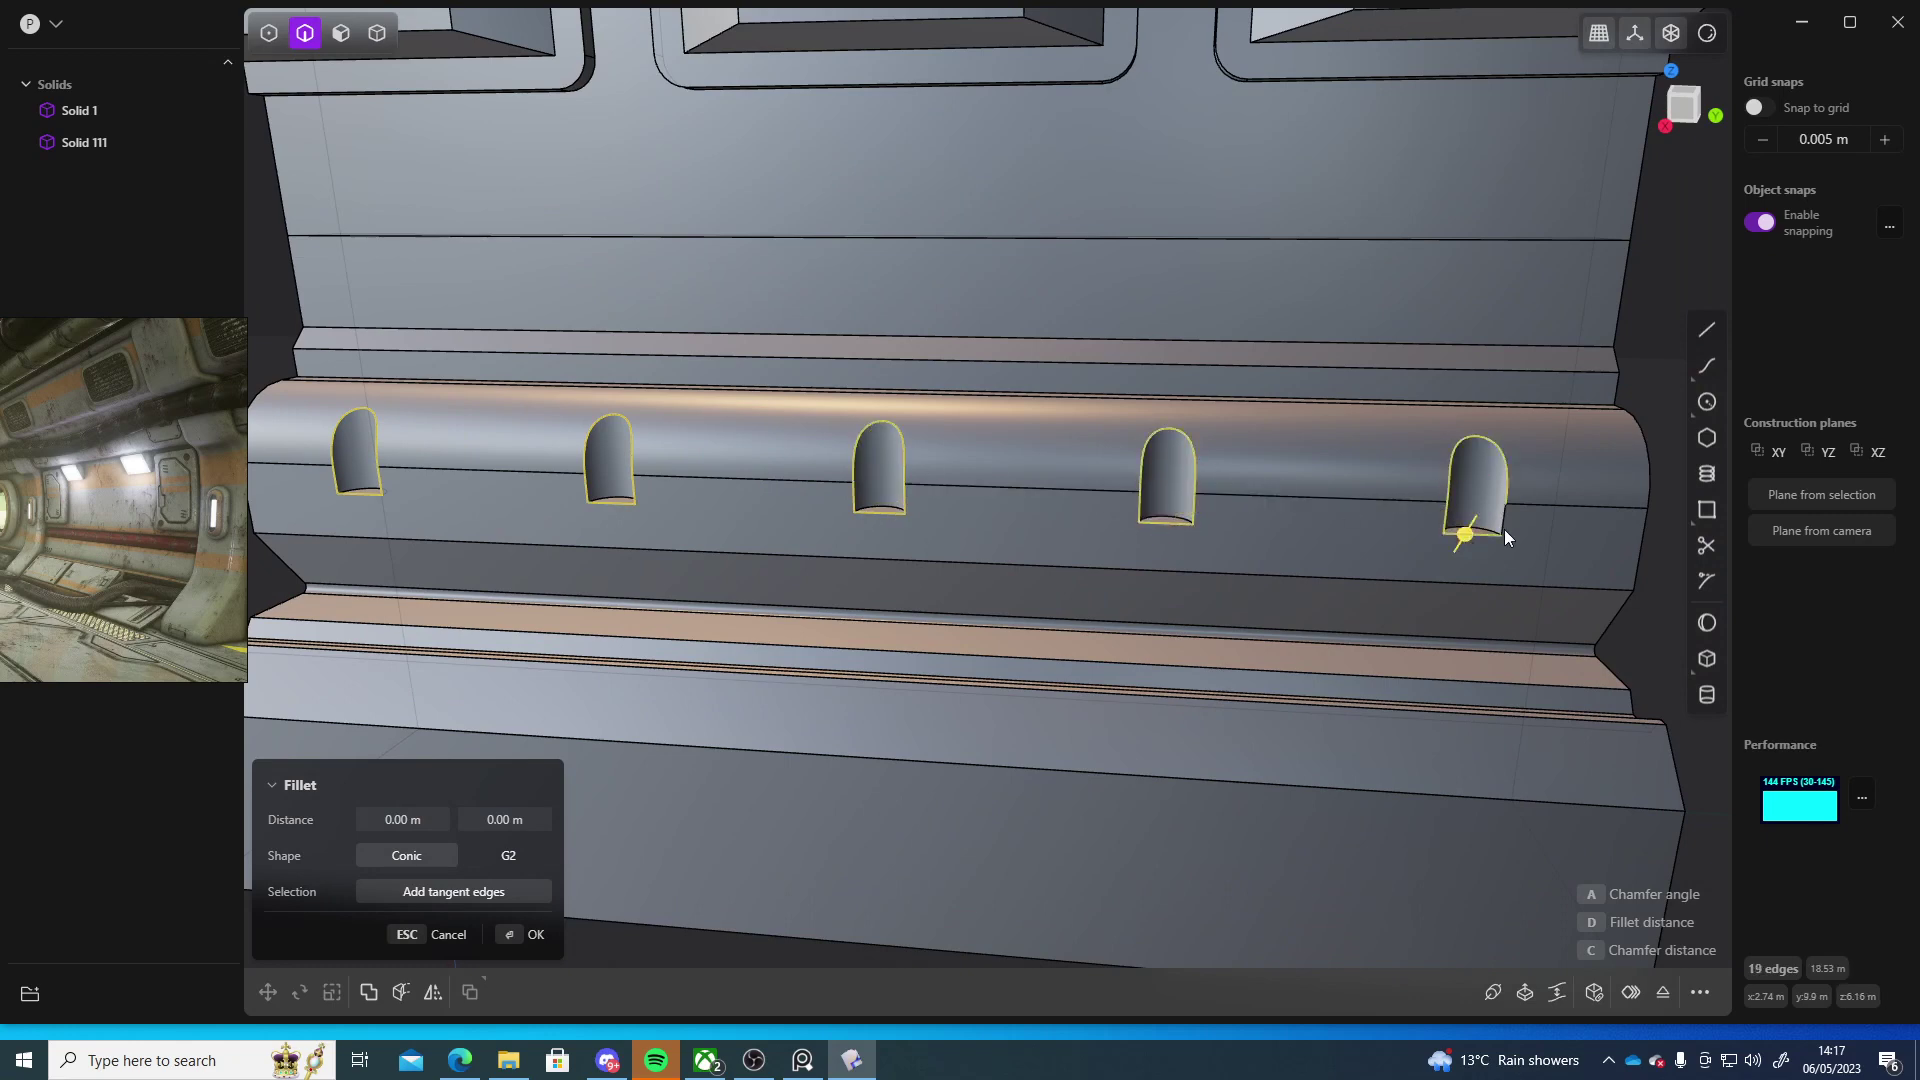
pyautogui.moveTo(1503, 526); pyautogui.dragTo(1499, 532)
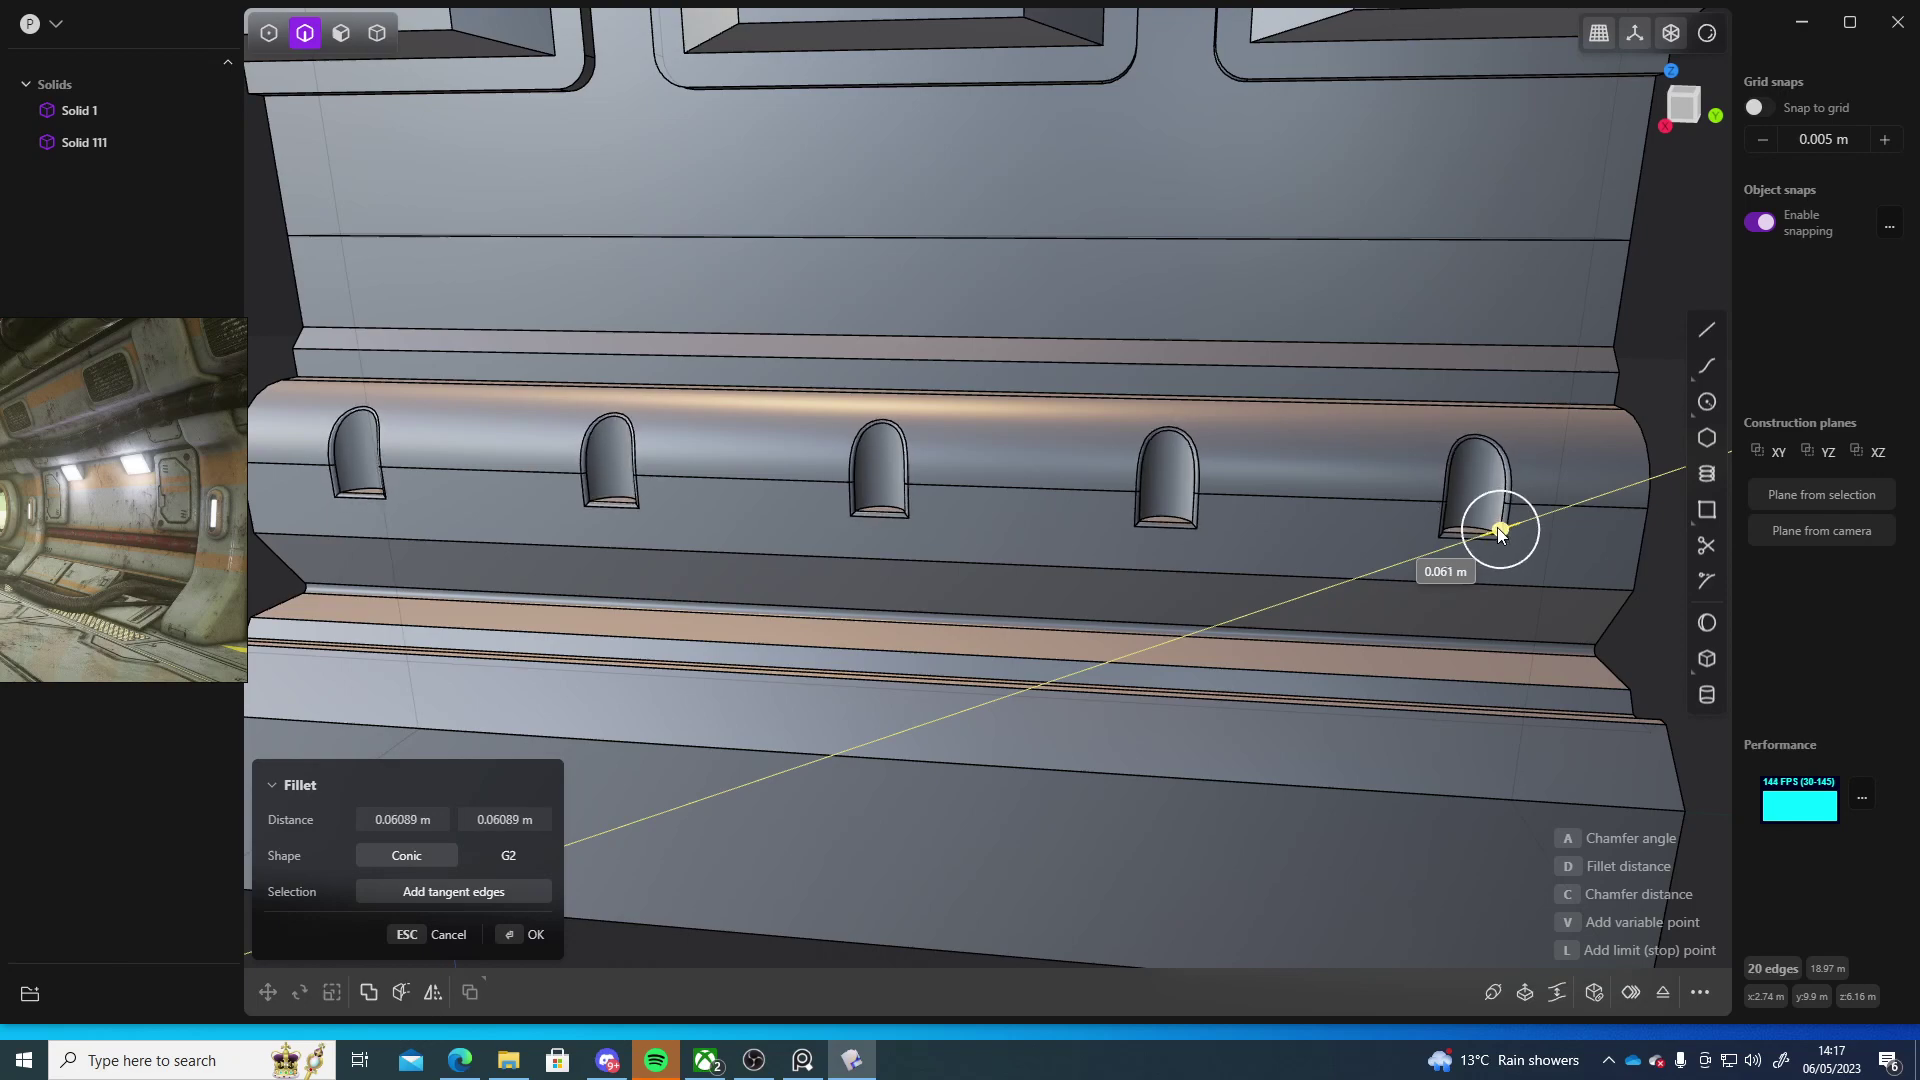
pyautogui.moveTo(1497, 531); pyautogui.dragTo(1030, 620, button='middle')
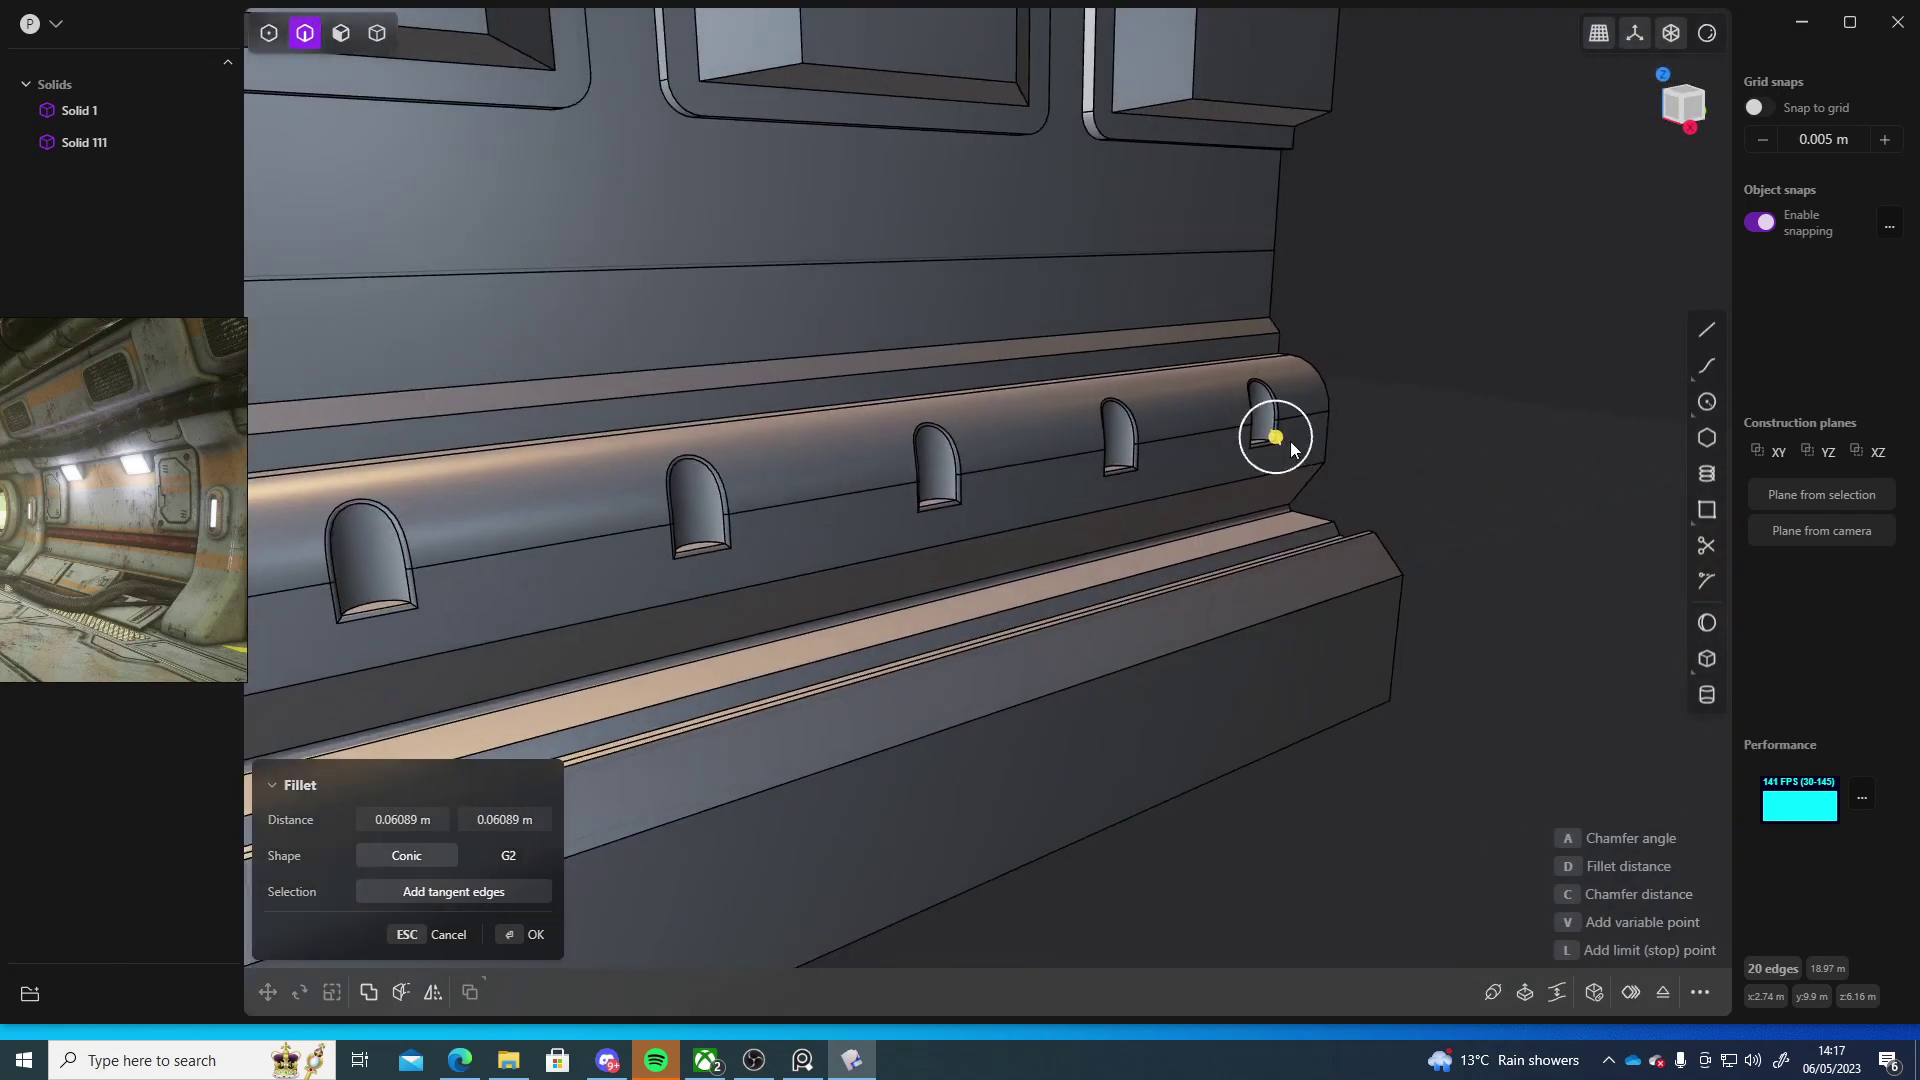
pyautogui.moveTo(1277, 436); pyautogui.dragTo(1278, 437)
pyautogui.rightClick(1461, 446)
pyautogui.moveTo(1461, 448); pyautogui.dragTo(1412, 590, button='middle')
pyautogui.click(1411, 592)
# - In front view, draw a circle of about 1.35 m radius centred in the concave recess near the wall's upper edge
pyautogui.scroll(-8, 1352, 675)
pyautogui.moveTo(1349, 675); pyautogui.dragTo(1074, 590, button='middle')
pyautogui.scroll(6, 1238, 590)
pyautogui.moveTo(964, 658); pyautogui.dragTo(872, 651, button='middle')
pyautogui.scroll(-5, 902, 656)
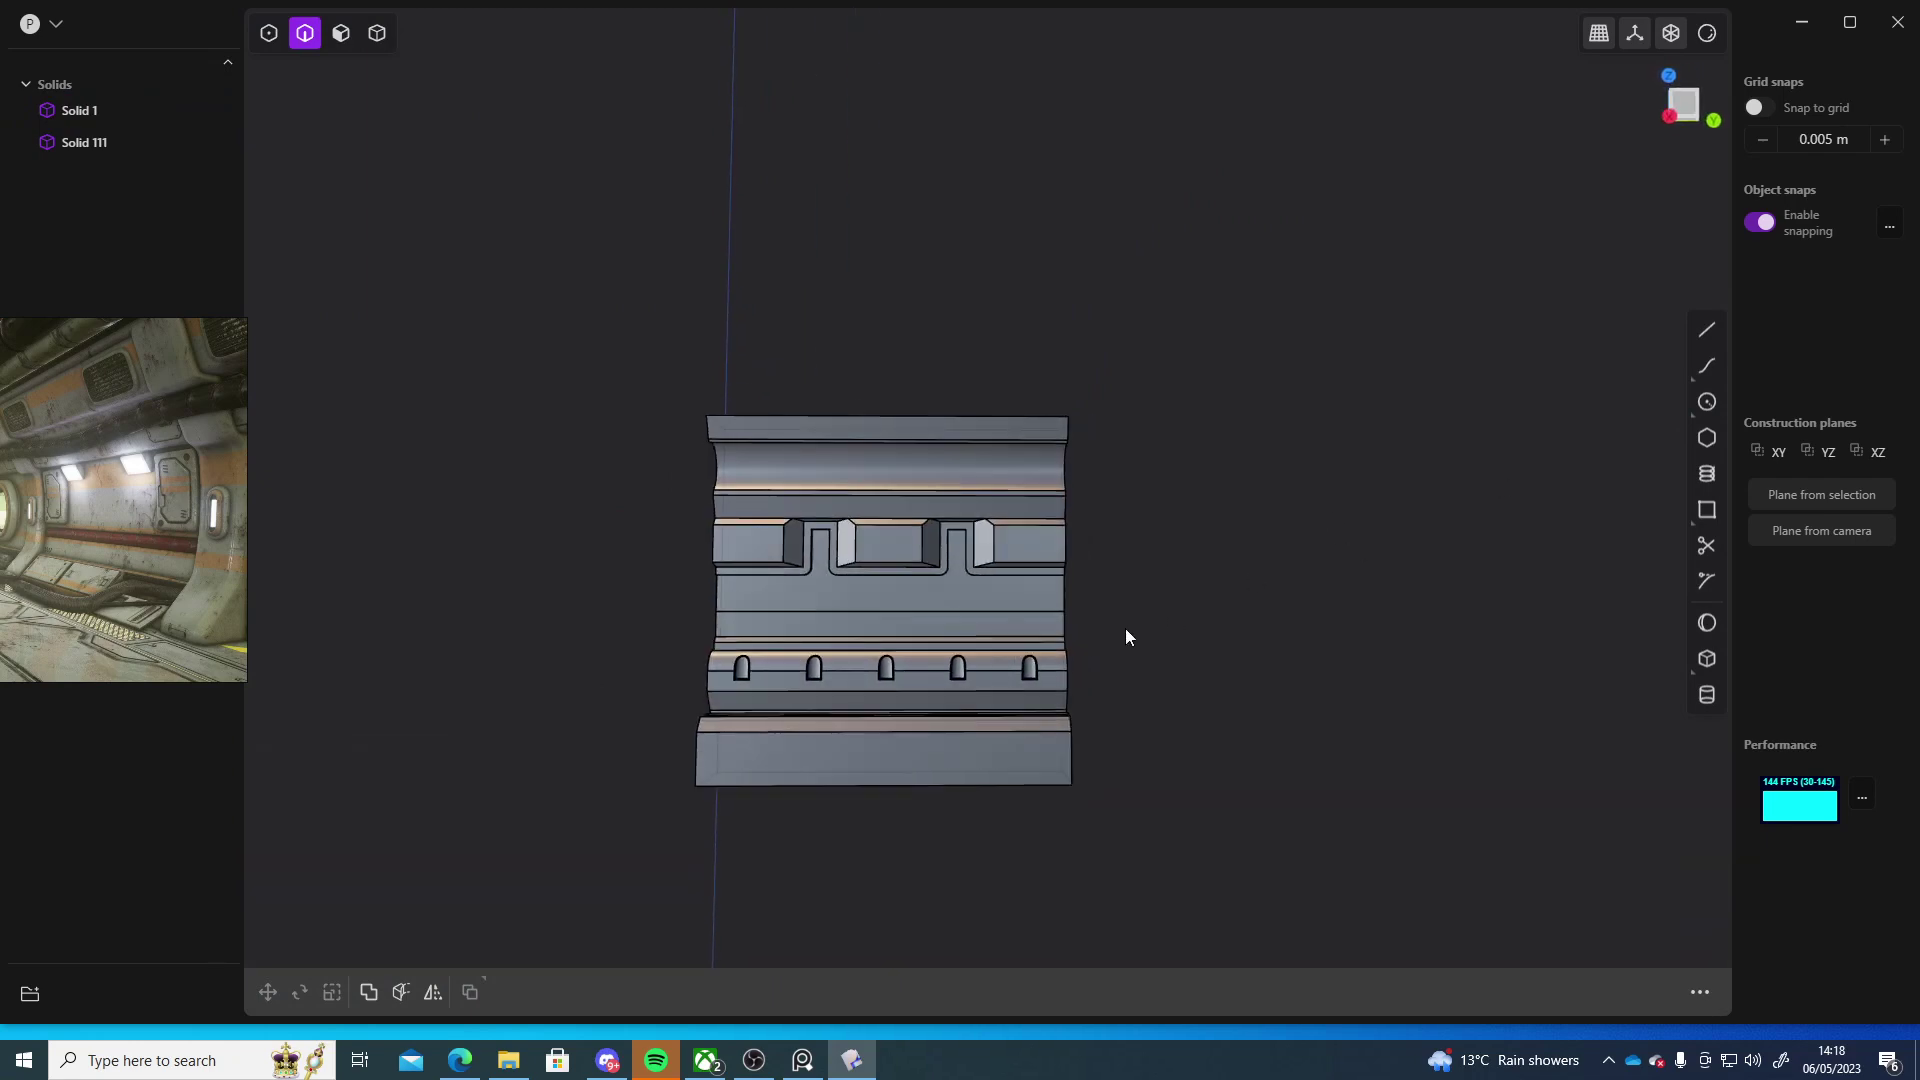
pyautogui.moveTo(1125, 636); pyautogui.dragTo(1522, 172, button='middle')
pyautogui.click(1690, 101)
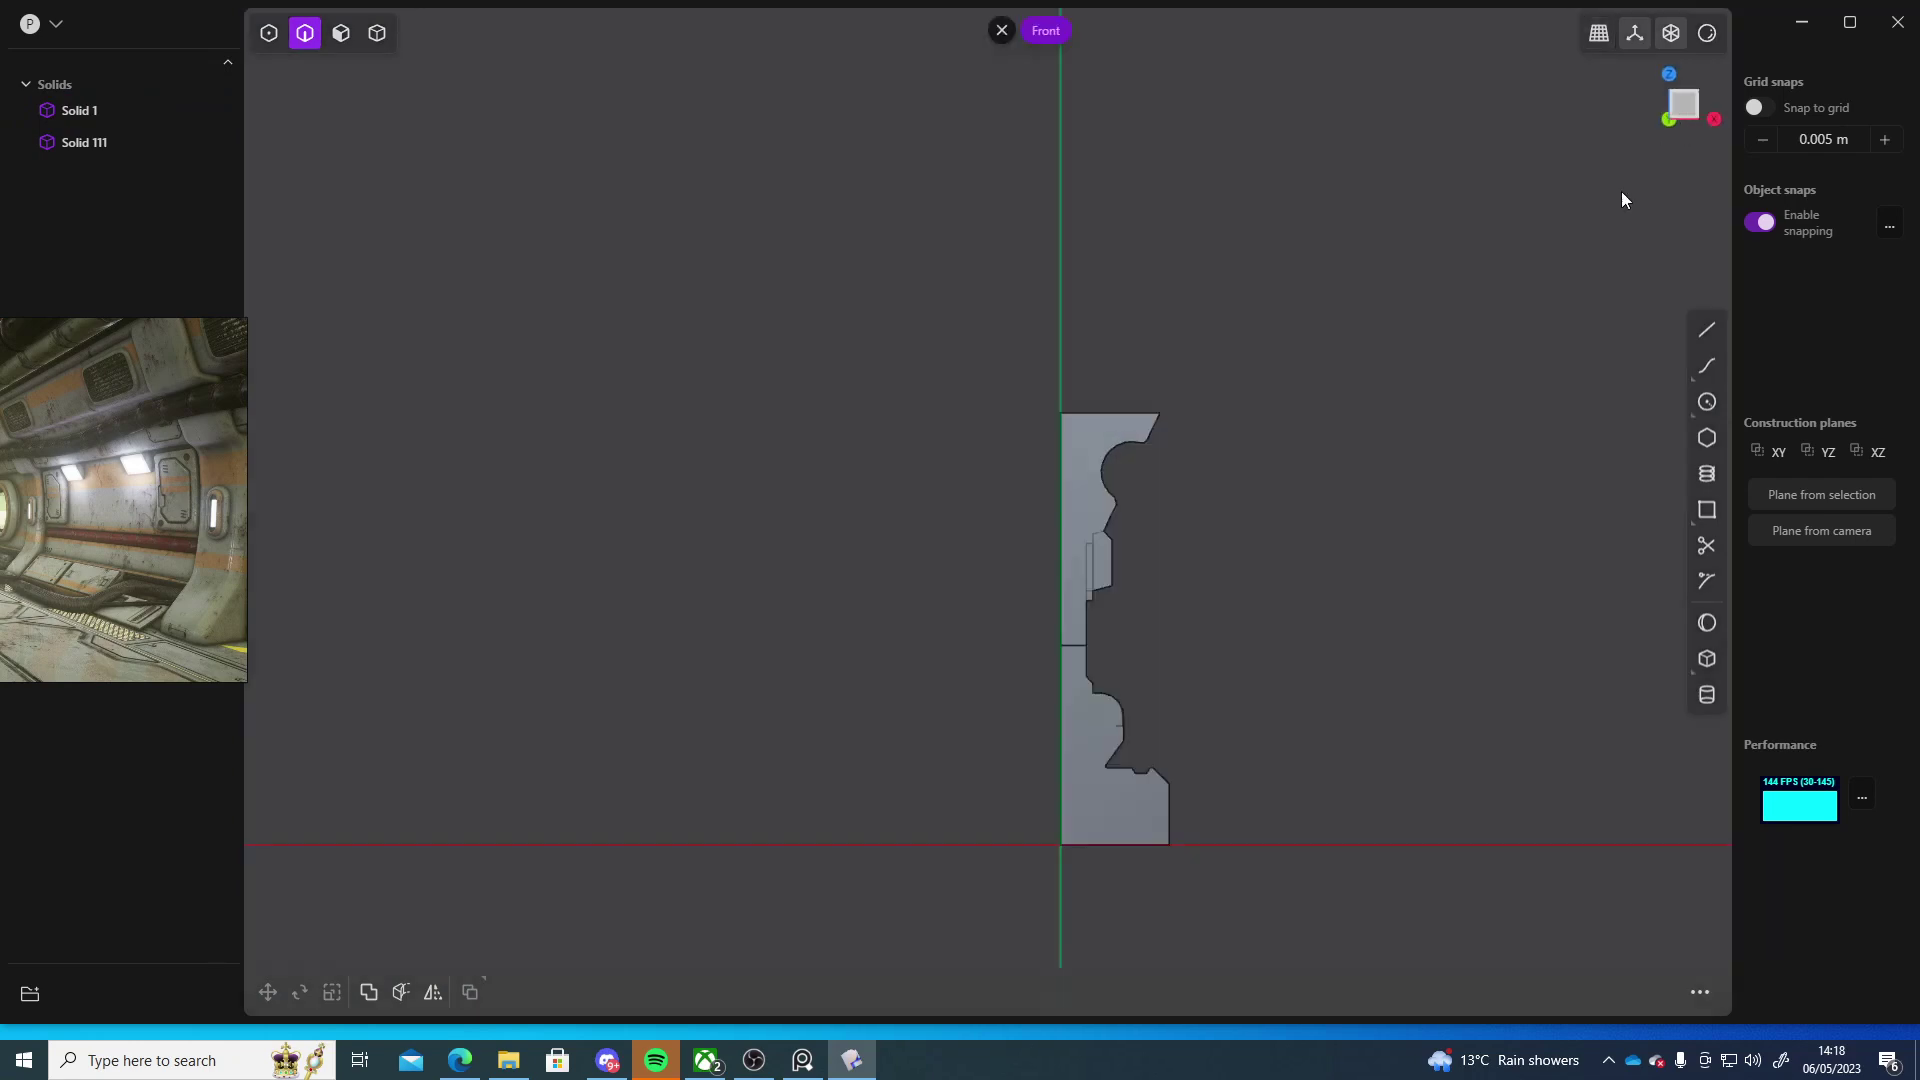
pyautogui.keyDown('shift'); pyautogui.moveTo(1135, 464); pyautogui.dragTo(1012, 530, button='middle'); pyautogui.keyUp('shift')
pyautogui.scroll(3, 1015, 566)
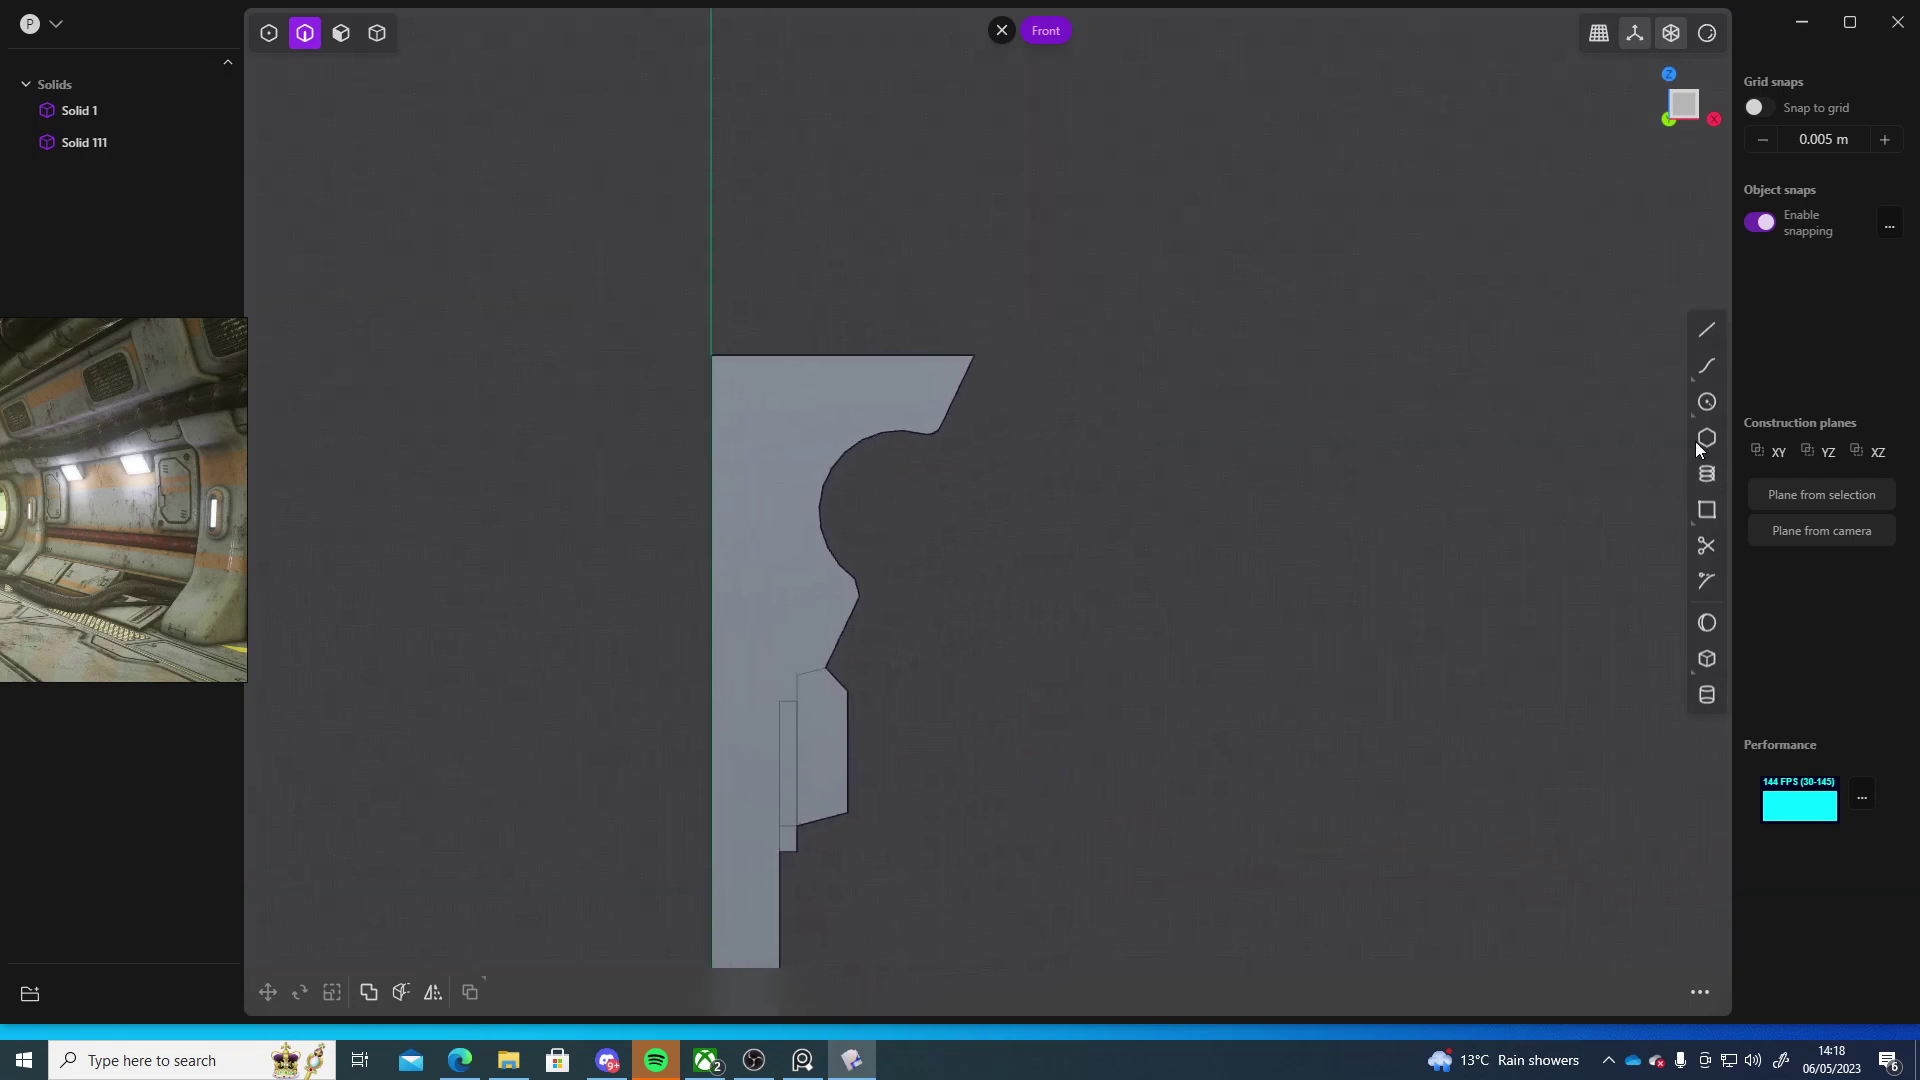
pyautogui.click(1707, 402)
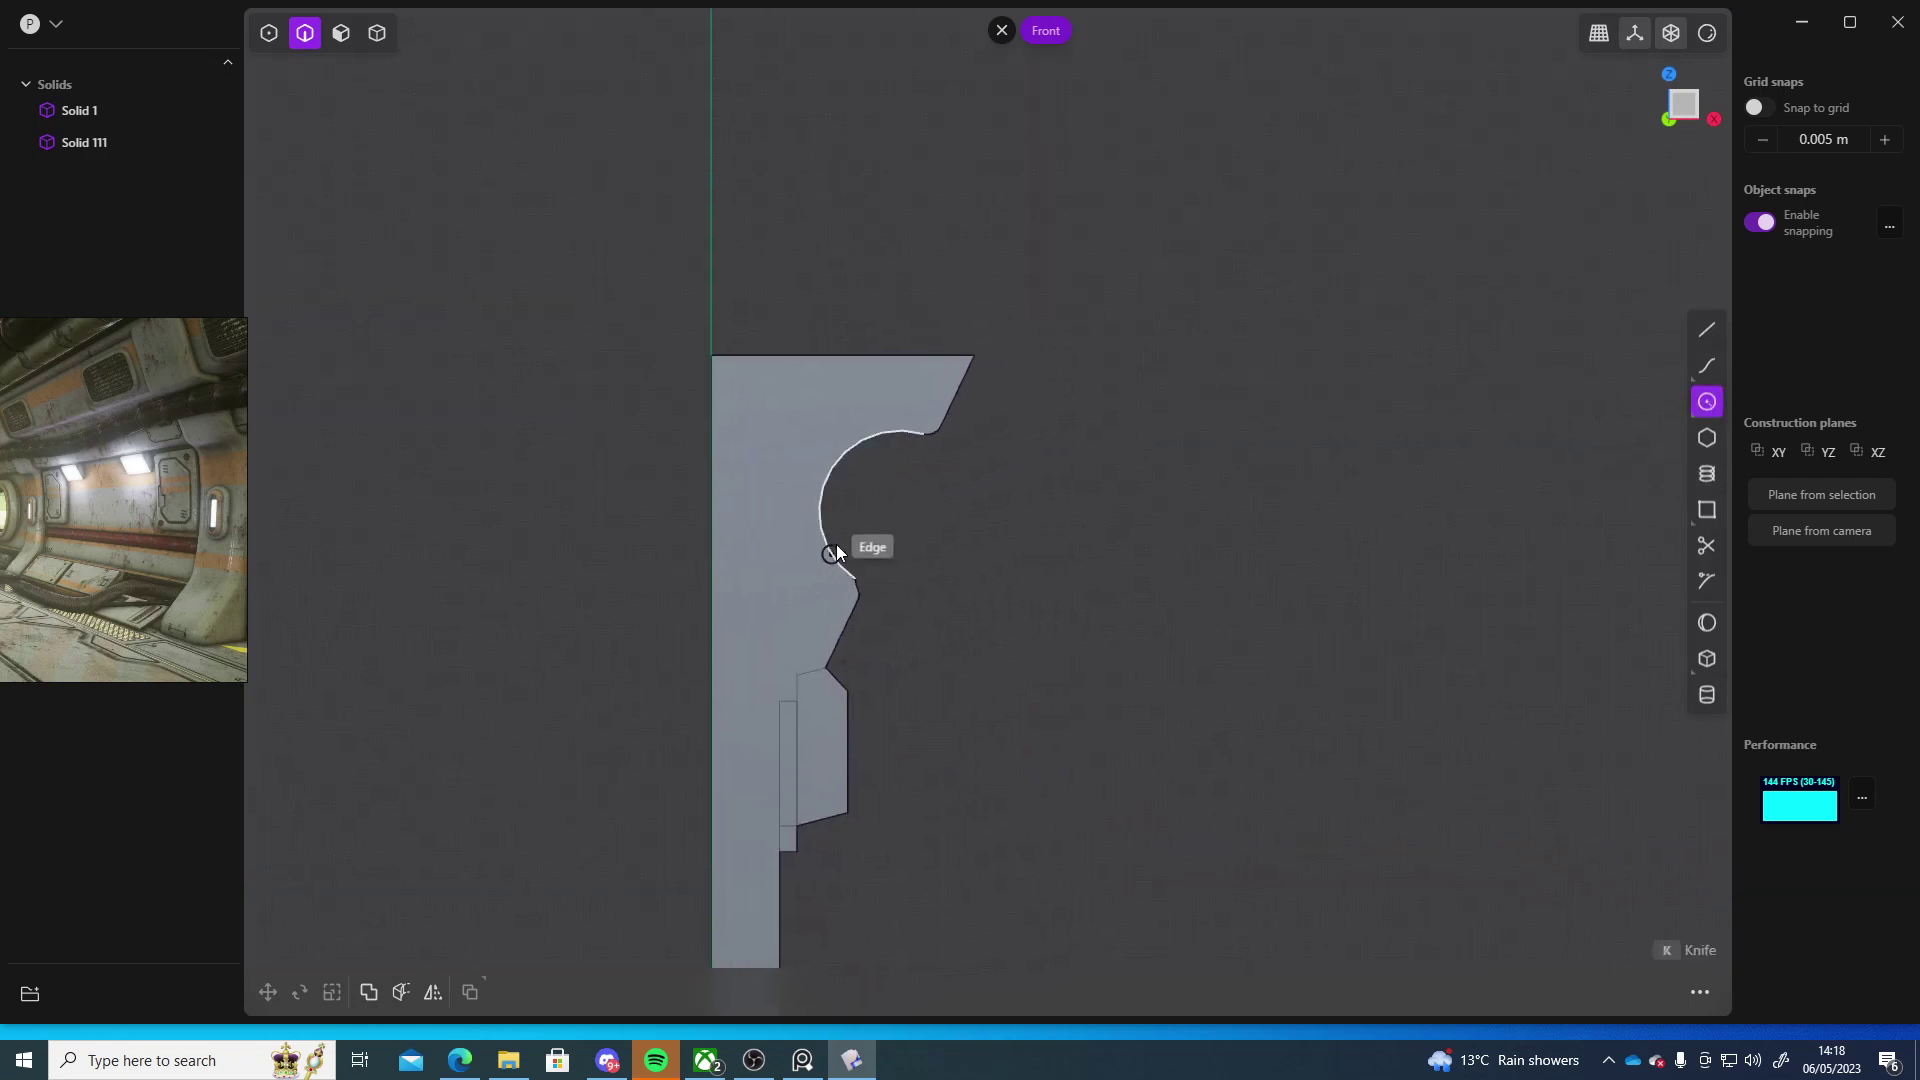
pyautogui.click(899, 510)
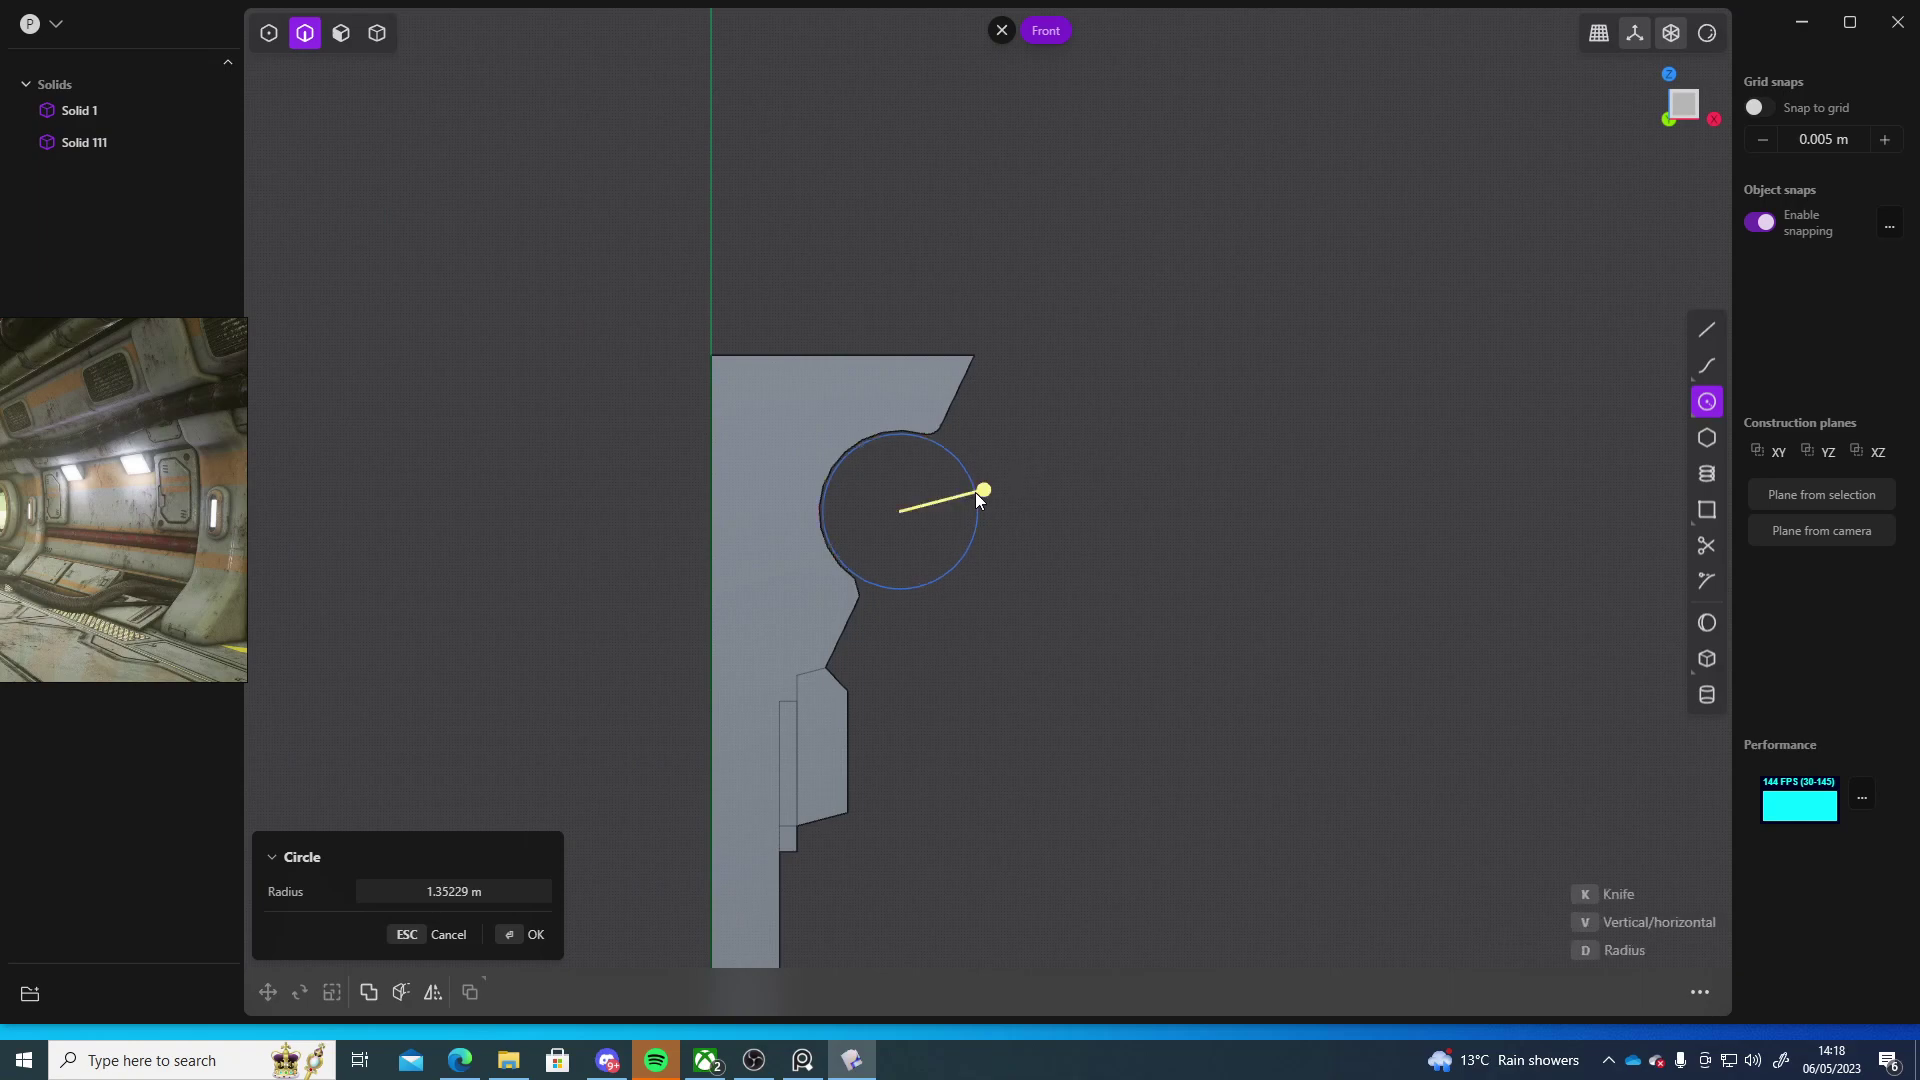
pyautogui.click(1013, 504)
# - Extrude the circle about 19.18 m along the wall's length, with edge snapping turned off
pyautogui.moveTo(1036, 514); pyautogui.dragTo(561, 662, button='middle')
pyautogui.press('4')
pyautogui.press('3')
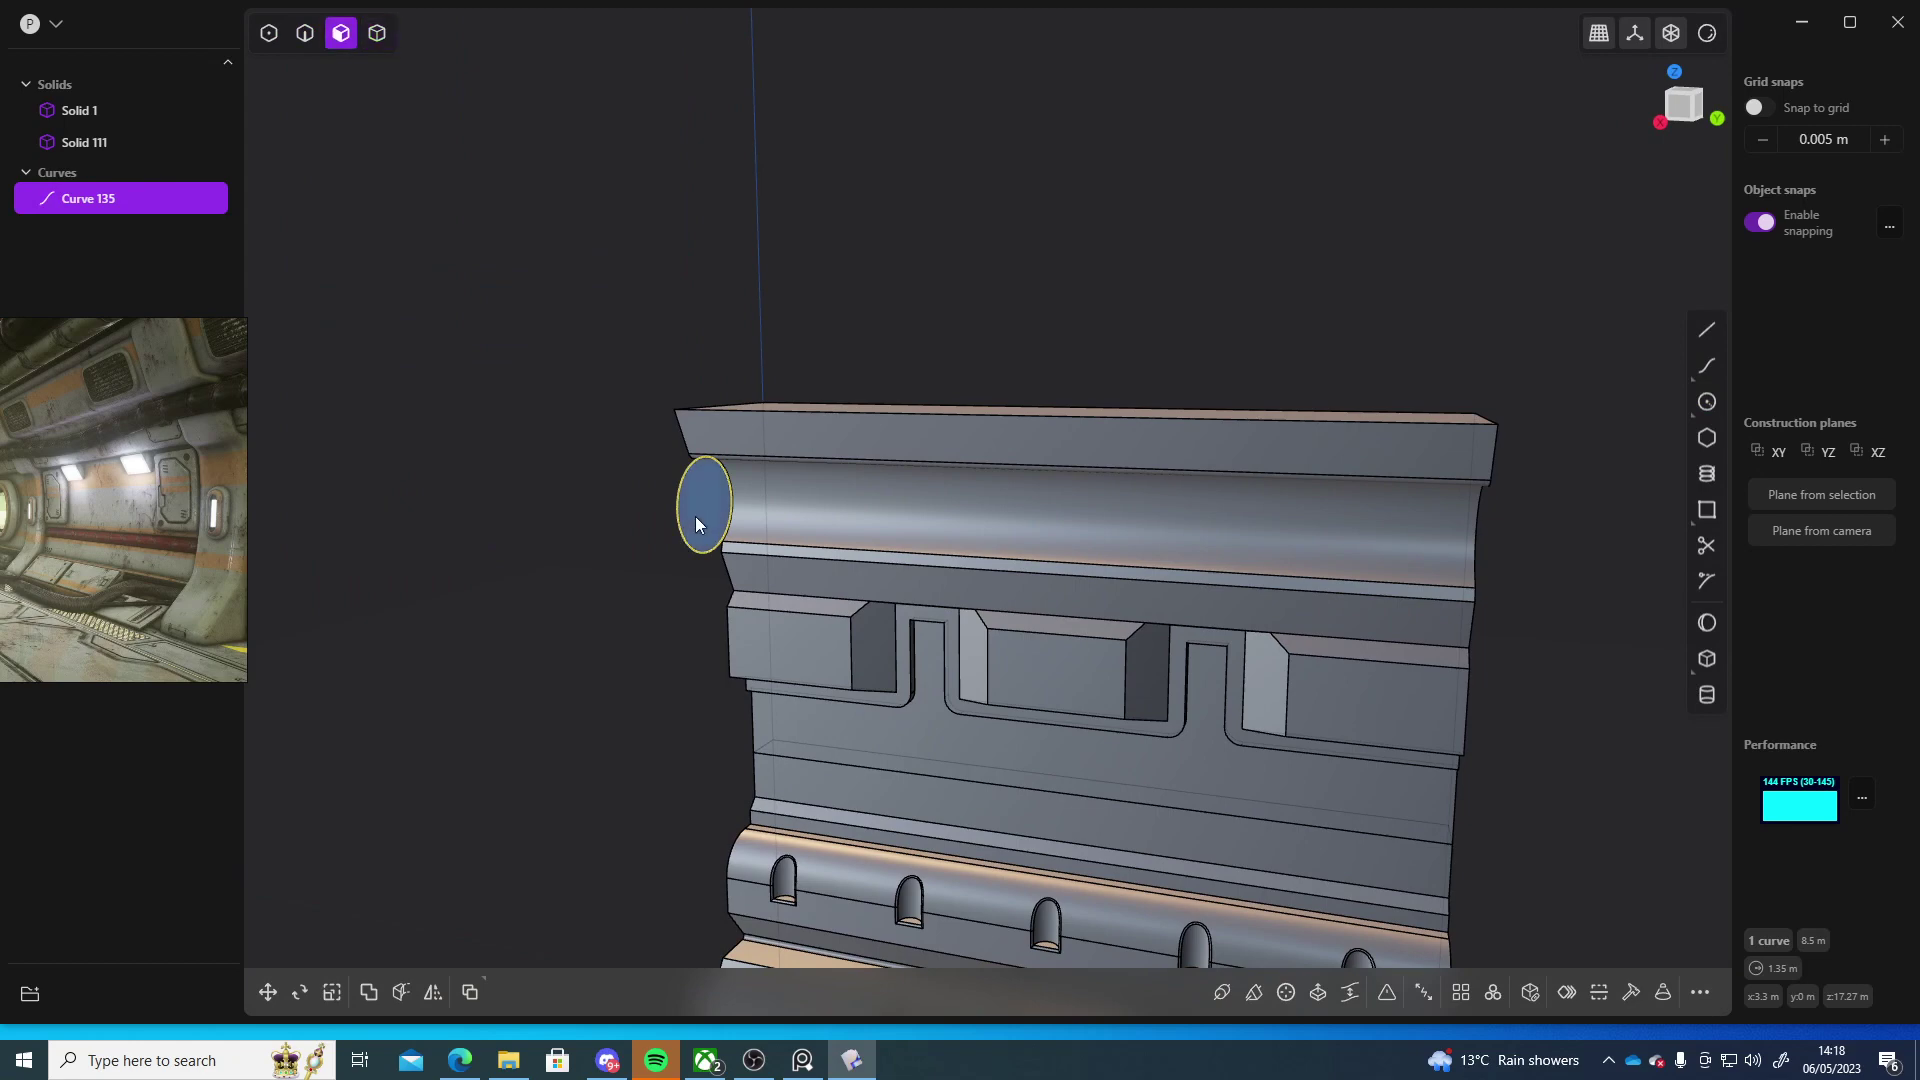
pyautogui.click(699, 514)
pyautogui.press('e')
pyautogui.moveTo(714, 566); pyautogui.dragTo(798, 520, button='middle')
pyautogui.moveTo(717, 531); pyautogui.dragTo(1460, 566)
pyautogui.moveTo(1460, 566); pyautogui.dragTo(1574, 534, button='middle')
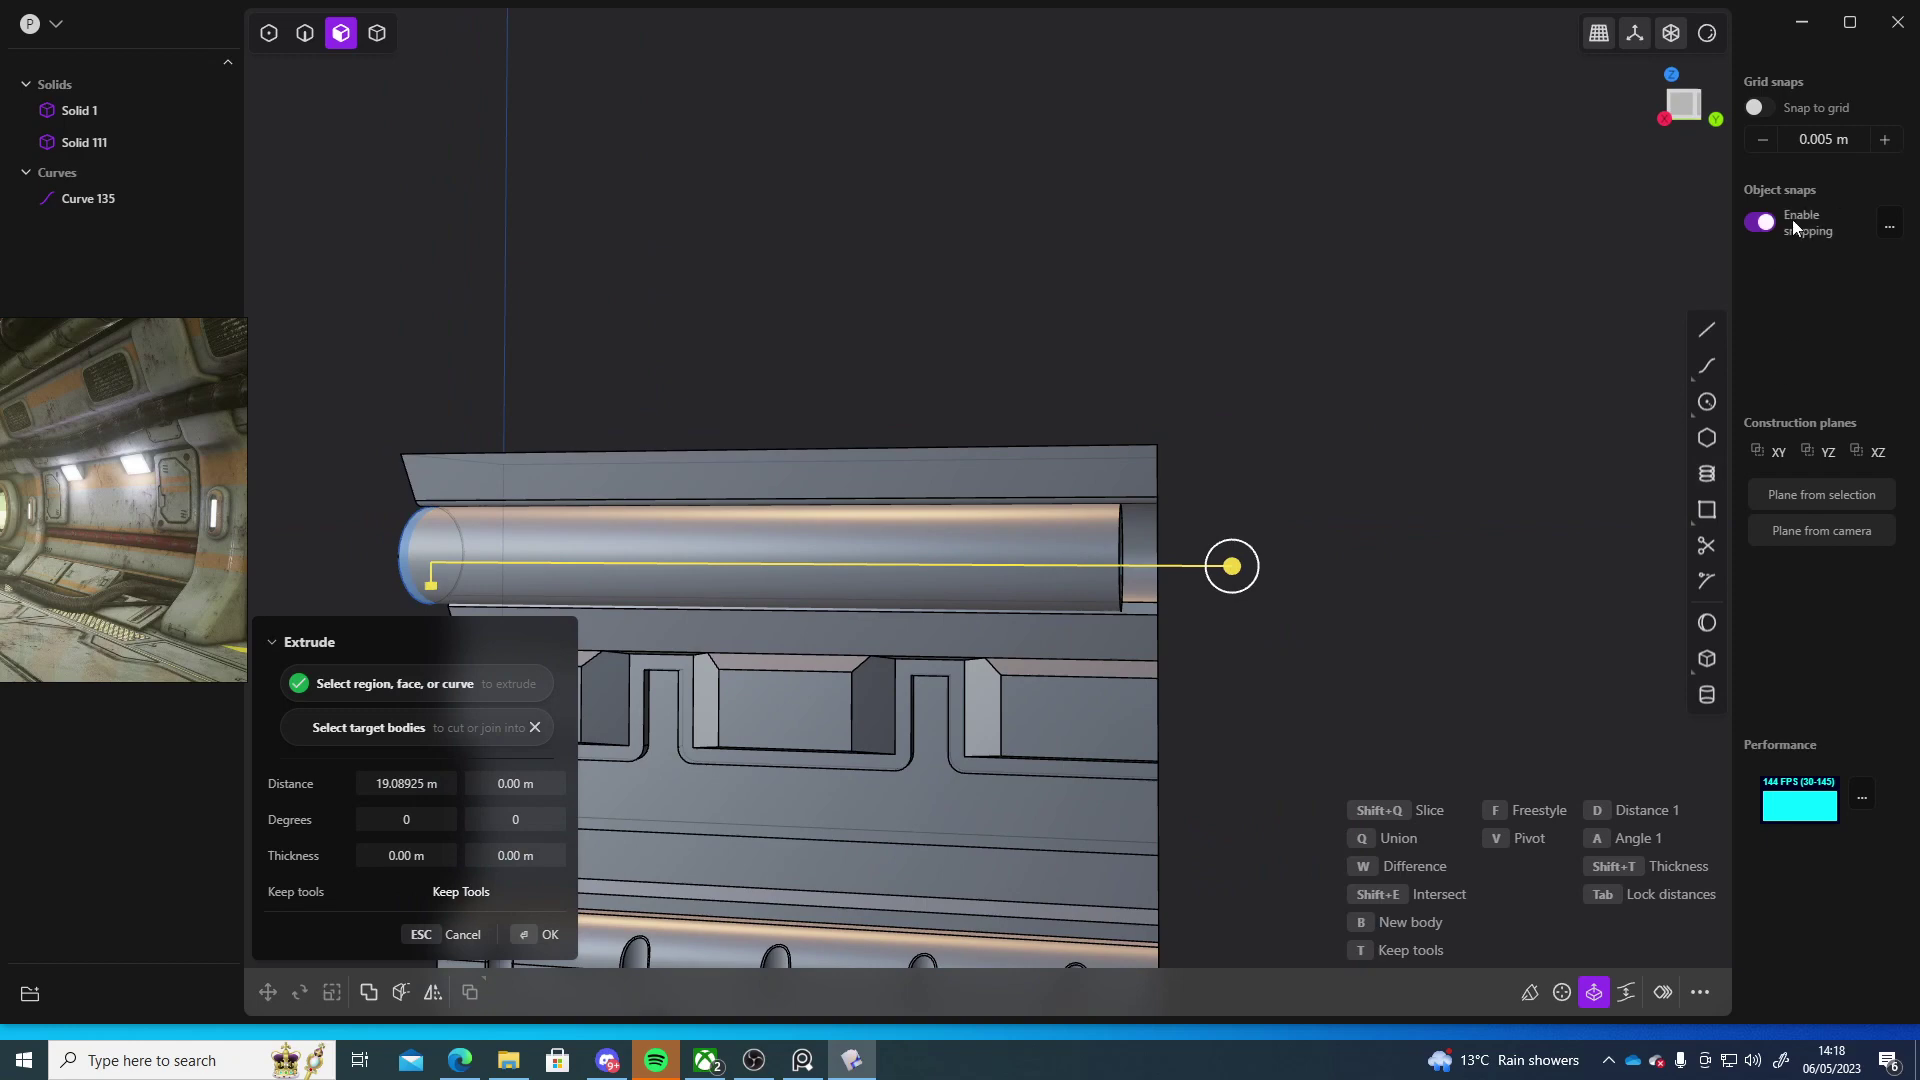
pyautogui.click(1889, 226)
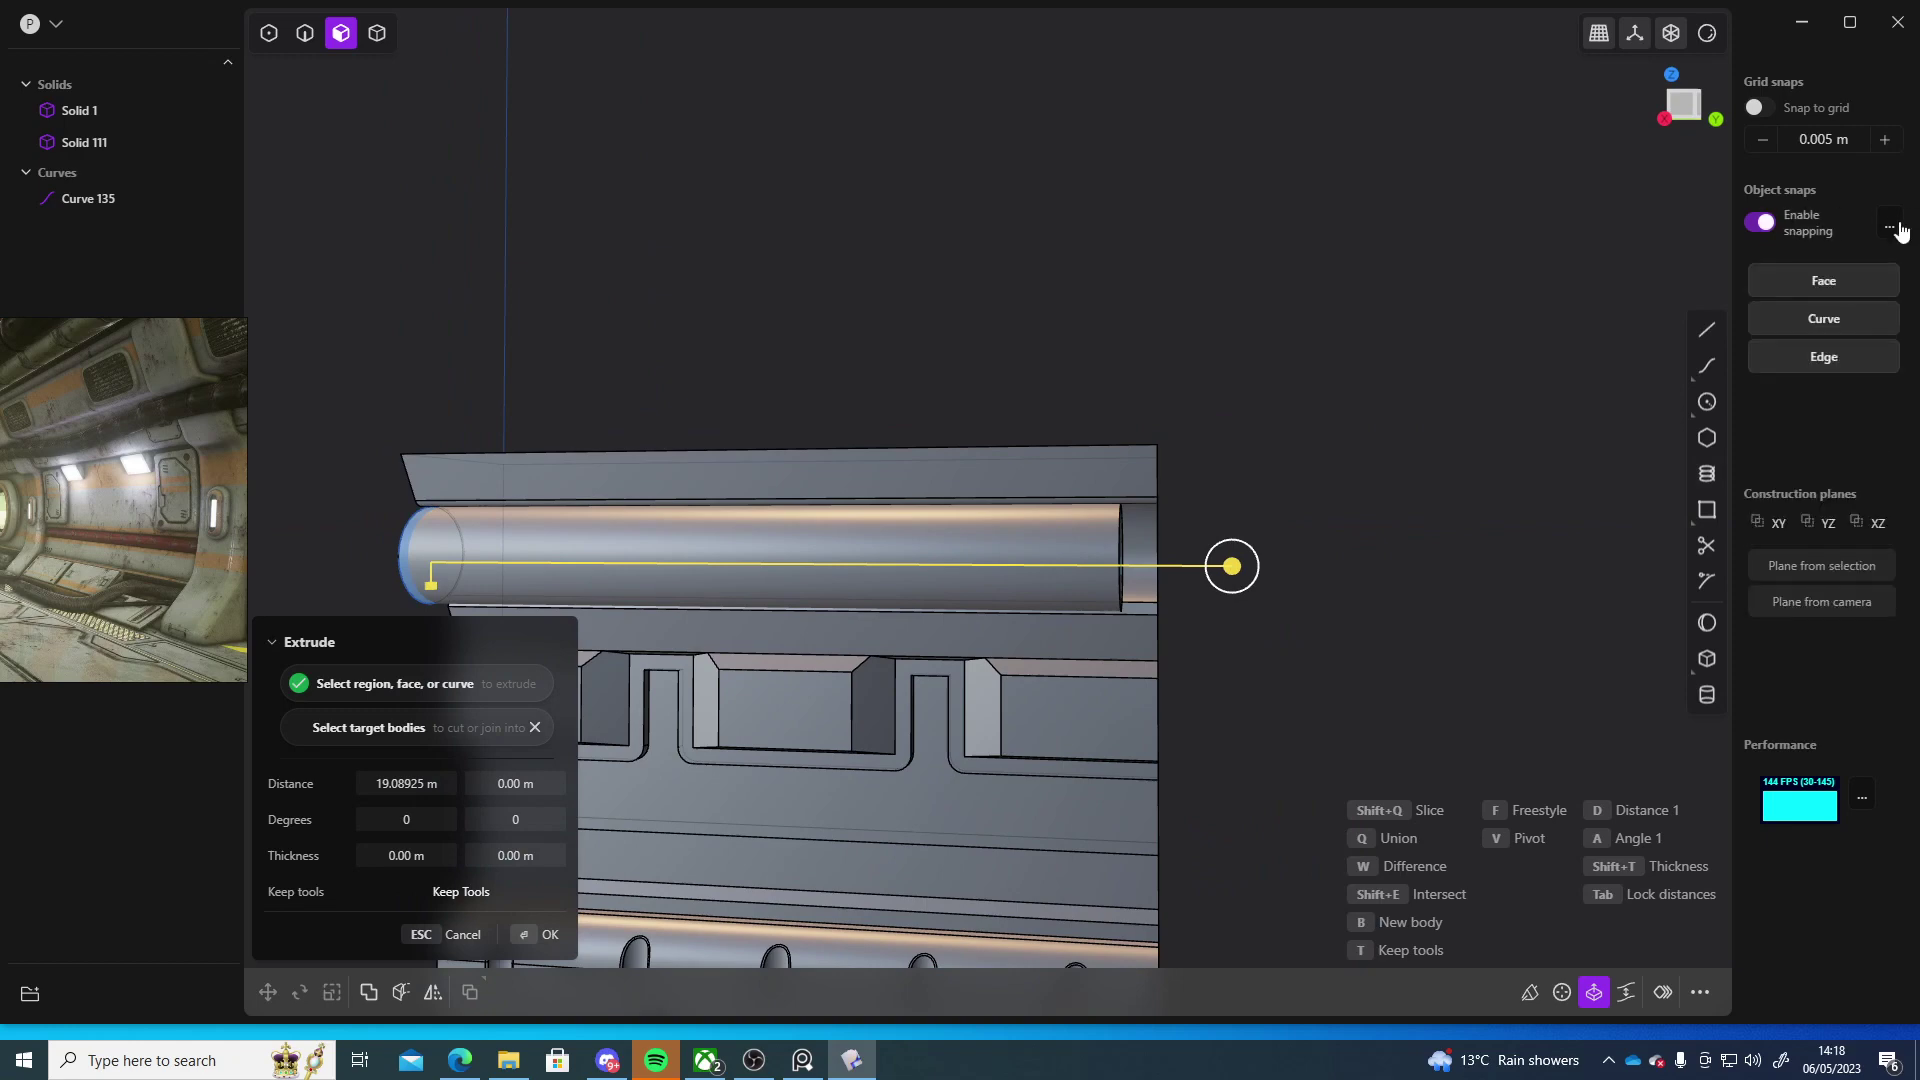
pyautogui.click(1851, 362)
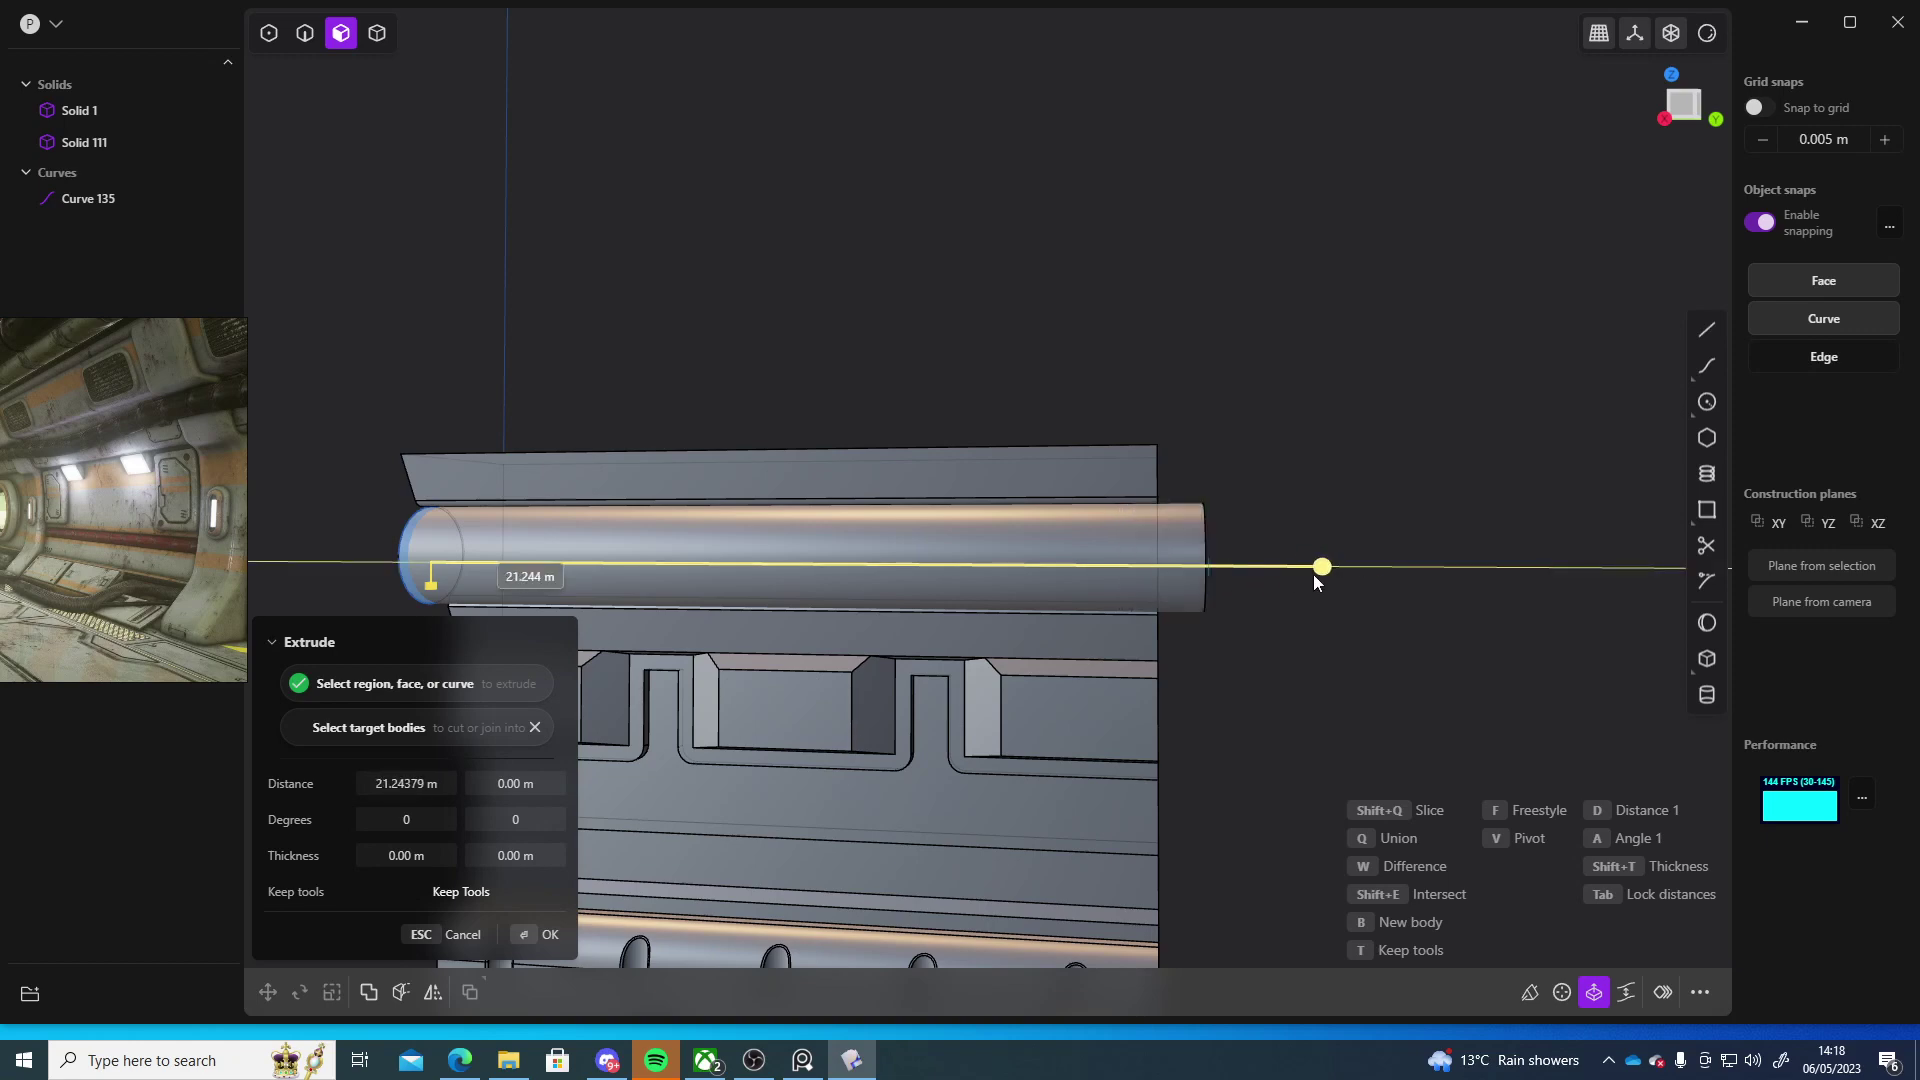
pyautogui.click(1234, 566)
# - Move the cylinder's far end face about 0.66 m along the Y axis, towards the wall's end
pyautogui.moveTo(1234, 566); pyautogui.dragTo(1147, 562, button='middle')
pyautogui.click(1148, 562)
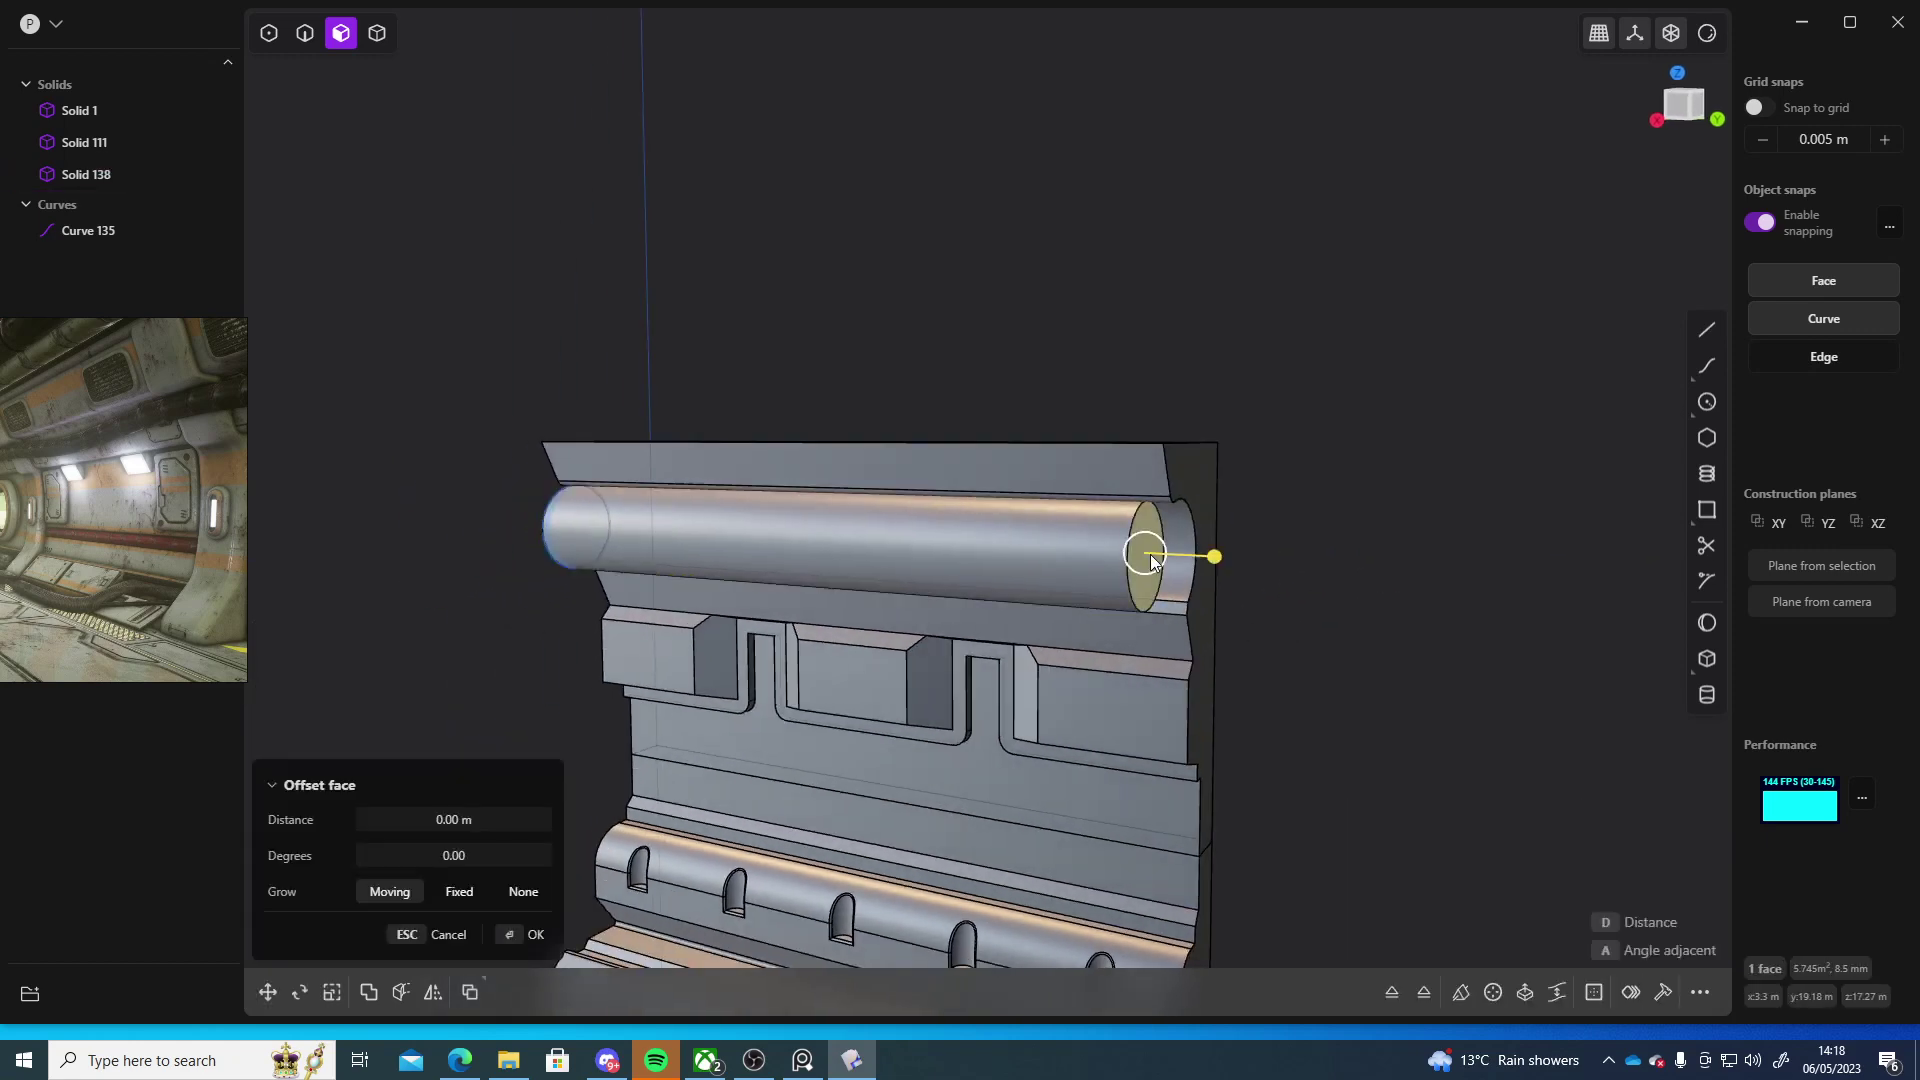
pyautogui.press('g')
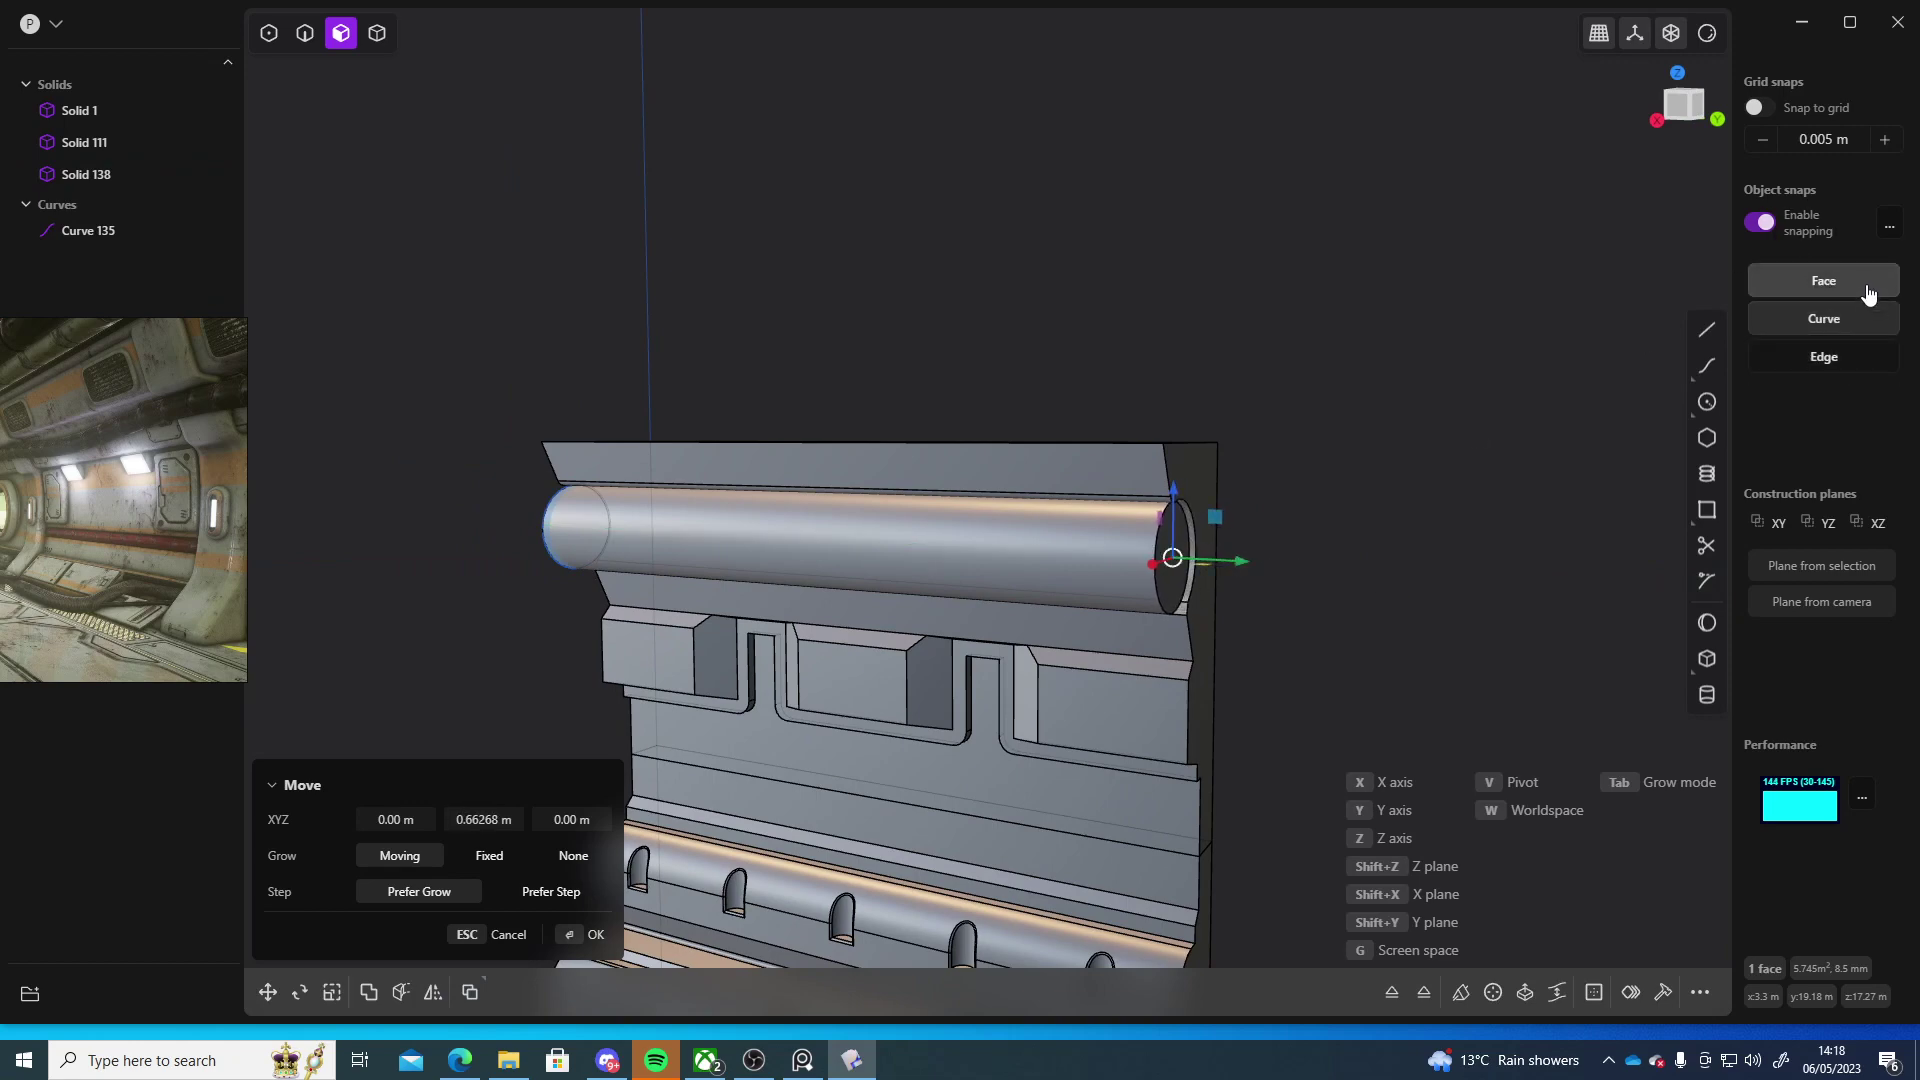
# - Enable edge snapping and move the pipe's end face about 0.81 m along Y toward the wall panel's end
pyautogui.click(1866, 358)
pyautogui.moveTo(1252, 560)
pyautogui.mouseDown()
pyautogui.moveTo(1234, 543)
pyautogui.moveTo(1290, 556)
pyautogui.moveTo(1200, 550)
pyautogui.moveTo(1266, 554)
pyautogui.moveTo(1260, 572)
pyautogui.mouseUp()
pyautogui.scroll(2, 1353, 525)
pyautogui.scroll(4, 1299, 519)
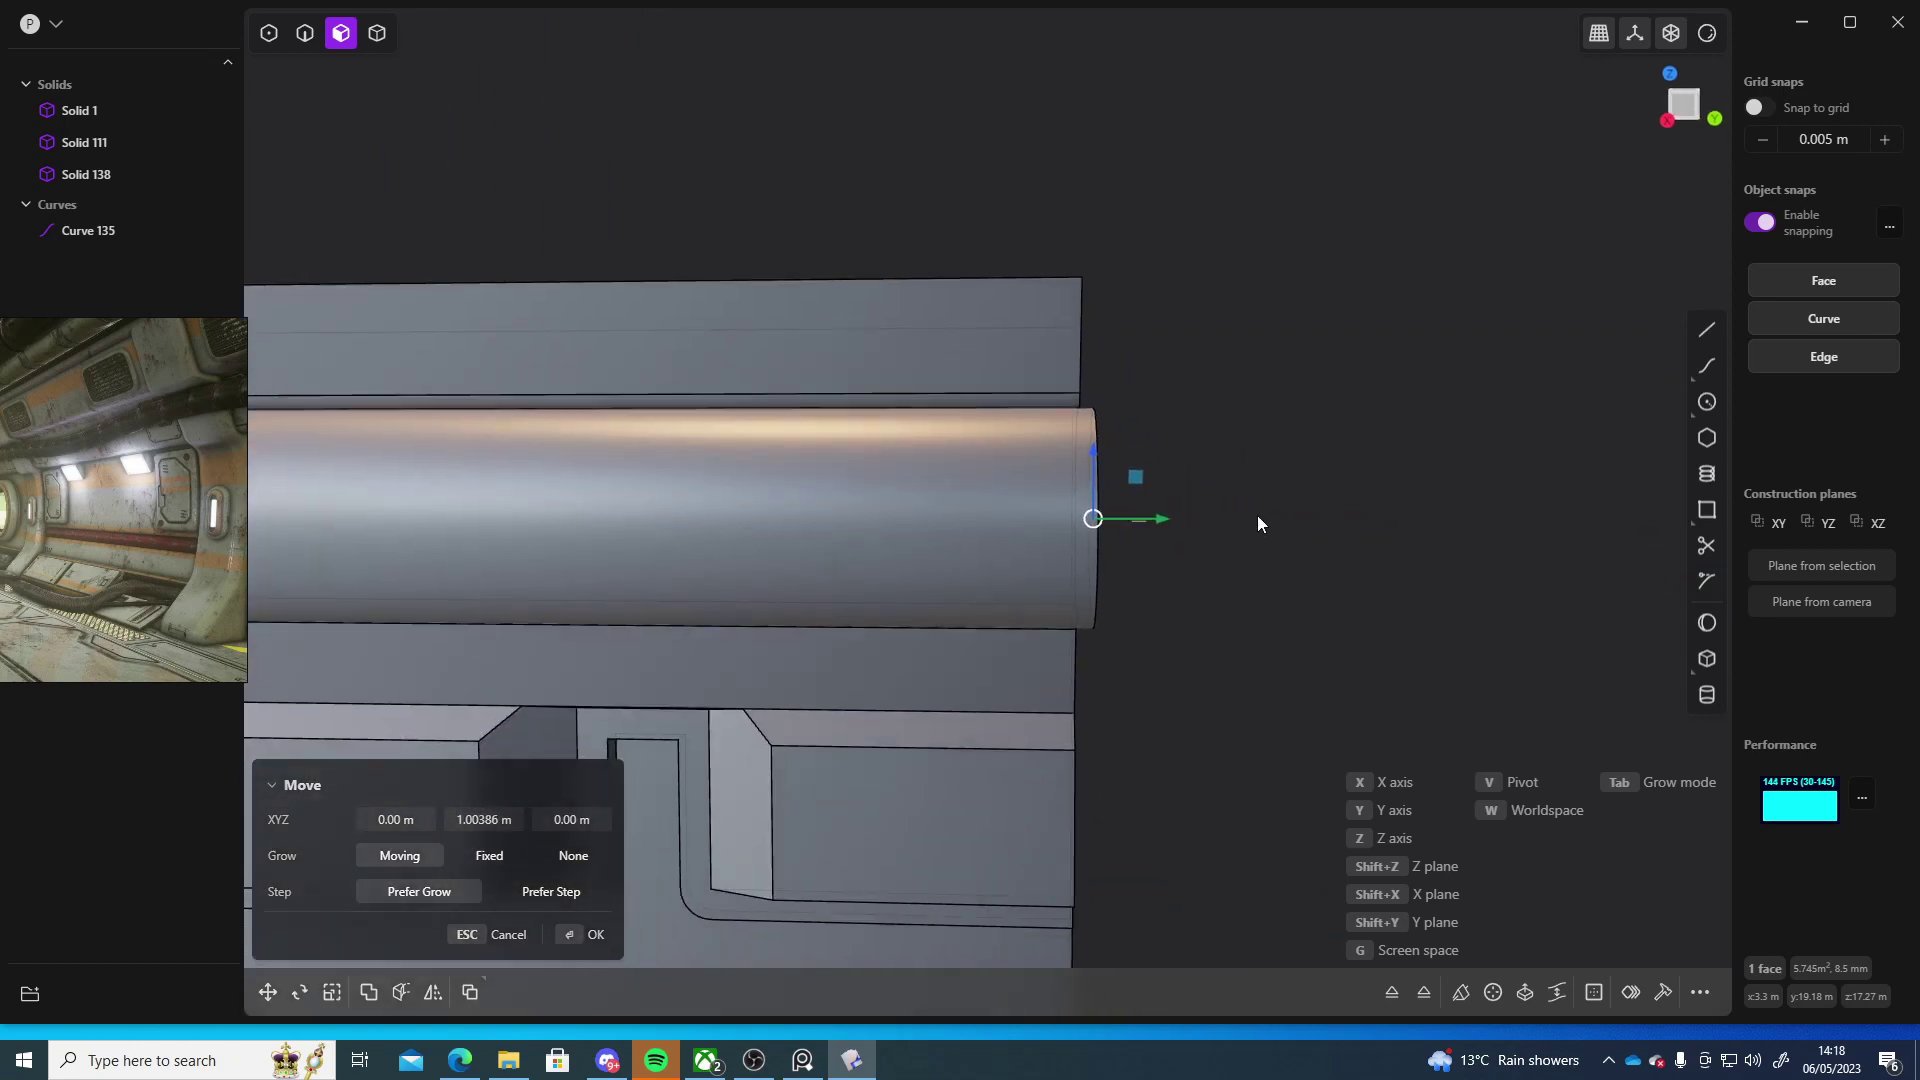
pyautogui.press('KP_3')
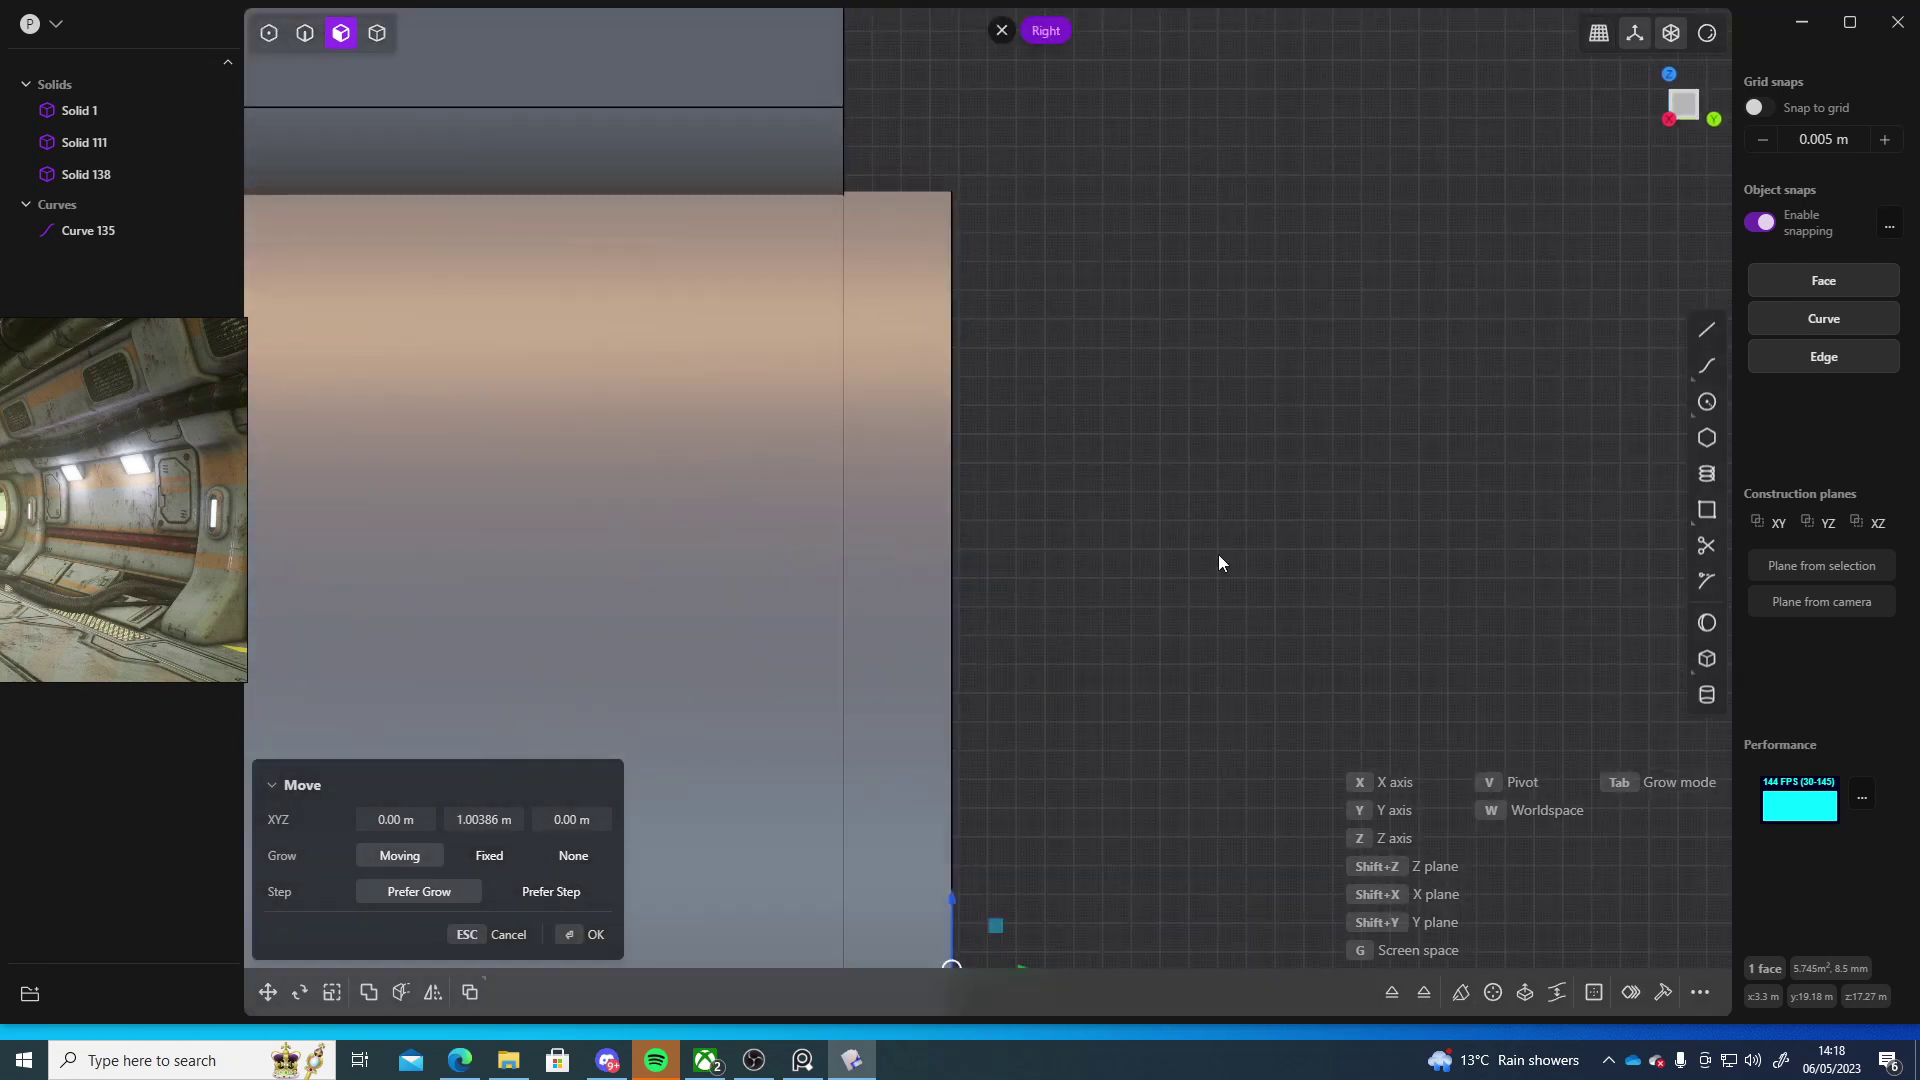
pyautogui.scroll(-2, 1214, 600)
pyautogui.moveTo(1196, 677); pyautogui.dragTo(1161, 686)
pyautogui.scroll(5, 1102, 404)
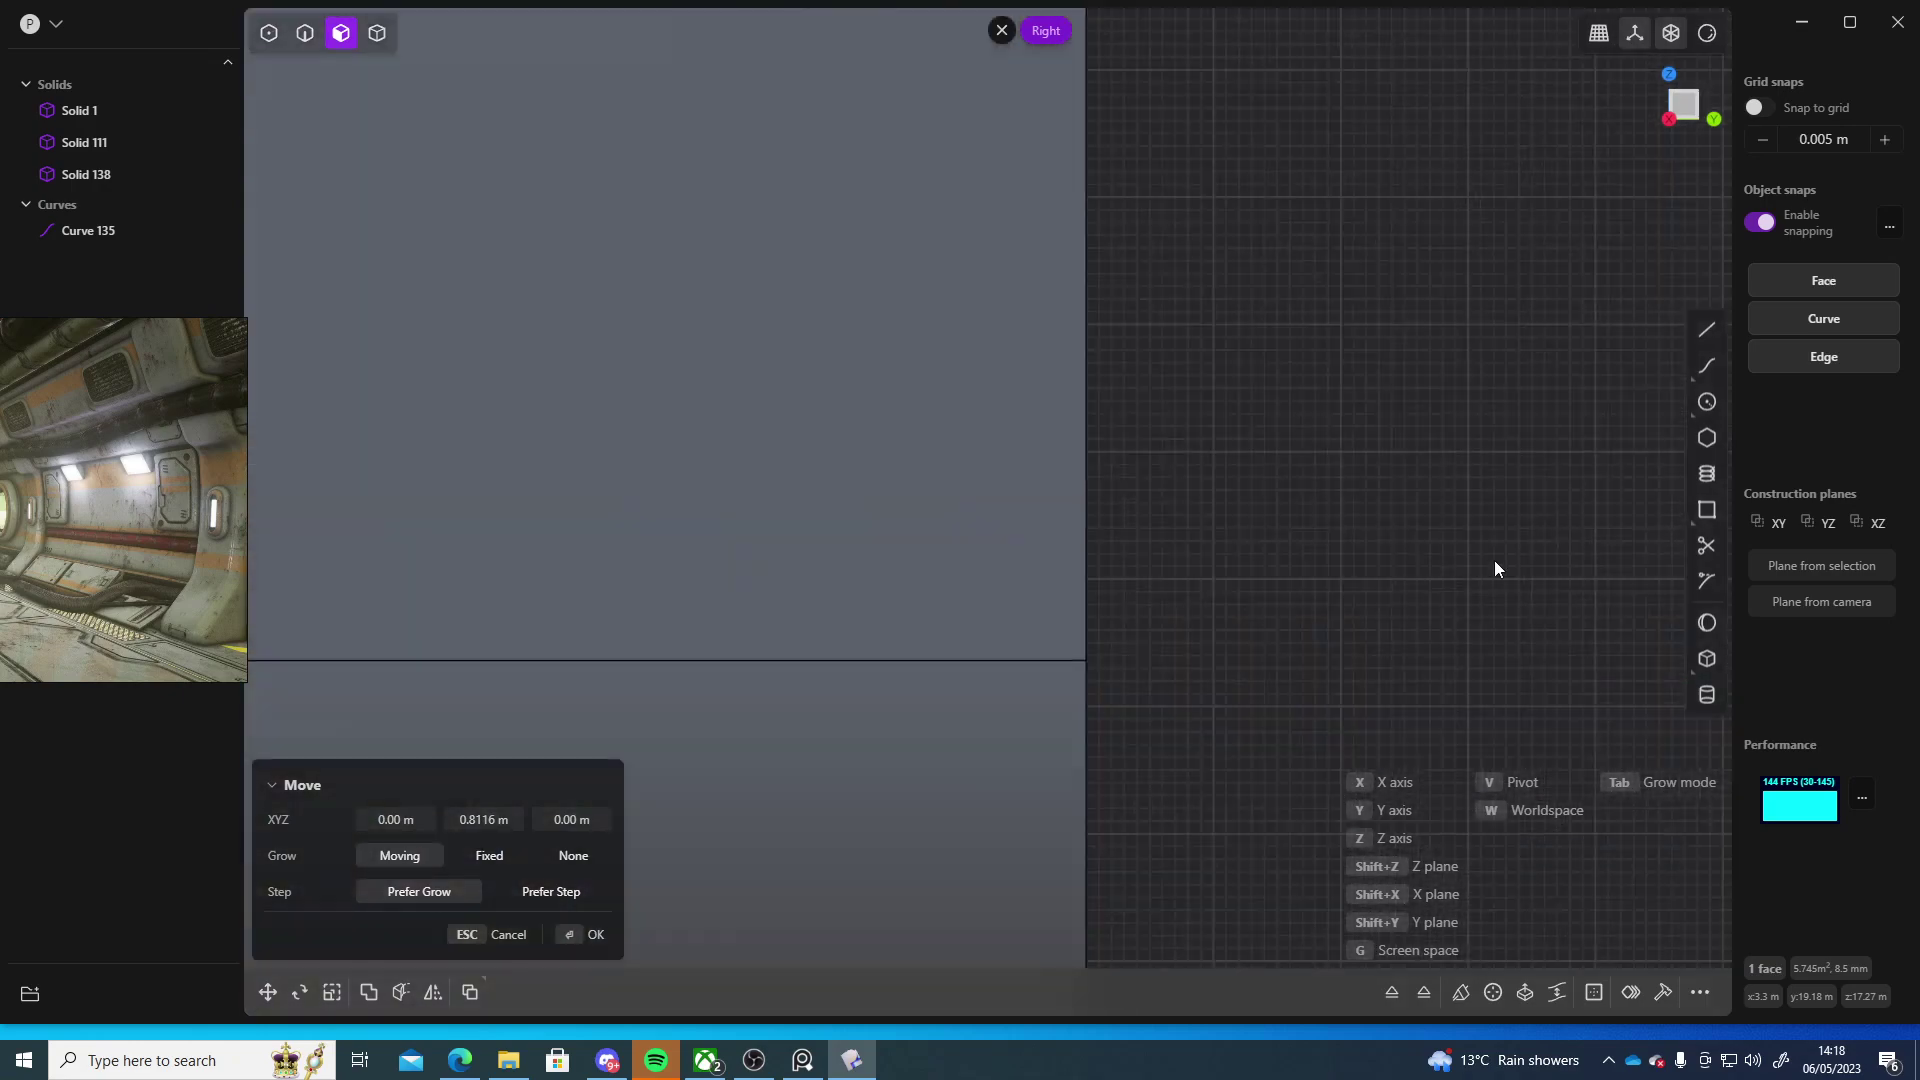
# - Fine-tune the pipe's end face along Y until it is flush with the wall panel's end
pyautogui.scroll(2, 1210, 498)
pyautogui.scroll(-2, 1232, 518)
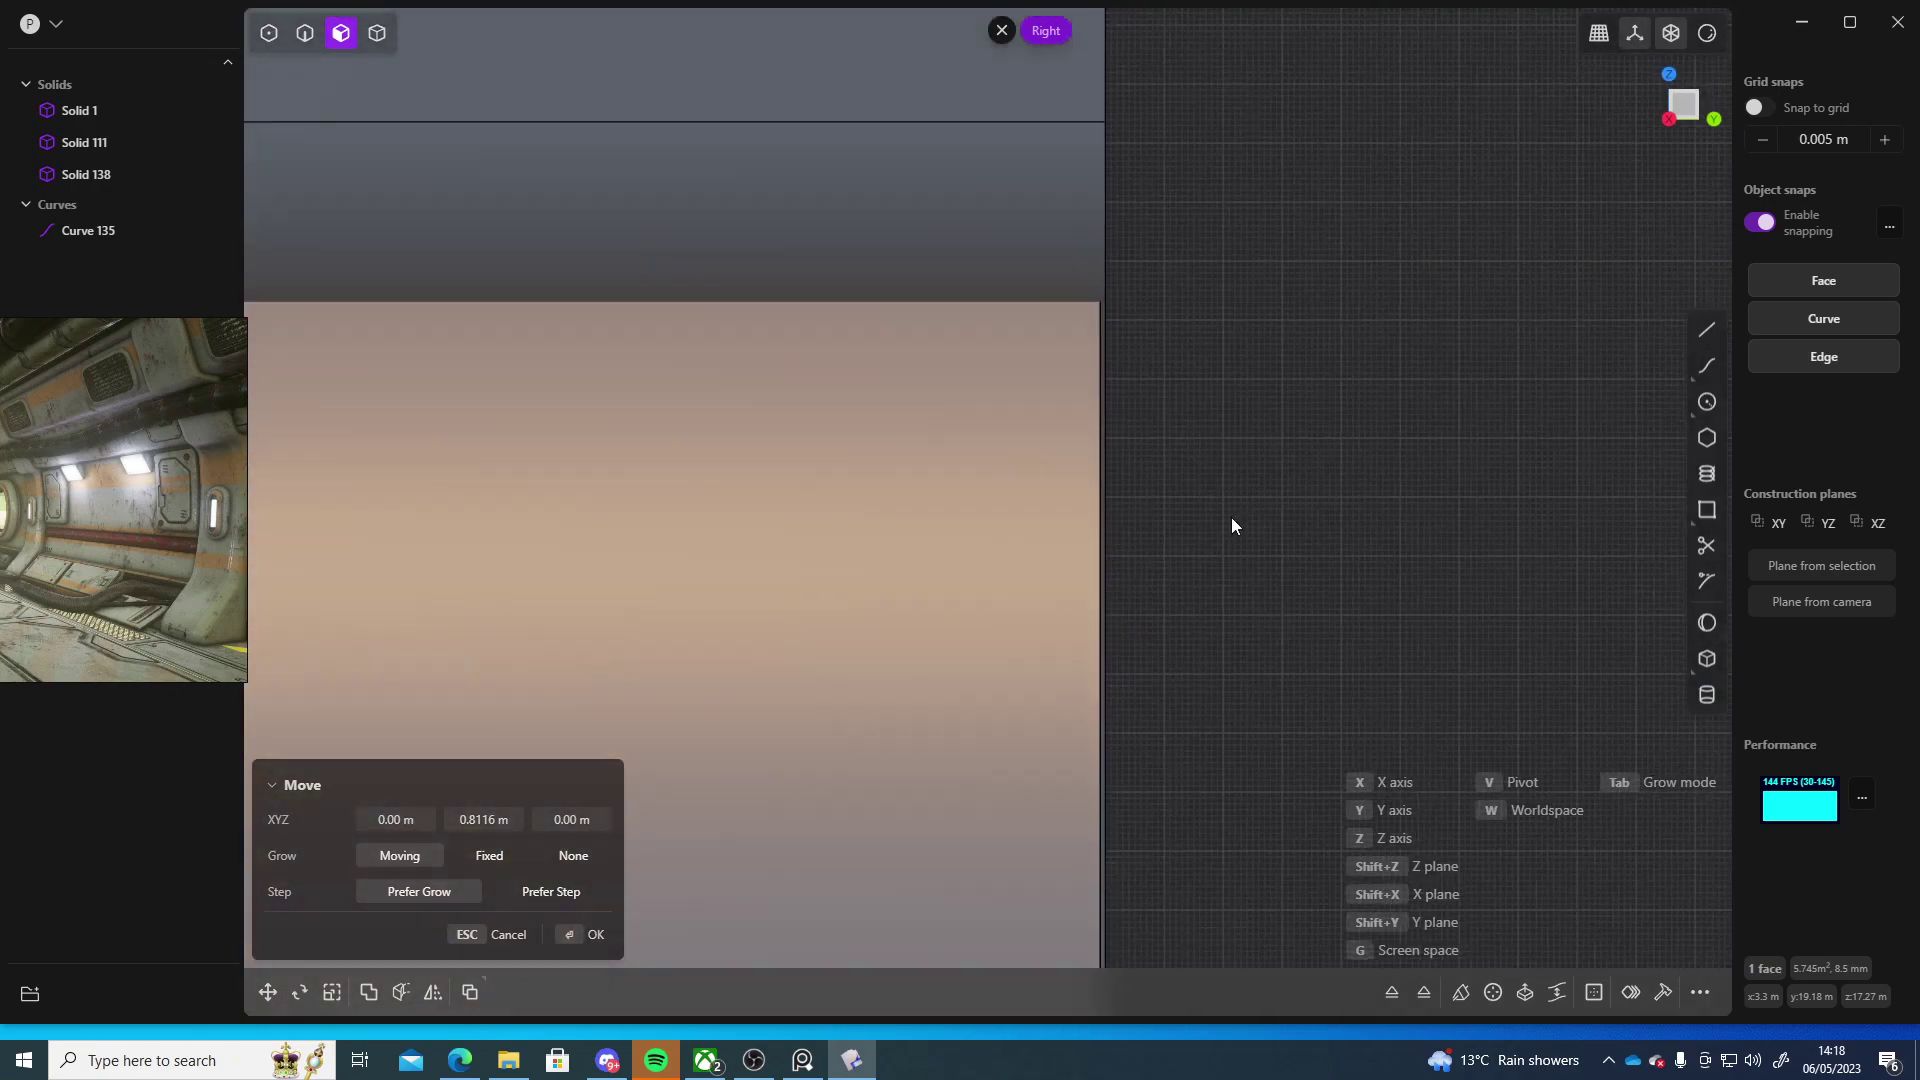
pyautogui.scroll(2, 1147, 466)
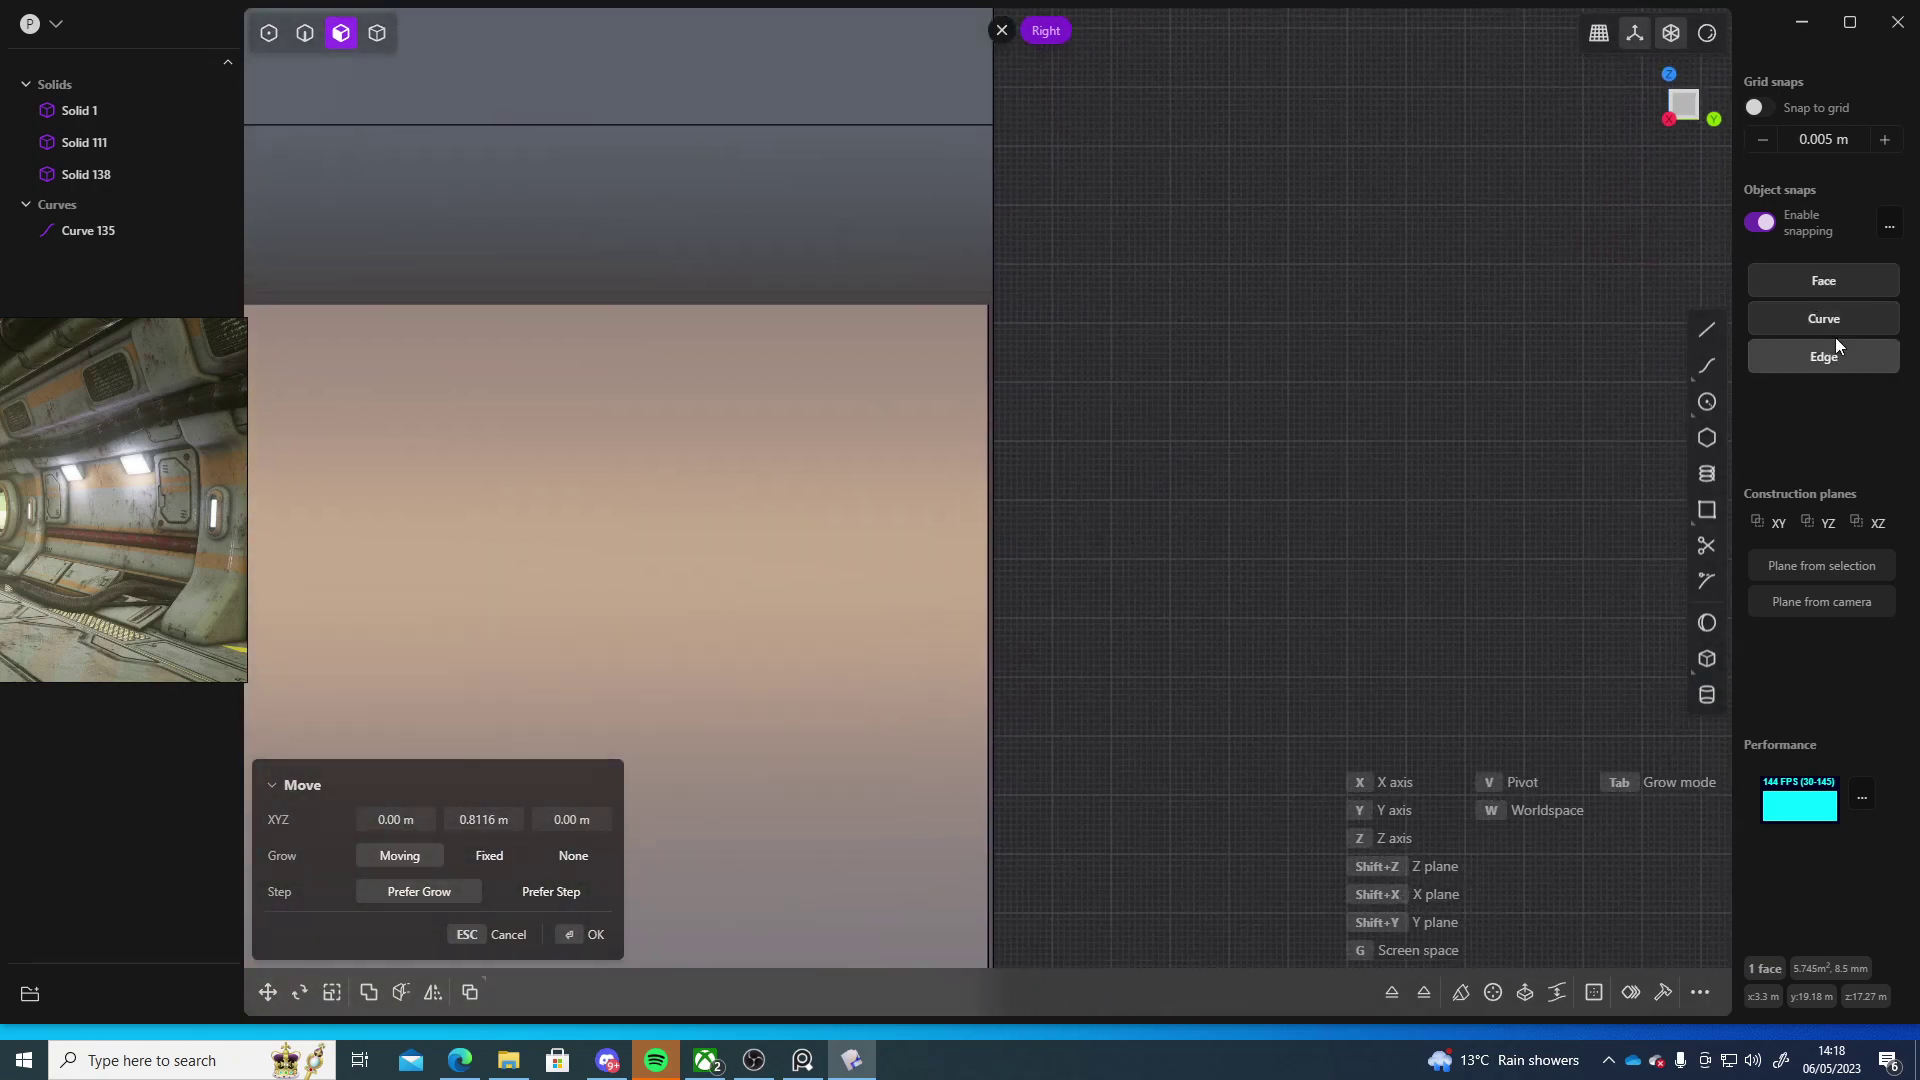
pyautogui.click(1890, 227)
pyautogui.click(1890, 227)
pyautogui.scroll(2, 939, 441)
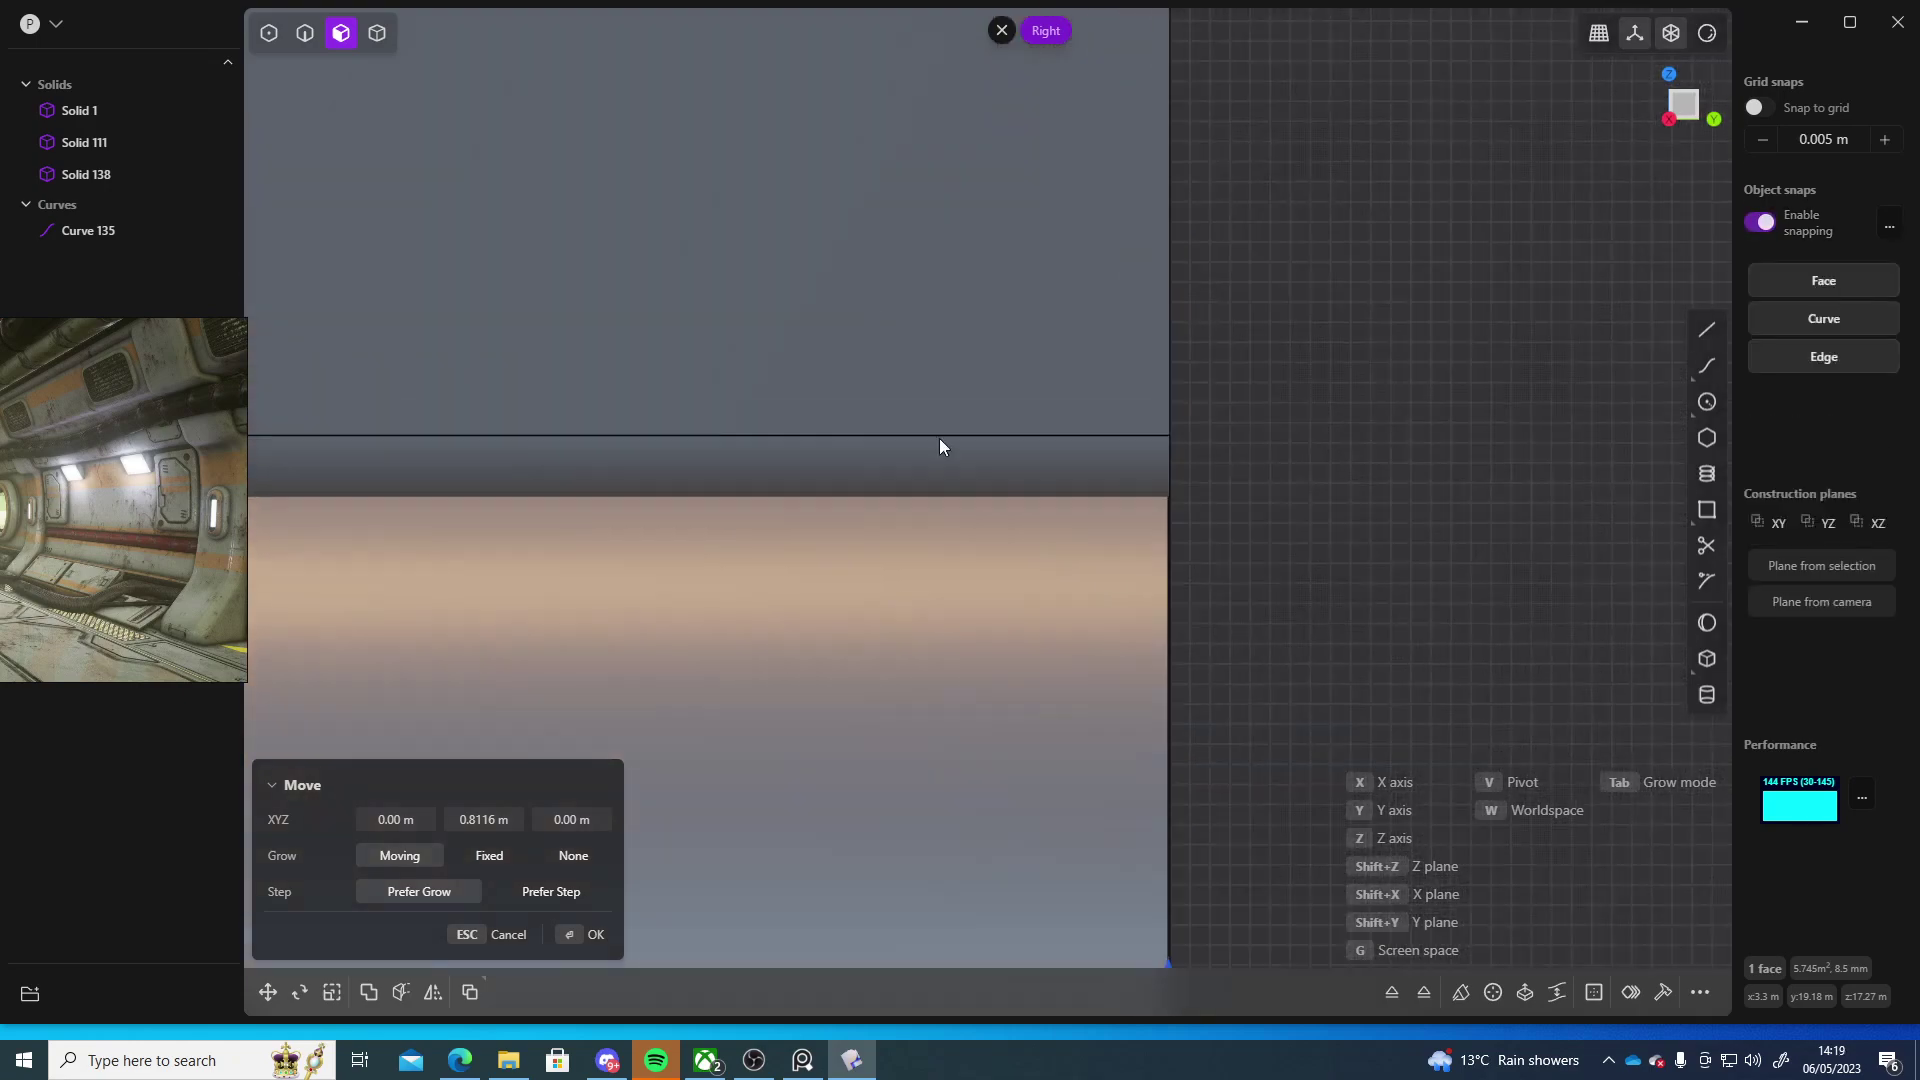
pyautogui.moveTo(1072, 592); pyautogui.dragTo(1050, 531, button='middle')
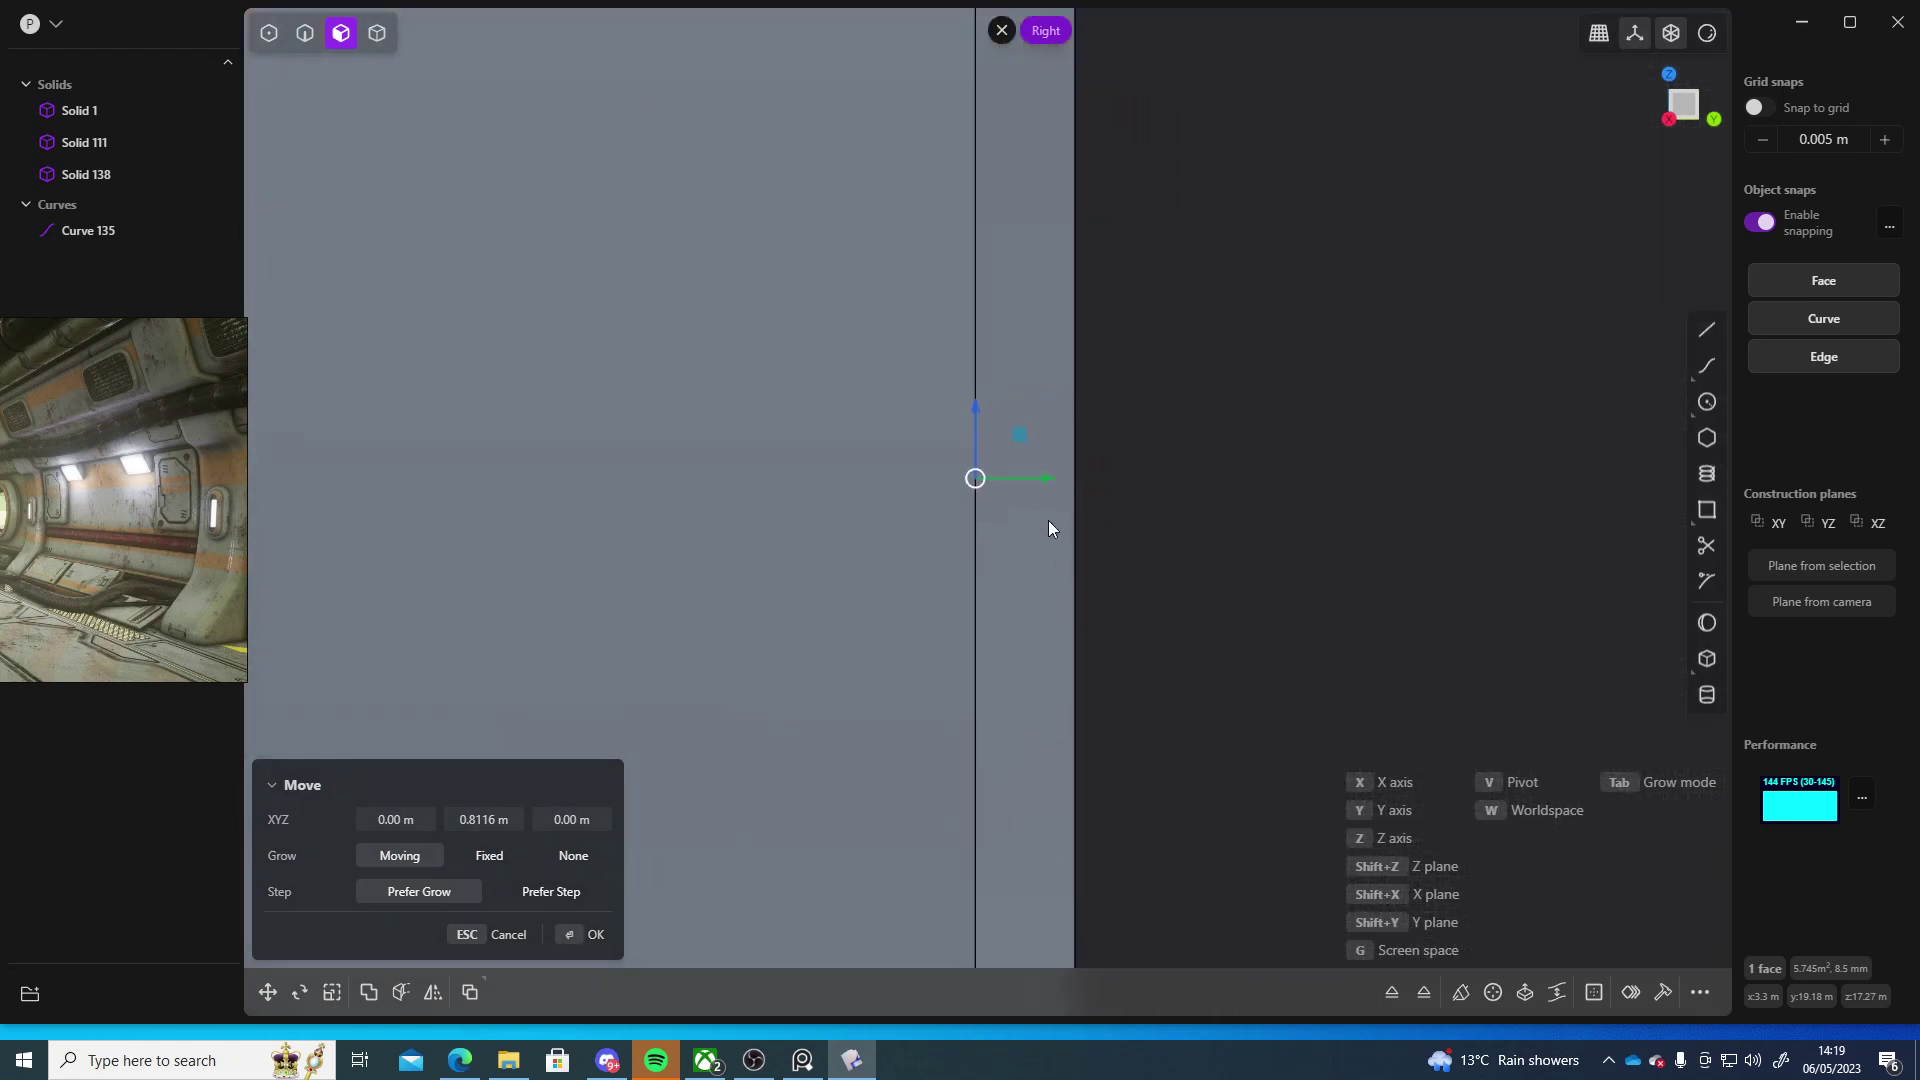
pyautogui.moveTo(1044, 478); pyautogui.dragTo(1147, 488)
# - Delete the leftover Curve 135
pyautogui.press('o')
pyautogui.scroll(-5, 1296, 738)
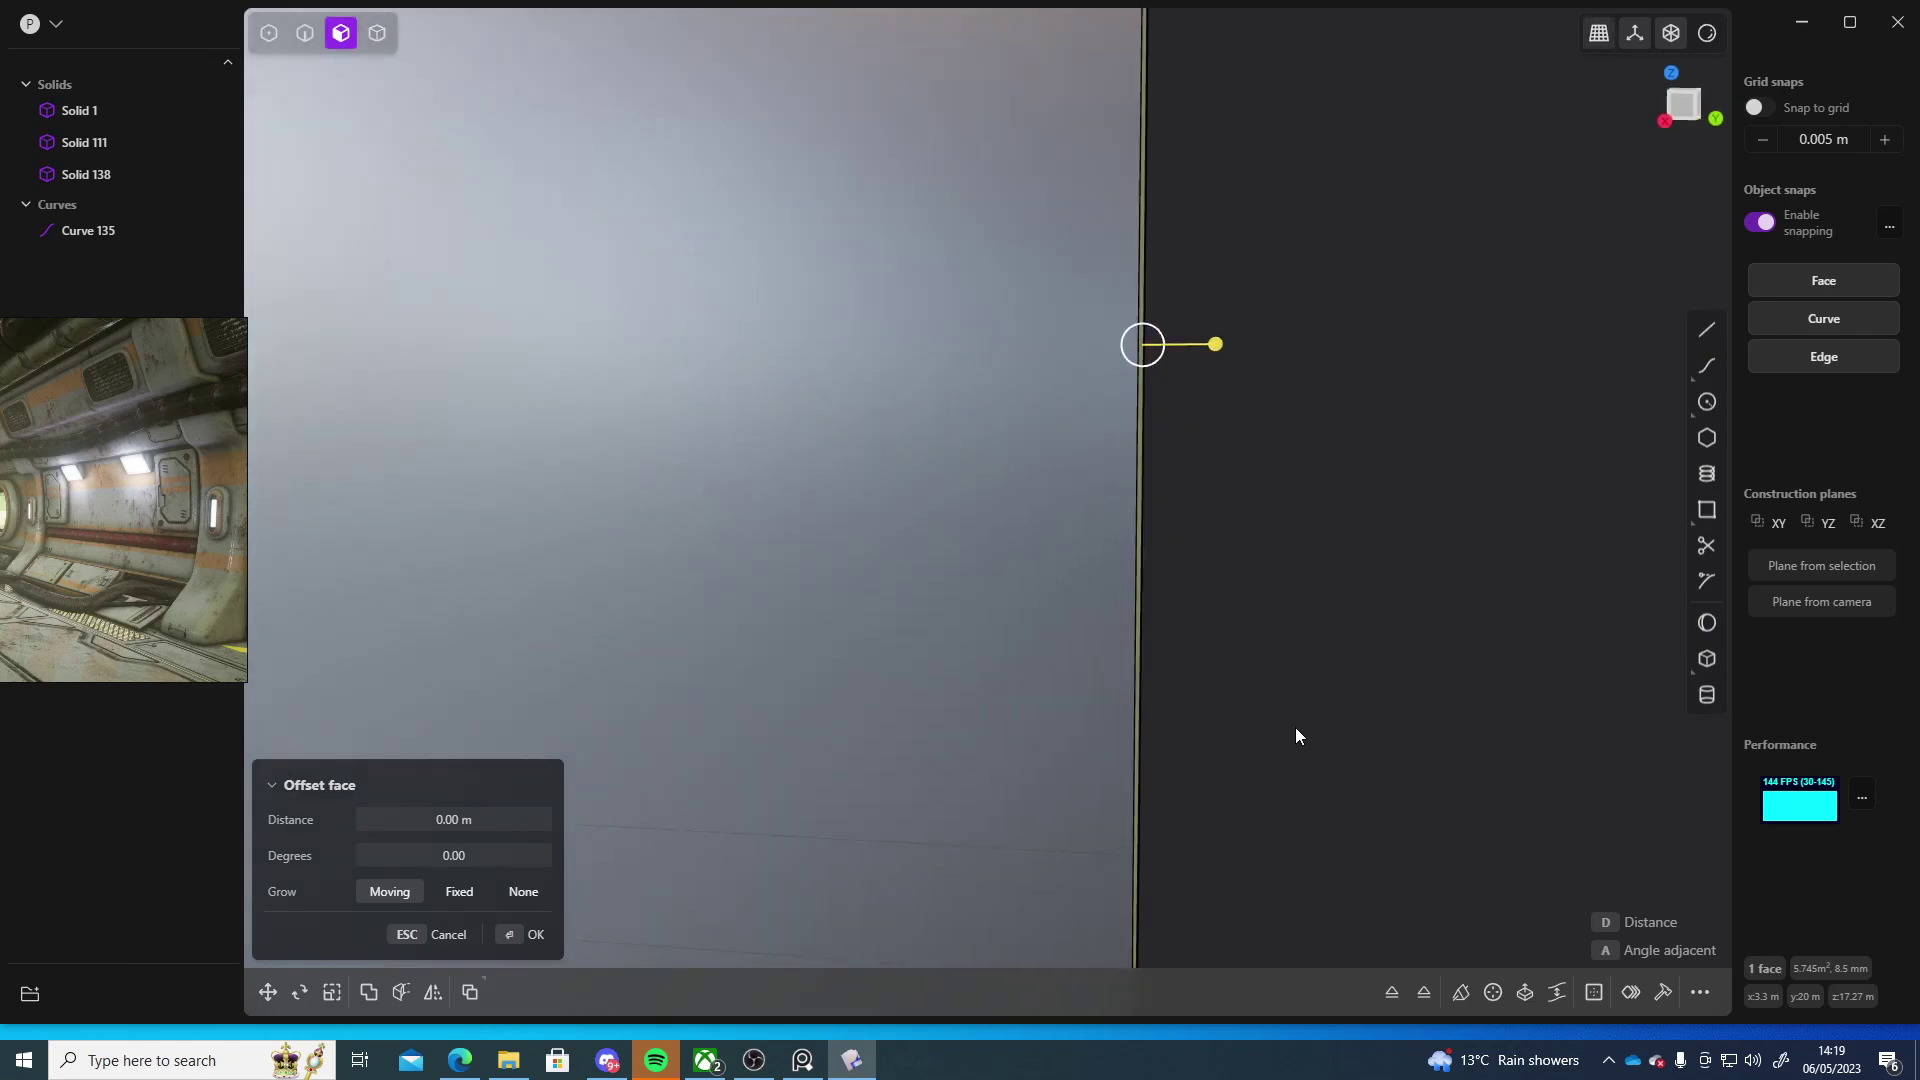
pyautogui.scroll(-5, 1058, 530)
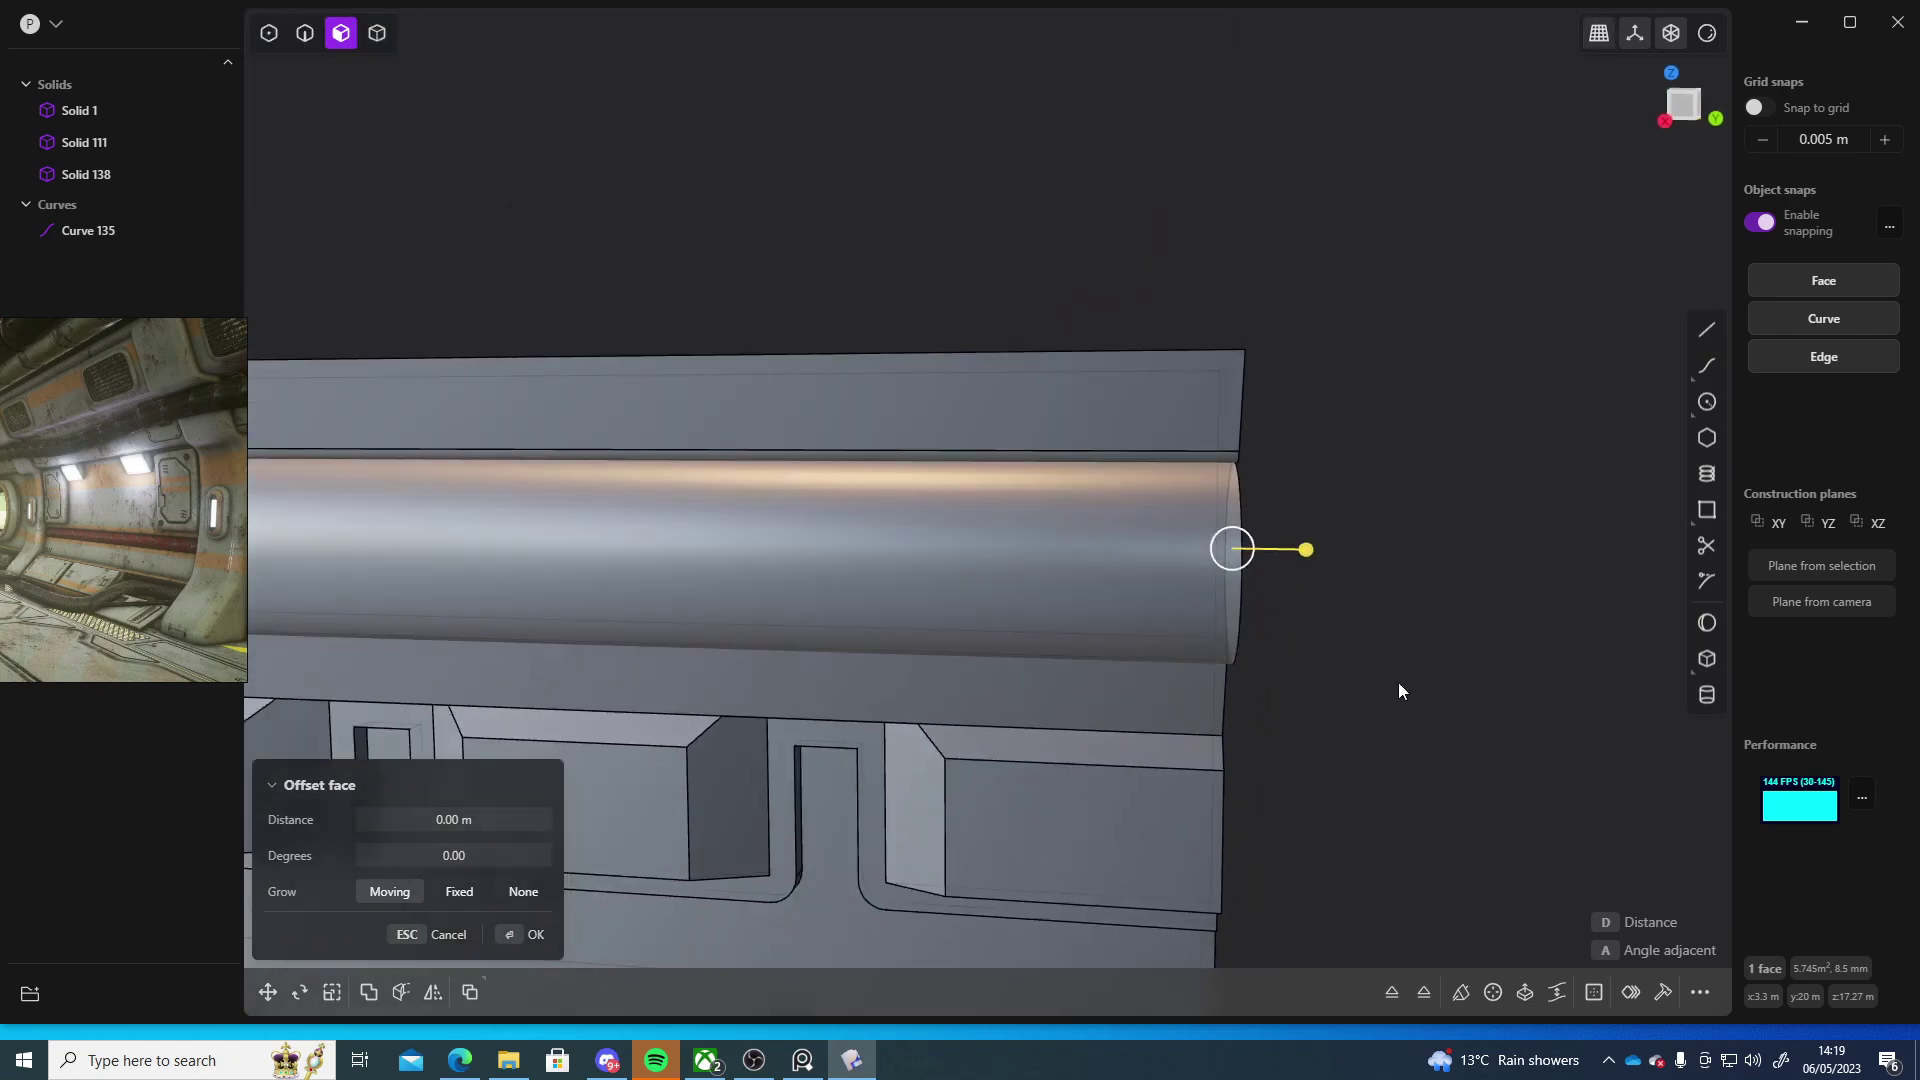
pyautogui.moveTo(1277, 685); pyautogui.dragTo(1199, 613, button='middle')
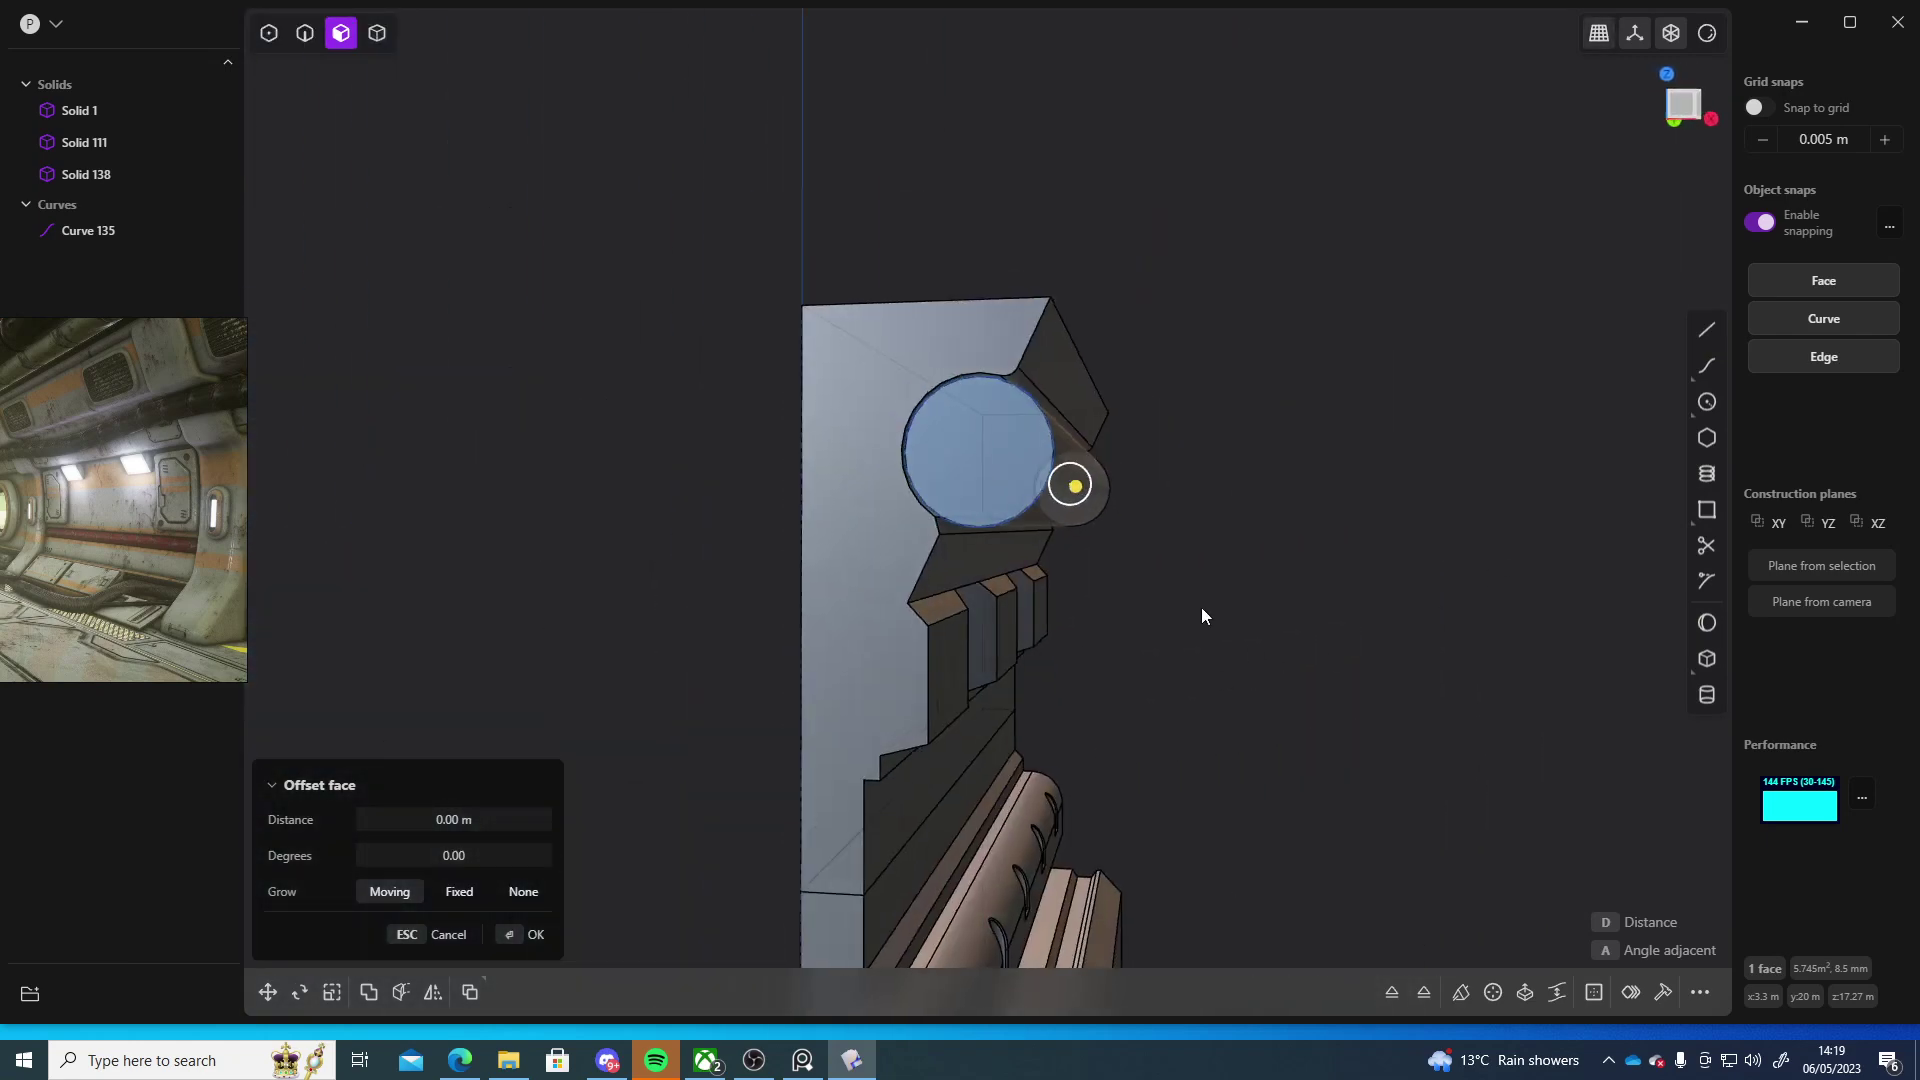
pyautogui.click(94, 230)
pyautogui.press('Delete')
# - Show the wall model straight on from the right, with its full upper section in view
pyautogui.moveTo(1256, 522); pyautogui.dragTo(873, 588, button='middle')
pyautogui.scroll(2, 1048, 569)
pyautogui.moveTo(1046, 570); pyautogui.dragTo(1170, 630, button='middle')
pyautogui.scroll(4, 1093, 600)
pyautogui.click(1696, 112)
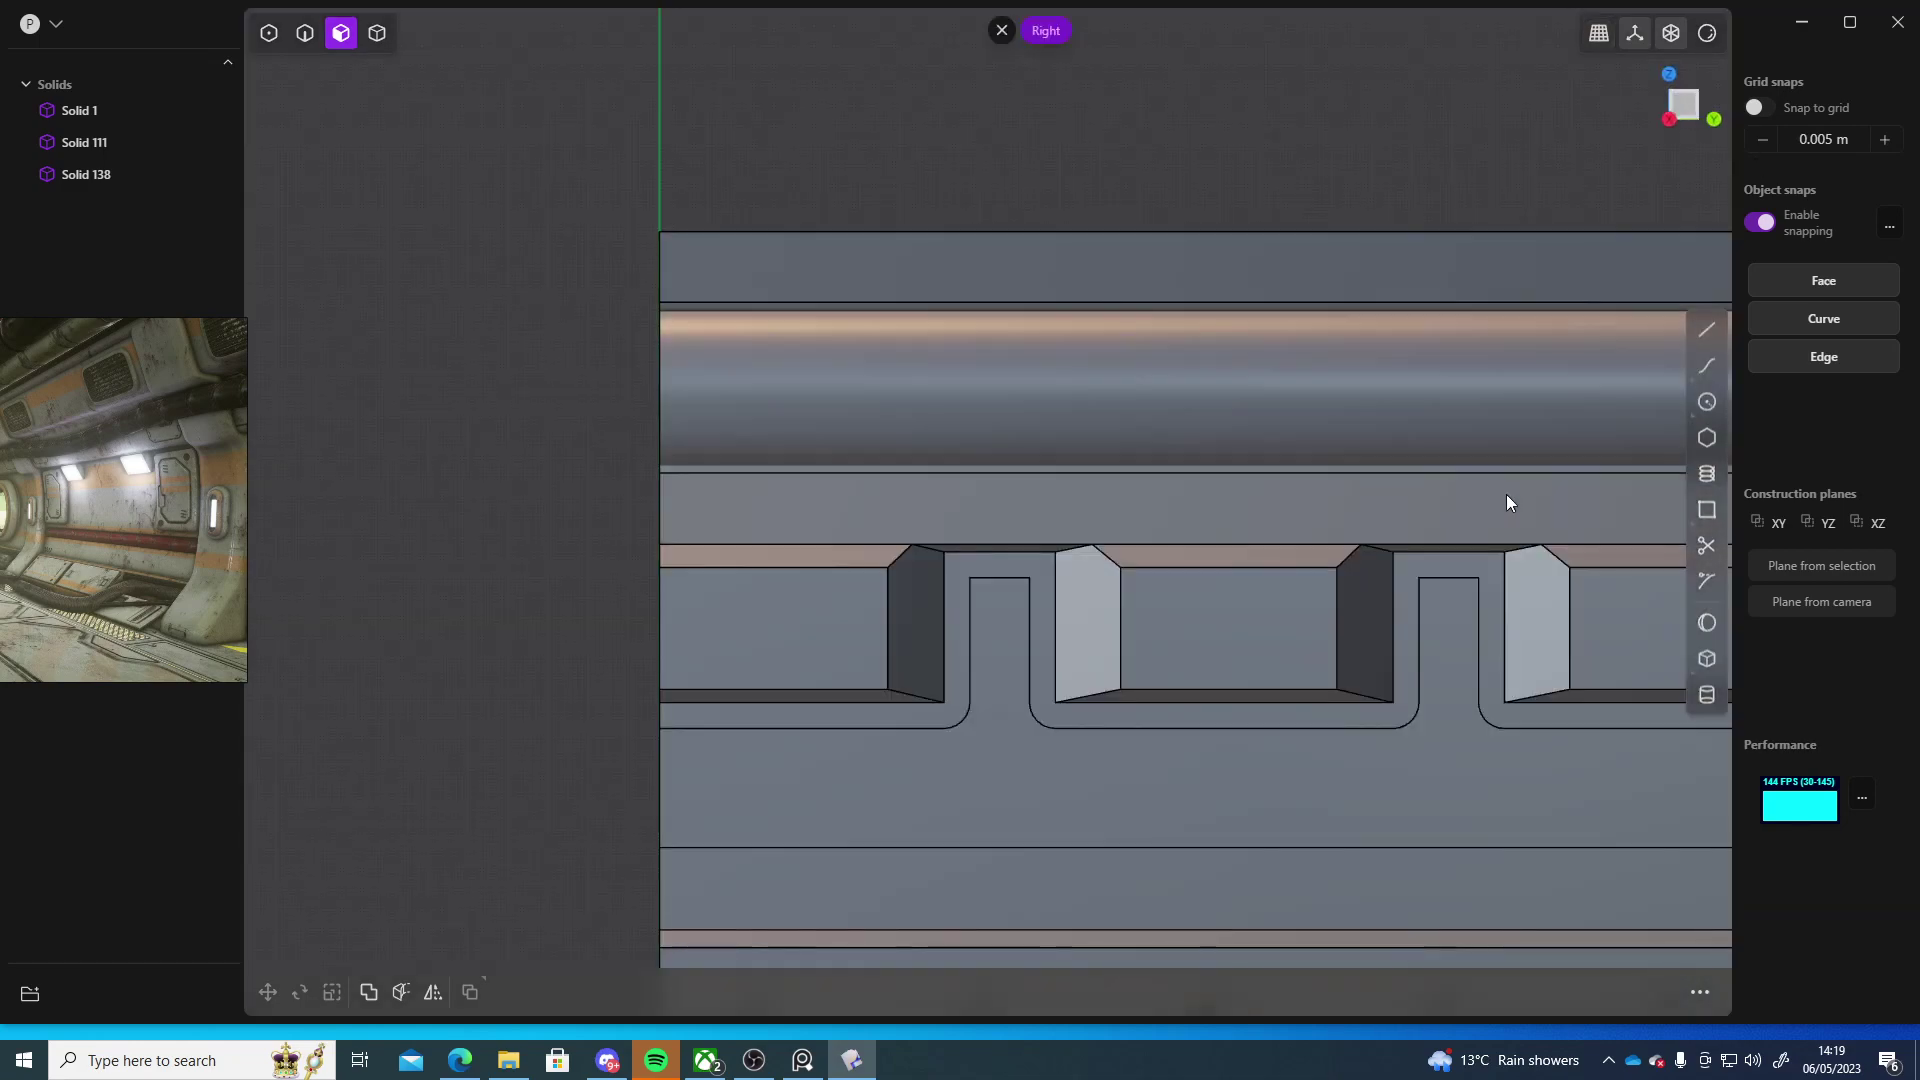
pyautogui.scroll(-5, 1168, 425)
pyautogui.keyDown('shift'); pyautogui.moveTo(1040, 400); pyautogui.dragTo(852, 440, button='middle'); pyautogui.keyUp('shift')
pyautogui.scroll(4, 853, 440)
pyautogui.keyDown('shift'); pyautogui.moveTo(1164, 576); pyautogui.dragTo(974, 428, button='middle'); pyautogui.keyUp('shift')
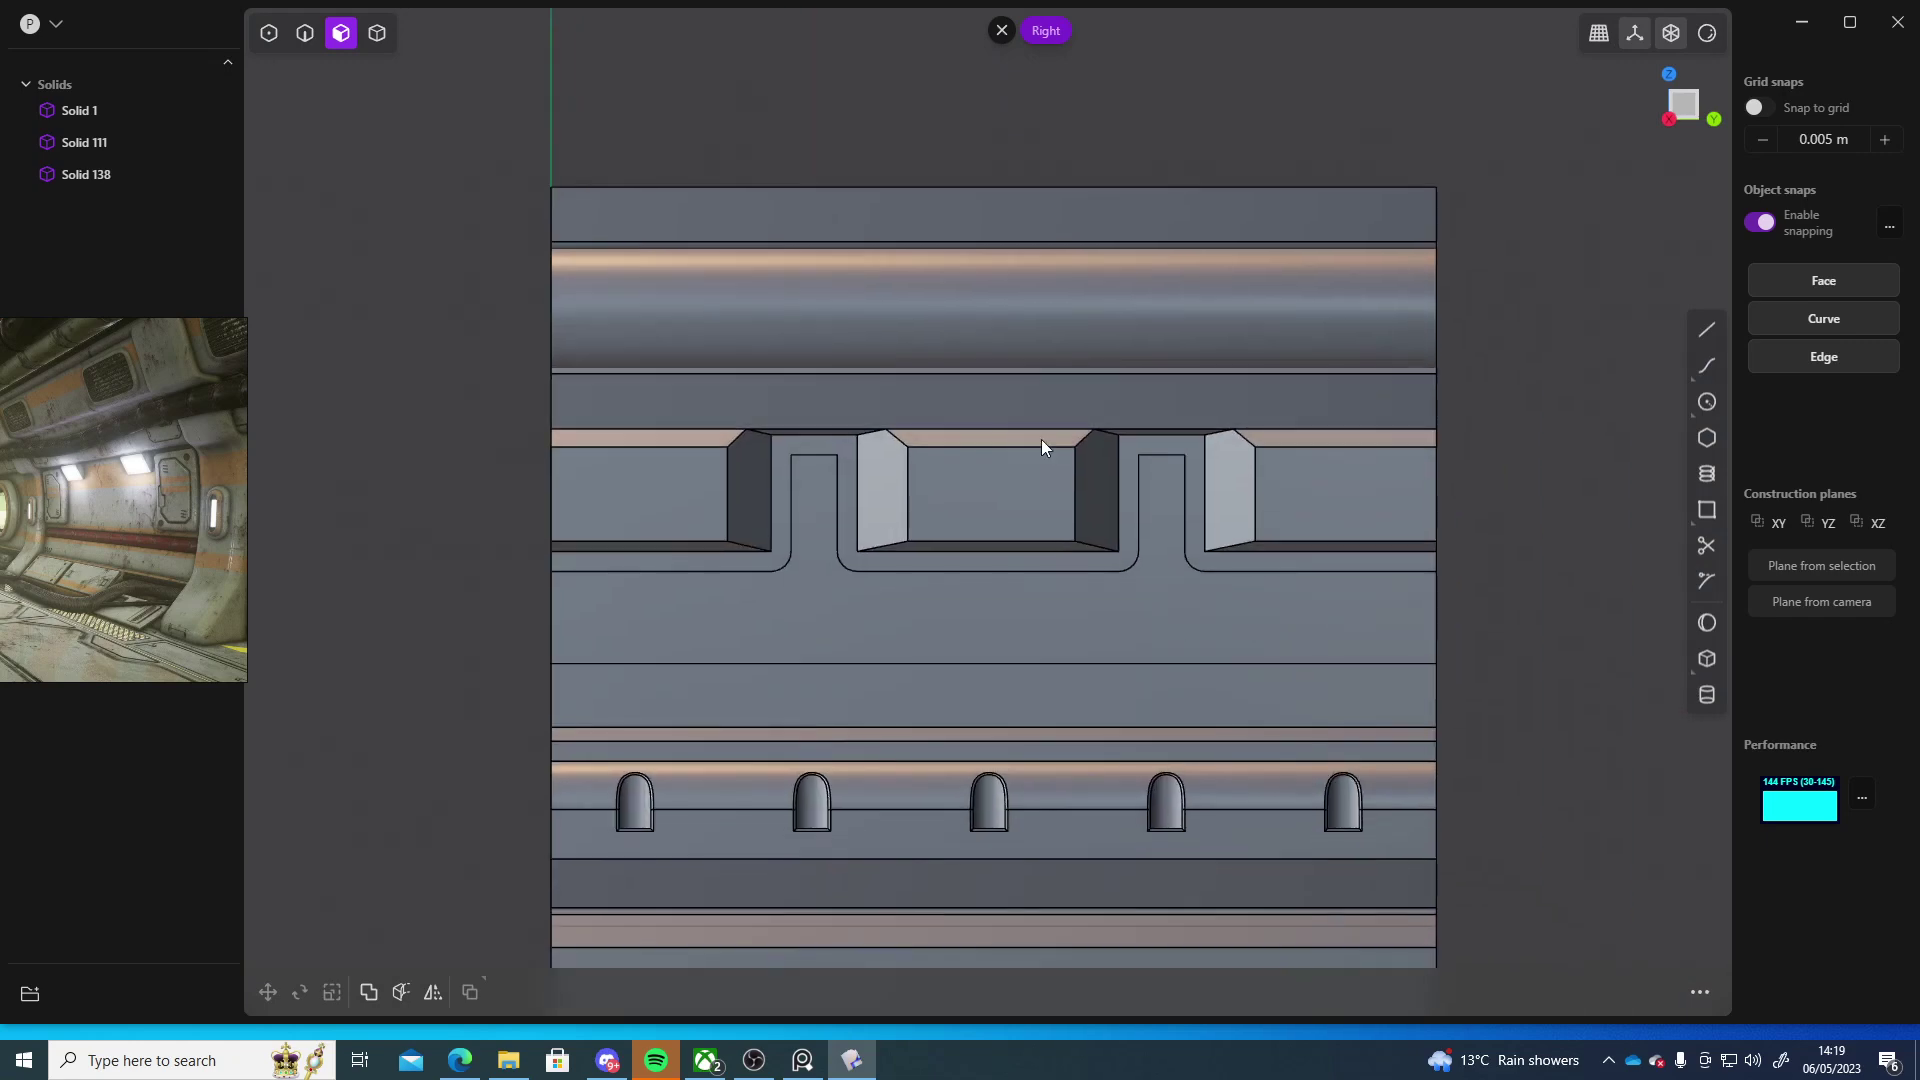
pyautogui.click(1705, 367)
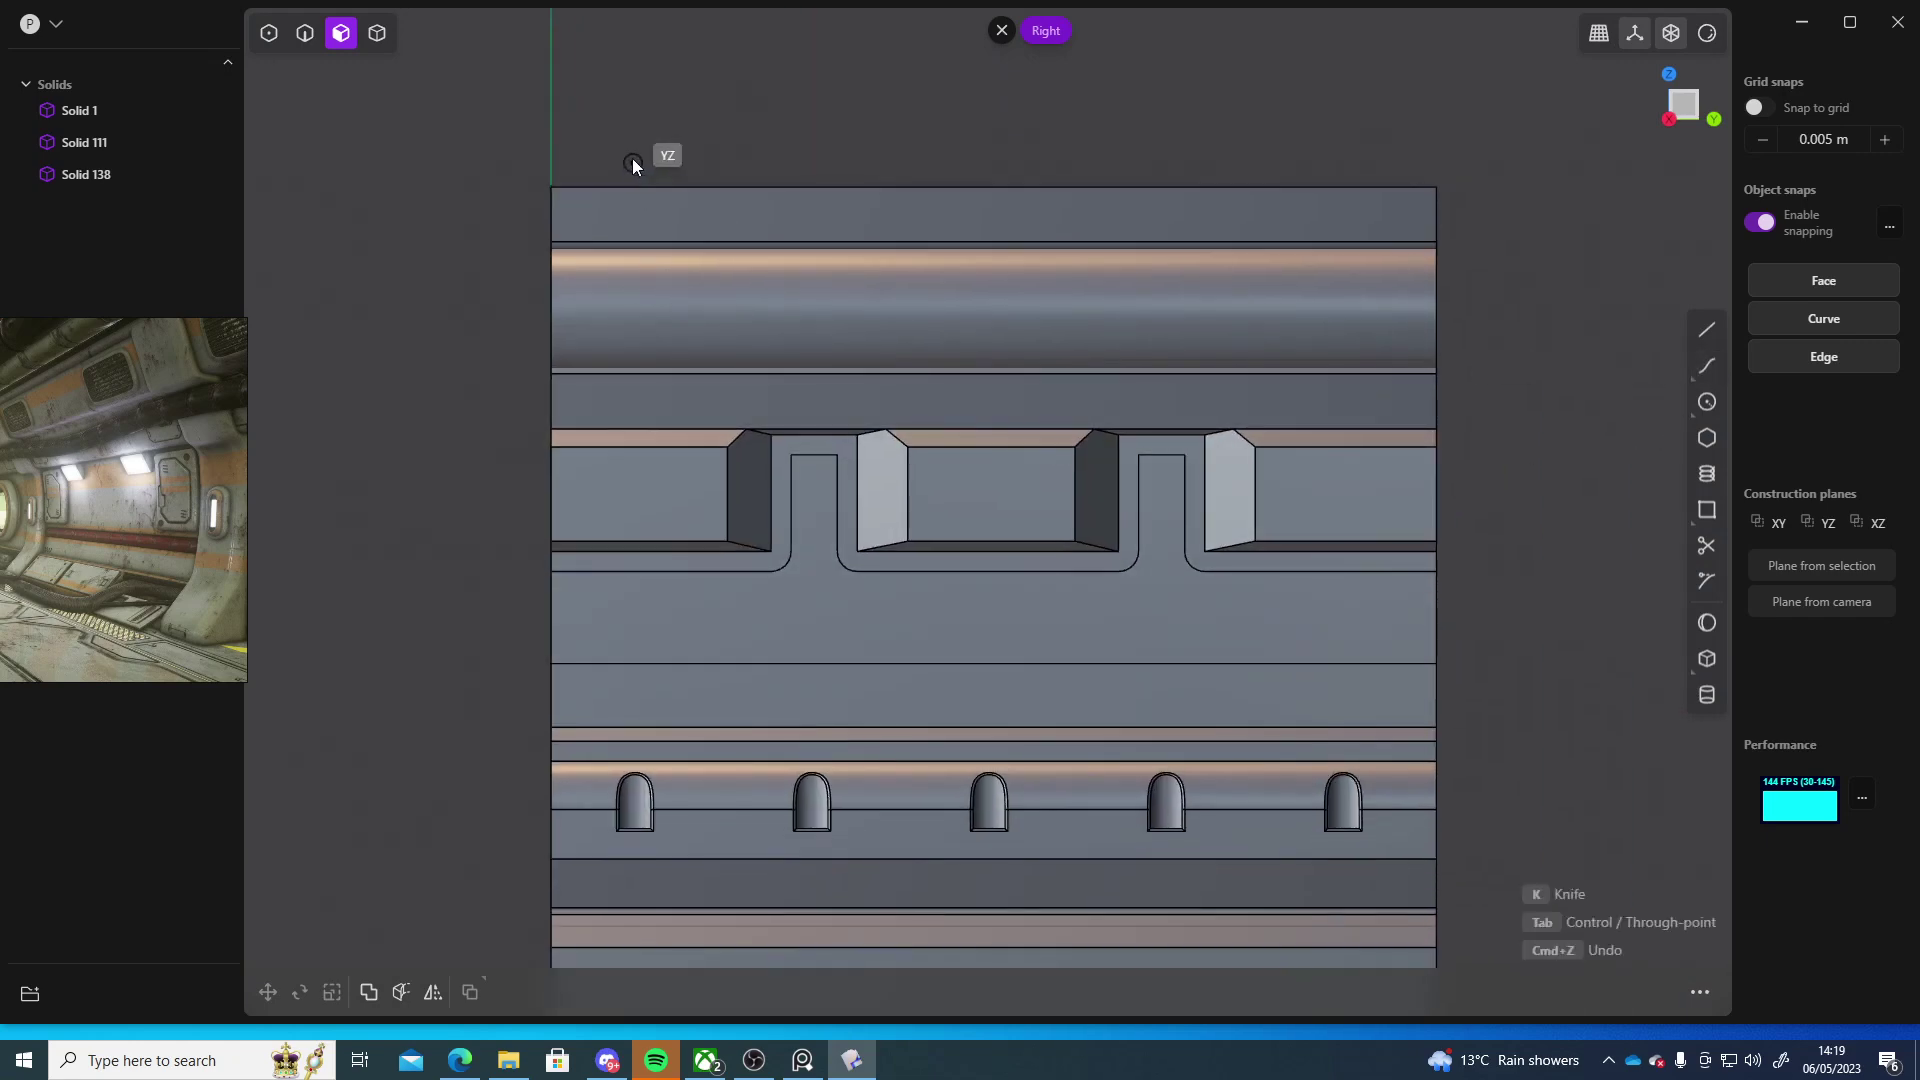
pyautogui.click(580, 188)
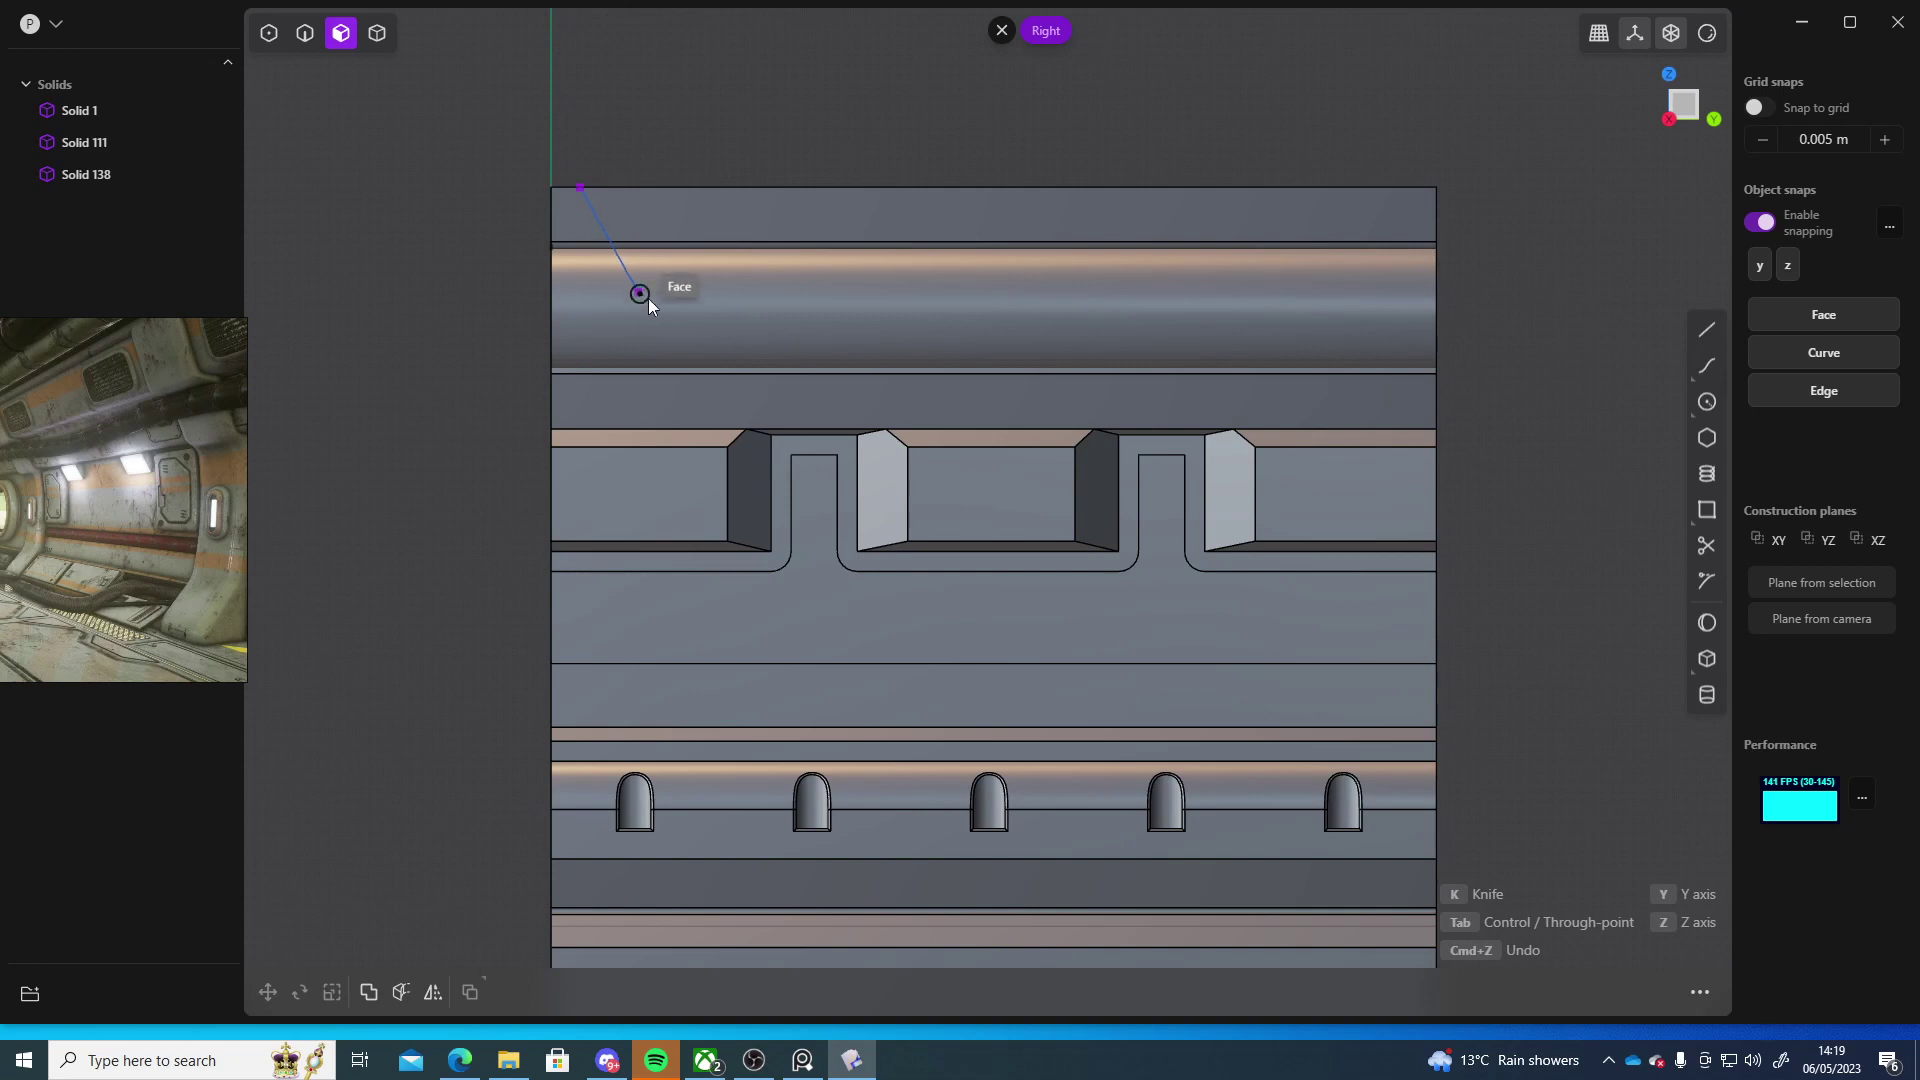
pyautogui.click(747, 430)
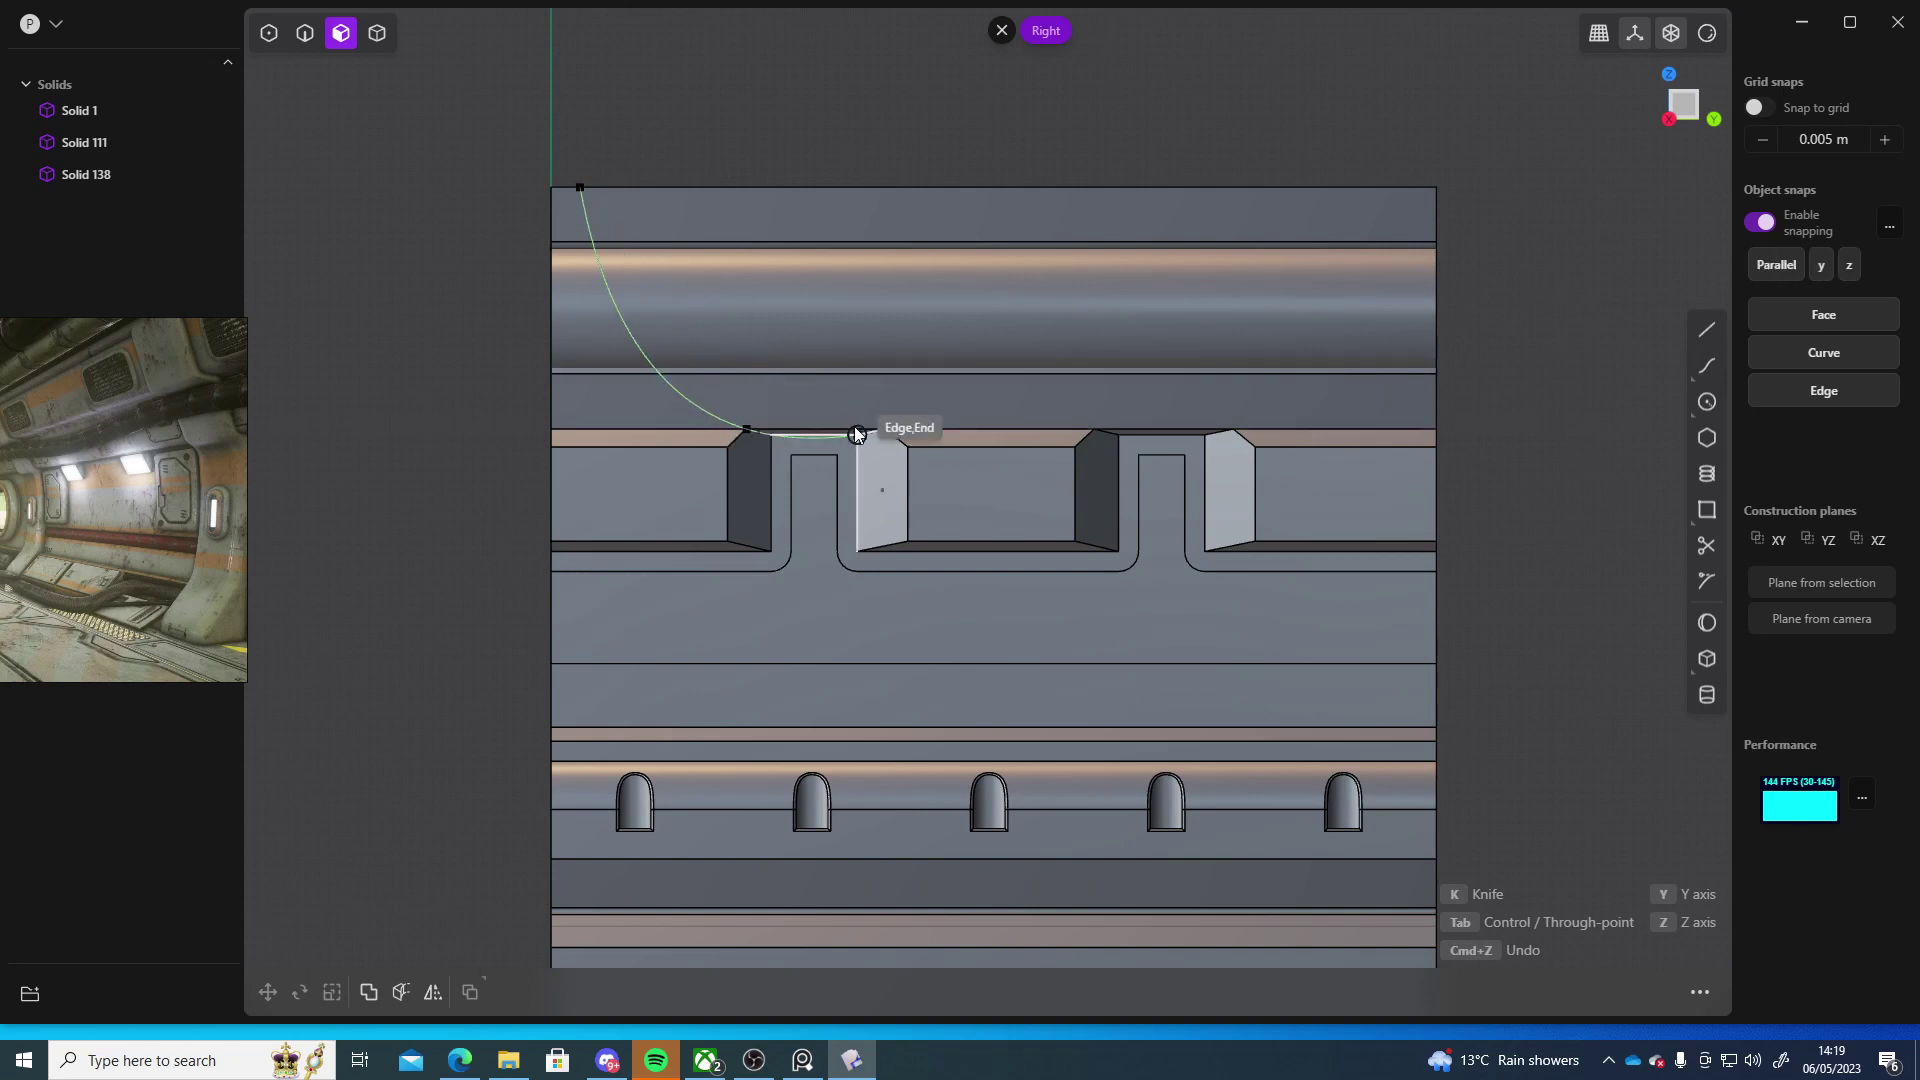
pyautogui.click(886, 429)
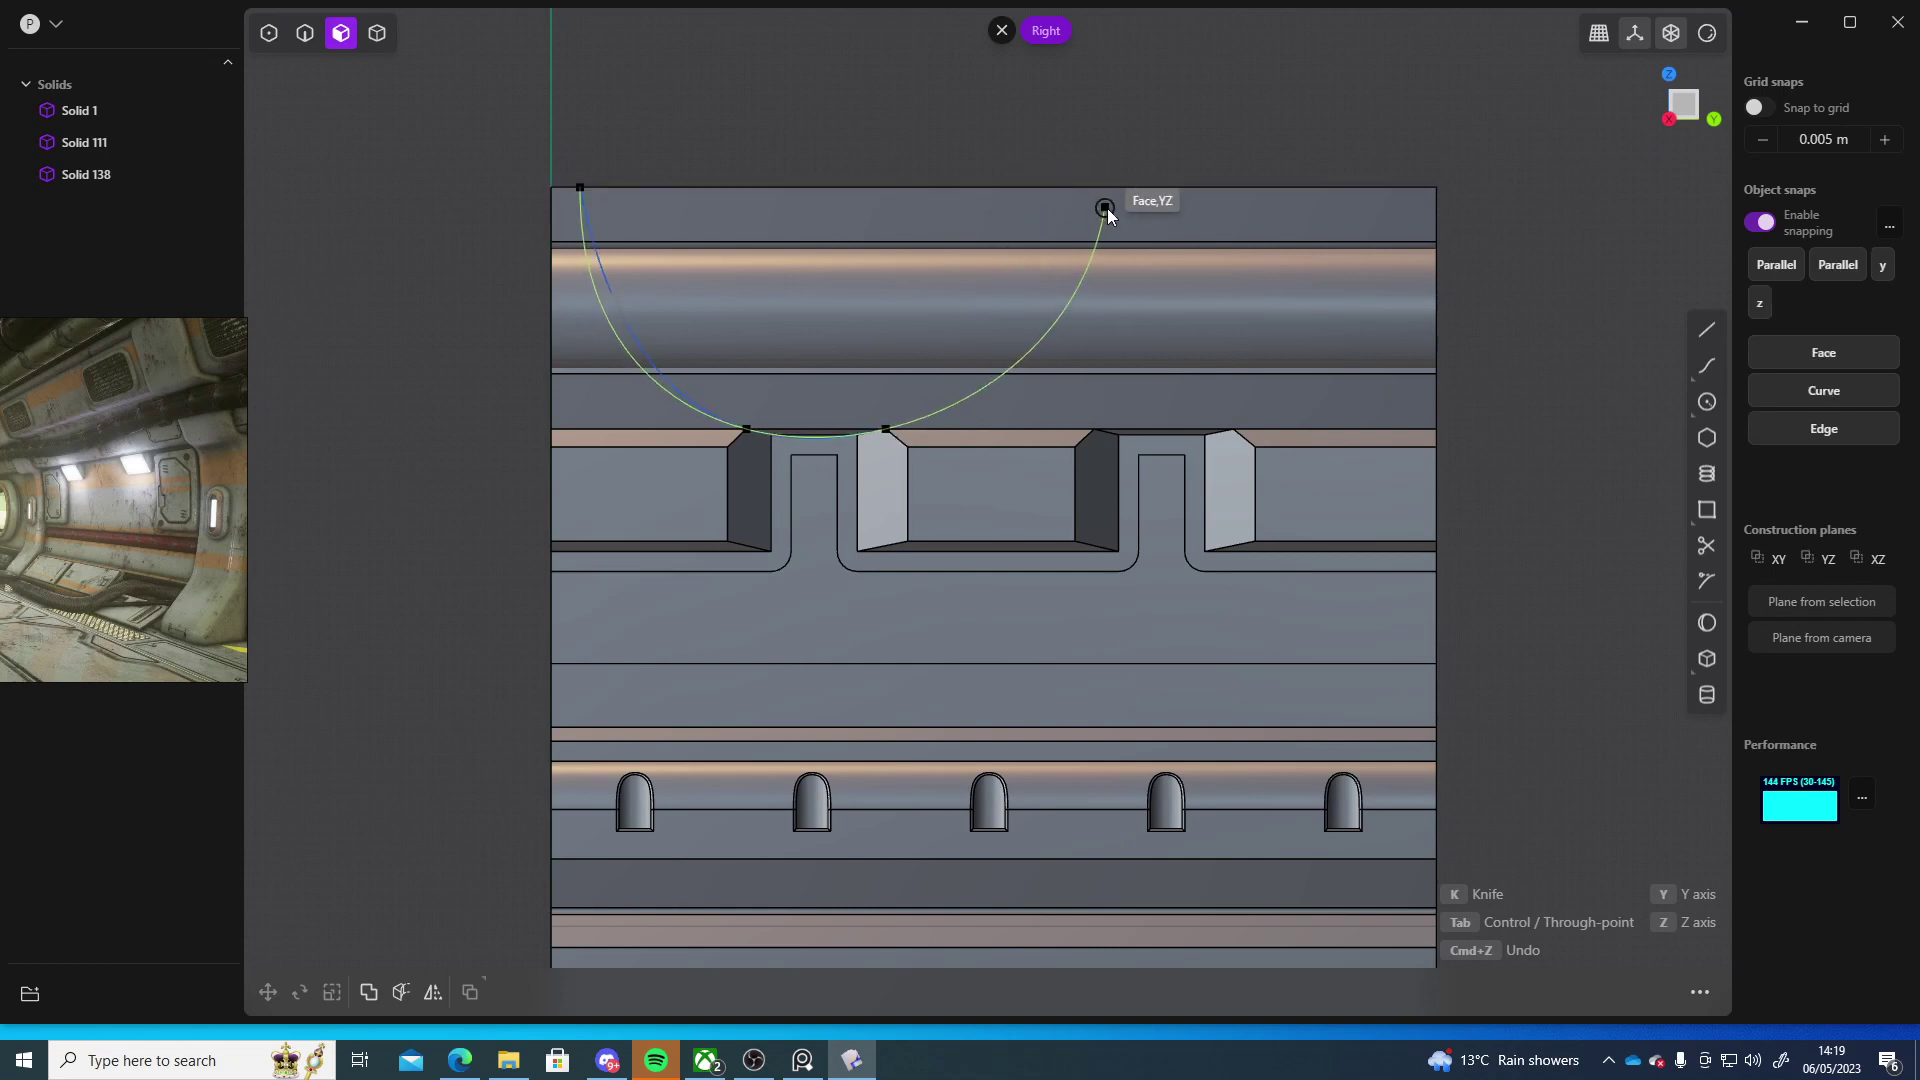
pyautogui.press('Escape')
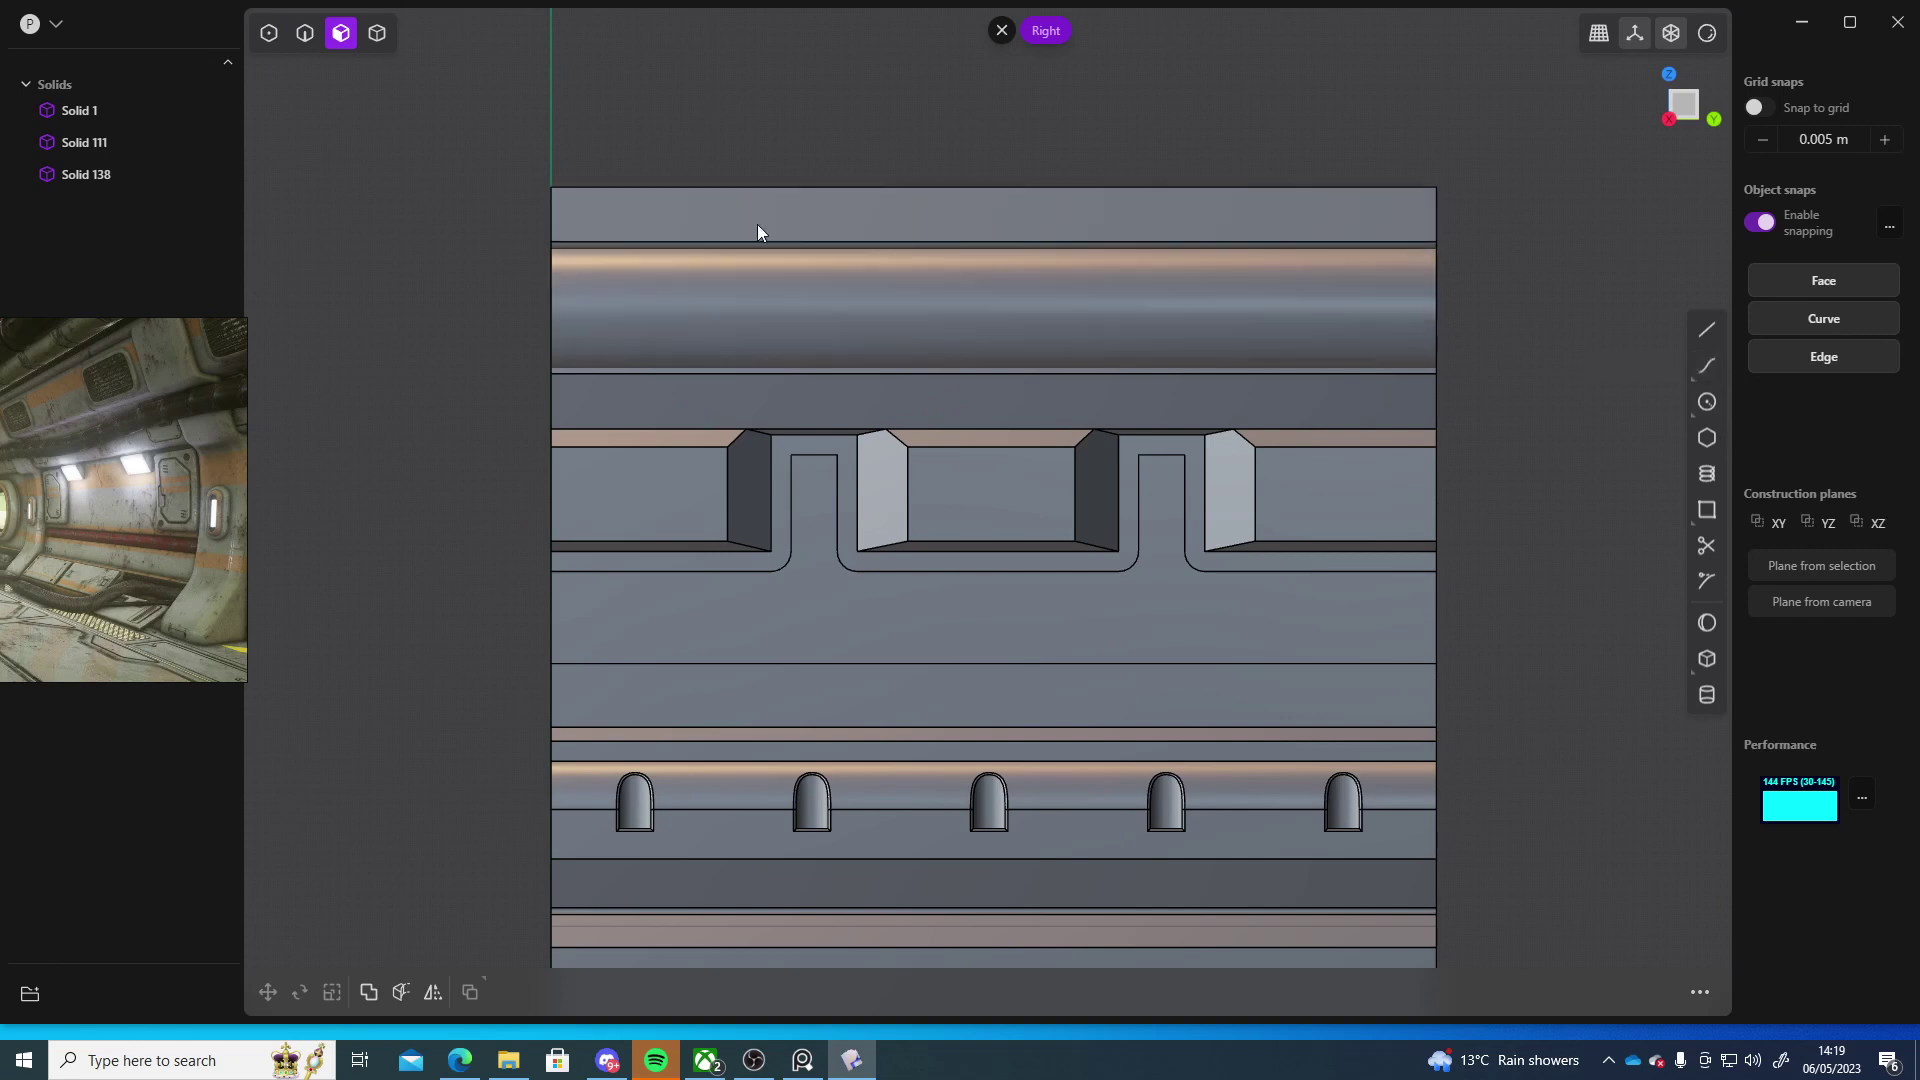
# - Draw a corner rectangle across the top strip and pipe near the wall's start, and extrude it back into the wall as a separate block
pyautogui.click(1707, 510)
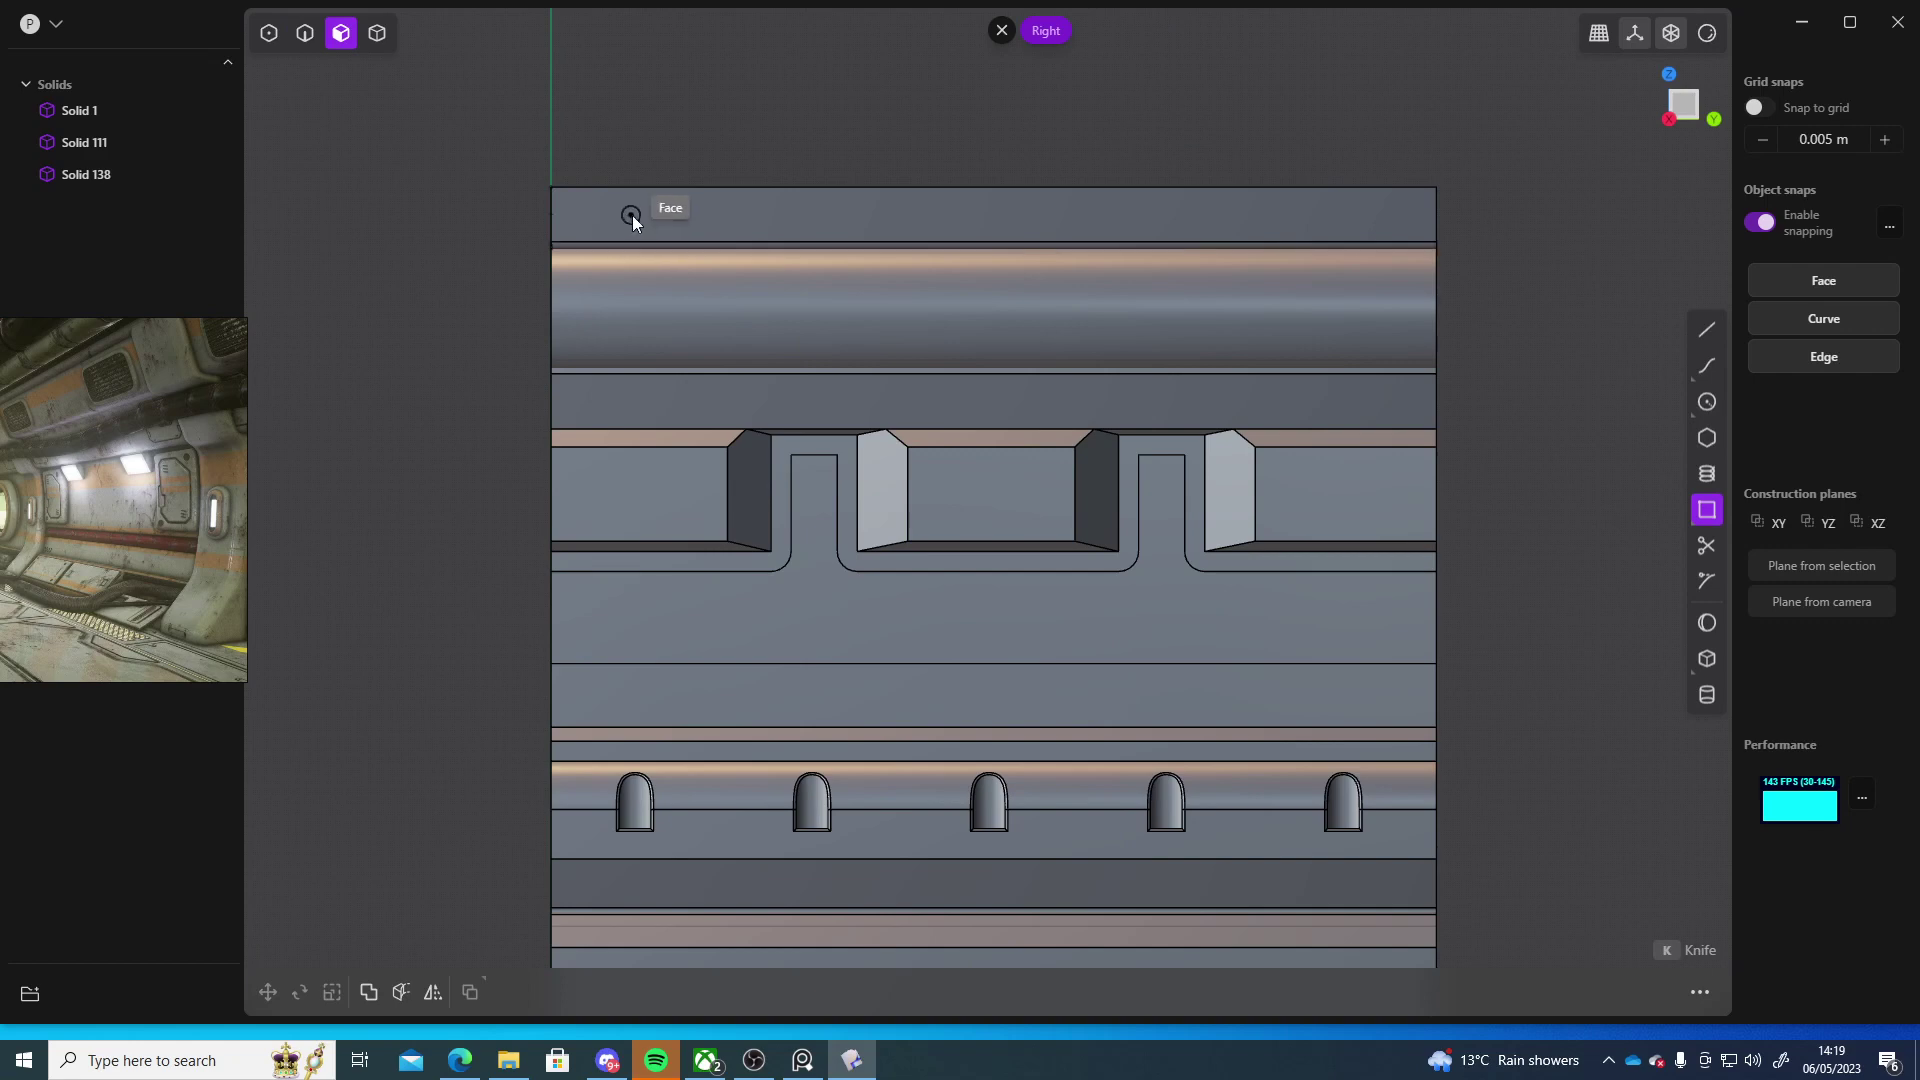
pyautogui.click(636, 214)
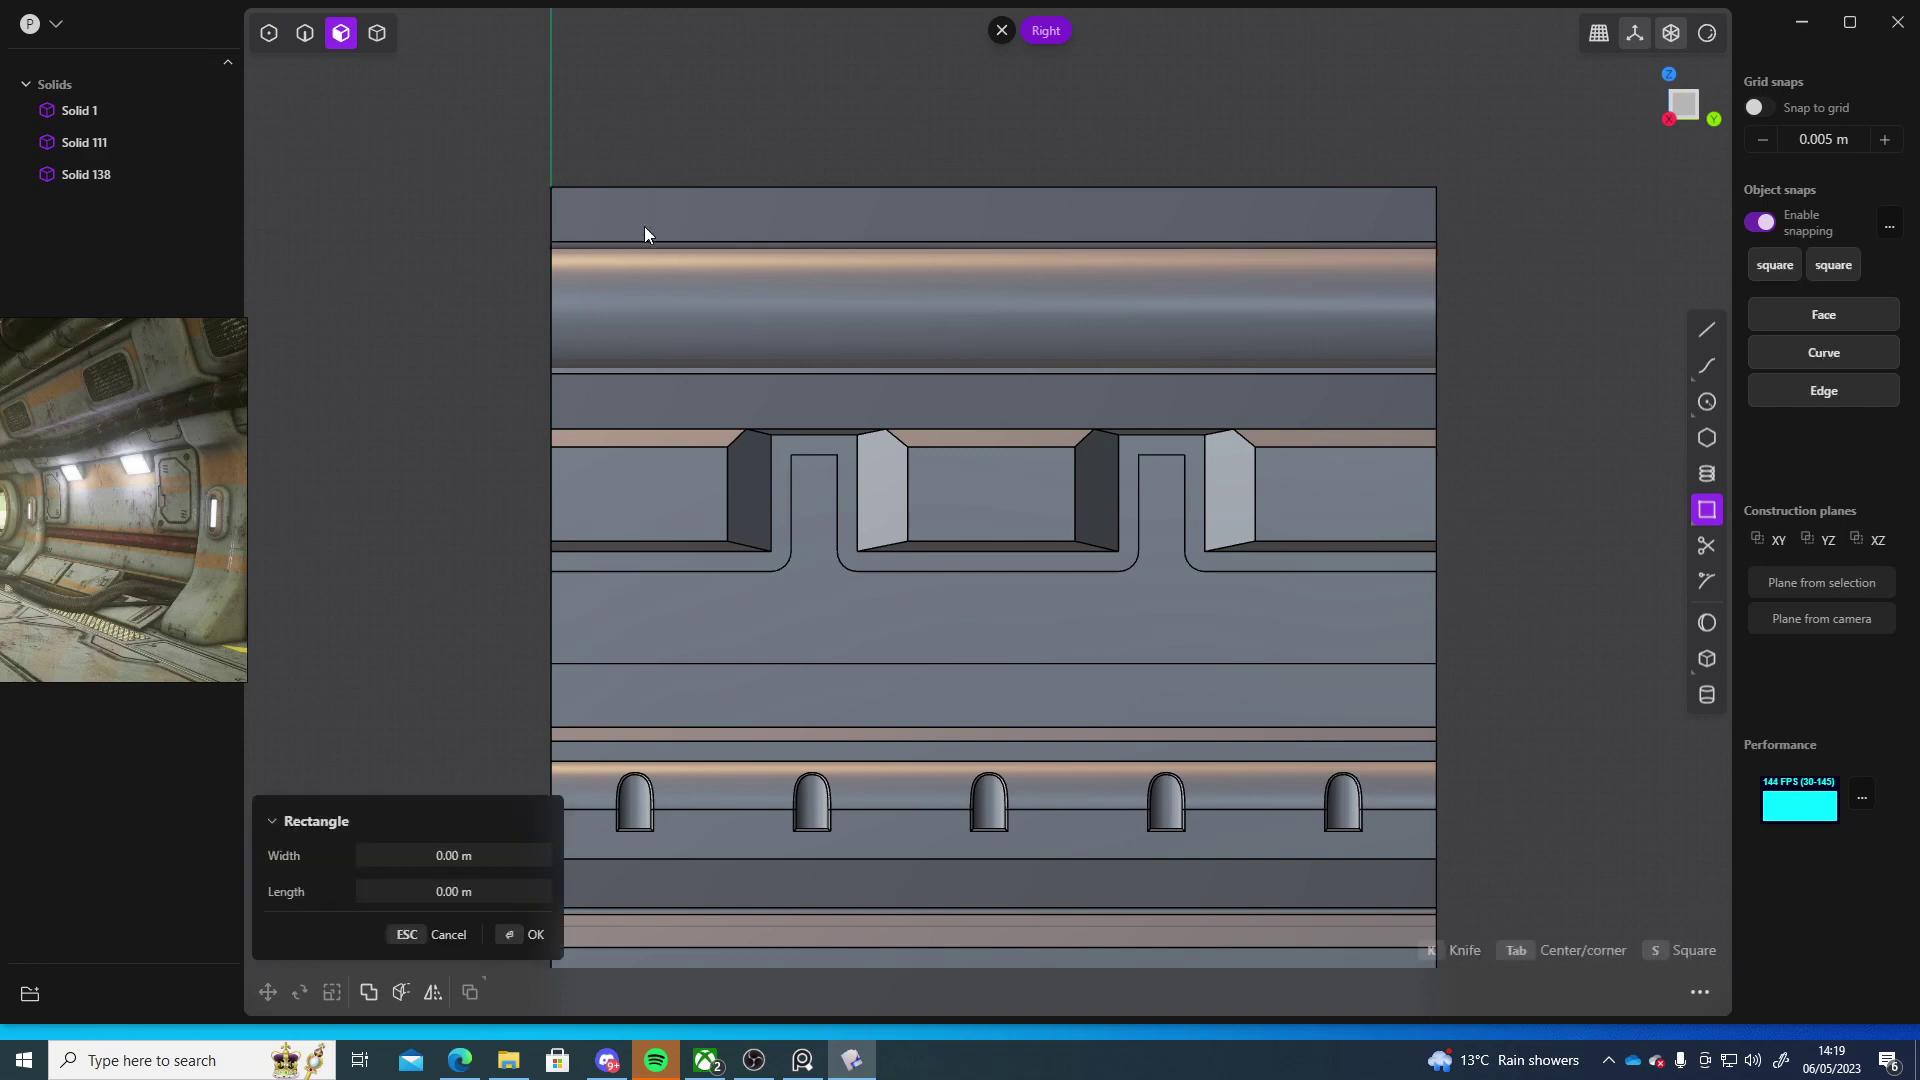
pyautogui.click(766, 279)
pyautogui.moveTo(837, 88); pyautogui.dragTo(1084, 357, button='middle')
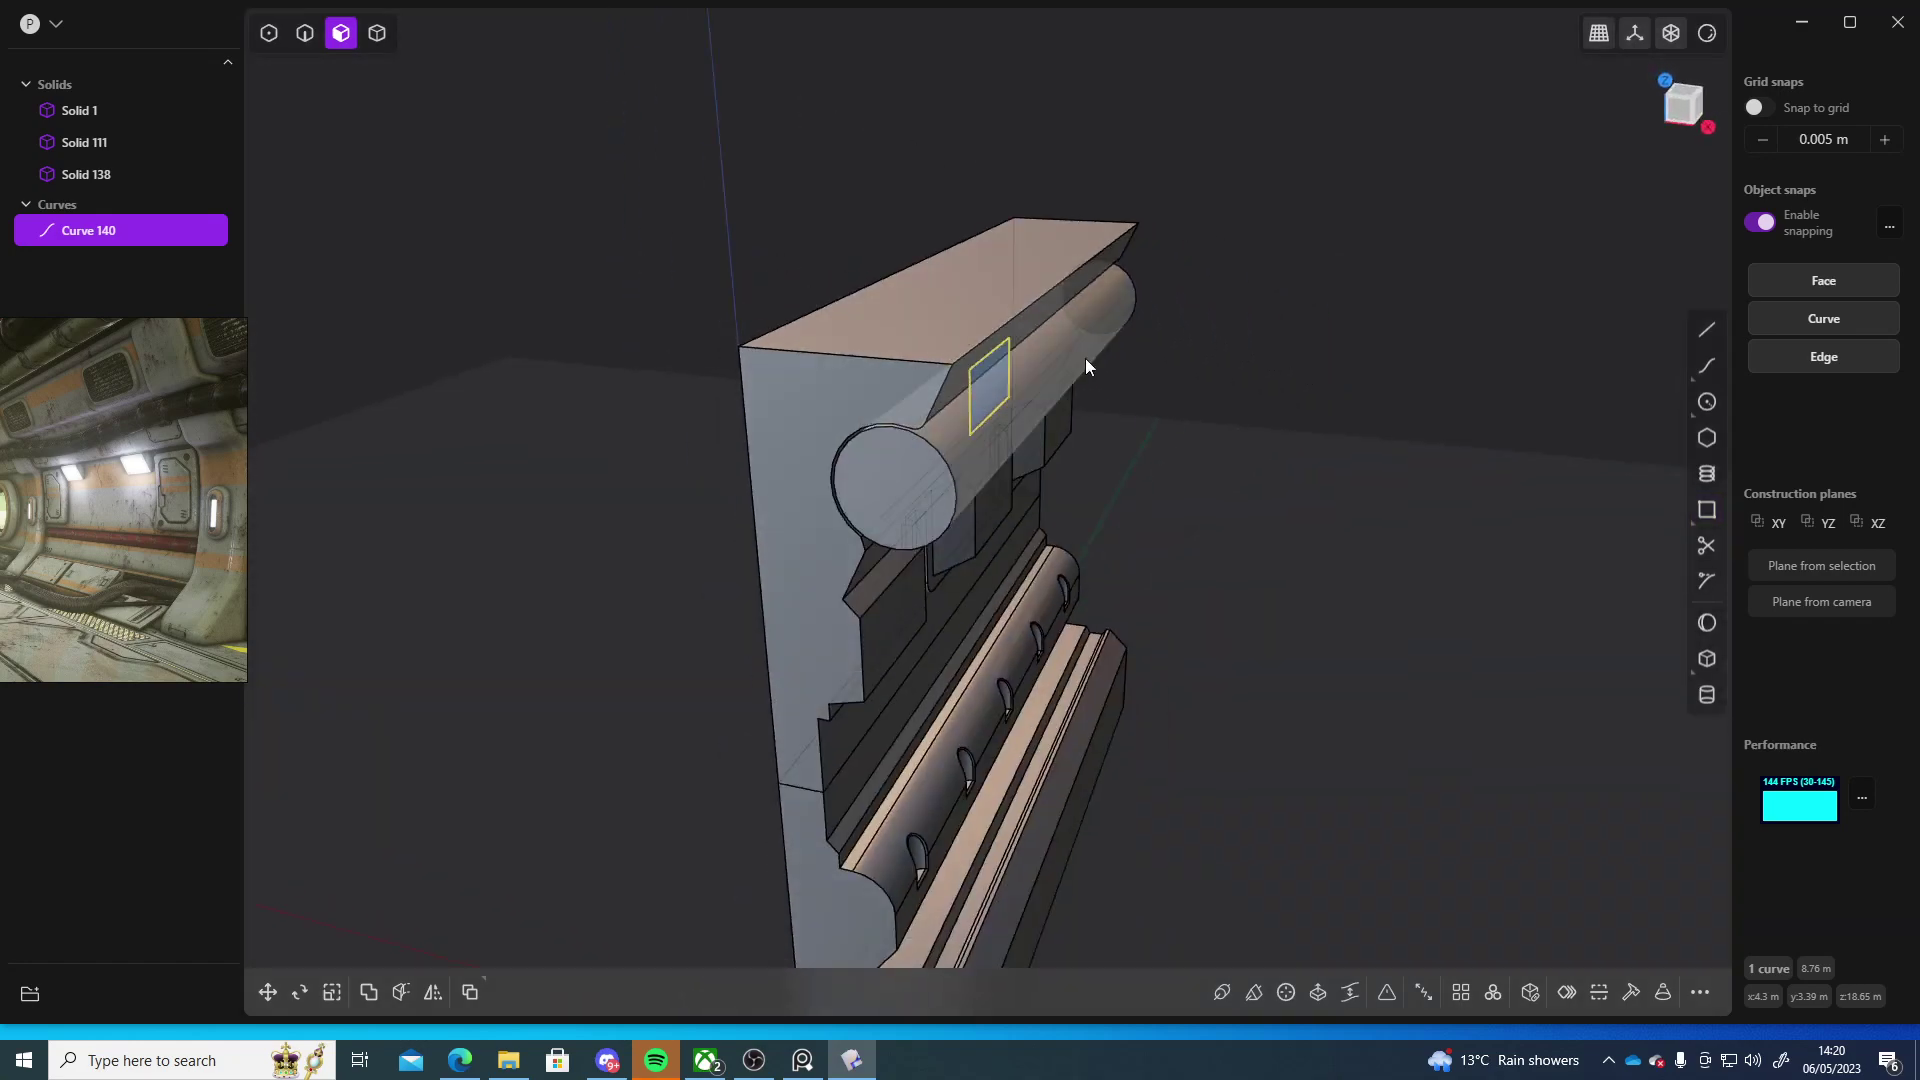
pyautogui.press('e')
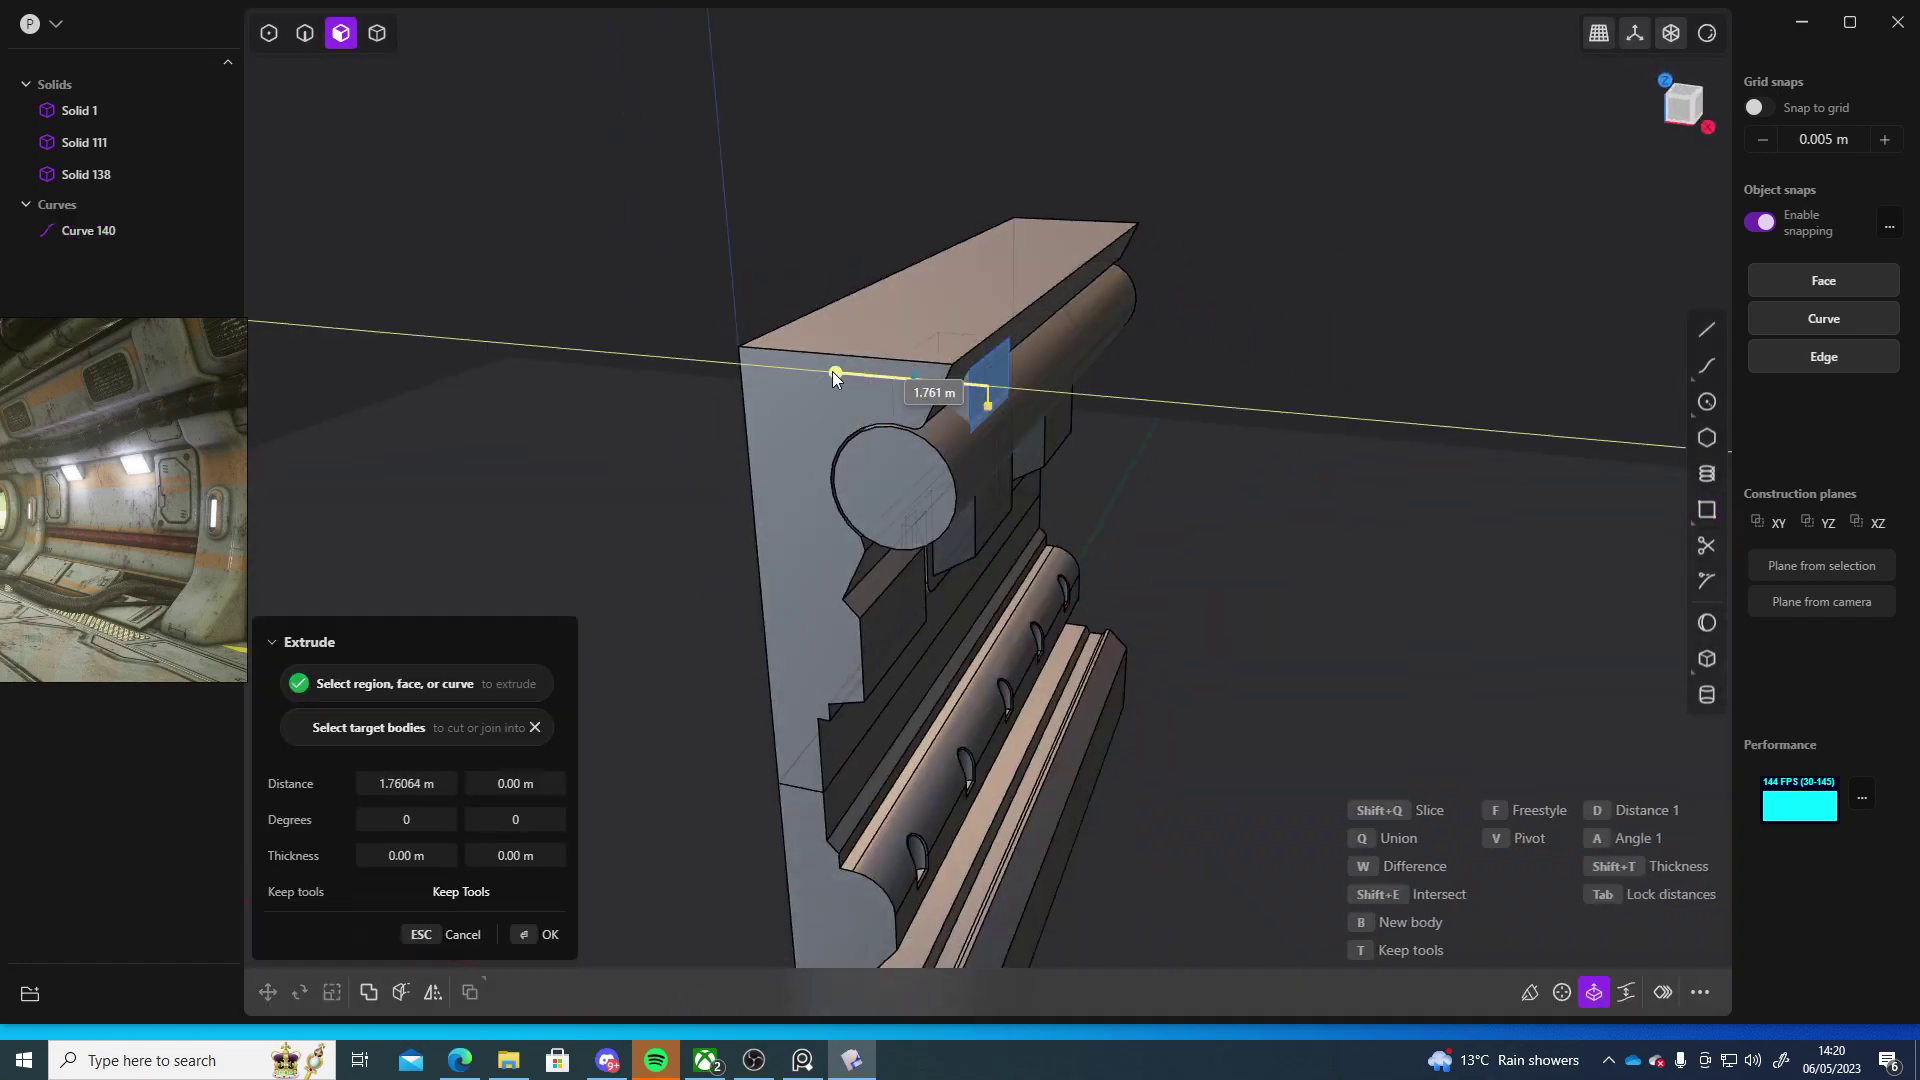
pyautogui.click(802, 369)
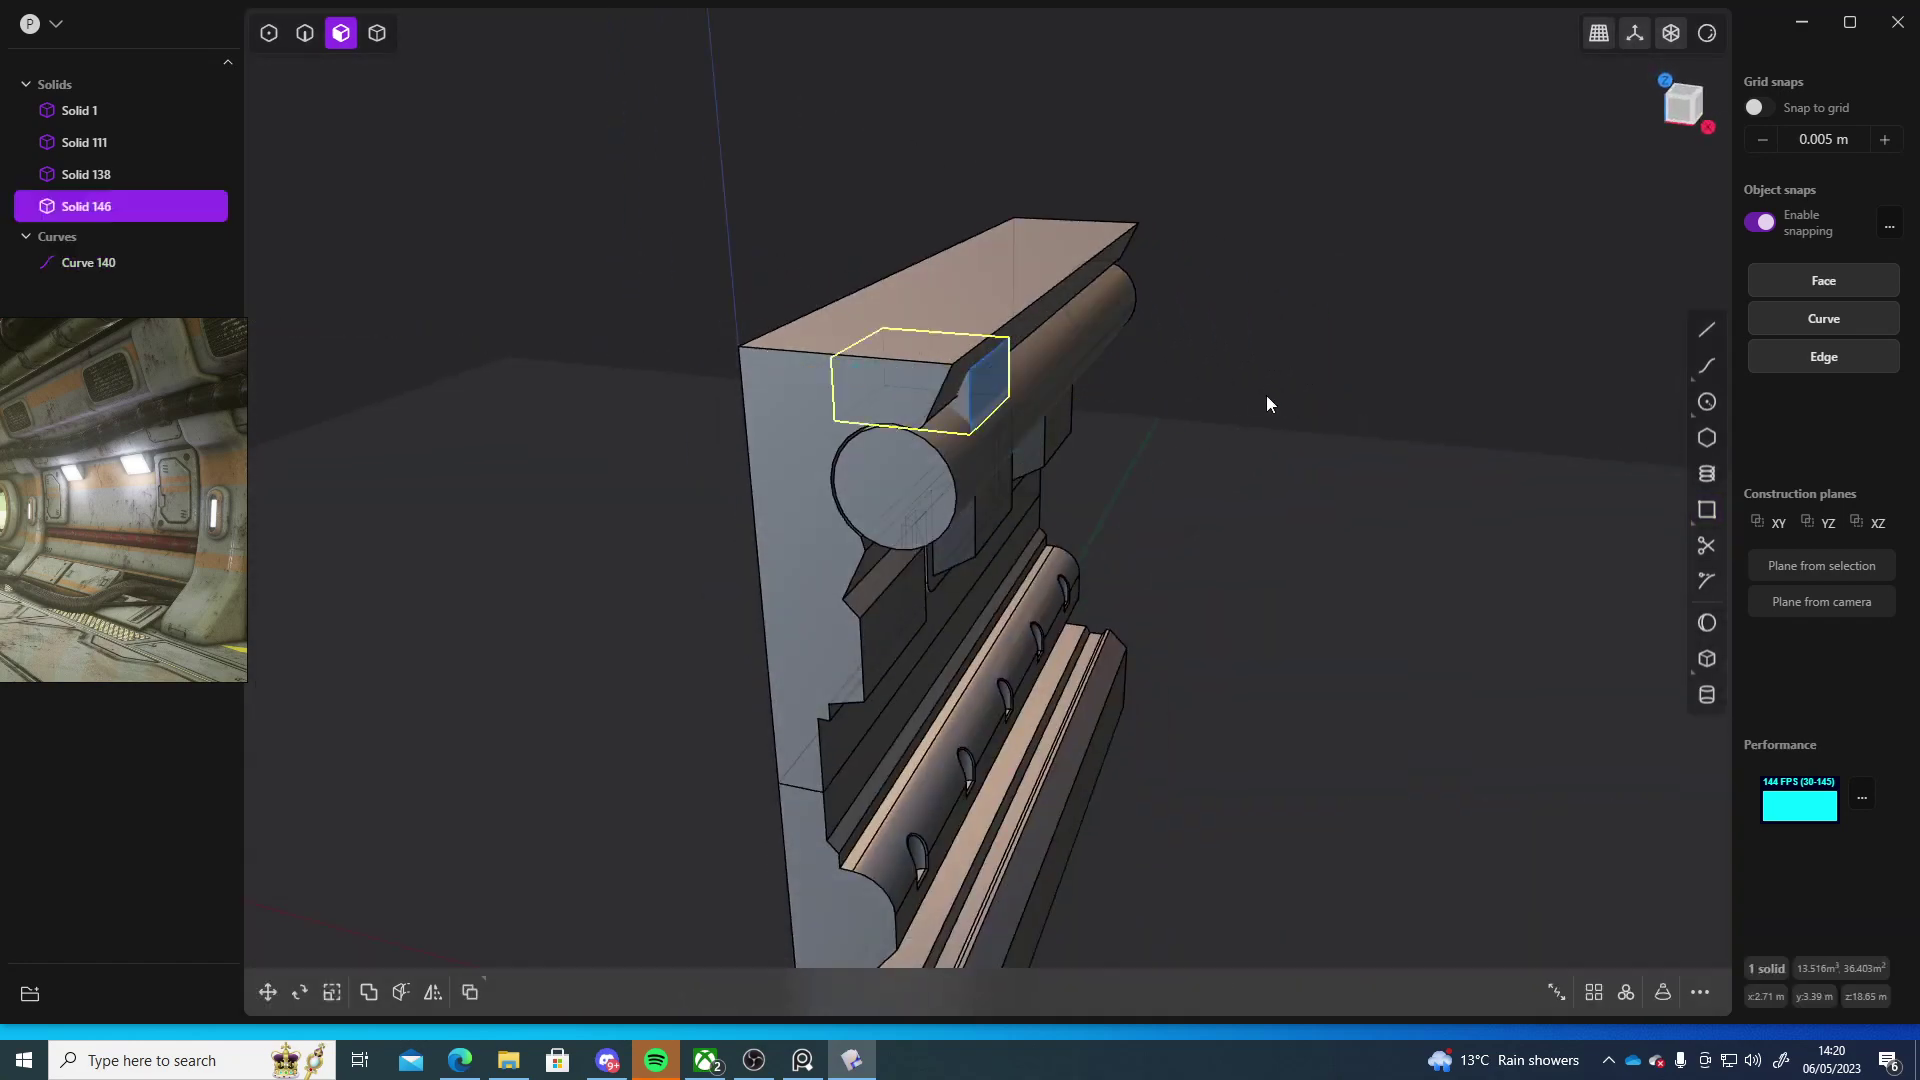
# - Move the new block outward along X to about x 3.35 m, so it protrudes from the wall above the pipe
pyautogui.moveTo(1268, 403); pyautogui.dragTo(930, 420, button='middle')
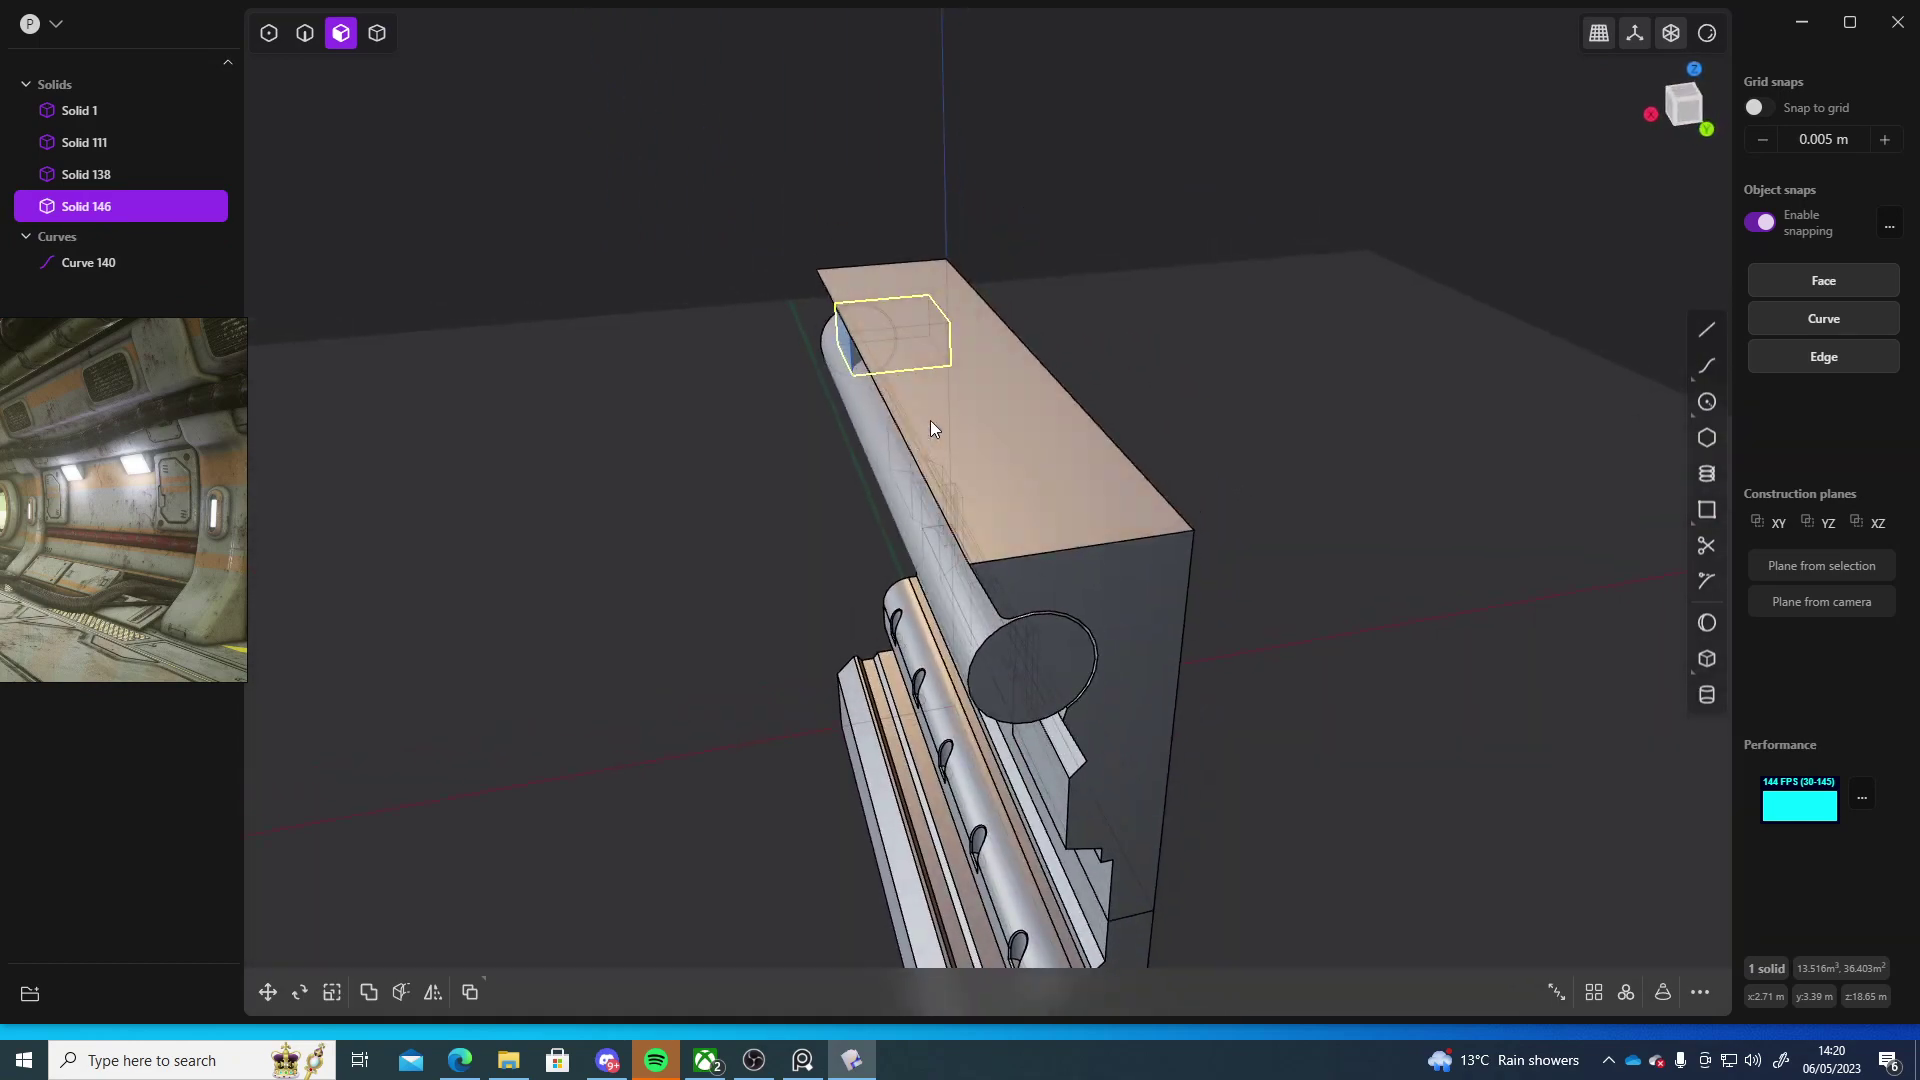
pyautogui.press('g')
pyautogui.moveTo(885, 348); pyautogui.dragTo(1078, 272, button='middle')
pyautogui.scroll(10, 1077, 272)
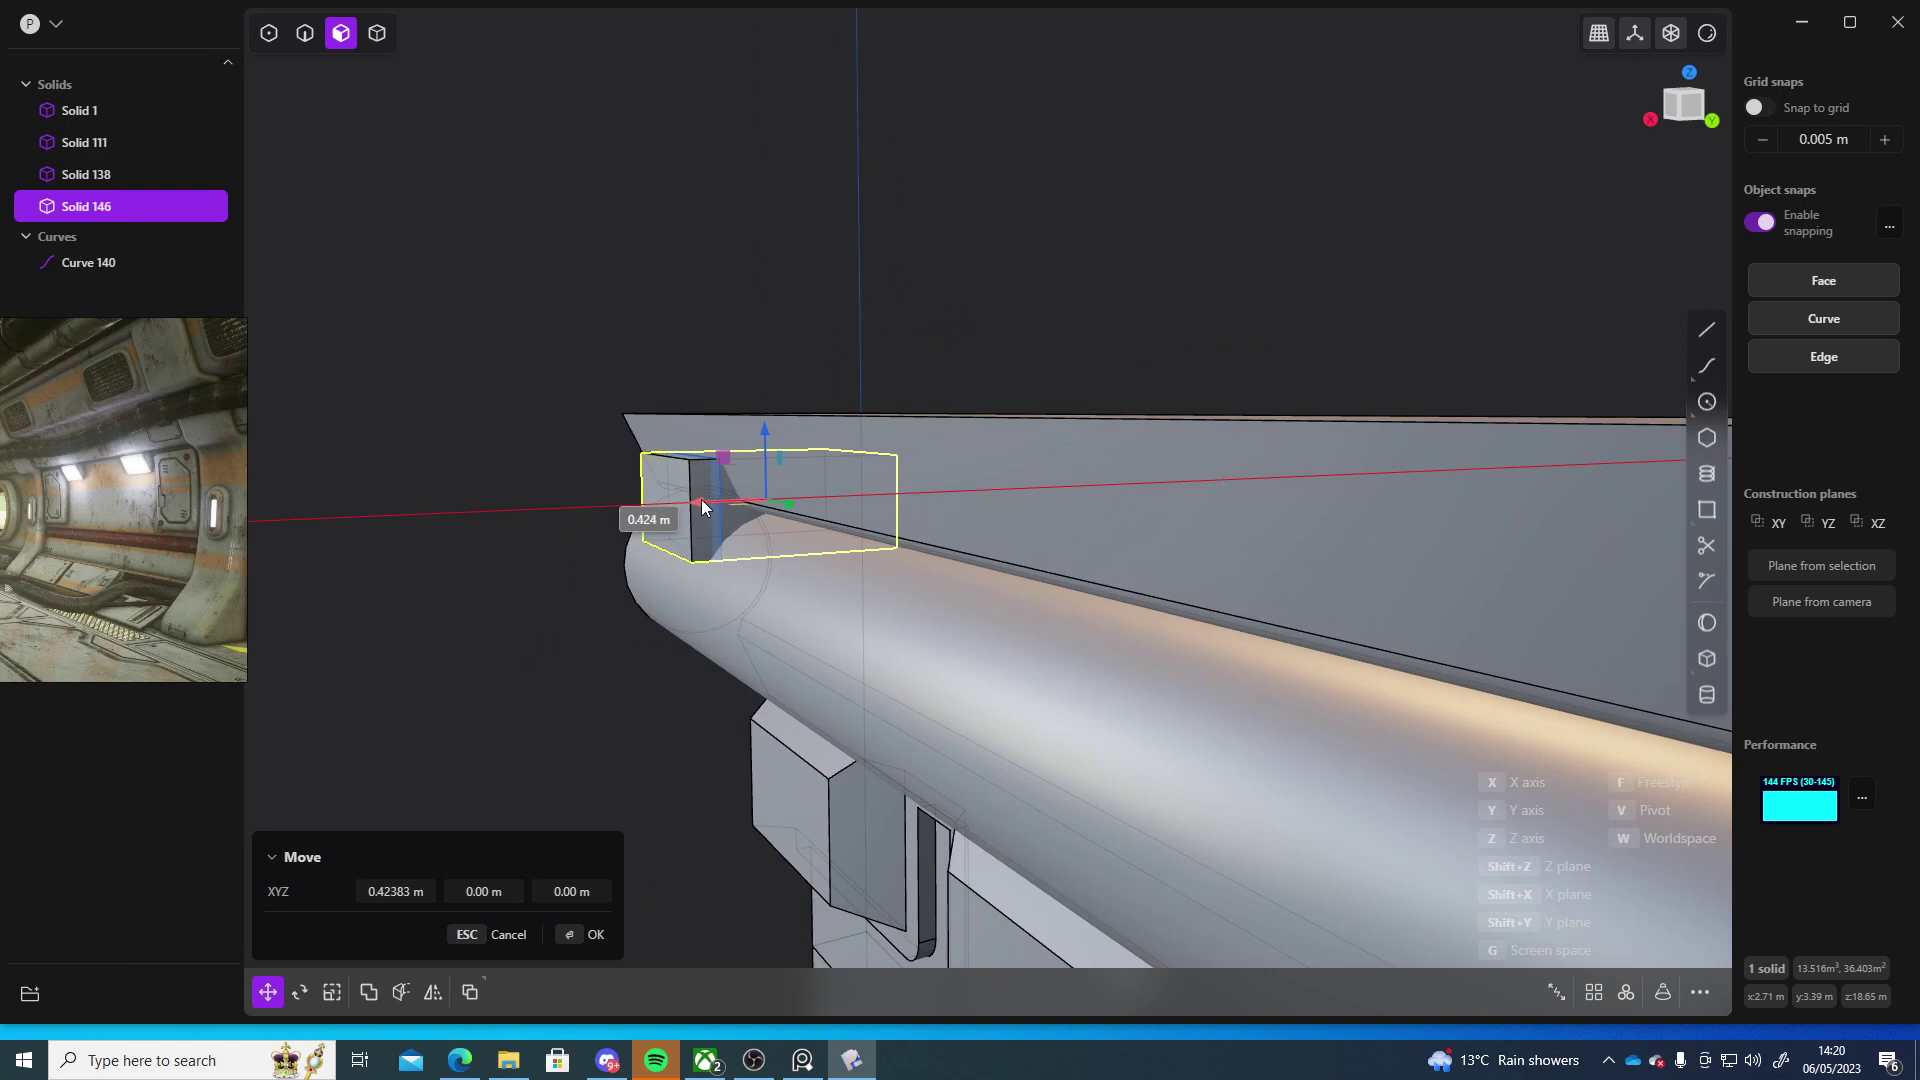
pyautogui.click(687, 495)
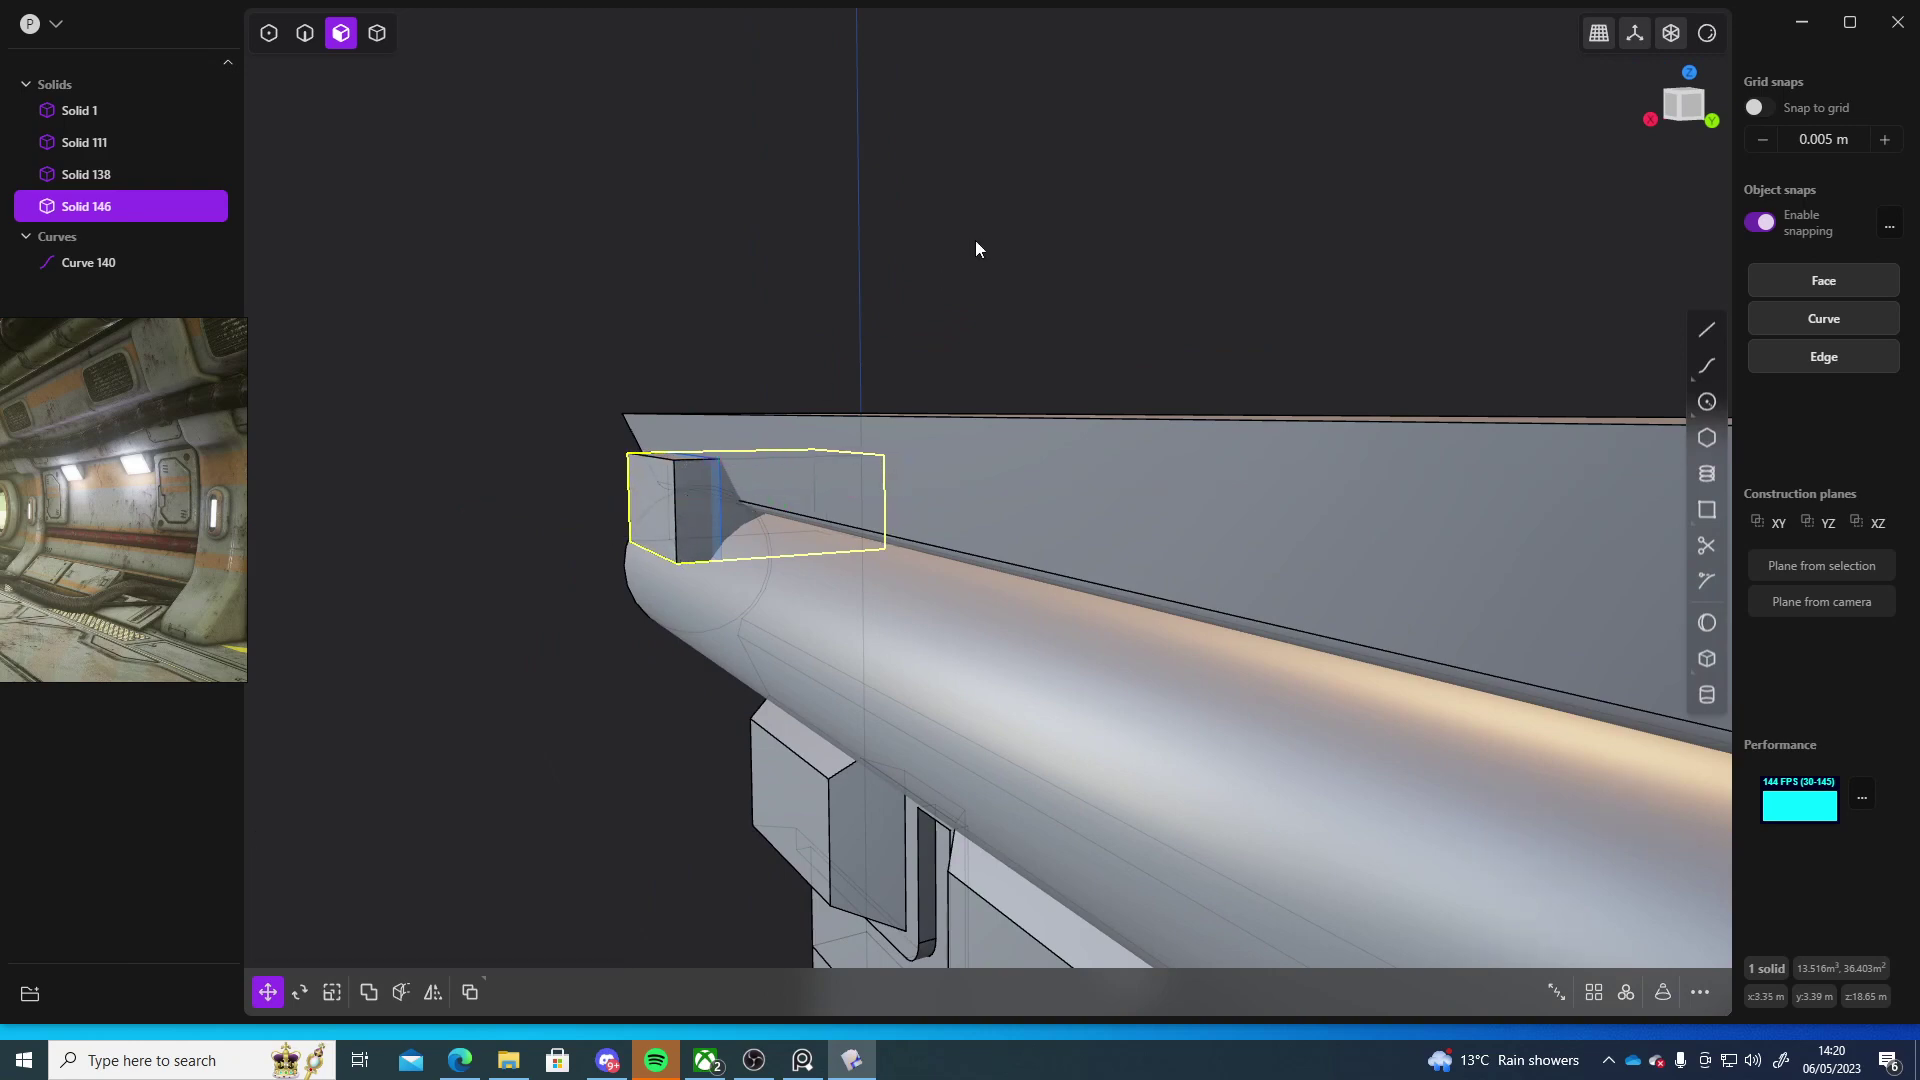
pyautogui.moveTo(975, 240); pyautogui.dragTo(896, 272, button='middle')
# - Scale the block along X to about 0.55 of its depth
pyautogui.press('g')
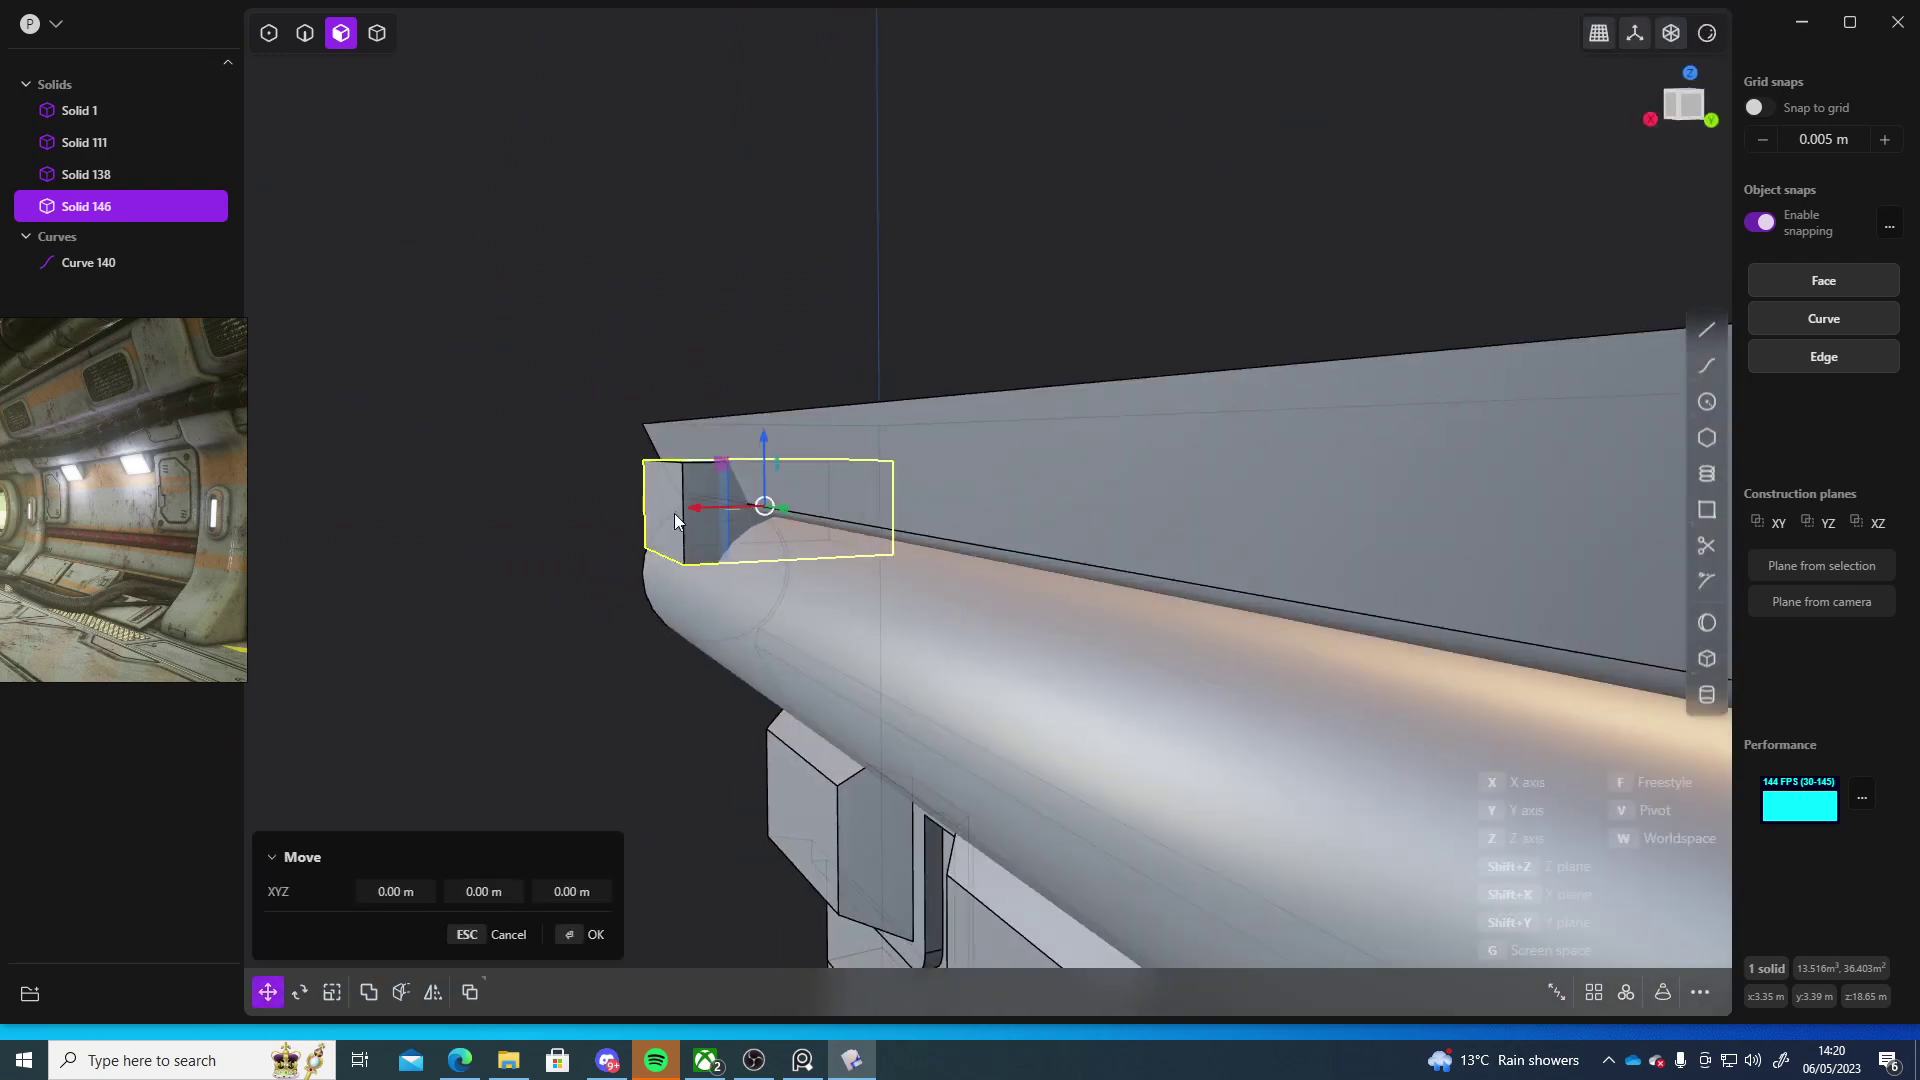
pyautogui.press('s')
pyautogui.click(720, 508)
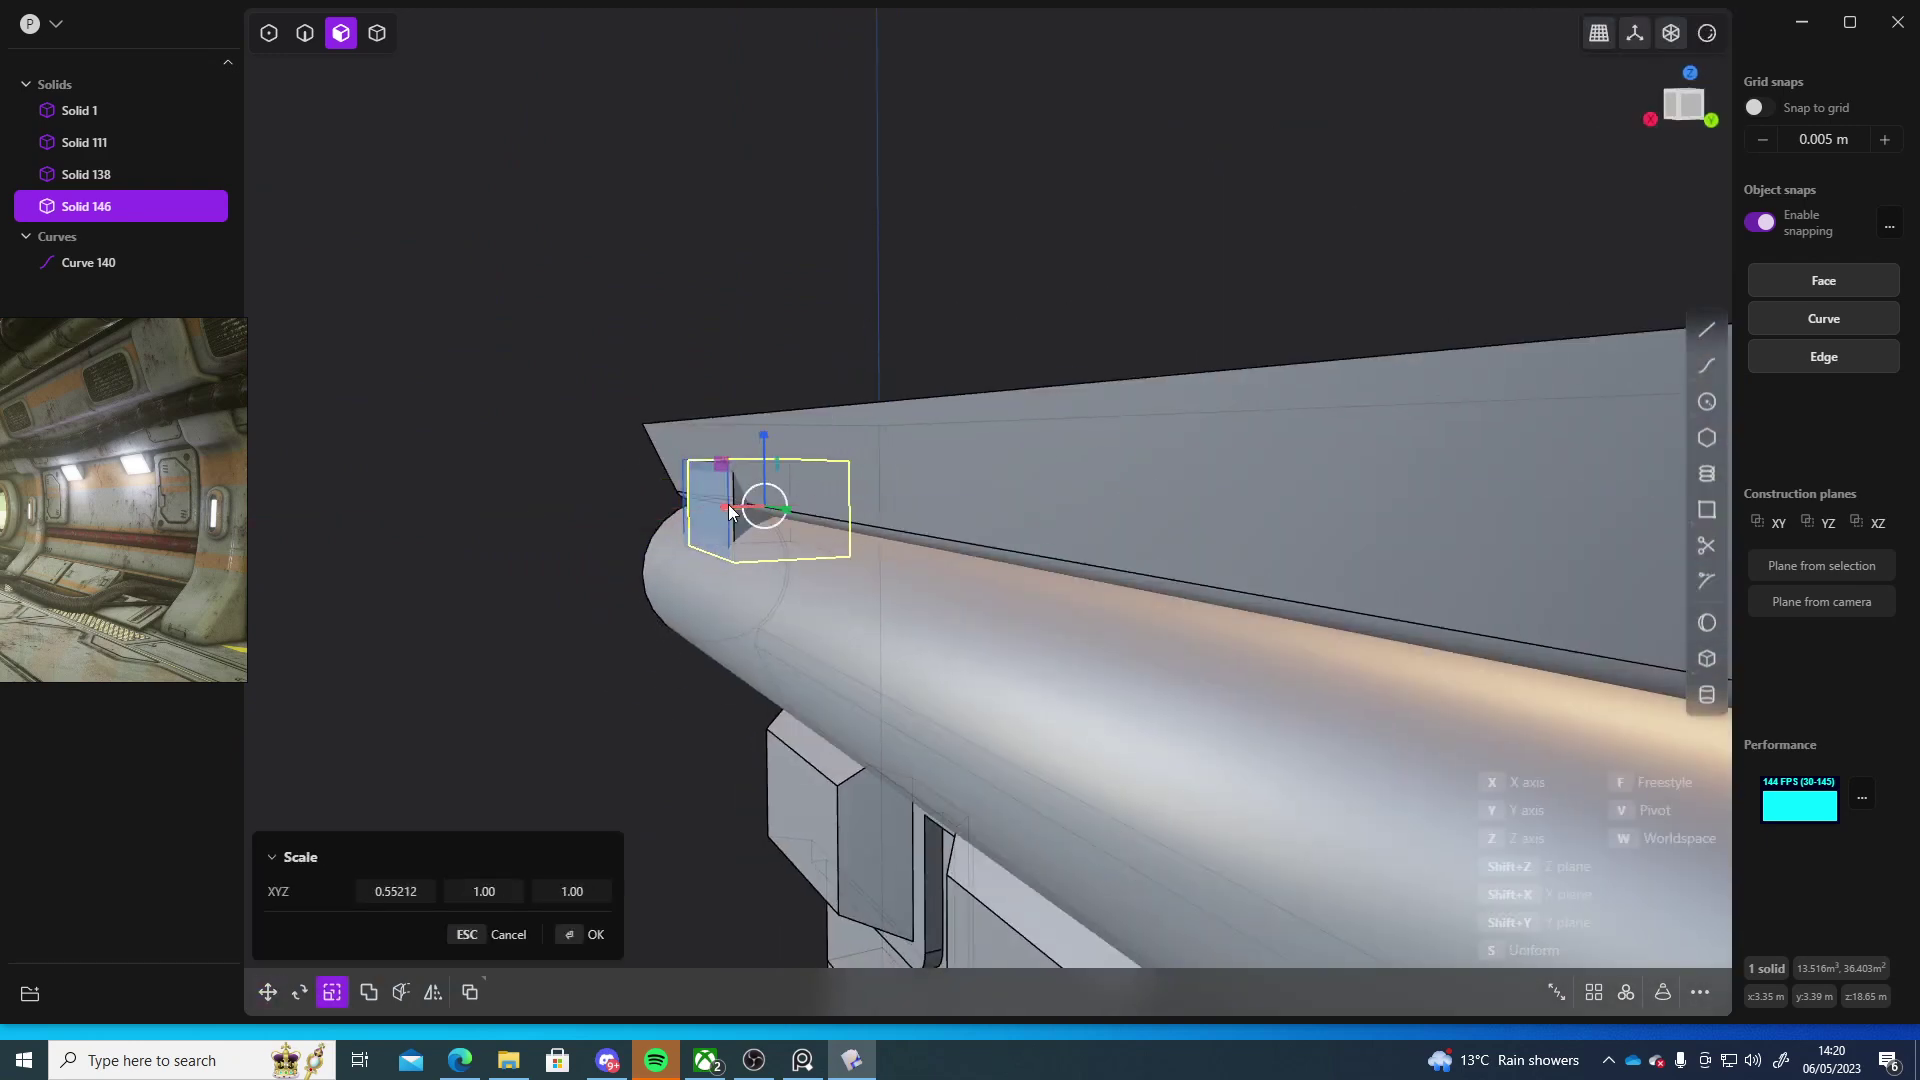
# - Move the shortened block about 0.83 m outward along X, over the pipe's upper front
pyautogui.press('g')
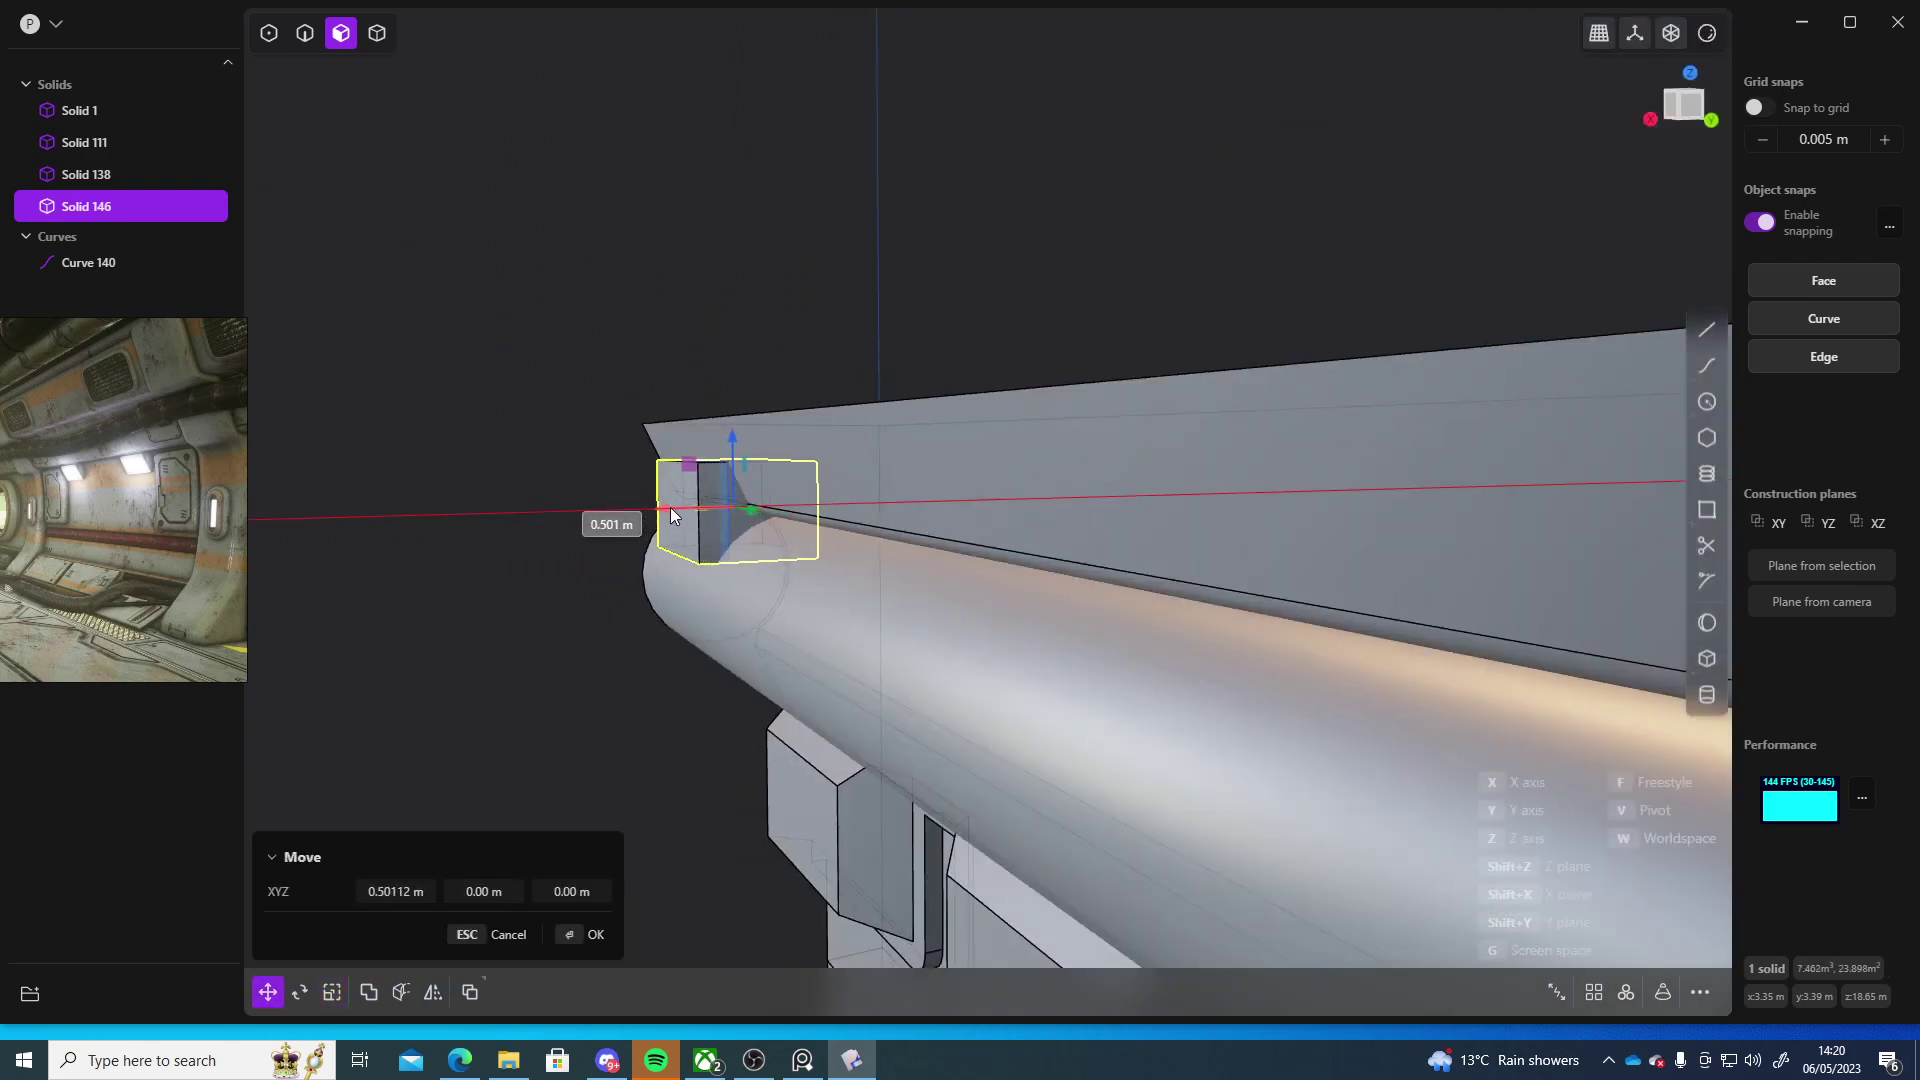
pyautogui.moveTo(670, 507); pyautogui.dragTo(1289, 655, button='middle')
pyautogui.press('x')
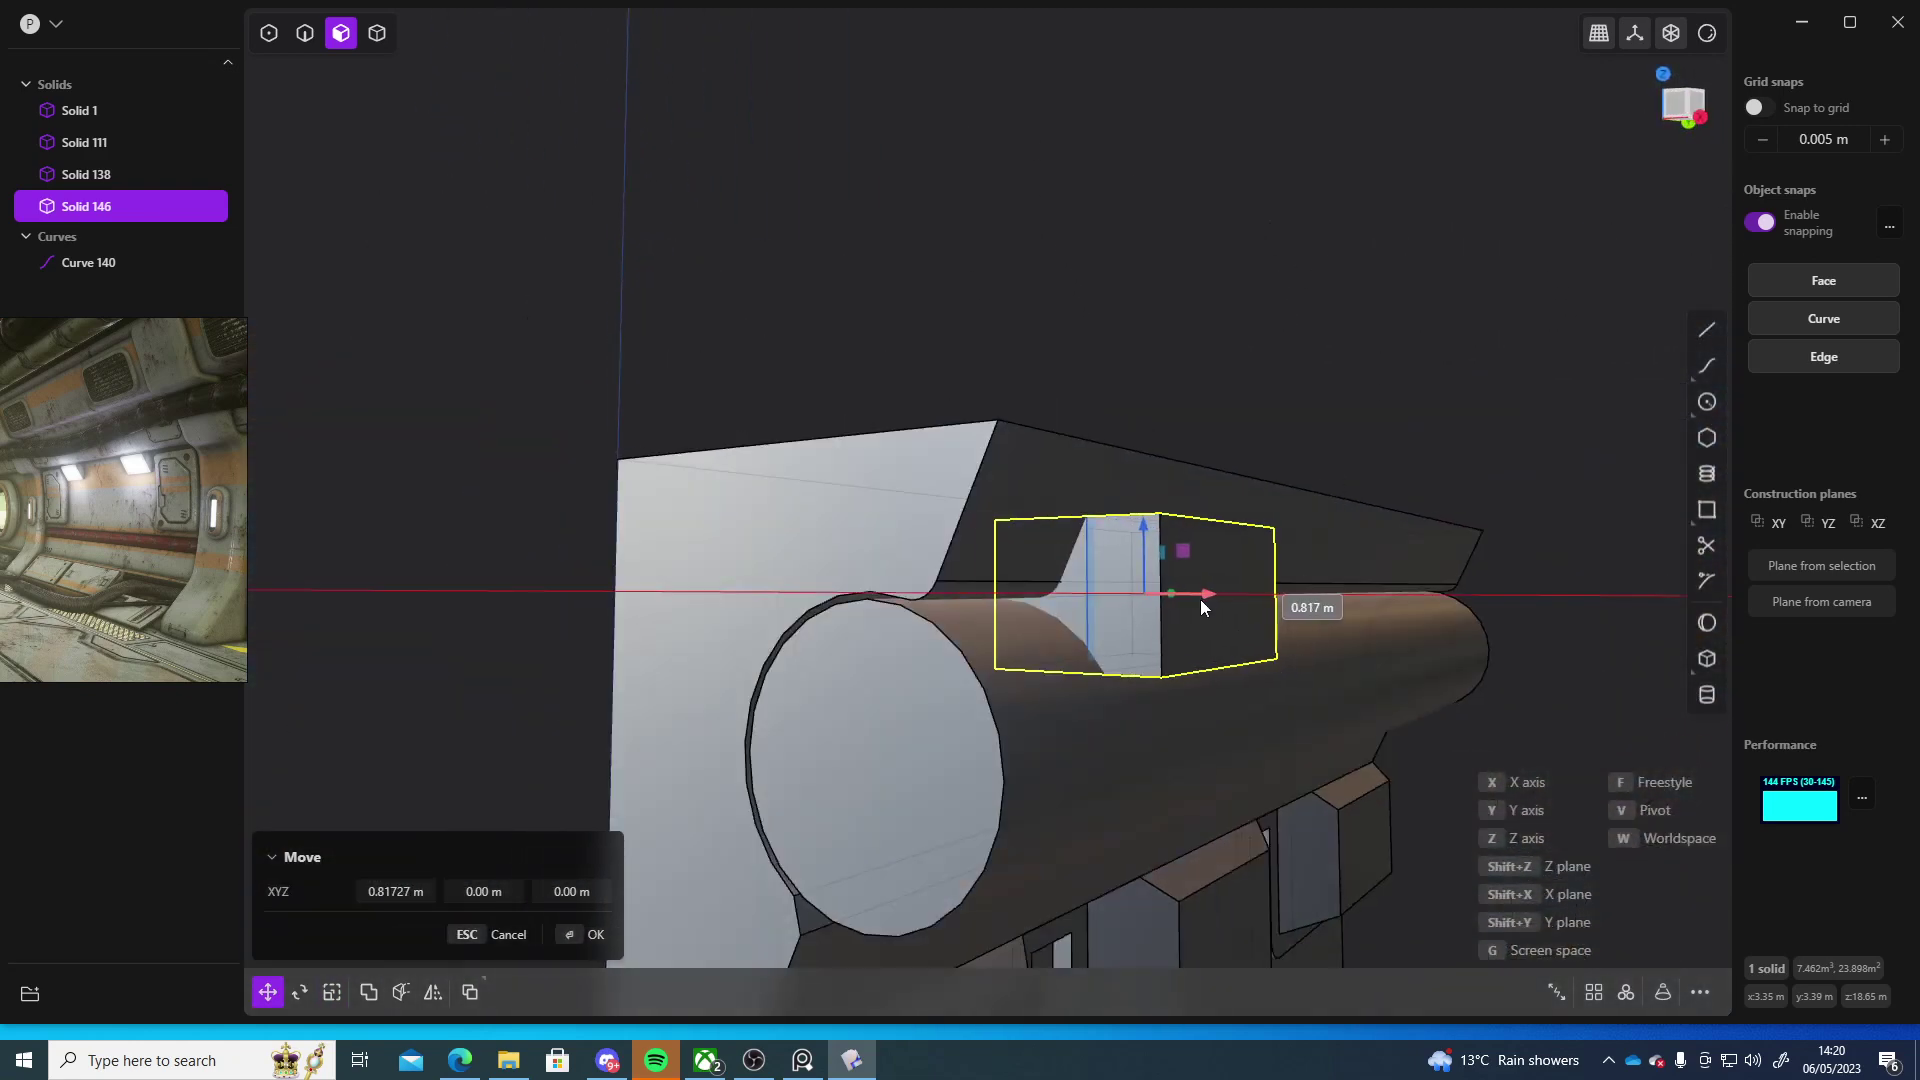
pyautogui.moveTo(1199, 598); pyautogui.dragTo(1431, 570, button='middle')
pyautogui.click(1702, 88)
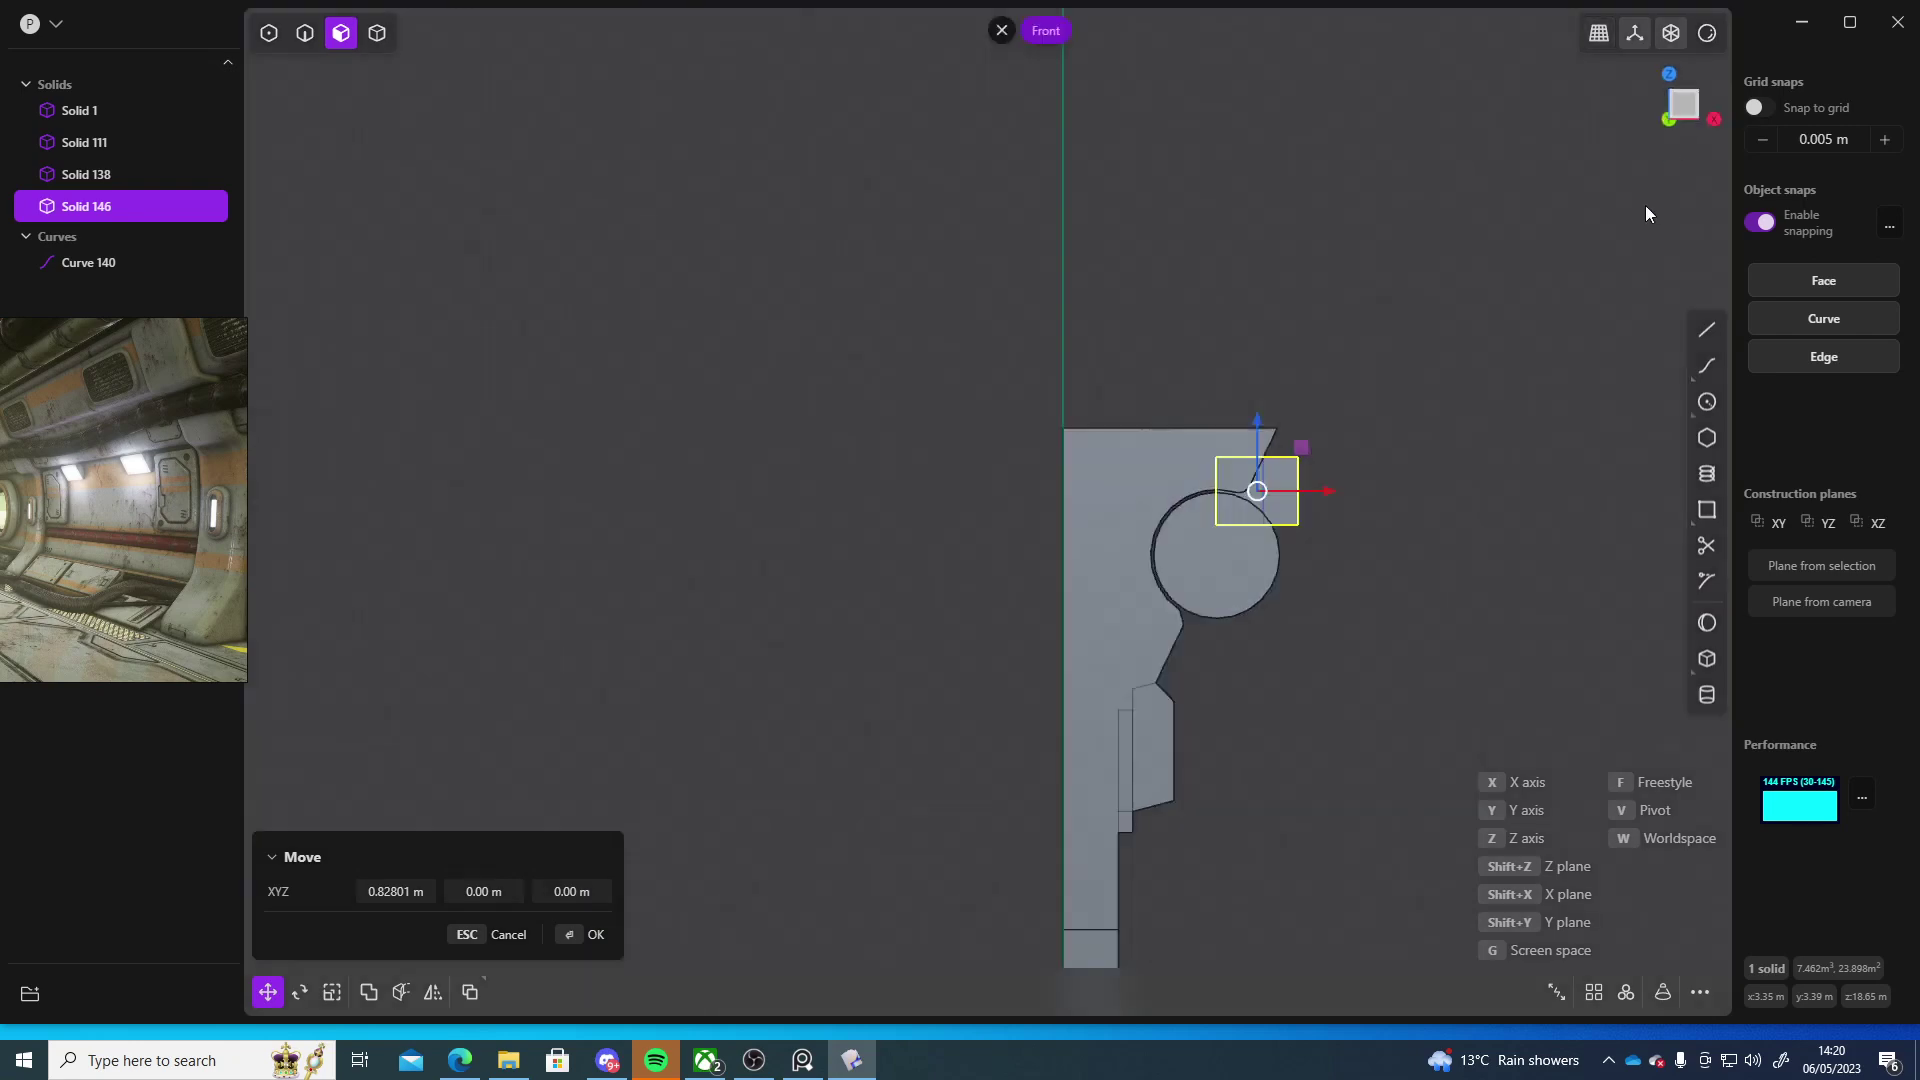
pyautogui.scroll(10, 1556, 516)
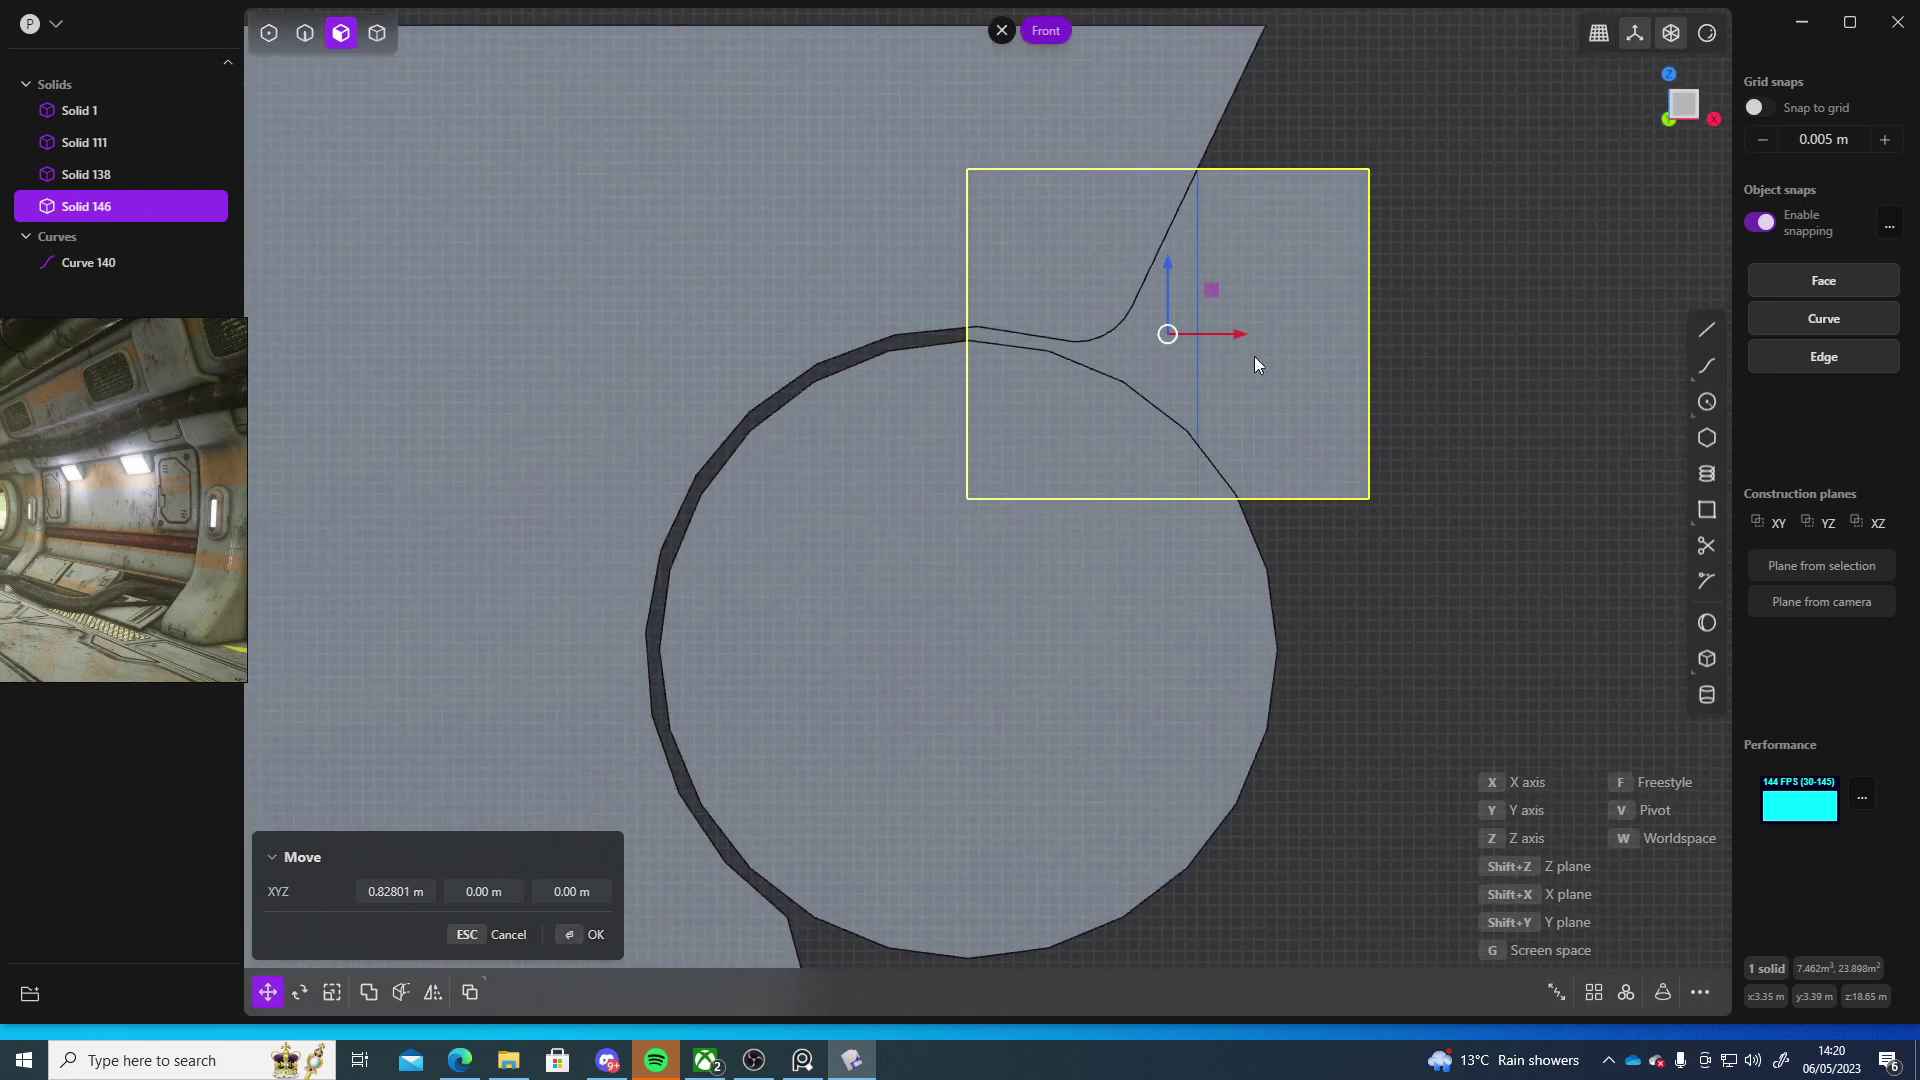
pyautogui.press('Return')
# - Chamfer the block's two lower front-to-back edges by about 0.42 m
pyautogui.moveTo(1556, 578); pyautogui.dragTo(1491, 548, button='middle')
pyautogui.press('2')
pyautogui.click(1236, 403)
pyautogui.press('f')
pyautogui.moveTo(1236, 403); pyautogui.dragTo(1016, 400, button='middle')
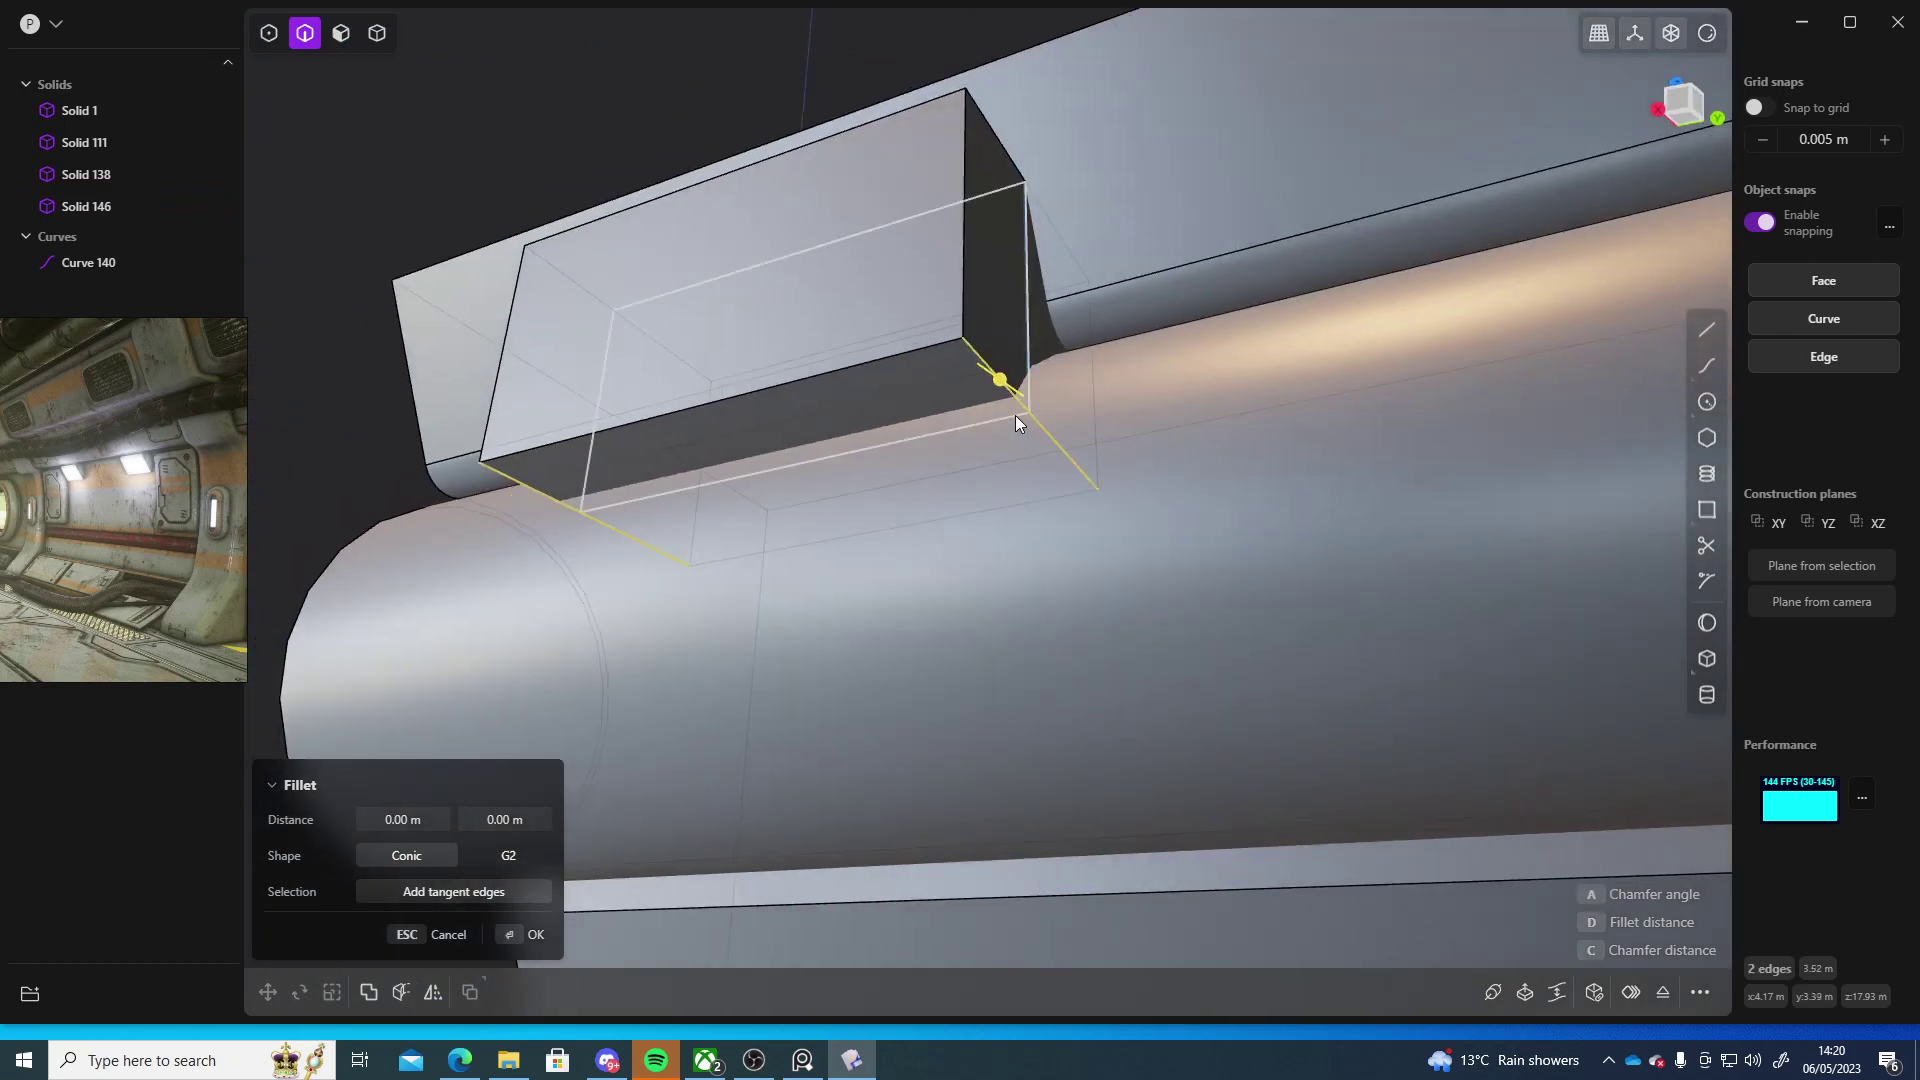
pyautogui.press('Escape')
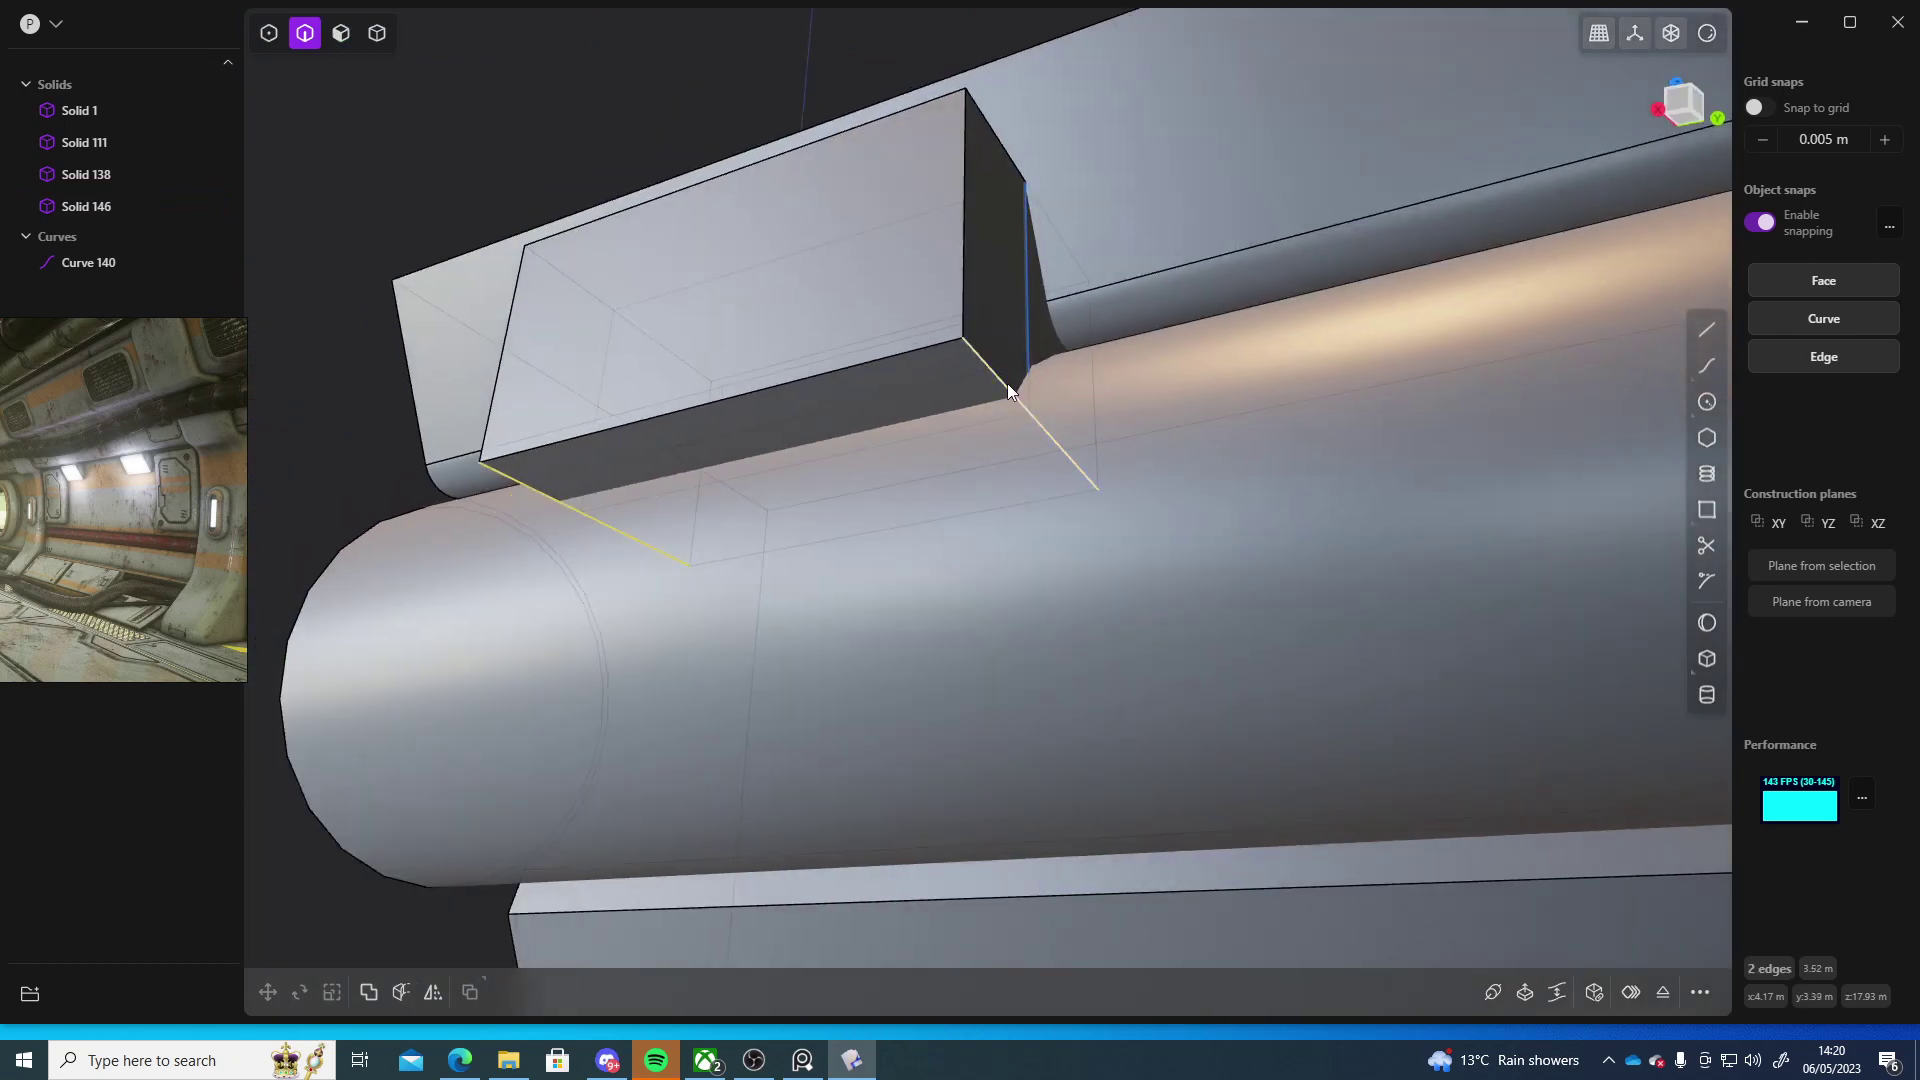
pyautogui.press('f')
pyautogui.click(511, 482)
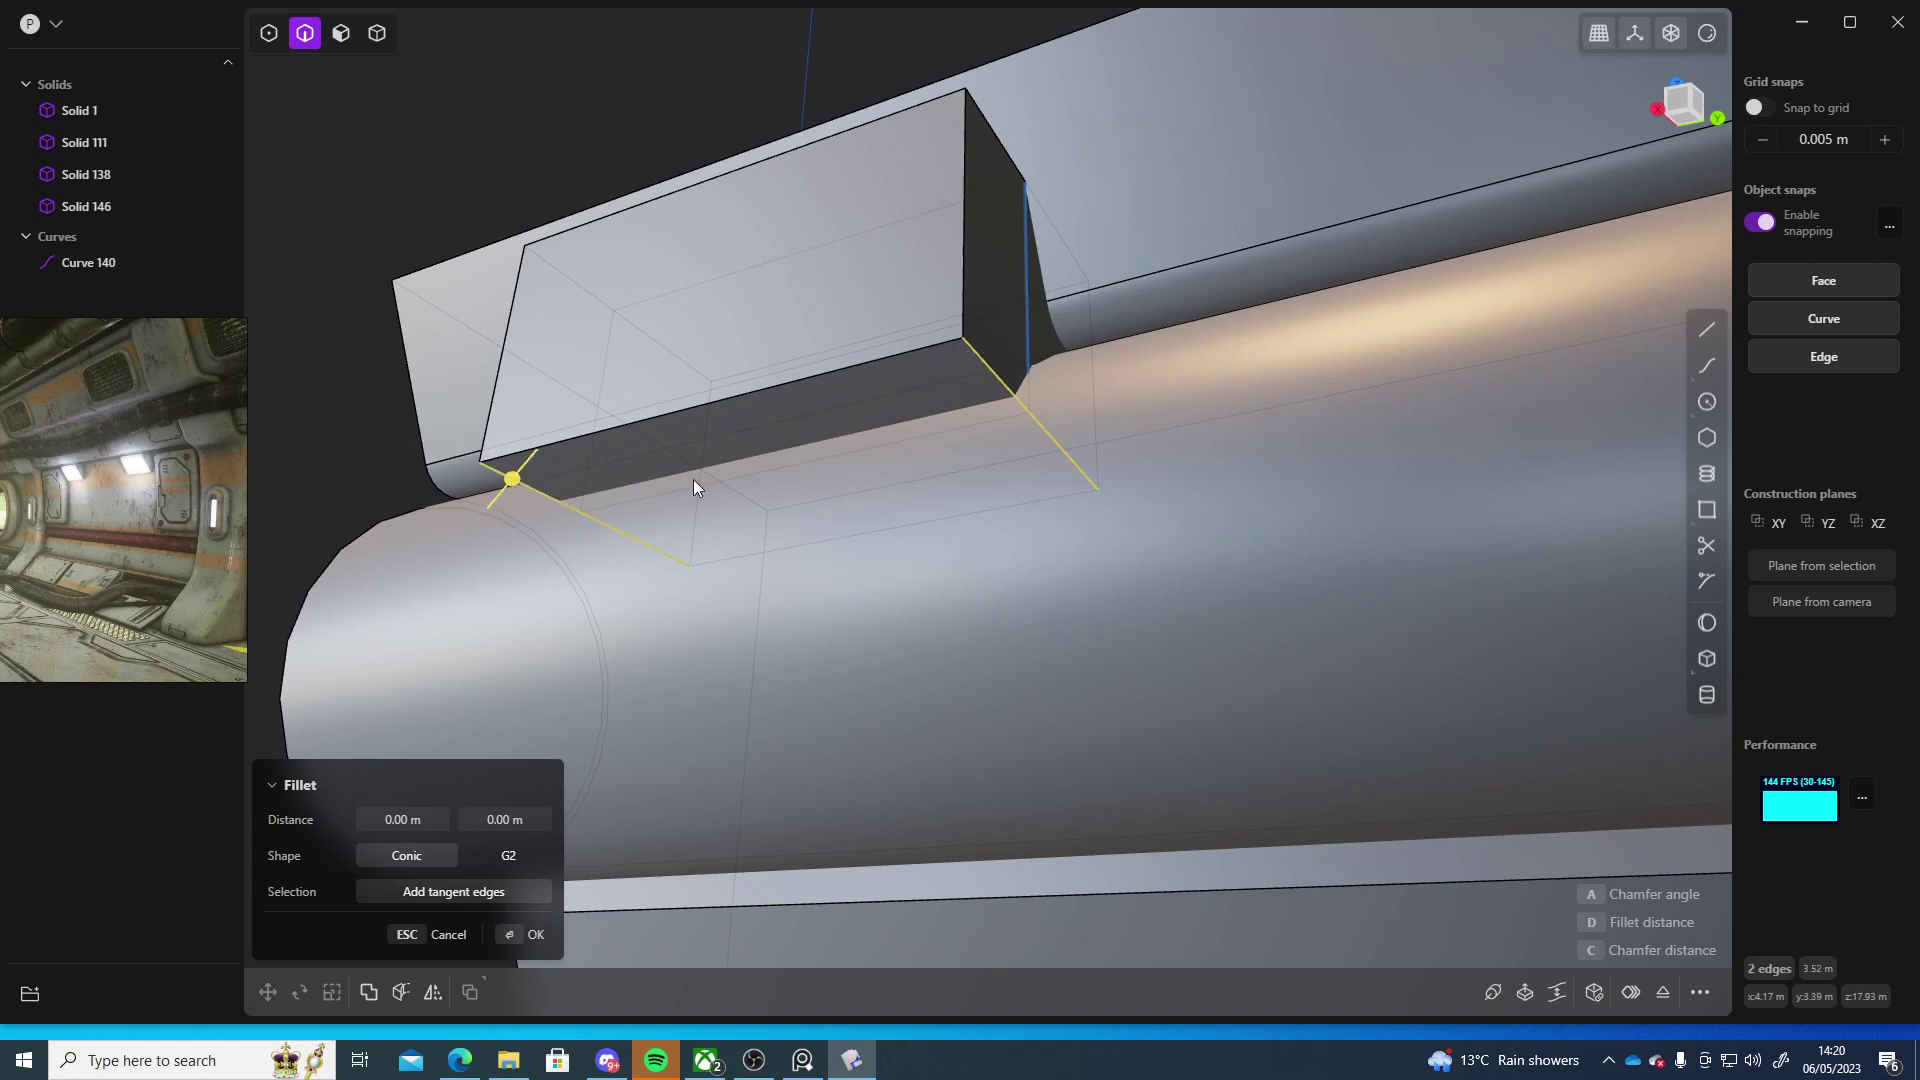
pyautogui.moveTo(480, 470); pyautogui.dragTo(644, 488)
pyautogui.moveTo(644, 488); pyautogui.dragTo(726, 561, button='middle')
pyautogui.scroll(-3, 760, 562)
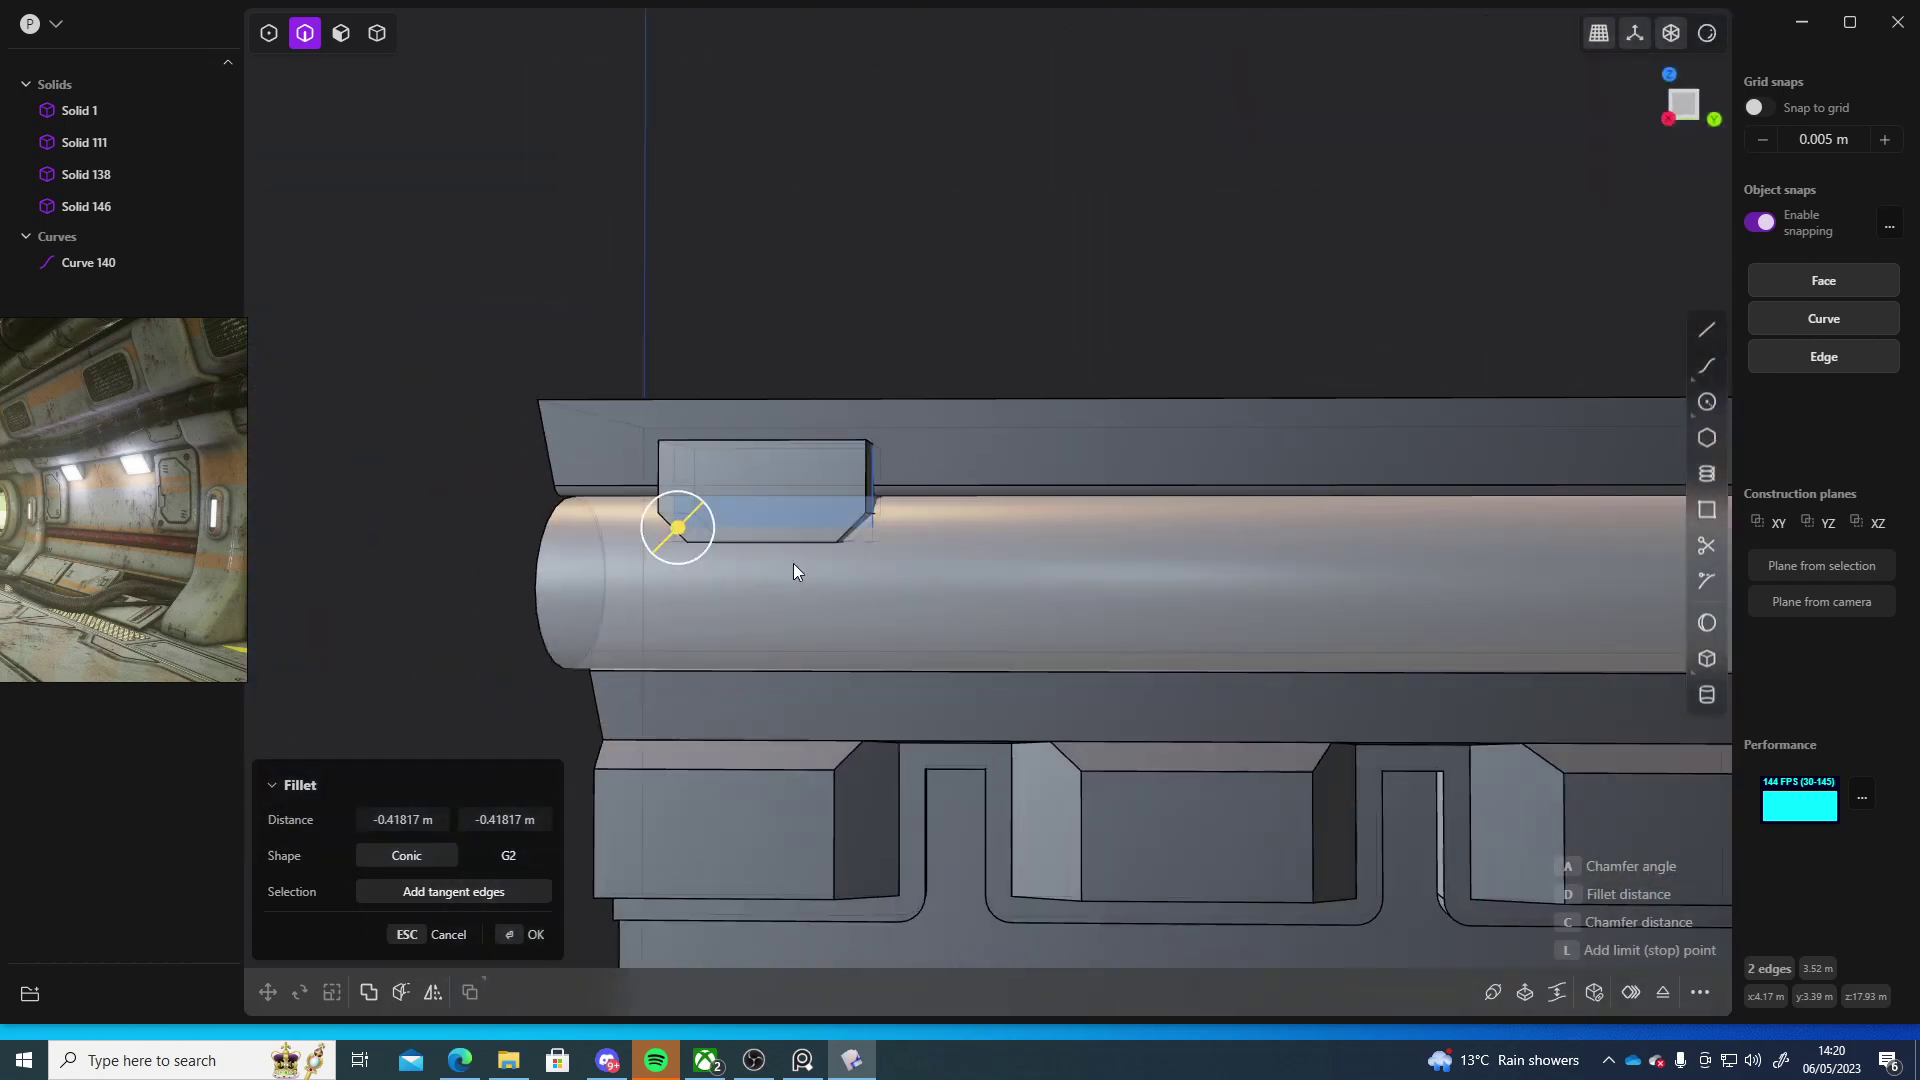
pyautogui.press('Return')
# - Try placing two duplicates of the chamfered block along Y, offset about 6.8 m and 6.93 m, and remove both copies
pyautogui.scroll(-5, 1032, 311)
pyautogui.moveTo(980, 332); pyautogui.dragTo(1299, 436, button='middle')
pyautogui.scroll(4, 1299, 438)
pyautogui.scroll(2, 1000, 268)
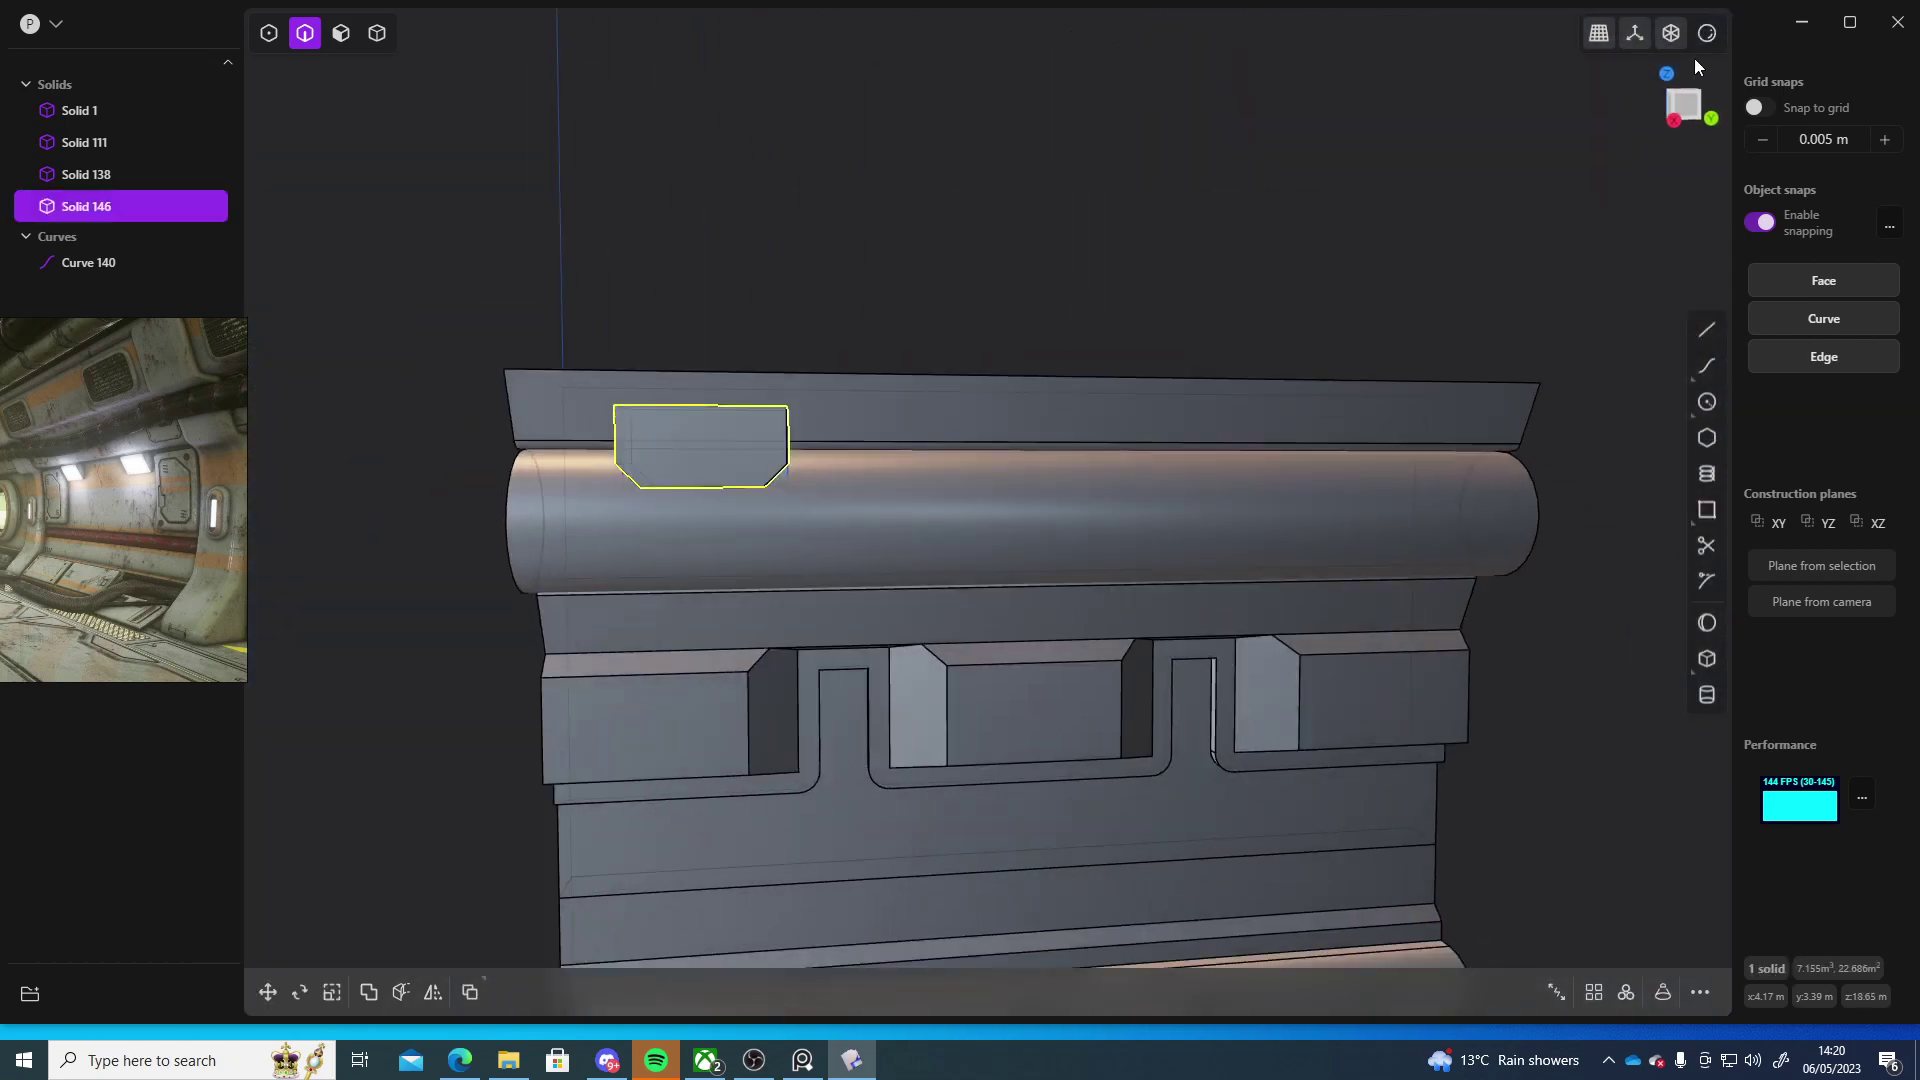
pyautogui.click(1691, 117)
pyautogui.scroll(3, 986, 374)
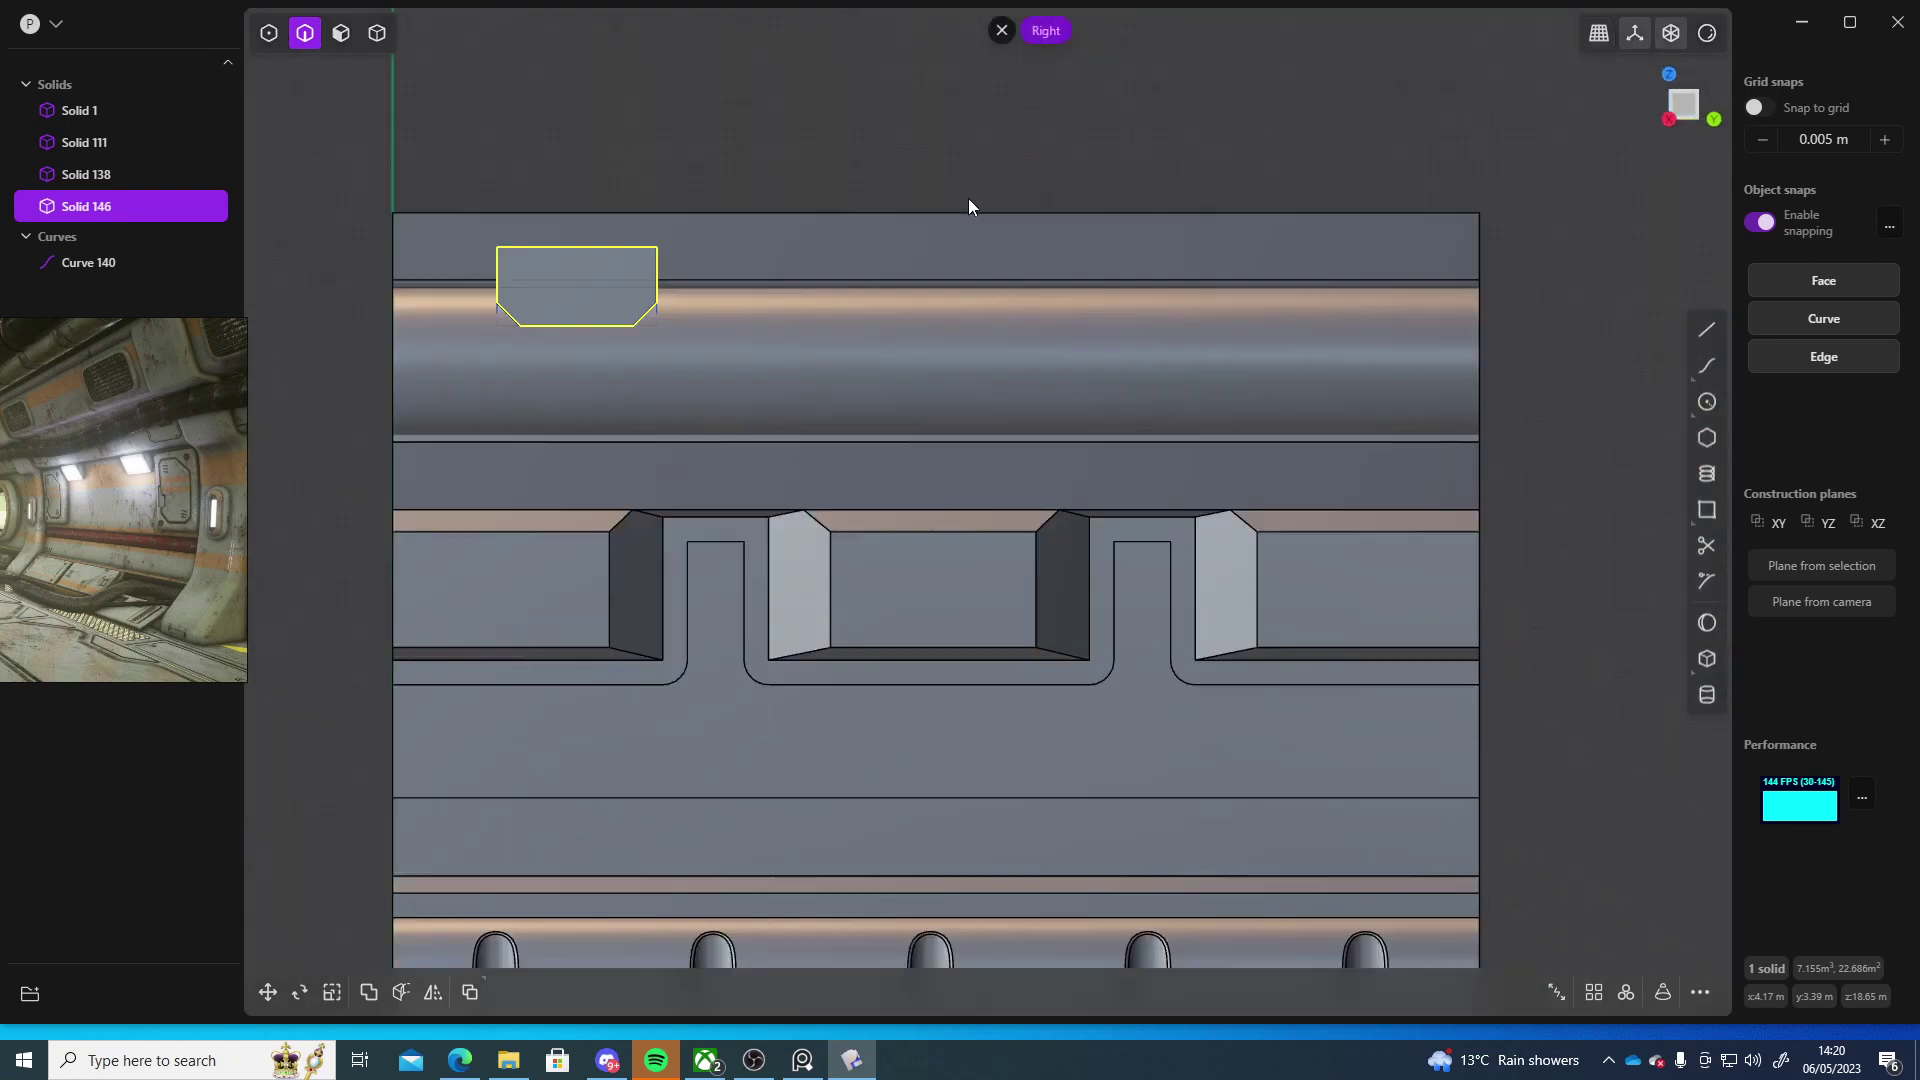
pyautogui.scroll(-4, 968, 198)
pyautogui.keyDown('shift'); pyautogui.moveTo(988, 288); pyautogui.dragTo(910, 376, button='middle'); pyautogui.keyUp('shift')
pyautogui.scroll(5, 911, 376)
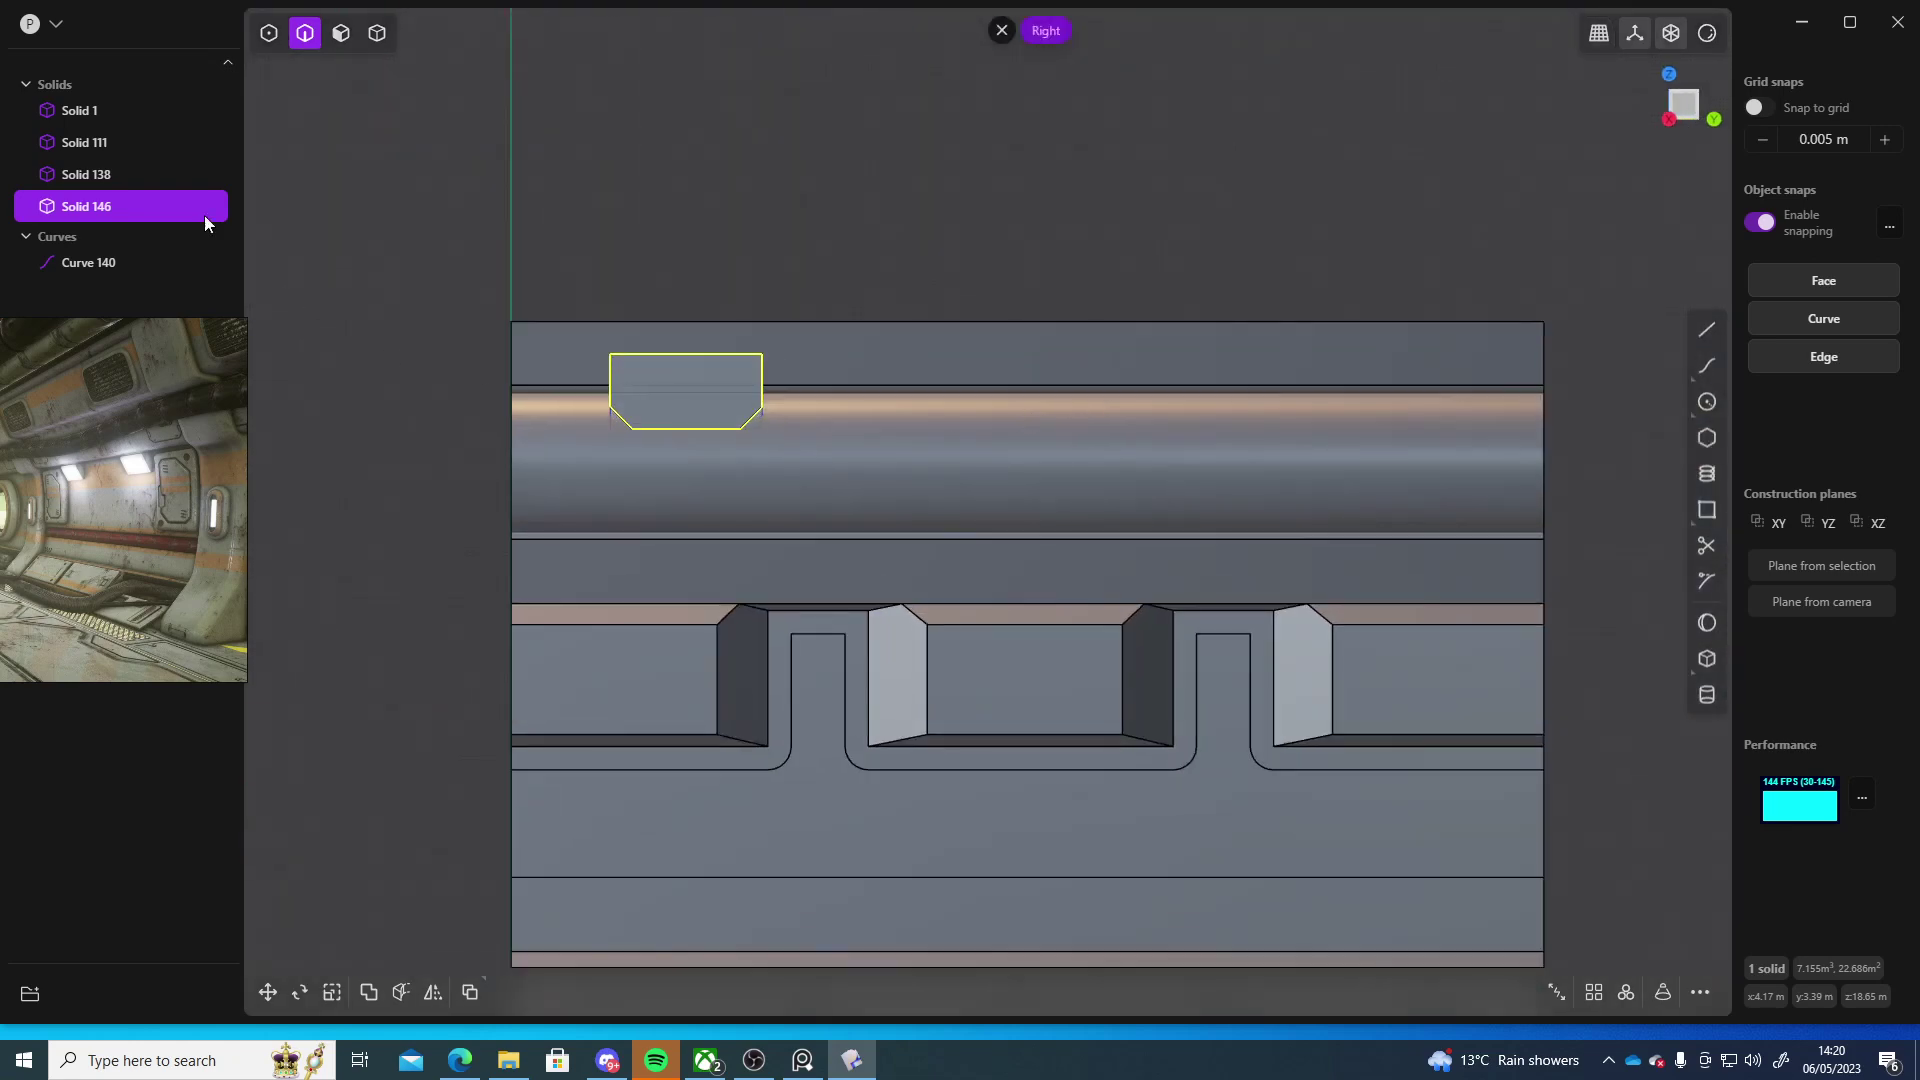
pyautogui.hotkey('ctrl', 'd')
pyautogui.moveTo(757, 391); pyautogui.dragTo(1050, 401)
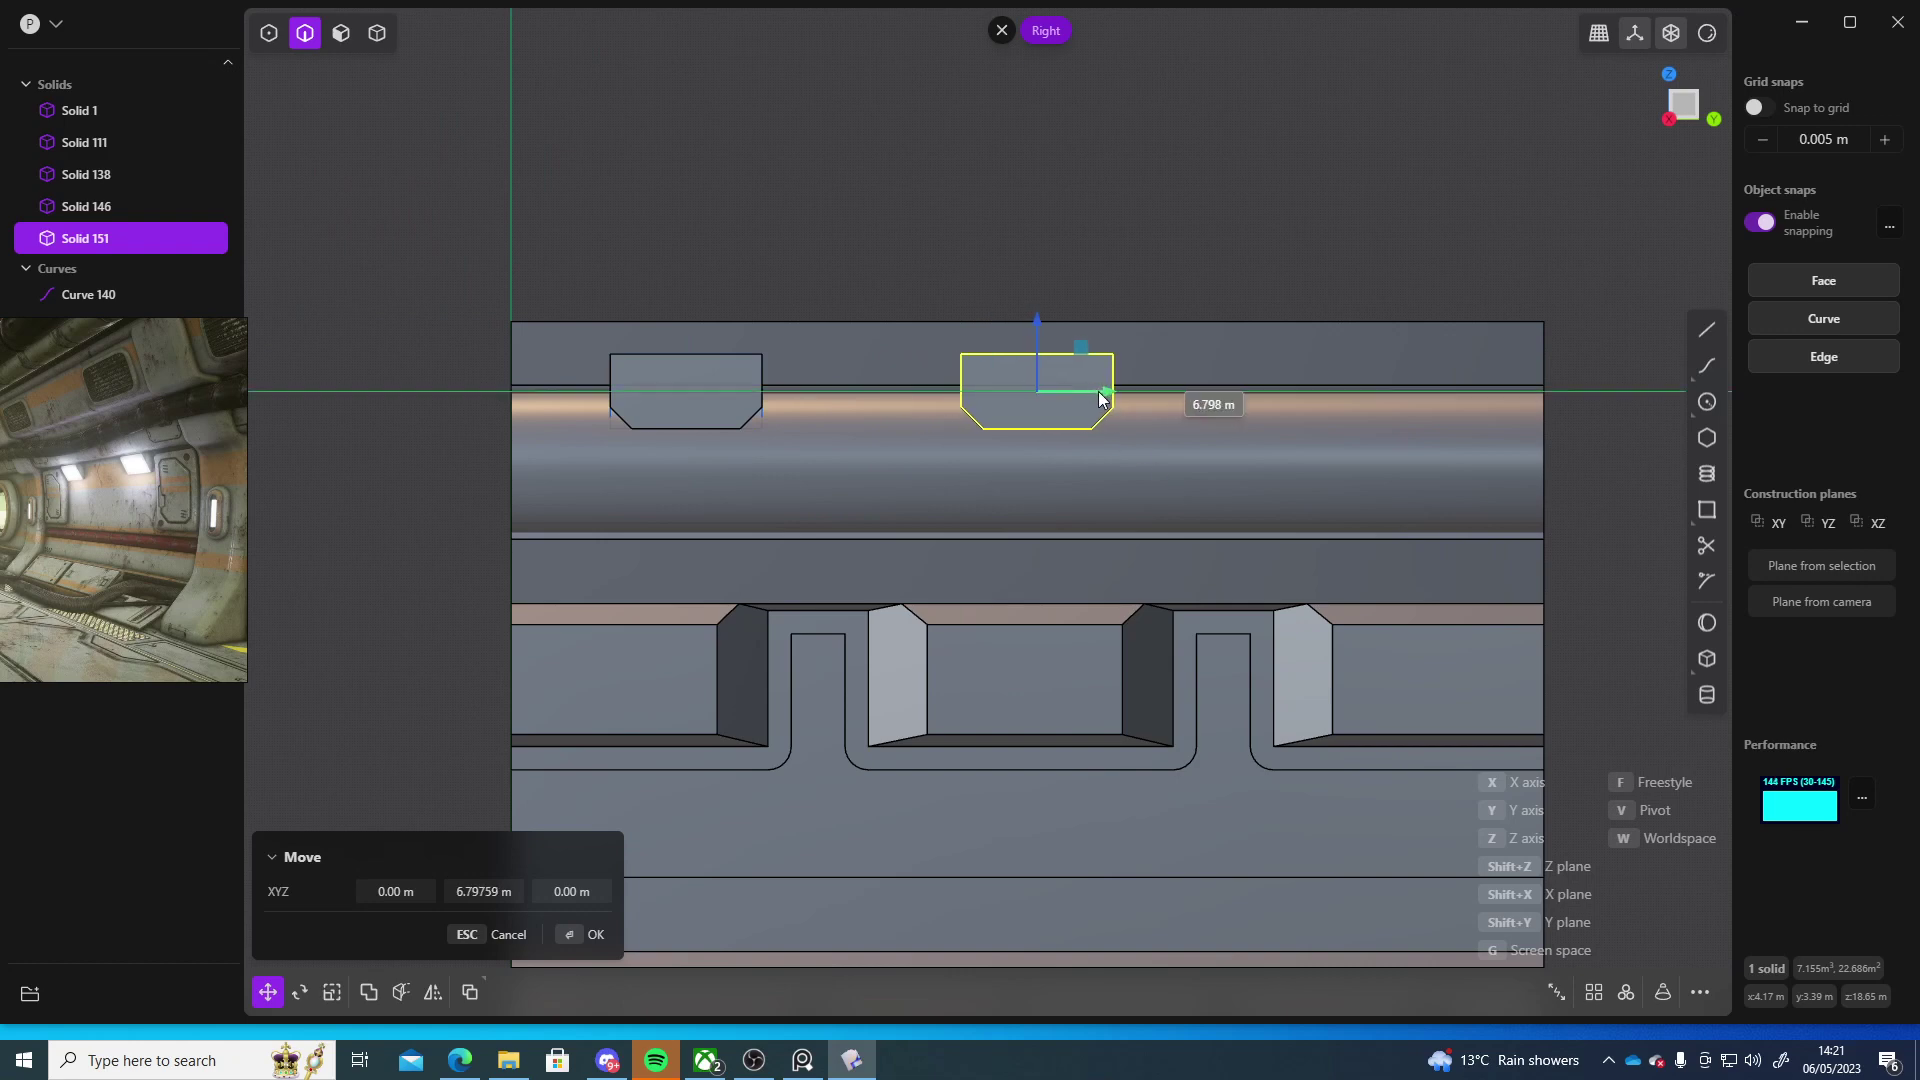
pyautogui.hotkey('ctrl', 'd')
pyautogui.moveTo(1105, 400); pyautogui.dragTo(1433, 401)
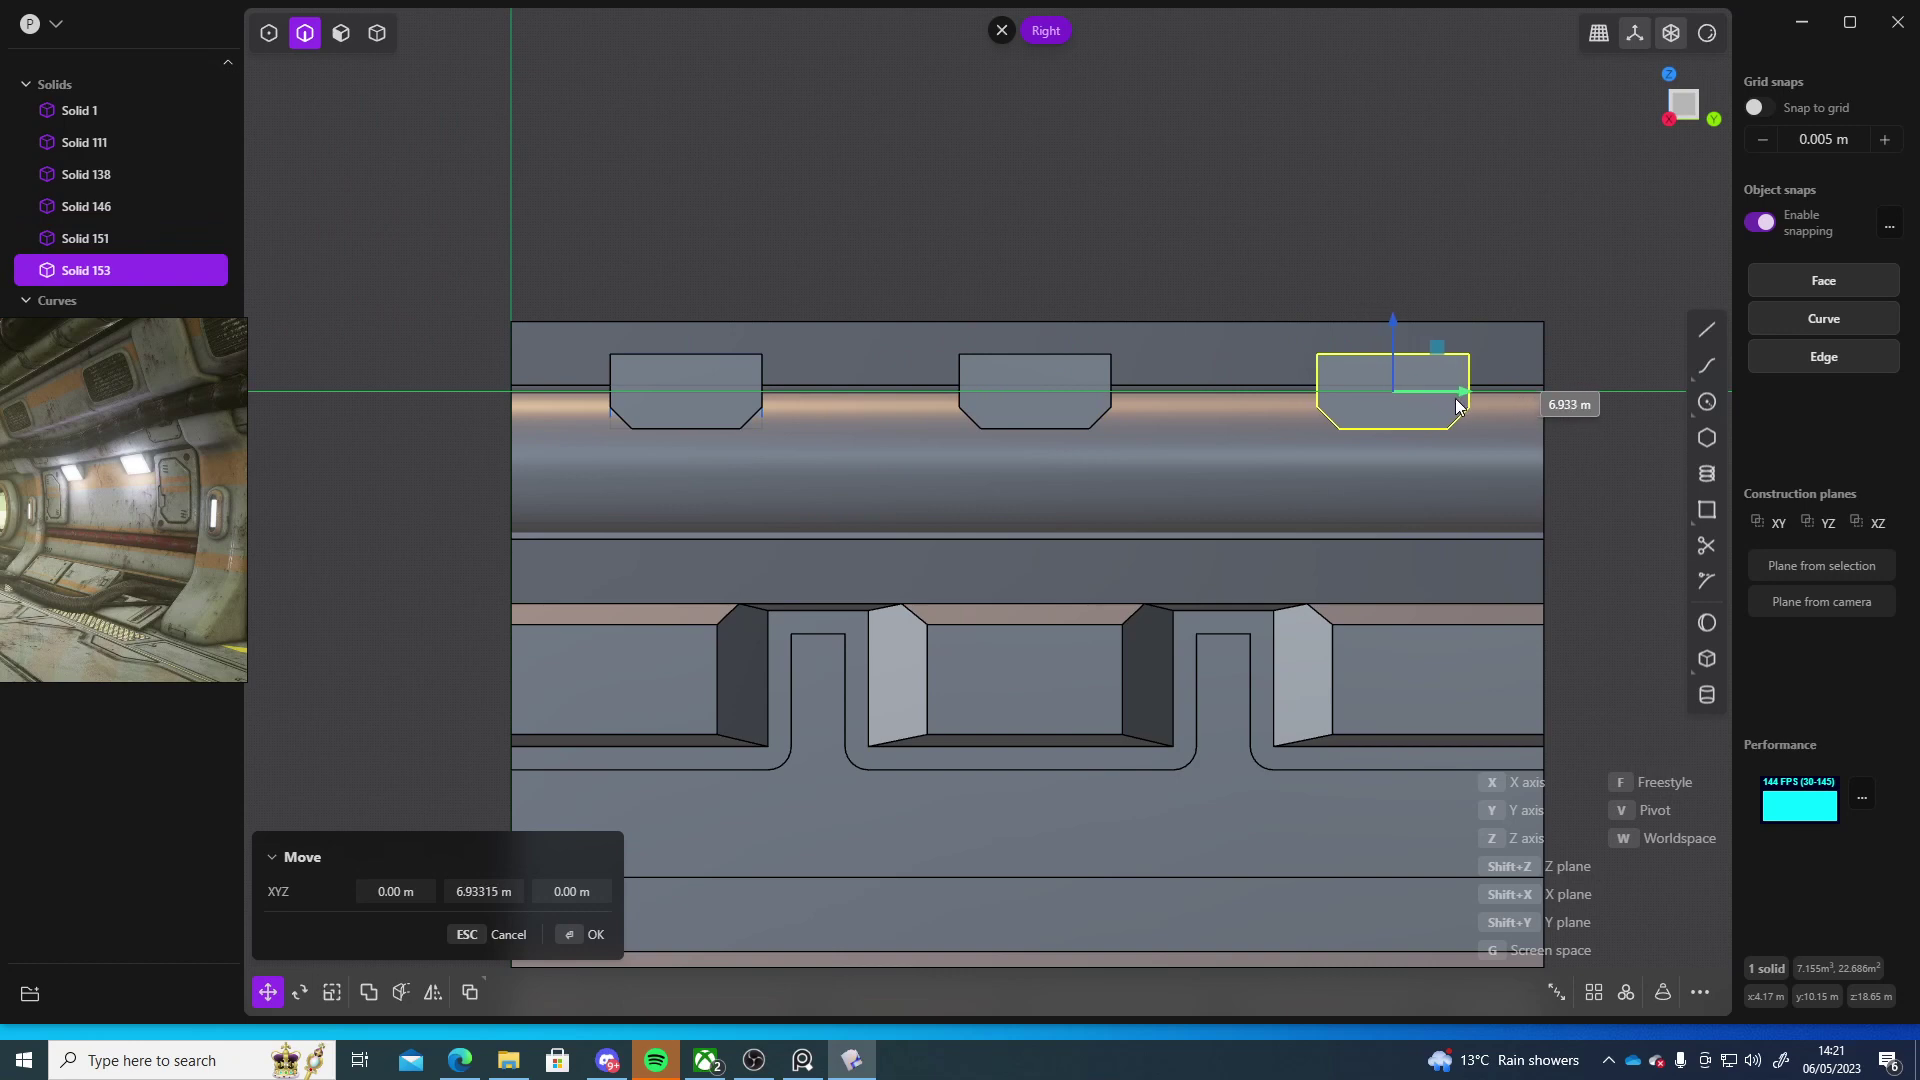
pyautogui.press('Escape')
pyautogui.press('Delete')
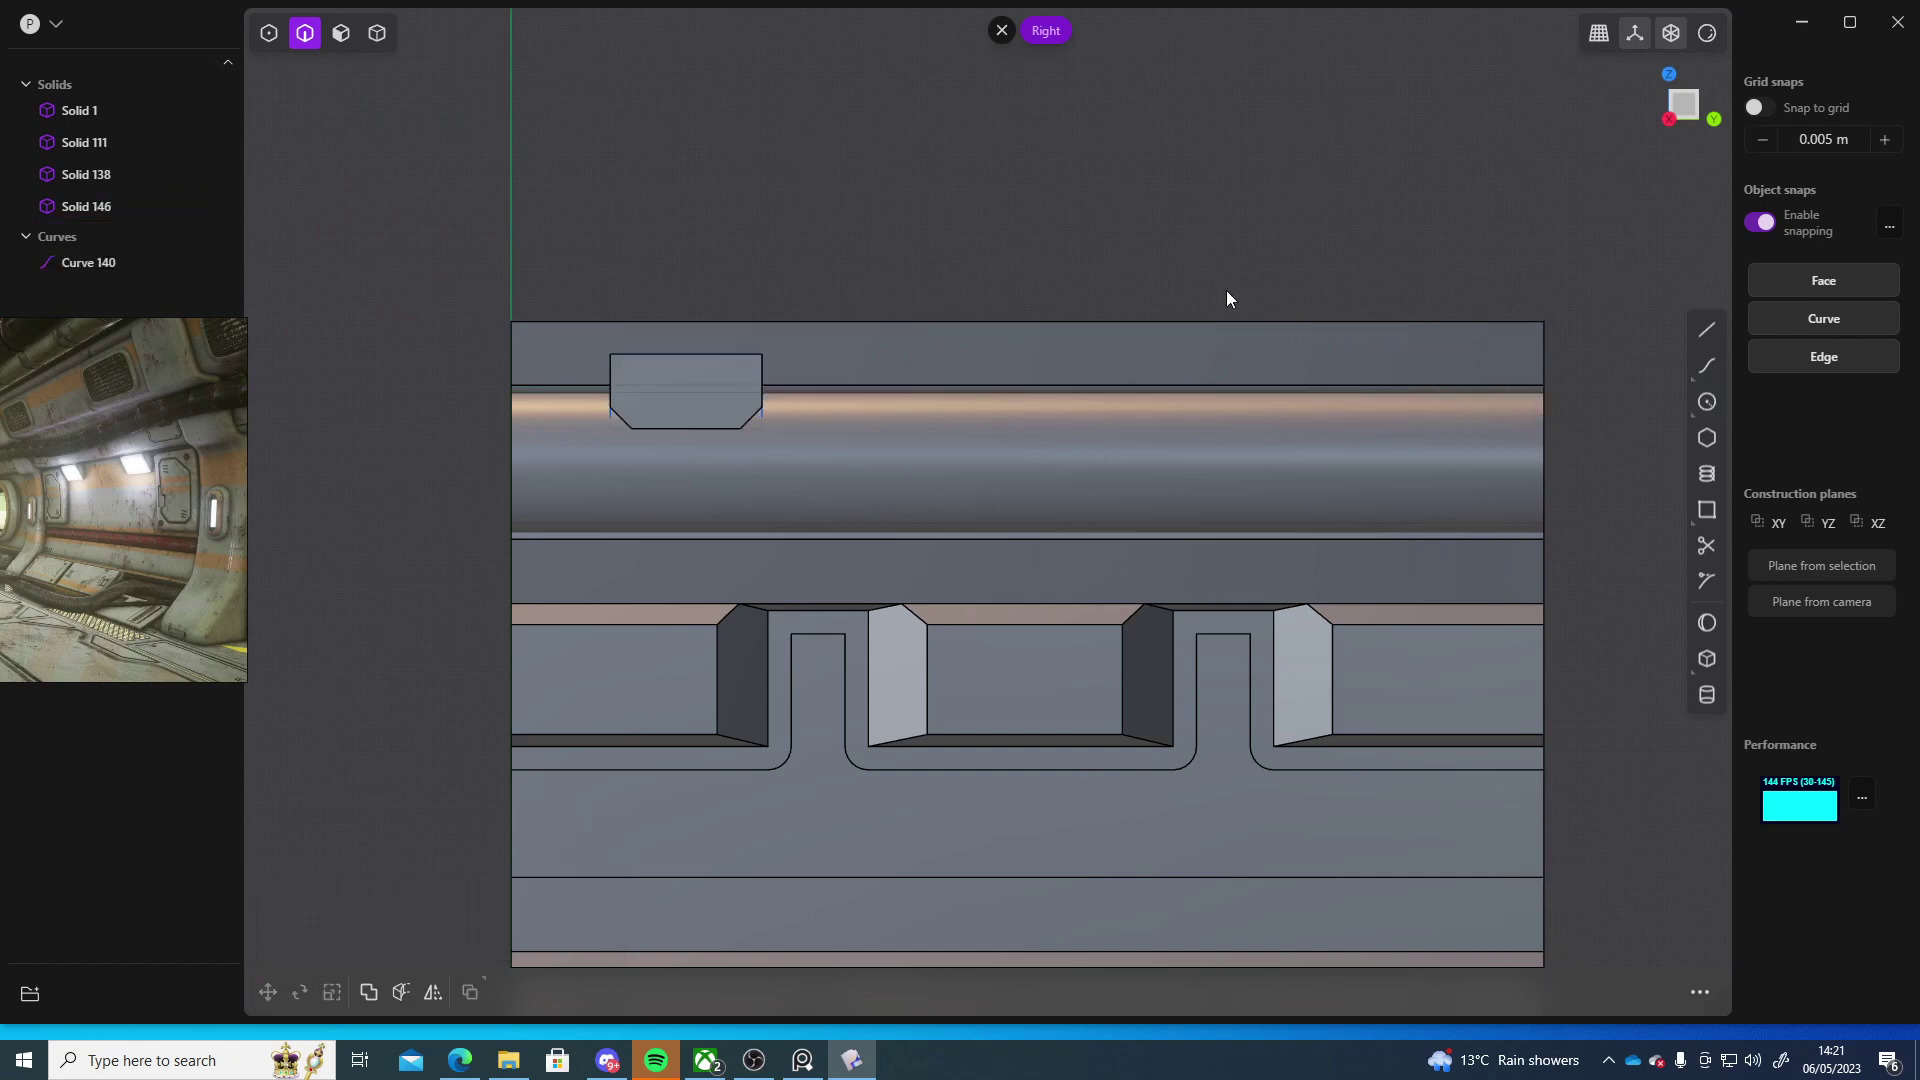
# - Draw a straight line about 20 m long along the edge just above the pipe, from one wall end to the other
pyautogui.click(1707, 329)
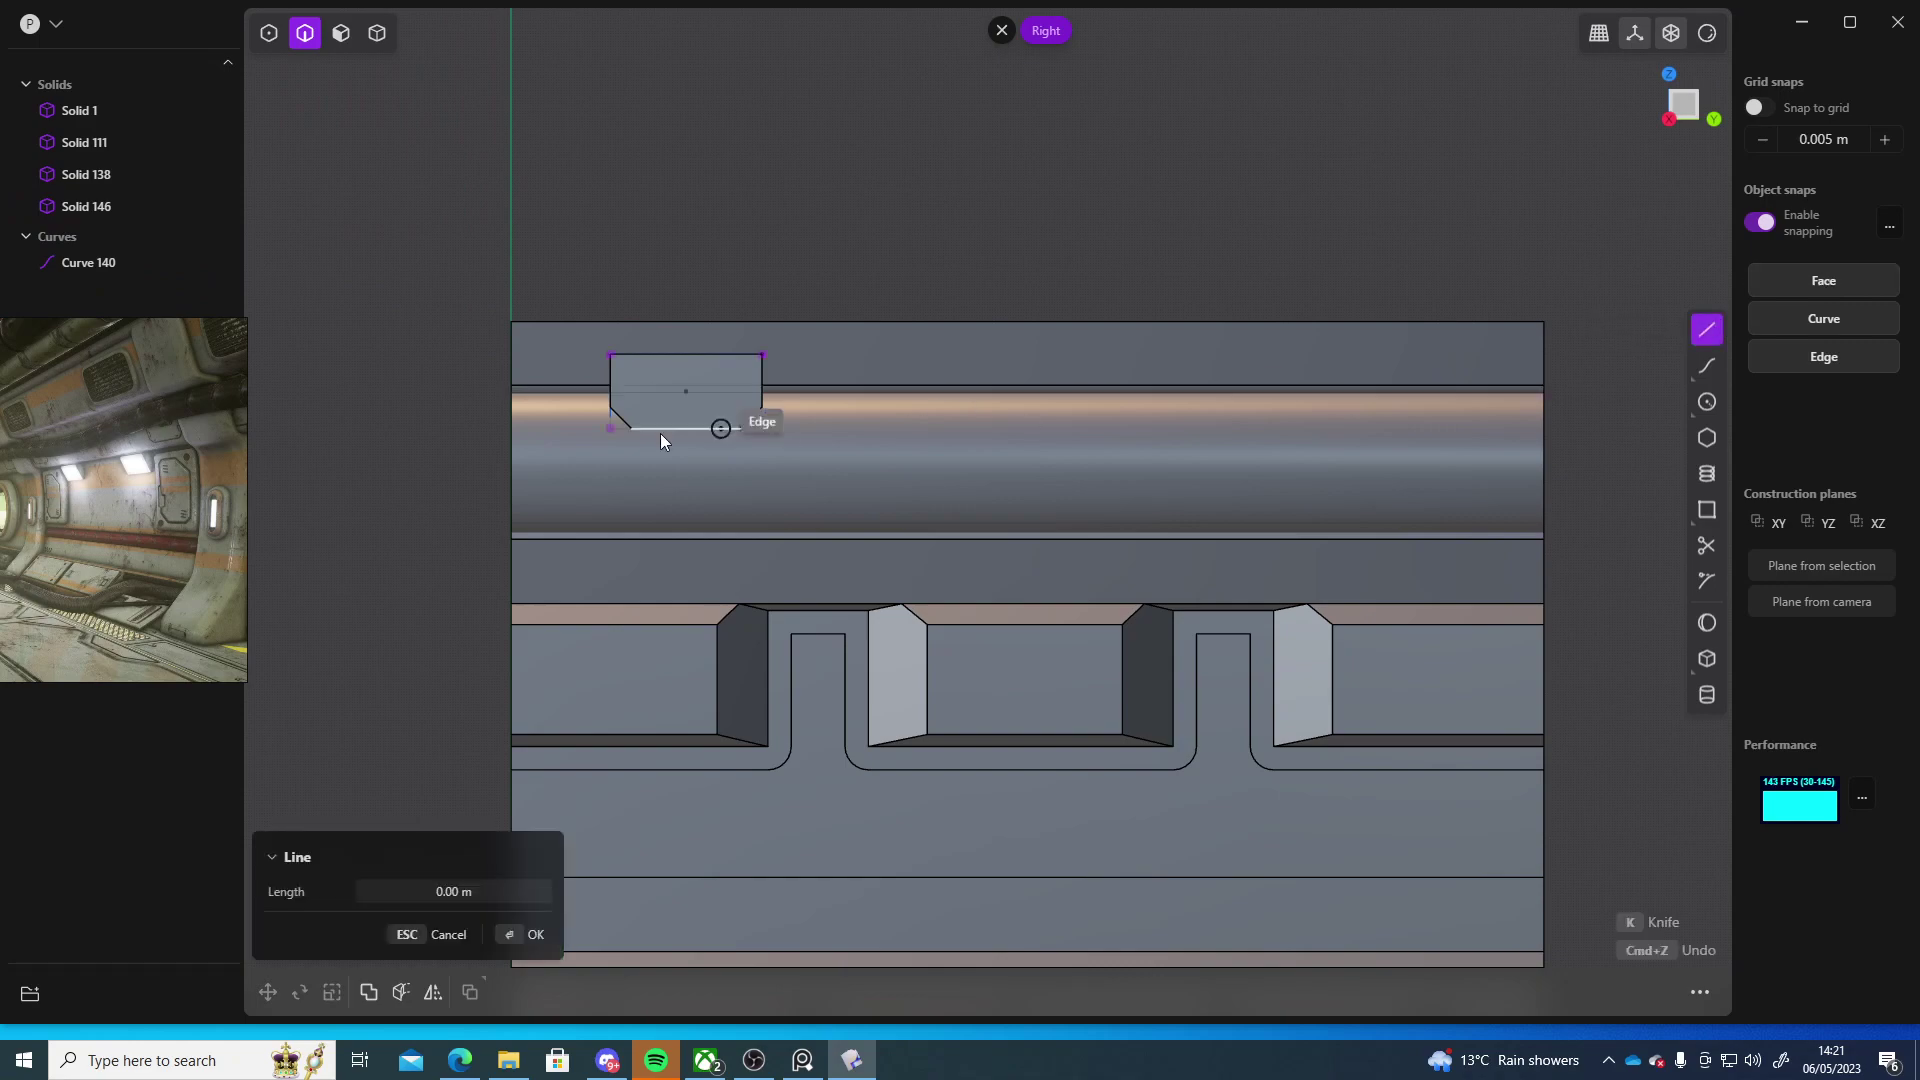
pyautogui.click(510, 386)
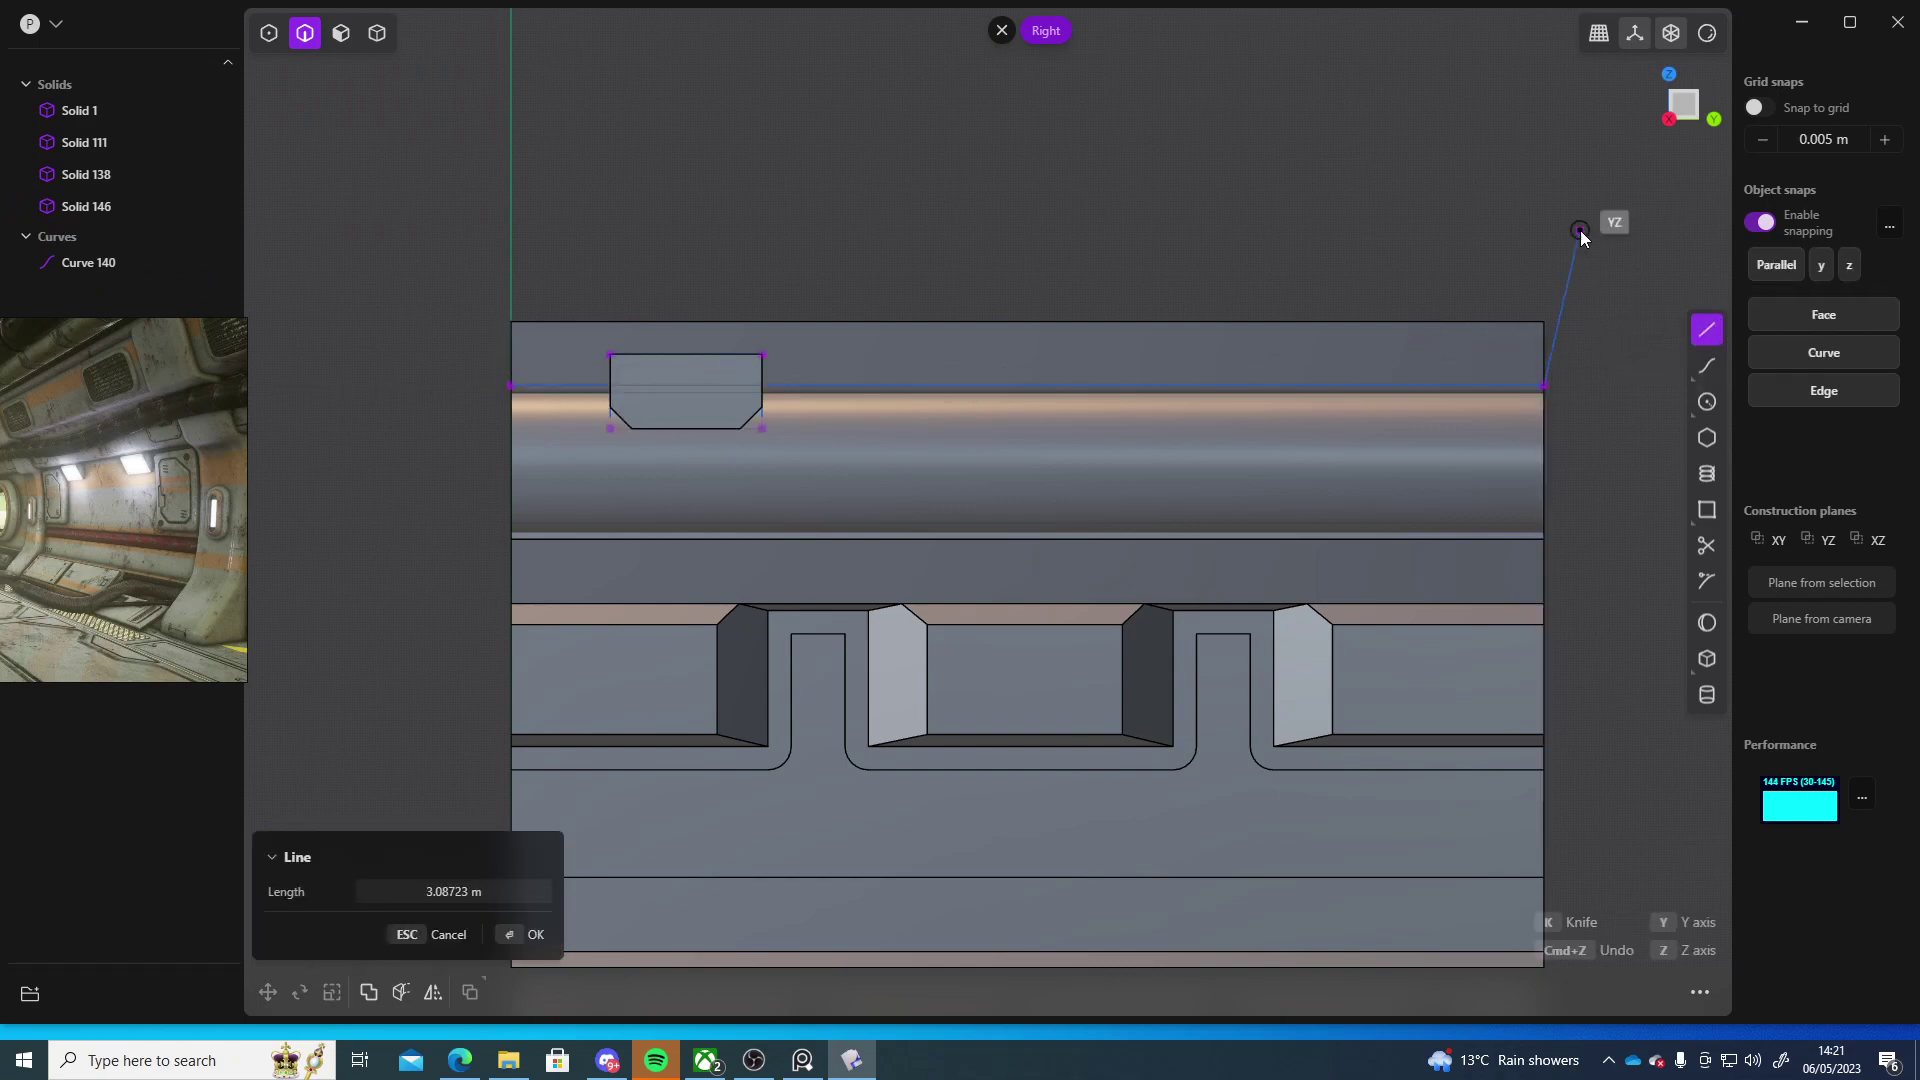
pyautogui.press('Return')
# - Create a curve array of the chamfered block along the new line with the number set to 3
pyautogui.click(84, 212)
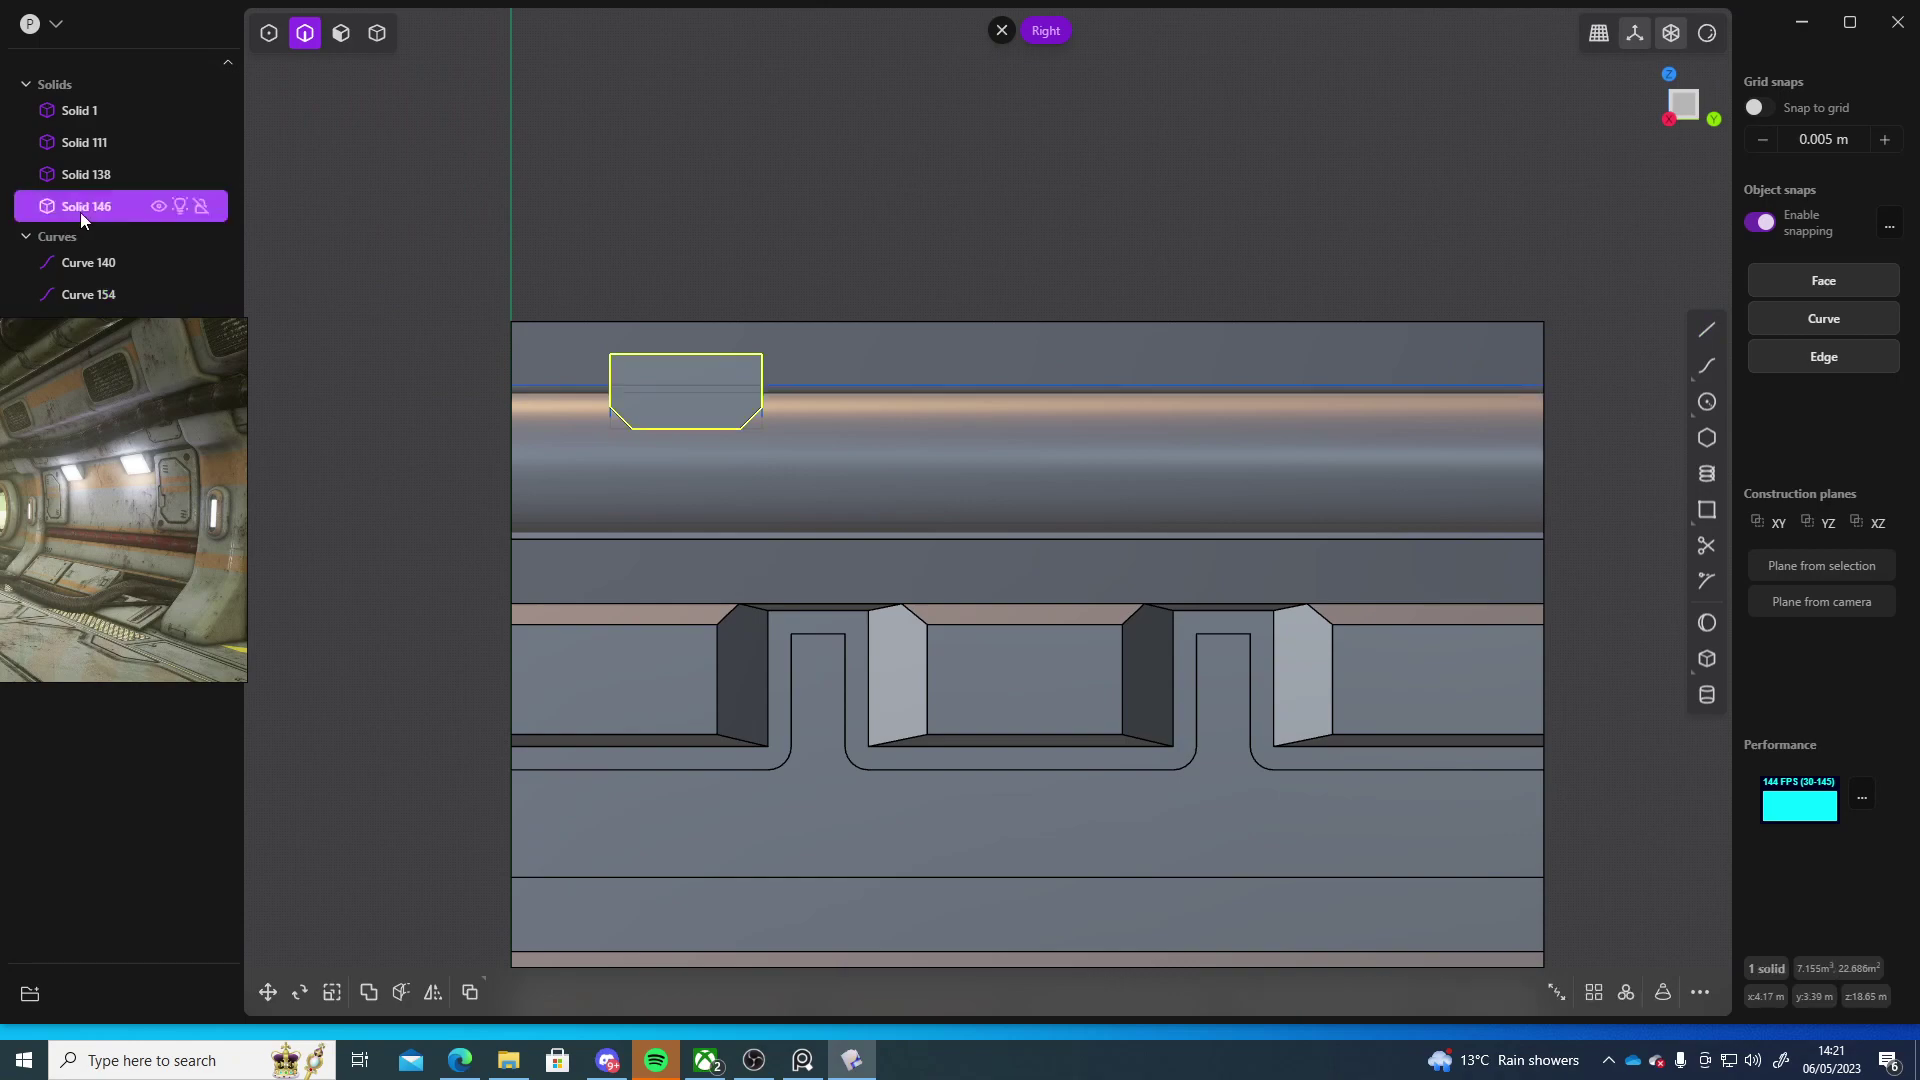
pyautogui.press('4')
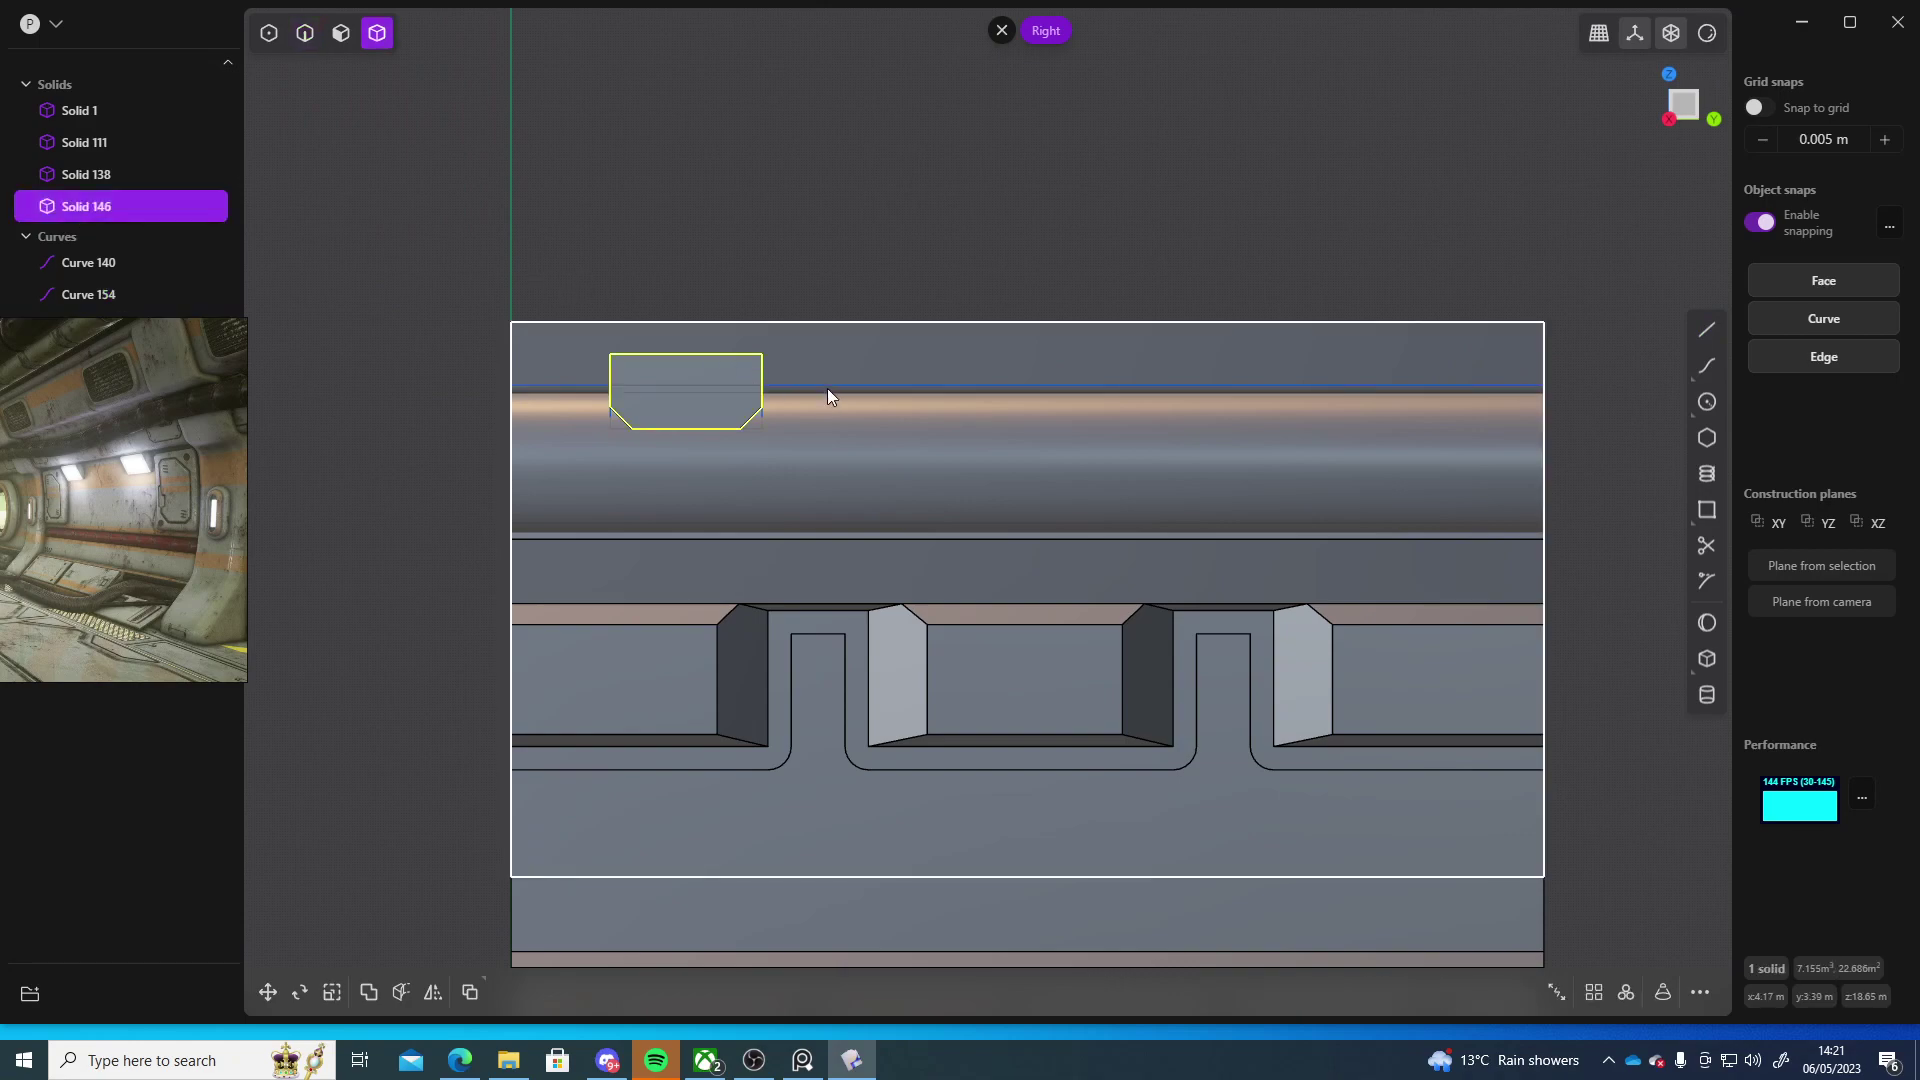
pyautogui.write('f')
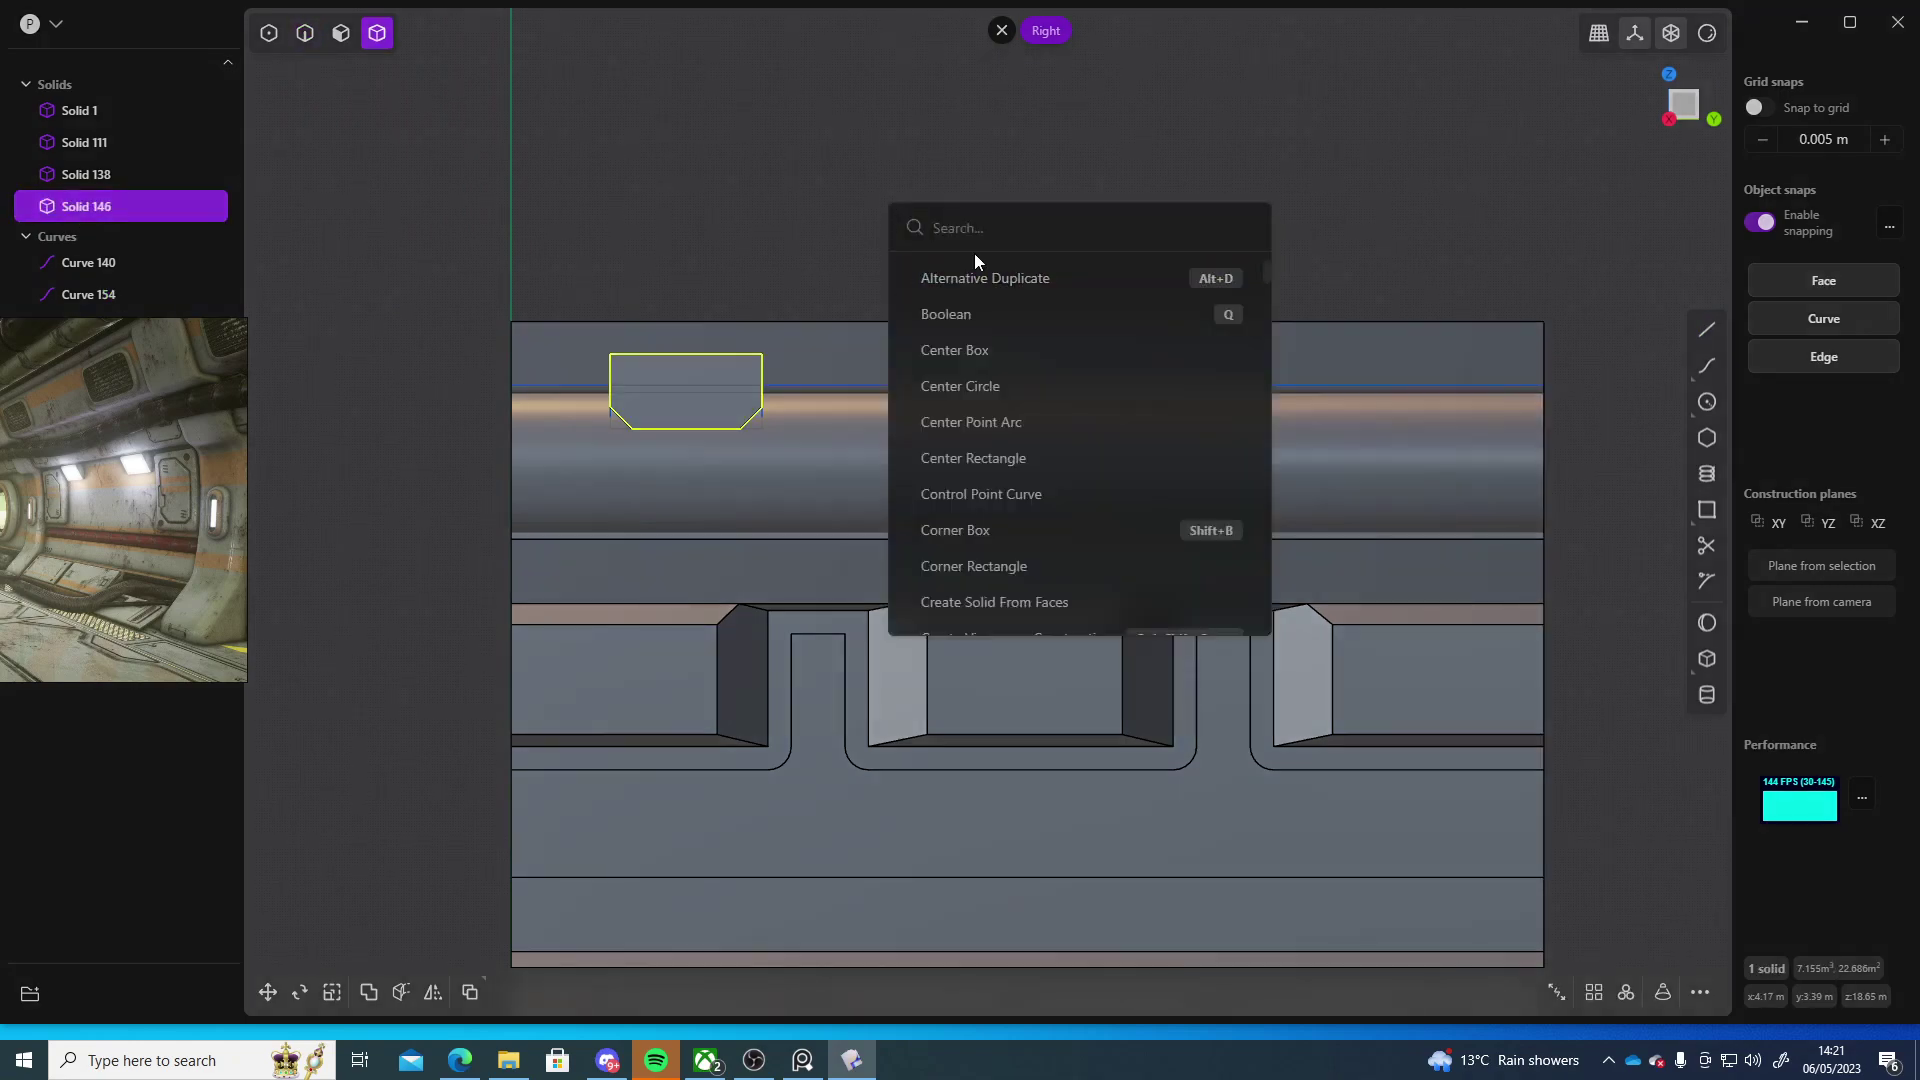
pyautogui.write('arra')
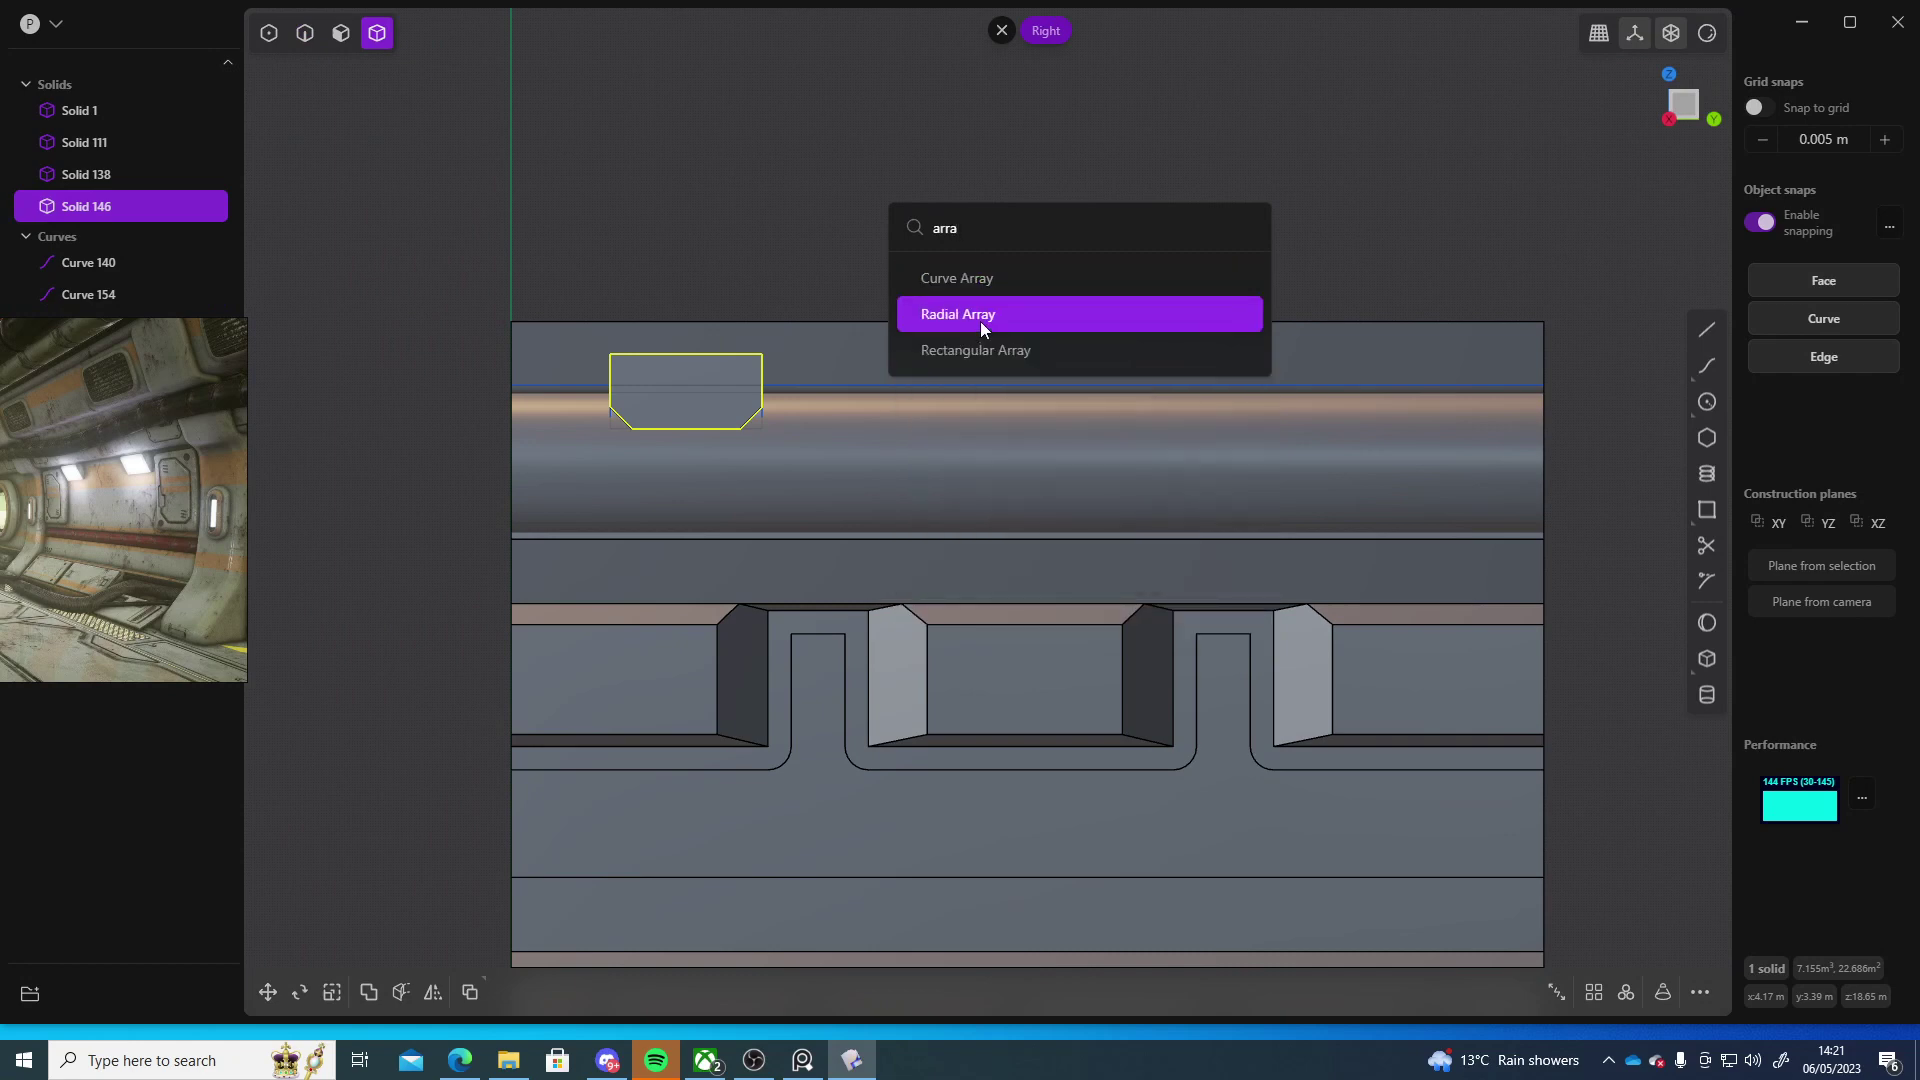
pyautogui.click(999, 277)
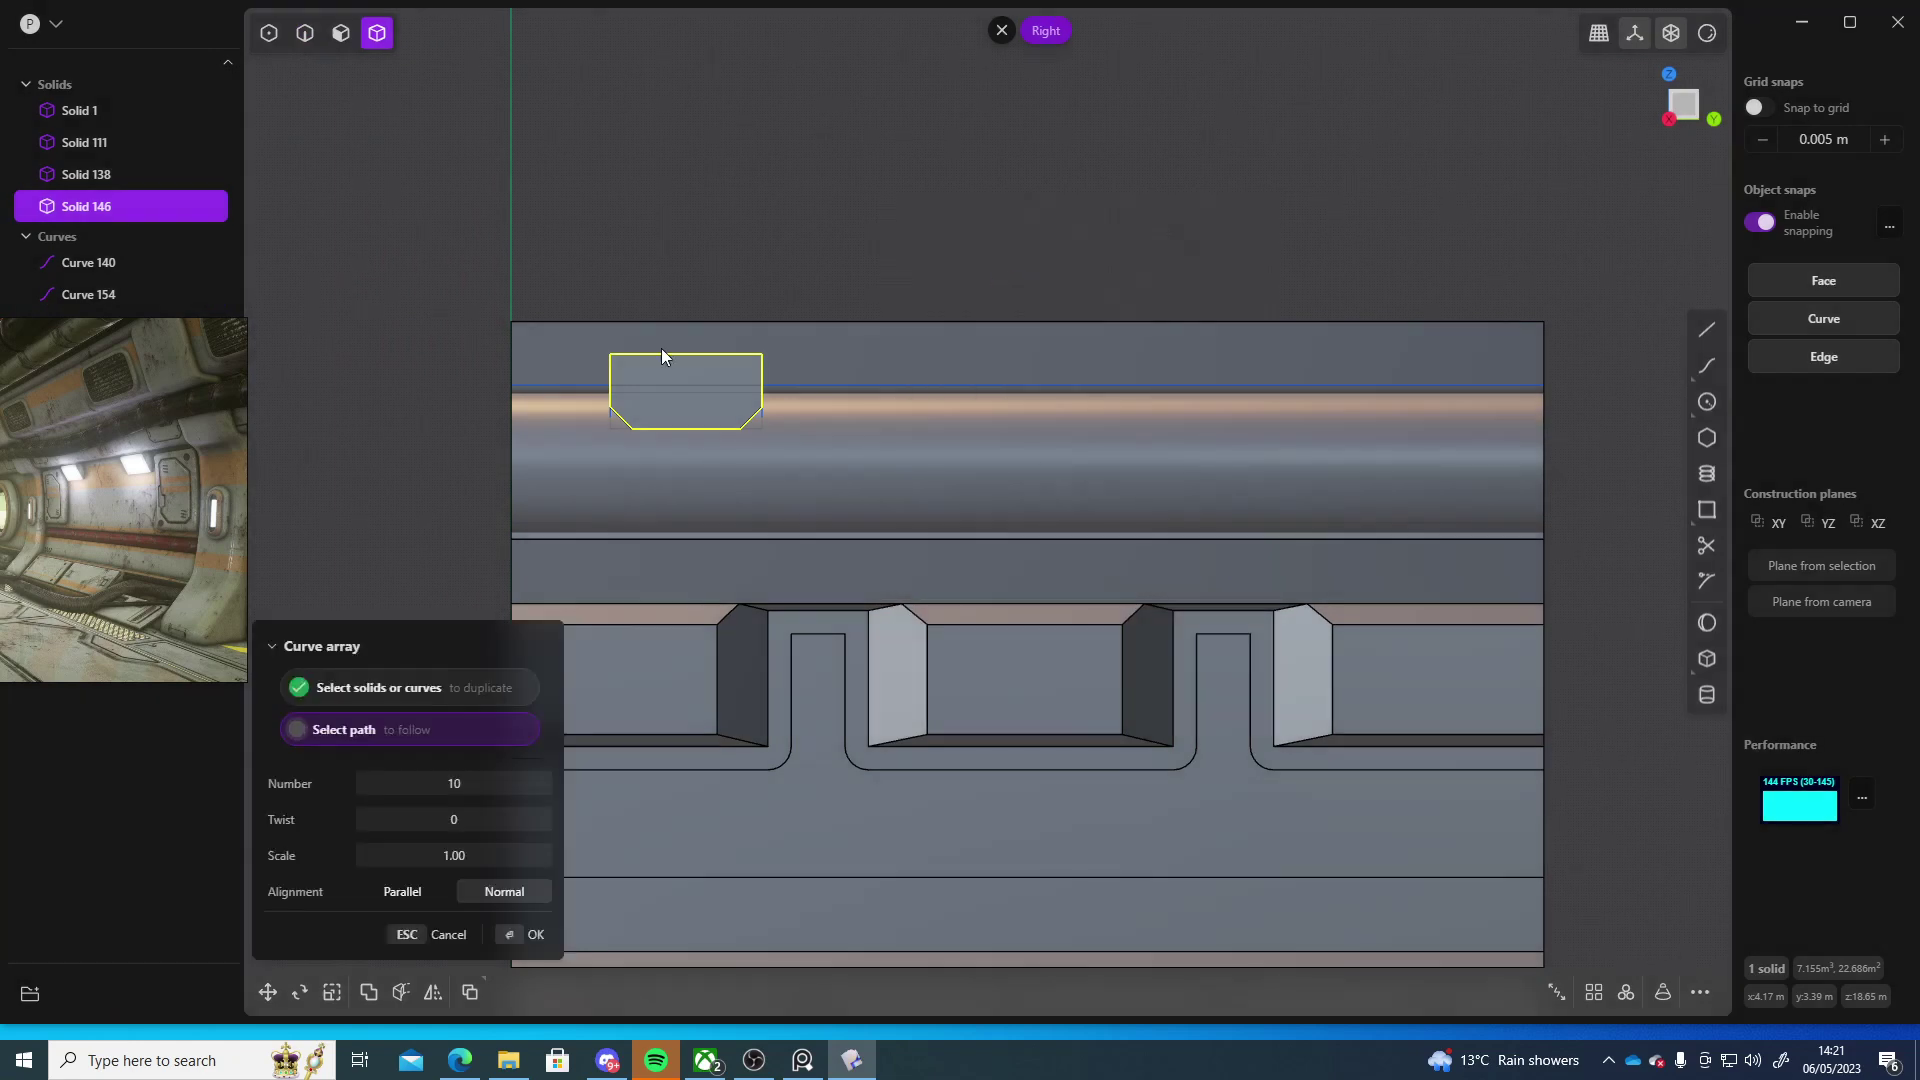
pyautogui.click(557, 386)
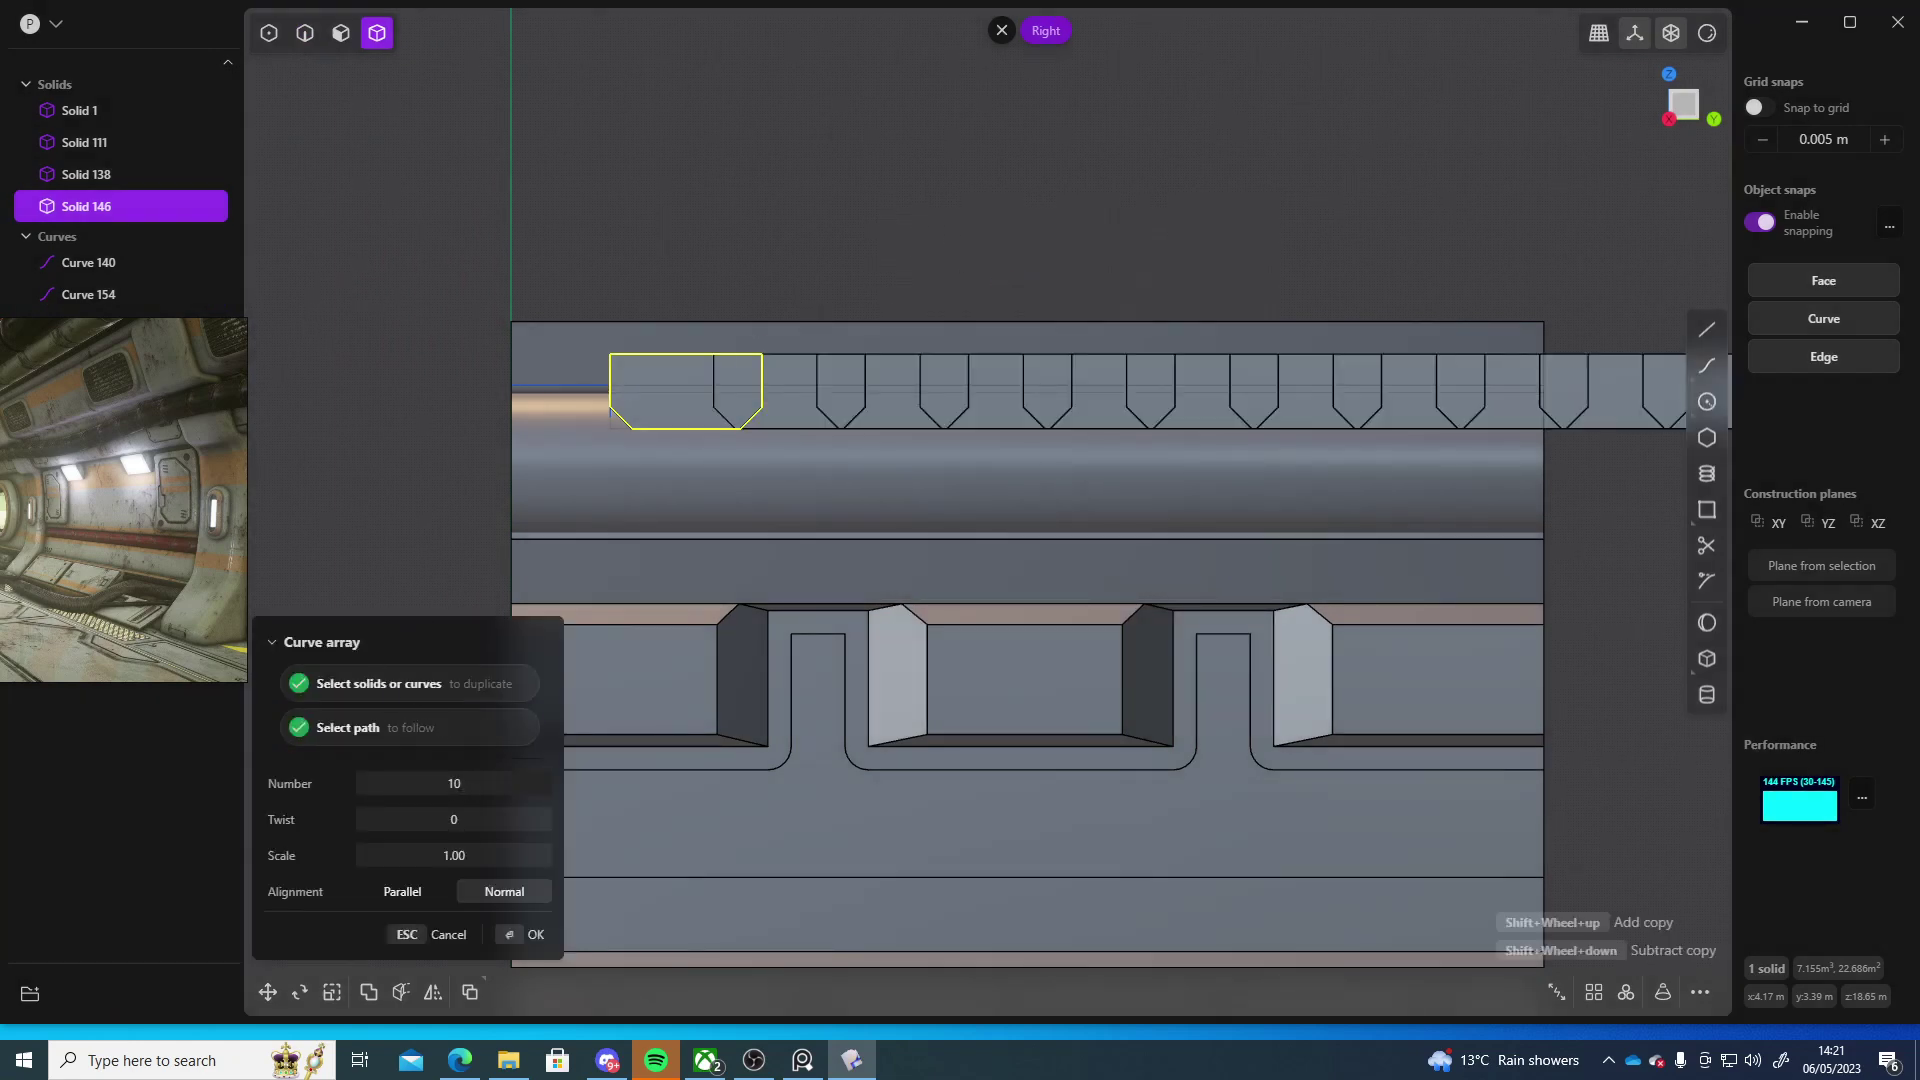
pyautogui.keyDown('shift'); pyautogui.scroll(-2, 1100, 389); pyautogui.keyUp('shift')
pyautogui.keyDown('shift'); pyautogui.scroll(-1, 1100, 390); pyautogui.keyUp('shift')
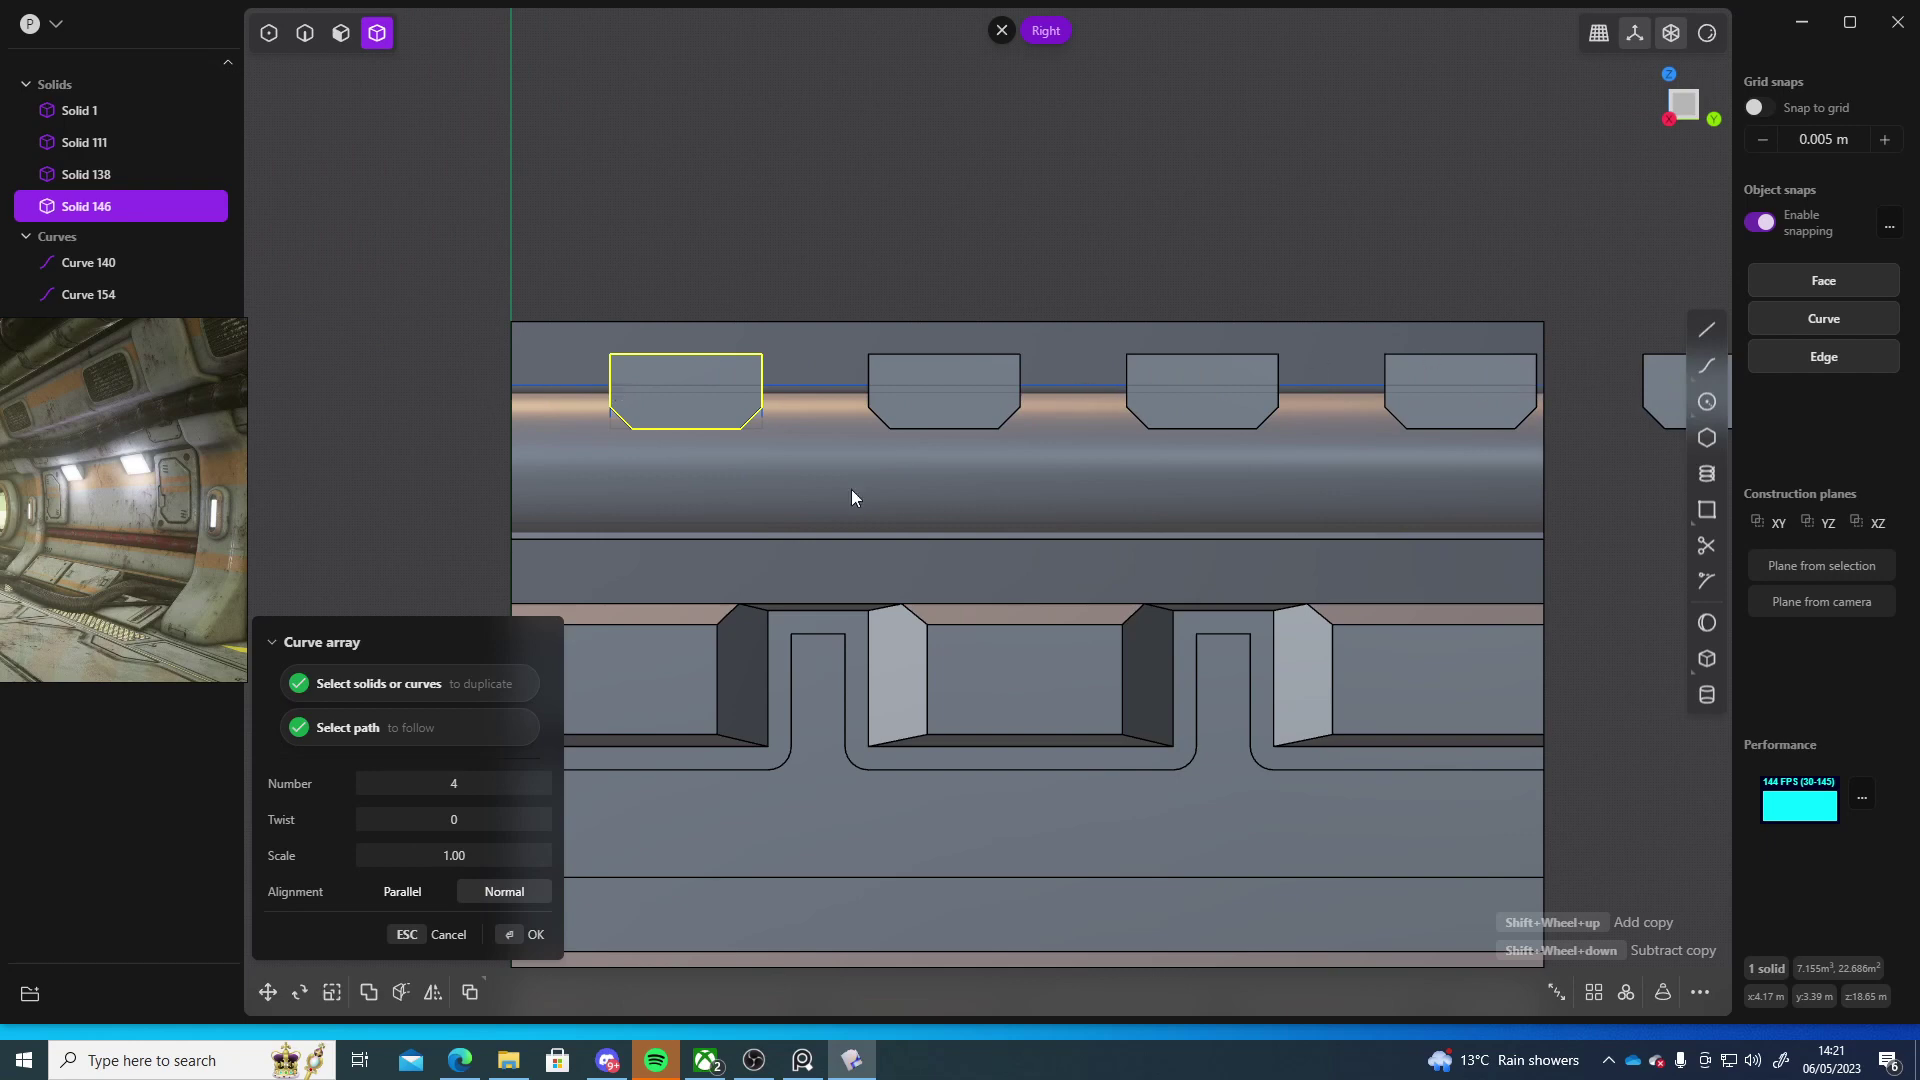
pyautogui.moveTo(451, 787); pyautogui.dragTo(436, 787)
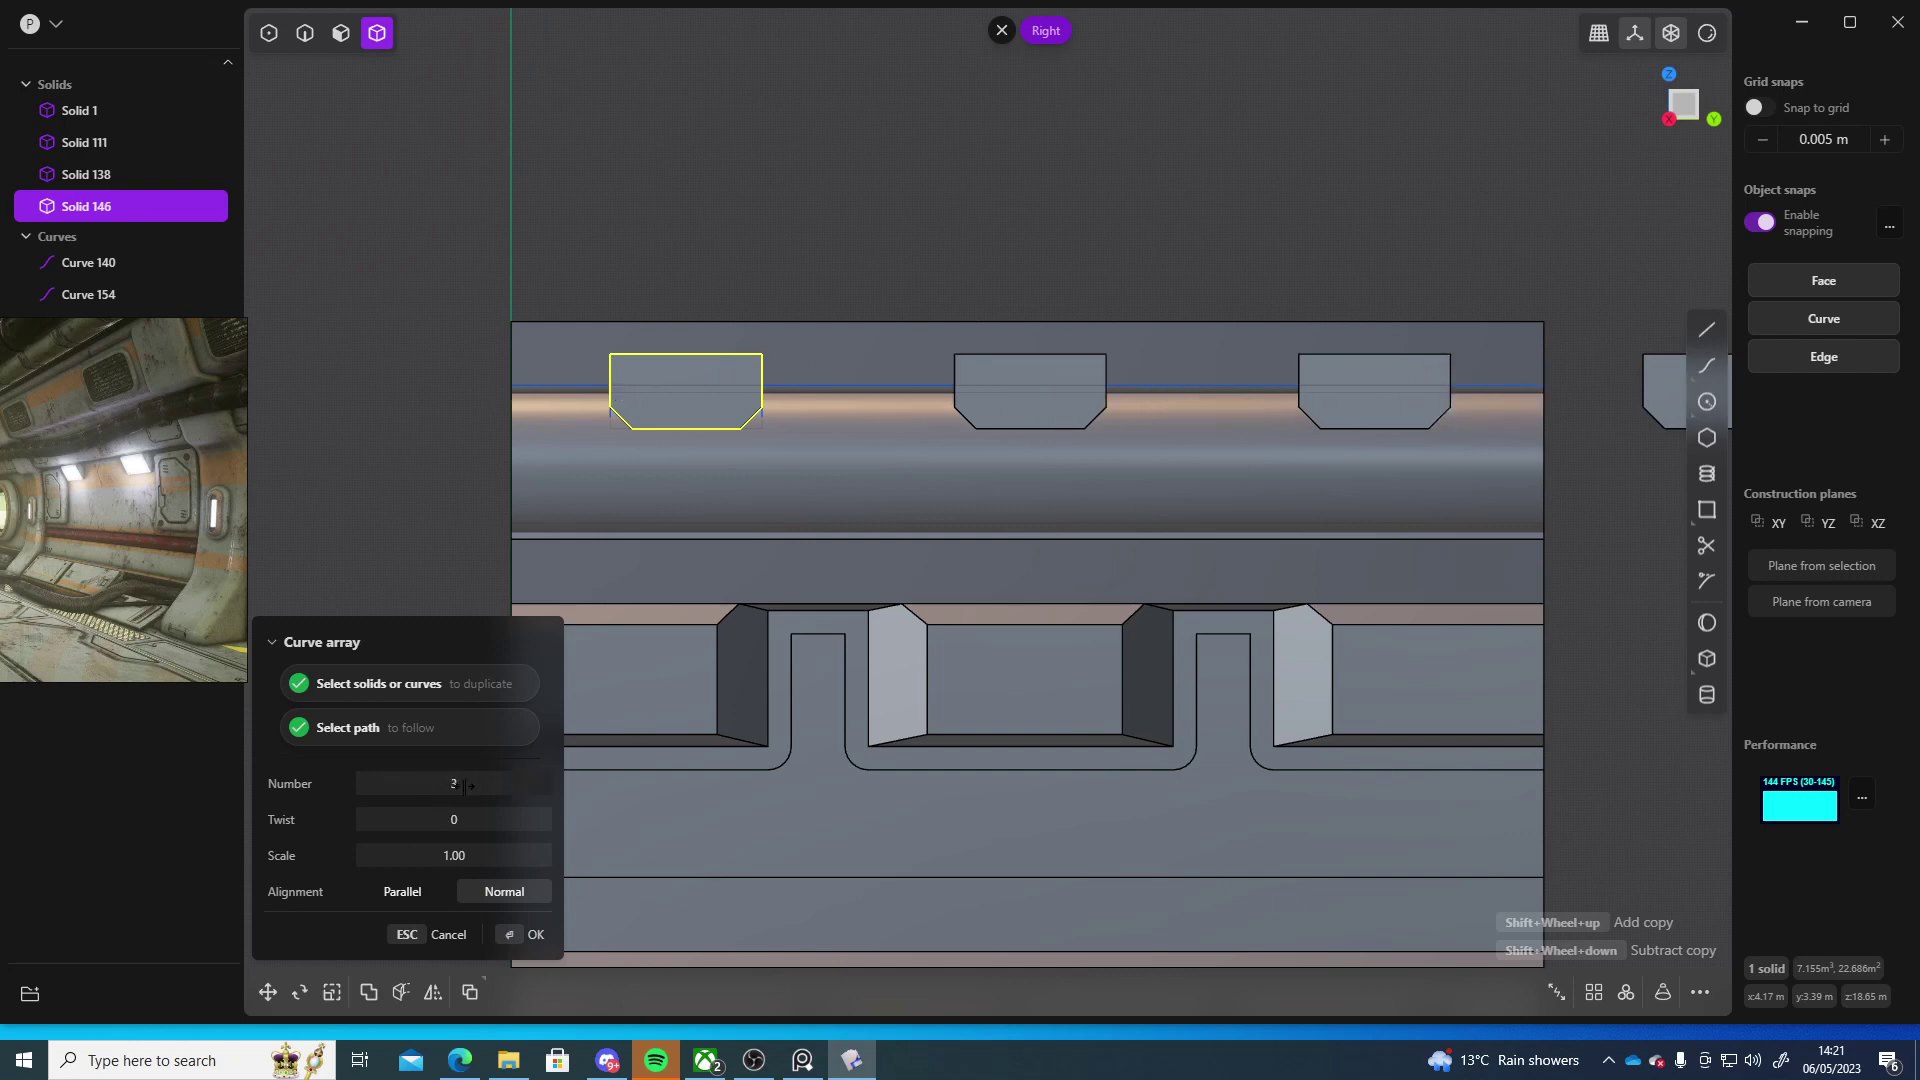
pyautogui.press('Return')
# - Delete the surplus block copy that lies beyond the far end of the wall
pyautogui.scroll(-5, 1362, 195)
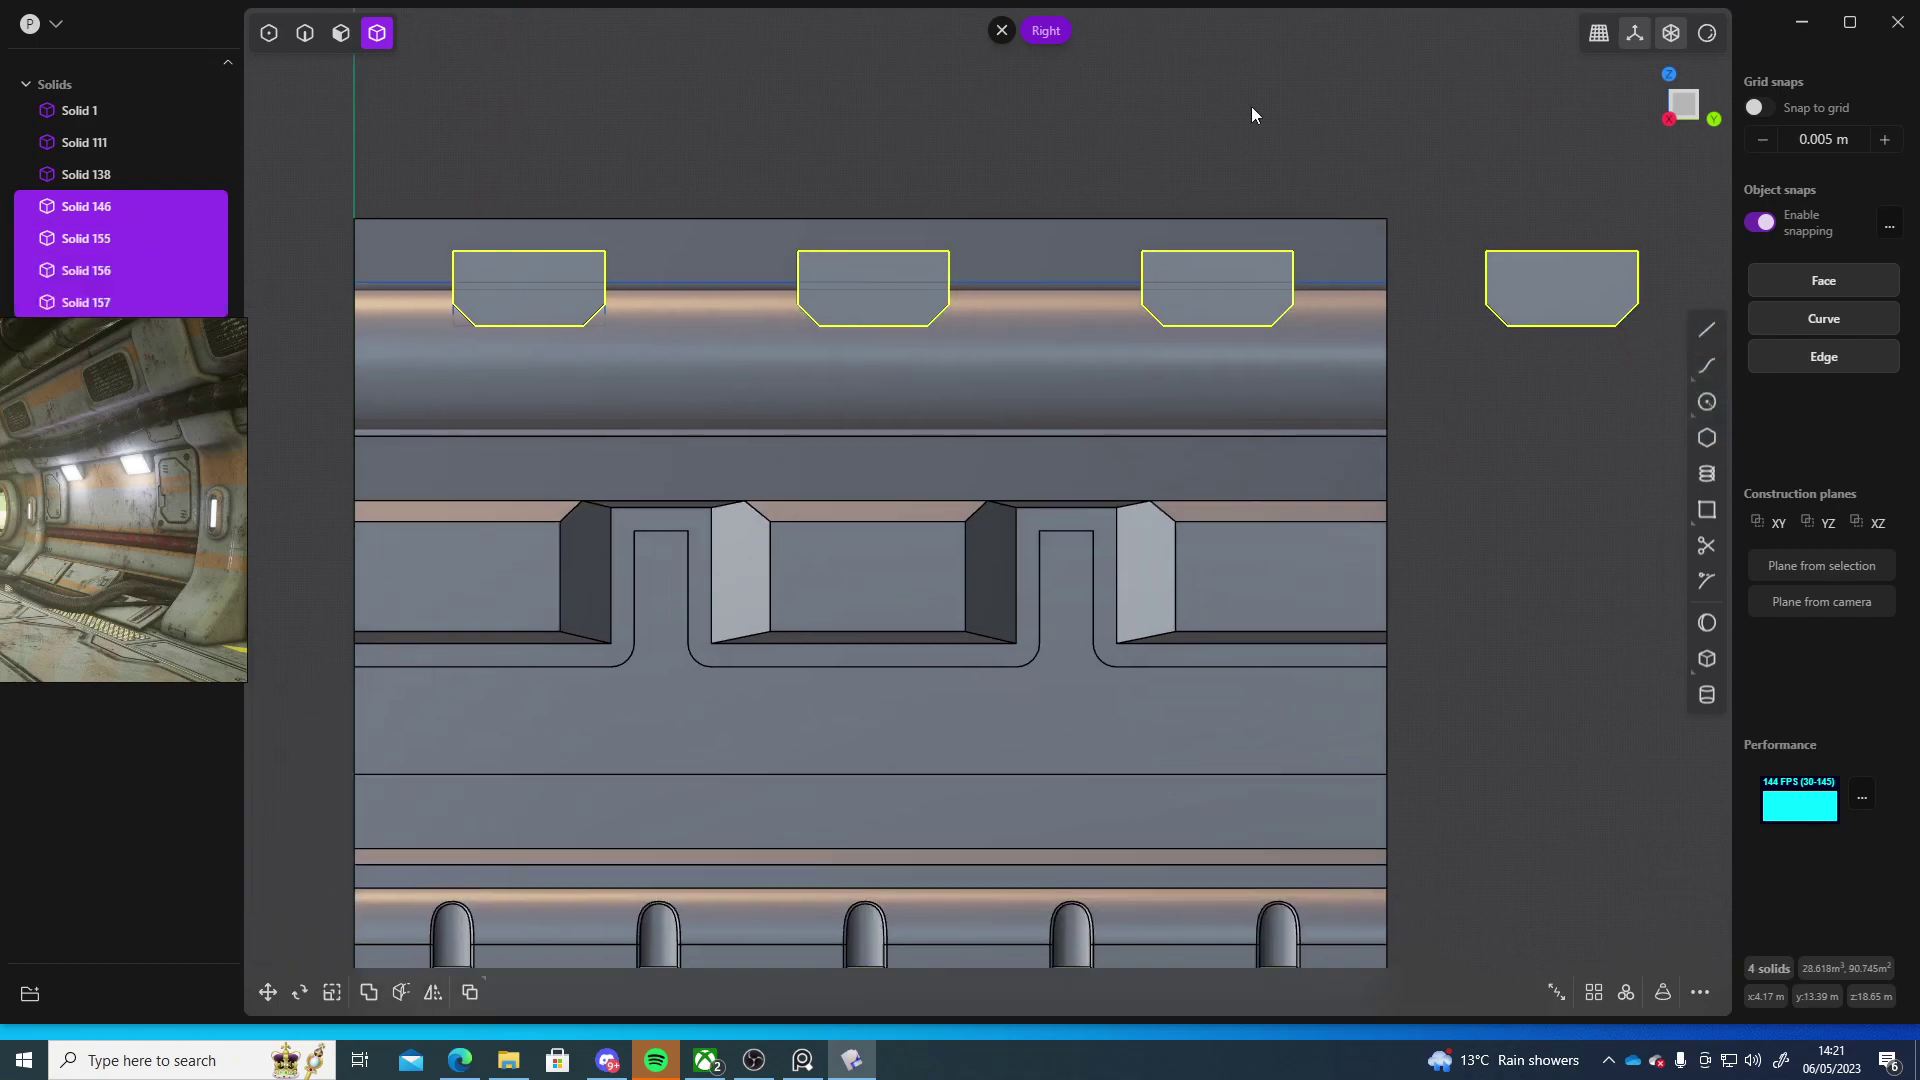
pyautogui.moveTo(1364, 184); pyautogui.dragTo(1268, 258, button='middle')
pyautogui.scroll(4, 1268, 258)
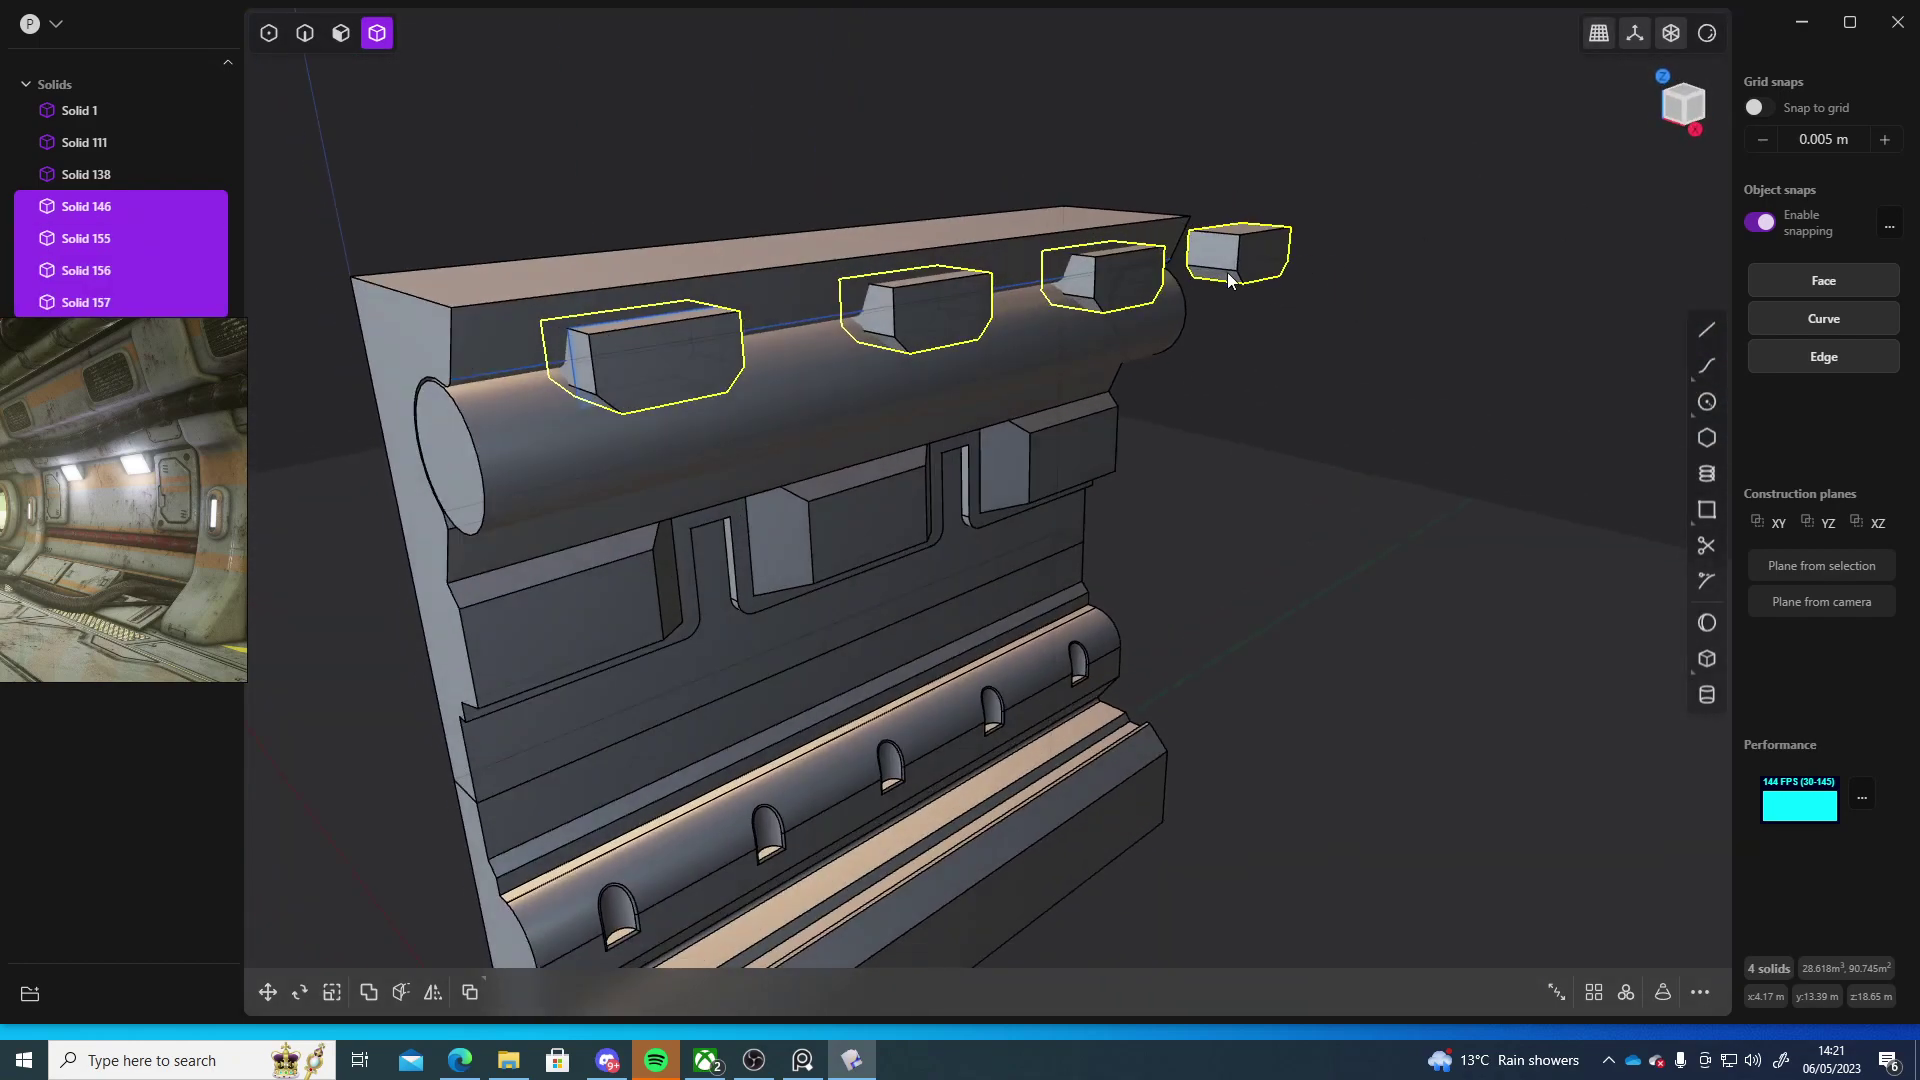
pyautogui.click(1252, 278)
pyautogui.click(1267, 263)
pyautogui.press('Delete')
pyautogui.moveTo(1246, 414); pyautogui.dragTo(1392, 422, button='middle')
pyautogui.press('3')
pyautogui.click(763, 322)
pyautogui.press('4')
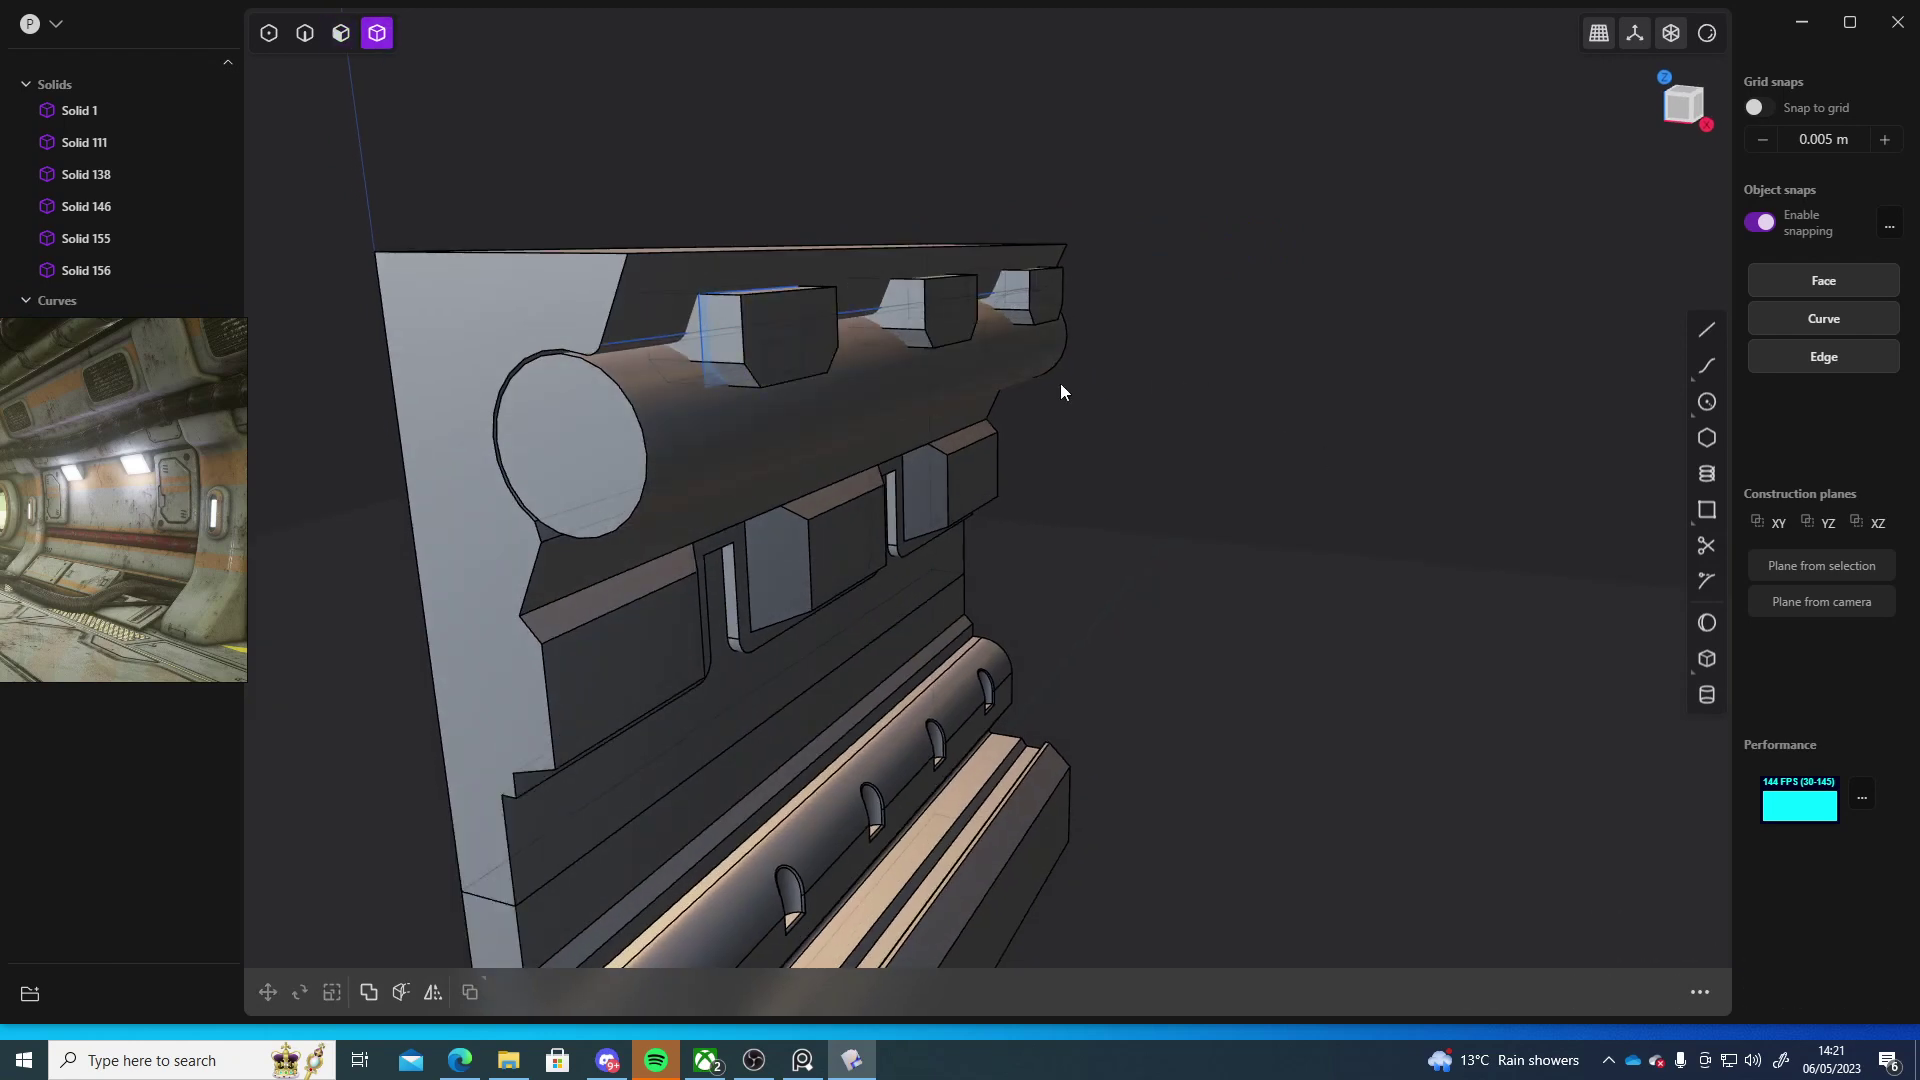
pyautogui.click(660, 258)
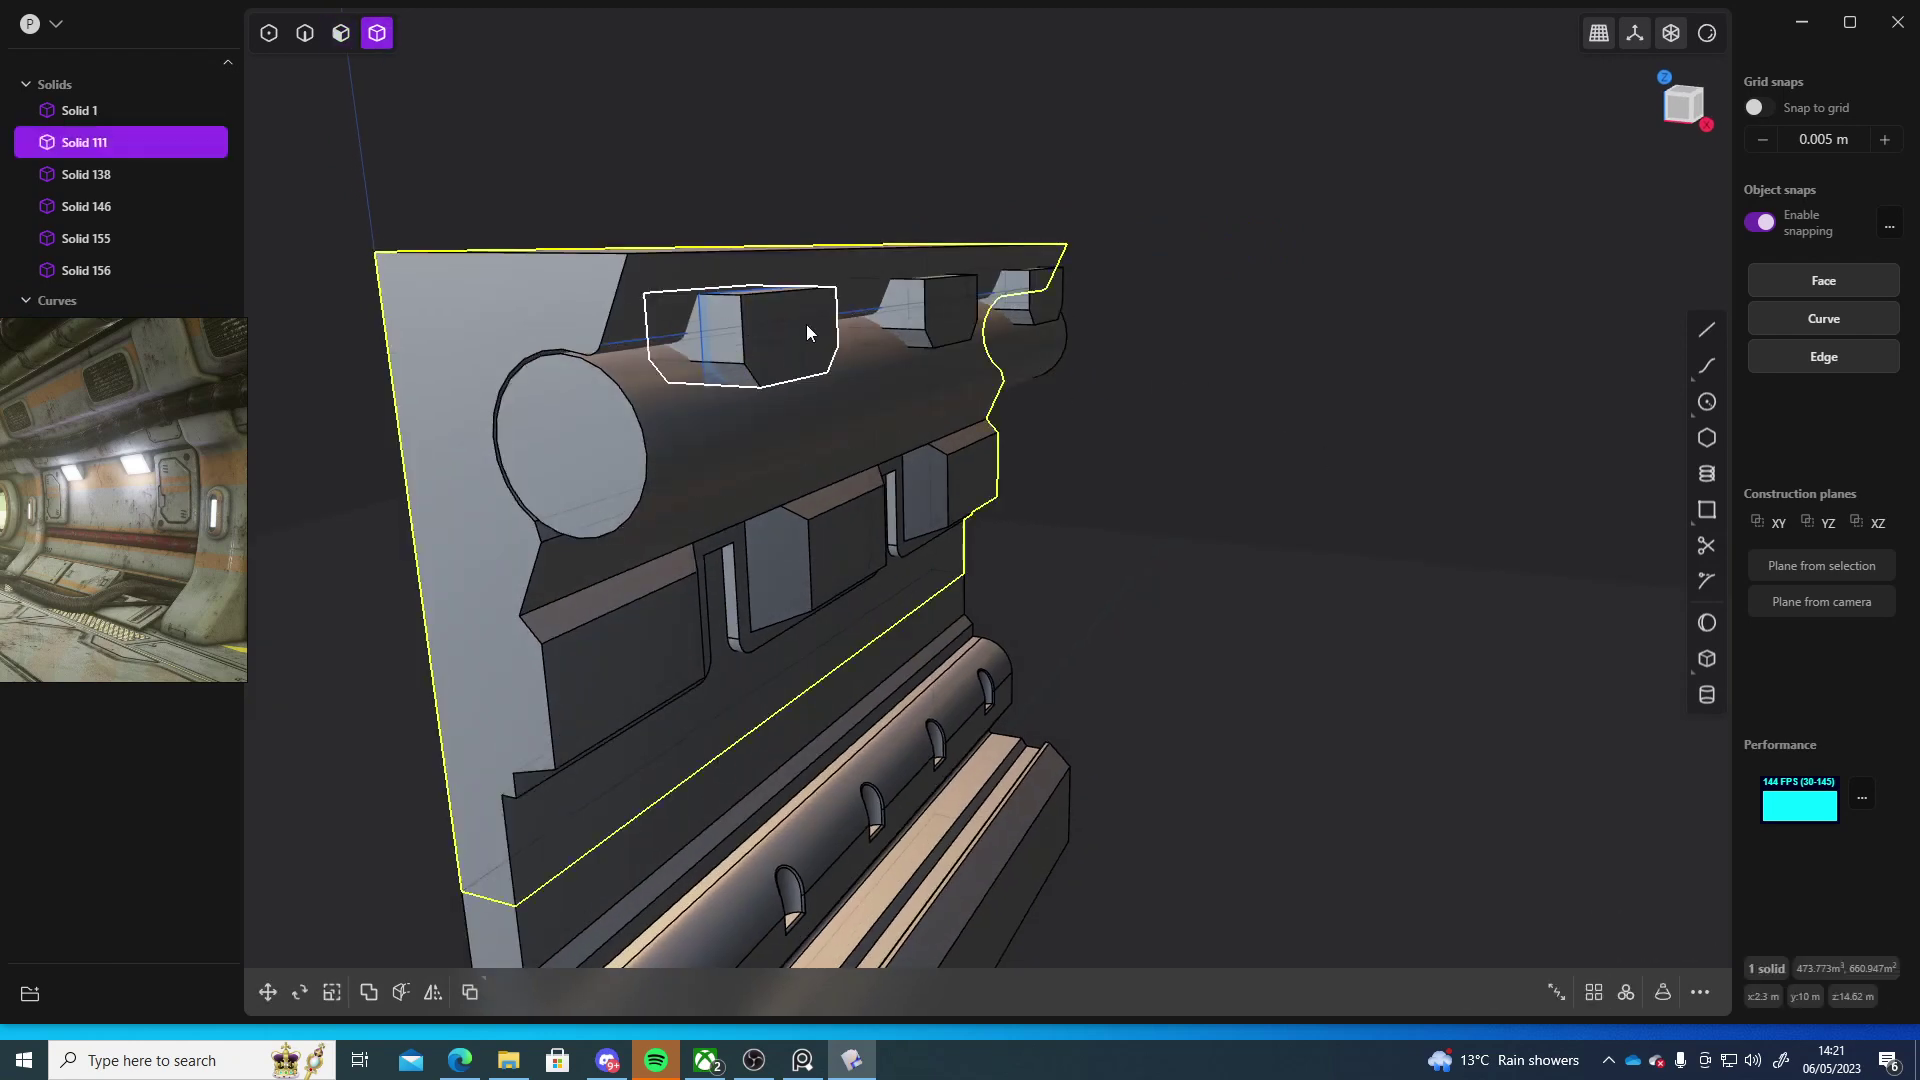
pyautogui.click(638, 426)
pyautogui.click(1238, 464)
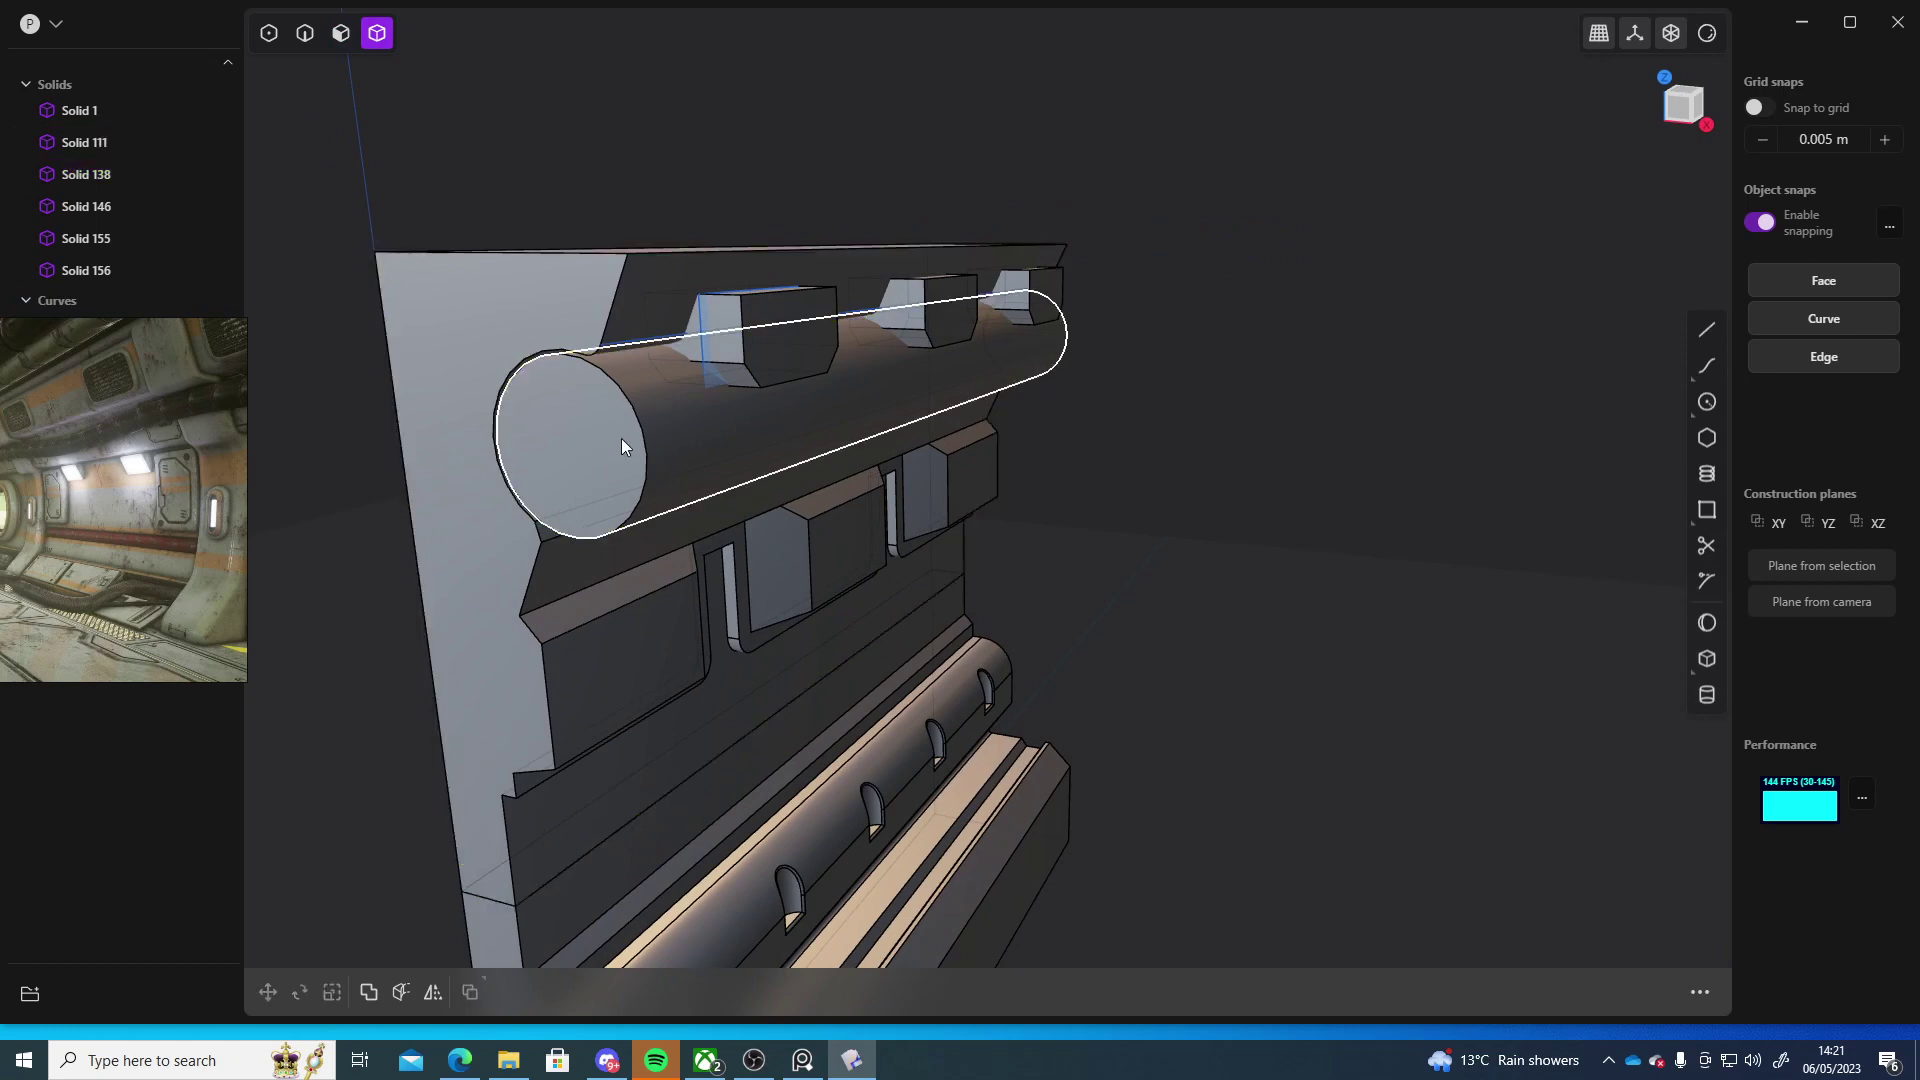
pyautogui.click(621, 438)
pyautogui.click(1023, 396)
# - Duplicate the three chamfered blocks in place, without moving the copies
pyautogui.click(760, 335)
pyautogui.click(945, 300)
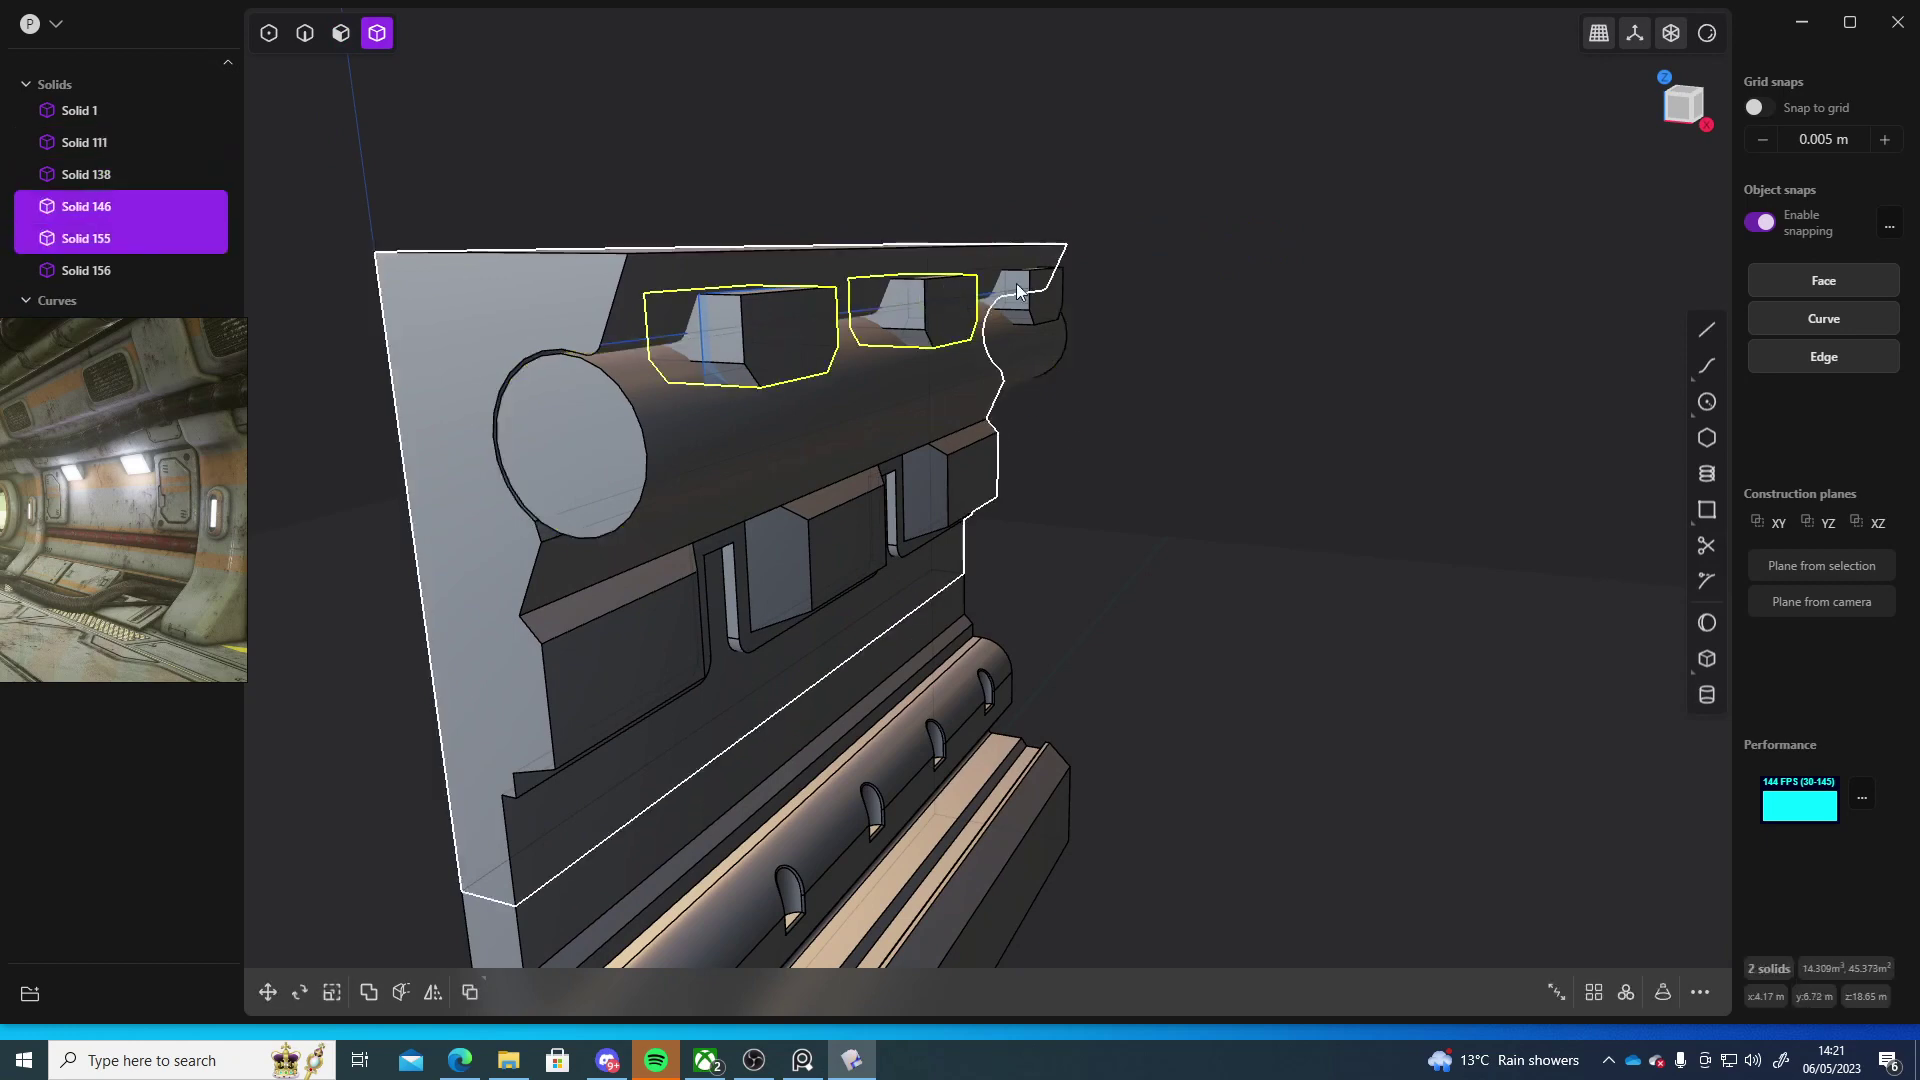
pyautogui.click(1032, 296)
pyautogui.hotkey('ctrl', 'd')
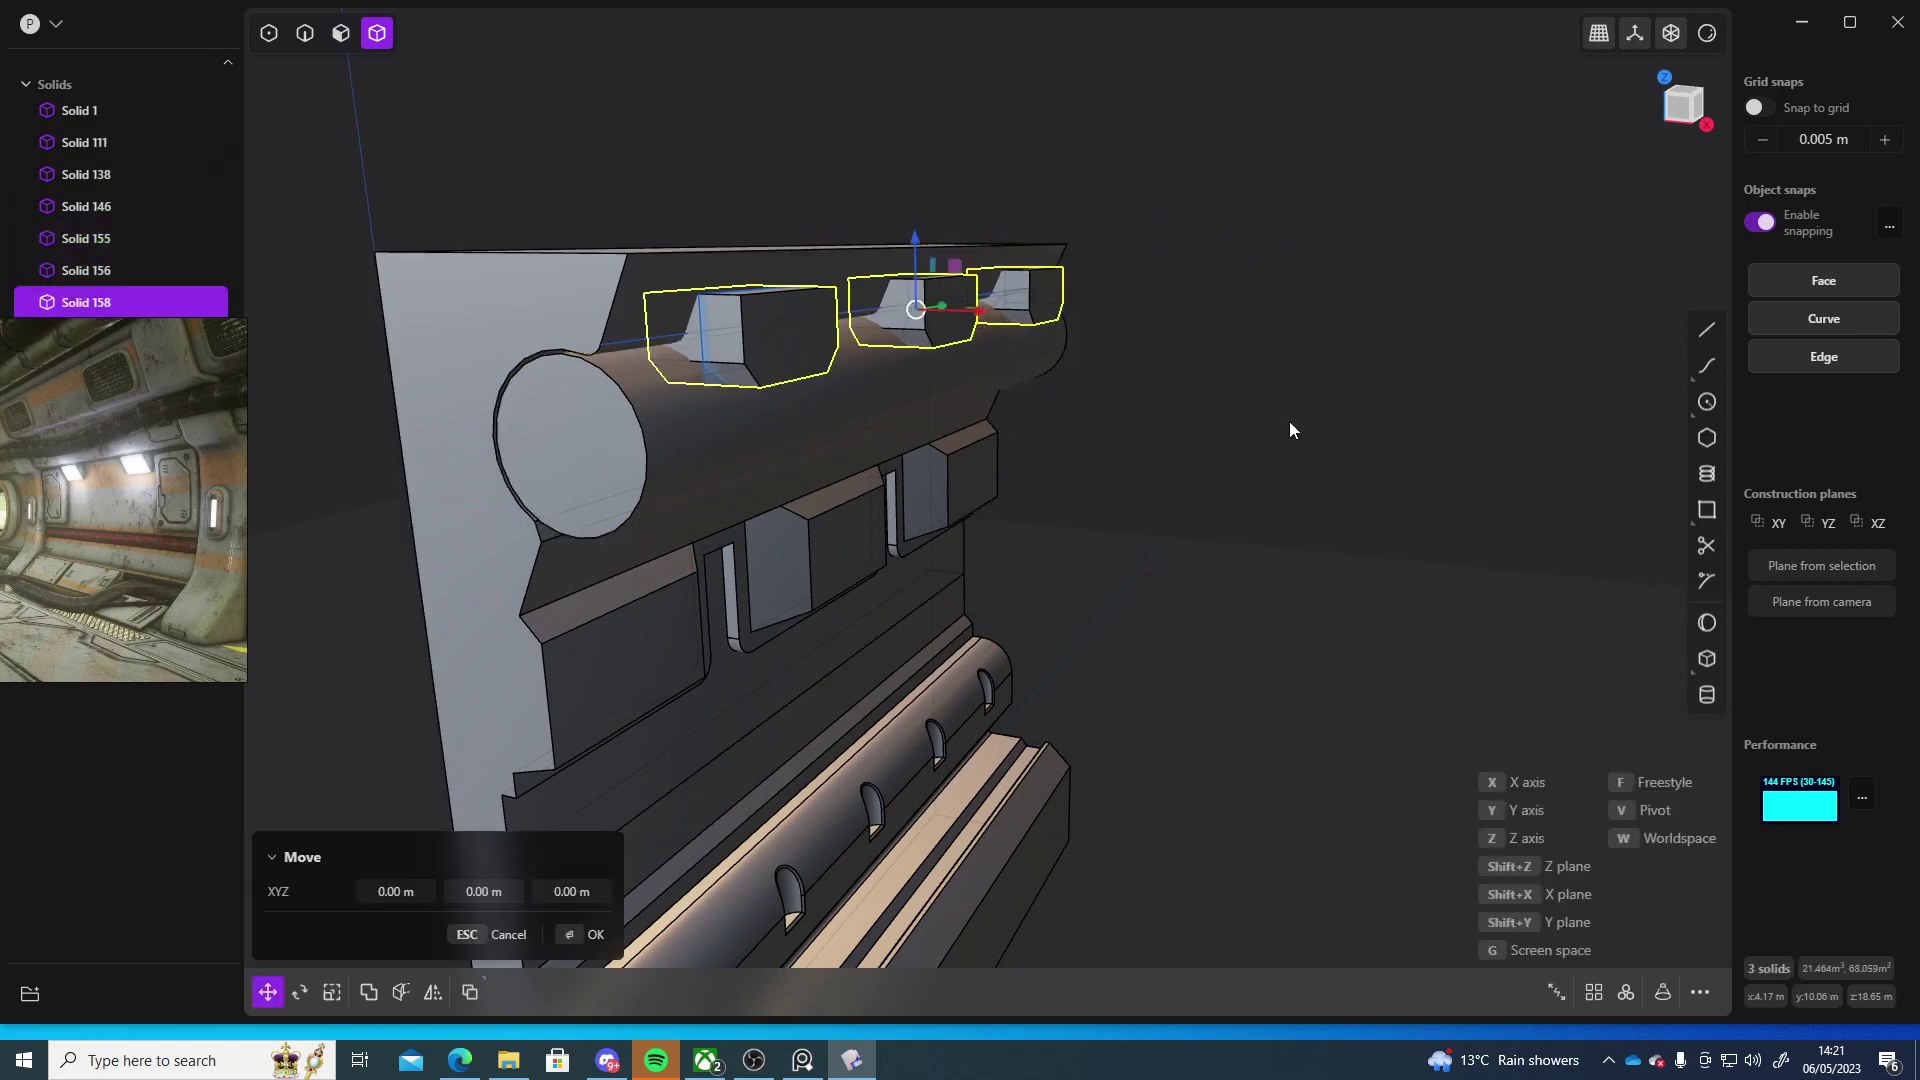
pyautogui.click(1287, 424)
# - Subtract one set of the three chamfered blocks from the upper pipe with a Boolean difference
pyautogui.click(632, 420)
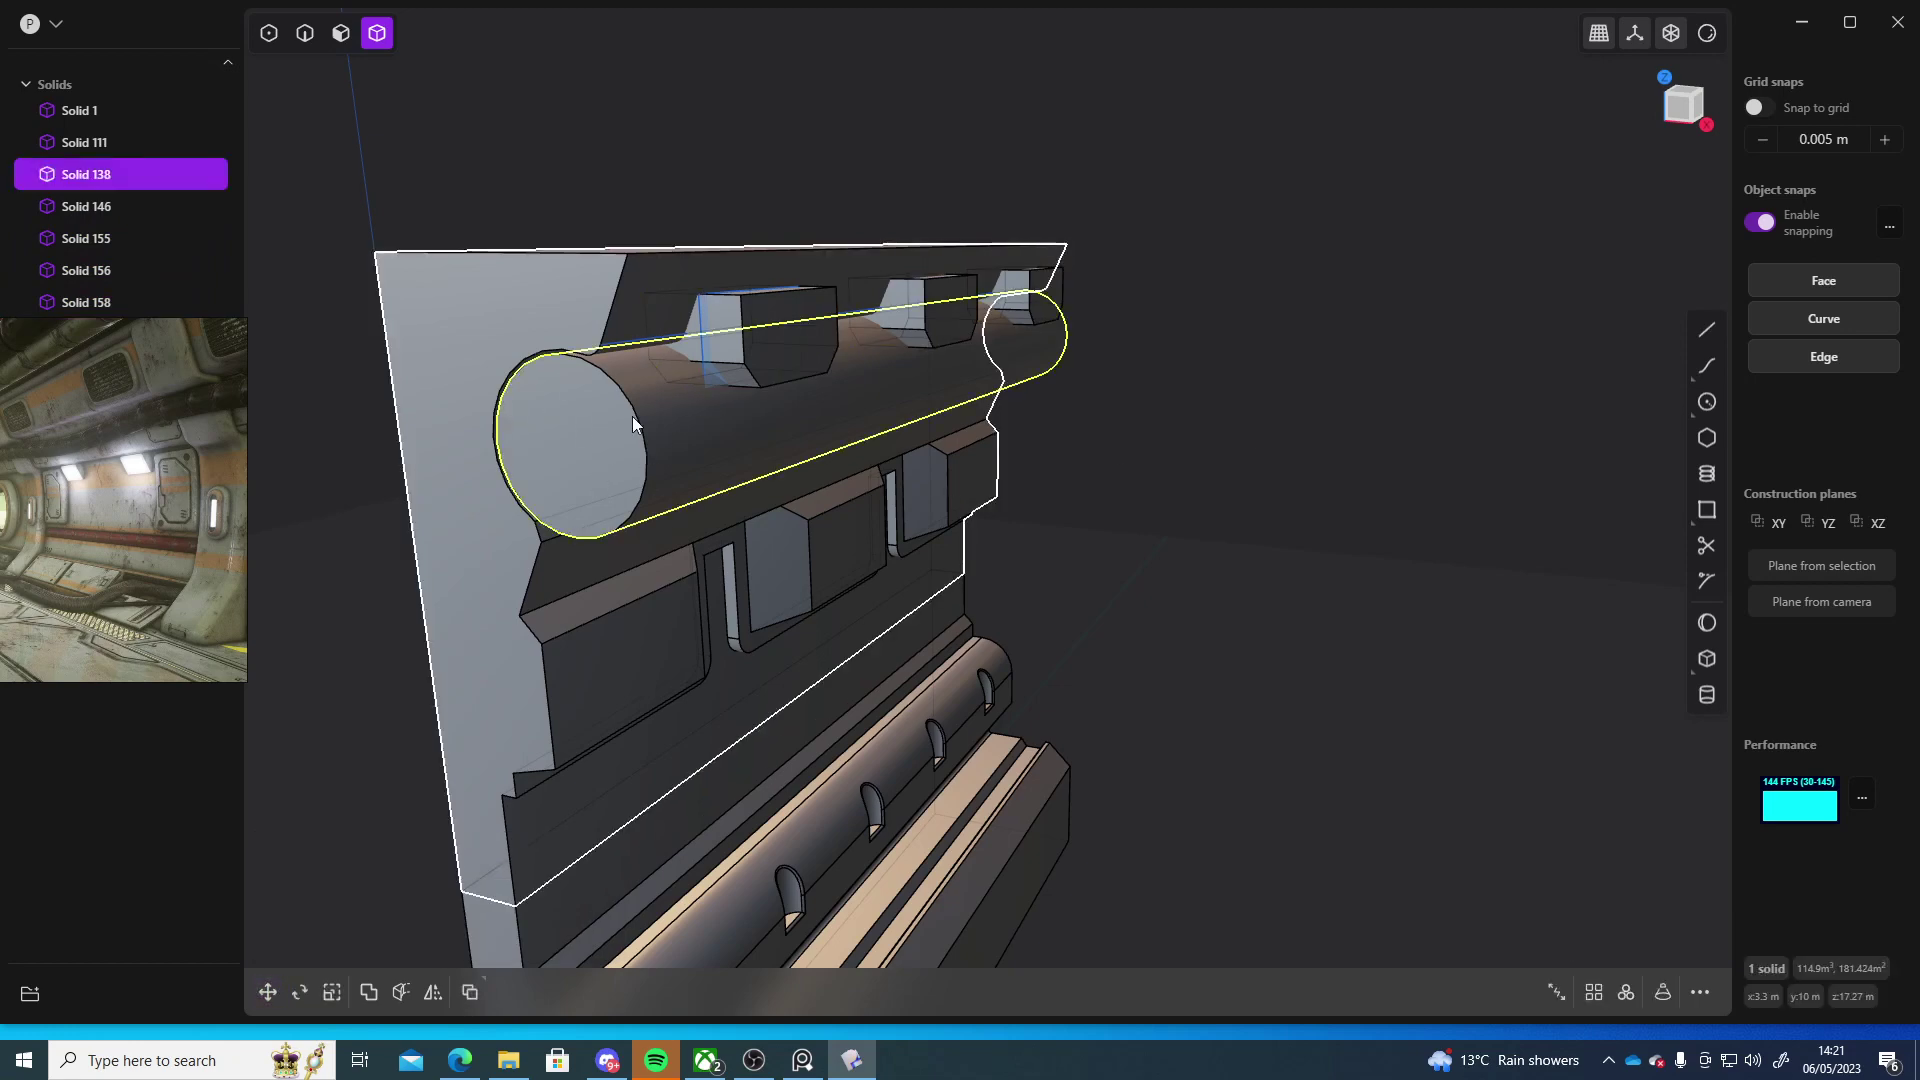
pyautogui.hotkey('shift', 'b')
pyautogui.click(789, 340)
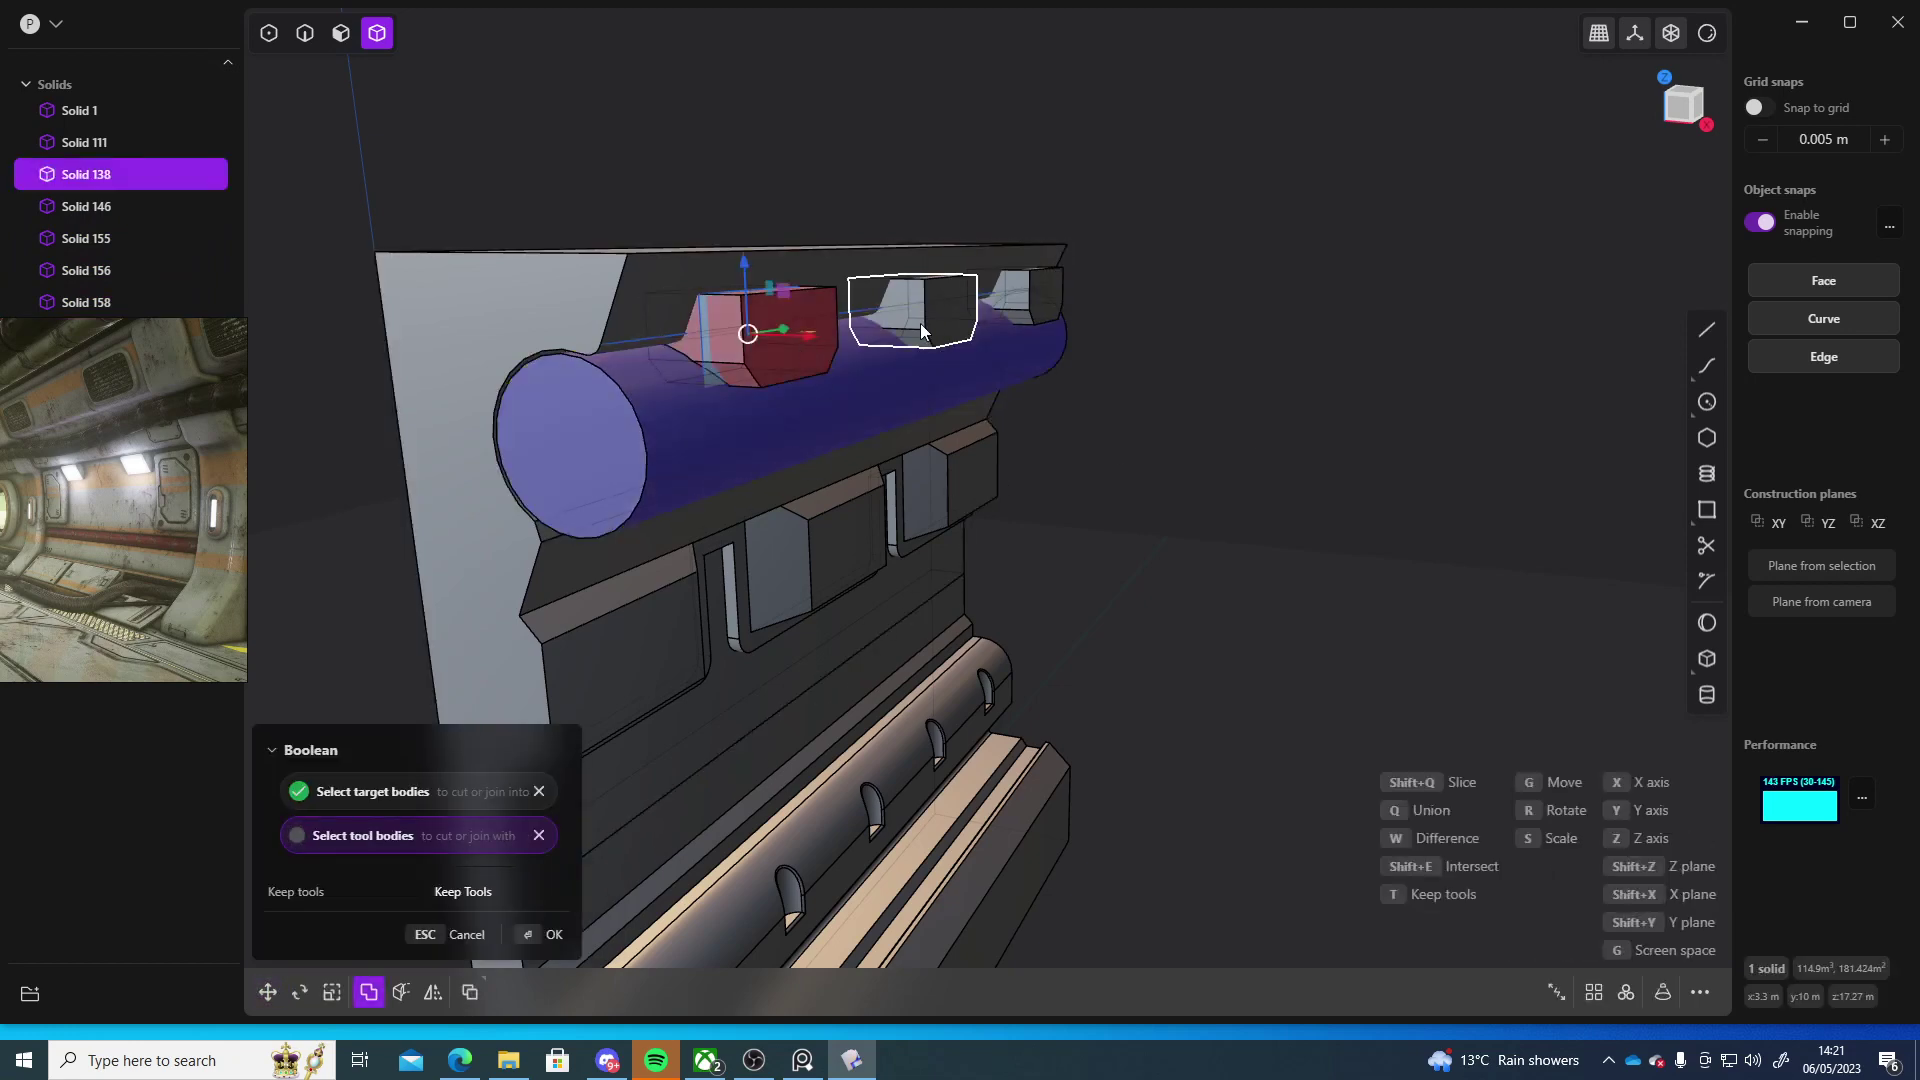
pyautogui.press('Return')
# - Subtract the remaining three chamfered blocks from the upper wall solid with a Boolean difference
pyautogui.moveTo(1311, 386); pyautogui.dragTo(574, 250, button='middle')
pyautogui.click(647, 255)
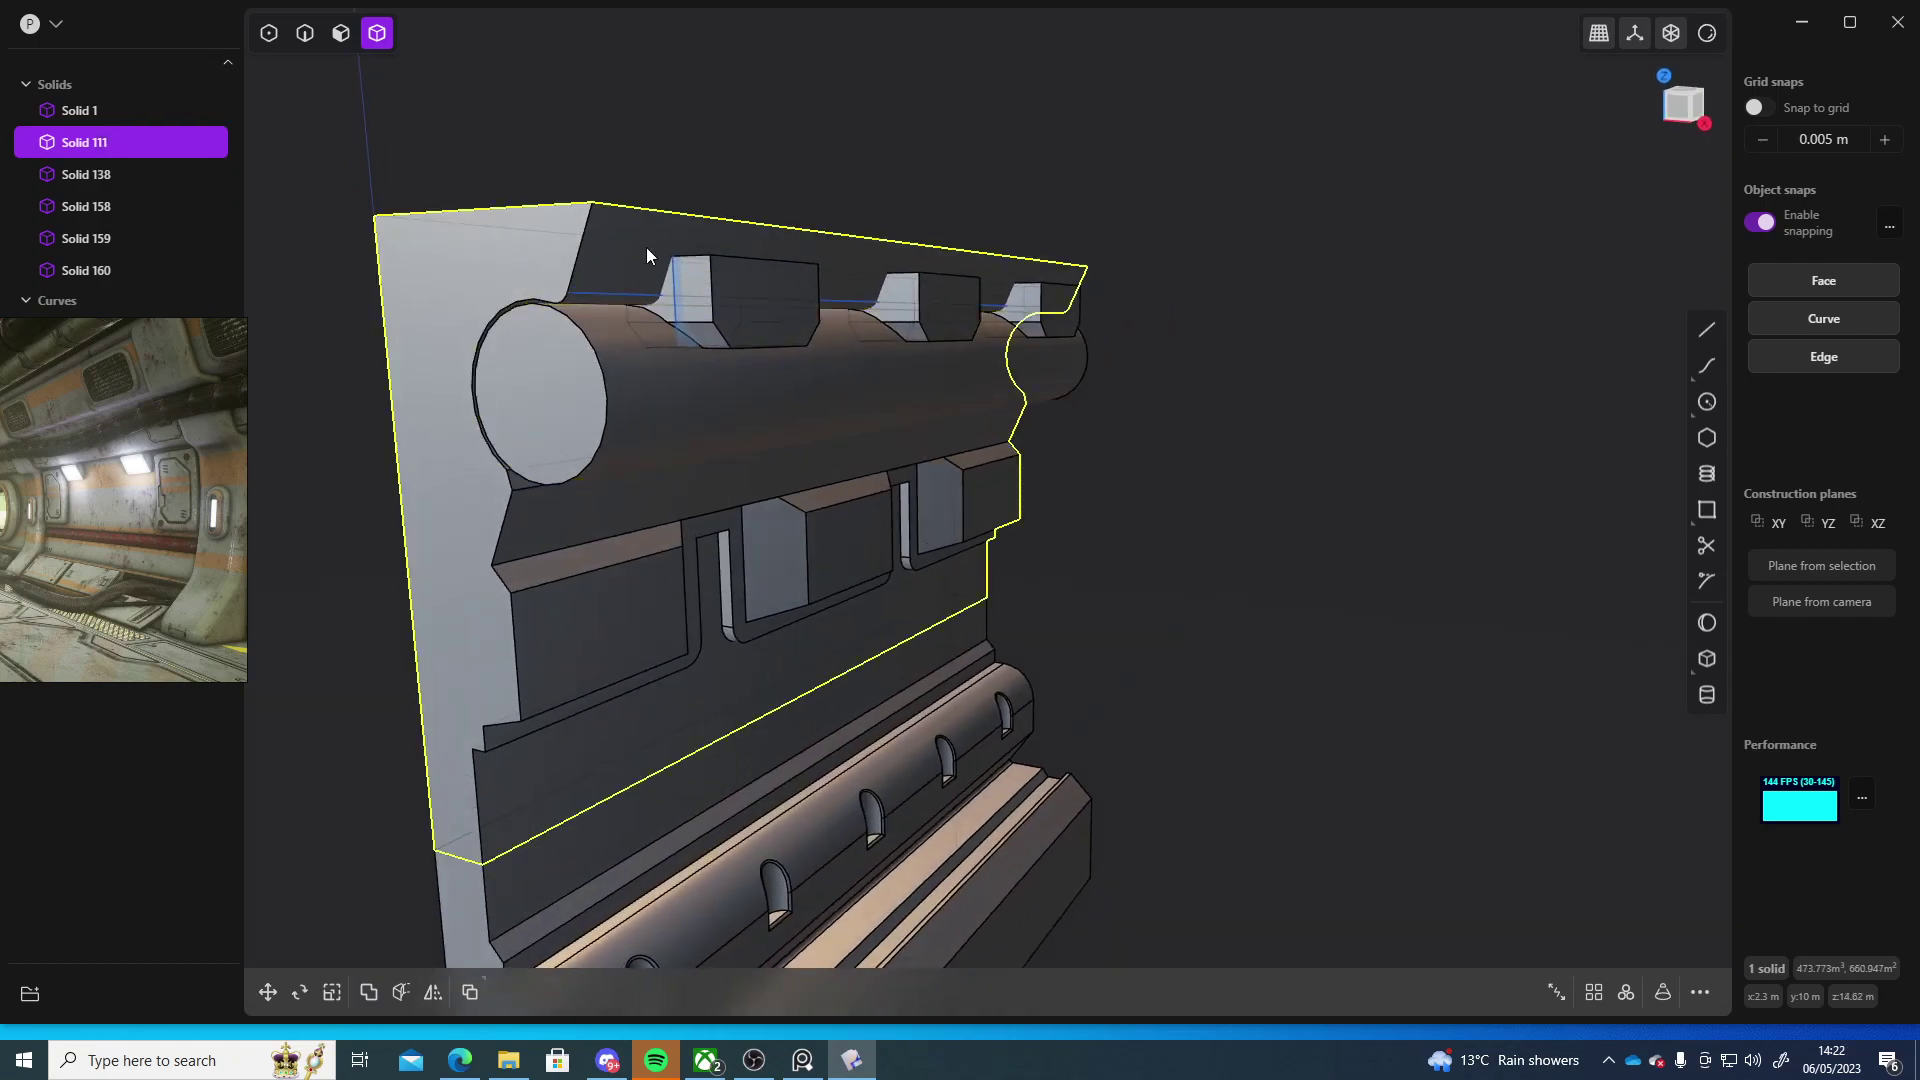
pyautogui.hotkey('shift', 'b')
pyautogui.click(747, 291)
pyautogui.click(924, 300)
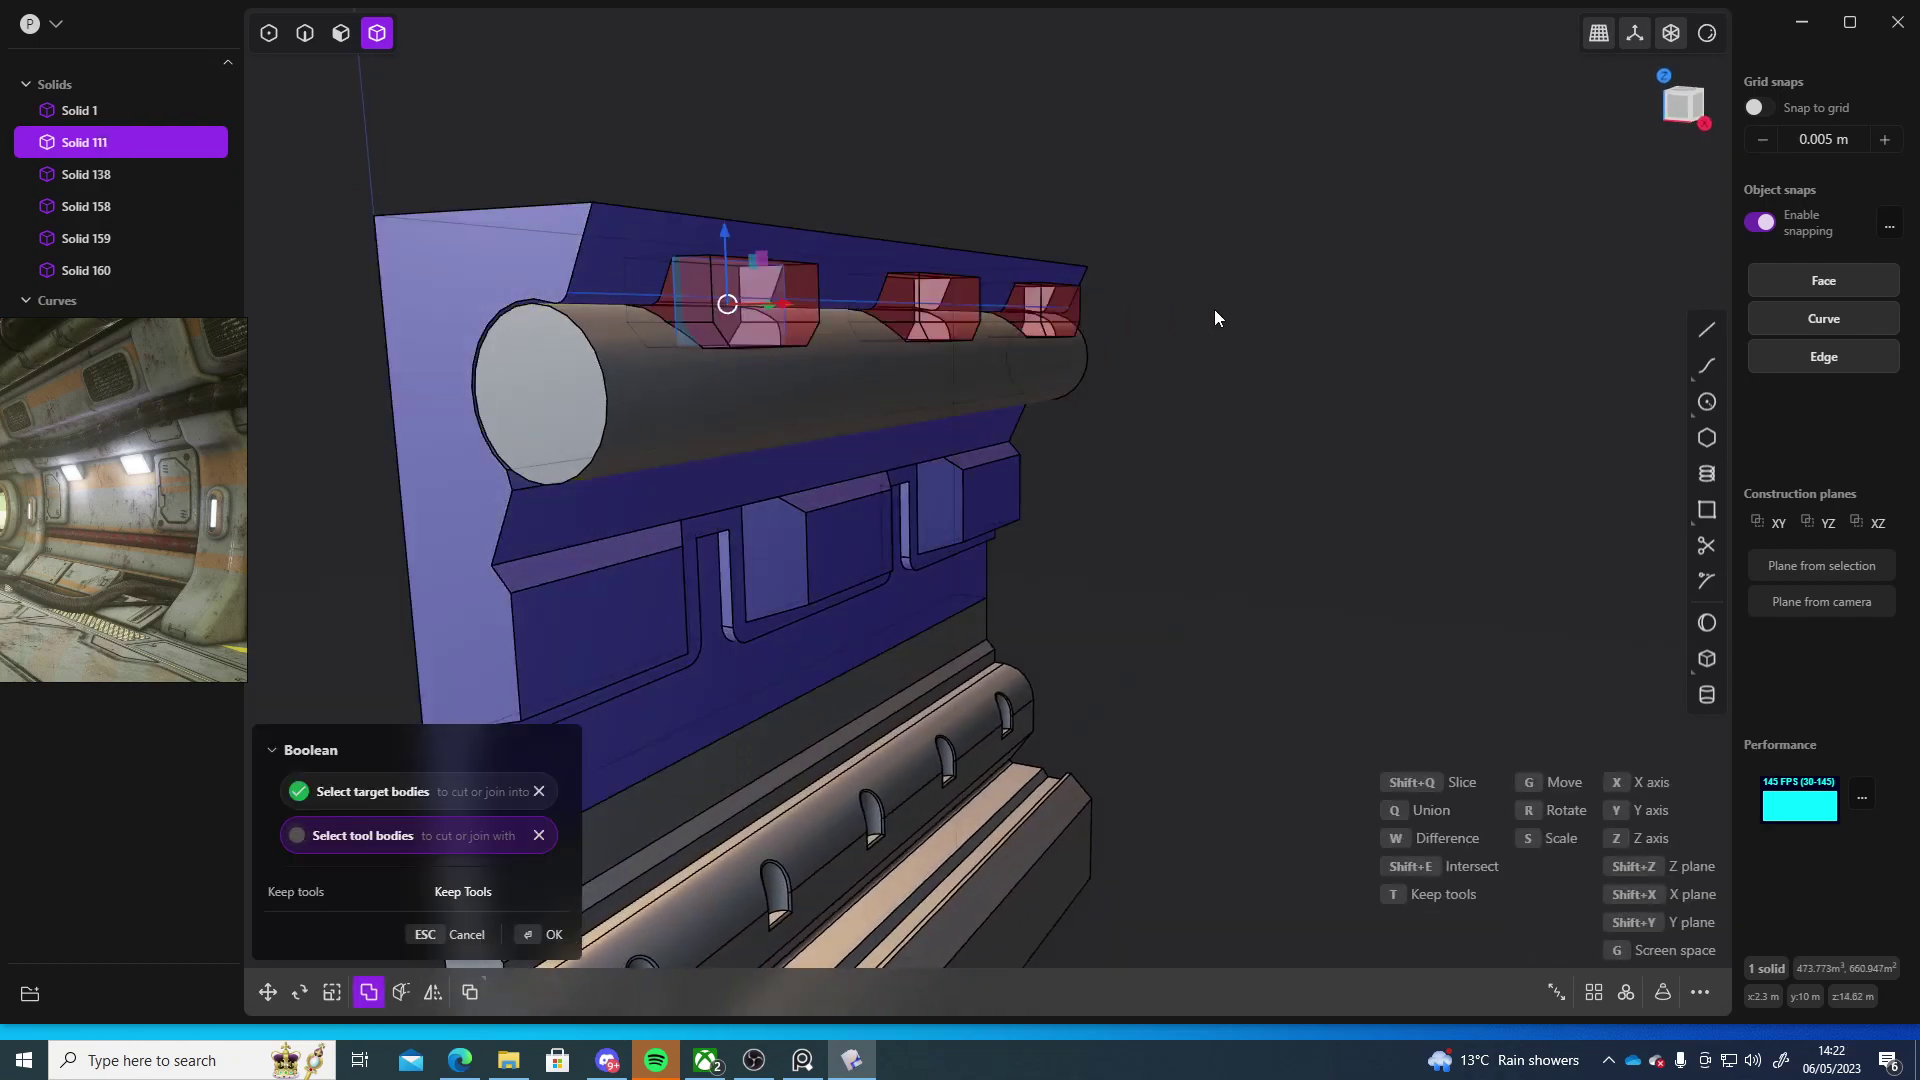
pyautogui.press('Return')
# - Delete the leftover rectangle curve and the array guide line
pyautogui.moveTo(1214, 309); pyautogui.dragTo(1290, 370, button='middle')
pyautogui.click(857, 91)
pyautogui.moveTo(857, 91); pyautogui.dragTo(561, 86, button='middle')
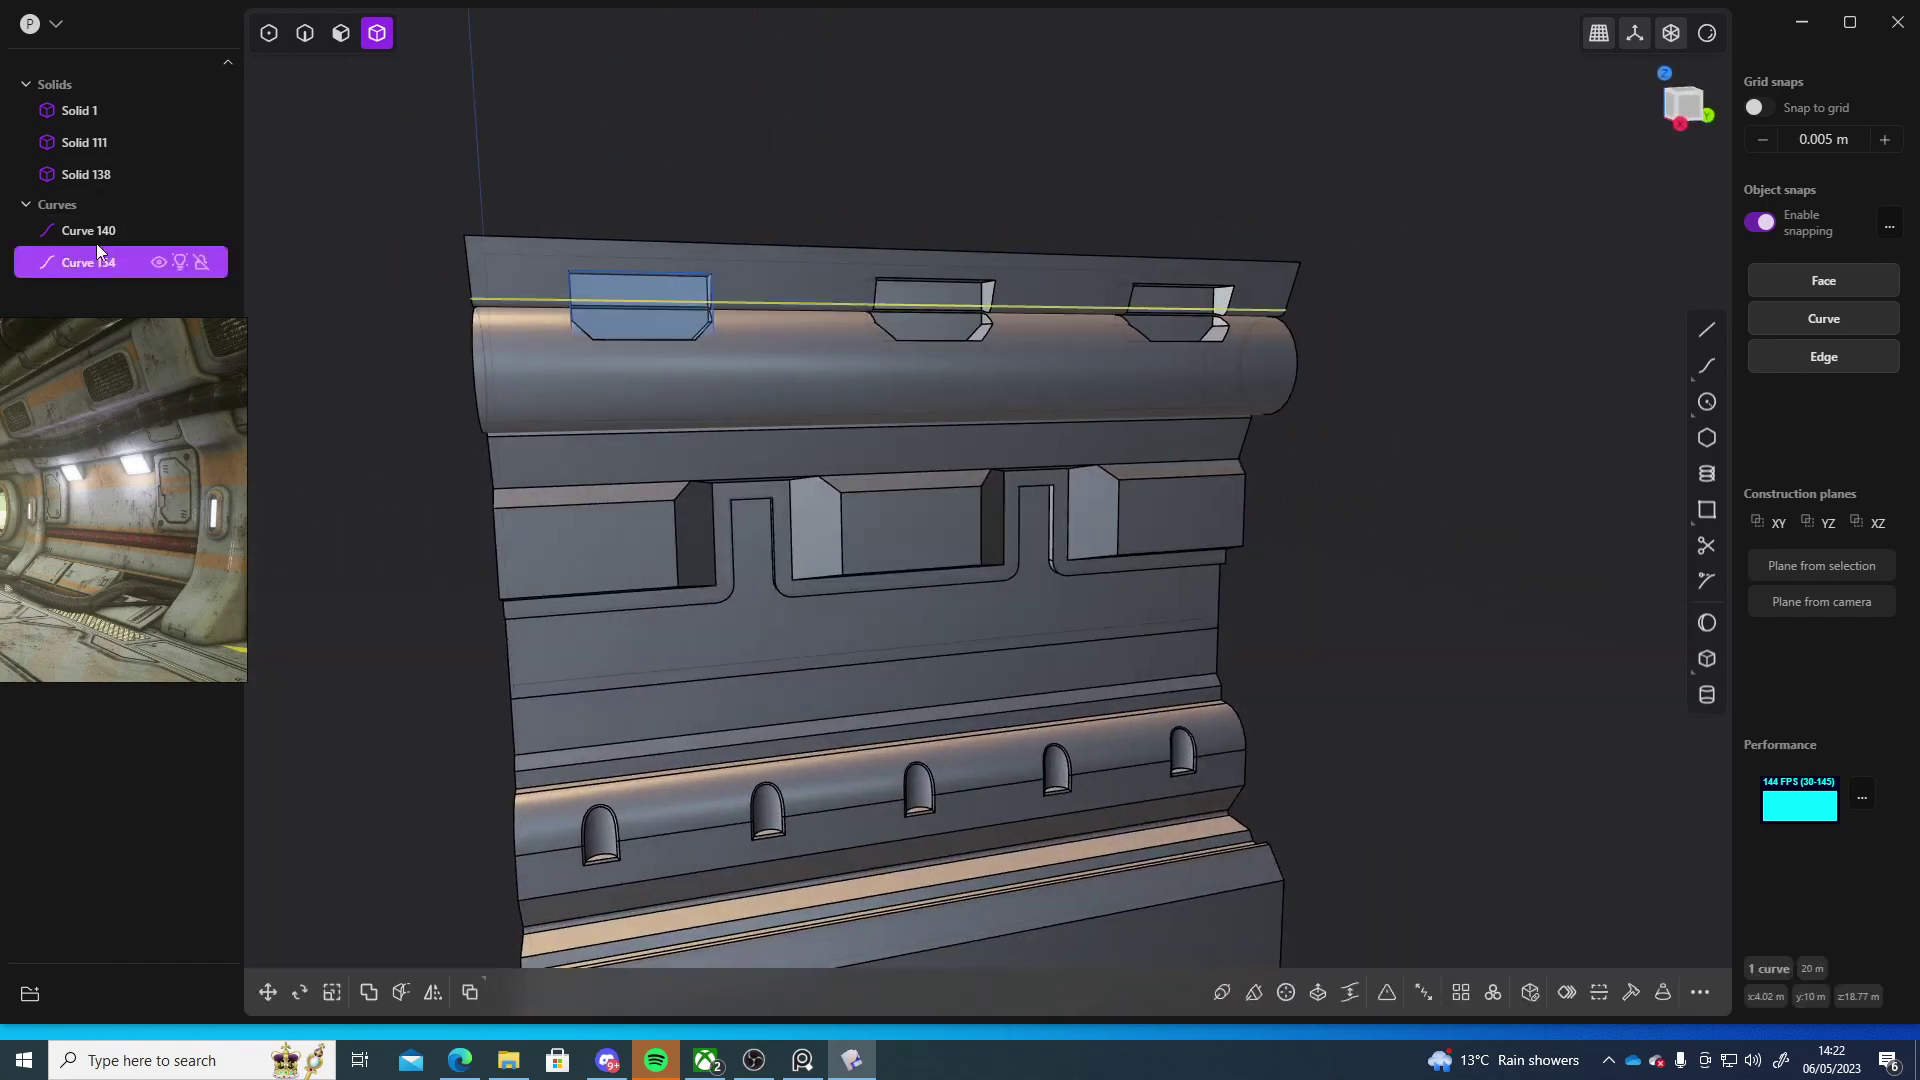
pyautogui.press('Delete')
# - Restore the deleted rectangle curve and guide line over the bracket recesses
pyautogui.moveTo(784, 193); pyautogui.dragTo(956, 195, button='middle')
pyautogui.scroll(-3, 1098, 288)
pyautogui.scroll(4, 956, 199)
pyautogui.click(1676, 106)
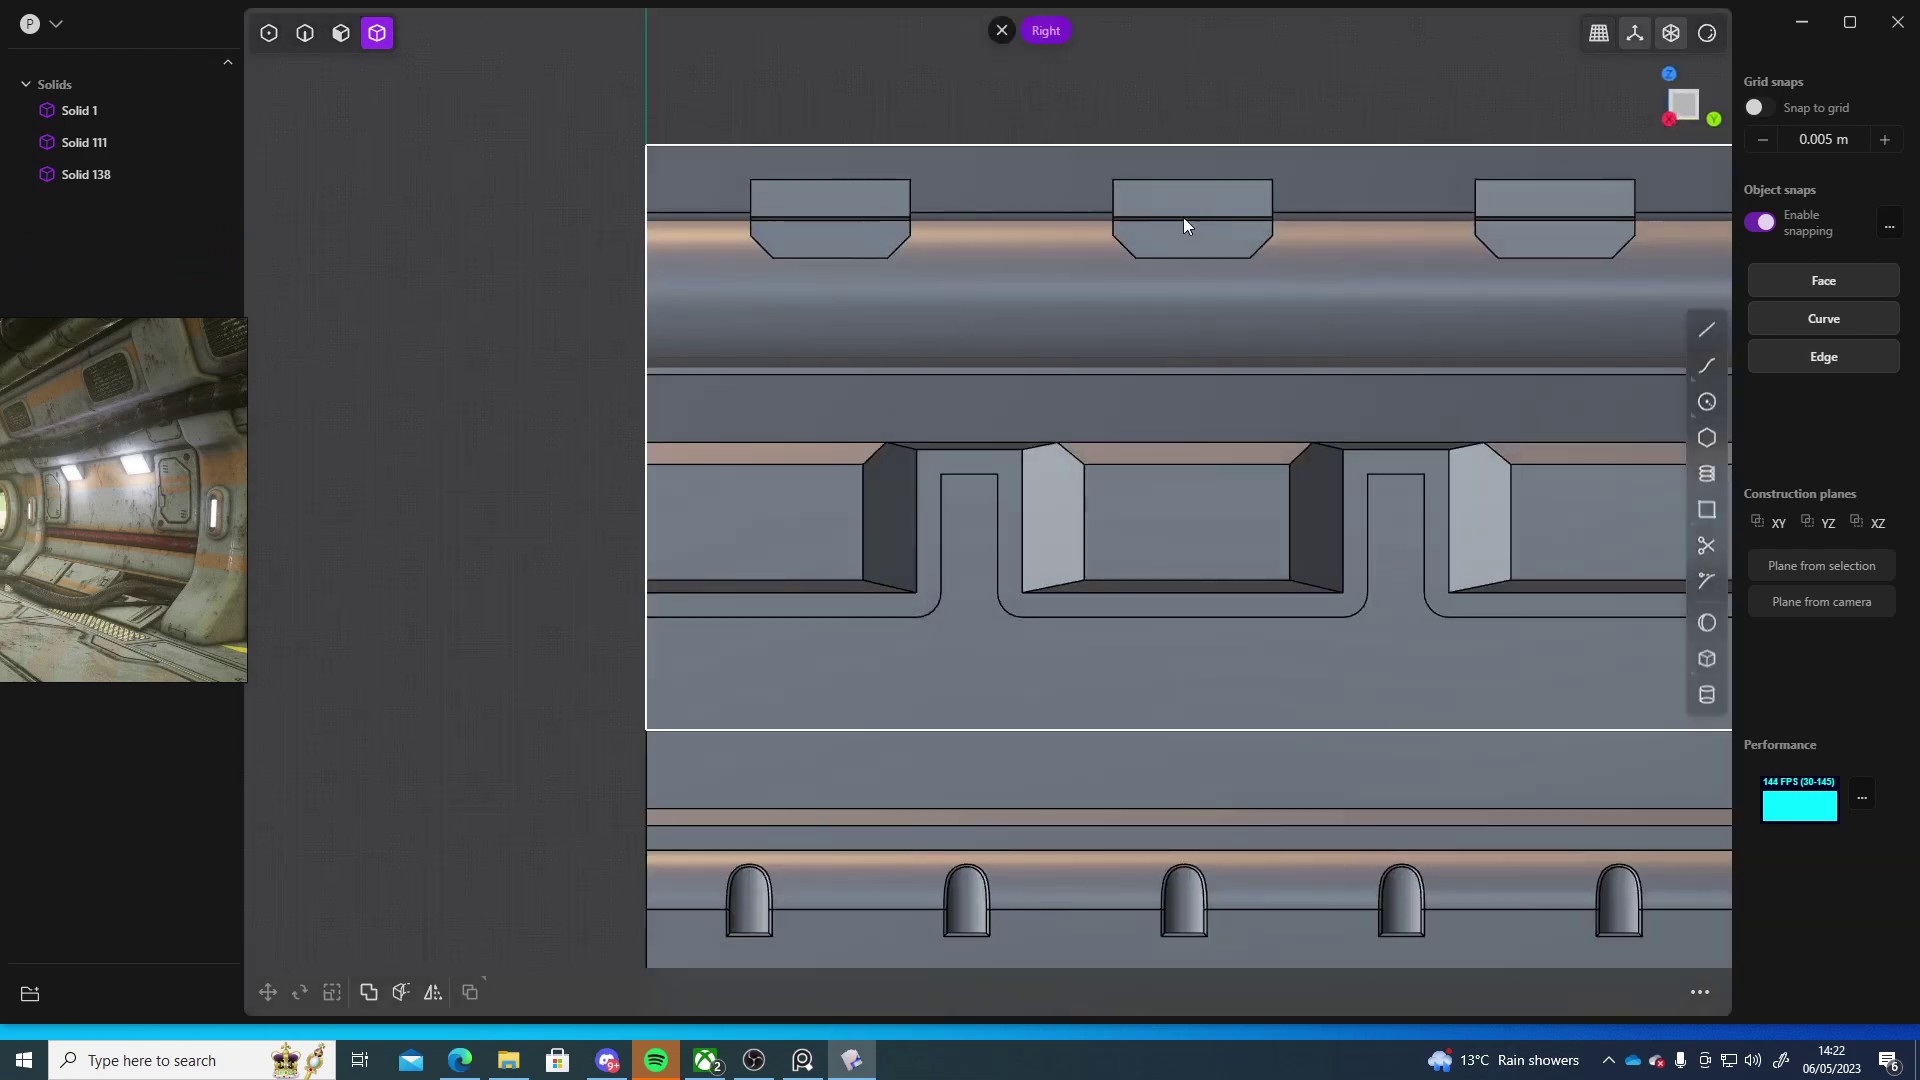
pyautogui.scroll(6, 909, 244)
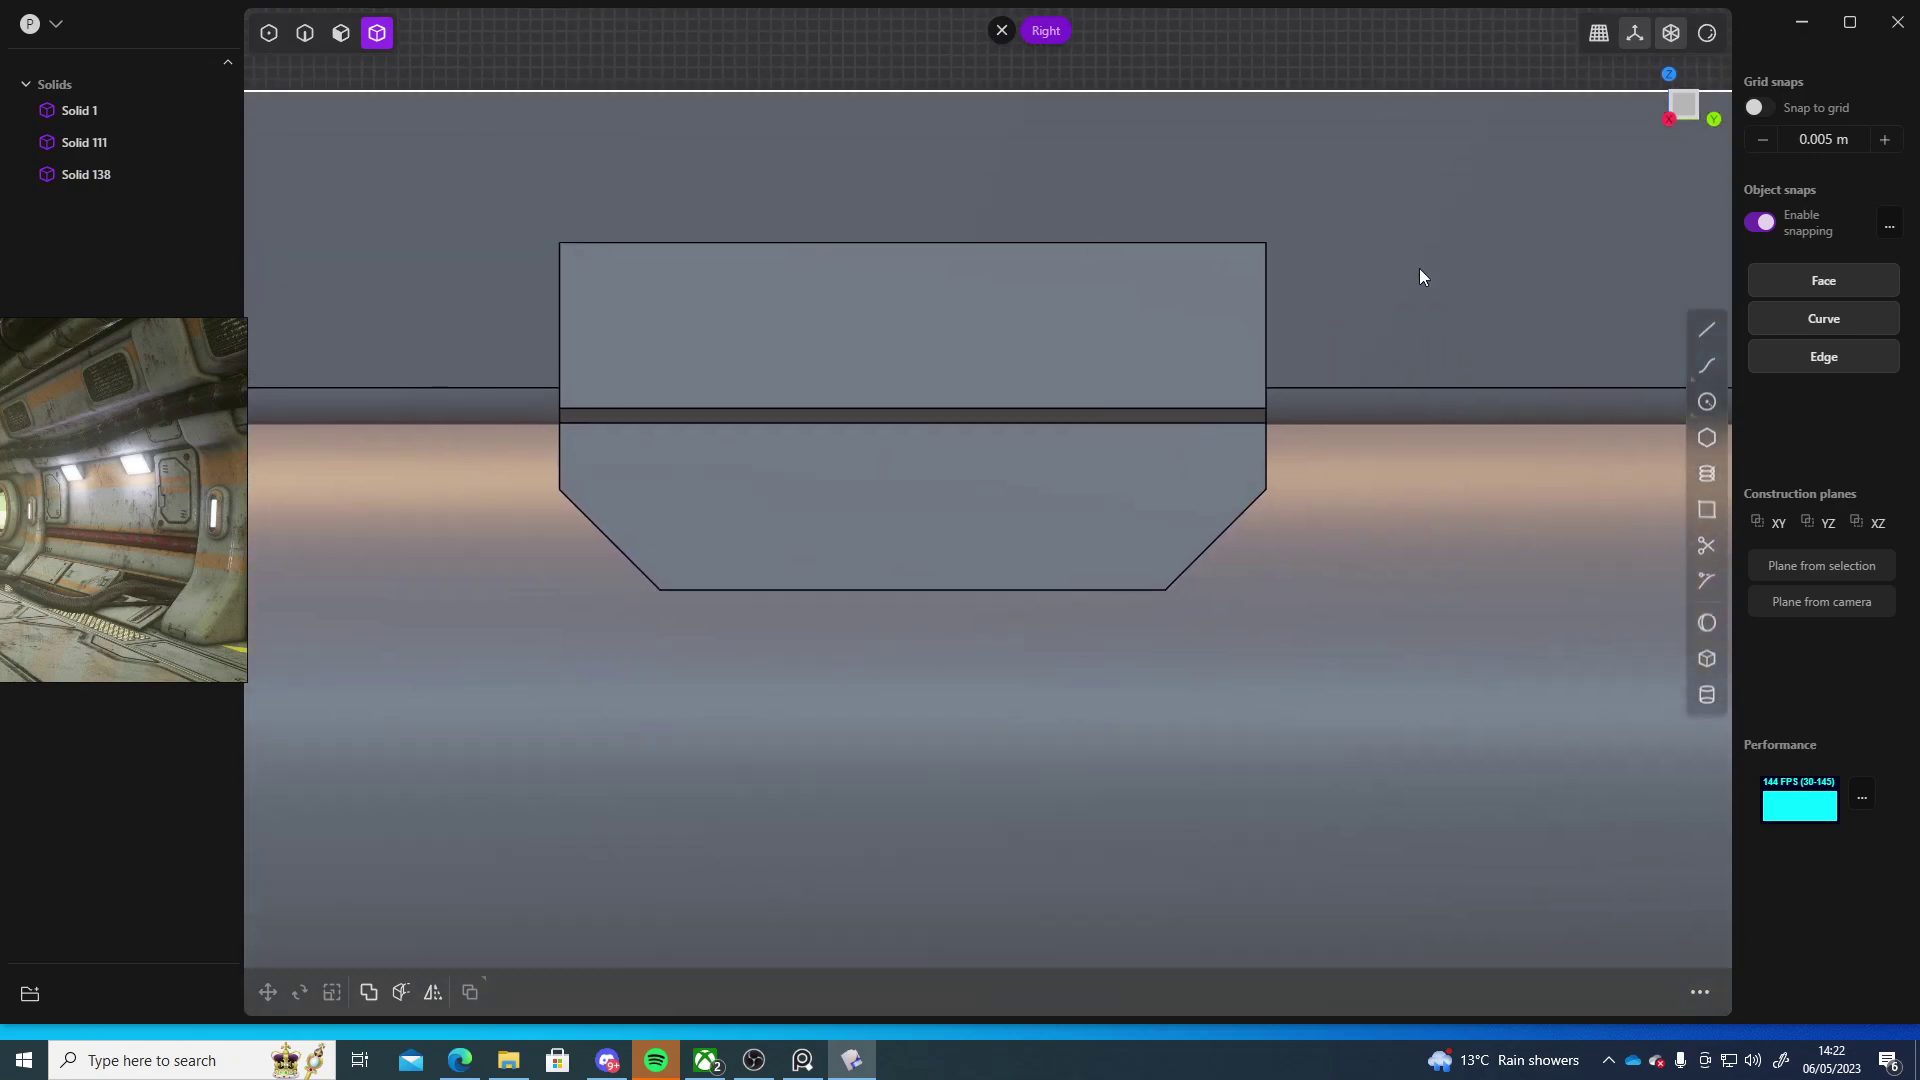
pyautogui.click(852, 330)
pyautogui.scroll(-2, 1071, 383)
pyautogui.scroll(-5, 1071, 383)
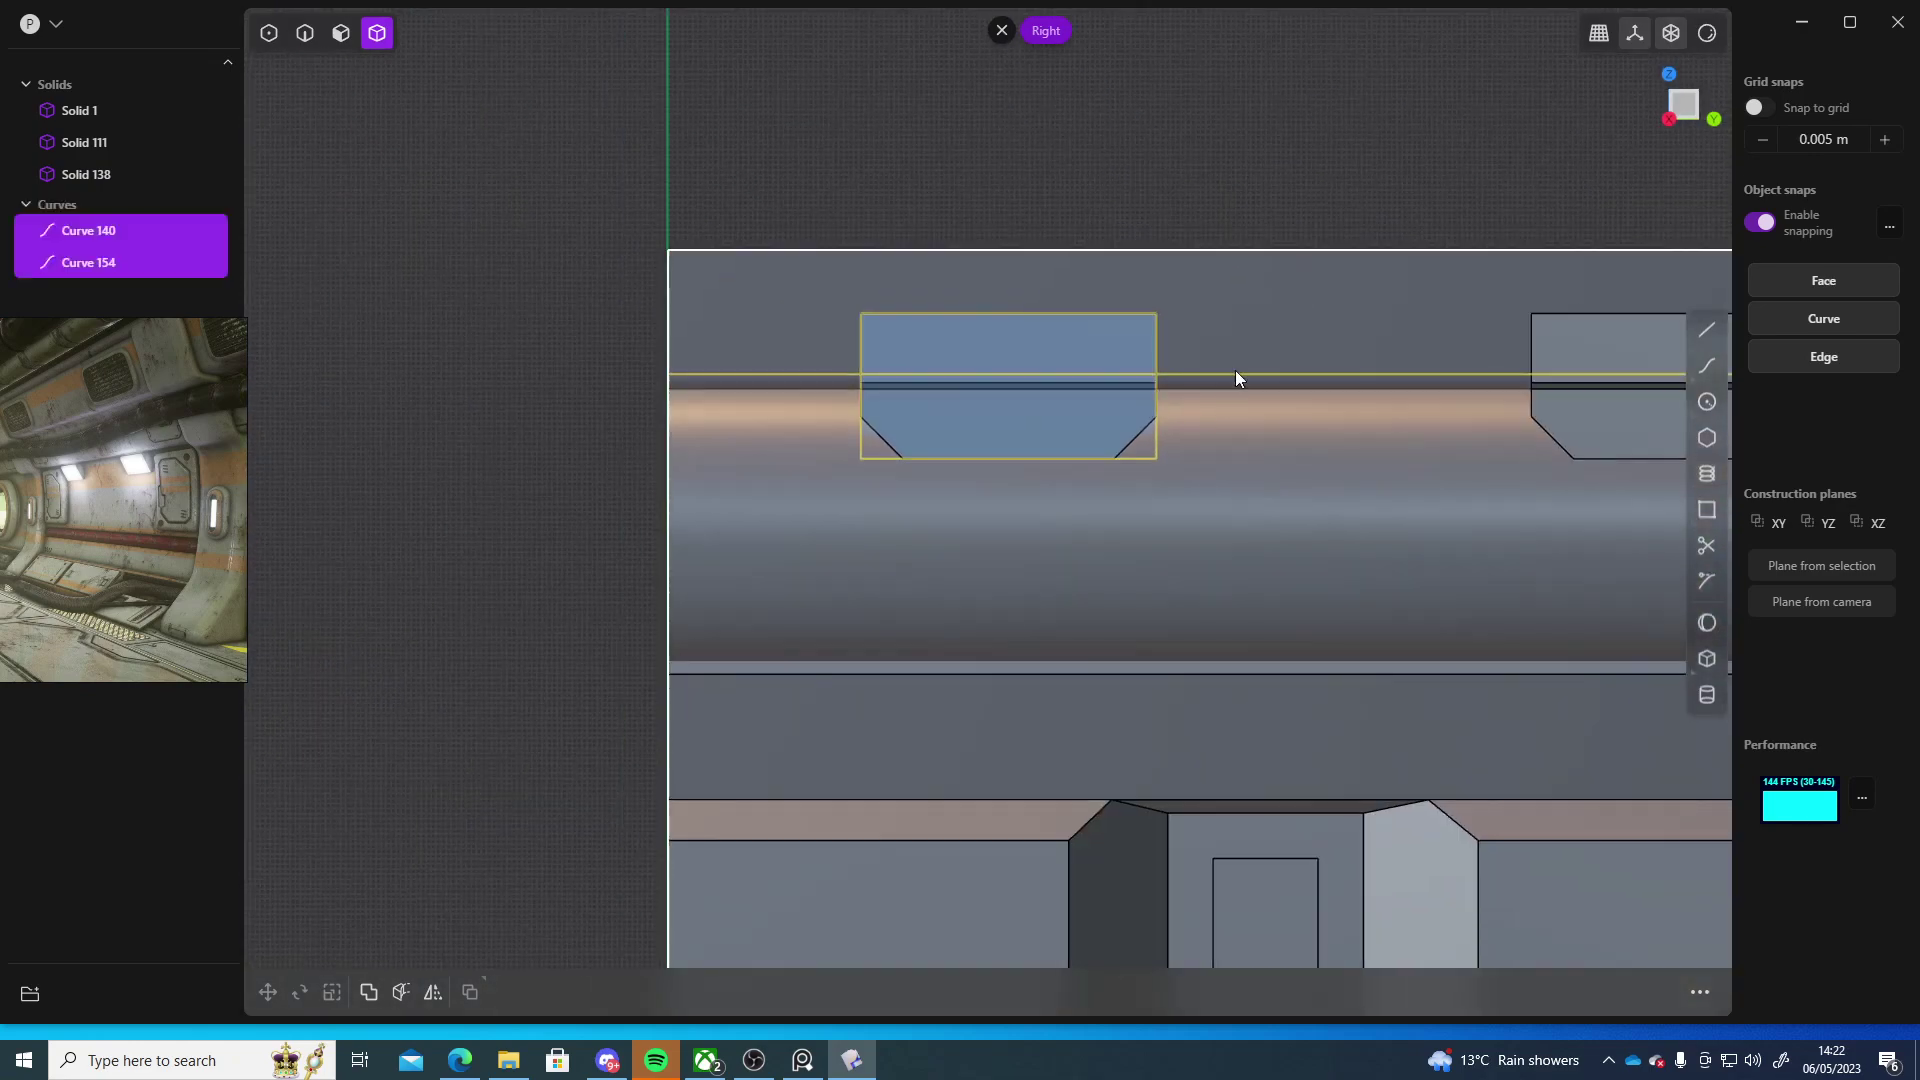
# - Delete the rectangle curve and the array guide line over the bracket recesses
pyautogui.click(104, 236)
pyautogui.click(98, 266)
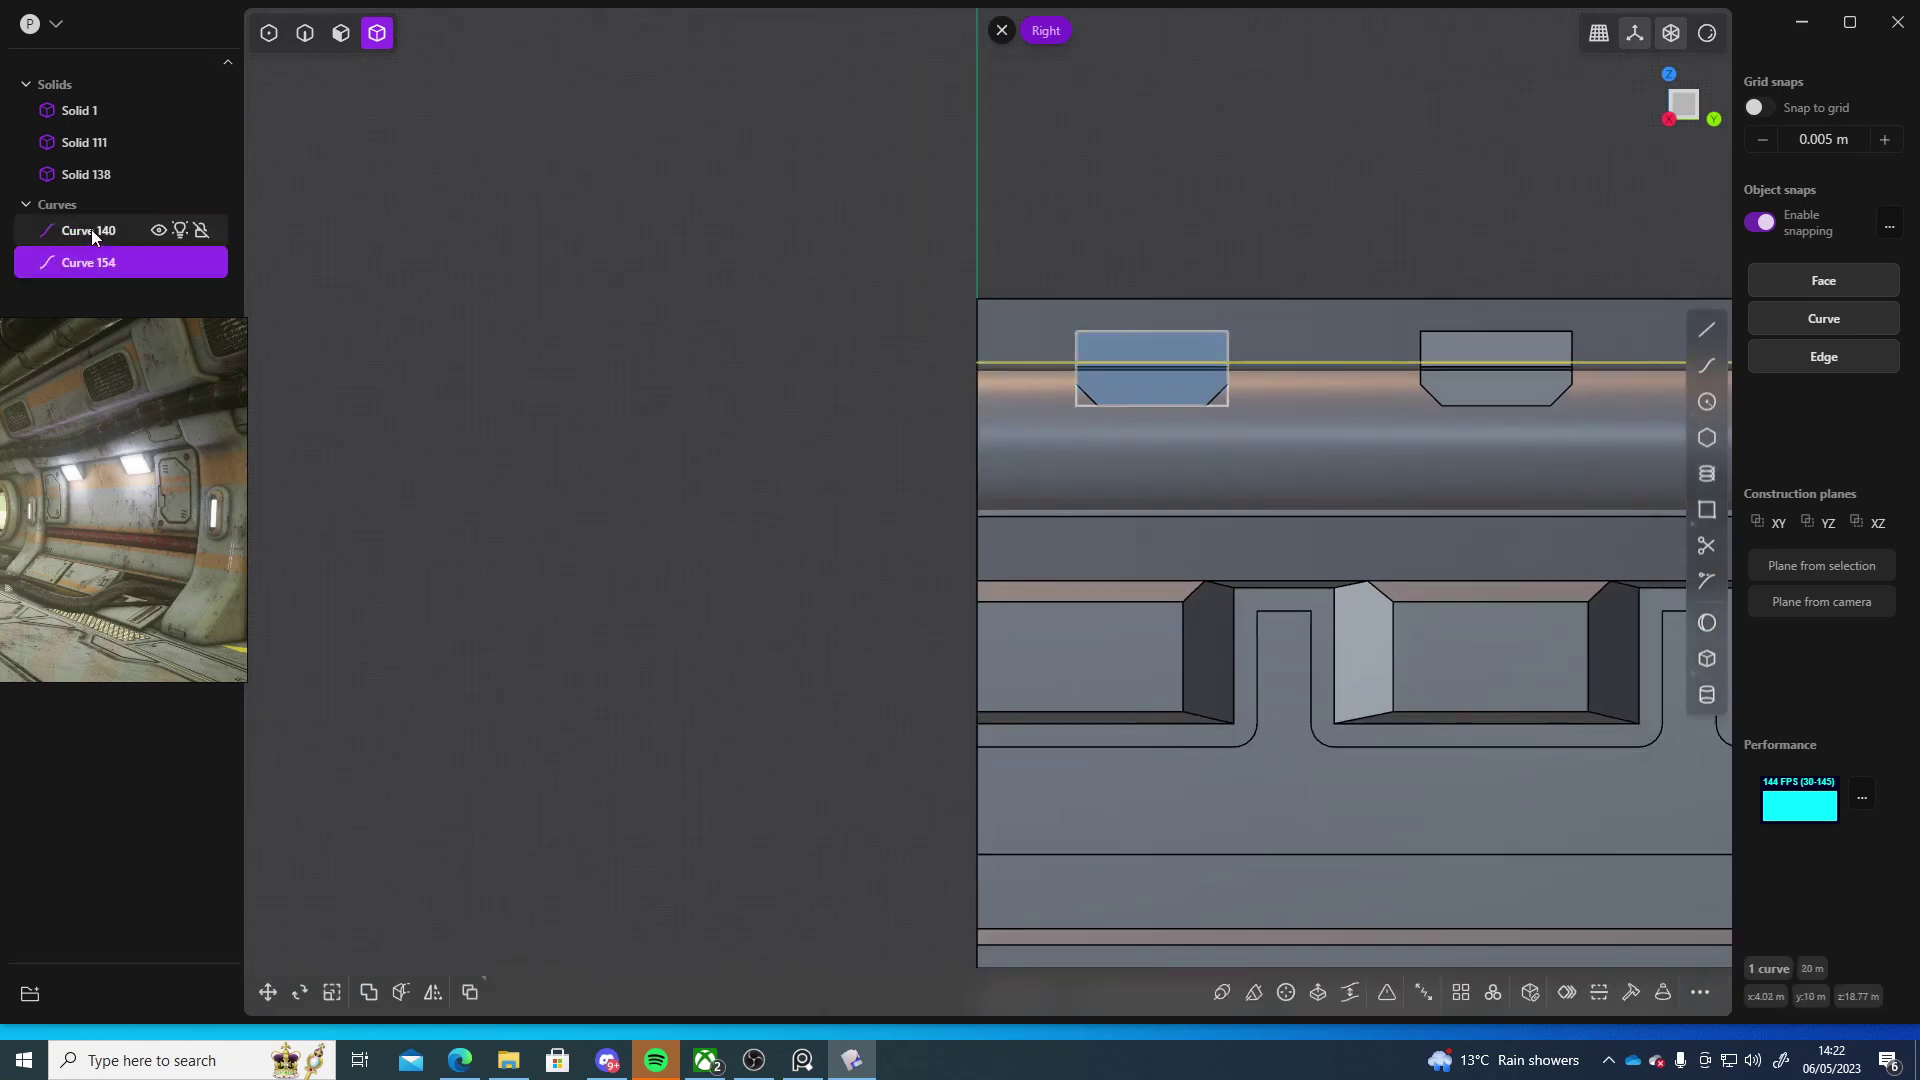
pyautogui.keyDown('shift'); pyautogui.click(92, 230); pyautogui.keyUp('shift')
pyautogui.press('Delete')
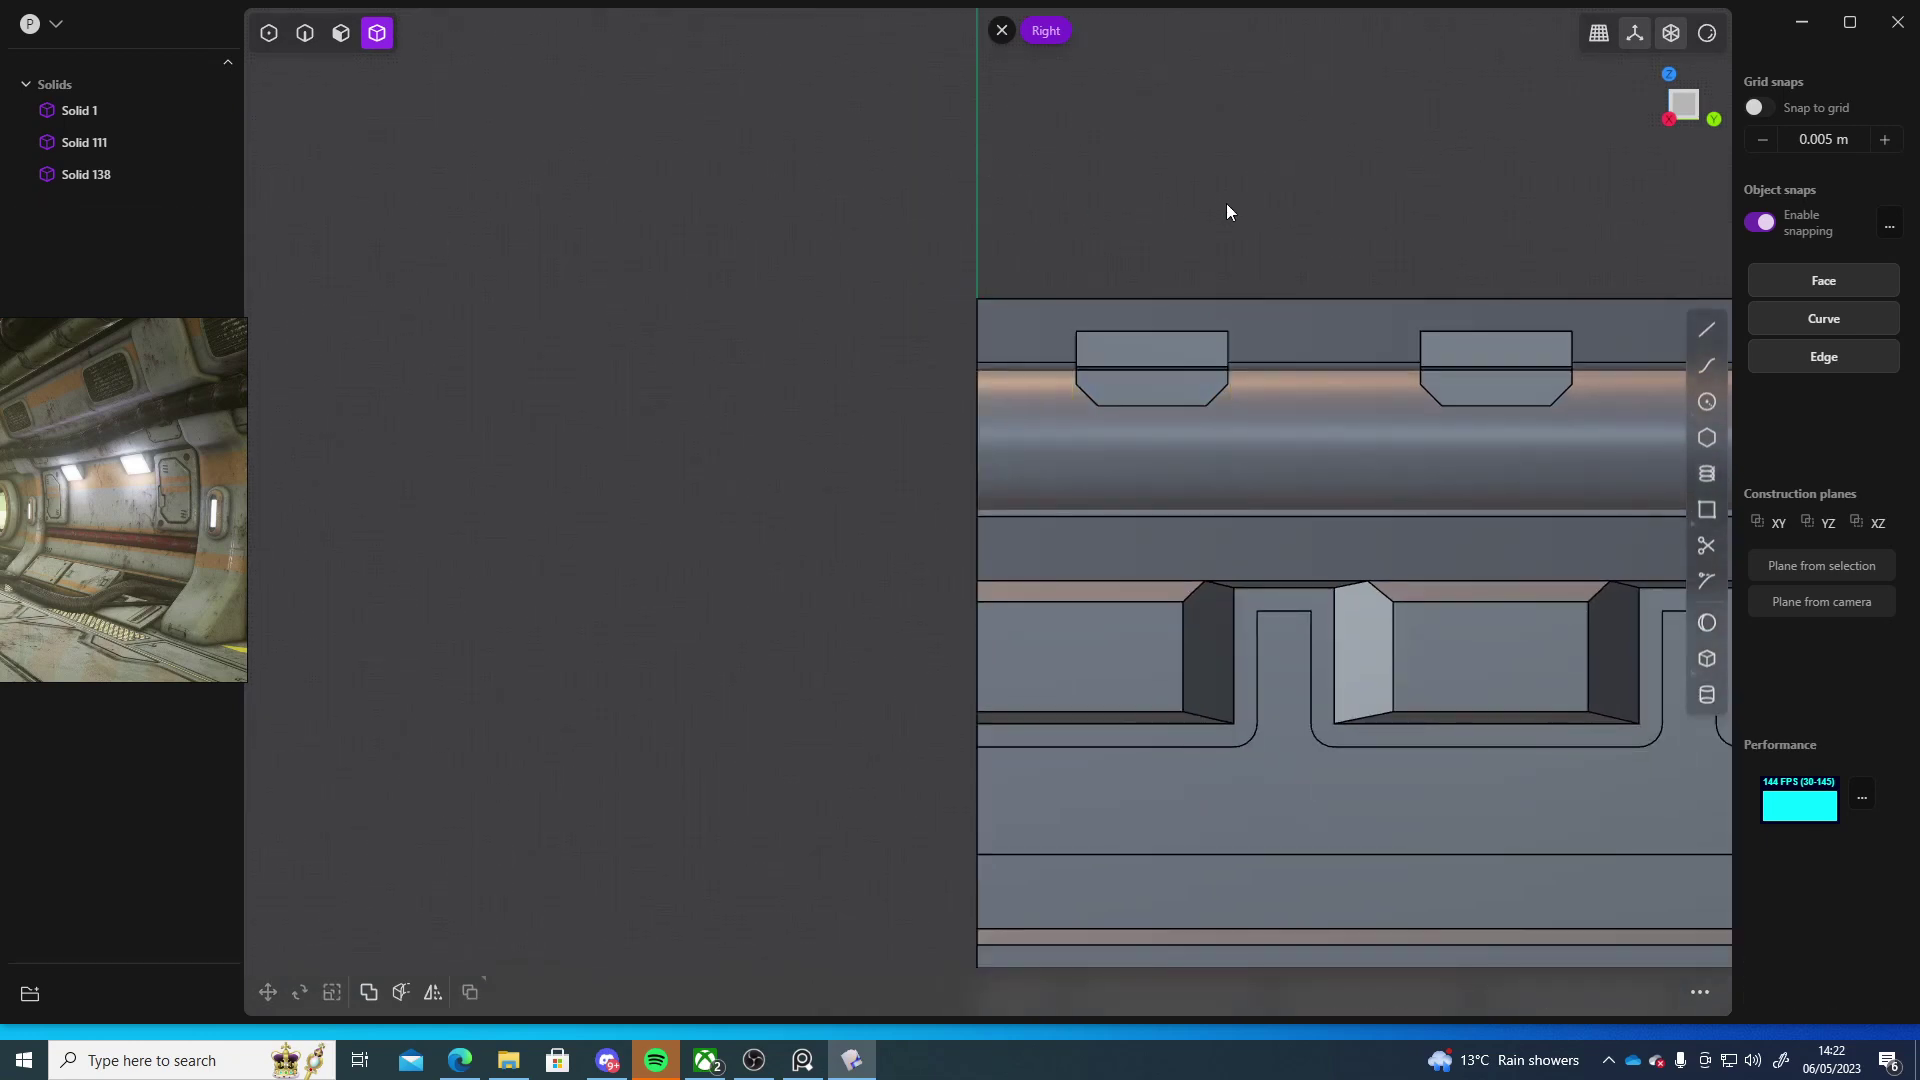
# - Offset the outline of the upper pipe's end face inward to form a smaller concentric circular face
pyautogui.keyDown('shift'); pyautogui.moveTo(1226, 210); pyautogui.dragTo(1054, 262, button='middle'); pyautogui.keyUp('shift')
pyautogui.scroll(5, 1107, 355)
pyautogui.press('3')
pyautogui.click(1054, 261)
pyautogui.press('o')
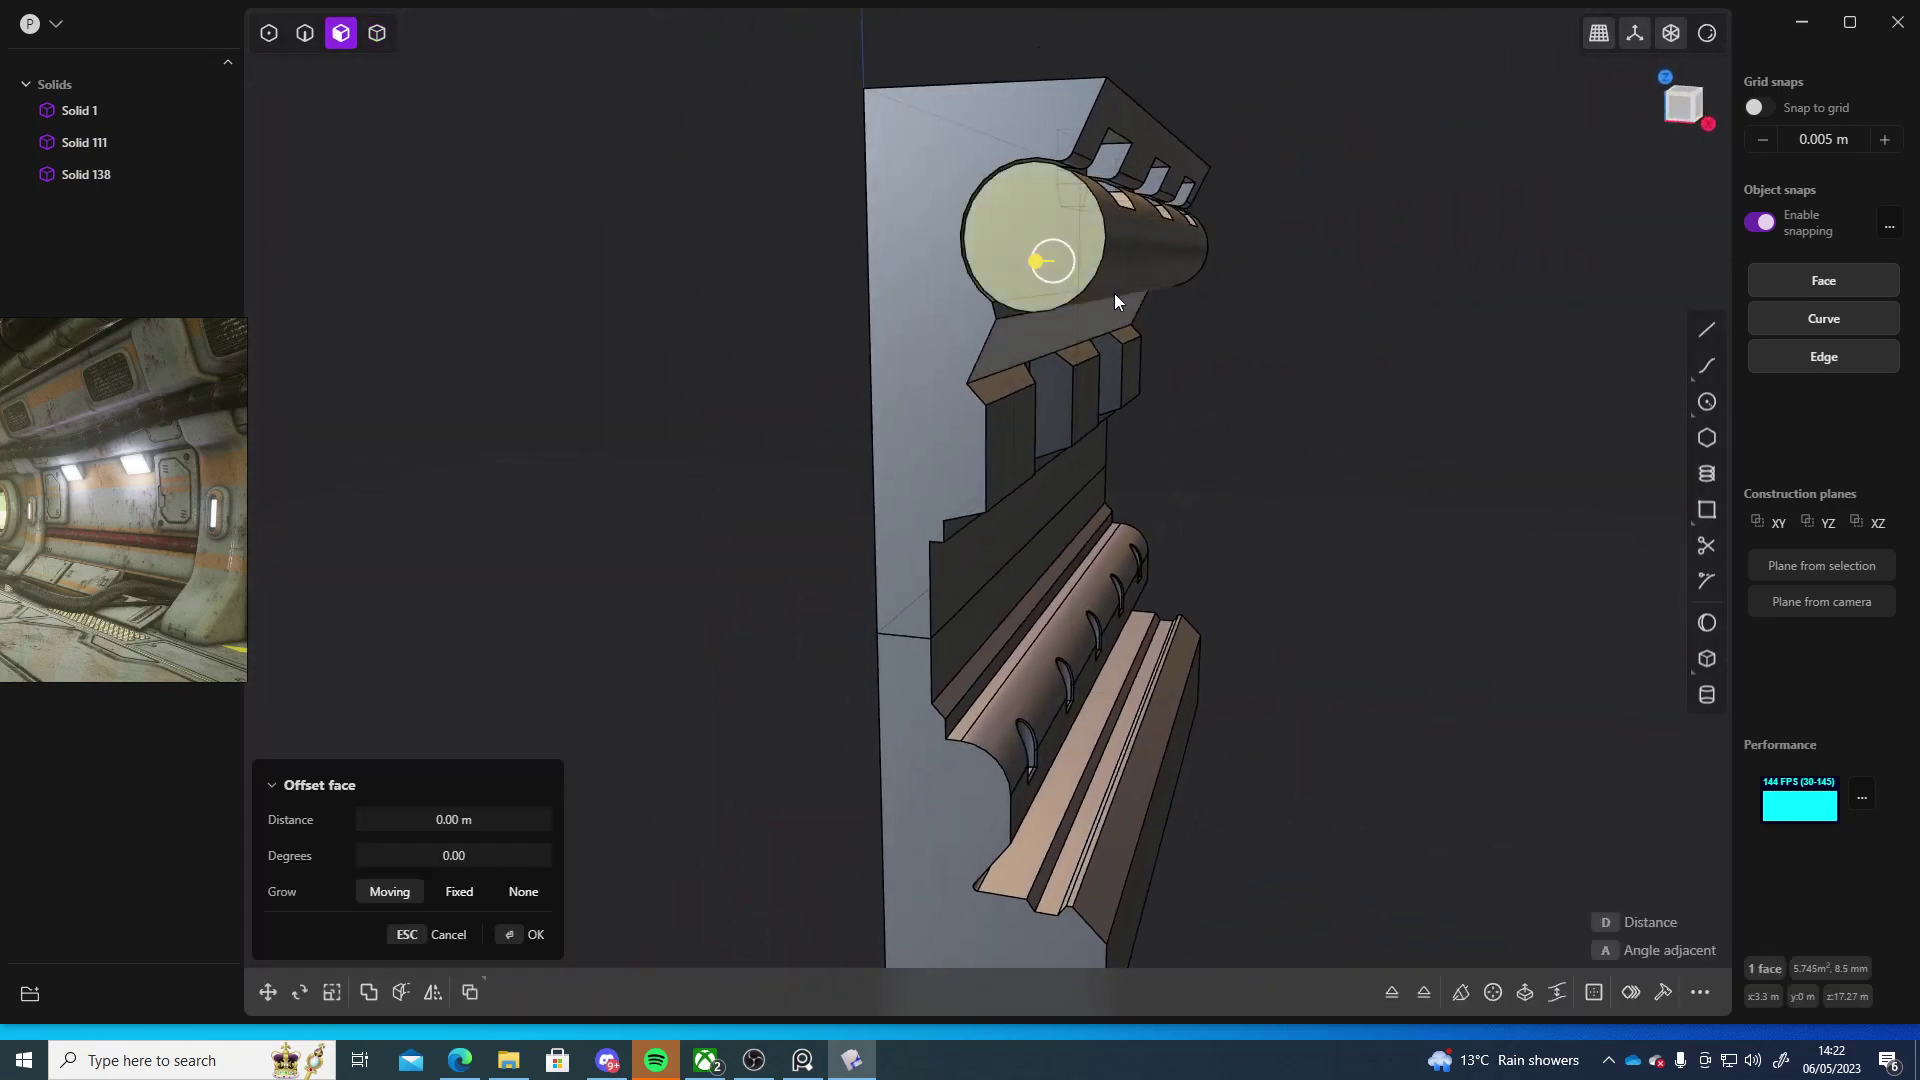
pyautogui.press('o')
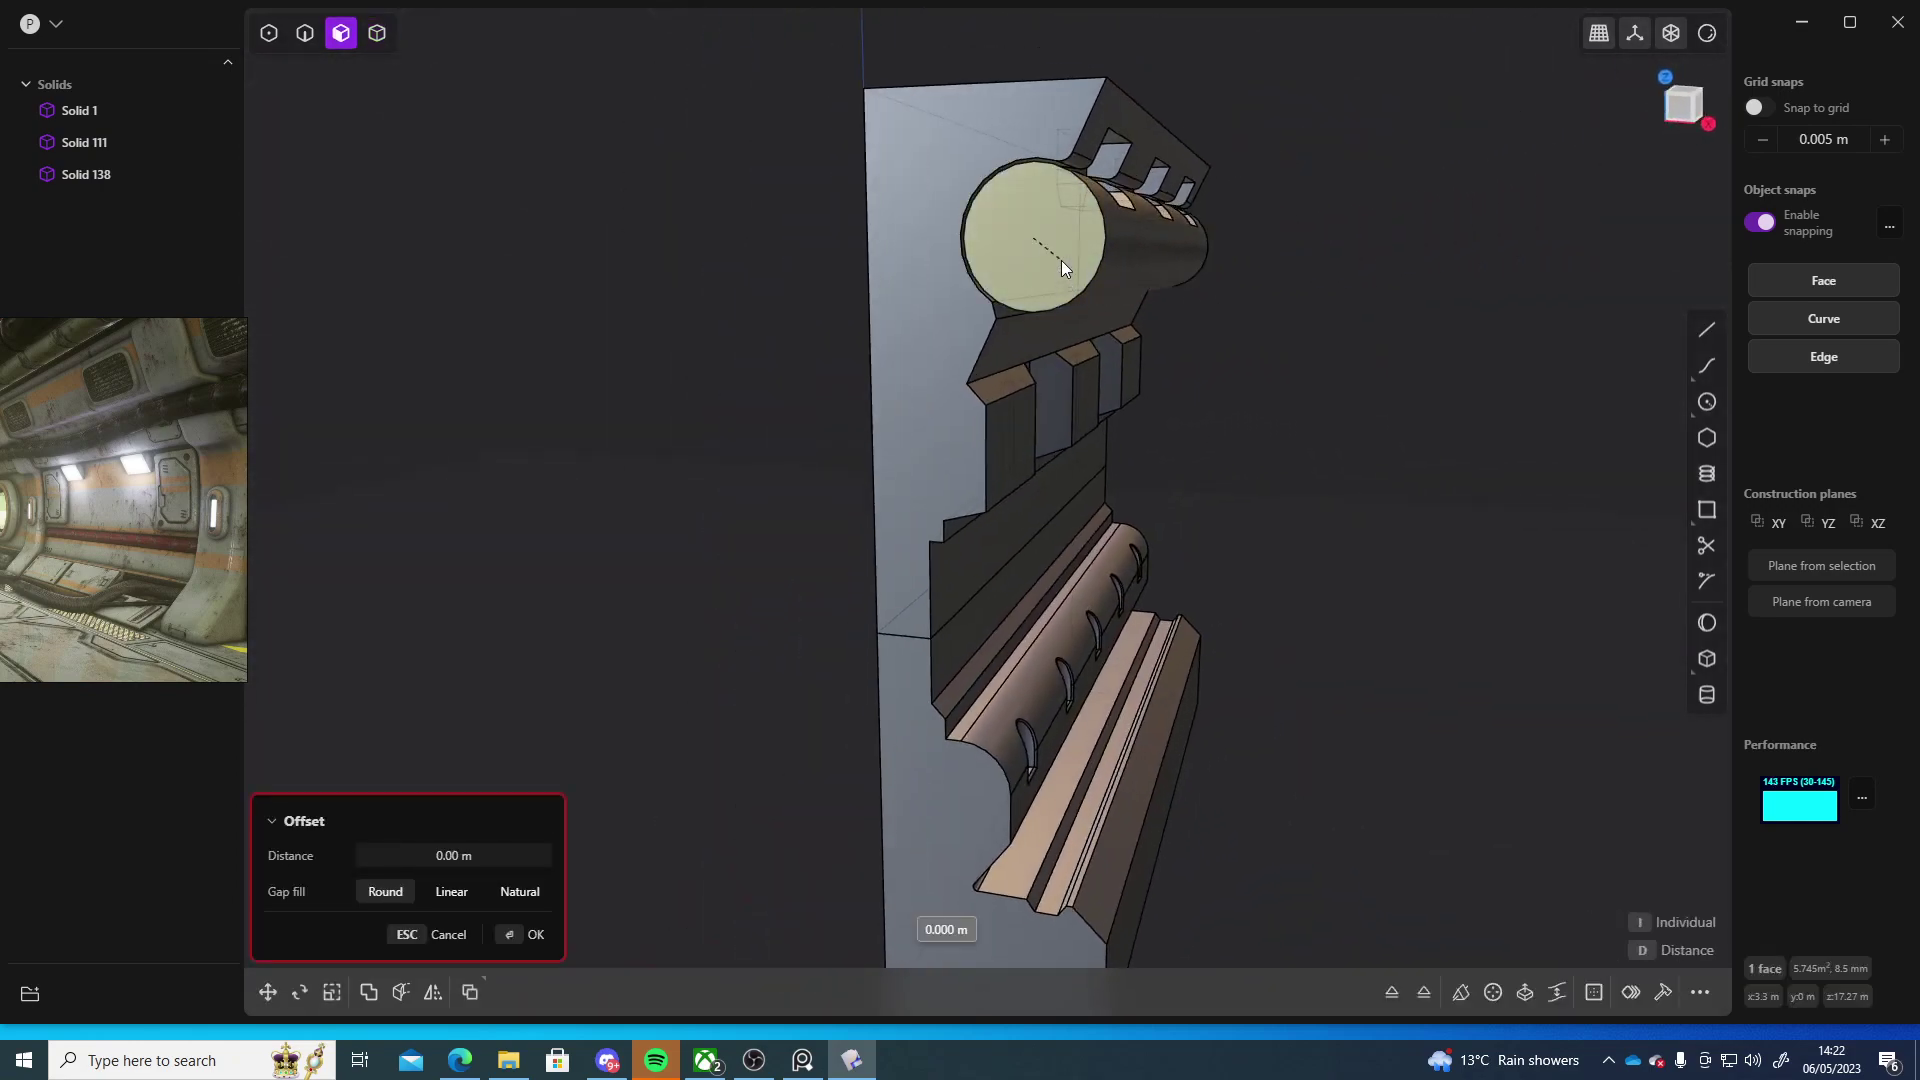
# - Push the inner circular face through the pipe's full length with Offset Face, about -28.73 m, to hollow it
pyautogui.press('o')
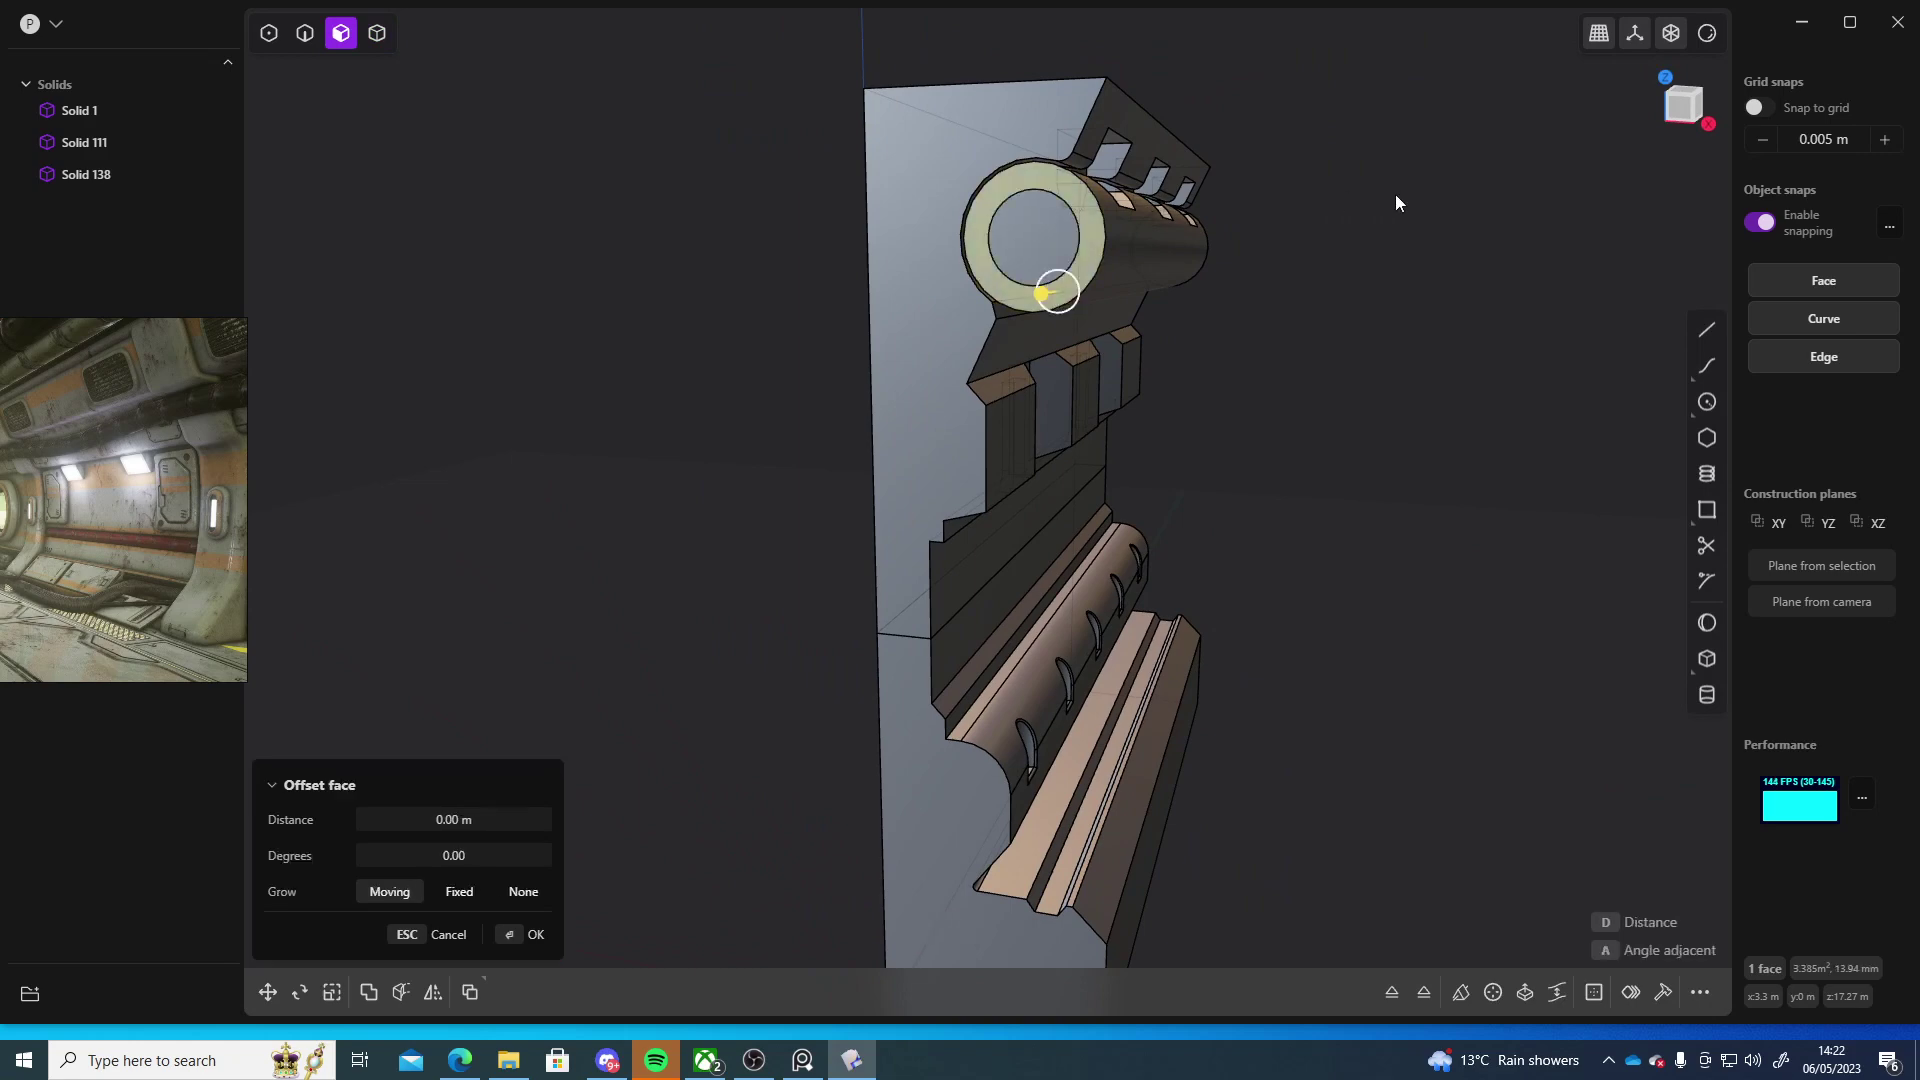
pyautogui.moveTo(1069, 245); pyautogui.dragTo(932, 352, button='middle')
pyautogui.moveTo(615, 434); pyautogui.dragTo(865, 398)
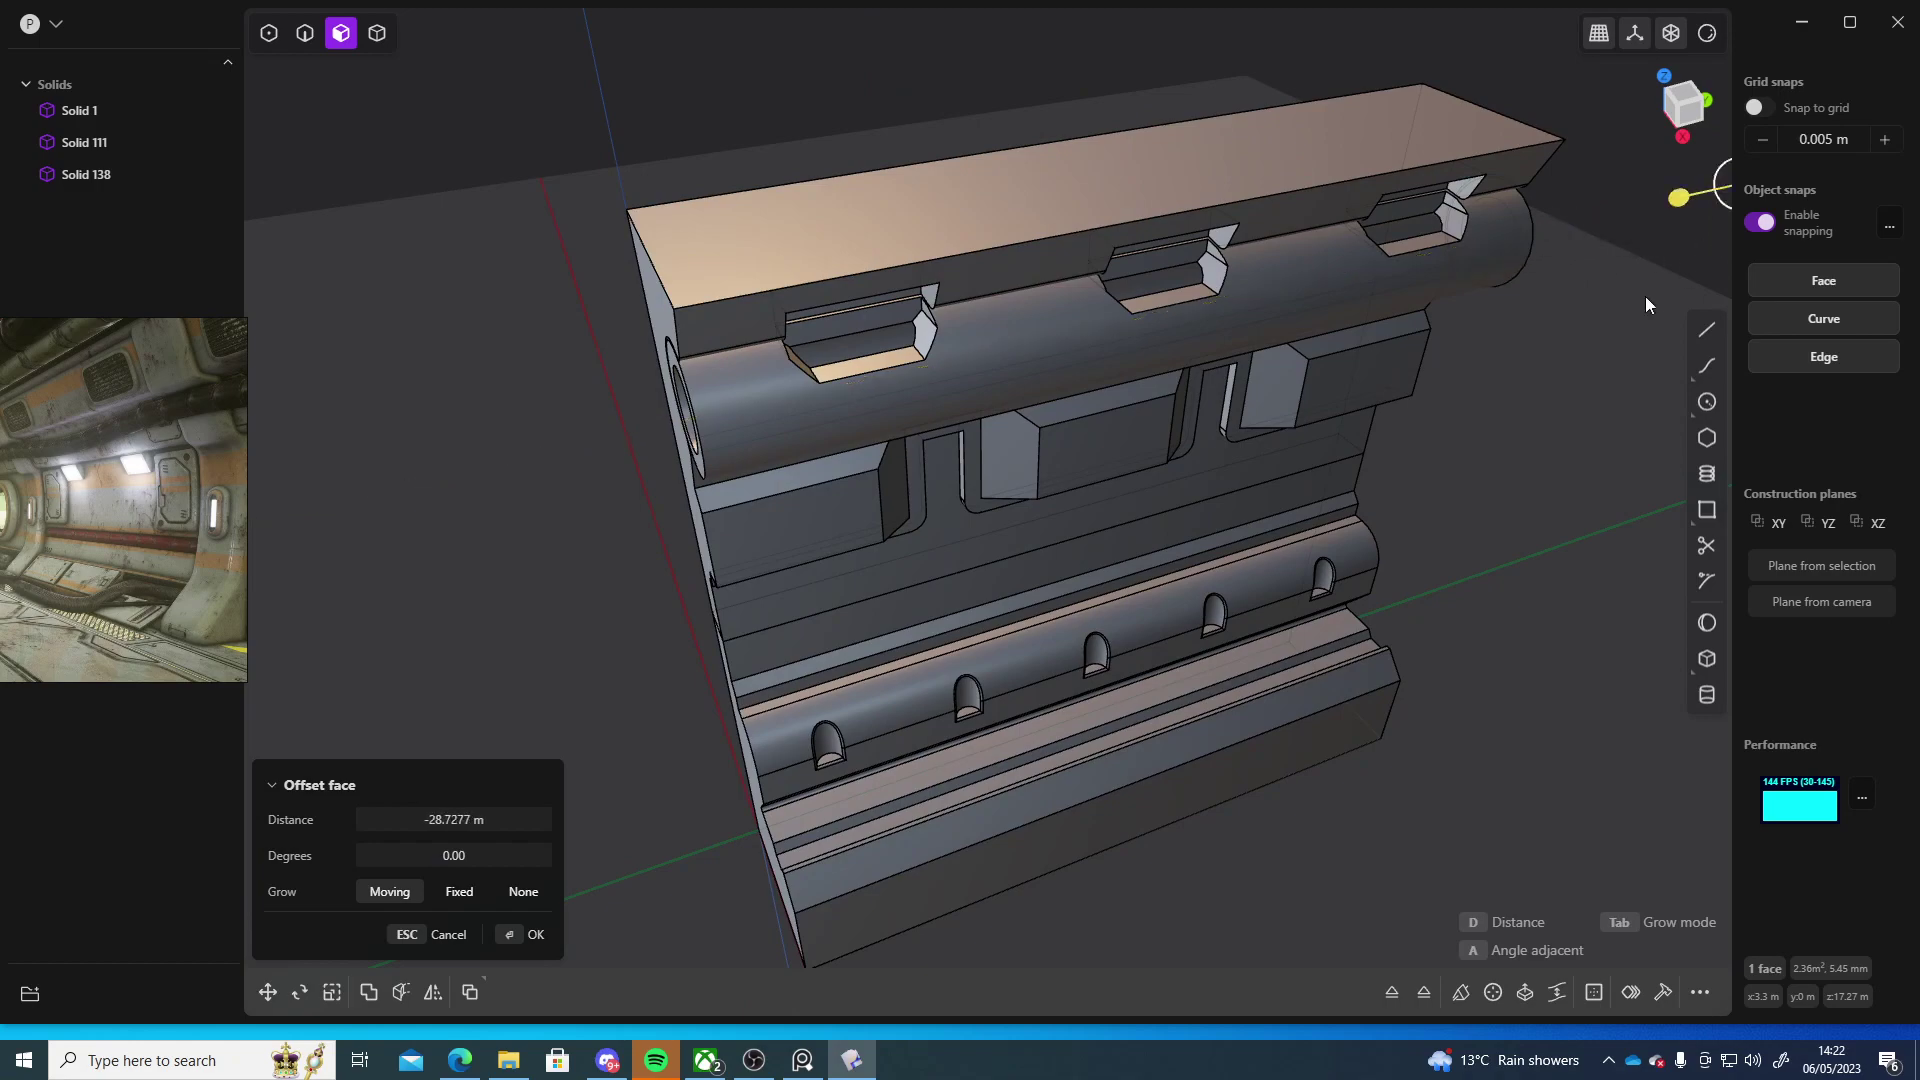
pyautogui.press('Return')
# - Offset the hollow pipe's inner face to widen the bore to a radius of about 1.11 m
pyautogui.moveTo(1646, 296); pyautogui.dragTo(1014, 415, button='middle')
pyautogui.scroll(5, 1127, 433)
pyautogui.scroll(3, 950, 410)
pyautogui.scroll(-5, 950, 410)
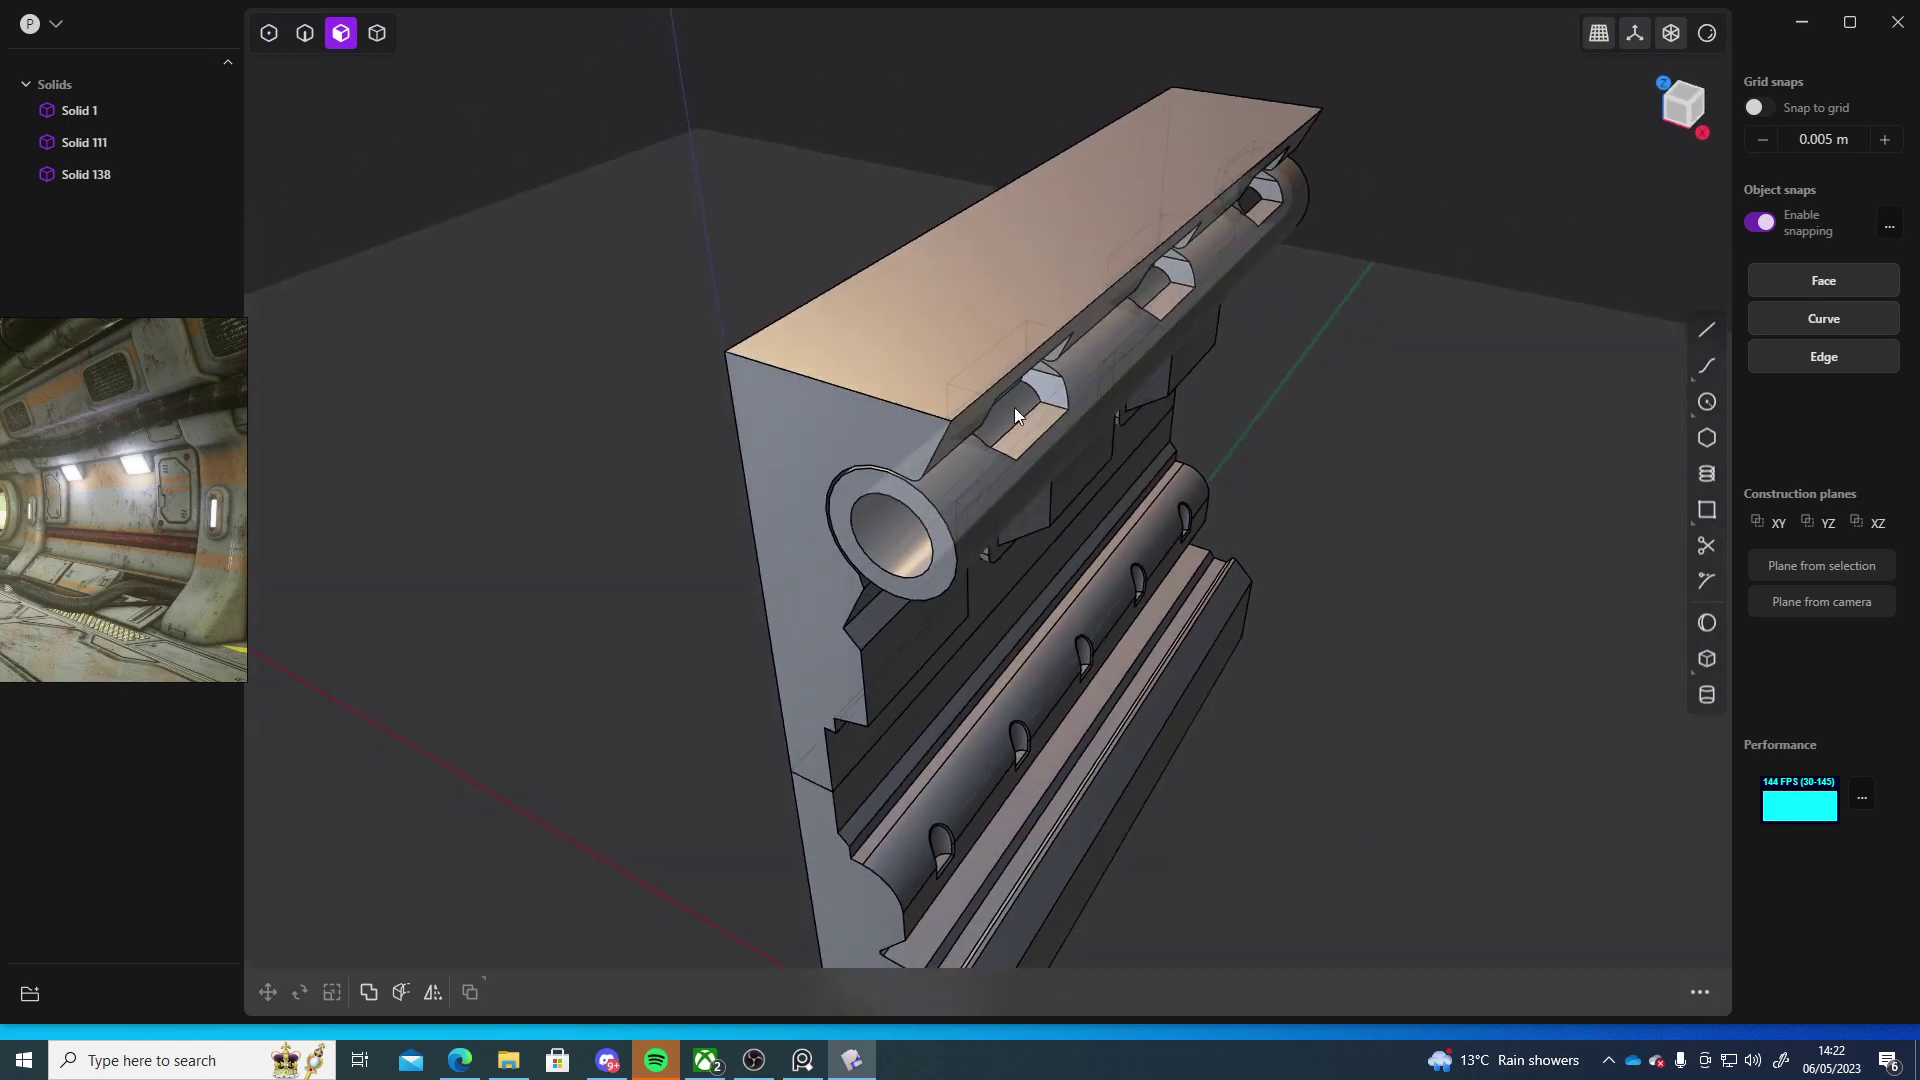
pyautogui.click(1015, 408)
pyautogui.moveTo(1213, 411); pyautogui.dragTo(1242, 344, button='middle')
pyautogui.moveTo(1090, 294); pyautogui.dragTo(1091, 294)
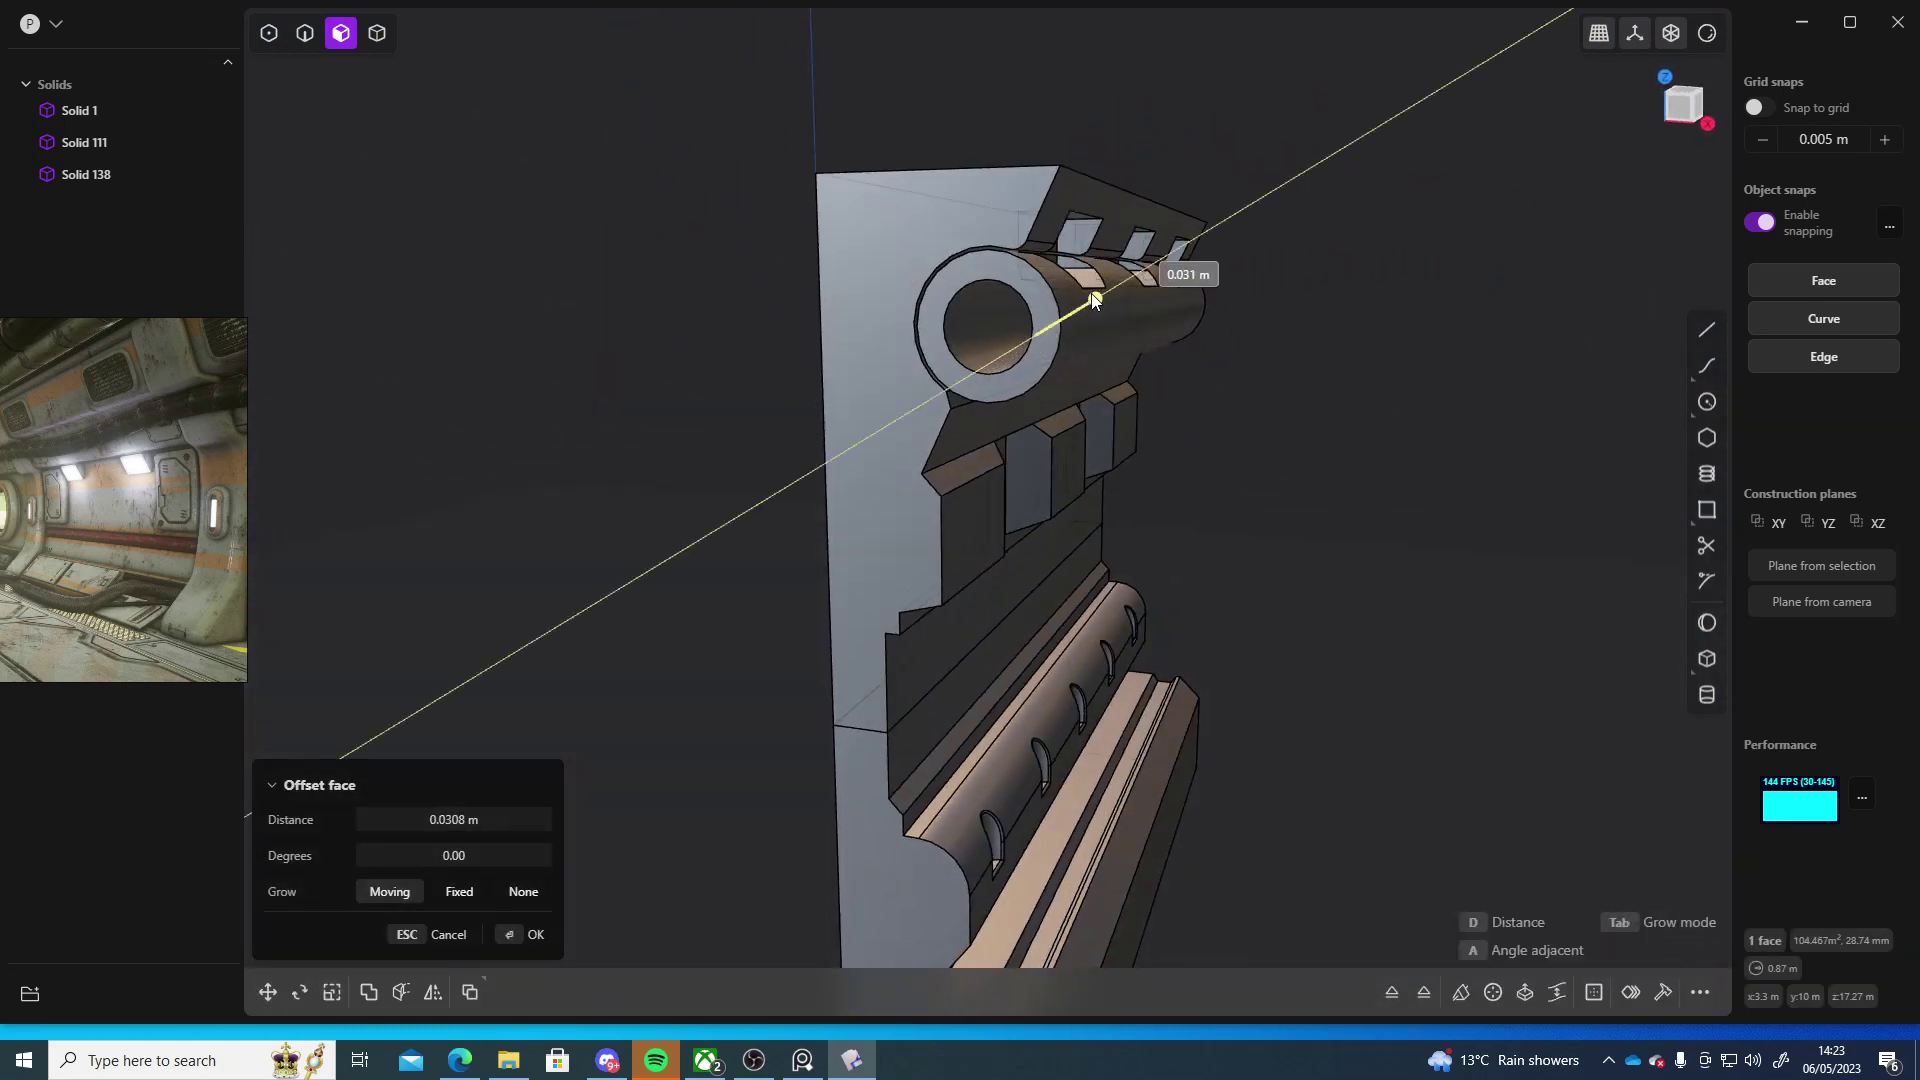
pyautogui.rightClick(1083, 303)
pyautogui.moveTo(1352, 310); pyautogui.dragTo(1274, 357, button='middle')
pyautogui.click(1408, 358)
pyautogui.keyDown('shift'); pyautogui.moveTo(1404, 360); pyautogui.dragTo(997, 356, button='middle'); pyautogui.keyUp('shift')
pyautogui.scroll(6, 918, 326)
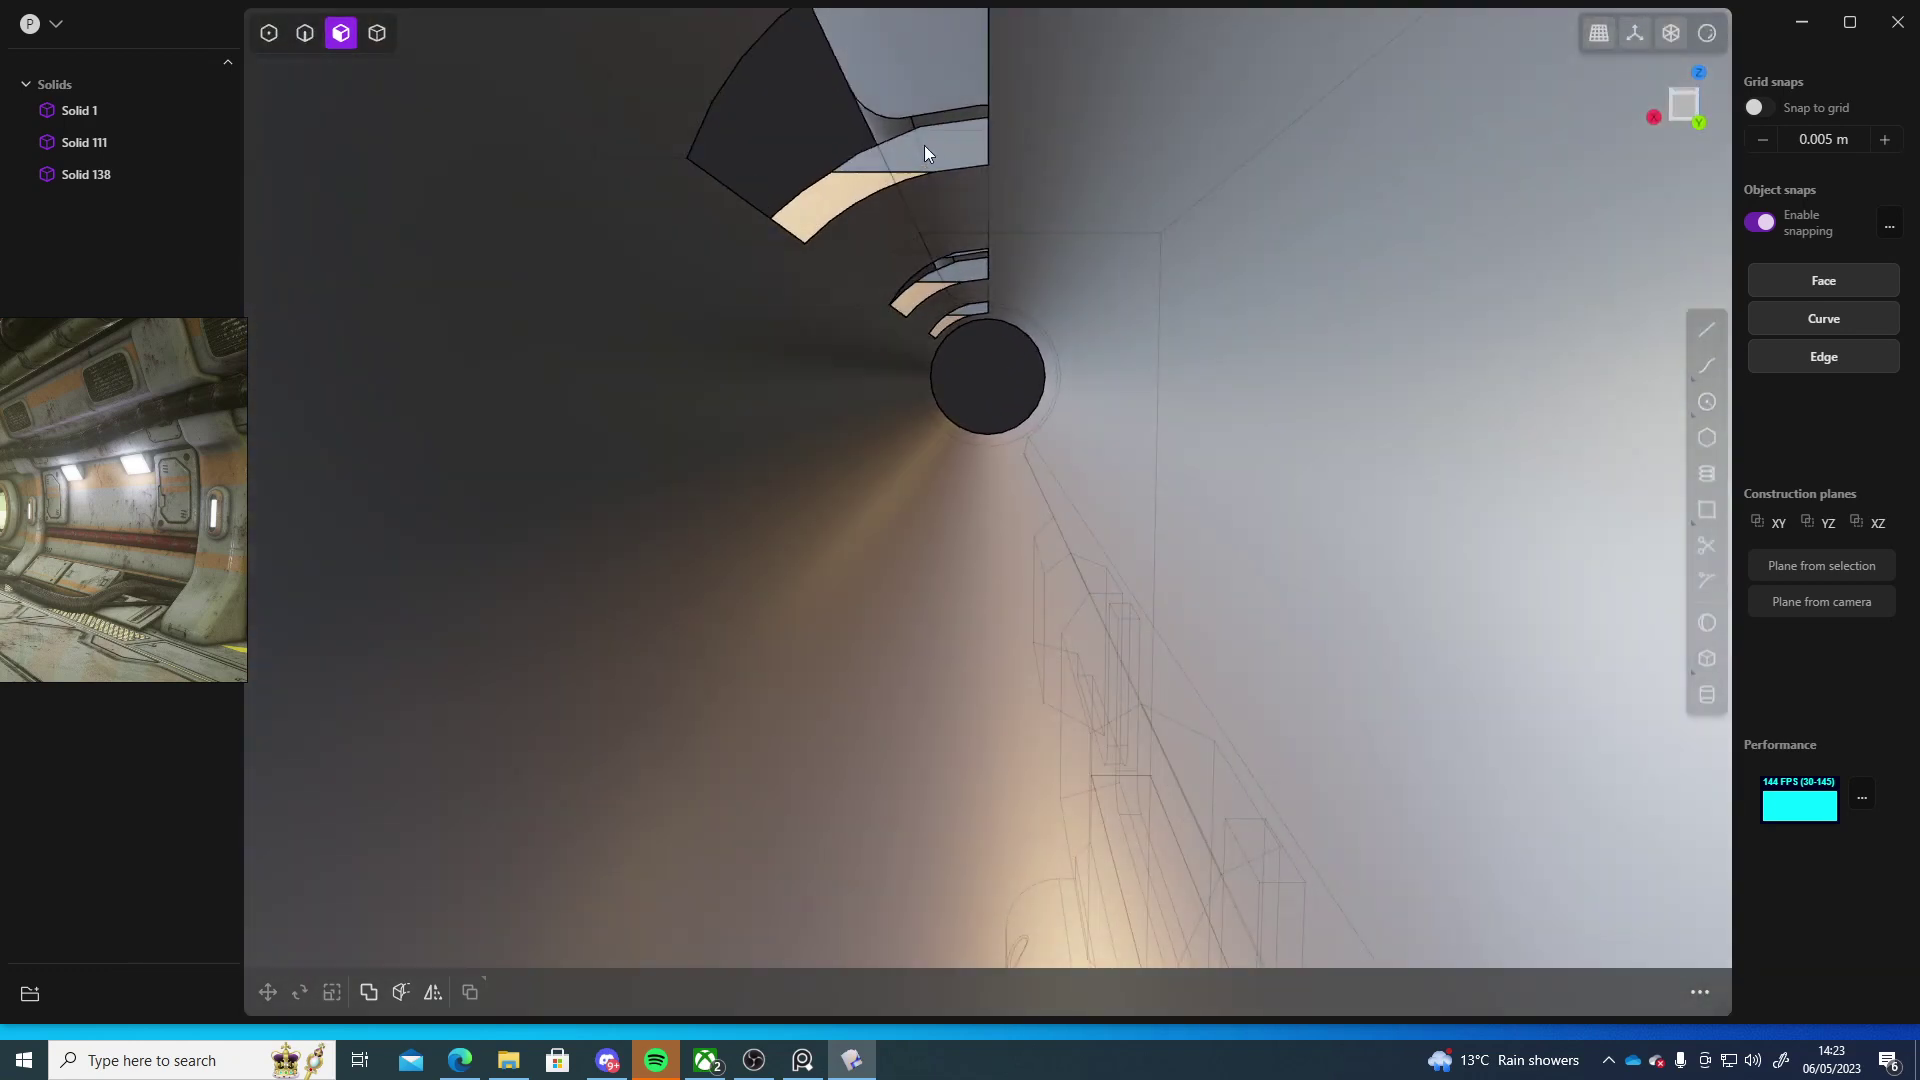
pyautogui.click(924, 146)
pyautogui.moveTo(962, 246); pyautogui.dragTo(1030, 380, button='middle')
pyautogui.scroll(-5, 1023, 358)
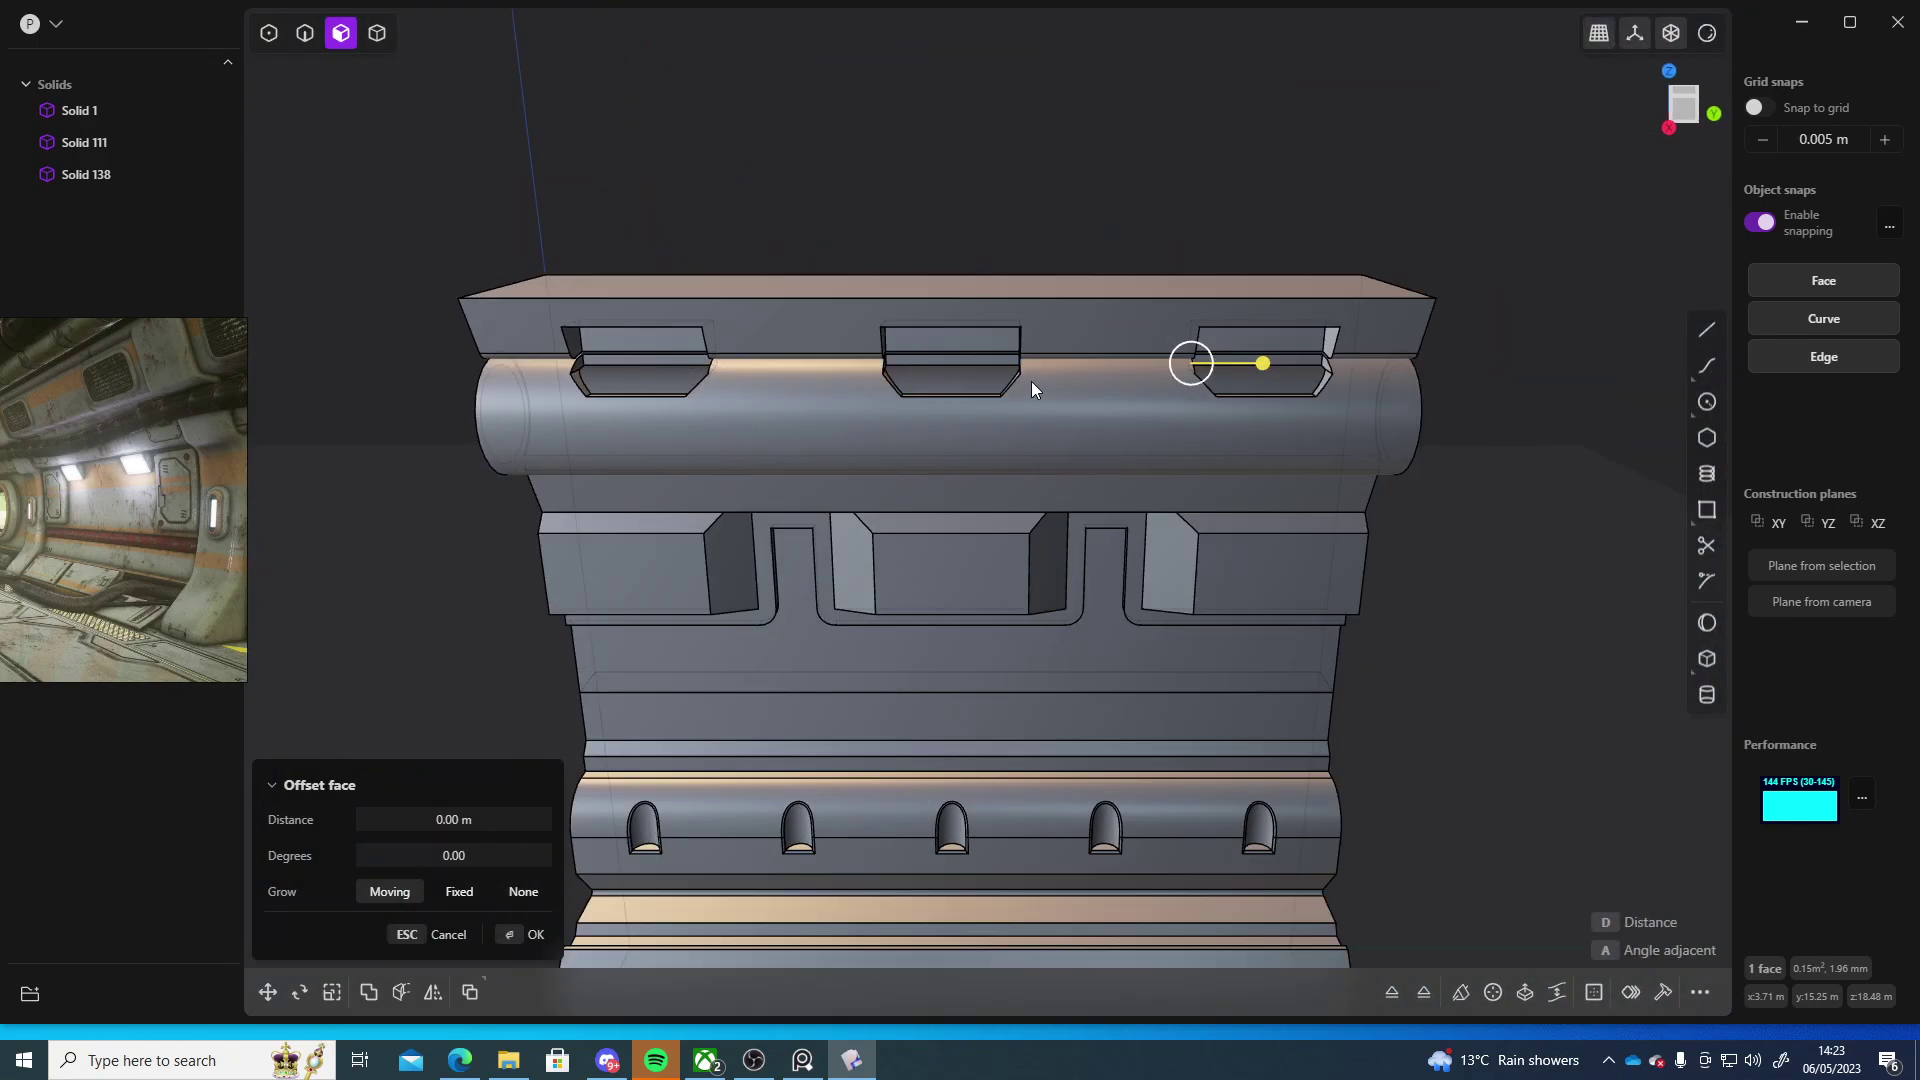
pyautogui.press('Escape')
# - Offset the pipe's inner face to thicken its wall, narrowing the bore to a radius of about 0.81 m
pyautogui.moveTo(1112, 172); pyautogui.dragTo(970, 222, button='middle')
pyautogui.scroll(10, 970, 225)
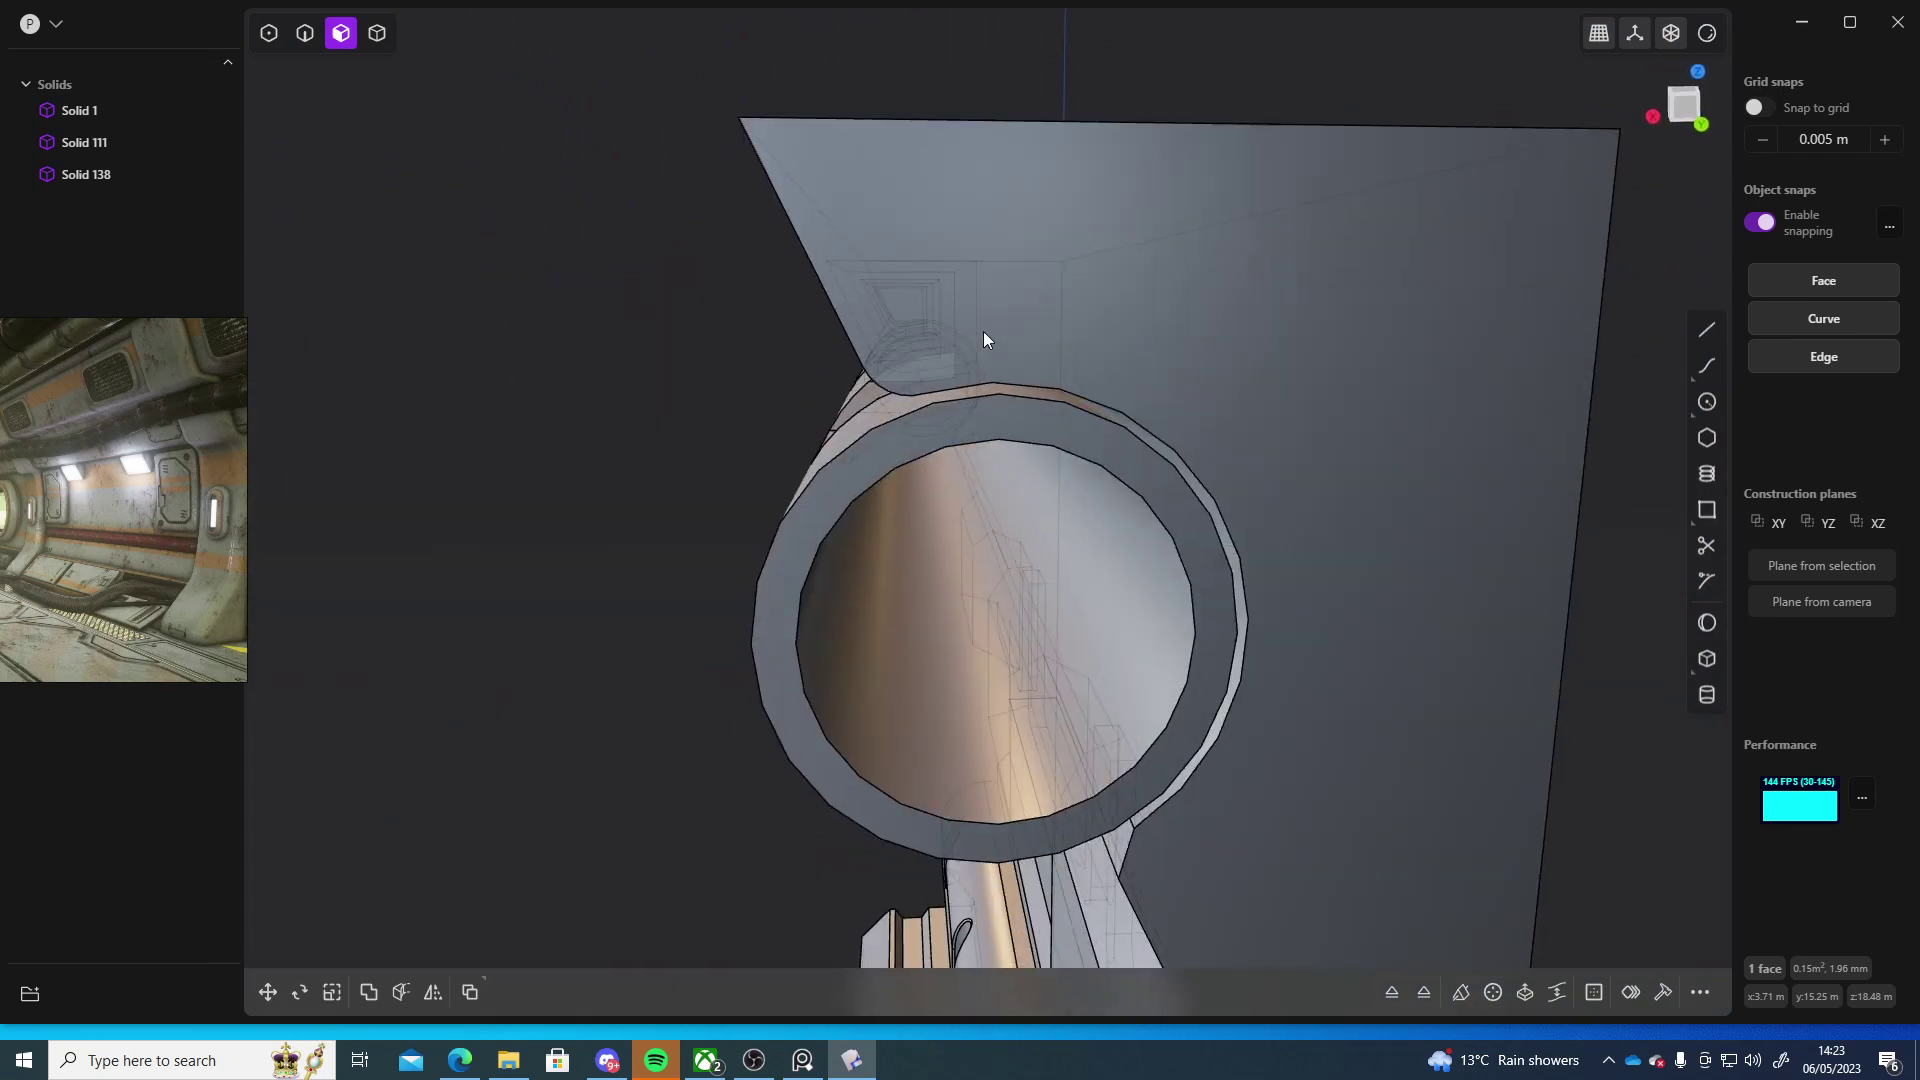
pyautogui.click(1014, 397)
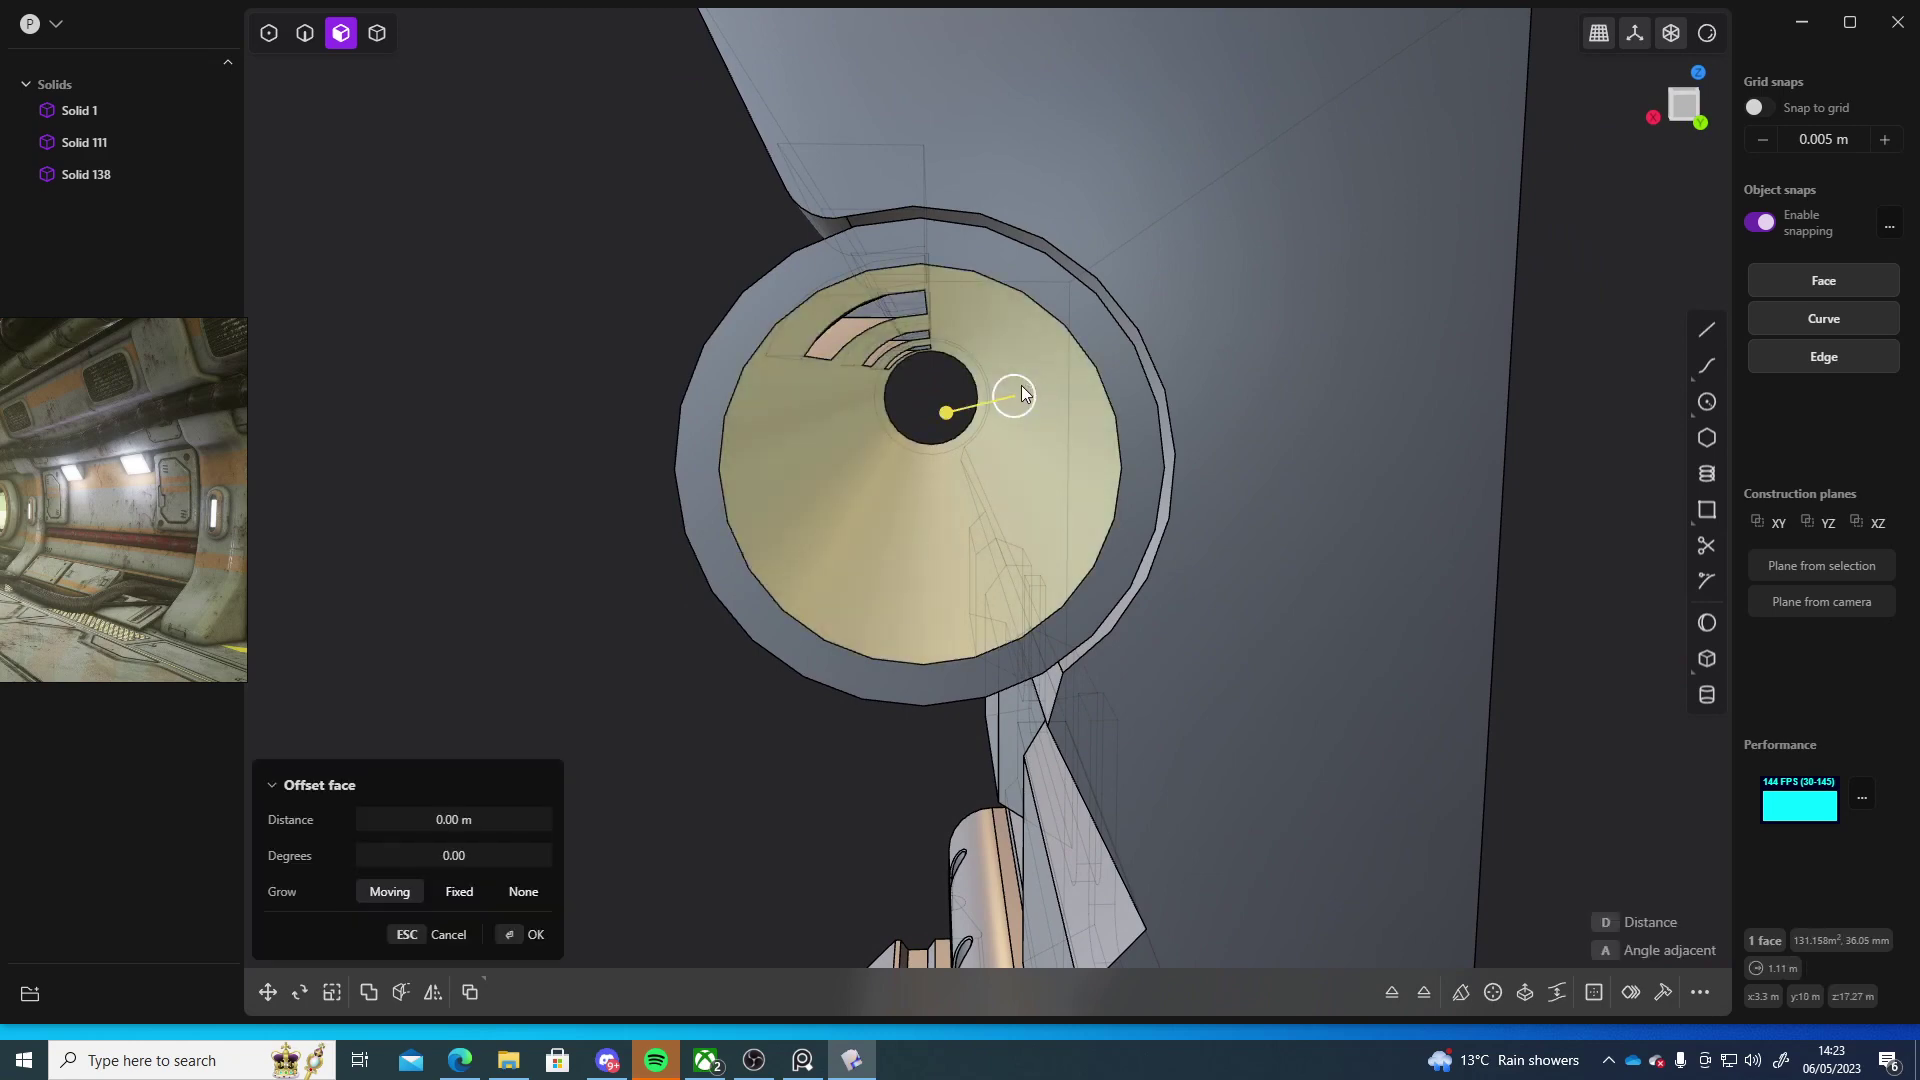
pyautogui.keyDown('shift'); pyautogui.moveTo(1014, 397); pyautogui.dragTo(1048, 333, button='middle'); pyautogui.keyUp('shift')
pyautogui.moveTo(1018, 343); pyautogui.dragTo(932, 386)
pyautogui.moveTo(800, 452); pyautogui.dragTo(1052, 424, button='middle')
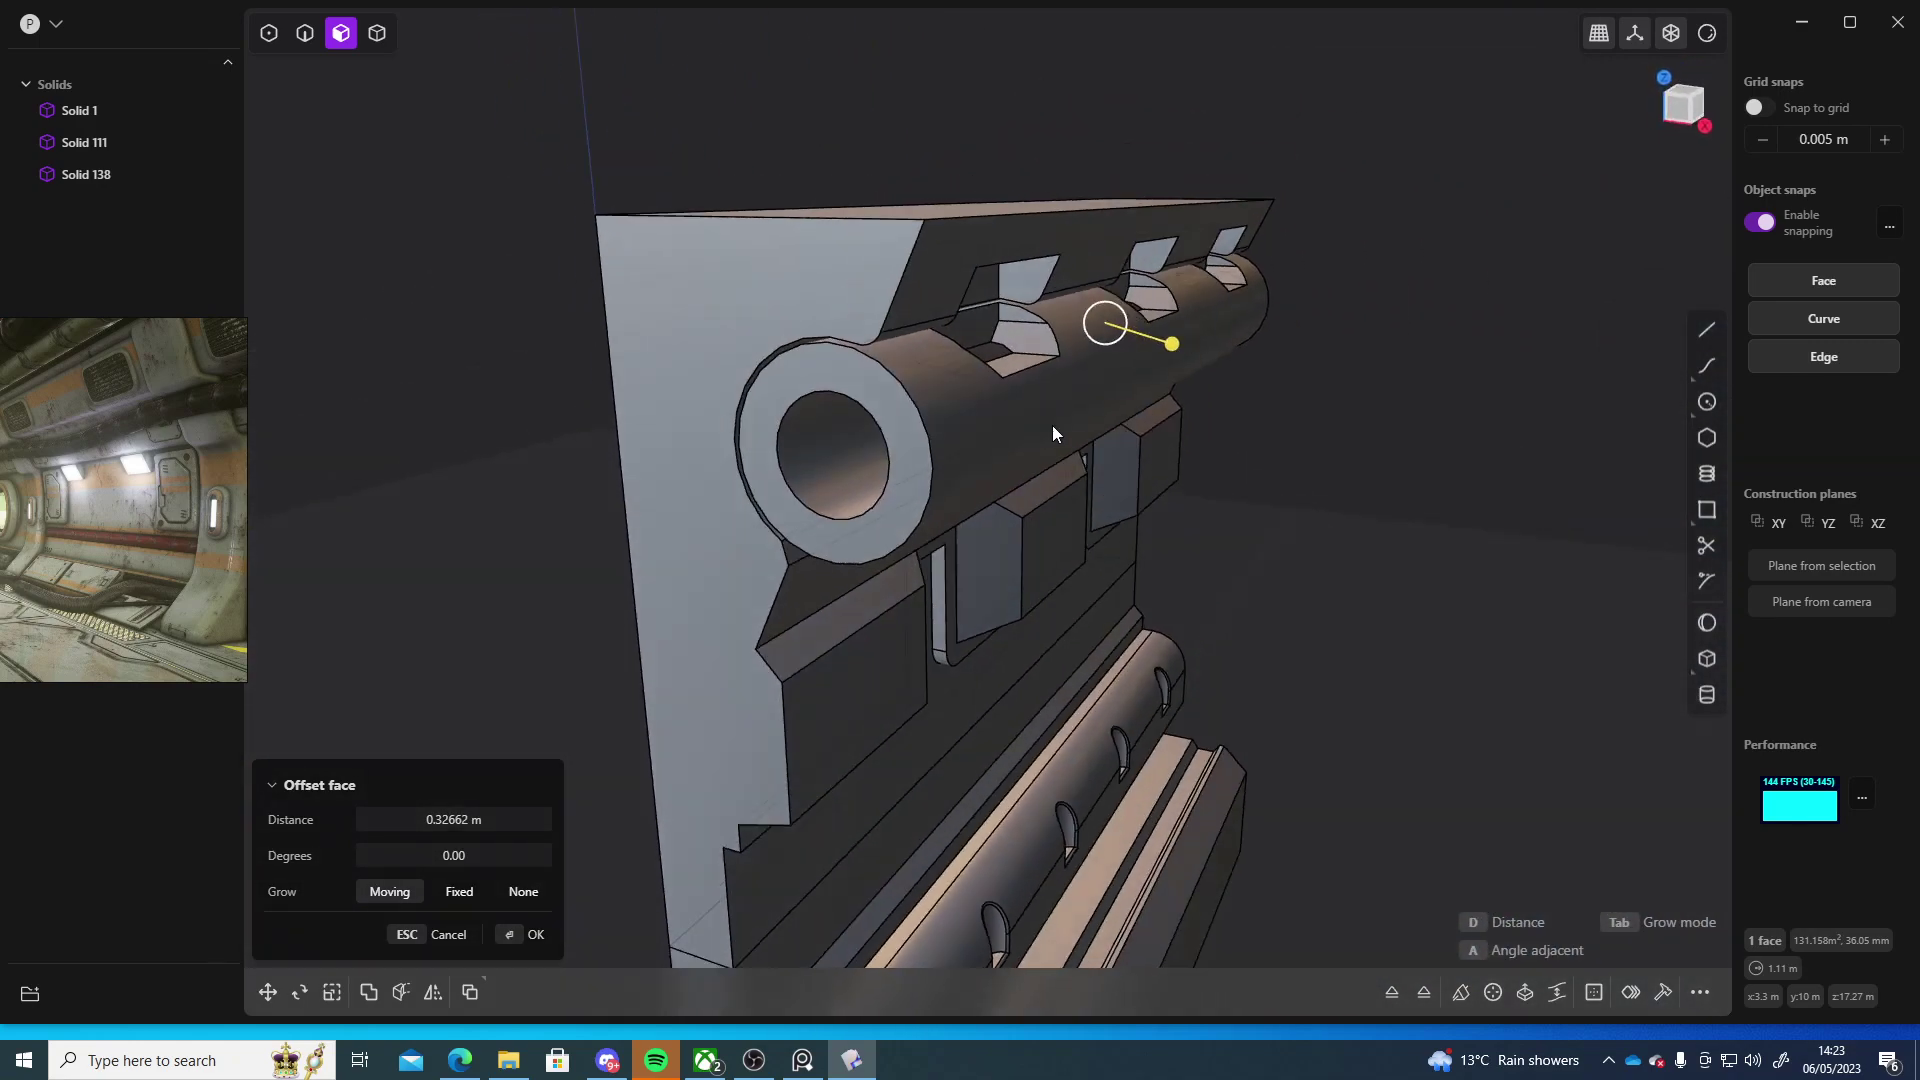
pyautogui.moveTo(1166, 352); pyautogui.dragTo(1166, 349)
pyautogui.moveTo(1404, 430); pyautogui.dragTo(860, 448, button='middle')
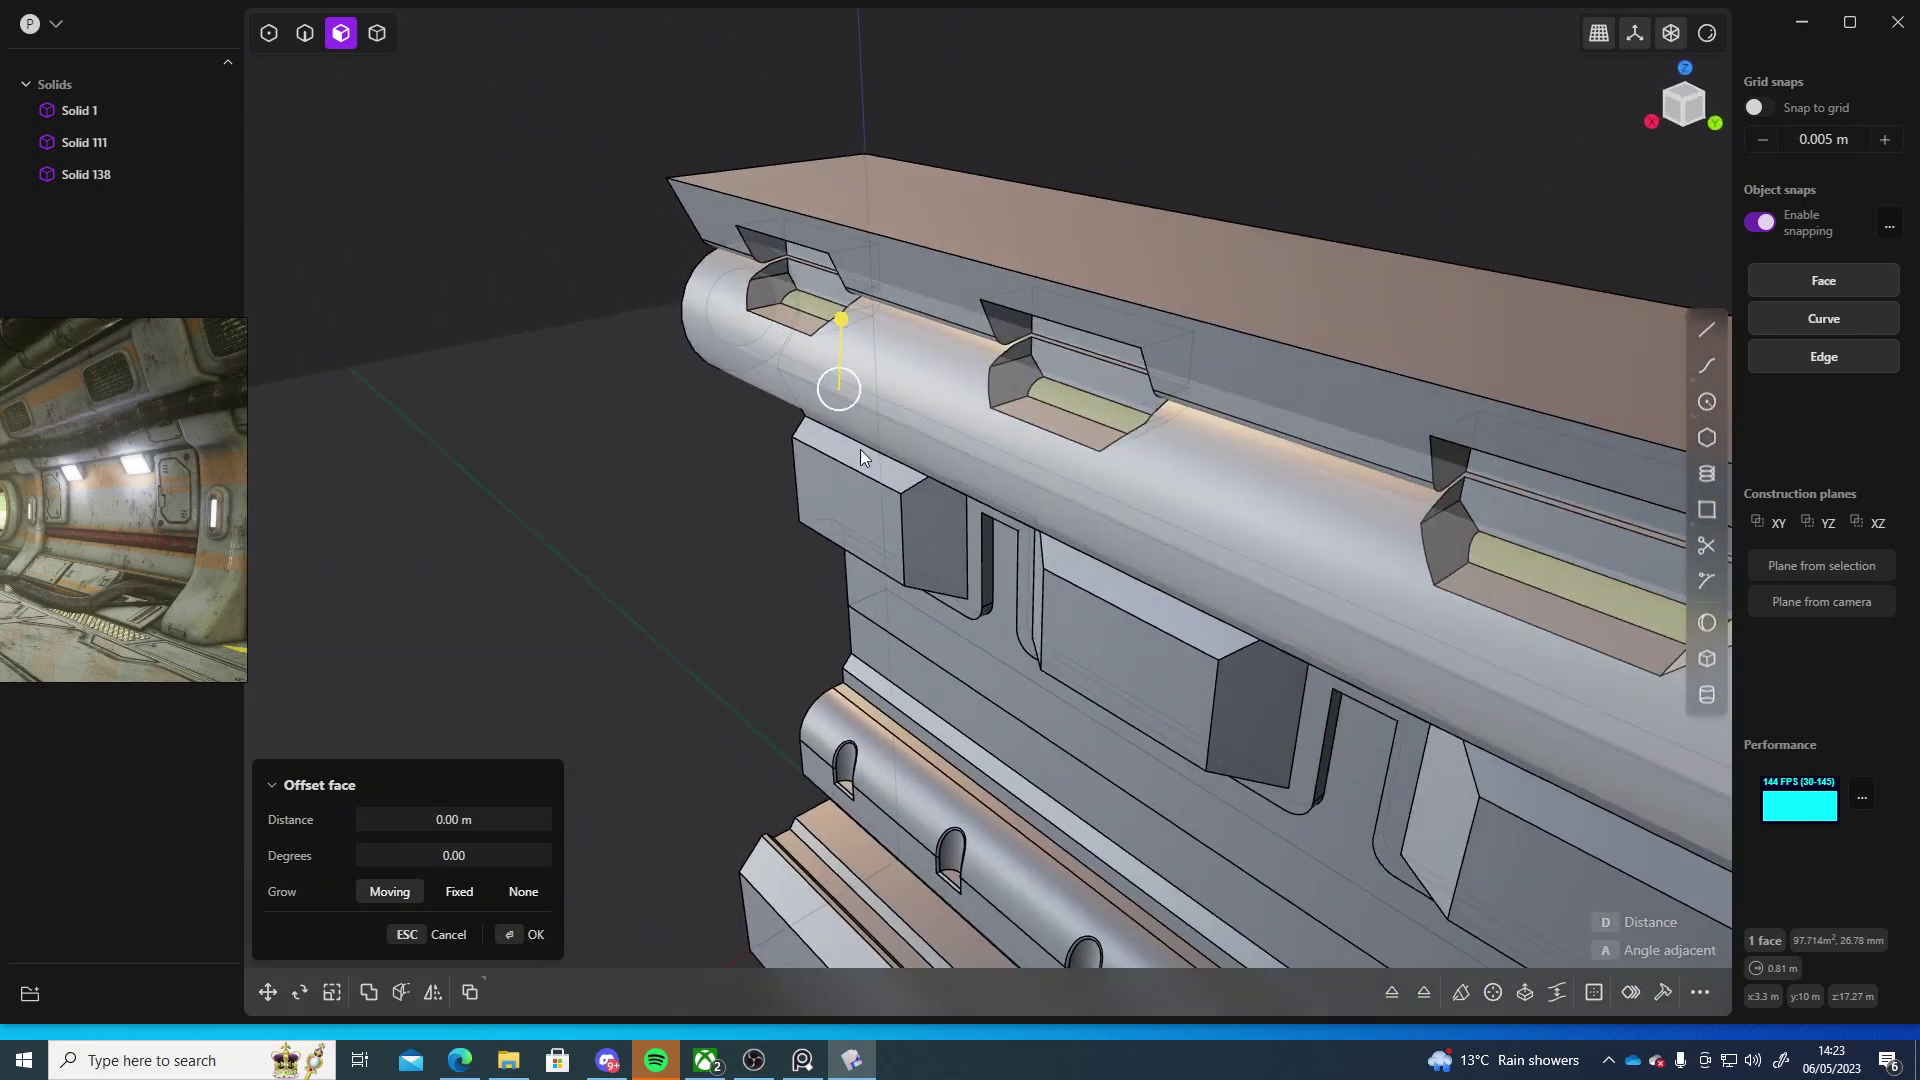
pyautogui.press('Escape')
# - Examine the hollowed pipe and its bracket recesses from the end and the front
pyautogui.moveTo(1276, 454); pyautogui.dragTo(1010, 345, button='middle')
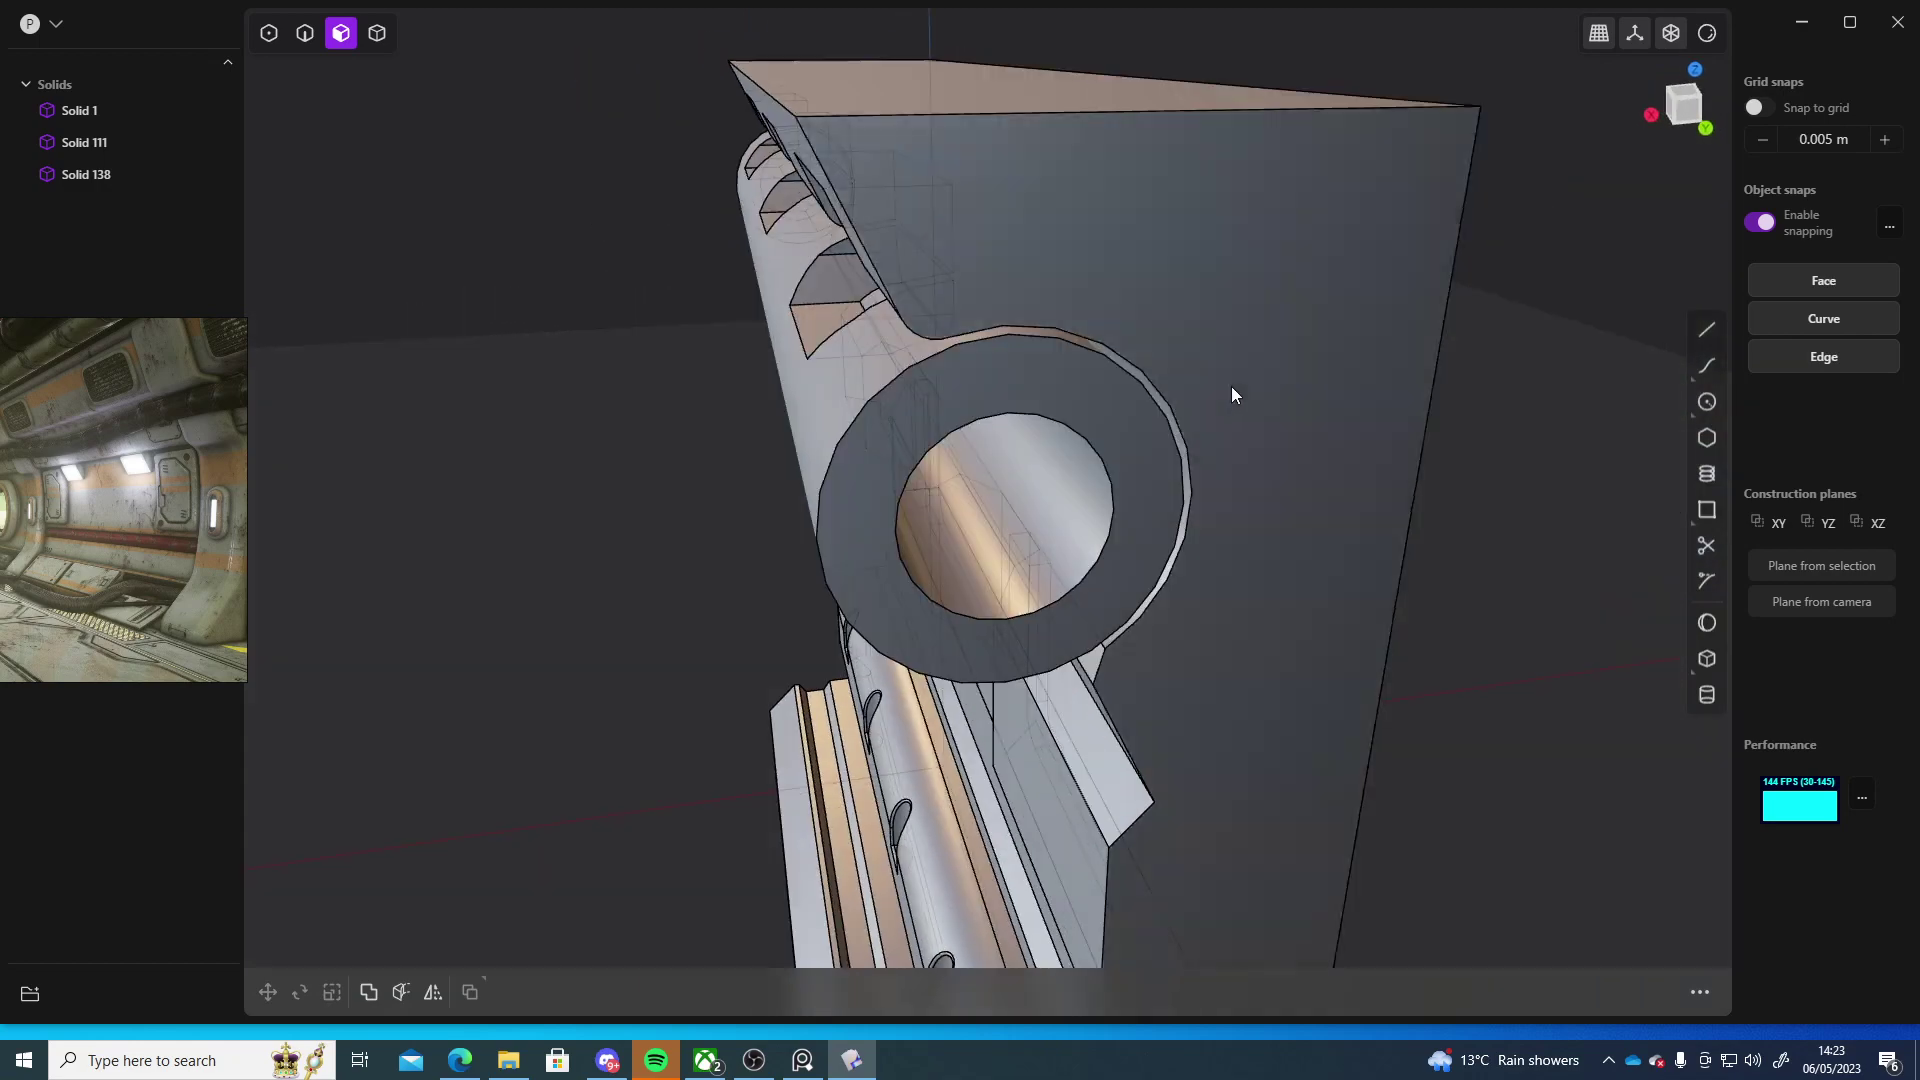
pyautogui.scroll(-8, 1234, 388)
pyautogui.moveTo(1290, 388)
pyautogui.mouseDown(button='middle')
pyautogui.moveTo(1671, 368)
pyautogui.moveTo(1640, 420)
pyautogui.moveTo(1448, 377)
pyautogui.moveTo(1389, 313)
pyautogui.moveTo(1483, 320)
pyautogui.moveTo(1132, 382)
pyautogui.moveTo(1300, 396)
pyautogui.mouseUp(button='middle')
pyautogui.scroll(5, 1200, 390)
pyautogui.keyDown('shift'); pyautogui.moveTo(1174, 398); pyautogui.dragTo(1322, 357, button='middle'); pyautogui.keyUp('shift')
pyautogui.moveTo(1019, 360); pyautogui.dragTo(976, 342, button='middle')
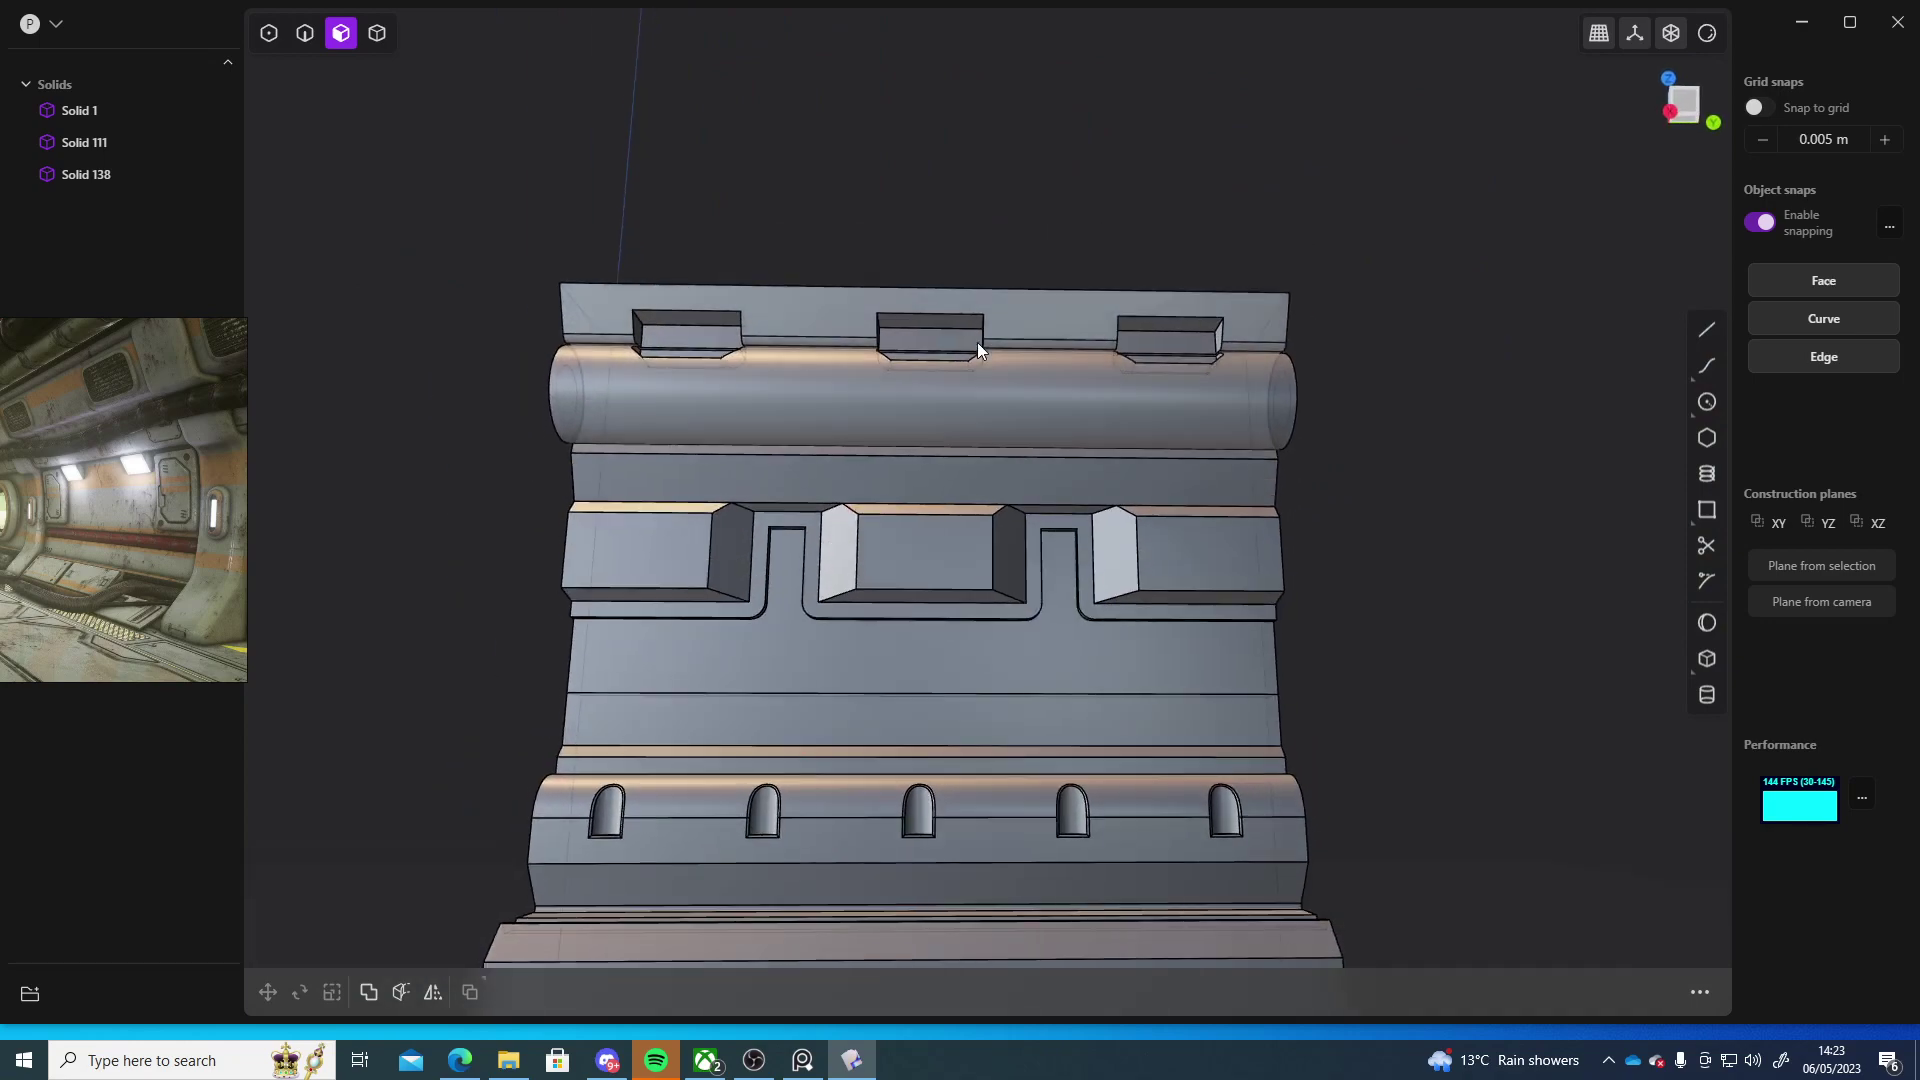
pyautogui.scroll(5, 1047, 288)
pyautogui.moveTo(872, 435); pyautogui.dragTo(1217, 369, button='middle')
# - In the front view, draw an arc of about 1.35 m radius along the pipe's outer edge, from the recess corner to its lowest point
pyautogui.click(1686, 106)
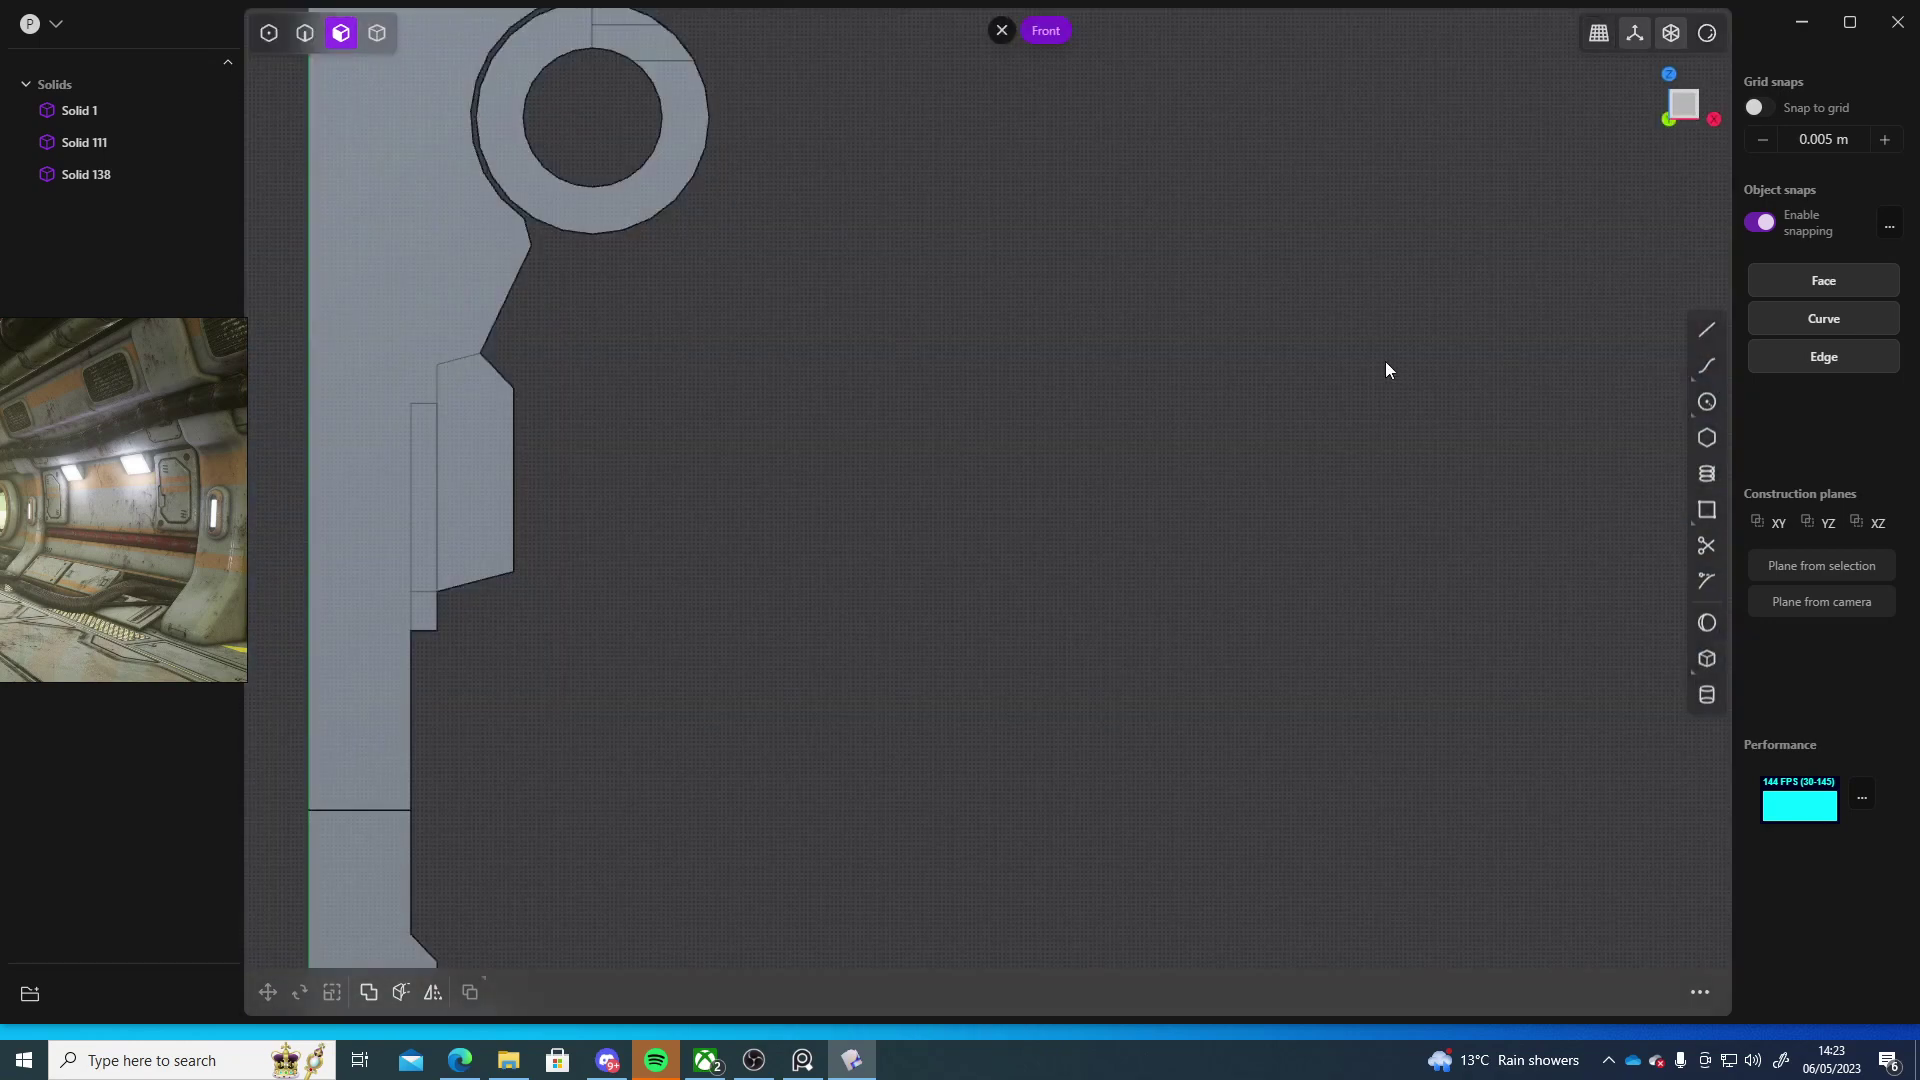
pyautogui.scroll(-3, 1230, 450)
pyautogui.scroll(6, 1071, 536)
pyautogui.scroll(1, 1132, 378)
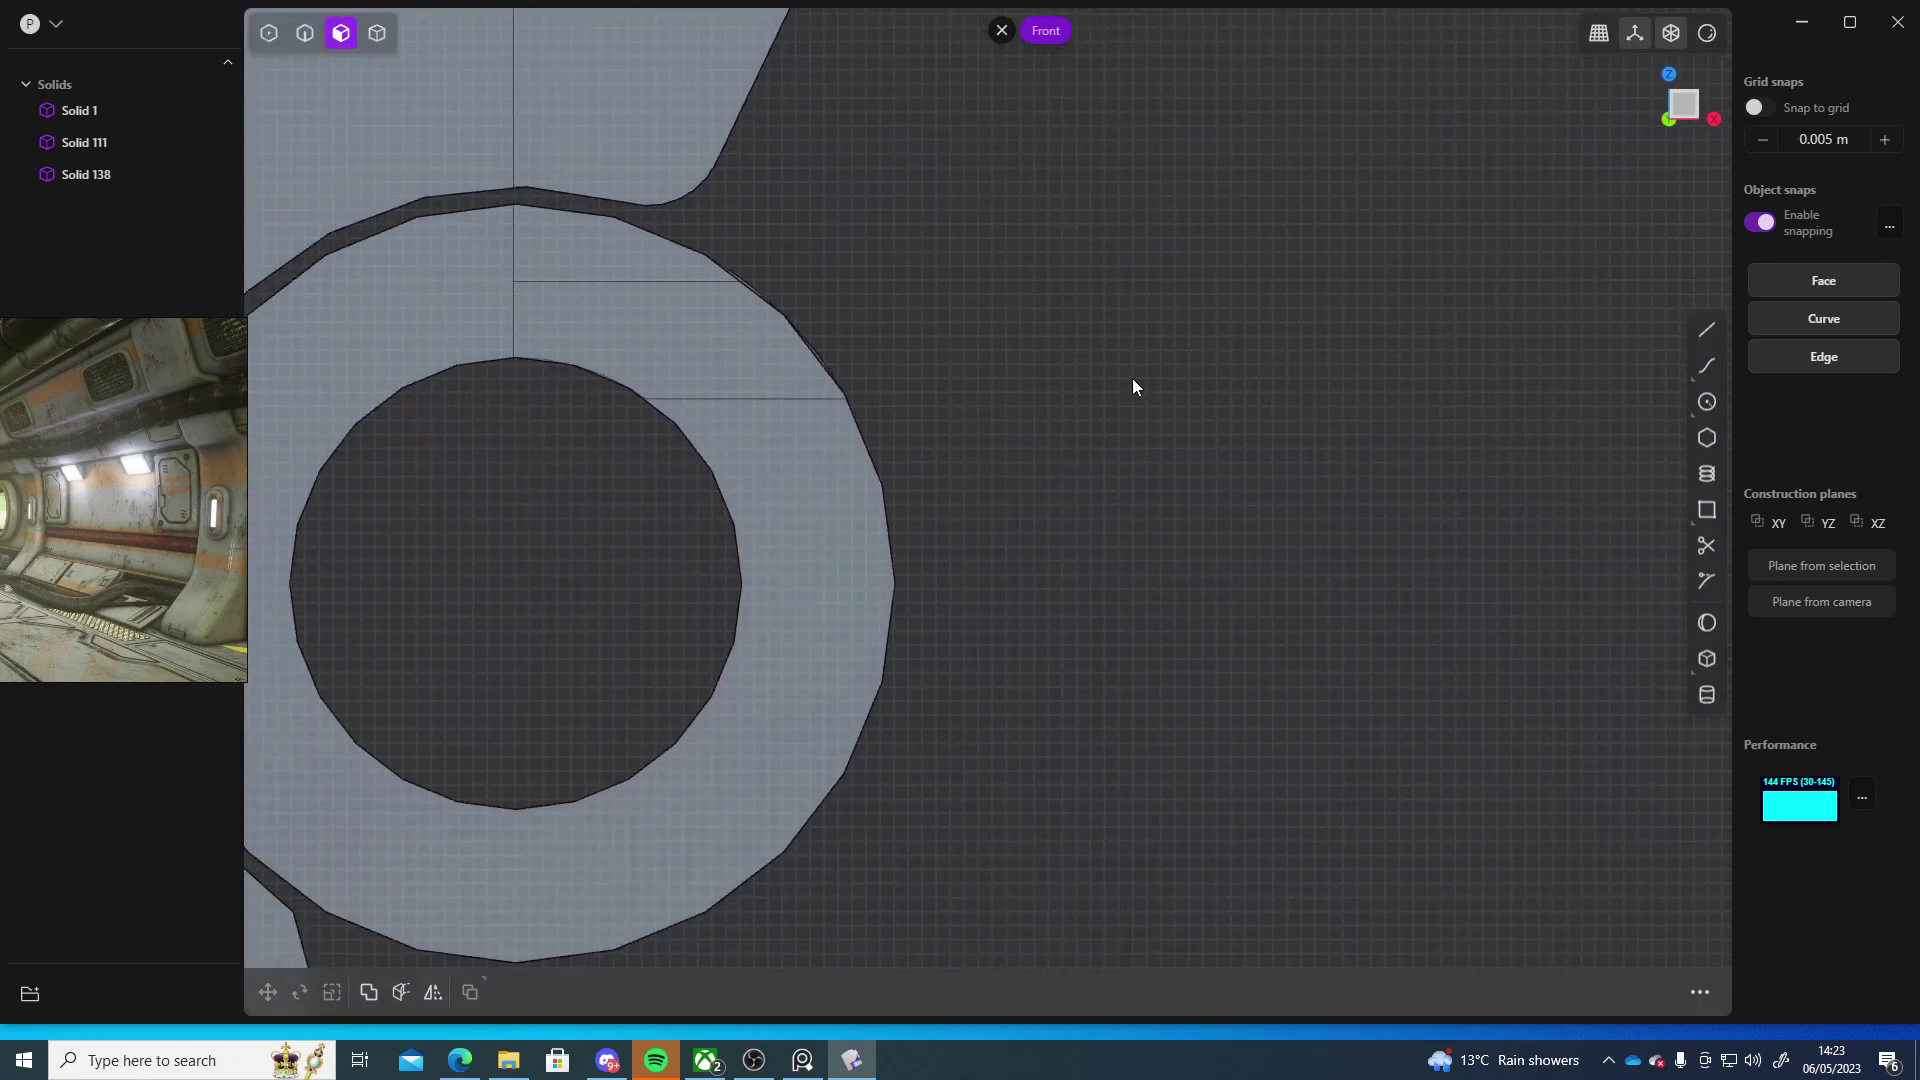
pyautogui.scroll(-4, 1126, 351)
pyautogui.scroll(1, 1124, 333)
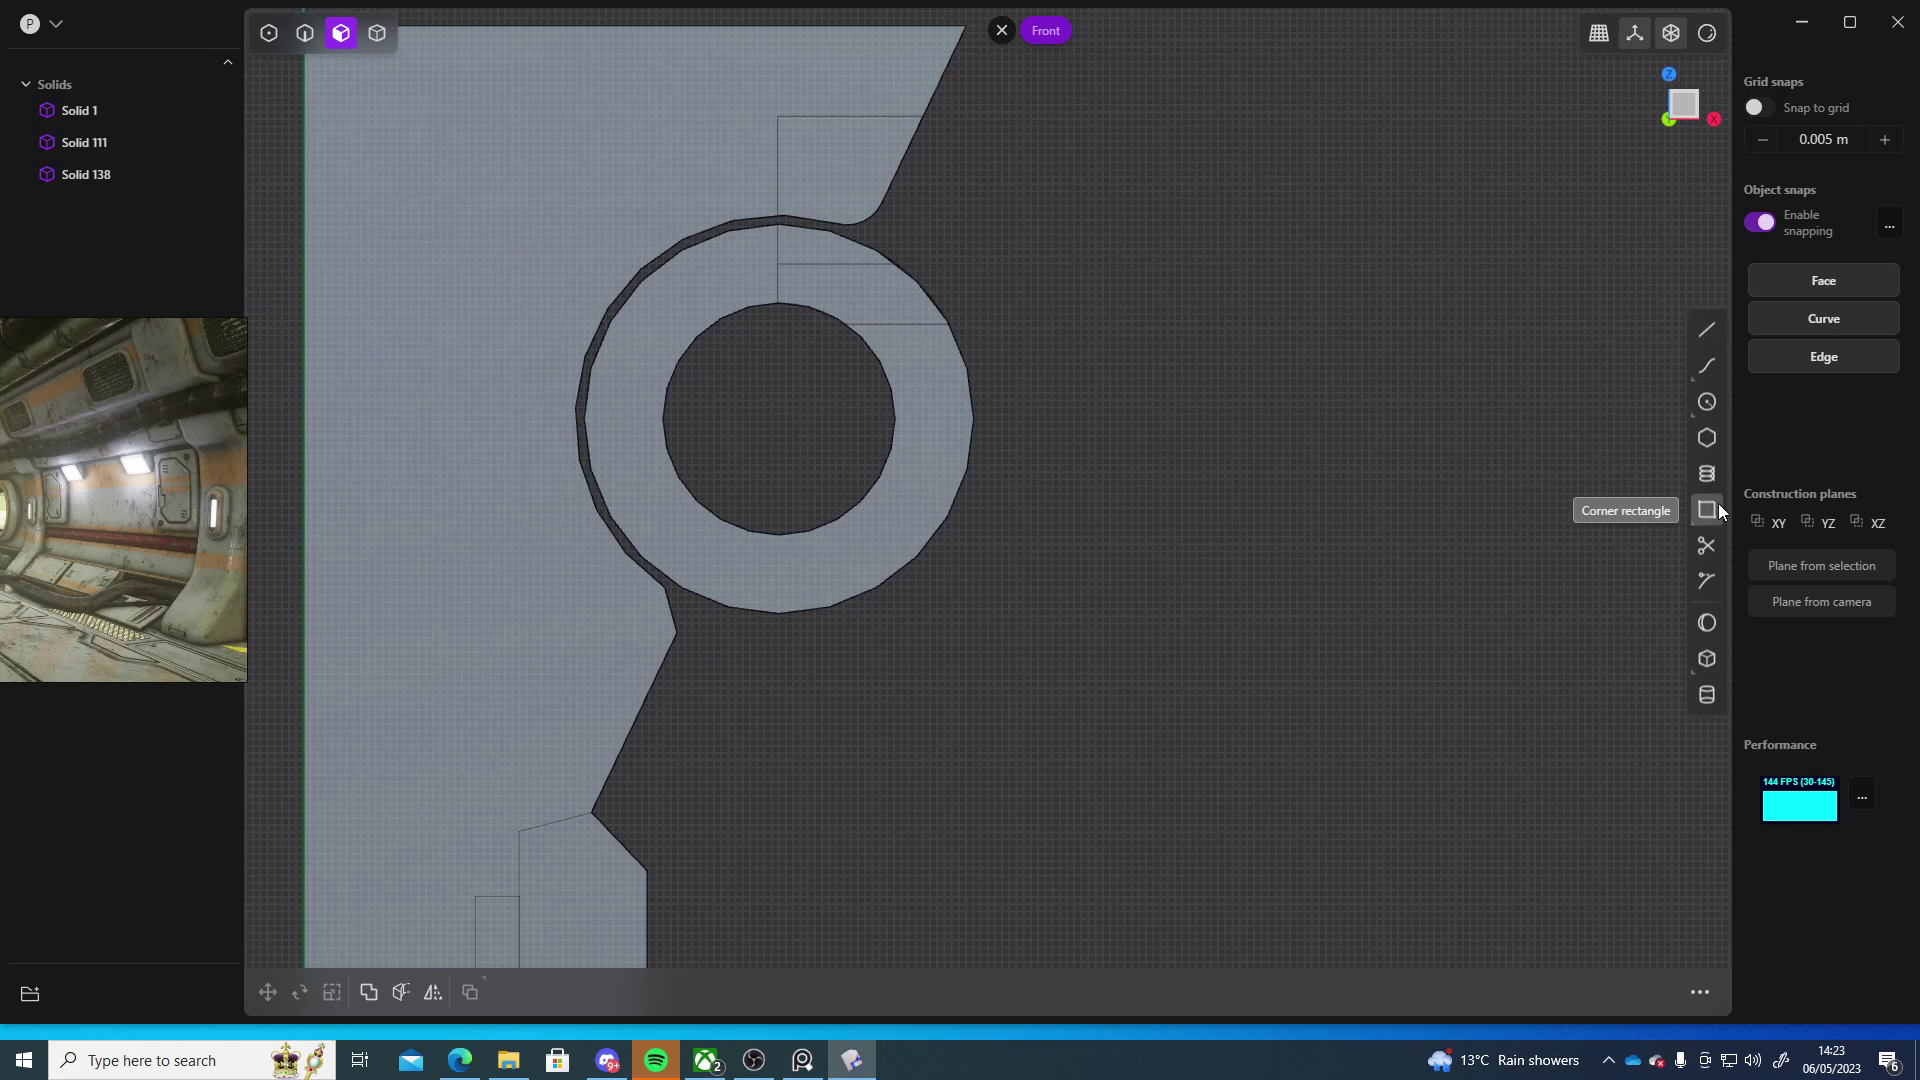
pyautogui.click(1705, 403)
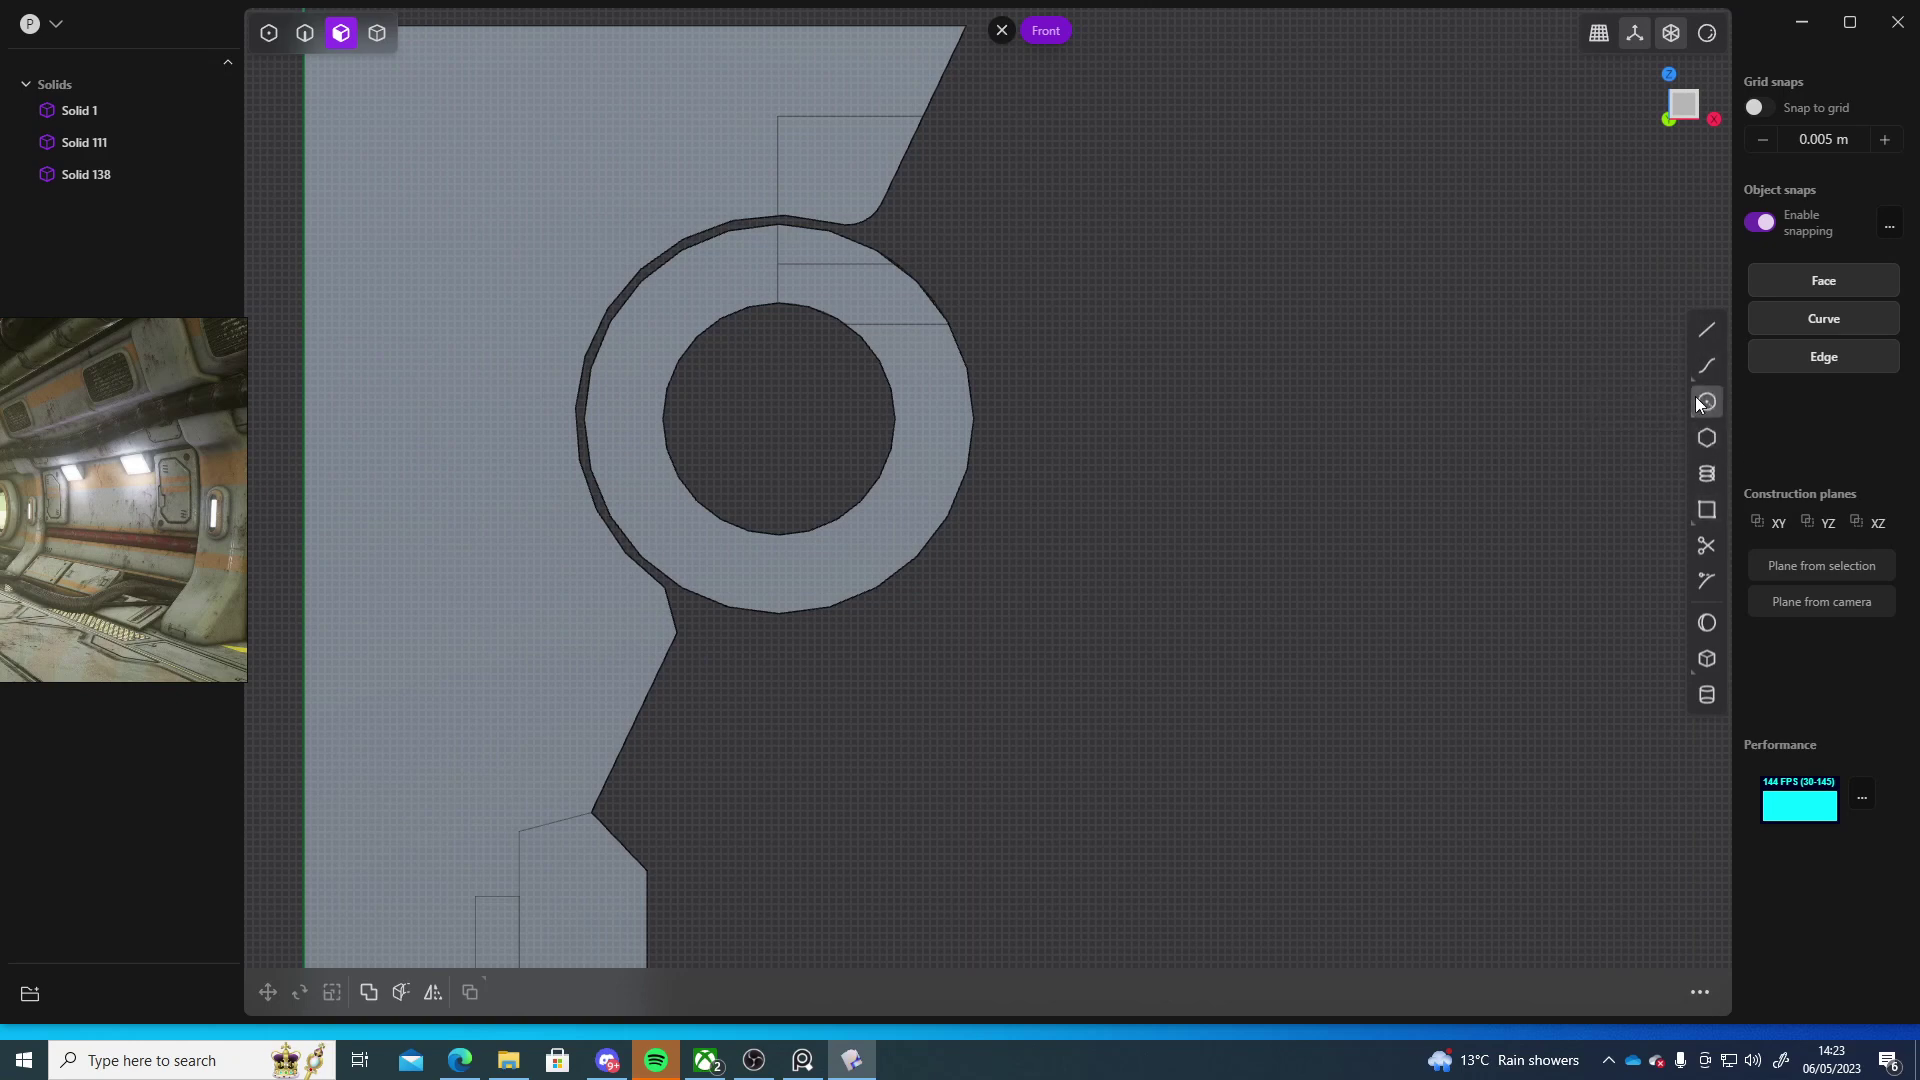
pyautogui.click(1656, 466)
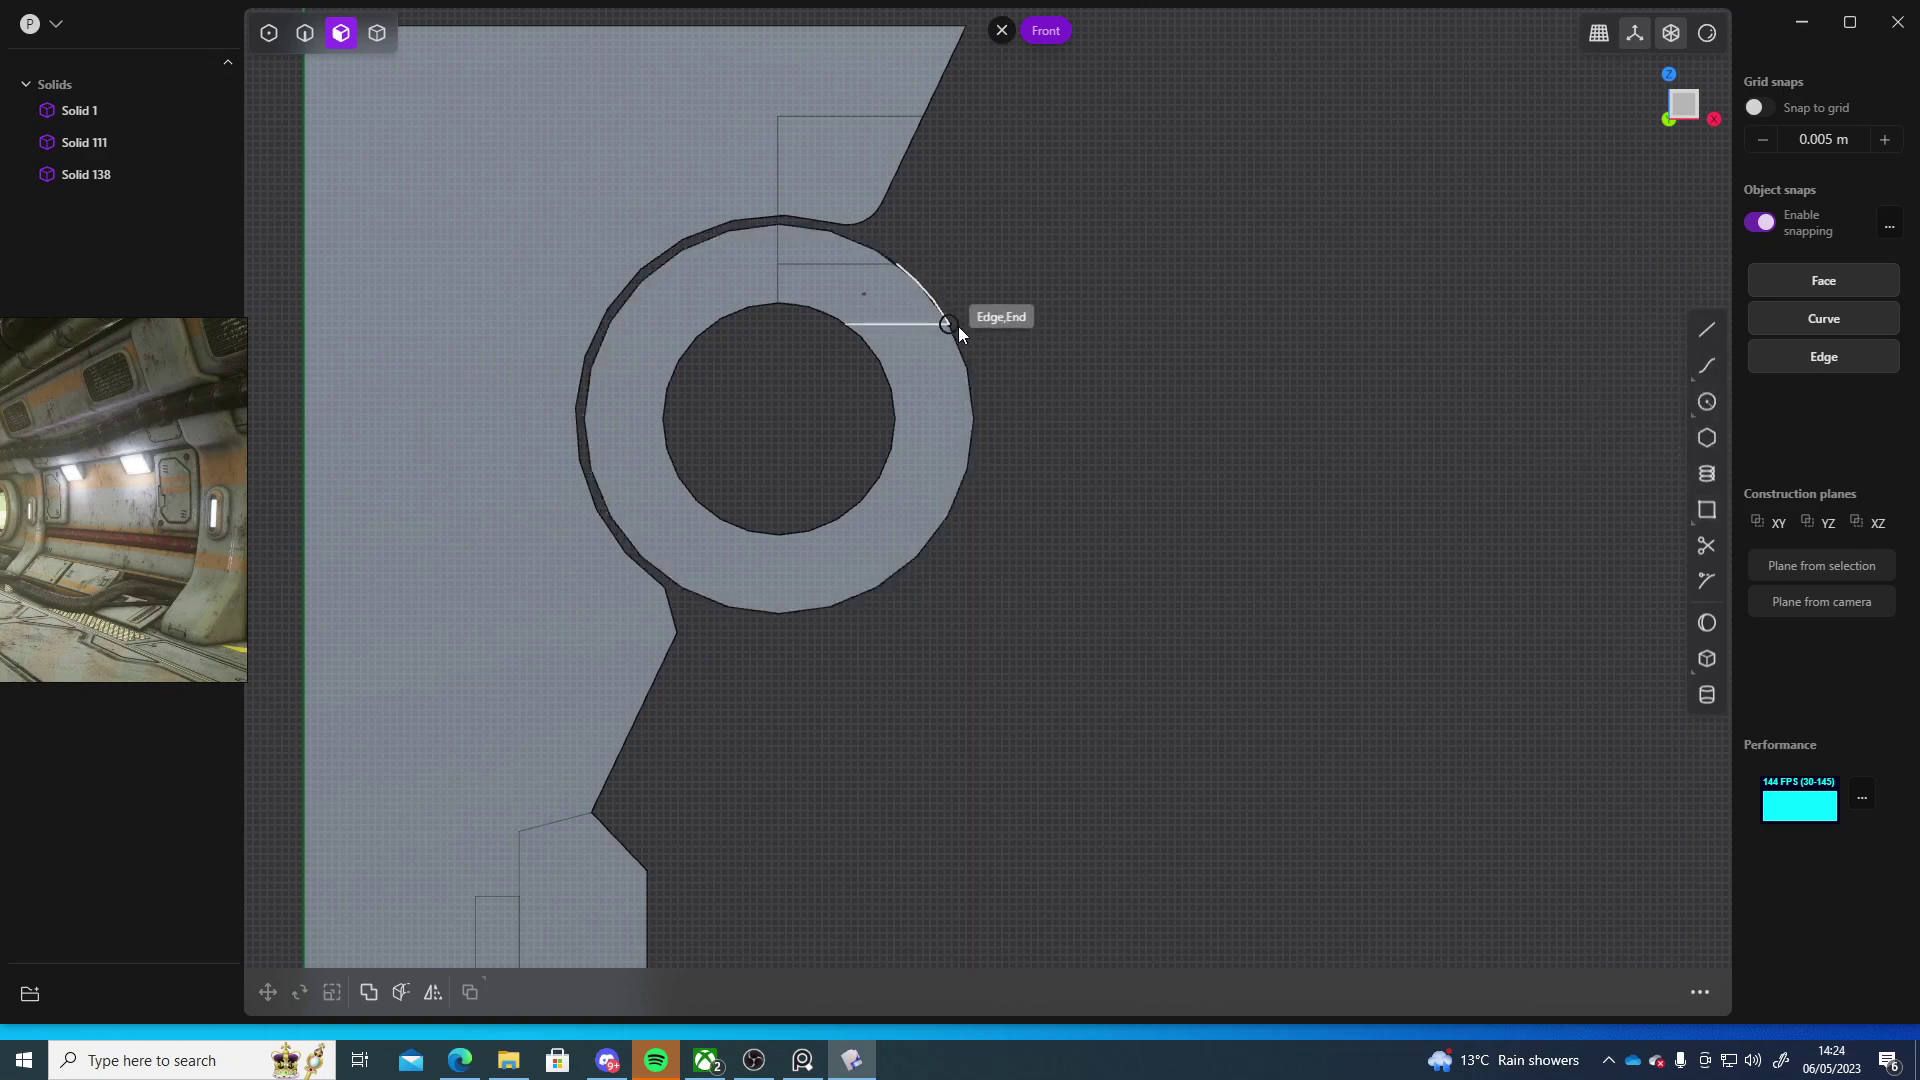
pyautogui.click(950, 324)
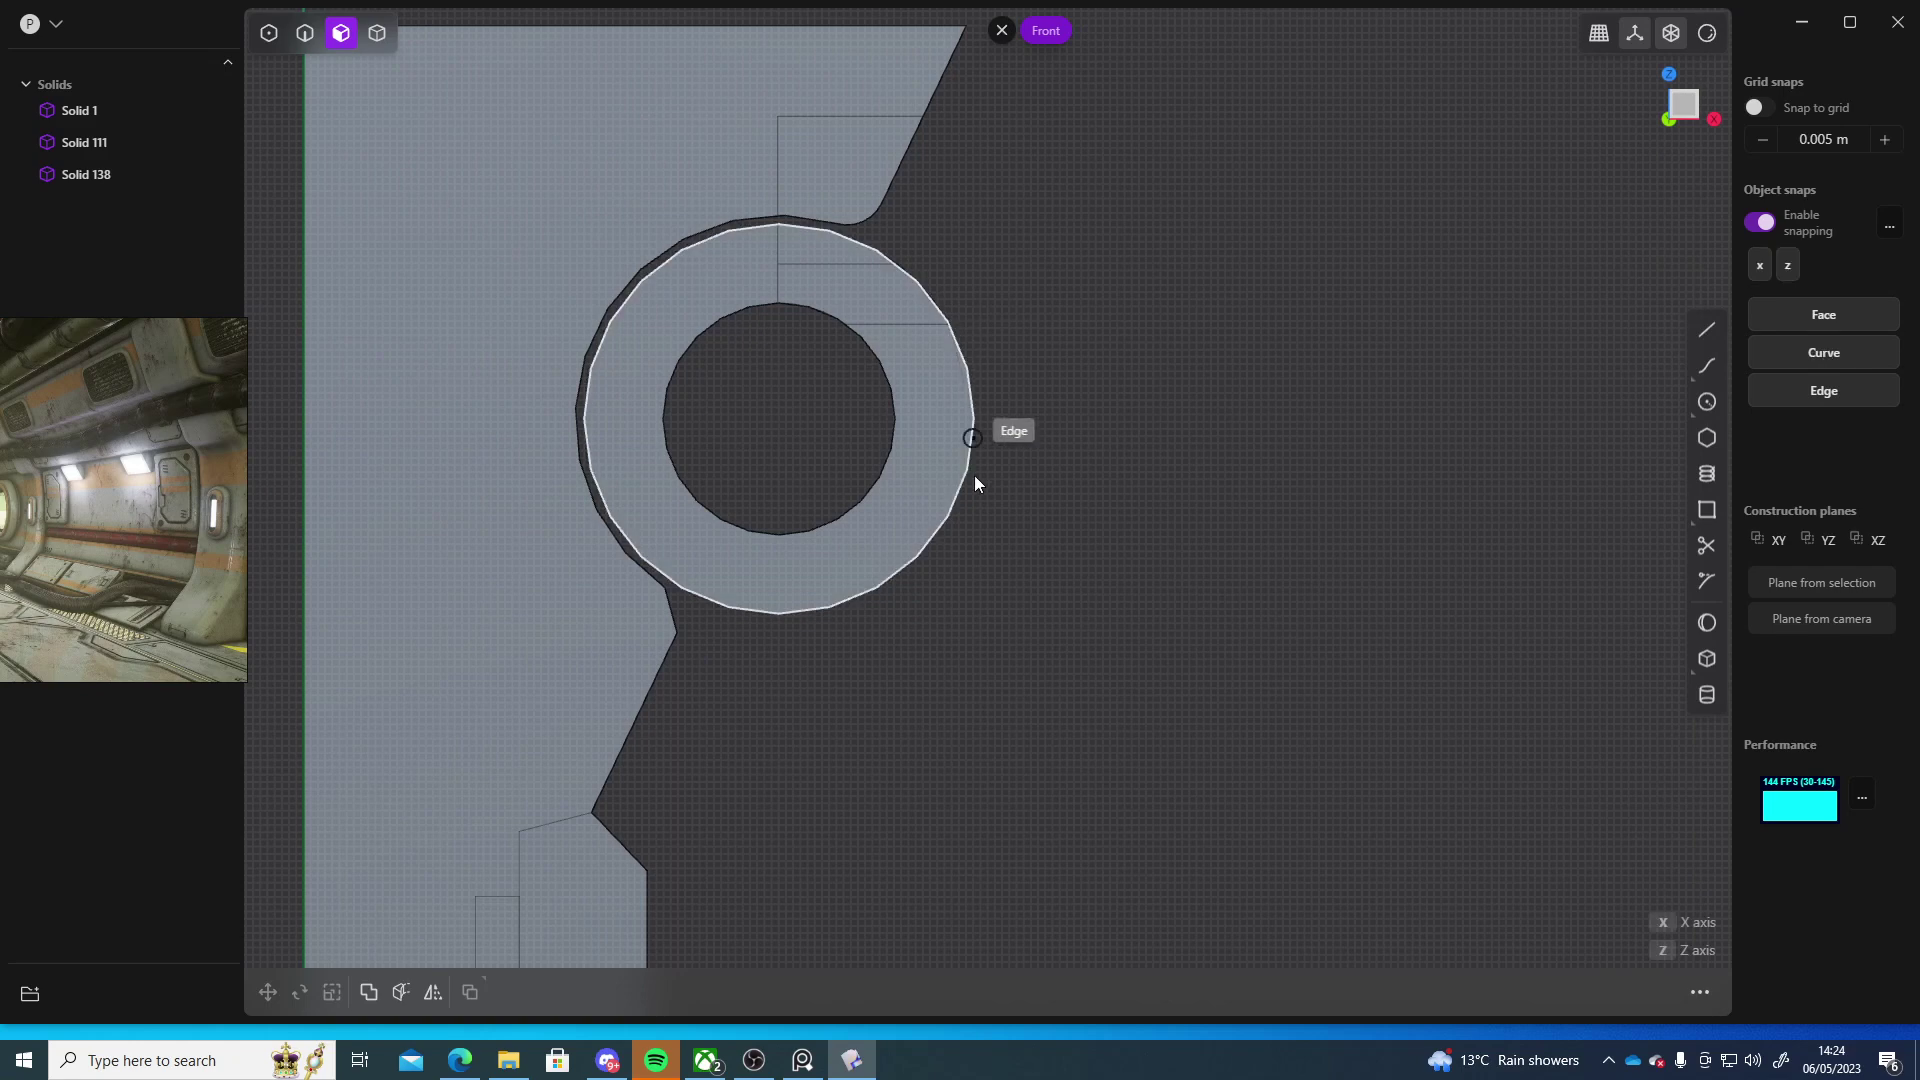
pyautogui.click(782, 610)
pyautogui.click(898, 582)
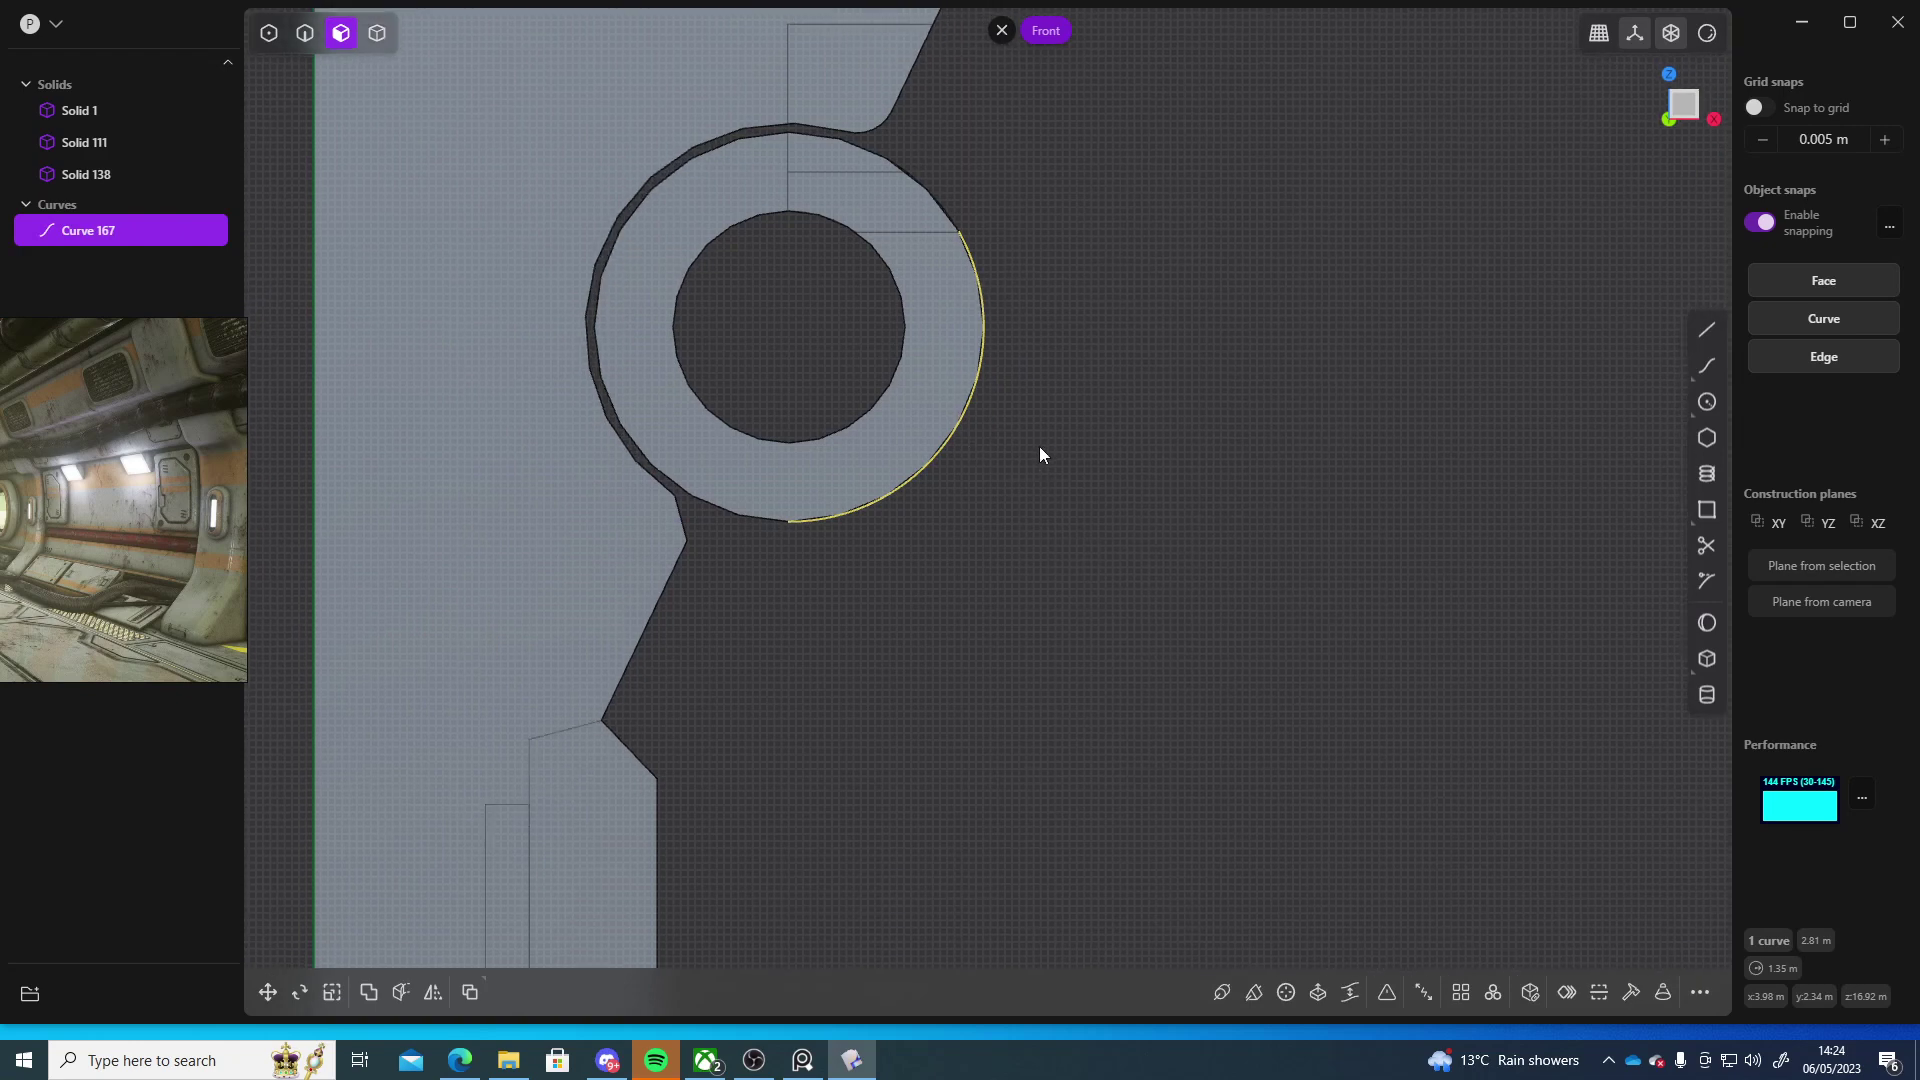
# - Draw the bracket outline from the arc's lower end, about 0.45 m down and 1.67 m across, then up and along the sloped wall to the arc's upper end
pyautogui.click(1709, 327)
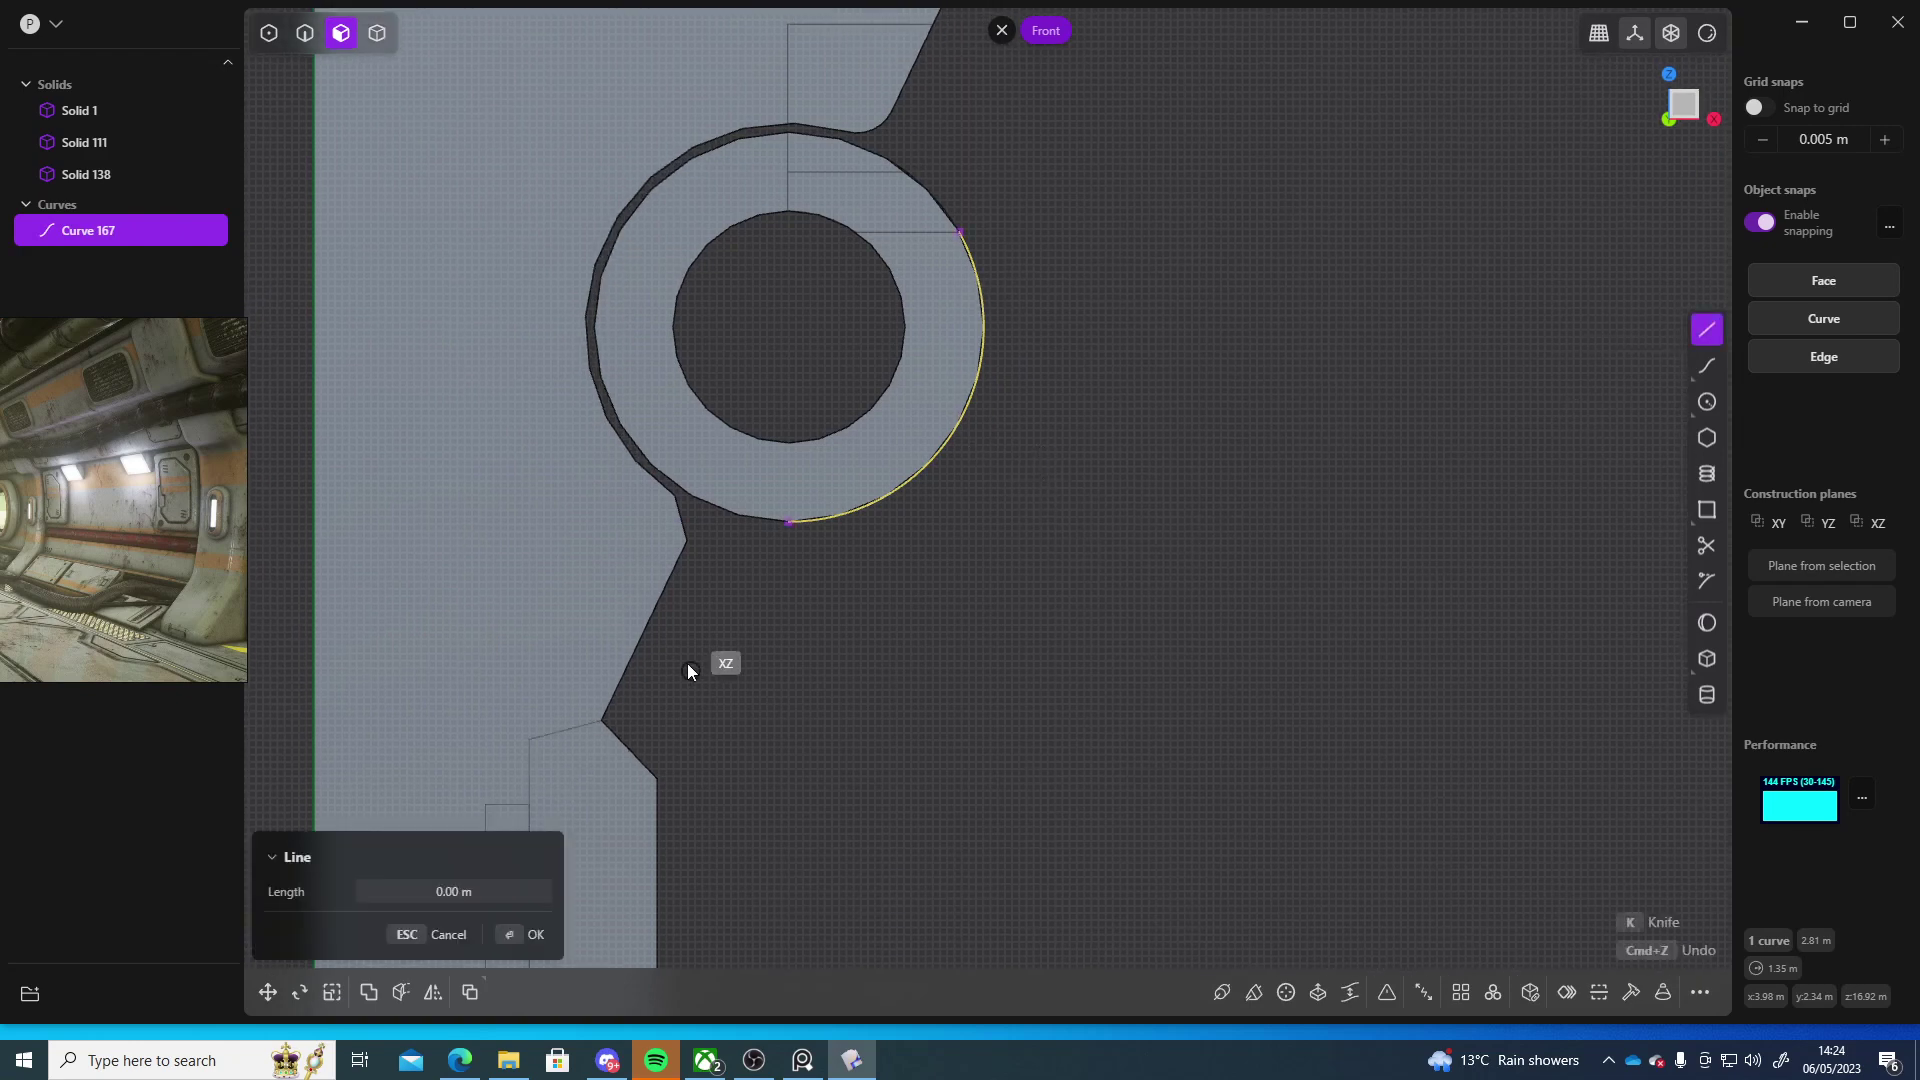
pyautogui.click(789, 522)
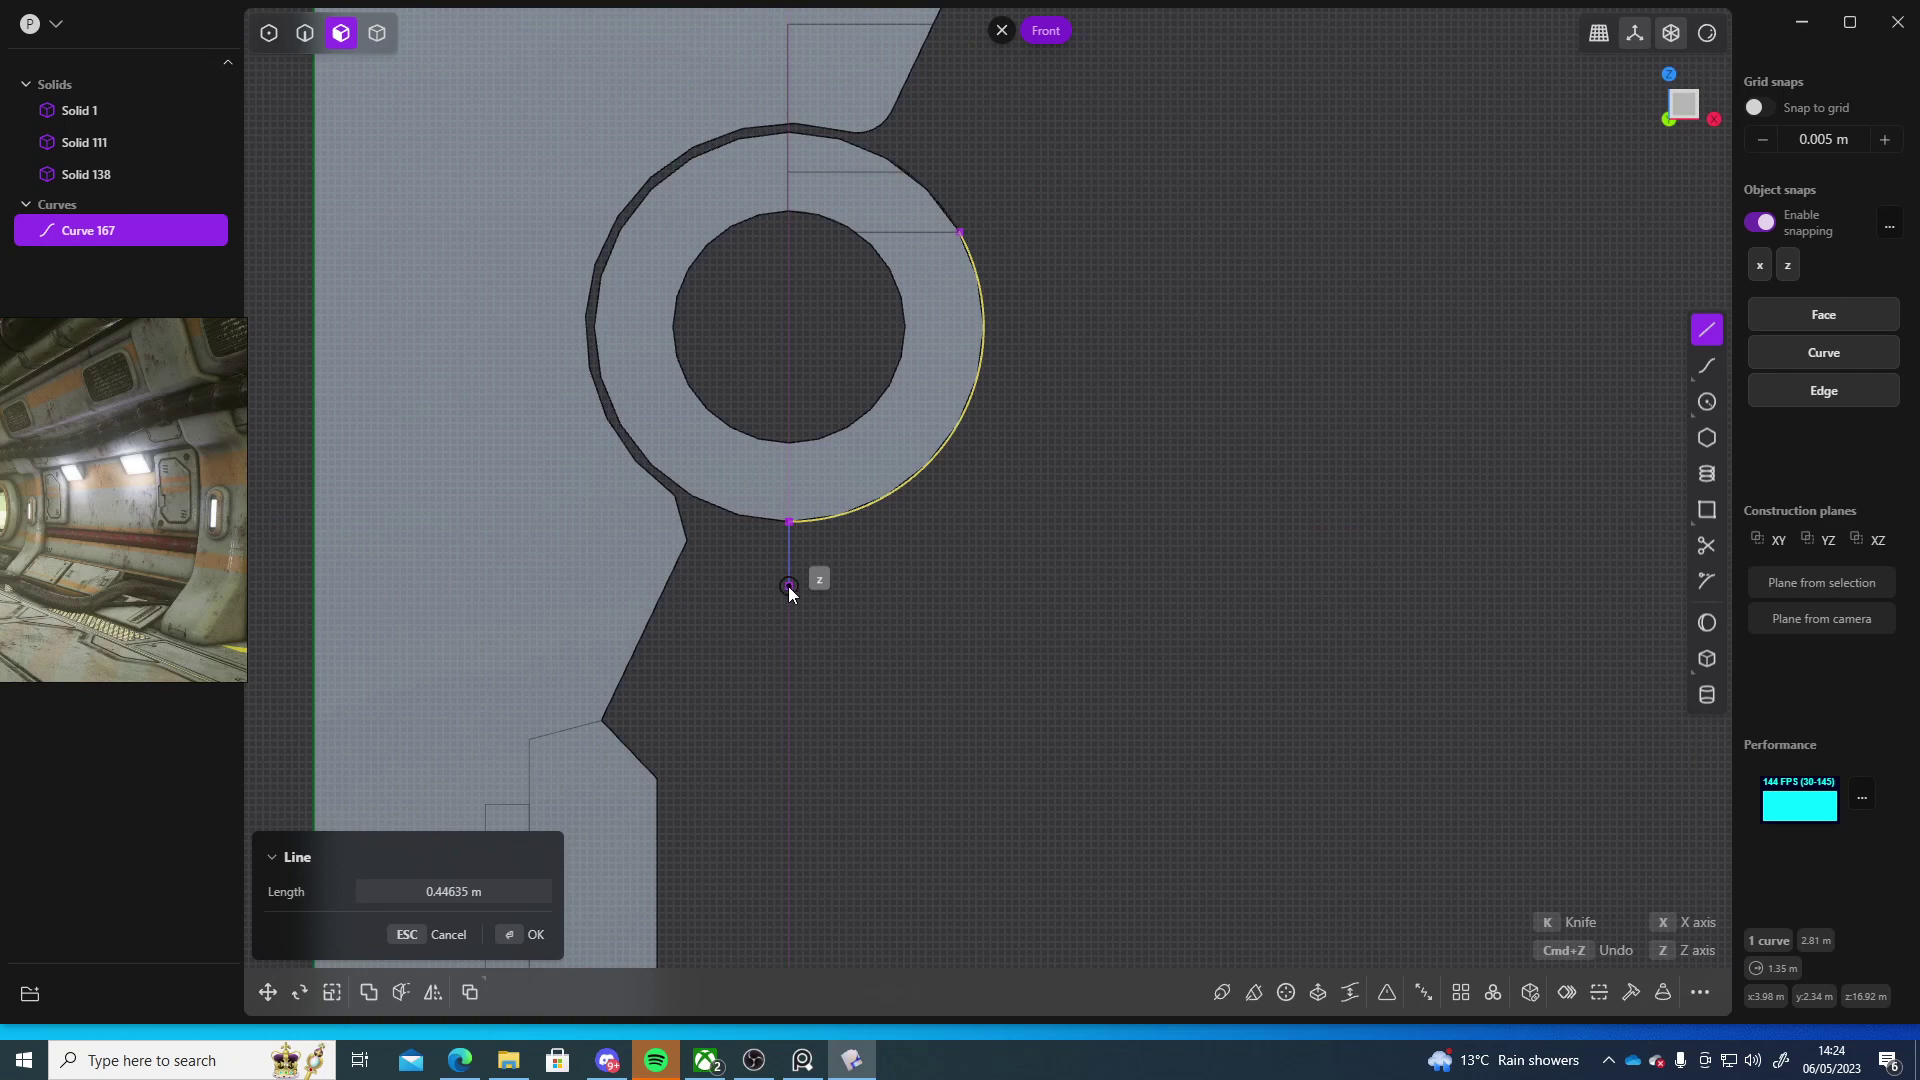
pyautogui.click(788, 590)
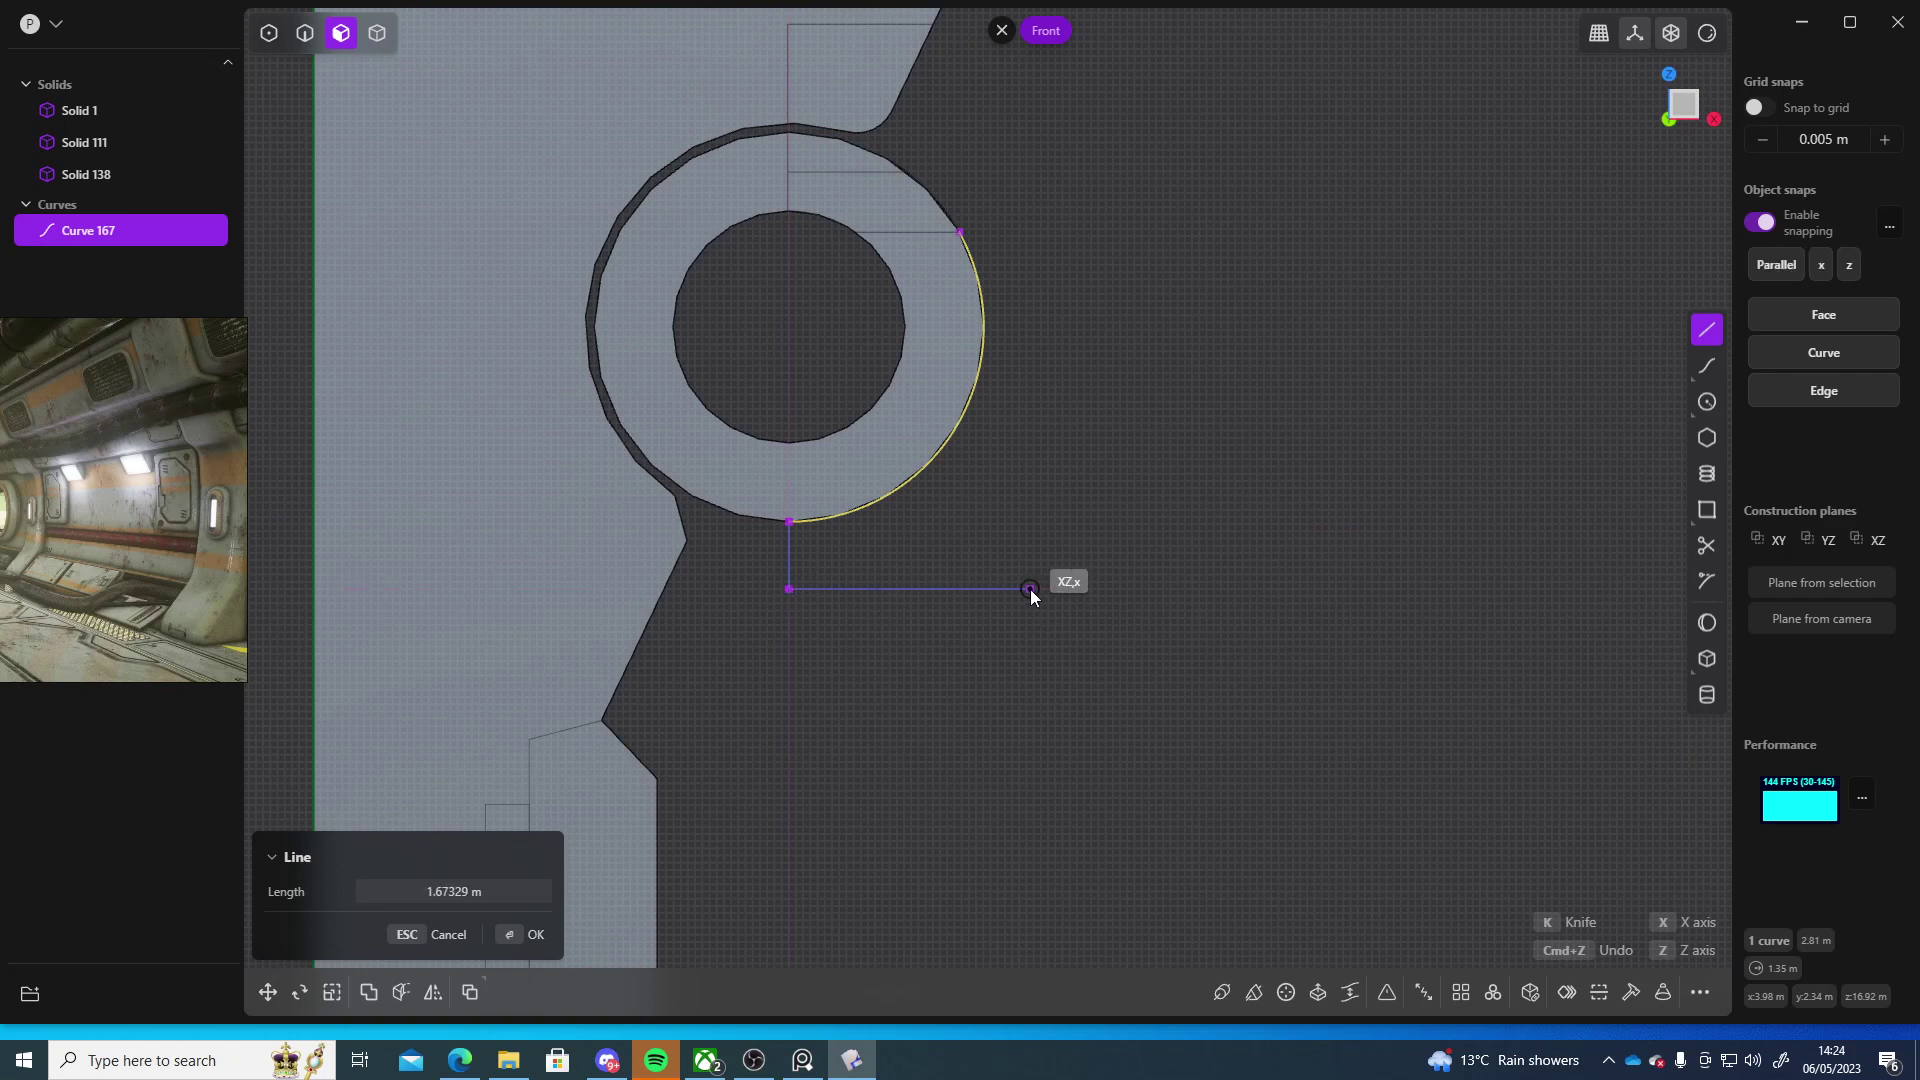
pyautogui.click(1030, 590)
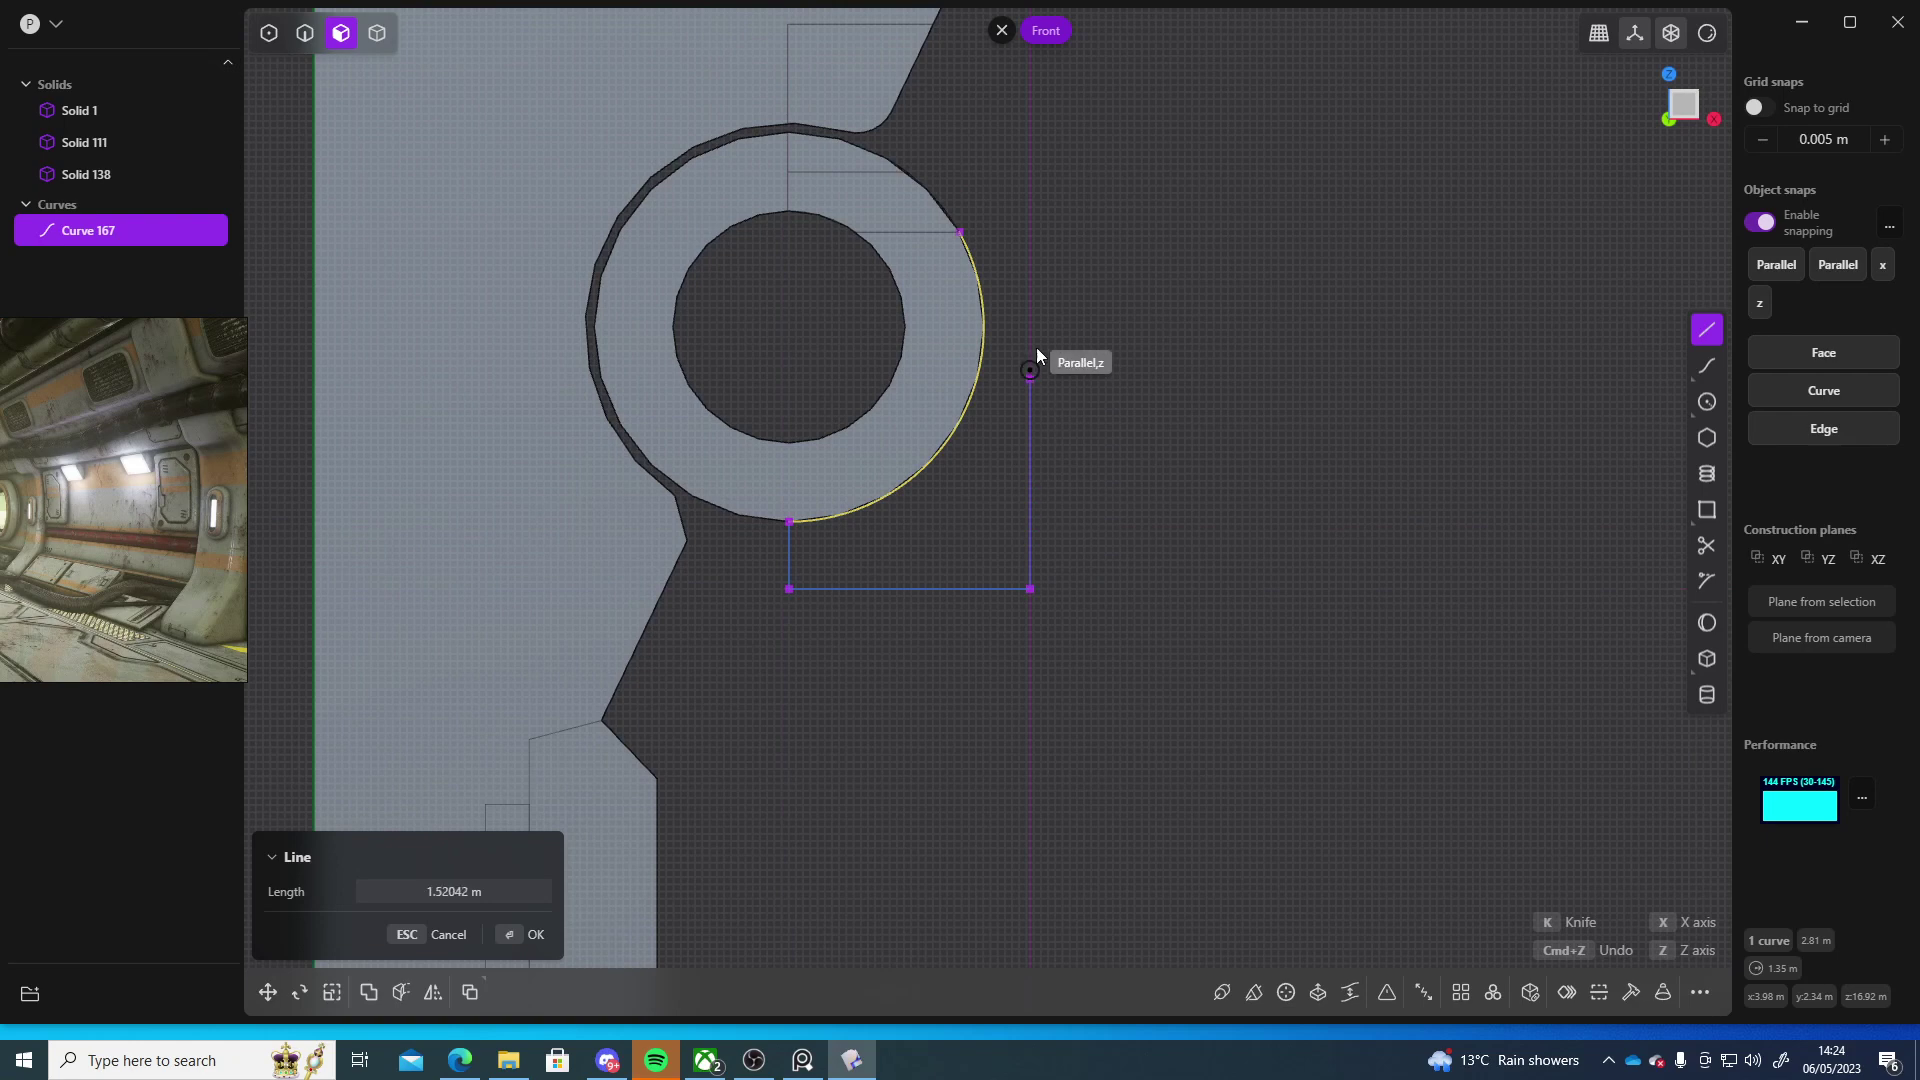
pyautogui.click(1030, 95)
pyautogui.keyDown('shift'); pyautogui.moveTo(1076, 100); pyautogui.dragTo(1010, 390, button='middle'); pyautogui.keyUp('shift')
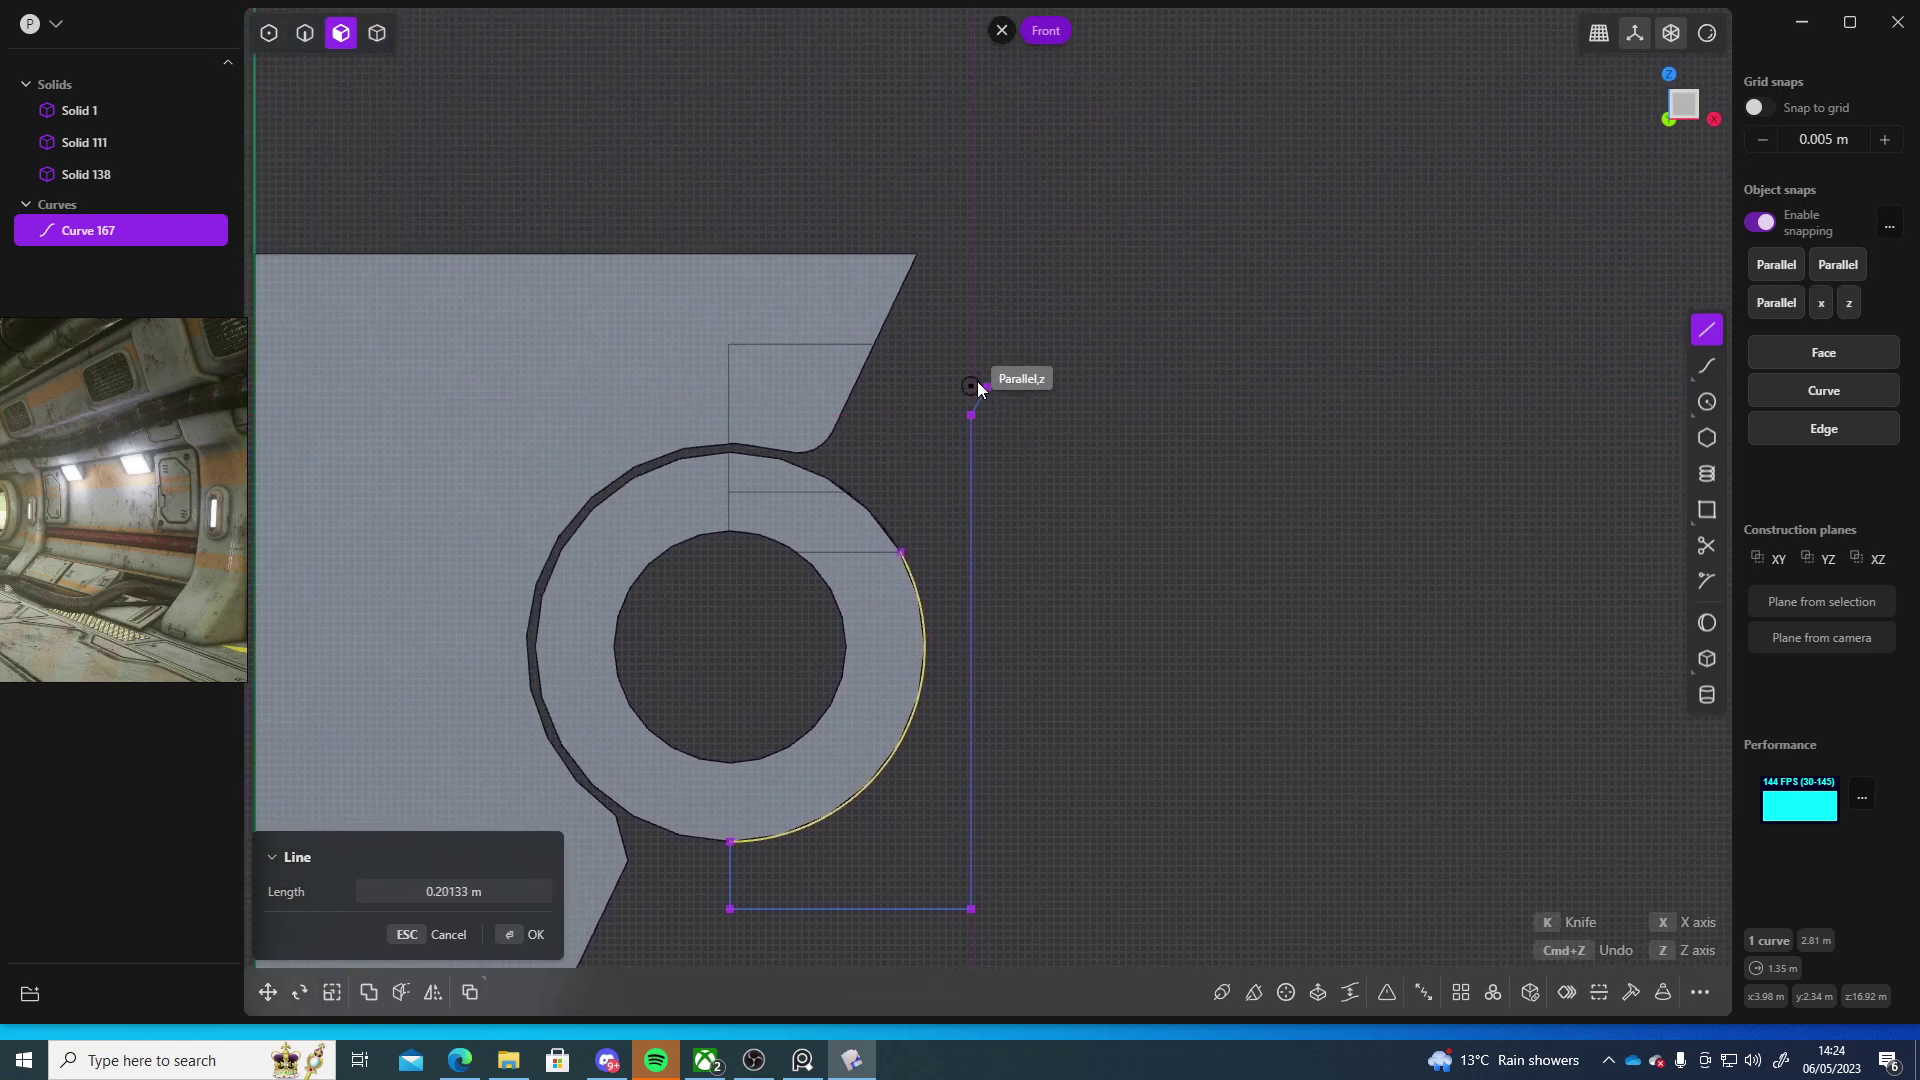
pyautogui.click(893, 305)
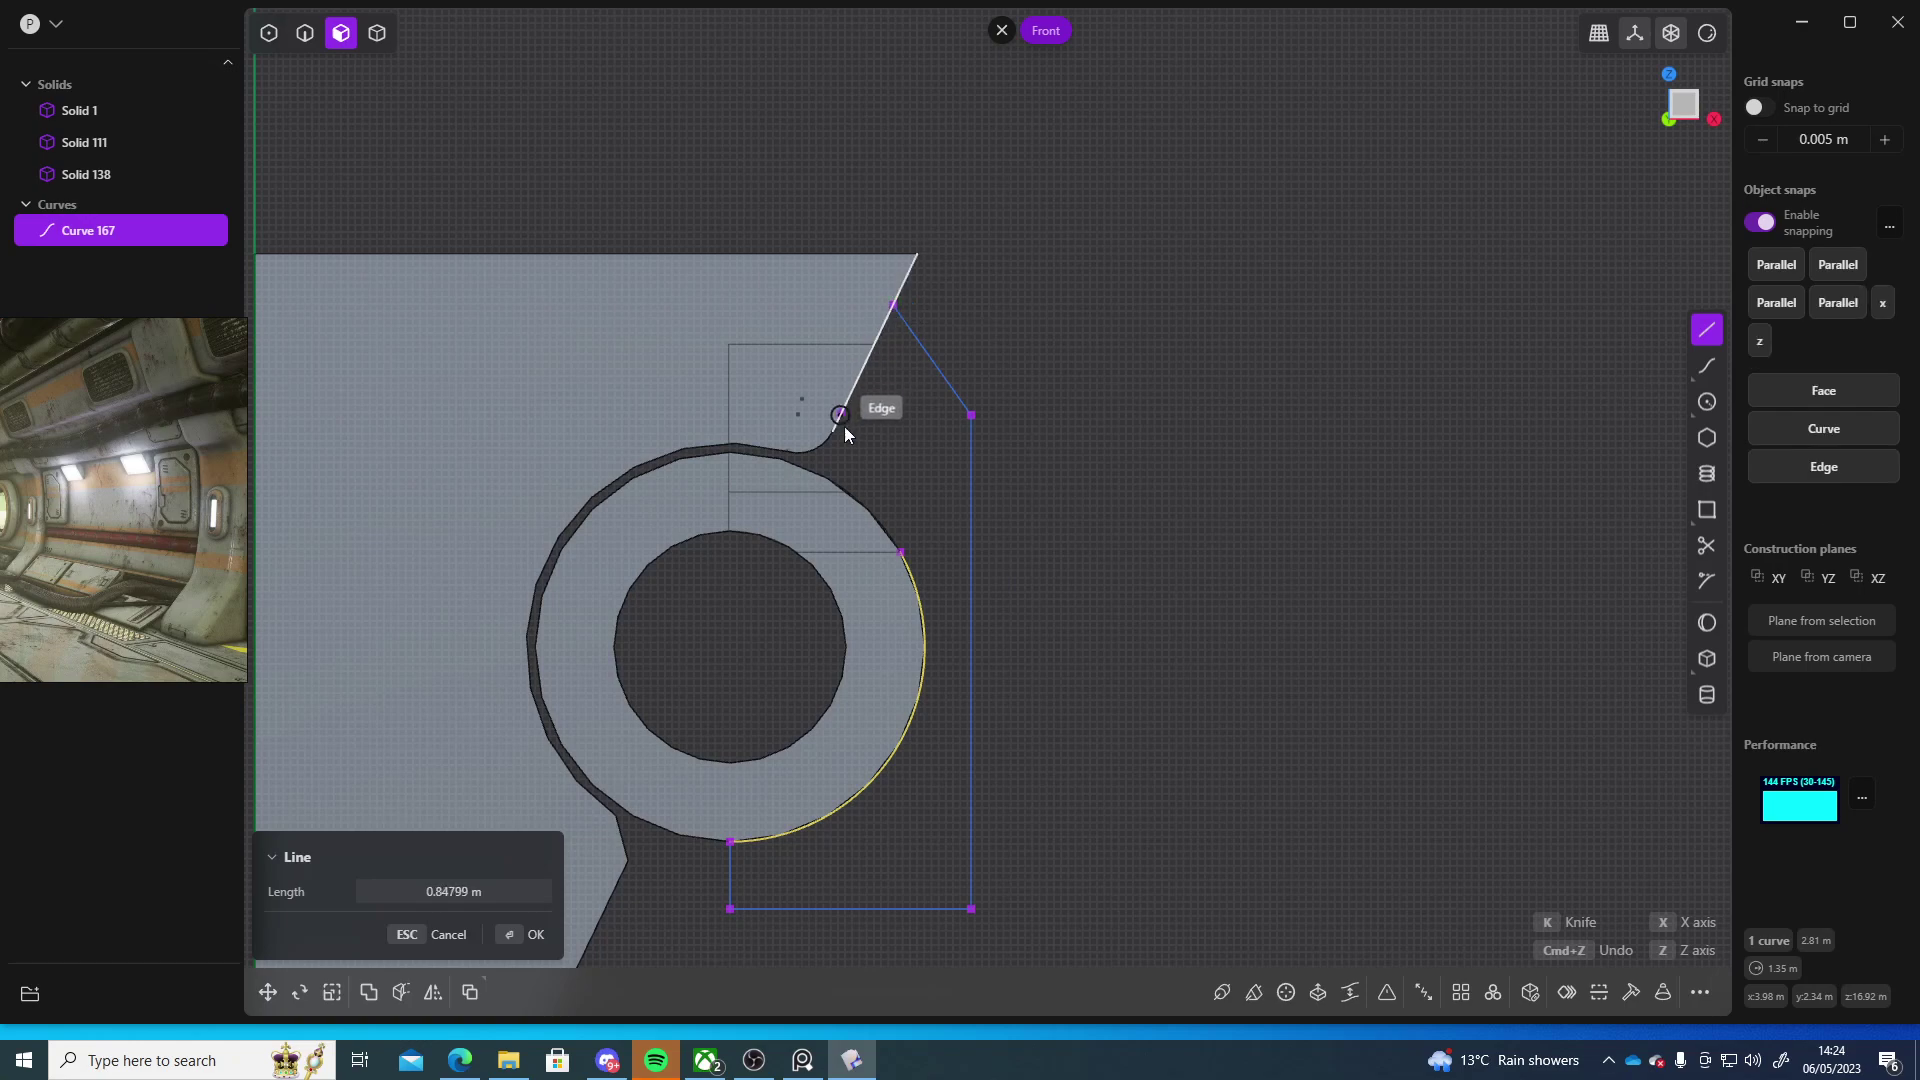
pyautogui.click(834, 431)
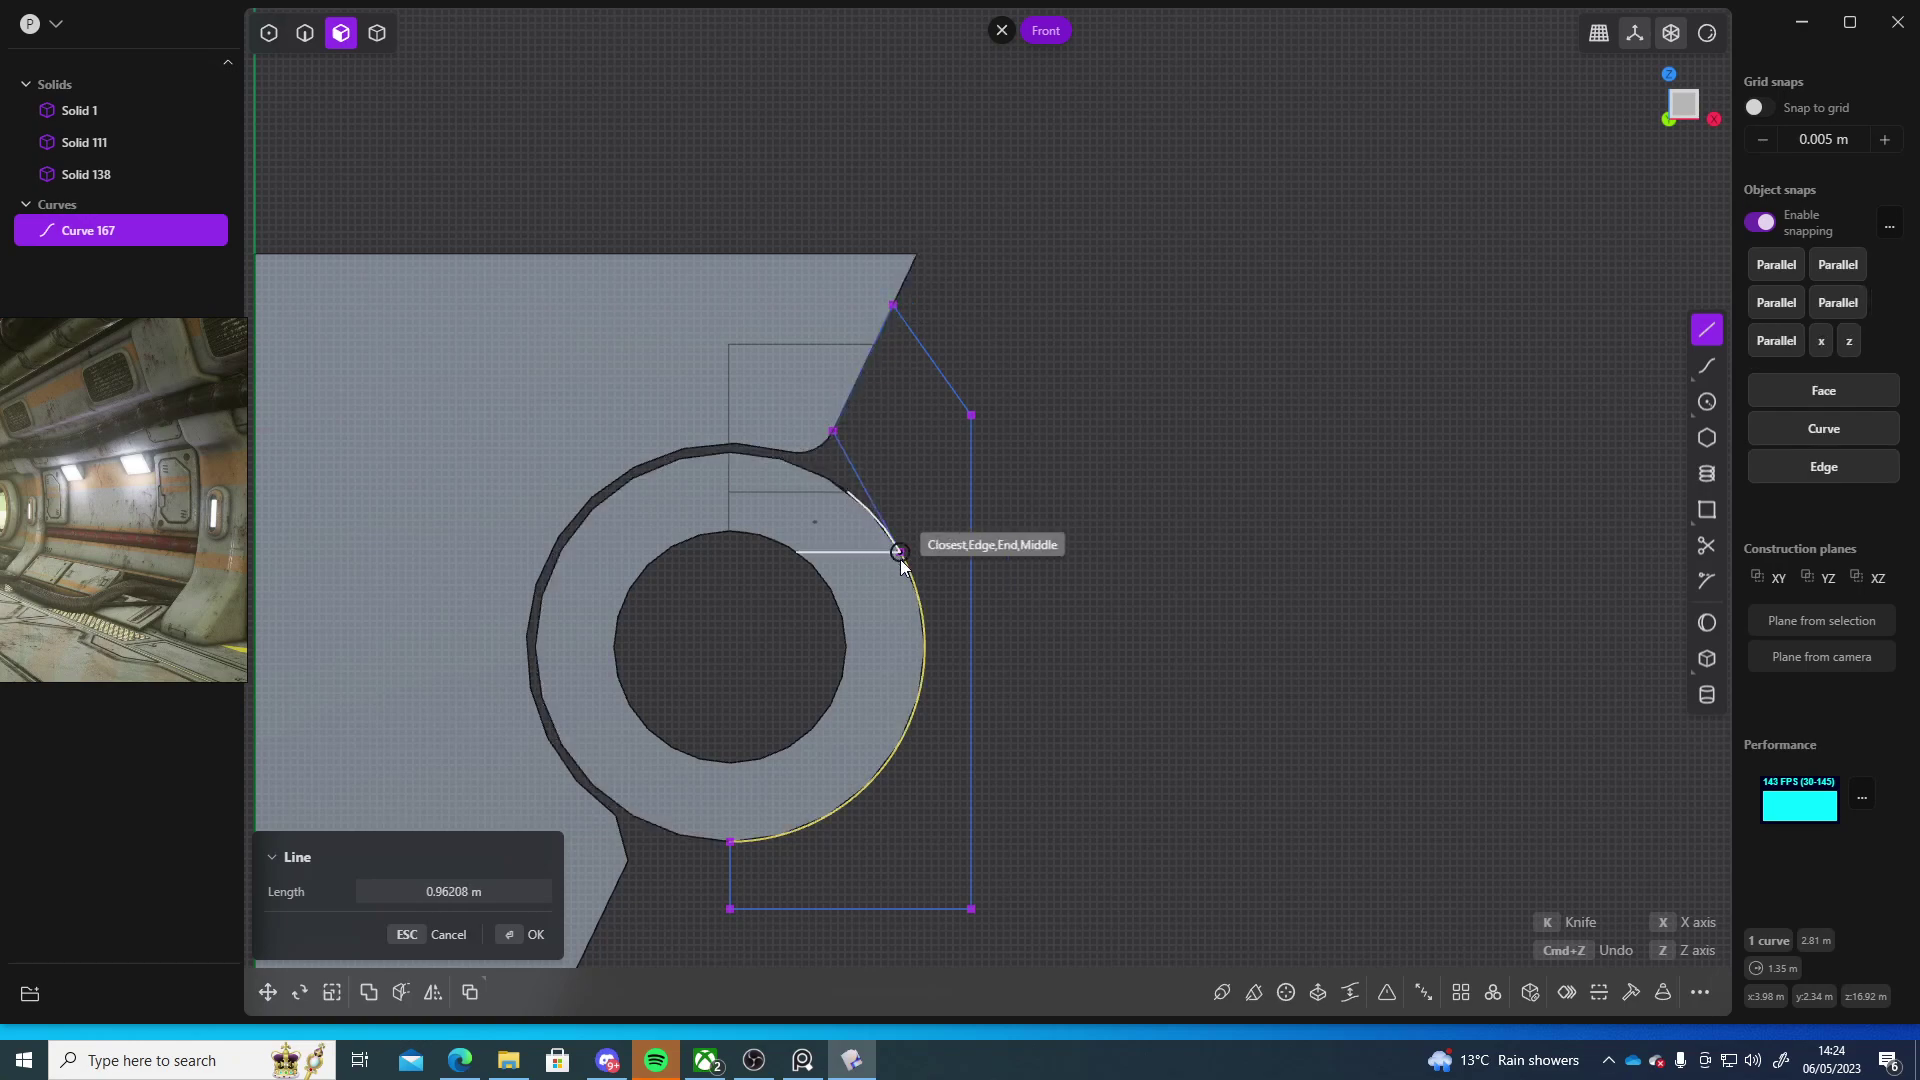
pyautogui.click(899, 552)
pyautogui.scroll(5, 1024, 739)
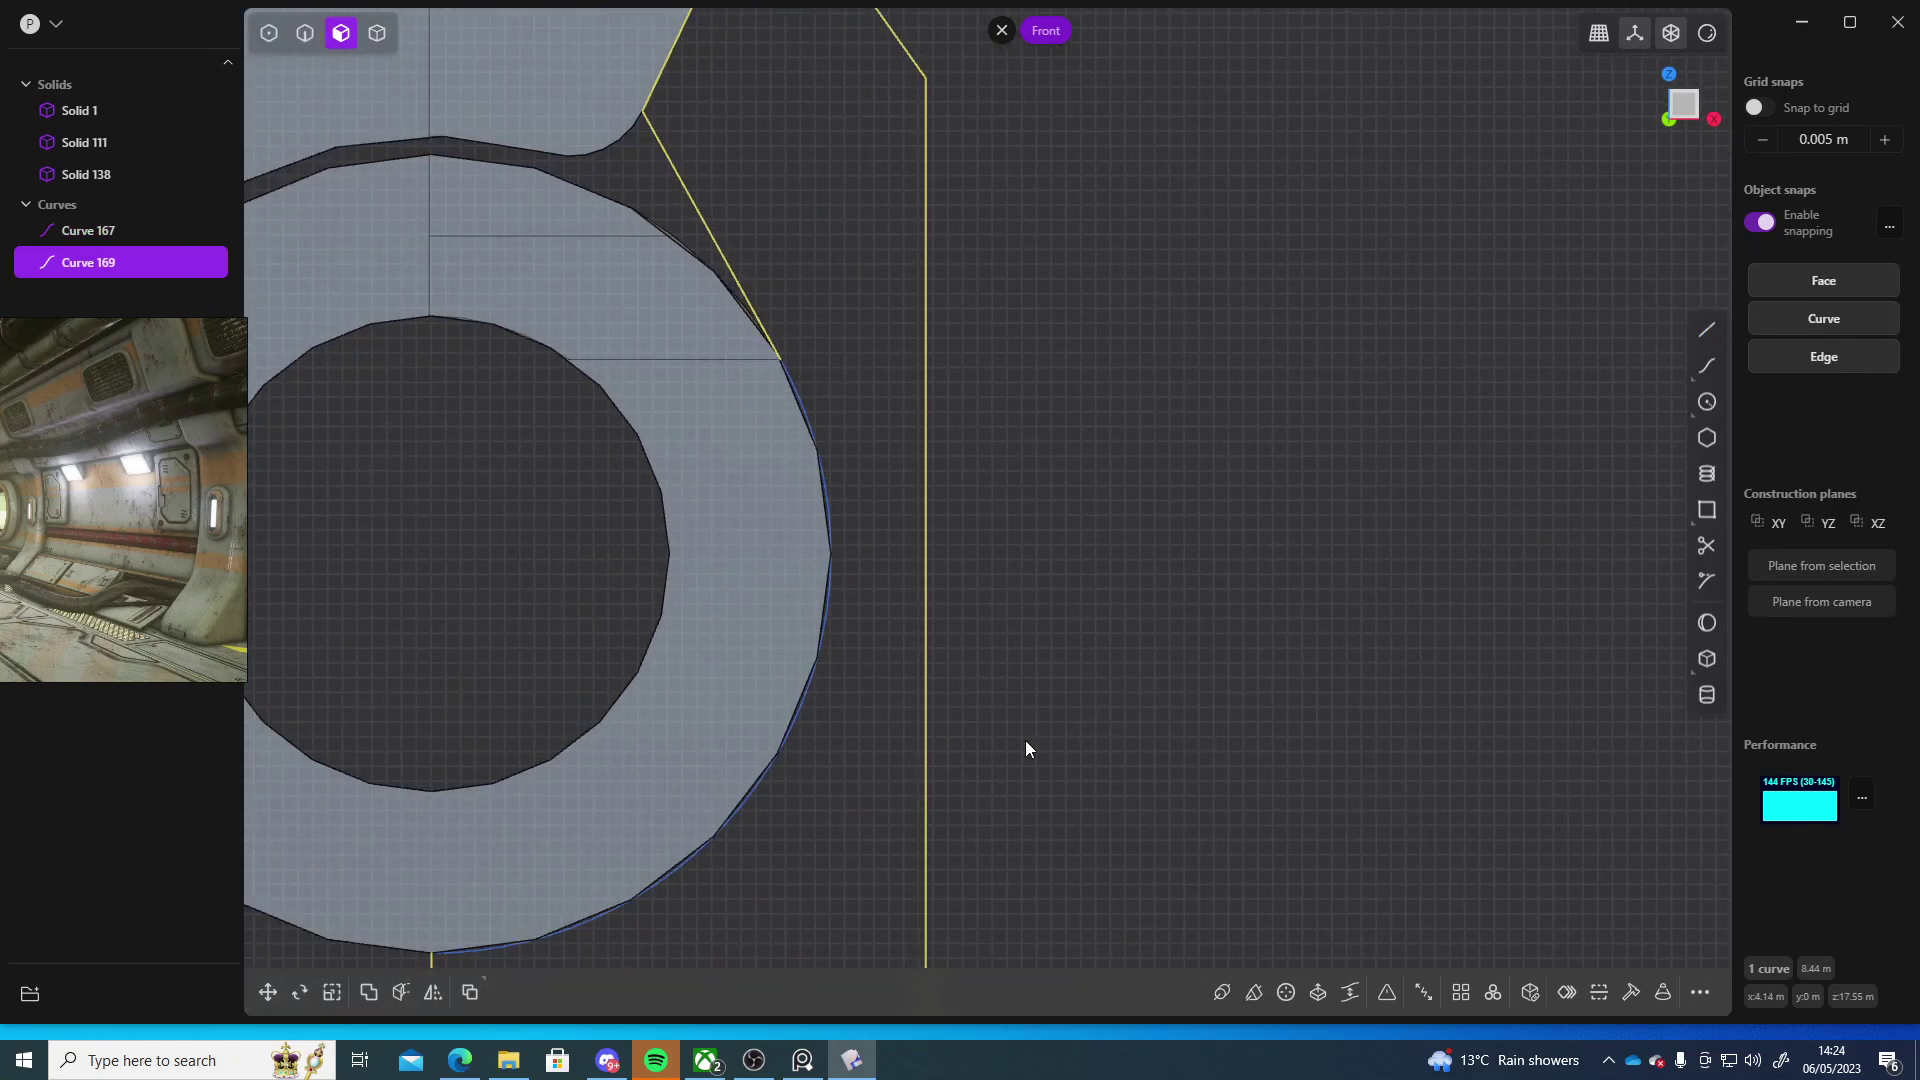
pyautogui.scroll(-5, 1025, 748)
pyautogui.click(1034, 588)
# - Draw a circle of about 0.21 m radius inside the bracket outline, between the pipe and the outline's lower outer corner
pyautogui.scroll(3, 1022, 652)
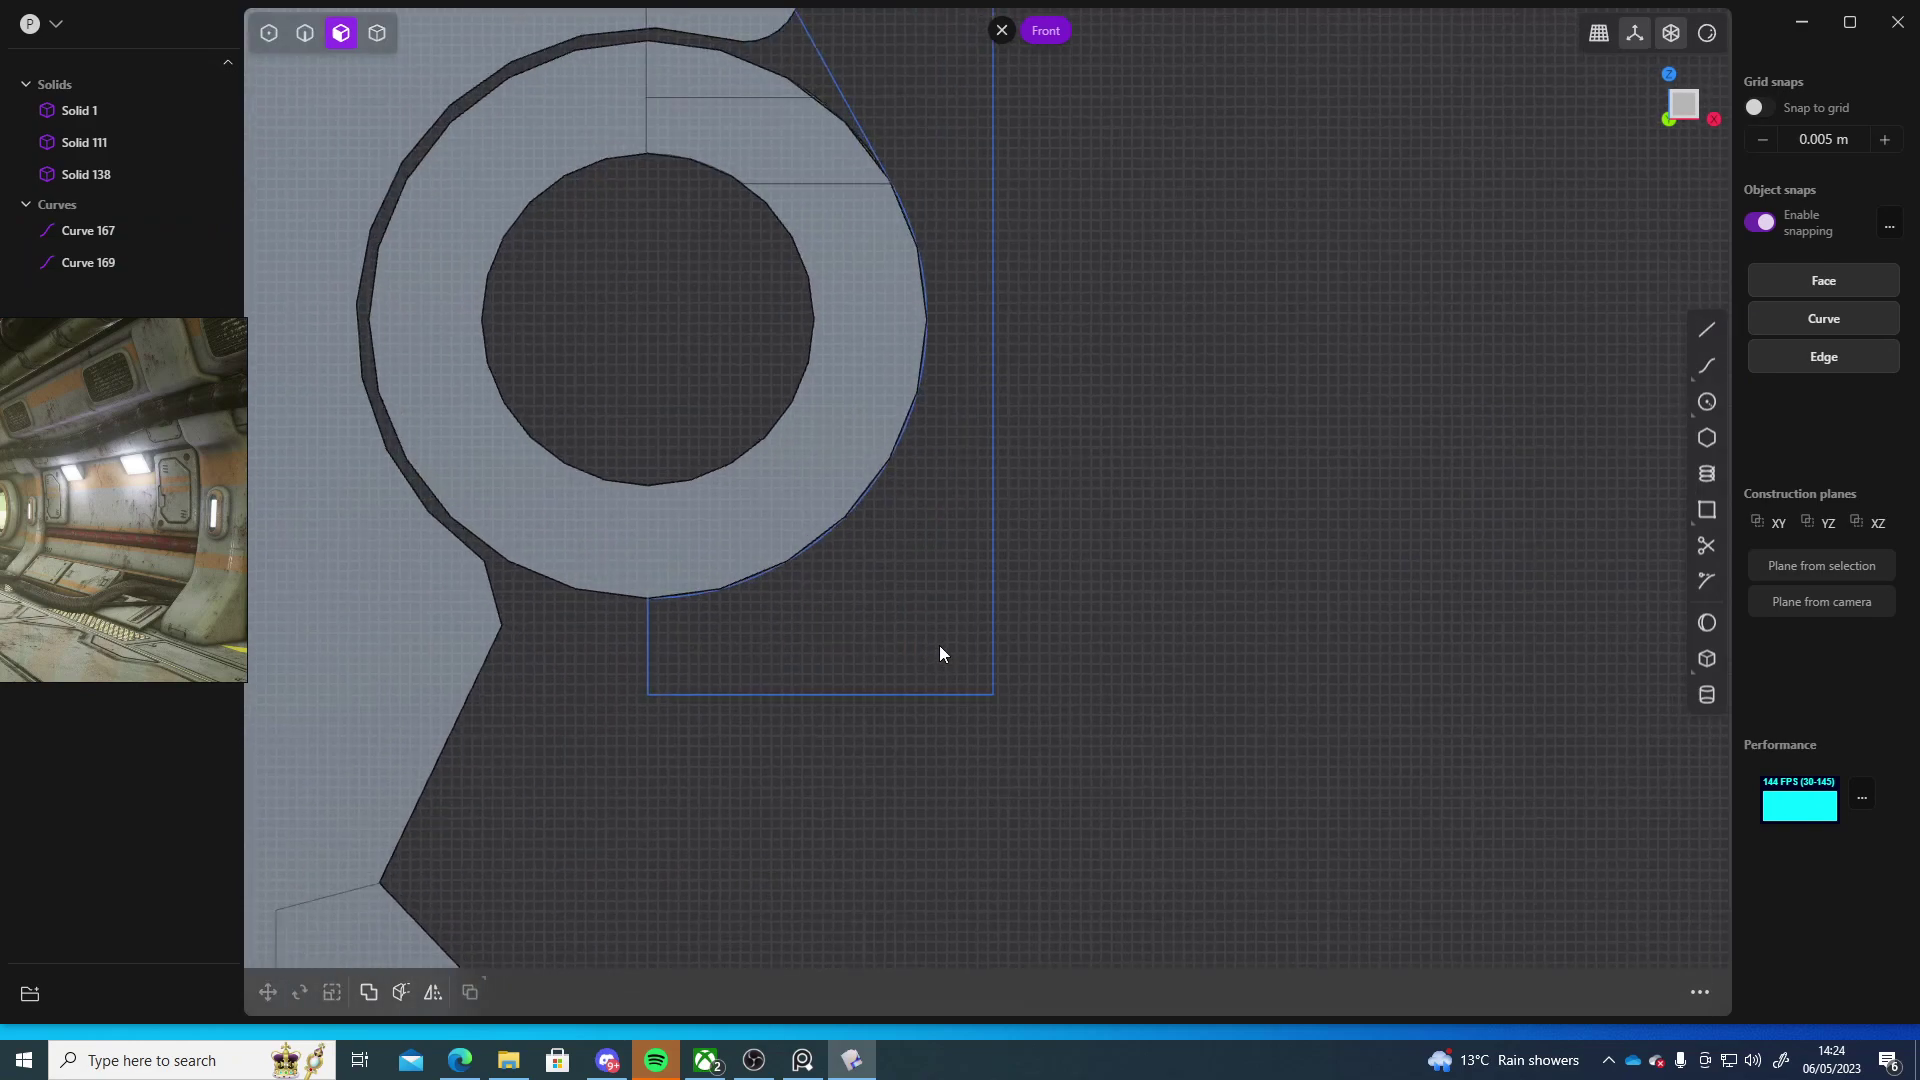
pyautogui.click(1707, 401)
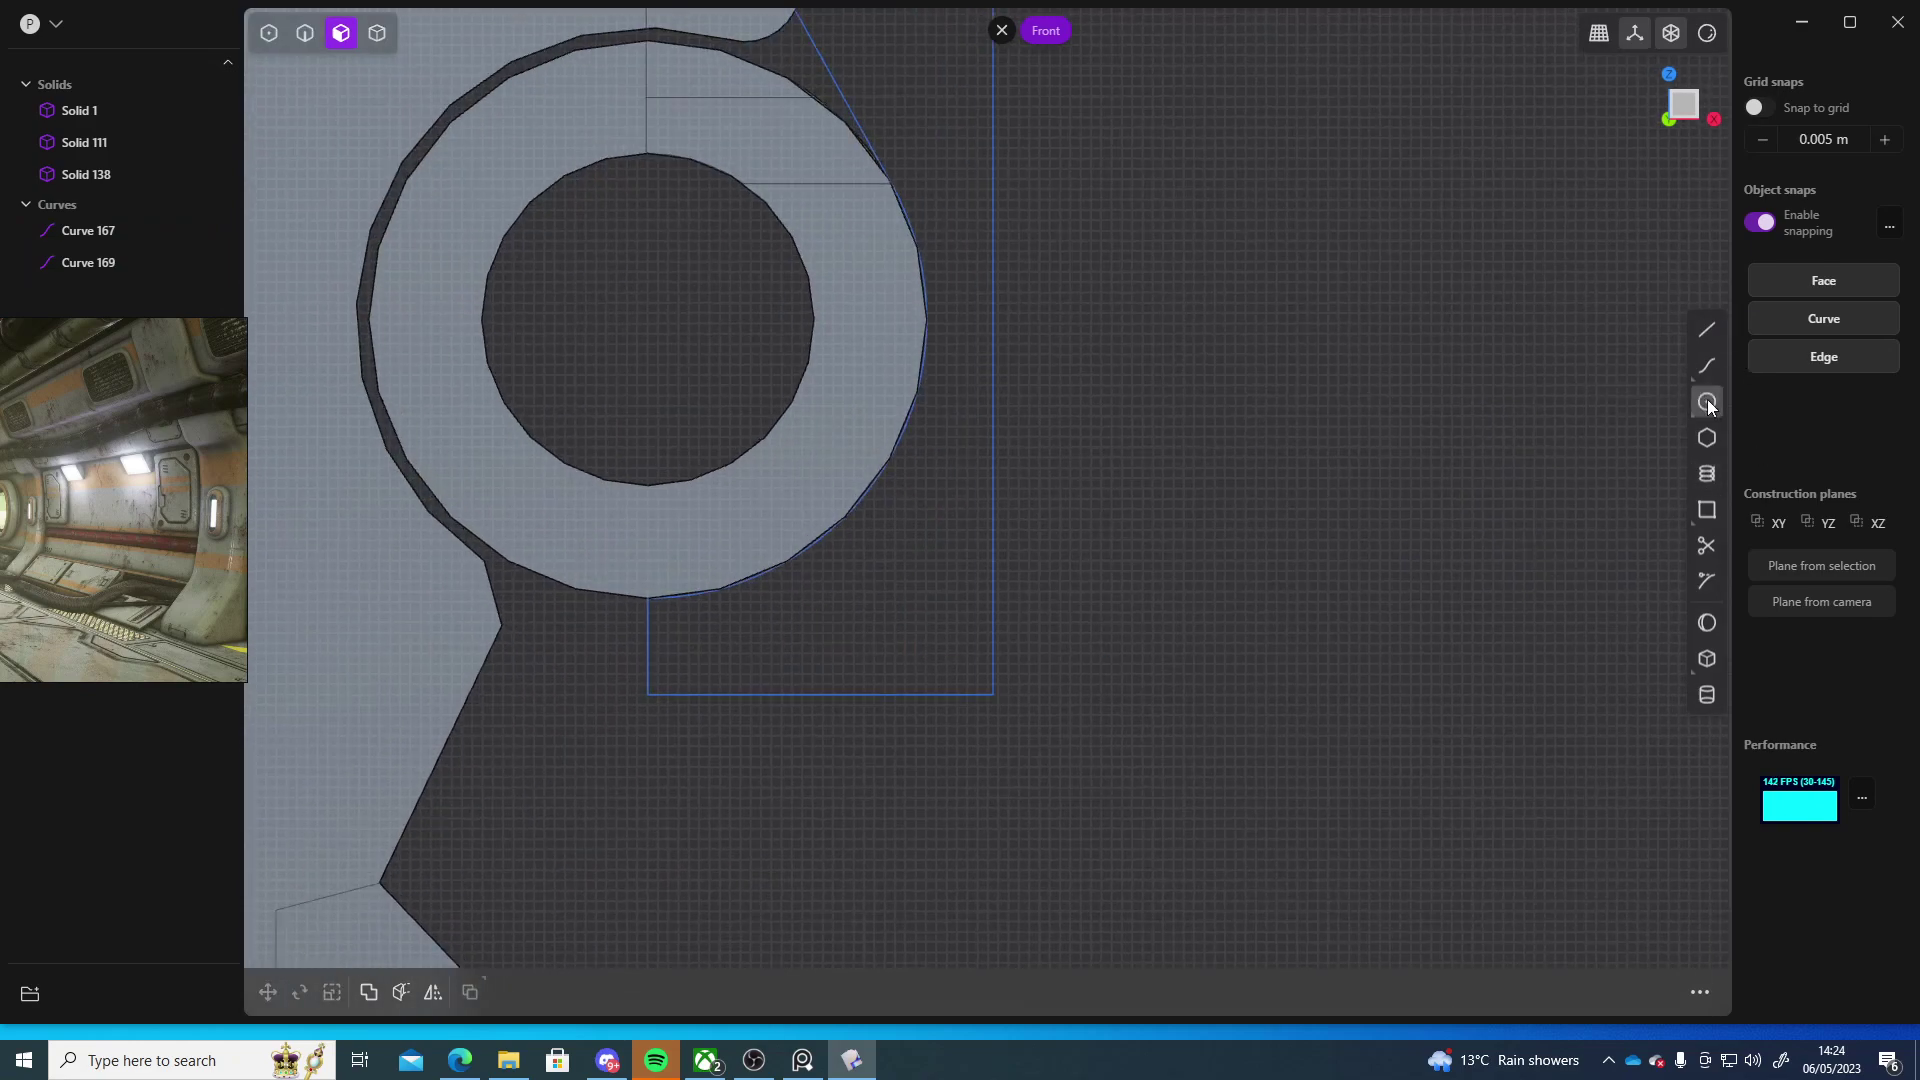
pyautogui.click(891, 602)
pyautogui.click(928, 622)
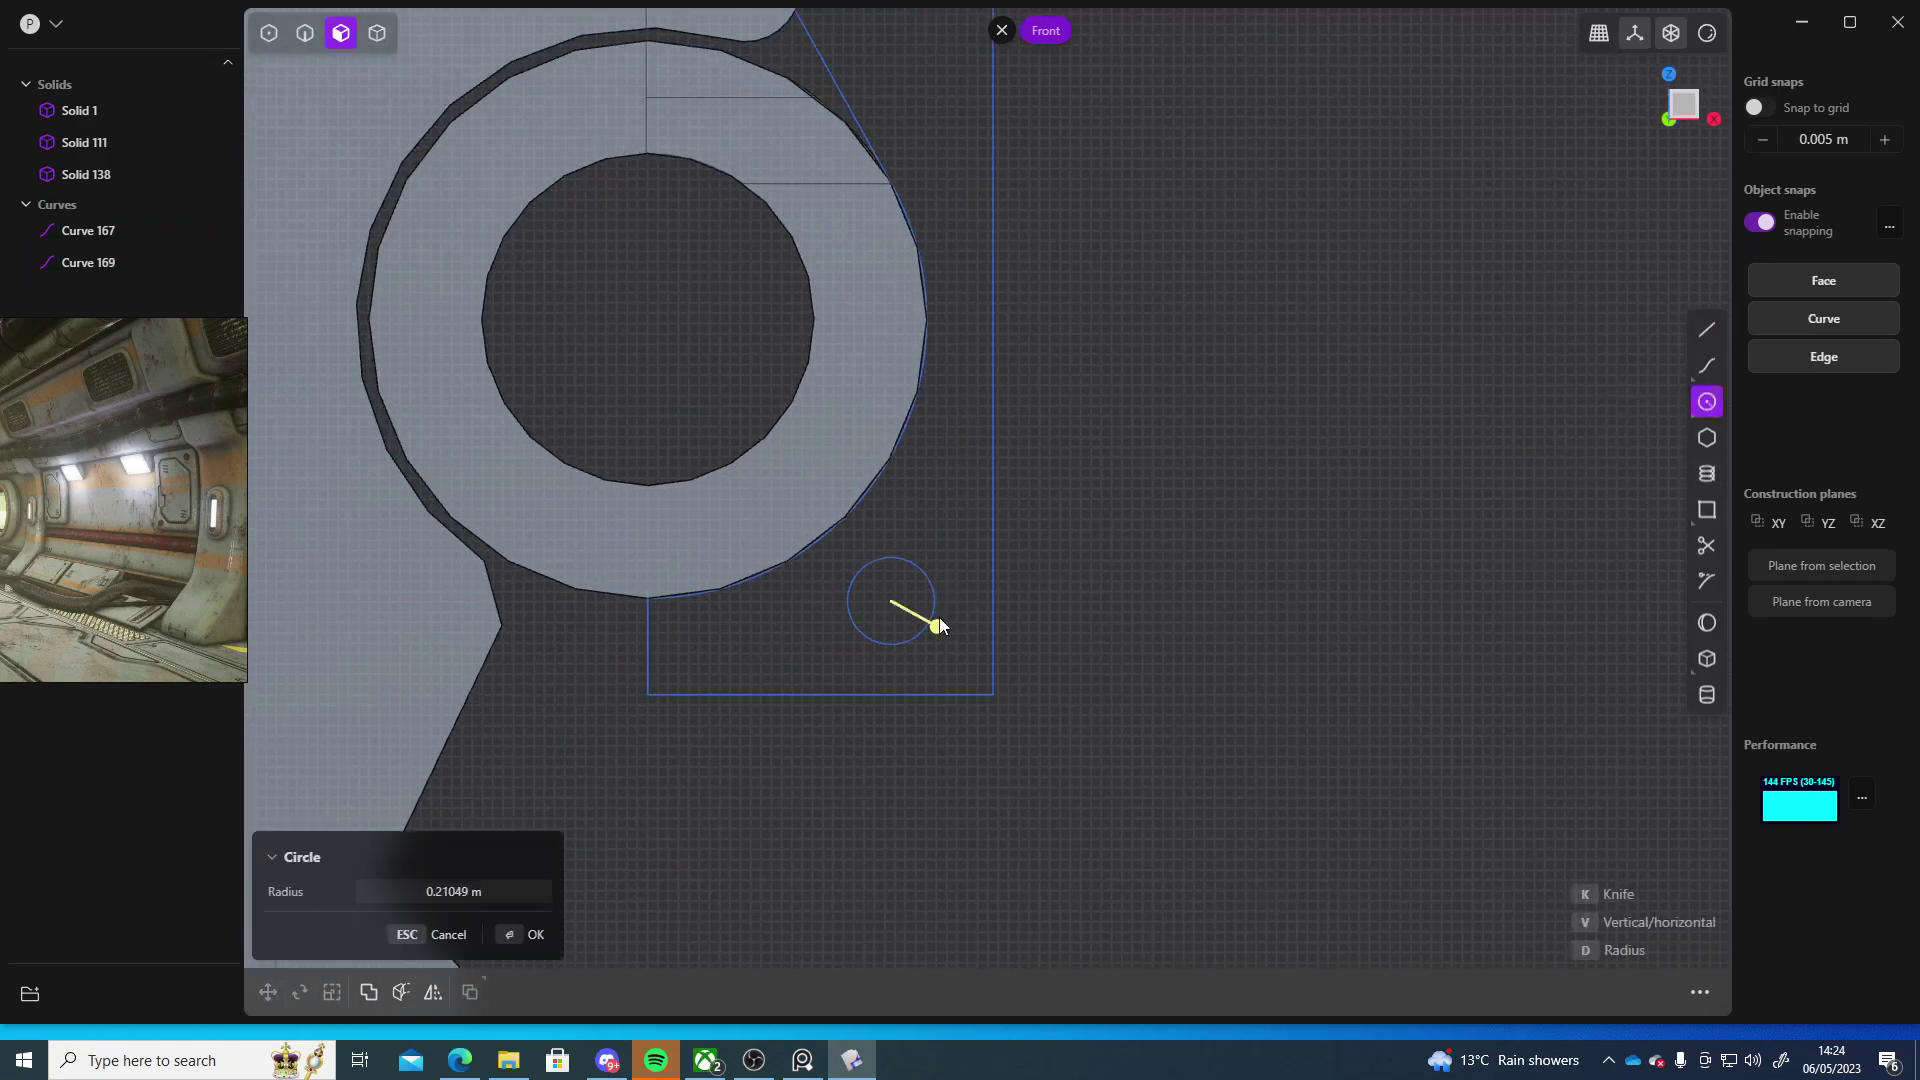
pyautogui.keyDown('shift'); pyautogui.moveTo(998, 542); pyautogui.dragTo(1016, 617, button='middle'); pyautogui.keyUp('shift')
pyautogui.click(1010, 375)
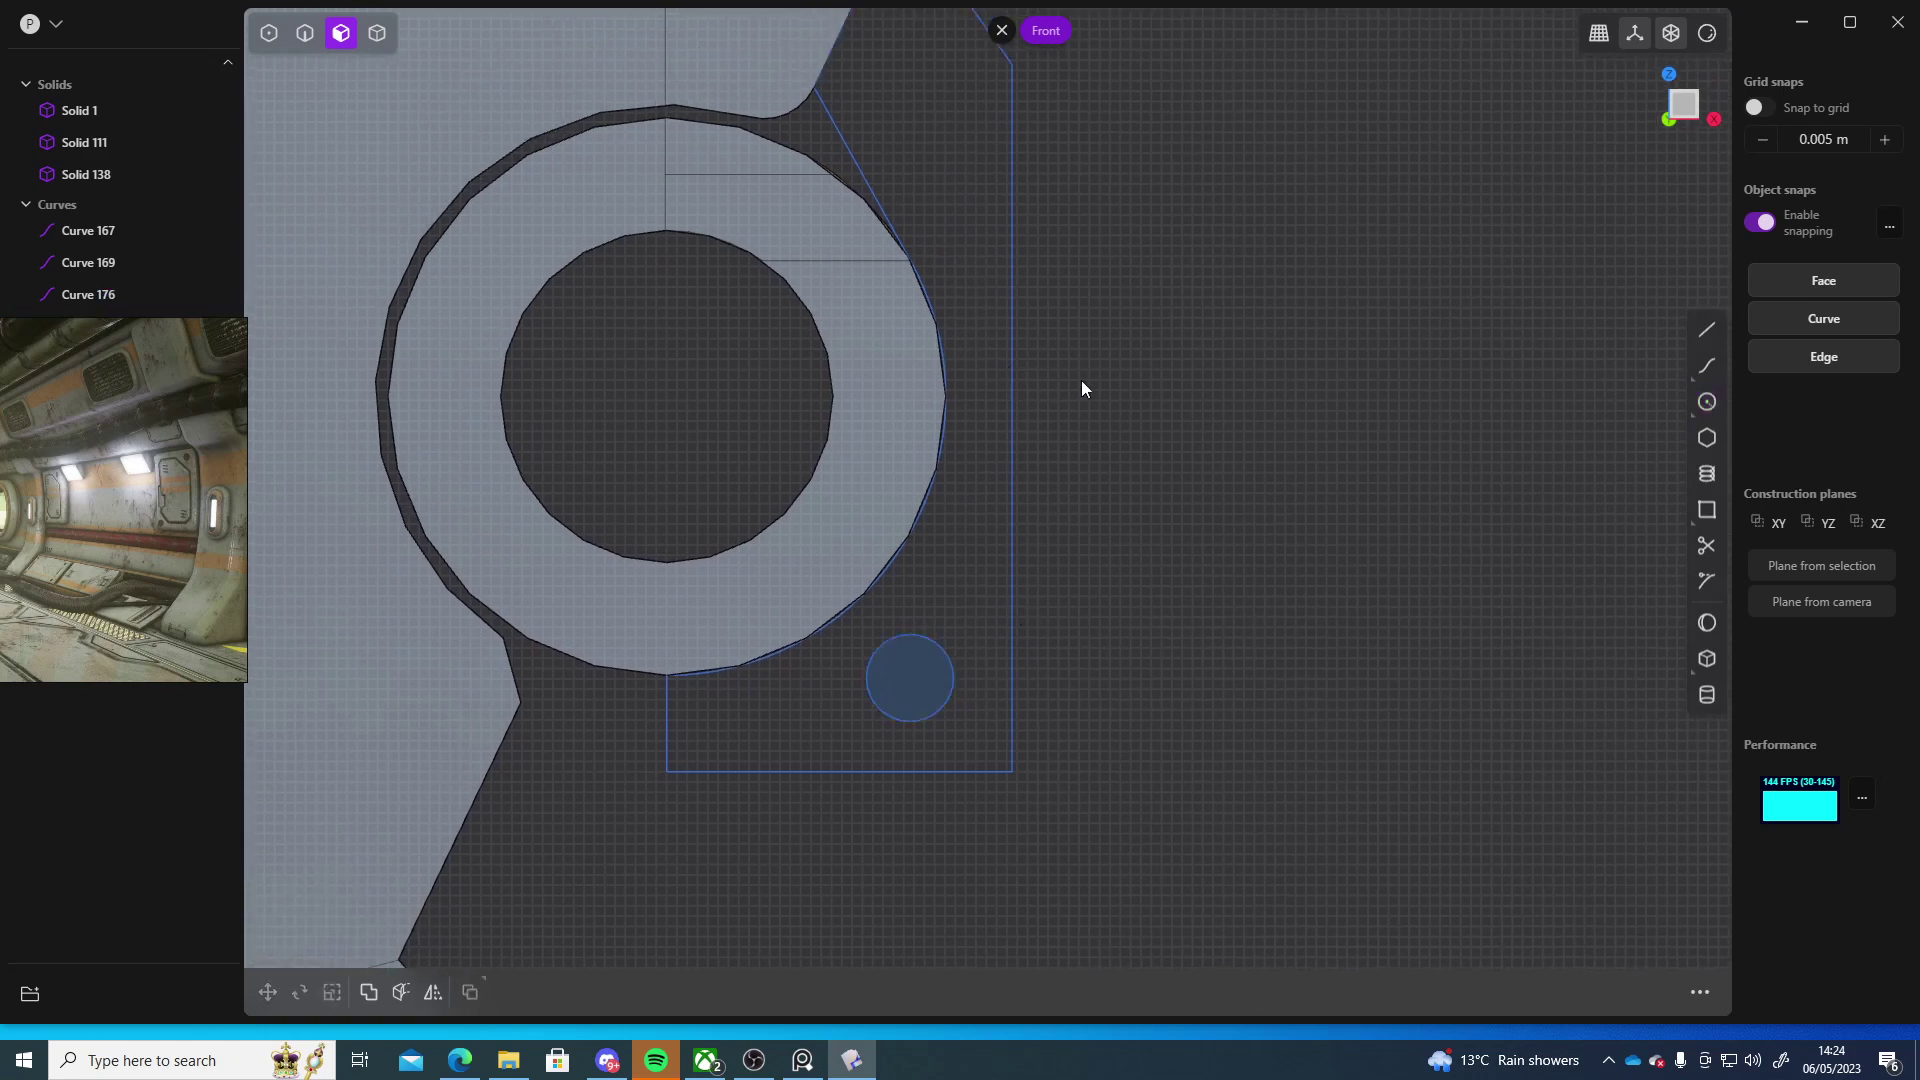
# - Examine the bracket outline, arc and circle curves, checking where the outline meets the wall's sloped edge
pyautogui.keyDown('shift'); pyautogui.moveTo(1080, 386); pyautogui.dragTo(1044, 518, button='middle'); pyautogui.keyUp('shift')
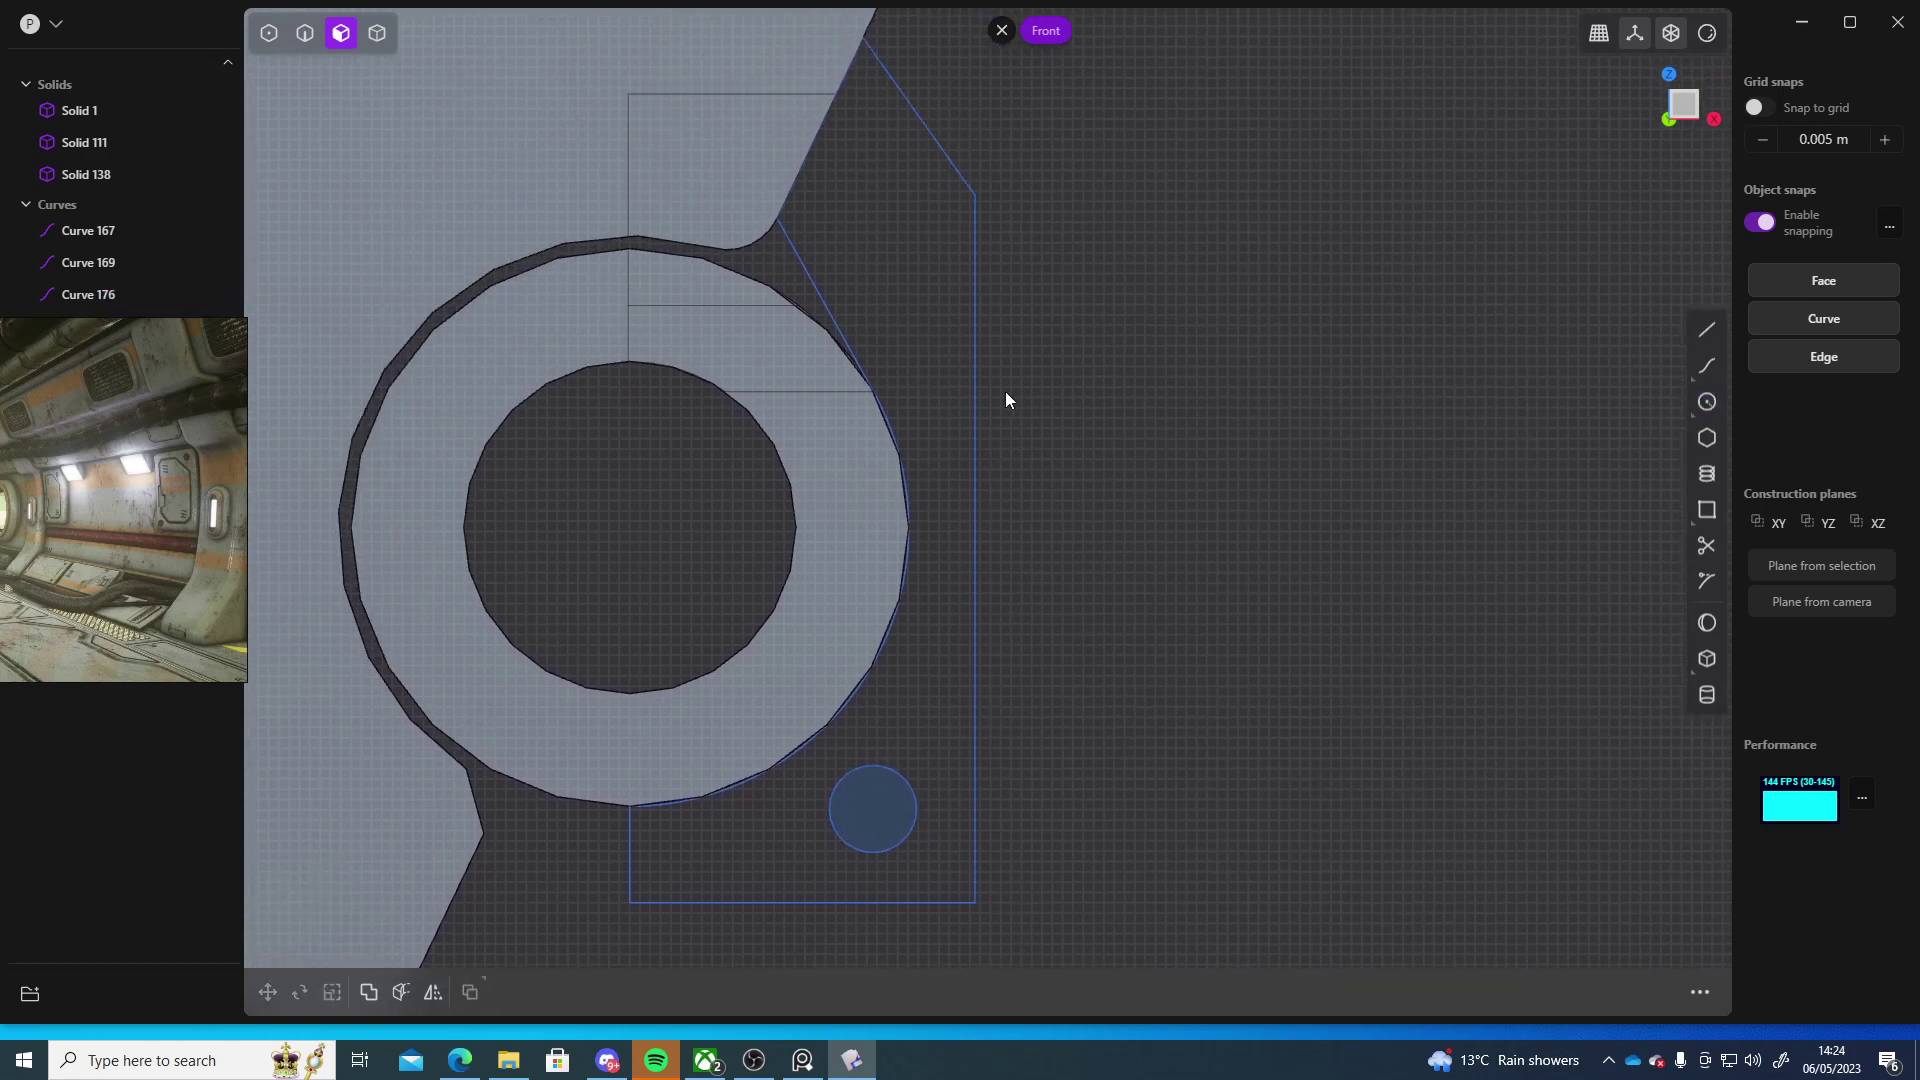
pyautogui.click(82, 294)
pyautogui.keyDown('shift'); pyautogui.click(92, 231); pyautogui.keyUp('shift')
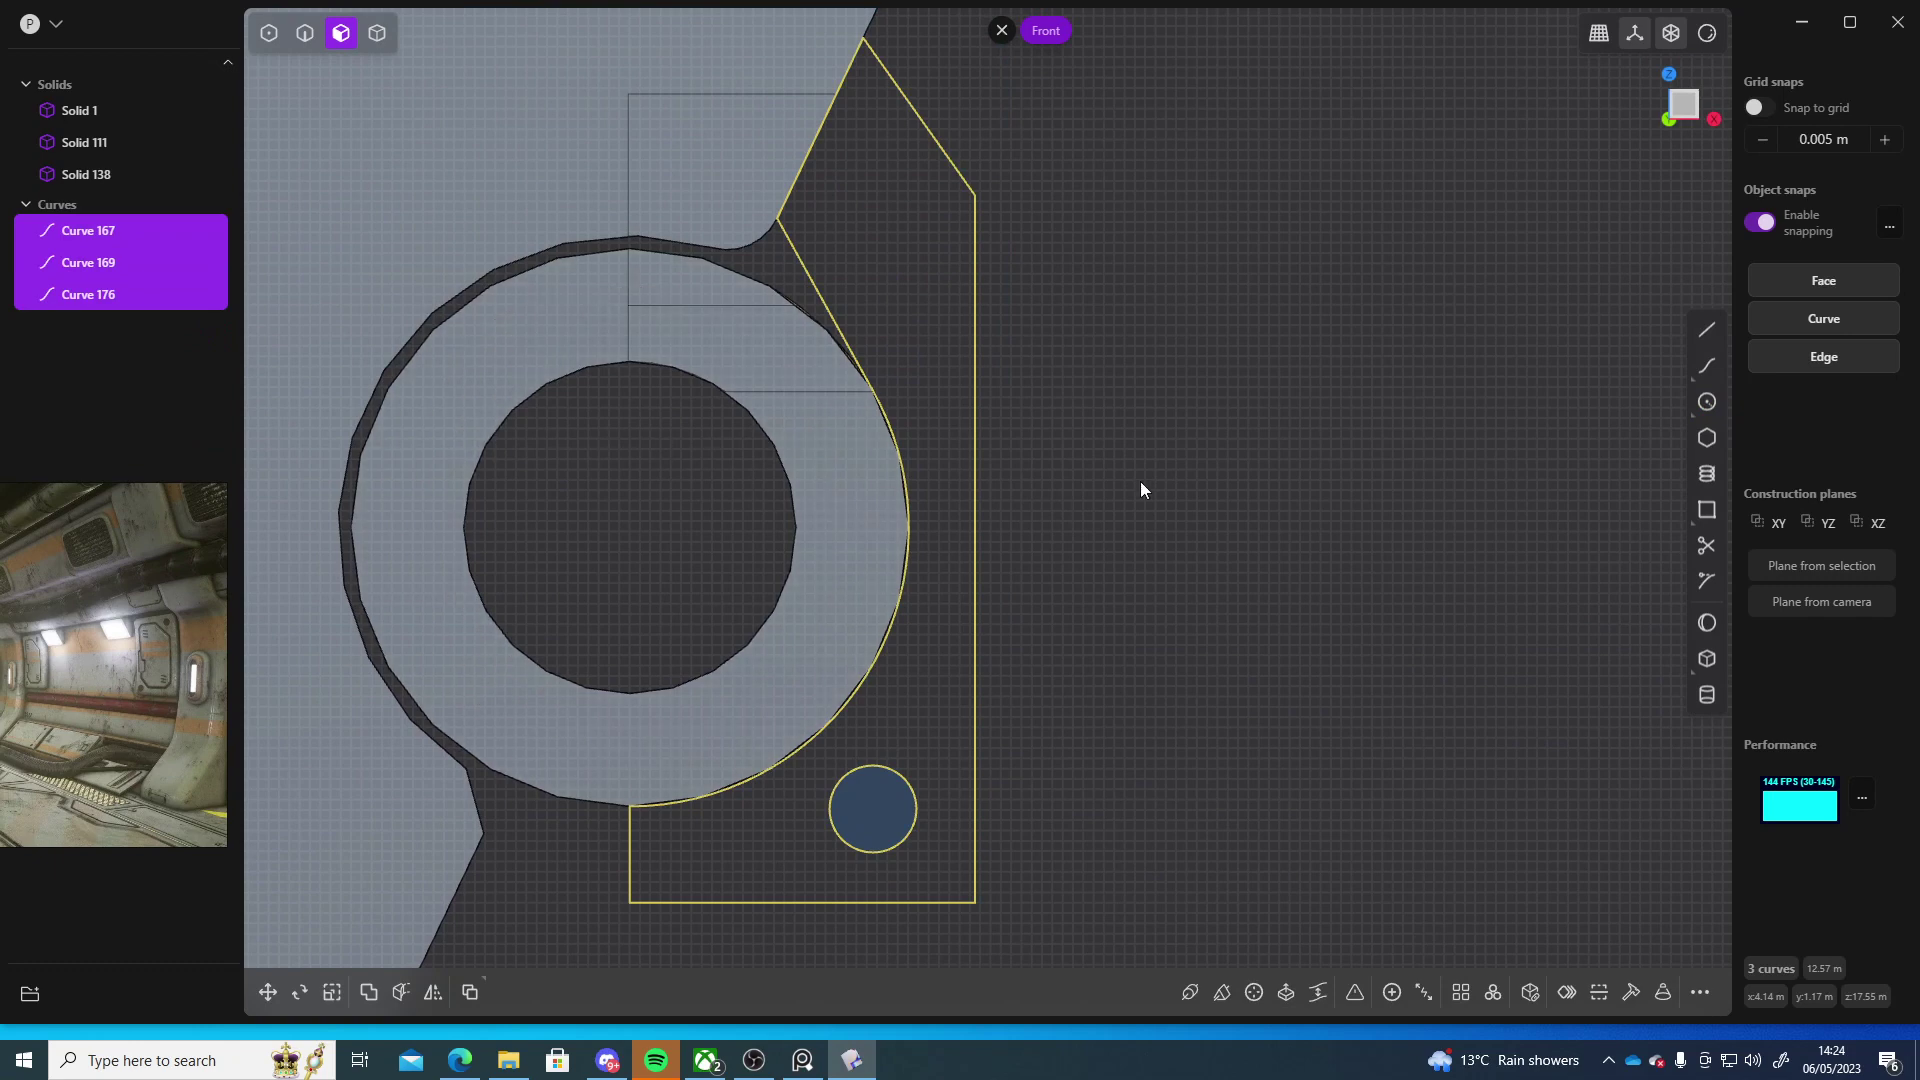
pyautogui.click(1058, 399)
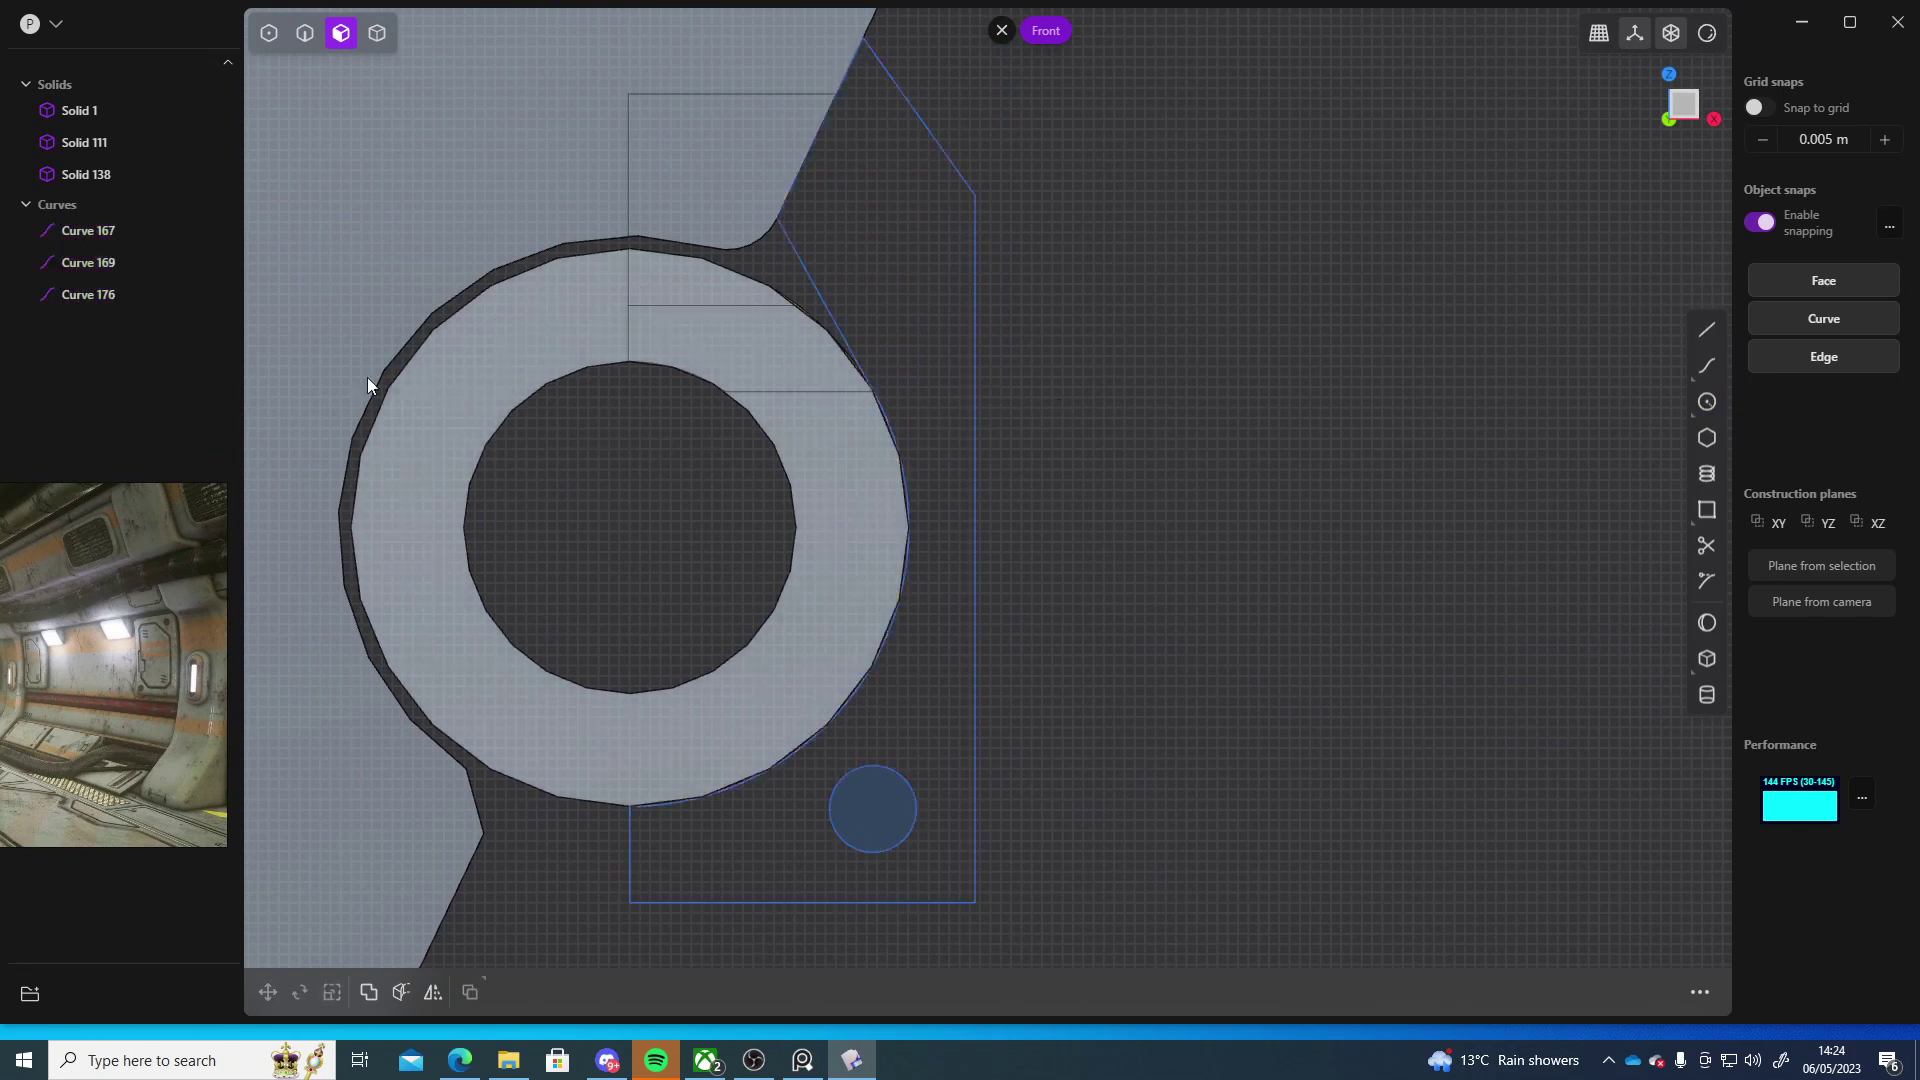
pyautogui.click(93, 290)
pyautogui.keyDown('shift'); pyautogui.click(158, 240); pyautogui.keyUp('shift')
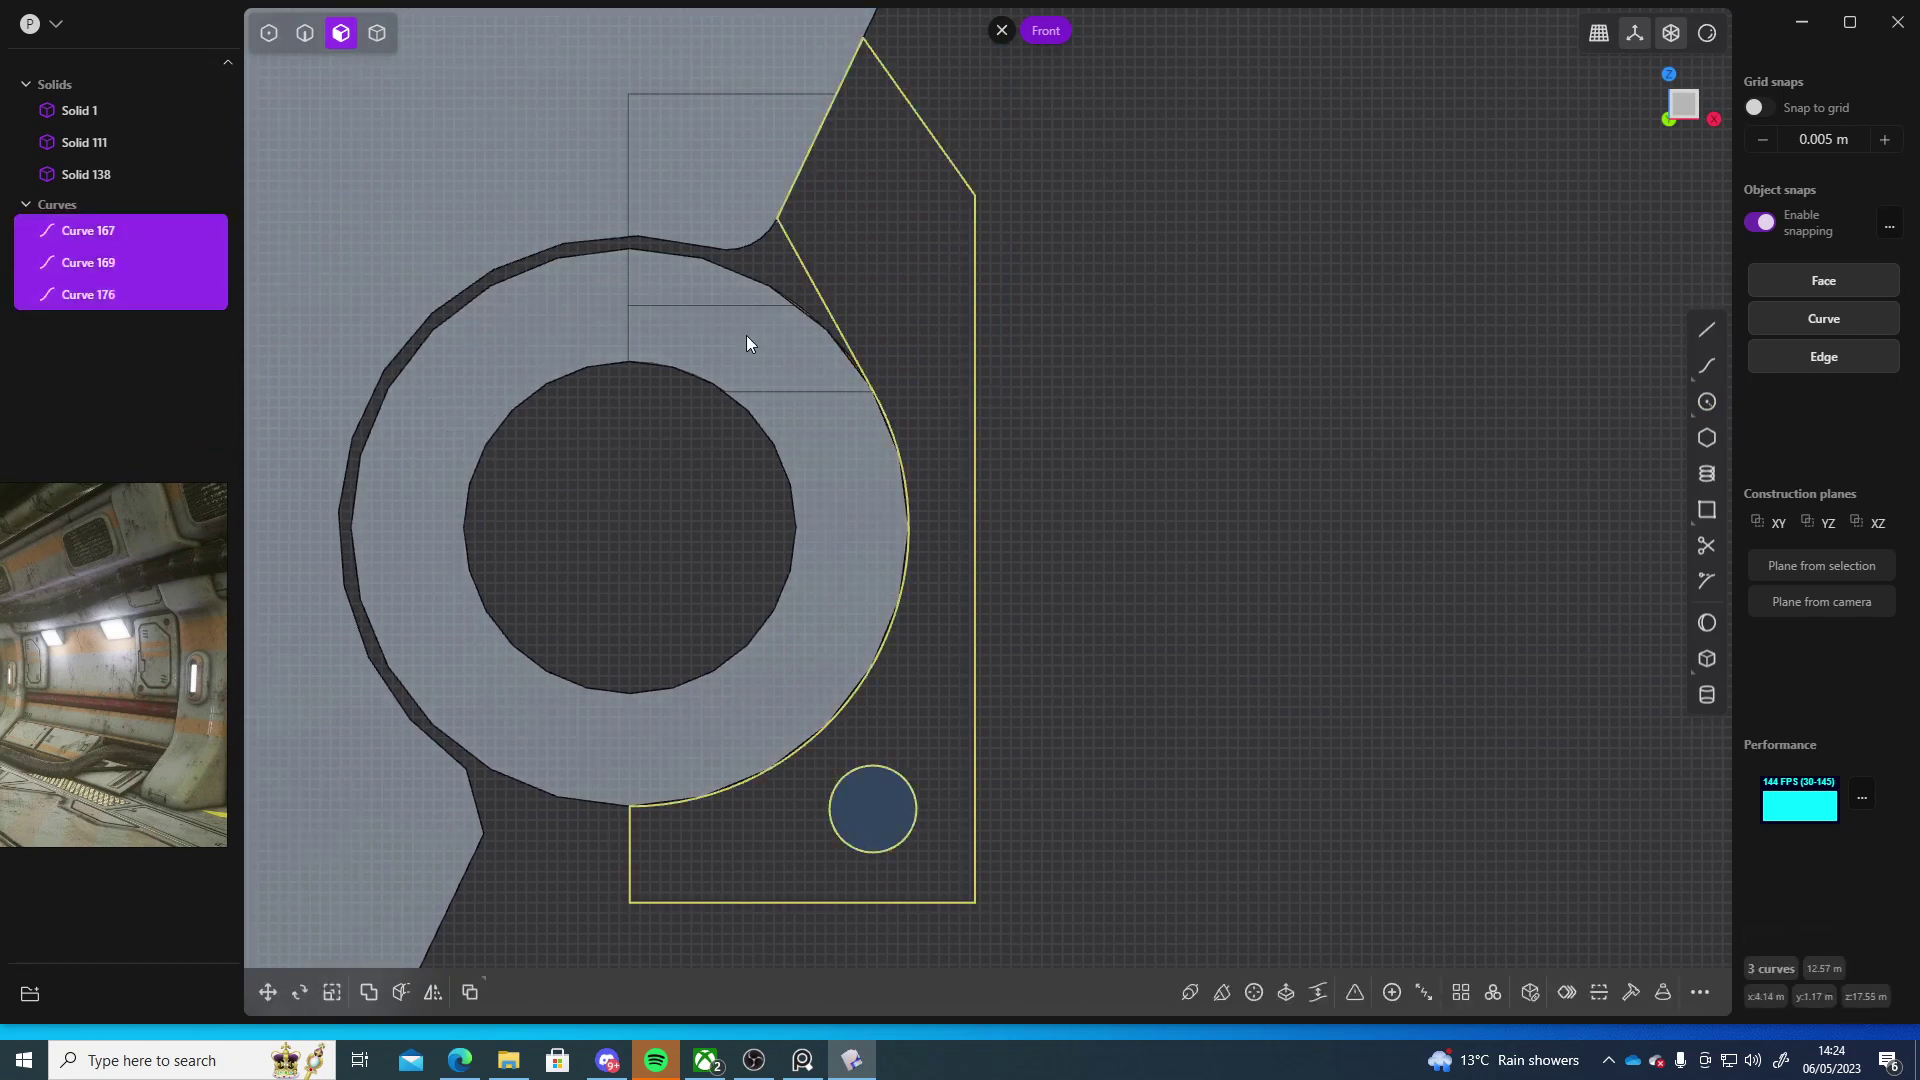
pyautogui.moveTo(1105, 353); pyautogui.dragTo(1094, 408, button='right')
pyautogui.click(1088, 393)
pyautogui.scroll(8, 676, 286)
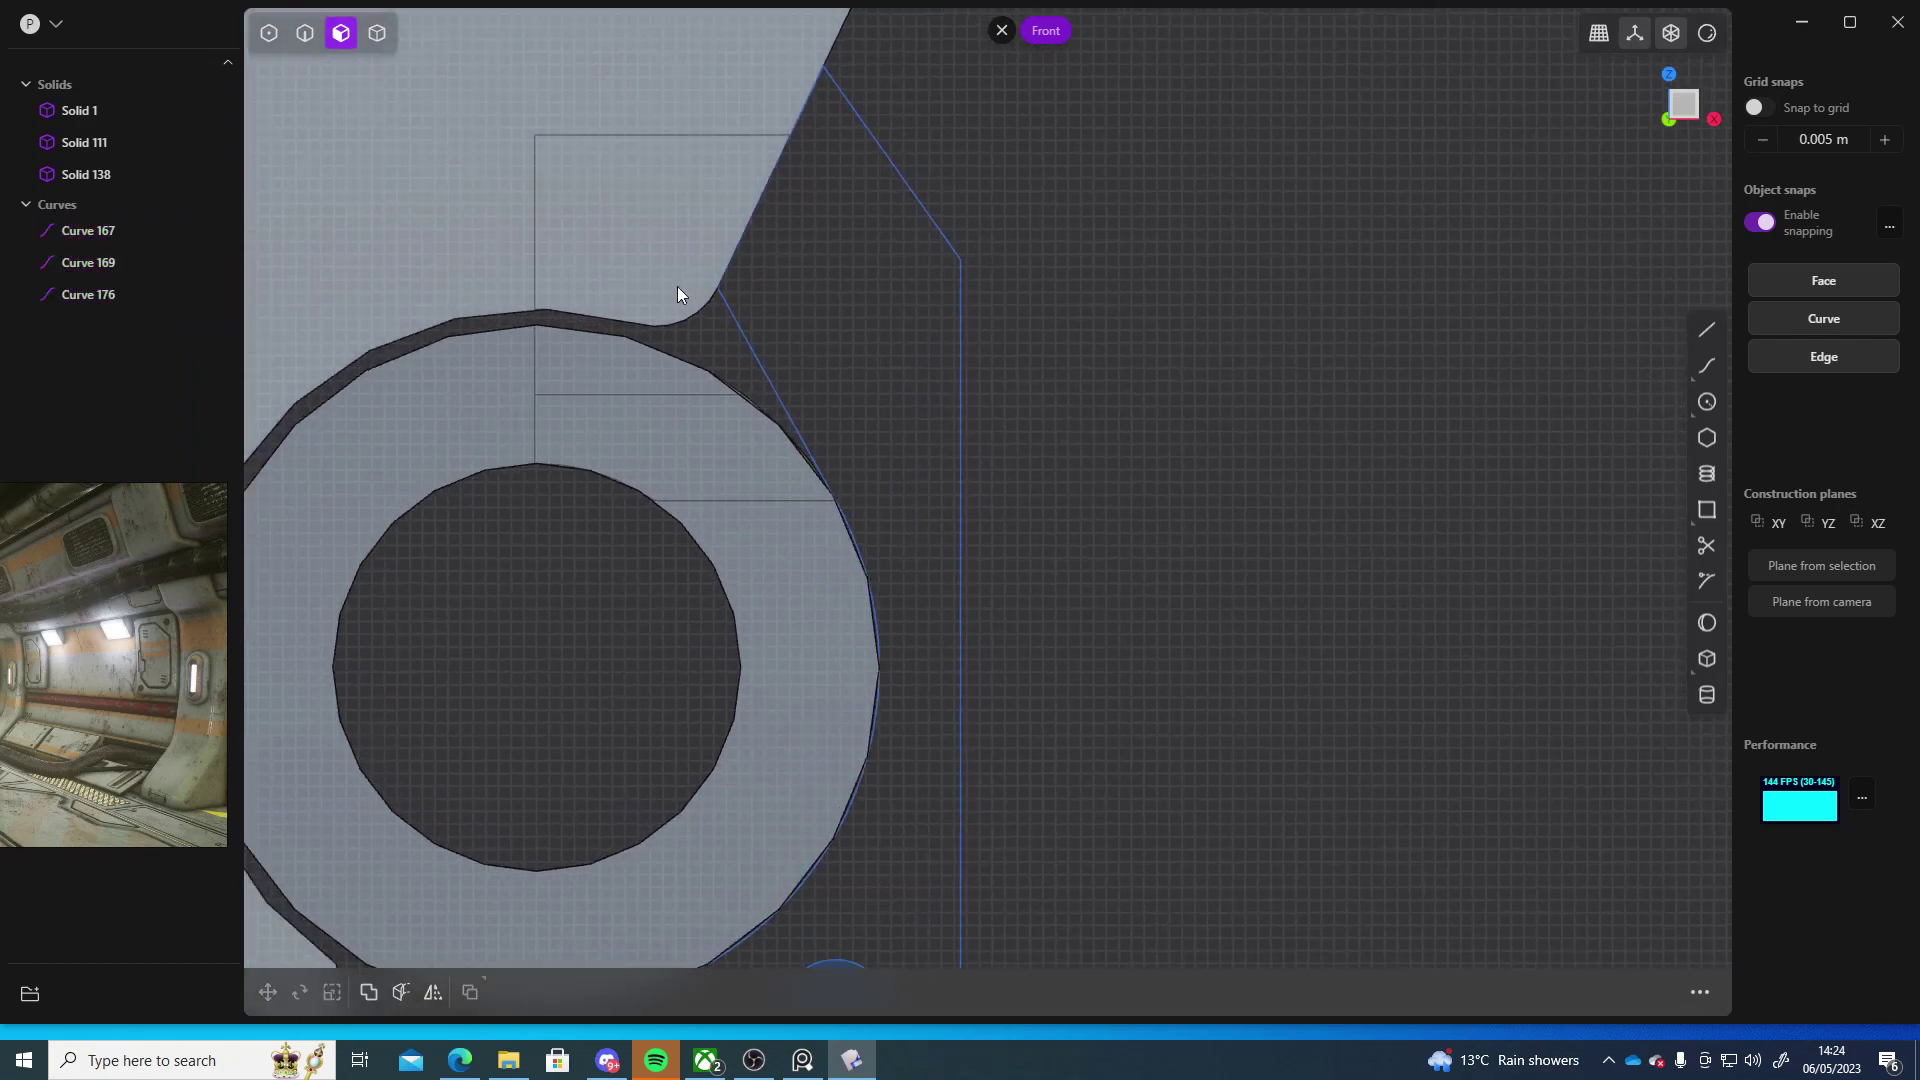
pyautogui.scroll(10, 748, 232)
pyautogui.moveTo(842, 450); pyautogui.dragTo(944, 422, button='right')
pyautogui.scroll(10, 944, 422)
pyautogui.moveTo(688, 538); pyautogui.dragTo(1116, 345, button='right')
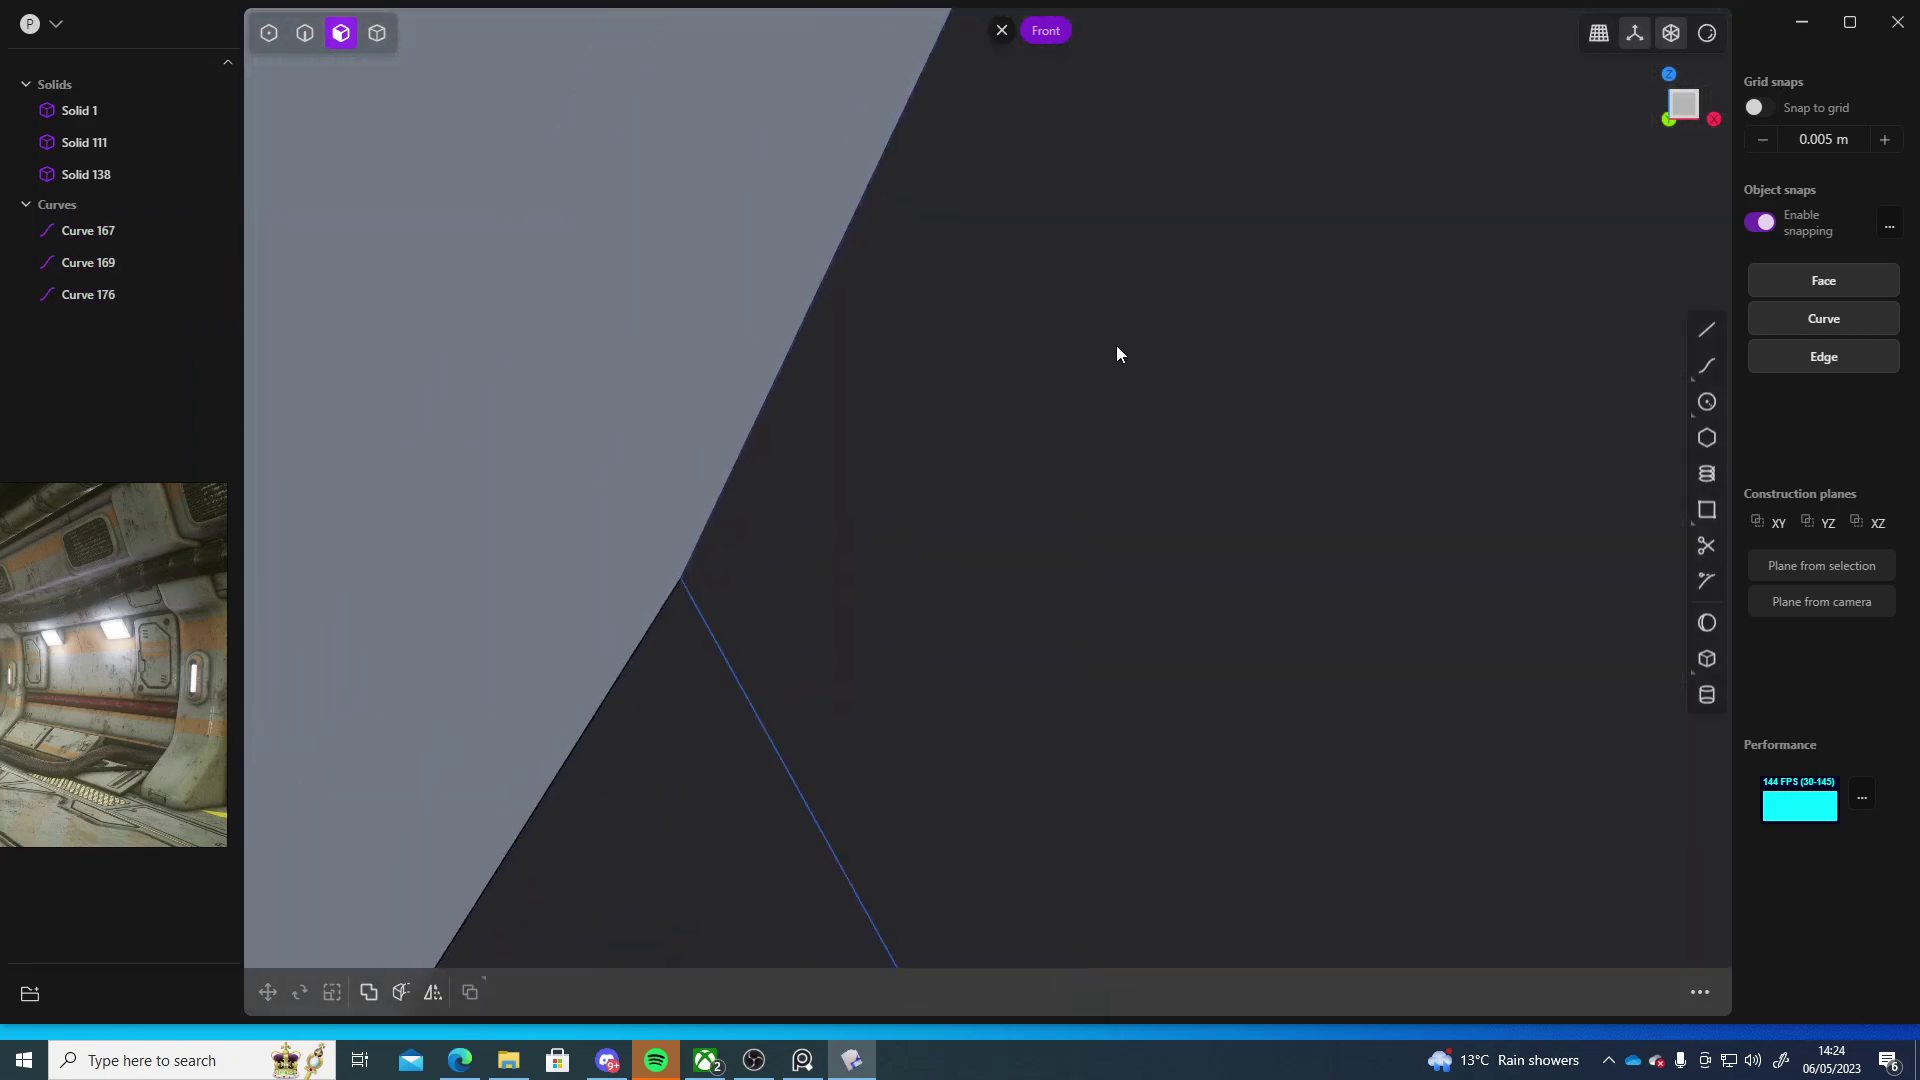
pyautogui.moveTo(1056, 273); pyautogui.dragTo(1034, 410, button='right')
pyautogui.scroll(-10, 1035, 418)
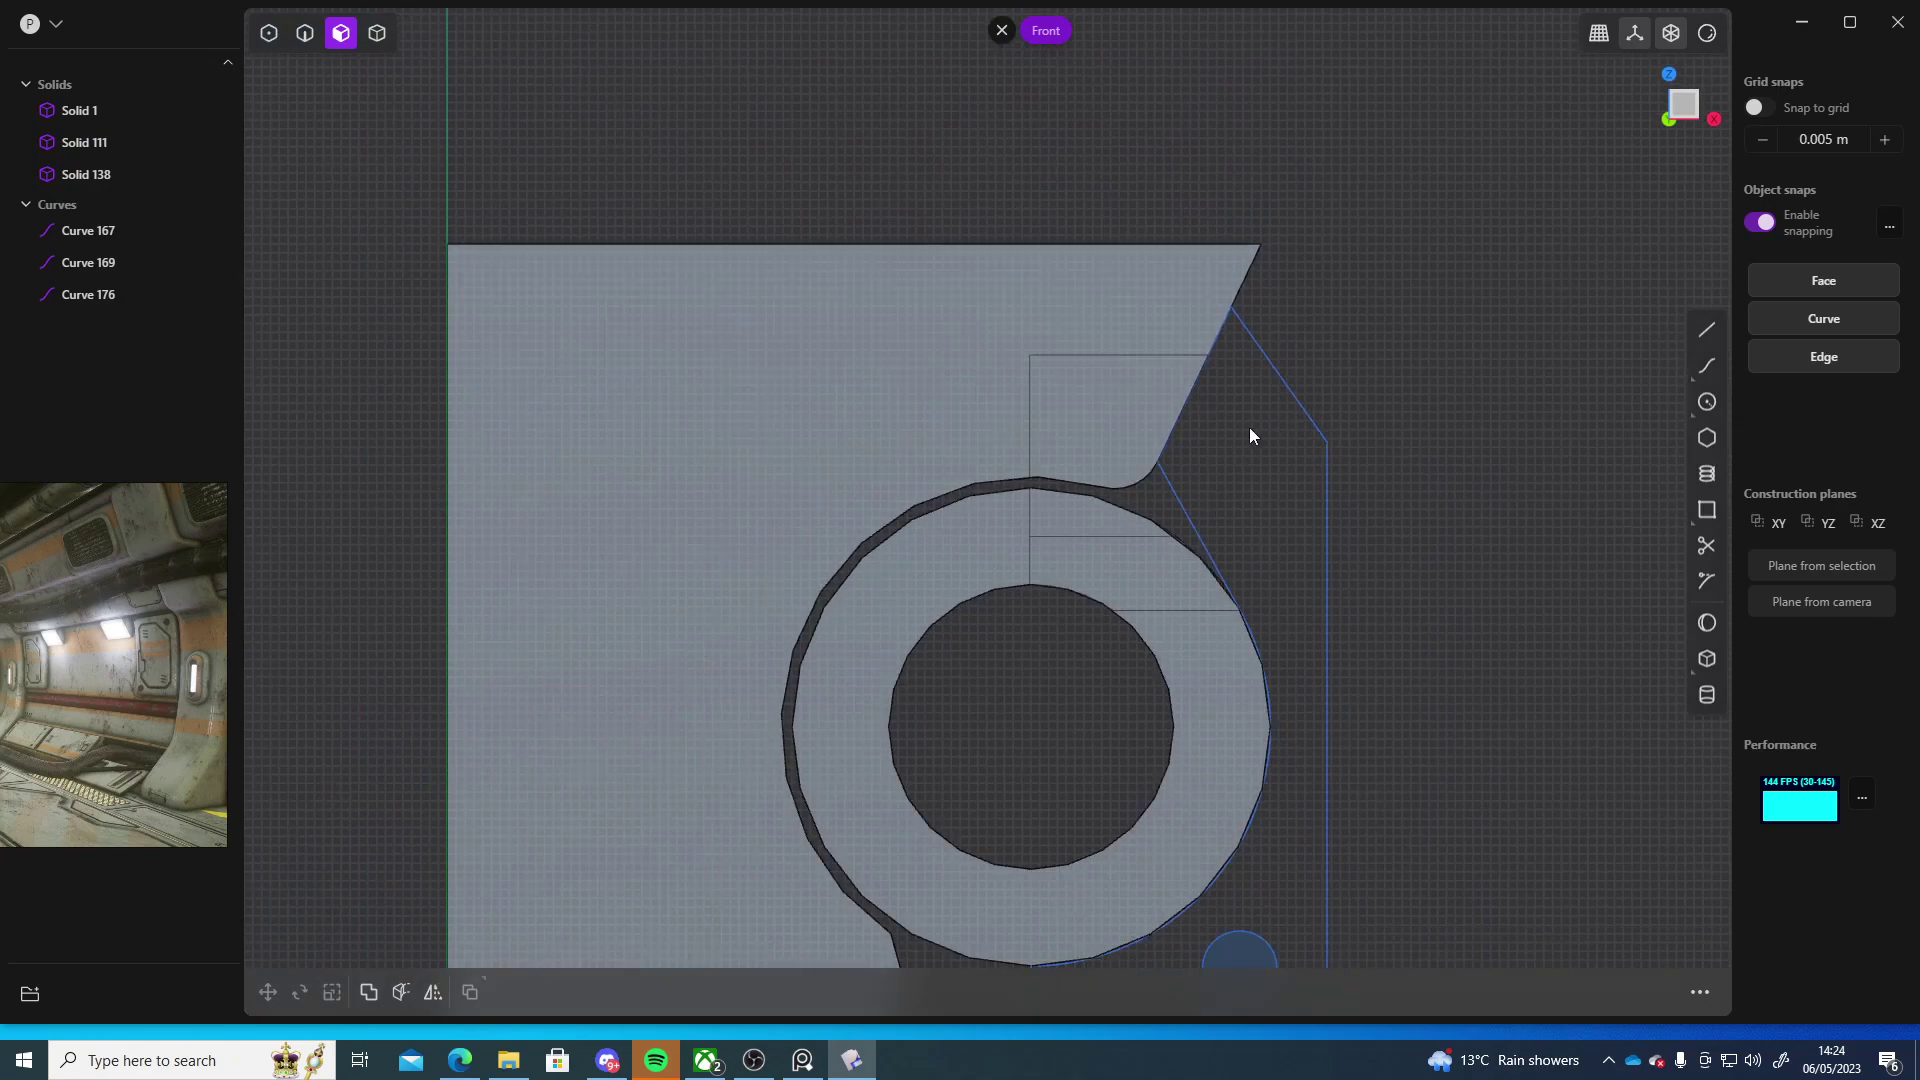
pyautogui.moveTo(1250, 435); pyautogui.dragTo(893, 188, button='right')
# - Hide the three solids and the small circle so only the arc and the bracket outline stay visible
pyautogui.click(80, 230)
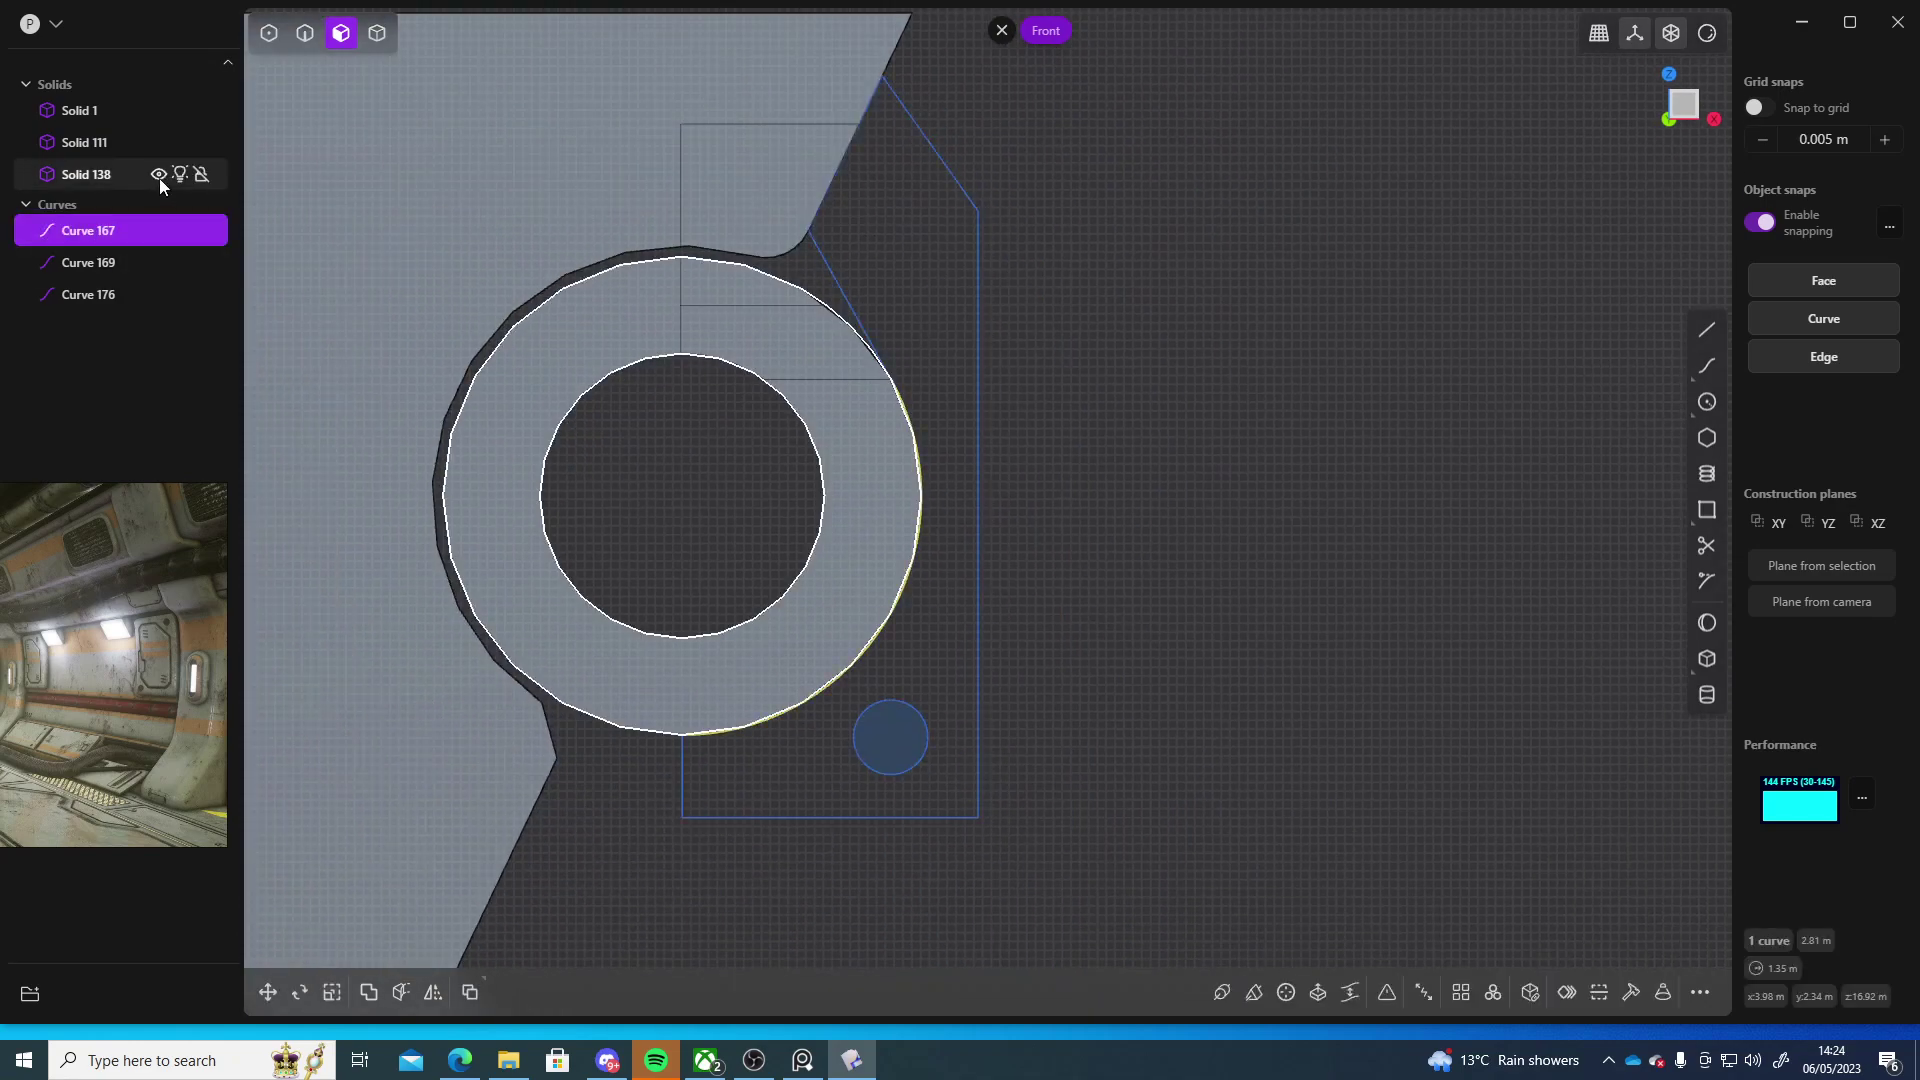
pyautogui.click(159, 174)
pyautogui.click(159, 142)
pyautogui.click(159, 110)
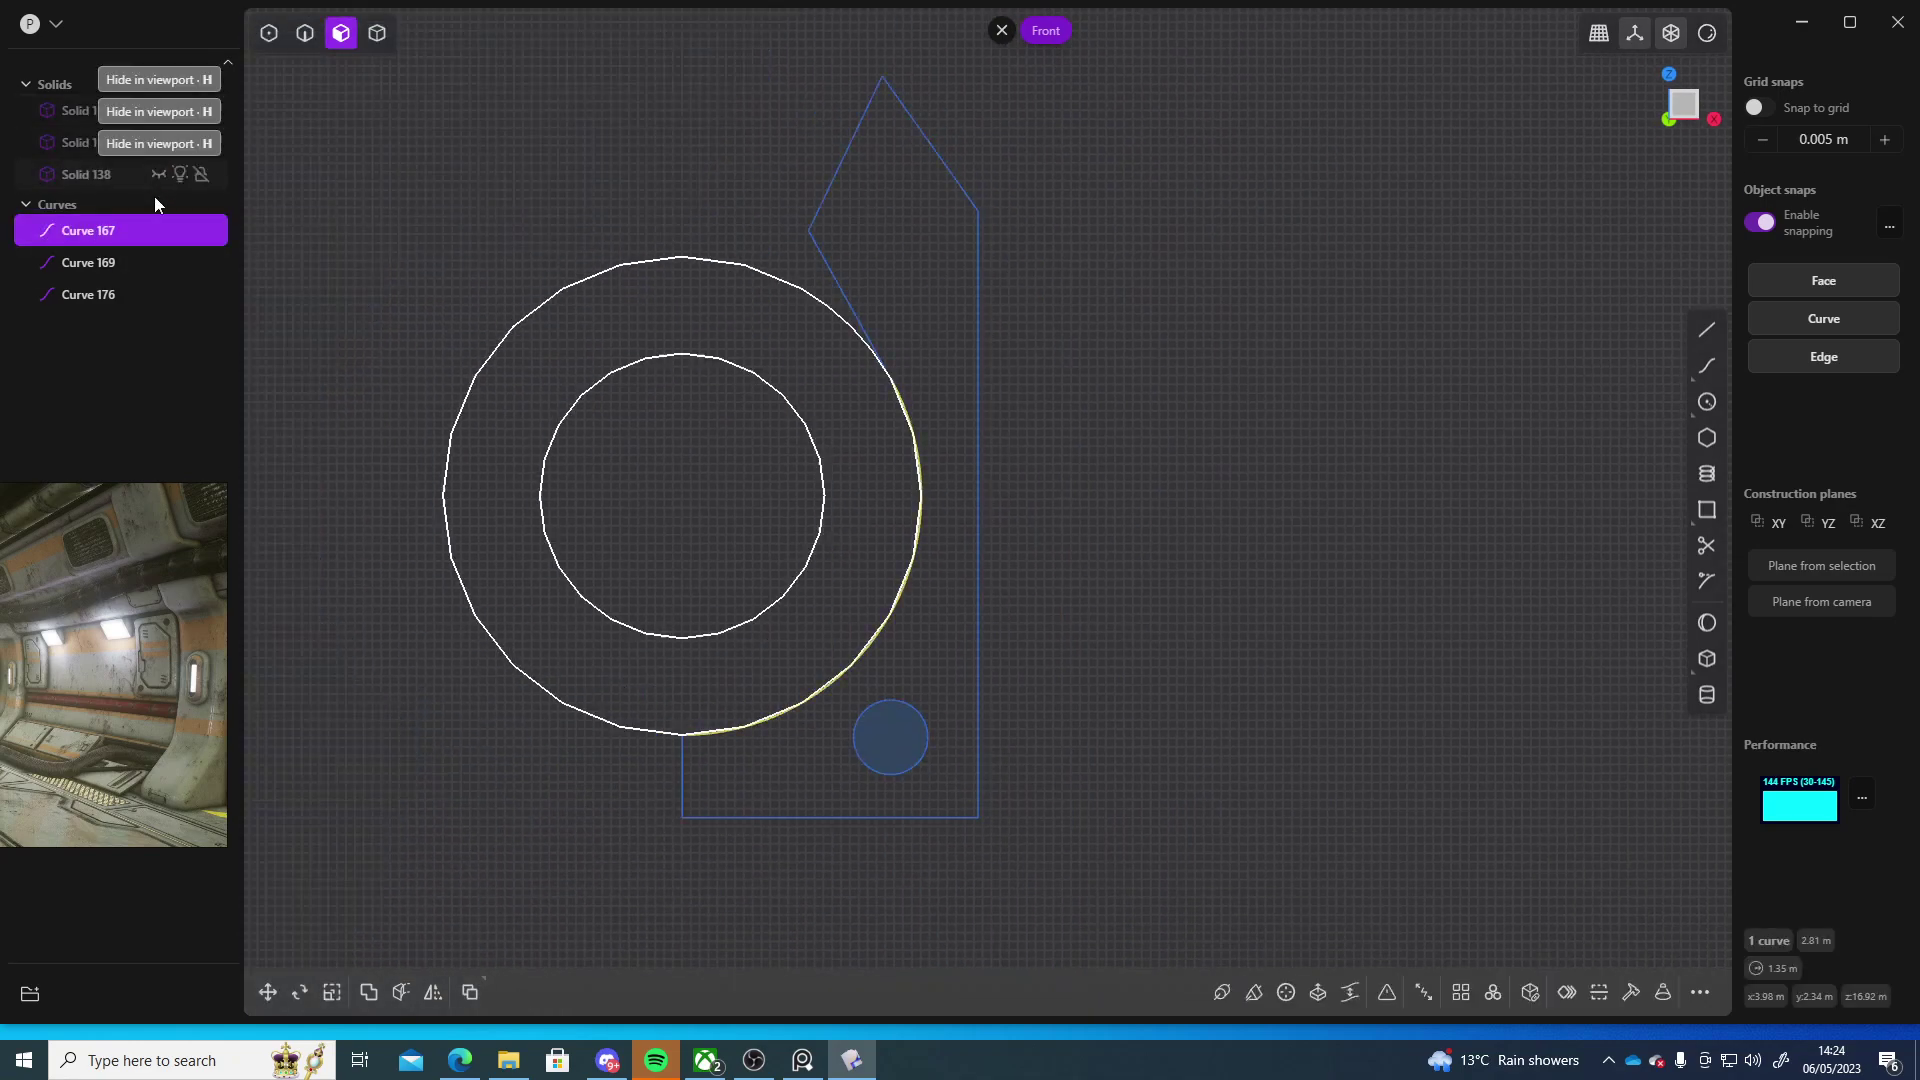
pyautogui.click(78, 298)
pyautogui.click(159, 294)
# - Check whether the arc's upper and lower endpoints coincide with the ends of the bracket outline
pyautogui.click(94, 266)
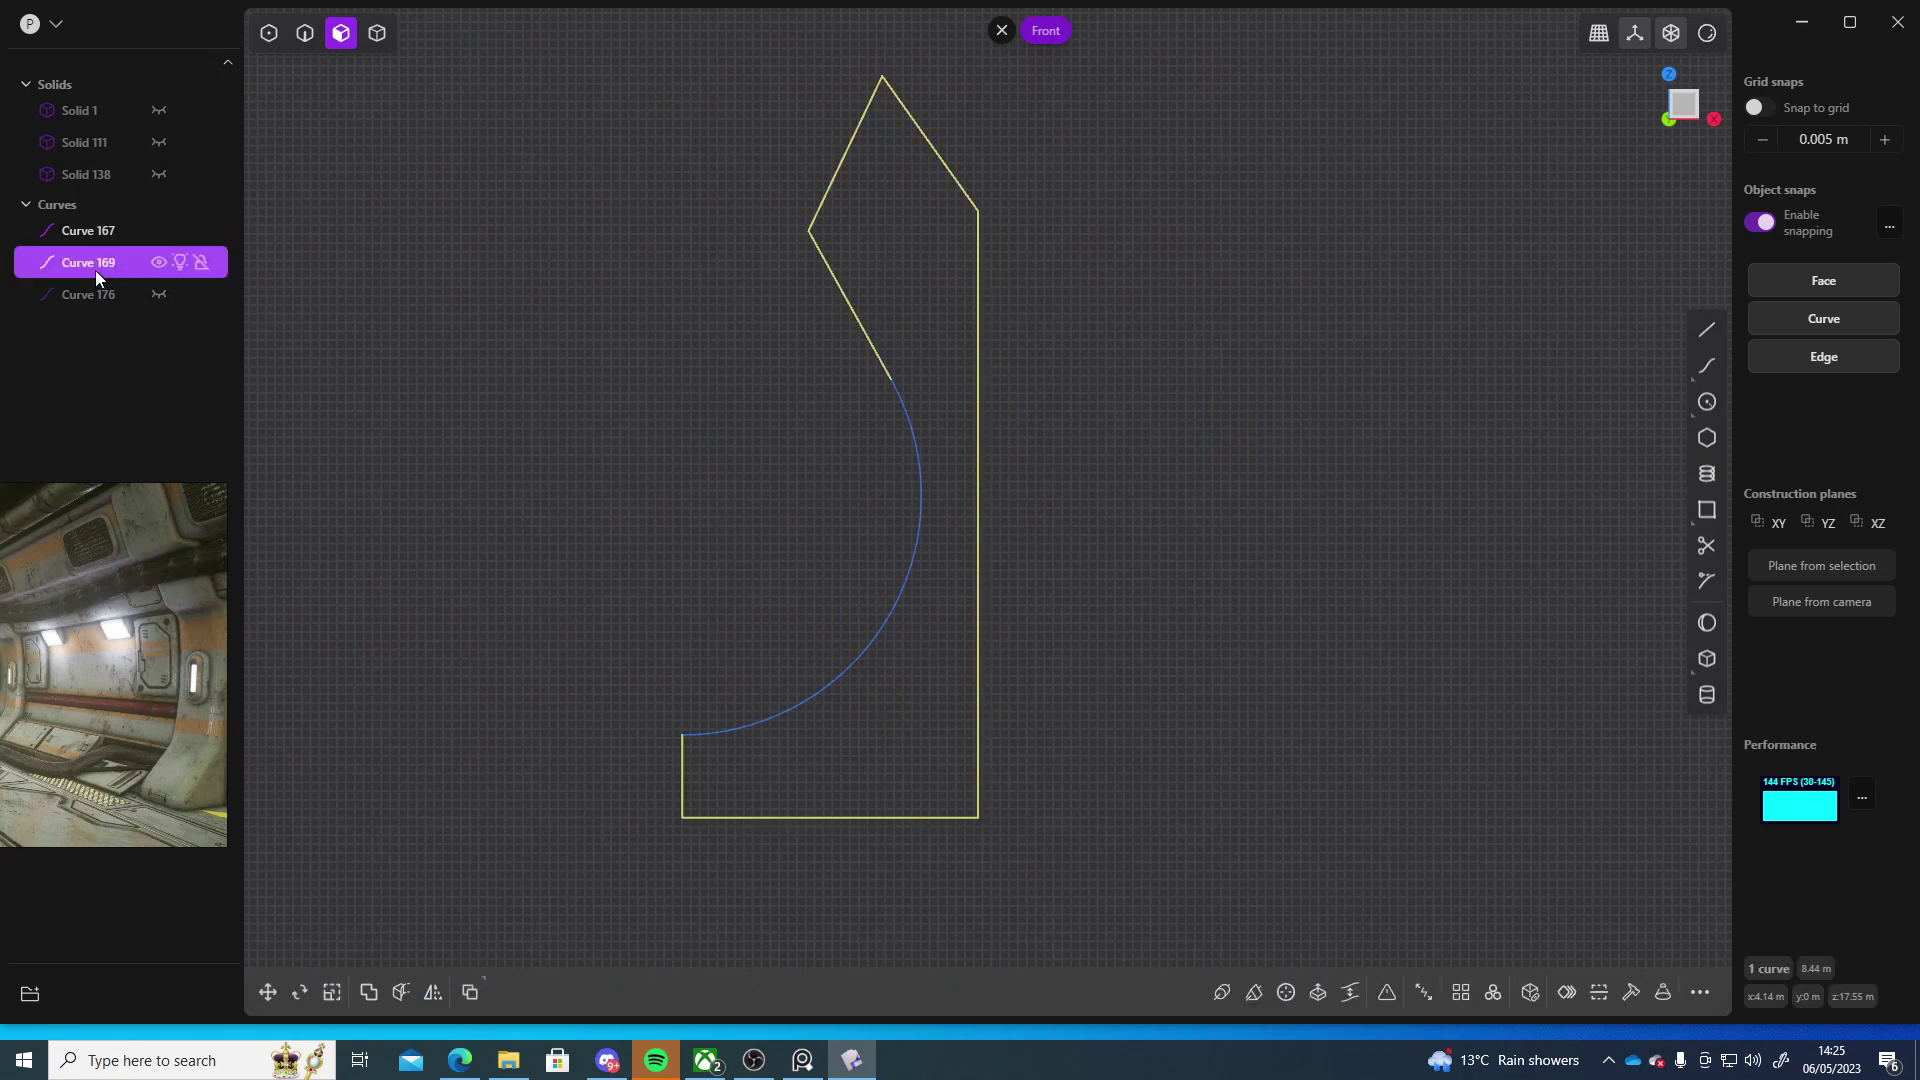
pyautogui.moveTo(620, 592); pyautogui.dragTo(632, 616, button='right')
pyautogui.scroll(7, 802, 405)
pyautogui.moveTo(1390, 420); pyautogui.dragTo(995, 385, button='right')
pyautogui.scroll(3, 832, 354)
pyautogui.moveTo(1232, 452); pyautogui.dragTo(973, 363, button='right')
pyautogui.keyDown('shift'); pyautogui.click(82, 230); pyautogui.keyUp('shift')
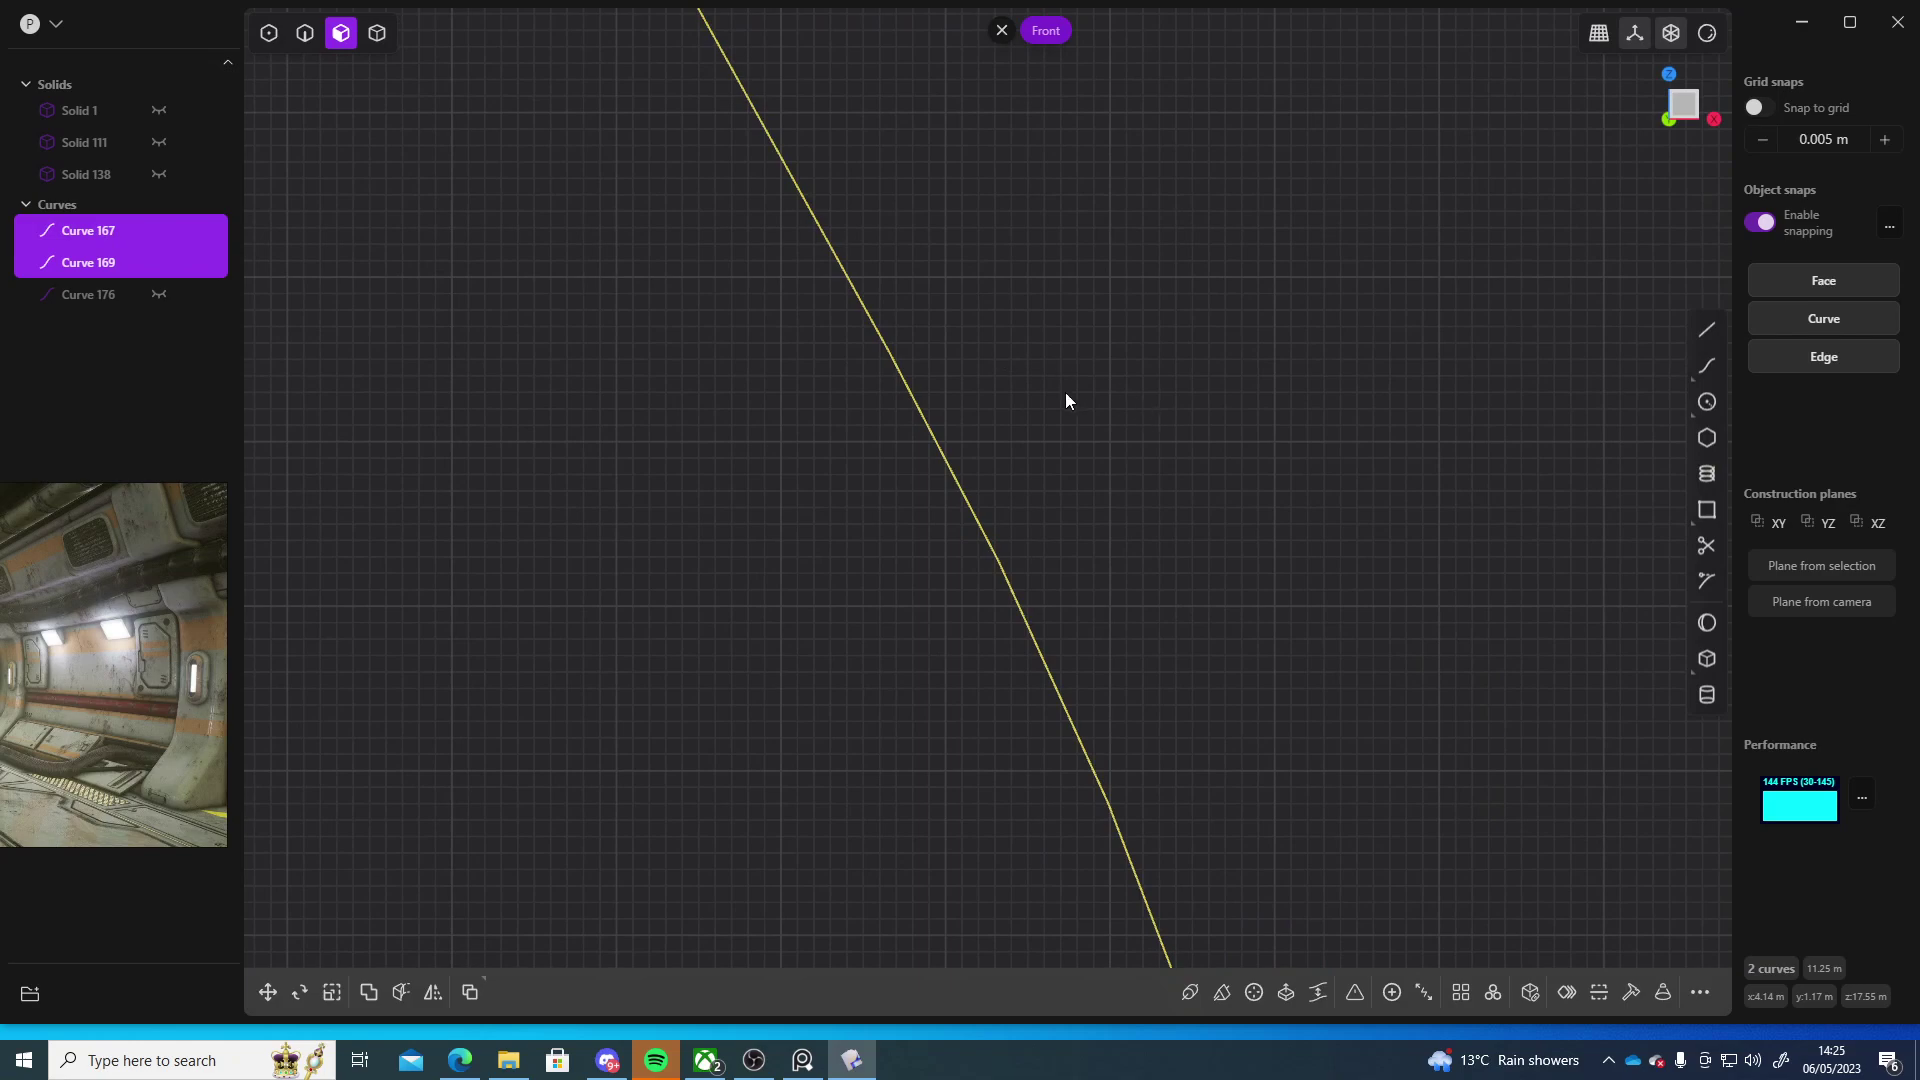
pyautogui.press('1')
pyautogui.moveTo(1100, 290); pyautogui.dragTo(624, 441)
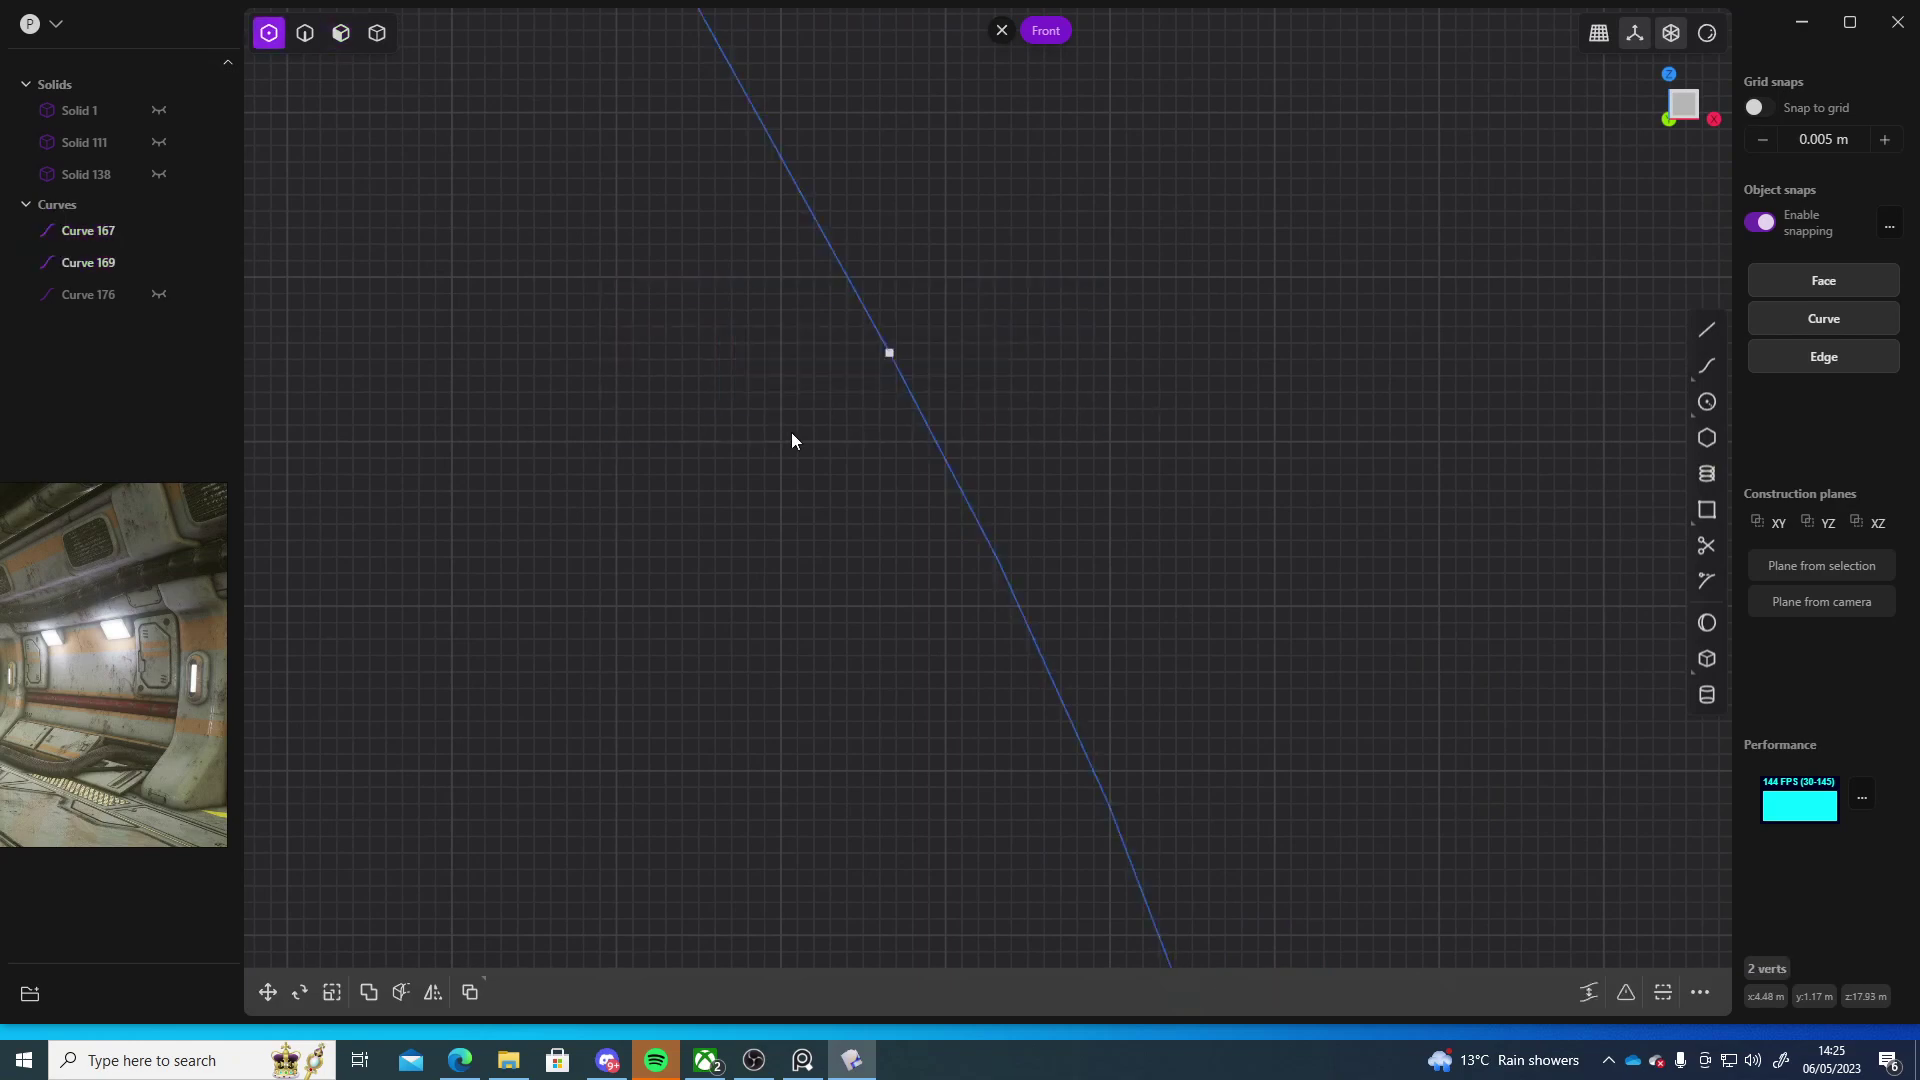
pyautogui.moveTo(790, 432); pyautogui.dragTo(616, 718, button='right')
pyautogui.moveTo(575, 685); pyautogui.dragTo(706, 784)
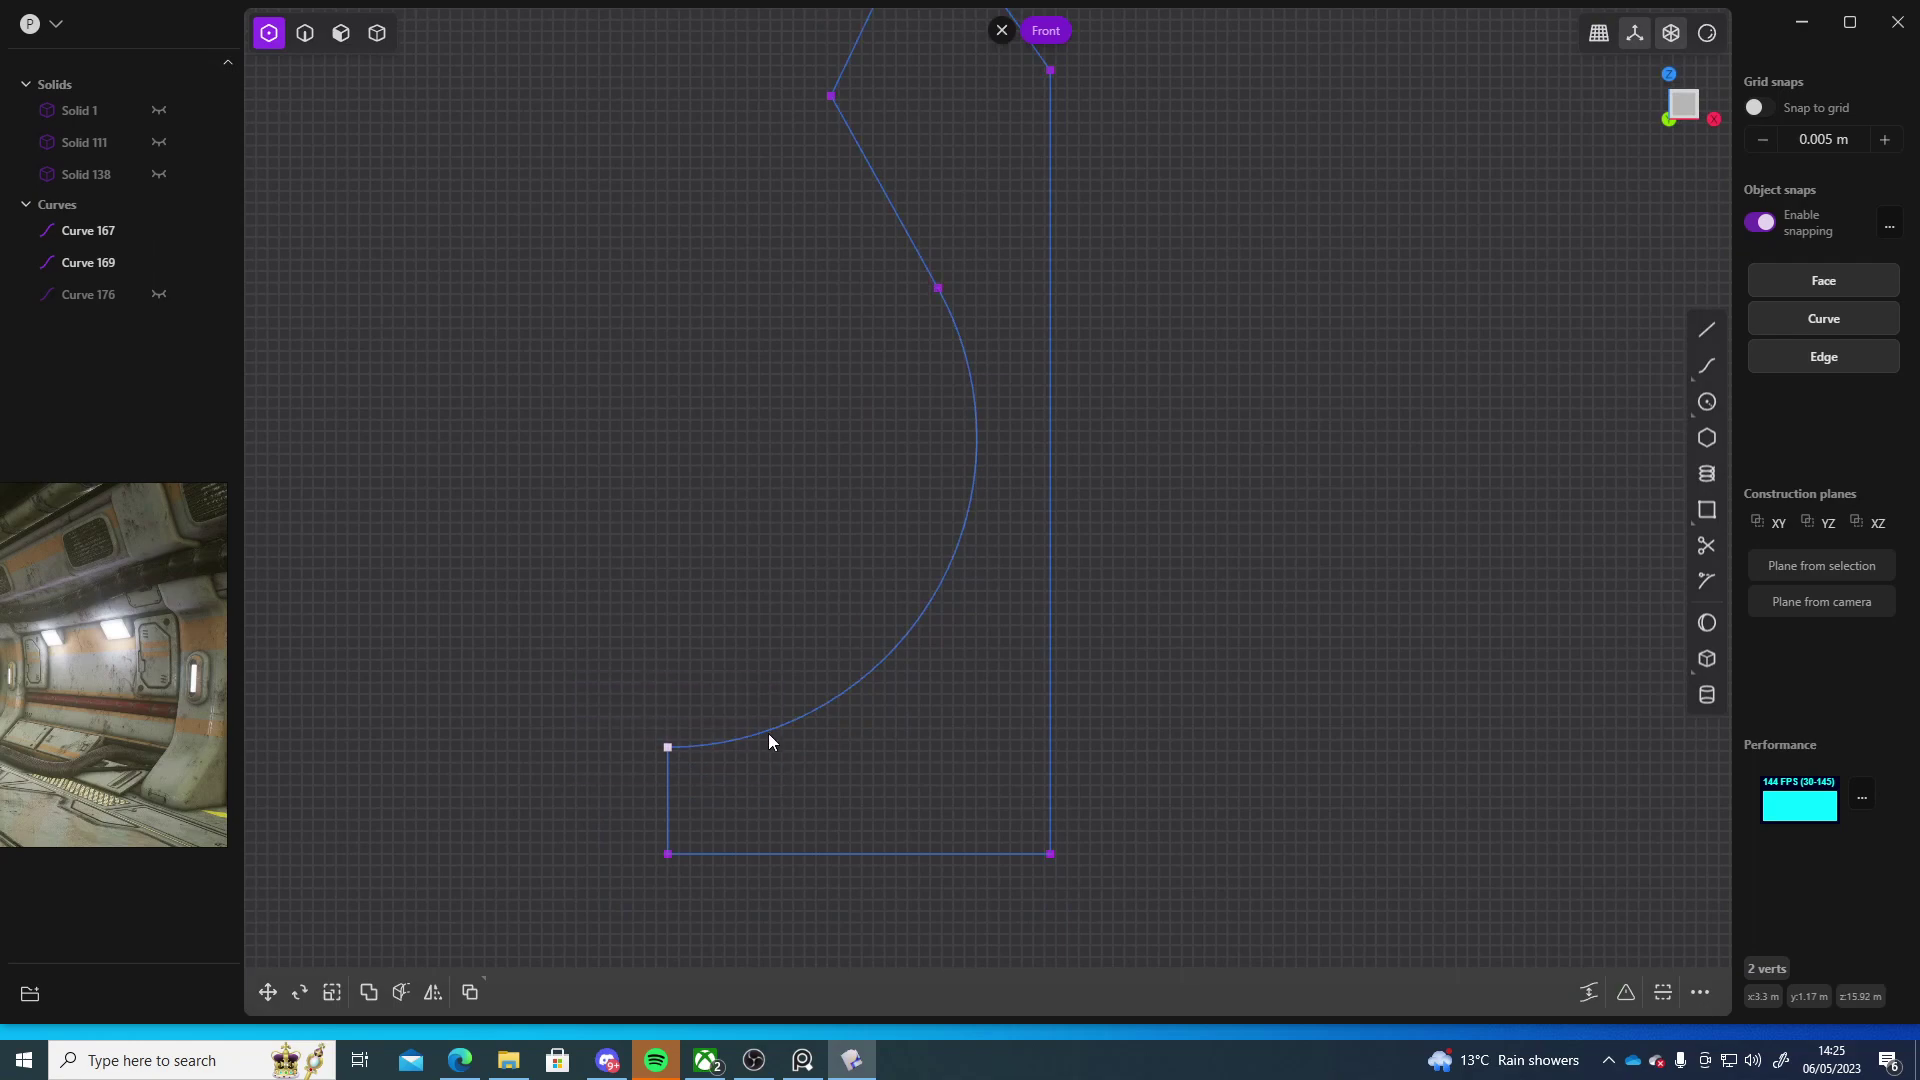
pyautogui.click(1304, 654)
pyautogui.moveTo(722, 749); pyautogui.dragTo(662, 597, button='middle')
pyautogui.scroll(10, 1238, 669)
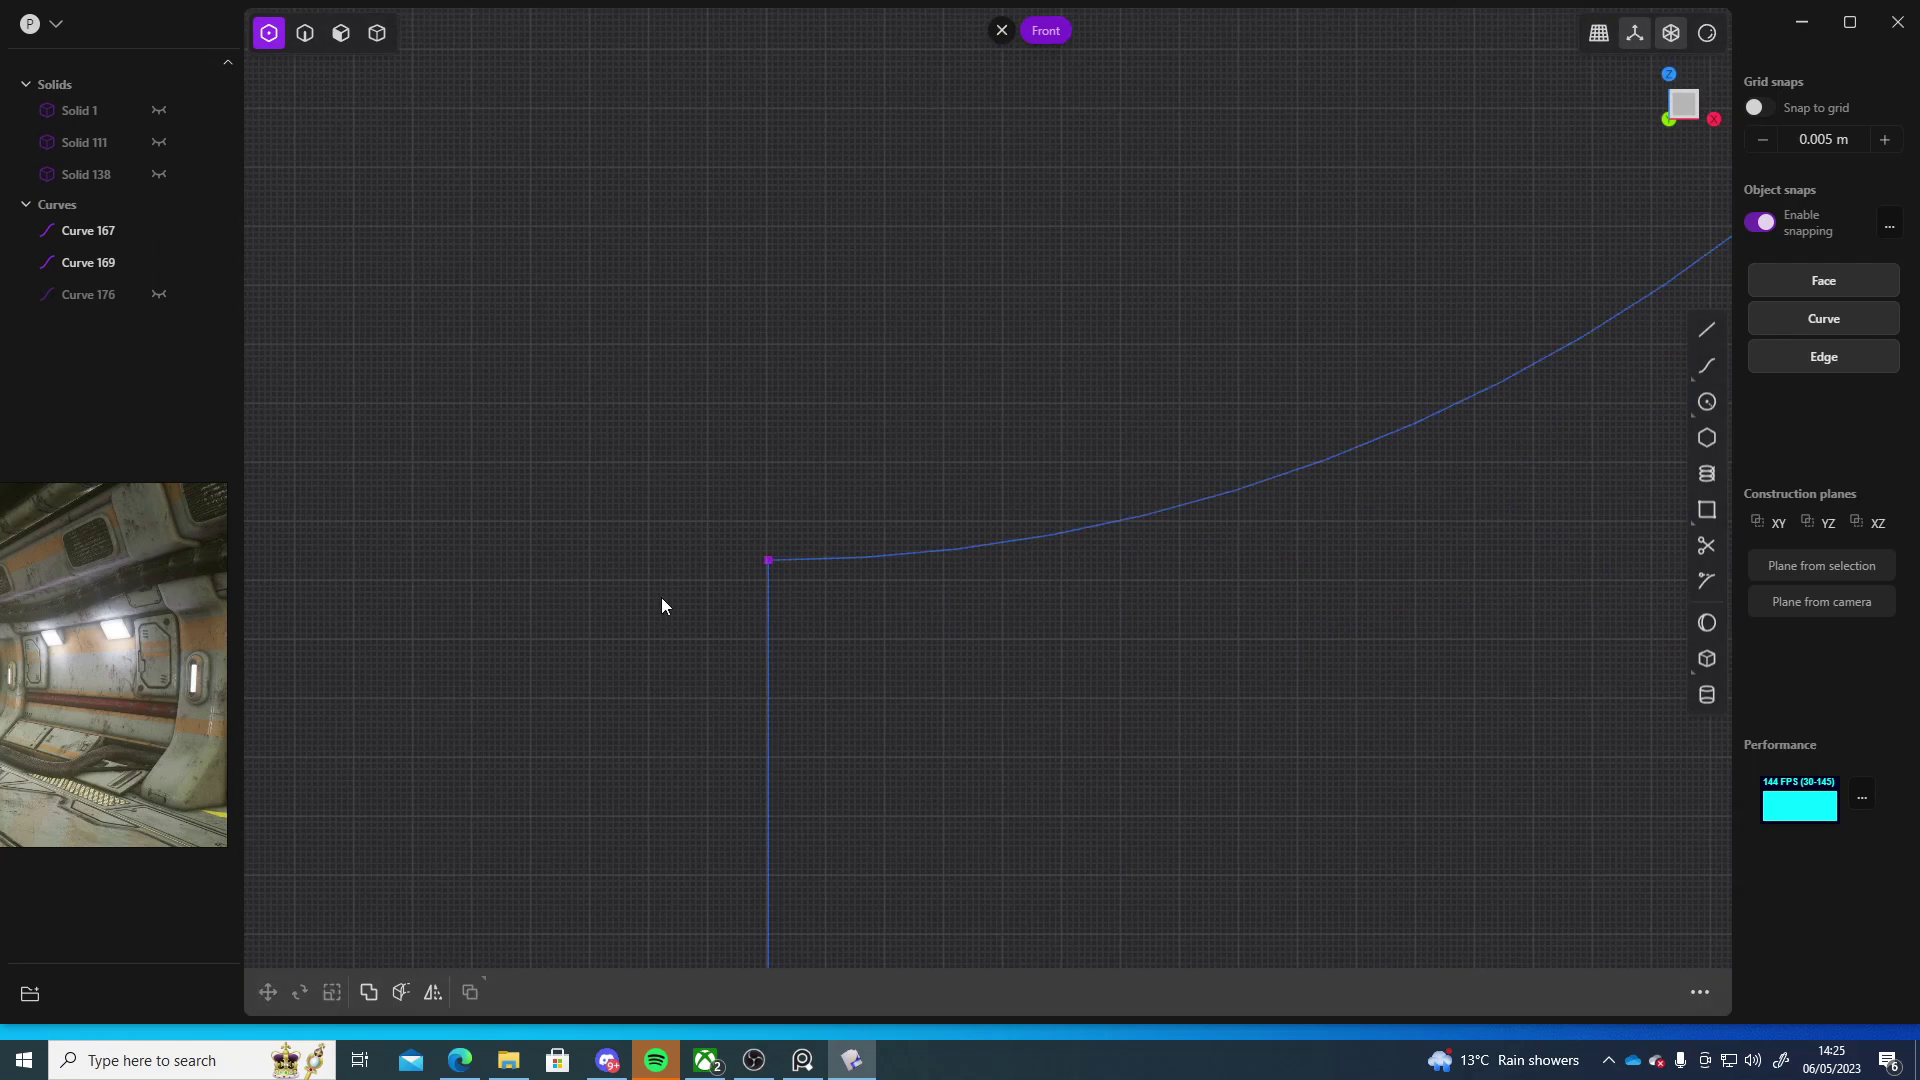
pyautogui.click(782, 539)
pyautogui.scroll(-4, 925, 662)
pyautogui.moveTo(951, 658); pyautogui.dragTo(866, 609, button='middle')
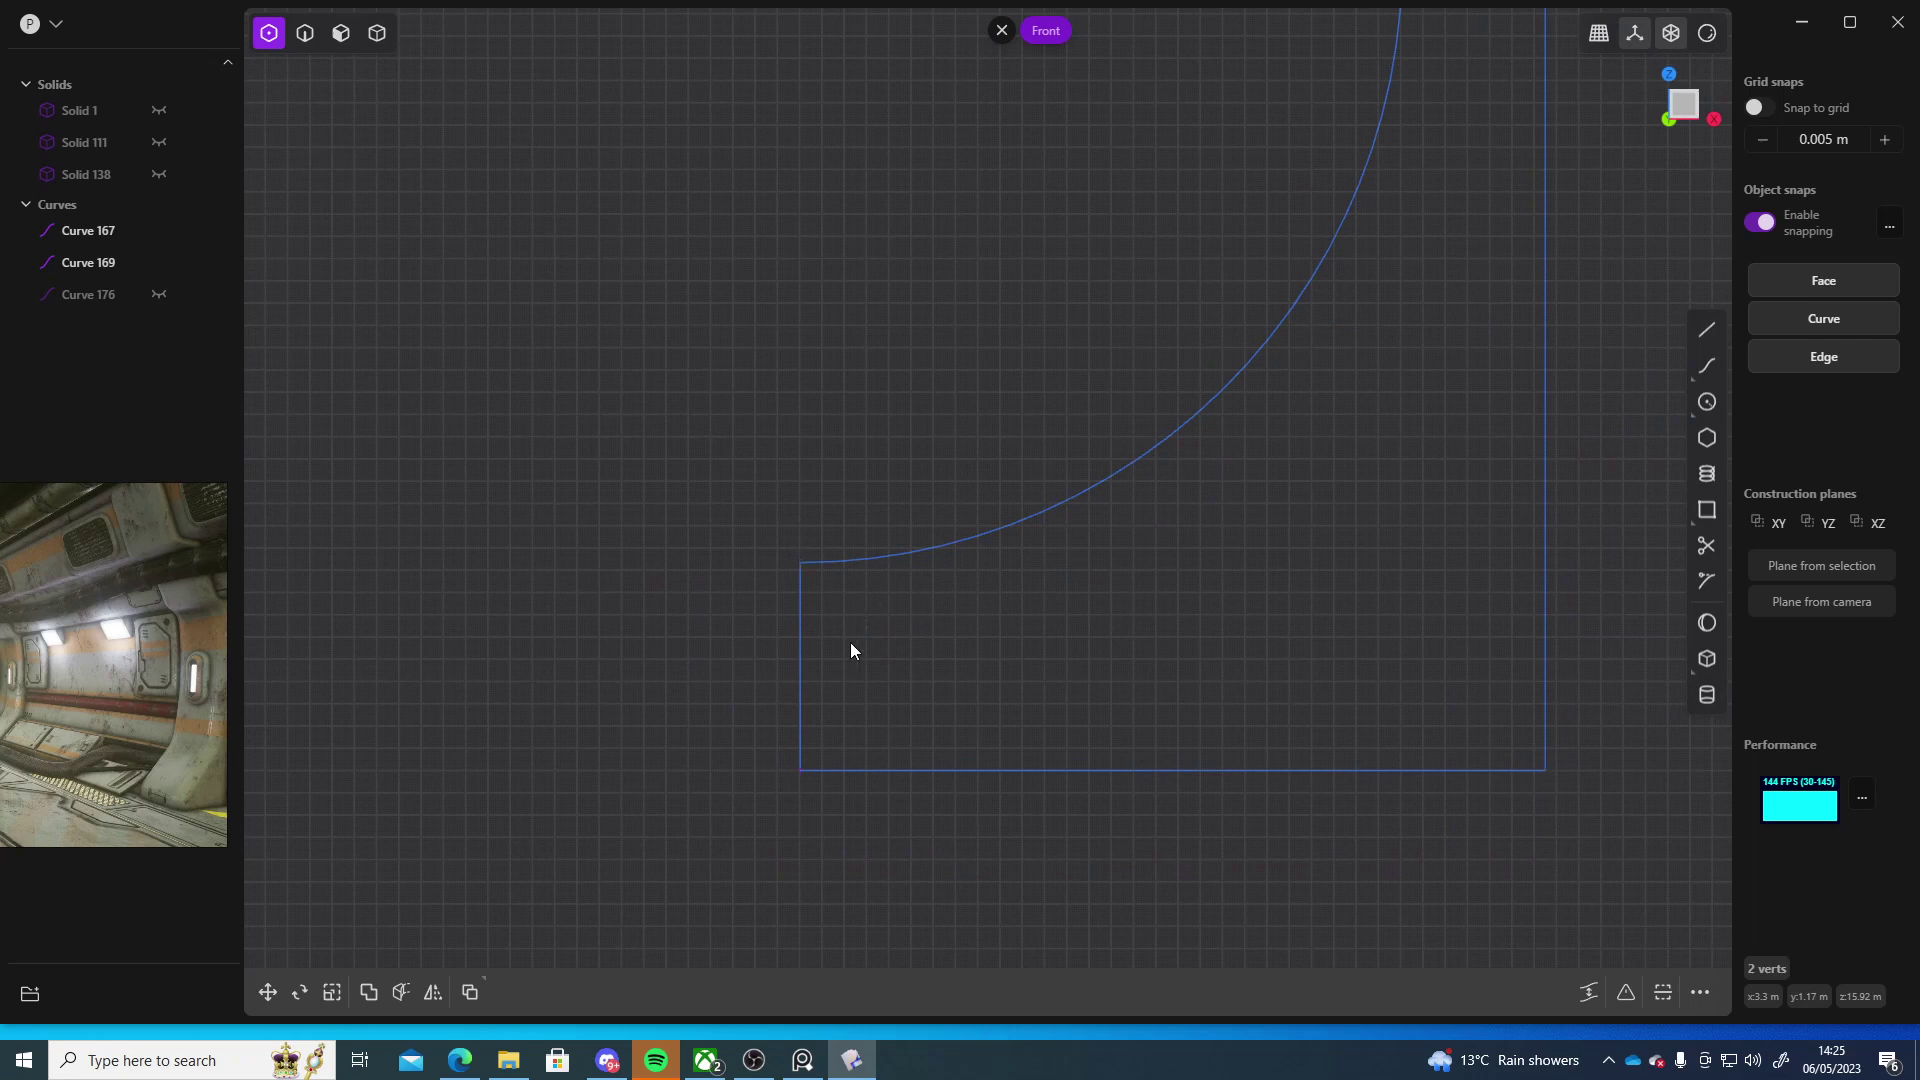
# - Trim away the short vertical segment below the arc's lower end
pyautogui.press('2')
pyautogui.click(799, 645)
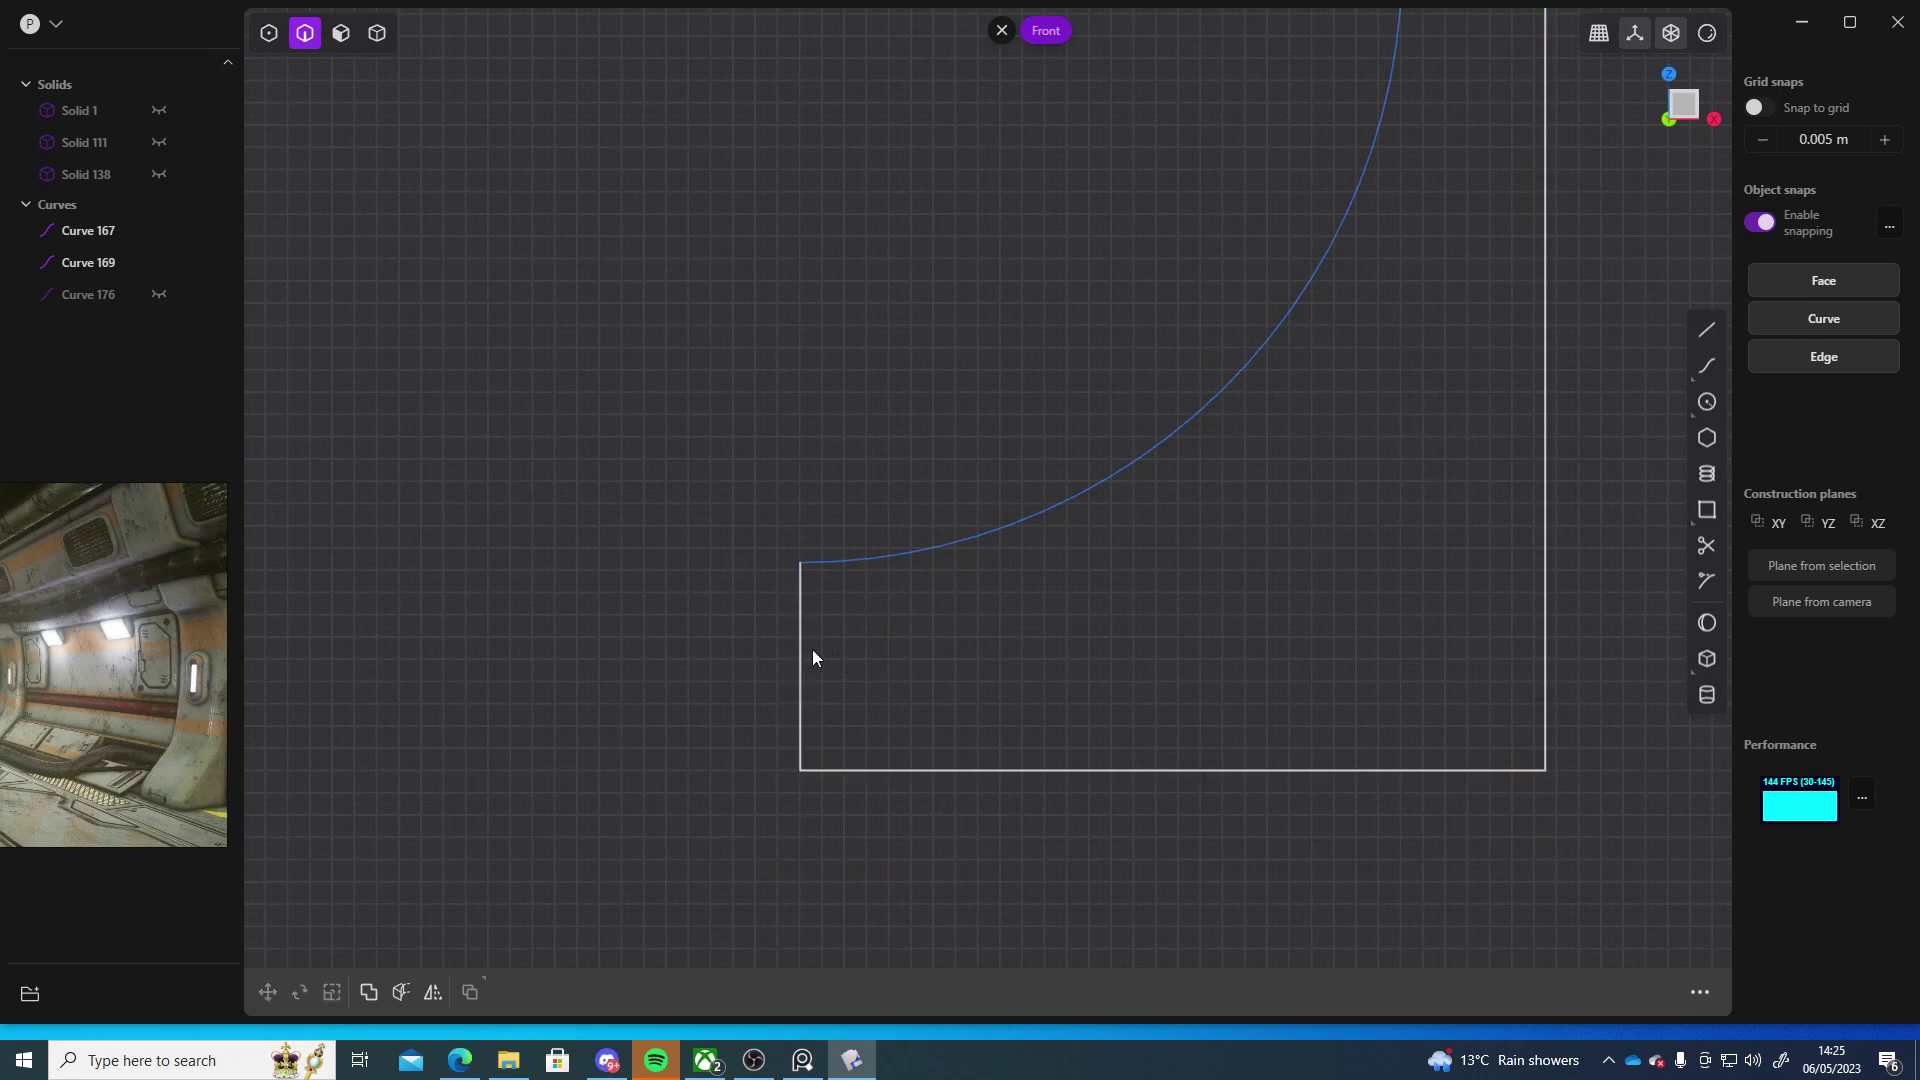
pyautogui.click(1706, 545)
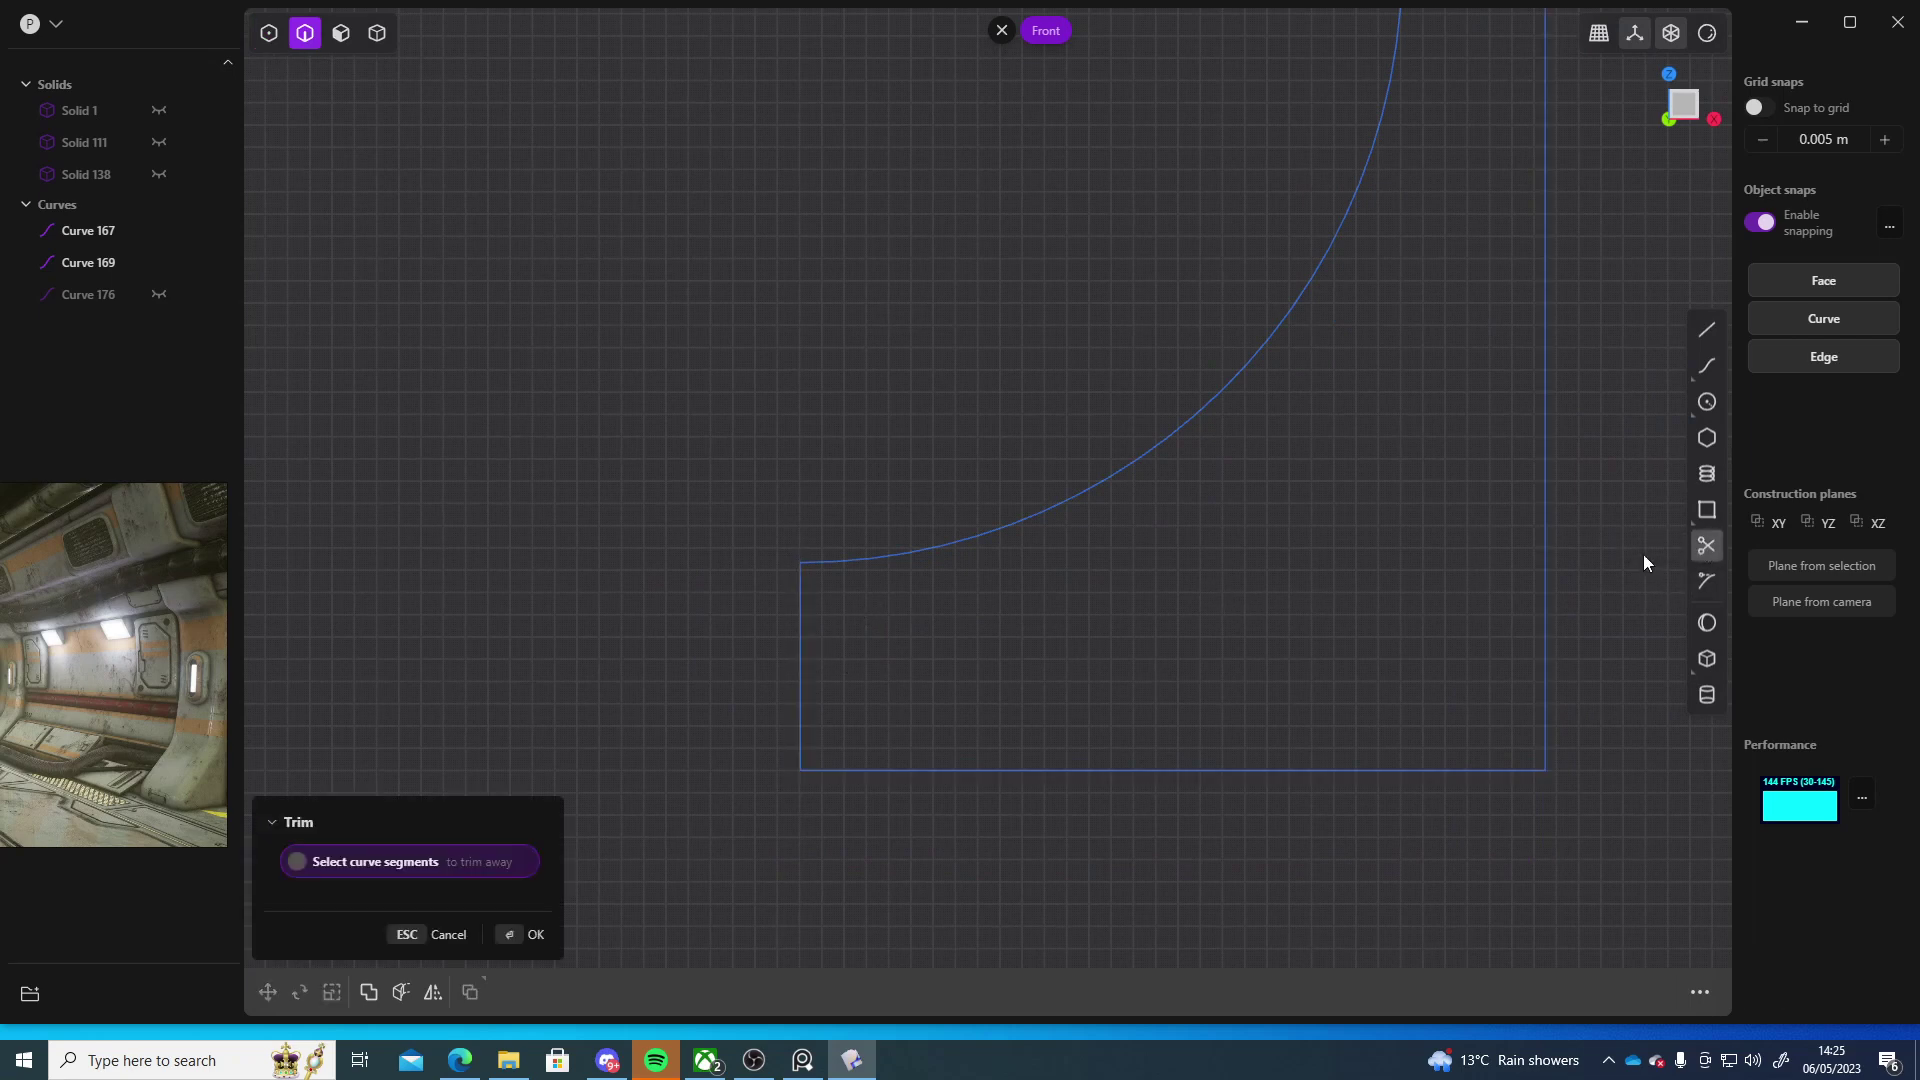
pyautogui.click(797, 636)
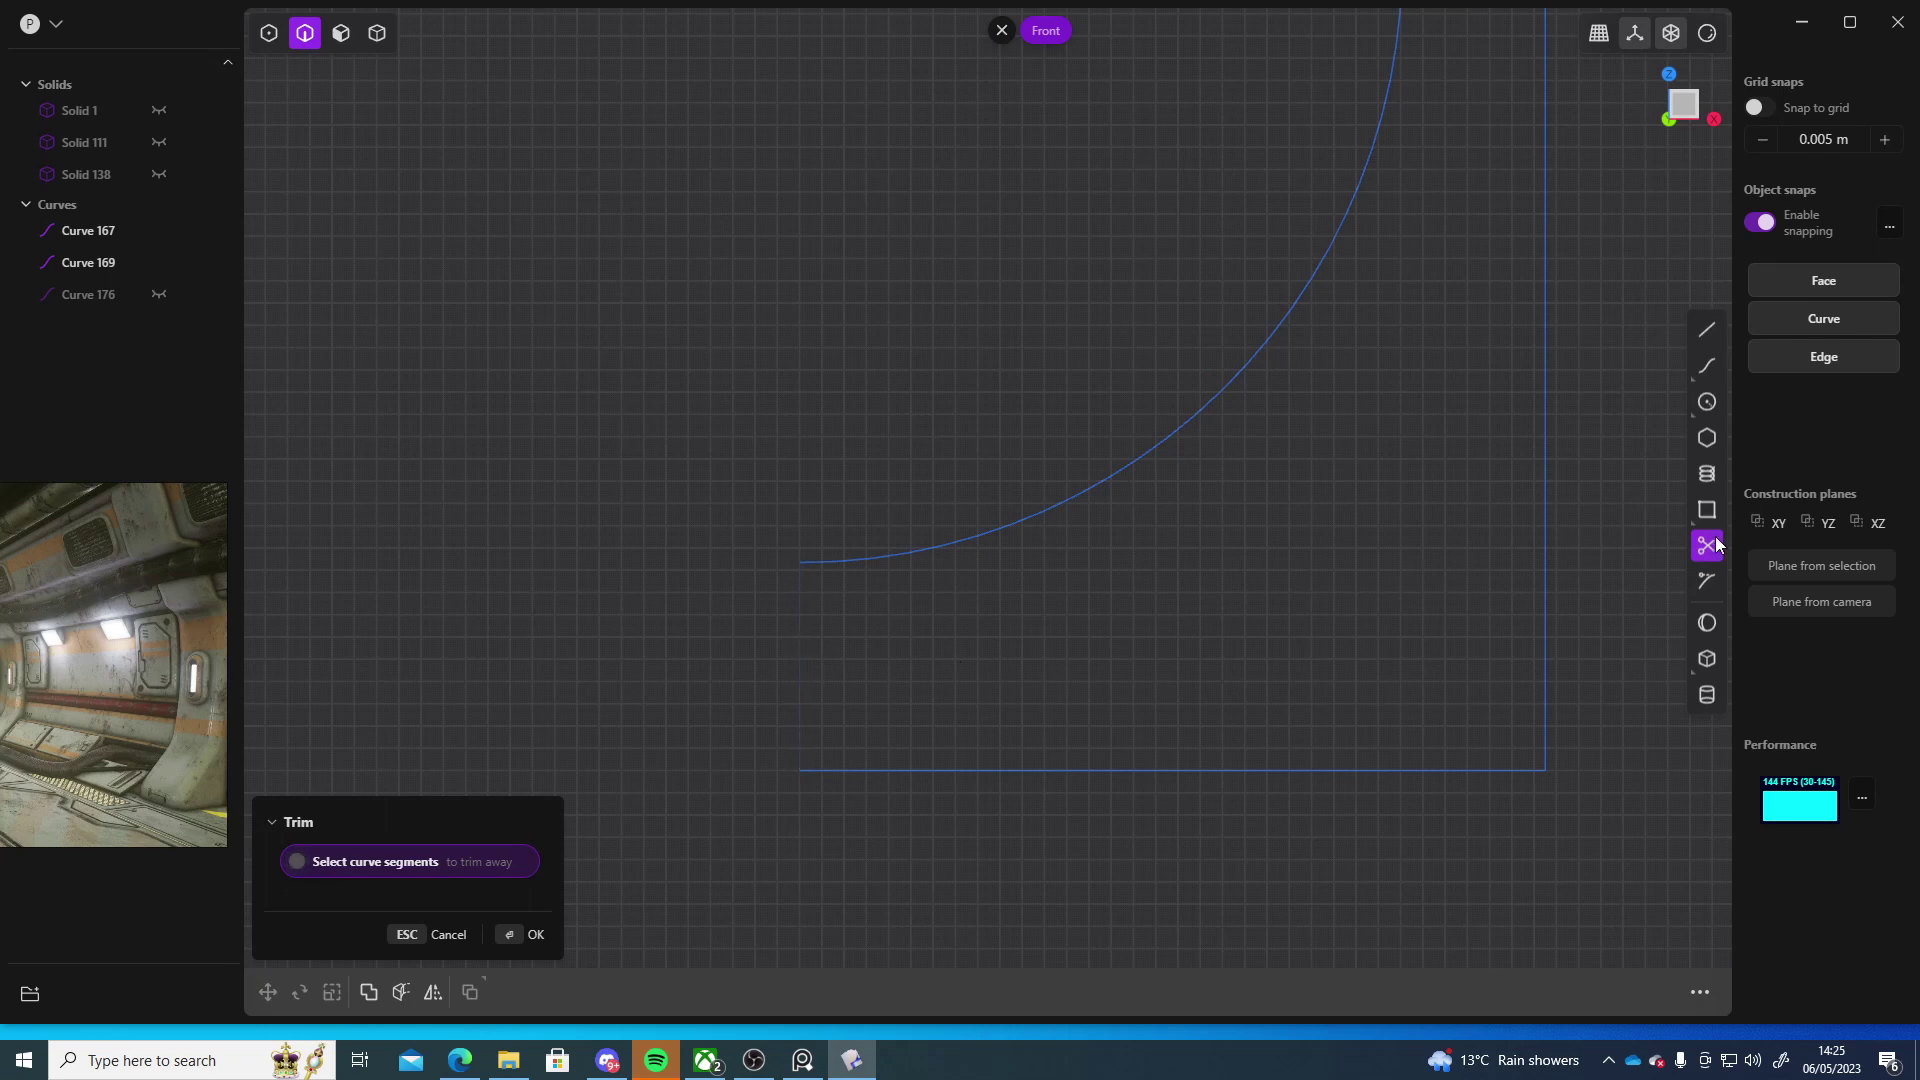
pyautogui.press('Return')
# - Bridge the arc's lower end and the base line's open end with G0 curvature at both ends
pyautogui.keyDown('shift'); pyautogui.moveTo(1082, 617); pyautogui.dragTo(1018, 586, button='middle'); pyautogui.keyUp('shift')
pyautogui.press('1')
pyautogui.moveTo(660, 489); pyautogui.dragTo(794, 794)
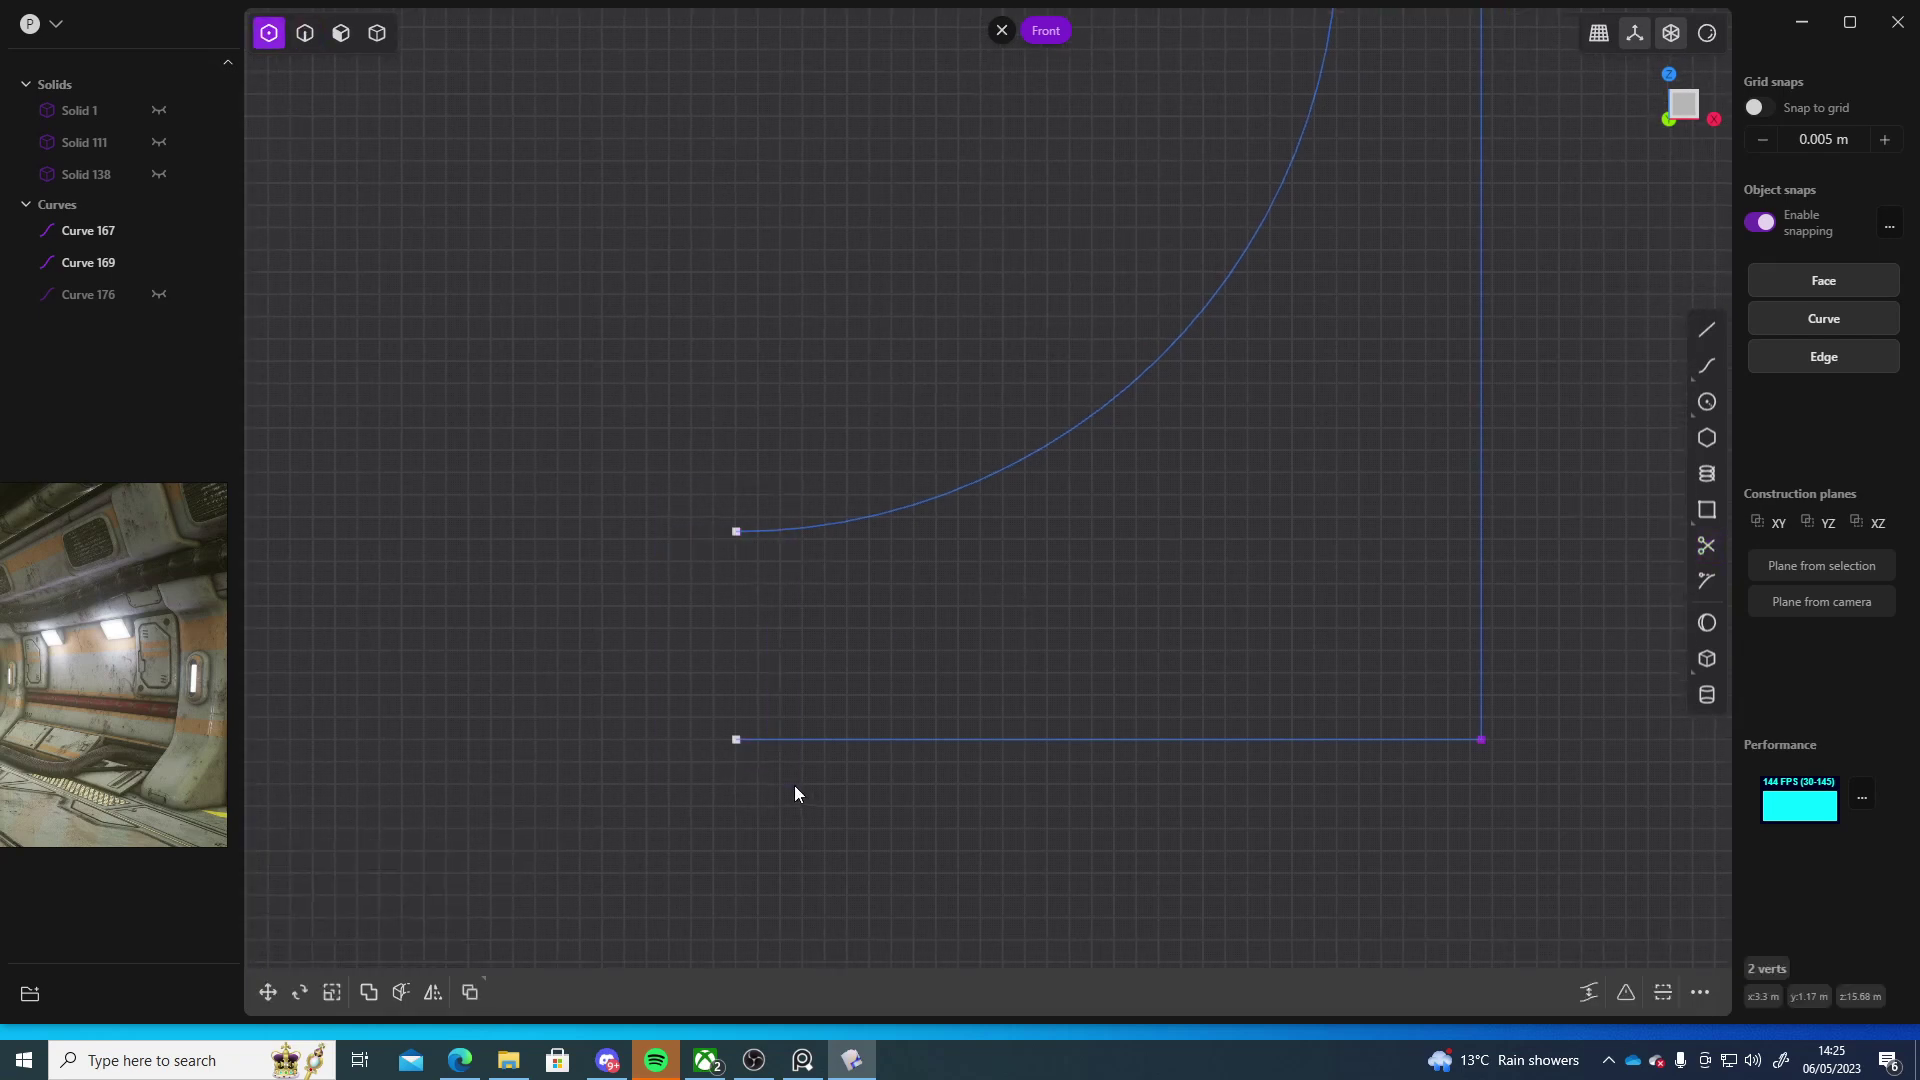
pyautogui.press('b')
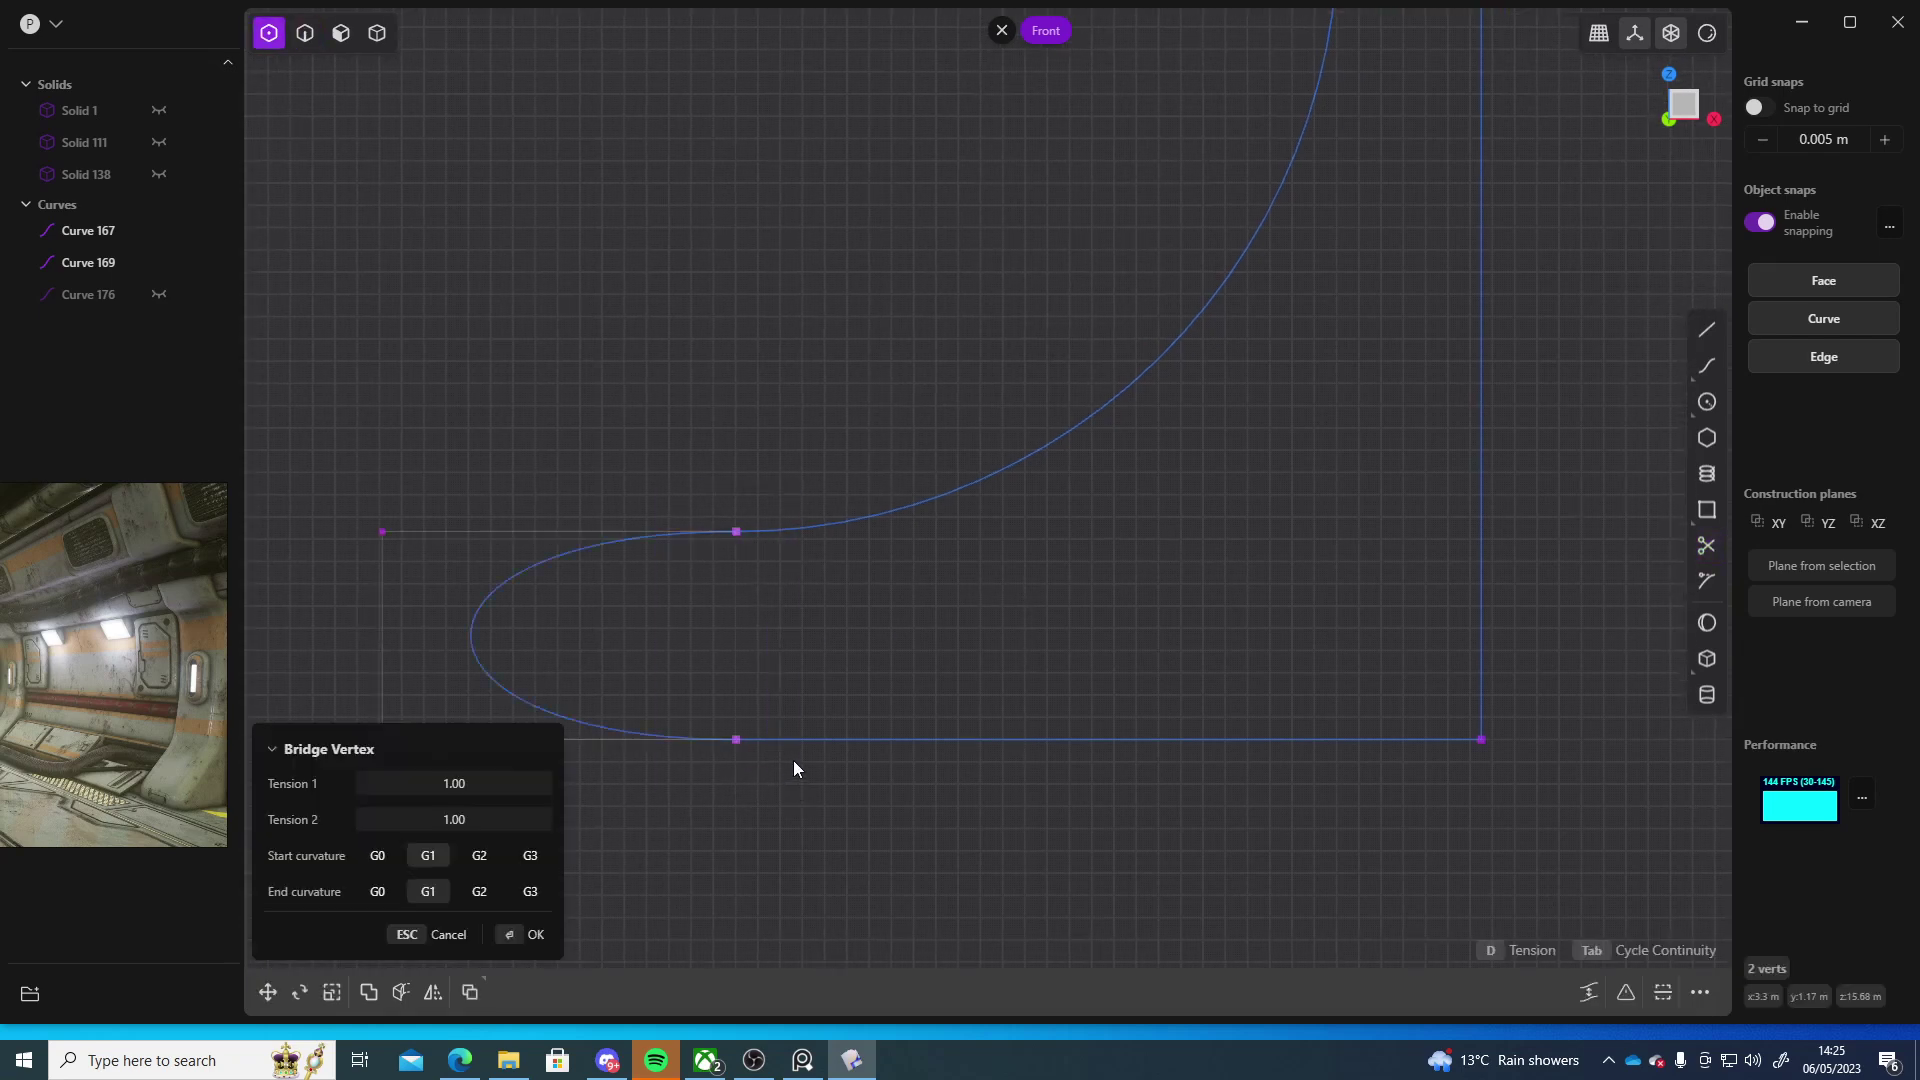
pyautogui.click(398, 855)
pyautogui.click(377, 891)
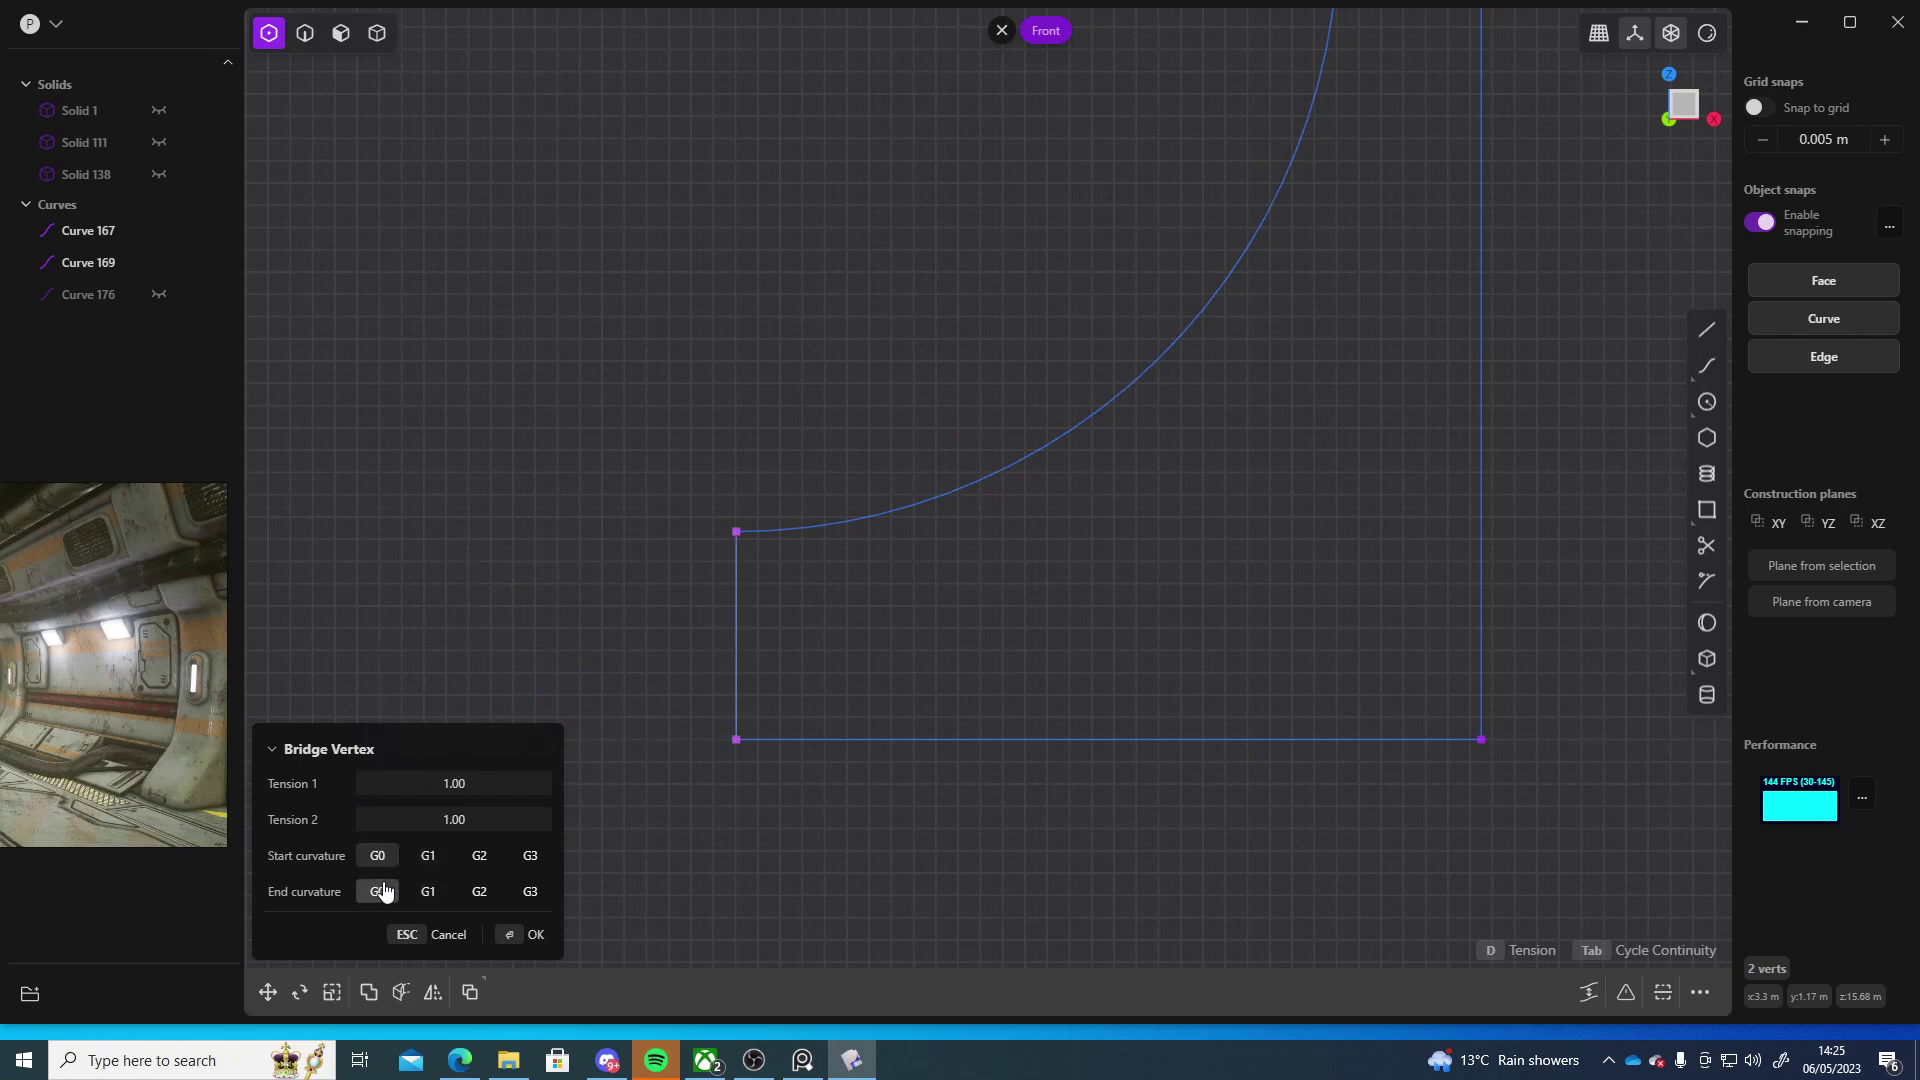
pyautogui.press('Return')
# - Trim away the slanted segment between the arc's upper end and the outline's inner corner
pyautogui.keyDown('shift'); pyautogui.moveTo(910, 616); pyautogui.dragTo(1038, 787, button='middle'); pyautogui.keyUp('shift')
pyautogui.scroll(-3, 1062, 739)
pyautogui.keyDown('shift'); pyautogui.moveTo(1089, 689); pyautogui.dragTo(948, 763, button='middle'); pyautogui.keyUp('shift')
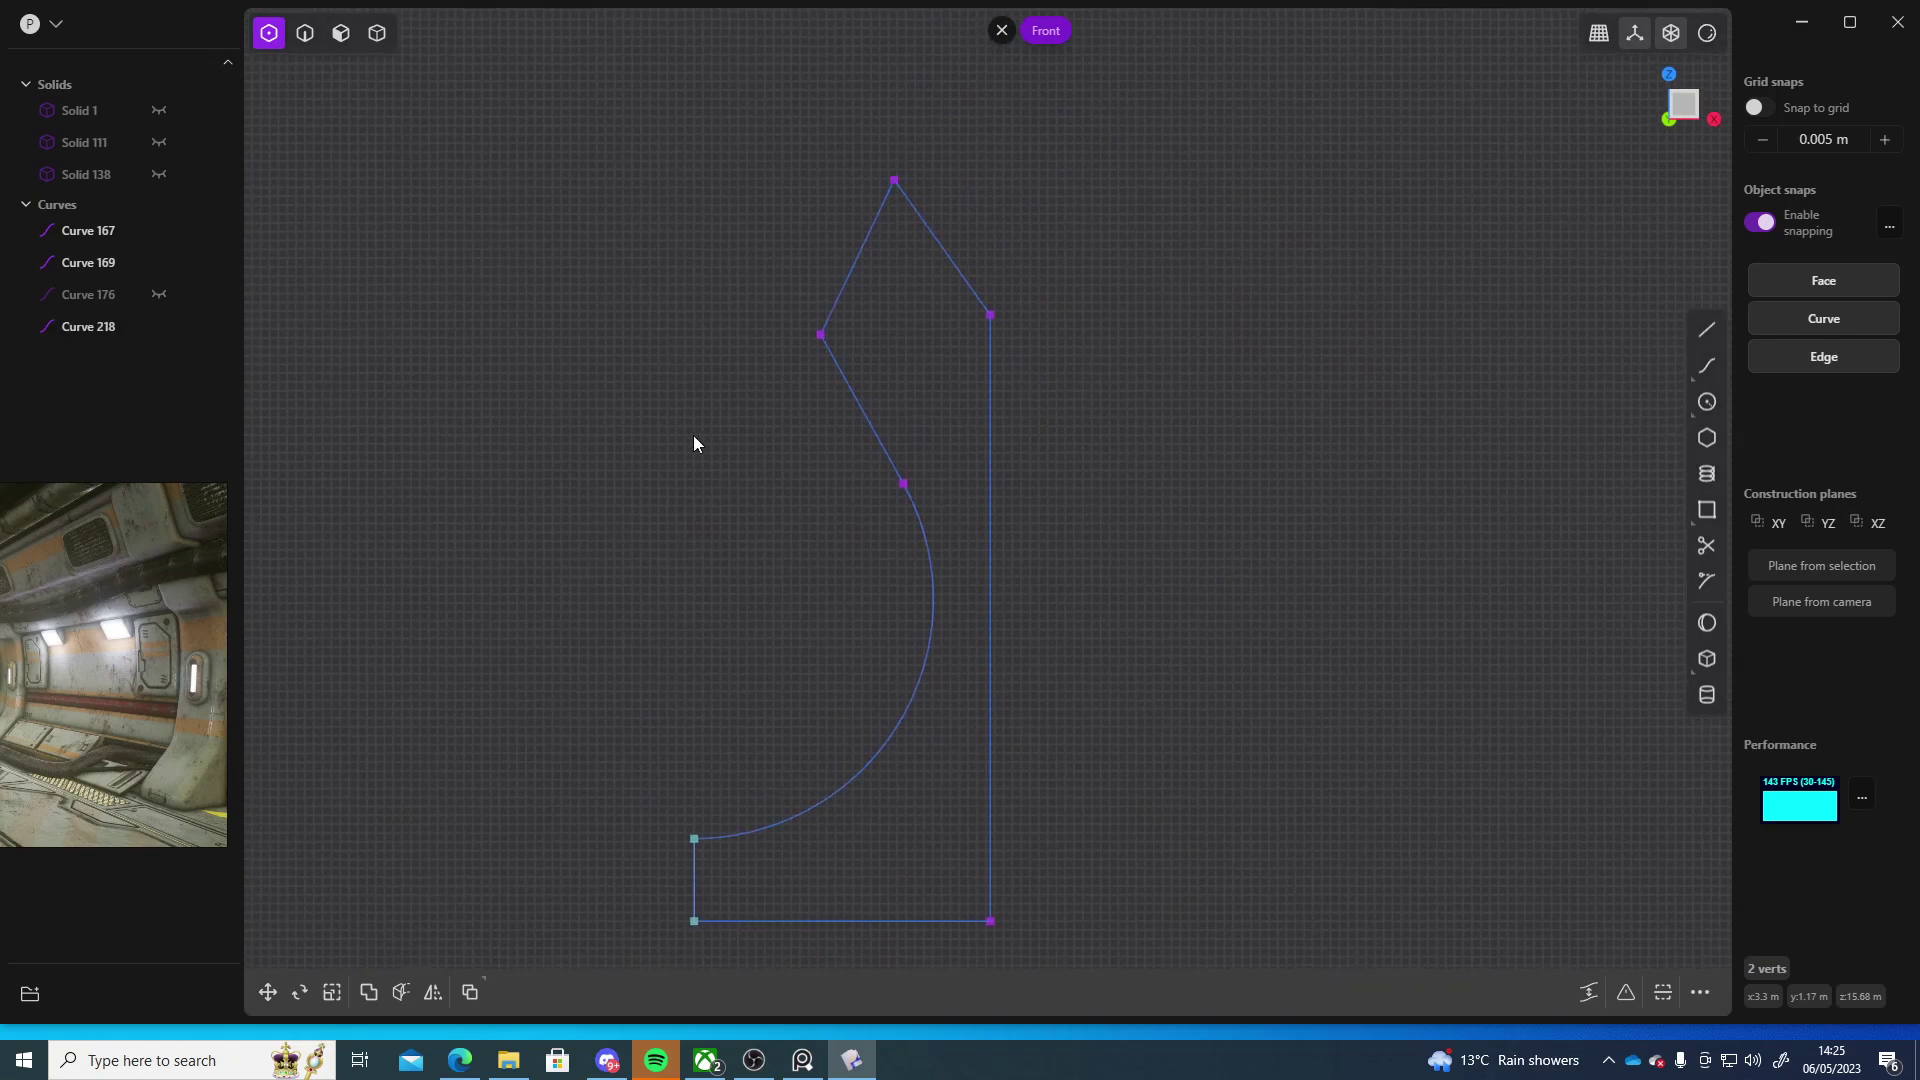
pyautogui.scroll(5, 870, 470)
pyautogui.click(1707, 545)
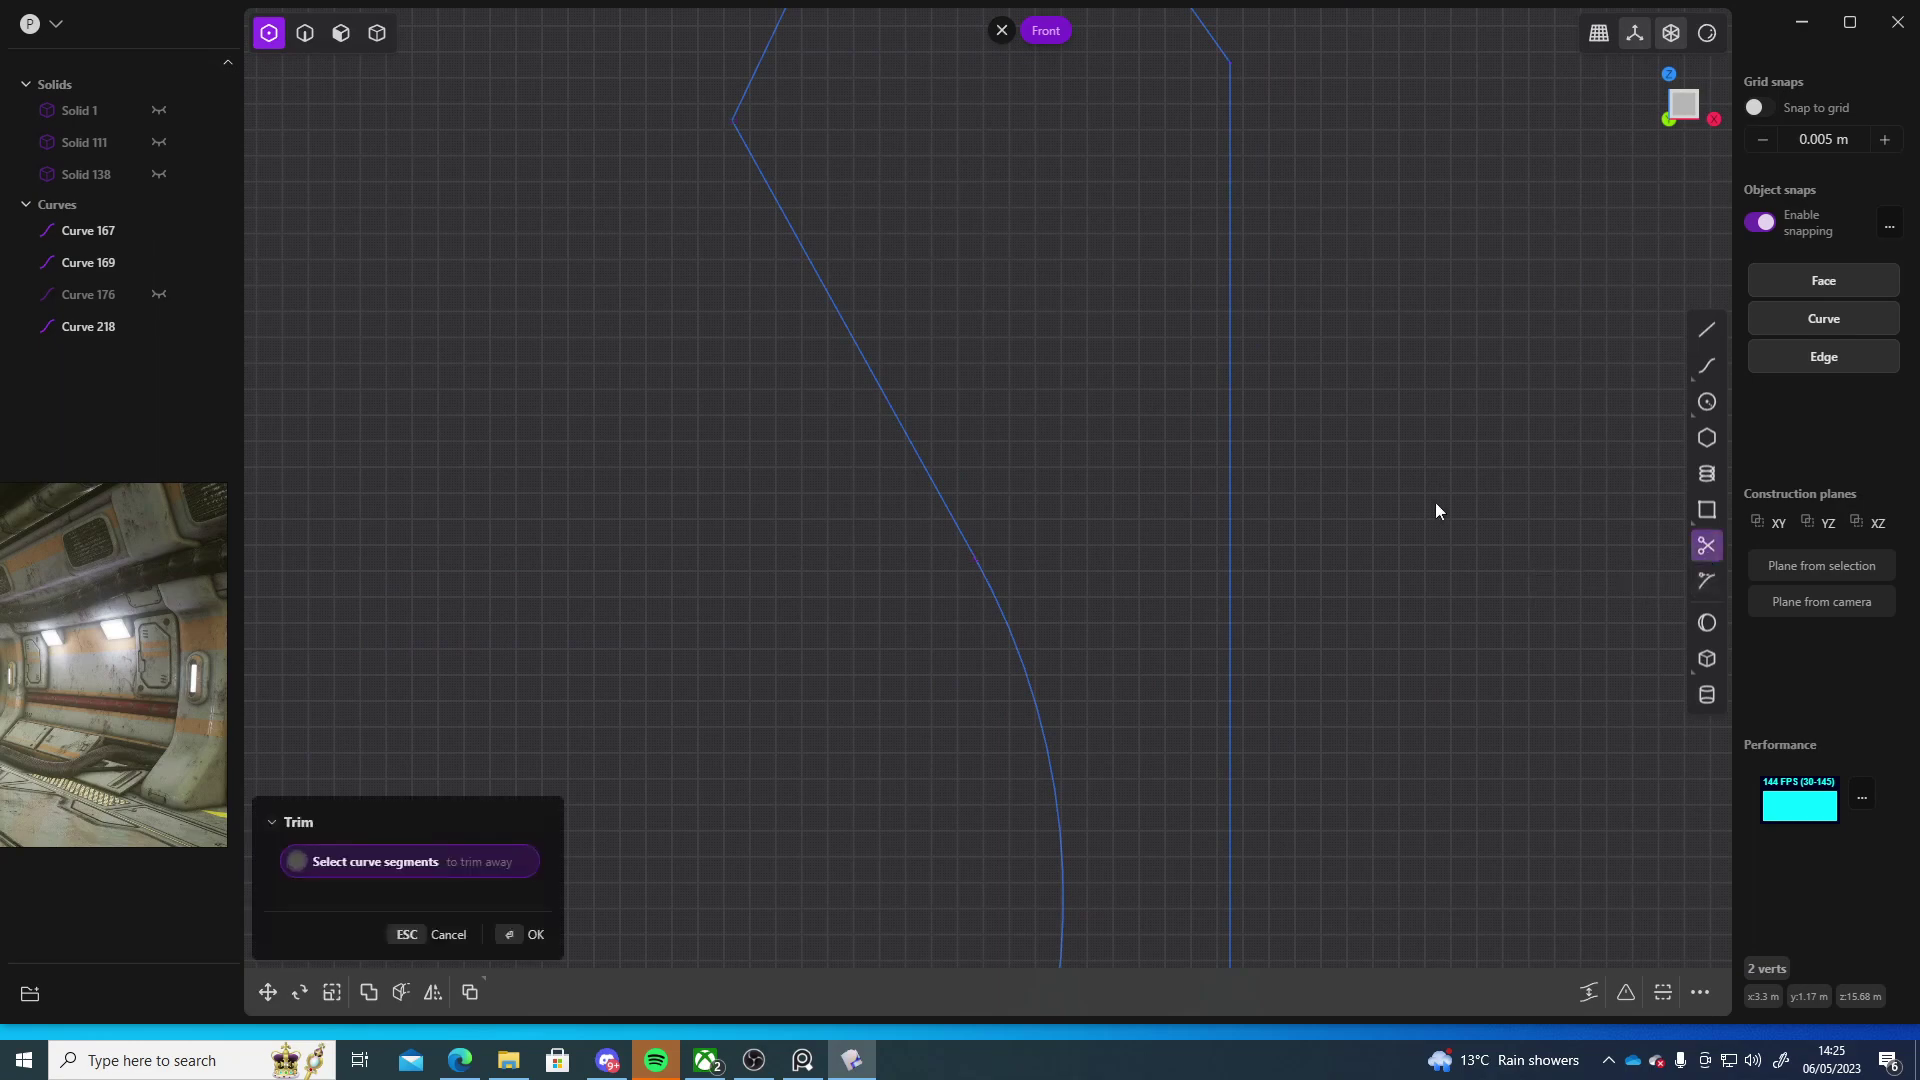
pyautogui.click(880, 386)
pyautogui.press('Return')
pyautogui.click(1707, 545)
pyautogui.scroll(-4, 732, 480)
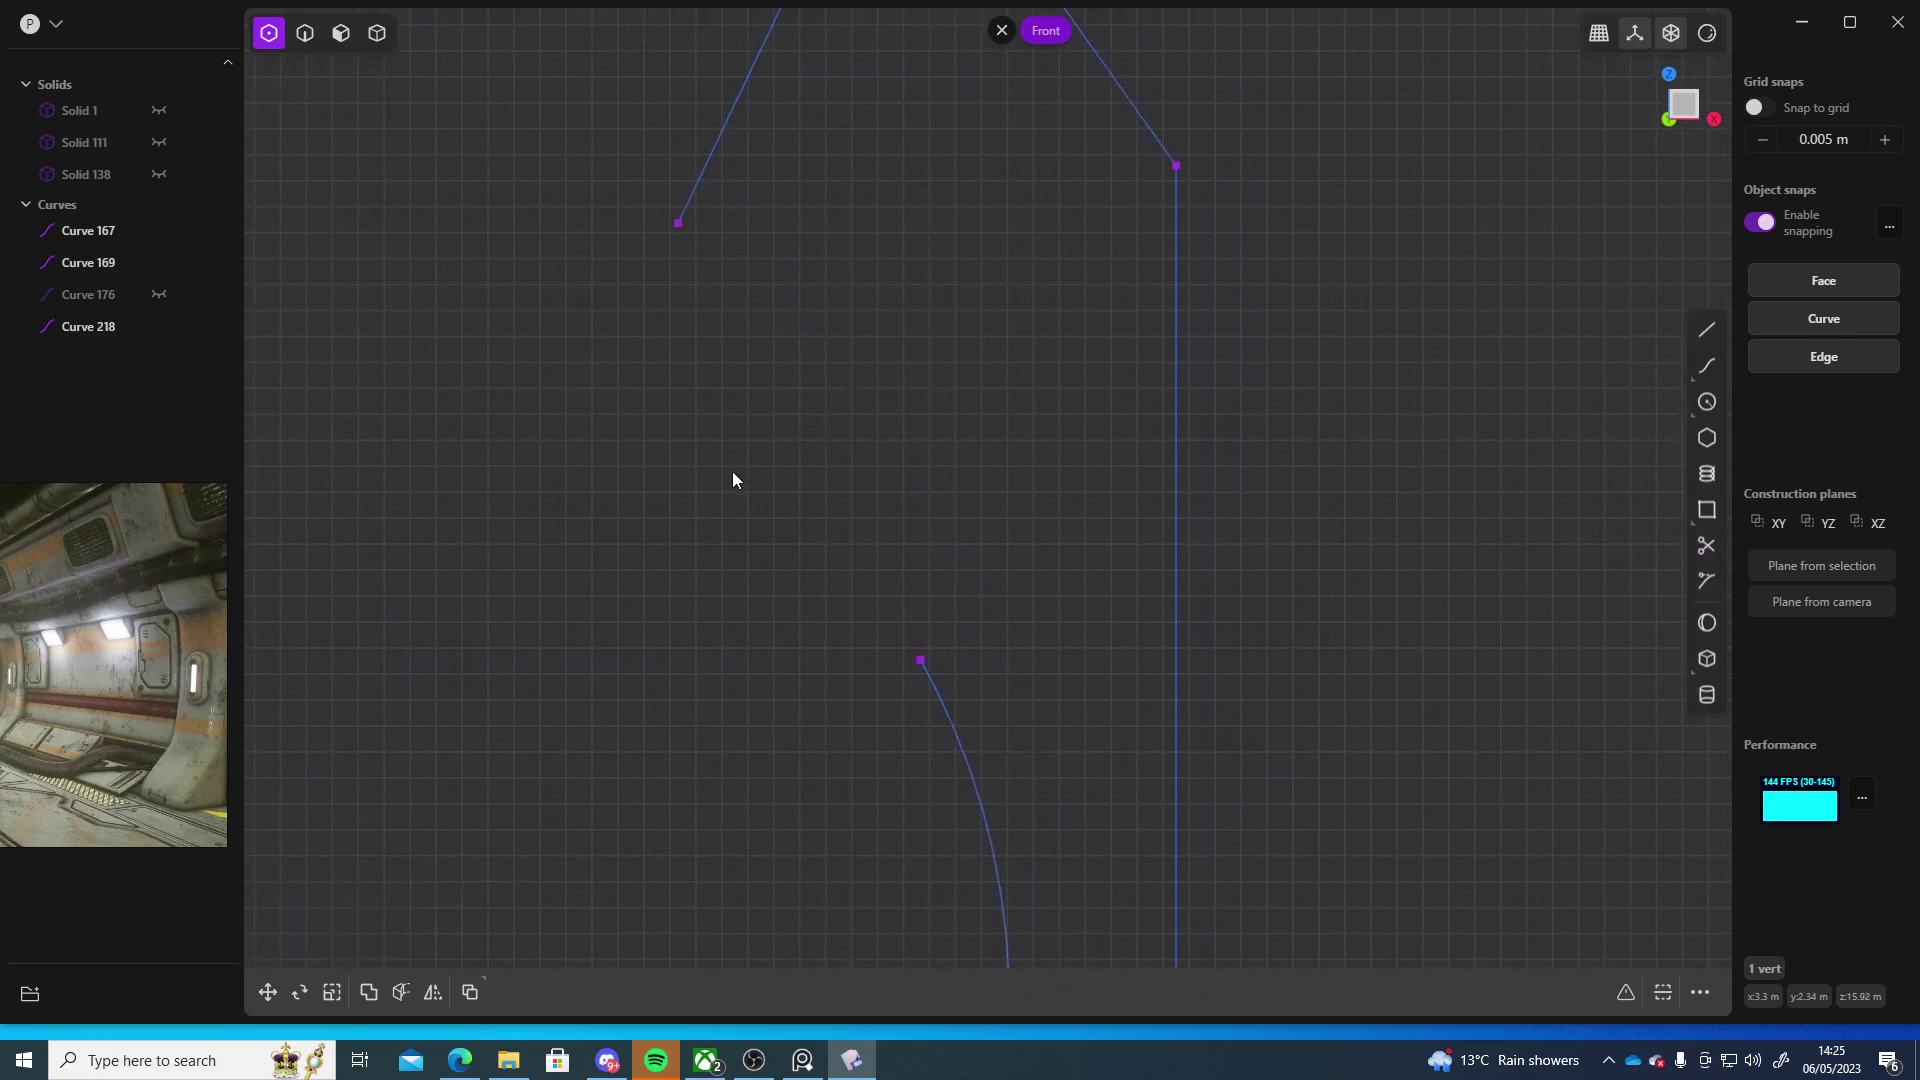
# - Bridge the inner corner and the arc's upper end with G0 start and end curvature
pyautogui.moveTo(723, 351); pyautogui.dragTo(889, 570)
pyautogui.press('b')
pyautogui.click(377, 855)
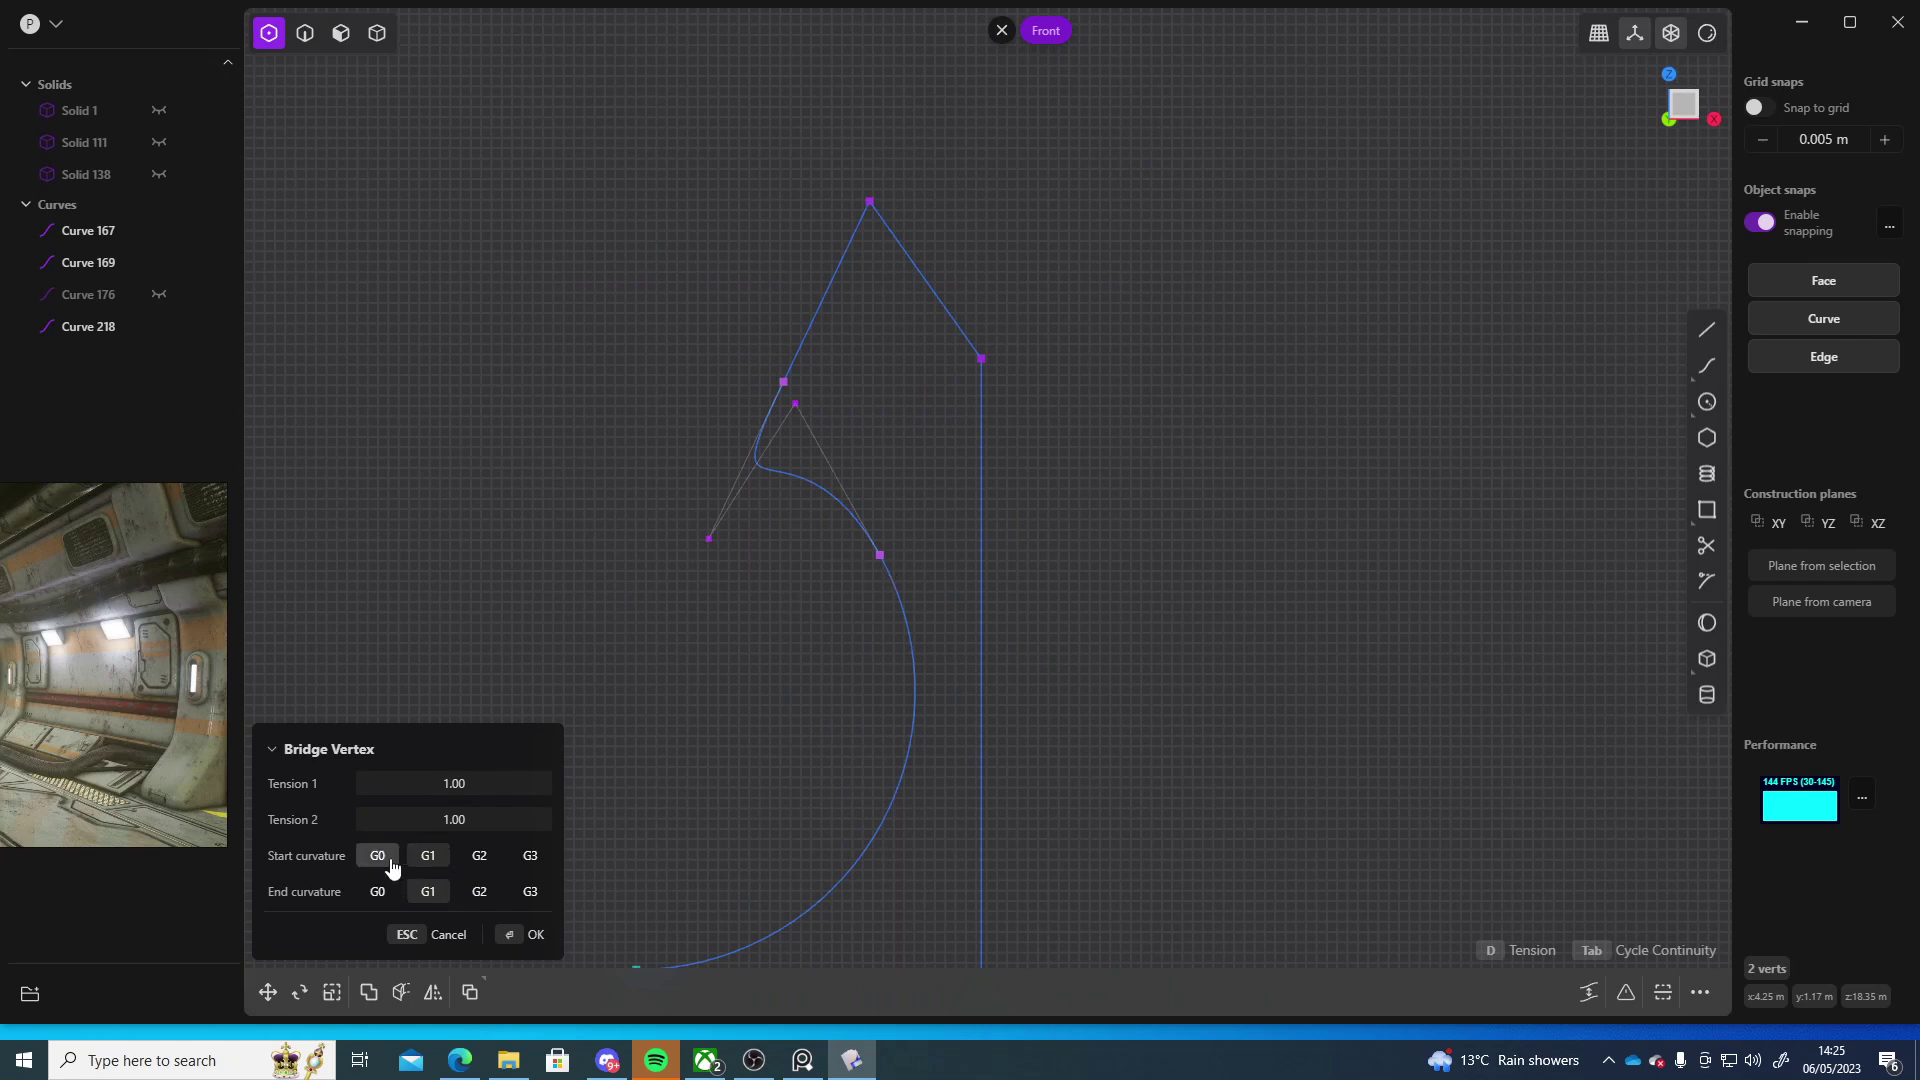
pyautogui.click(377, 891)
pyautogui.click(508, 942)
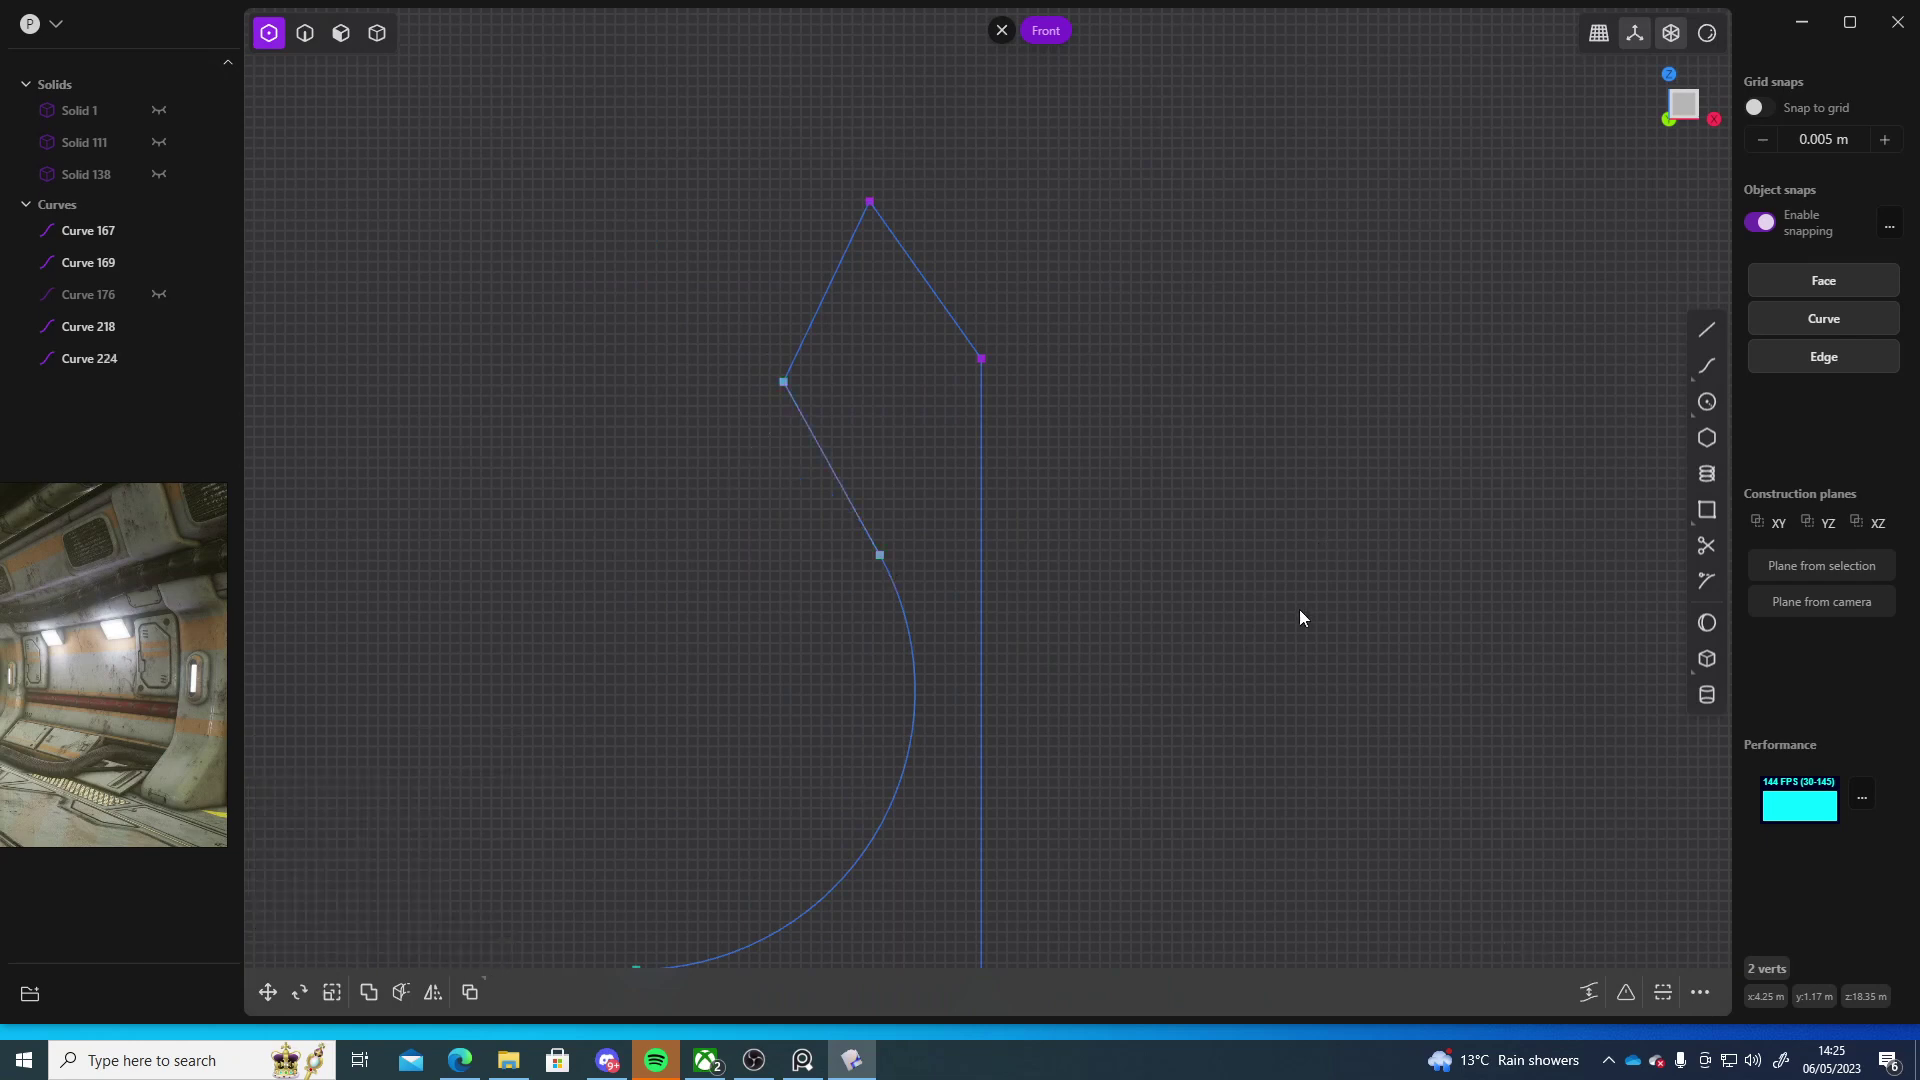
# - Join the arc, the outline and the two bridge curves into one bracket profile and check the result
pyautogui.scroll(-5, 1089, 422)
pyautogui.scroll(-2, 1090, 600)
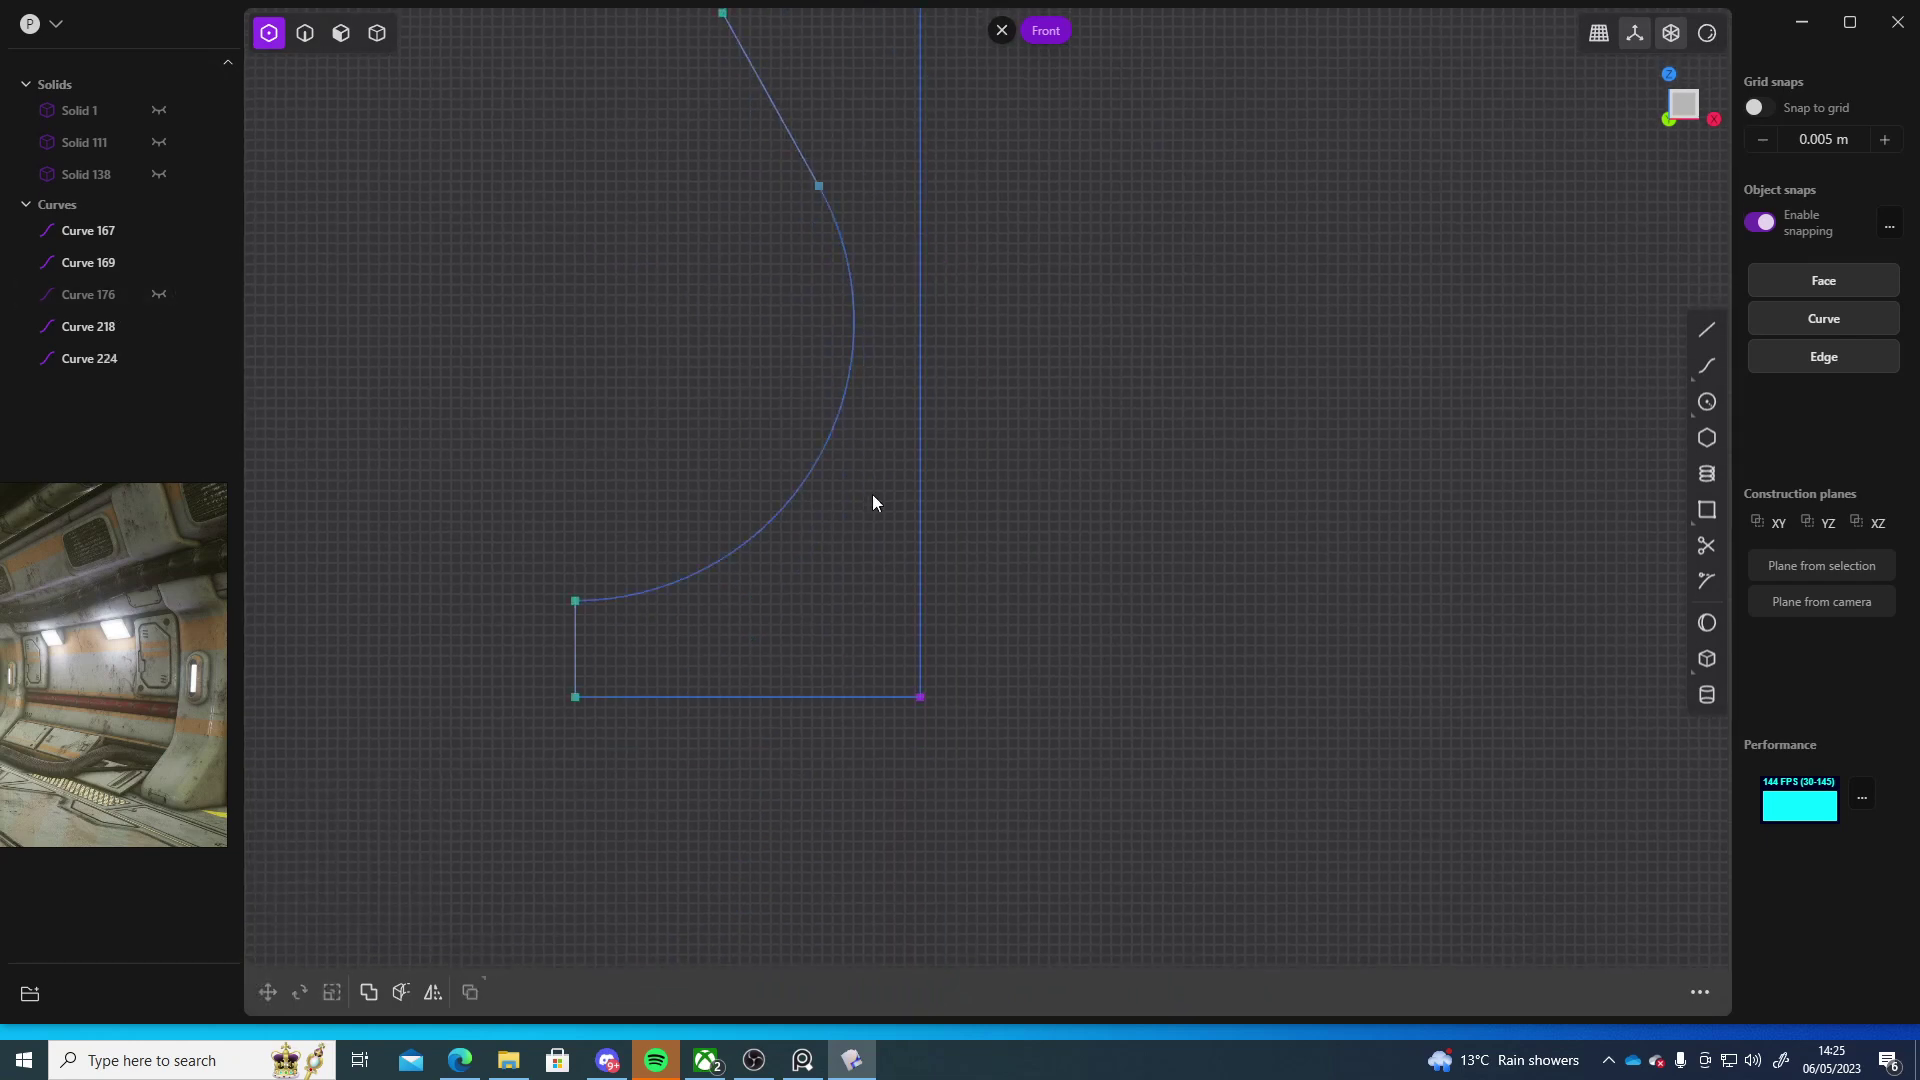
pyautogui.scroll(3, 1033, 438)
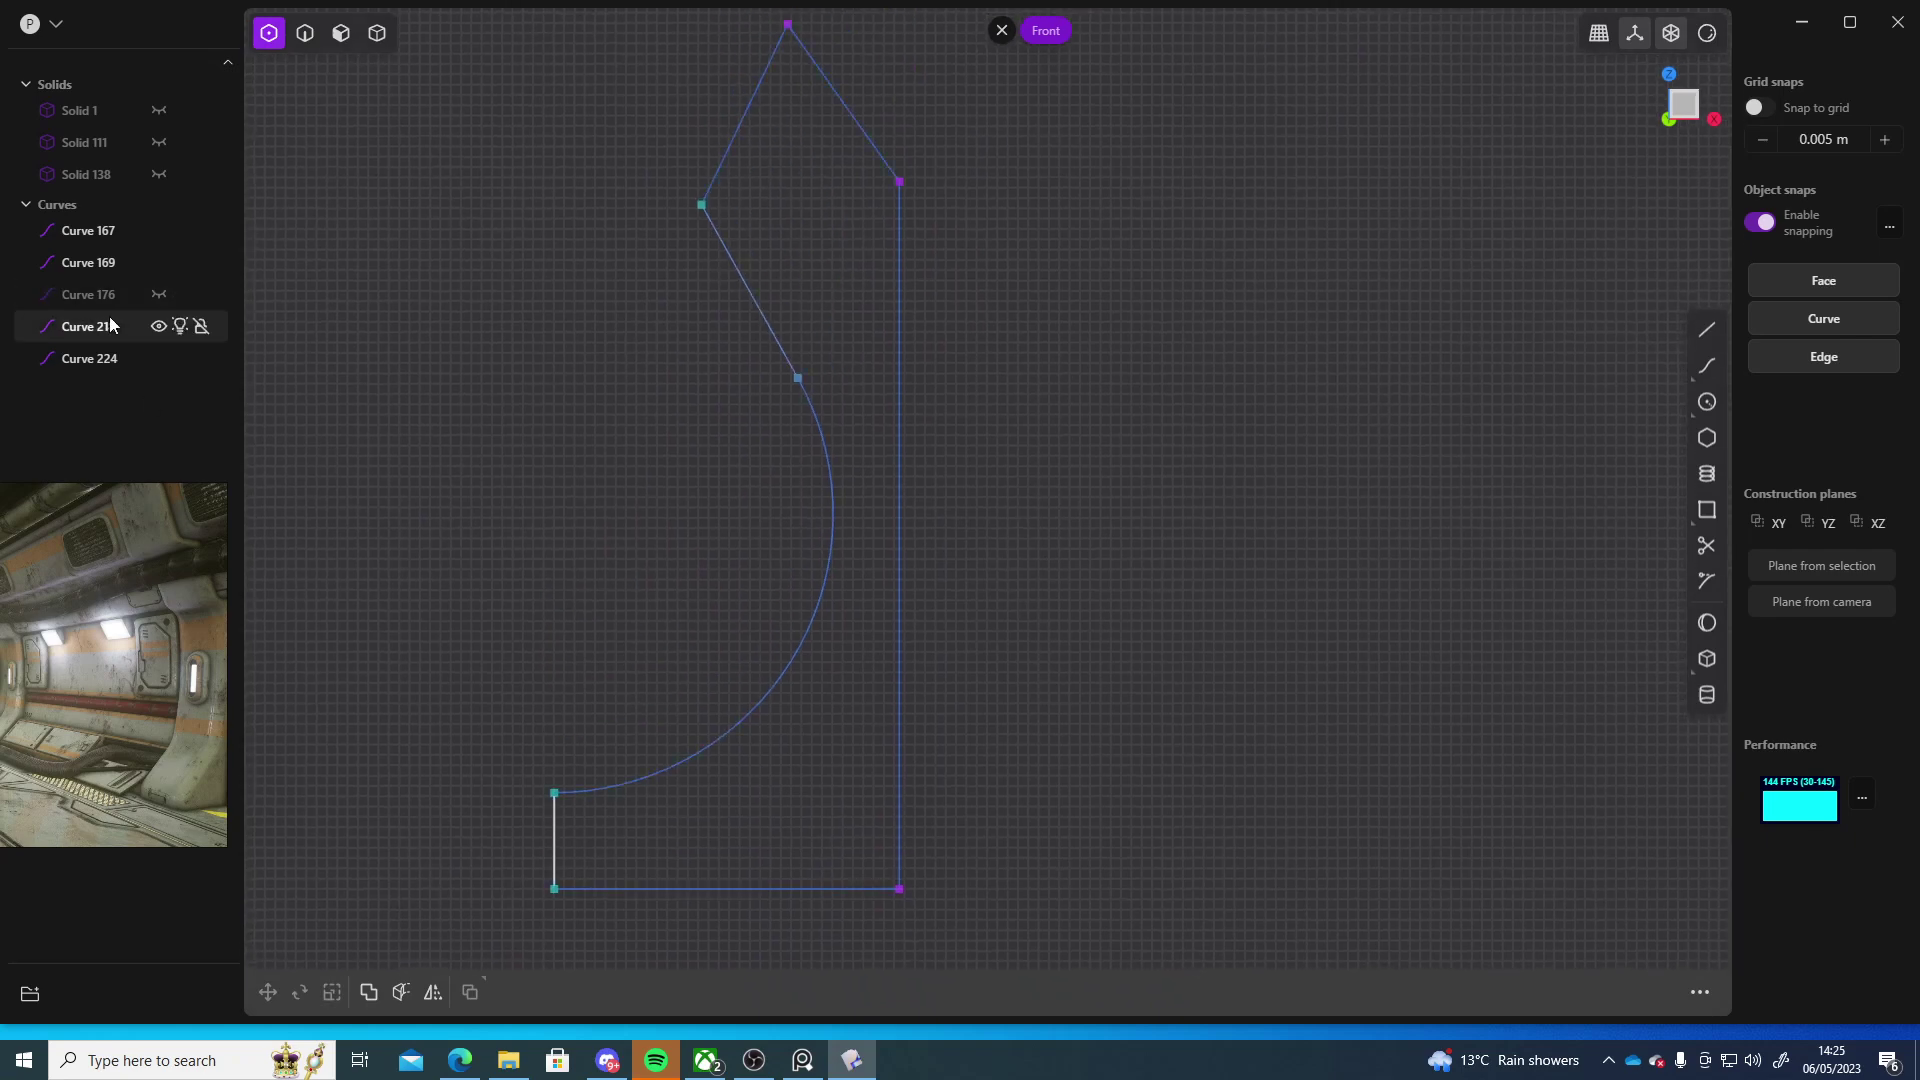
pyautogui.click(159, 294)
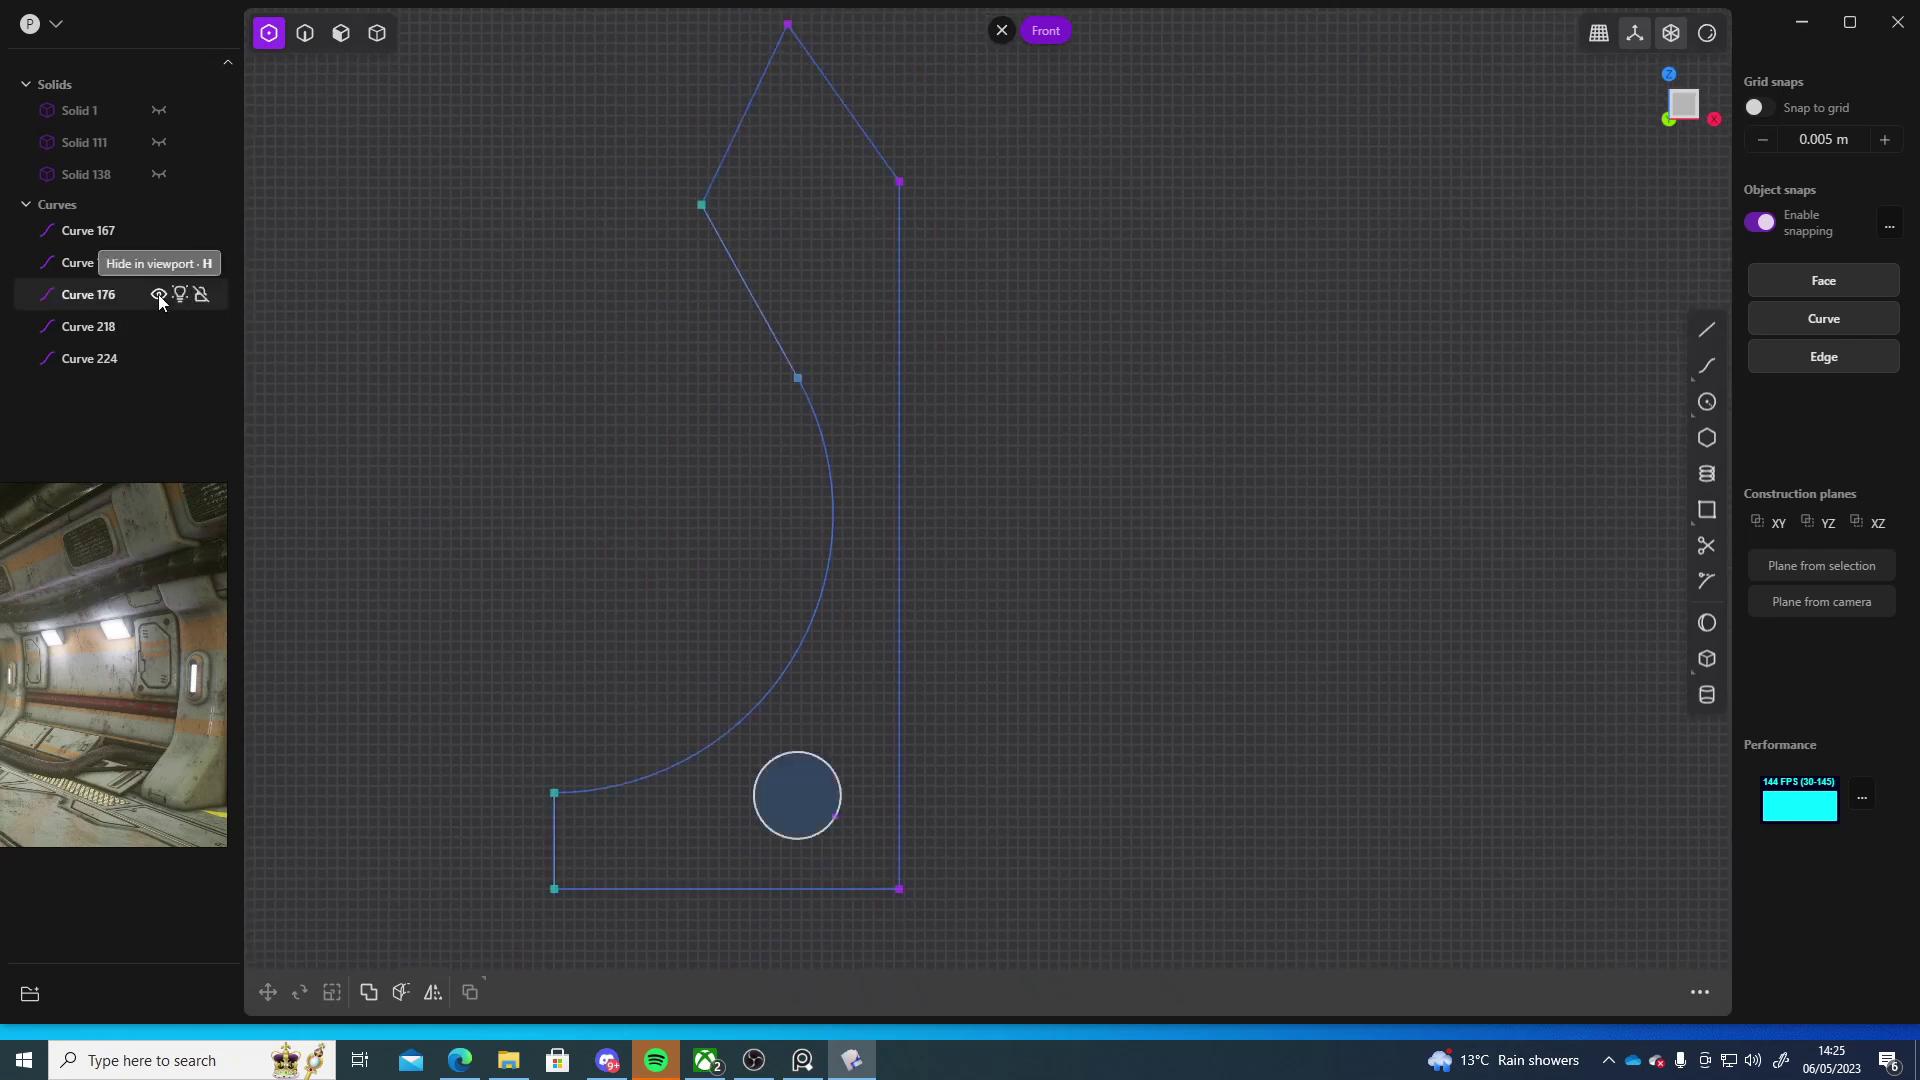
pyautogui.click(159, 294)
pyautogui.click(94, 357)
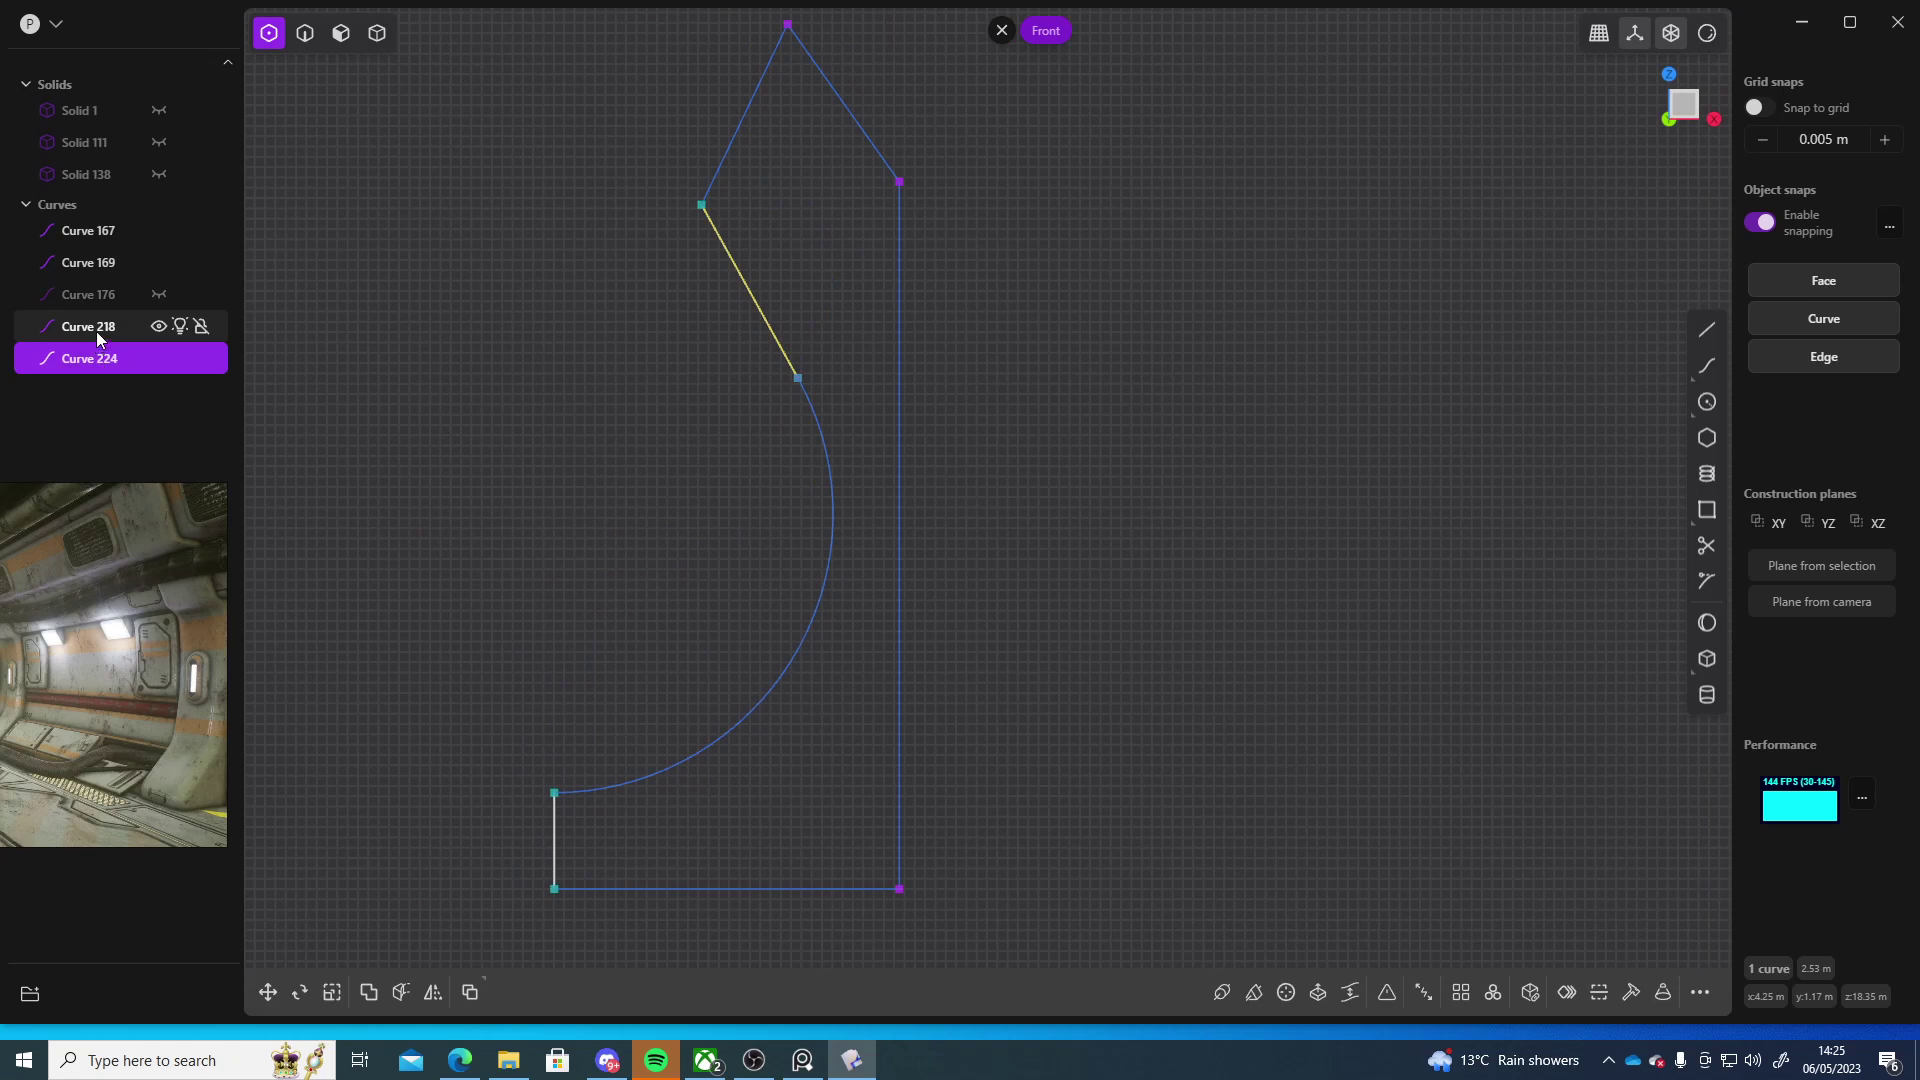
pyautogui.keyDown('shift'); pyautogui.click(96, 328); pyautogui.keyUp('shift')
pyautogui.keyDown('shift'); pyautogui.click(84, 262); pyautogui.keyUp('shift')
pyautogui.keyDown('shift'); pyautogui.click(86, 231); pyautogui.keyUp('shift')
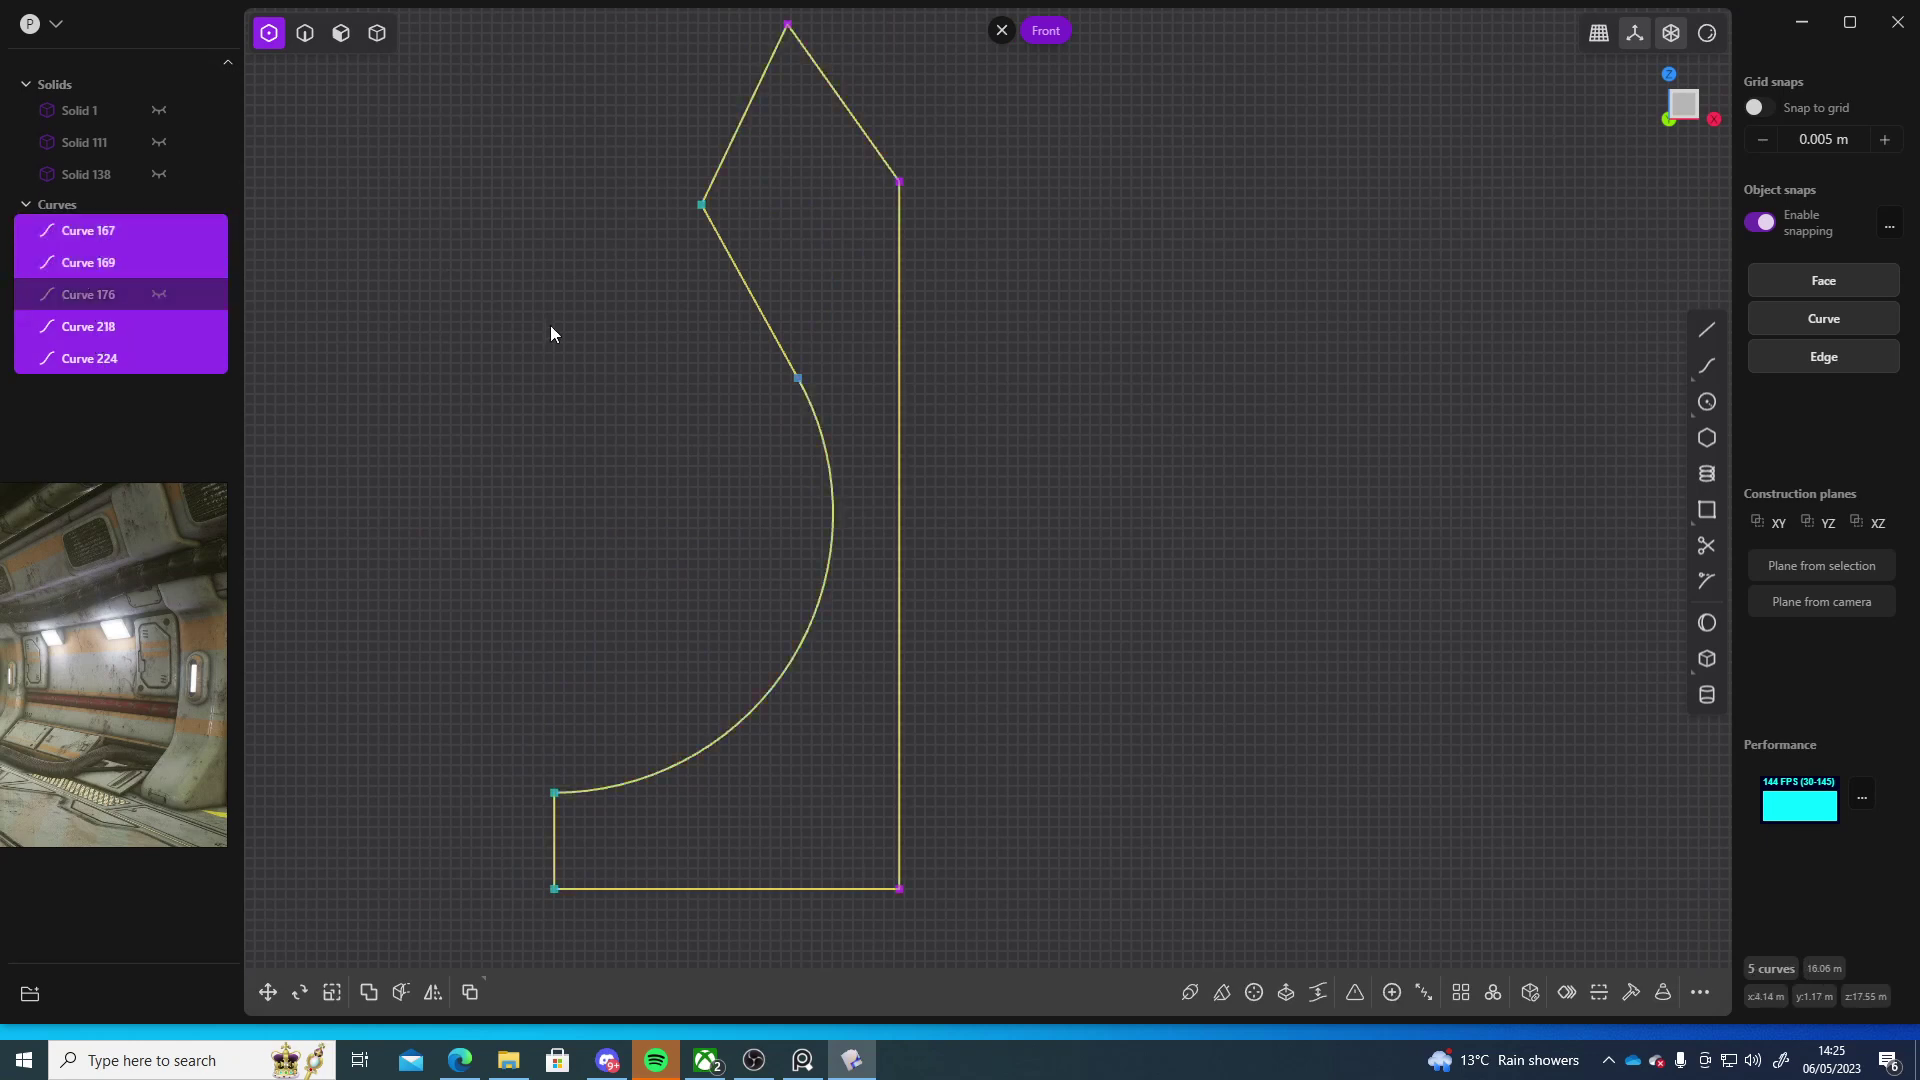
pyautogui.press('j')
pyautogui.click(1146, 518)
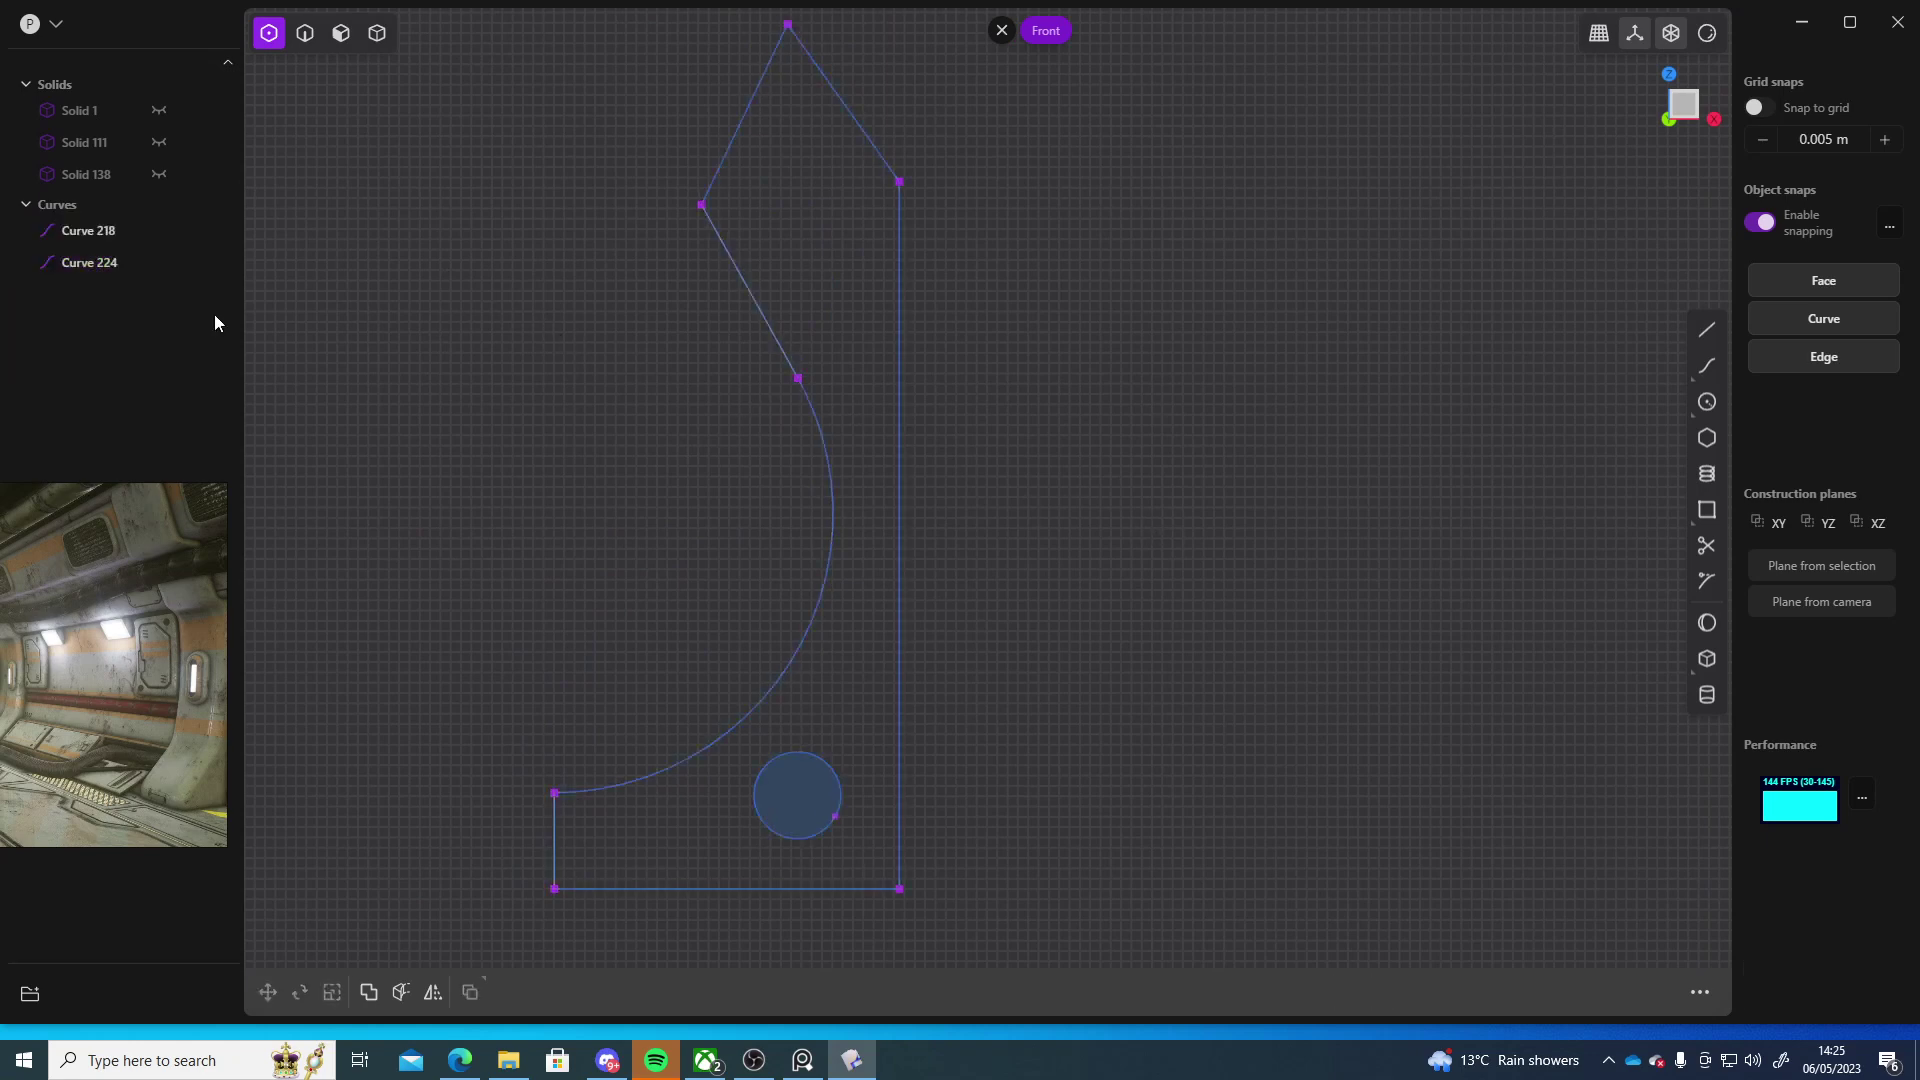
pyautogui.click(84, 232)
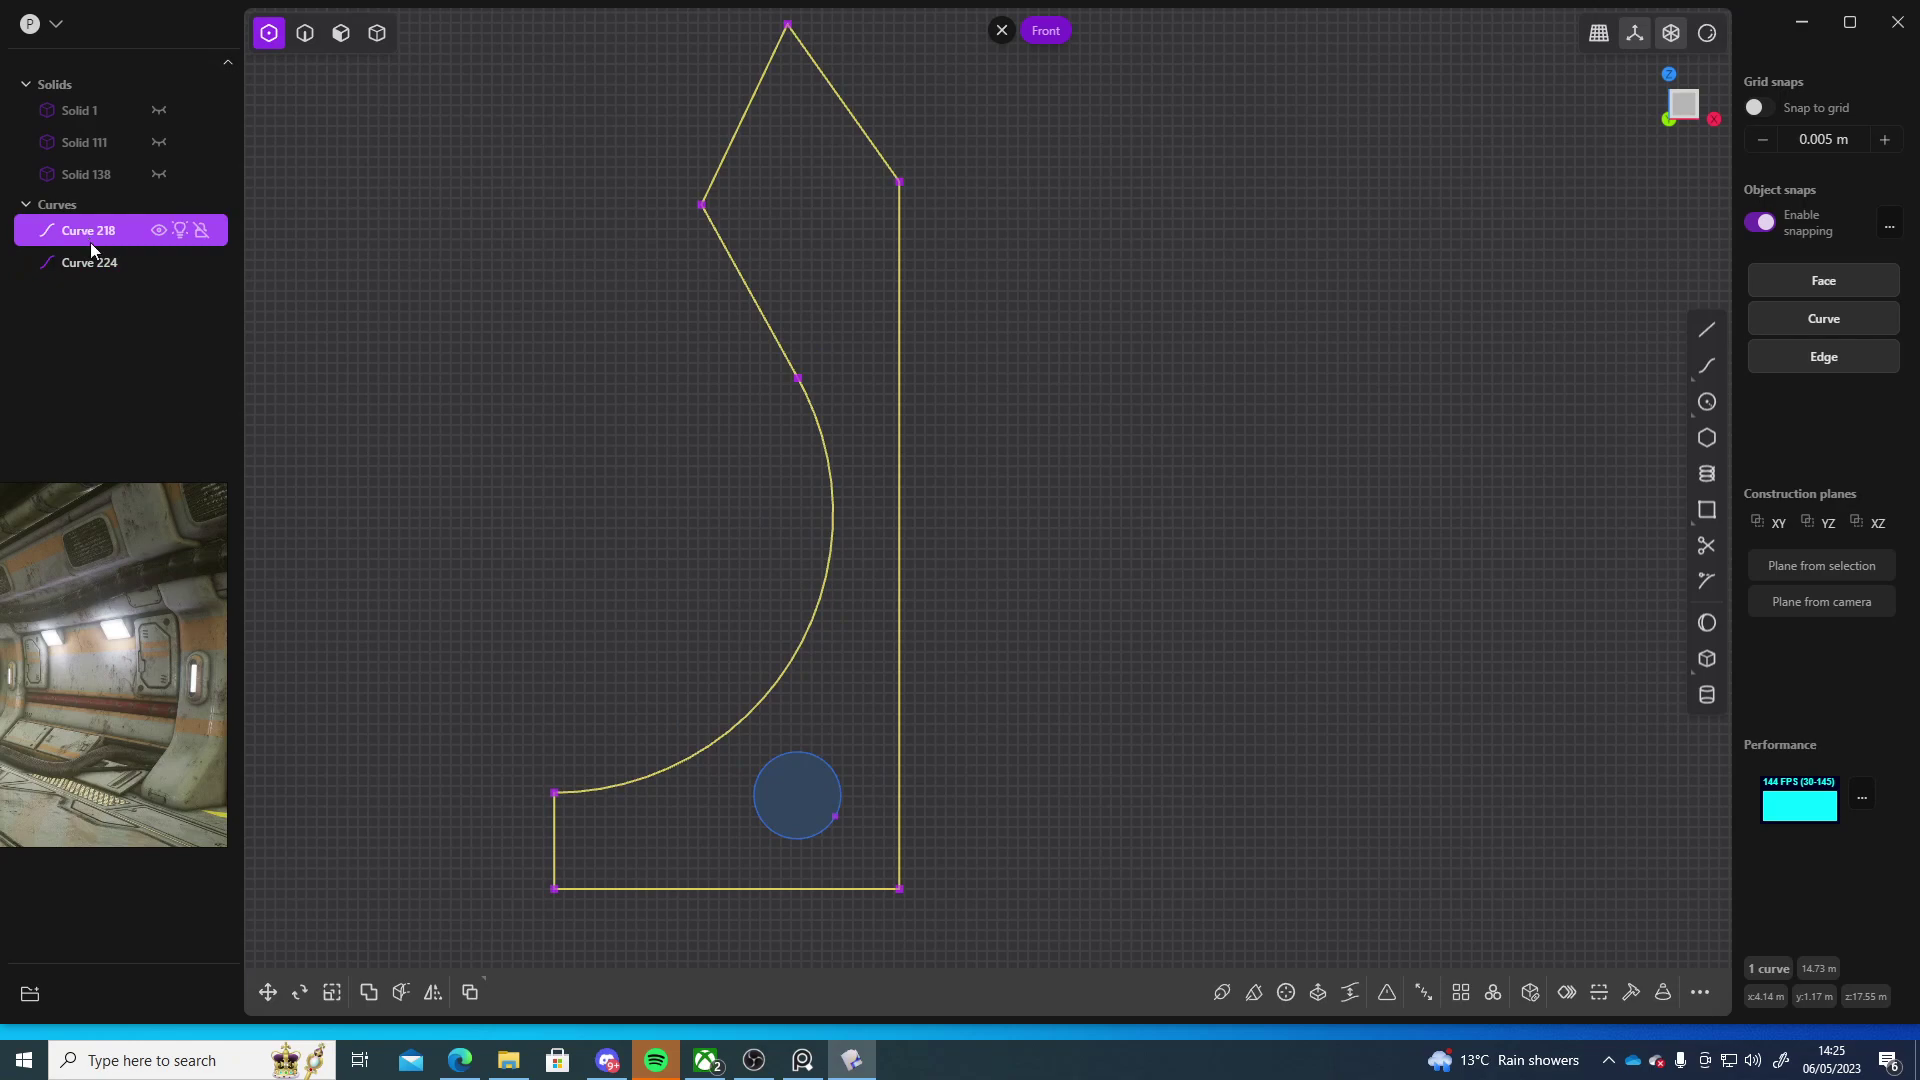
pyautogui.click(1084, 574)
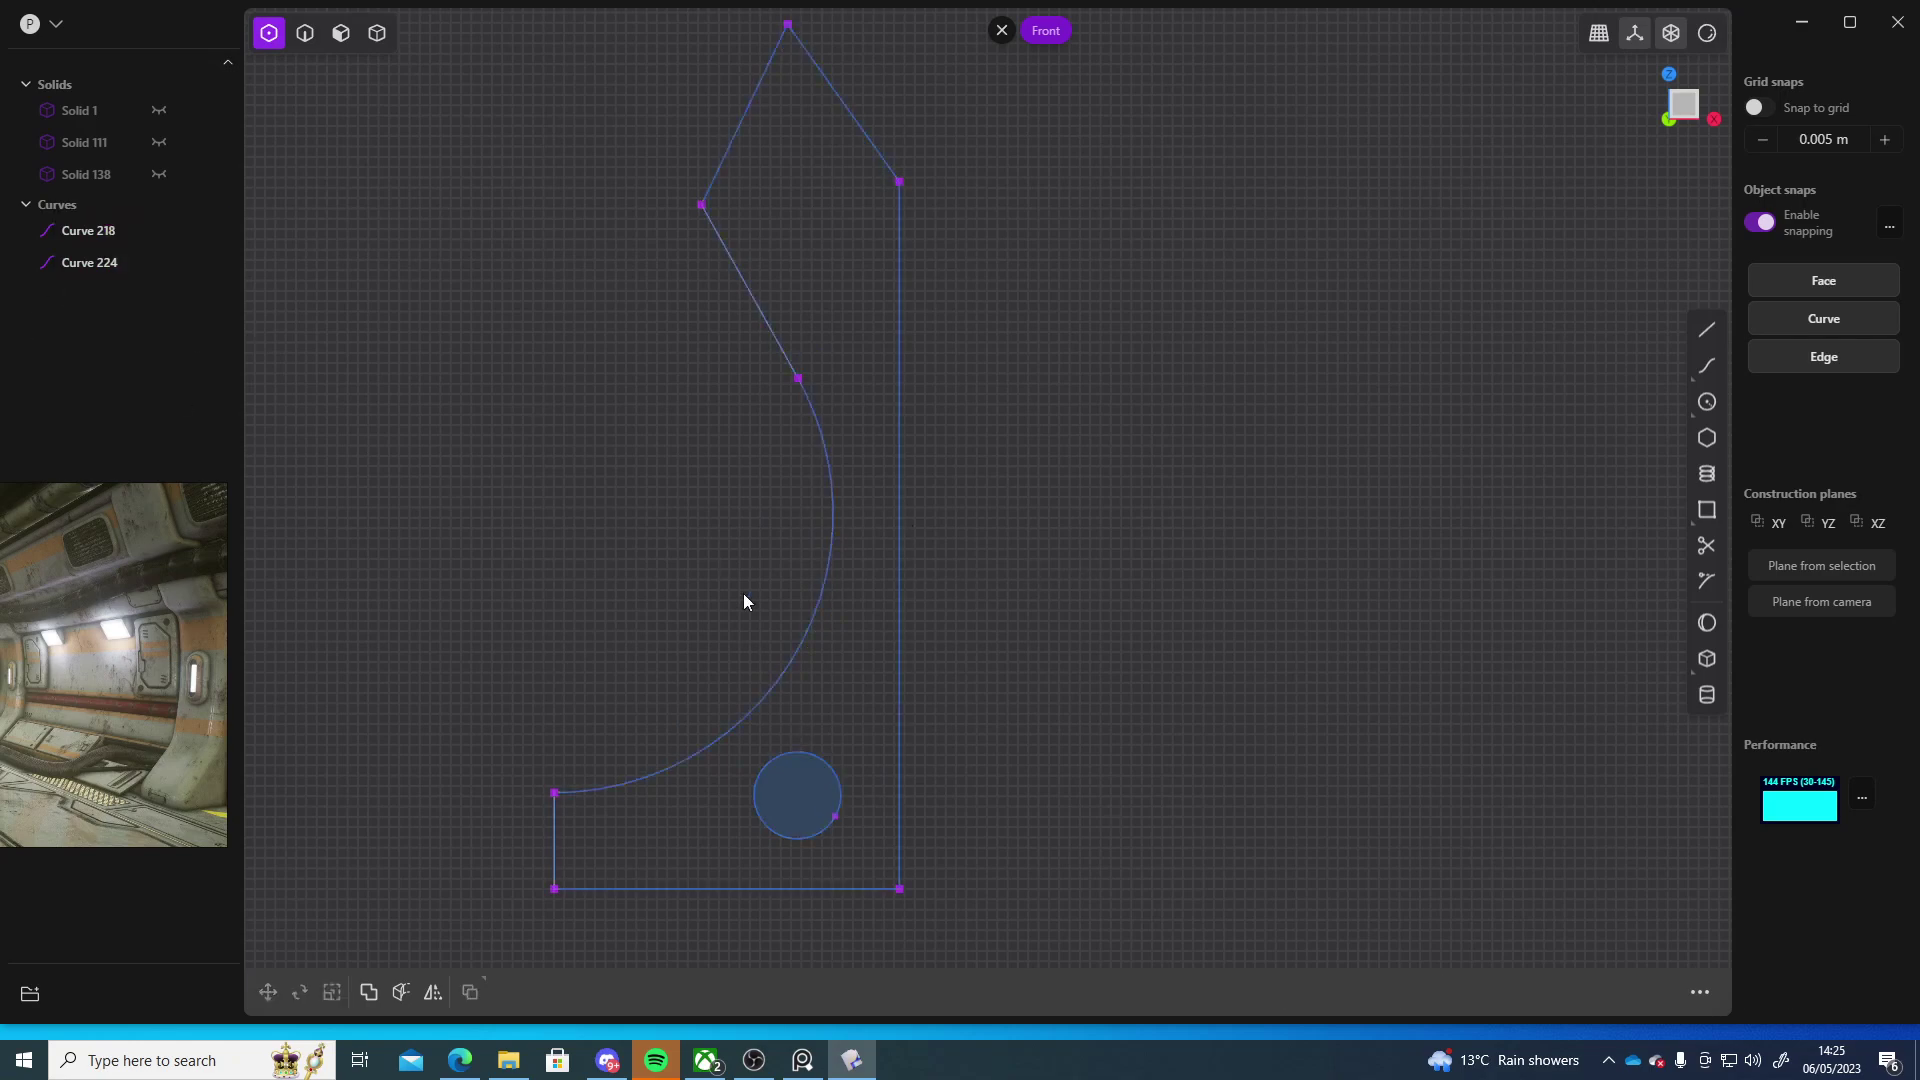
pyautogui.keyDown('shift'); pyautogui.moveTo(908, 602); pyautogui.dragTo(1005, 640, button='middle'); pyautogui.keyUp('shift')
pyautogui.scroll(-12, 747, 460)
pyautogui.keyDown('shift'); pyautogui.moveTo(970, 536); pyautogui.dragTo(868, 501, button='middle'); pyautogui.keyUp('shift')
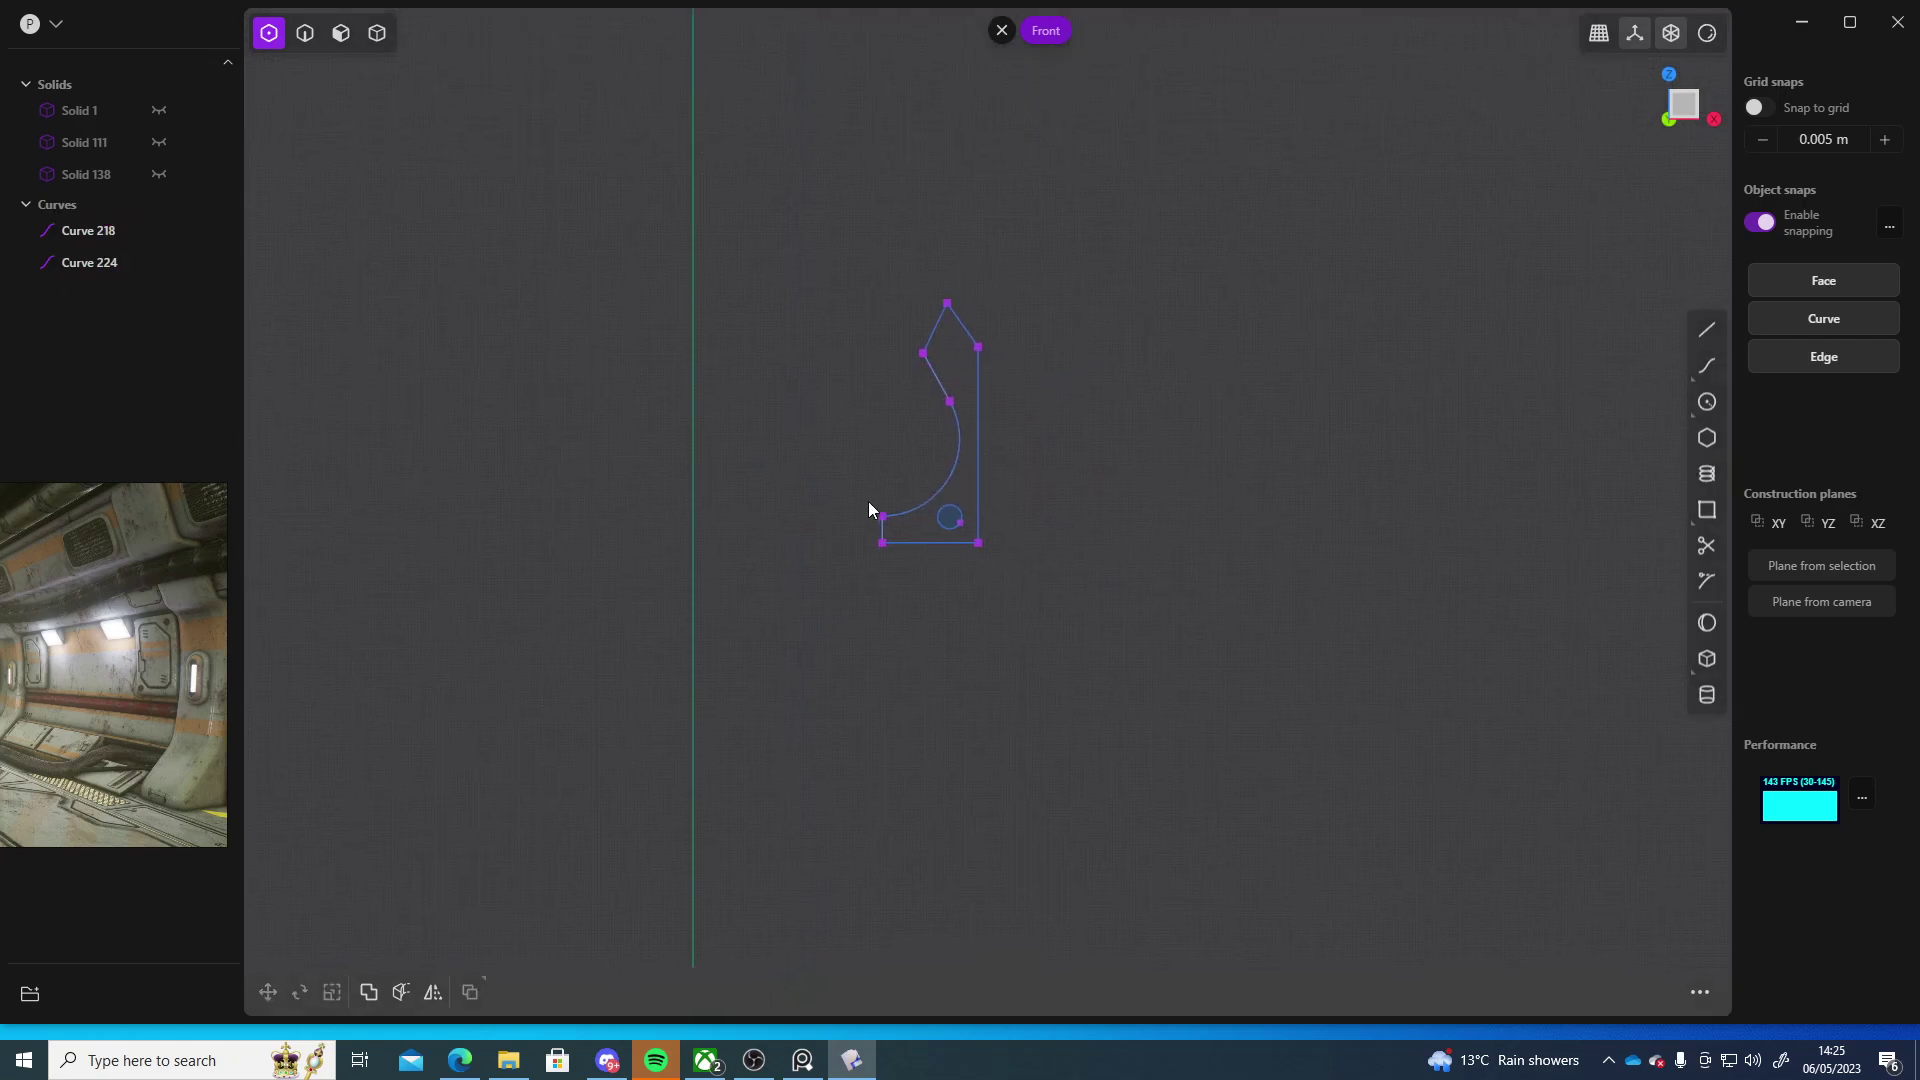
# - Delete the joined bracket profile curve and the small leftover circle curve
pyautogui.scroll(10, 868, 470)
pyautogui.keyDown('shift'); pyautogui.moveTo(1396, 490); pyautogui.dragTo(1150, 459, button='middle'); pyautogui.keyUp('shift')
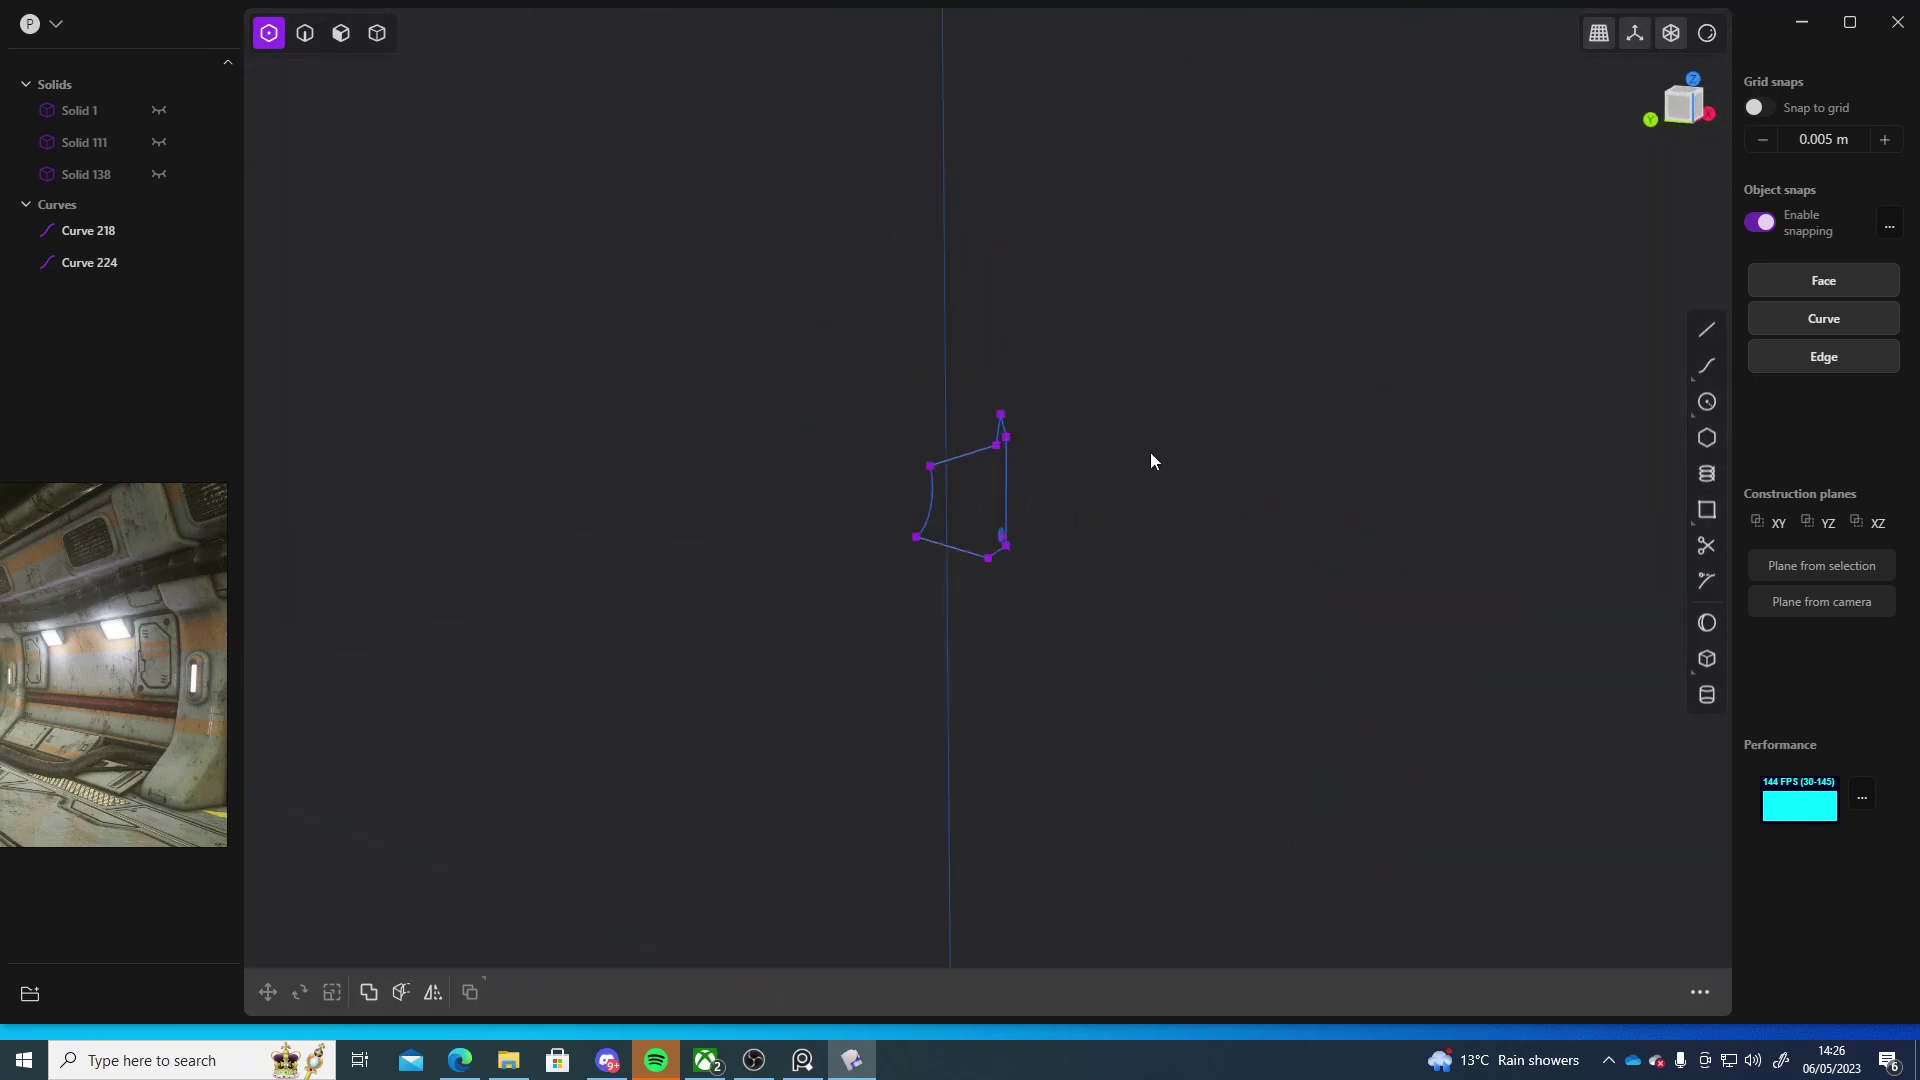
pyautogui.click(128, 230)
pyautogui.press('Delete')
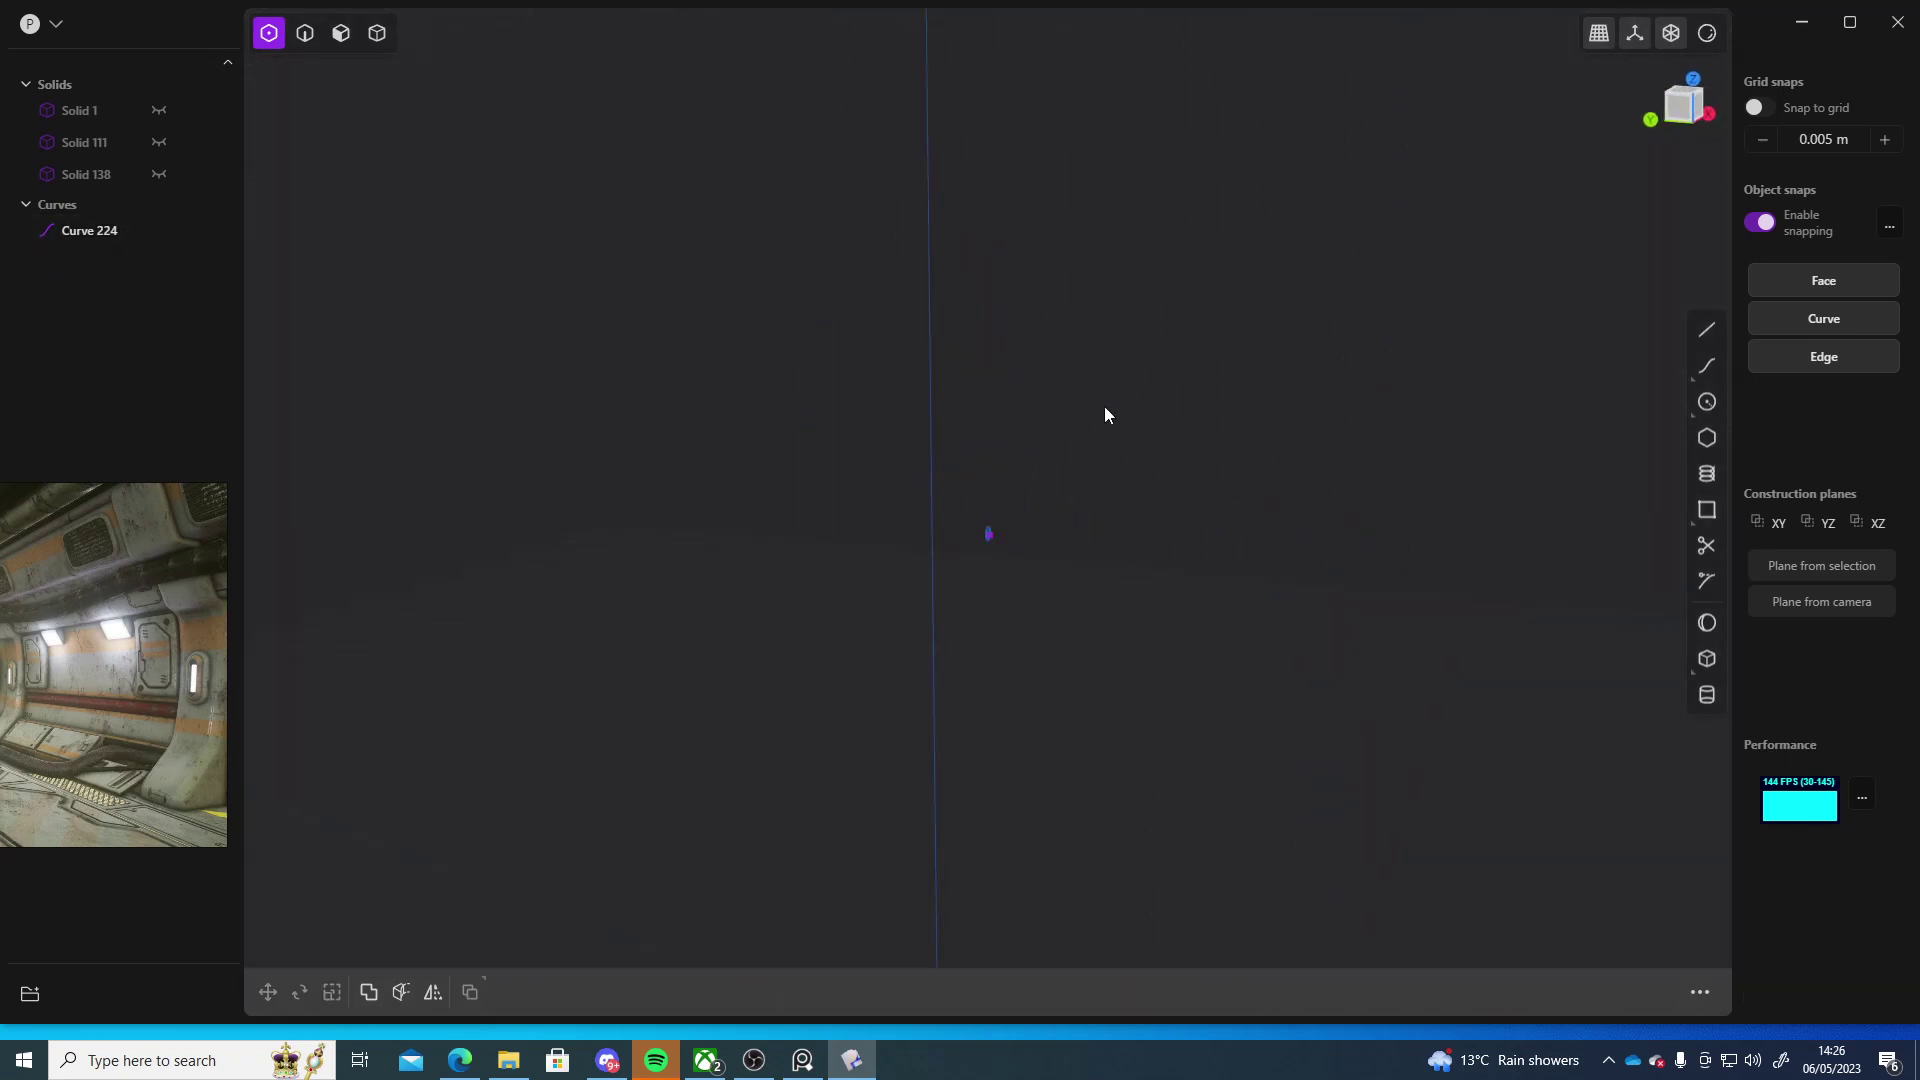
pyautogui.click(105, 238)
pyautogui.press('Delete')
# - Unhide all three solids of the wall panel
pyautogui.click(1682, 106)
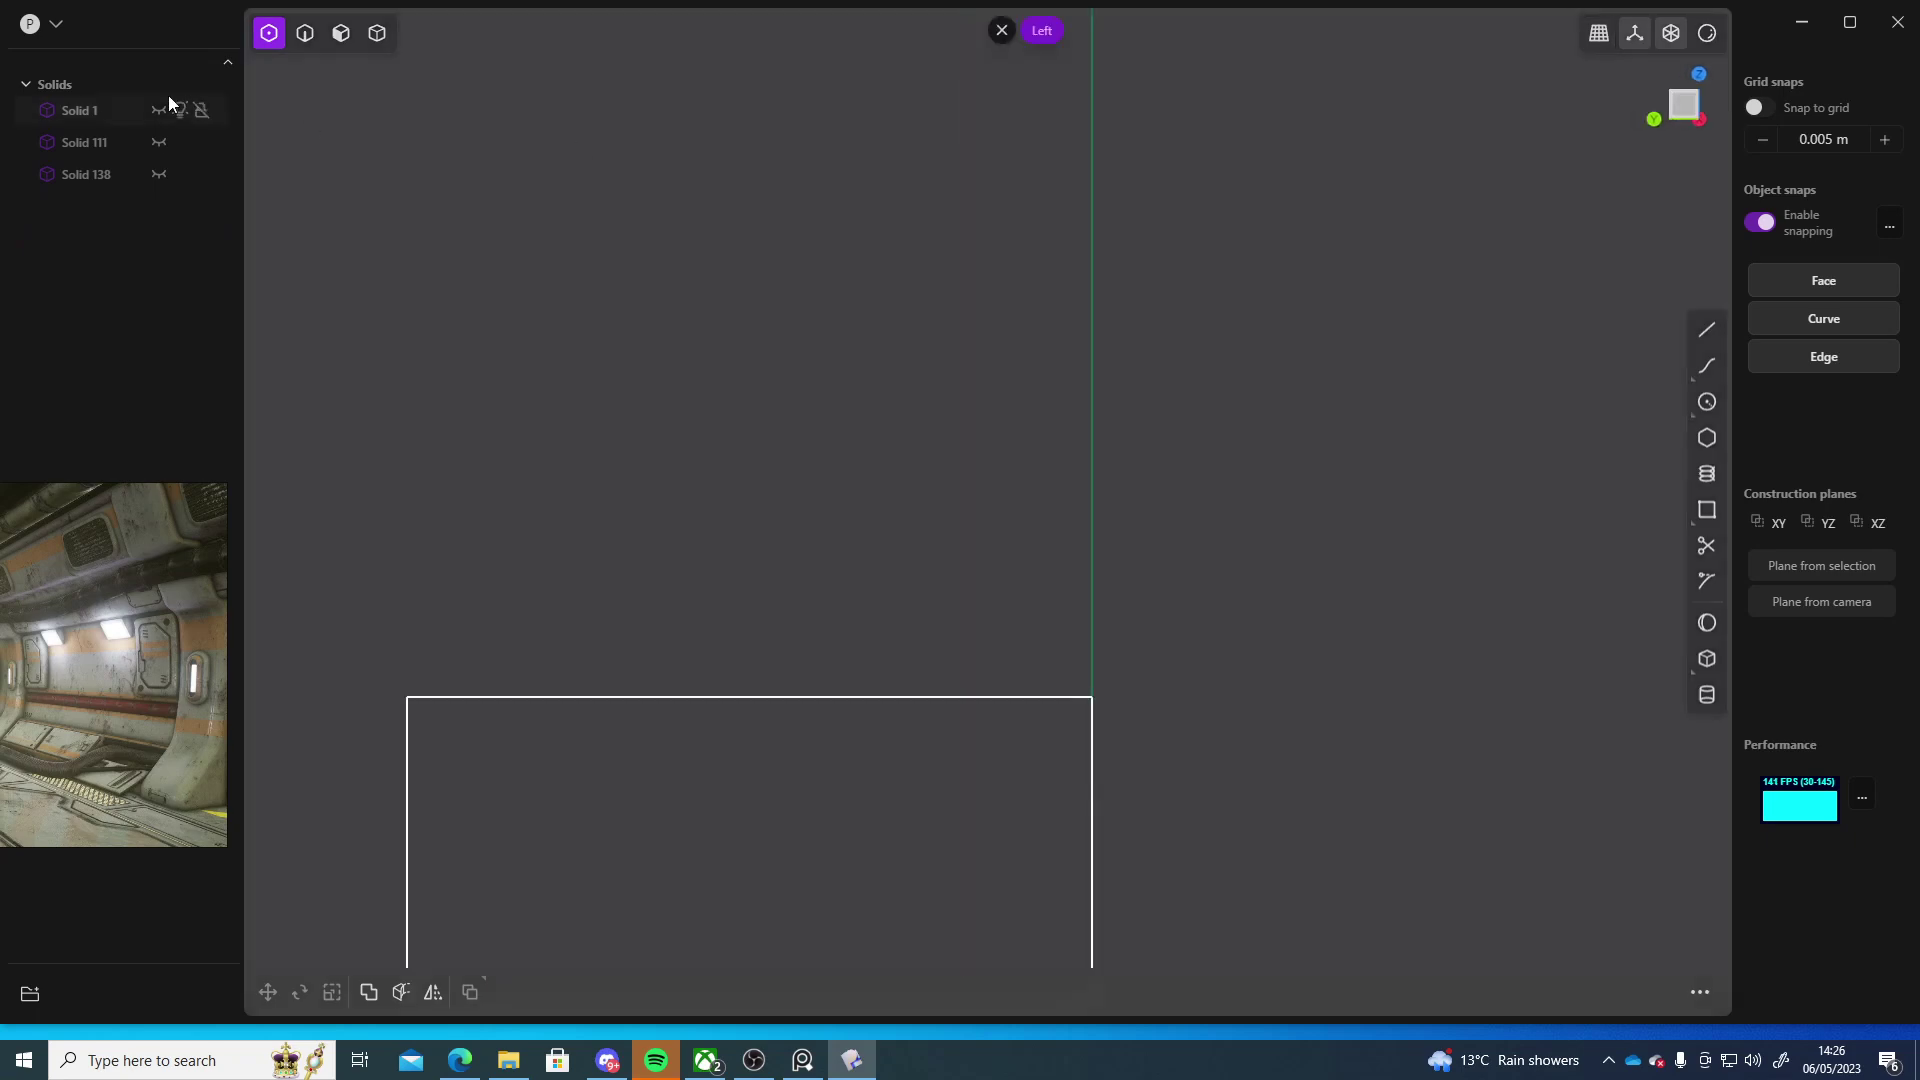
pyautogui.click(159, 178)
pyautogui.scroll(-5, 1010, 370)
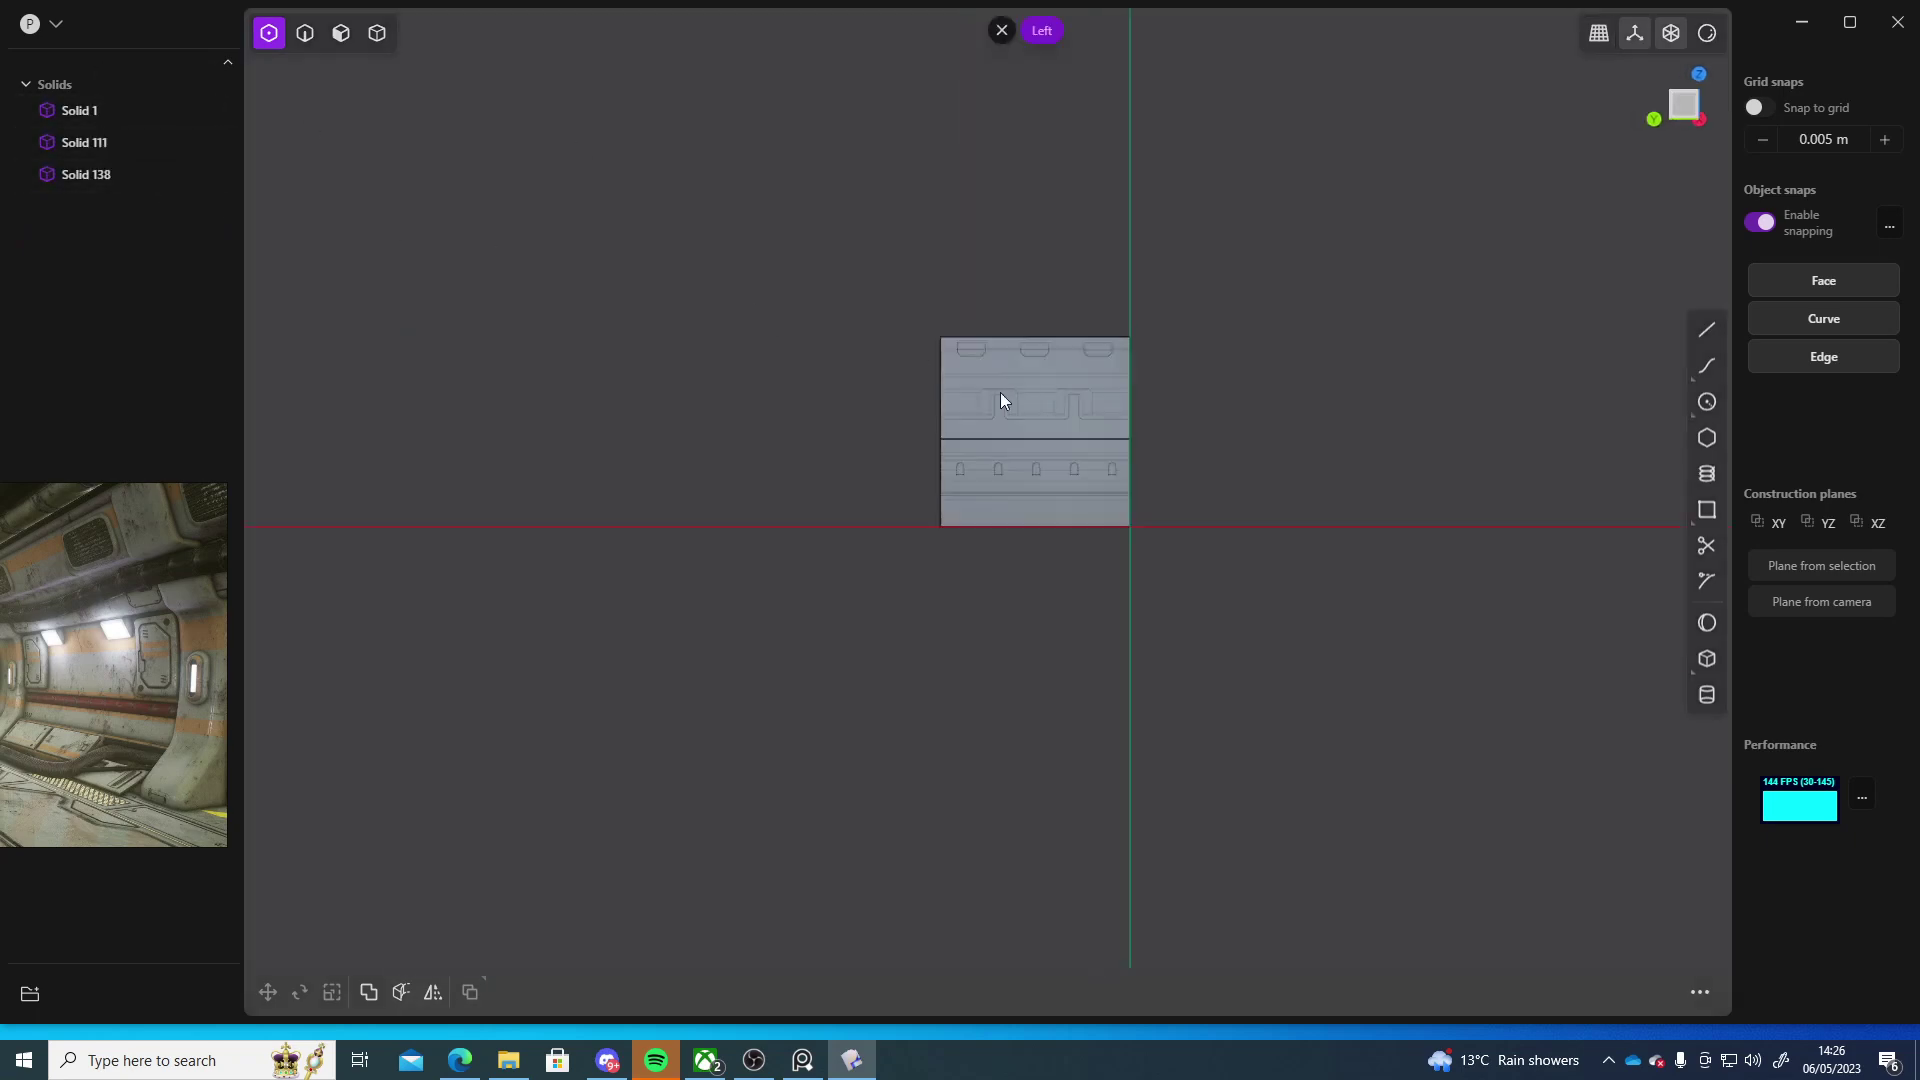
pyautogui.moveTo(1000, 392)
pyautogui.mouseDown(button='middle')
pyautogui.moveTo(1316, 453)
pyautogui.moveTo(1064, 434)
pyautogui.moveTo(1204, 422)
pyautogui.moveTo(920, 380)
pyautogui.moveTo(990, 470)
pyautogui.moveTo(1020, 476)
pyautogui.moveTo(1009, 368)
pyautogui.moveTo(976, 404)
pyautogui.mouseUp(button='middle')
# - Duplicate the hollow upper pipe's ring-shaped end face as a separate sheet, leaving it in place
pyautogui.scroll(5, 925, 395)
pyautogui.scroll(-4, 1020, 476)
pyautogui.press('3')
pyautogui.click(884, 295)
pyautogui.press('o')
pyautogui.hotkey('ctrl', 'd')
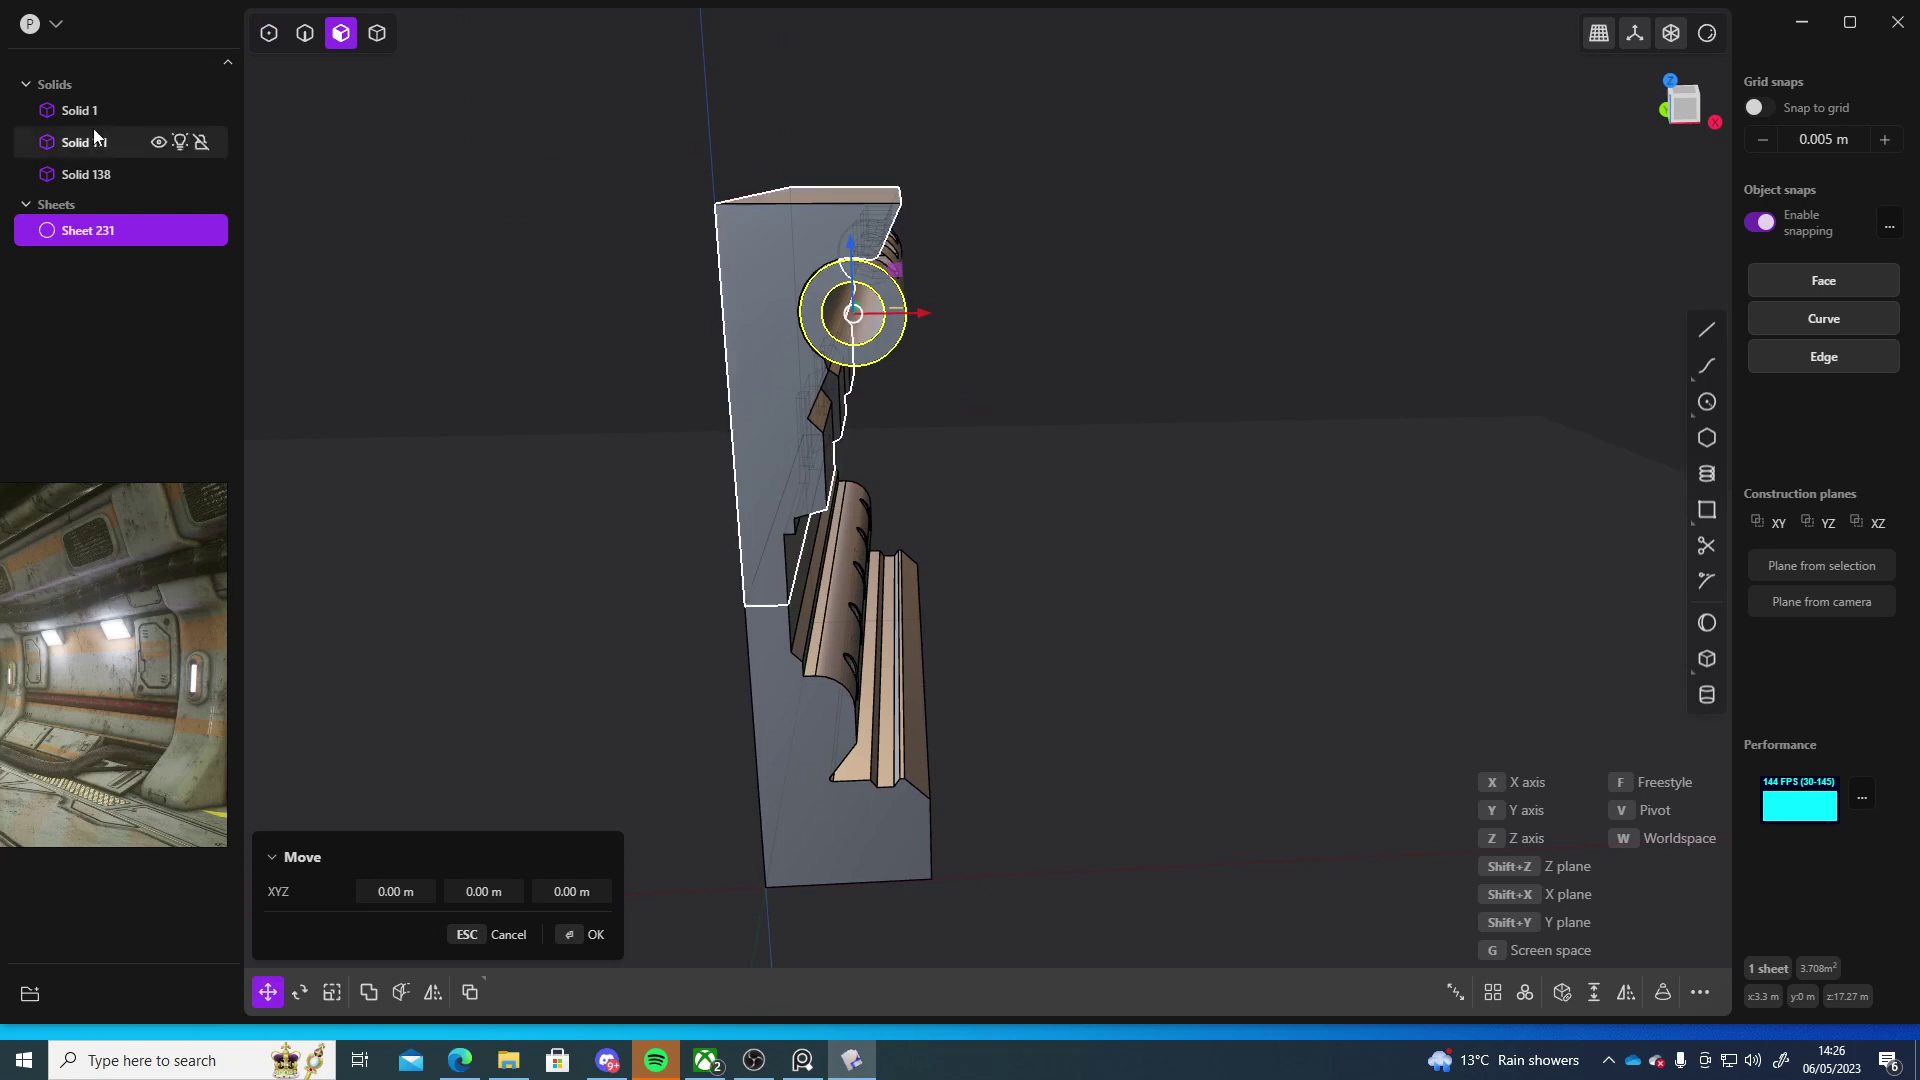
# - Hide the three solids and look at the duplicated ring sheet from the front
pyautogui.click(158, 111)
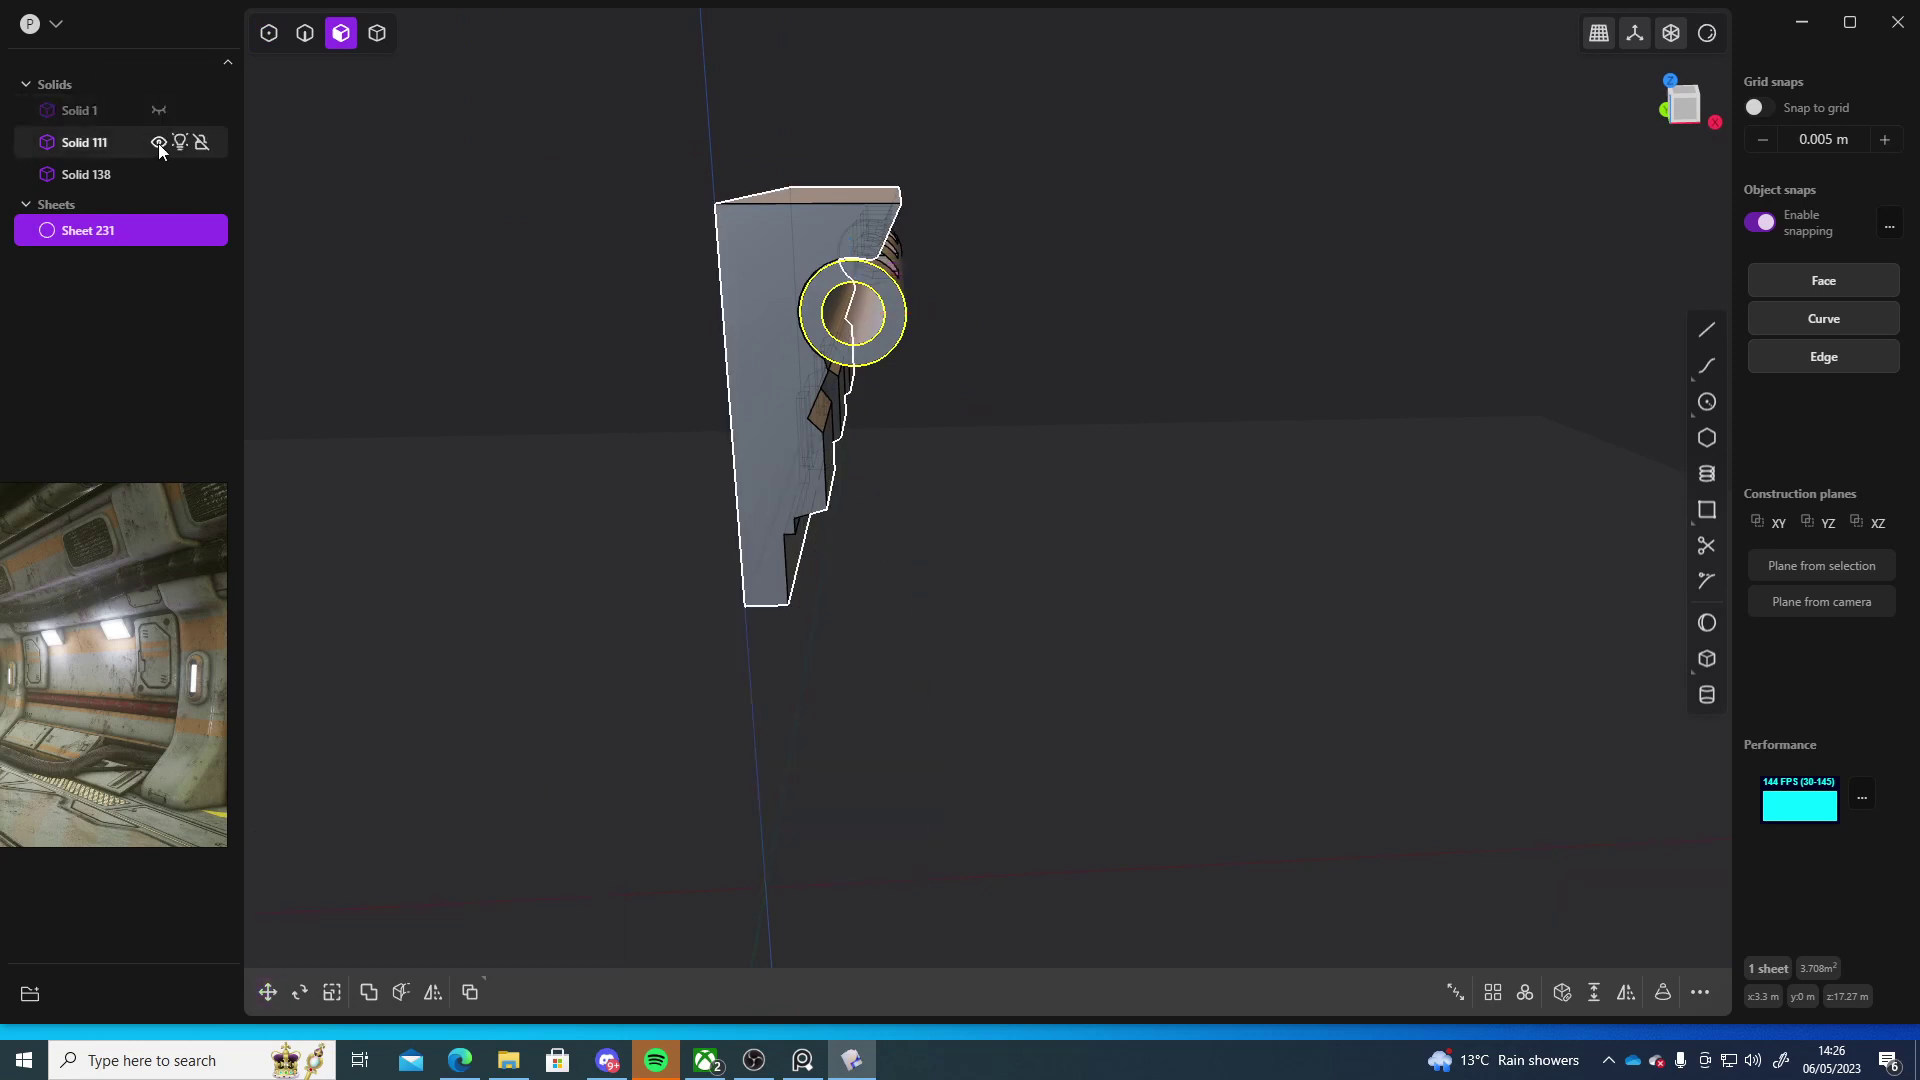
pyautogui.click(158, 142)
pyautogui.click(158, 176)
pyautogui.scroll(3, 990, 300)
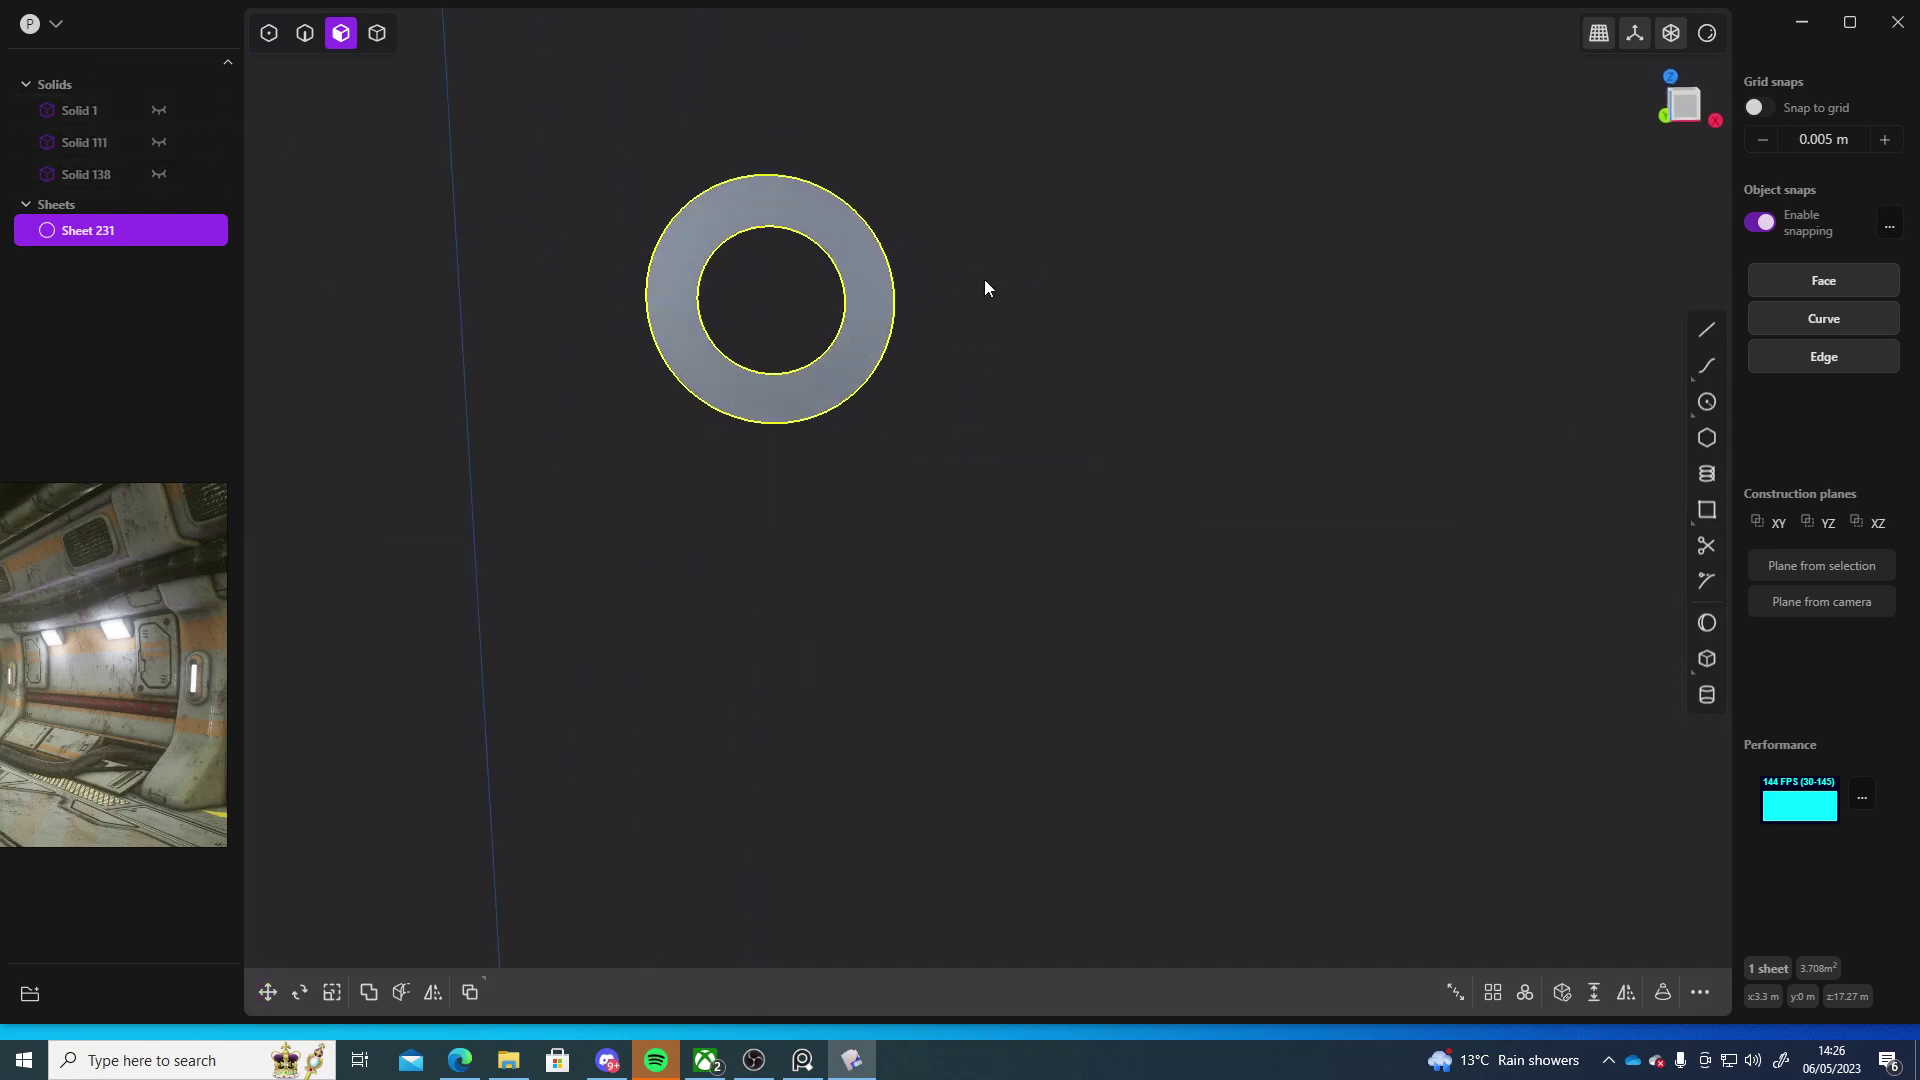
pyautogui.click(1688, 112)
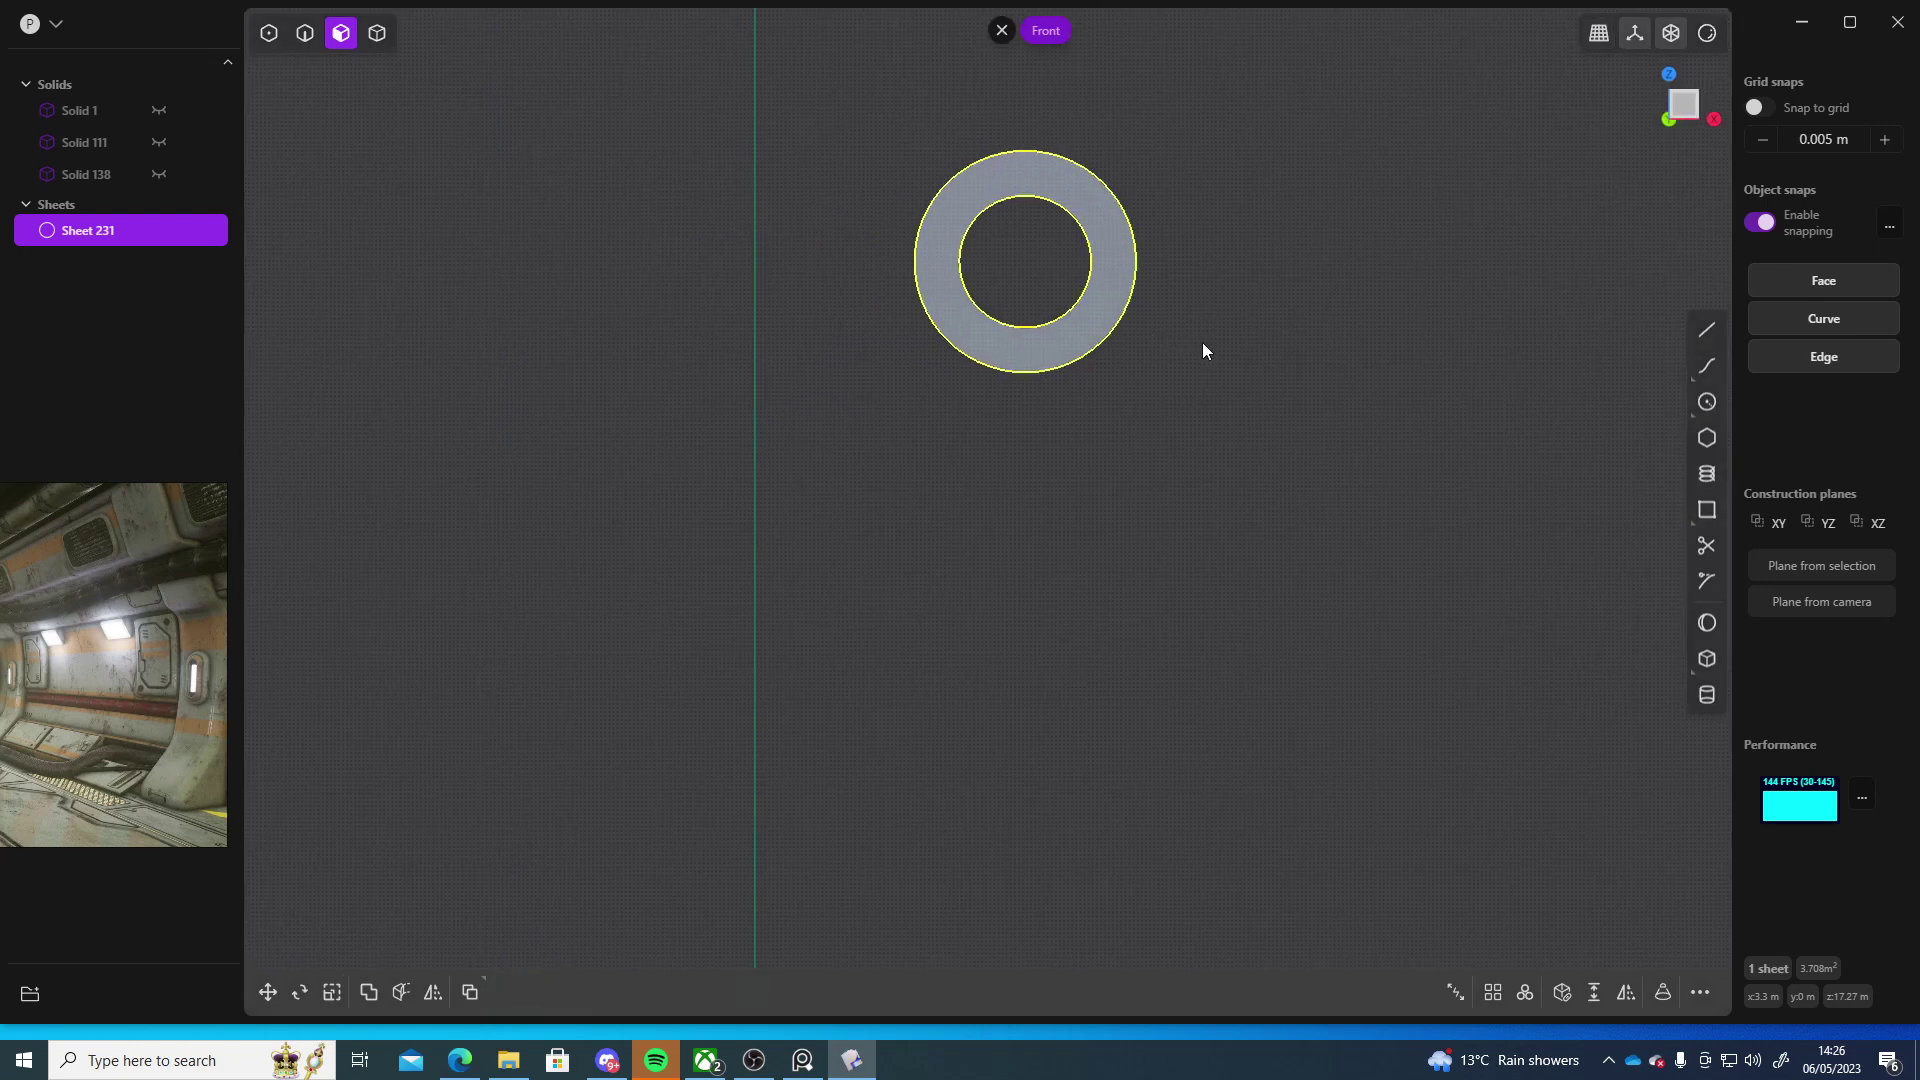
pyautogui.click(1358, 340)
pyautogui.keyDown('shift'); pyautogui.moveTo(1286, 425); pyautogui.dragTo(1179, 590, button='middle'); pyautogui.keyUp('shift')
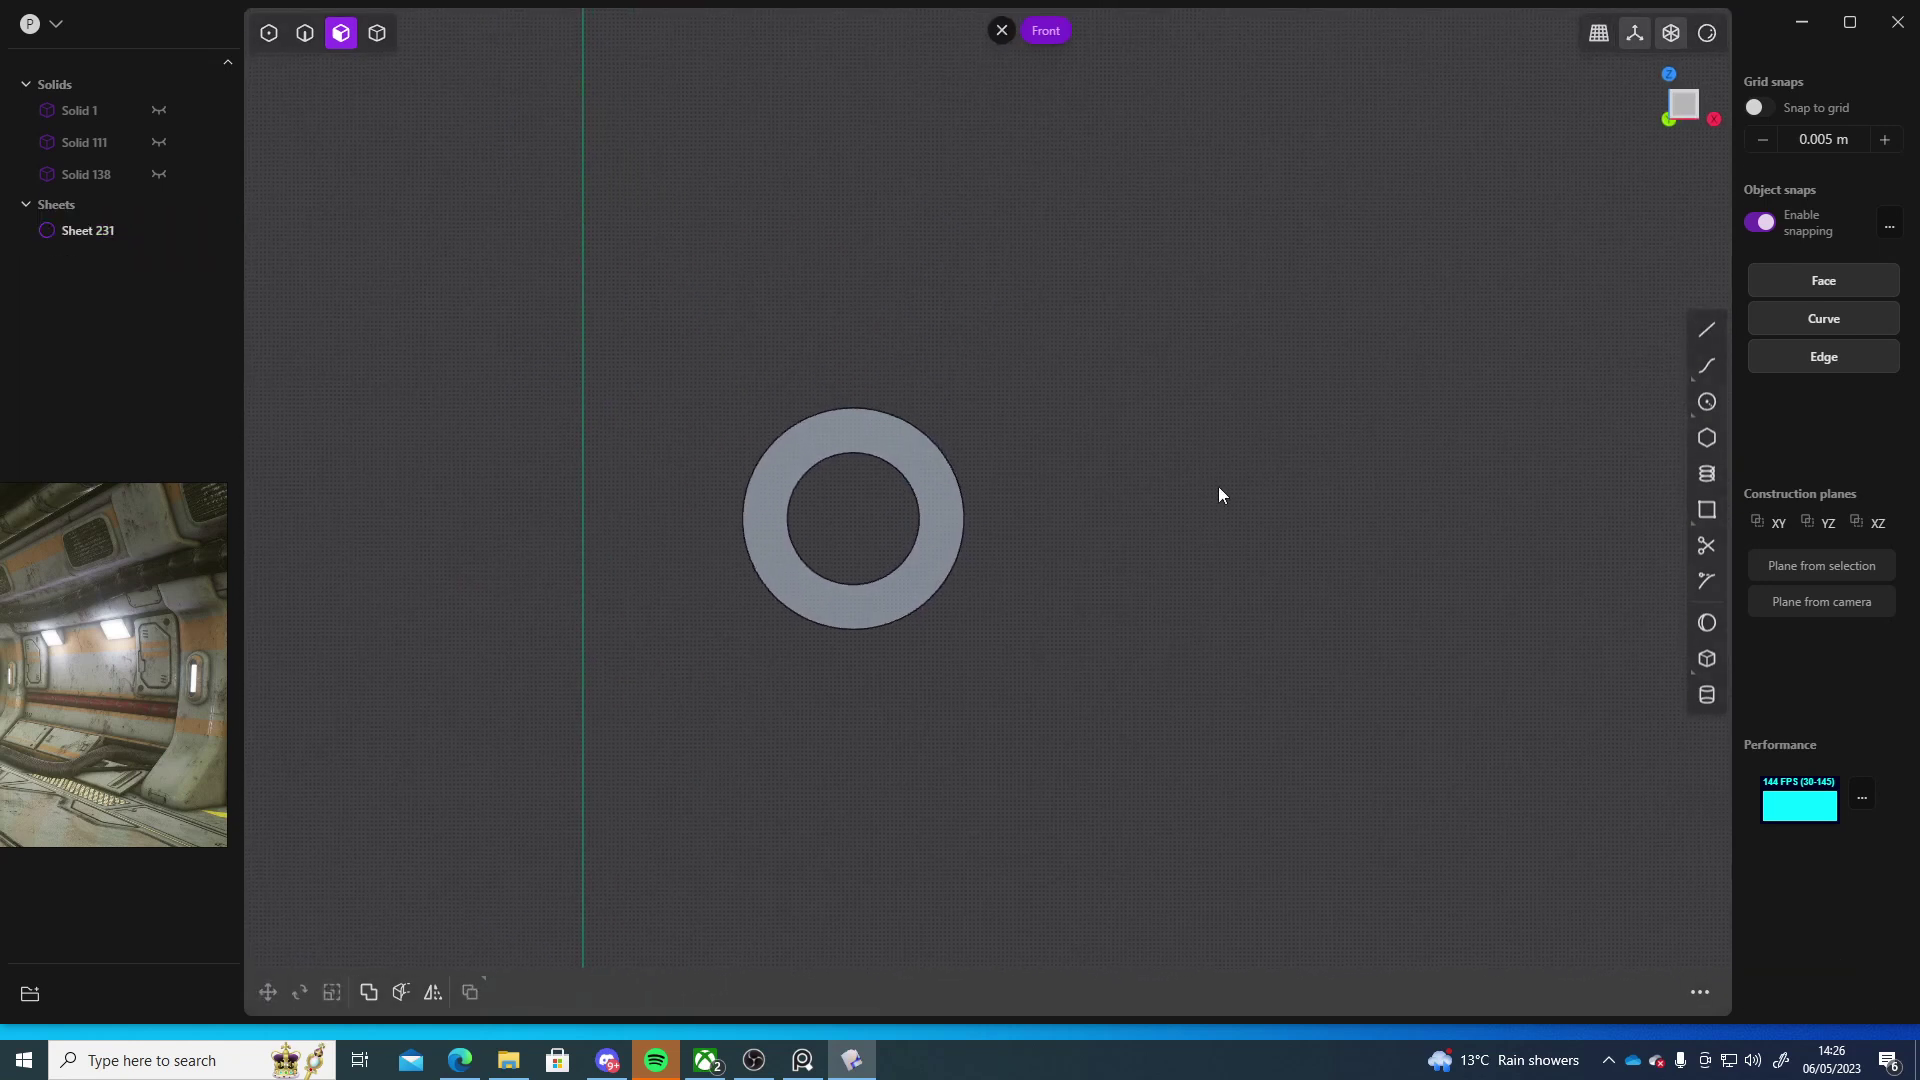
# - With object snapping enabled, draw a three-point arc of about 1.35 m radius along the ring's outer edge, from its upper right to just beside its lowest point
pyautogui.click(1760, 224)
pyautogui.scroll(5, 1289, 448)
pyautogui.scroll(1, 1287, 442)
pyautogui.keyDown('shift'); pyautogui.moveTo(999, 648); pyautogui.dragTo(1084, 374, button='middle'); pyautogui.keyUp('shift')
pyautogui.keyDown('shift'); pyautogui.moveTo(1176, 500); pyautogui.dragTo(1230, 418, button='middle'); pyautogui.keyUp('shift')
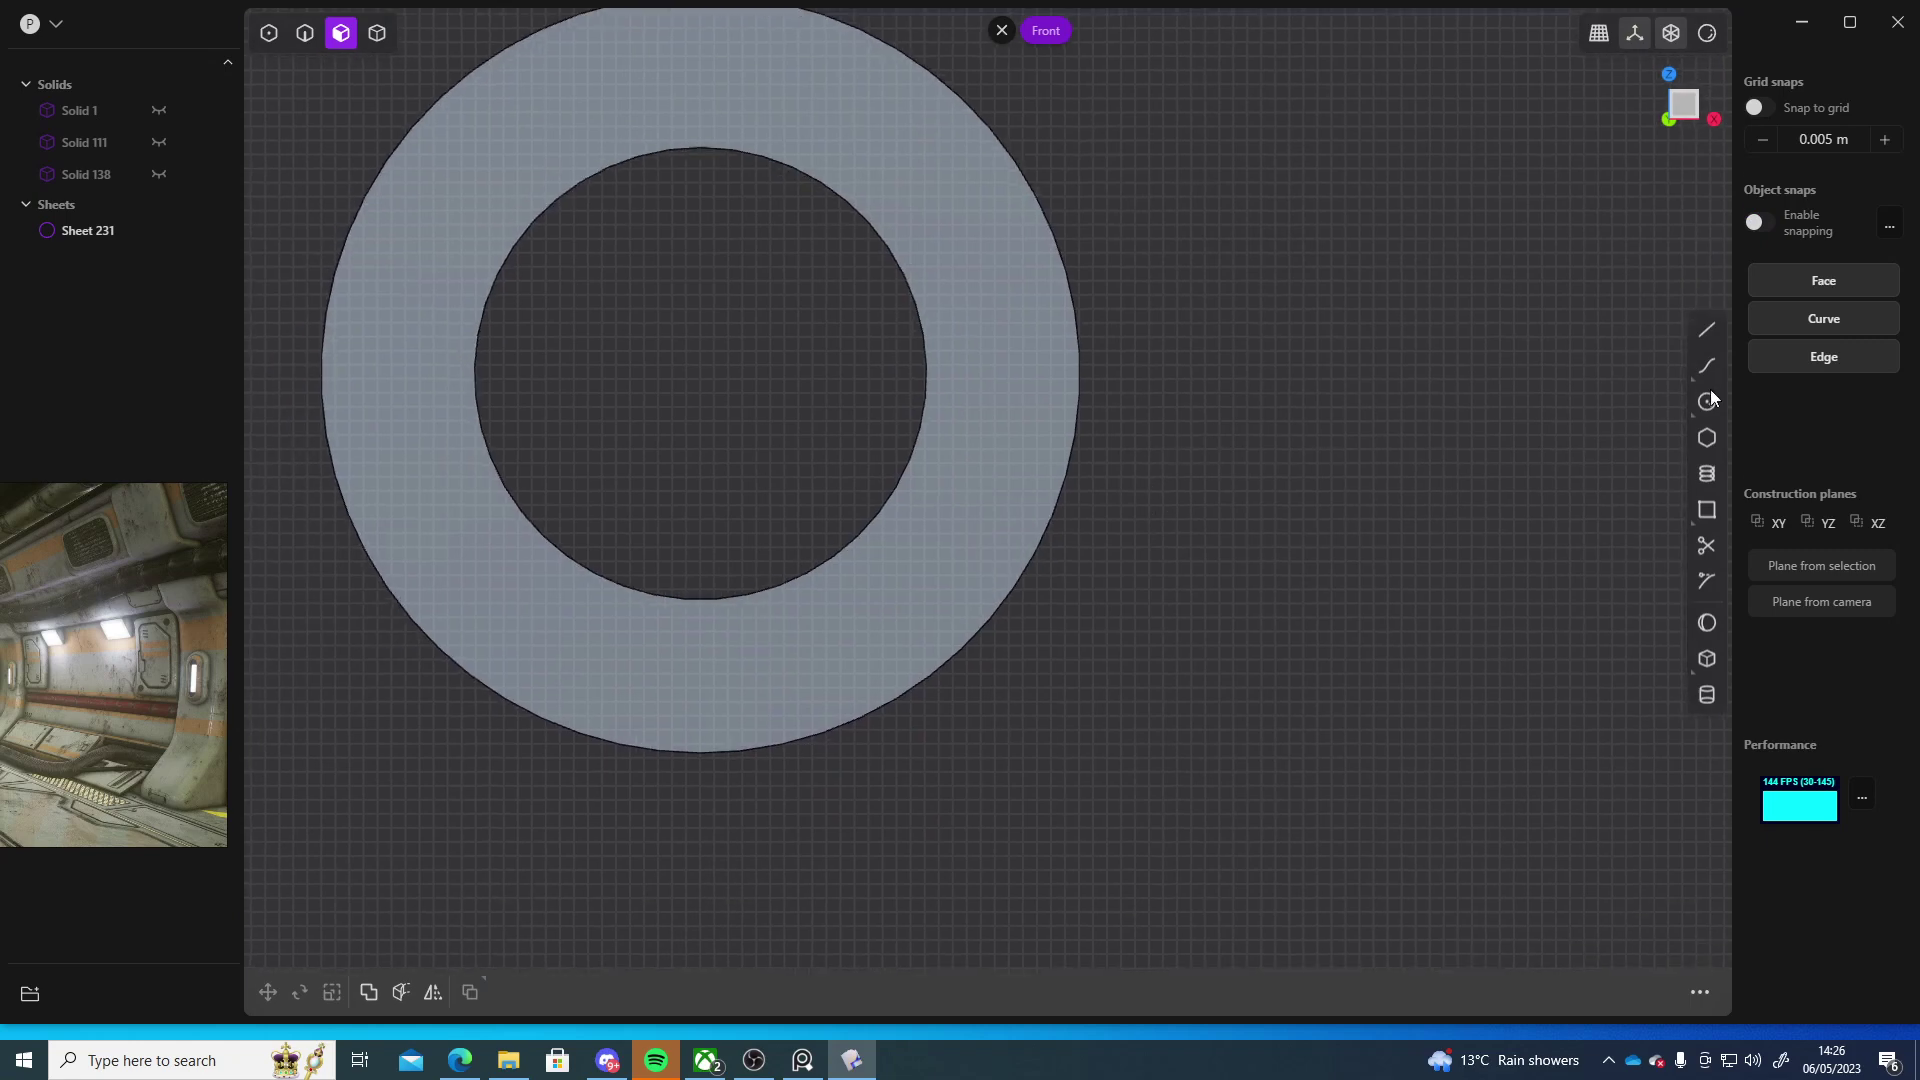
pyautogui.moveTo(1712, 410)
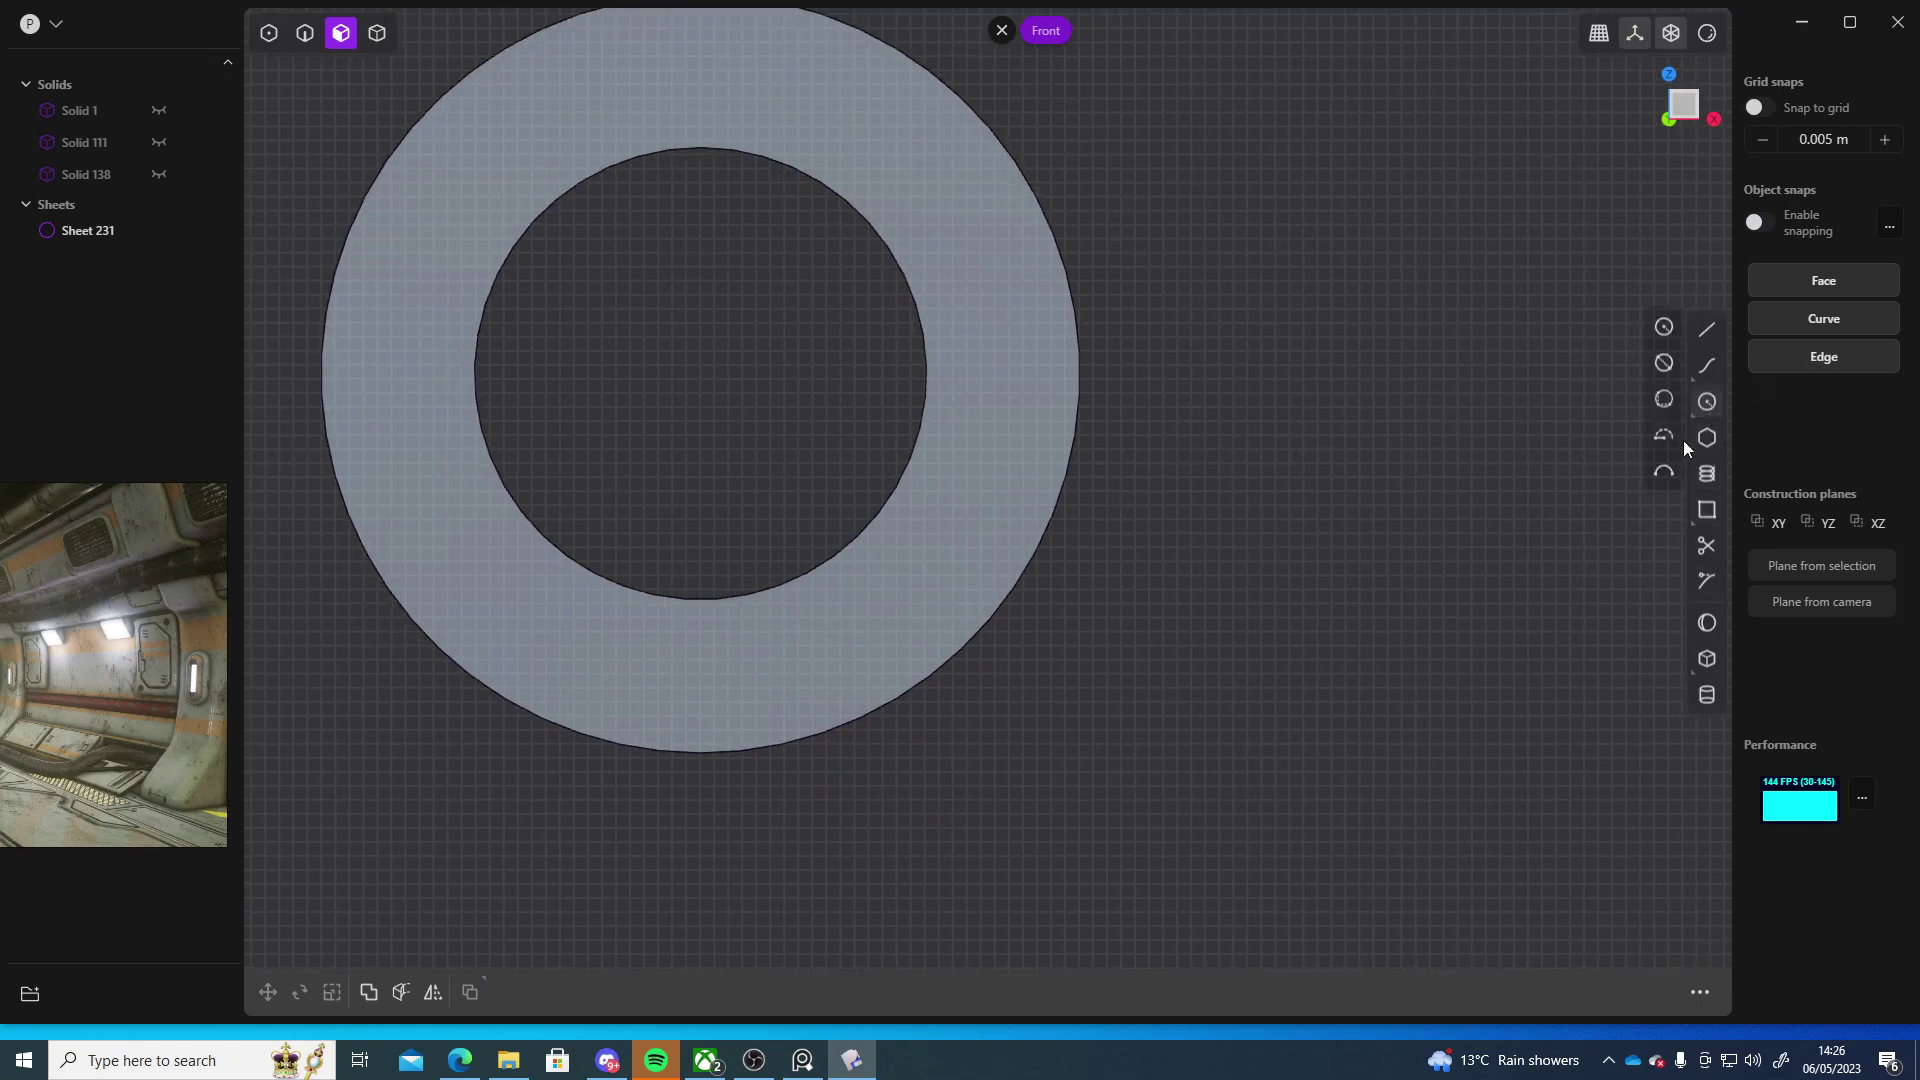
pyautogui.click(1662, 470)
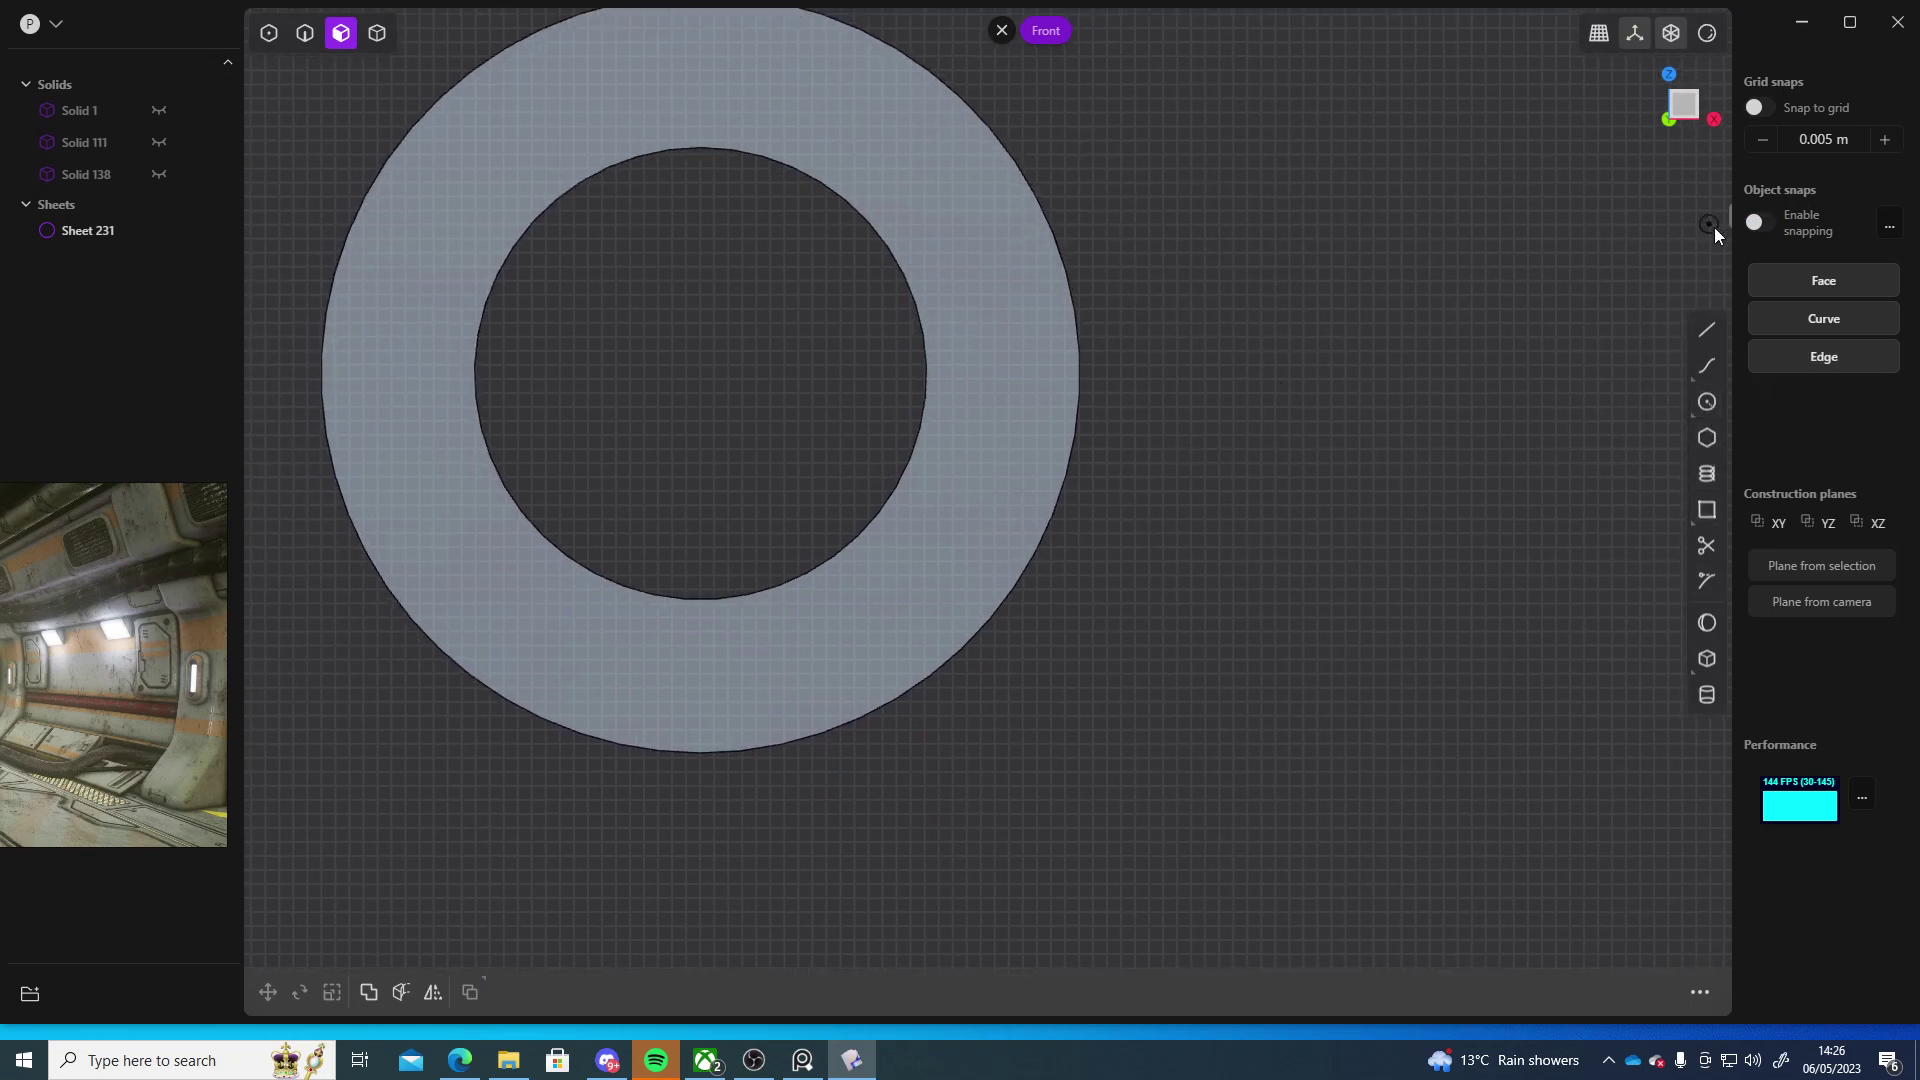
pyautogui.click(1760, 222)
pyautogui.scroll(-3, 1157, 334)
pyautogui.scroll(4, 1016, 351)
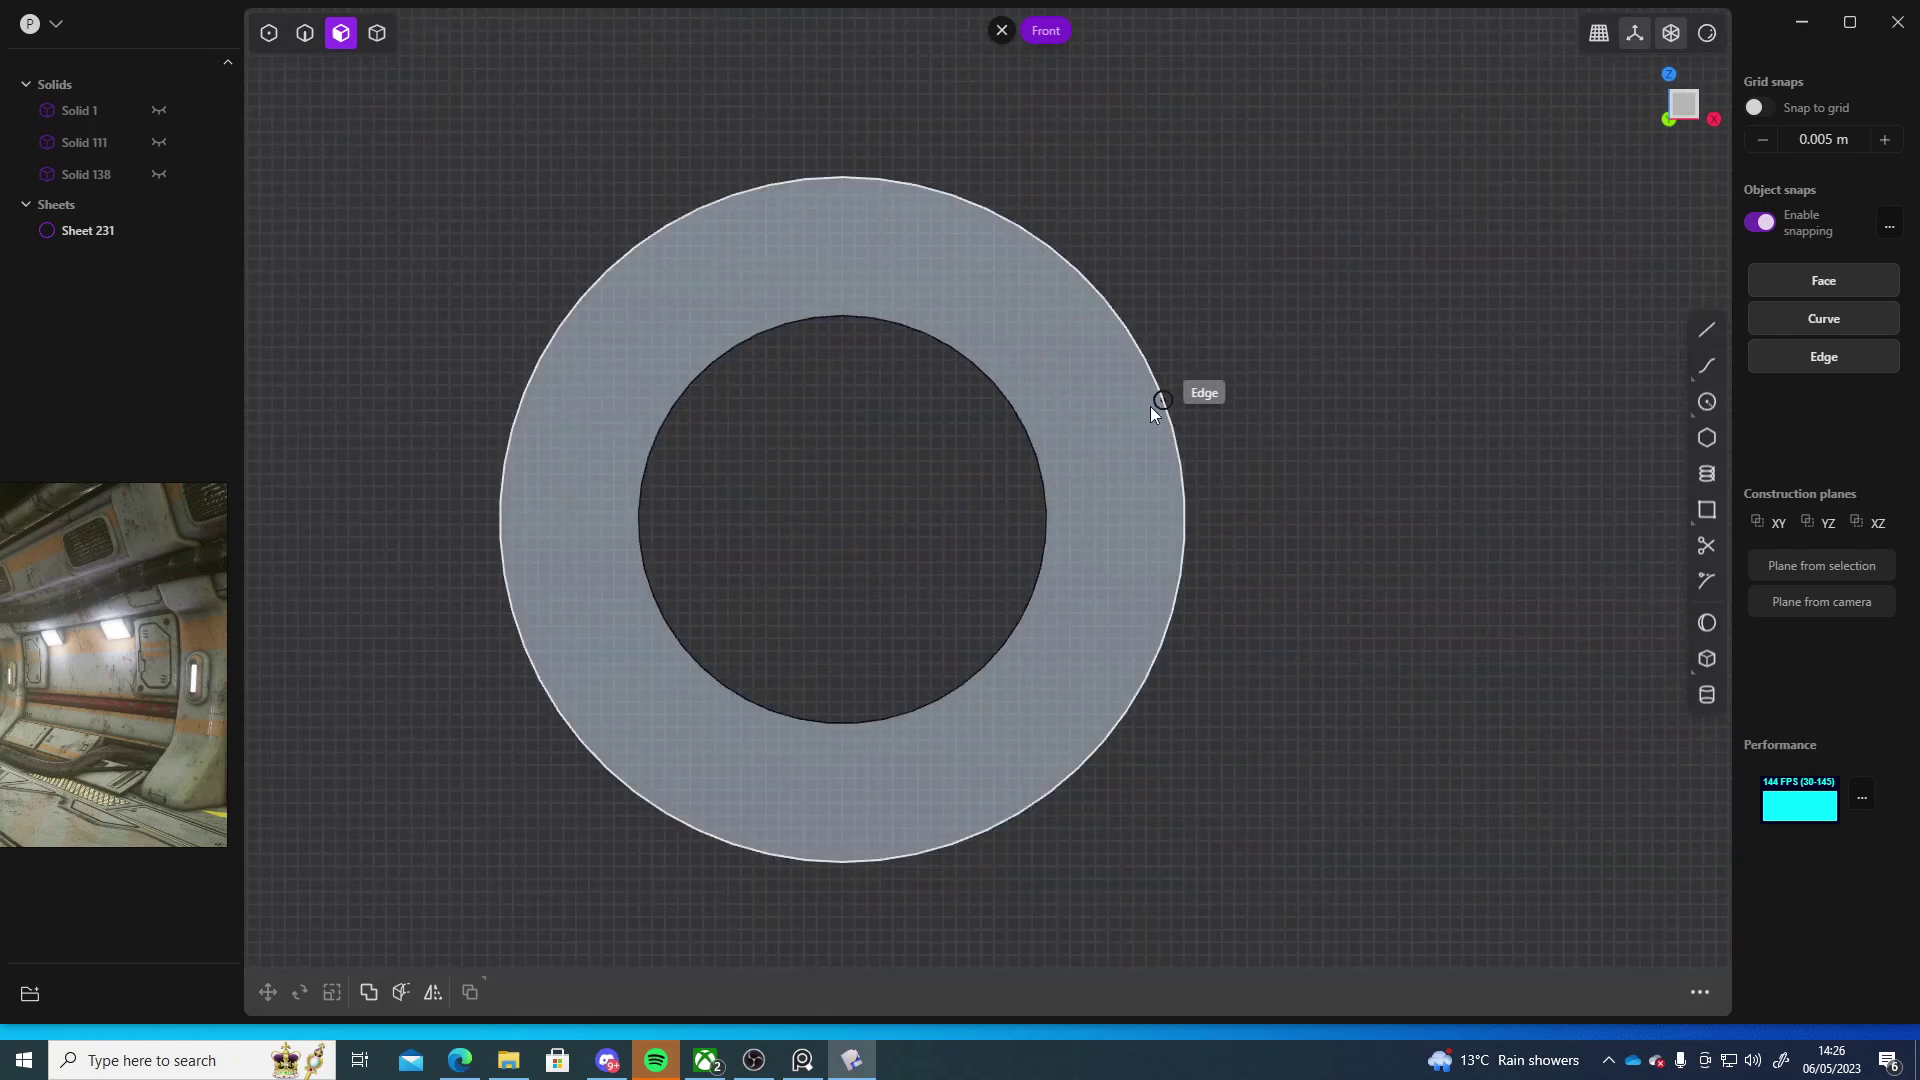
pyautogui.scroll(-3, 1063, 424)
pyautogui.scroll(3, 964, 310)
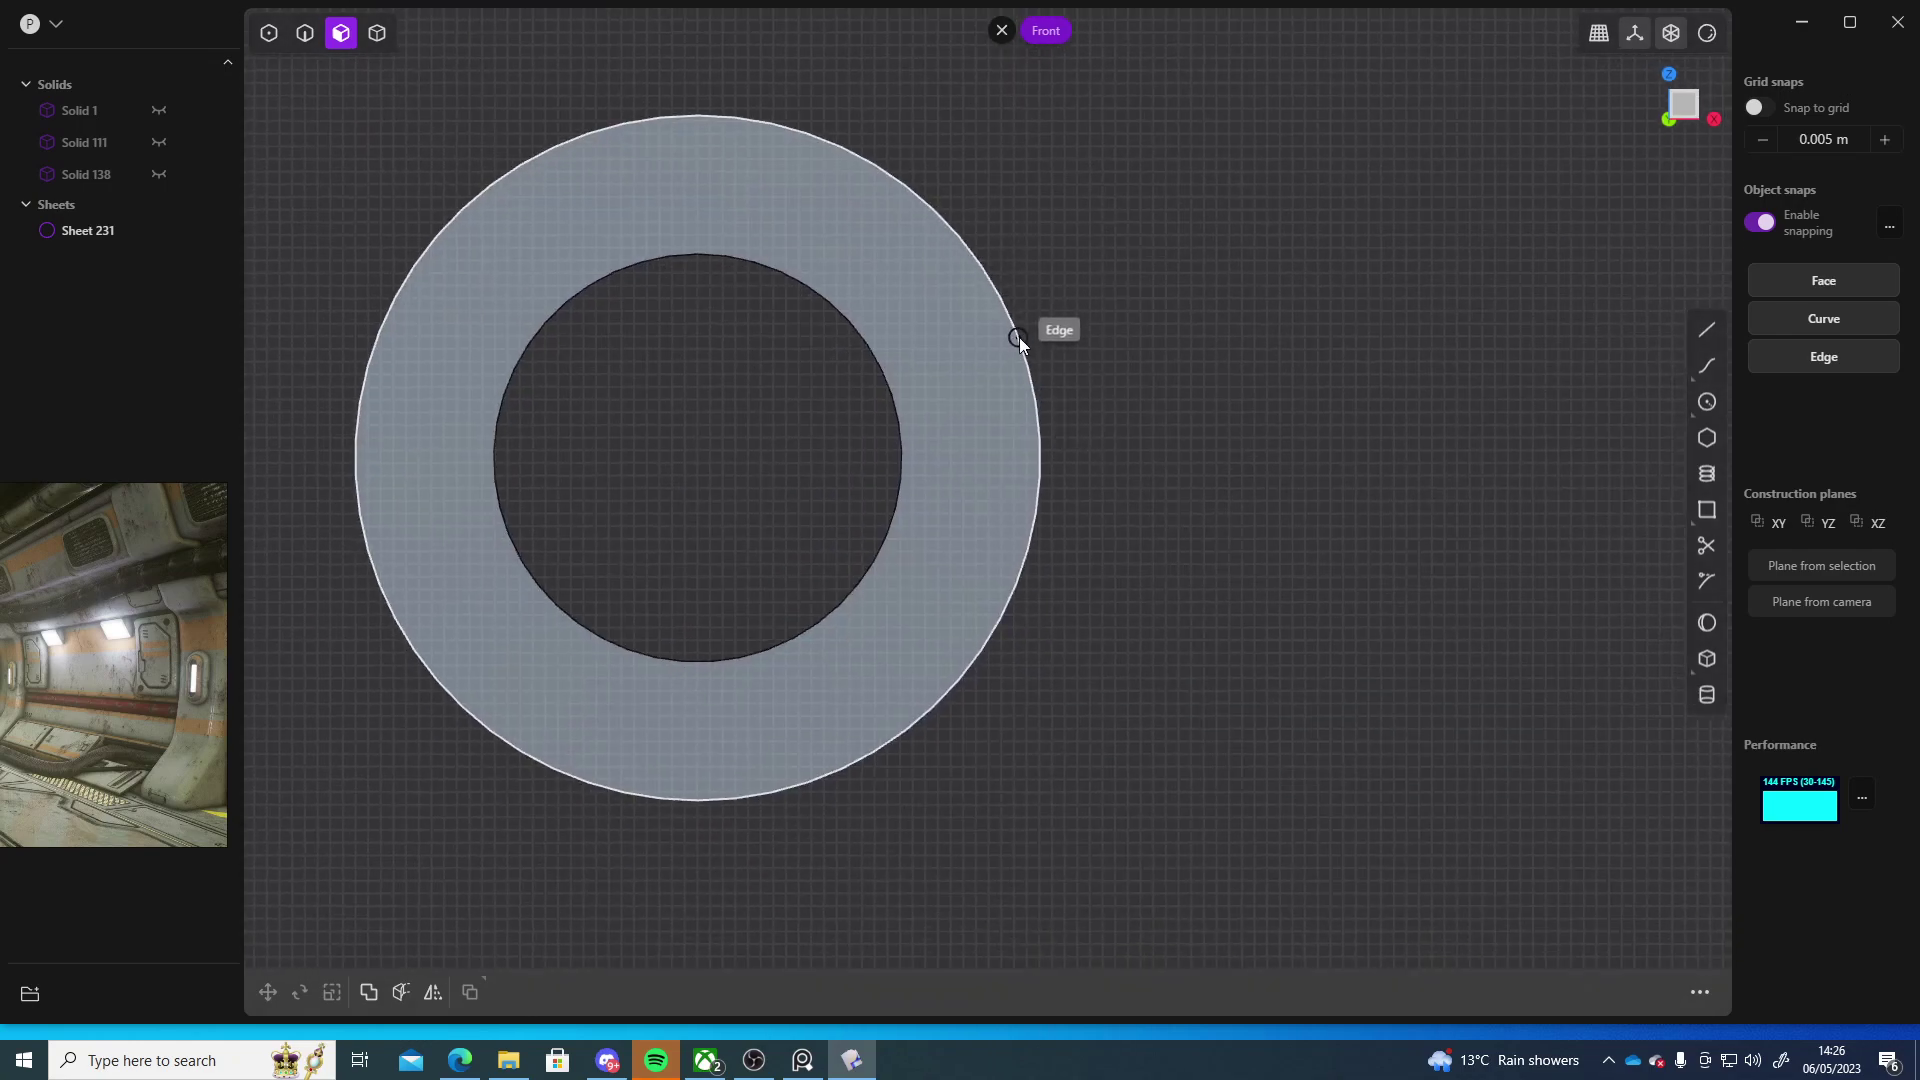
pyautogui.click(986, 275)
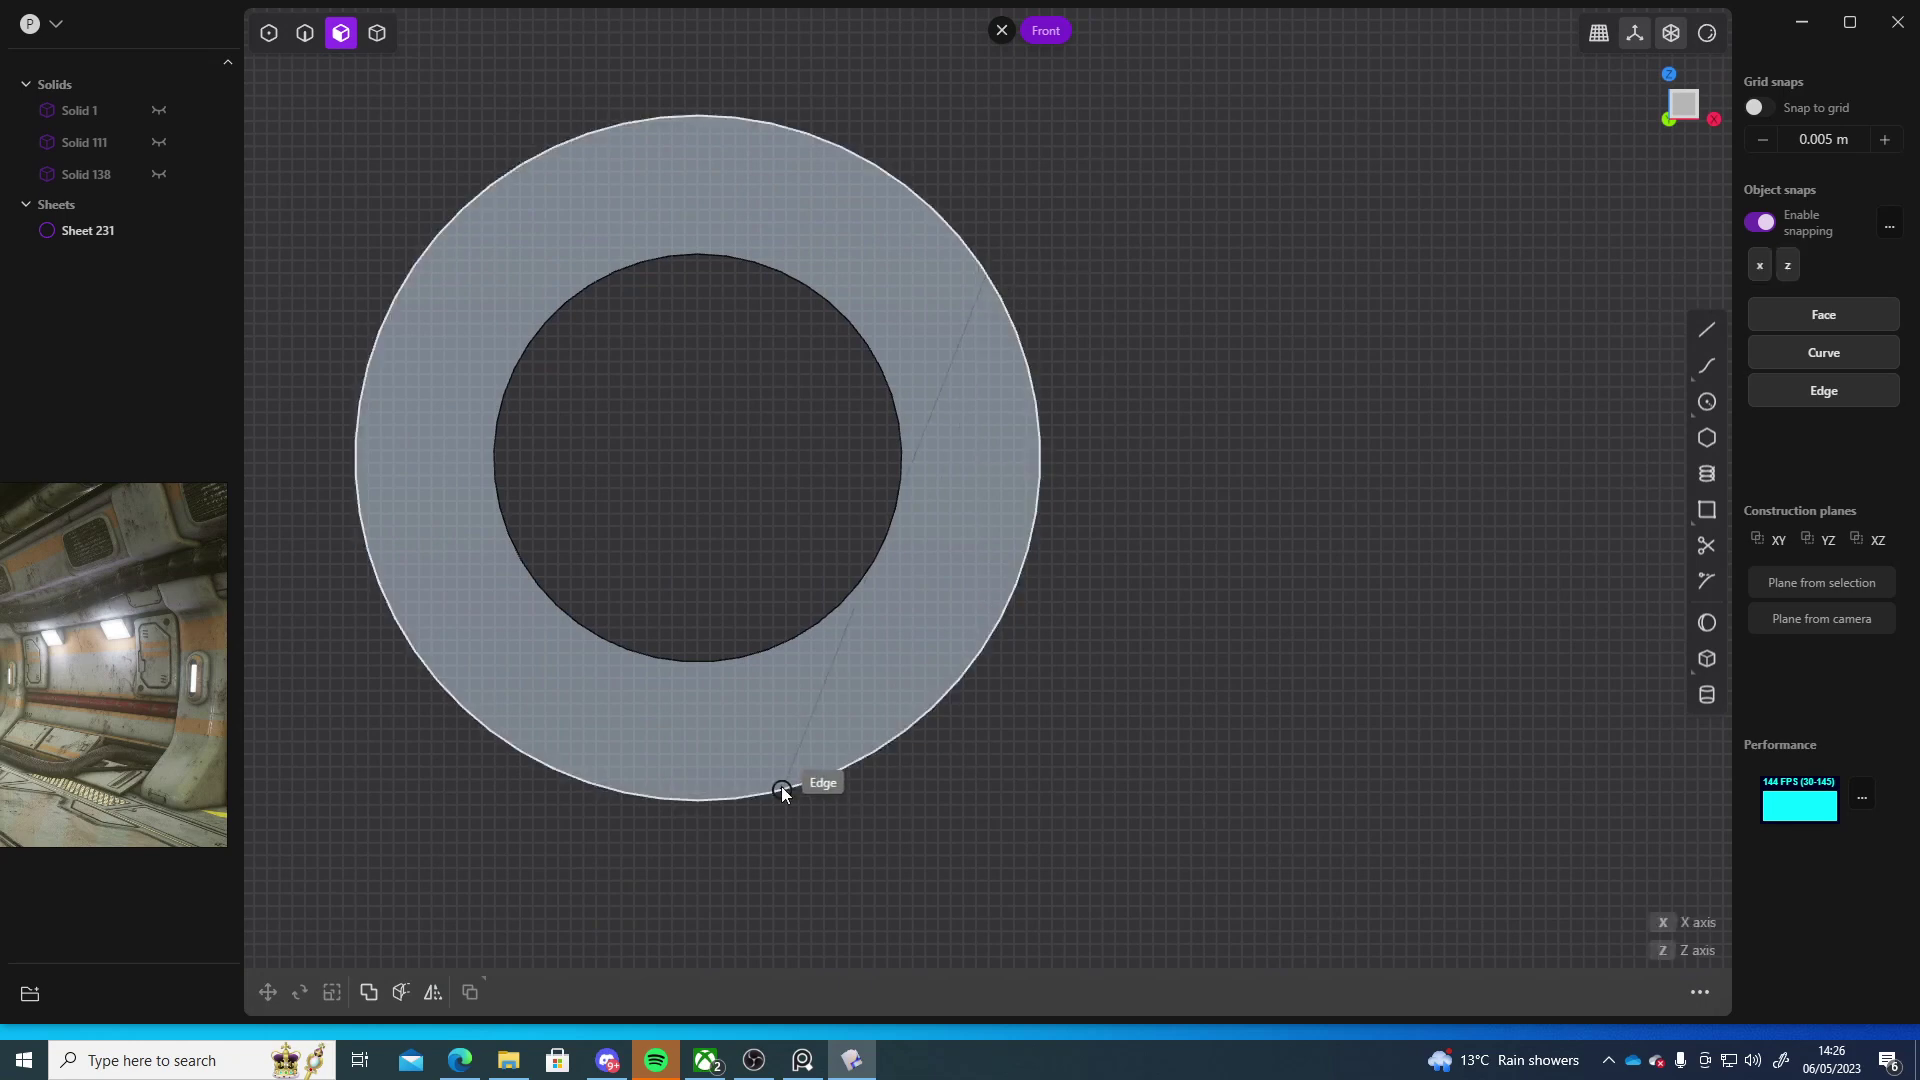
pyautogui.click(720, 800)
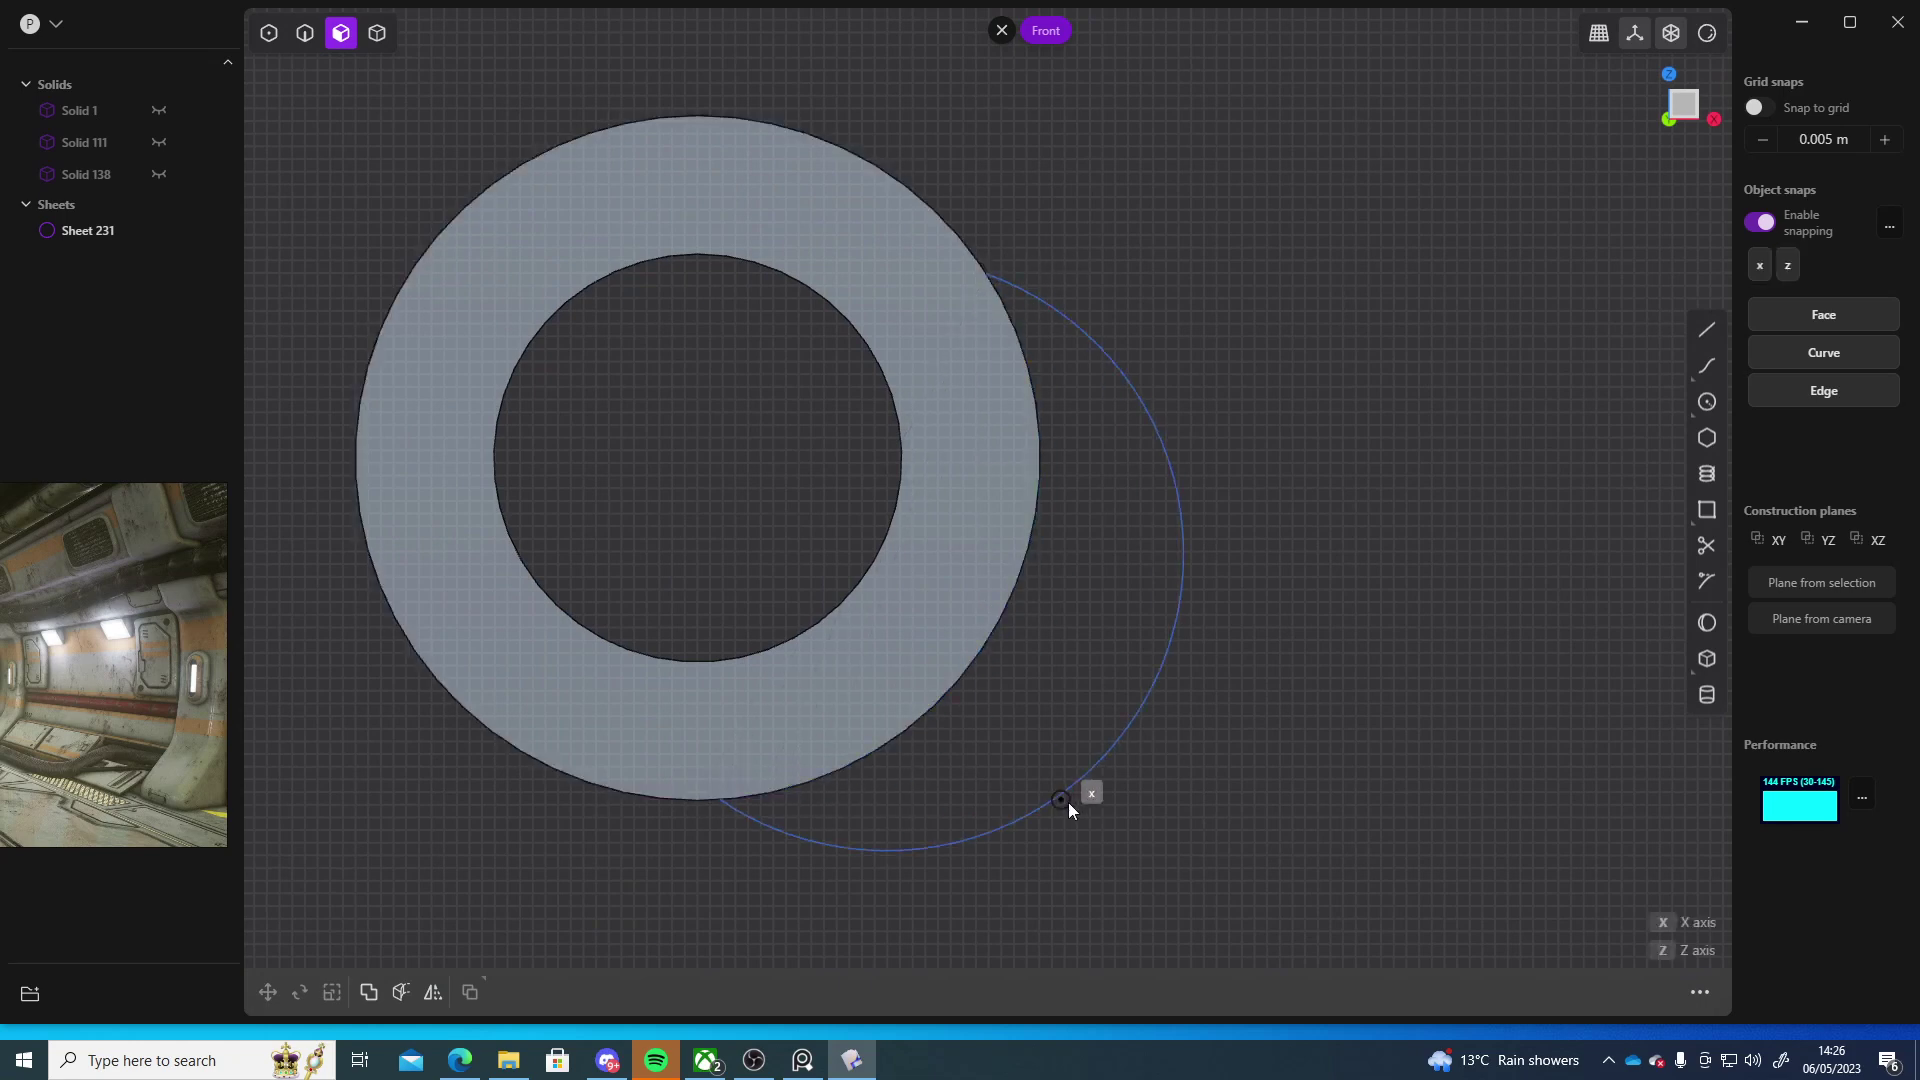
pyautogui.click(853, 767)
pyautogui.click(853, 766)
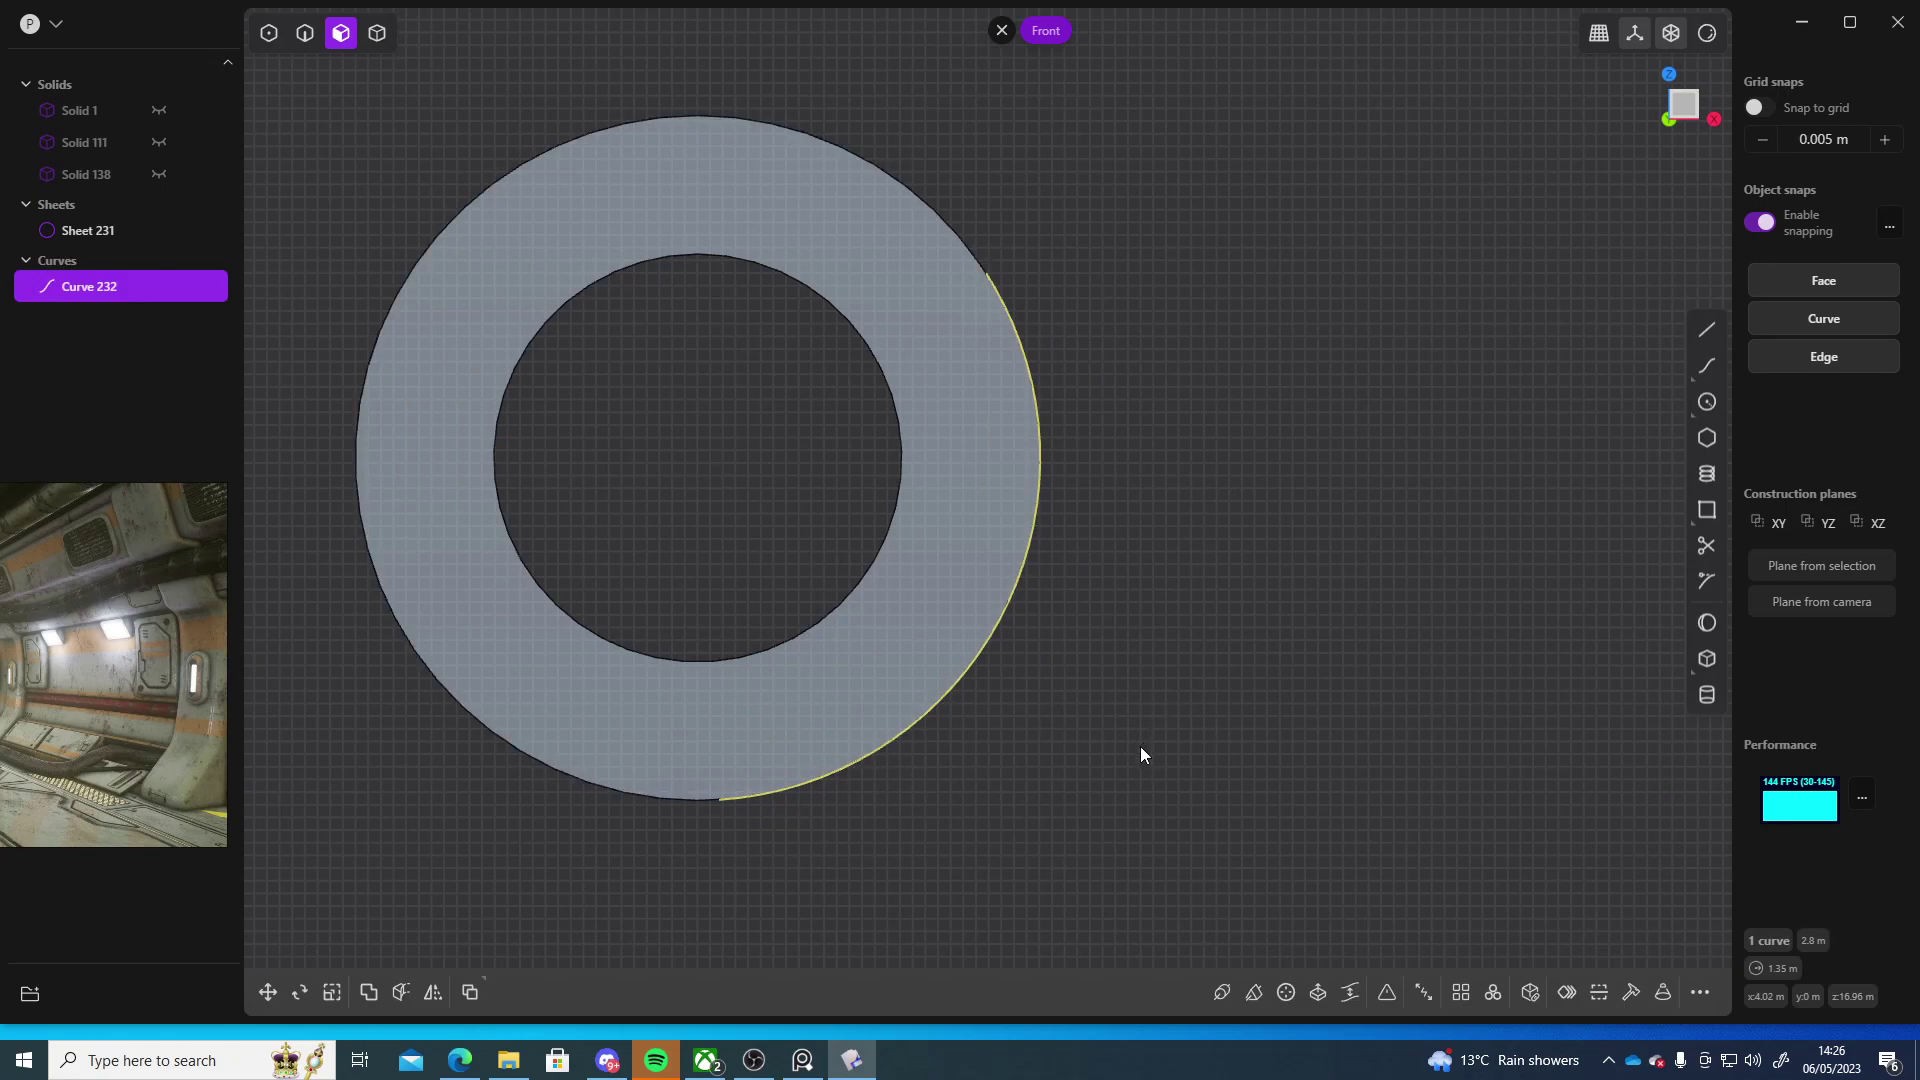
pyautogui.click(1140, 746)
# - Unhide the three solids again around the ring sheet and the arc
pyautogui.keyDown('shift'); pyautogui.moveTo(1233, 574); pyautogui.dragTo(1114, 759, button='middle'); pyautogui.keyUp('shift')
pyautogui.scroll(-5, 1122, 768)
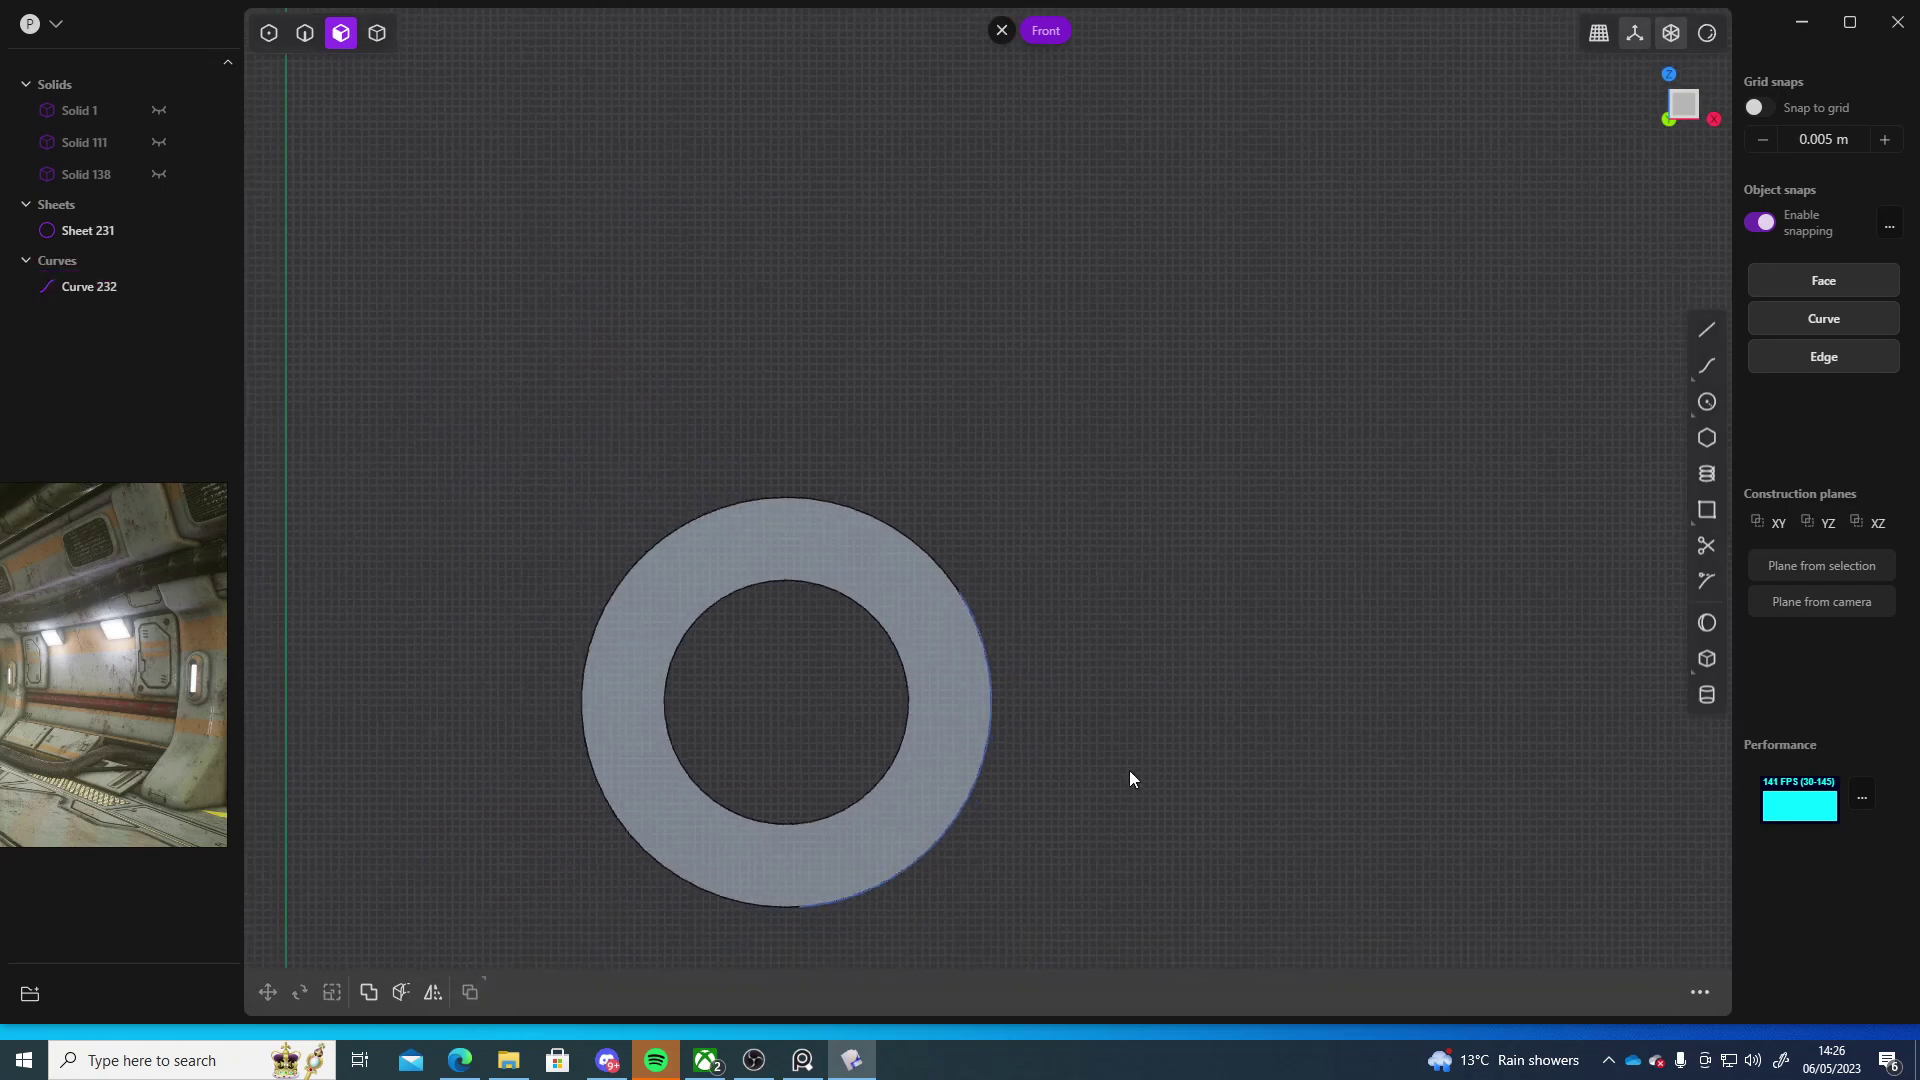
pyautogui.keyDown('shift'); pyautogui.moveTo(962, 860); pyautogui.dragTo(928, 640, button='middle'); pyautogui.keyUp('shift')
pyautogui.scroll(6, 930, 645)
pyautogui.keyDown('shift'); pyautogui.moveTo(948, 727); pyautogui.dragTo(1049, 580, button='middle'); pyautogui.keyUp('shift')
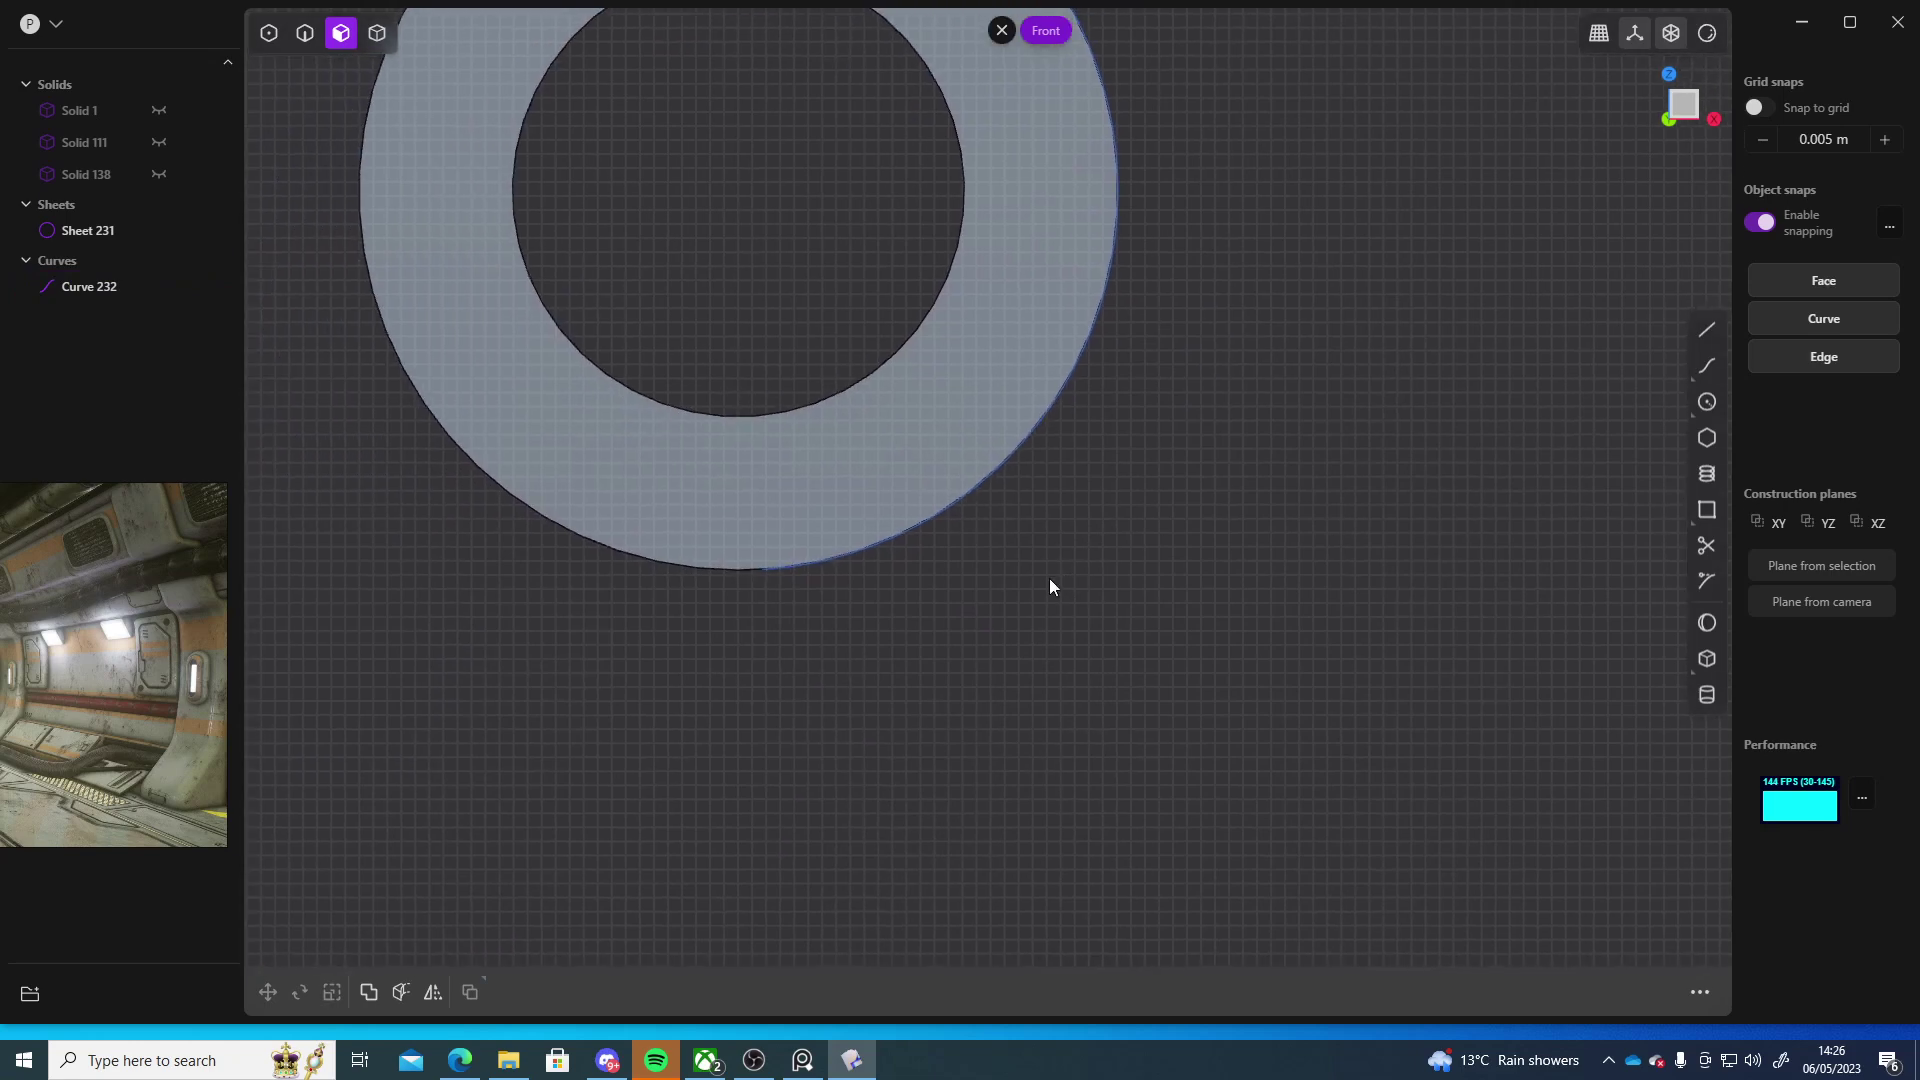
pyautogui.click(158, 110)
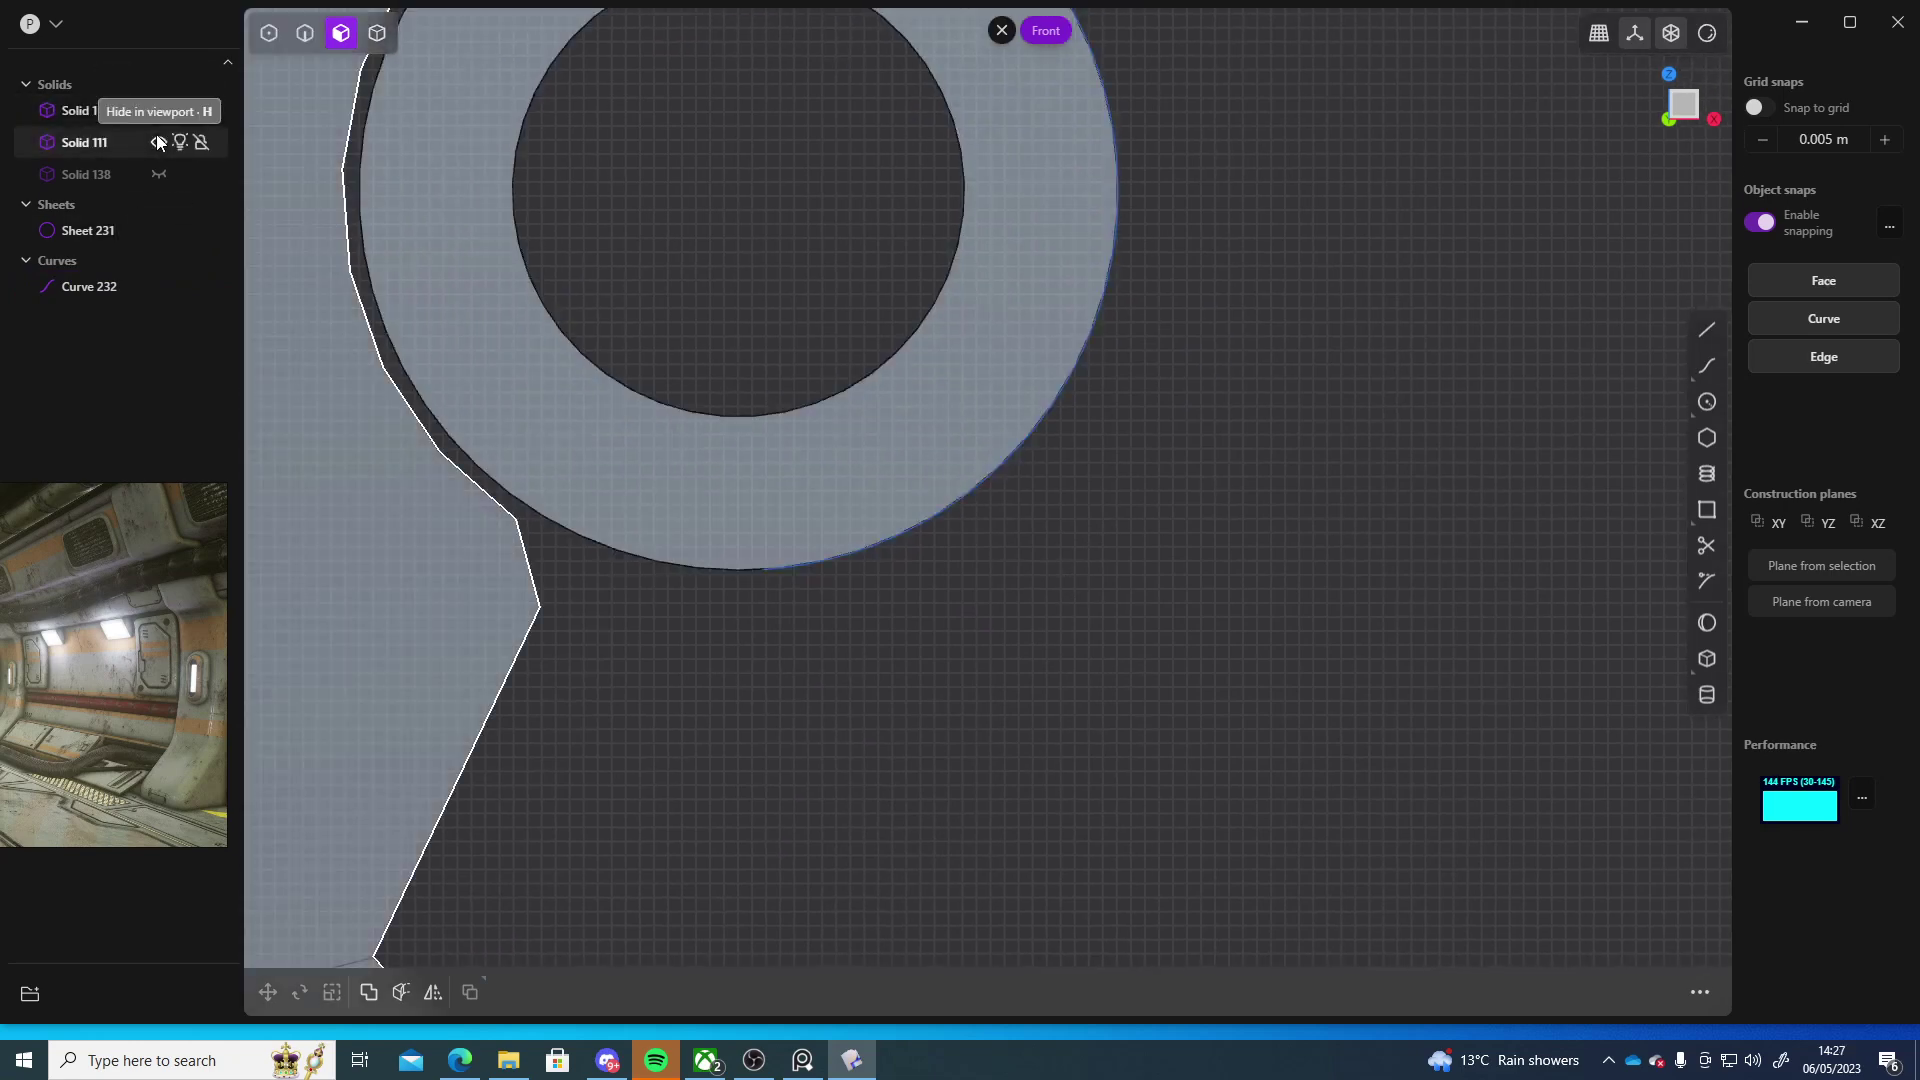
pyautogui.click(159, 175)
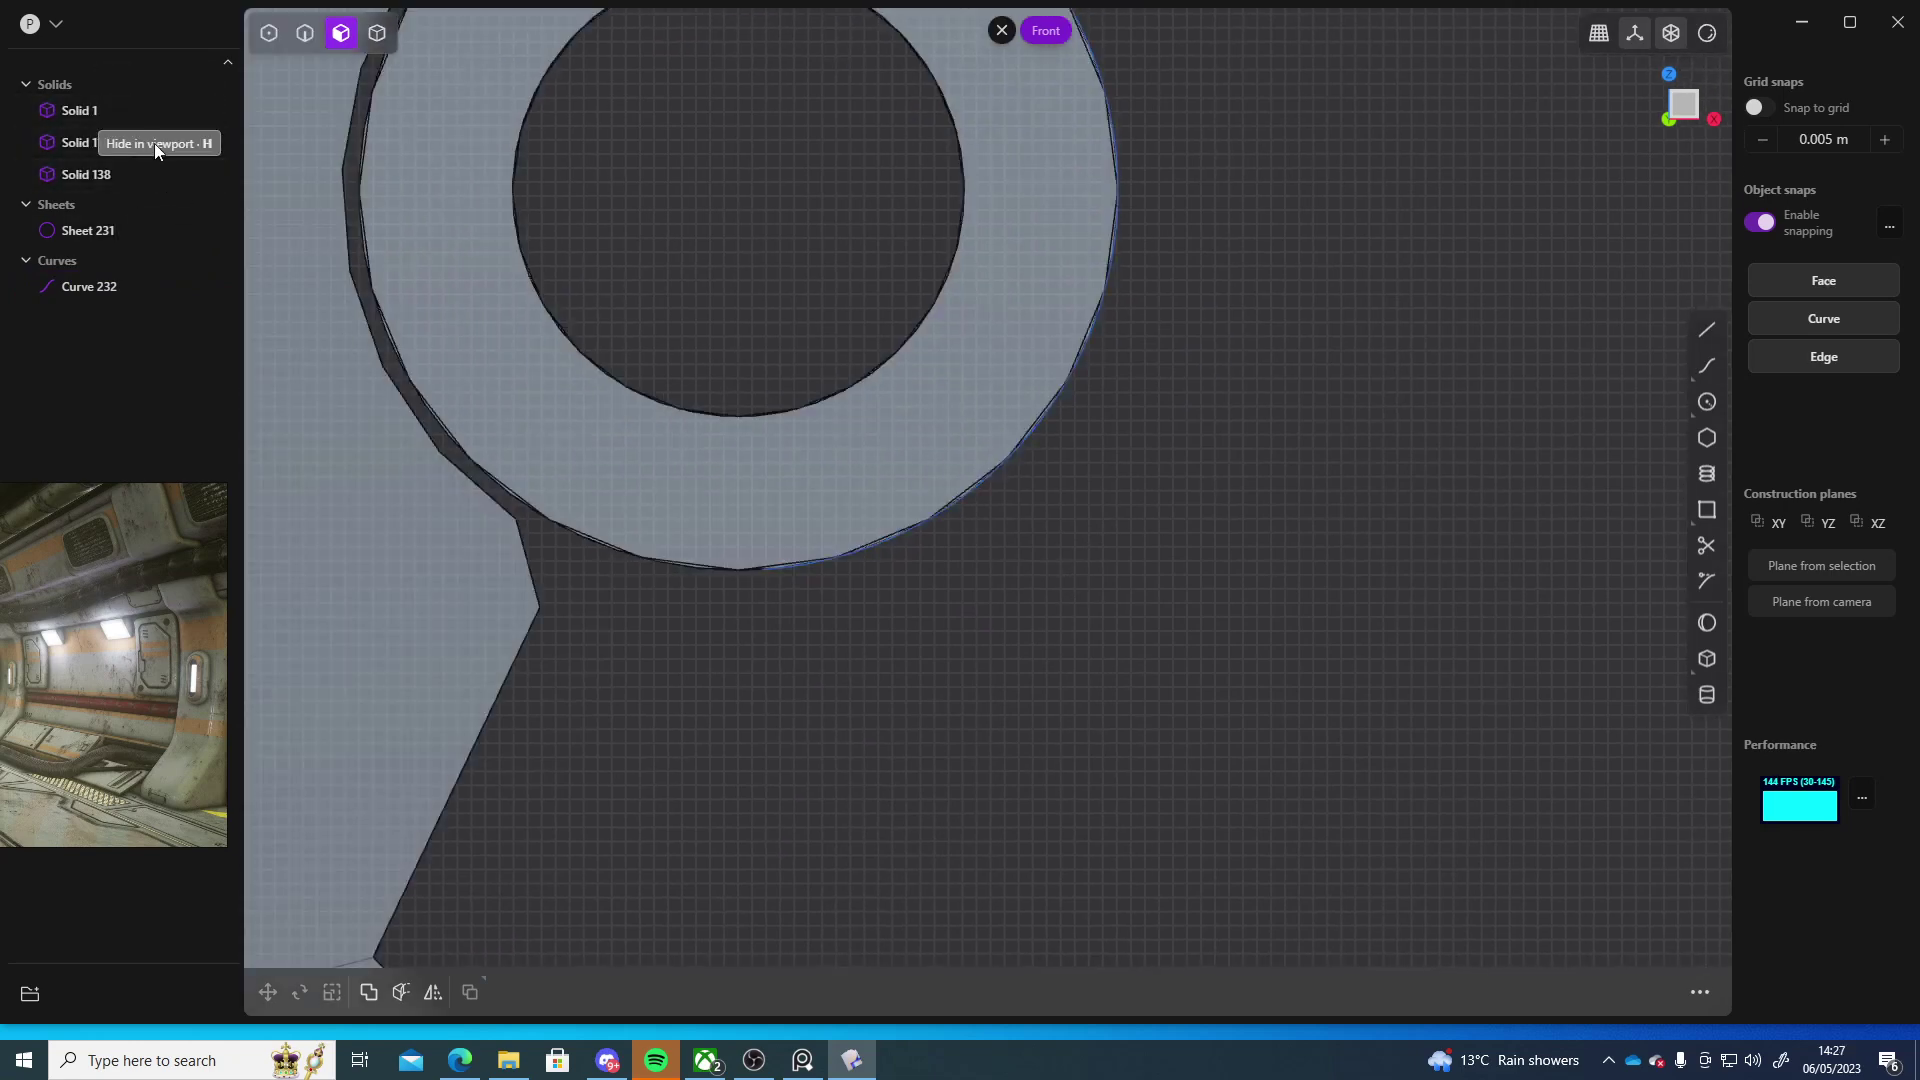
# - Start a line at the arc's lower end, running a short way vertically down and about 1.66 m horizontally outward past the ring
pyautogui.scroll(-5, 1010, 530)
pyautogui.keyDown('shift'); pyautogui.moveTo(1010, 530); pyautogui.dragTo(932, 530, button='middle'); pyautogui.keyUp('shift')
pyautogui.scroll(6, 932, 530)
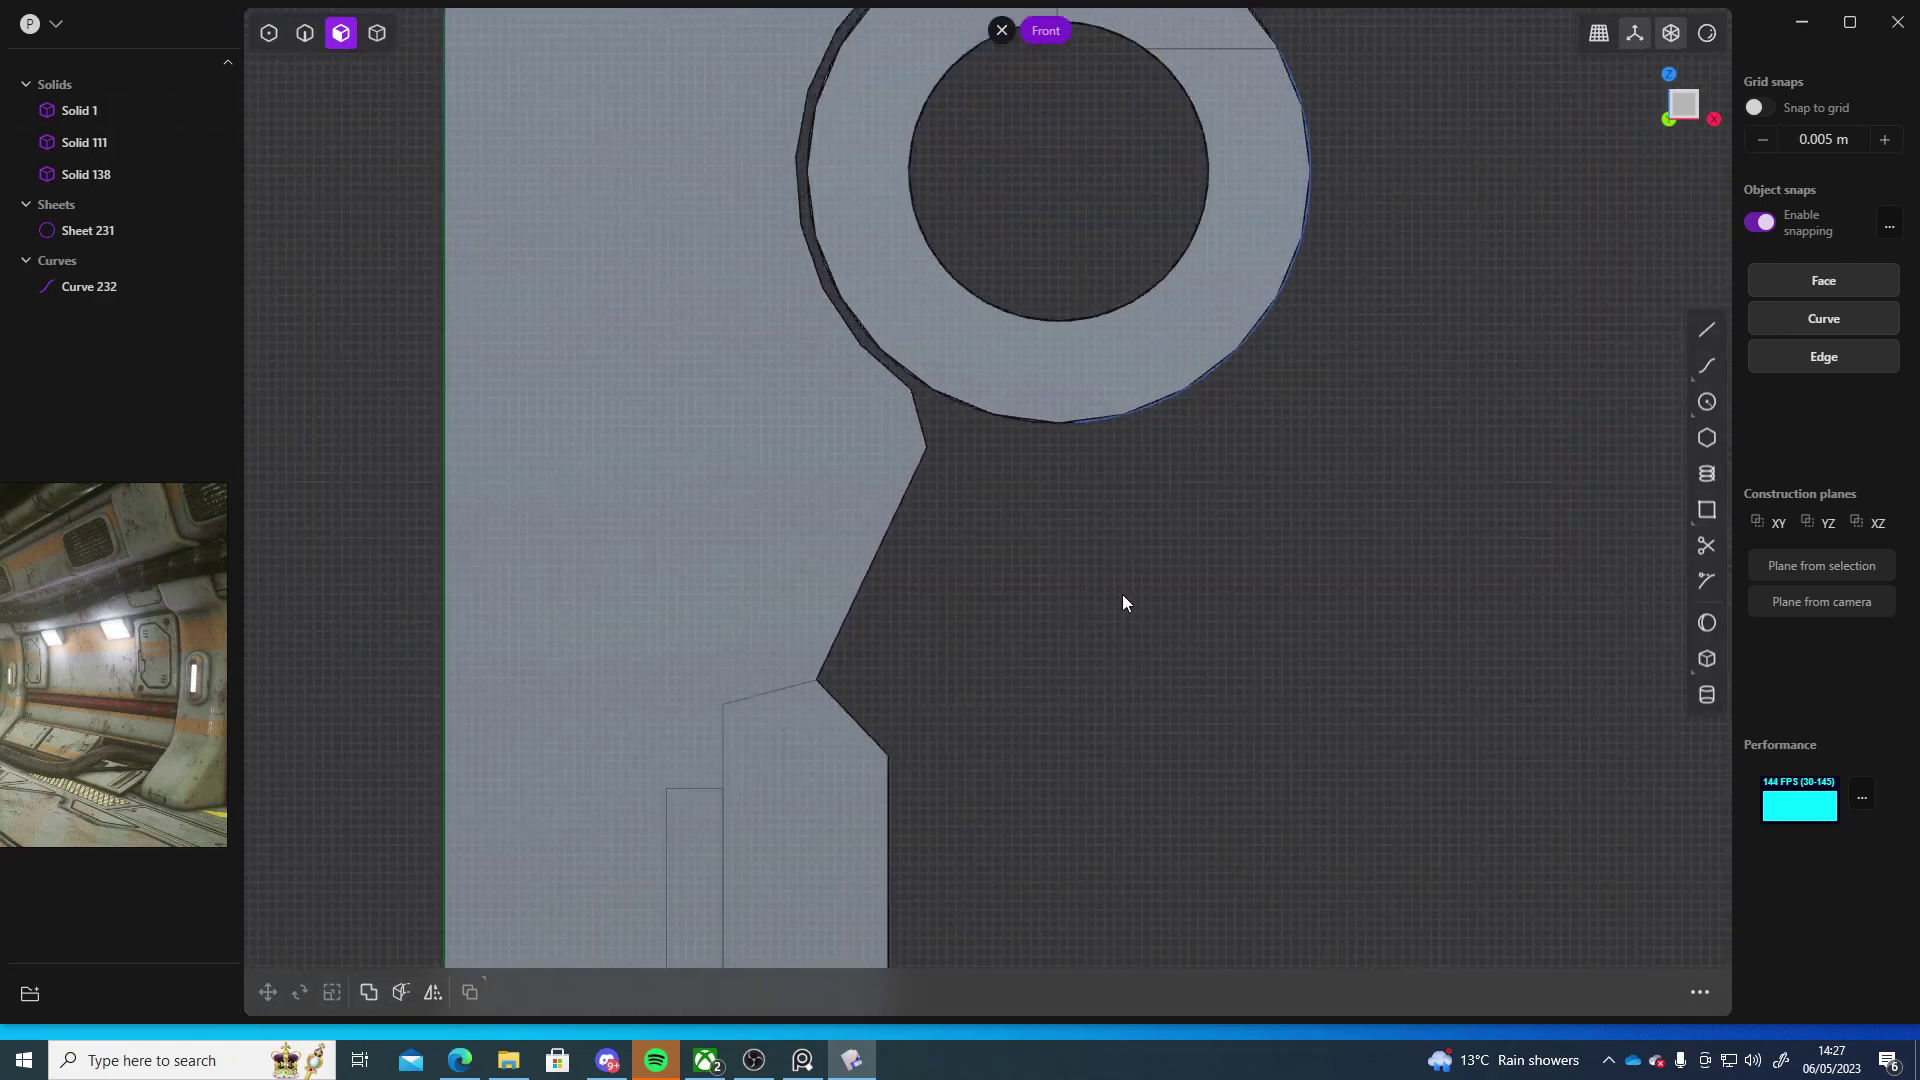
pyautogui.scroll(-5, 1036, 676)
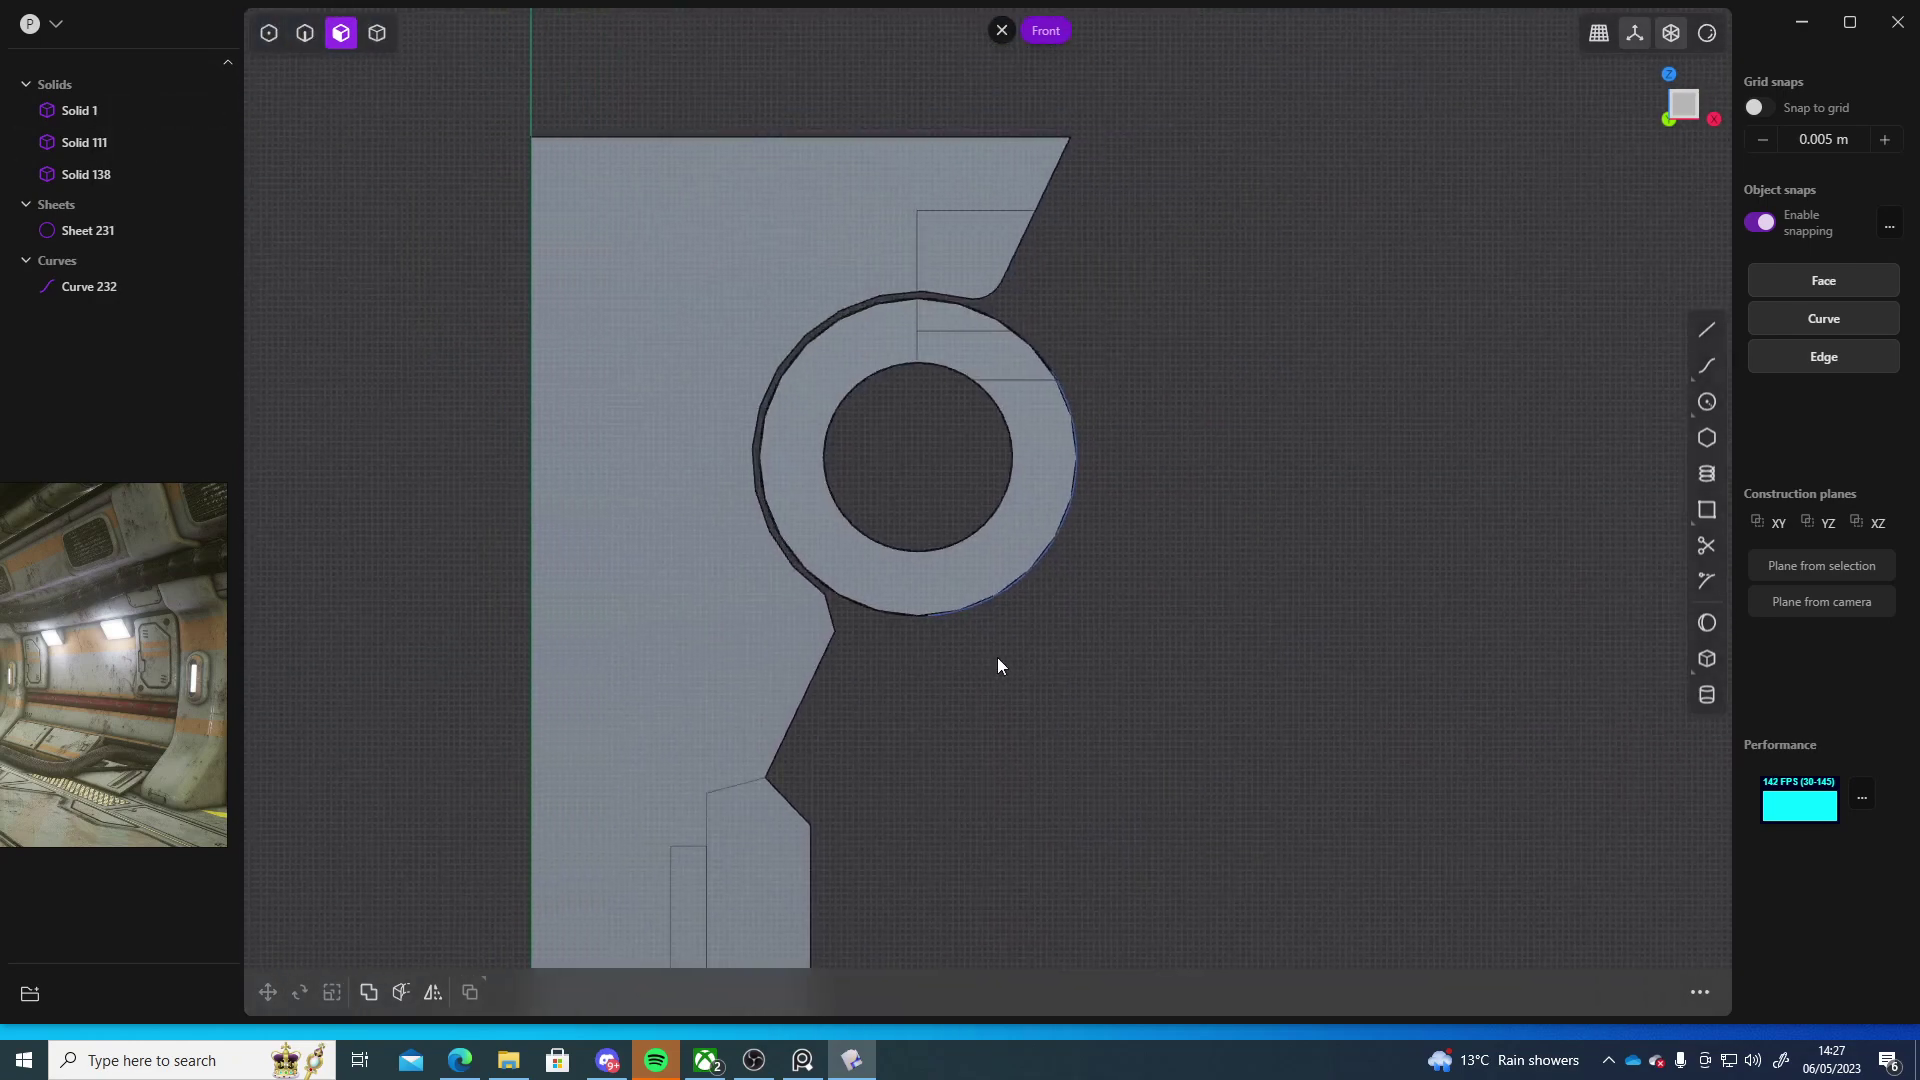
pyautogui.scroll(6, 998, 657)
pyautogui.scroll(-3, 994, 638)
pyautogui.scroll(4, 1100, 670)
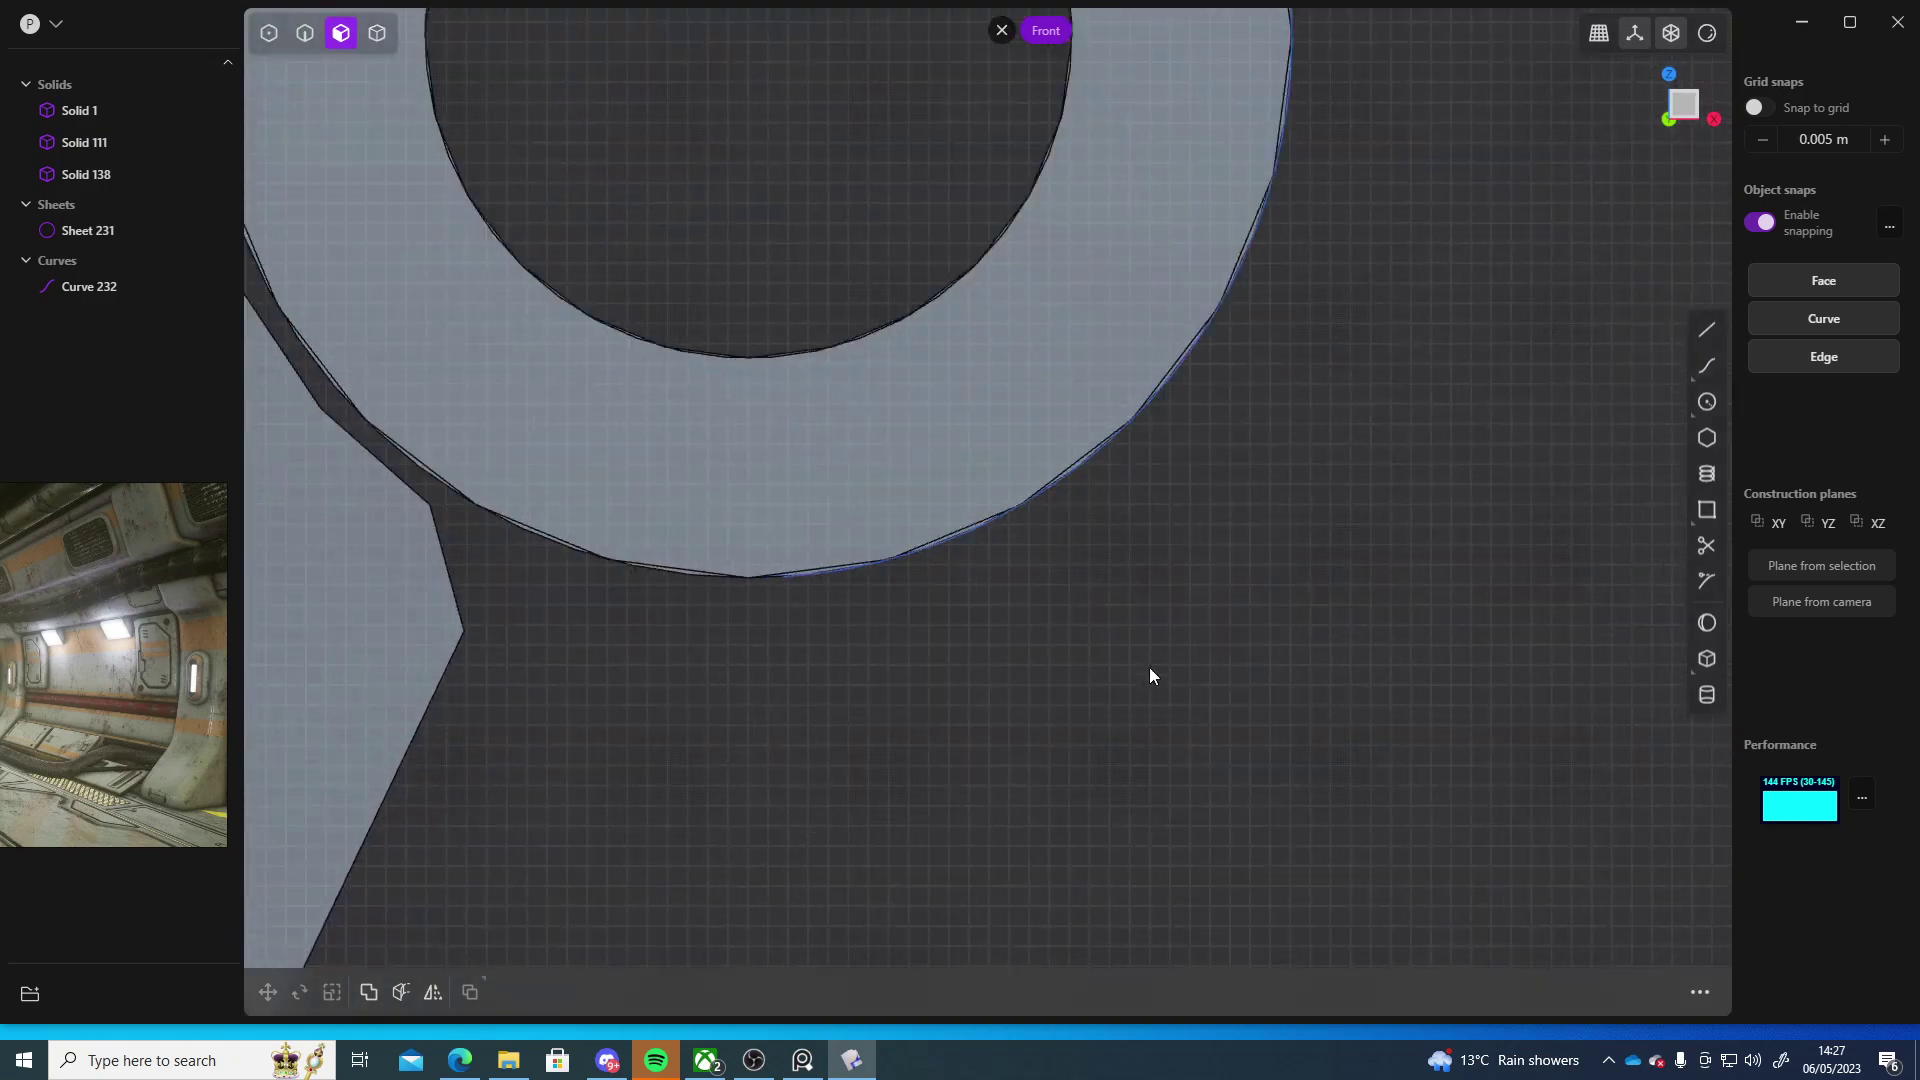
pyautogui.click(1707, 330)
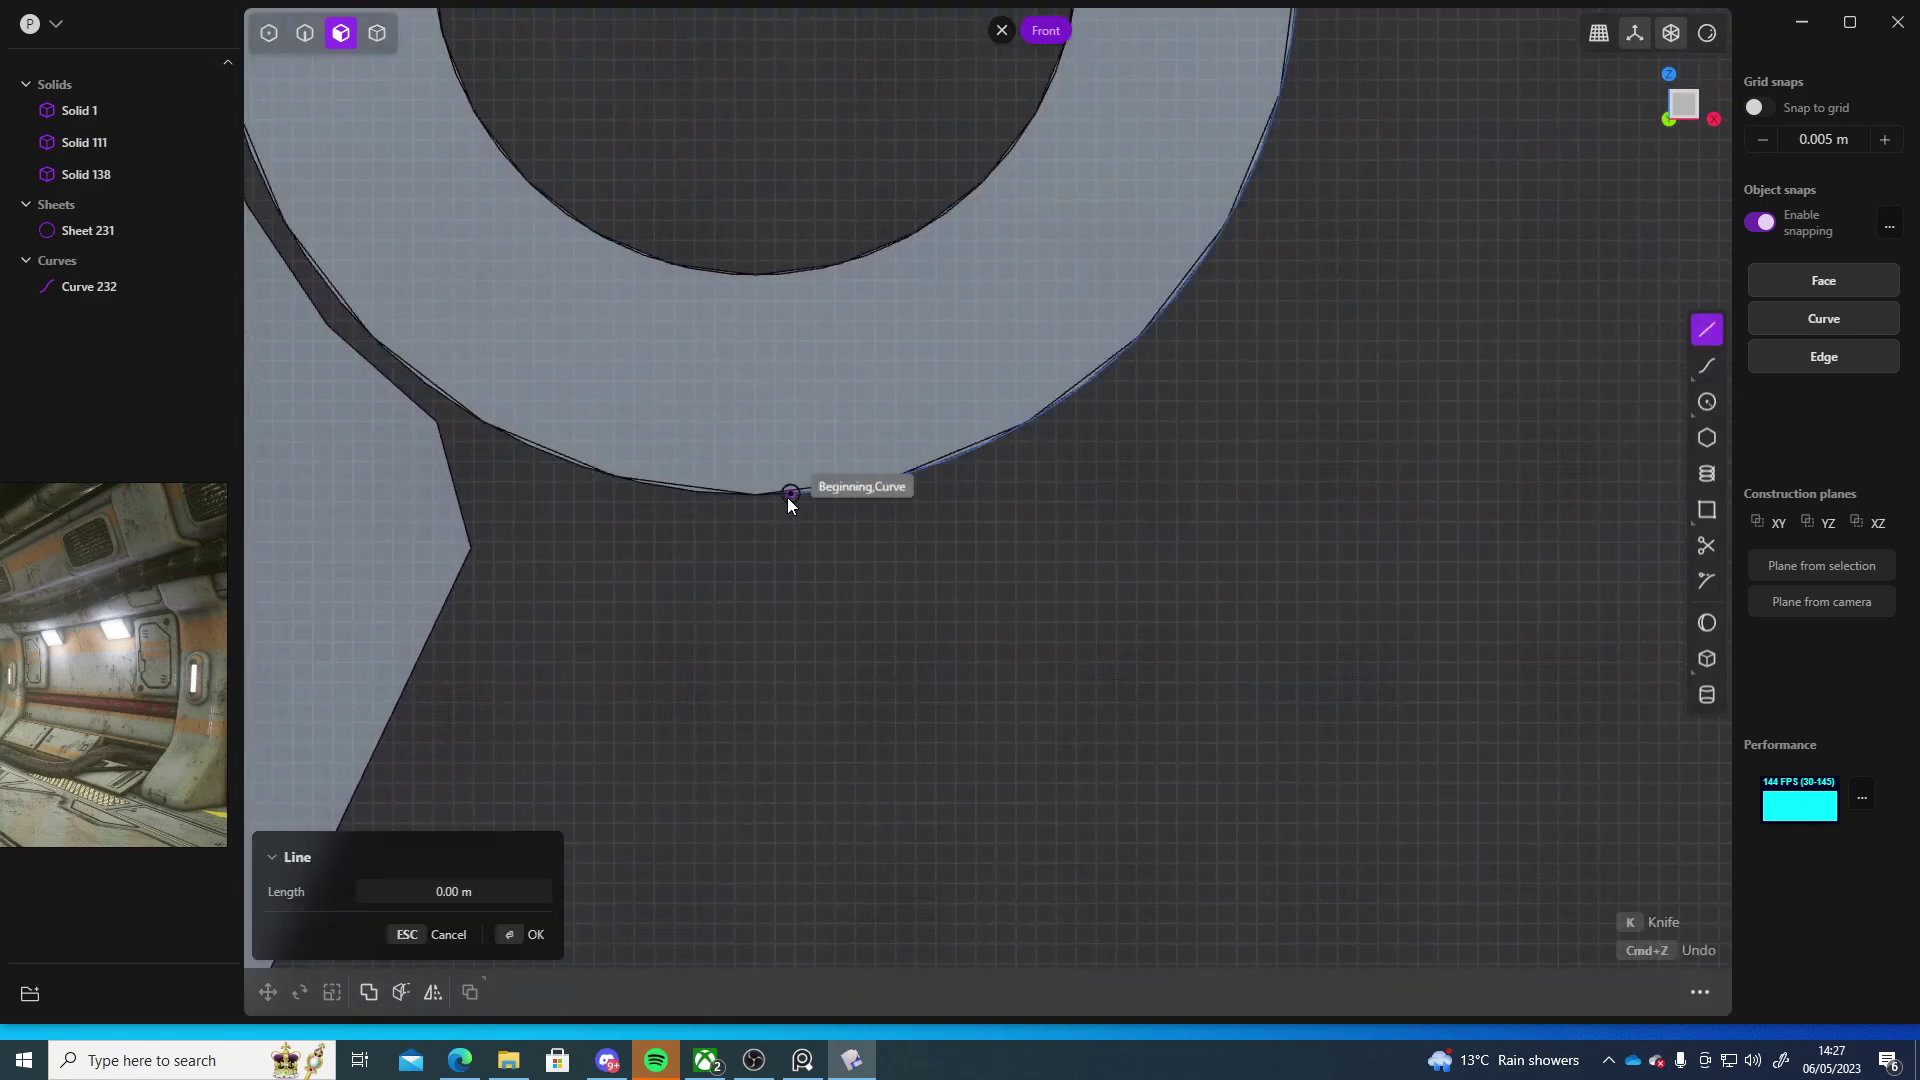
pyautogui.click(790, 495)
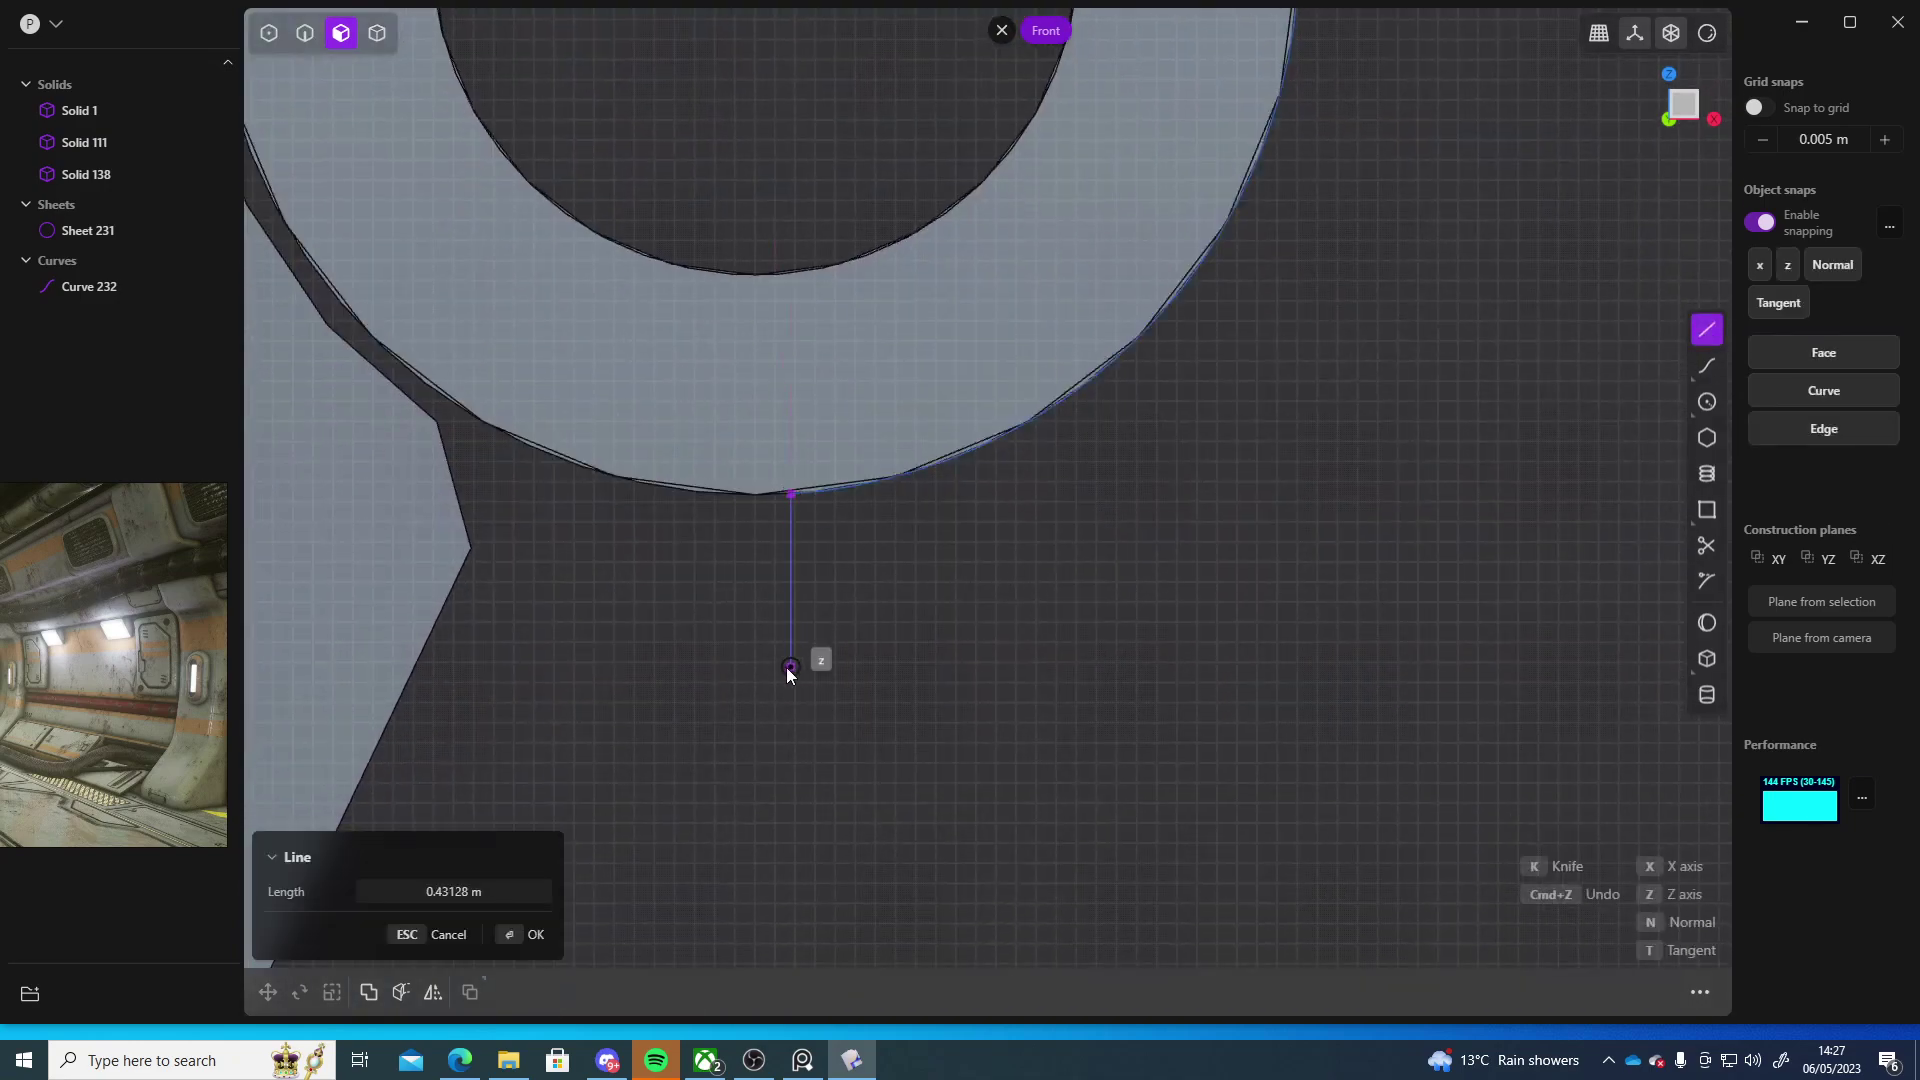
pyautogui.click(790, 682)
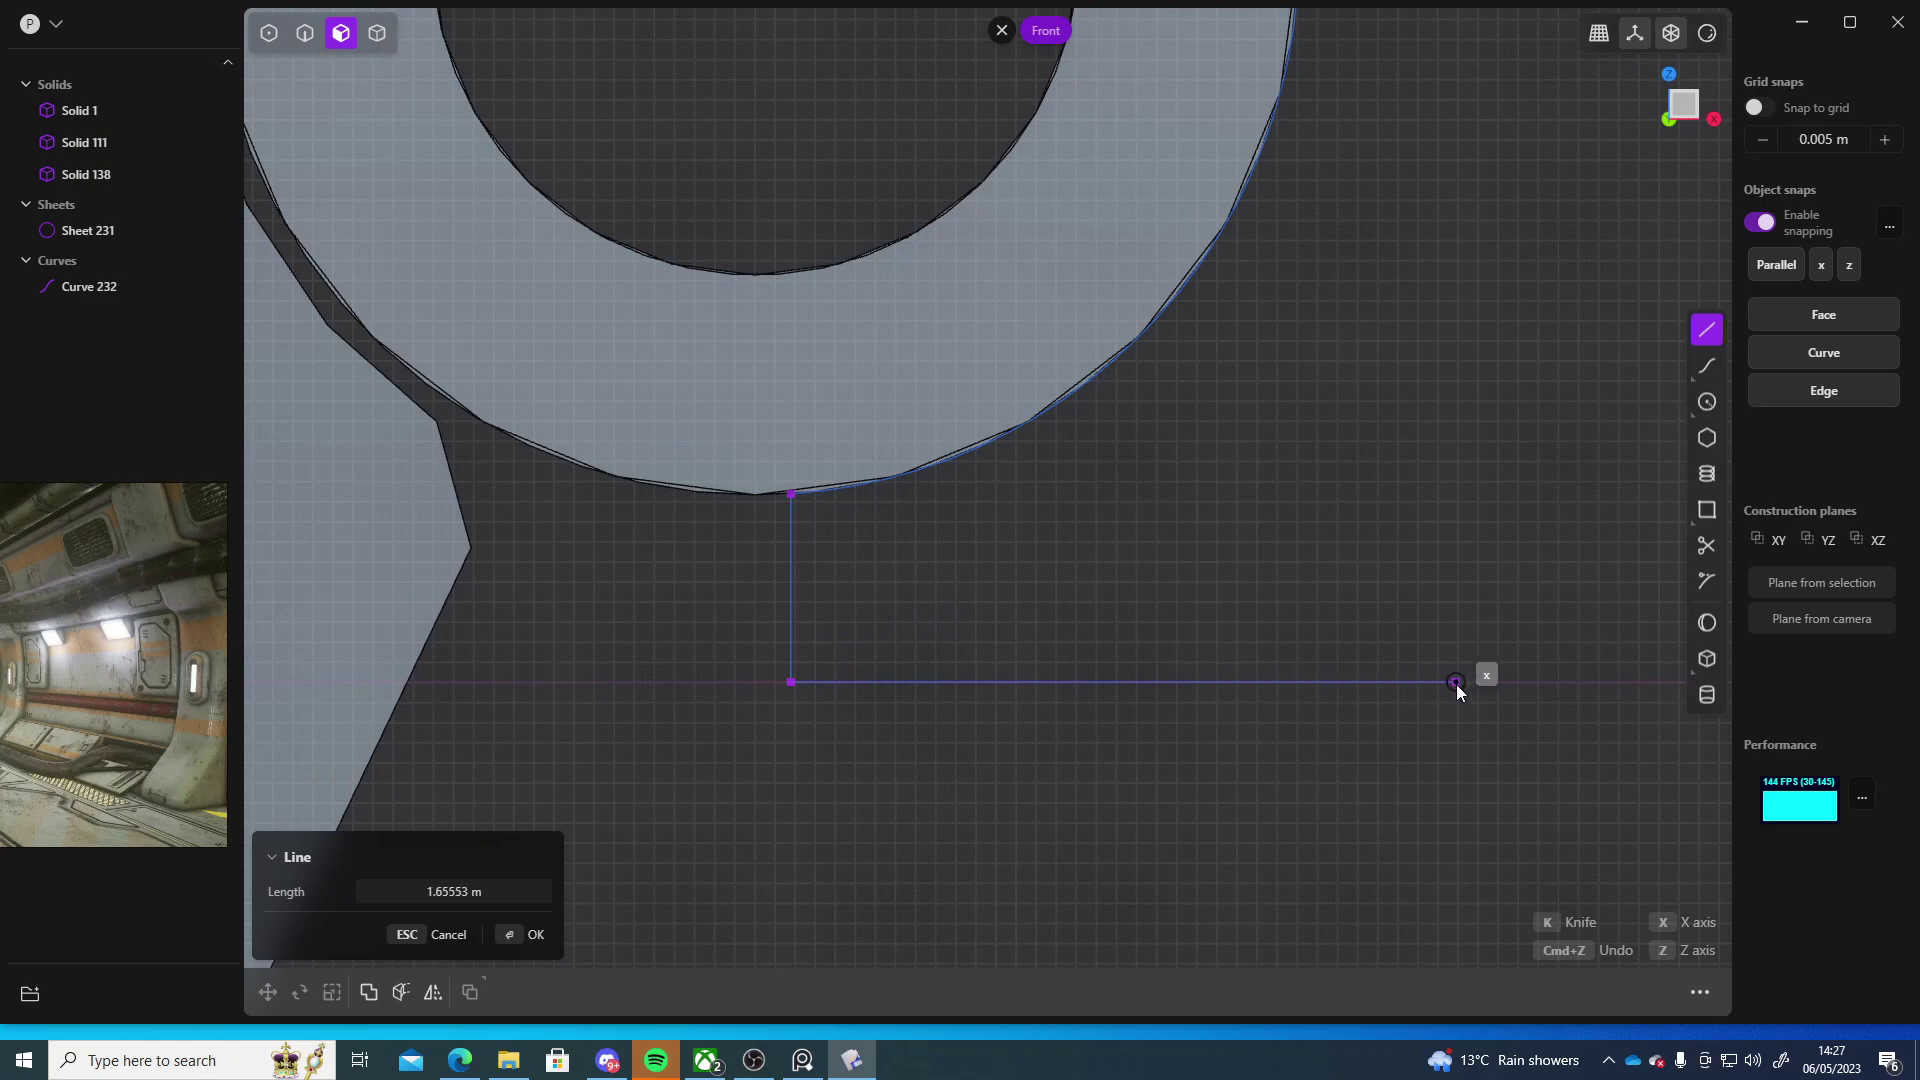
pyautogui.click(1455, 684)
# - Continue the outline straight up beside the ring, across to the panel's slanted edge, down to its rounded corner and onto the arc's upper end
pyautogui.scroll(-5, 1136, 635)
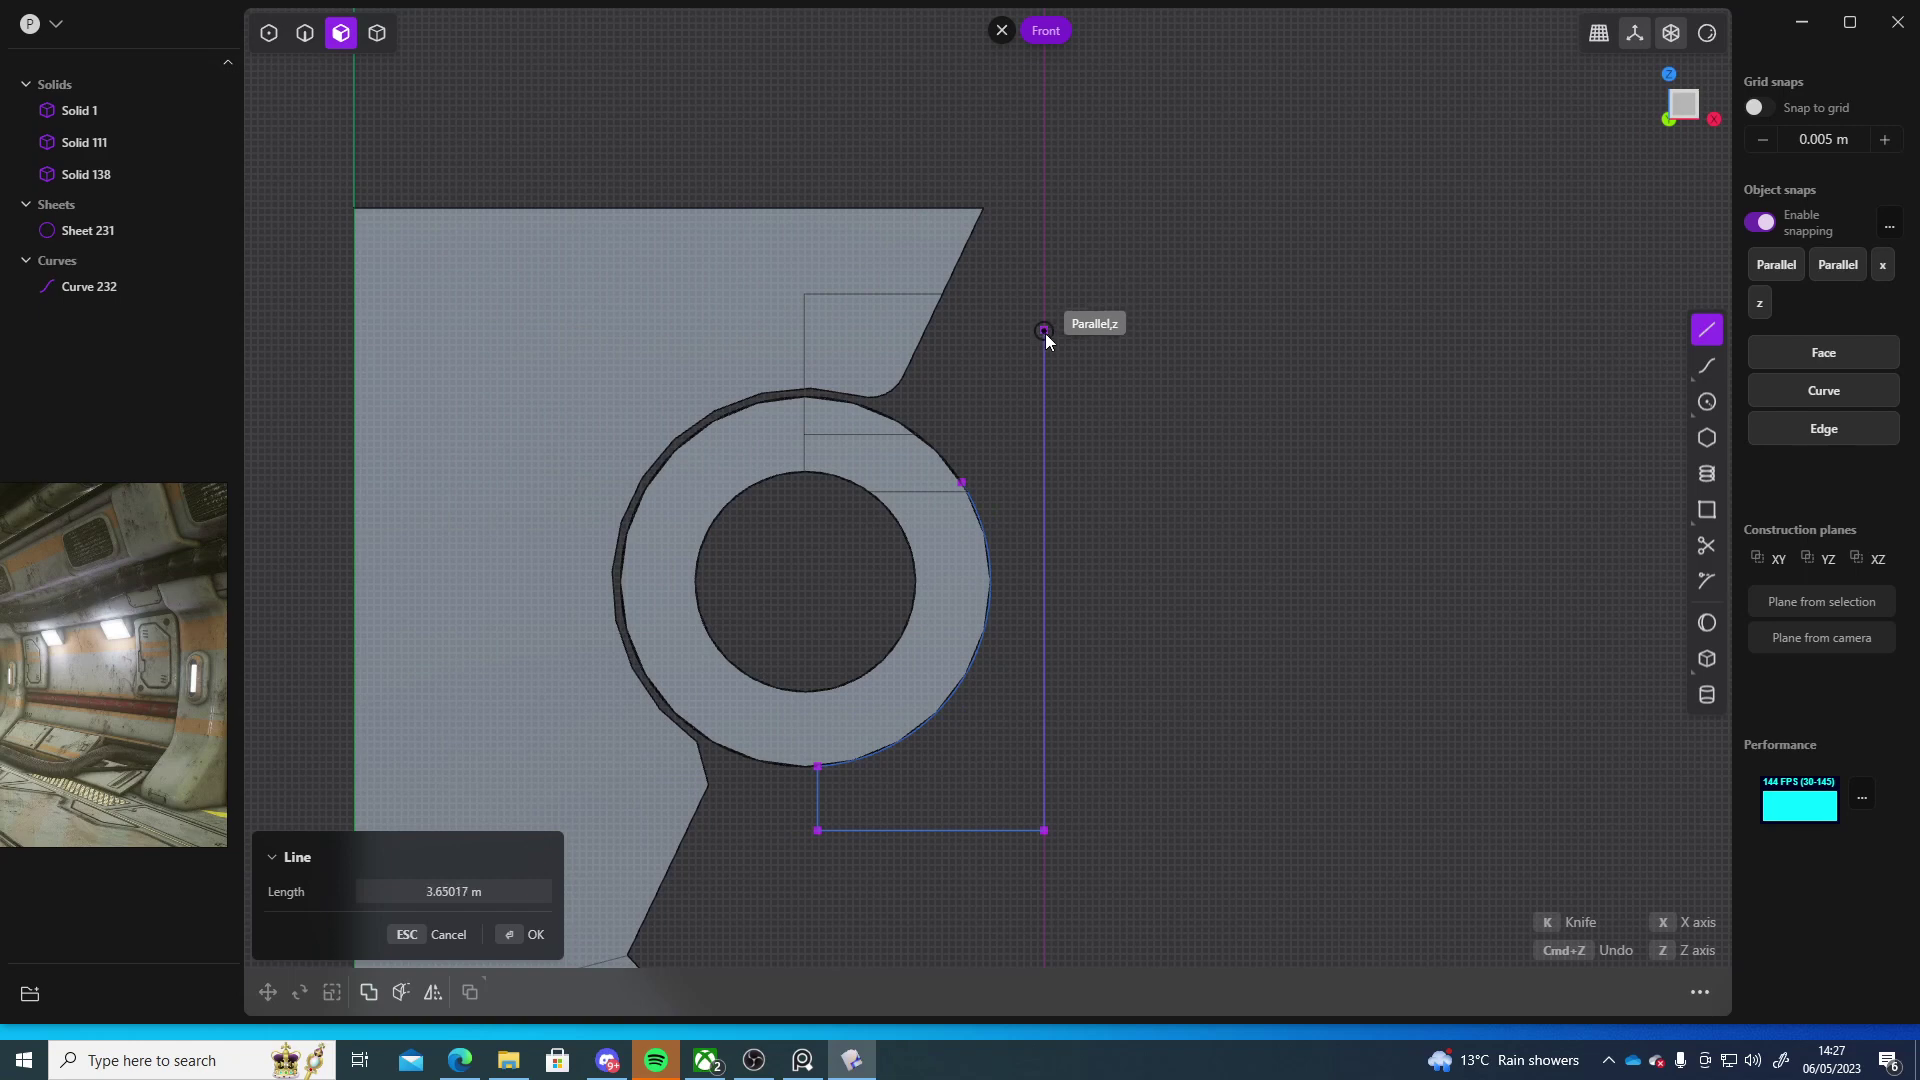
pyautogui.click(1044, 477)
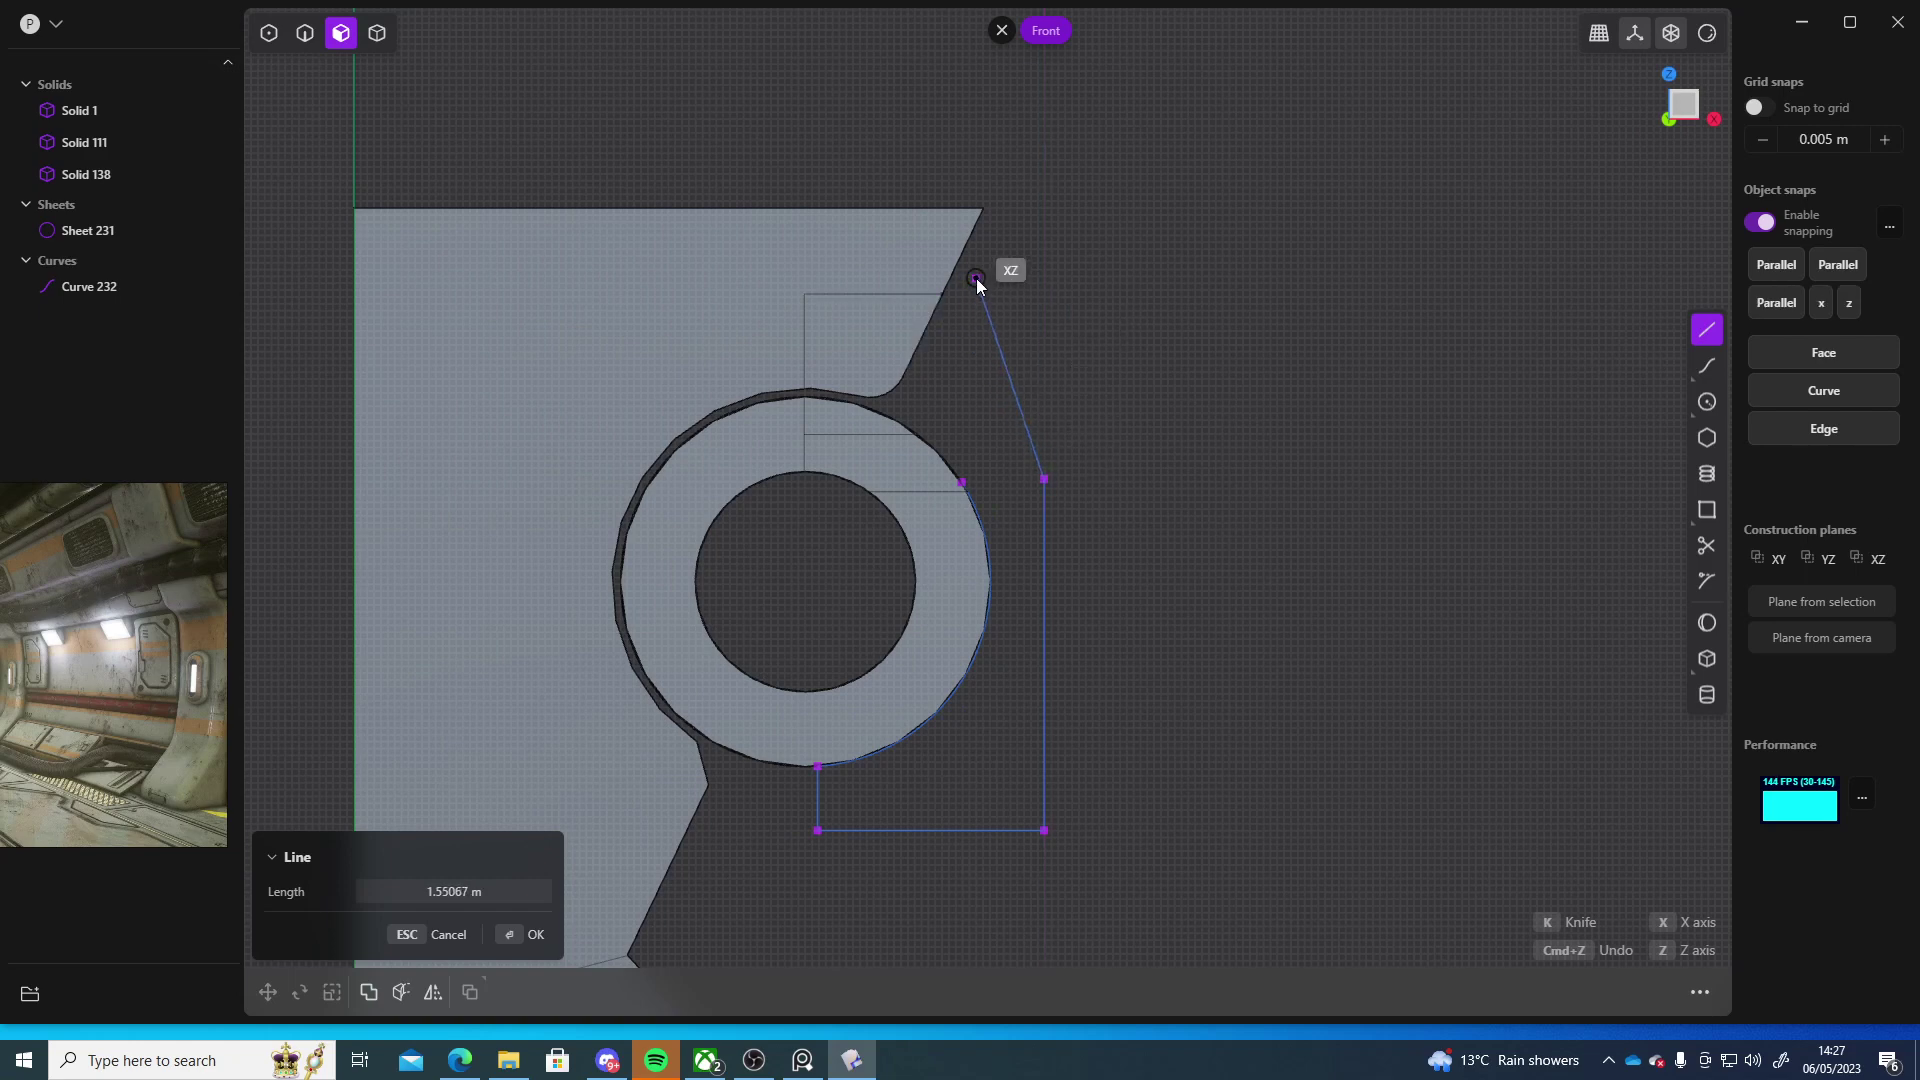
pyautogui.click(965, 245)
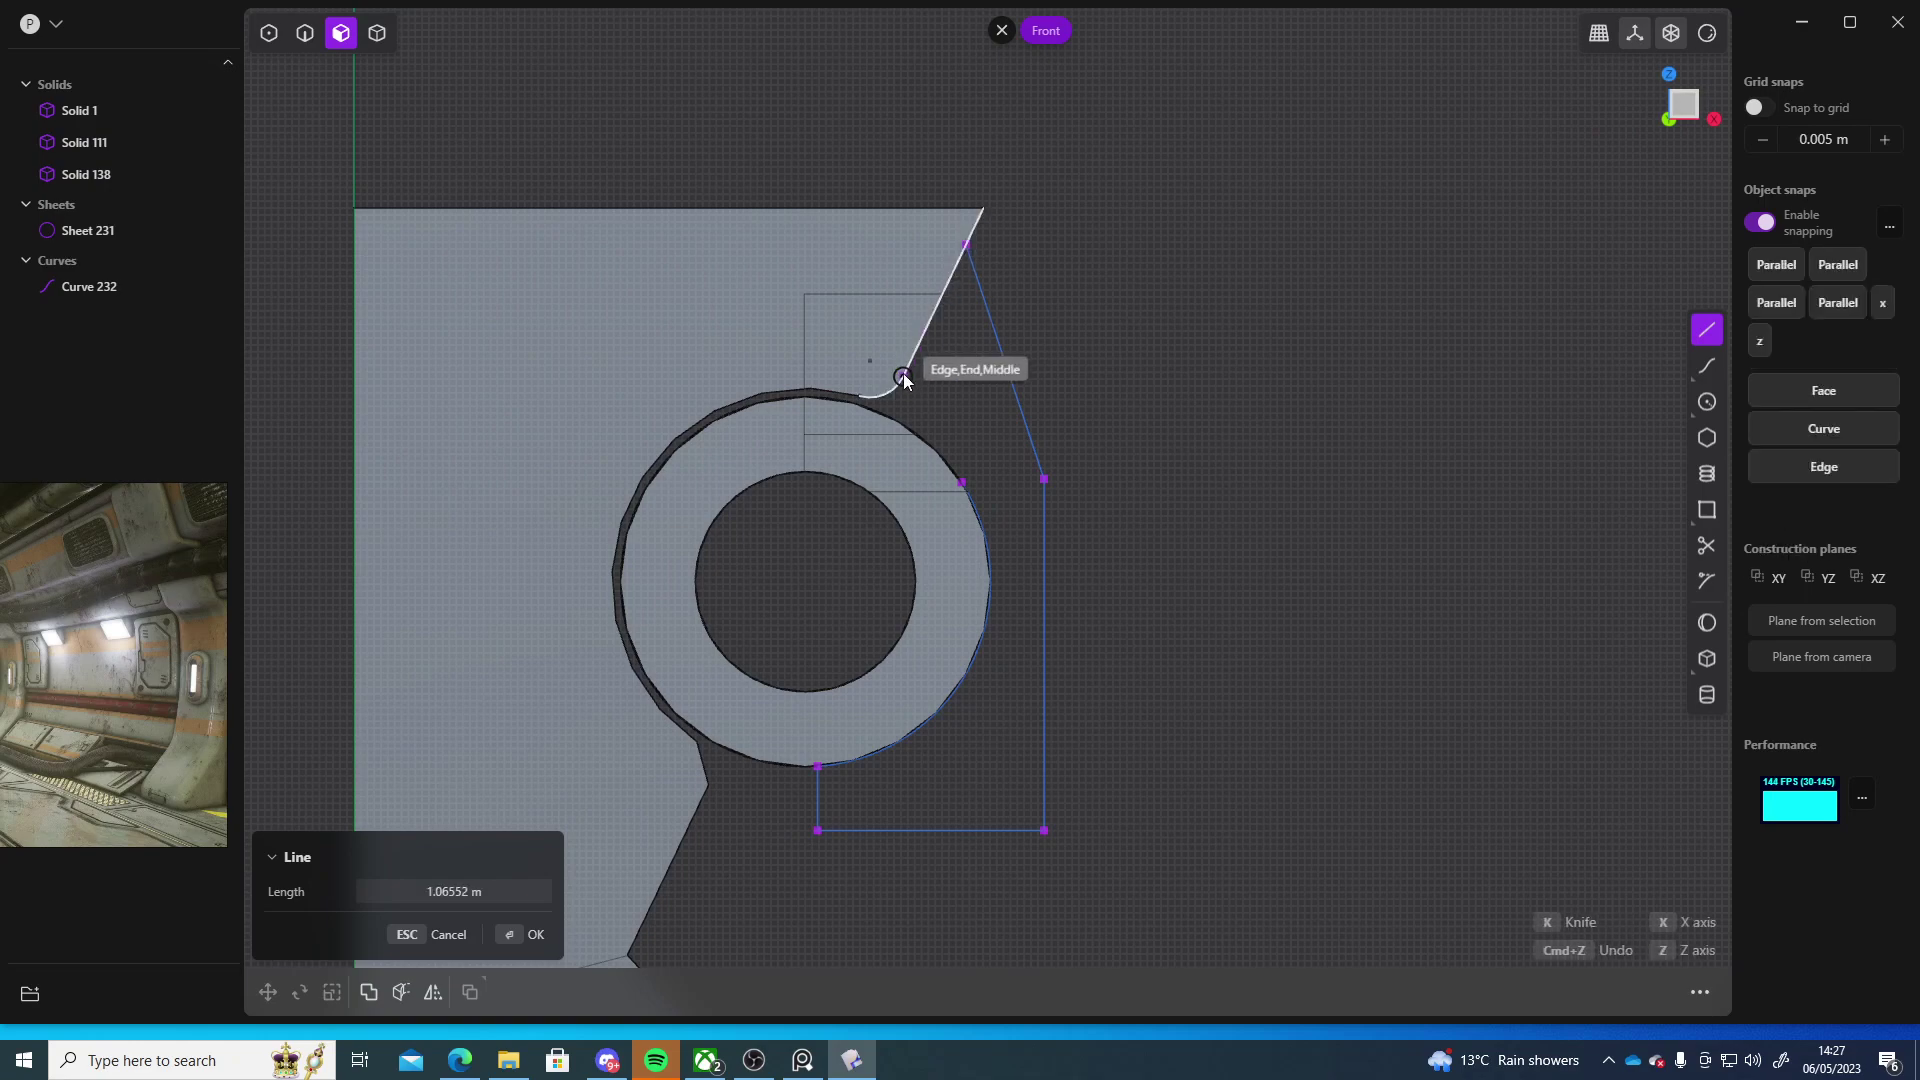
pyautogui.click(902, 377)
pyautogui.click(962, 487)
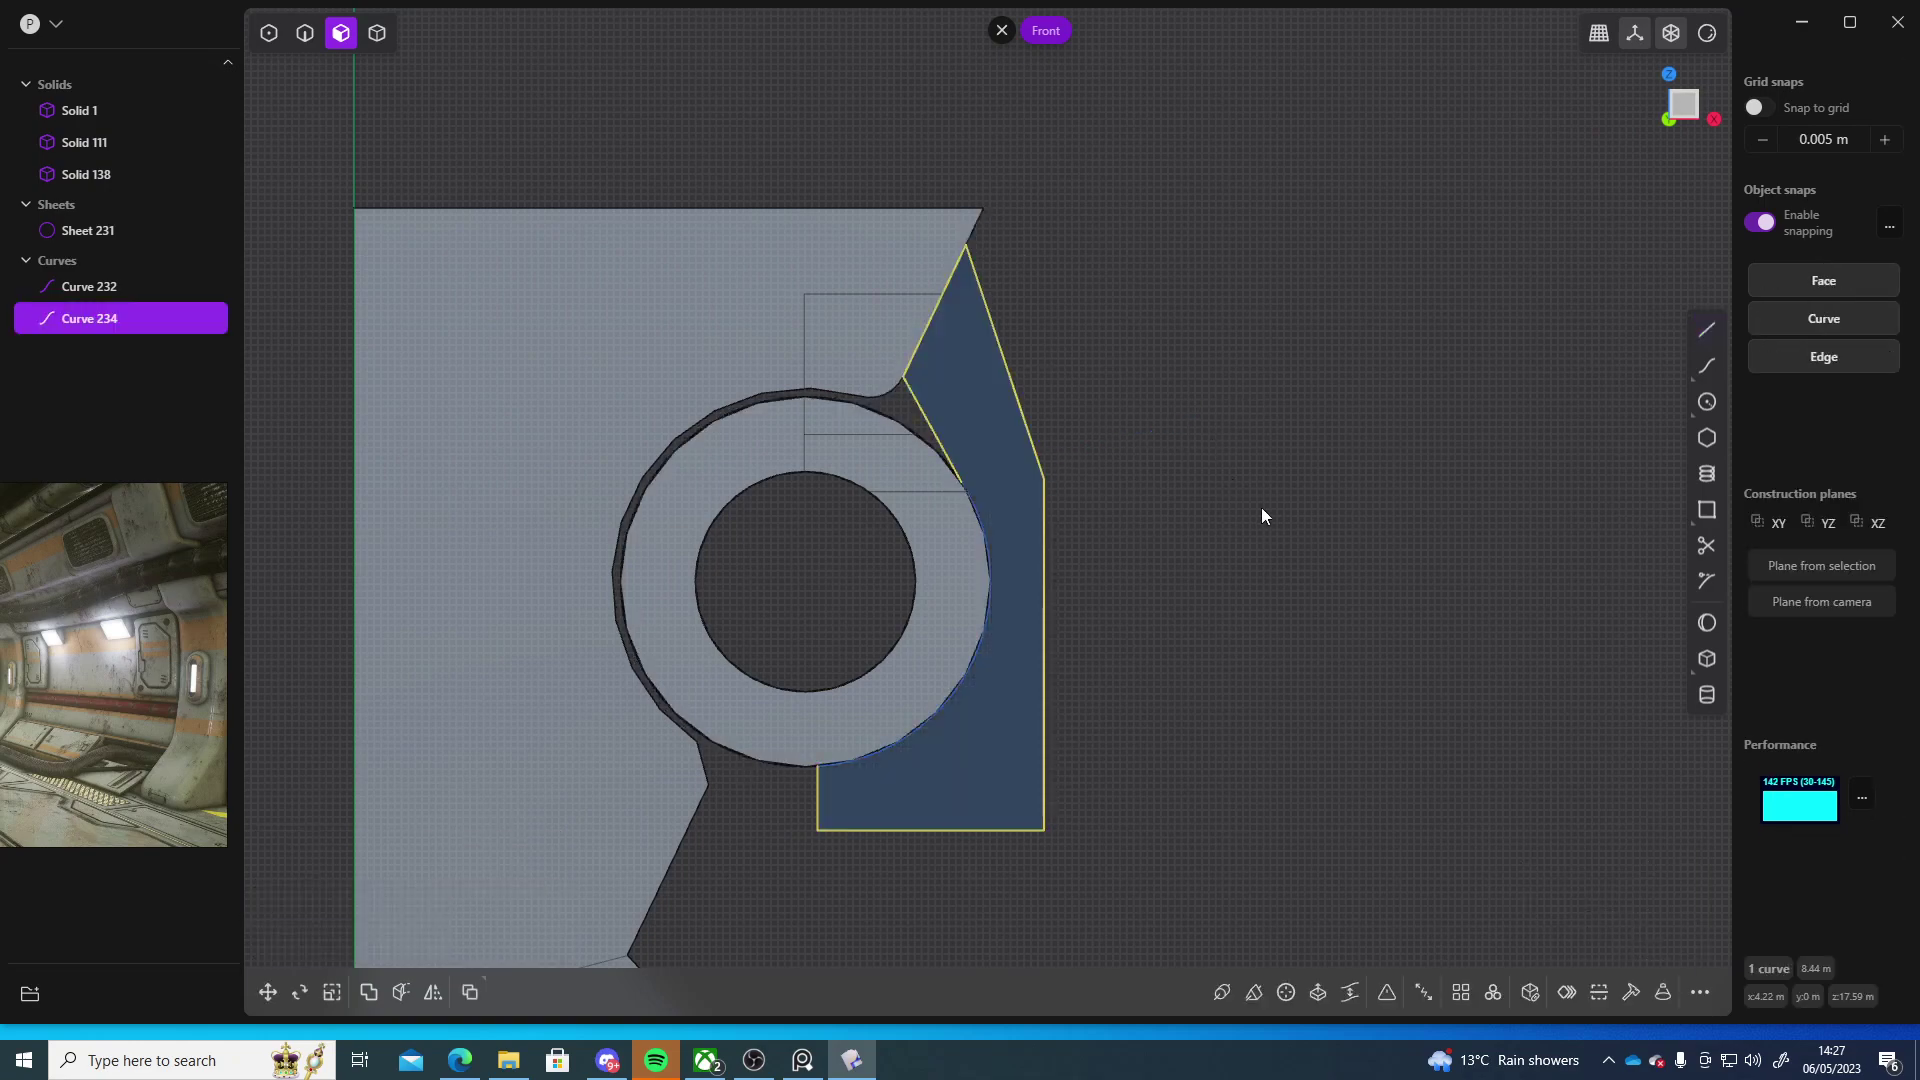
# - Fillet the new outline's lower outer corner with a large radius covering about two fifths of the base line
pyautogui.moveTo(1262, 516); pyautogui.dragTo(992, 542, button='middle')
pyautogui.press('KP_1')
pyautogui.scroll(5, 1028, 582)
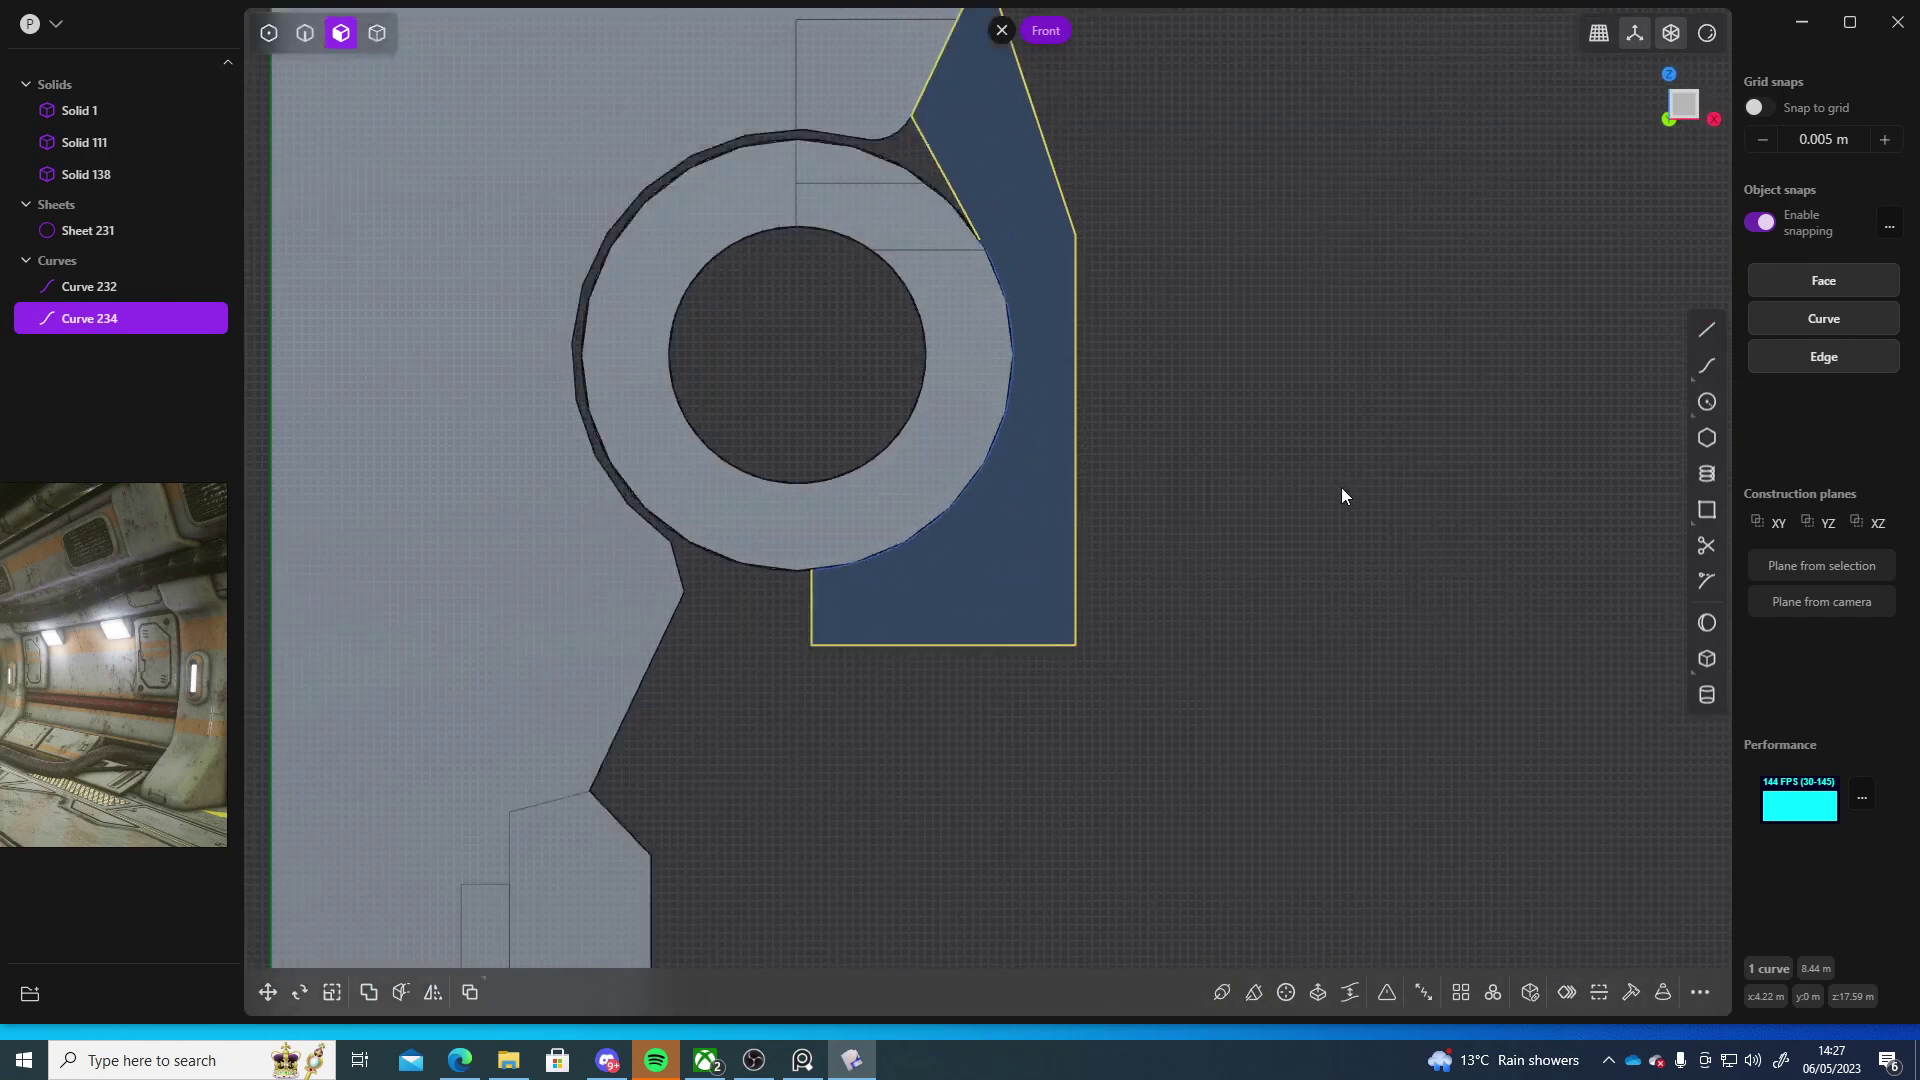
pyautogui.keyDown('shift'); pyautogui.moveTo(1340, 496); pyautogui.dragTo(886, 416, button='middle'); pyautogui.keyUp('shift')
pyautogui.scroll(5, 886, 416)
pyautogui.press('1')
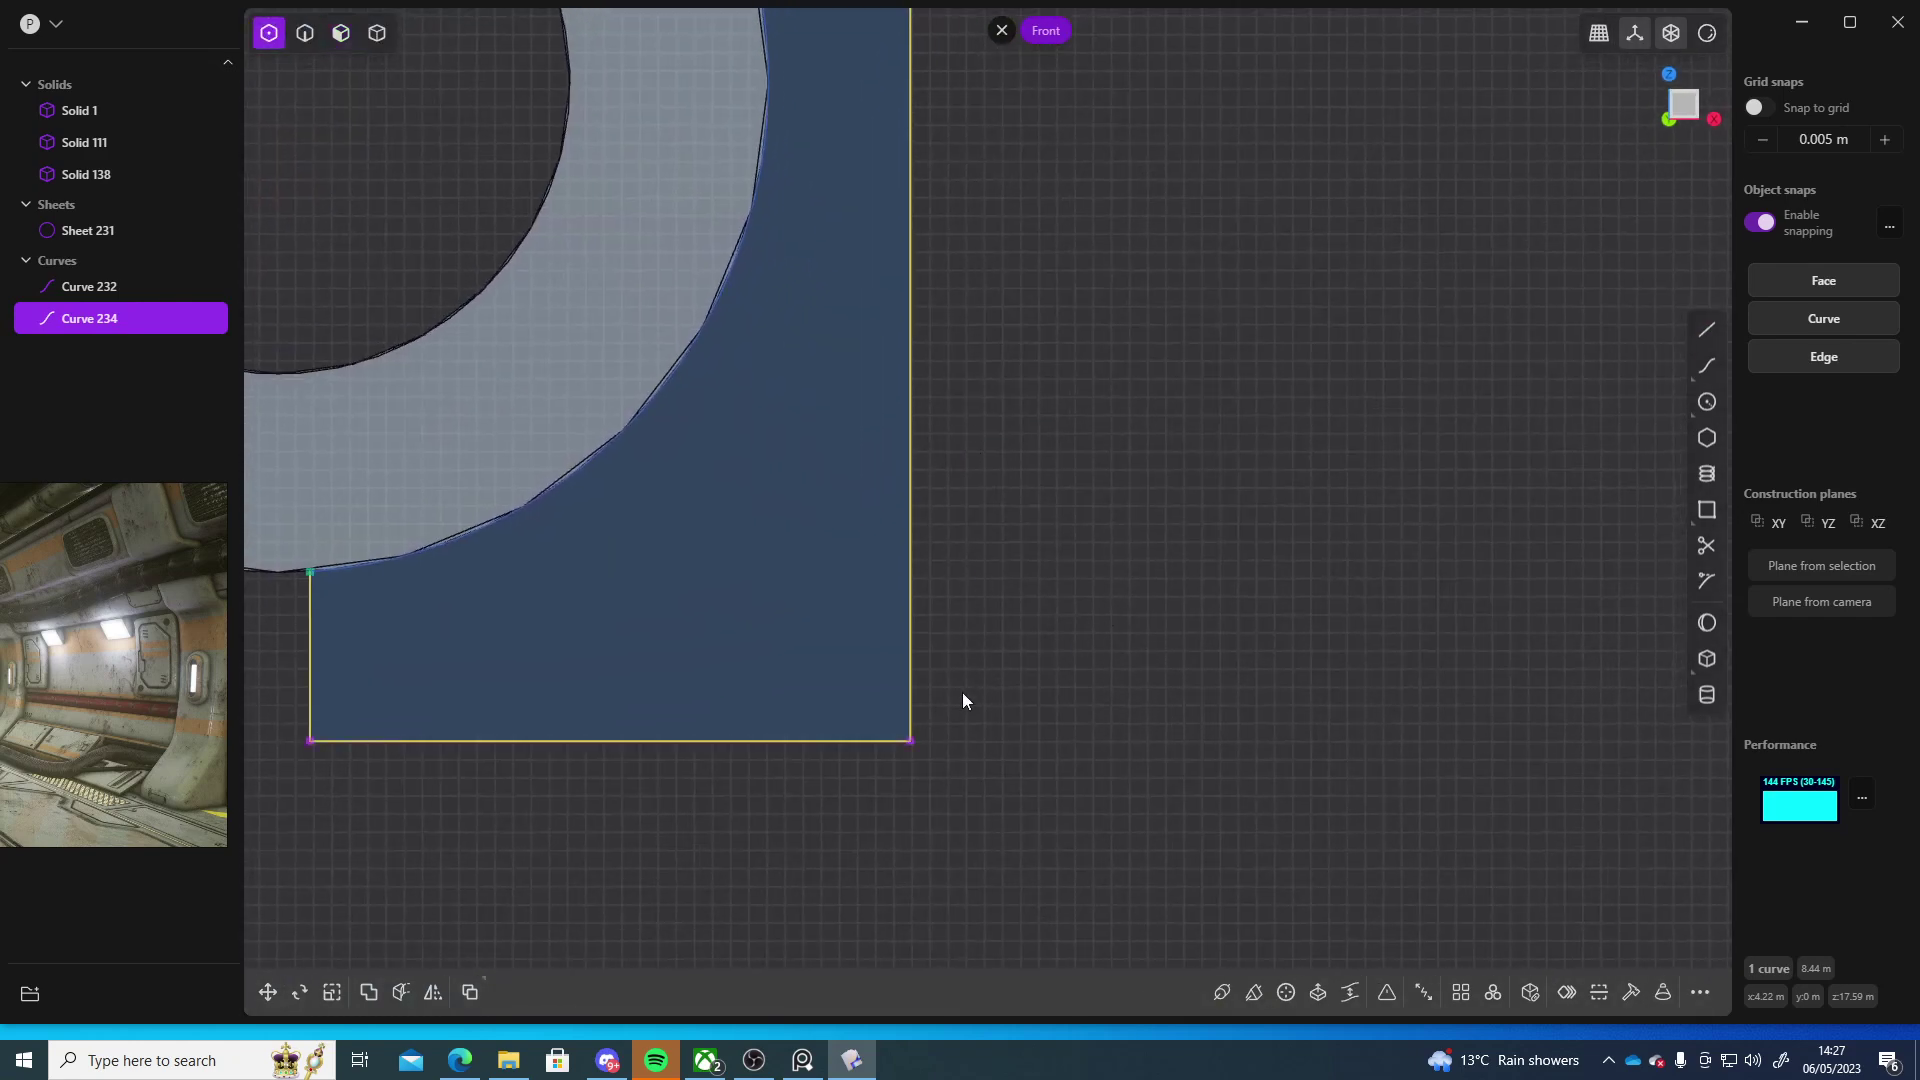
pyautogui.click(910, 741)
pyautogui.press('f')
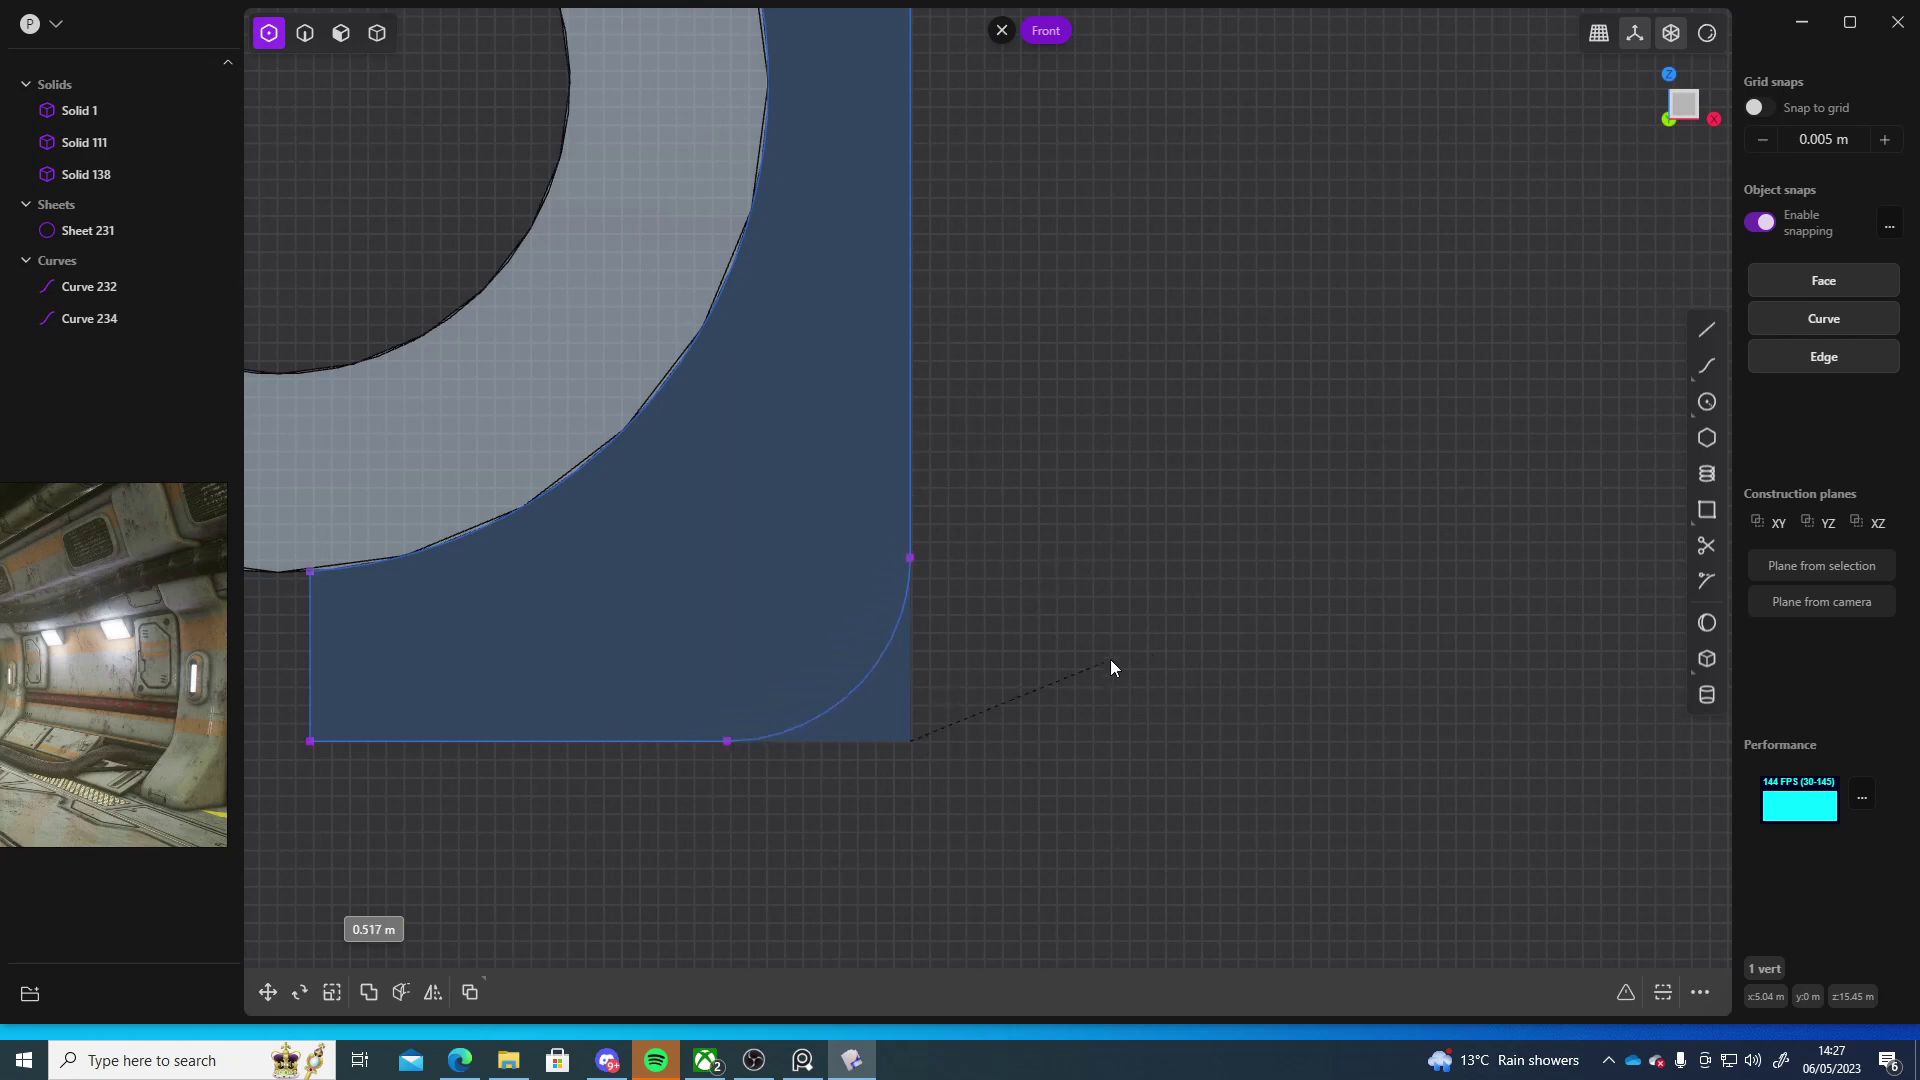
pyautogui.click(1106, 580)
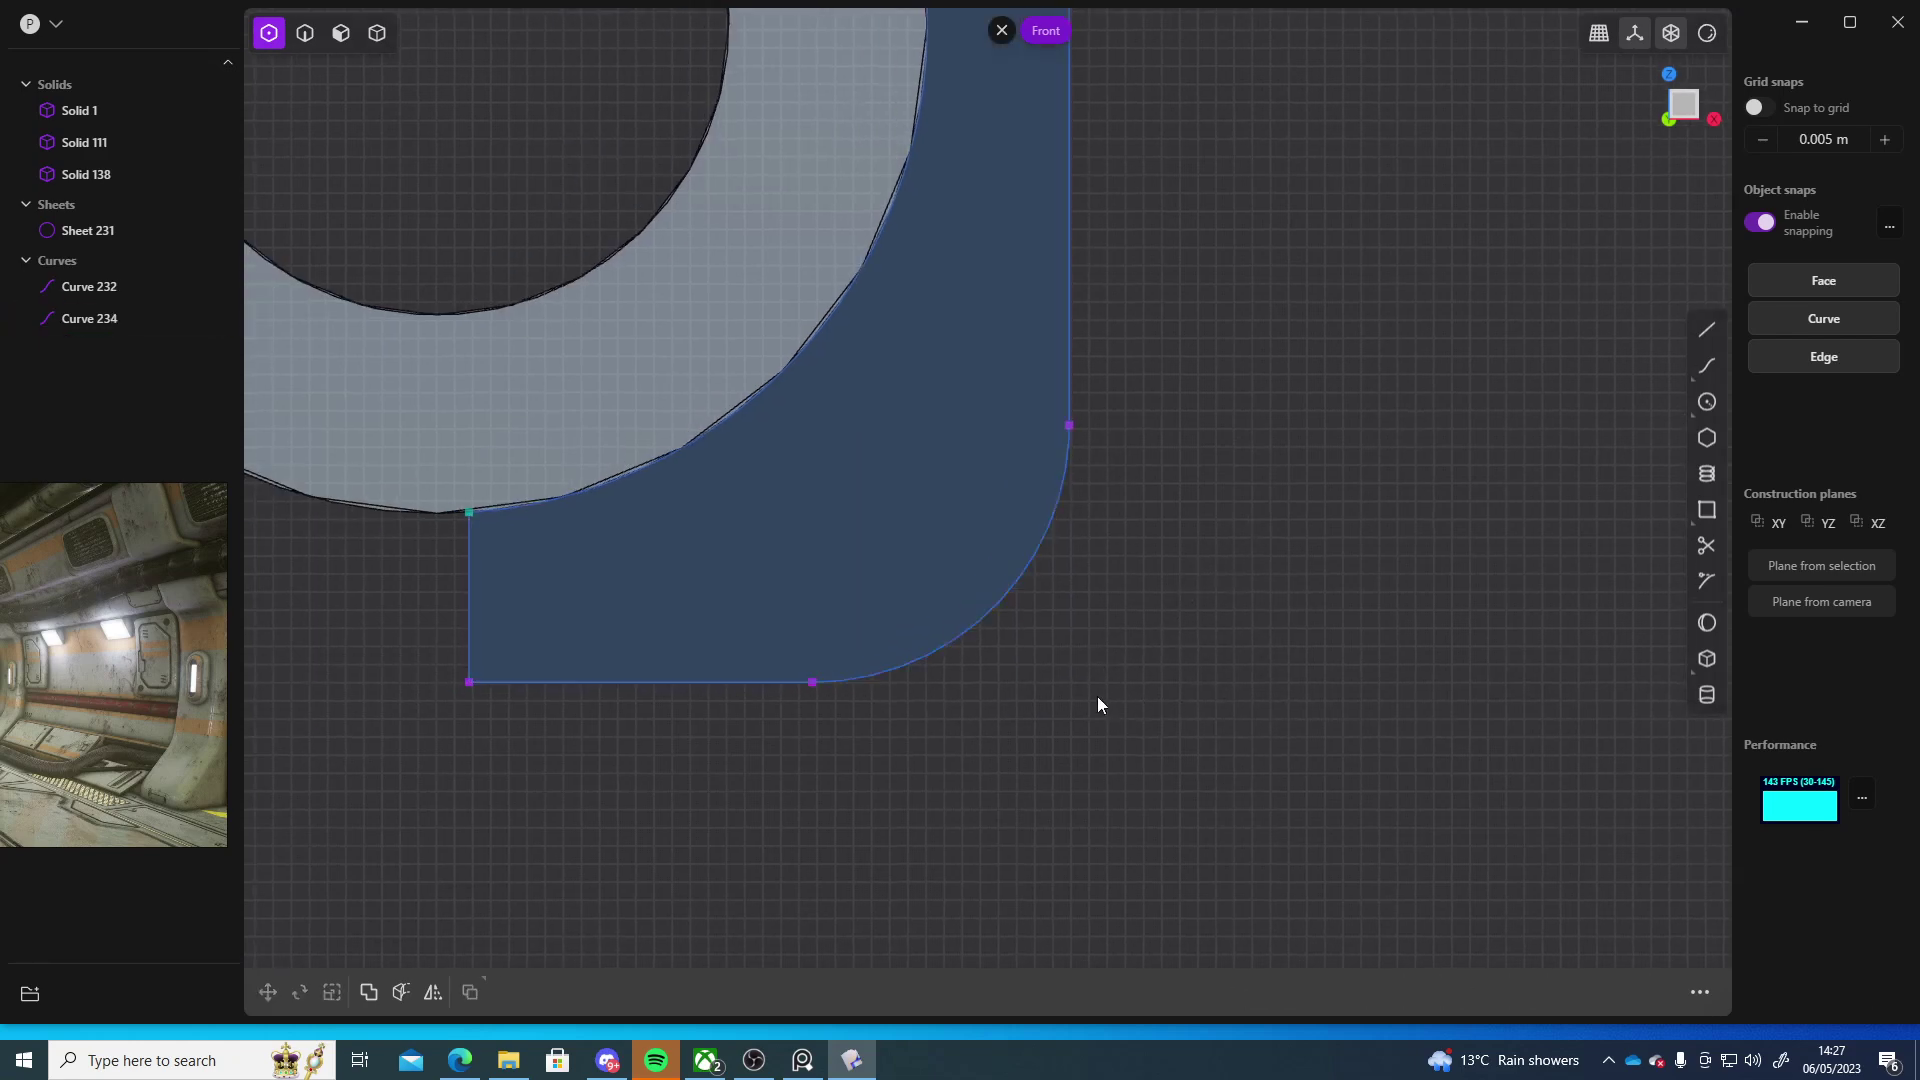
# - Draw a circle of about 0.21 m radius inside the bracket profile near its rounded lower outer corner
pyautogui.click(1706, 401)
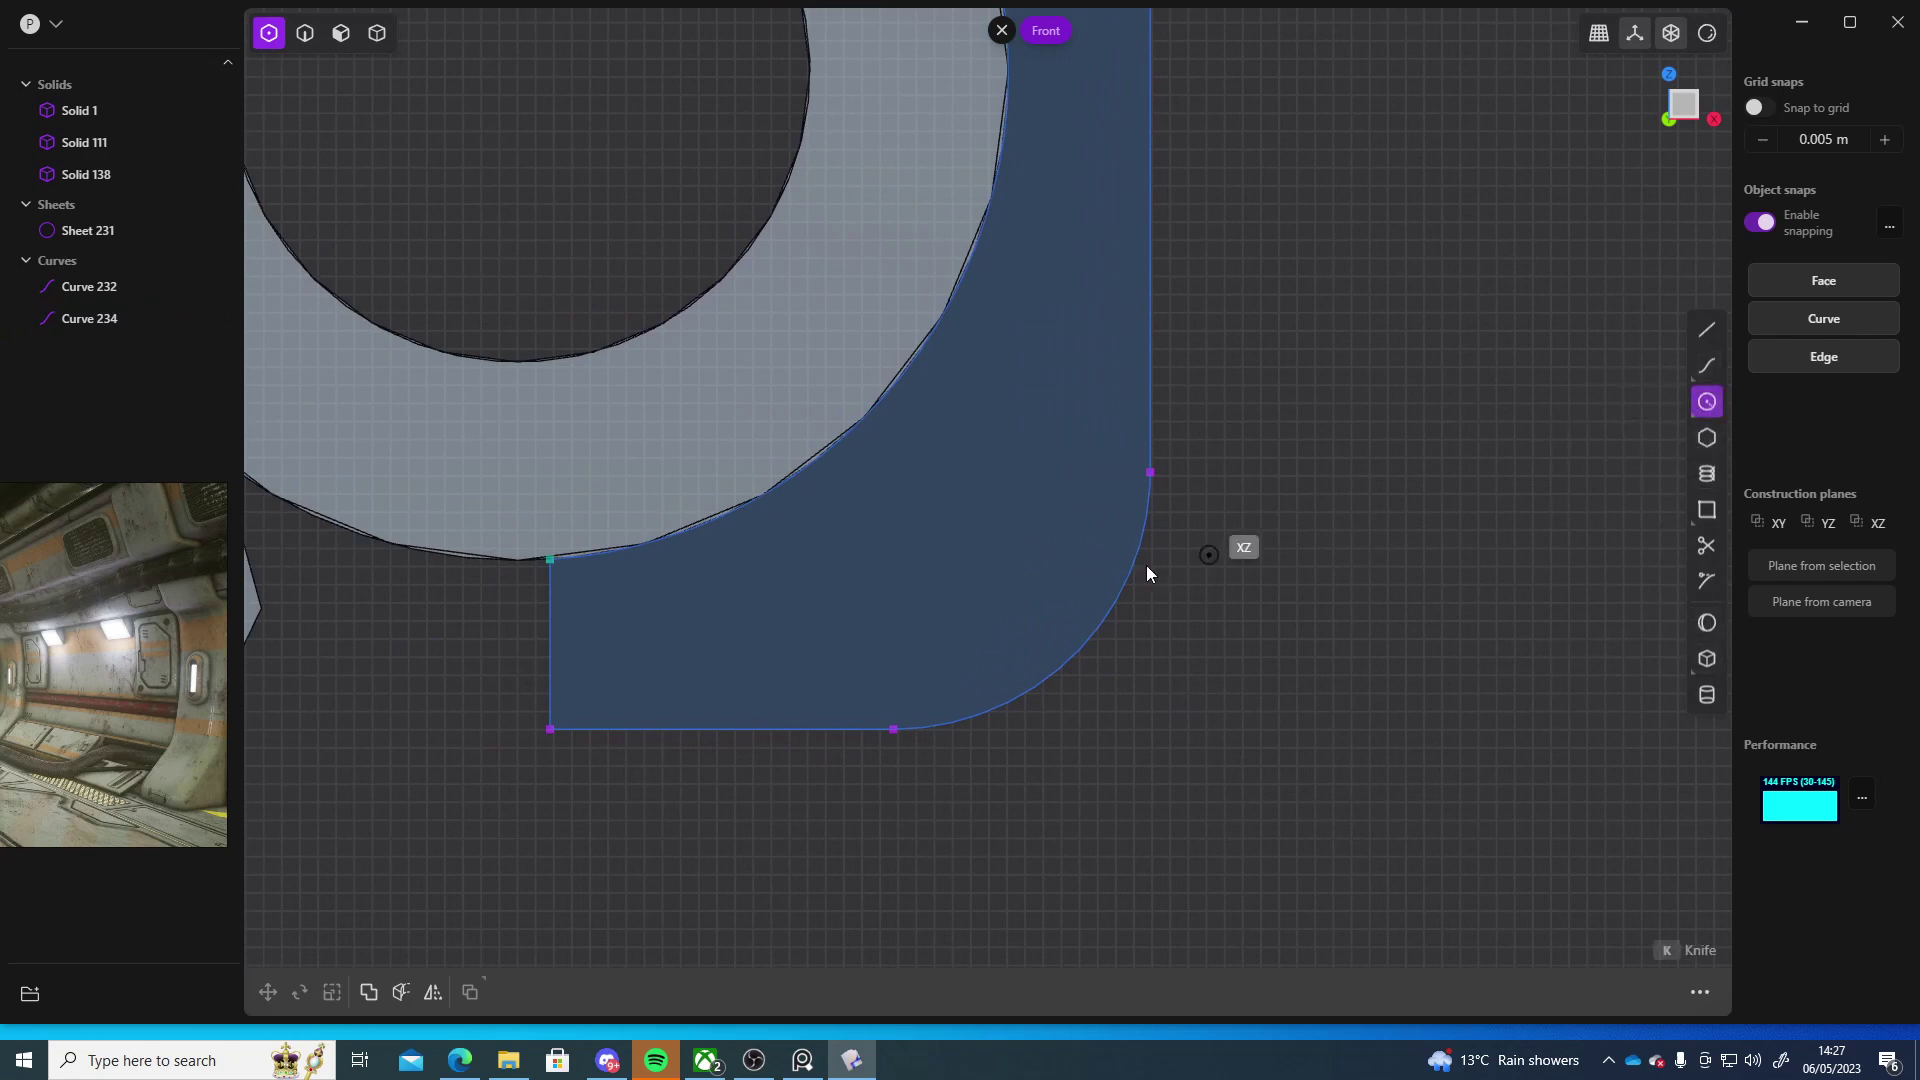
pyautogui.click(968, 557)
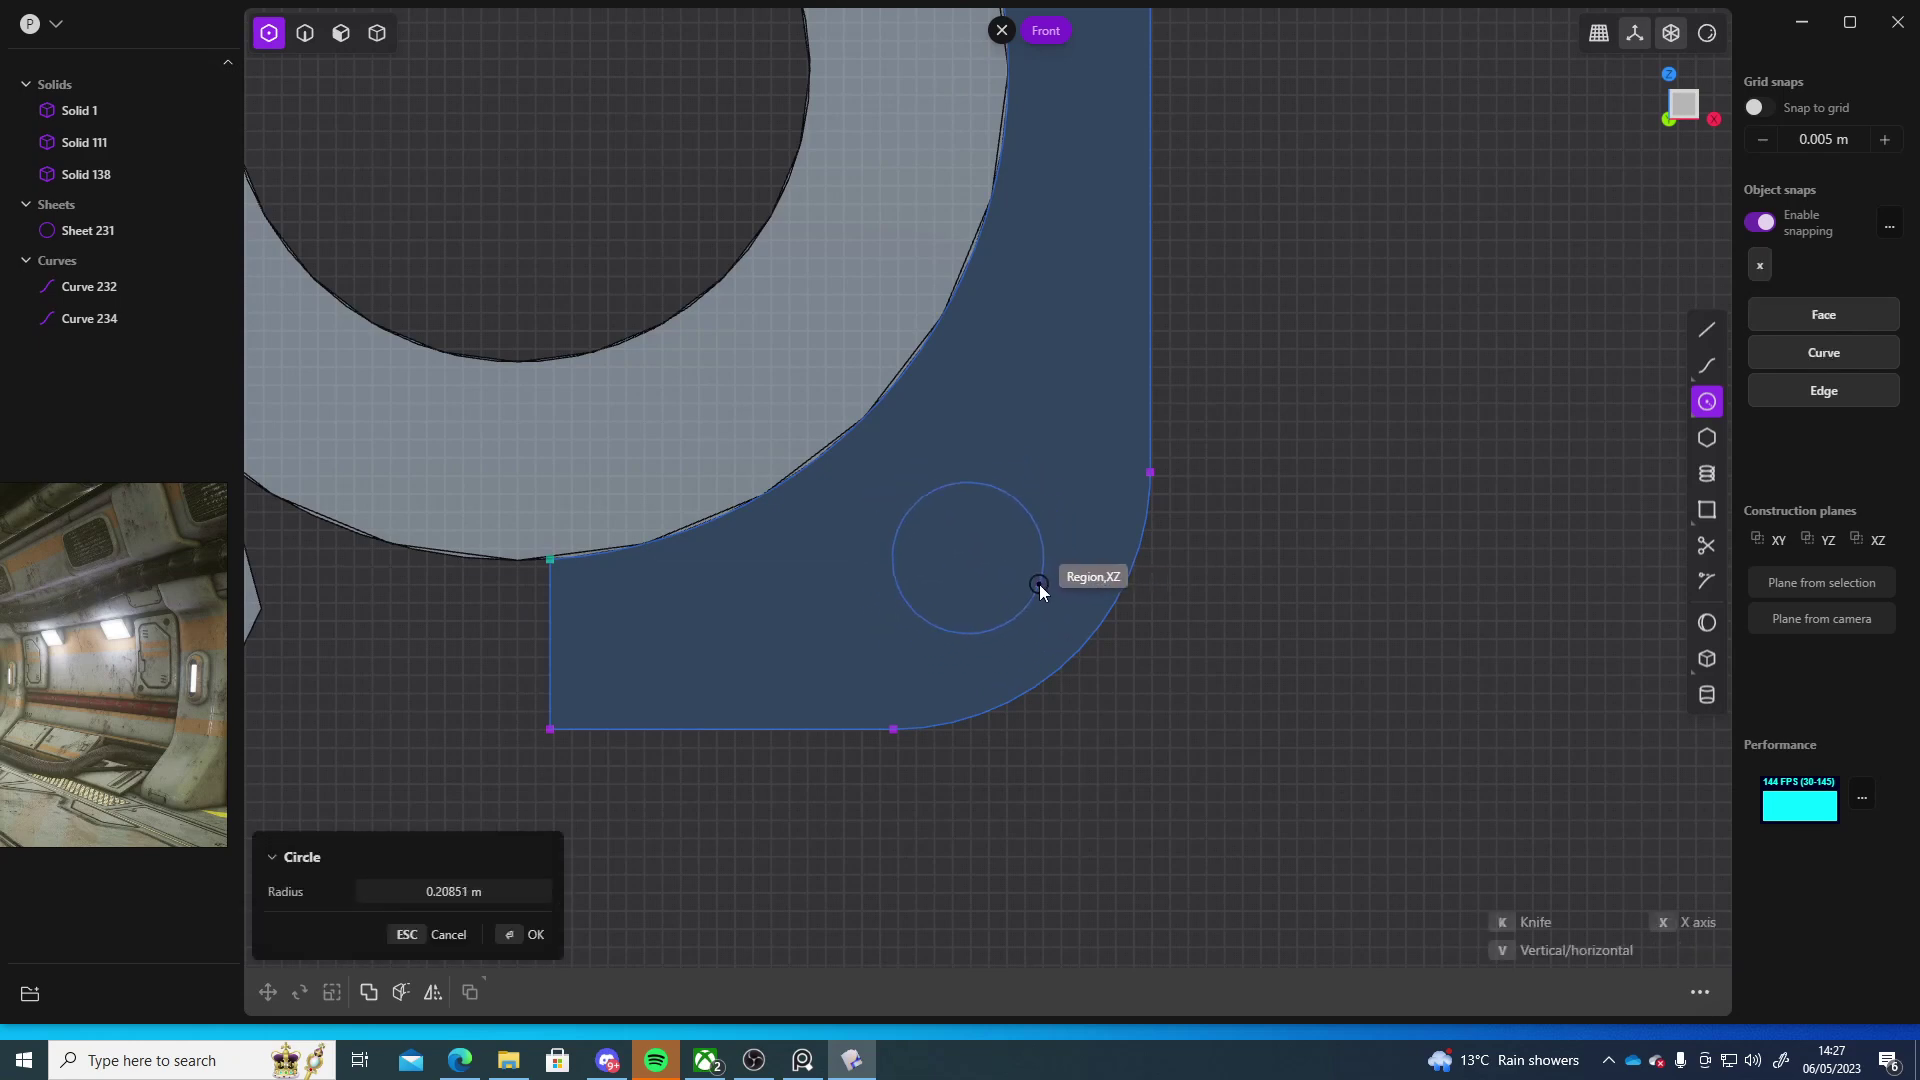
pyautogui.click(1040, 584)
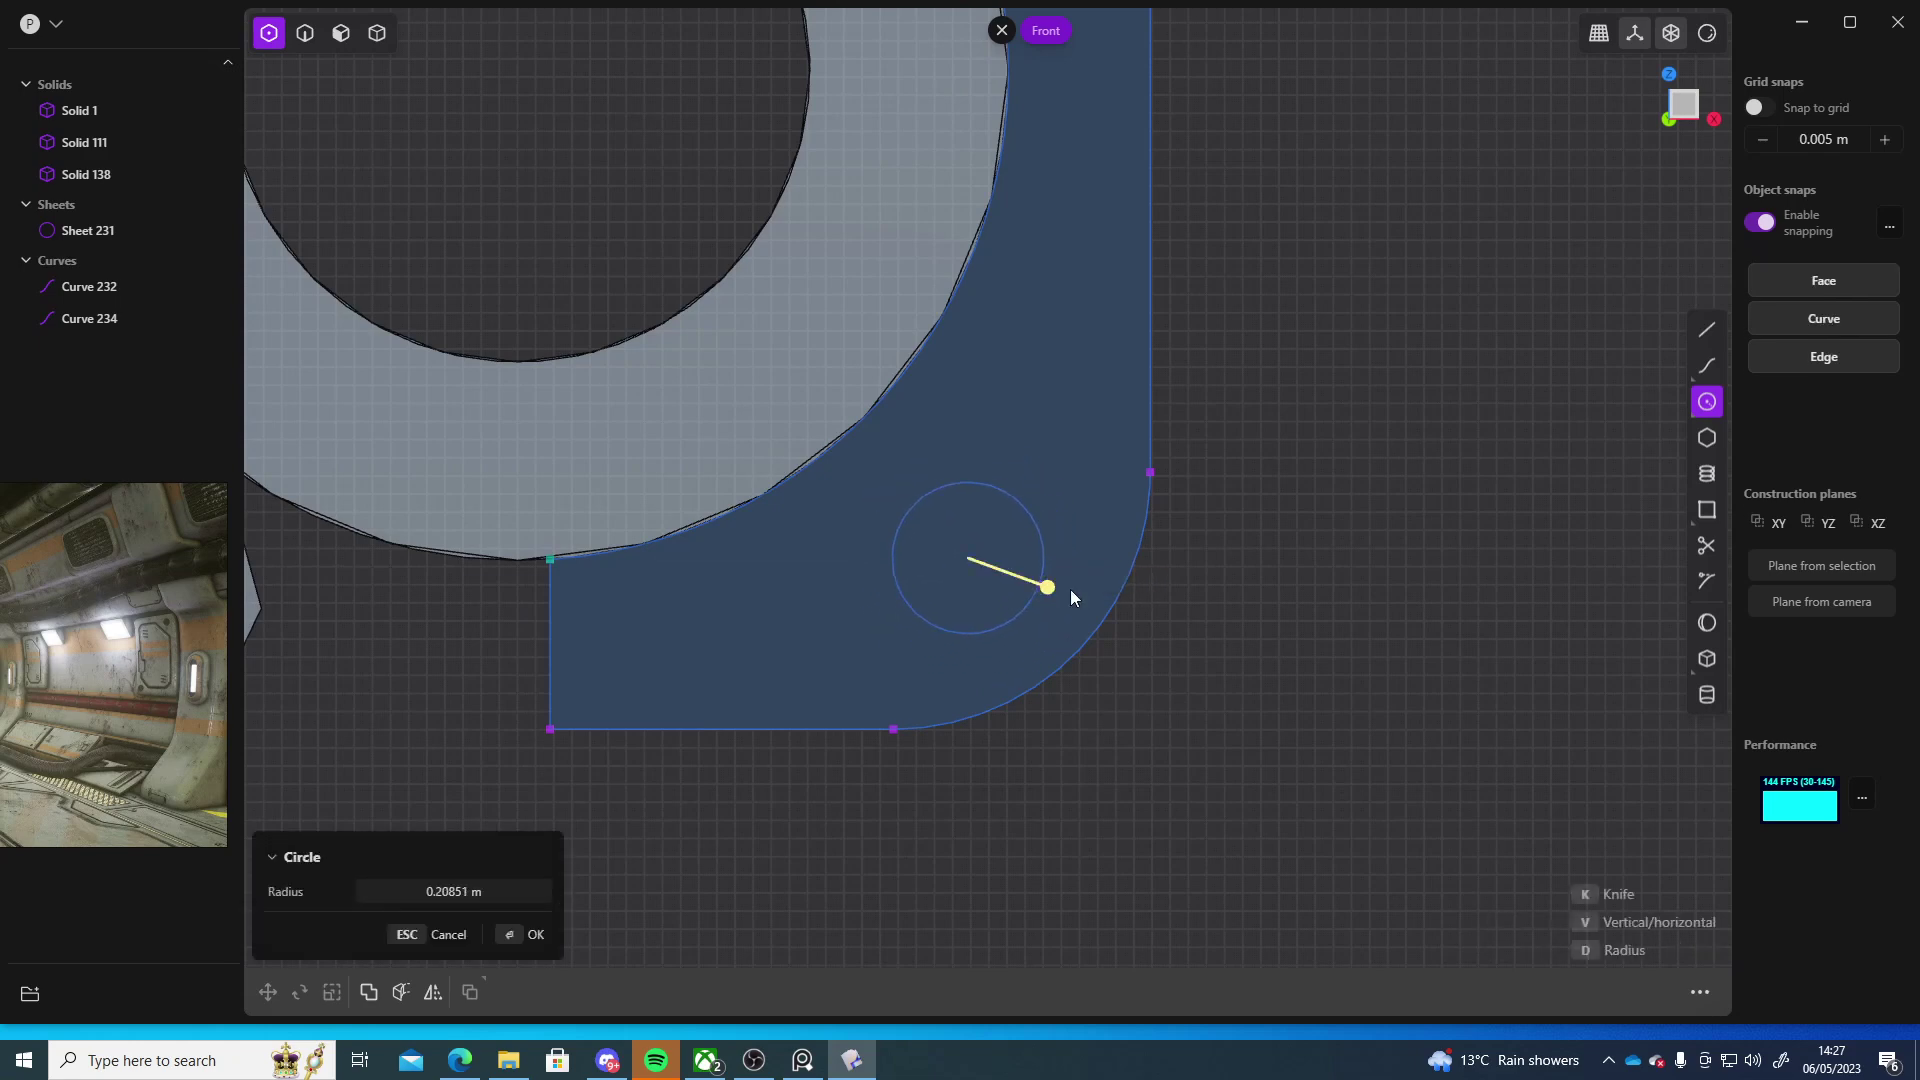
pyautogui.click(1520, 596)
pyautogui.click(1706, 546)
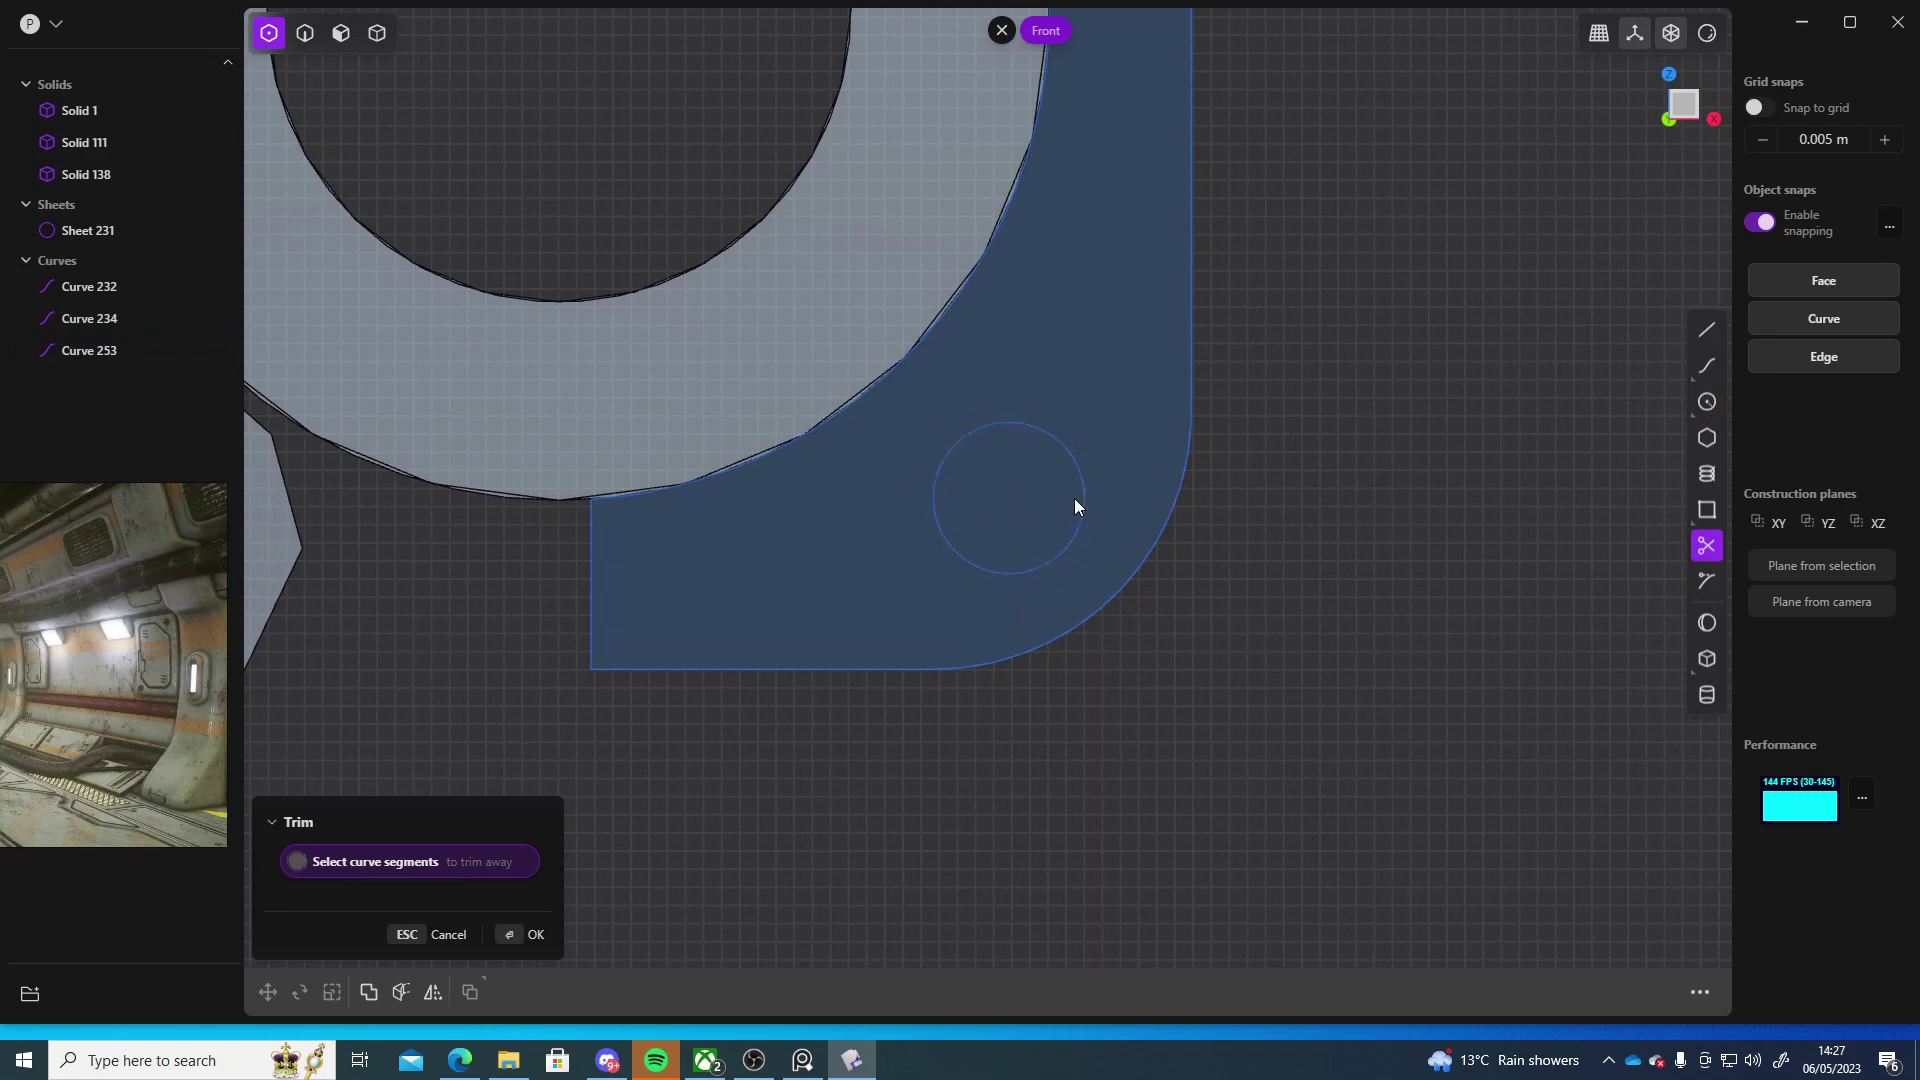
pyautogui.click(1075, 499)
pyautogui.press('Escape')
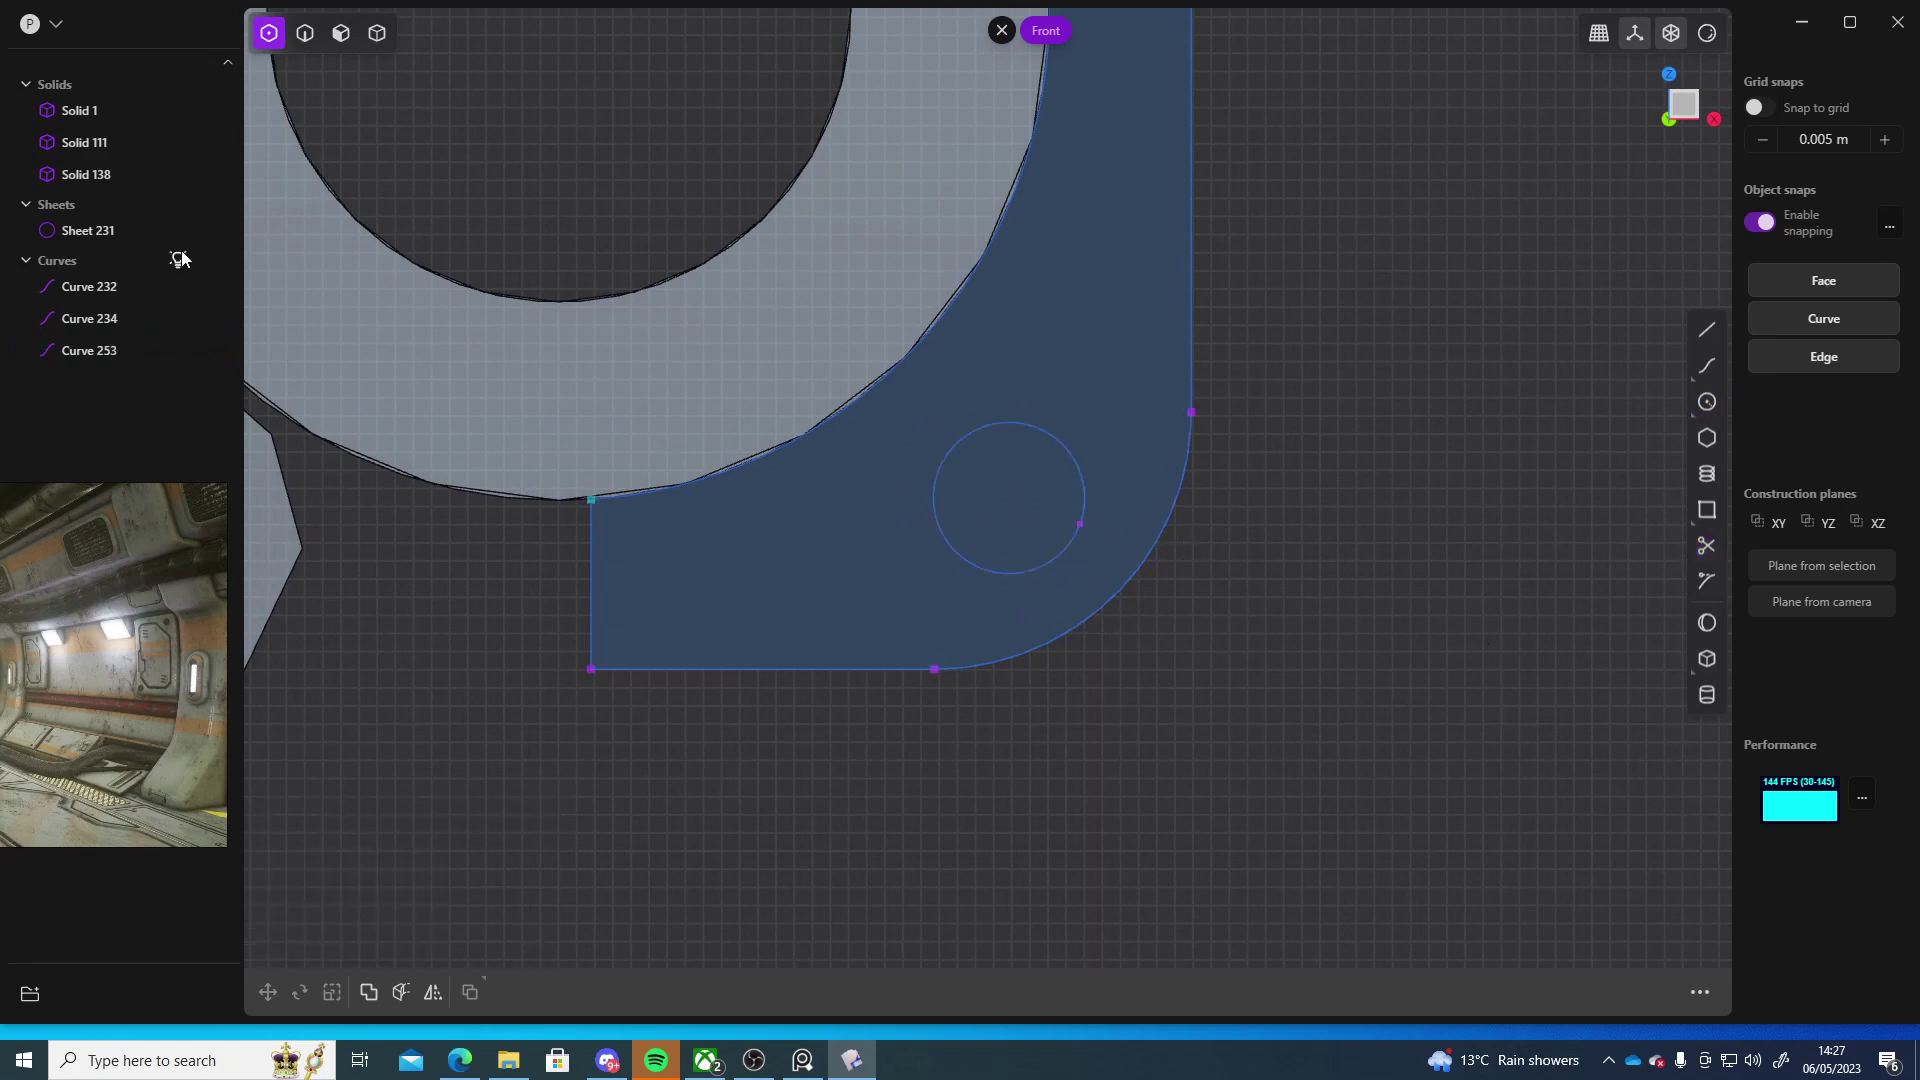
# - Select all three curves and join the arc around the ring with the bracket outline
pyautogui.click(107, 287)
pyautogui.keyDown('shift'); pyautogui.click(90, 350); pyautogui.keyUp('shift')
pyautogui.press('j')
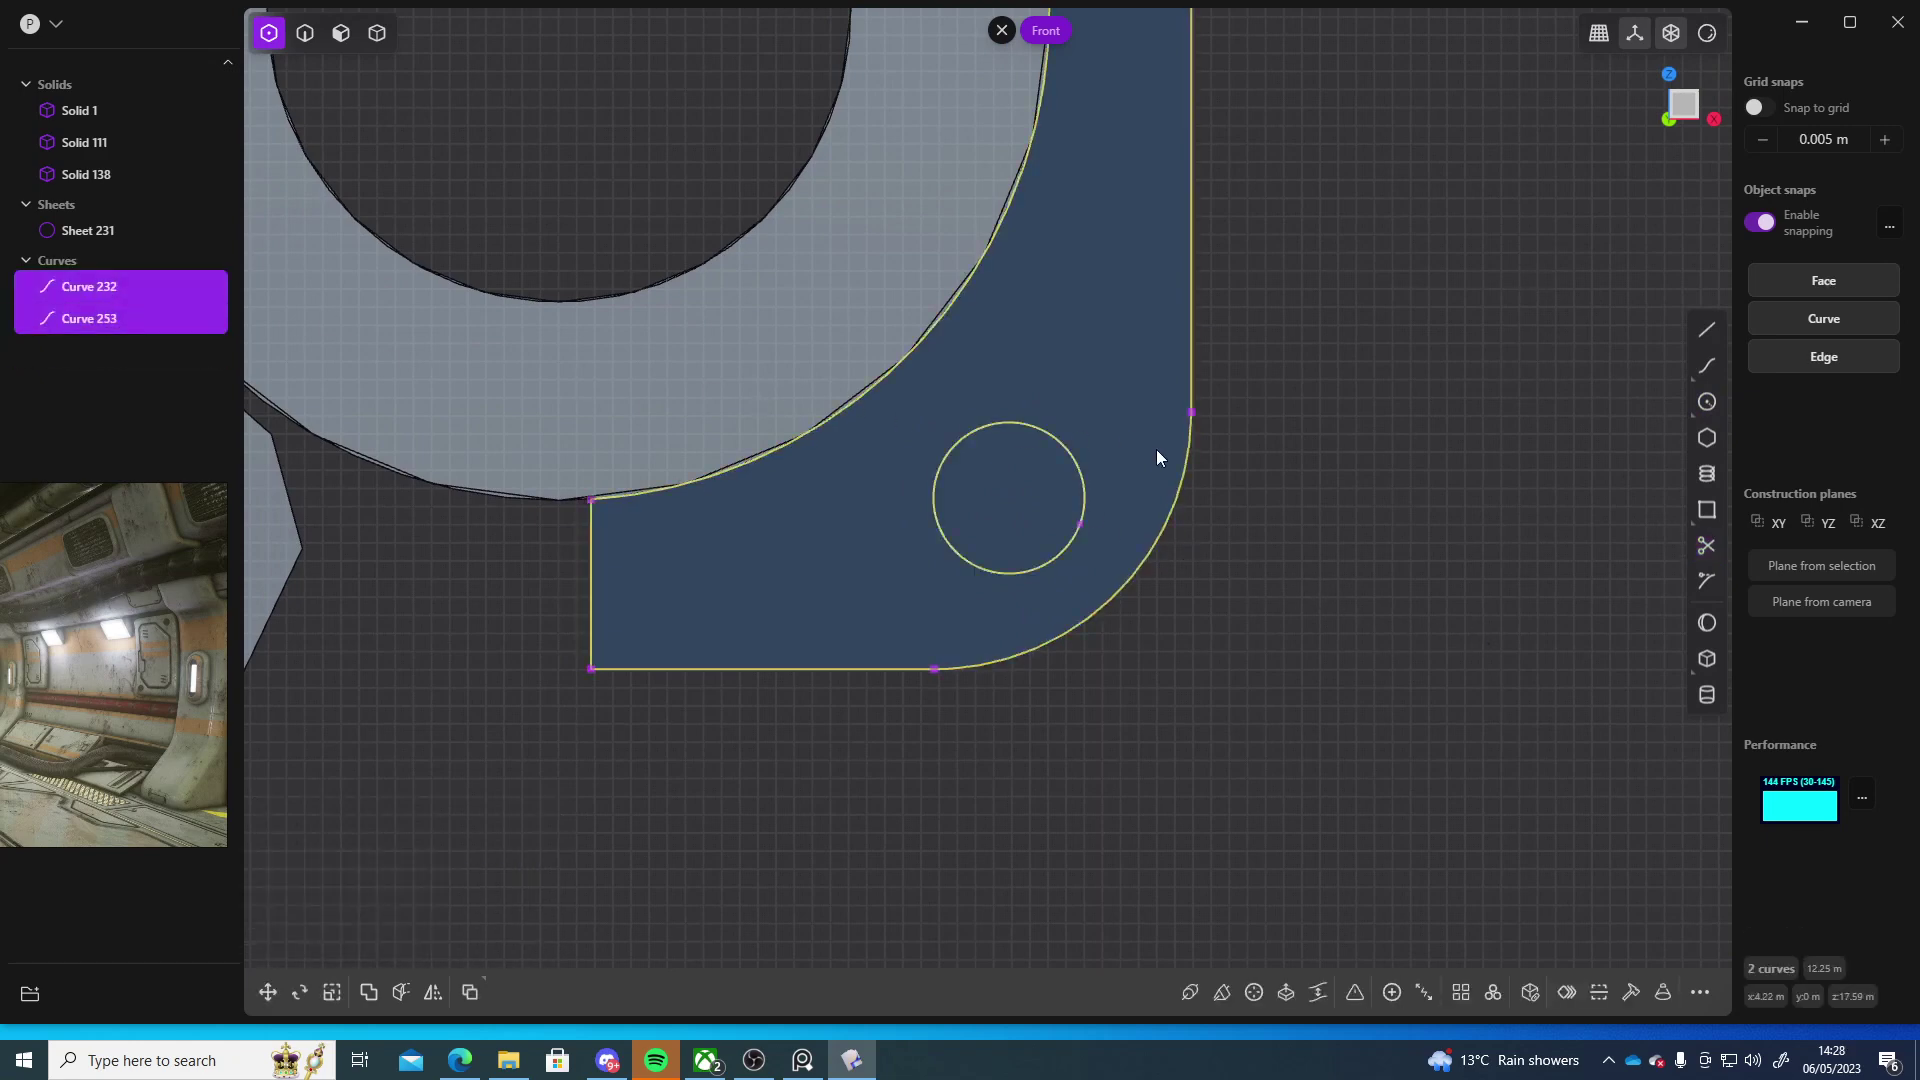
pyautogui.click(1484, 528)
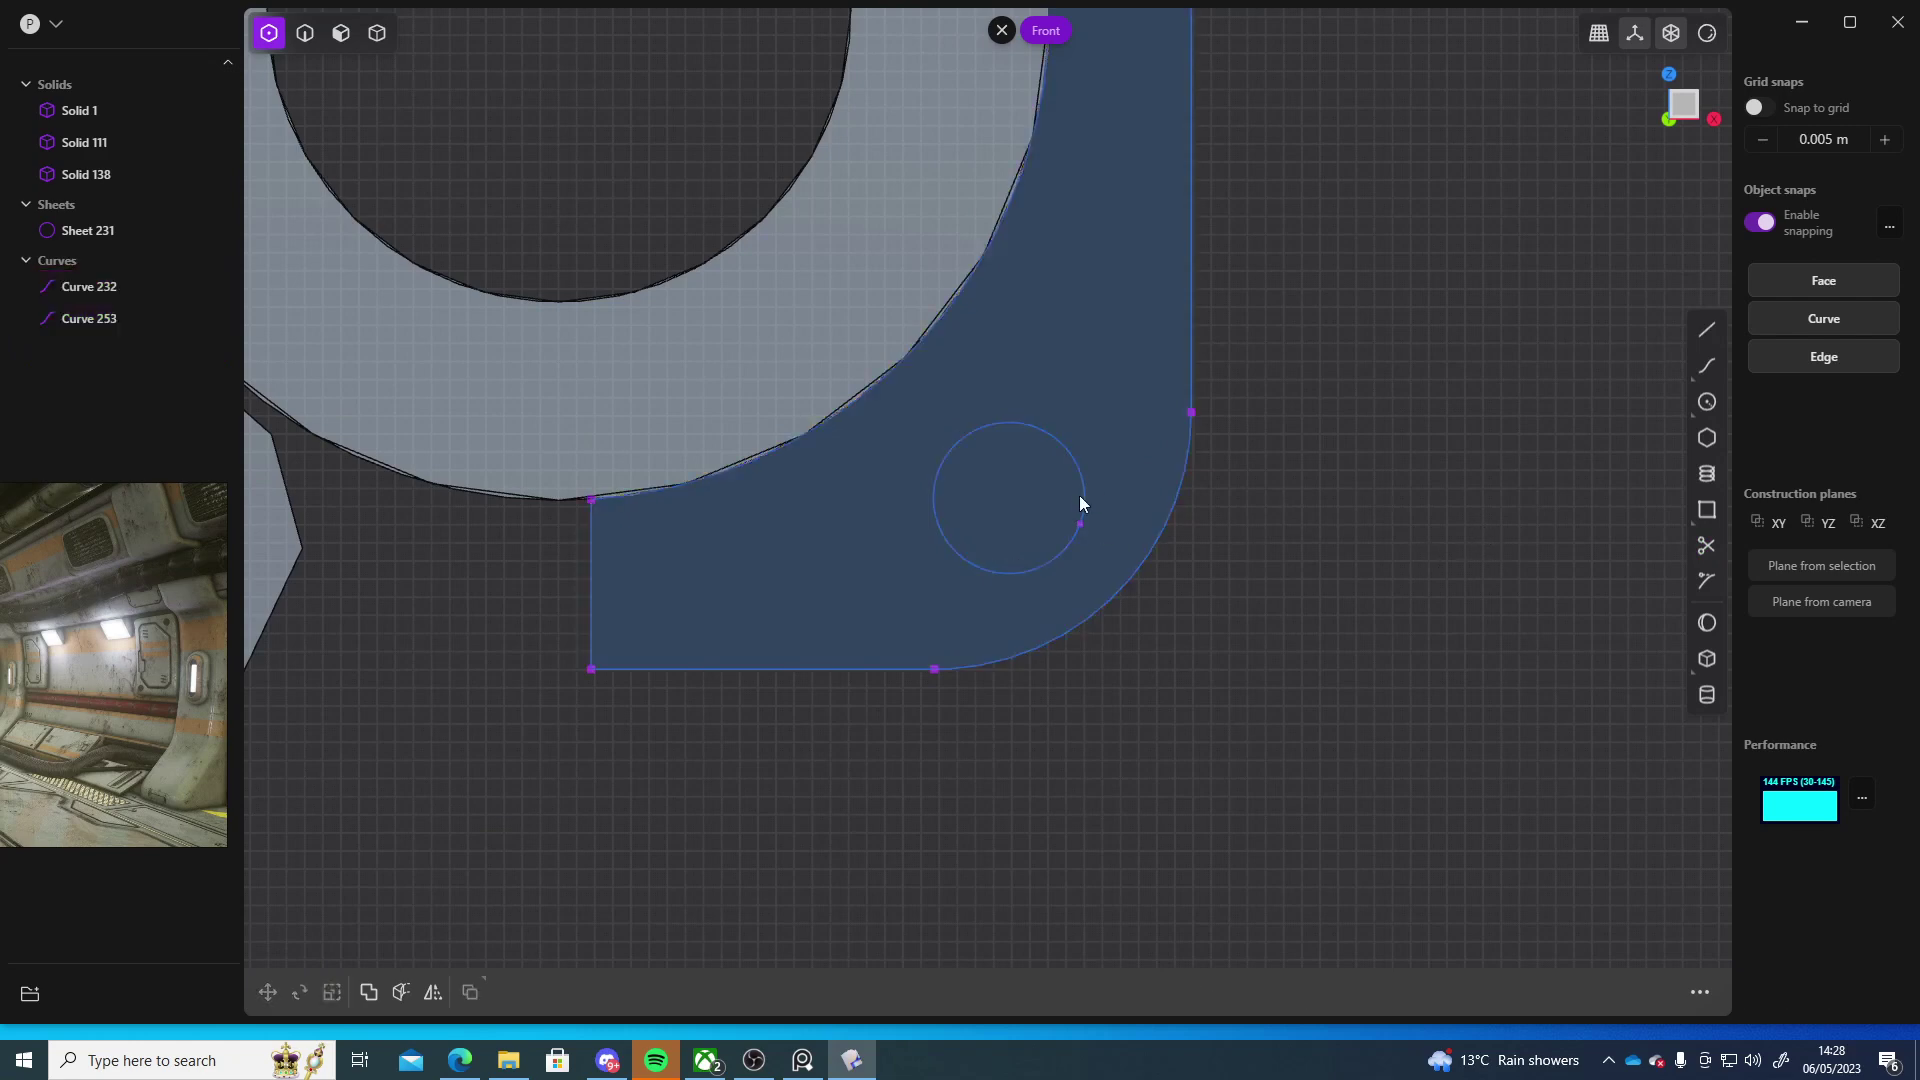
pyautogui.click(1707, 541)
pyautogui.click(1086, 463)
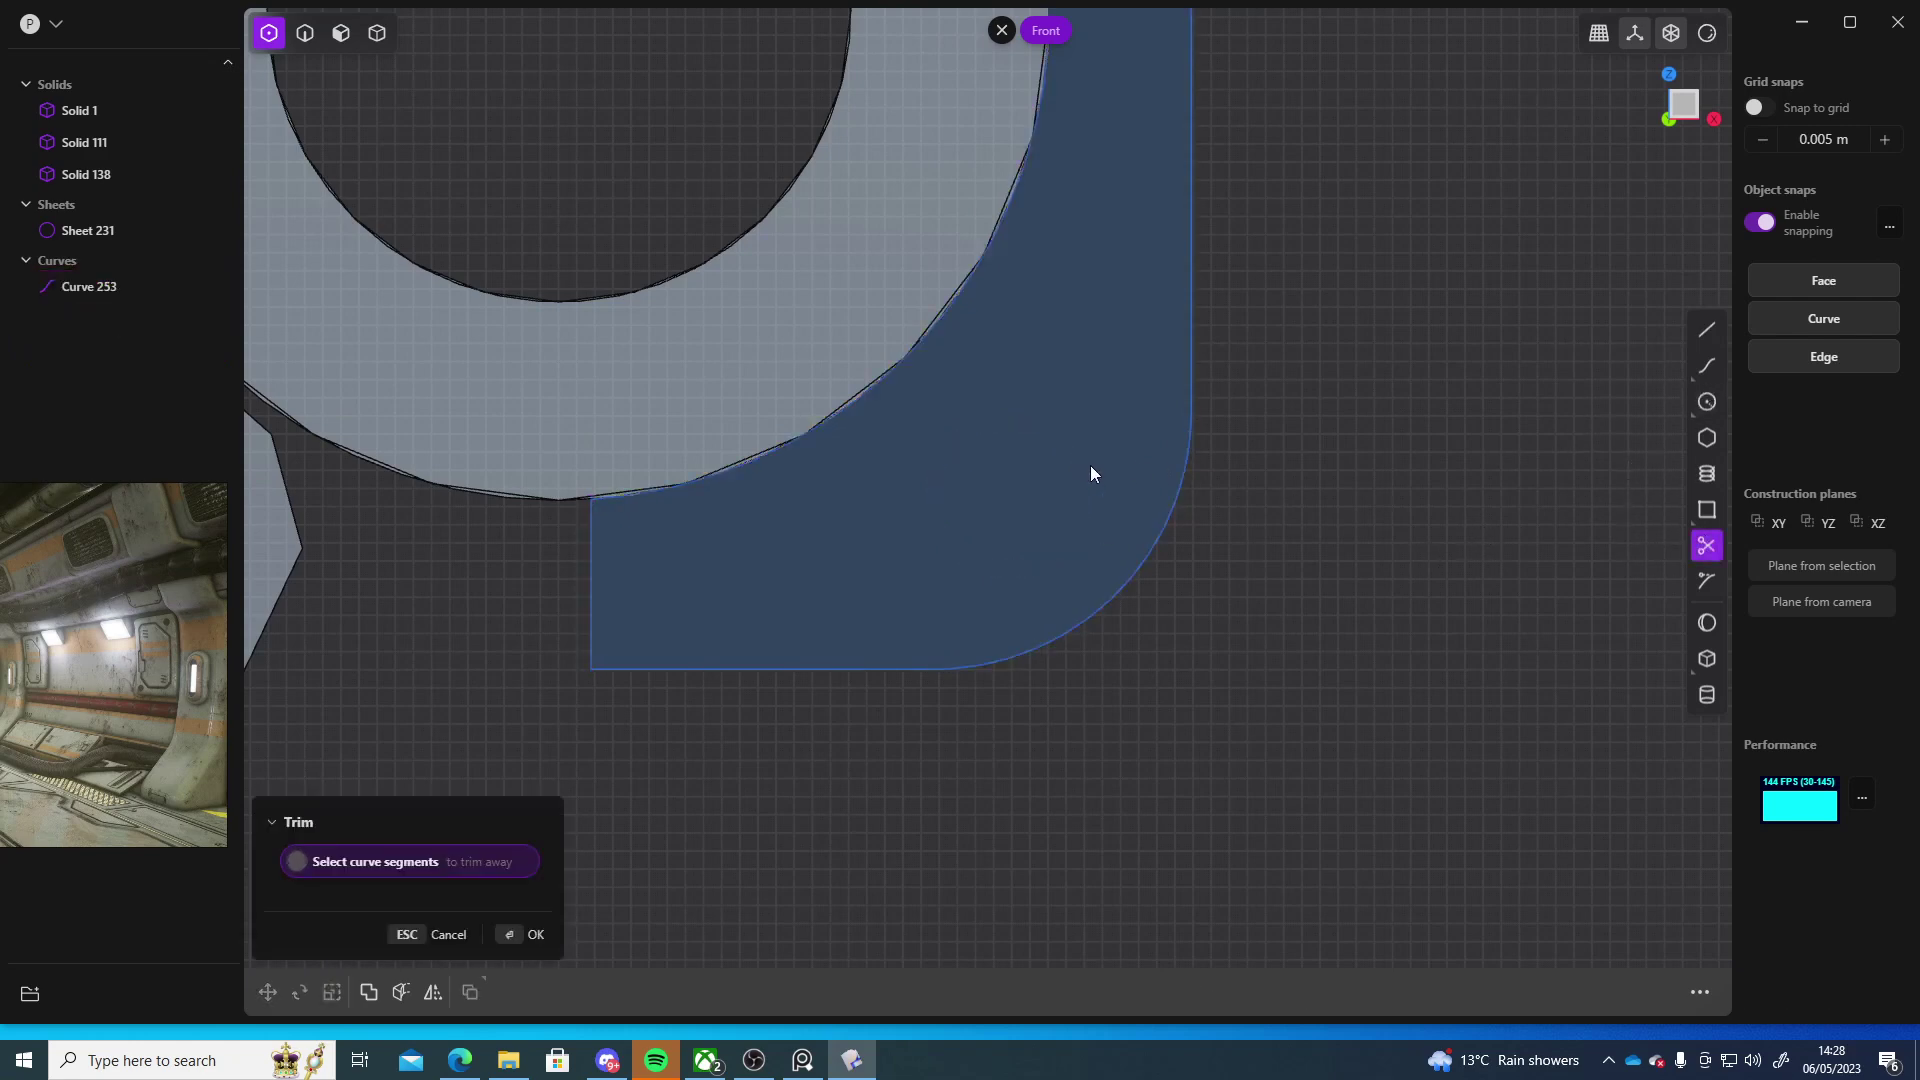
pyautogui.press('Escape')
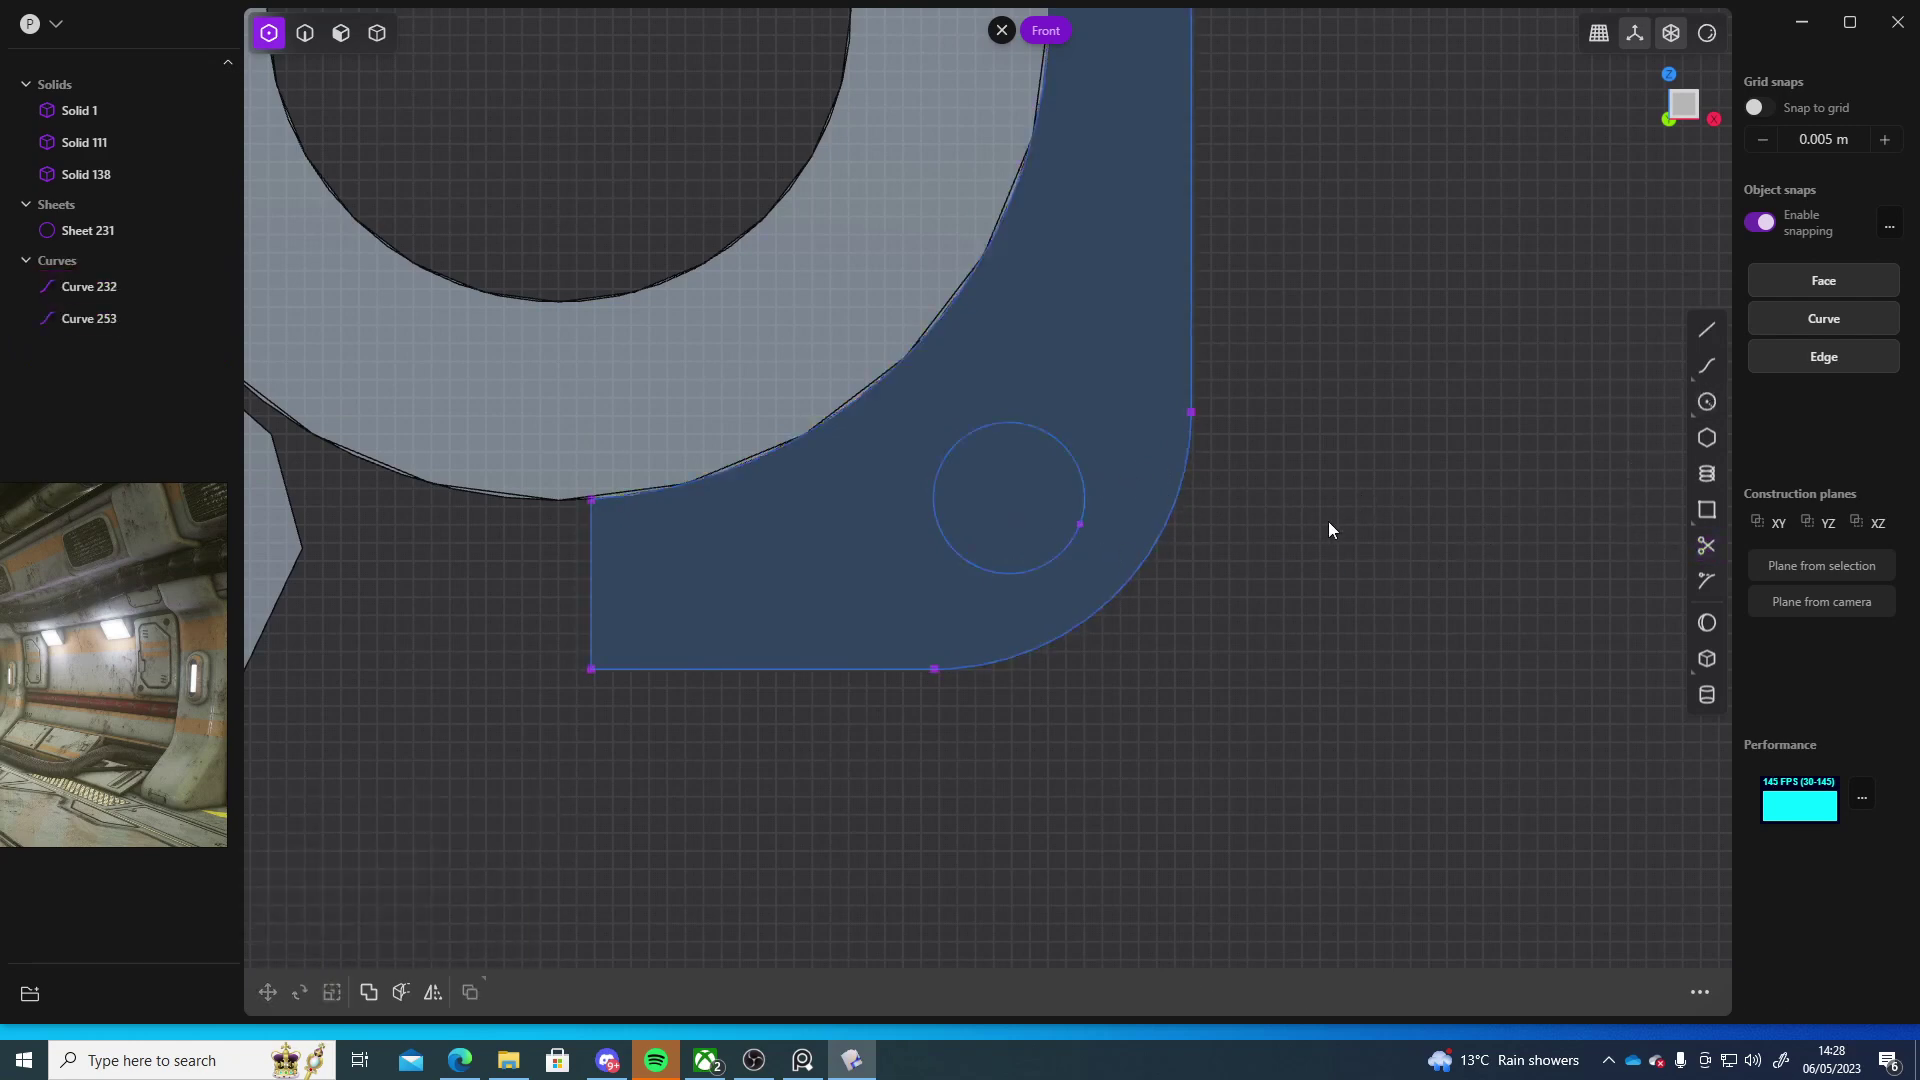
# - Examine how the bracket profile with its circle sits against the pipe and panel at an angle, ending in the front view
pyautogui.scroll(-8, 1371, 466)
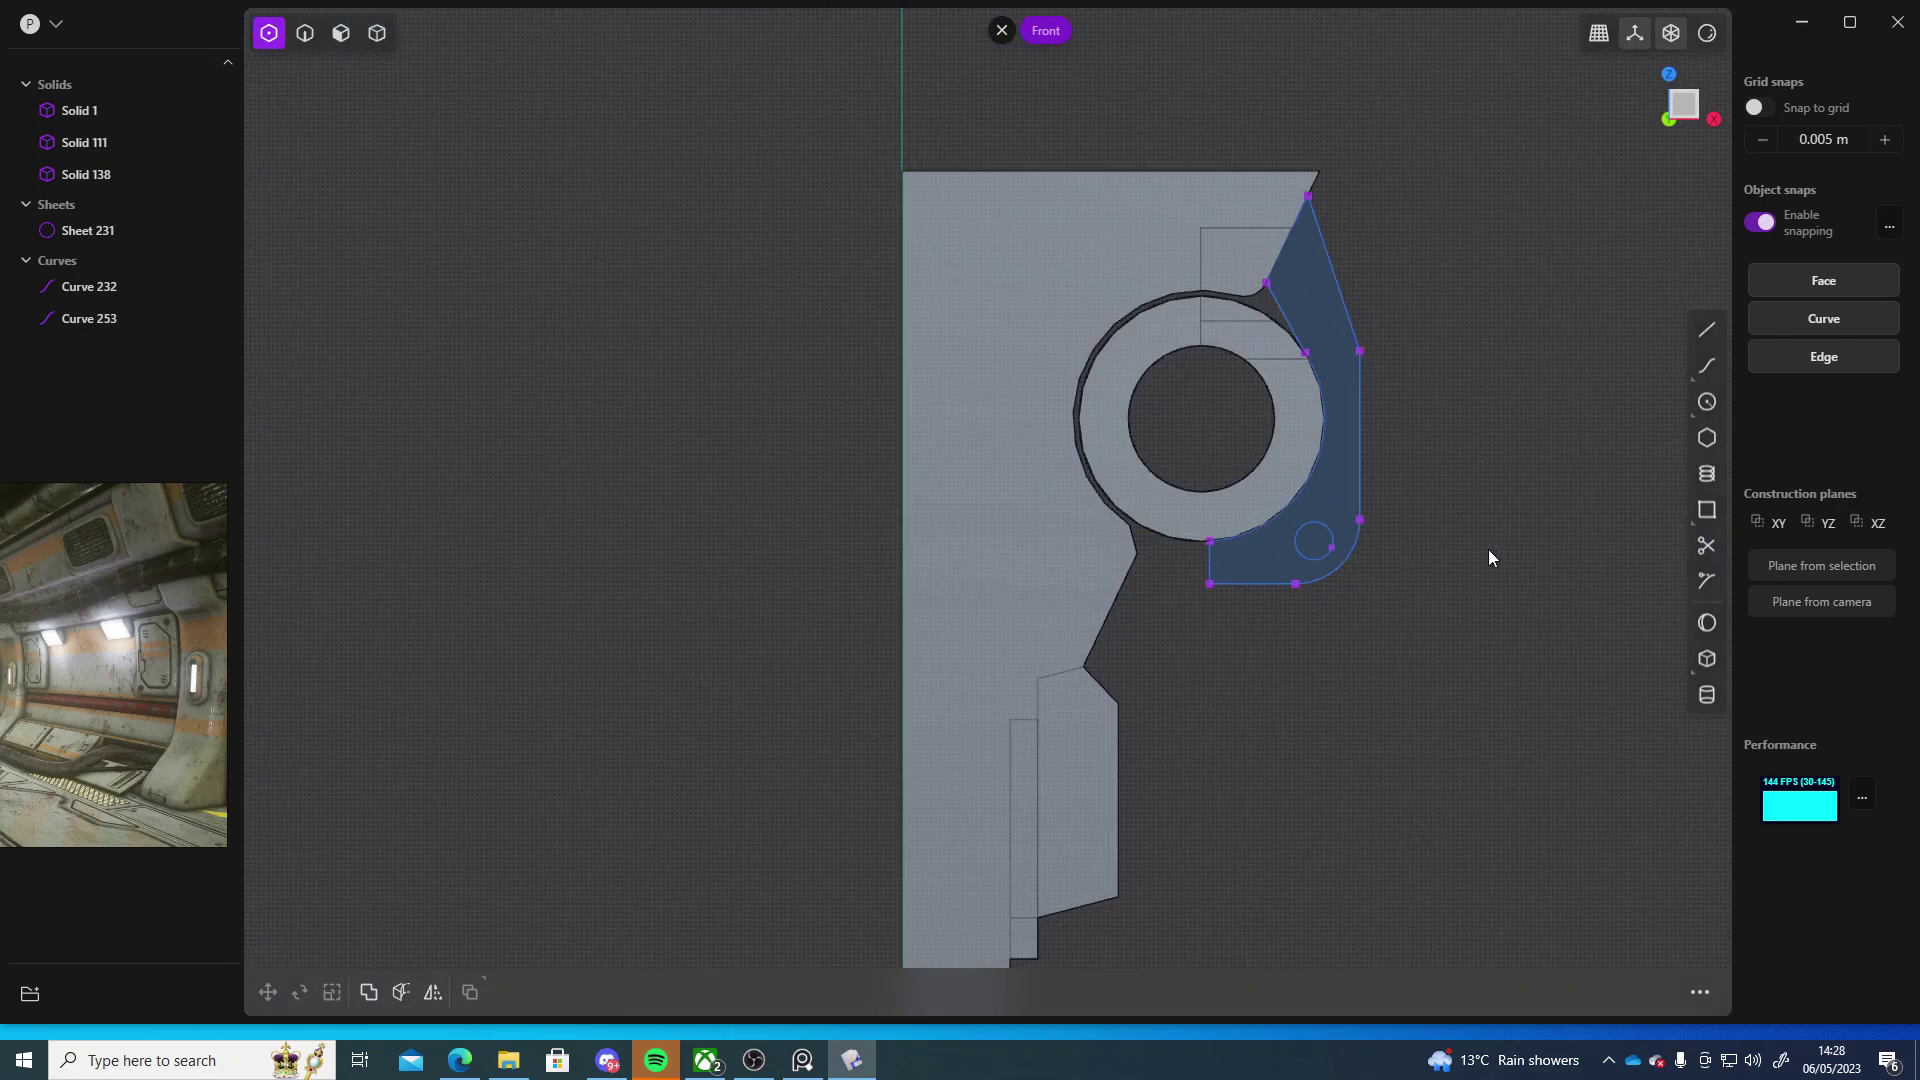
pyautogui.keyDown('shift'); pyautogui.moveTo(1323, 480); pyautogui.dragTo(1060, 476, button='middle'); pyautogui.keyUp('shift')
pyautogui.scroll(4, 1060, 476)
pyautogui.moveTo(1389, 505); pyautogui.dragTo(1257, 512, button='middle')
pyautogui.keyDown('shift'); pyautogui.moveTo(930, 590); pyautogui.dragTo(1139, 484, button='middle'); pyautogui.keyUp('shift')
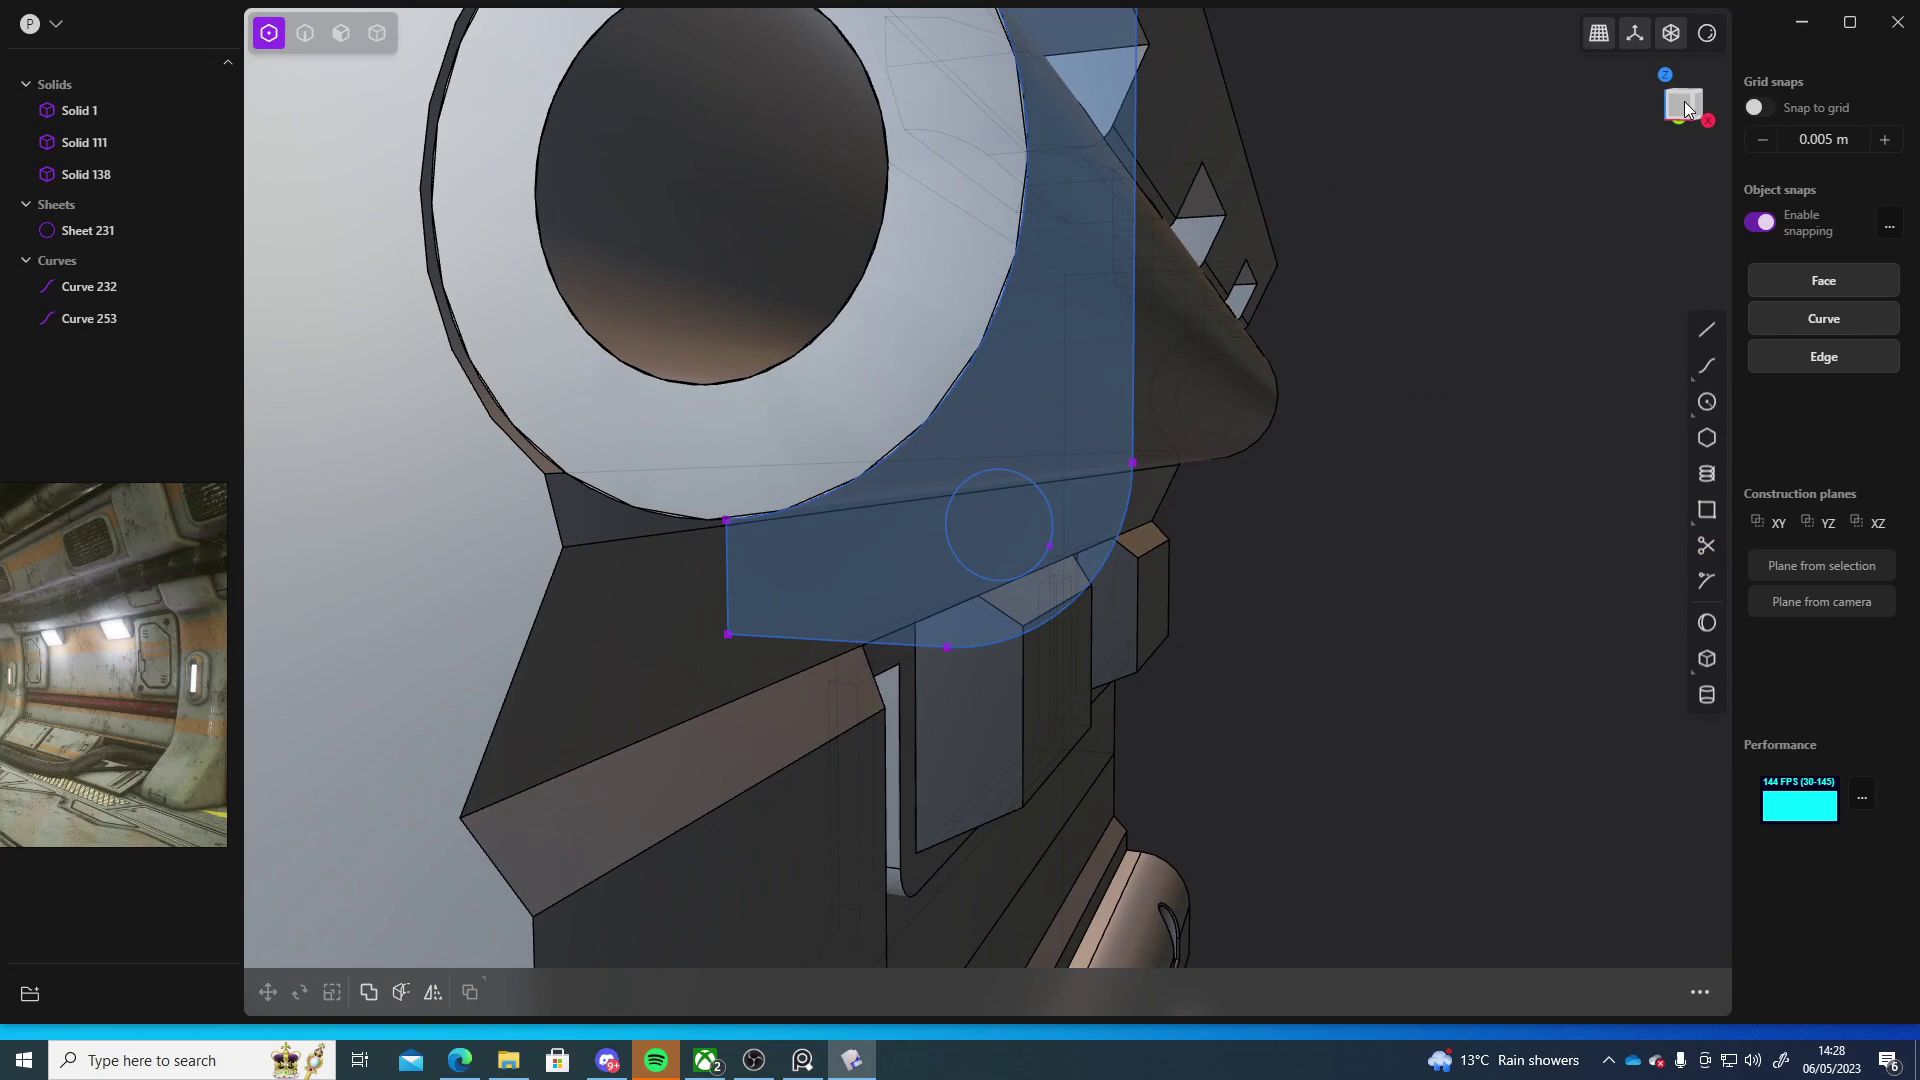
pyautogui.click(1682, 104)
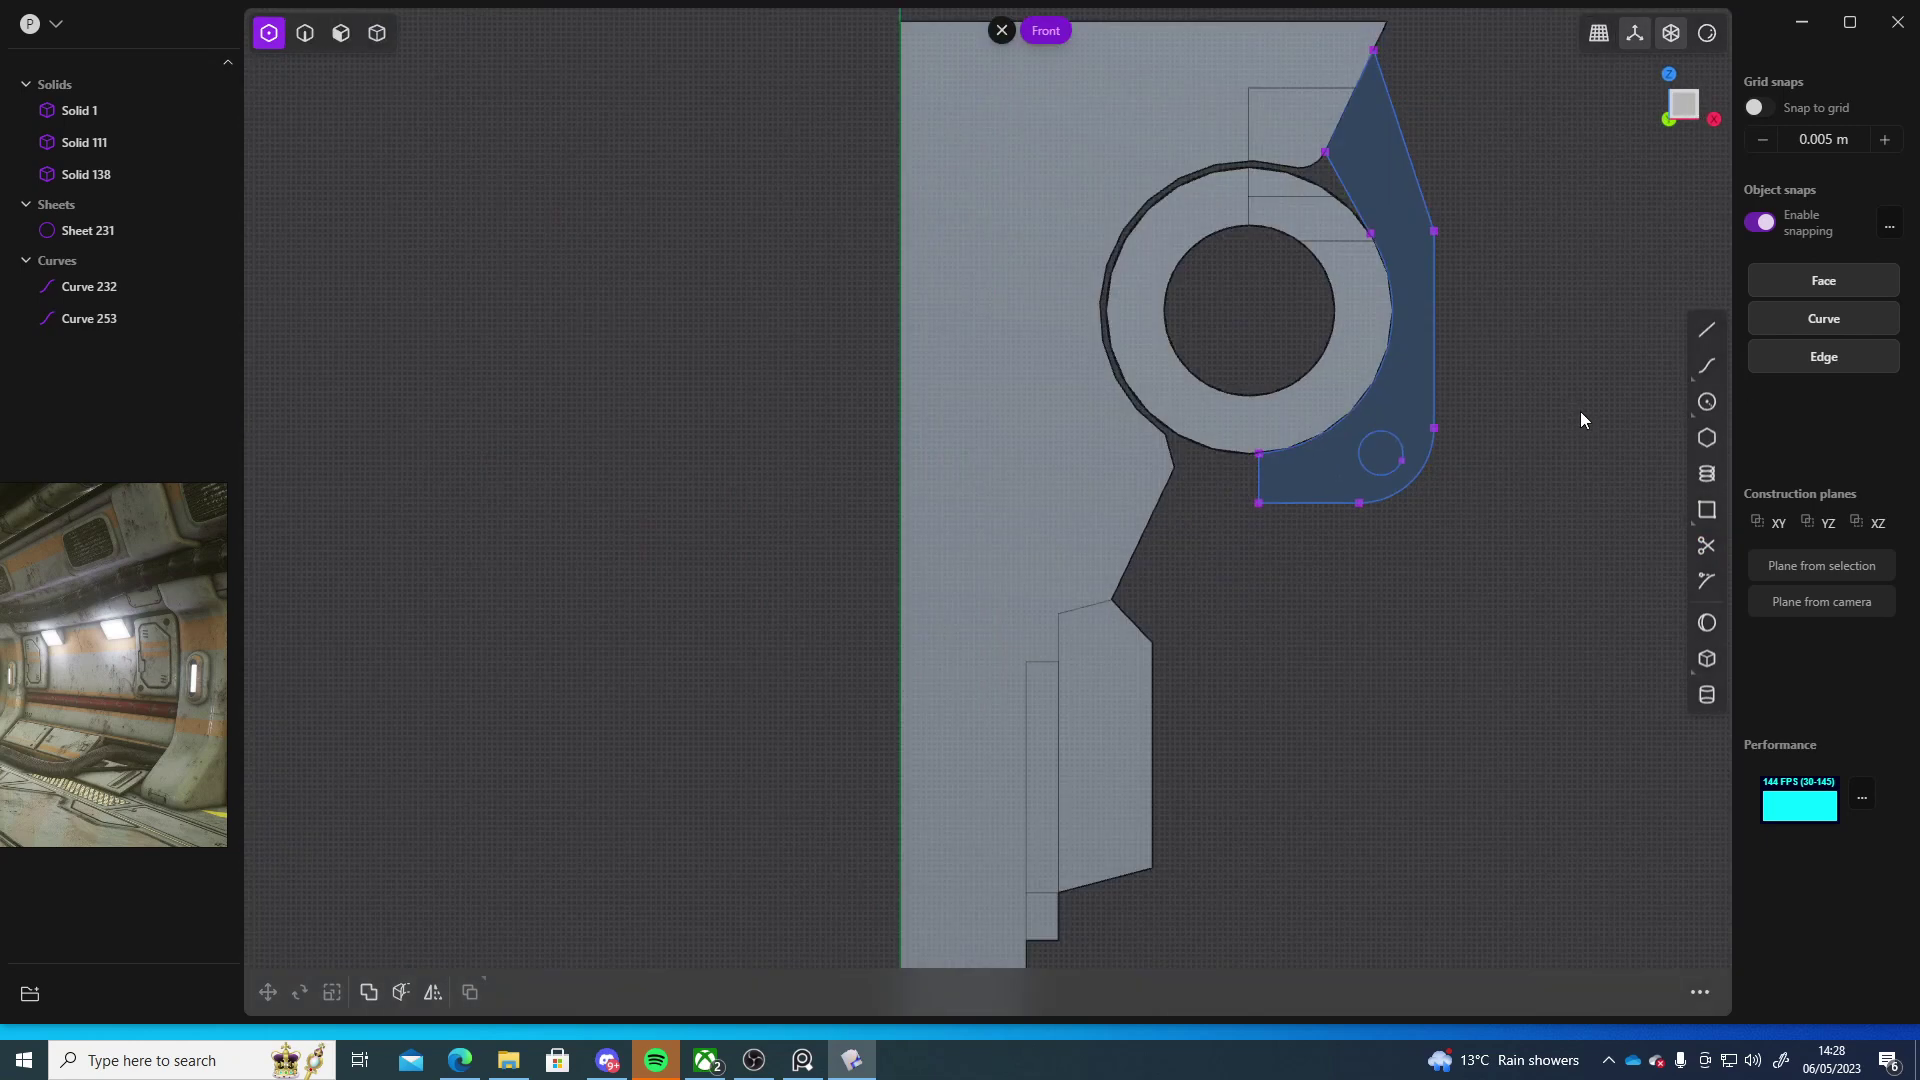
# - Draw a three-point curve about 2 m long that bows inward across the profile's upper slanted outer edge, ending outside it
pyautogui.scroll(5, 1126, 454)
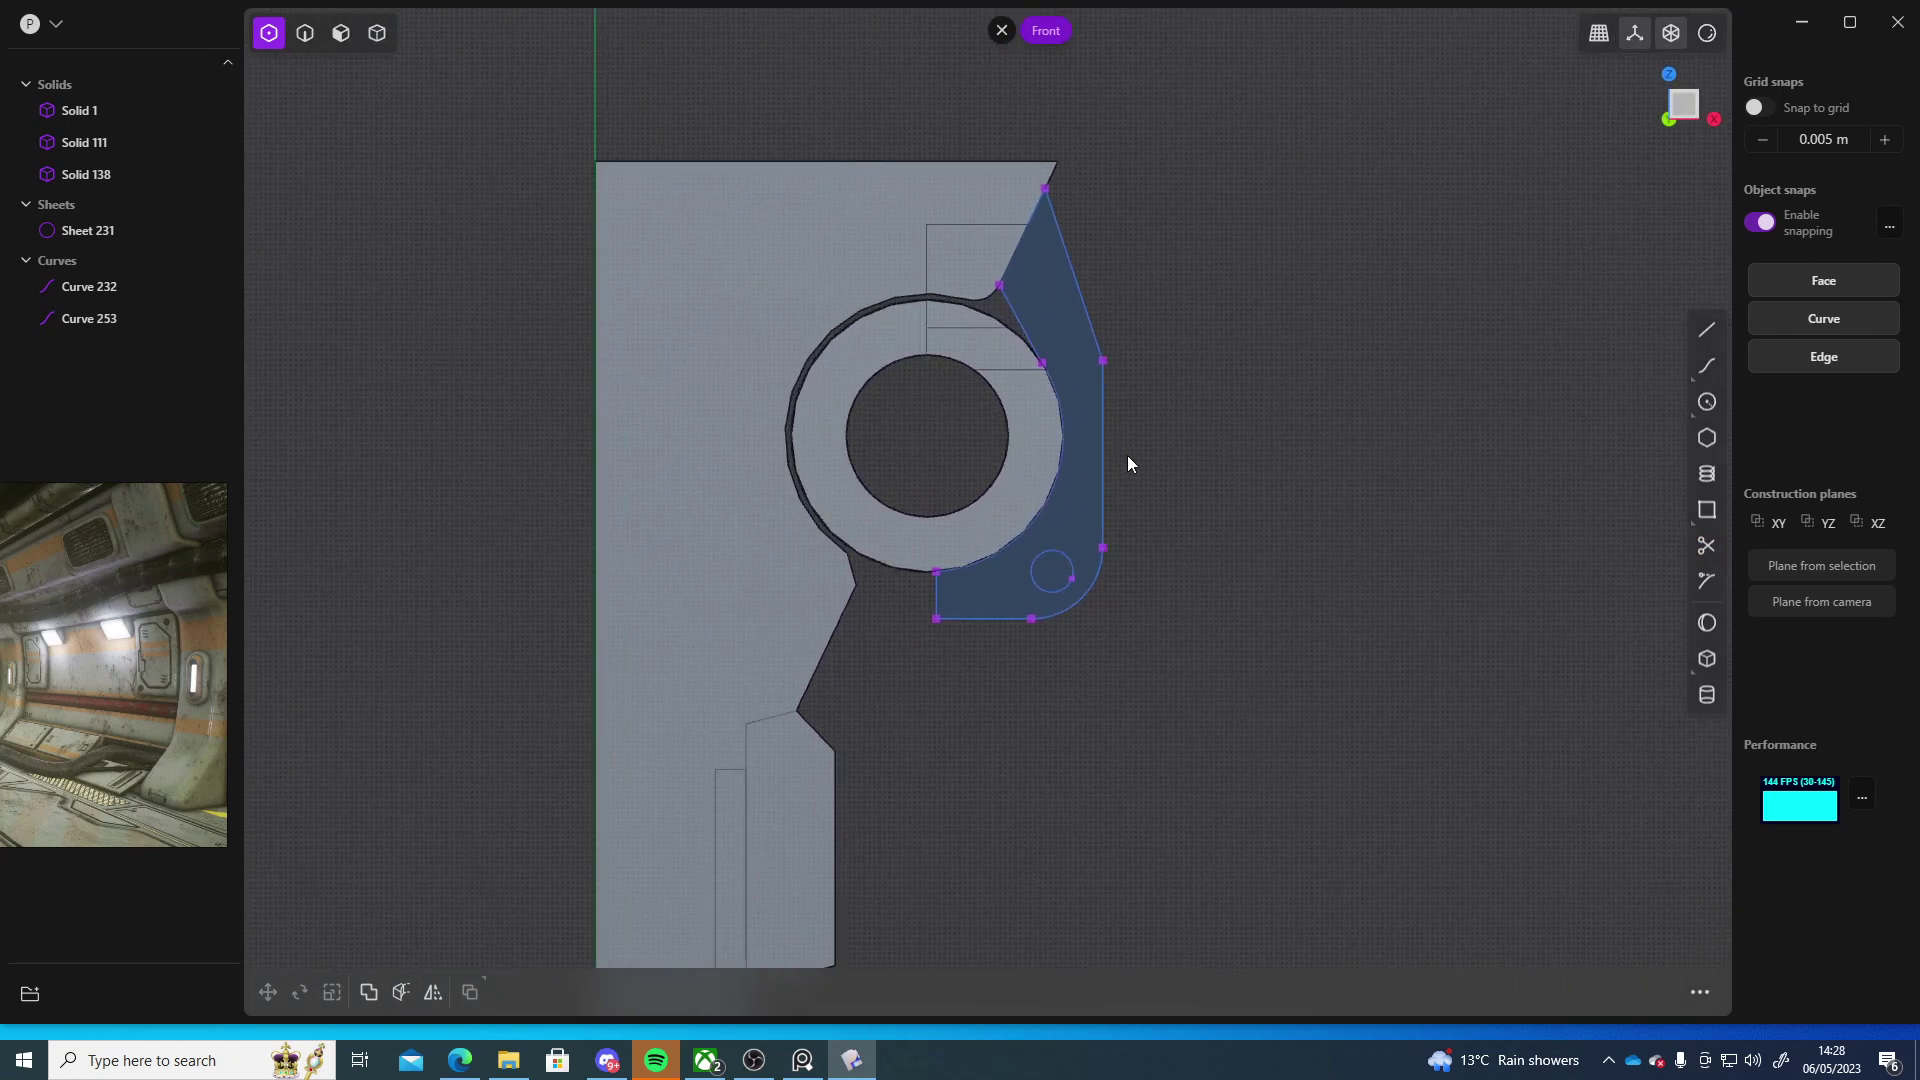
pyautogui.keyDown('shift'); pyautogui.moveTo(1180, 600); pyautogui.dragTo(1205, 855, button='middle'); pyautogui.keyUp('shift')
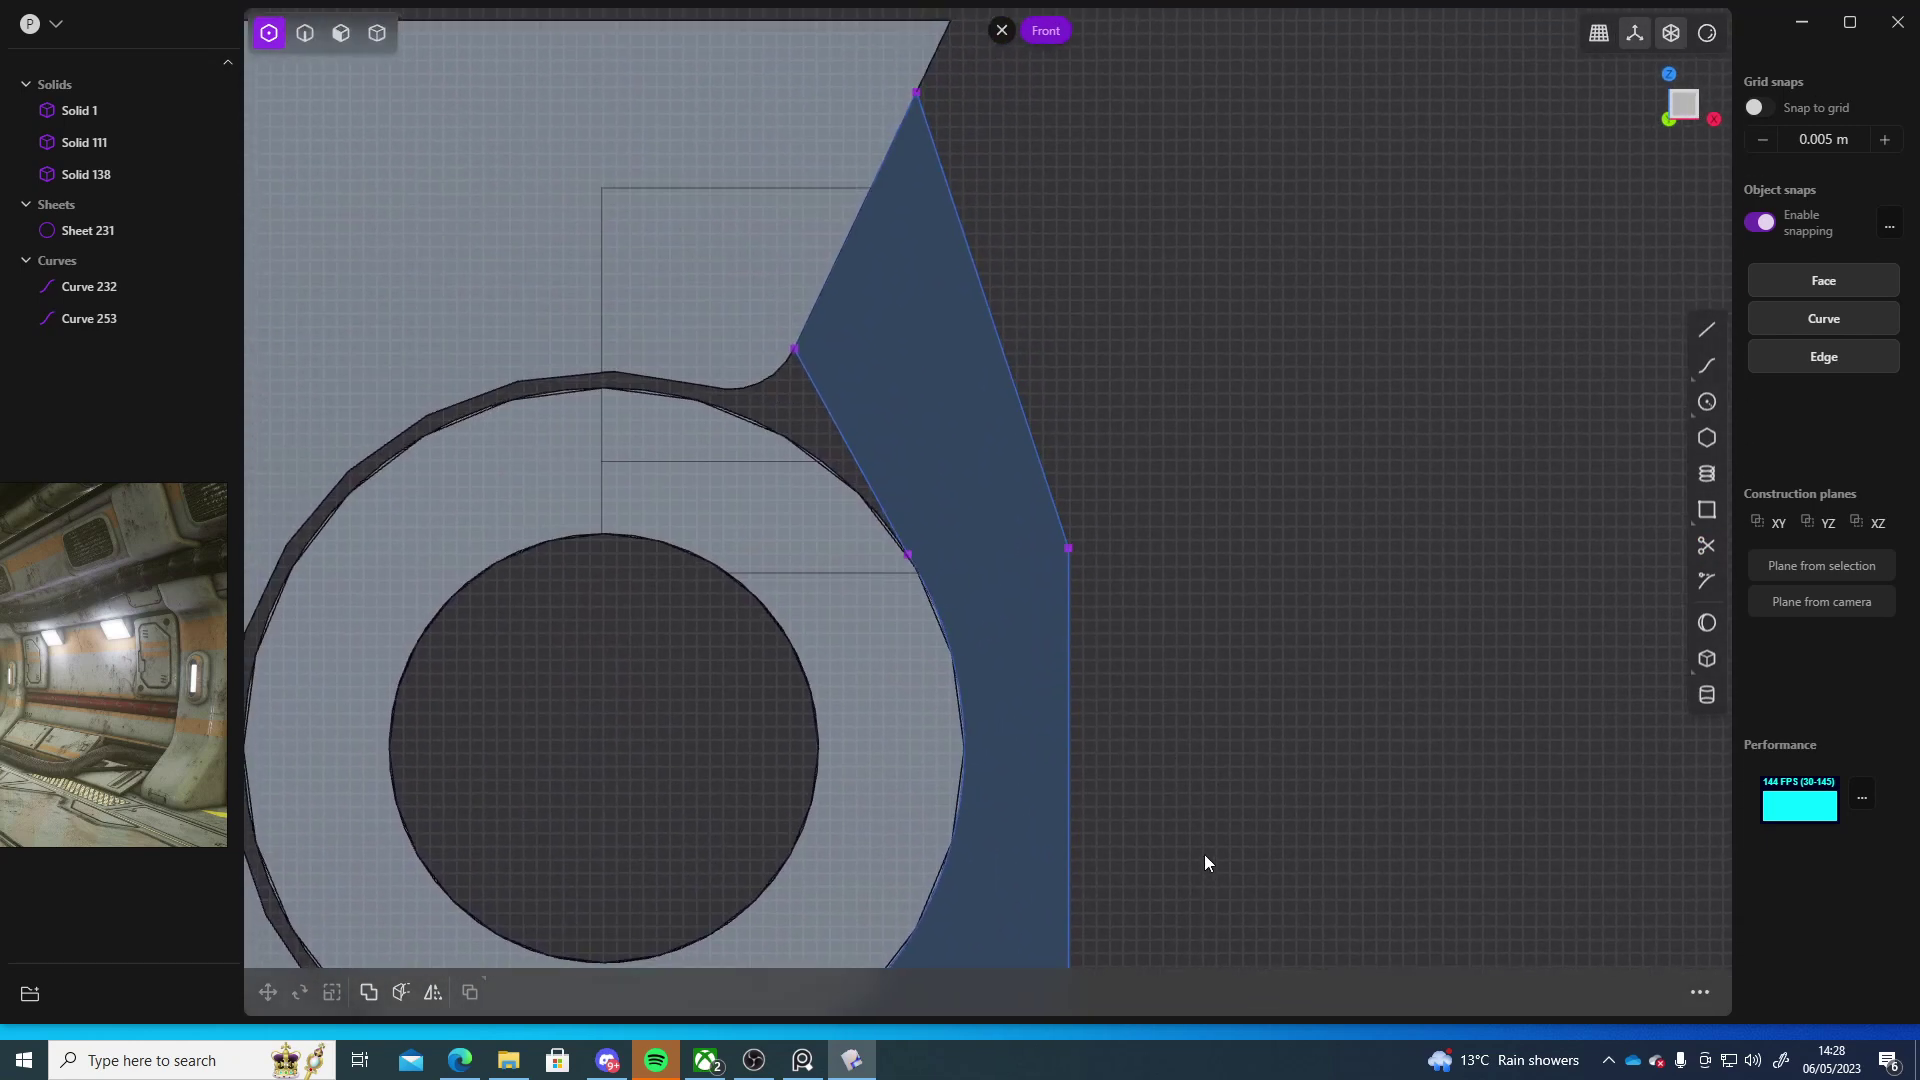
pyautogui.click(1707, 365)
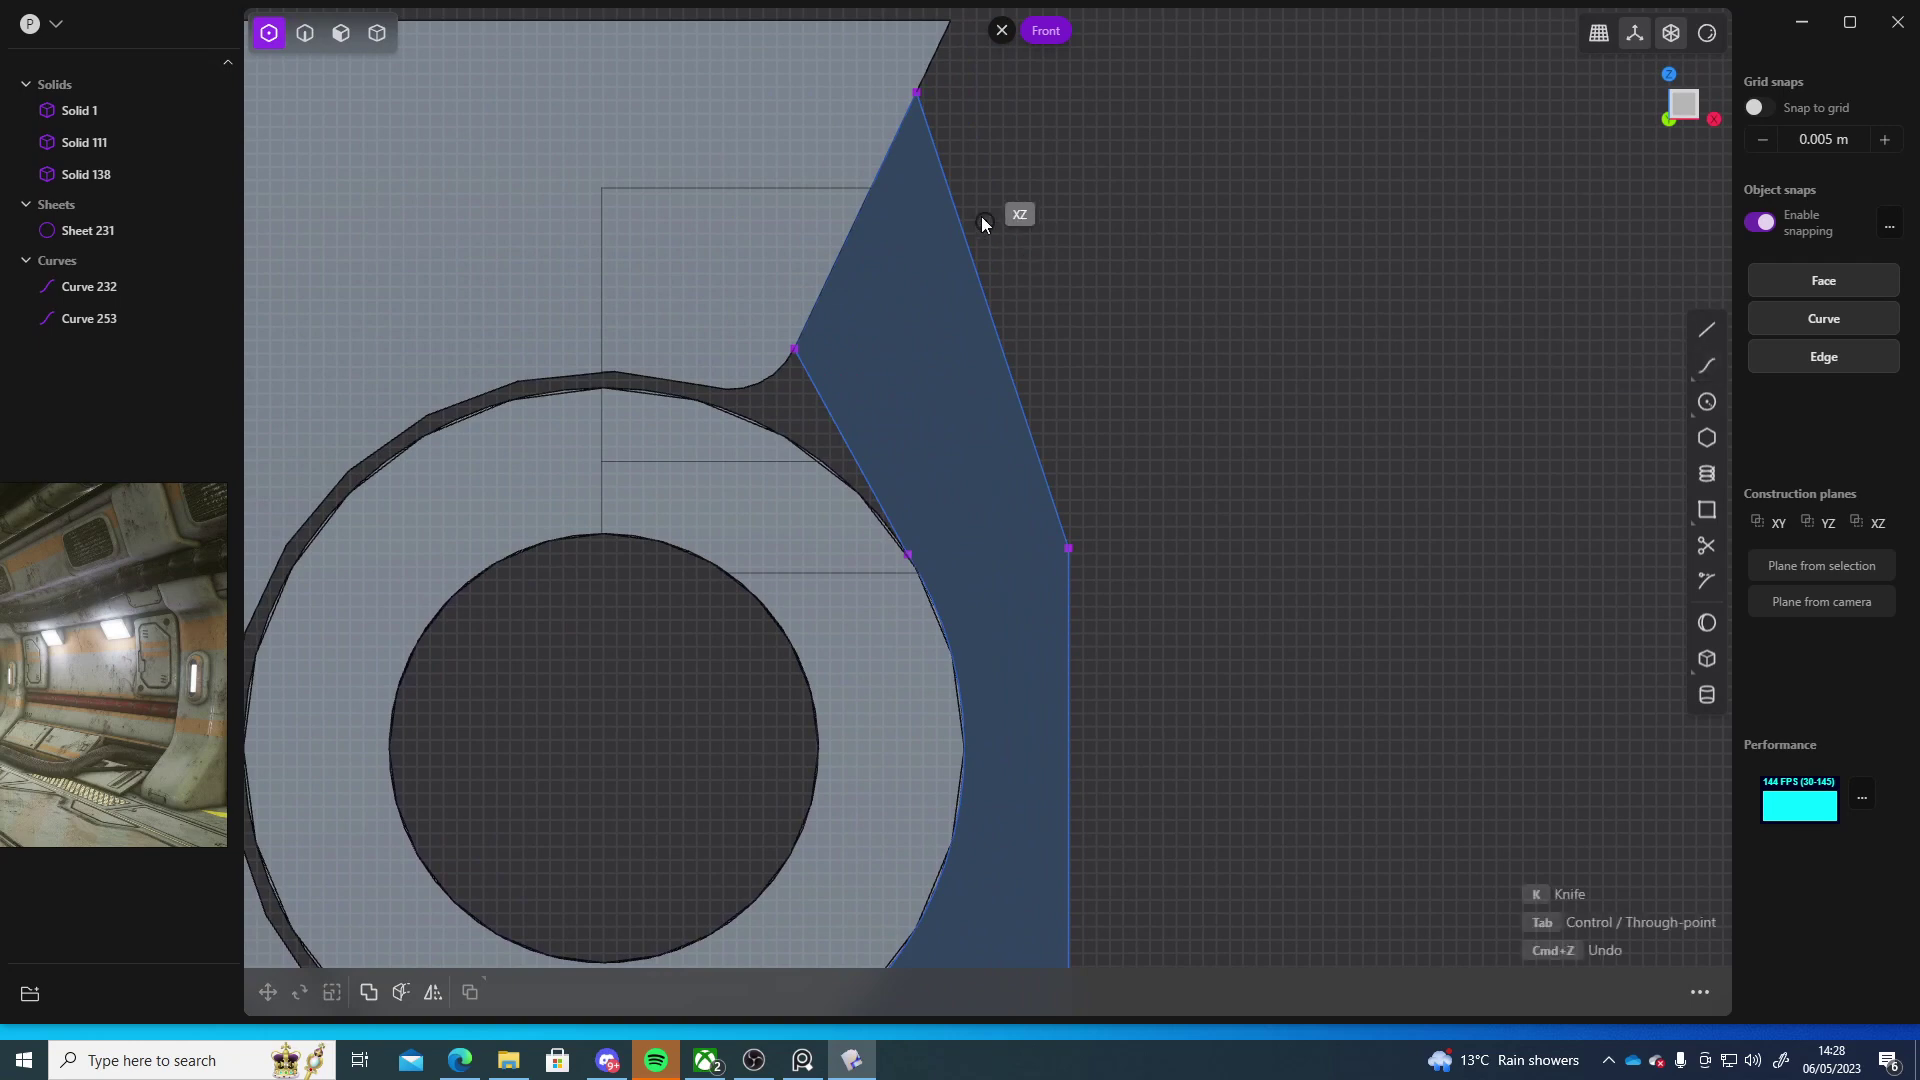
pyautogui.click(975, 158)
pyautogui.click(958, 365)
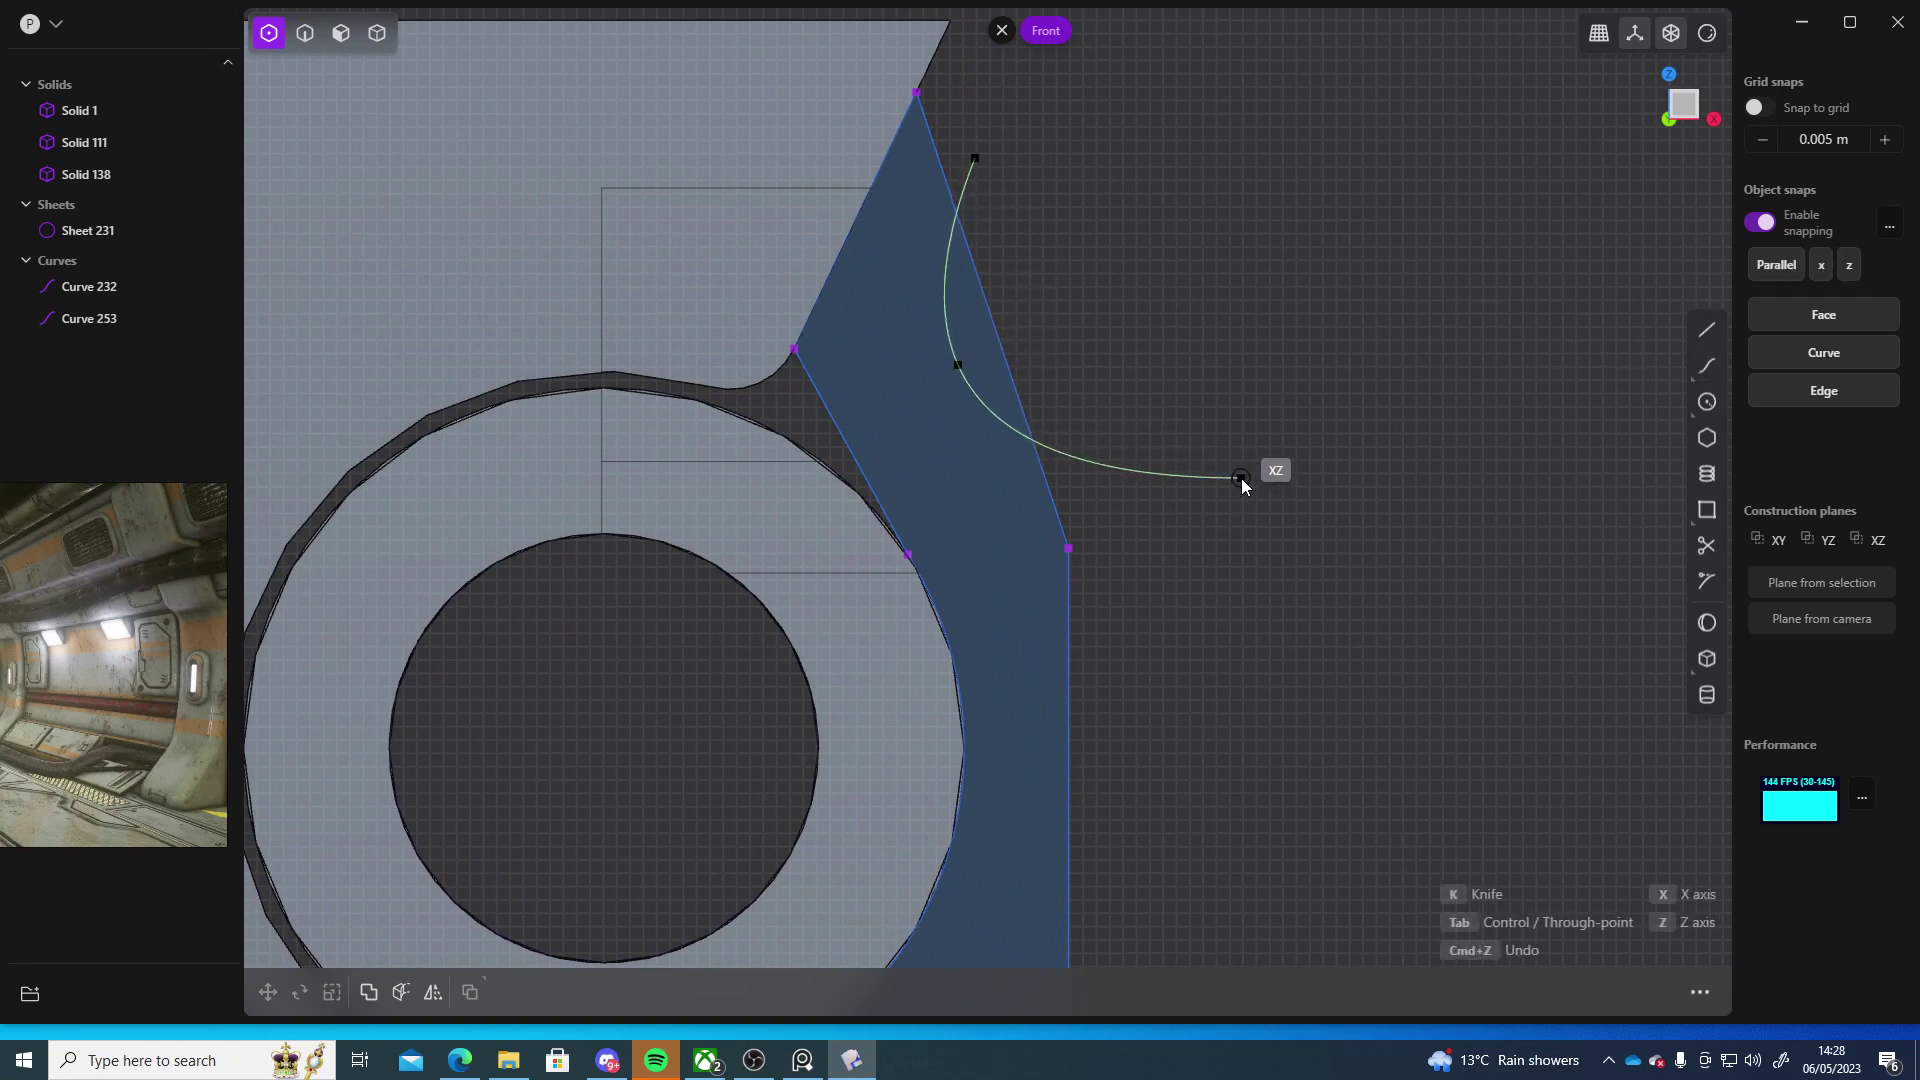
pyautogui.doubleClick(1241, 477)
pyautogui.keyDown('shift'); pyautogui.moveTo(1207, 332); pyautogui.dragTo(1181, 459, button='middle'); pyautogui.keyUp('shift')
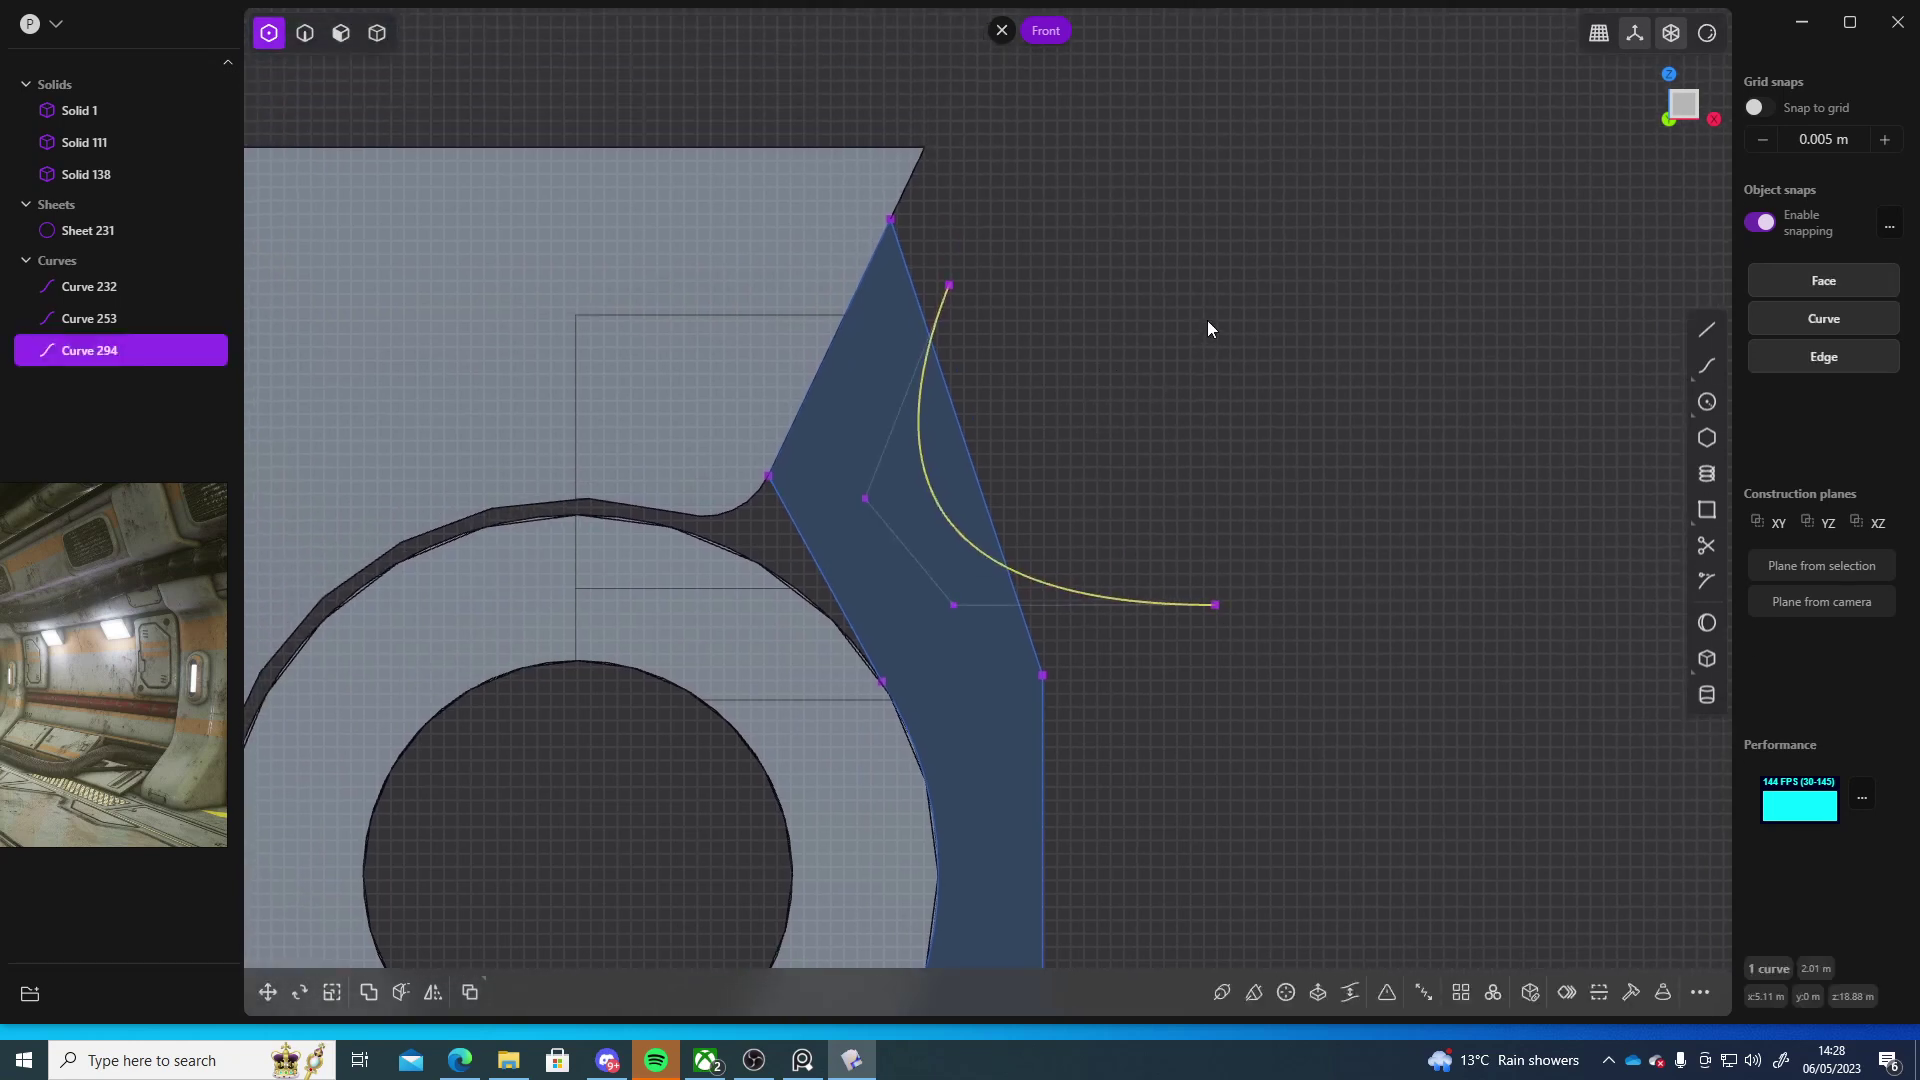
pyautogui.click(1234, 315)
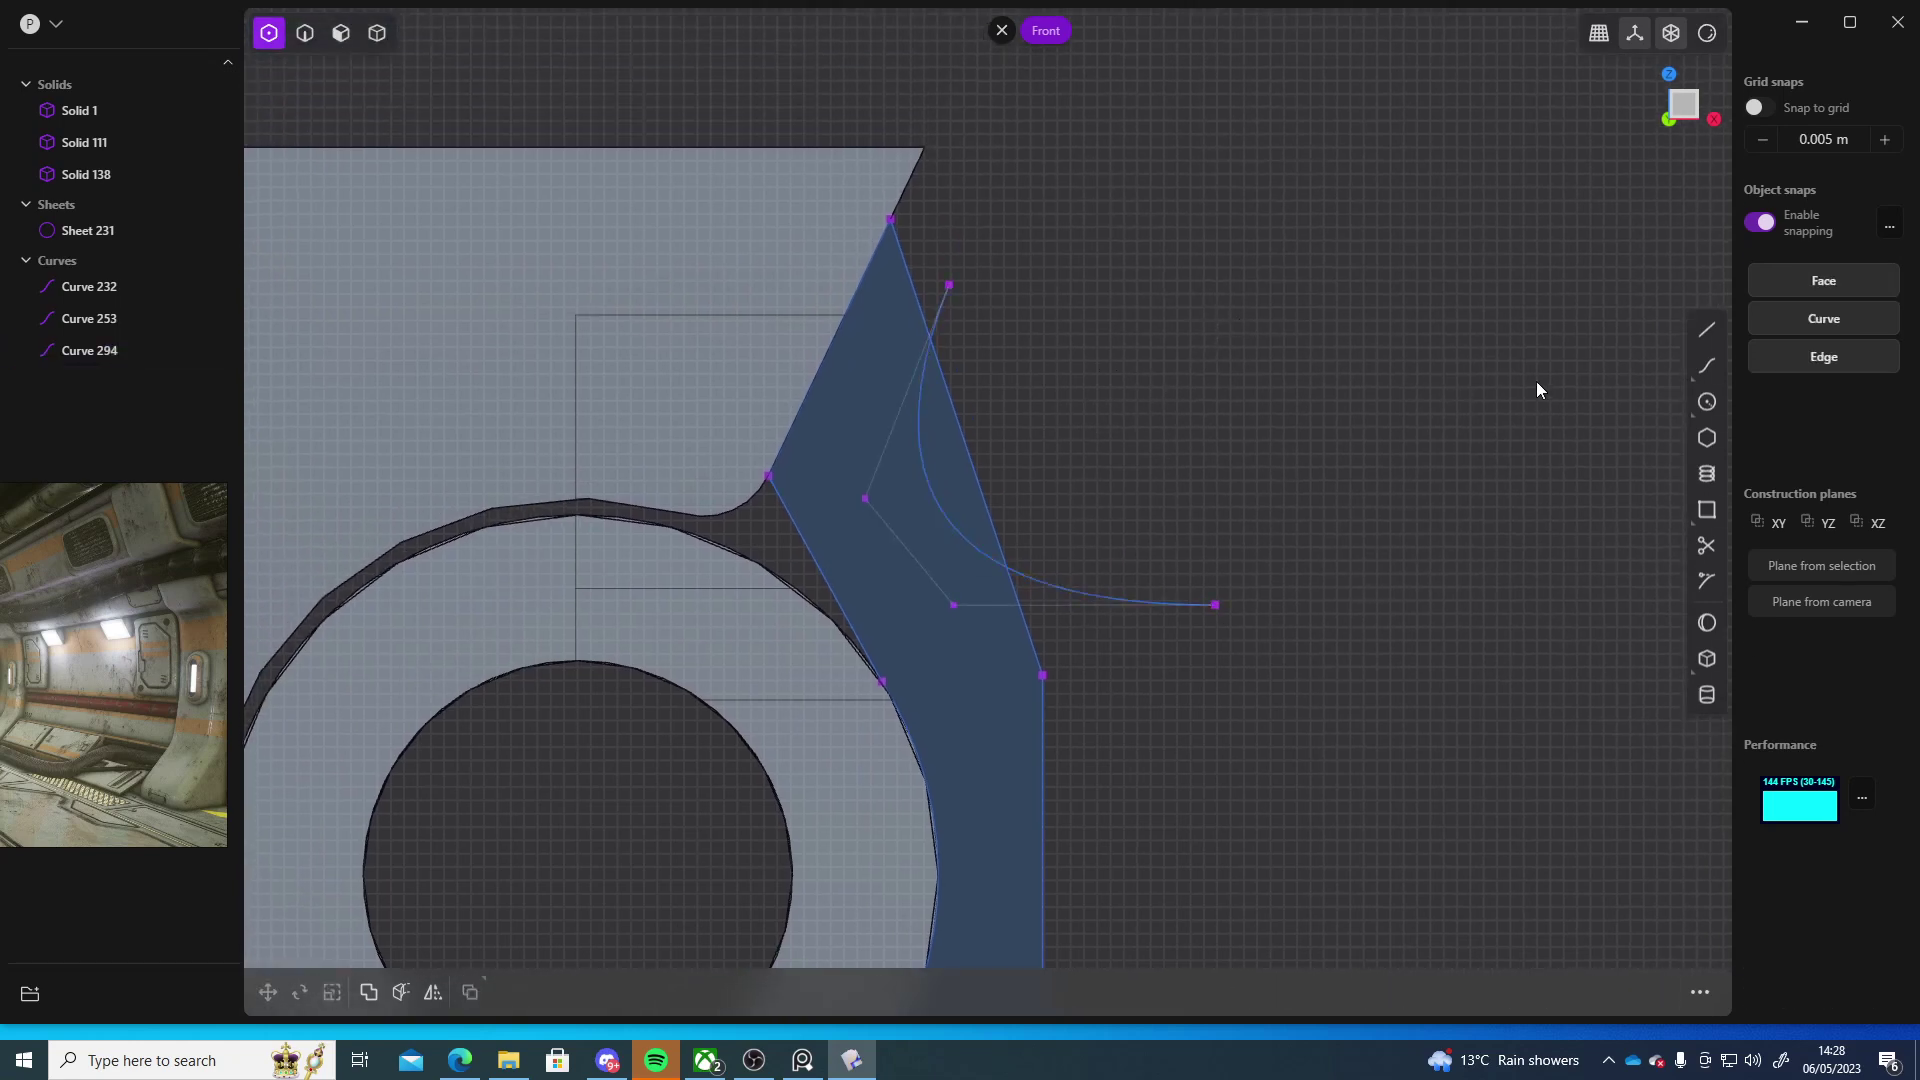
# - Trim the slanted edge between the curve's crossings and the curve's two outer ends, leaving a concave notch in the profile
pyautogui.click(1707, 546)
pyautogui.click(963, 447)
pyautogui.click(1096, 596)
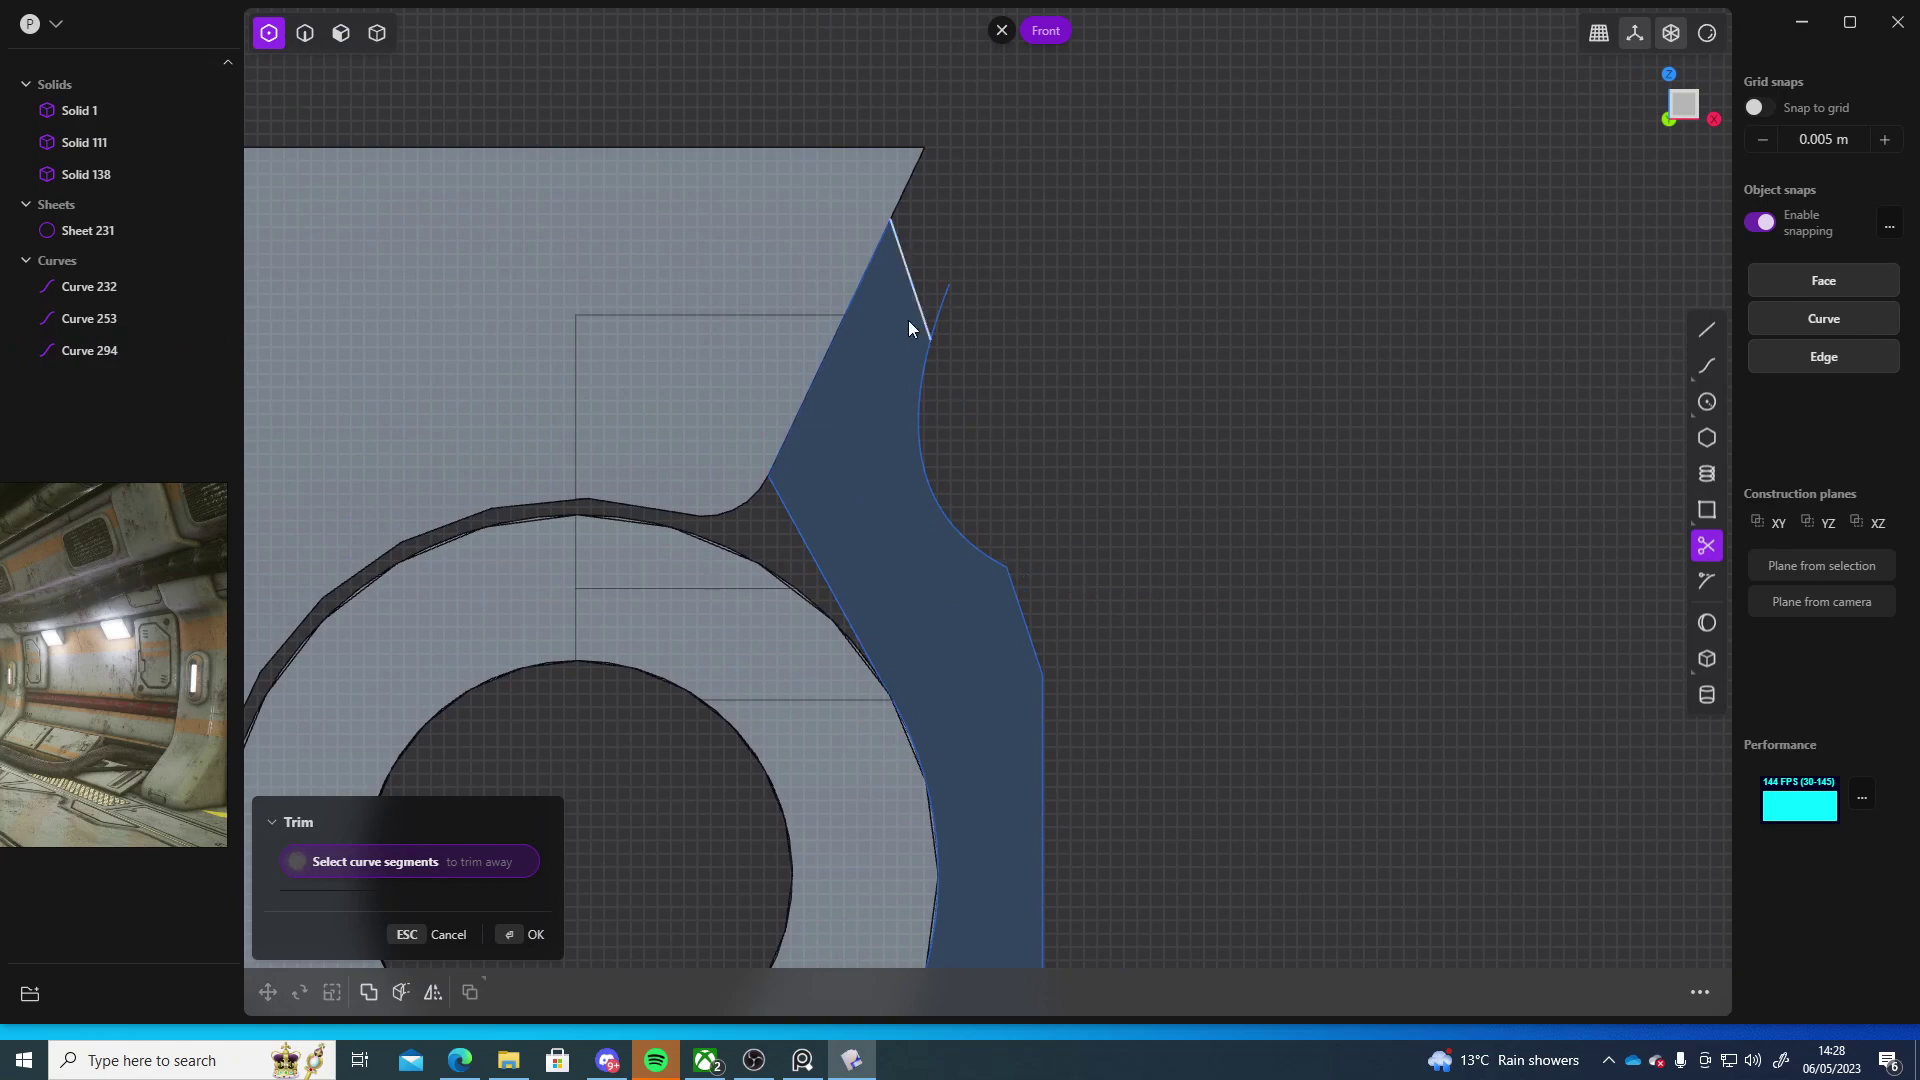
pyautogui.click(908, 327)
pyautogui.click(942, 312)
pyautogui.press('Return')
# - Draw a line about 0.81 m long from the panel's protruding corner below the ring to the arc's lower end
pyautogui.scroll(-3, 1350, 555)
pyautogui.scroll(4, 1206, 418)
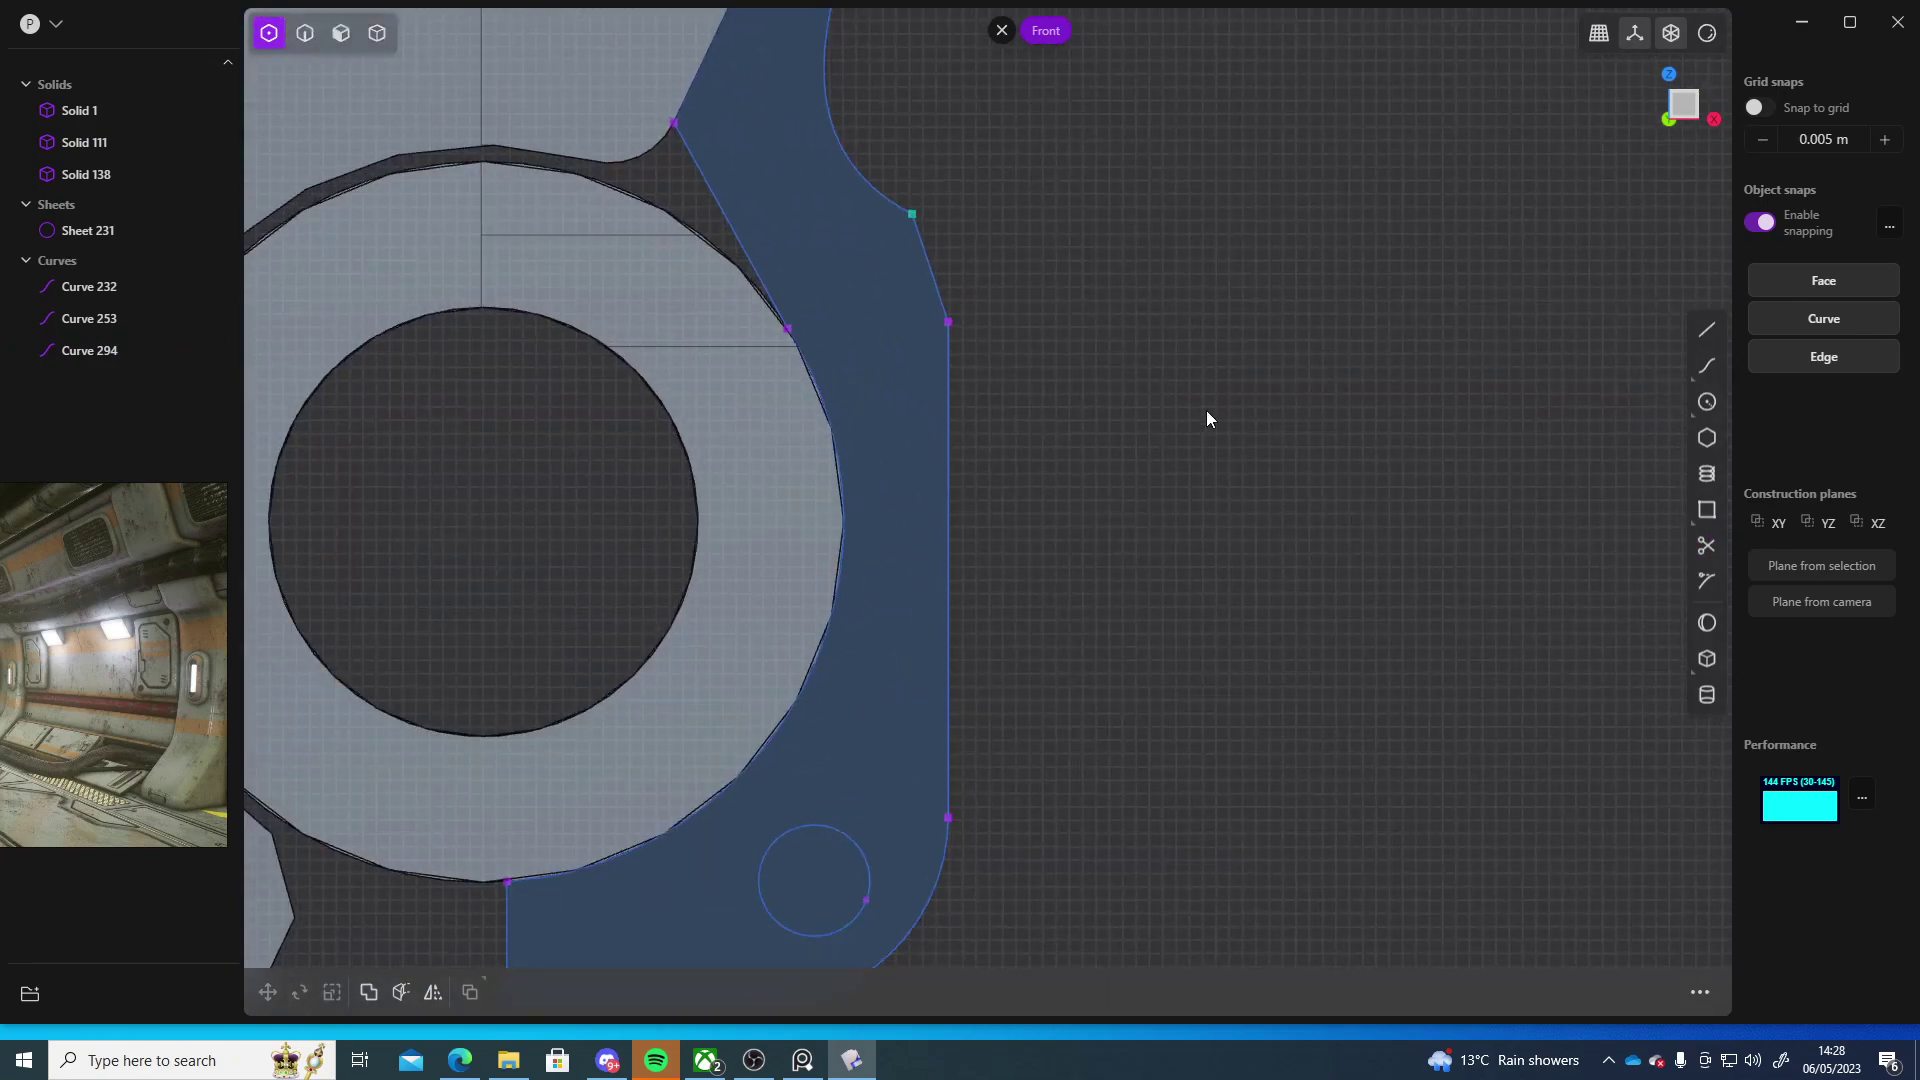
pyautogui.scroll(-2, 1112, 423)
pyautogui.scroll(2, 1089, 596)
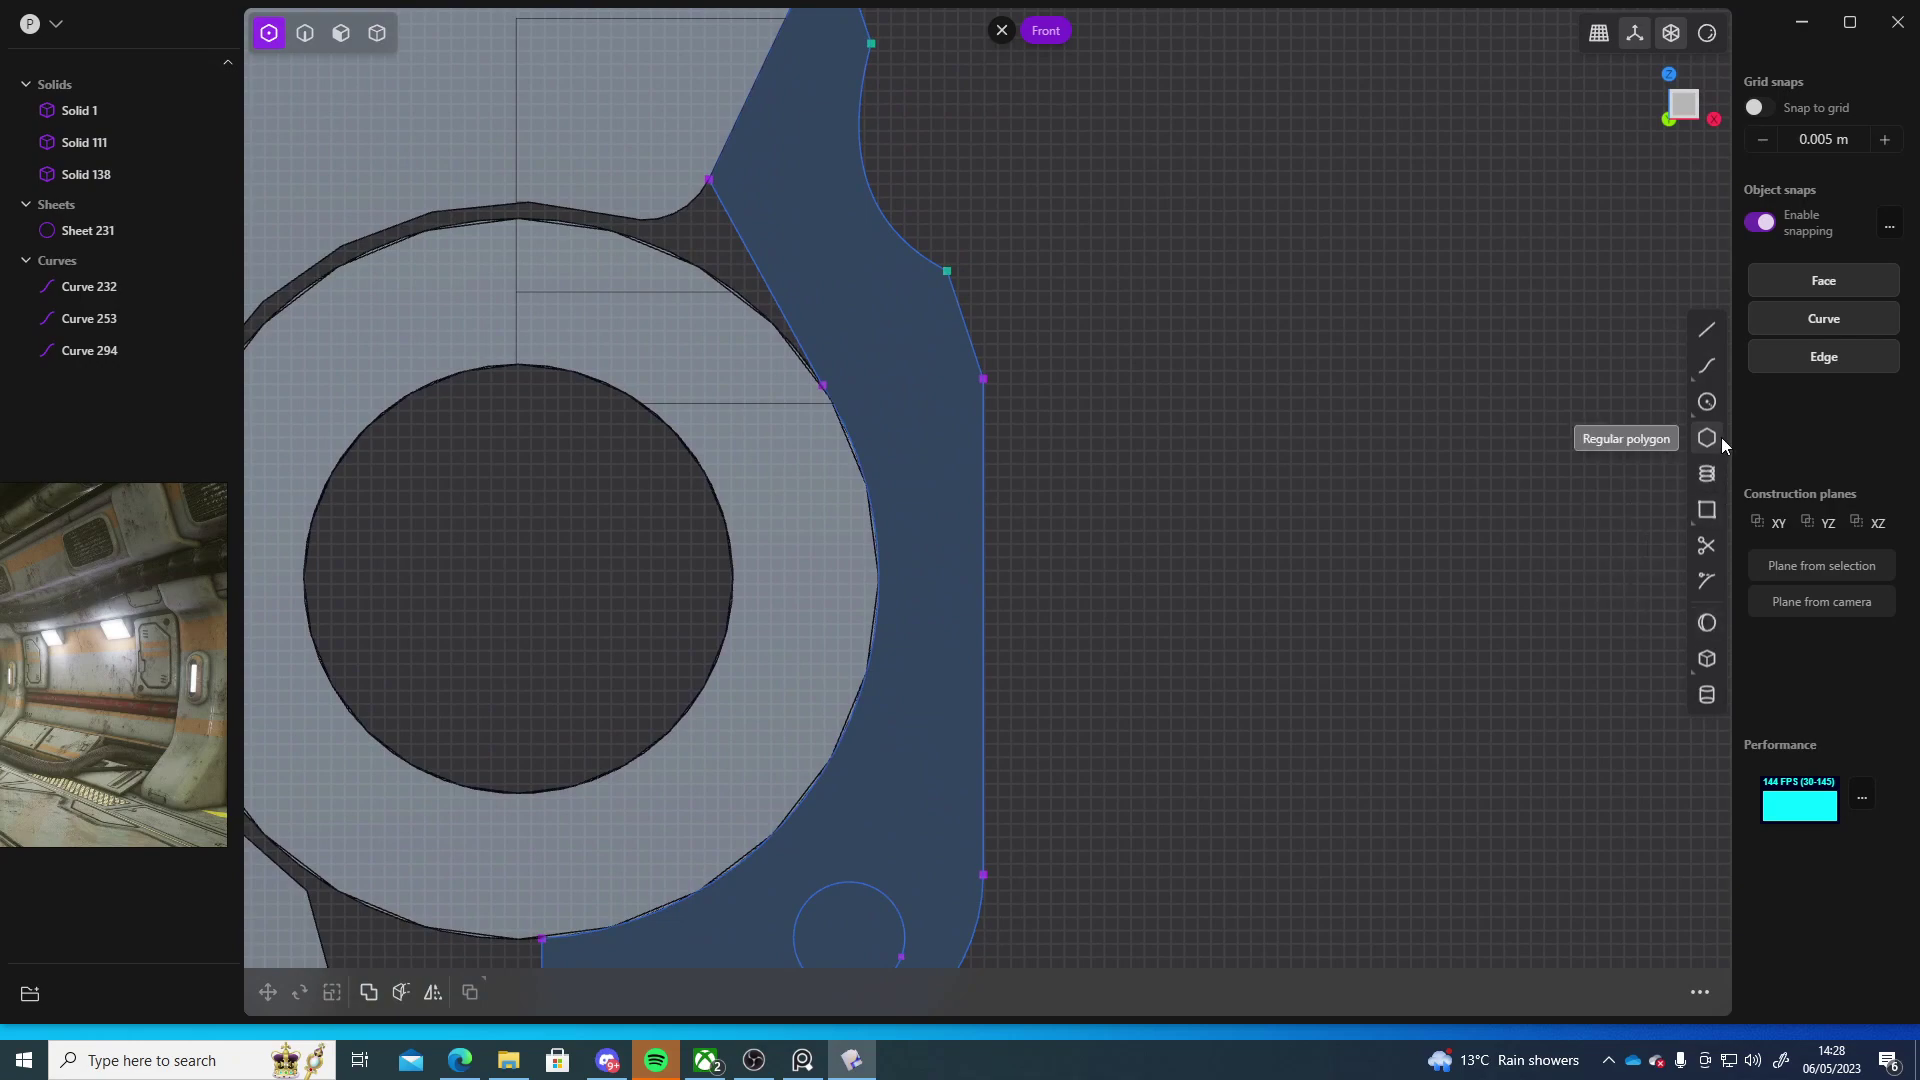
pyautogui.click(1707, 328)
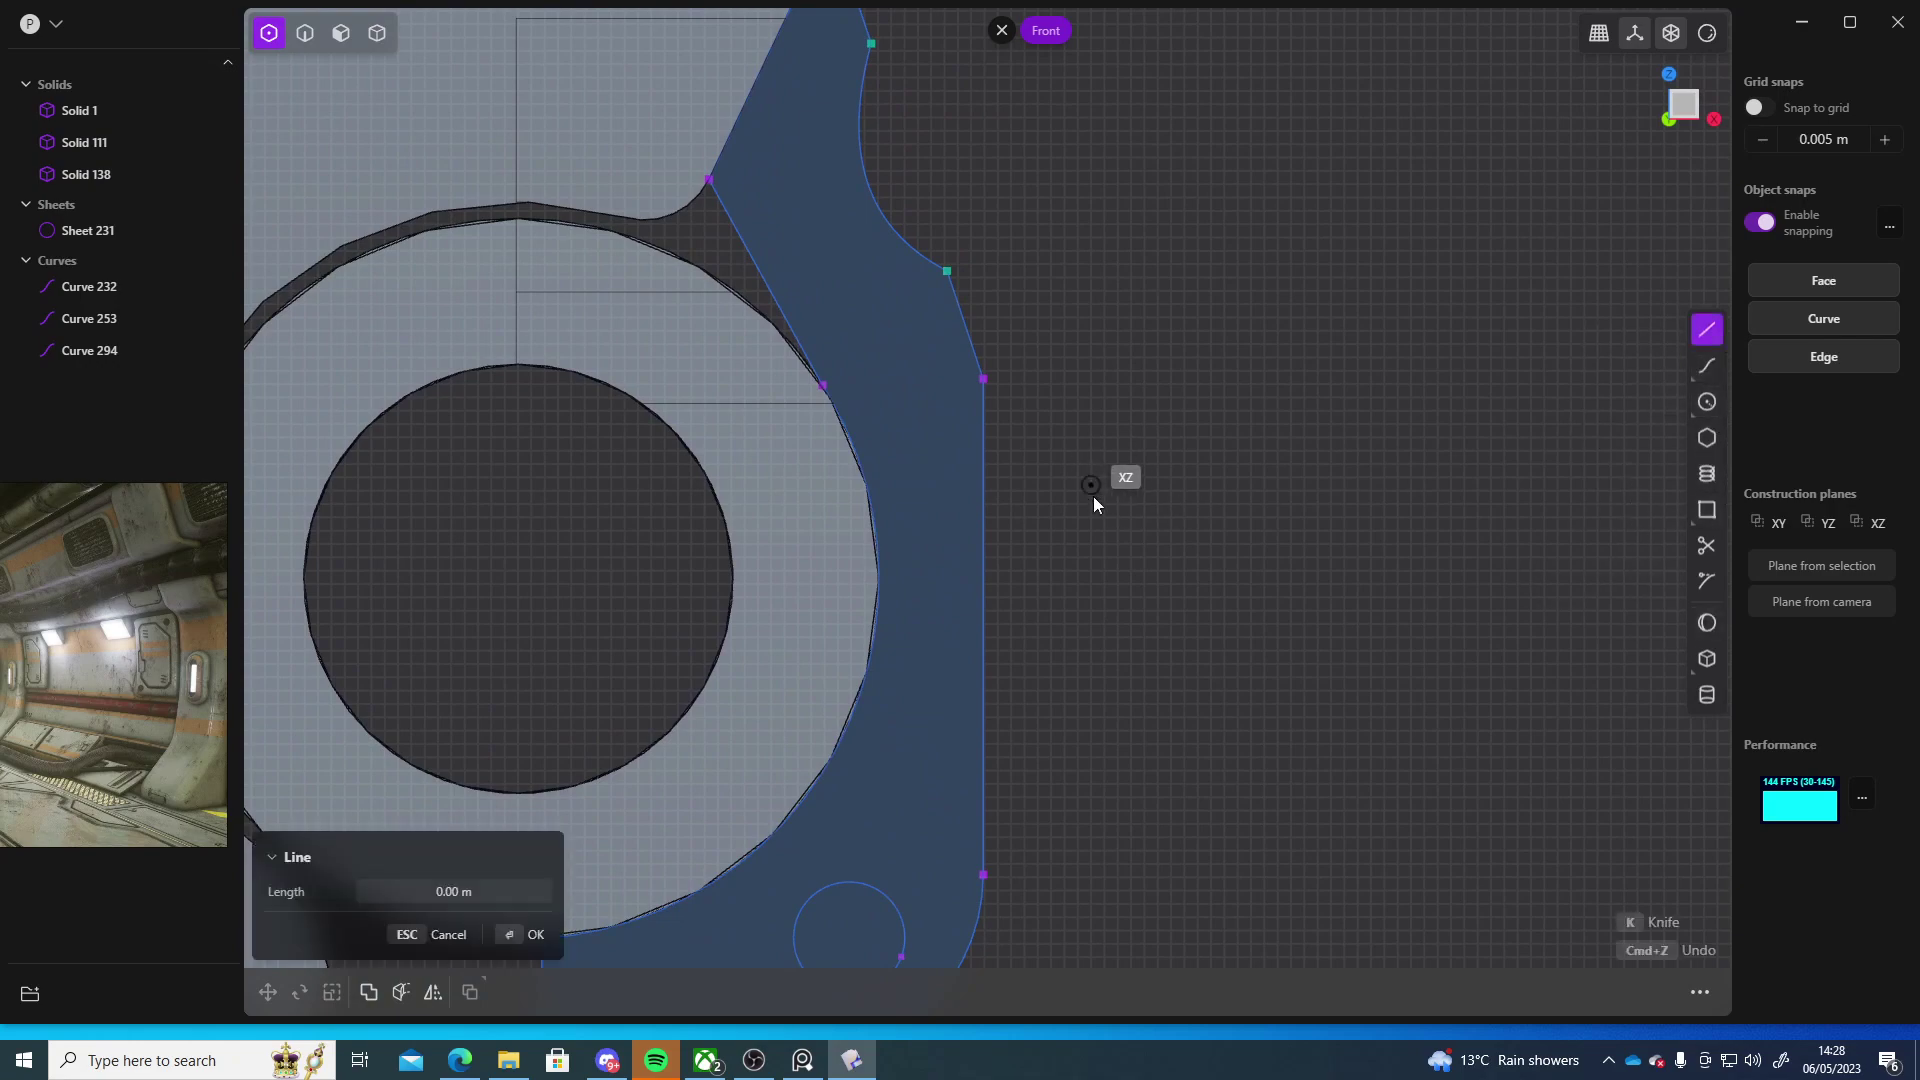
pyautogui.scroll(-1, 1110, 455)
pyautogui.scroll(-3, 1110, 480)
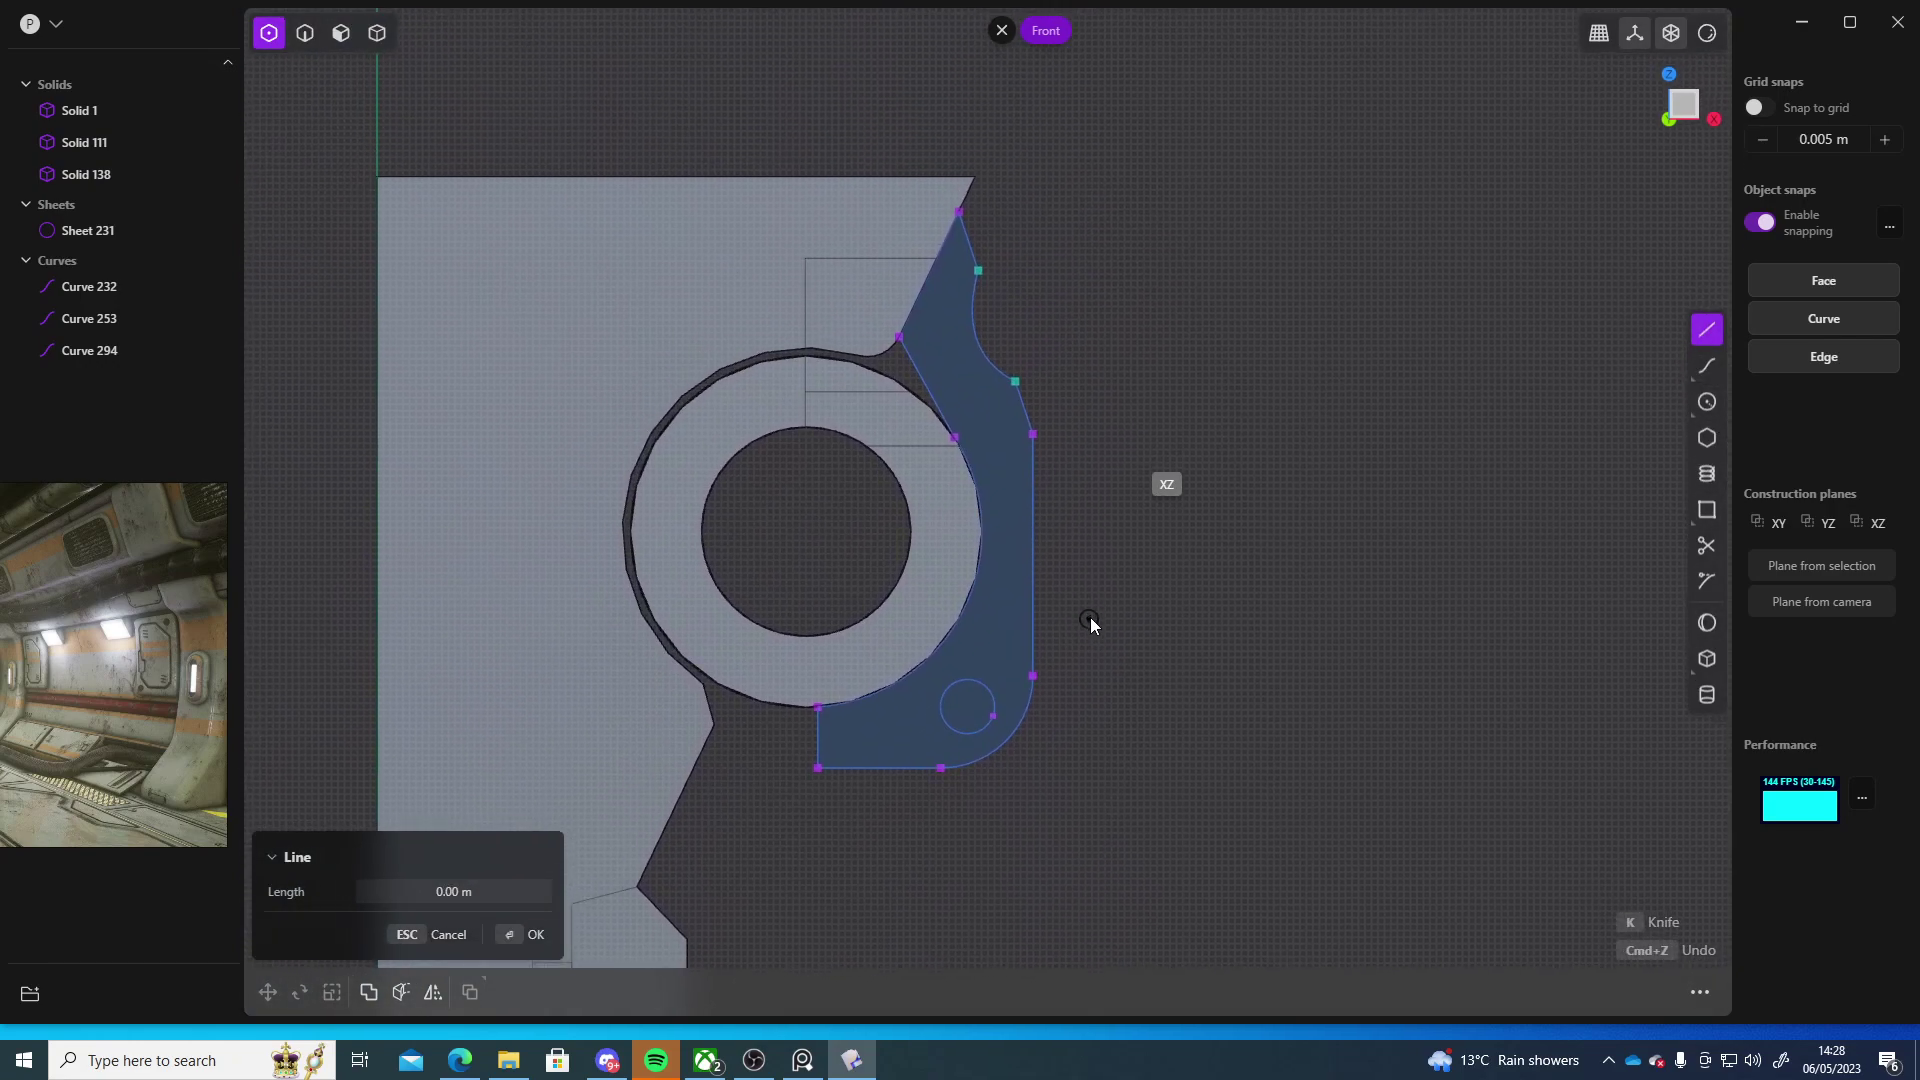
pyautogui.moveTo(1094, 602)
pyautogui.keyDown('shift'); pyautogui.mouseDown(button='middle')
pyautogui.moveTo(1188, 510)
pyautogui.moveTo(1200, 668)
pyautogui.moveTo(1286, 536)
pyautogui.mouseUp(button='middle'); pyautogui.keyUp('shift')
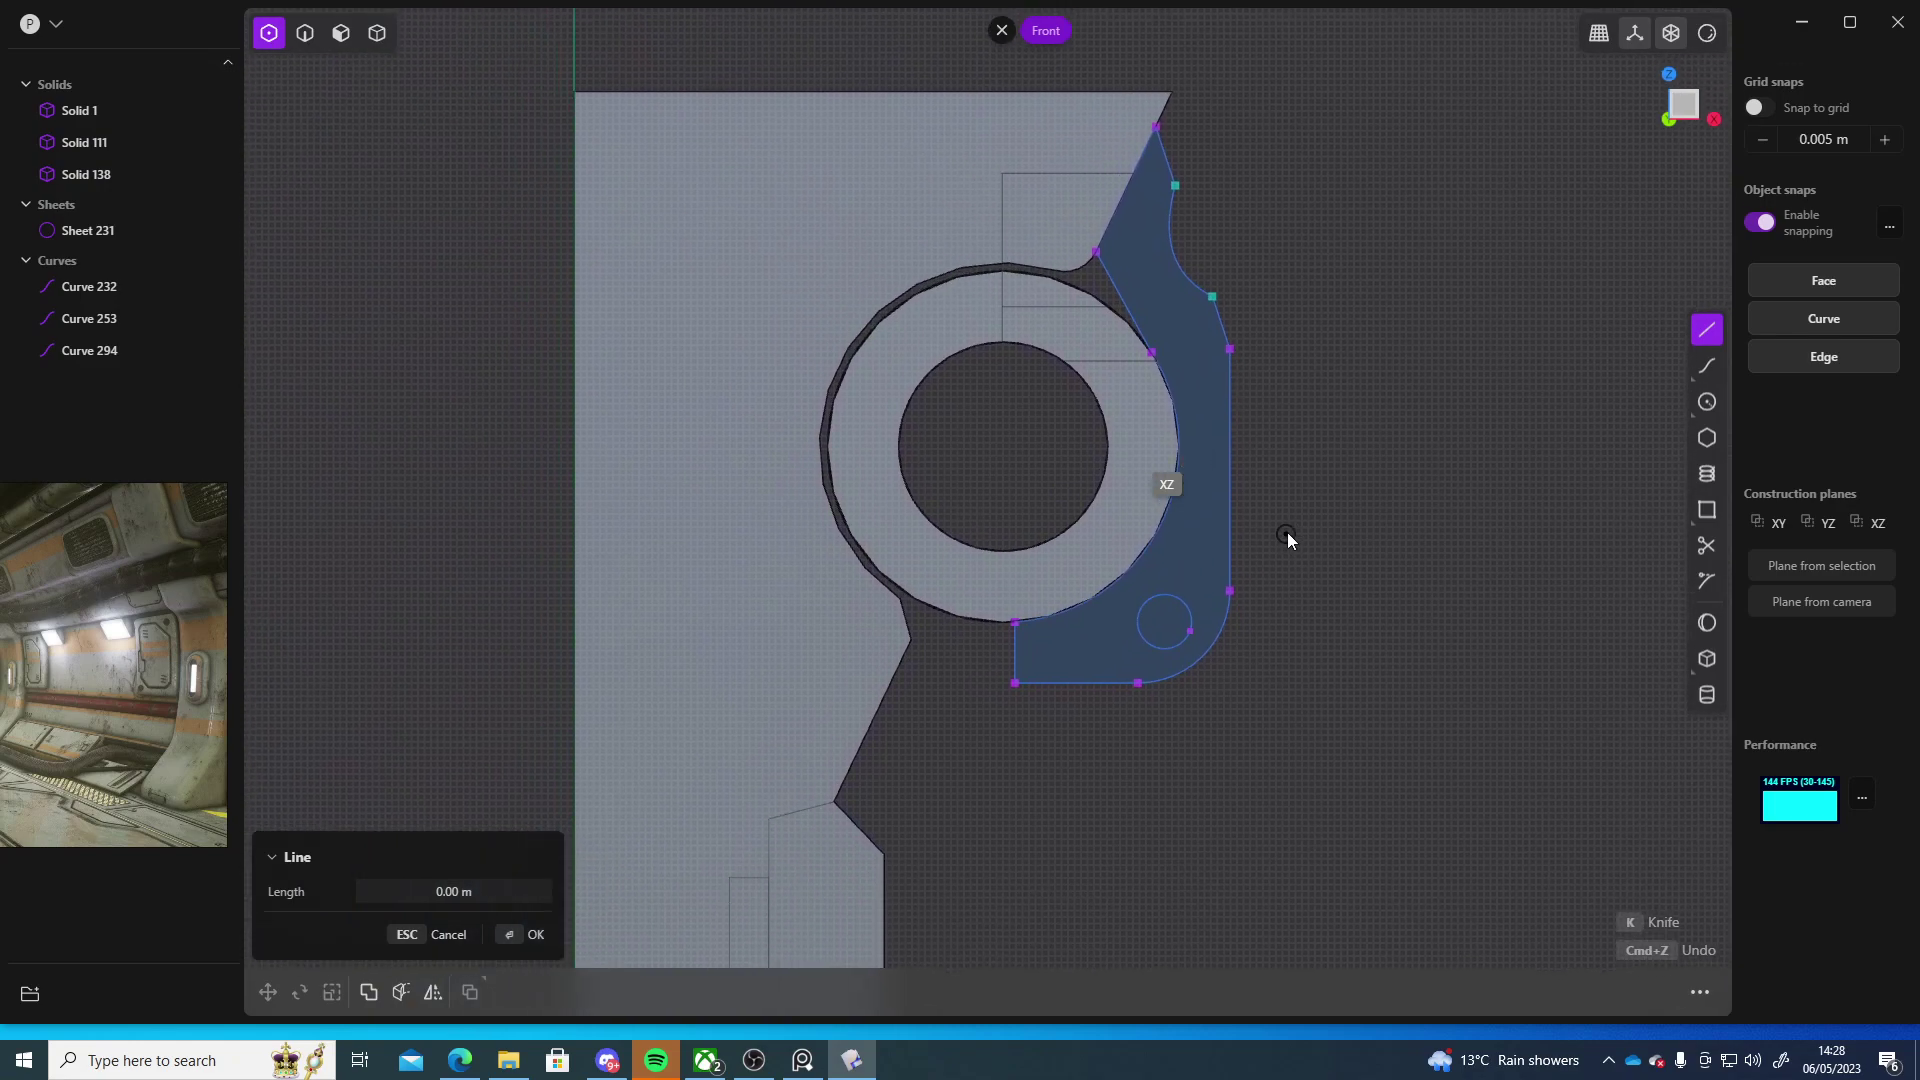
pyautogui.scroll(5, 1040, 614)
pyautogui.scroll(-5, 910, 498)
pyautogui.keyDown('shift'); pyautogui.moveTo(1106, 519); pyautogui.dragTo(868, 472, button='middle'); pyautogui.keyUp('shift')
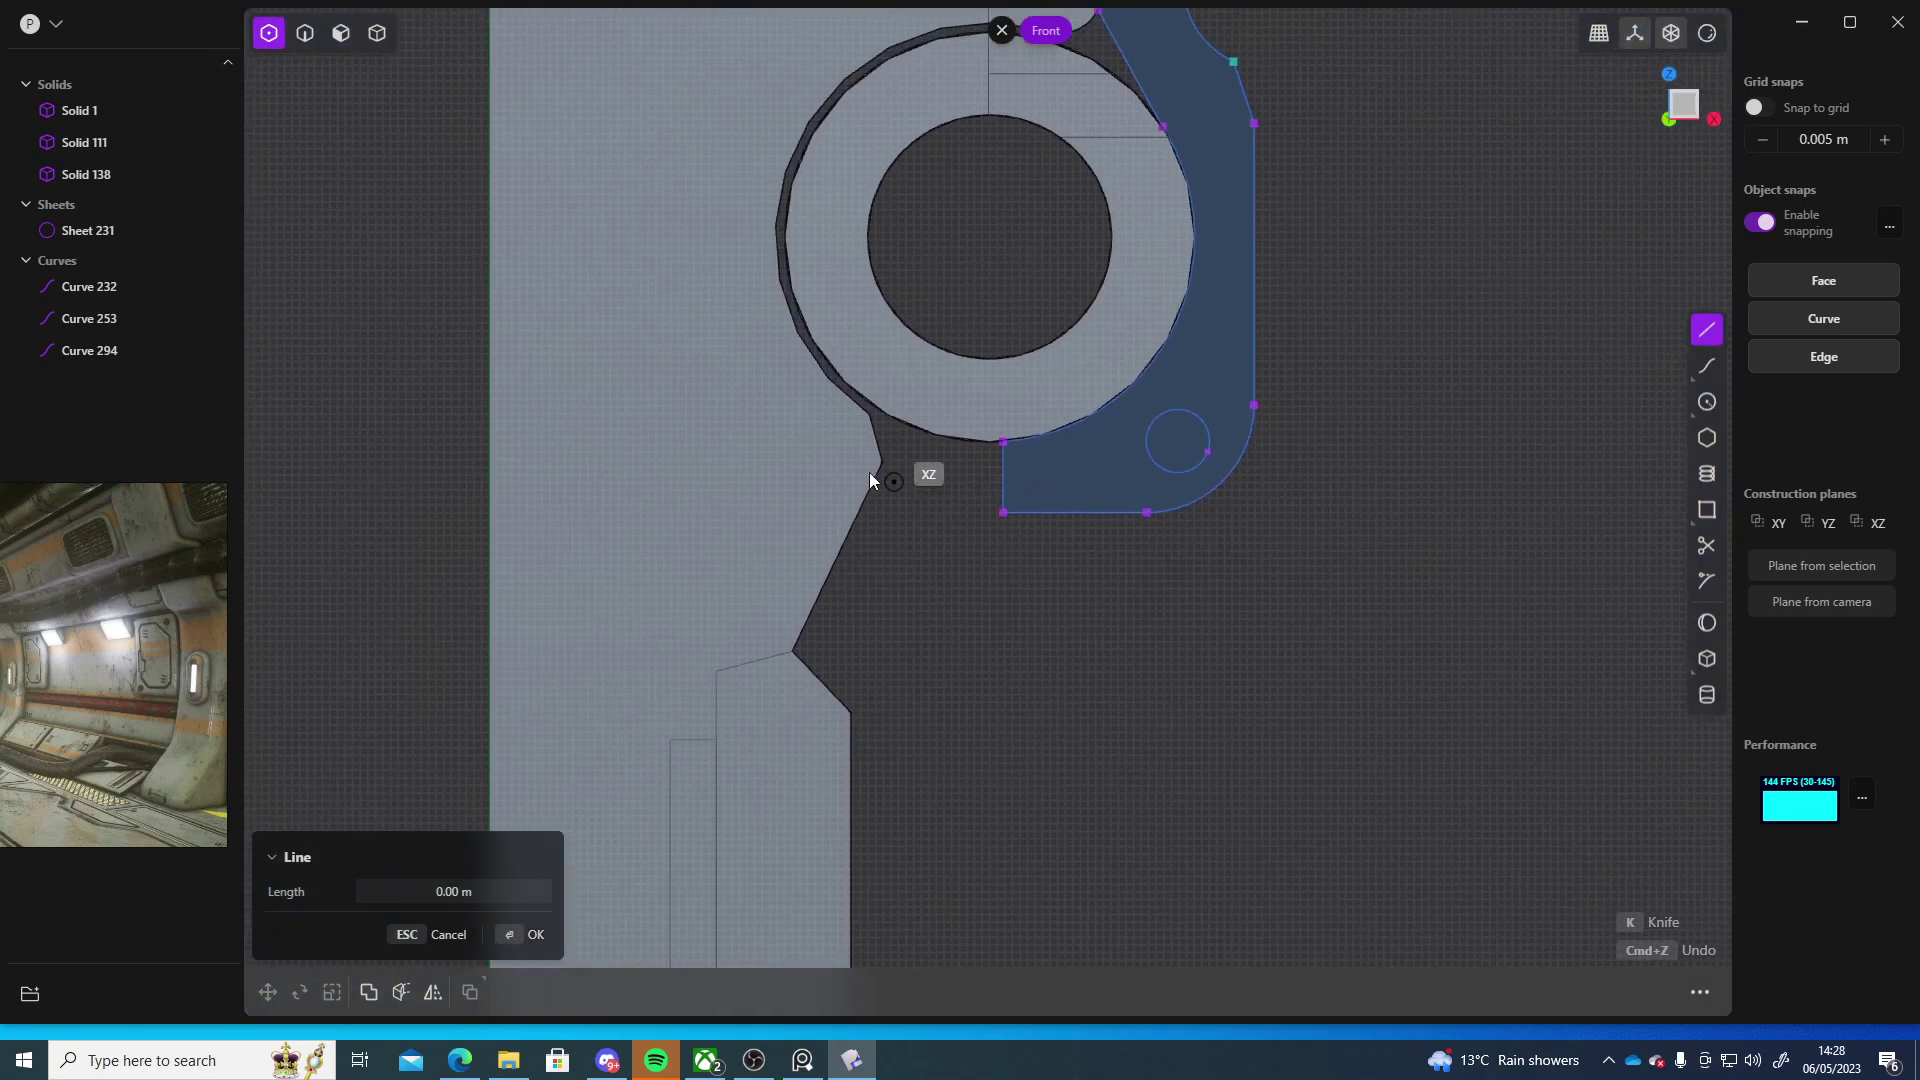
pyautogui.scroll(4, 1000, 486)
pyautogui.click(965, 472)
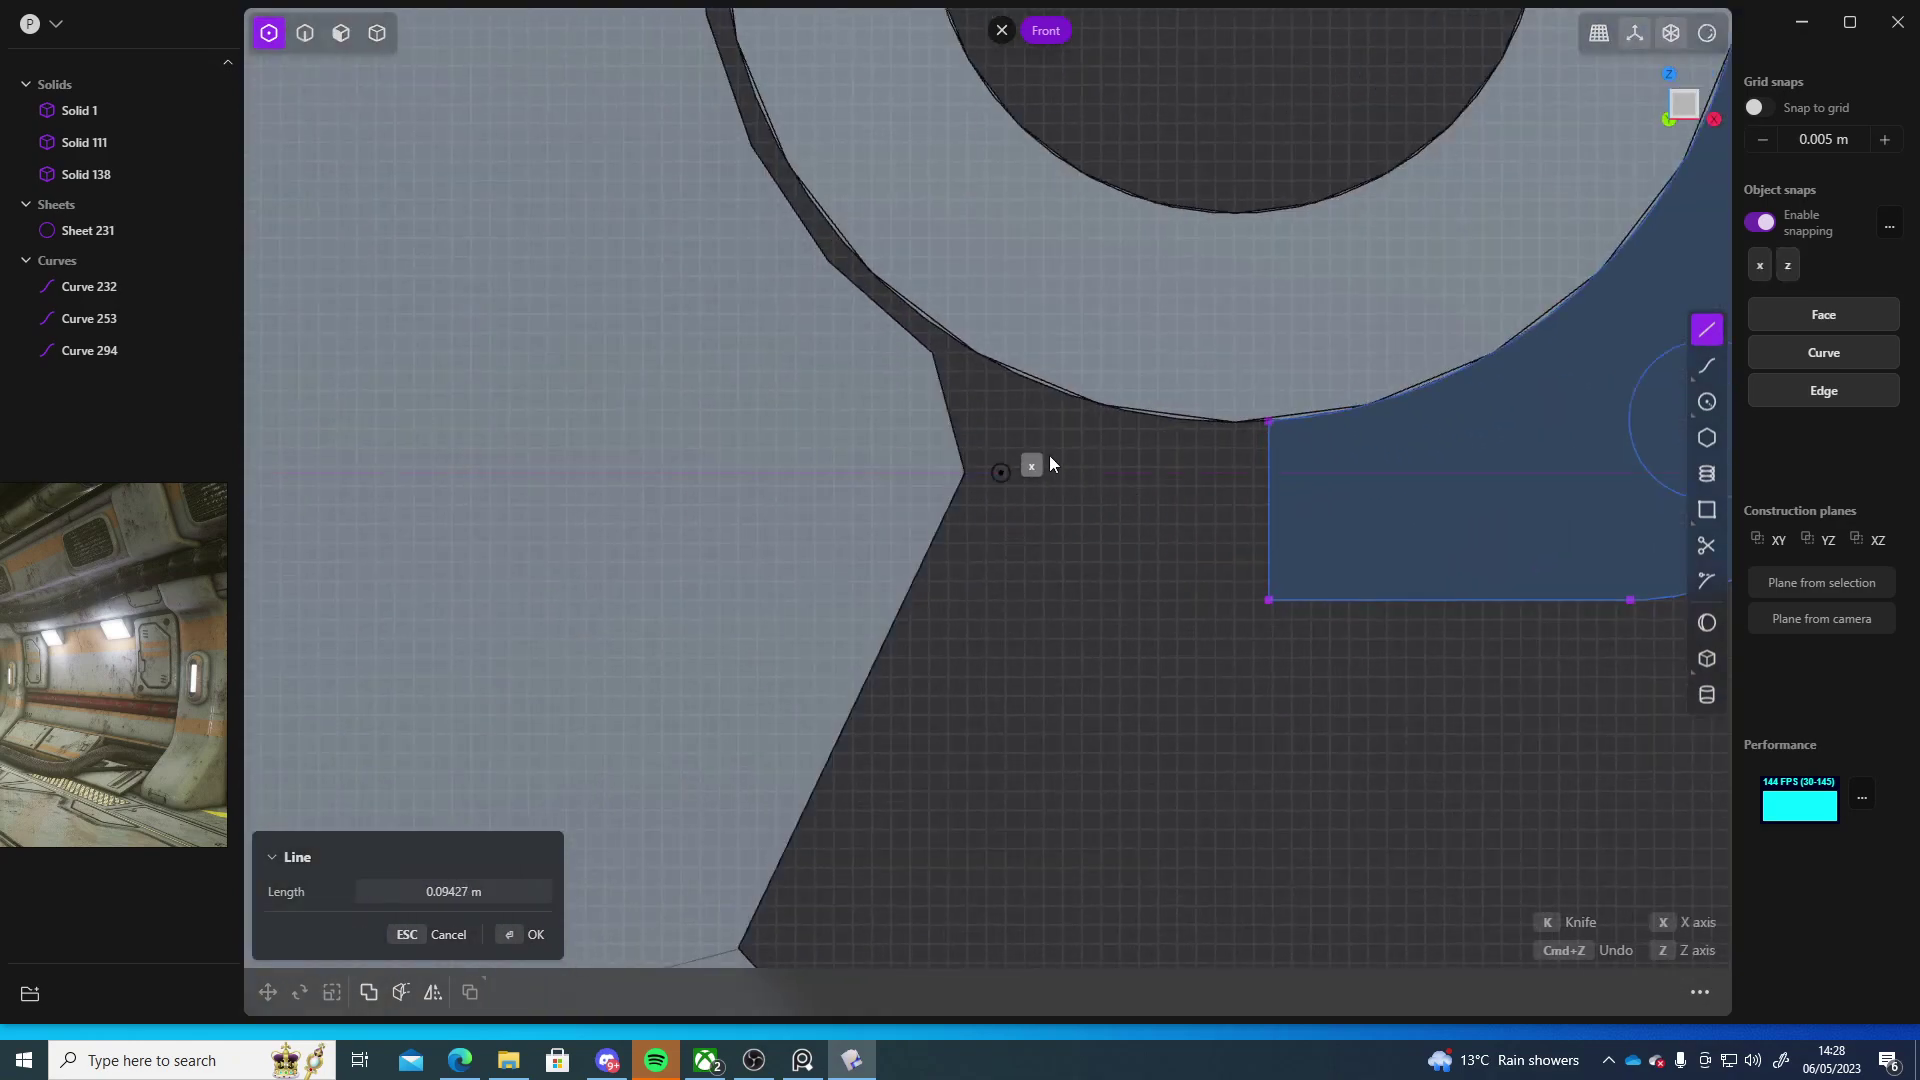
pyautogui.click(1268, 425)
pyautogui.press('Return')
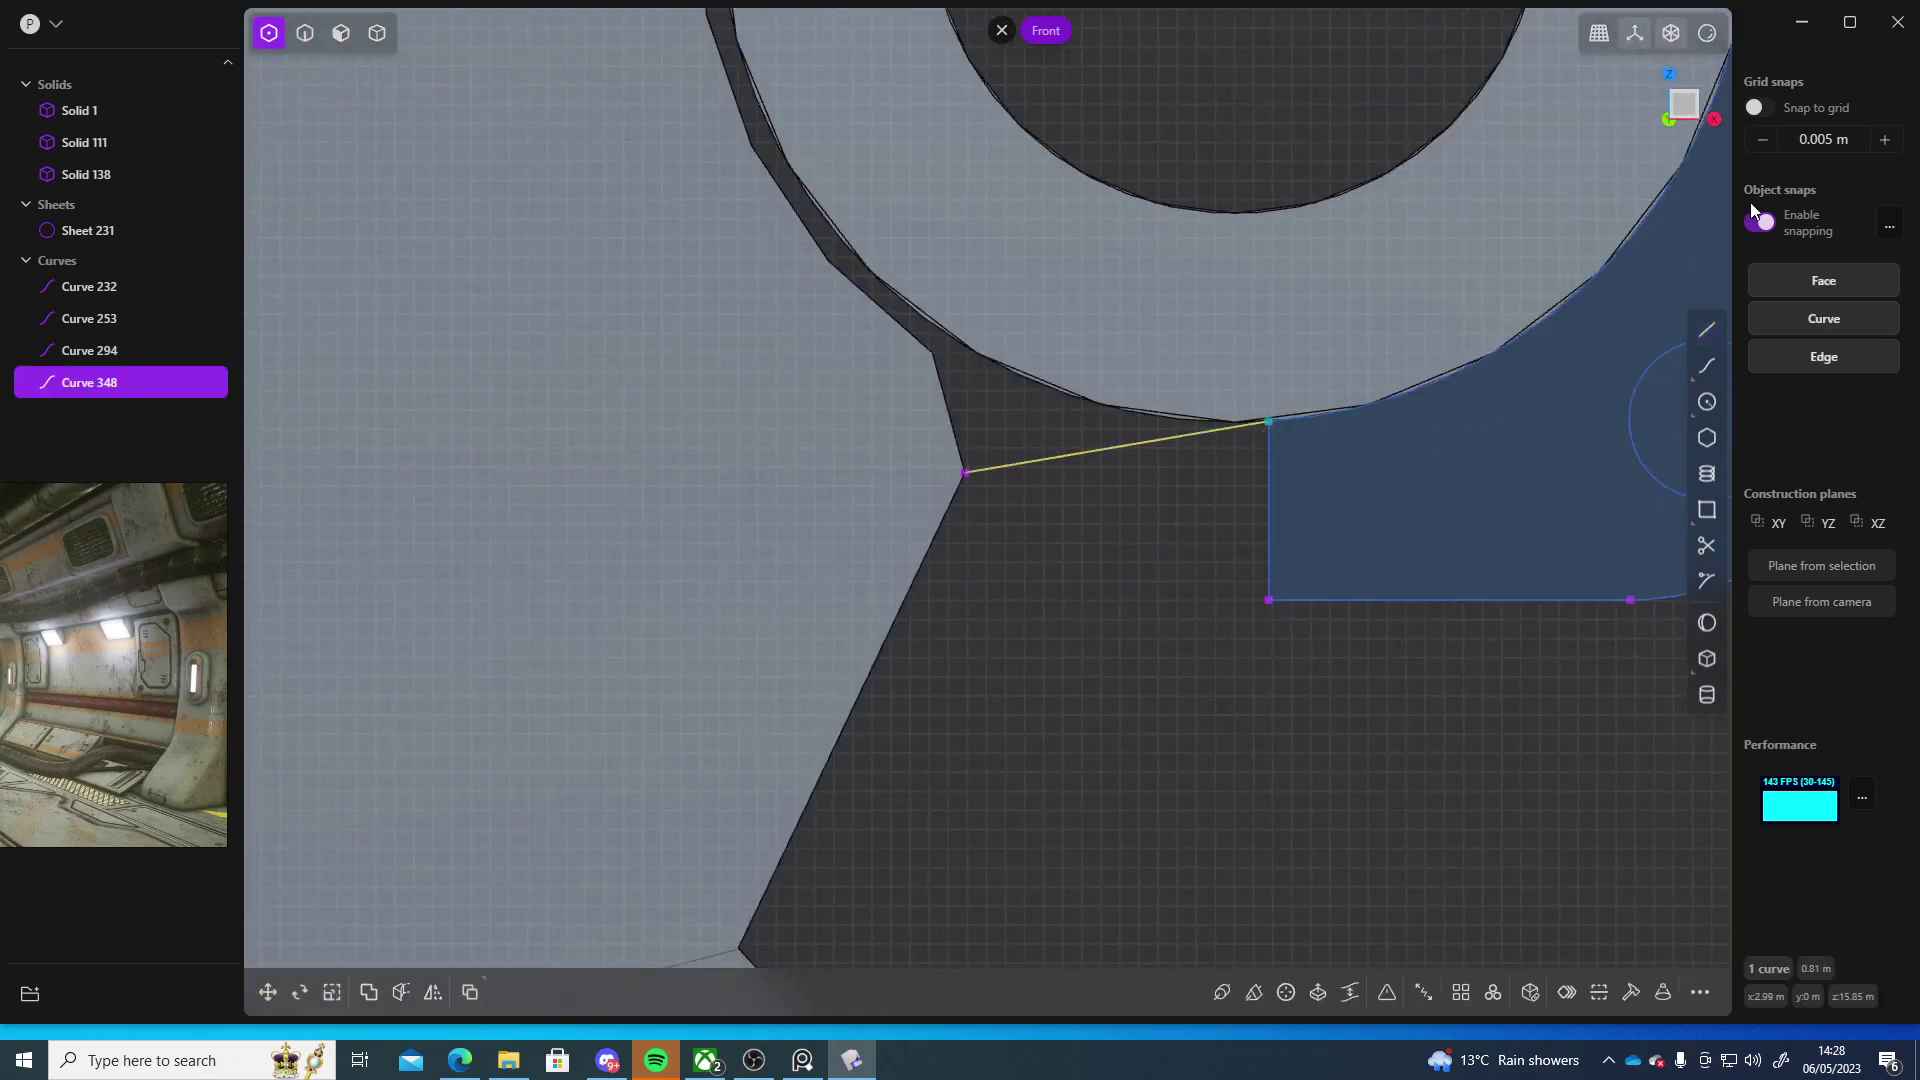
# - Draw a line from the profile's lower inner corner down to the panel's slanted edge and back up to the panel's corner
pyautogui.click(1706, 329)
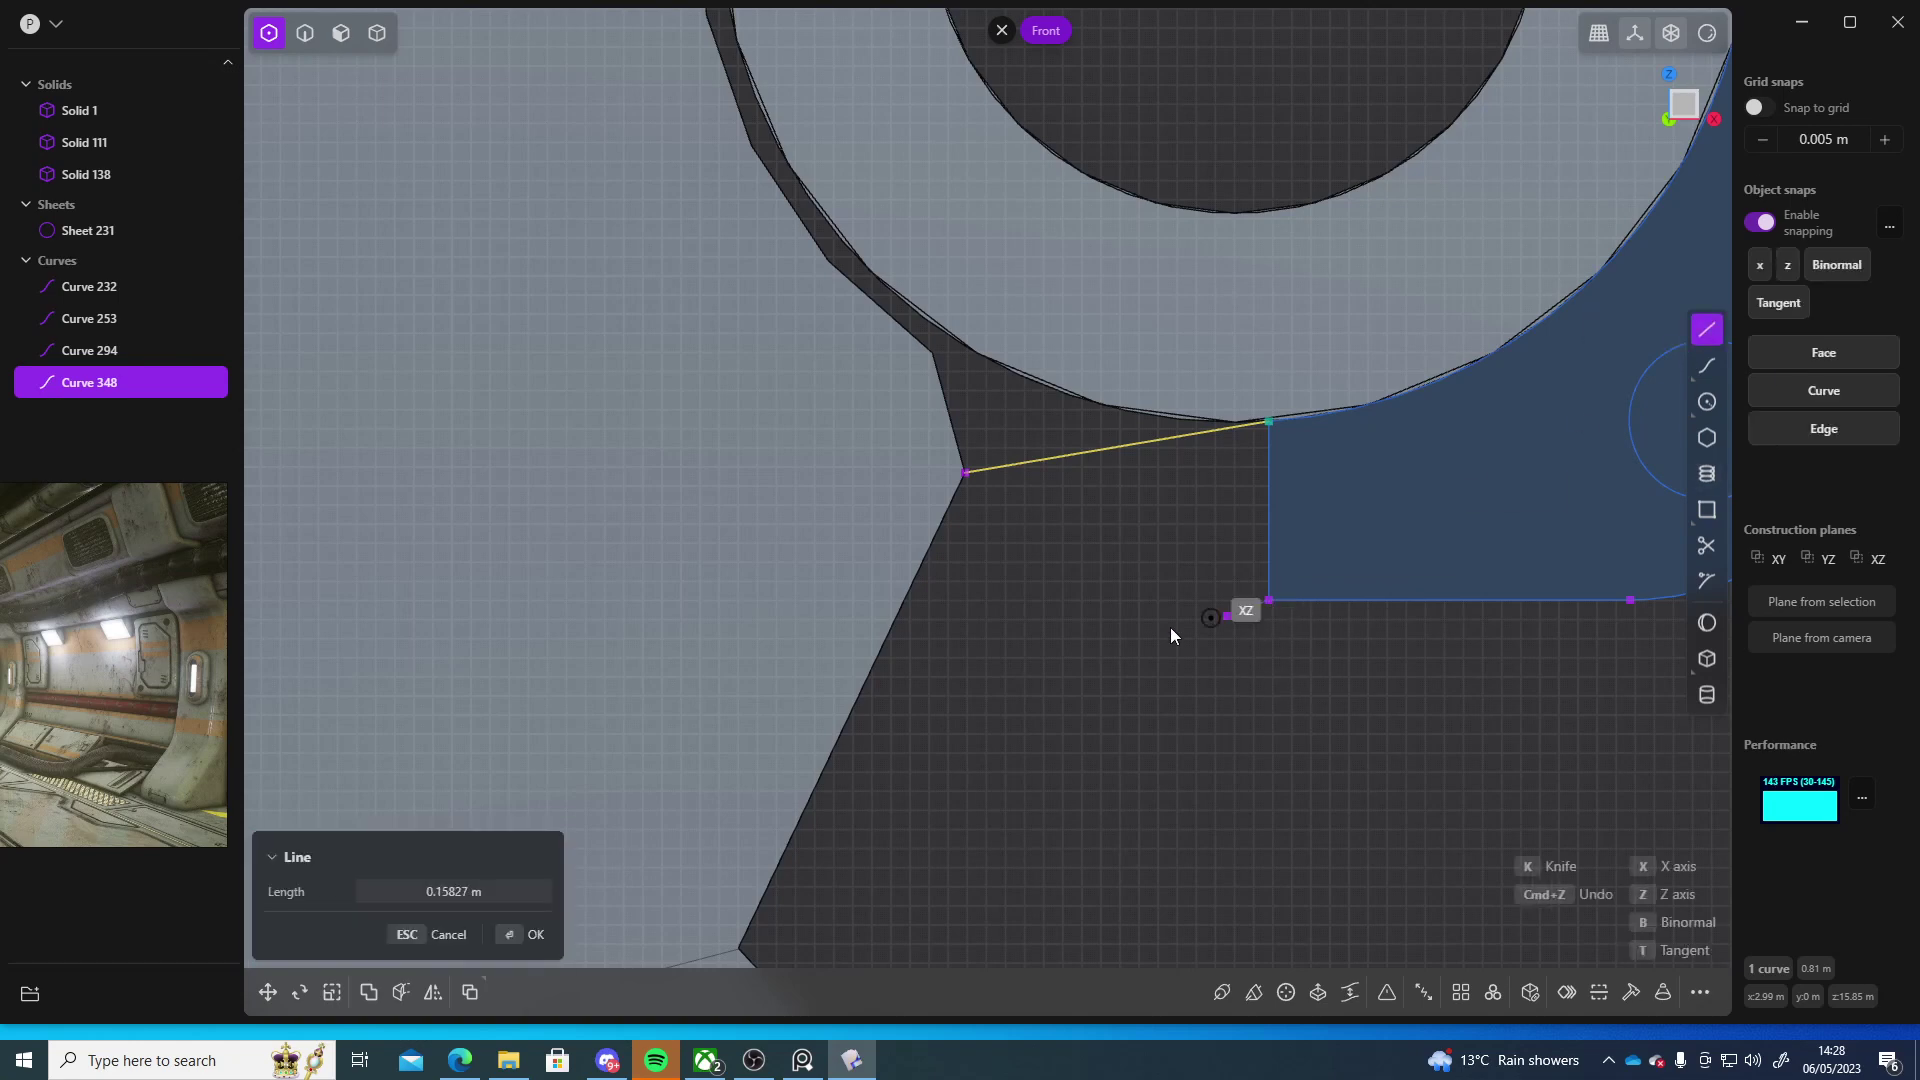
pyautogui.click(1268, 600)
pyautogui.click(836, 742)
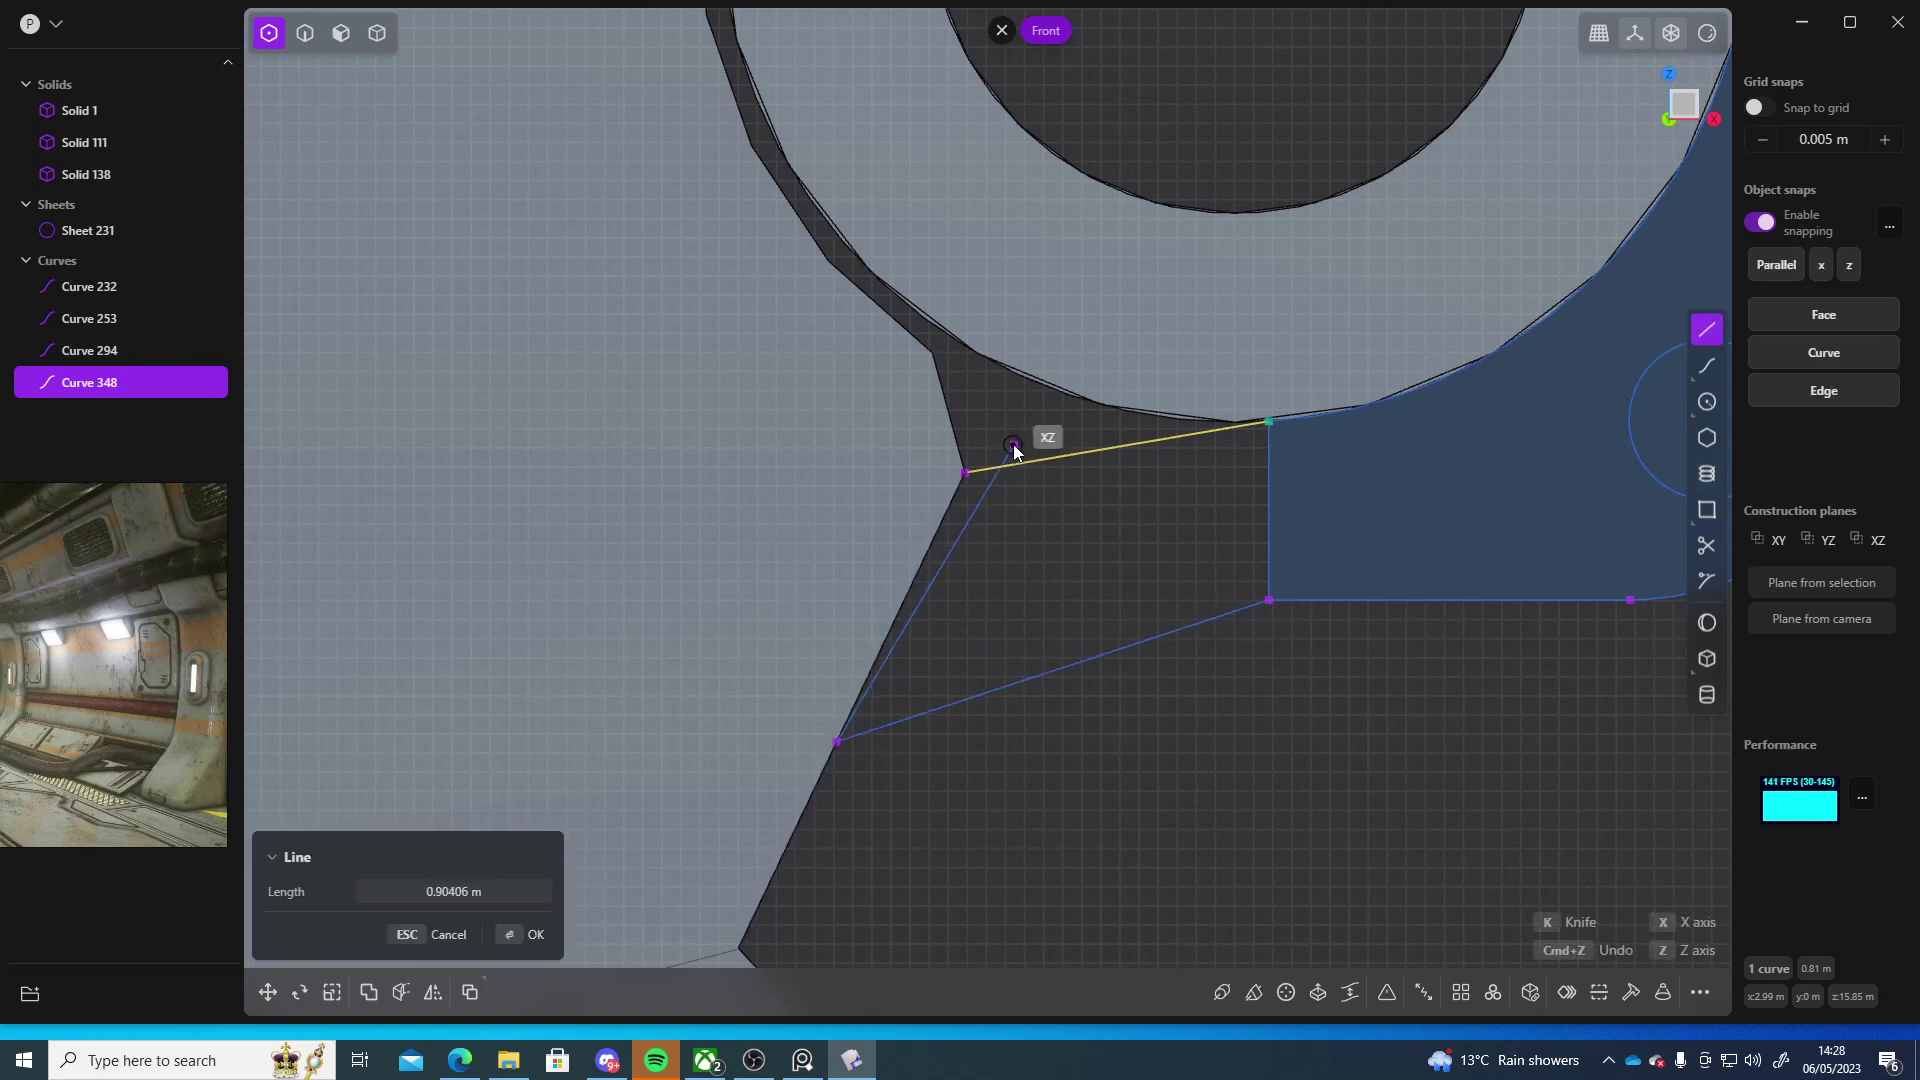
pyautogui.click(964, 472)
pyautogui.keyDown('shift'); pyautogui.moveTo(1146, 716); pyautogui.dragTo(857, 699, button='middle'); pyautogui.keyUp('shift')
pyautogui.scroll(-3, 1005, 670)
pyautogui.scroll(3, 1020, 664)
pyautogui.scroll(-4, 960, 686)
pyautogui.click(956, 688)
# - Draw a downward-sagging curve about 0.88 m long from the panel's corner to the arc's lower end
pyautogui.scroll(5, 1093, 686)
pyautogui.keyDown('shift'); pyautogui.moveTo(1093, 686); pyautogui.dragTo(942, 577, button='middle'); pyautogui.keyUp('shift')
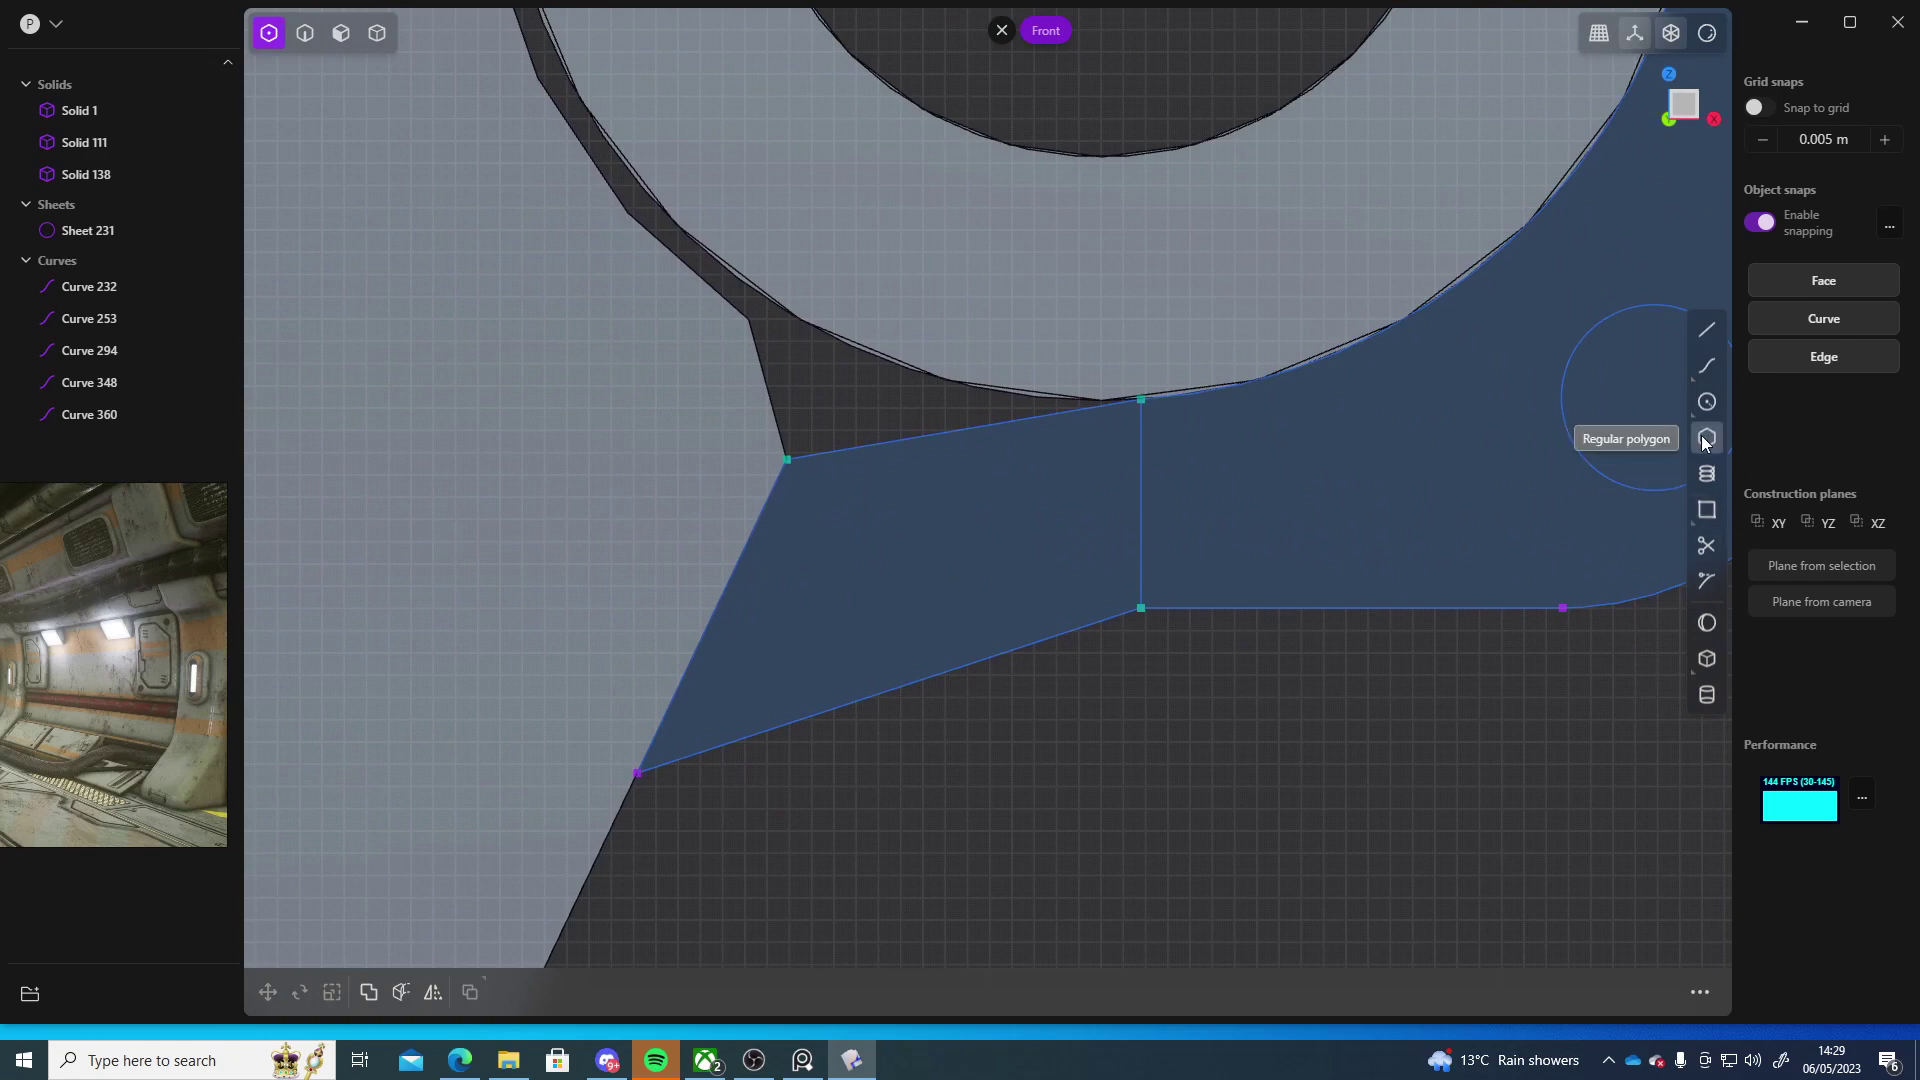
pyautogui.click(1707, 368)
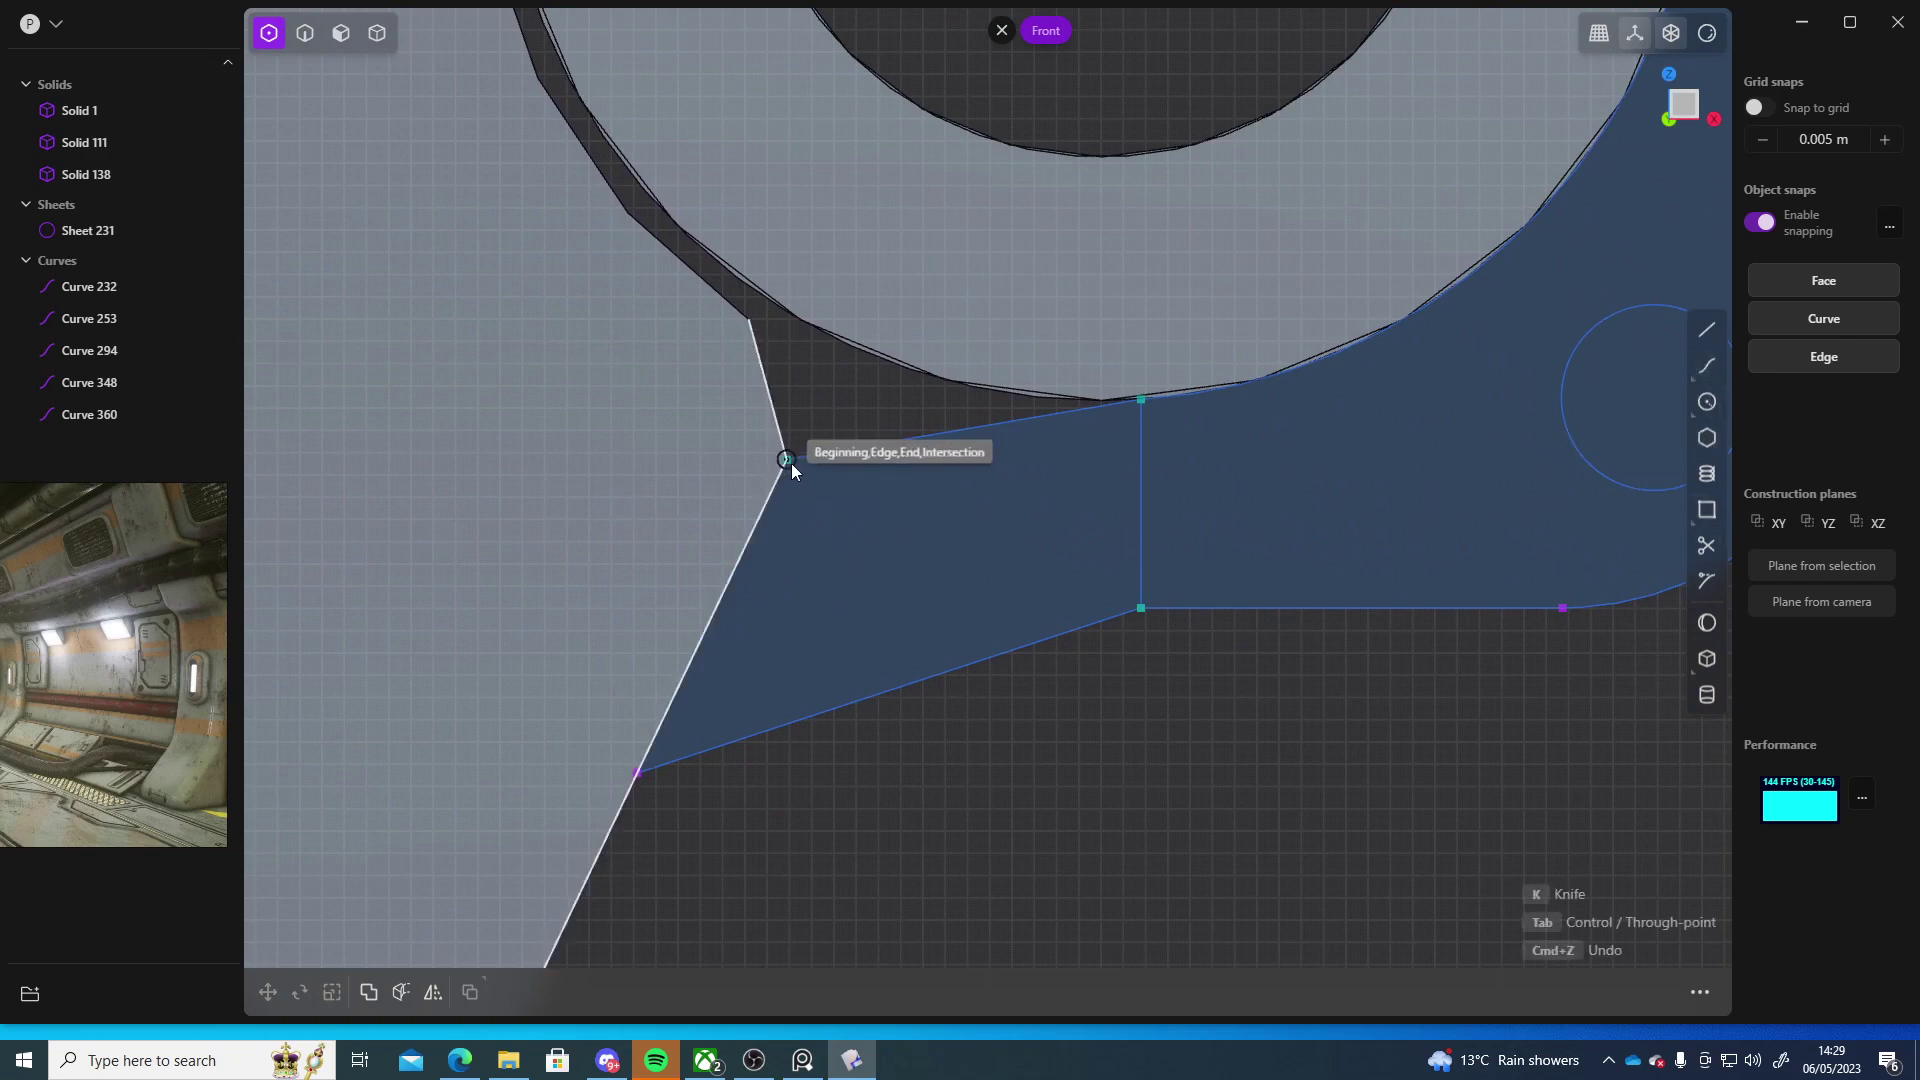
pyautogui.click(787, 460)
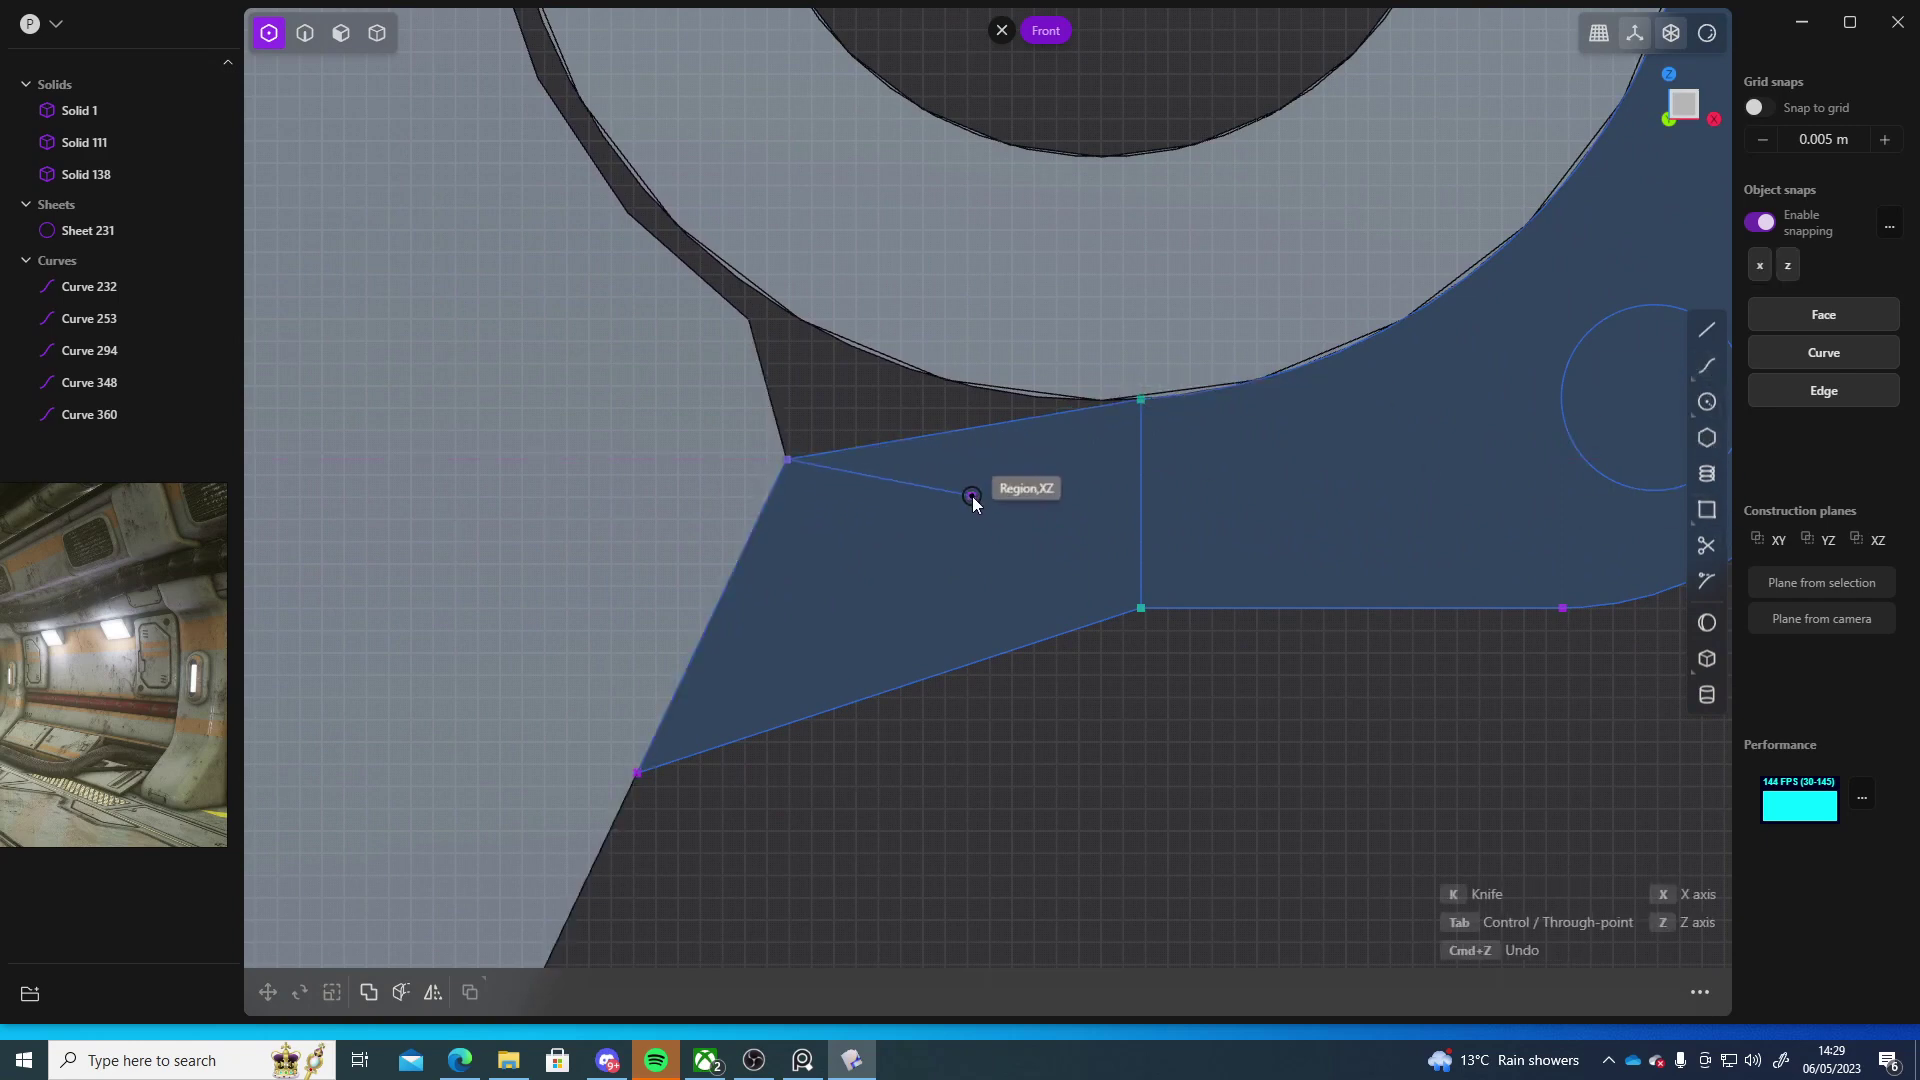
pyautogui.click(972, 496)
pyautogui.click(1141, 405)
pyautogui.rightClick(1141, 405)
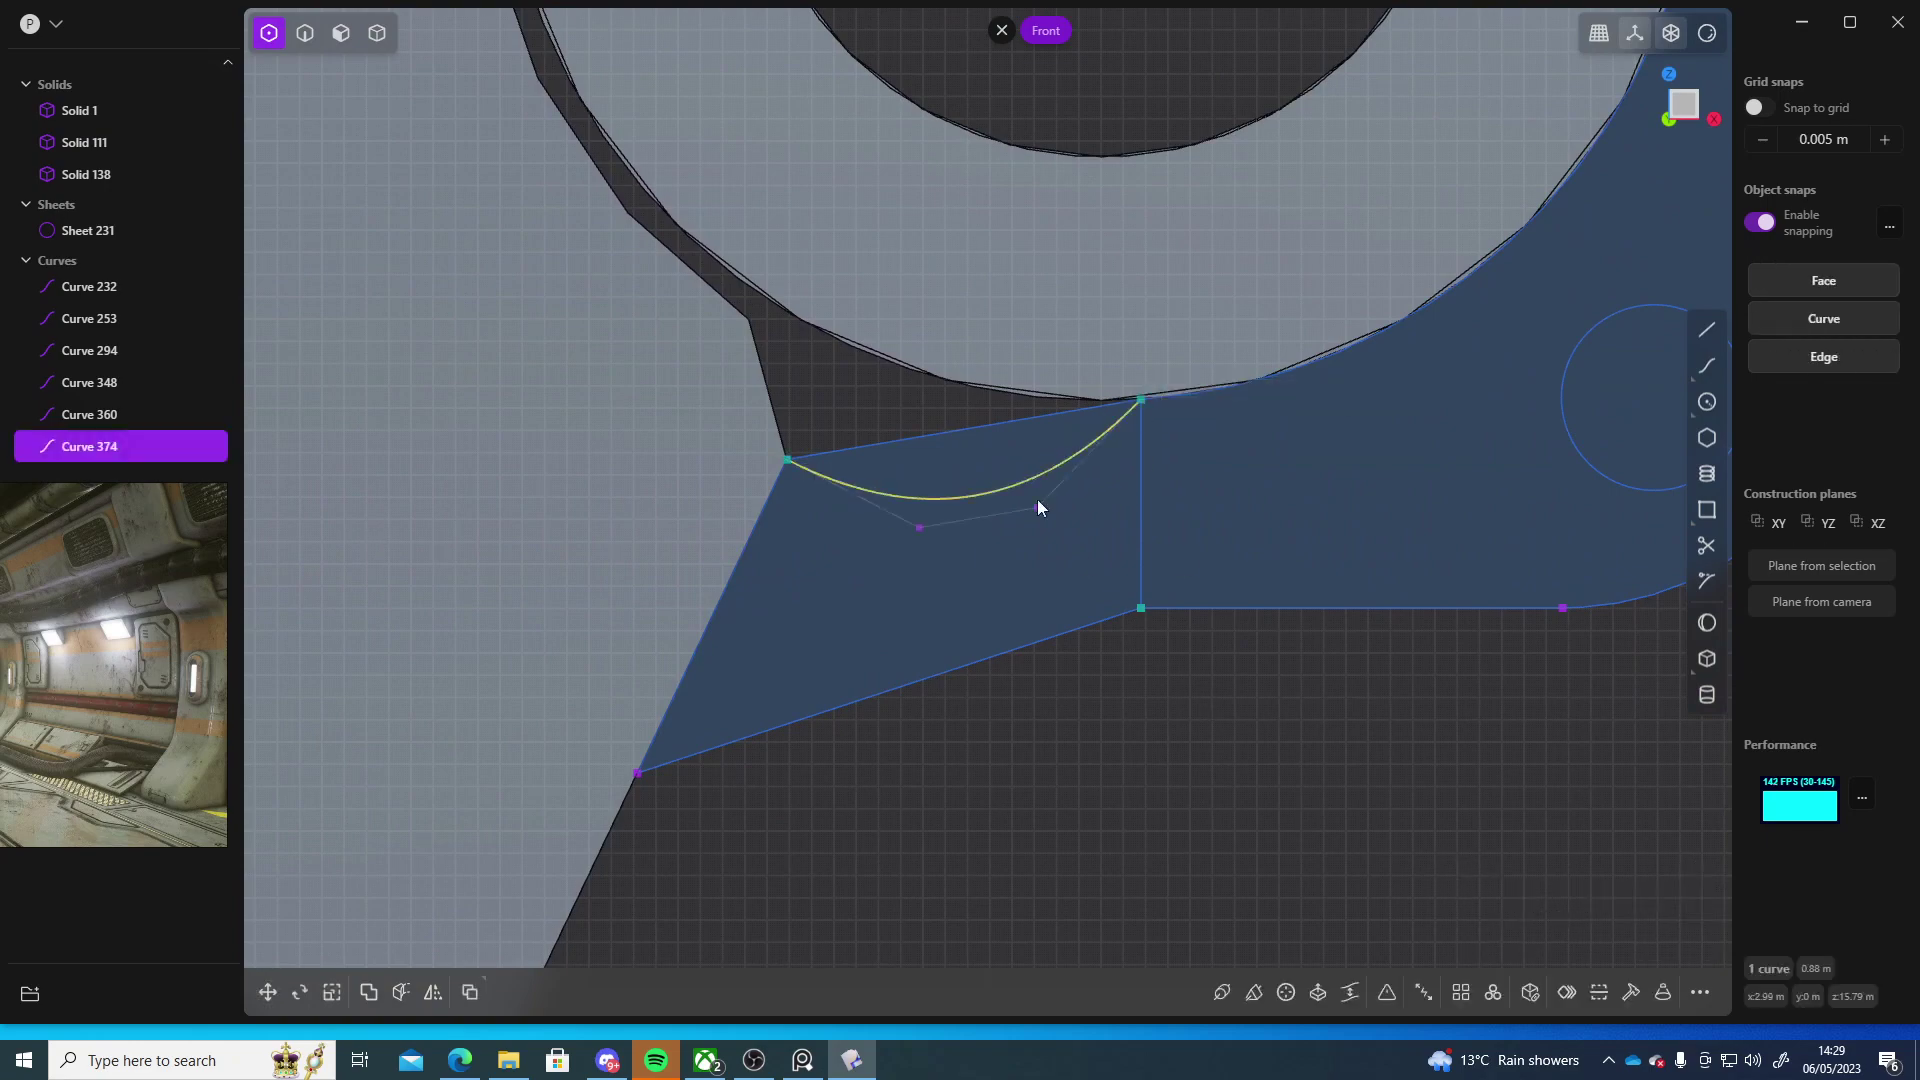
# - Trim away the straight line above the sagging curve between the panel's corner and the arc's lower end
pyautogui.click(1707, 545)
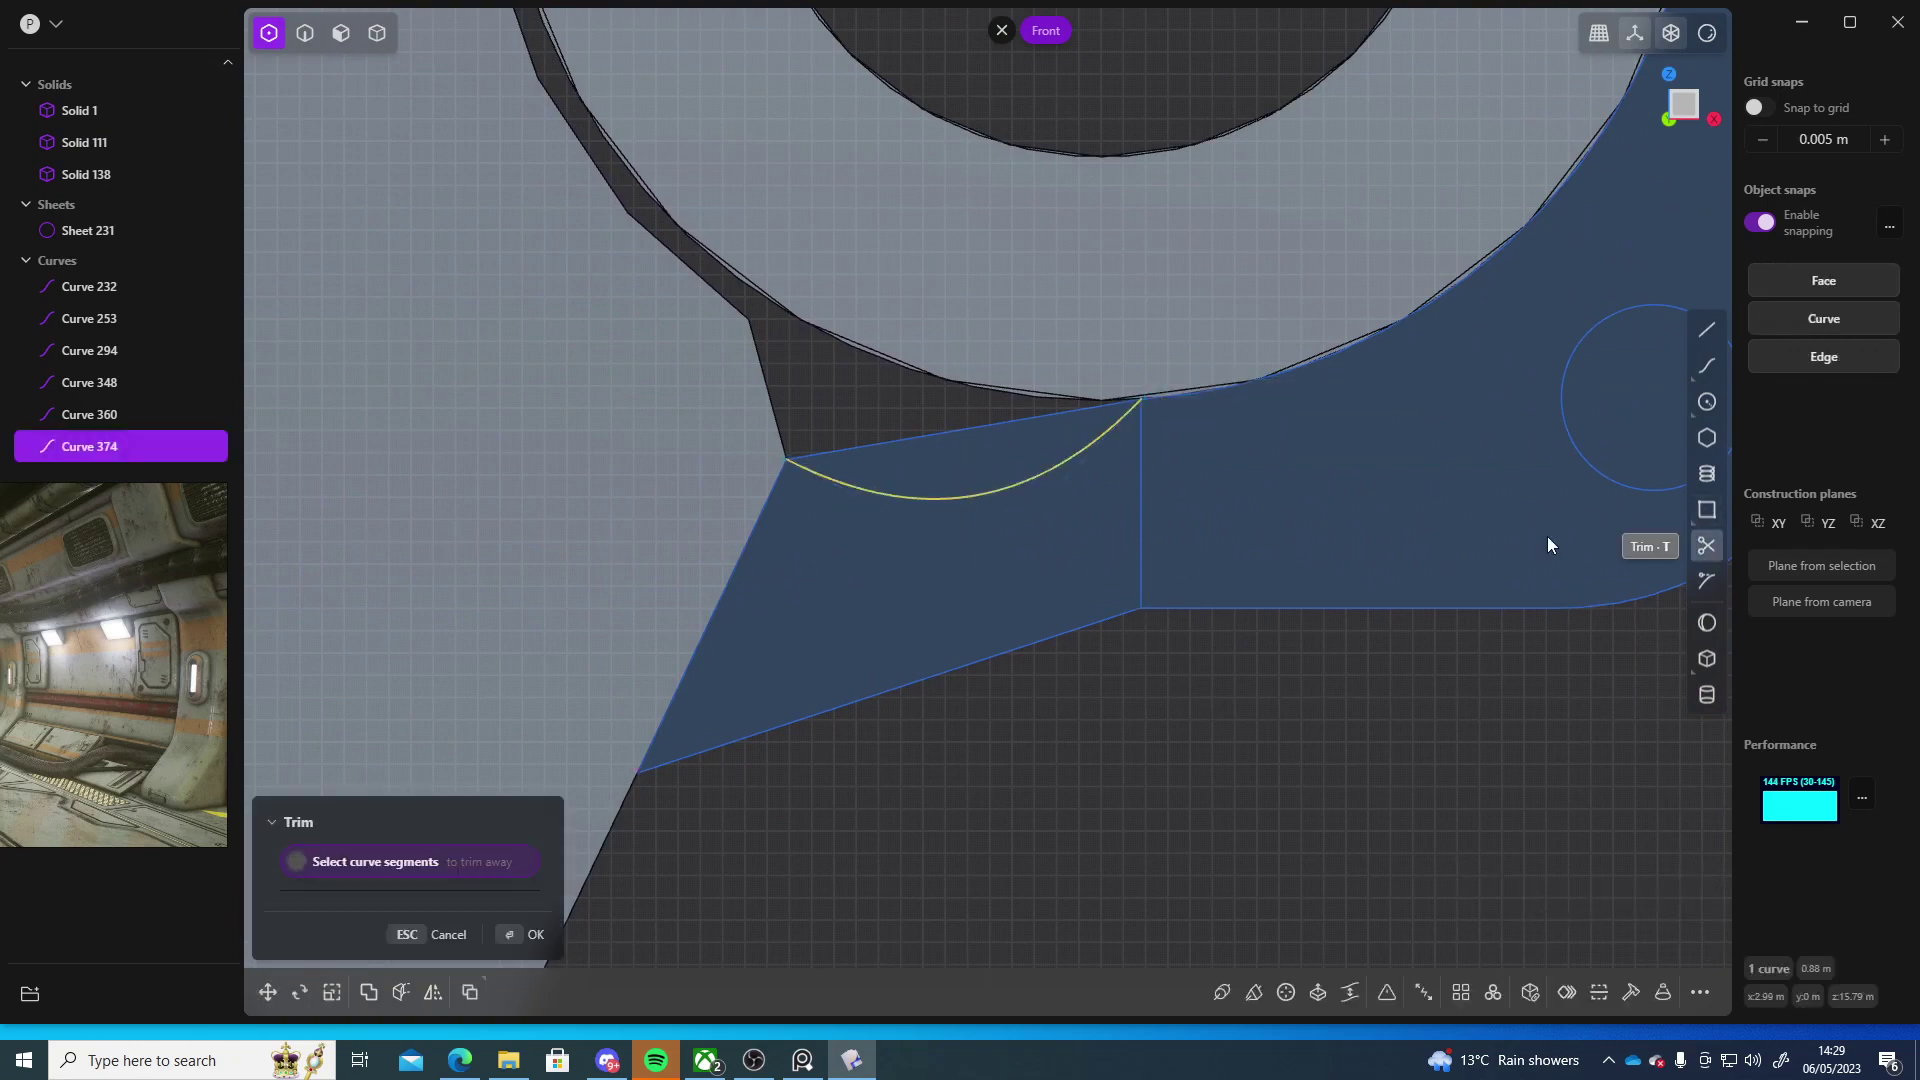
pyautogui.click(915, 437)
pyautogui.scroll(-5, 1144, 745)
pyautogui.press('Escape')
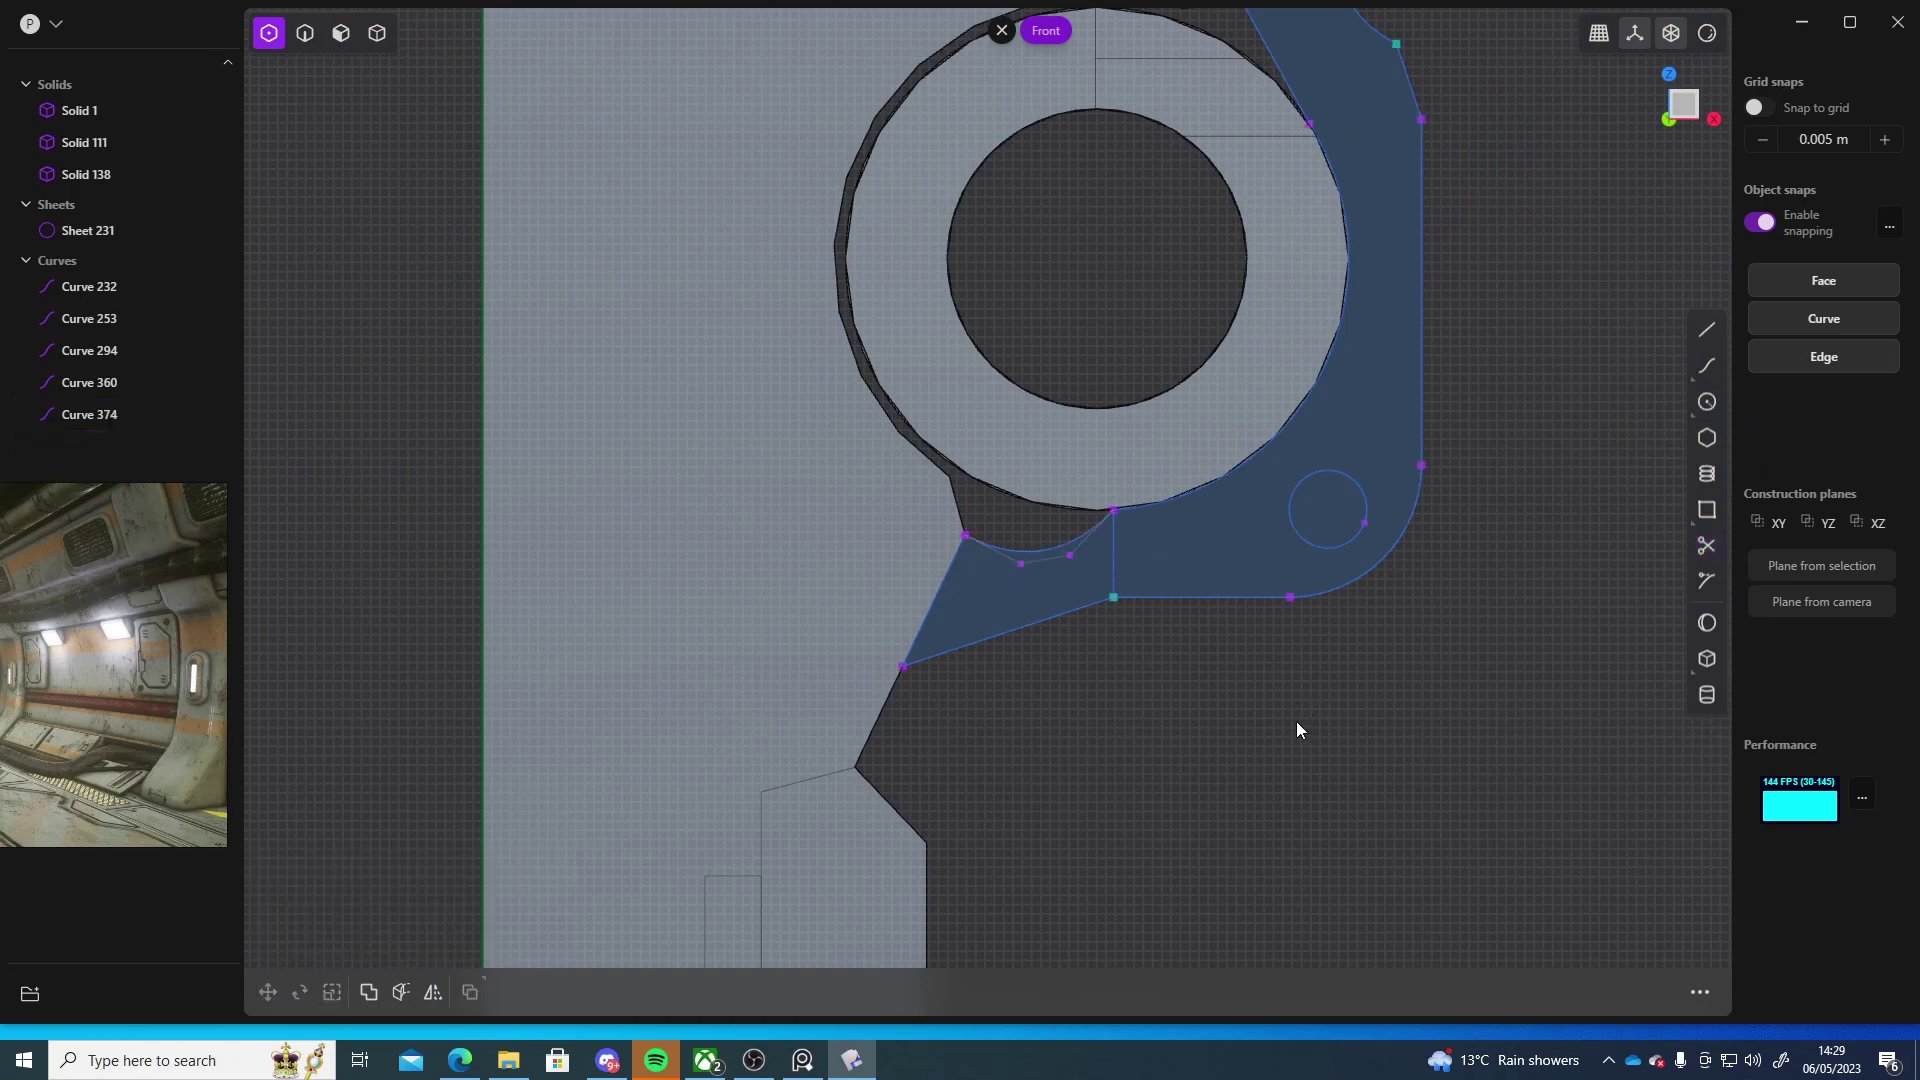
# - Draw a three-segment notch outline about 0.88 m long, stepping inward from the bracket profile's straight vertical outer edge
pyautogui.scroll(1, 1192, 722)
pyautogui.scroll(-4, 1240, 690)
pyautogui.scroll(3, 1366, 622)
pyautogui.scroll(1, 1127, 716)
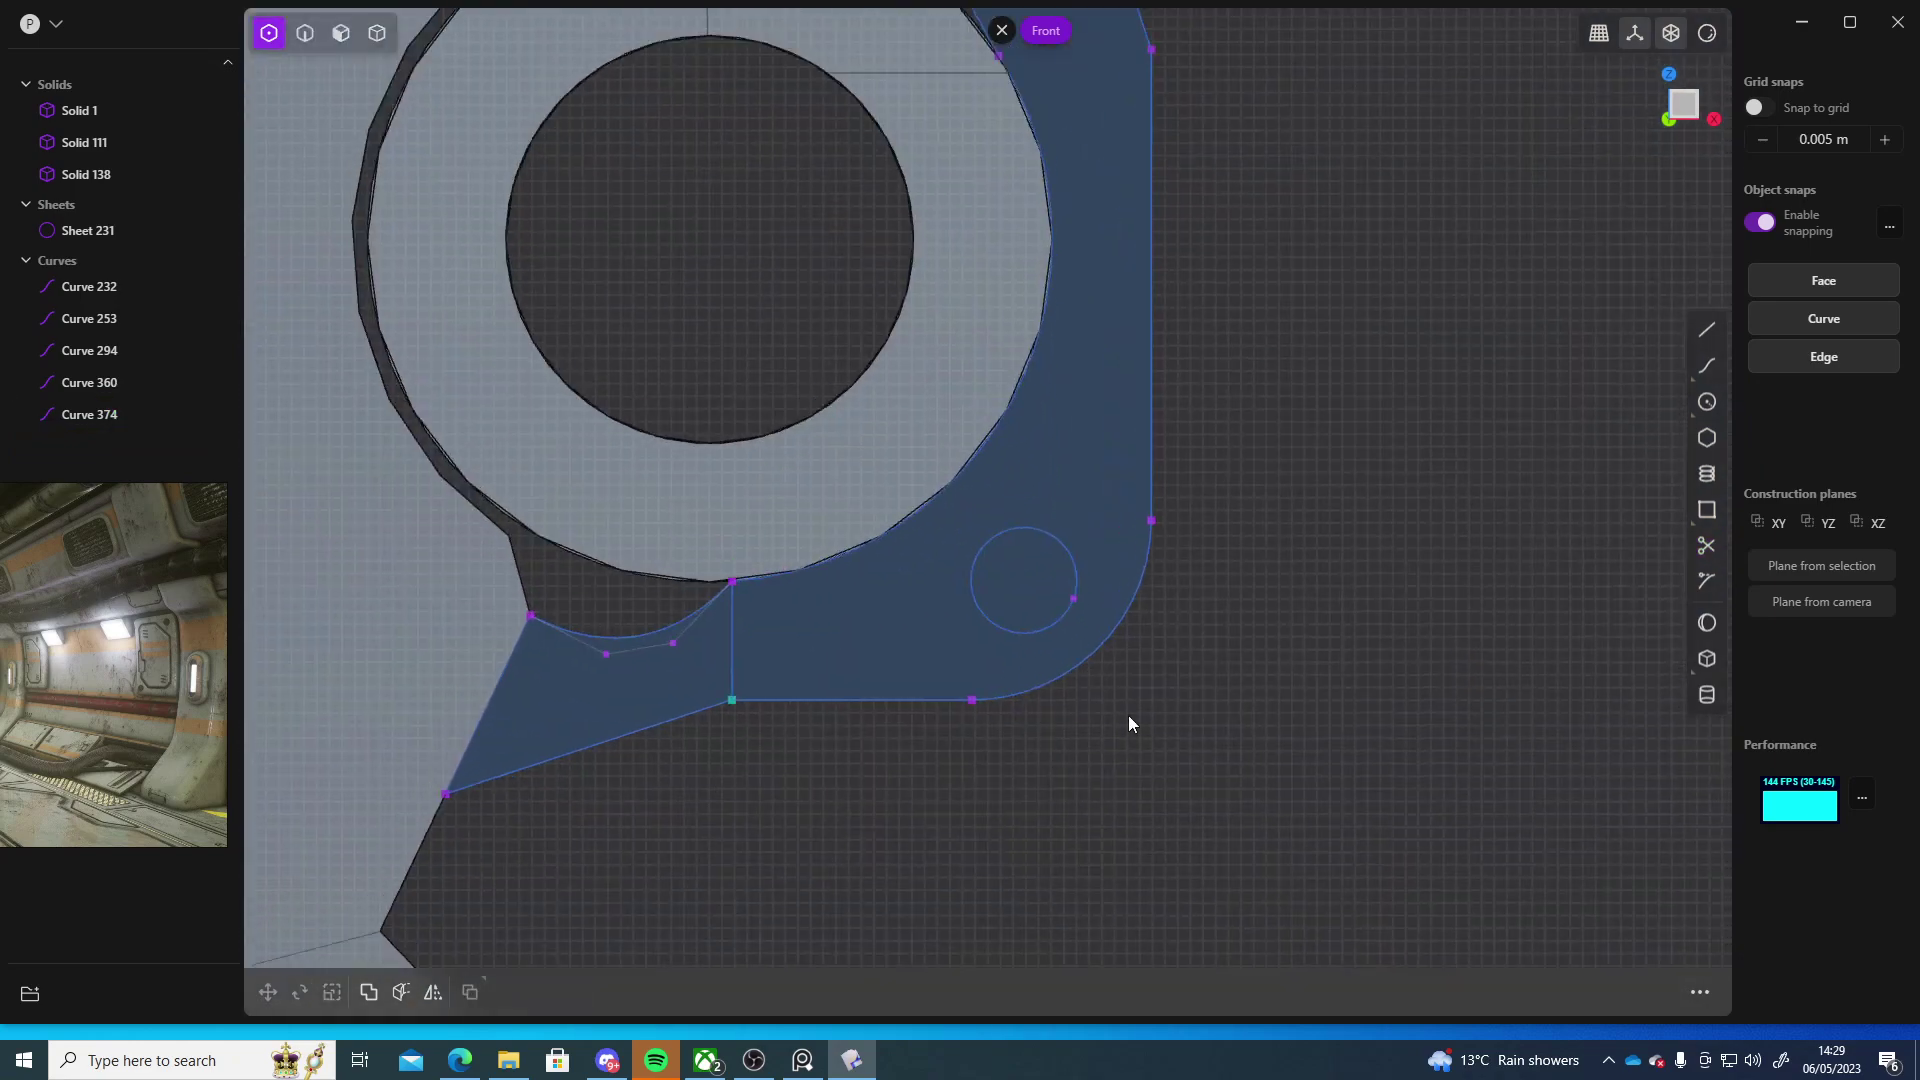
pyautogui.scroll(-1, 1112, 760)
pyautogui.scroll(3, 1230, 610)
pyautogui.scroll(-3, 1150, 590)
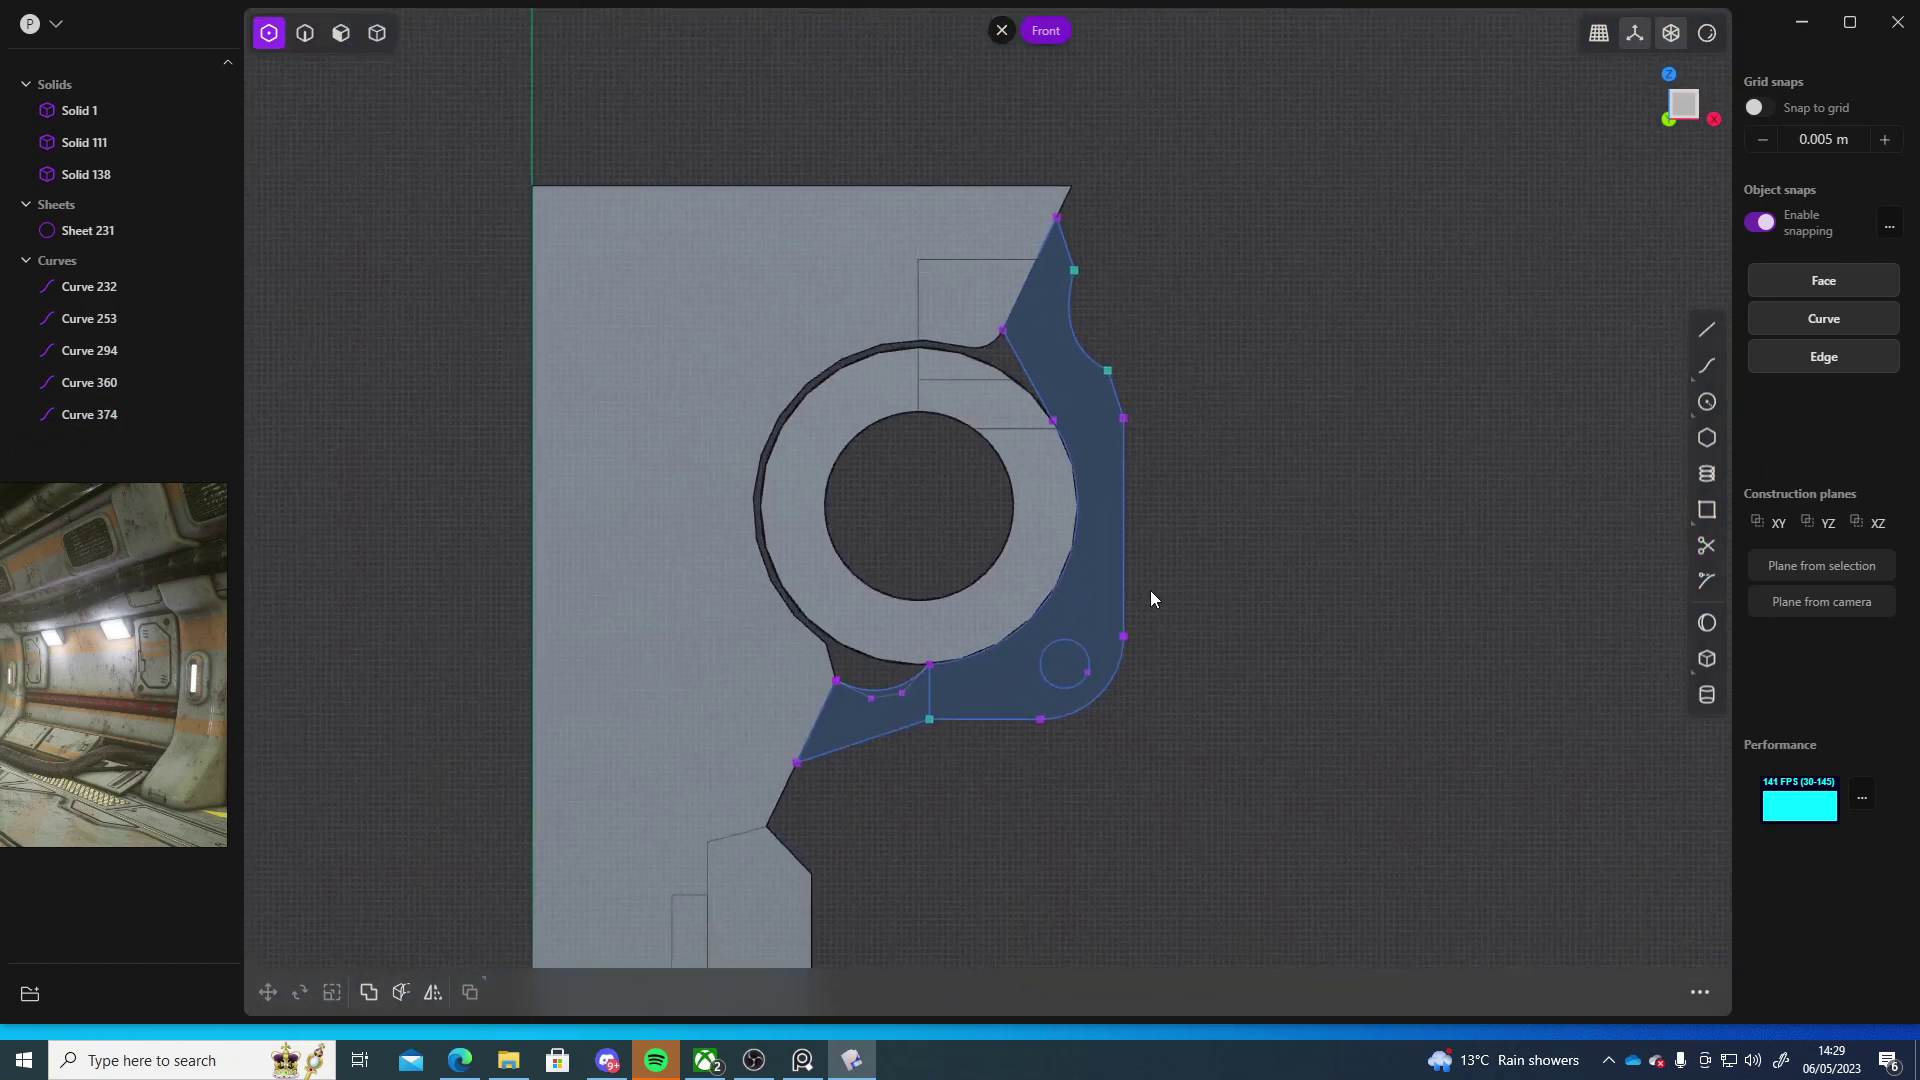
pyautogui.scroll(4, 1160, 567)
pyautogui.click(1702, 330)
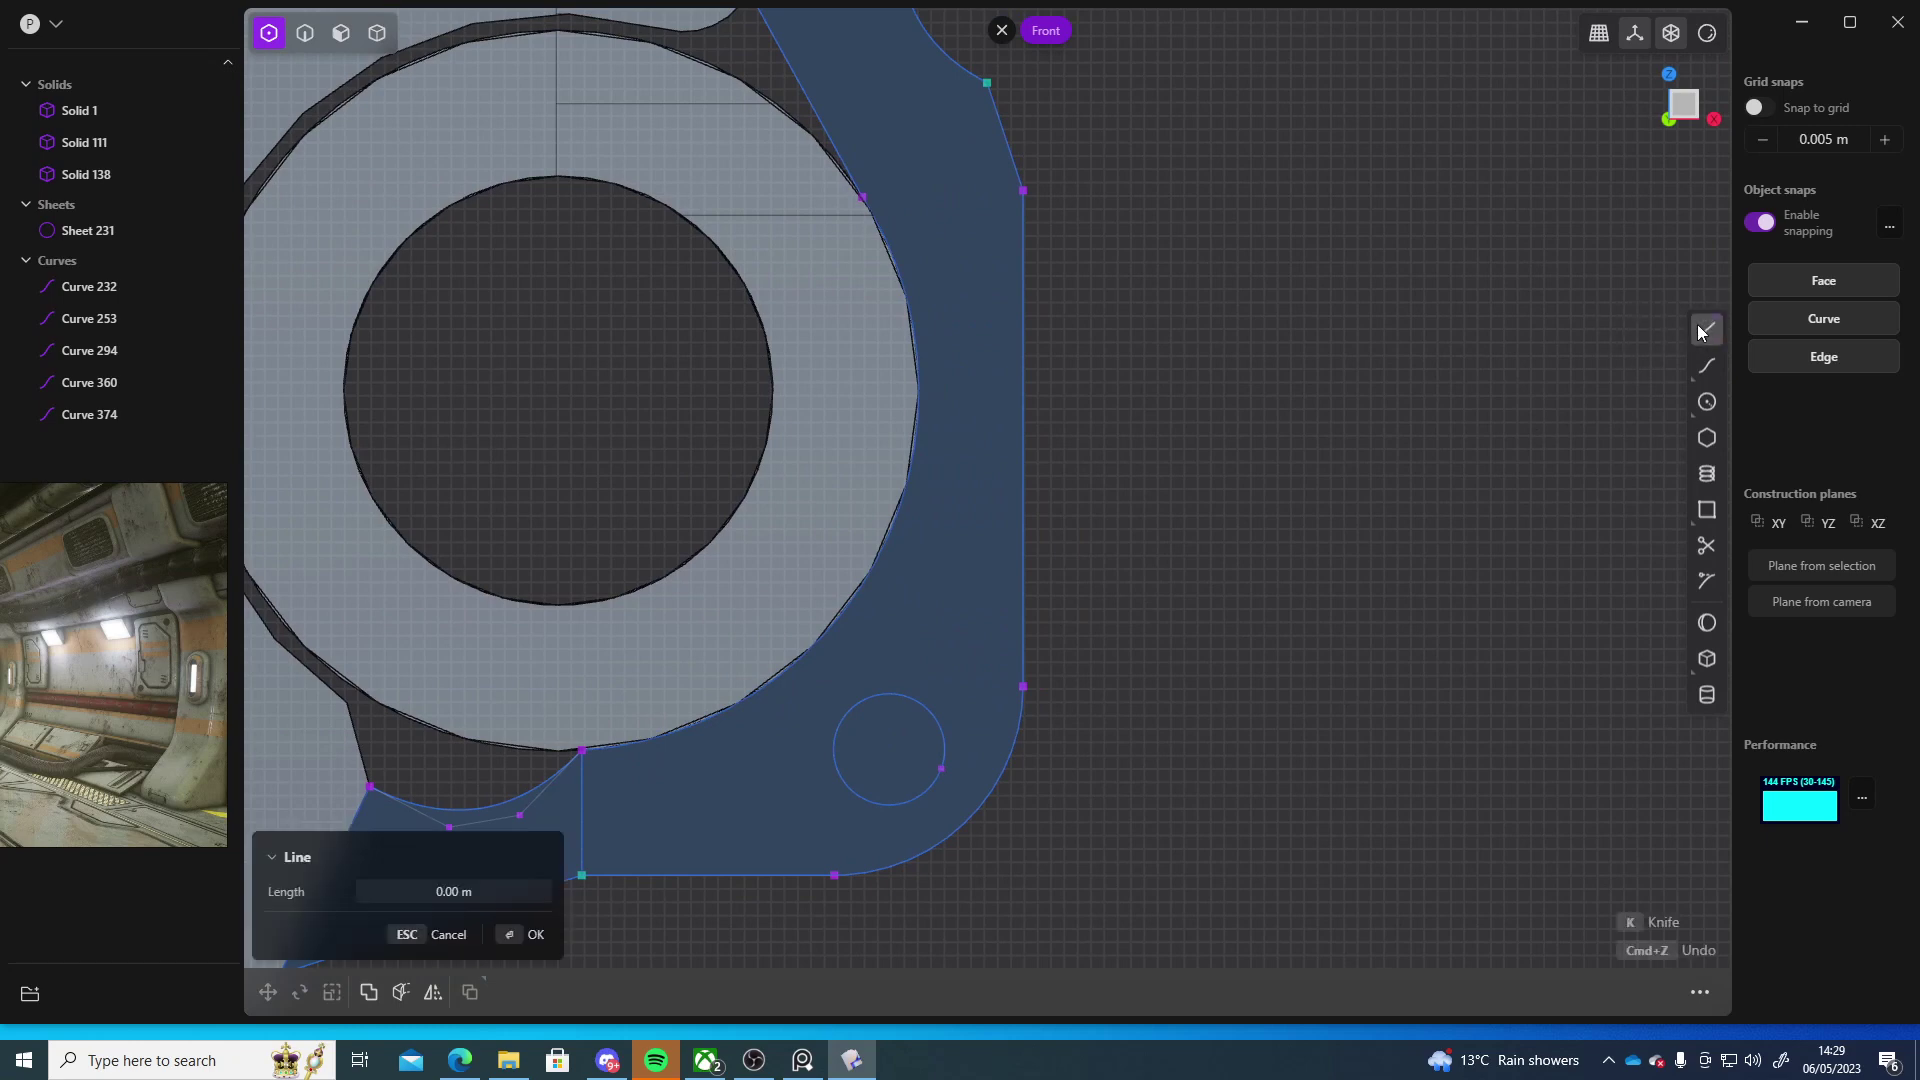
pyautogui.click(1024, 309)
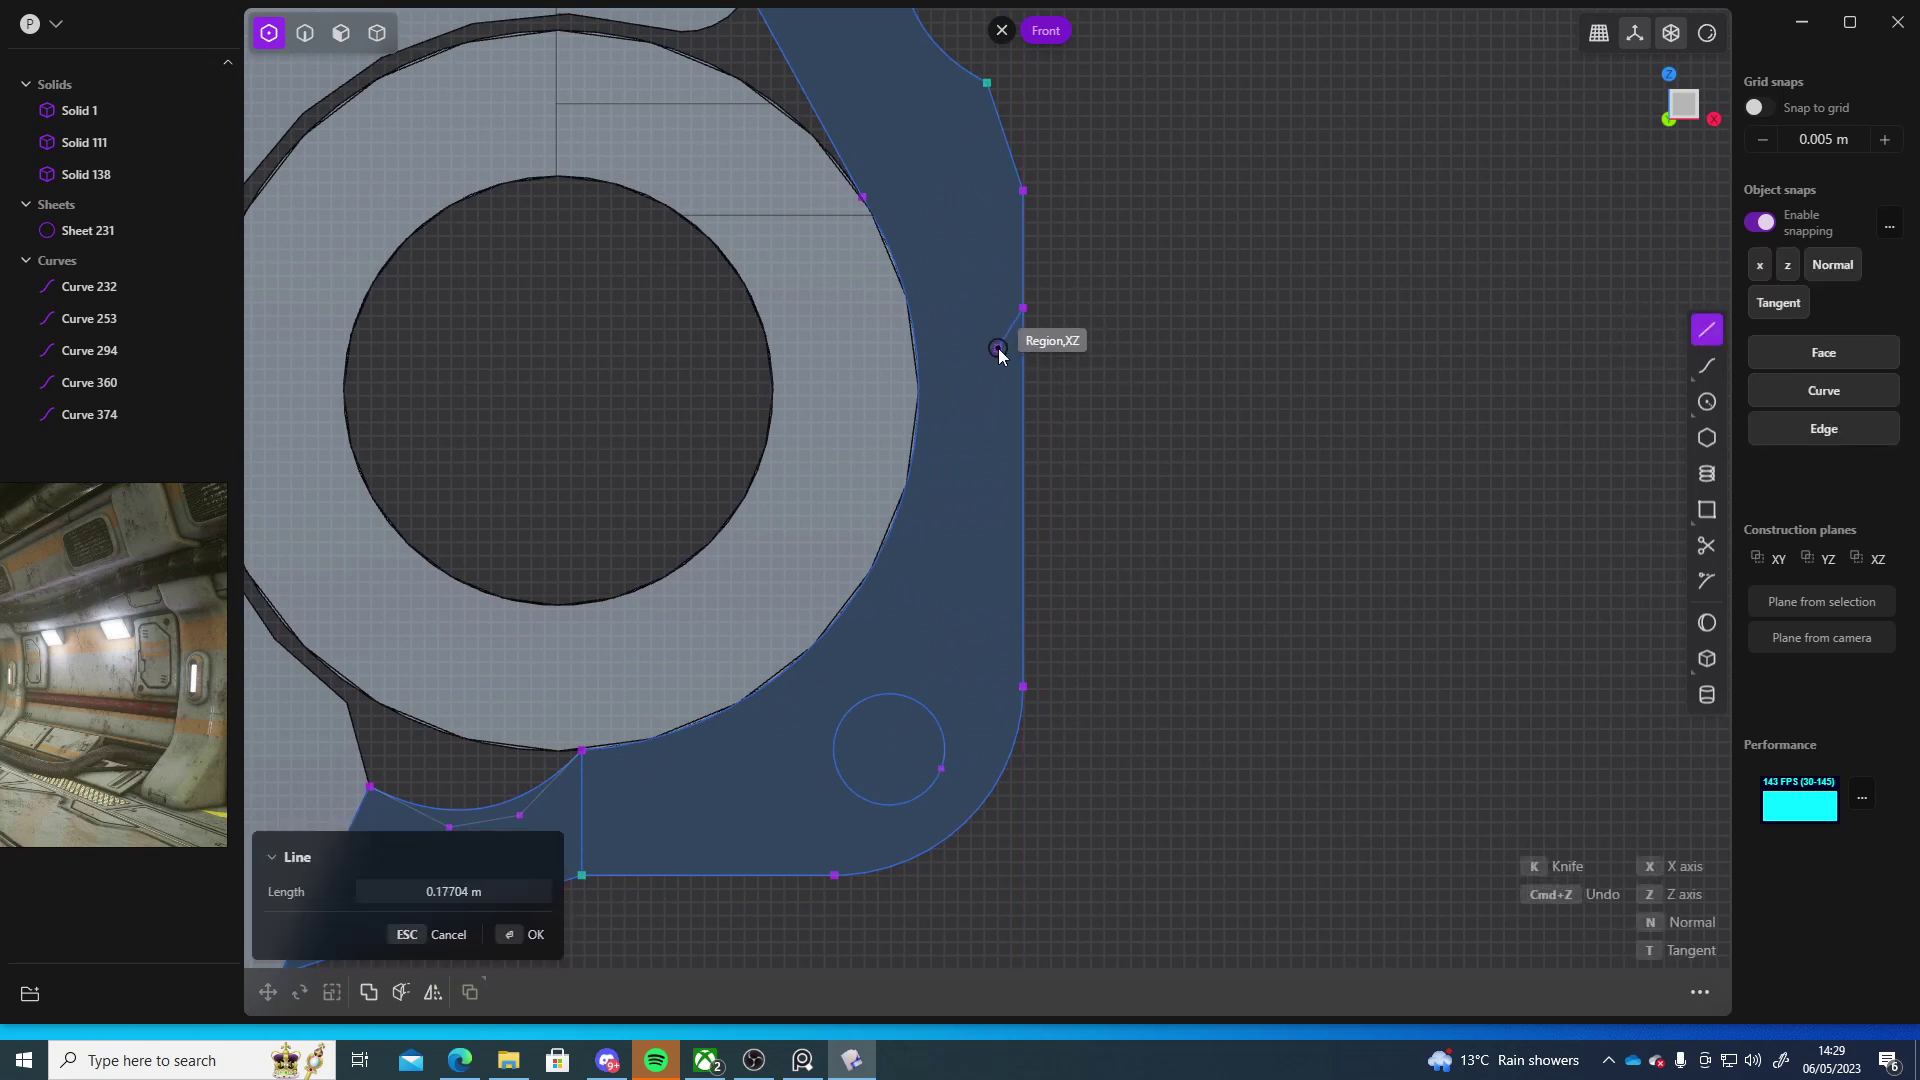
pyautogui.click(998, 357)
pyautogui.click(997, 479)
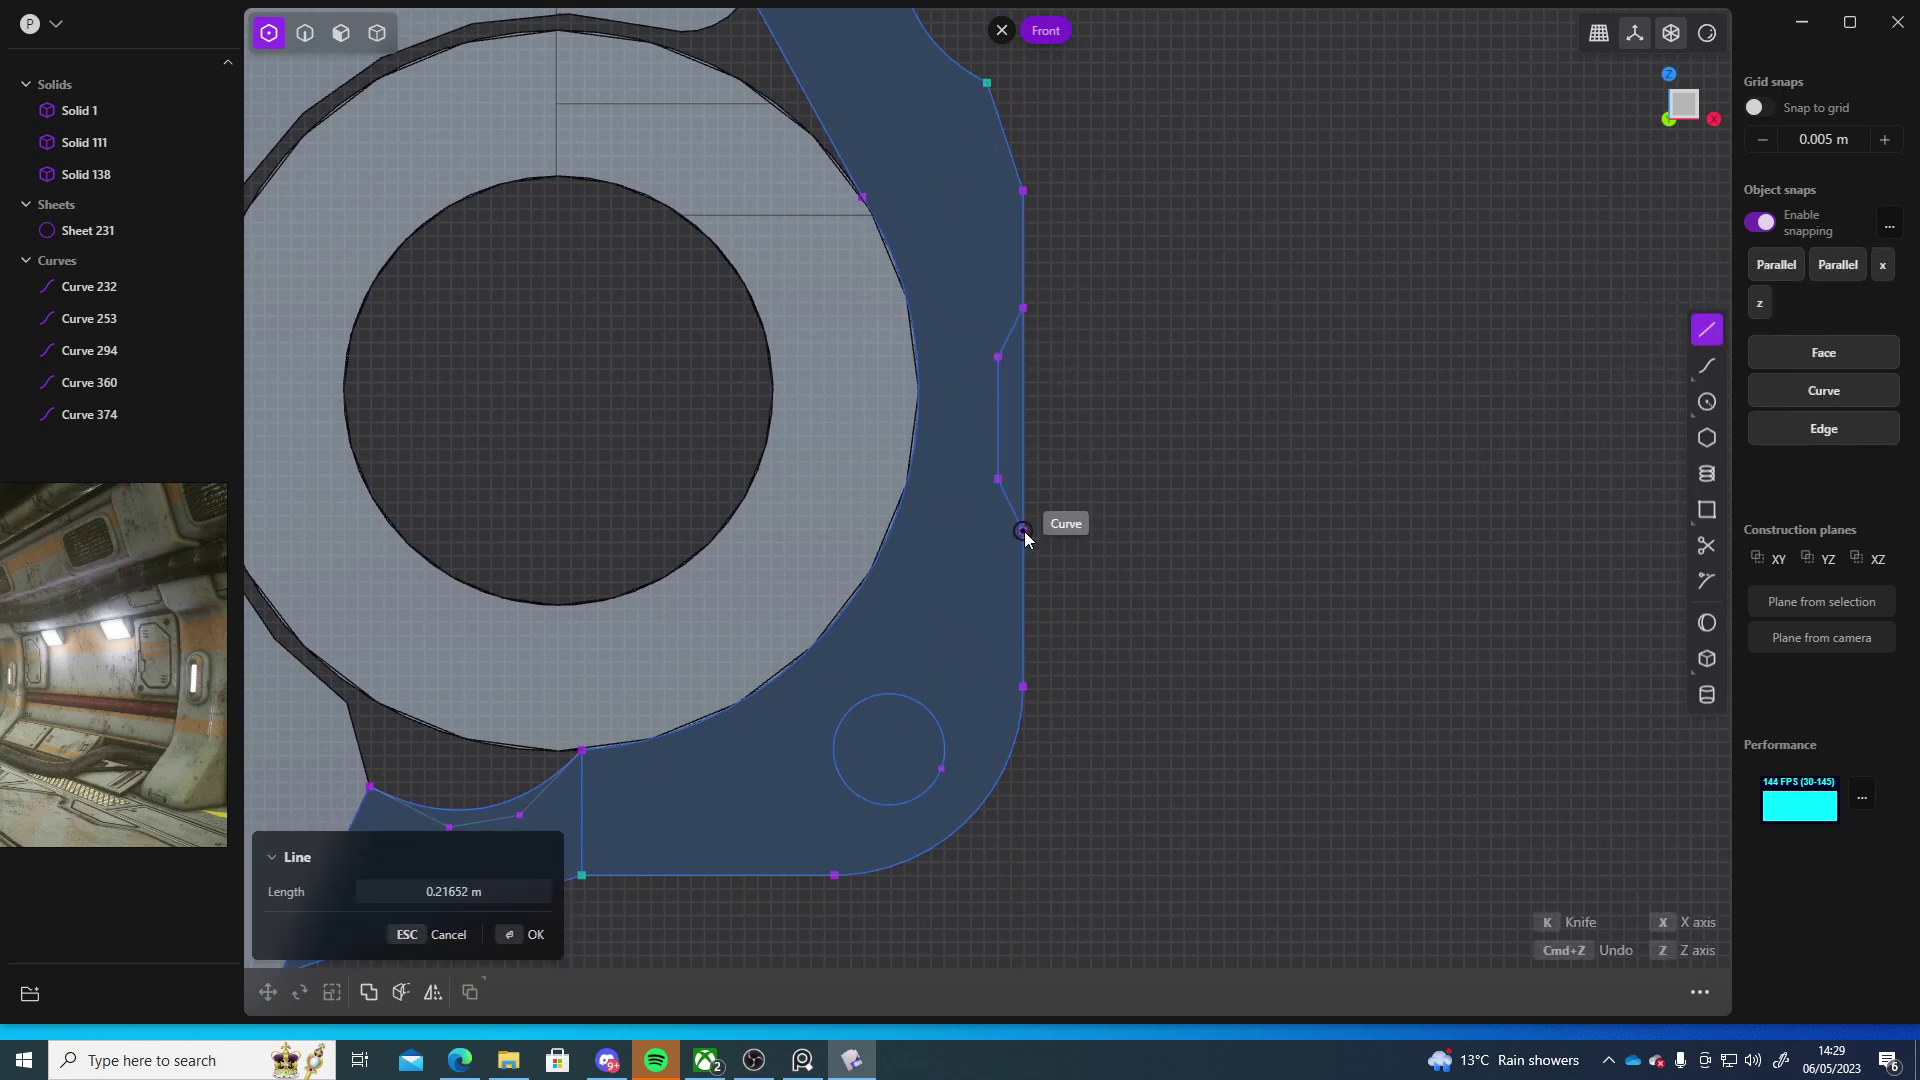
pyautogui.click(1024, 532)
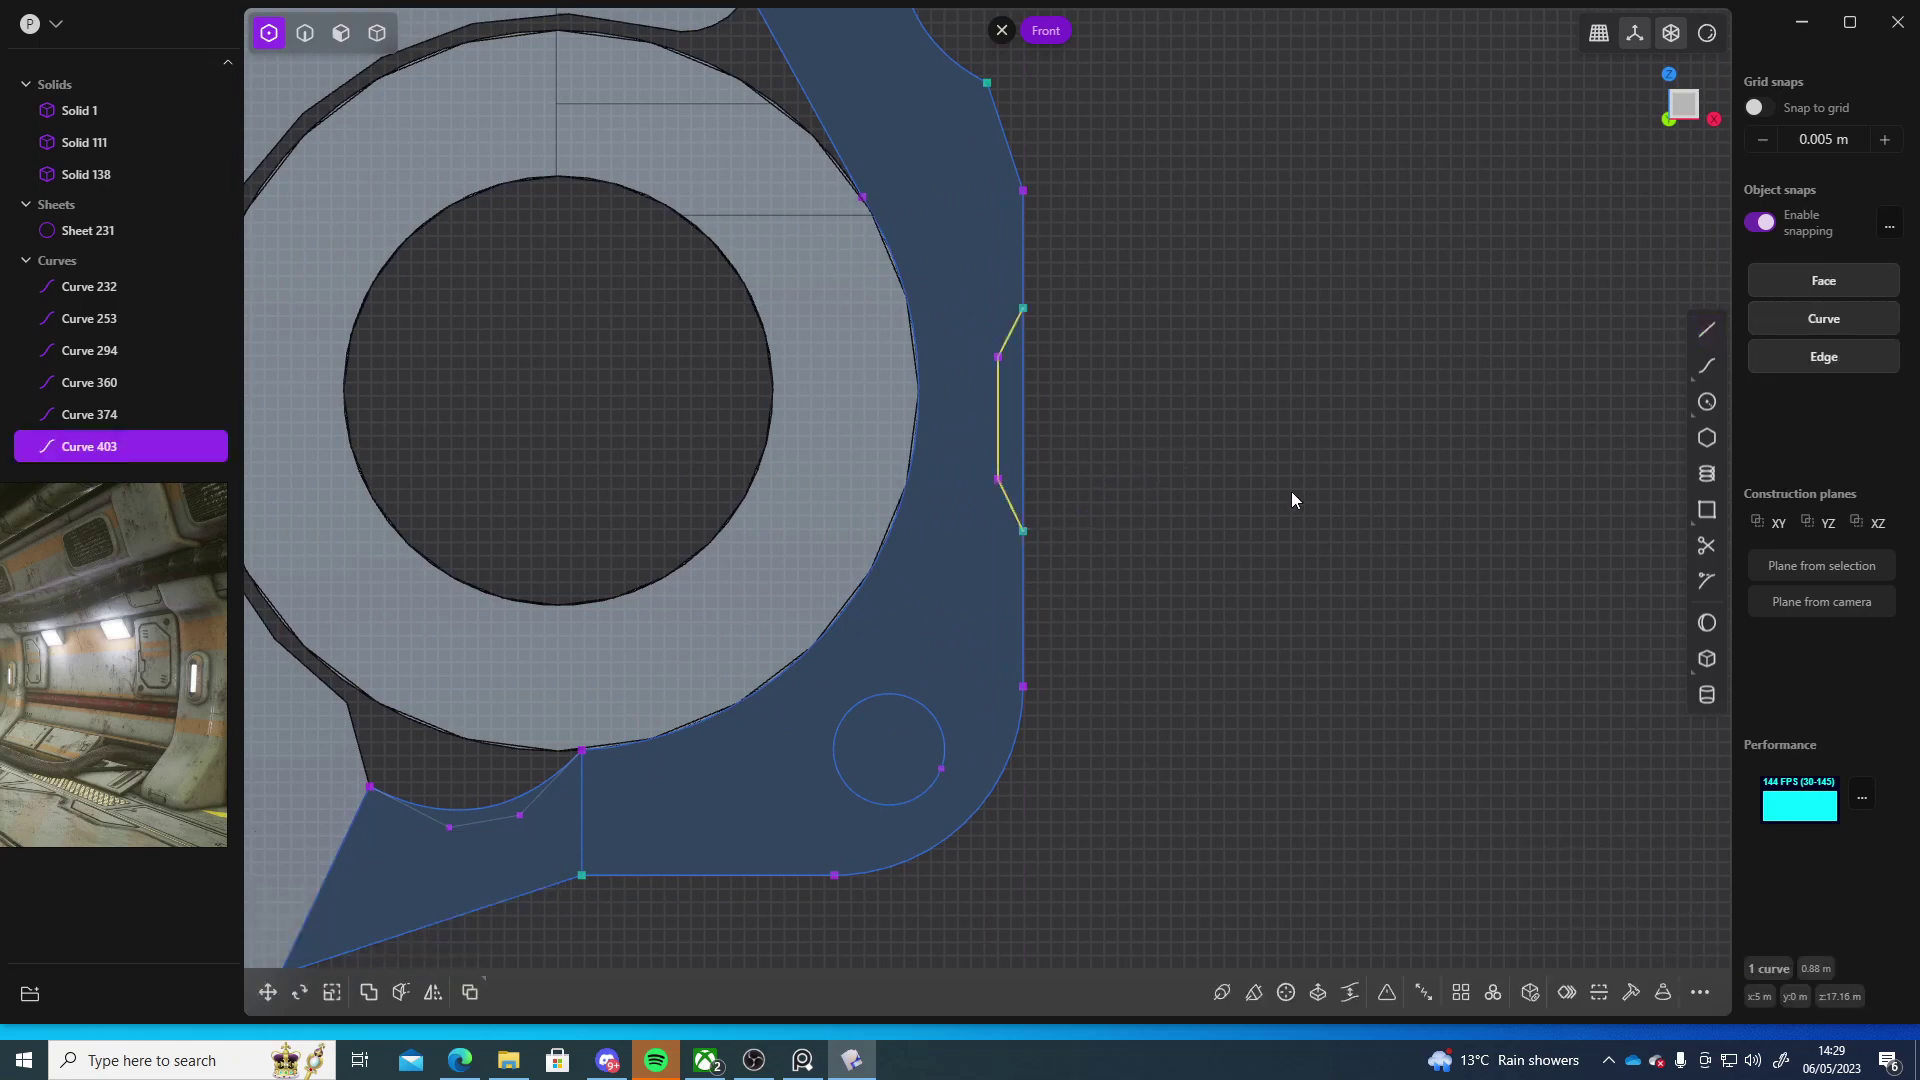
# - Trim away the straight outer-edge segment spanning the mouth of the new notch
pyautogui.click(1706, 545)
pyautogui.click(1030, 399)
pyautogui.press('Return')
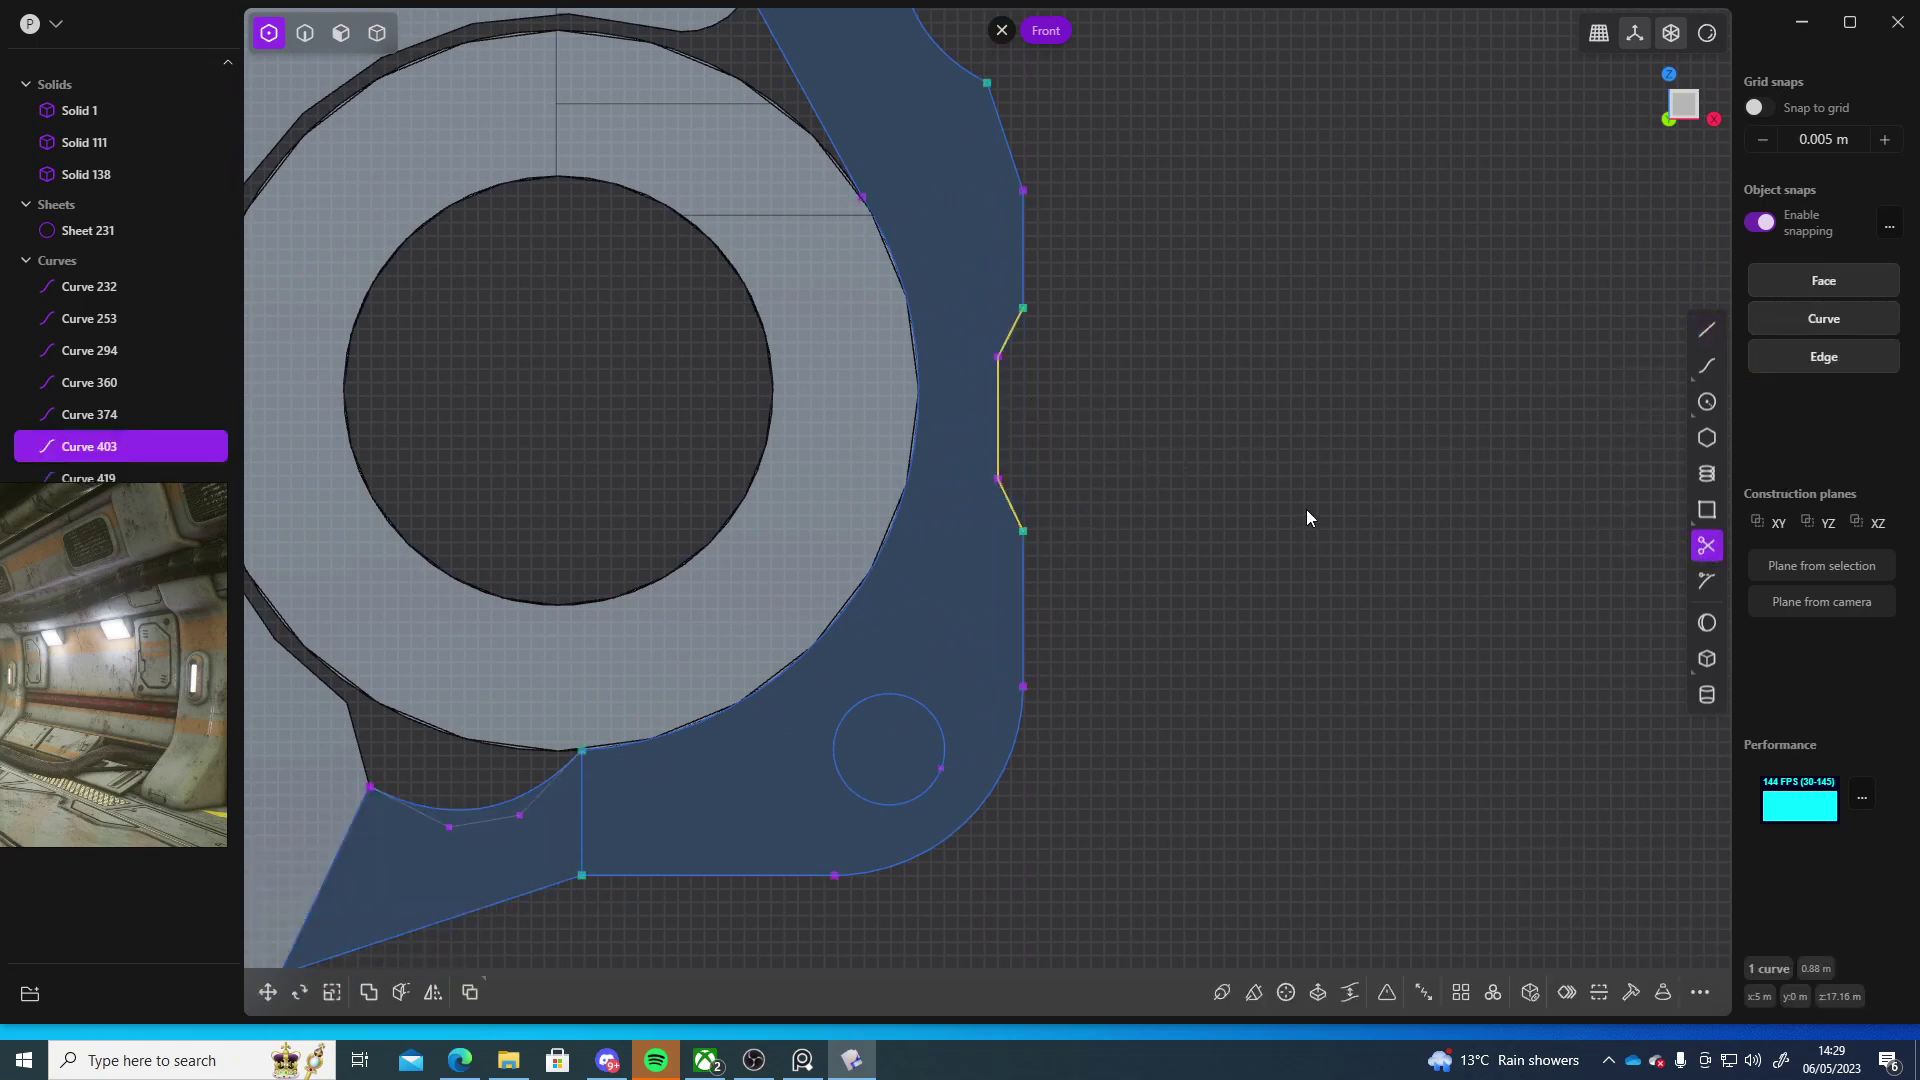
# - Move the notch's two inner vertices farther toward the pipe to deepen the notch
pyautogui.scroll(-10, 1058, 548)
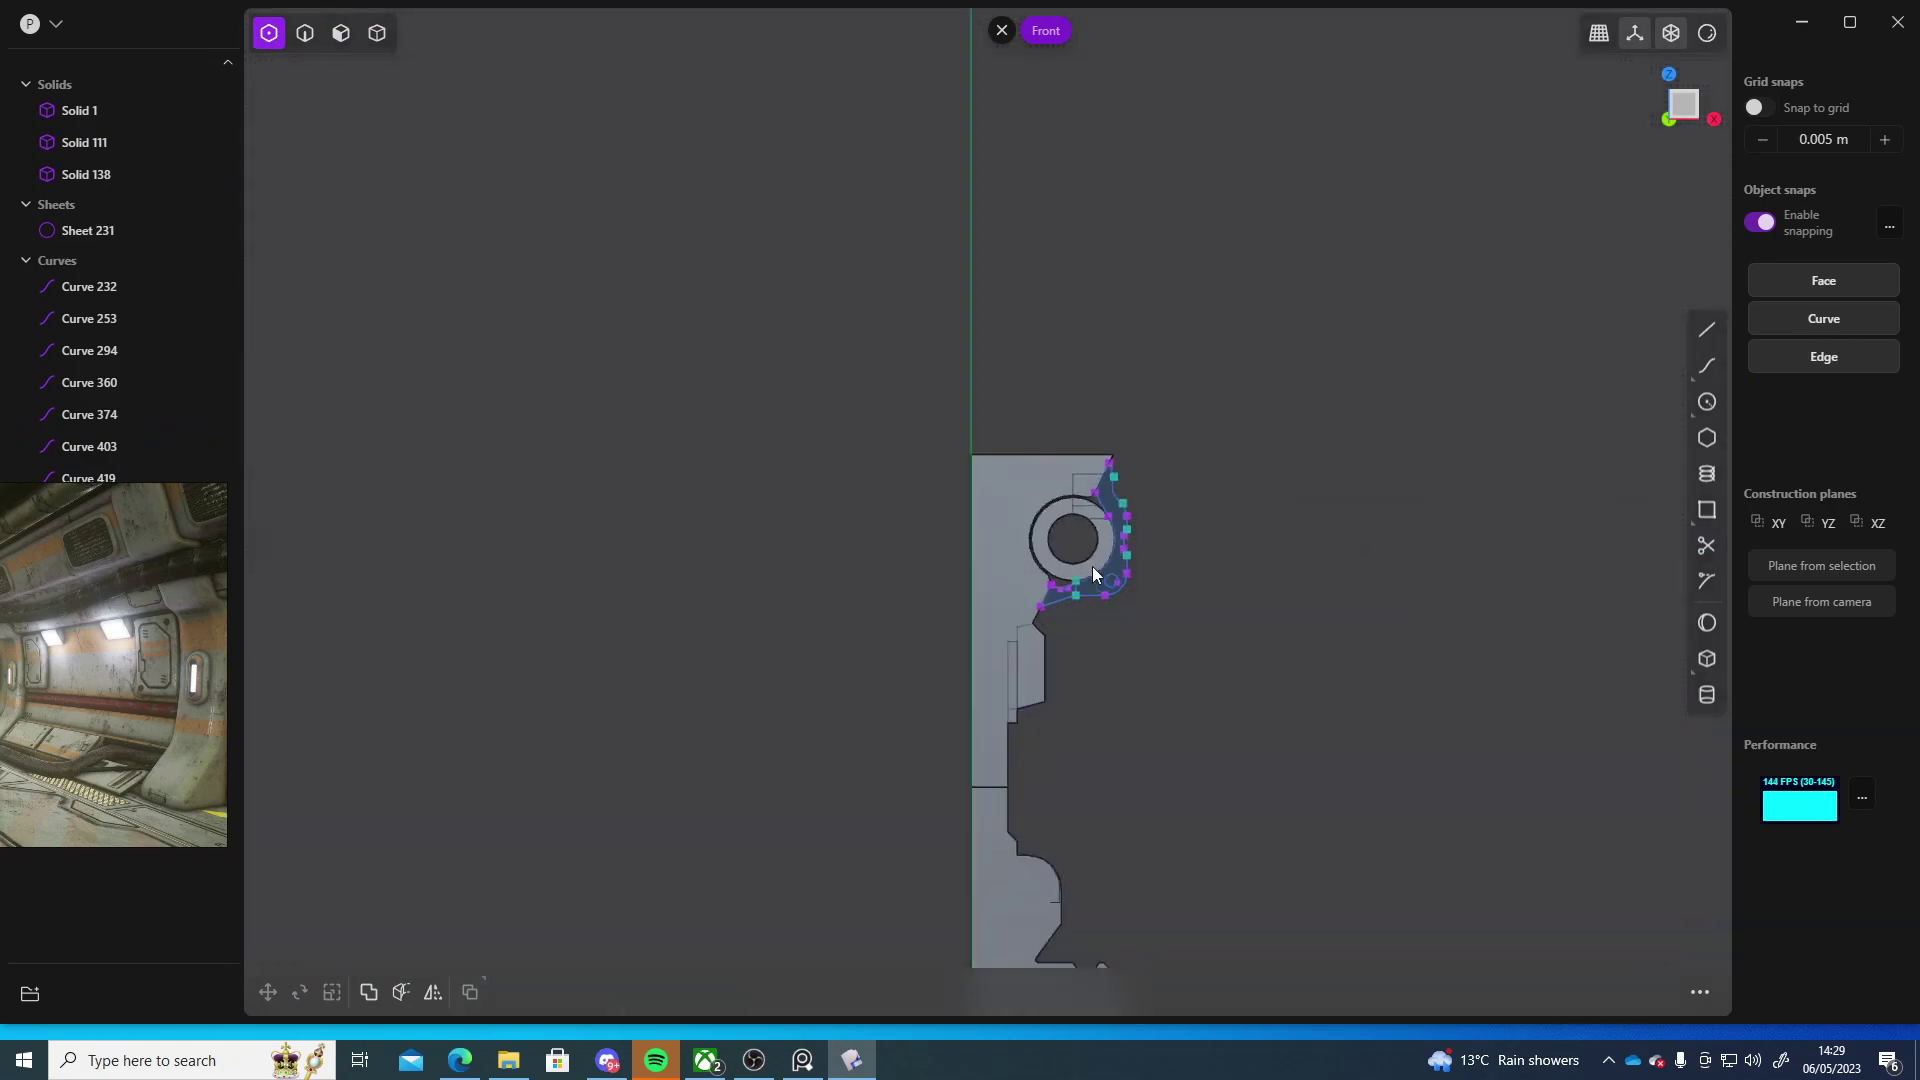
pyautogui.scroll(12, 1092, 557)
pyautogui.moveTo(763, 290); pyautogui.dragTo(951, 588)
pyautogui.press('g')
pyautogui.moveTo(903, 443); pyautogui.dragTo(855, 444)
pyautogui.rightClick(900, 456)
pyautogui.scroll(-5, 1030, 590)
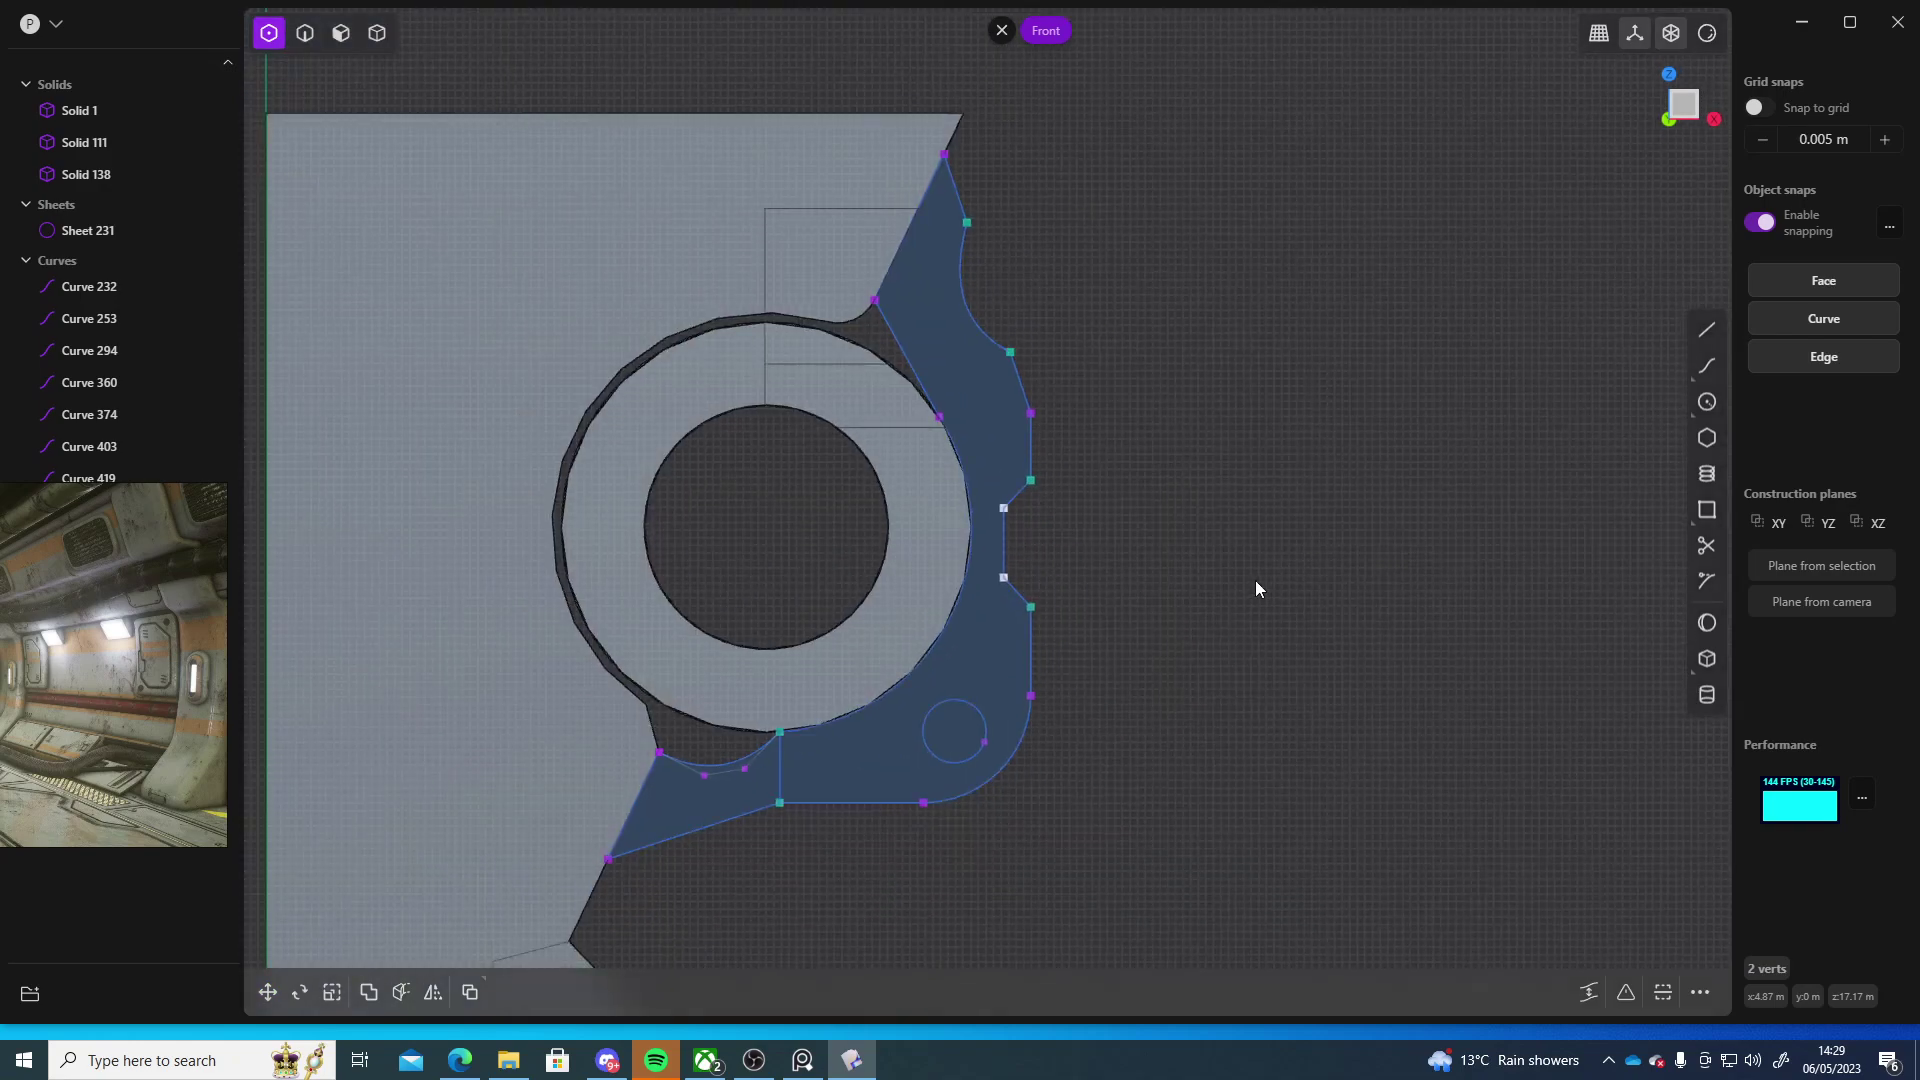
pyautogui.click(1304, 670)
# - Scale the notch's two outer vertices closer together so that the mouth is narrower
pyautogui.scroll(5, 1095, 450)
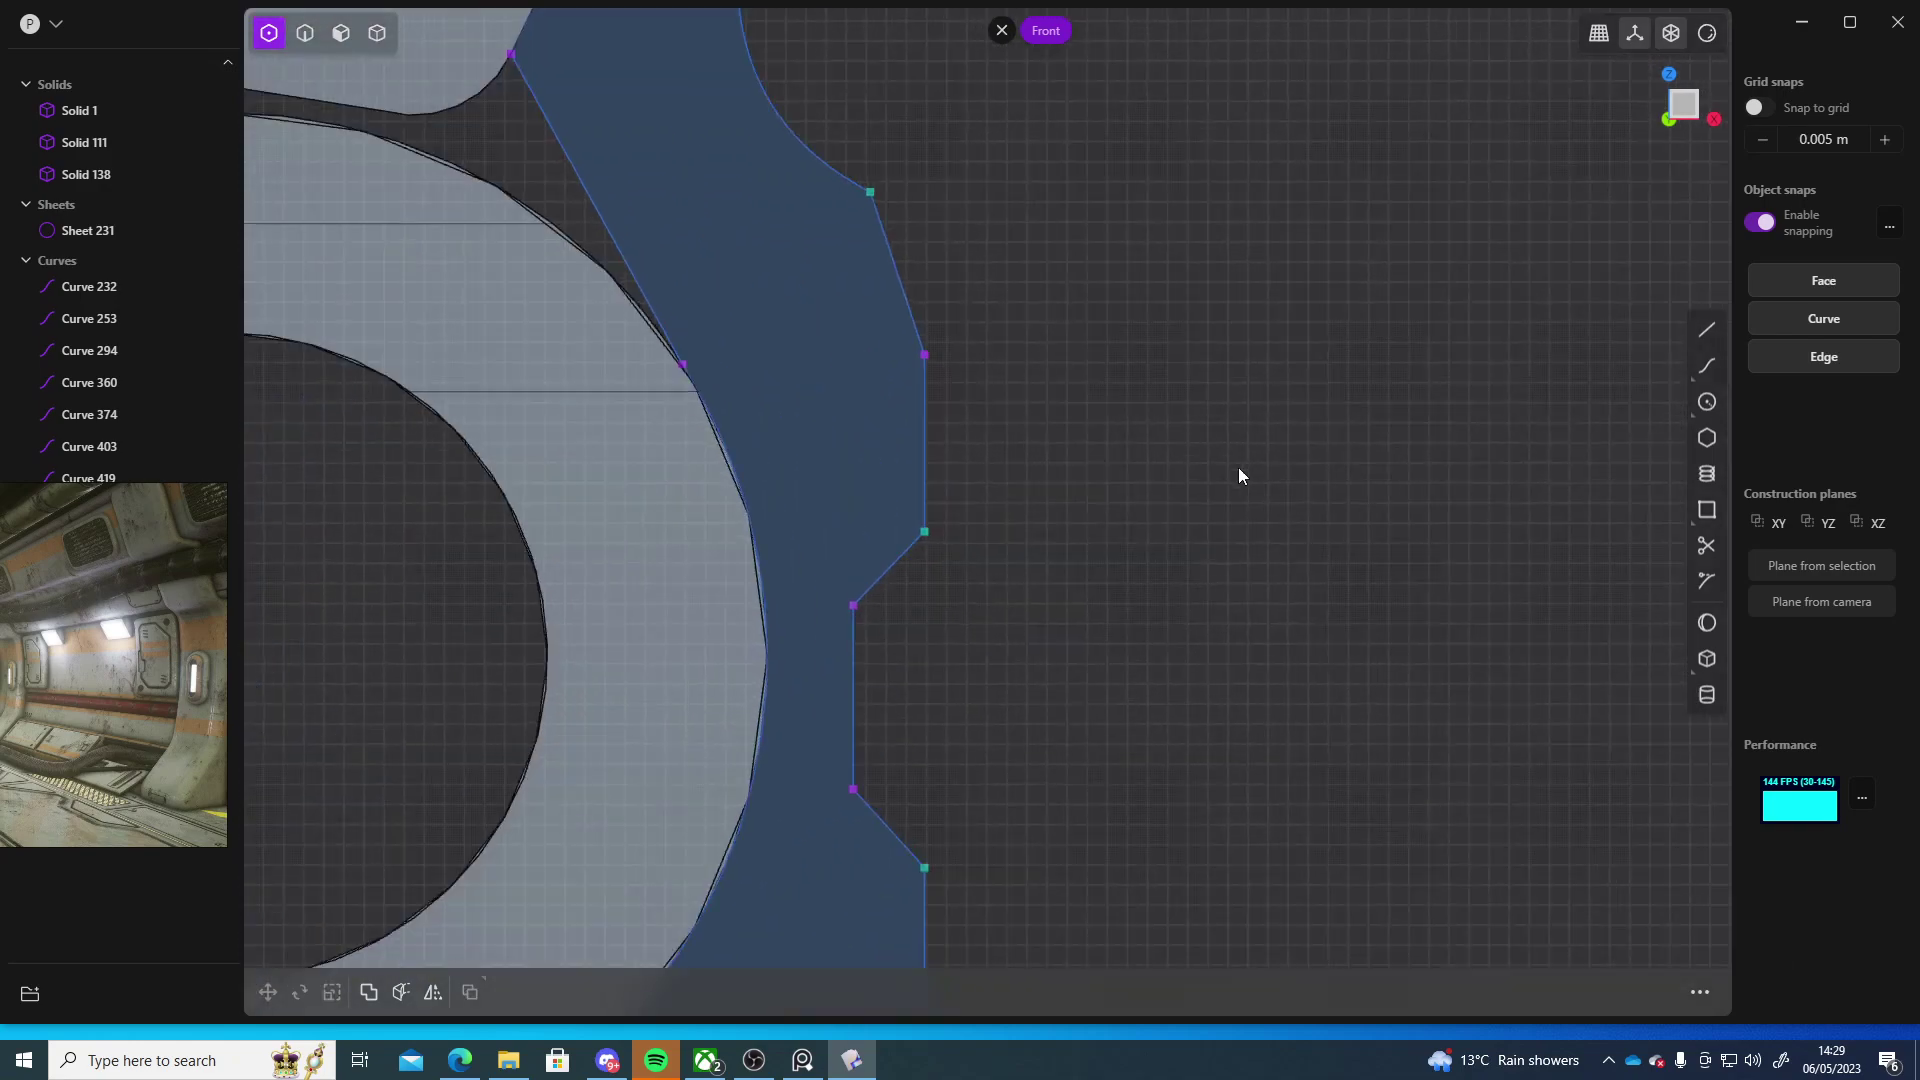
pyautogui.moveTo(1044, 303); pyautogui.dragTo(903, 732)
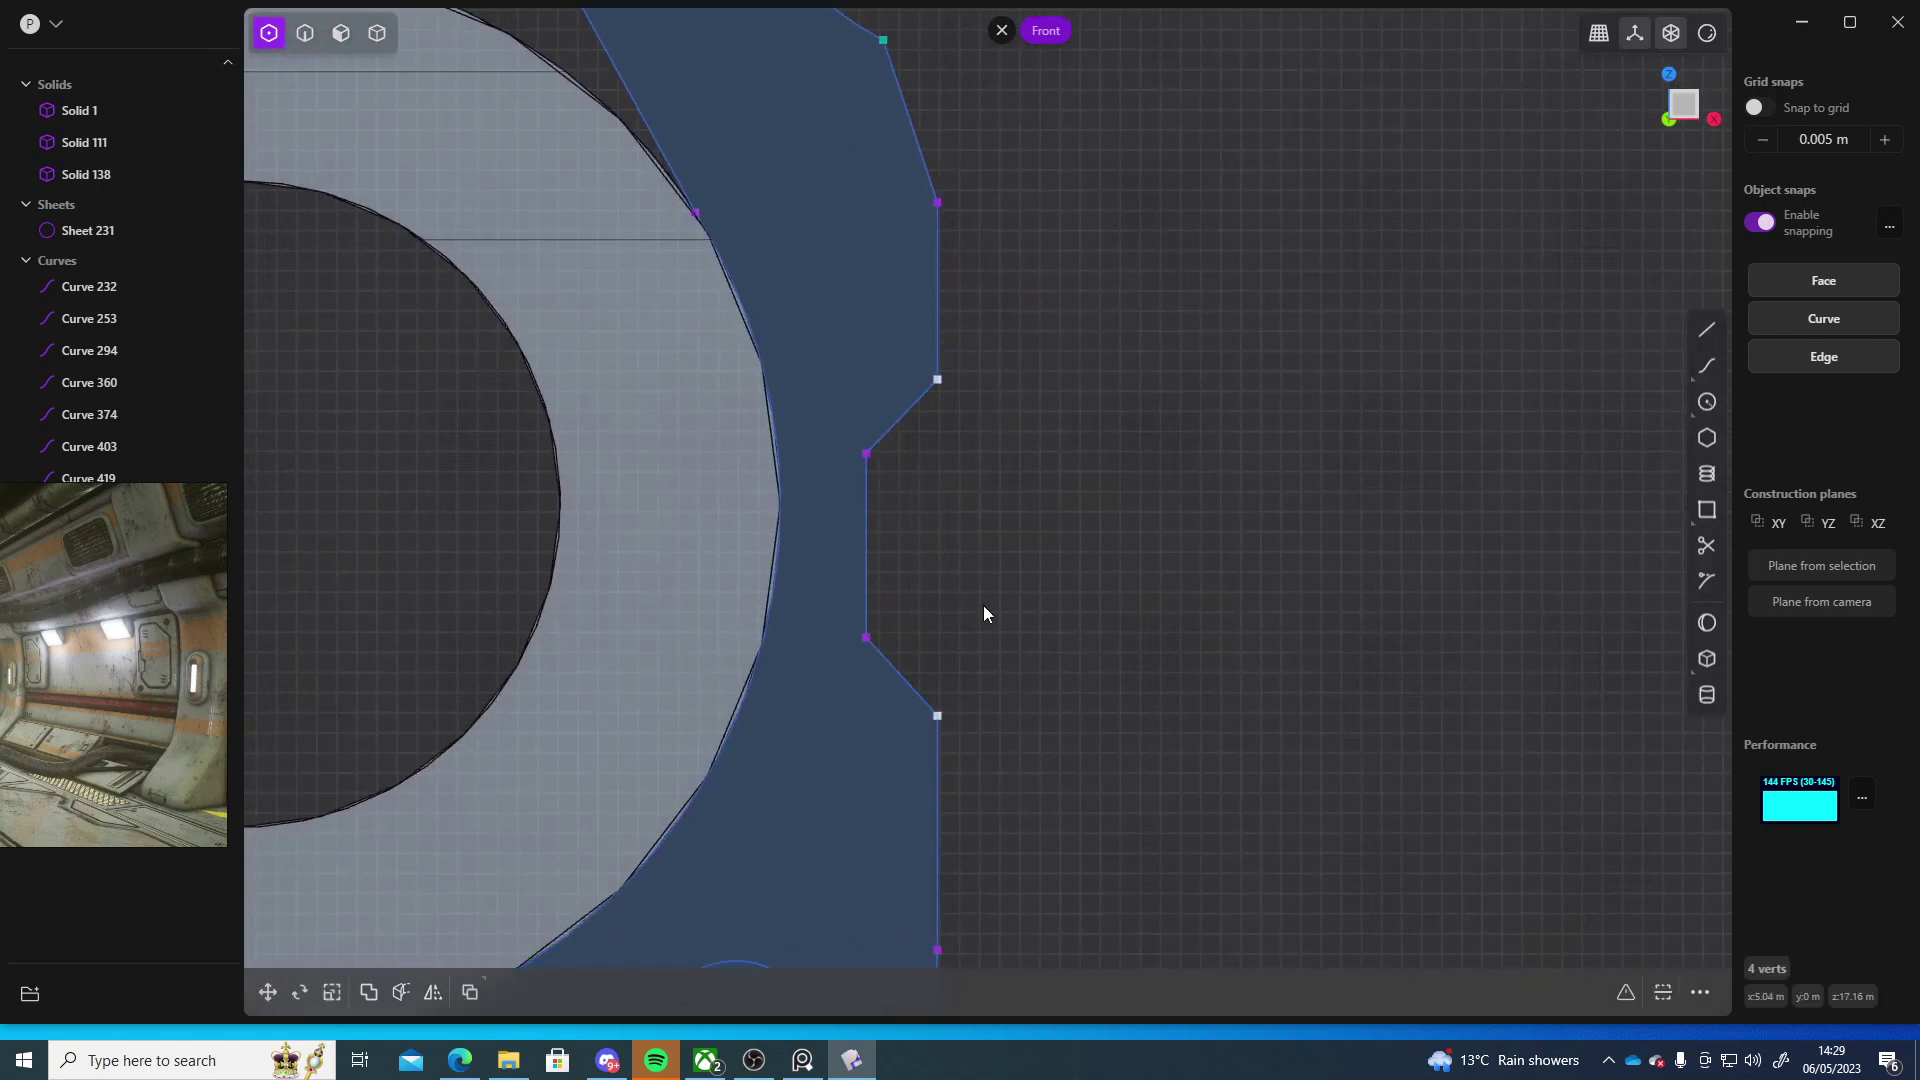
pyautogui.press('s')
pyautogui.click(934, 486)
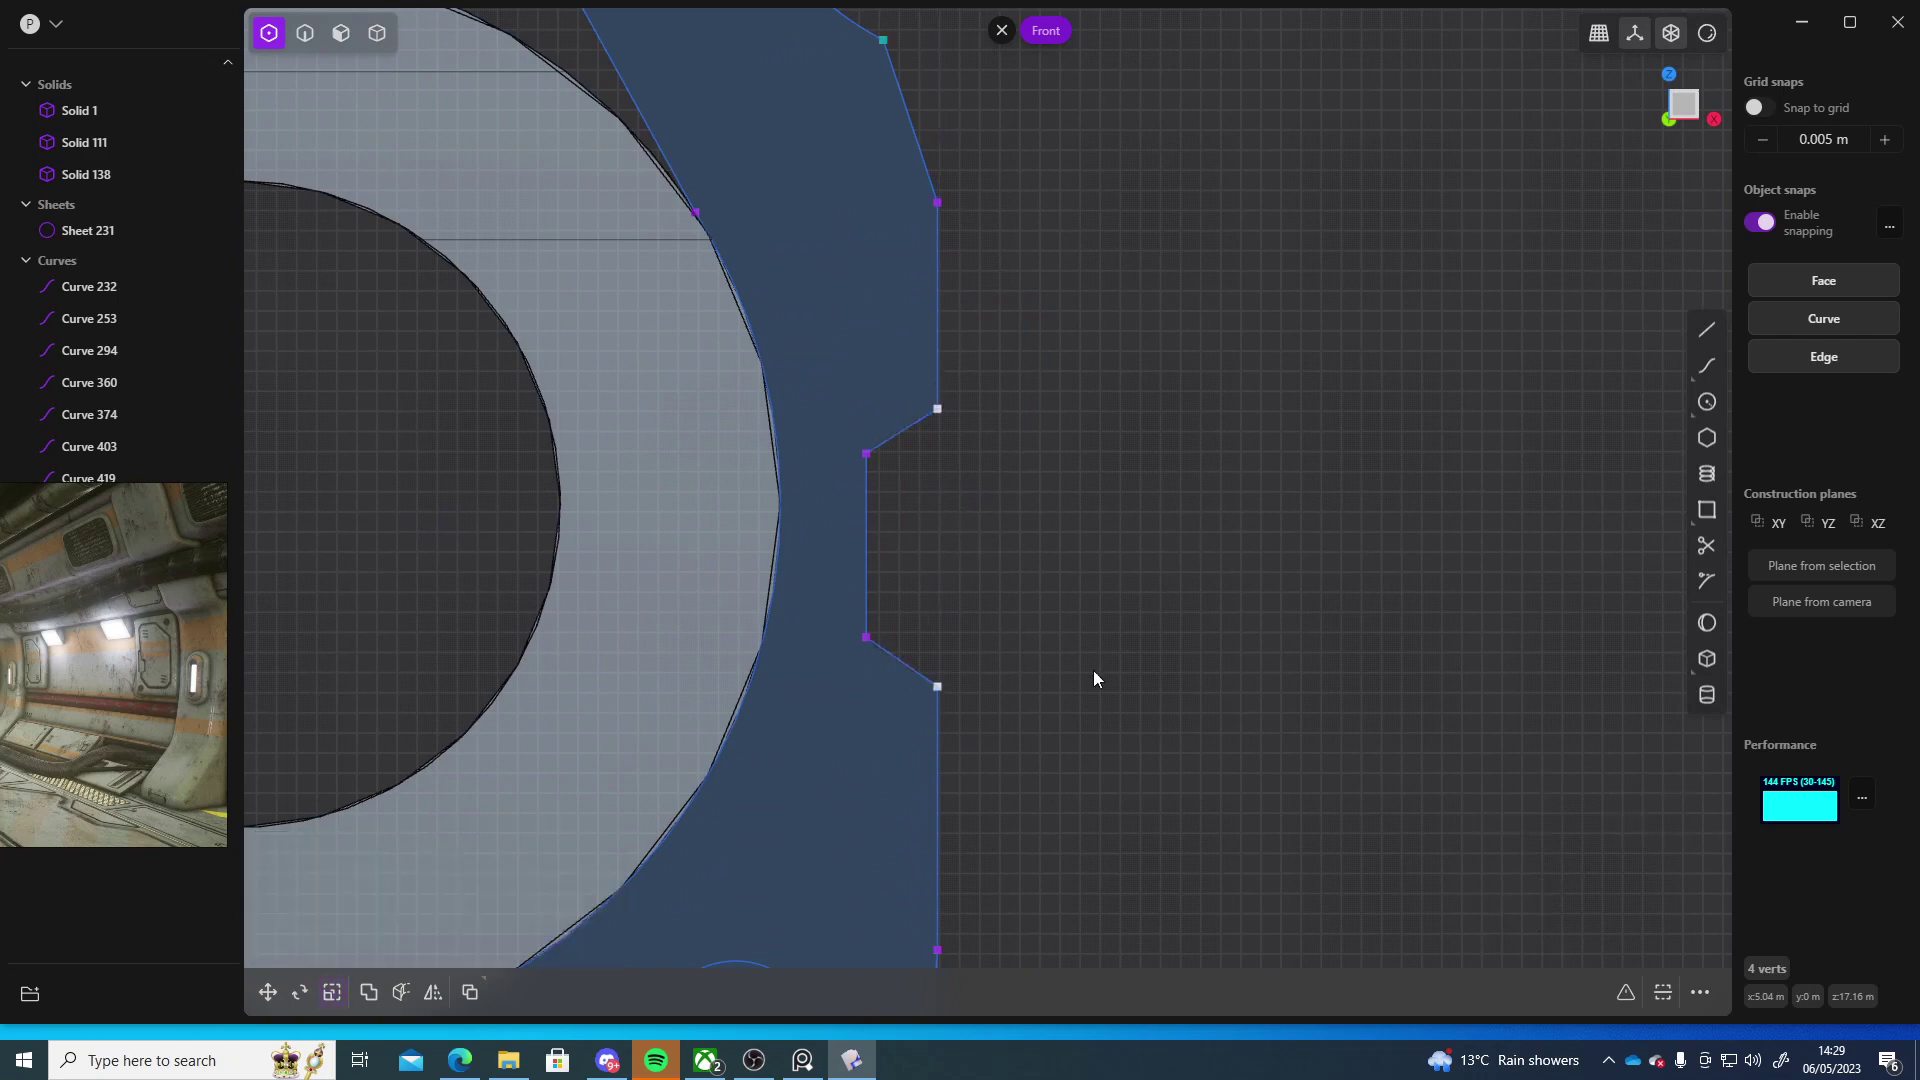
# - Move the notch's lower outer vertex slightly upward along the profile's outer edge
pyautogui.moveTo(1008, 606); pyautogui.dragTo(902, 718)
pyautogui.press('g')
pyautogui.moveTo(938, 618); pyautogui.dragTo(938, 608)
pyautogui.click(1225, 719)
# - Draw a line about 1.35 m long from the bracket profile's slanted lower edge down to the panel's outer corner
pyautogui.scroll(-5, 1224, 718)
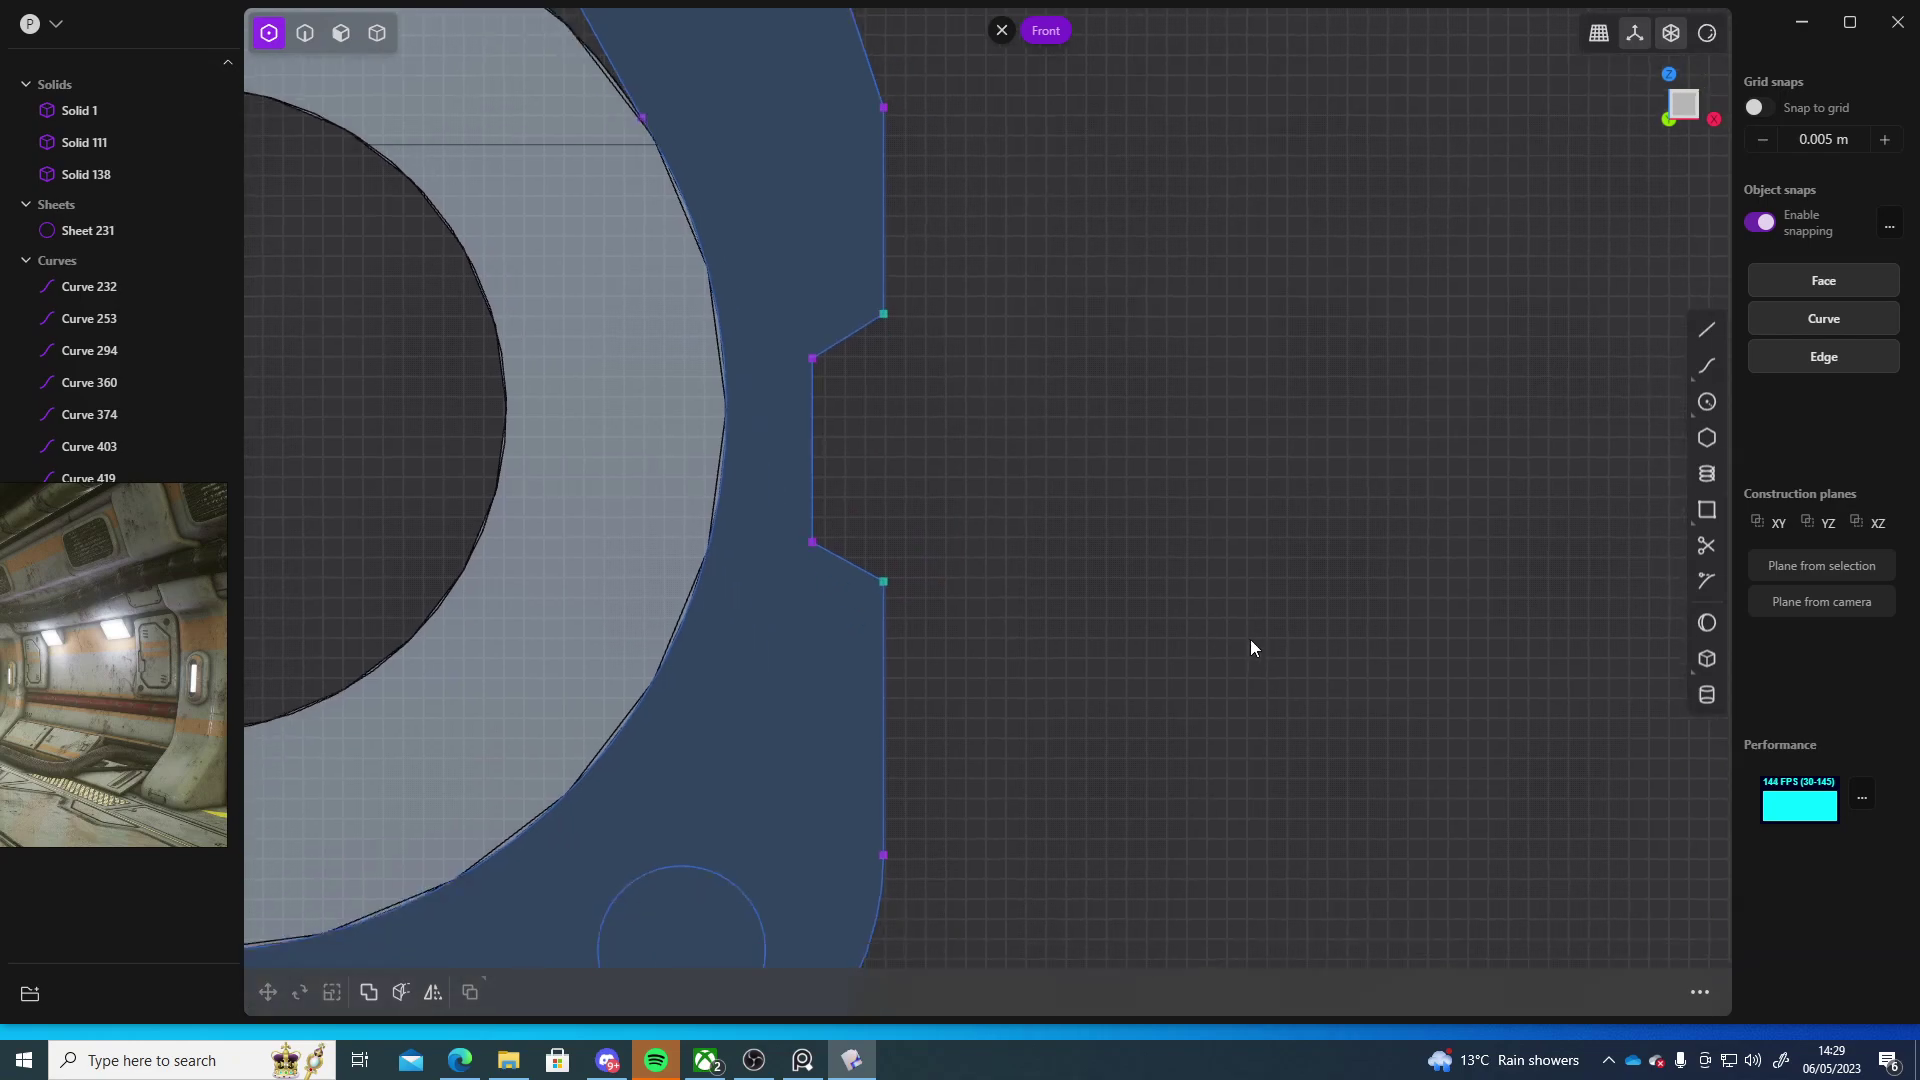
pyautogui.scroll(1, 1263, 741)
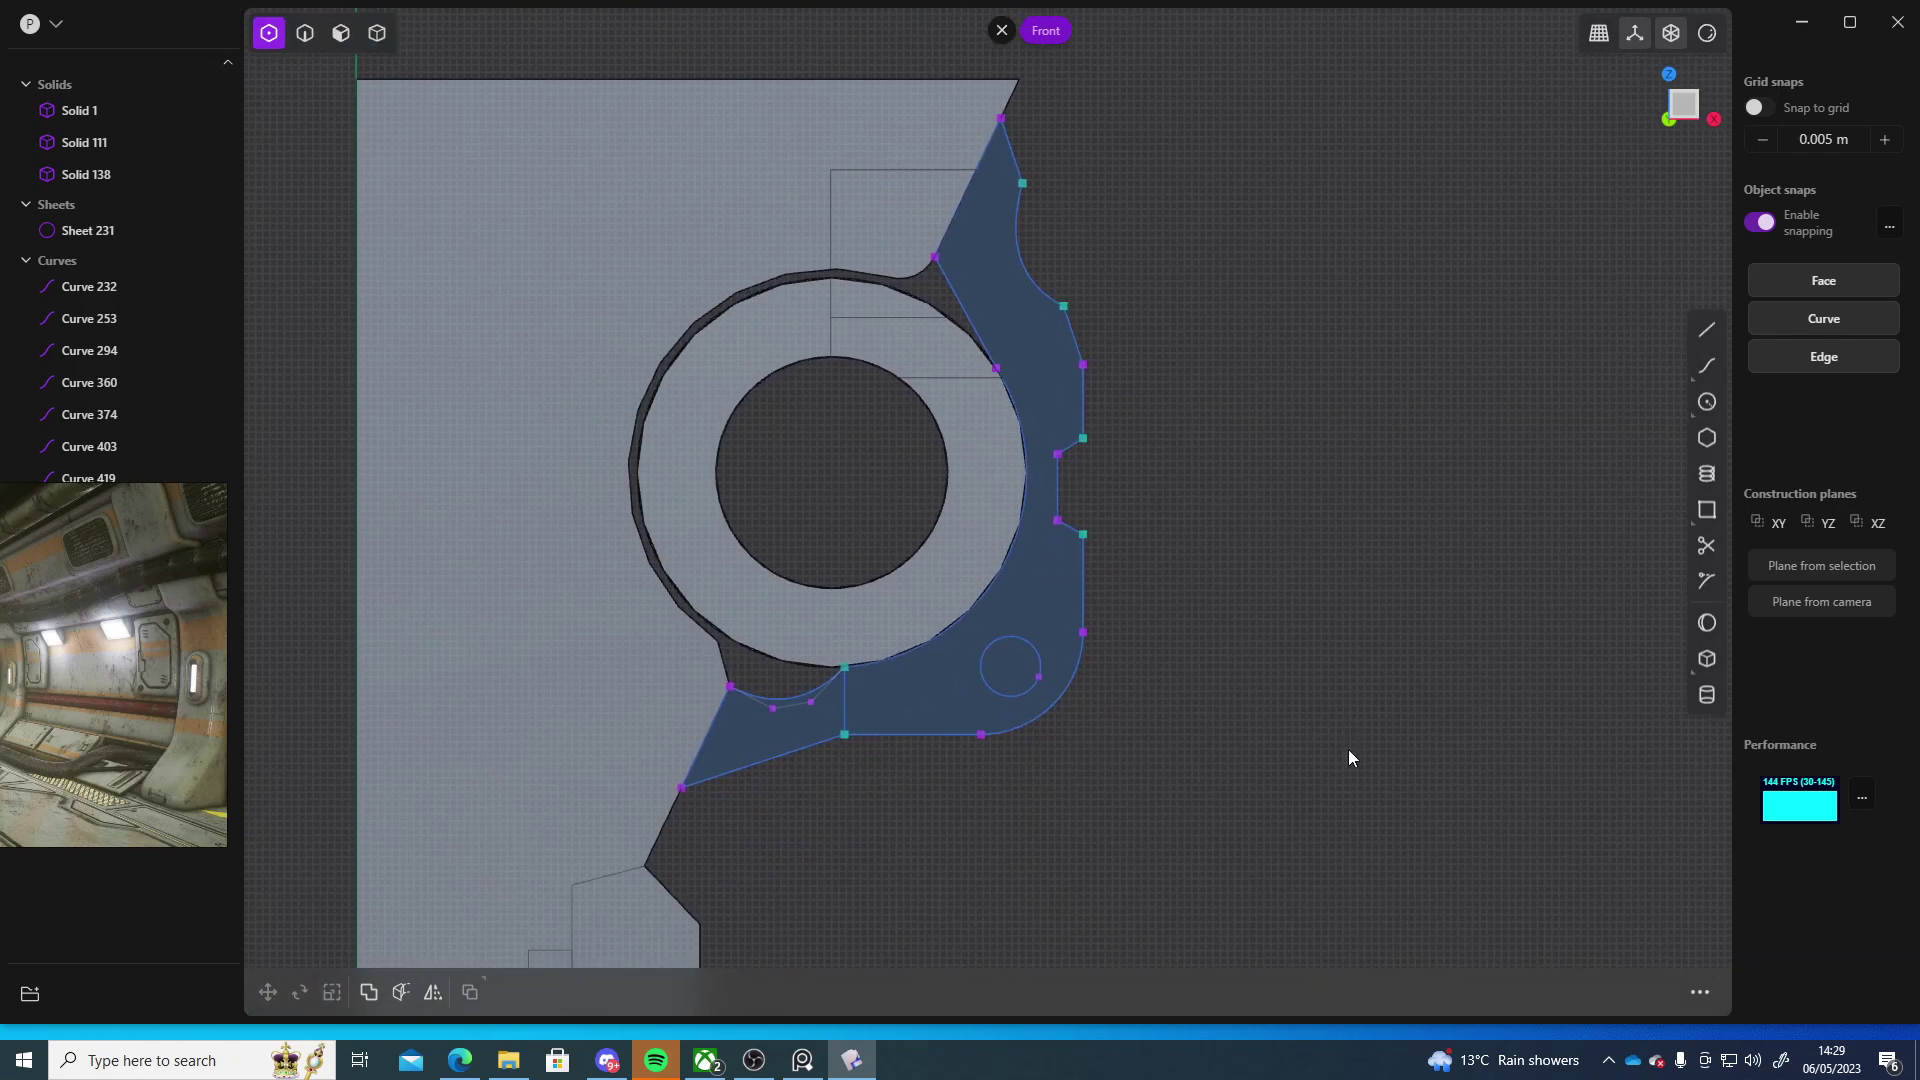
pyautogui.keyDown('shift'); pyautogui.moveTo(1348, 758); pyautogui.dragTo(1200, 835, button='middle'); pyautogui.keyUp('shift')
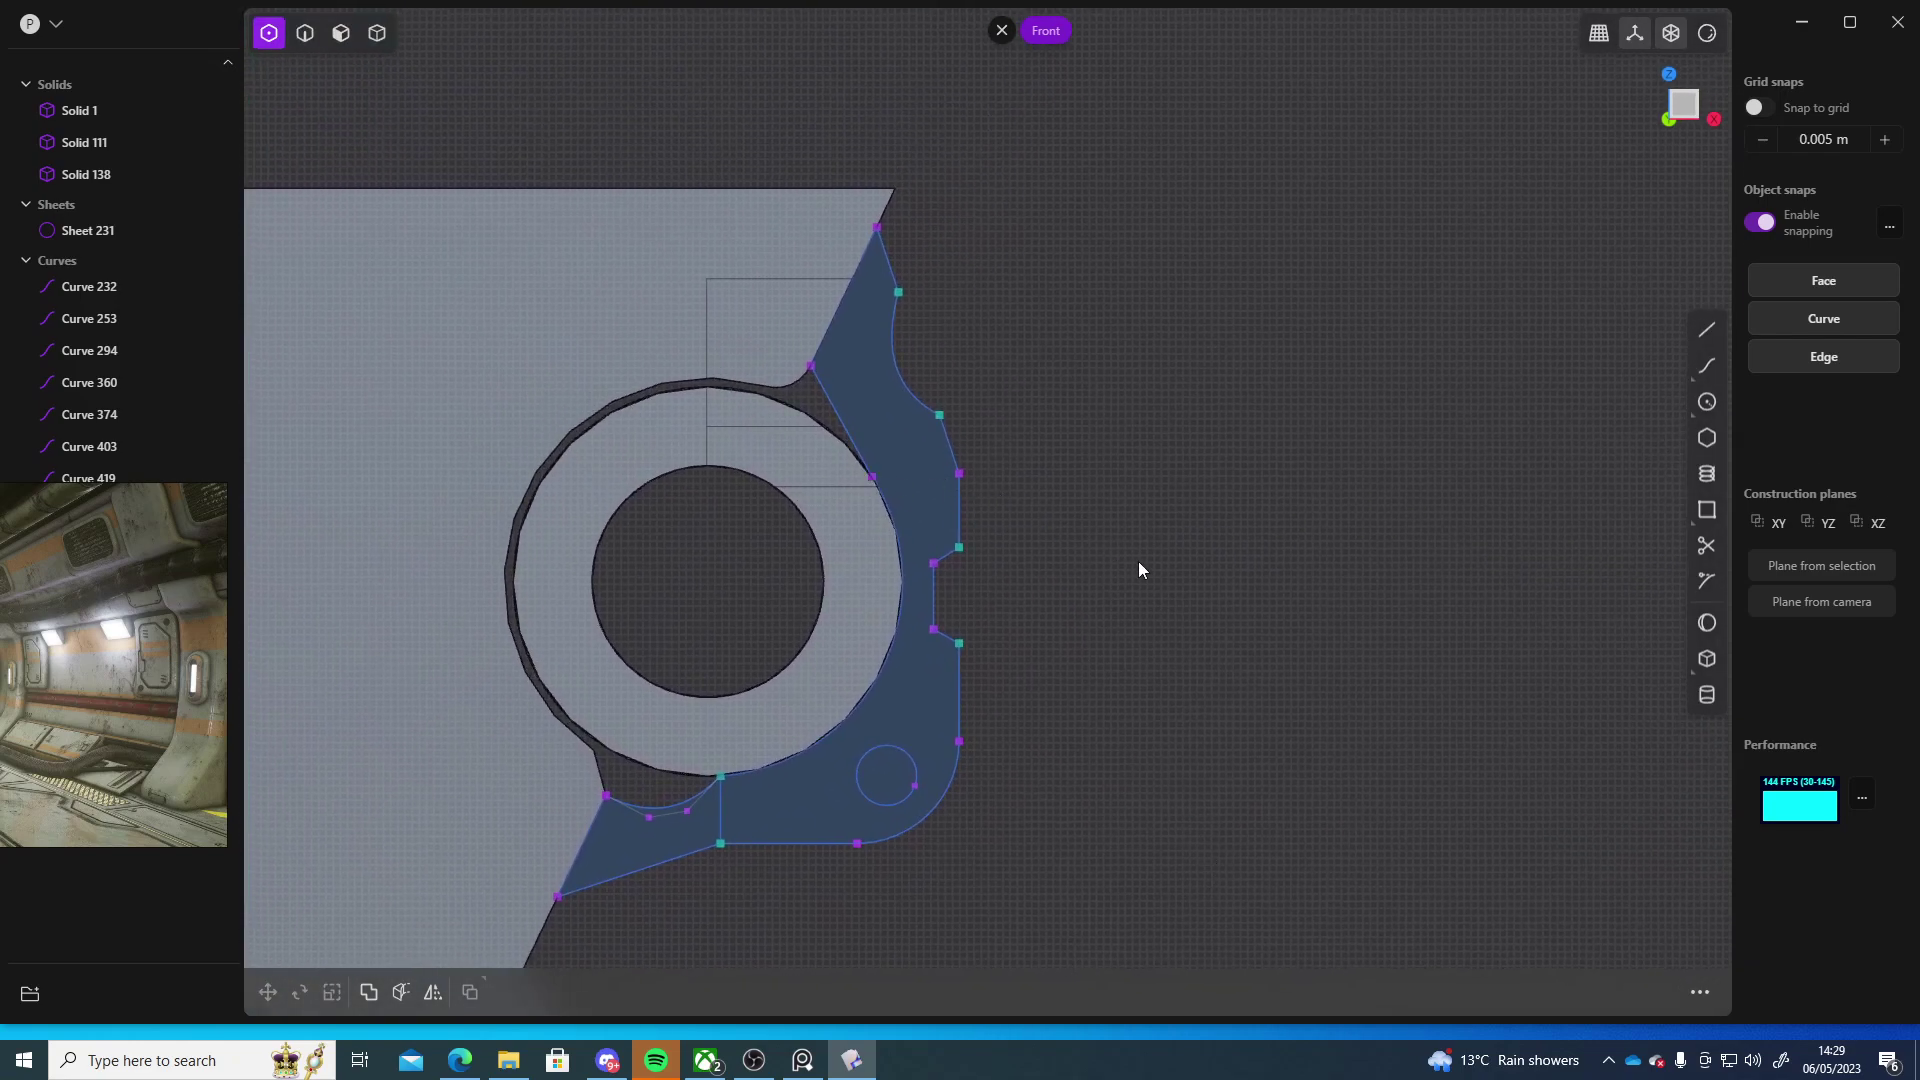
pyautogui.keyDown('shift'); pyautogui.moveTo(1155, 559); pyautogui.dragTo(1338, 415, button='middle'); pyautogui.keyUp('shift')
pyautogui.keyDown('shift'); pyautogui.moveTo(1308, 638); pyautogui.dragTo(1320, 484, button='middle'); pyautogui.keyUp('shift')
pyautogui.scroll(10, 878, 594)
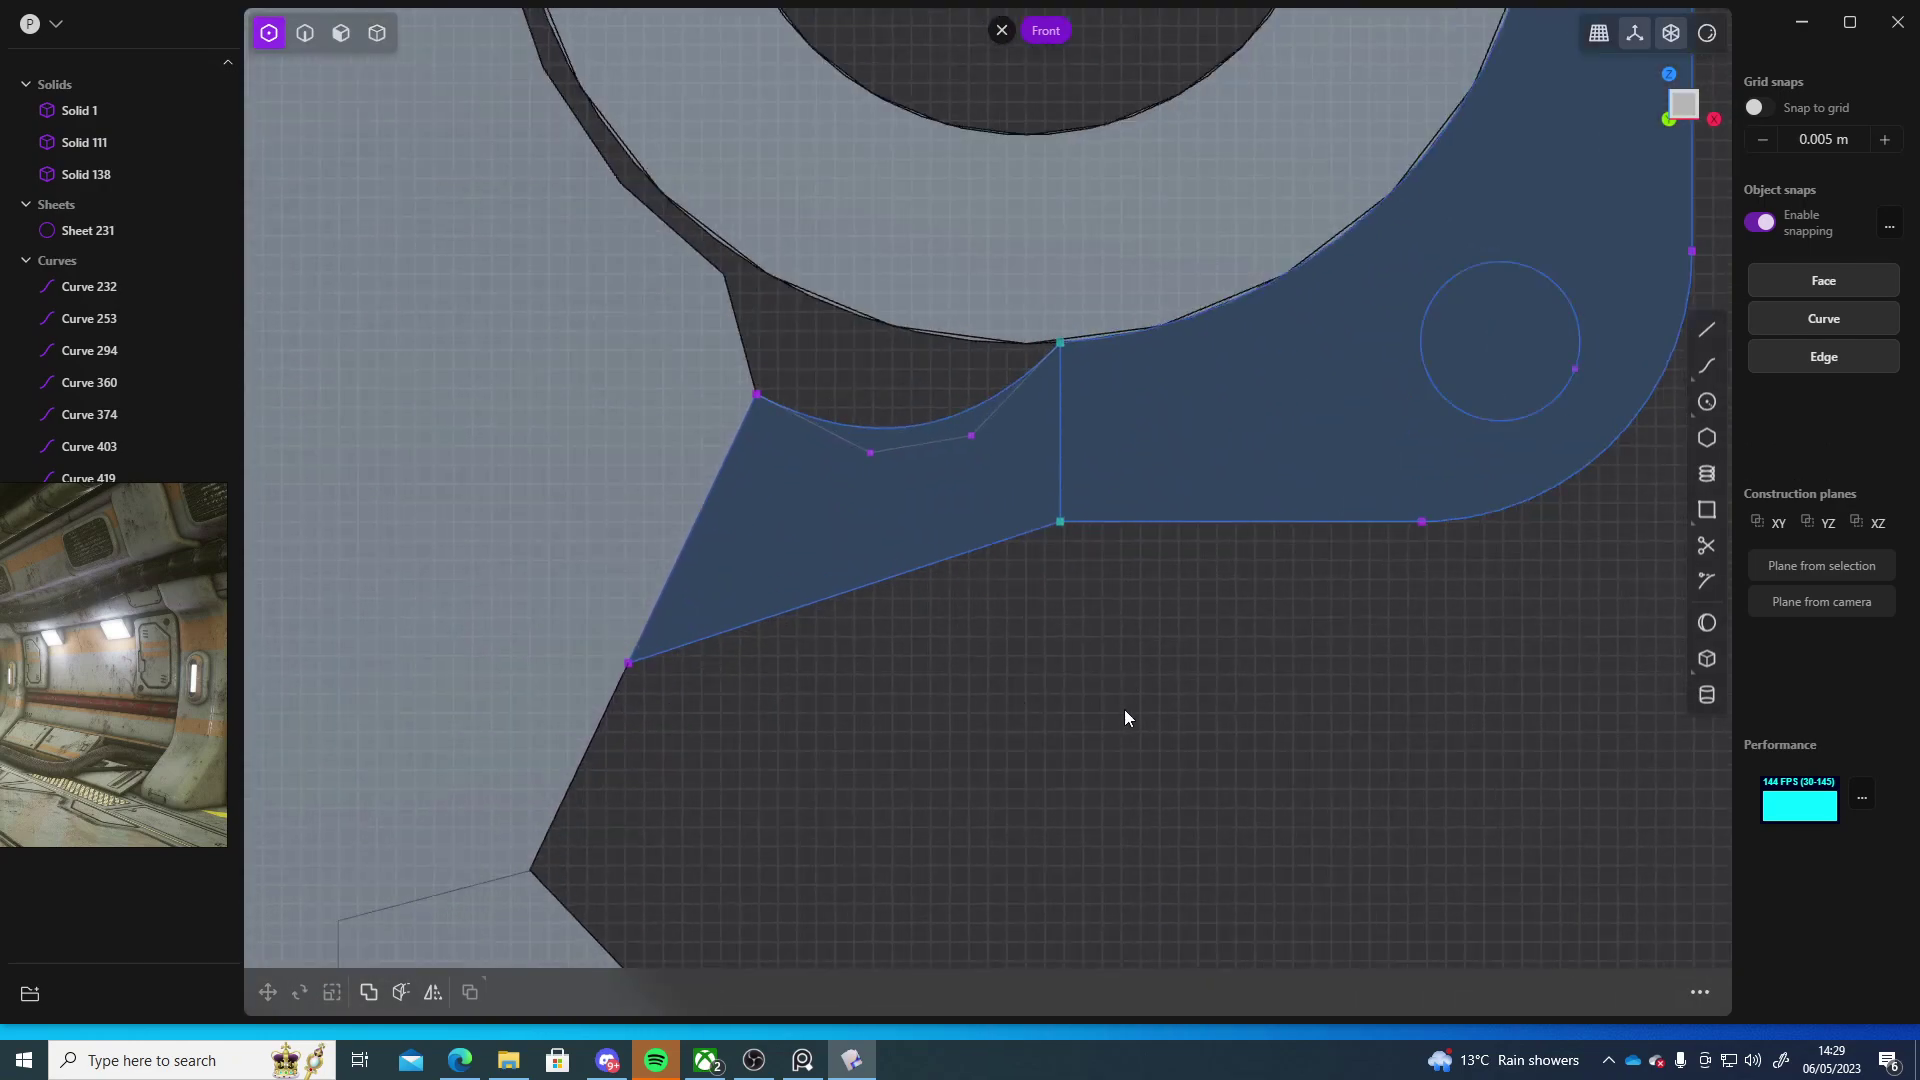
pyautogui.scroll(-5, 1127, 716)
pyautogui.scroll(5, 973, 497)
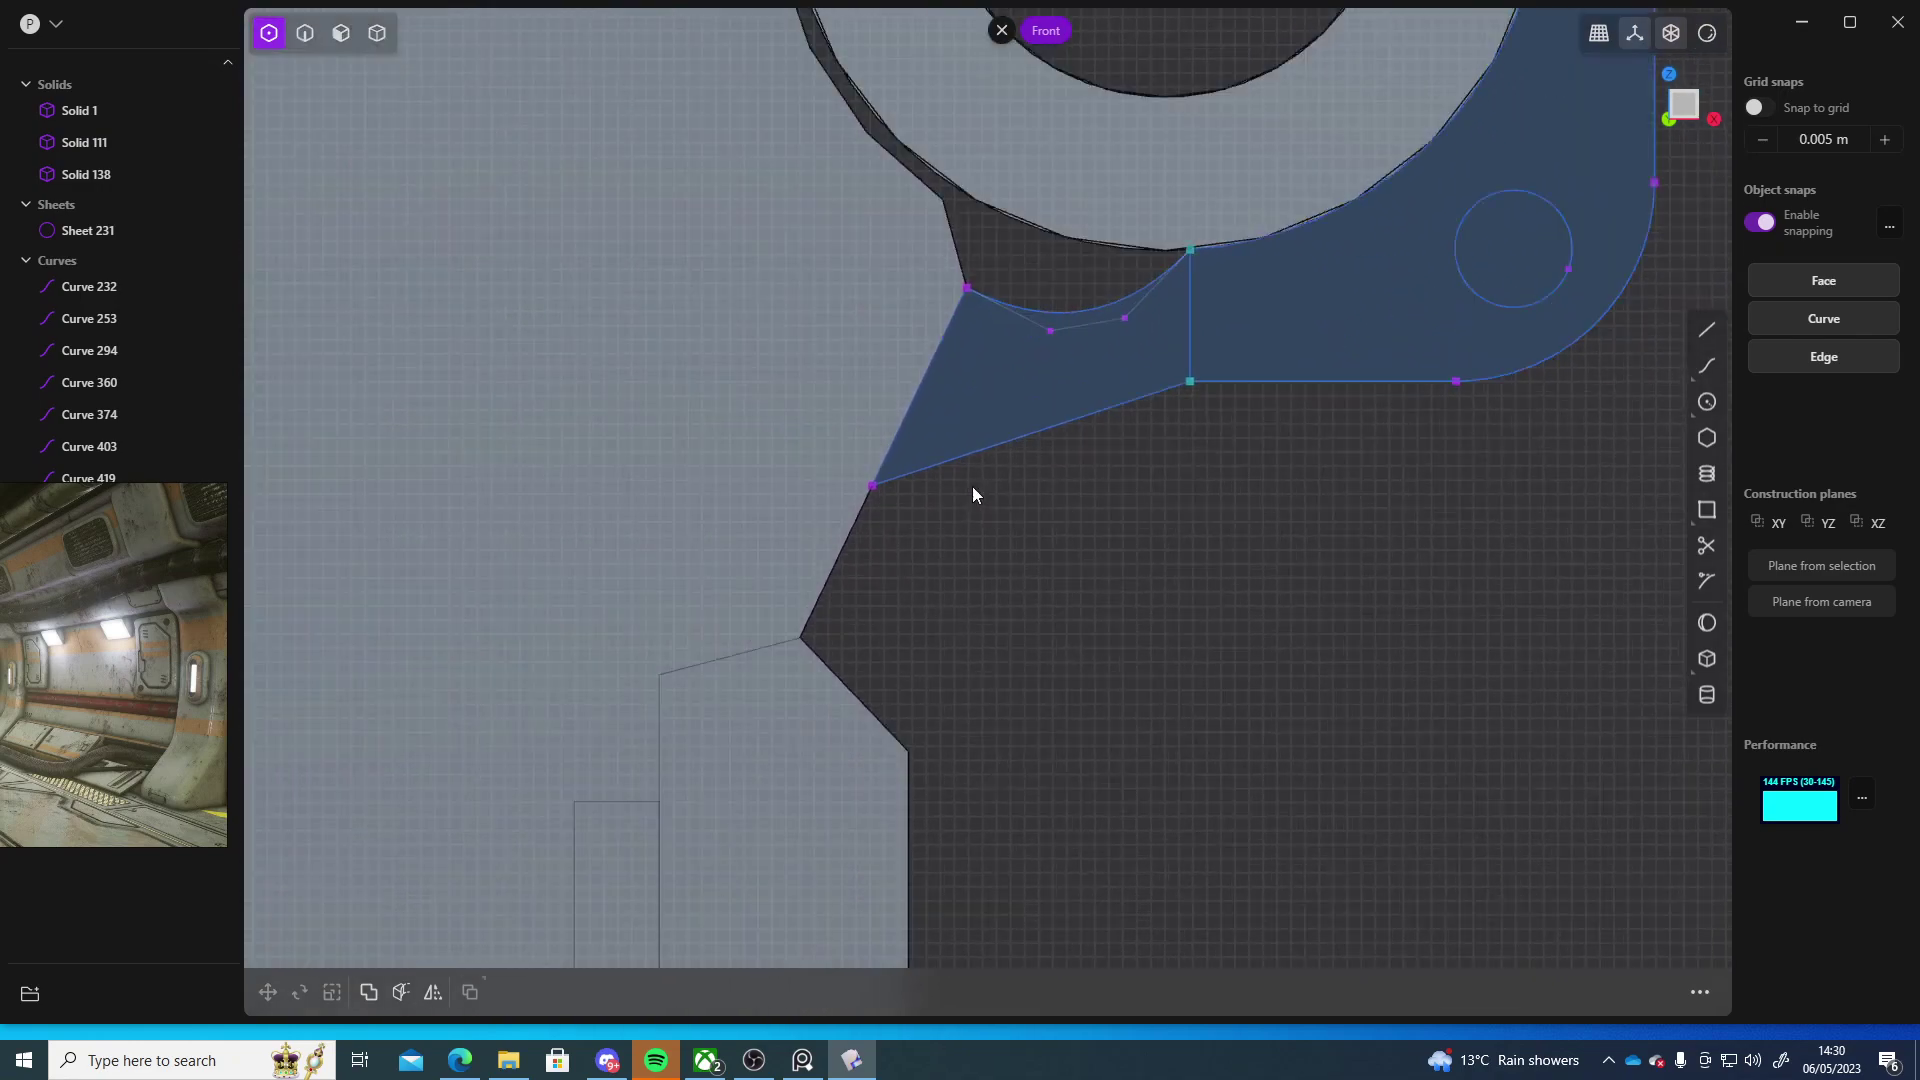
pyautogui.click(1694, 330)
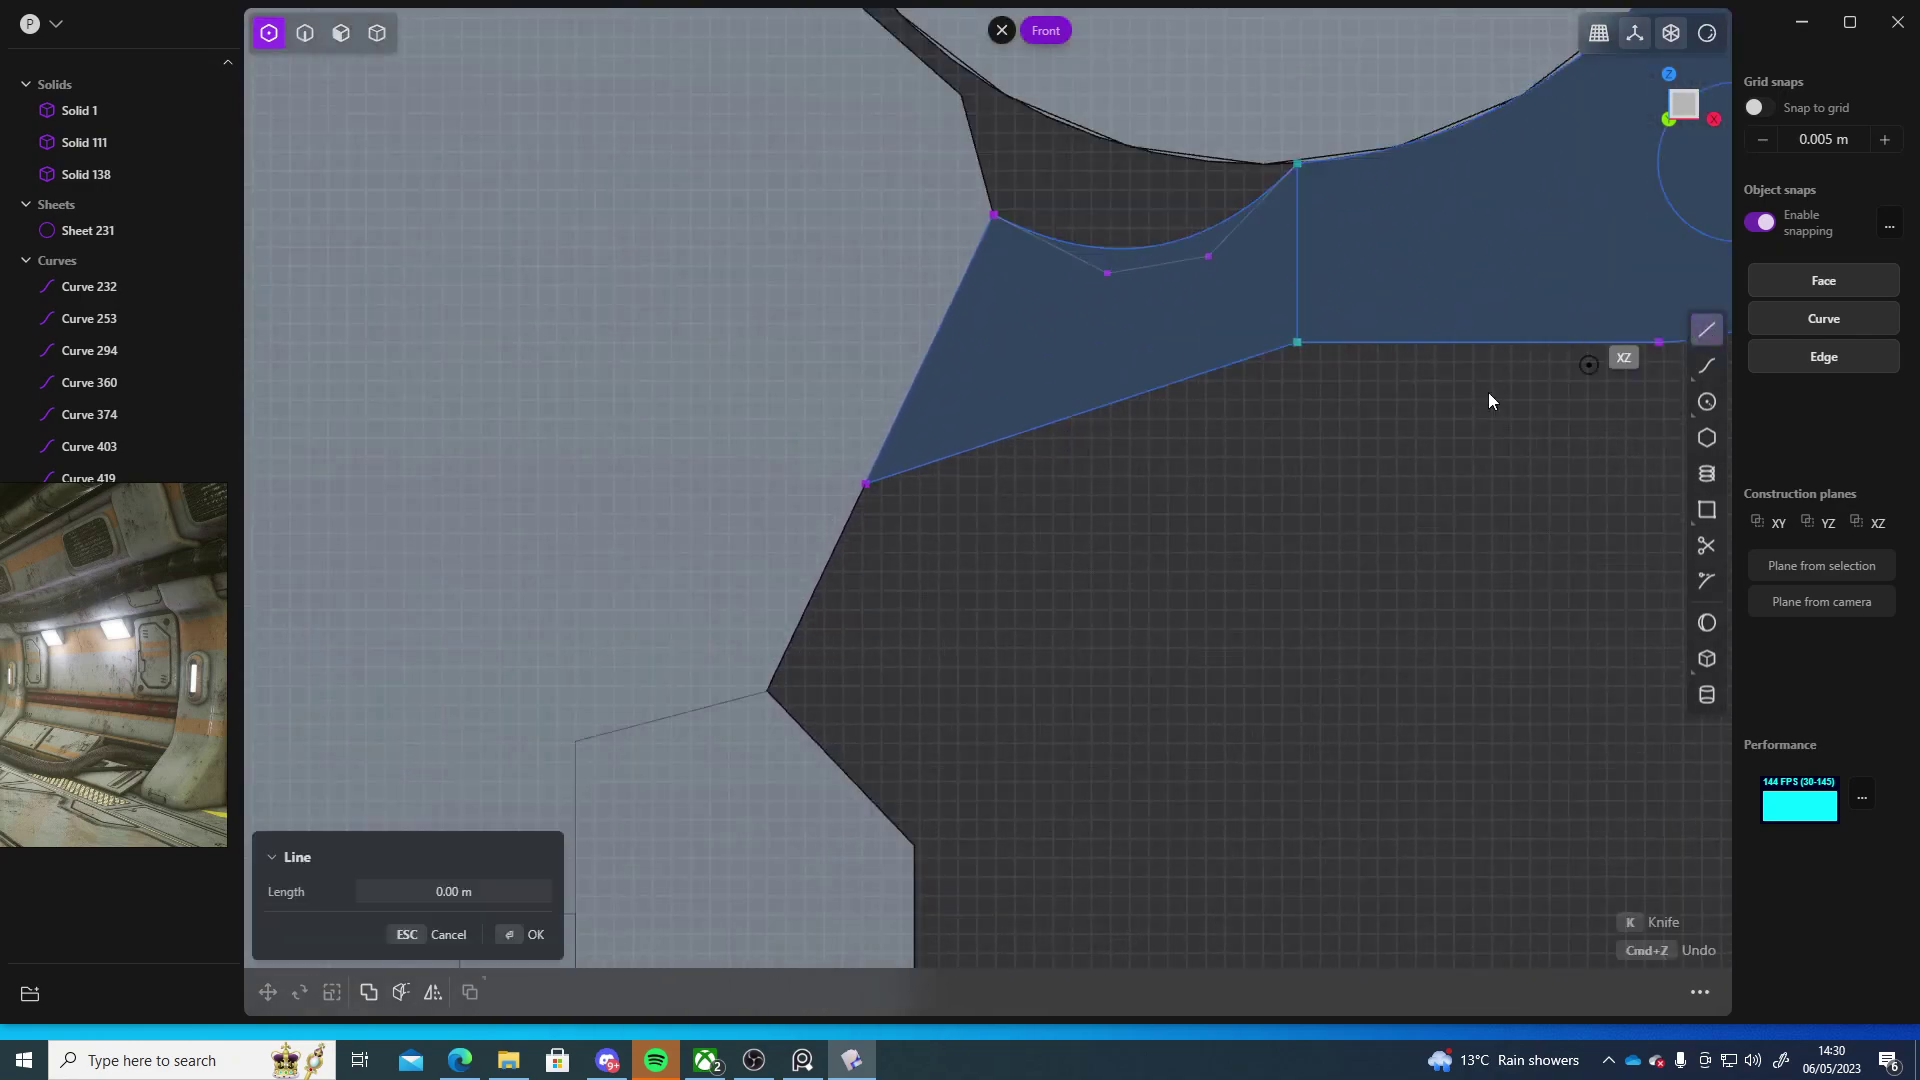
pyautogui.click(1156, 388)
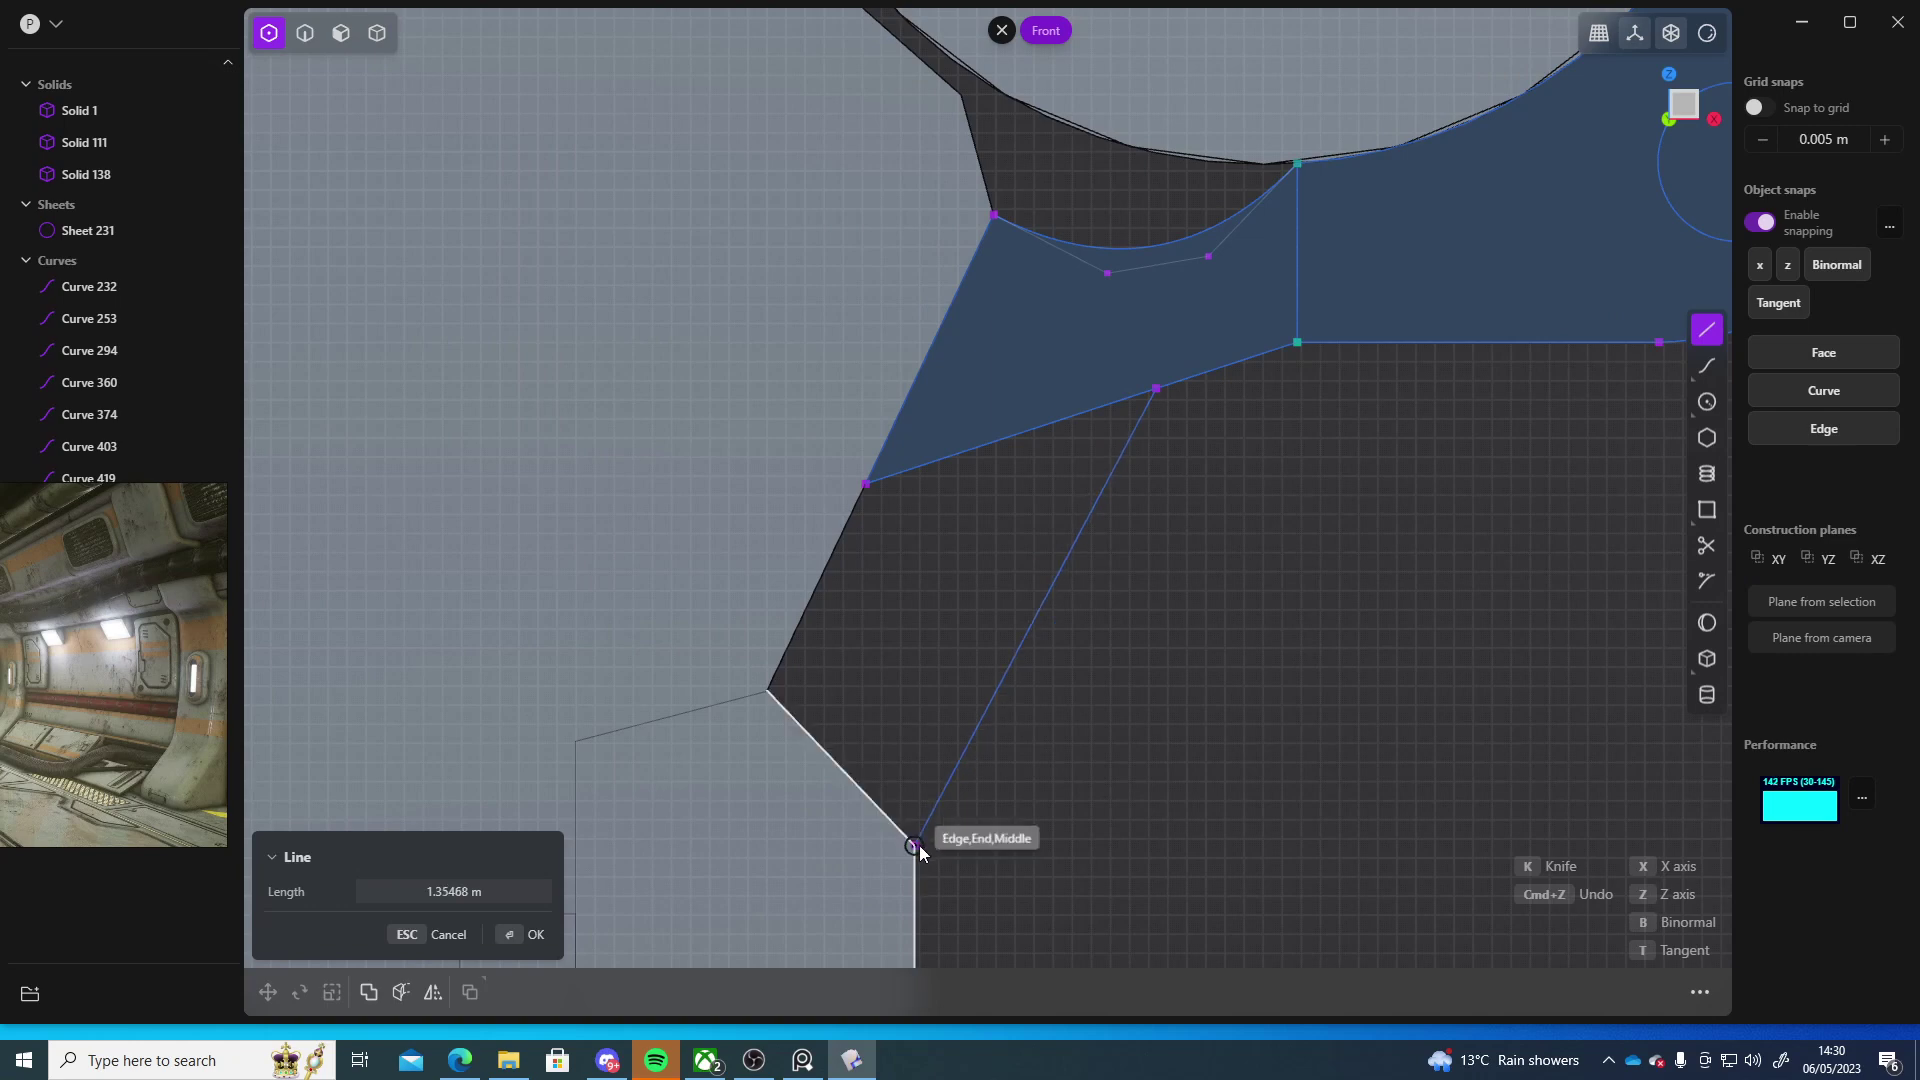
pyautogui.click(915, 845)
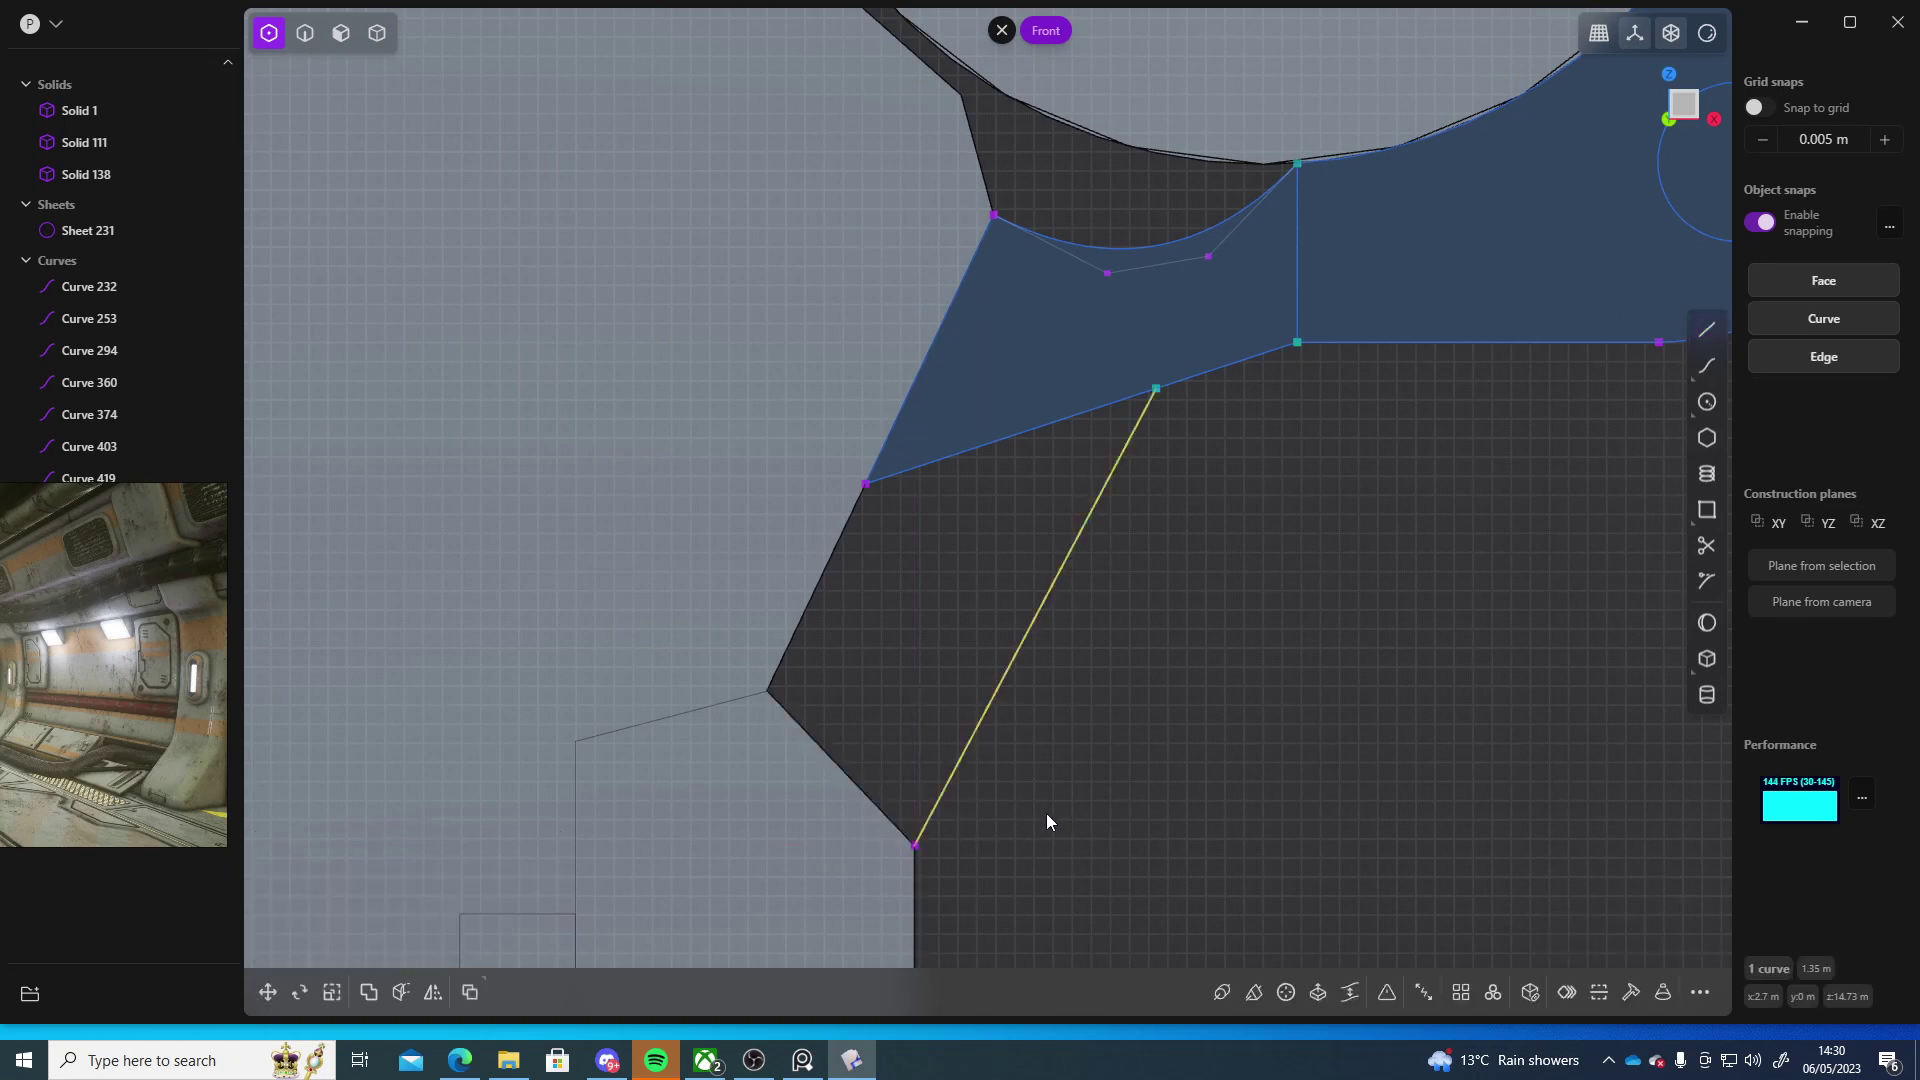
# - Close the leg outline along the panel's edges up to the profile's lowest corner and trim away the slanted line dividing it
pyautogui.click(1698, 333)
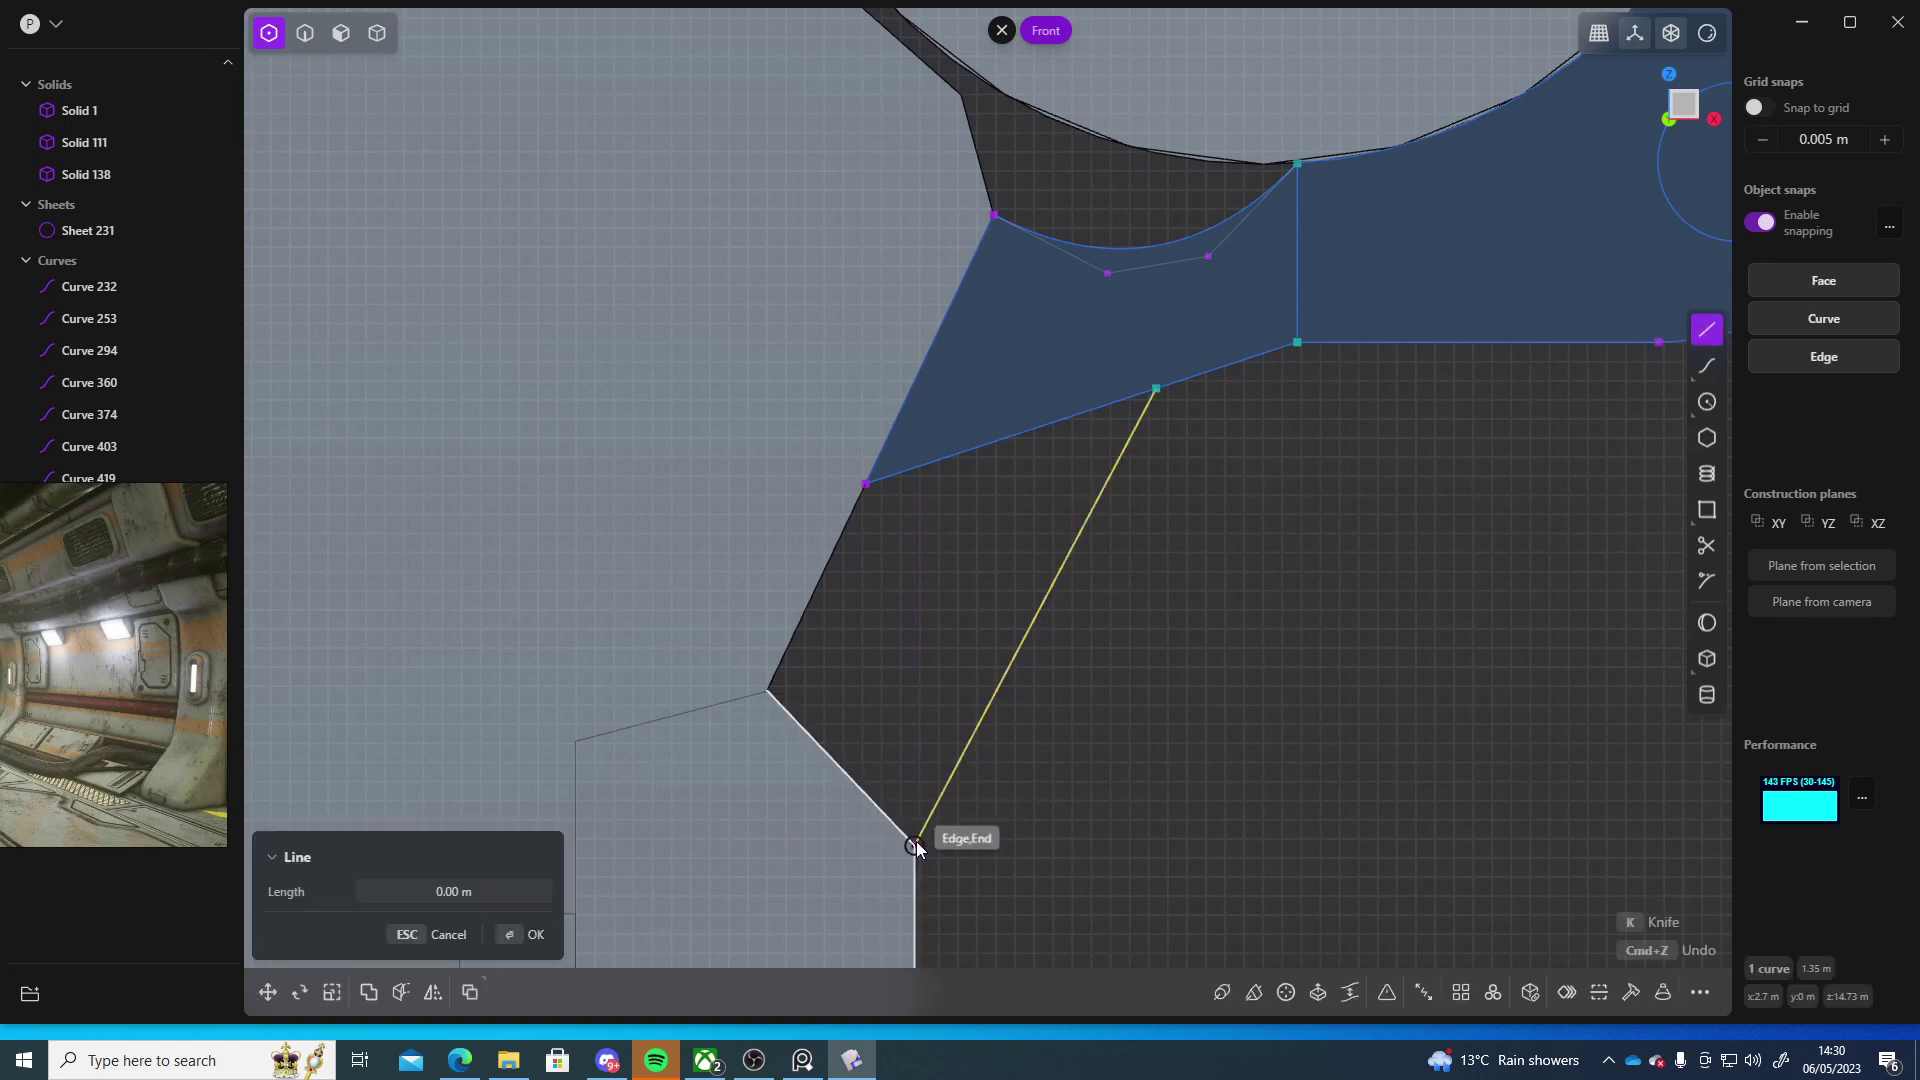
pyautogui.click(913, 842)
pyautogui.click(767, 690)
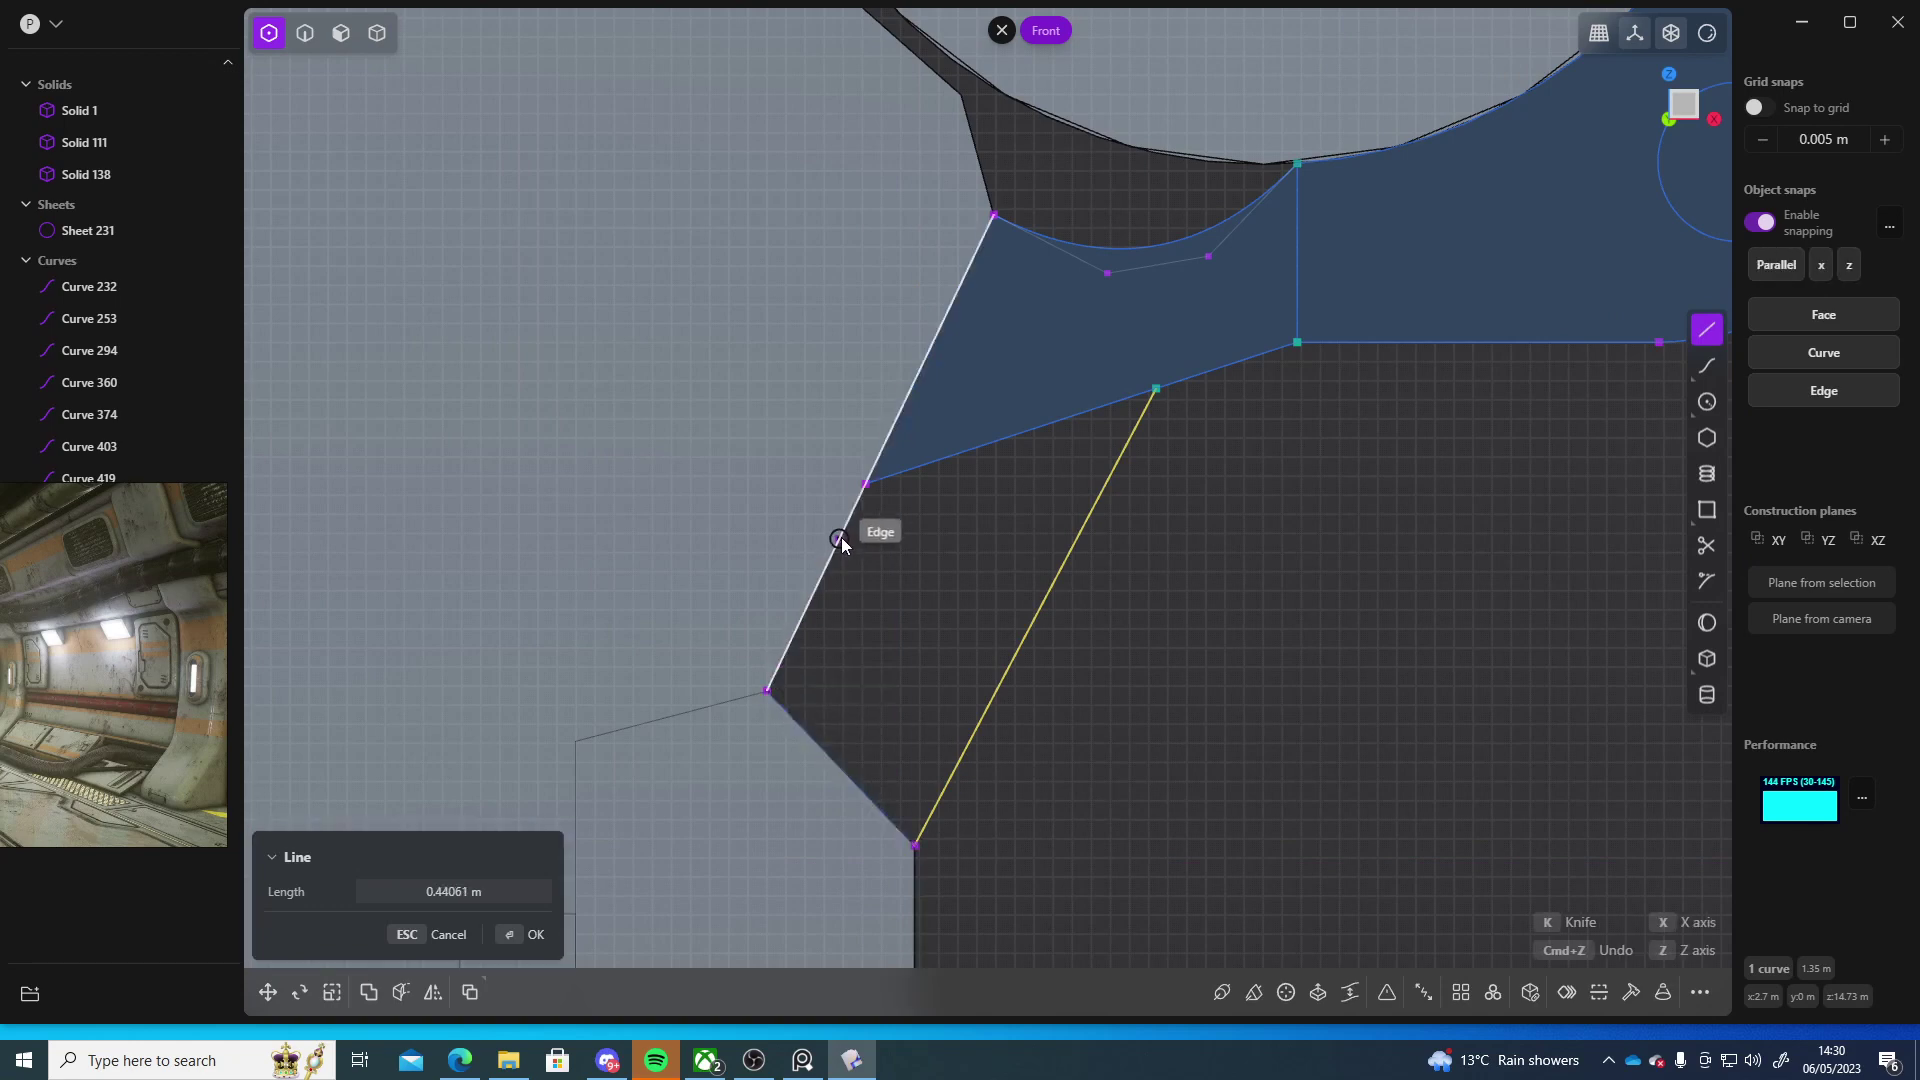
pyautogui.click(866, 484)
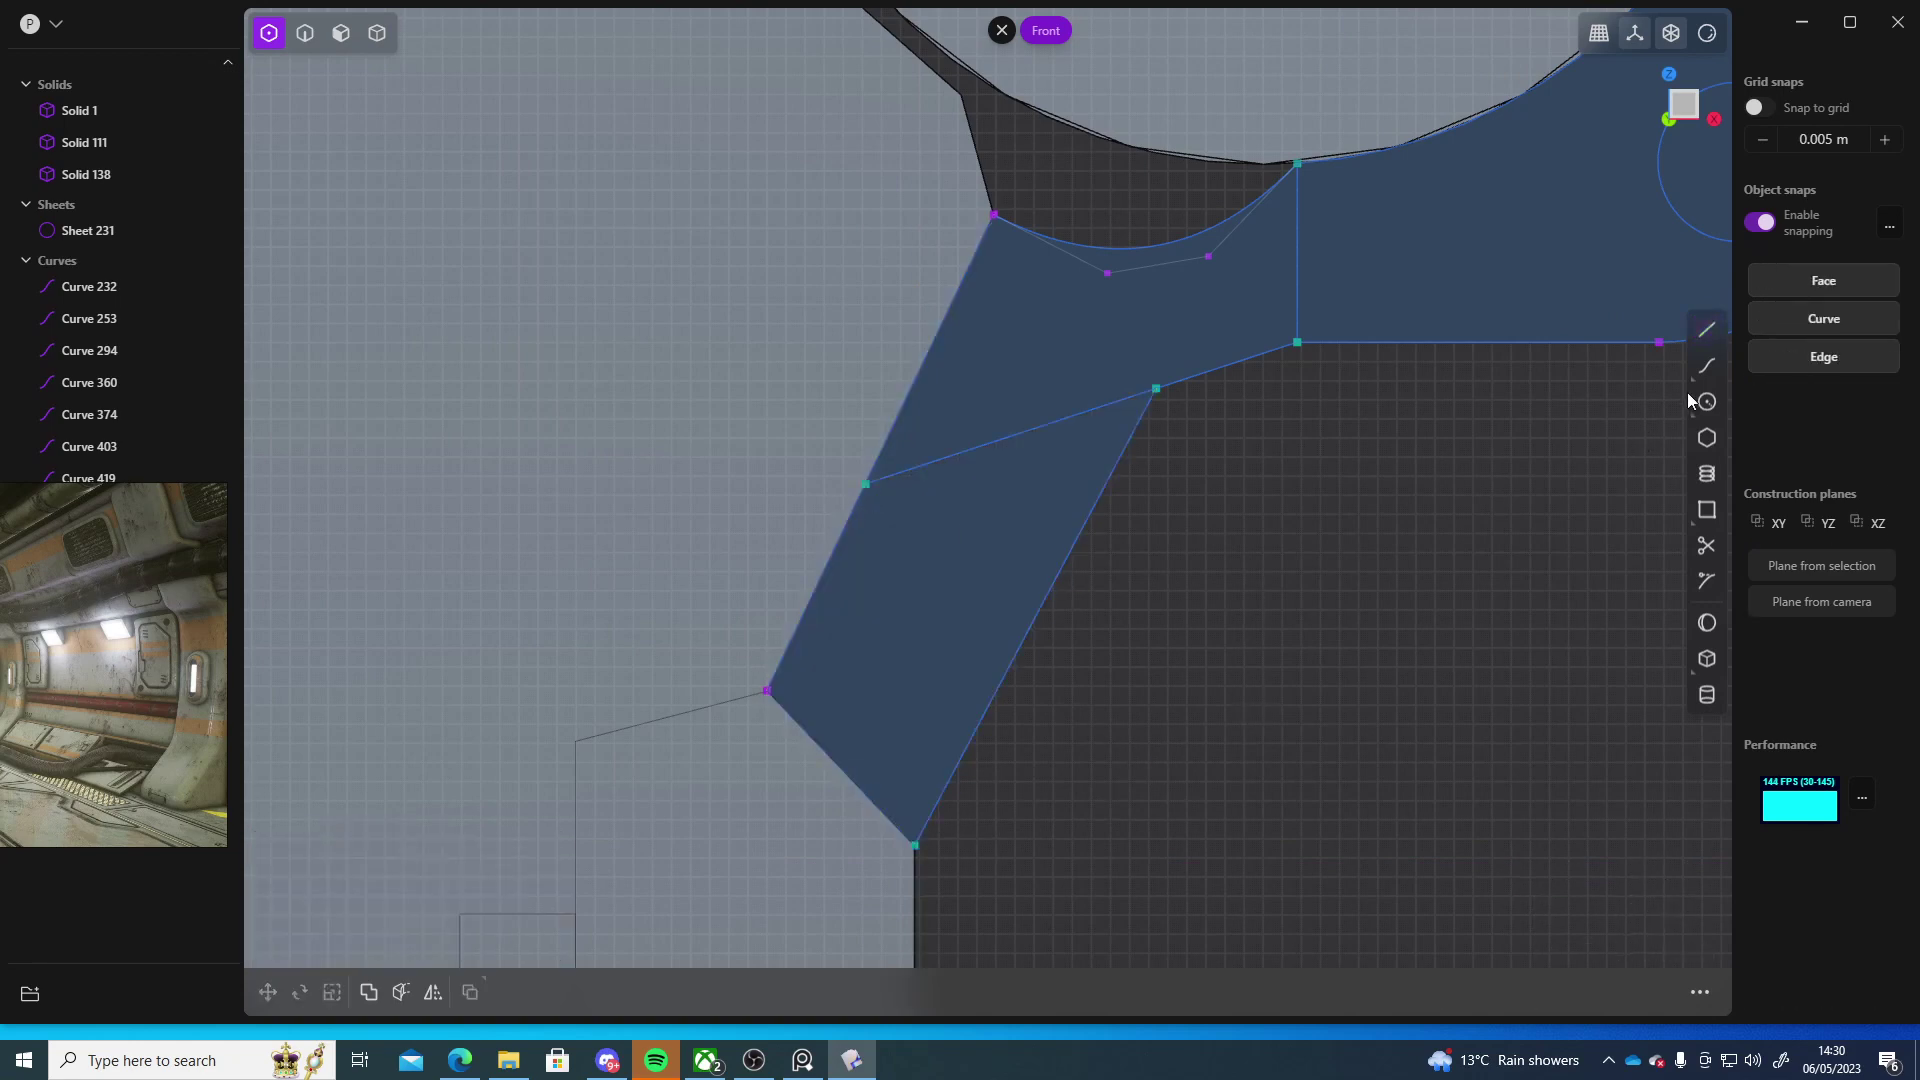
pyautogui.click(1707, 544)
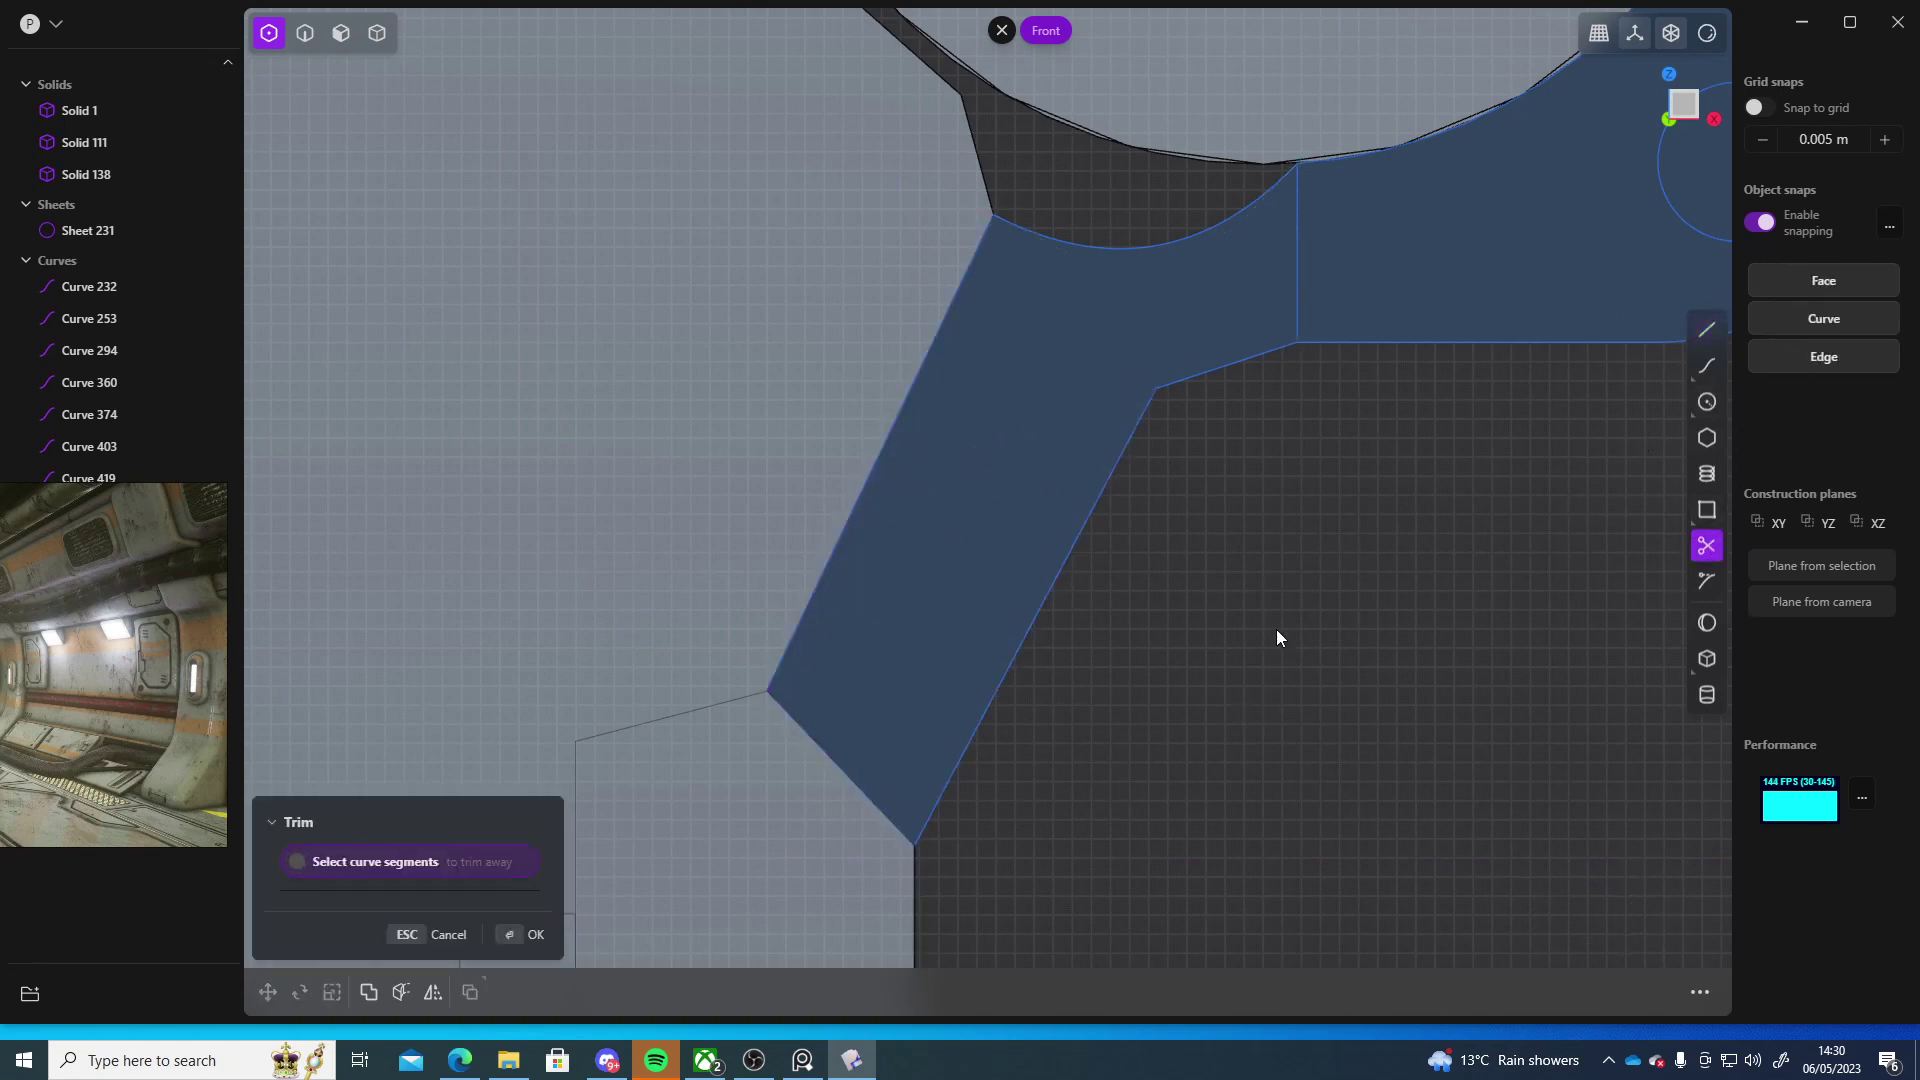
pyautogui.press('Escape')
pyautogui.moveTo(1392, 690); pyautogui.dragTo(1119, 680, button='right')
pyautogui.scroll(-5, 1180, 676)
pyautogui.moveTo(1250, 708); pyautogui.dragTo(1068, 730, button='right')
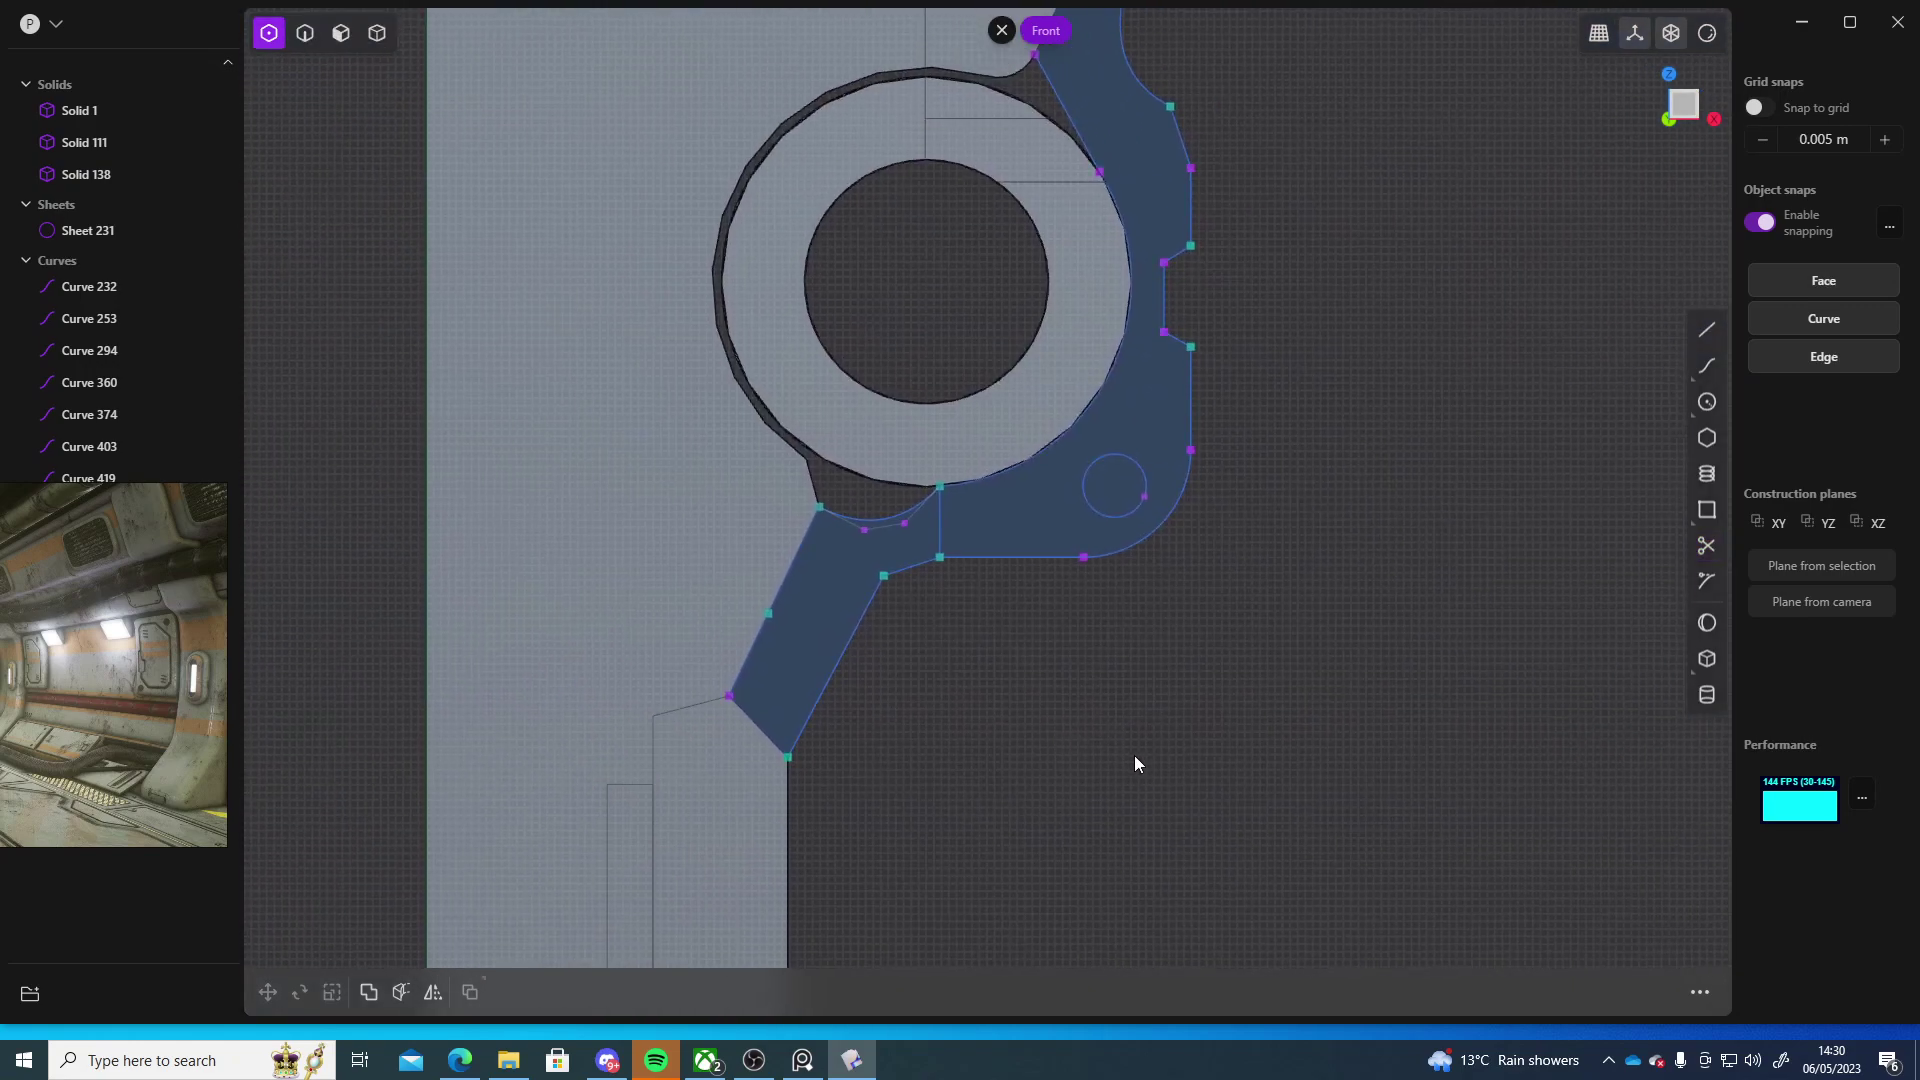
pyautogui.scroll(-5, 1049, 745)
pyautogui.moveTo(1248, 746)
pyautogui.mouseDown(button='right')
pyautogui.moveTo(1136, 698)
pyautogui.moveTo(1098, 713)
pyautogui.mouseUp(button='right')
pyautogui.moveTo(1098, 715); pyautogui.dragTo(712, 690, button='middle')
pyautogui.scroll(5, 712, 690)
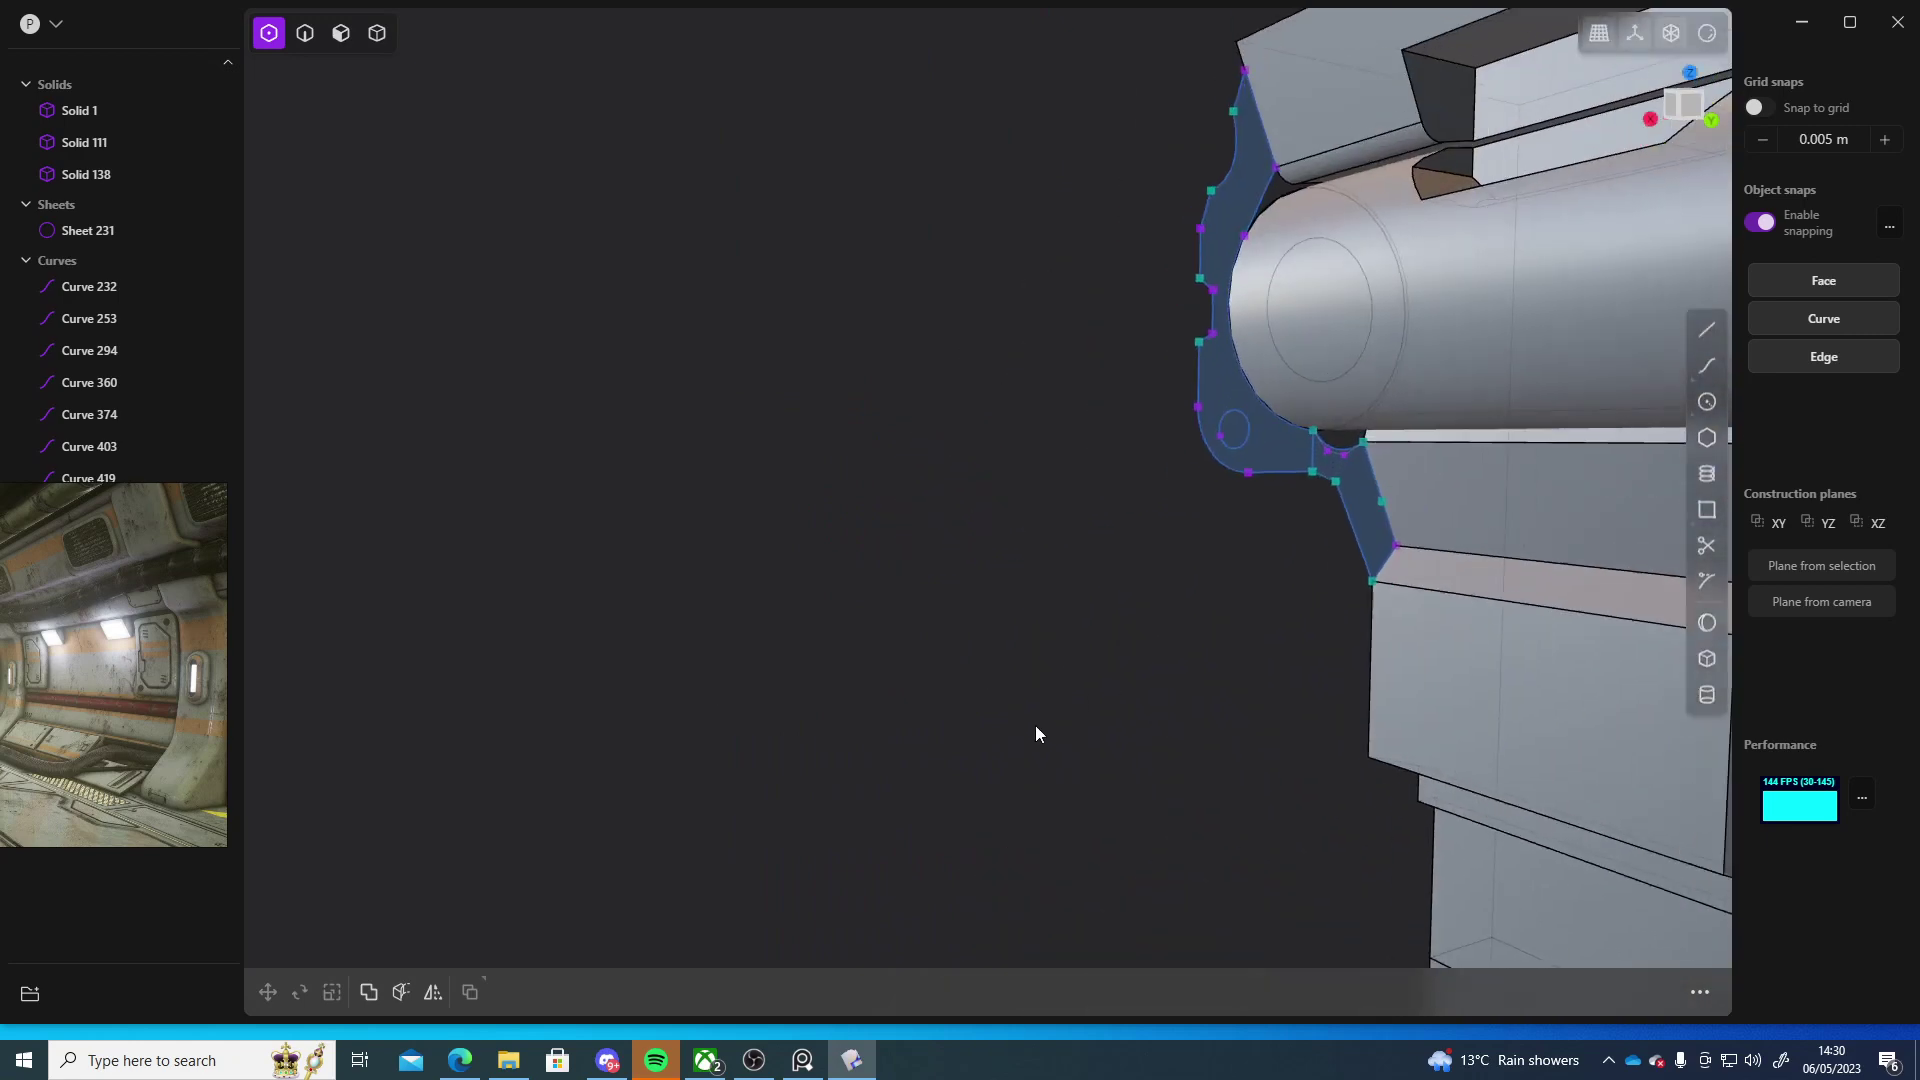
pyautogui.moveTo(1035, 732); pyautogui.dragTo(940, 788, button='right')
pyautogui.press('3')
pyautogui.press('e')
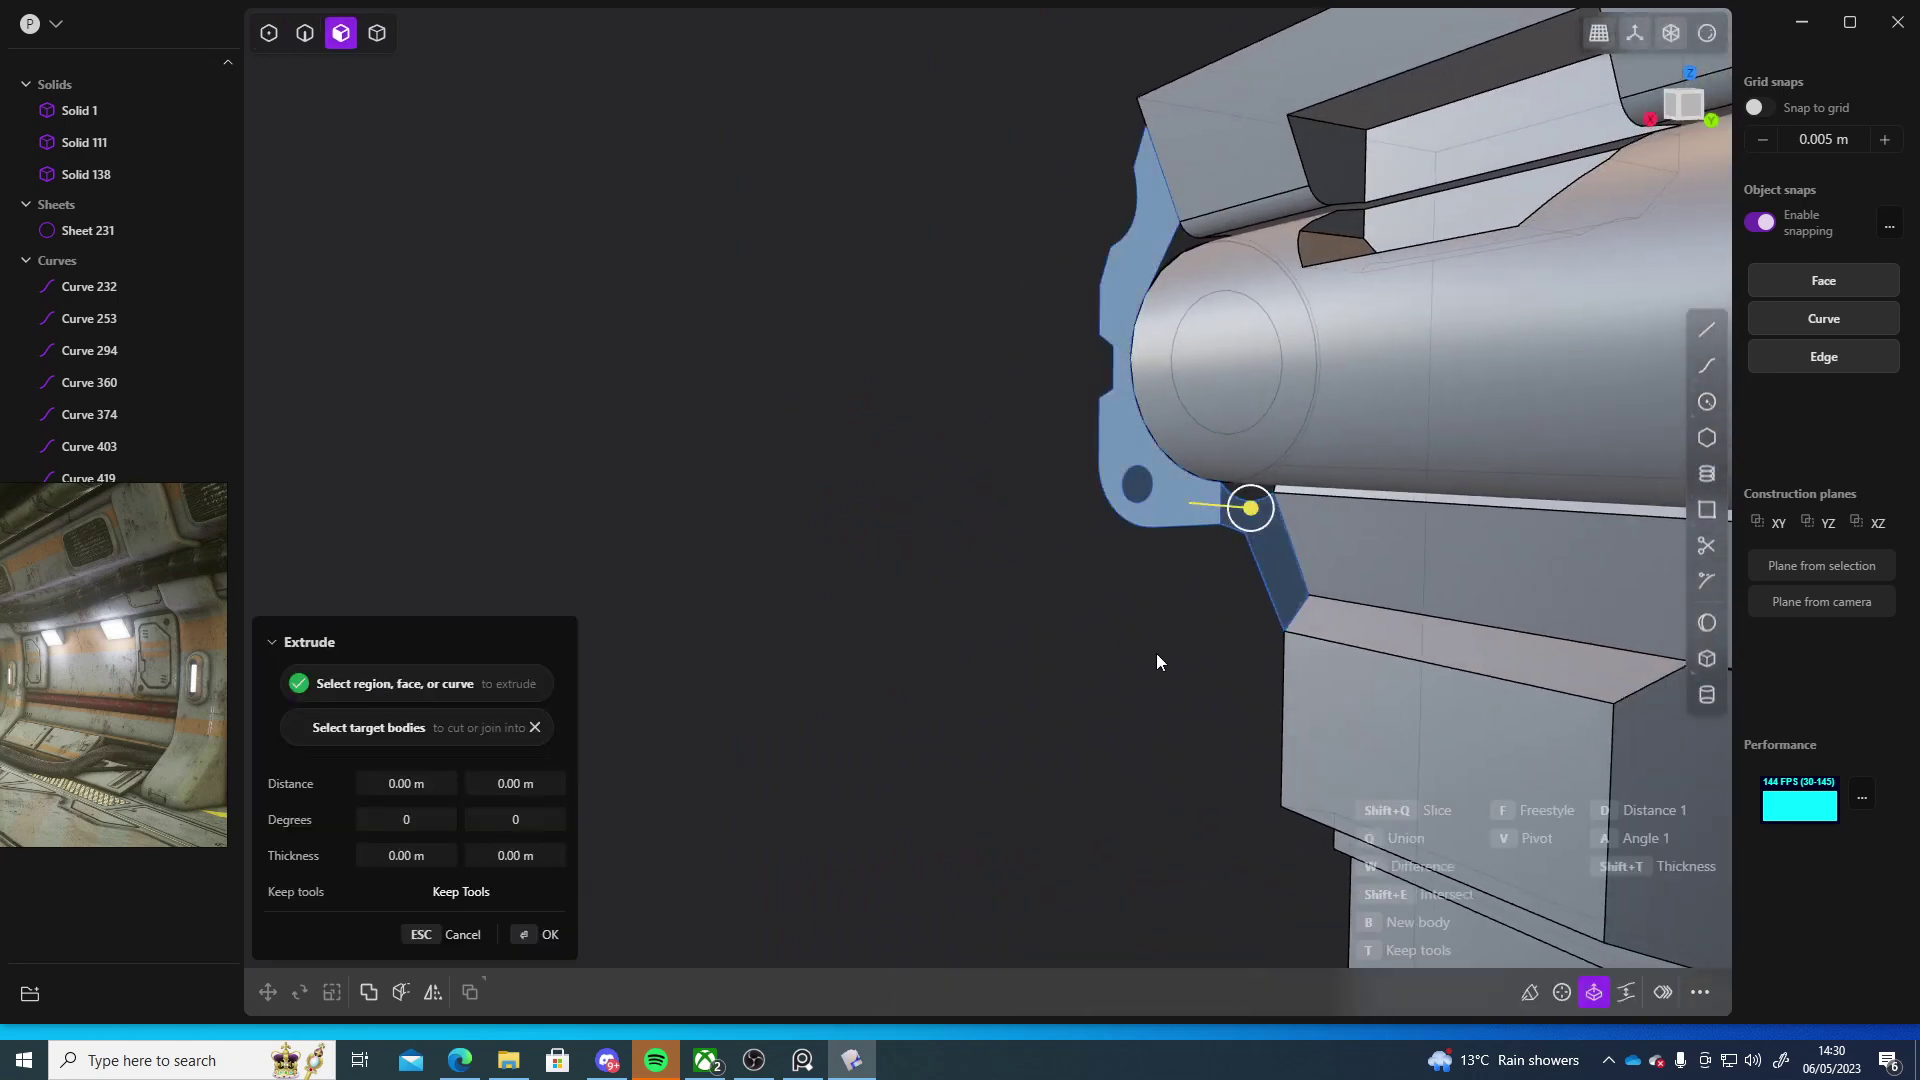
pyautogui.scroll(5, 1170, 675)
pyautogui.press('Escape')
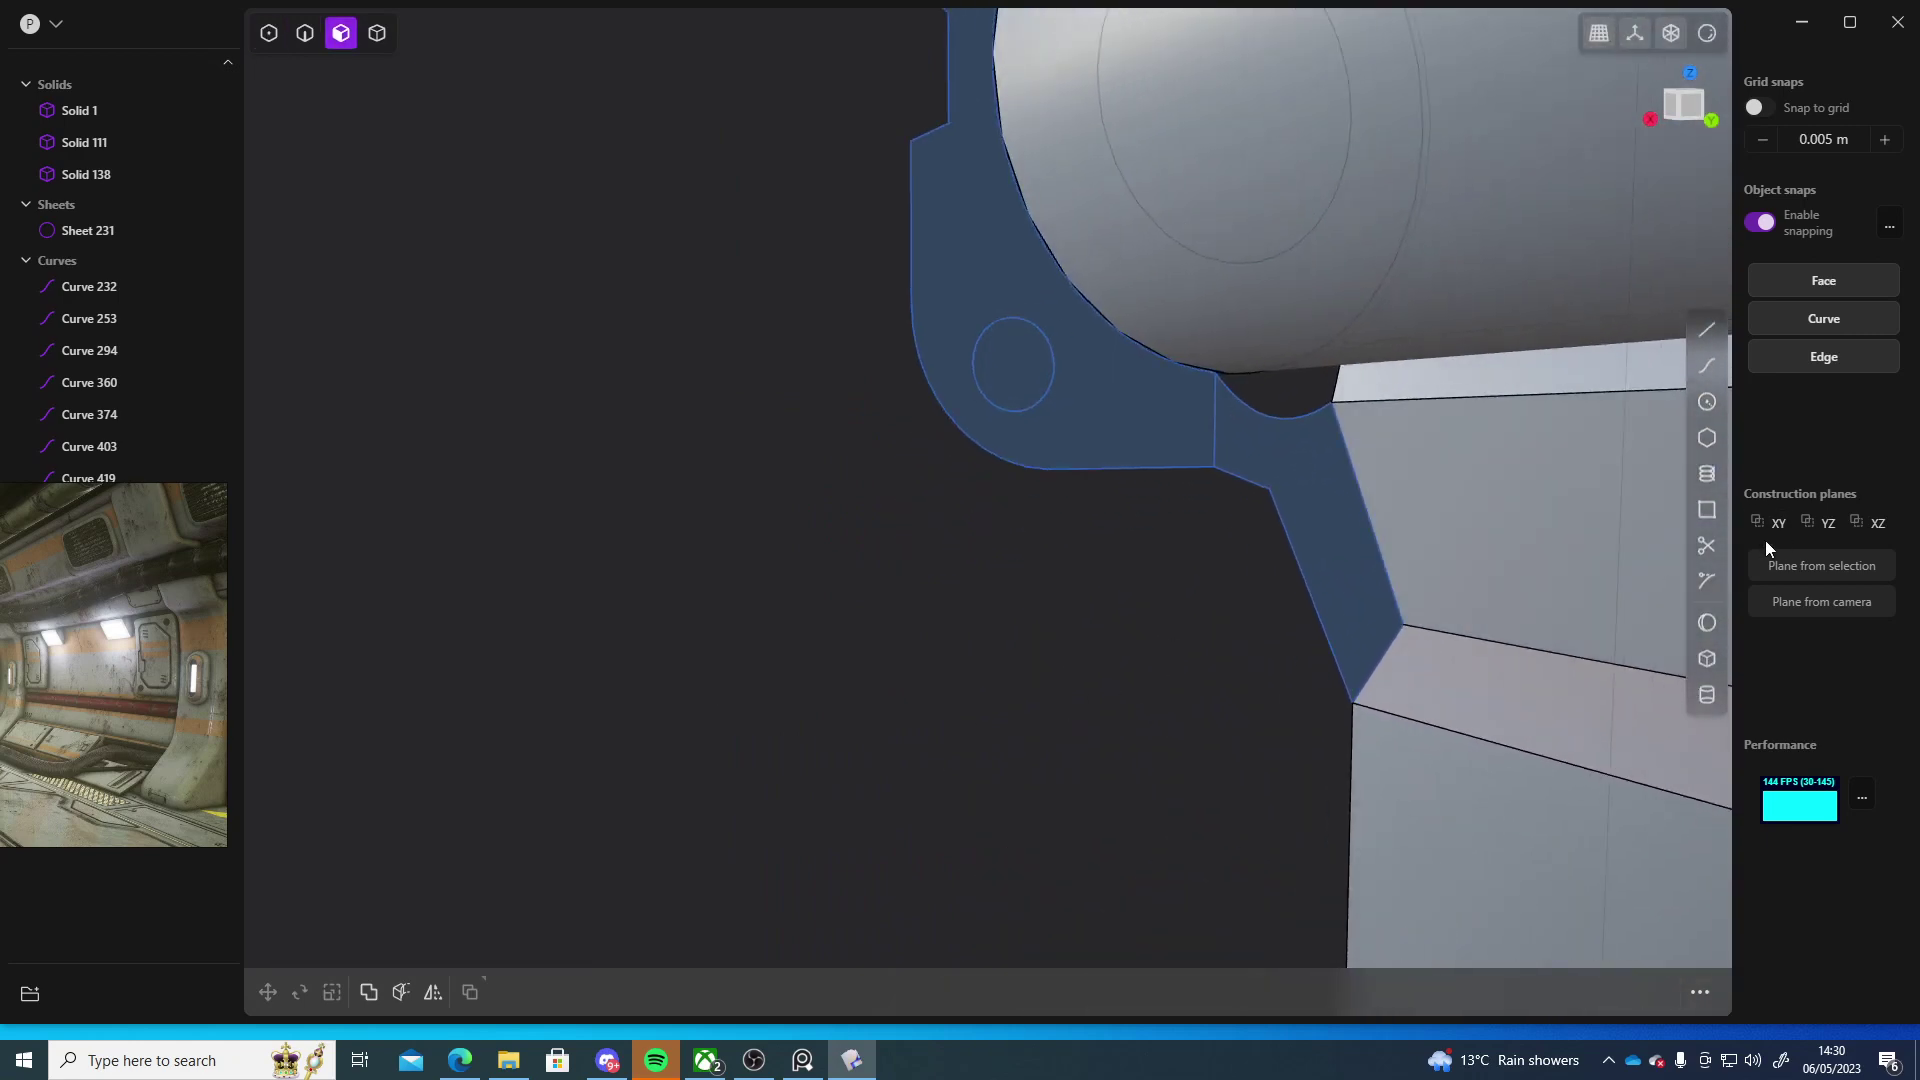
# - Trim away the vertical line between the bracket and its leg, and extrude the merged profile about 0.55 m along the pipe
pyautogui.click(1707, 545)
pyautogui.click(1211, 431)
pyautogui.click(1080, 386)
pyautogui.press('e')
pyautogui.moveTo(1168, 652); pyautogui.dragTo(1137, 644, button='middle')
pyautogui.scroll(-2, 1137, 644)
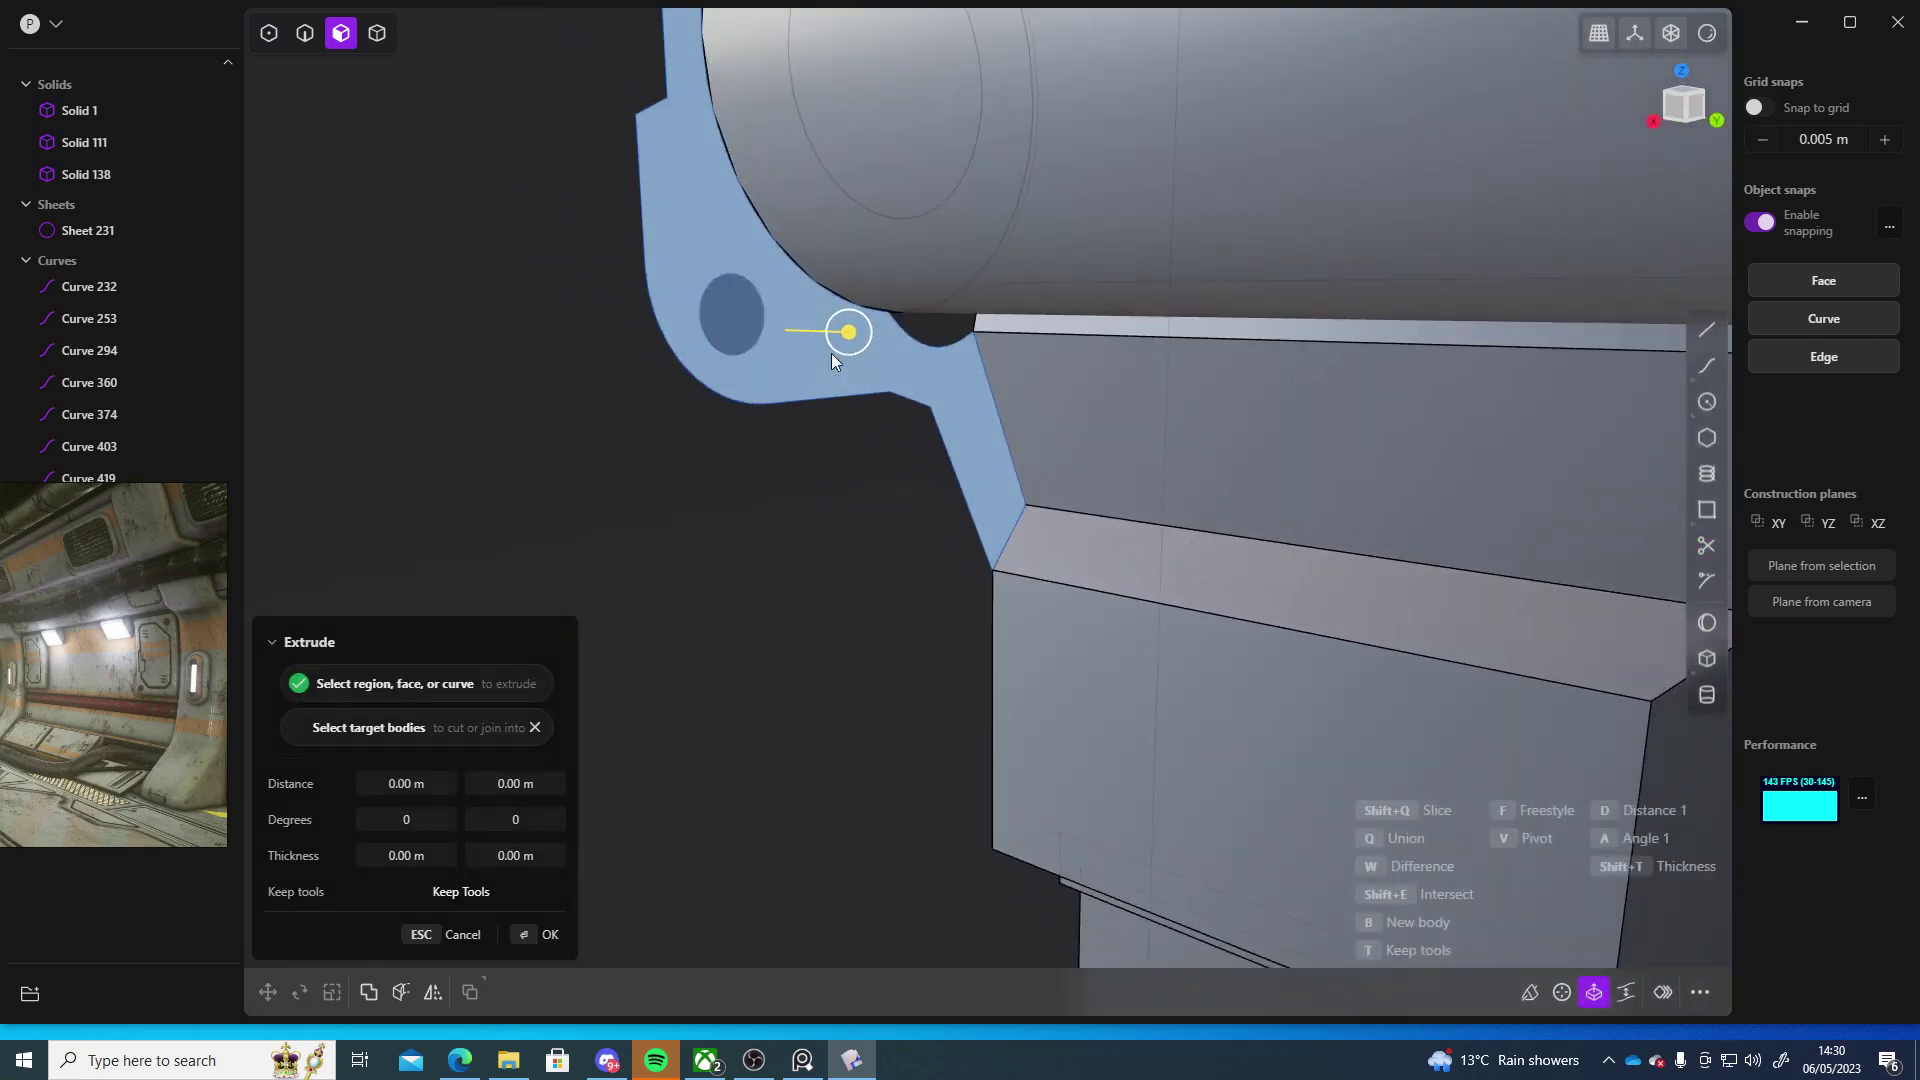
pyautogui.moveTo(847, 333); pyautogui.dragTo(922, 346)
pyautogui.scroll(-8, 699, 392)
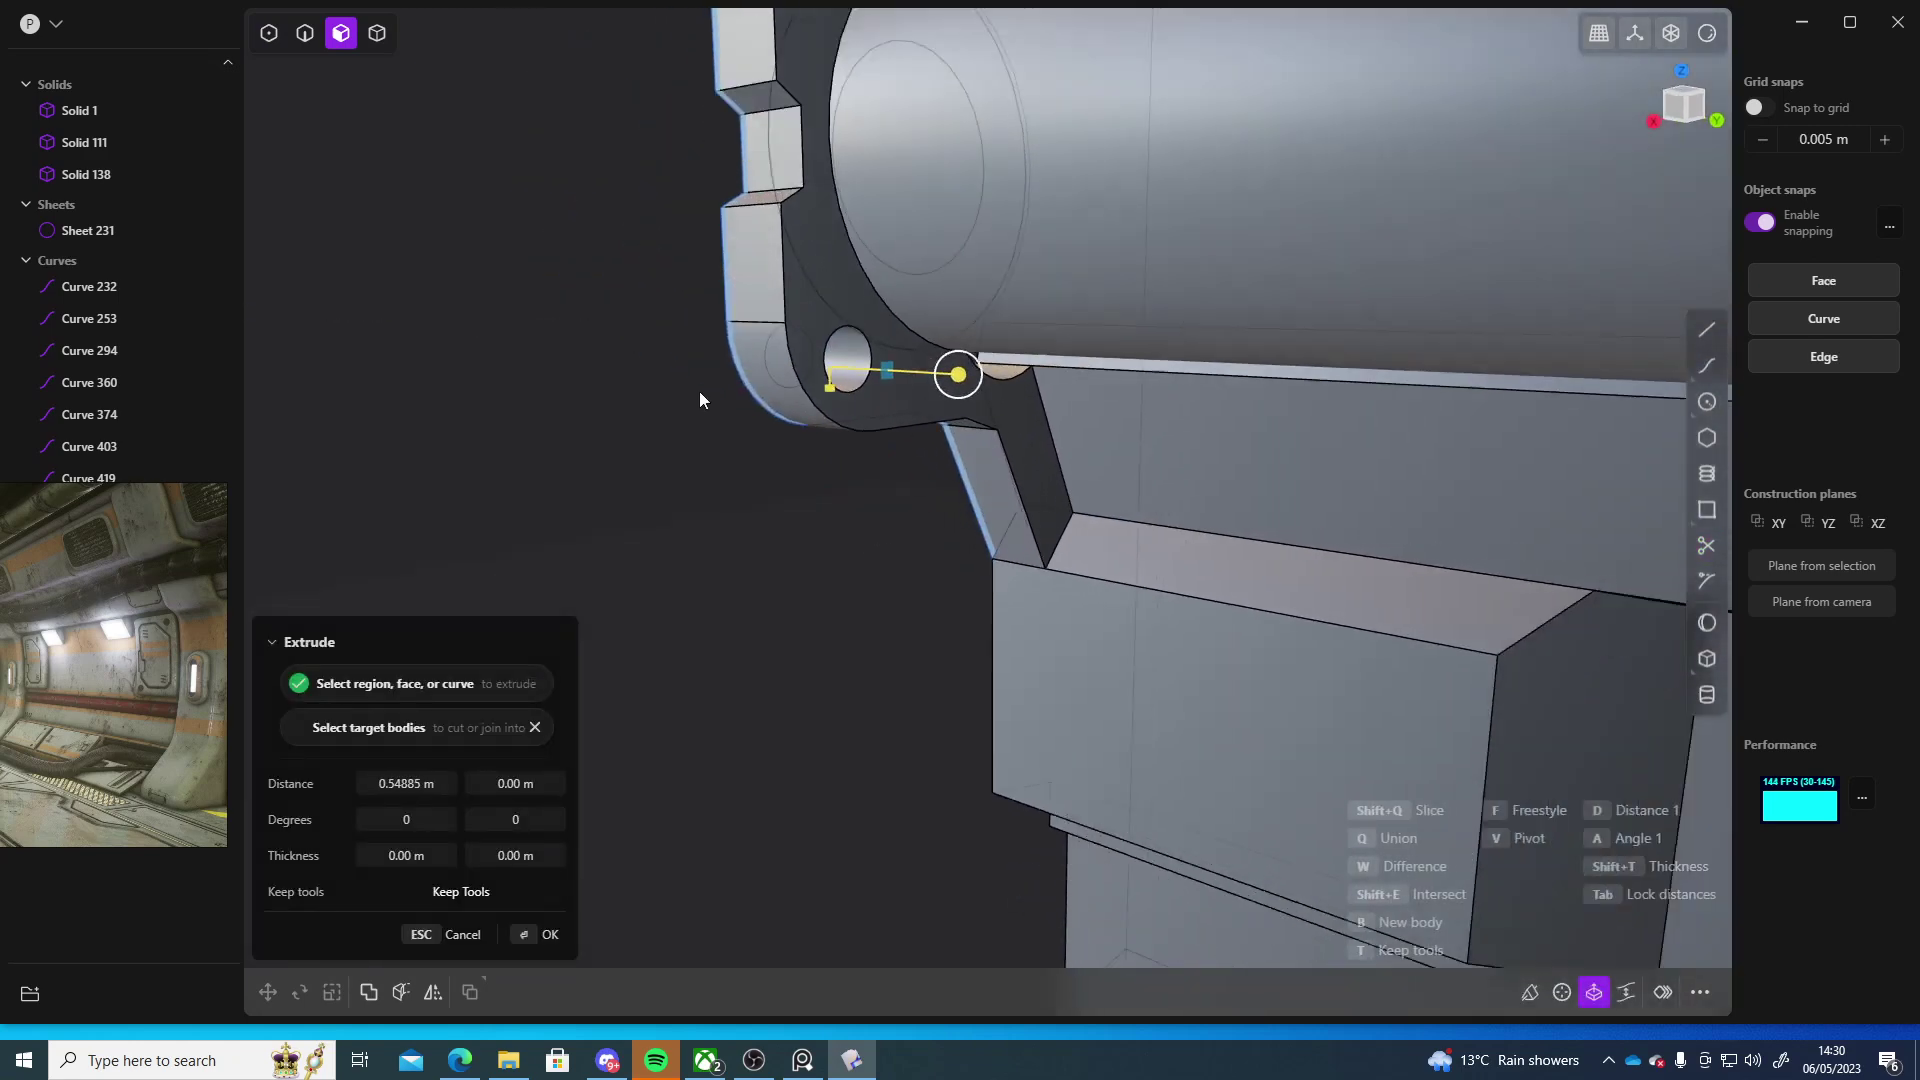
pyautogui.moveTo(746, 461); pyautogui.dragTo(1389, 520, button='middle')
pyautogui.press('Return')
# - Delete all the leftover sketch curves, from Curve 232 through Curve 536
pyautogui.moveTo(880, 602); pyautogui.dragTo(290, 545, button='middle')
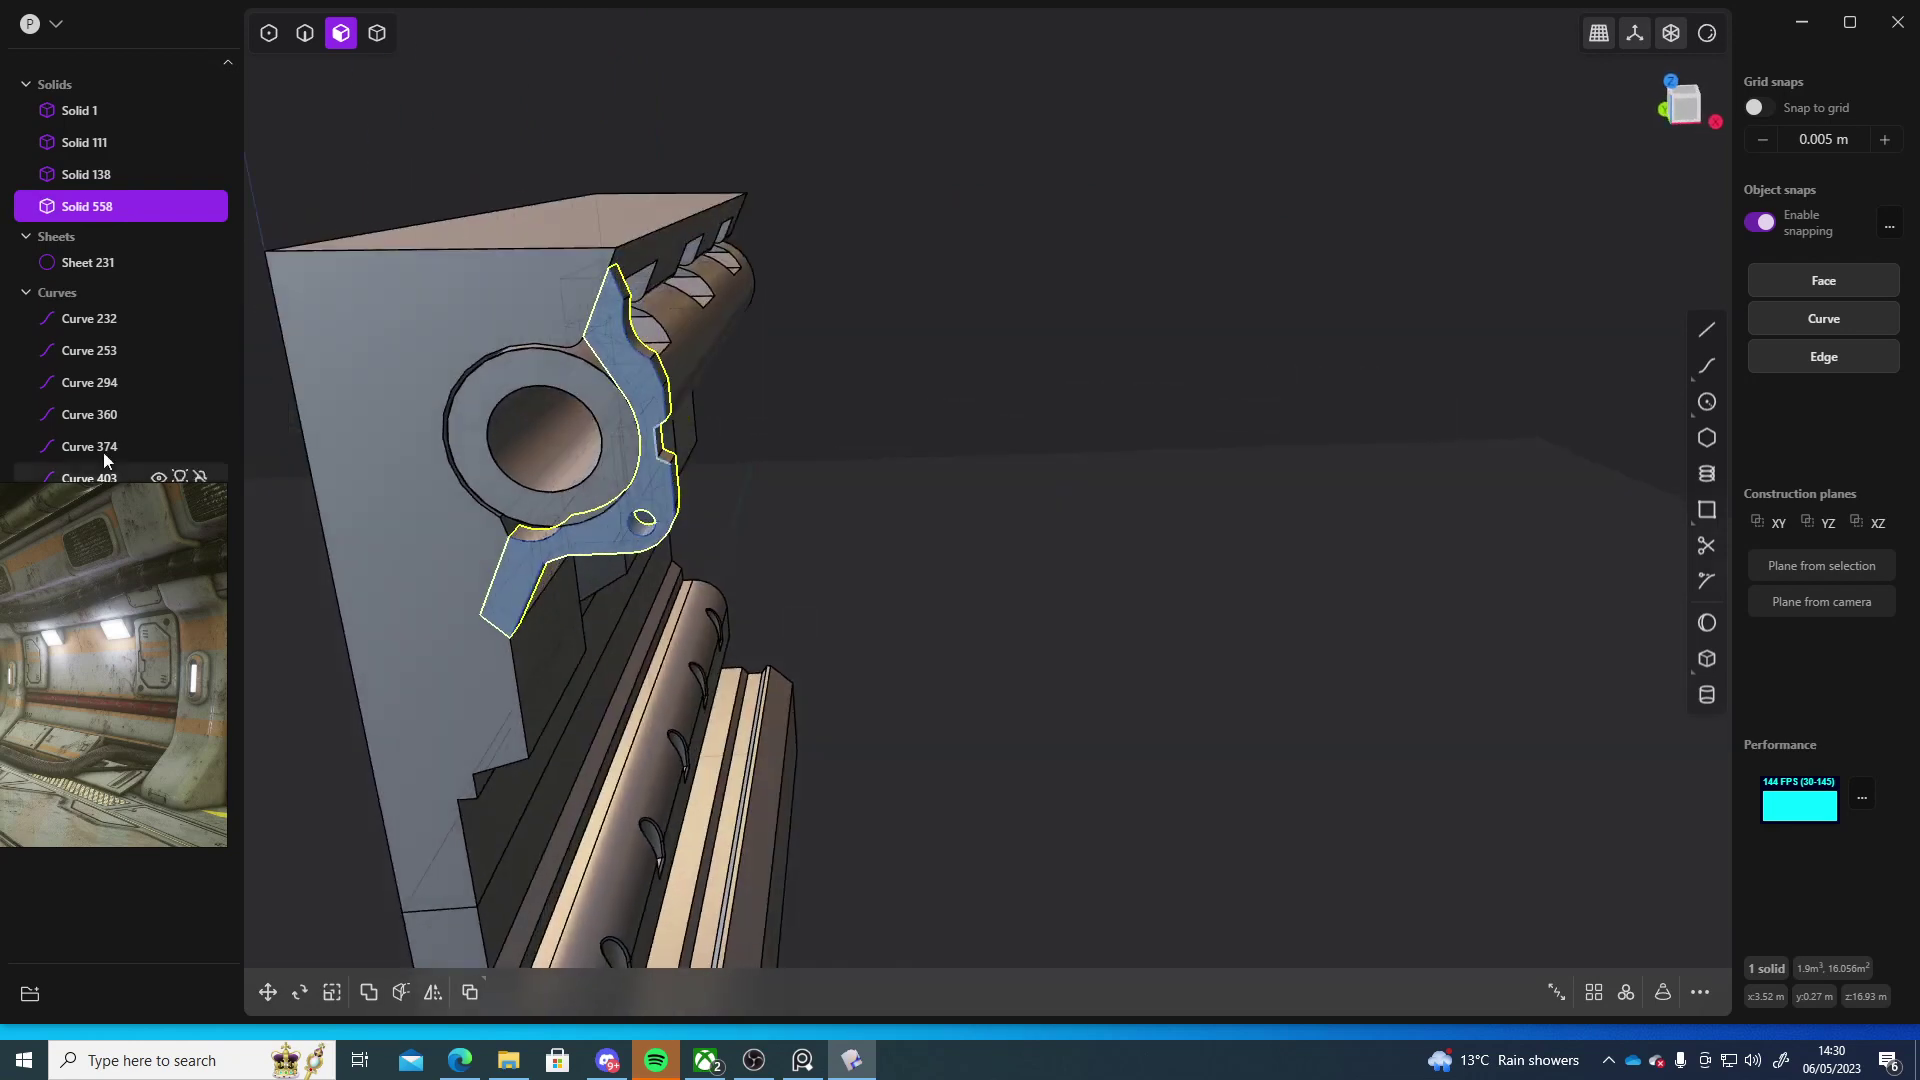
pyautogui.click(84, 322)
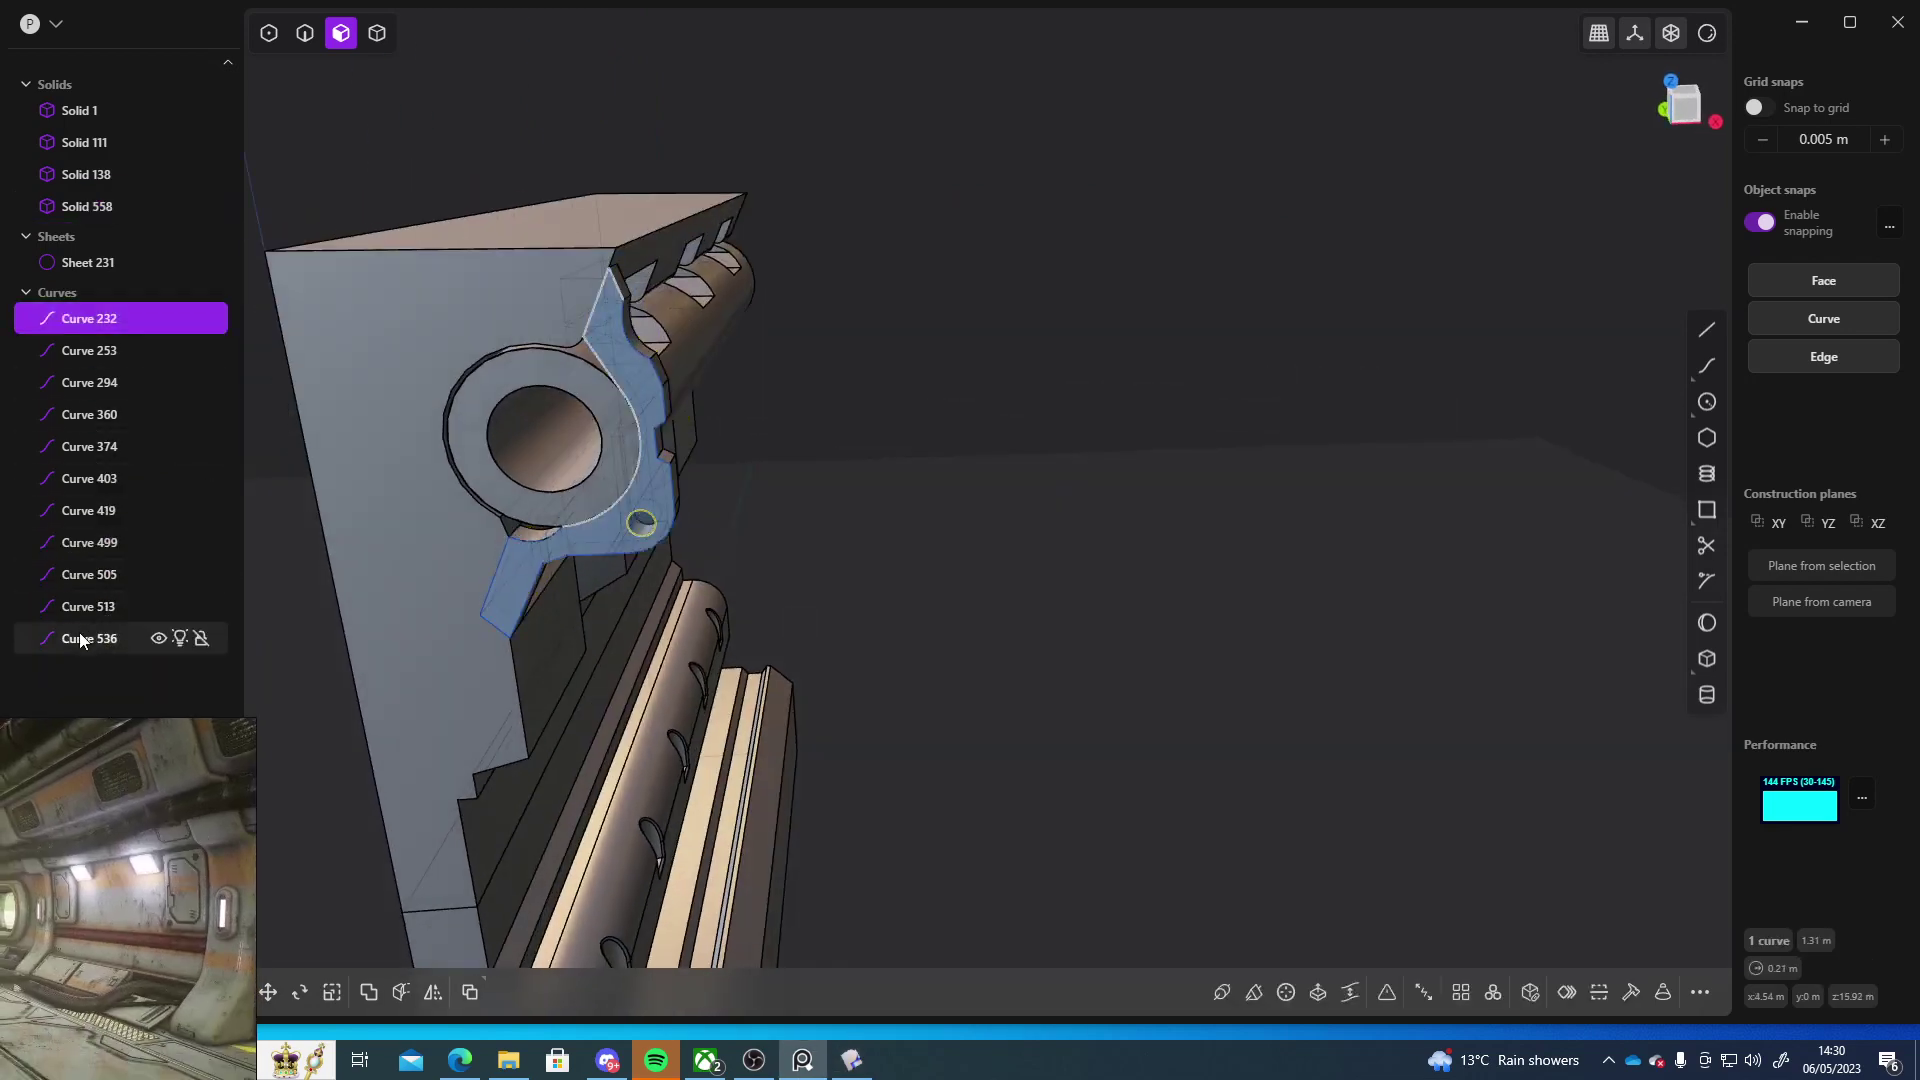
pyautogui.keyDown('shift'); pyautogui.click(80, 638); pyautogui.keyUp('shift')
pyautogui.press('Delete')
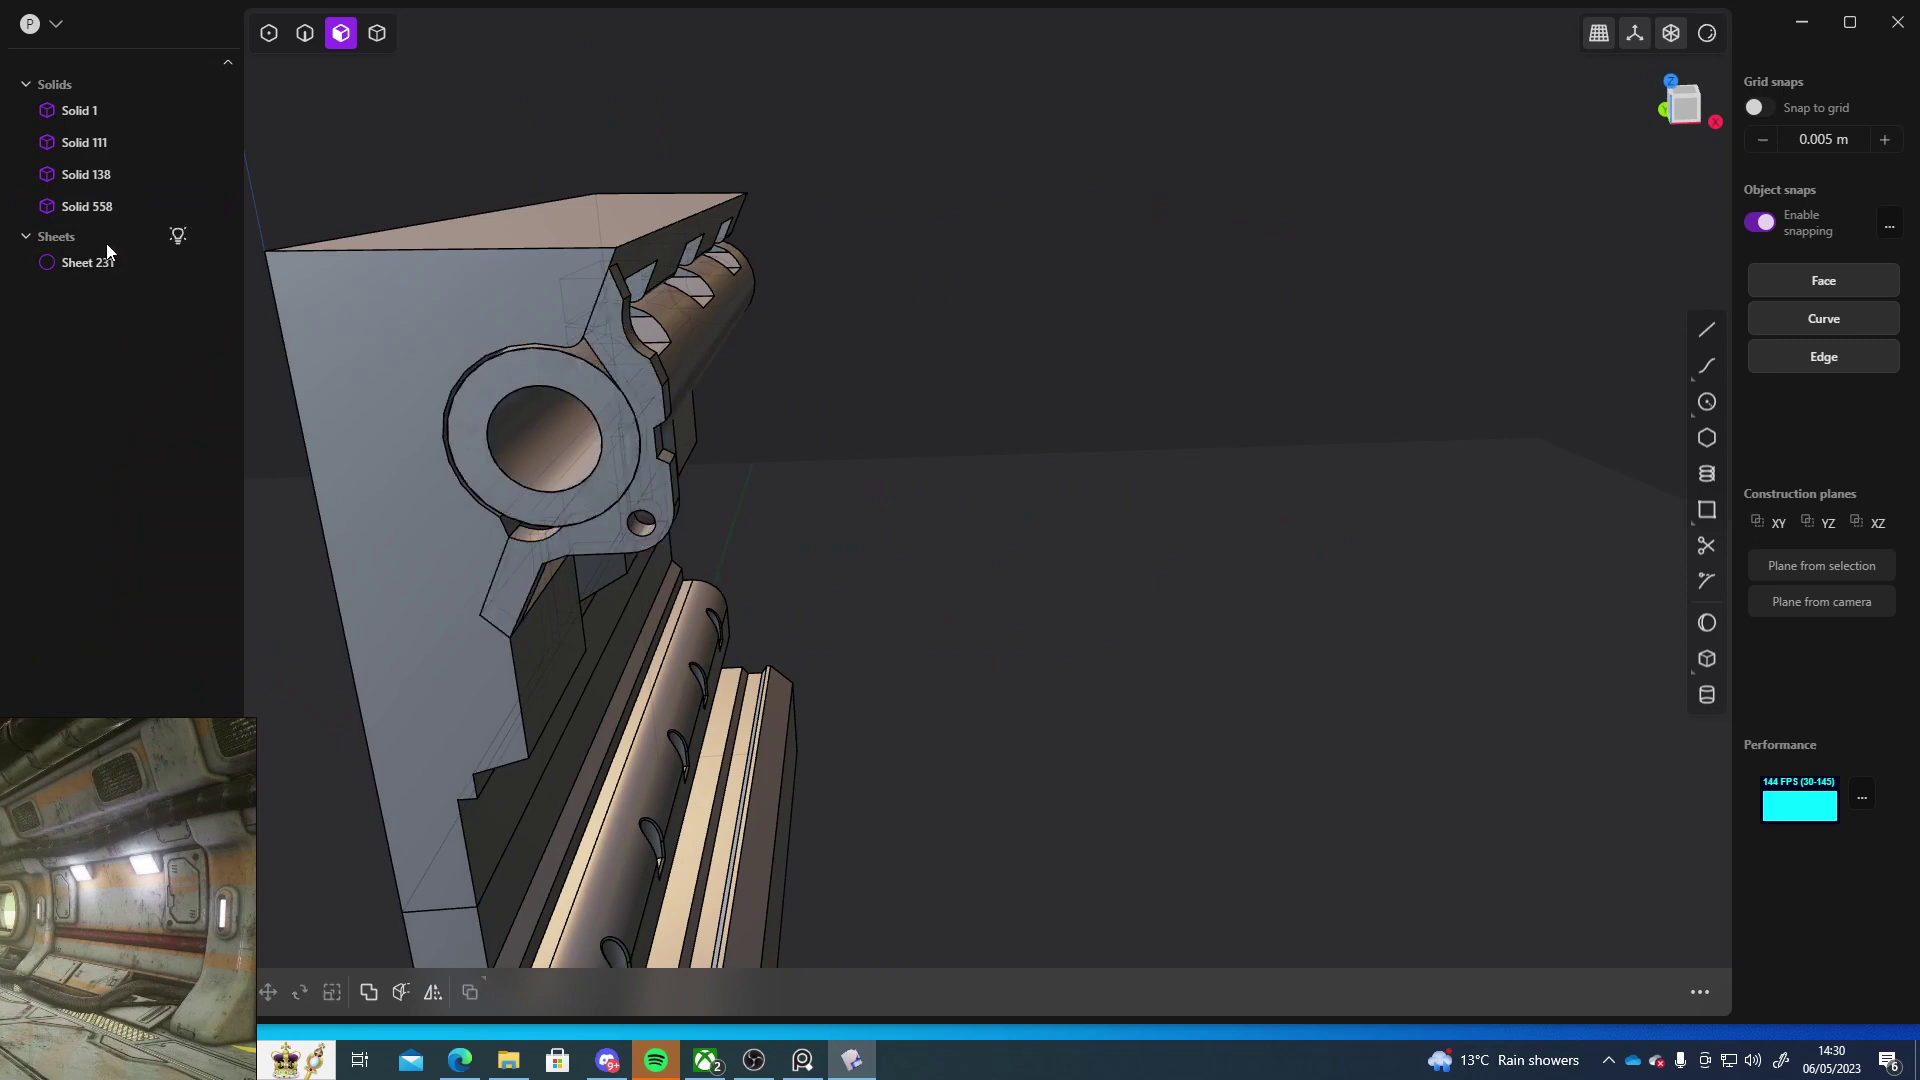
# - Delete the leftover Sheet 231 so that only the solids remain
pyautogui.click(99, 258)
pyautogui.moveTo(912, 422)
pyautogui.mouseDown(button='middle')
pyautogui.moveTo(988, 442)
pyautogui.moveTo(934, 438)
pyautogui.mouseUp(button='middle')
pyautogui.press('Delete')
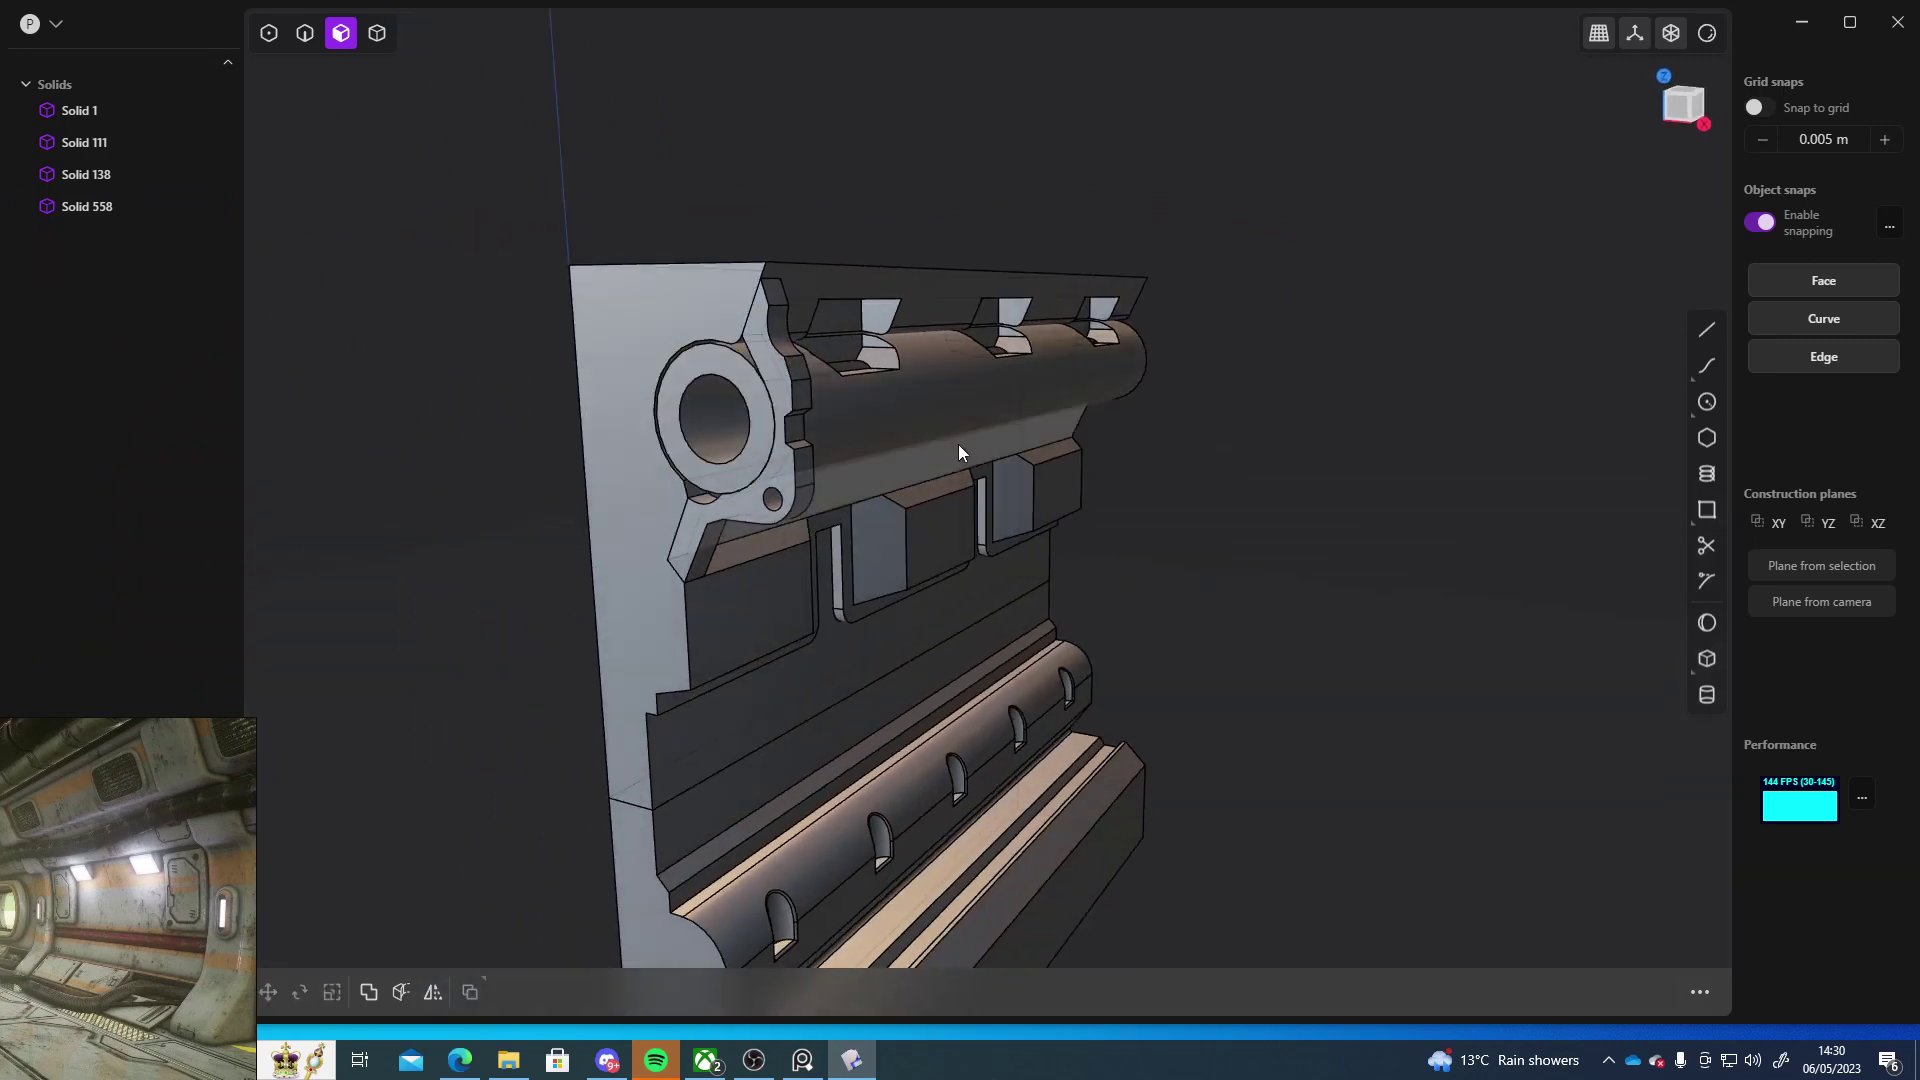
pyautogui.moveTo(1346, 540); pyautogui.dragTo(778, 641, button='middle')
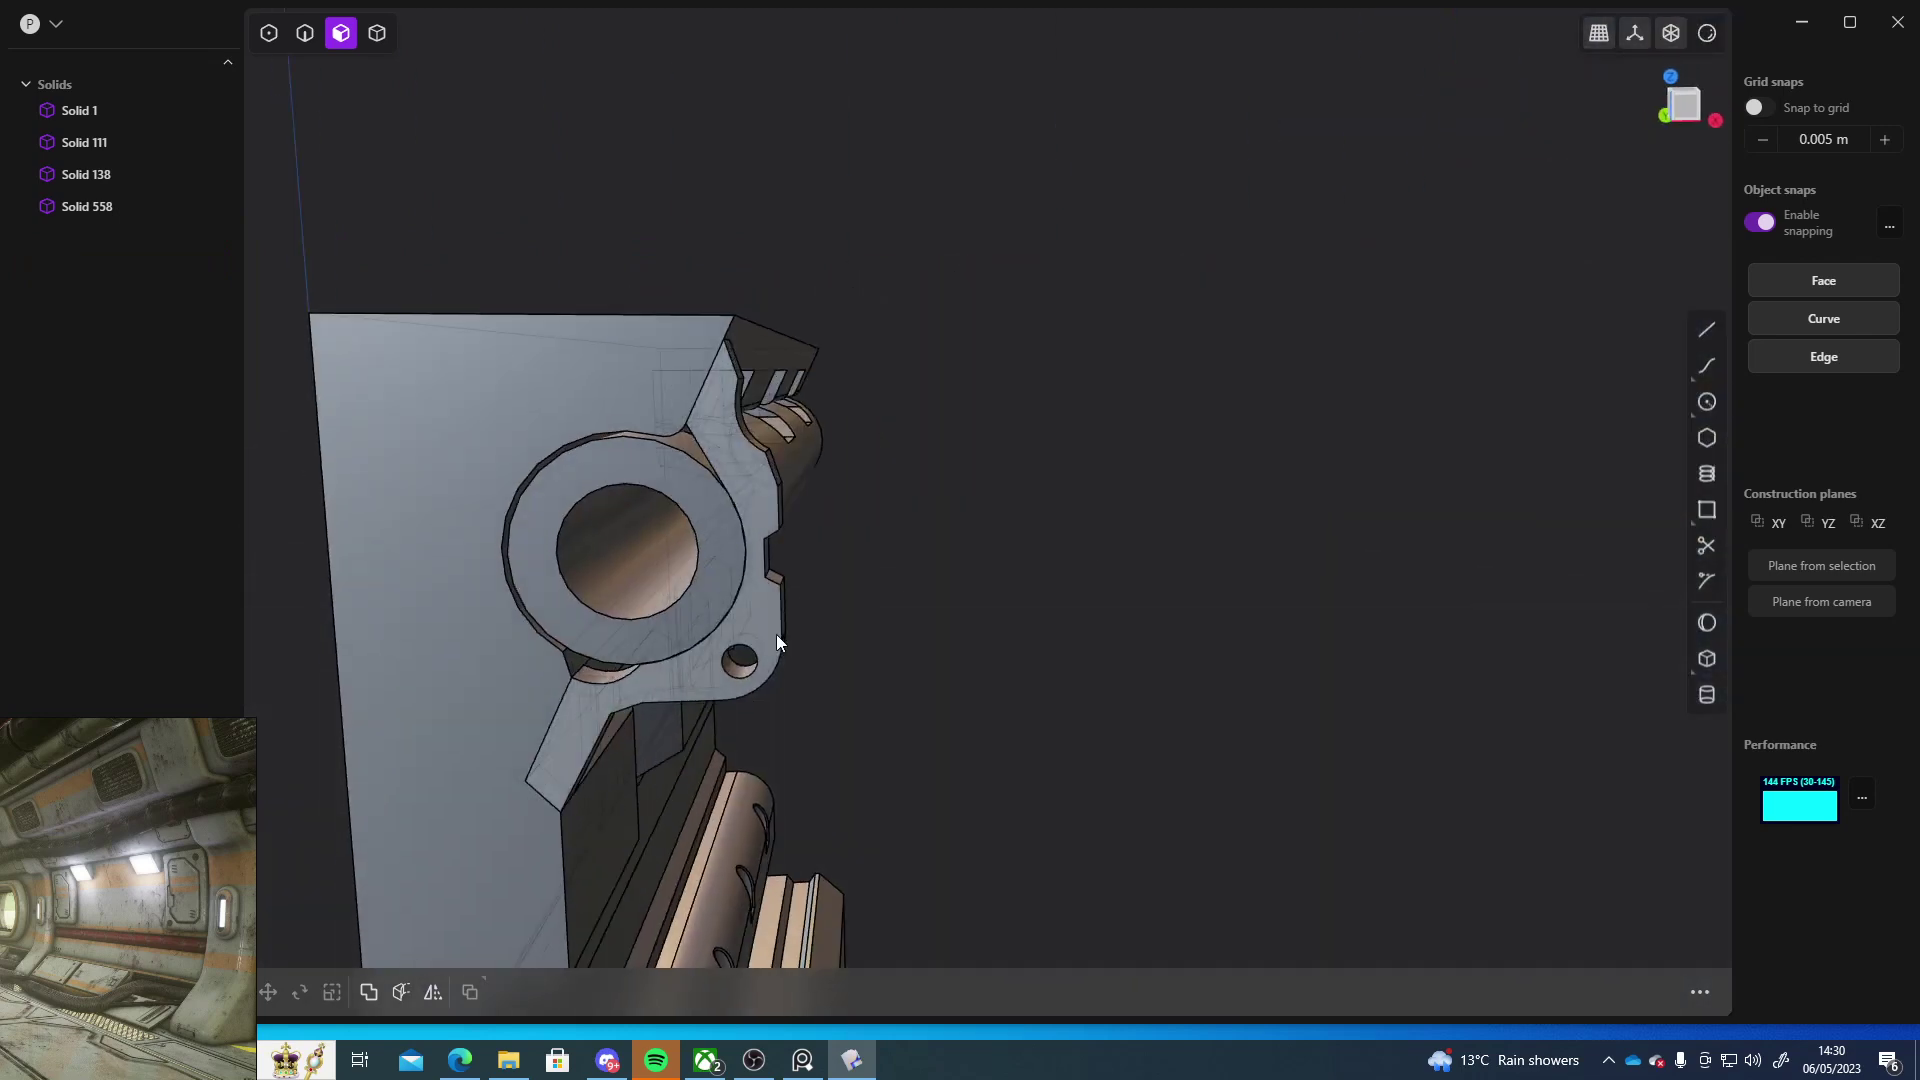
# - Offset the outlines of the bracket's front and back faces inward by about 0.053 m
pyautogui.scroll(3, 984, 566)
pyautogui.click(902, 504)
pyautogui.press('o')
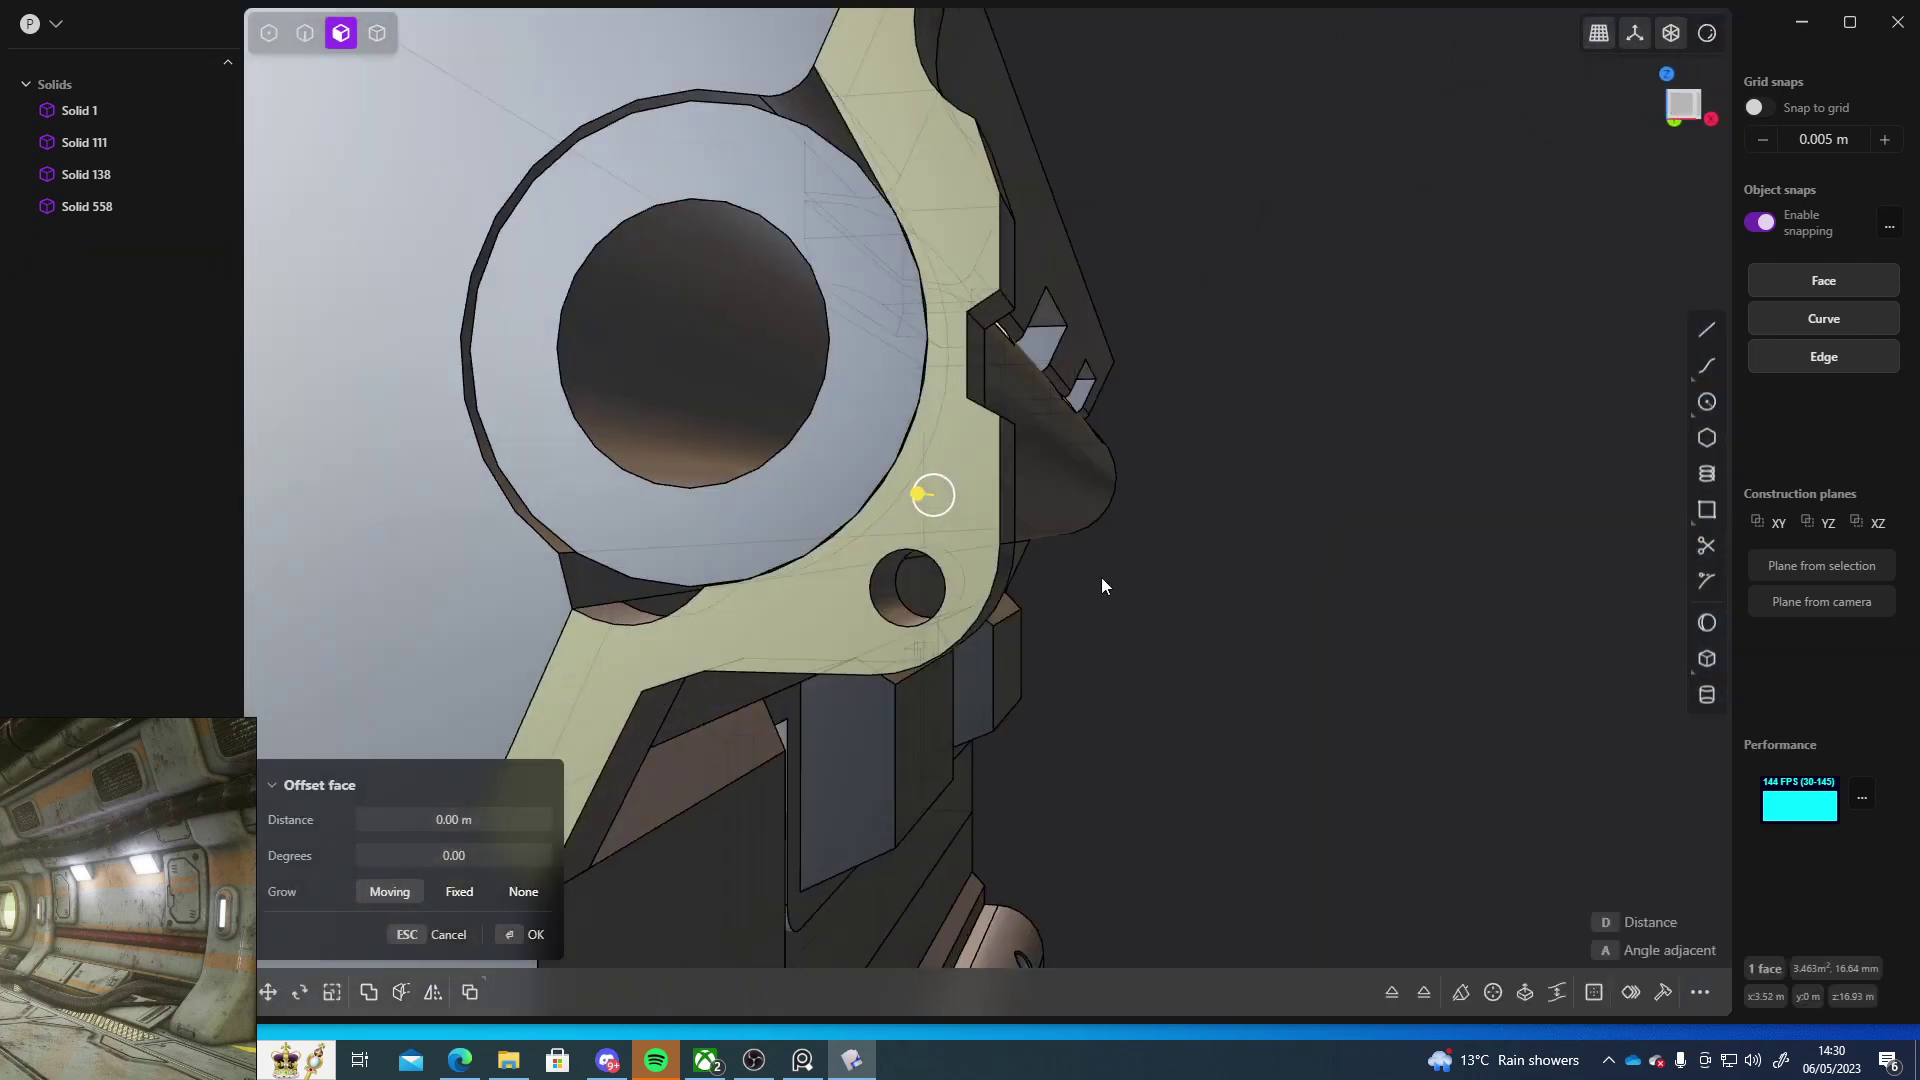
pyautogui.moveTo(1101, 578); pyautogui.dragTo(712, 596, button='middle')
pyautogui.keyDown('shift'); pyautogui.click(1178, 516); pyautogui.keyUp('shift')
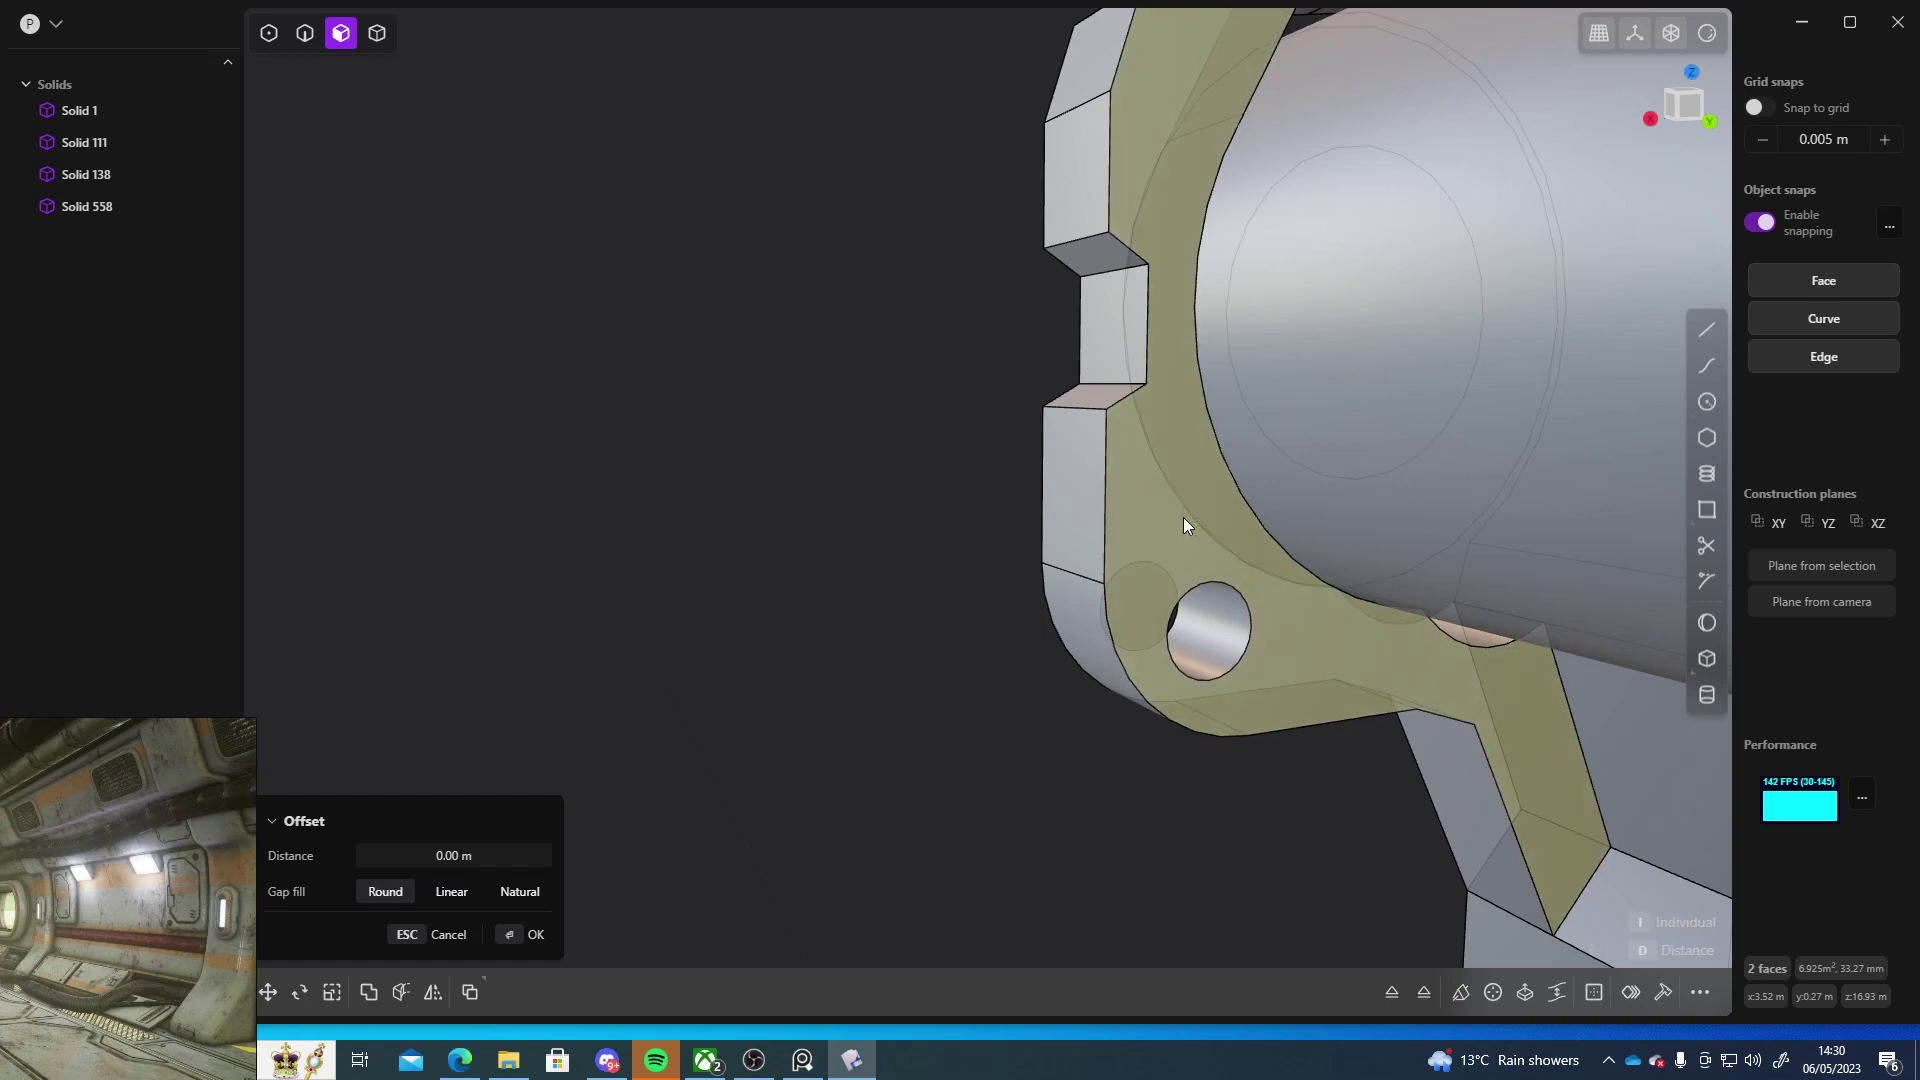
pyautogui.press('d')
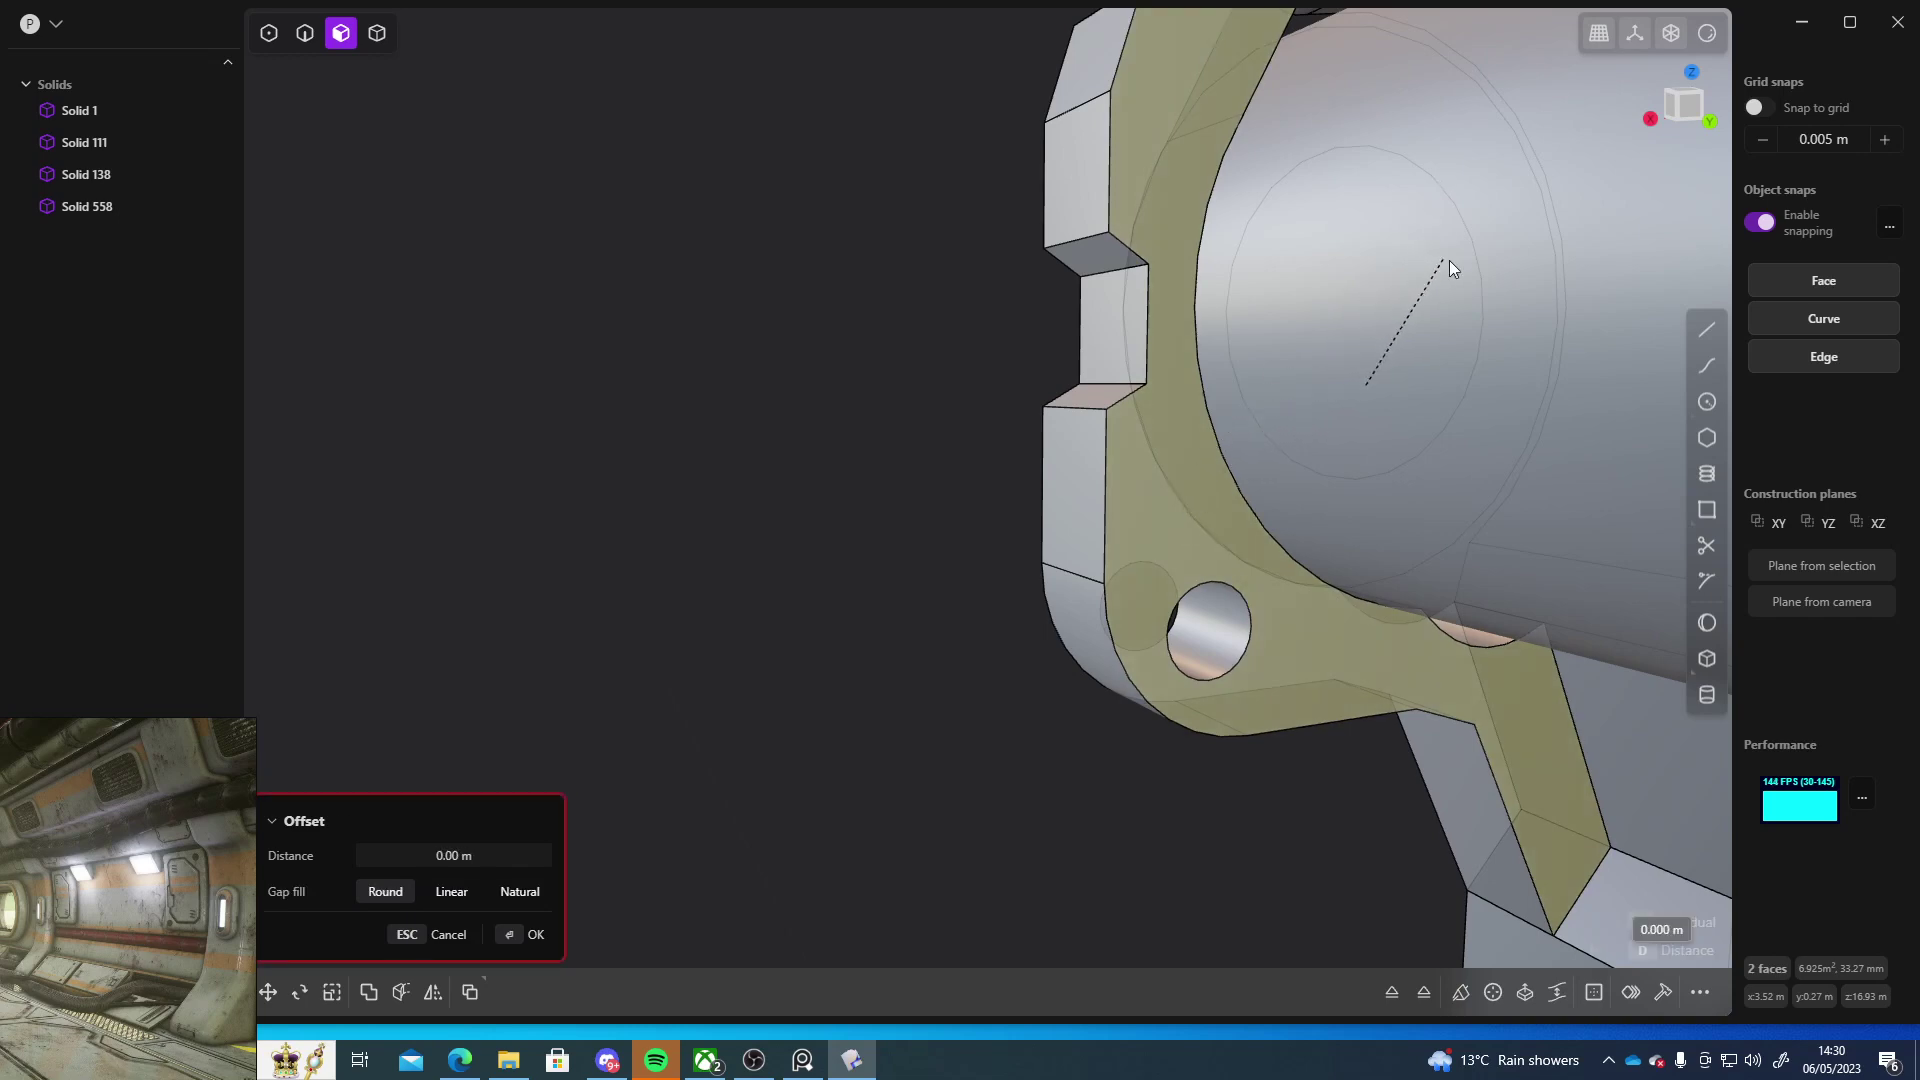
pyautogui.click(1550, 246)
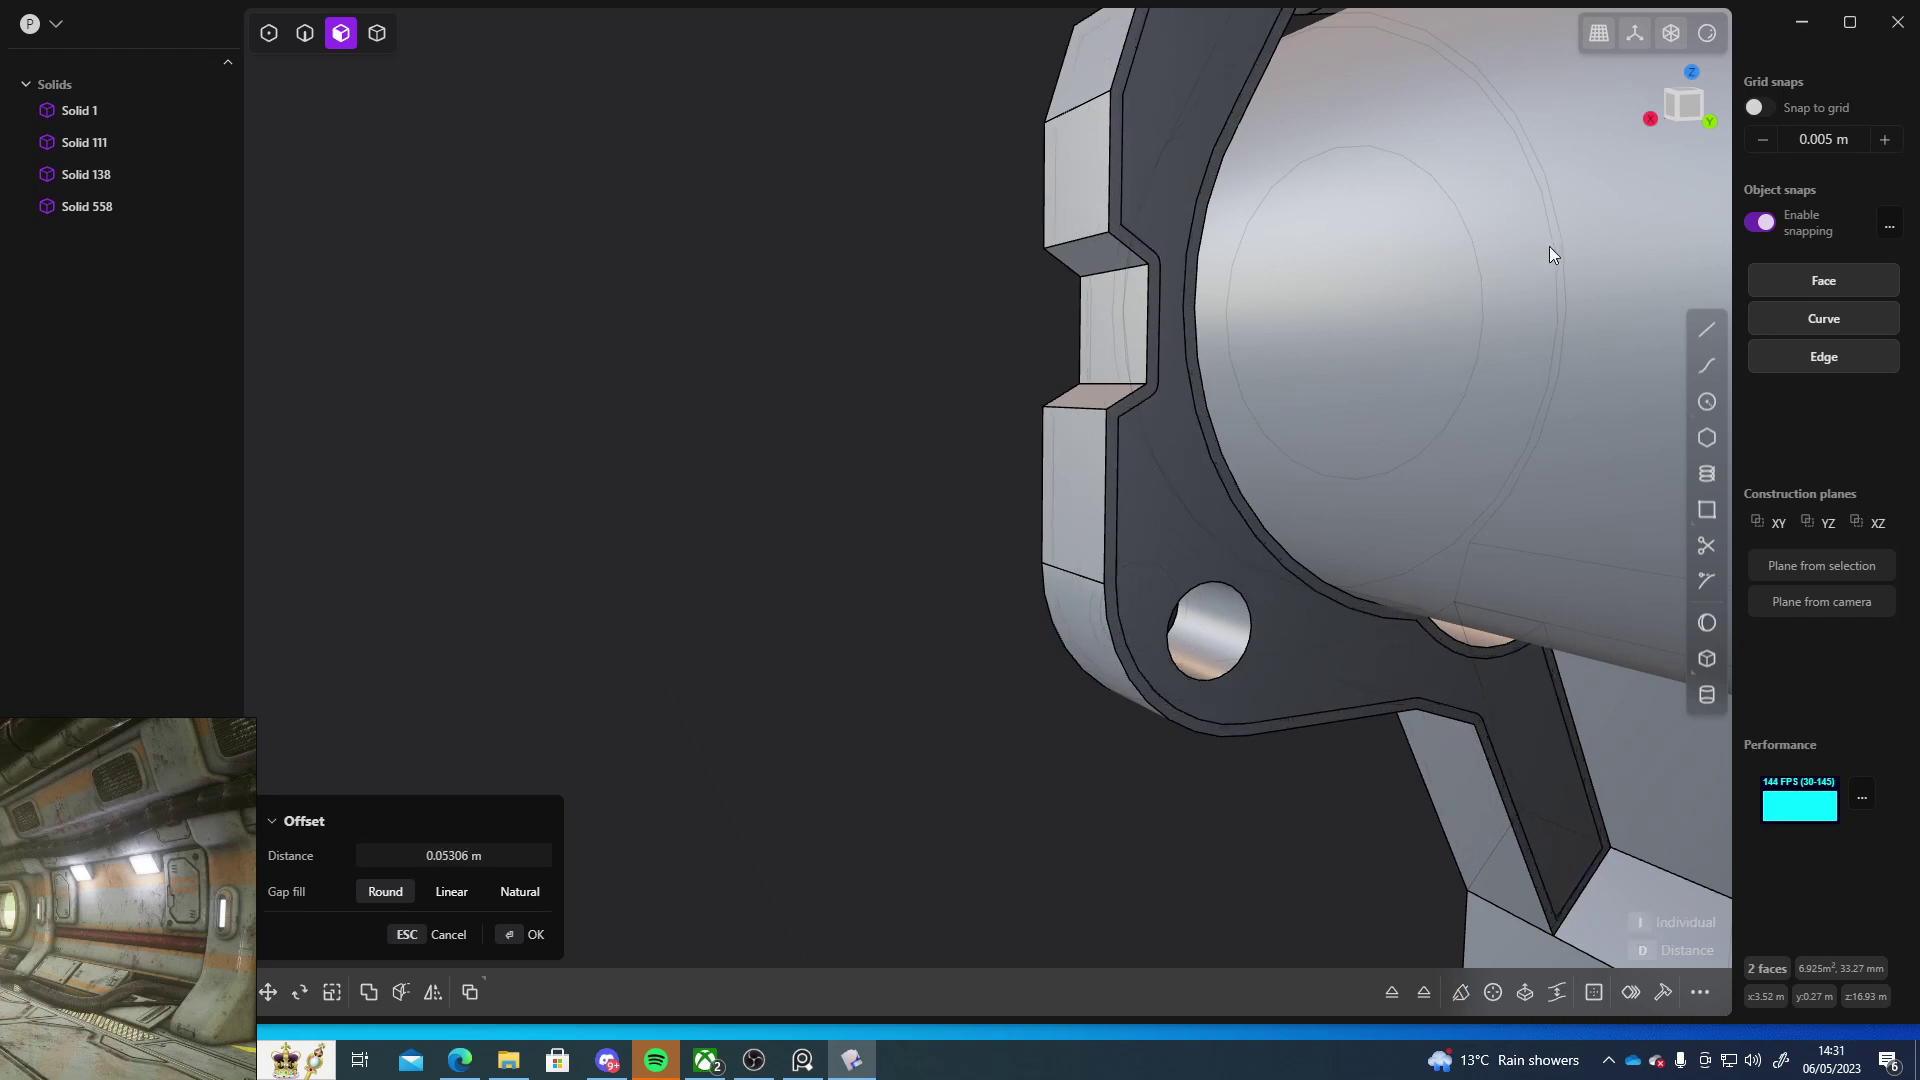
pyautogui.rightClick(884, 508)
# - Try to offset the inset inner faces on both sides of the bracket
pyautogui.moveTo(980, 569); pyautogui.dragTo(1045, 706, button='middle')
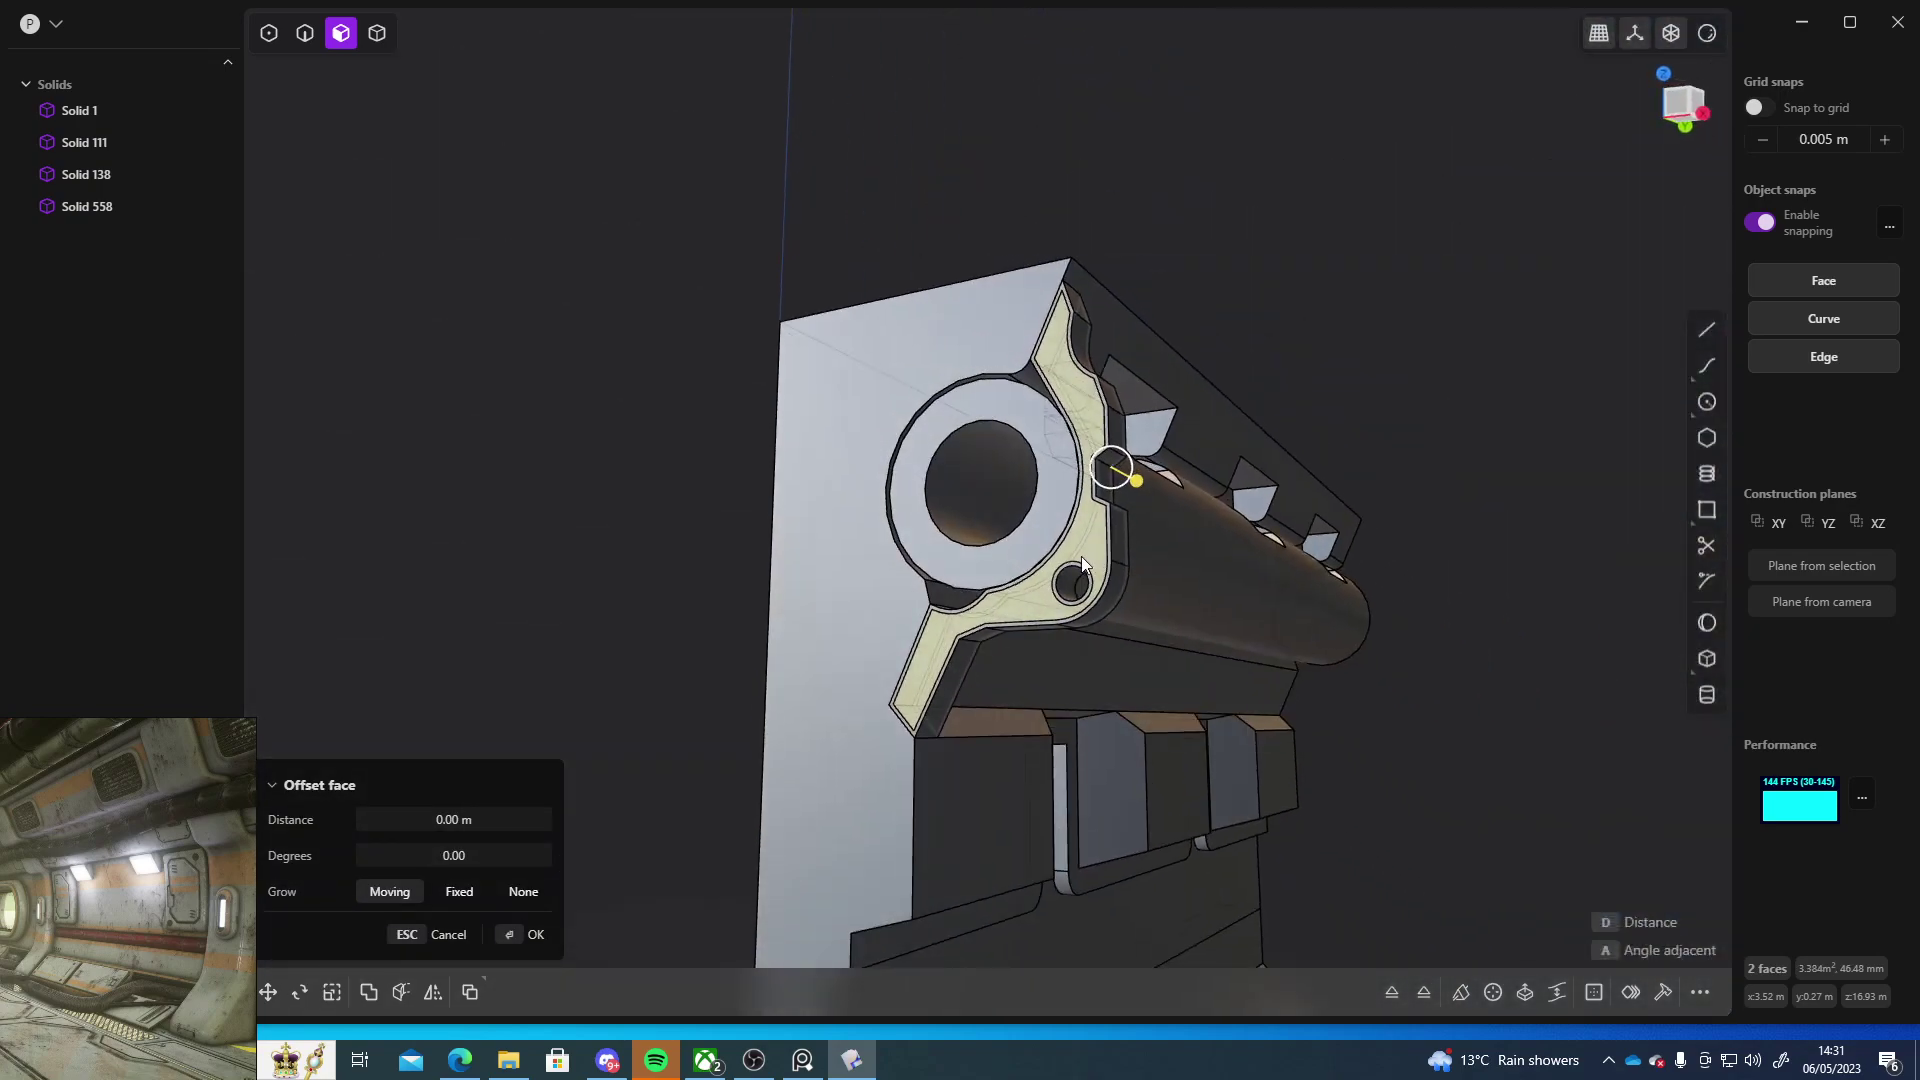
pyautogui.moveTo(1163, 675); pyautogui.dragTo(1059, 626, button='middle')
pyautogui.scroll(3, 1173, 597)
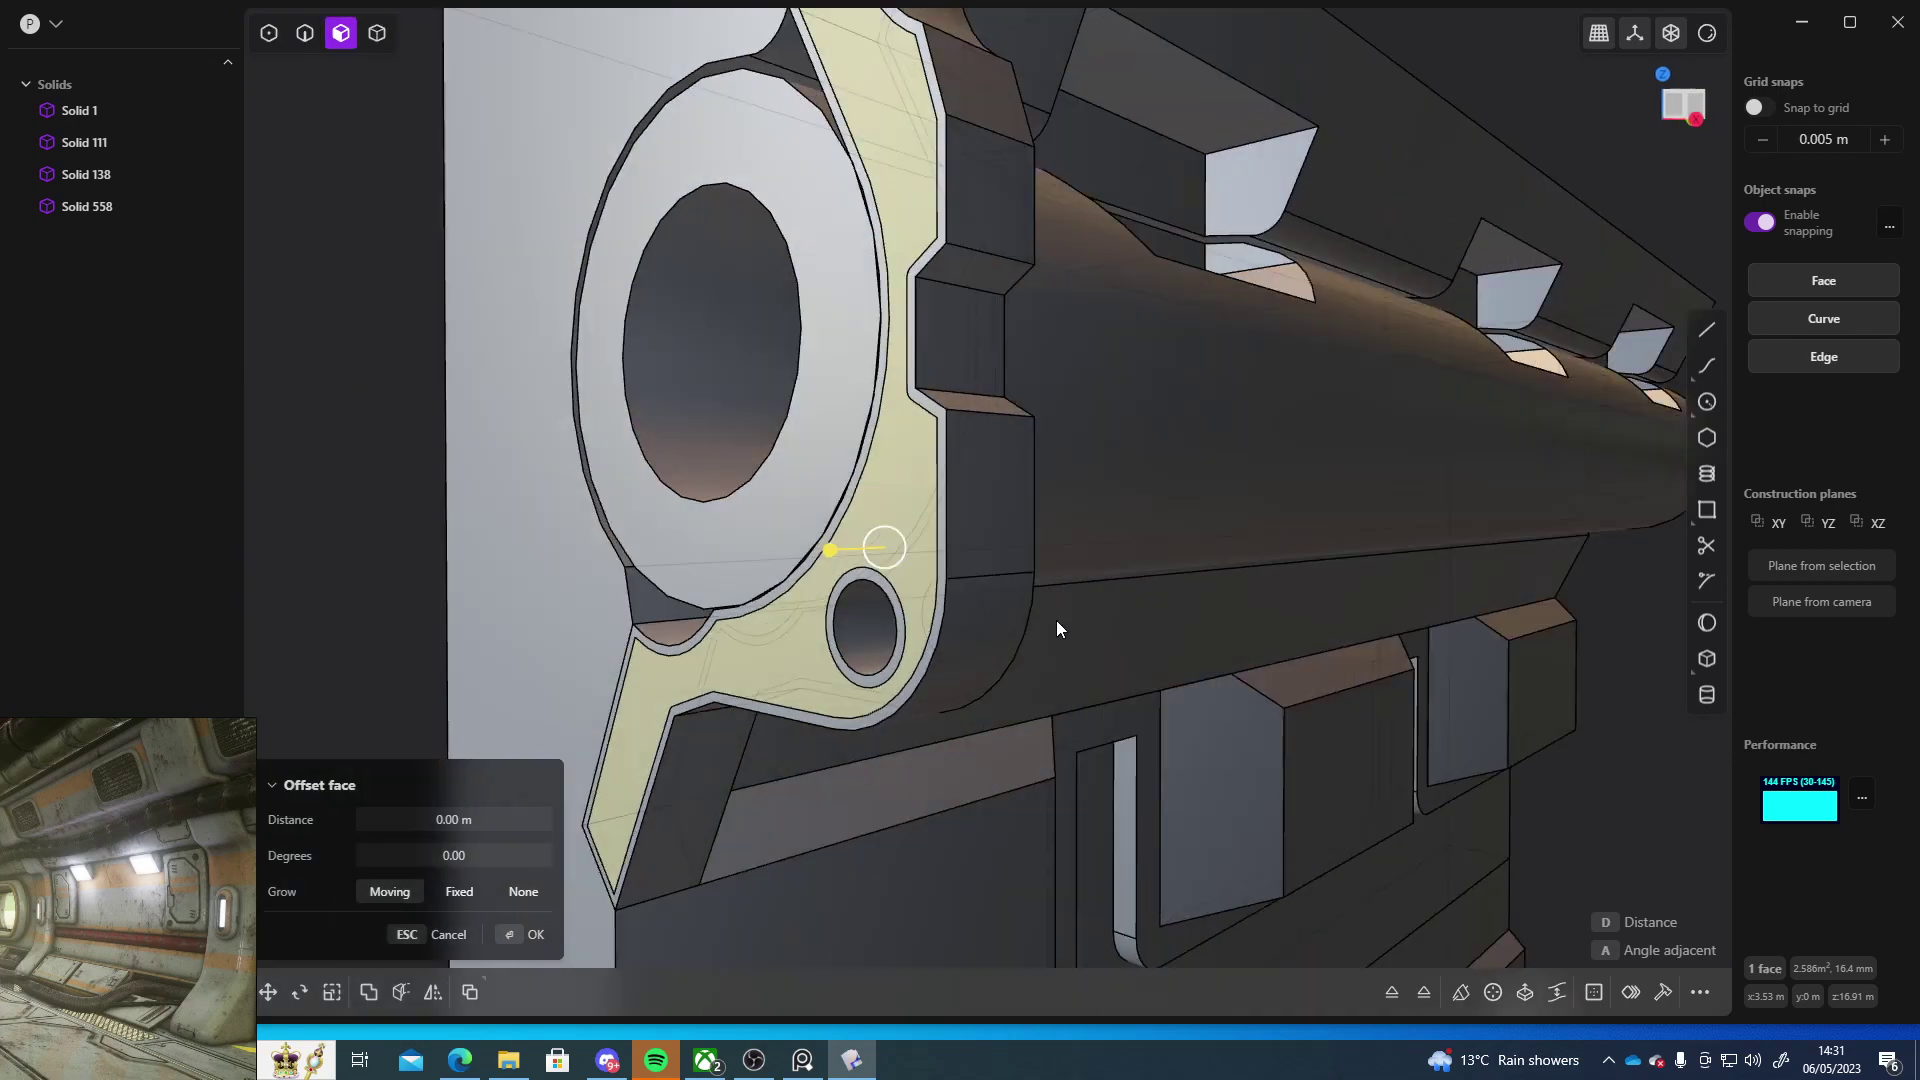
pyautogui.scroll(3, 875, 563)
pyautogui.keyDown('shift'); pyautogui.click(914, 618); pyautogui.keyUp('shift')
pyautogui.moveTo(926, 682); pyautogui.dragTo(995, 662, button='middle')
pyautogui.moveTo(915, 529); pyautogui.dragTo(900, 530)
pyautogui.moveTo(900, 530)
pyautogui.mouseDown(button='middle')
pyautogui.moveTo(1022, 632)
pyautogui.moveTo(998, 468)
pyautogui.moveTo(905, 533)
pyautogui.mouseUp(button='middle')
pyautogui.press('Escape')
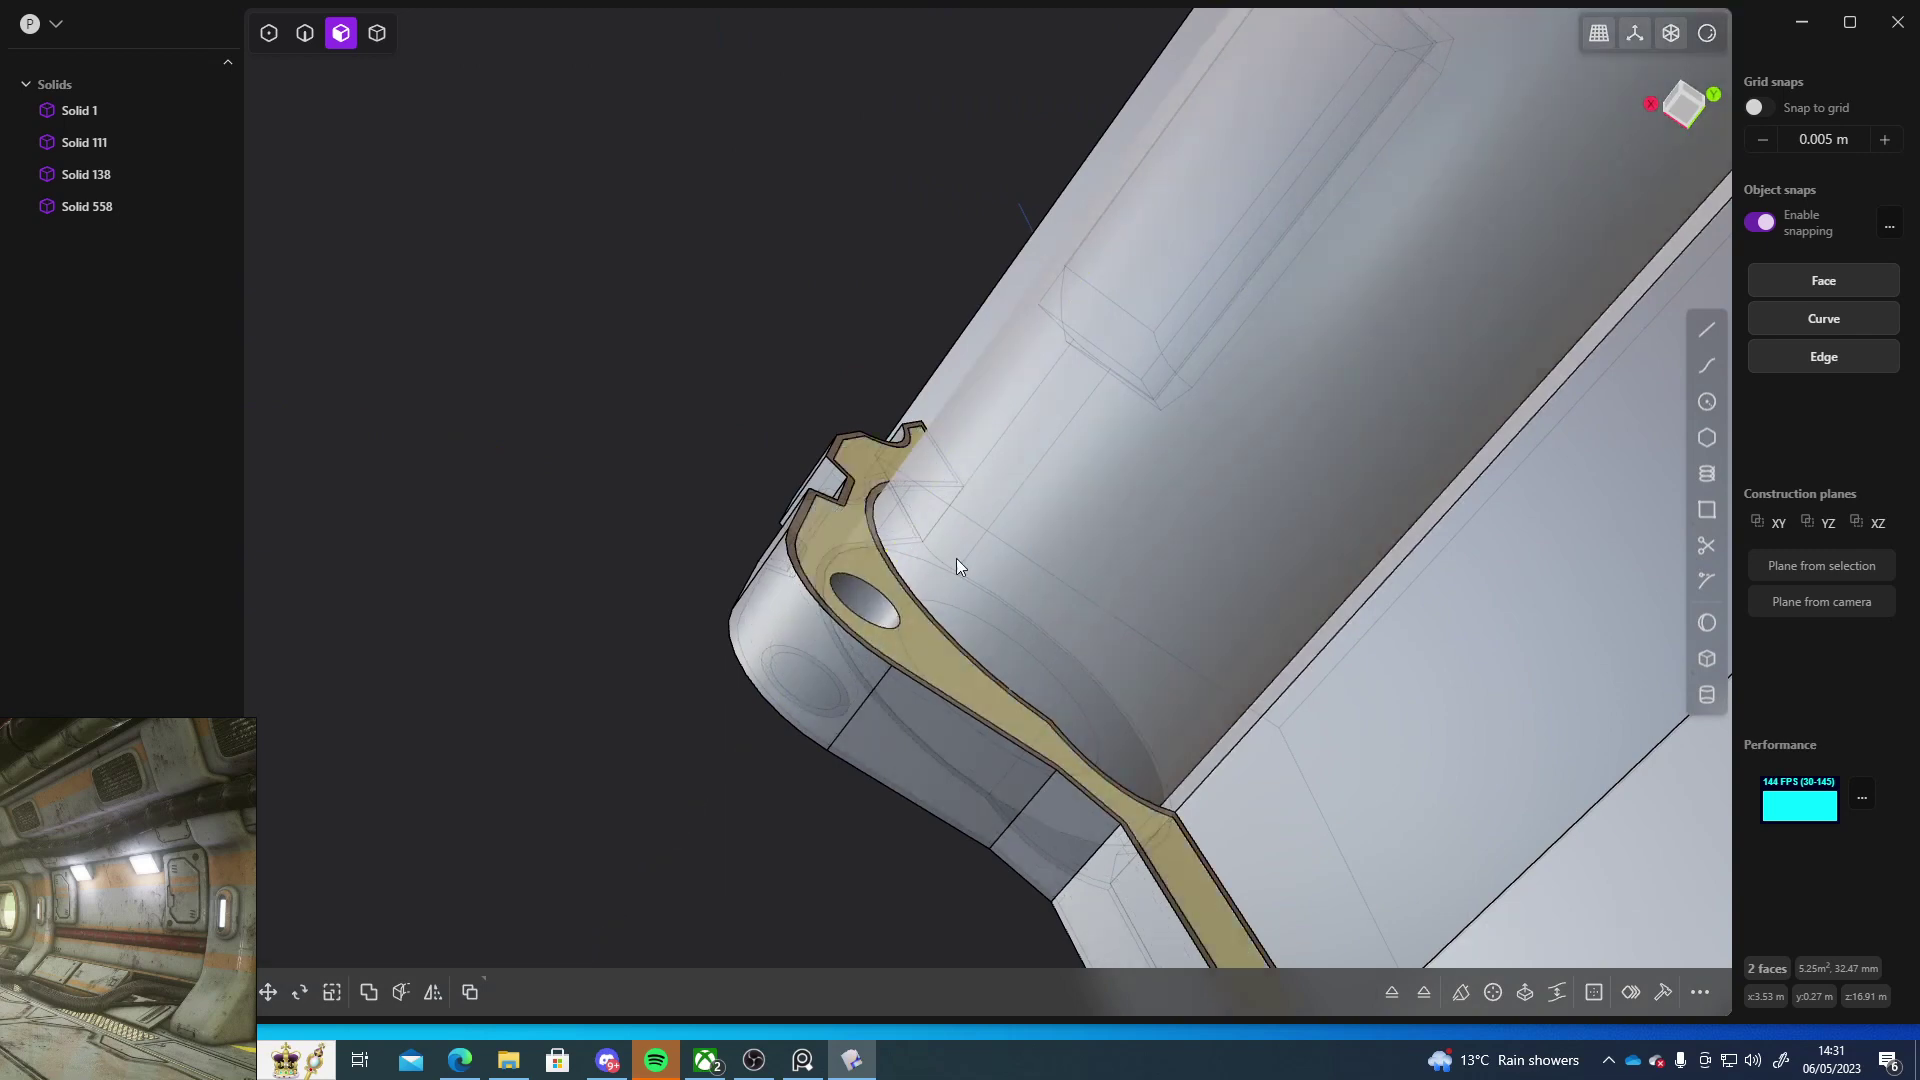
# - Undo the bracket's inset outlines and offset both faces inward again by about 0.089 m
pyautogui.hotkey('ctrl', 'z')
pyautogui.hotkey('ctrl', 'z')
pyautogui.hotkey('ctrl', 'z')
pyautogui.moveTo(718, 696); pyautogui.dragTo(633, 813, button='middle')
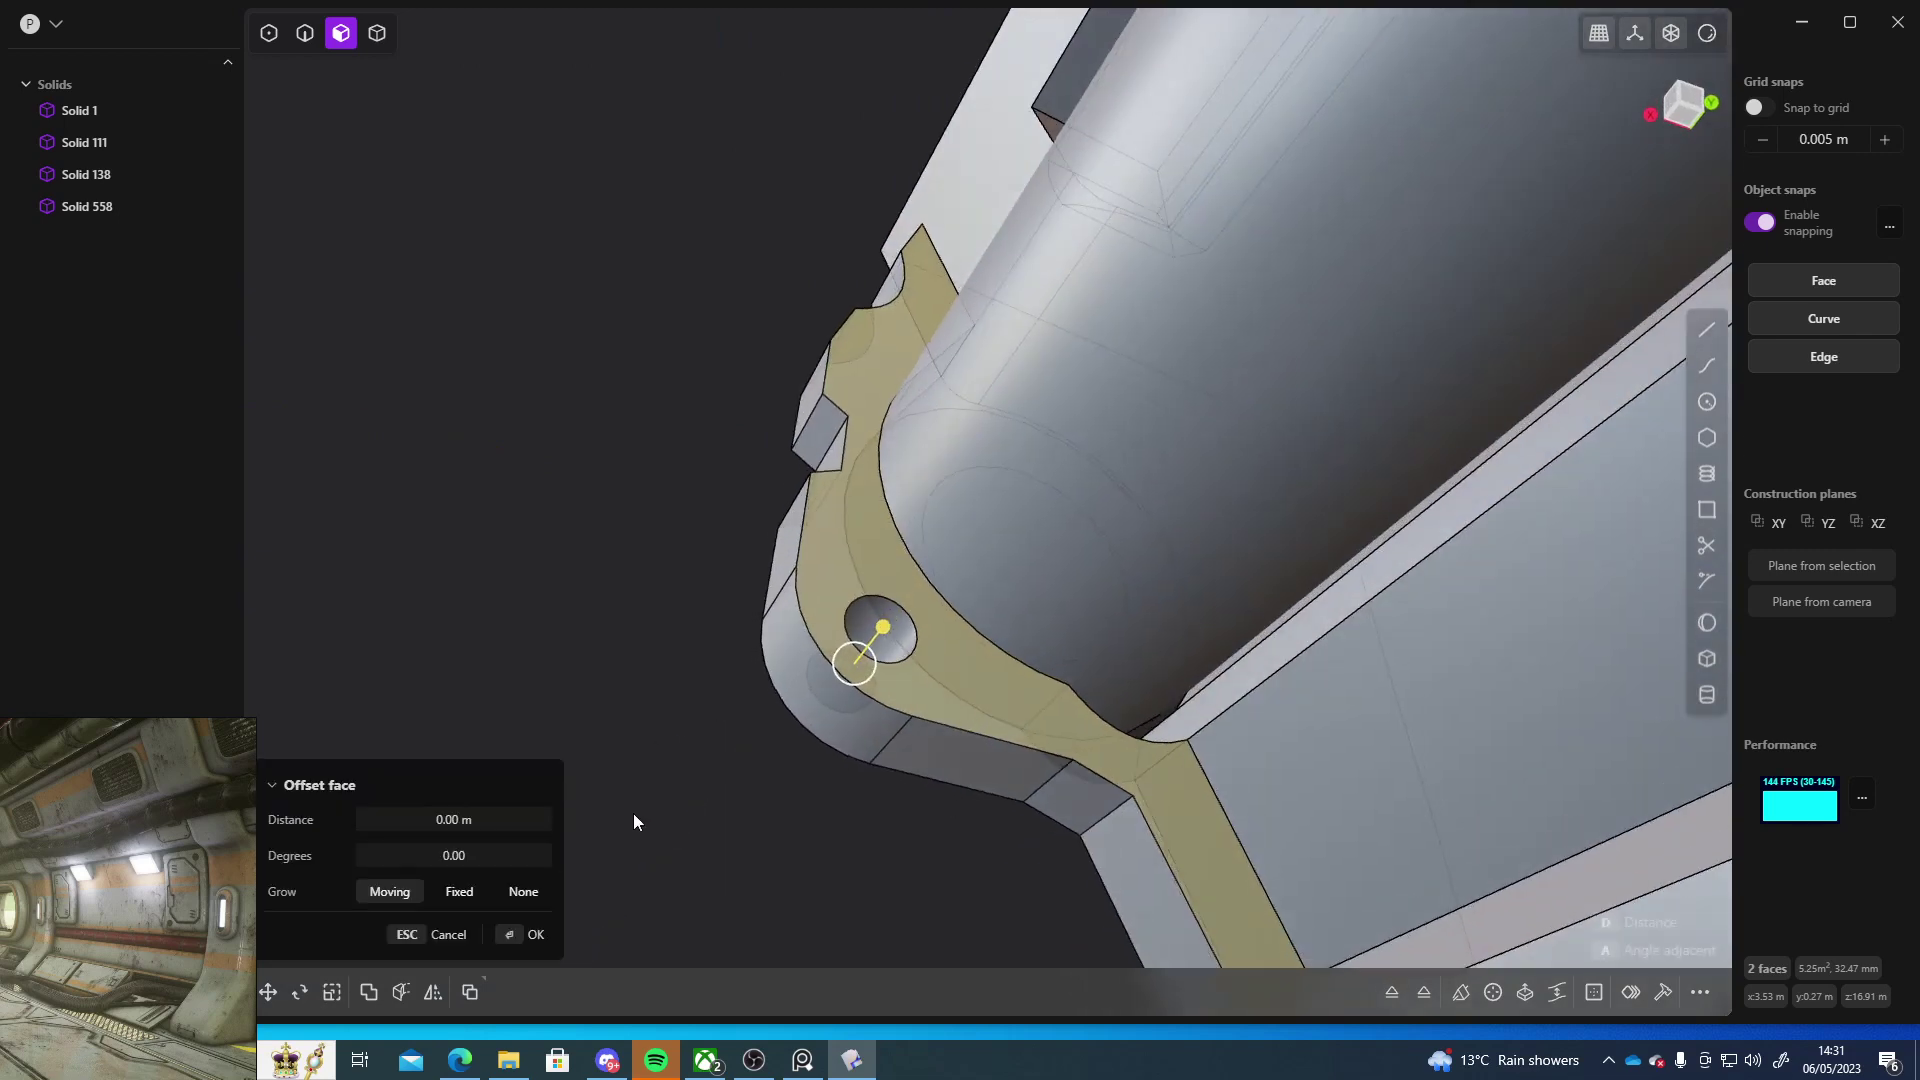
pyautogui.press('o')
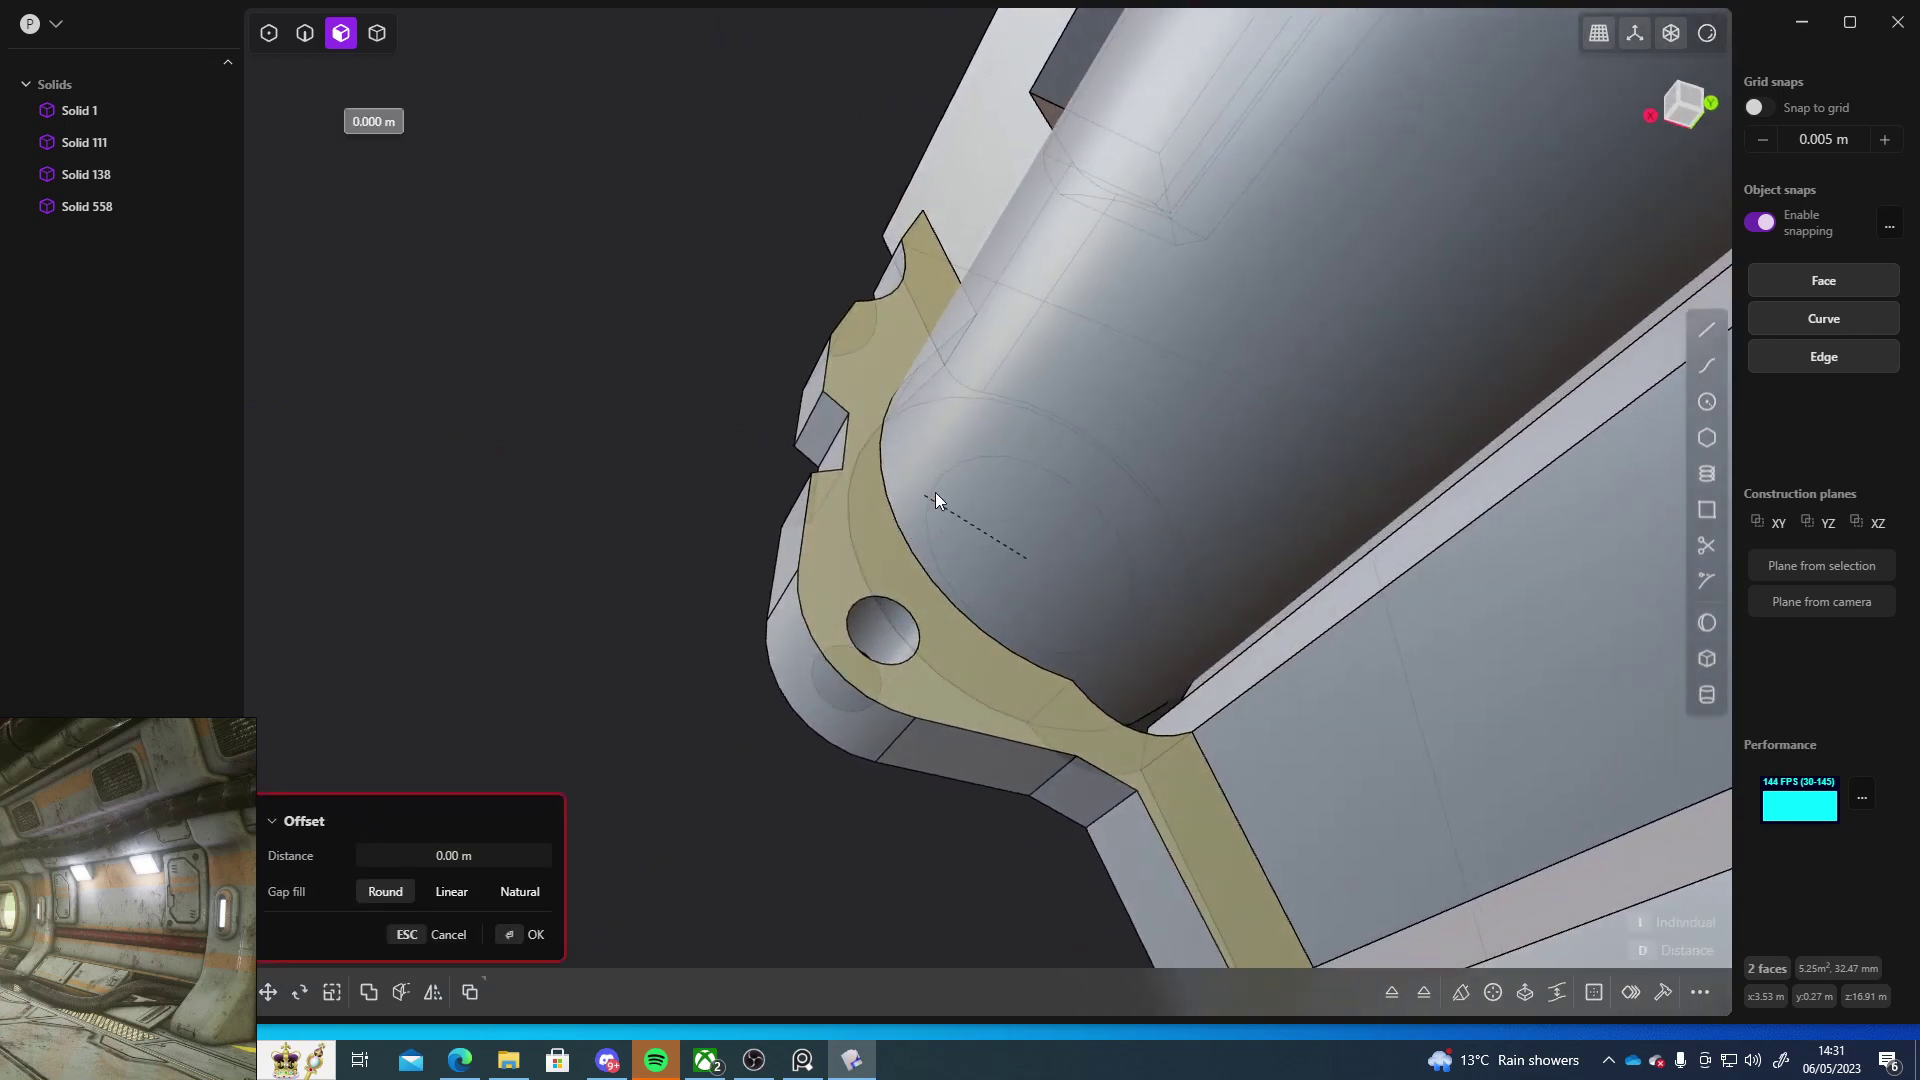
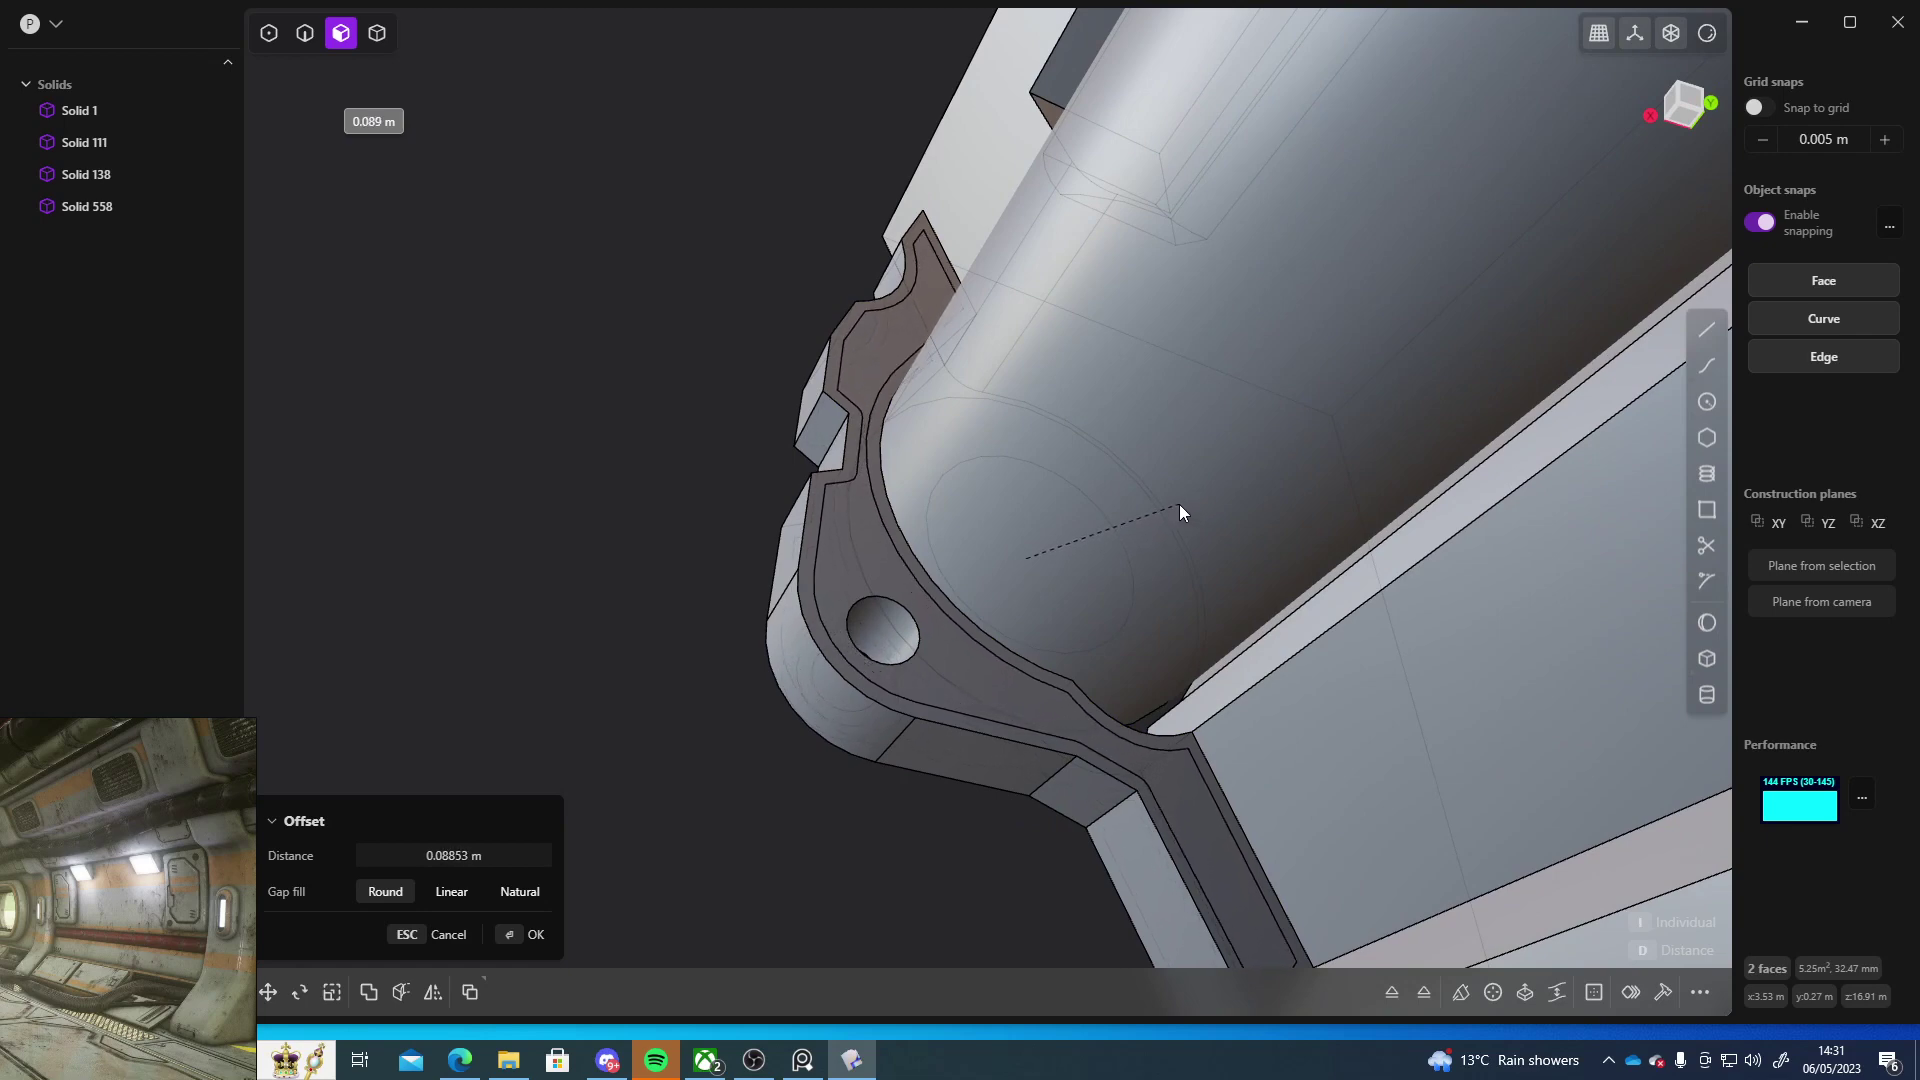
pyautogui.click(1179, 505)
pyautogui.rightClick(1178, 504)
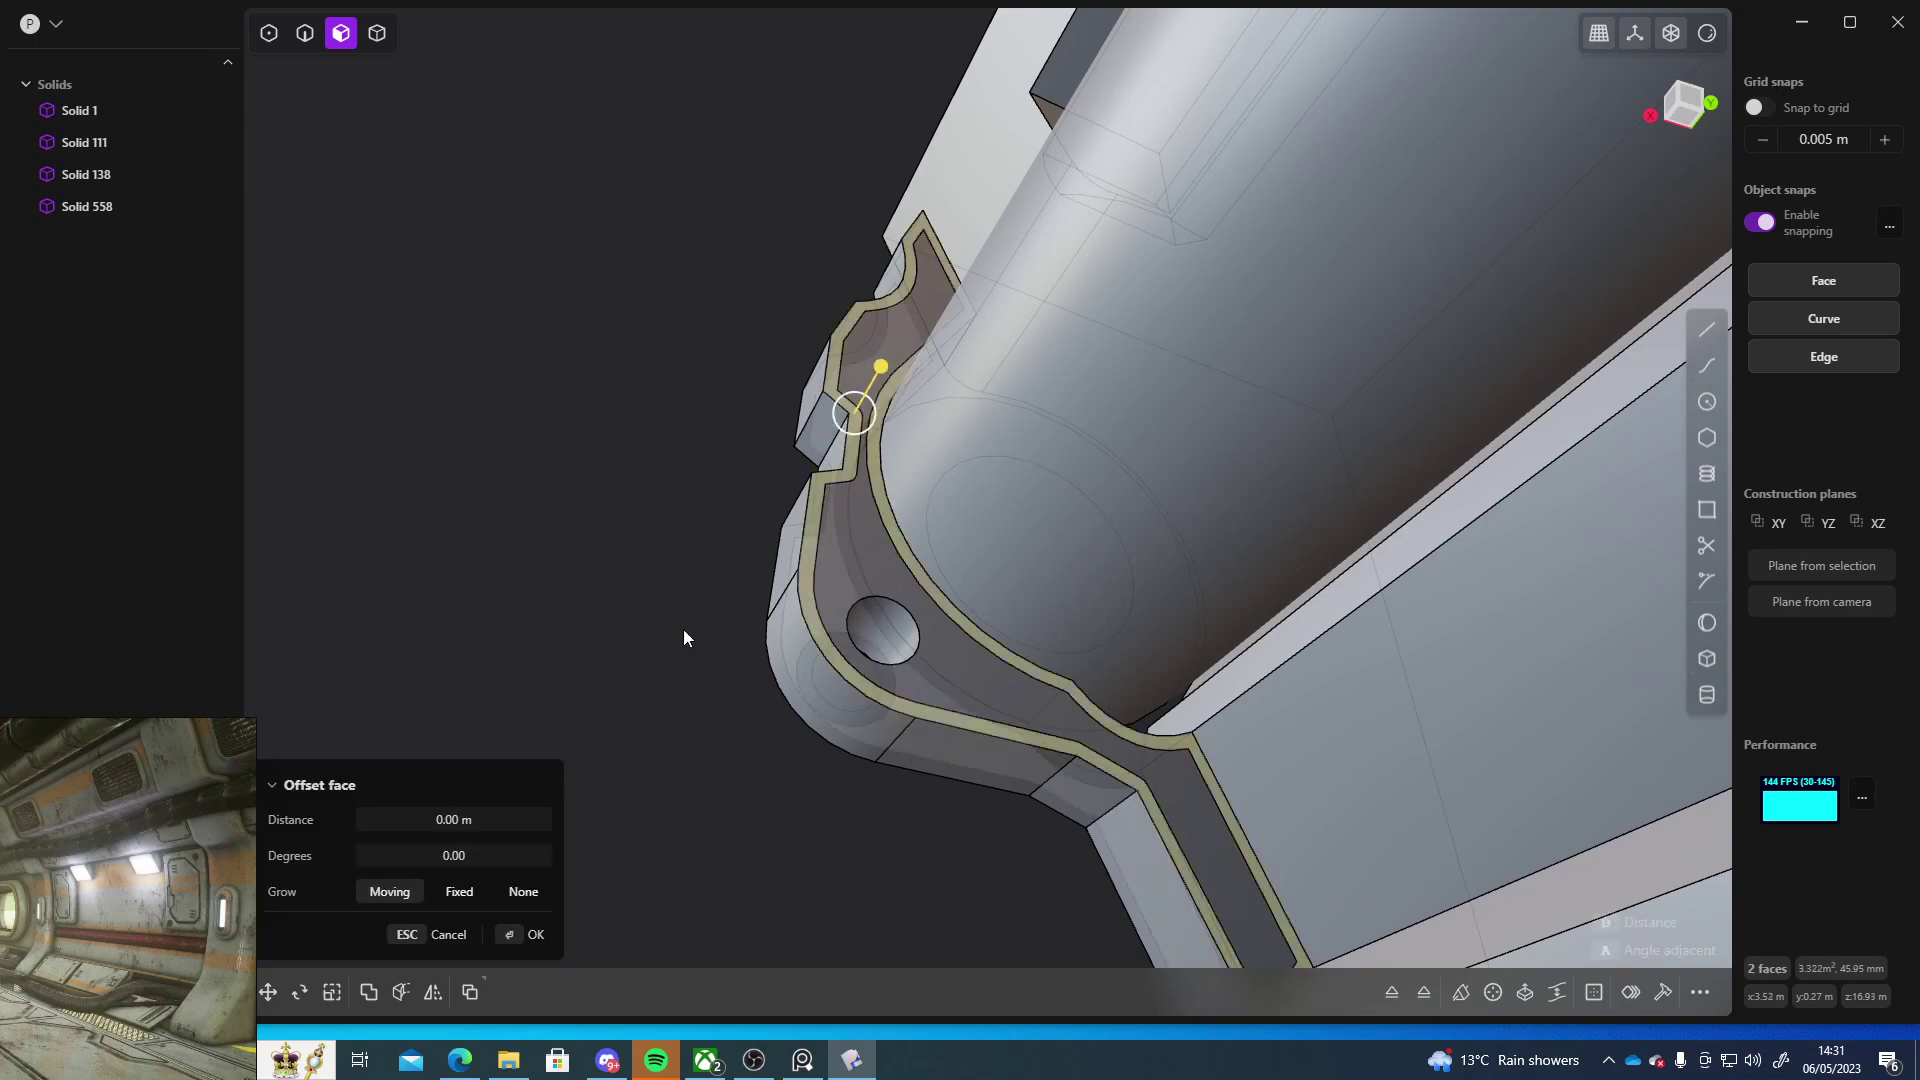
# - Try to offset the bracket's two inset inner faces, and undo back to the plain faces
pyautogui.click(856, 539)
pyautogui.moveTo(815, 700); pyautogui.dragTo(905, 448, button='middle')
pyautogui.keyDown('shift'); pyautogui.click(905, 448); pyautogui.keyUp('shift')
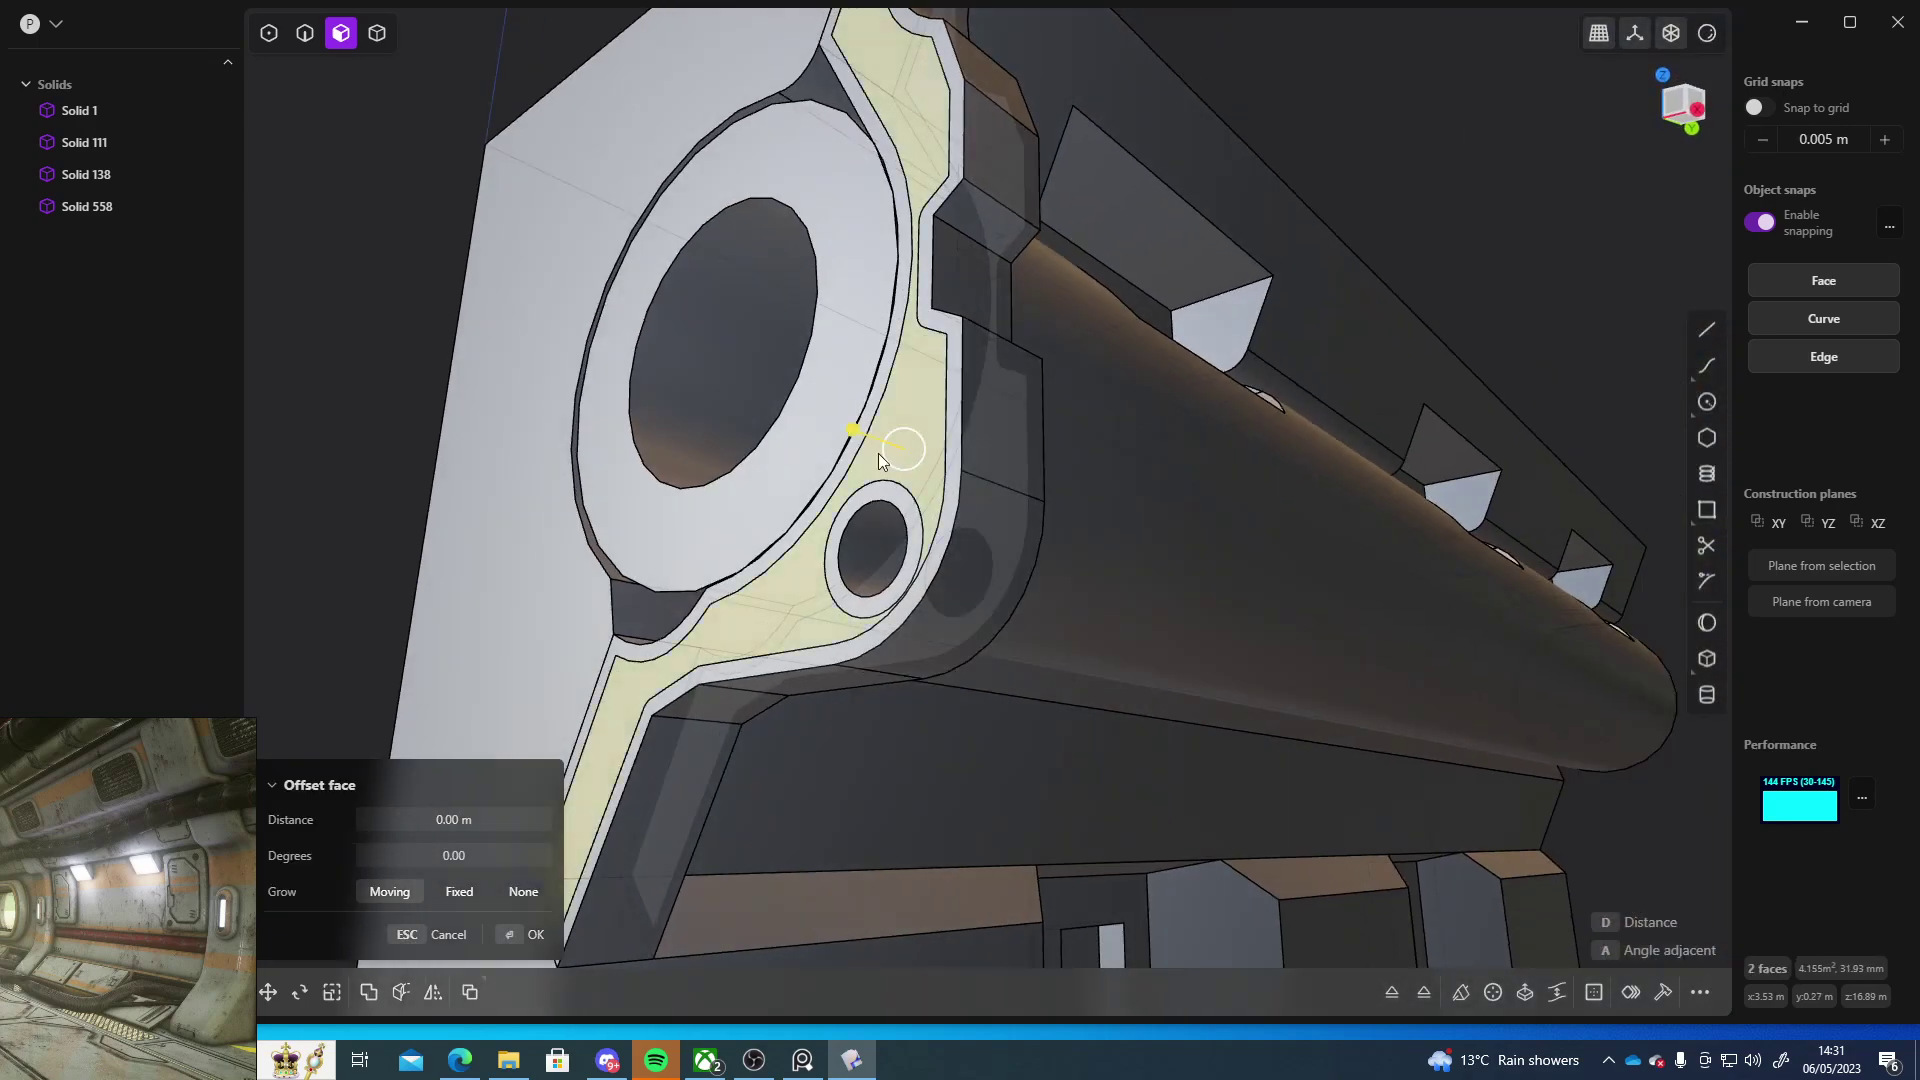
pyautogui.moveTo(848, 430); pyautogui.dragTo(860, 435)
pyautogui.moveTo(859, 435); pyautogui.dragTo(722, 610, button='middle')
pyautogui.scroll(-4, 1076, 587)
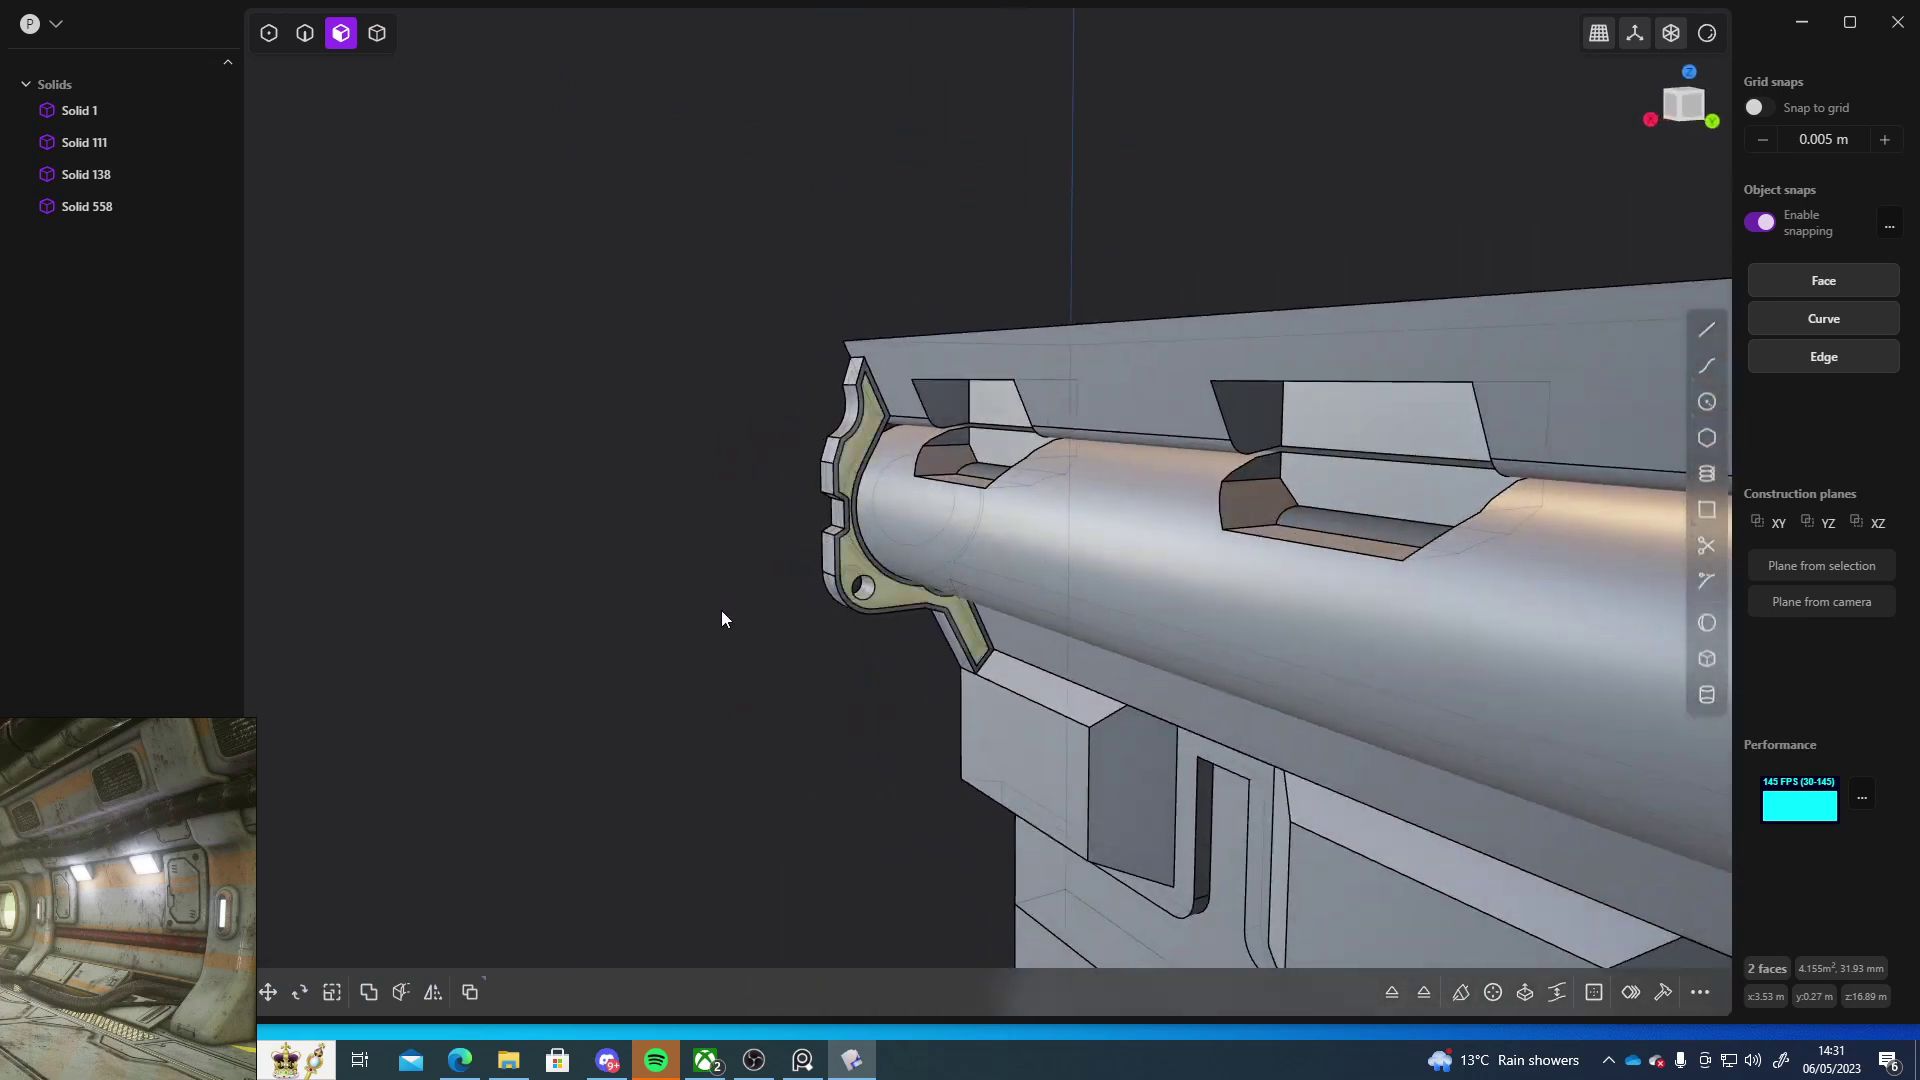
pyautogui.hotkey('ctrl', 'z')
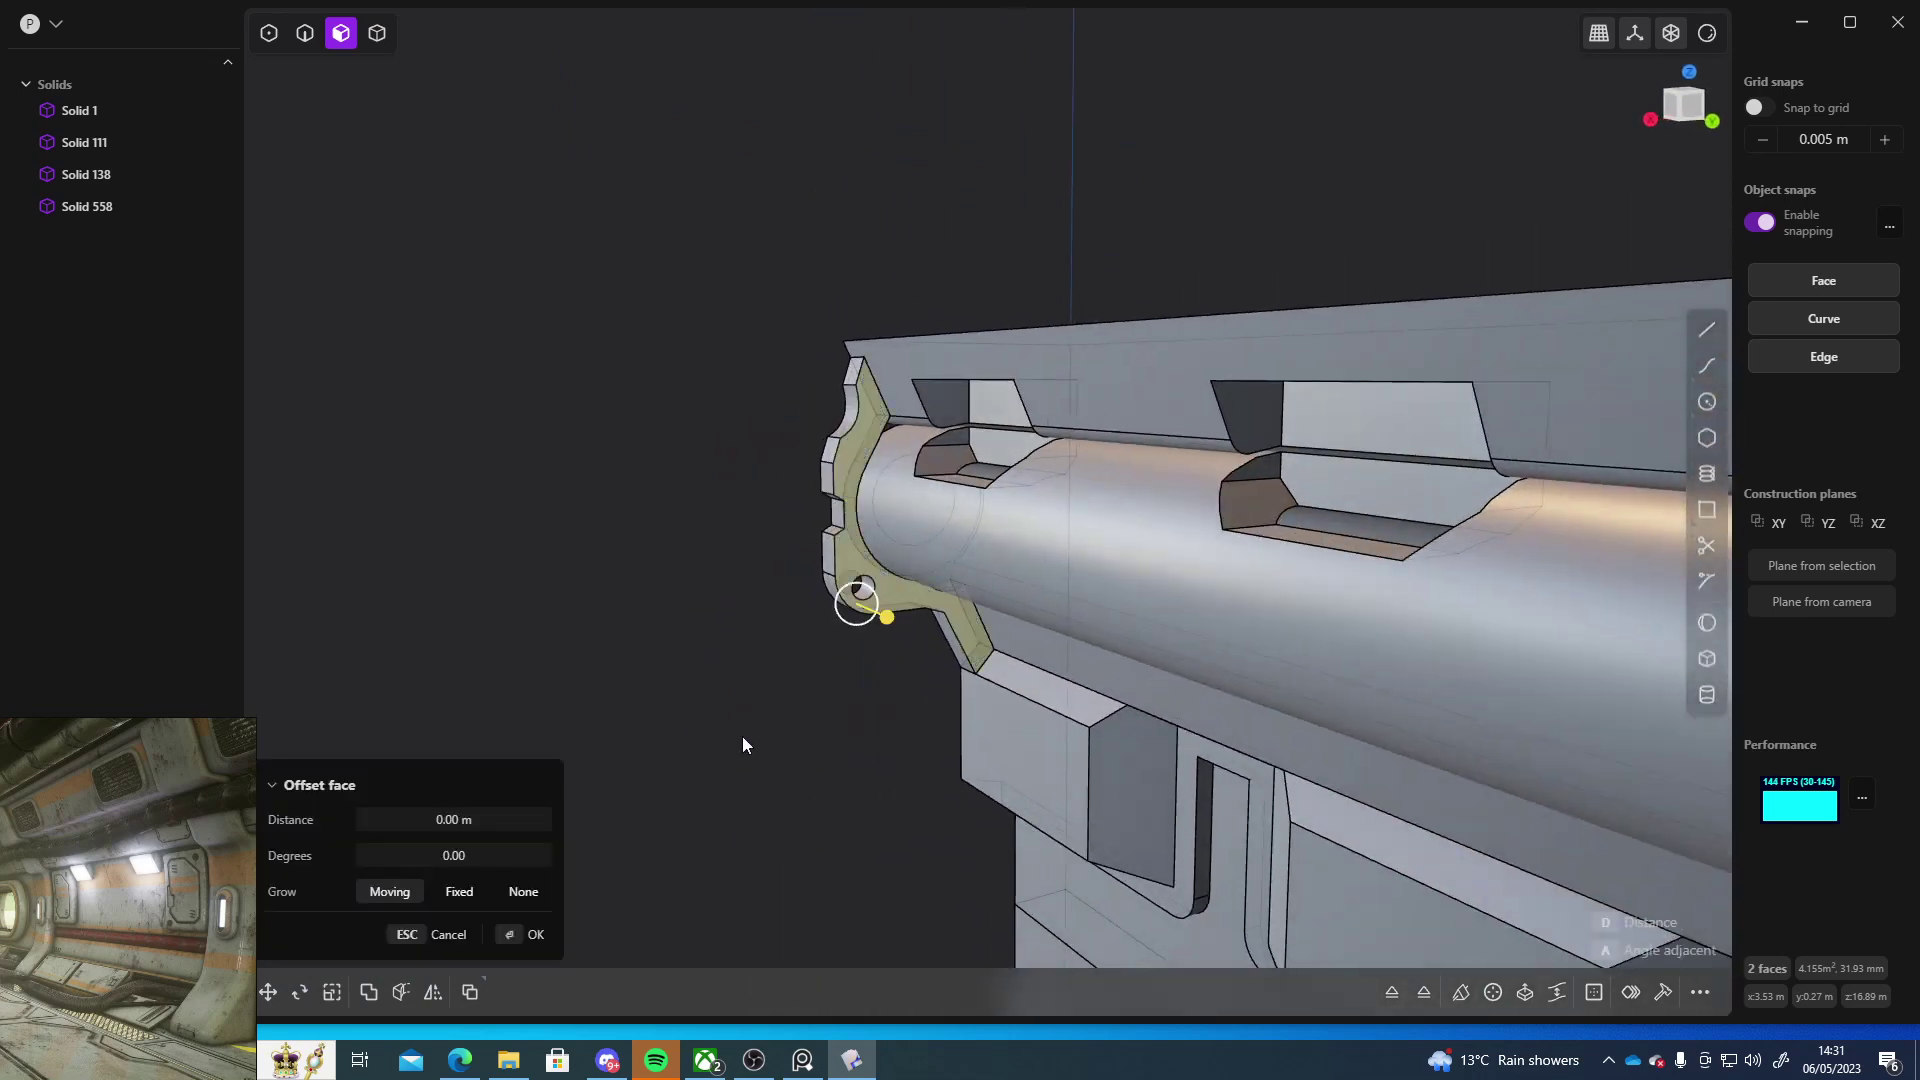
pyautogui.press('Escape')
# - Start a fillet on the bracket's front outline, selecting its edges from the lower leg up to the notch
pyautogui.moveTo(693, 736); pyautogui.dragTo(1055, 686, button='middle')
pyautogui.press('2')
pyautogui.scroll(5, 1057, 560)
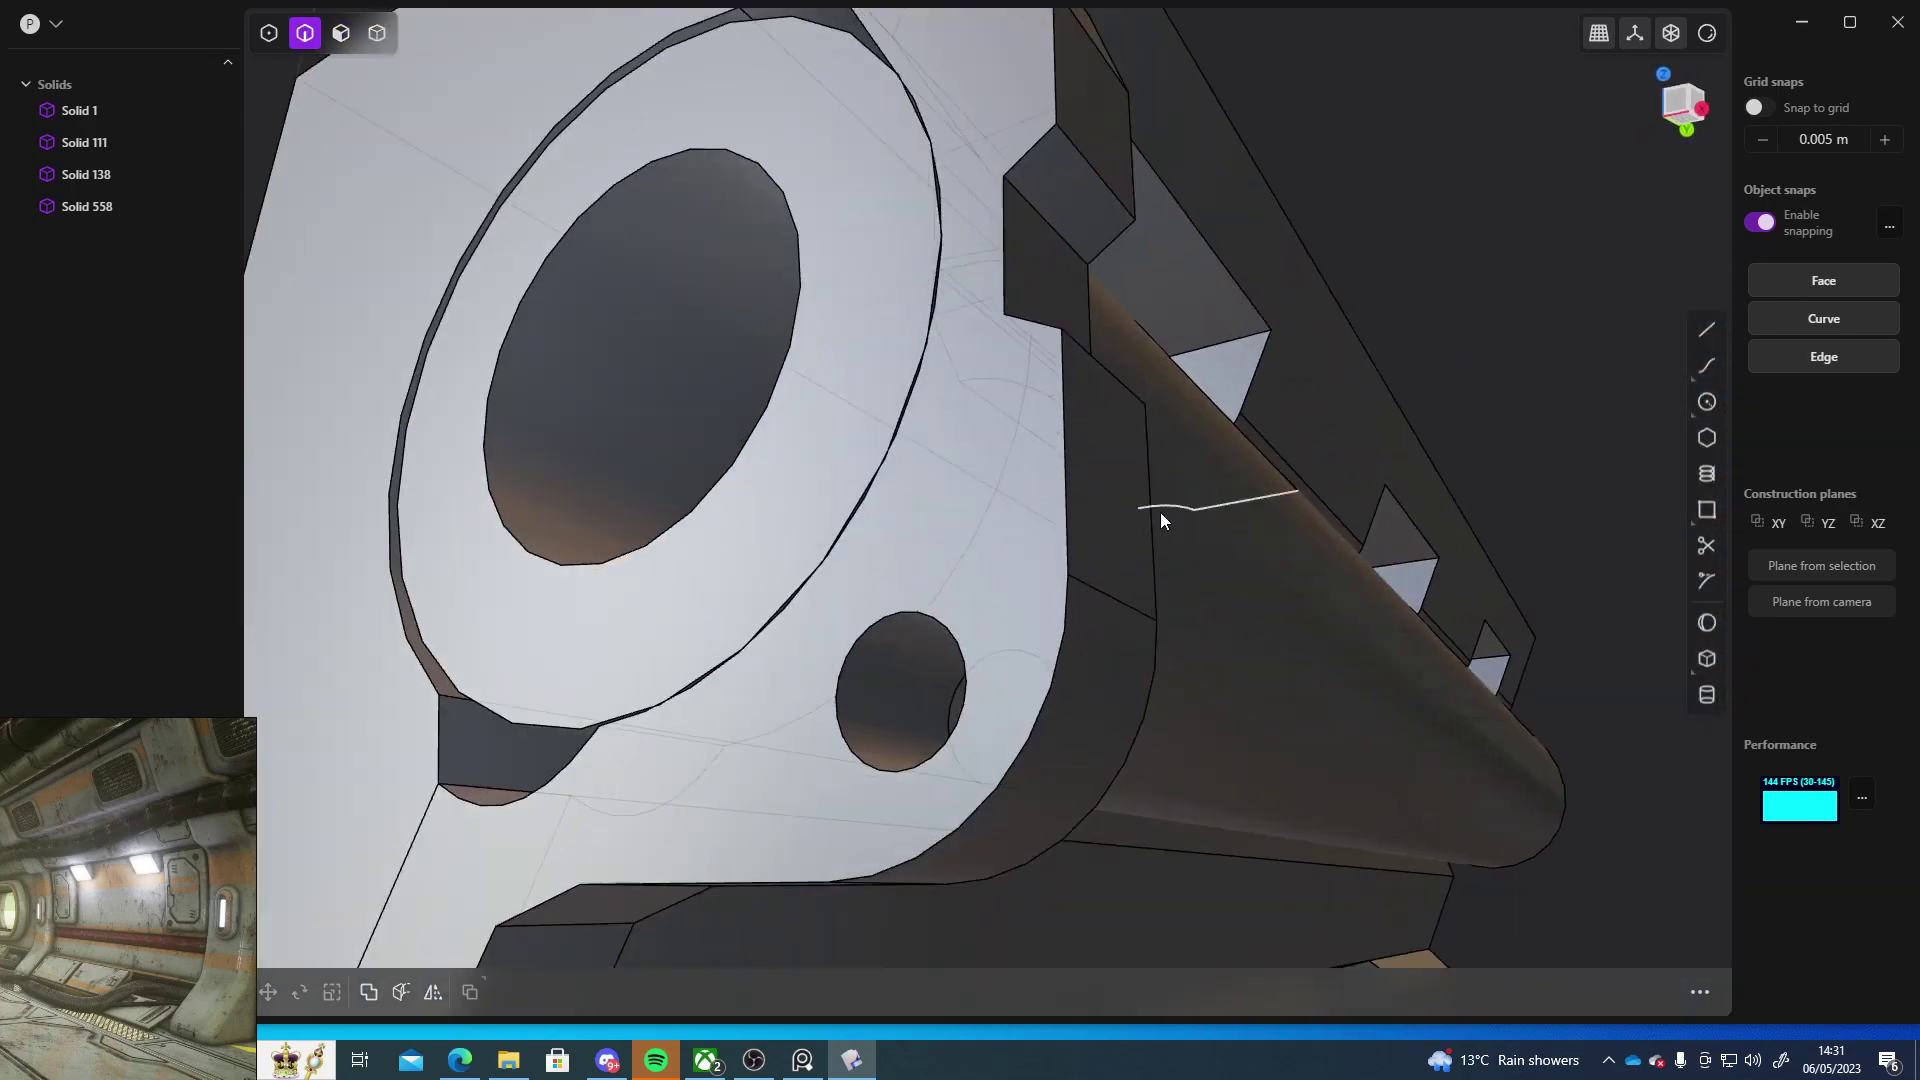
pyautogui.scroll(-8, 1052, 671)
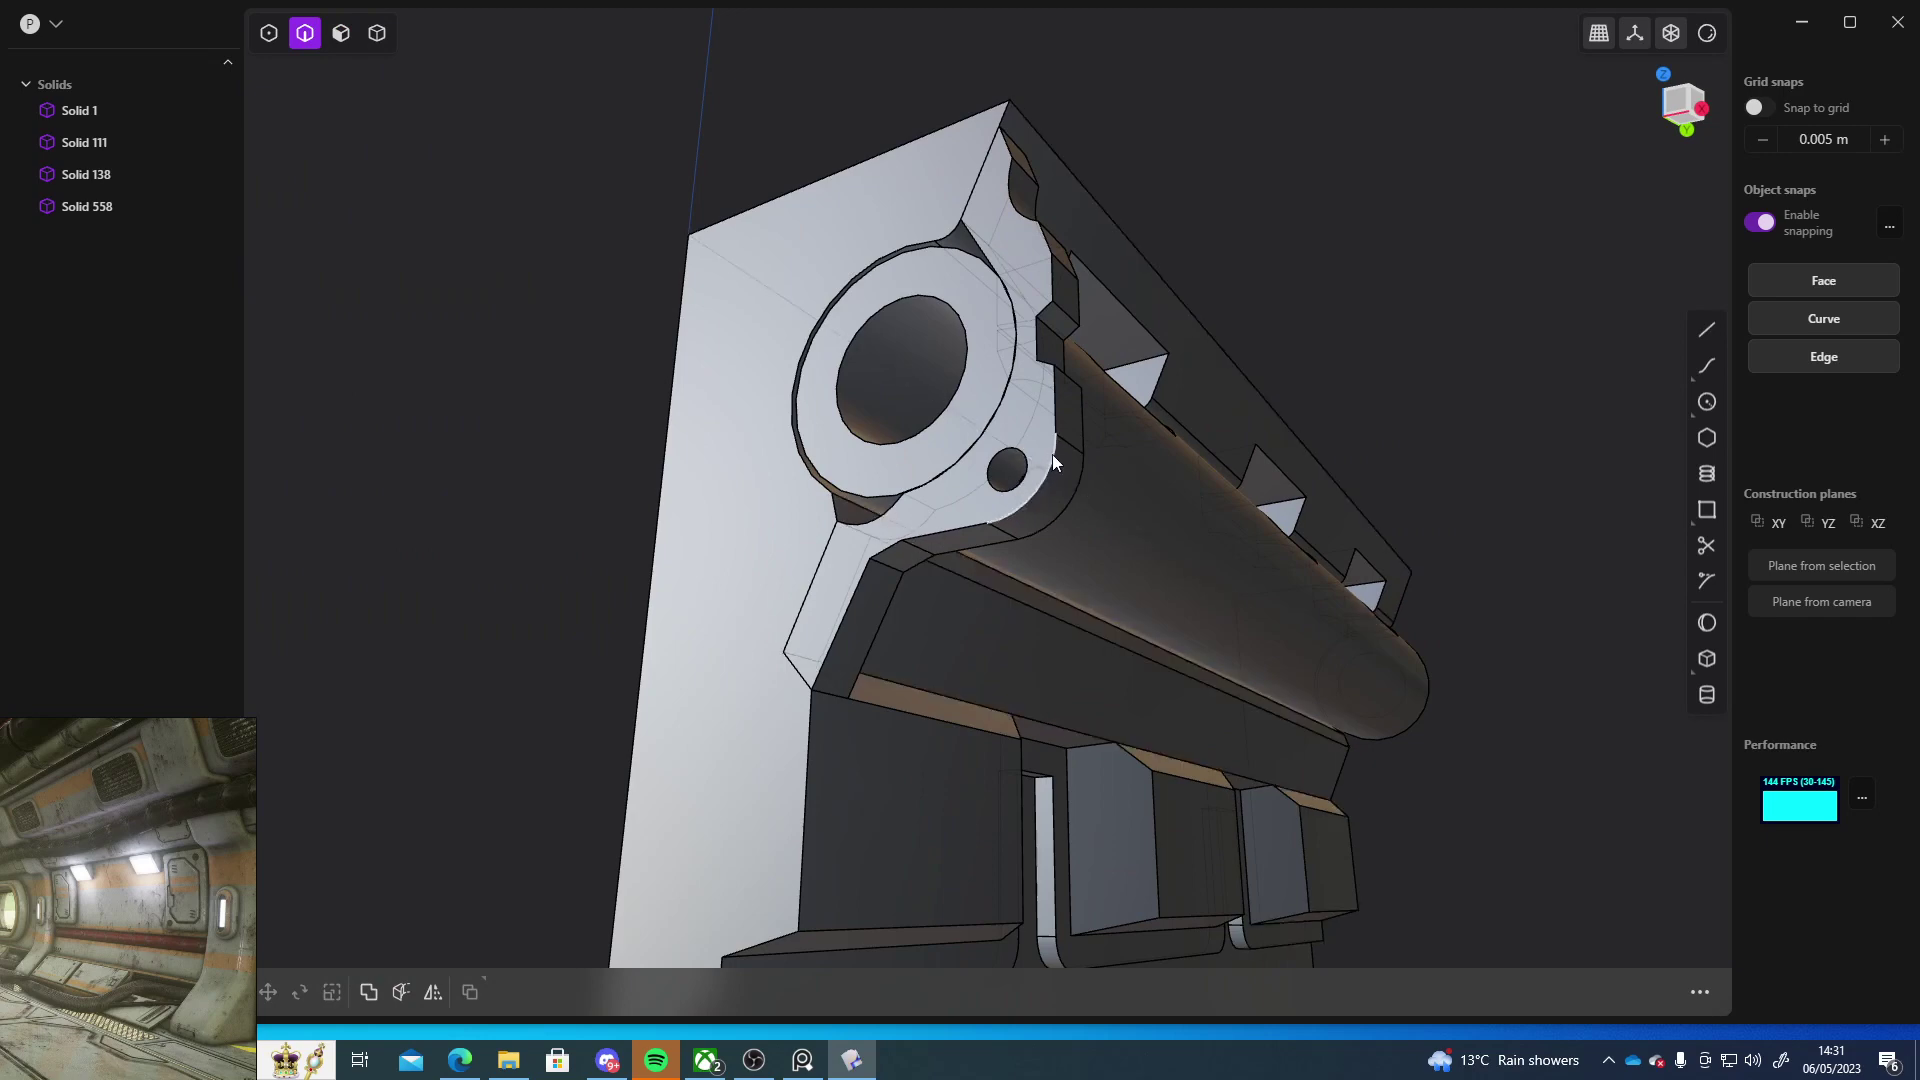
pyautogui.click(1051, 454)
pyautogui.press('f')
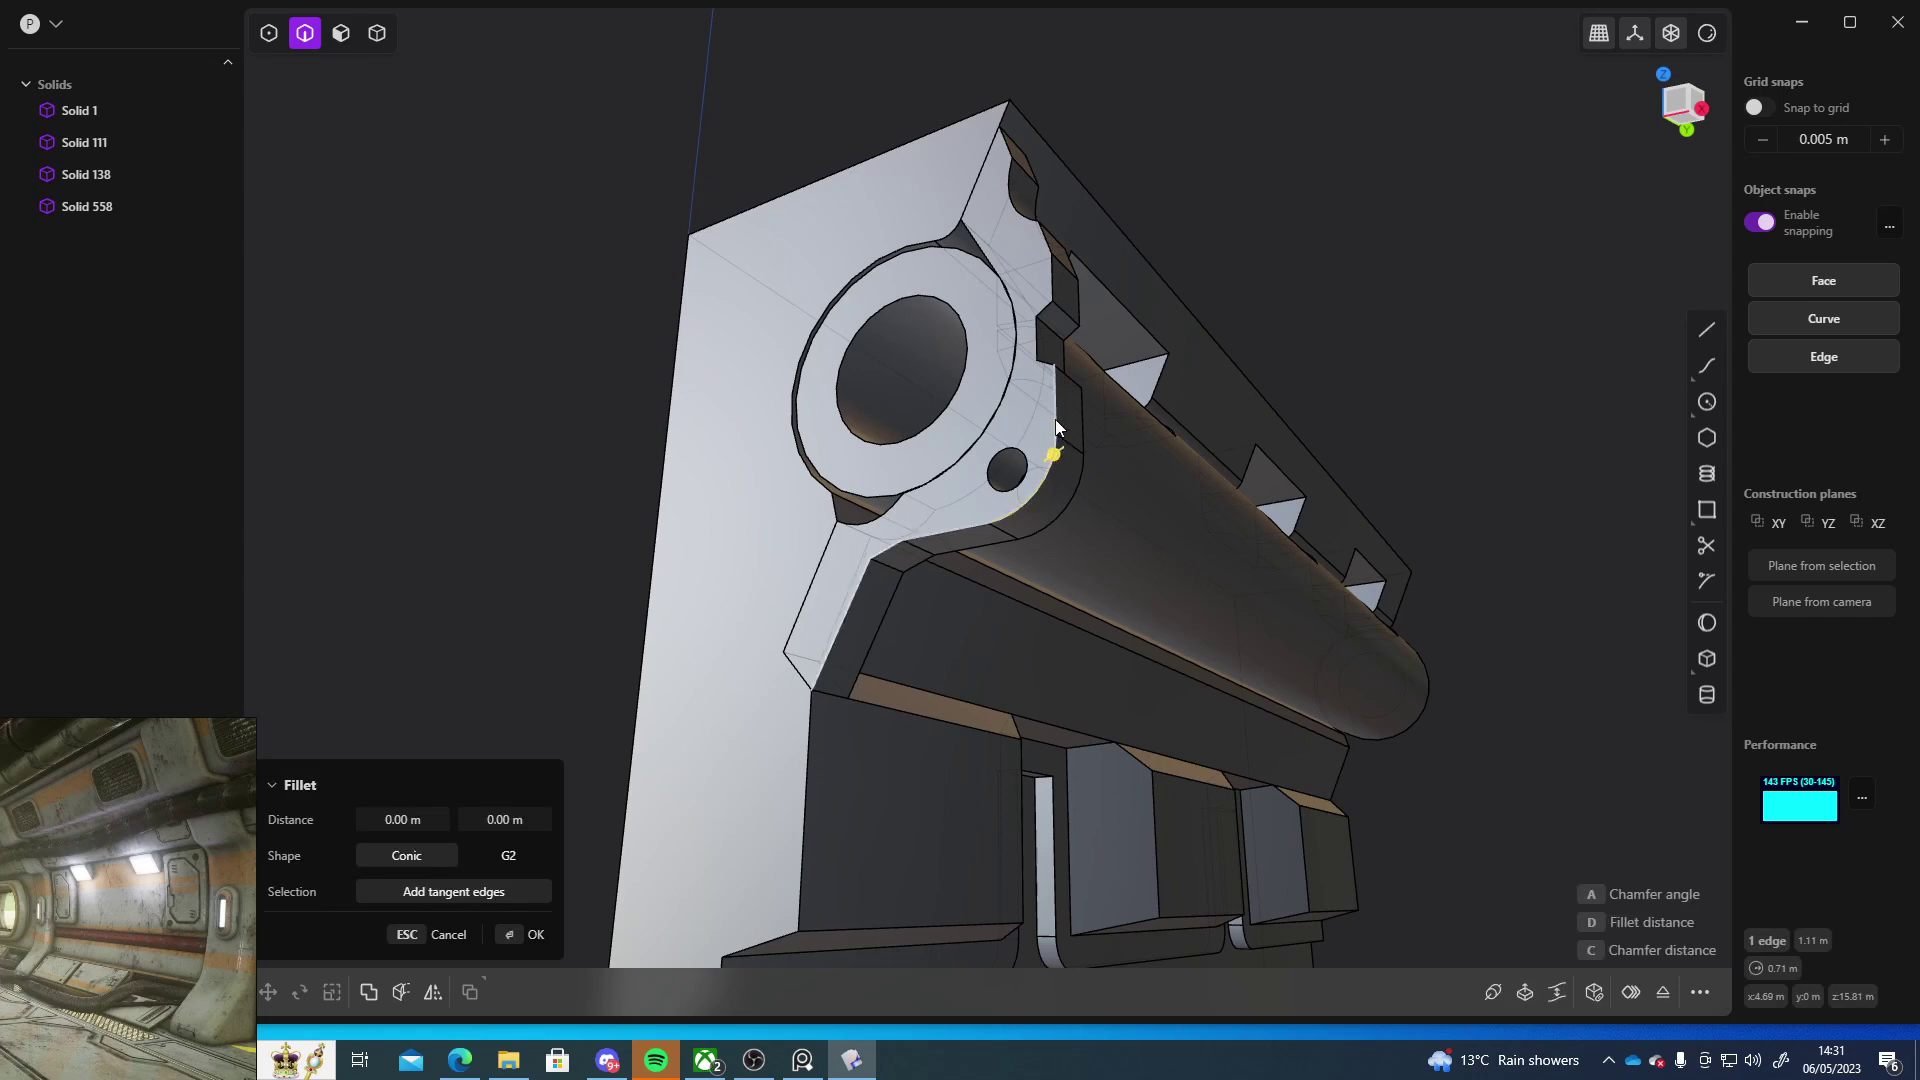
pyautogui.click(1055, 419)
pyautogui.moveTo(1454, 410); pyautogui.dragTo(1359, 514, button='middle')
pyautogui.scroll(6, 992, 535)
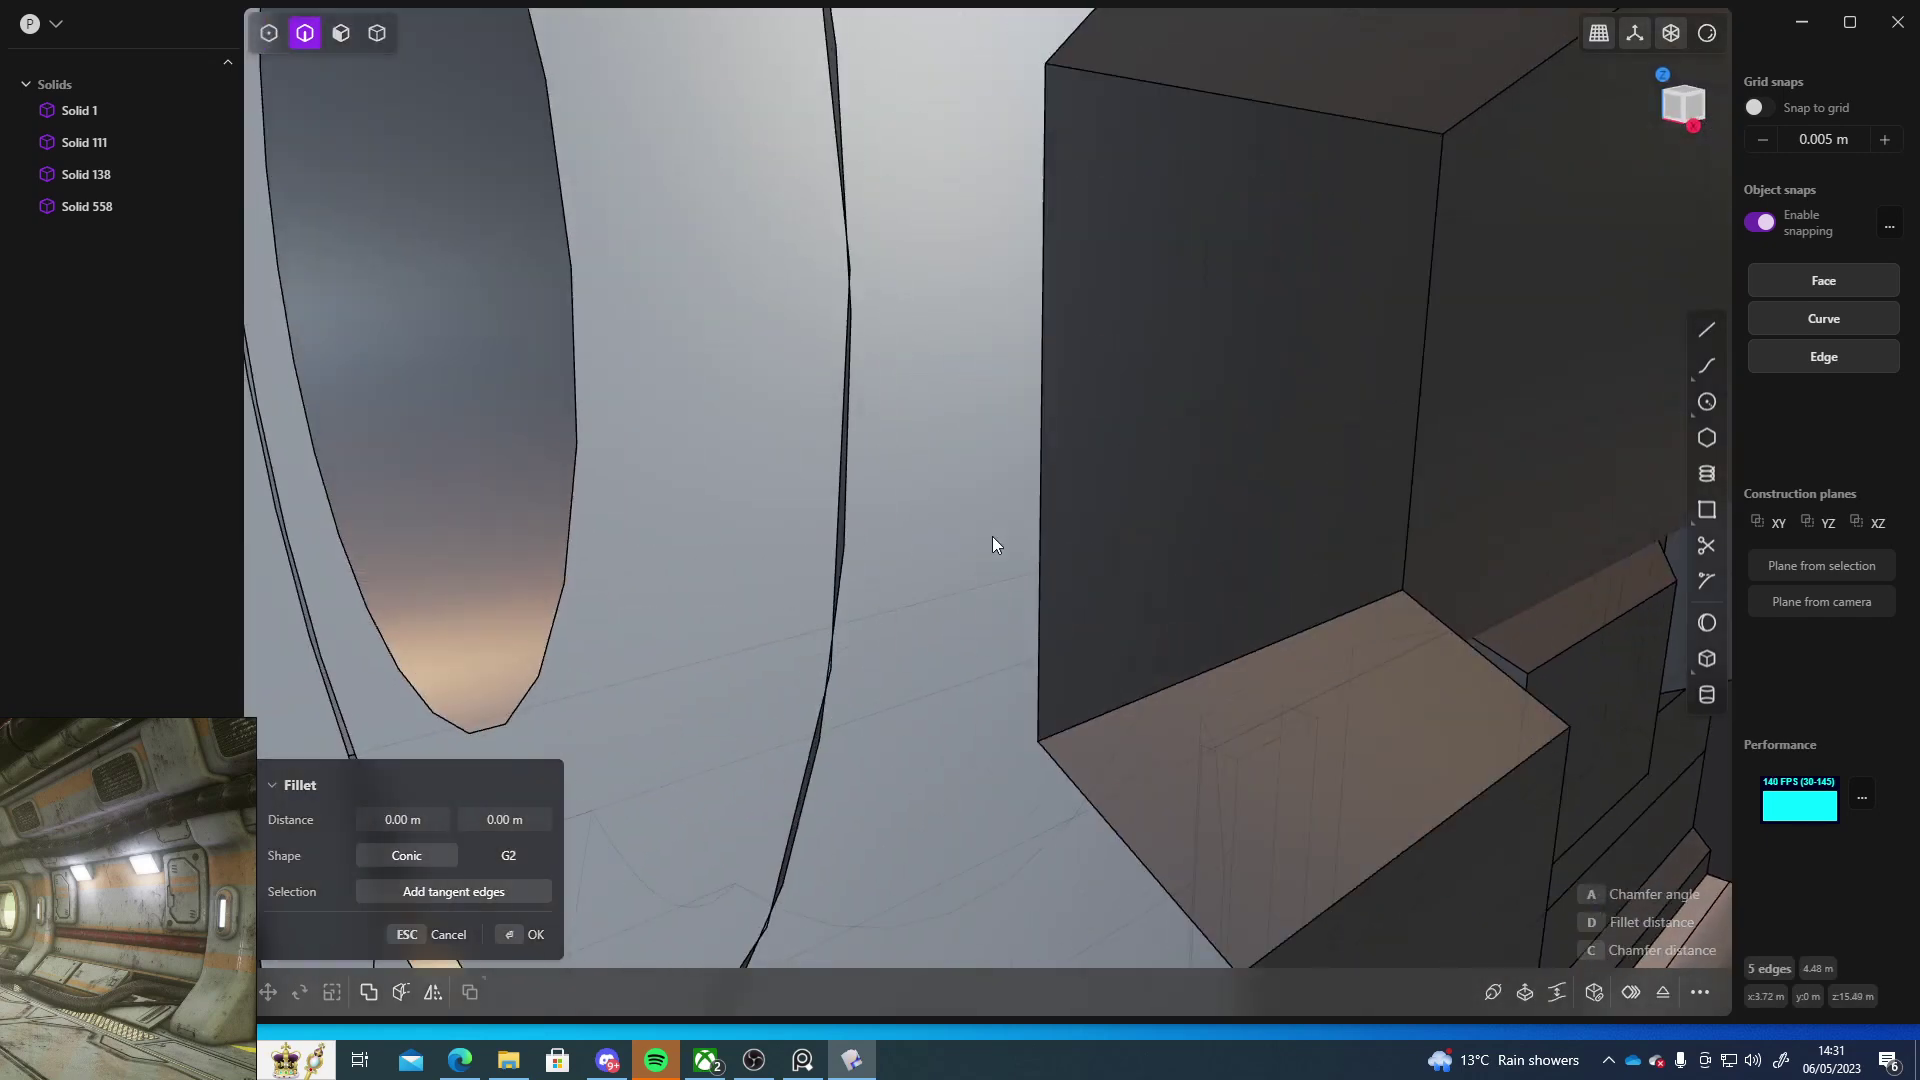
pyautogui.click(1082, 773)
pyautogui.scroll(-5, 1043, 600)
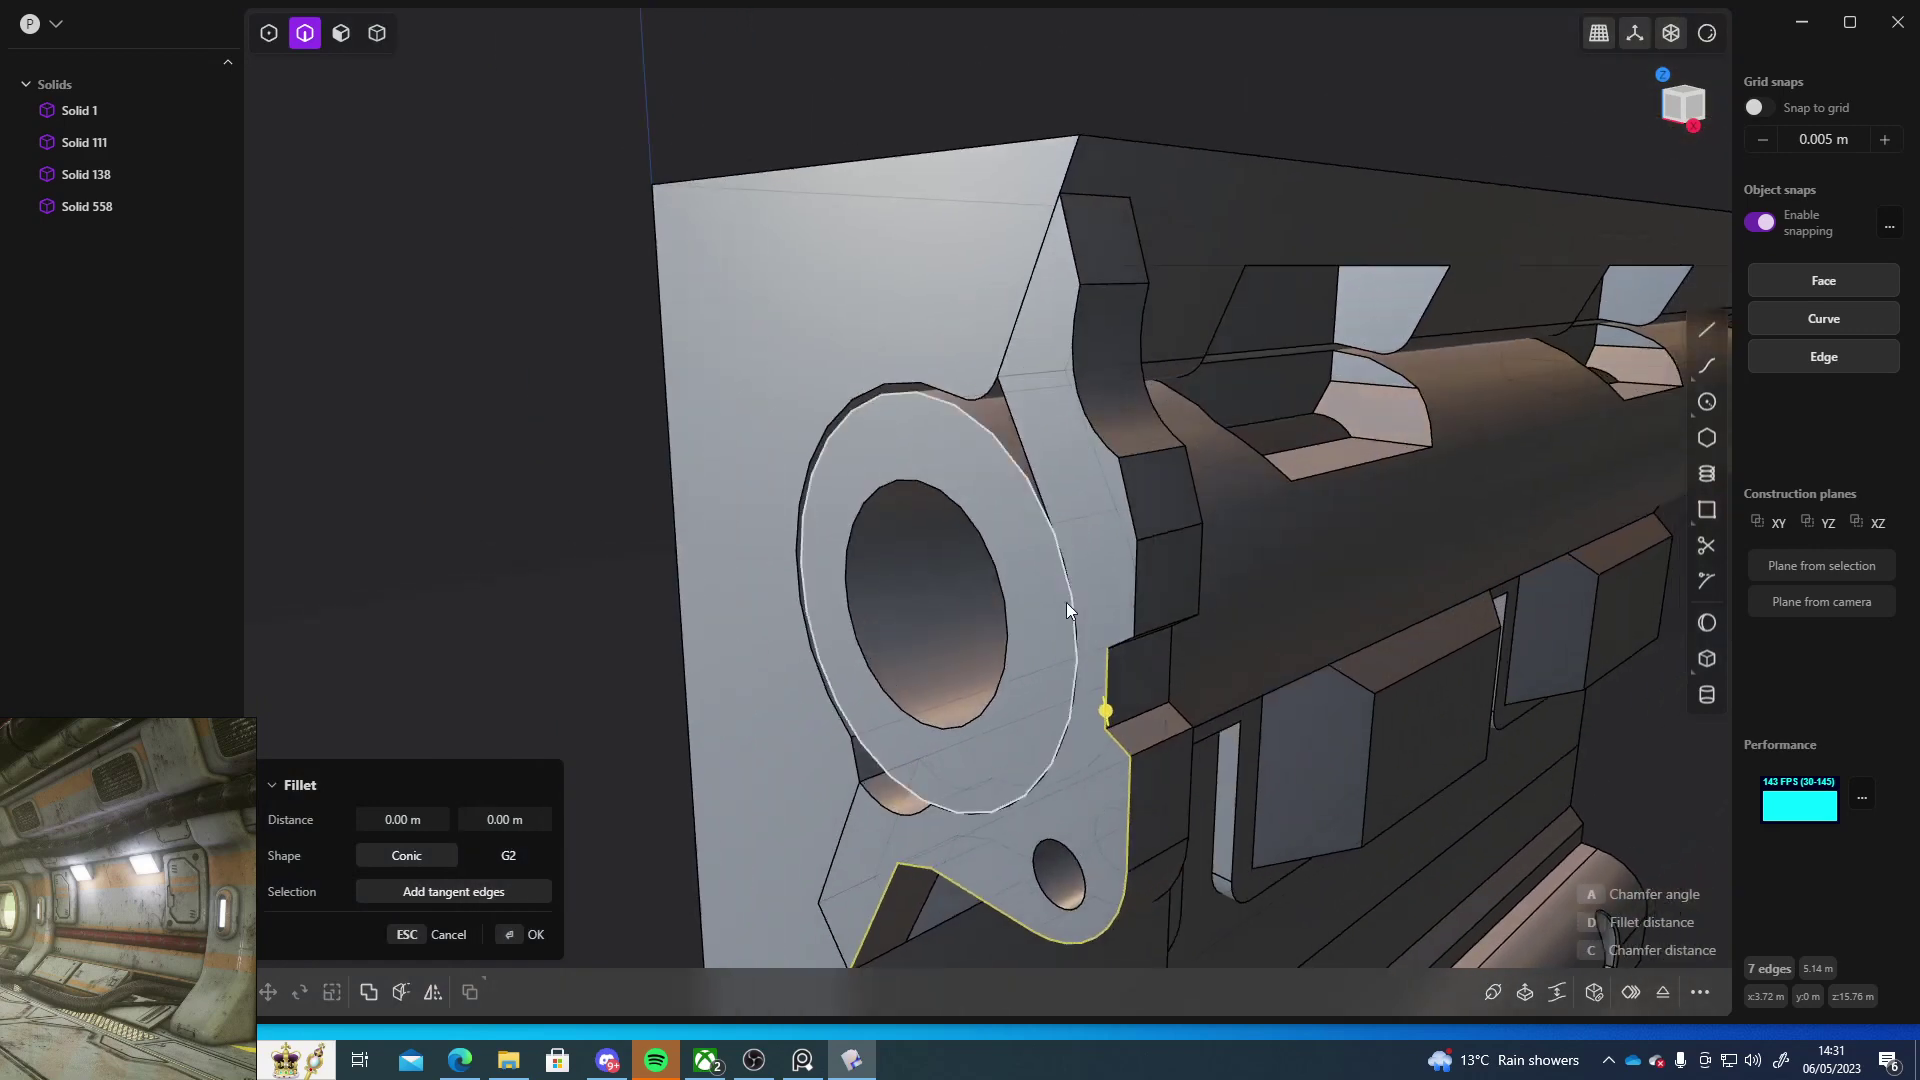
# - Add the front outline edges from the notch up to the bracket's upper tip to the fillet selection
pyautogui.scroll(4, 1091, 568)
pyautogui.moveTo(1091, 569); pyautogui.dragTo(1249, 392, button='middle')
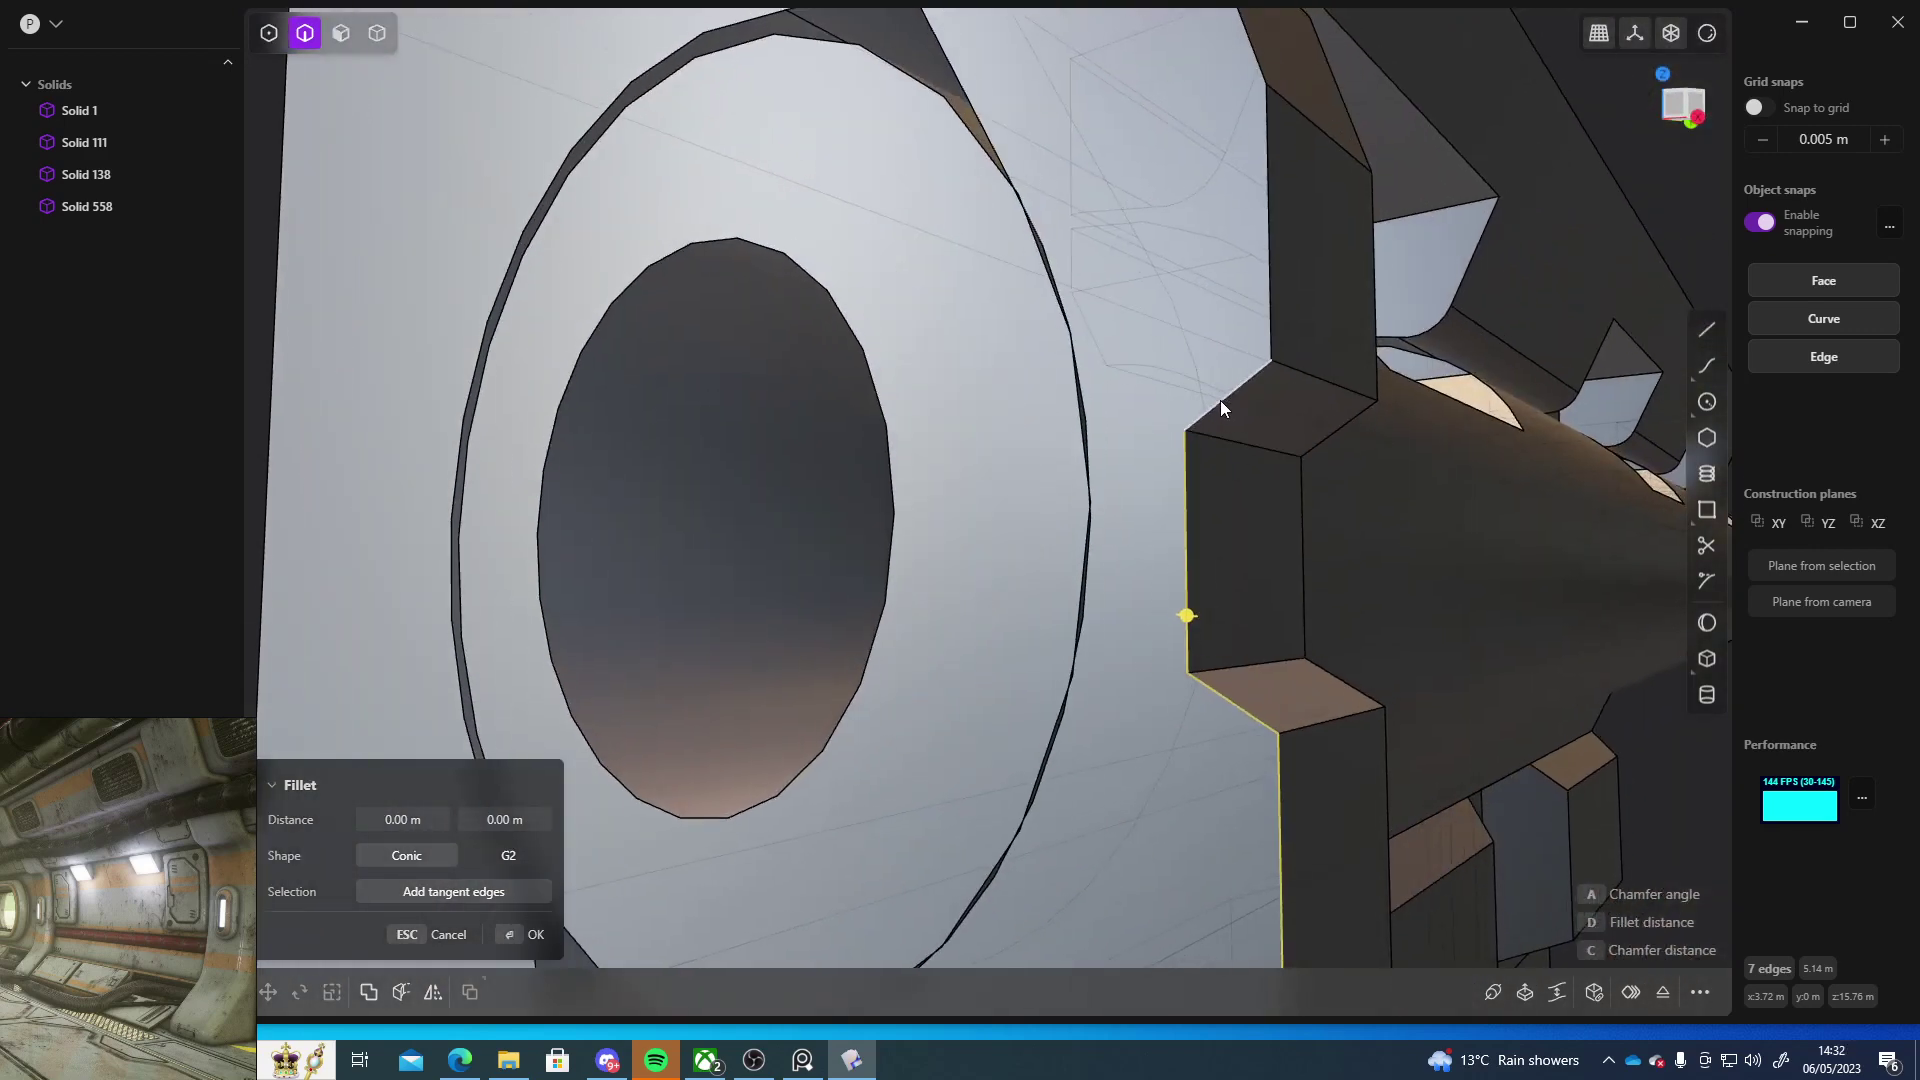
pyautogui.click(1220, 400)
pyautogui.scroll(-5, 1300, 360)
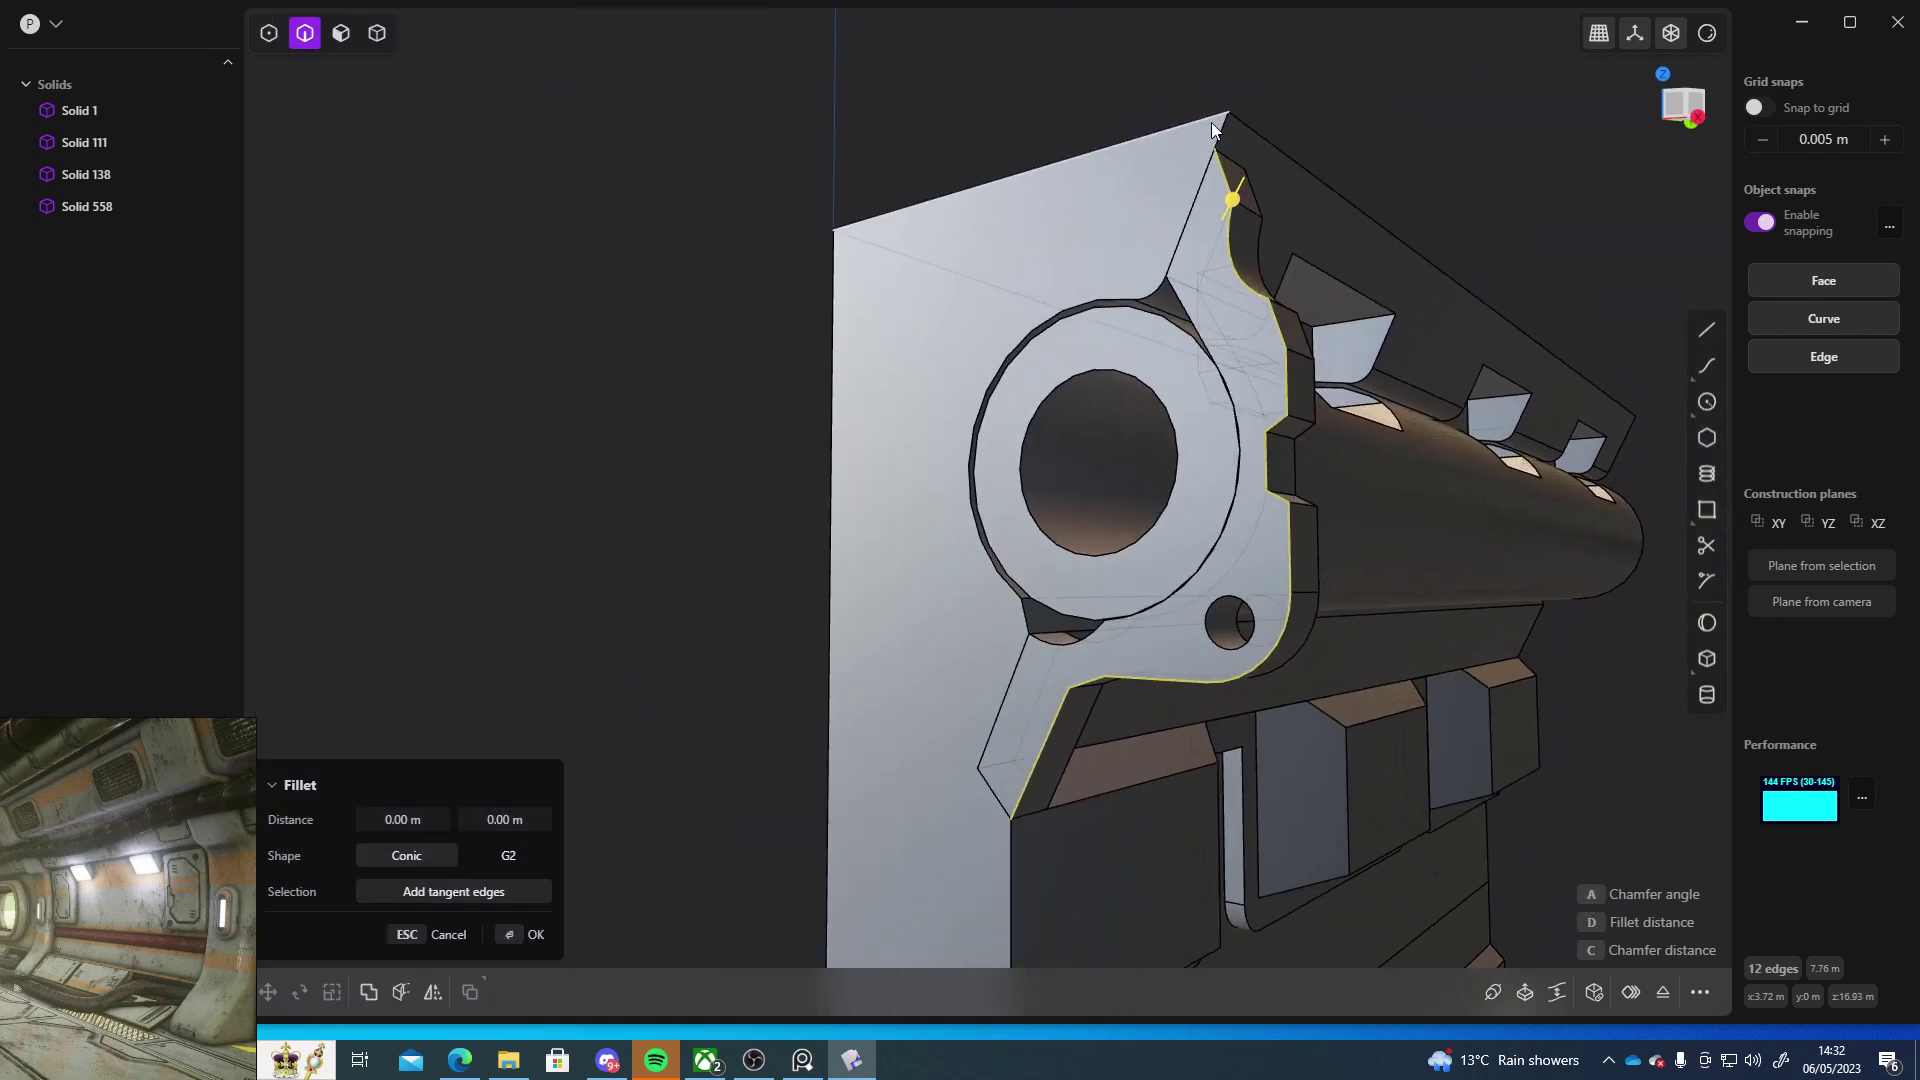
# - Add the matching back outline edges of the bracket to the selection and fillet both outlines with a small radius
pyautogui.scroll(5, 1240, 390)
pyautogui.moveTo(1255, 385); pyautogui.dragTo(703, 417, button='middle')
pyautogui.click(668, 374)
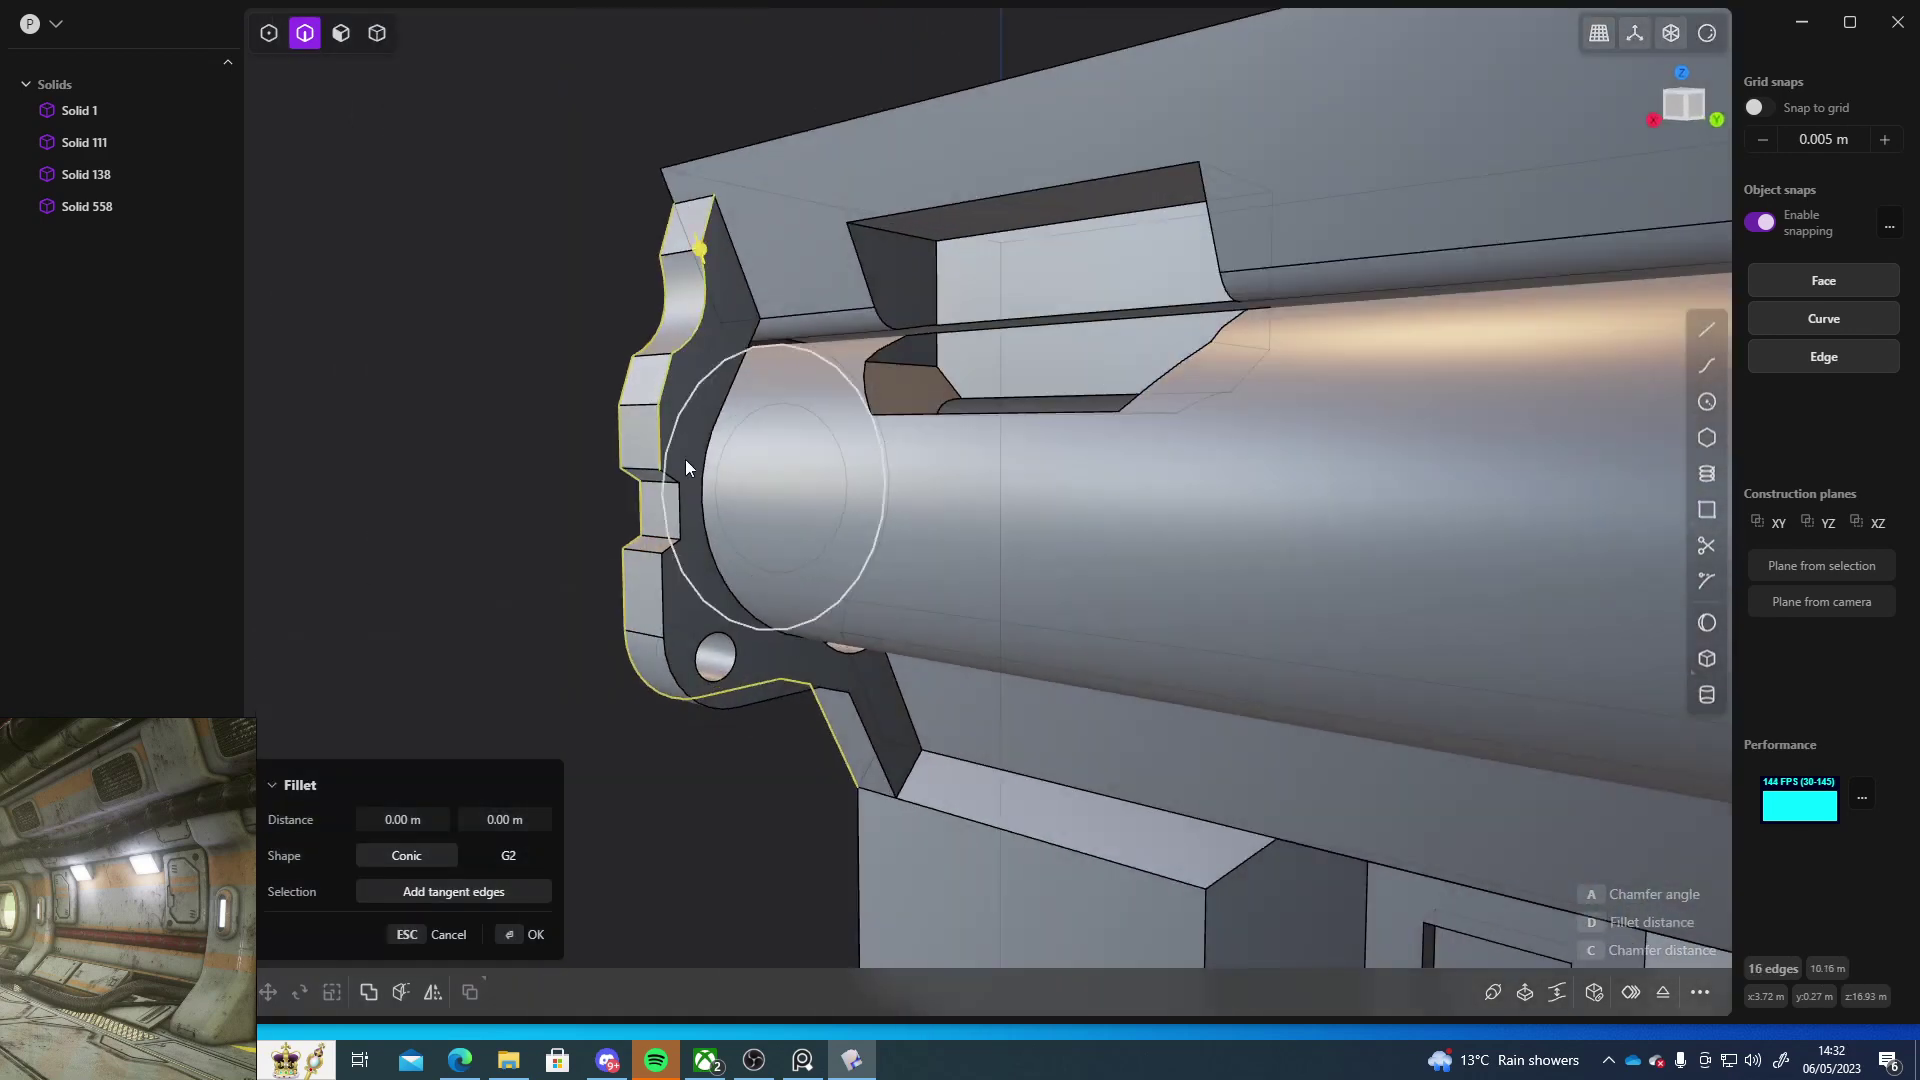
pyautogui.click(671, 546)
pyautogui.scroll(2, 742, 526)
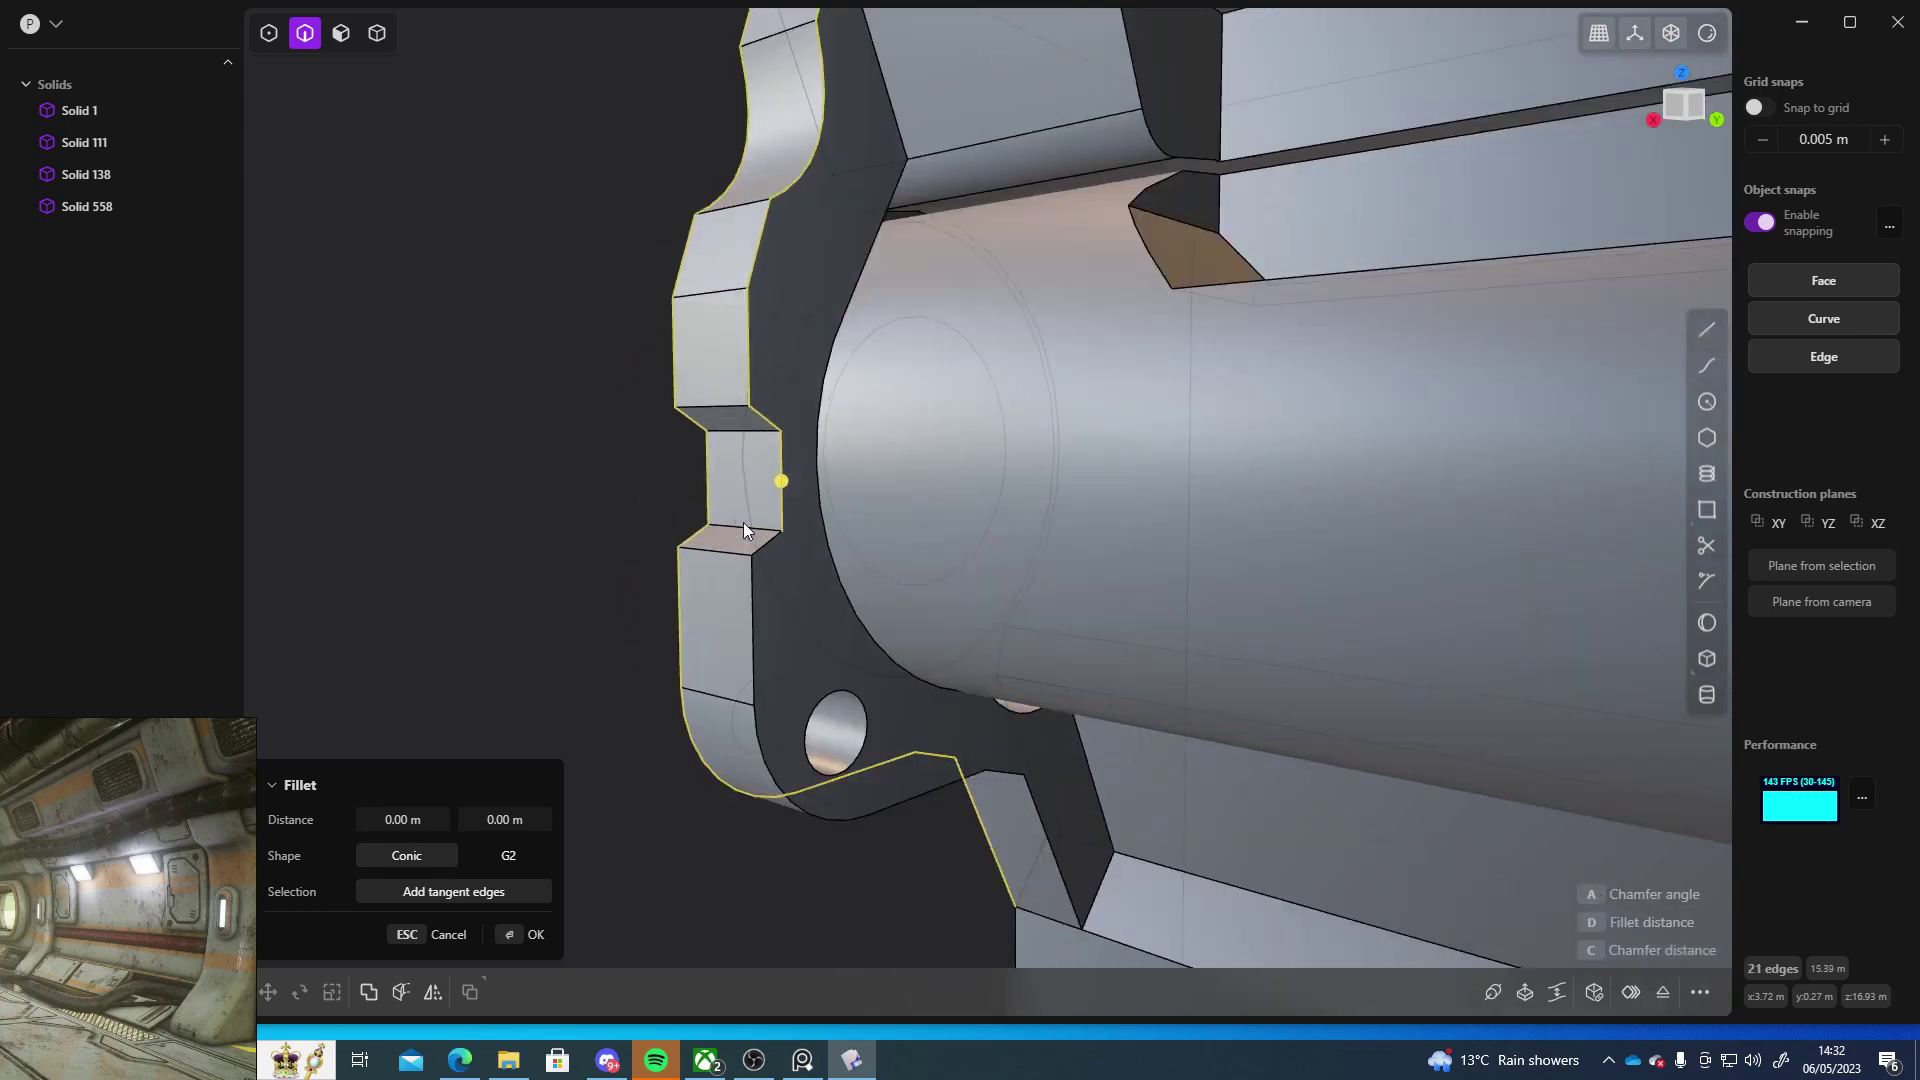
pyautogui.scroll(4, 743, 530)
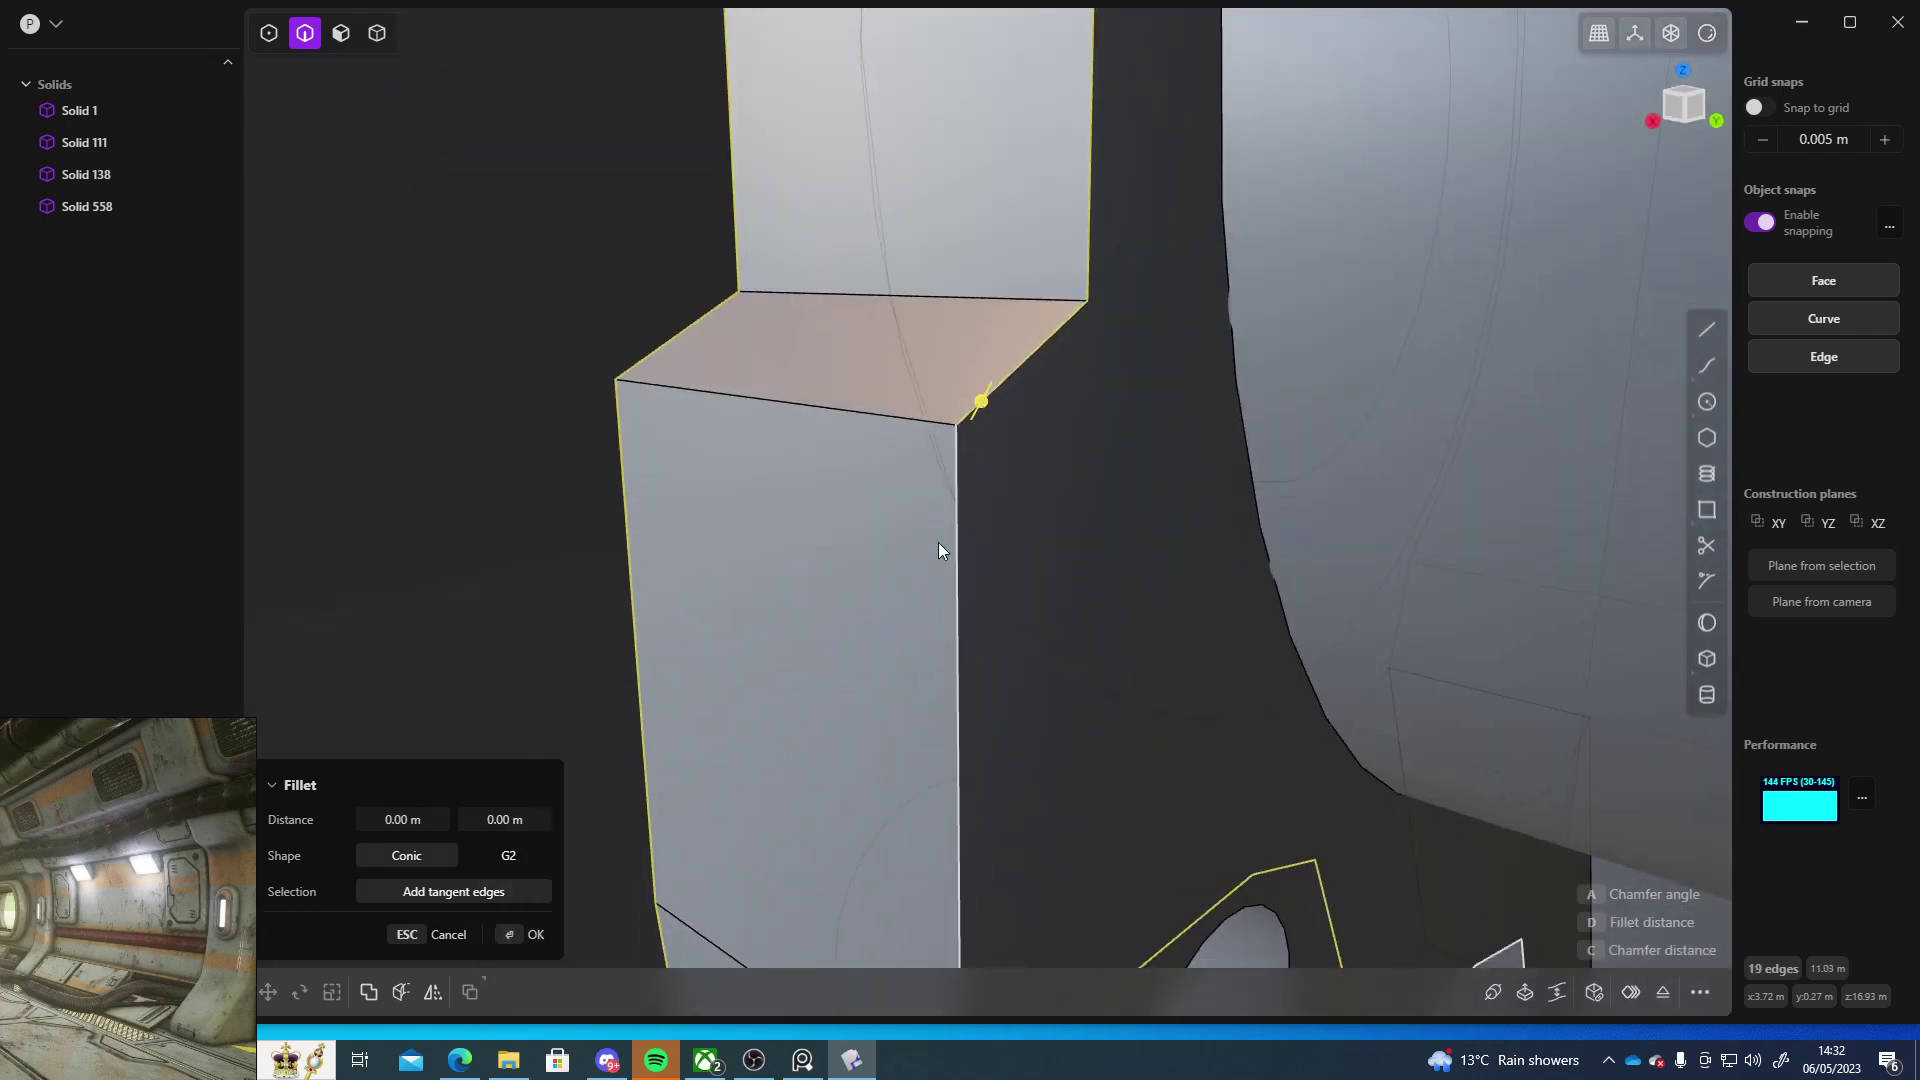
pyautogui.click(955, 575)
pyautogui.scroll(-5, 1051, 721)
pyautogui.scroll(3, 915, 585)
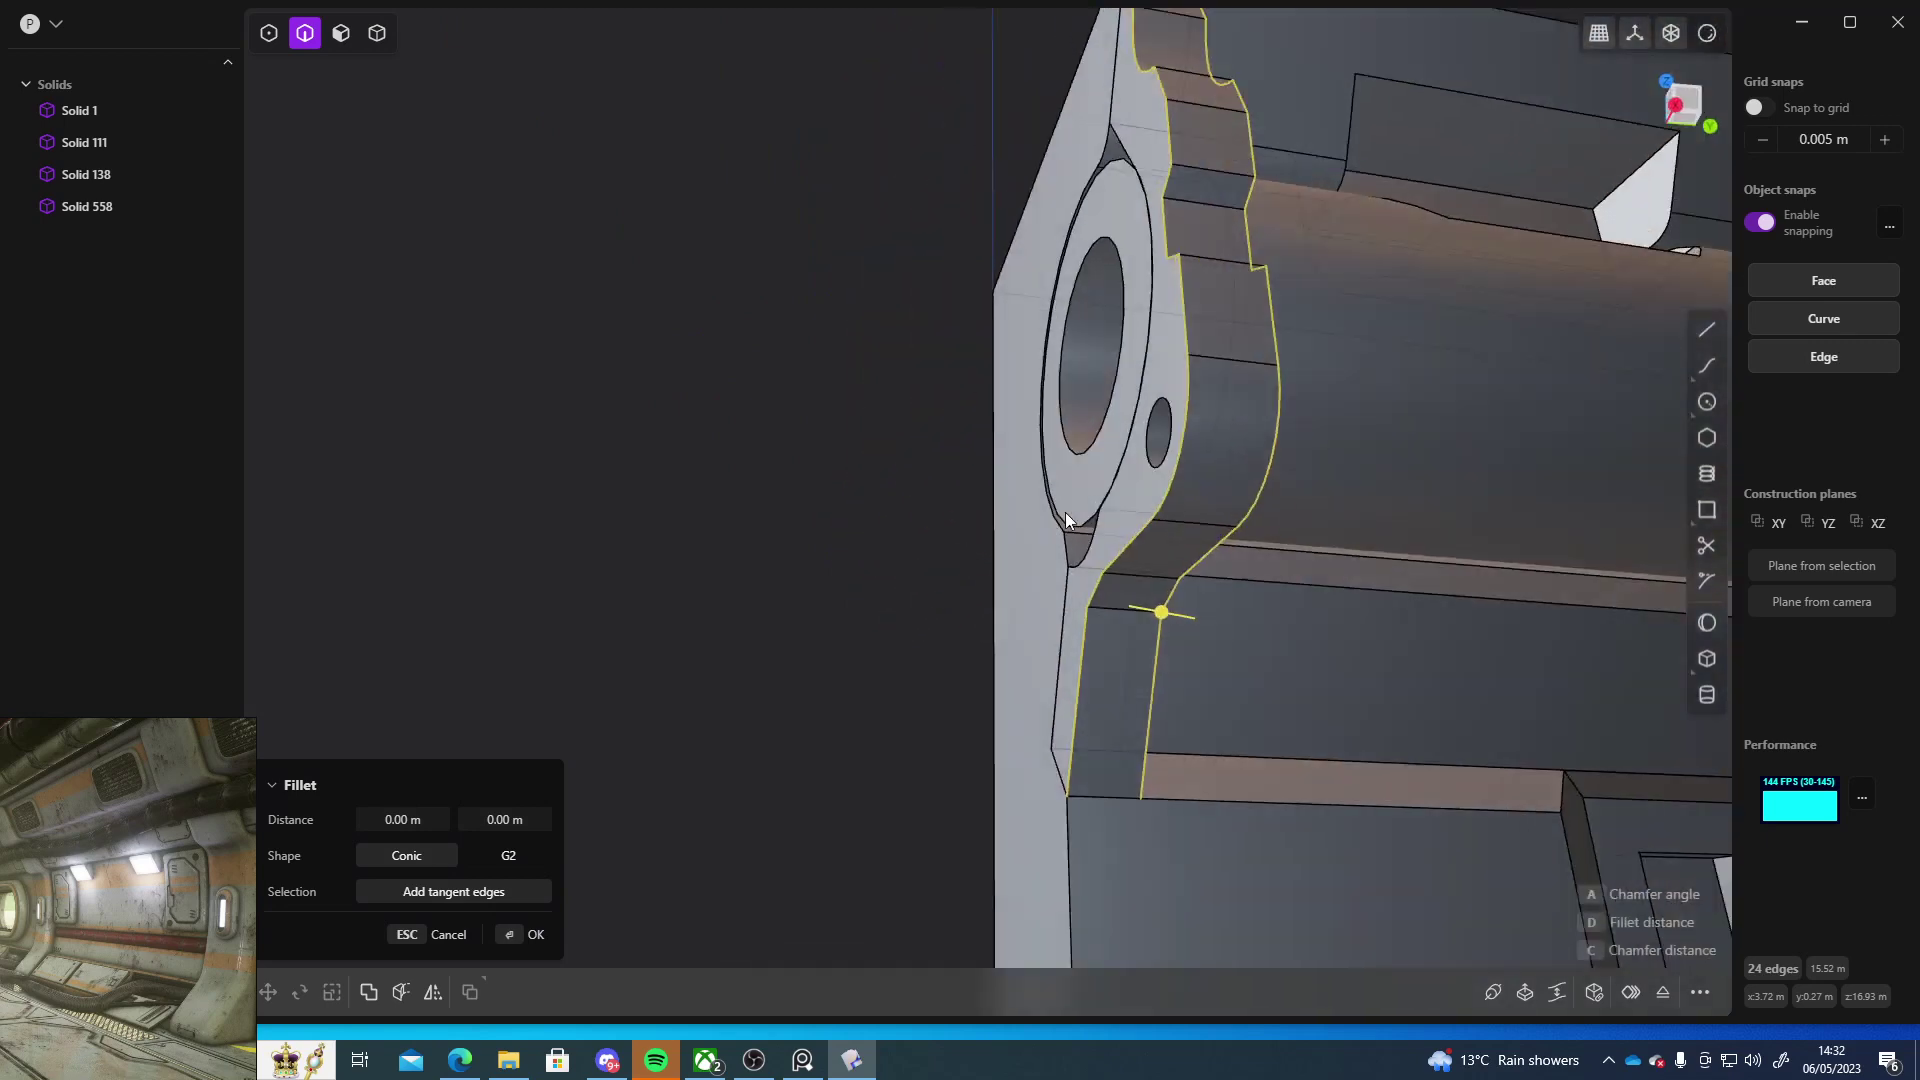
pyautogui.moveTo(1064, 511); pyautogui.dragTo(1132, 636, button='middle')
pyautogui.moveTo(1131, 636)
pyautogui.mouseDown()
pyautogui.moveTo(1112, 614)
pyautogui.moveTo(1142, 621)
pyautogui.mouseUp()
pyautogui.press('Return')
# - Fillet the rim edges of the bracket's small round hole on both sides
pyautogui.moveTo(985, 601); pyautogui.dragTo(820, 551, button='middle')
pyautogui.click(820, 551)
pyautogui.press('f')
pyautogui.moveTo(845, 619); pyautogui.dragTo(963, 634, button='middle')
pyautogui.keyDown('shift'); pyautogui.click(847, 582); pyautogui.keyUp('shift')
pyautogui.press('e')
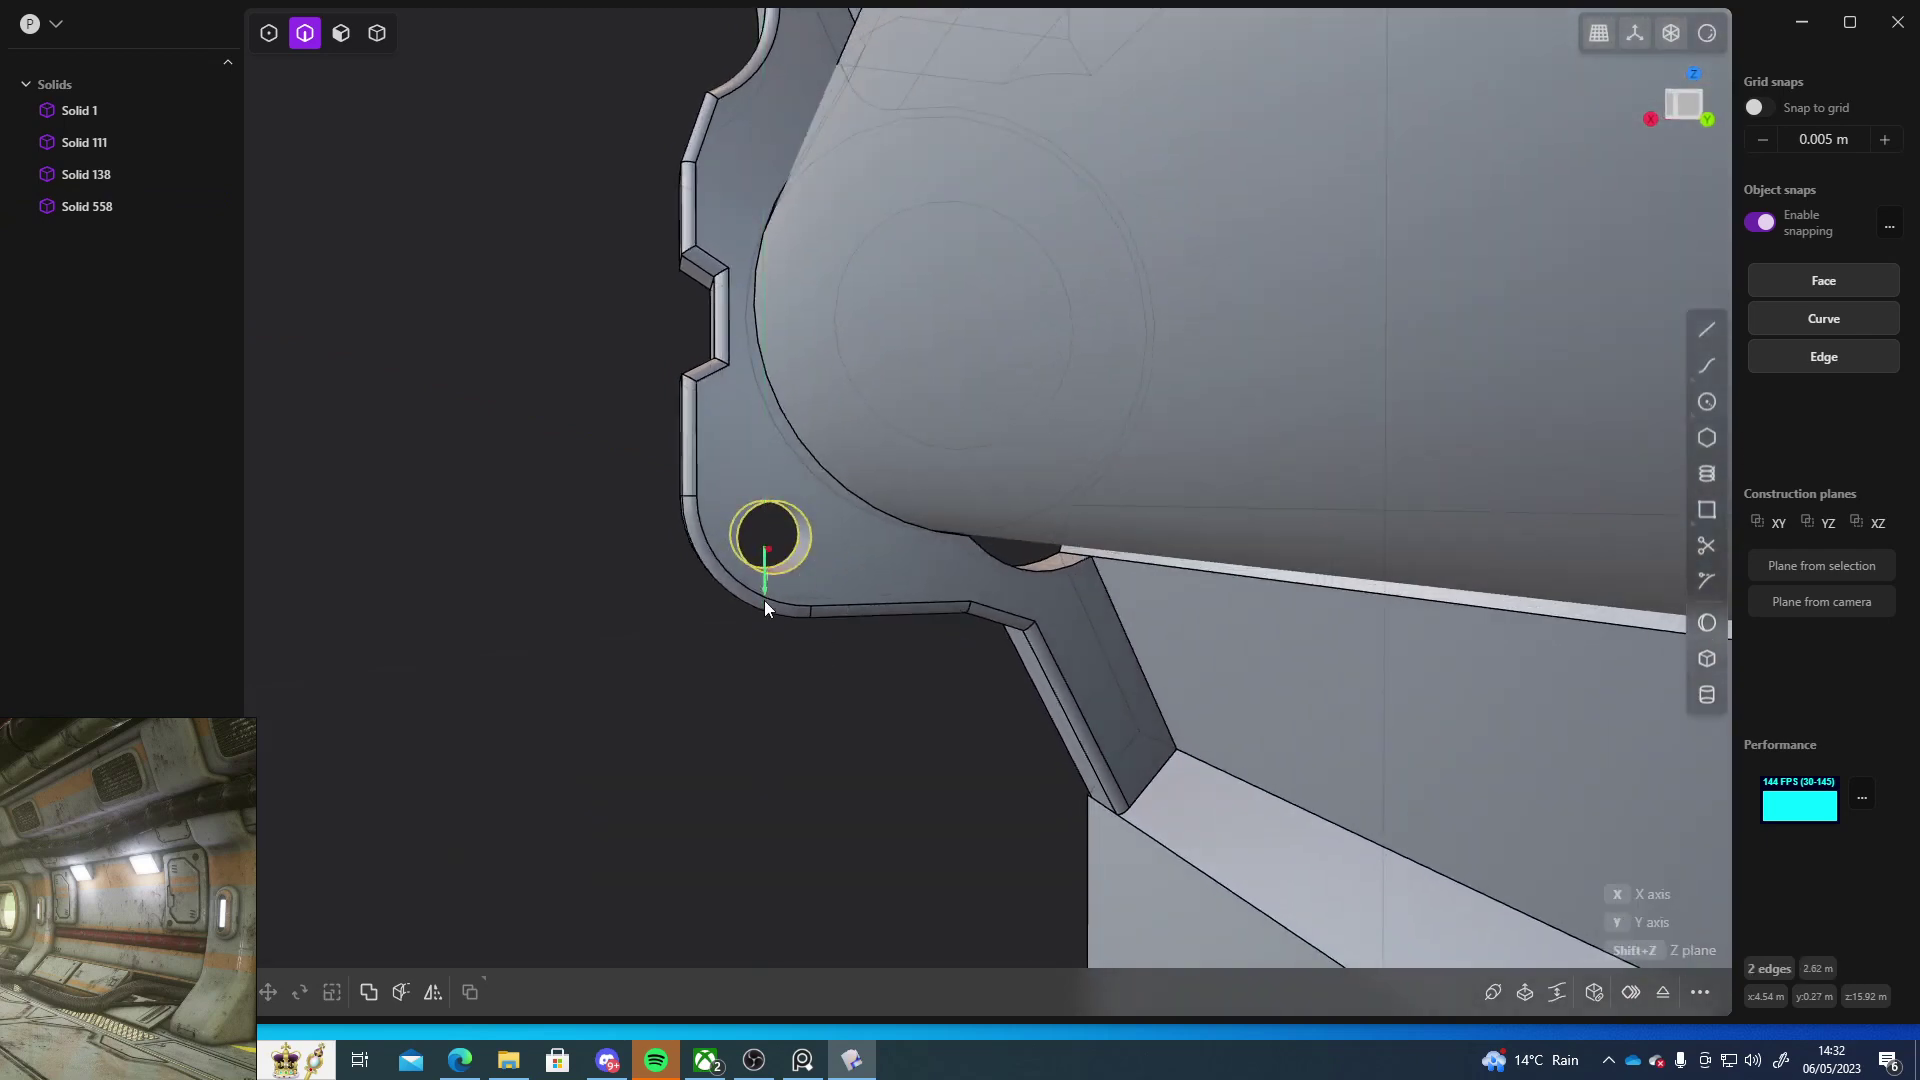
pyautogui.press('f')
pyautogui.moveTo(697, 732); pyautogui.dragTo(1184, 631, button='middle')
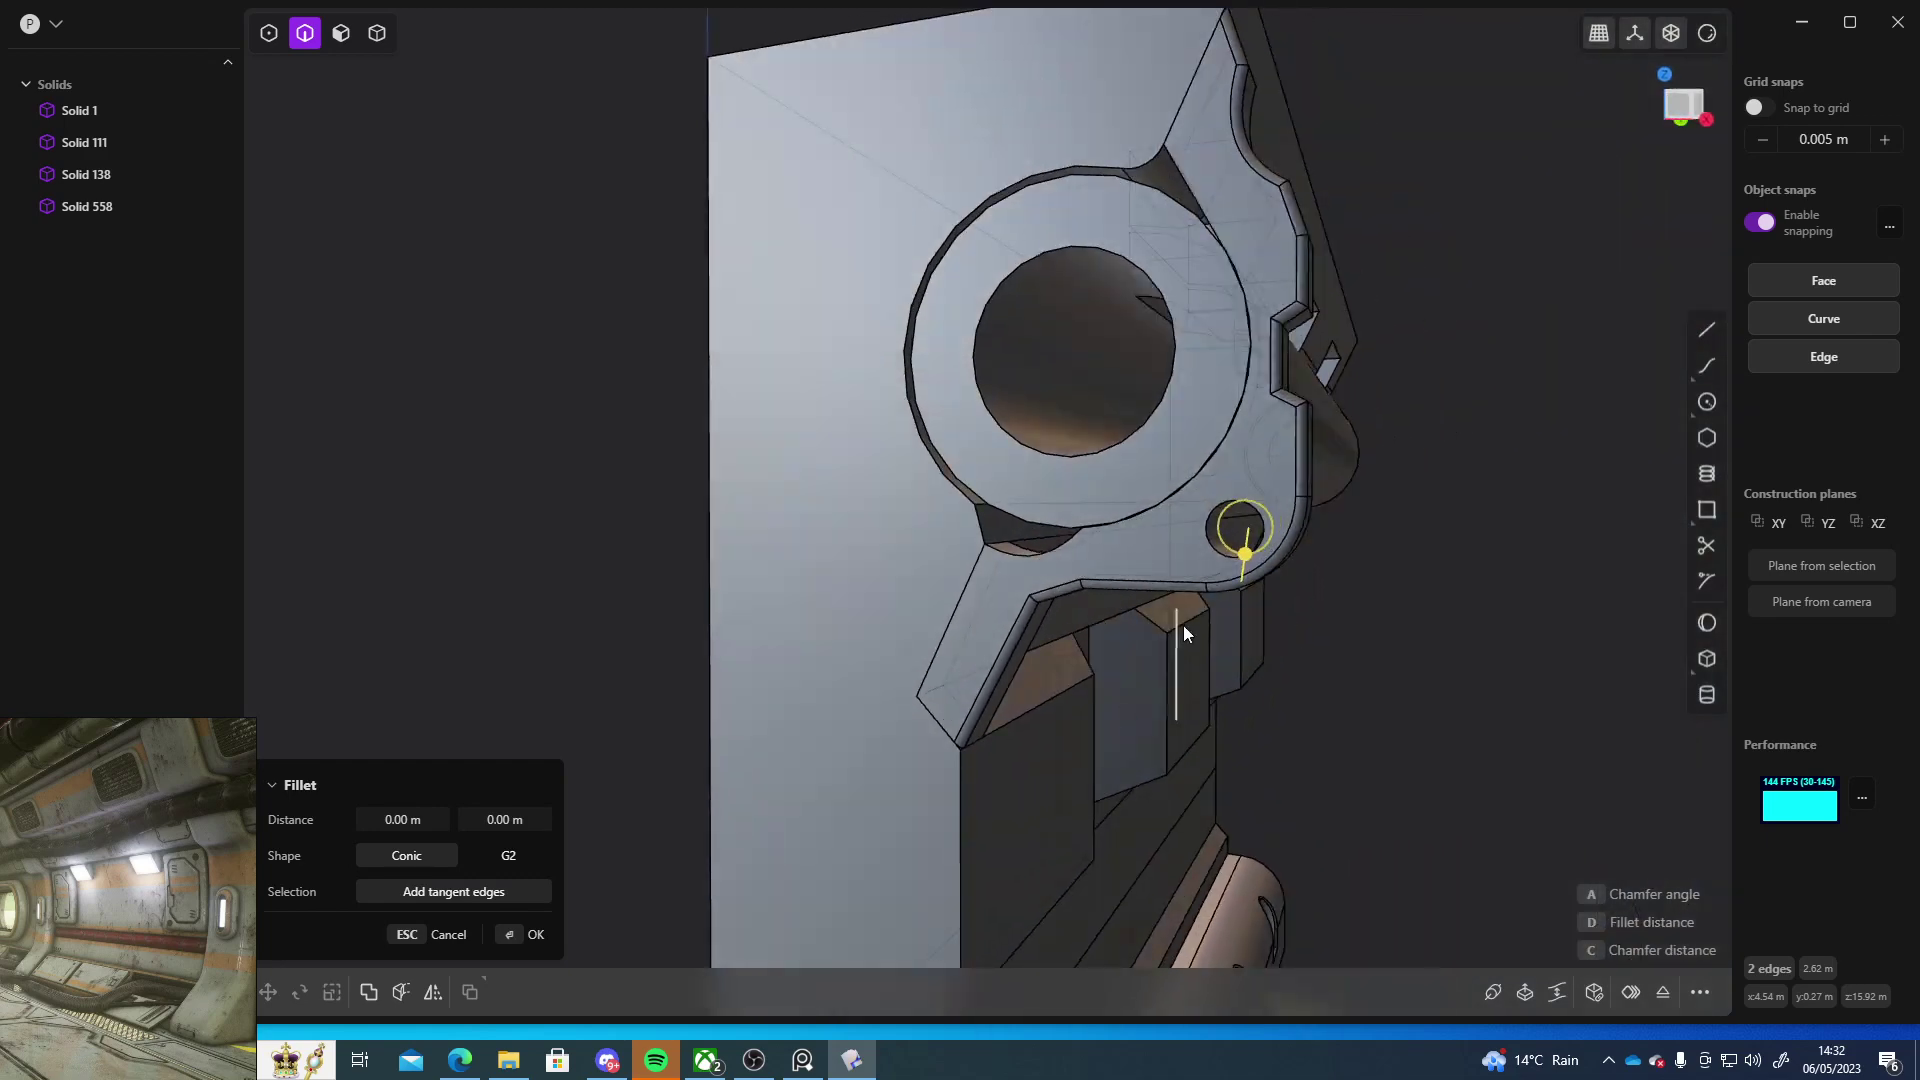
pyautogui.scroll(5, 1378, 598)
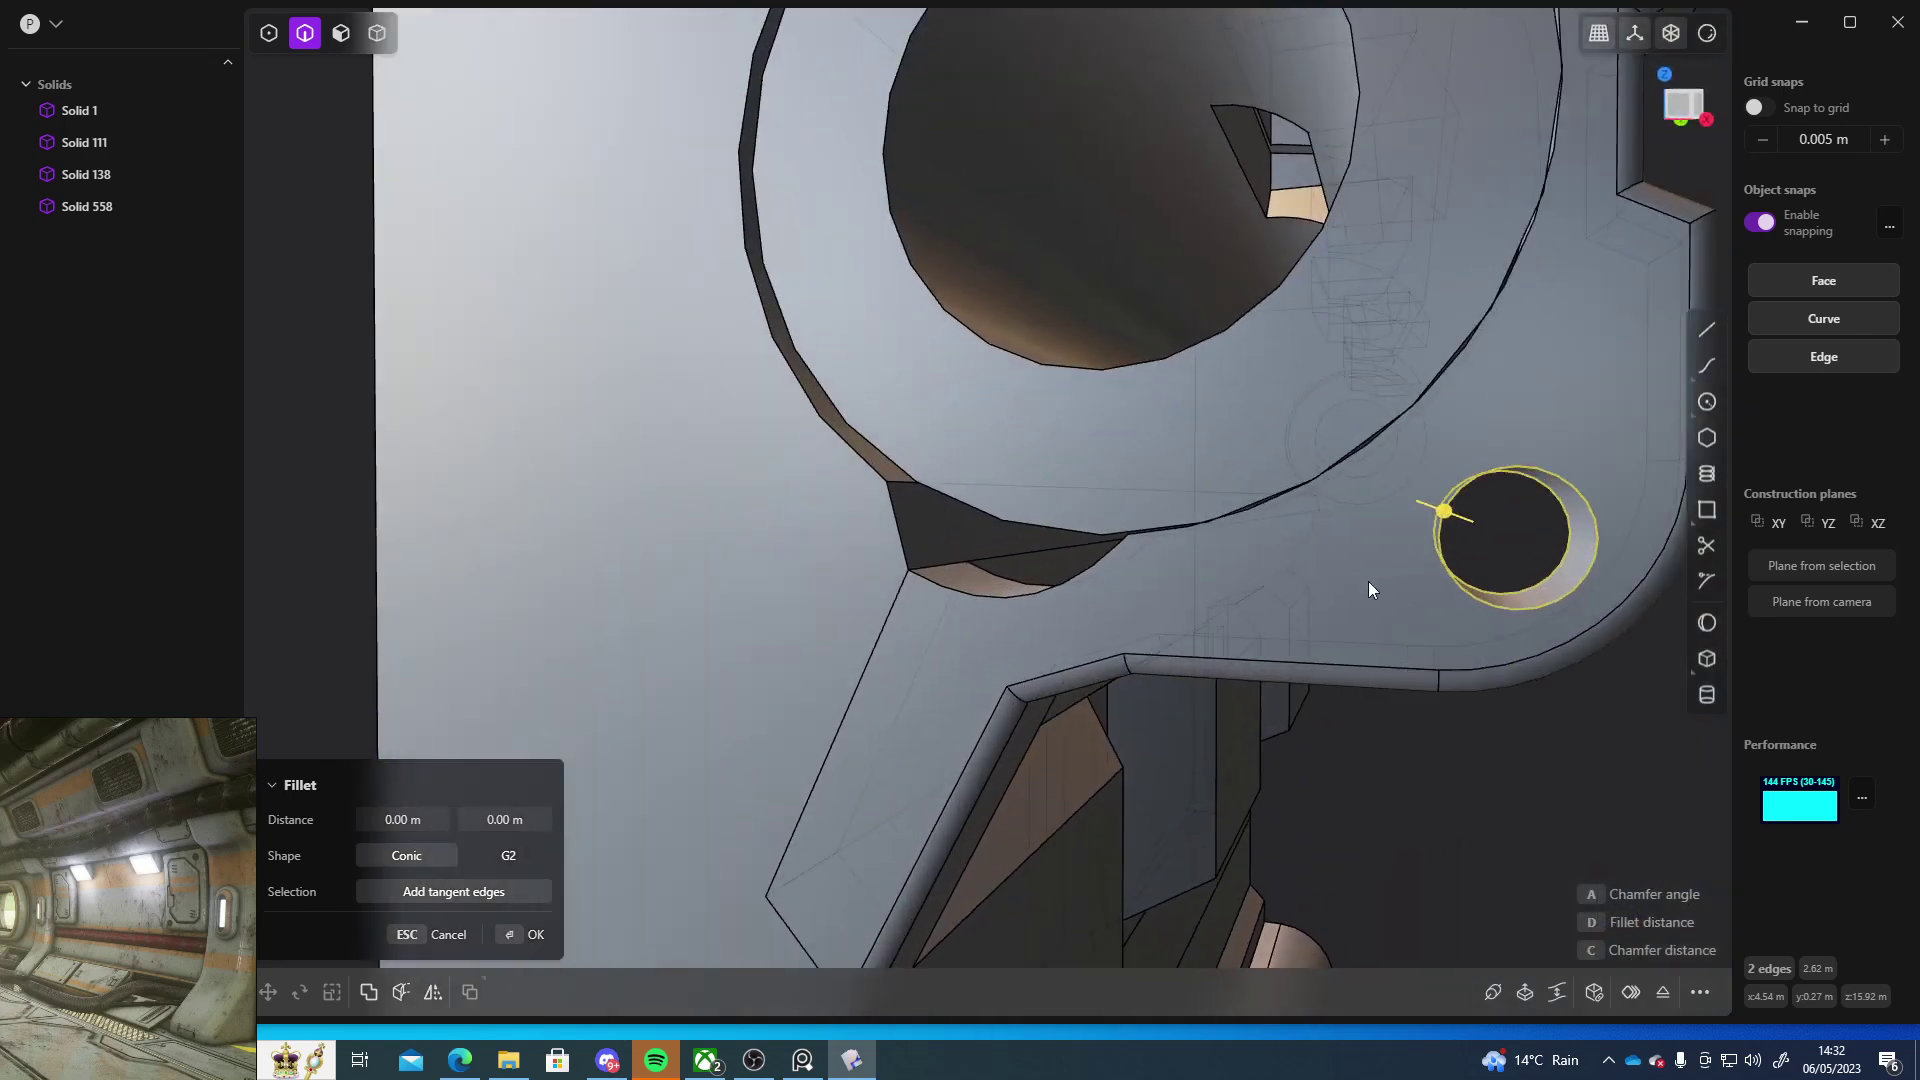
pyautogui.keyDown('shift'); pyautogui.moveTo(1430, 525); pyautogui.dragTo(1205, 499, button='middle'); pyautogui.keyUp('shift')
pyautogui.moveTo(1204, 494); pyautogui.dragTo(1181, 524)
pyautogui.press('Return')
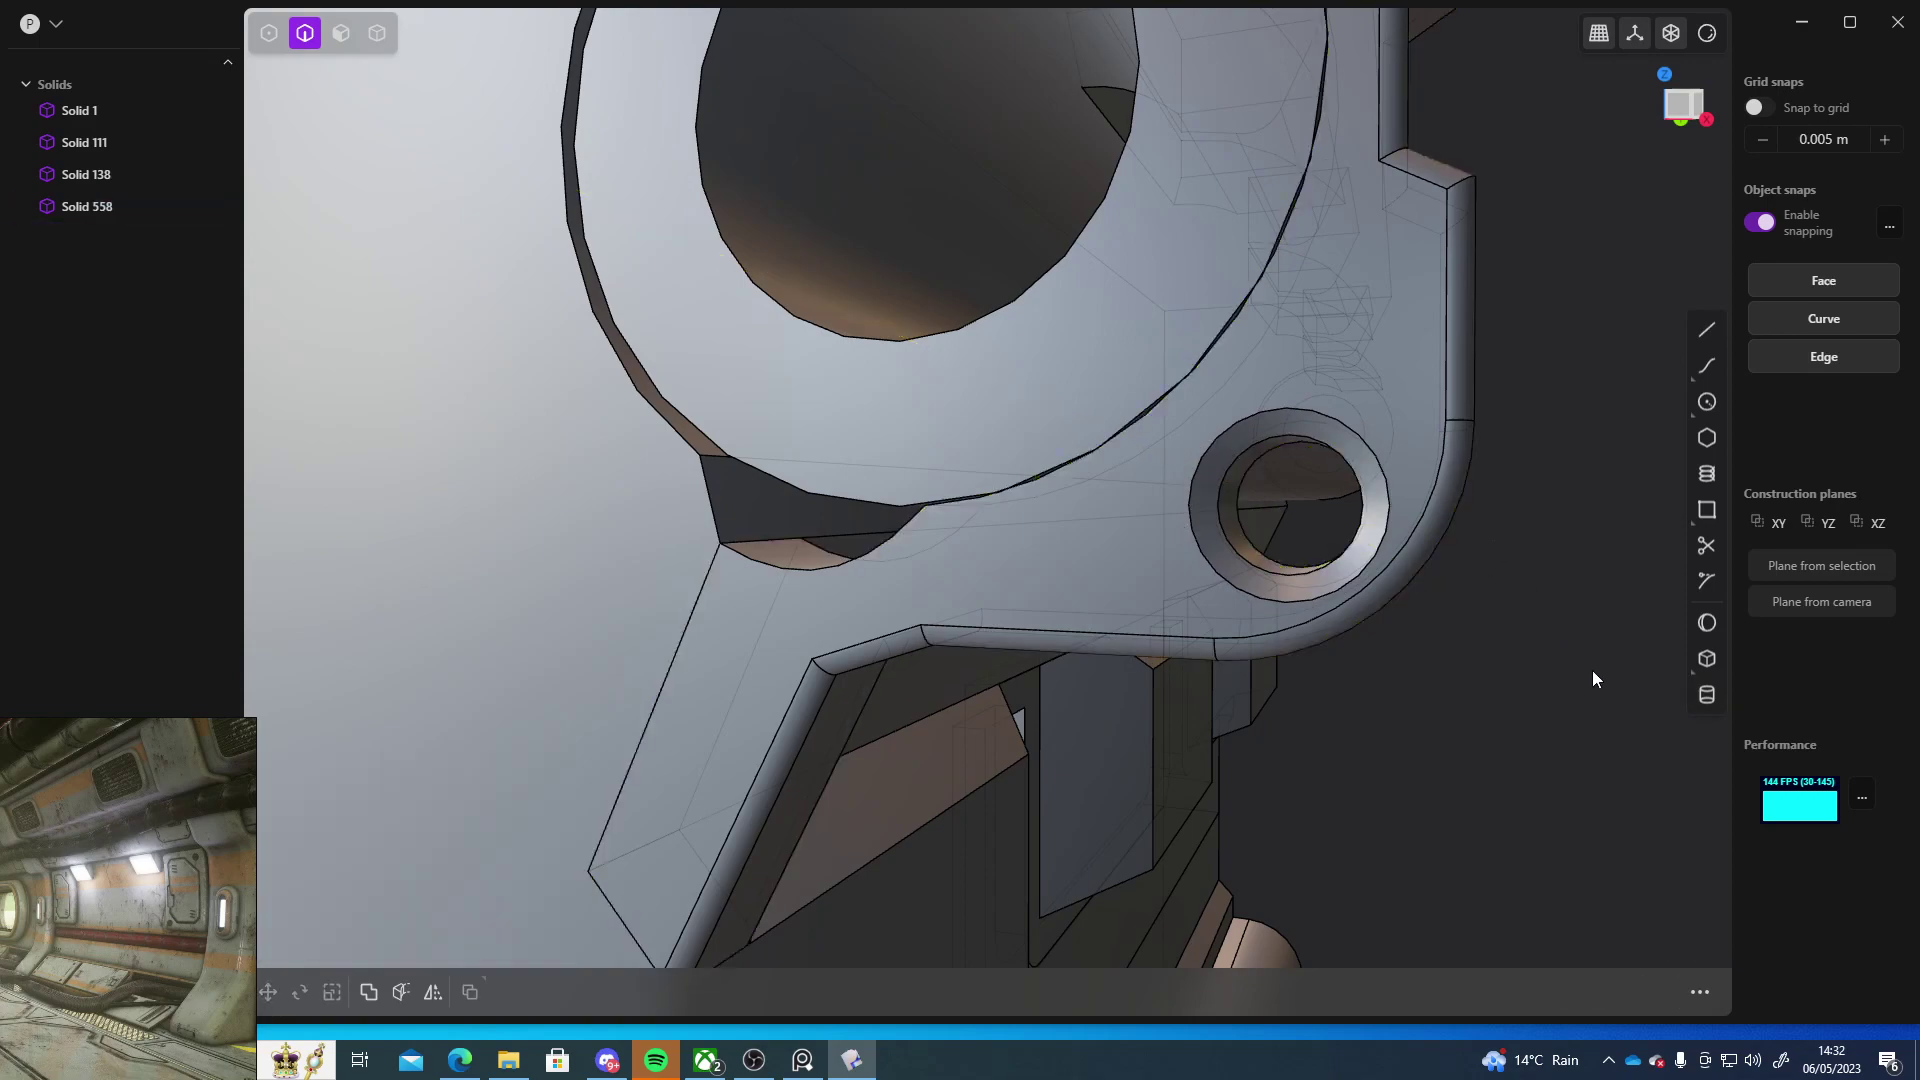
# - Try to offset the curved side faces at the bracket's rounded lower corner
pyautogui.scroll(2, 1590, 627)
pyautogui.scroll(-5, 1403, 664)
pyautogui.moveTo(1253, 652); pyautogui.dragTo(1007, 469, button='middle')
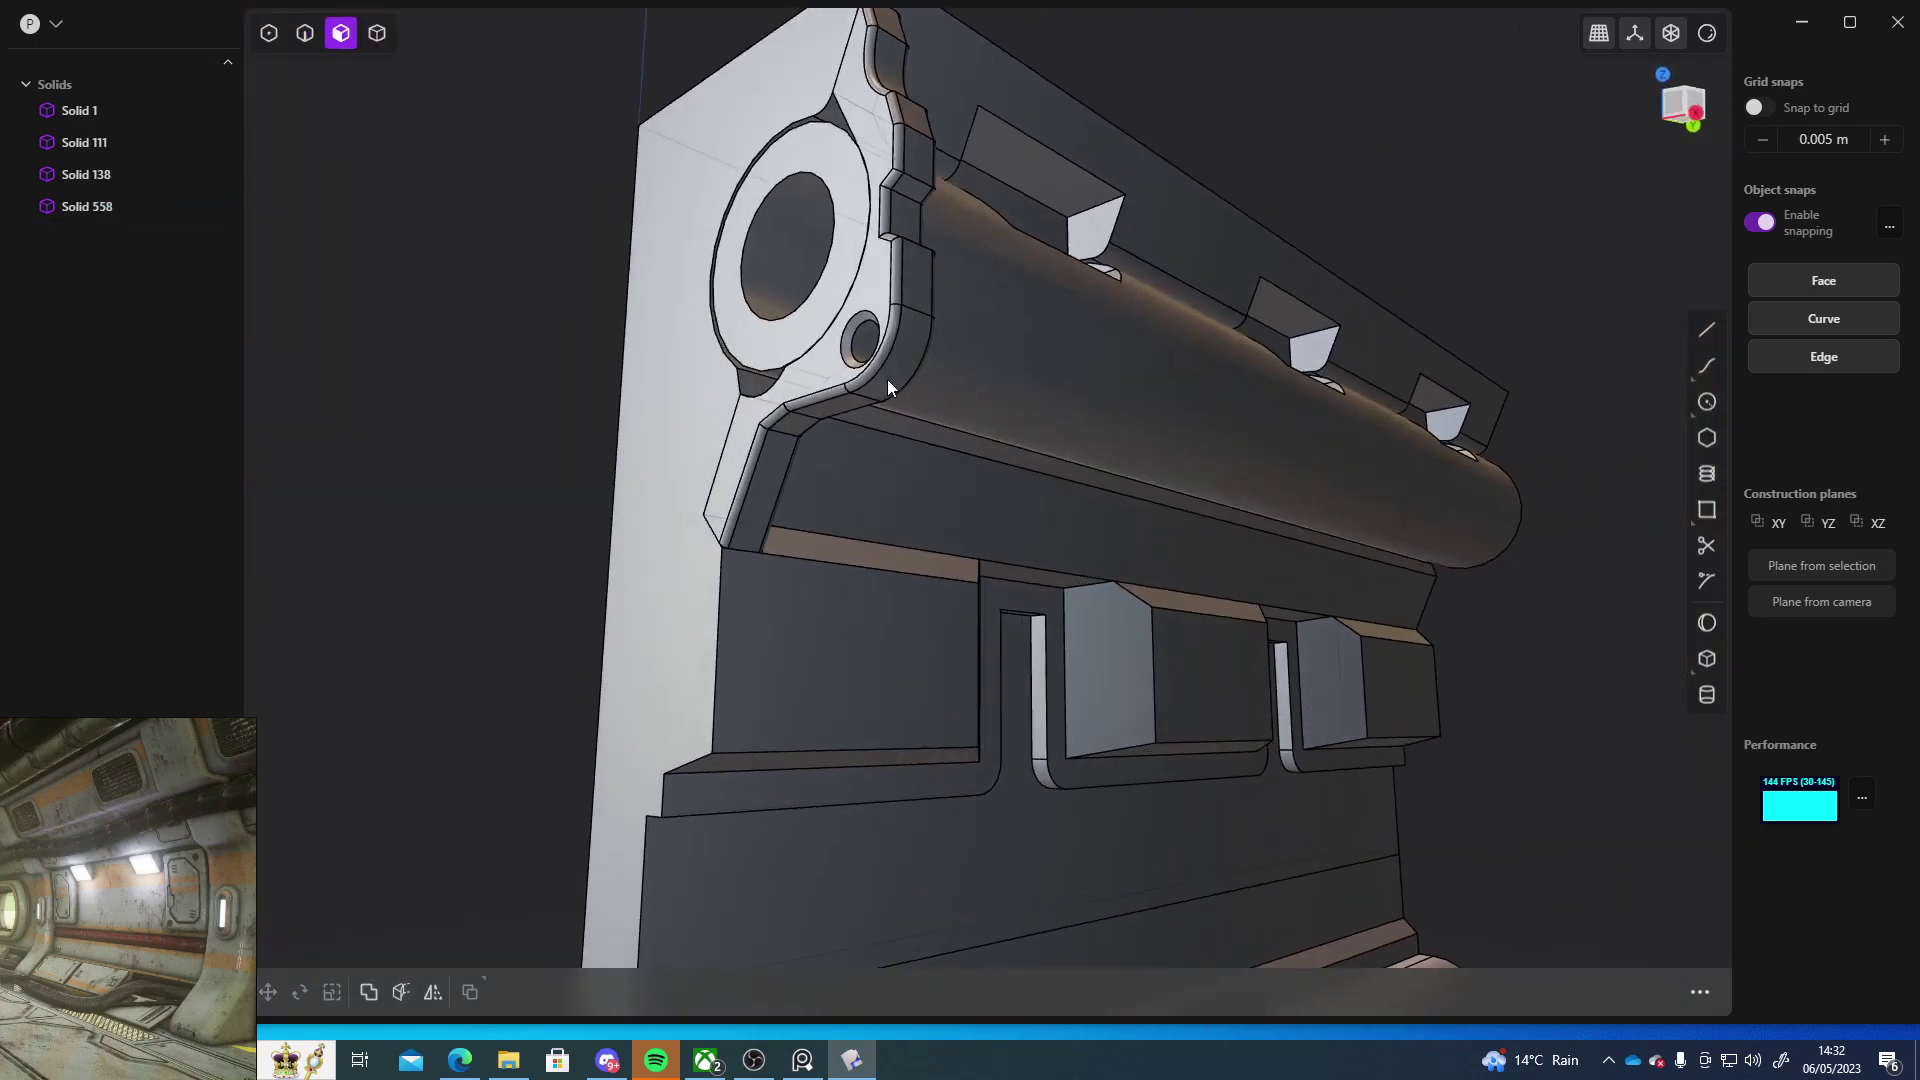
pyautogui.click(889, 382)
pyautogui.moveTo(889, 381); pyautogui.dragTo(1033, 541, button='middle')
pyautogui.moveTo(996, 502); pyautogui.dragTo(1061, 549)
pyautogui.moveTo(1060, 550); pyautogui.dragTo(530, 604, button='middle')
pyautogui.scroll(6, 1158, 500)
pyautogui.scroll(-5, 1252, 535)
pyautogui.click(1188, 470)
pyautogui.click(730, 491)
pyautogui.moveTo(553, 592); pyautogui.dragTo(587, 560)
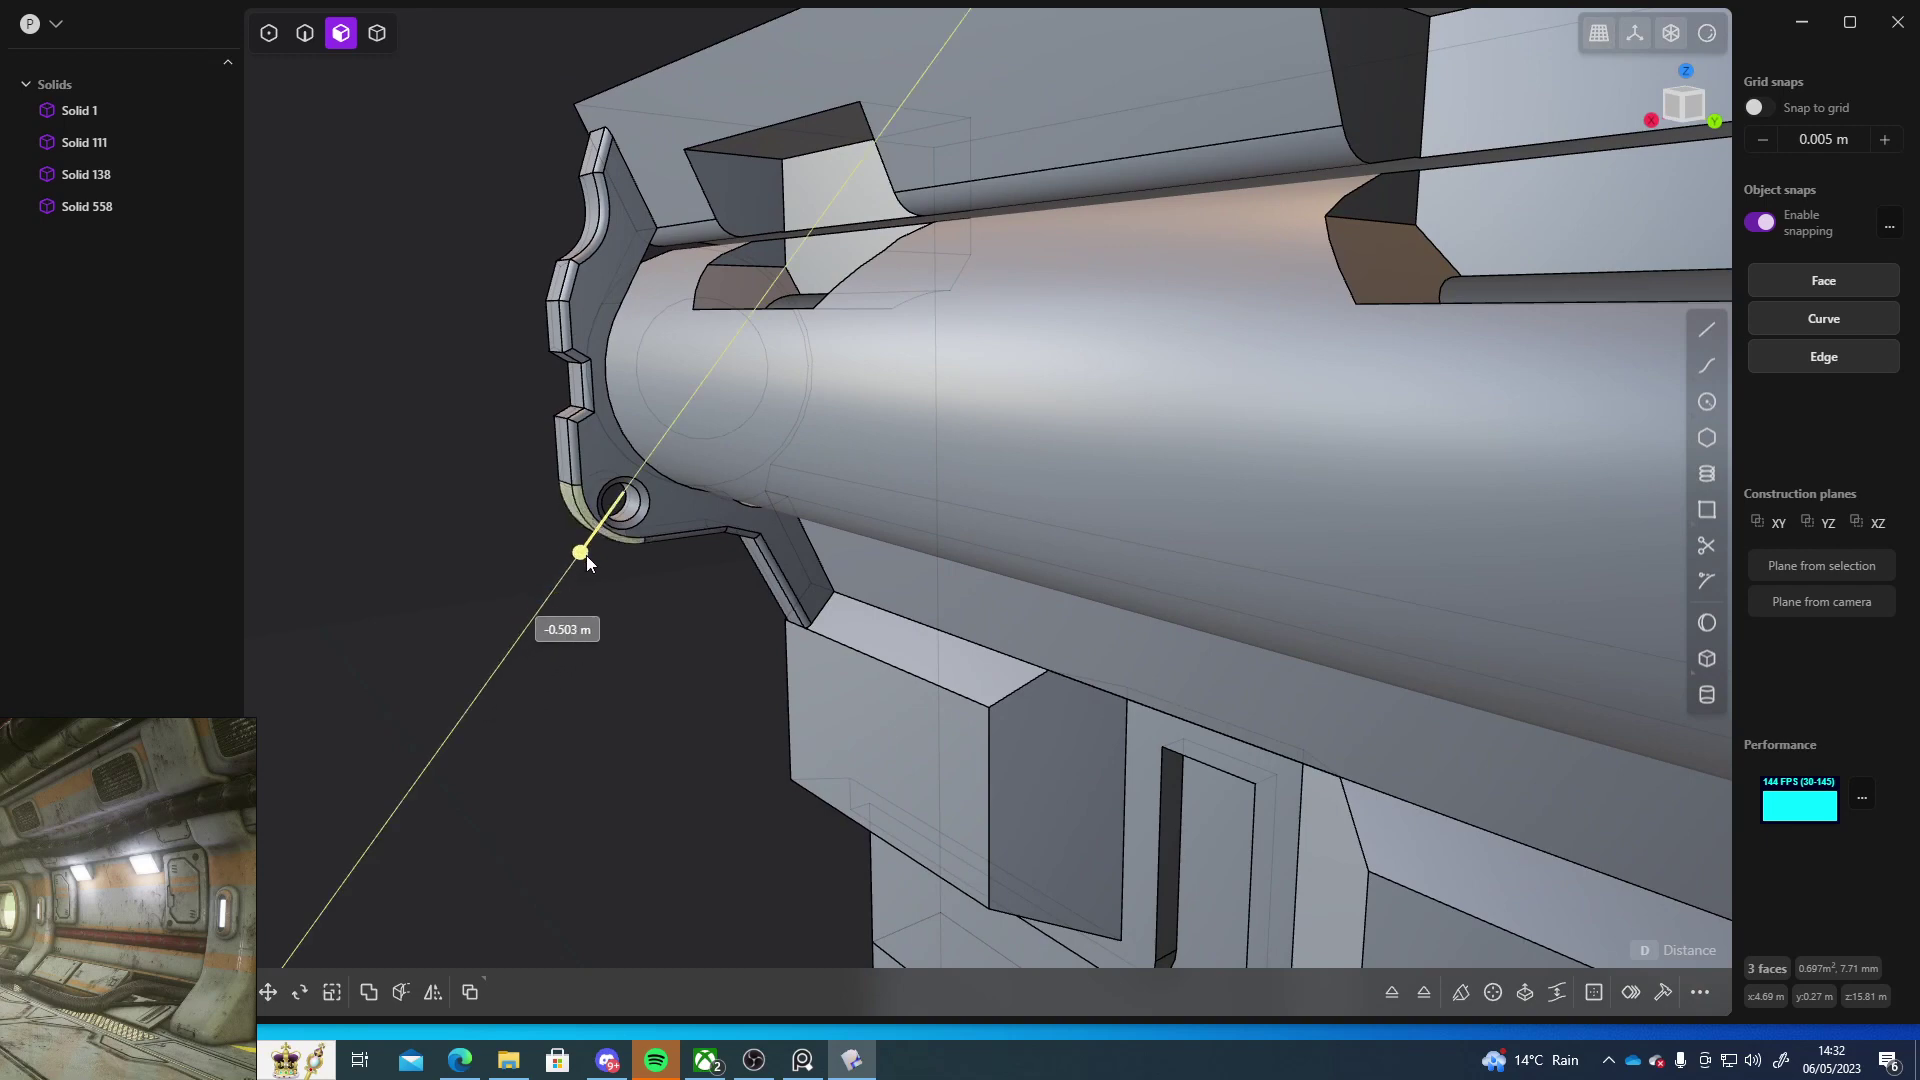
pyautogui.press('Escape')
pyautogui.click(614, 626)
# - Try to offset the straight underside faces of the bracket between the rounded corner and the leg by about 0.55 m
pyautogui.keyDown('shift'); pyautogui.moveTo(614, 626); pyautogui.dragTo(941, 622, button='middle'); pyautogui.keyUp('shift')
pyautogui.scroll(5, 871, 582)
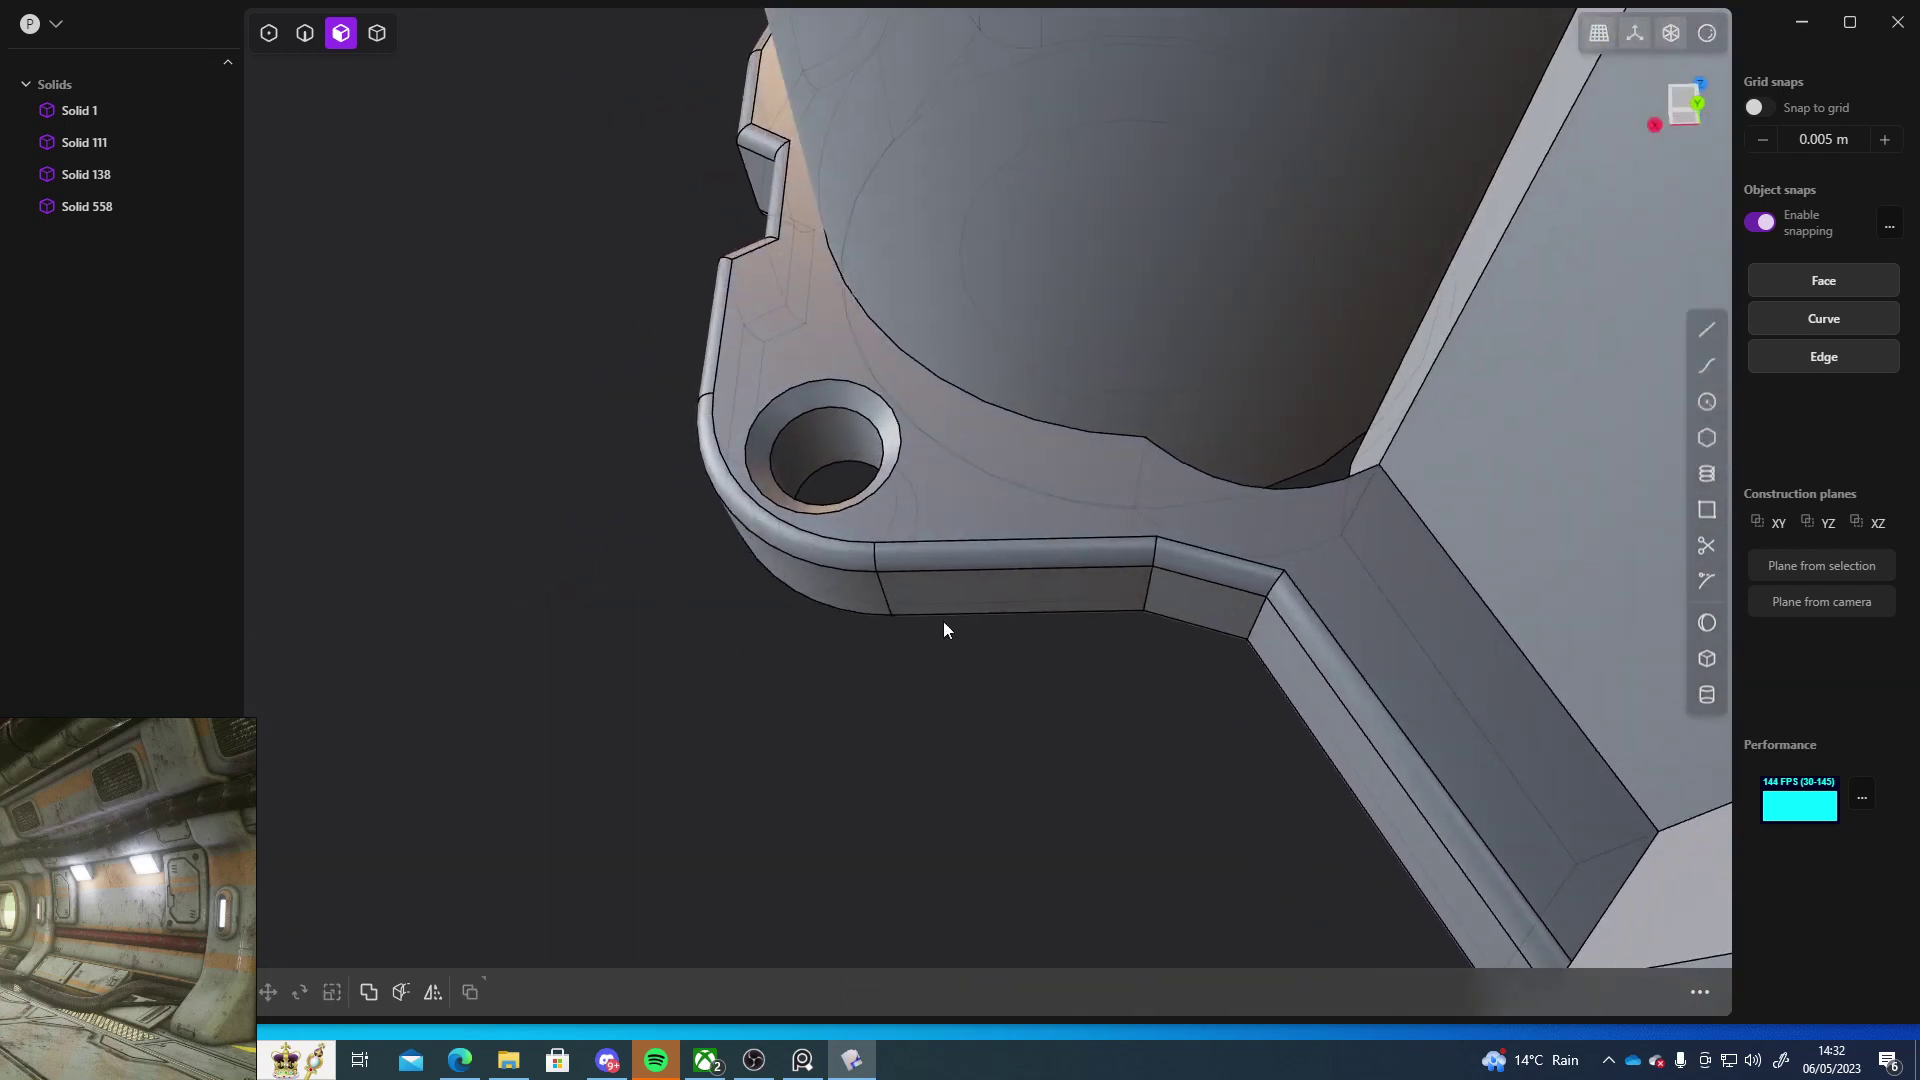
pyautogui.click(921, 587)
pyautogui.keyDown('shift'); pyautogui.click(959, 553); pyautogui.keyUp('shift')
pyautogui.moveTo(1012, 676); pyautogui.dragTo(1028, 476, button='middle')
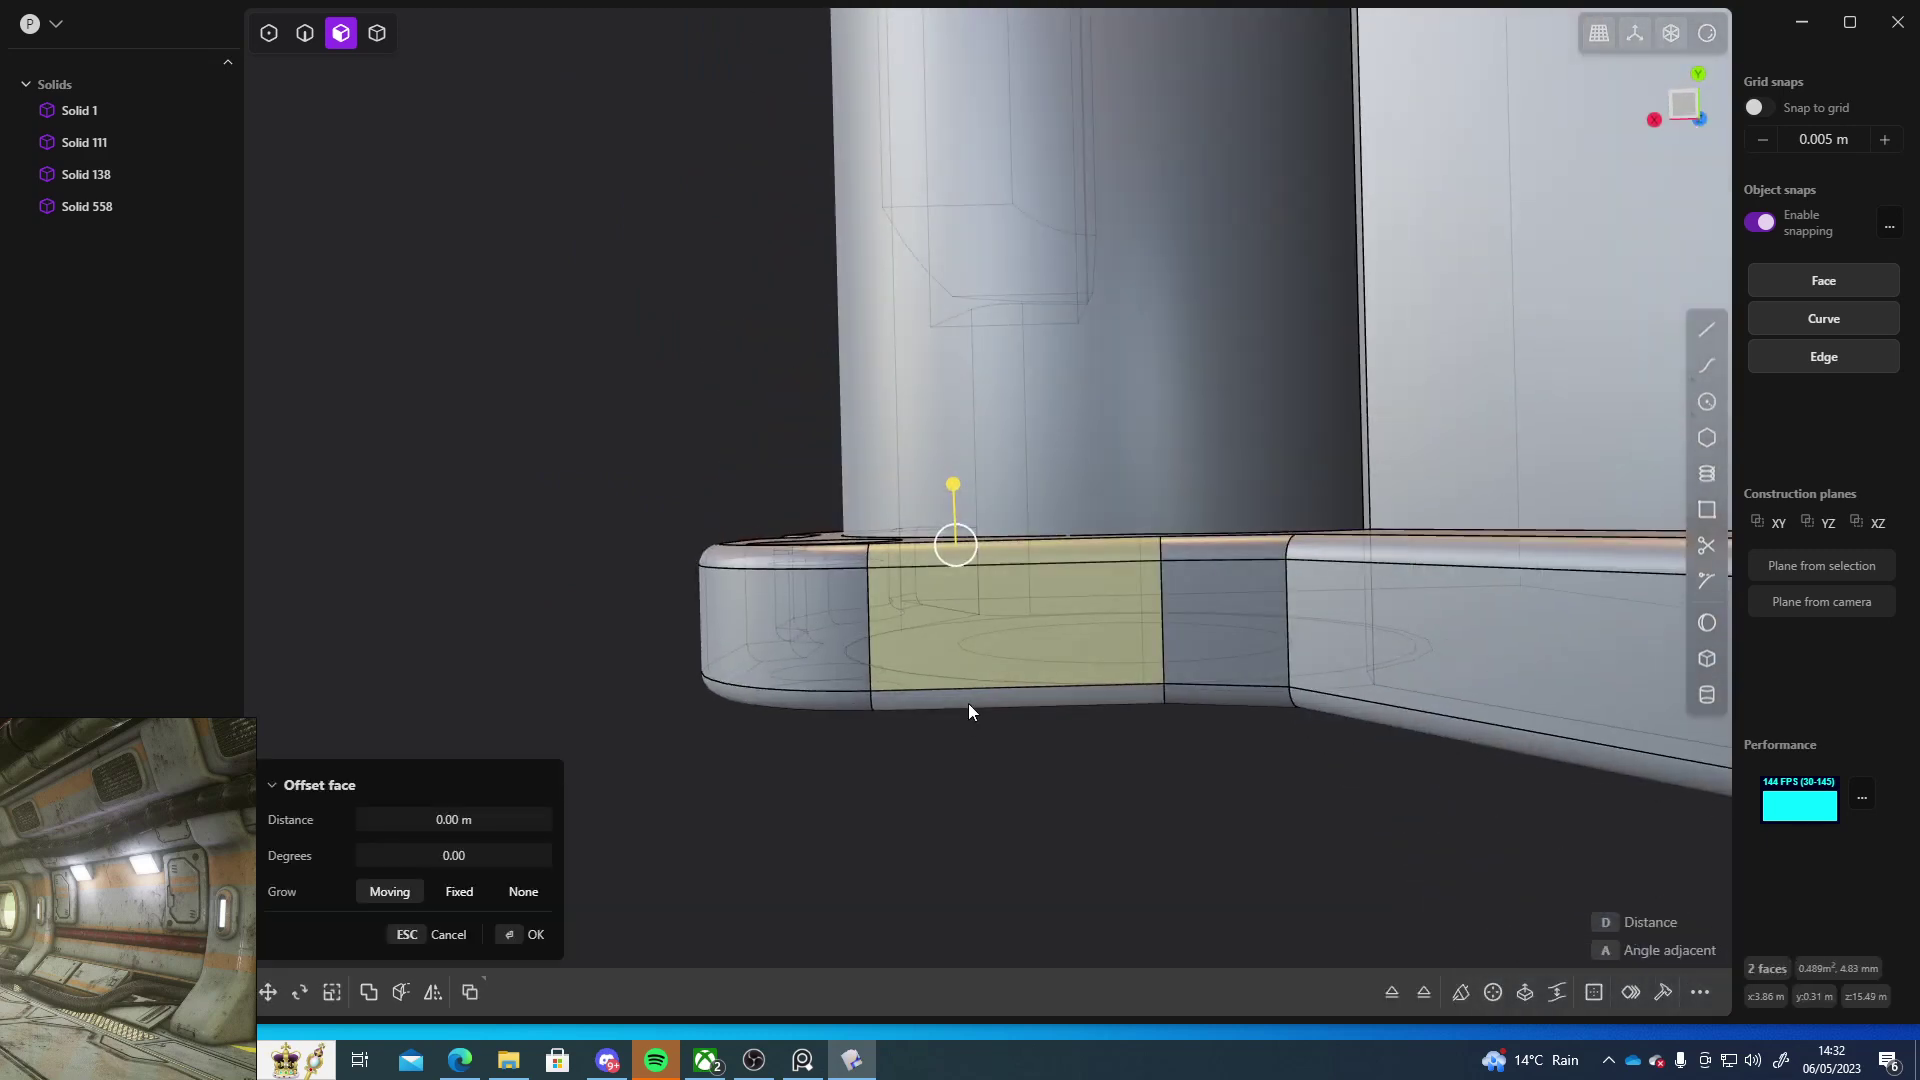
pyautogui.moveTo(969, 703); pyautogui.dragTo(972, 889)
pyautogui.moveTo(1031, 859); pyautogui.dragTo(1135, 990, button='middle')
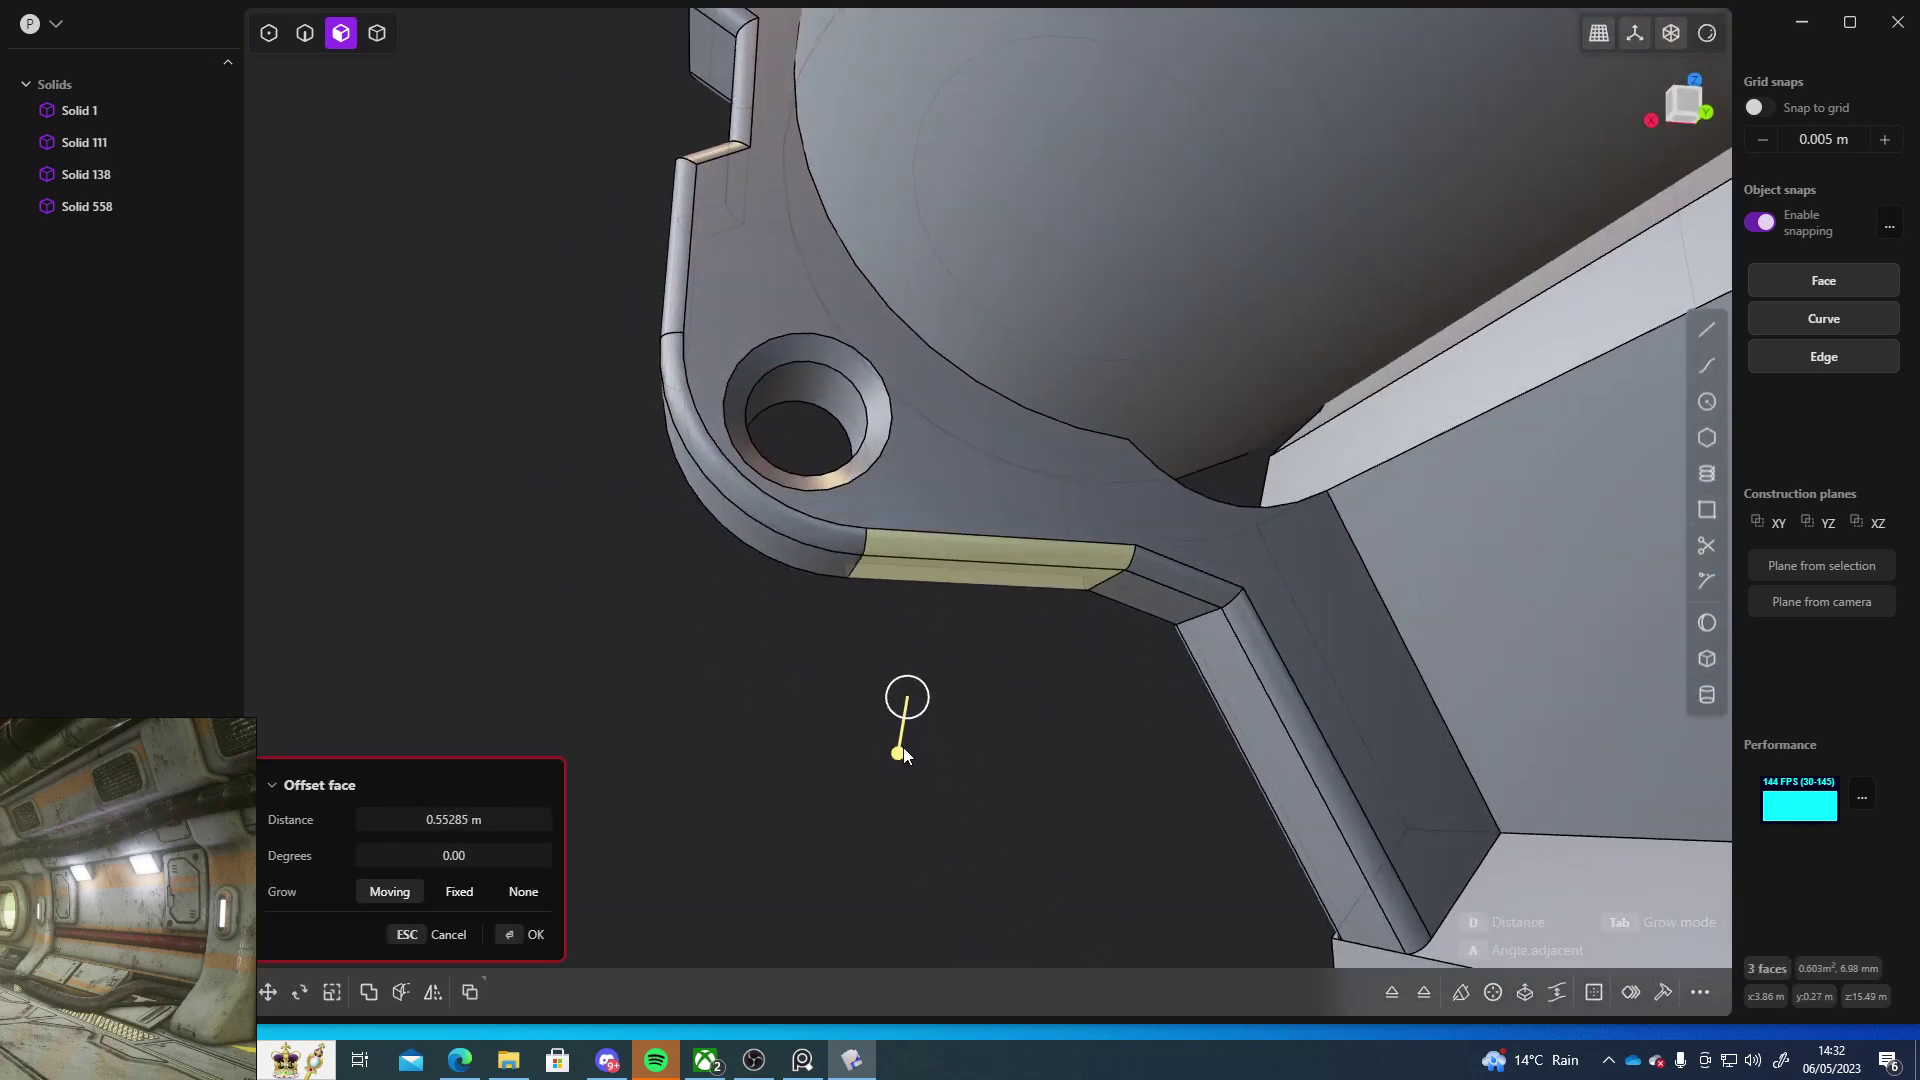
pyautogui.moveTo(903, 750); pyautogui.dragTo(958, 624)
pyautogui.press('Escape')
pyautogui.click(829, 737)
pyautogui.moveTo(830, 737); pyautogui.dragTo(752, 612, button='middle')
pyautogui.scroll(3, 935, 548)
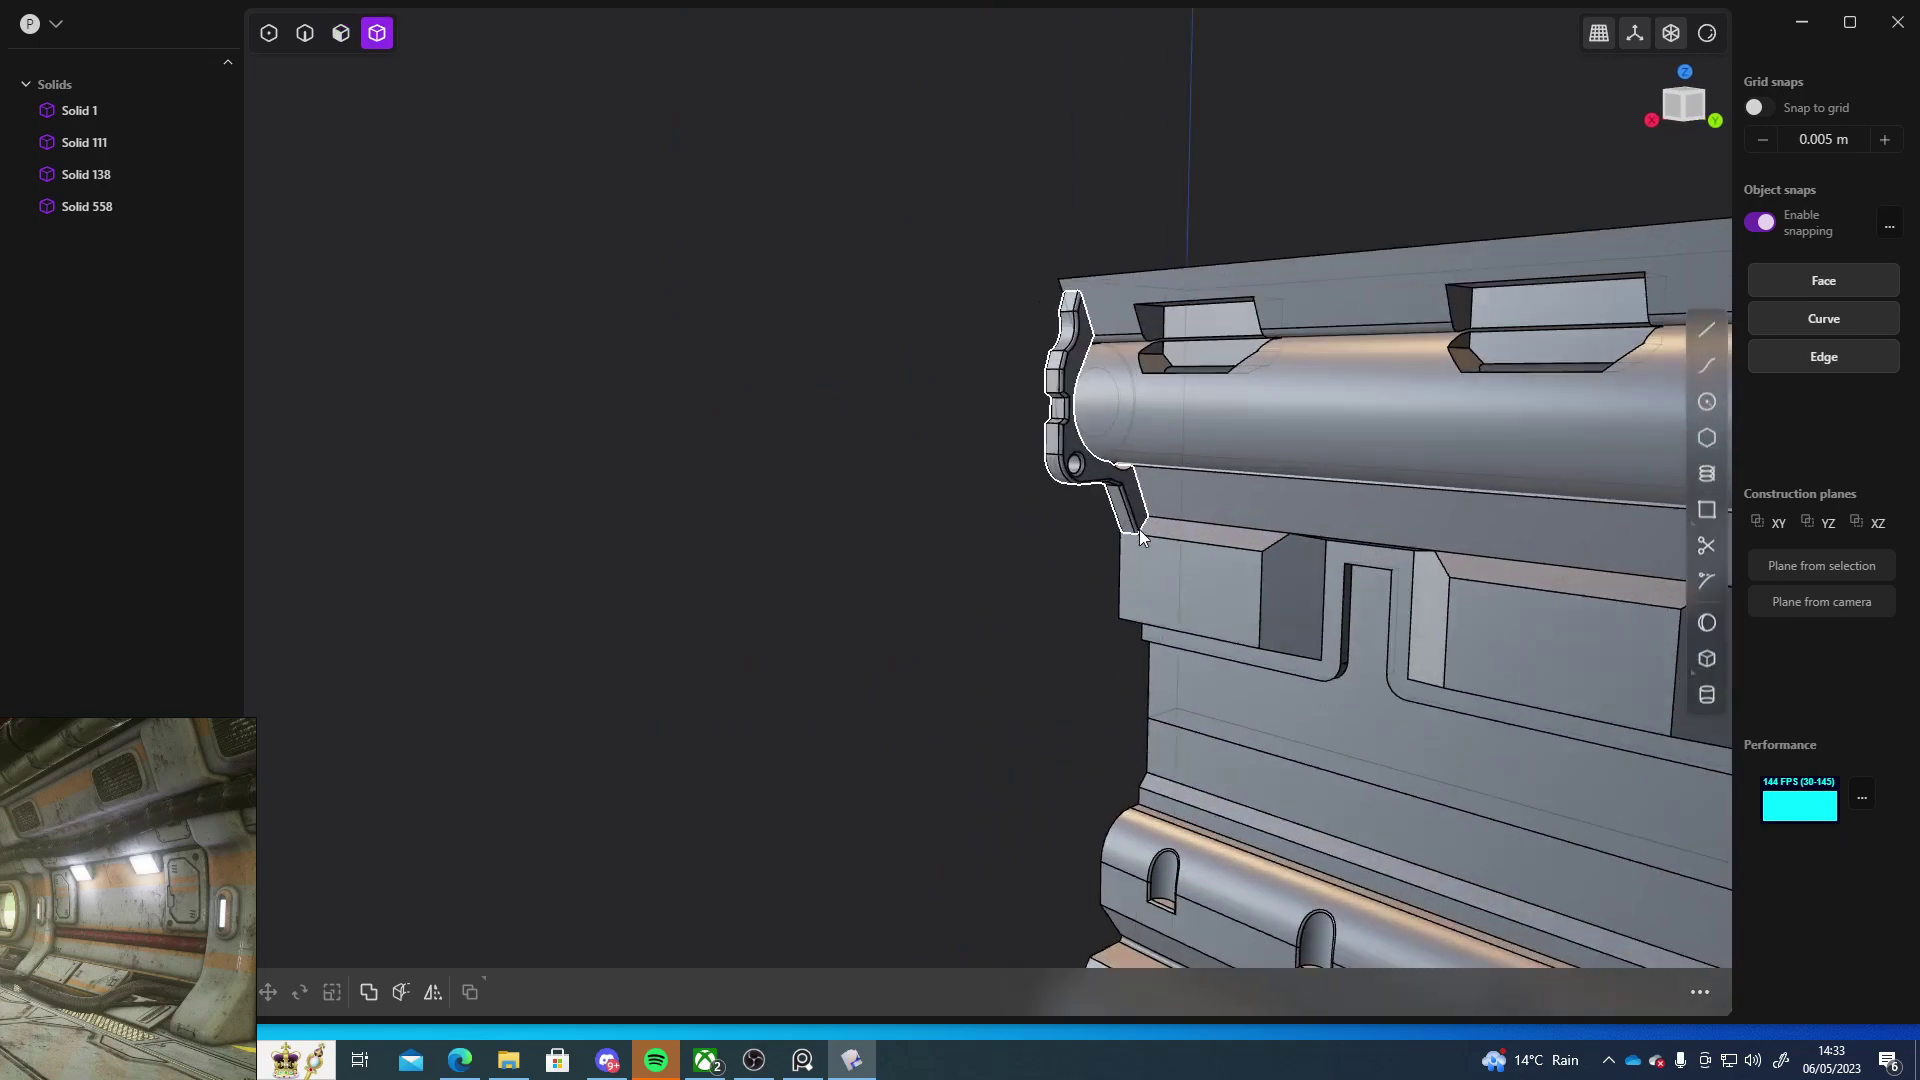
pyautogui.click(1101, 481)
pyautogui.keyDown('shift'); pyautogui.moveTo(1096, 486); pyautogui.dragTo(945, 521, button='middle'); pyautogui.keyUp('shift')
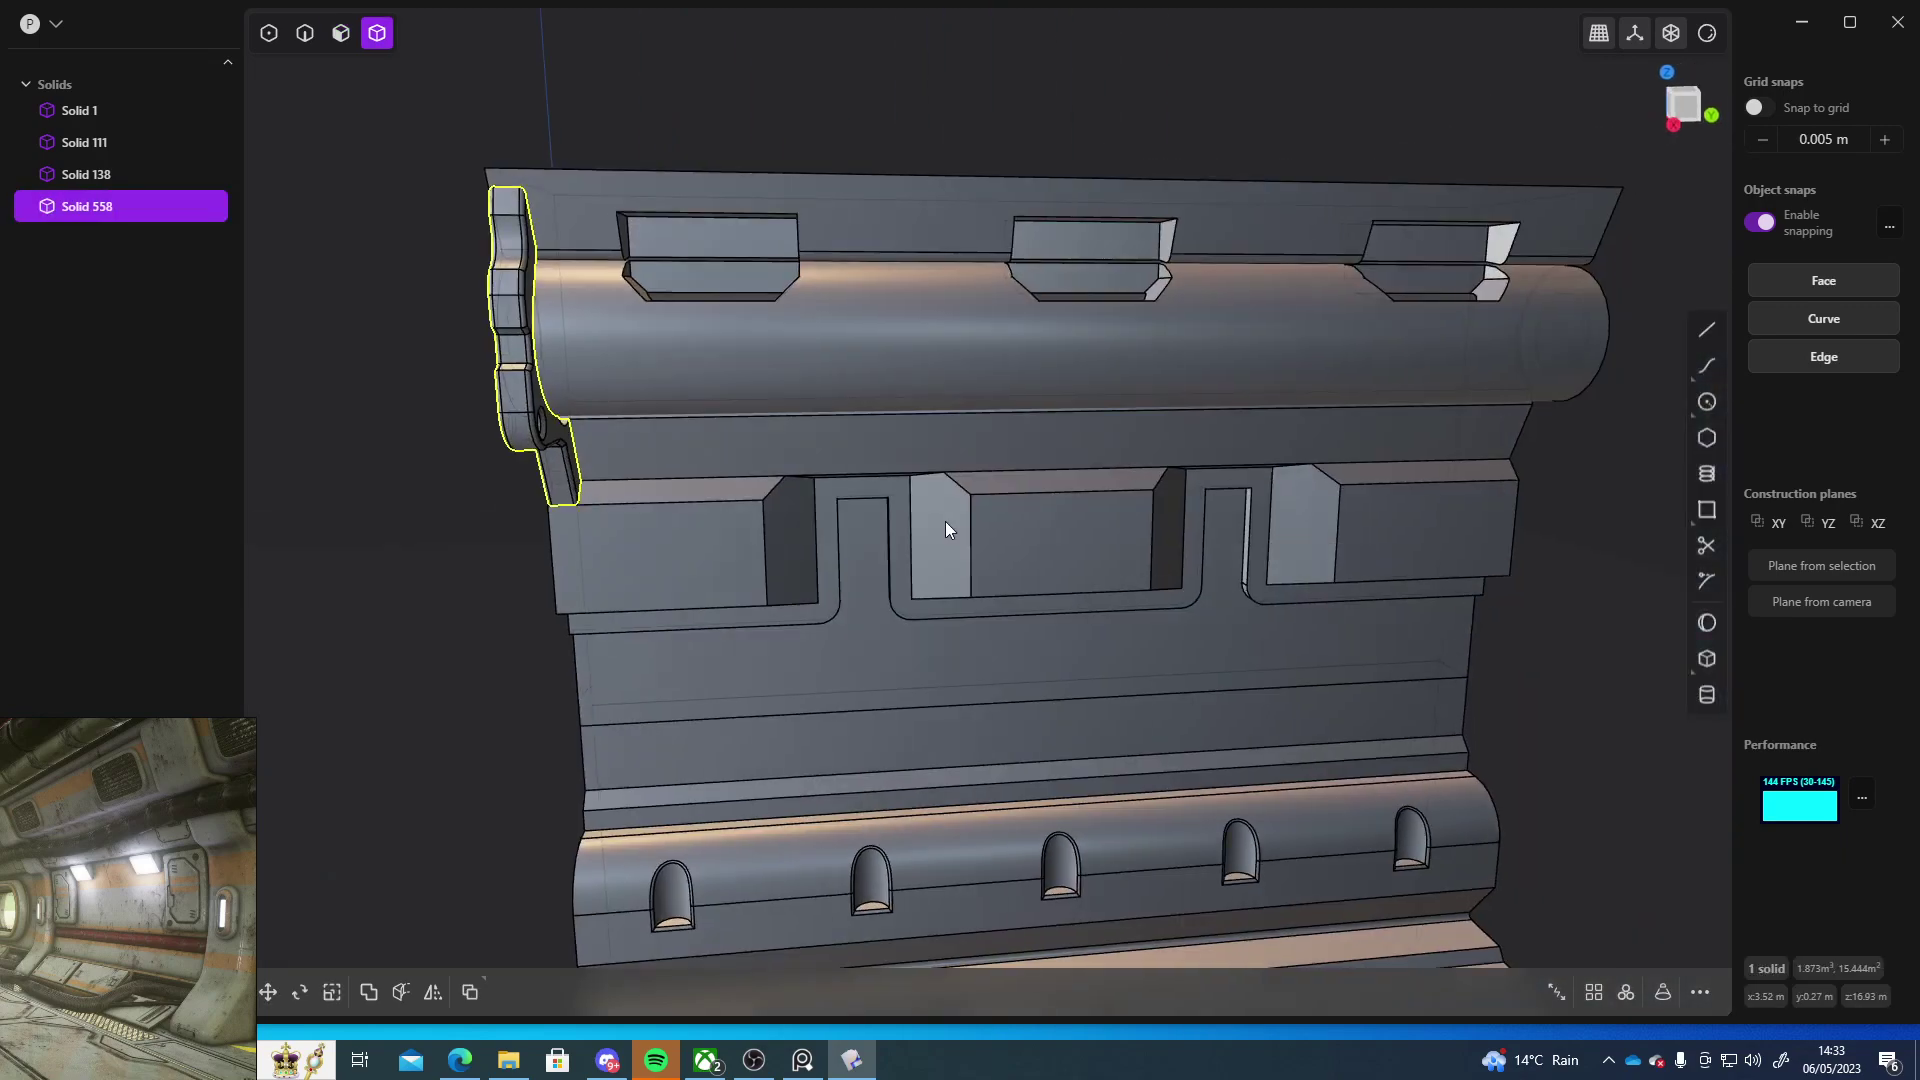
pyautogui.click(577, 468)
pyautogui.click(565, 496)
pyautogui.moveTo(565, 495); pyautogui.dragTo(713, 596, button='middle')
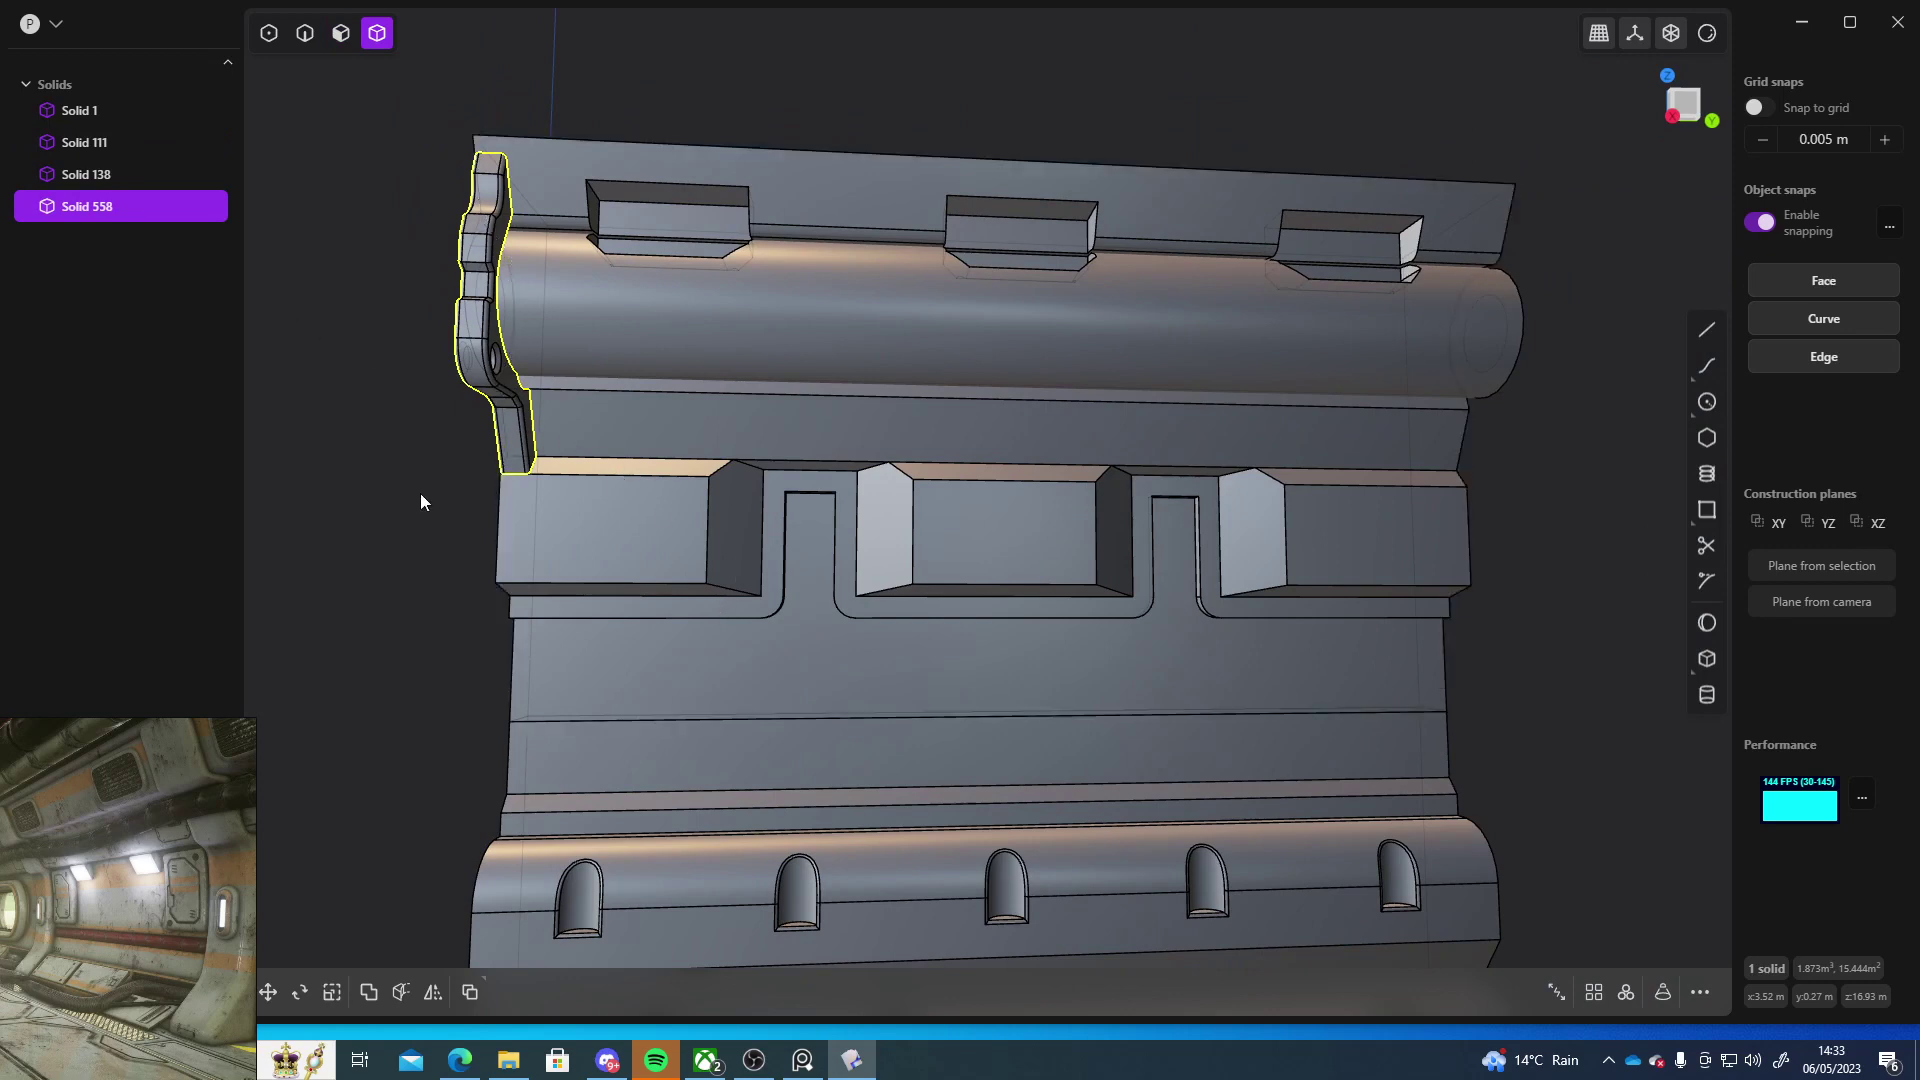
pyautogui.moveTo(420, 494); pyautogui.dragTo(393, 537, button='middle')
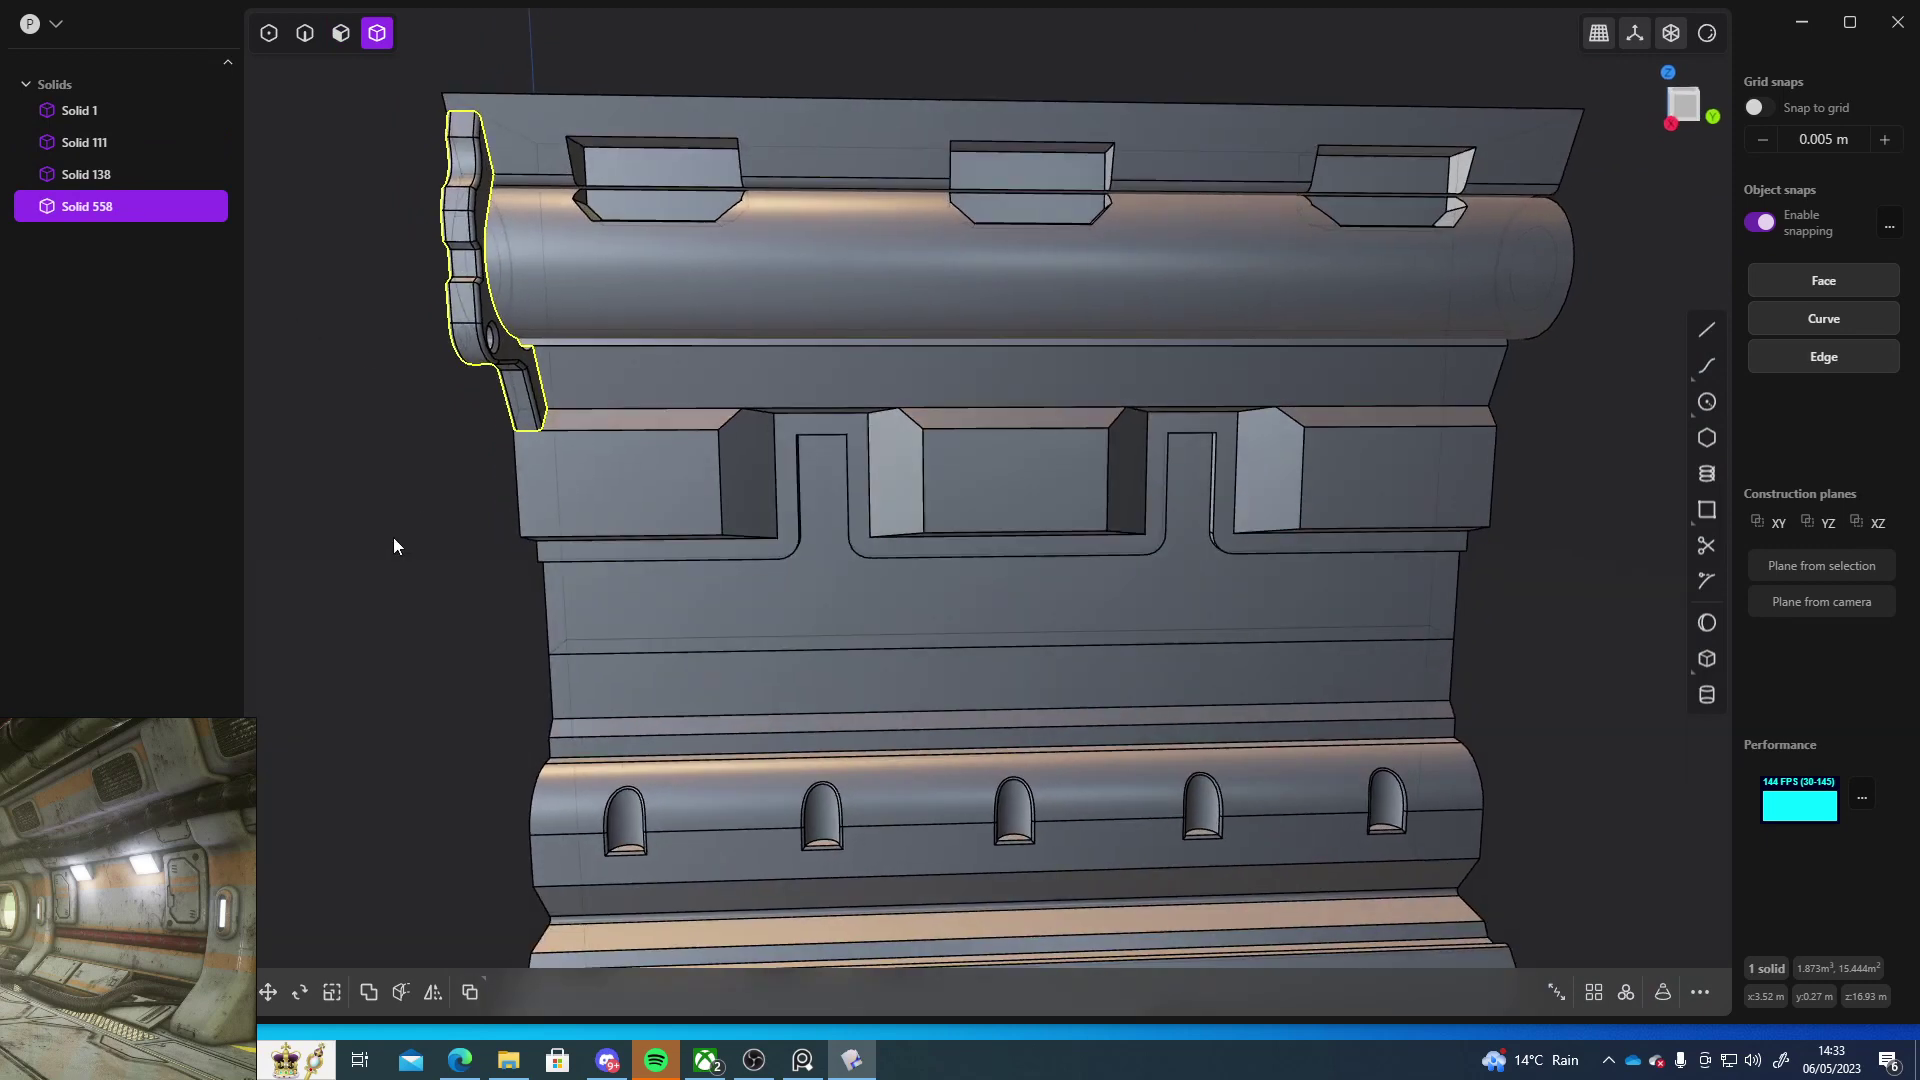
# - In the right view, draw a straight 20 m line along the full length of the panel's upper edge
pyautogui.click(1686, 106)
pyautogui.scroll(-5, 1027, 380)
pyautogui.keyDown('shift'); pyautogui.moveTo(1151, 395); pyautogui.dragTo(185, 437, button='middle'); pyautogui.keyUp('shift')
pyautogui.click(598, 356)
pyautogui.scroll(7, 641, 371)
pyautogui.scroll(-4, 620, 410)
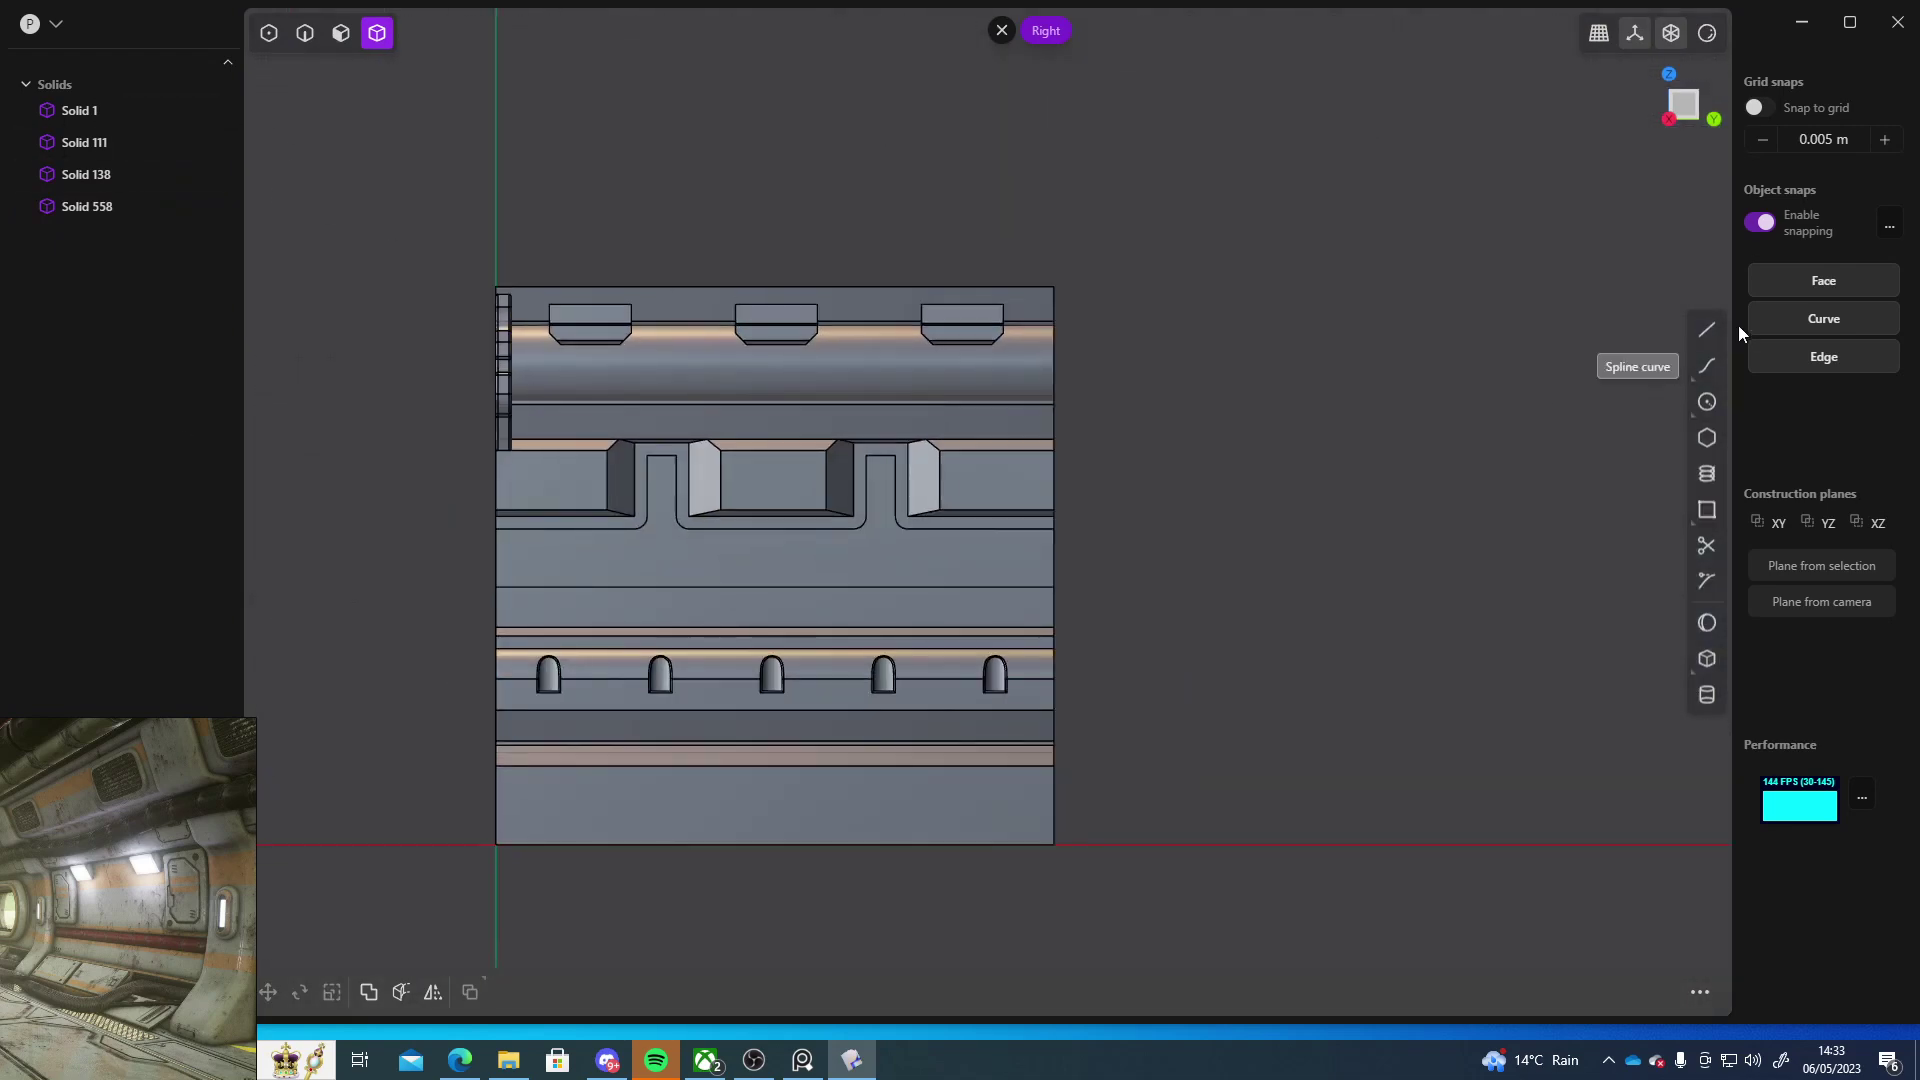
pyautogui.click(1705, 329)
pyautogui.click(498, 287)
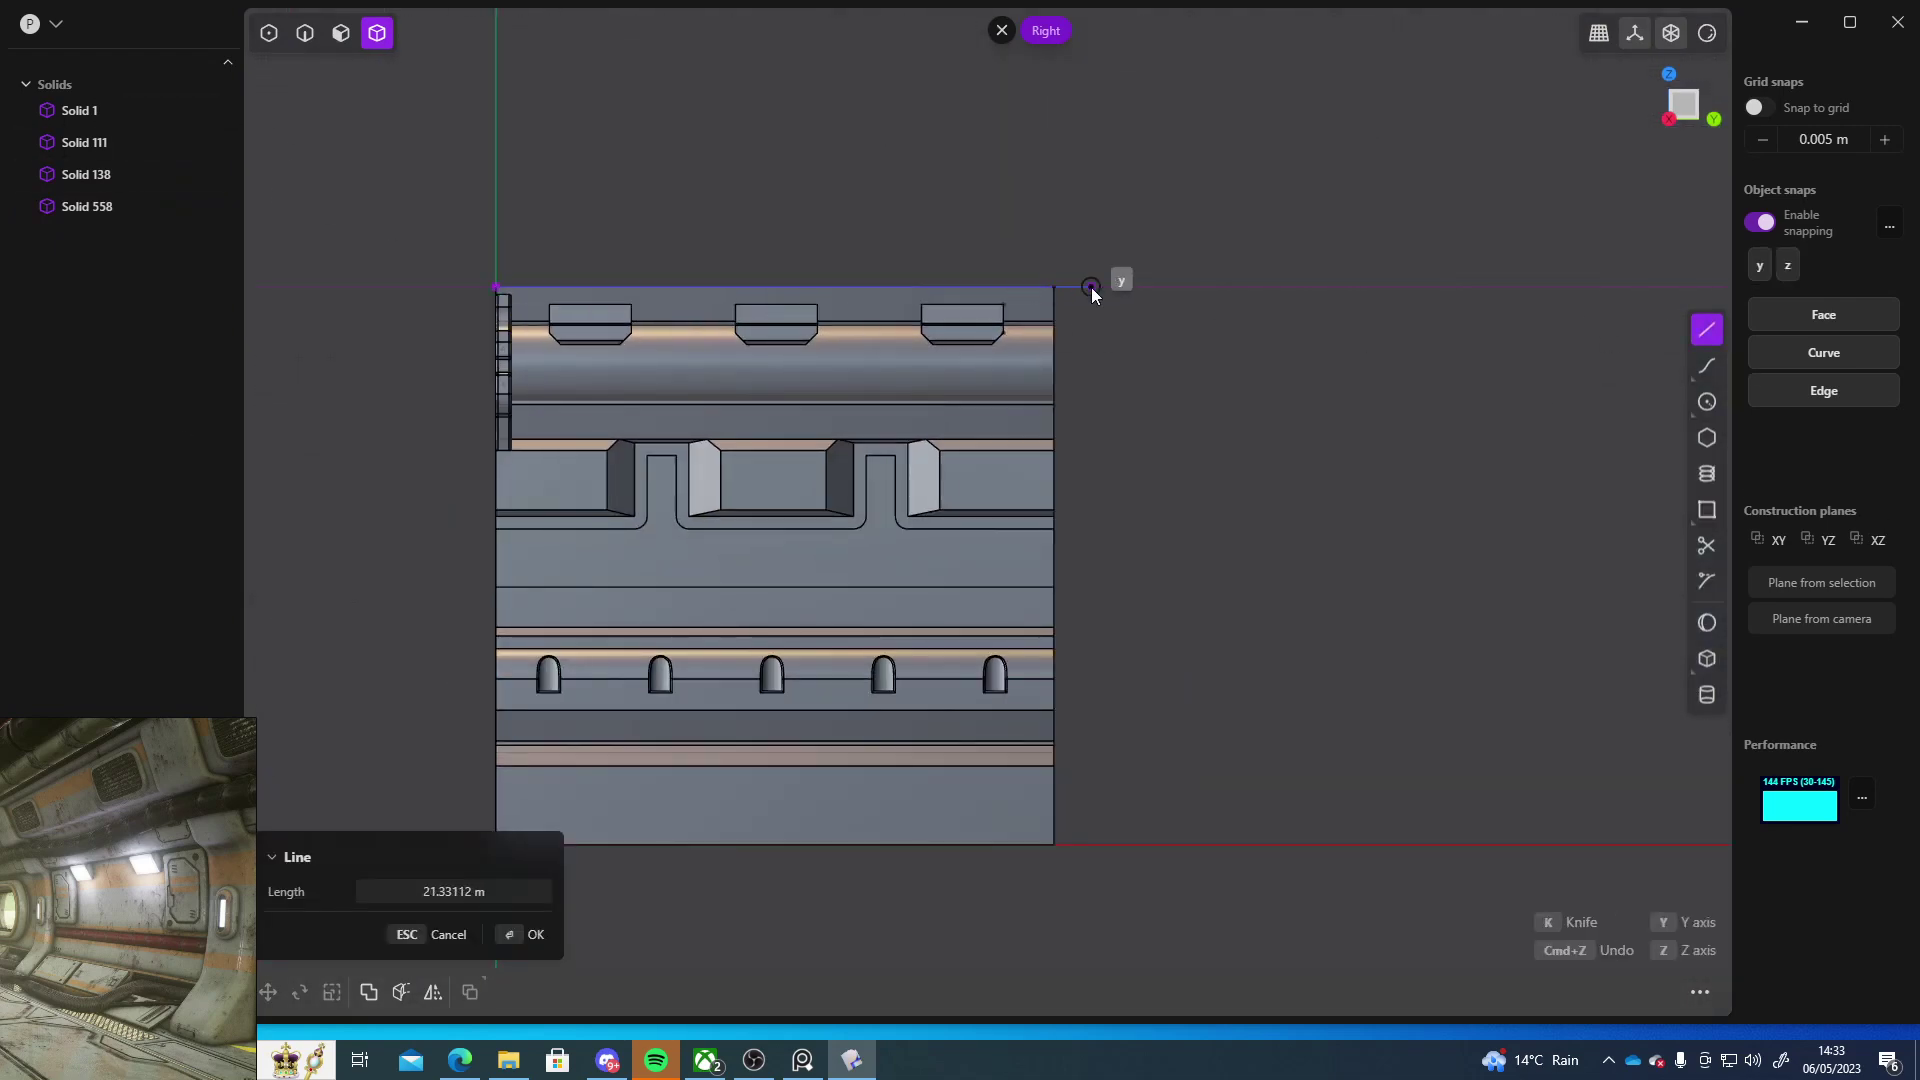
pyautogui.click(1060, 285)
pyautogui.press('Escape')
# - Create a Curve array of the pipe bracket using the line along the panel's upper edge as the path
pyautogui.scroll(4, 681, 279)
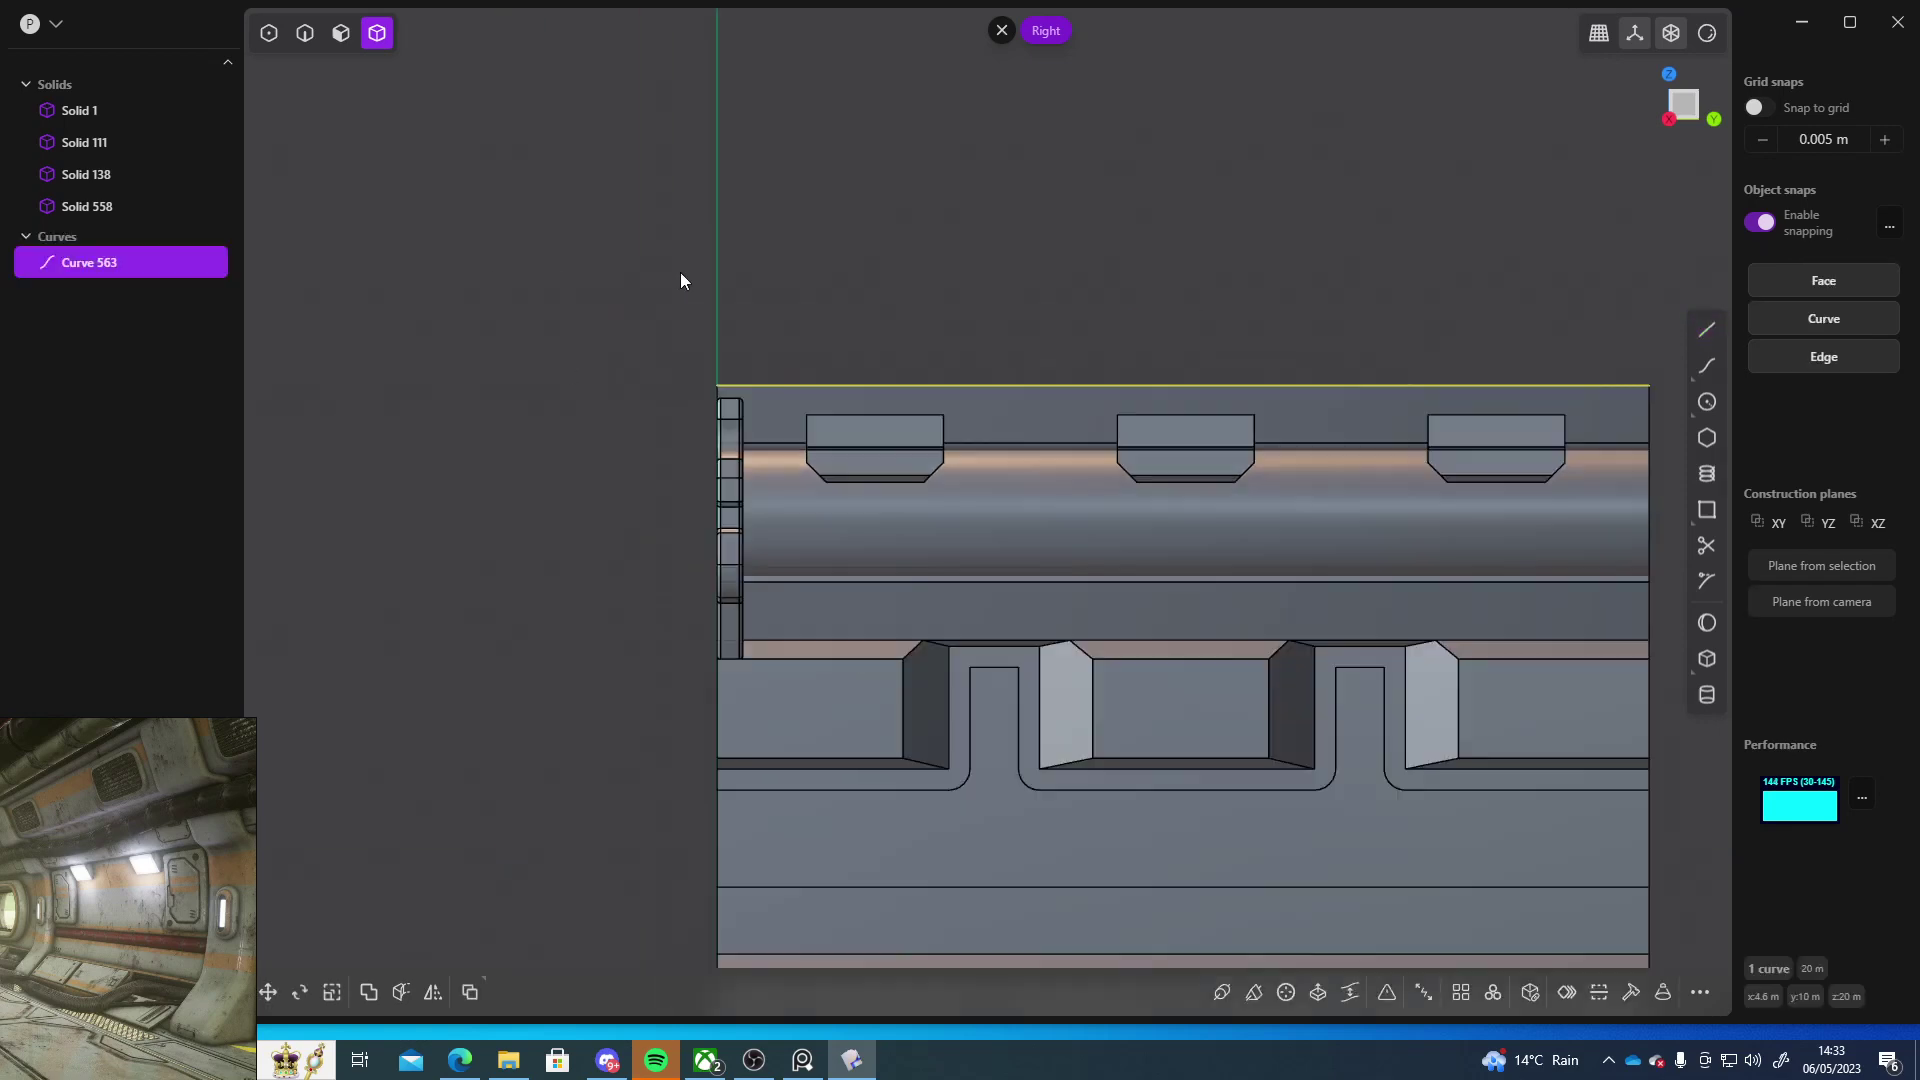
pyautogui.click(773, 509)
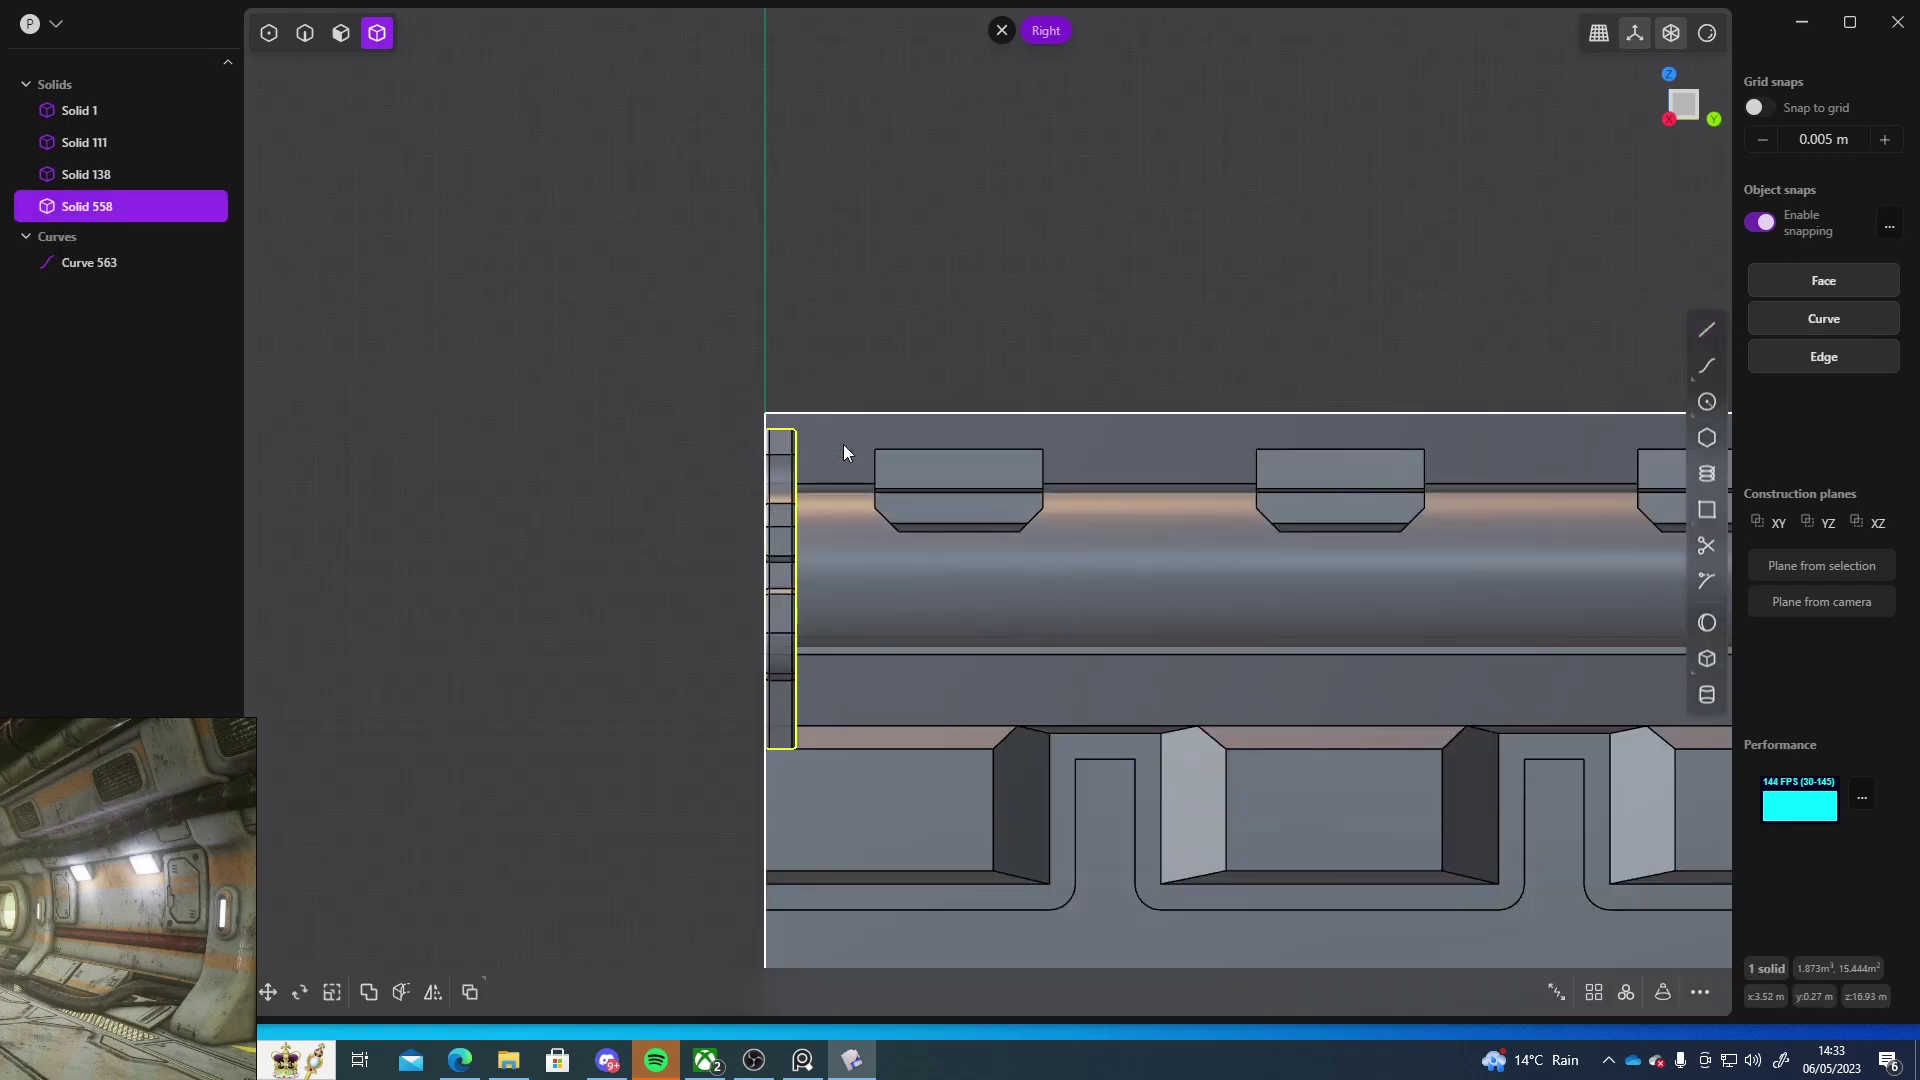
pyautogui.write('farra')
pyautogui.click(944, 520)
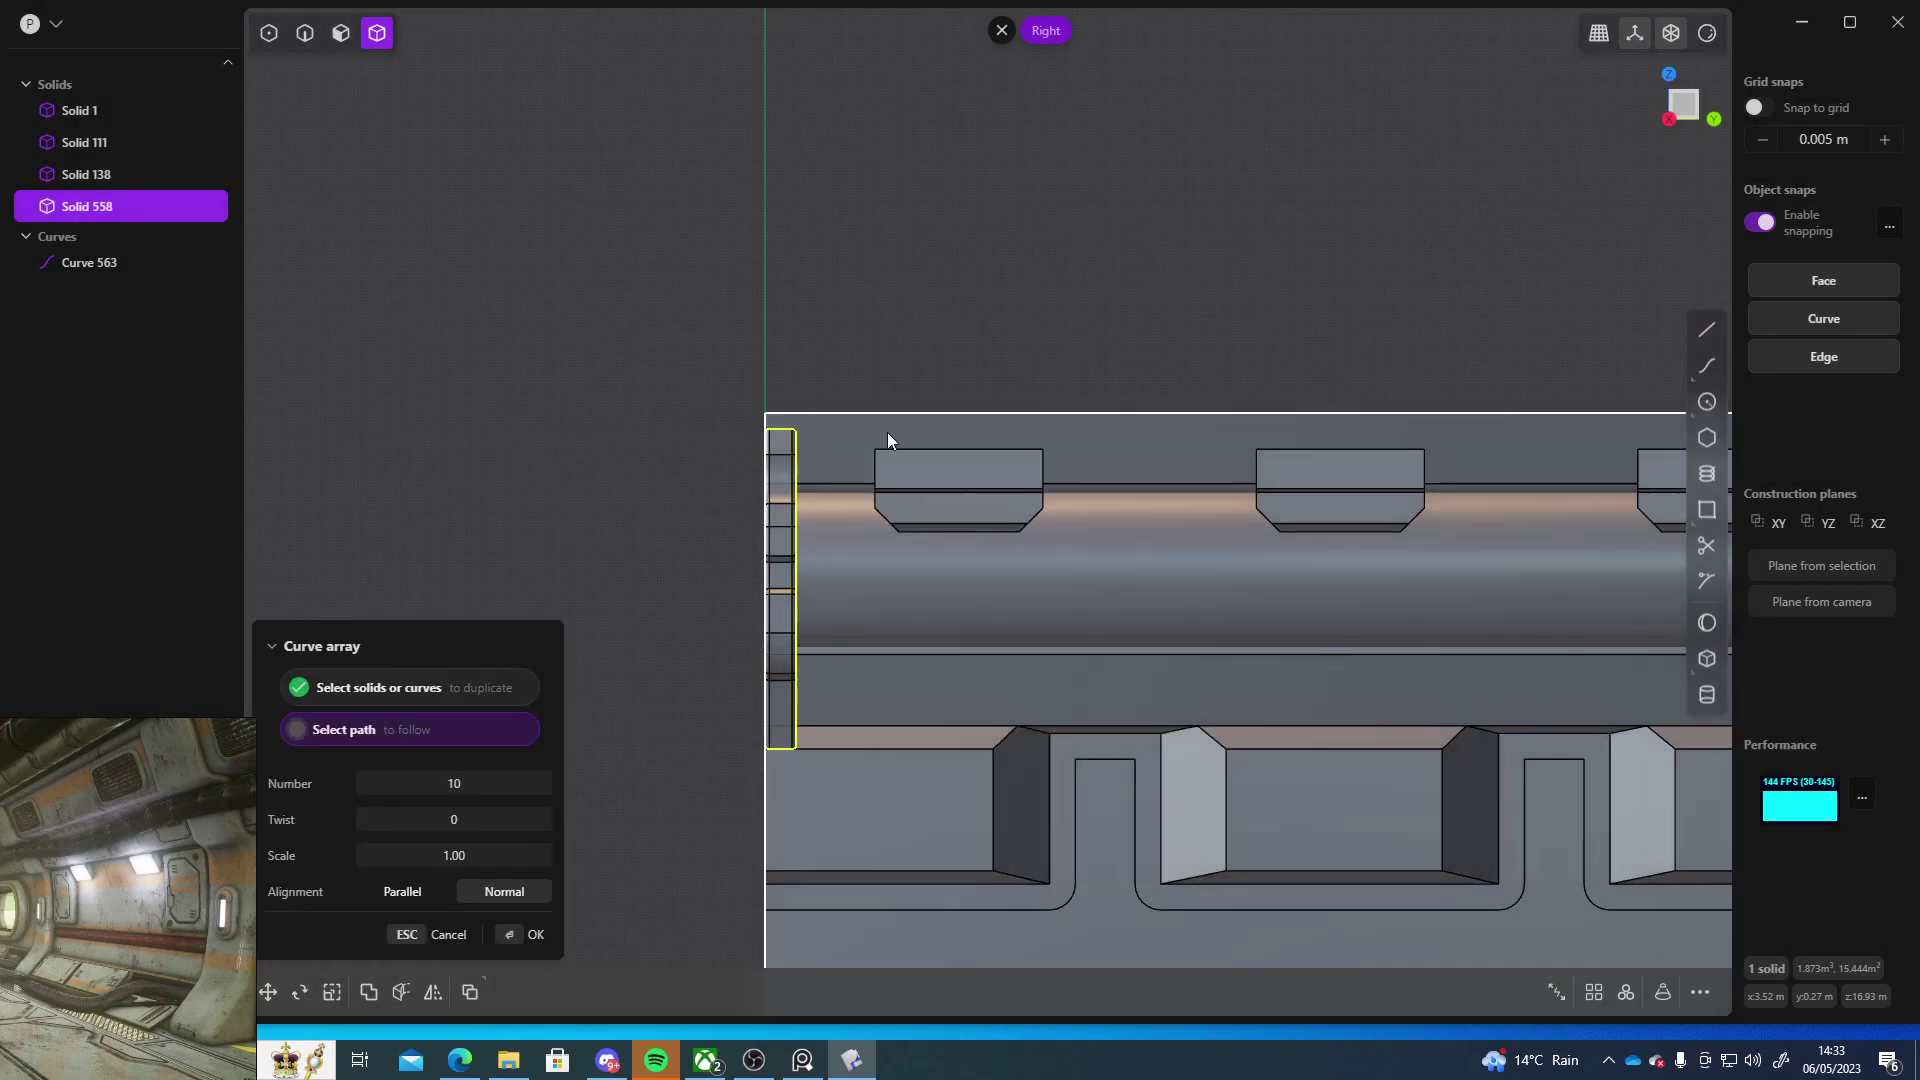
pyautogui.click(889, 413)
pyautogui.scroll(-2, 1148, 185)
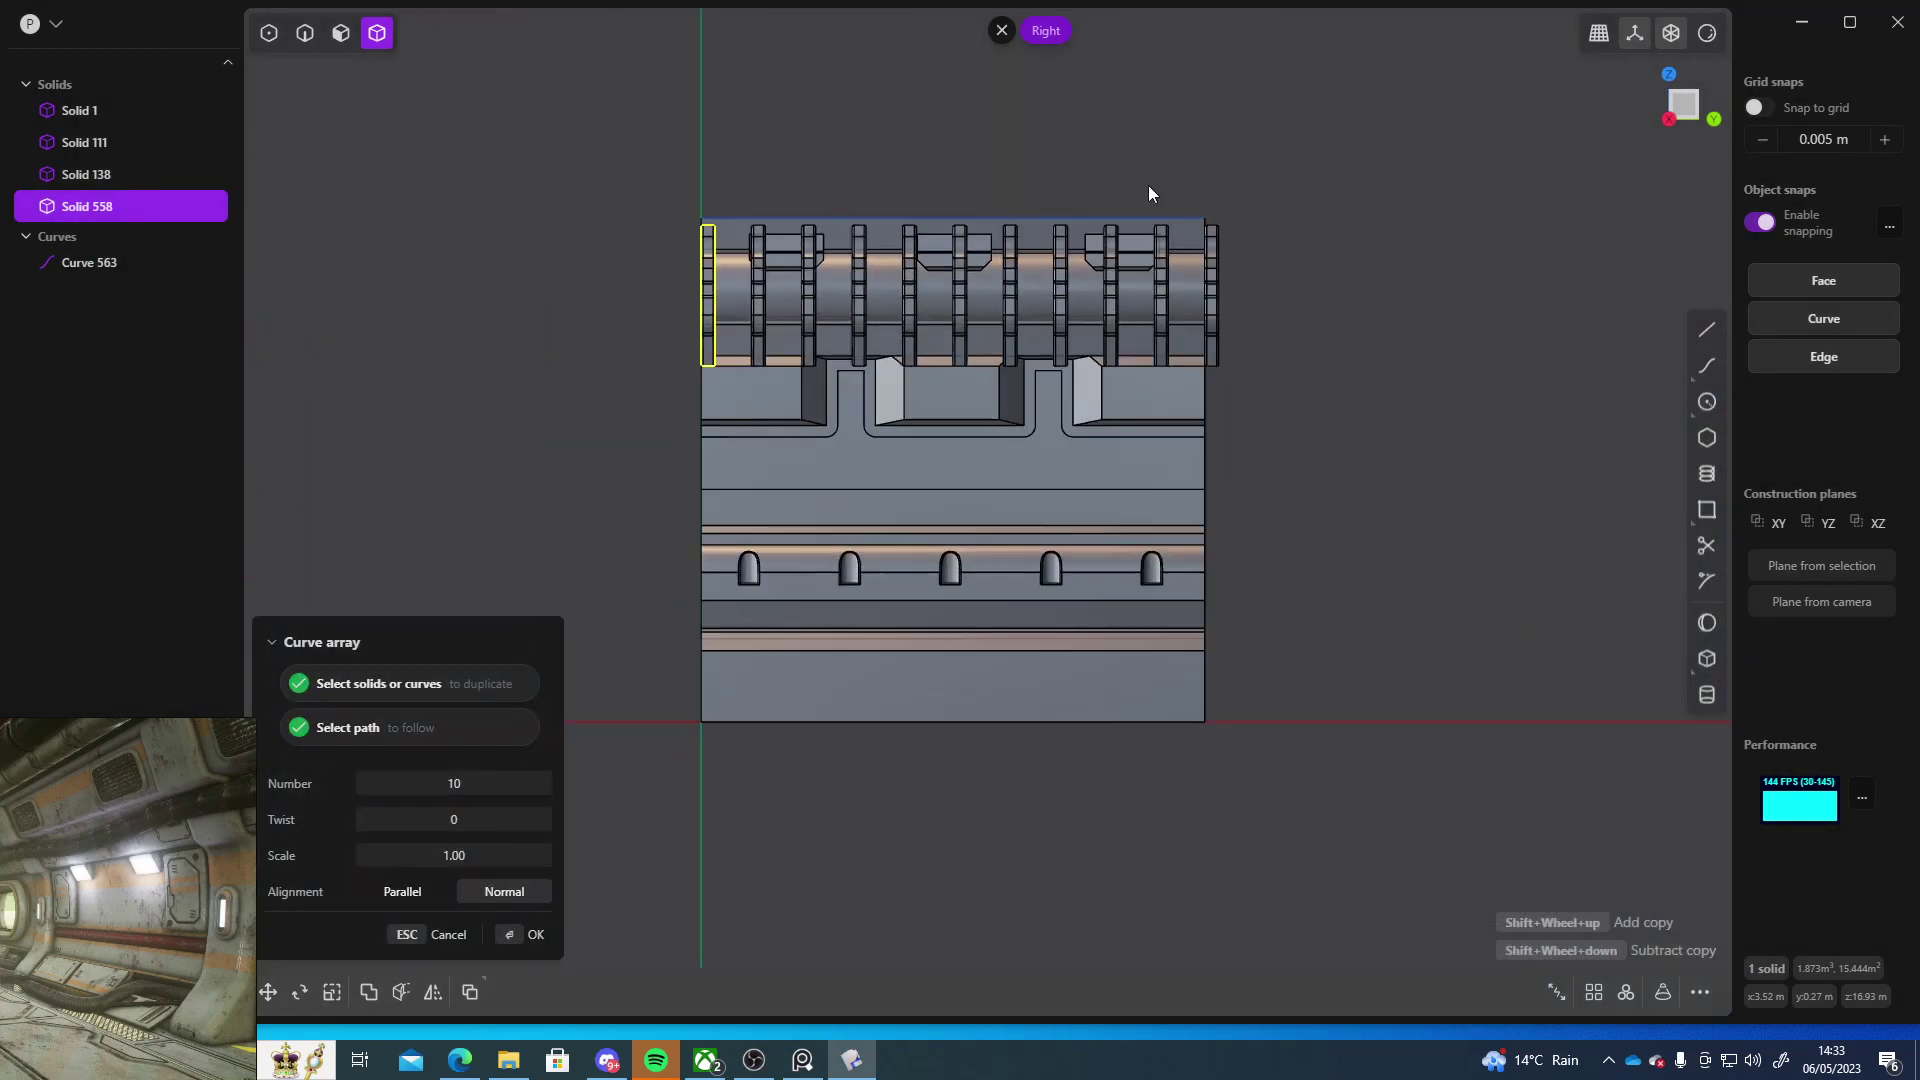
# - Set the bracket array's number to 9 and apply it
pyautogui.scroll(5, 993, 227)
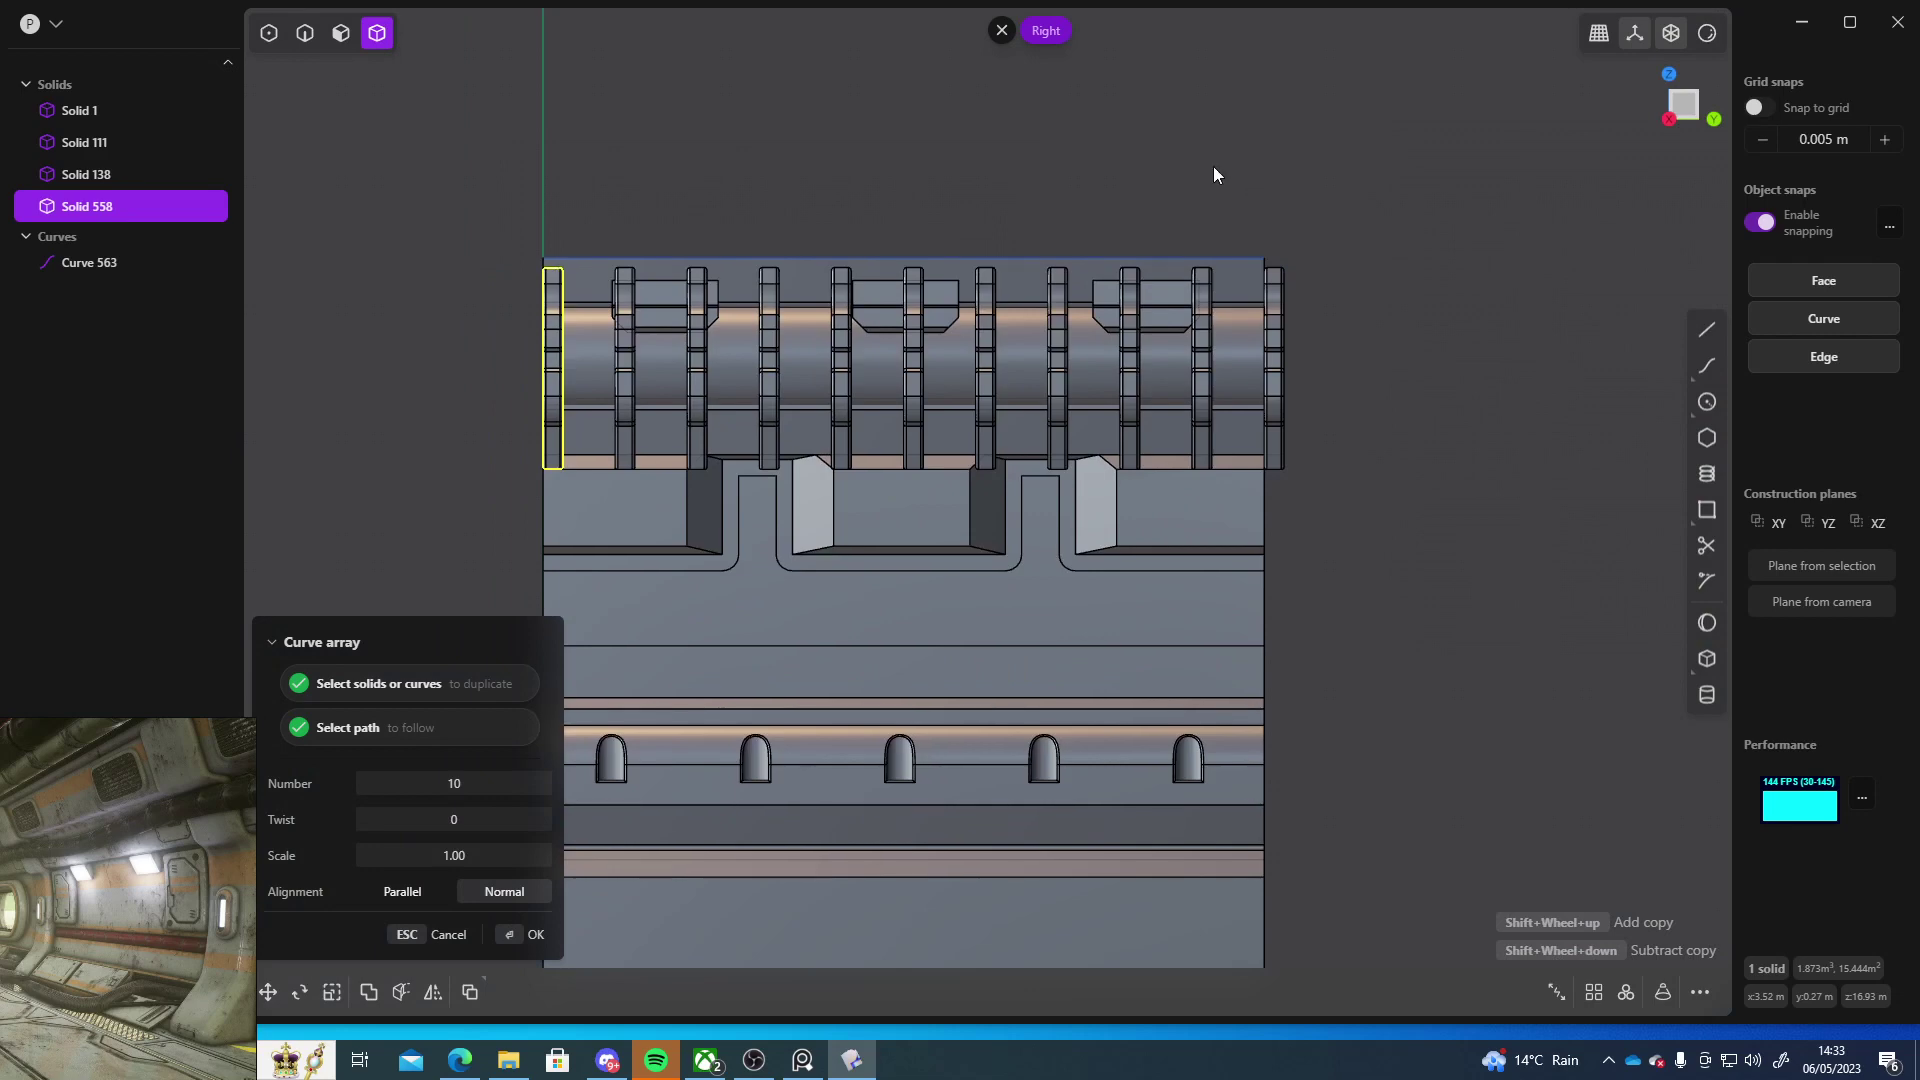
pyautogui.keyDown('shift'); pyautogui.moveTo(761, 460); pyautogui.dragTo(772, 520, button='middle'); pyautogui.keyUp('shift')
pyautogui.moveTo(494, 786); pyautogui.dragTo(425, 787)
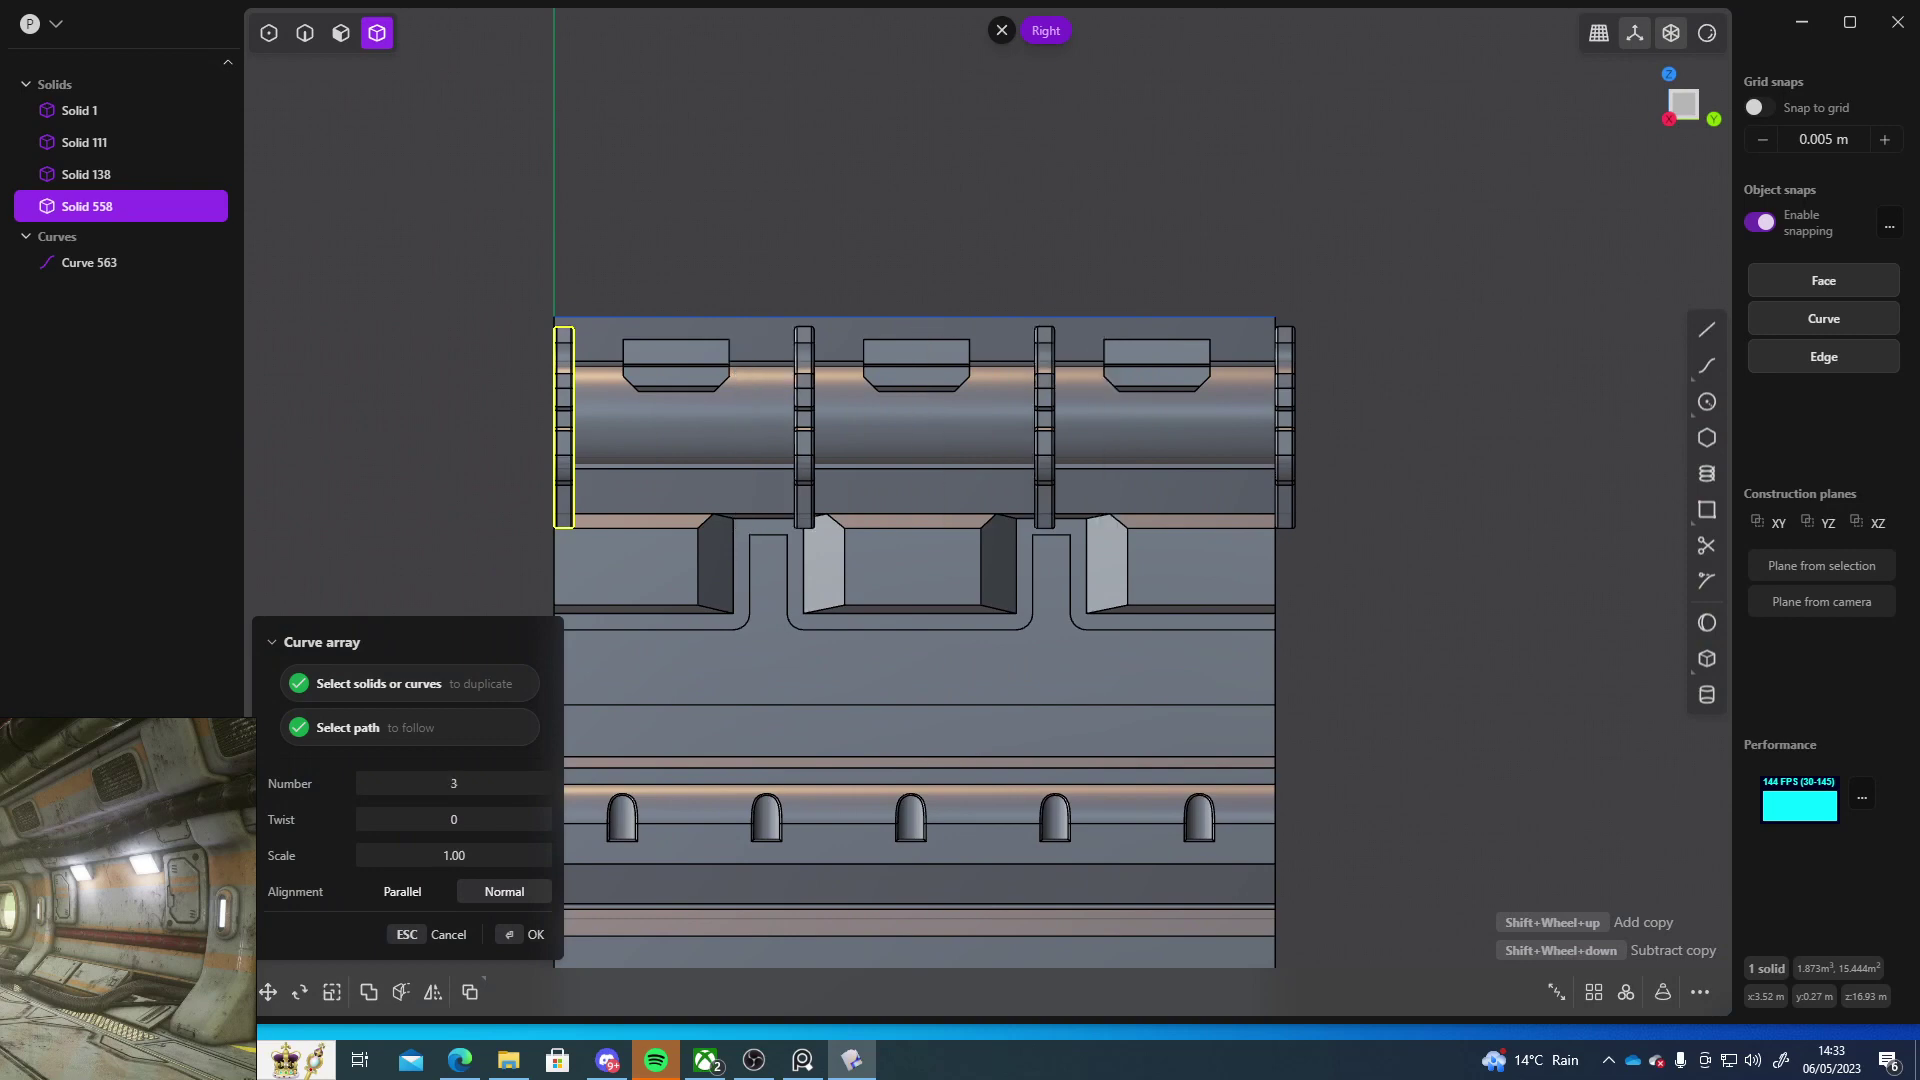
pyautogui.moveTo(425, 786); pyautogui.dragTo(485, 786)
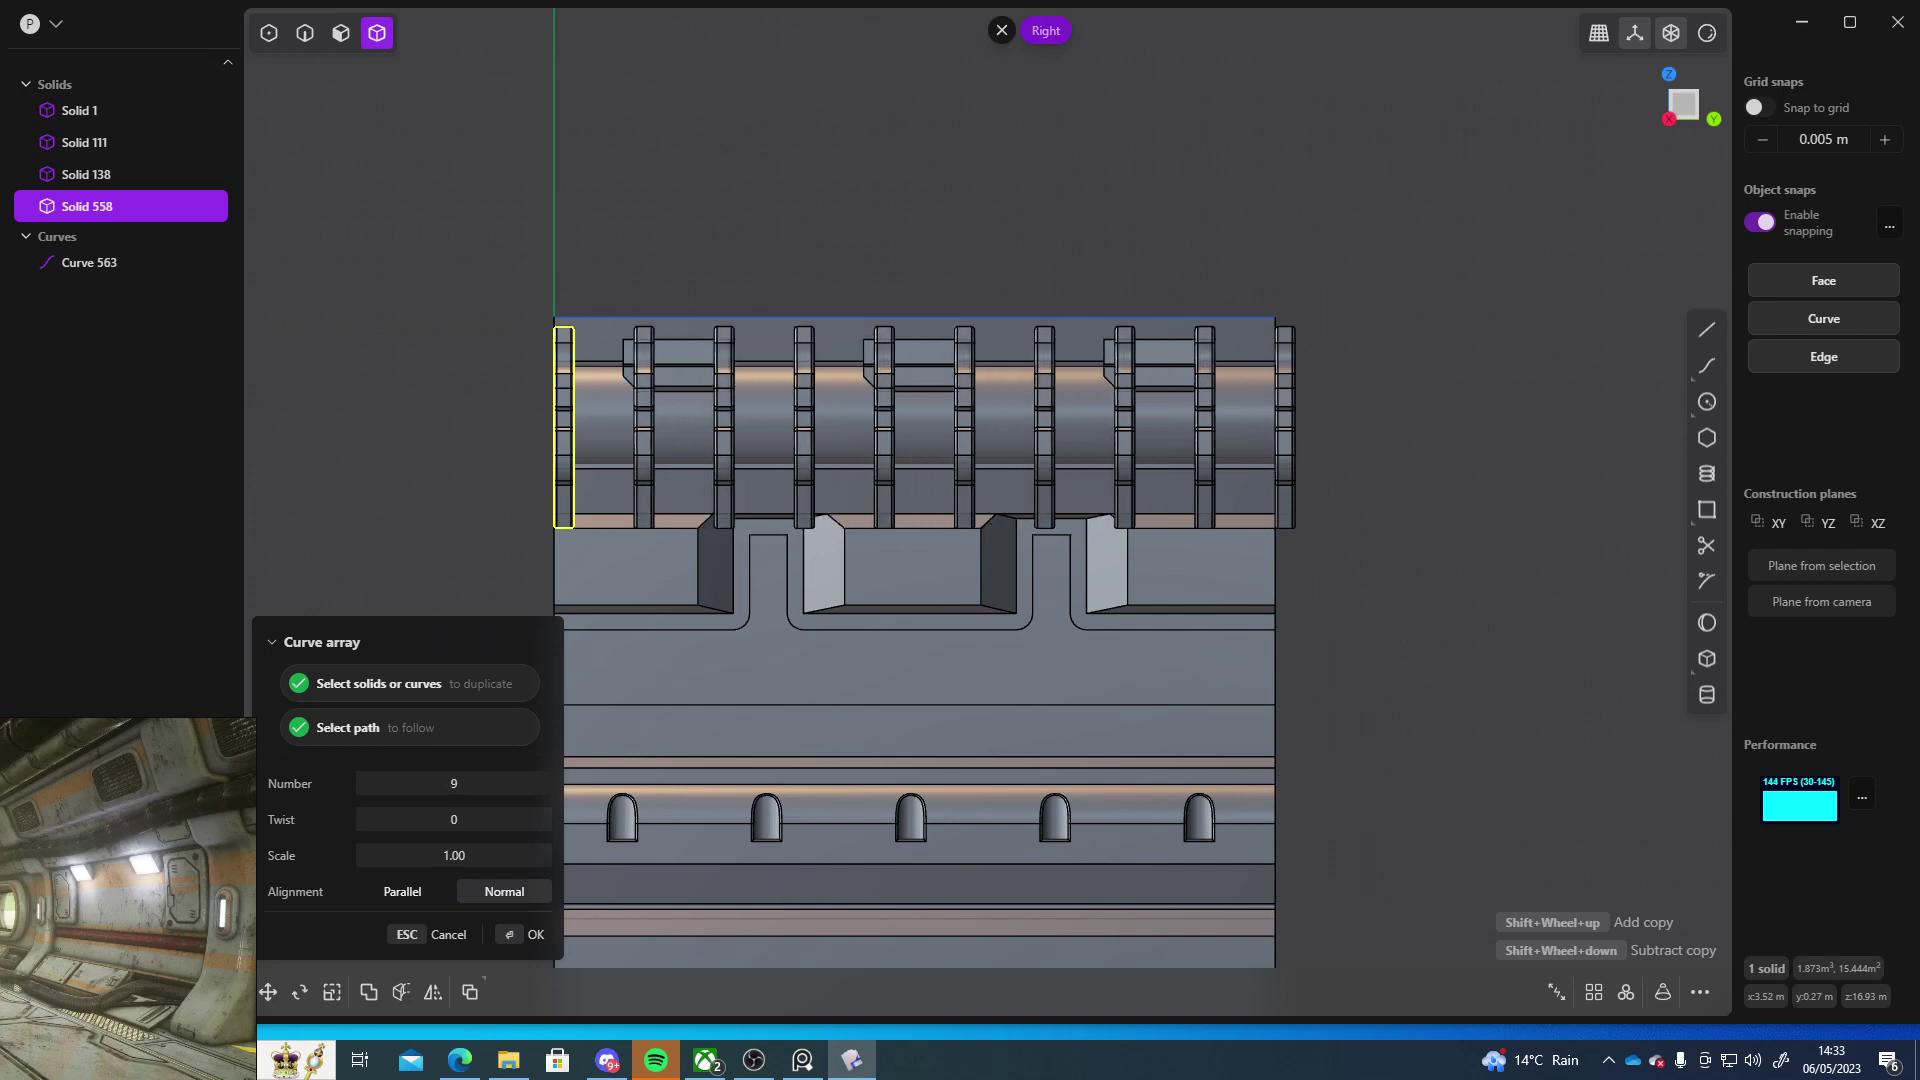
pyautogui.press('Return')
# - Delete the first, second, fourth and fifth bracket copies after the original, keeping the third copy
pyautogui.moveTo(1407, 617); pyautogui.dragTo(1205, 666, button='middle')
pyautogui.click(1315, 619)
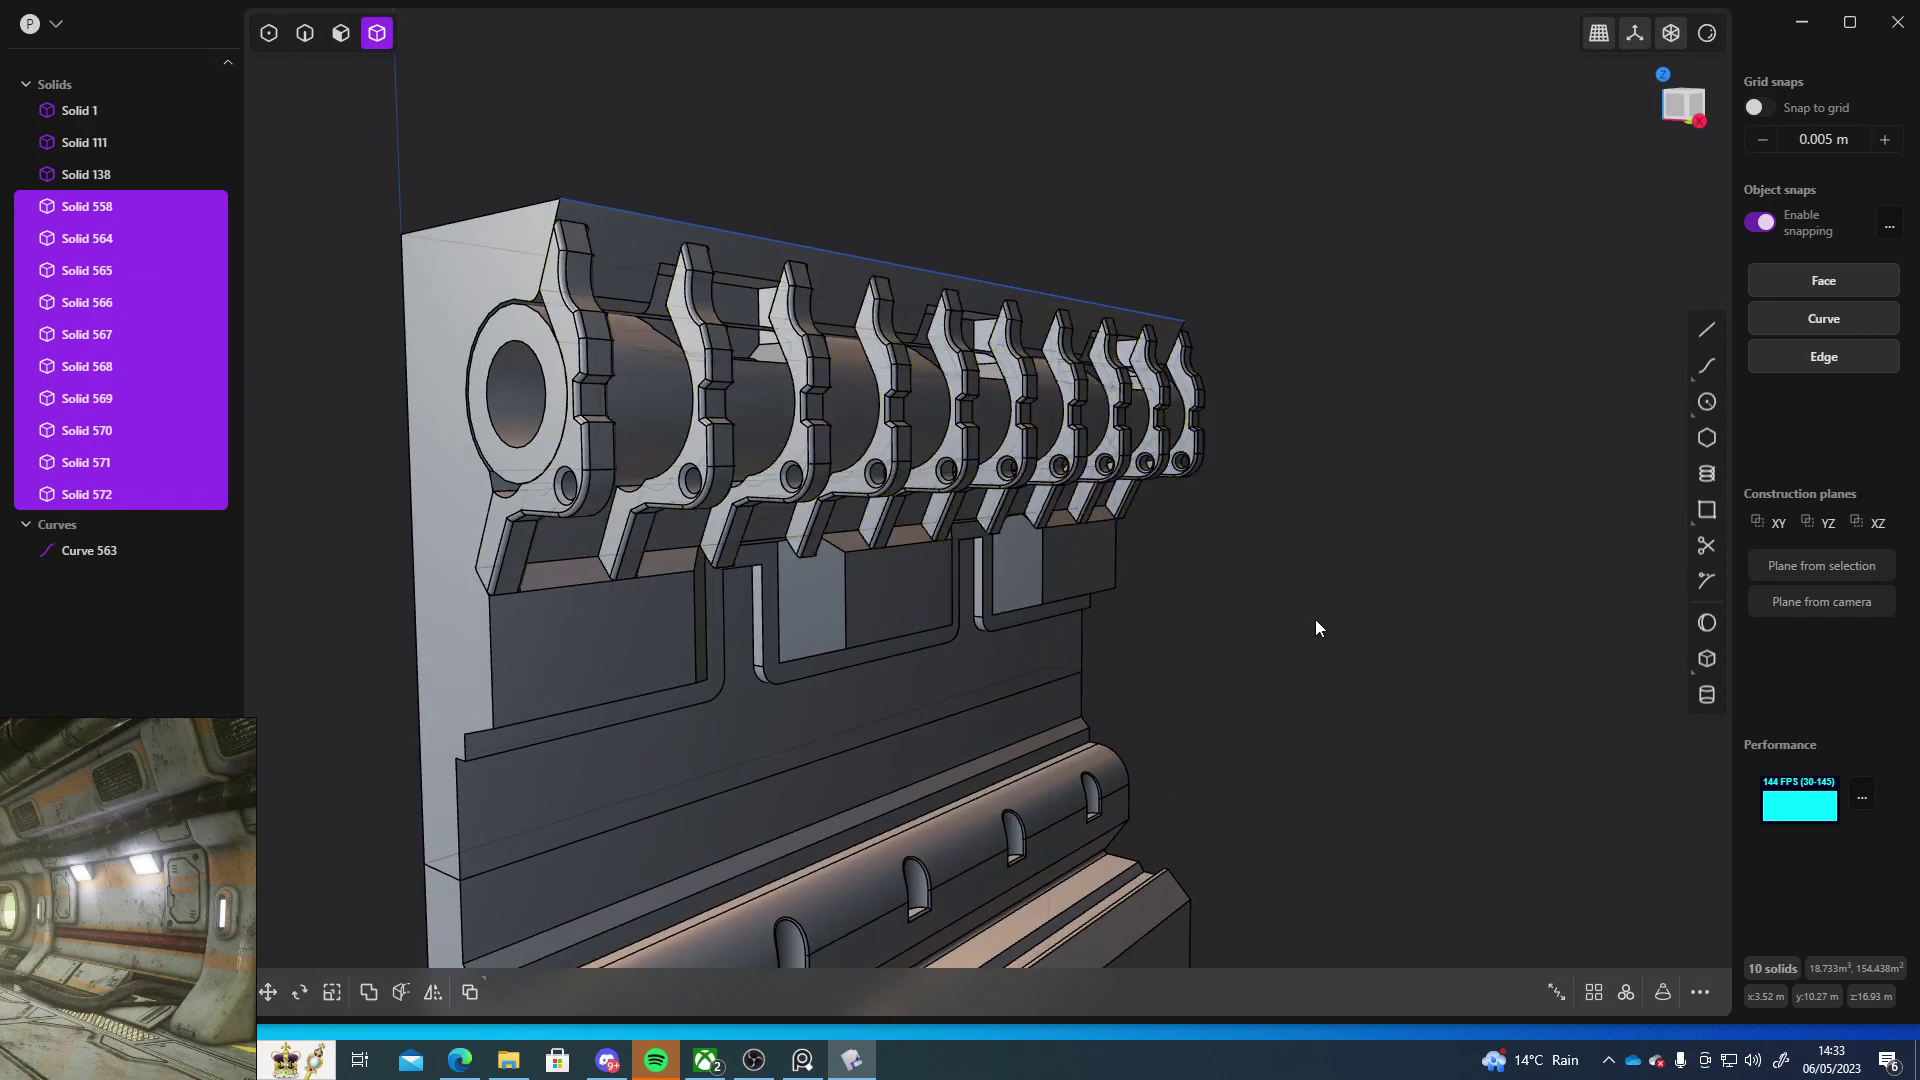
pyautogui.click(704, 460)
pyautogui.press('Delete')
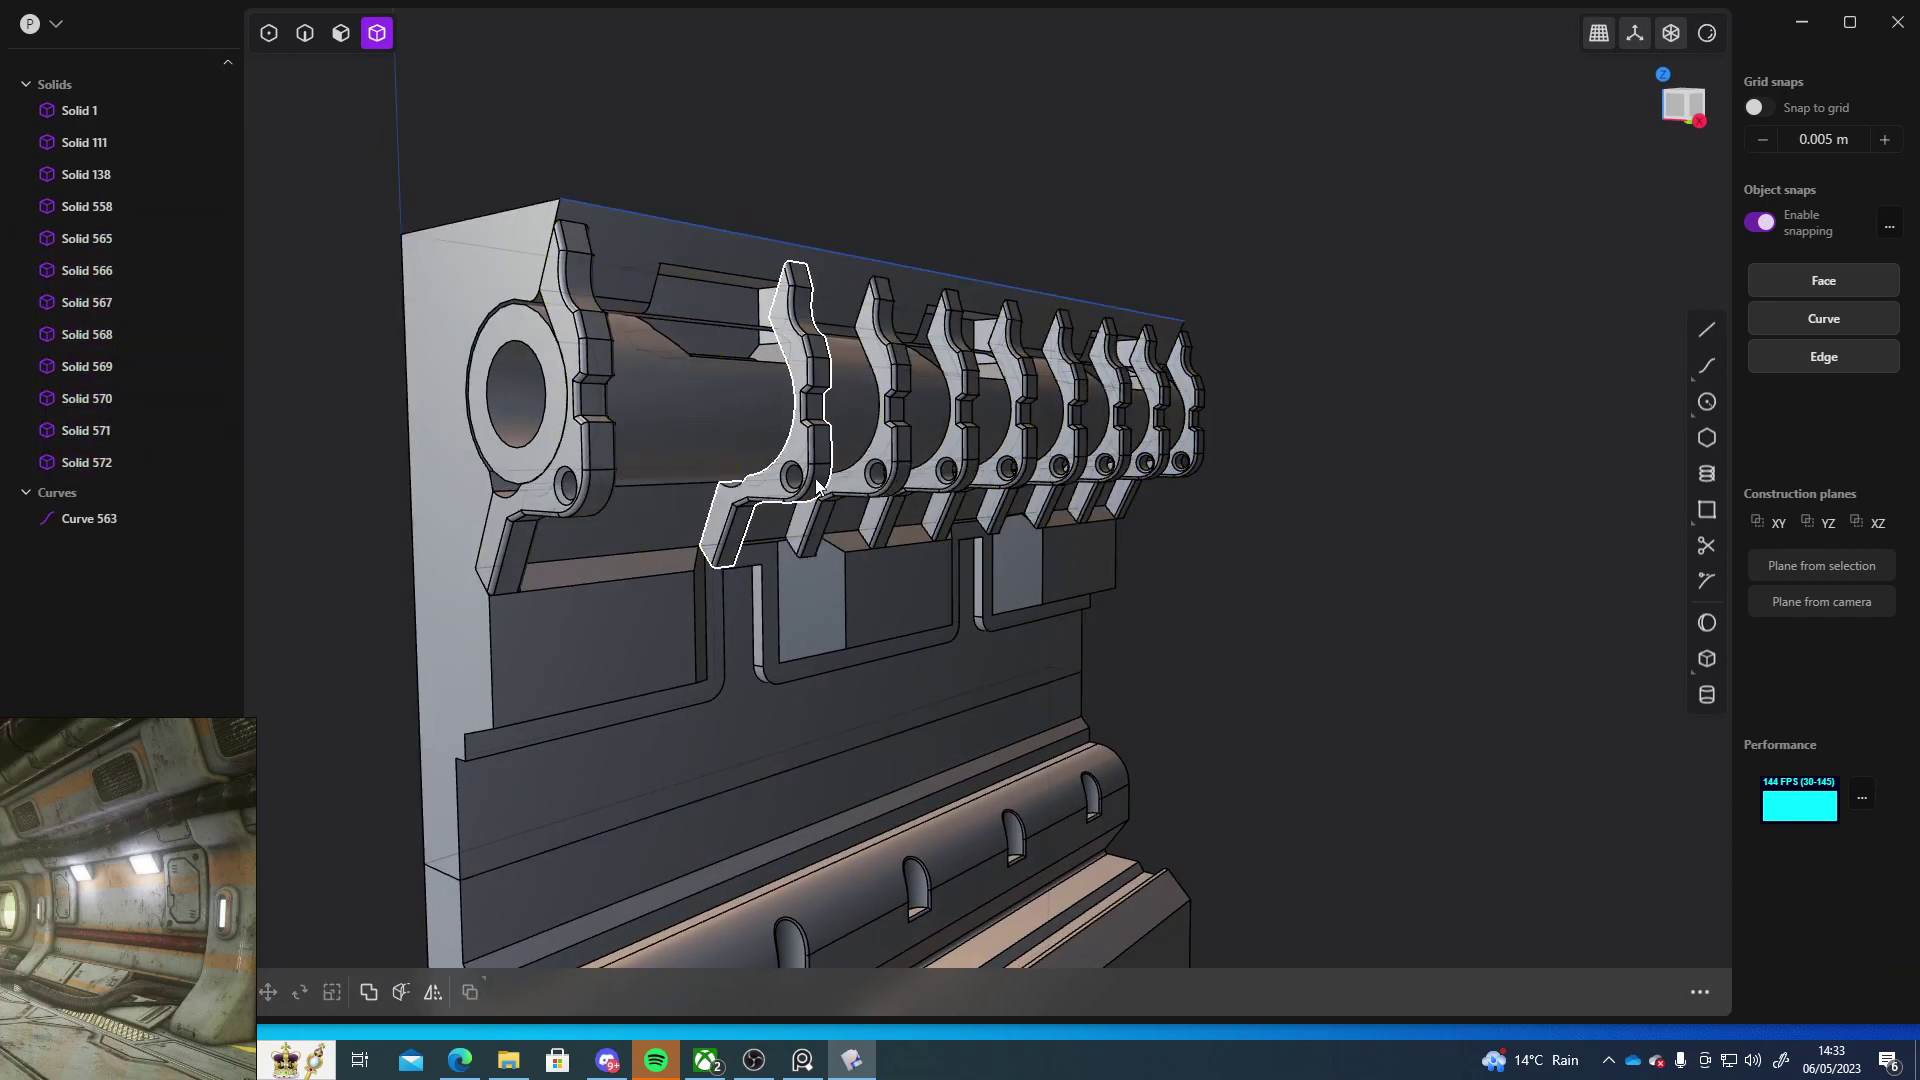
pyautogui.click(831, 473)
pyautogui.press('Delete')
pyautogui.click(956, 472)
pyautogui.click(945, 450)
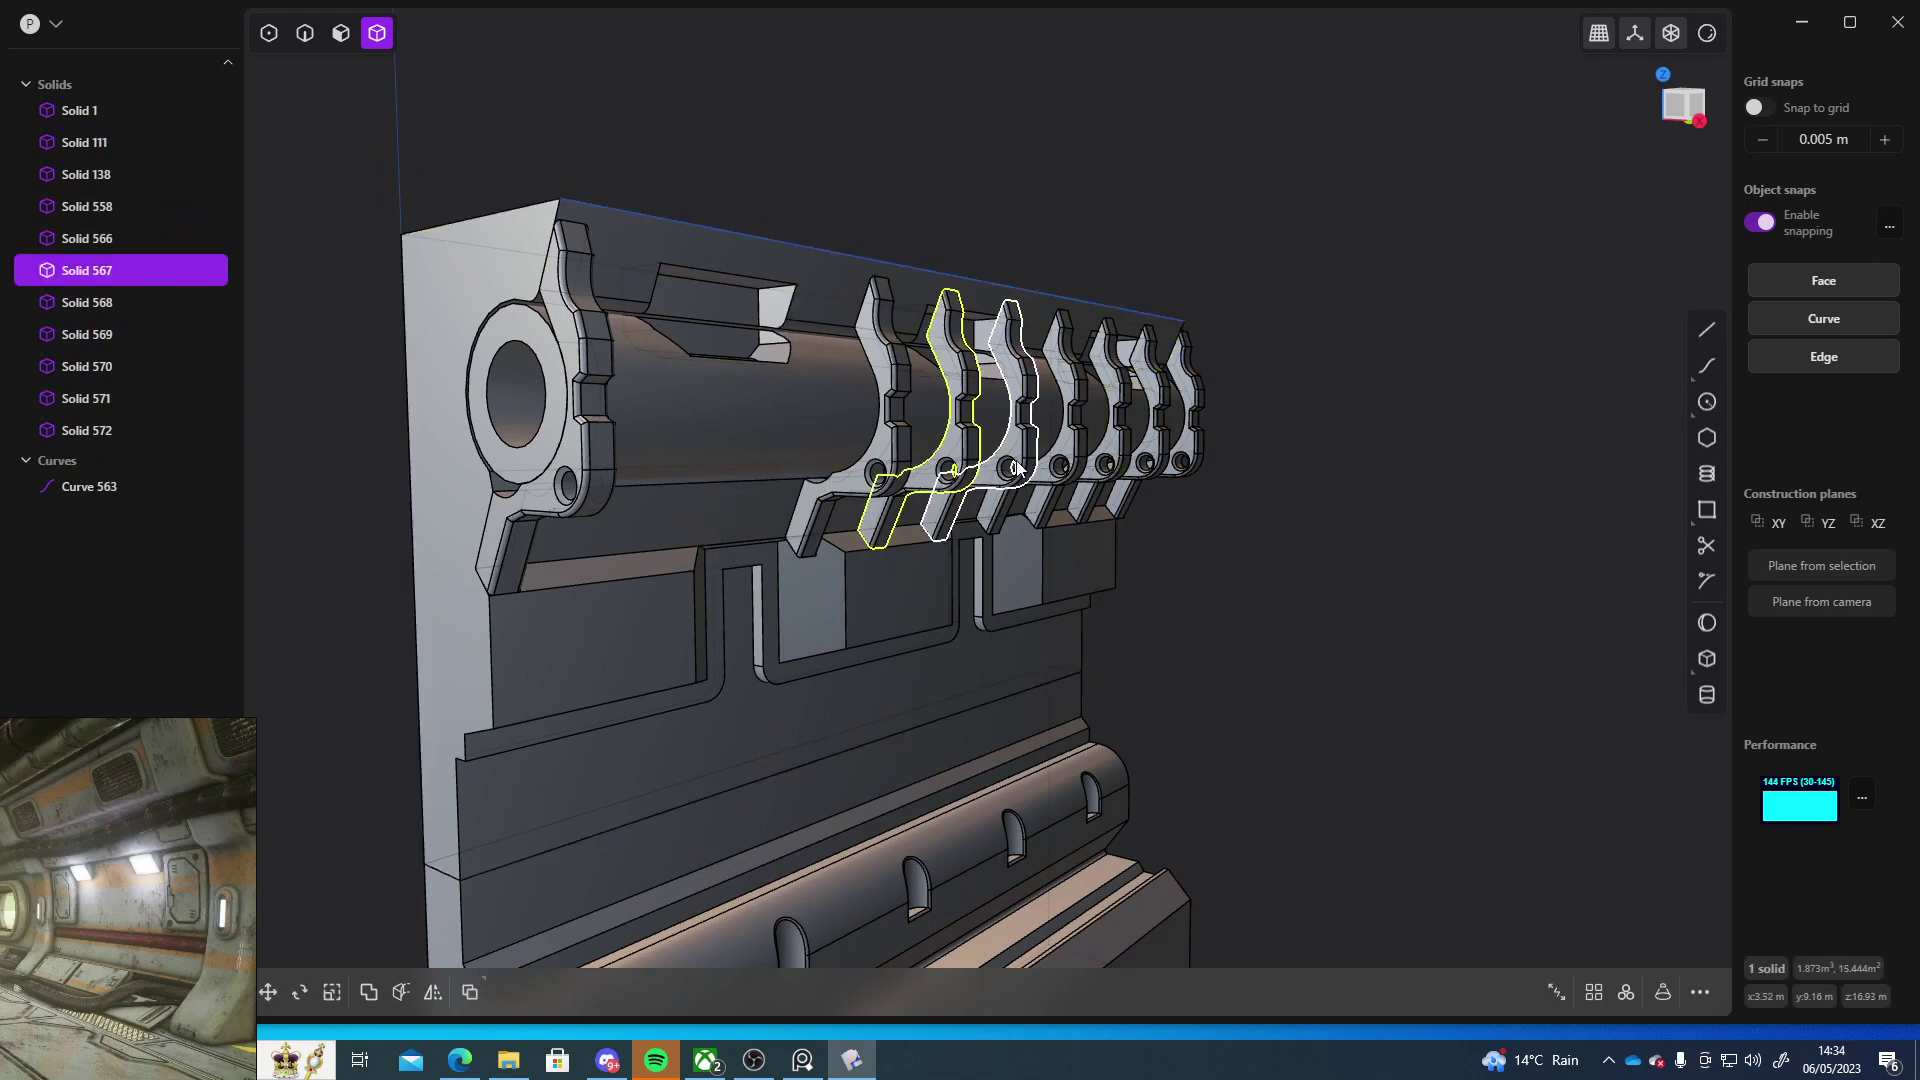
pyautogui.press('Delete')
pyautogui.click(1020, 470)
pyautogui.press('Delete')
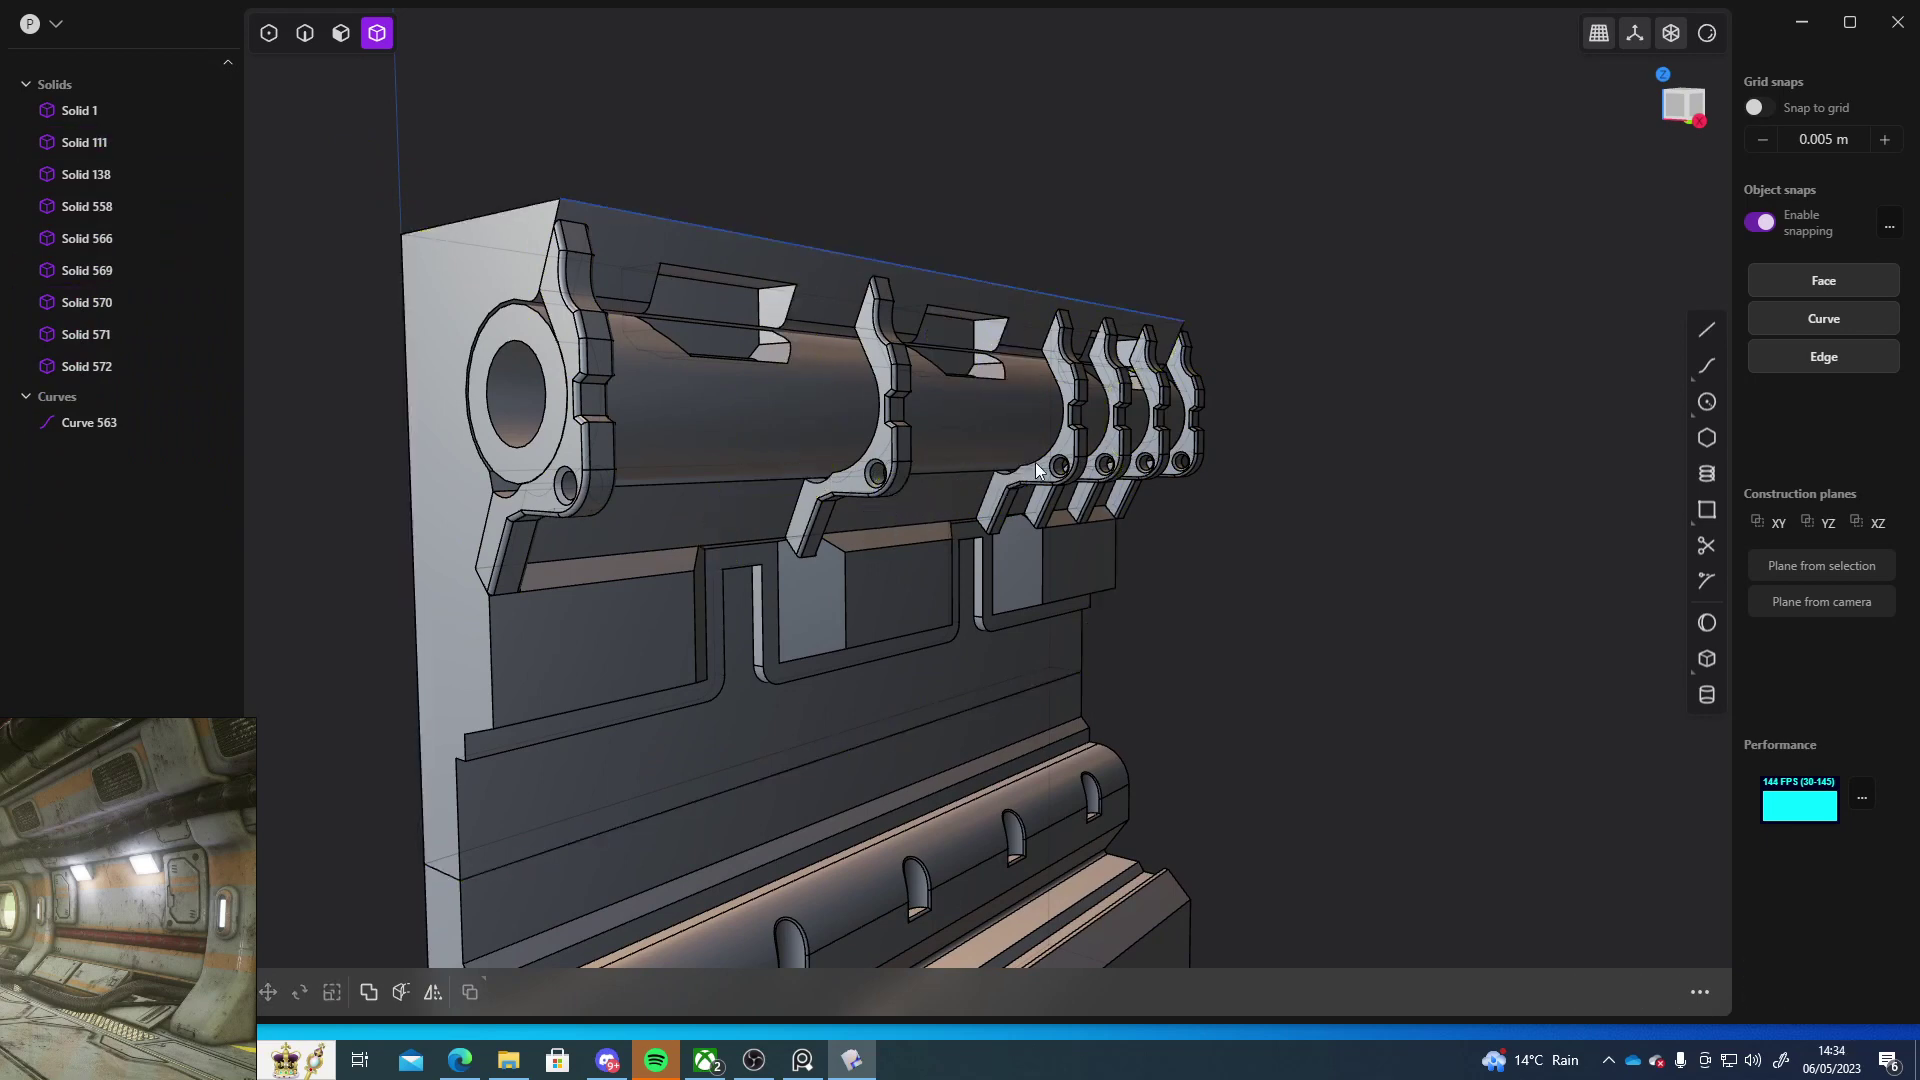
# - Delete the last three bracket copies at the pipe's far end, keeping the sixth copy
pyautogui.click(1123, 465)
pyautogui.press('Delete')
pyautogui.click(1160, 465)
pyautogui.press('Delete')
pyautogui.moveTo(1429, 521); pyautogui.dragTo(1337, 497, button='middle')
pyautogui.click(1335, 499)
pyautogui.press('Delete')
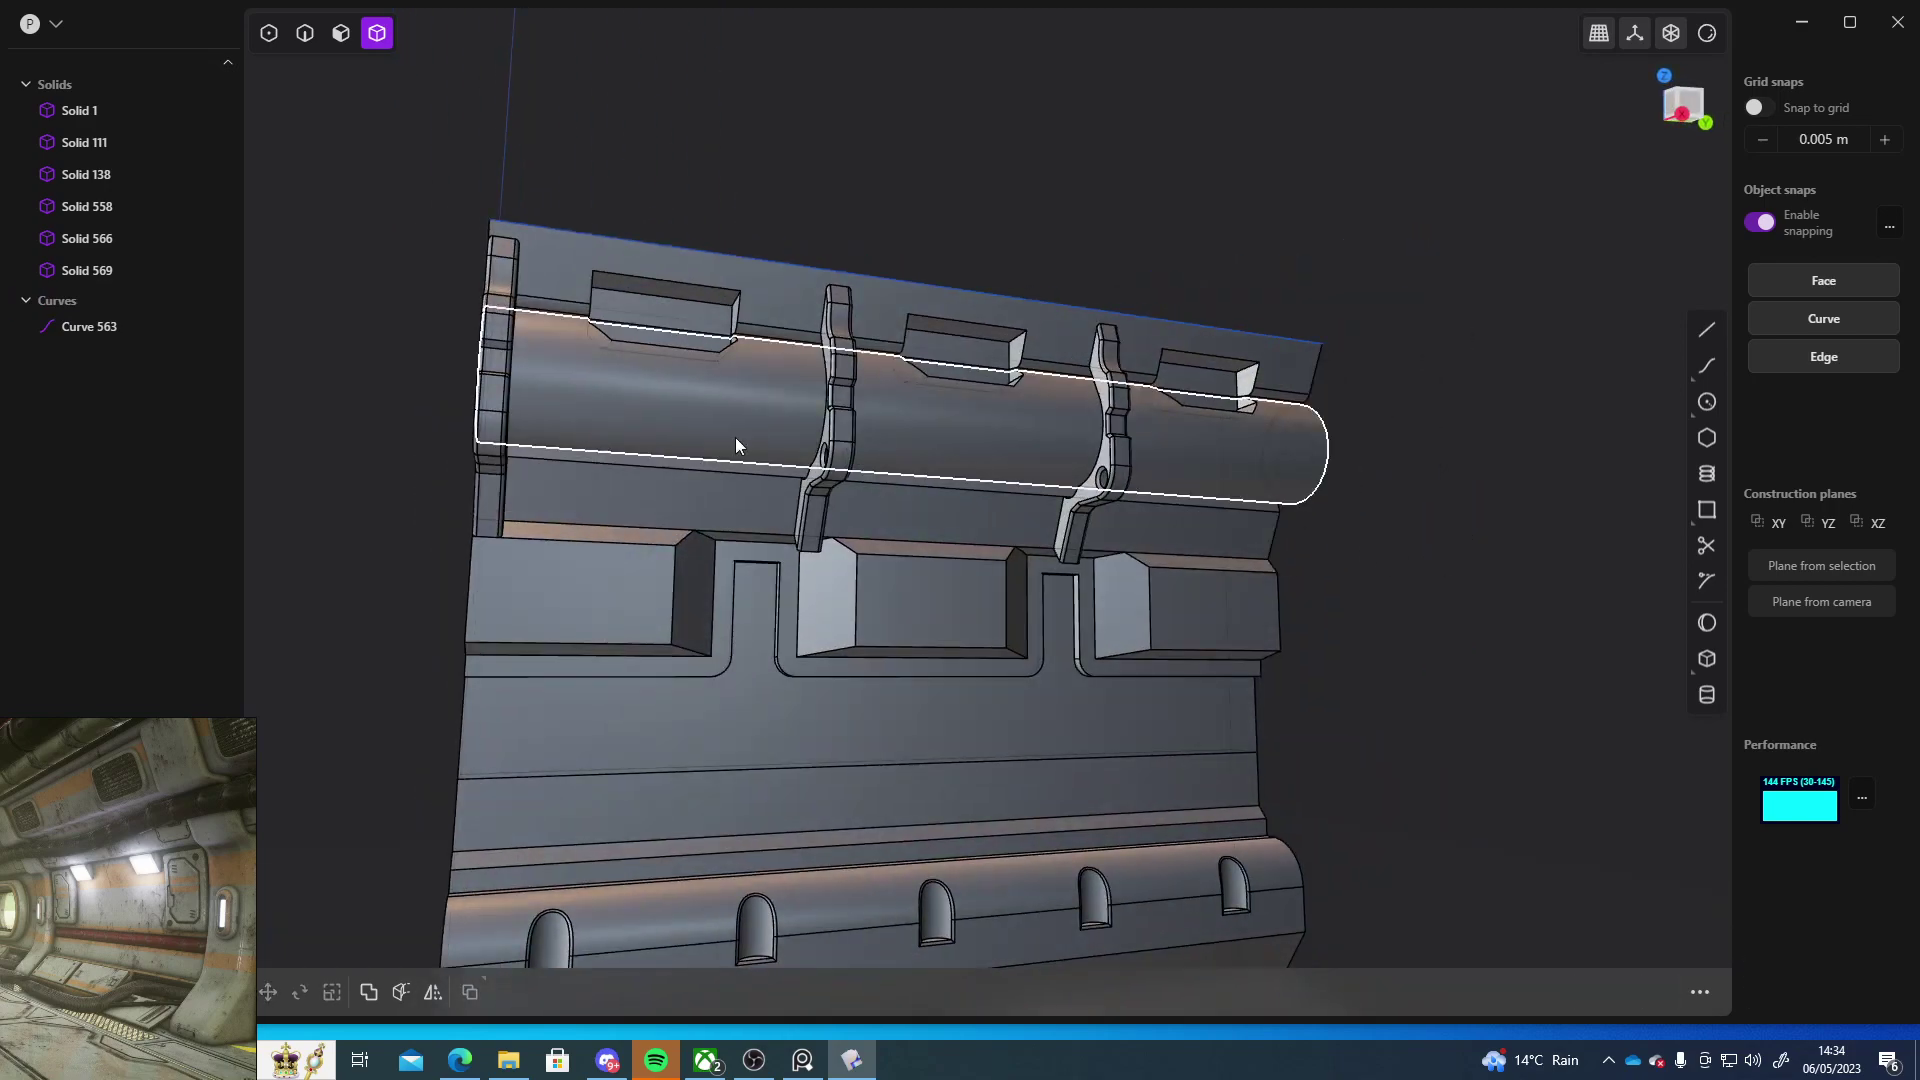
pyautogui.moveTo(520, 423); pyautogui.dragTo(1261, 480, button='middle')
pyautogui.scroll(-7, 1344, 600)
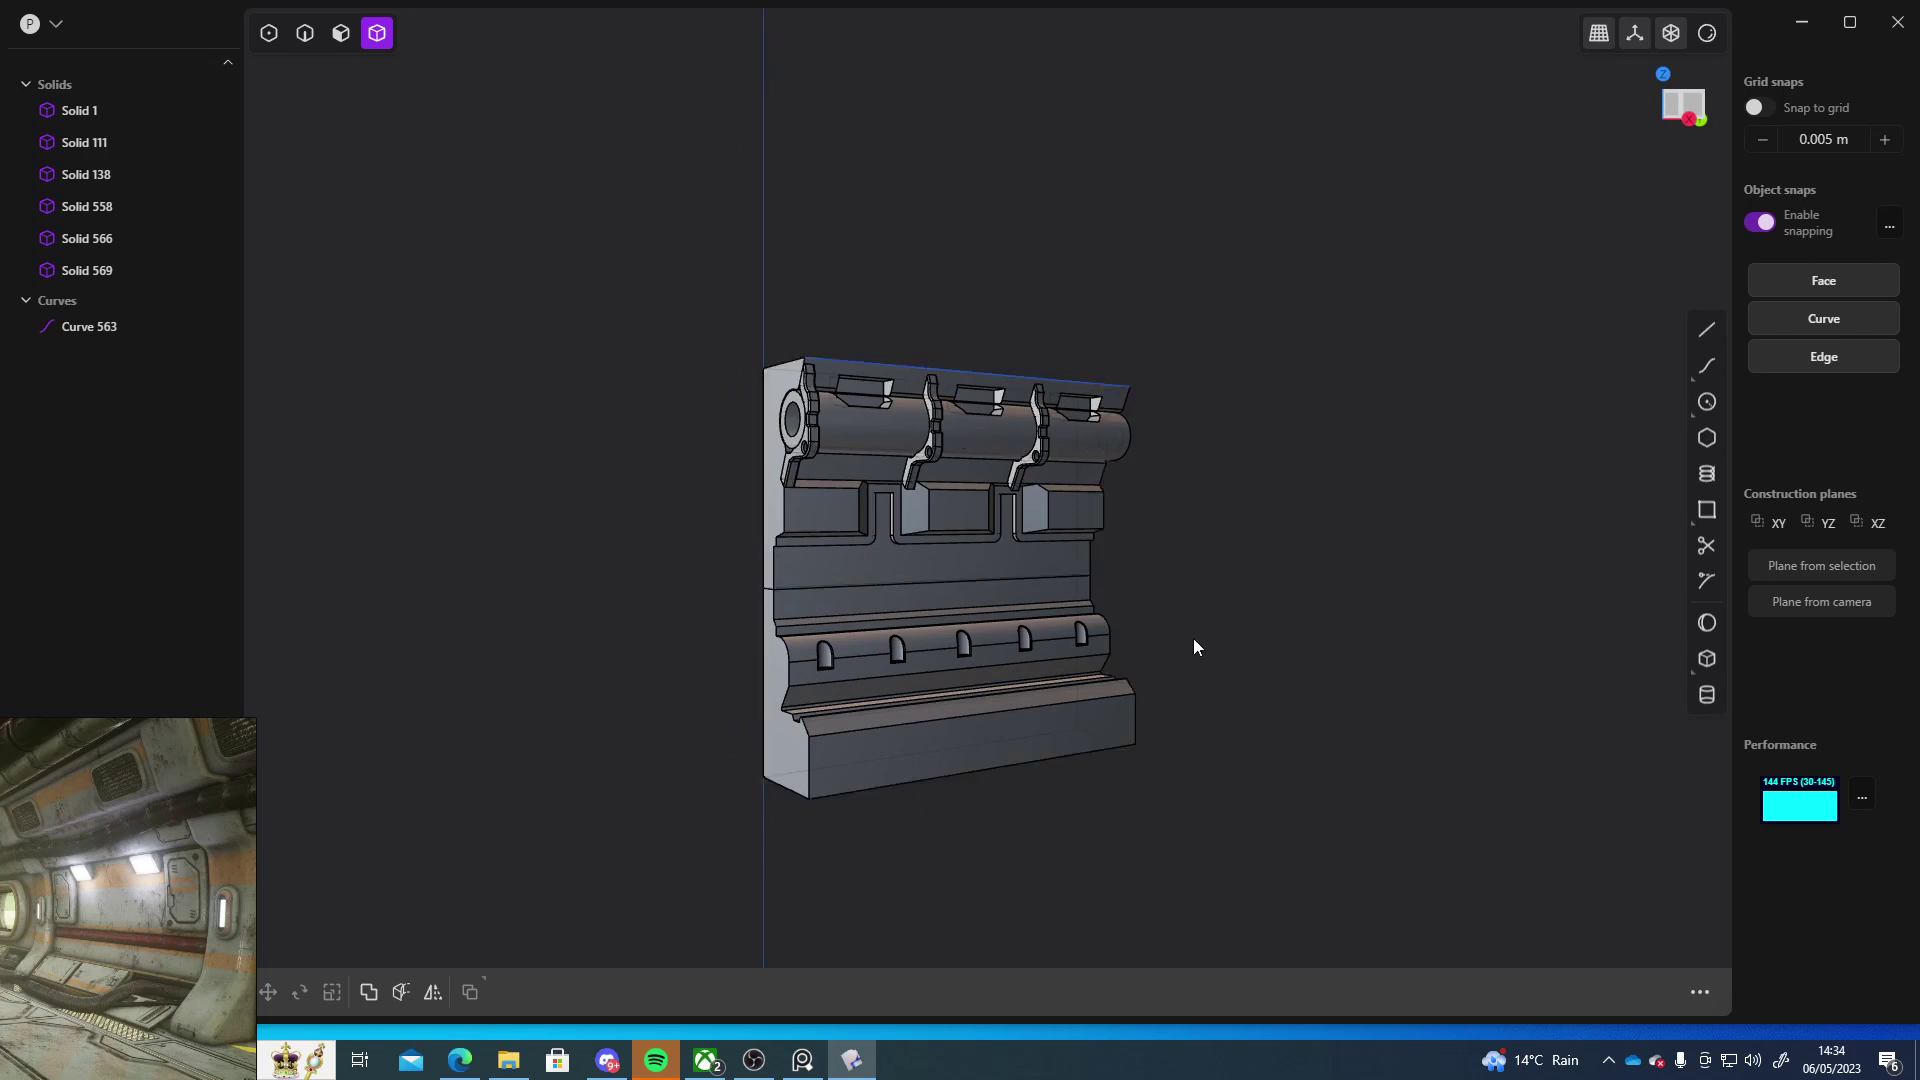
pyautogui.moveTo(1193, 637); pyautogui.dragTo(1078, 617, button='middle')
# - Try to fillet all the rim edges of the first recess cut into the pipe
pyautogui.scroll(5, 780, 599)
pyautogui.keyDown('shift'); pyautogui.moveTo(779, 593); pyautogui.dragTo(597, 797, button='middle'); pyautogui.keyUp('shift')
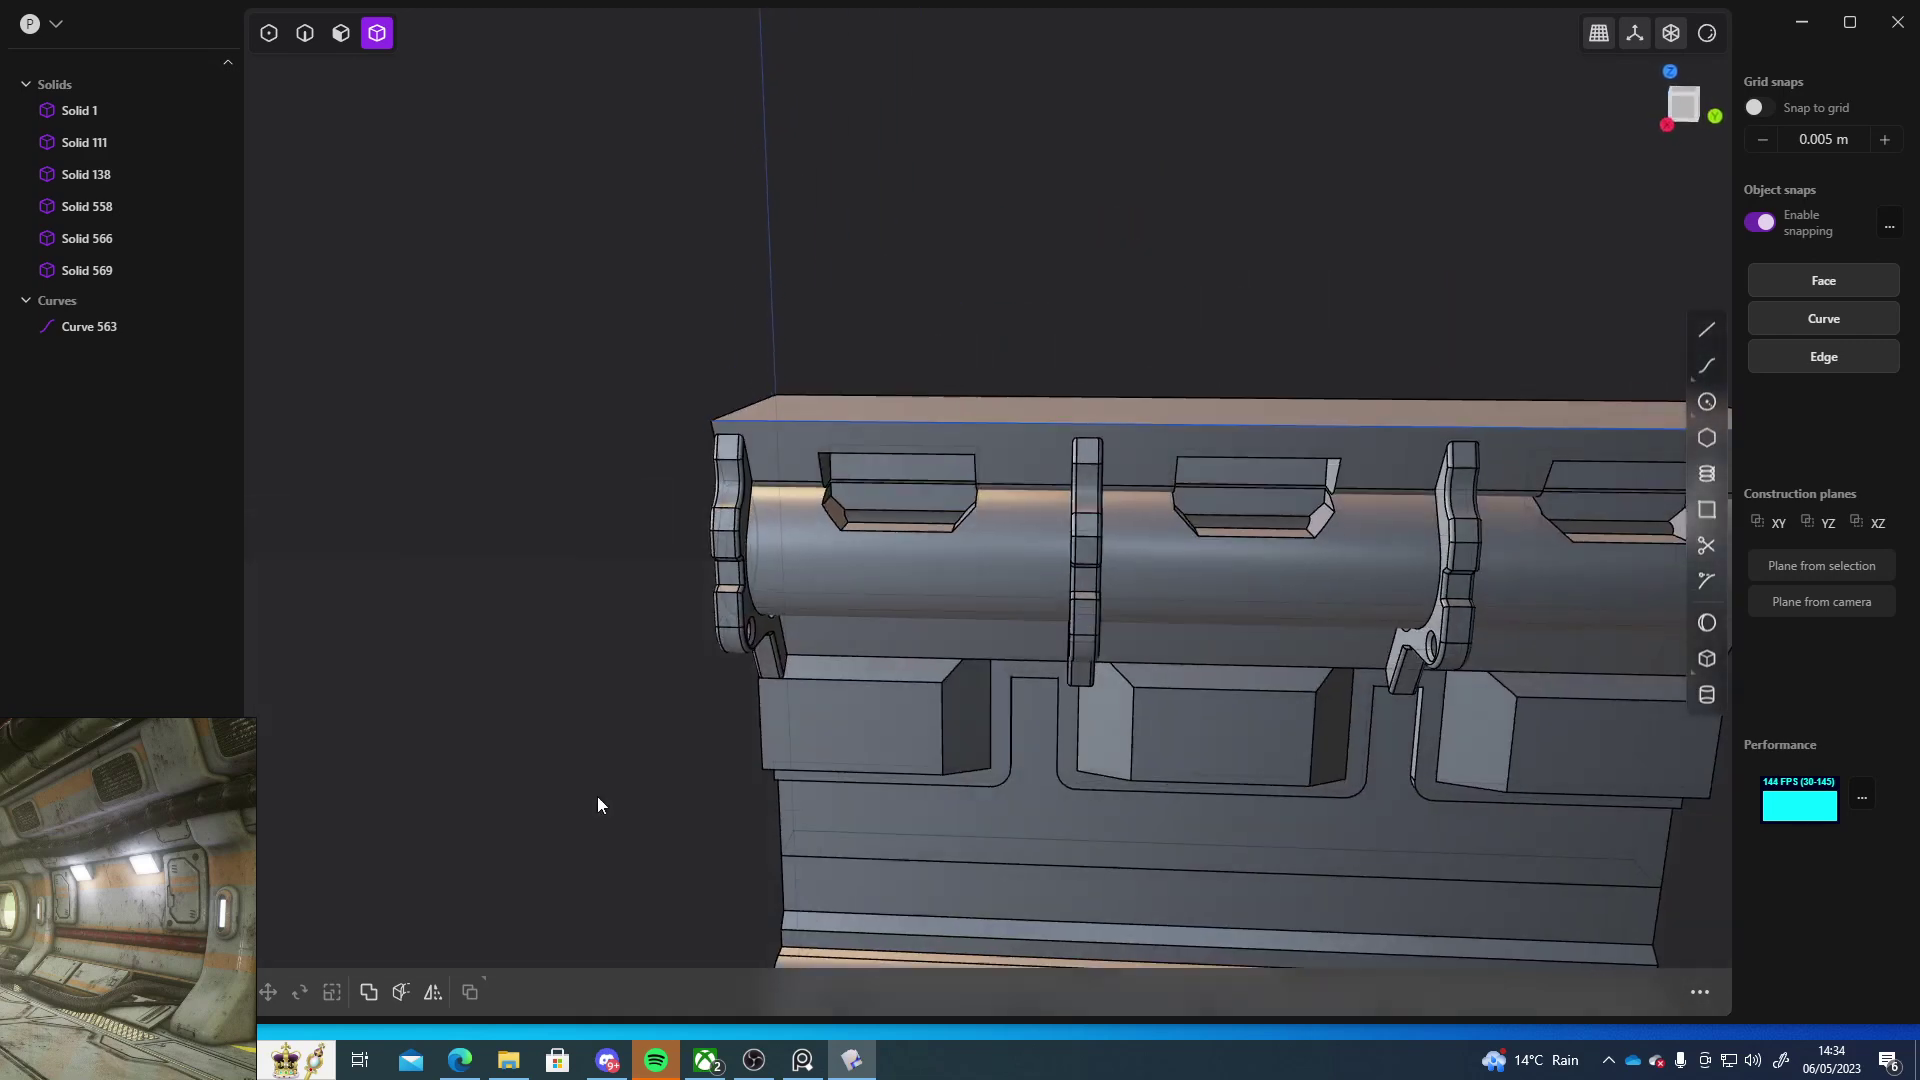
pyautogui.scroll(7, 711, 698)
pyautogui.scroll(-2, 772, 722)
pyautogui.moveTo(772, 722); pyautogui.dragTo(689, 759, button='middle')
pyautogui.press('2')
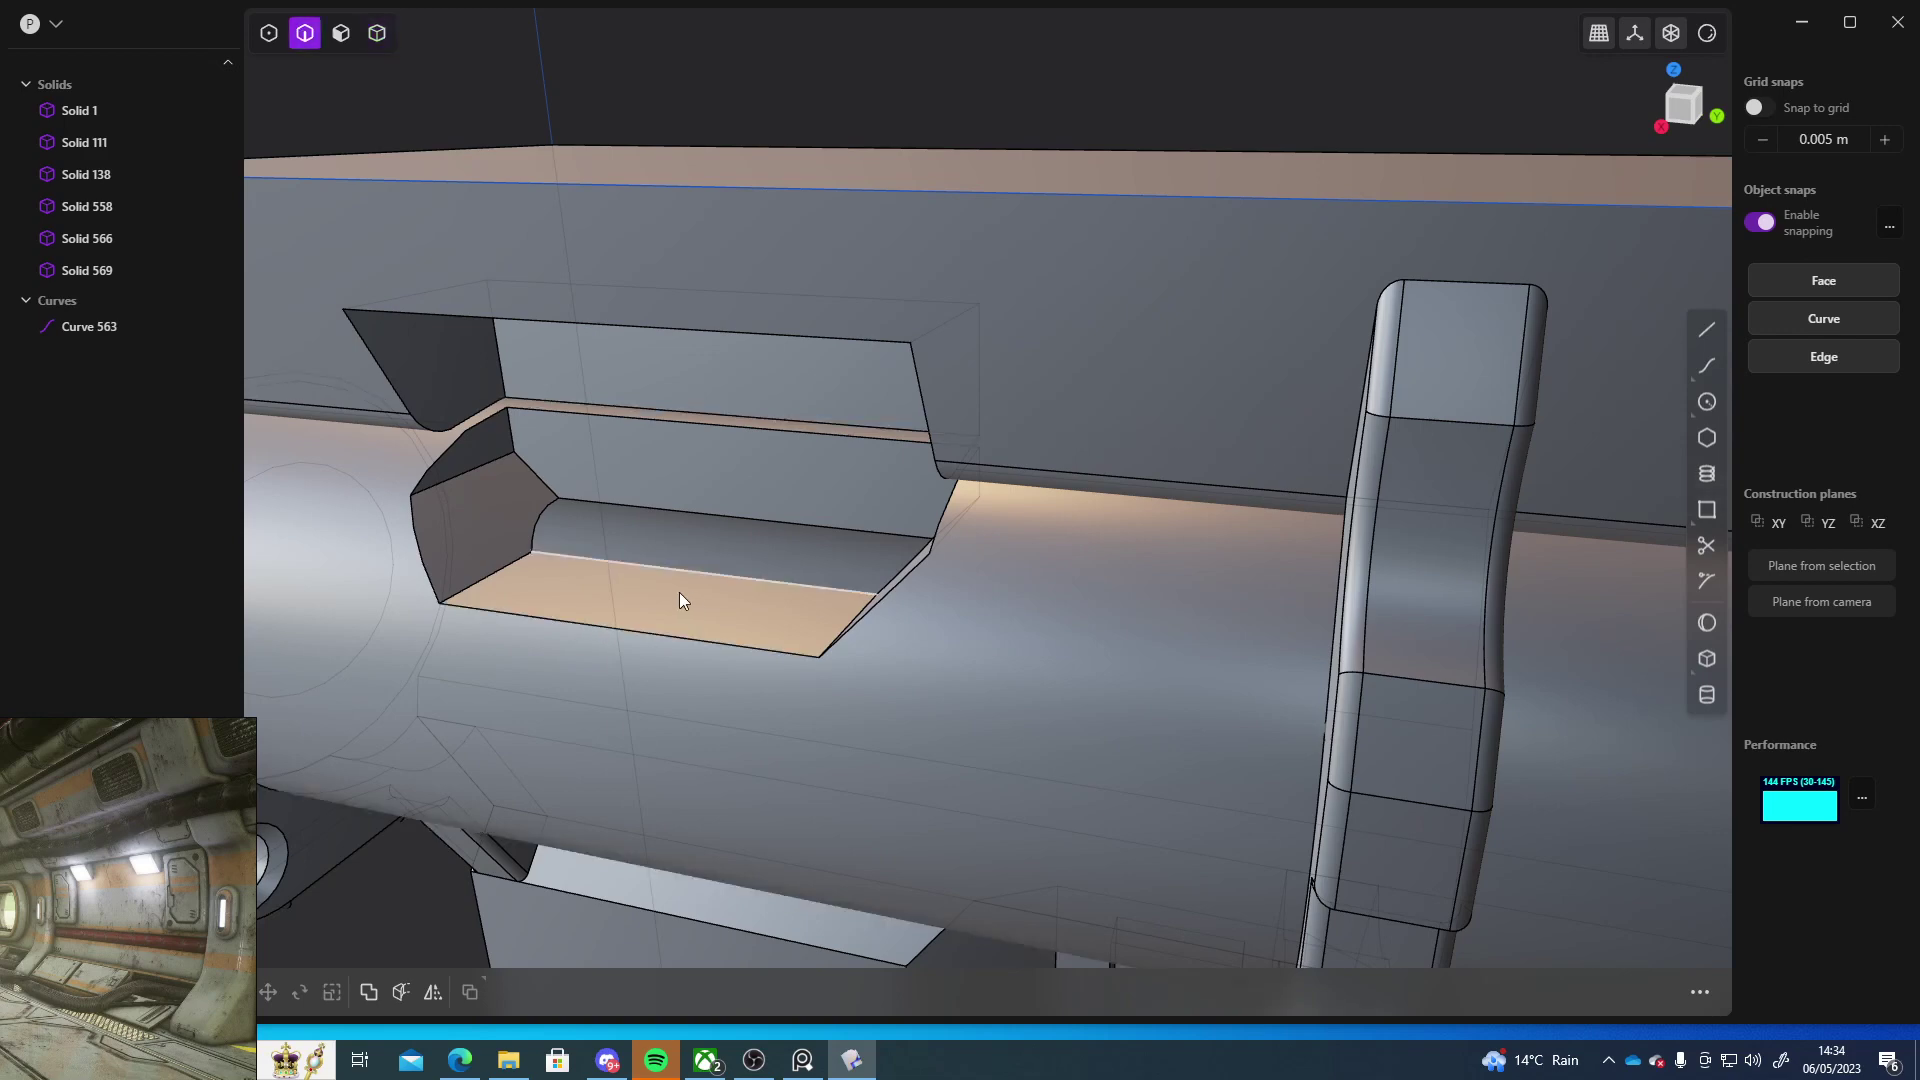
pyautogui.click(637, 636)
pyautogui.press('b')
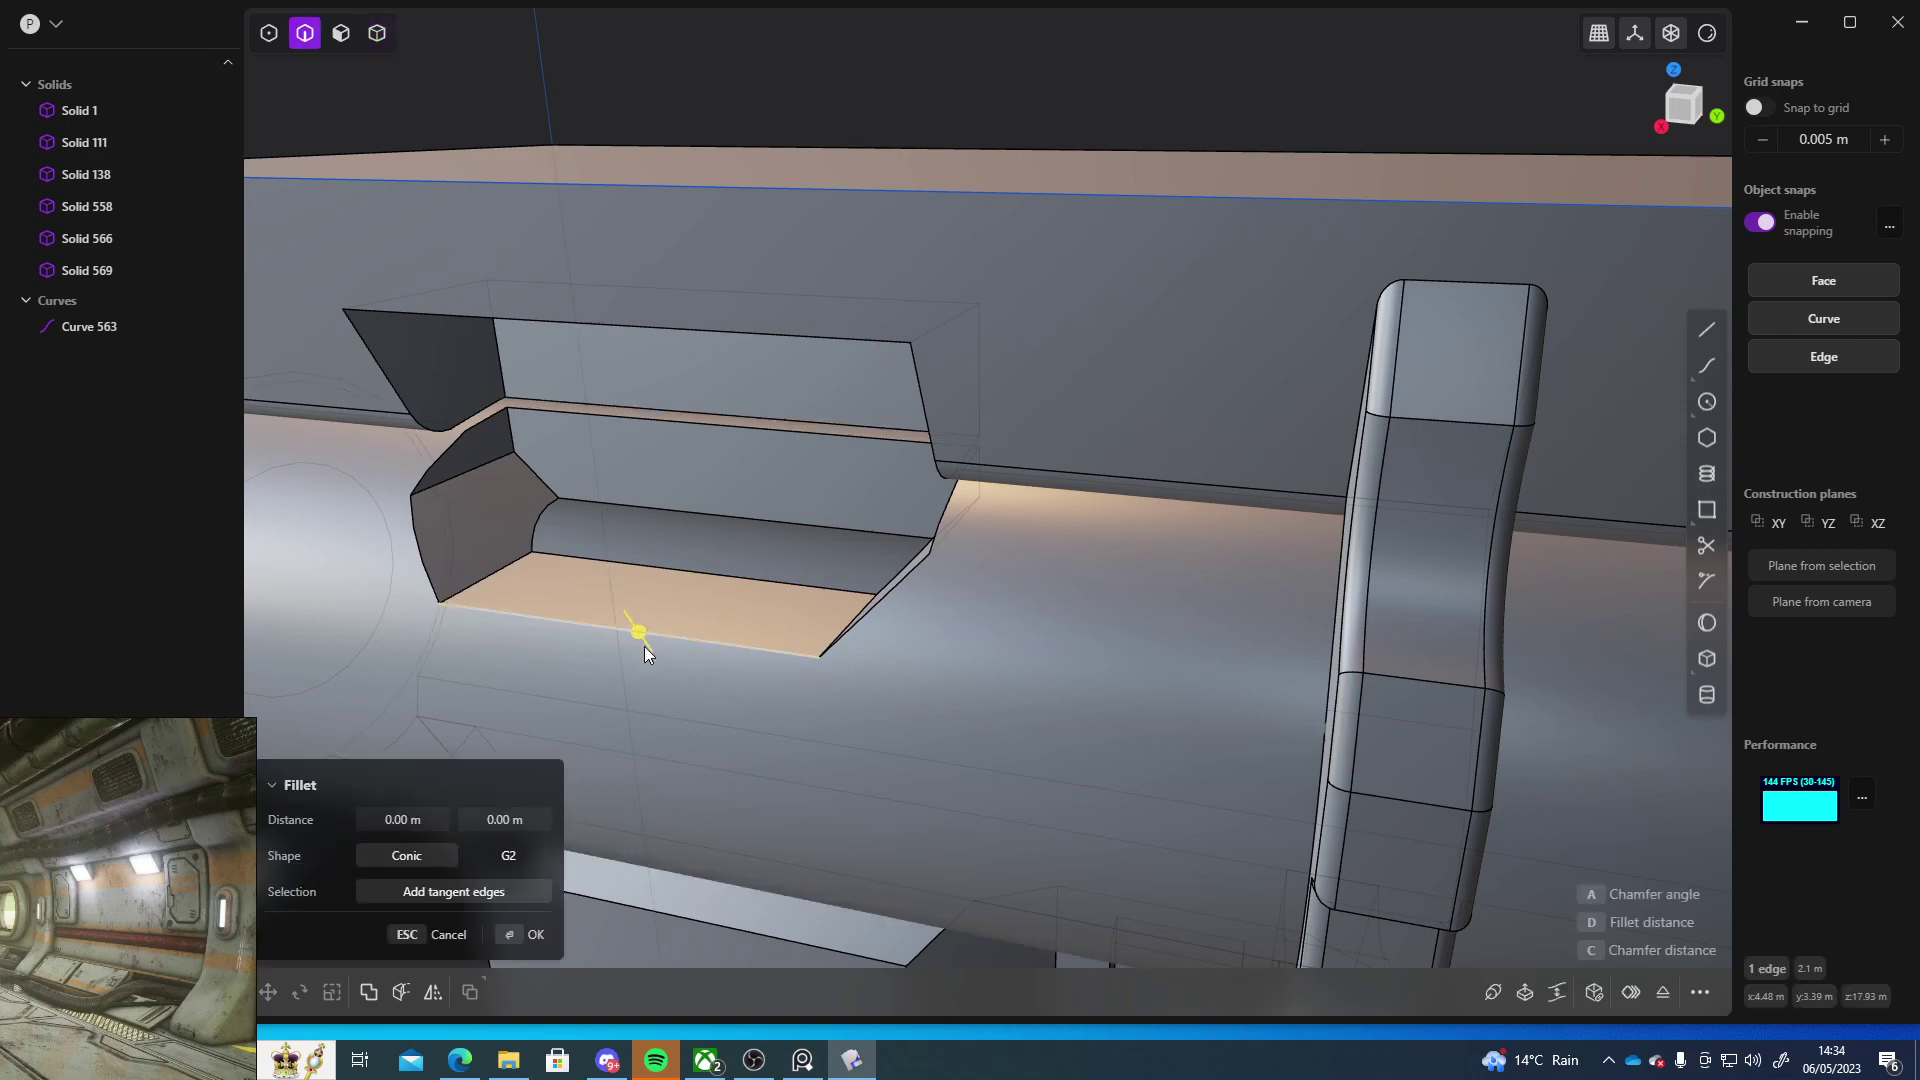
pyautogui.click(422, 563)
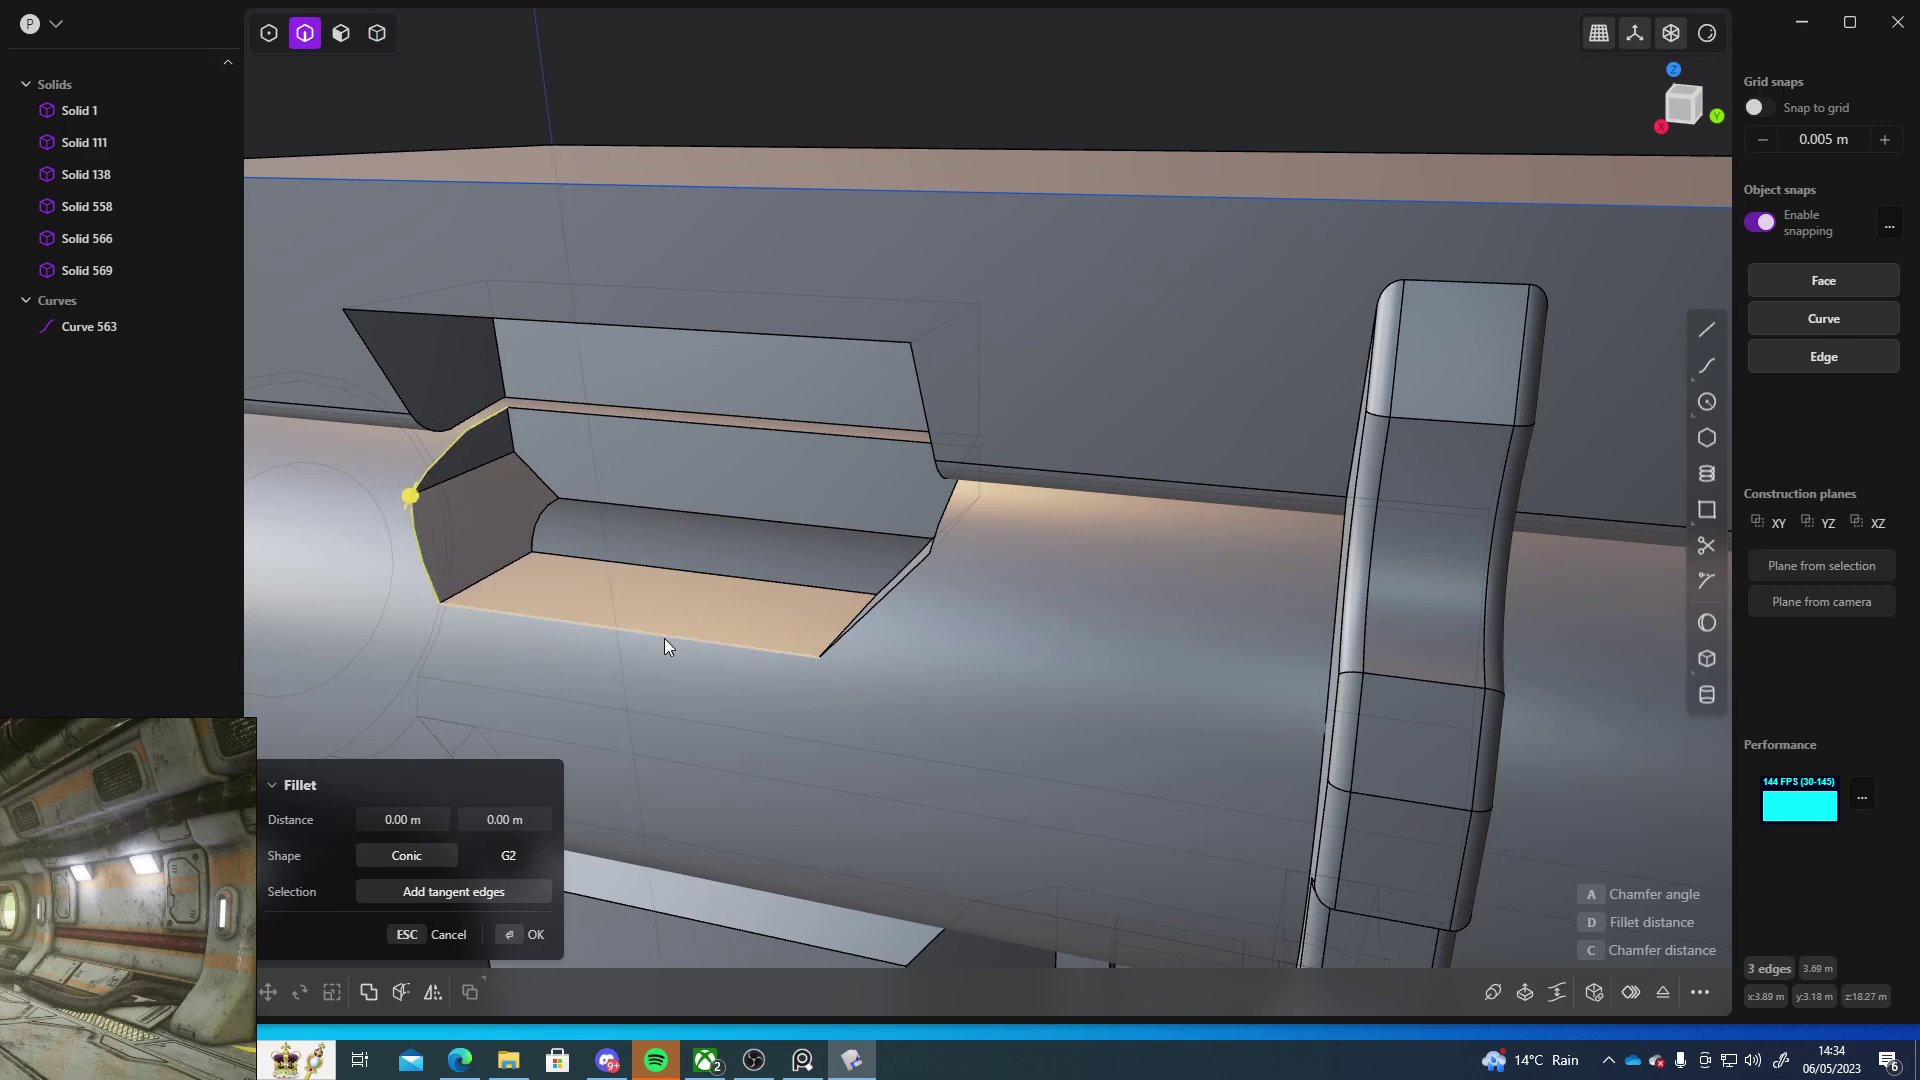
pyautogui.moveTo(663, 638); pyautogui.dragTo(1169, 563, button='middle')
pyautogui.click(1225, 568)
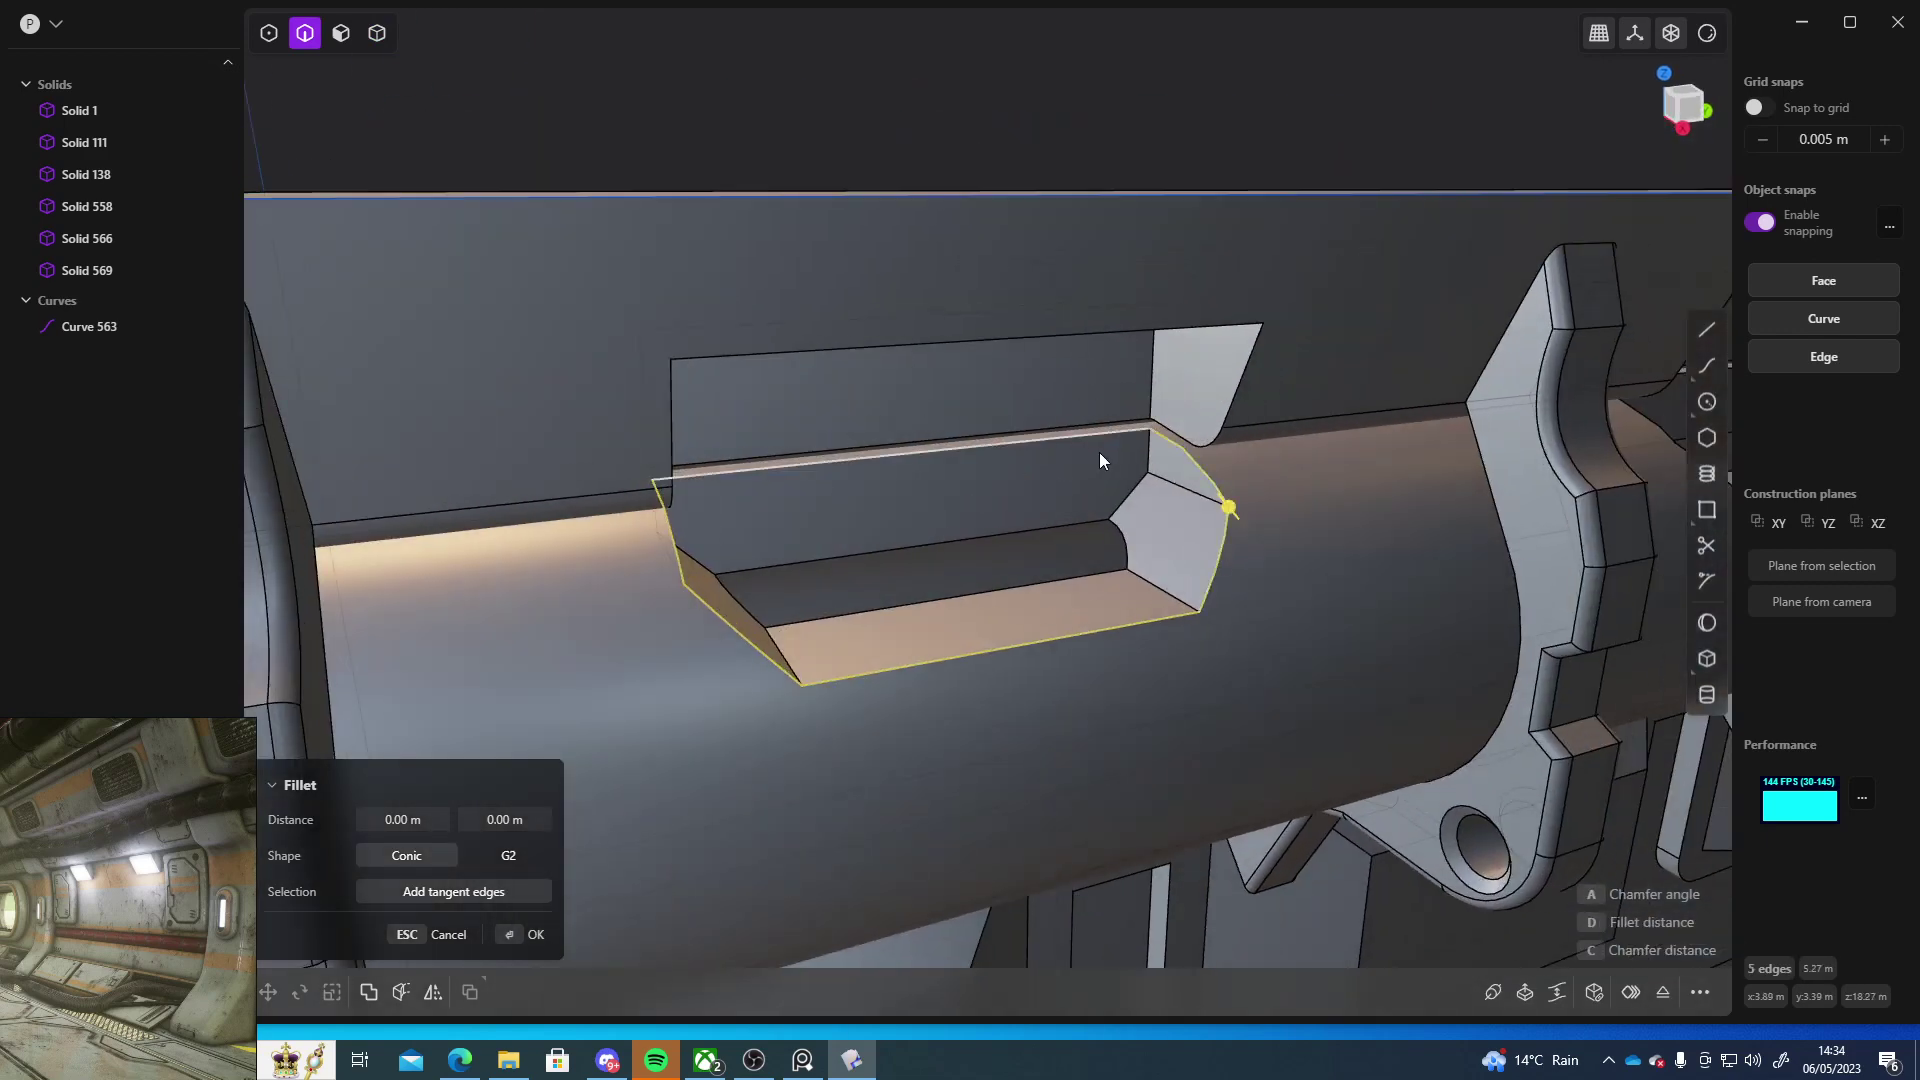
pyautogui.click(1100, 455)
pyautogui.moveTo(1090, 437); pyautogui.dragTo(1102, 431)
pyautogui.press('Escape')
pyautogui.moveTo(1234, 544); pyautogui.dragTo(964, 598, button='middle')
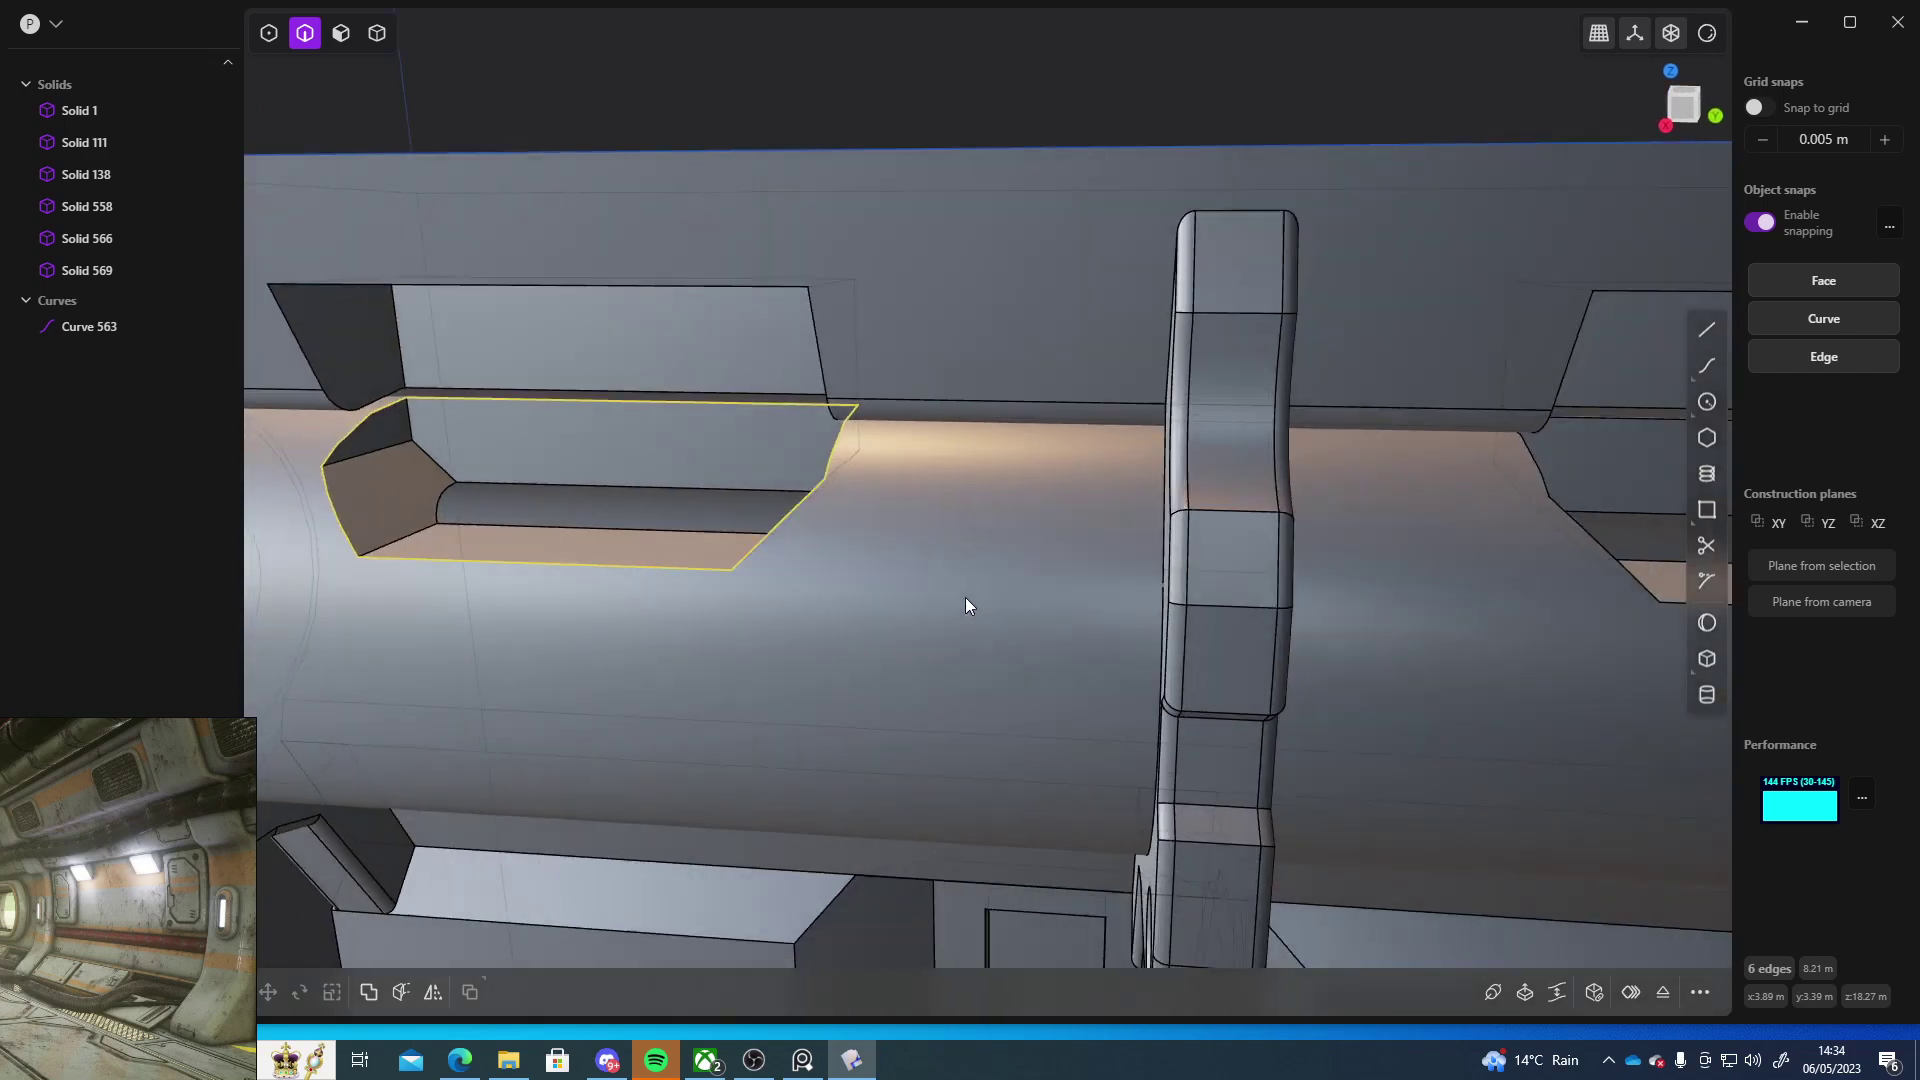
pyautogui.press('Escape')
# - Try to fillet only the long lower front edge of the first pipe recess
pyautogui.click(556, 569)
pyautogui.press('f')
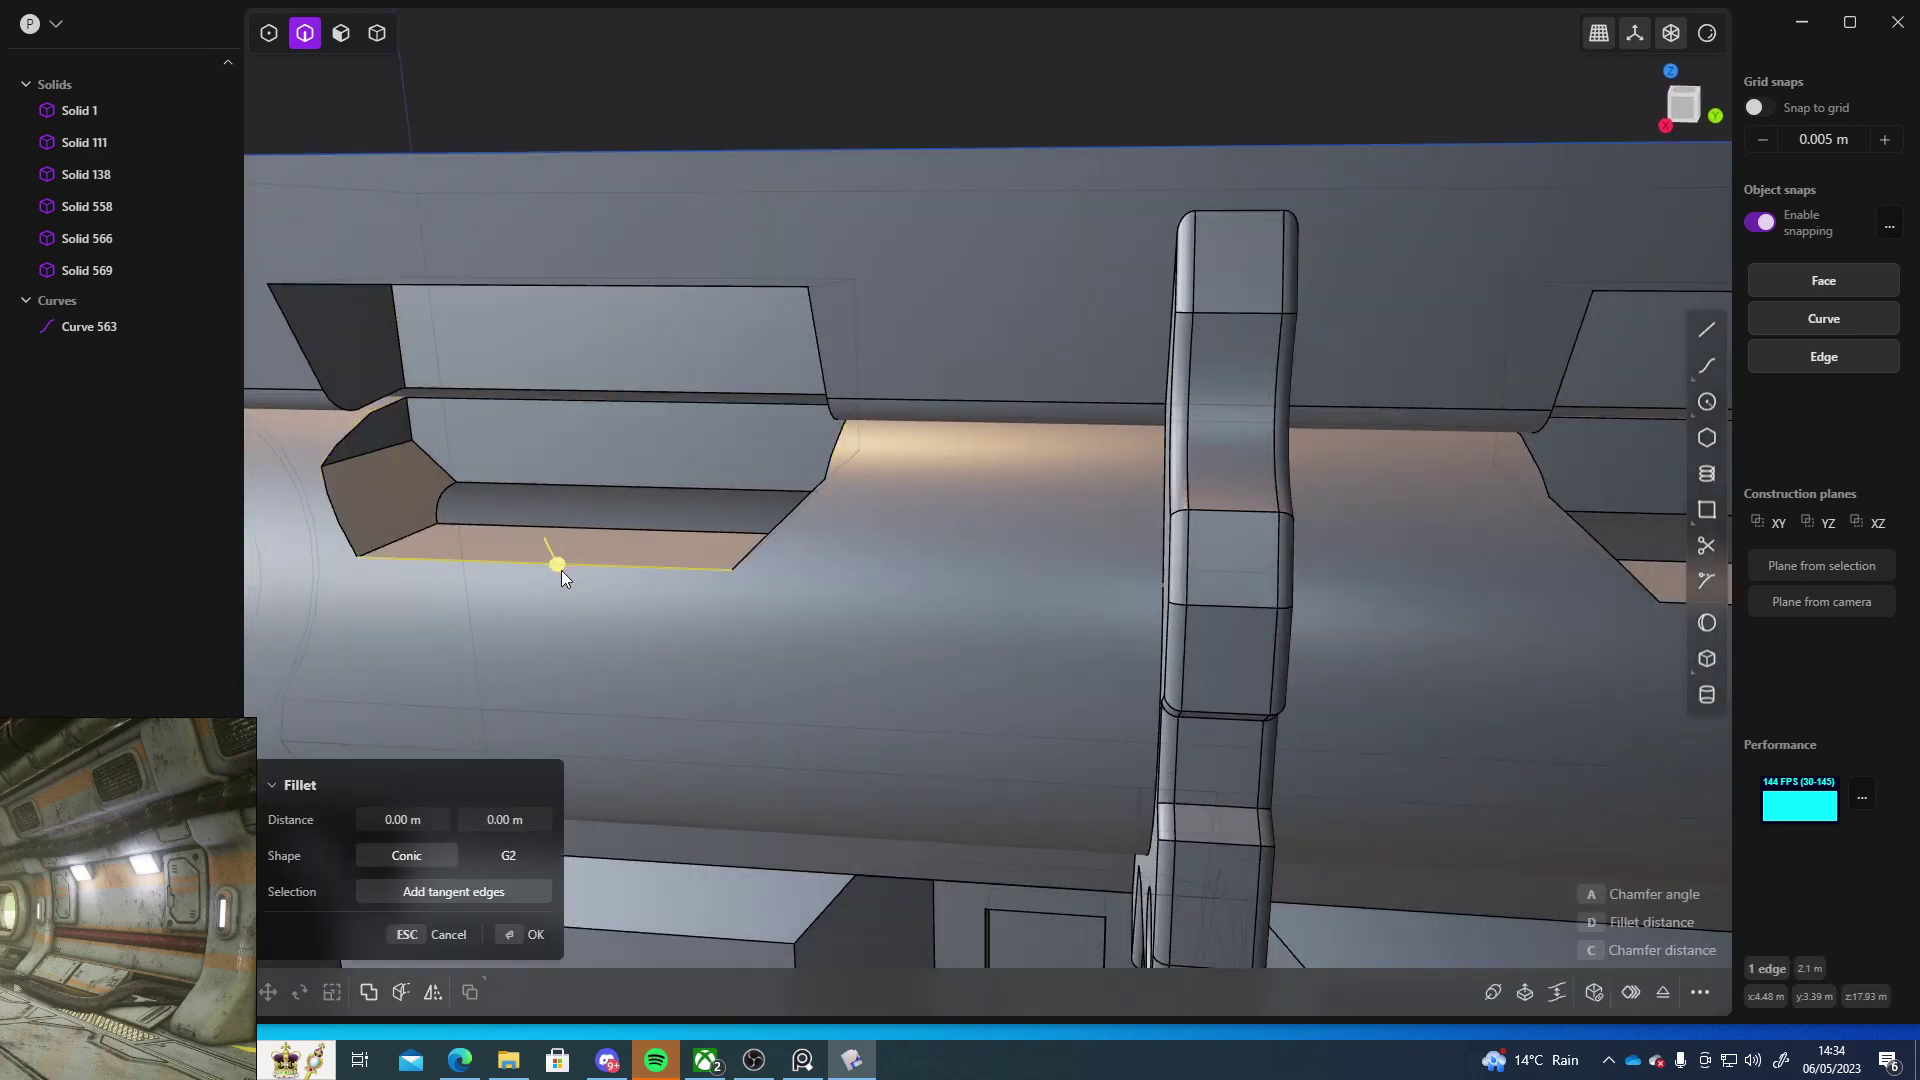
pyautogui.moveTo(556, 566); pyautogui.dragTo(573, 497)
pyautogui.moveTo(573, 497); pyautogui.dragTo(1030, 641, button='middle')
pyautogui.press('Escape')
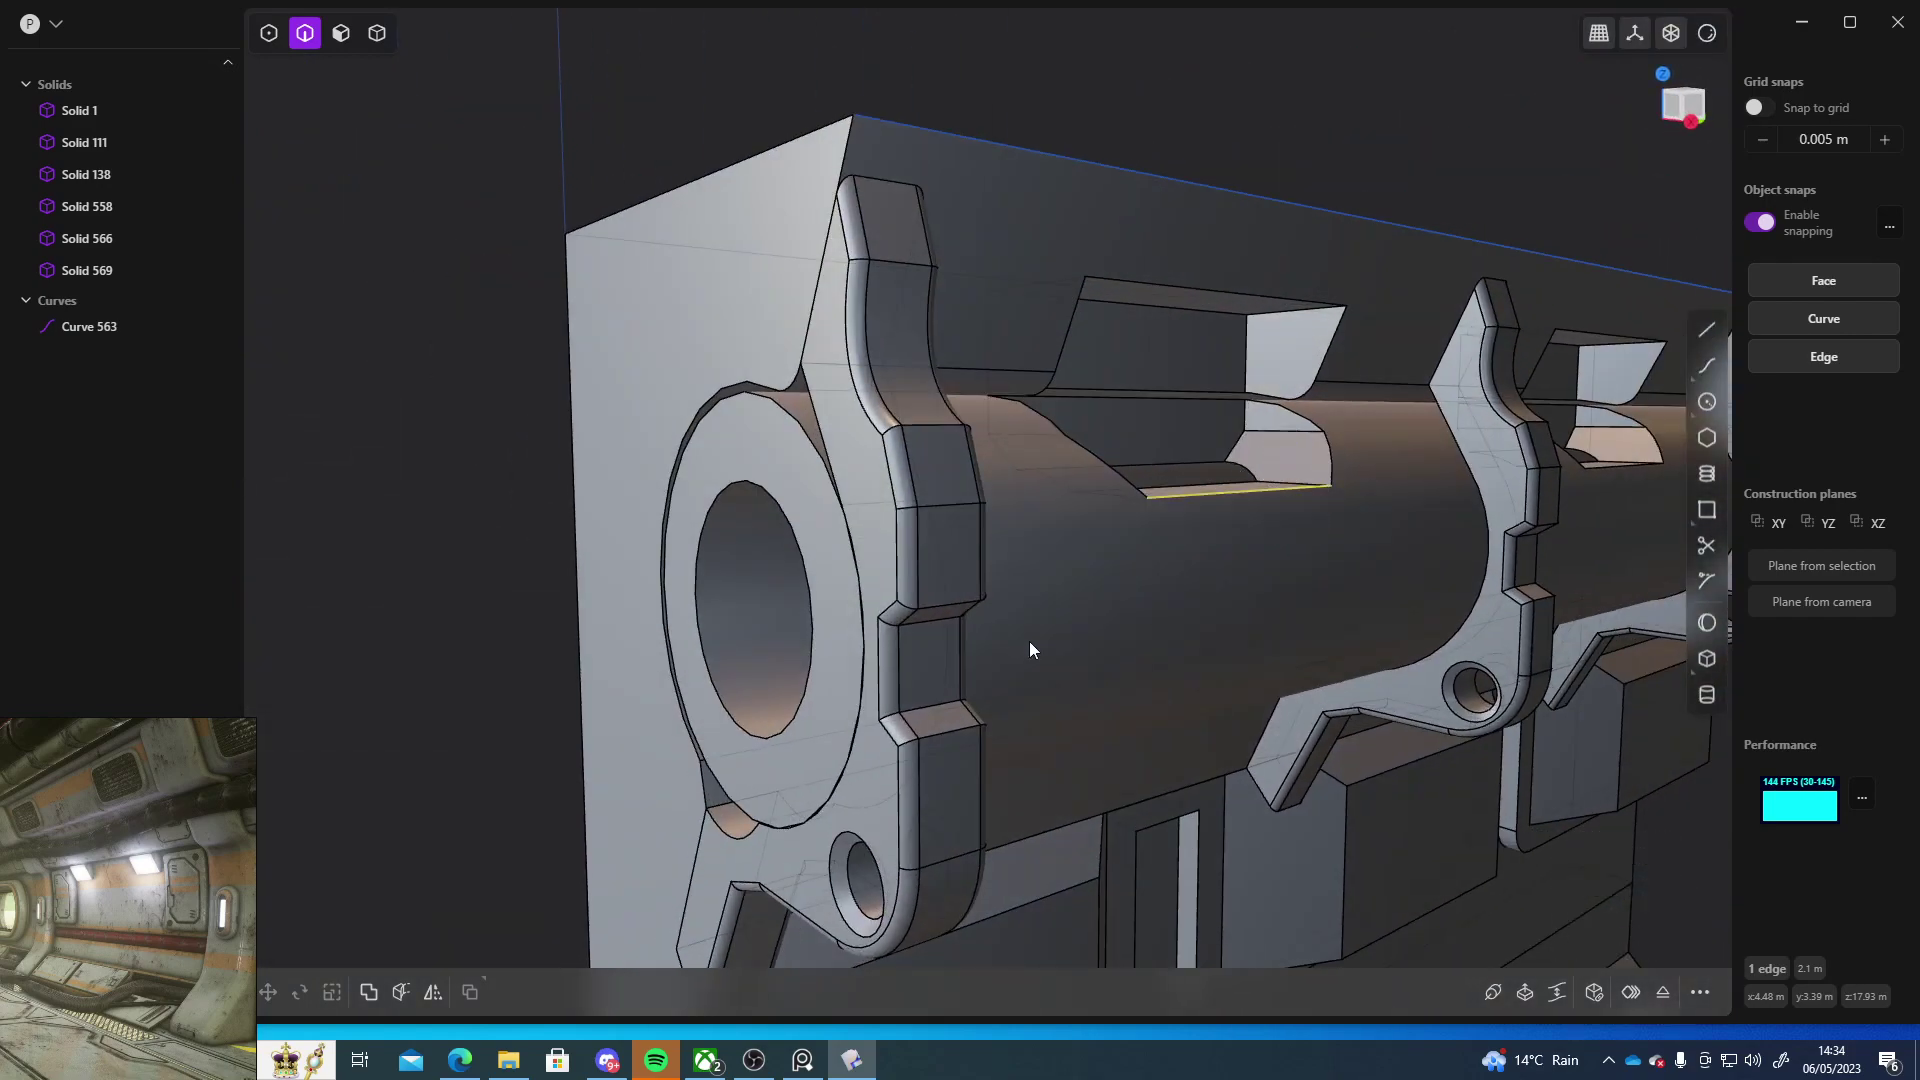
pyautogui.scroll(-5, 1032, 638)
pyautogui.click(1454, 368)
pyautogui.moveTo(1555, 416); pyautogui.dragTo(797, 470, button='middle')
pyautogui.scroll(5, 1051, 509)
pyautogui.scroll(-2, 1051, 511)
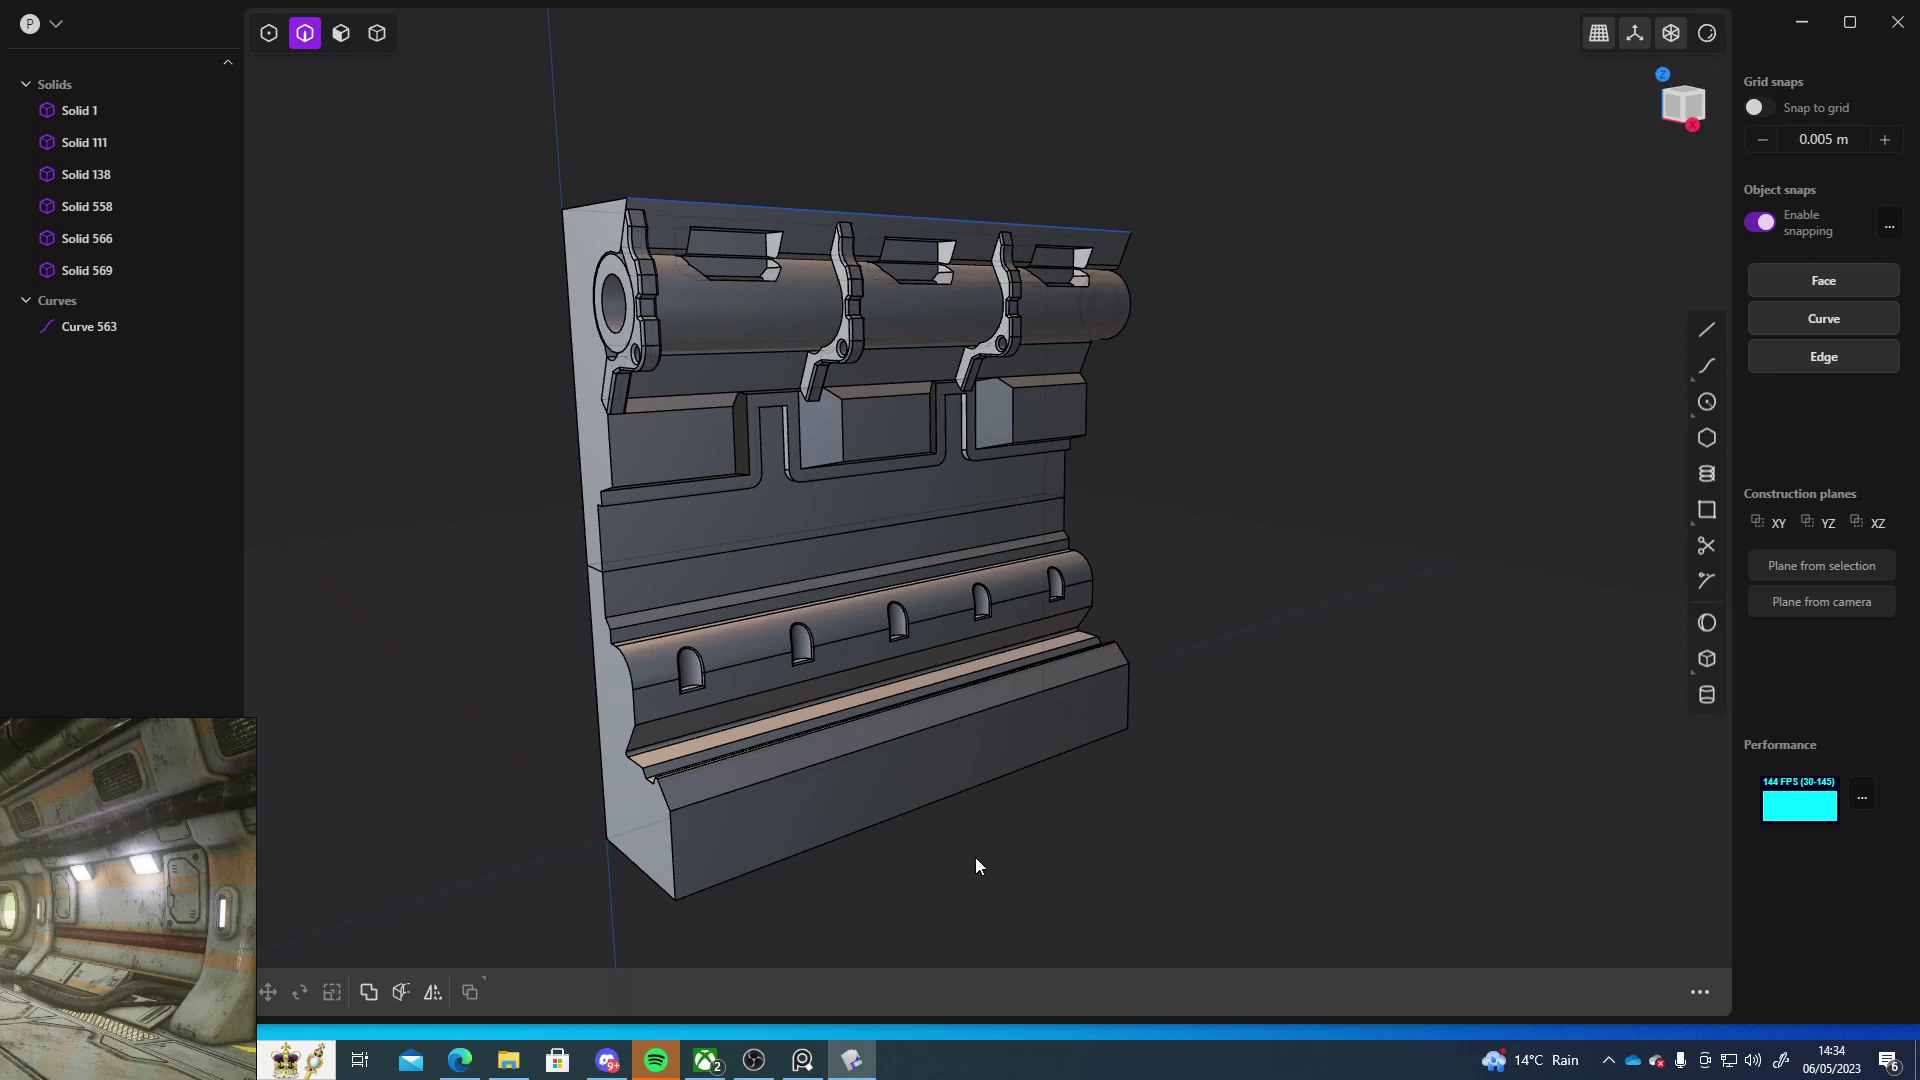
# - Reposition the reference image window and look through the other sci-fi corridor images on the reference board
pyautogui.moveTo(125, 872); pyautogui.dragTo(238, 812, button='right')
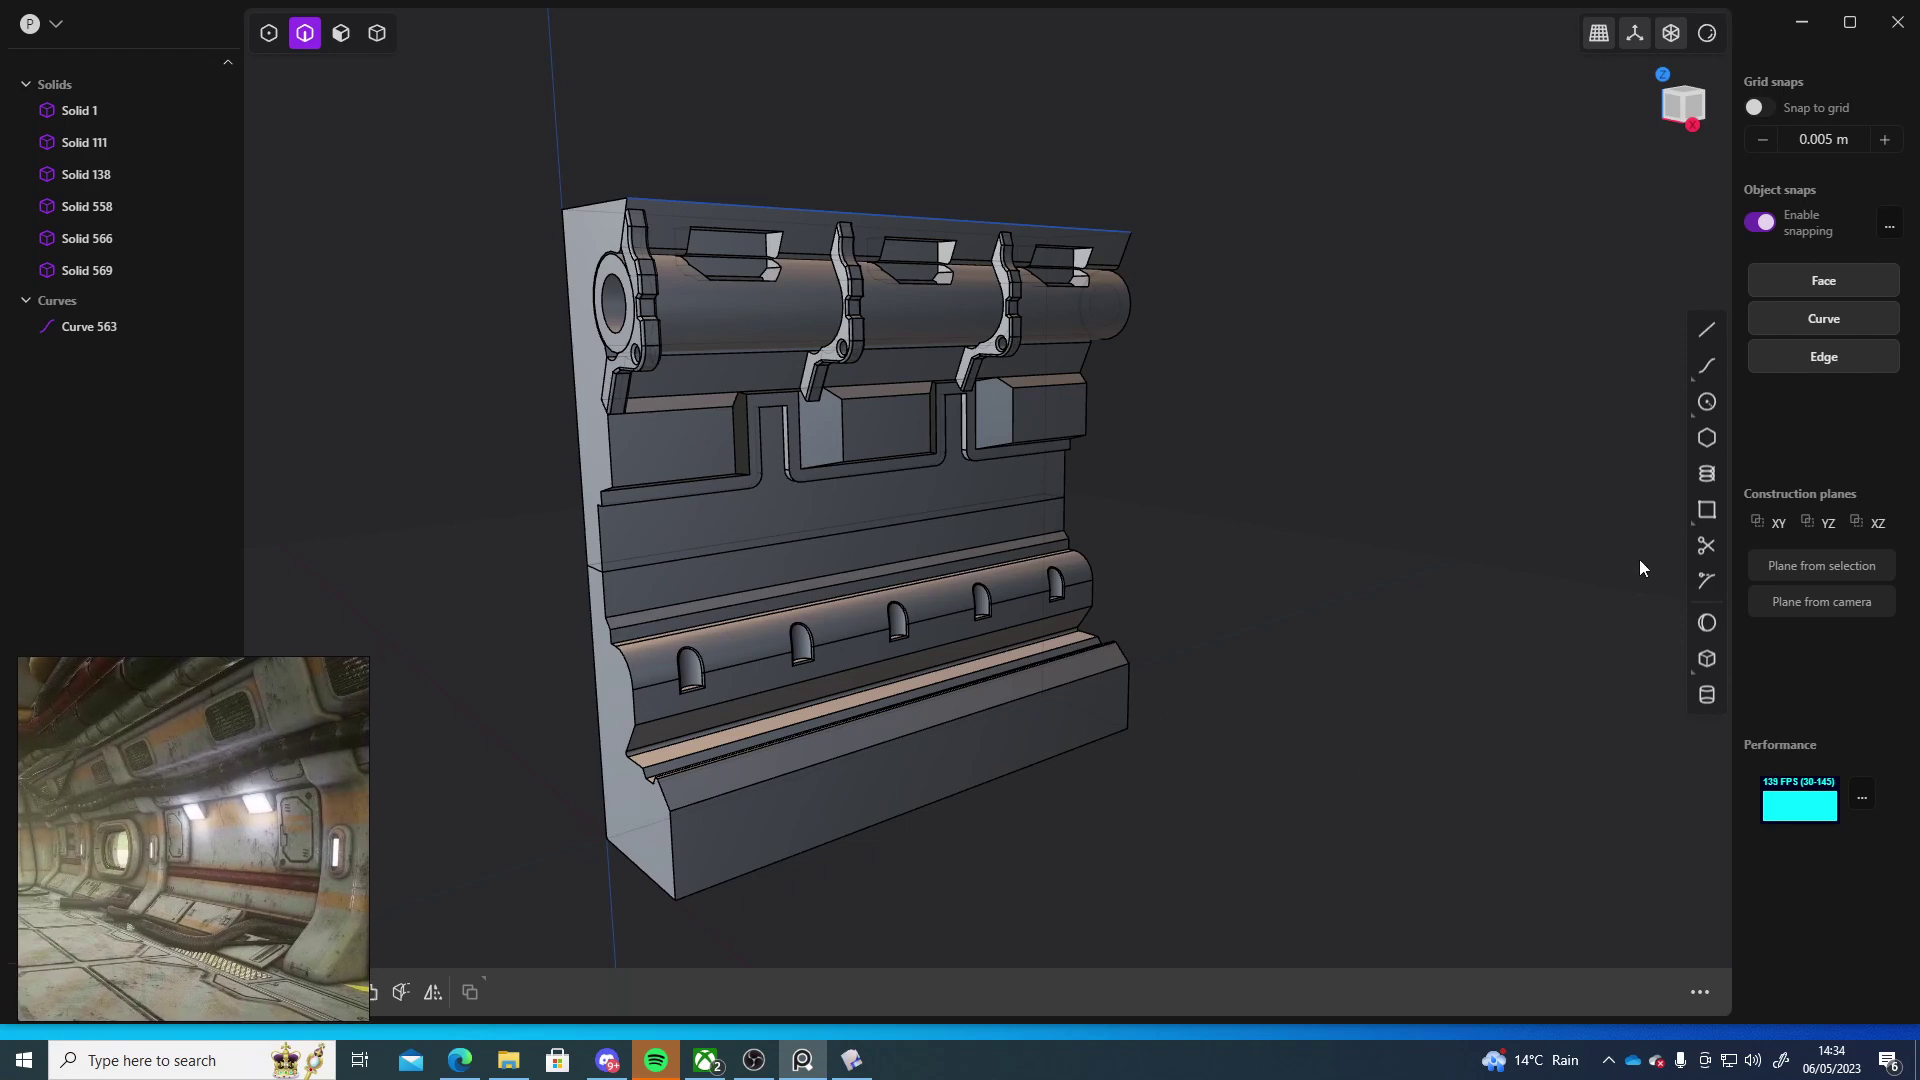
pyautogui.scroll(-4, 158, 865)
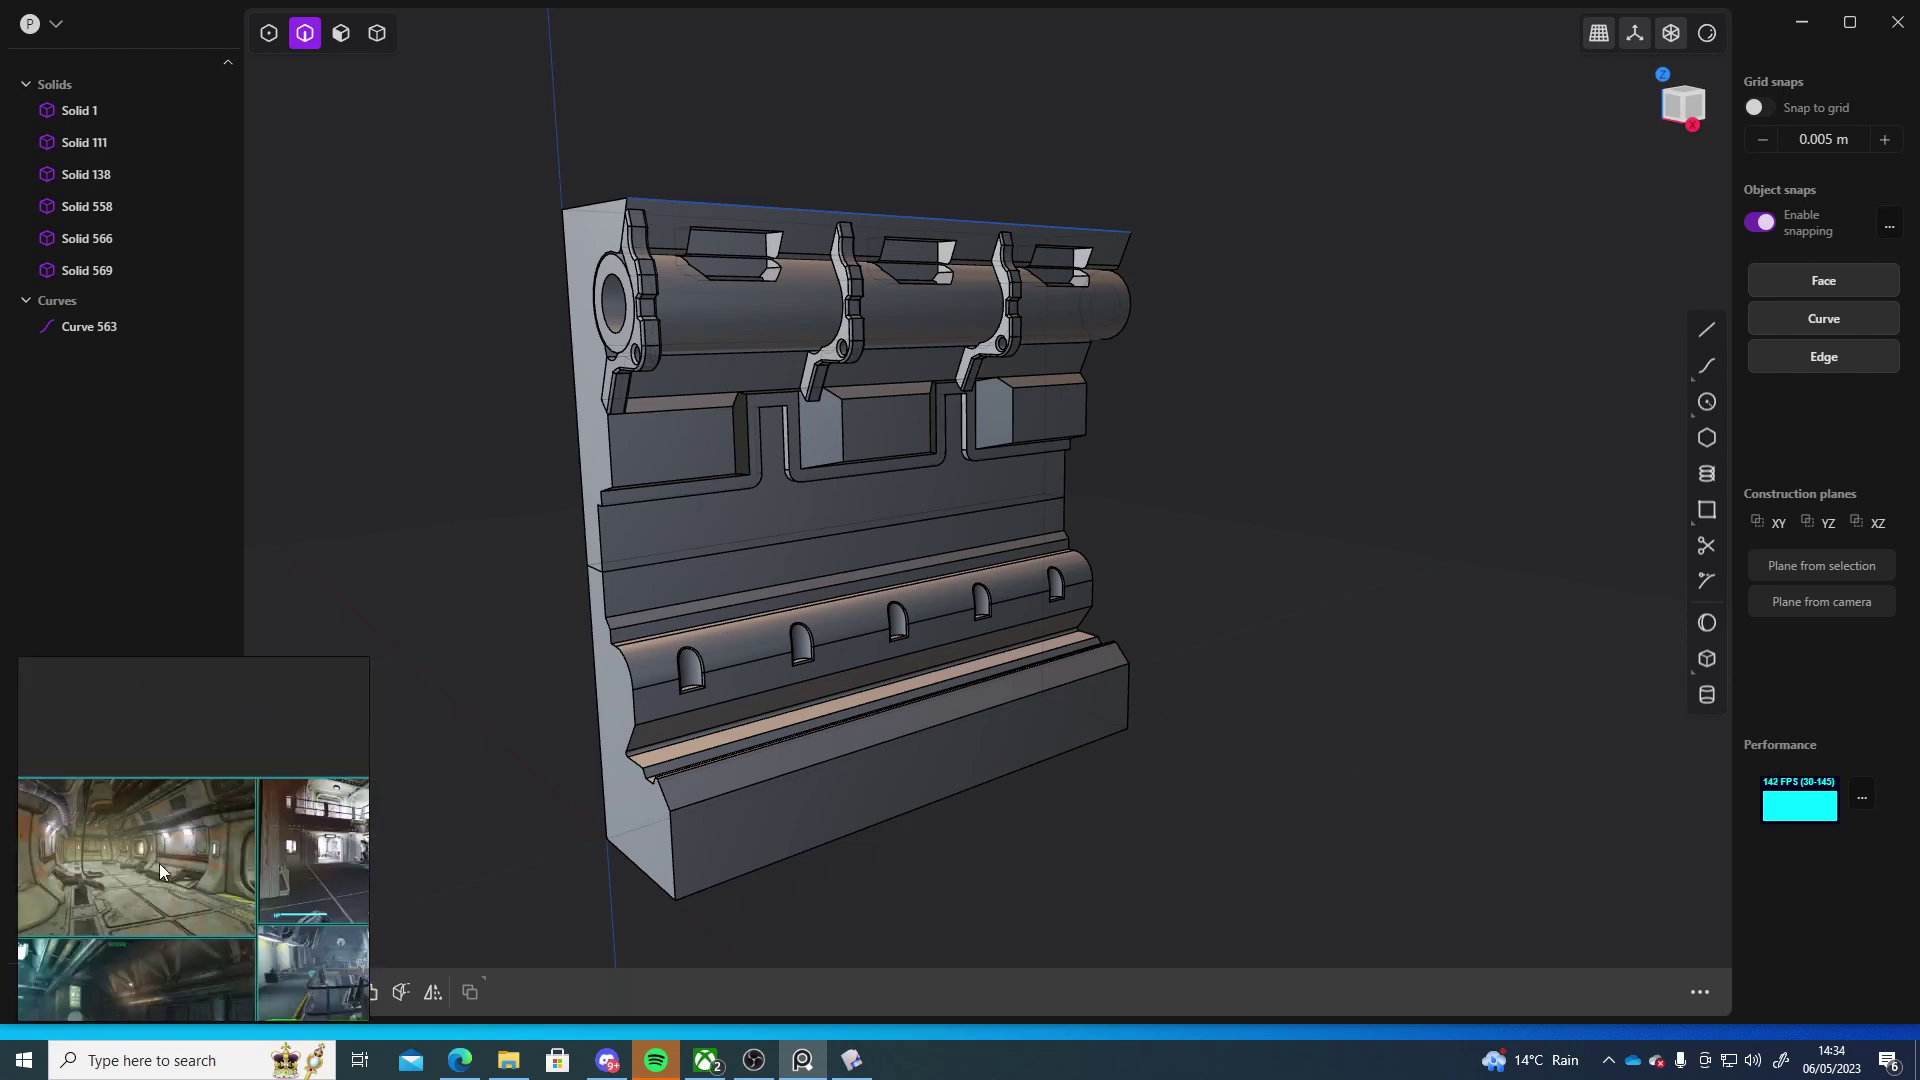
pyautogui.moveTo(159, 866); pyautogui.dragTo(179, 750, button='middle')
pyautogui.scroll(4, 127, 924)
pyautogui.moveTo(190, 860); pyautogui.dragTo(143, 914, button='middle')
pyautogui.scroll(-3, 143, 911)
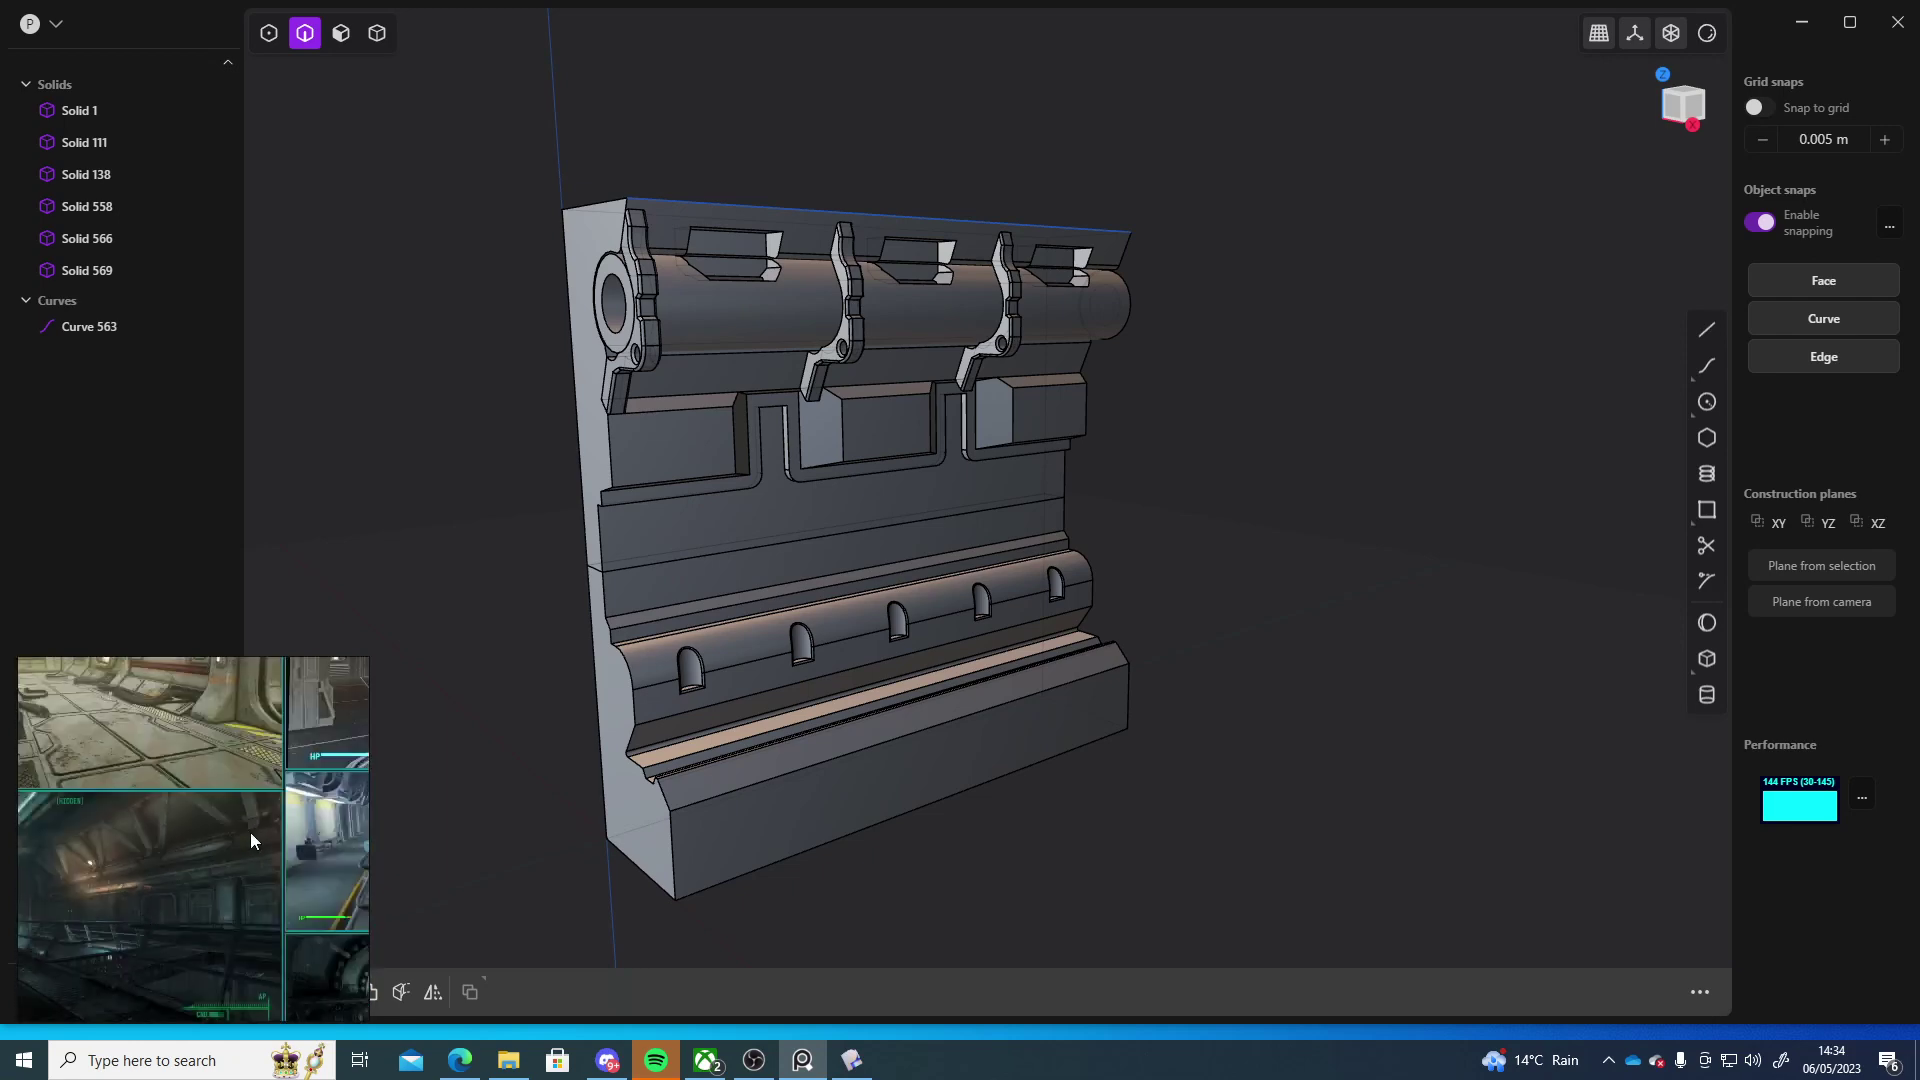
pyautogui.moveTo(233, 779); pyautogui.dragTo(229, 982, button='middle')
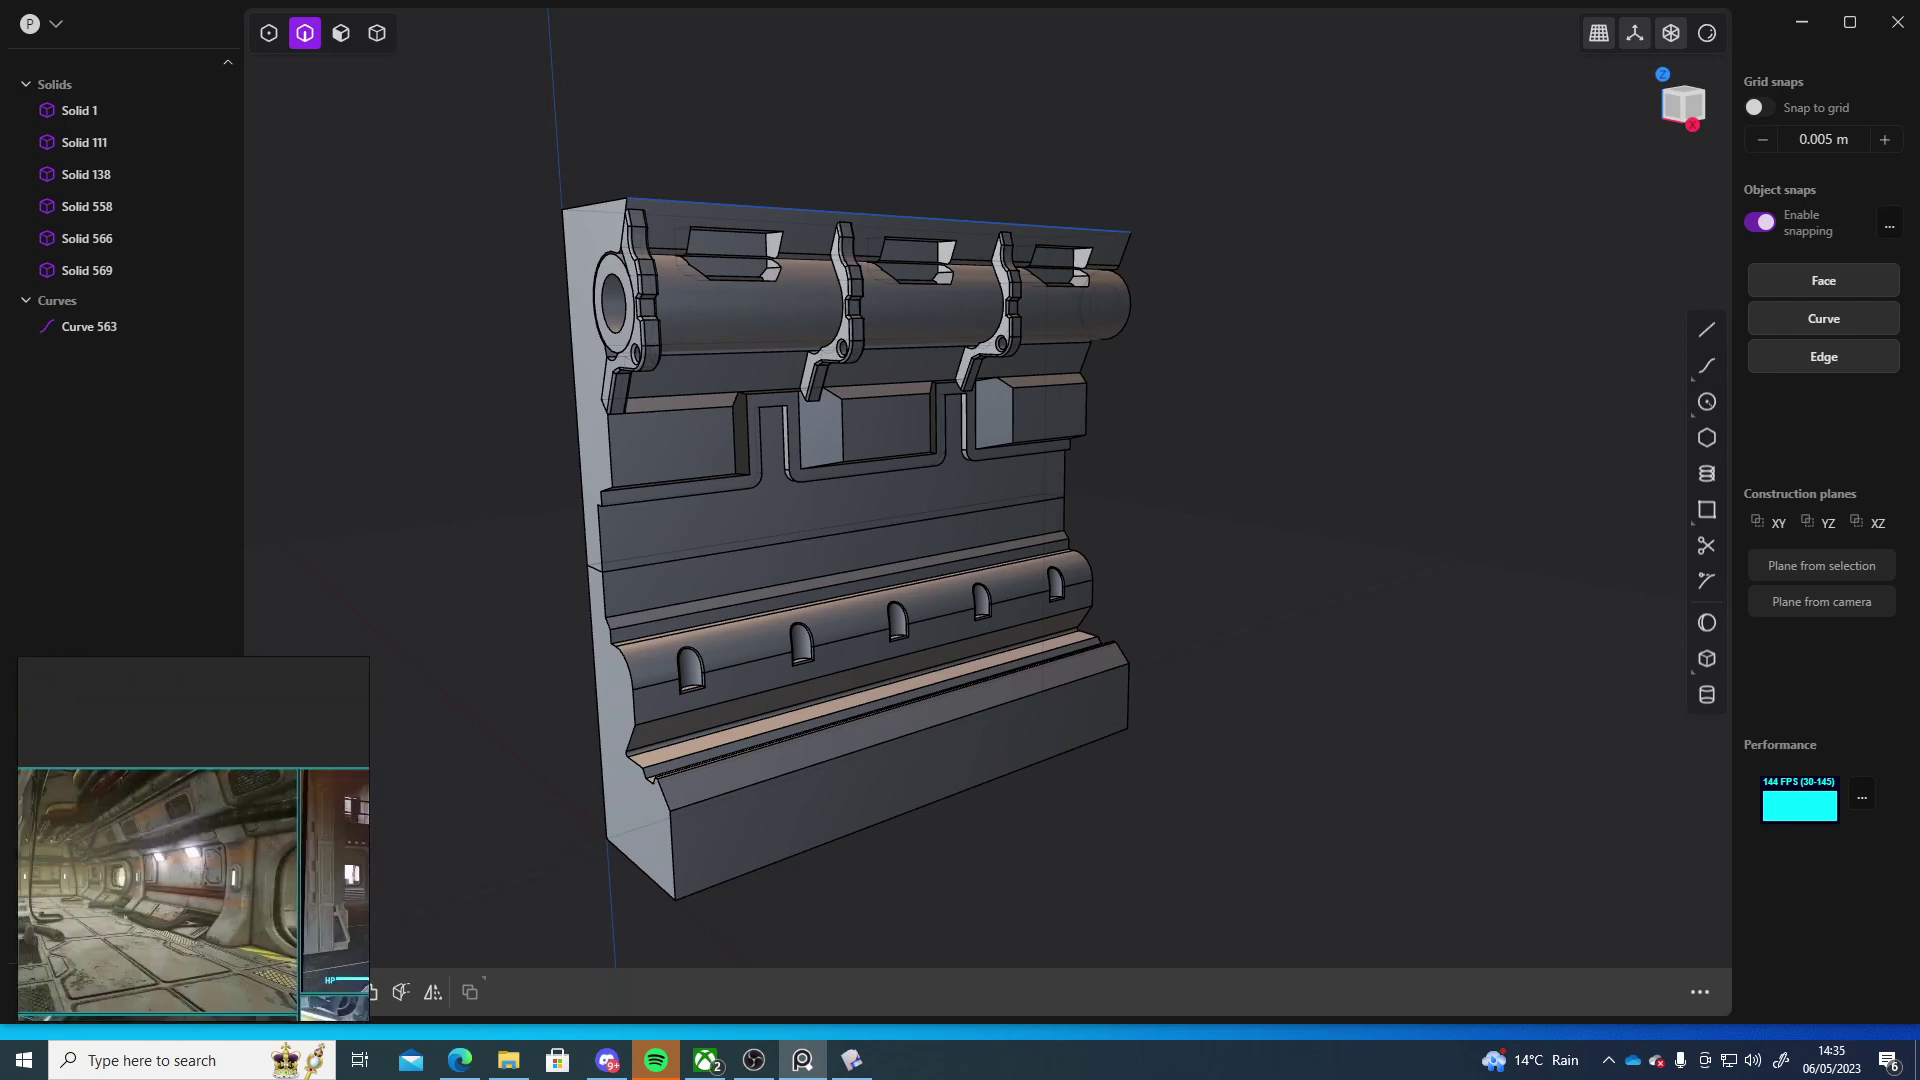